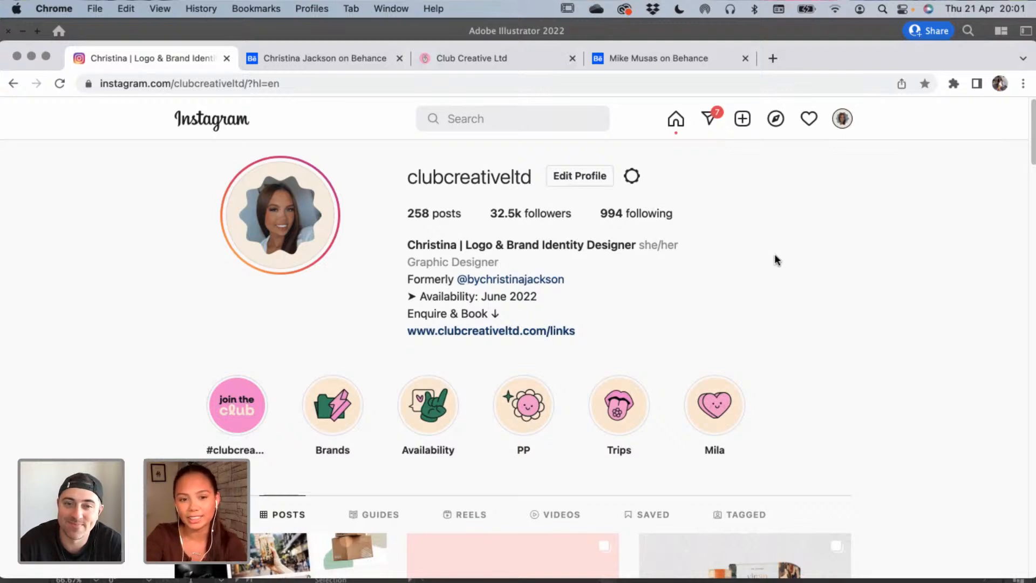
Browse the post grid on the clubcreativeltd Instagram profile to review the packaging and branding work
scroll(777, 260, down, 1)
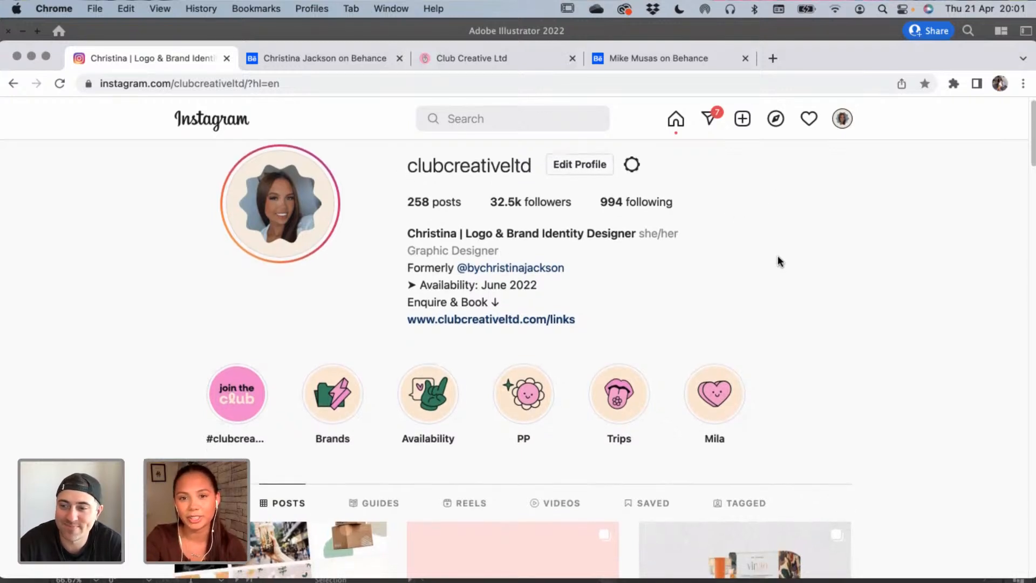
scroll(639, 275, up, 1)
scroll(704, 282, down, 6)
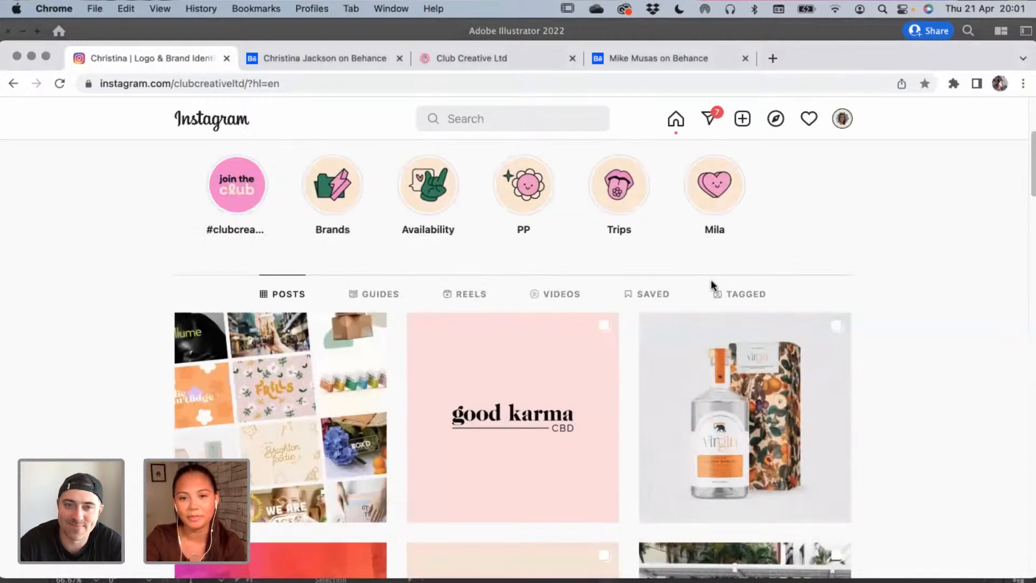
scroll(868, 440, down, 3)
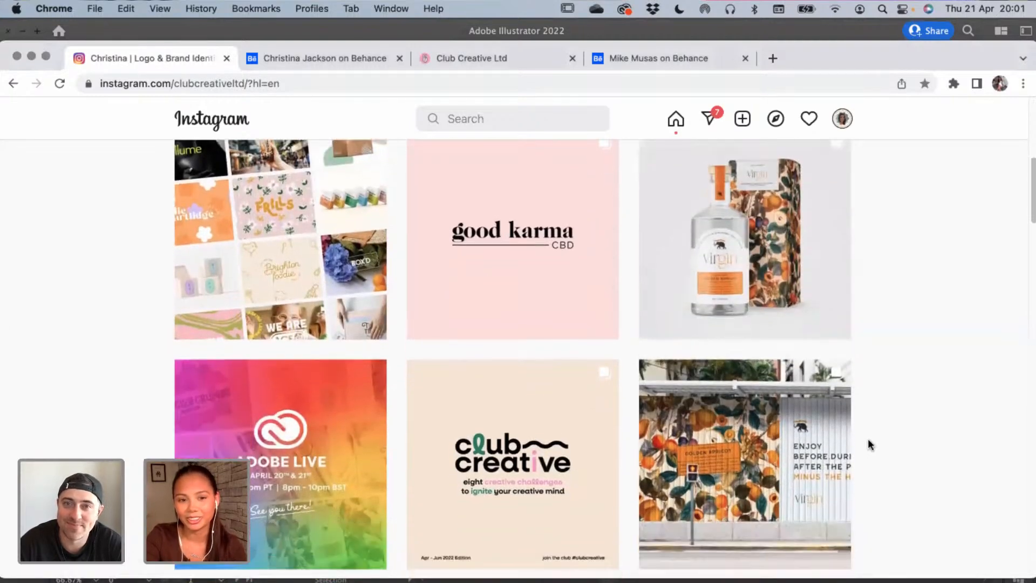
scroll(869, 444, down, 3)
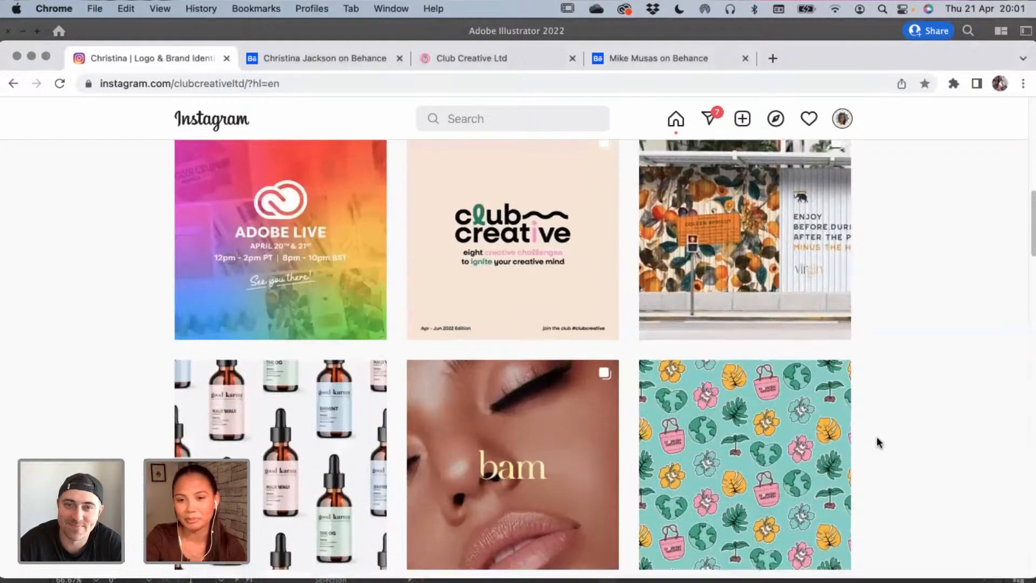
scroll(876, 442, up, 1)
scroll(912, 456, down, 5)
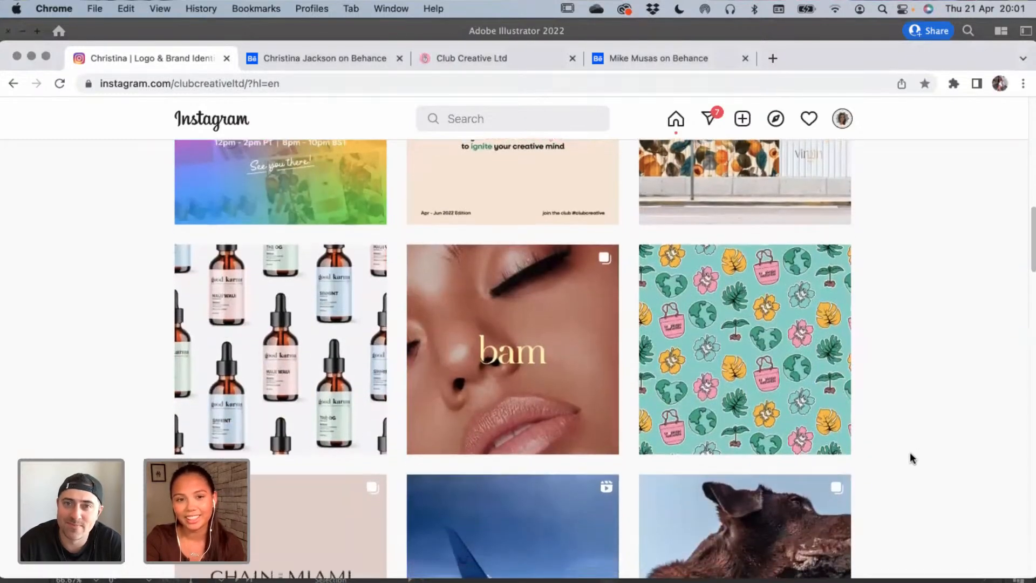
scroll(498, 379, up, 6)
scroll(386, 427, down, 8)
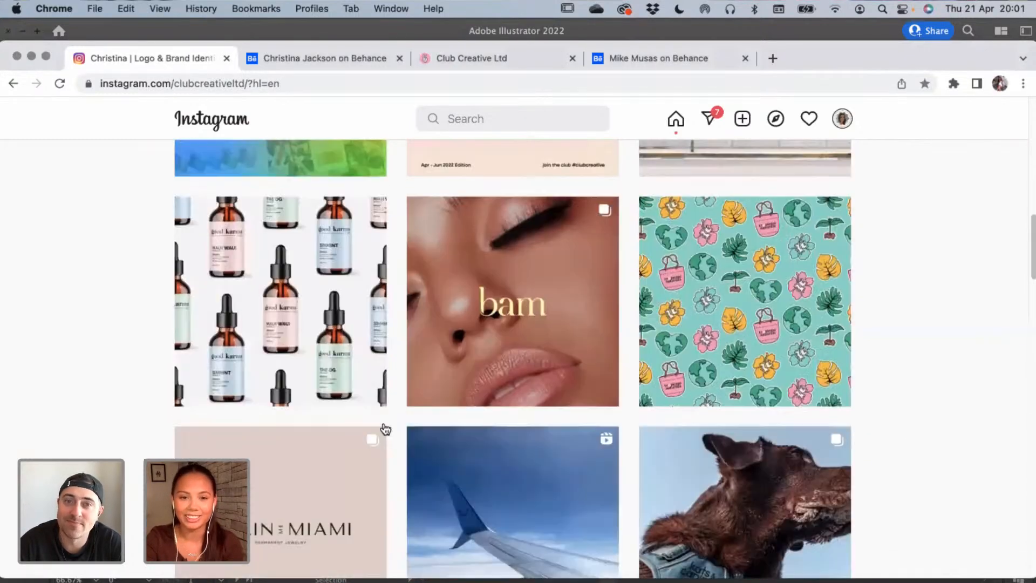
scroll(388, 425, down, 5)
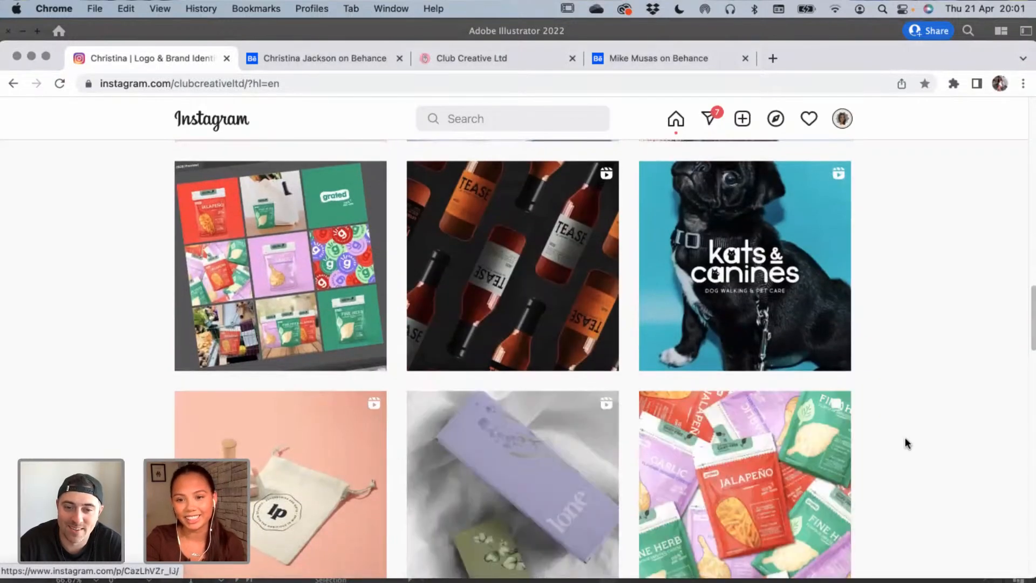
scroll(903, 437, up, 10)
scroll(901, 433, up, 6)
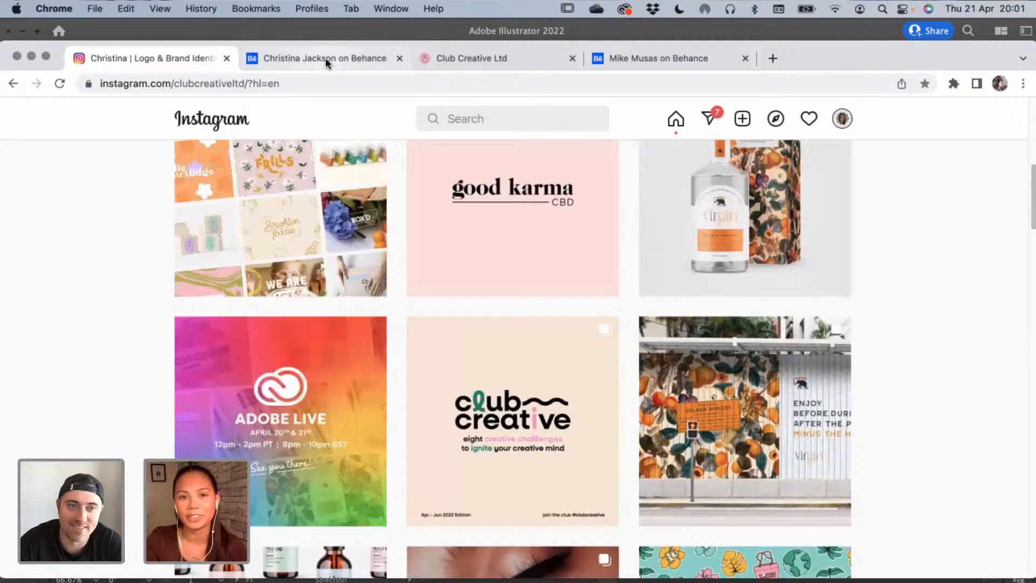
Open the designer's Behance profile and look through the packaging projects in the Work section
click(325, 58)
scroll(628, 291, down, 4)
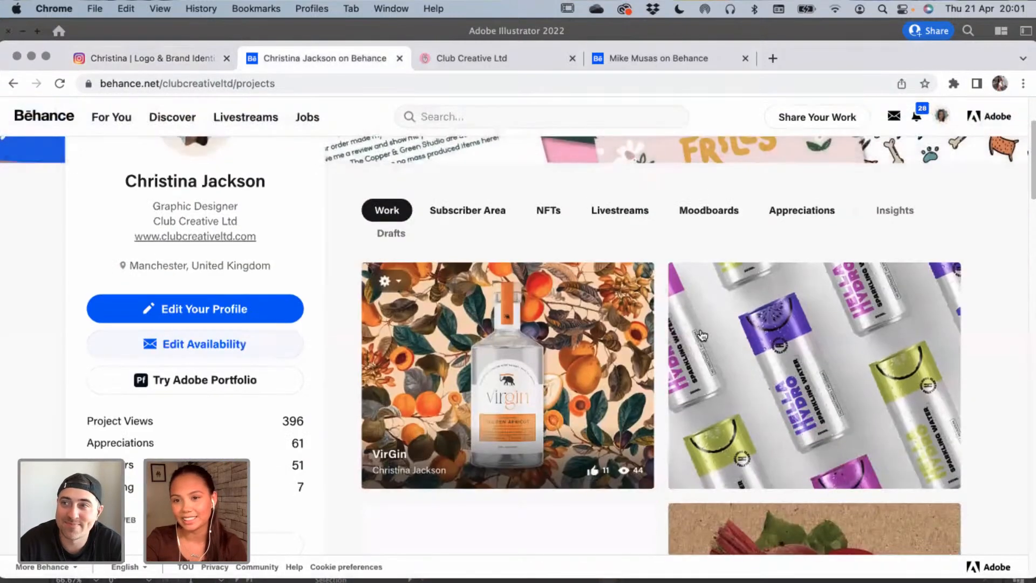
scroll(973, 446, down, 8)
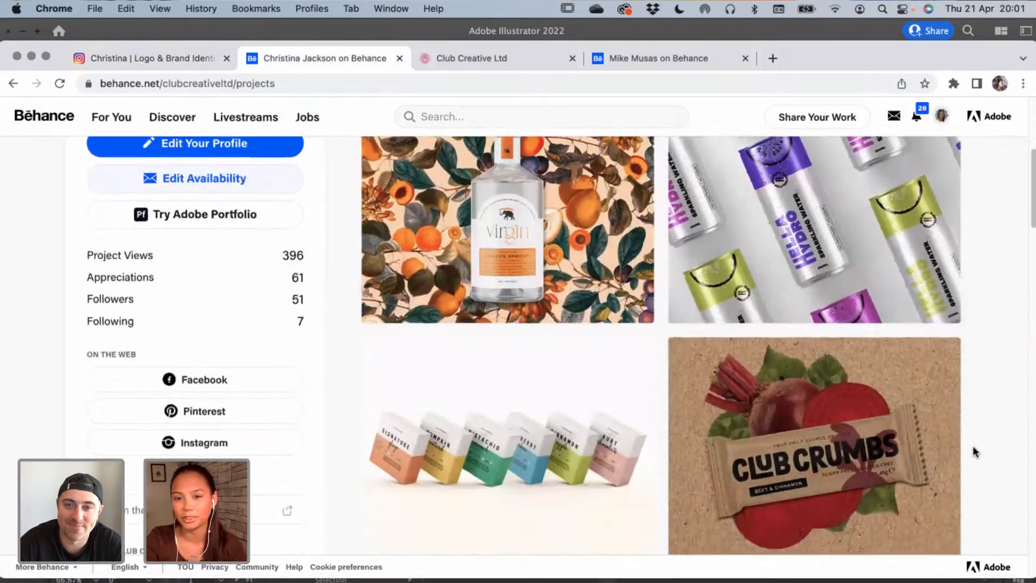
scroll(974, 444, up, 12)
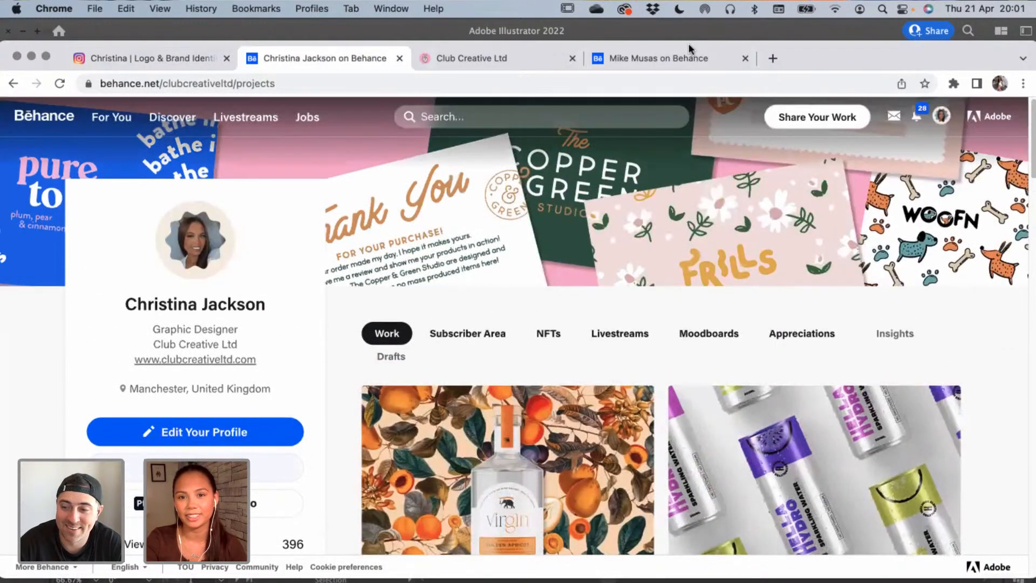
Switch to Illustrator and review the Cheesies mood board and the Logo + Fonts artboard in WorkableFile.ai
click(688, 34)
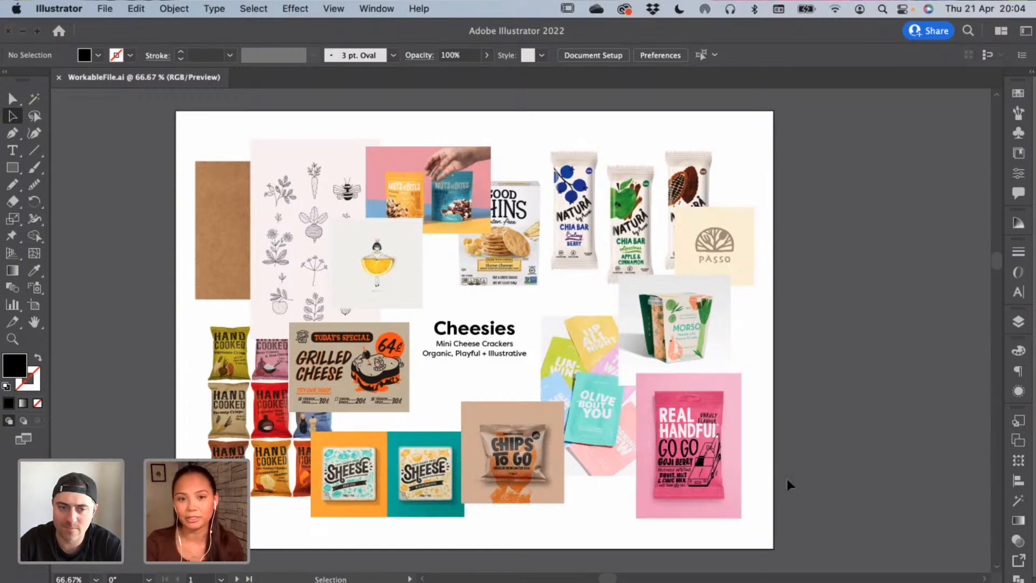
scroll(795, 513, down, 10)
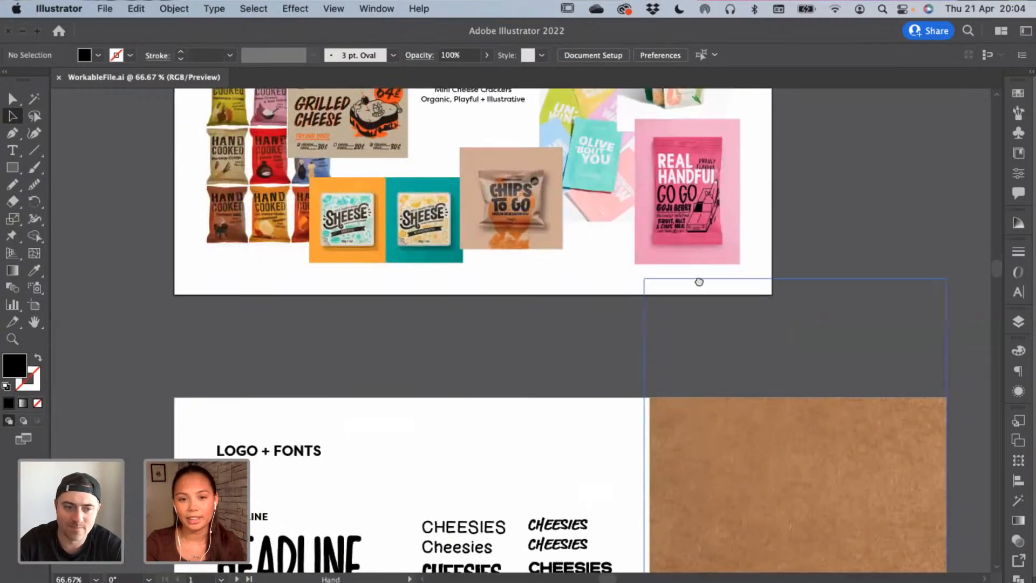
scroll(657, 294, down, 5)
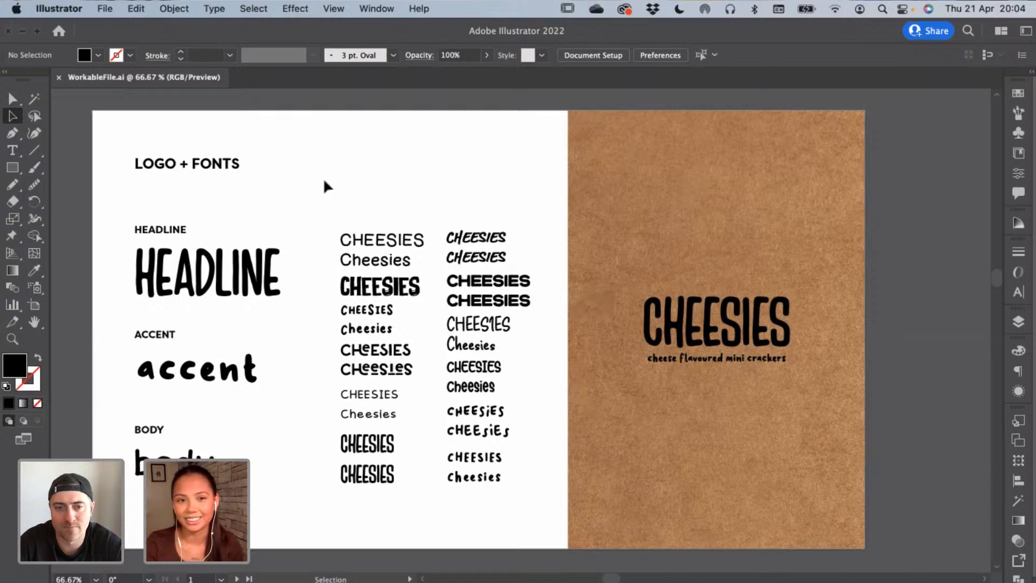
Inspect the fonts of the headline, accent and body samples, and view the Cheesies logo on the kraft background
click(270, 273)
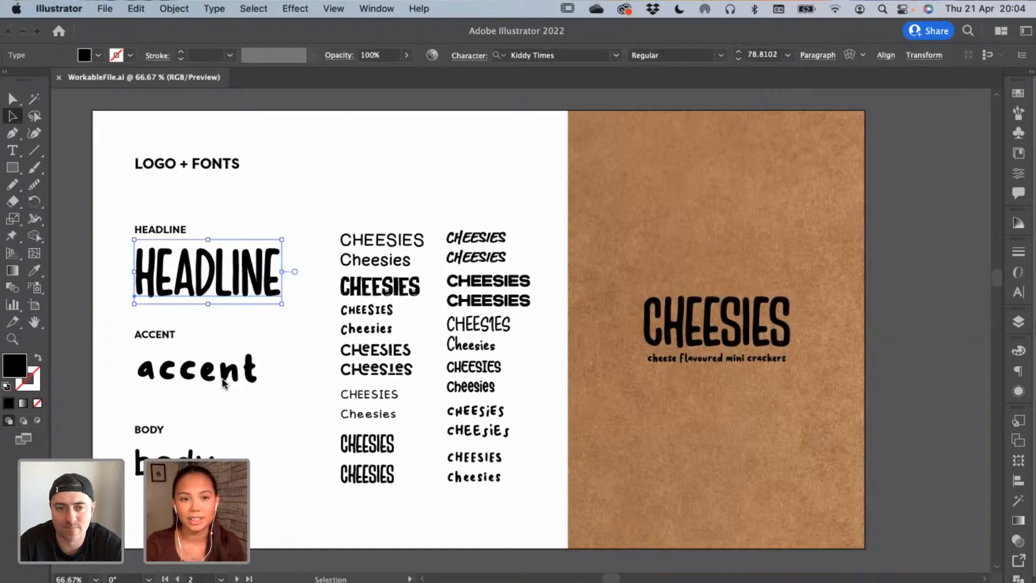
click(220, 348)
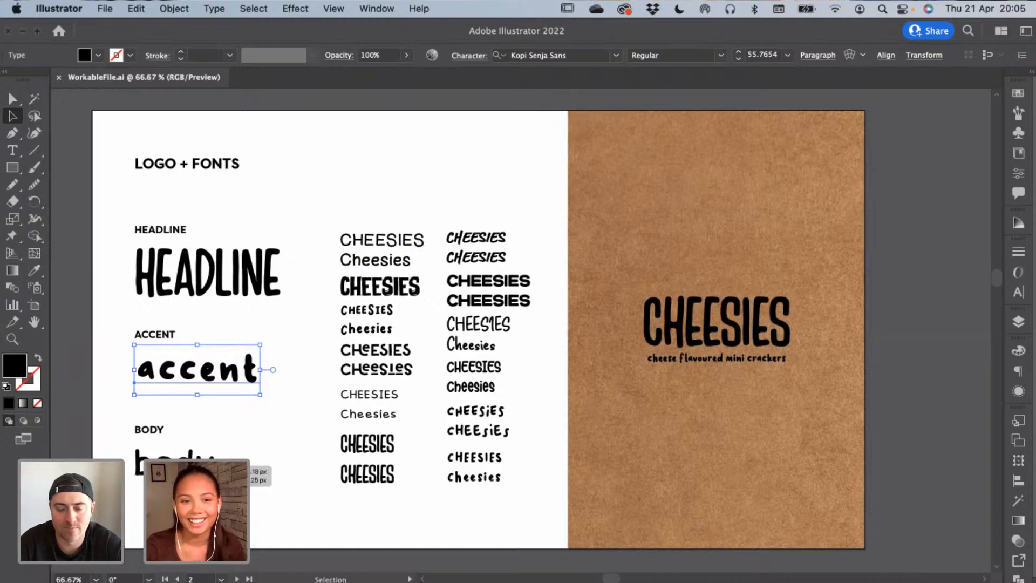
click(253, 470)
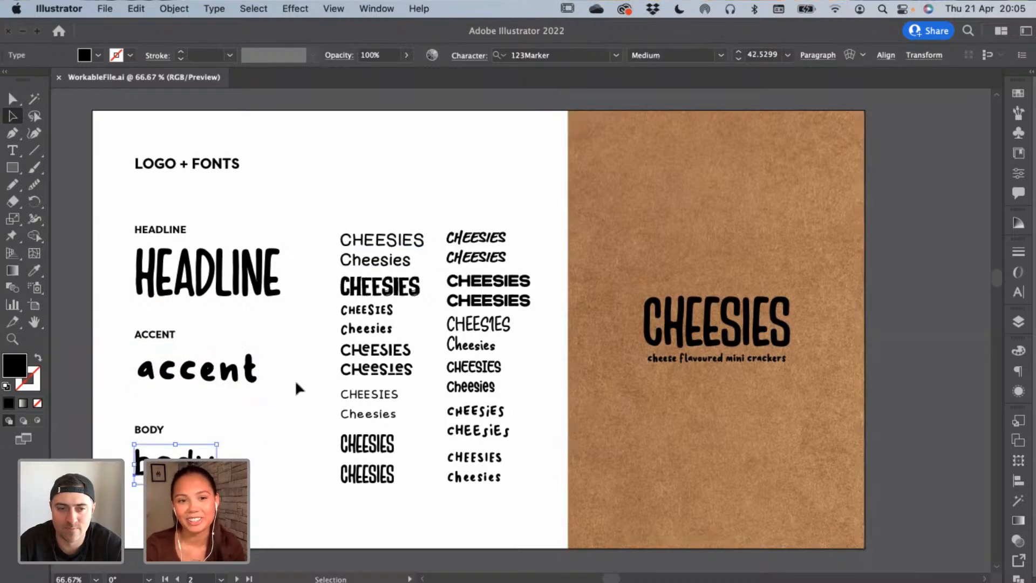
click(313, 435)
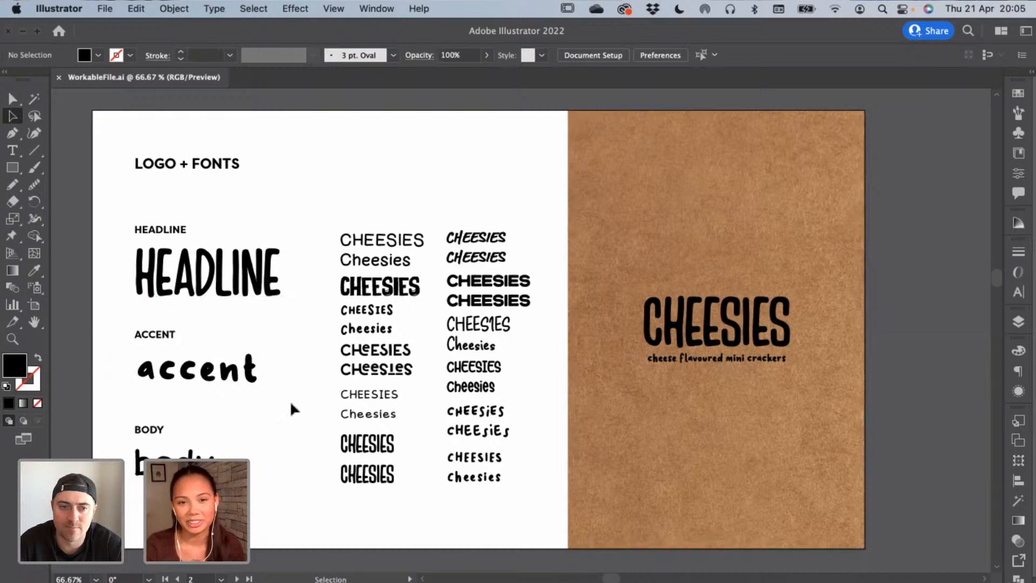
key(space)
scroll(690, 357, right, 5)
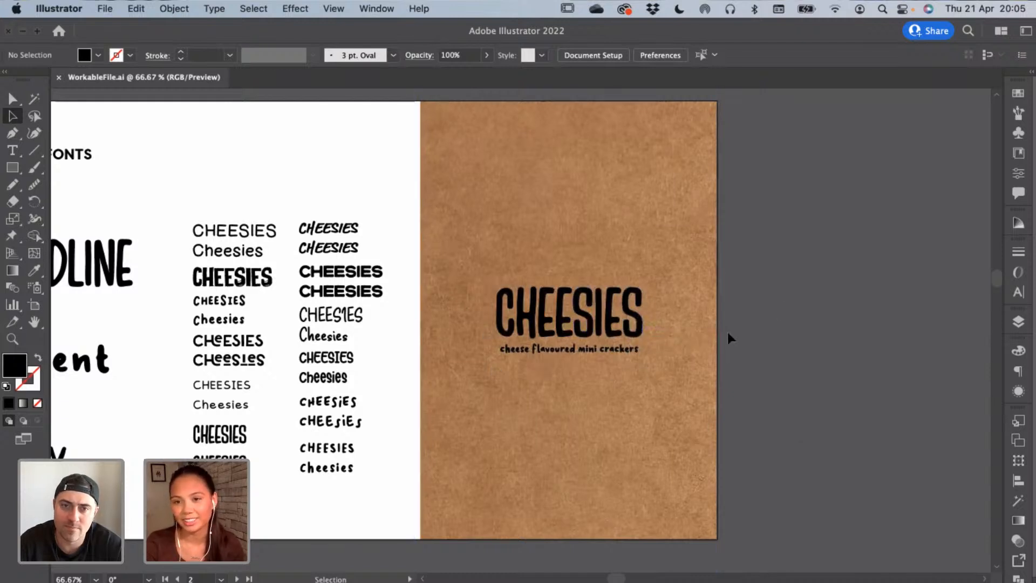
drag(378, 435, 542, 188)
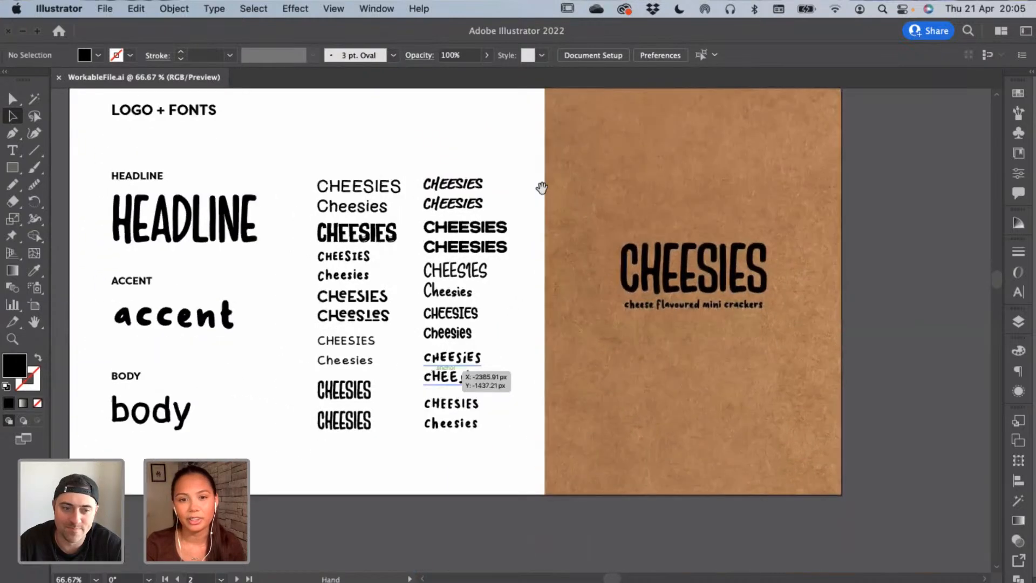
Examine the Colour Palette artboard with its flavour swatches, cheese packaging references, taglines and kraft-paper colour tests
scroll(542, 187, down, 10)
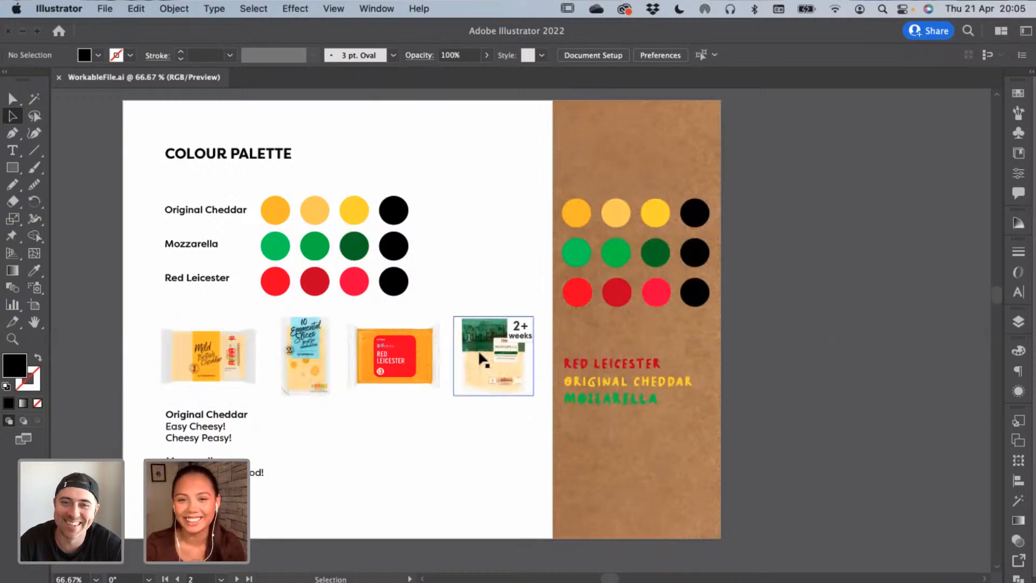
click(480, 194)
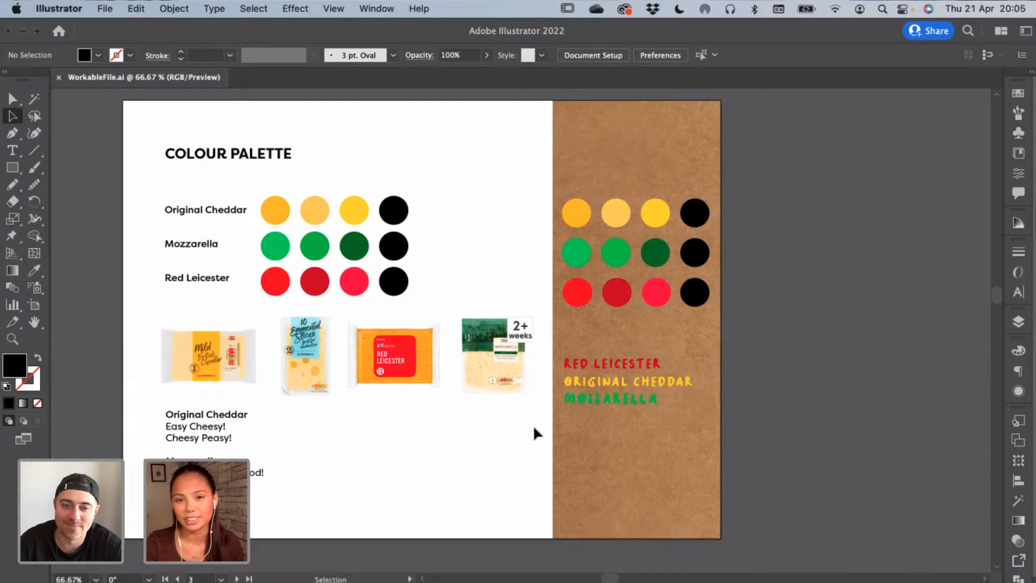
drag(535, 424, 490, 431)
drag(364, 428, 446, 405)
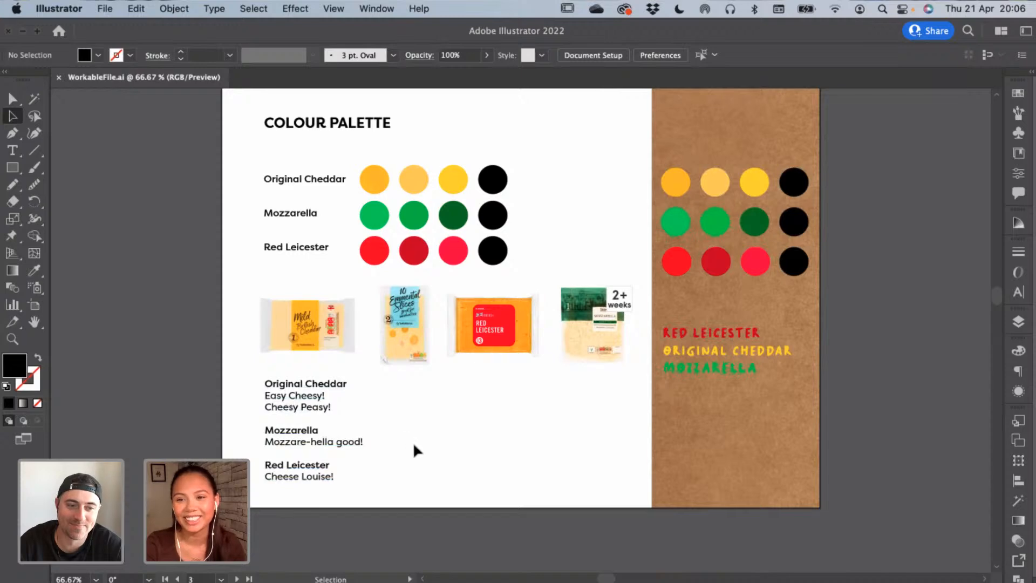
drag(432, 439, 413, 486)
drag(575, 453, 569, 420)
Examine the Illustrations artboard and the scanned hand-drawn sketches placed beside it
scroll(569, 419, down, 10)
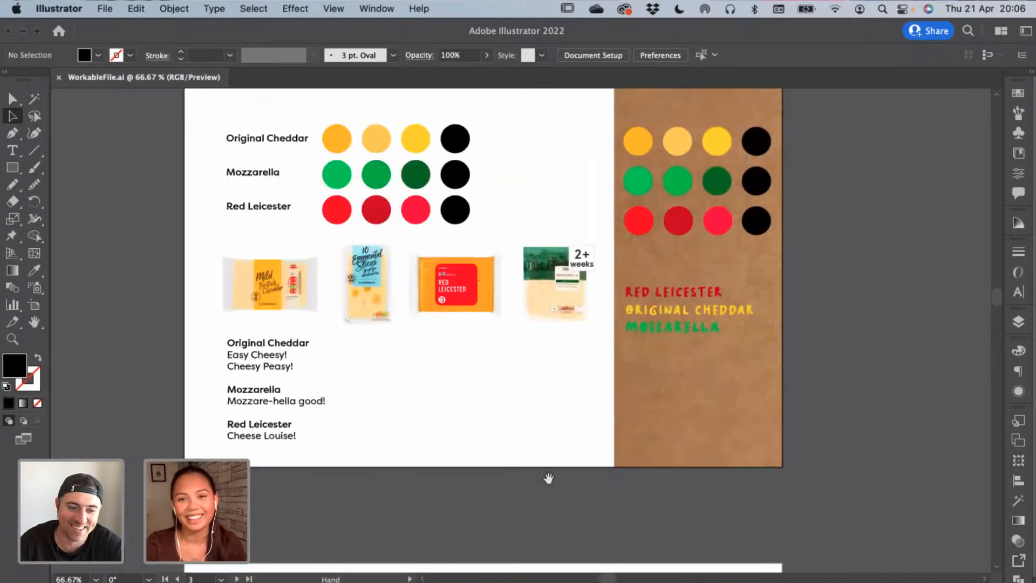
scroll(528, 264, down, 3)
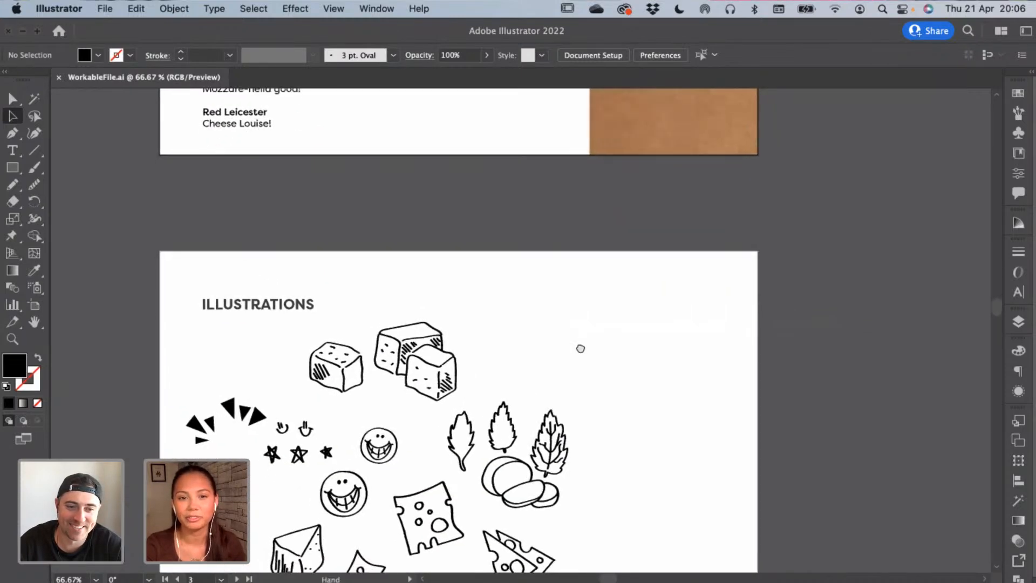
scroll(578, 347, left, 2)
scroll(273, 405, down, 3)
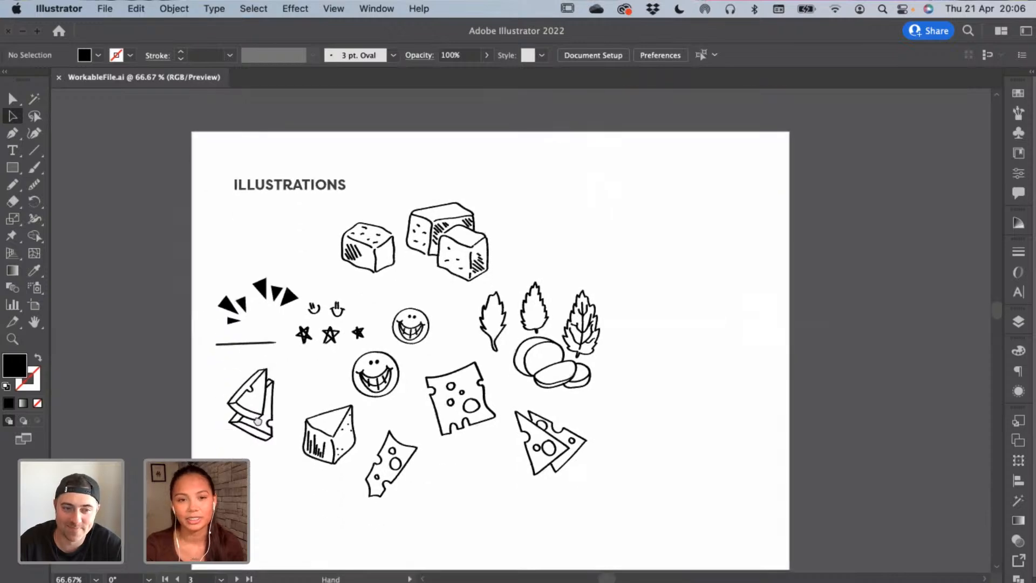
drag(201, 428, 601, 423)
drag(311, 422, 635, 417)
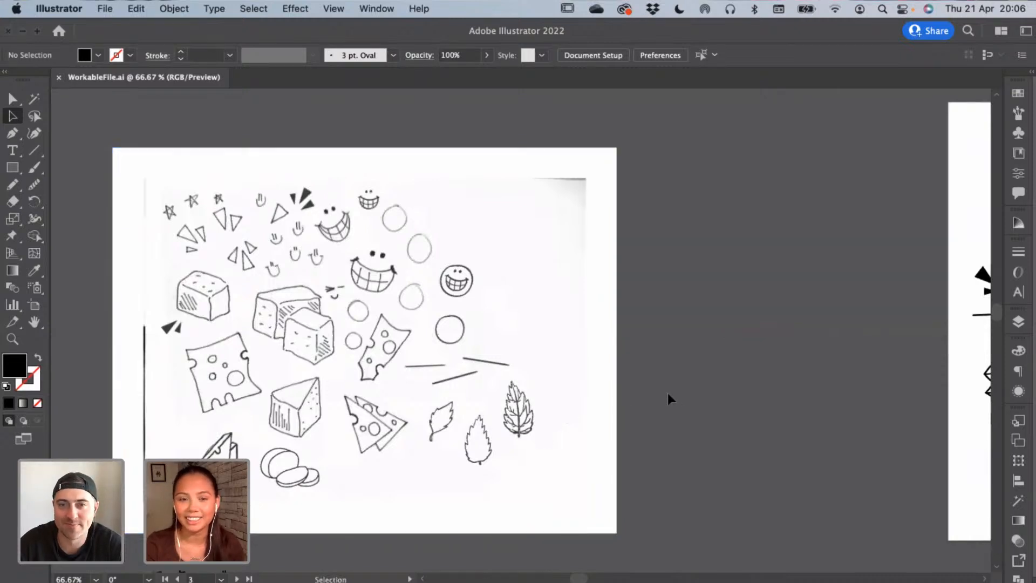
drag(646, 430, 655, 314)
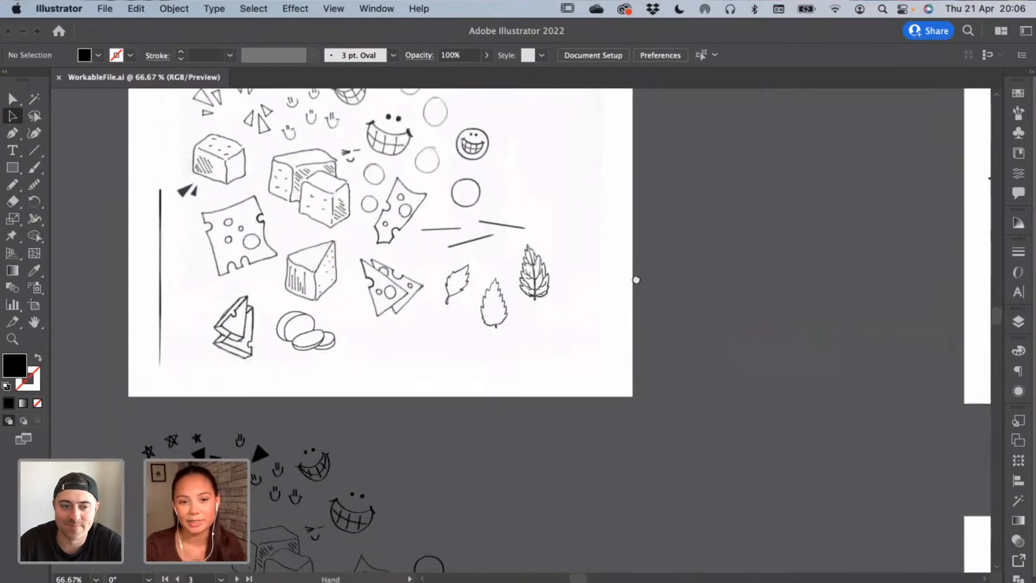
Select a path of the traced triangular cheese slices below the scan to inspect its stroke, and deselect it
scroll(636, 280, down, 10)
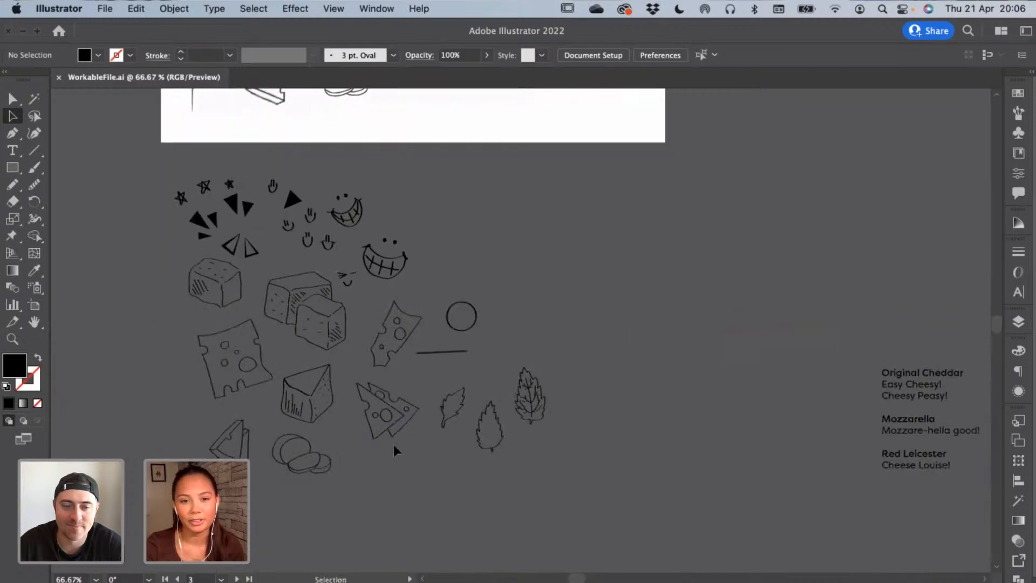
click(390, 429)
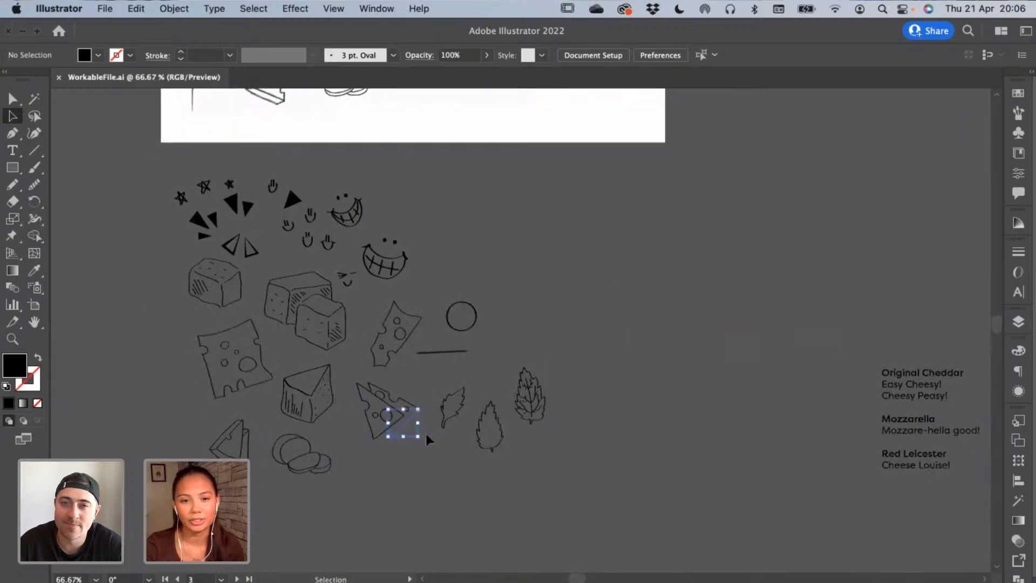
click(366, 56)
click(505, 195)
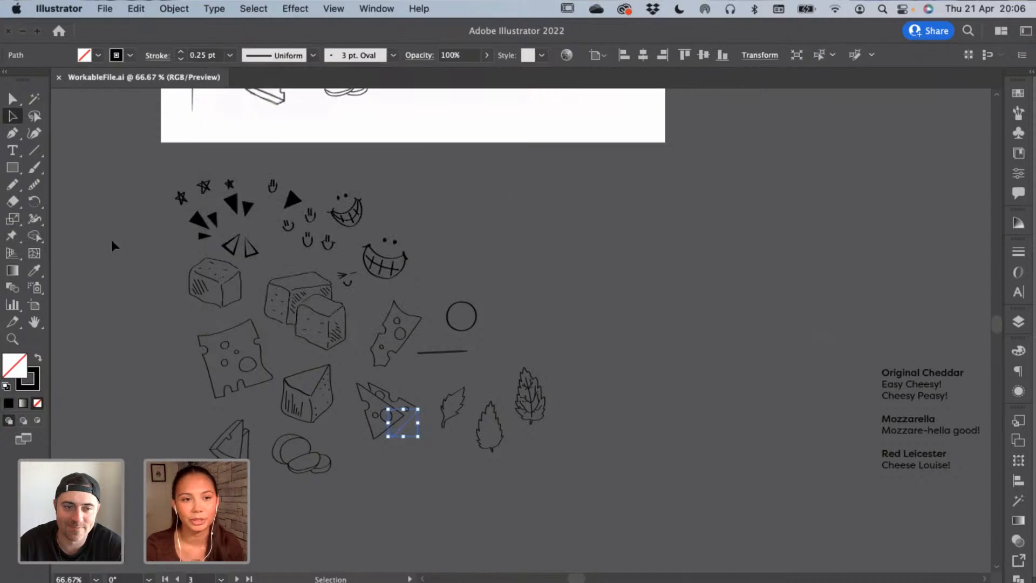
click(407, 438)
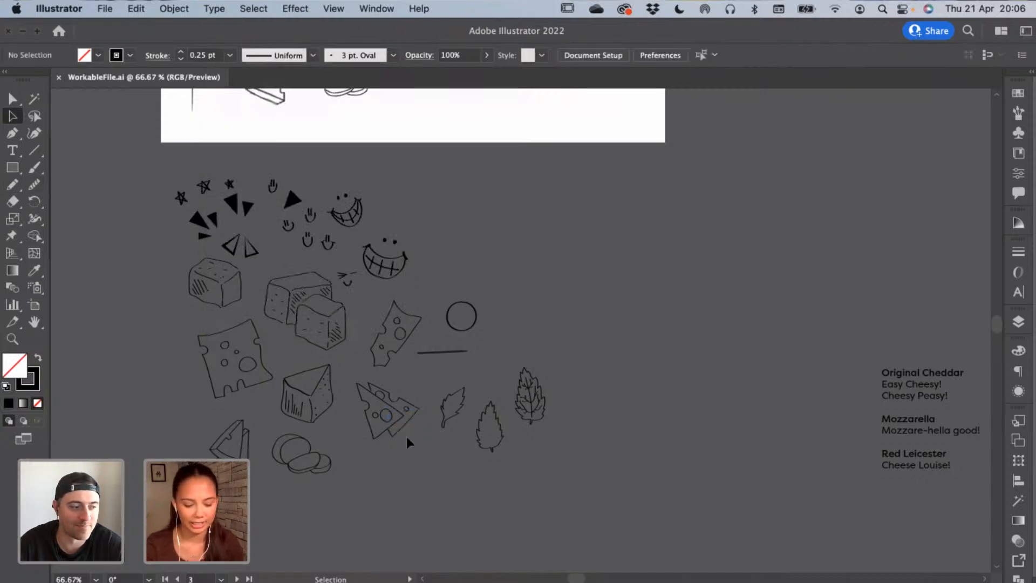
Examine the traced cheese, smile and leaf line drawings up close at 150% zoom
key(super+equal)
key(super+equal)
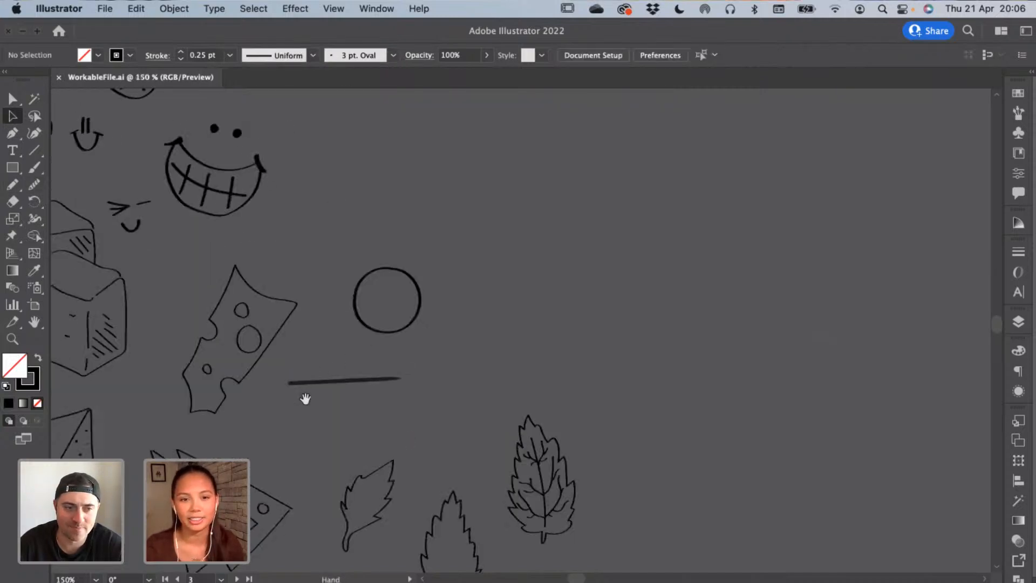
scroll(383, 445, left, 10)
scroll(382, 445, down, 2)
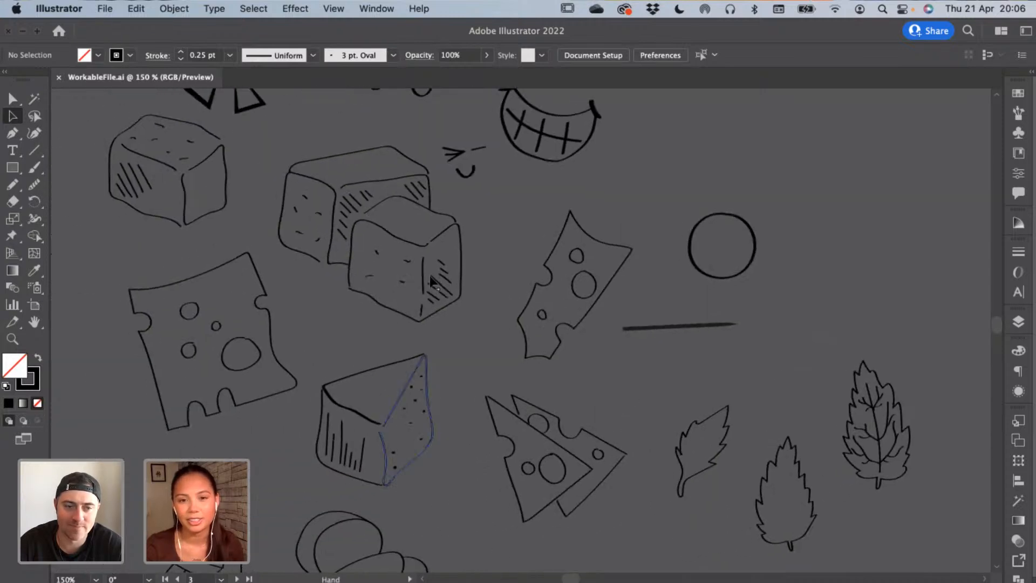
scroll(479, 241, up, 5)
scroll(479, 241, left, 5)
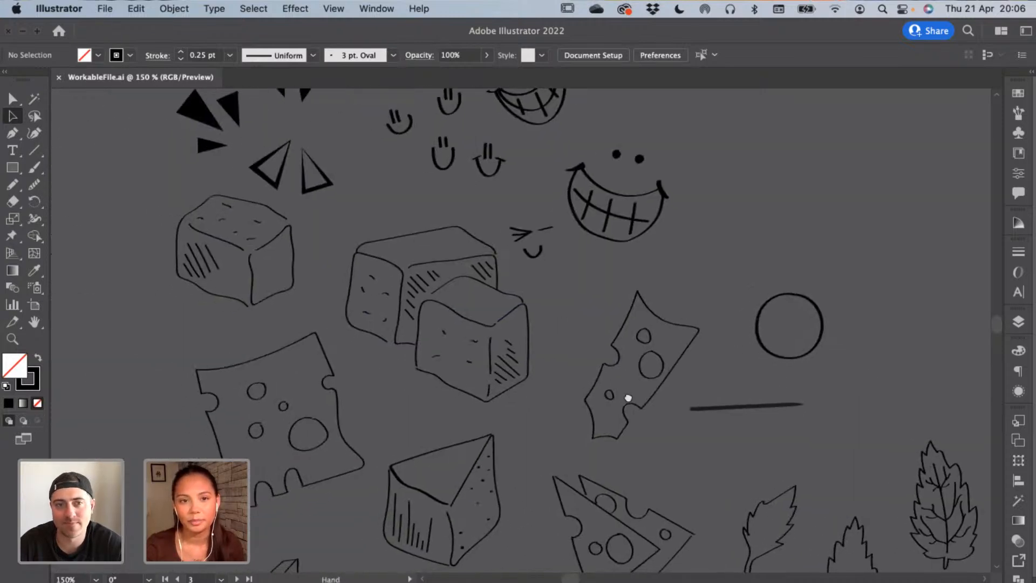
Look over the remaining traced line art, from the stars, triangles and smiles down to the basil leaves
scroll(414, 287, up, 2)
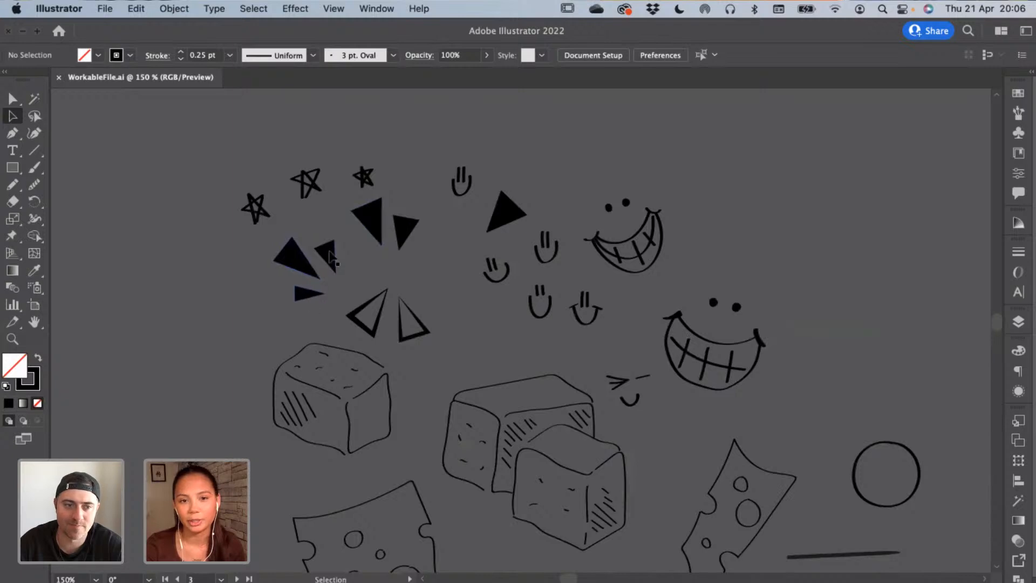
scroll(433, 331, down, 6)
scroll(432, 331, right, 2)
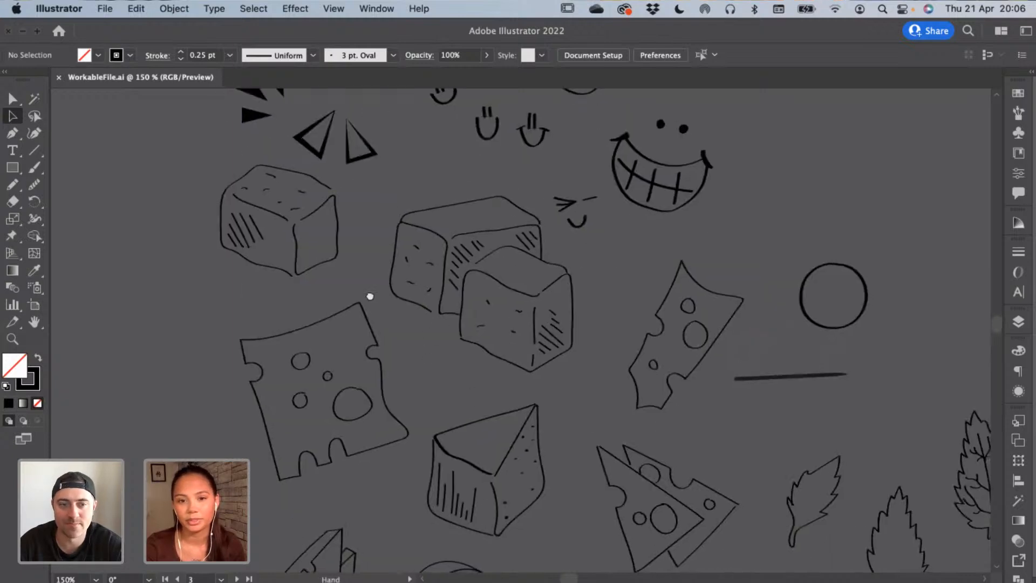
scroll(381, 436, down, 3)
scroll(381, 437, right, 3)
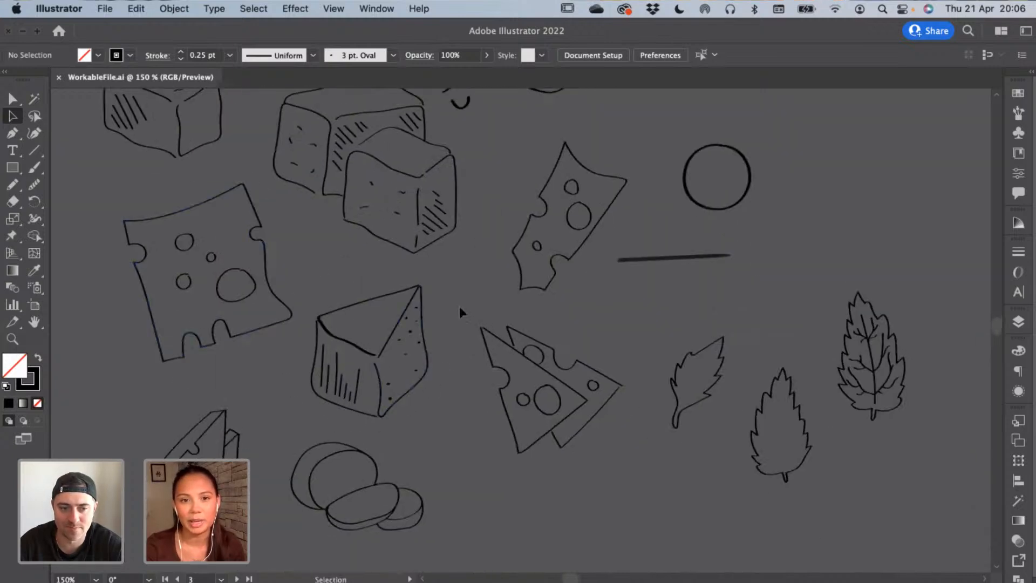
drag(622, 333, 569, 350)
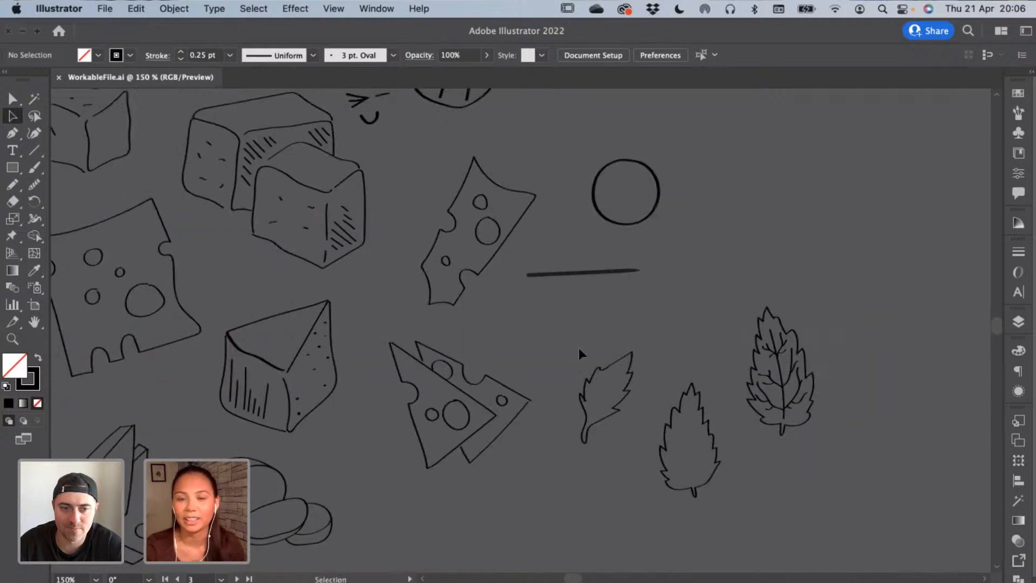
scroll(613, 300, right, 10)
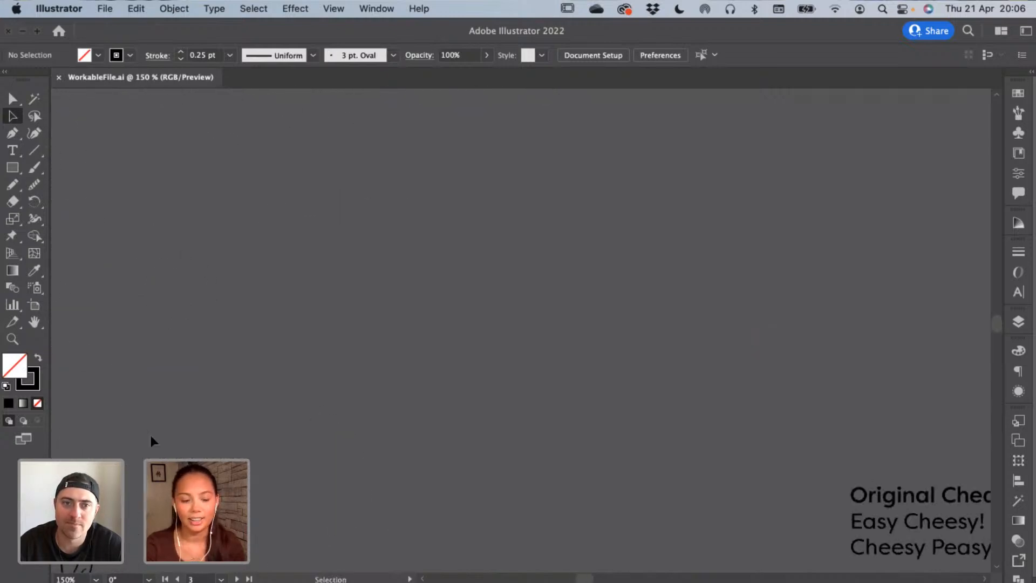
Go to the Illustrations artboard of thickened drawings, select the square holed cheese slice to check its fill and stroke, and deselect it
key(super+minus)
key(super+minus)
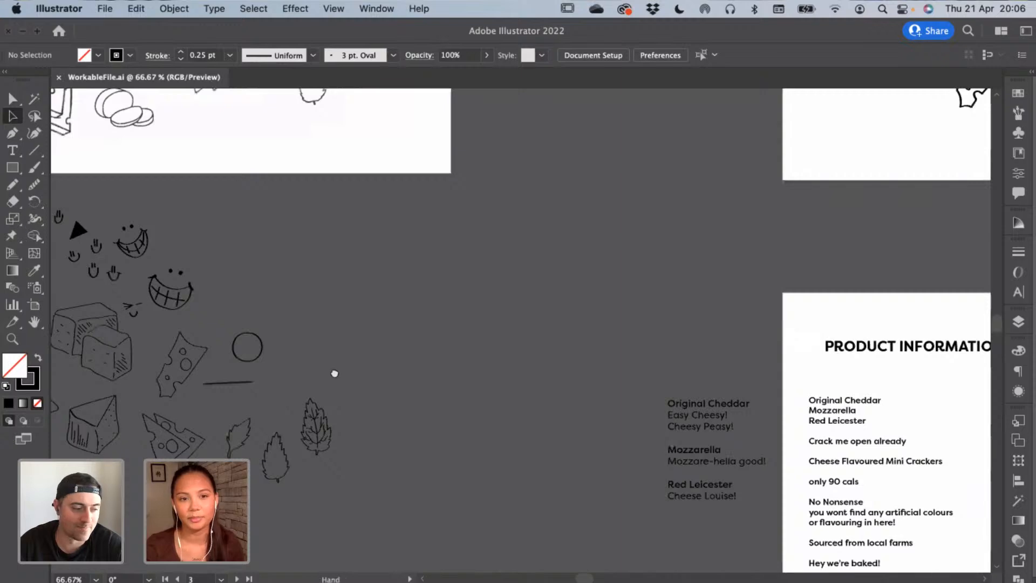
scroll(335, 373, right, 10)
scroll(335, 374, up, 5)
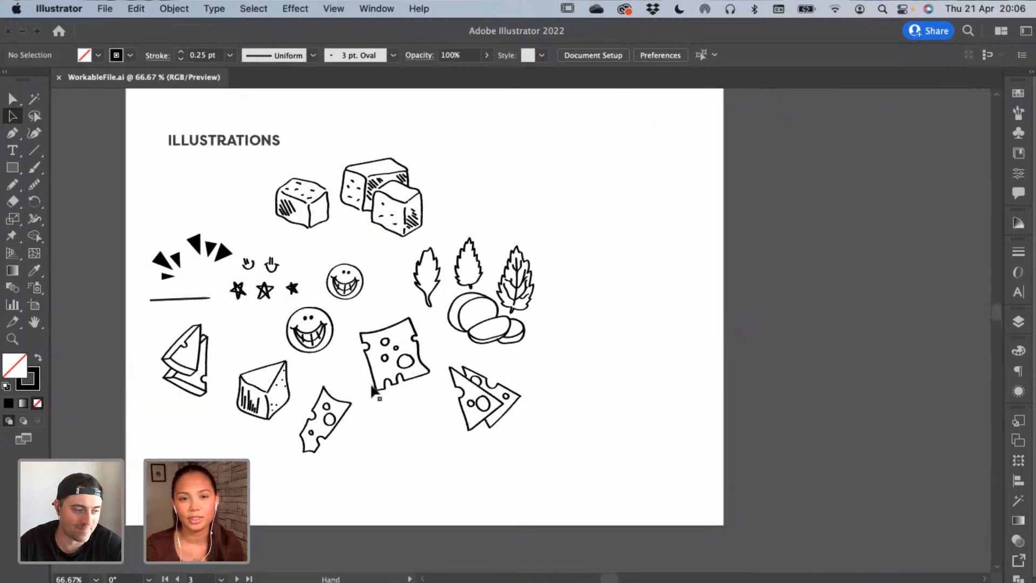
click(375, 381)
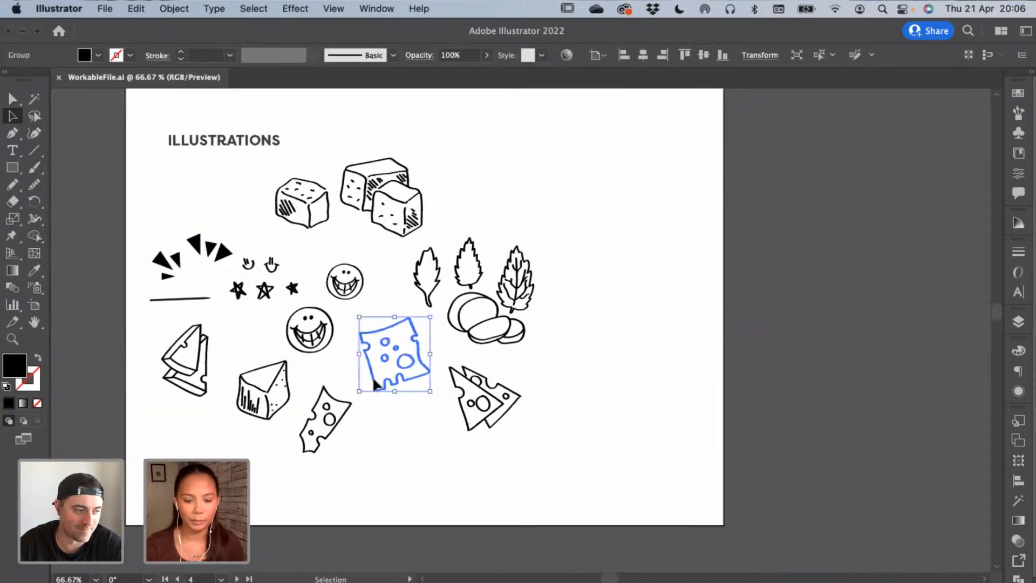
key(a)
key(super+minus)
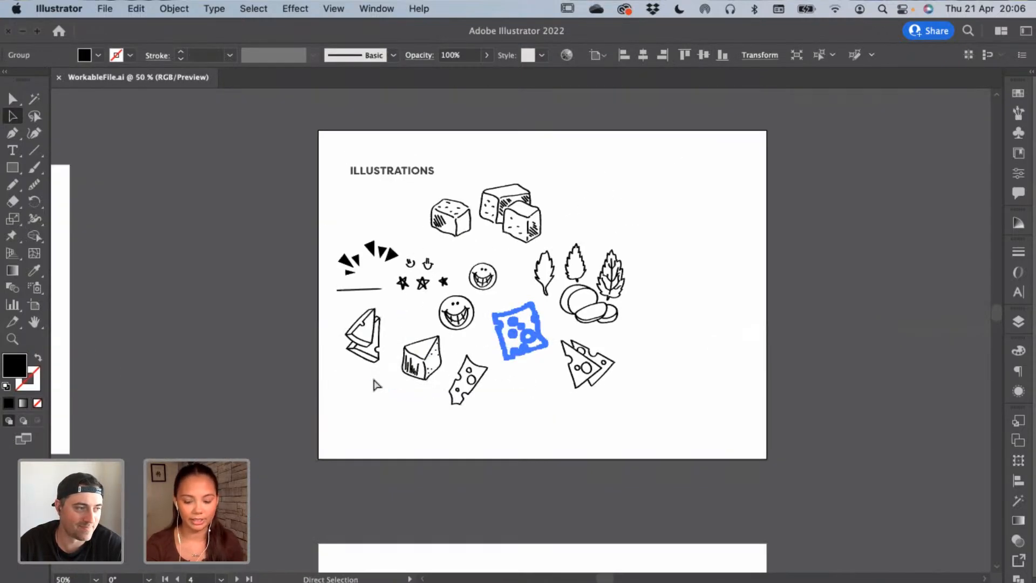
key(super+plus)
key(super+plus)
key(v)
click(411, 231)
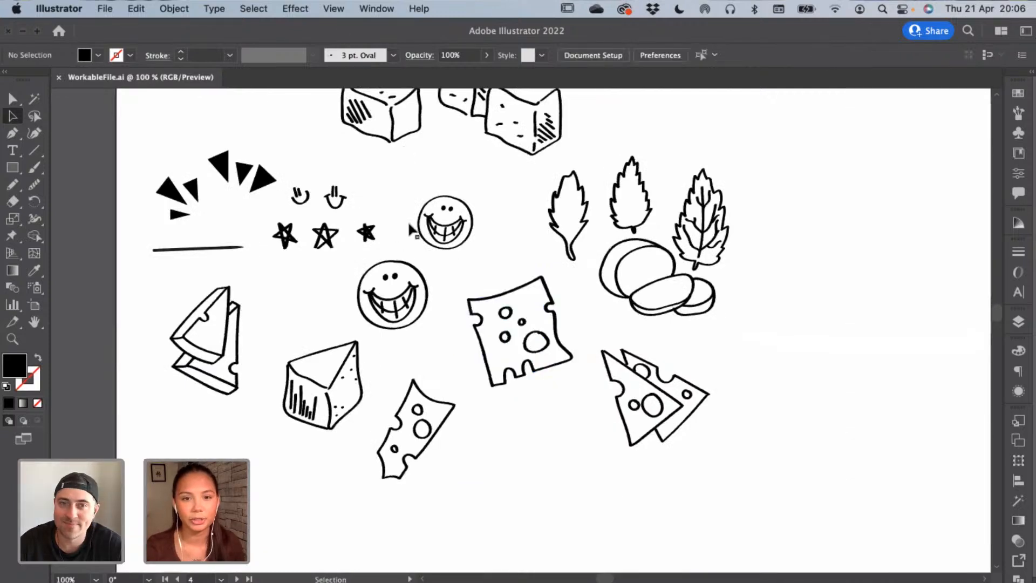
Select the larger smiley face and view the available brush definitions without applying one
click(413, 300)
click(367, 55)
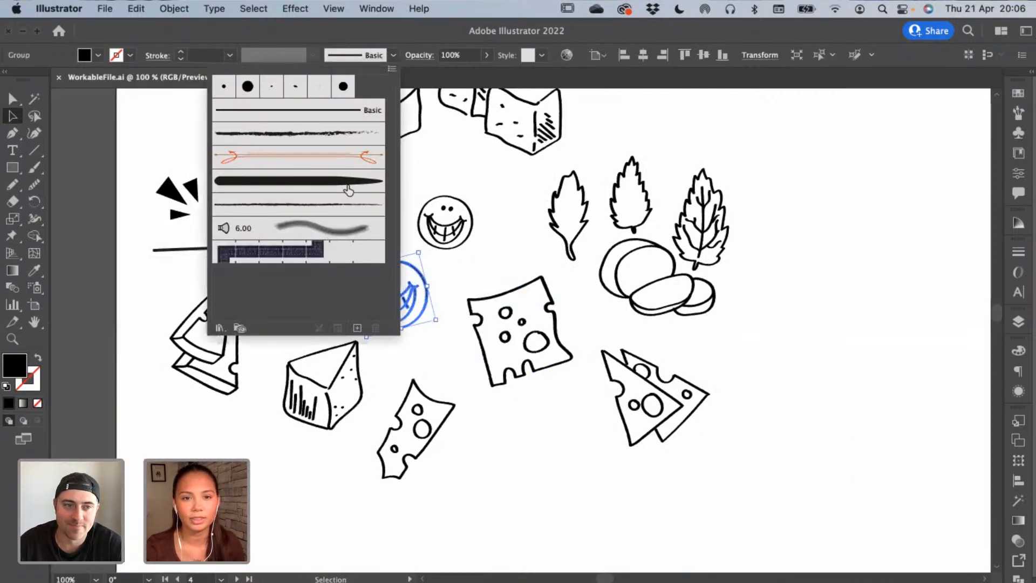
key(Escape)
Select the square holed cheese slice, inspect its expanded outlines at 400% zoom, and deselect it
click(521, 291)
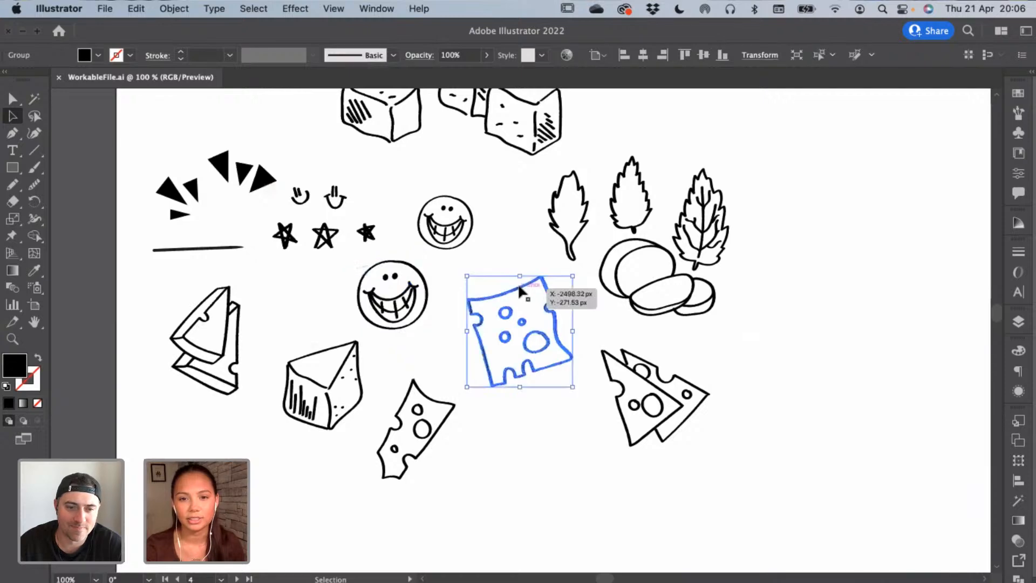
key(super+plus)
key(super+plus)
key(super+plus)
key(super+plus)
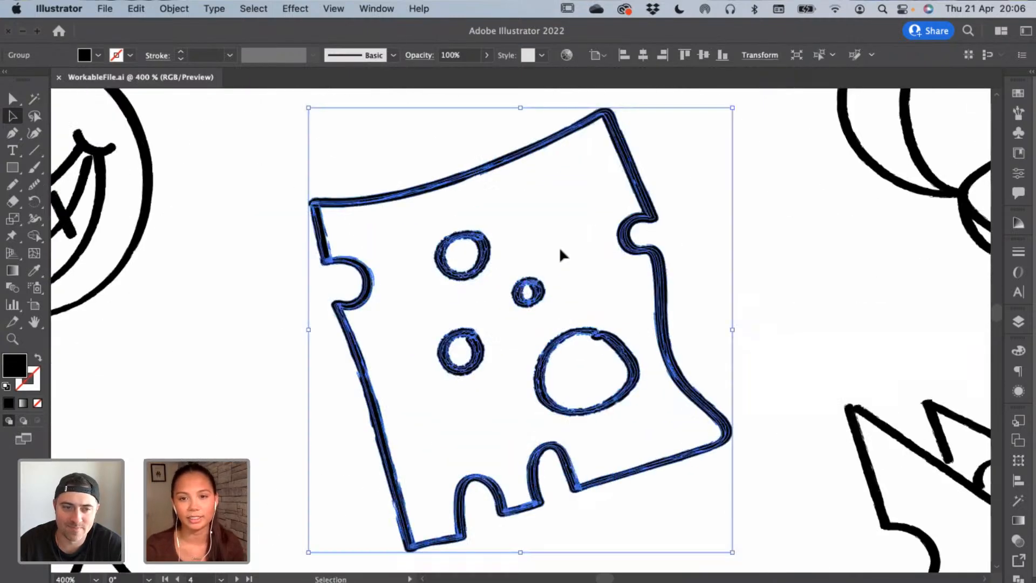
click(550, 298)
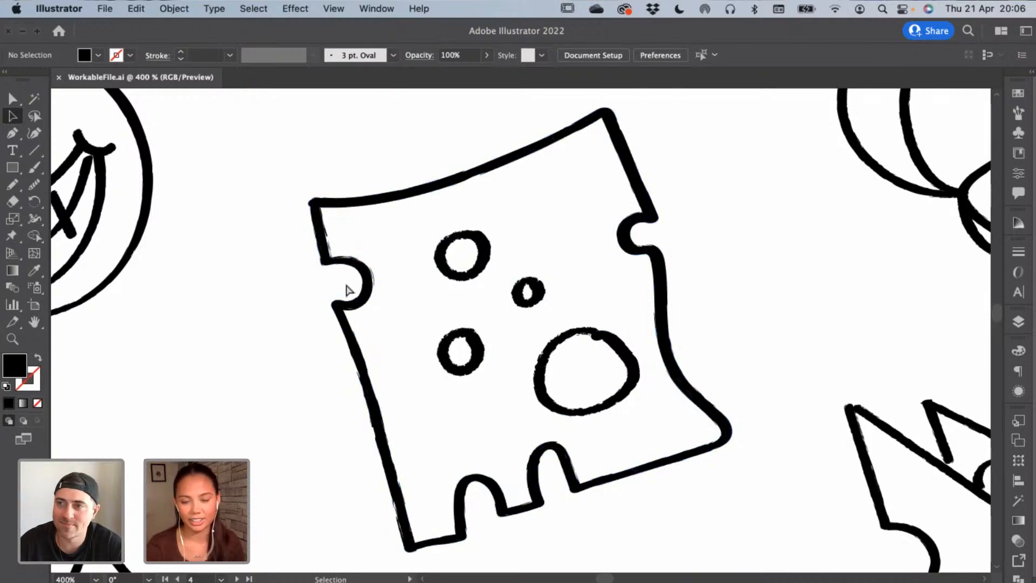
Review the whole Illustrations artboard with its cheese blocks, smileys, stars, slices and leaves
key(super+minus)
key(super+minus)
key(super+minus)
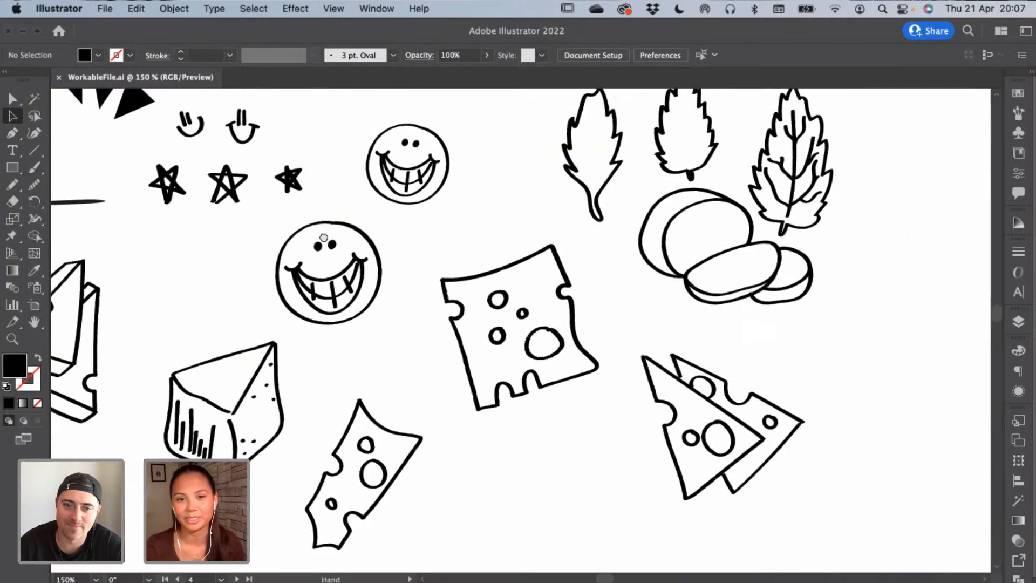
scroll(324, 237, up, 3)
scroll(336, 271, left, 2)
key(super+minus)
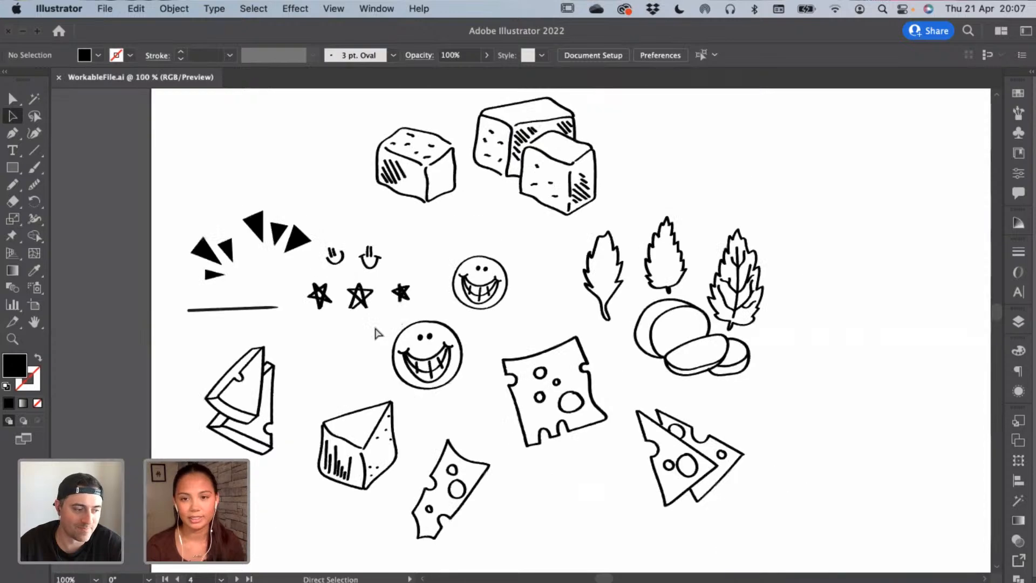
key(super+minus)
drag(645, 408, 552, 307)
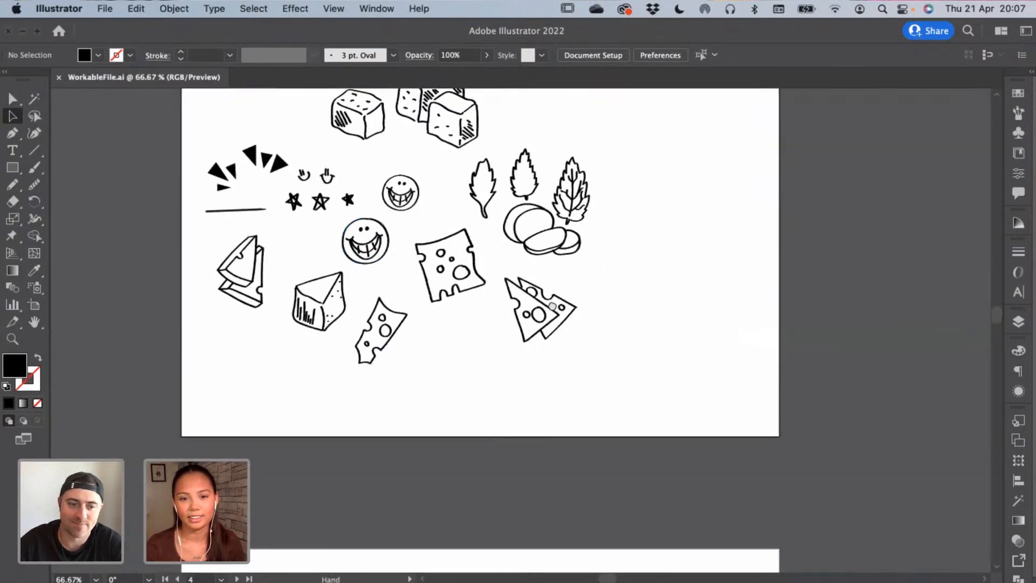
scroll(534, 361, down, 5)
scroll(502, 464, up, 7)
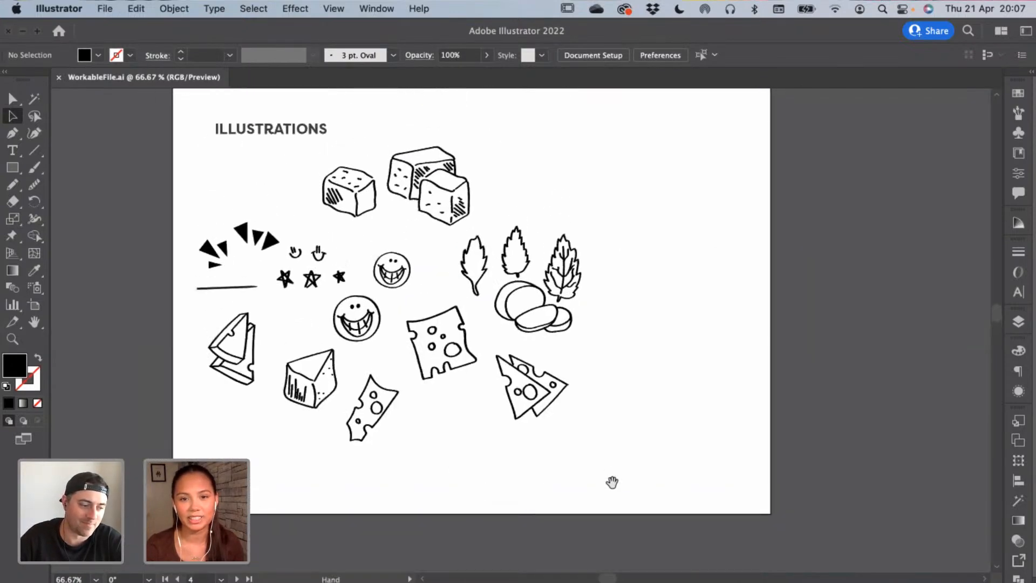
Examine the Dielines artboard with the kraft-paper Cheesies pack layout and its fold lines at 100% zoom
scroll(612, 482, down, 15)
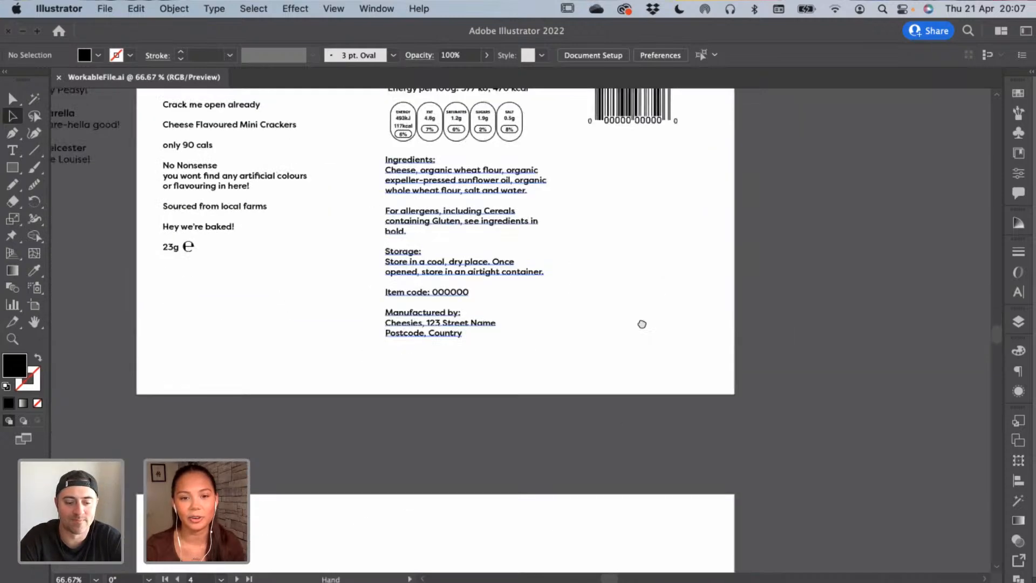
scroll(528, 449, down, 8)
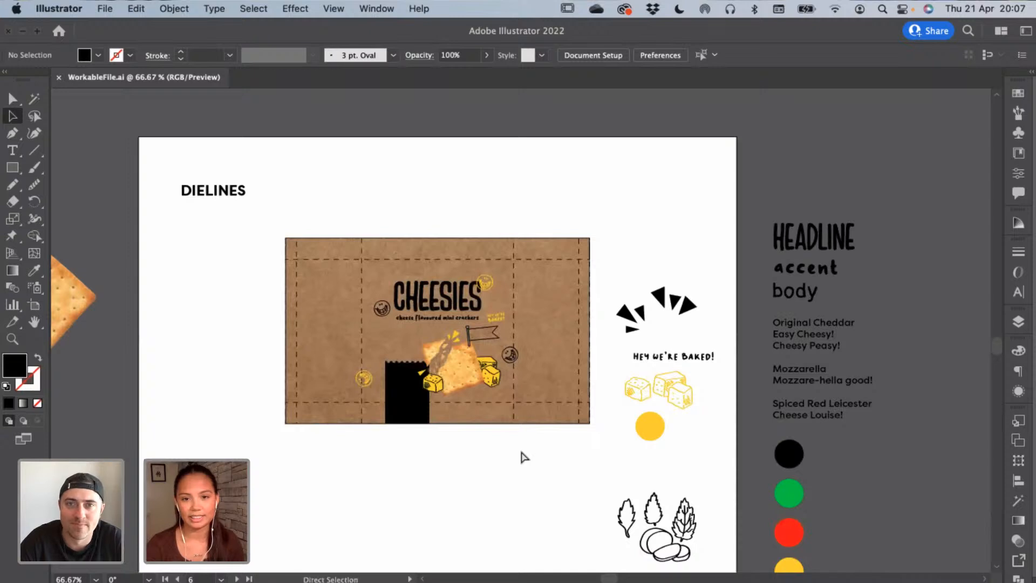
key(super+1)
scroll(598, 495, left, 3)
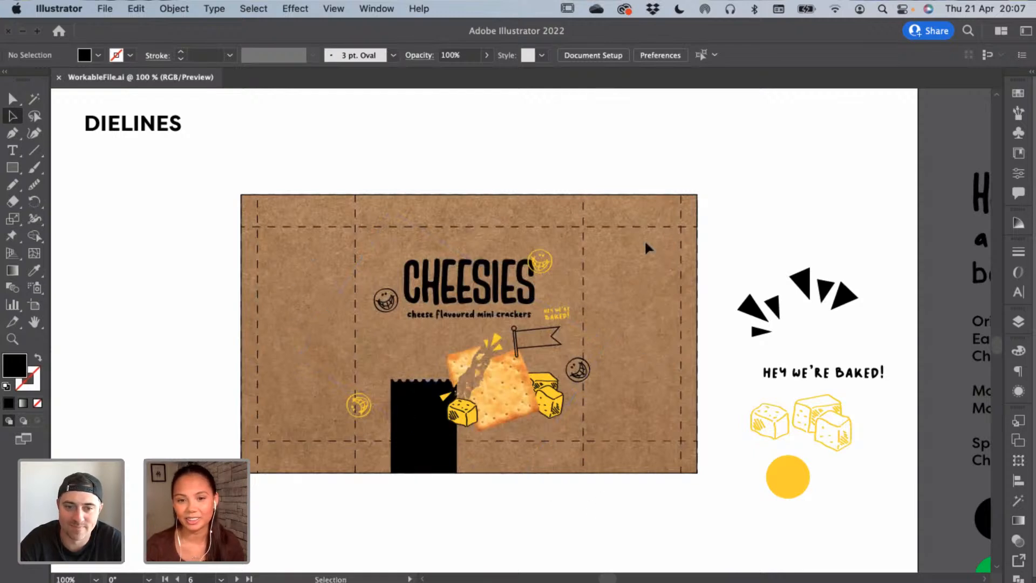
scroll(556, 113, down, 3)
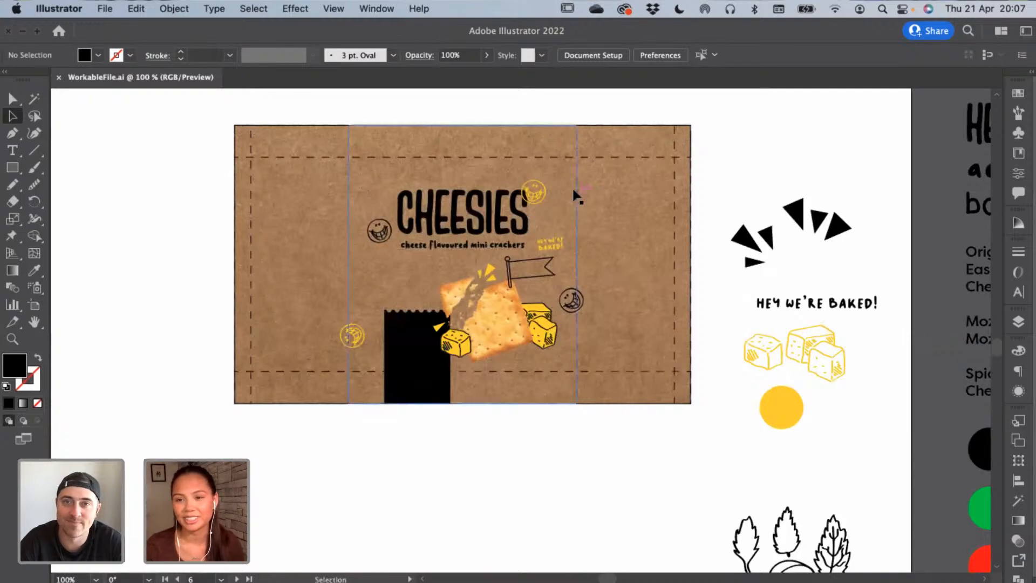
Examine the Product Information artboard with its flavour copy, nutrition, ingredients, storage text and barcode
scroll(564, 129, up, 5)
scroll(585, 335, up, 10)
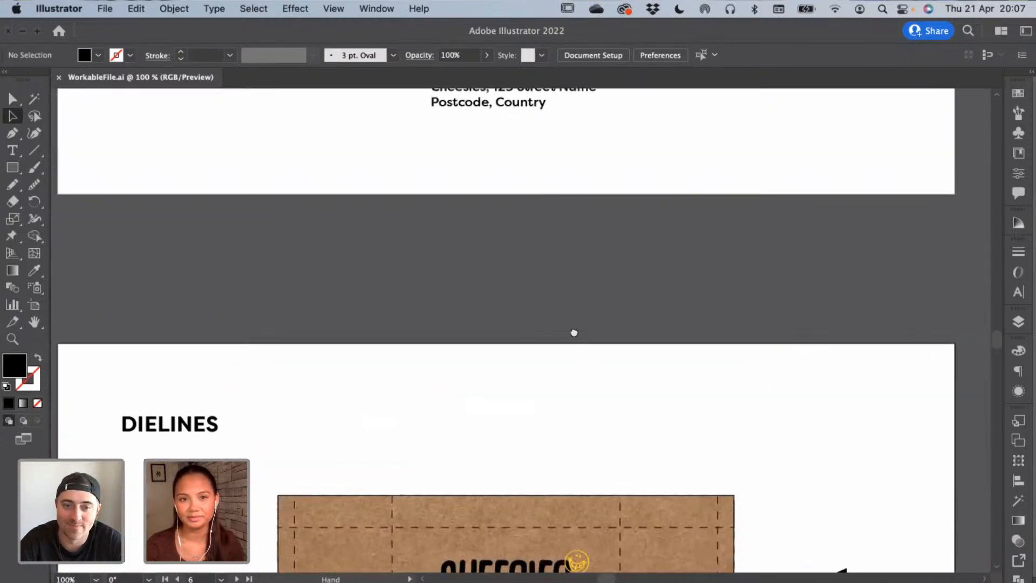
scroll(601, 328, up, 3)
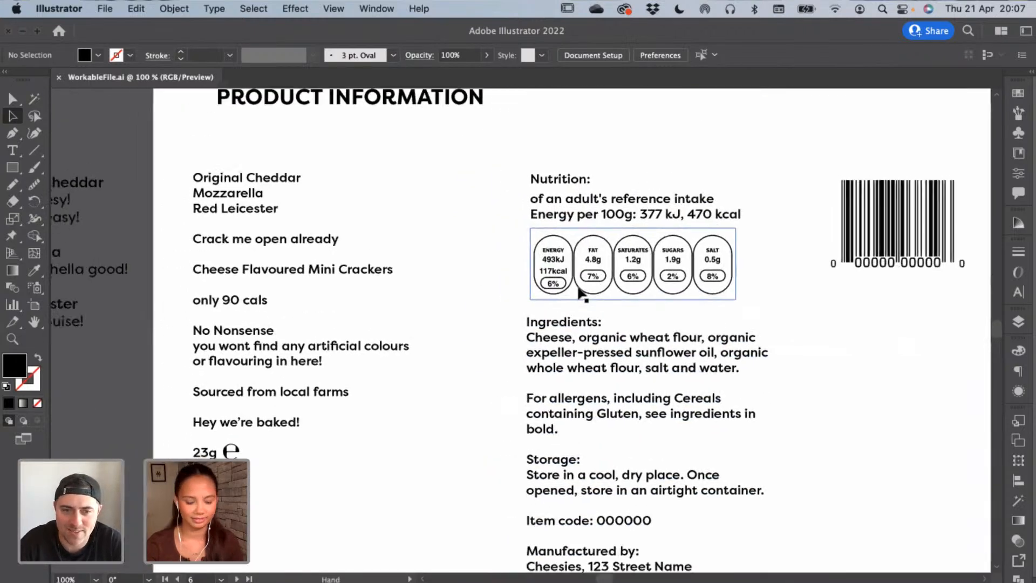
key(super+minus)
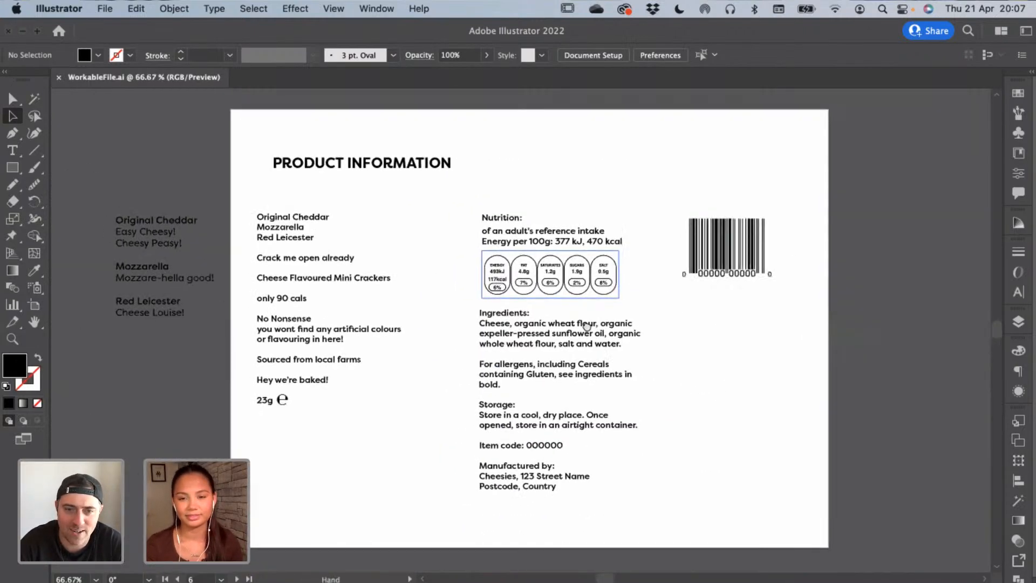
scroll(722, 382, right, 2)
scroll(722, 381, down, 1)
scroll(731, 412, right, 2)
scroll(731, 412, up, 1)
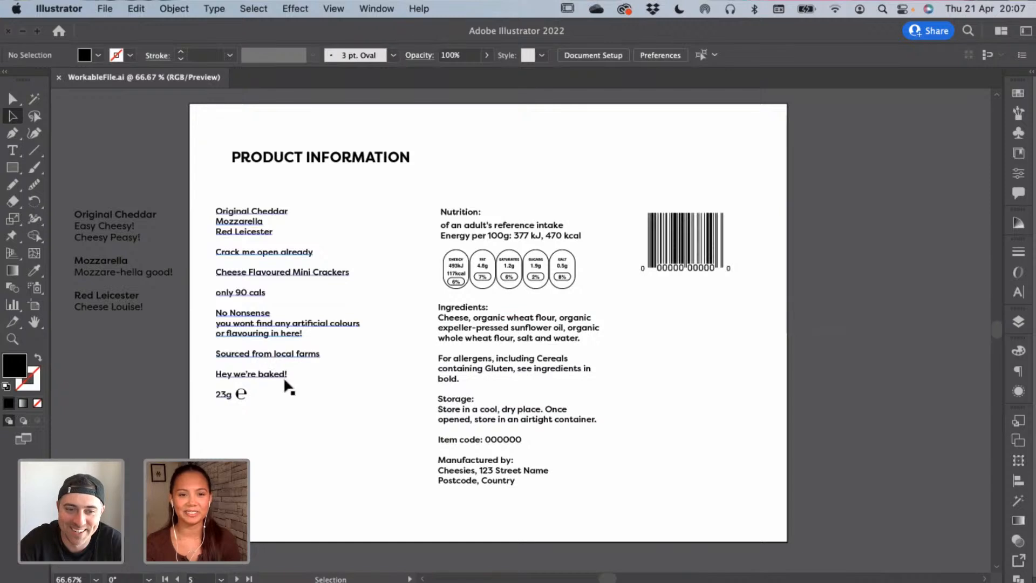
drag(285, 379, 224, 378)
key(cmd+z)
click(193, 366)
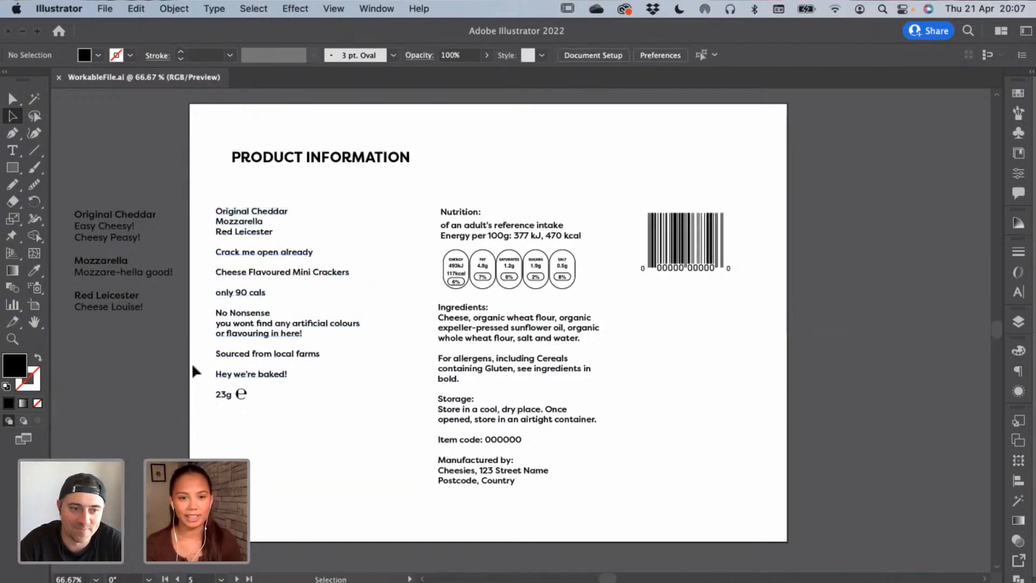
click(300, 432)
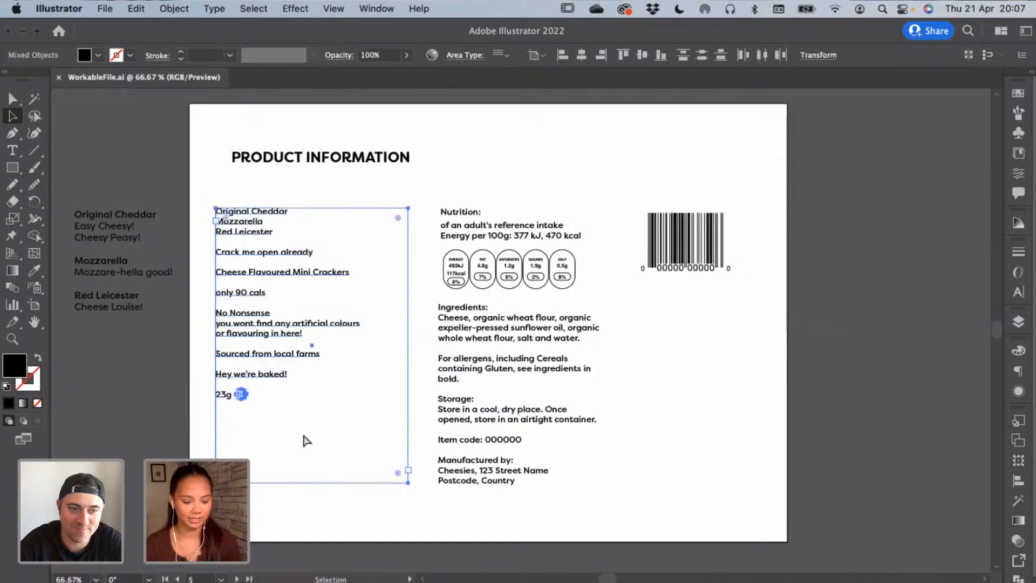
click(192, 433)
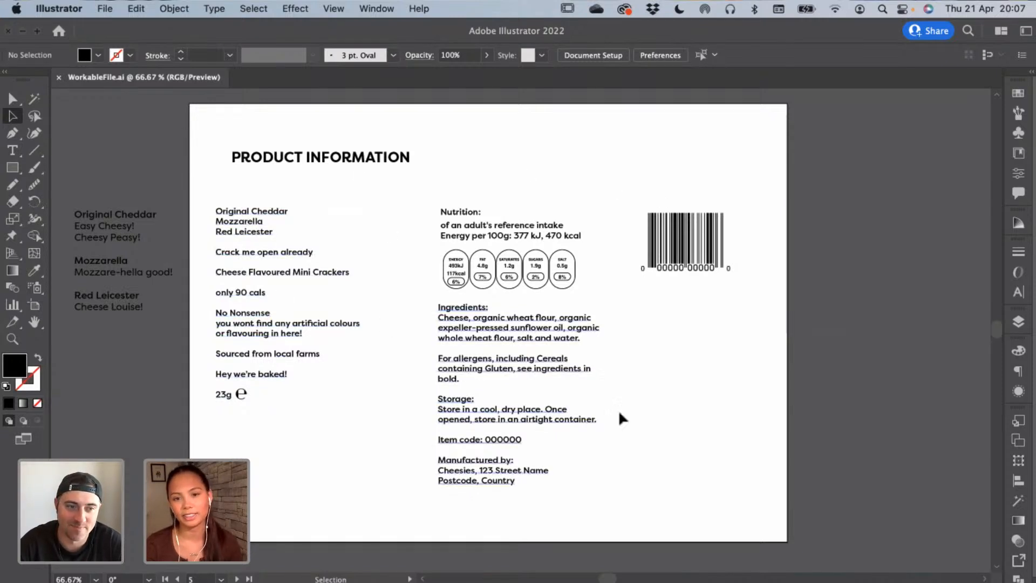
Copy the flavour and claims text block with its ℮ mark from Product Information onto the Dielines artboard, placing it beside the kraft pack
drag(326, 503, 220, 334)
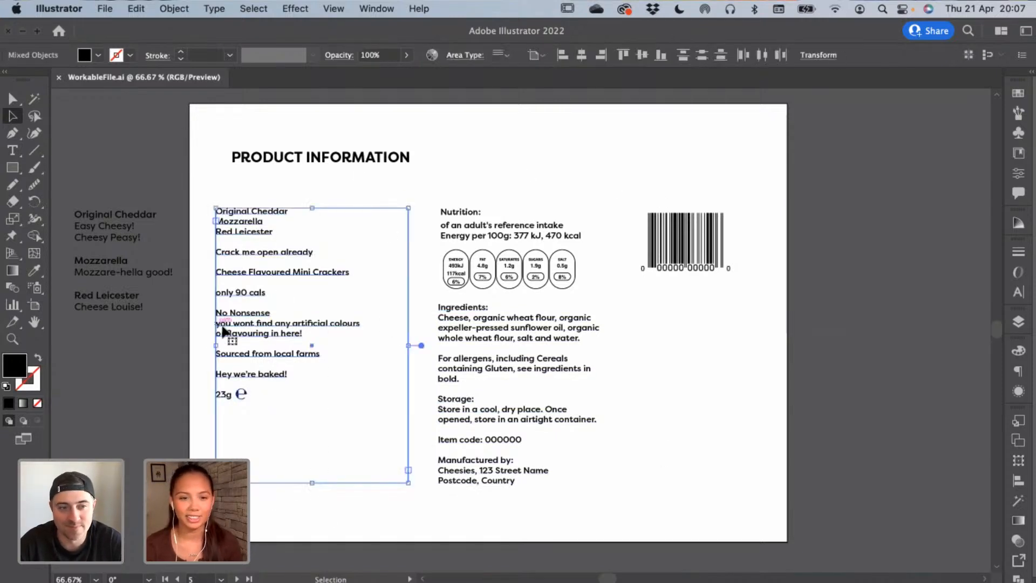
click(209, 409)
drag(483, 511, 517, 234)
scroll(517, 234, down, 5)
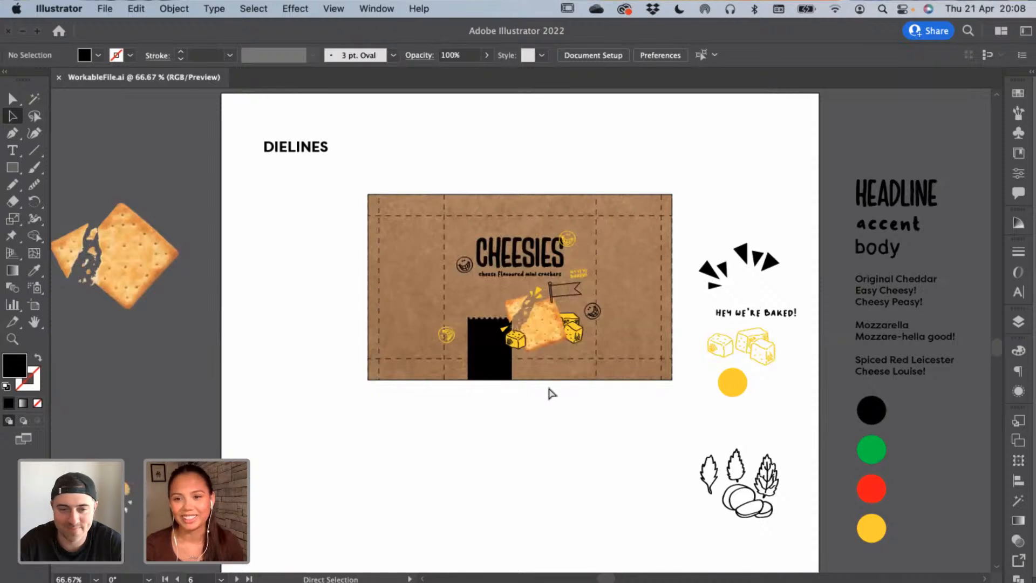
key(super+v)
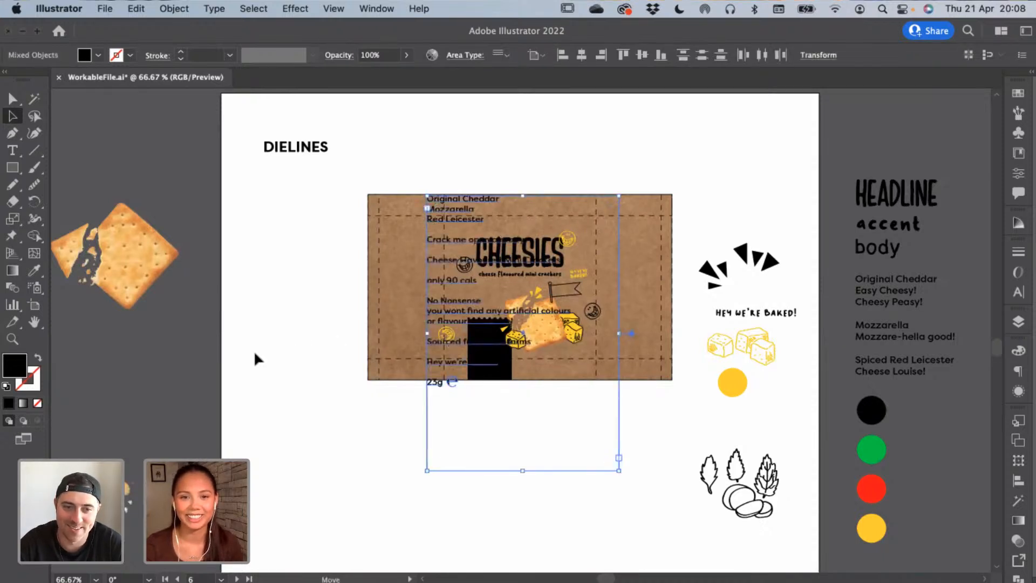
drag(462, 306, 277, 329)
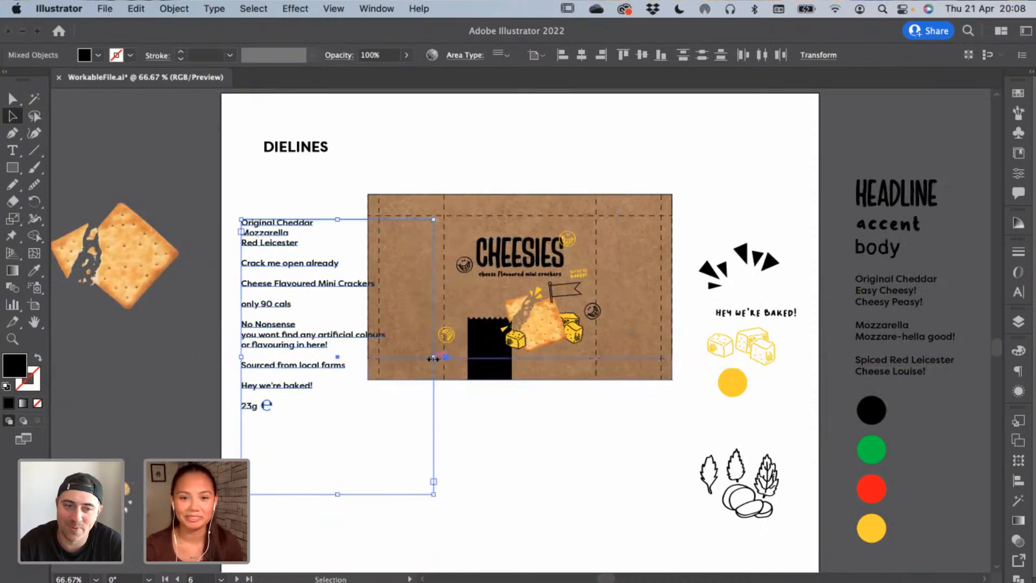
Narrow the pasted text box so its copy wraps next to the kraft pack, and deselect it
click(522, 432)
click(462, 356)
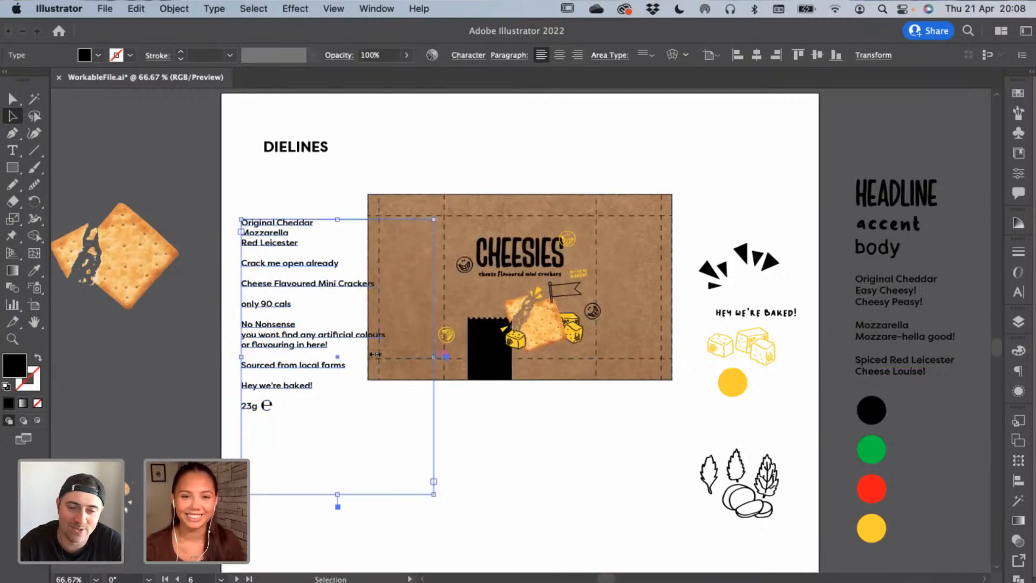
drag(376, 354, 383, 357)
click(466, 423)
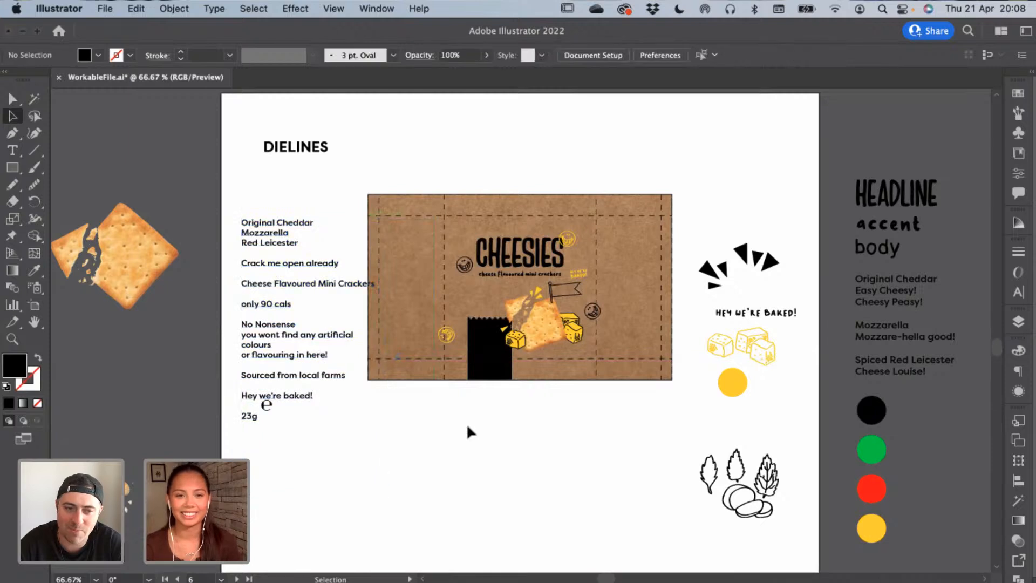
Move the copy block up beside the kraft pack, narrow its text box to clear the pack, and place the ℮ mark below the pack
click(270, 416)
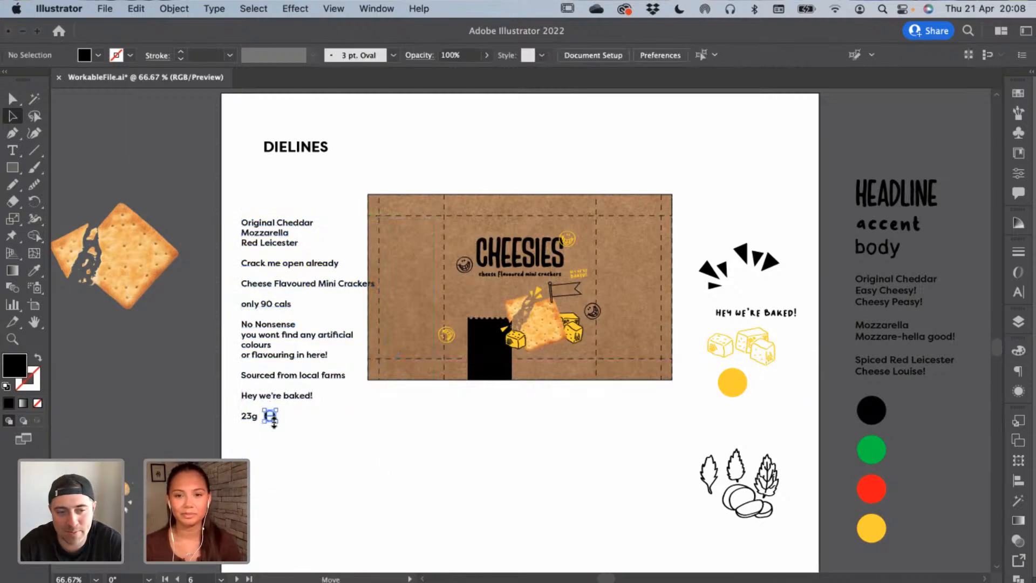
drag(270, 416, 289, 326)
click(373, 348)
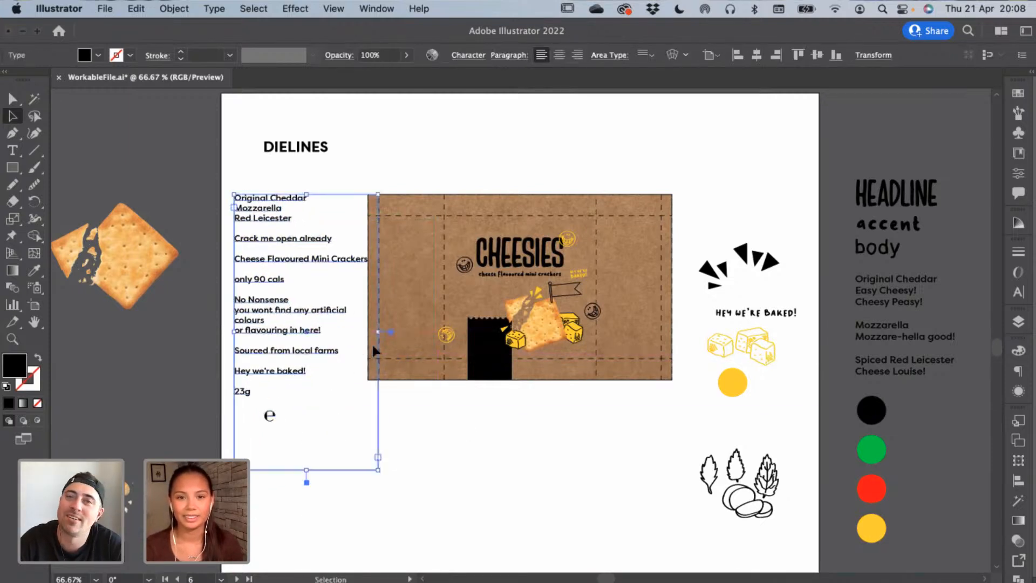
drag(377, 330, 360, 330)
click(389, 468)
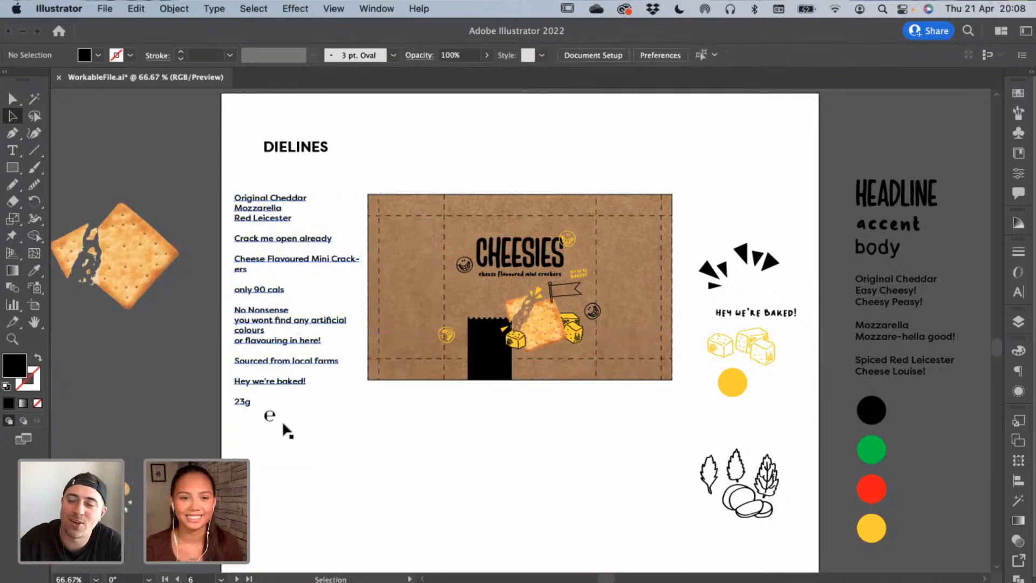
drag(275, 417, 387, 416)
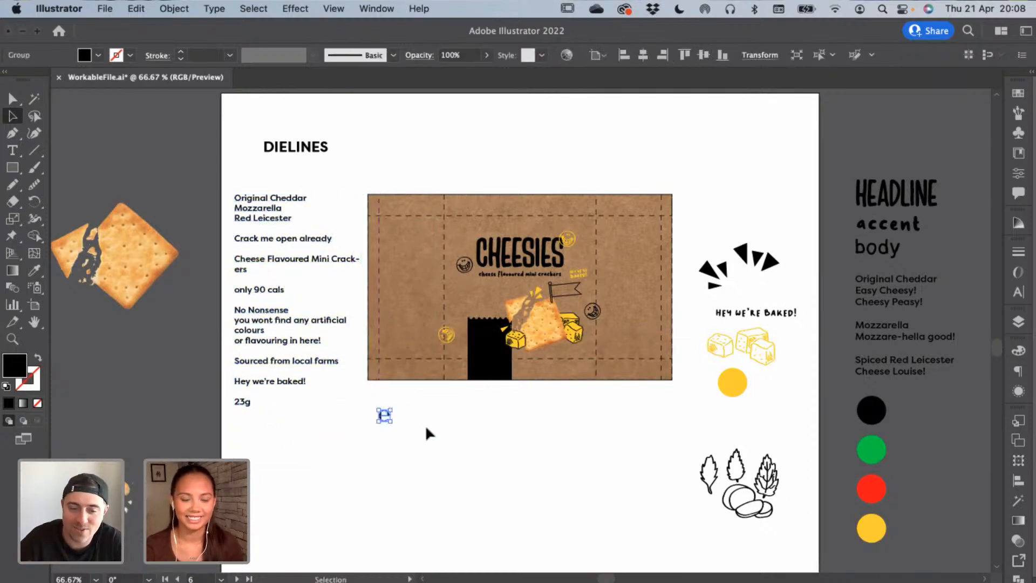
Copy the line "Crack me open already" from the copy block and paste it as separate text above the kraft pack
key(super+plus)
key(space)
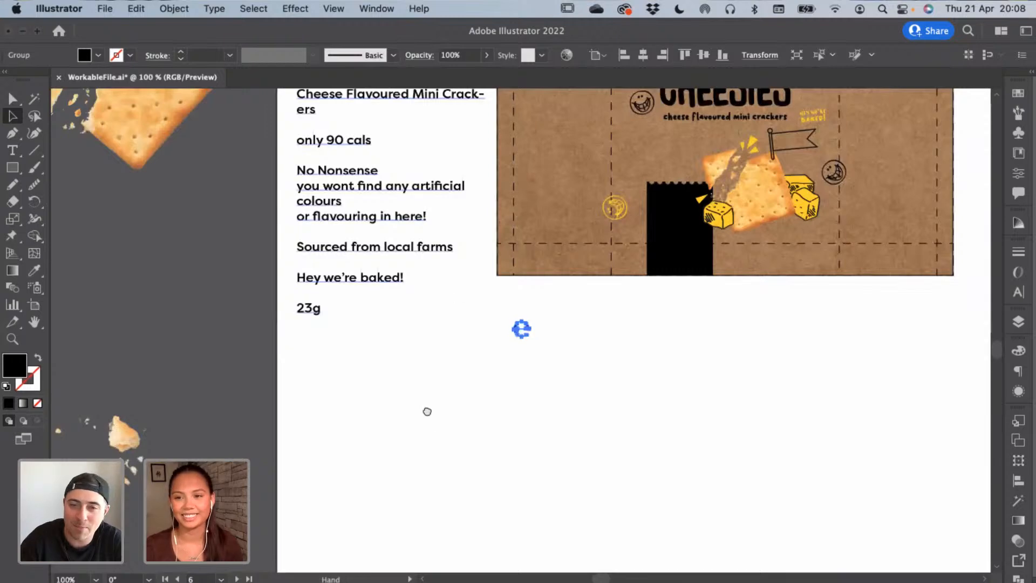
drag(520, 252, 353, 436)
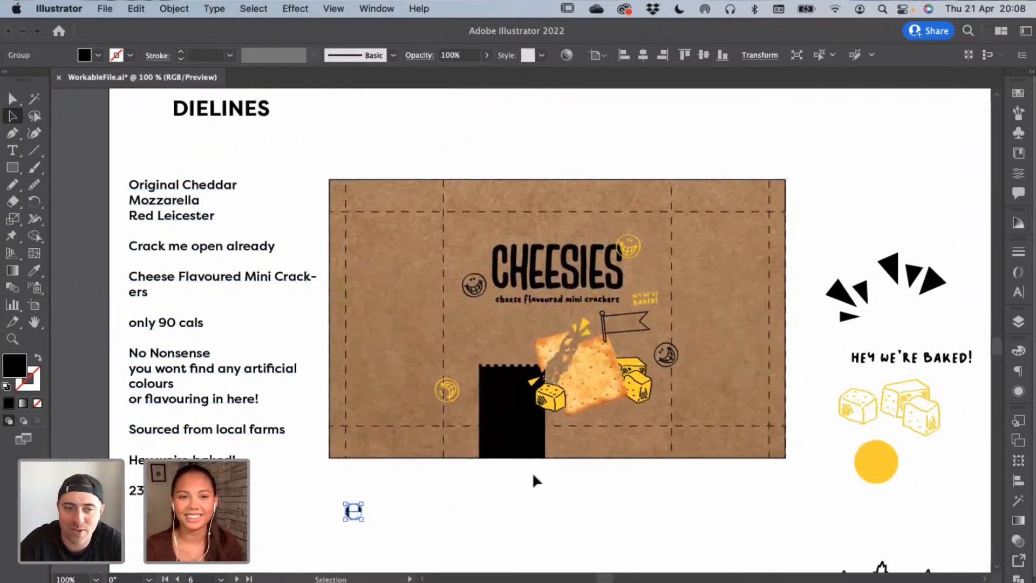
click(280, 165)
click(13, 151)
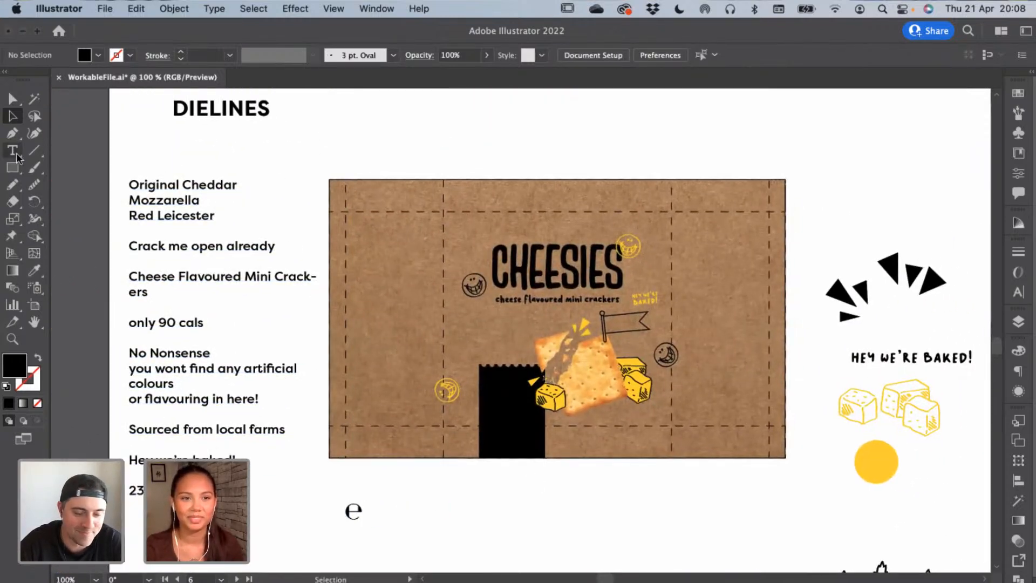
drag(129, 246, 274, 248)
key(super+c)
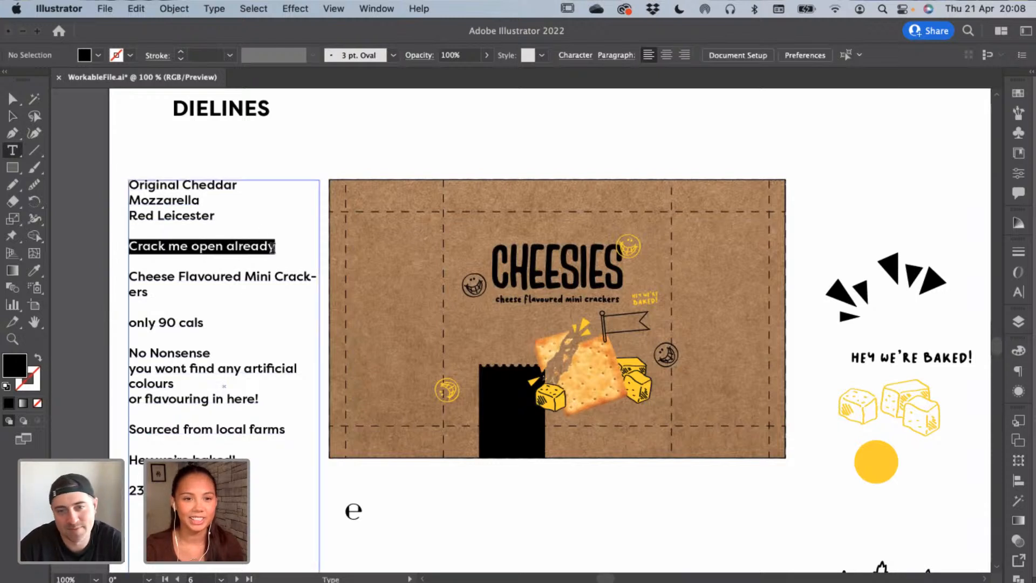
click(371, 156)
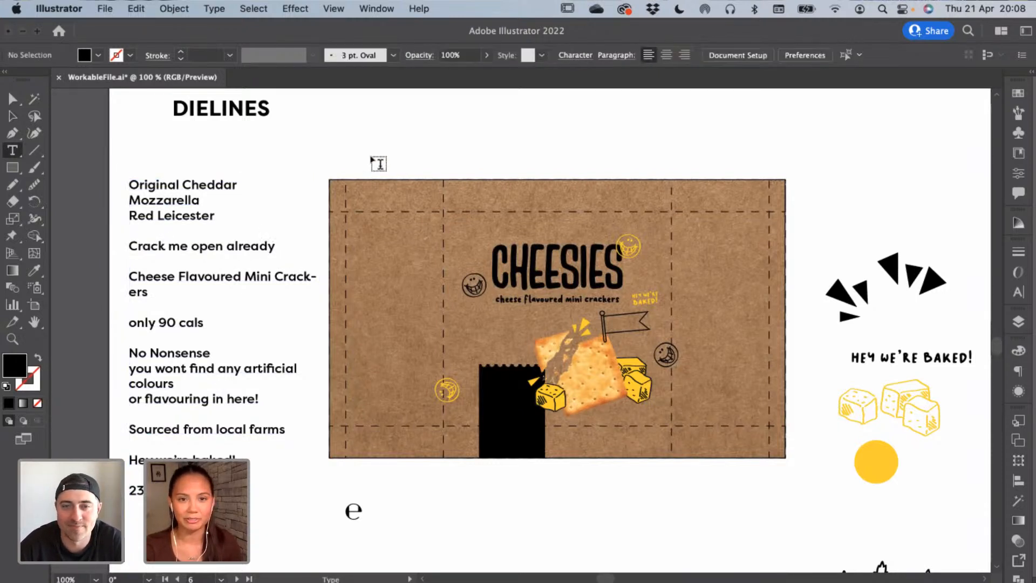
key(super+v)
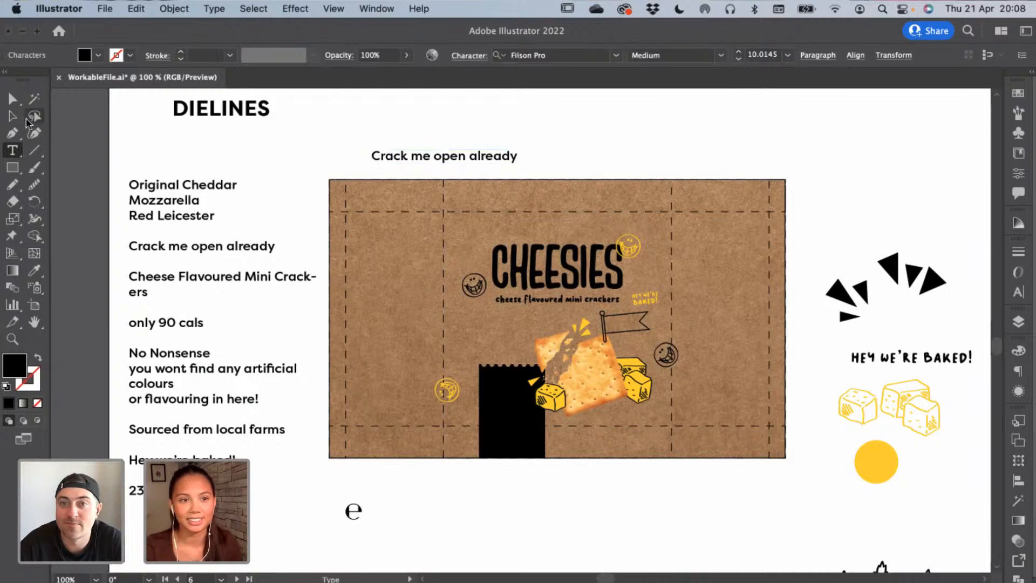
key(Escape)
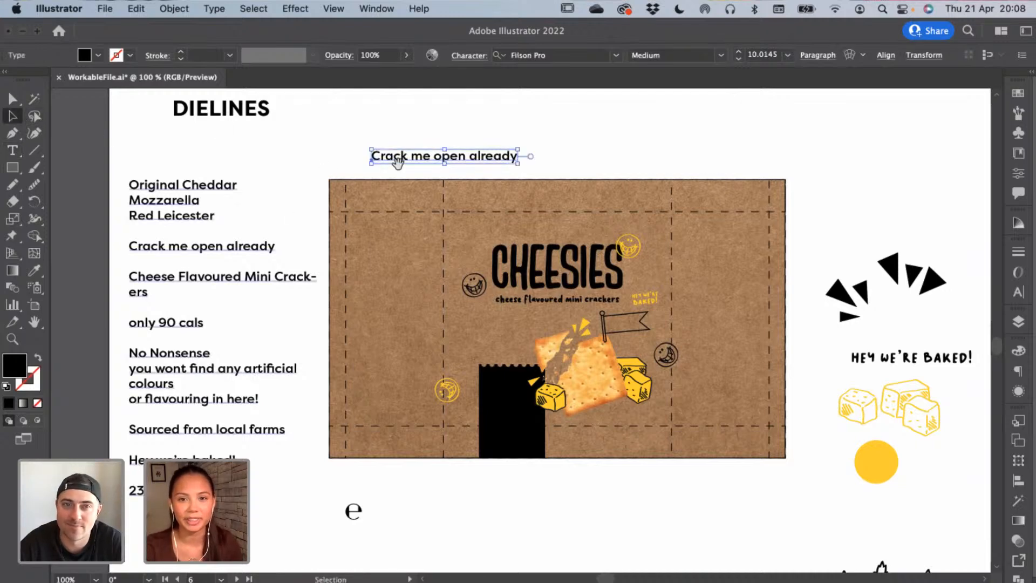
Move the HEADLINE, accent and body type samples from the pasteboard onto the Dielines artboard, above the black burst marks
scroll(347, 163, right, 2)
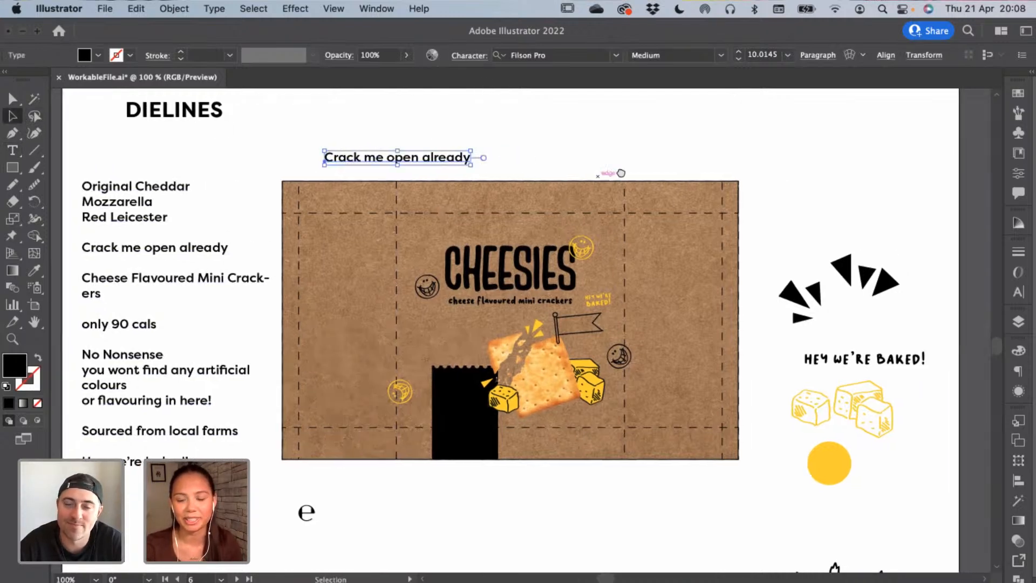
scroll(621, 173, right, 10)
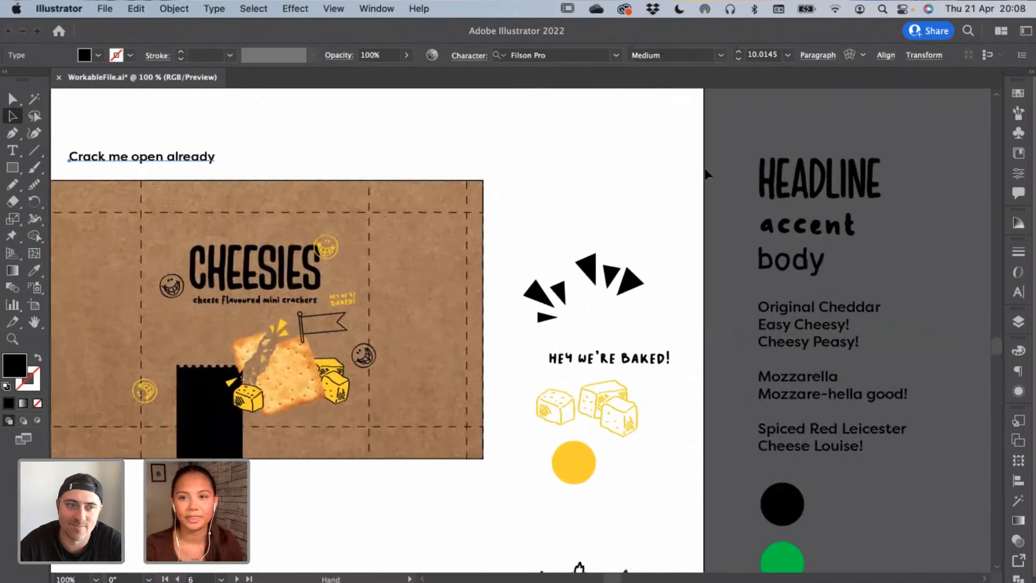
drag(794, 270, 561, 197)
drag(548, 192, 733, 227)
click(549, 164)
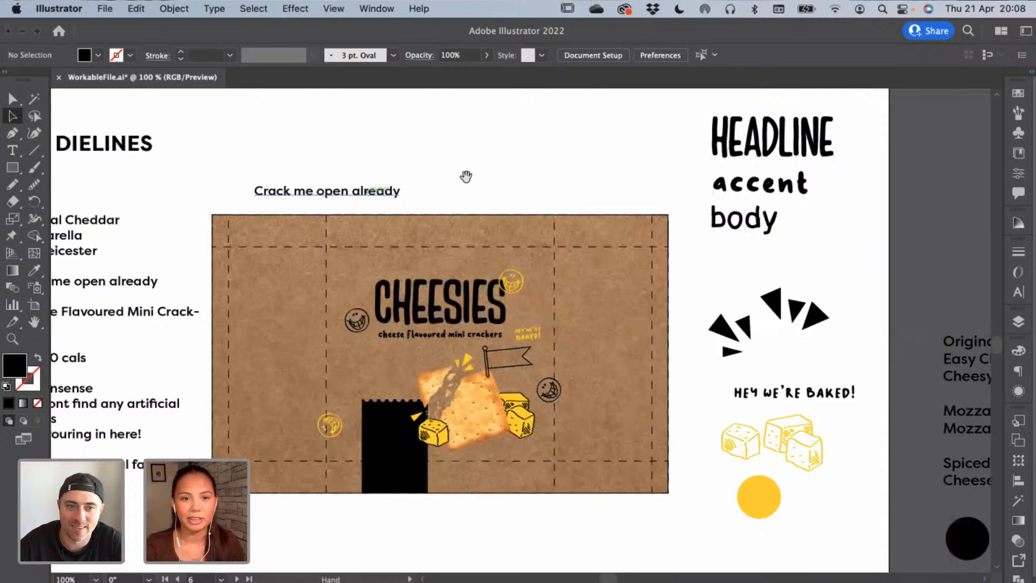
Match the pasted "Crack me open already" line to the accent sample's type style with the Eyedropper and set it in All Caps
drag(466, 177, 532, 163)
drag(414, 189, 492, 187)
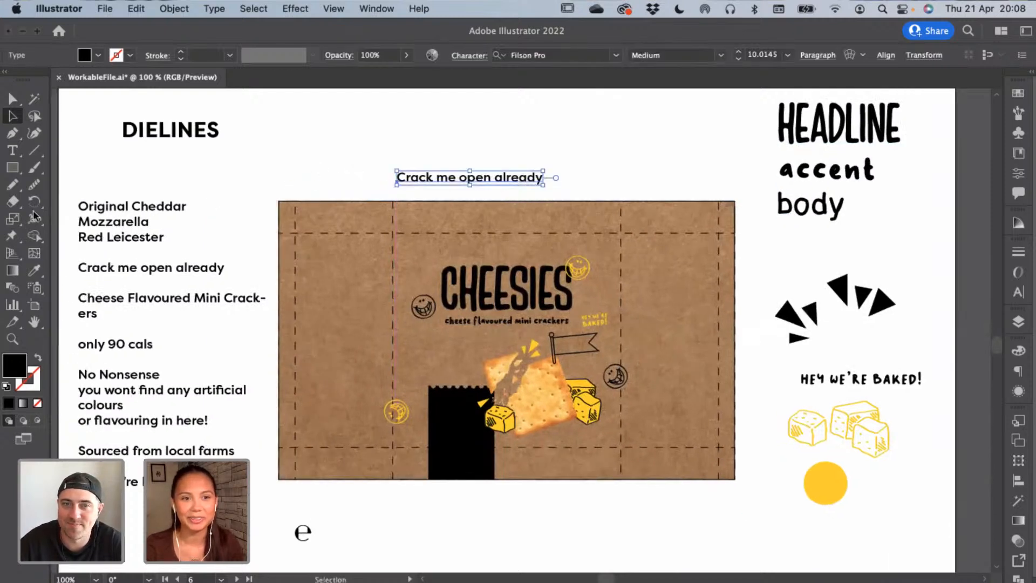
click(34, 270)
click(795, 174)
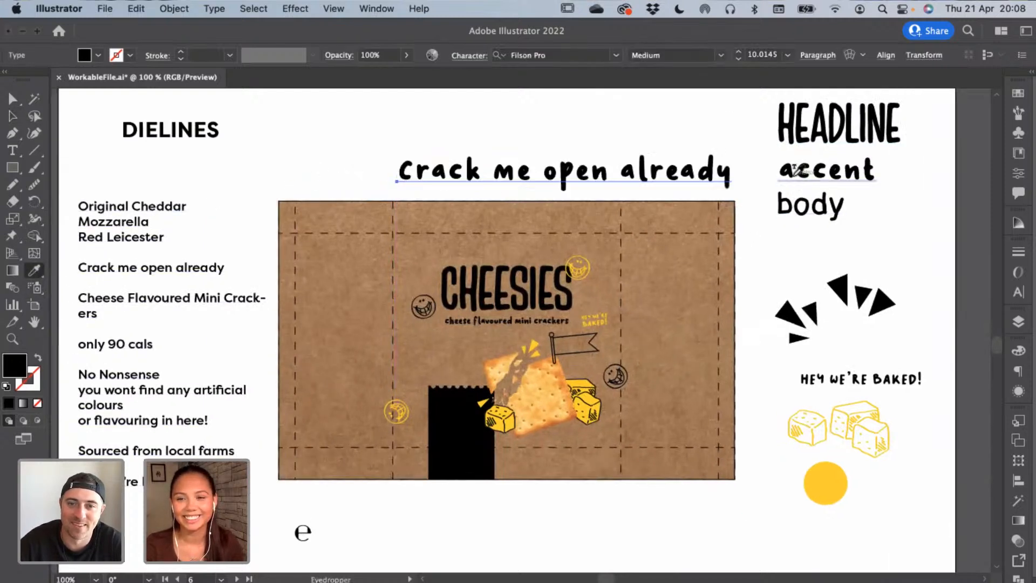
click(14, 116)
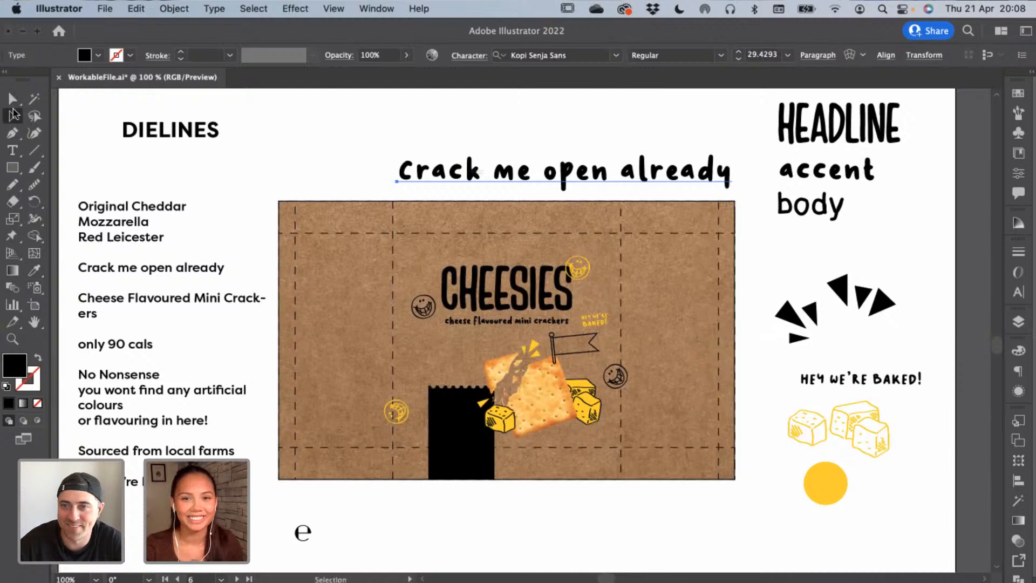
click(469, 55)
click(327, 204)
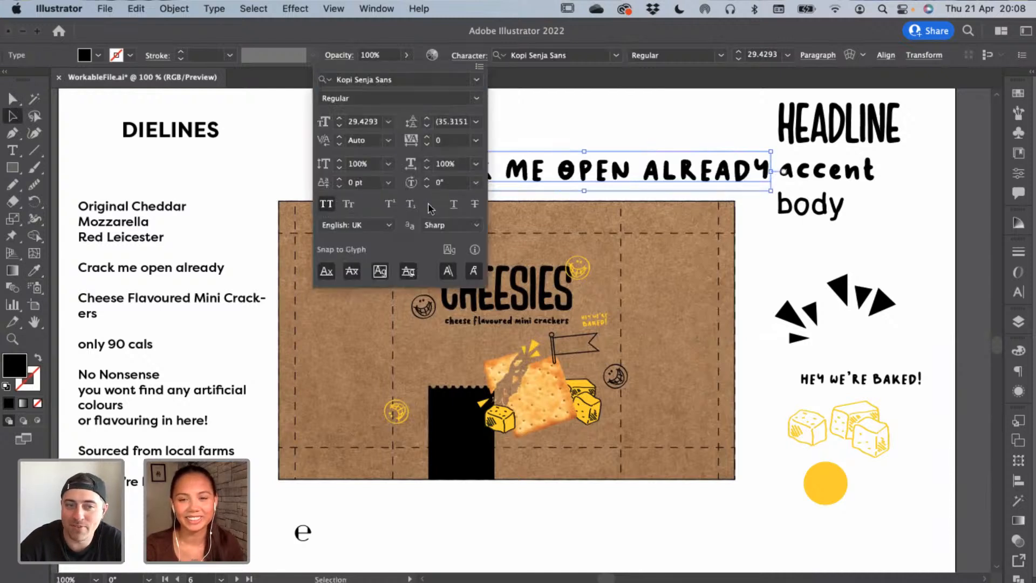
Scale the "Crack me open already" tagline down to about 7.7 pt and place it above the CHEESIES logo on the pack
click(718, 177)
drag(771, 171, 548, 243)
click(507, 186)
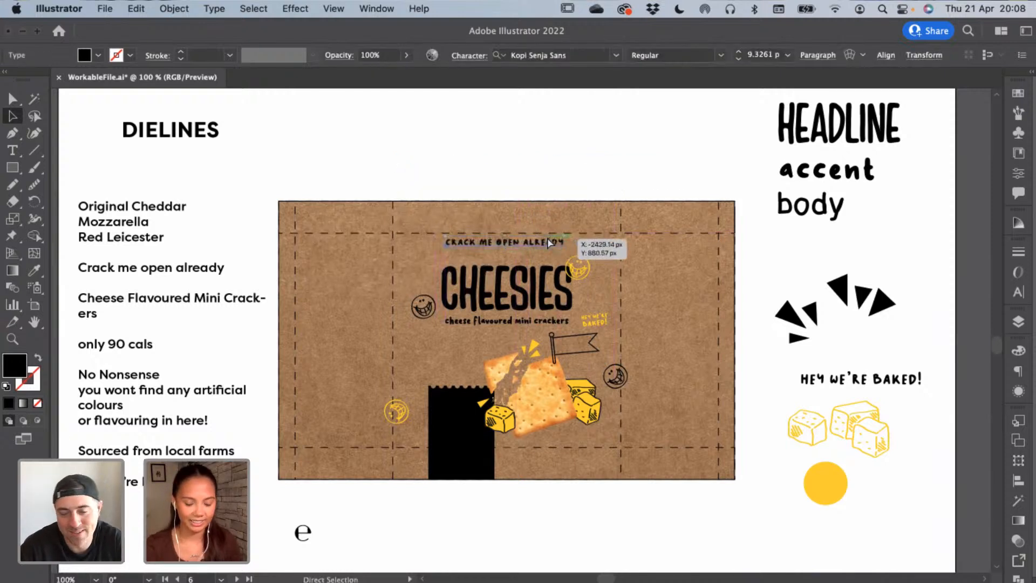
key(super+equal)
key(super+equal)
scroll(596, 182, down, 3)
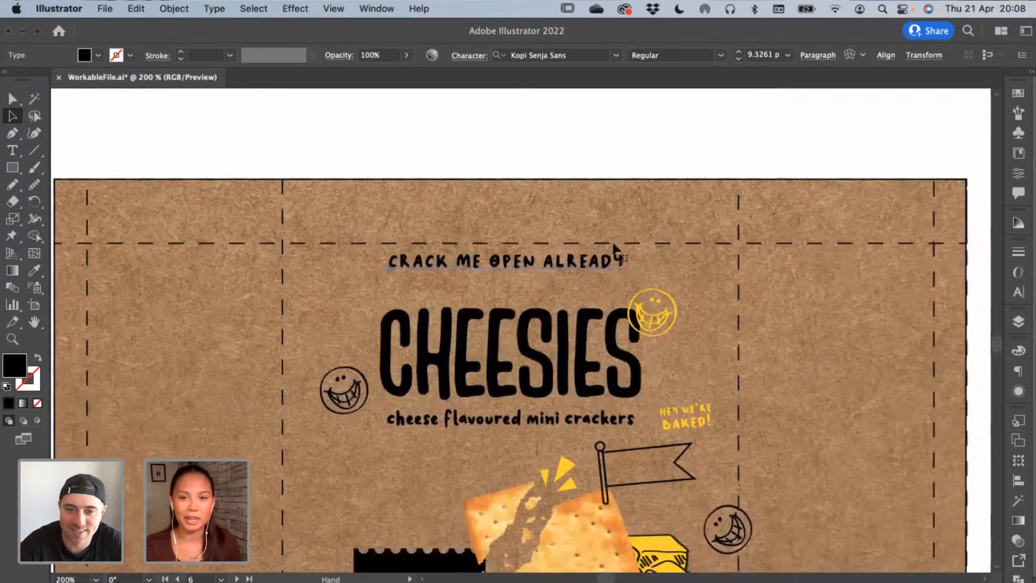
drag(624, 263, 583, 271)
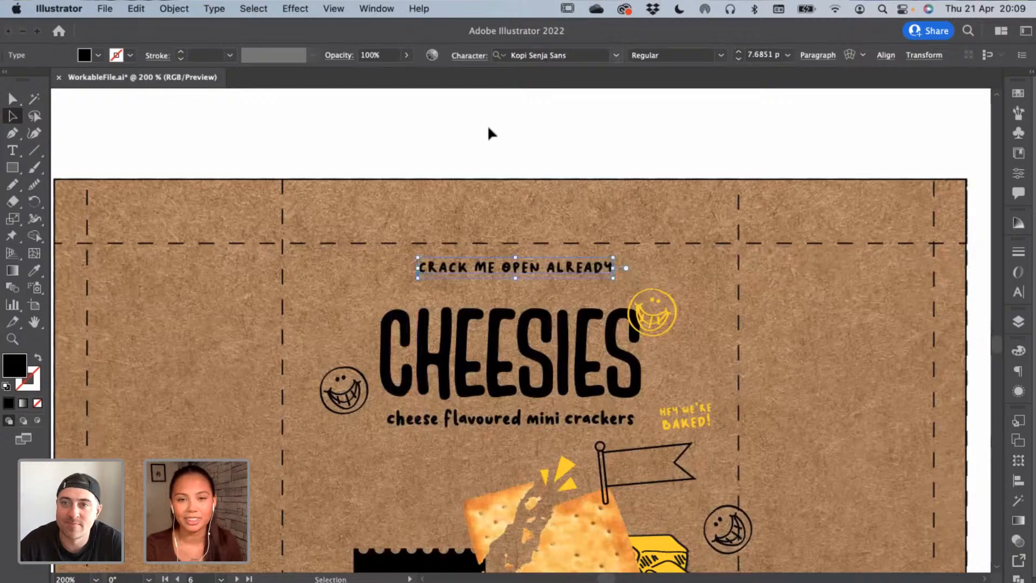
click(539, 142)
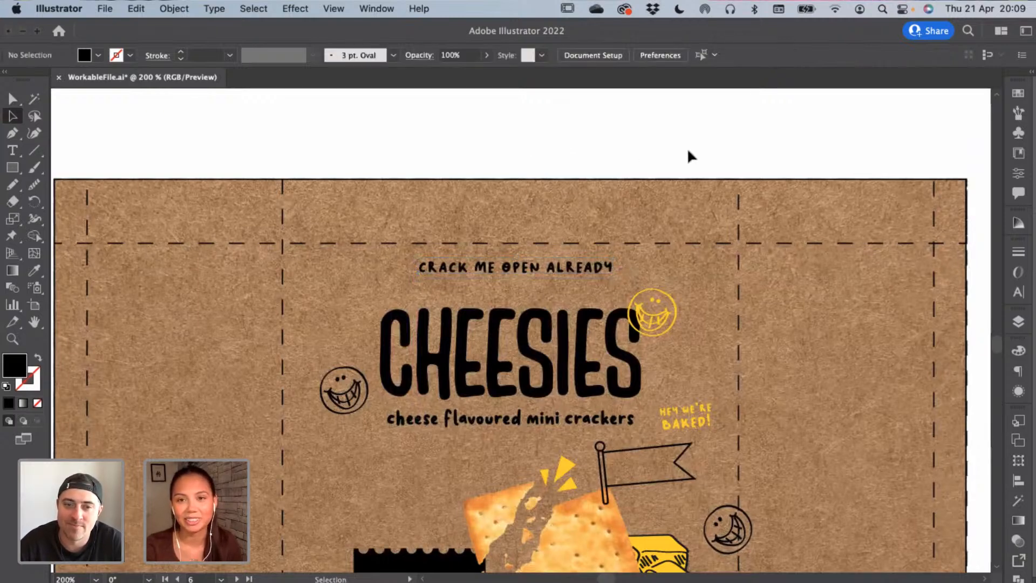
Scale the tagline above the logo down further, to about 6.6 pt
click(521, 265)
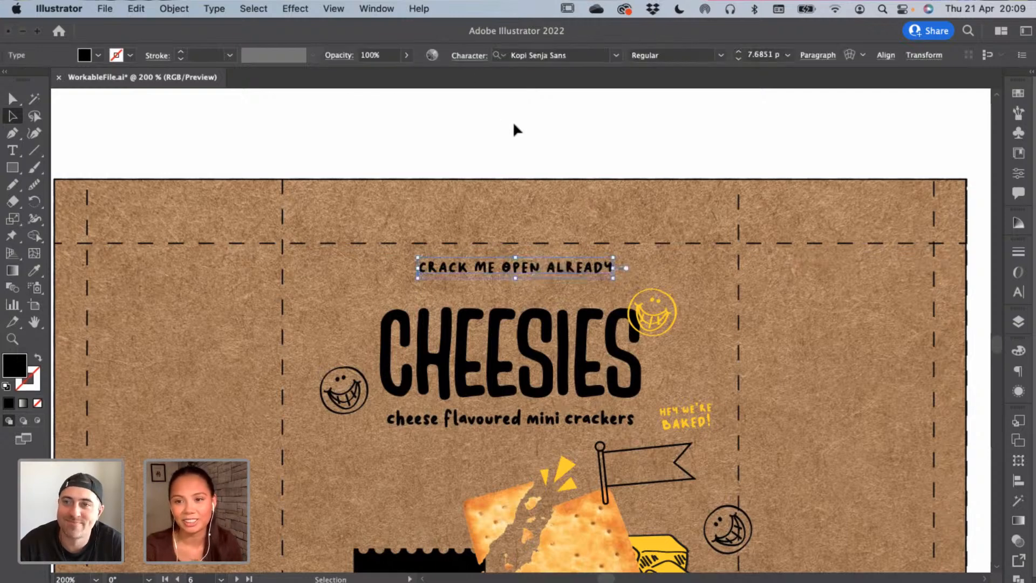
drag(525, 136, 523, 102)
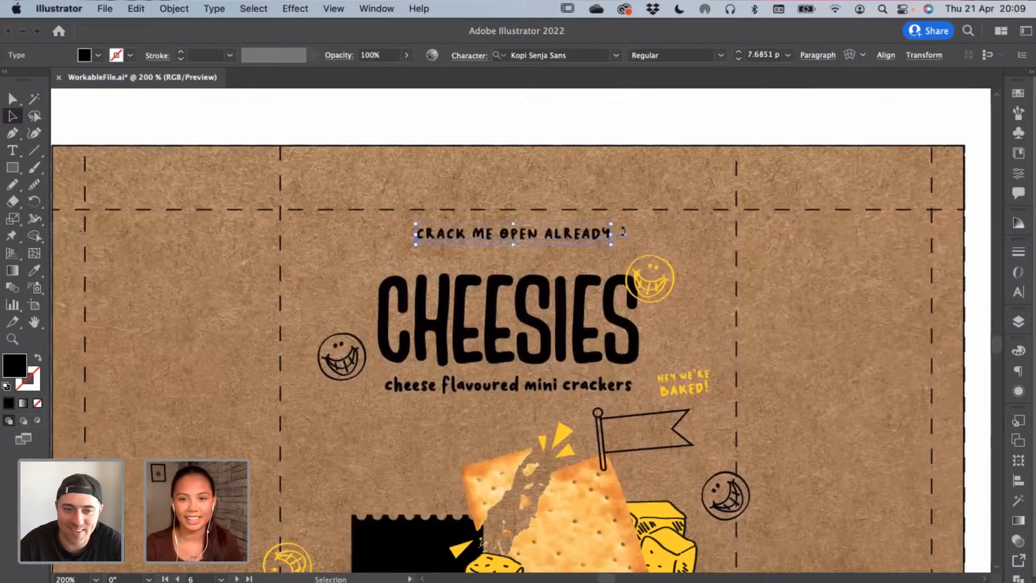
drag(610, 234, 580, 242)
Set the tagline's paragraph alignment to centred and align it horizontally to the centre, above the CHEESIES logo
click(818, 55)
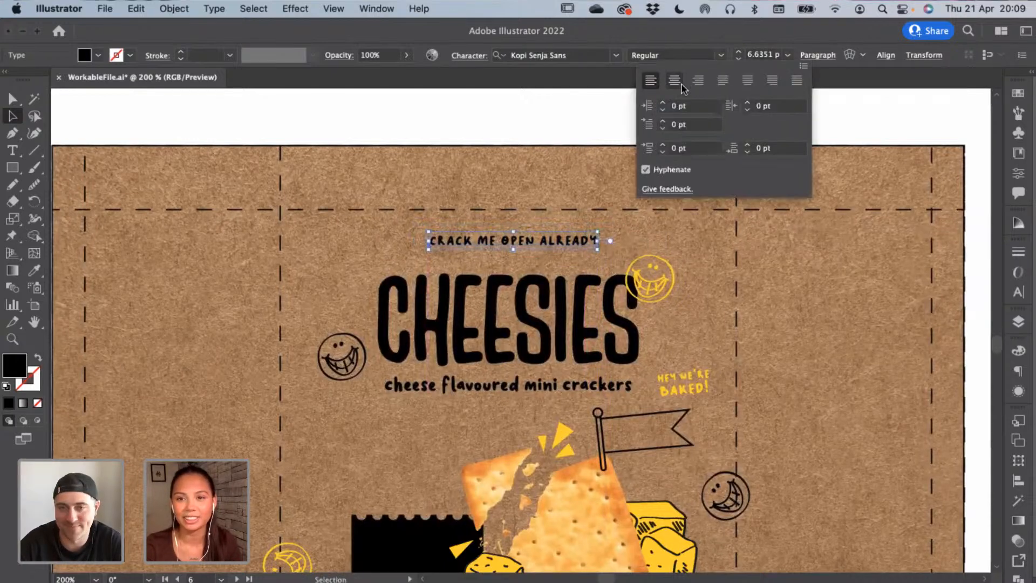
click(675, 76)
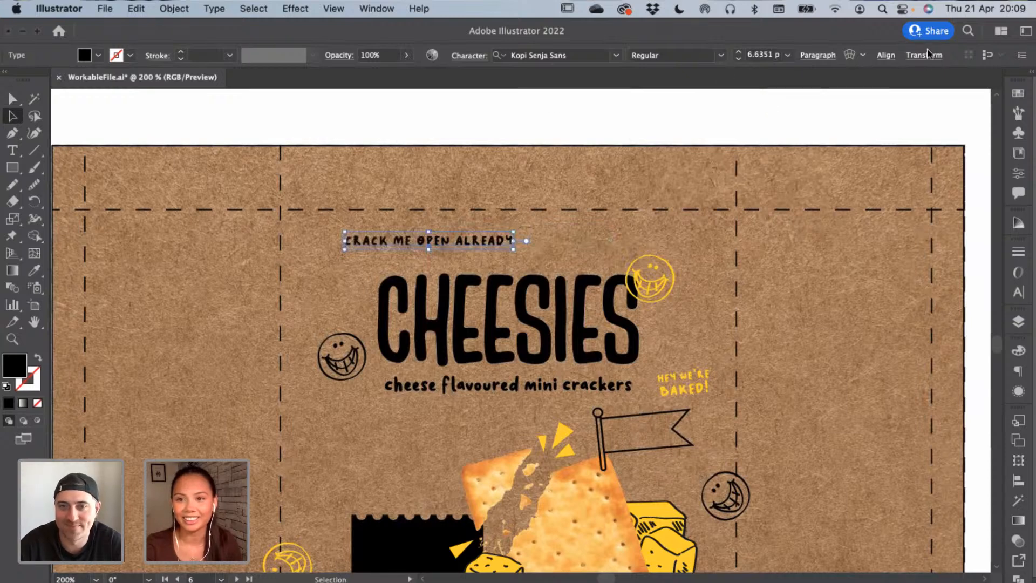
click(886, 56)
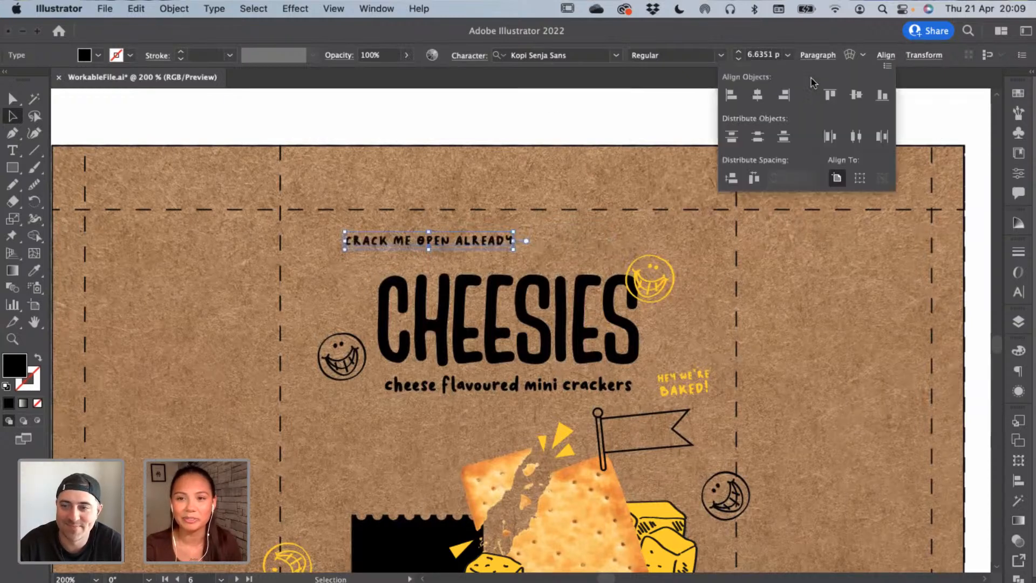
click(758, 95)
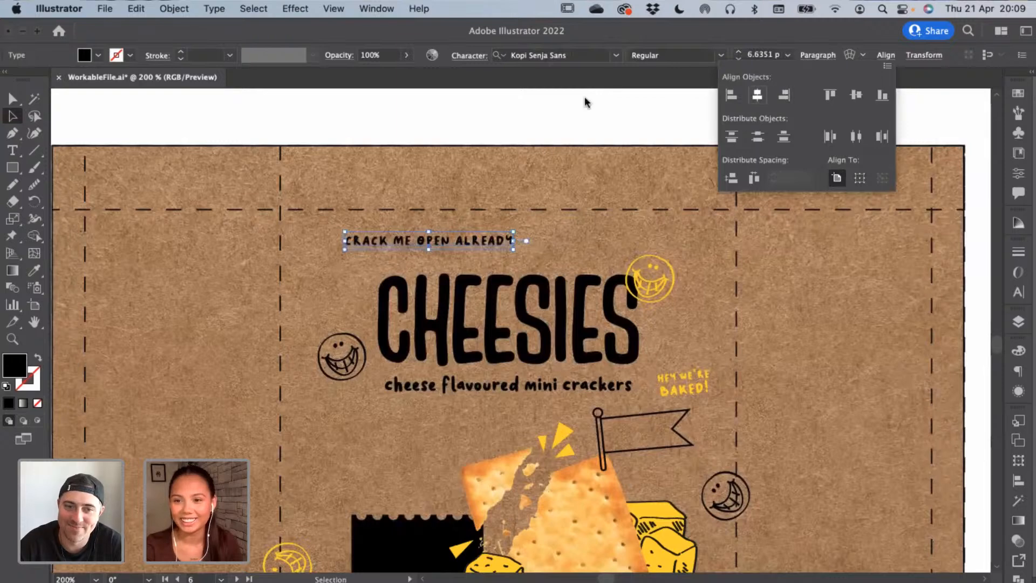
click(561, 102)
drag(594, 196, 604, 155)
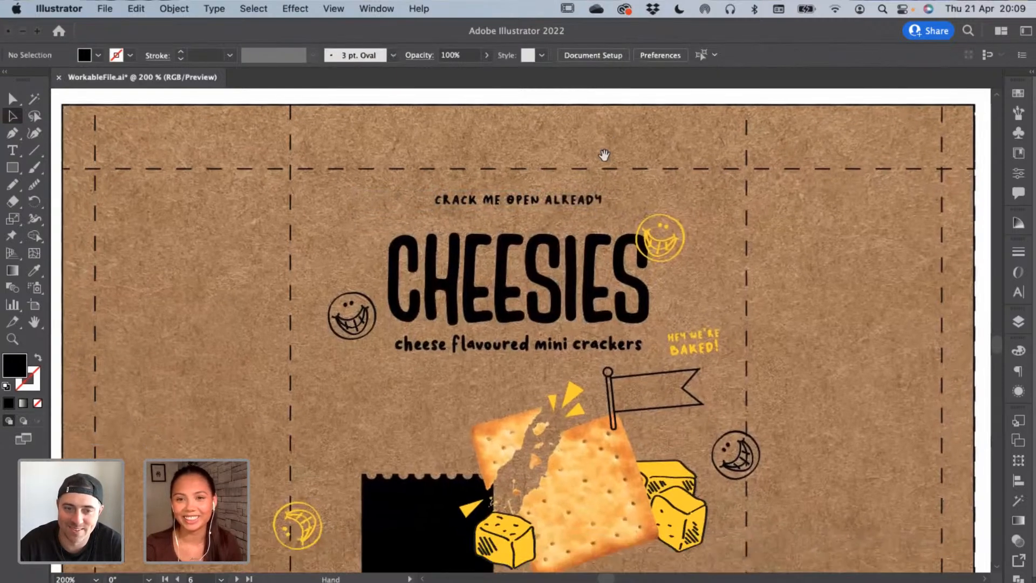
Nudge the tagline down slightly towards the CHEESIES logo and deselect it
click(570, 193)
key(Down)
key(Down)
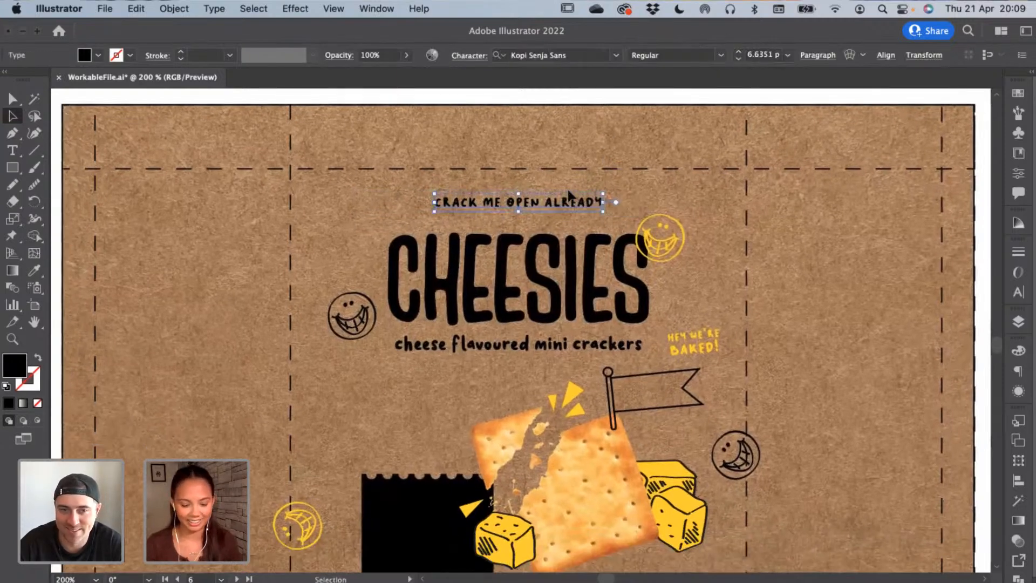
key(super+minus)
key(super+equal)
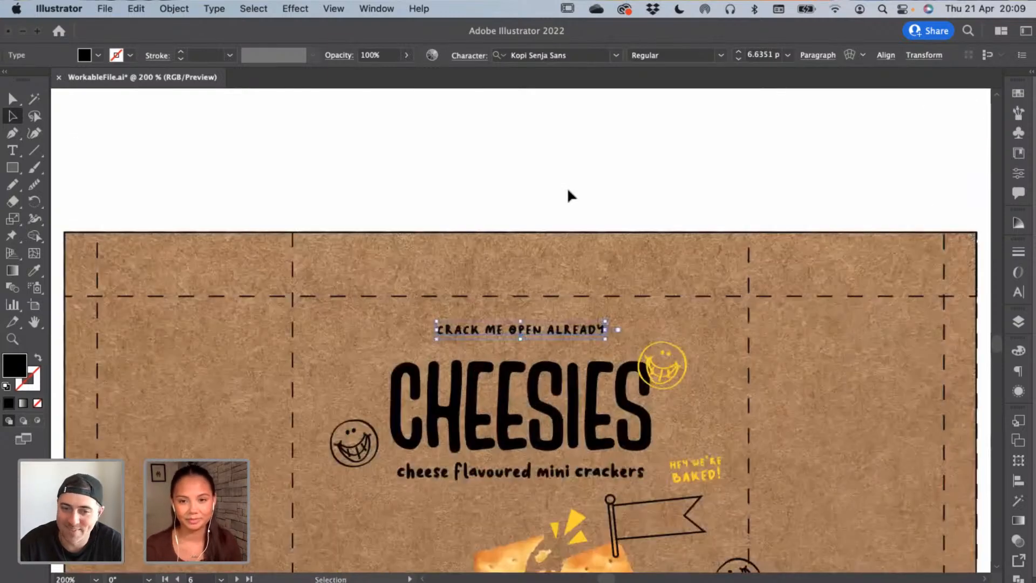
drag(502, 154, 511, 127)
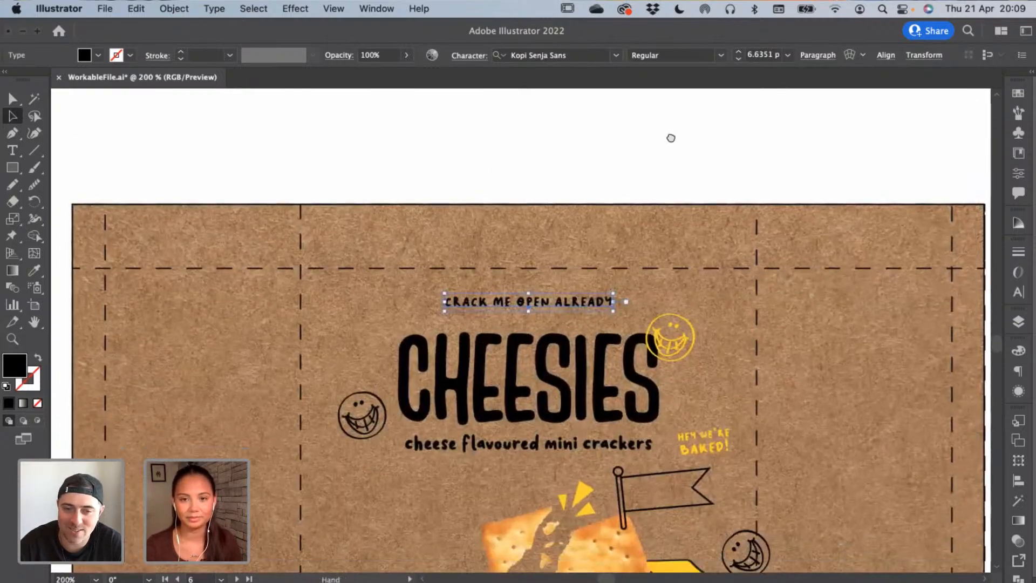
drag(671, 138, 669, 132)
key(super+minus)
drag(728, 194, 621, 104)
super+click(430, 101)
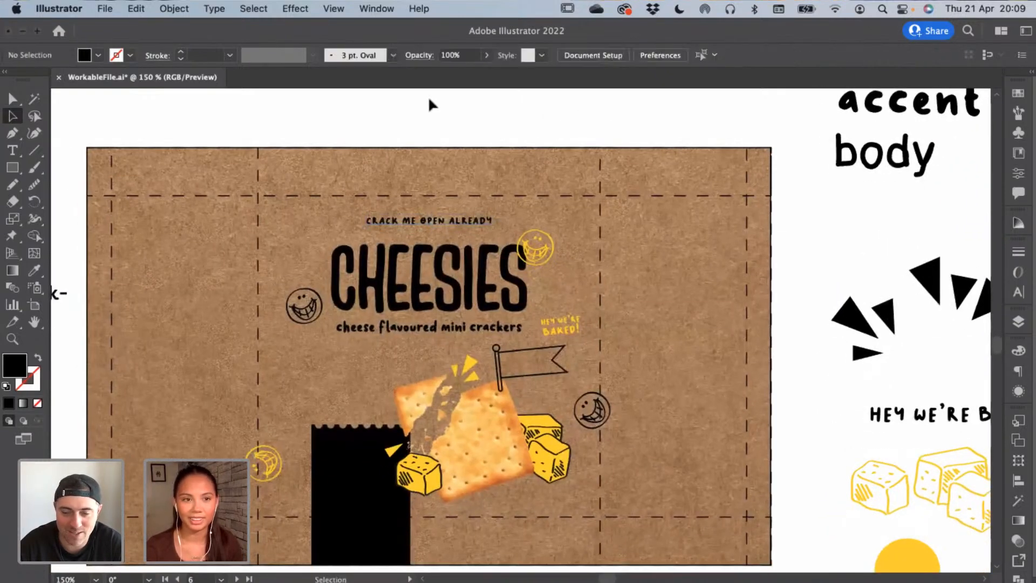
Draw a straight horizontal line across the full width of the pack and position it just above the tagline
click(34, 152)
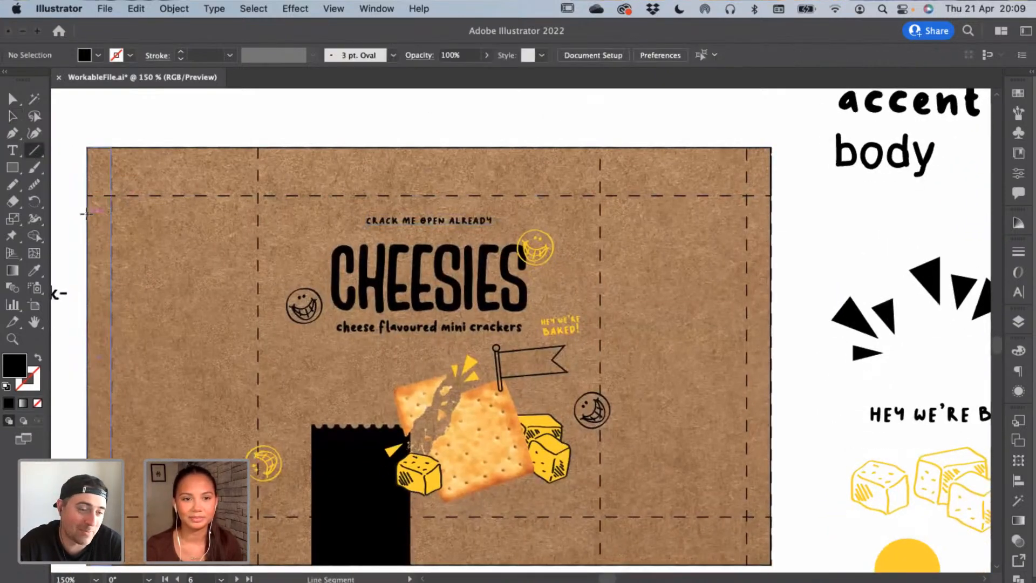
drag(86, 216, 772, 227)
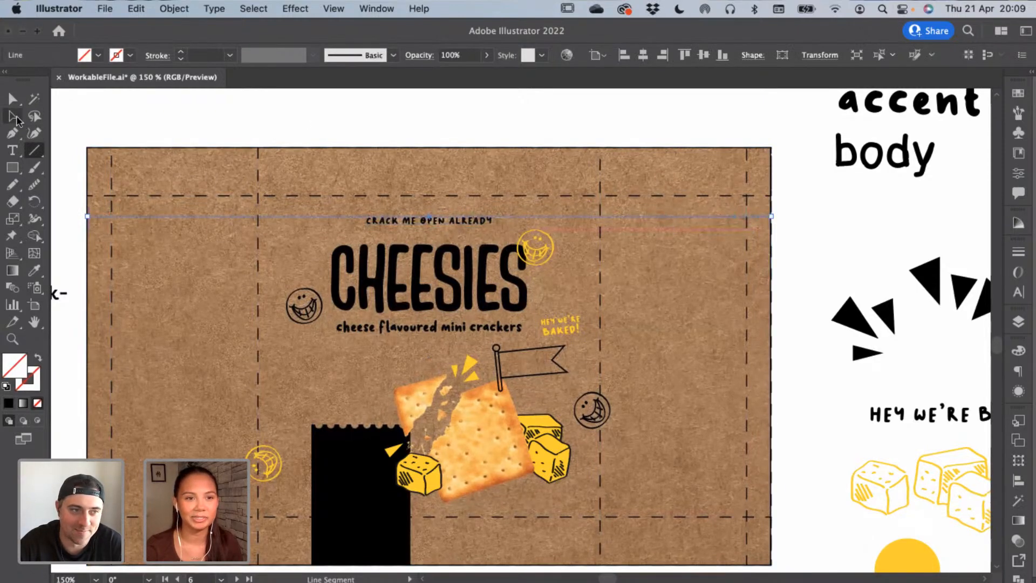
click(13, 115)
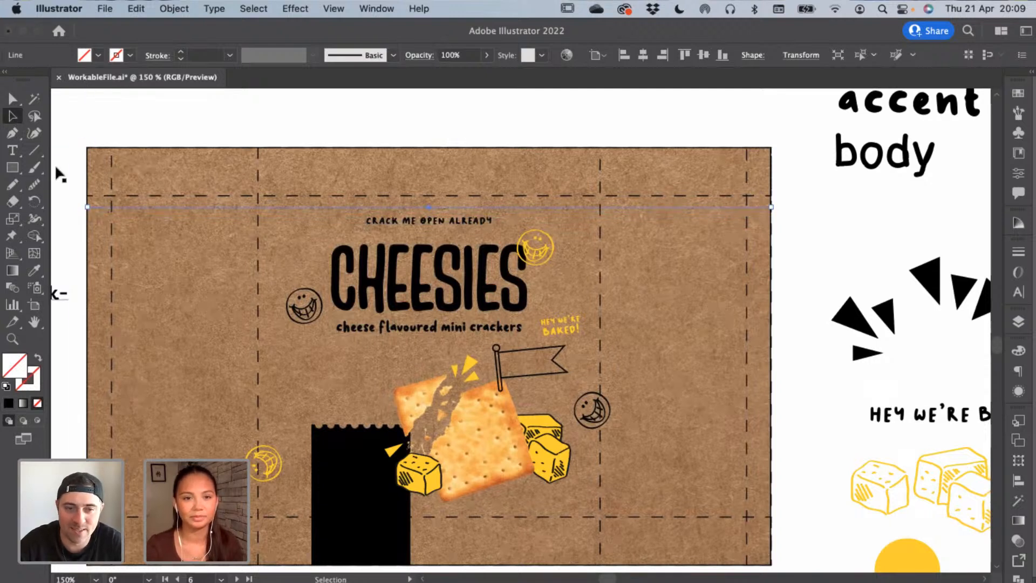
Sample the CHEESIES logo's black for the horizontal line, swap it from fill to stroke, and set the stroke weight to 0.5 pt
click(34, 270)
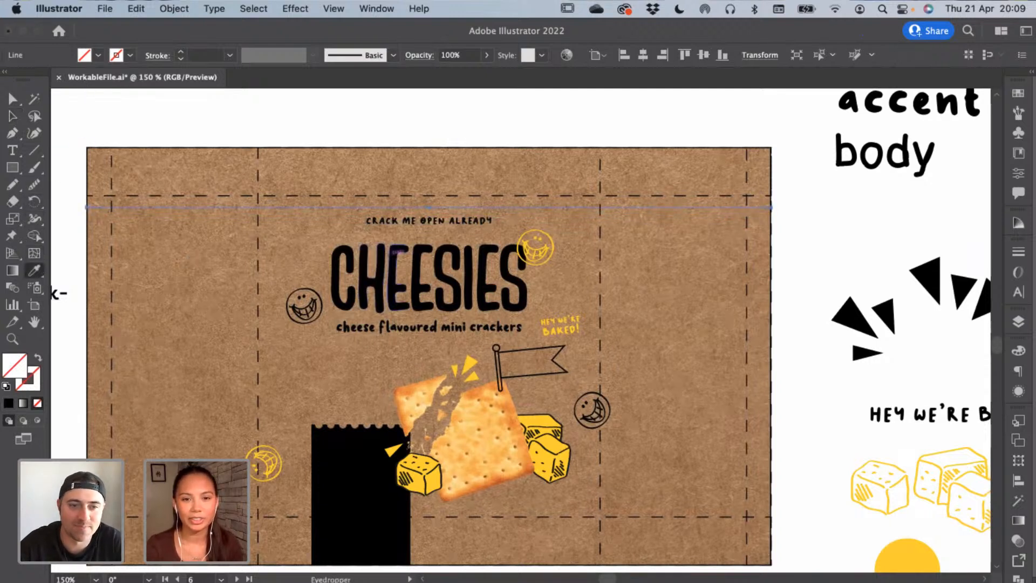
click(385, 252)
click(12, 116)
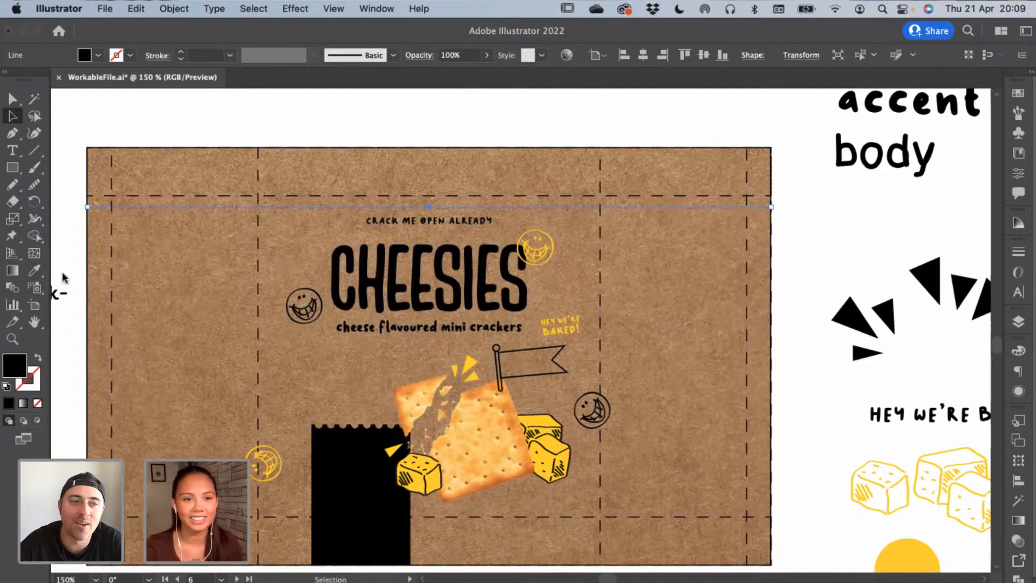
key(shift+x)
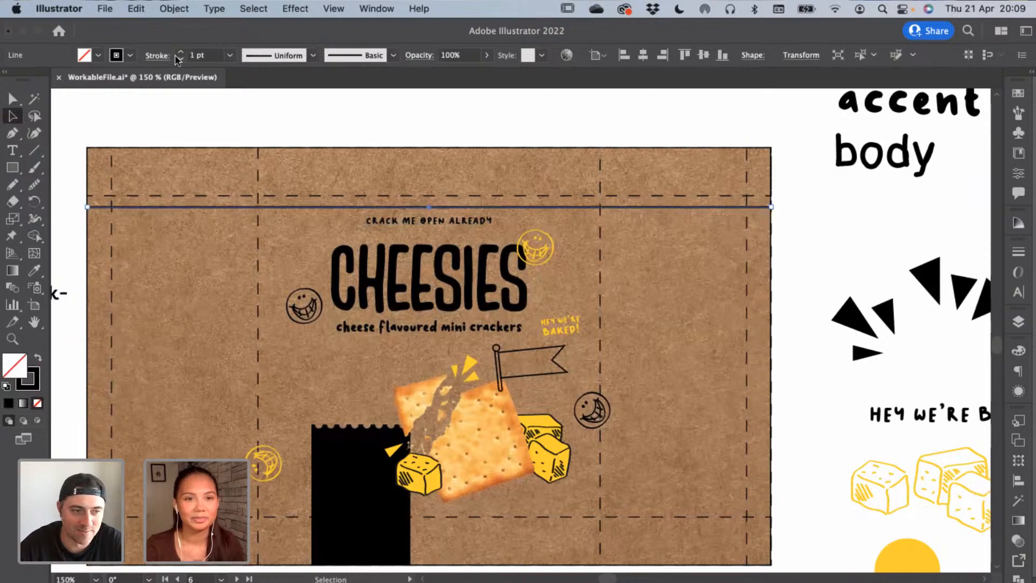
click(180, 59)
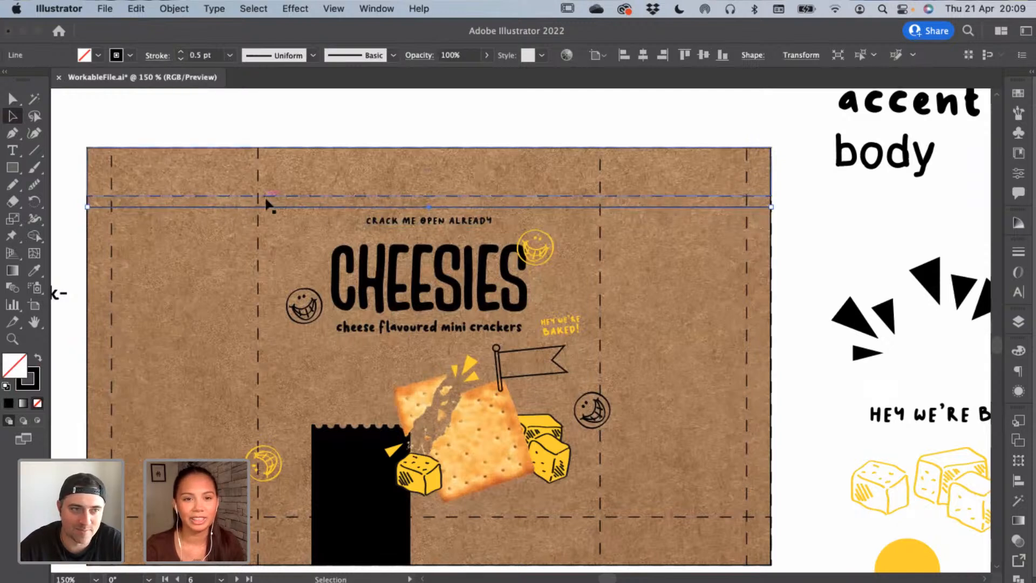
Turn on Dashed Line for the horizontal line's stroke and set the dash length to 10 pt
click(157, 55)
click(33, 157)
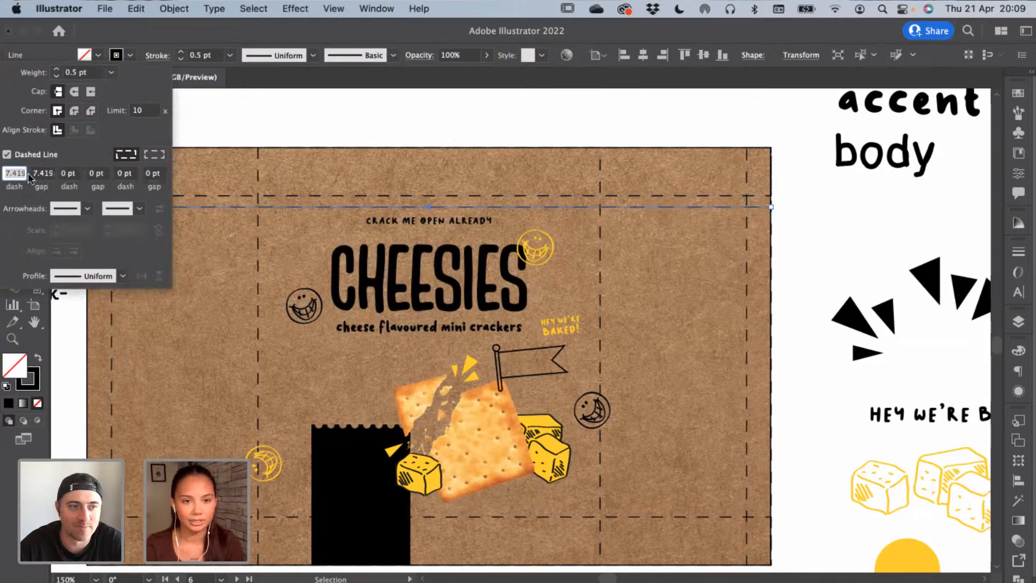
text(8)
key(Return)
text(10)
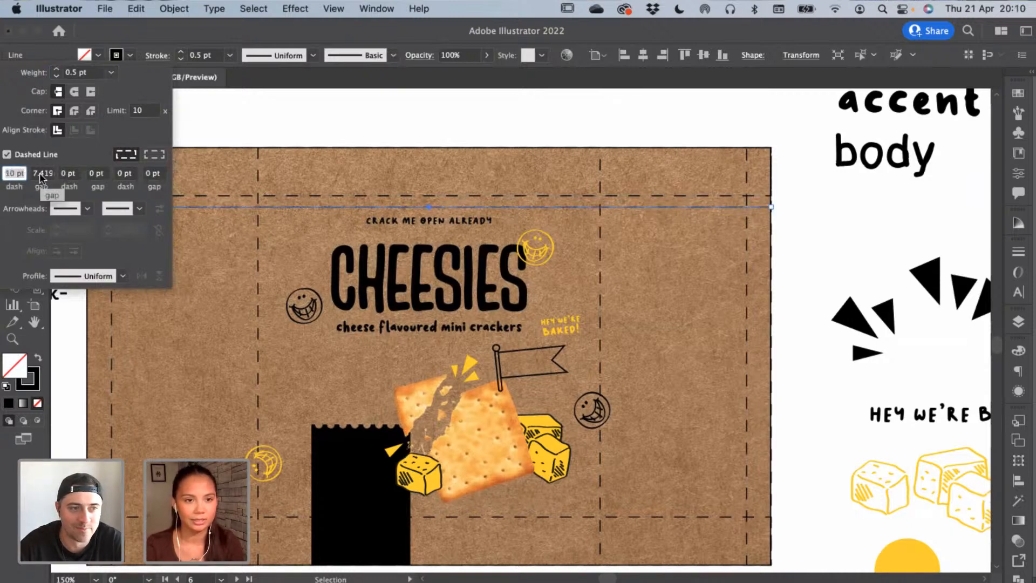
Adjust the line's dash pattern to a 14 pt dash with a 3 pt gap
click(43, 174)
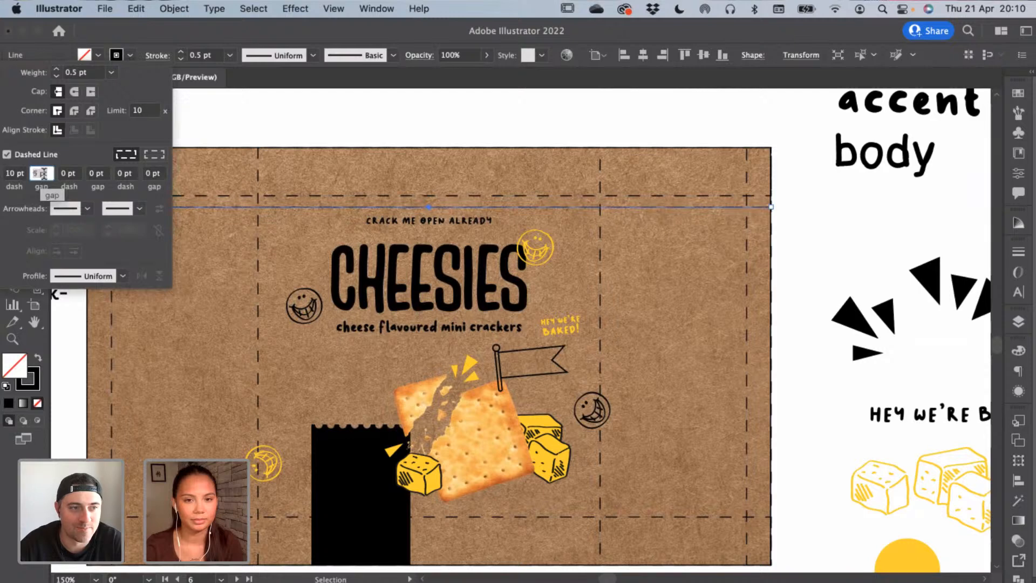
text(4)
key(Return)
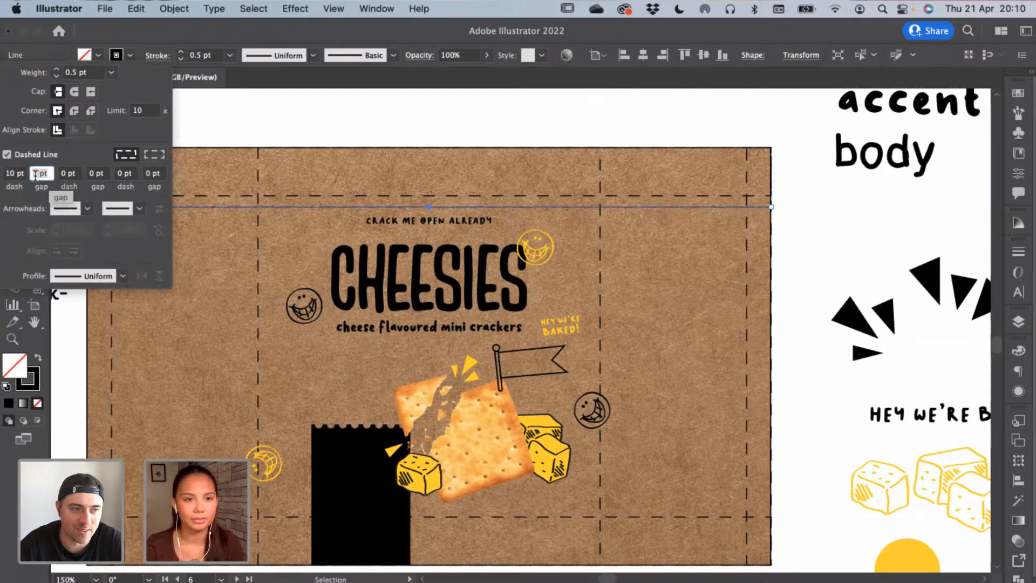
text(1)
key(Return)
click(19, 176)
text(12)
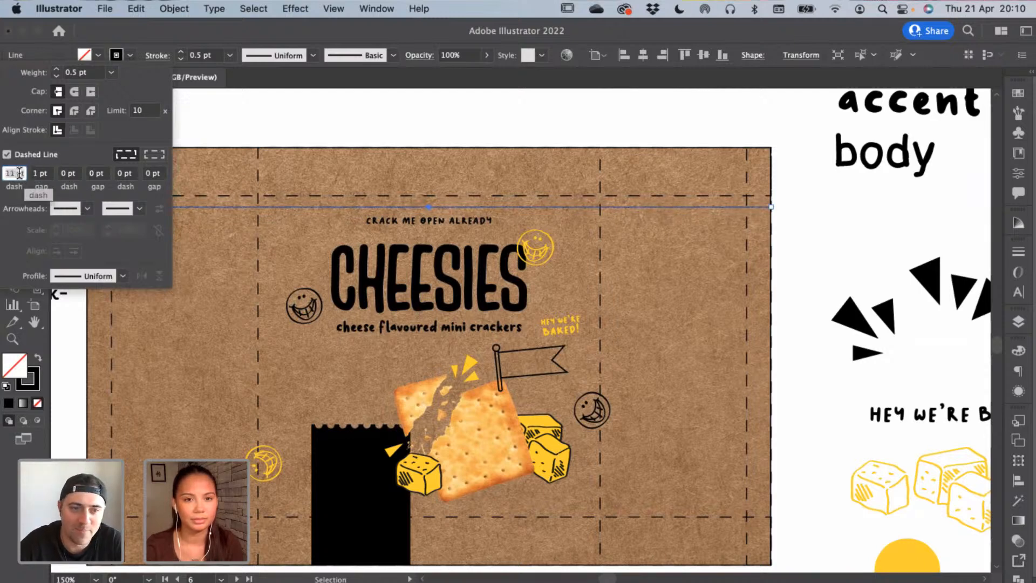
key(Return)
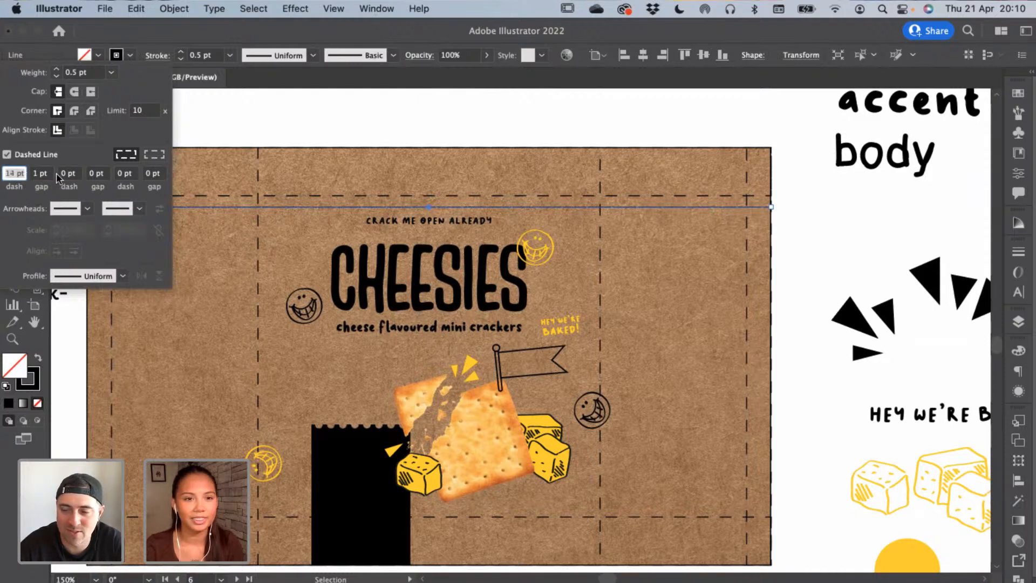
click(41, 173)
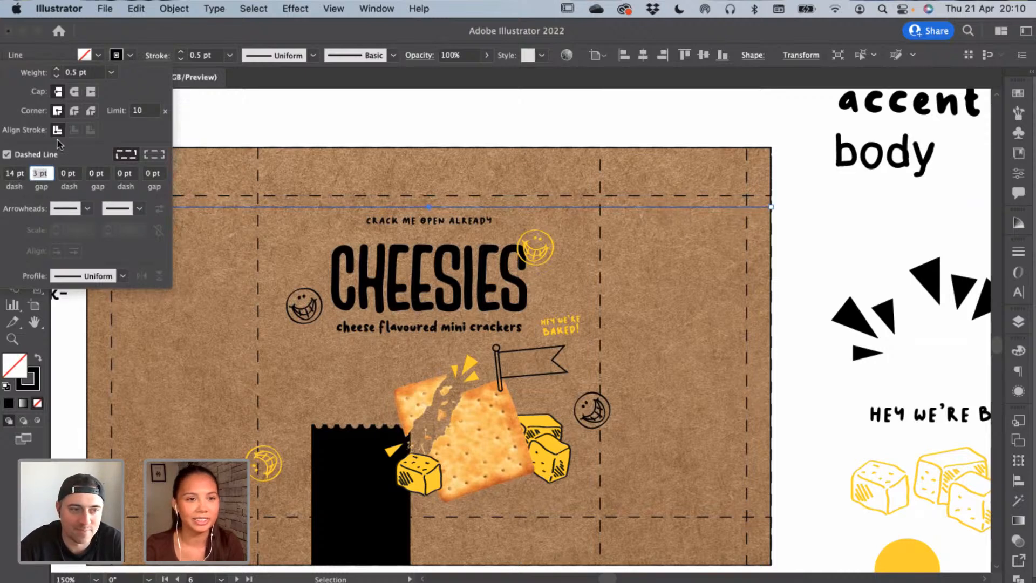
Give the dashed line a round cap and round corner, with 17 pt dashes and a 0.75 pt stroke weight
click(74, 110)
click(75, 93)
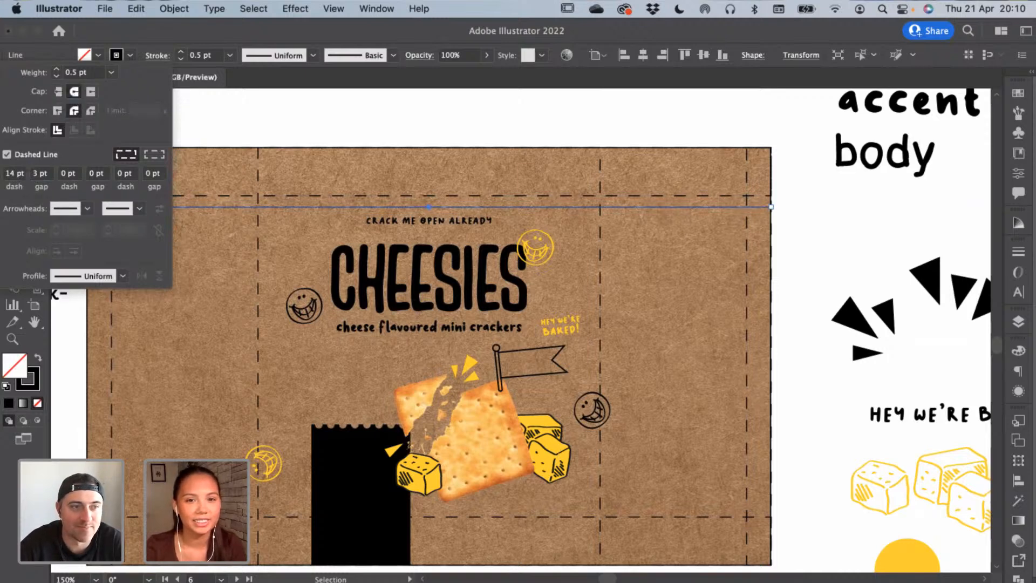
click(16, 174)
key(Down)
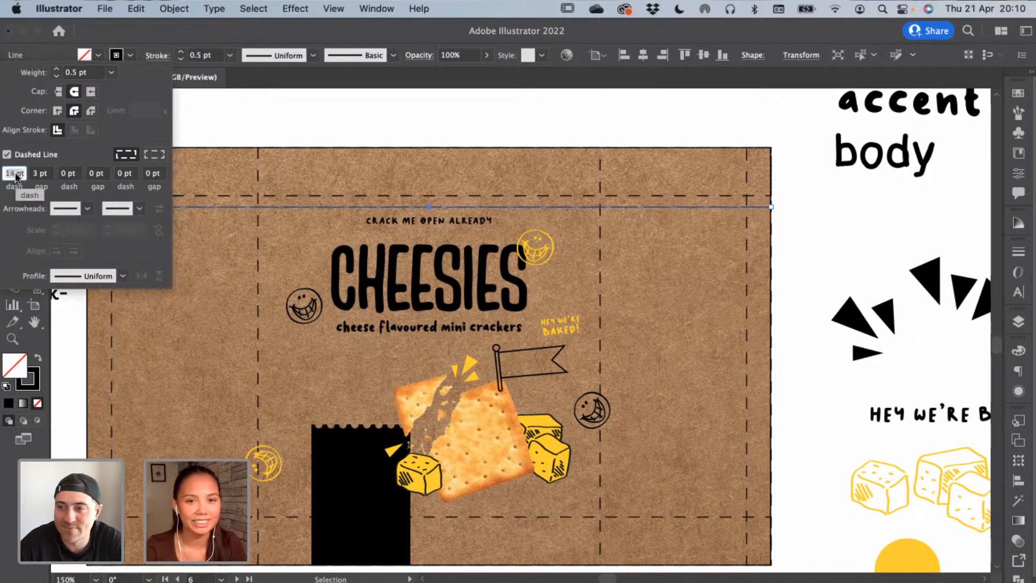
click(180, 52)
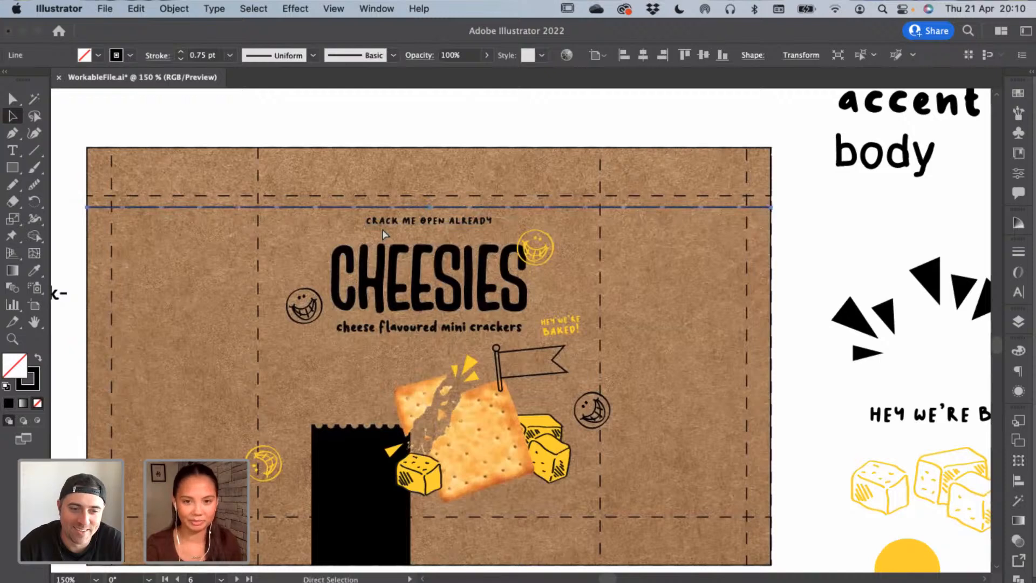
Try longer dashes on the line, reduce the dash length to 2 pt, and deselect the line
key(super+equal)
click(151, 55)
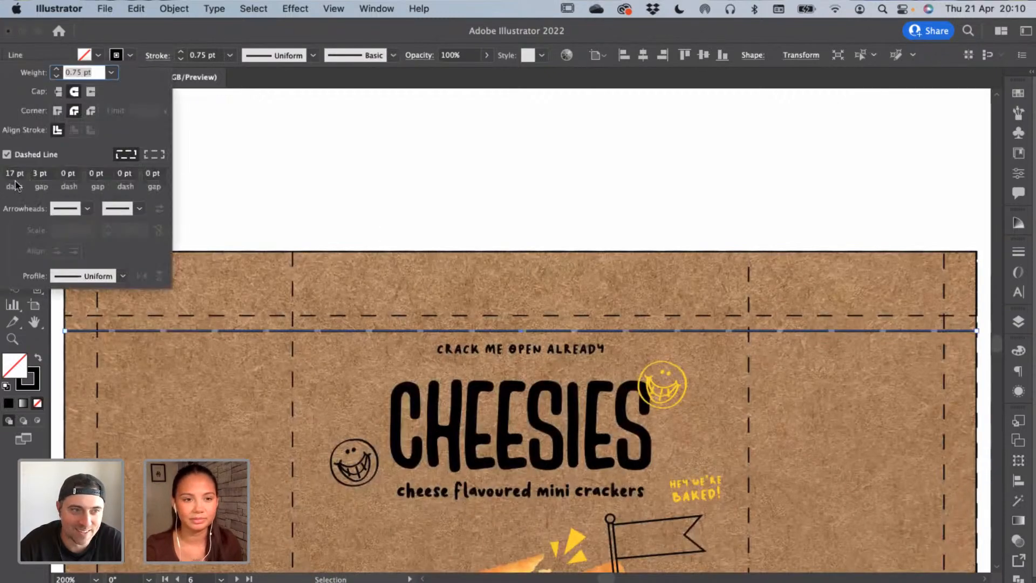
click(15, 174)
key(Up)
key(Up)
key(Up)
key(Up)
key(Up)
key(Up)
key(Up)
key(Up)
key(Up)
key(Up)
key(Up)
key(Up)
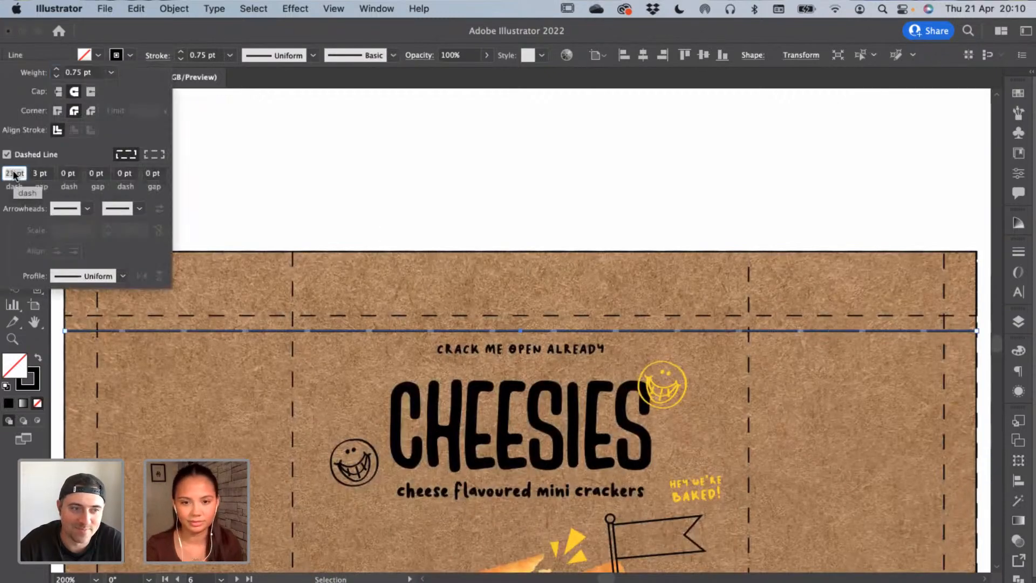
key(Down)
key(Down)
key(Down)
key(Down)
key(Down)
key(Down)
key(Down)
key(Down)
key(Down)
key(Down)
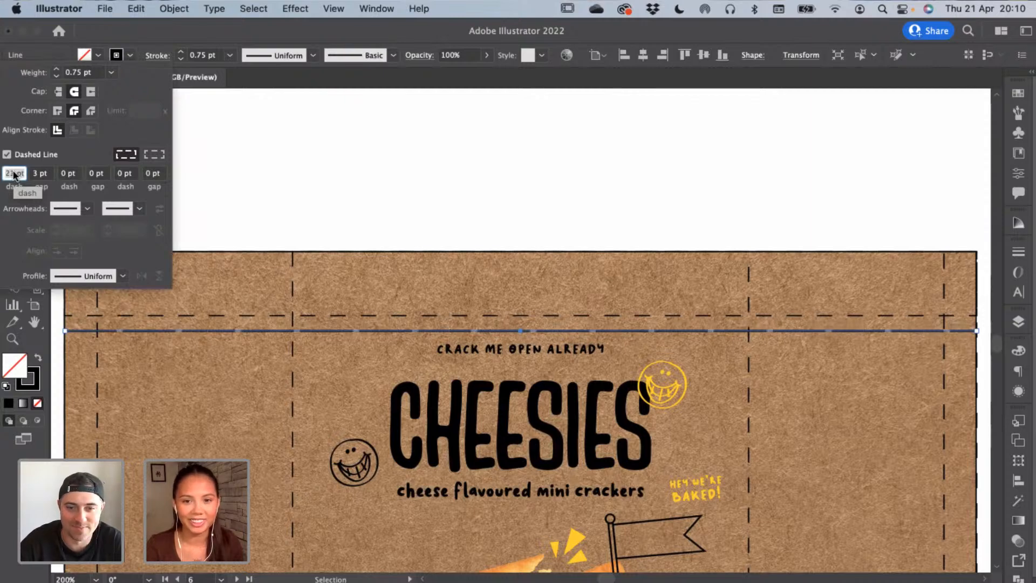
key(Down)
key(Down)
key(Down)
key(Down)
key(Down)
key(Down)
key(Down)
key(Down)
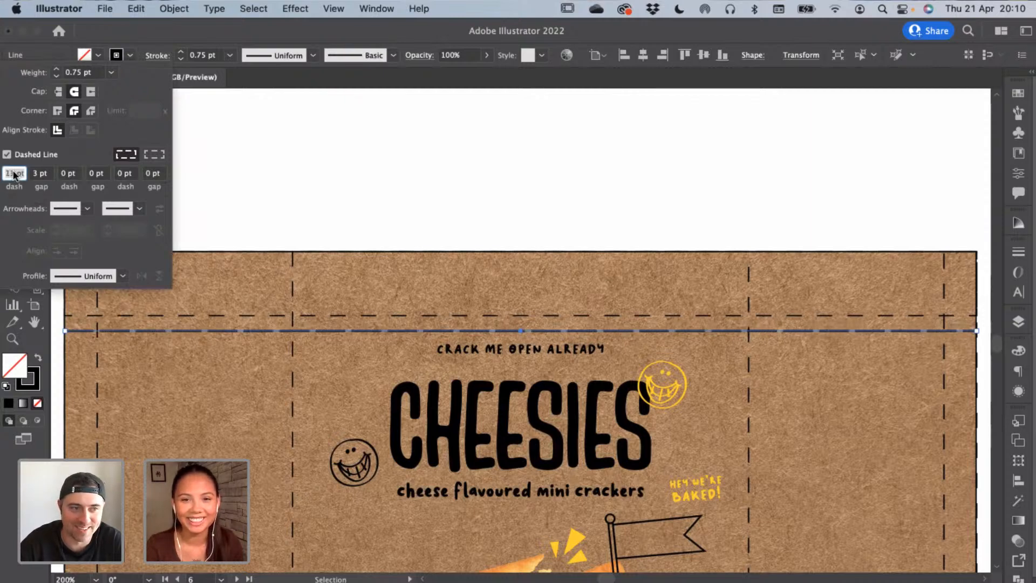
key(Down)
key(Down)
key(Down)
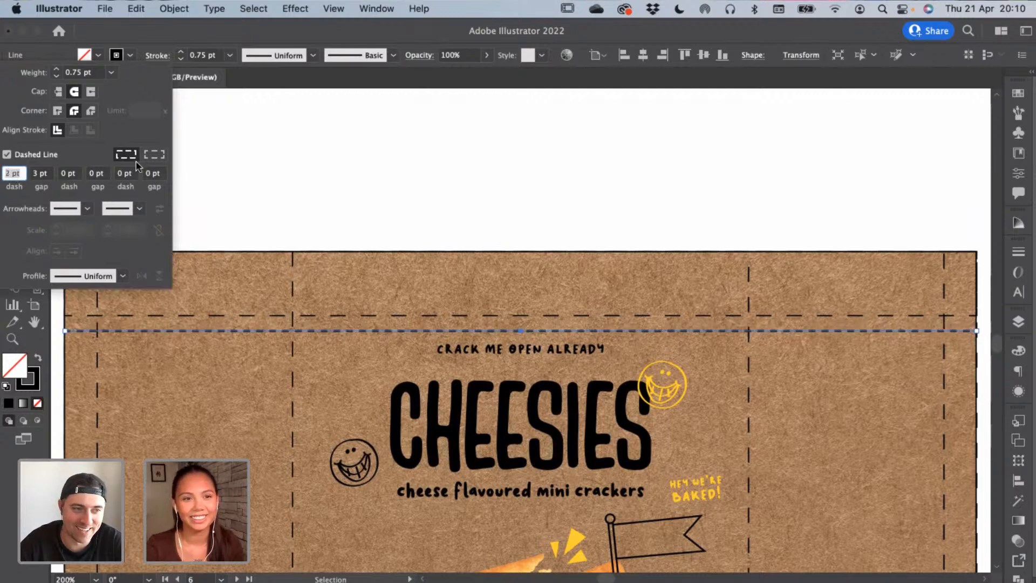
key(Return)
click(411, 187)
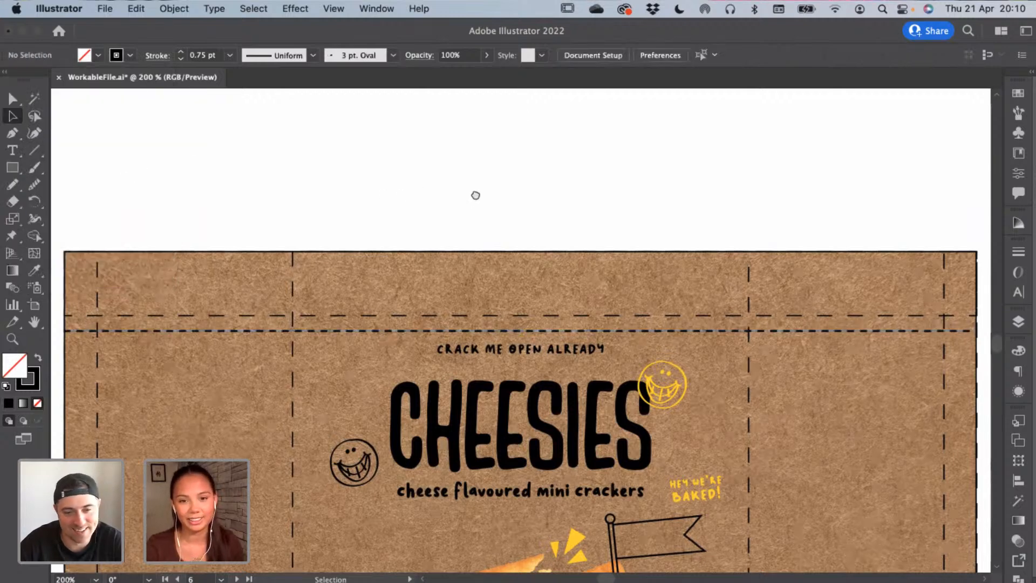
Select the dashed line and nudge it slightly down towards the tagline
key(space)
scroll(564, 216, down, 4)
click(556, 230)
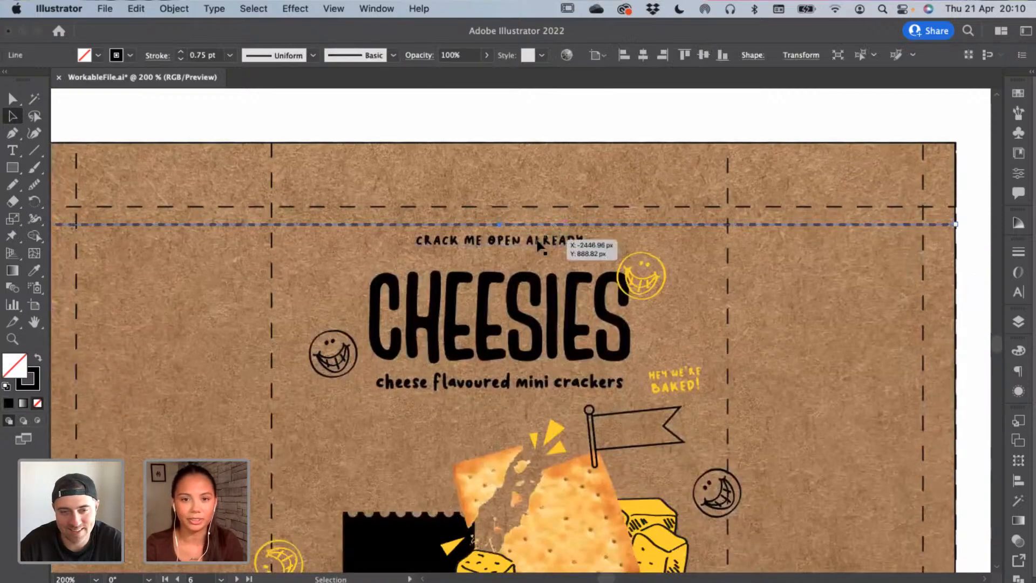
Reduce the "Crack me open already" tagline to 6 pt and nudge it slightly up towards the dashed line
click(584, 233)
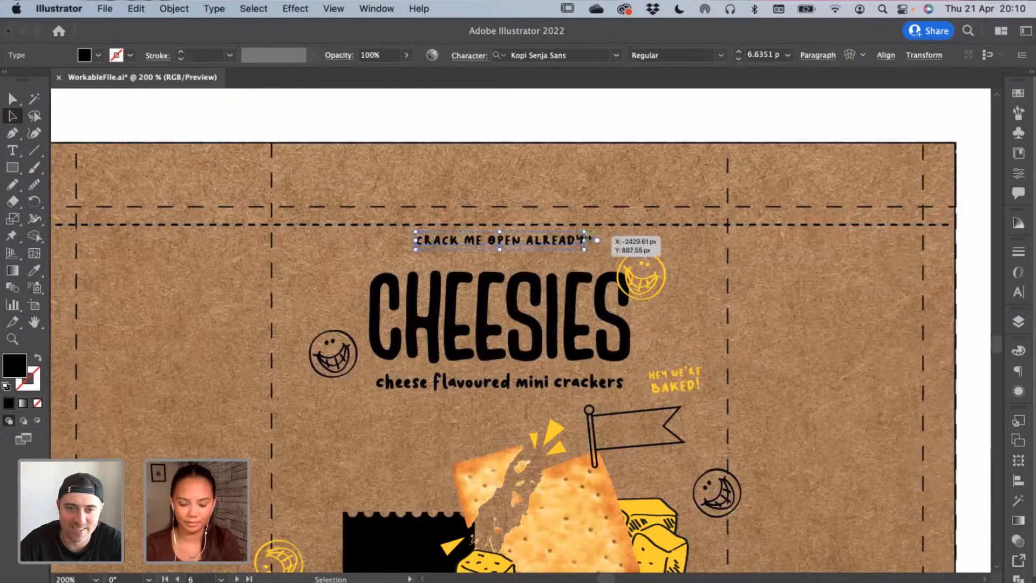
drag(594, 238, 593, 237)
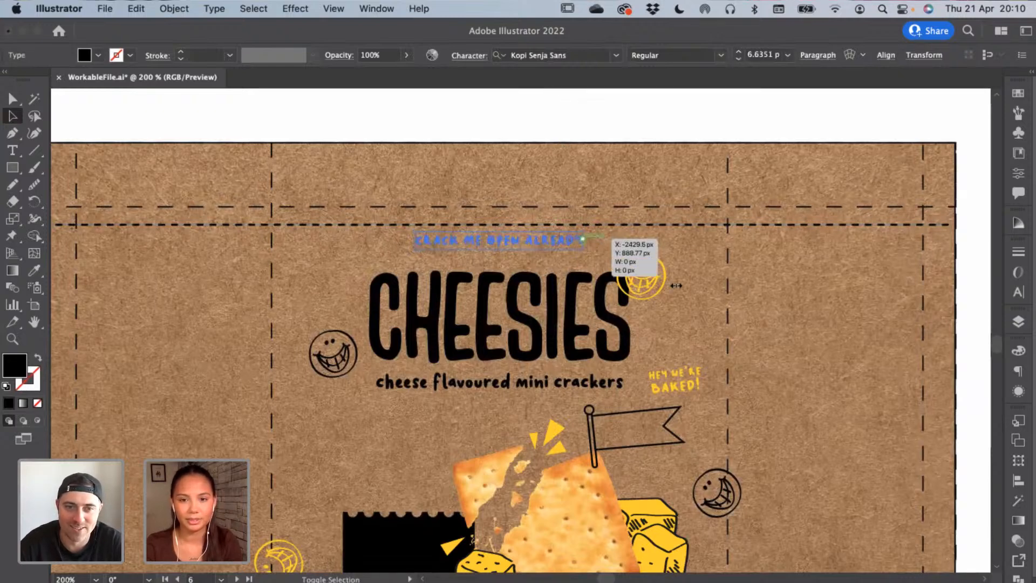
drag(674, 290, 593, 239)
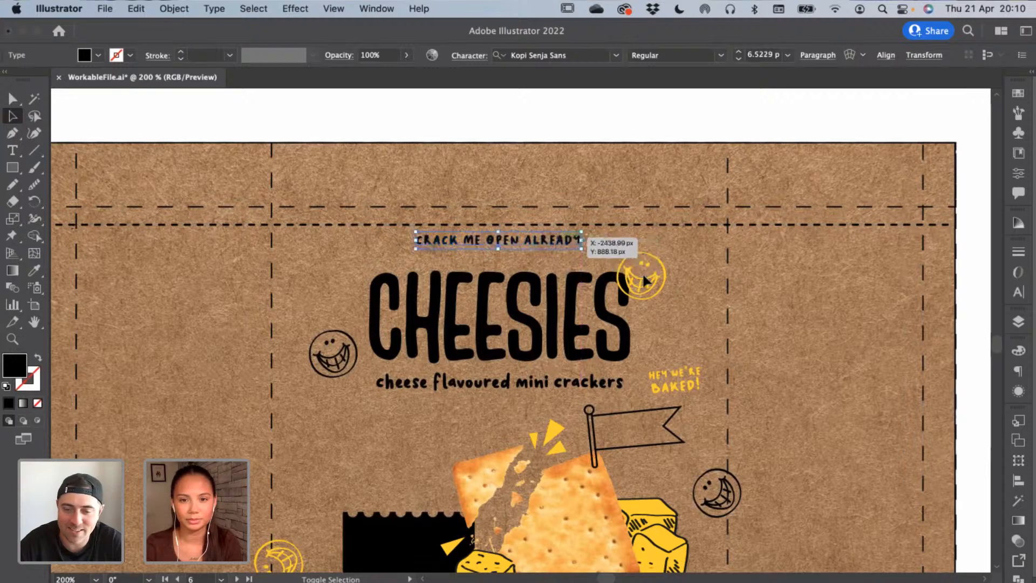
click(738, 59)
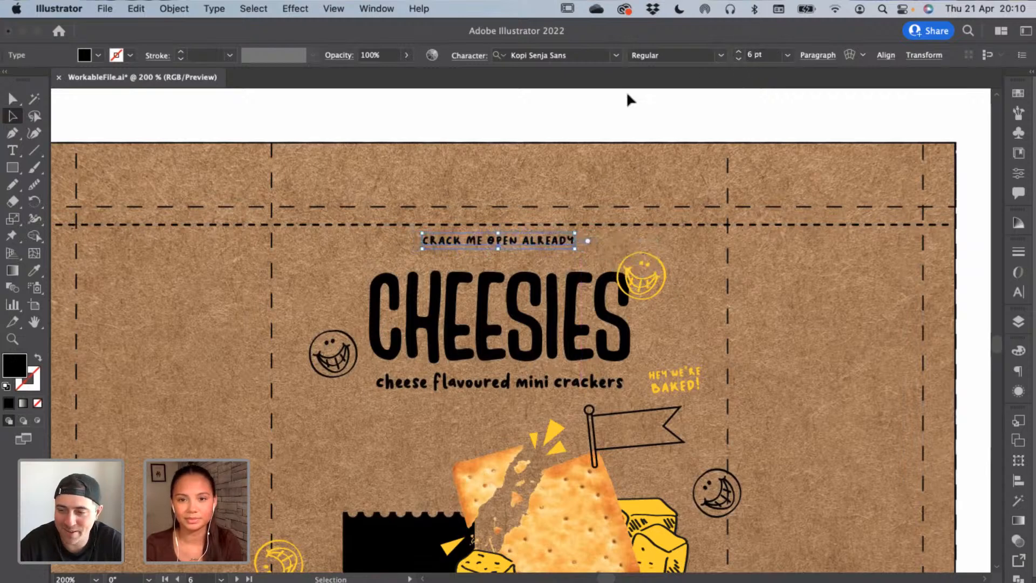
click(599, 112)
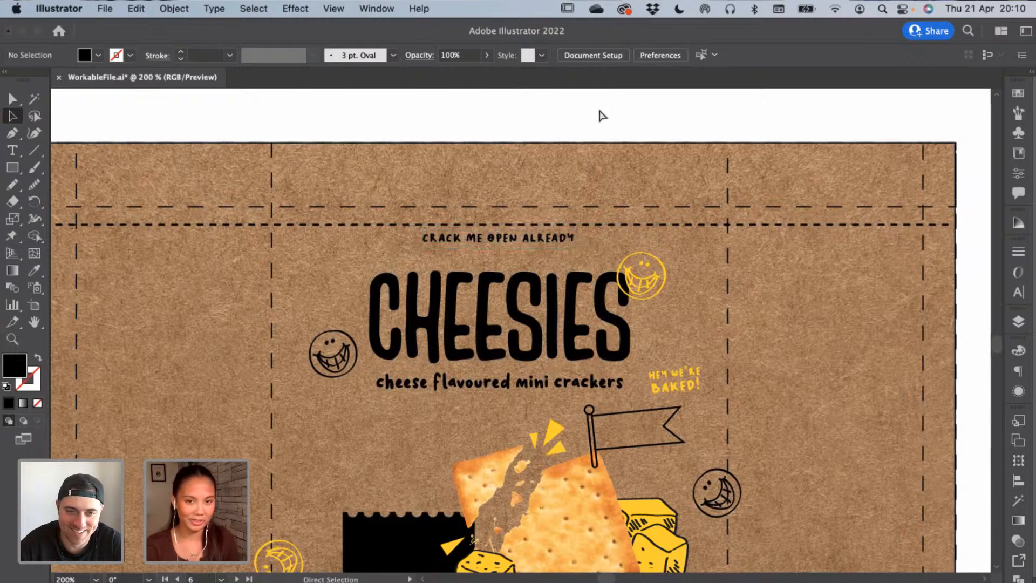
Draw a short, slightly slanted path about 25 px long with the Pen tool beneath "CRACK ME" in the tagline
key(super+equal)
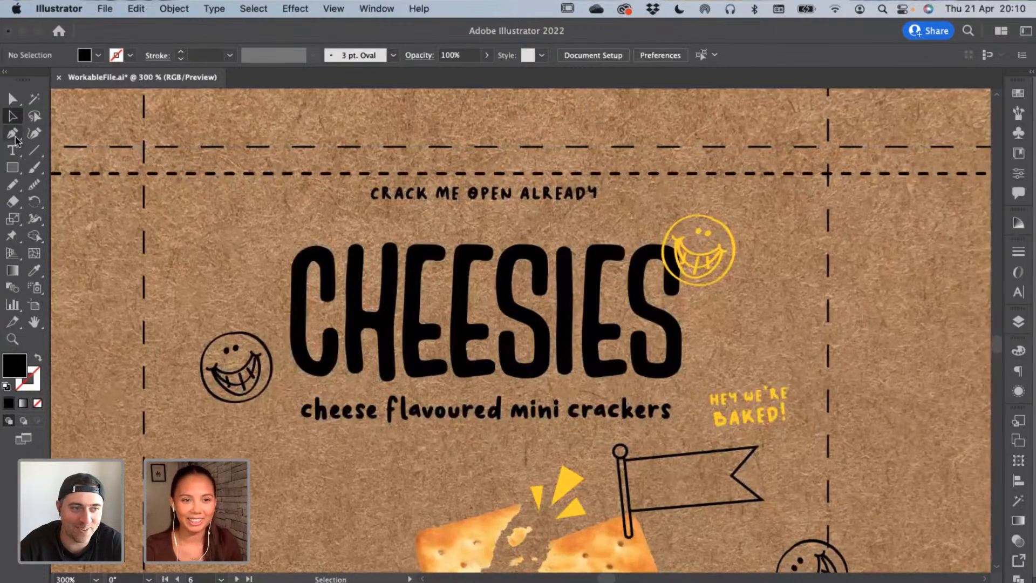
click(11, 133)
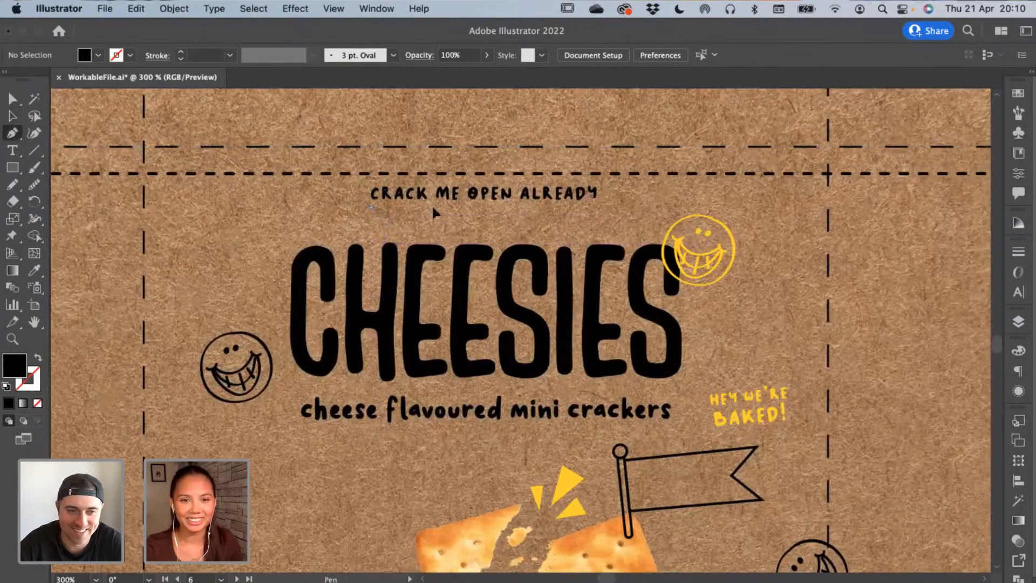
click(463, 207)
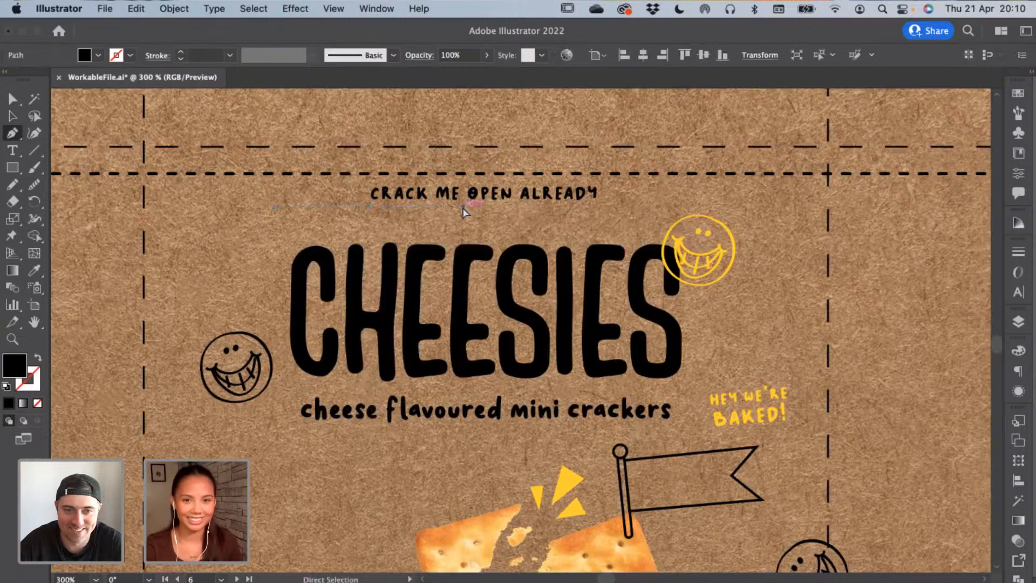
click(371, 211)
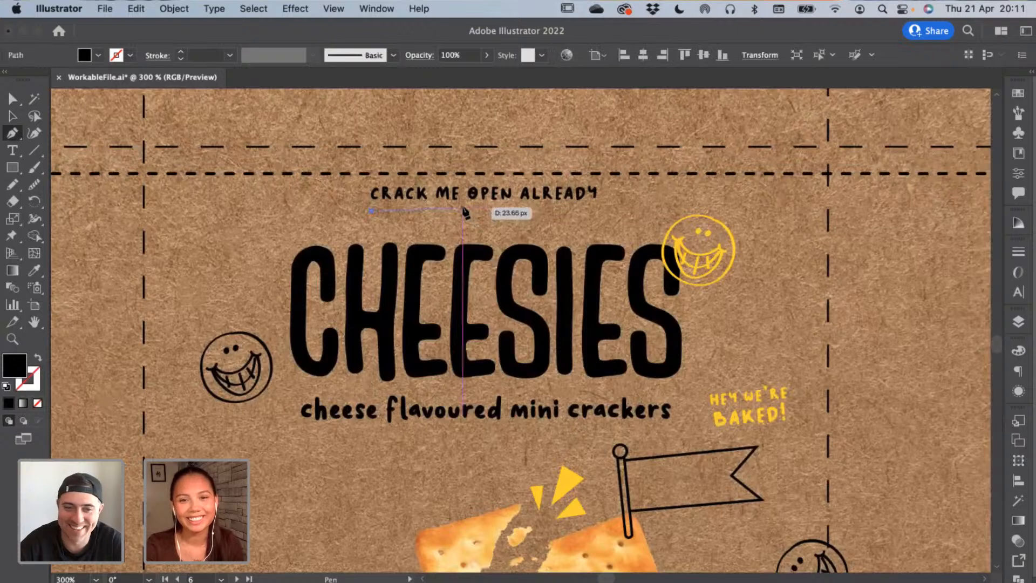
click(468, 212)
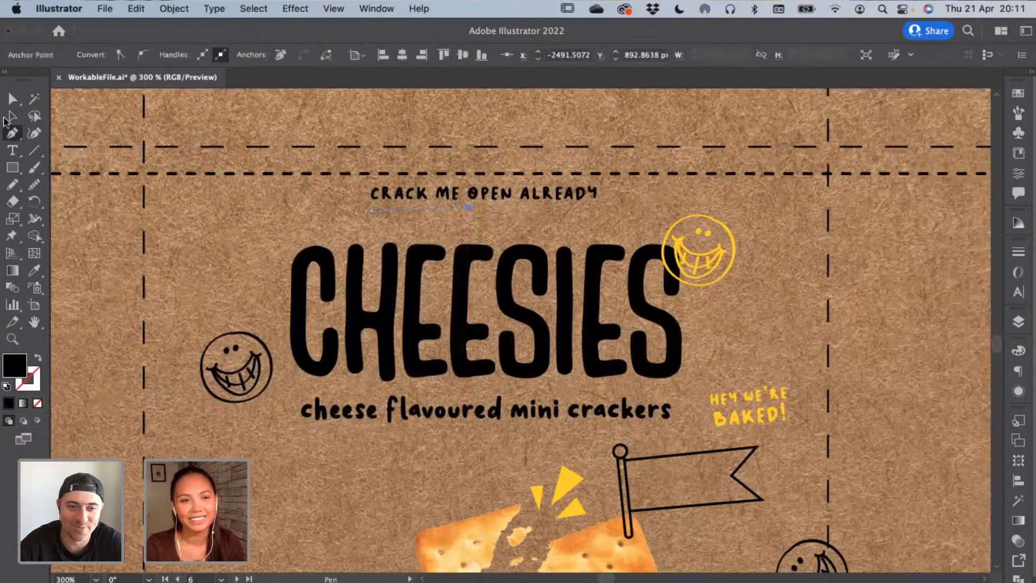
key(a)
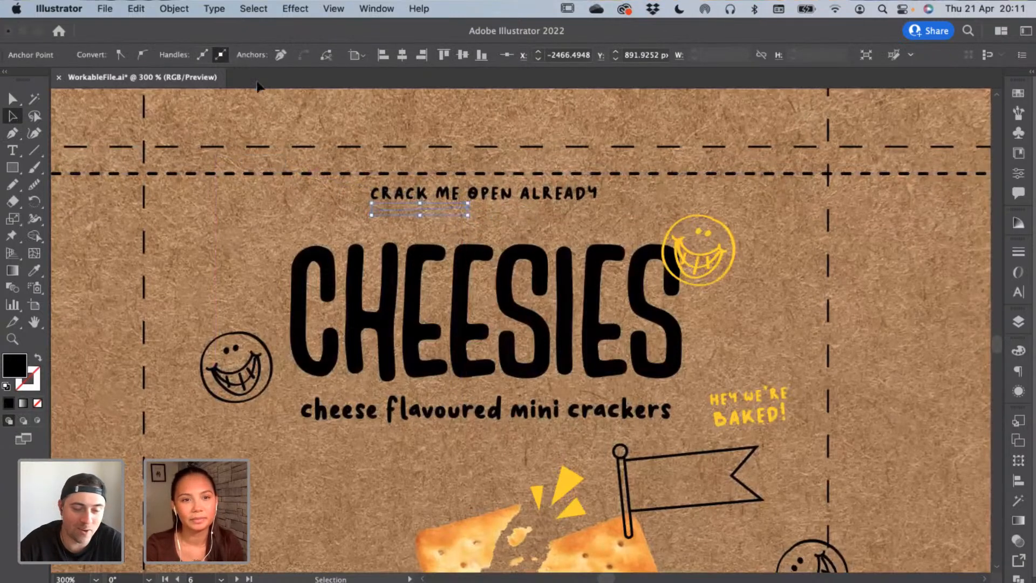
Give the short path beneath "CRACK ME" a black stroke with no fill, and deselect it
click(34, 269)
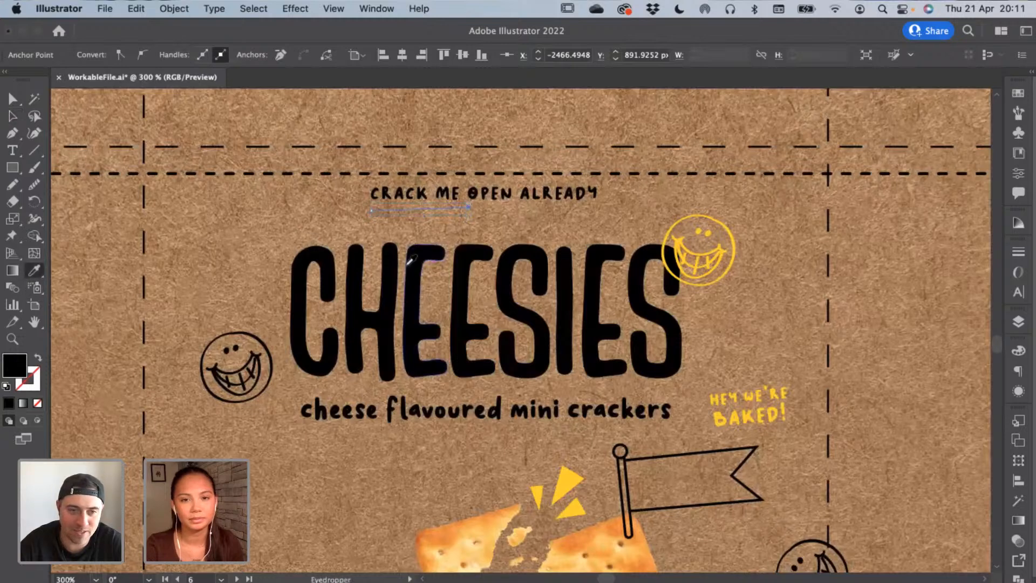
click(38, 357)
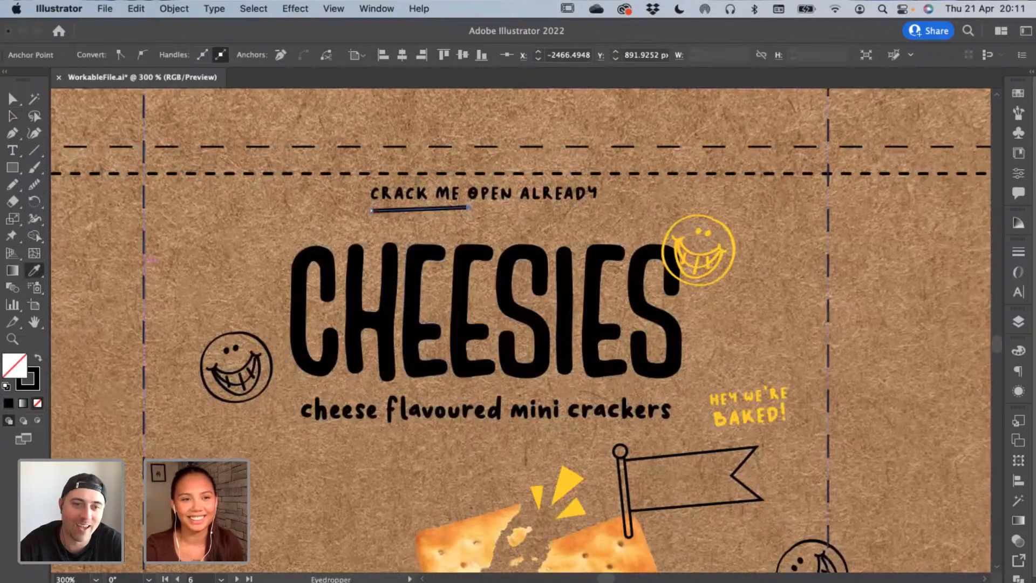
key(a)
click(419, 224)
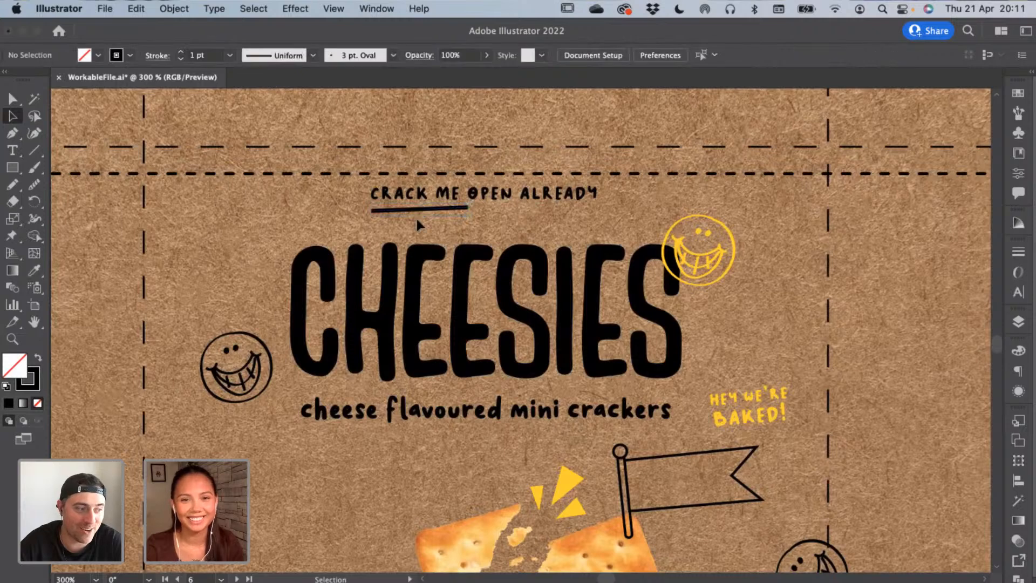
Apply the Tapered - Round brush to the underline path beneath "CRACK ME"
click(420, 215)
click(358, 55)
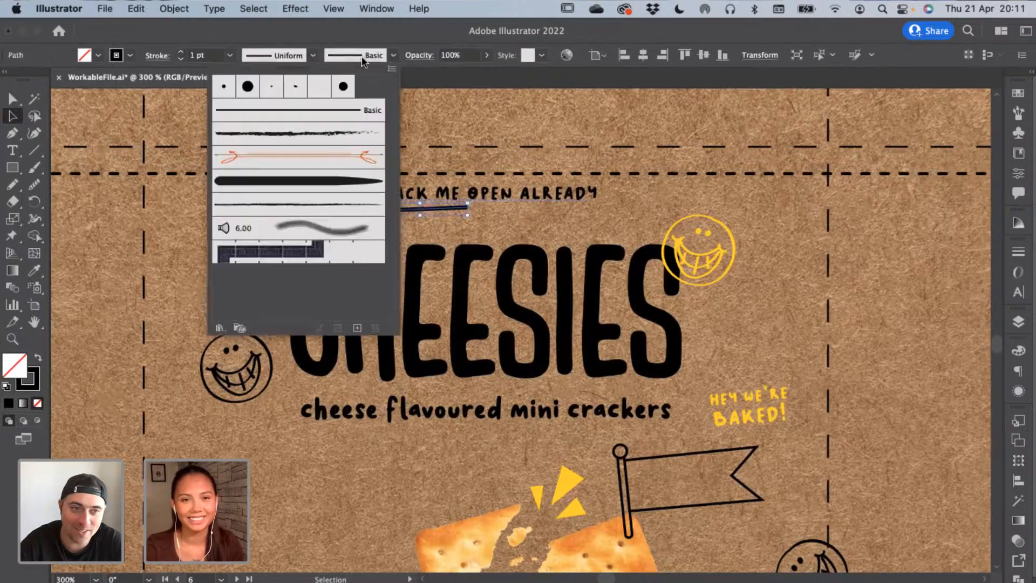
click(372, 107)
click(362, 59)
click(298, 180)
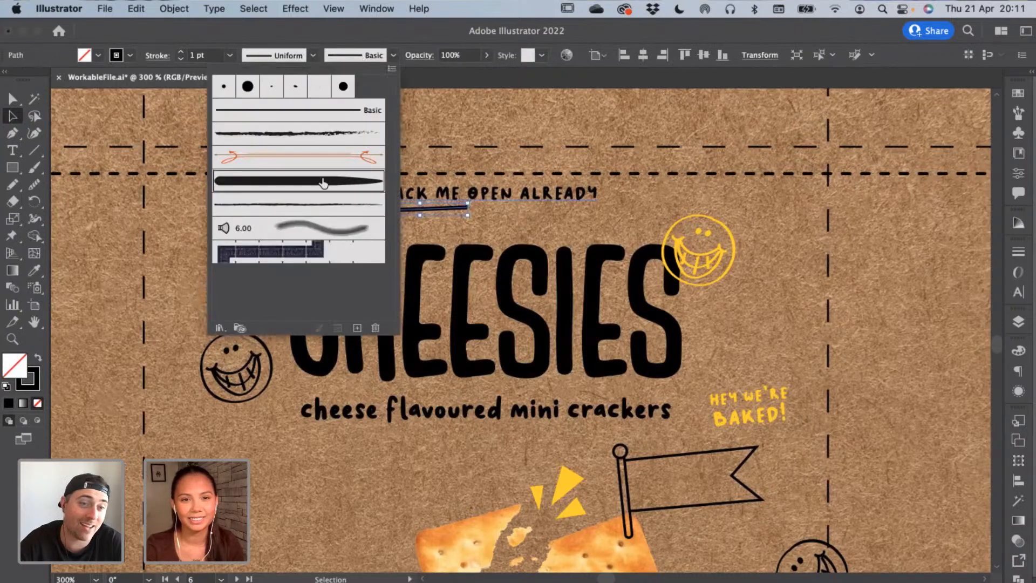
click(523, 147)
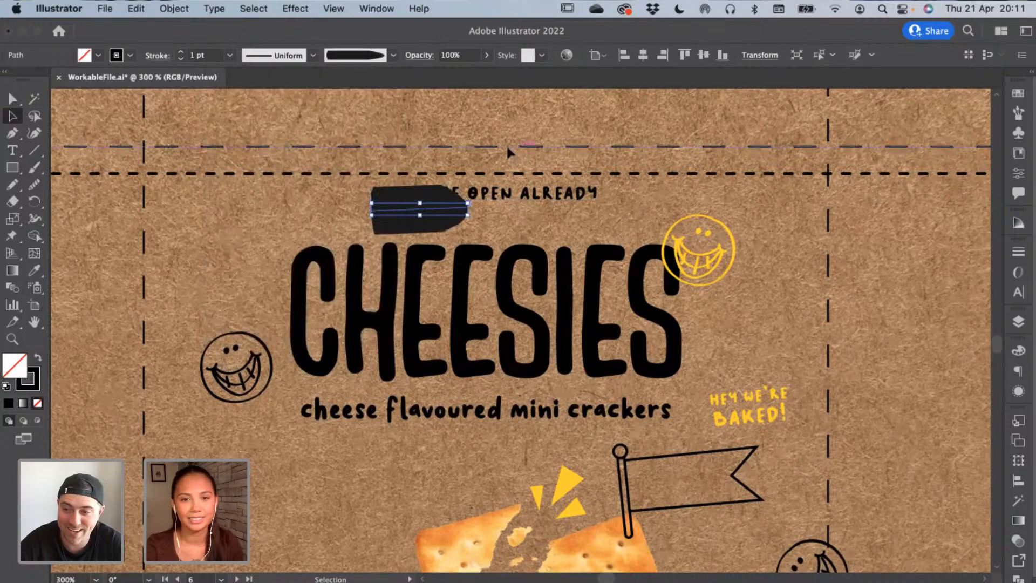
Try stroke weights of 0.25 pt, 0.15 pt and 0.05 pt on the brushed underline
click(182, 58)
click(183, 58)
click(183, 59)
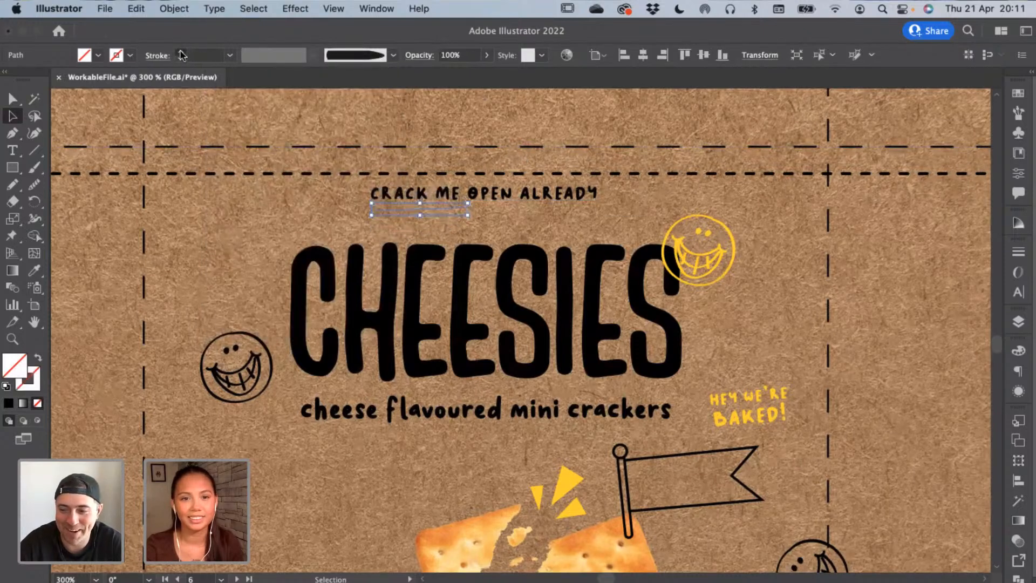
click(181, 52)
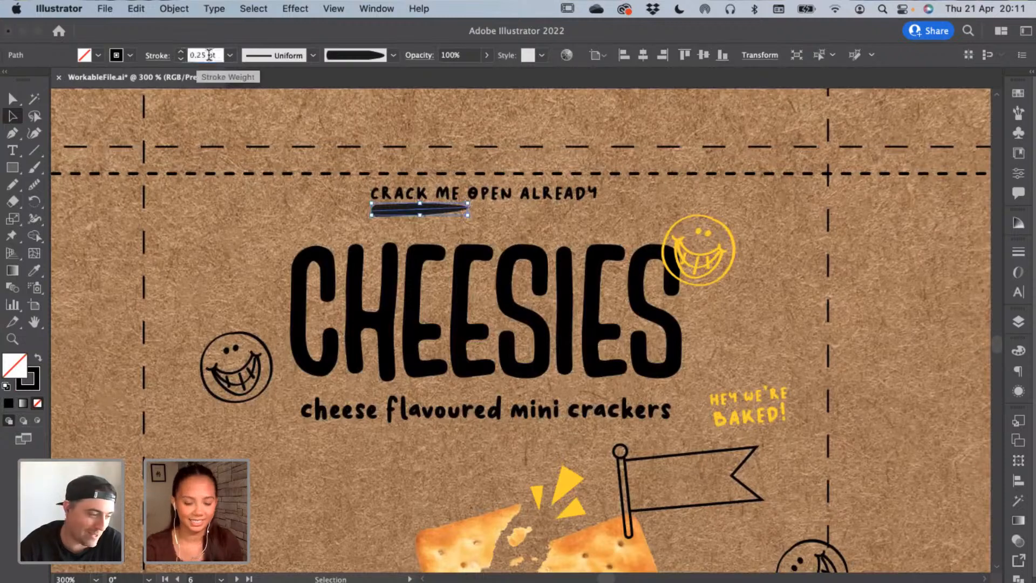
key(Return)
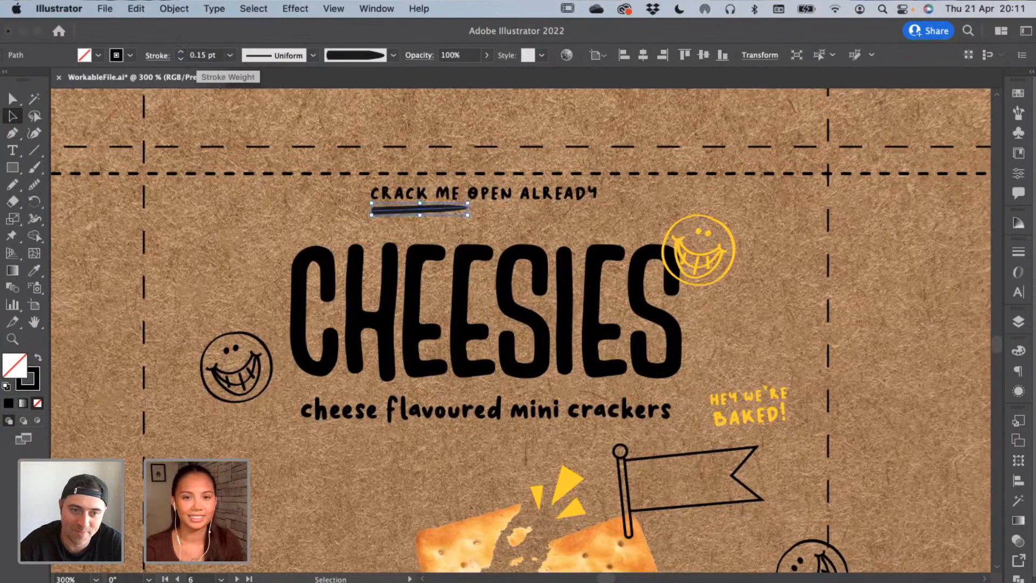
click(201, 54)
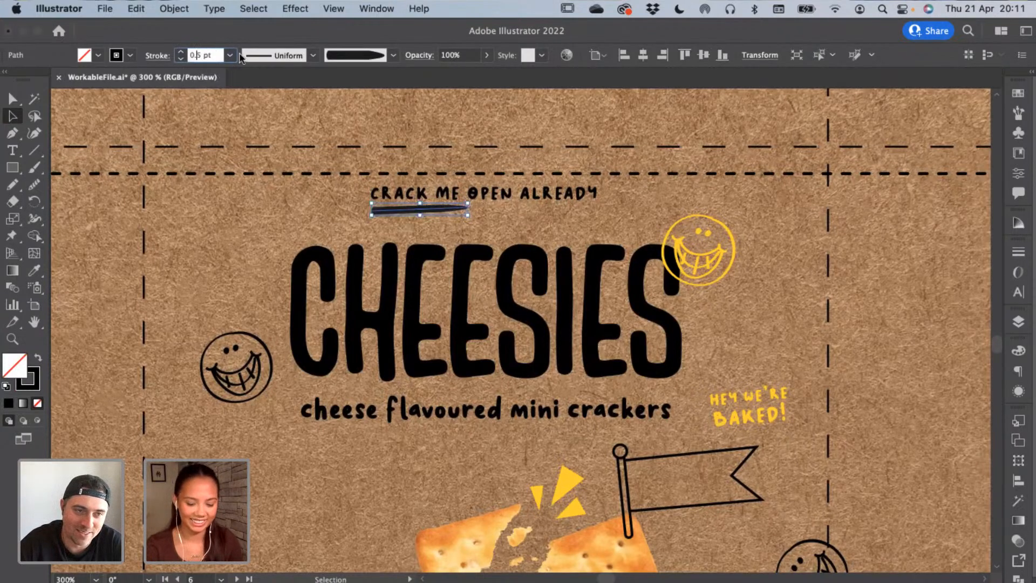
key(Return)
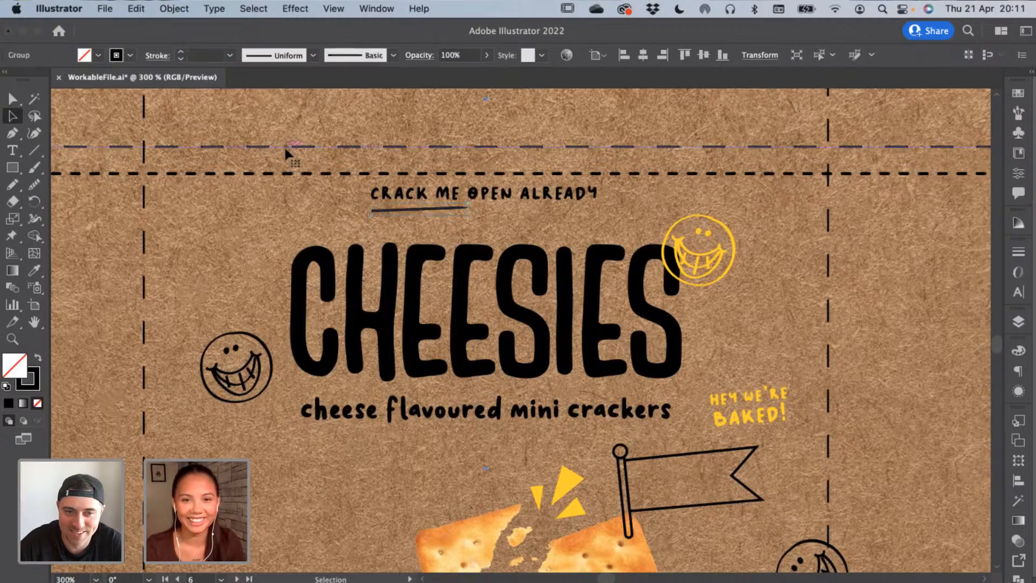
Set the underline's stroke weight to 0.08 pt and move it slightly up, closer to the tagline
click(202, 55)
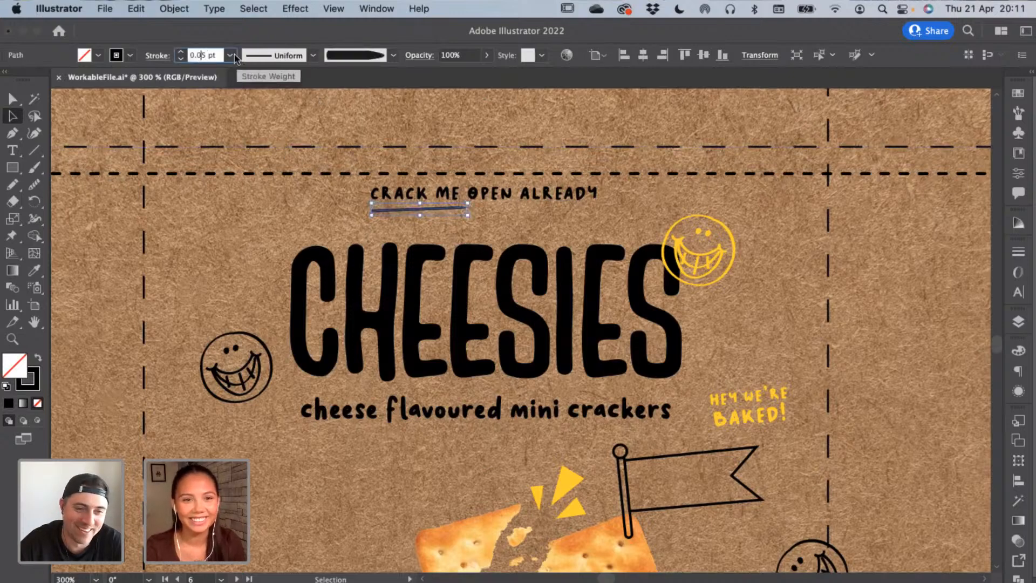
text(8)
key(Return)
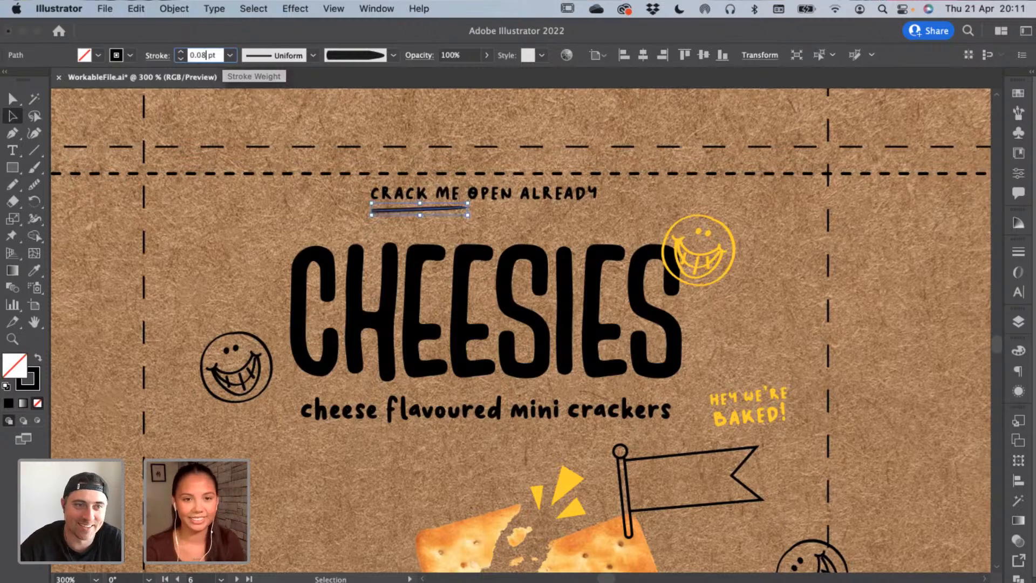
click(354, 114)
click(462, 211)
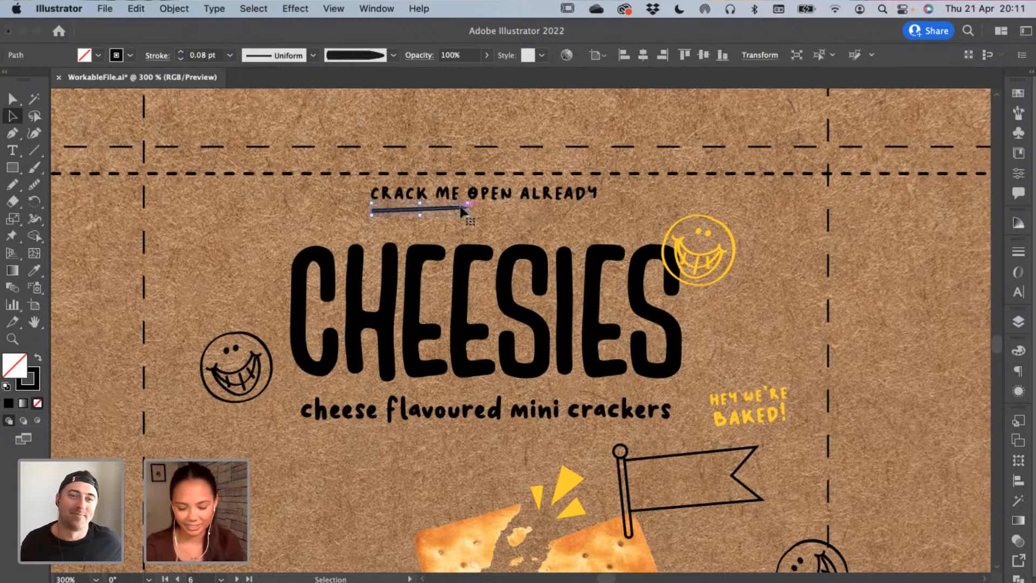
drag(462, 208, 461, 199)
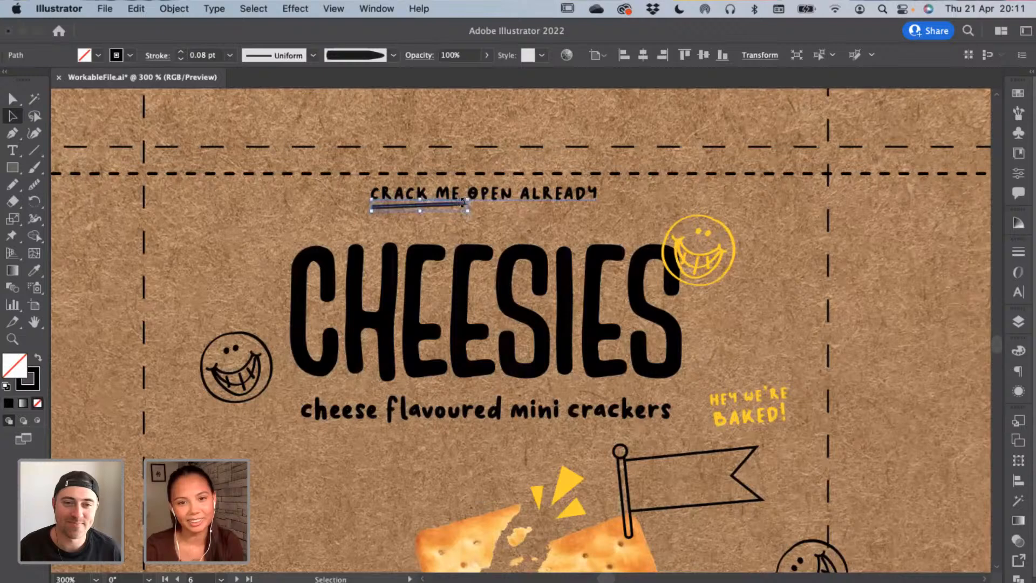
Reduce the underline's stroke weight to 0.06 pt and shift it slightly left beneath "CRACK ME", keeping the Tapered - Round brush
click(205, 56)
text(6)
key(Return)
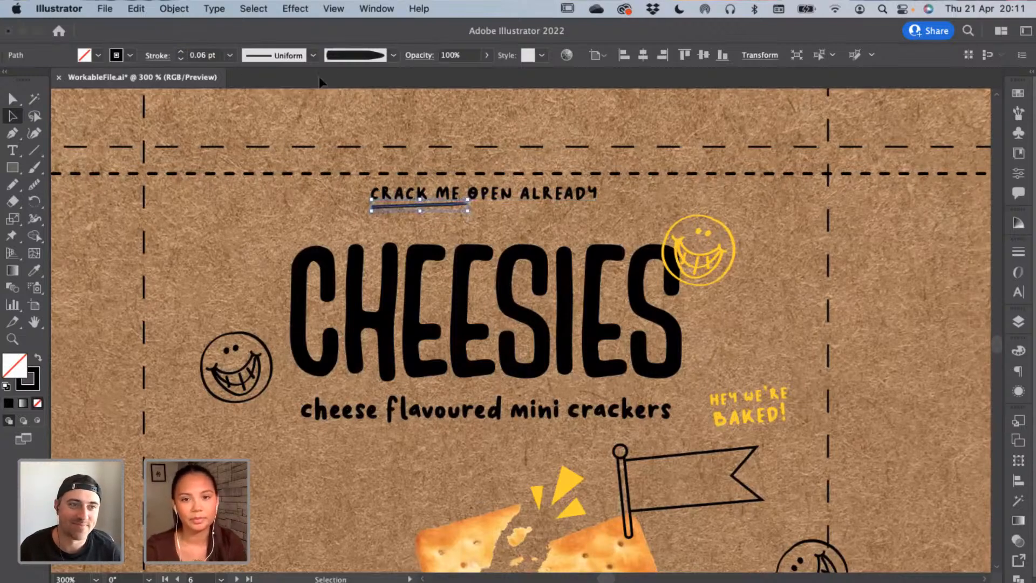
click(452, 213)
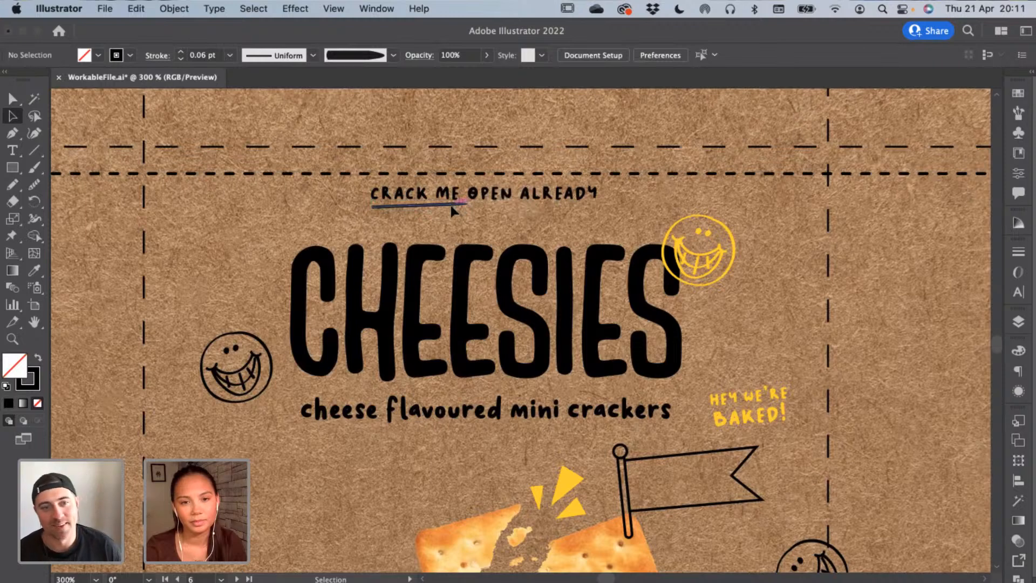
drag(452, 211, 452, 211)
click(366, 57)
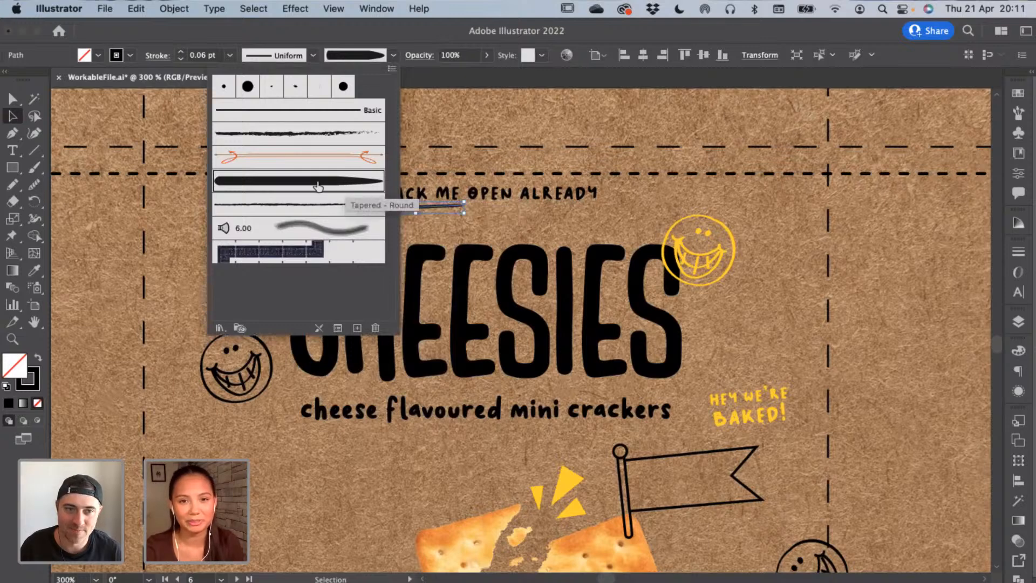
click(474, 225)
click(462, 221)
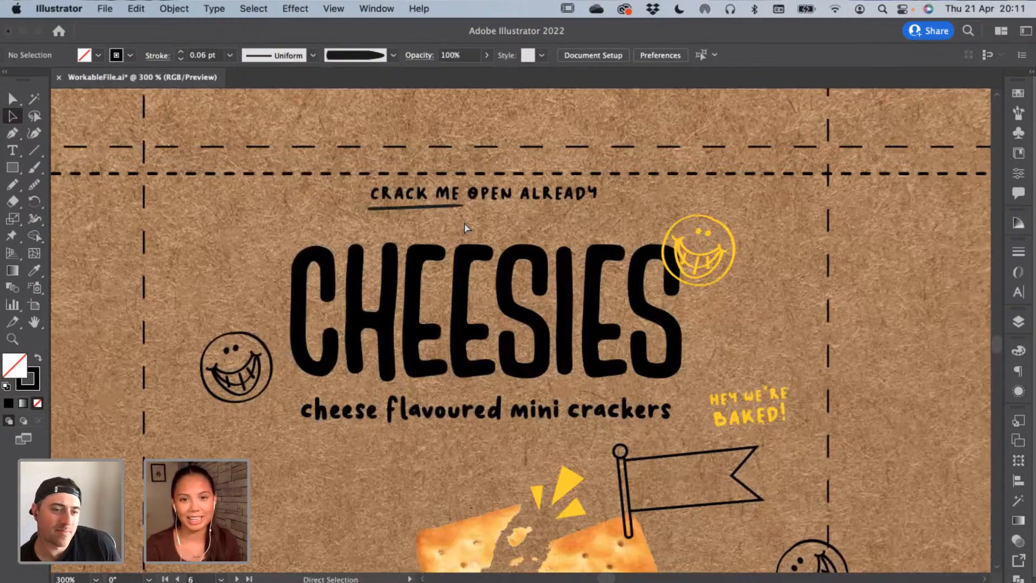
Select the underline beneath "CRACK ME" and expand its appearance into a filled shape
key(super+plus)
key(super+plus)
drag(463, 202, 571, 370)
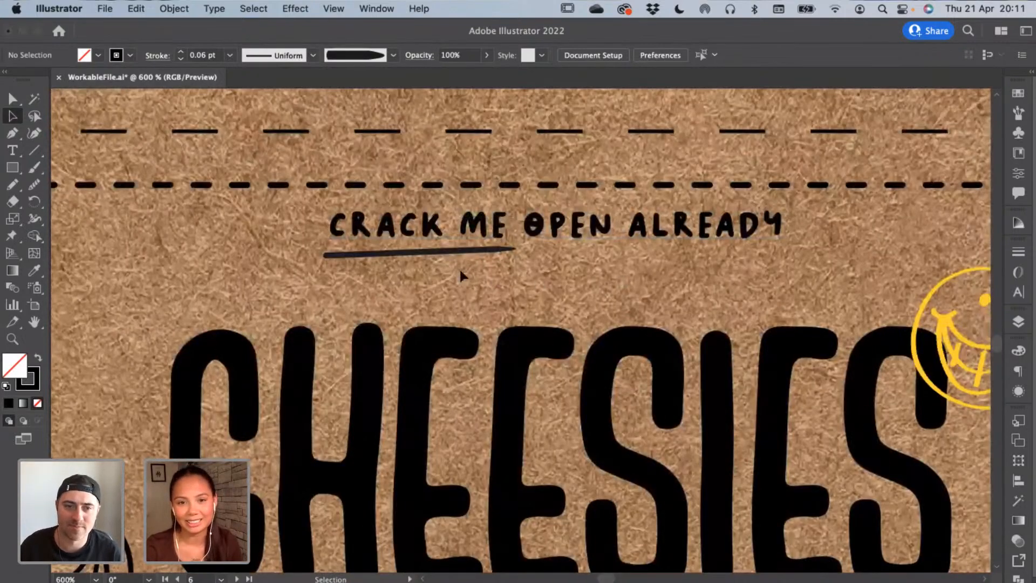
click(476, 252)
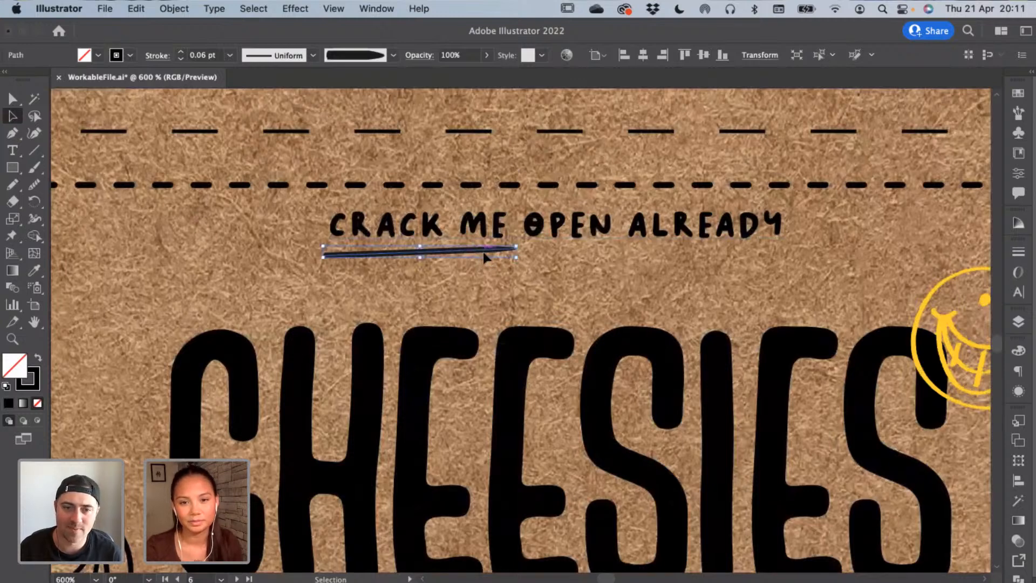
drag(482, 255, 484, 256)
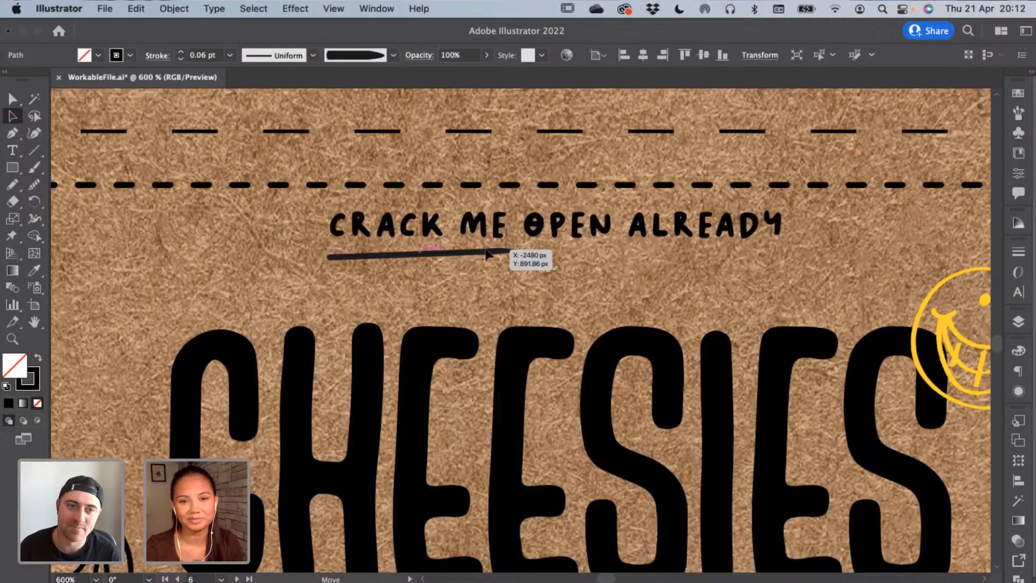
click(174, 9)
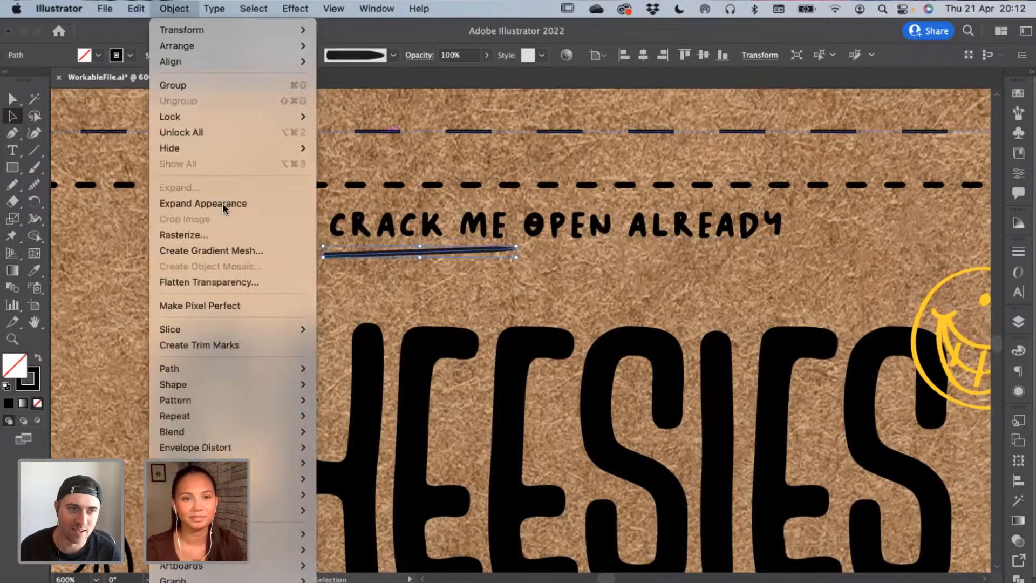
click(227, 203)
Match the expanded underline's fill to the black of the dashed fold line with the Eyedropper
key(i)
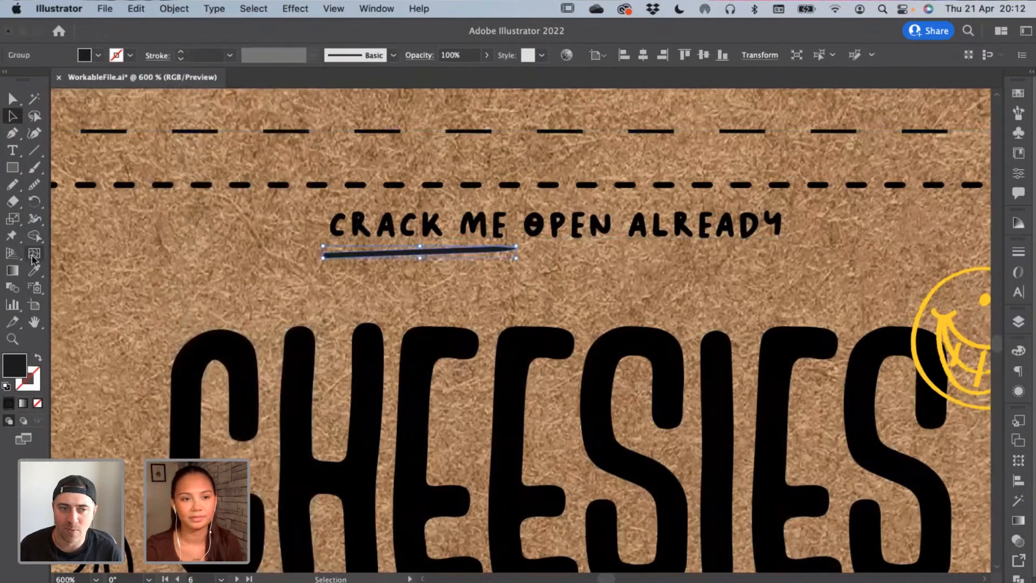
click(93, 132)
click(13, 116)
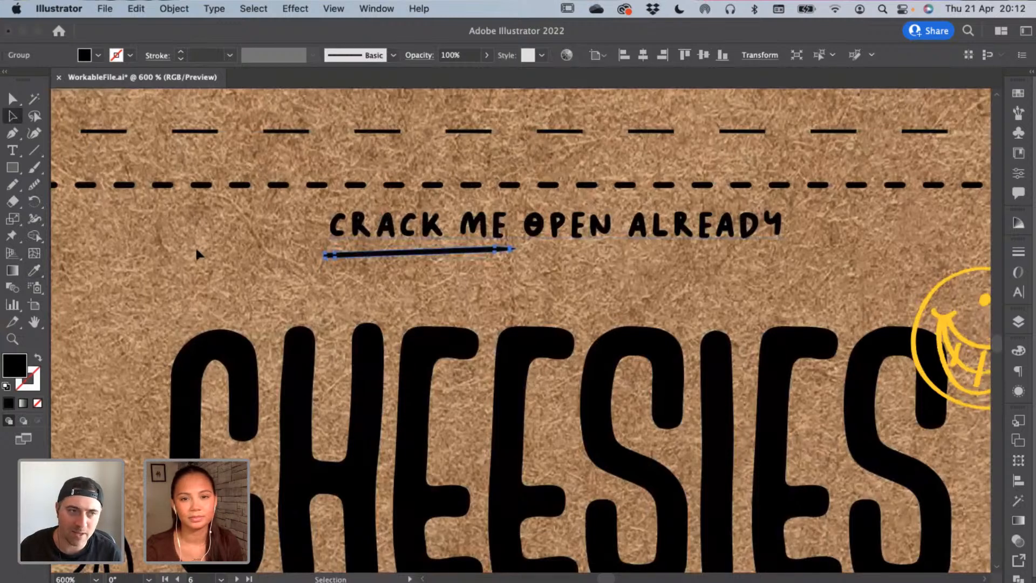
click(324, 287)
click(493, 258)
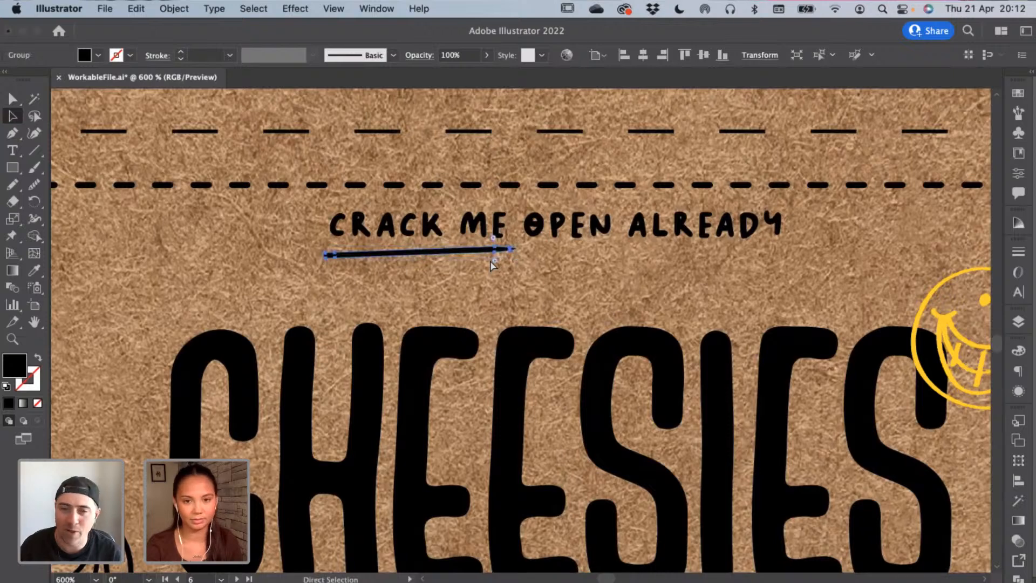
Examine the tagline's underline up close, and review the front and side panels of the packaging layout
key(super+equal)
key(super+equal)
drag(542, 335, 558, 352)
click(571, 393)
key(super+minus)
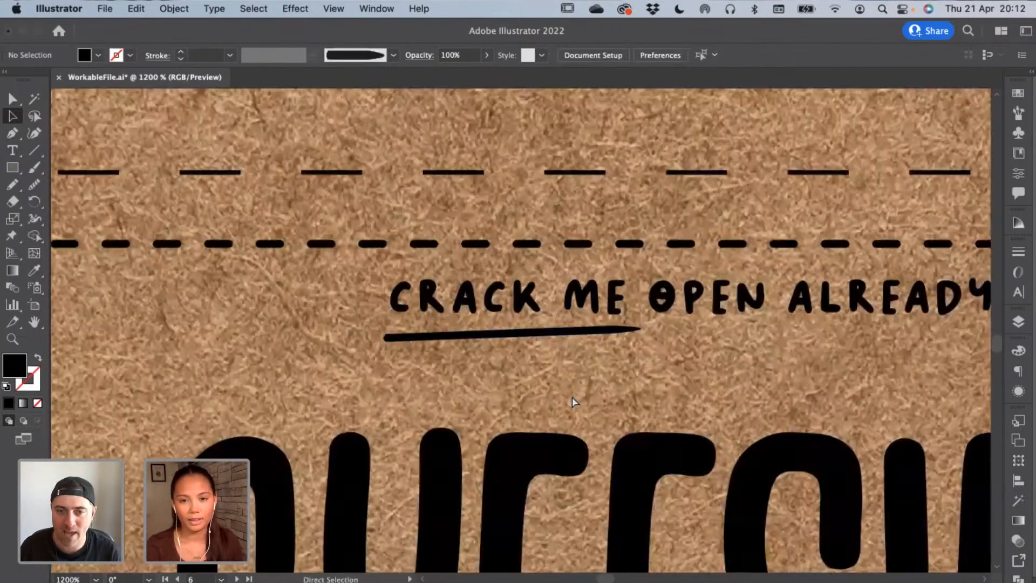
key(super+minus)
key(super+minus)
key(super+minus)
scroll(565, 391, down, 3)
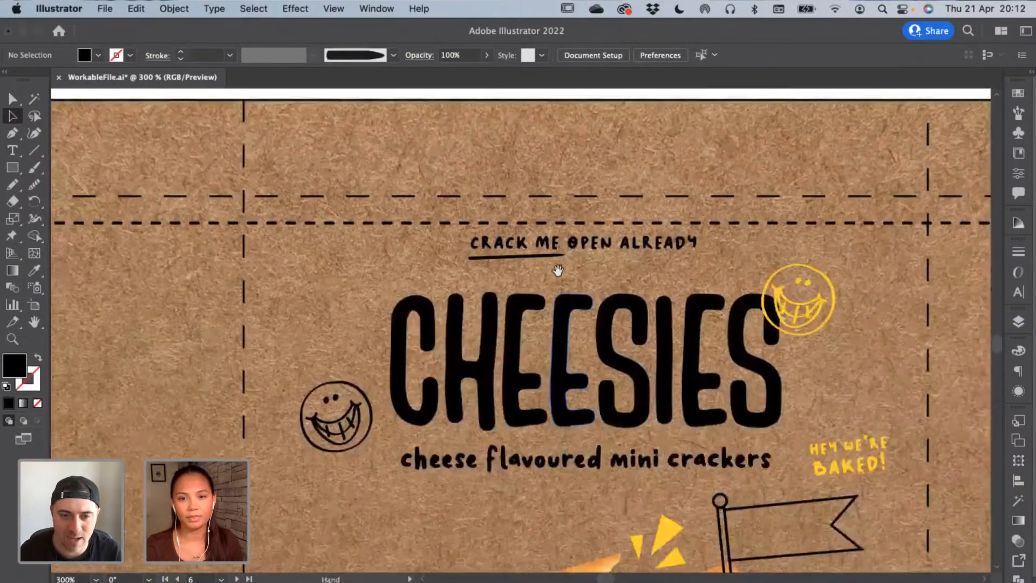
key(super+minus)
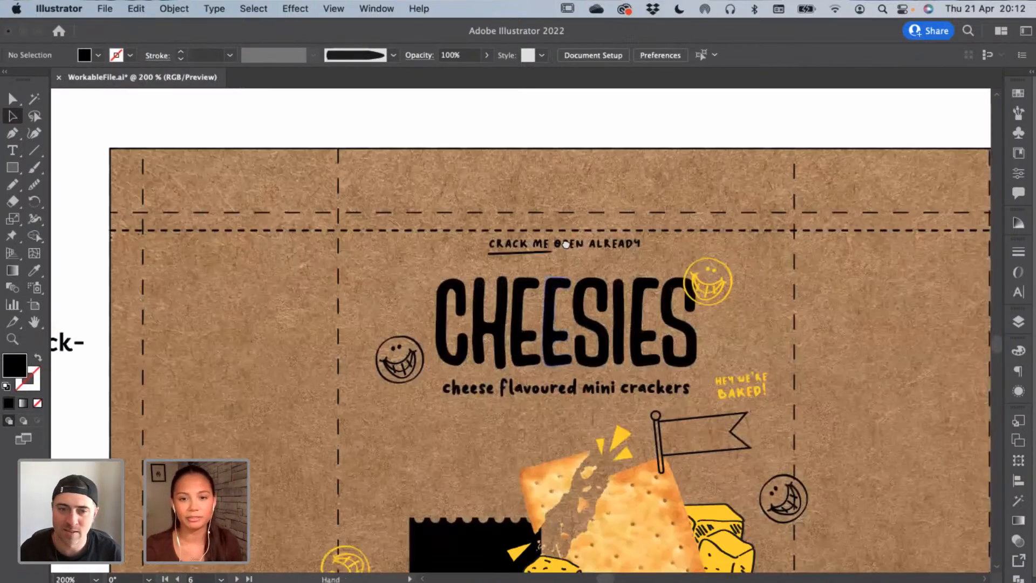
drag(662, 429, 649, 273)
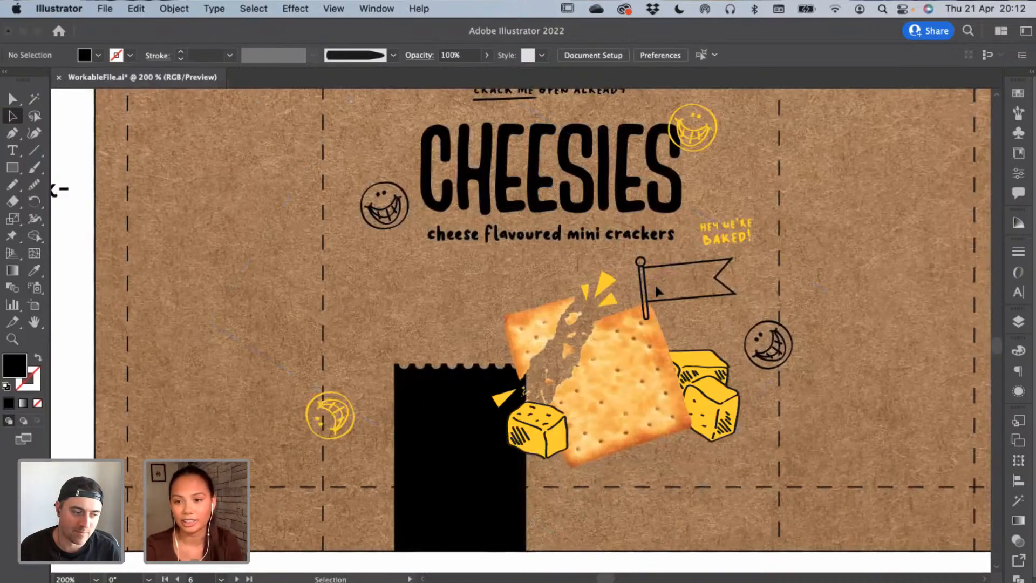
drag(221, 286, 409, 286)
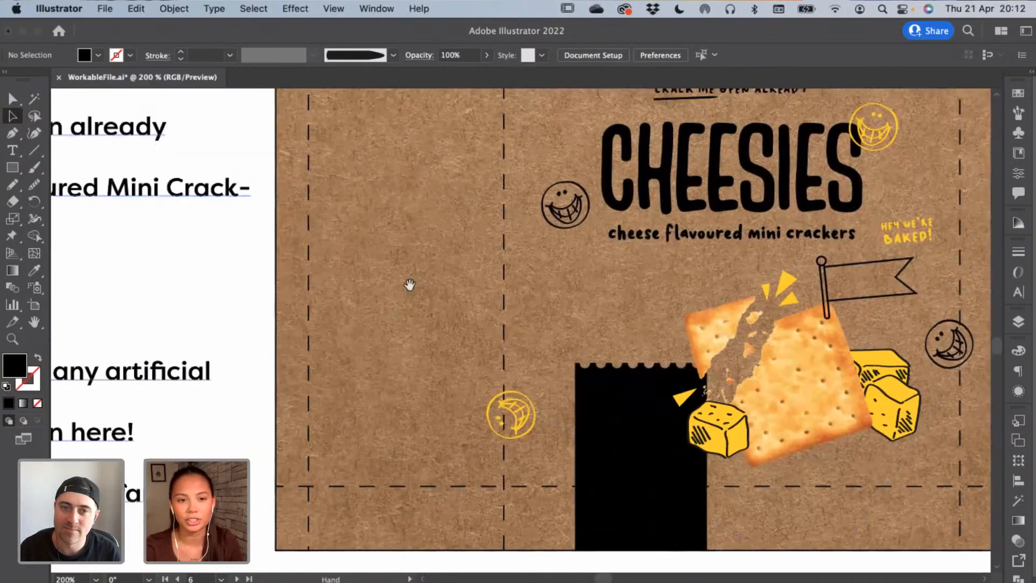
drag(764, 295, 549, 272)
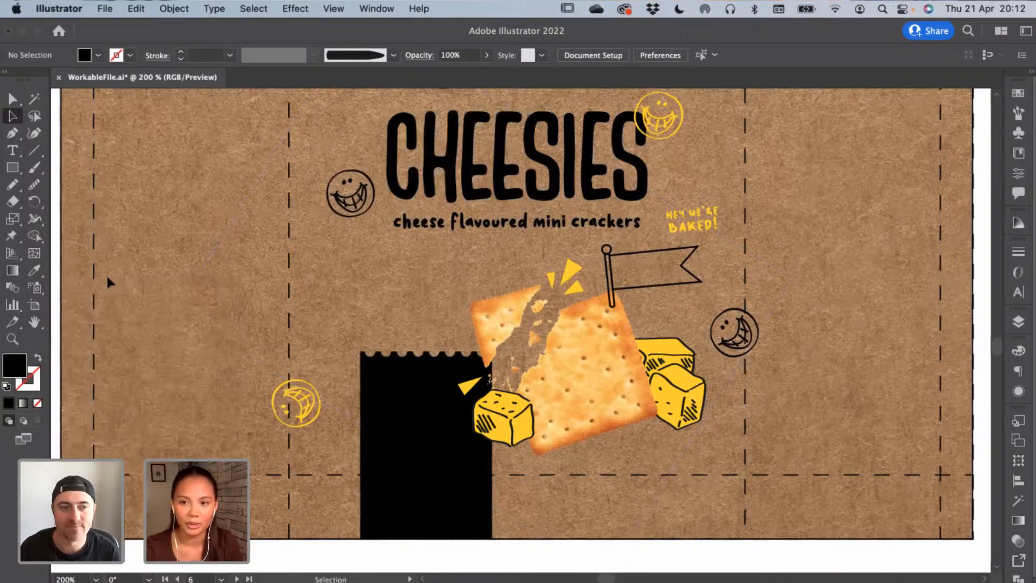
scroll(408, 278, up, 2)
scroll(408, 278, right, 2)
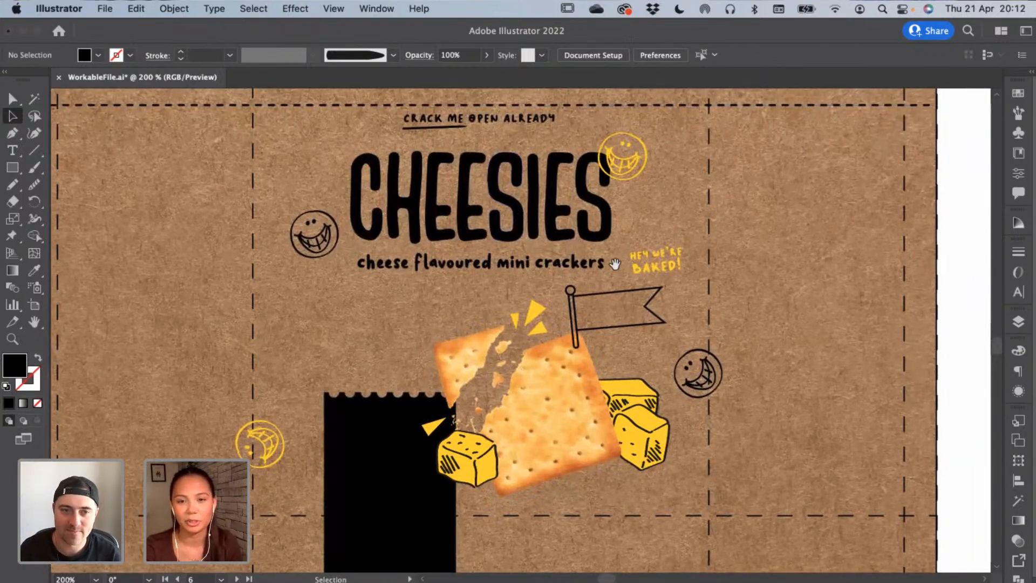
Nudge the Cheesies logo group with its "cheese flavoured mini crackers" line slightly down, and deselect it
click(590, 268)
key(Down)
key(Down)
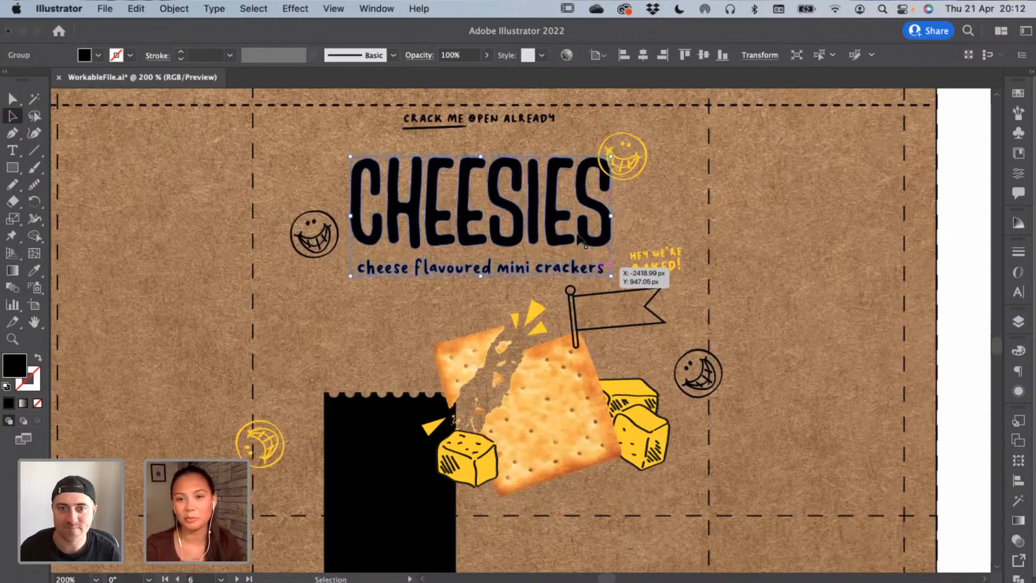
click(635, 228)
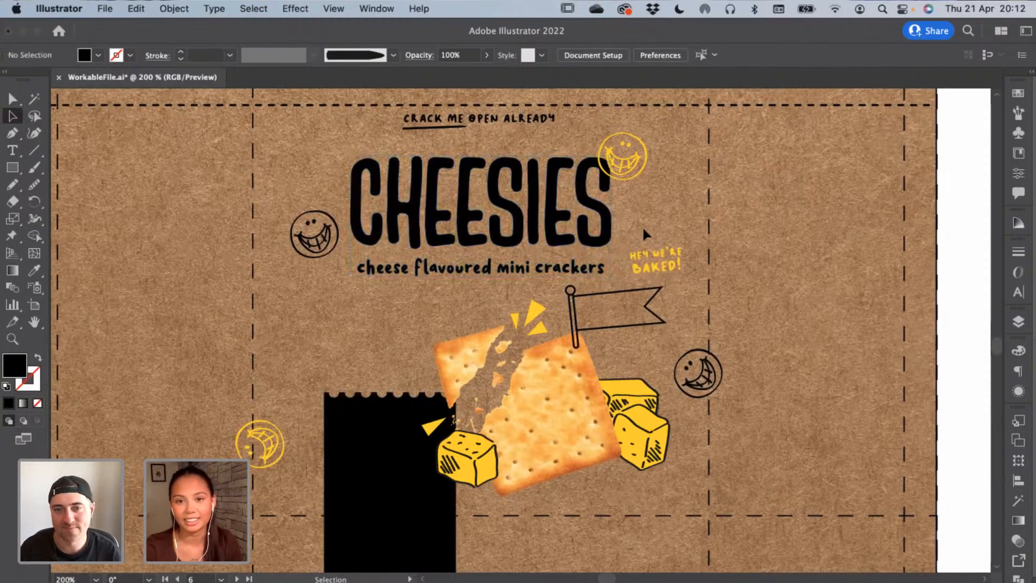
click(408, 190)
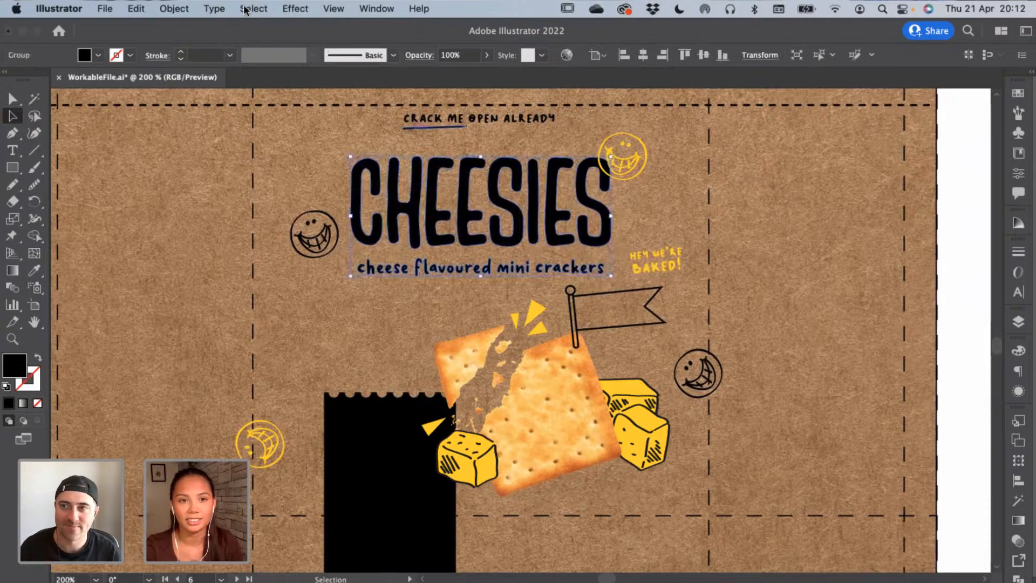
click(247, 8)
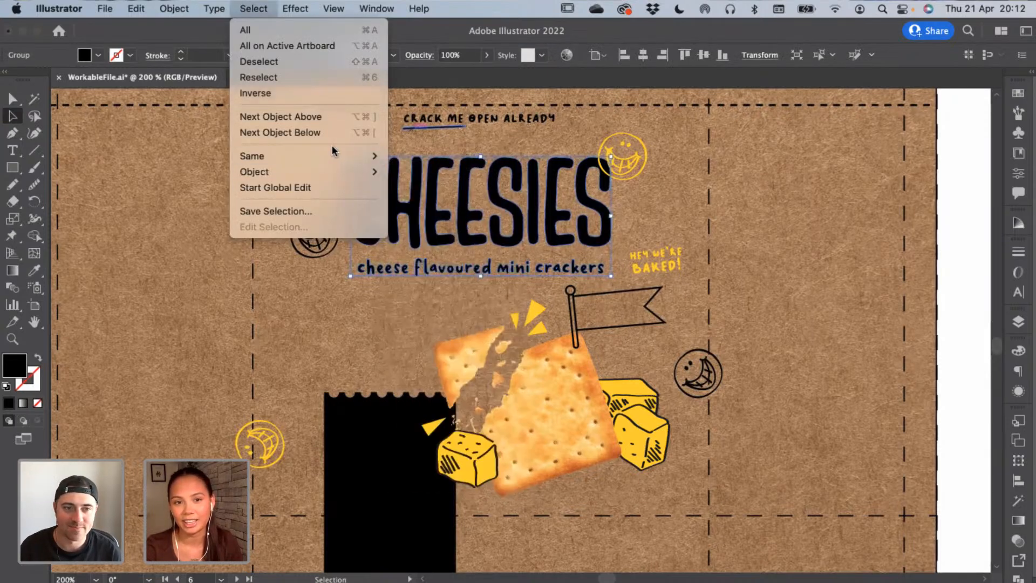
mouse_move(334, 155)
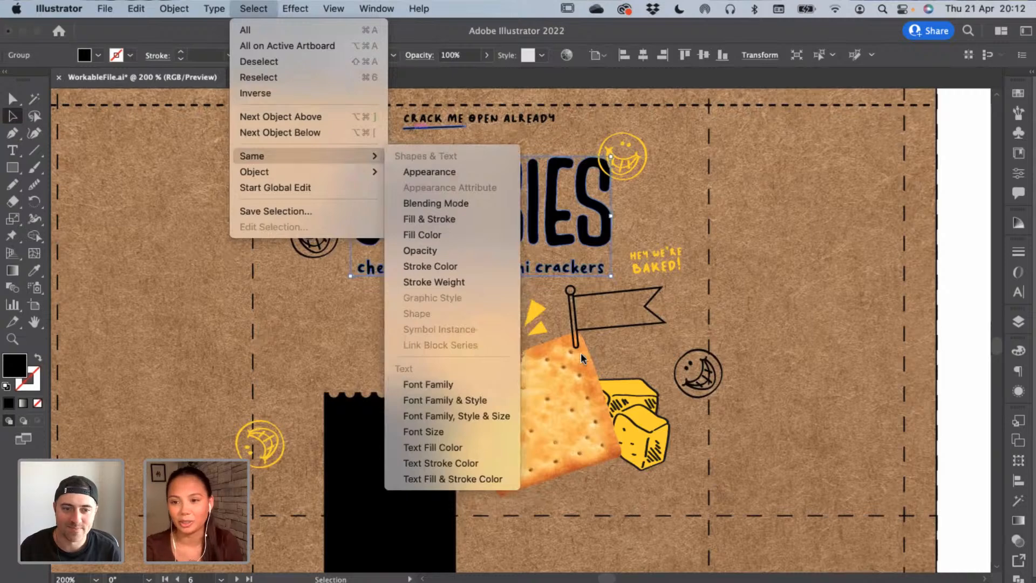
click(702, 285)
click(693, 298)
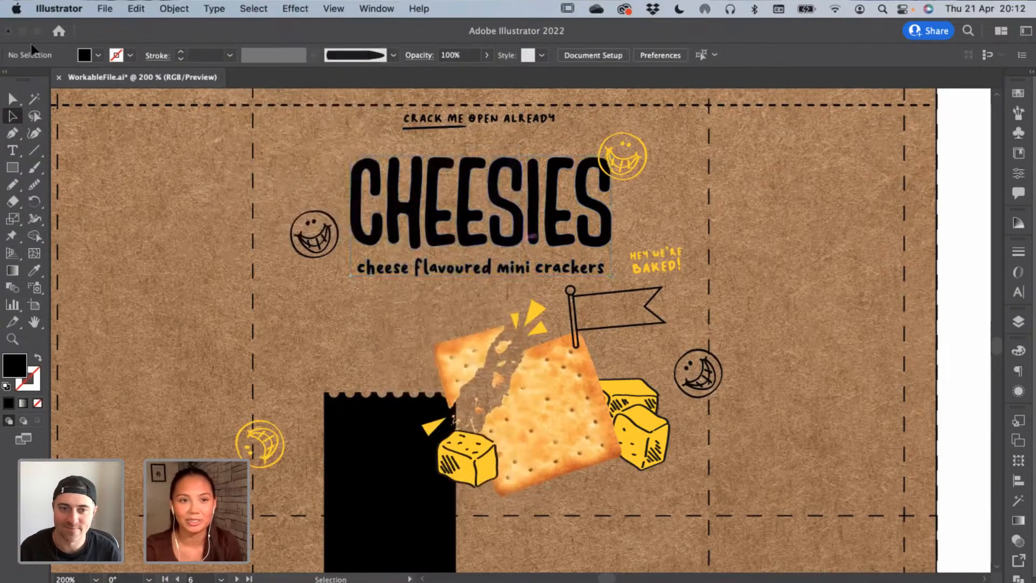
click(95, 55)
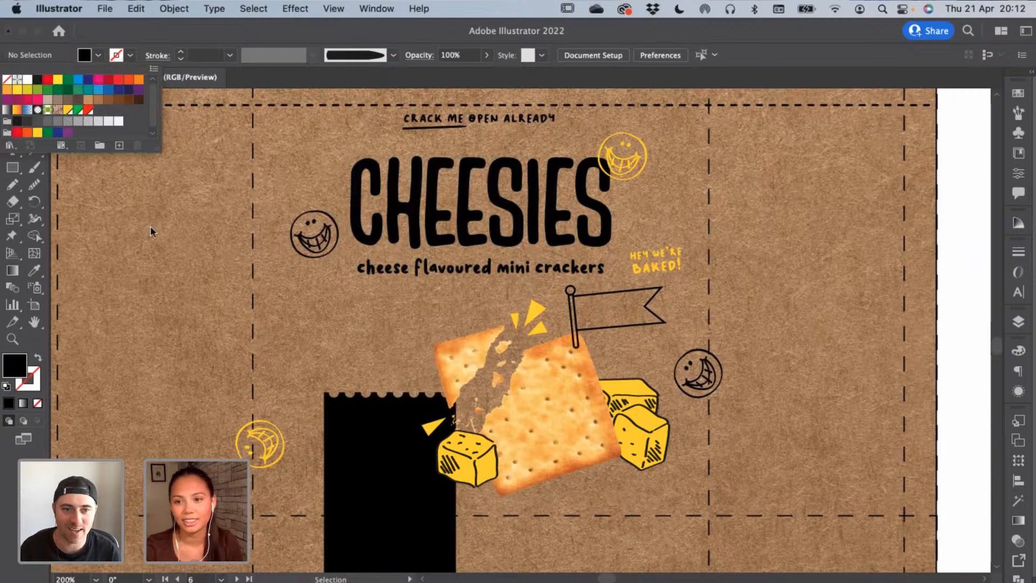
click(267, 281)
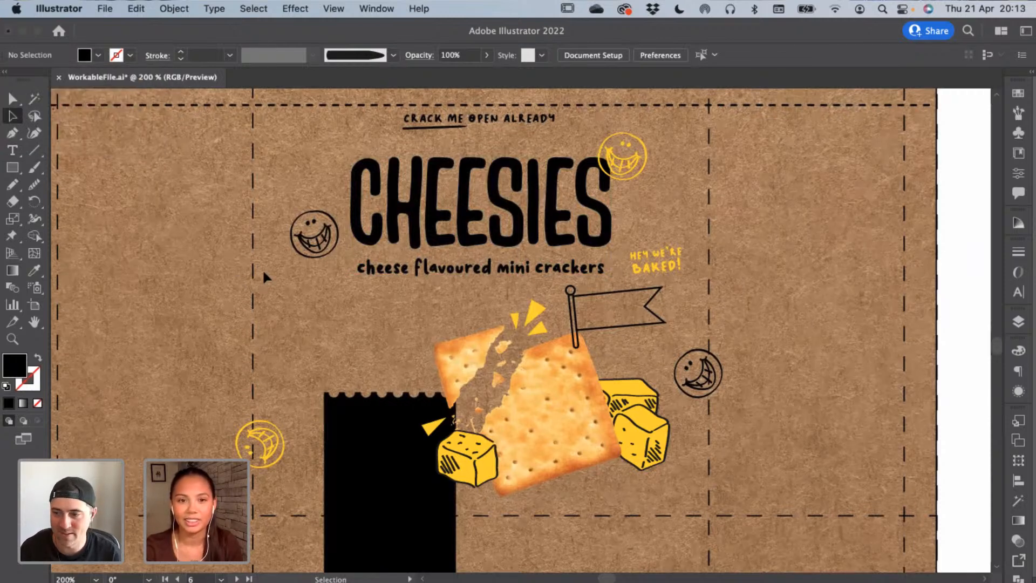
Shift the black smiley beside the start of the CHEESIES logo slightly further left, away from the lettering, and deselect it
click(325, 242)
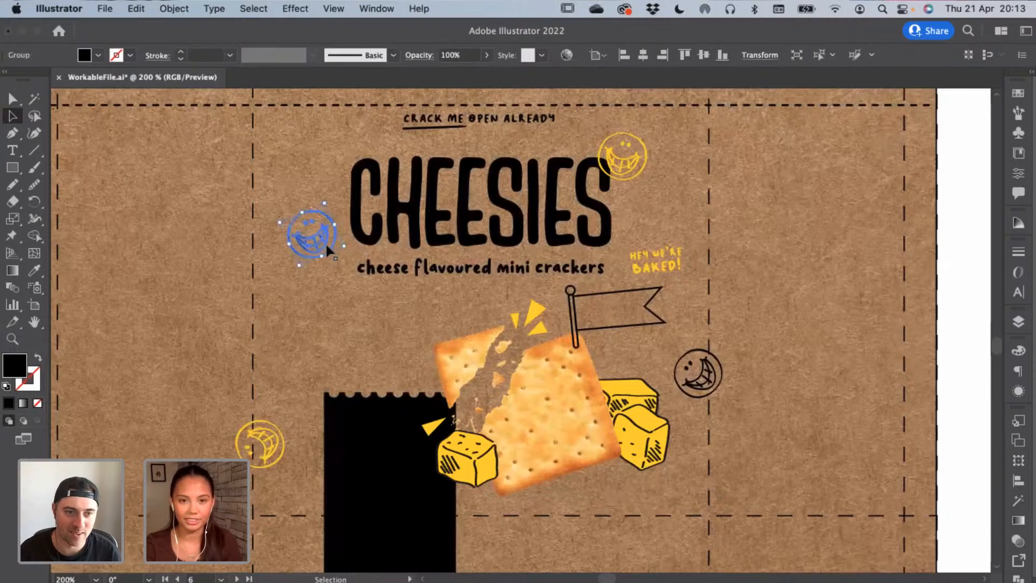
click(684, 365)
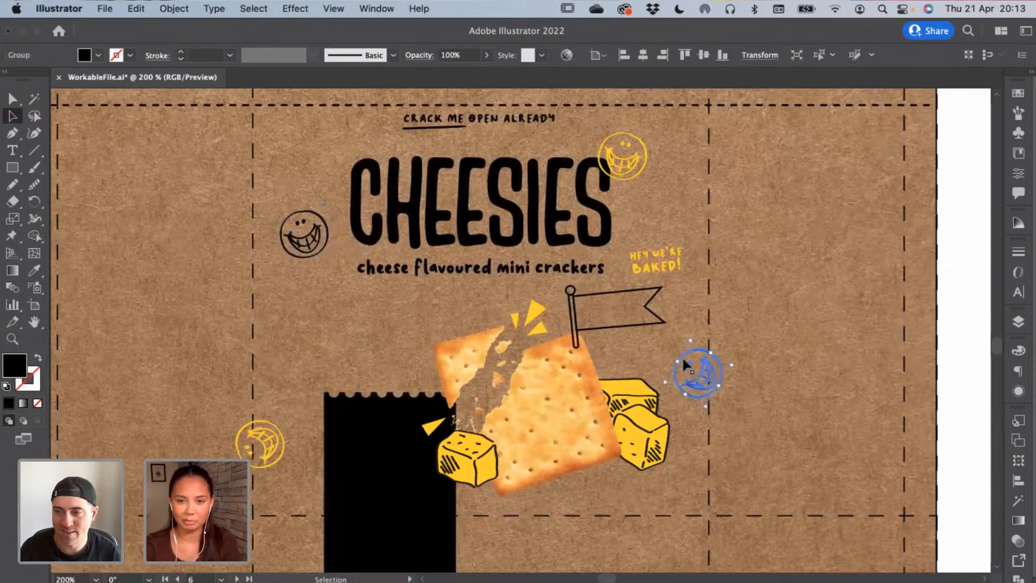
drag(684, 360, 687, 360)
click(721, 332)
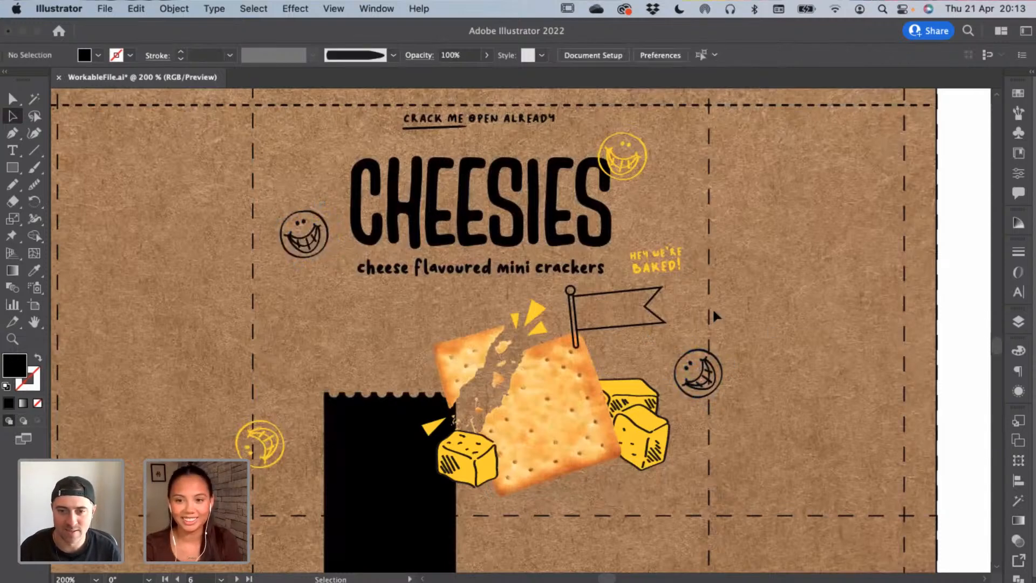
click(518, 266)
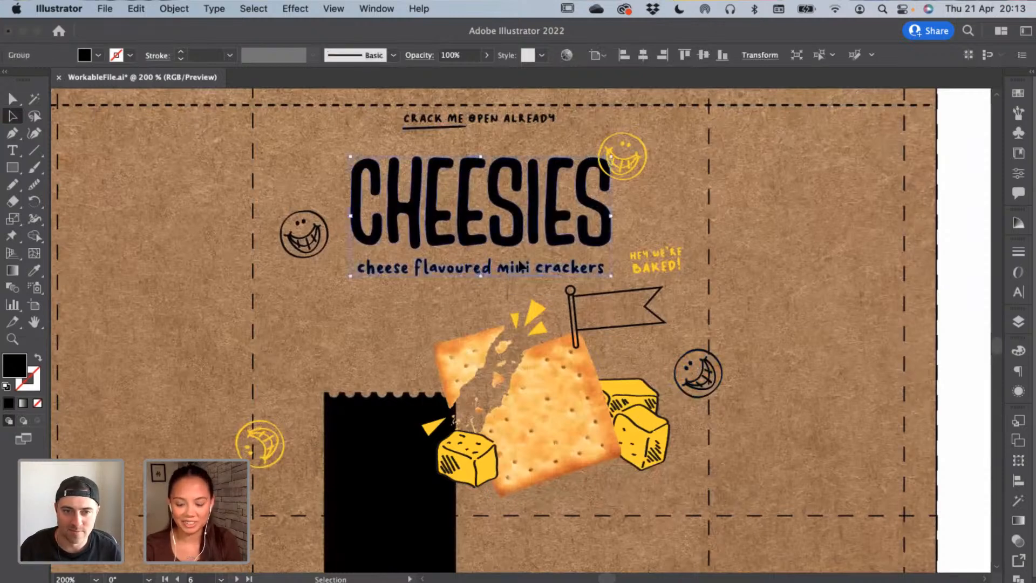
click(647, 212)
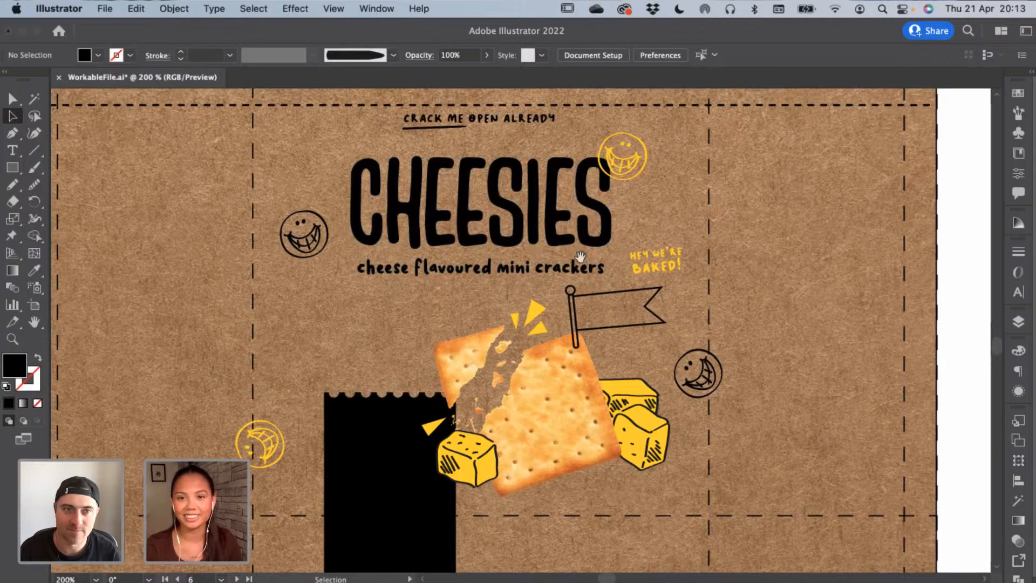
Lock the dashed vertical fold line beside the cracker's flag
mouse_move(591, 269)
mouse_down()
mouse_move(633, 267)
mouse_move(596, 274)
mouse_up()
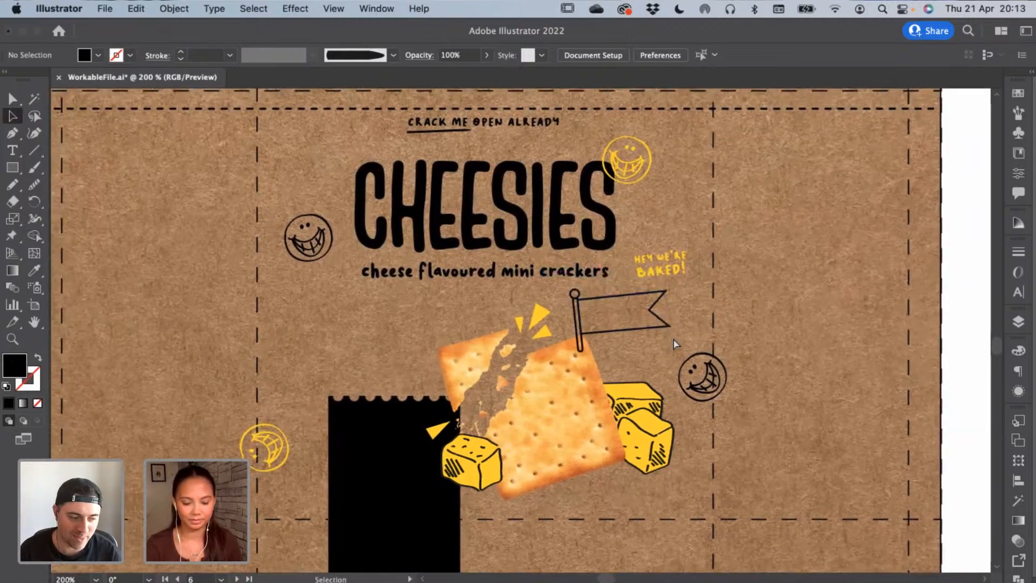
key(super+equal)
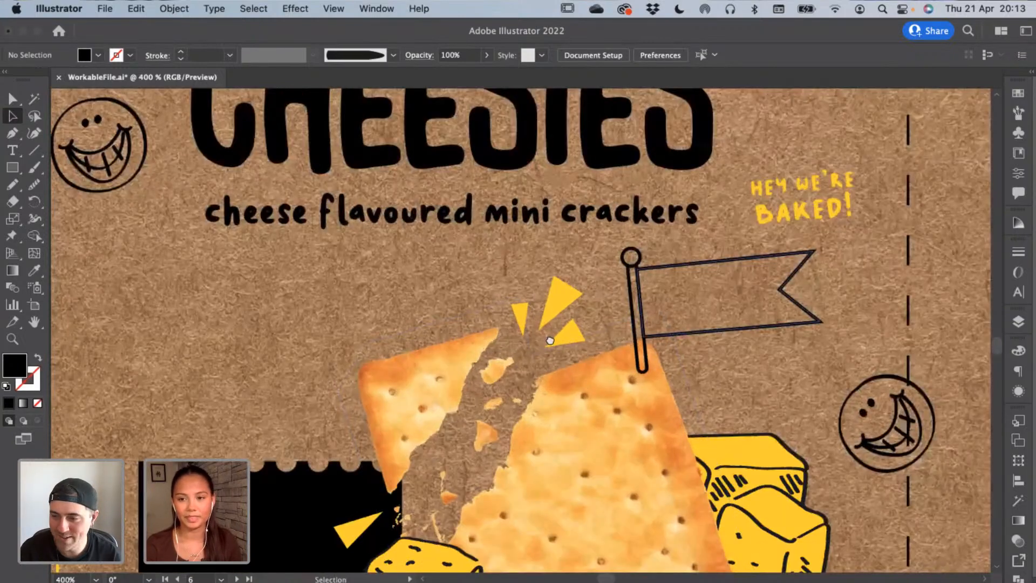
scroll(389, 332, right, 4)
key(super+equal)
click(389, 333)
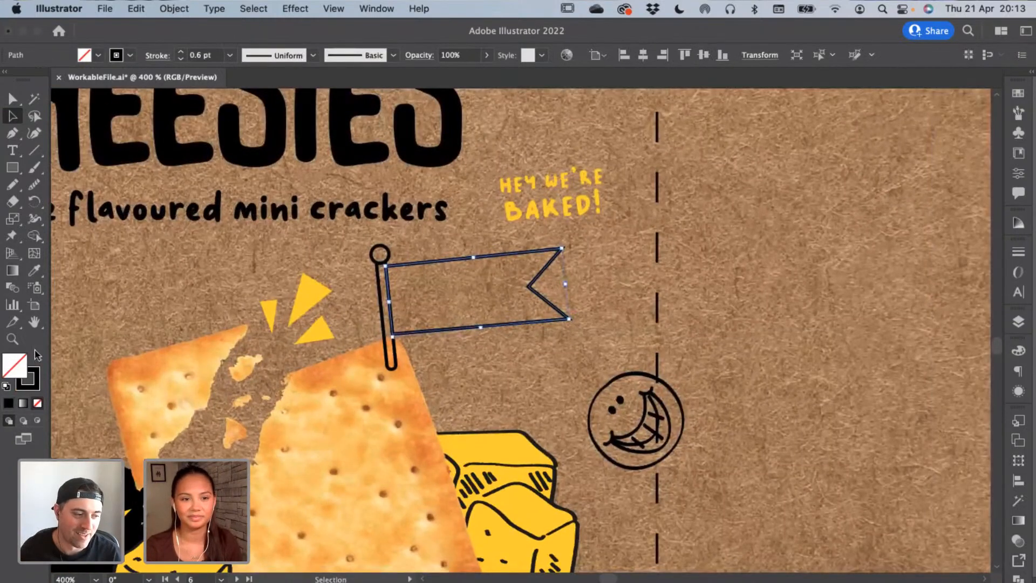
click(443, 291)
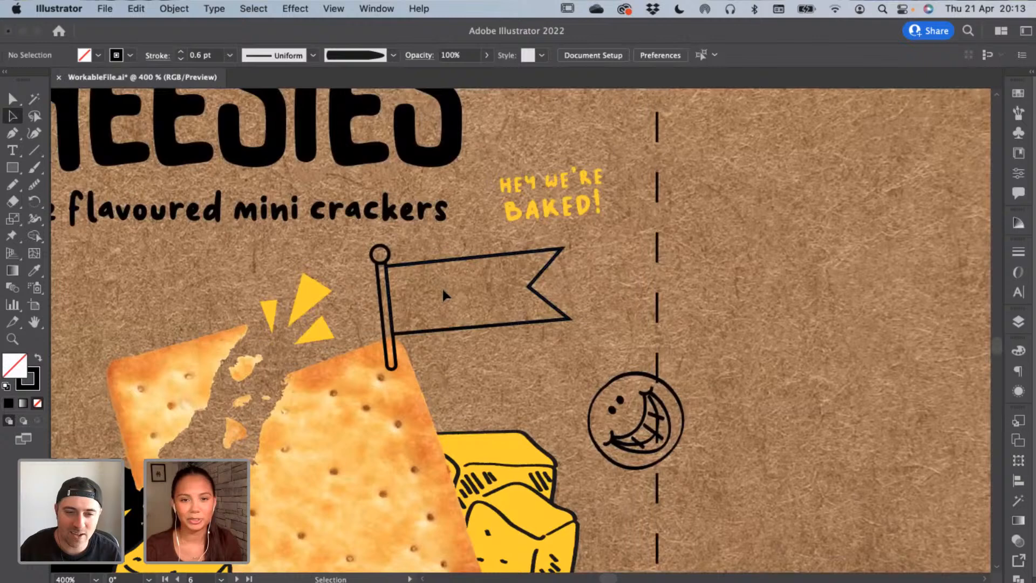
super+click(402, 267)
super+click(657, 259)
super+click(594, 262)
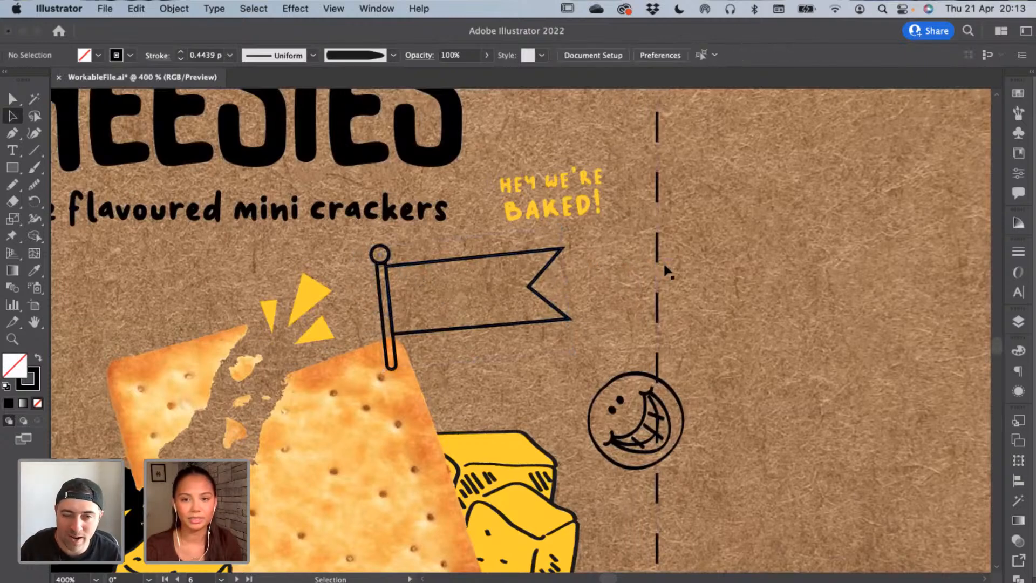
click(658, 265)
click(173, 8)
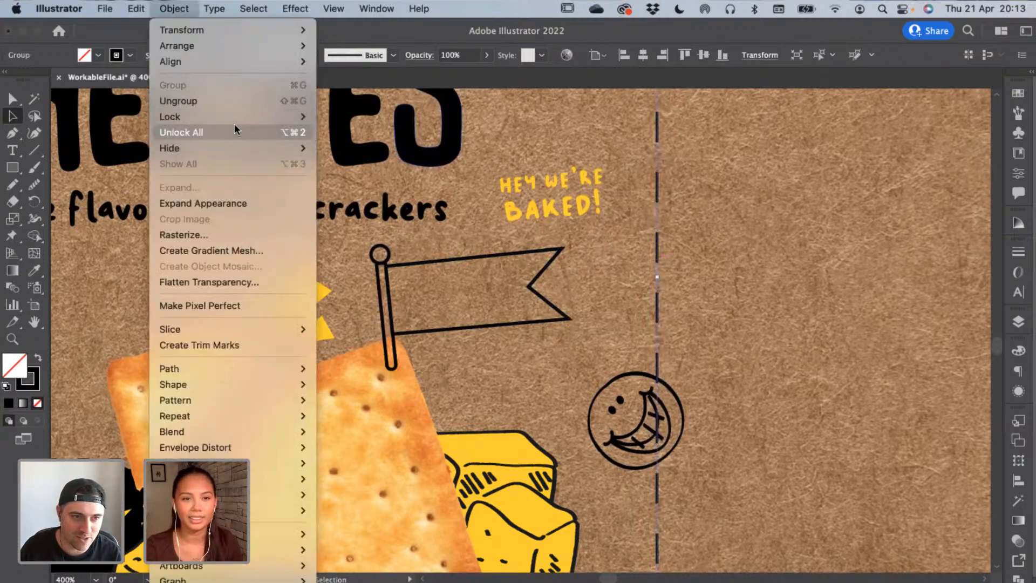
mouse_move(280, 116)
click(339, 119)
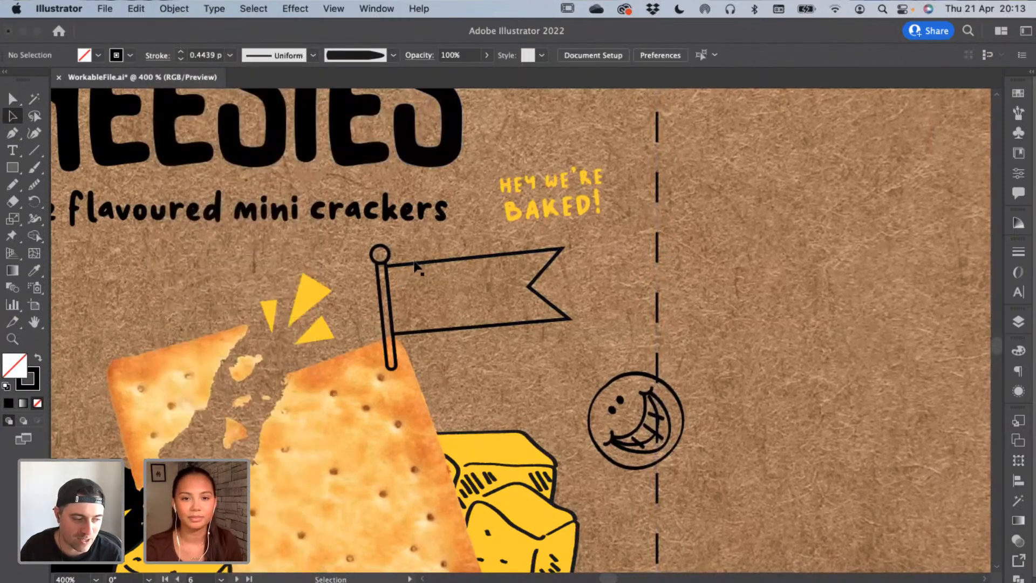
Swap the flag banner's stroke and fill so it becomes solid black without an outline, and deselect it
click(415, 263)
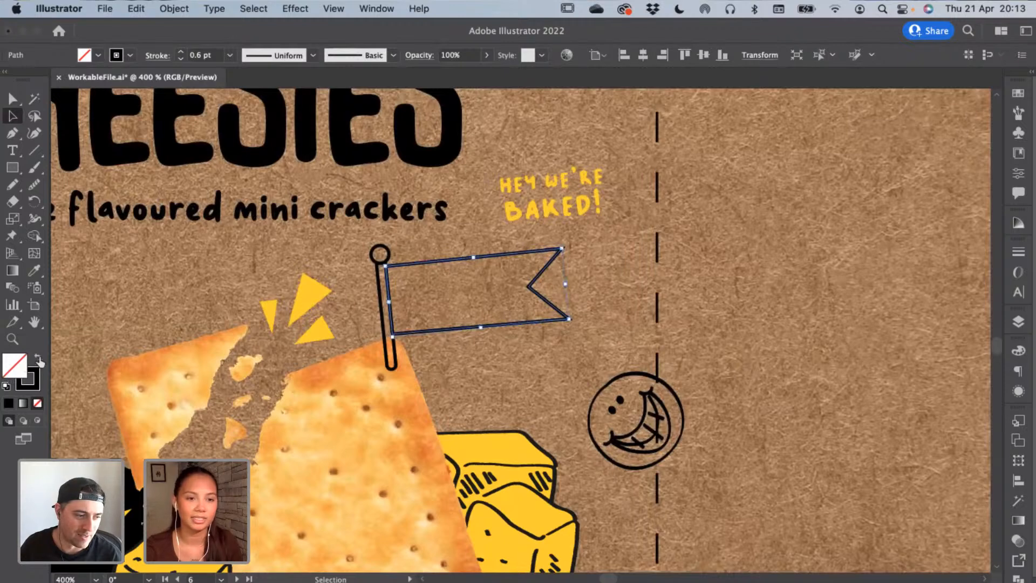
click(416, 289)
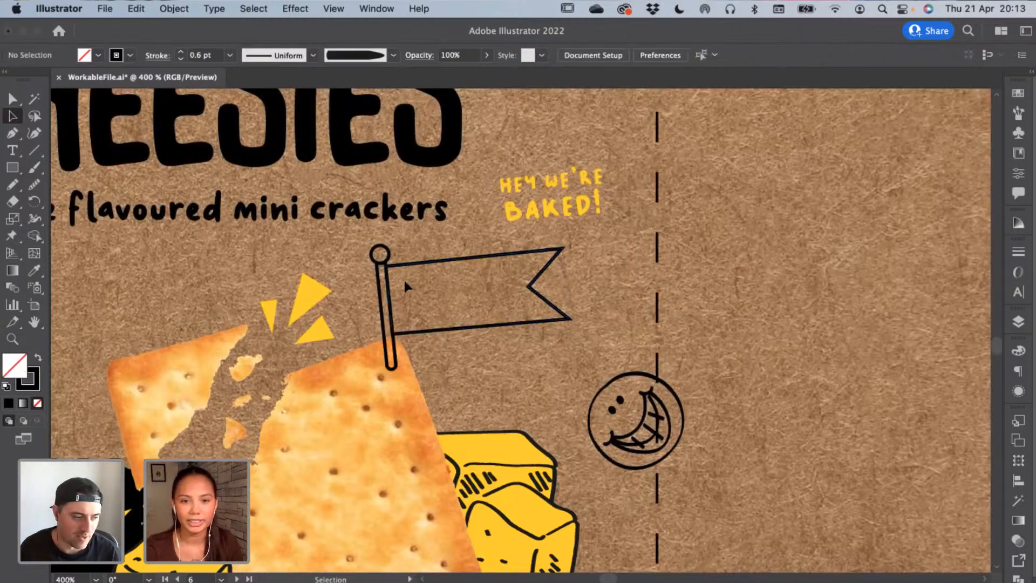
click(410, 265)
click(410, 266)
click(410, 267)
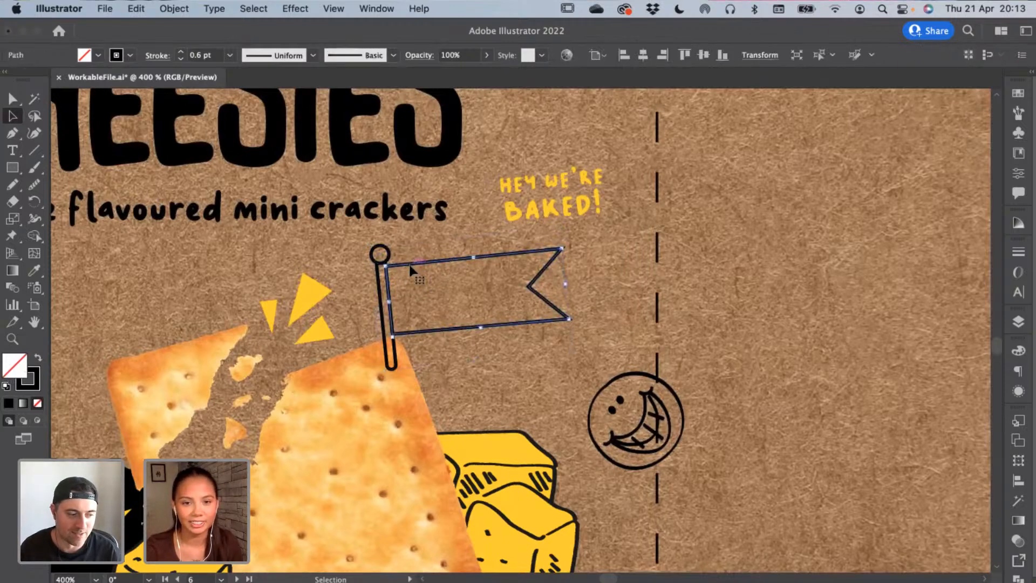
click(40, 359)
click(194, 266)
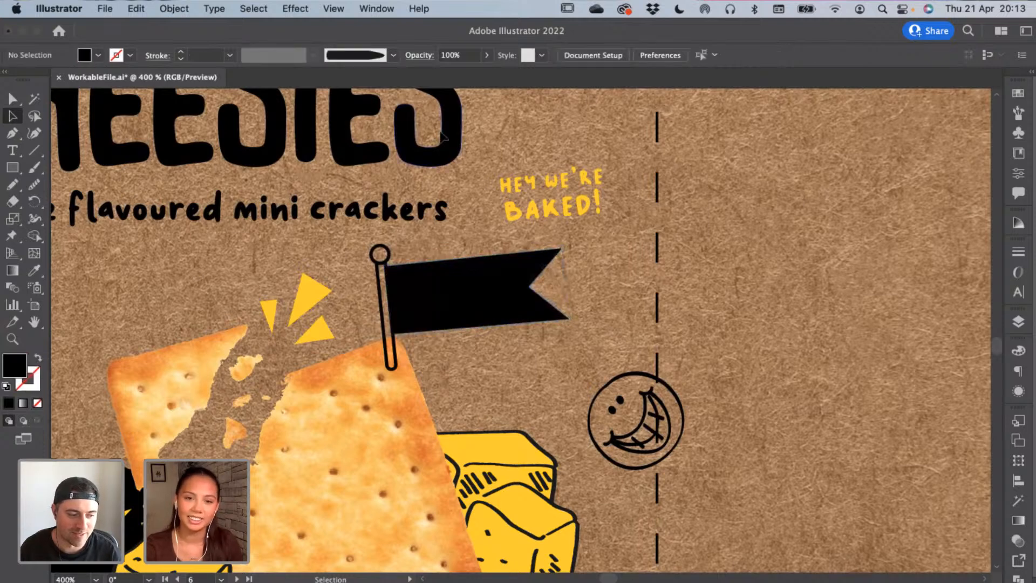
Move the yellow "HEY WE'RE BAKED!" lettering onto the black flag, fine-tune its position inside the banner, and deselect it
drag(542, 241, 467, 313)
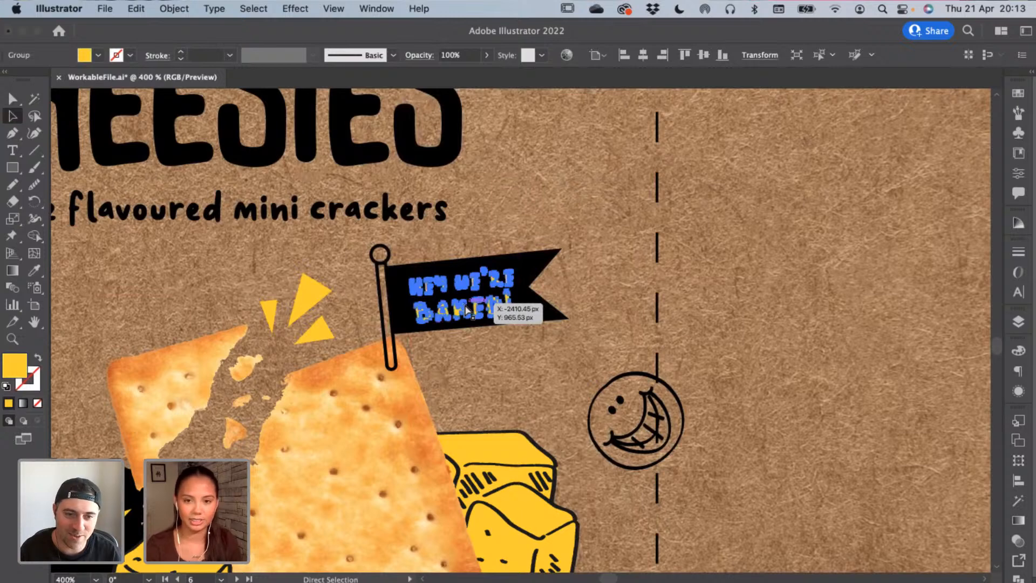
key(super+equal)
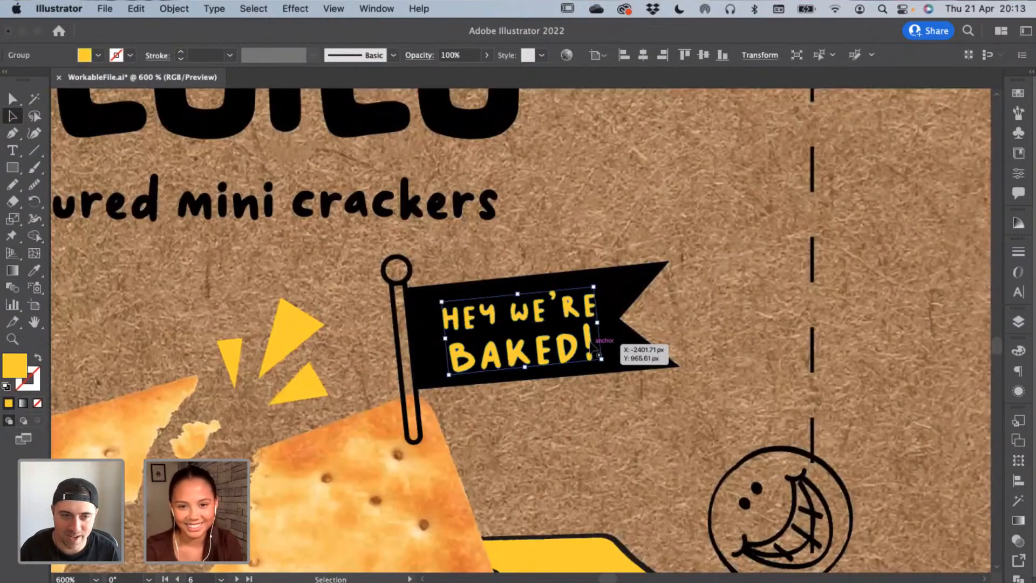
key(super+equal)
key(super+equal)
key(super+equal)
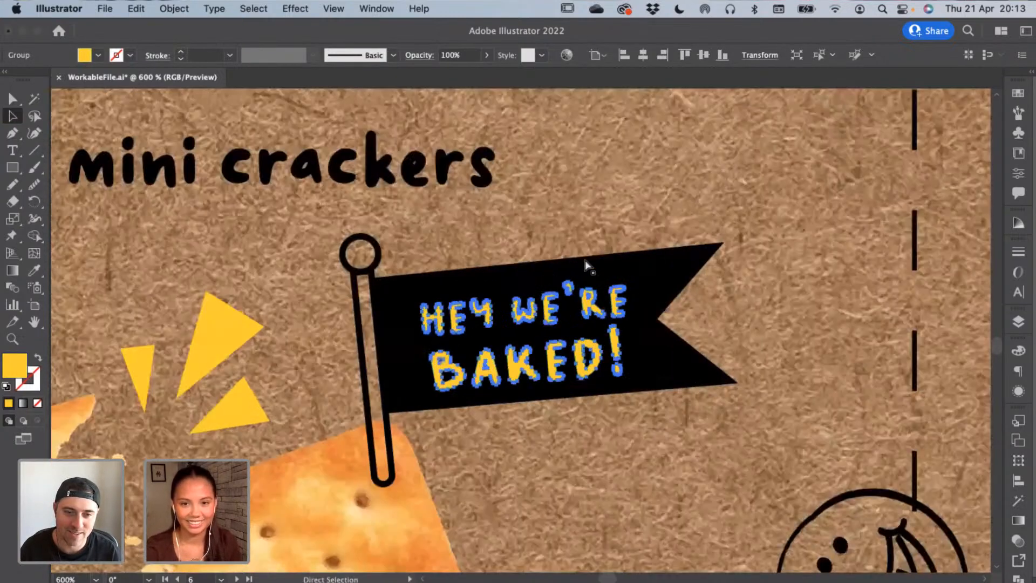
drag(577, 294, 576, 341)
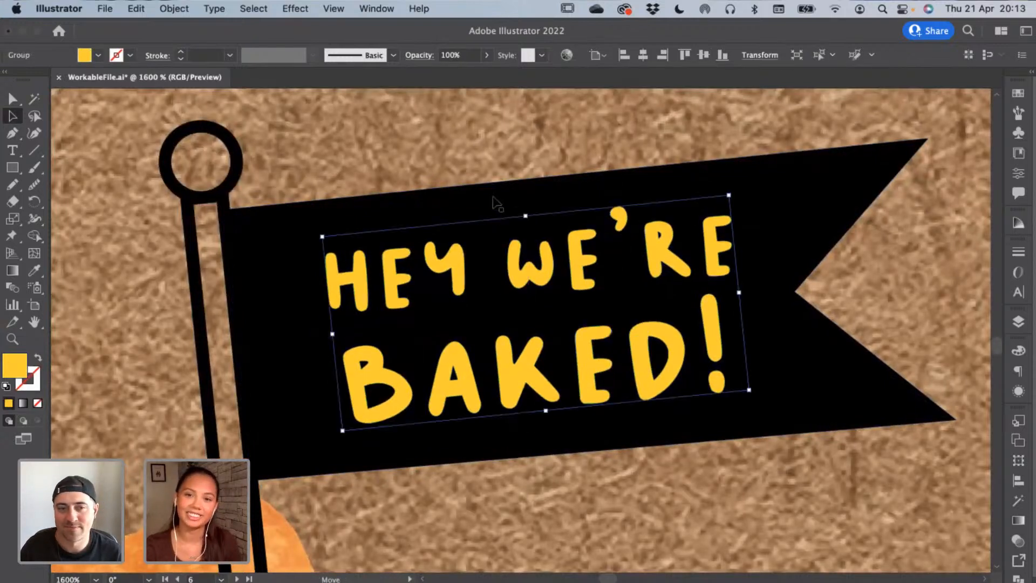
click(493, 197)
key(super+shift+a)
Review the whole front panel with the lettered flag, logo, smileys and black packet area down to the bottom edge
key(super+minus)
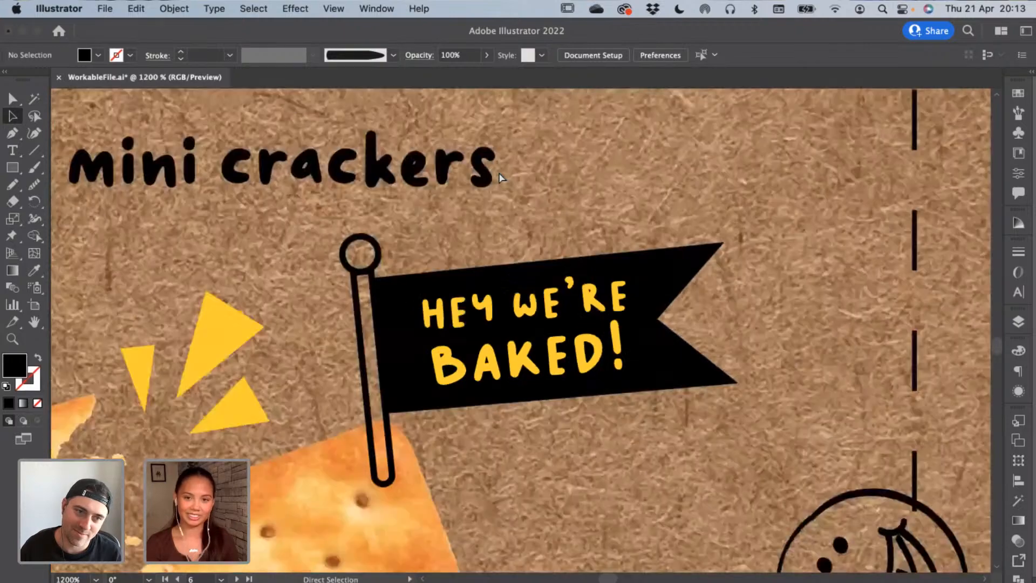
key(super+minus)
key(super+minus)
key(super+minus)
key(super+minus)
key(super+minus)
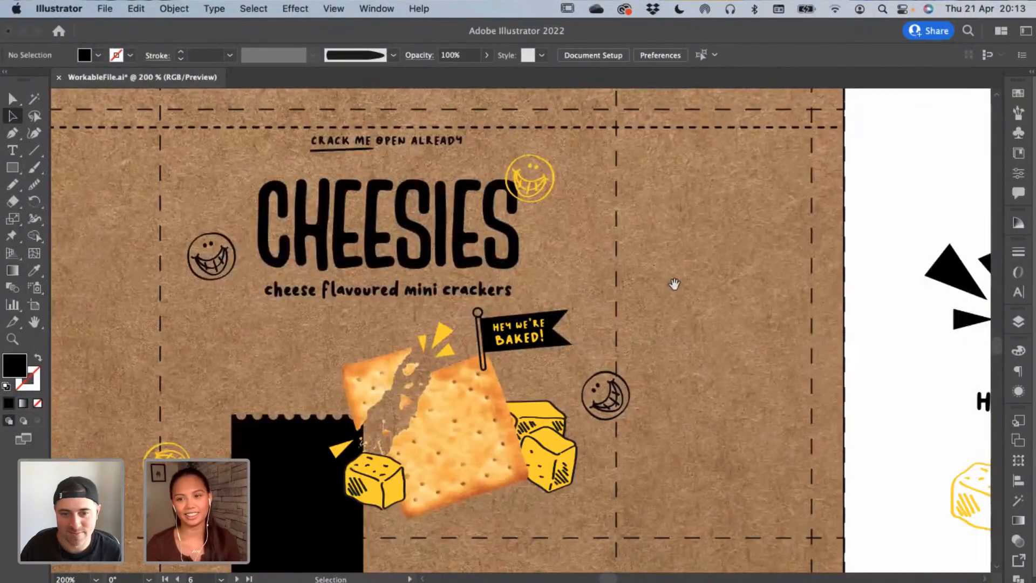
scroll(636, 284, left, 5)
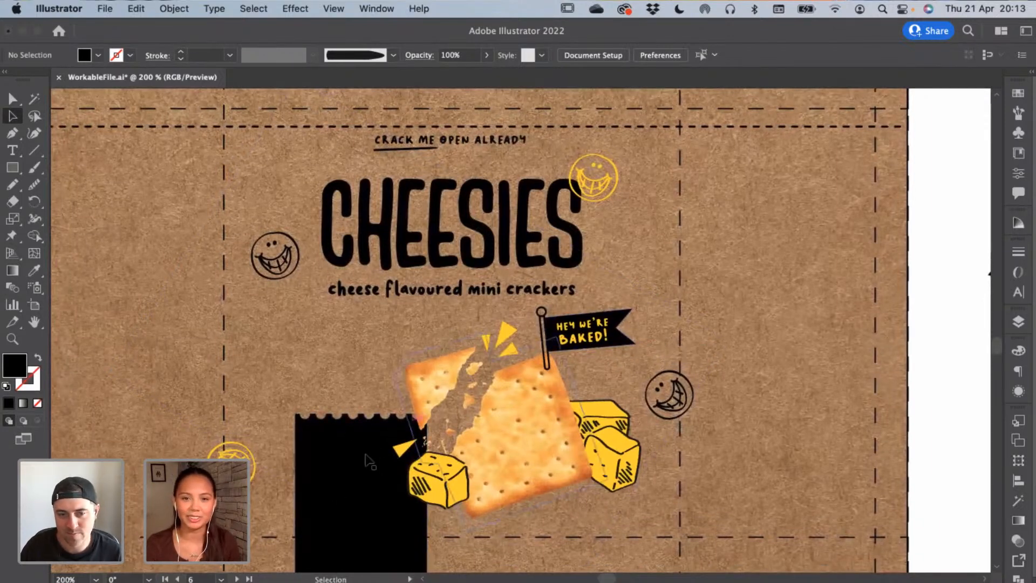
drag(350, 351, 408, 355)
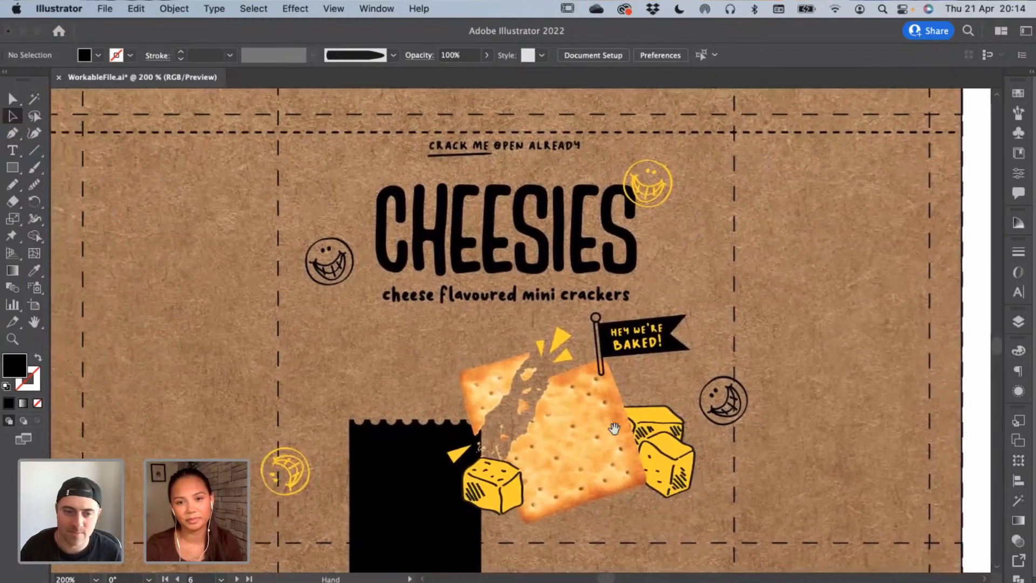
drag(631, 522, 631, 510)
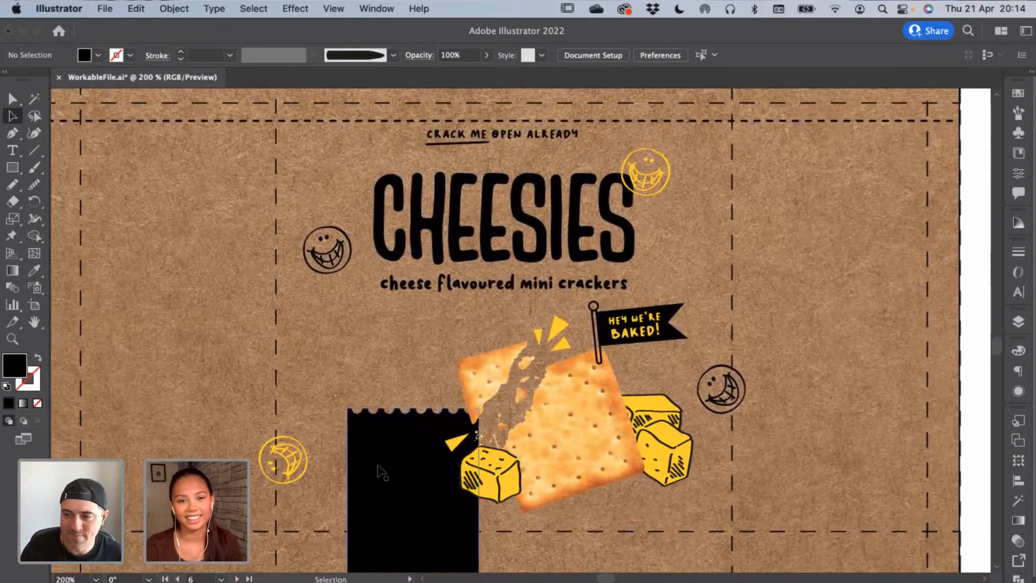
drag(370, 476, 377, 417)
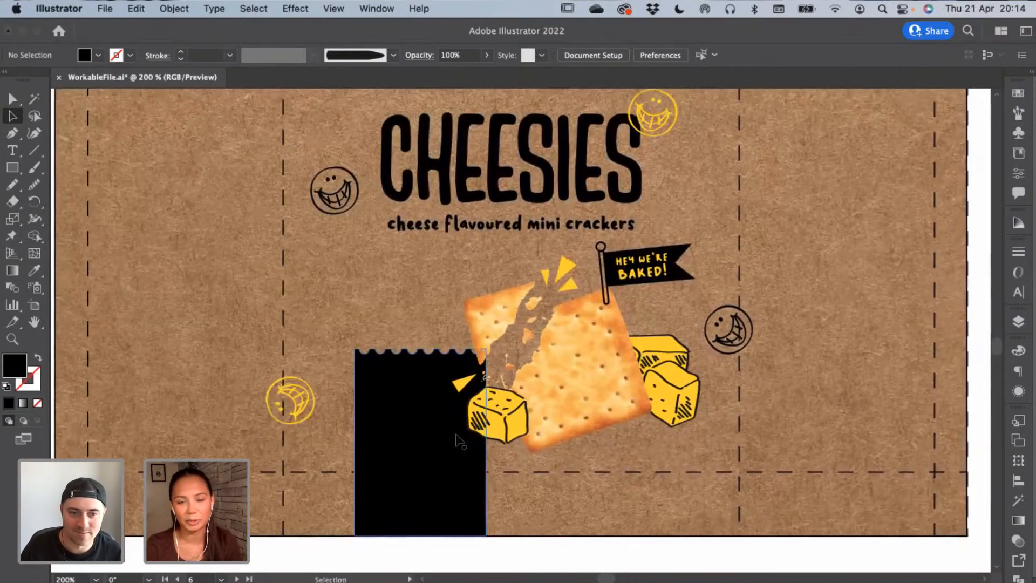
drag(362, 346, 365, 347)
Delete the "Cheese Flavoured Mini Crackers" line and its spare blank line from the copy list beside the dieline
scroll(364, 347, left, 10)
scroll(365, 347, up, 3)
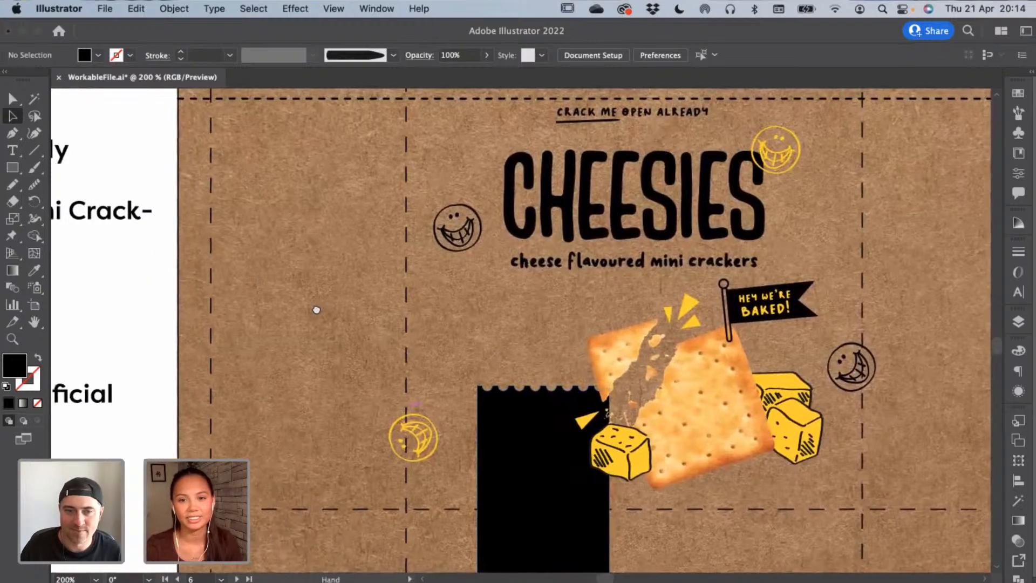
key(super+minus)
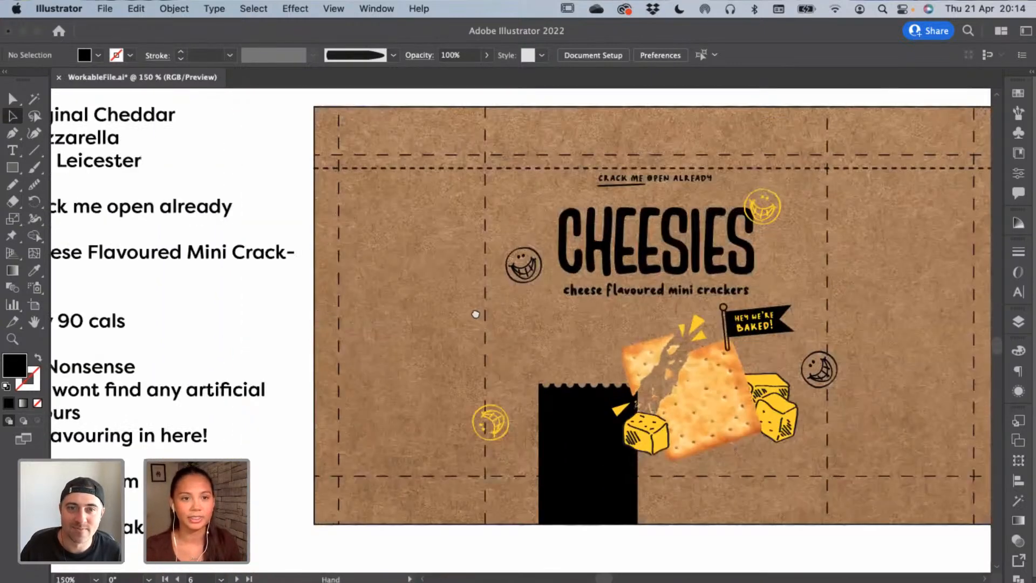
scroll(324, 307, left, 8)
key(t)
click(163, 256)
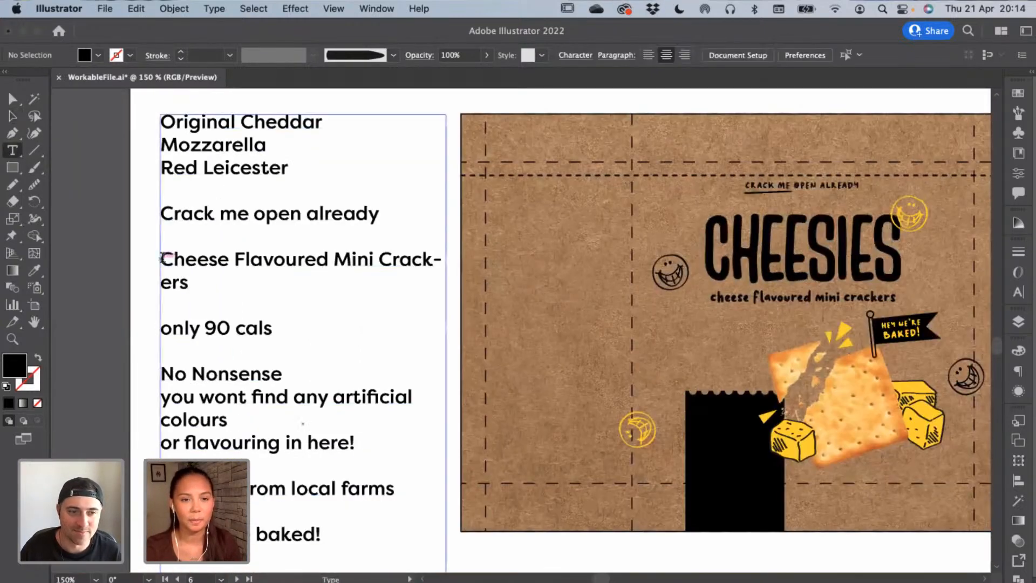
drag(162, 260, 226, 306)
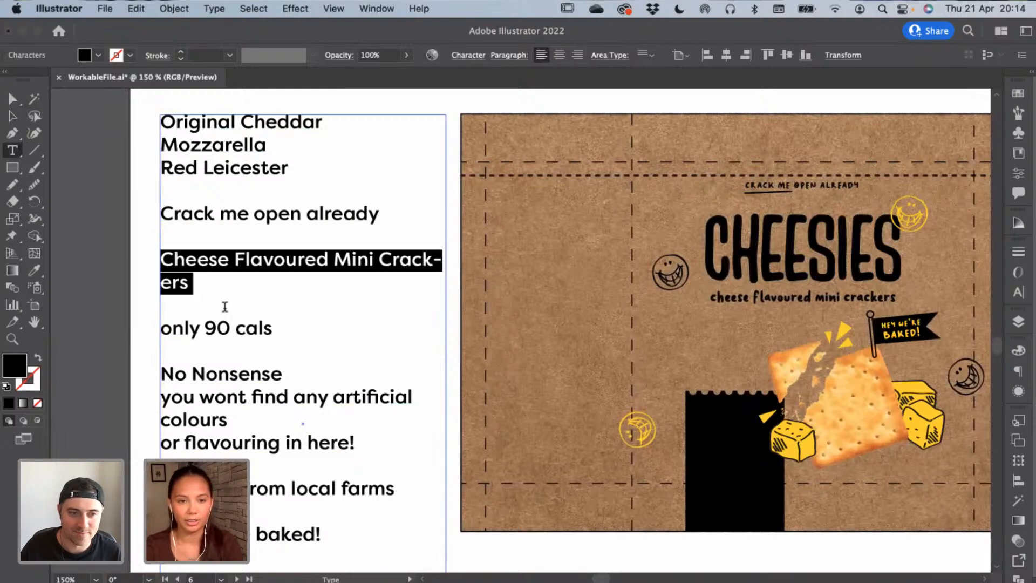
key(BackSpace)
key(BackSpace)
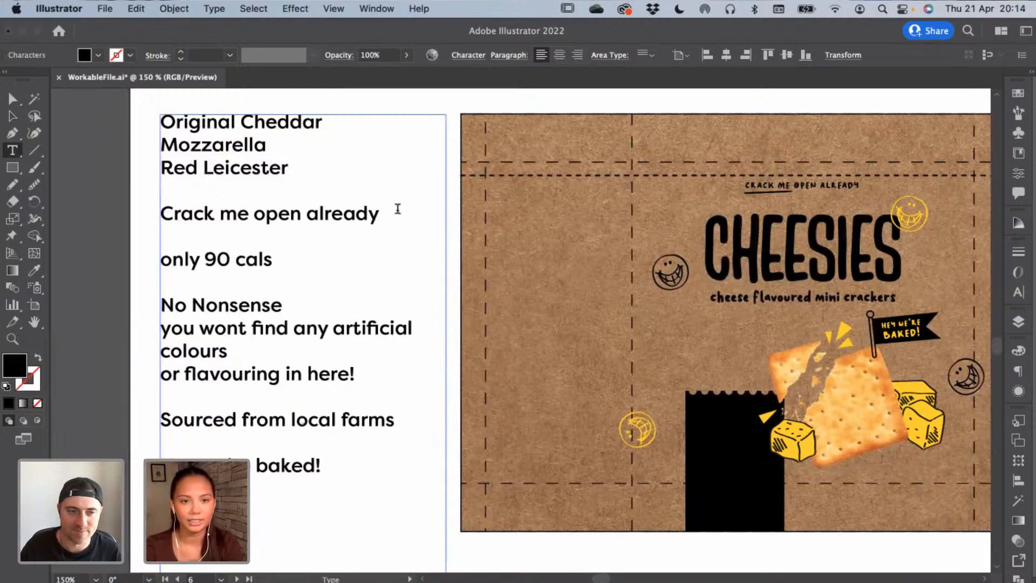
Remove the "Crack me open already" line from the copy list
drag(398, 212, 144, 217)
key(BackSpace)
key(BackSpace)
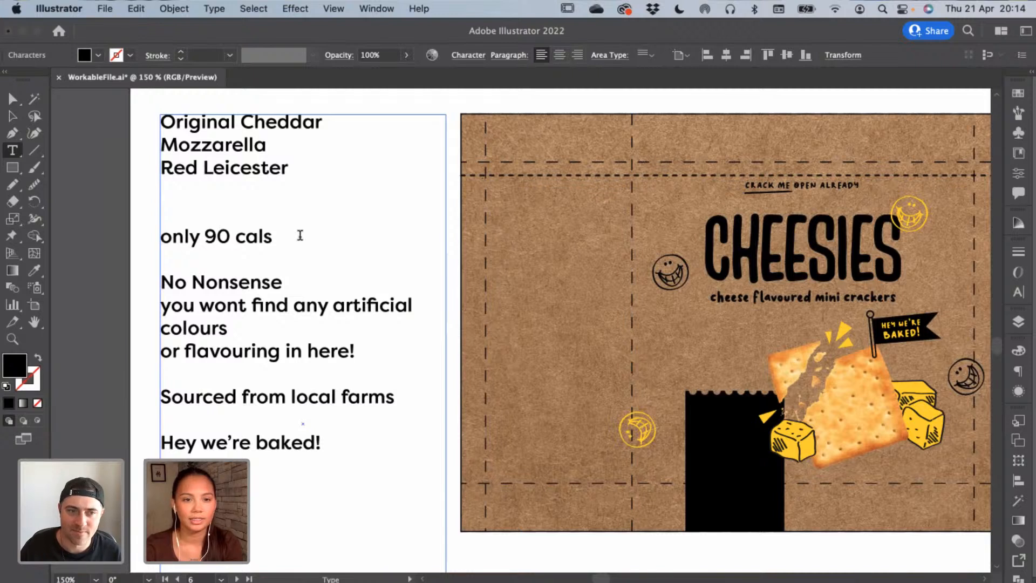
triple_click(128, 236)
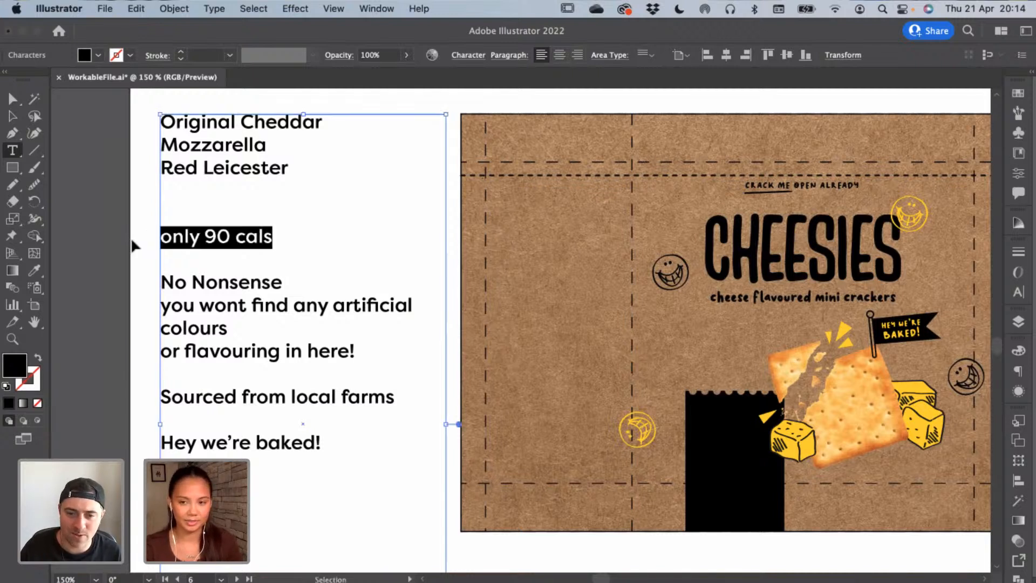
key(super+shift+a)
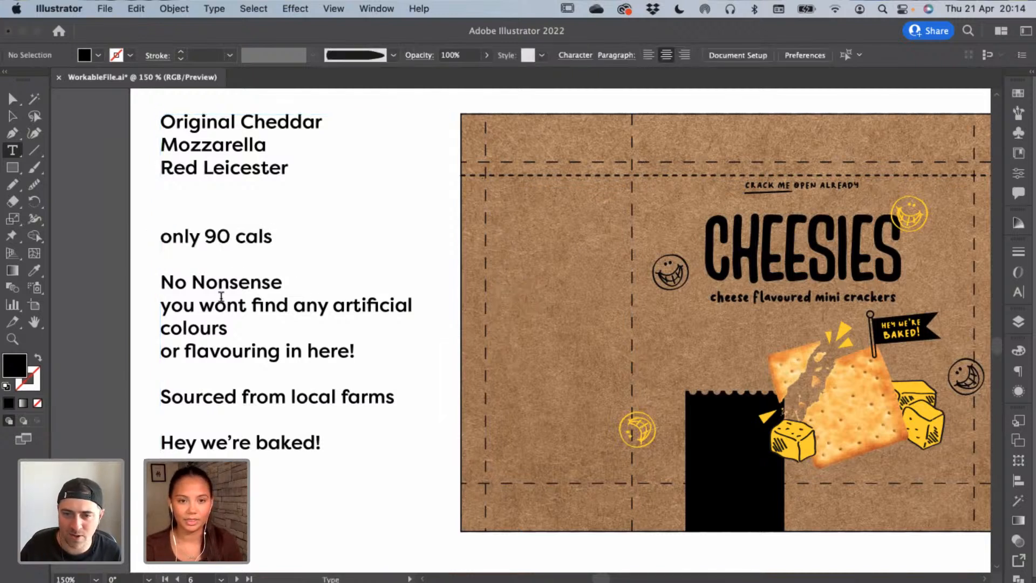
click(157, 279)
key(super+z)
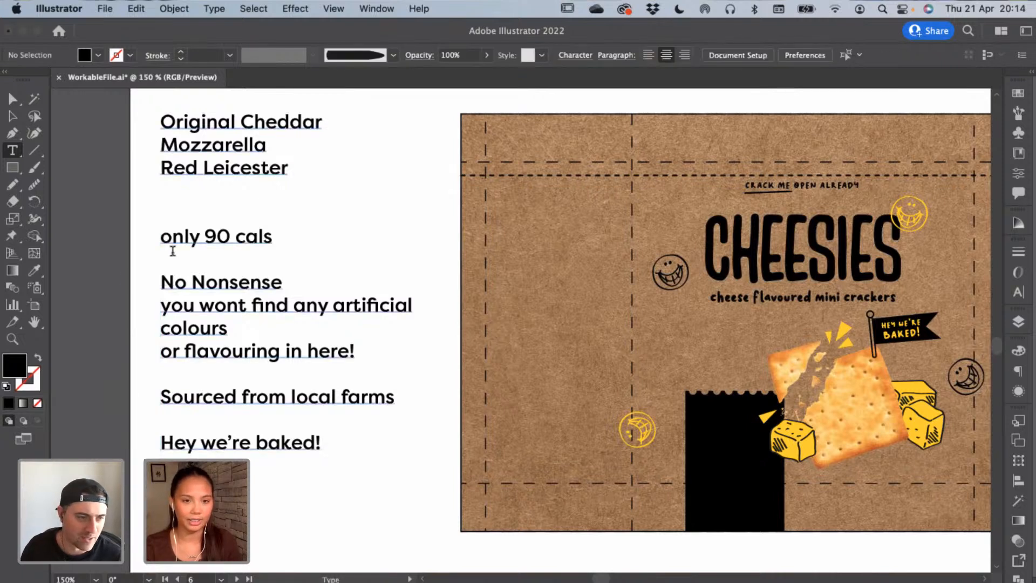
Copy the lines from "only 90 cals" to "or flavouring in here!" and paste them as new text on the dieline's left side panel
drag(161, 237, 387, 355)
key(super+c)
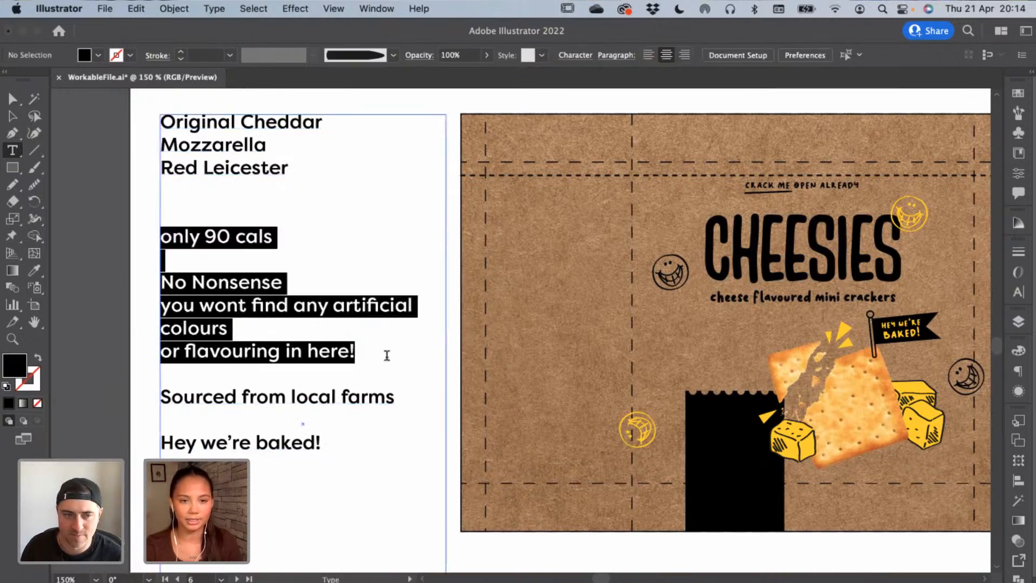
key(super)
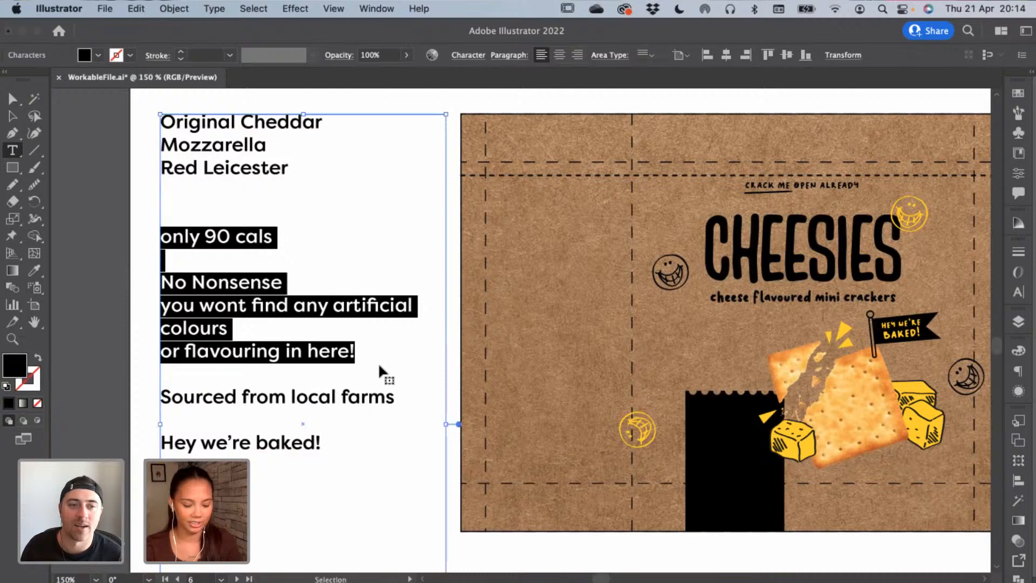
super+click(558, 343)
click(527, 326)
key(super+v)
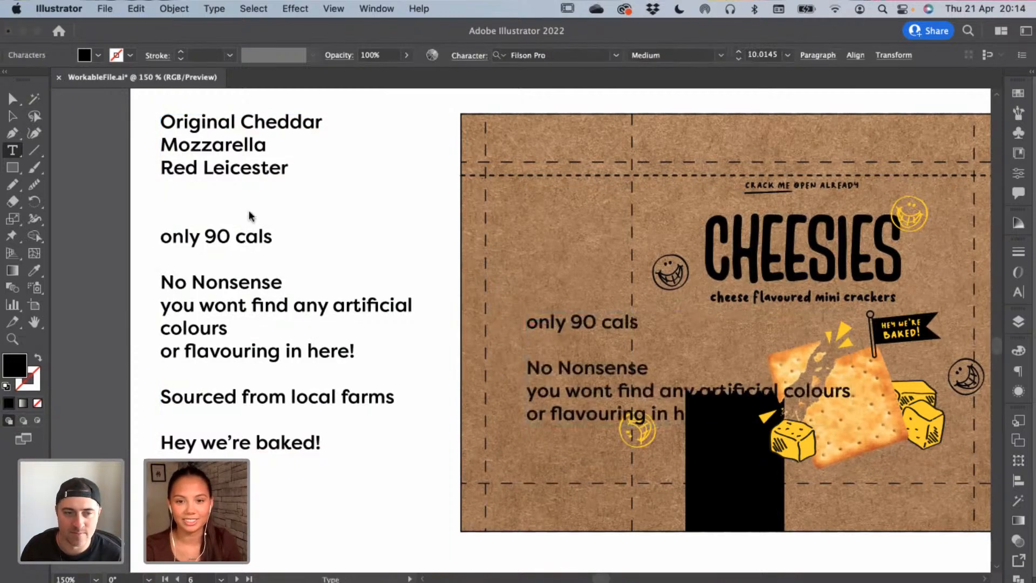
Match the pasted copy to the "Crack me open already" tagline's text style, Kopi Senja Sans Regular at 6 pt
click(16, 113)
drag(574, 286, 204, 279)
key(i)
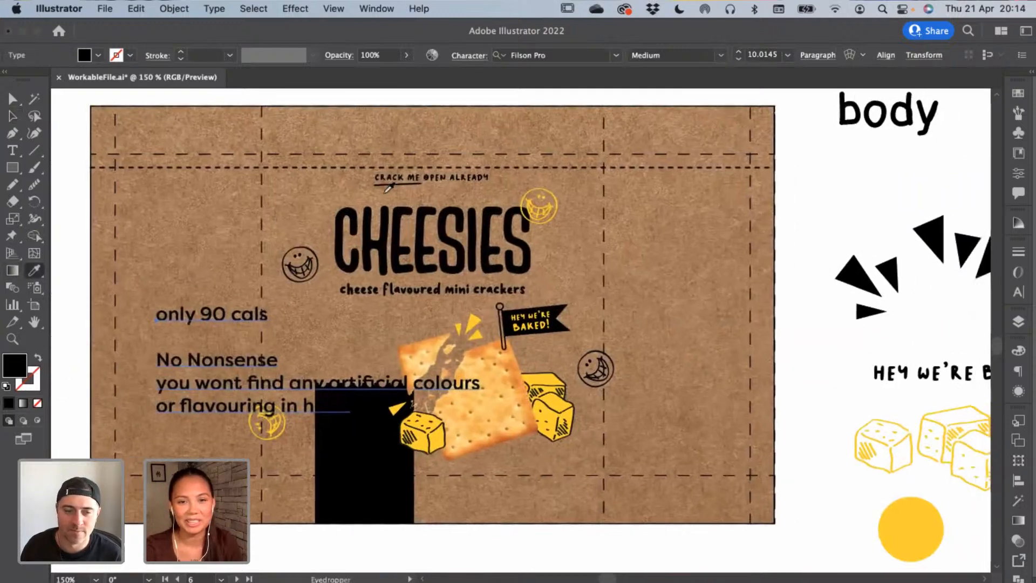
click(425, 177)
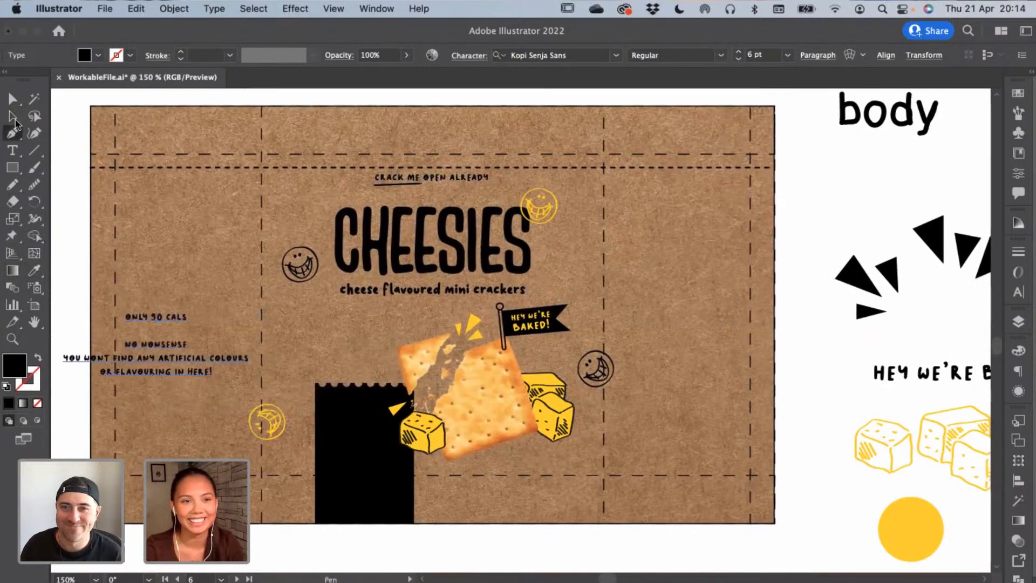
Move the restyled copy block rightwards so it lies across the left fold line, clear of the dieline's outer edge
click(13, 115)
click(77, 165)
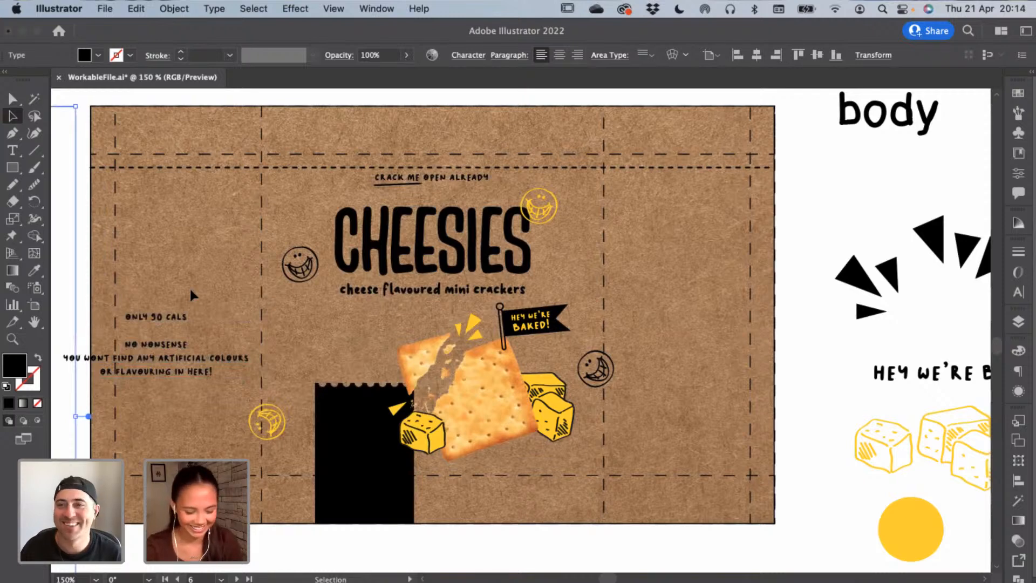
key(super+=)
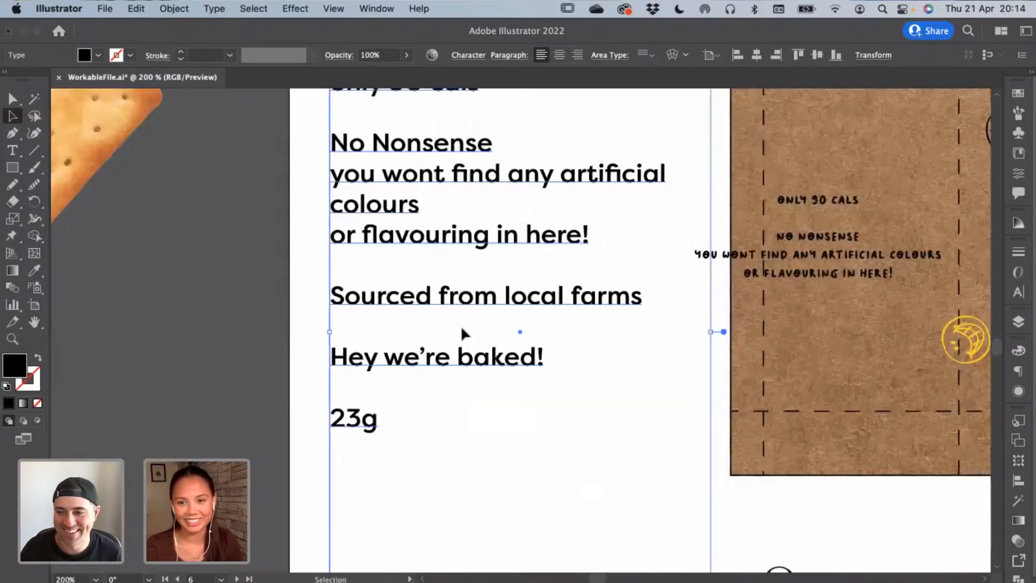
drag(463, 333, 72, 420)
drag(180, 344, 34, 304)
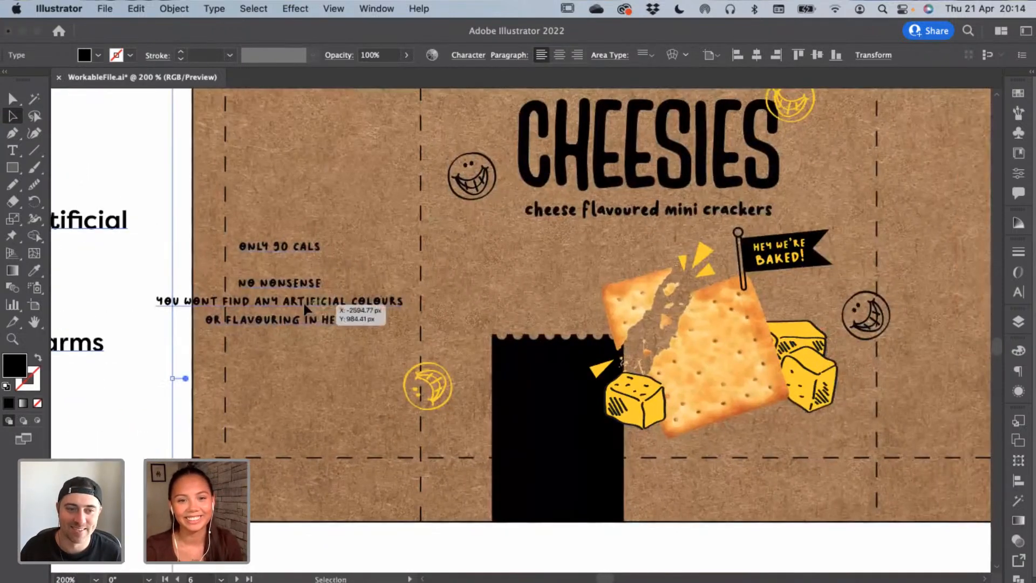
drag(339, 308, 423, 302)
Copy the "No Nonsense" line and paste it as a separate text object below the copy block
click(12, 152)
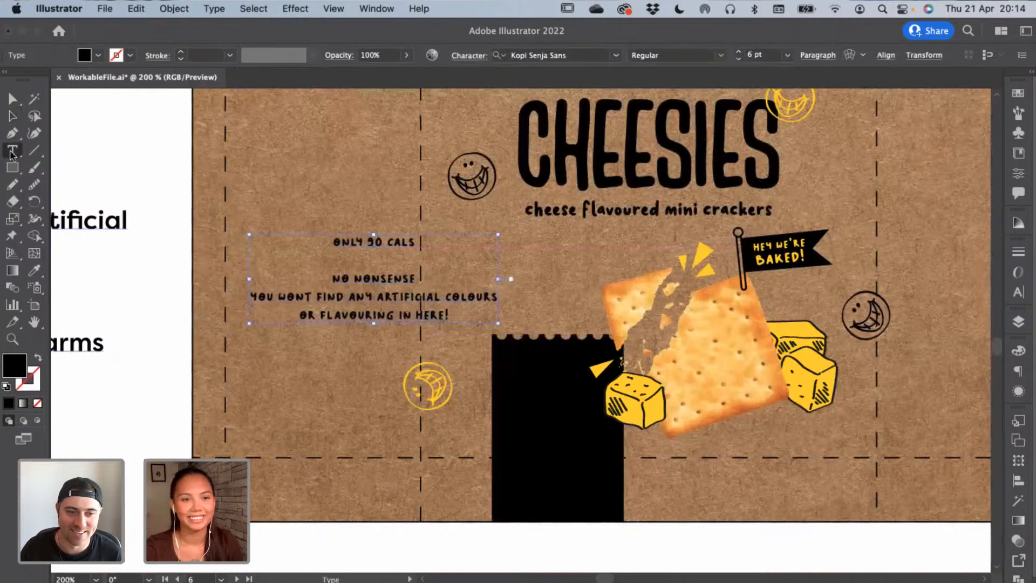
click(334, 278)
key(super+z)
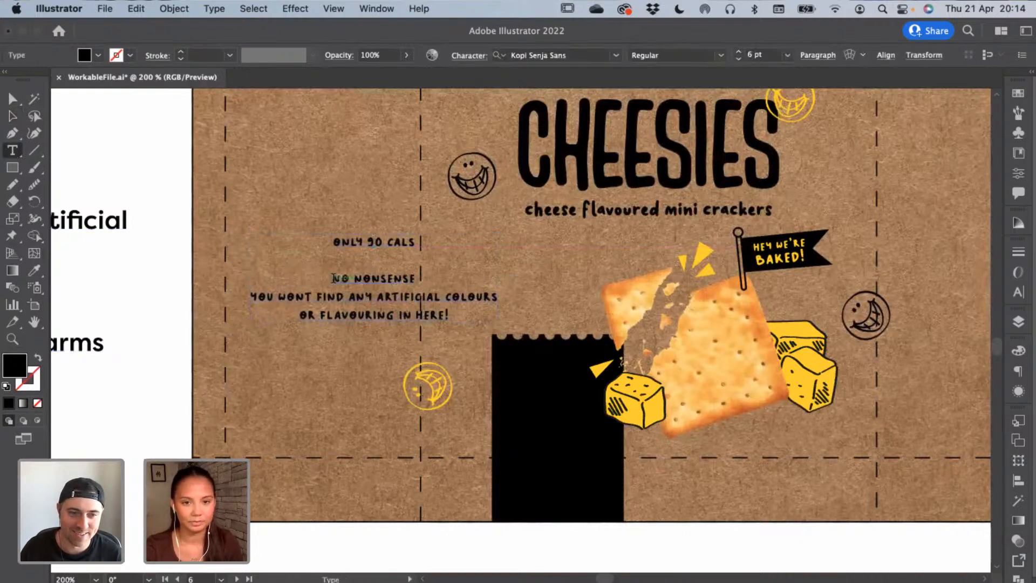
triple_click(429, 278)
key(super+c)
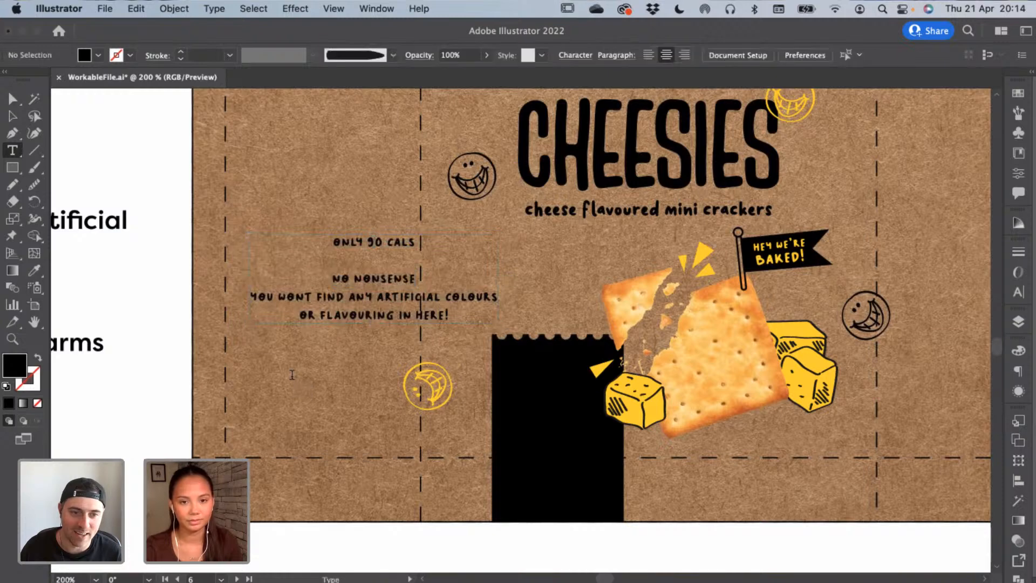
click(293, 373)
key(super+v)
Enlarge the separate "No Nonsense" text to about 6.72 pt and sample the yellow smiley's colour for it
click(12, 116)
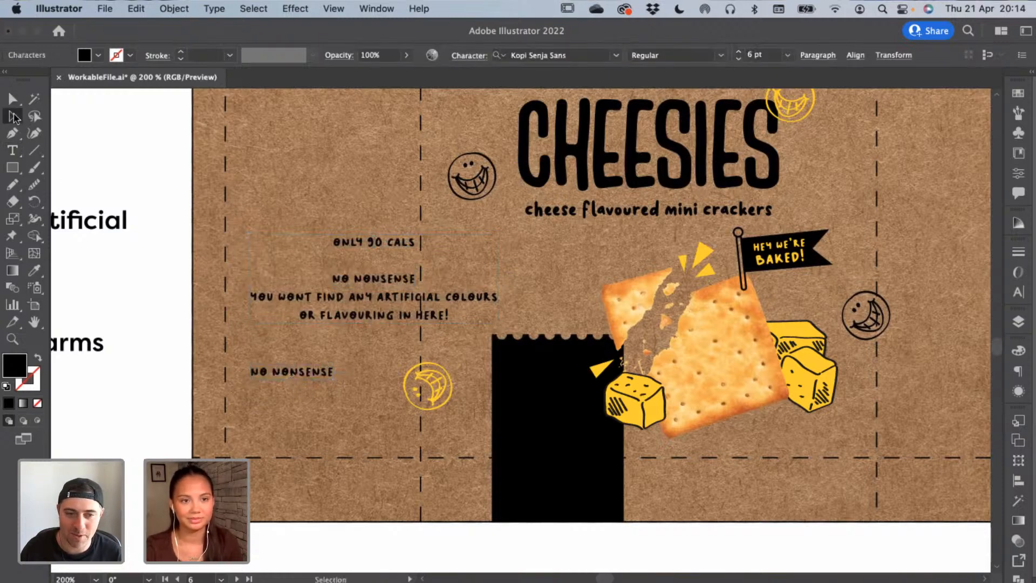
drag(343, 374, 352, 374)
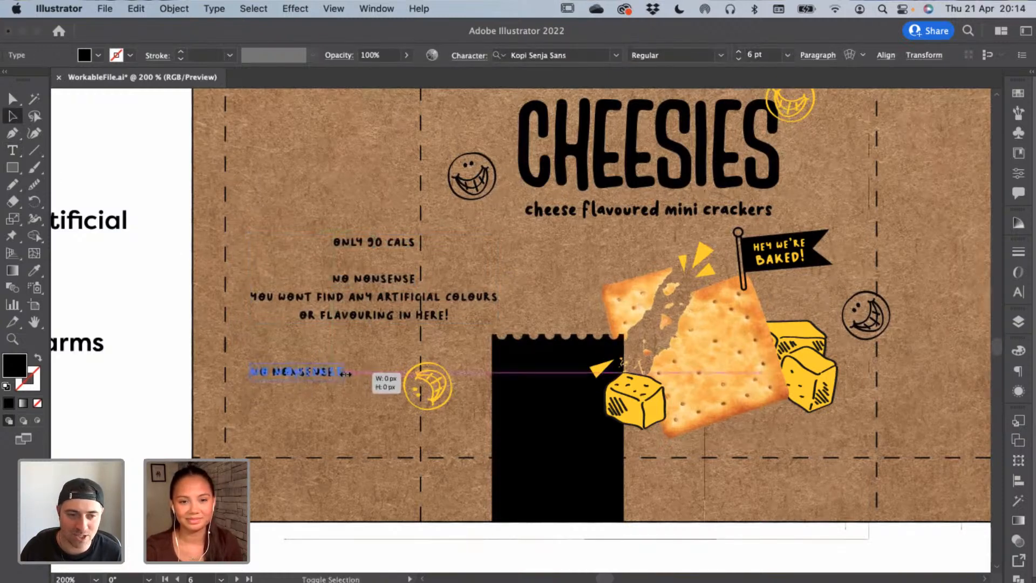
key(i)
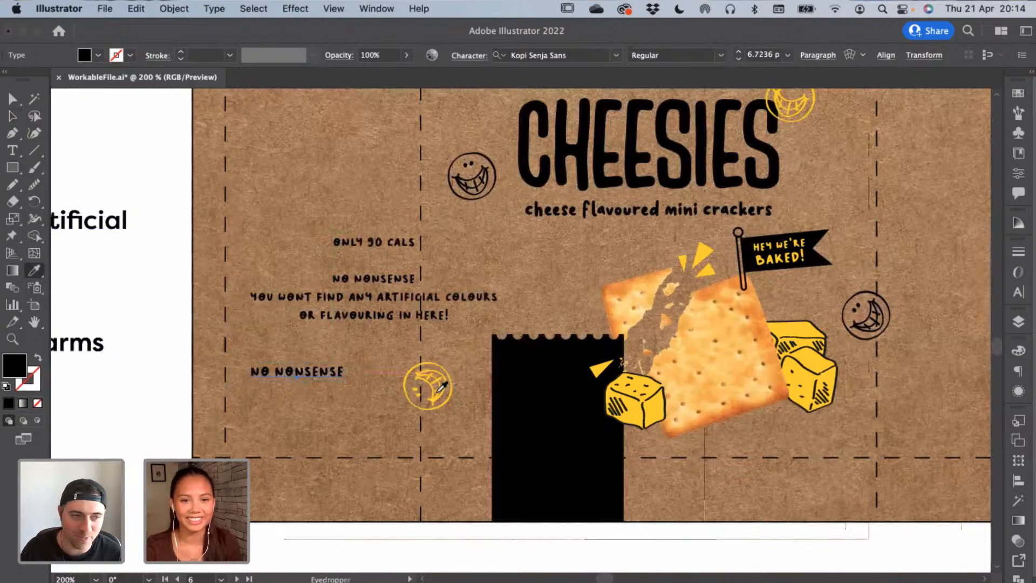
click(440, 388)
Place the yellow "No Nonsense" text just above the black packet area and shift that area slightly left
click(12, 115)
drag(310, 373, 555, 325)
click(550, 395)
drag(551, 396, 546, 378)
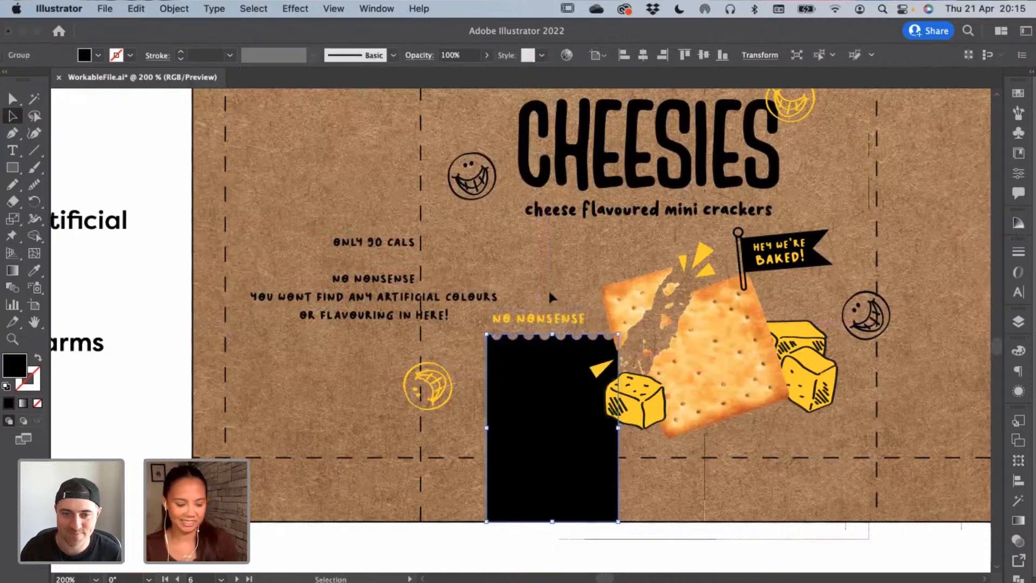
Copy the "body" font sample from the style references and paste it onto the packaging artwork
key(super+equal)
drag(415, 340, 91, 454)
key(super+minus)
key(super+minus)
drag(309, 398, 109, 475)
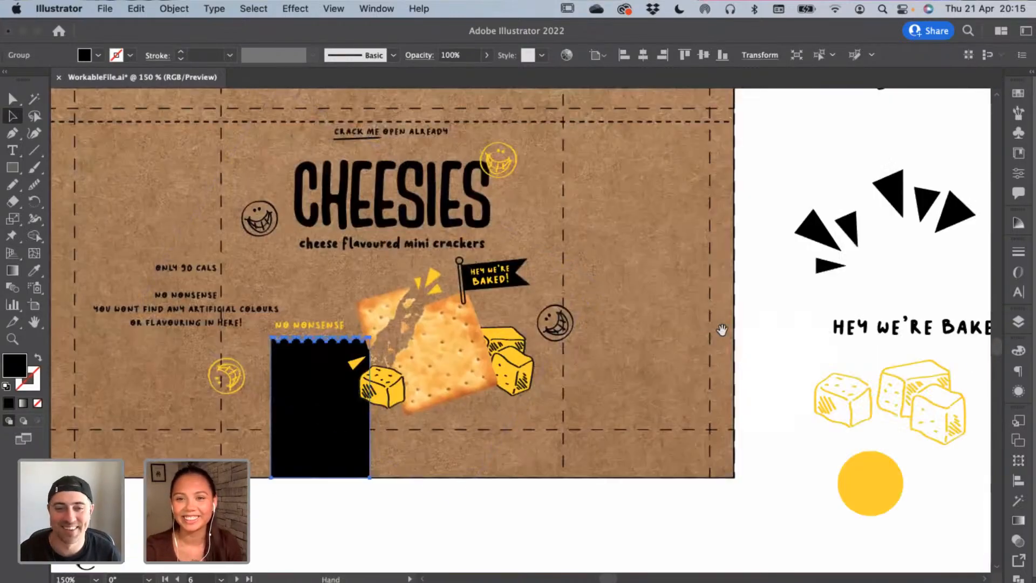
drag(891, 405, 447, 426)
drag(502, 348, 548, 507)
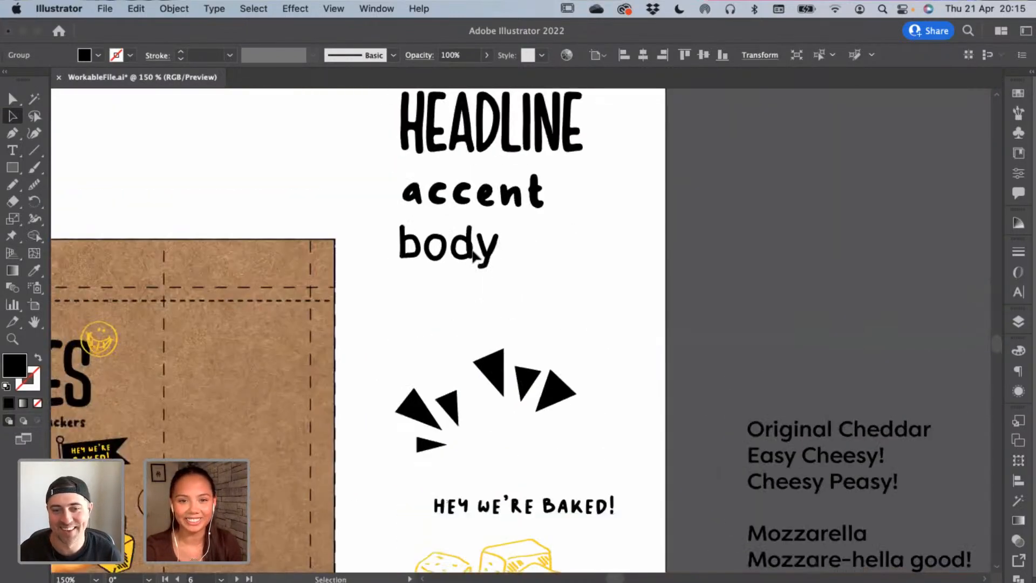
super+click(475, 255)
super+click(345, 369)
mouse_move(461, 328)
mouse_down()
mouse_move(604, 293)
mouse_move(751, 233)
mouse_up()
drag(577, 319, 772, 274)
key(super+v)
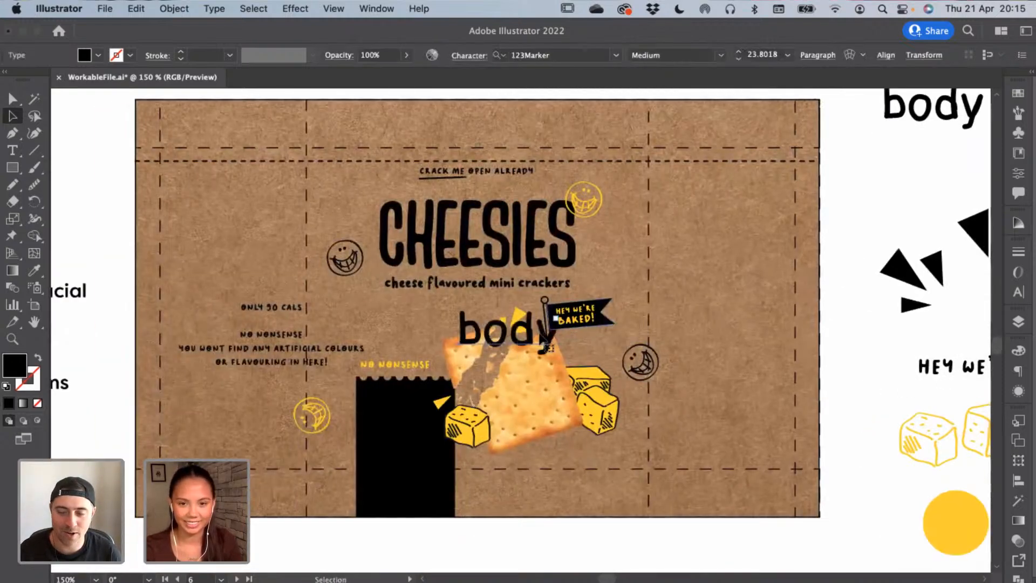
Shrink the pasted "body" sample to about 11.87 pt and place it beneath the copy block on the left
drag(559, 331, 276, 395)
key(super+equal)
key(super+equal)
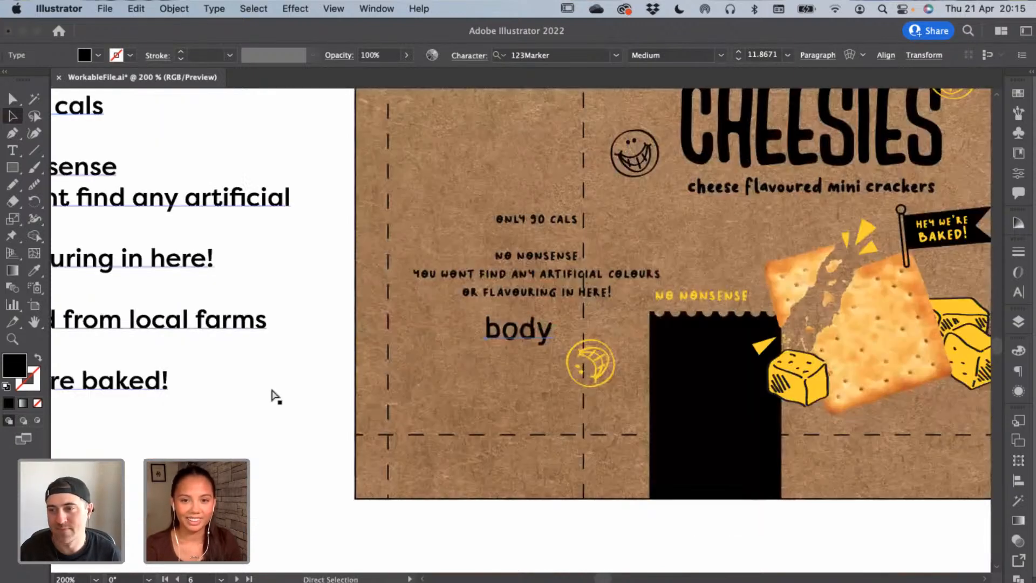
Move the yellow "No Nonsense" heading down into the upper part of the black packet area
drag(460, 381, 173, 334)
drag(541, 254, 531, 247)
drag(546, 229, 547, 315)
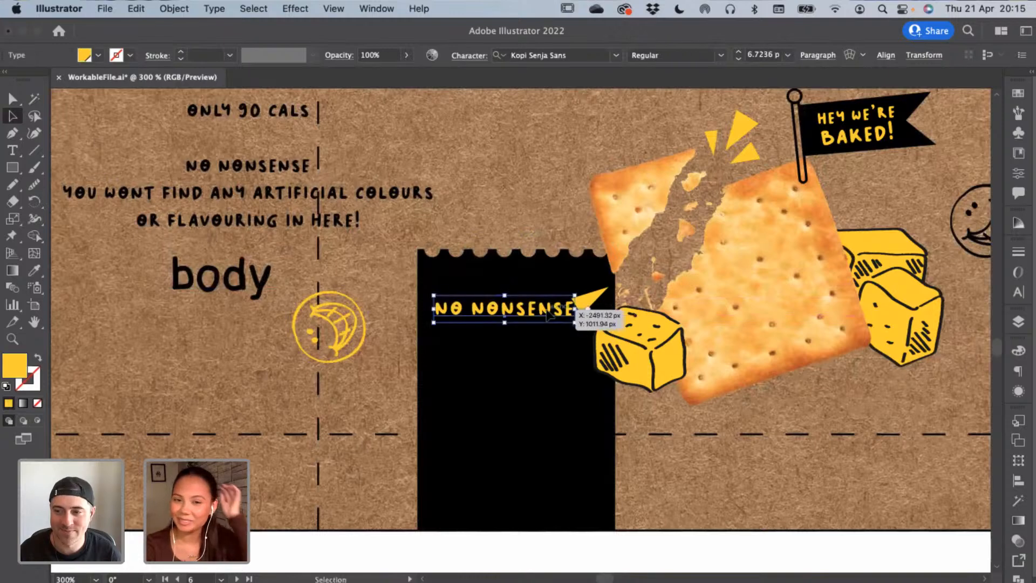
Rotate the yellow triangle beside the heading to near horizontal, place it in the black area's upper right corner, and deselect it
click(599, 301)
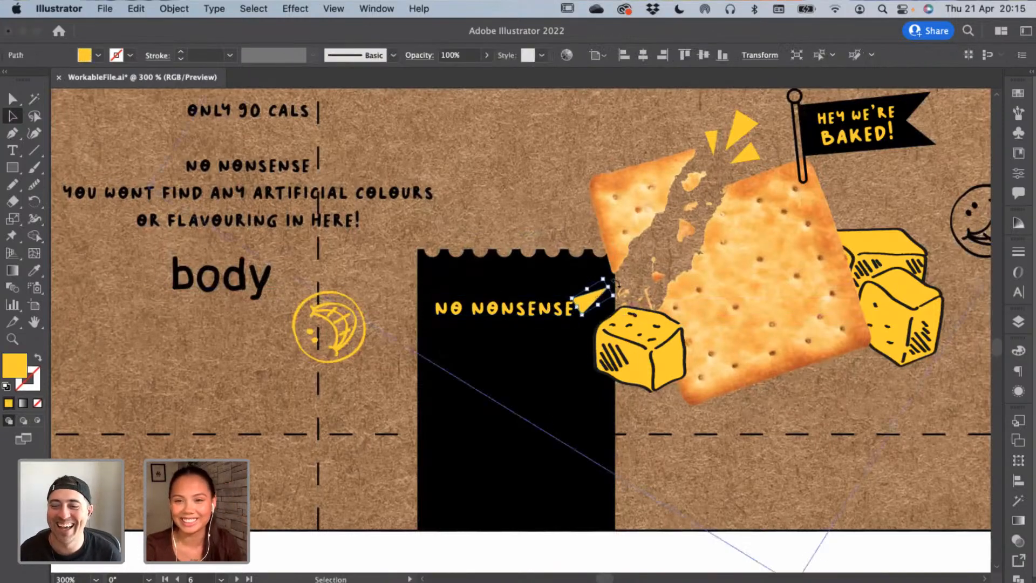
drag(616, 284, 583, 278)
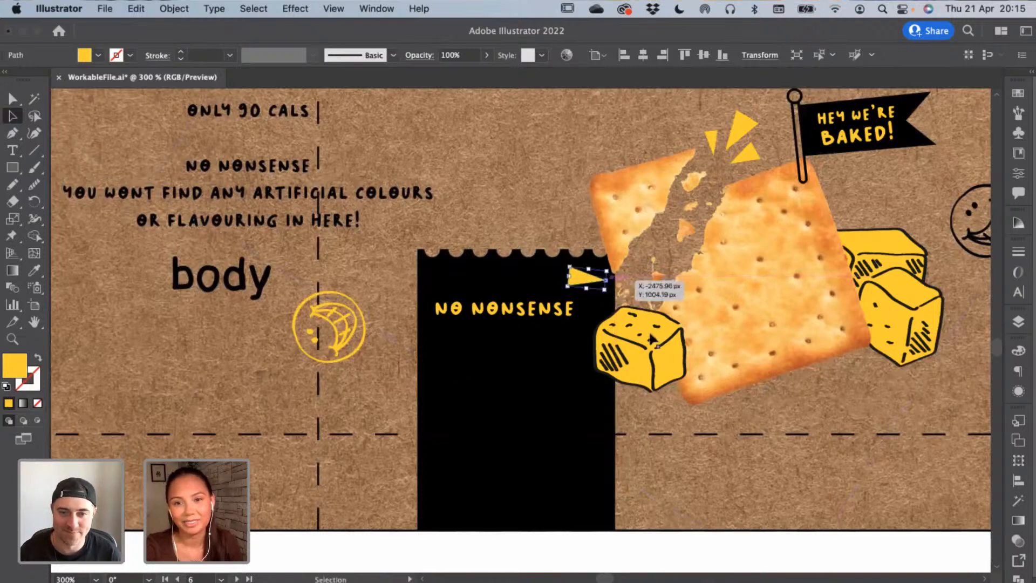
drag(592, 350, 490, 346)
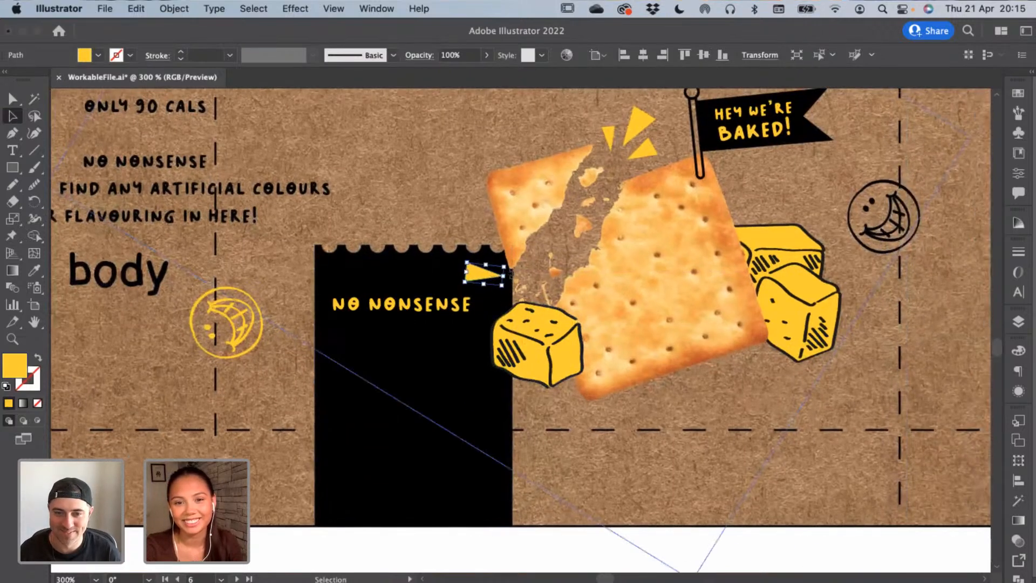
drag(473, 279, 469, 281)
click(394, 166)
Reduce the yellow "No Nonsense" heading to about 6.41 pt inside the black packet area
click(438, 309)
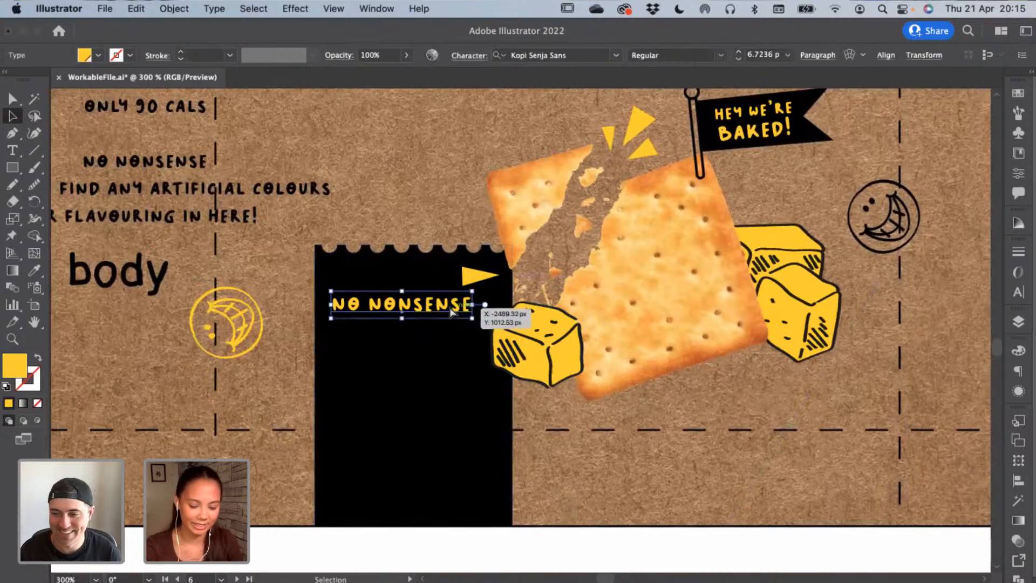
key(super+equal)
drag(524, 343, 475, 265)
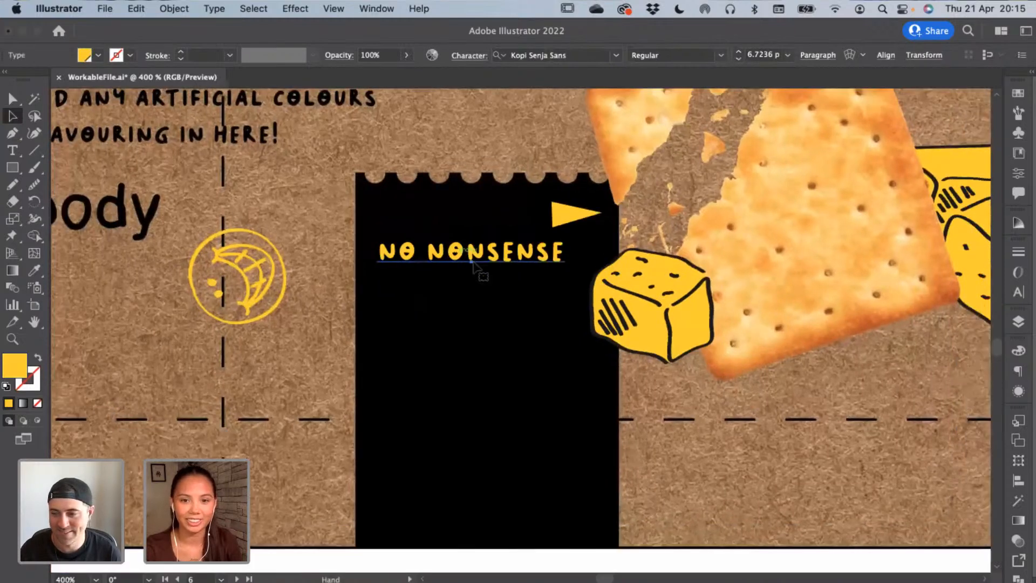
drag(379, 252, 388, 255)
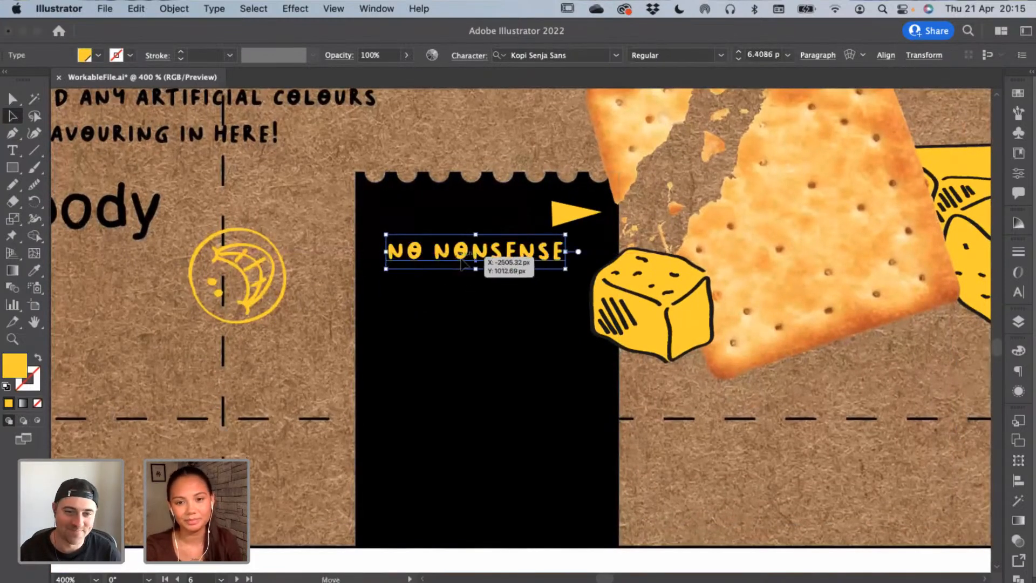
Nudge the yellow "No Nonsense" heading slightly right in the black area, and shift the black copy block right across the dashed fold line
drag(456, 258, 463, 257)
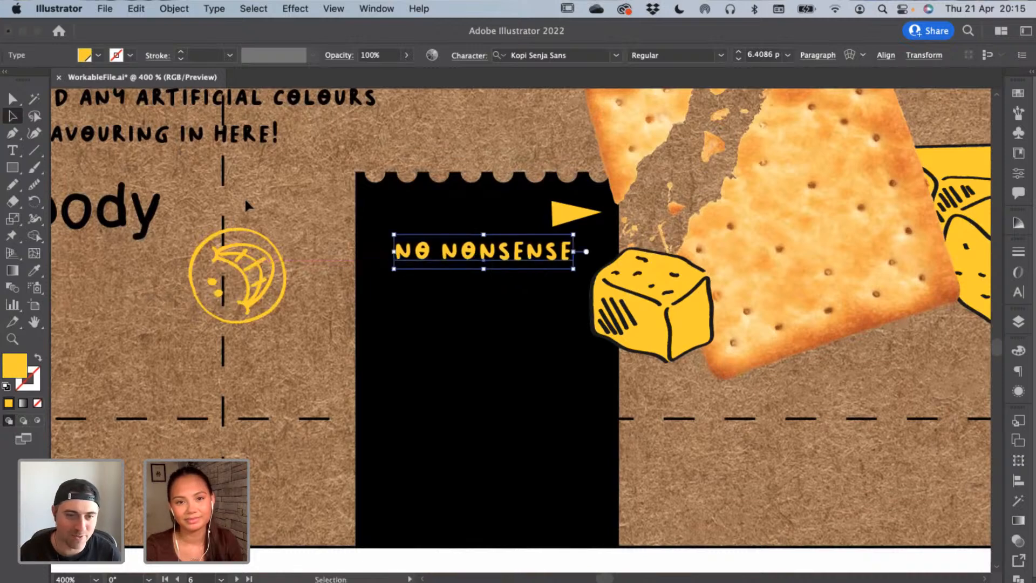
click(244, 196)
drag(379, 272, 461, 360)
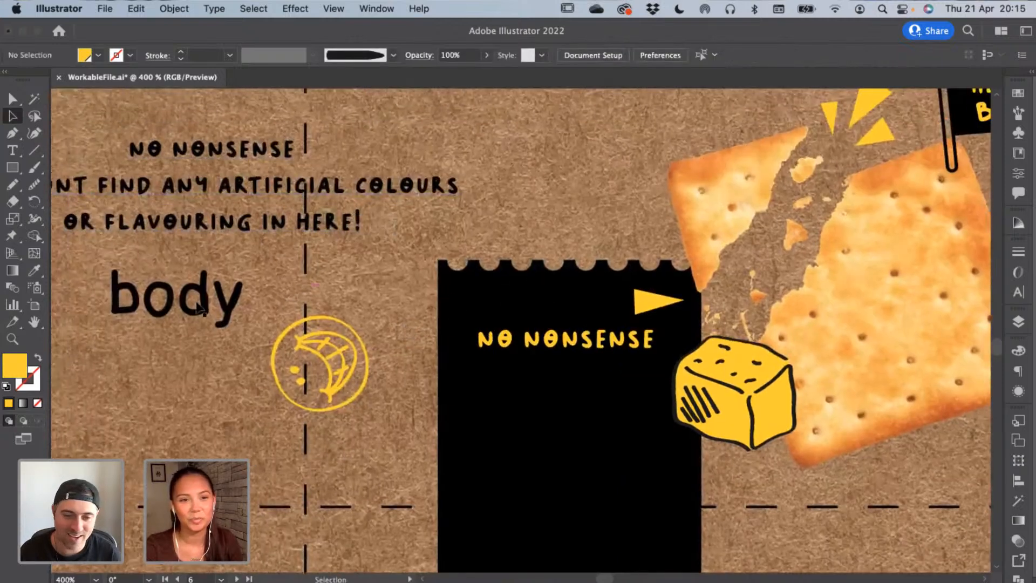
drag(227, 217, 377, 210)
Copy the sentence "You wont find any artificial colours or flavouring in here!" into a new text frame beneath the round yellow icon
key(t)
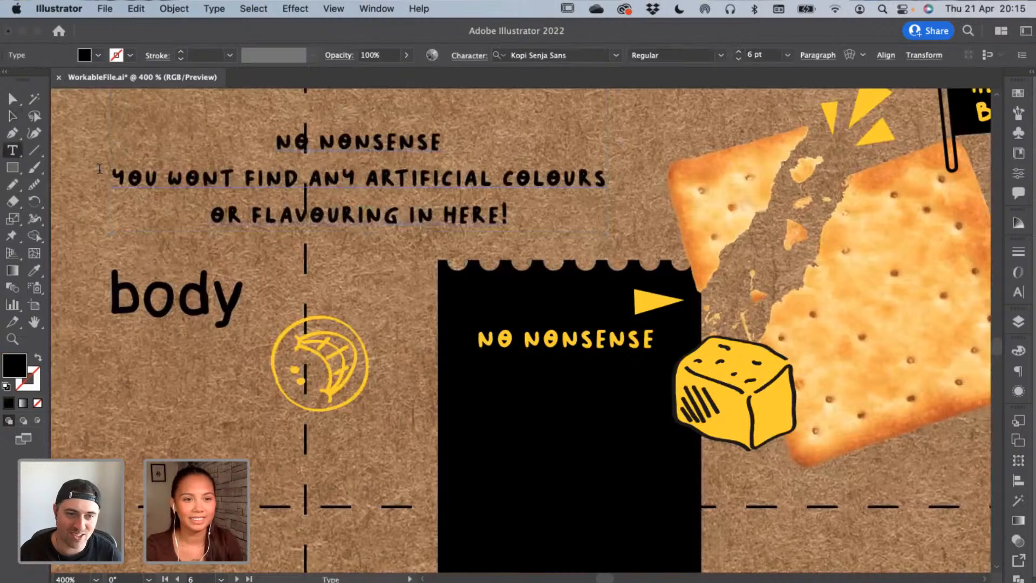
drag(125, 178, 501, 216)
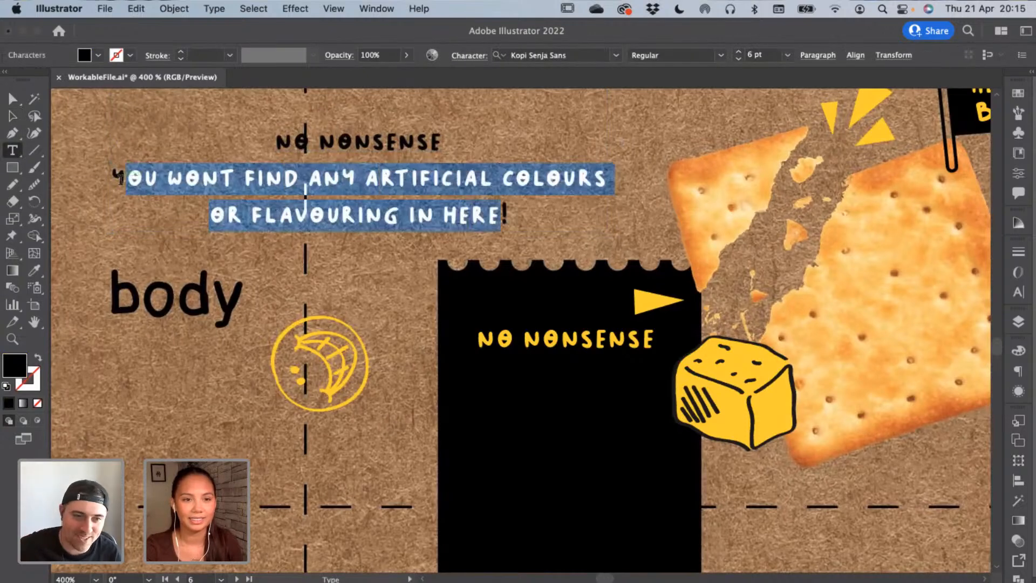
drag(118, 178, 504, 234)
click(518, 242)
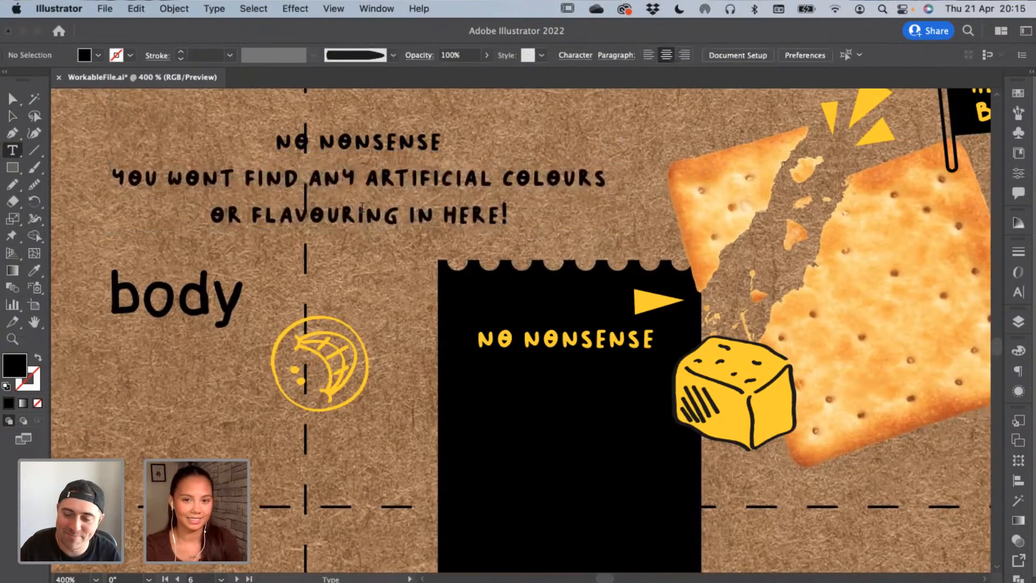
drag(115, 179, 534, 244)
key(super+c)
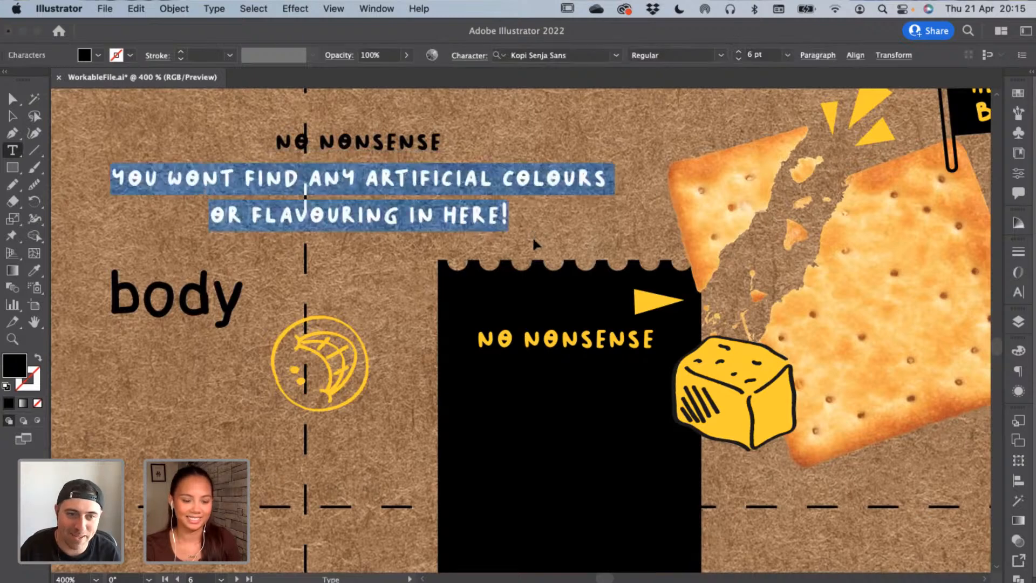
drag(141, 412, 421, 477)
key(super+v)
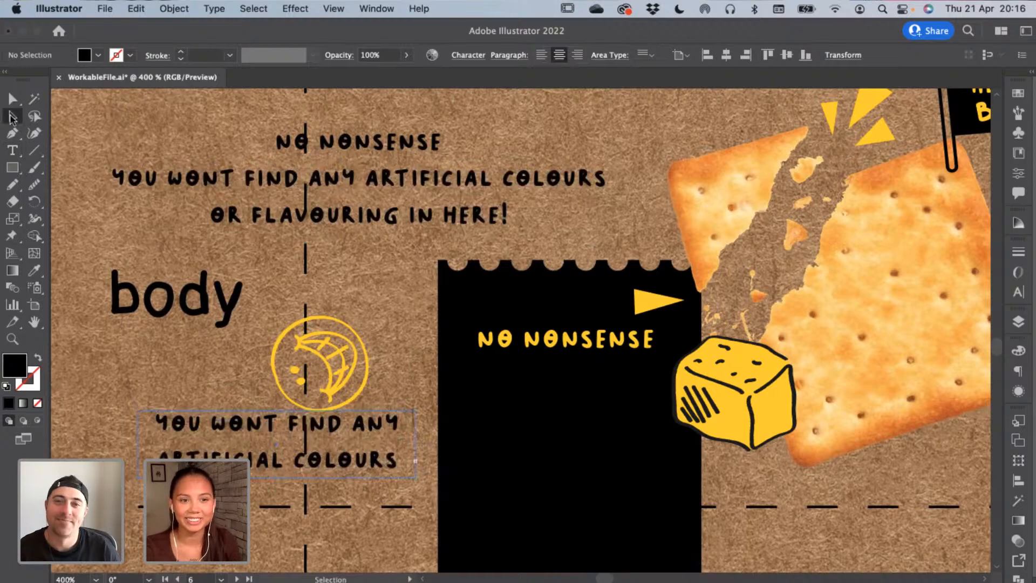
Apply the "body" sample's 123Marker Medium text style to the pasted sentence with the Eyedropper
click(35, 271)
click(230, 292)
key(a)
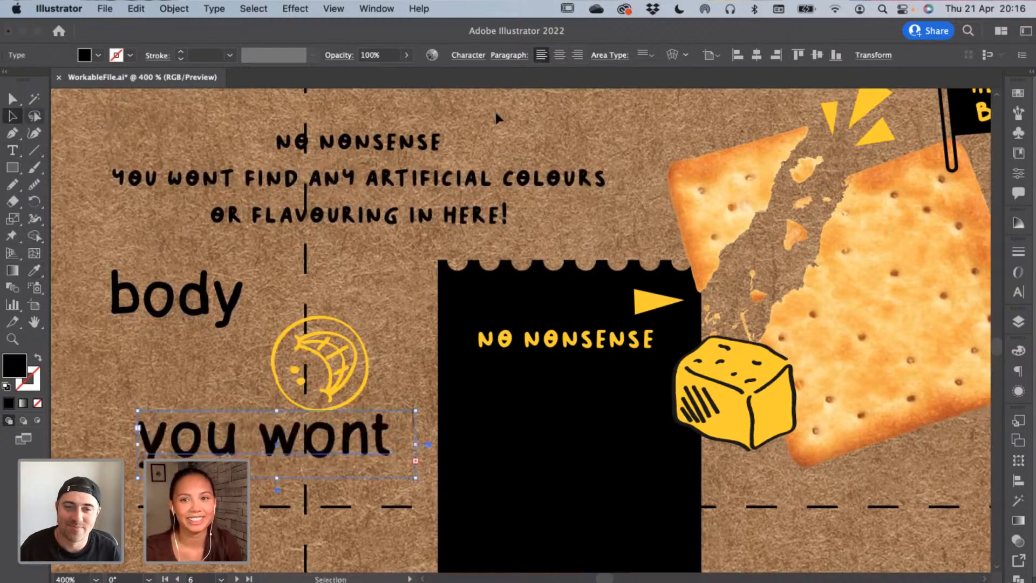
Set the pasted sentence's font size to 2 pt
click(468, 55)
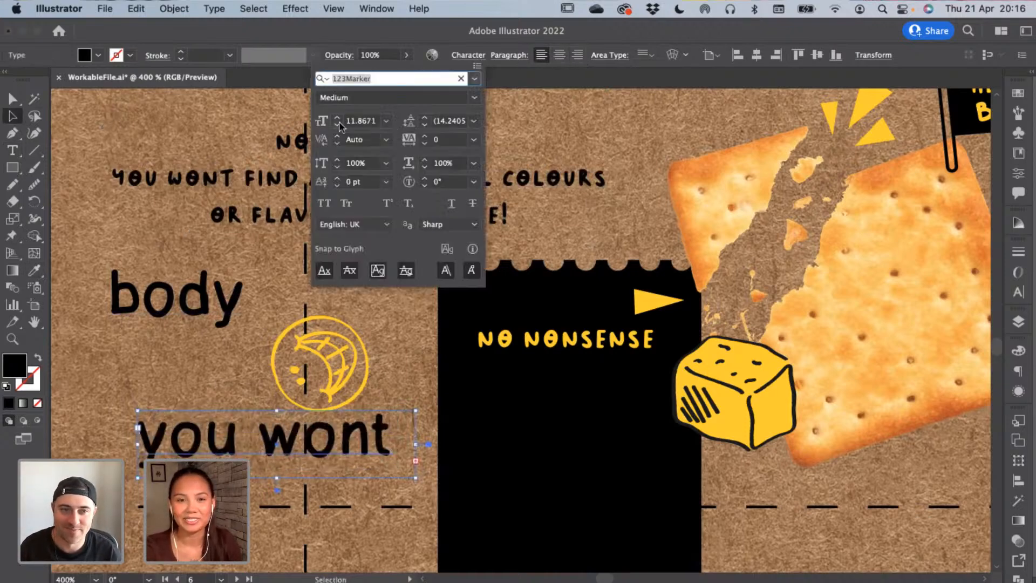
click(337, 125)
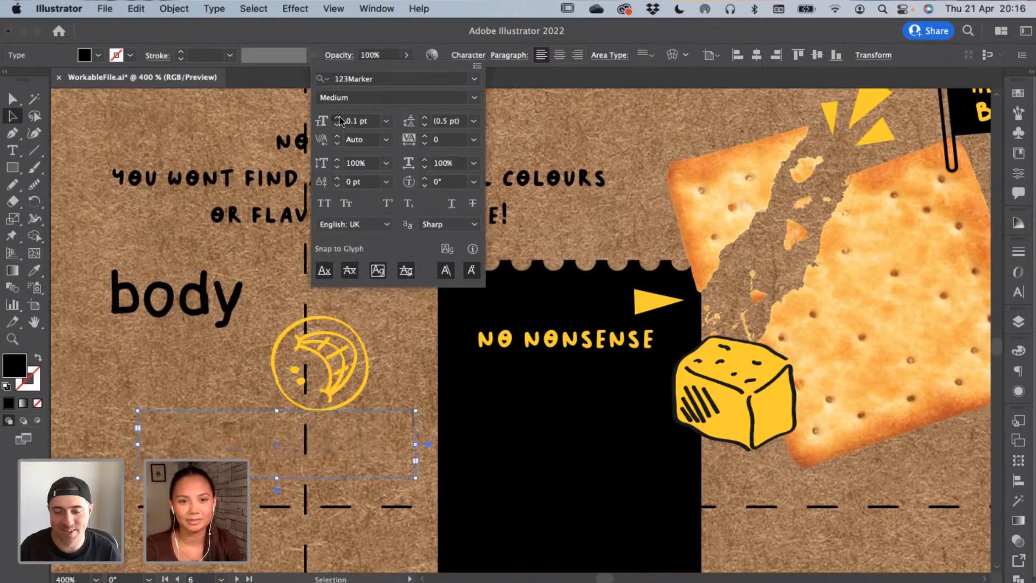
click(337, 118)
click(337, 118)
click(338, 118)
click(337, 125)
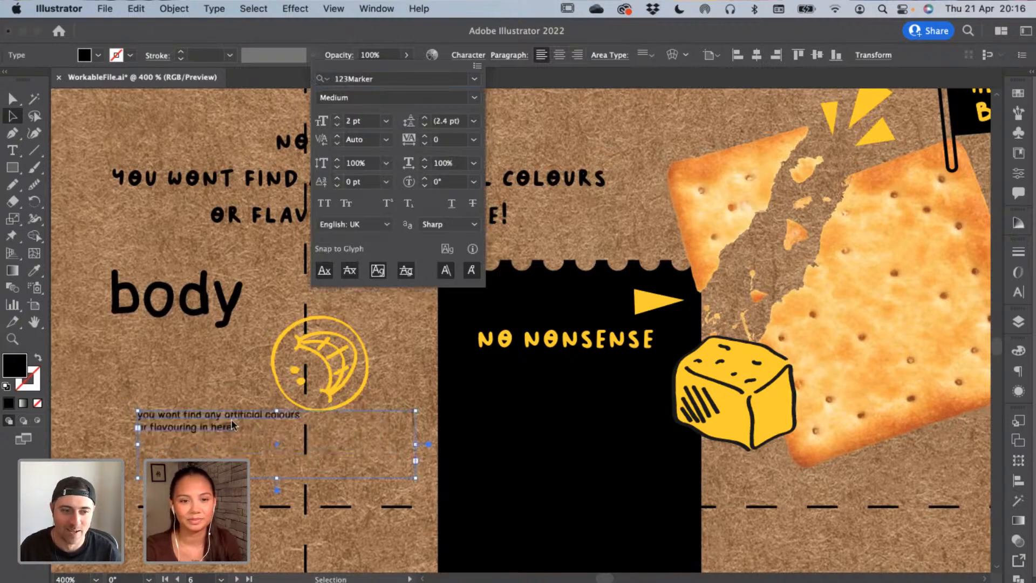
Recolour the small sentence with the yellow sampled from the round icon
click(37, 273)
click(410, 368)
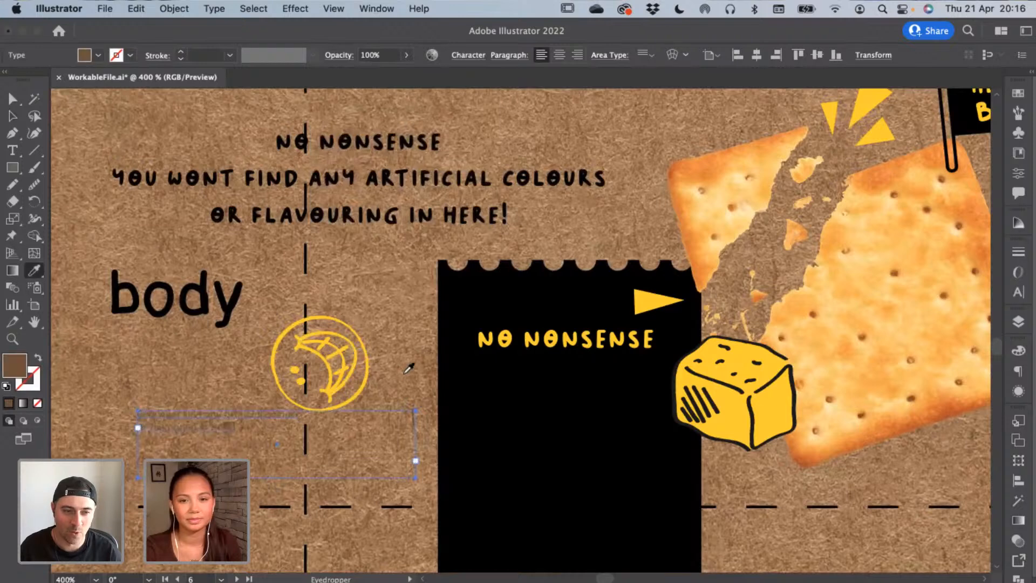
click(354, 354)
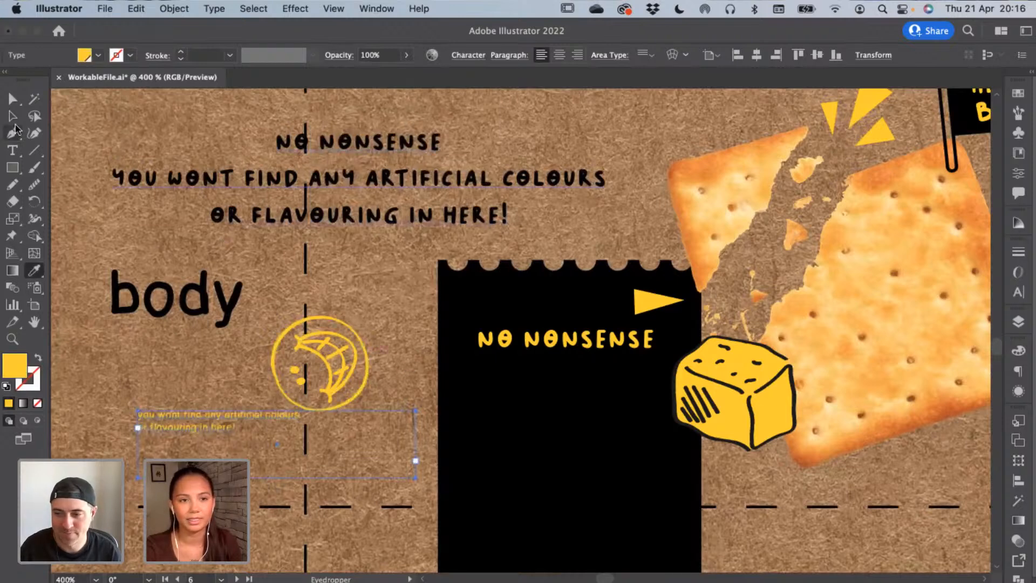
Move the yellow sentence beneath the "No Nonsense" heading in the black area, and trim its frame to the heading's width and a shorter height
click(13, 116)
mouse_move(508, 402)
mouse_down()
mouse_move(540, 397)
mouse_move(516, 385)
mouse_up()
drag(759, 398, 653, 390)
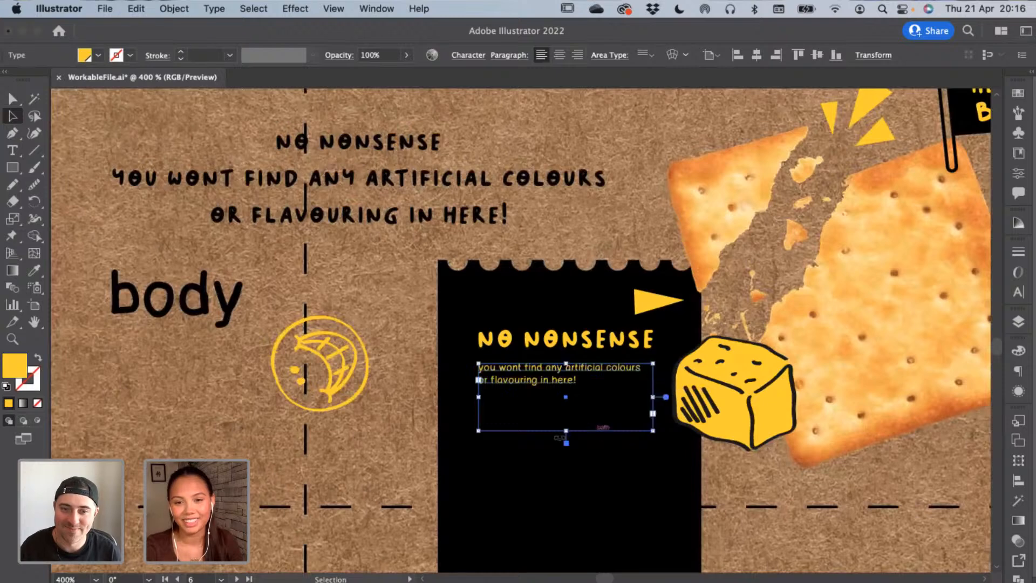
drag(566, 431, 566, 405)
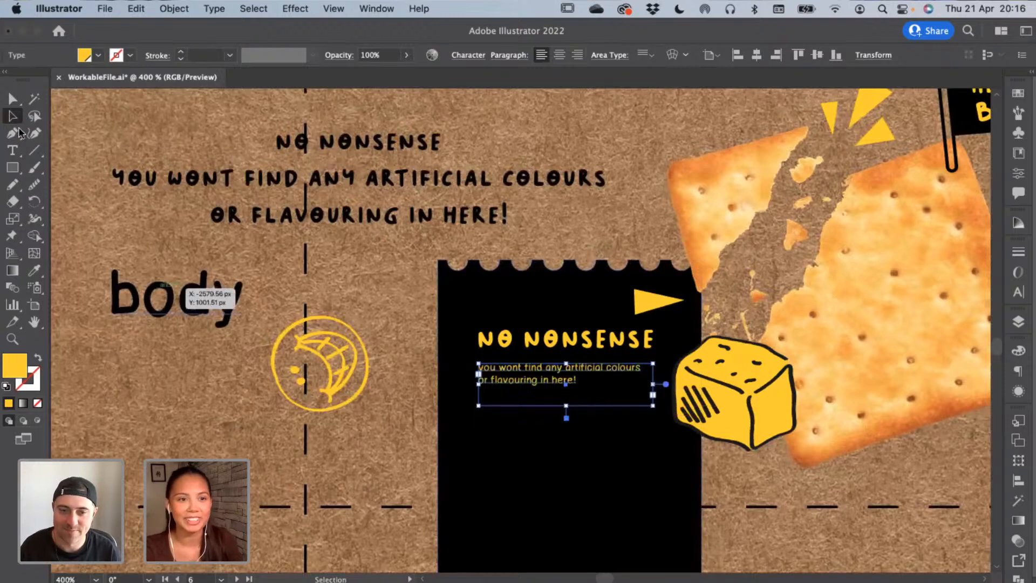
Indent the sentence's first line with spaces and remove the line break before "or flavouring in here!"
key(t)
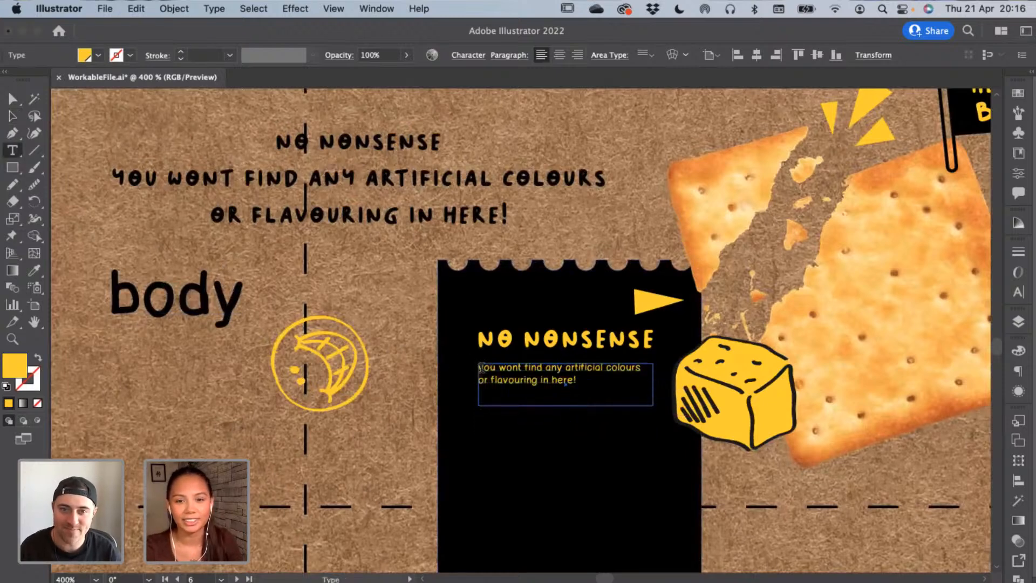
click(481, 368)
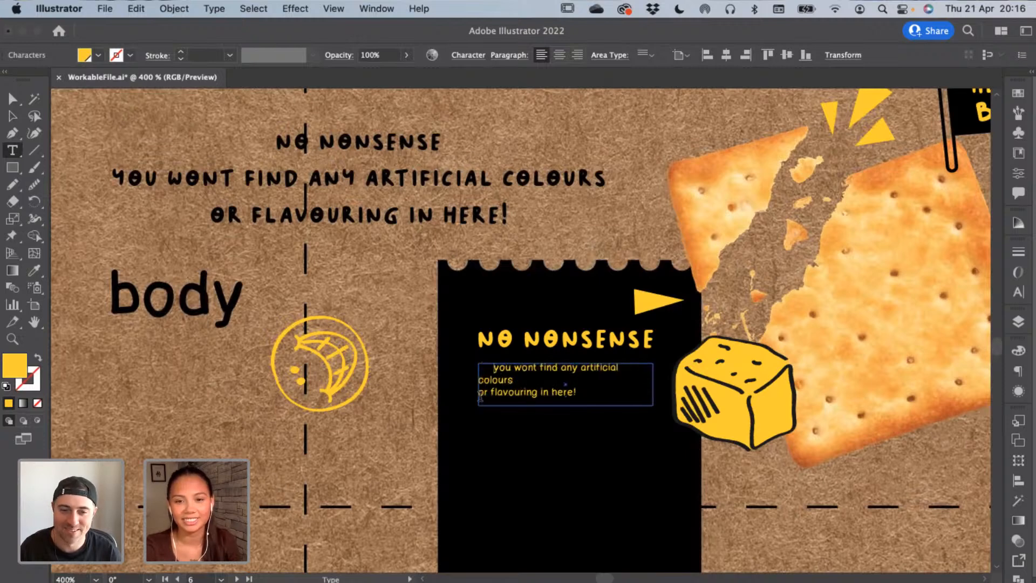
key(BackSpace)
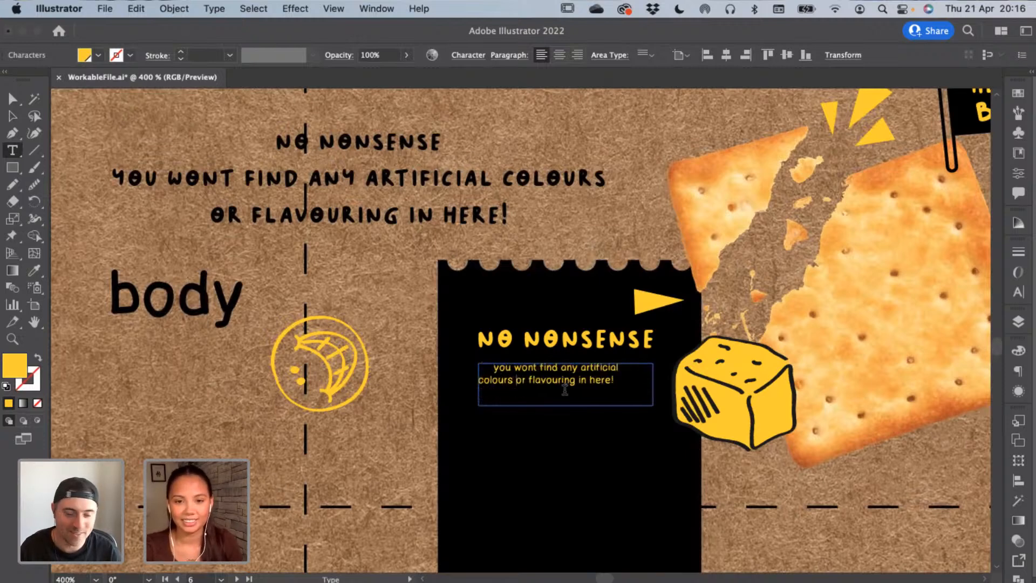
key(Escape)
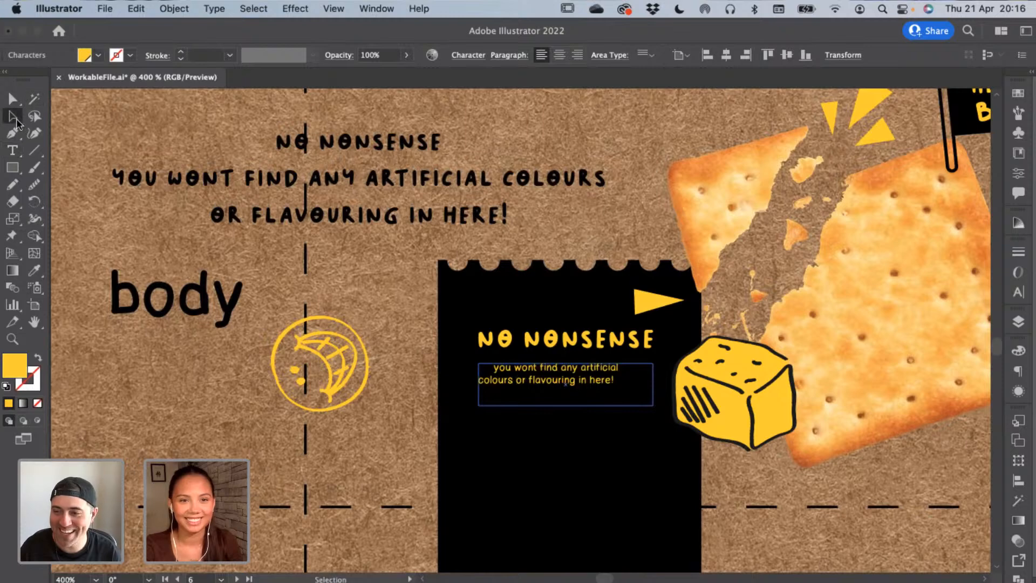
Set the sentence's font size to 2.8 pt and enlarge its frame in width and height to fit the whole text
click(469, 55)
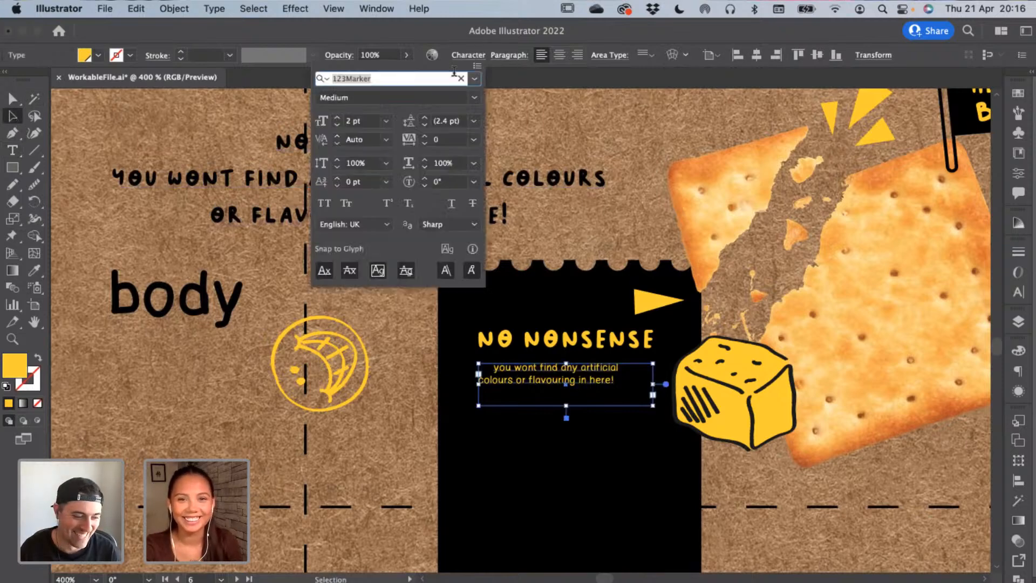
click(339, 117)
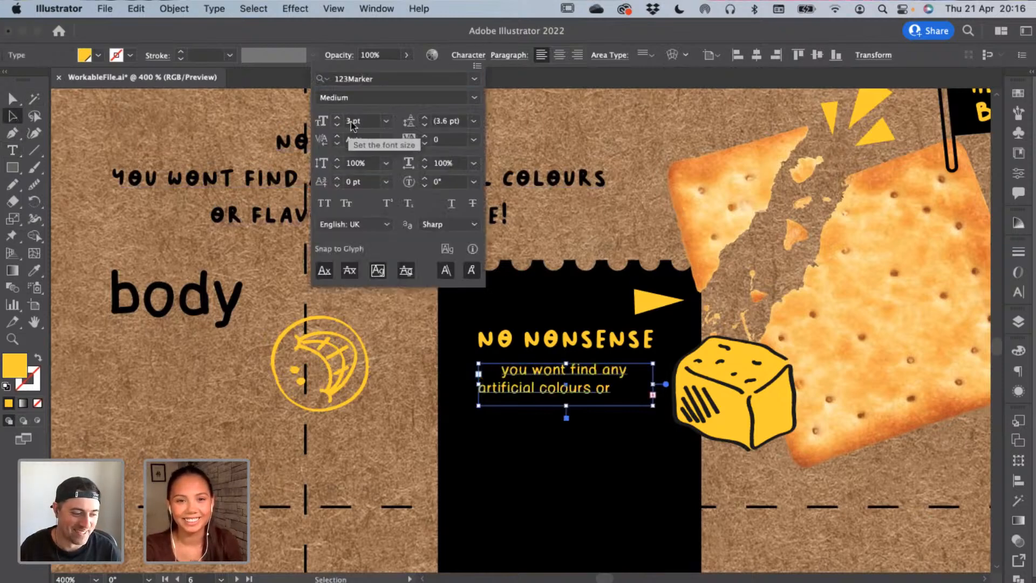
click(354, 120)
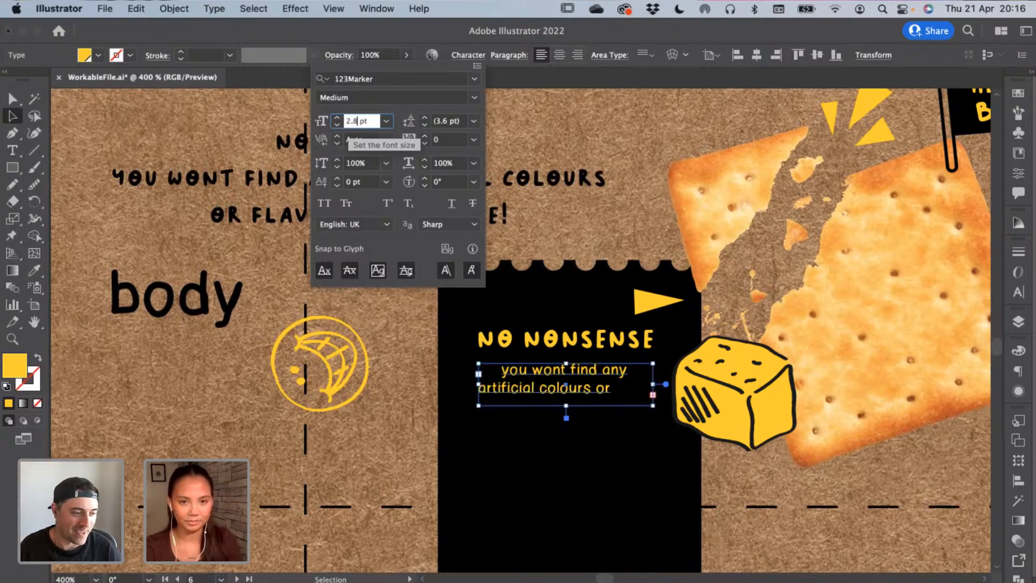
text(2.8)
key(Return)
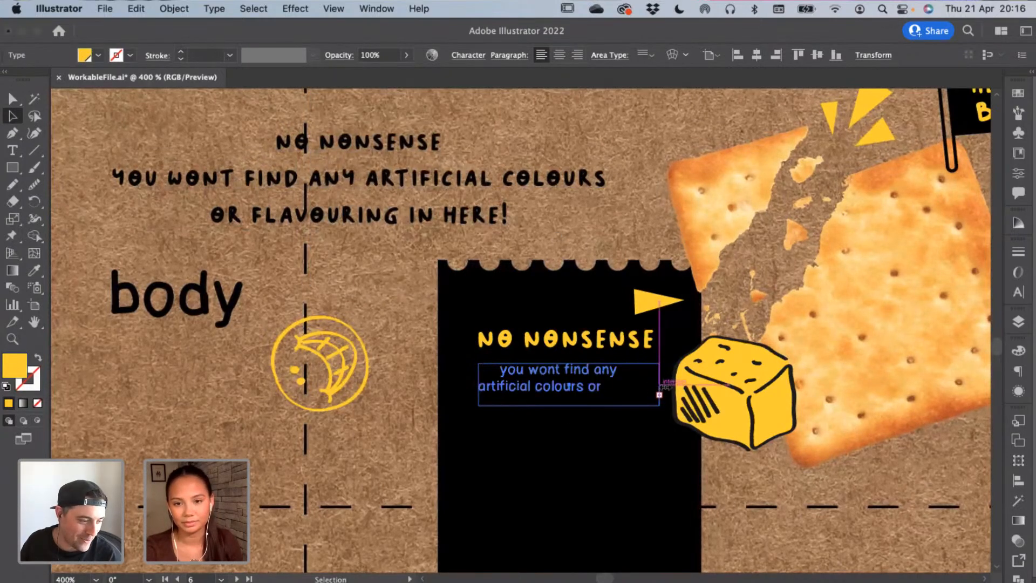
drag(654, 384, 673, 384)
drag(576, 418, 576, 431)
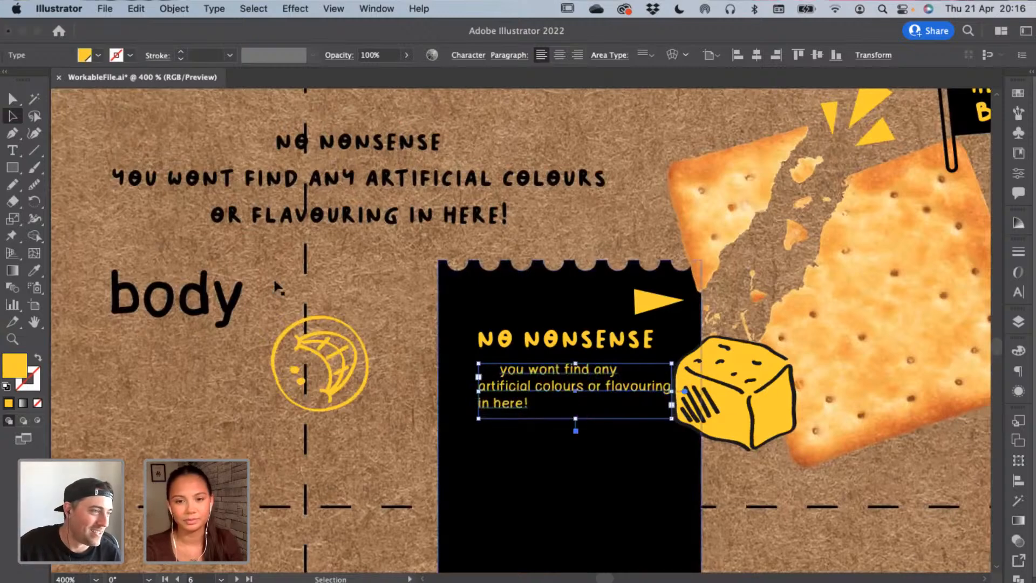
Reduce the sentence's font size to 2.6 pt, narrow its frame slightly, and deselect it
click(468, 56)
click(372, 122)
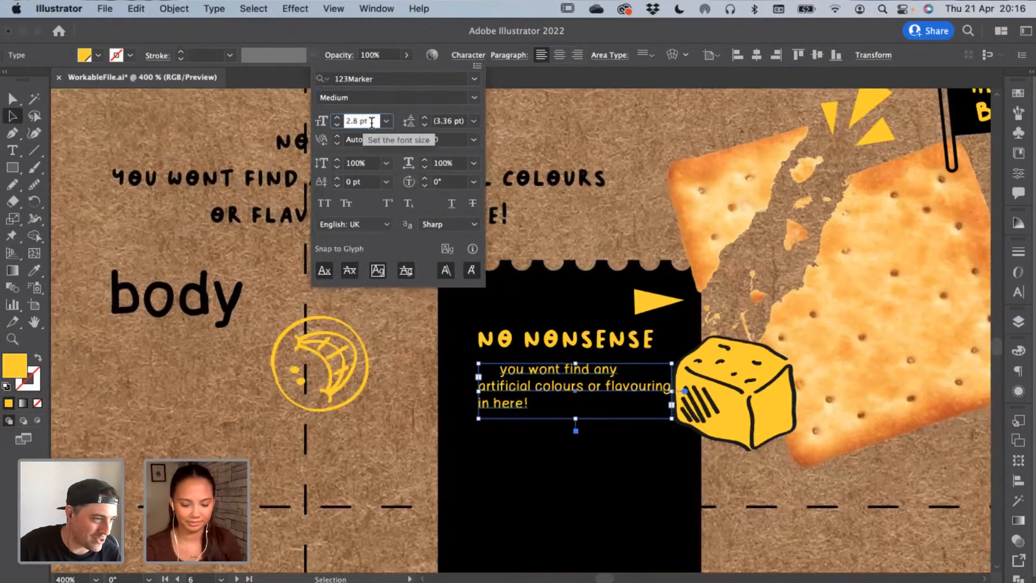
key(Return)
click(345, 469)
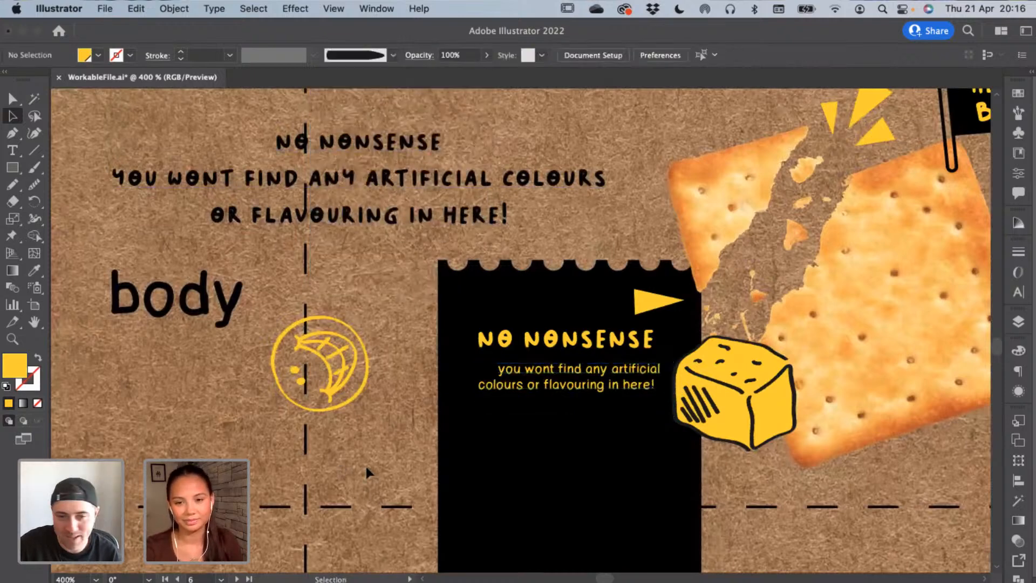
click(619, 393)
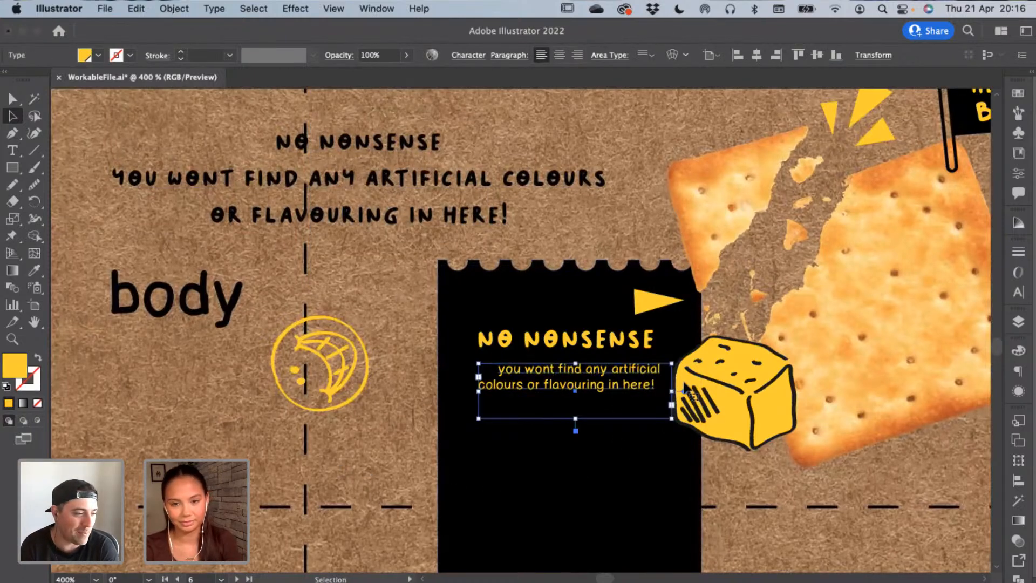
drag(675, 391, 664, 391)
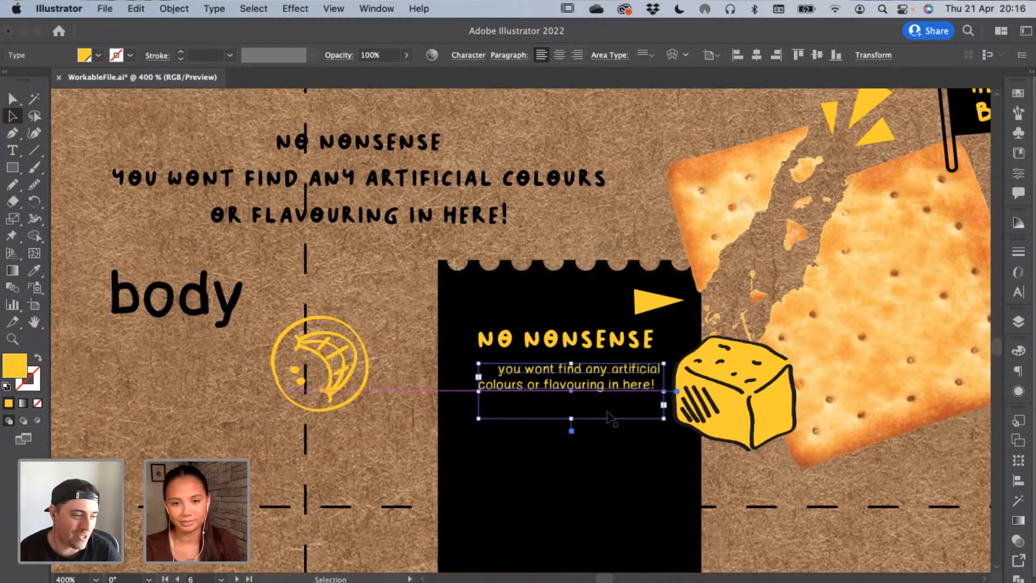
click(250, 430)
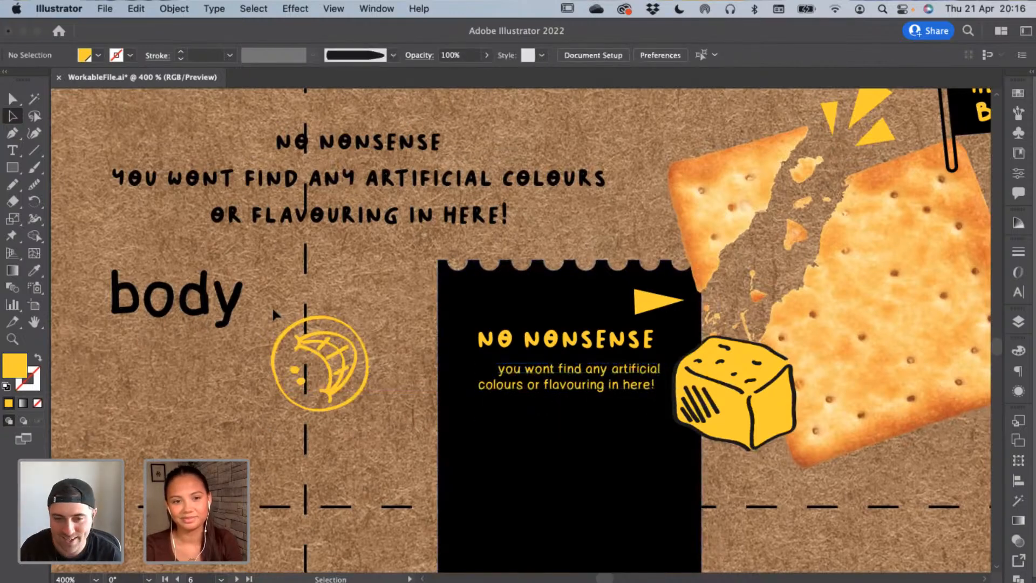
Delete the black "body" sample text beneath the copy block
click(227, 314)
key(Delete)
click(367, 211)
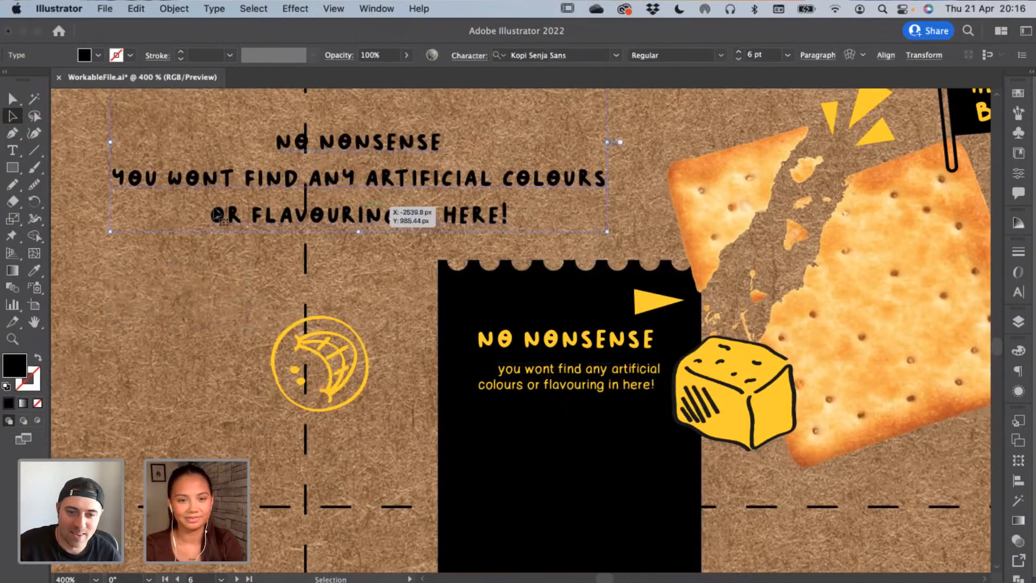
click(17, 152)
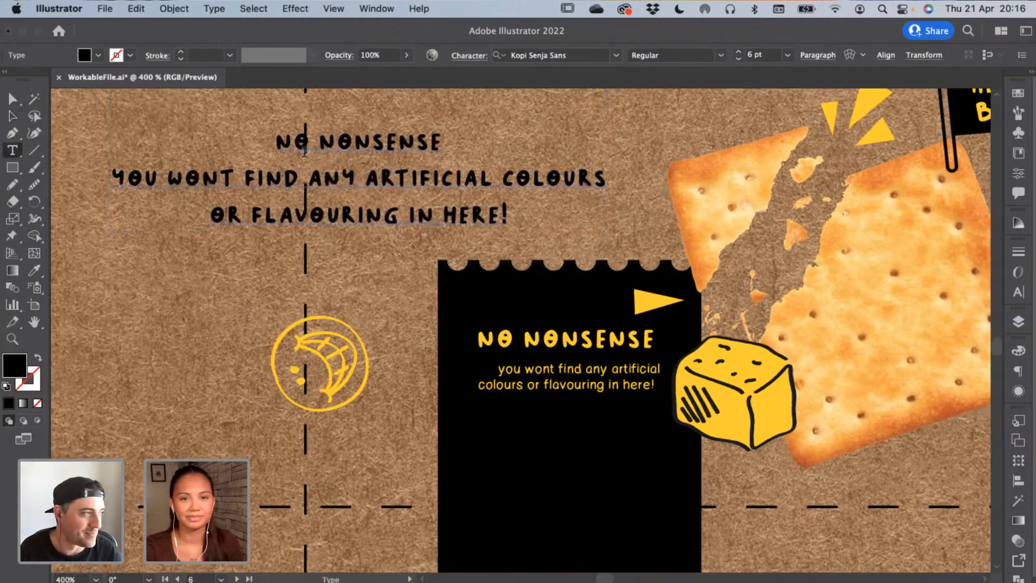
click(279, 148)
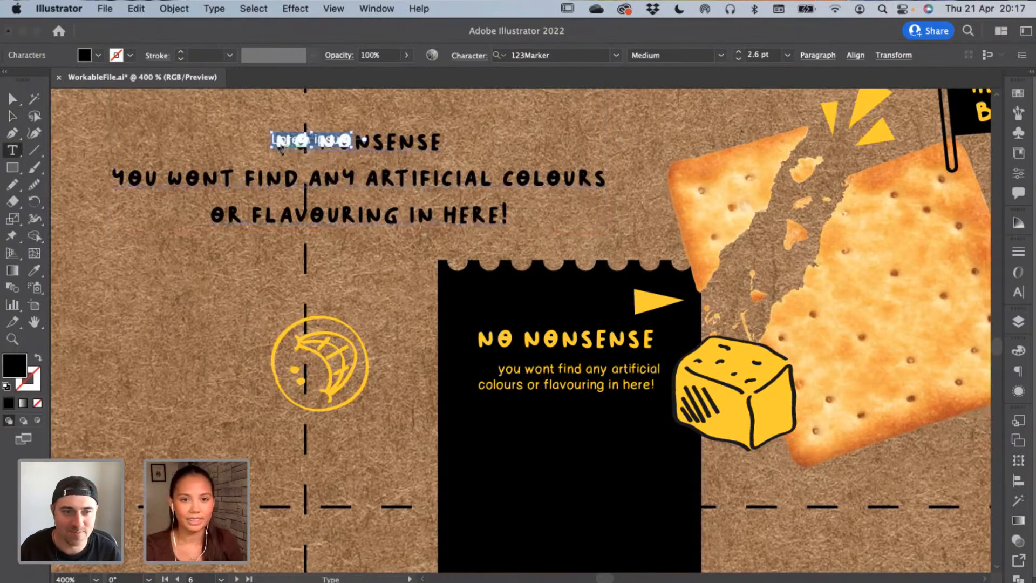
key(super+z)
drag(384, 180, 372, 180)
key(Escape)
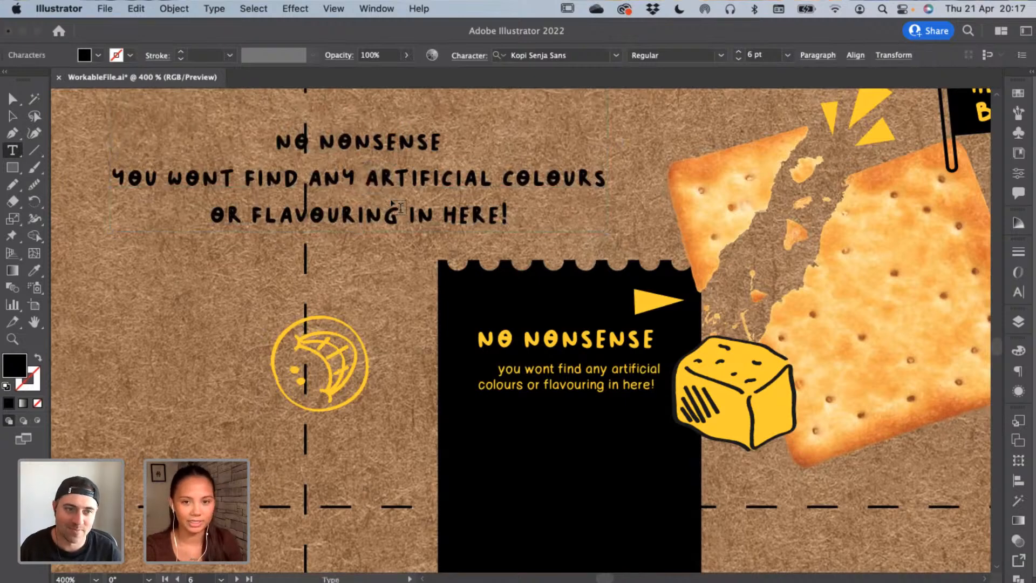
Add an "x" on the empty kraft area and copy the black uppercase sentence's Kopi Senja Sans 6 pt styling onto it
click(184, 297)
key(BackSpace)
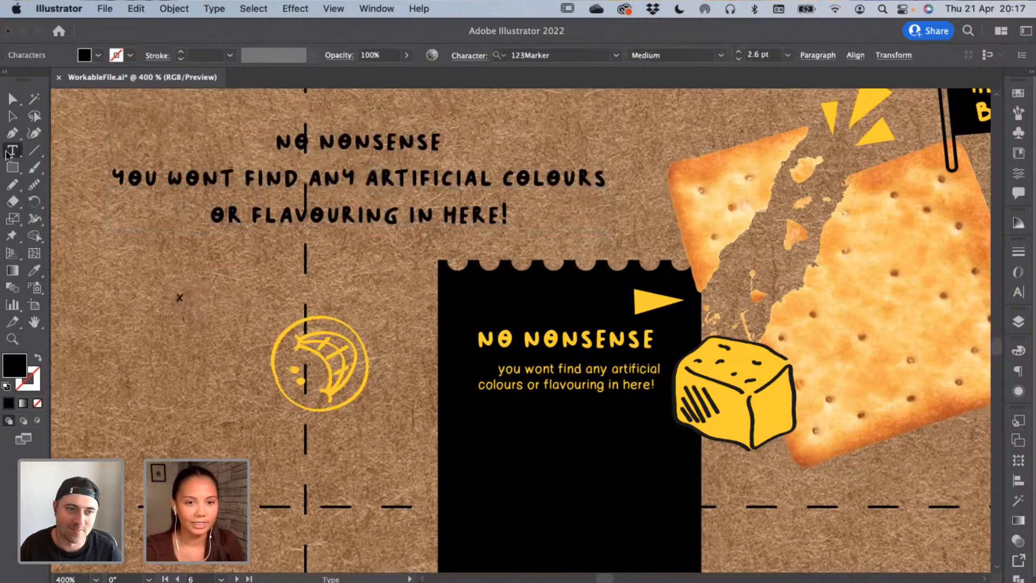
click(14, 108)
click(34, 270)
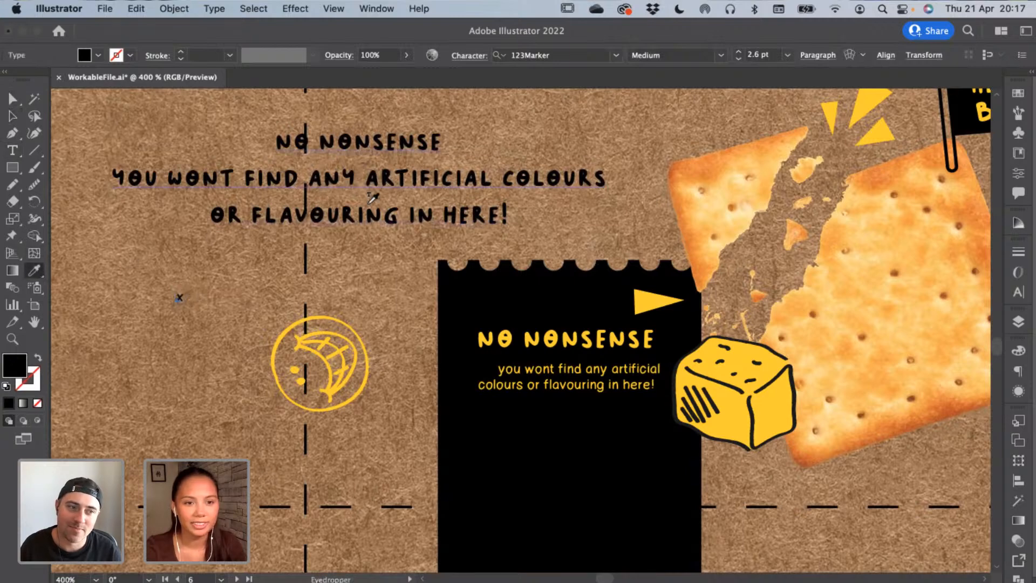
click(368, 204)
Move the X in front of "you wont find" and colour it with the yellow sampled from the round cheese icon
click(13, 116)
drag(177, 293, 482, 371)
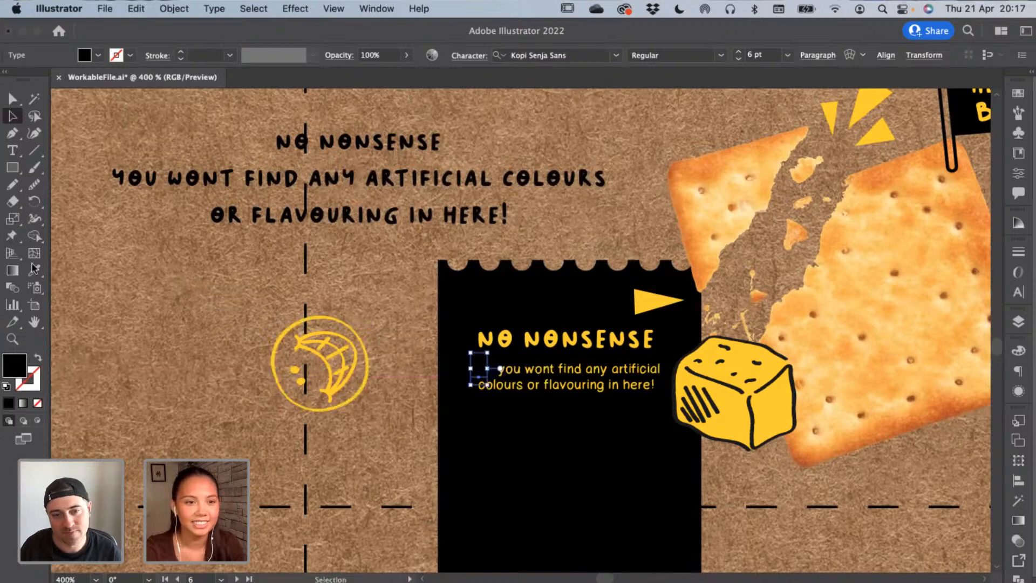
key(i)
click(331, 332)
key(a)
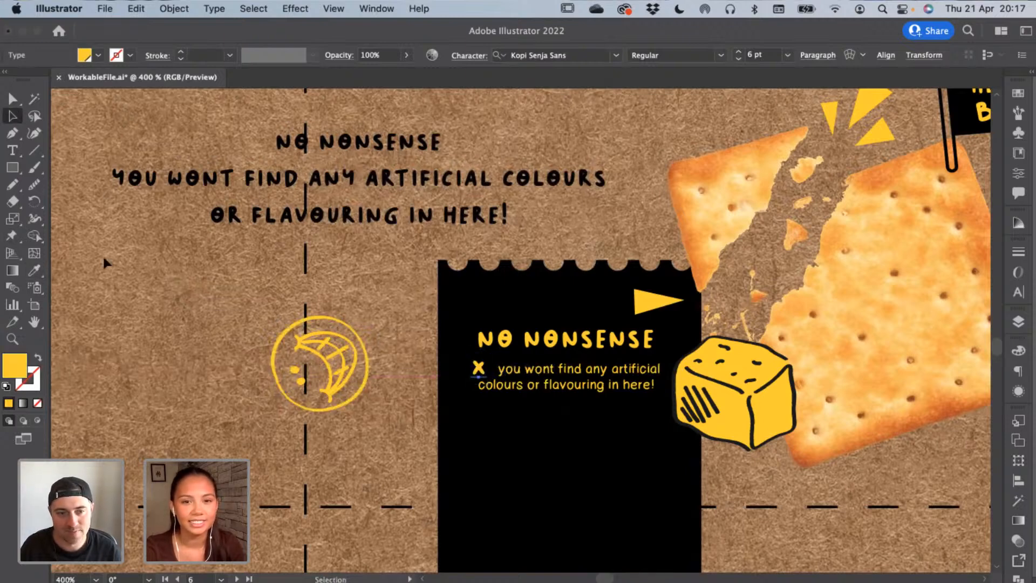
click(211, 310)
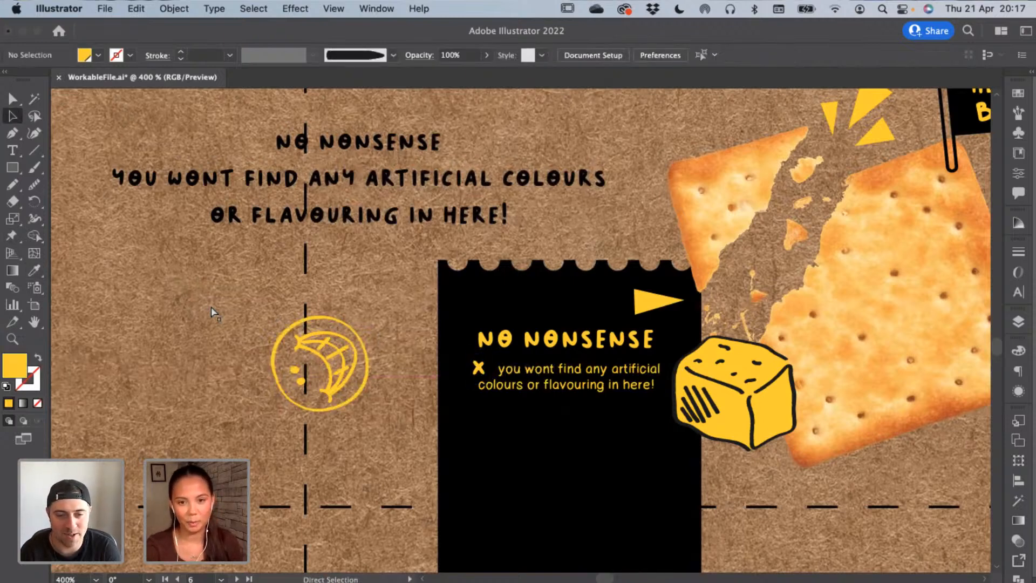
Shift the X slightly right so it sits closer to the sentence, and deselect it
key(super+equal)
key(super+equal)
scroll(447, 321, down, 2)
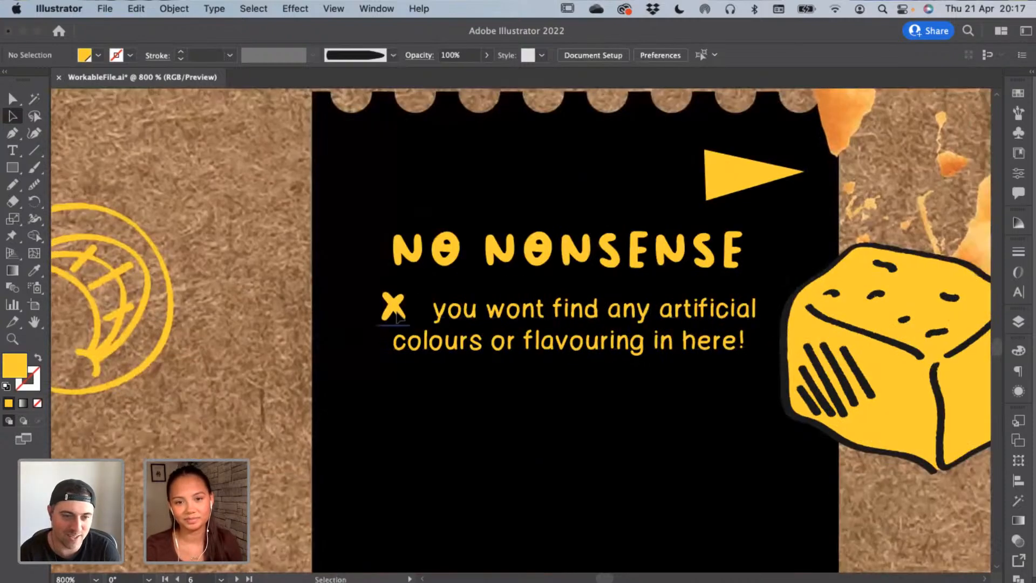
drag(403, 312, 409, 318)
click(253, 259)
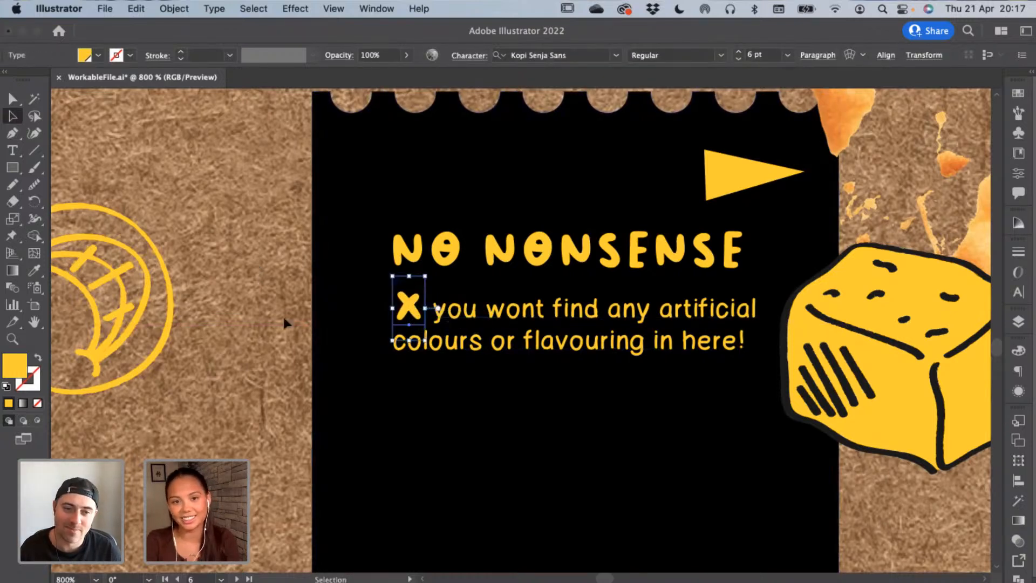
click(215, 321)
Nudge the sentence's frame to the right and extend its left edge slightly to align the text with the X
click(513, 324)
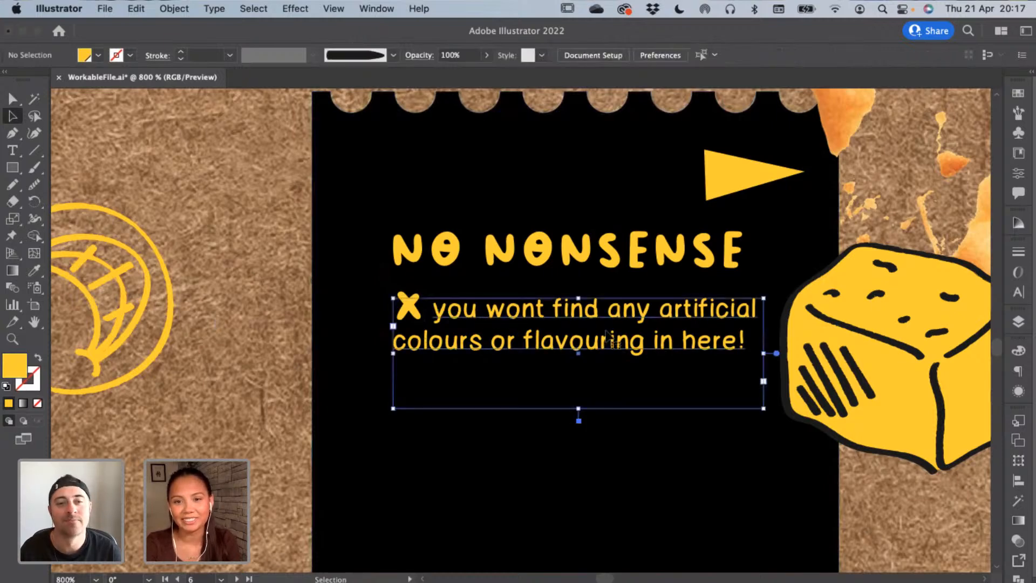
drag(762, 352, 762, 352)
key(Right)
key(Right)
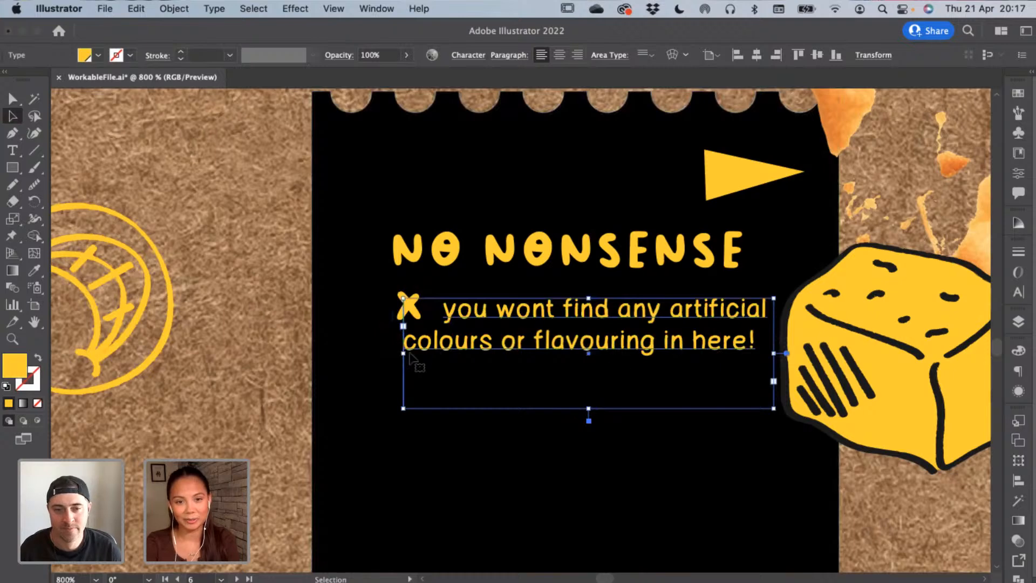
drag(404, 356, 401, 362)
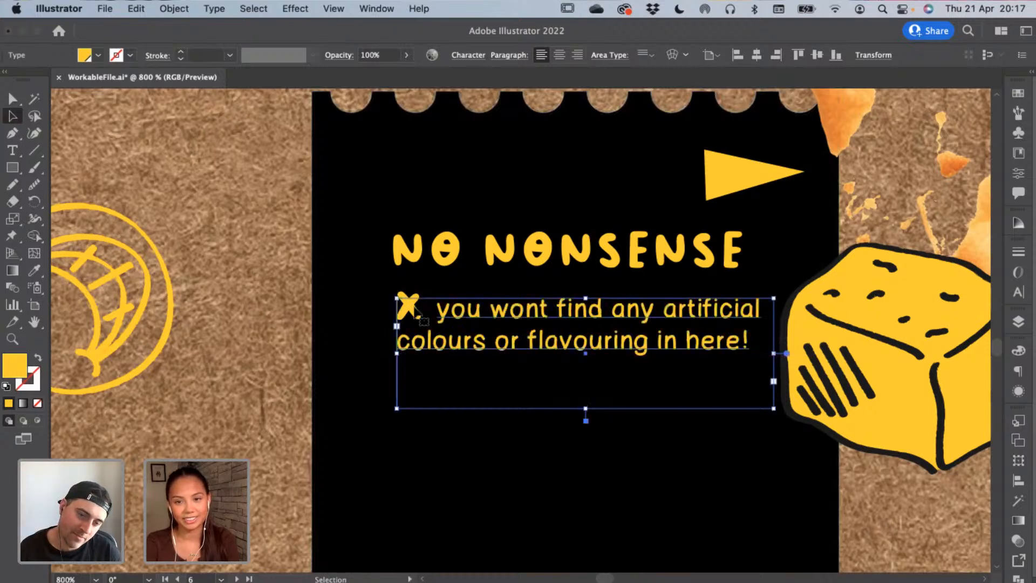
click(216, 292)
Convert the X to outlines and deselect it
click(416, 311)
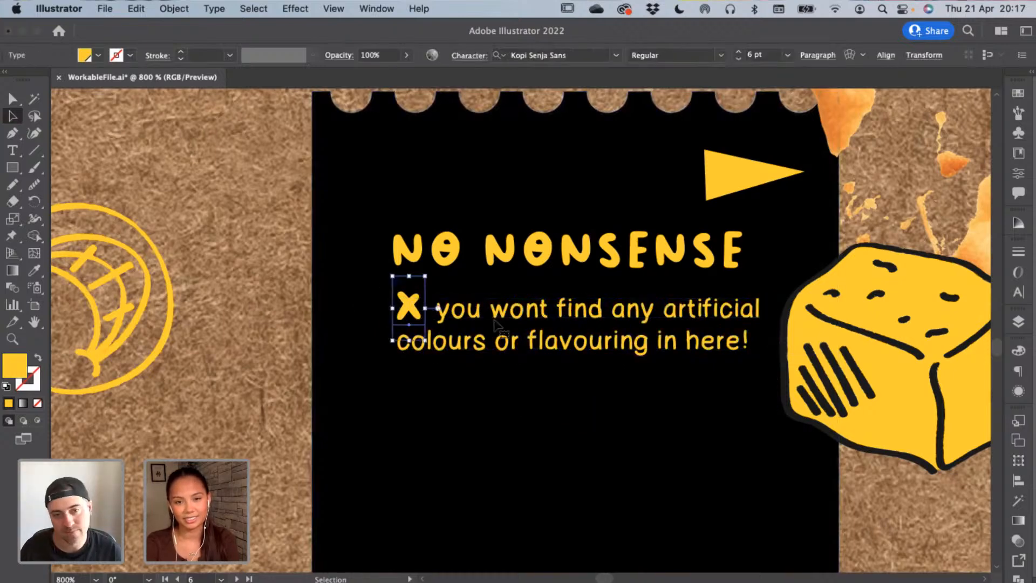
right_click(406, 310)
click(477, 398)
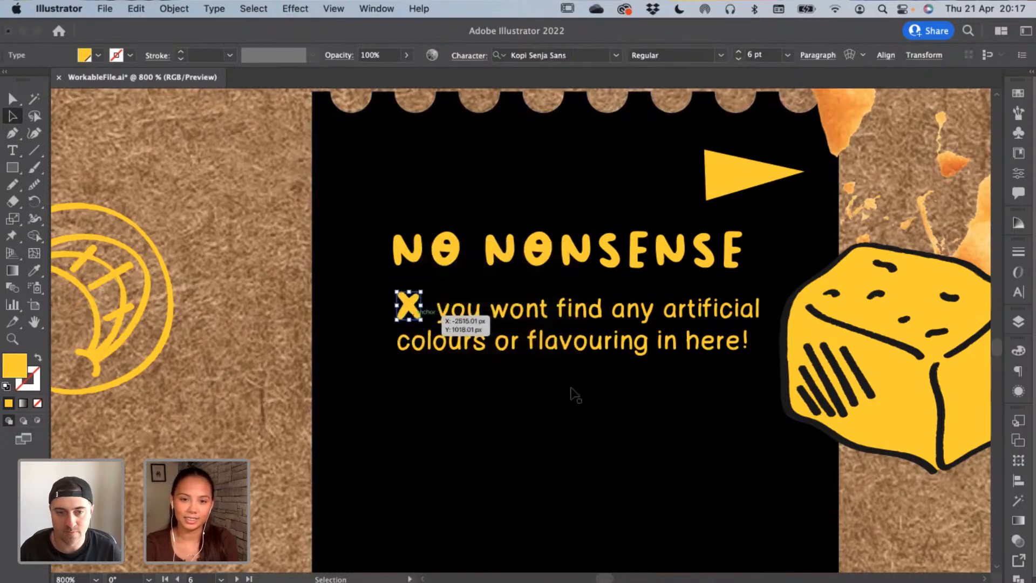
click(296, 341)
Give the outlined X a black stroke with hex colour 000000
key(super+equal)
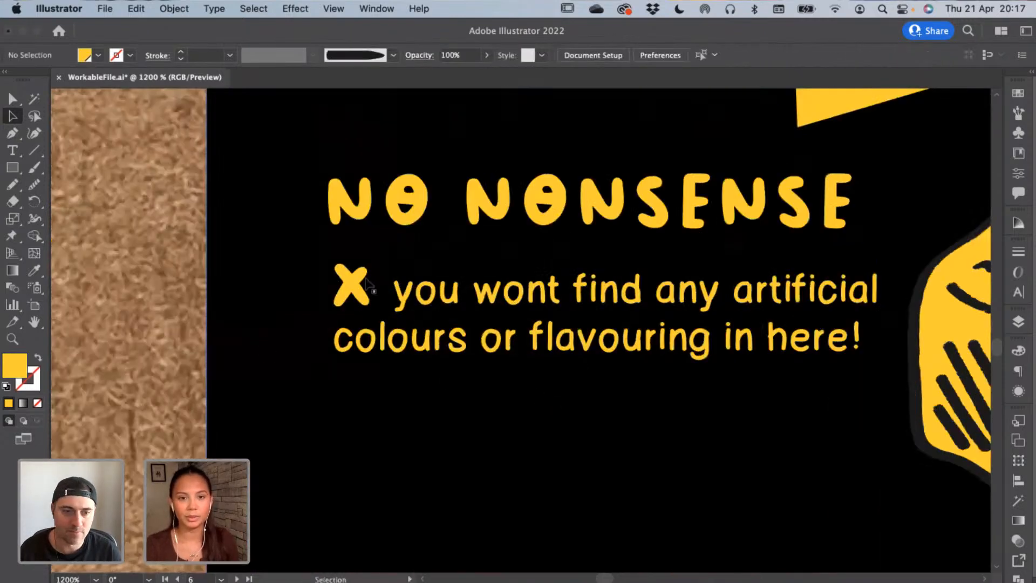
super+click(357, 286)
click(31, 387)
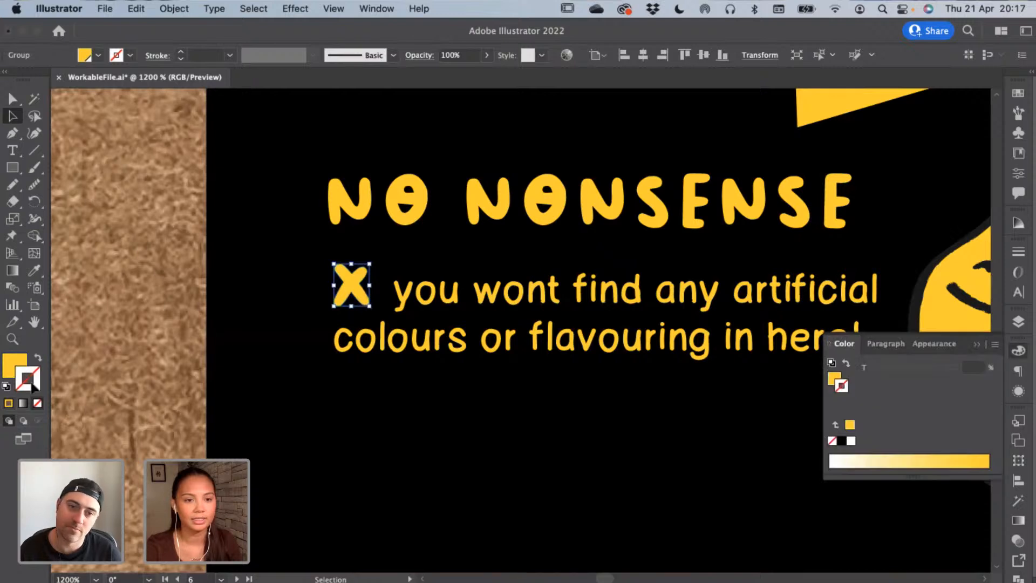
click(130, 55)
click(36, 85)
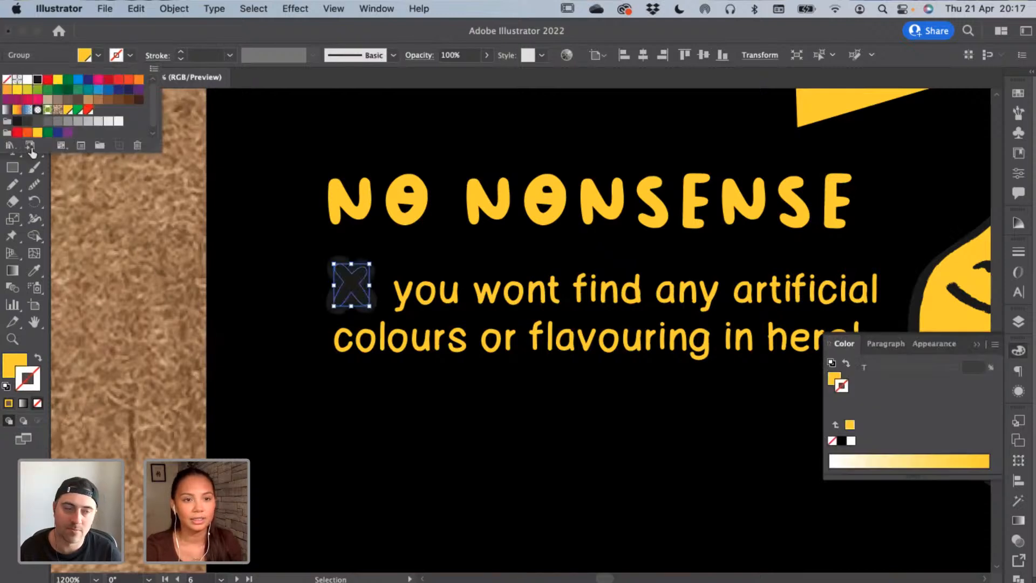
click(38, 392)
double_click(37, 388)
text(000000)
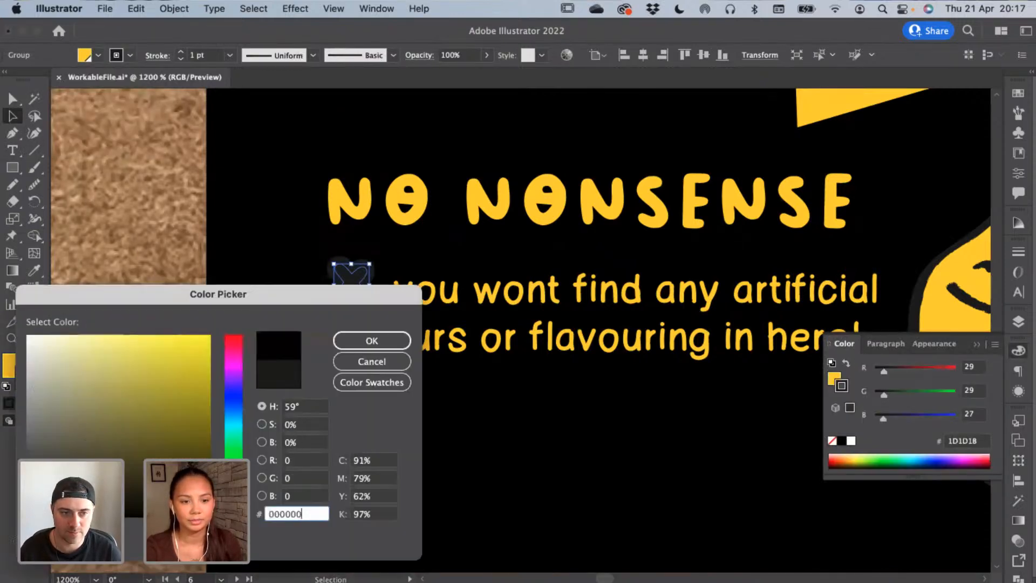
click(342, 341)
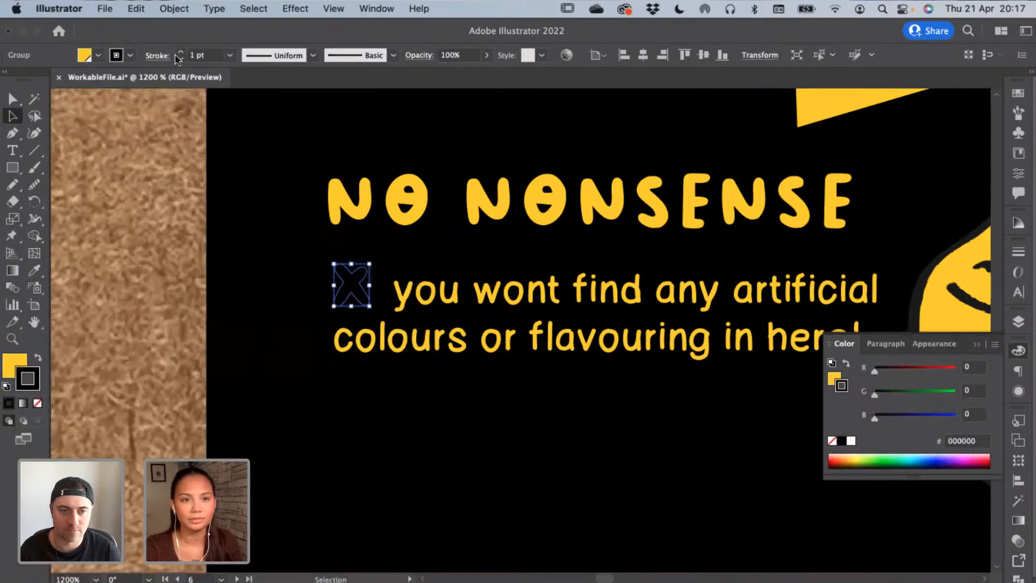
Set the X's stroke weight to 0.15 pt, nudge the X slightly, and deselect it
click(180, 59)
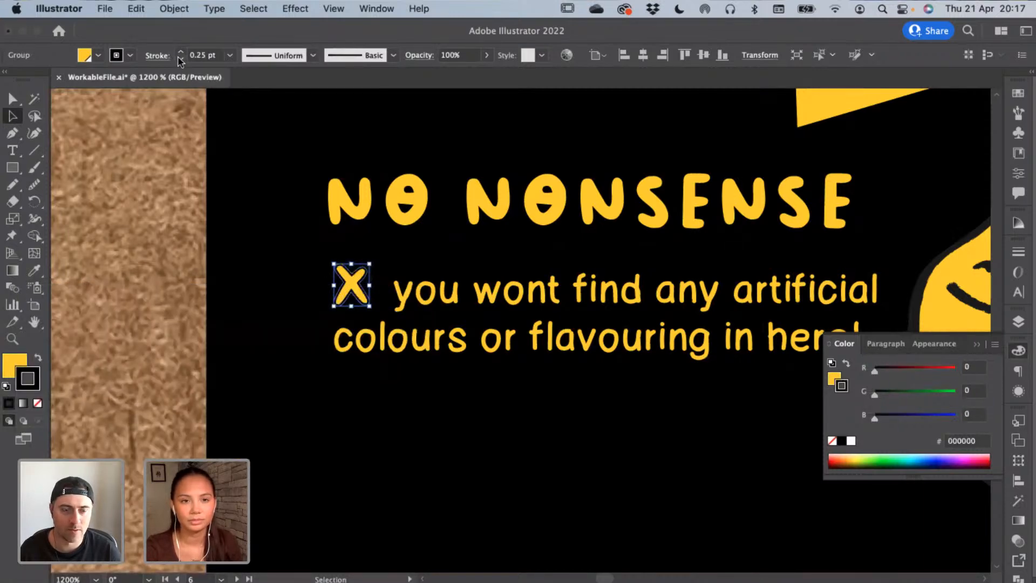
click(143, 191)
drag(540, 389, 360, 344)
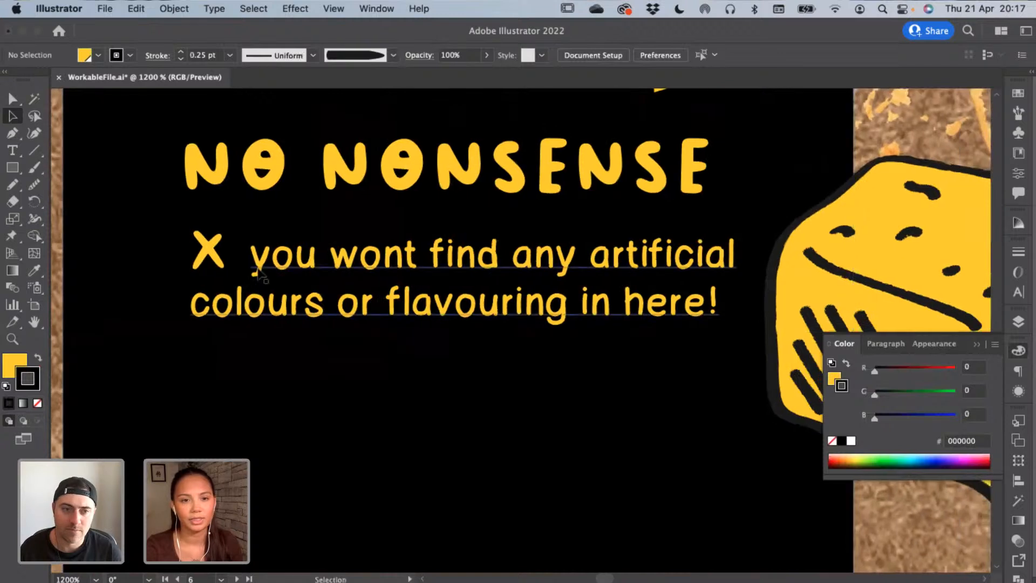
click(219, 264)
click(199, 55)
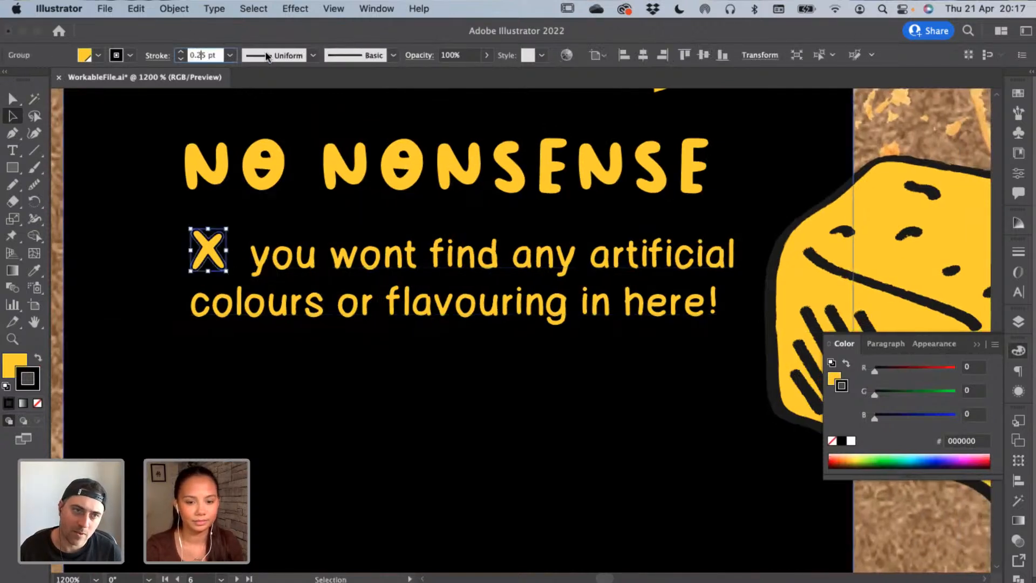
text(1)
key(Return)
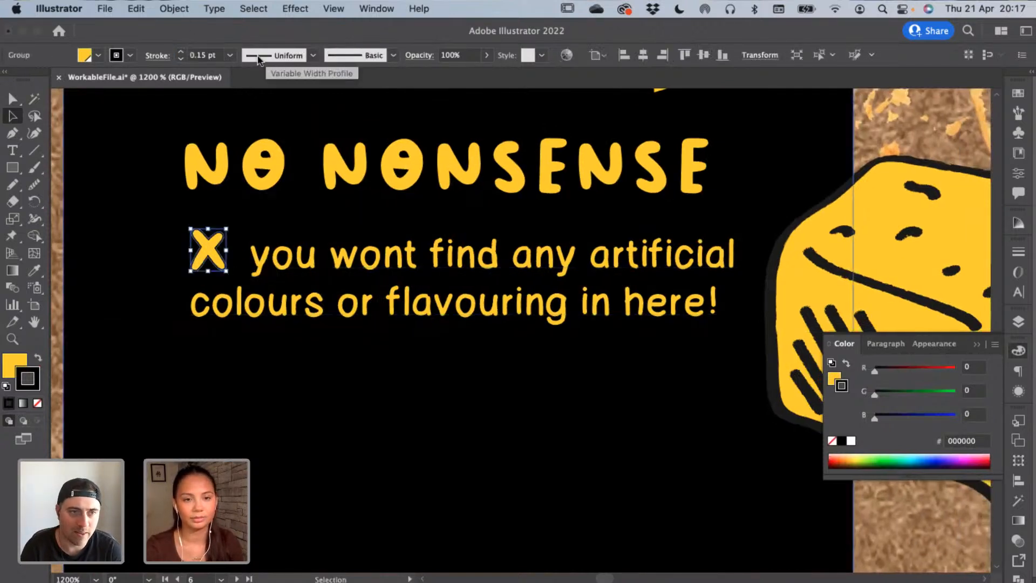
click(61, 276)
scroll(373, 324, left, 3)
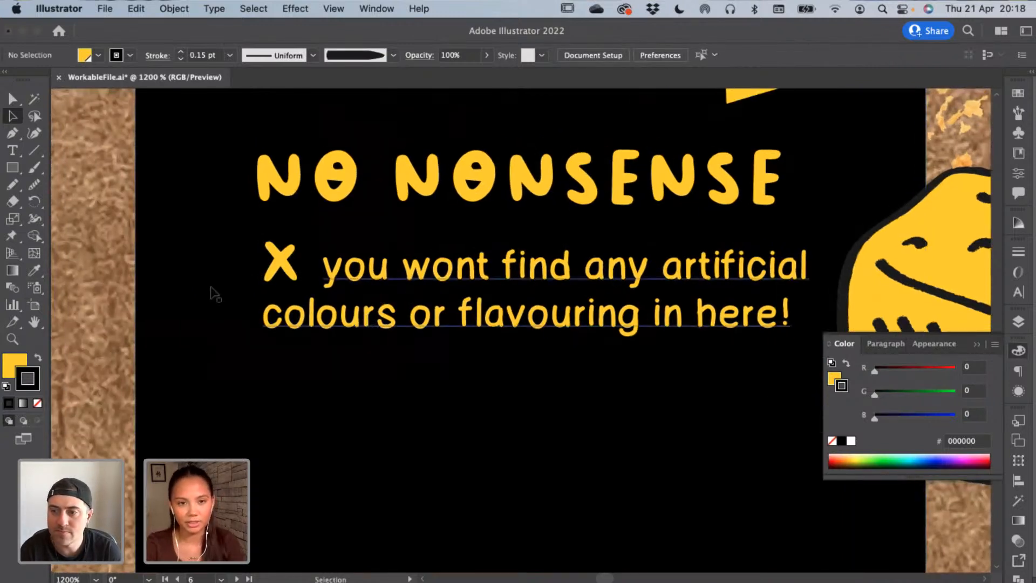
drag(293, 278, 295, 277)
click(151, 315)
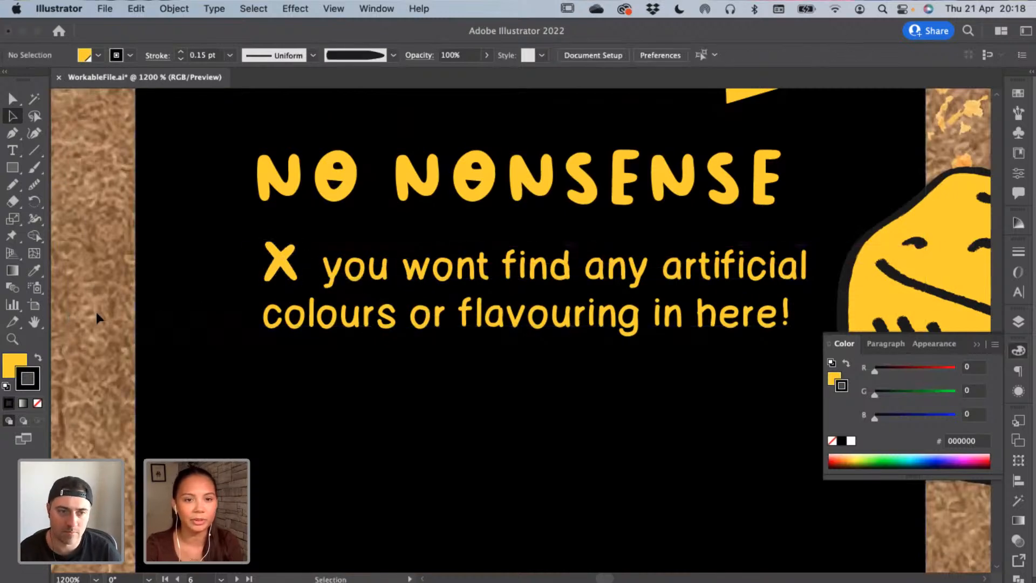
Expand the X's fill and stroke into separate shapes
key(super+minus)
key(super+minus)
key(super+minus)
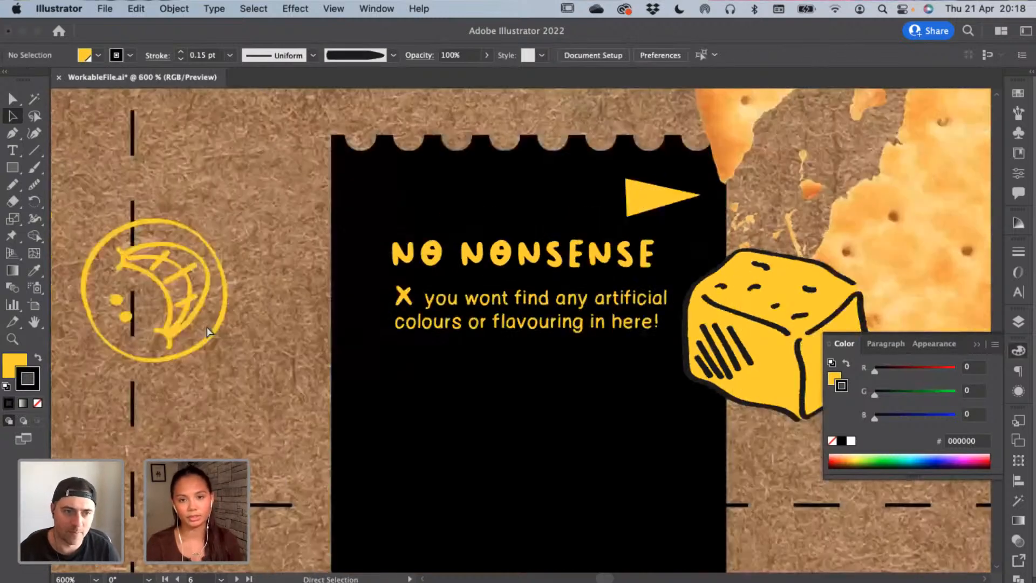
key(super+equal)
key(super+equal)
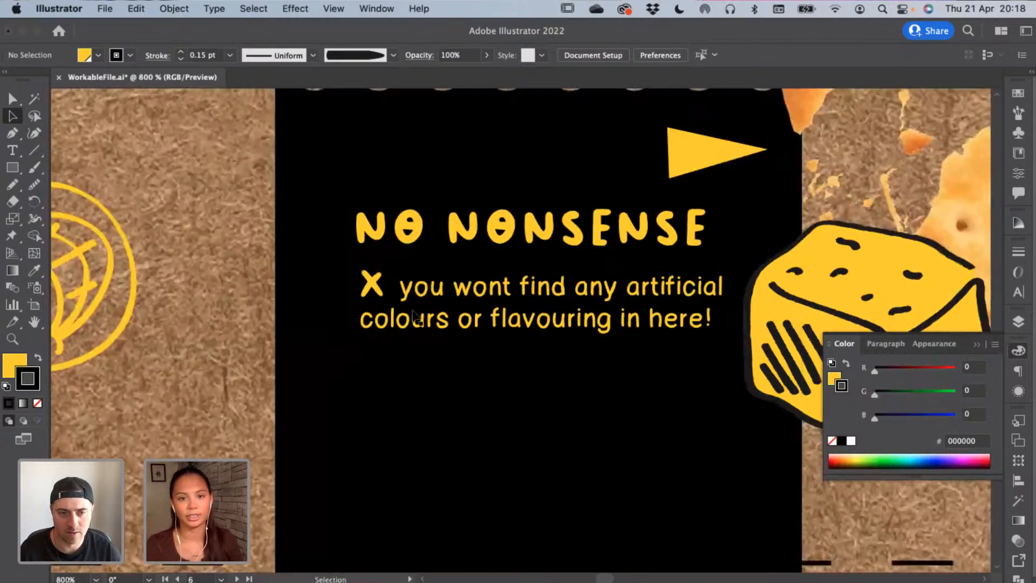
super+click(372, 283)
click(174, 8)
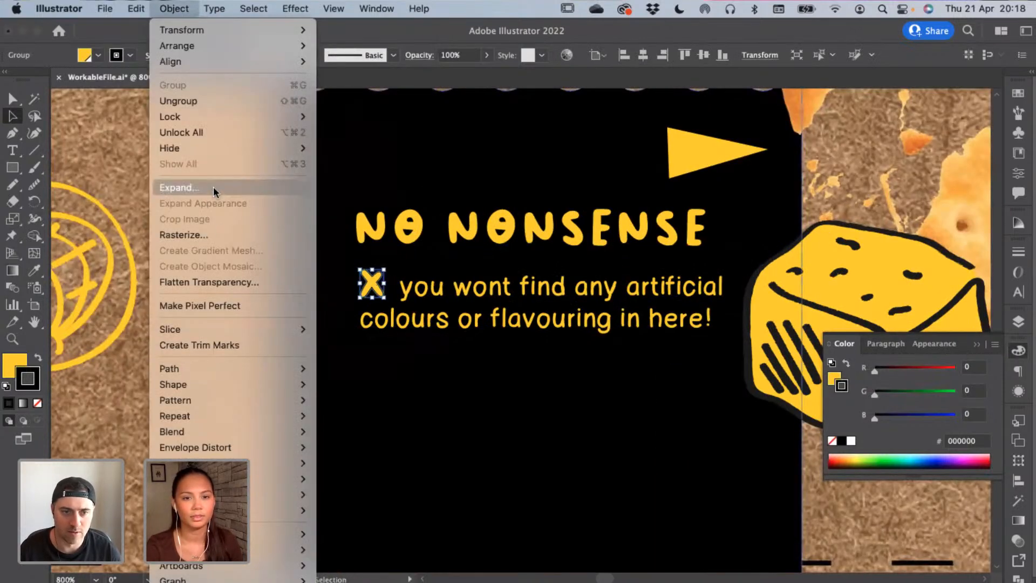
click(213, 186)
click(561, 412)
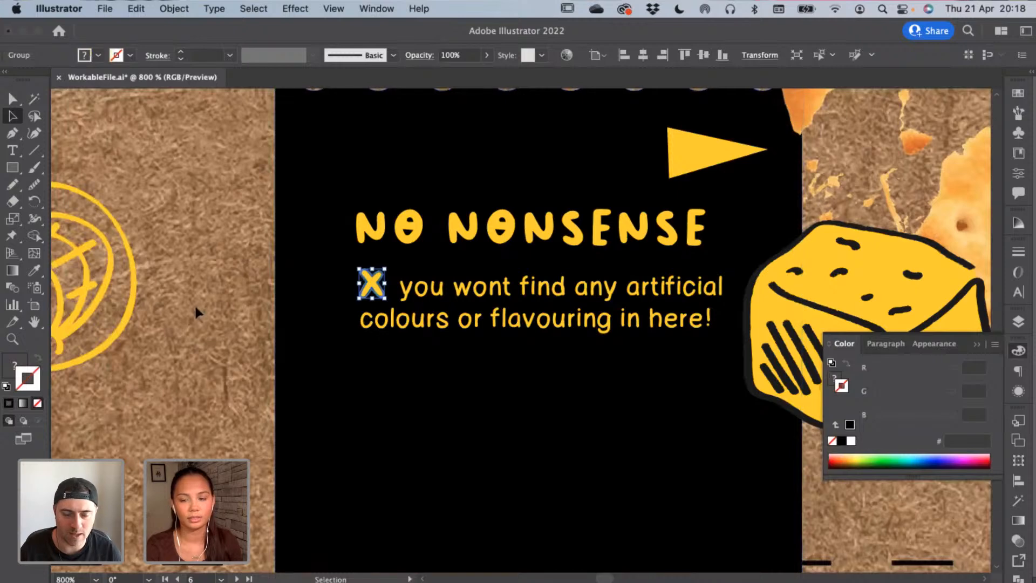
Divide the expanded X into separate pieces with Pathfinder and deselect it
key(super+equal)
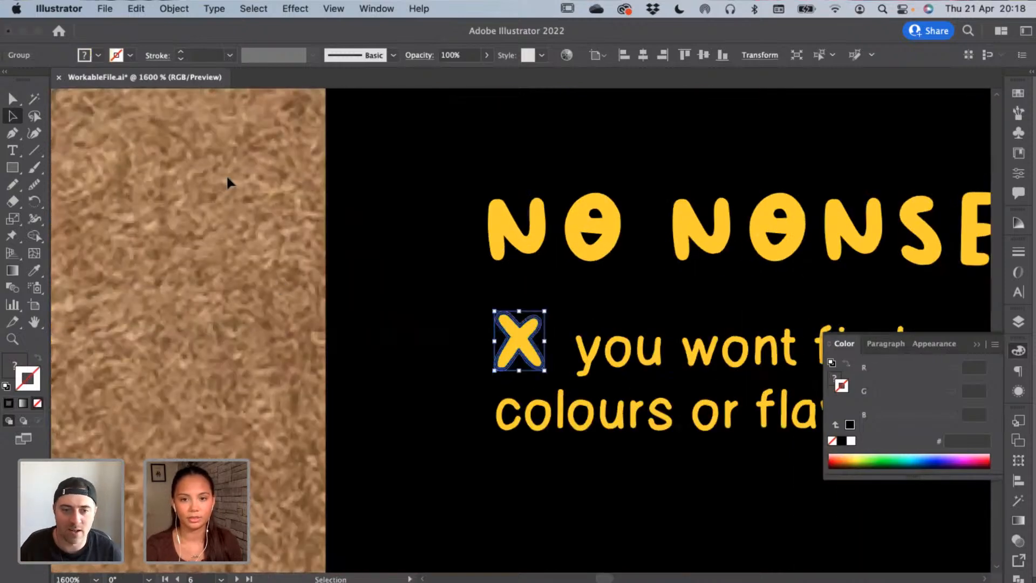
key(super+equal)
key(v)
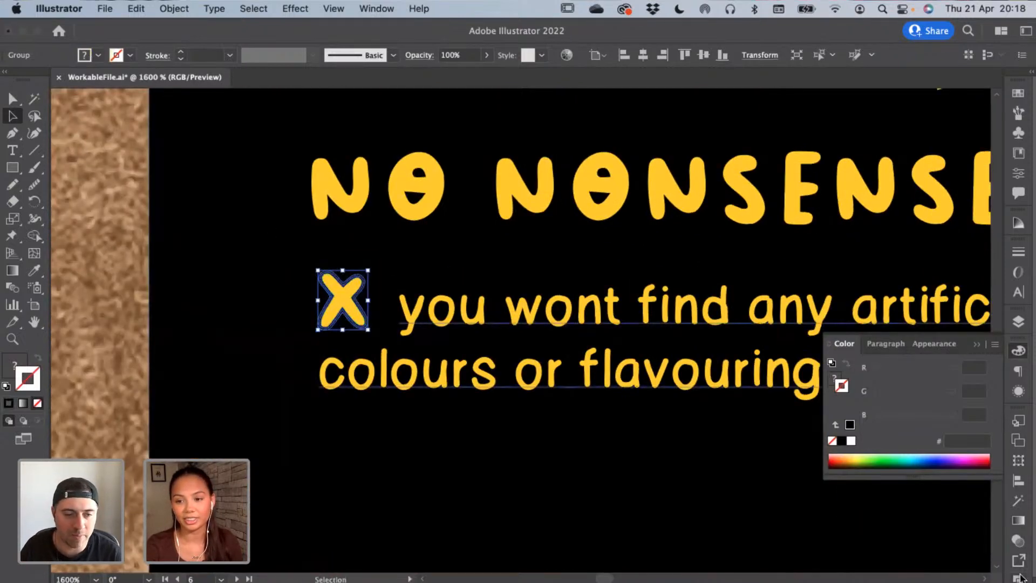
key(super+shift+F9)
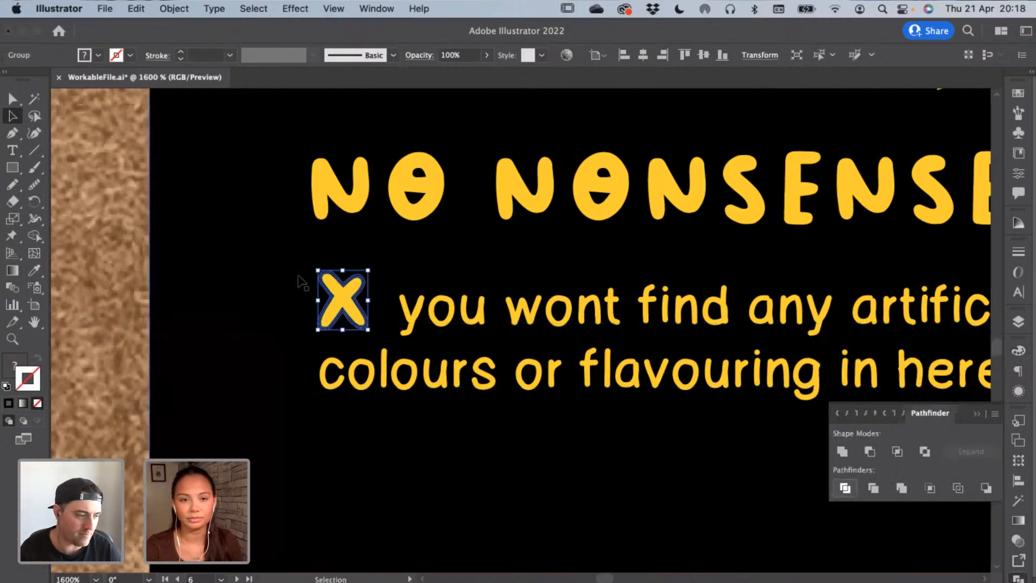
click(131, 231)
Try to select and delete the black outline pieces around the yellow X
key(super+equal)
key(super+equal)
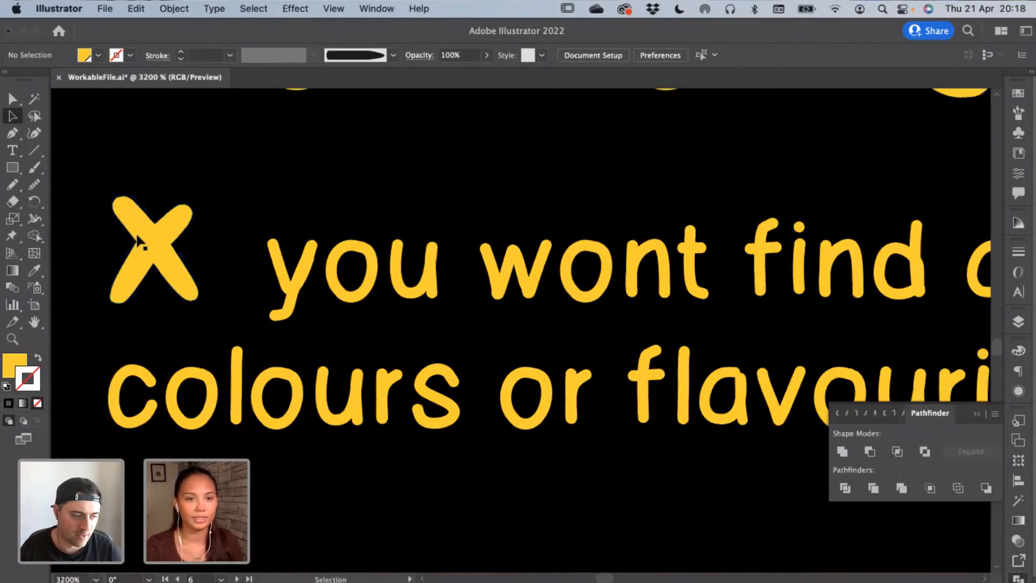
click(136, 238)
key(a)
click(151, 196)
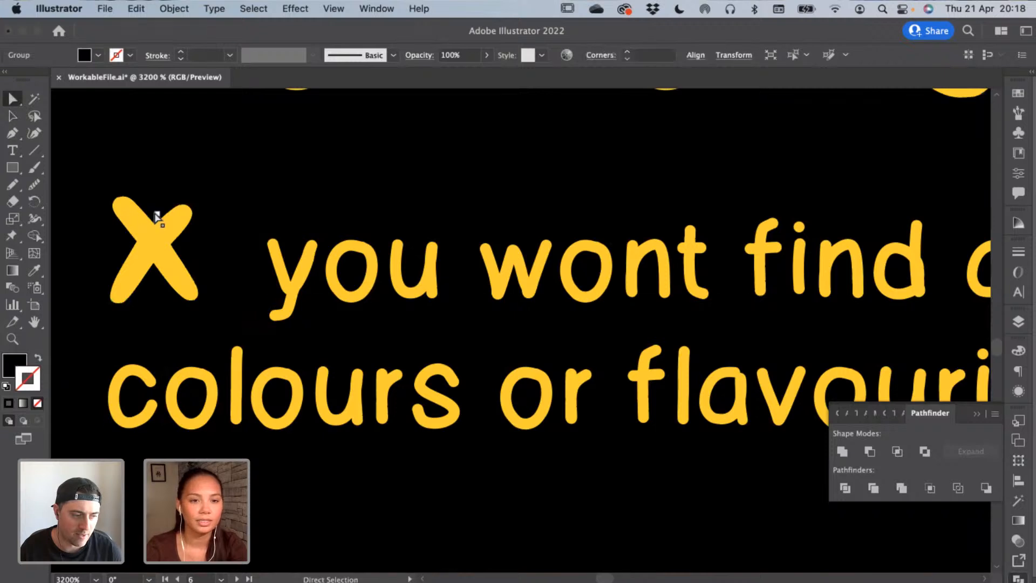
click(154, 219)
key(BackSpace)
click(154, 240)
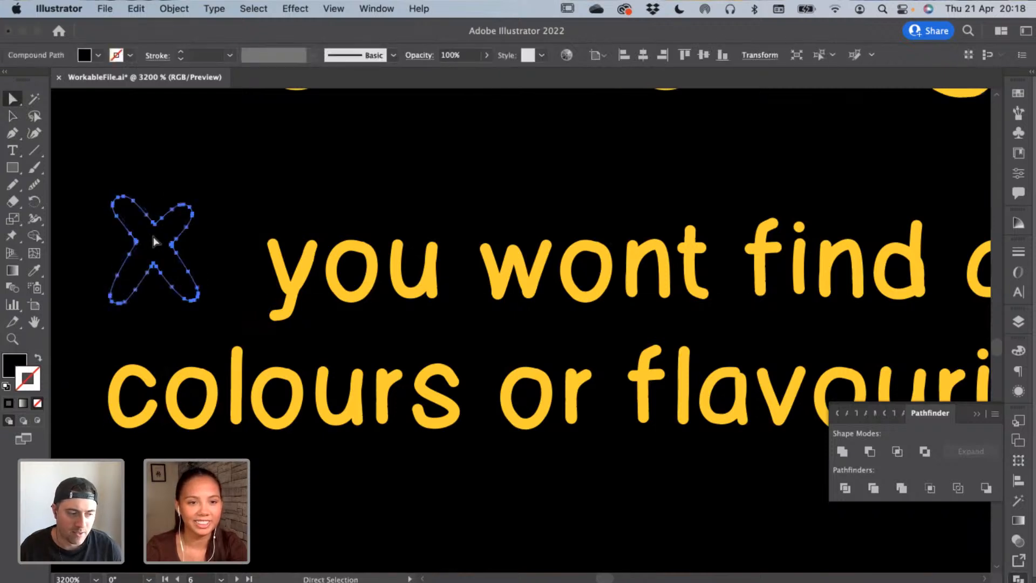
key(BackSpace)
click(156, 214)
key(BackSpace)
click(156, 216)
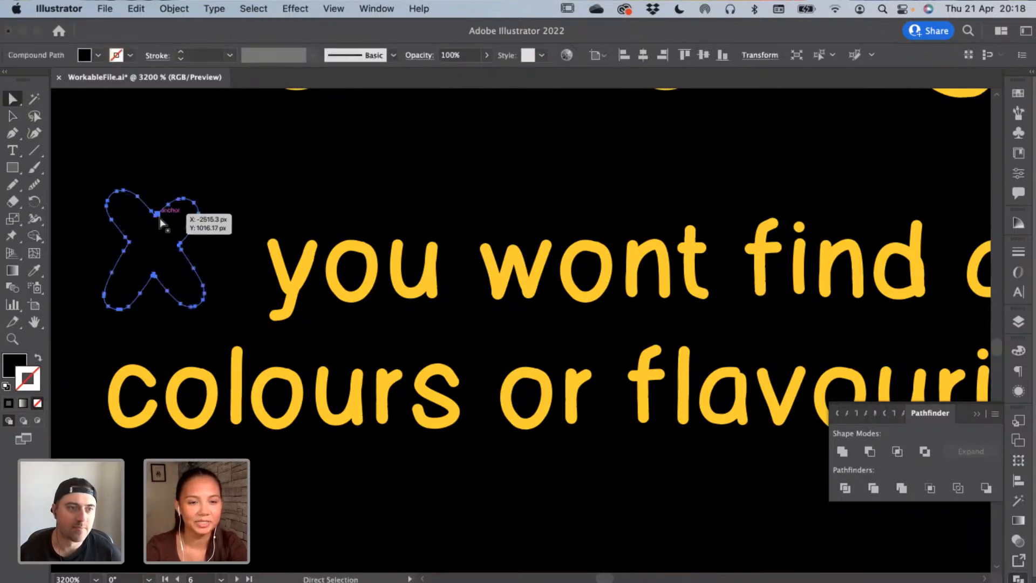
key(BackSpace)
click(155, 242)
click(16, 118)
click(171, 161)
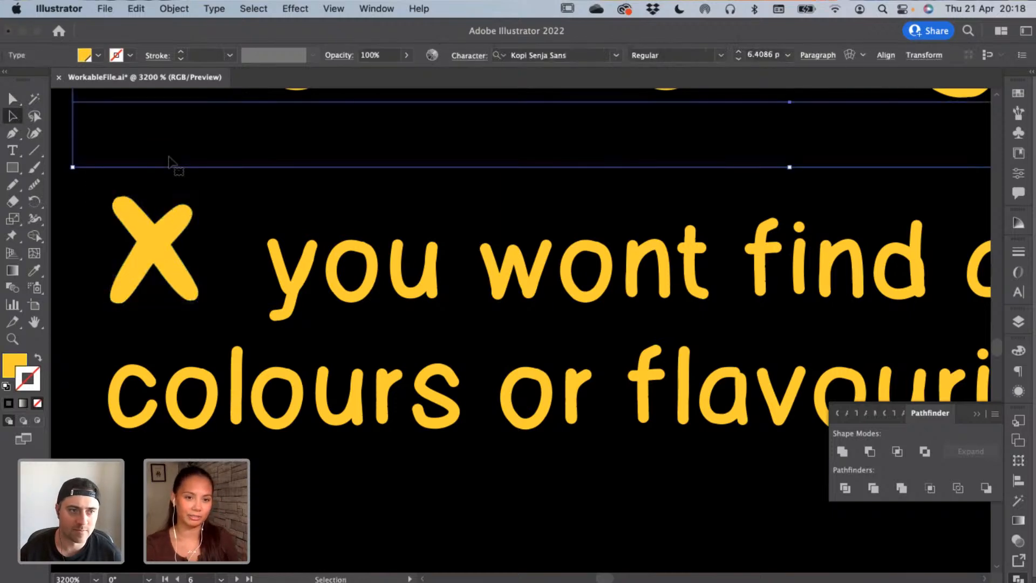
Enlarge the yellow "No Nonsense" heading slightly on the black panel and convert it to outlines
key(super+minus)
key(super+minus)
key(super+minus)
key(super+minus)
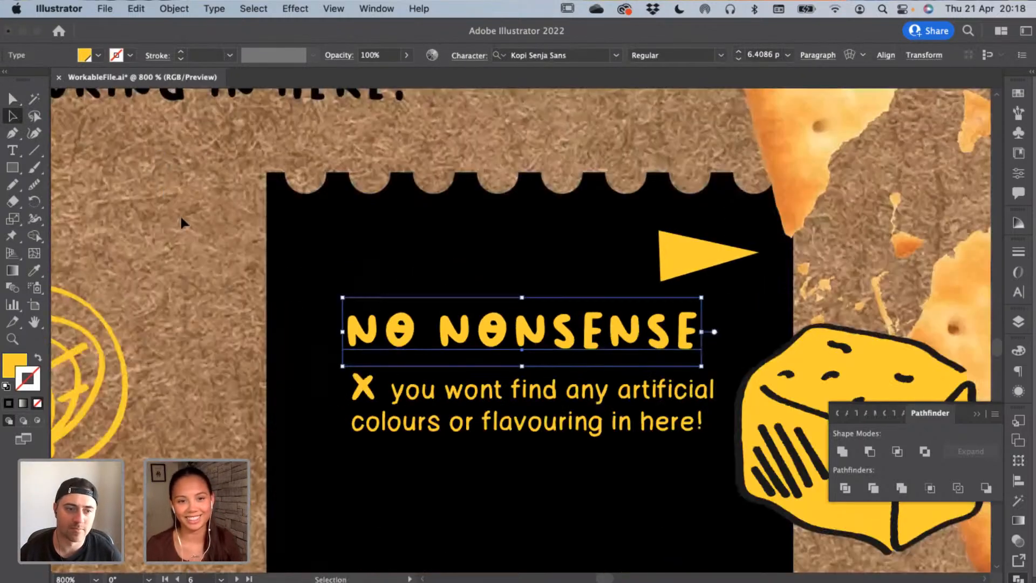
click(182, 217)
drag(246, 291, 168, 219)
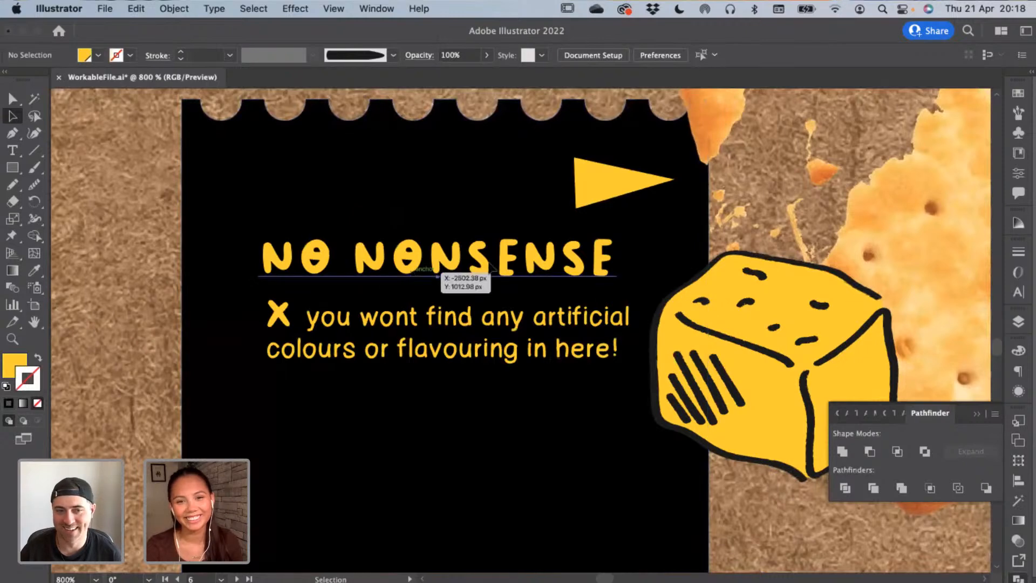
click(432, 270)
drag(624, 261, 635, 260)
right_click(552, 244)
click(636, 400)
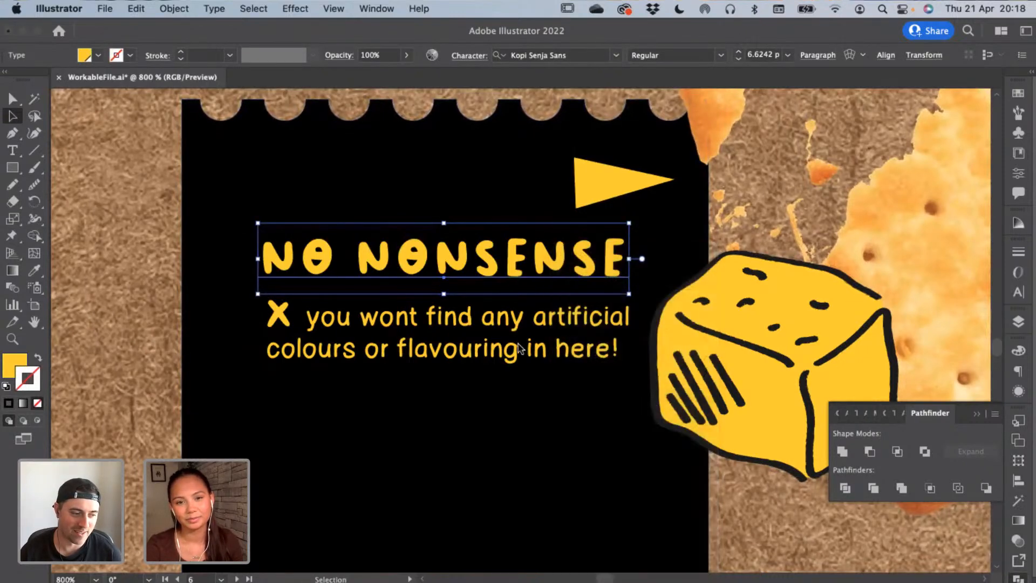
Align the left edge of the outlined "No Nonsense" heading with the yellow X and deselect everything
key(Right)
key(Right)
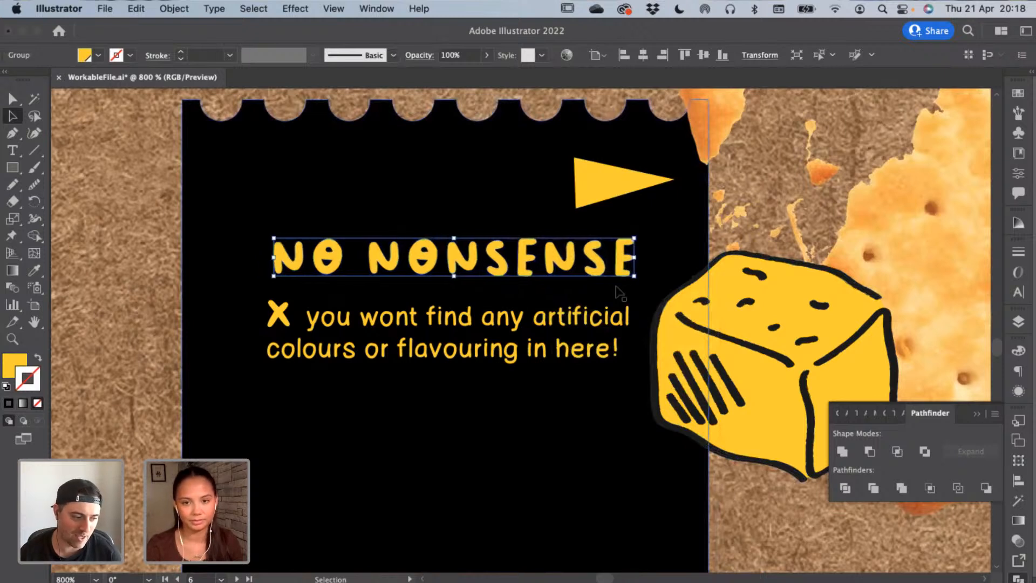
shift+click(319, 317)
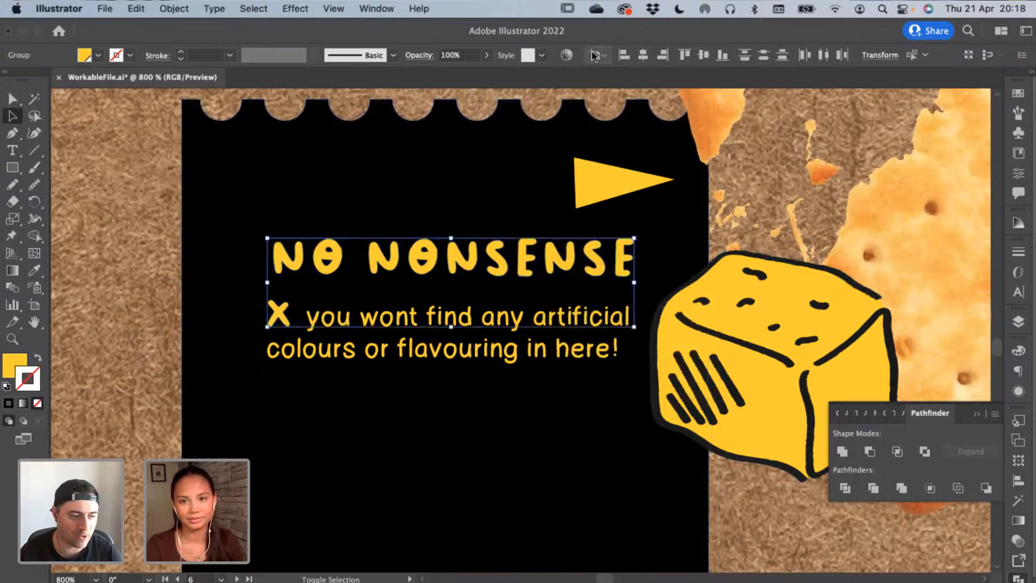
click(594, 55)
click(621, 69)
click(624, 55)
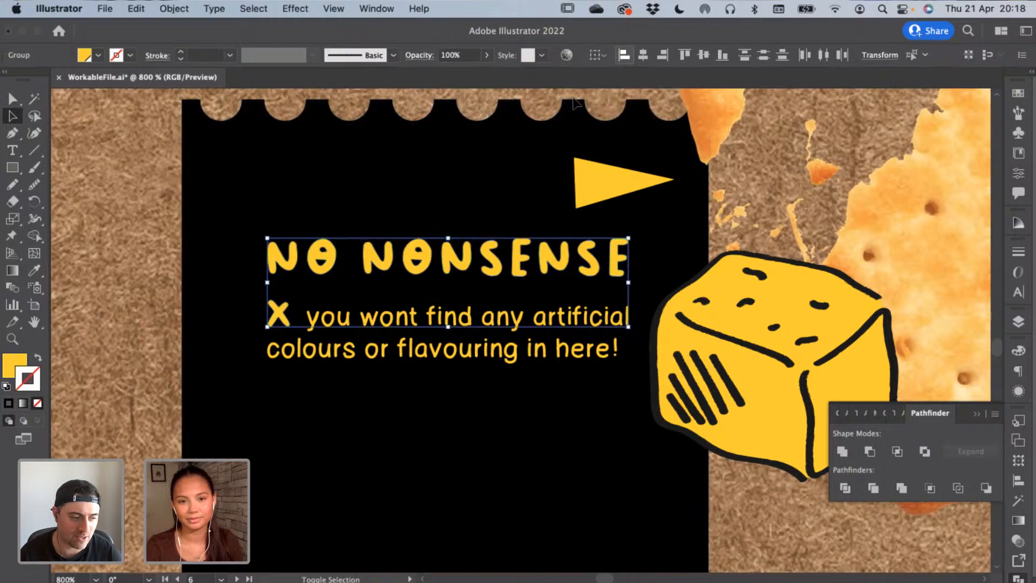
click(80, 282)
click(617, 325)
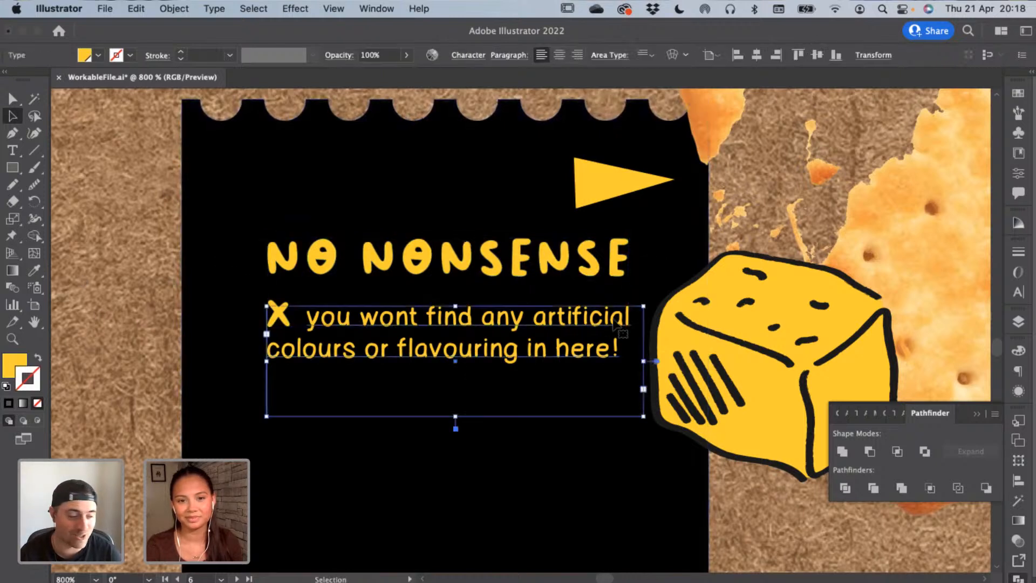
click(153, 328)
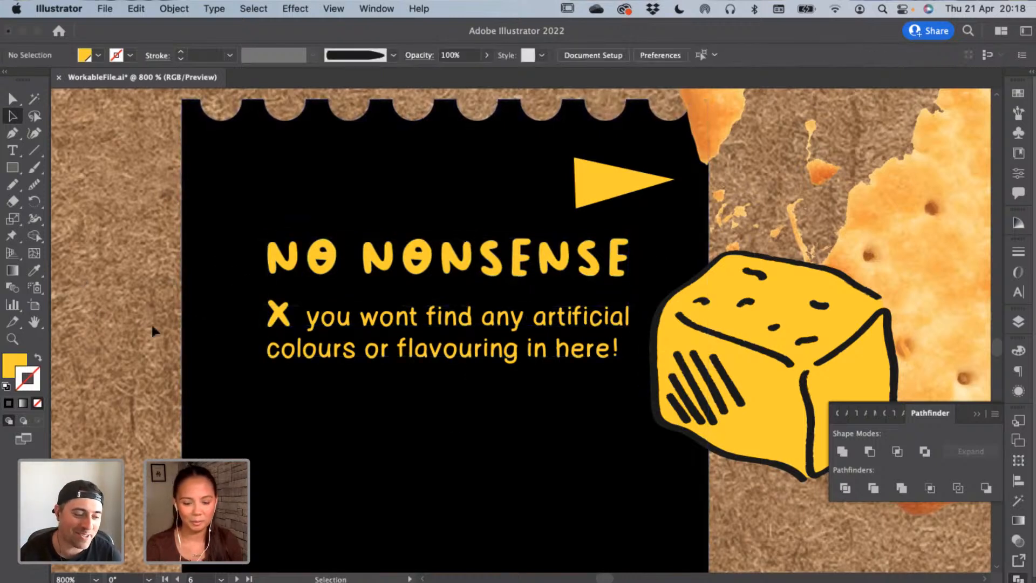
Delete the old black "No Nonsense" copy on the kraft background above the black panel
key(super+minus)
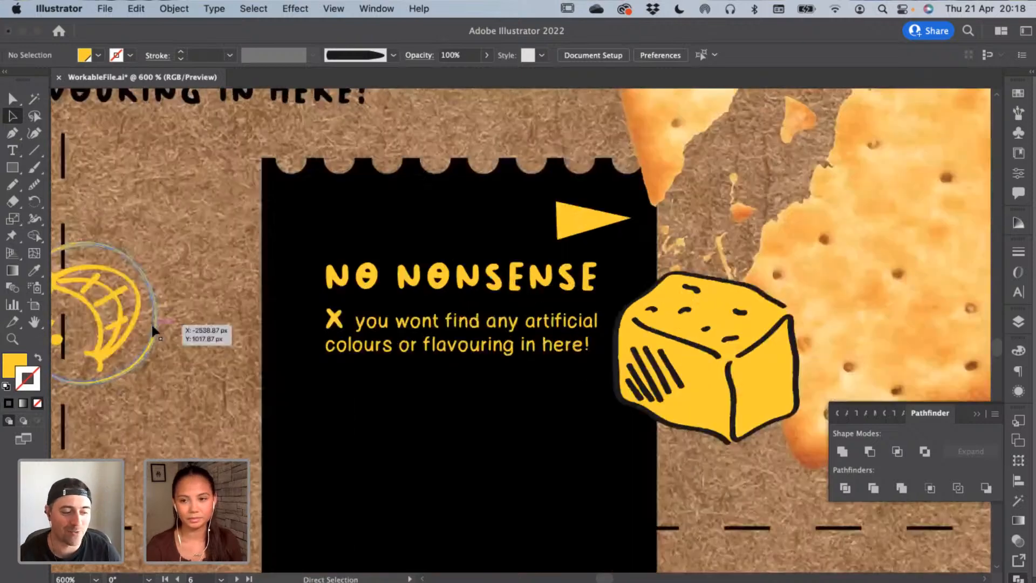
key(super+minus)
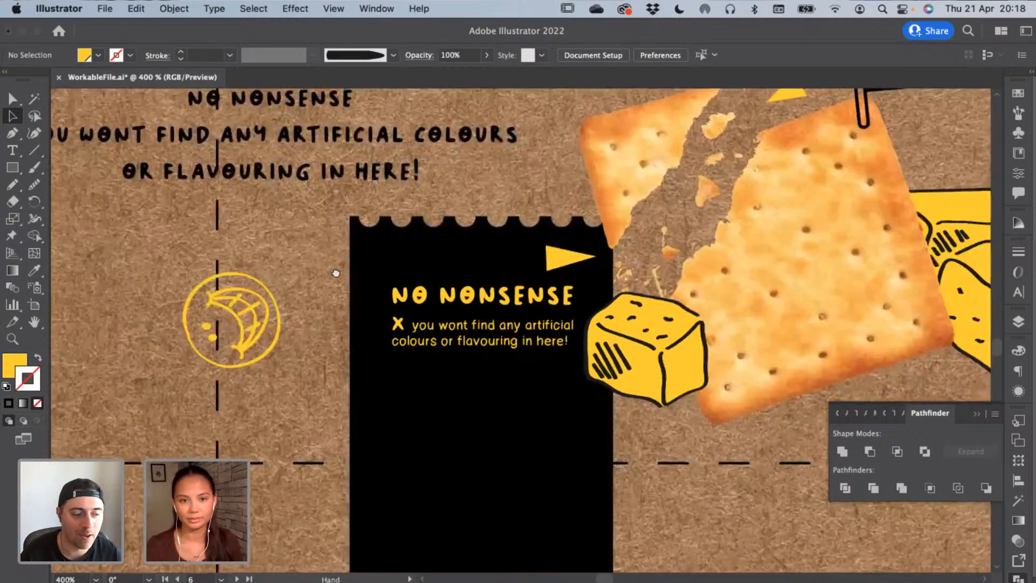
scroll(371, 238, up, 3)
drag(442, 257, 512, 272)
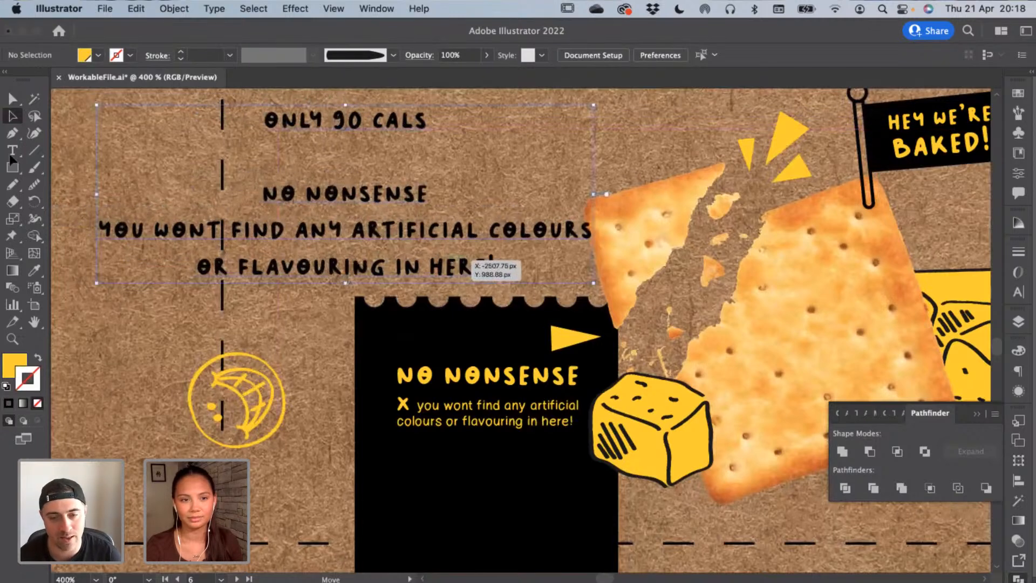
key(t)
click(269, 193)
key(super+a)
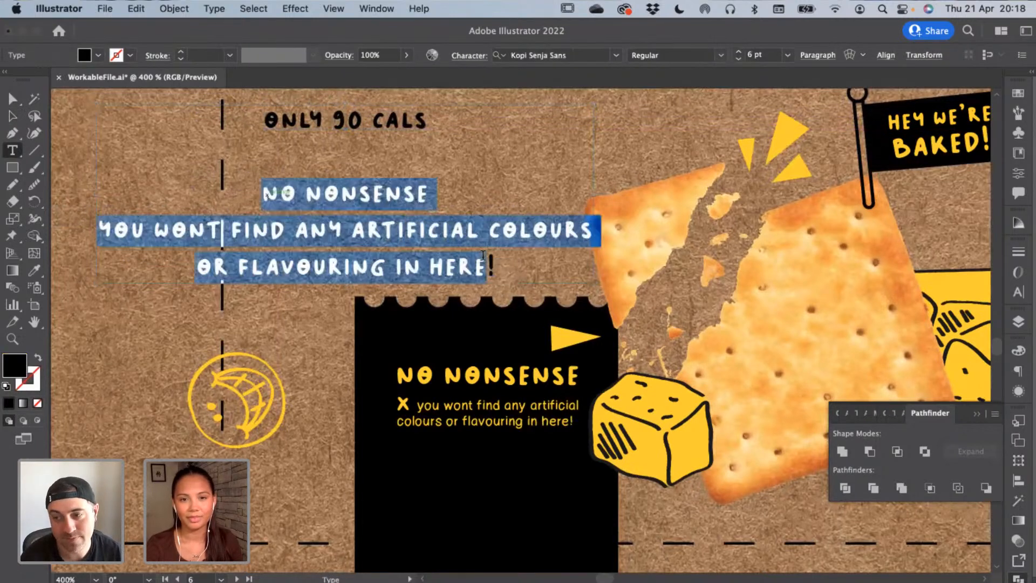
key(BackSpace)
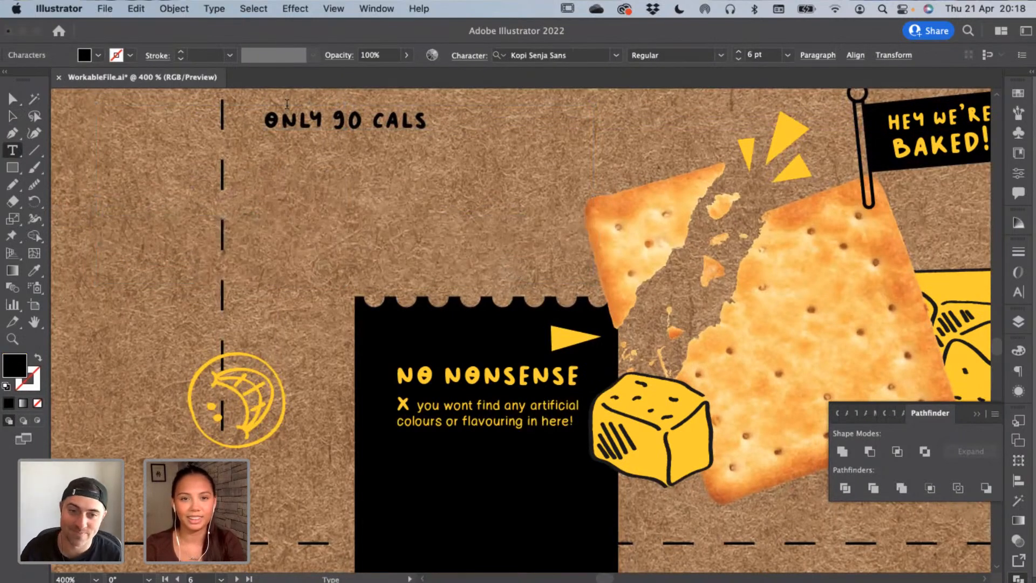
Recolour "Only 90 Cals" to match the yellow heading and move it below the body copy on the black panel
key(a)
drag(369, 122, 435, 252)
click(486, 375)
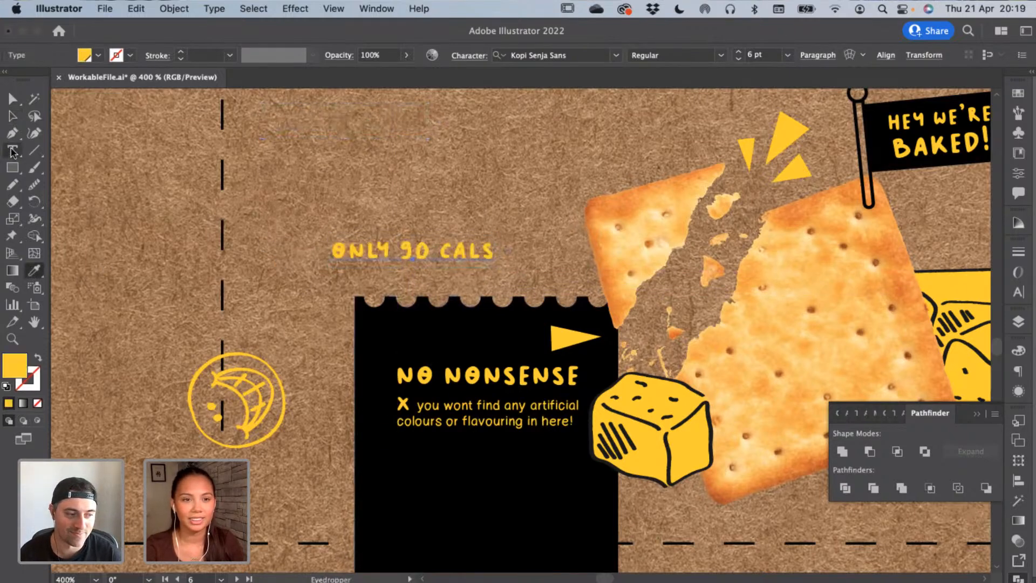
drag(406, 242, 480, 453)
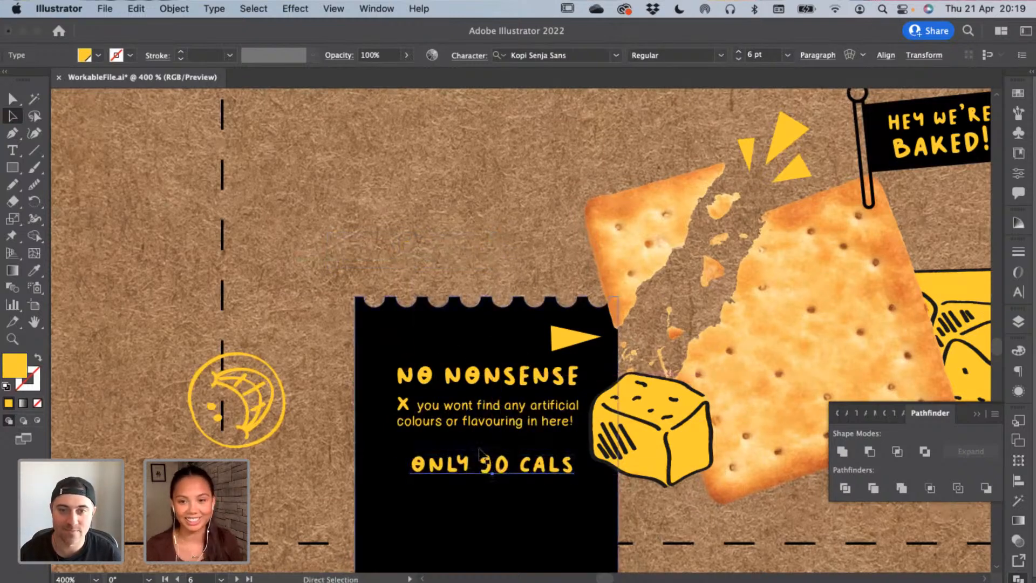
Fine-tune the position of "Only 90 Cals", enlarge it slightly, and deselect it
key(super+equal)
drag(566, 340, 556, 338)
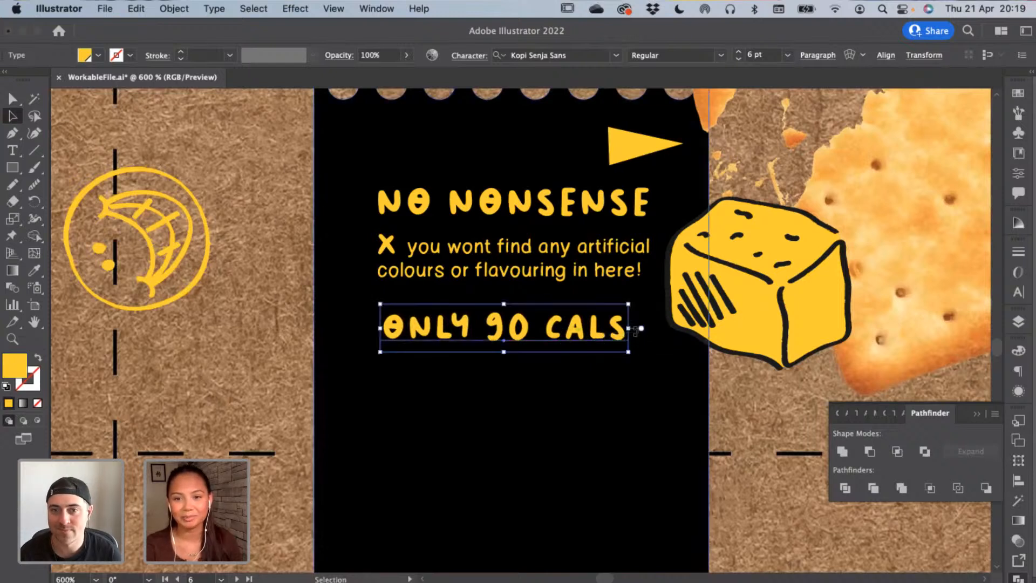
mouse_move(632, 328)
mouse_down()
mouse_move(655, 327)
mouse_move(629, 339)
mouse_up()
click(279, 340)
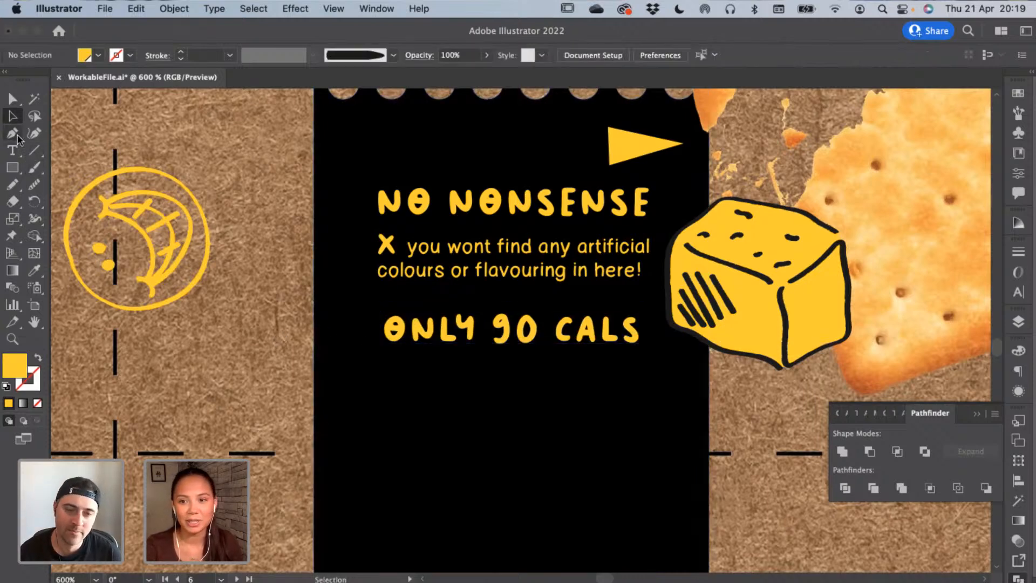
Copy the black hand-drawn underline beneath "Crack me open already" and paste it near the black panel's copy
drag(306, 267, 231, 392)
drag(358, 248, 280, 450)
drag(368, 208, 340, 472)
super+click(345, 223)
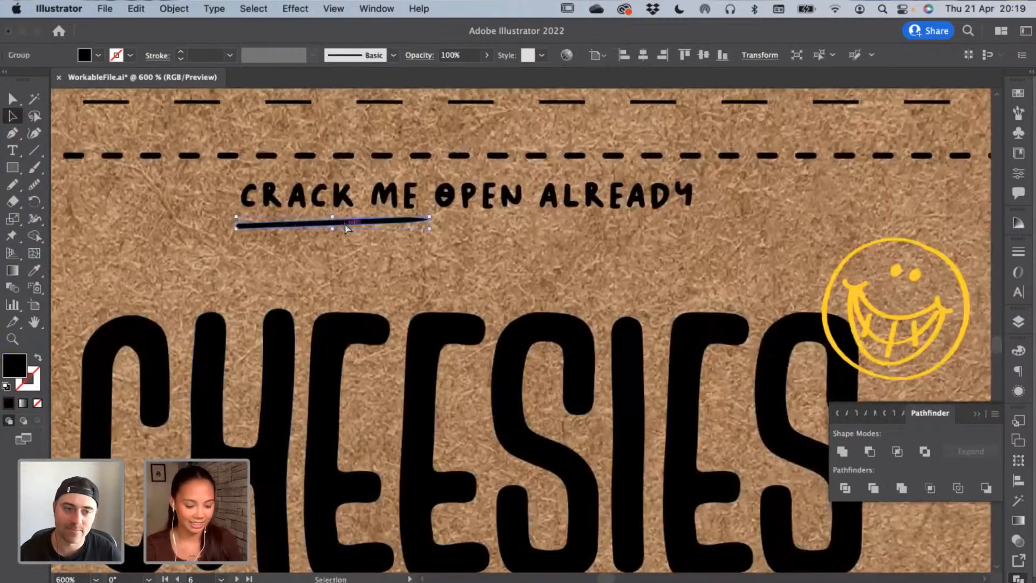
super+click(353, 282)
scroll(353, 286, down, 10)
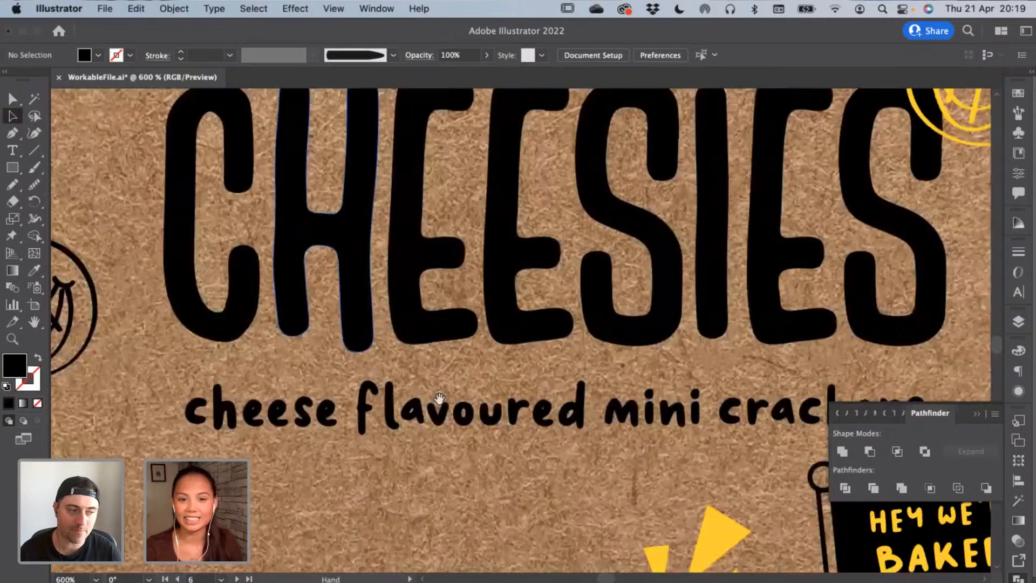
scroll(506, 242, down, 5)
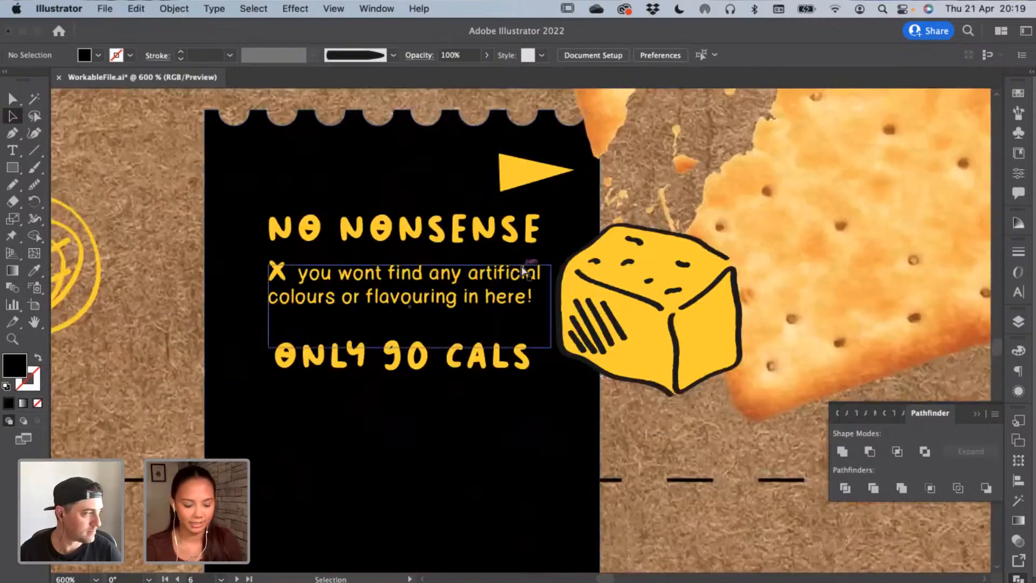
key(super+v)
Recolour the pasted underline yellow to match the heading and place it beneath "90 Cals"
click(35, 272)
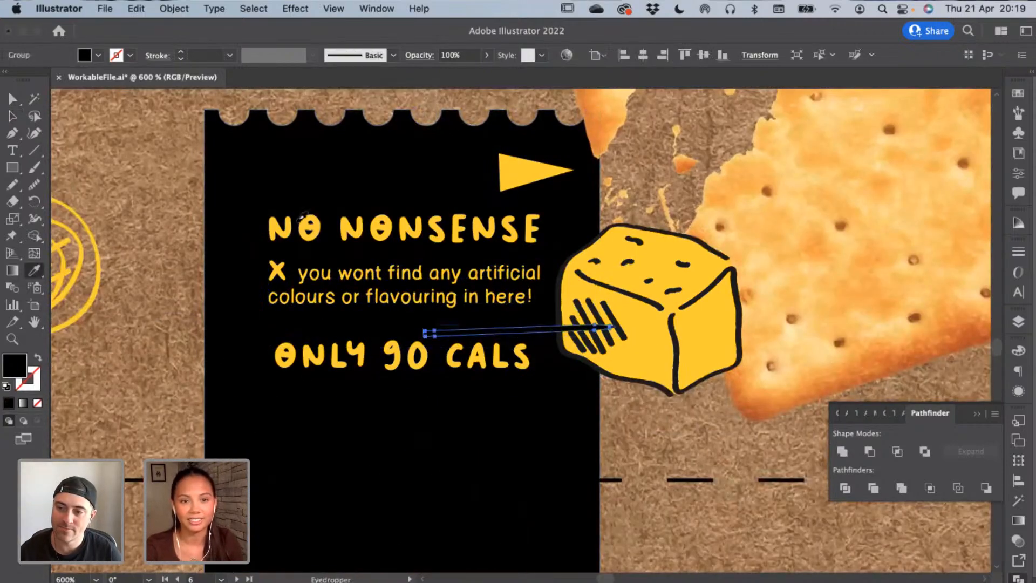
click(298, 223)
click(11, 116)
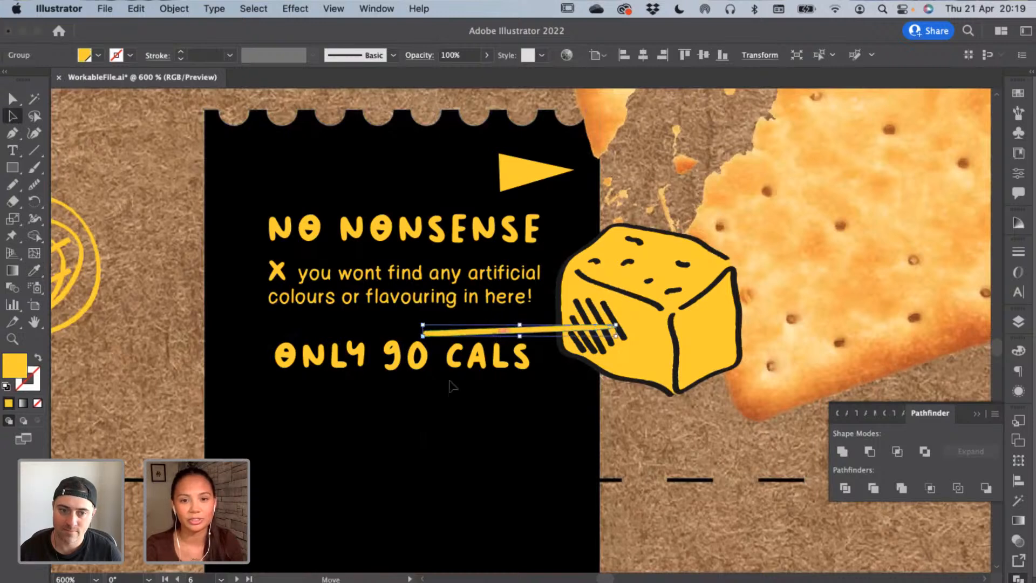
drag(495, 332, 436, 396)
click(622, 436)
Shift the yellow triangle above the "No Nonsense" heading slightly upward, rotate it a few degrees, and deselect it
key(super+minus)
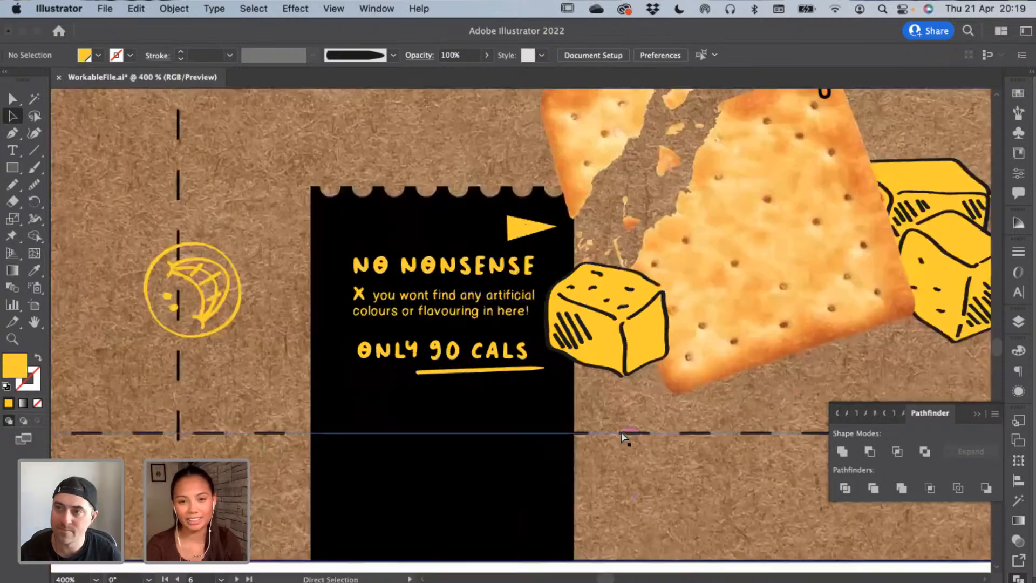
key(super+equal)
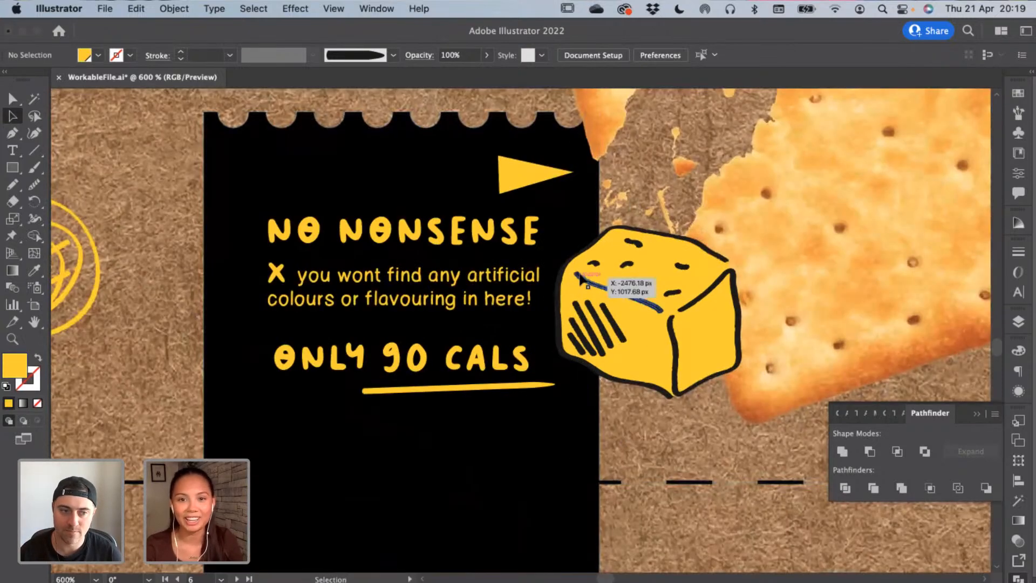
drag(535, 185, 538, 179)
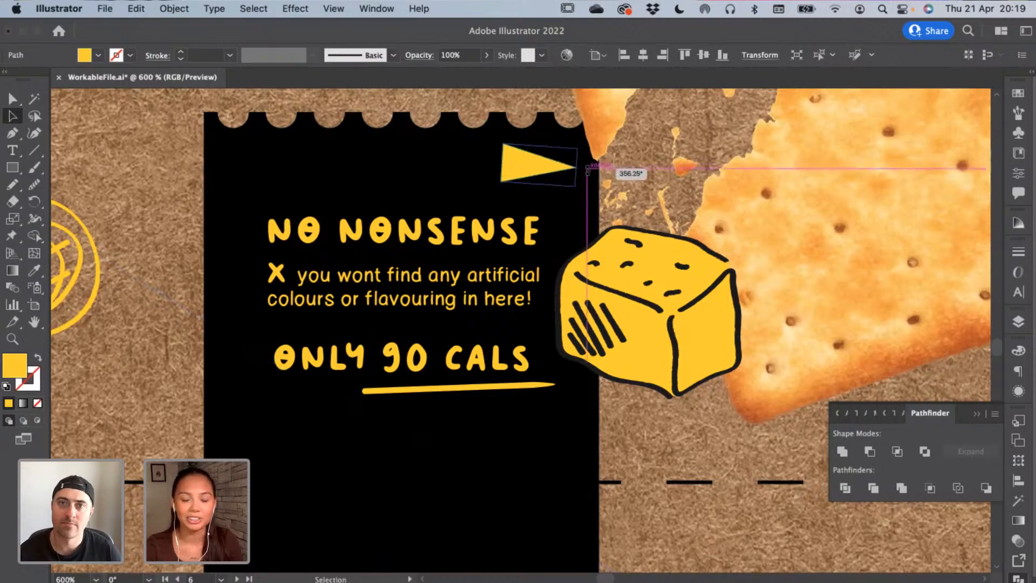
click(170, 217)
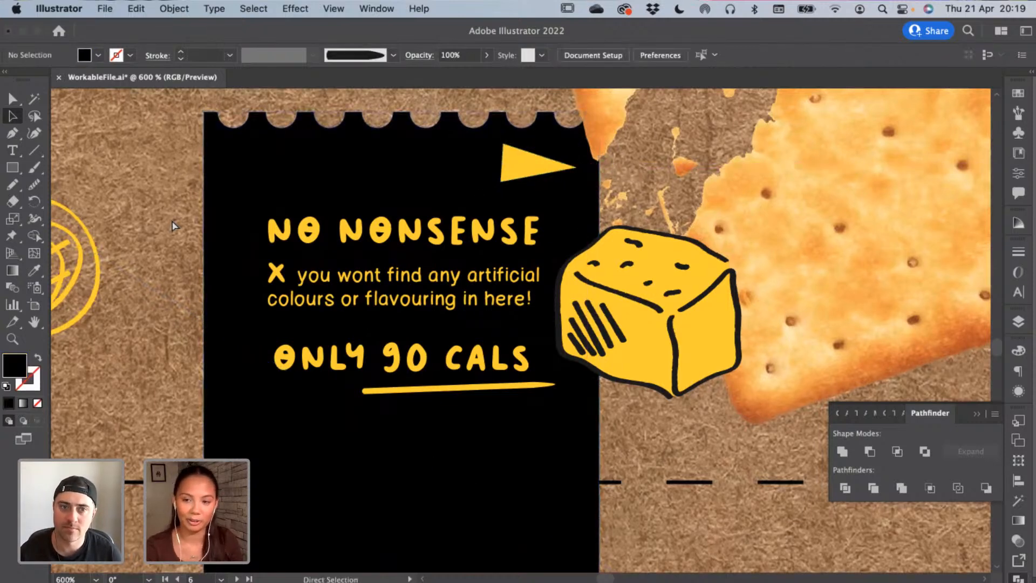
Rotate the yellow triangle to point diagonally up toward the cracker's break and move it just above the front cheese cube
key(super+minus)
key(super+minus)
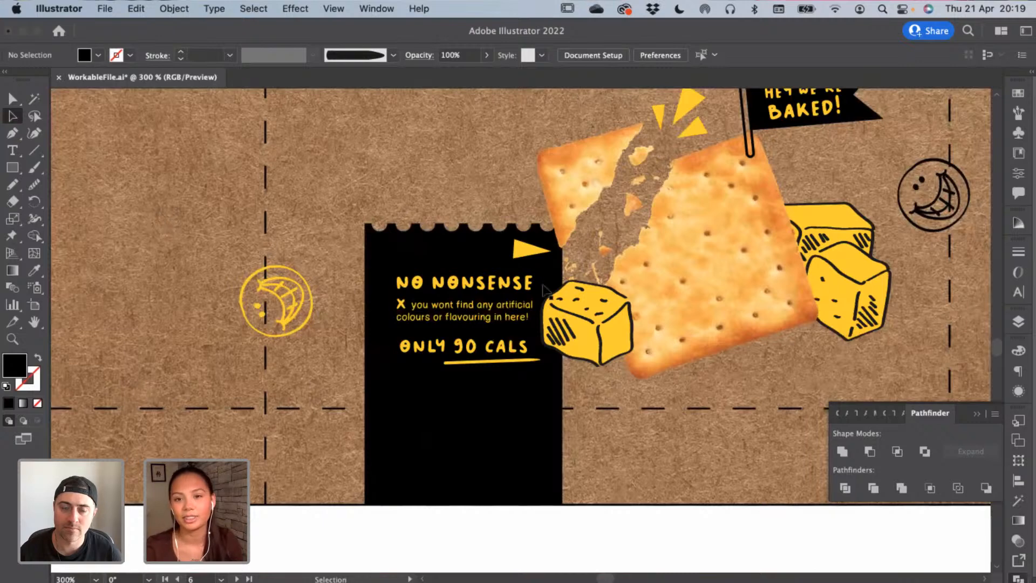
click(537, 250)
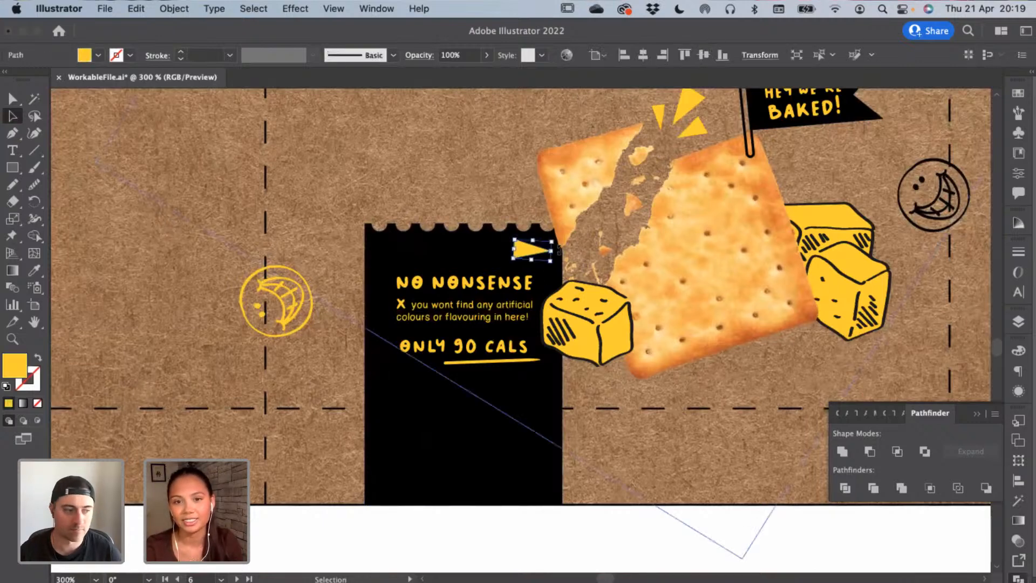
drag(555, 261, 574, 224)
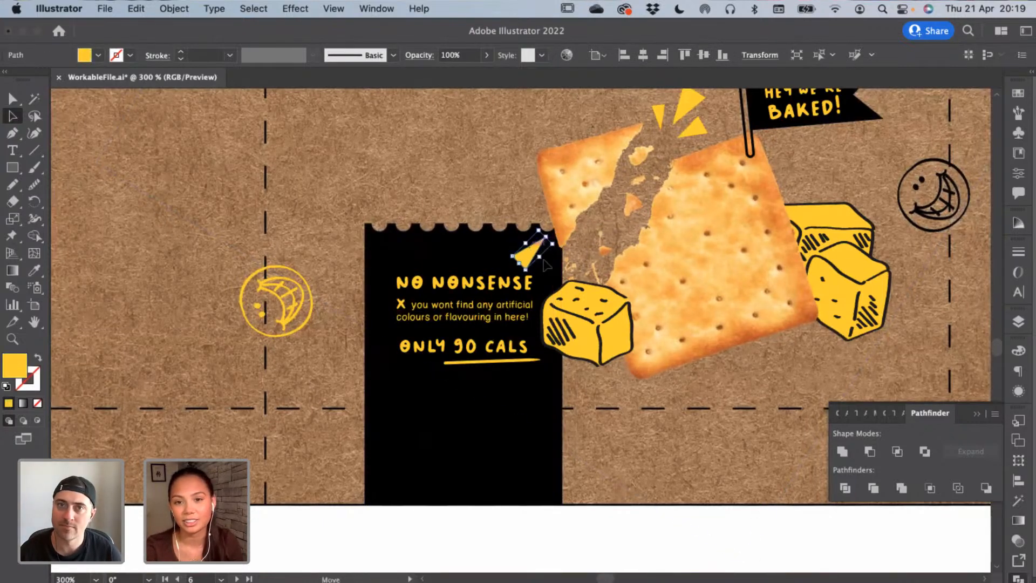
drag(546, 263, 575, 255)
scroll(698, 280, right, 5)
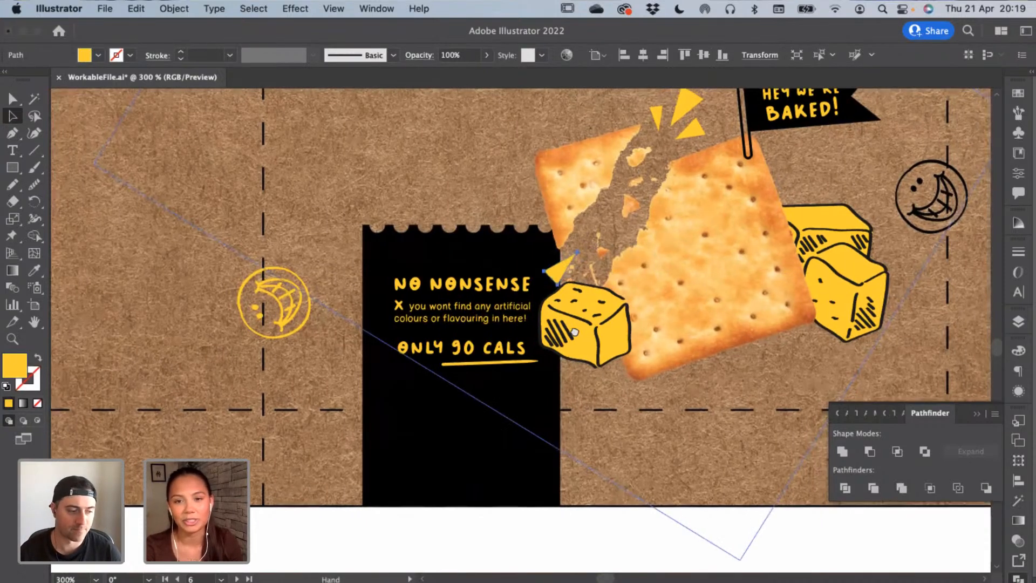
Nudge the cracker and the yellow burst triangles above it 1 px to the right together
click(611, 287)
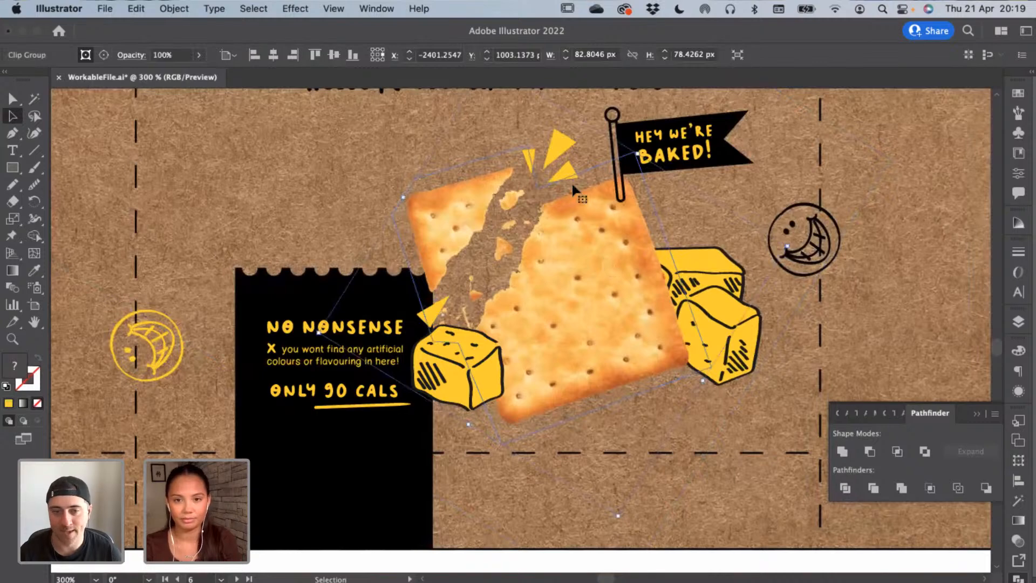
shift+click(561, 158)
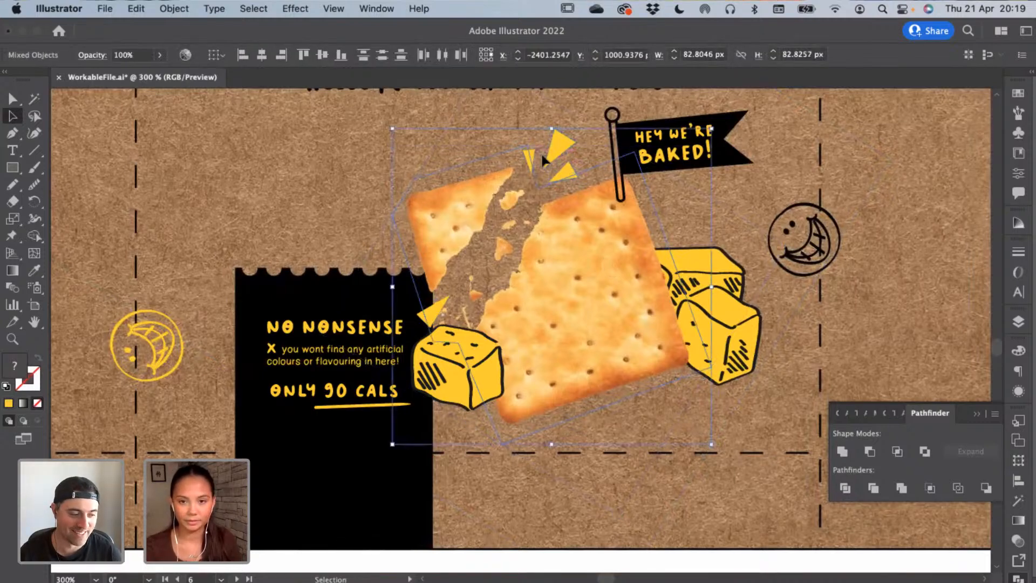
key(Right)
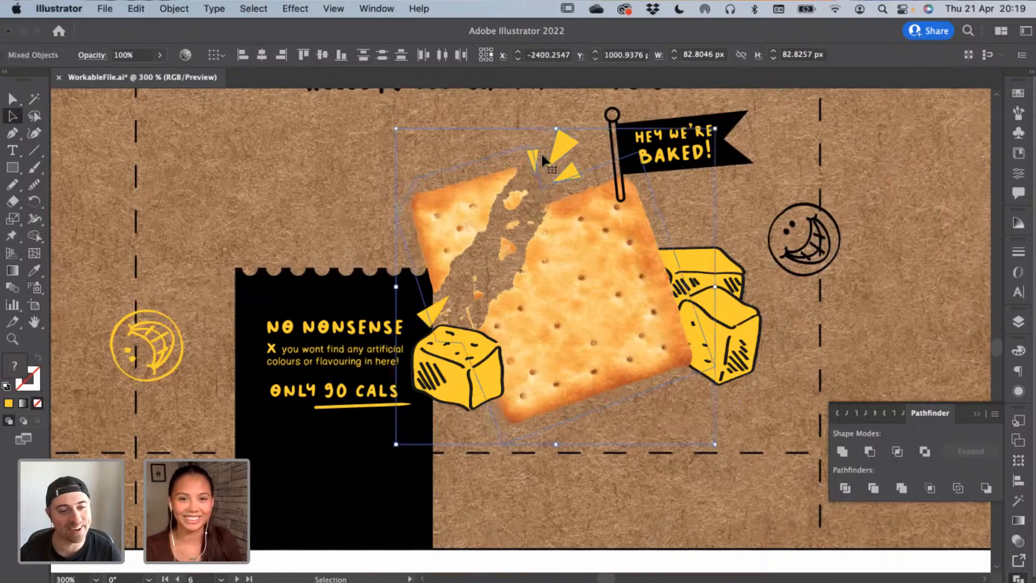
Move the yellow triangle slightly down and left, and nudge the front cheese cube down and right below it
click(432, 314)
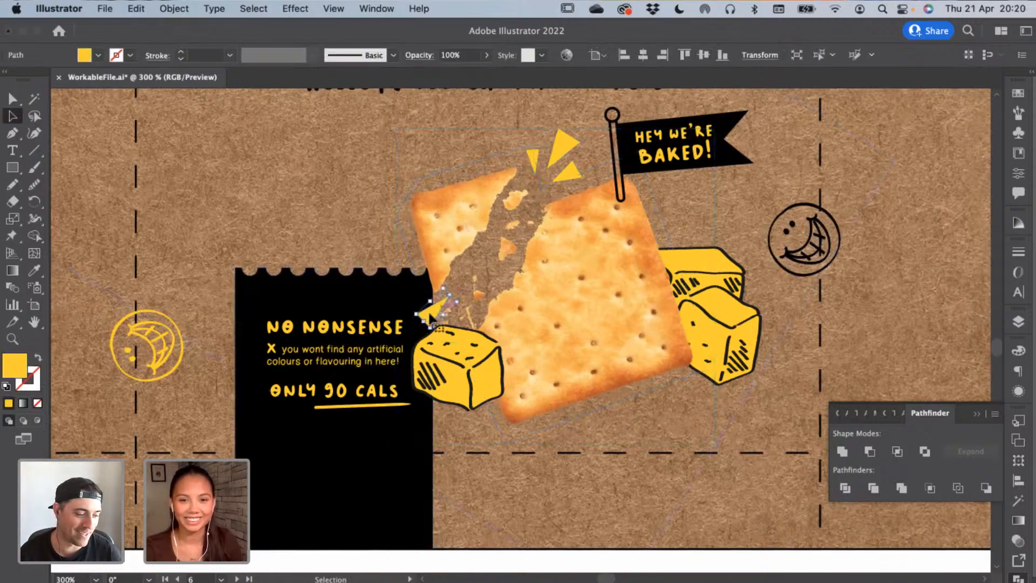
drag(425, 323, 422, 319)
super+click(471, 352)
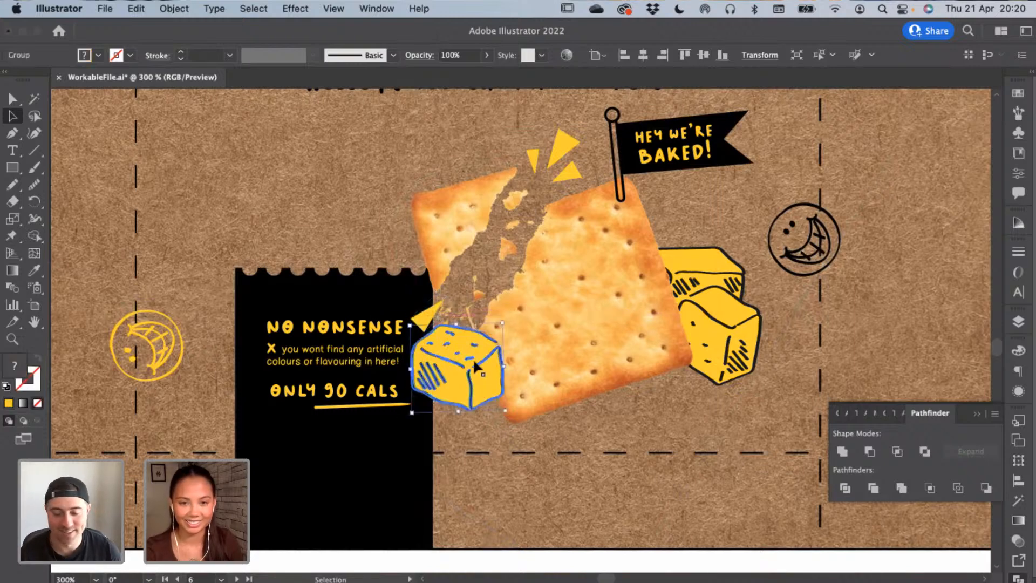
key(Down)
key(Down)
key(Down)
key(Down)
key(Right)
key(Right)
key(Right)
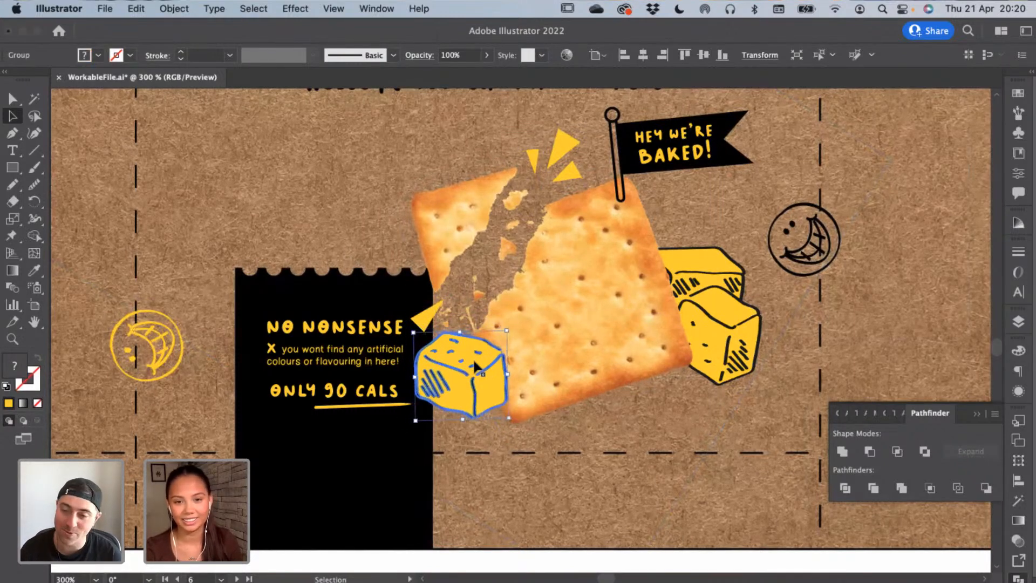
drag(432, 327, 433, 327)
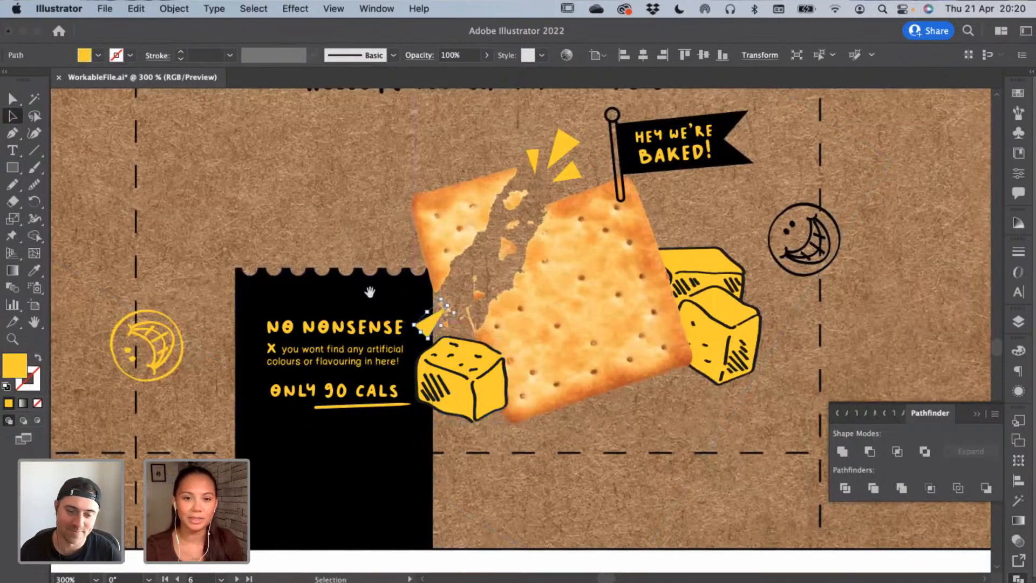
Convert the "you wont find any artificial colours" paragraph to outlines and group it with the X and the "No Nonsense" heading
drag(370, 292, 451, 273)
click(370, 335)
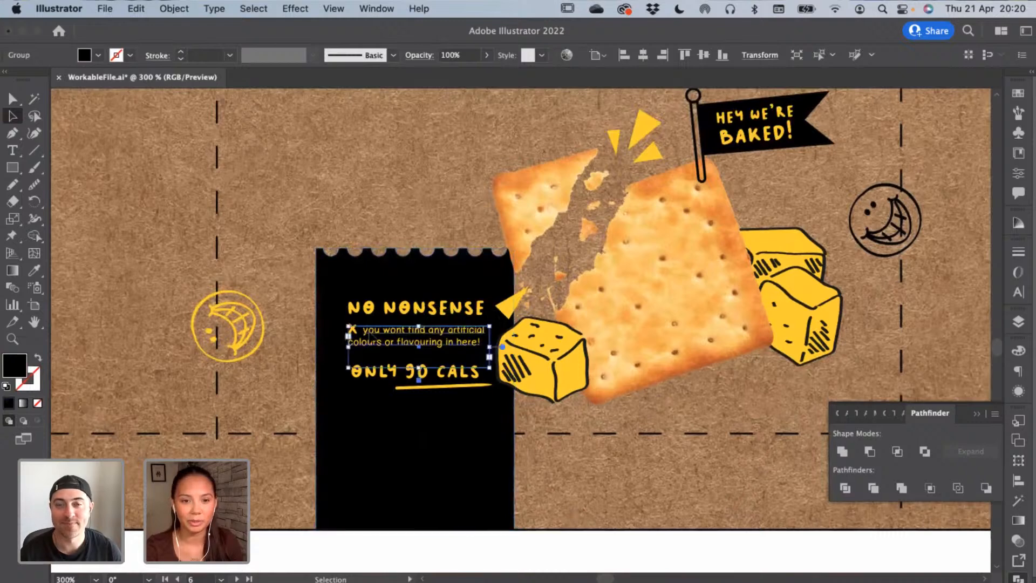
right_click(401, 345)
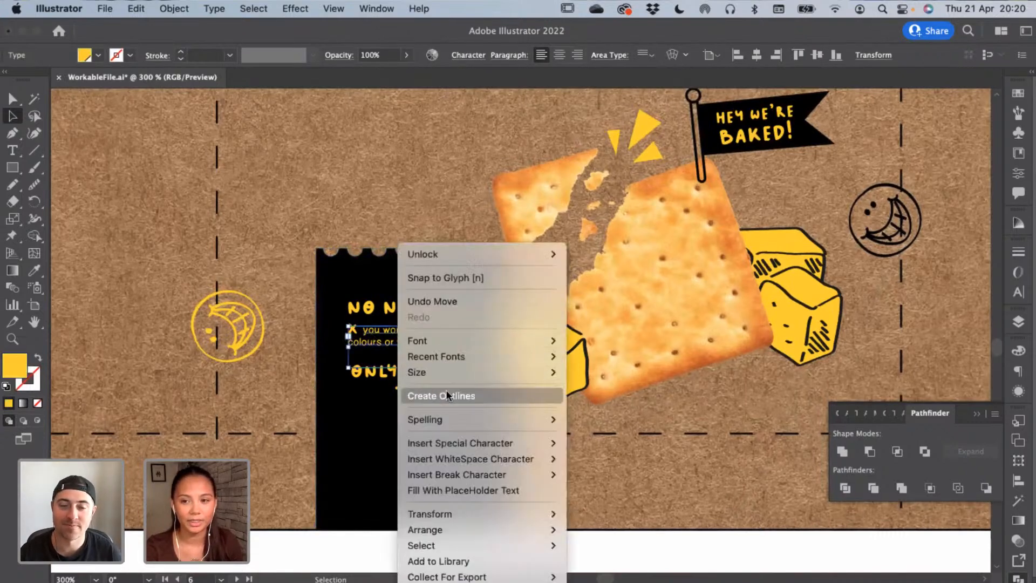
click(447, 396)
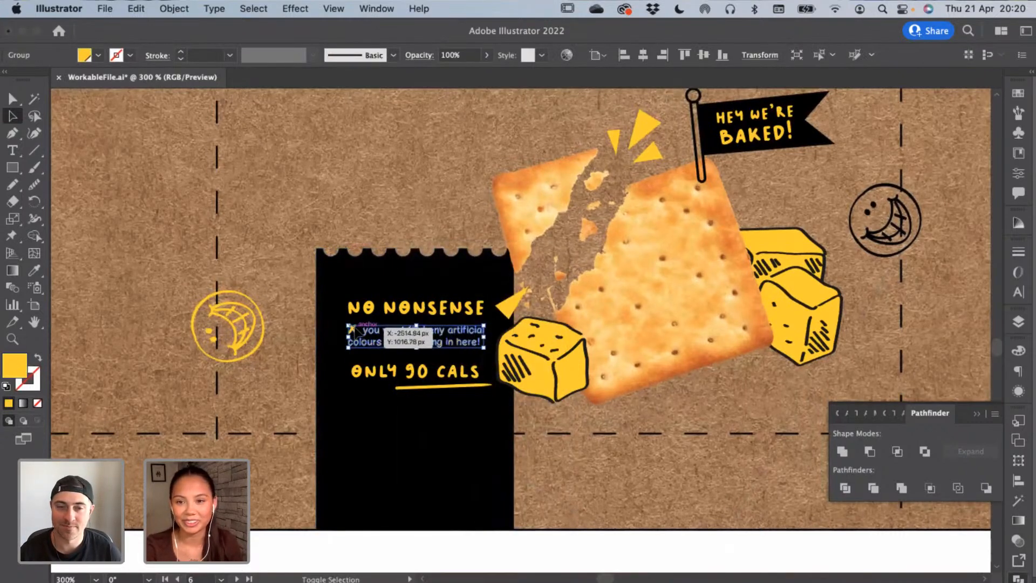
shift+click(354, 327)
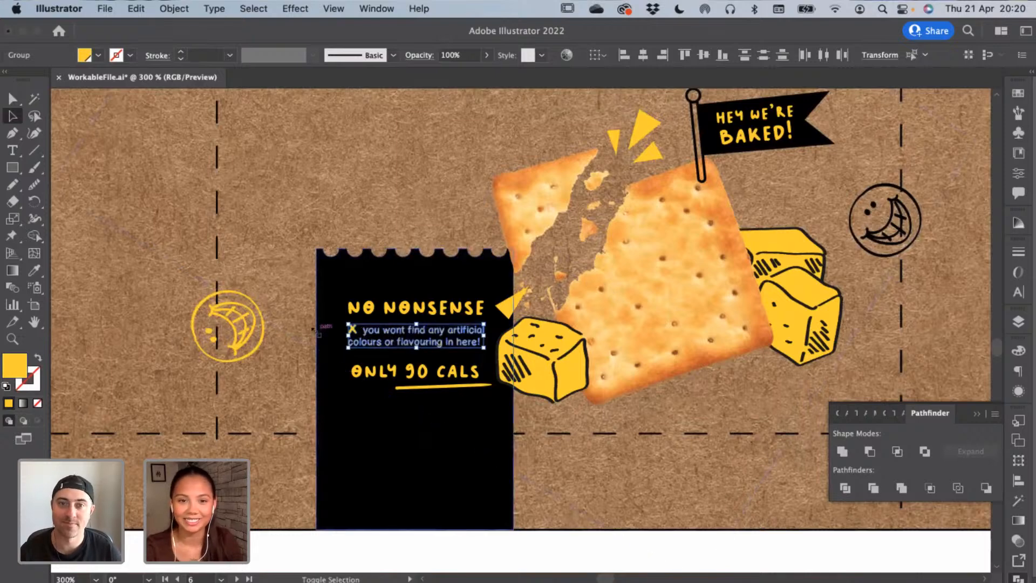
shift+click(445, 315)
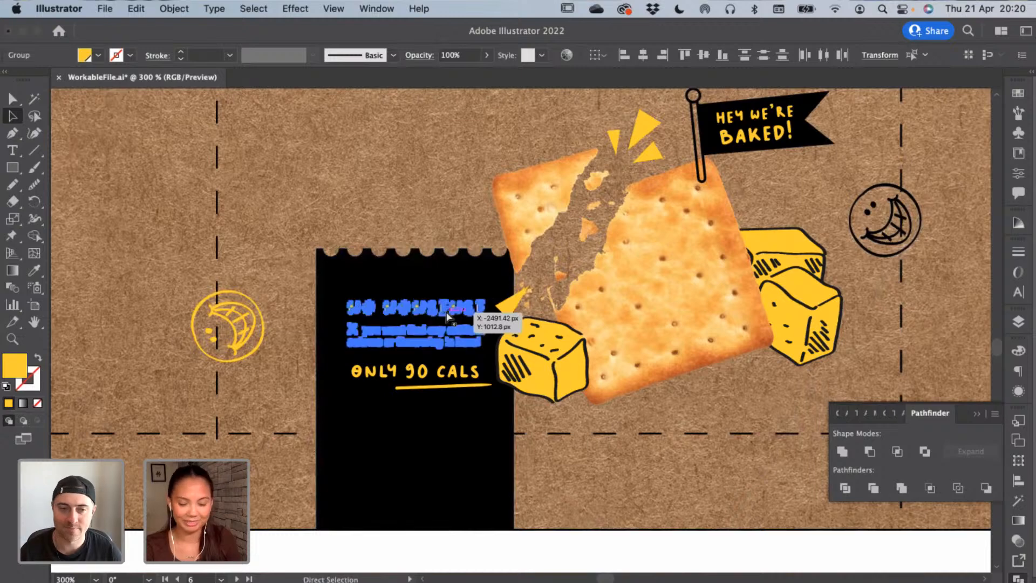
Convert the "Only 90 Cals" text to outlines and group it with its yellow underline
click(443, 373)
right_click(444, 373)
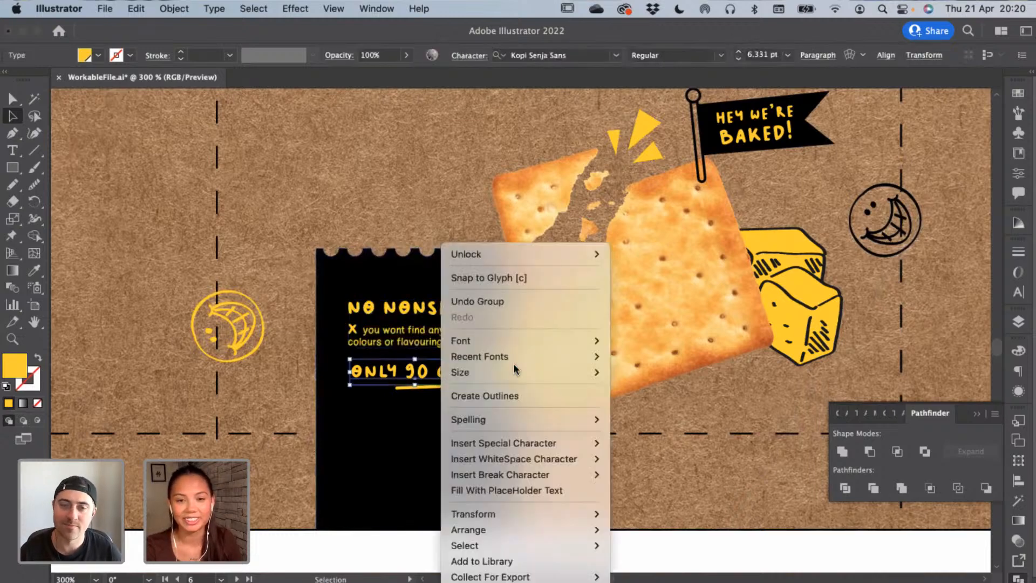
click(477, 393)
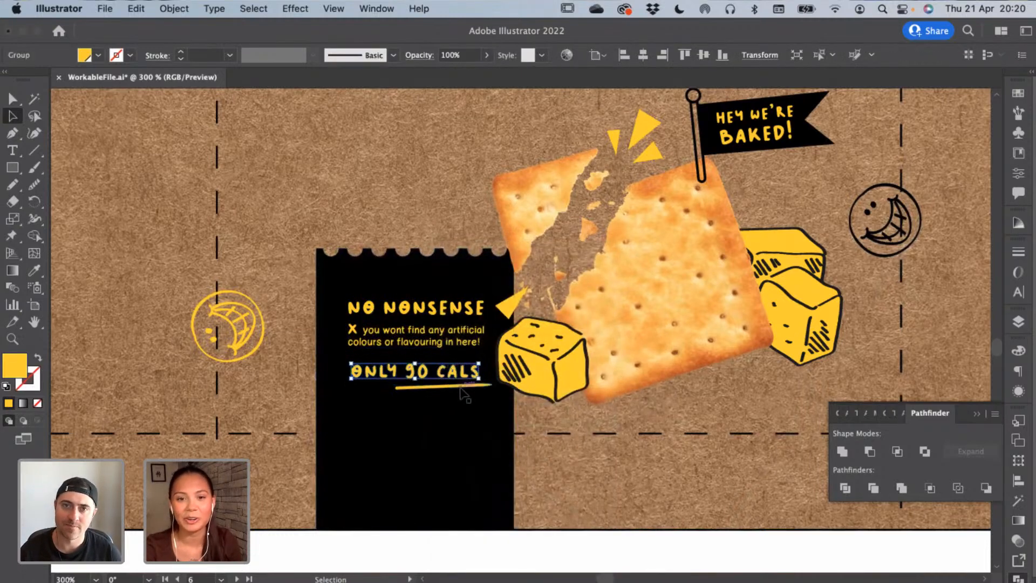
click(463, 387)
key(a)
key(super+equal)
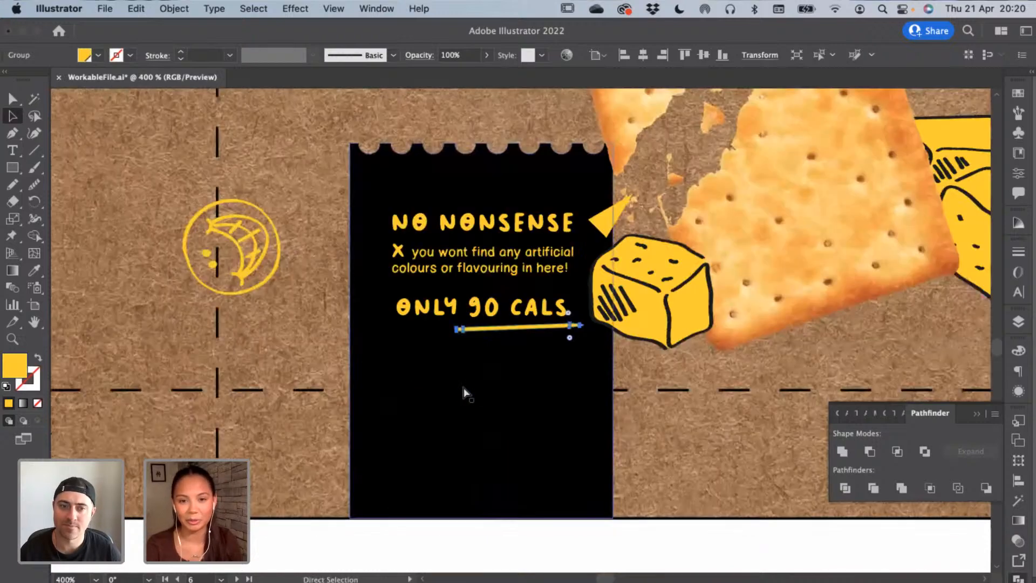
key(super+equal)
key(v)
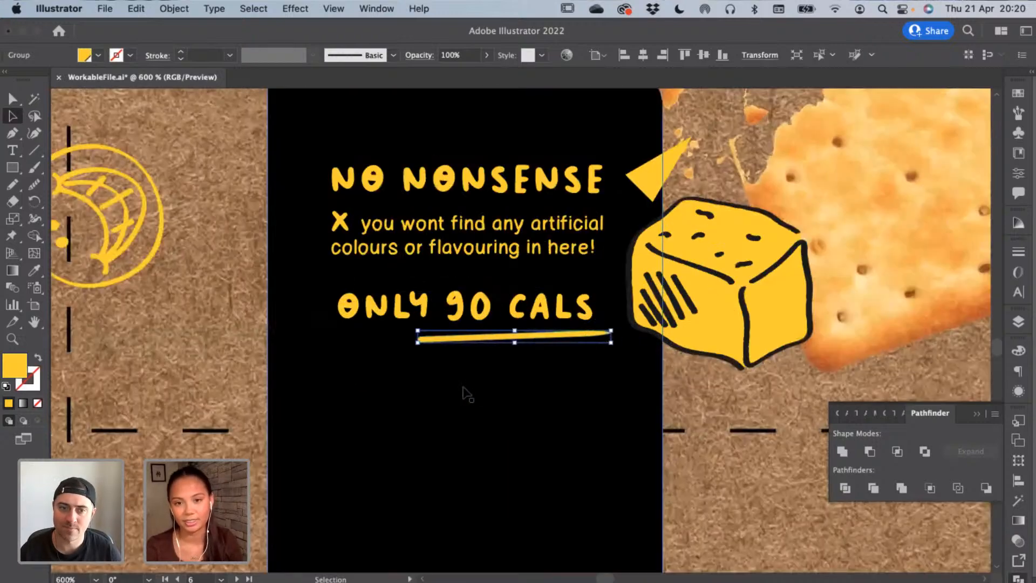
shift+click(519, 312)
key(a)
key(v)
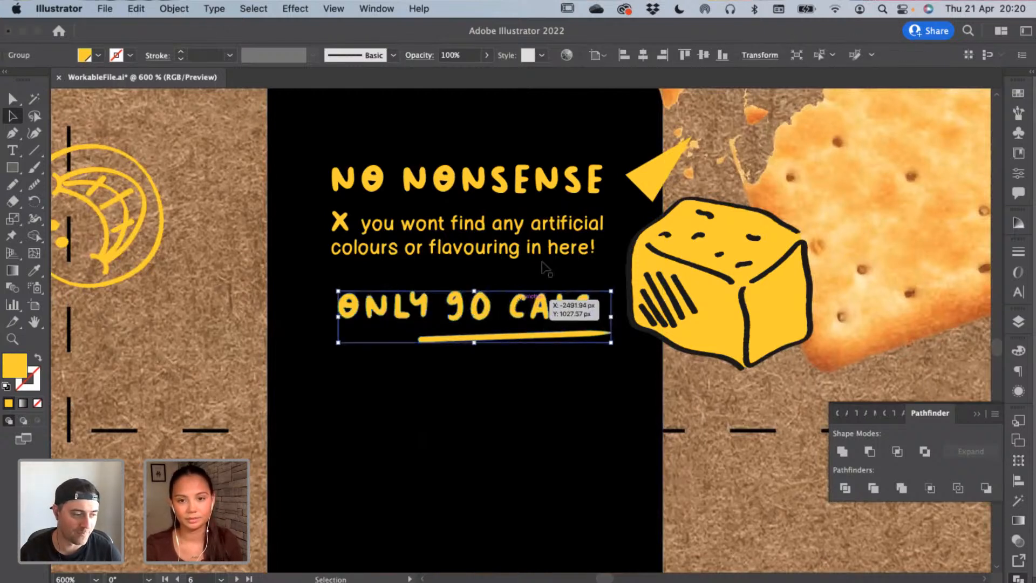
Align the "No Nonsense" and "Only 90 Cals" groups to each other by their horizontal centres and deselect them
shift+click(579, 248)
click(642, 54)
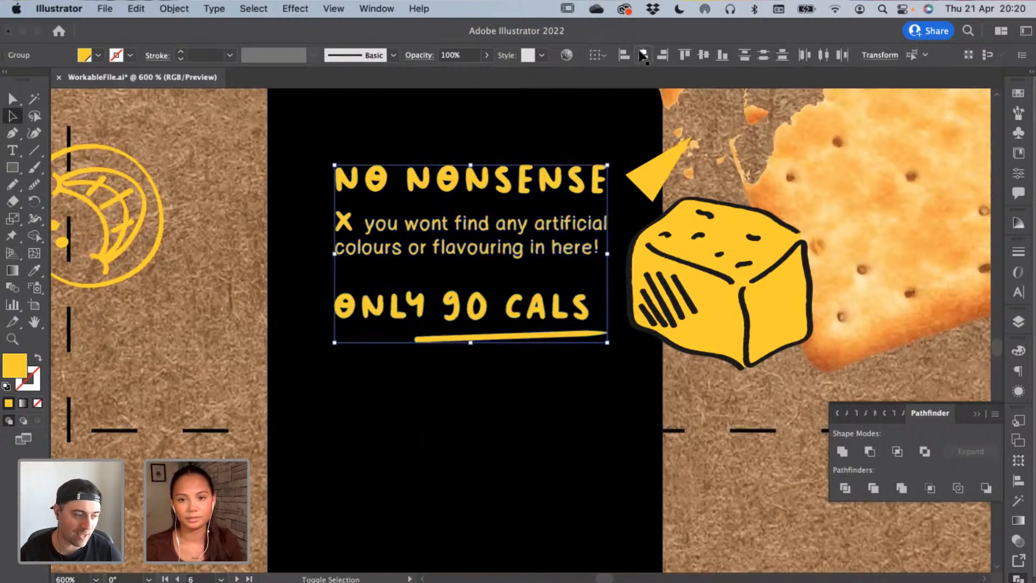
click(642, 55)
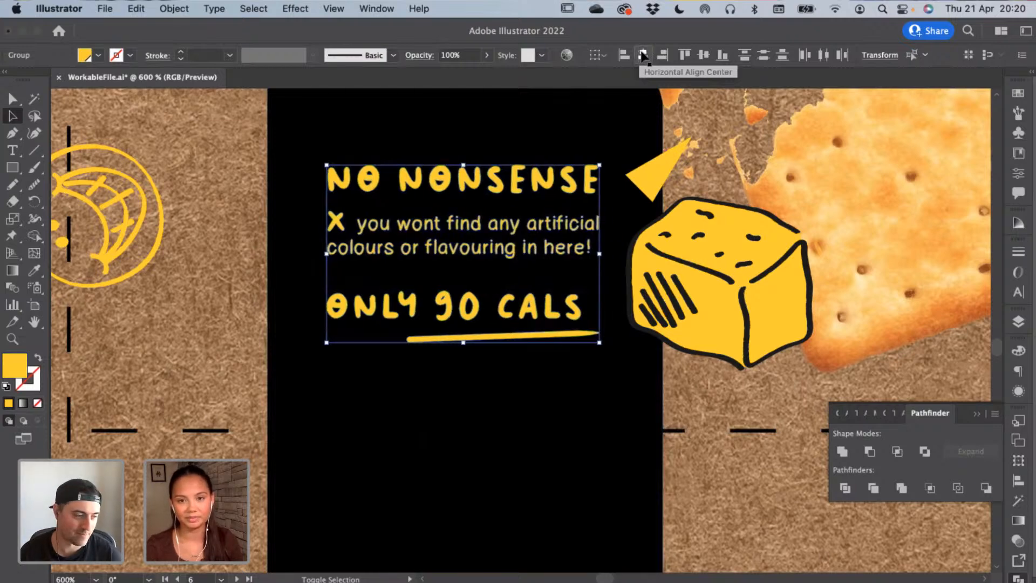
key(super+z)
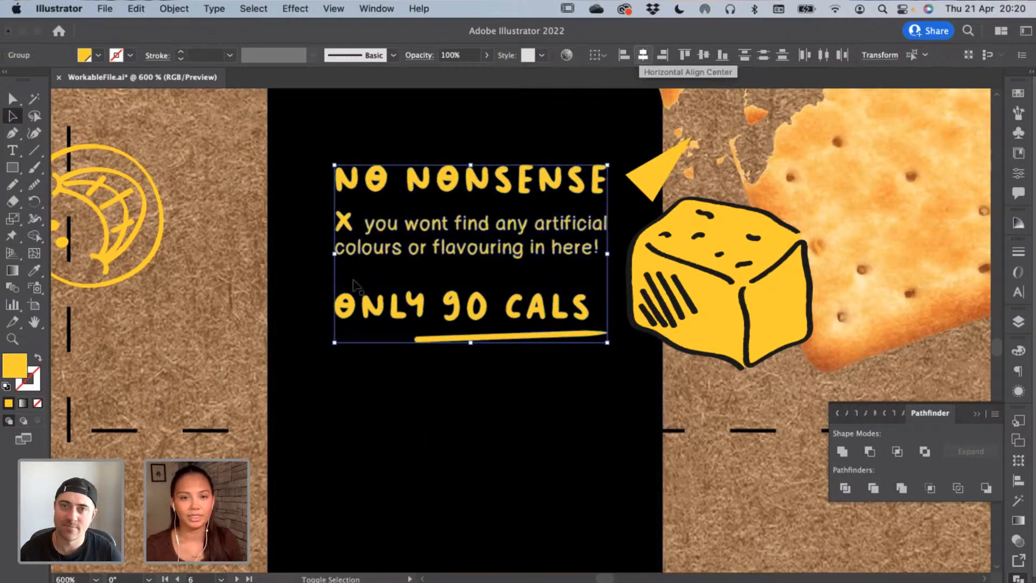
click(195, 319)
Scale up both text groups slightly together and nudge them sideways into place on the black panel
key(super+minus)
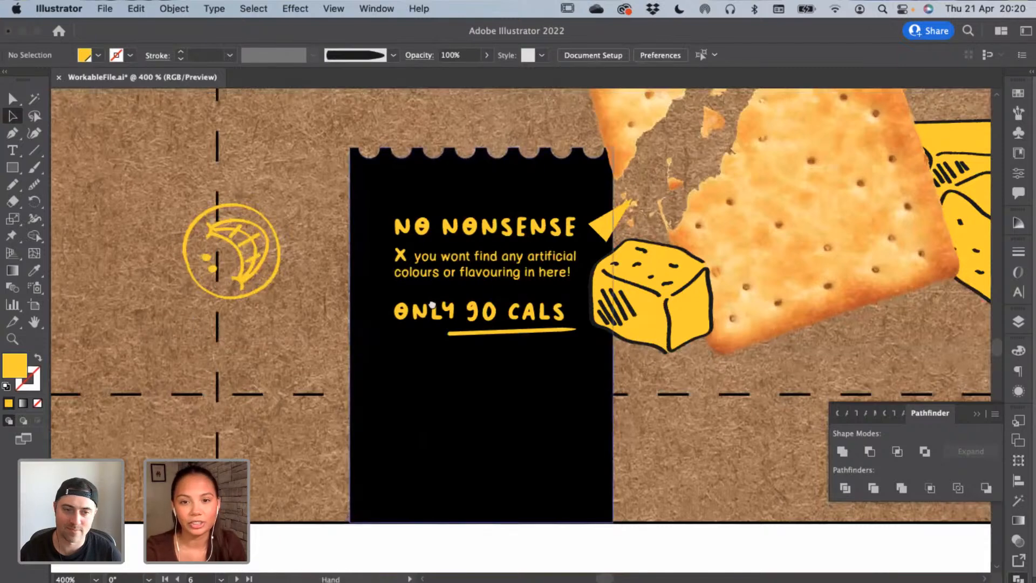
scroll(429, 388, right, 4)
click(429, 383)
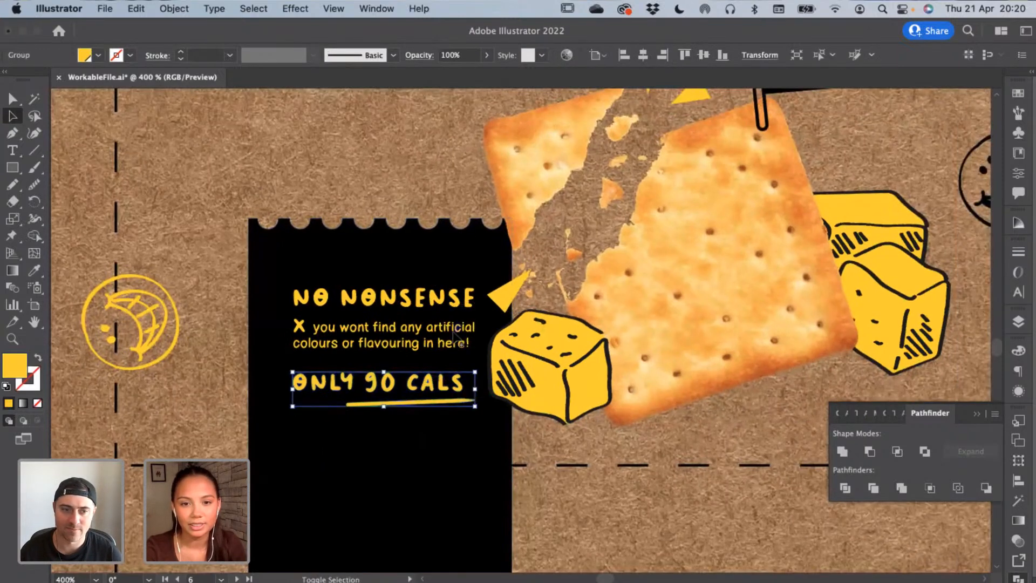
shift+click(475, 315)
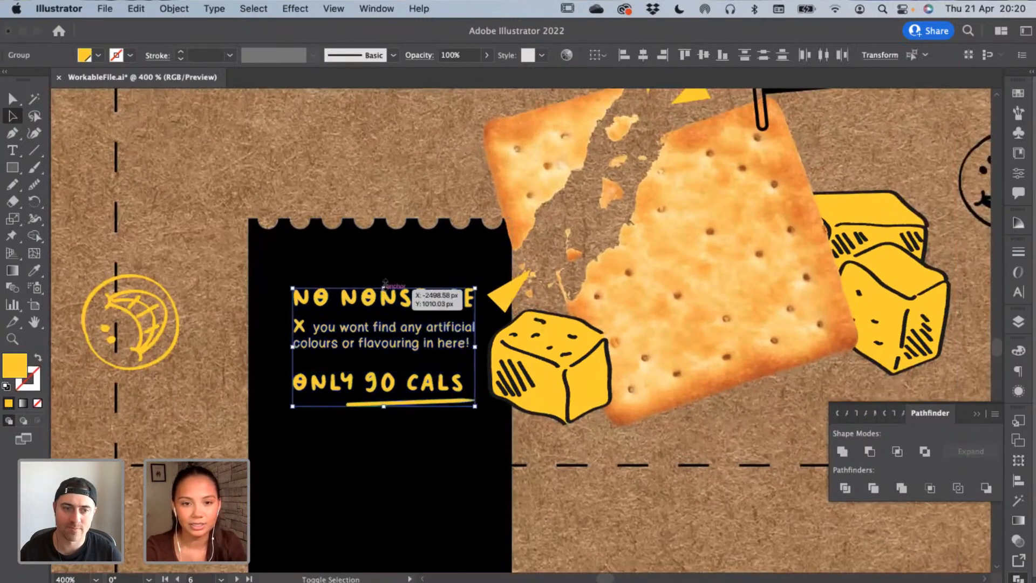
drag(432, 288, 442, 278)
key(Left)
key(Left)
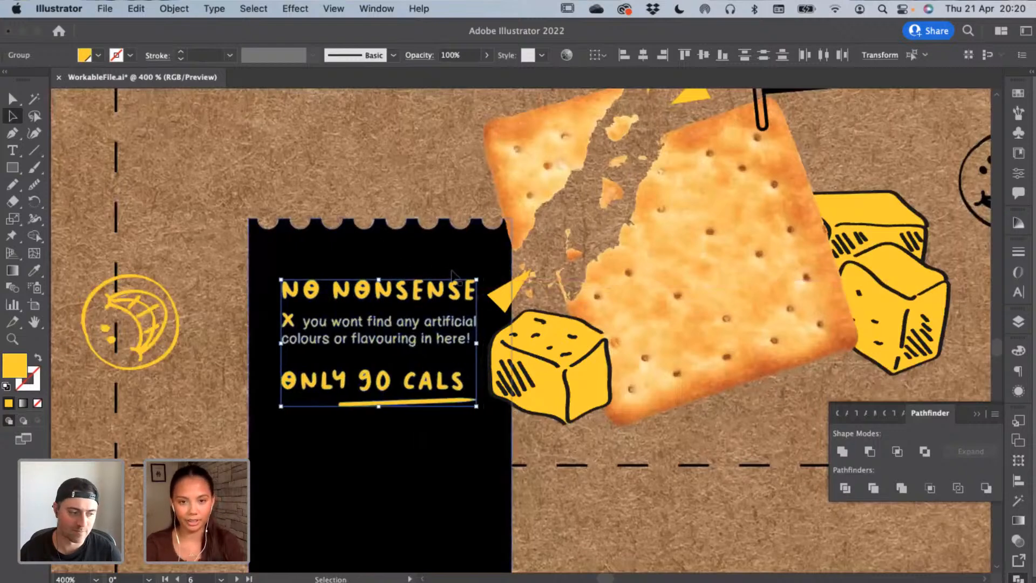
key(Right)
key(Right)
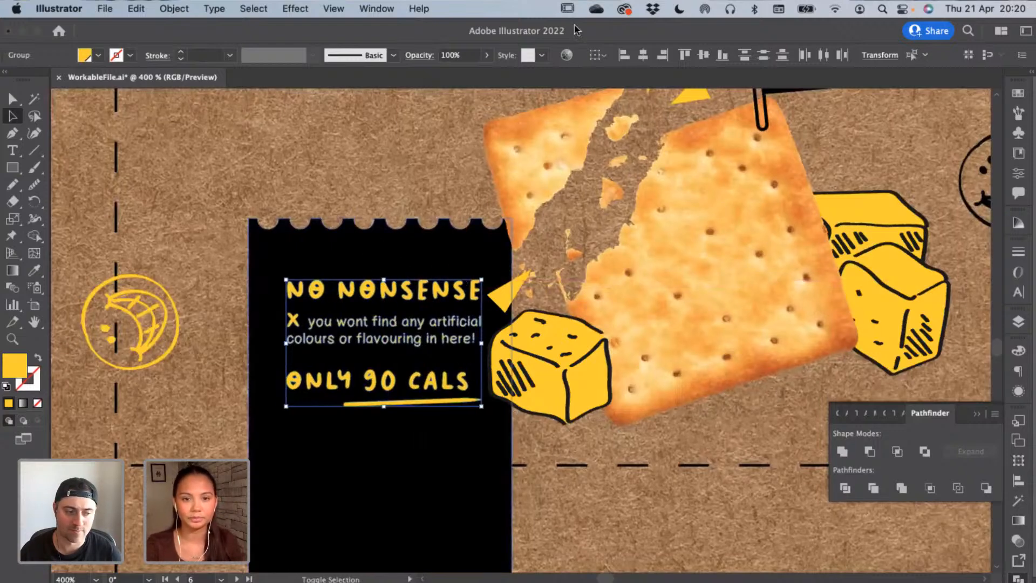
Centre the copy horizontally with the black panel, nudge both slightly left, and move the yellow triangle slightly up
click(642, 55)
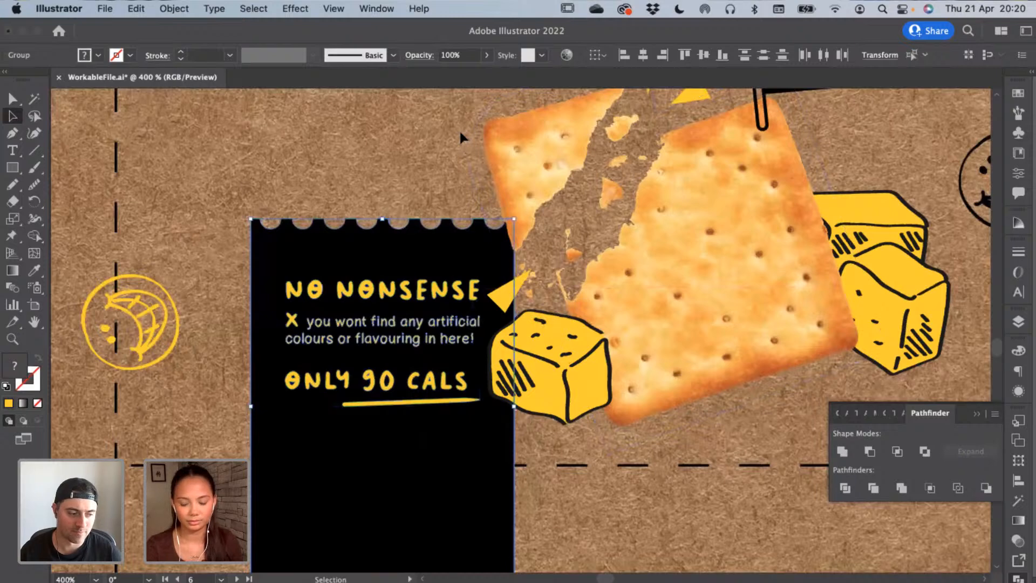
click(402, 127)
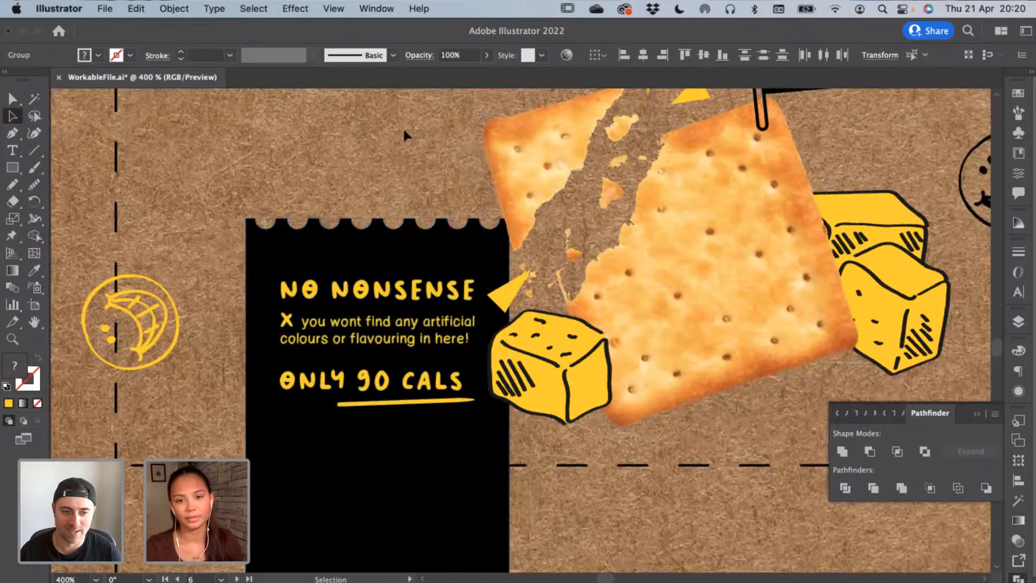
drag(515, 283, 519, 276)
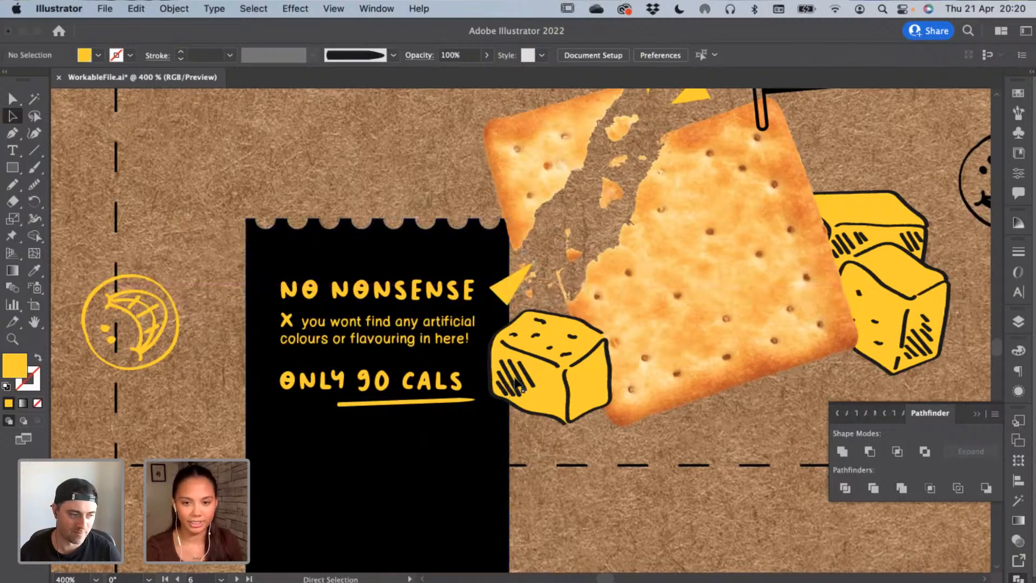
Isolate the front cheese cube and recolour its line work to the black panel's pure black with the Eyedropper
scroll(515, 384, up, 3)
scroll(486, 384, down, 2)
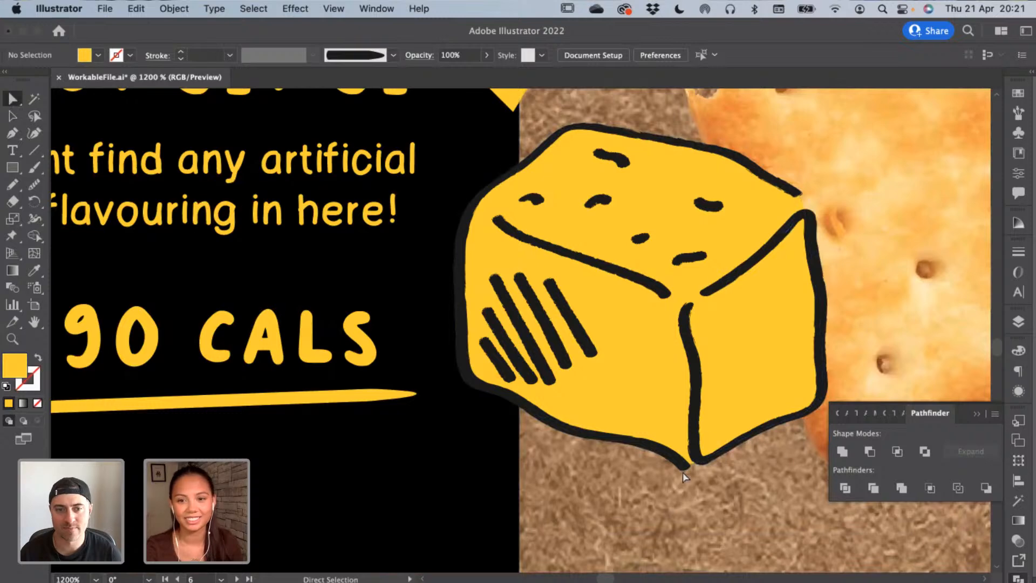
click(8, 121)
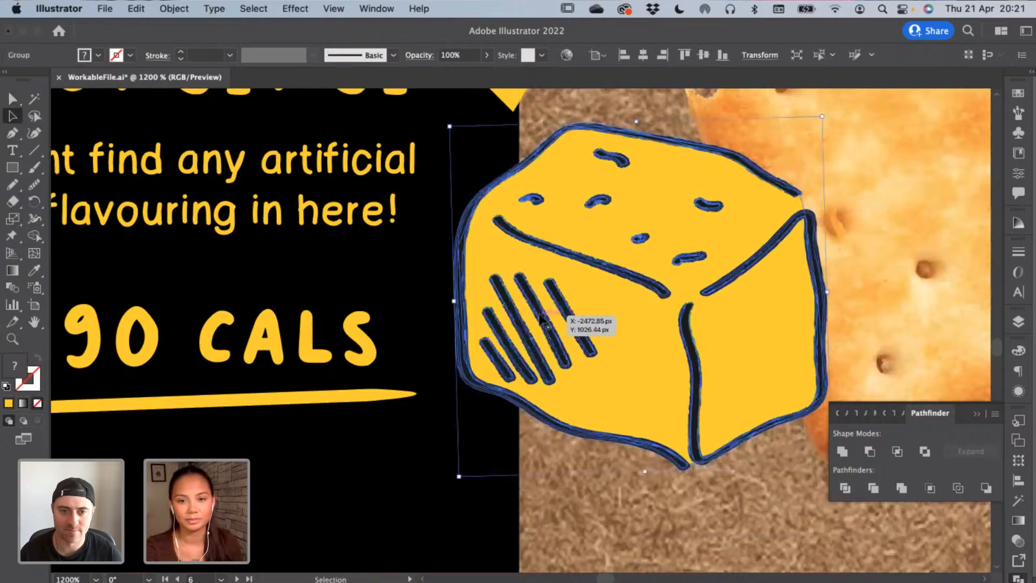
double_click(542, 322)
click(534, 324)
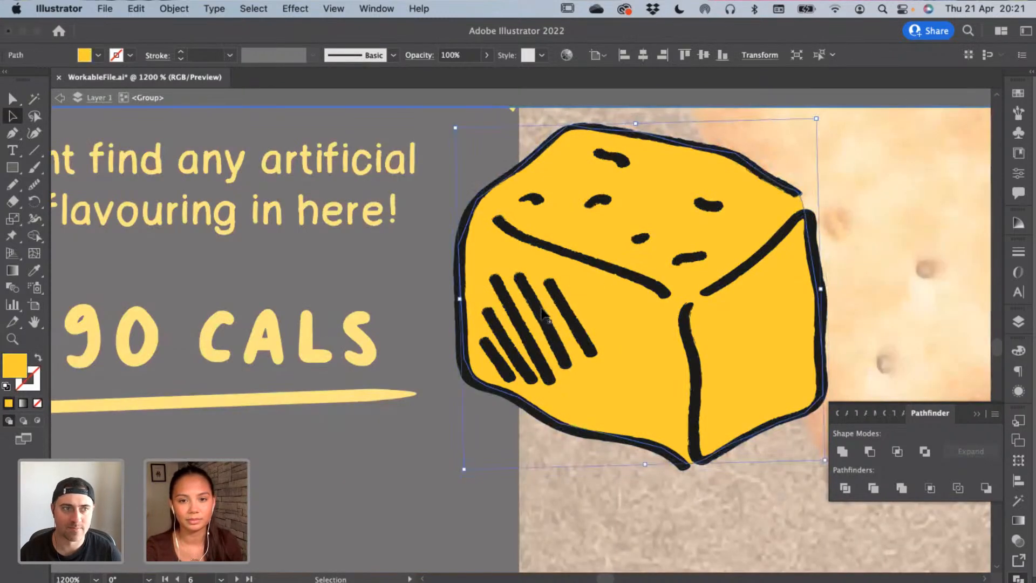
click(510, 320)
click(39, 272)
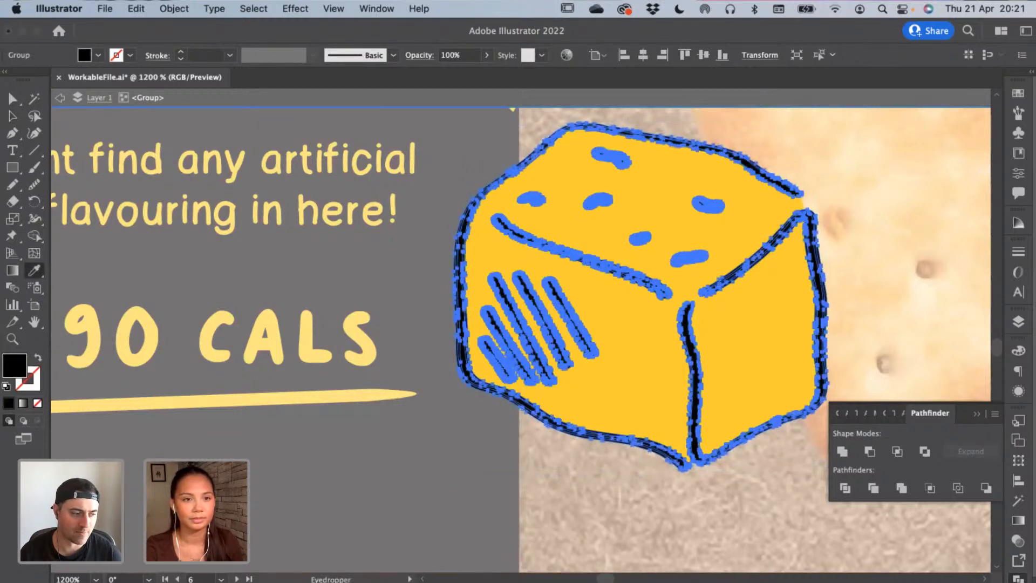
double_click(269, 262)
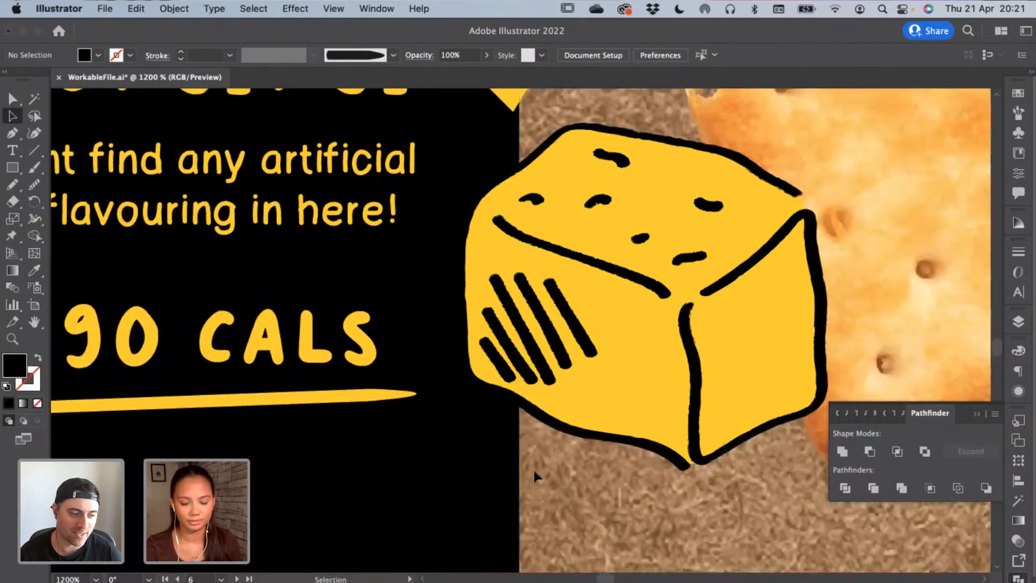
Isolate the pair of cheese cubes behind the cracker, recolour their line work to pure black with the Eyedropper, and exit isolation
key(super+minus)
key(super+minus)
key(super+minus)
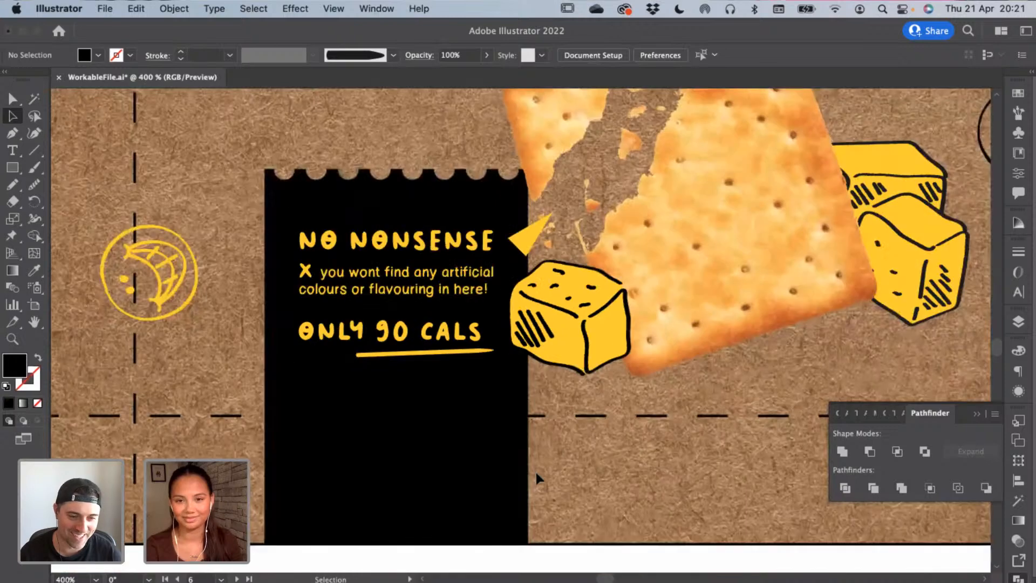
key(super+minus)
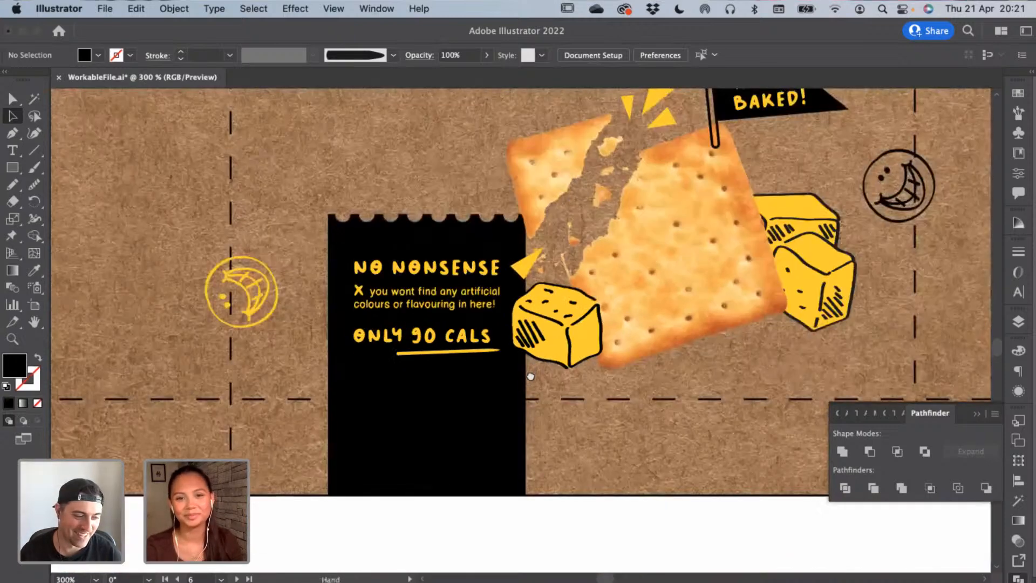
drag(519, 327, 508, 373)
scroll(507, 374, right, 10)
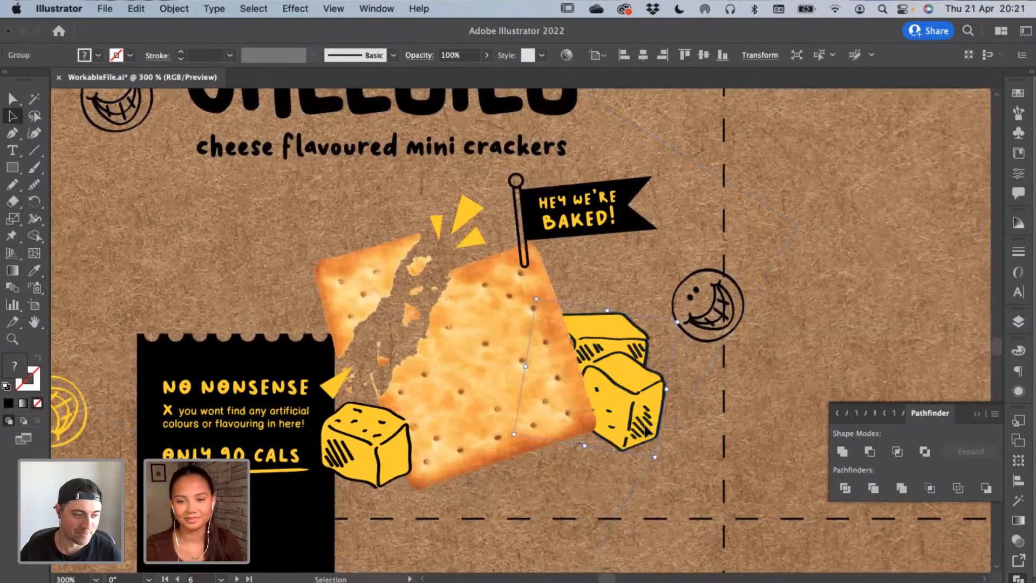
double_click(645, 424)
click(617, 405)
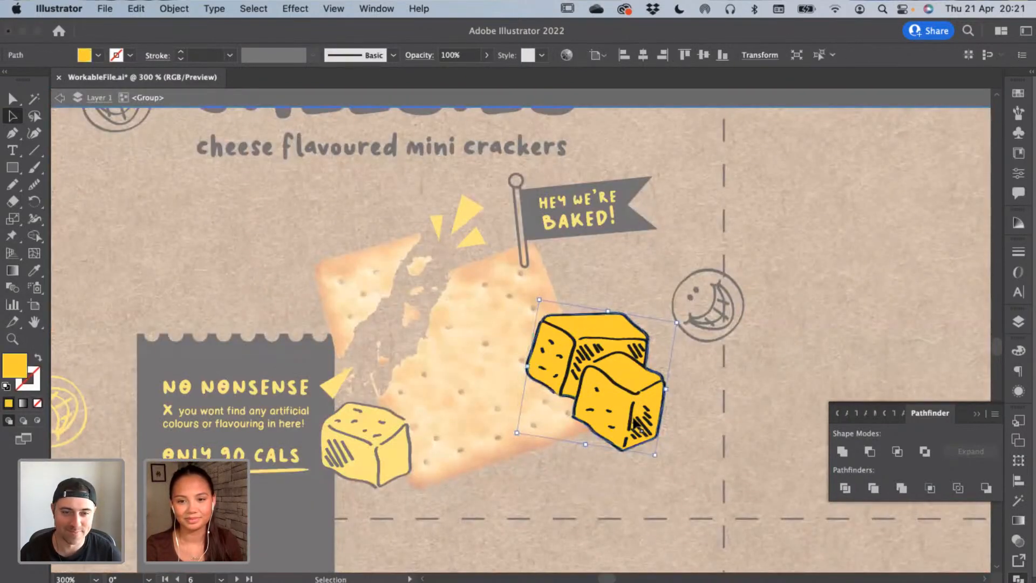
click(574, 412)
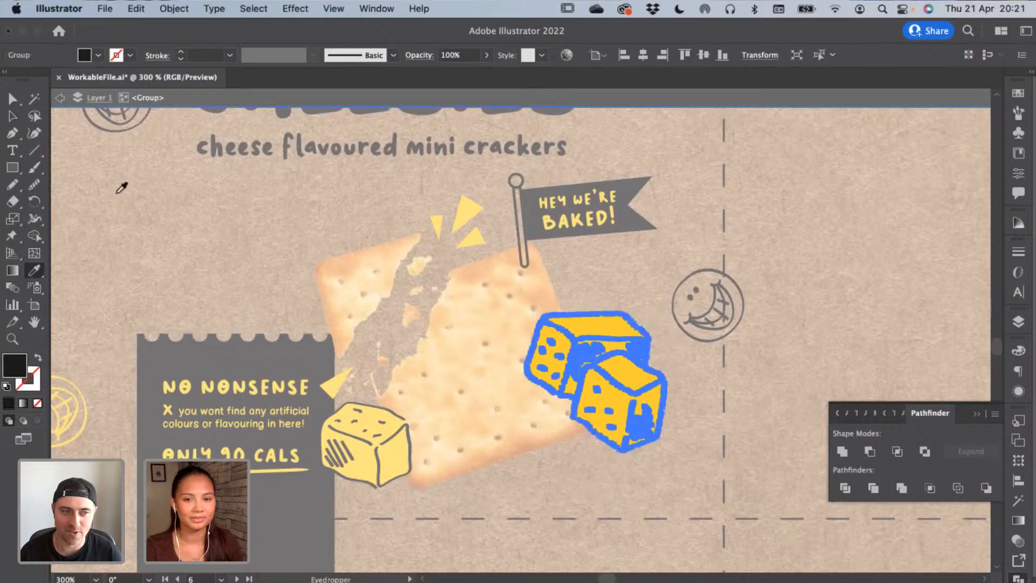
key(a)
click(172, 208)
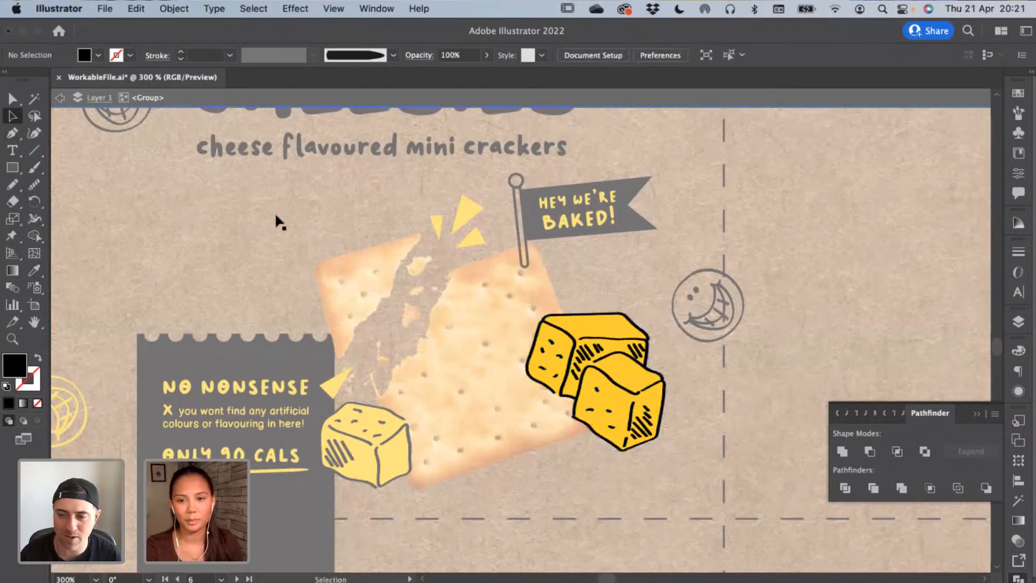
key(Escape)
Recolour the two dark smiley faces, the "Crack me open already" line with its underline, the Cheesies title and the tagline to pure black with the Eyedropper
click(712, 319)
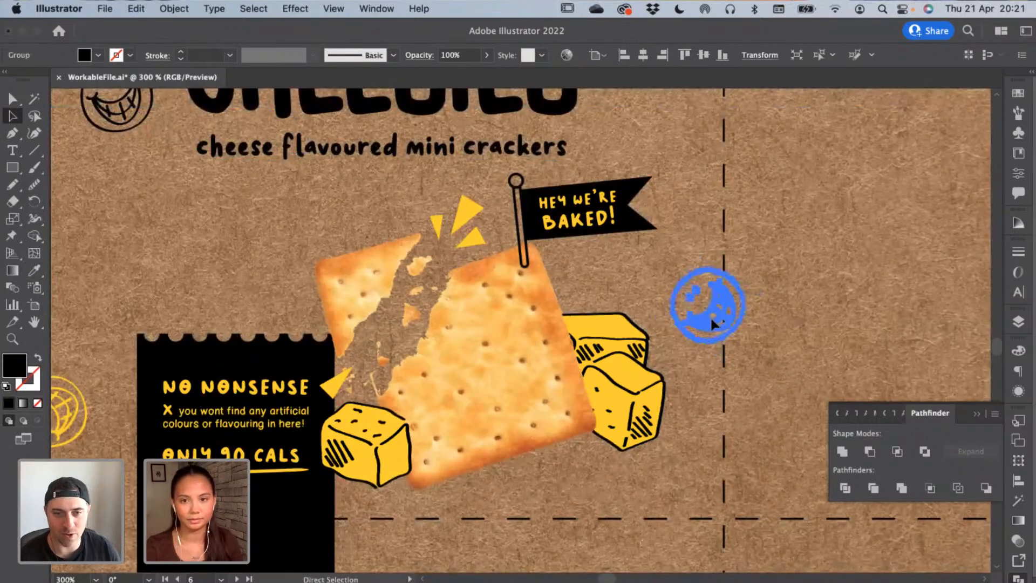
key(super+minus)
scroll(292, 275, left, 5)
scroll(292, 276, up, 3)
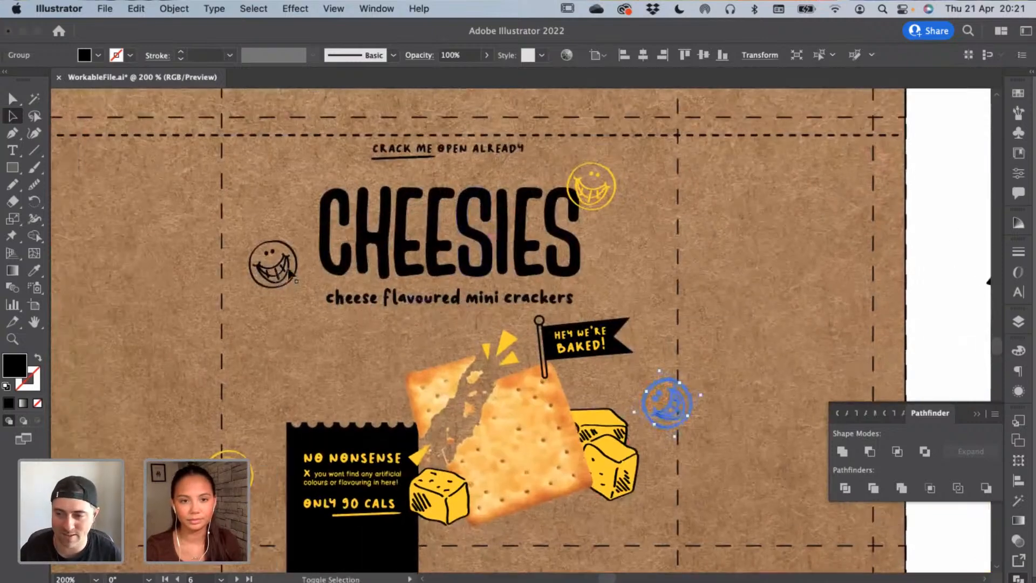
shift+click(291, 275)
shift+click(429, 158)
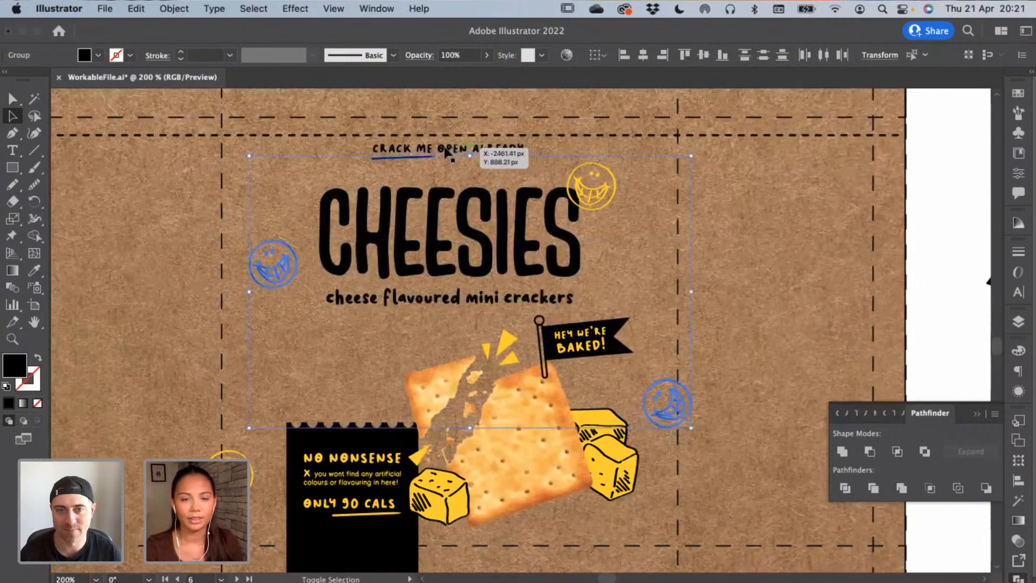
shift+click(472, 148)
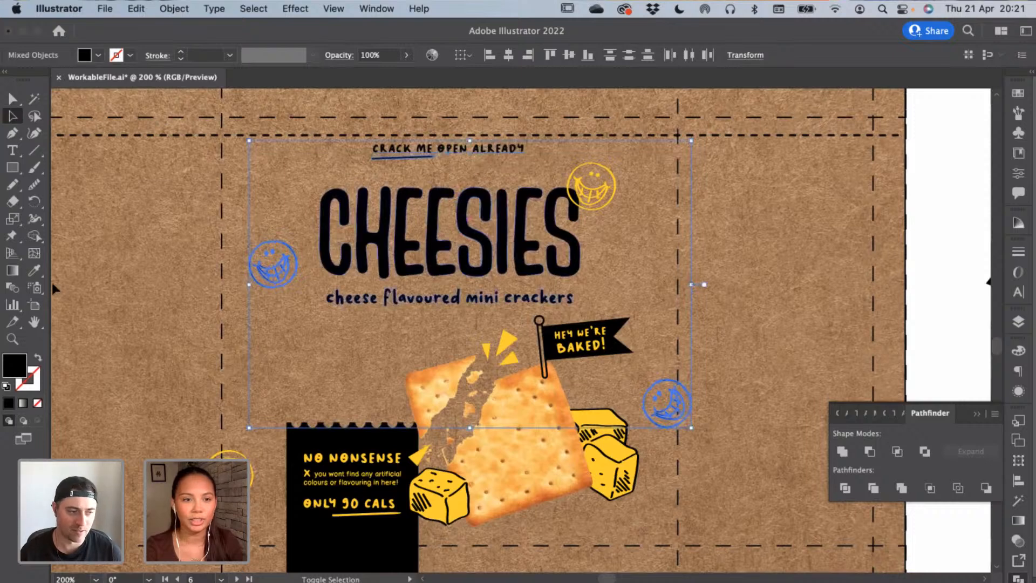
click(34, 270)
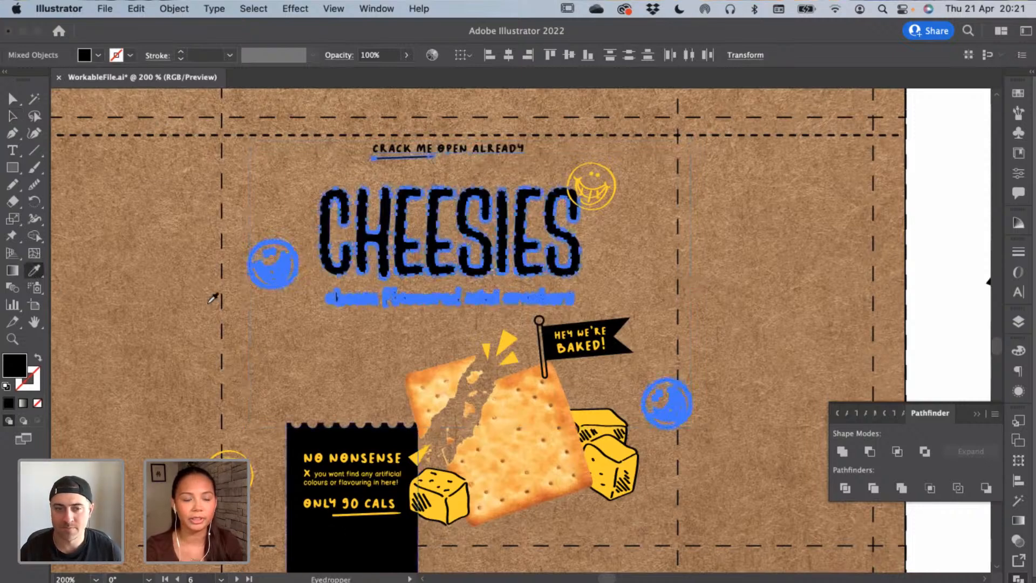
click(13, 116)
click(145, 212)
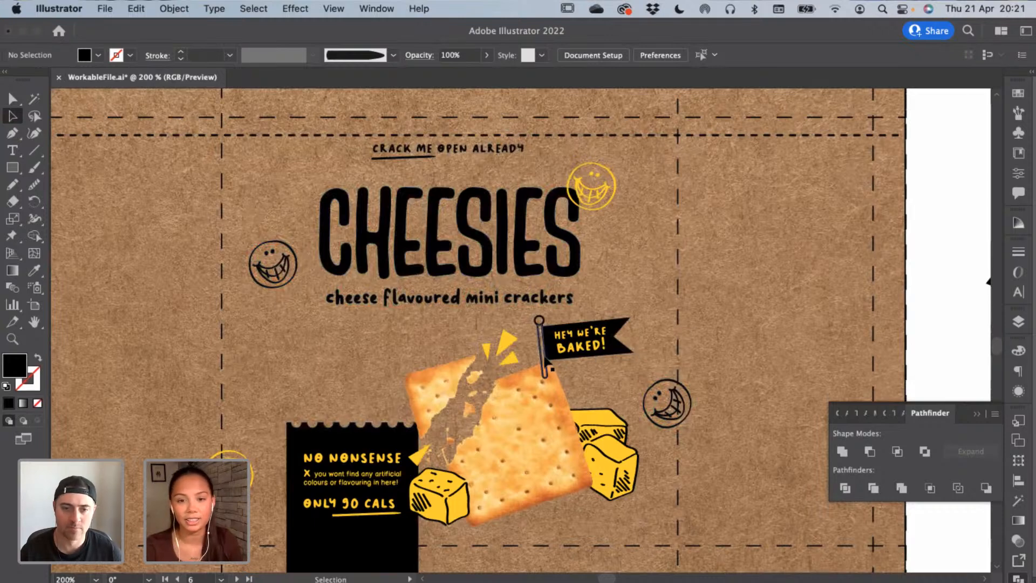
Expand the stroked outlines of the flag's pole and its round top into filled shapes
key(super+equal)
key(super+equal)
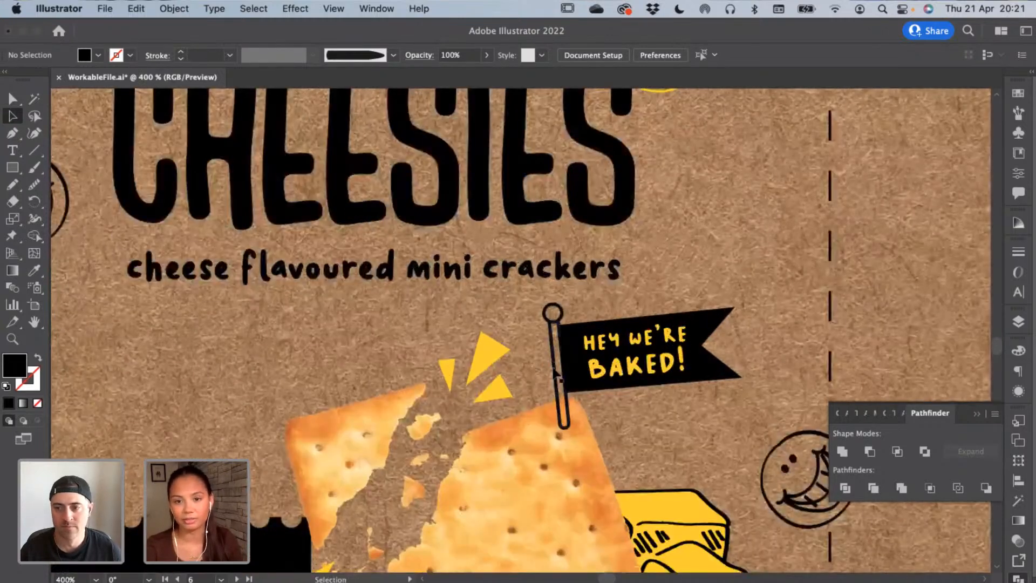
click(554, 314)
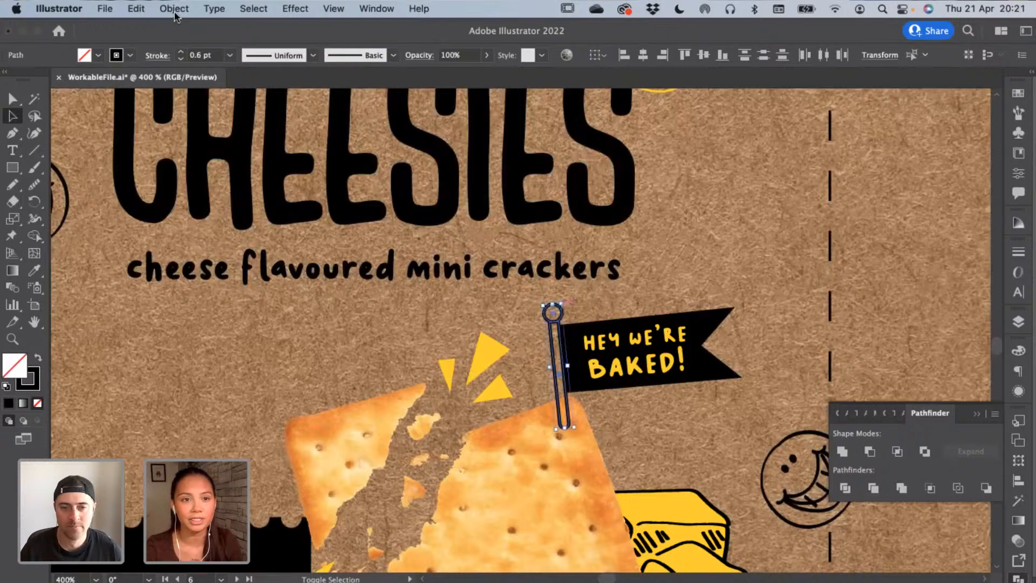
click(174, 9)
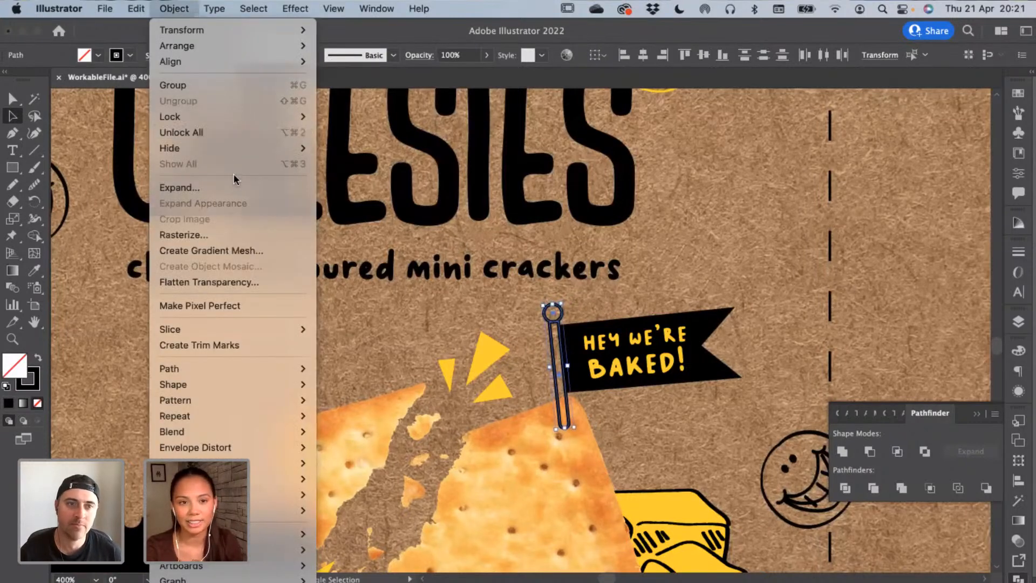
click(233, 188)
click(560, 412)
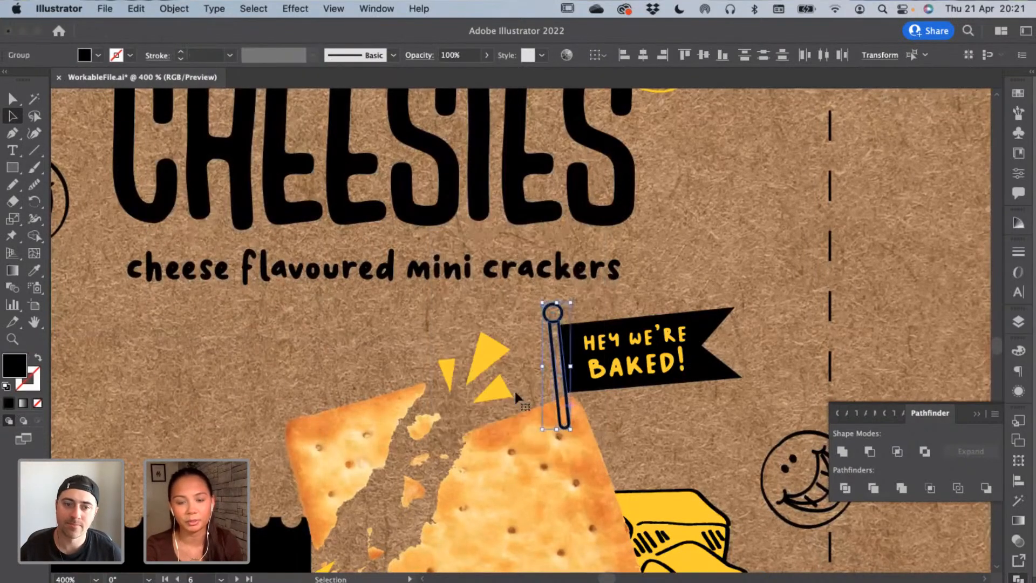
Unite the flag pole's shapes into one compound path and deselect it
click(842, 453)
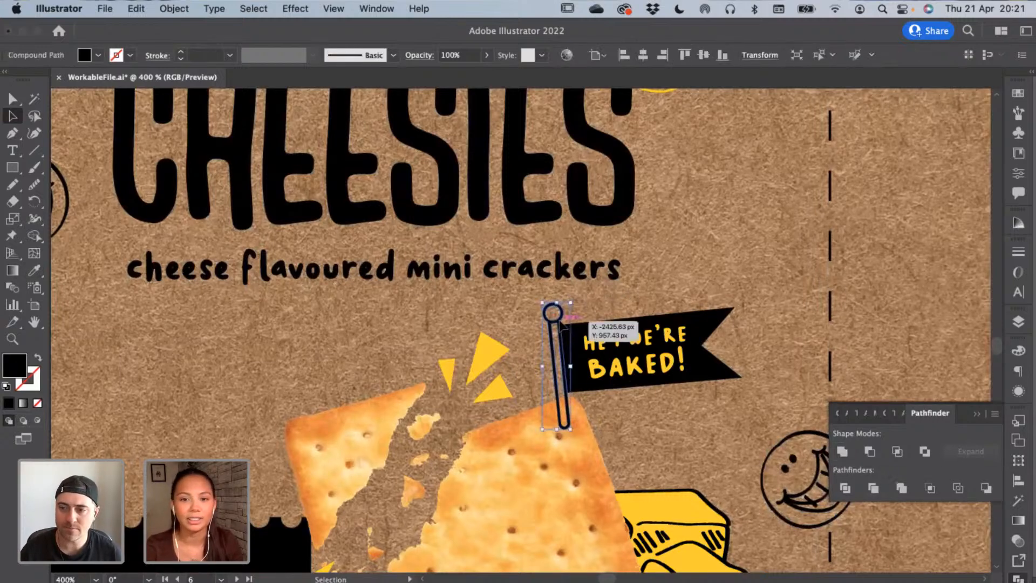
click(13, 116)
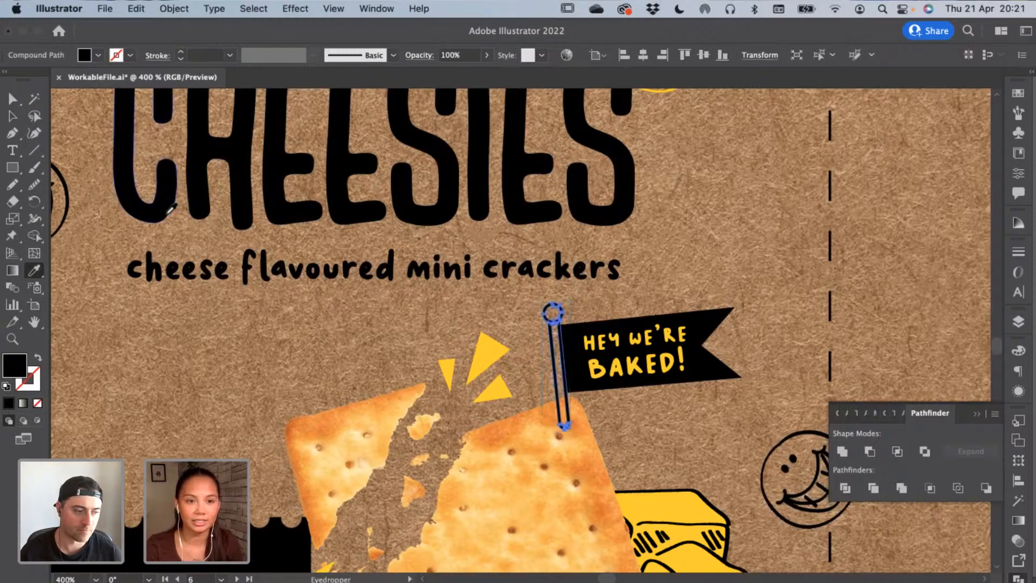
click(278, 364)
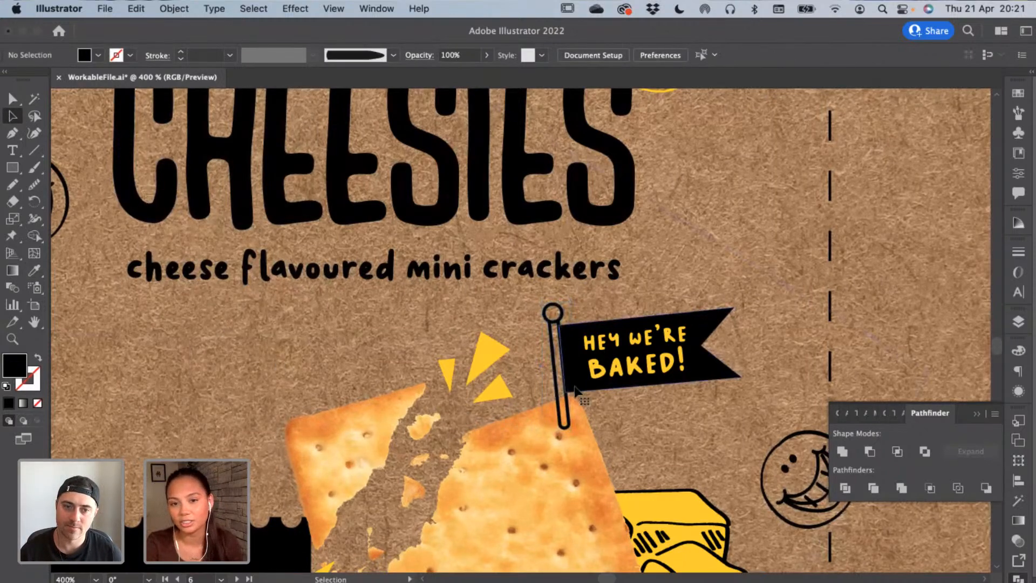
Unite the black "Hey we're baked!" flag shape with its pole into a single shape
click(575, 390)
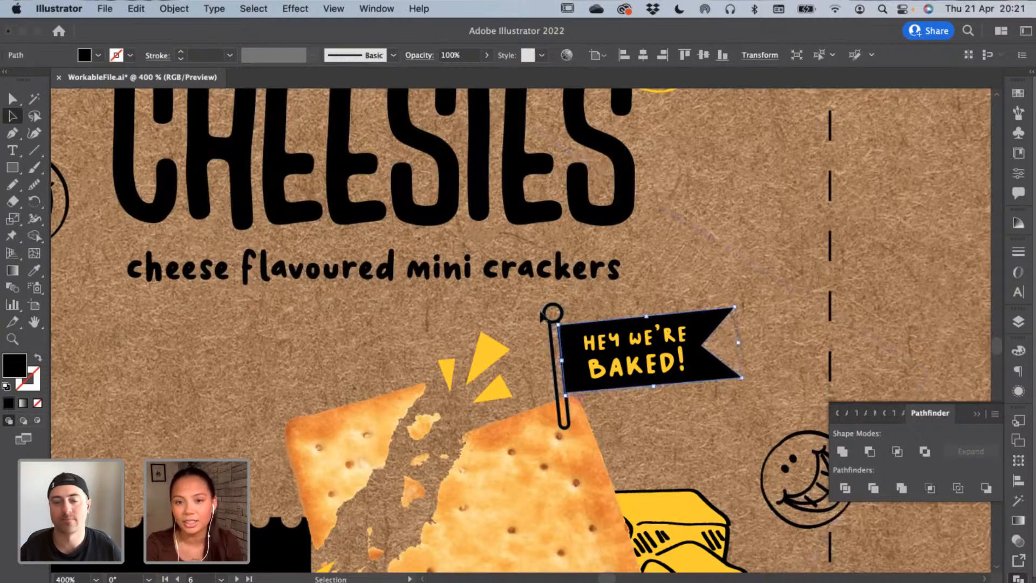
shift+click(562, 318)
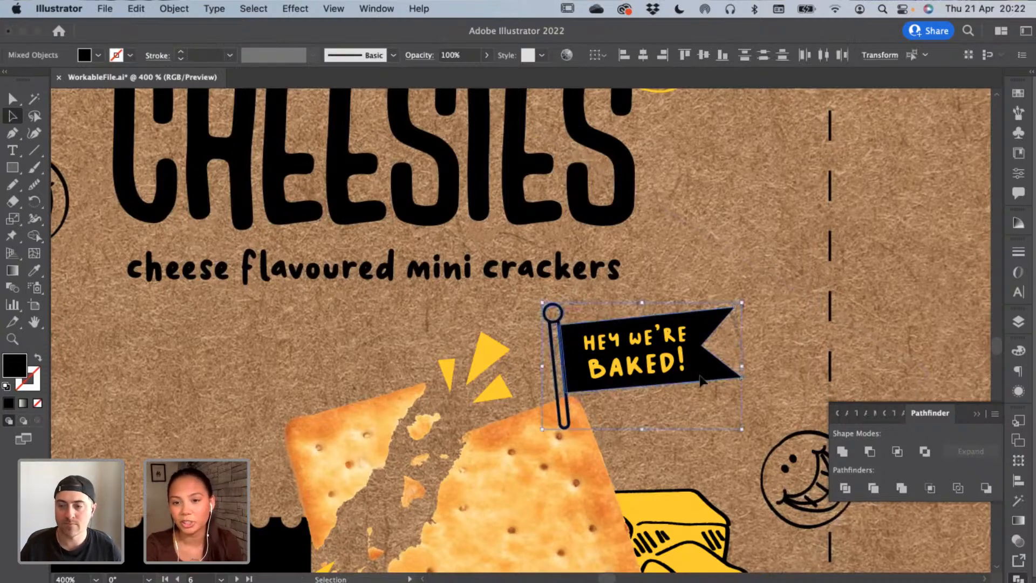
click(842, 451)
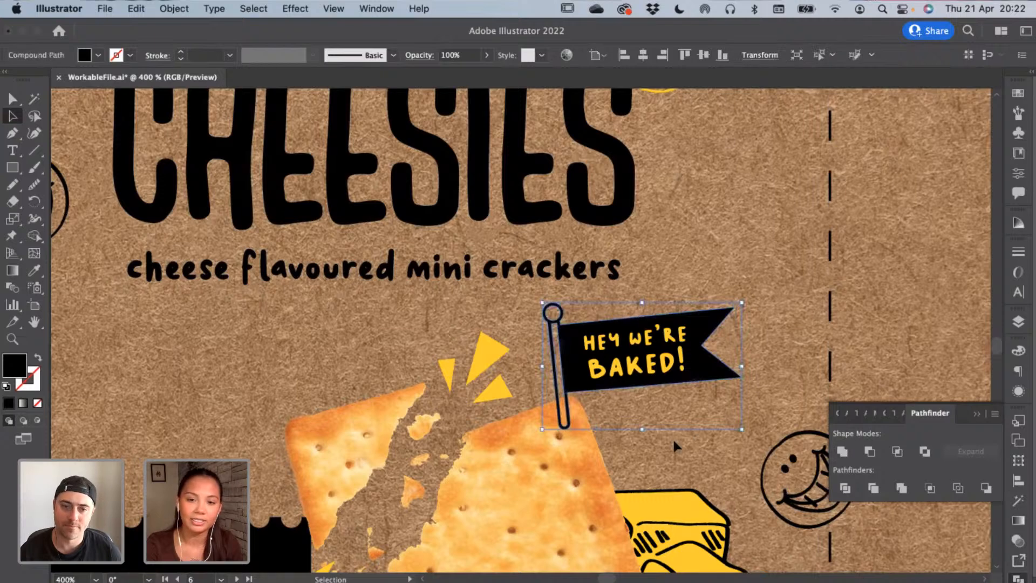
click(678, 440)
key(super+minus)
key(super+minus)
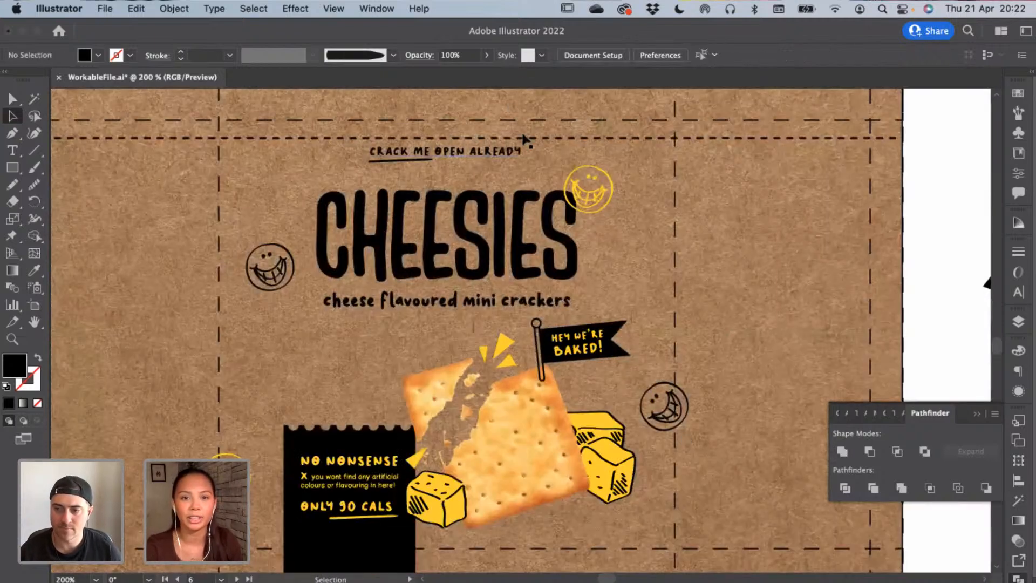
click(550, 138)
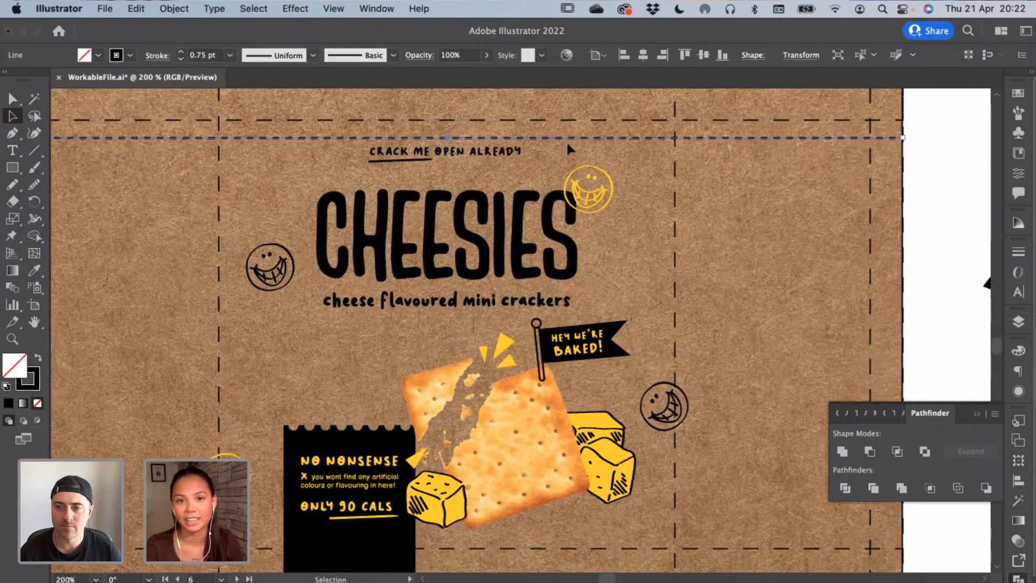
click(553, 151)
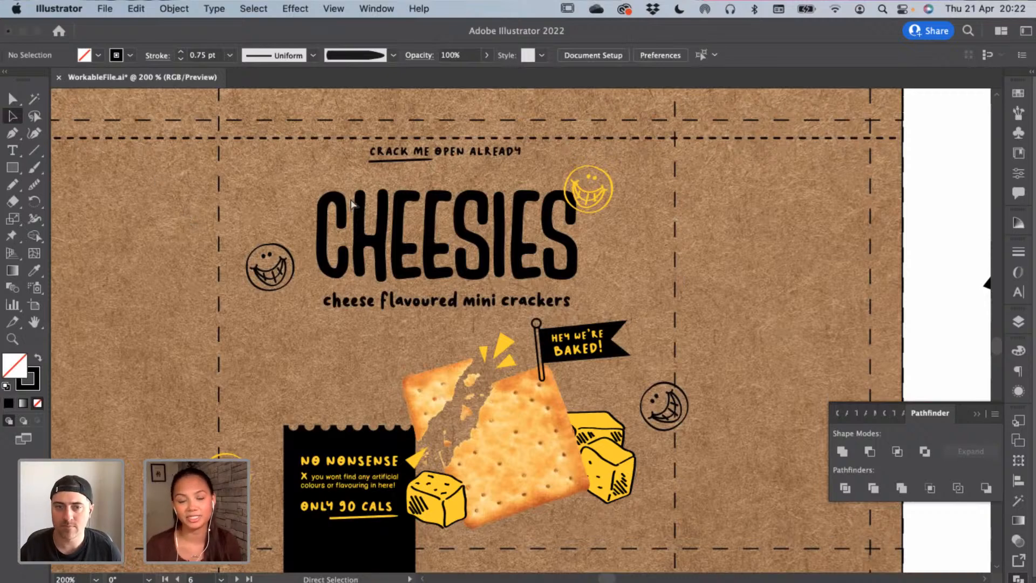
Delete the "only 90 cals" and "No Nonsense" copy, plus the surplus blank lines, from the notes beside the dieline
key(super+0)
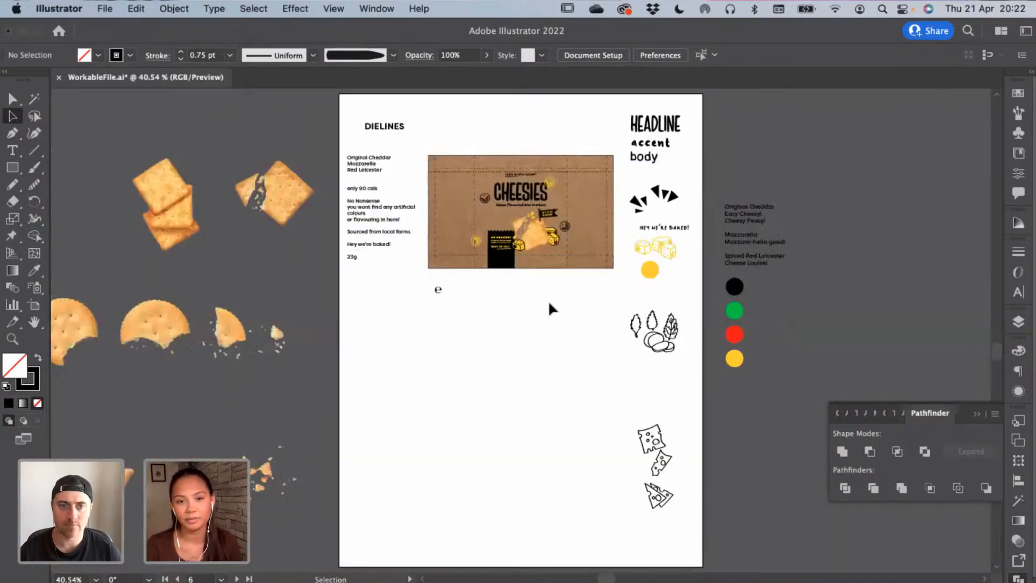
key(super+equal)
key(super+equal)
key(super+equal)
key(super+equal)
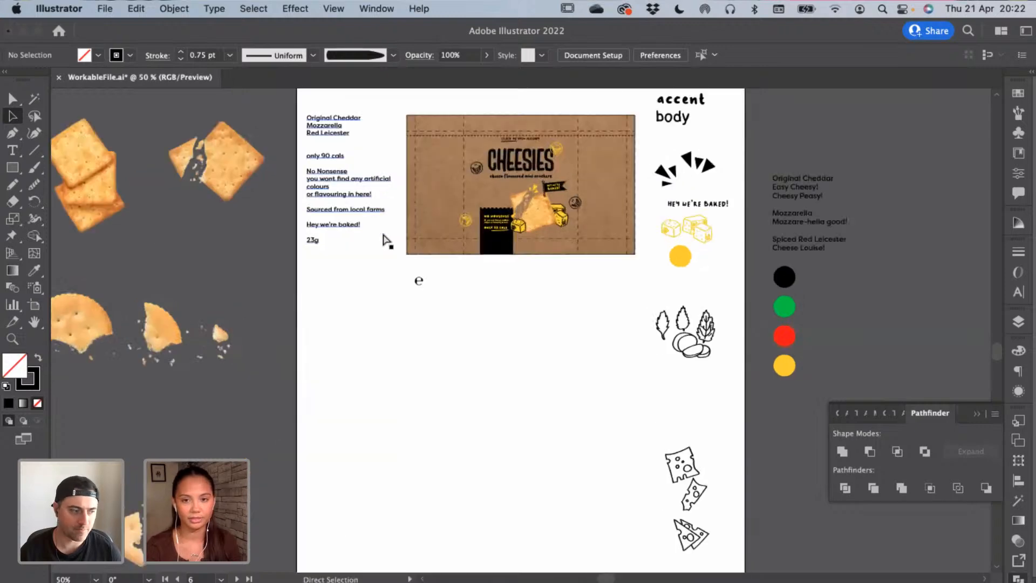
scroll(545, 402, up, 15)
scroll(545, 402, left, 10)
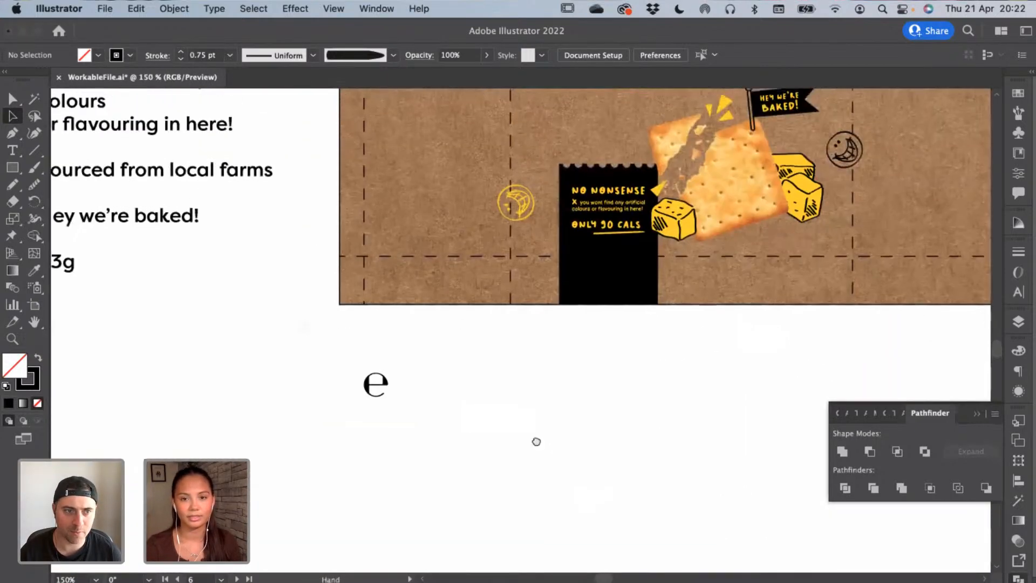
drag(356, 369, 371, 400)
click(10, 152)
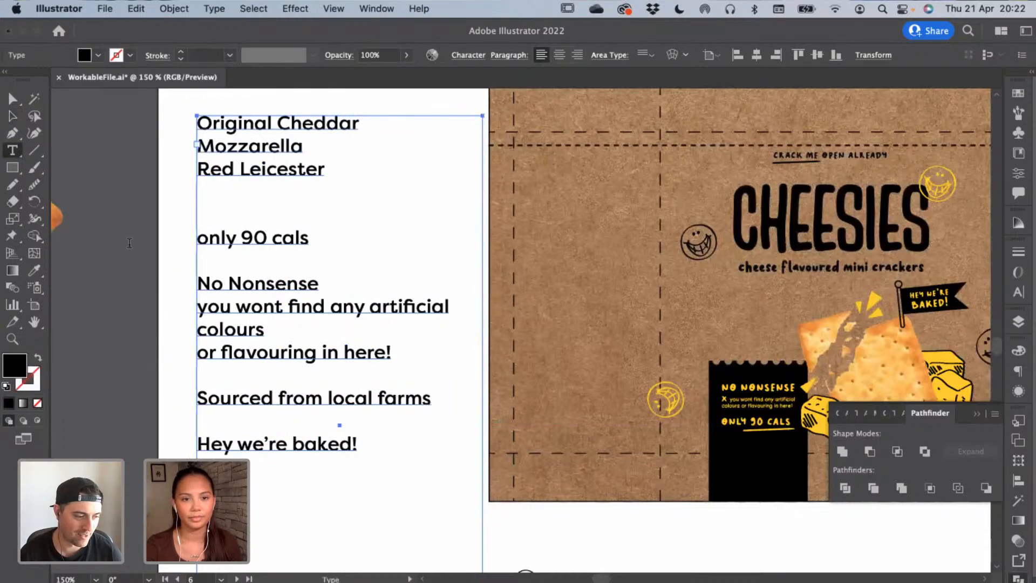
click(393, 354)
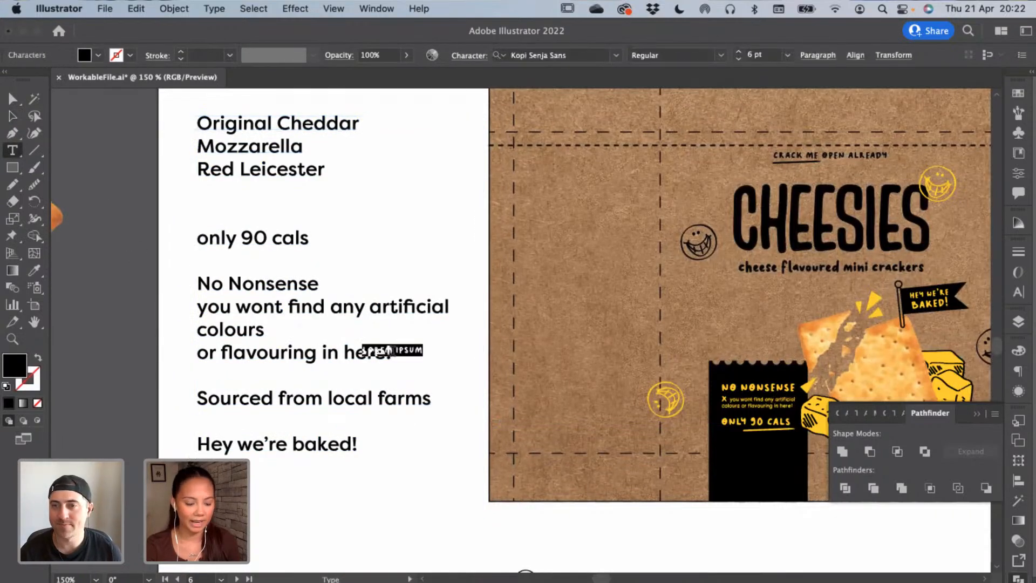
key(super+z)
drag(390, 352, 189, 240)
key(BackSpace)
key(BackSpace)
key(BackSpace)
key(BackSpace)
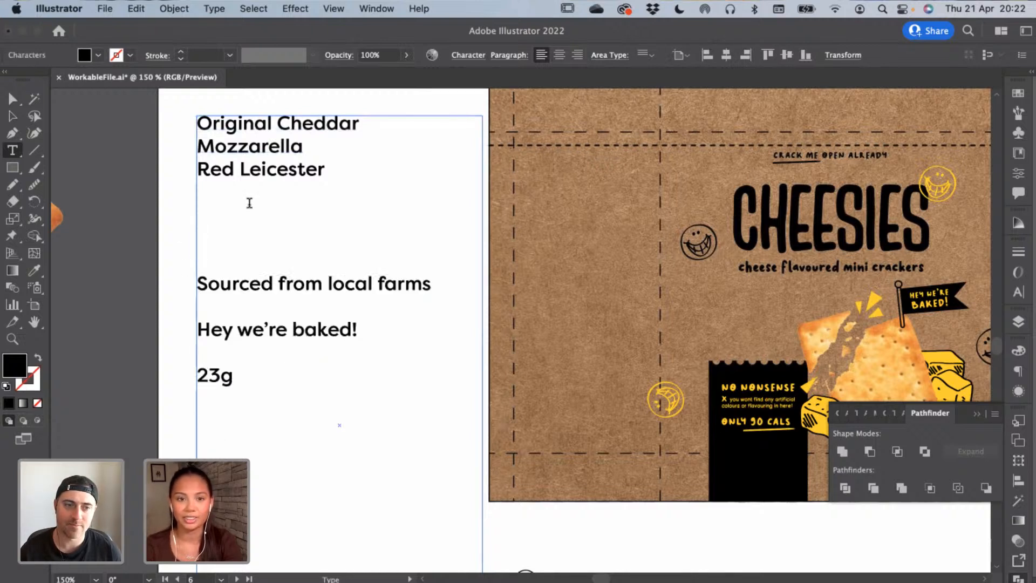
key(Escape)
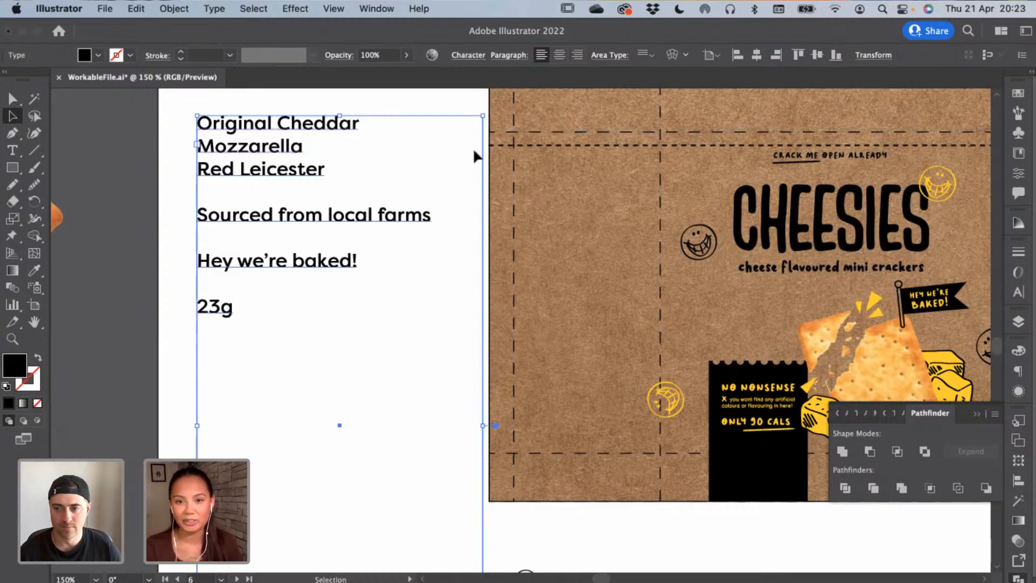
Shorten the notes text frame from its lower edge to just below 23g and widen it slightly over the pack
scroll(500, 545, down, 3)
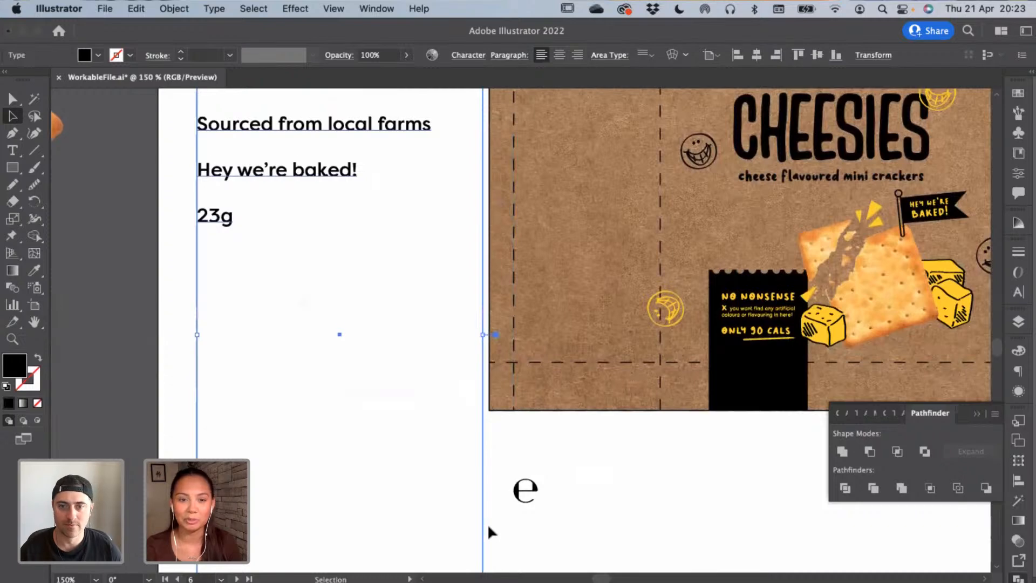
scroll(489, 534, down, 3)
drag(339, 561, 404, 164)
drag(416, 232, 408, 413)
drag(335, 367, 339, 535)
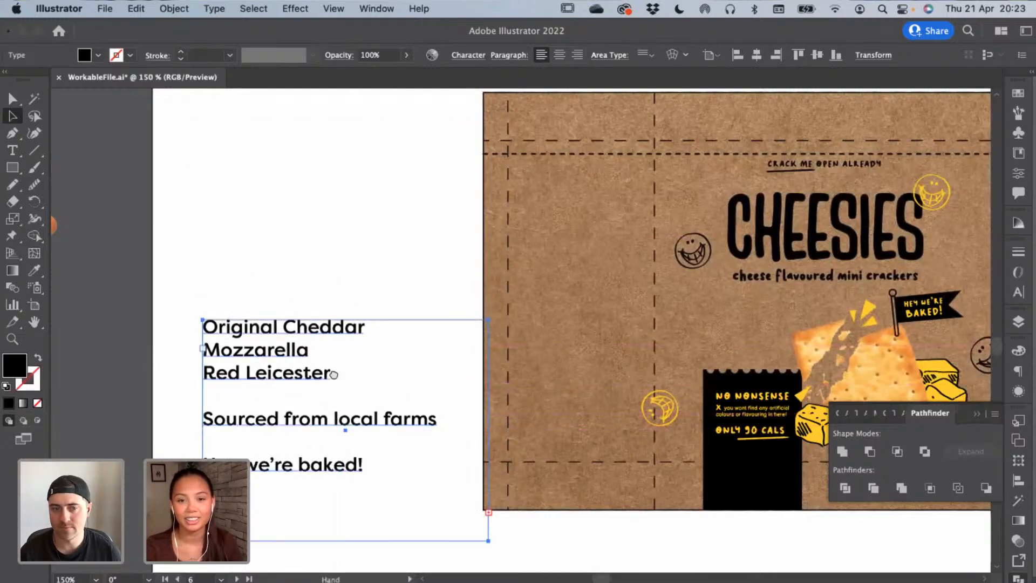
scroll(488, 370, down, 5)
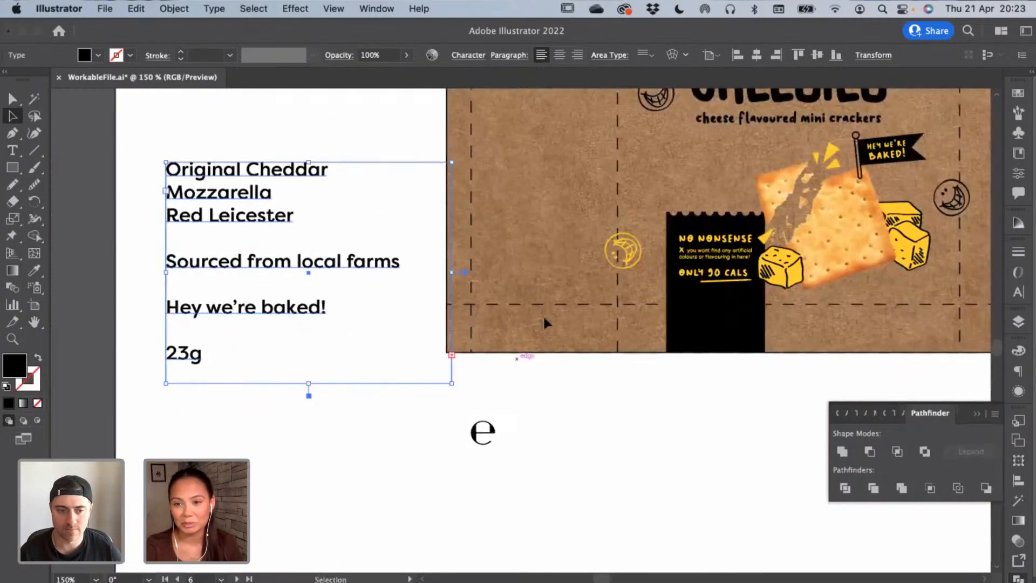
drag(451, 276, 530, 284)
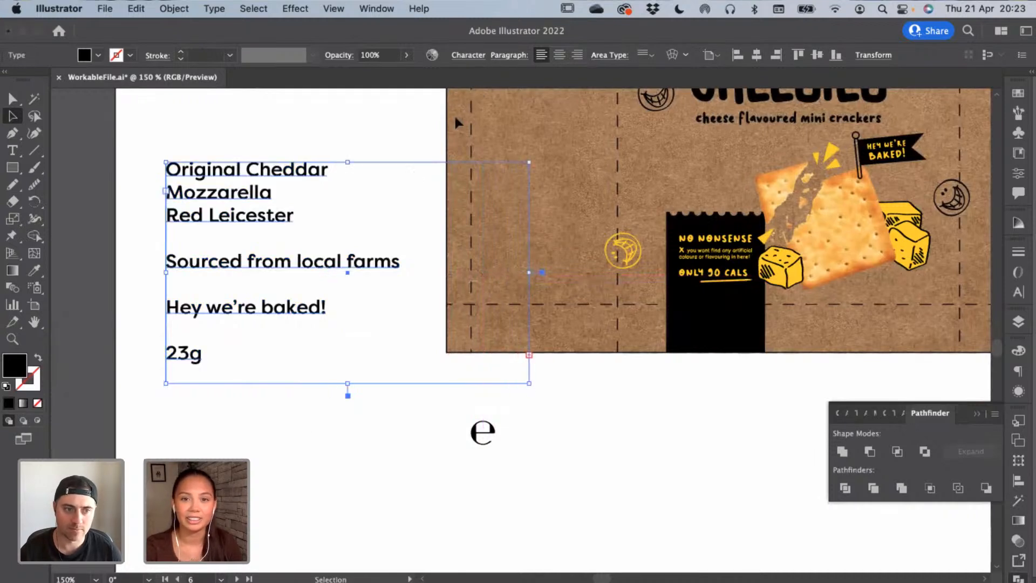
click(422, 114)
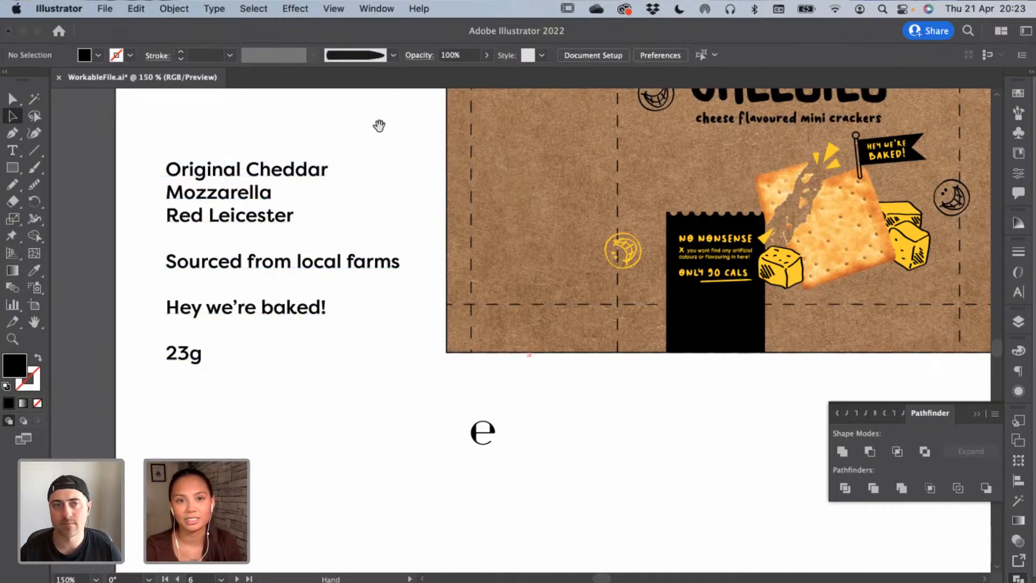
Remove the "Hey we're baked!" line from the notes text beside the dieline
drag(379, 124, 369, 141)
click(279, 178)
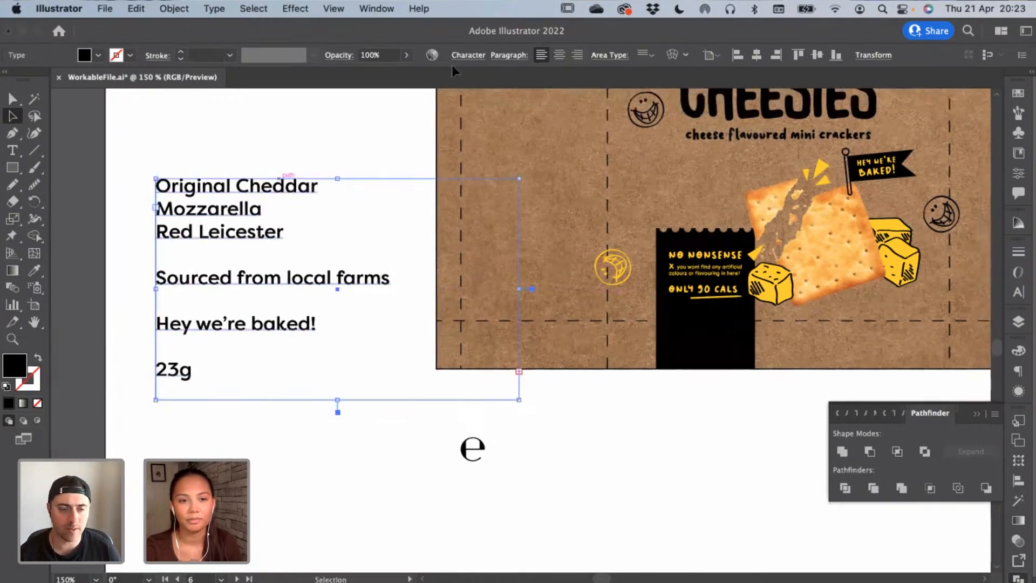
click(20, 151)
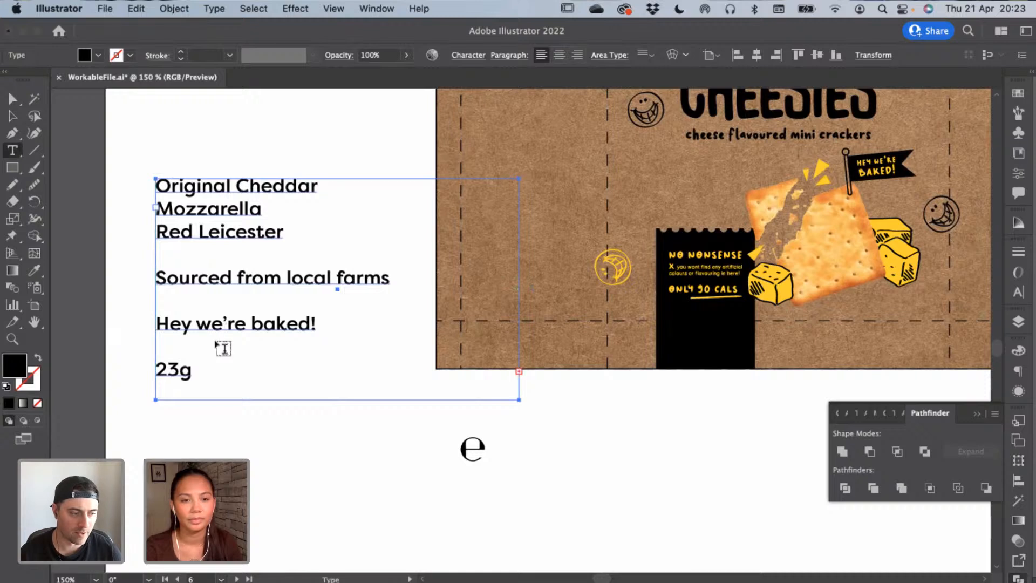
drag(318, 323, 110, 326)
key(BackSpace)
key(BackSpace)
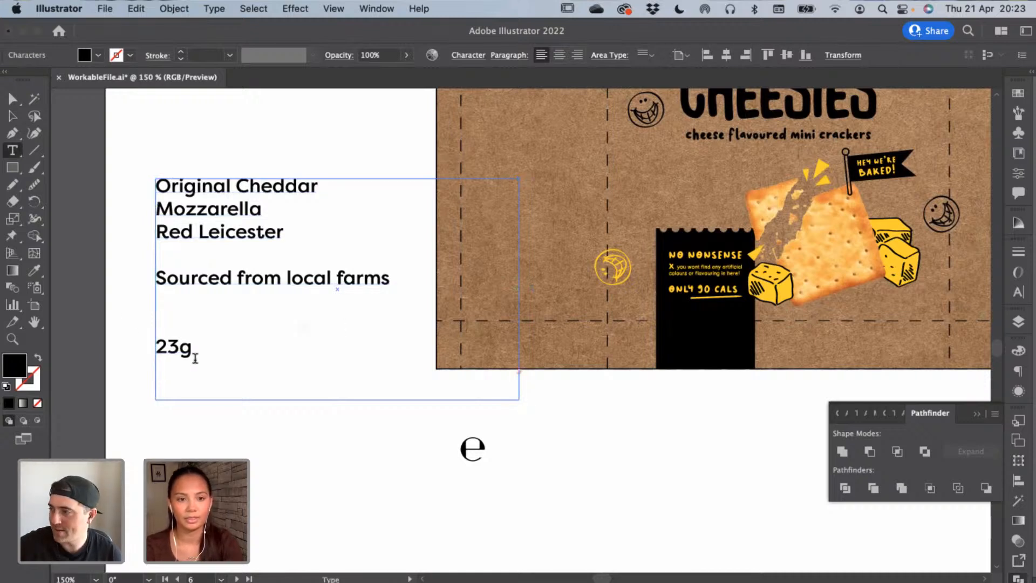
Copy "23g" from the notes and paste it as new text on the pack front, below the cracker
double_click(144, 353)
key(super+c)
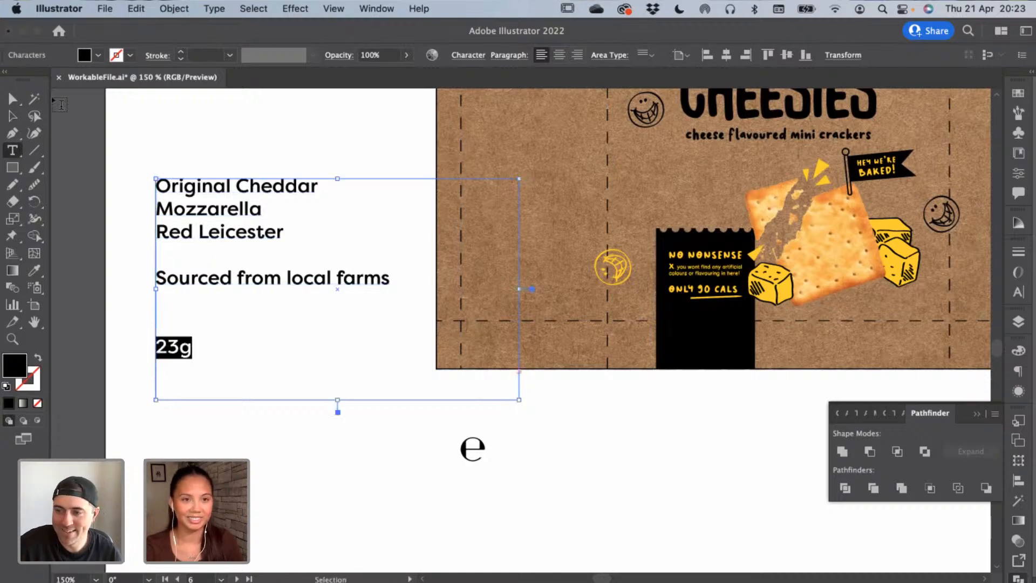
click(17, 119)
click(410, 169)
drag(412, 172, 135, 199)
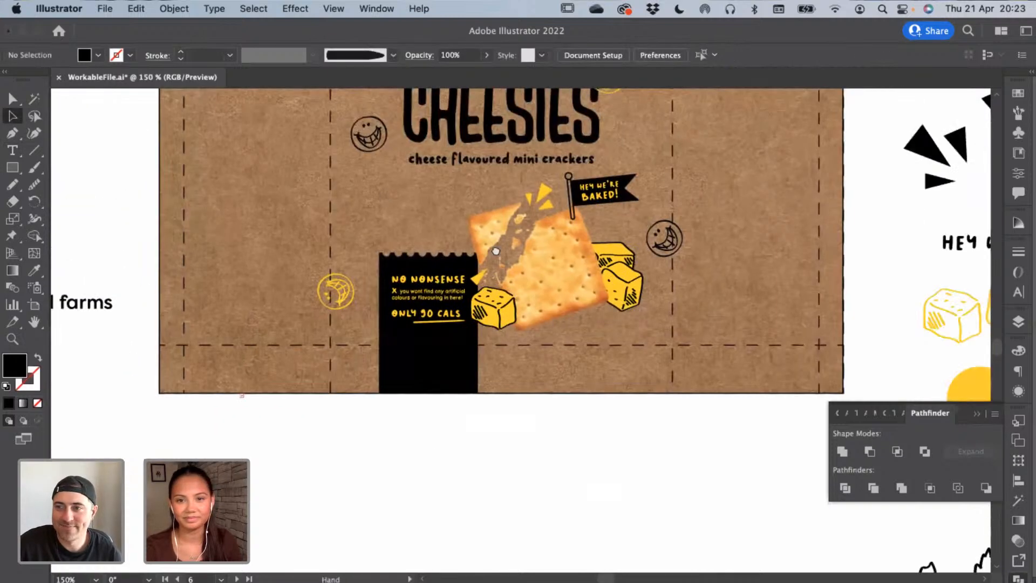
drag(493, 248, 483, 323)
click(13, 152)
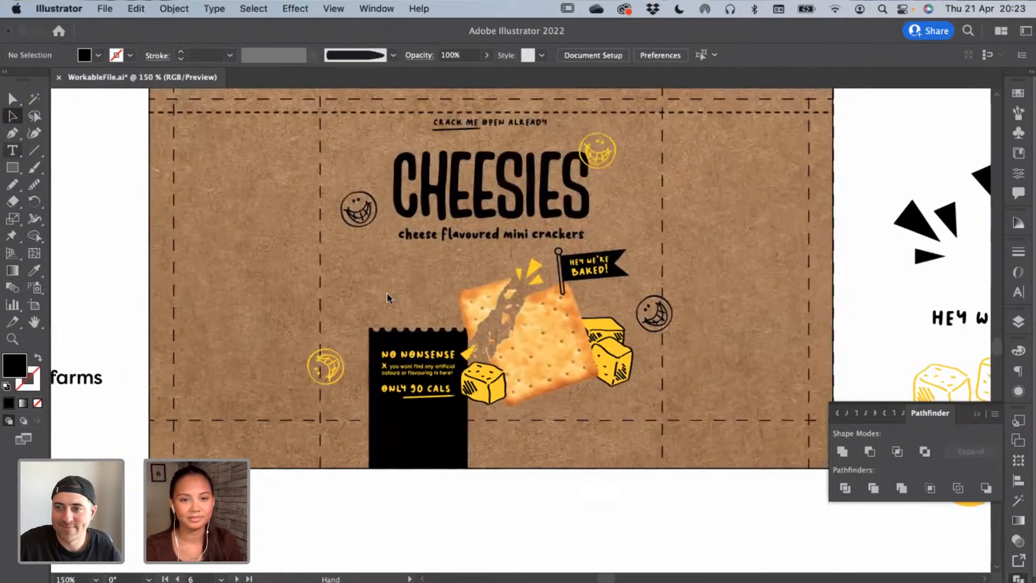
click(560, 447)
key(super+v)
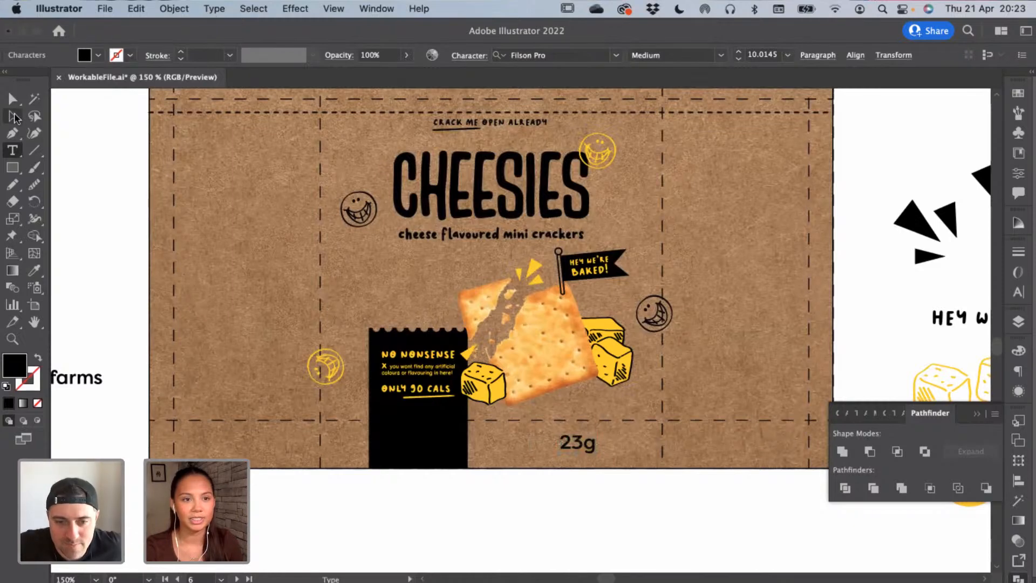
Apply the "body" sample's type style to the pasted 23g text with the Eyedropper
click(14, 118)
key(i)
scroll(690, 321, right, 10)
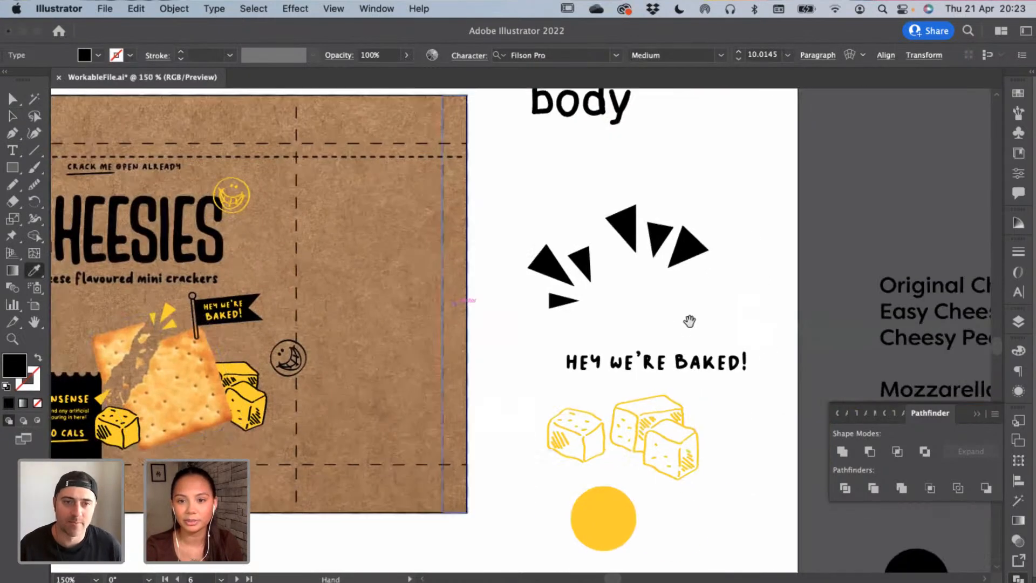
scroll(355, 335, right, 10)
scroll(497, 192, up, 6)
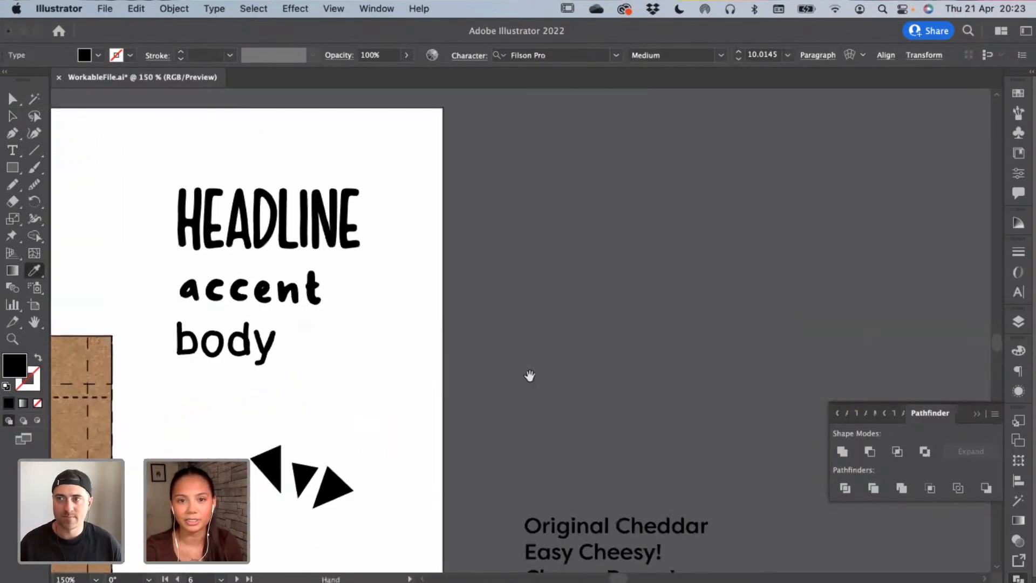
scroll(567, 241, left, 8)
scroll(567, 241, down, 2)
click(491, 255)
Scale the 23g text down to about 7.02 pt and place it just below the cheese cubes beside the cracker
drag(426, 386, 640, 157)
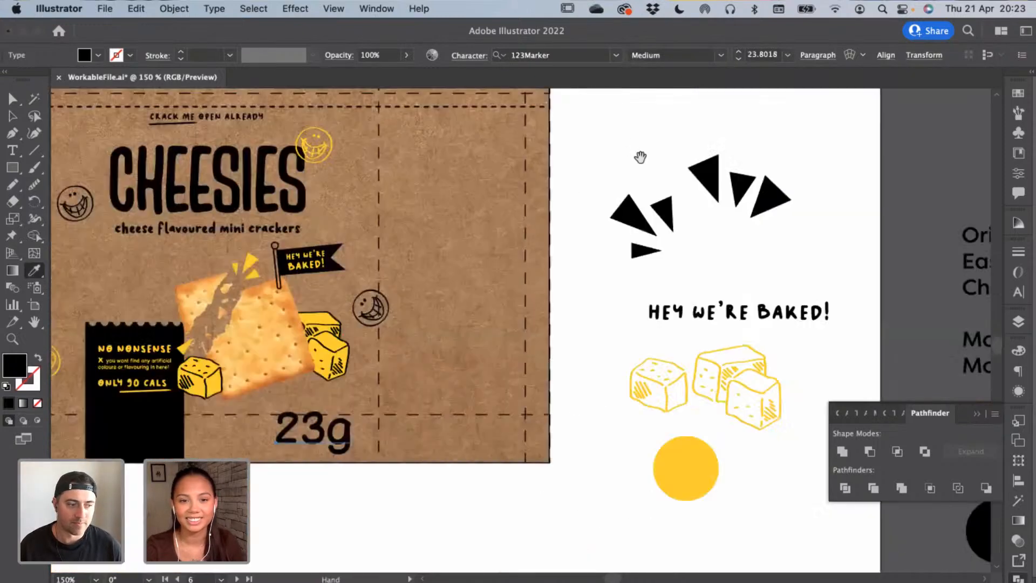
scroll(640, 157, left, 5)
scroll(640, 157, down, 3)
key(a)
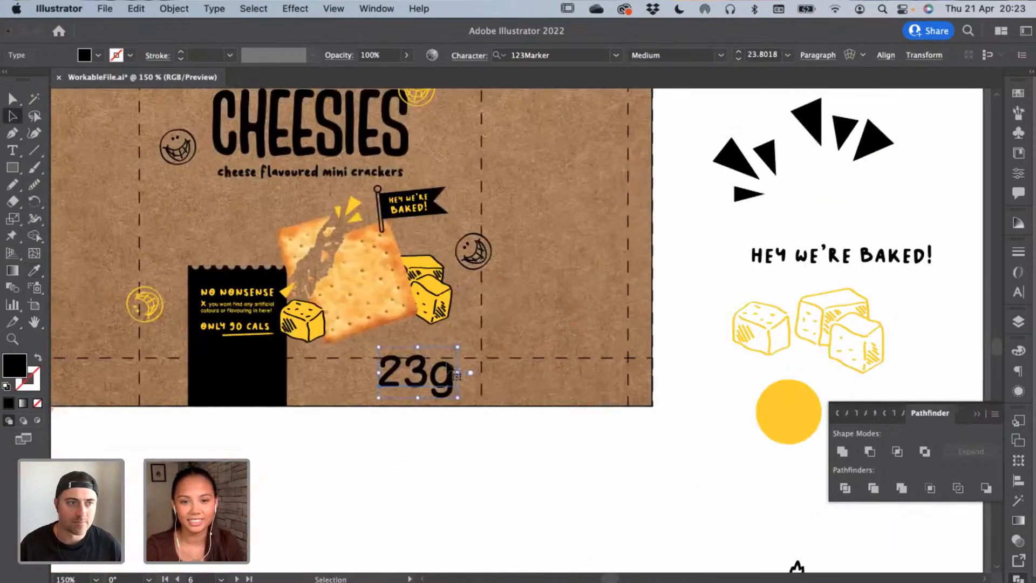
drag(463, 372, 427, 346)
click(408, 419)
scroll(577, 408, left, 5)
scroll(578, 408, down, 2)
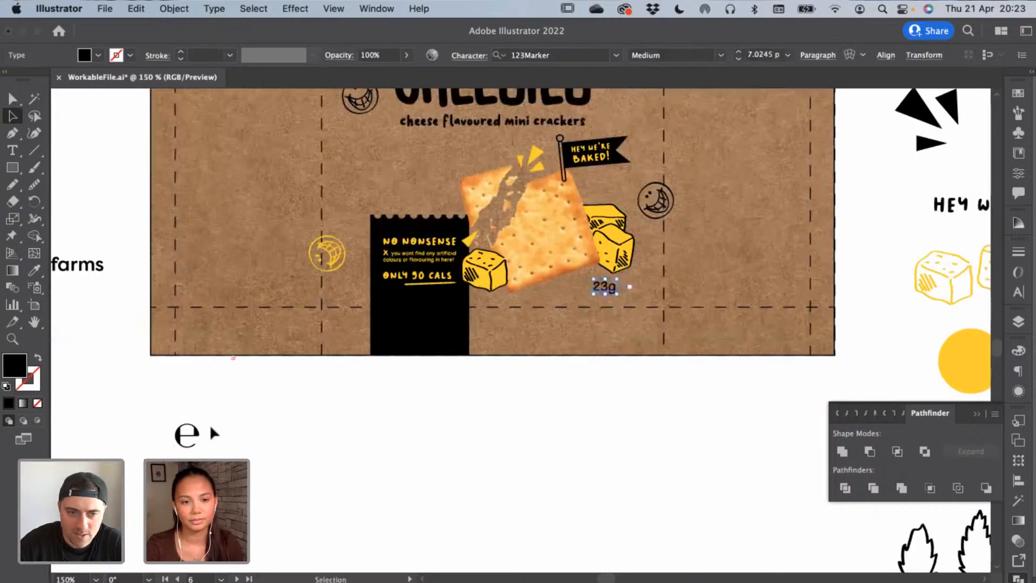
Move the e mark from below the dieline onto the pack, just beneath the 23g text
click(213, 431)
drag(195, 431, 627, 319)
key(super+equal)
key(super+equal)
key(super+equal)
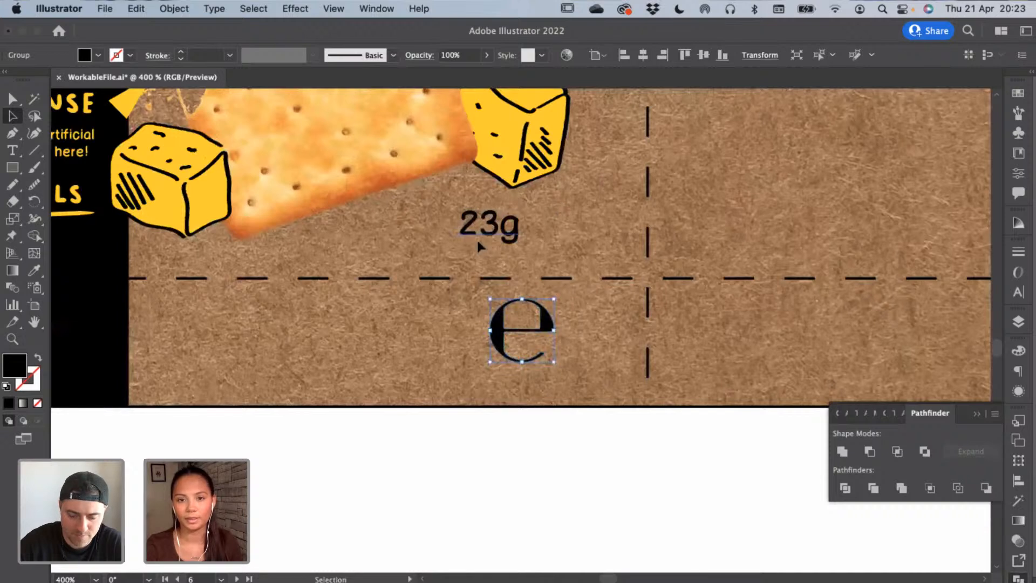
Reduce the 23g text to about 5.89 pt and shrink the e mark, placing it directly after the weight
drag(478, 244, 498, 236)
click(553, 325)
drag(550, 330, 559, 224)
Convert the 23g text beside the e mark to outlines
right_click(486, 240)
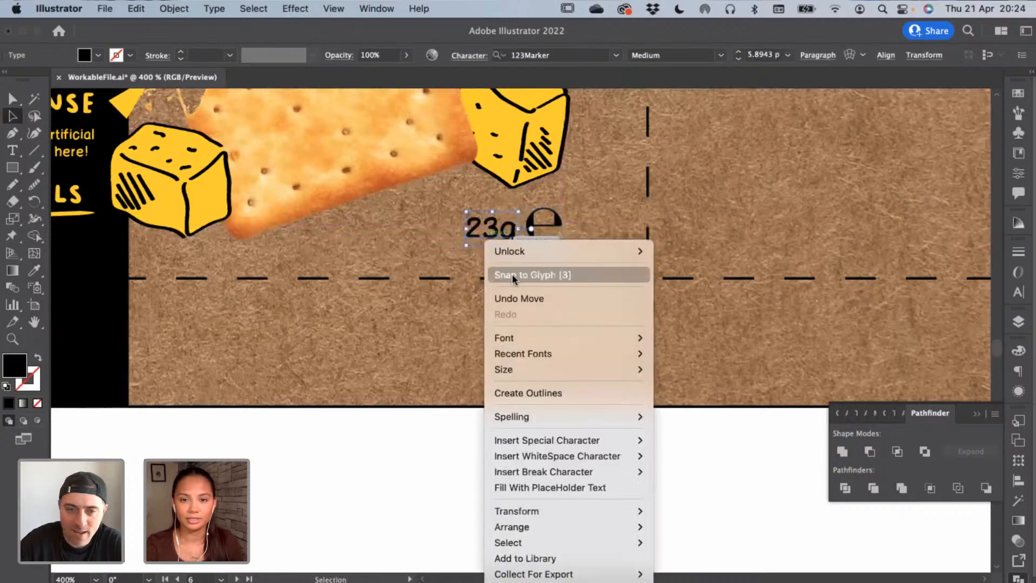
click(558, 219)
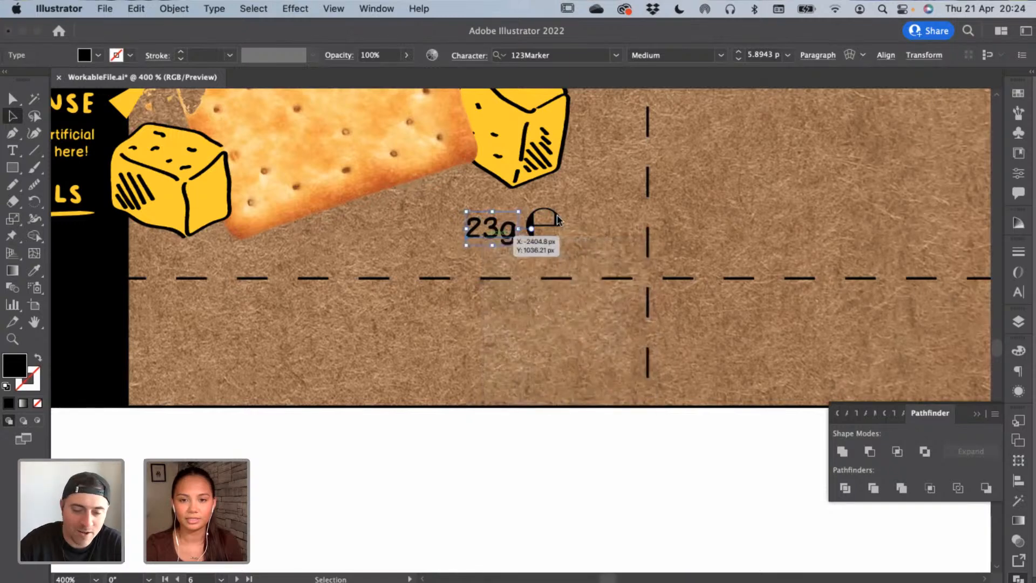
click(557, 219)
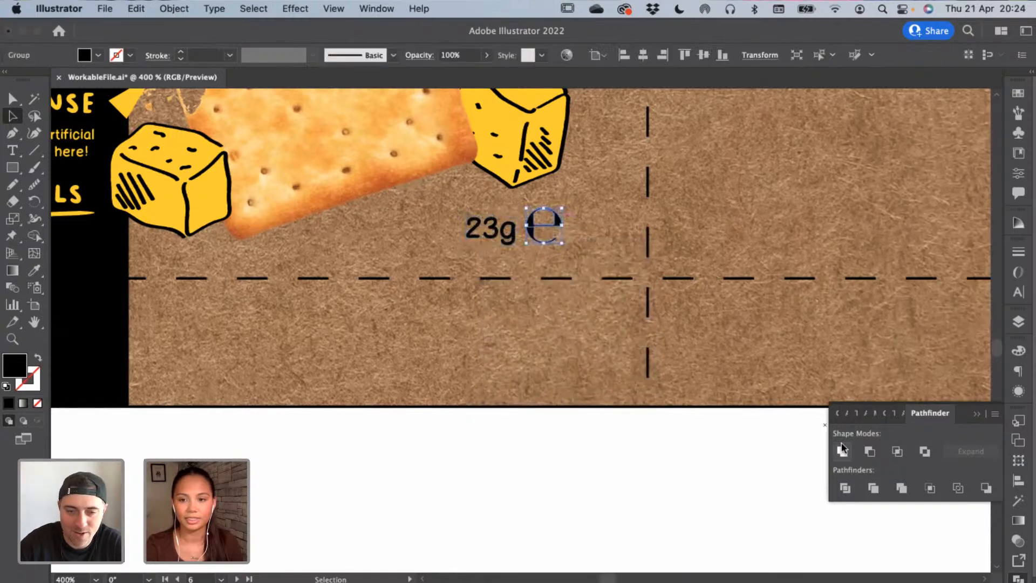
Align the outlined 23g weight and the e mark along their bottom edges
click(586, 426)
click(558, 224)
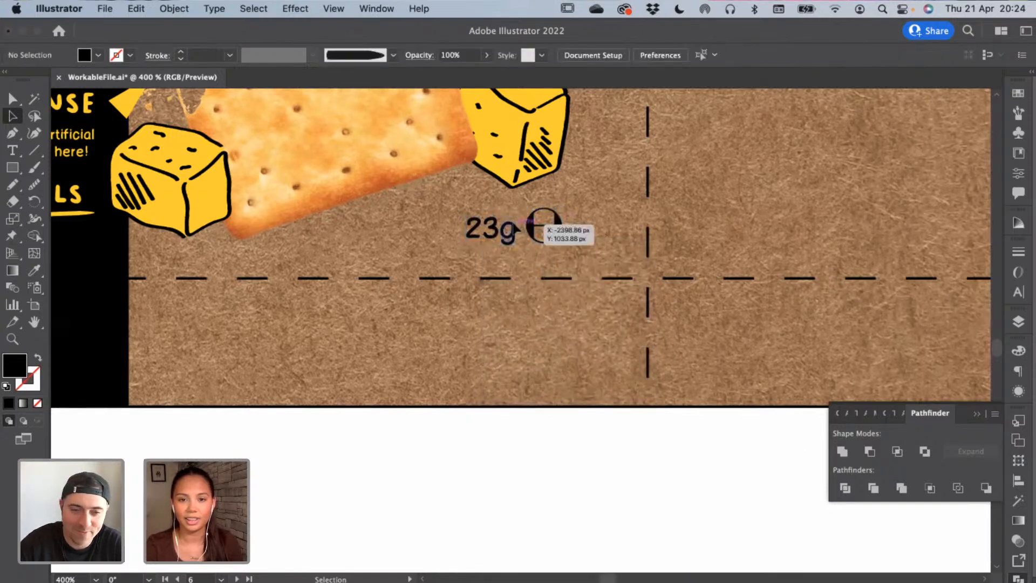
shift+click(558, 224)
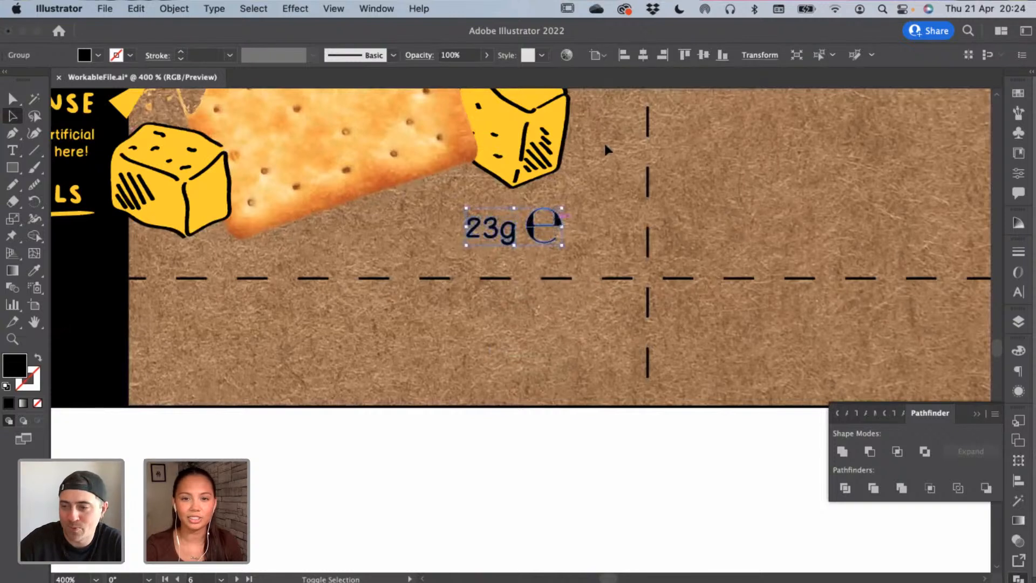
click(722, 55)
click(559, 410)
Nudge the e mark slightly up and closer to the 23g weight
click(536, 236)
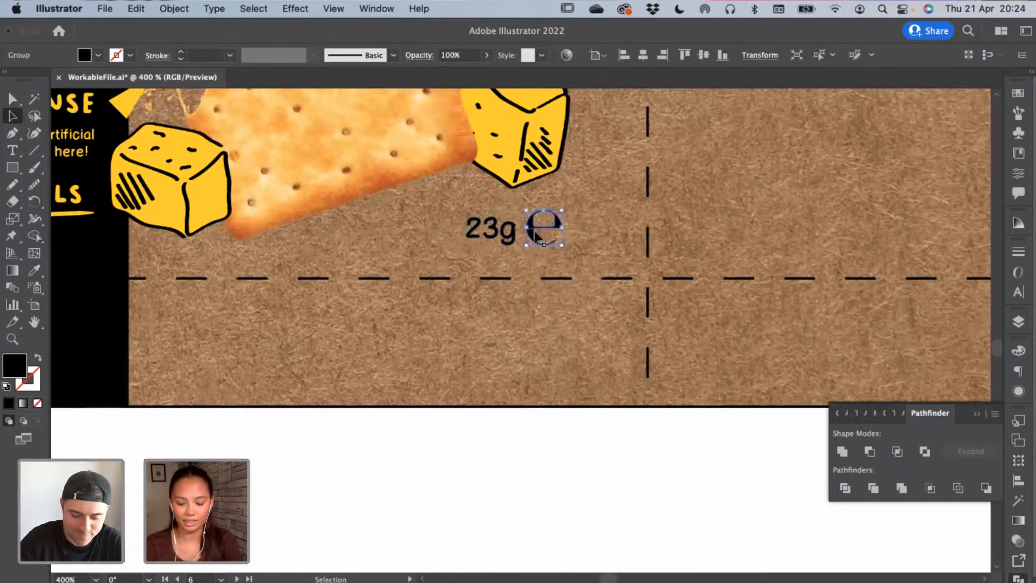
key(Left)
key(Left)
key(Up)
key(Up)
key(Right)
key(Right)
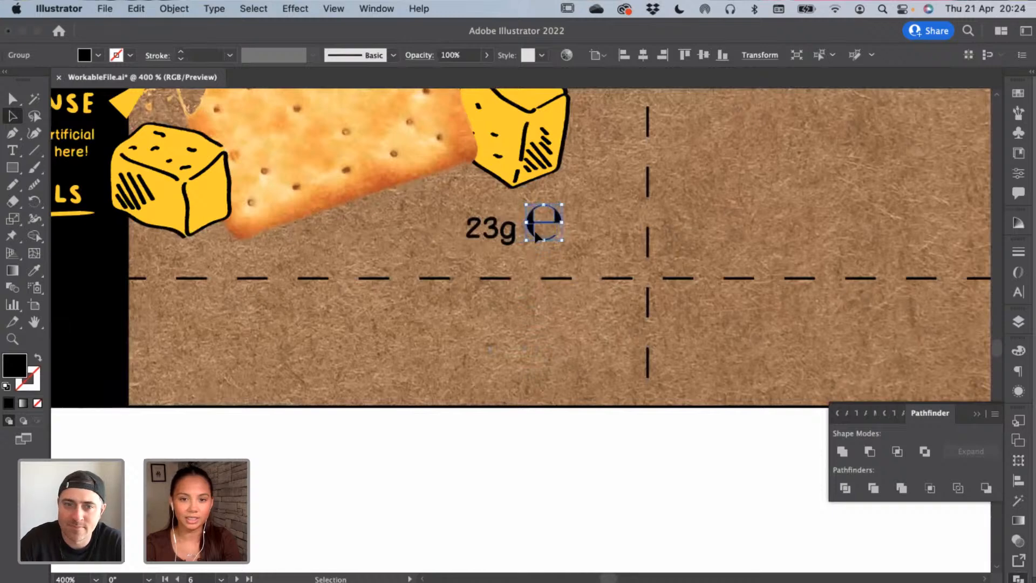
key(super+equal)
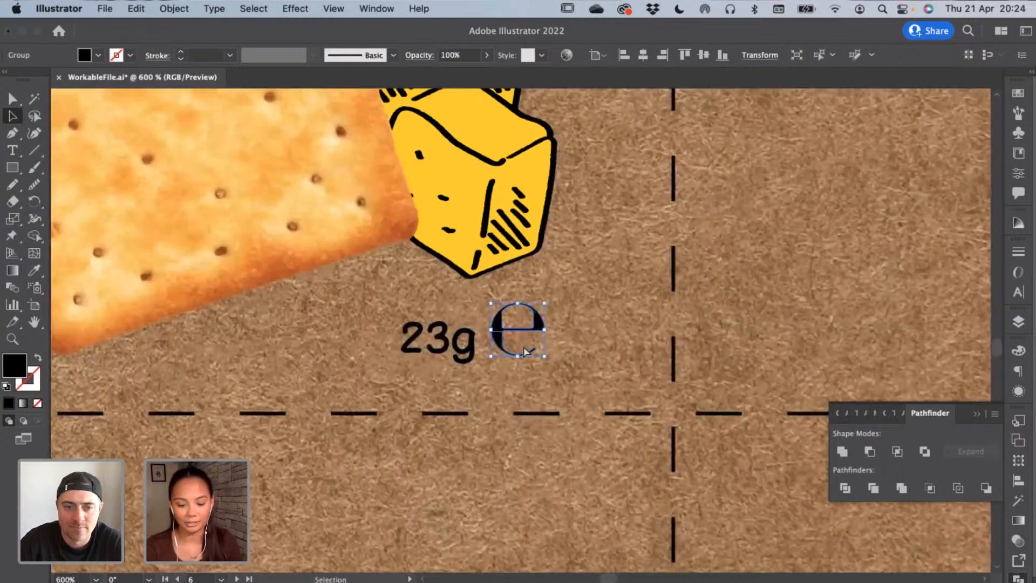
key(super+equal)
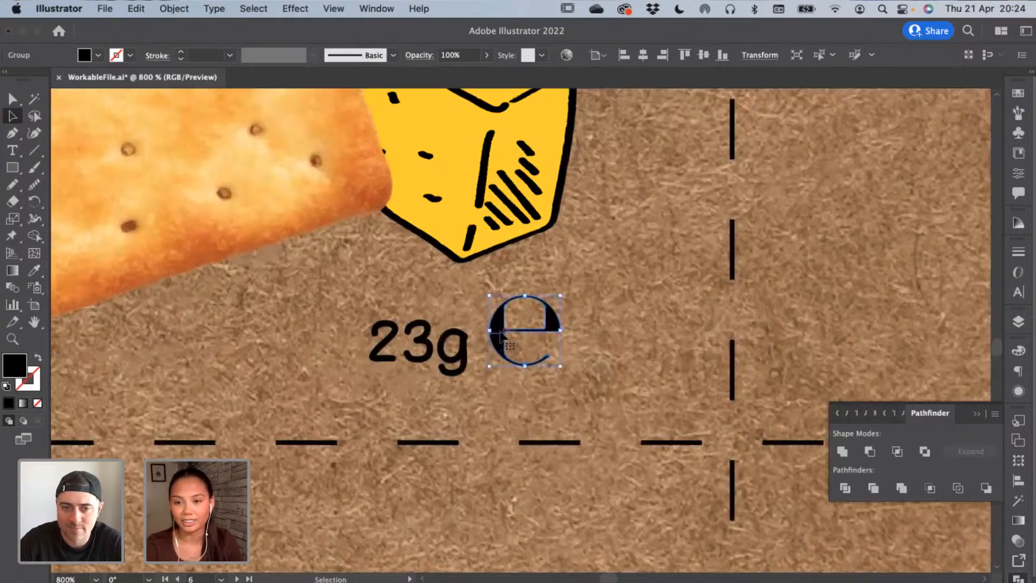
key(Left)
key(Left)
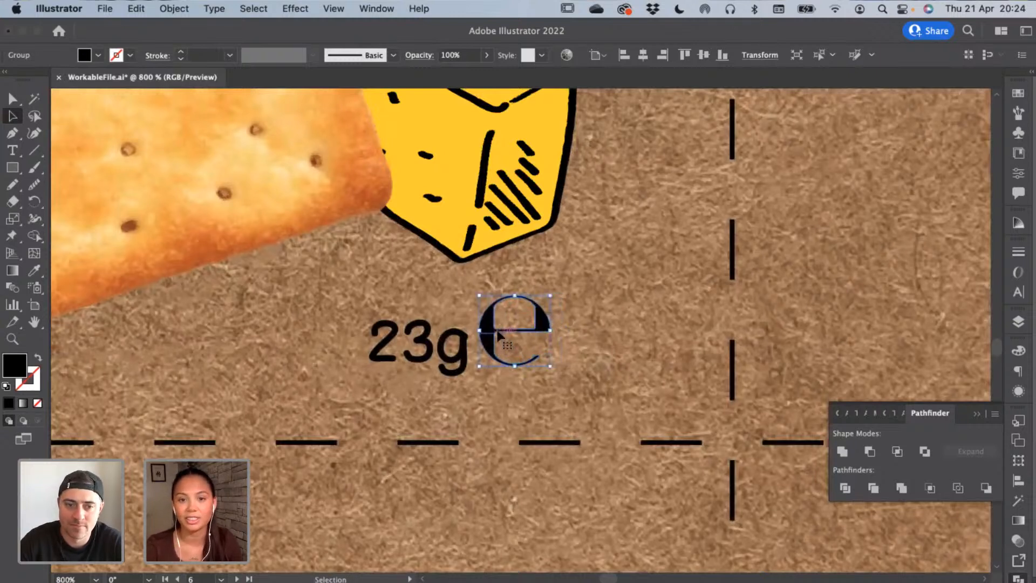
shift+click(459, 356)
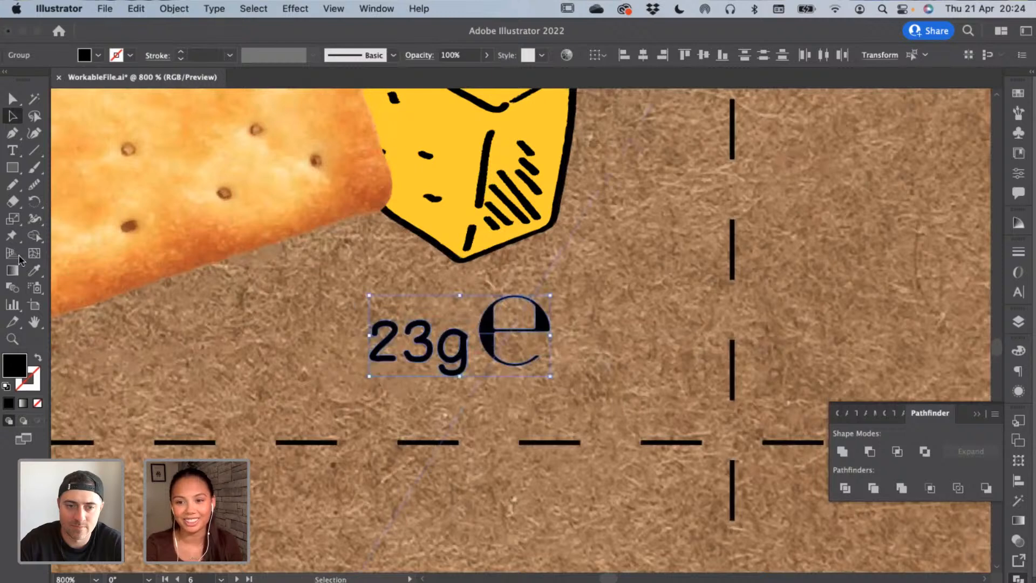
click(34, 270)
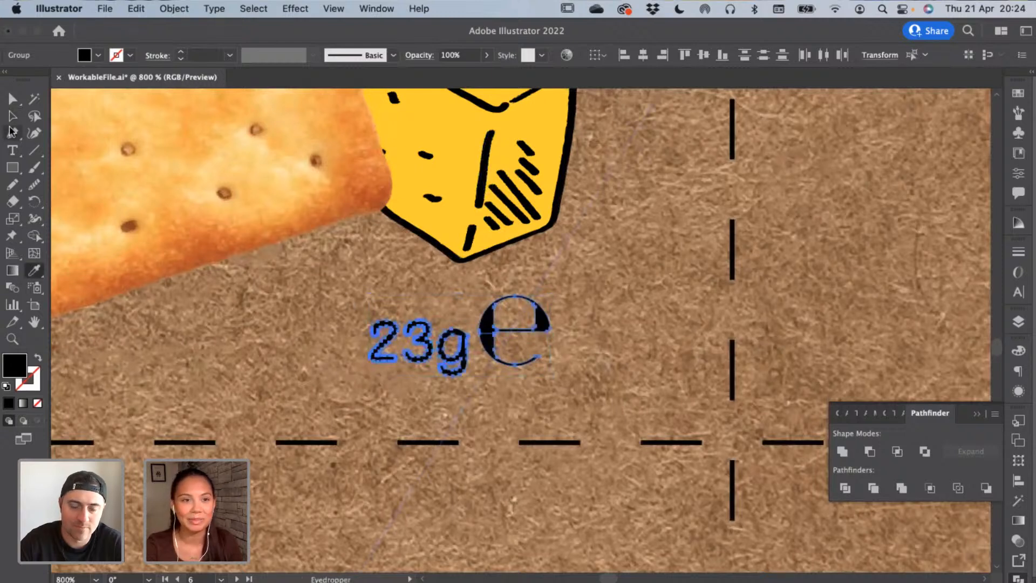
click(16, 116)
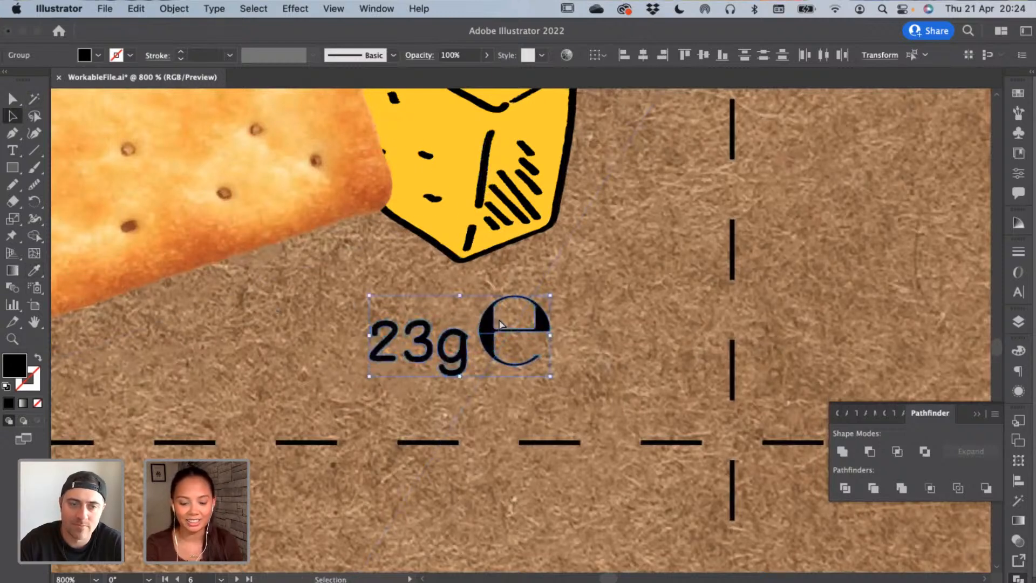
scroll(499, 323, down, 5)
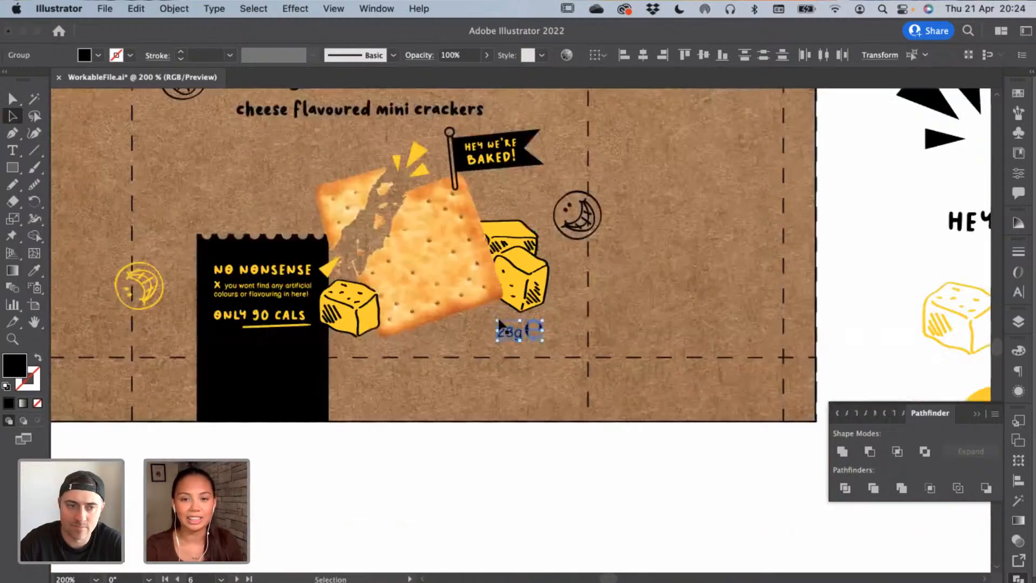
click(543, 472)
drag(289, 297, 370, 399)
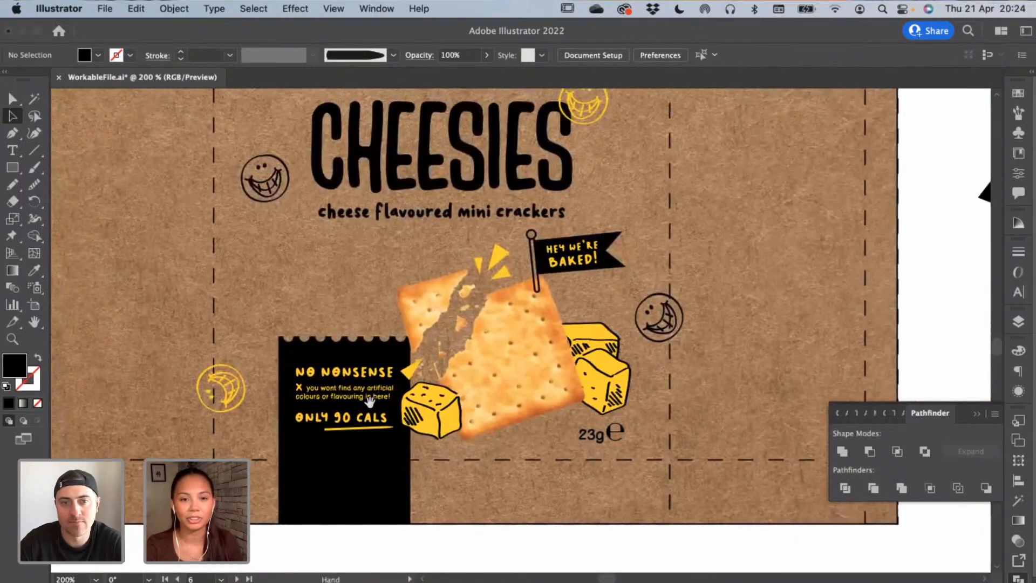
scroll(369, 399, left, 10)
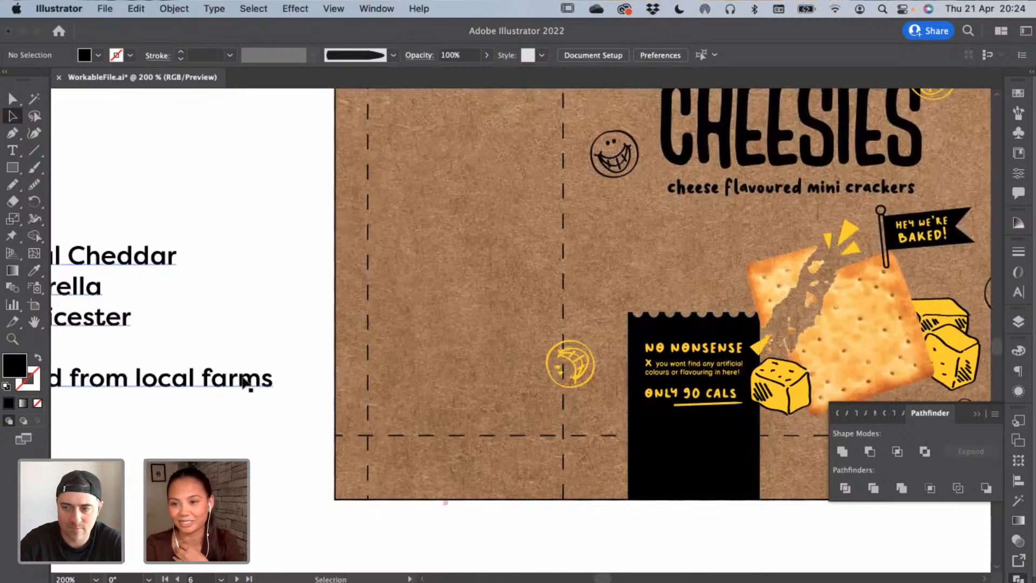
scroll(274, 435, right, 10)
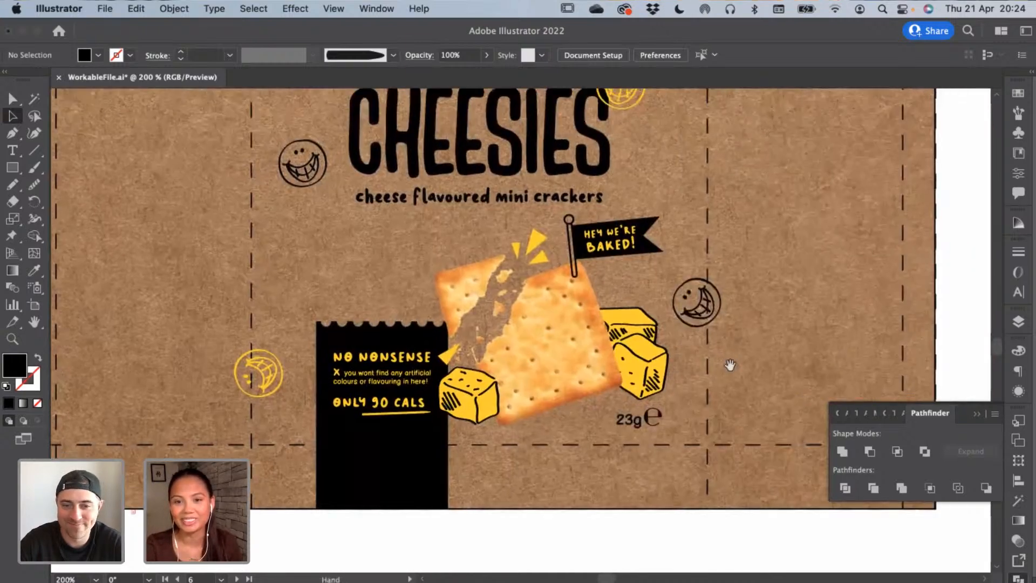
Group the 23g weight with the e mark and position them together just below the cheese cubes
click(646, 417)
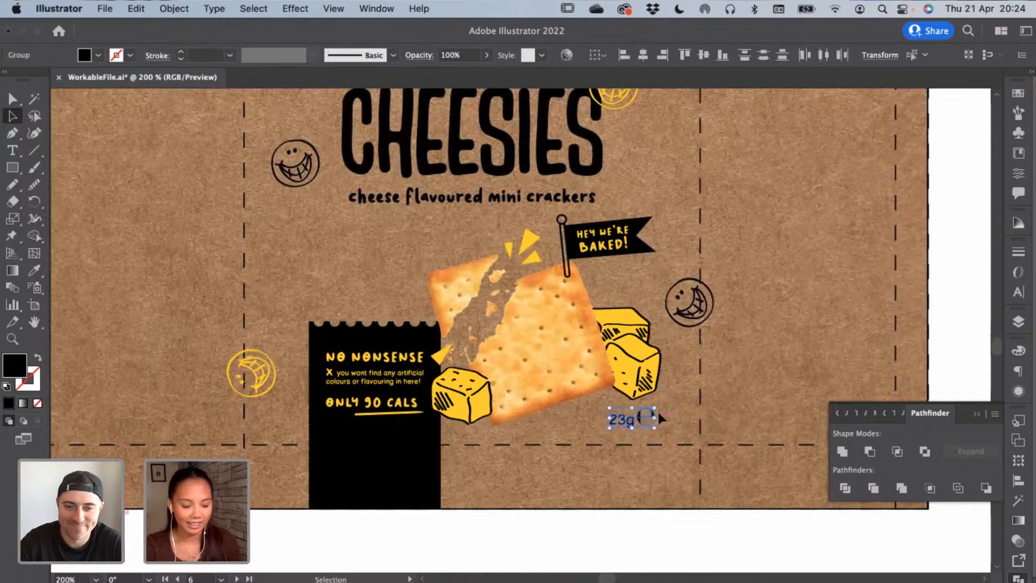
click(663, 419)
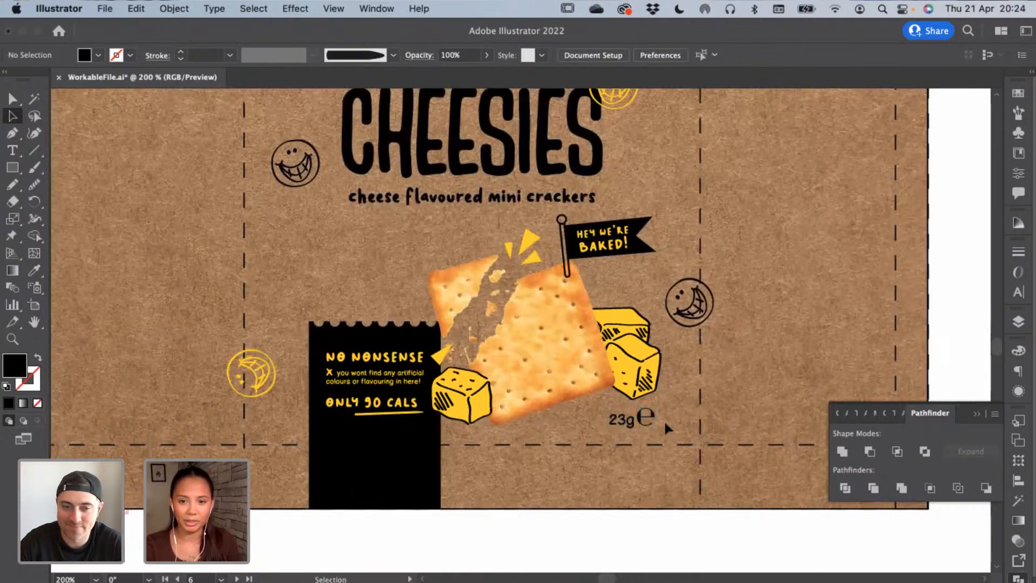
super+click(646, 414)
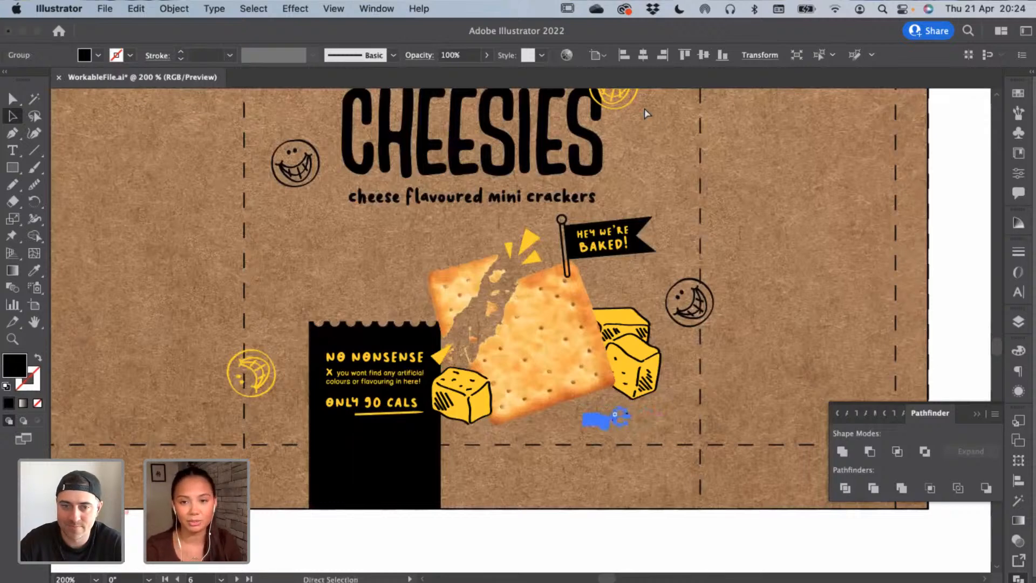
key(super+minus)
drag(554, 116, 596, 211)
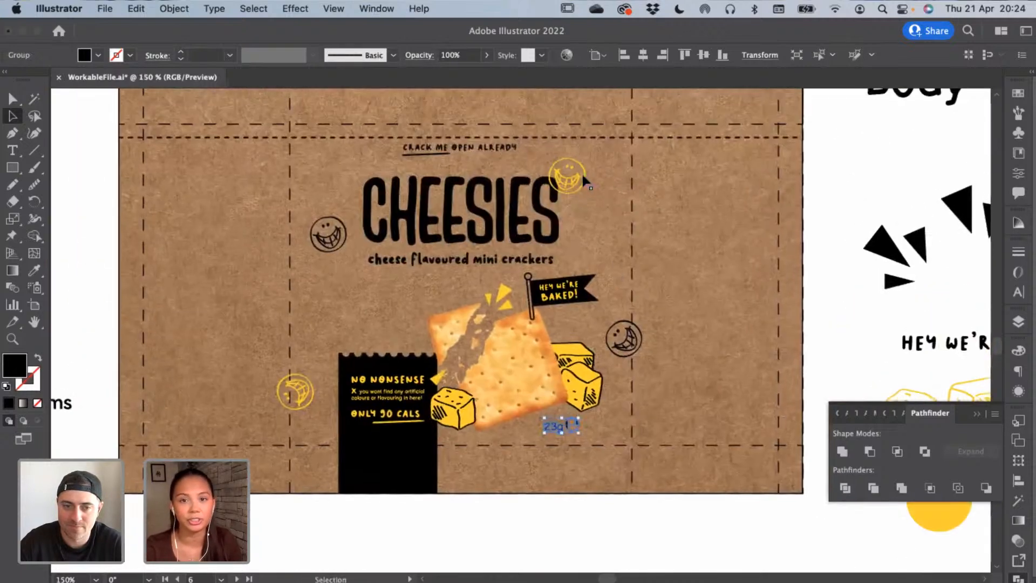
key(shift+Right)
key(shift+Right)
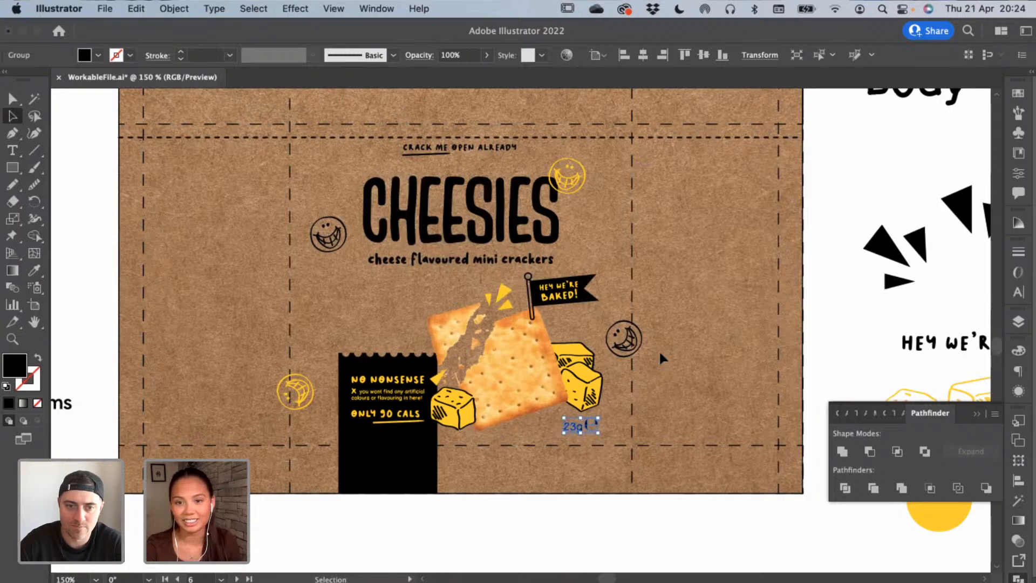
click(585, 530)
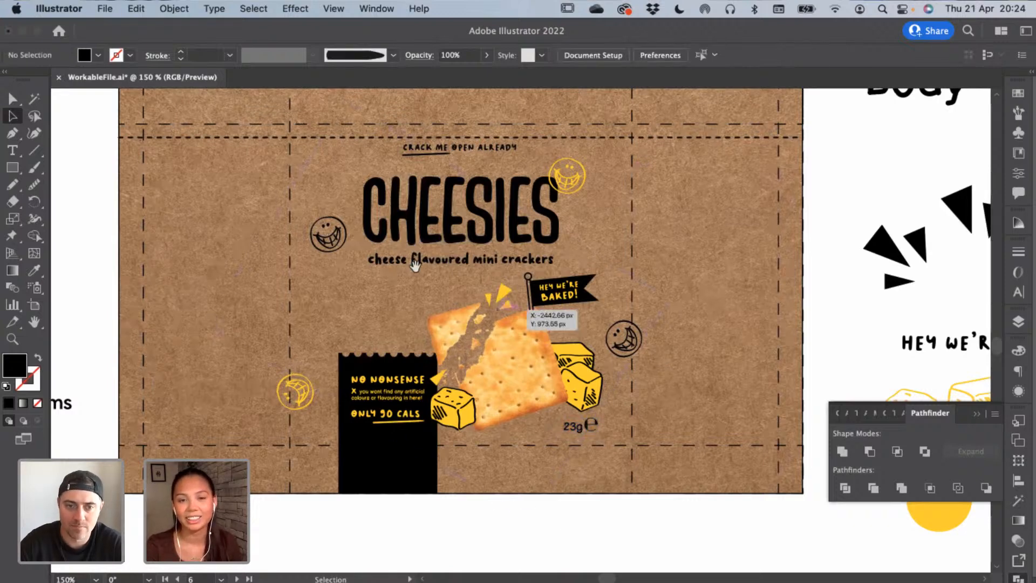
Move the copy notes block onto the white area beside the pack, clear of the dieline
scroll(164, 354, left, 5)
scroll(164, 354, up, 2)
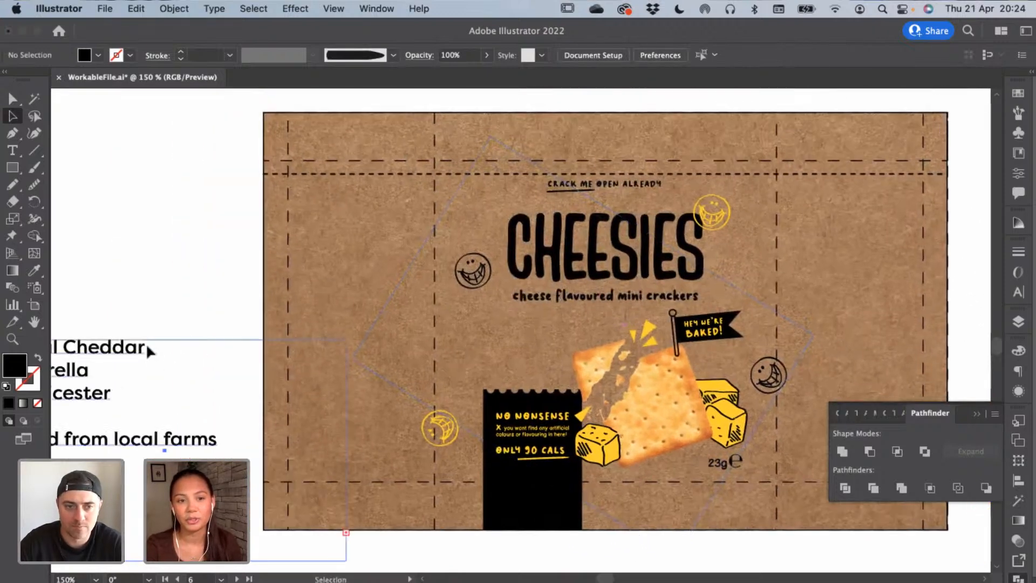
drag(138, 346, 235, 306)
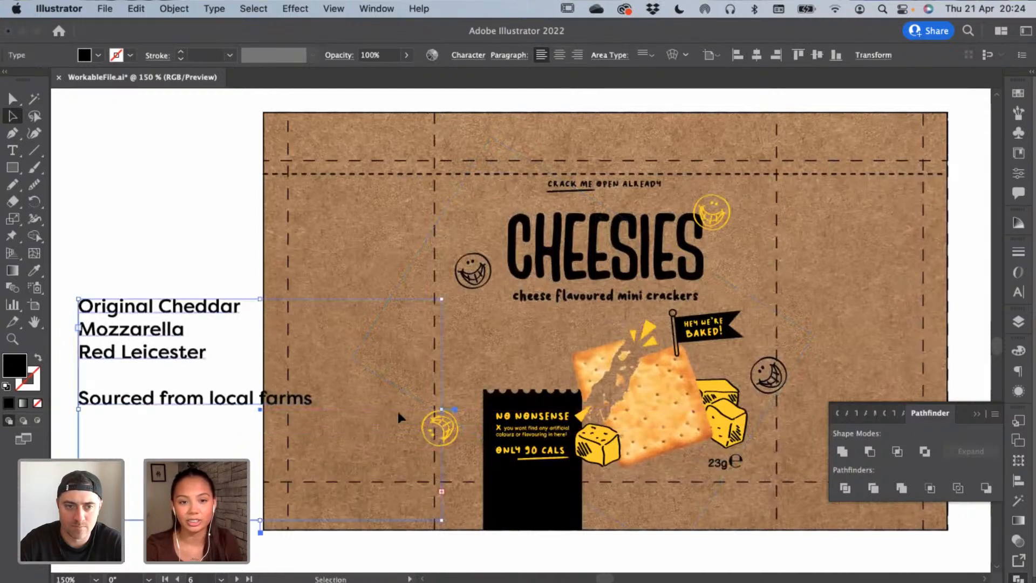
drag(443, 413, 247, 342)
scroll(246, 342, left, 4)
drag(315, 337, 289, 337)
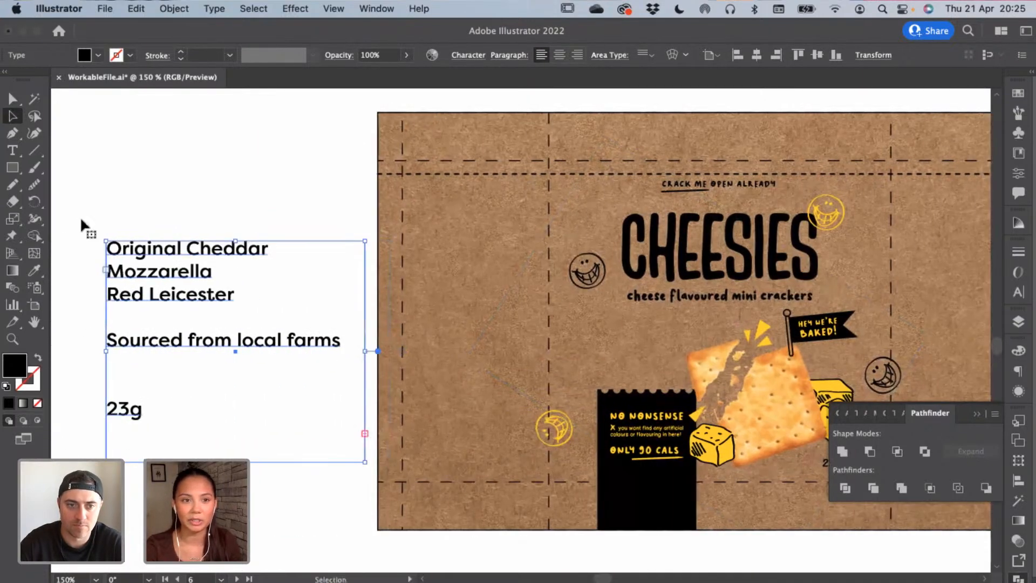
Copy "Sourced from local farms" from the copy notes and paste it as a separate text line on the pack
click(11, 151)
drag(107, 341, 346, 347)
key(super+c)
click(472, 343)
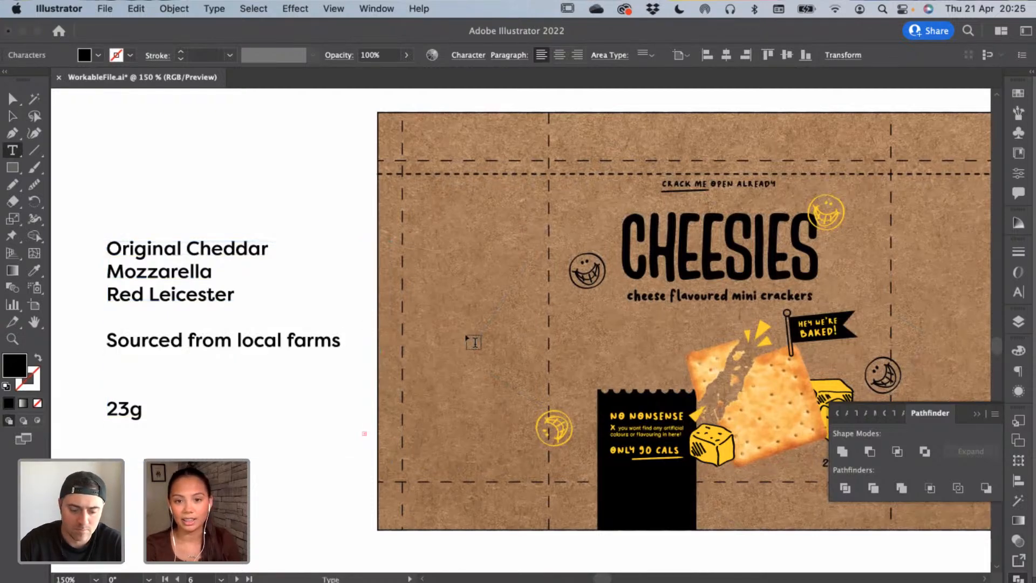
click(467, 342)
key(super+v)
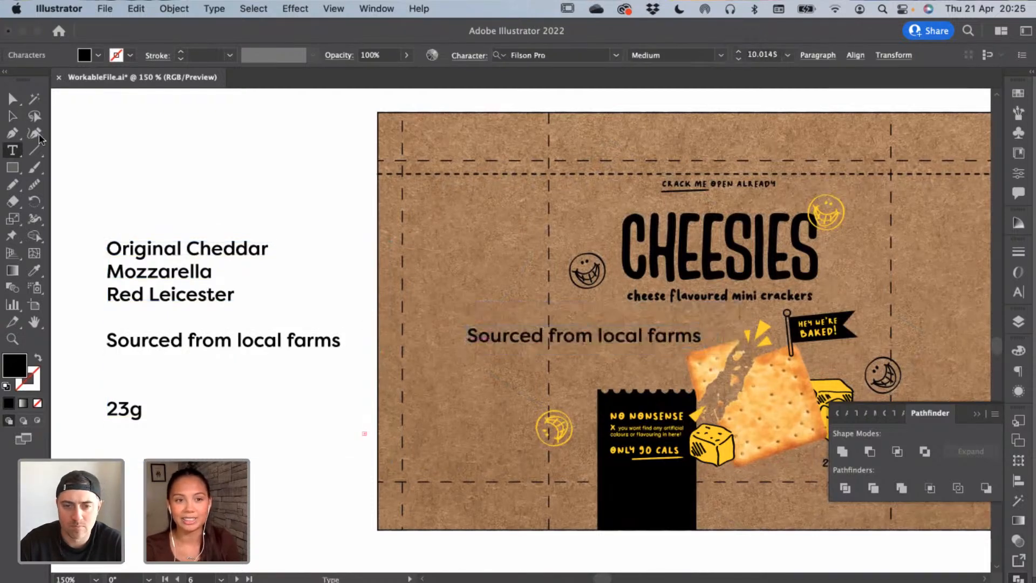
Scale the "Sourced from local farms" text down to about 5.17 pt and move it onto the front panel above the black label
click(14, 117)
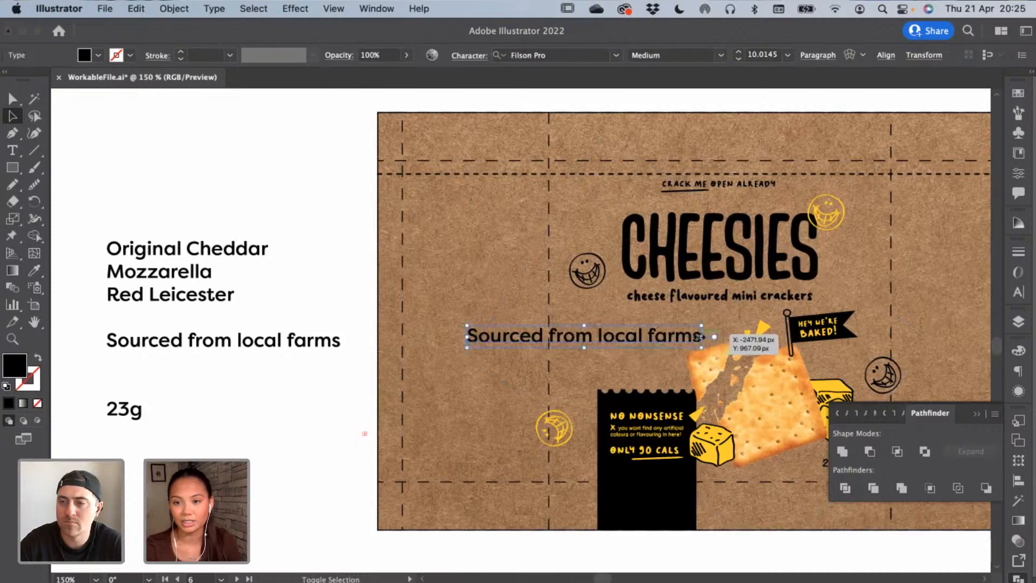
drag(606, 336, 590, 337)
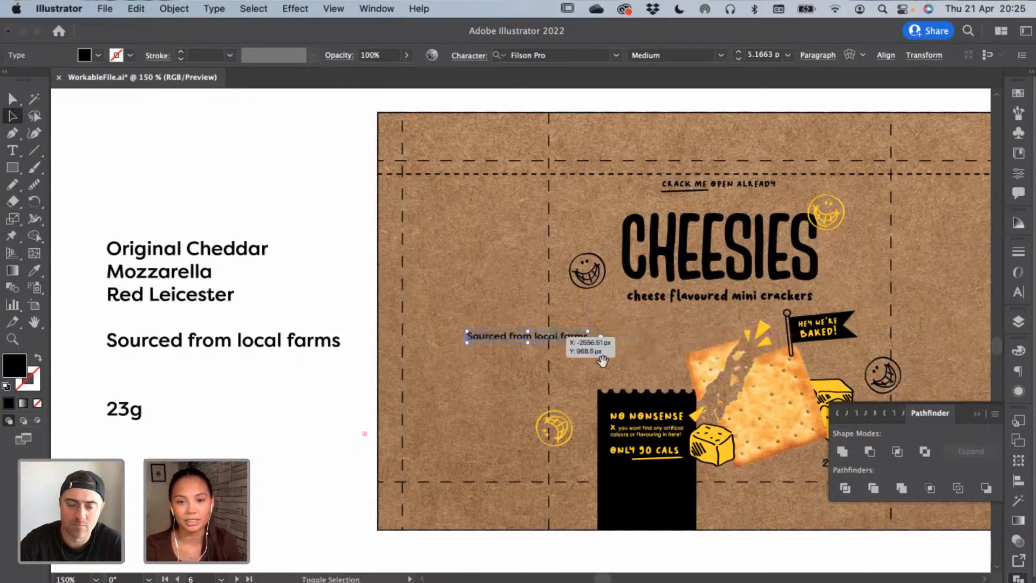
drag(480, 381, 249, 404)
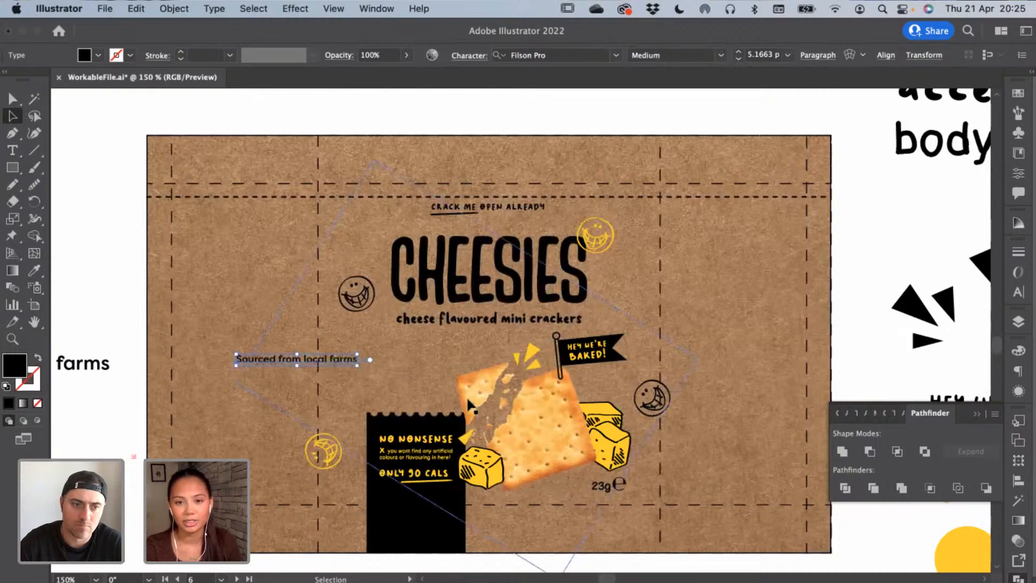
drag(341, 362, 434, 382)
Apply the "body" sample's type style to "Sourced from local farms" and scale it down to about 3.65 pt, placing it above the pack
click(34, 272)
scroll(485, 365, right, 5)
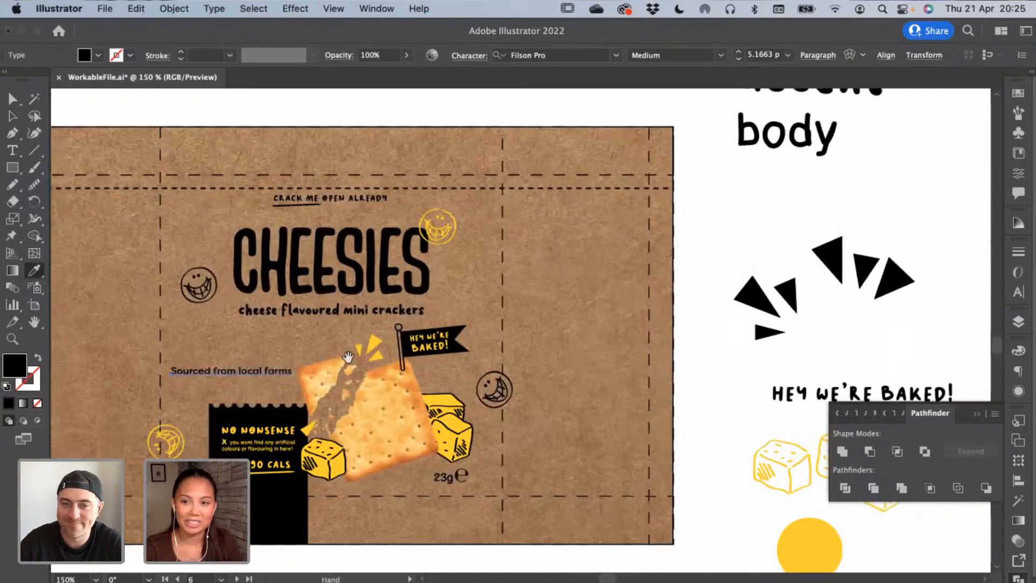
click(733, 146)
key(a)
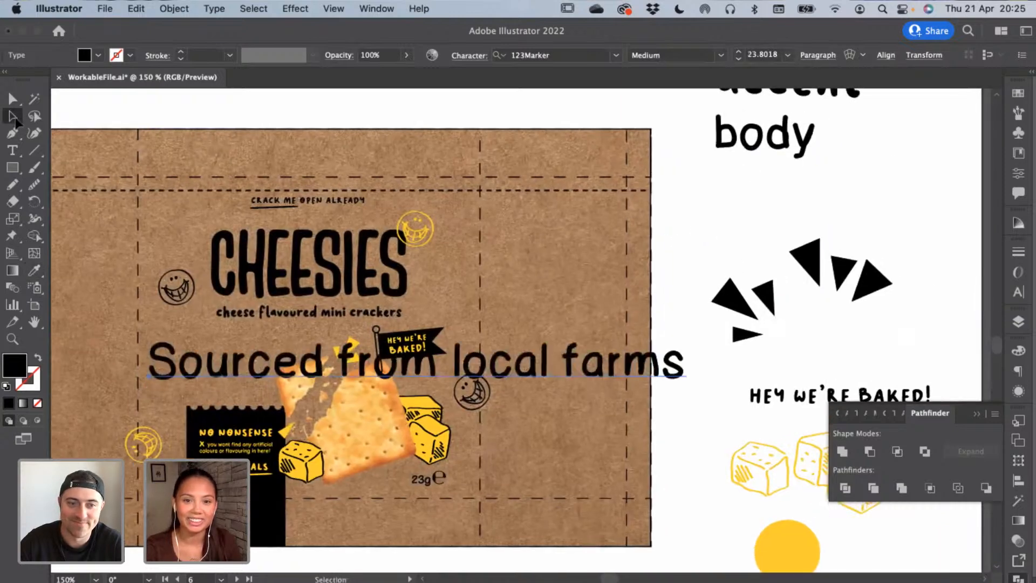
drag(669, 362, 503, 136)
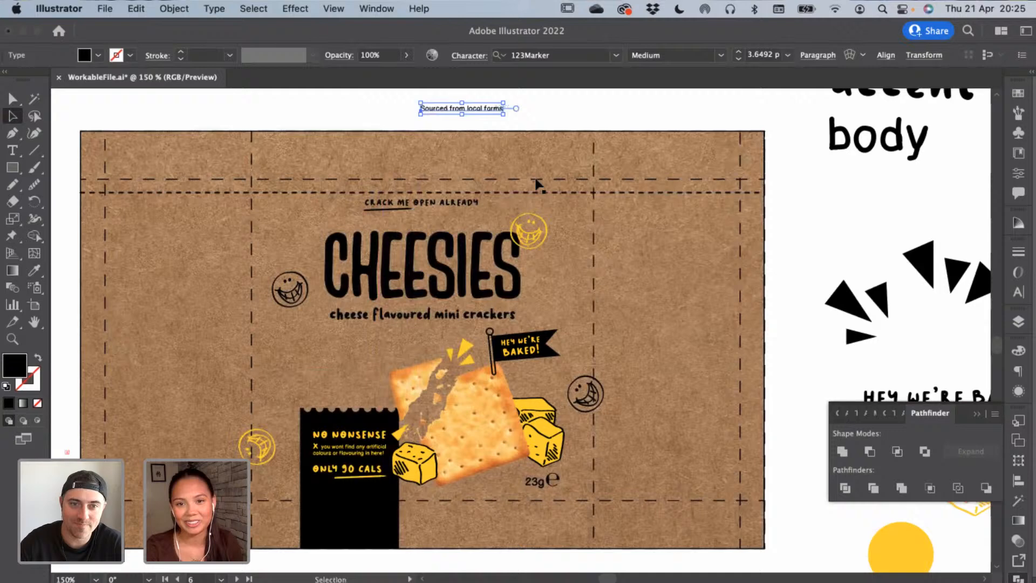
click(569, 265)
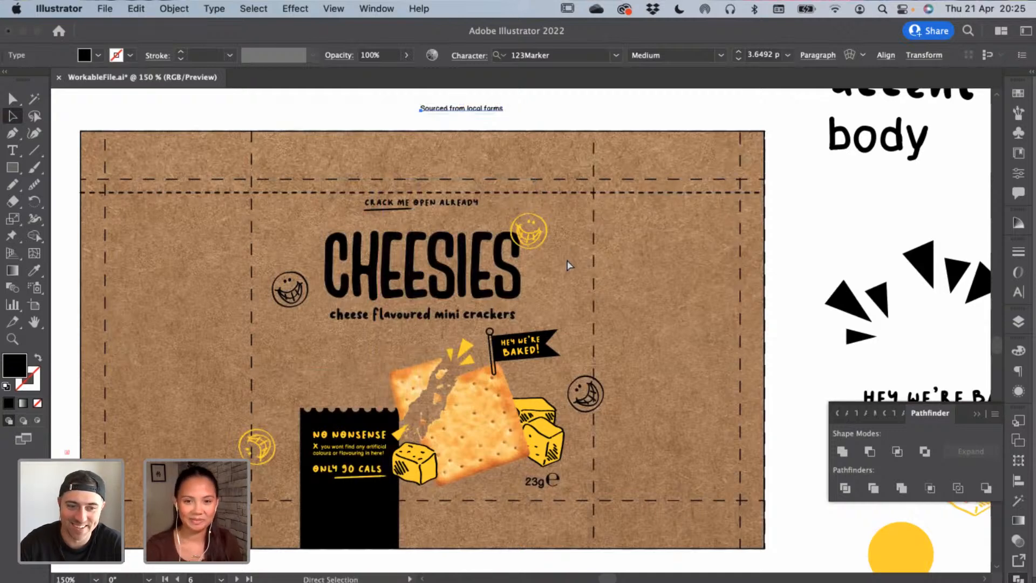
Scale the black "NO NONSENSE" label and its text up slightly on the front panel, to about 53 × 77 px
key(super+equal)
drag(576, 354, 540, 186)
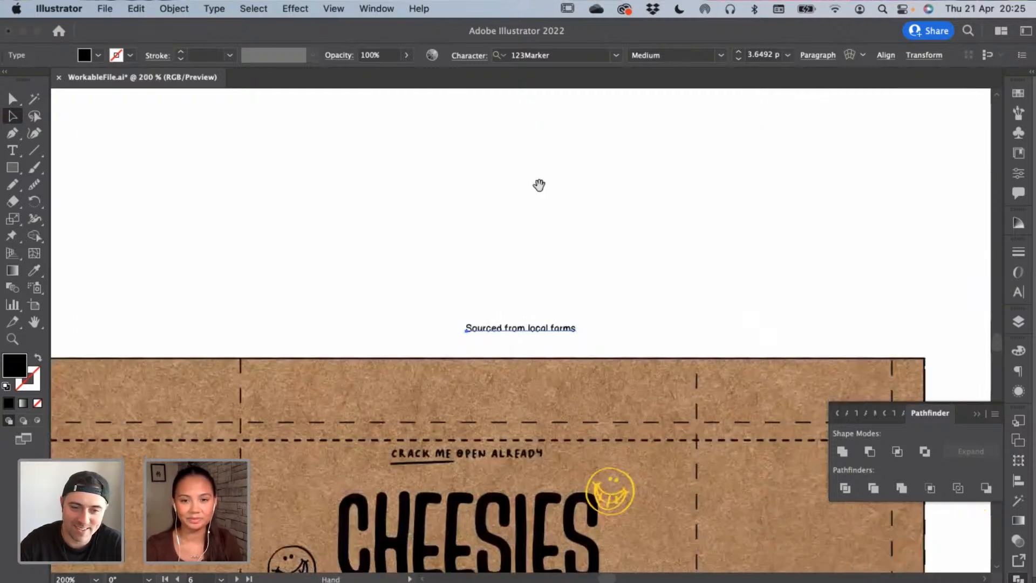
drag(594, 286, 598, 276)
drag(610, 358, 613, 261)
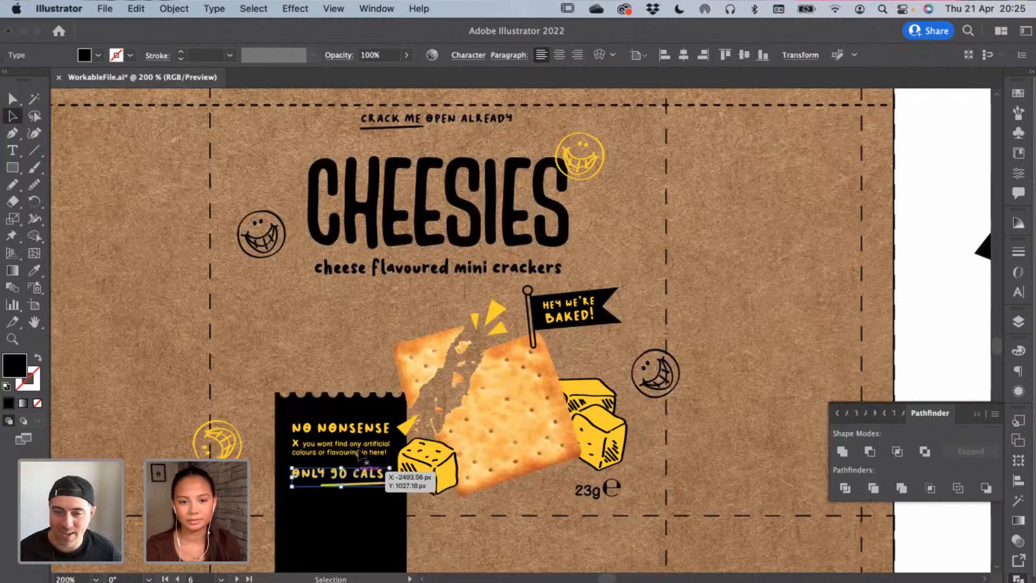
click(379, 476)
shift+super+click(347, 404)
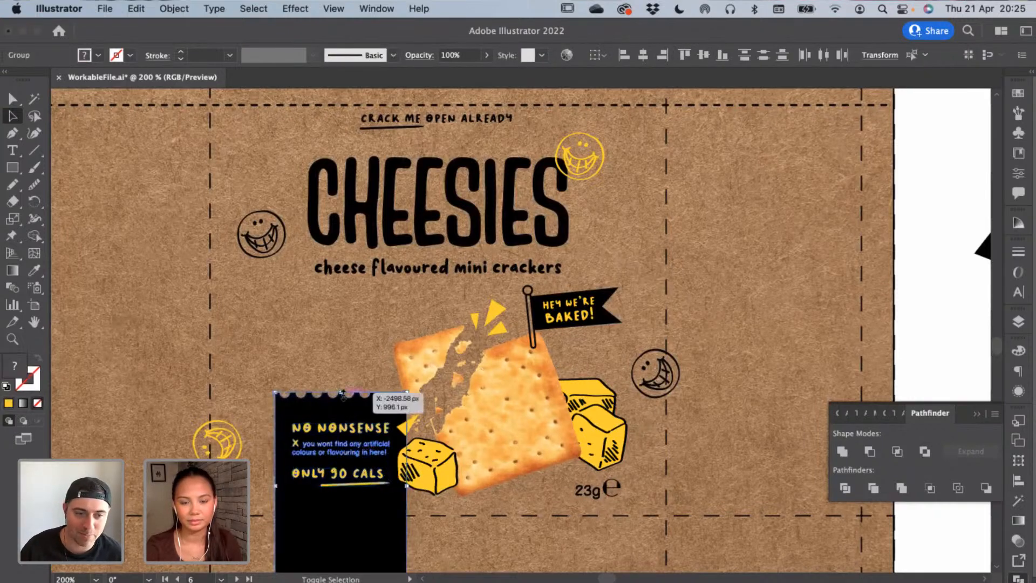
drag(344, 394, 345, 385)
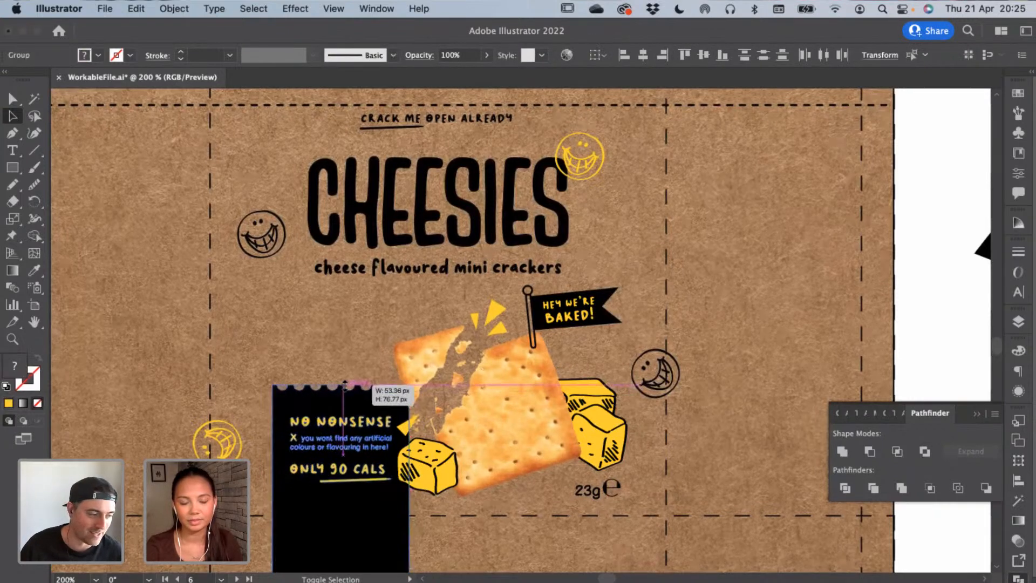
click(350, 326)
Move the "Sourced from local farms" text from above the pack onto the front panel, below the product tagline
scroll(376, 409, down, 5)
scroll(491, 527, up, 8)
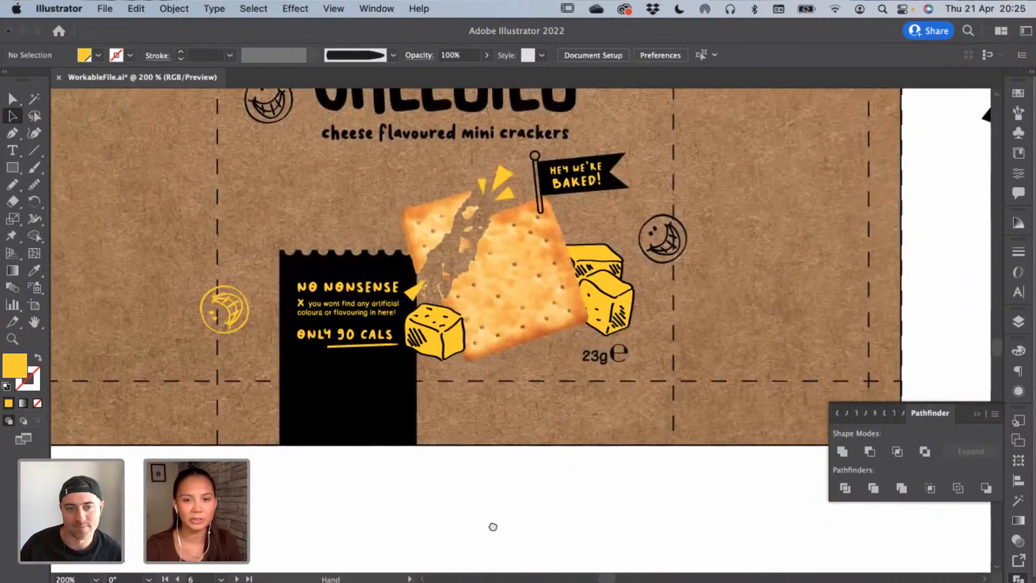
scroll(577, 440, up, 5)
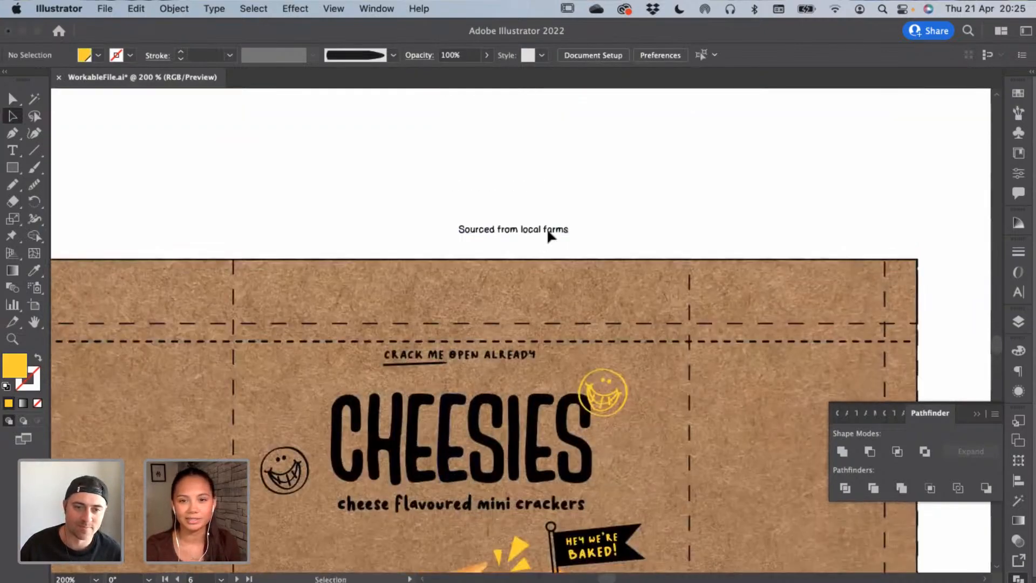
drag(547, 230, 410, 556)
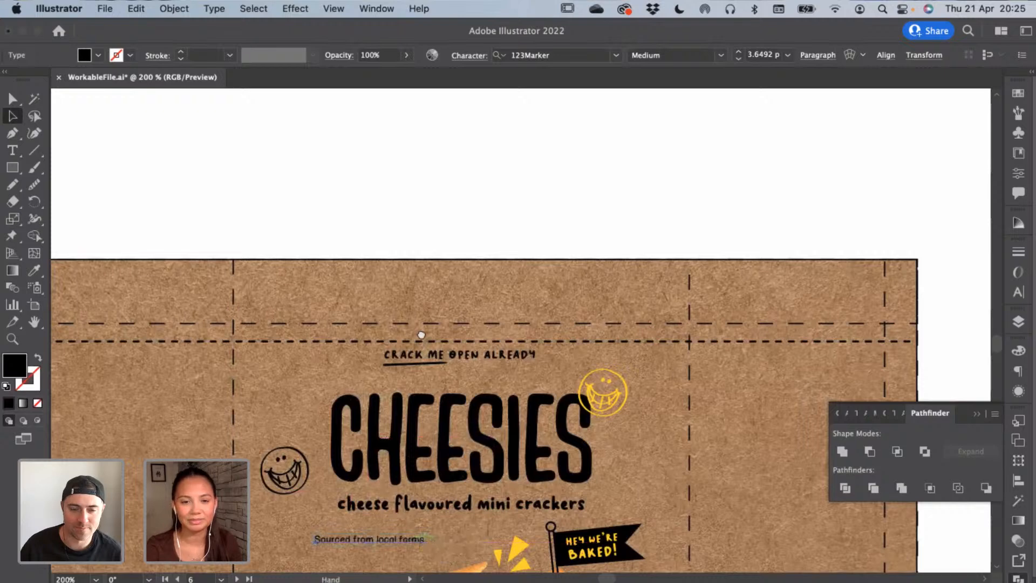
scroll(323, 352, down, 7)
Change the text's initial capital so it reads "sourced from local farms" and place it just above the black label
key(t)
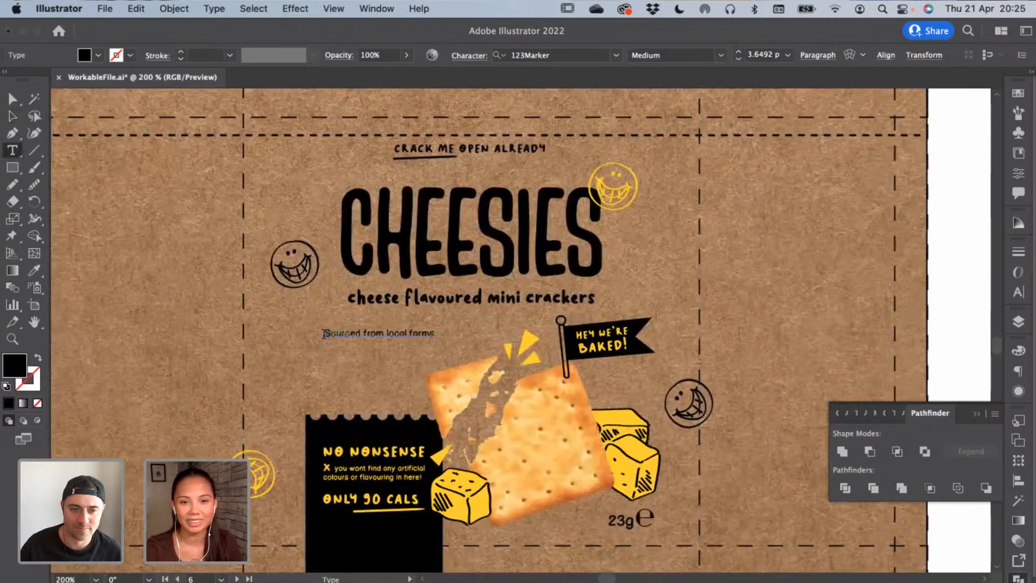
click(324, 333)
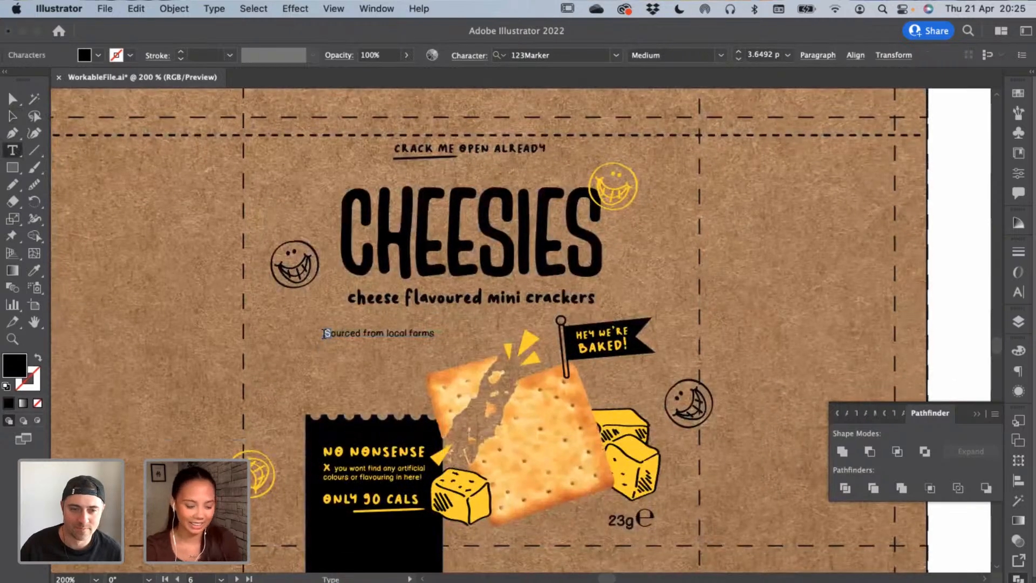
super+click(154, 307)
key(a)
drag(412, 335, 374, 385)
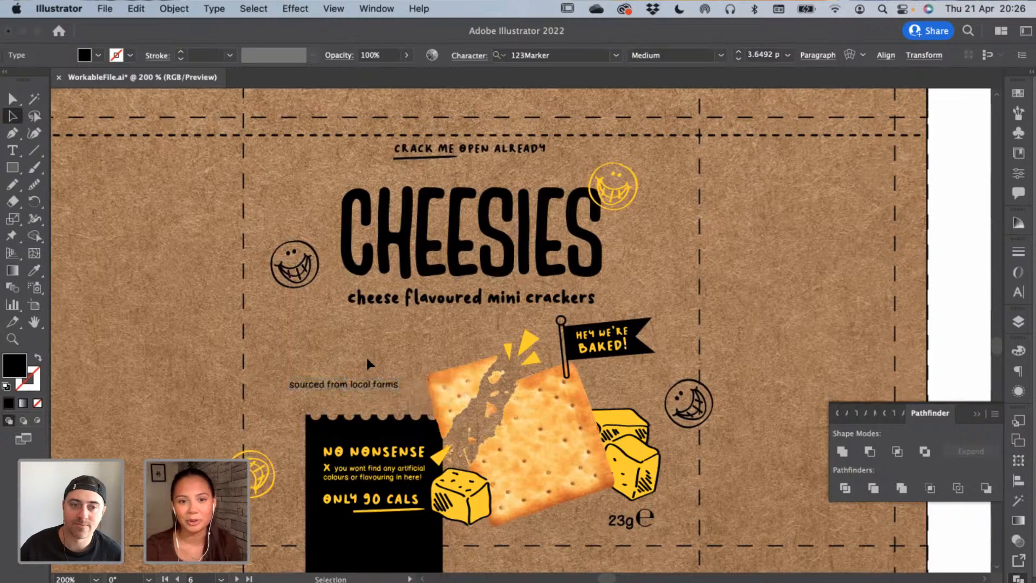
click(367, 363)
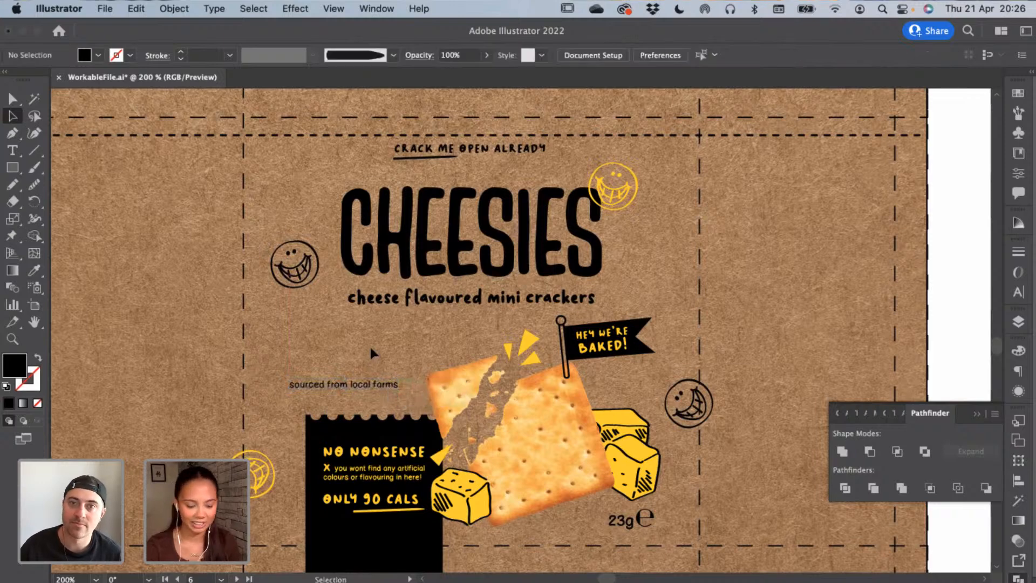
Delete the copy notes block listing the flavours, the sourcing line and 23g beside the pack
key(super+1)
click(146, 341)
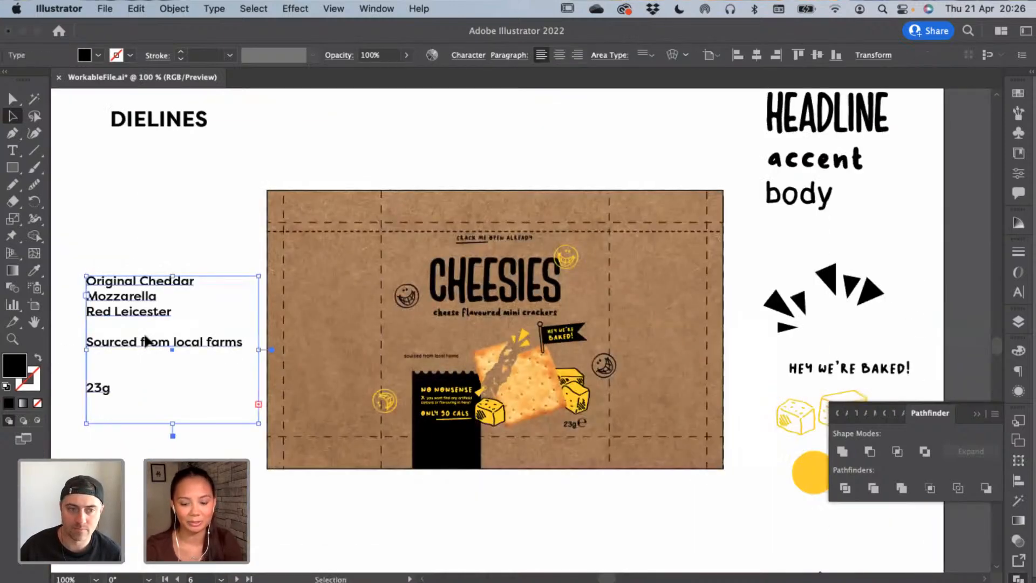
key(Delete)
Try the "sourced from local farms" text on the pack's left side panel, level with the black smiley
drag(601, 420, 507, 434)
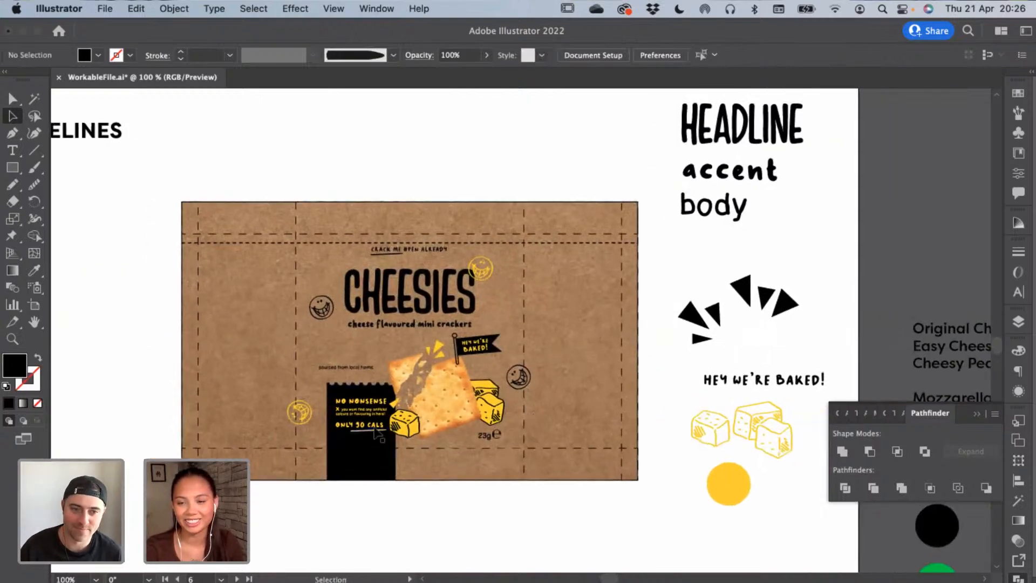
key(super+equal)
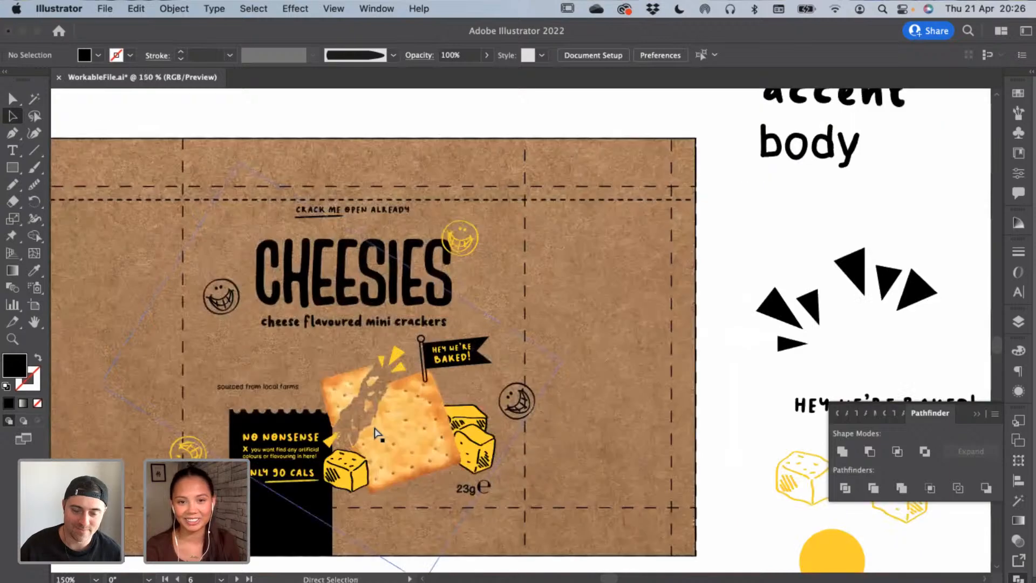
key(super+equal)
drag(378, 430, 602, 358)
drag(432, 383, 212, 252)
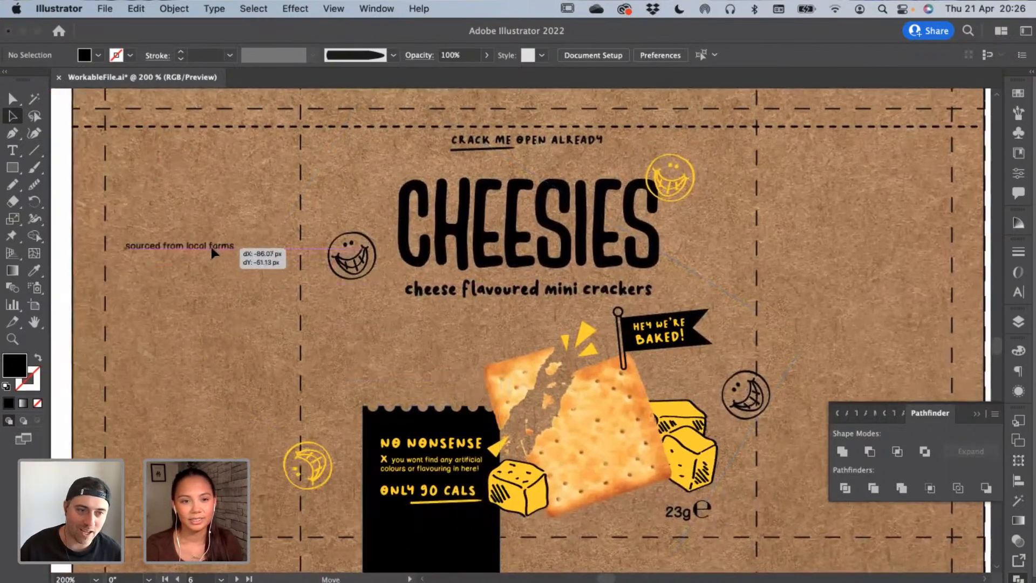
drag(12, 167, 43, 202)
drag(14, 169, 49, 168)
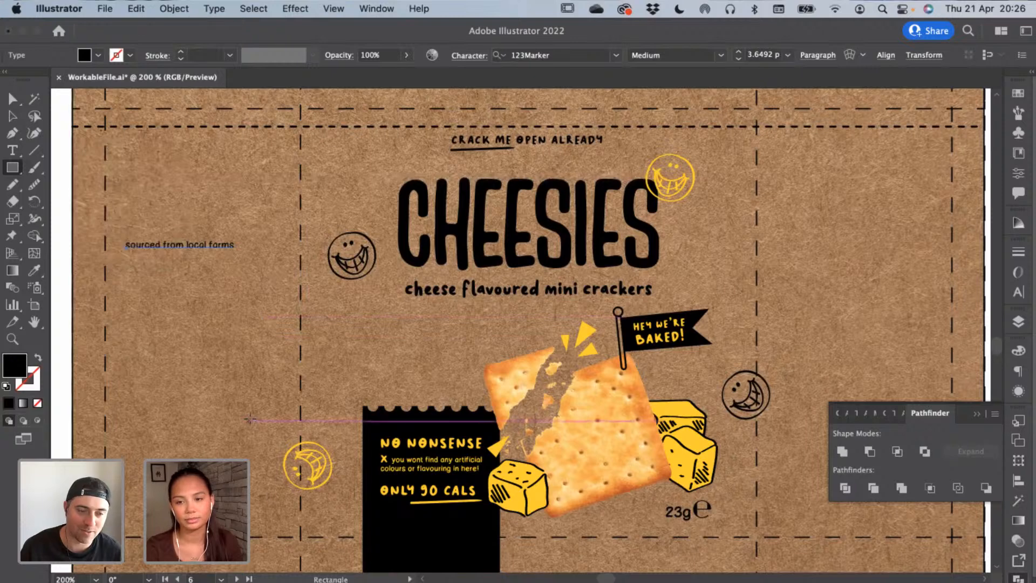
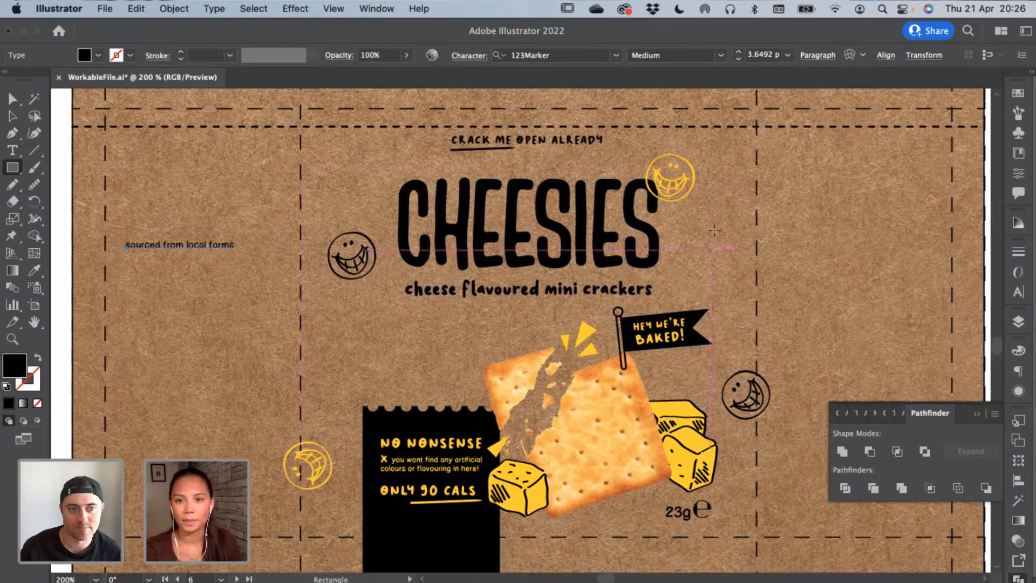
key(v)
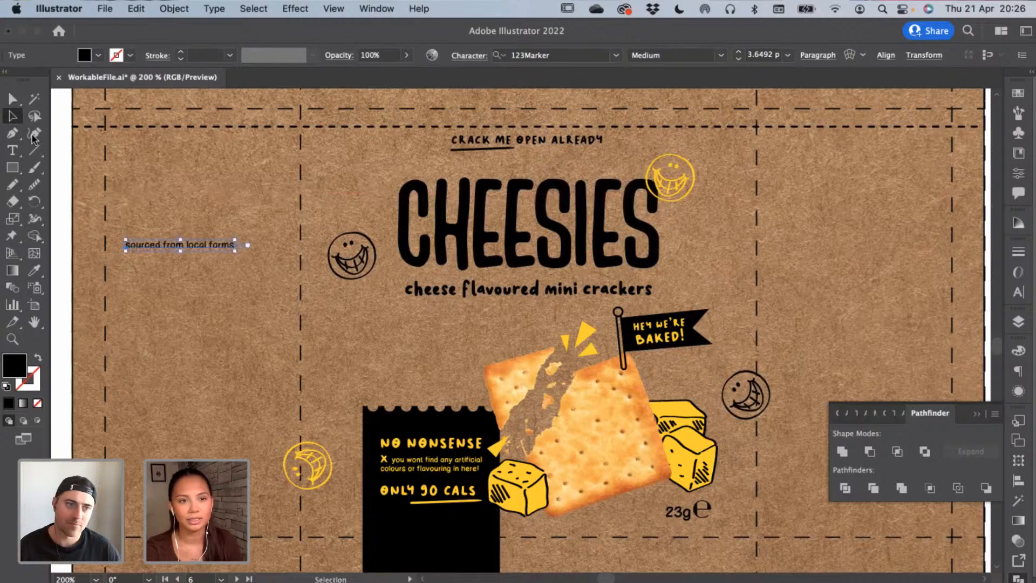
Place "sourced from local farms" on the pack's right side panel, just above the lower fold line
drag(197, 245, 238, 355)
scroll(214, 327, down, 2)
scroll(213, 327, right, 2)
drag(214, 314, 772, 463)
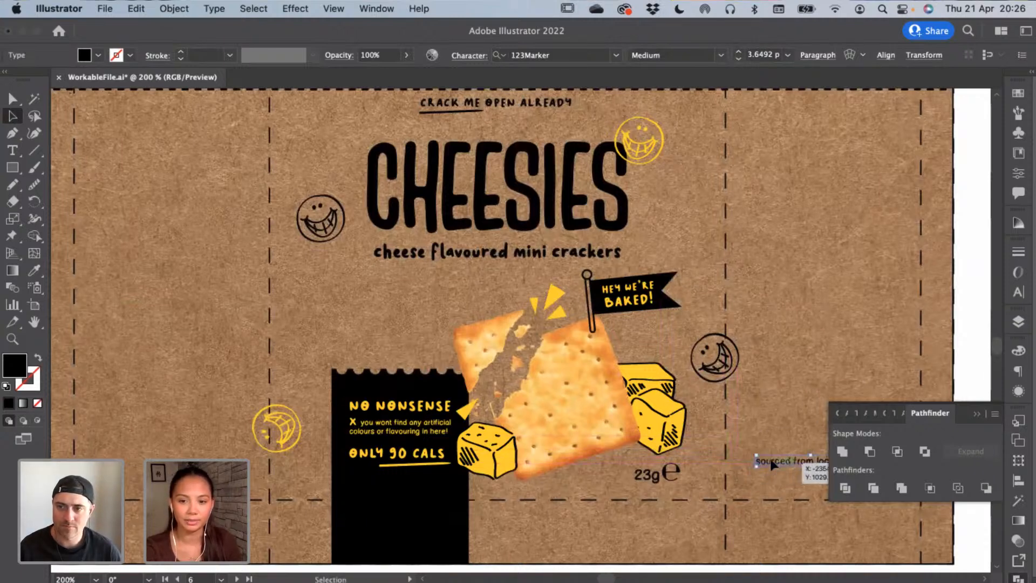
click(767, 447)
Copy the "Original Cheddar", "Easy Cheesy!" and "Cheesy Peasy!" lines from the flavour notes beside the artboard
key(super+1)
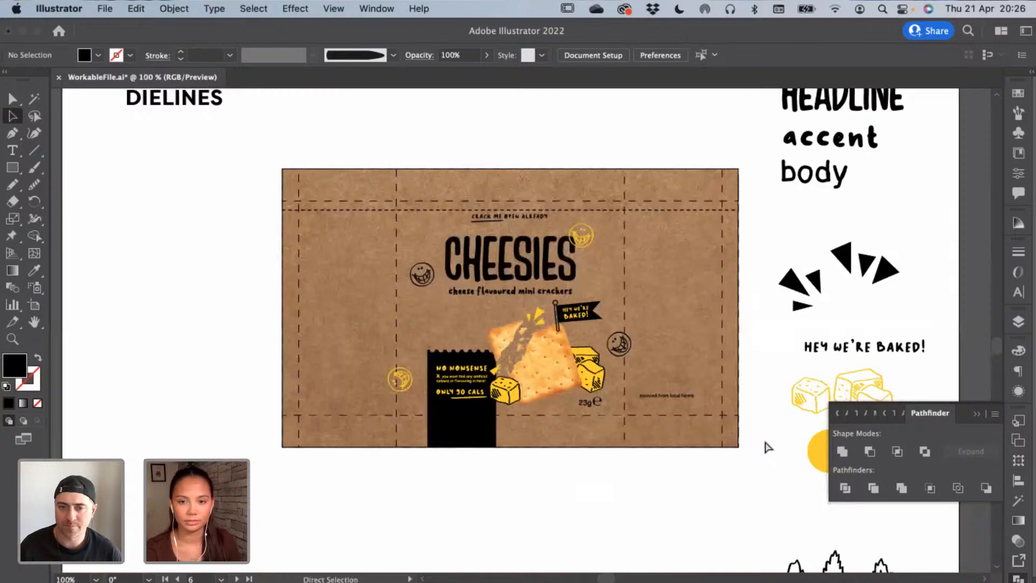
key(super+plus)
key(super+1)
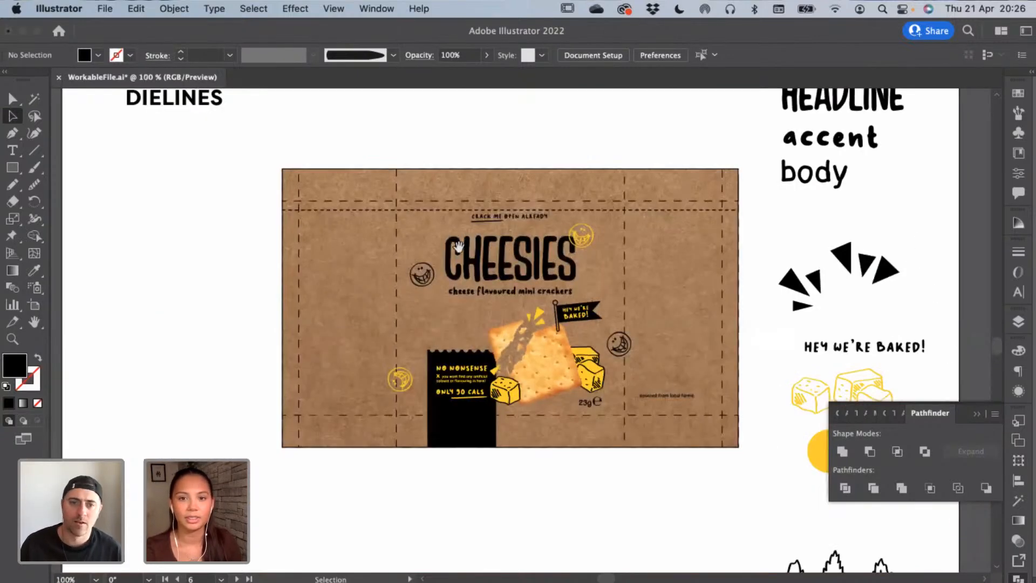
drag(834, 289, 410, 309)
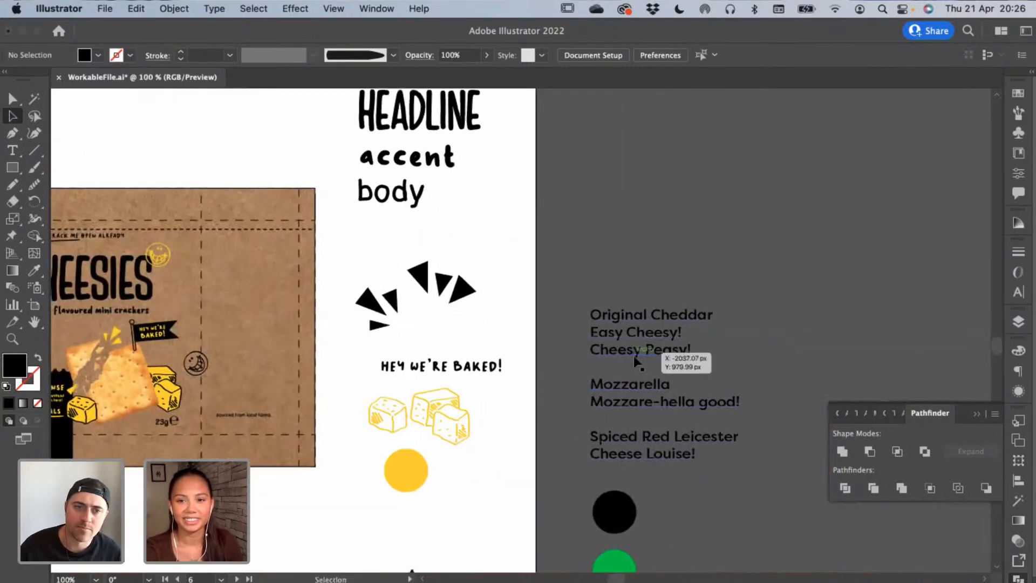
click(18, 155)
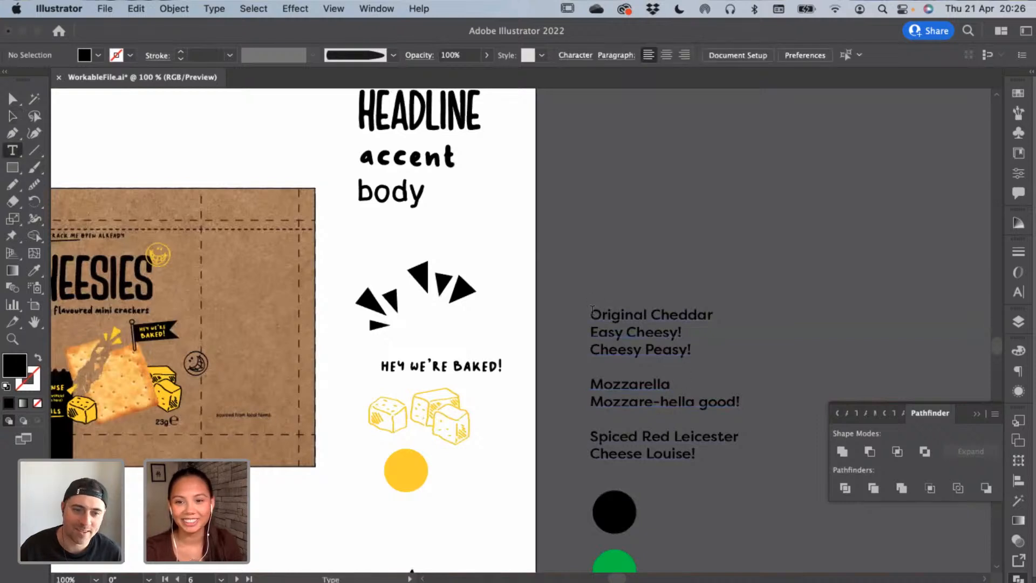
drag(592, 310, 689, 351)
key(super+c)
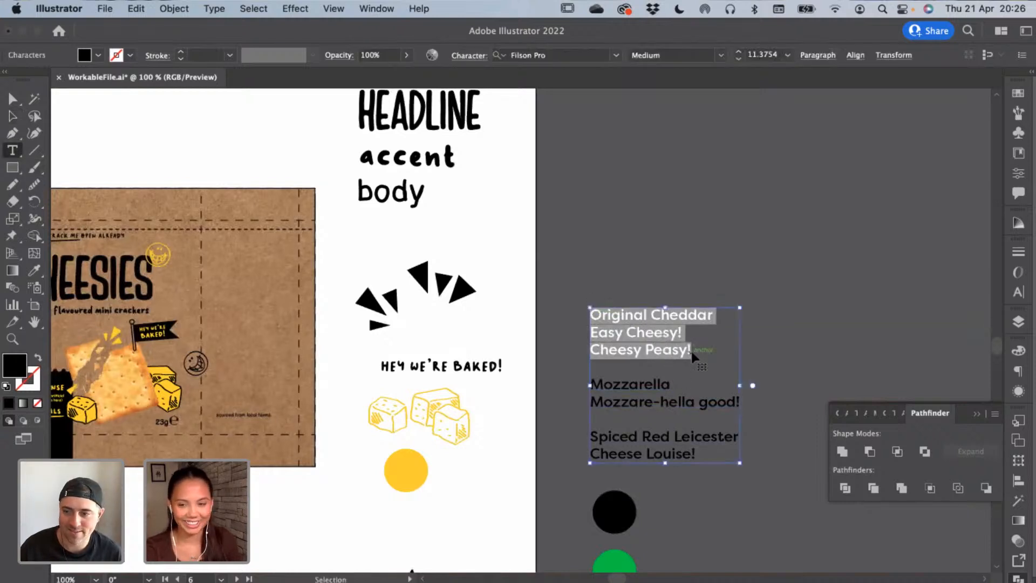
key(Escape)
click(183, 141)
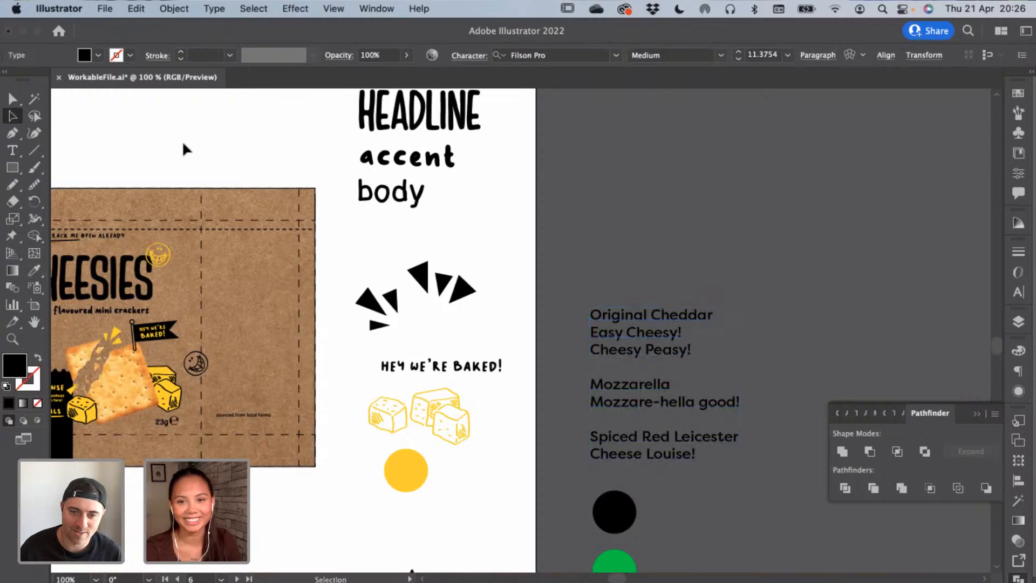
Paste the three Original Cheddar copy lines and position them over the pack's left side panel
drag(28, 194, 361, 178)
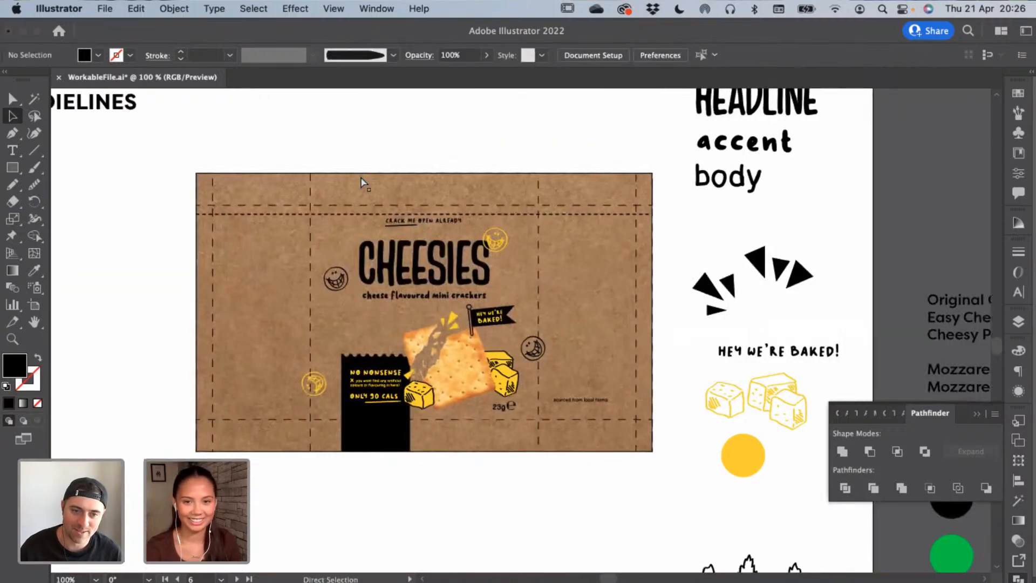
key(super+equal)
key(super+equal)
scroll(400, 337, left, 5)
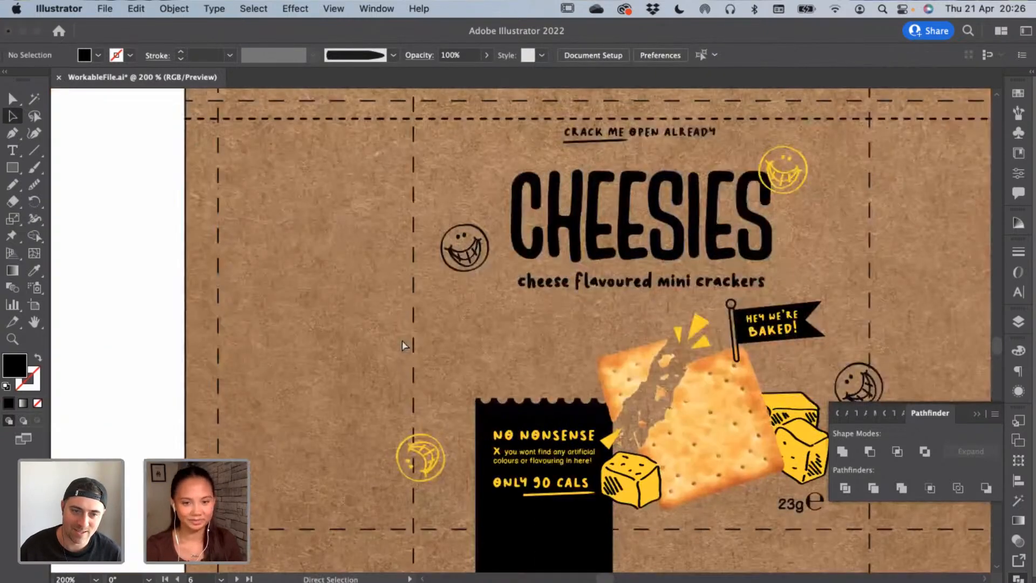
key(super+v)
drag(508, 334, 254, 304)
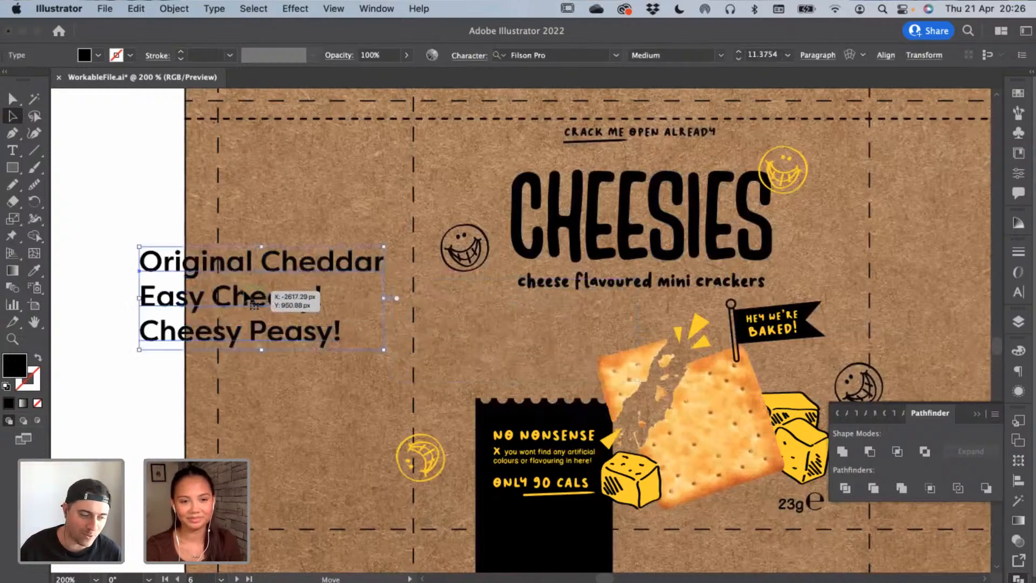
Copy "Easy Cheesy!" from the pasted block and paste it as a separate text line below
key(t)
drag(141, 295, 348, 302)
key(super+c)
key(super+shift+a)
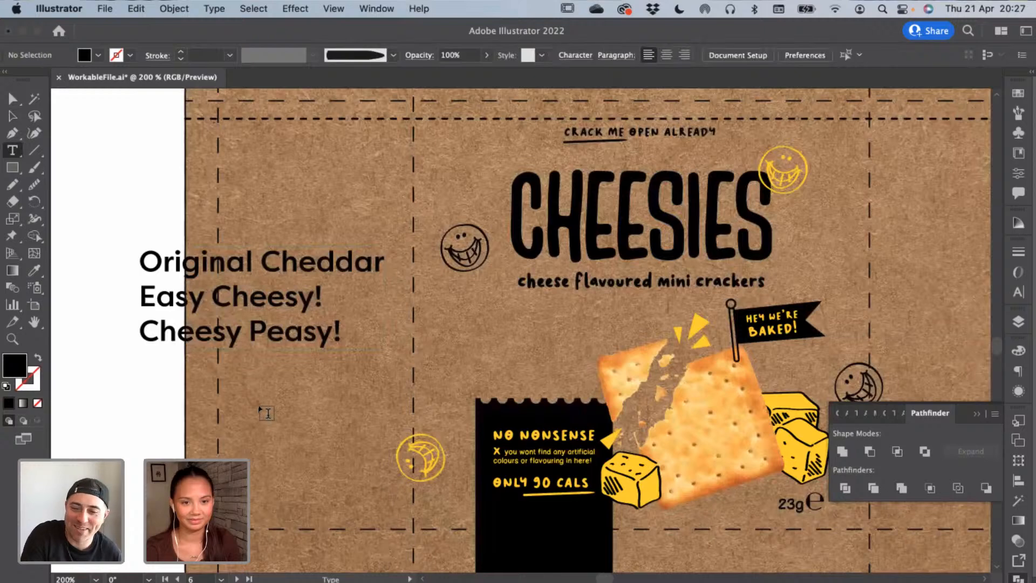
click(259, 404)
key(super+v)
Copy "Cheesy Peasy!" from the pasted block and paste it as its own line beneath "Easy Cheesy!"
drag(158, 332, 316, 332)
triple_click(197, 333)
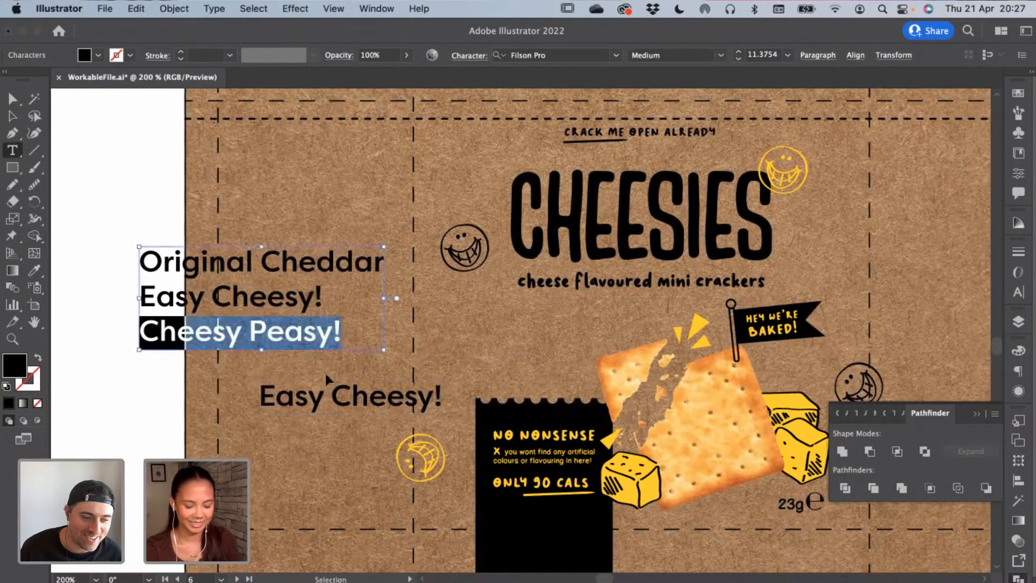
key(super+shift+a)
click(264, 441)
key(super+v)
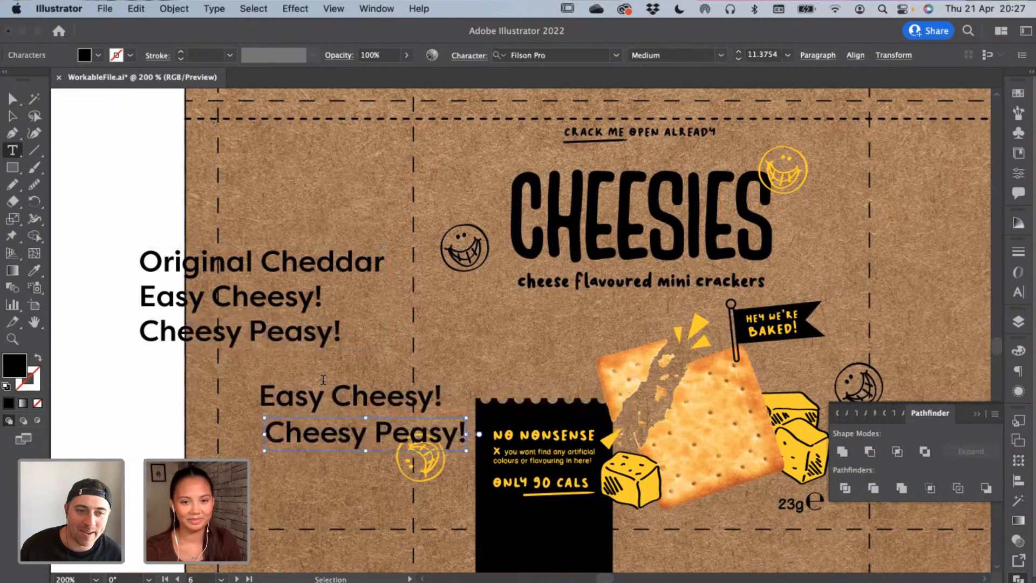
Move the three-line copy block up out of the way and stack "Easy Cheesy!" over "Cheesy Peasy!" on the left side panel
click(11, 118)
drag(231, 294, 172, 177)
click(358, 439)
drag(348, 405, 318, 326)
click(276, 369)
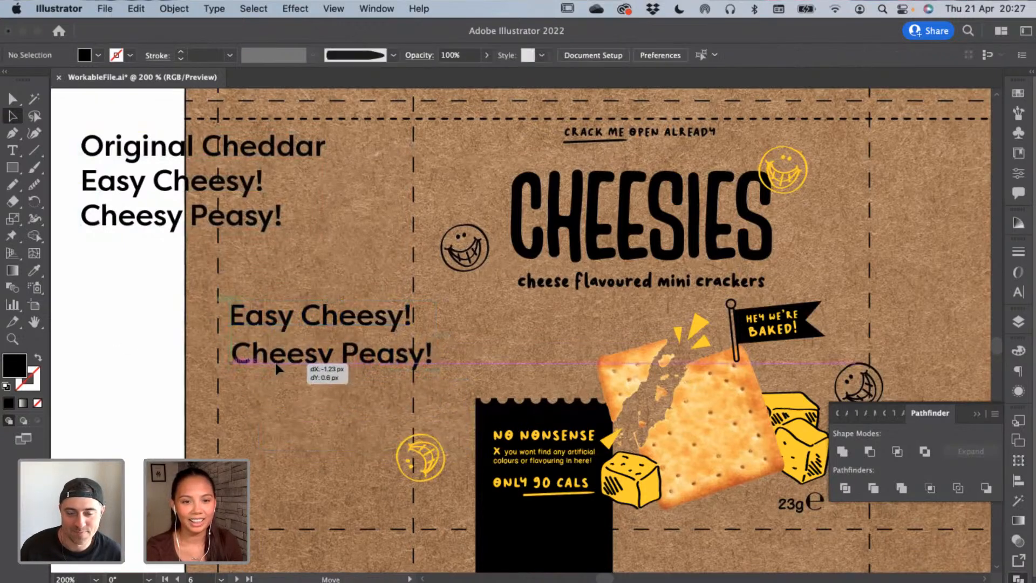
Apply the "body" sample's type style to the separate "Easy Cheesy!" and "Cheesy Peasy!" lines with the Eyedropper
click(34, 270)
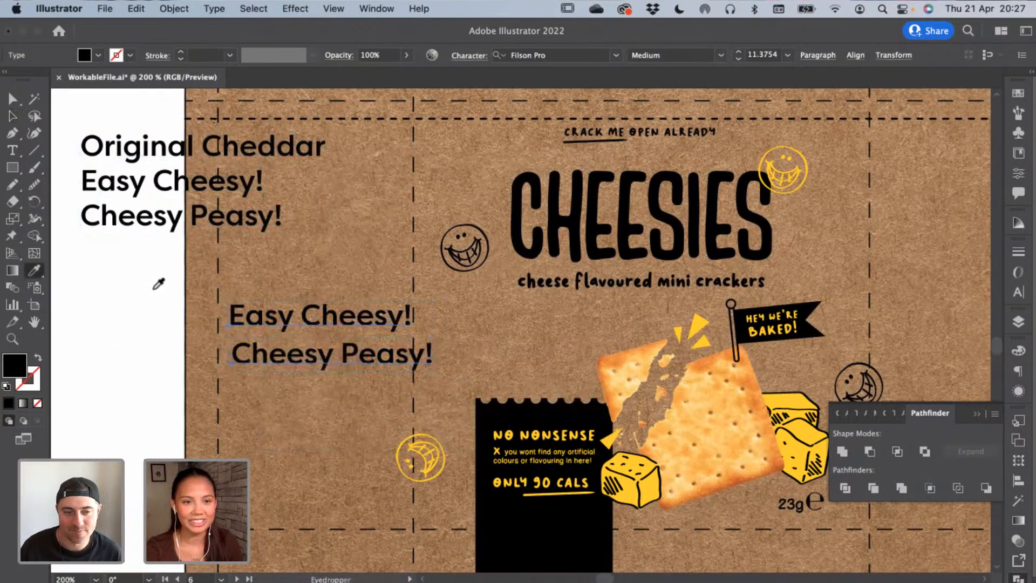
scroll(533, 375, right, 20)
scroll(534, 374, up, 4)
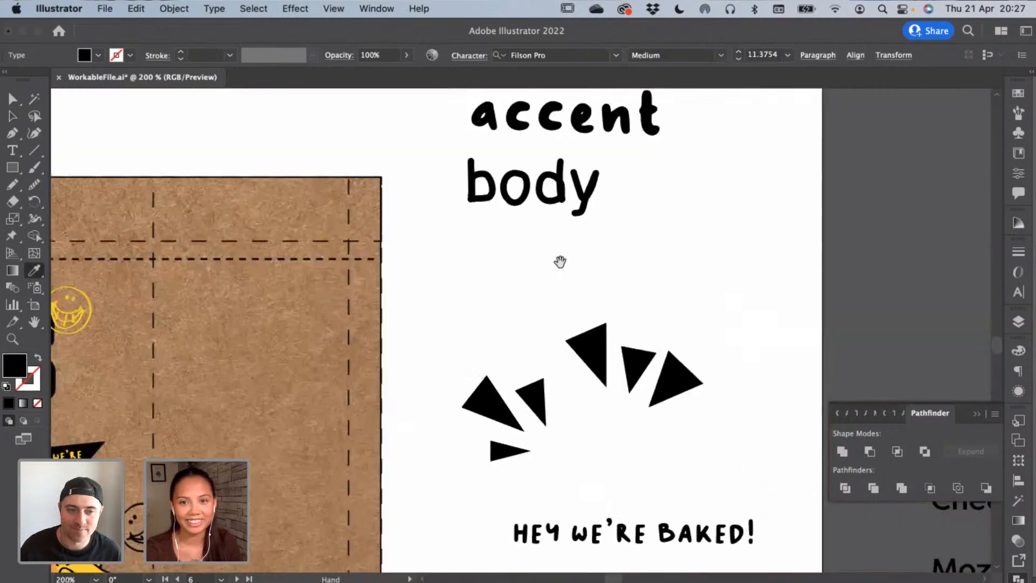
scroll(606, 319, up, 4)
click(585, 231)
scroll(585, 231, left, 10)
scroll(584, 231, down, 5)
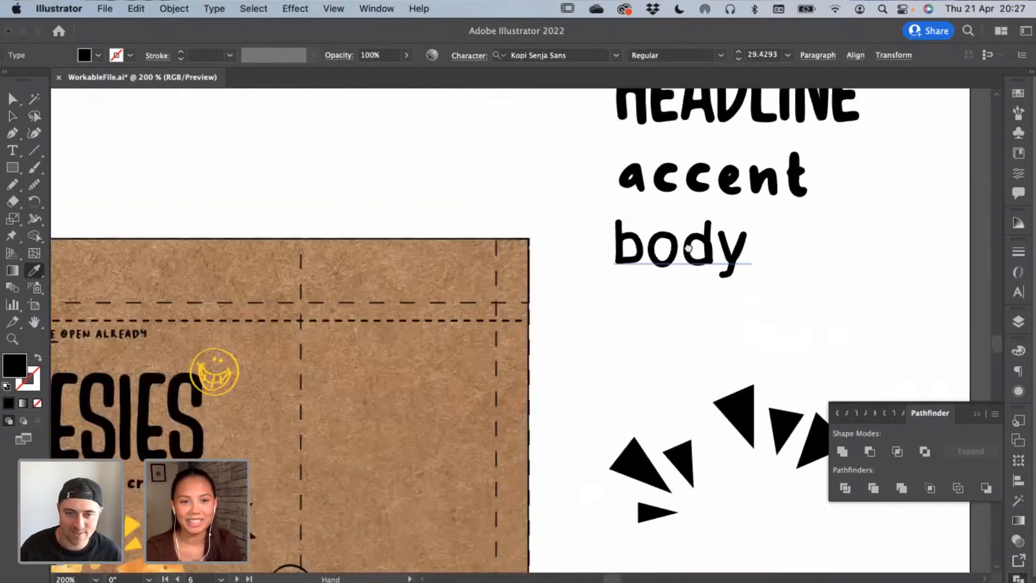
Convert the separate "Easy Cheesy!" and "Cheesy Peasy!" lines to all caps
scroll(371, 447, left, 10)
scroll(371, 447, down, 5)
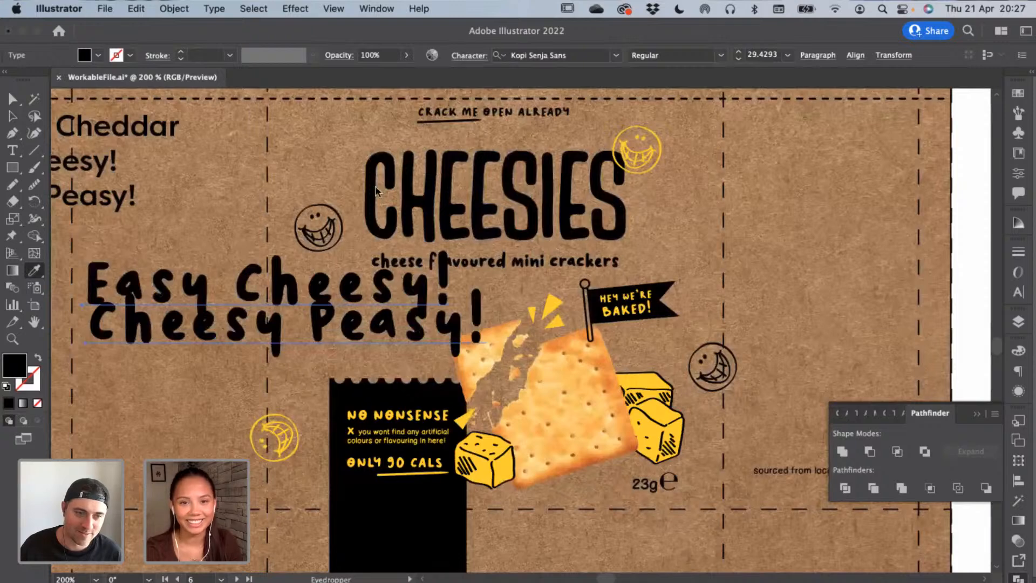
key(super+t)
click(327, 205)
key(Escape)
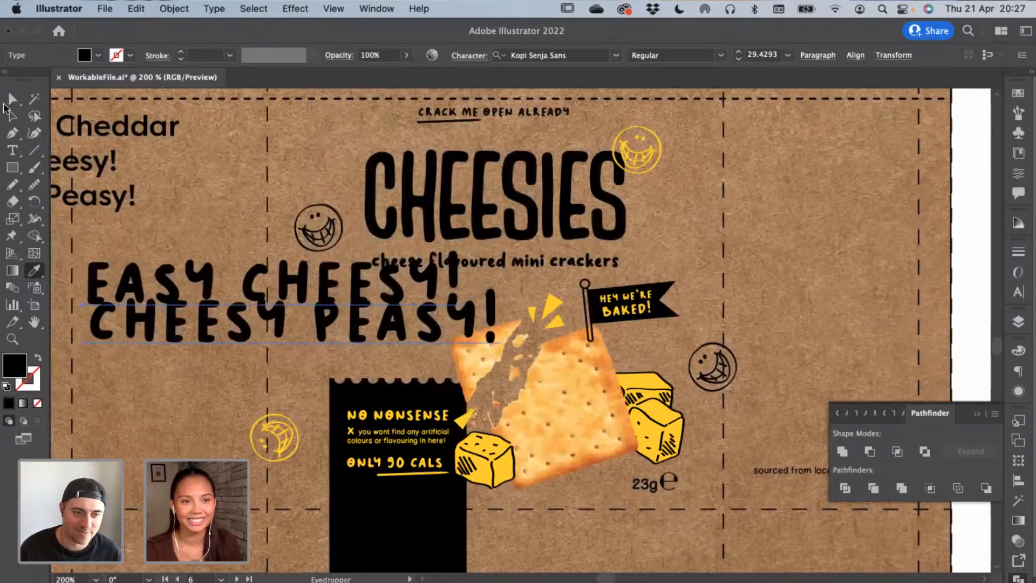
Scale the "EASY CHEESY!" and "CHEESY PEASY!" lines down to about 12.25 pt and space them apart vertically
key(v)
drag(500, 304, 256, 301)
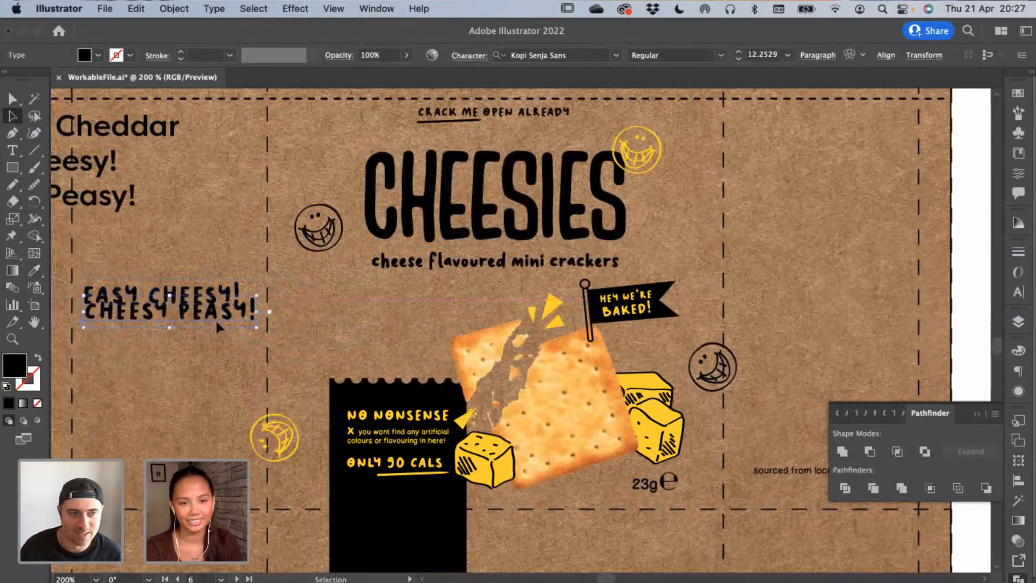
drag(223, 341, 218, 353)
click(219, 356)
Move "EASY CHEESY!" onto the front panel below the tagline and bring the three-line copy block fully into view
drag(349, 324, 436, 320)
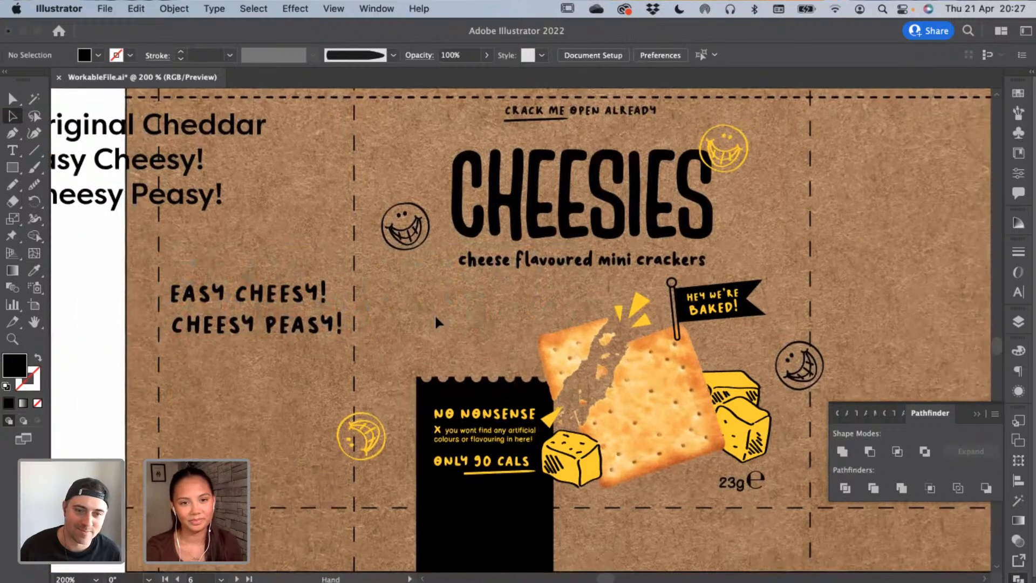
drag(322, 296, 505, 312)
drag(143, 165, 259, 246)
Copy "Original Cheddar" from the three-line block and paste it as its own text line below "CHEESY PEASY!"
click(13, 150)
drag(137, 206, 397, 216)
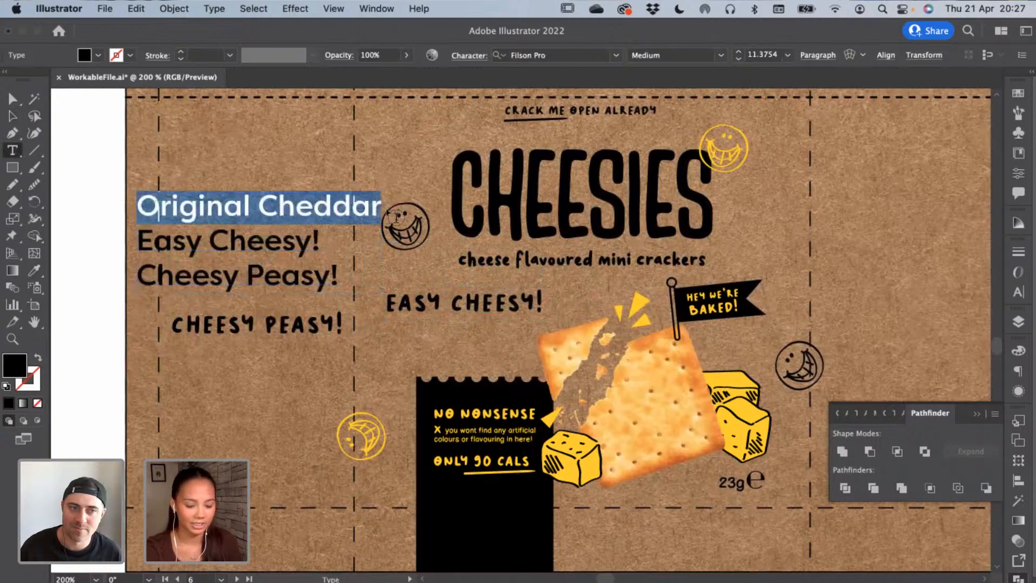
key(ctrl+c)
click(238, 396)
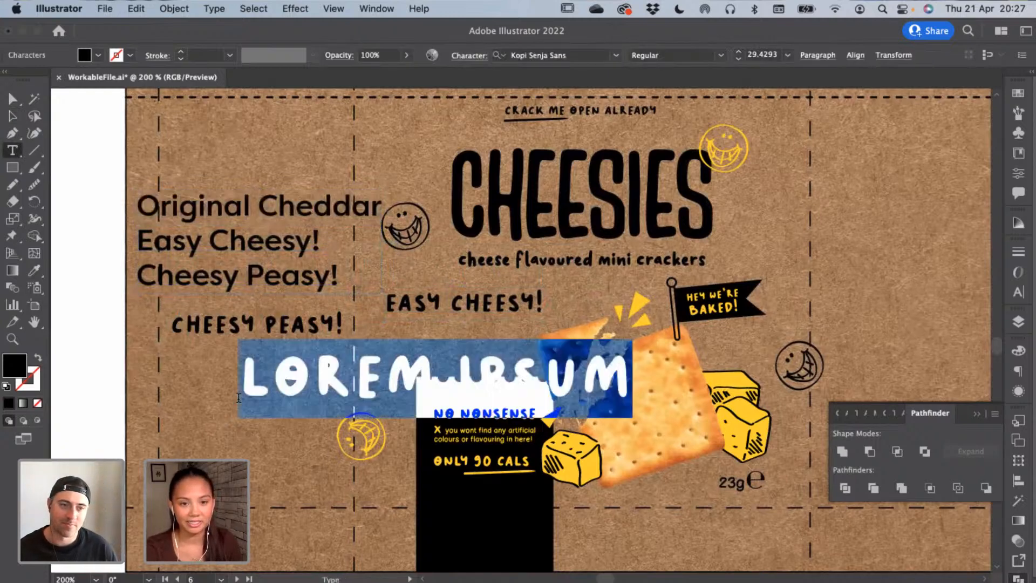
key(ctrl+v)
Apply the "body" sample's type style to the separate "Original Cheddar" line and shrink it to about 5.5 pt beneath "EASY CHEESY!"
key(i)
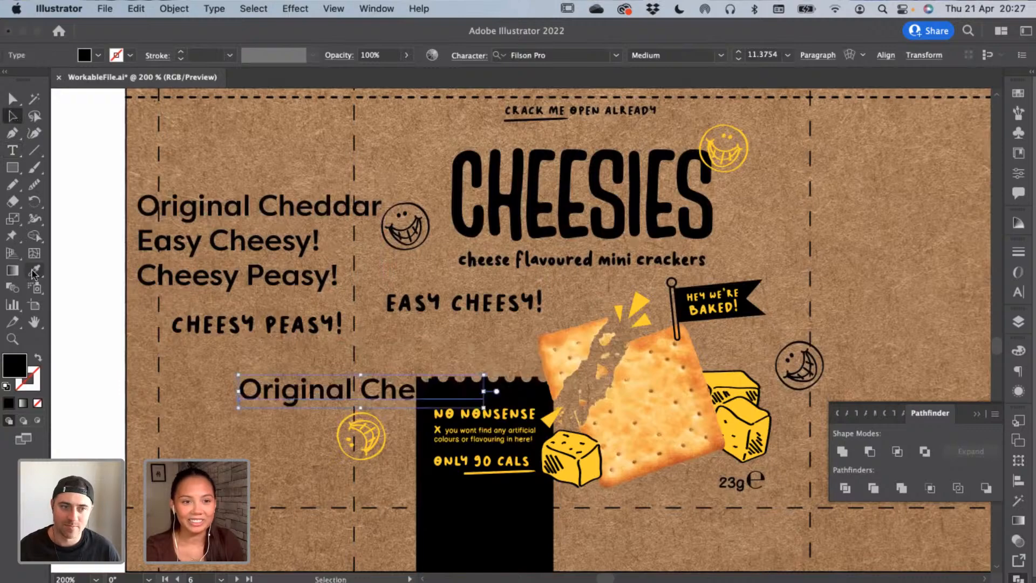
scroll(433, 372, right, 20)
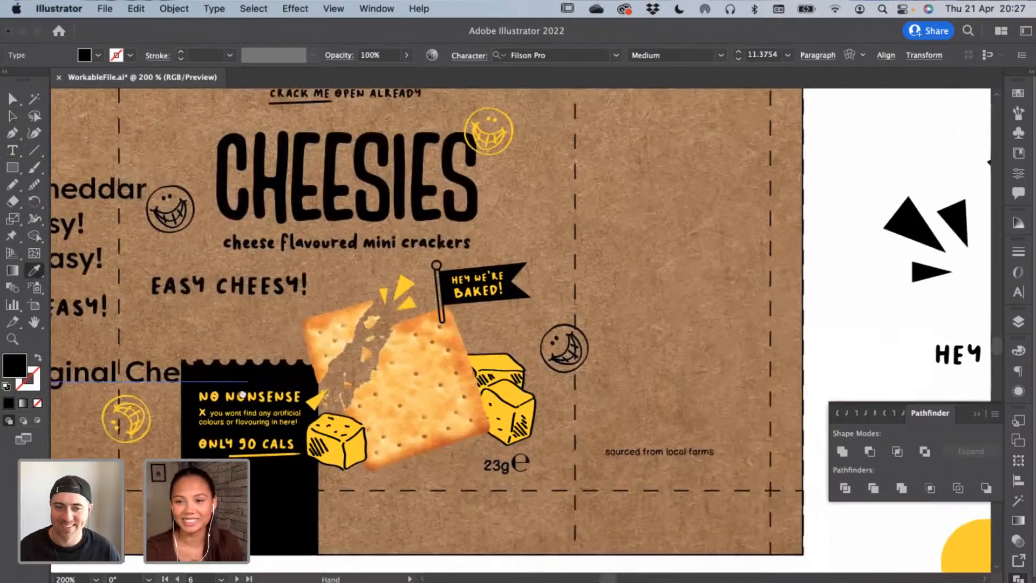
scroll(428, 347, up, 6)
scroll(428, 347, right, 2)
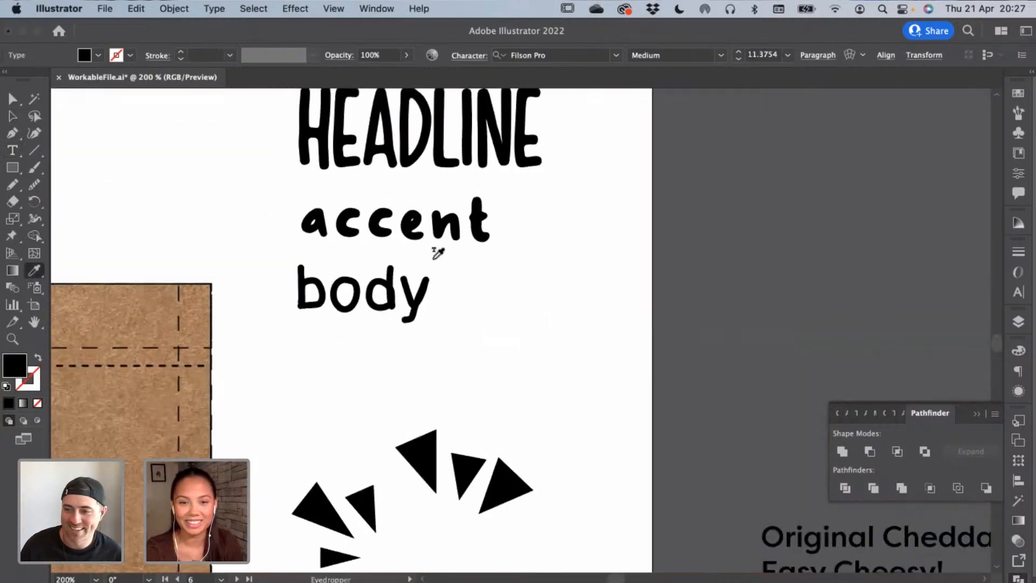
scroll(272, 376, left, 5)
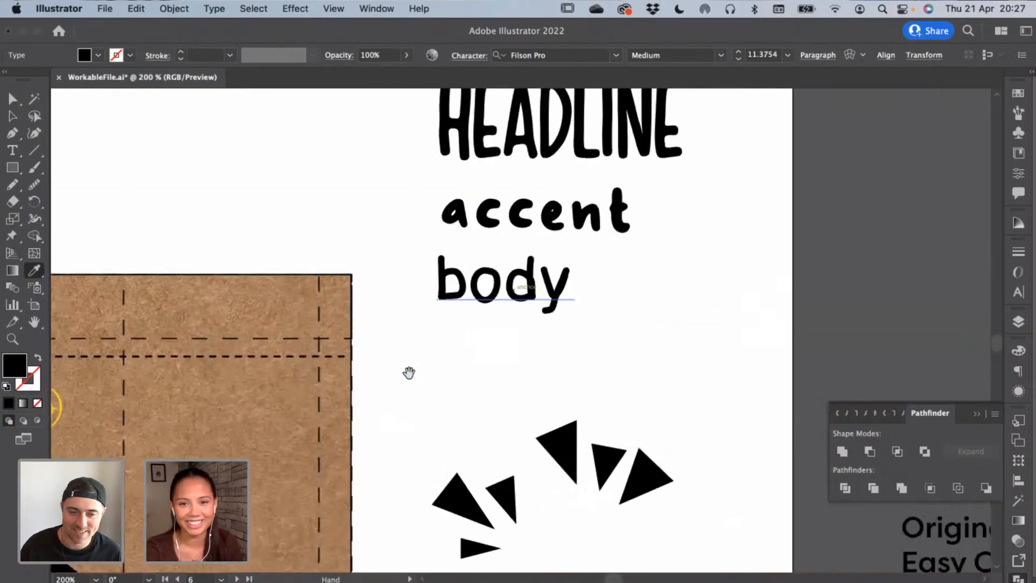
click(552, 288)
scroll(552, 288, left, 10)
scroll(552, 288, down, 5)
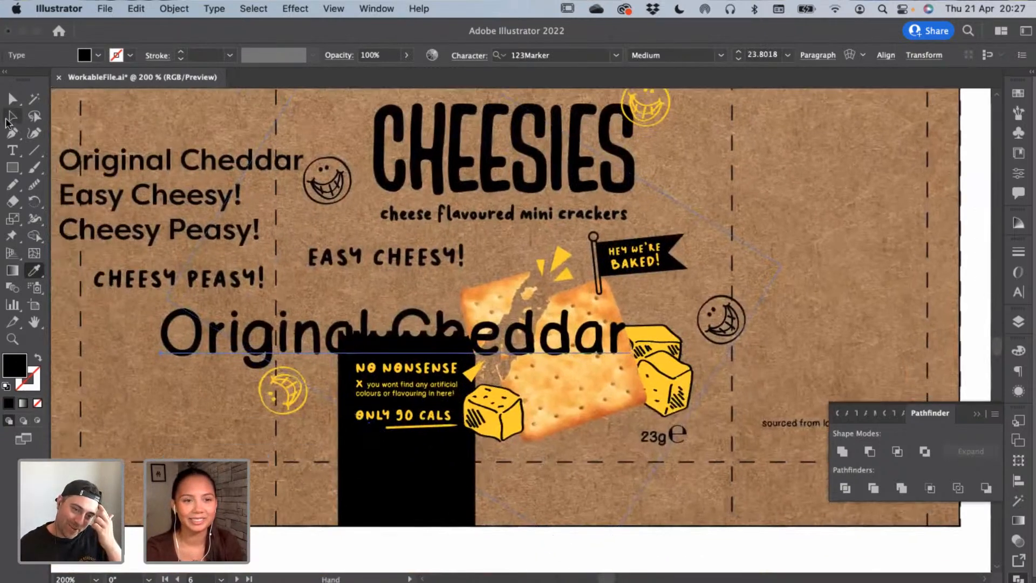
click(10, 118)
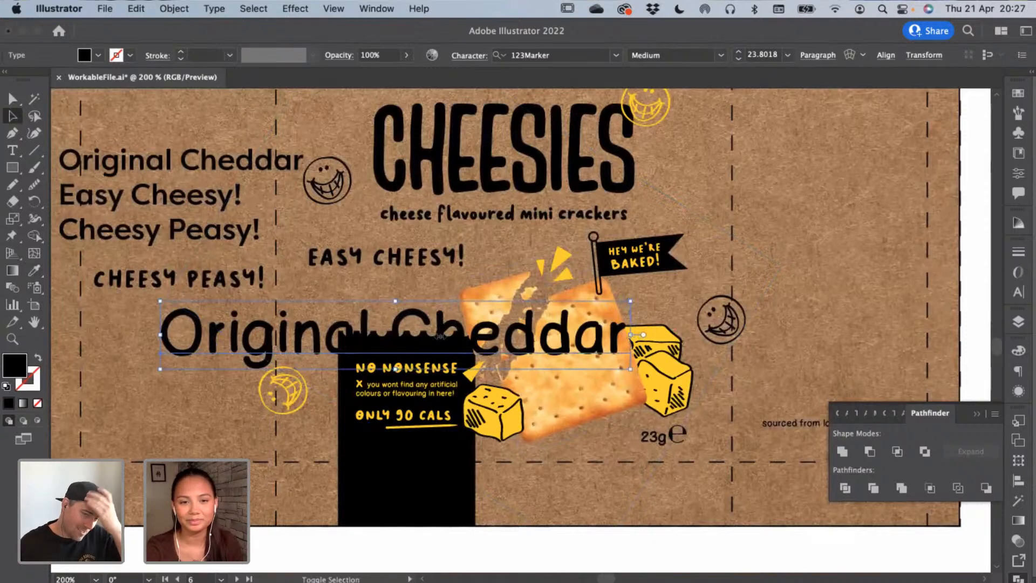
drag(631, 335, 408, 286)
Move the three-line copy block and the "CHEESY PEASY!" line off the pack onto the blank artboard beside it
click(205, 244)
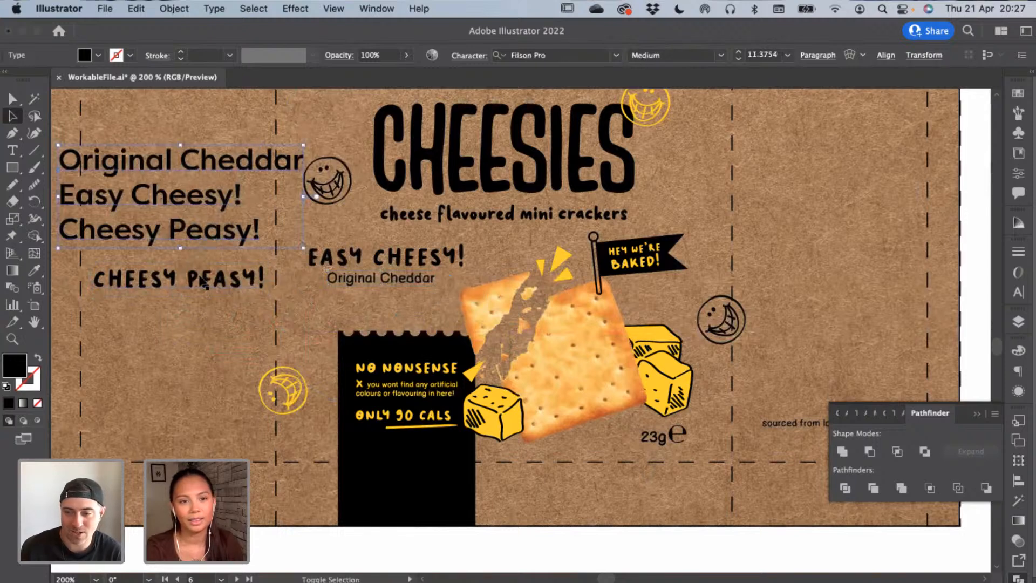
shift+click(203, 281)
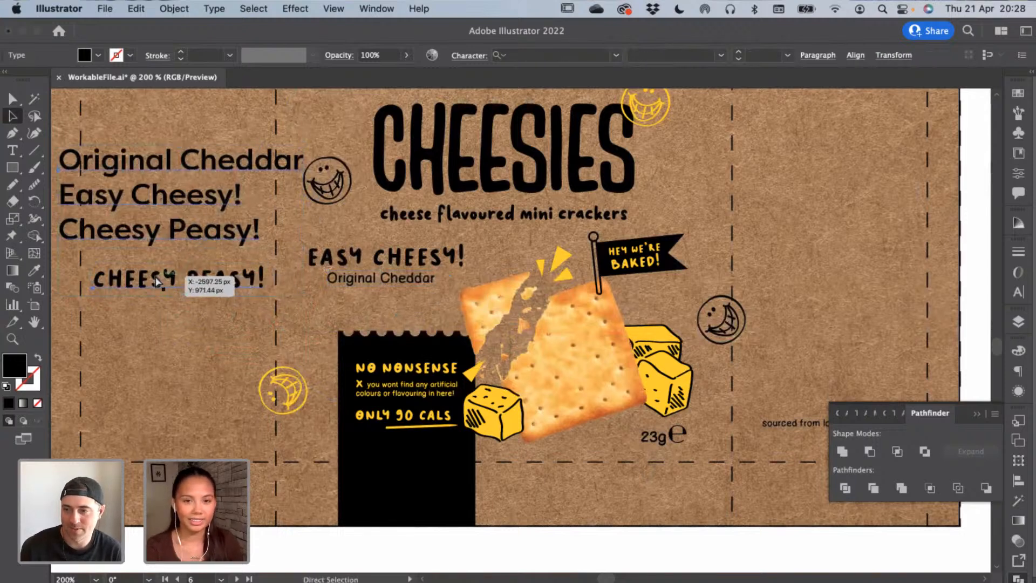
key(super+1)
drag(548, 334, 391, 357)
click(434, 412)
Centre the text of "EASY CHEESY!" and "Original Cheddar", align their horizontal centres, and place the pair above the cracker's broken corner
key(super+equal)
key(super+equal)
key(super+equal)
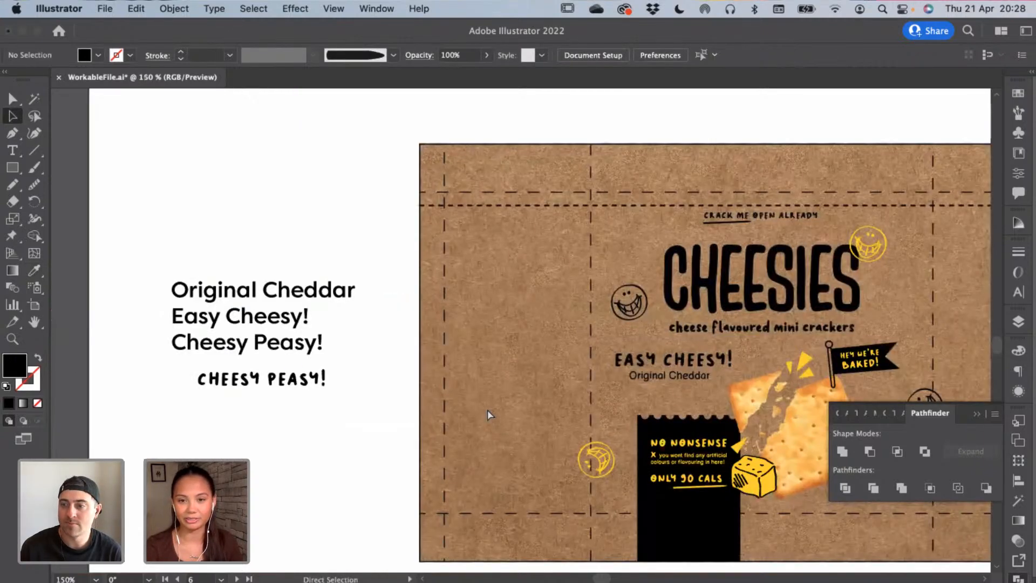
drag(588, 361, 268, 329)
drag(552, 393, 436, 362)
click(483, 347)
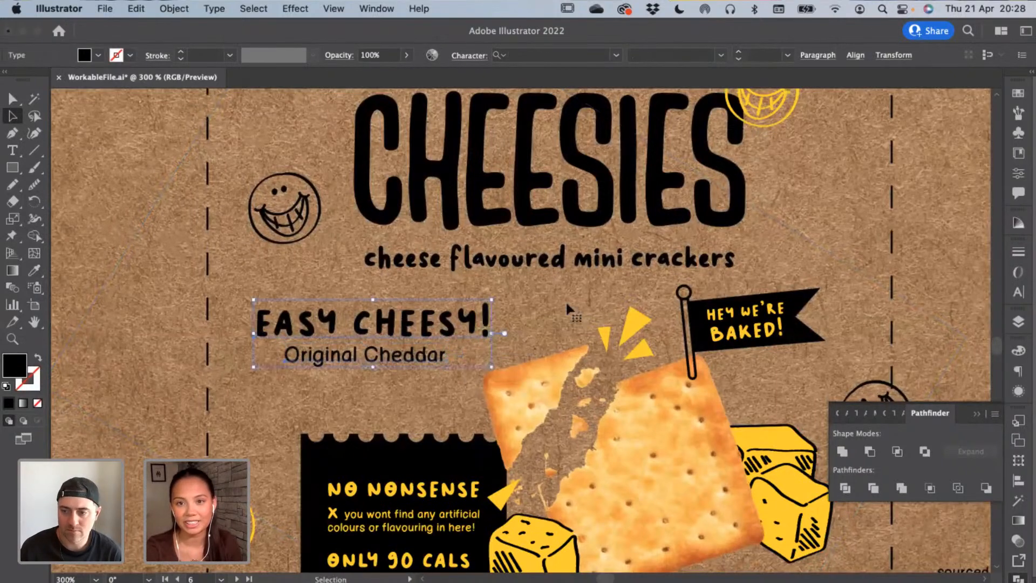
click(818, 55)
key(super+shift+c)
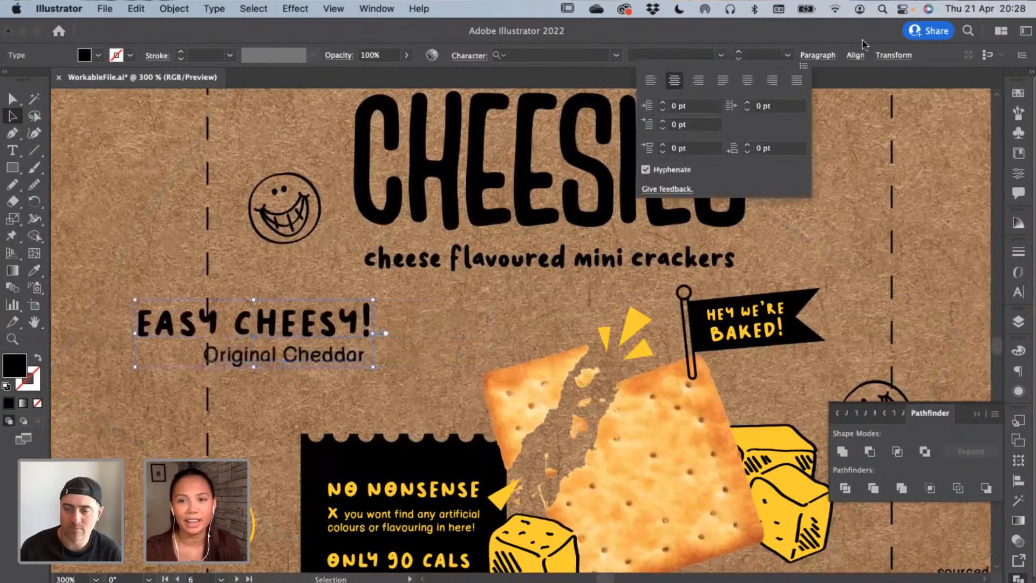
click(856, 56)
click(730, 99)
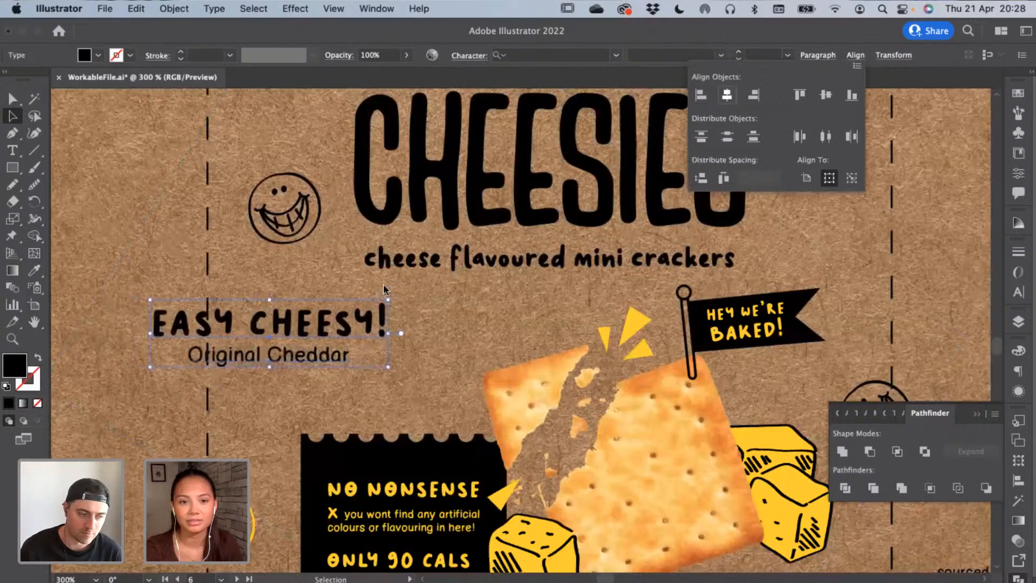
drag(408, 341, 487, 335)
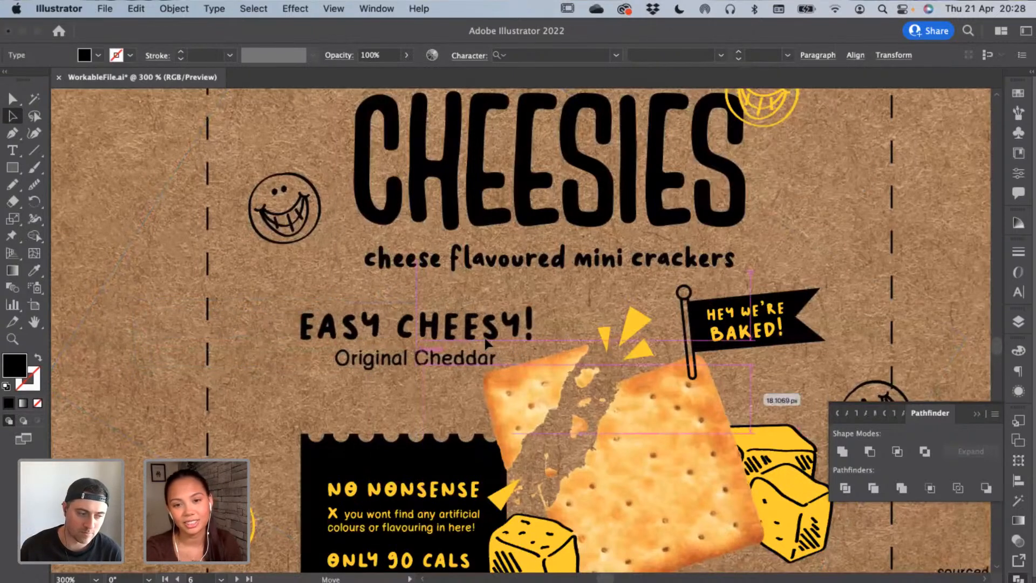
Scale "Original Cheddar" down to about 4.7 pt and realign it horizontally centred with "EASY CHEESY!"
click(456, 368)
click(496, 363)
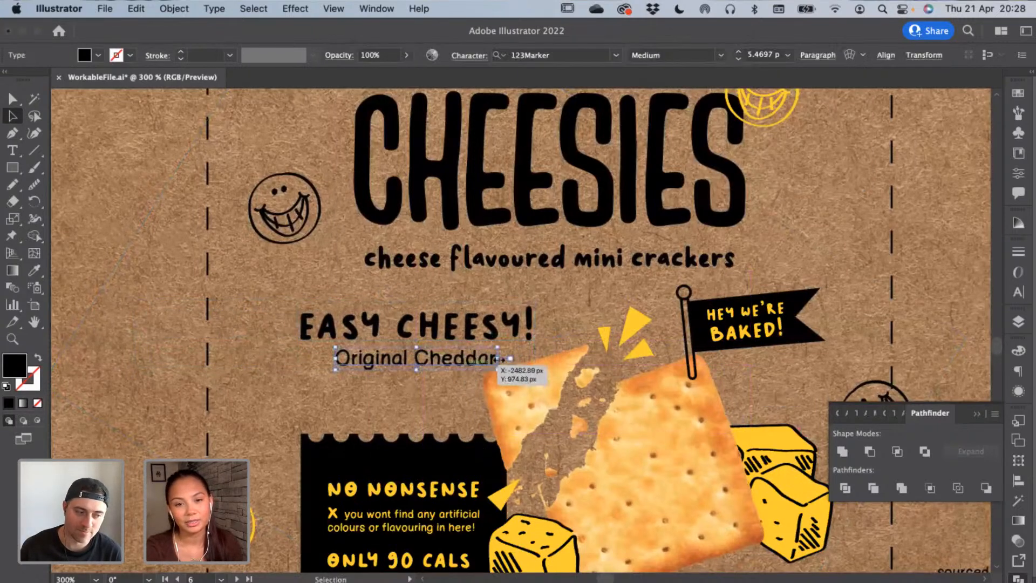
drag(497, 359, 478, 360)
shift+click(475, 328)
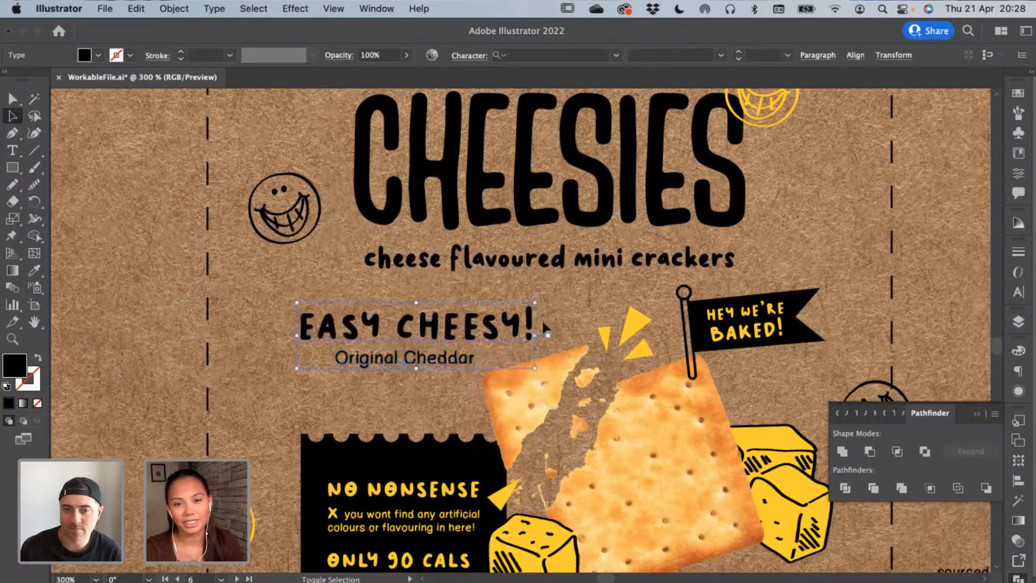
click(855, 56)
click(727, 95)
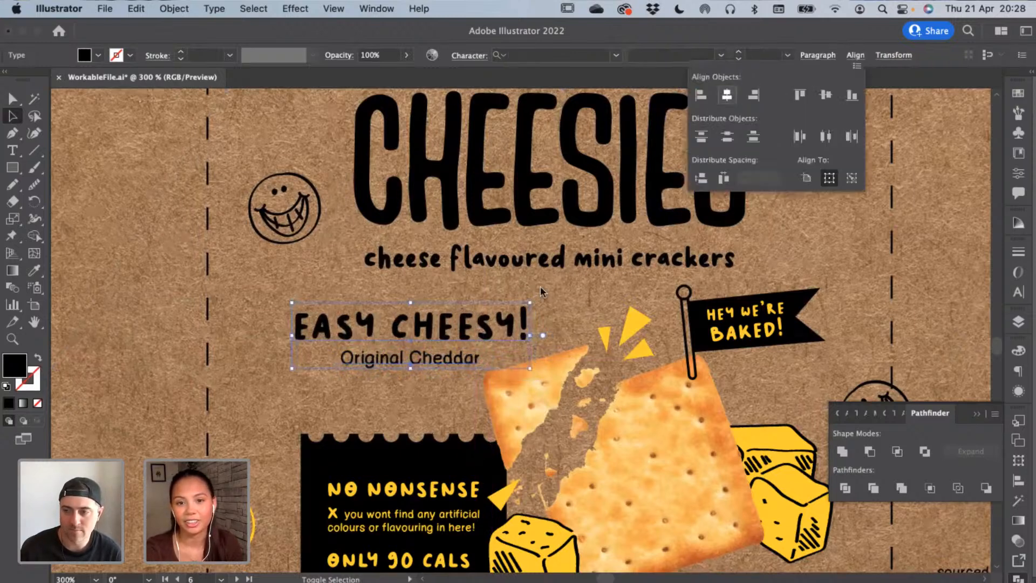
Rotate the "EASY CHEESY!" and "Original Cheddar" pair slightly counter-clockwise and nudge it into place above the cracker
click(536, 307)
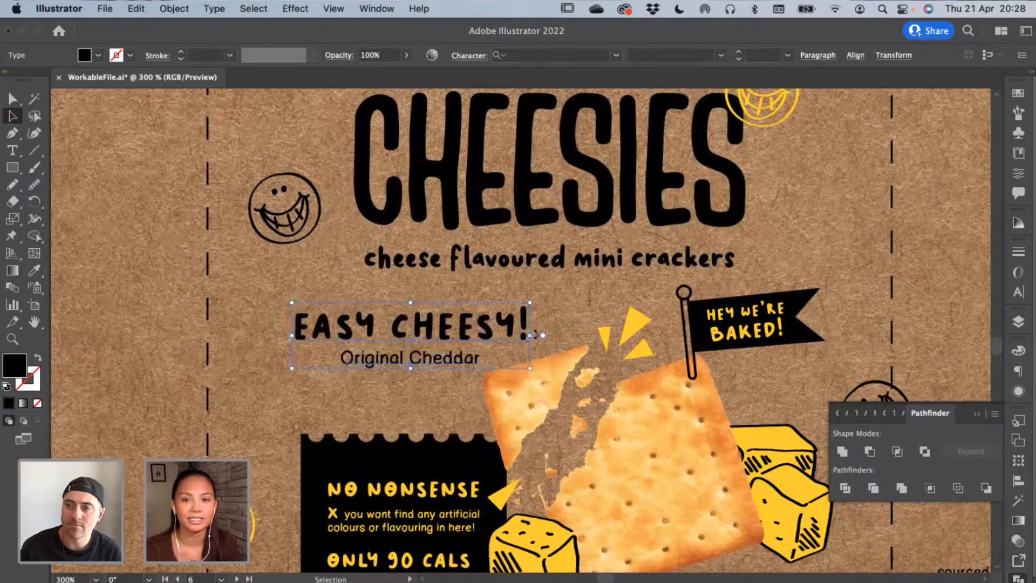
drag(539, 329, 523, 213)
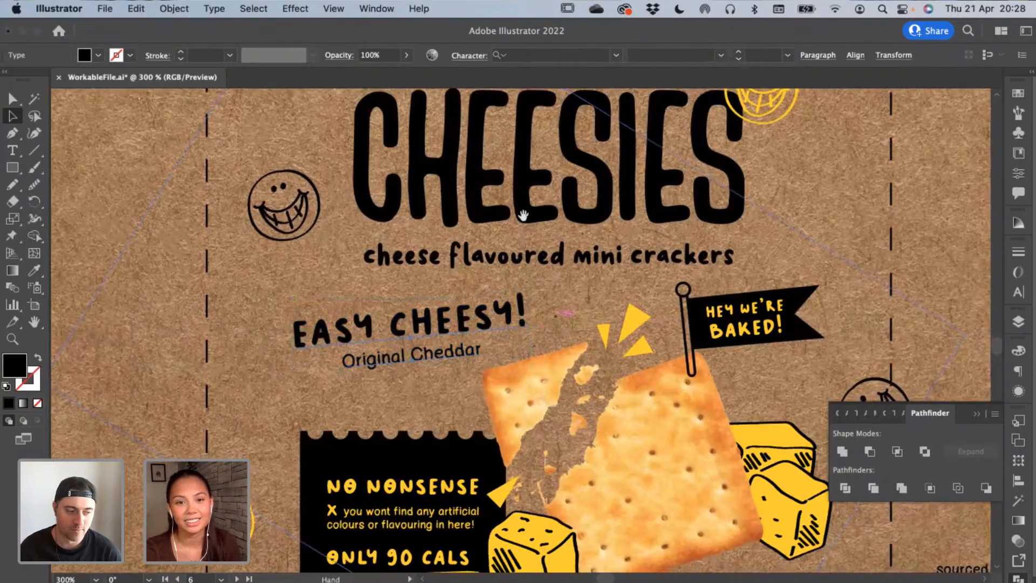
drag(454, 224, 468, 224)
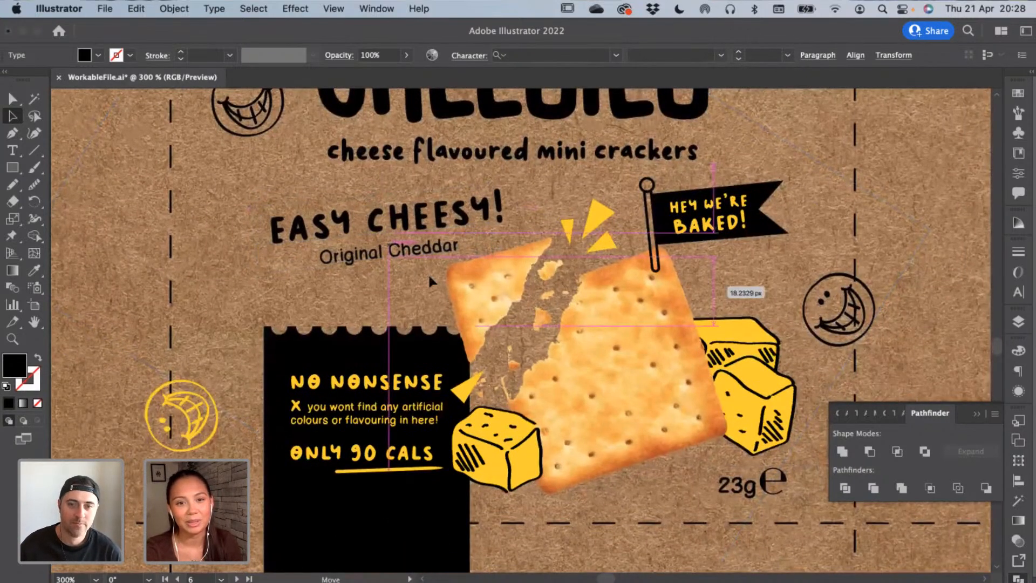
Scale the tilted "Original Cheddar" line down to about 3.9 pt and position it centrally, closer beneath "EASY CHEESY!"
click(452, 248)
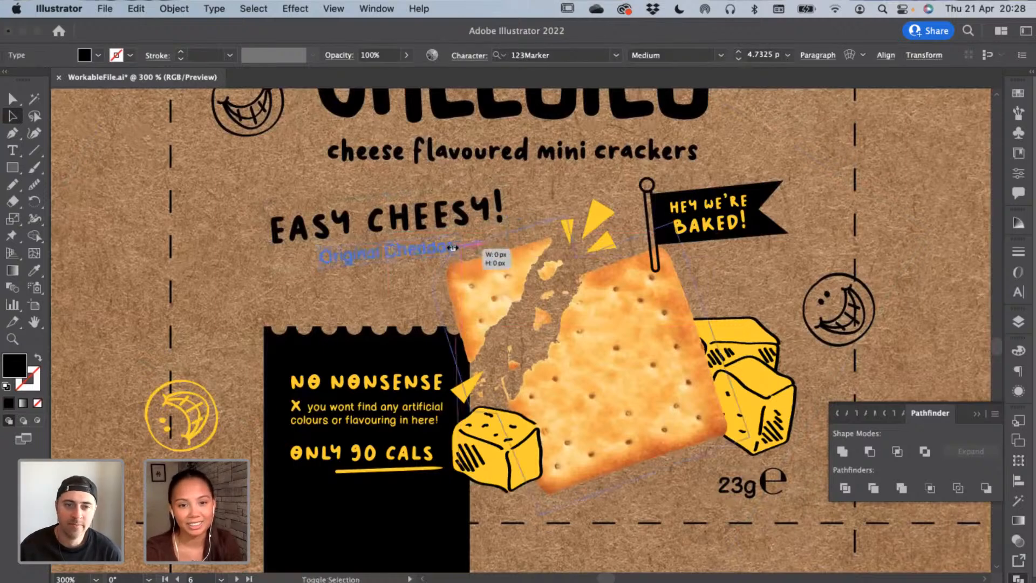
drag(453, 248, 413, 248)
click(403, 269)
click(341, 200)
click(446, 202)
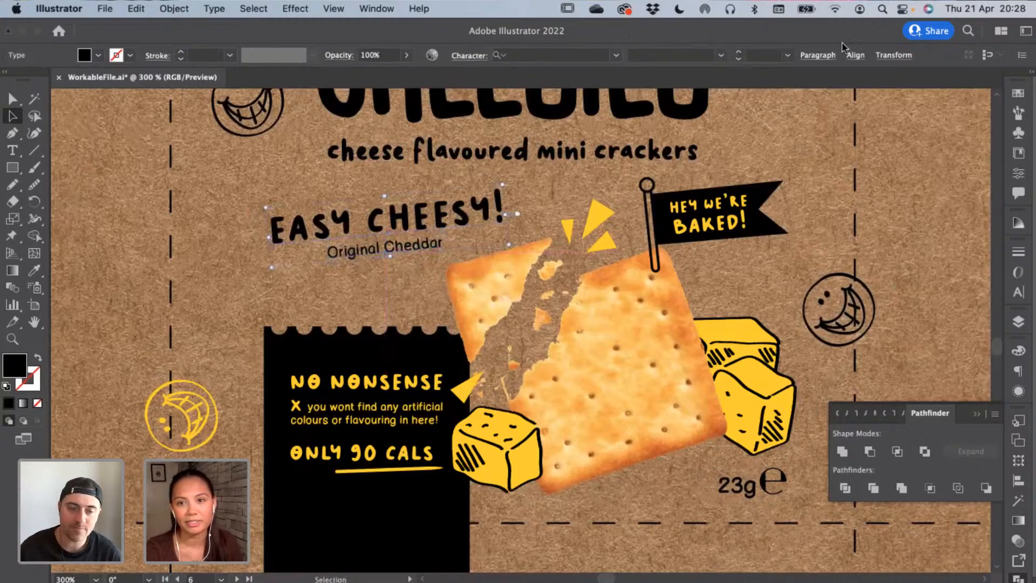
click(853, 56)
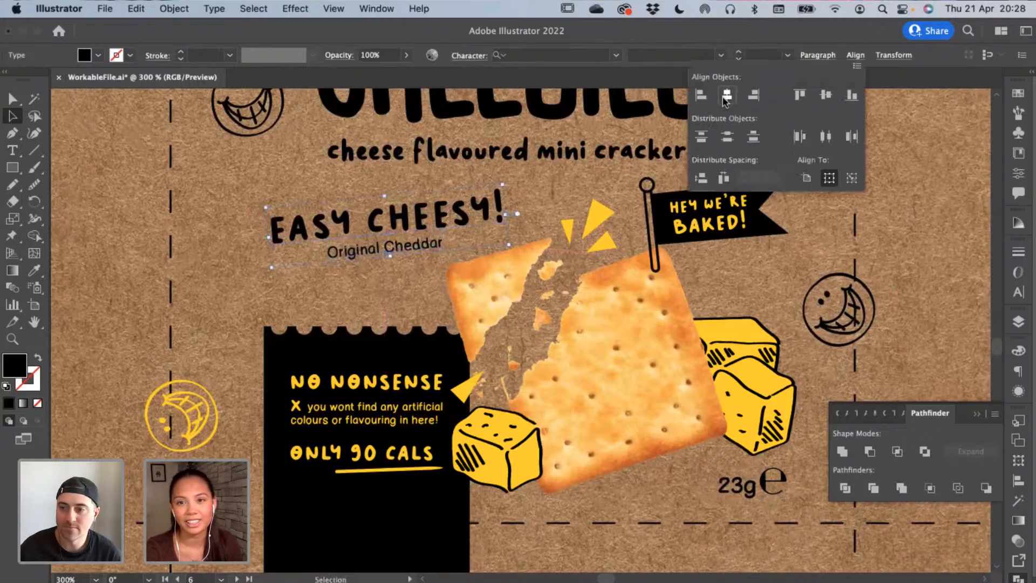
click(405, 288)
Change the capitals in the "Original Cheddar" line to lowercase so it reads "original cheddar"
drag(407, 292, 370, 331)
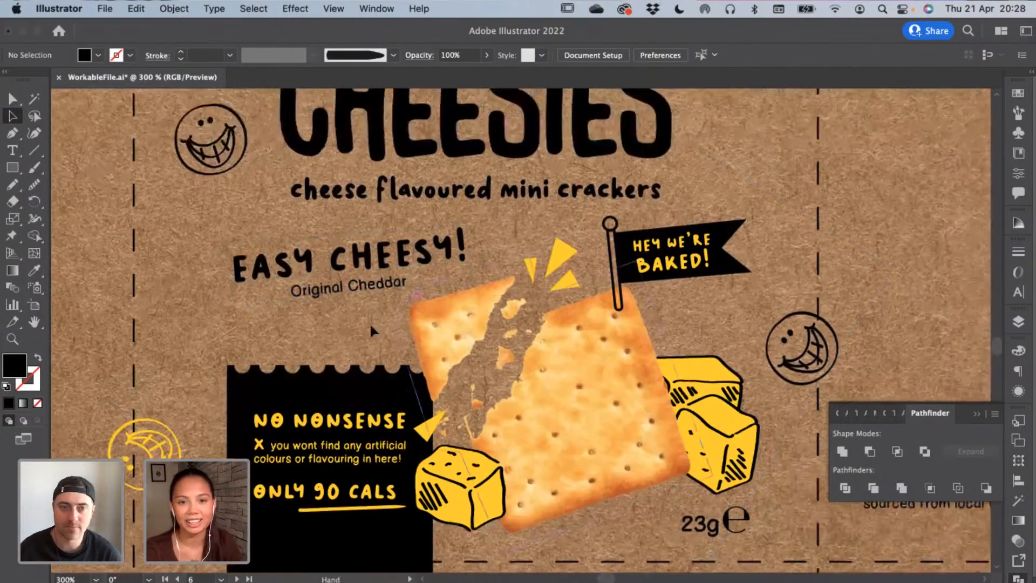
click(377, 289)
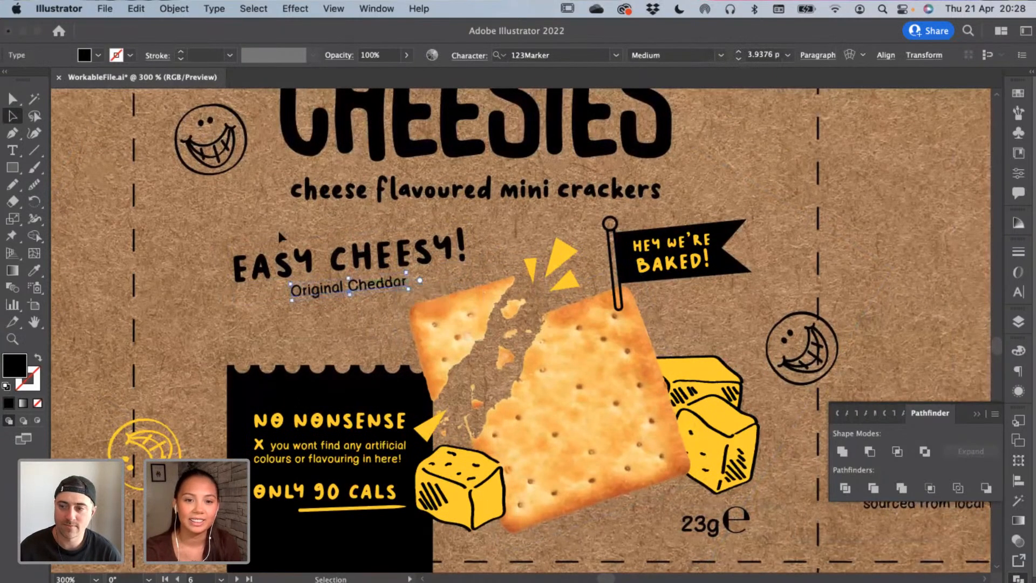
key(t)
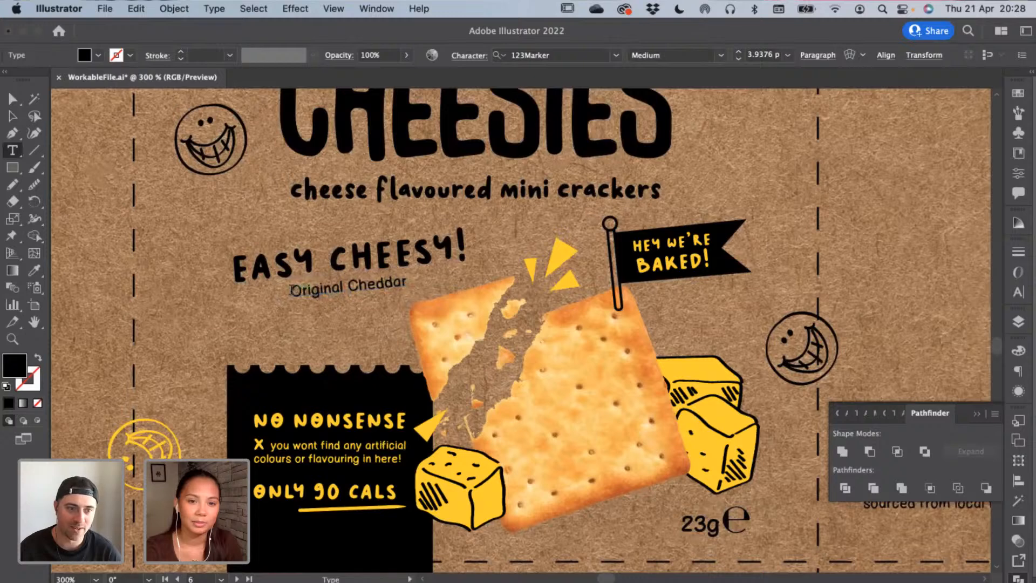
drag(301, 290, 291, 290)
text(o)
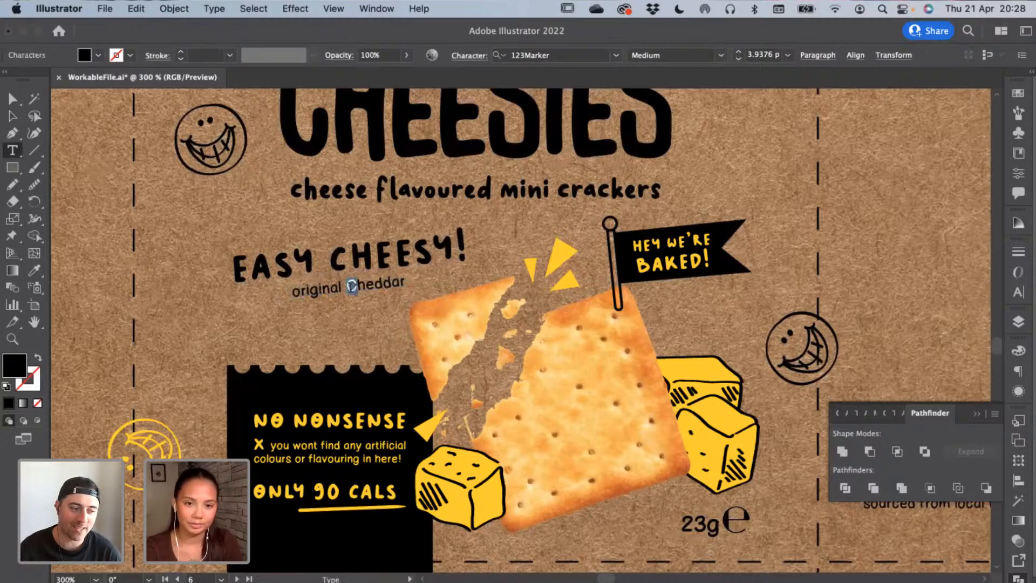
text(c)
key(Escape)
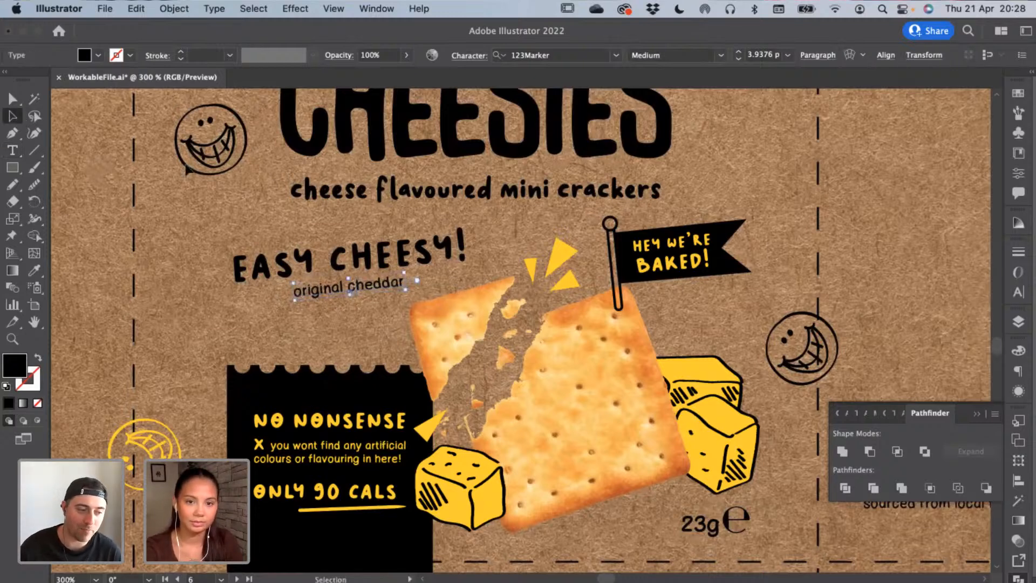
Raise the font size of the "original cheddar" line one increment beyond 4 pt
click(740, 52)
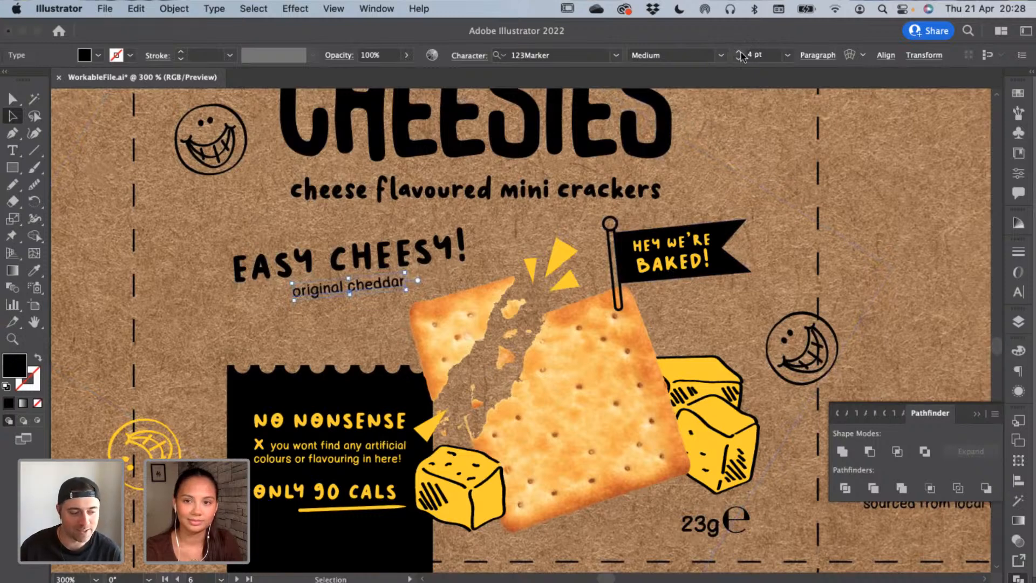
click(739, 52)
click(368, 299)
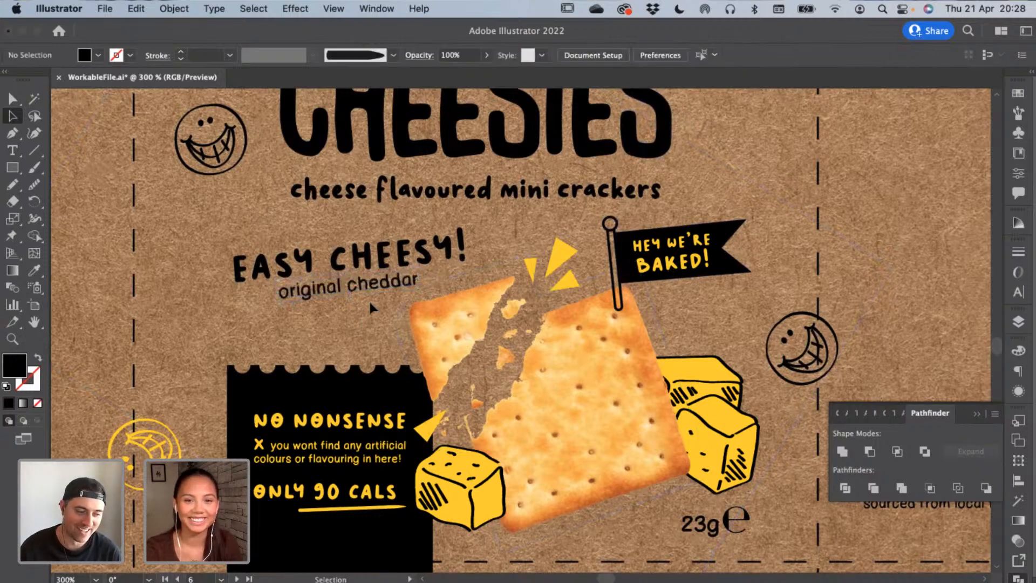
Try the "original cheddar" line at 6 pt, and return it to 5 pt
click(362, 287)
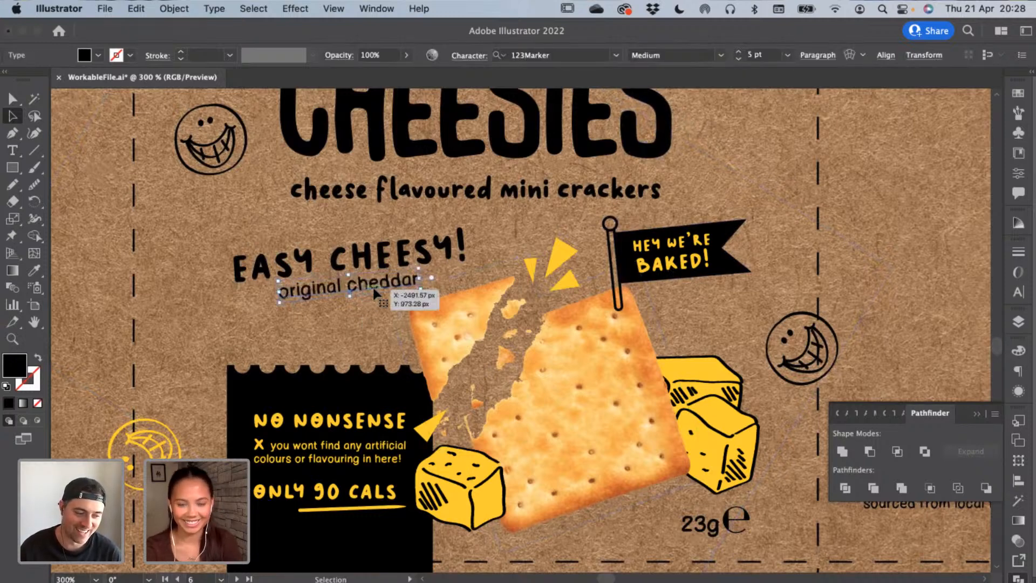
click(739, 52)
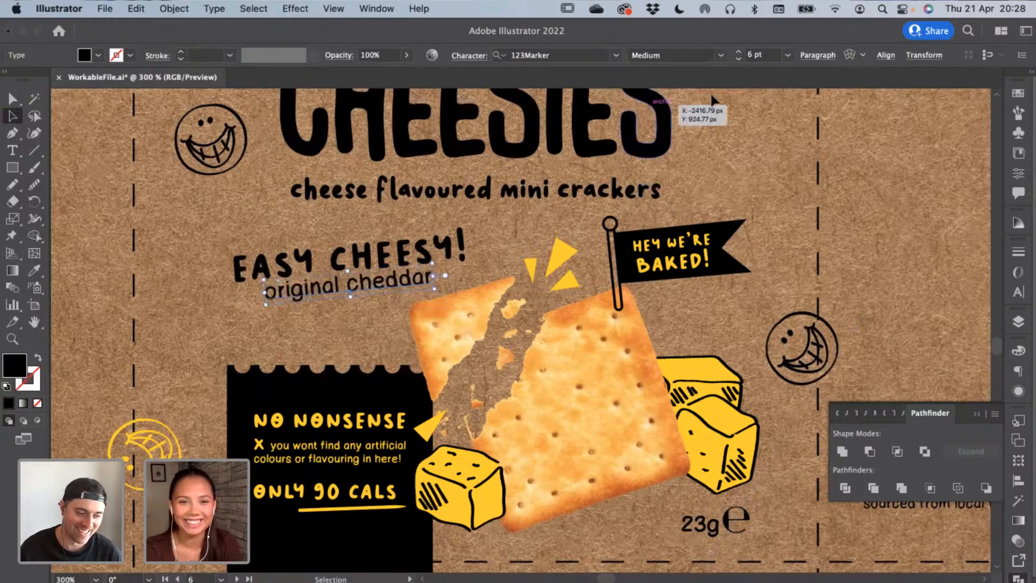
click(739, 58)
click(419, 298)
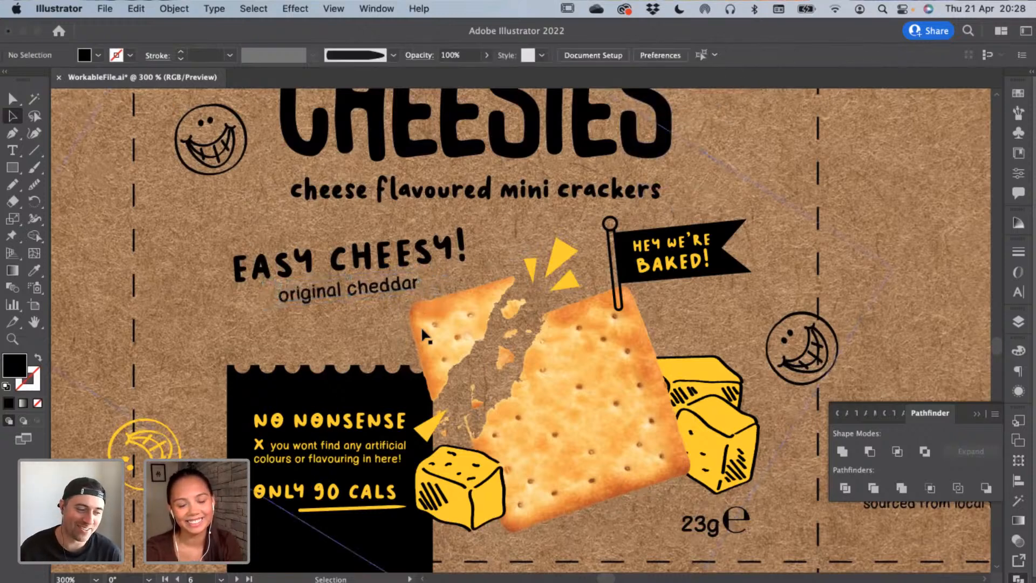
Recolour "EASY CHEESY!" yellow by sampling the "NO NONSENSE" text
click(389, 258)
key(i)
click(362, 413)
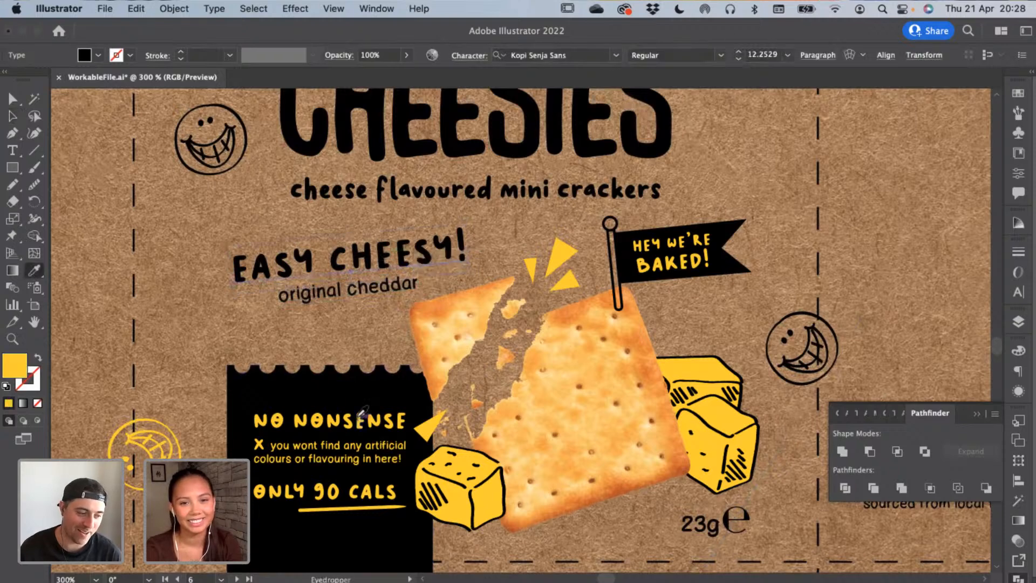
key(v)
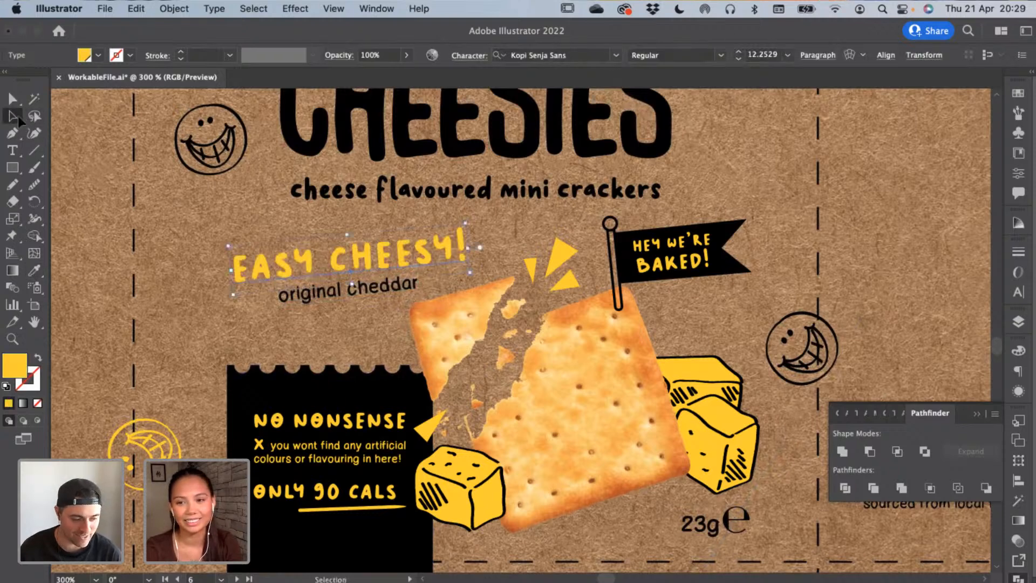
click(237, 280)
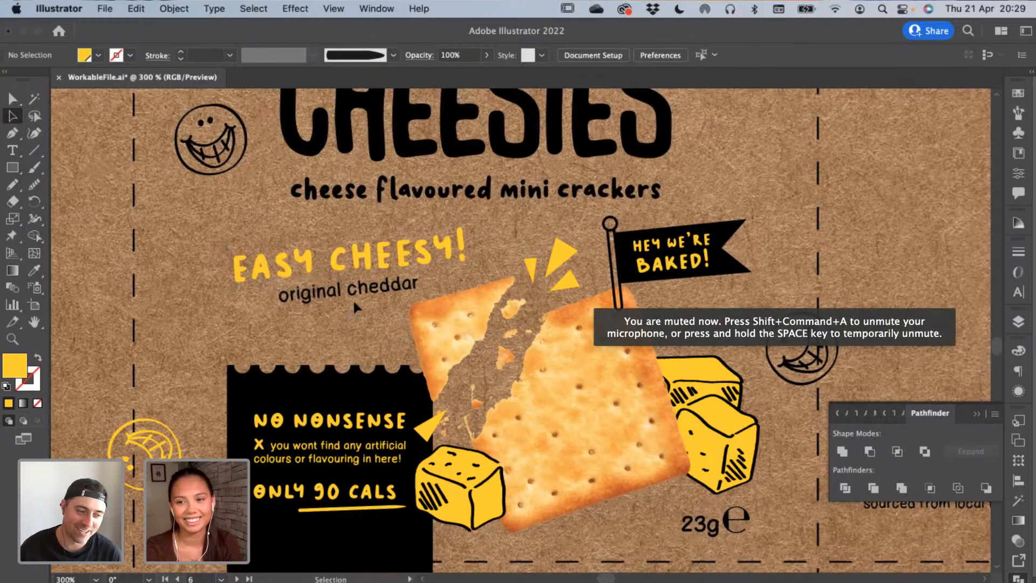
Shift "original cheddar" slightly left, and scale it up together with "EASY CHEESY!" until the headline is about 12.5 pt
drag(343, 293, 363, 326)
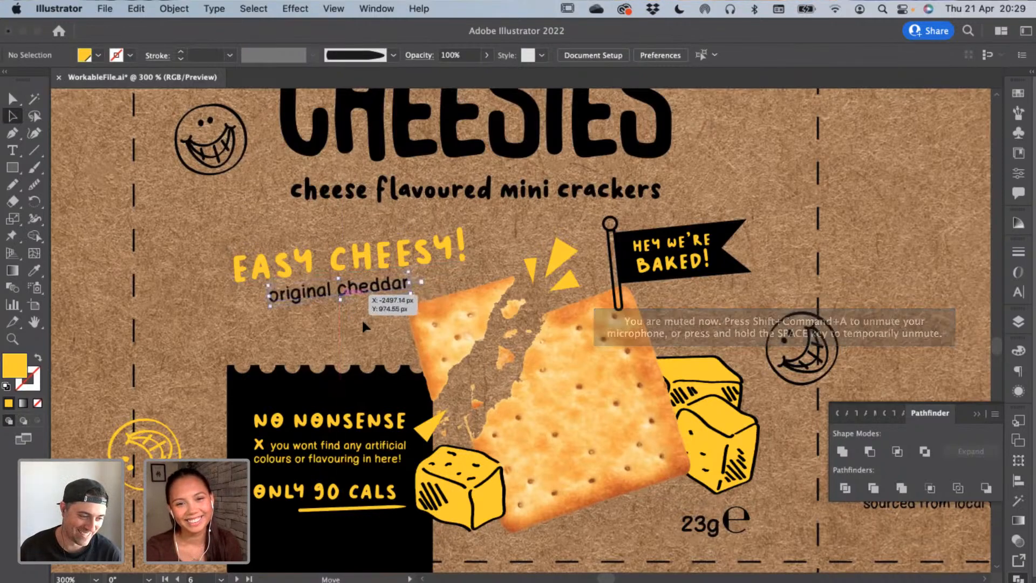
click(334, 274)
click(324, 262)
shift+click(348, 287)
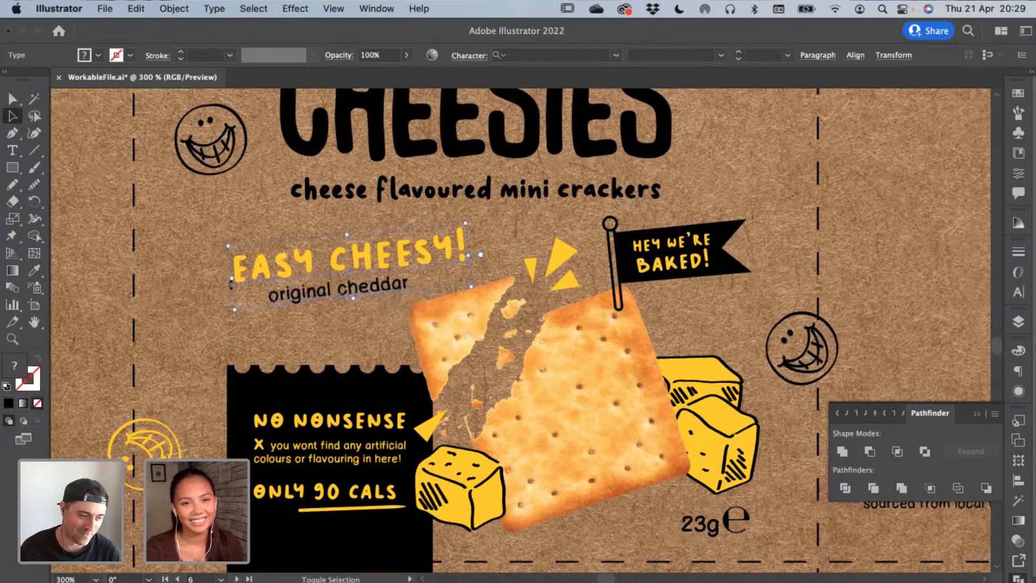
drag(231, 284, 229, 282)
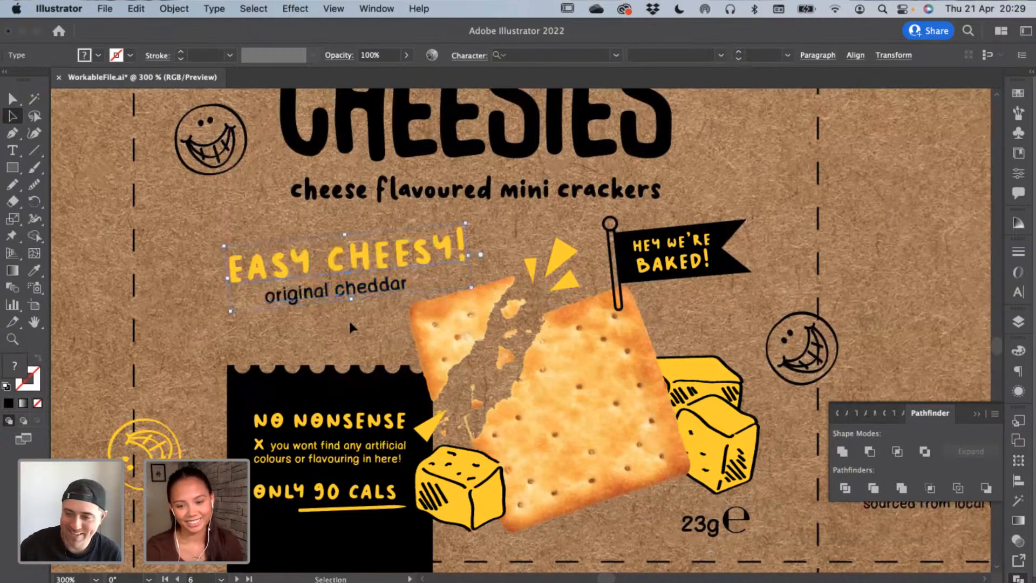
click(384, 330)
drag(384, 330, 335, 376)
key(super+minus)
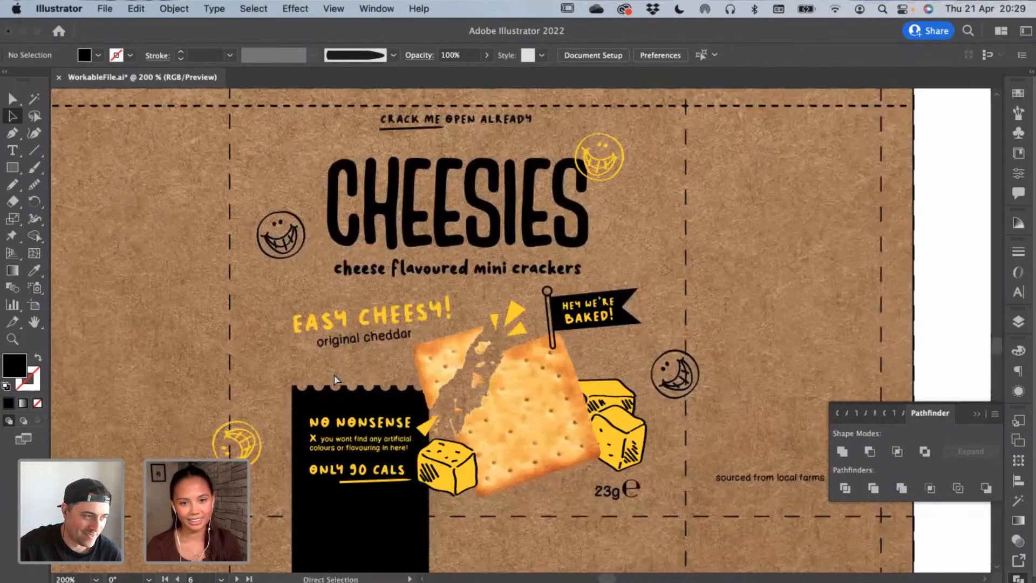
key(super+equal)
Nudge "EASY CHEESY!" slightly right and shift "original cheddar" right to sit centrally beneath it
click(282, 306)
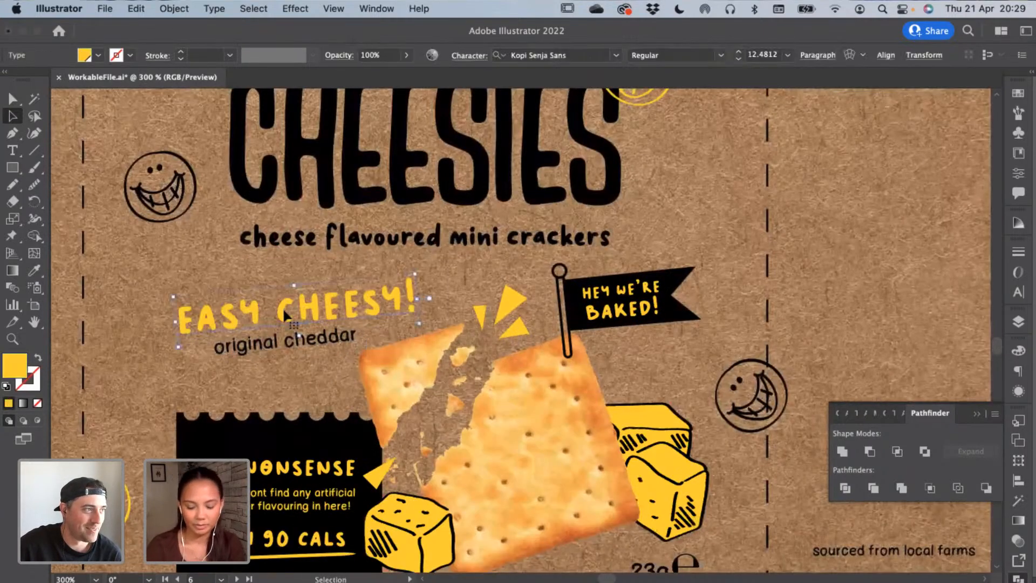
drag(283, 306, 286, 307)
click(316, 386)
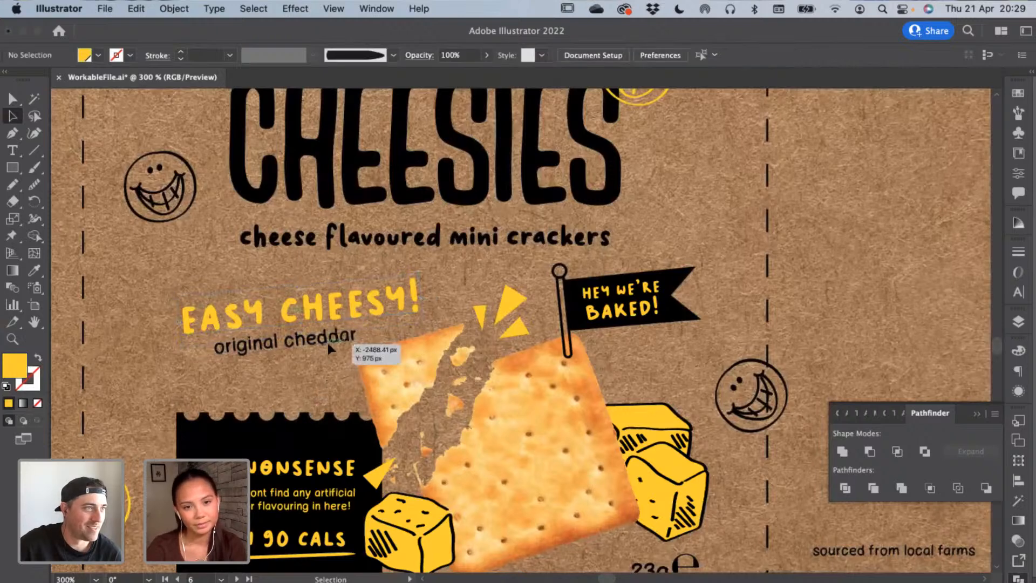
drag(328, 345, 334, 375)
Enlarge "EASY CHEESY!" slightly on its own and realign "original cheddar" beneath its centre
click(289, 290)
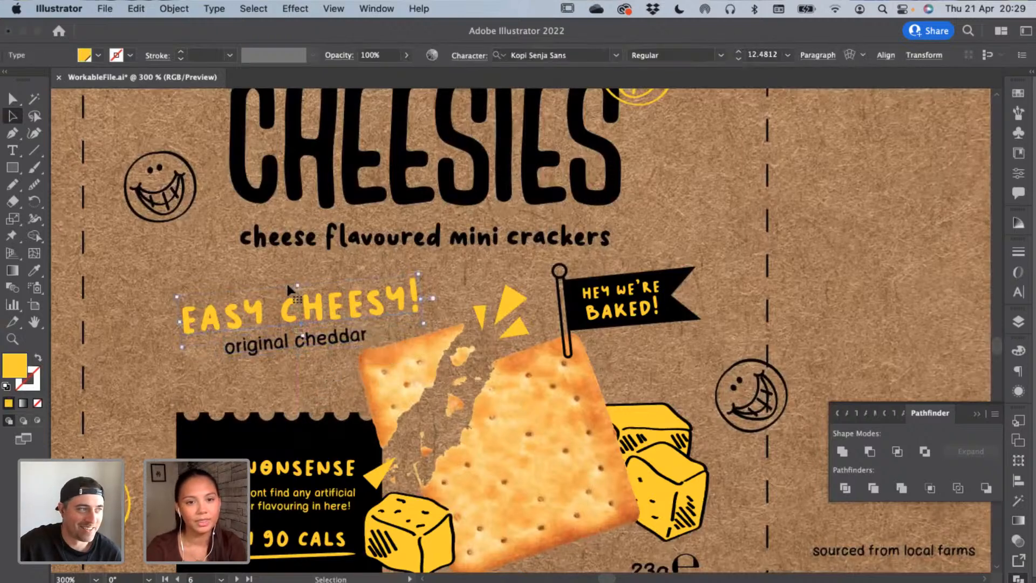
drag(298, 285, 299, 281)
click(287, 272)
drag(375, 293, 379, 299)
drag(327, 350, 311, 370)
drag(370, 298, 351, 329)
click(325, 370)
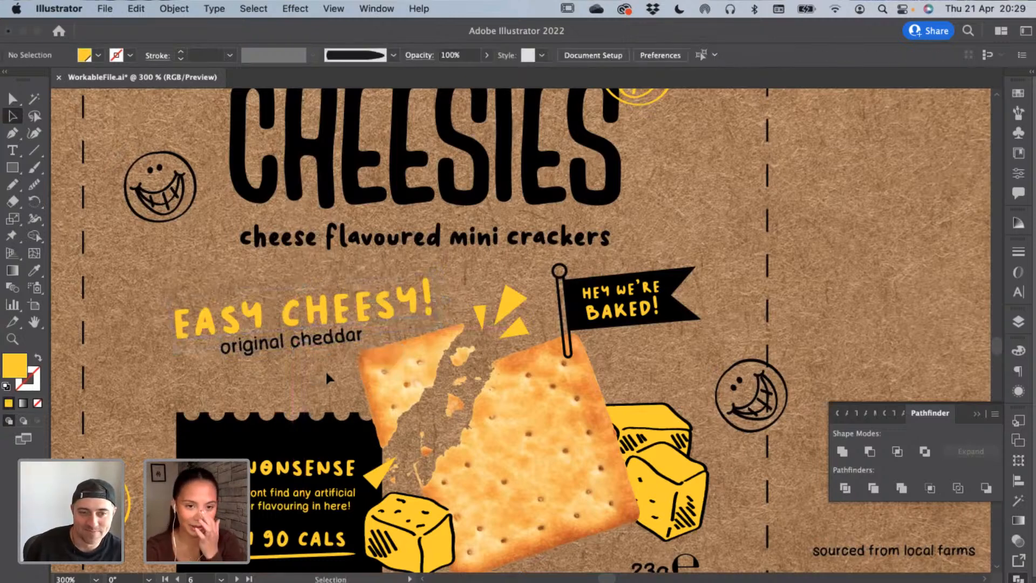
key(super+minus)
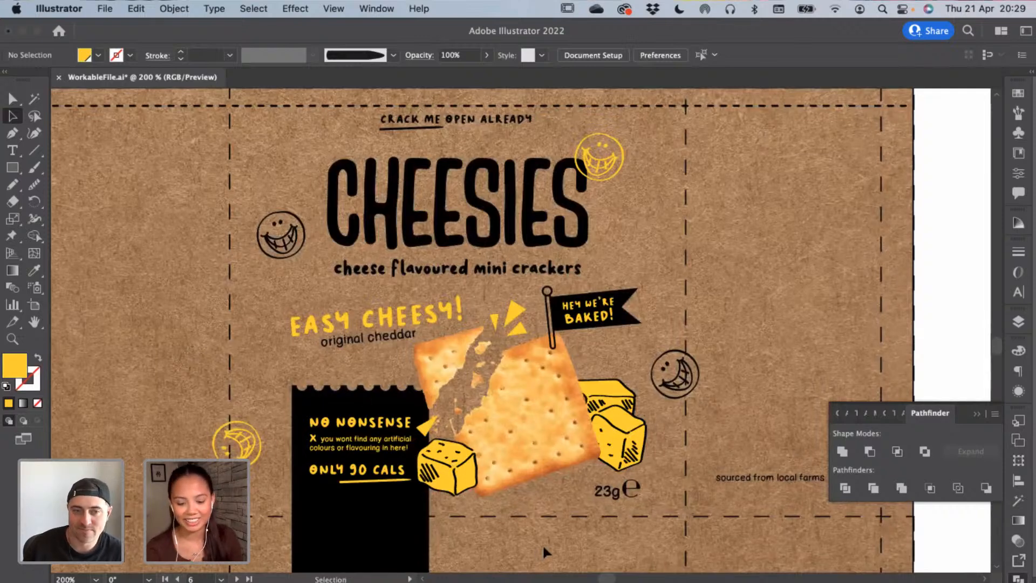
Move "original cheddar" slightly down to leave a little more space below "EASY CHEESY!"
key(super+plus)
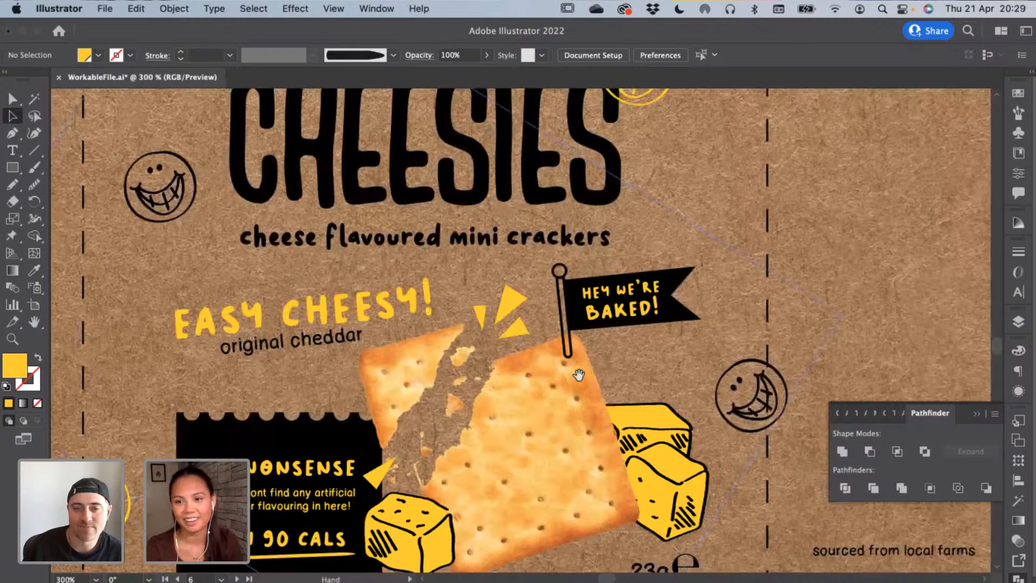
drag(578, 374, 601, 313)
click(344, 282)
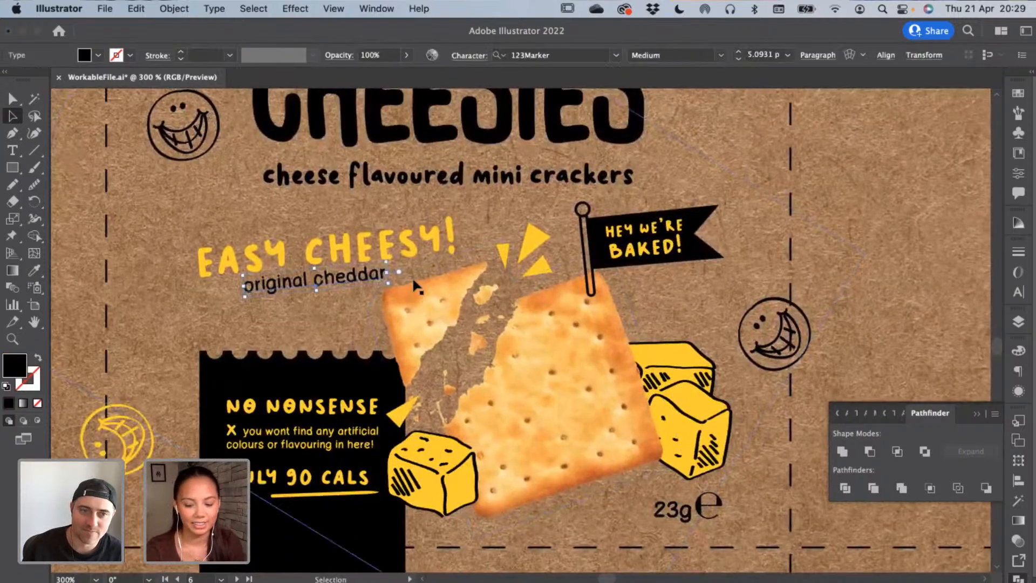
key(super+plus)
key(super+plus)
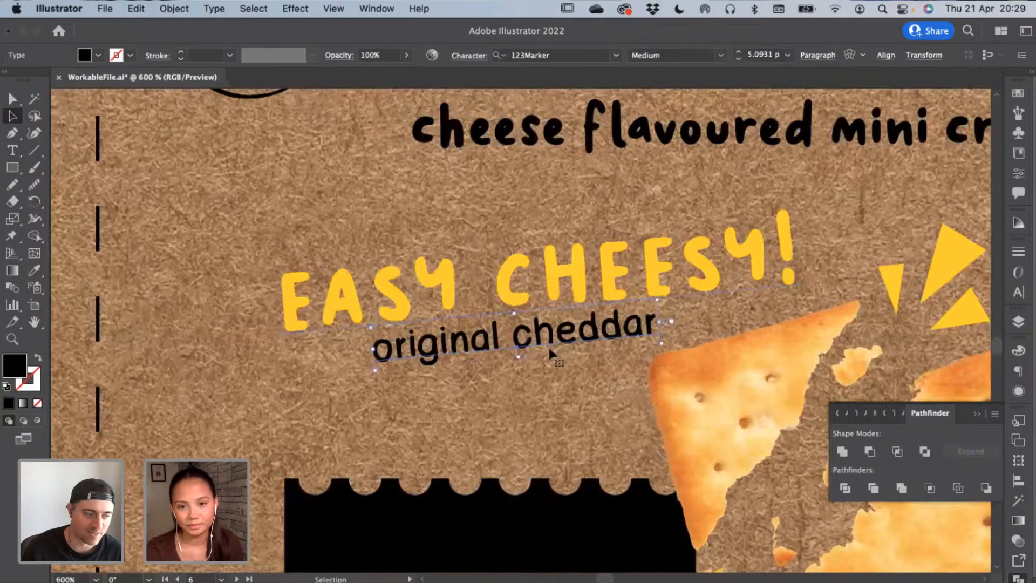
mouse_move(550, 350)
mouse_down()
mouse_move(533, 347)
mouse_move(552, 354)
mouse_up()
click(552, 380)
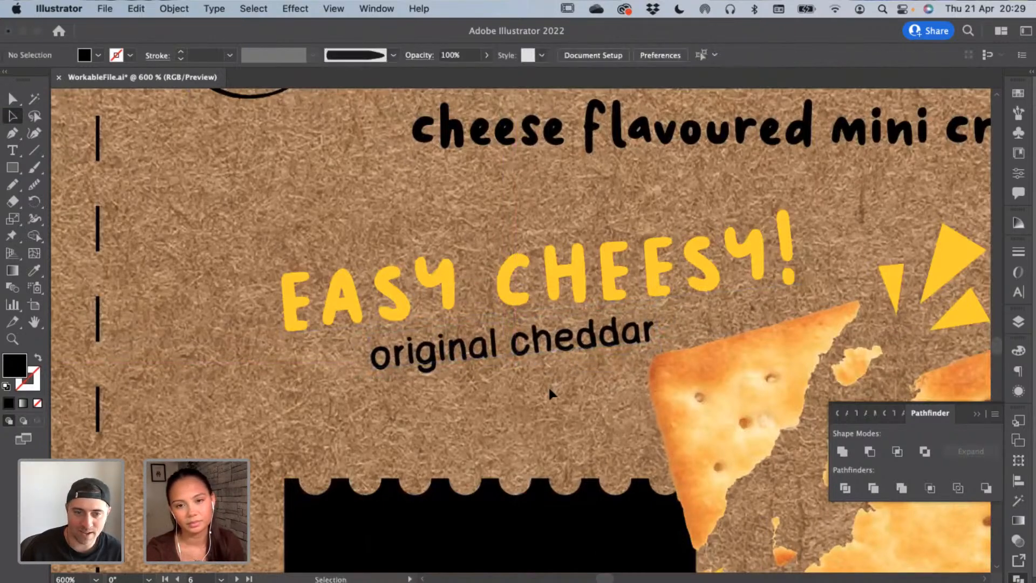
Examine how the "EASY CHEESY!" and "original cheddar" lines sit within the whole front panel layout
key(super+minus)
key(super+minus)
key(super+minus)
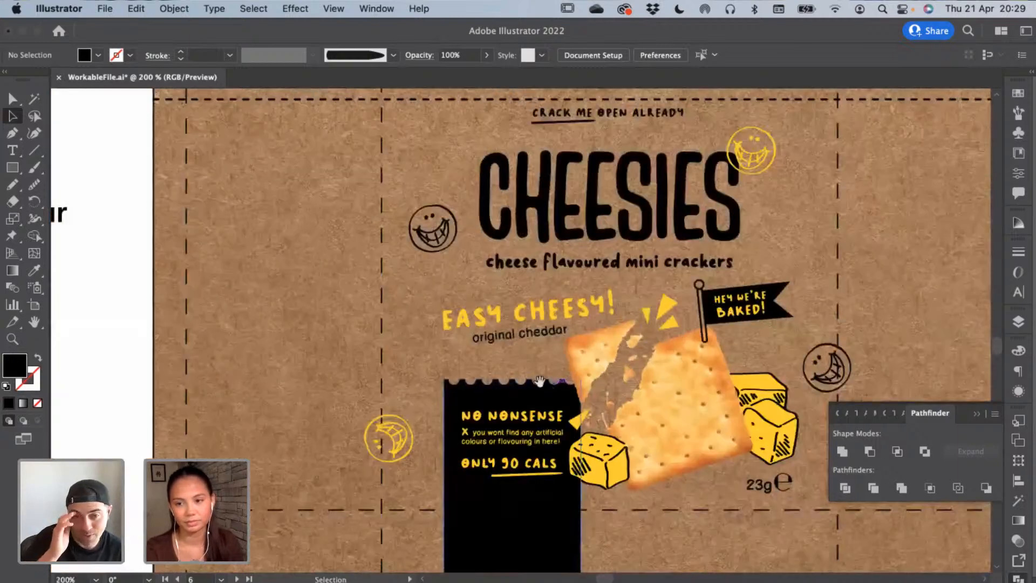
scroll(631, 405, right, 3)
scroll(706, 439, left, 3)
scroll(706, 439, down, 2)
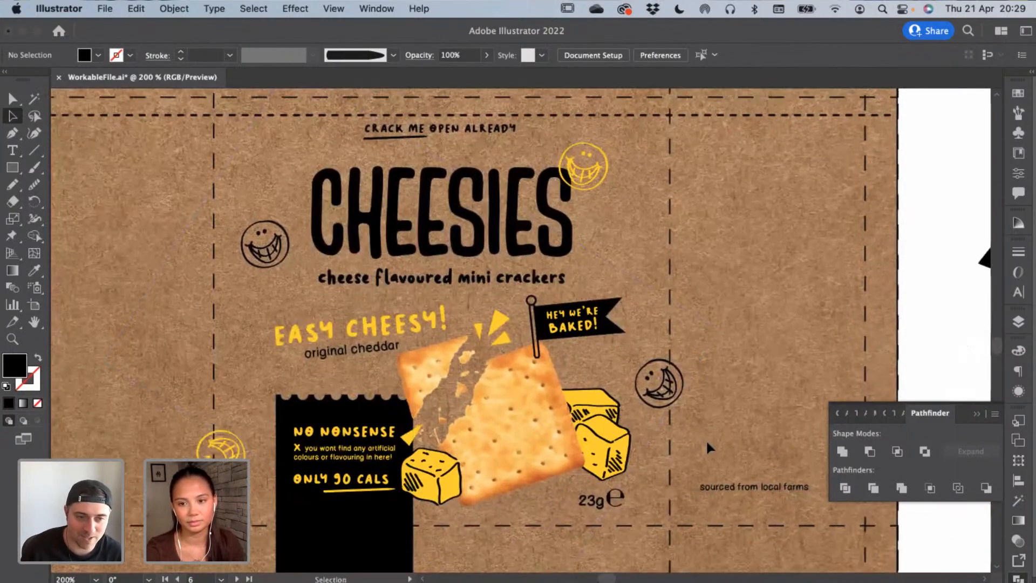
scroll(730, 456, left, 1)
scroll(730, 456, left, 1)
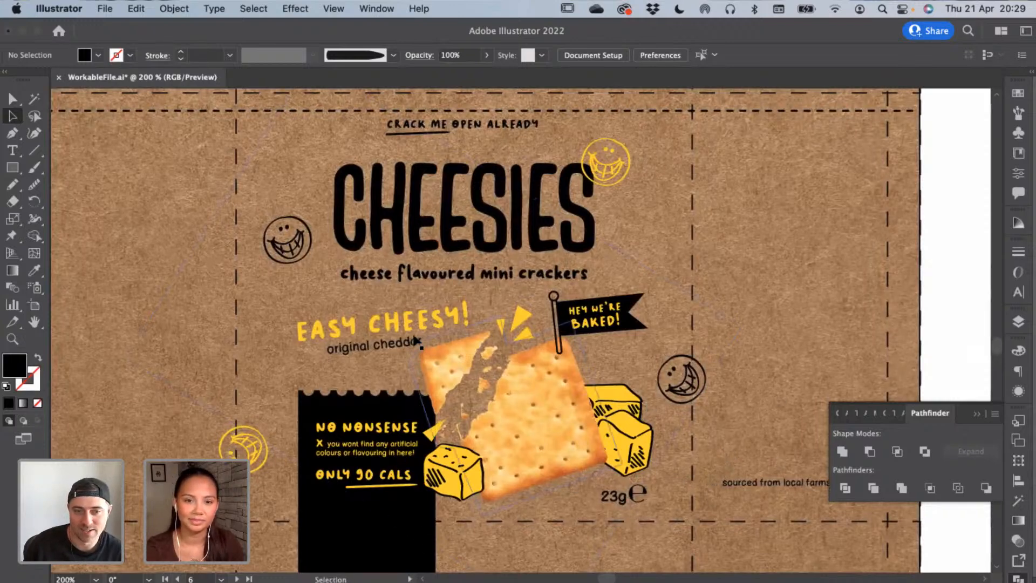
Nudge the "original cheddar" line slightly right beneath "EASY CHEESY!"
drag(414, 336, 417, 335)
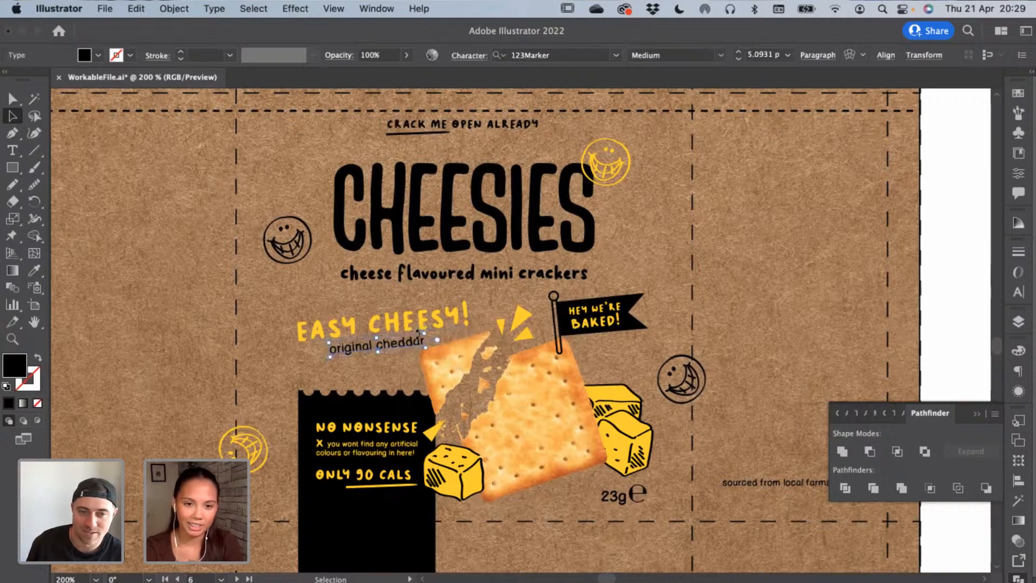
click(391, 365)
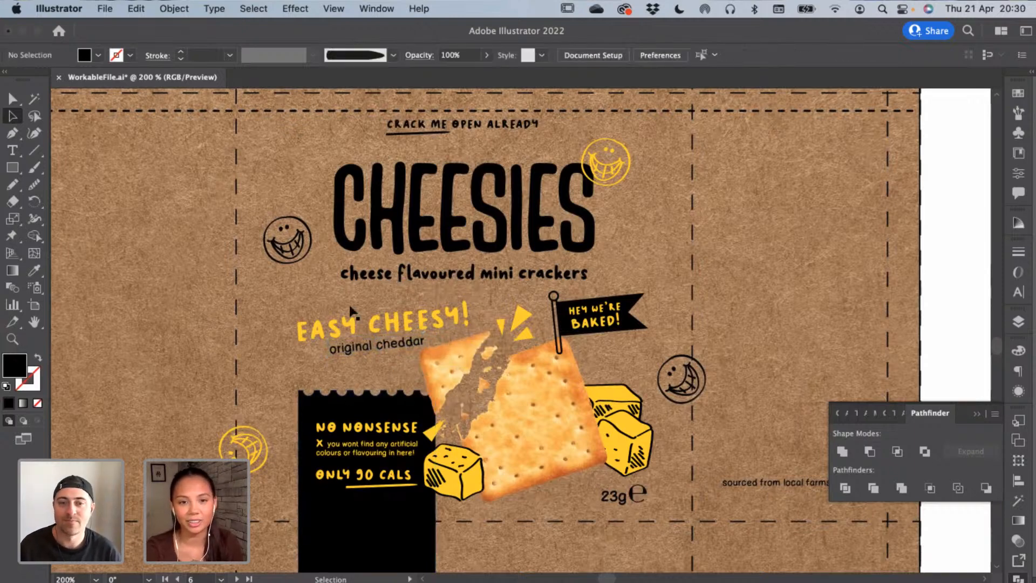
click(352, 316)
click(383, 377)
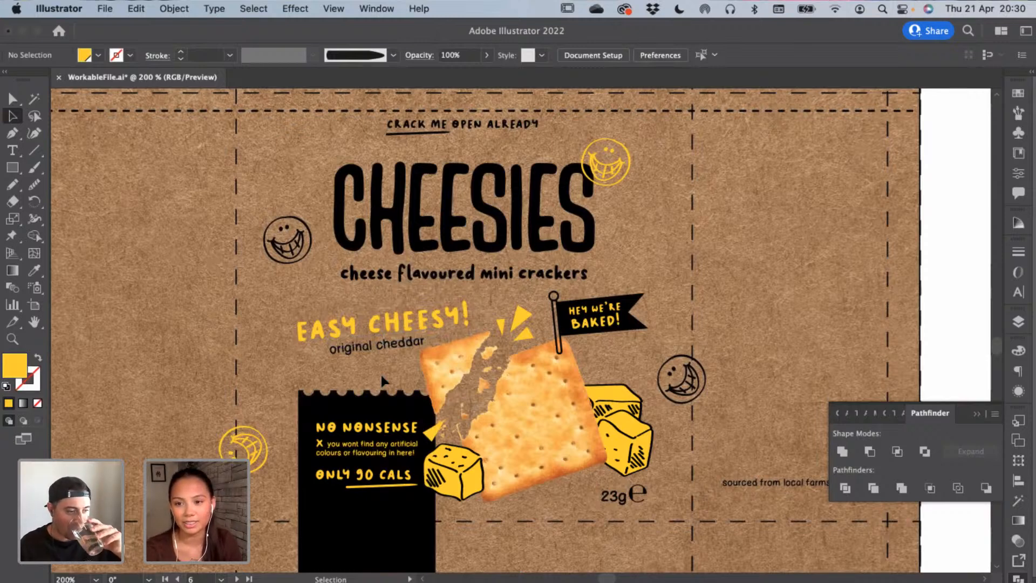
Shift "original cheddar" slightly left and down, keeping it centred and clear of the cracker's corner
key(super+minus)
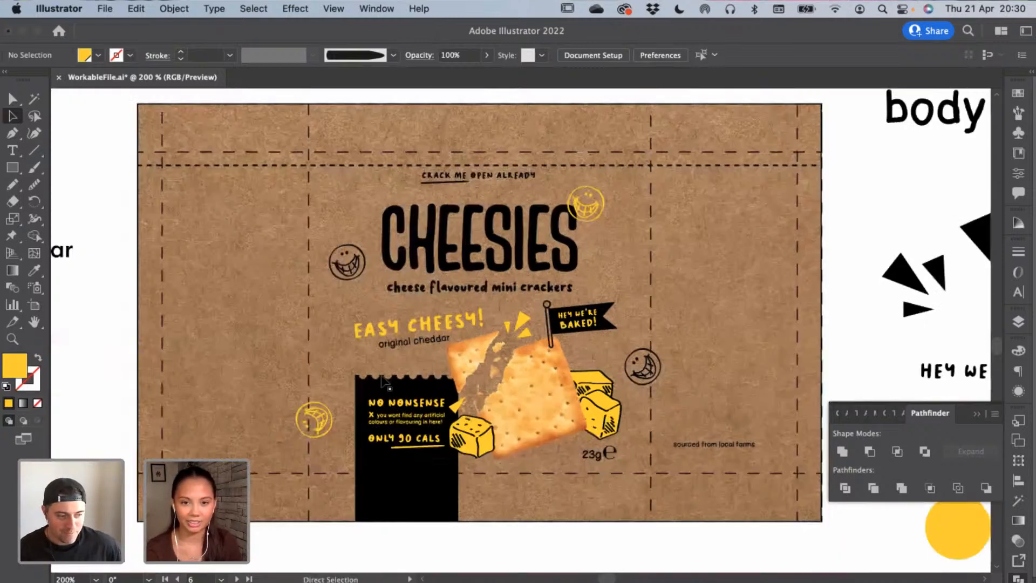
key(super+equal)
key(super+equal)
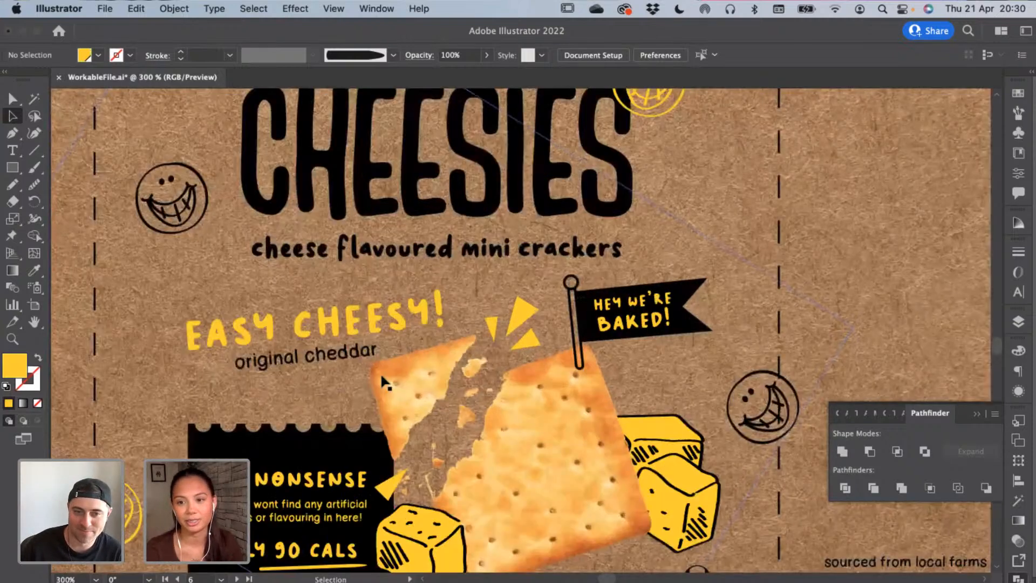
drag(350, 337, 356, 353)
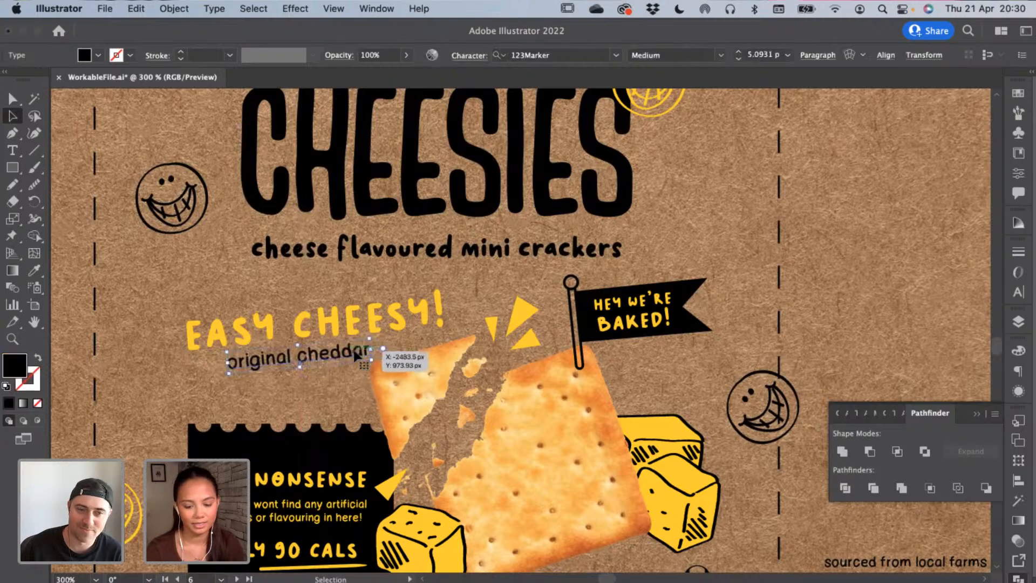
key(super+equal)
key(super+equal)
key(super+equal)
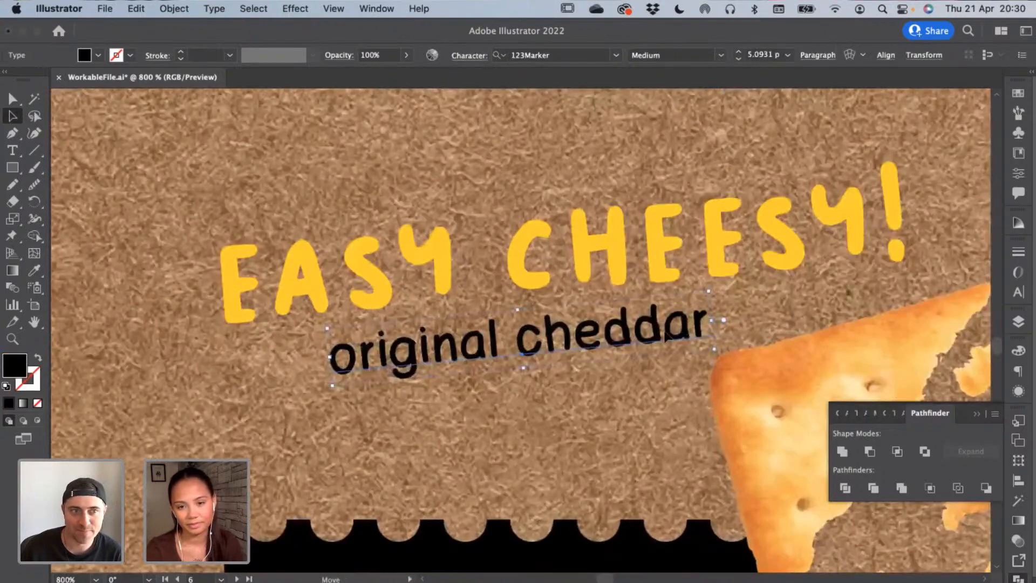
drag(669, 333, 667, 336)
click(655, 401)
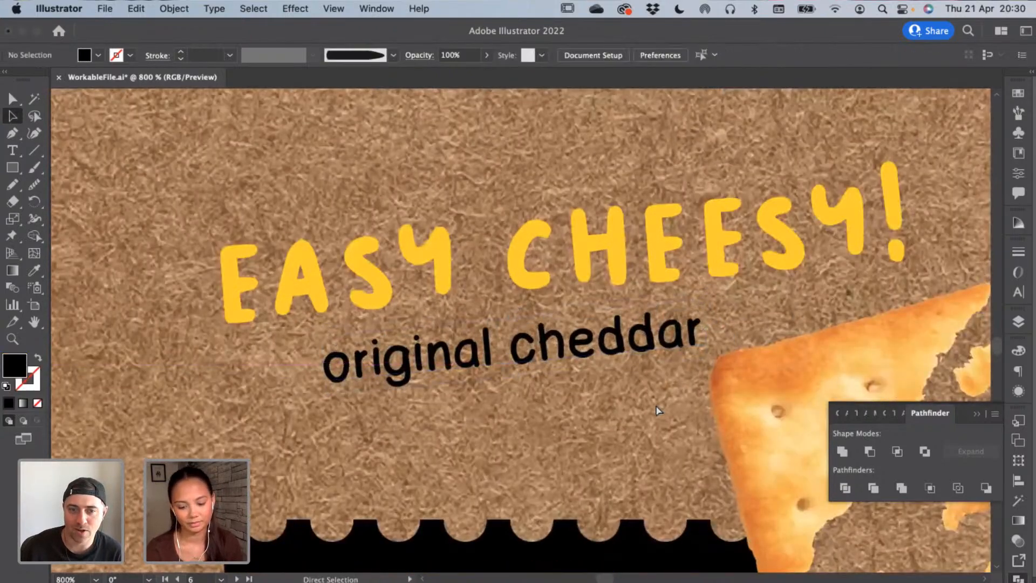
Review the complete pack layout, checking the balance of the front panel's text, illustrations and side panels
key(super+minus)
key(super+minus)
key(super+minus)
key(super+minus)
key(super+minus)
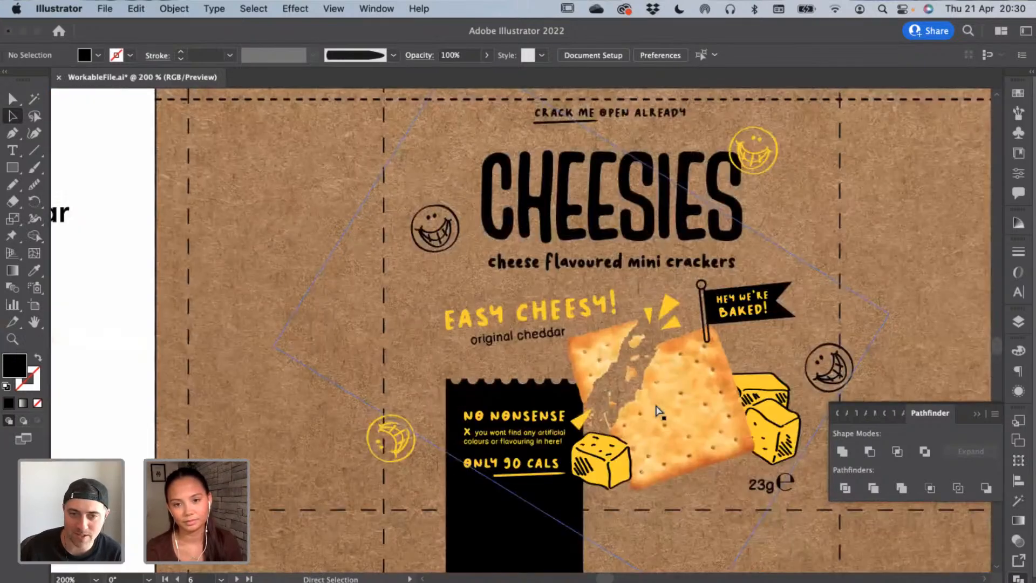
key(super+equal)
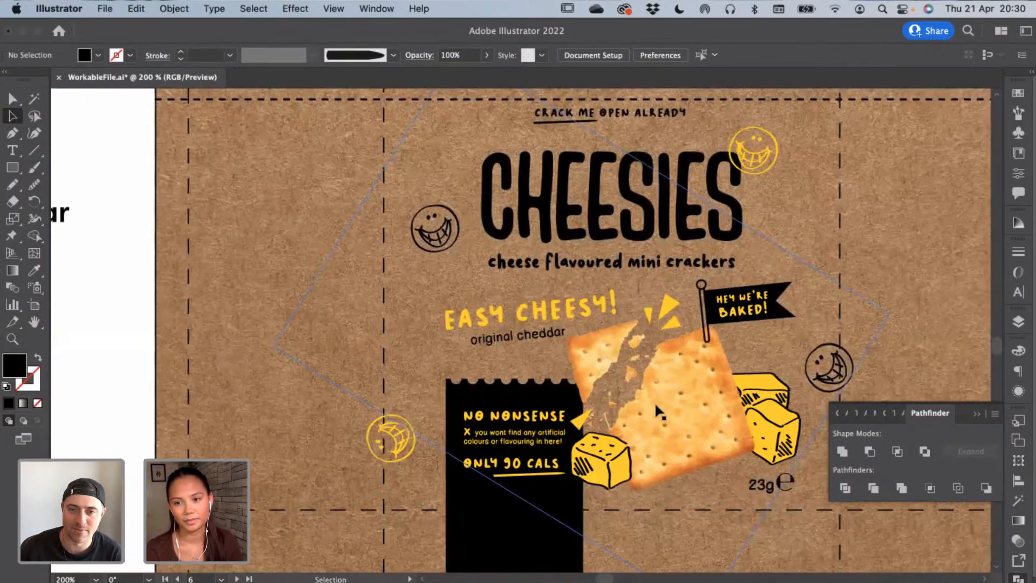
scroll(504, 398, right, 5)
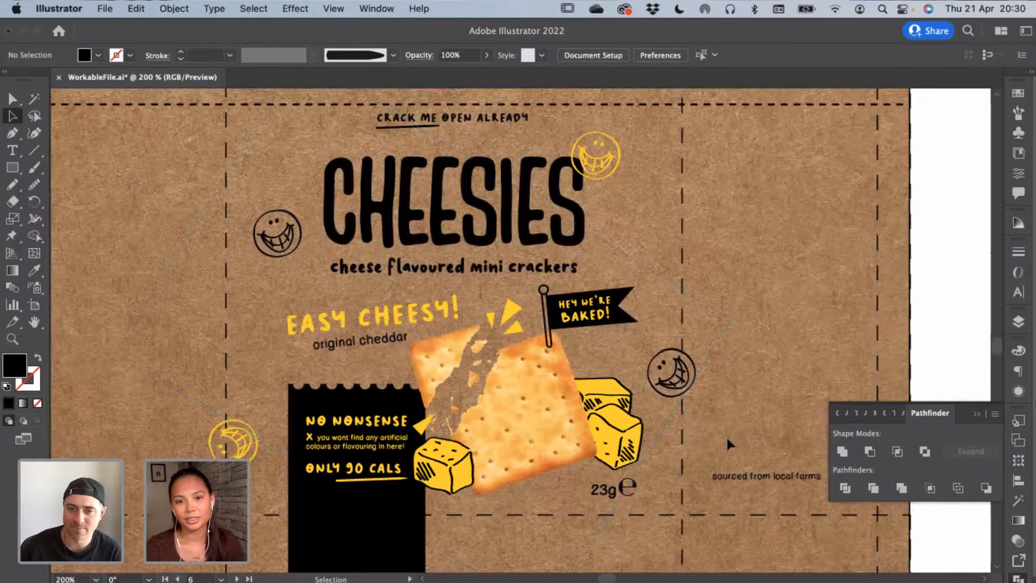
scroll(702, 410, up, 2)
scroll(702, 411, left, 2)
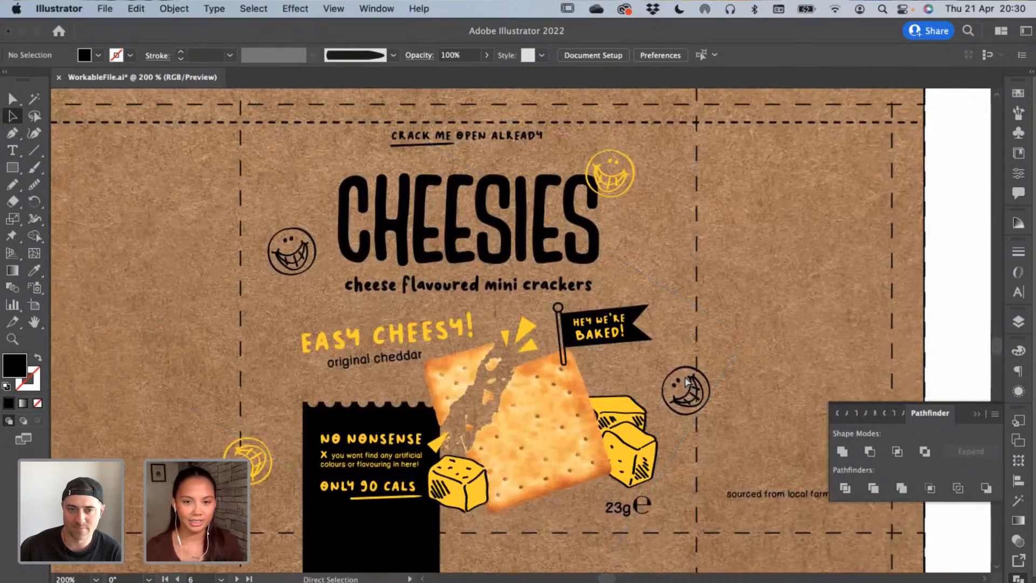
key(super+minus)
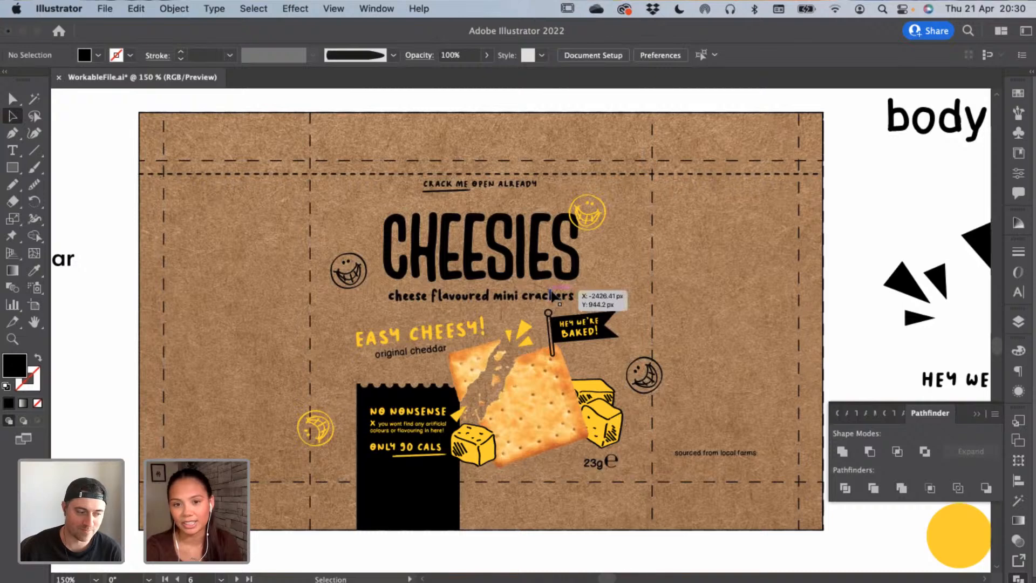
scroll(117, 329, left, 5)
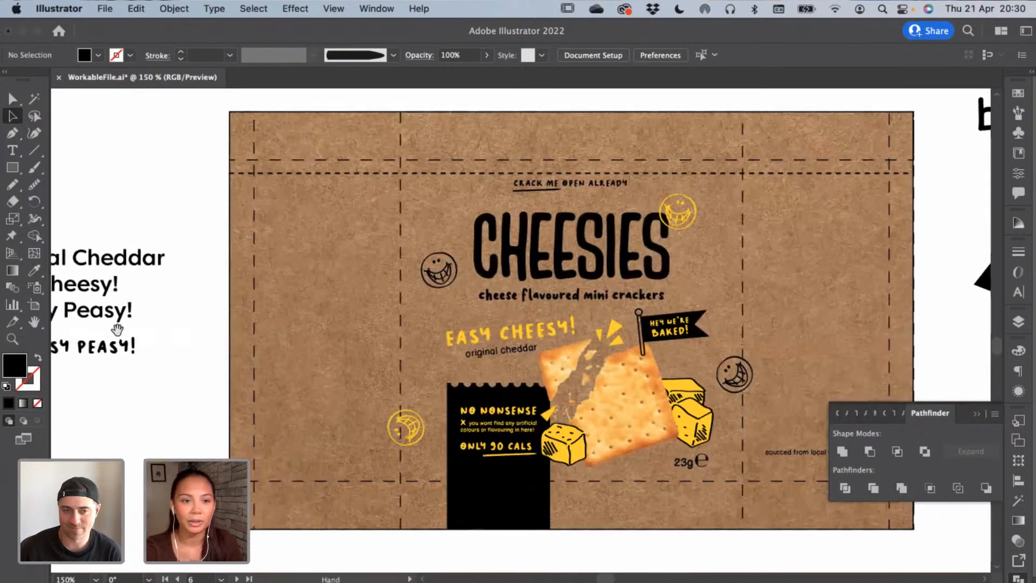
drag(130, 351, 182, 382)
click(182, 382)
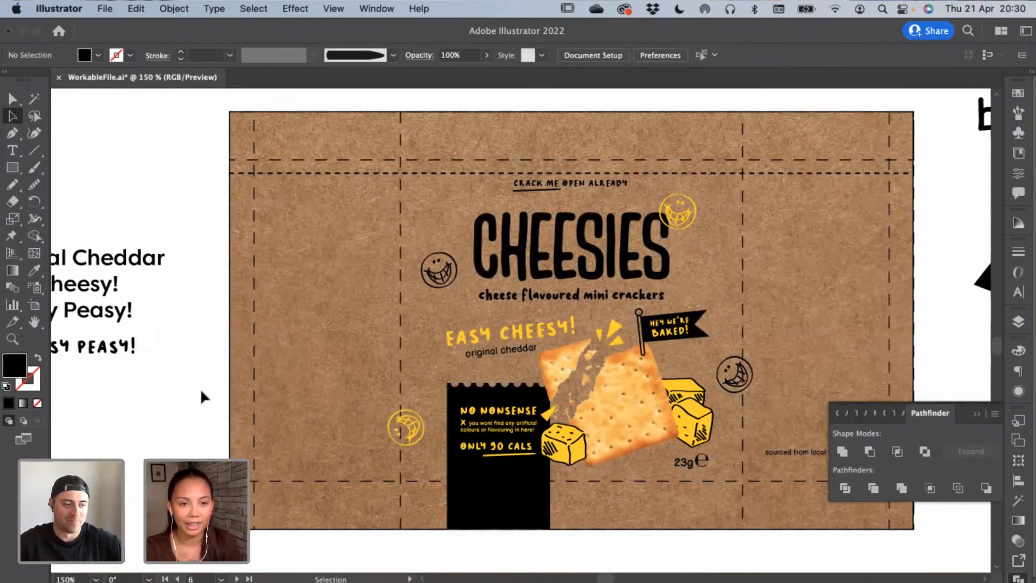
click(118, 264)
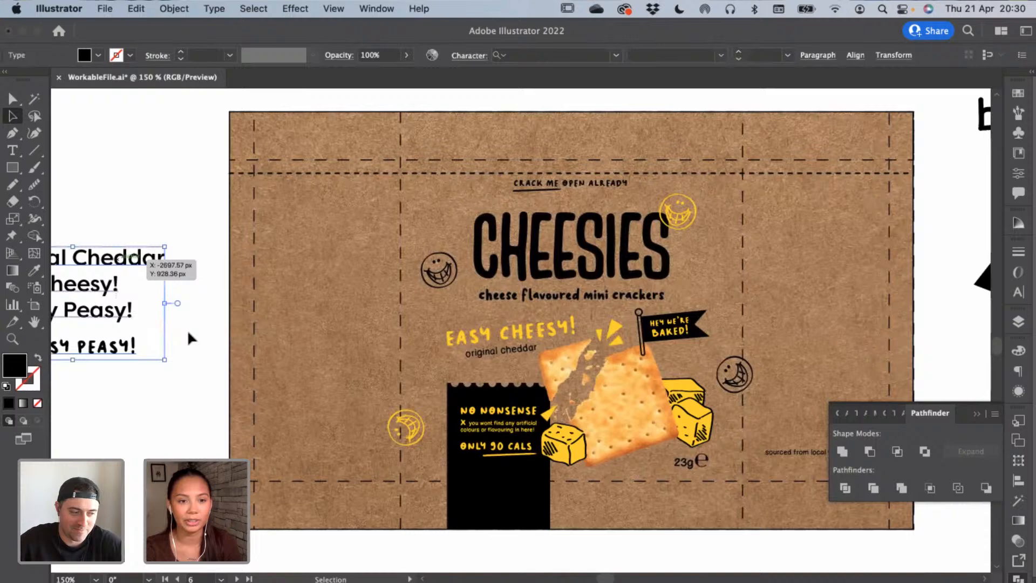
click(193, 429)
Enlarge the "sourced from local farms" line to about 4.2 pt and move it higher on the pack's side panel
scroll(343, 416, right, 15)
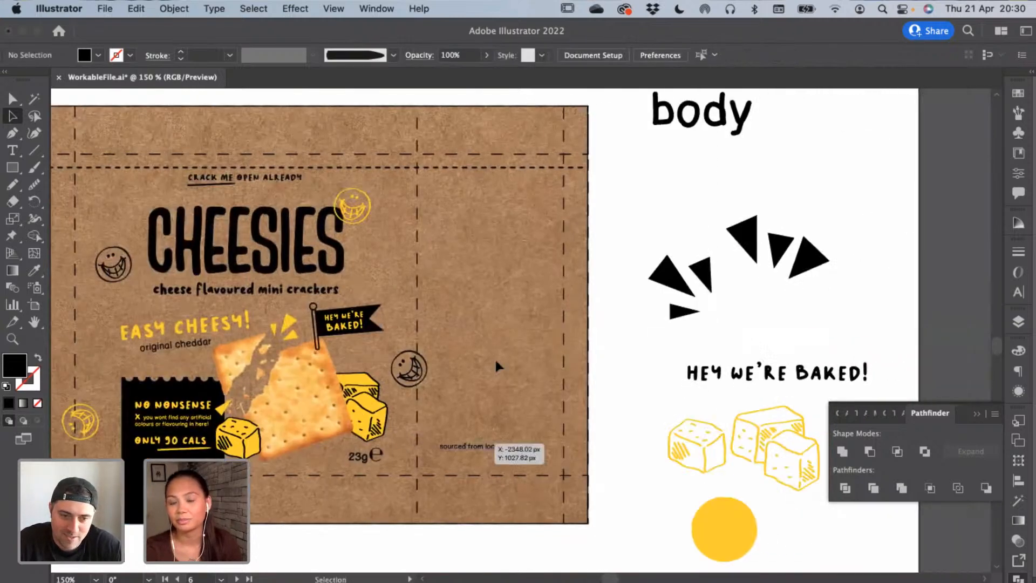
drag(486, 409, 565, 431)
click(598, 467)
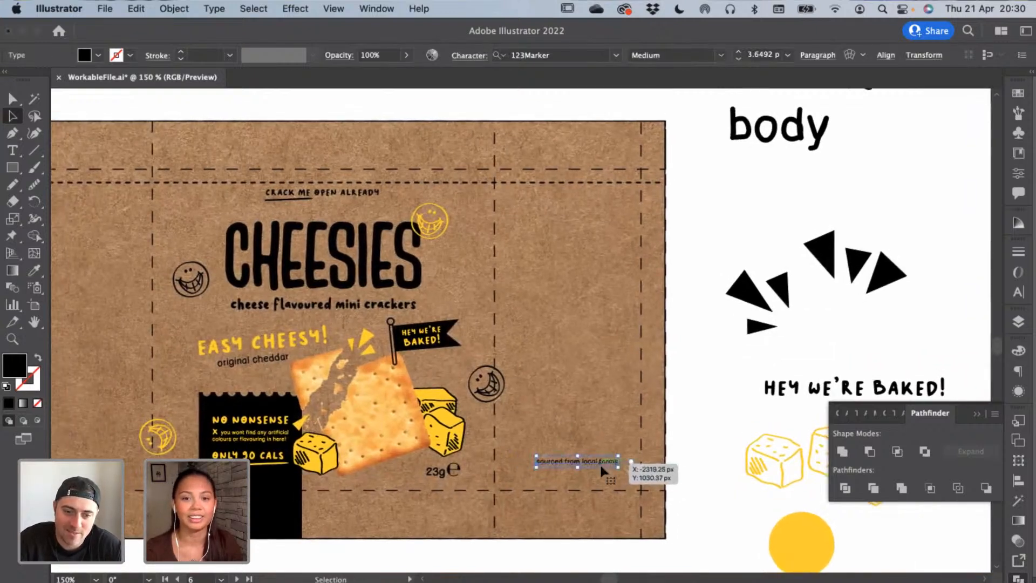
scroll(604, 472, up, 3)
scroll(603, 471, up, 3)
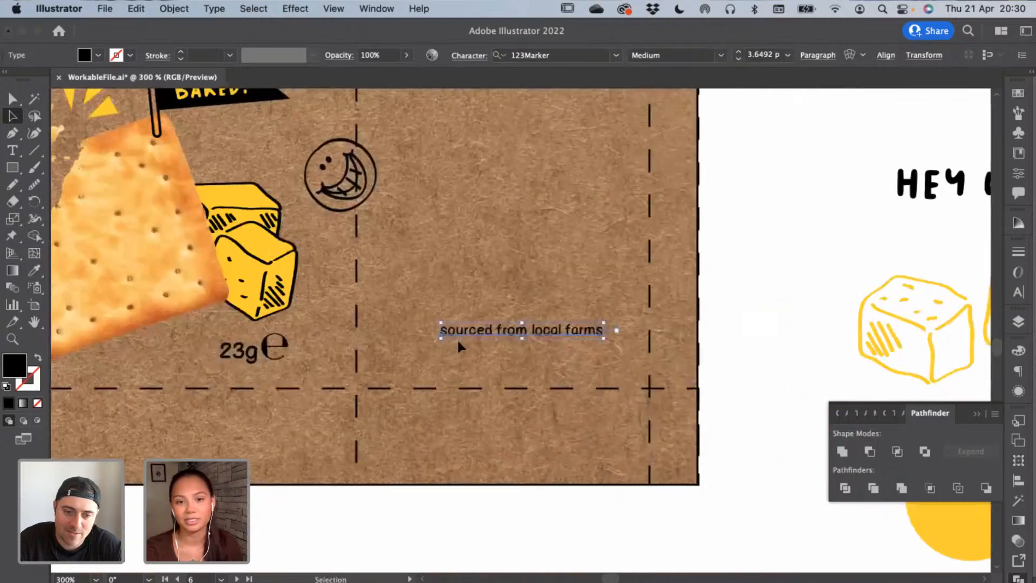
drag(431, 318, 417, 317)
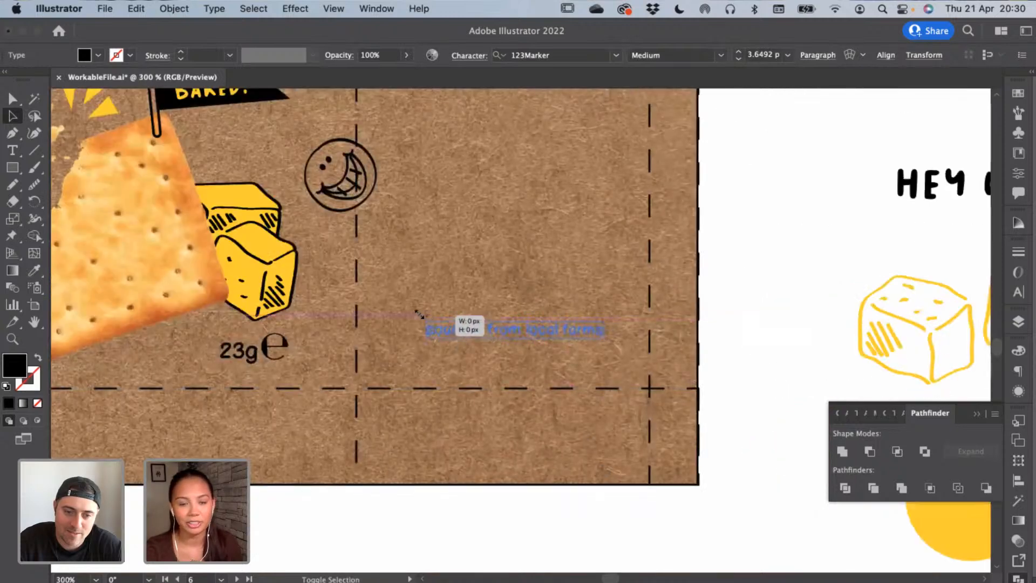
click(497, 256)
drag(501, 303, 523, 344)
scroll(522, 343, down, 2)
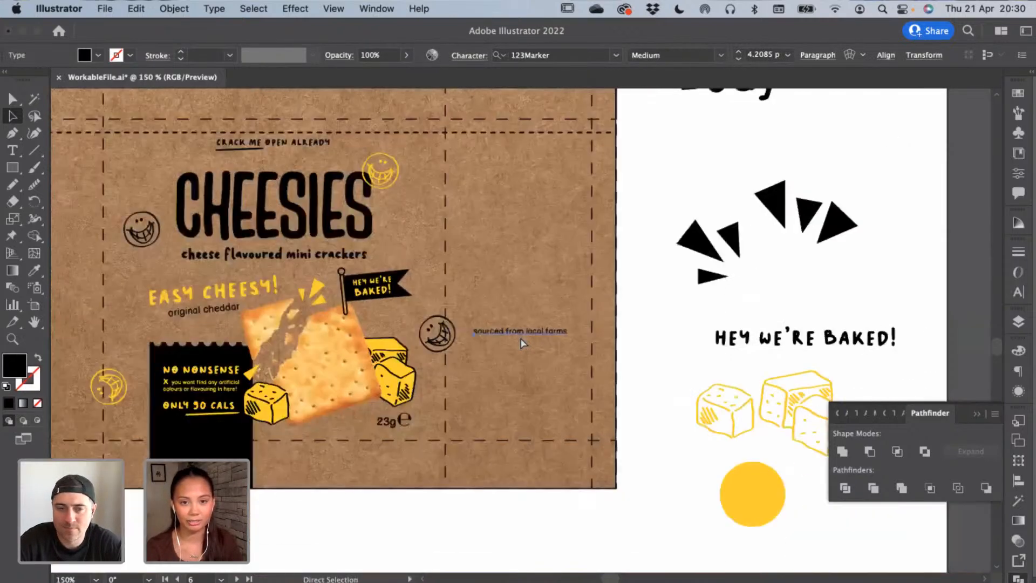
Copy the nutrition details, ingredients text block and barcode from the Product Information artboard
scroll(553, 243, up, 5)
scroll(553, 243, left, 5)
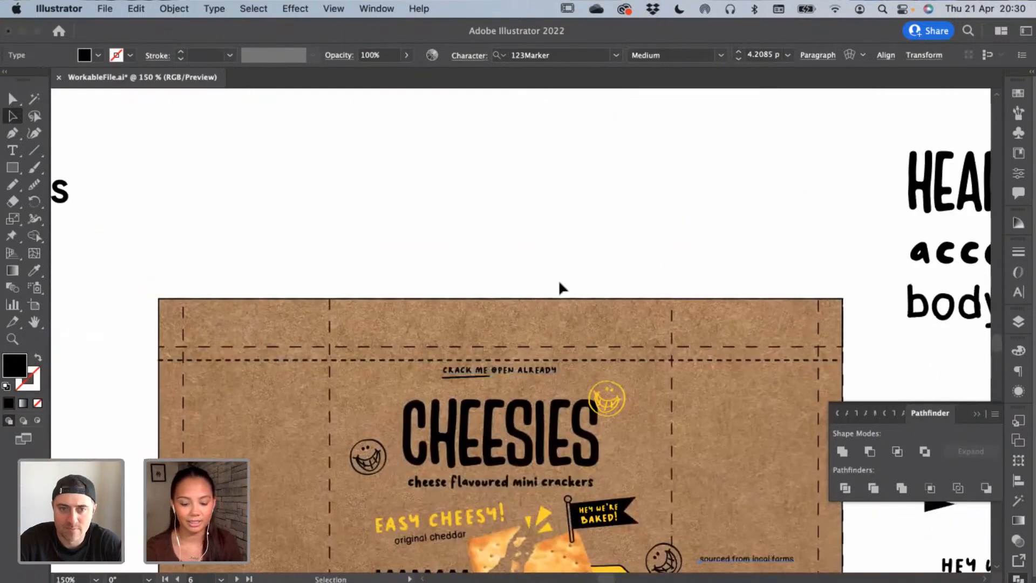
scroll(561, 289, down, 3)
scroll(509, 384, up, 3)
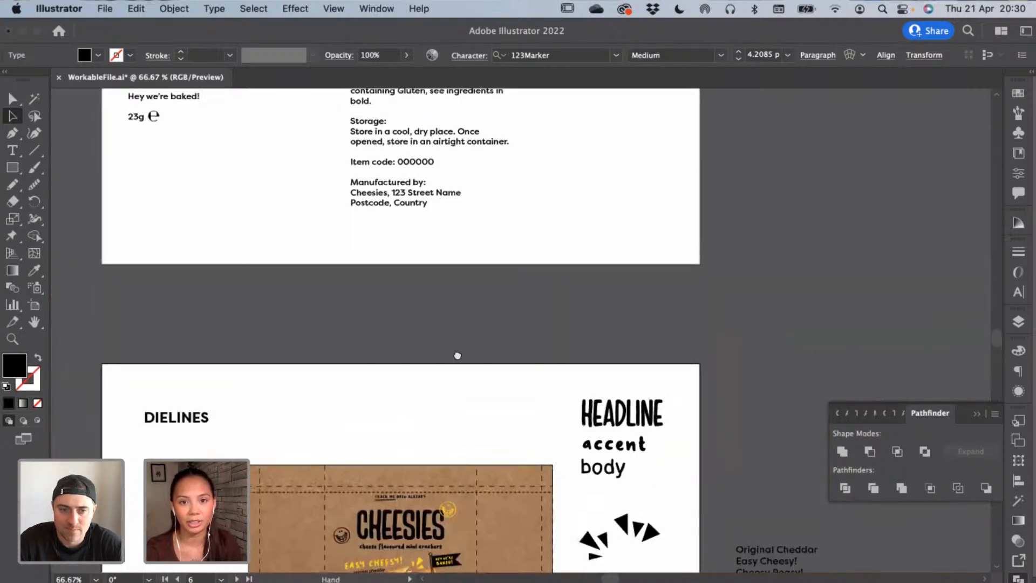
scroll(456, 354, up, 3)
click(408, 291)
scroll(588, 463, up, 4)
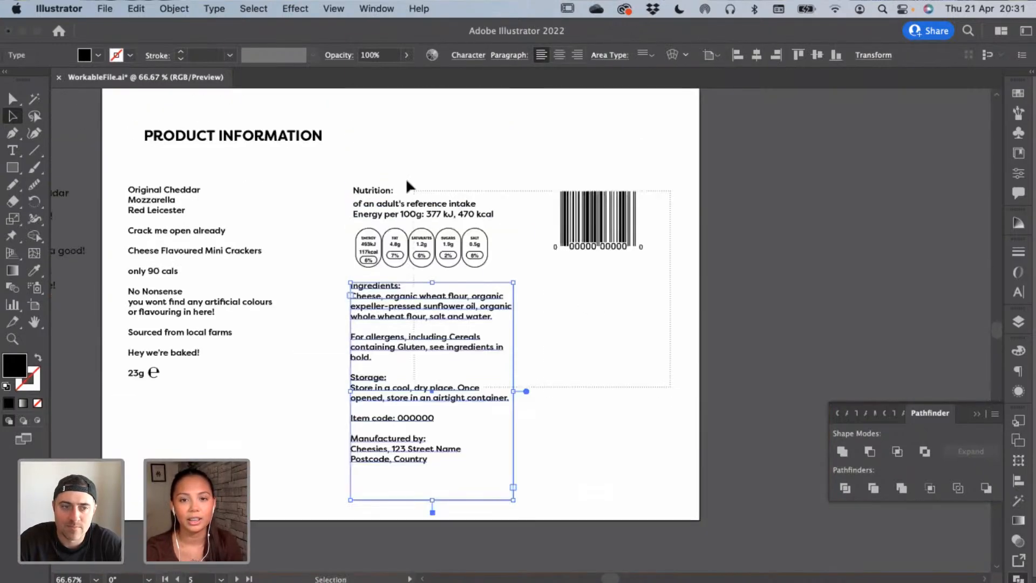
shift+click(411, 186)
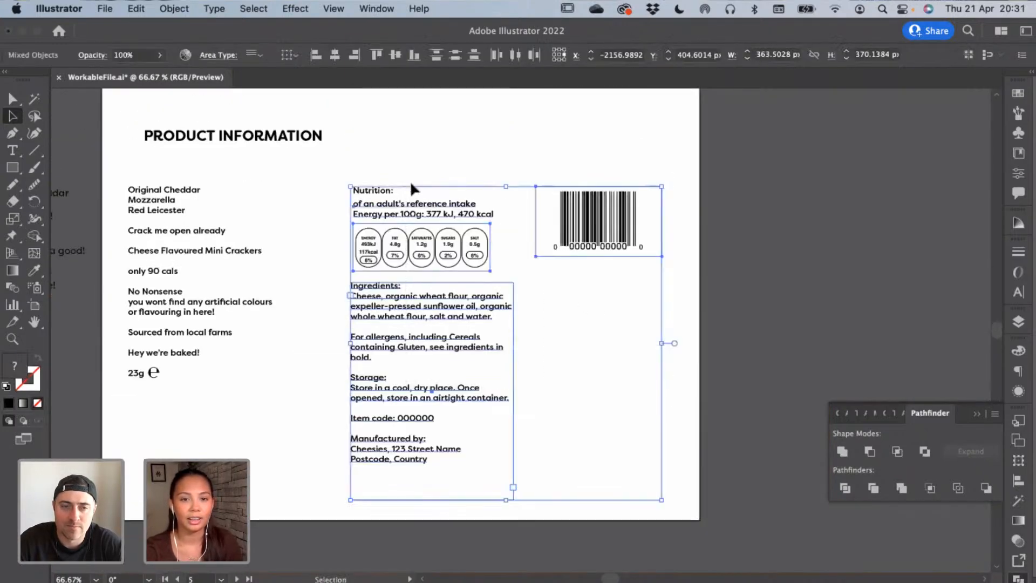
click(574, 428)
scroll(574, 428, down, 1)
scroll(551, 231, down, 10)
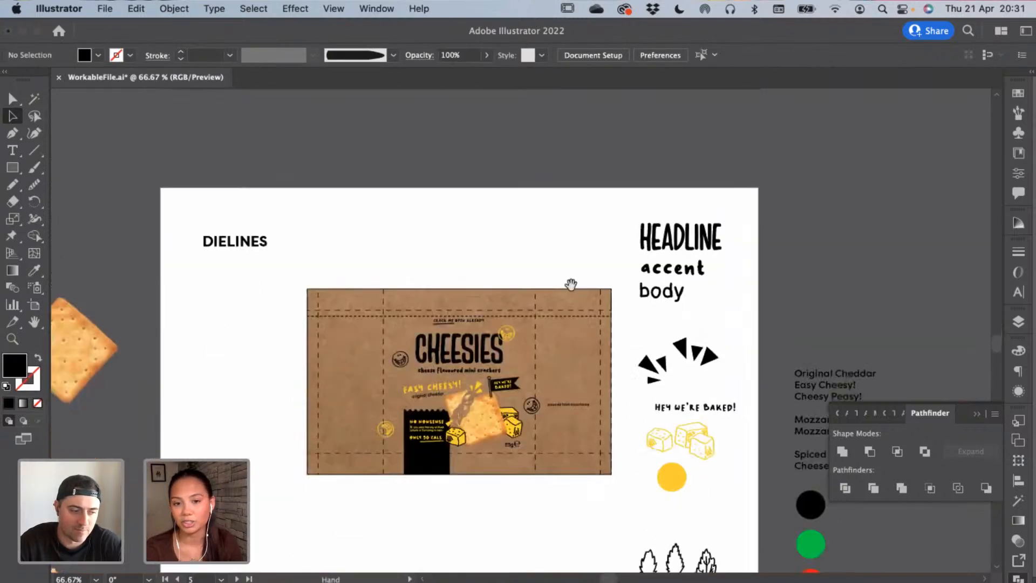
Paste the product information onto the Dielines artboard and move it below the pack
key(super+v)
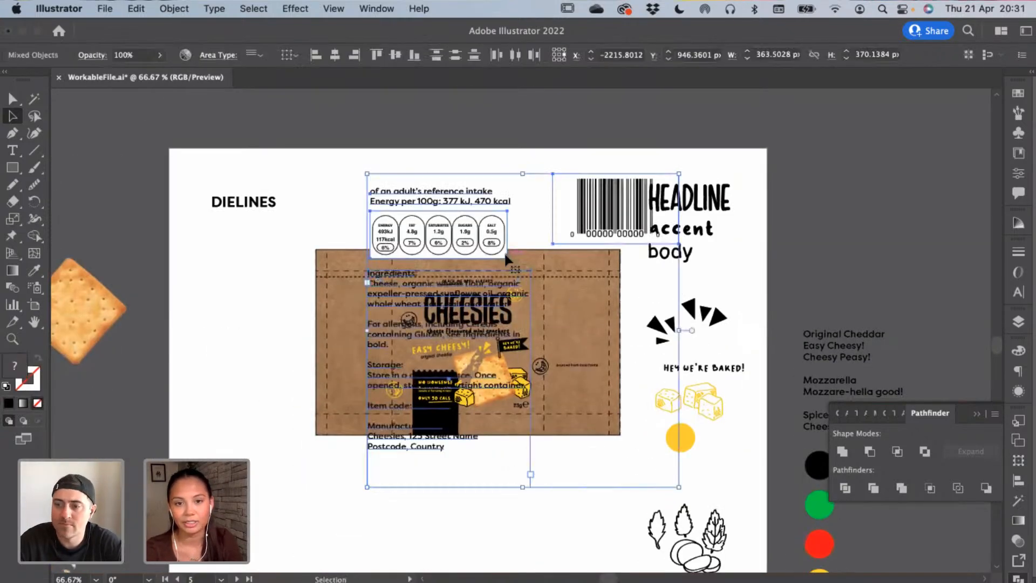
drag(403, 410, 358, 512)
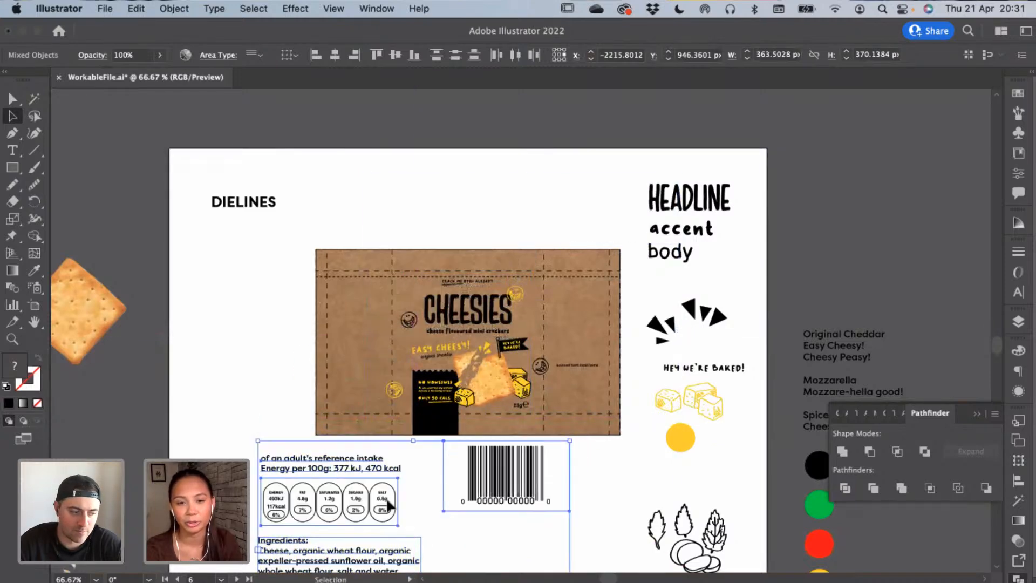
scroll(358, 513, down, 1)
scroll(464, 315, down, 5)
click(447, 347)
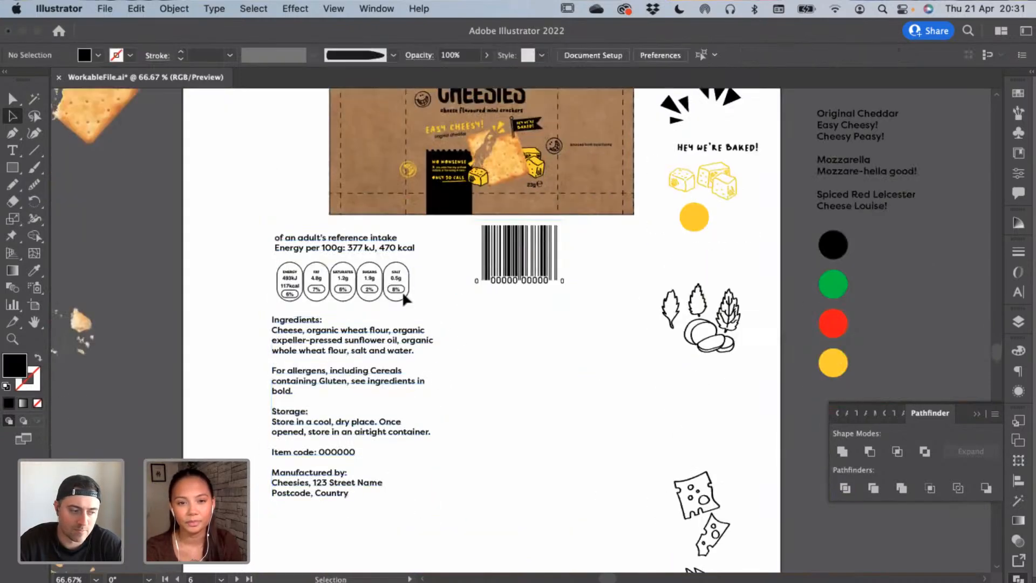
Scale down the pasted product information and move it beside the pack's left edge
click(374, 246)
click(438, 340)
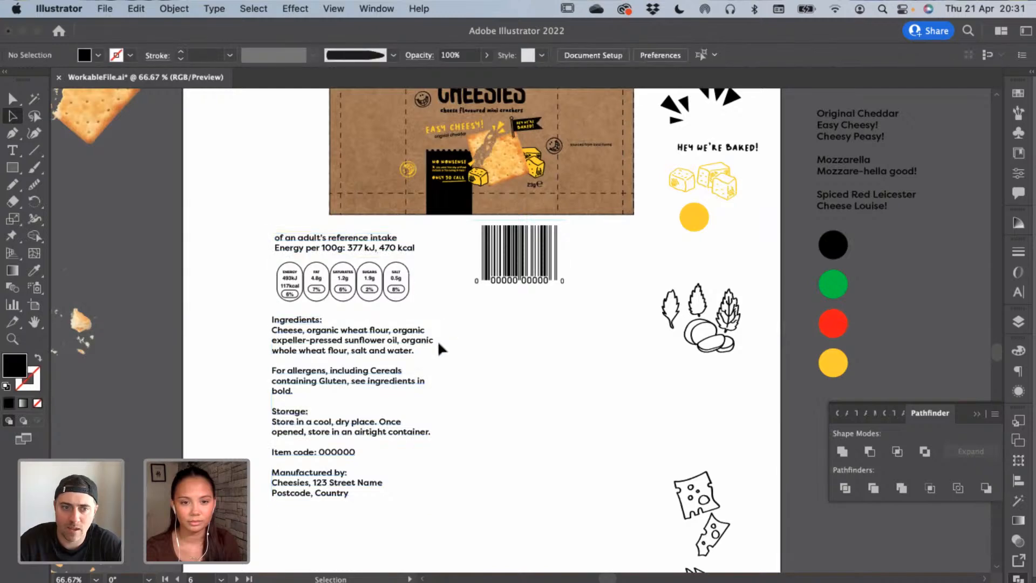
click(380, 248)
drag(565, 377, 405, 401)
key(super+z)
key(super+z)
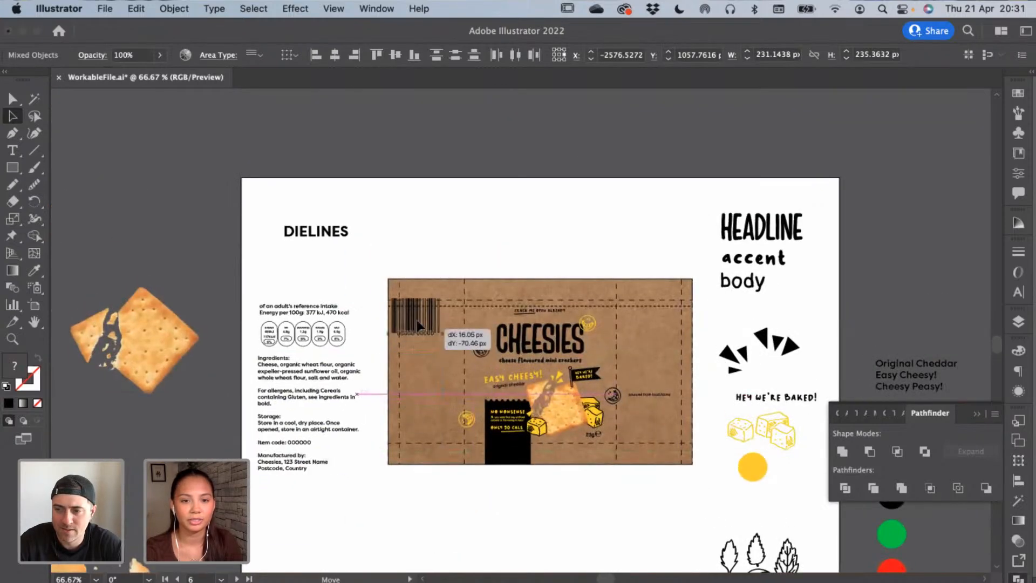
Place the barcode on its own just above the reference-intake text, under the DIELINES title
click(437, 302)
drag(434, 312, 335, 277)
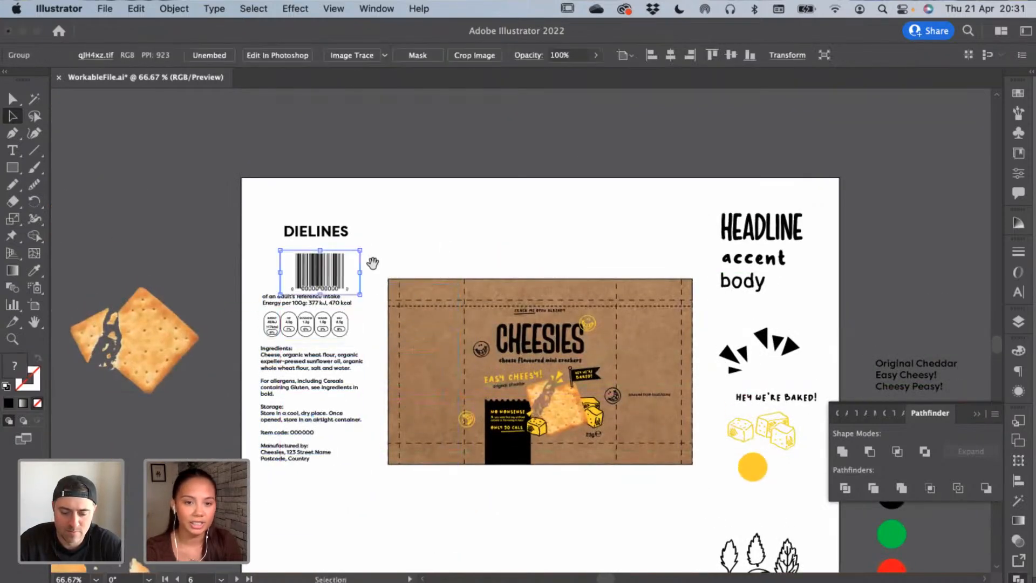
scroll(346, 248, down, 1)
scroll(345, 248, right, 2)
key(super+equal)
key(super+equal)
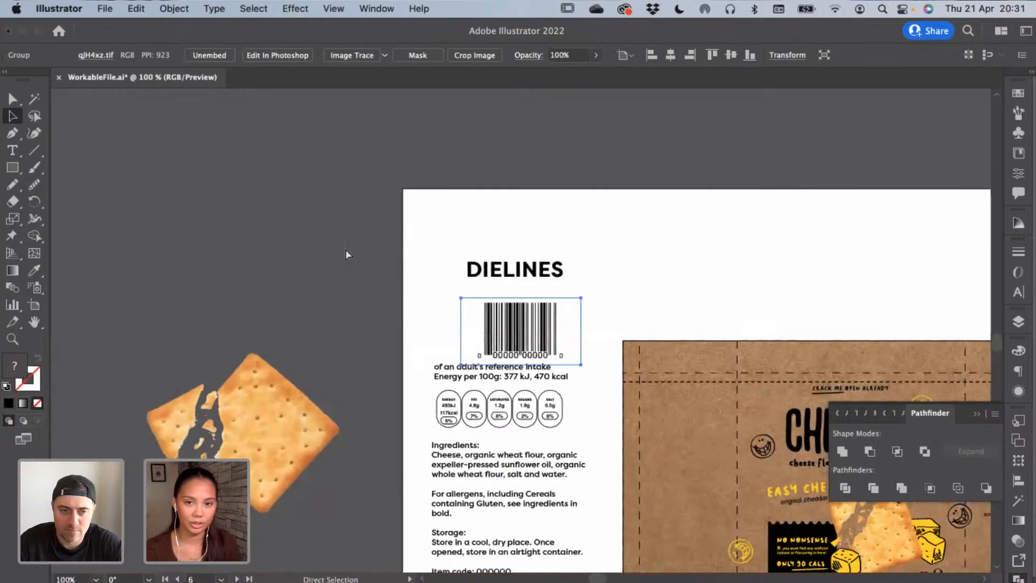
key(space)
drag(575, 315, 191, 129)
click(241, 141)
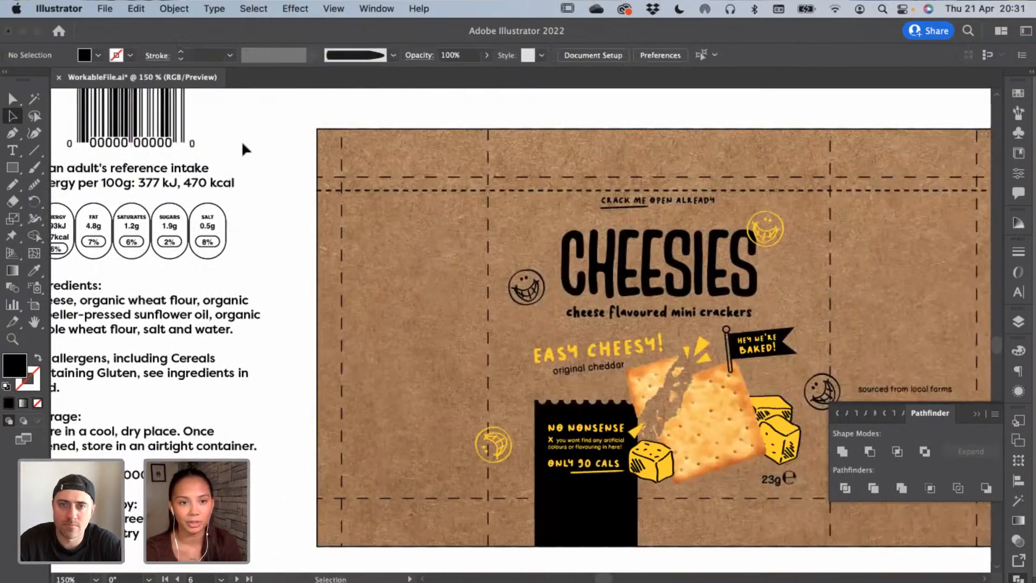
Left-align the barcode, reference-intake text, nutrition icons and ingredients block with one another
key(super+minus)
drag(381, 256, 323, 293)
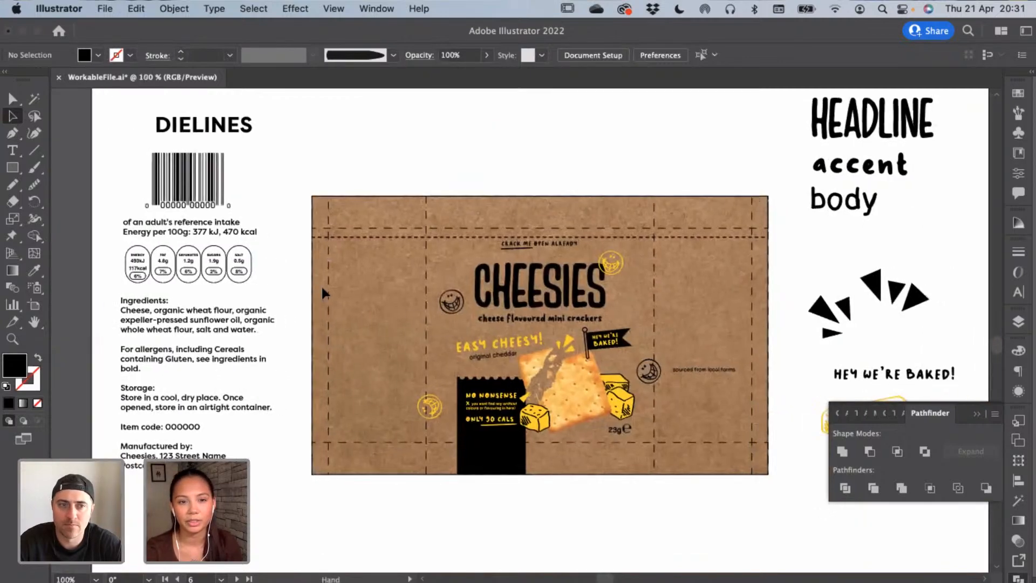
click(191, 315)
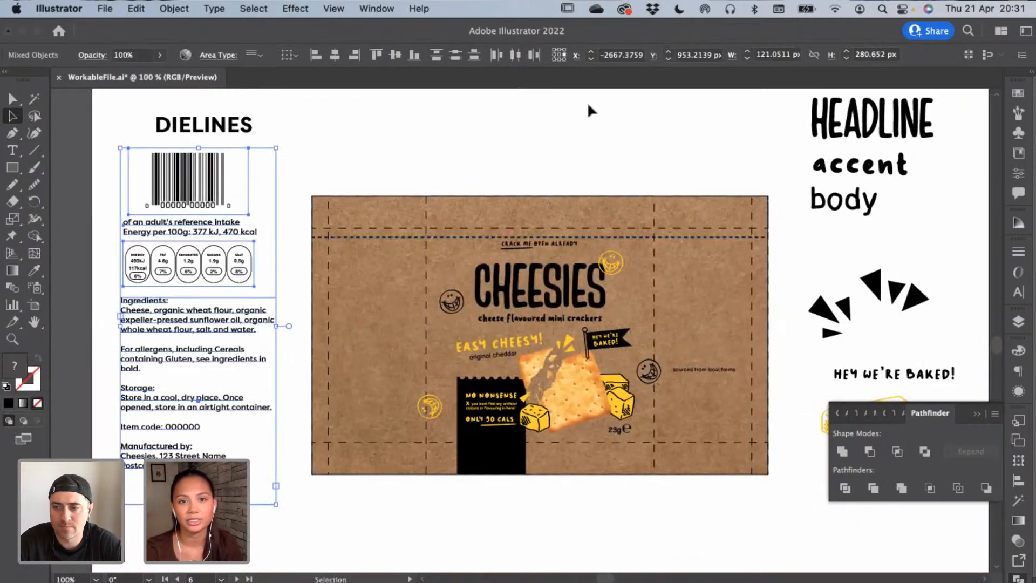
click(321, 54)
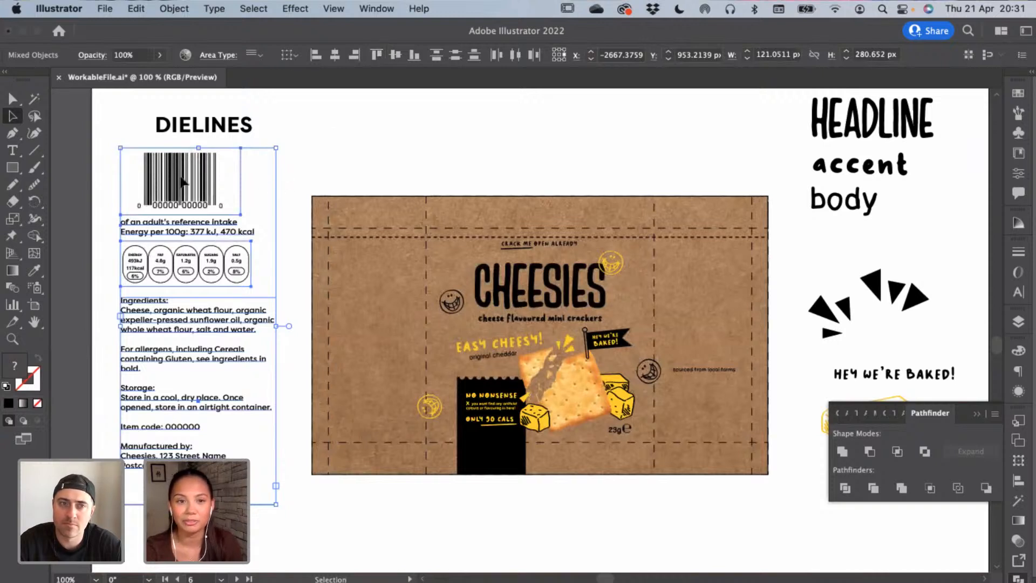
click(332, 147)
click(212, 178)
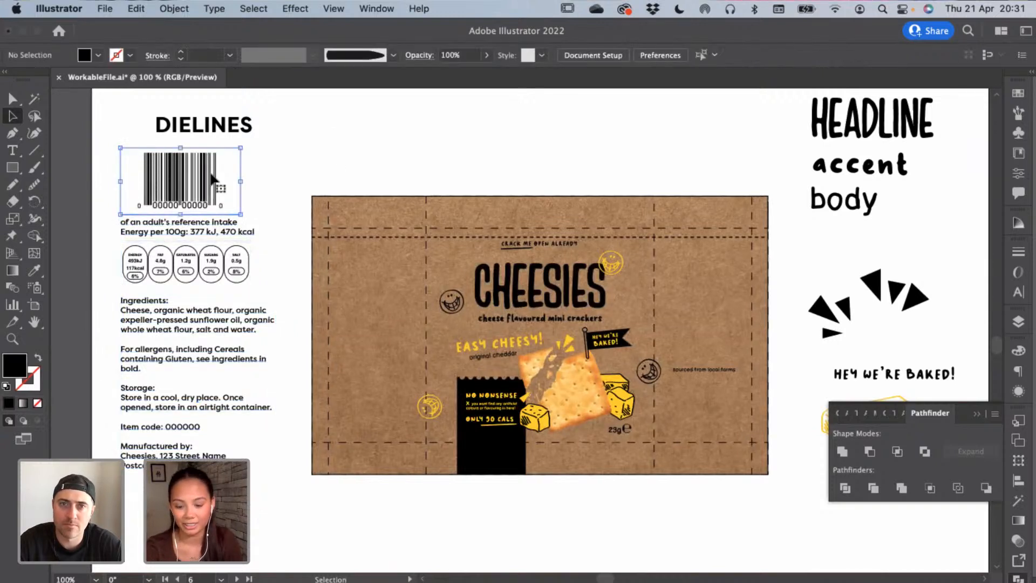
Scale the aligned product information down to about 105 px wide and 244 px high and set it closer to the pack
click(281, 141)
drag(218, 232, 238, 265)
drag(141, 359, 161, 359)
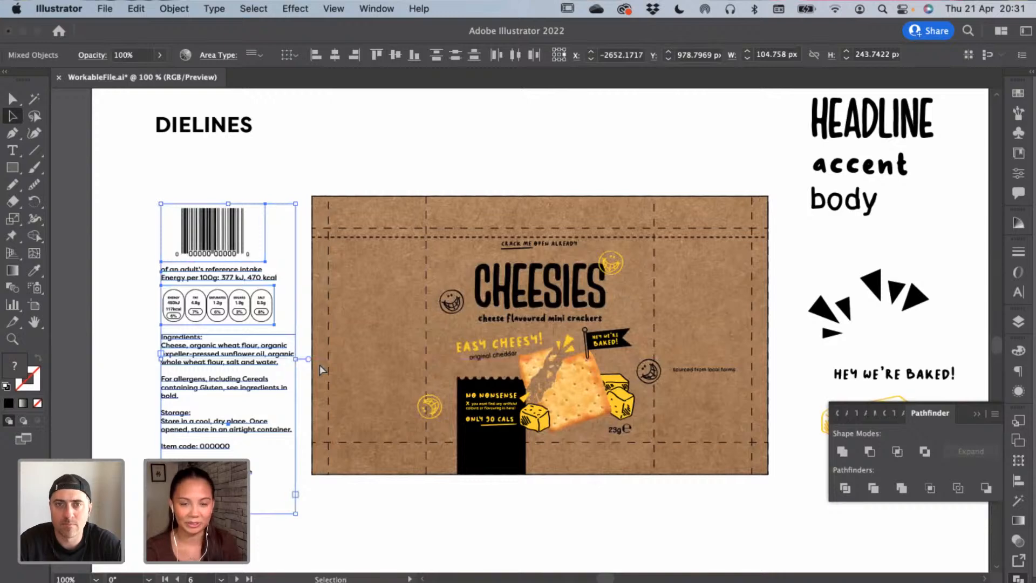
key(super+equal)
scroll(319, 366, right, 10)
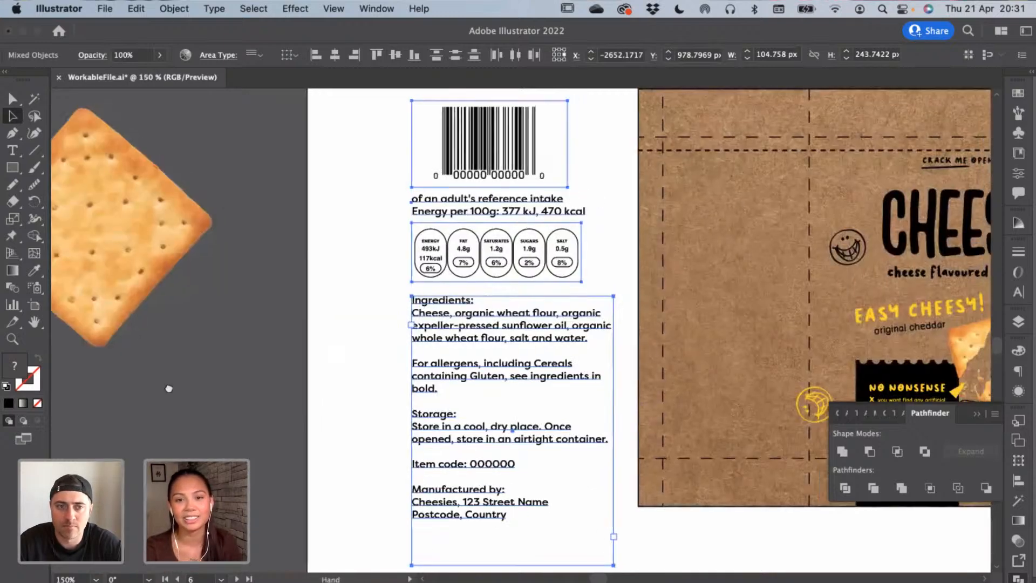
click(278, 228)
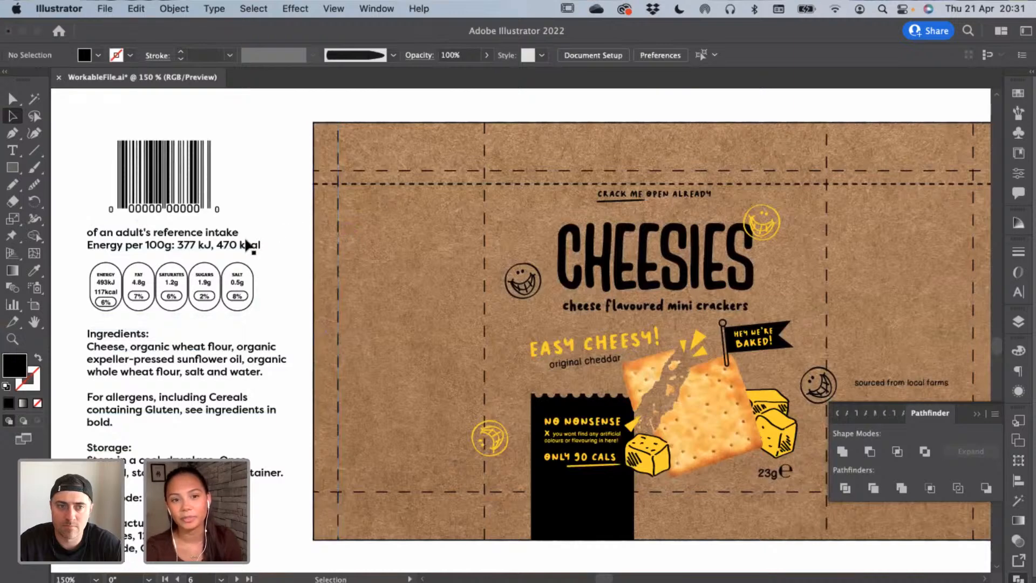
Move the barcode up to leave a gap over the nutrition text, and copy the "Nutrition:" heading from the Product Information artboard
click(158, 186)
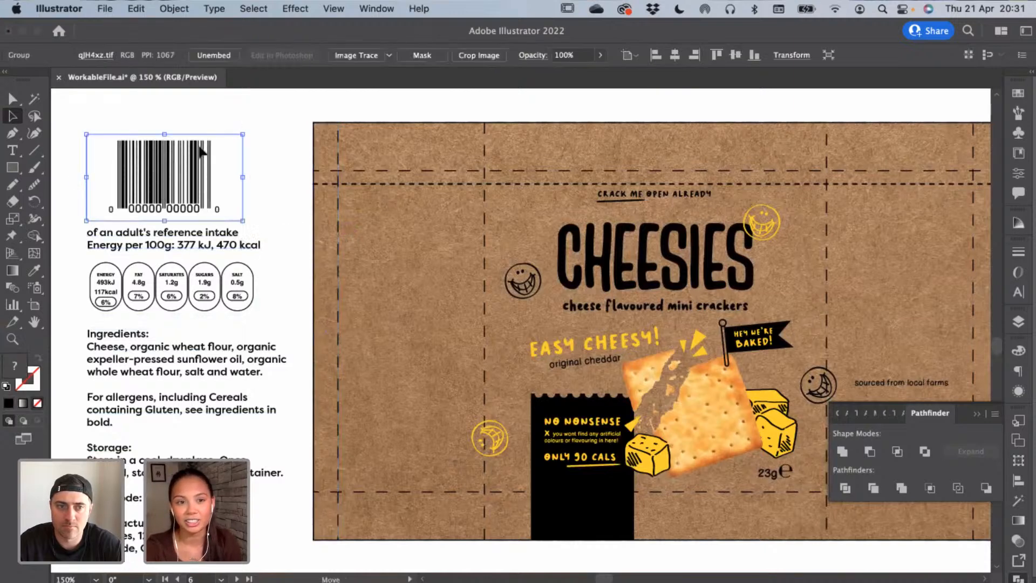
drag(157, 187, 208, 143)
scroll(412, 384, up, 1)
scroll(412, 384, up, 15)
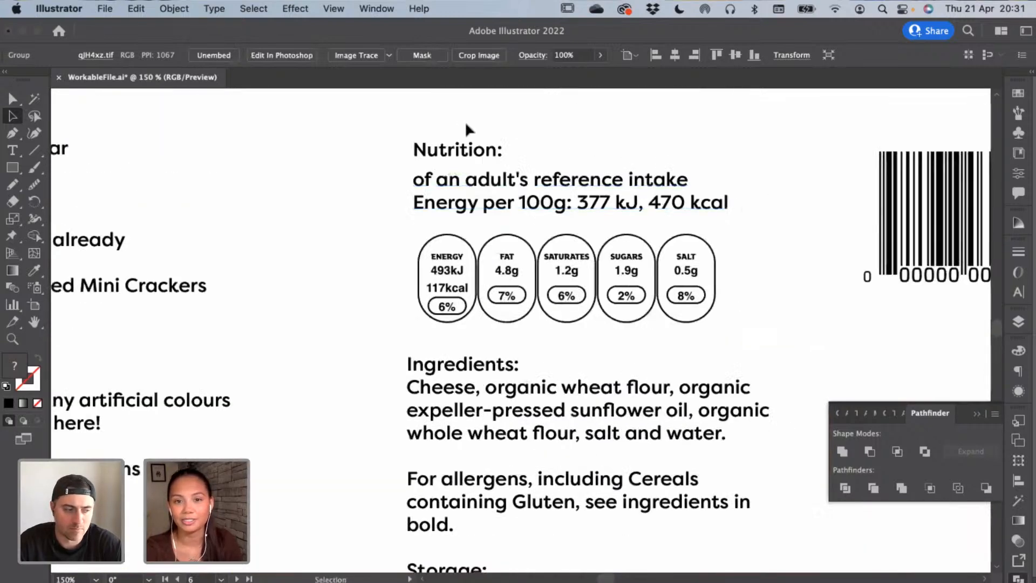
super+click(479, 151)
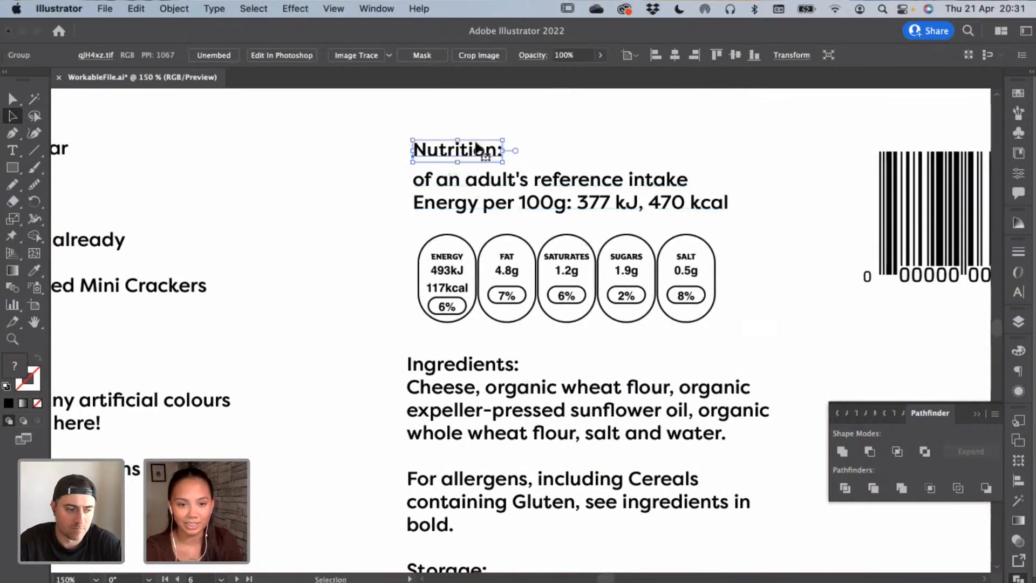
super+click(295, 315)
Paste the "Nutrition:" heading on the Dielines artboard directly above the reference-intake text
scroll(396, 396, down, 15)
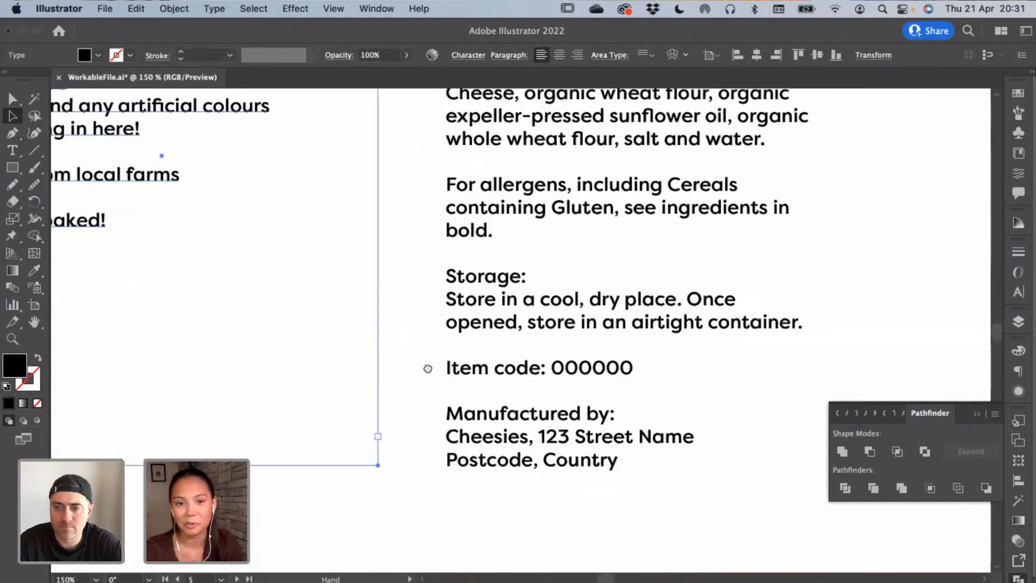
scroll(425, 292, down, 3)
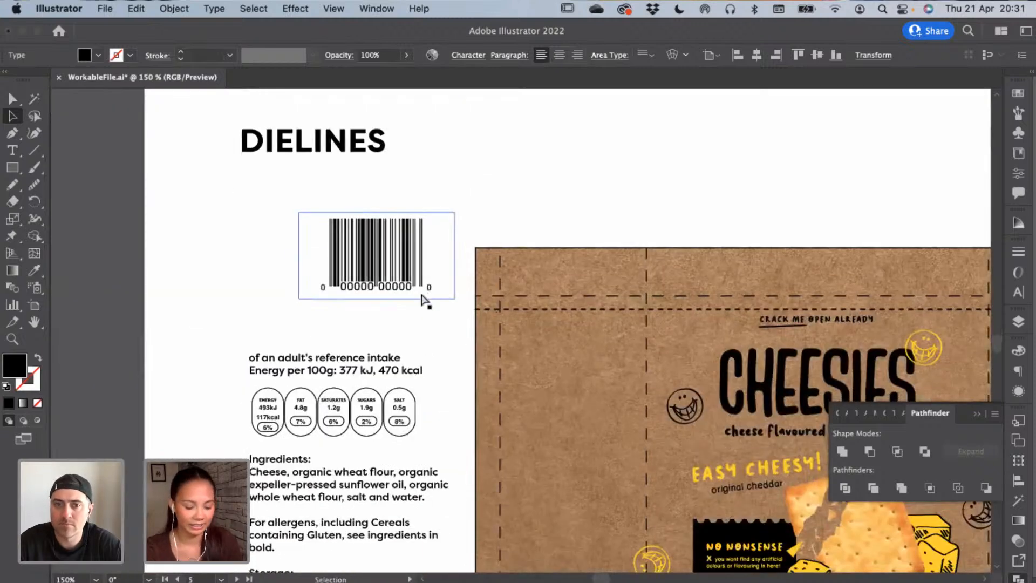
key(cmd+v)
drag(536, 333, 311, 344)
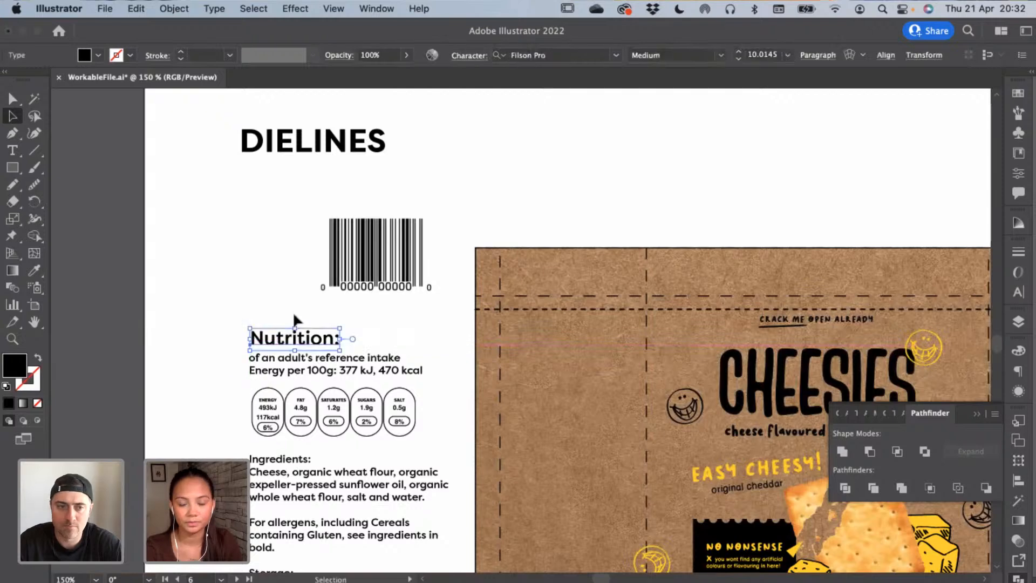
Left-align the "Nutrition:" heading with the reference-intake text beneath it
click(292, 312)
drag(306, 302, 271, 164)
click(316, 55)
click(207, 153)
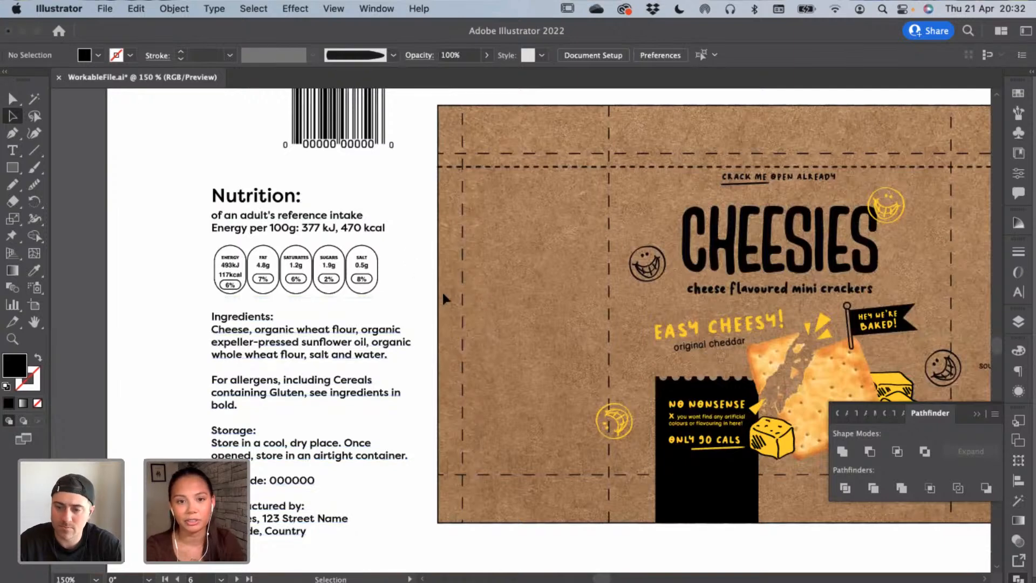
Restyle the "Nutrition:" heading with the Eyedropper, taking the lettering from "EASY CHEESY!" and the black colour from the CHEESIES title
scroll(378, 278, right, 3)
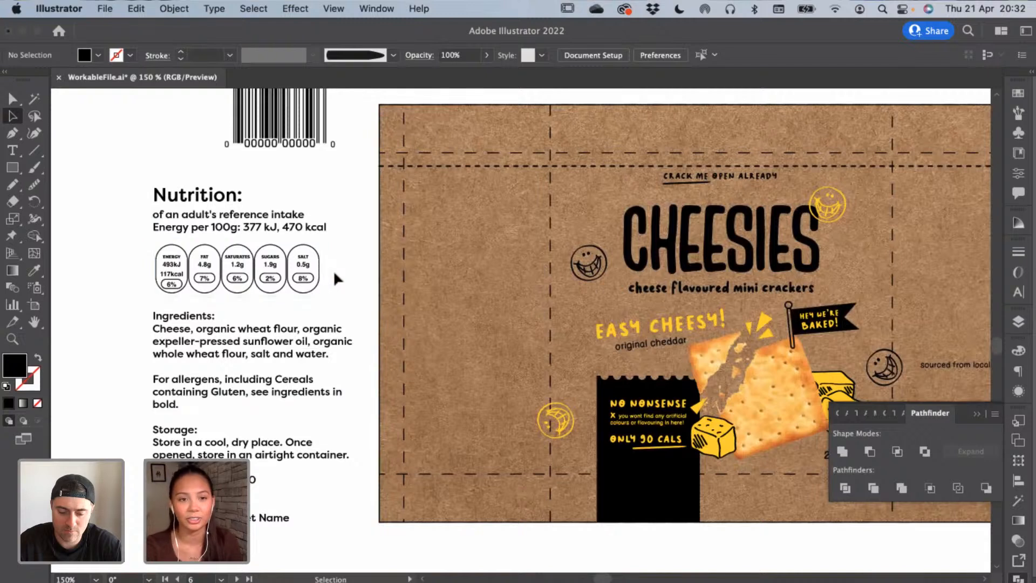
click(202, 192)
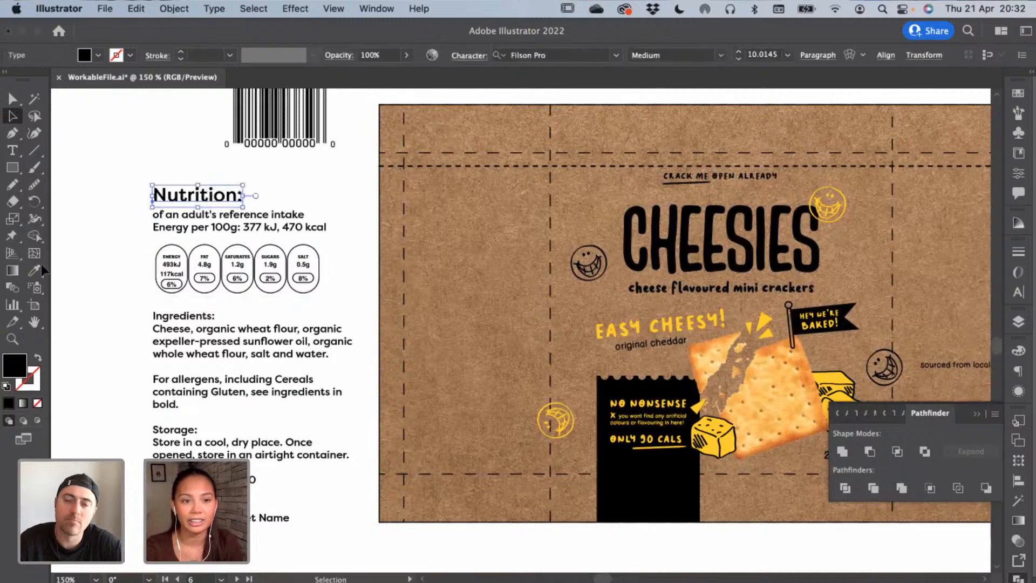
click(34, 270)
click(671, 319)
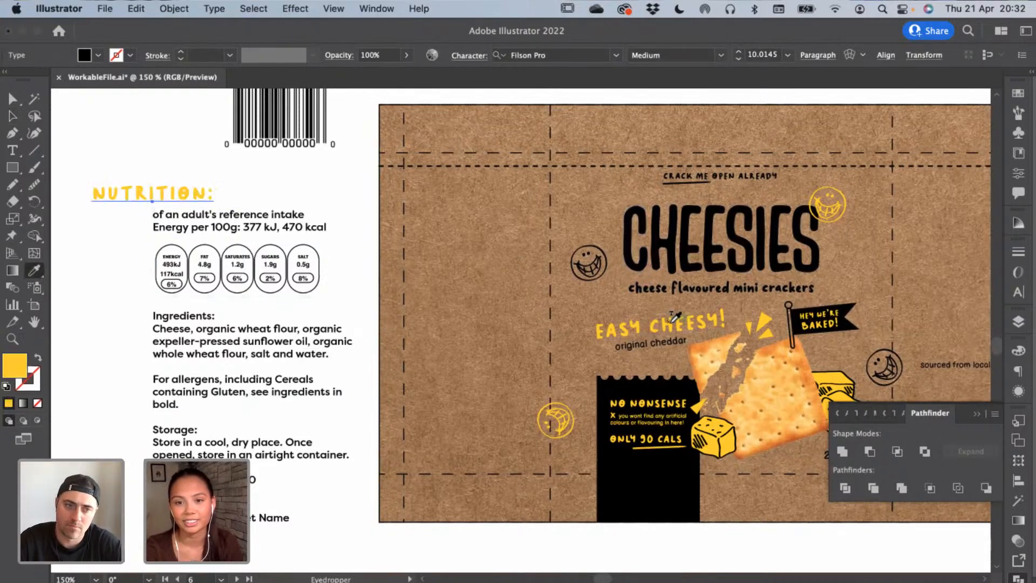
click(696, 213)
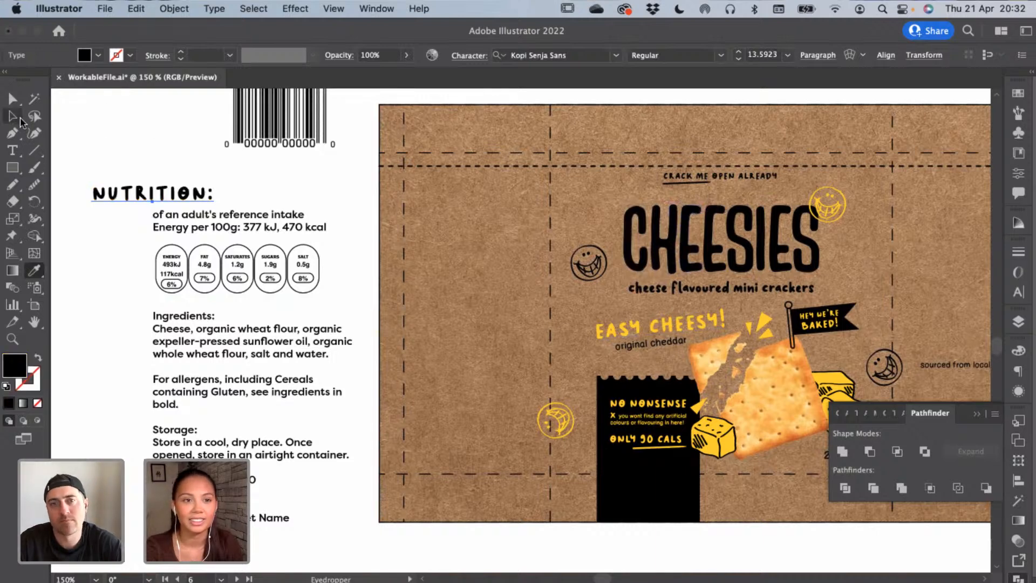
Set the "Nutrition:" heading's paragraph alignment to left
click(12, 116)
super+click(162, 141)
click(178, 201)
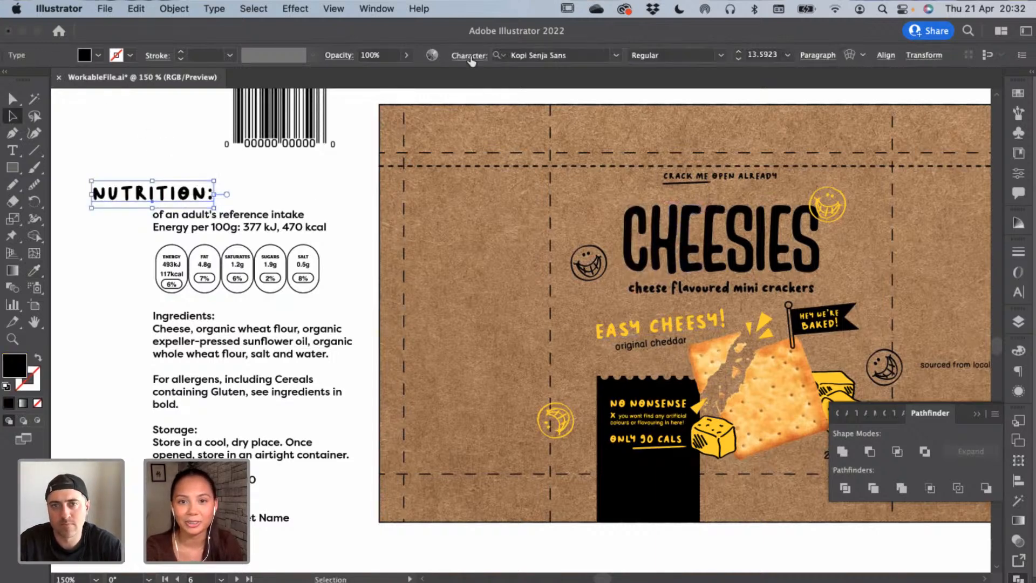
click(814, 56)
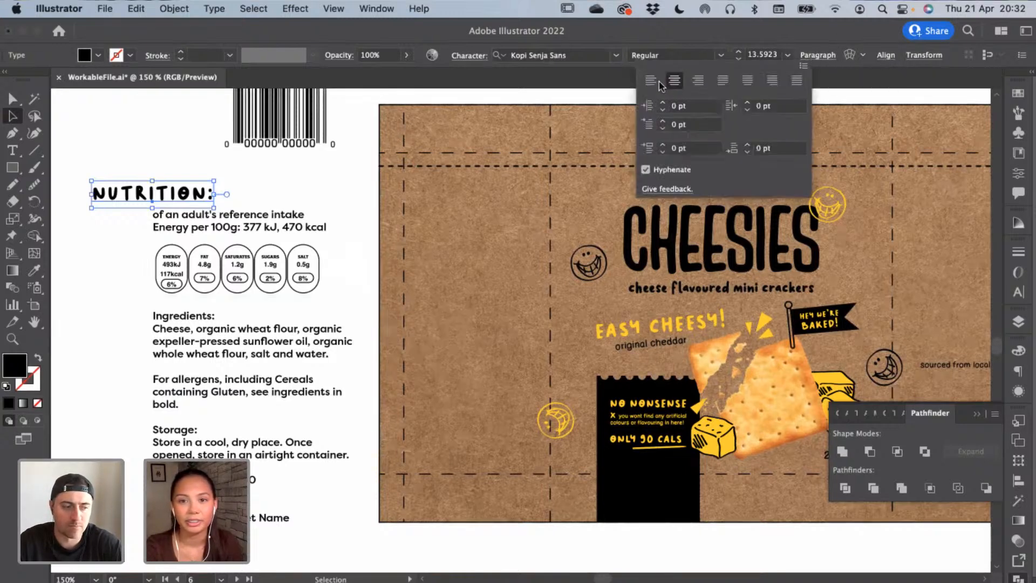
click(651, 80)
Scale the "Nutrition:" heading down onto the upper part of the pack's left side panel, and move the barcode down into its former spot
click(253, 195)
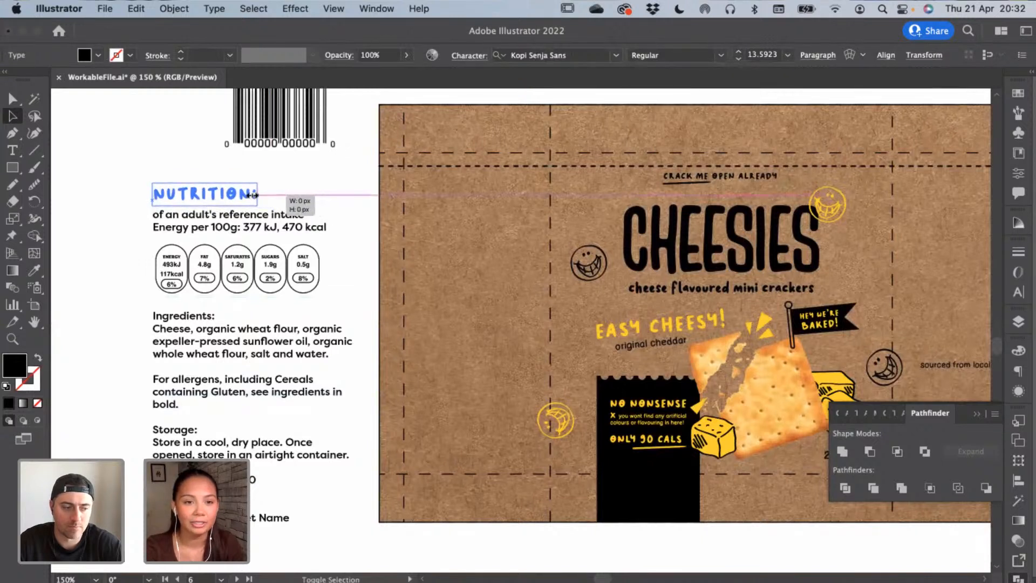
drag(252, 194, 512, 194)
click(249, 164)
drag(254, 154, 235, 198)
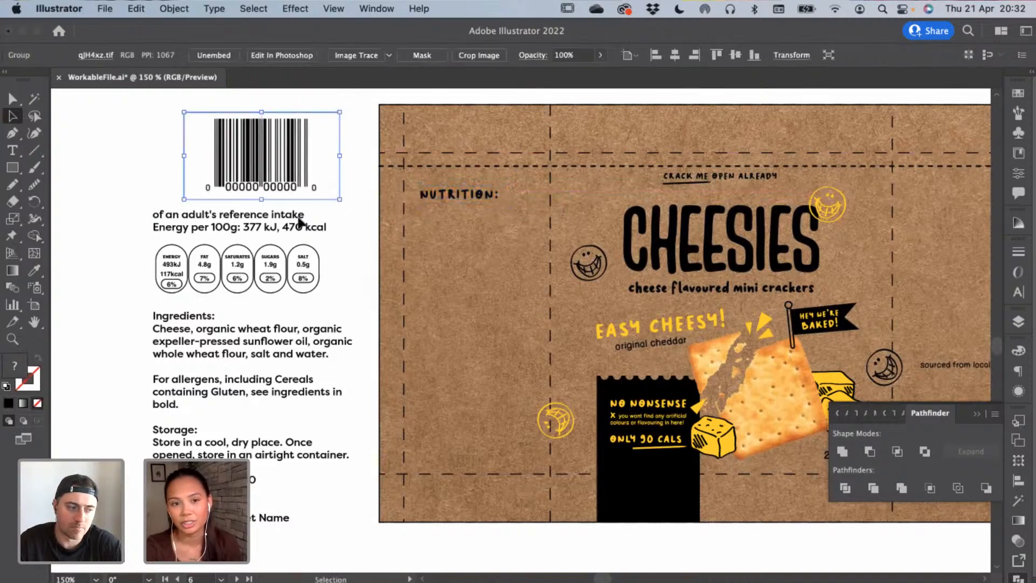
Scale the reference-intake text down to 3.612 pt and place it directly under the "Nutrition:" heading on the side panel
click(255, 221)
mouse_move(280, 233)
mouse_down()
mouse_move(326, 223)
mouse_move(281, 222)
mouse_up()
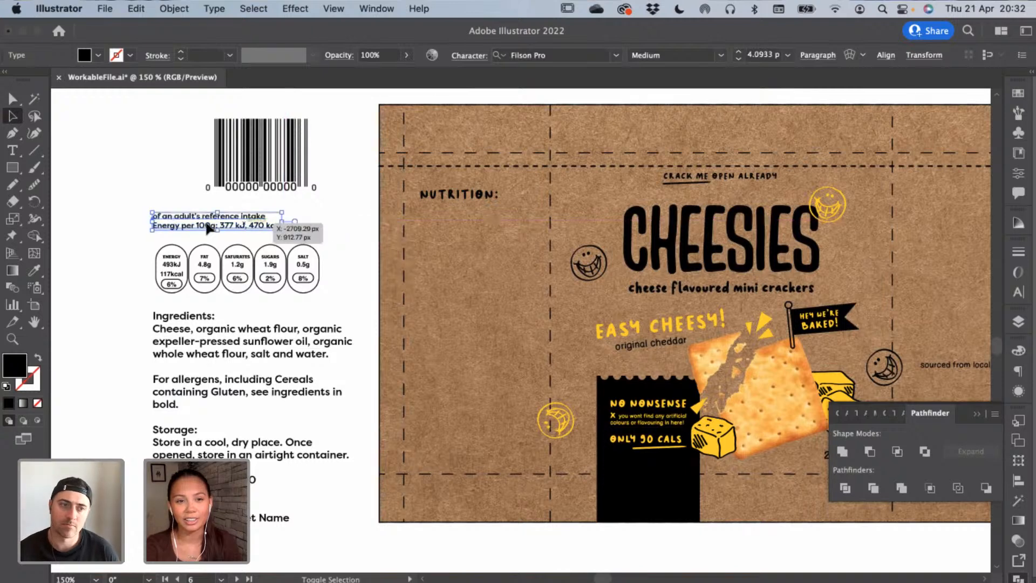
drag(186, 223, 452, 219)
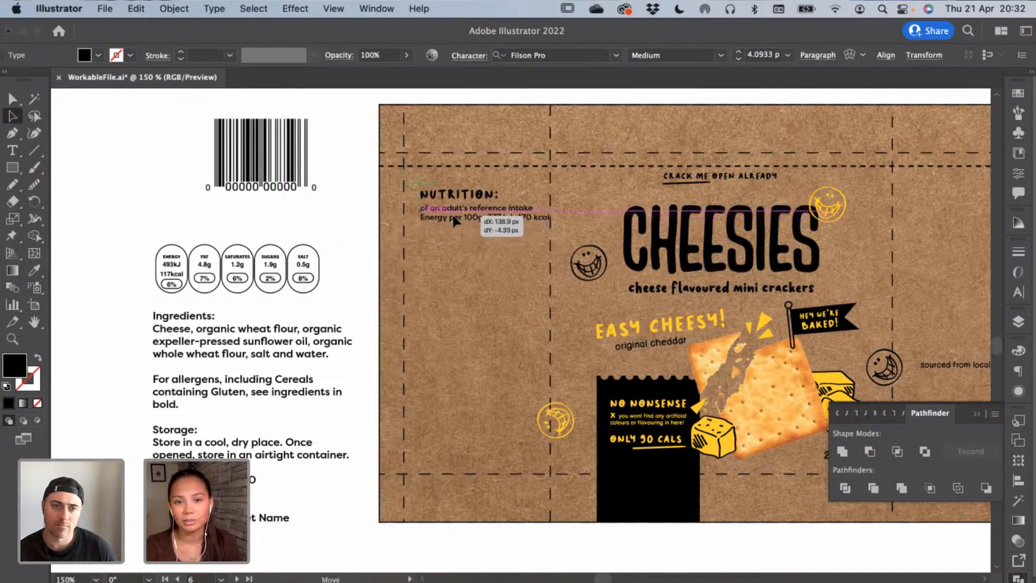
drag(551, 215, 510, 209)
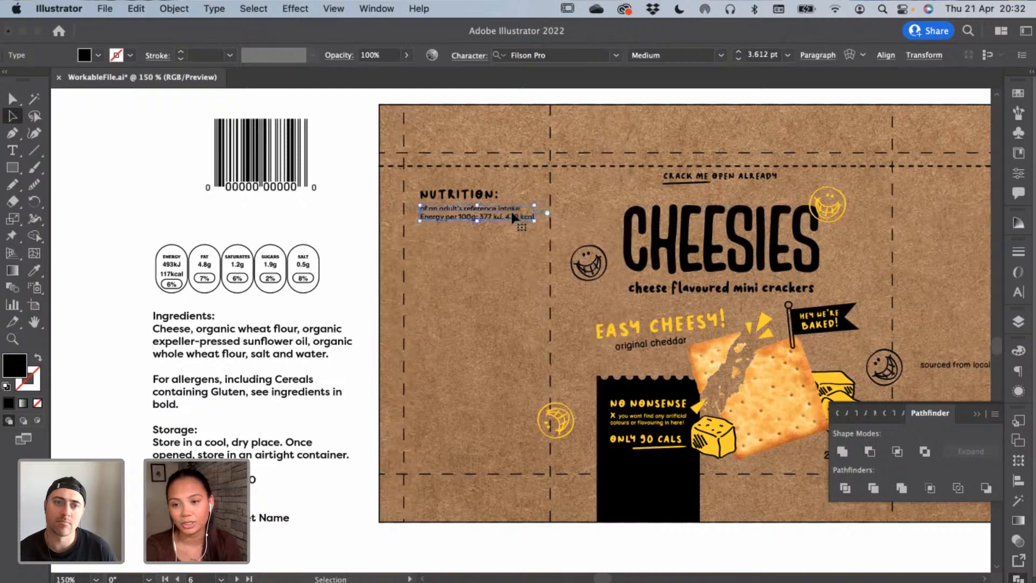
click(330, 206)
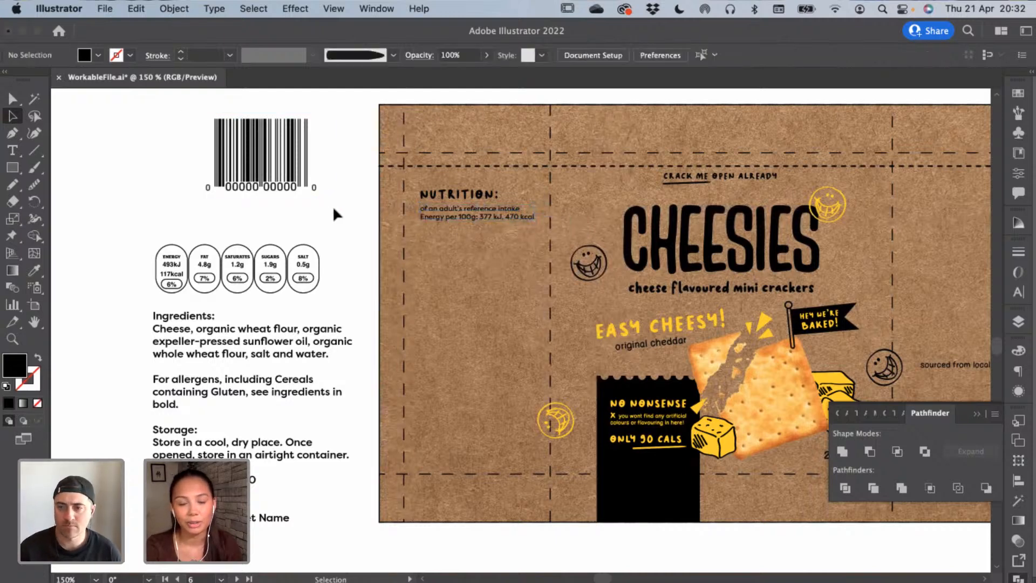
Copy the 123Marker style of "original cheddar" onto the reference-intake text and left-align its paragraph
click(456, 213)
click(37, 274)
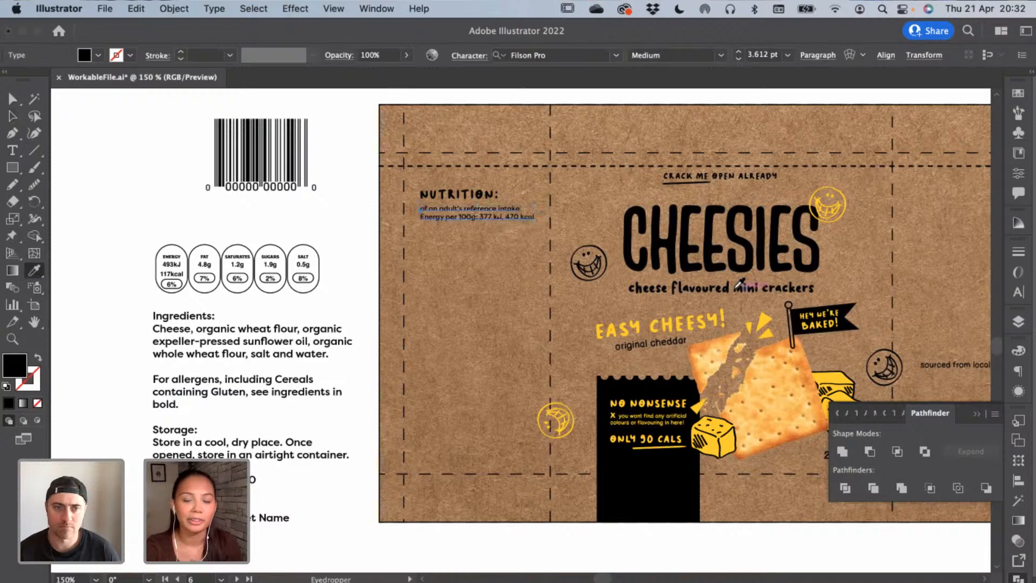
click(674, 336)
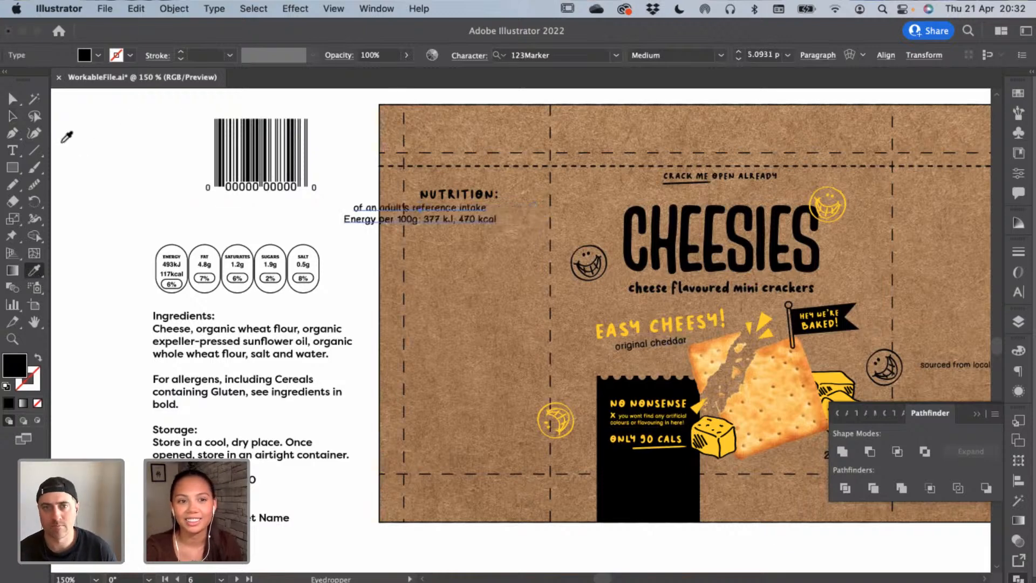
click(7, 117)
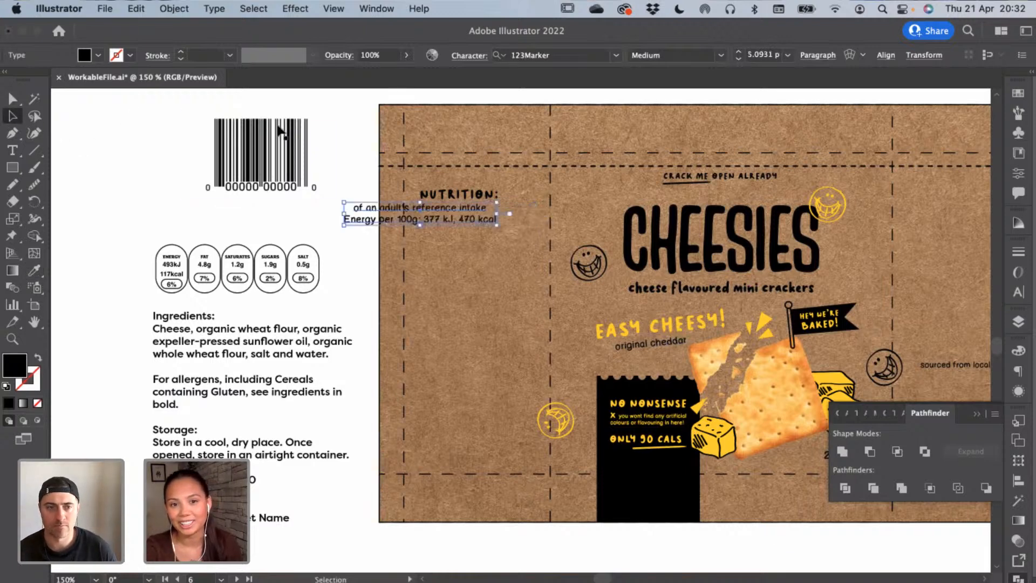
click(808, 56)
click(658, 83)
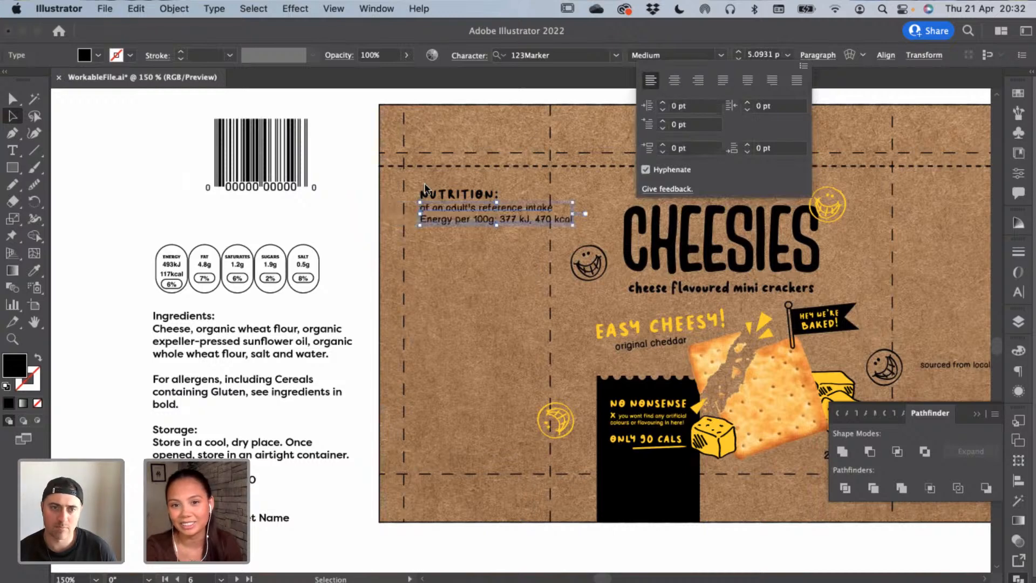
Scale the restyled reference-intake text down to 3.5161 pt and move it slightly up towards the "Nutrition:" heading
drag(575, 216, 526, 216)
click(365, 206)
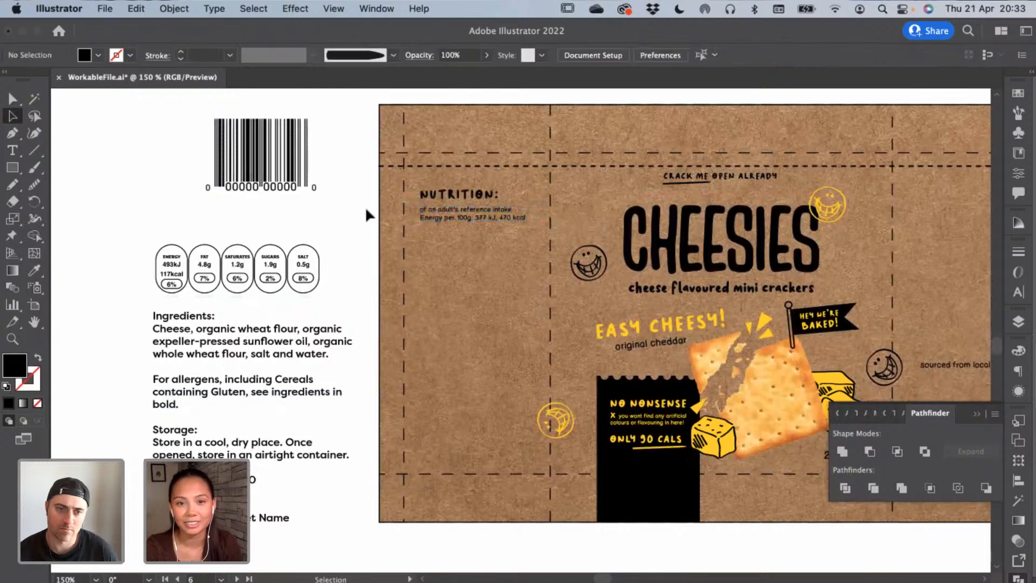
key(super+equal)
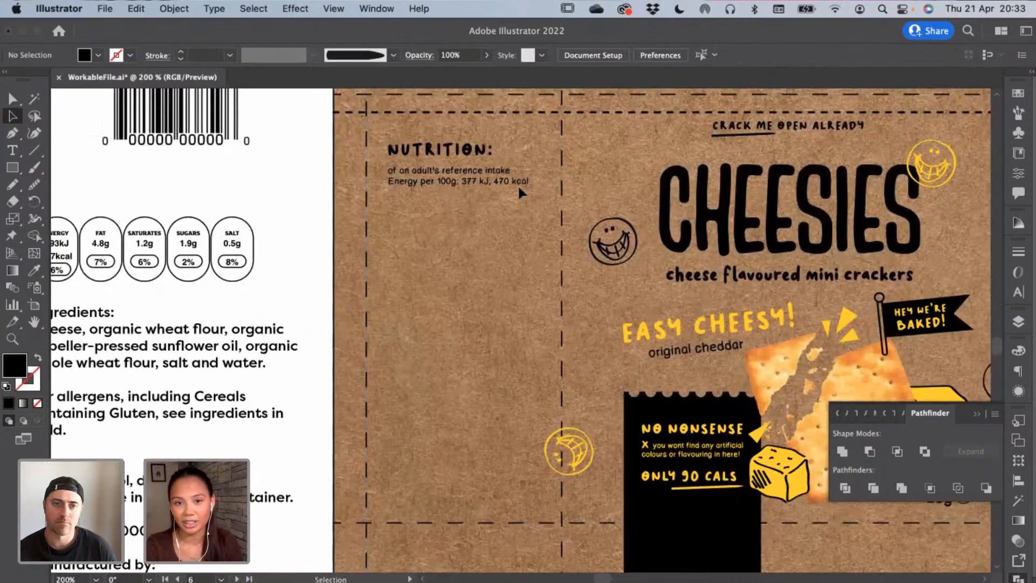
drag(515, 185, 513, 183)
click(289, 186)
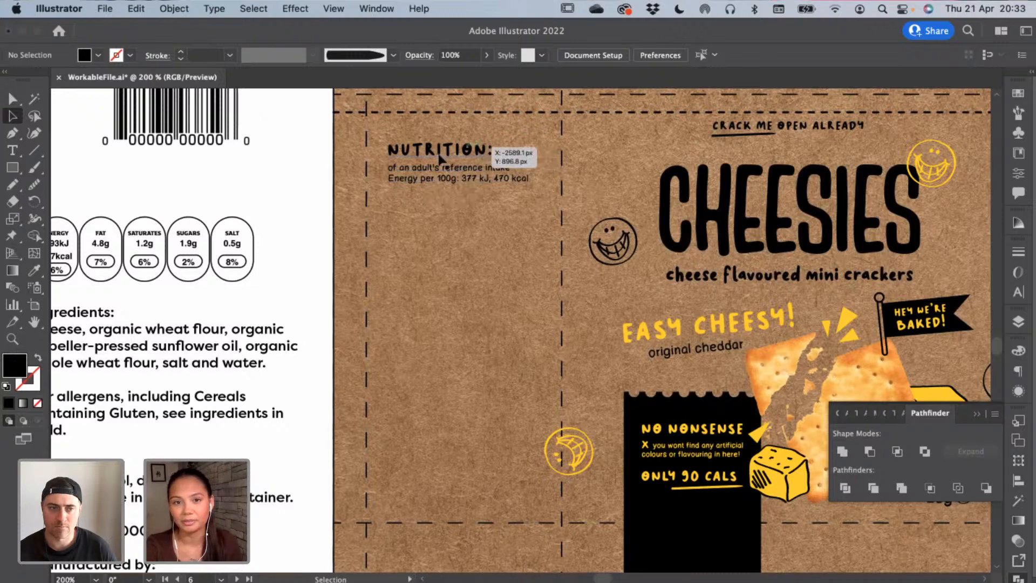
Group the "Nutrition:" heading with its reference-intake text and move the group down the side panel
click(448, 171)
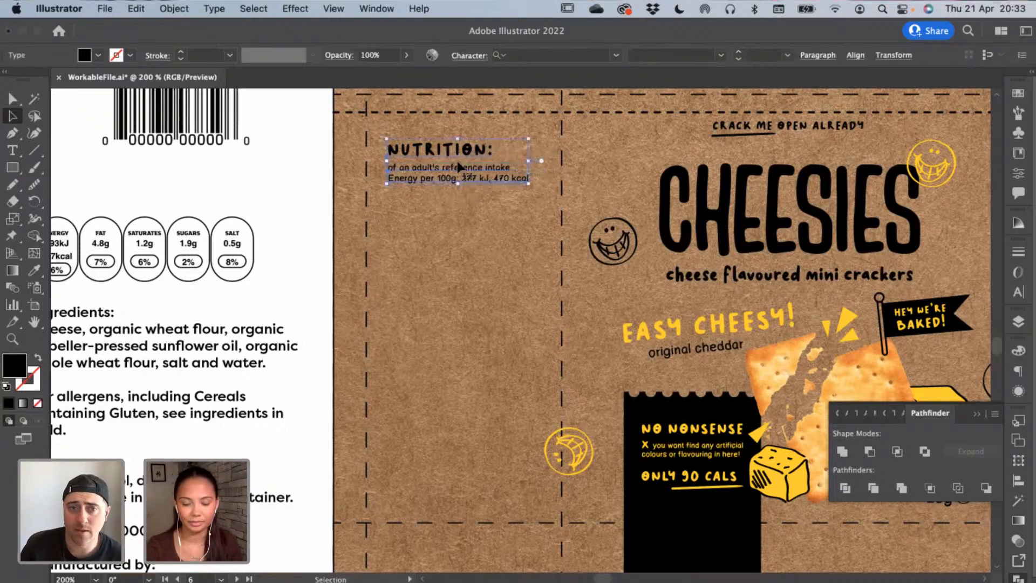
key(shift+Down)
key(shift+Down)
key(shift+Down)
key(shift+Down)
key(shift+Down)
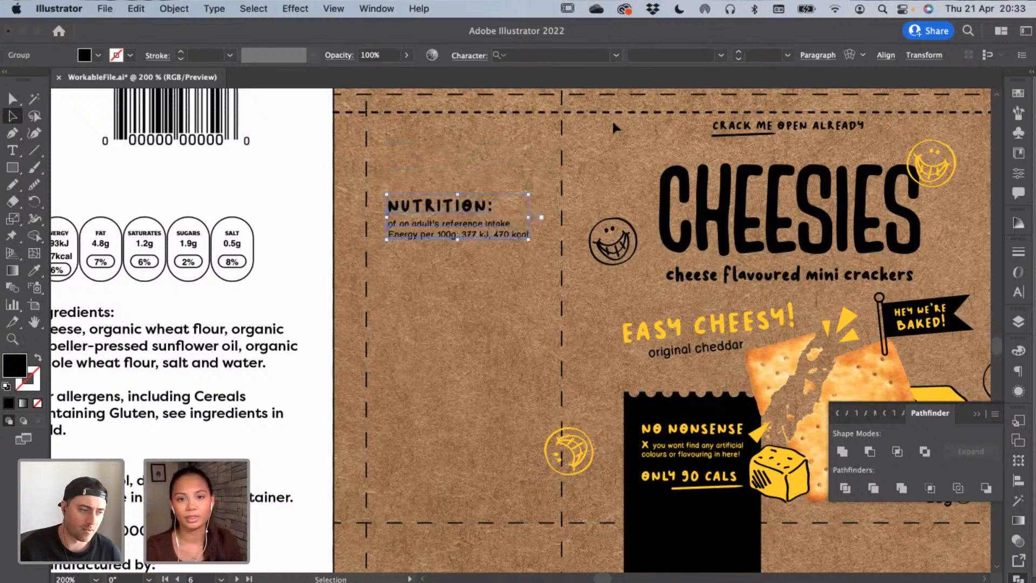
Top-align the nutrition group with the CHEESIES title and ungroup the nutrition text
shift+click(713, 216)
click(551, 54)
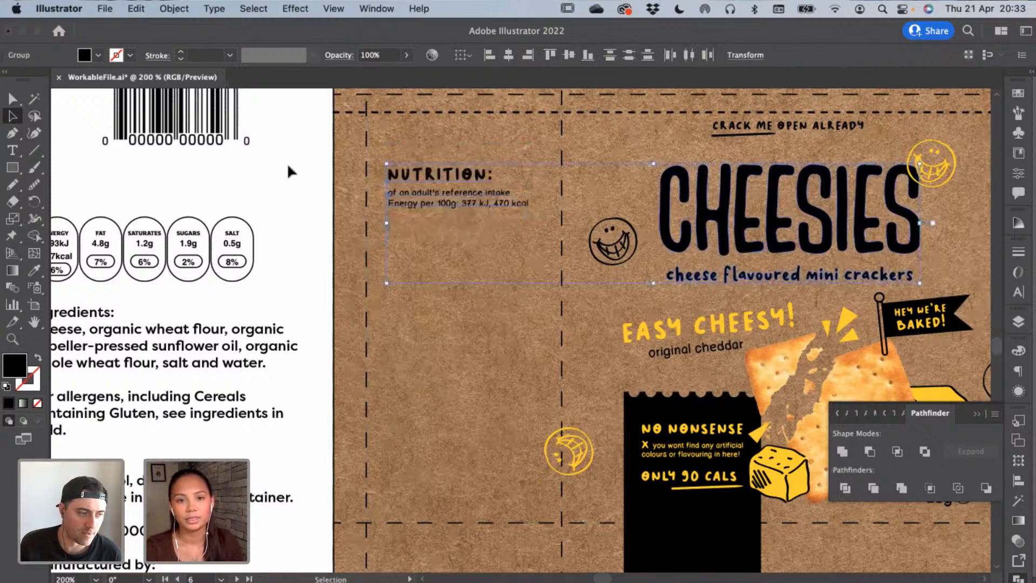
click(174, 9)
click(205, 103)
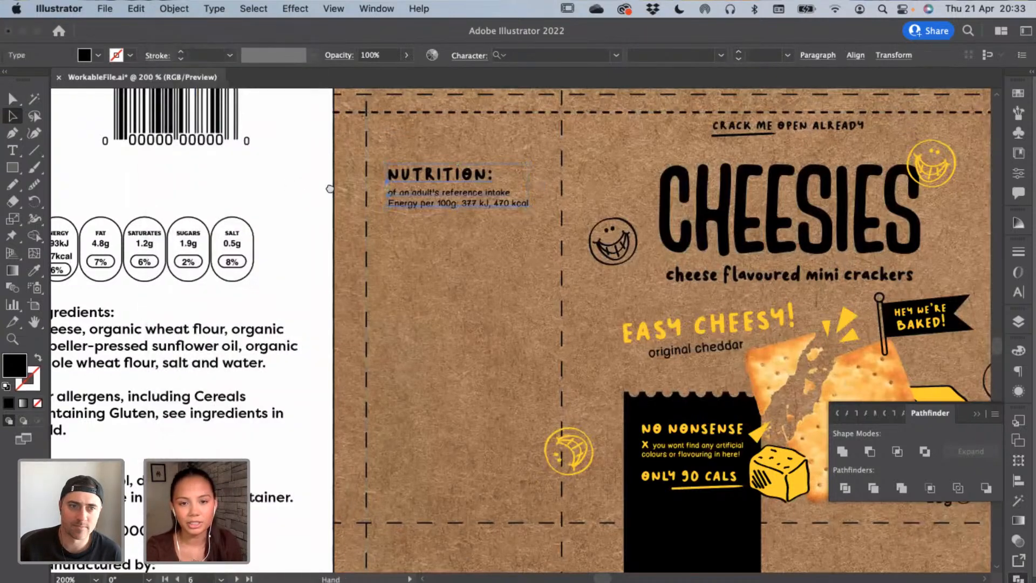
Try a slightly lower position for the reference-intake text beneath the "Nutrition:" heading
drag(330, 188, 373, 190)
click(372, 191)
click(289, 234)
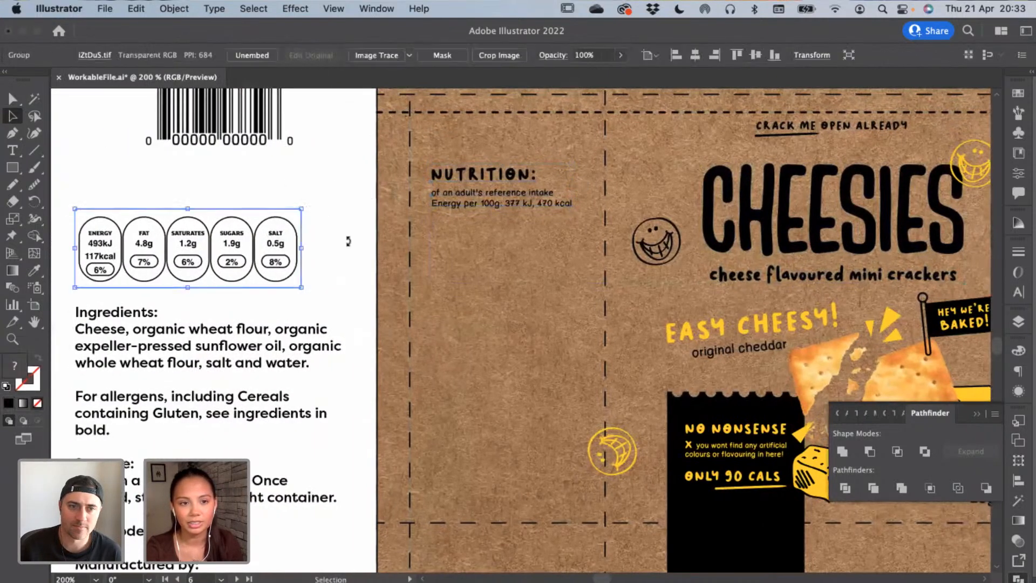
click(465, 203)
key(Down)
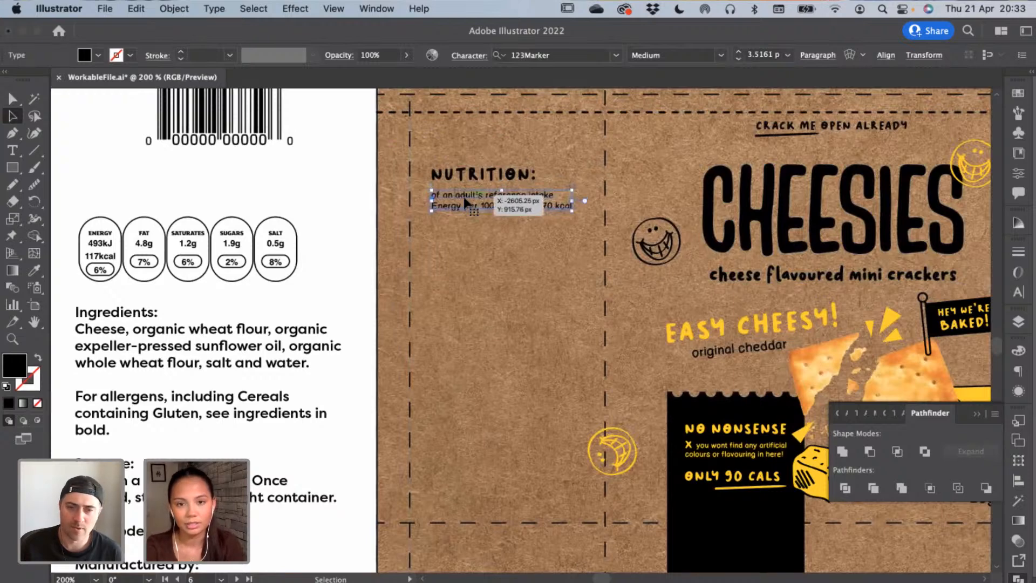
drag(465, 200, 465, 198)
click(300, 168)
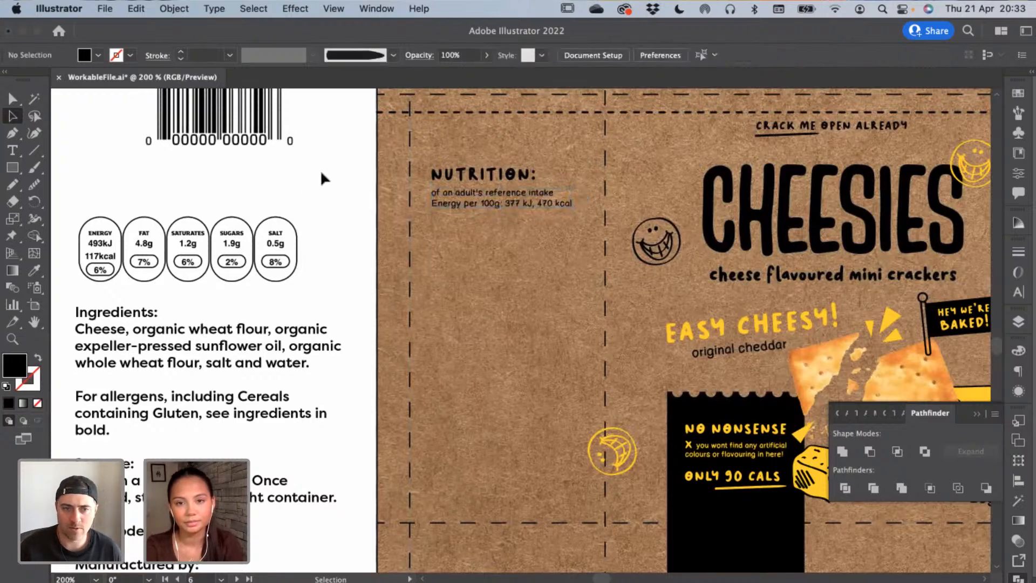
Change the energy figure in the side panel's reference-intake text to 90 kcal
click(14, 151)
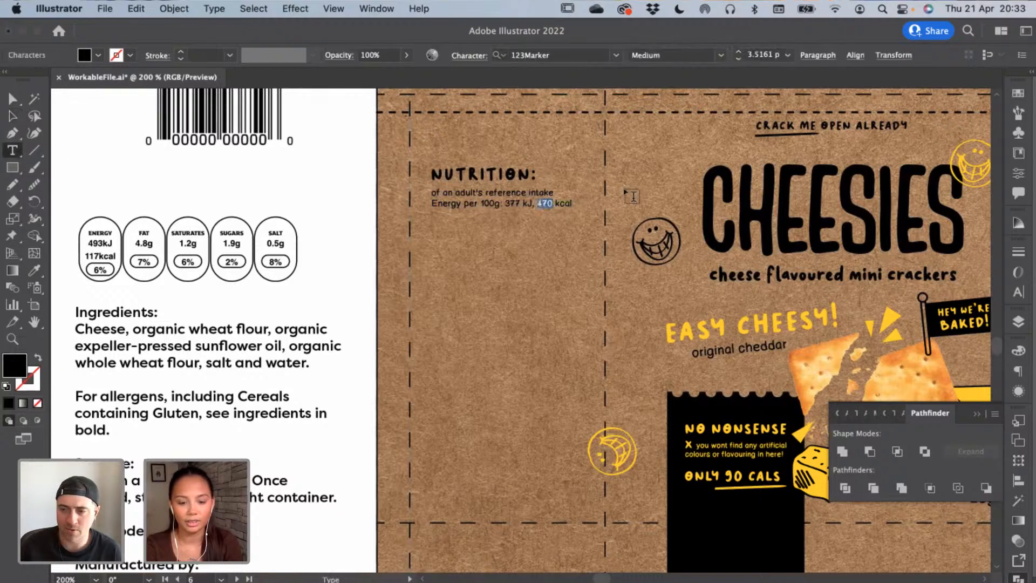
click(13, 115)
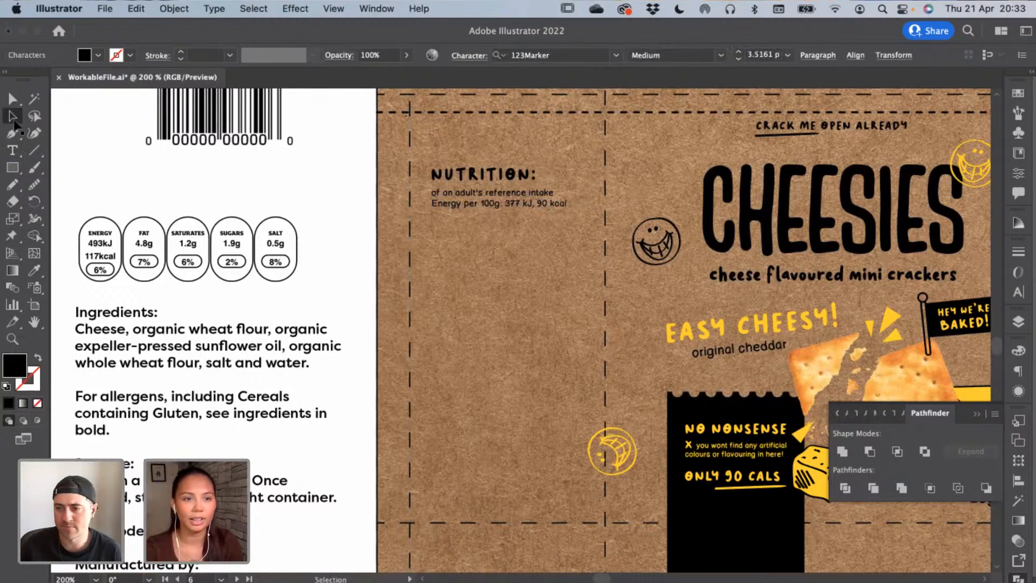
Scale the barcode down and move it just below the pack's right side panel, outside the artwork
click(241, 110)
click(294, 151)
click(294, 151)
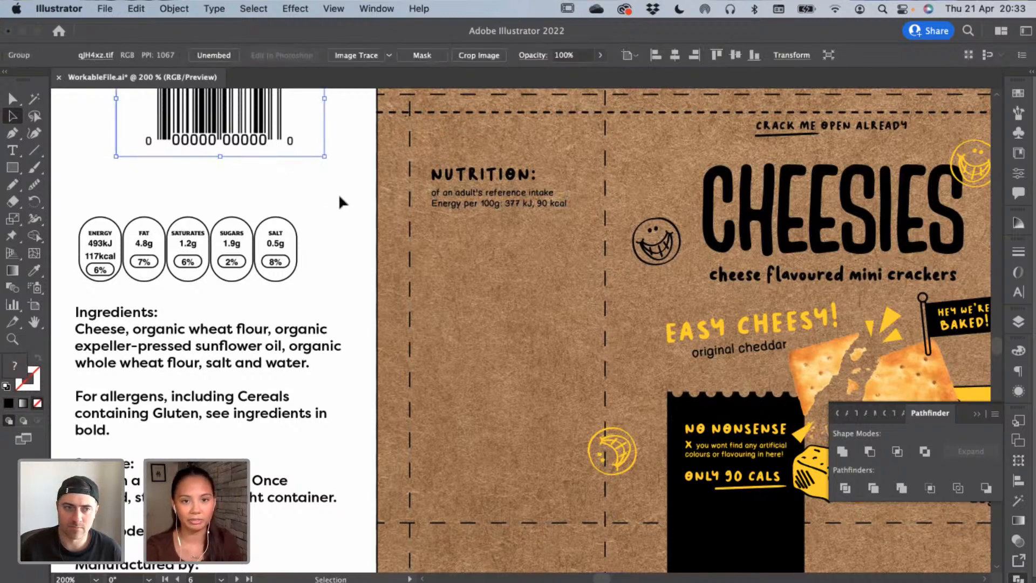
scroll(346, 203, right, 3)
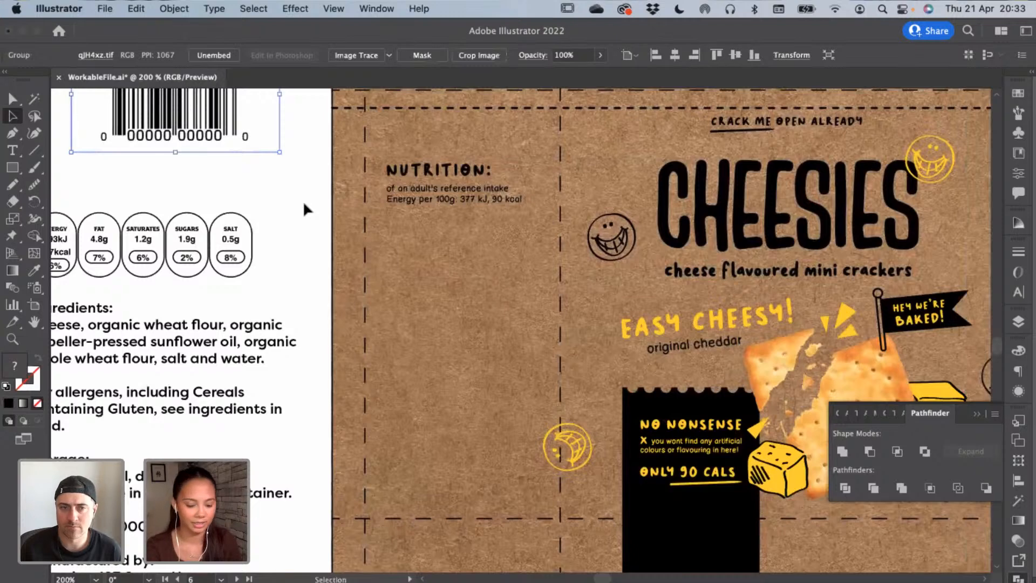
key(super+minus)
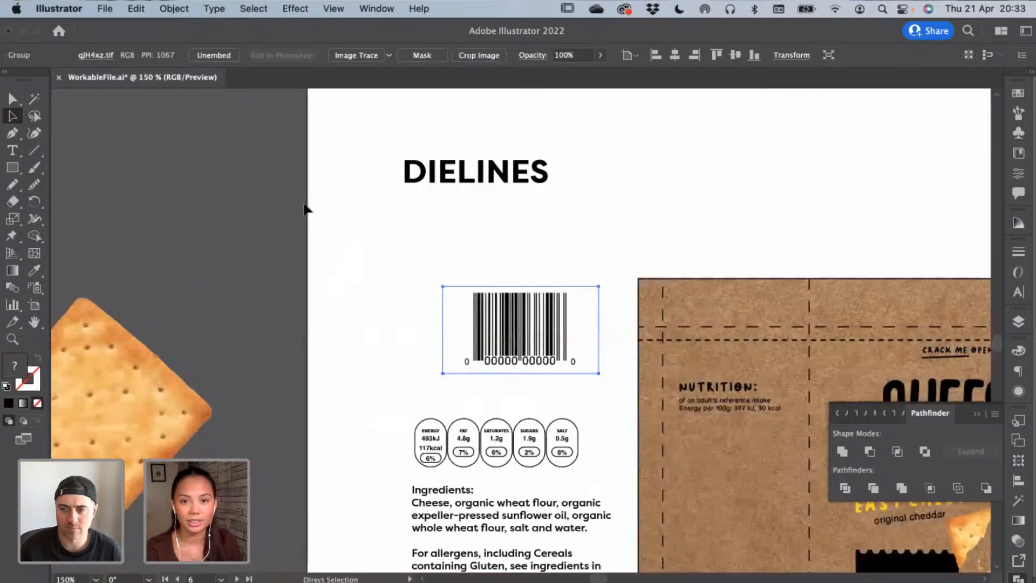
scroll(233, 204, right, 10)
scroll(234, 203, down, 4)
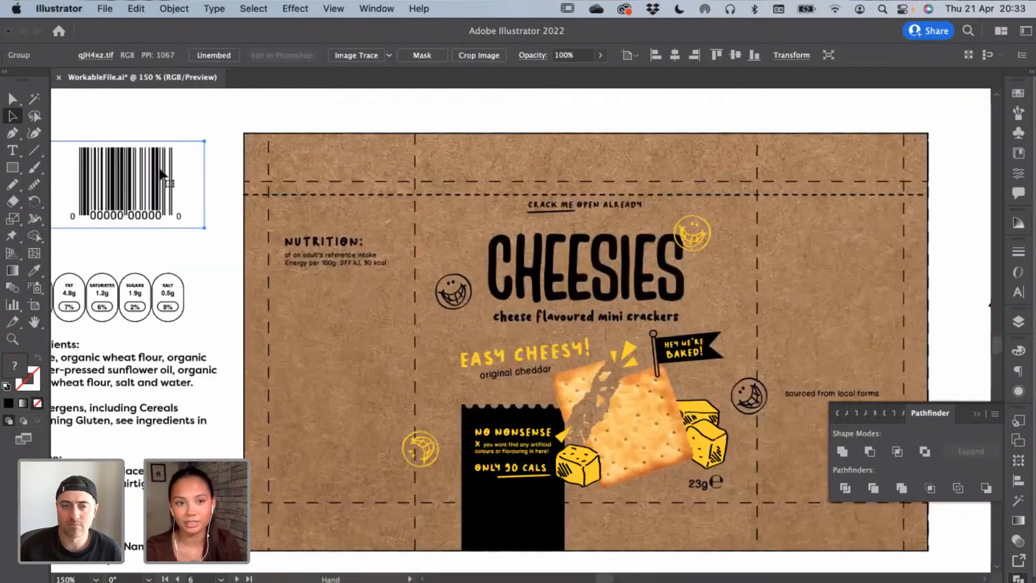
drag(201, 180, 901, 518)
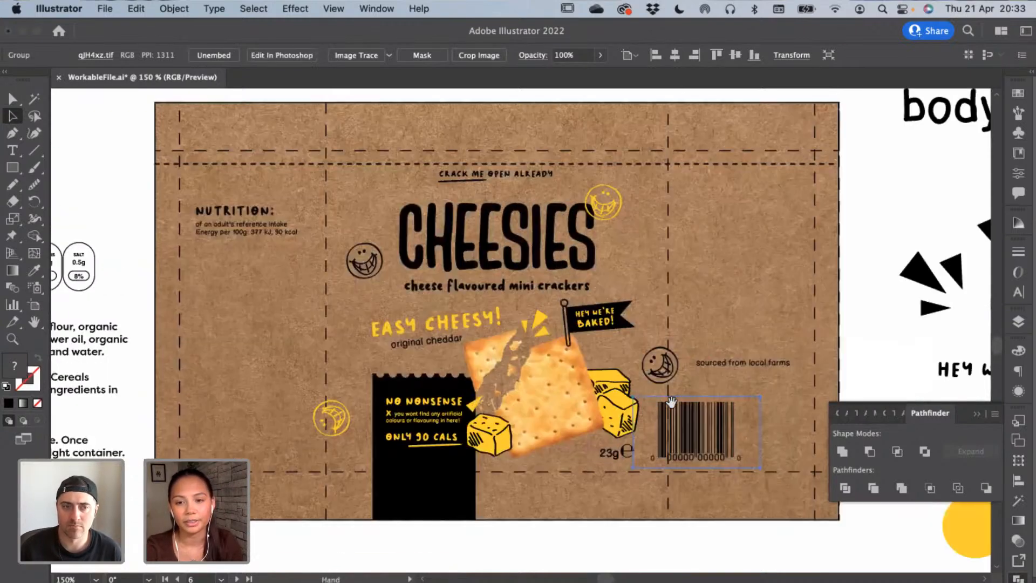
scroll(678, 514, right, 3)
scroll(678, 513, down, 1)
drag(661, 405, 723, 540)
click(626, 520)
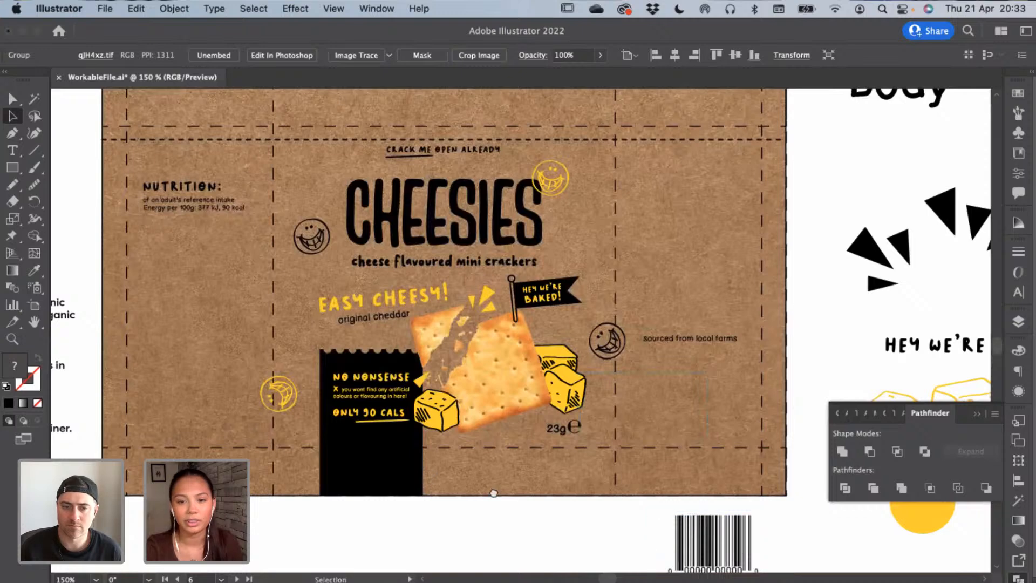
scroll(494, 494, left, 1)
scroll(239, 300, left, 4)
scroll(232, 289, up, 2)
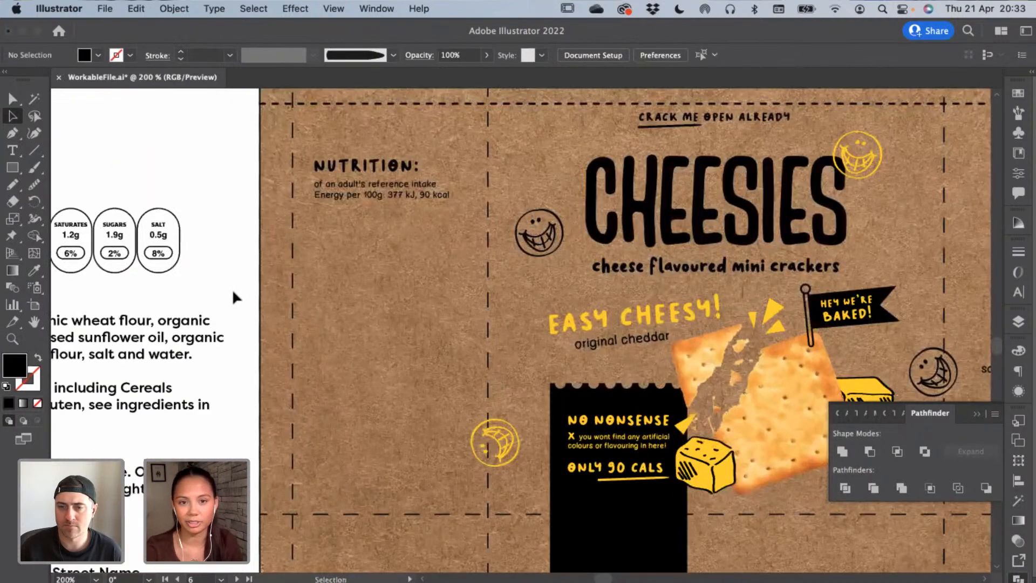
Draw a black rectangle about 59 by 11 px beneath the reference-intake text and round its corners fully into a pill shape
scroll(376, 278, left, 5)
click(13, 167)
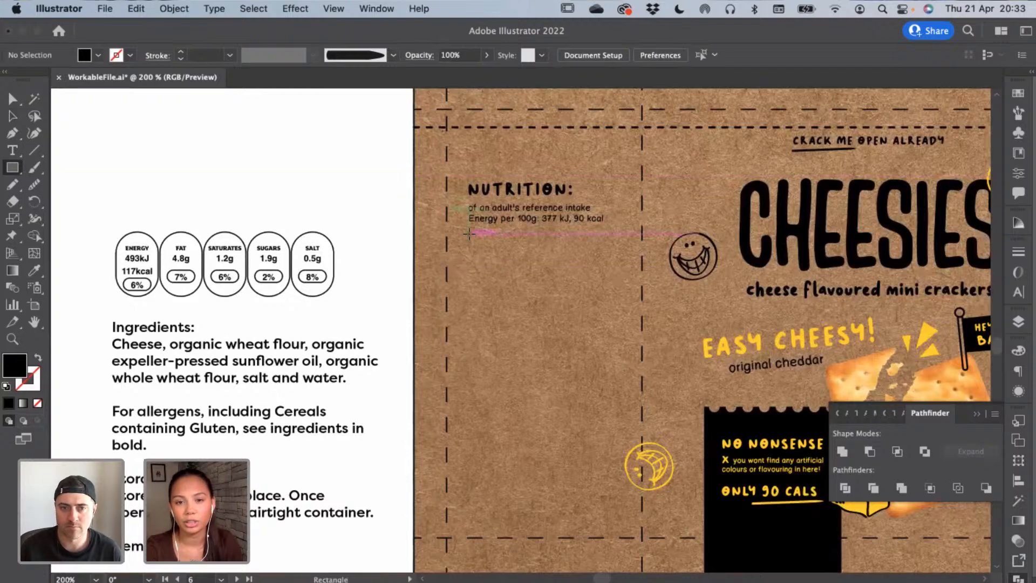
drag(469, 233, 621, 262)
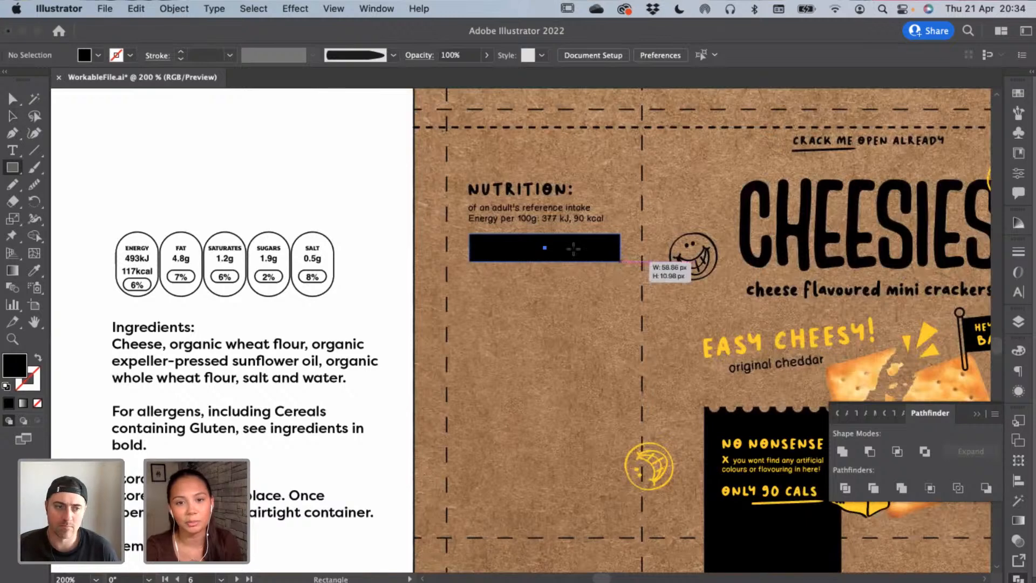
key(v)
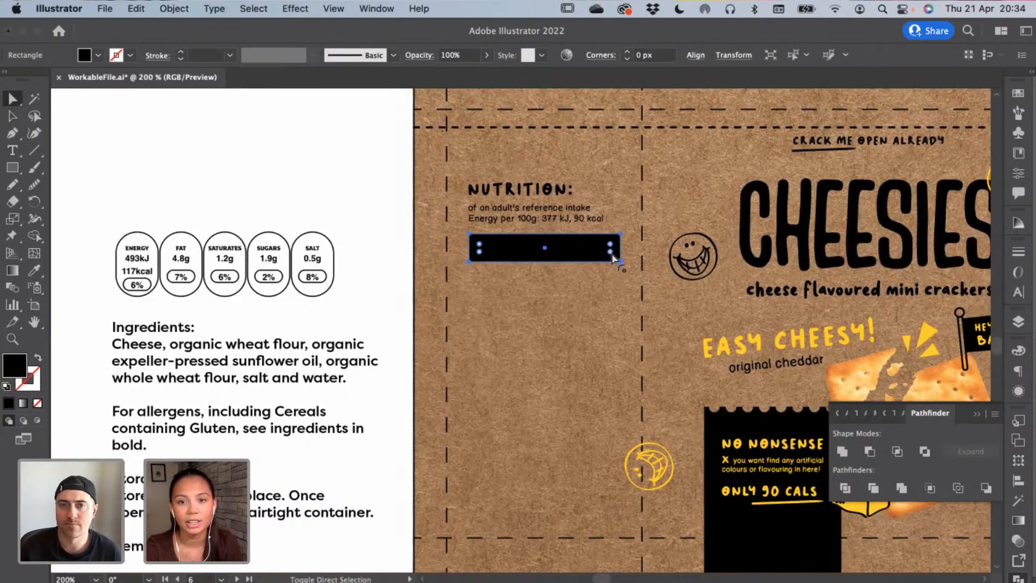
drag(614, 258, 594, 246)
Copy the black pill shape twice in a column below the original and left-align all three
click(12, 115)
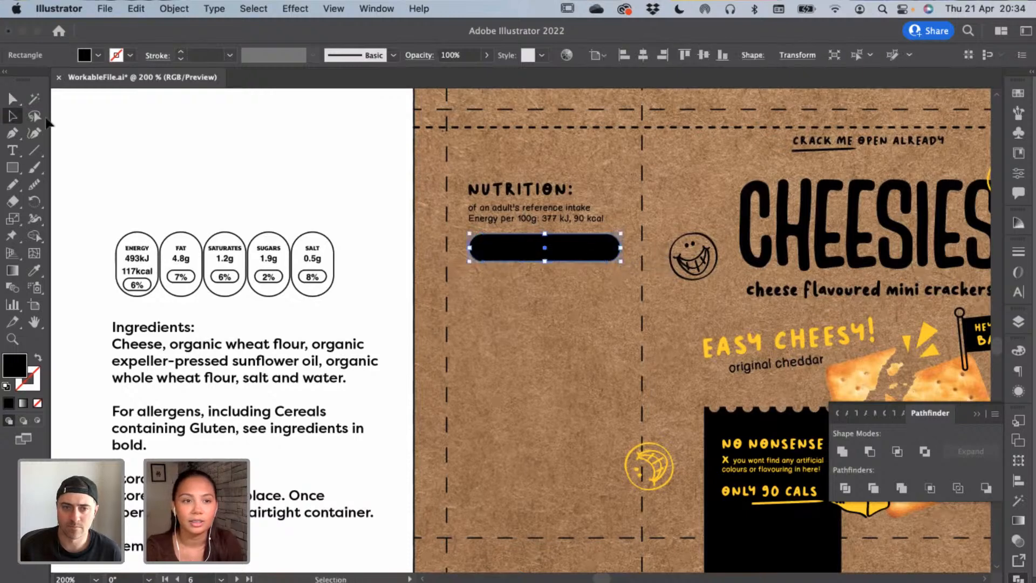
click(529, 248)
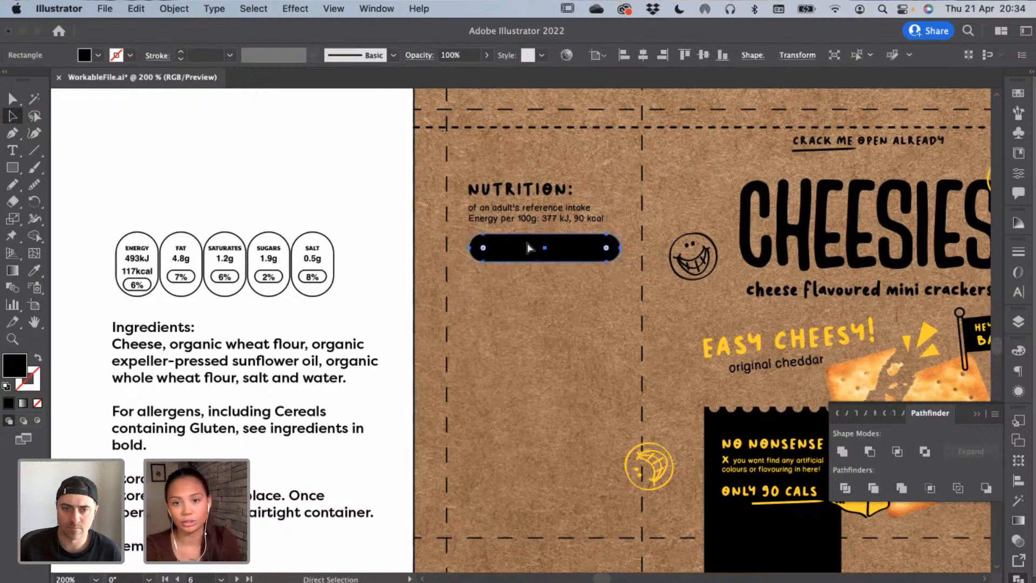
drag(529, 247, 510, 281)
key(super+equal)
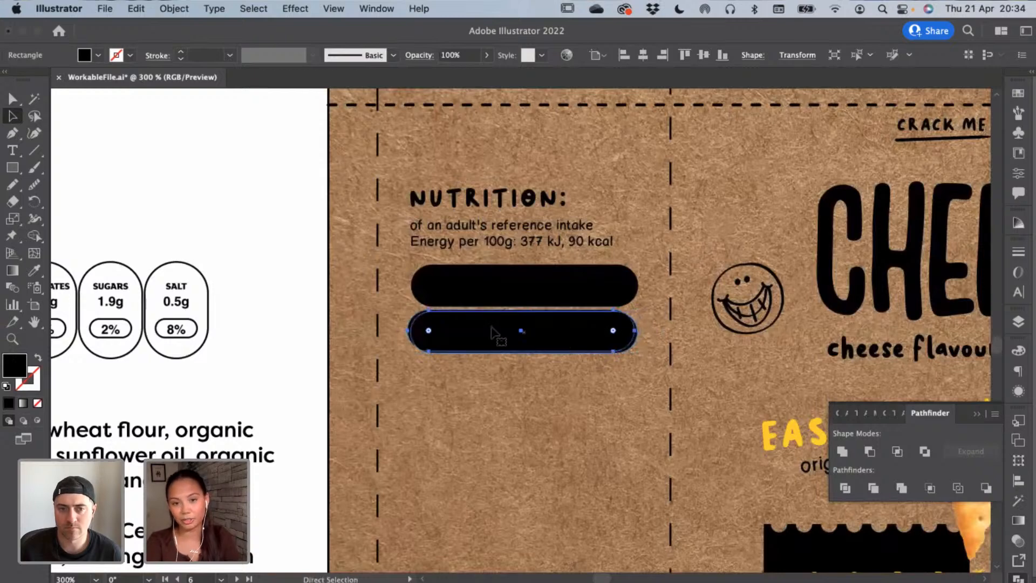
drag(495, 336, 502, 382)
shift+click(524, 341)
shift+click(514, 273)
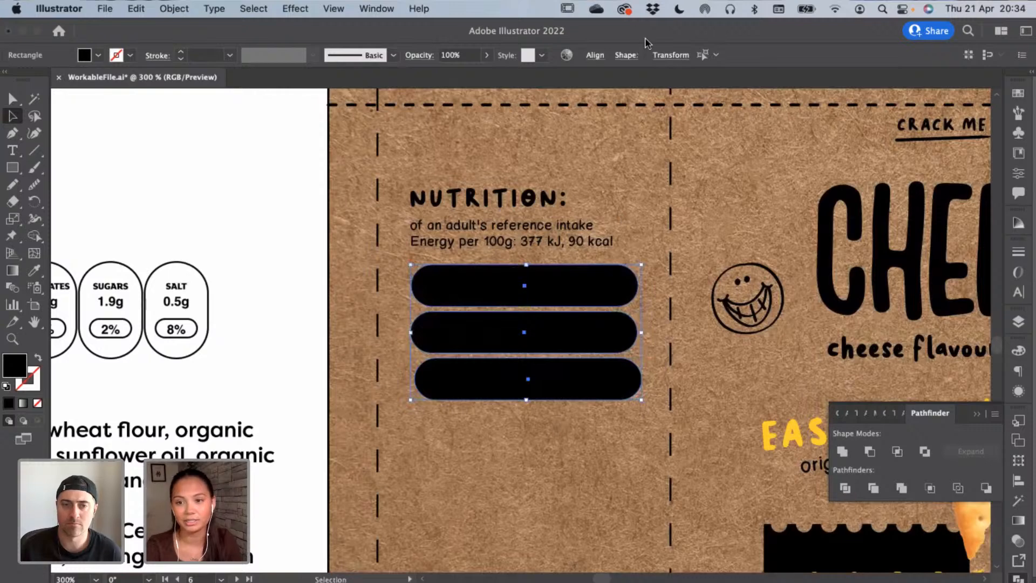
click(436, 94)
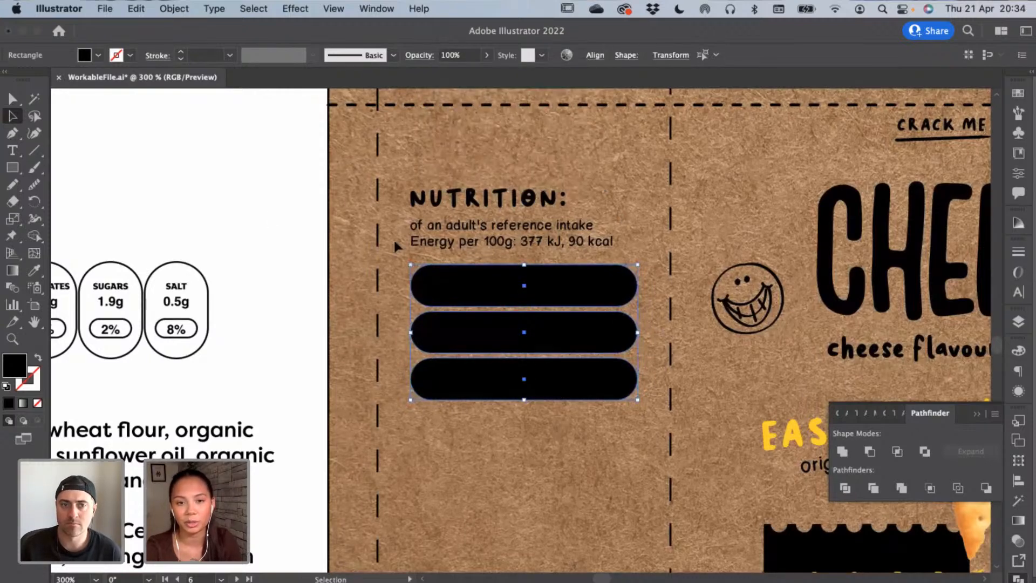
Duplicate the lower two pills downward and left-align all five with the "Nutrition:" heading and reference-intake text
click(308, 411)
click(502, 393)
shift+click(506, 336)
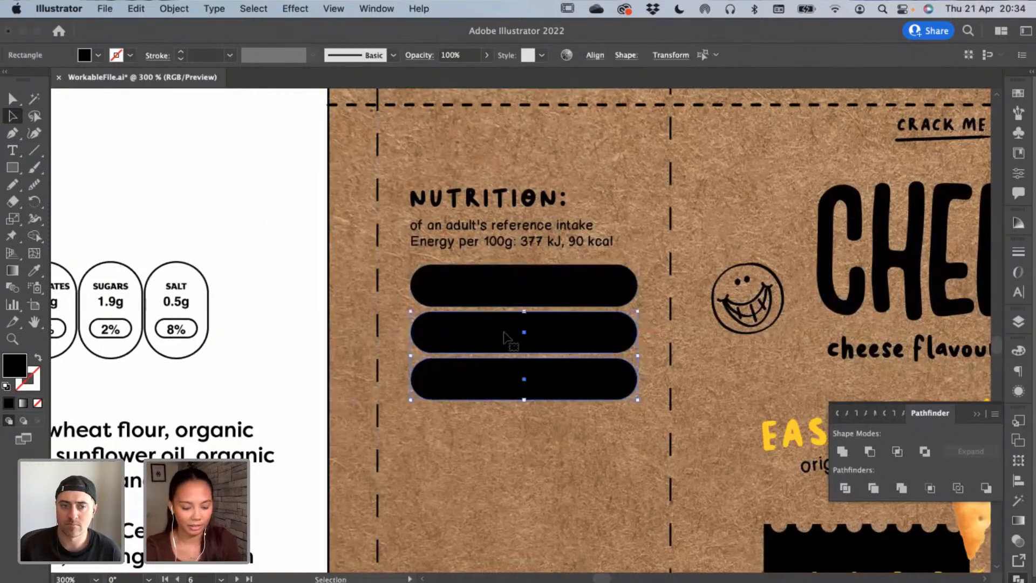
key(super)
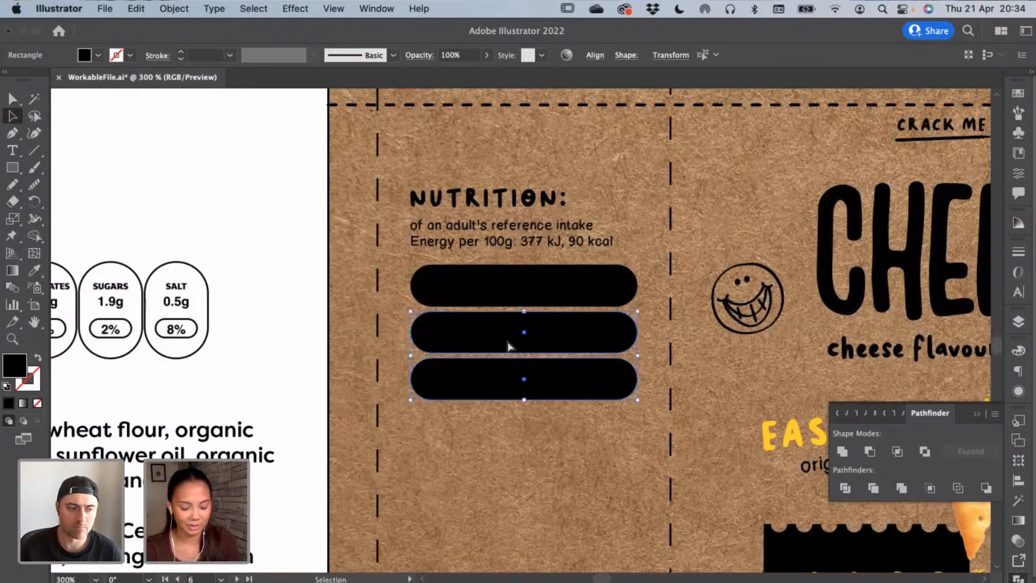
drag(498, 333, 498, 409)
shift+click(501, 390)
shift+click(494, 339)
shift+click(503, 280)
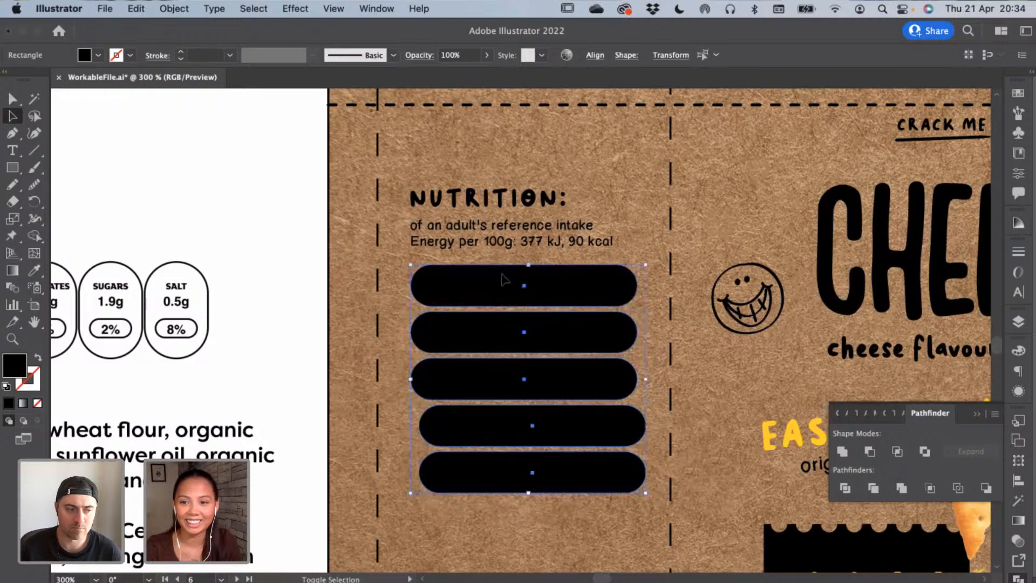
shift+click(466, 200)
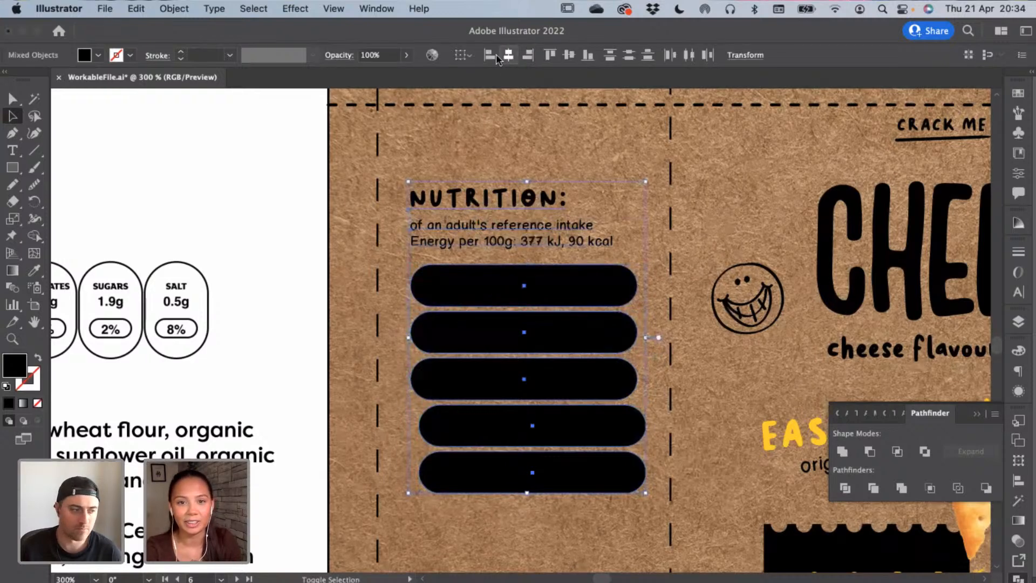
click(490, 55)
Distribute the vertical spacing between the five black pills evenly
click(287, 160)
click(504, 472)
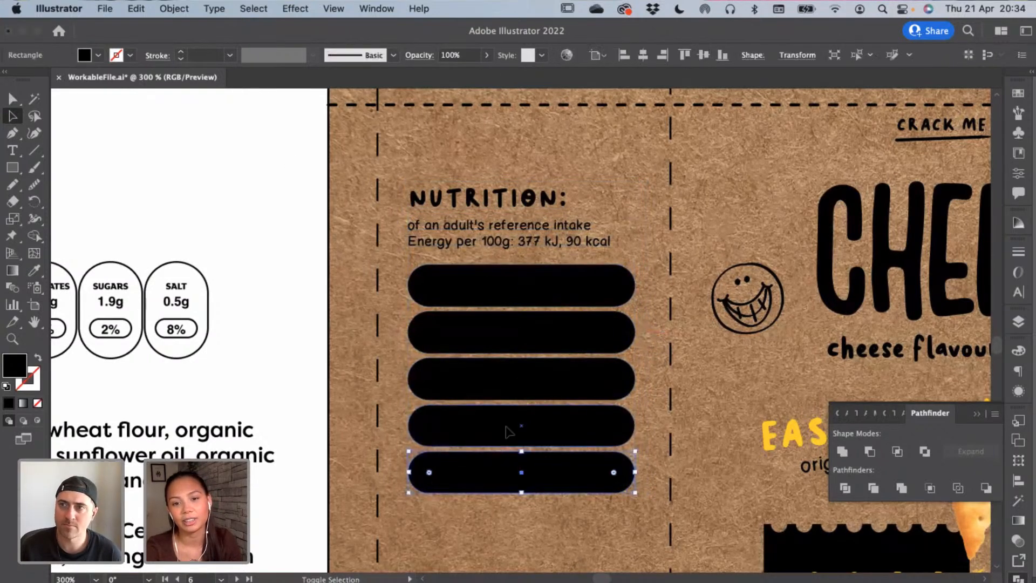
shift+click(505, 426)
shift+click(504, 380)
shift+click(505, 339)
shift+click(510, 287)
click(594, 54)
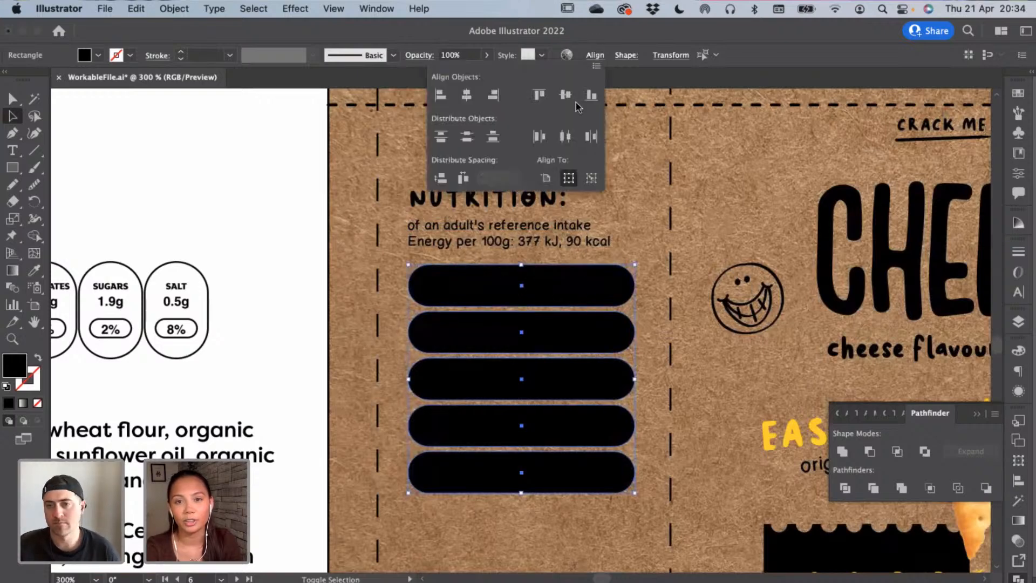
click(441, 179)
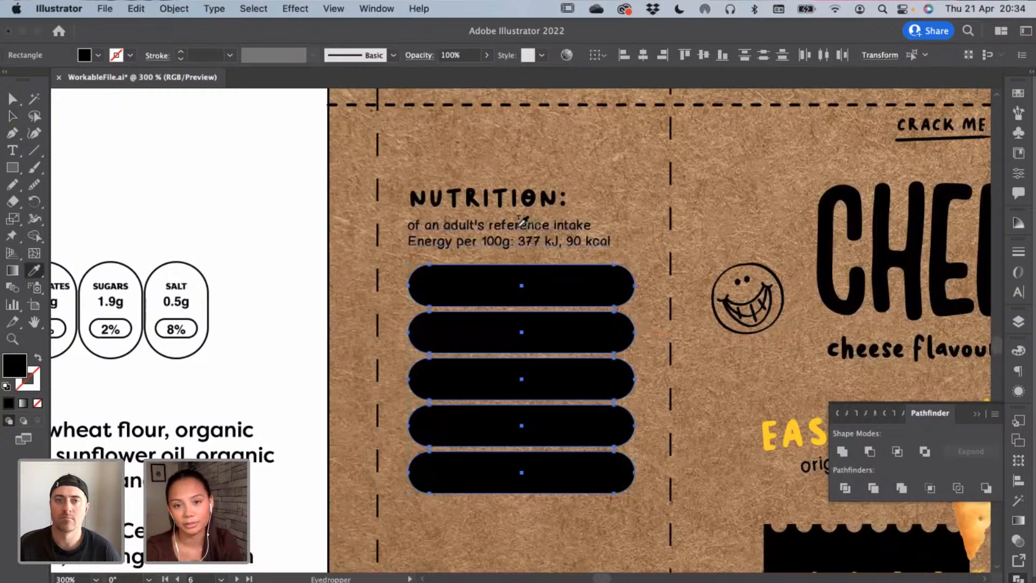
Swap the five pills' black fill to an outline and set the stroke weight to 0.5 pt
click(38, 358)
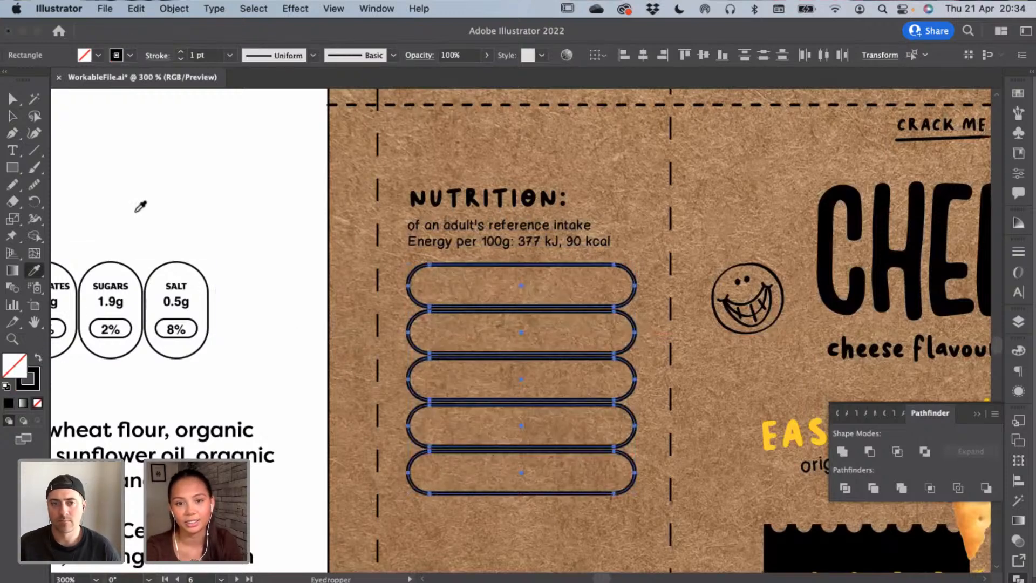
click(12, 116)
click(181, 59)
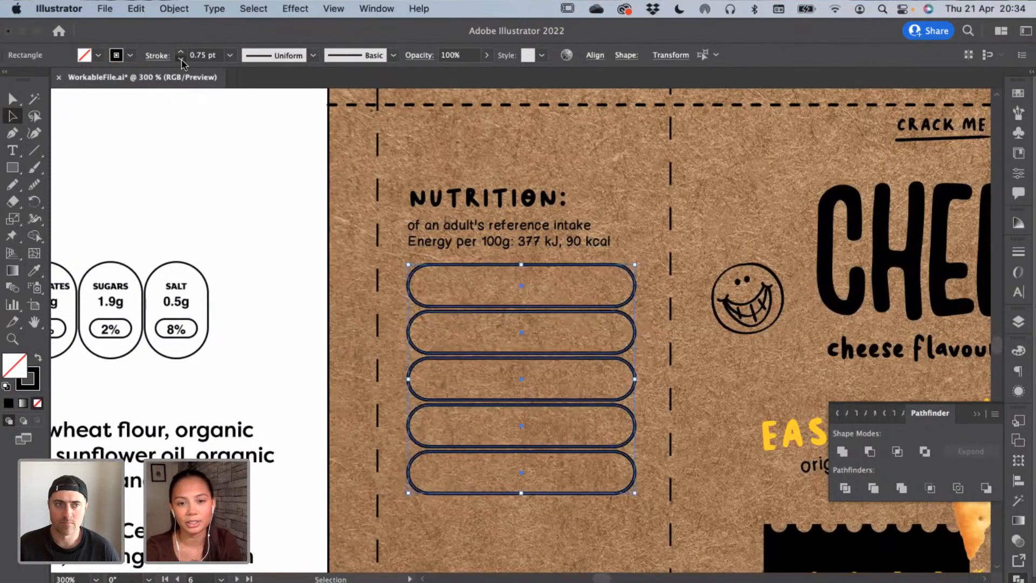
click(181, 58)
click(203, 197)
Nudge the lowest pill outline slightly down and redistribute the vertical spacing between all five pills evenly
scroll(314, 203, down, 3)
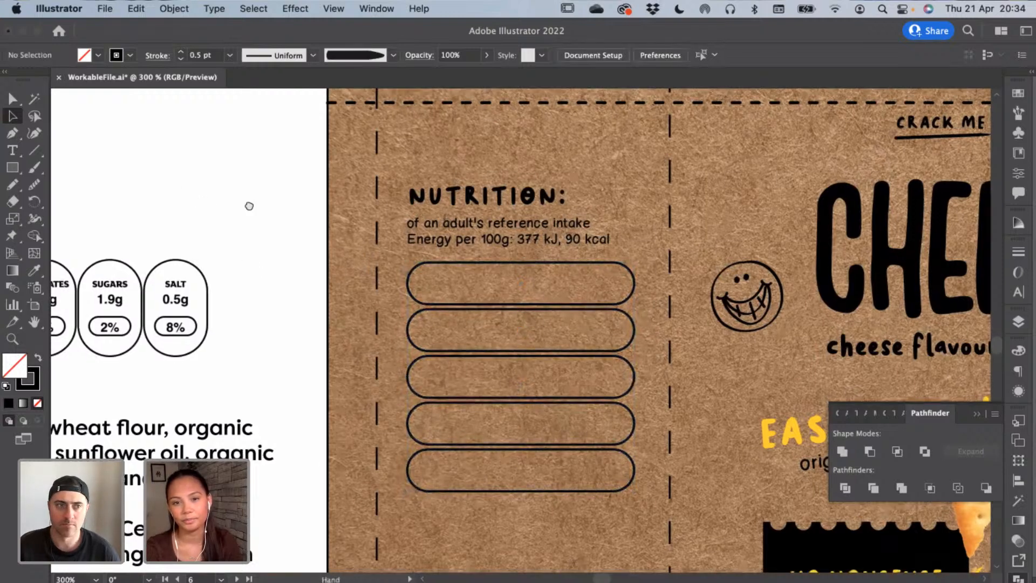
drag(156, 248, 251, 246)
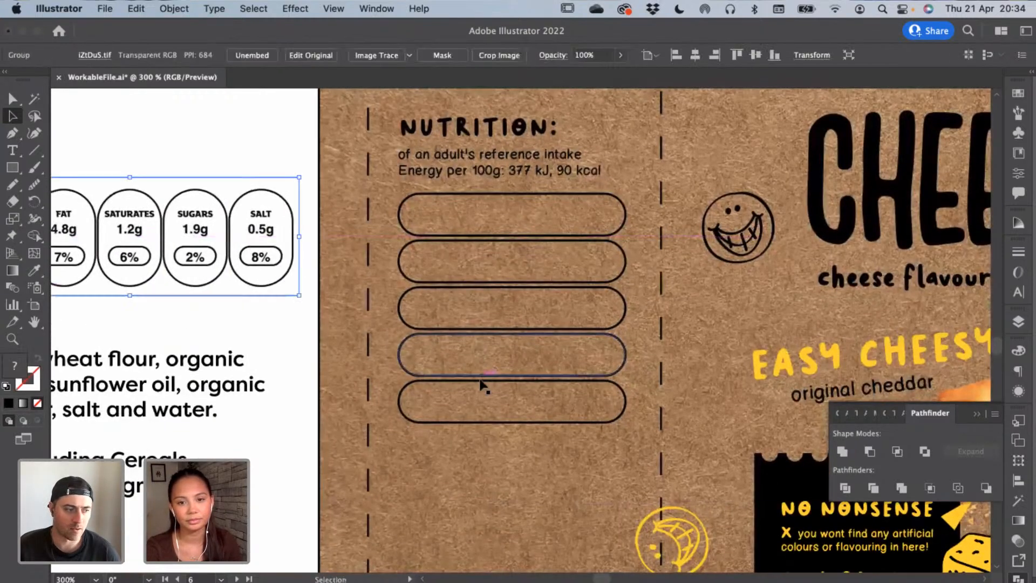
click(471, 380)
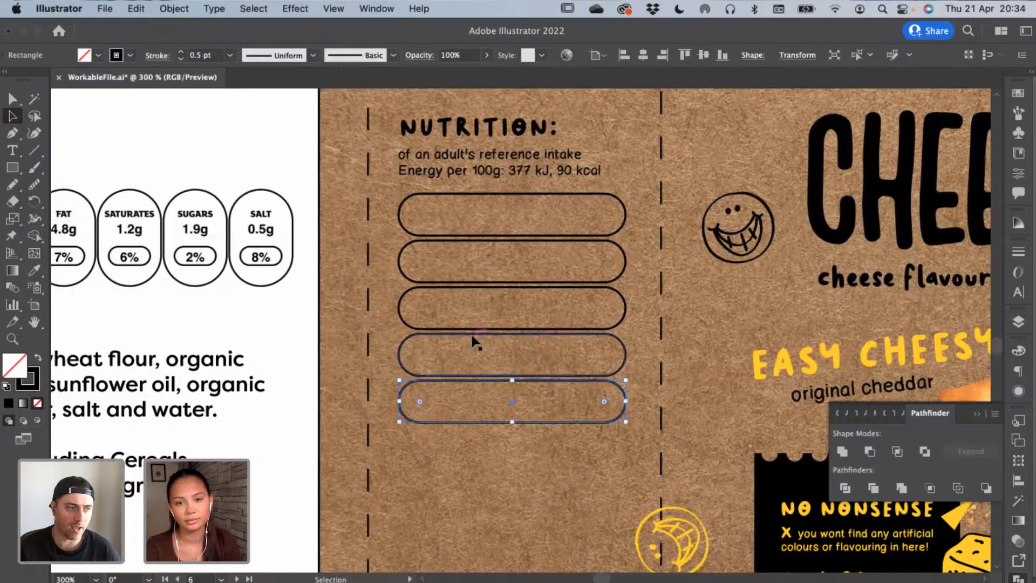
key(Down)
key(Down)
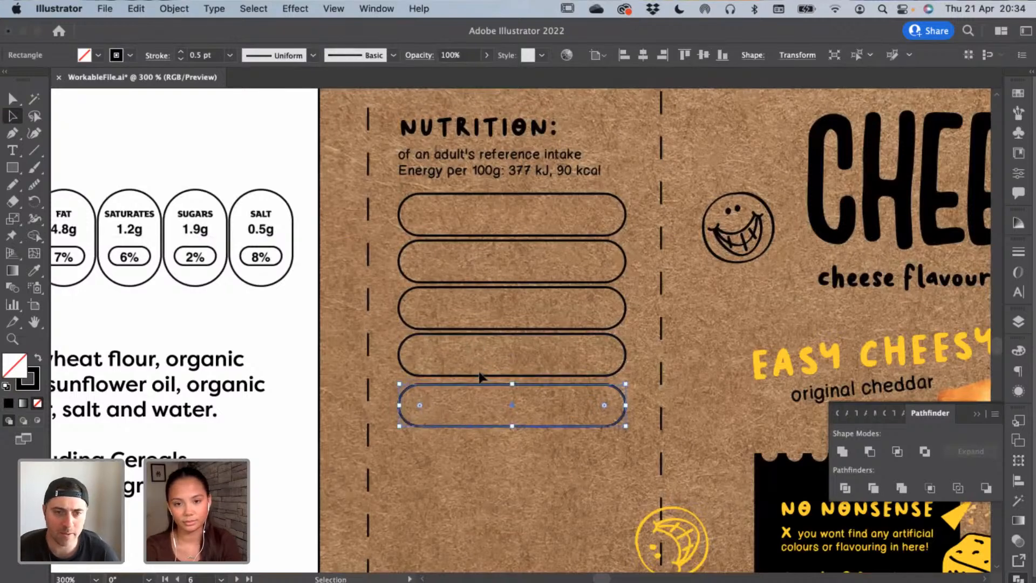
shift+click(480, 376)
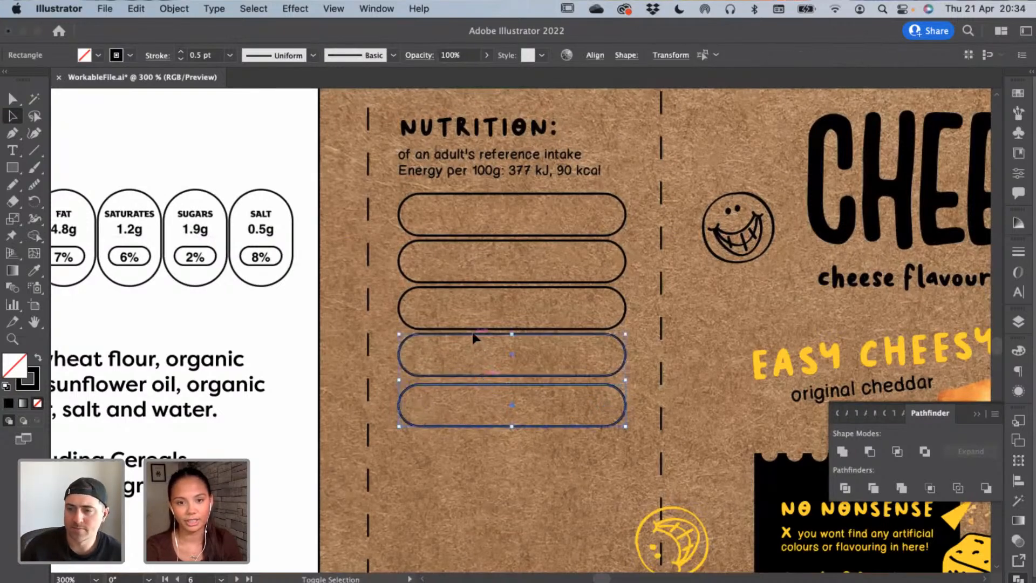
shift+click(470, 329)
shift+click(451, 281)
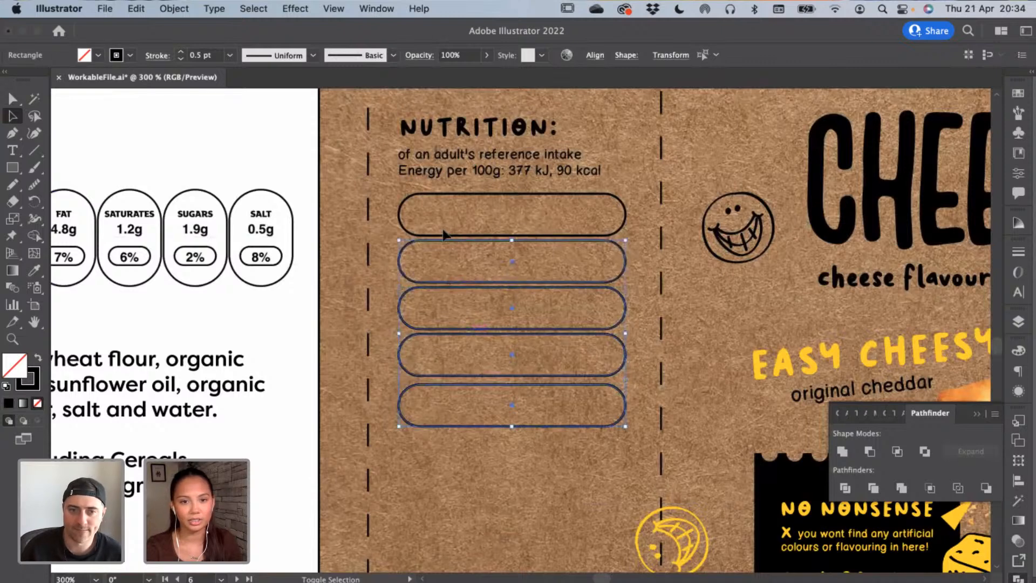
shift+click(445, 234)
click(596, 55)
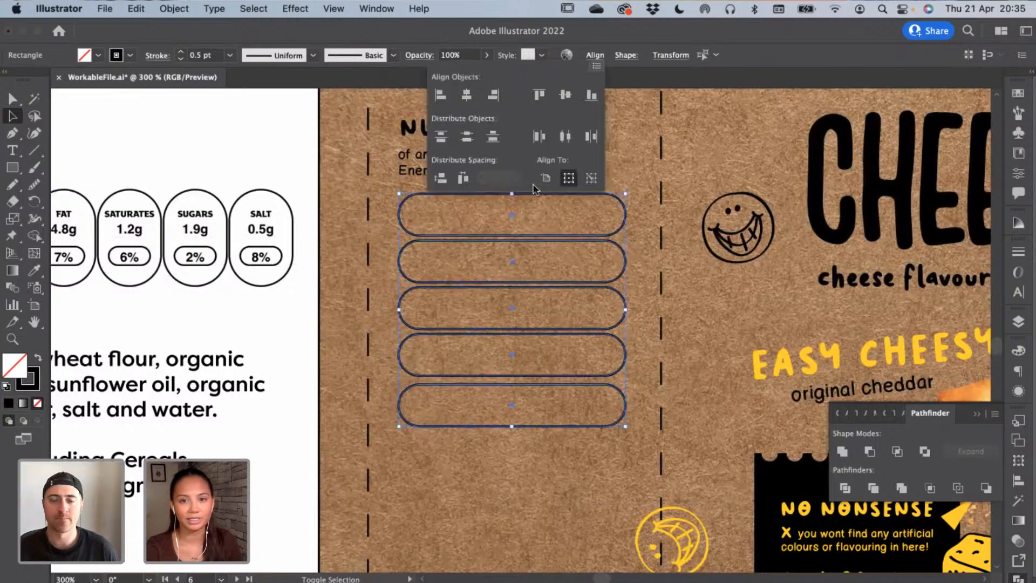
click(450, 181)
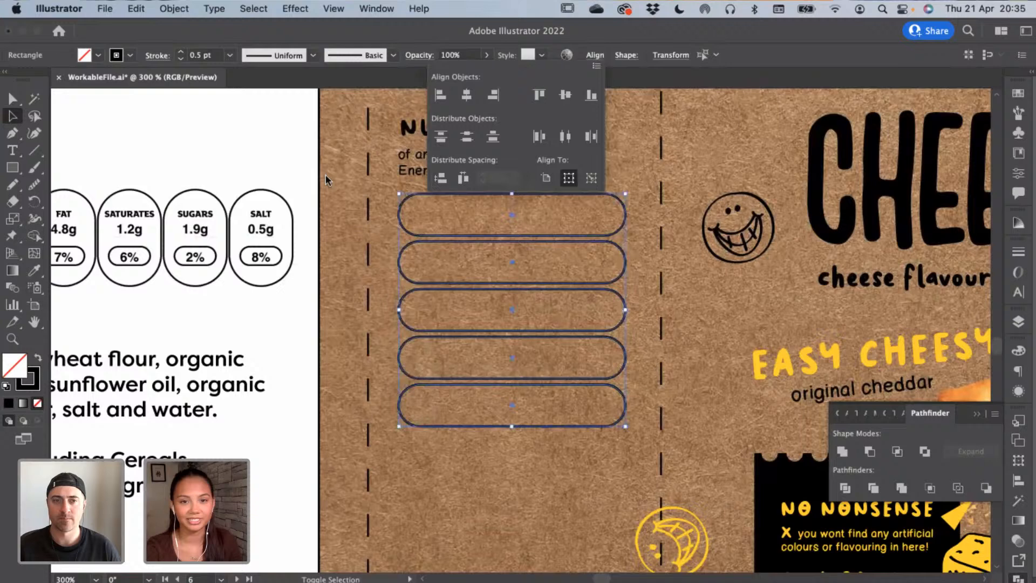
Move the nutrition badge image up beside the pack and bring the ingredients text block up directly beneath it
click(257, 170)
key(super+minus)
key(super+minus)
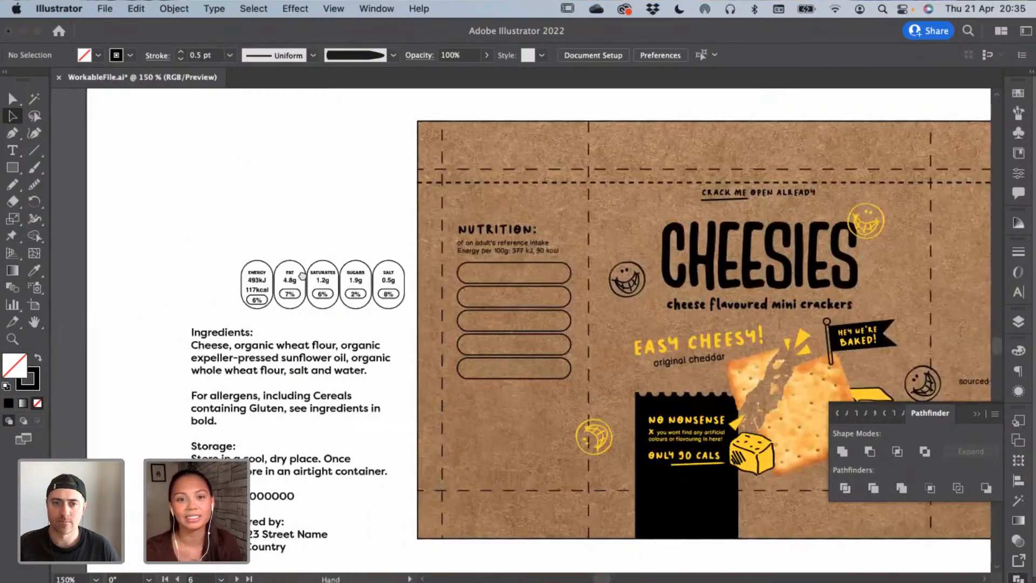
scroll(226, 178, right, 5)
scroll(227, 178, down, 1)
drag(225, 262, 203, 187)
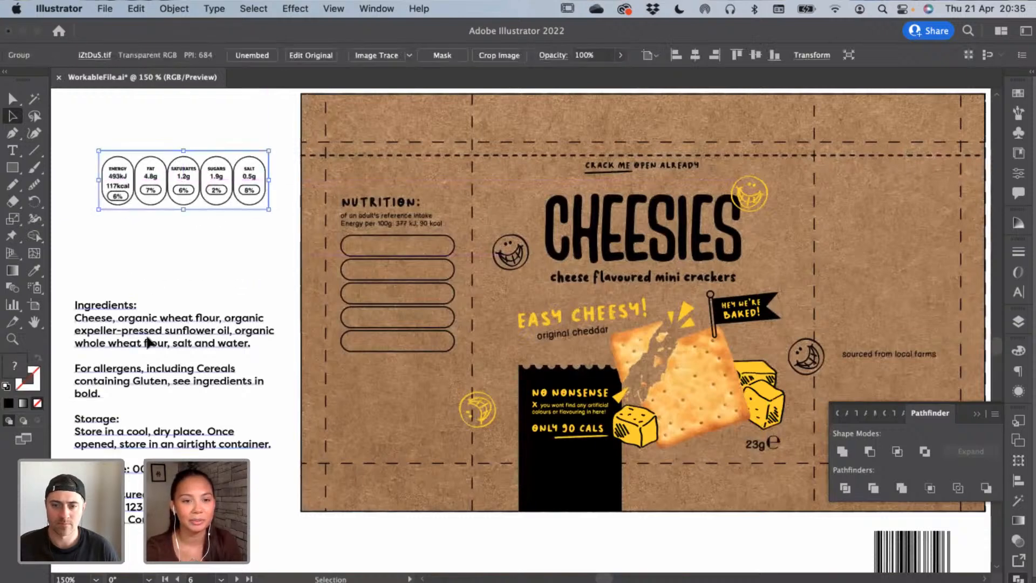
drag(157, 339, 190, 272)
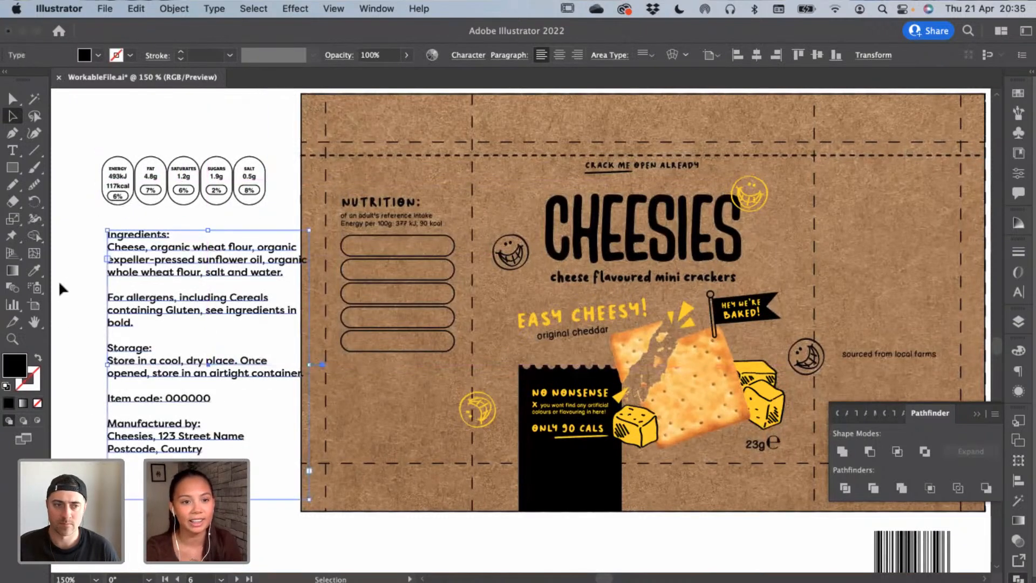
Match the ingredients text to the reference-intake text's style, then narrow its text frame and shift it closer to the pack
click(34, 271)
click(400, 219)
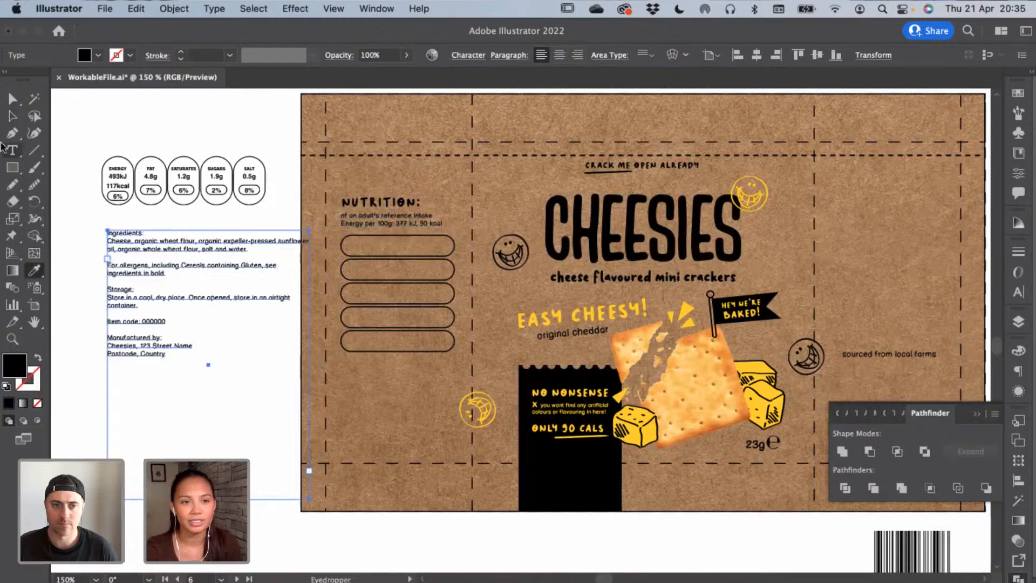
click(13, 115)
drag(309, 364, 267, 364)
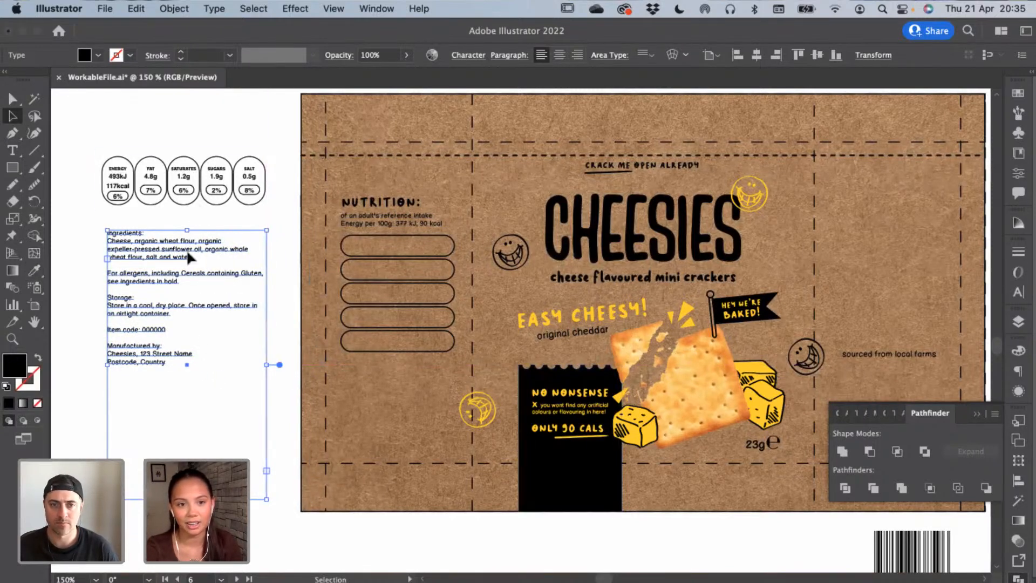
drag(187, 252, 212, 243)
Compare the ingredients text with the nutrition panel and narrow its text frame to nearly the width of the pills
key(super+equal)
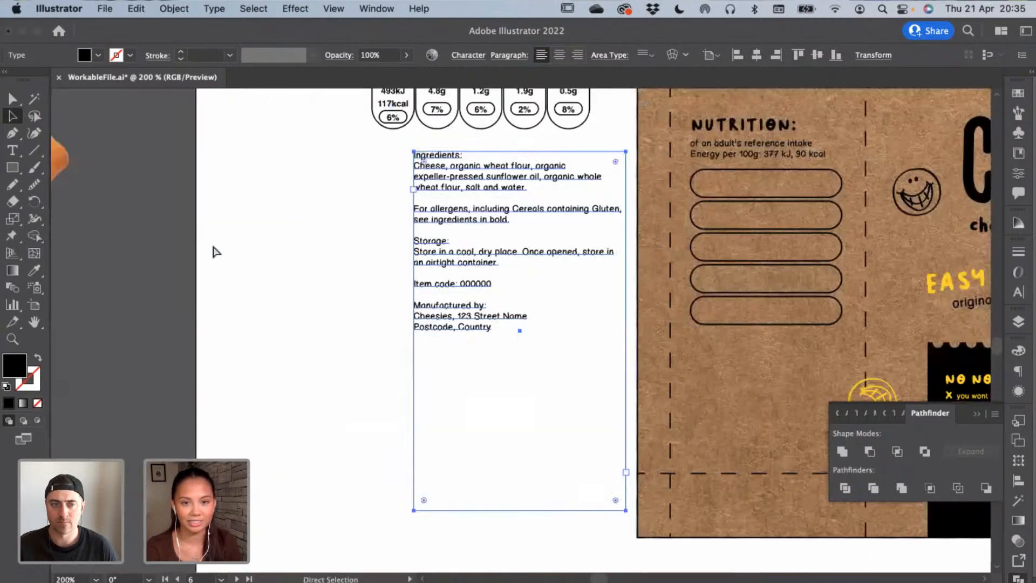
key(super+equal)
key(space)
drag(539, 232, 322, 363)
drag(672, 293, 565, 345)
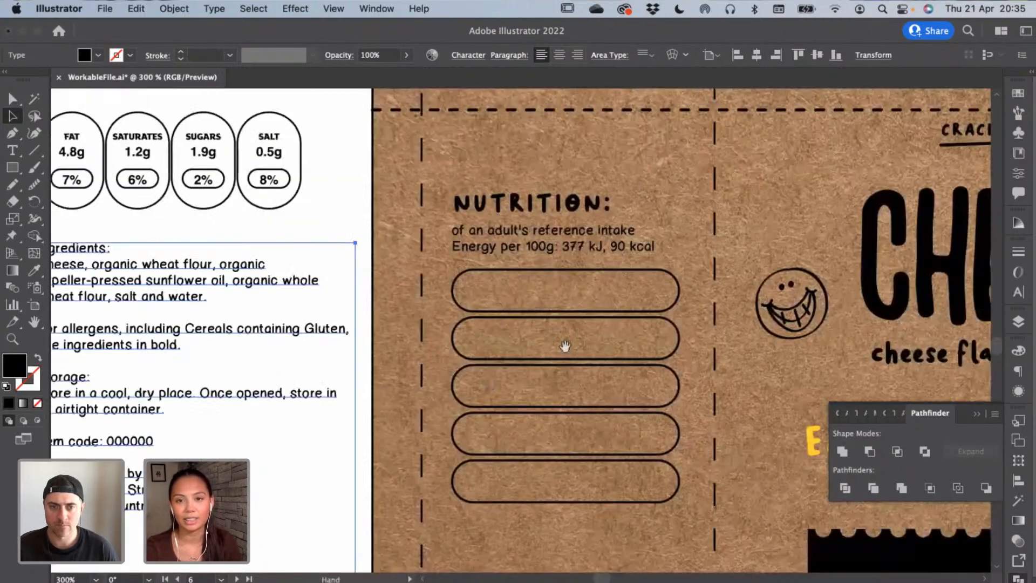
key(super+minus)
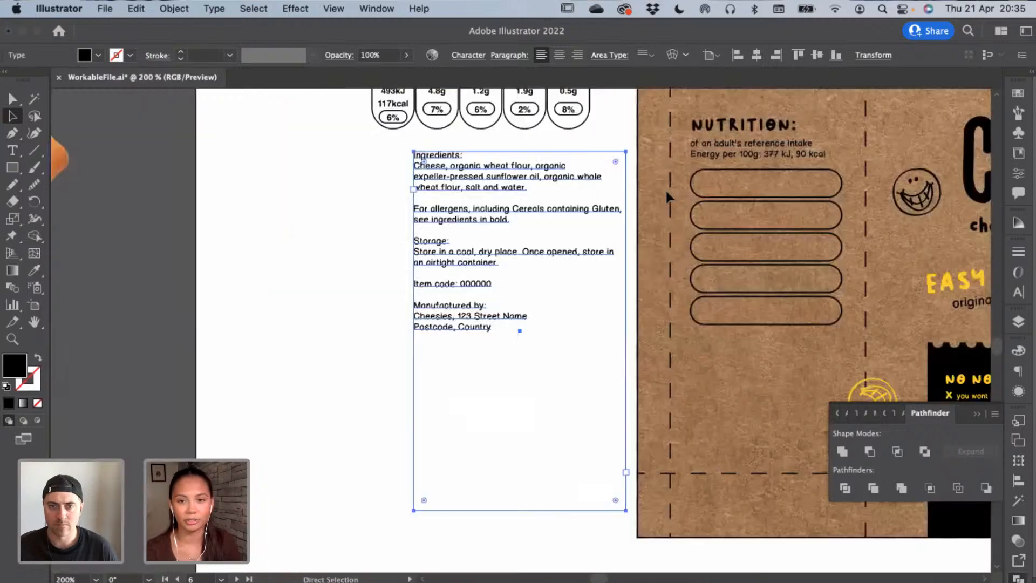
key(space)
drag(476, 273, 216, 302)
drag(591, 275, 302, 304)
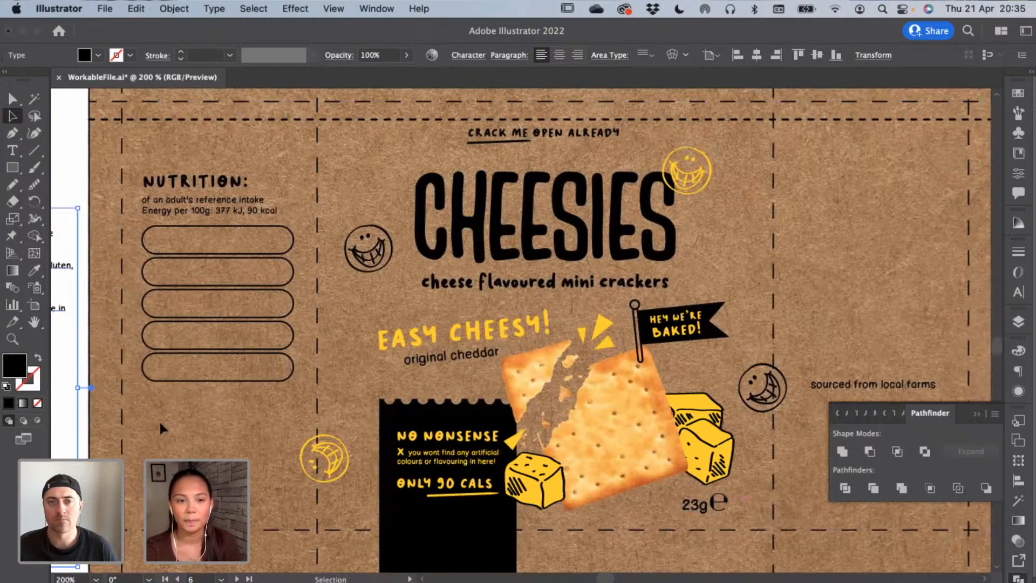
click(206, 463)
drag(206, 463, 447, 465)
click(319, 406)
drag(319, 389, 275, 389)
scroll(278, 416, down, 5)
scroll(278, 416, left, 1)
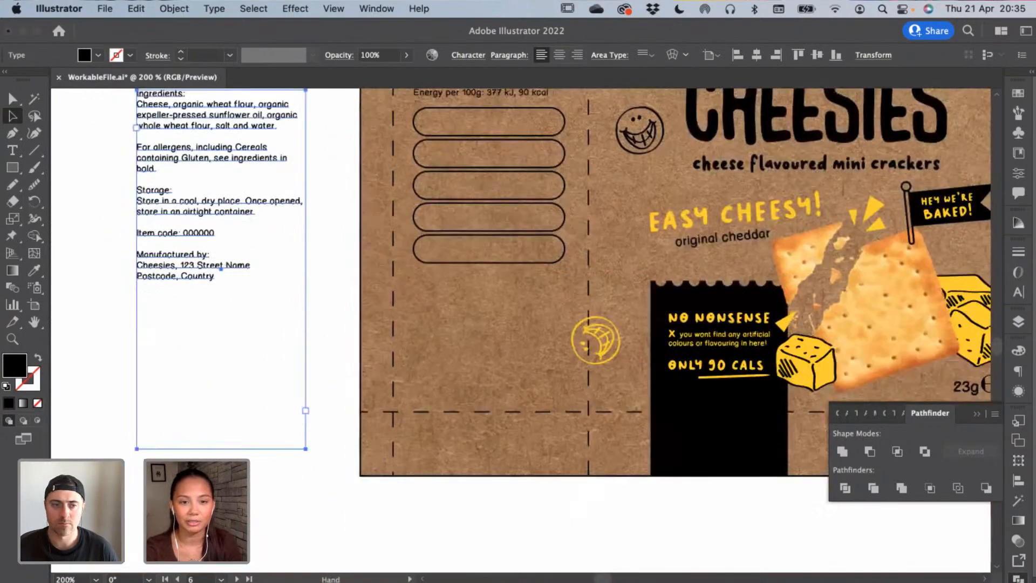
Shorten the ingredients text frame so it ends just below the country line
drag(222, 447, 235, 300)
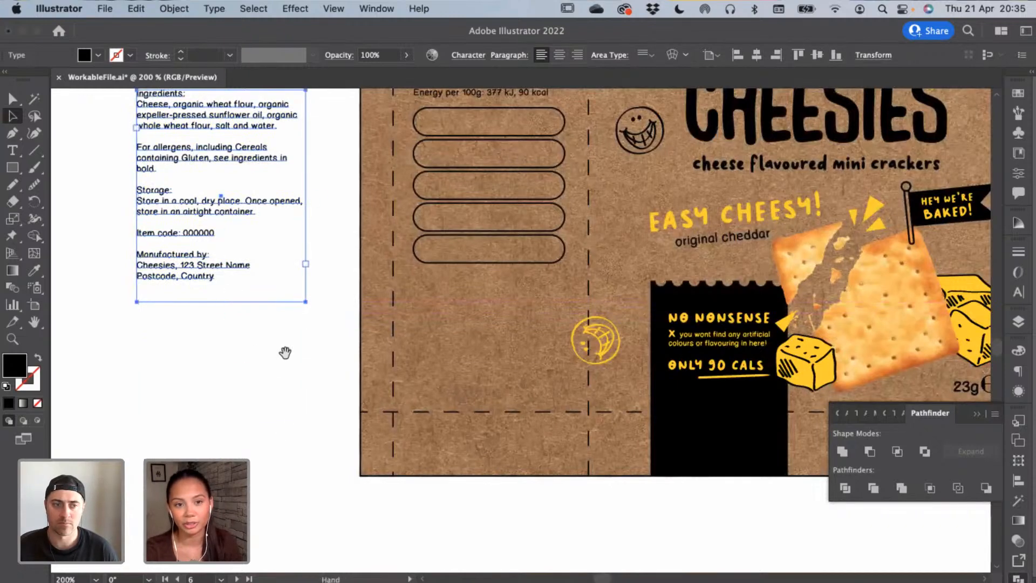
scroll(273, 491, up, 5)
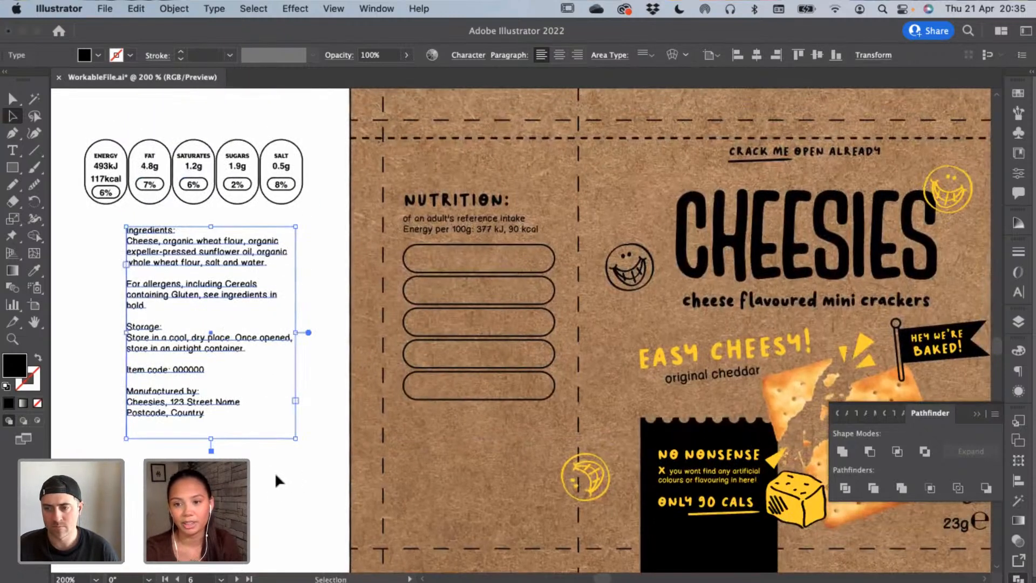
click(256, 469)
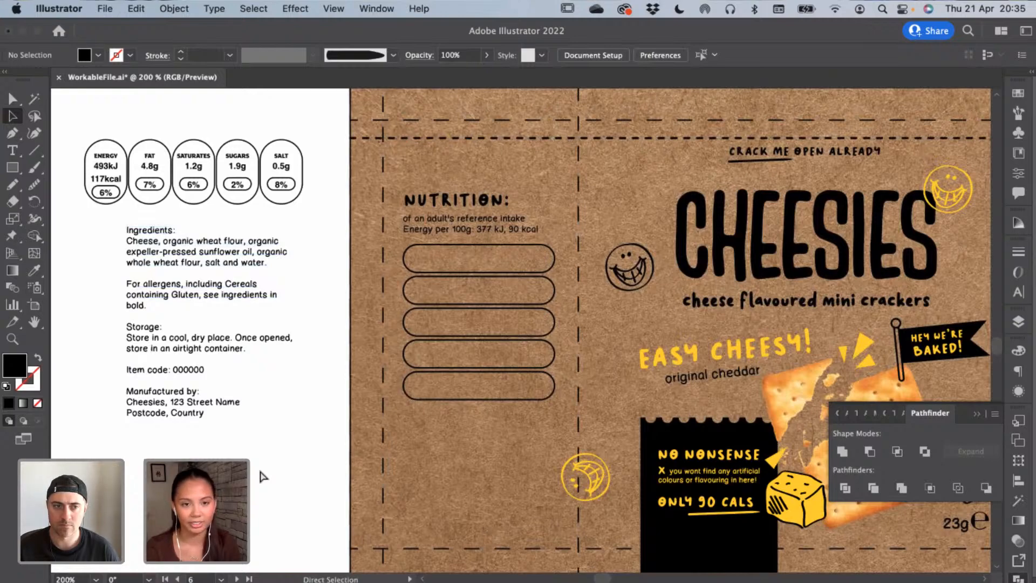
Examine the blank front and back pack templates on the mock-ups artboard, and return to the nutrition panel on the dieline
key(super+equal)
drag(458, 388, 667, 457)
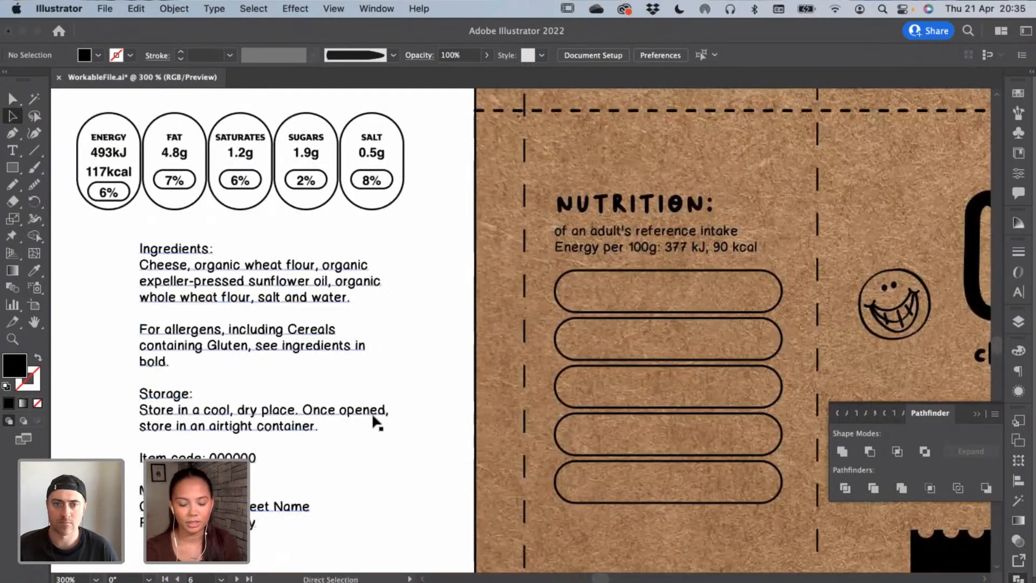
key(super+minus)
key(super+minus)
scroll(397, 295, down, 15)
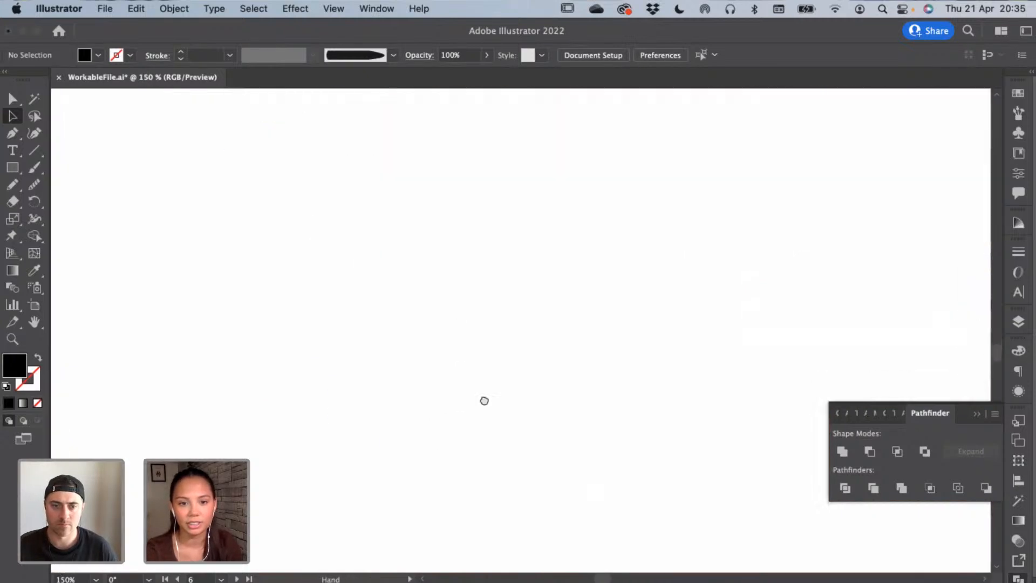
scroll(532, 210, down, 10)
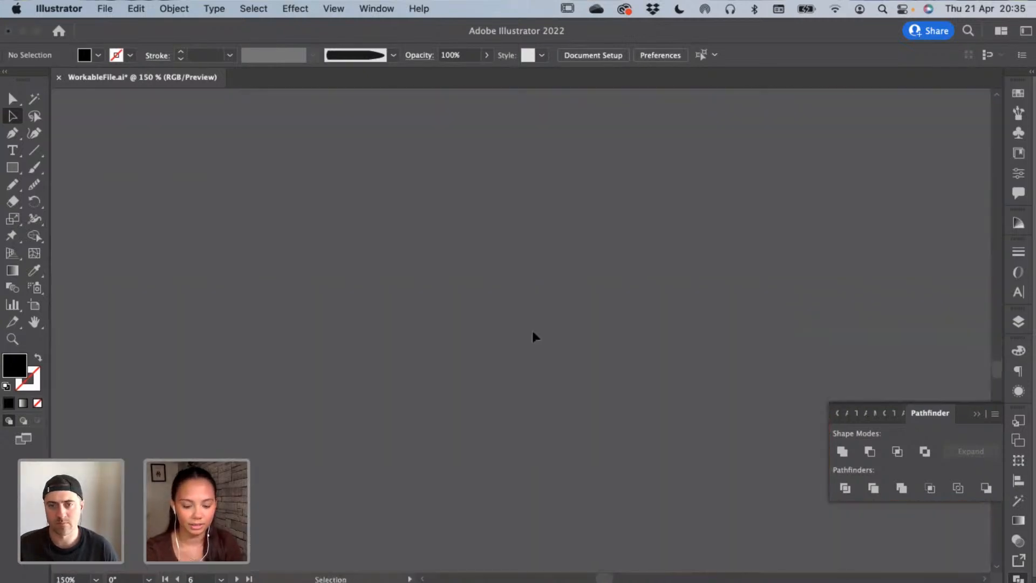
key(super+minus)
key(super+minus)
scroll(547, 333, down, 10)
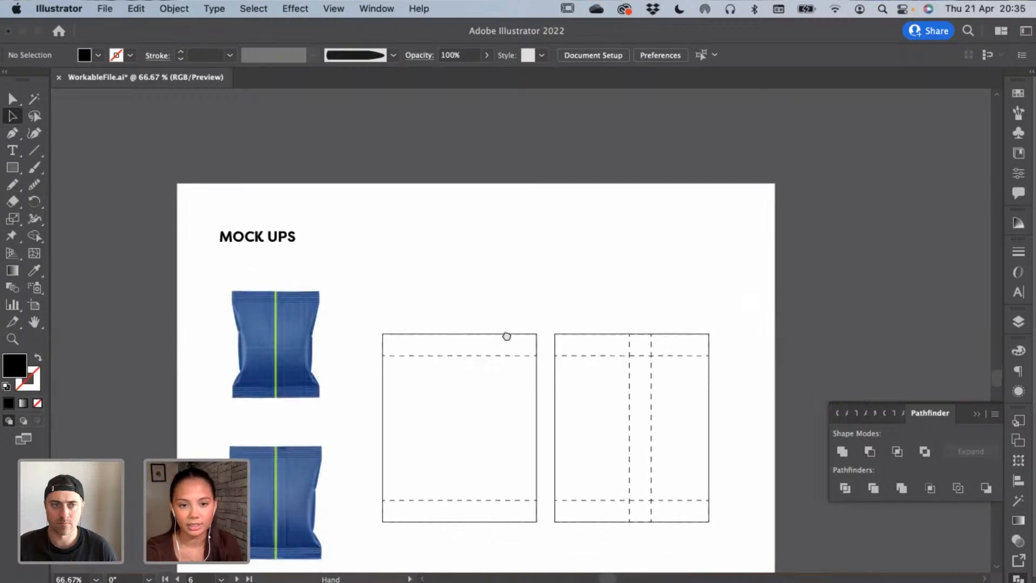
key(super+plus)
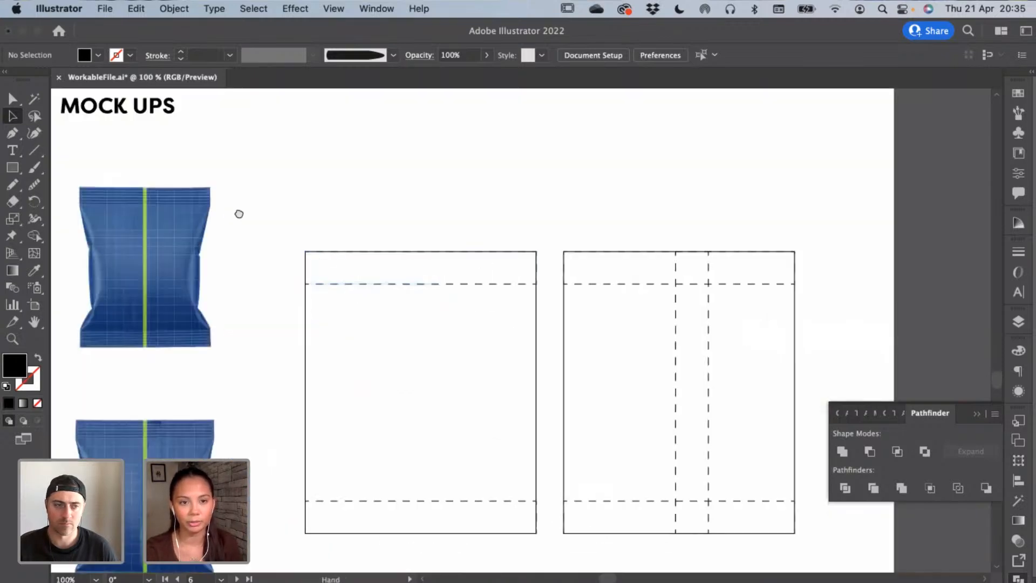
scroll(221, 200, left, 5)
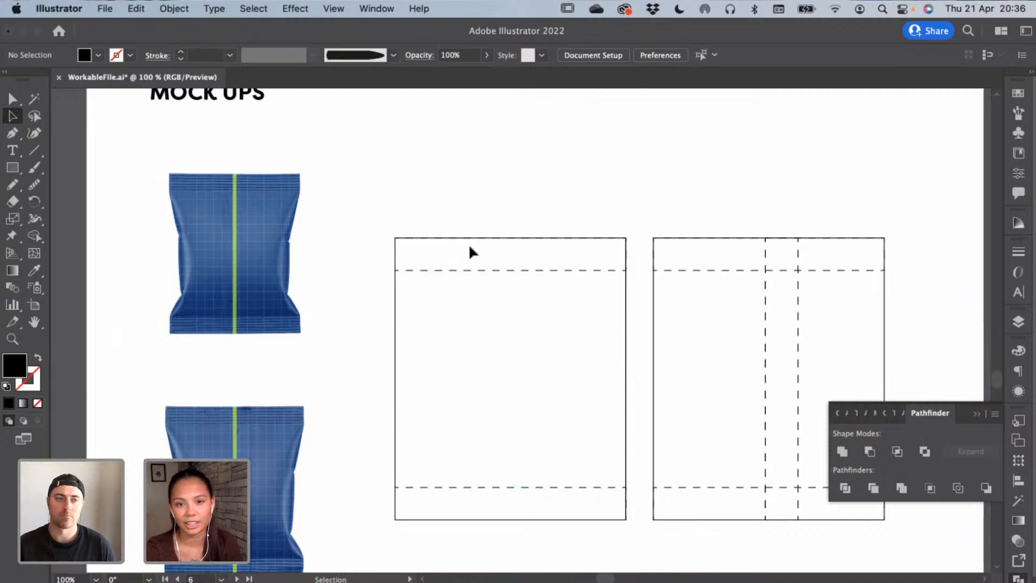
drag(690, 409, 602, 248)
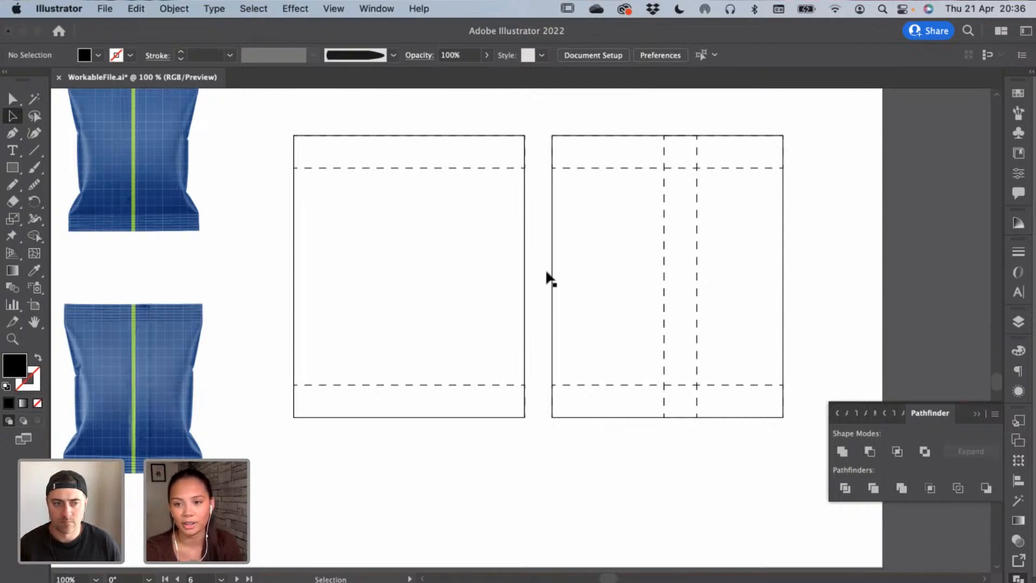
key(space)
drag(527, 314, 549, 553)
scroll(517, 472, up, 10)
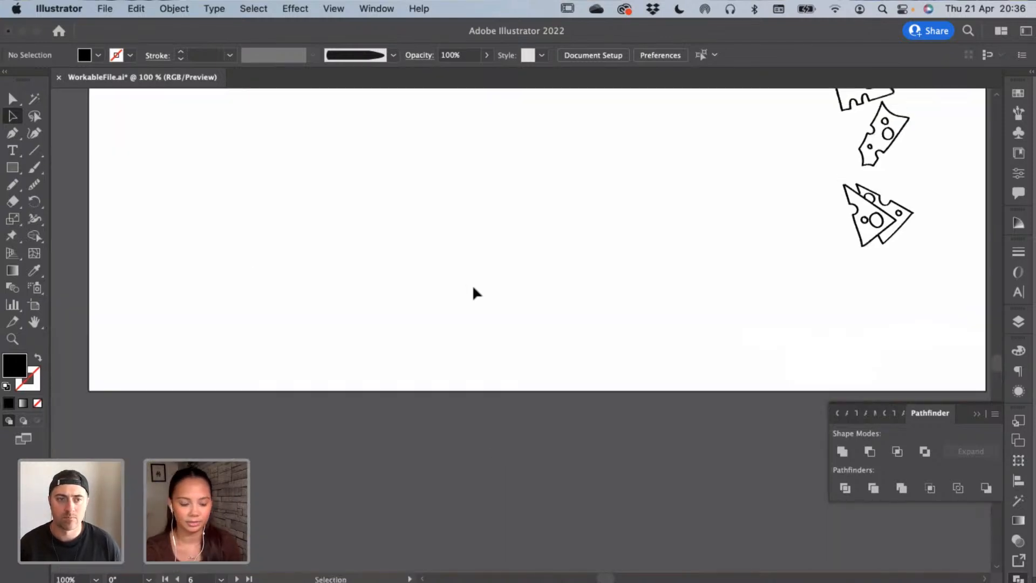
key(super+minus)
scroll(432, 532, up, 15)
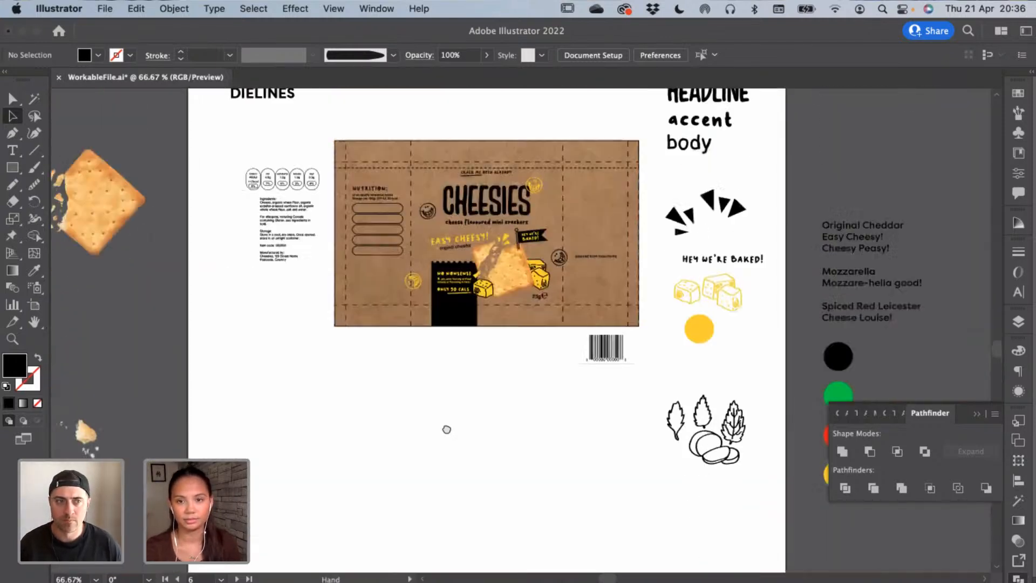
key(super+minus)
key(super+plus)
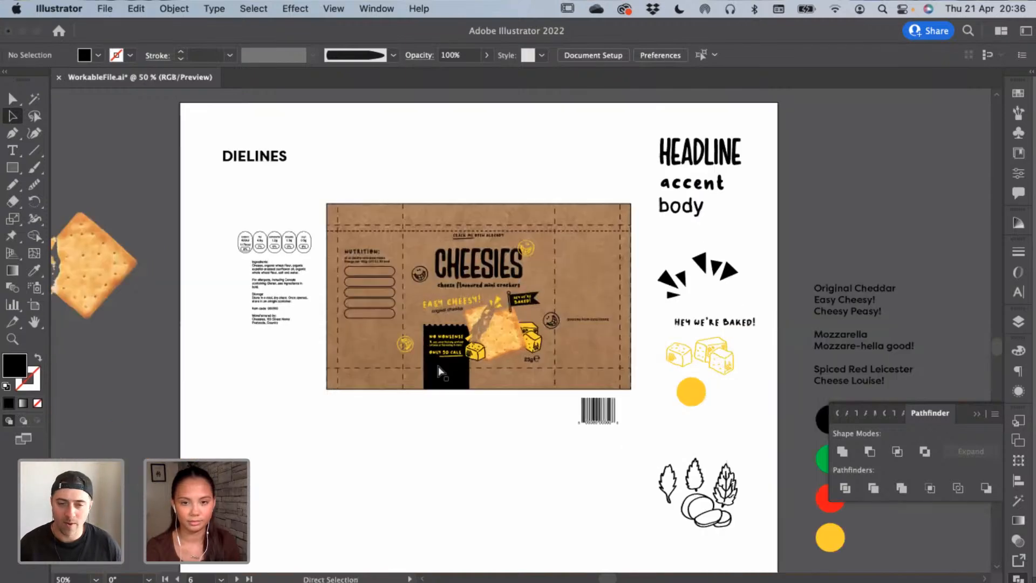
key(super+plus)
key(super+plus)
scroll(594, 410, left, 8)
scroll(593, 410, up, 4)
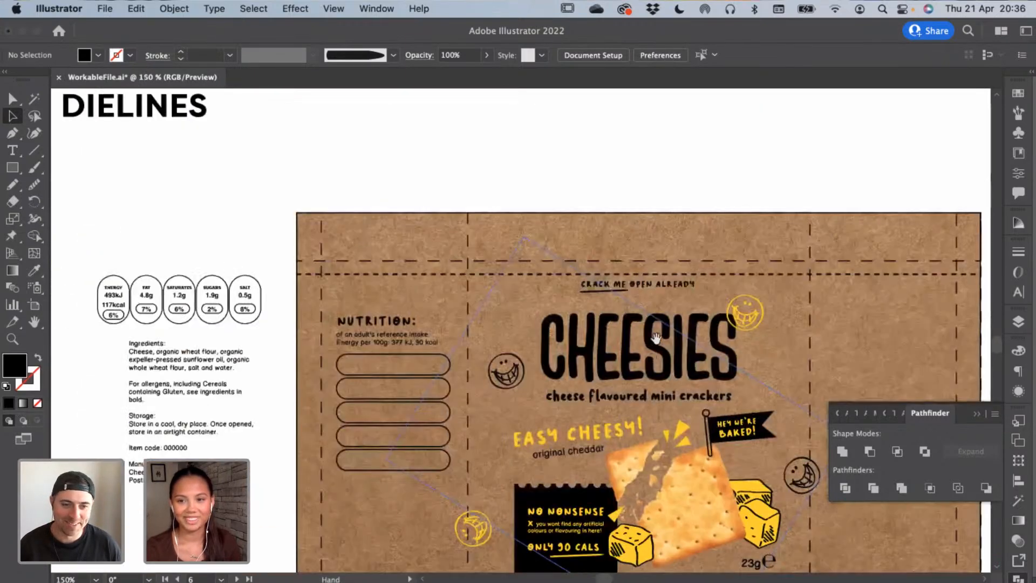
scroll(298, 433, down, 3)
key(super+plus)
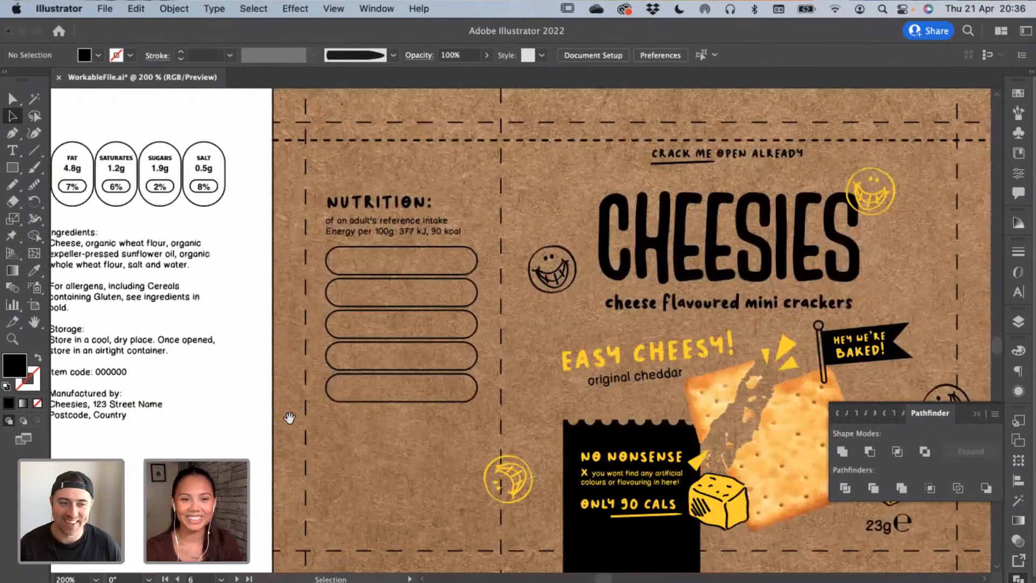
scroll(493, 300, left, 8)
Move the nutrition badge image down and closer to the pack, and scale it down to fit the white area beside the pack
click(310, 254)
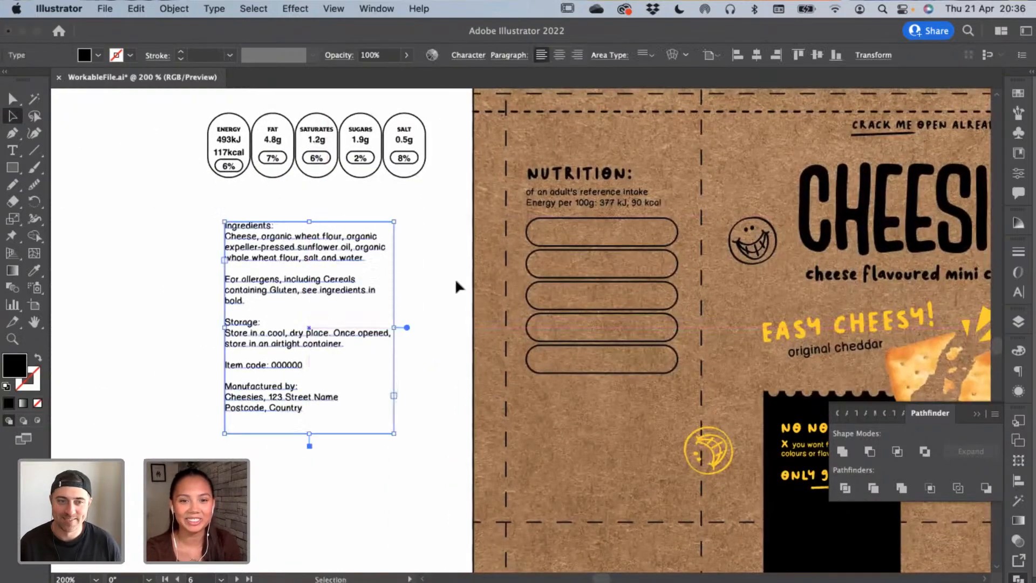
click(458, 276)
key(super+plus)
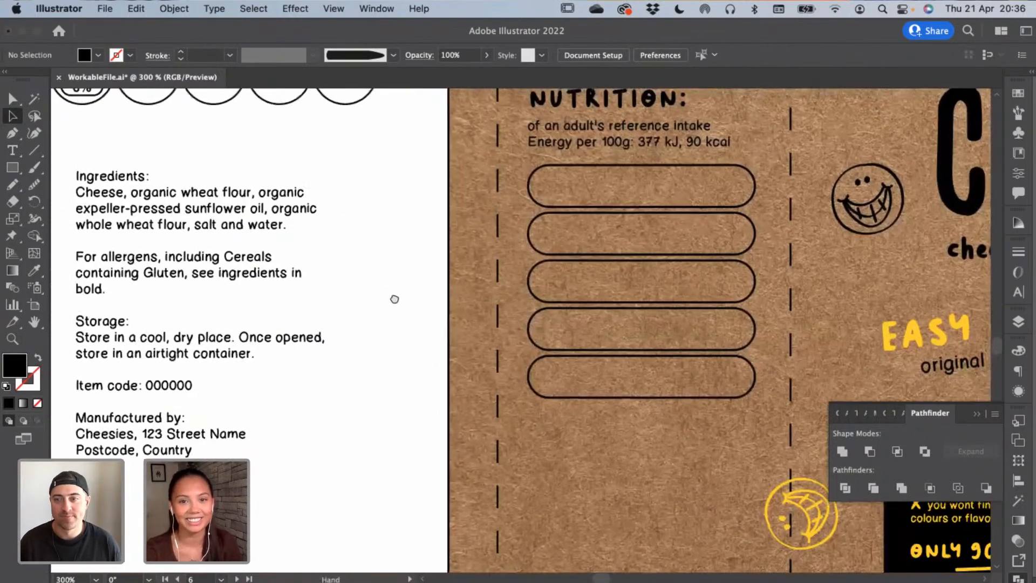
scroll(487, 334, right, 3)
scroll(486, 334, up, 3)
click(12, 151)
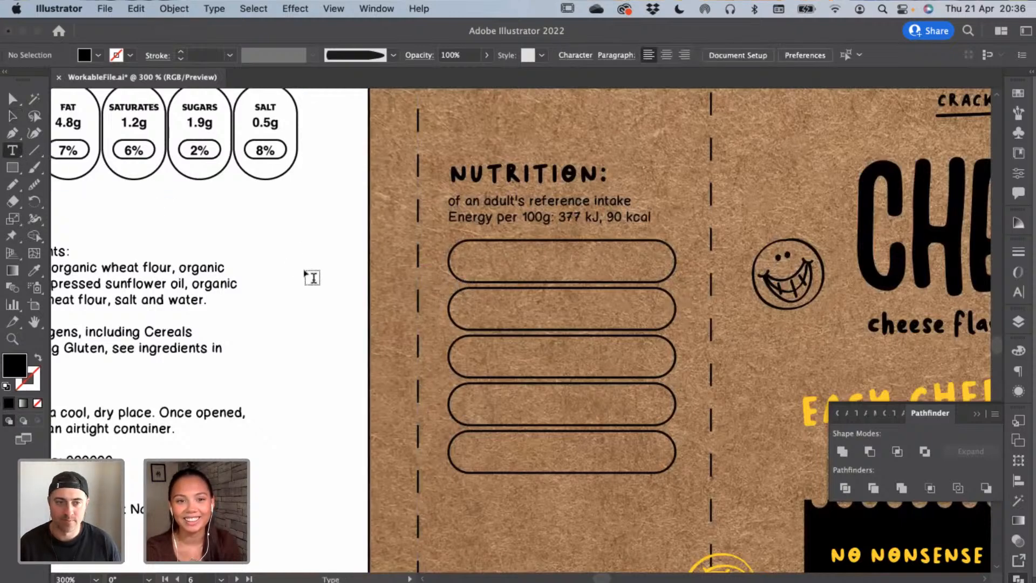
key(a)
click(178, 154)
drag(178, 154, 268, 203)
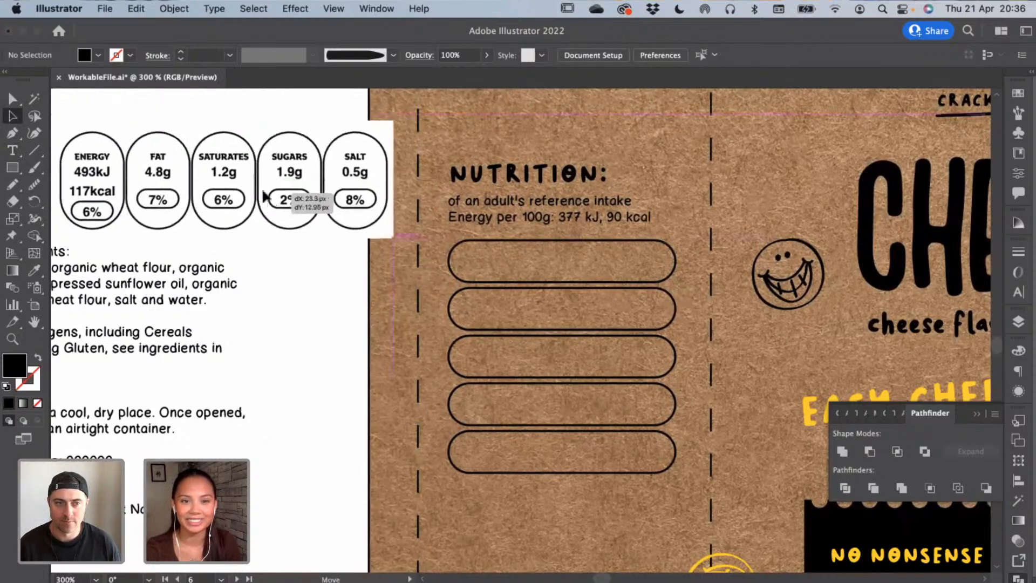
drag(393, 180, 274, 184)
click(250, 231)
Add a text line reading "ENERGY 6%" below the nutrition badges, beside the pack edge
click(12, 150)
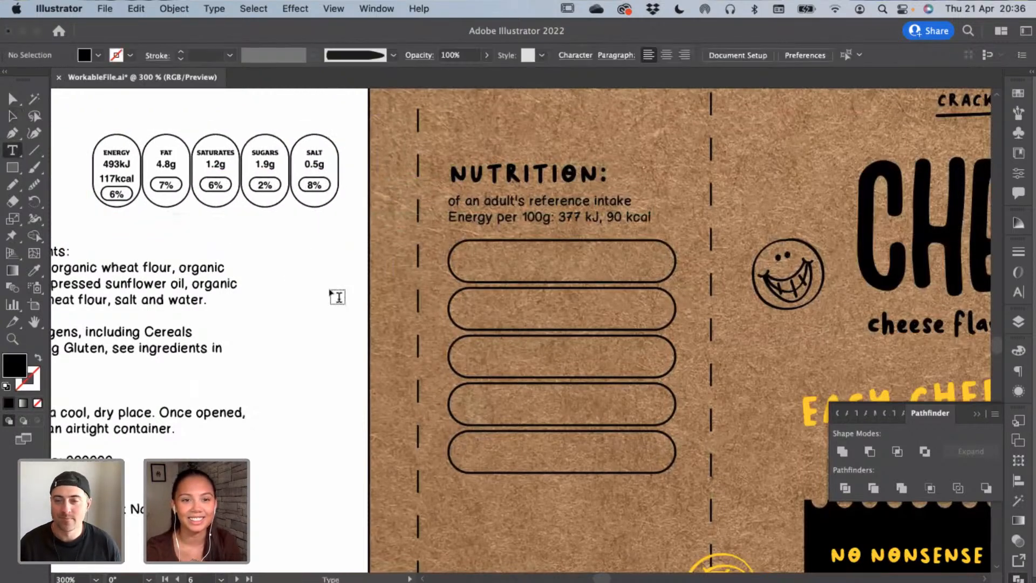
click(327, 289)
key(BackSpace)
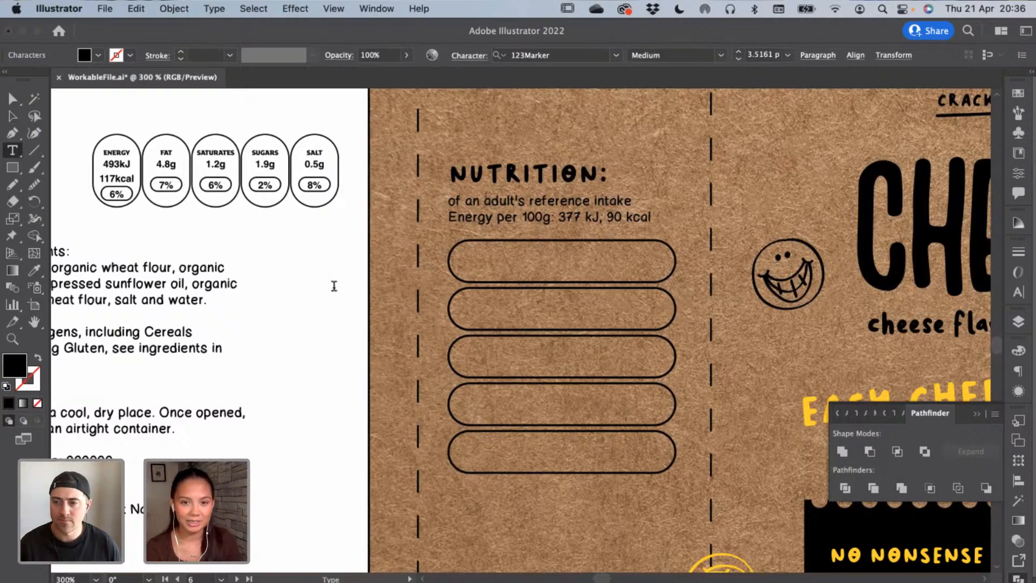
text(ENERGY)
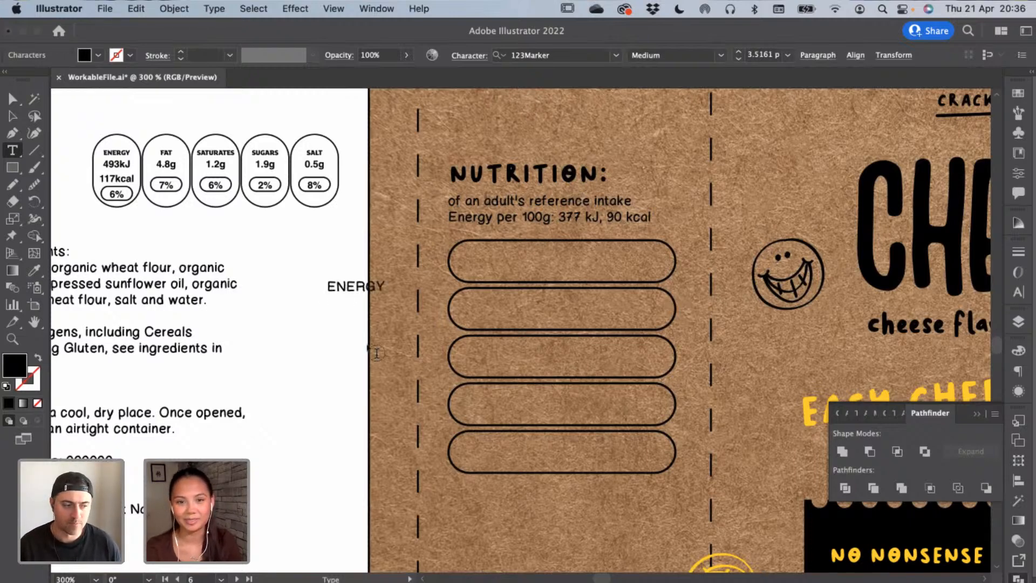
key(Escape)
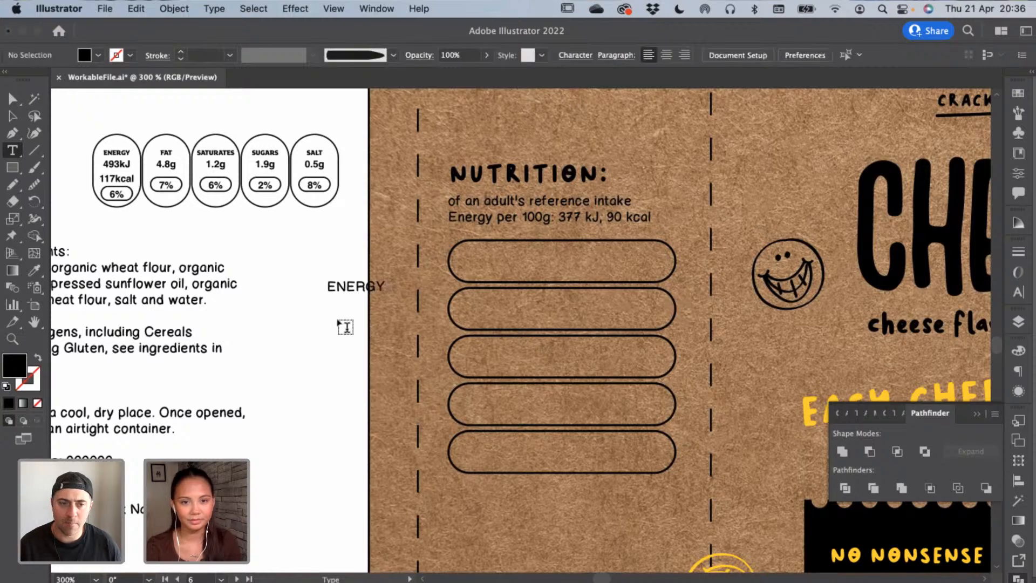
click(384, 288)
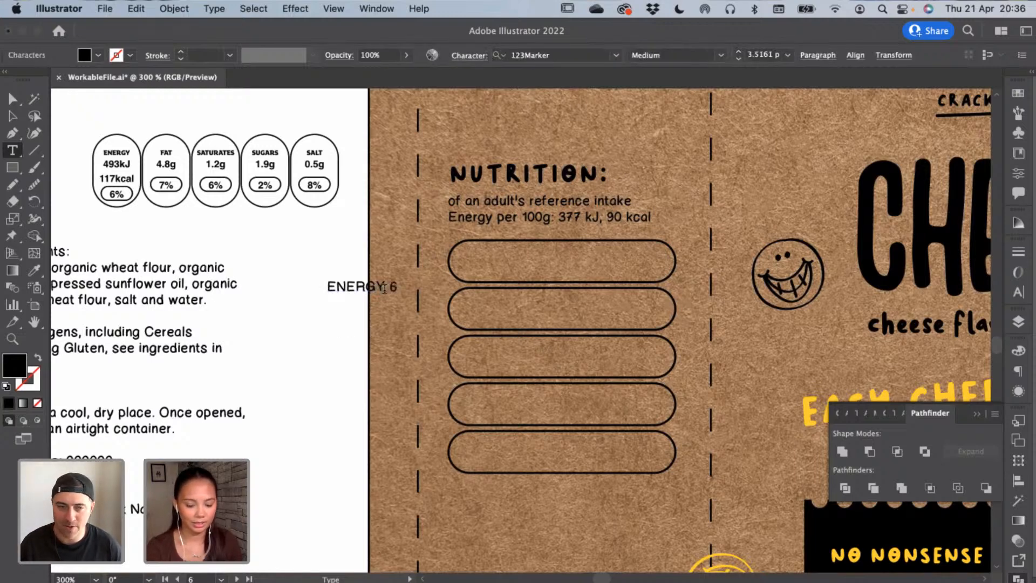
text(%)
Move the "ENERGY 6%" text fully onto the white area and shift the ingredients text away from it
click(13, 115)
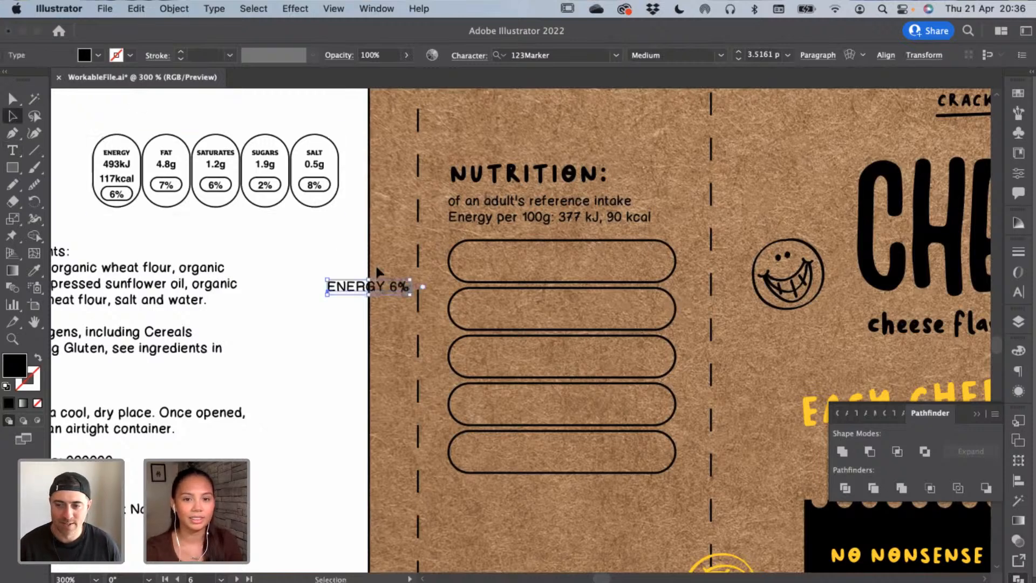
drag(382, 293, 337, 269)
drag(237, 288, 162, 282)
click(245, 307)
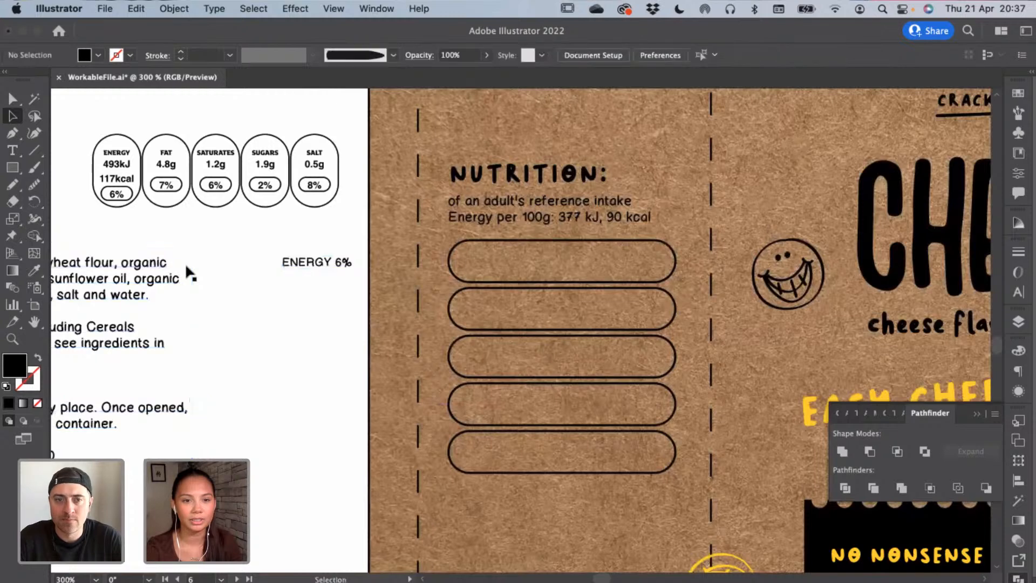
Add a separate text line reading "377 kJ 117kcal" beneath "ENERGY 6%"
click(13, 150)
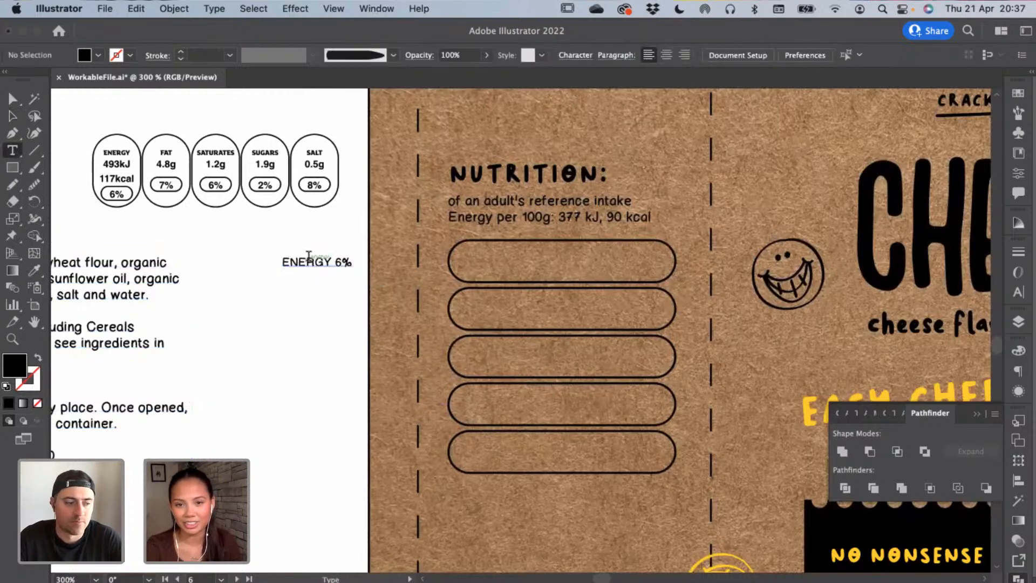
click(291, 294)
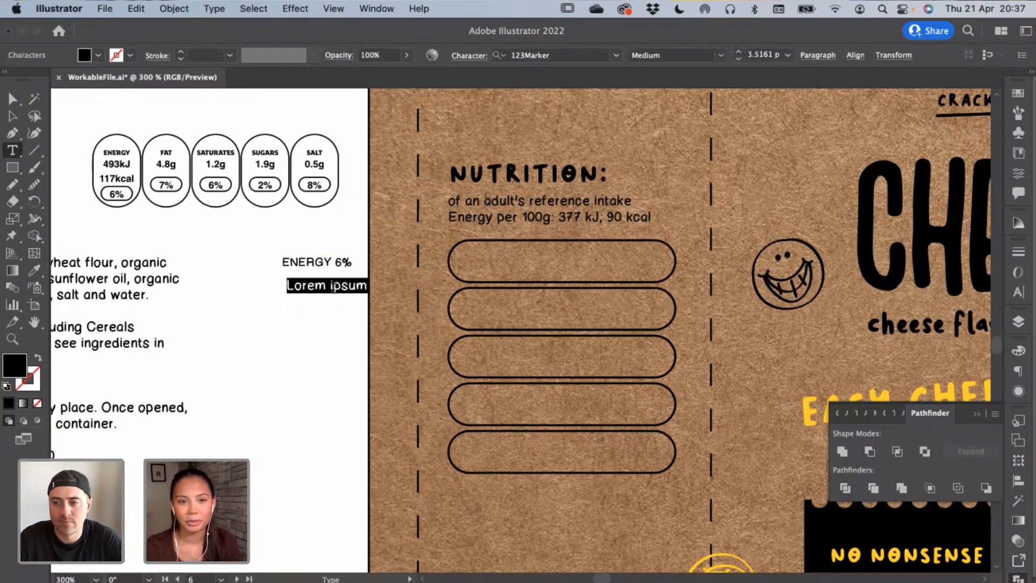
key(BackSpace)
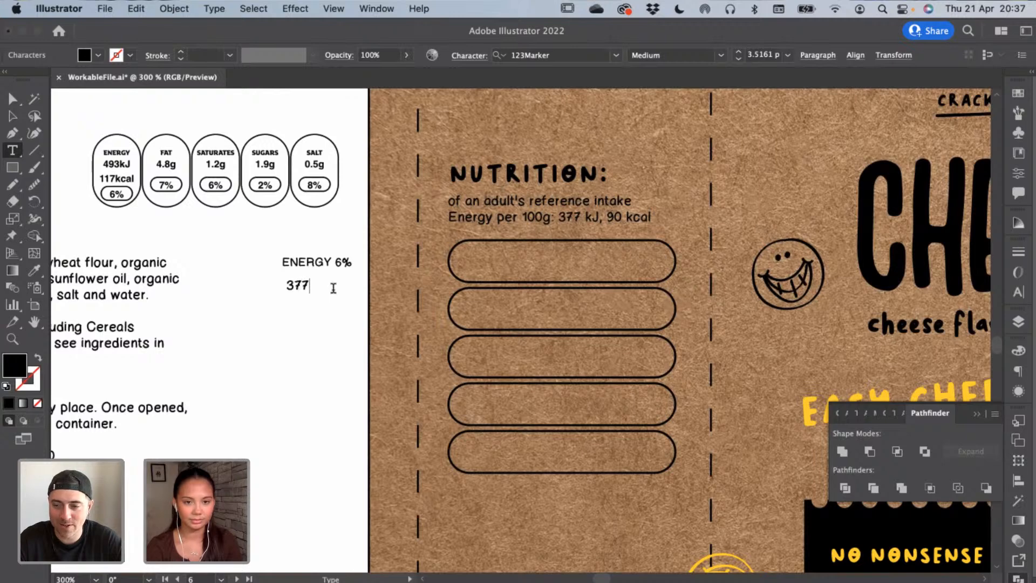
click(334, 288)
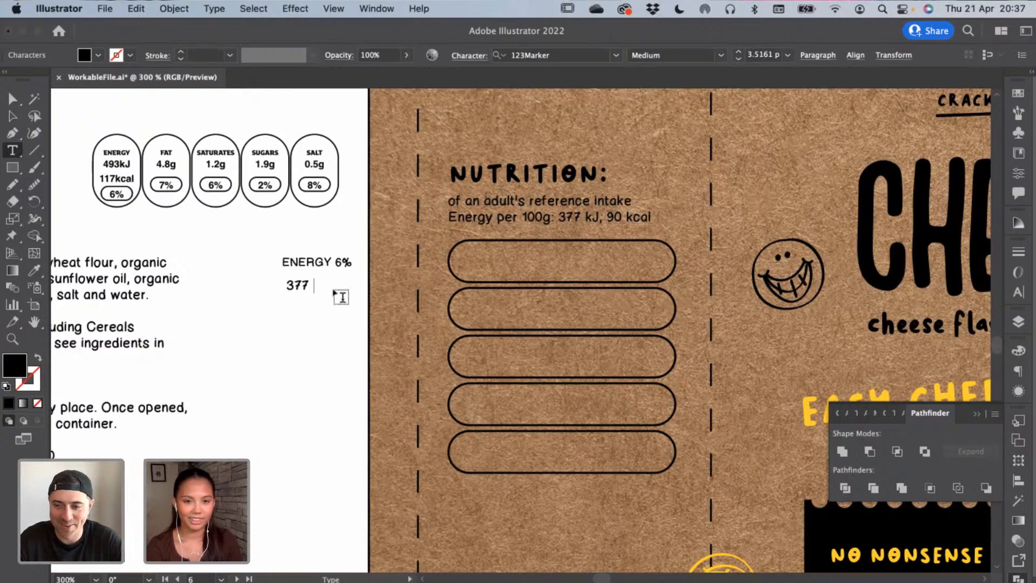
key(BackSpace)
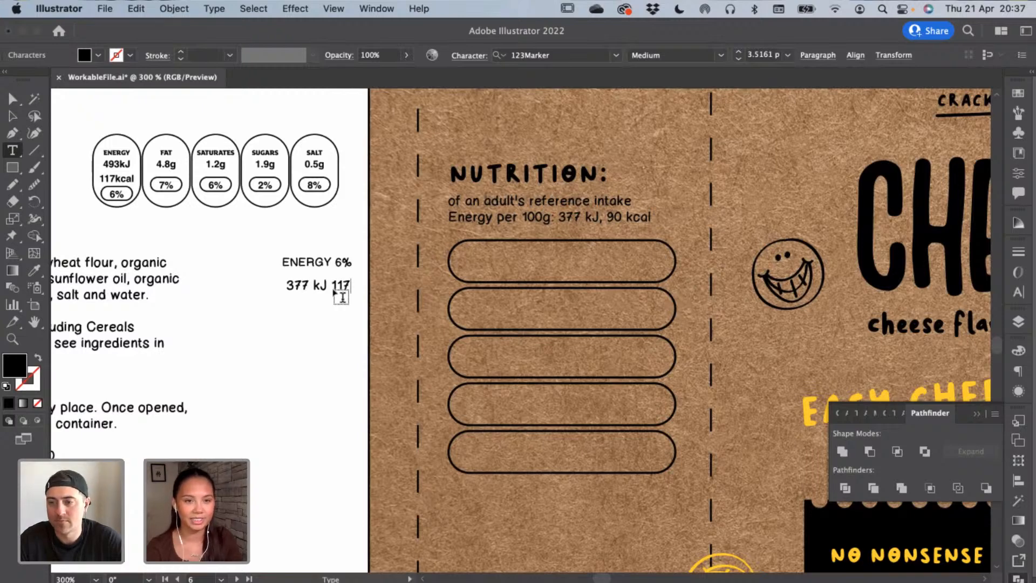
text(kcal)
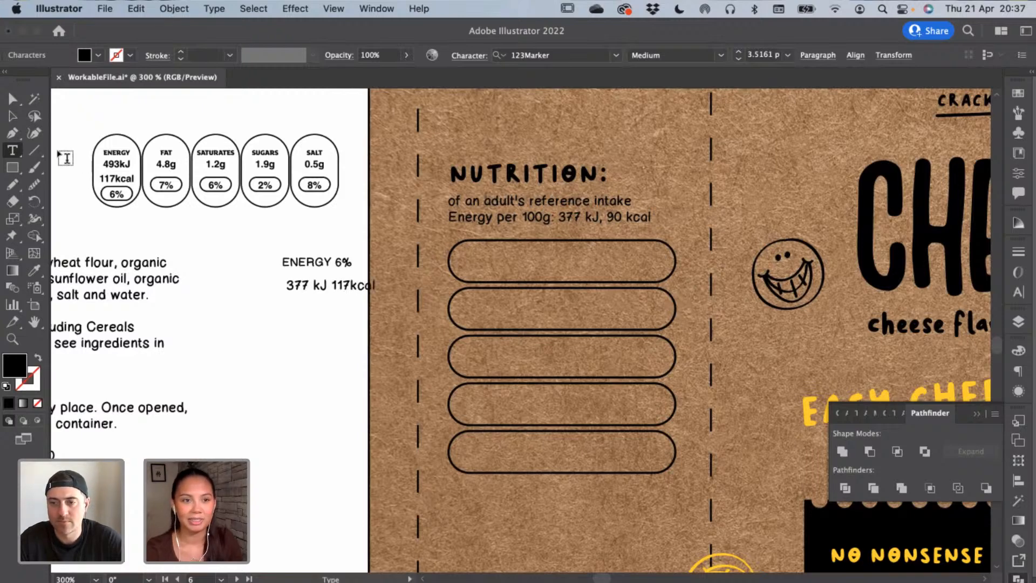
Shift the energy value line away from the pack edge and remove the space between 377 and kJ
click(12, 116)
click(305, 292)
drag(373, 287, 350, 288)
key(t)
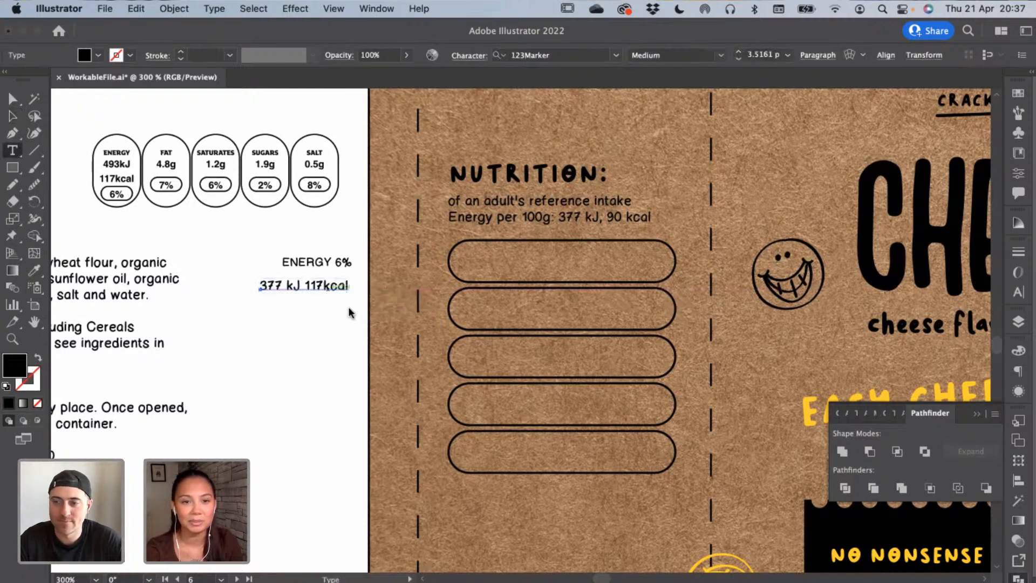
click(287, 285)
key(BackSpace)
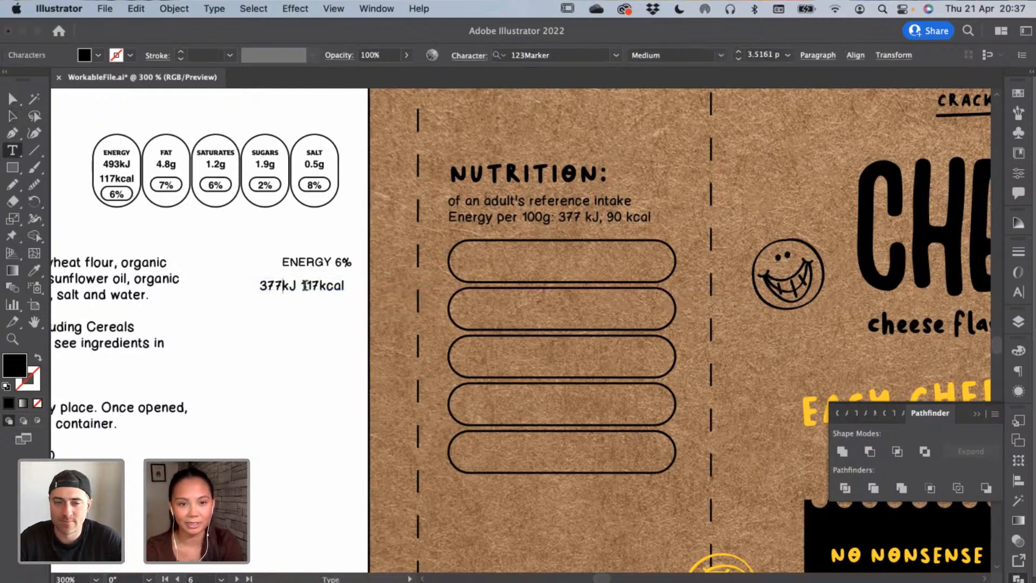
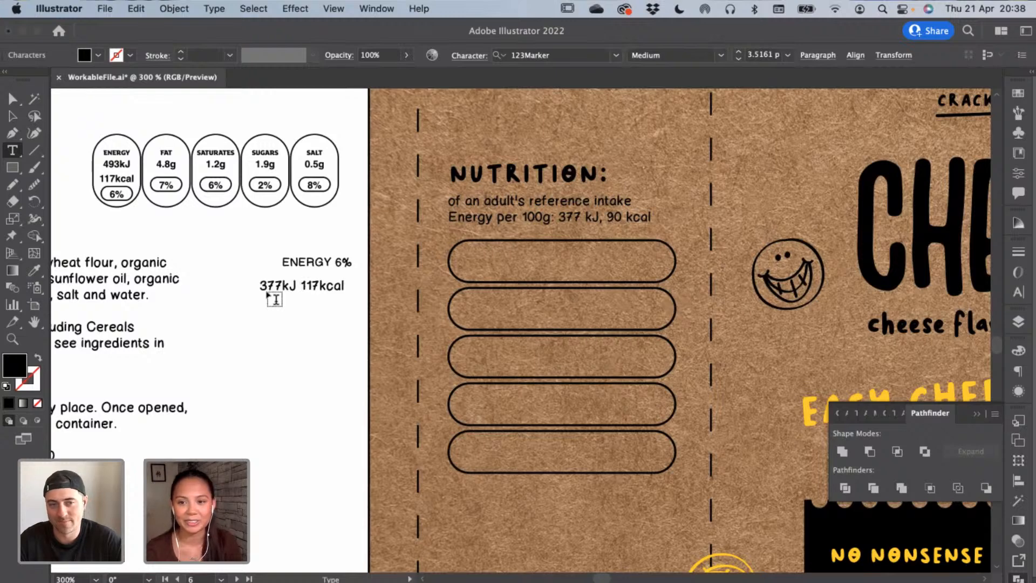
Insert a slash between 377kJ and 117kcal and move both energy texts into the first nutrition pill
text(/)
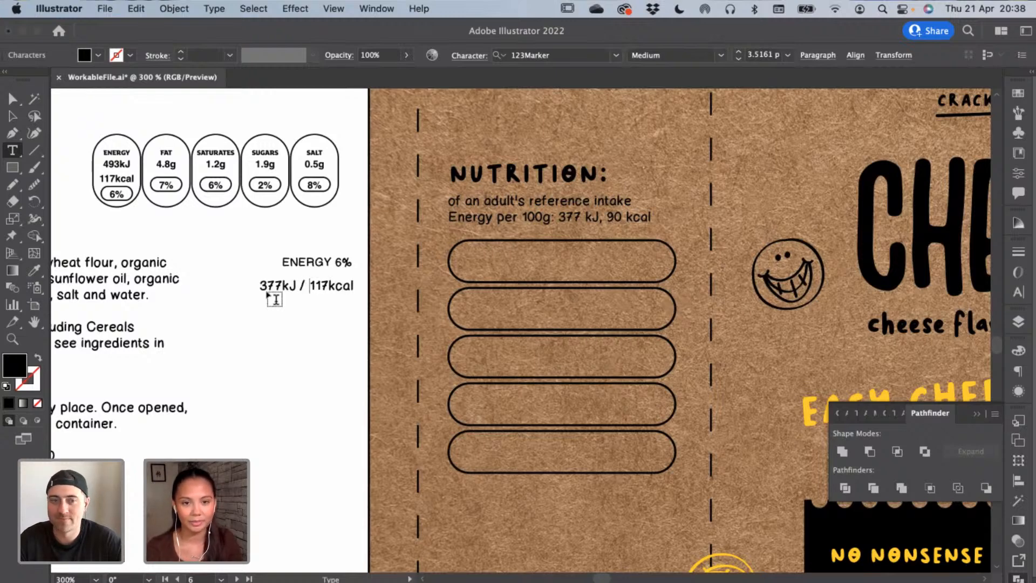
click(12, 116)
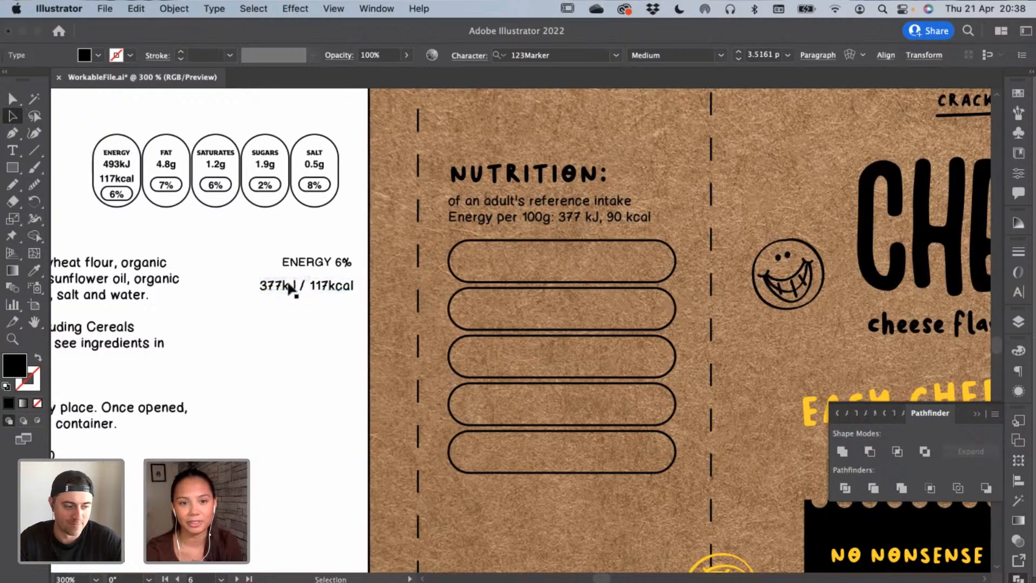
drag(289, 286, 583, 258)
shift+click(320, 263)
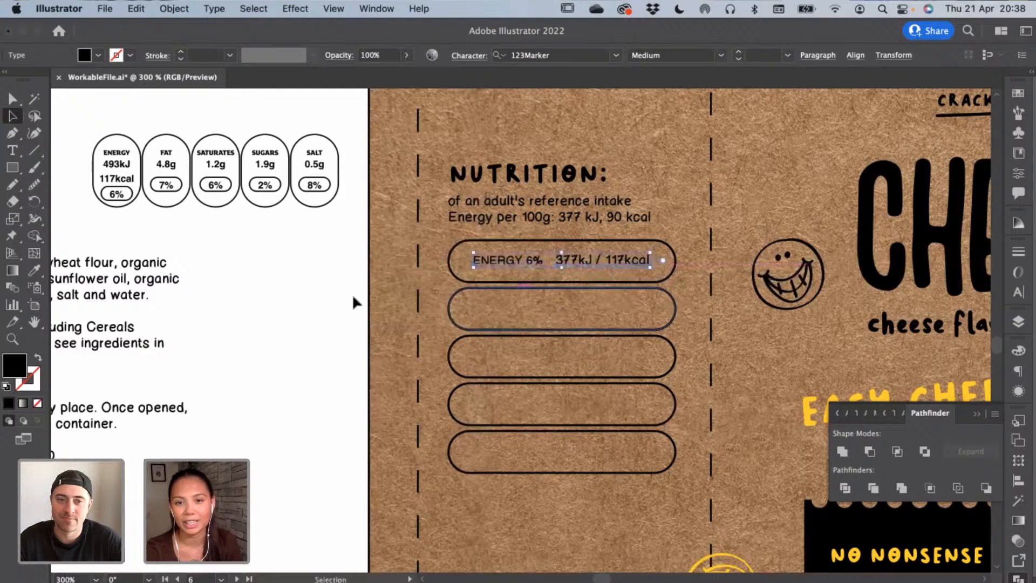
Match both energy texts to the style of the "of an adult's reference intake" text and set their size to 3 pt
click(34, 270)
click(536, 203)
click(12, 115)
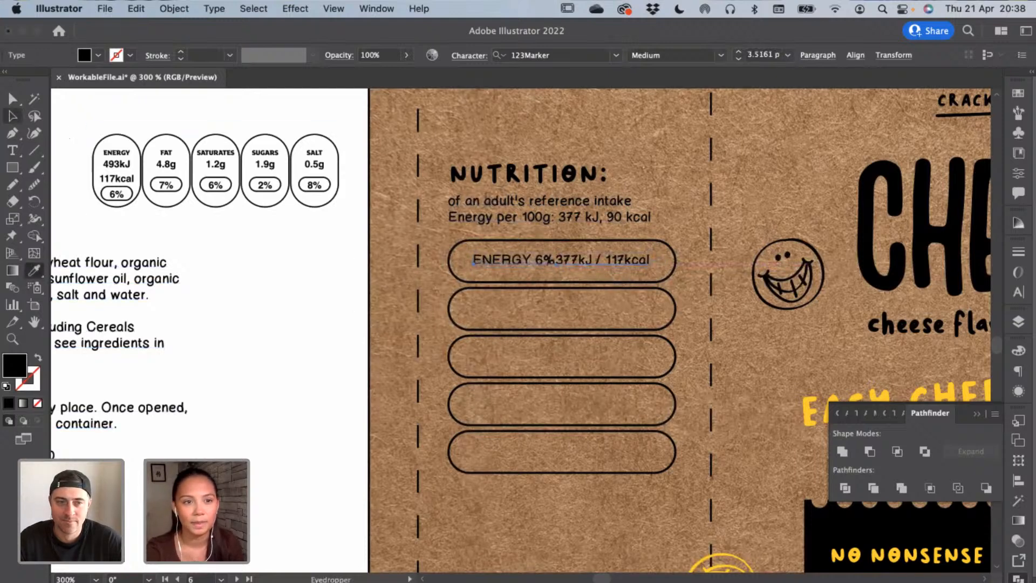
click(739, 60)
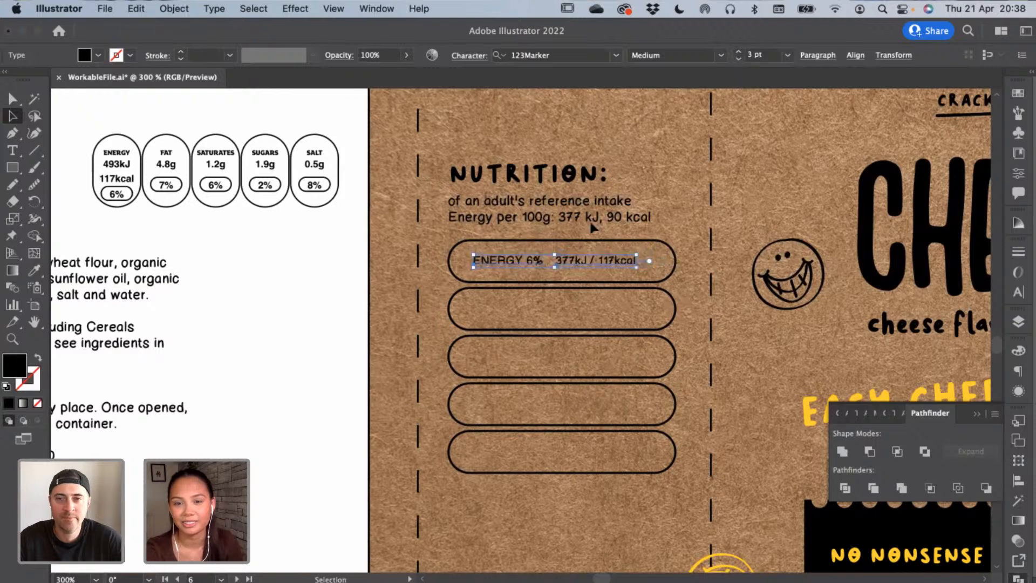
Shift "377kJ / 117kcal" farther from "ENERGY 6%" within the first pill and align the two texts with each other
key(super+plus)
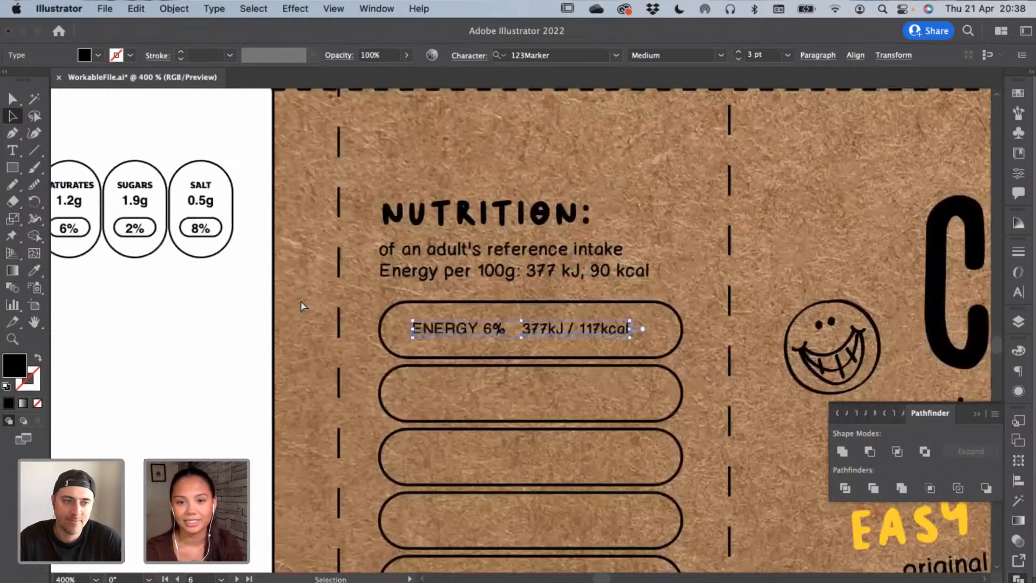
click(219, 331)
drag(625, 336, 640, 335)
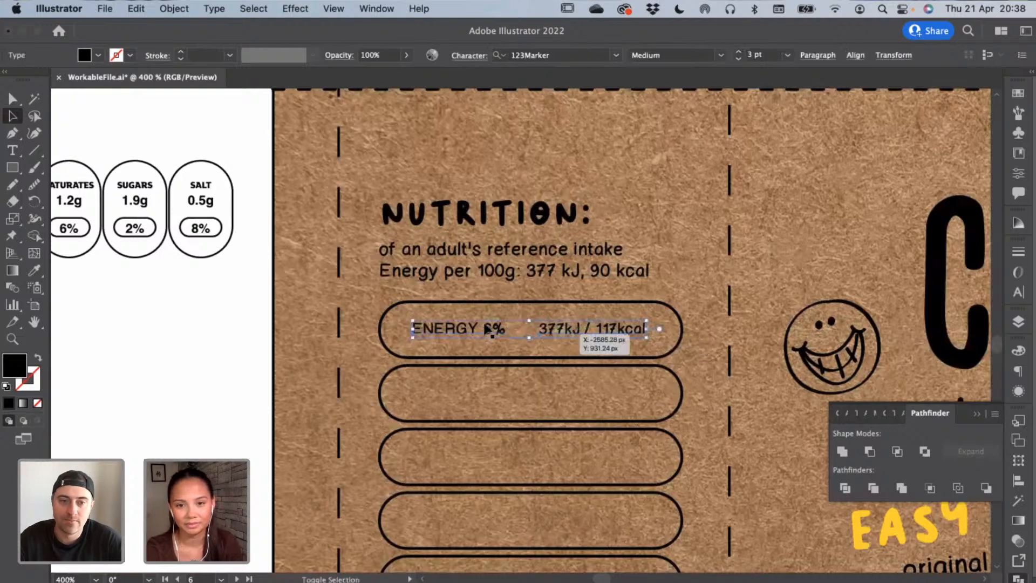
click(861, 57)
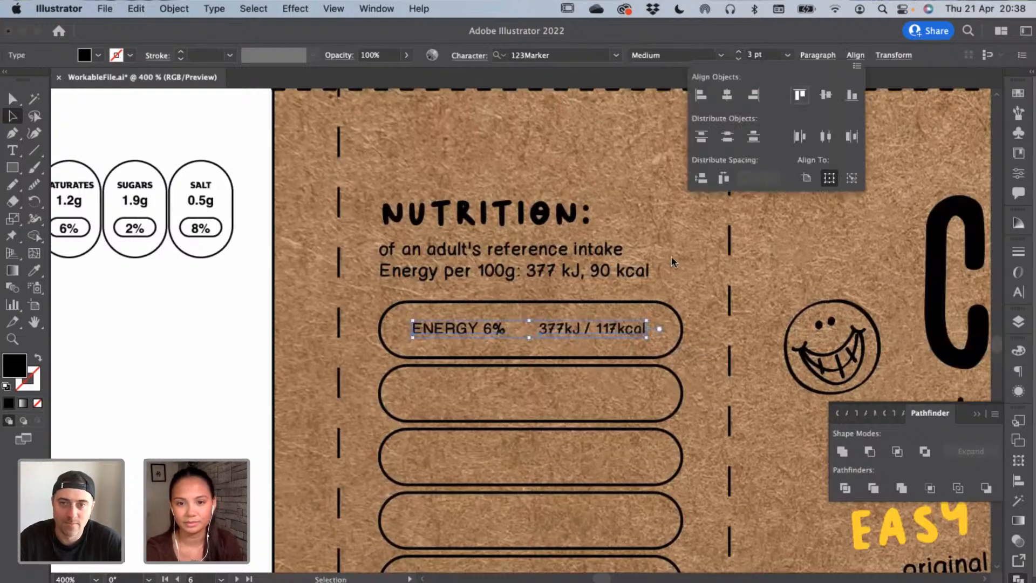
Fine-tune the vertical position of both energy texts so they sit centred in the first pill
key(Down)
key(Down)
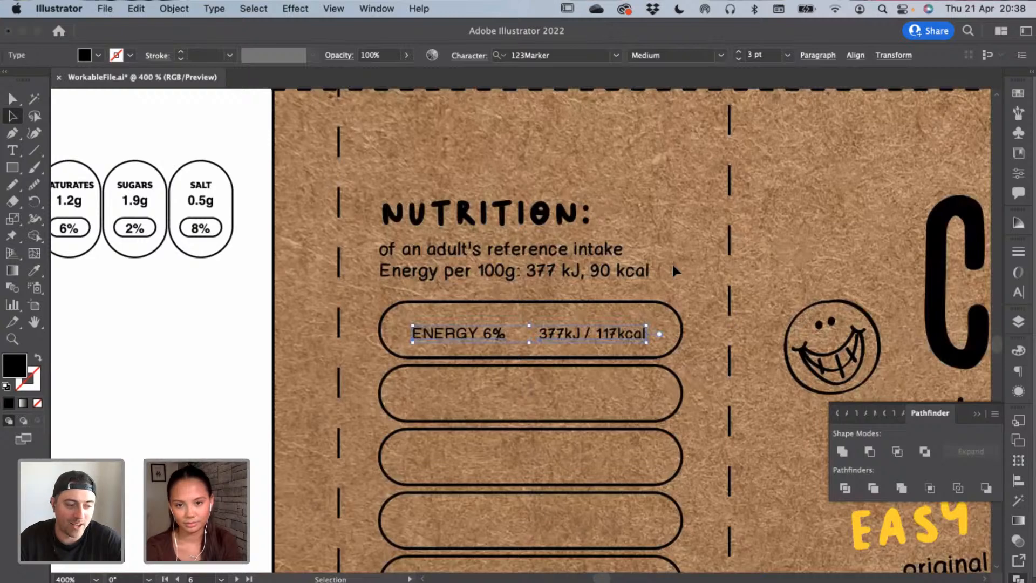
key(Up)
key(Up)
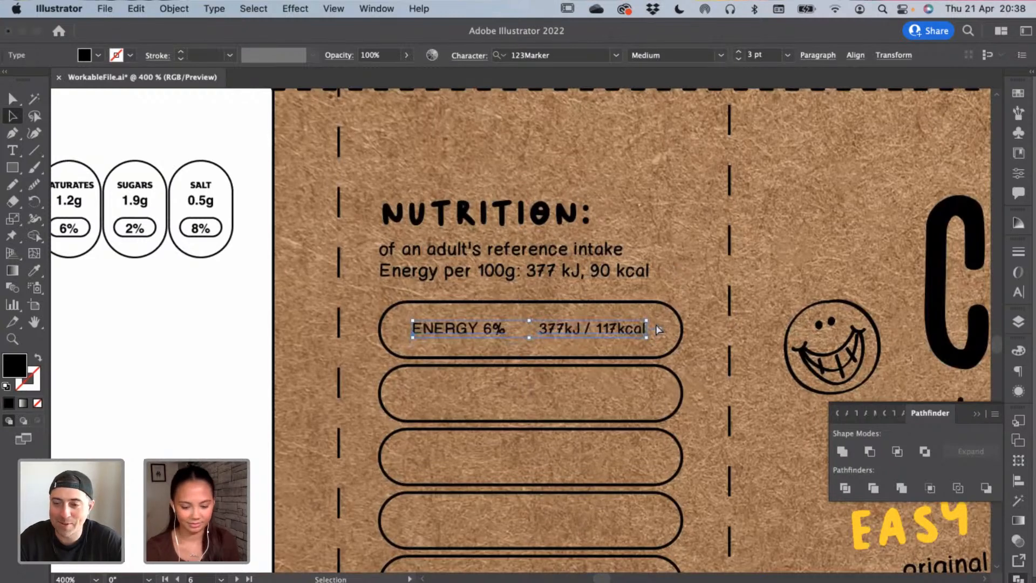
key(super+equal)
drag(682, 335, 680, 338)
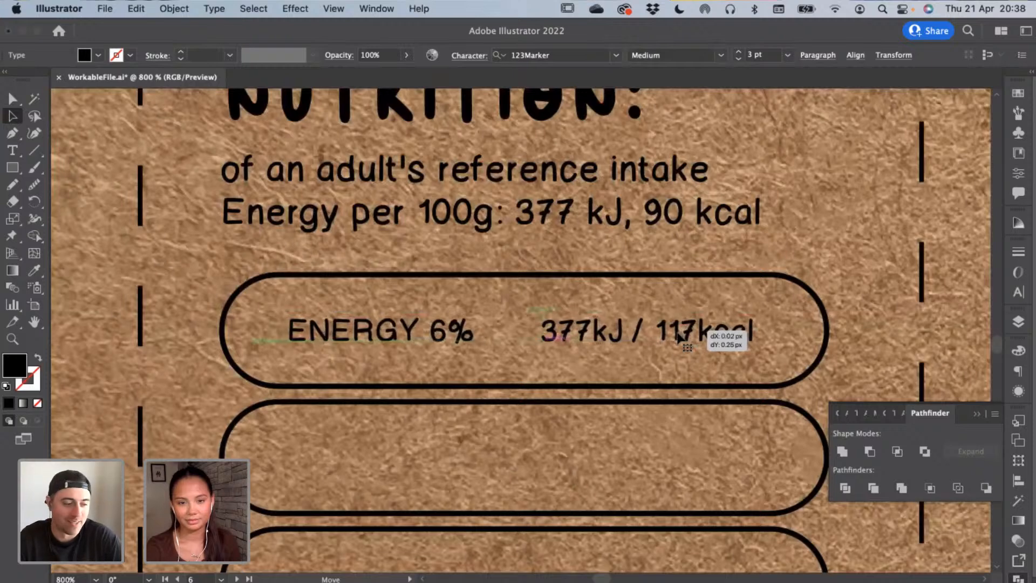
click(786, 260)
click(464, 325)
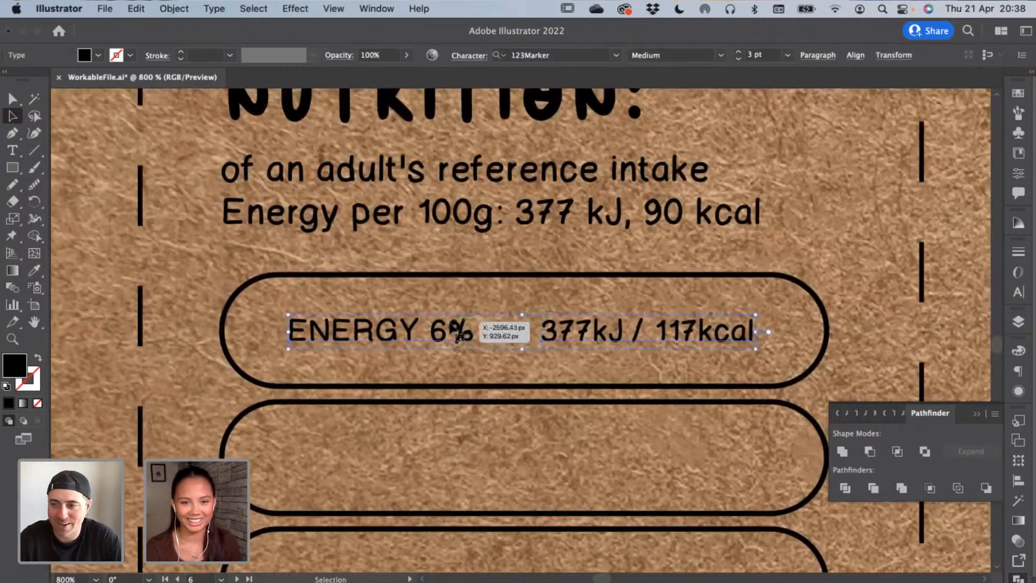
Set the stroke weight of all five nutrition pills to 0.3 pt
key(super+minus)
key(super+minus)
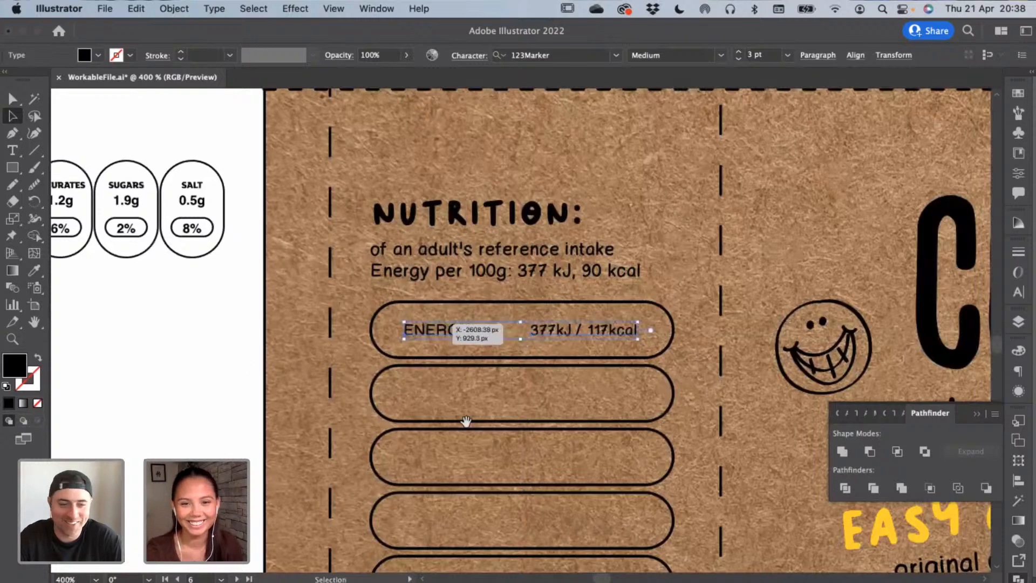
scroll(466, 421, down, 3)
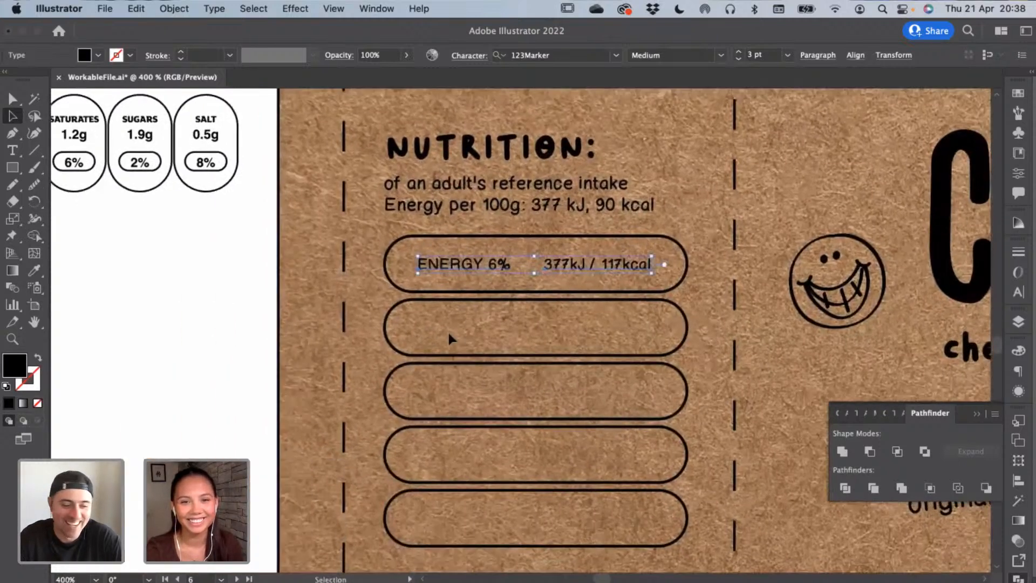
click(423, 279)
click(640, 266)
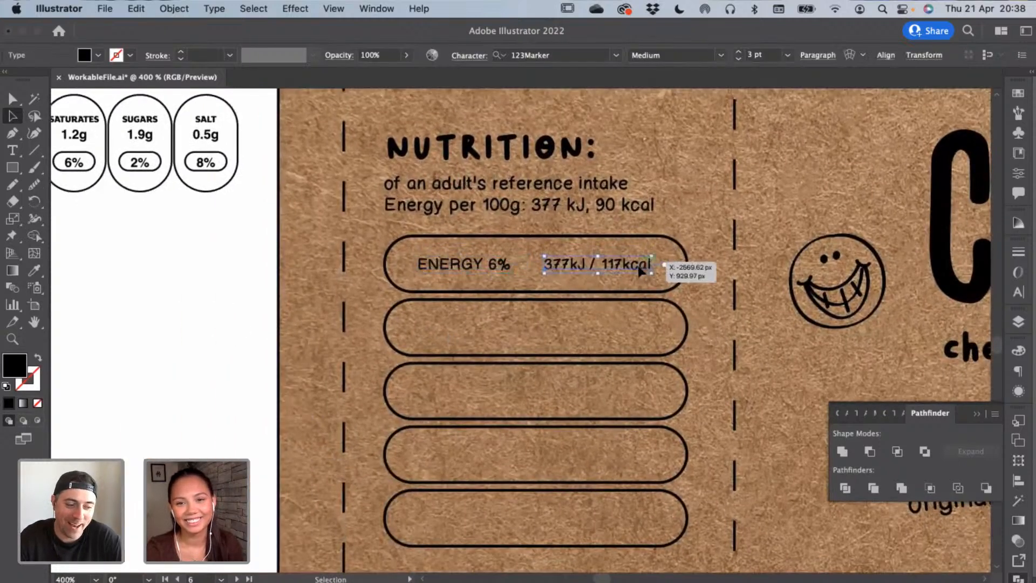
click(644, 287)
click(648, 293)
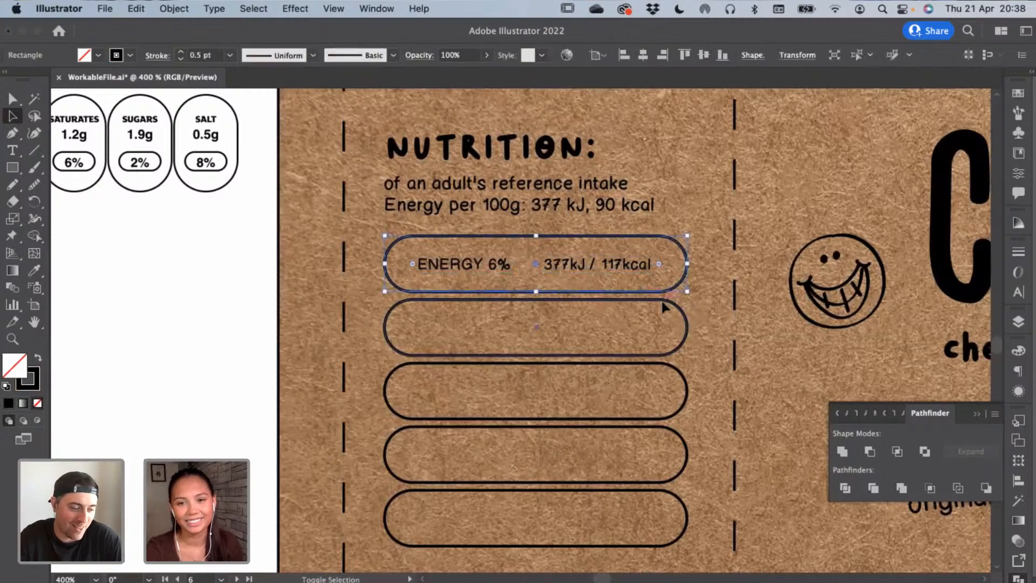
shift+click(663, 300)
shift+click(682, 381)
shift+click(683, 462)
shift+click(680, 499)
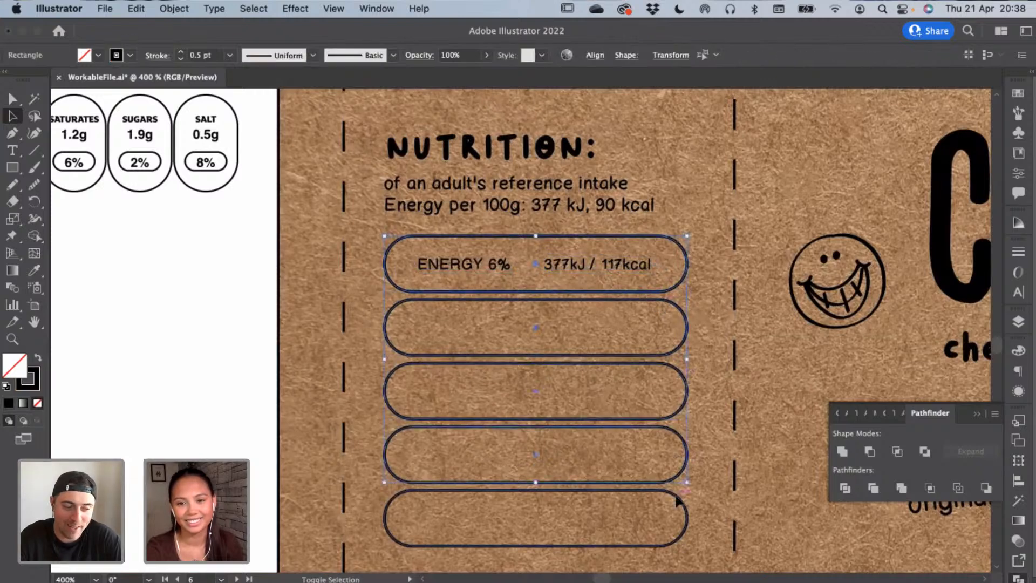
click(200, 55)
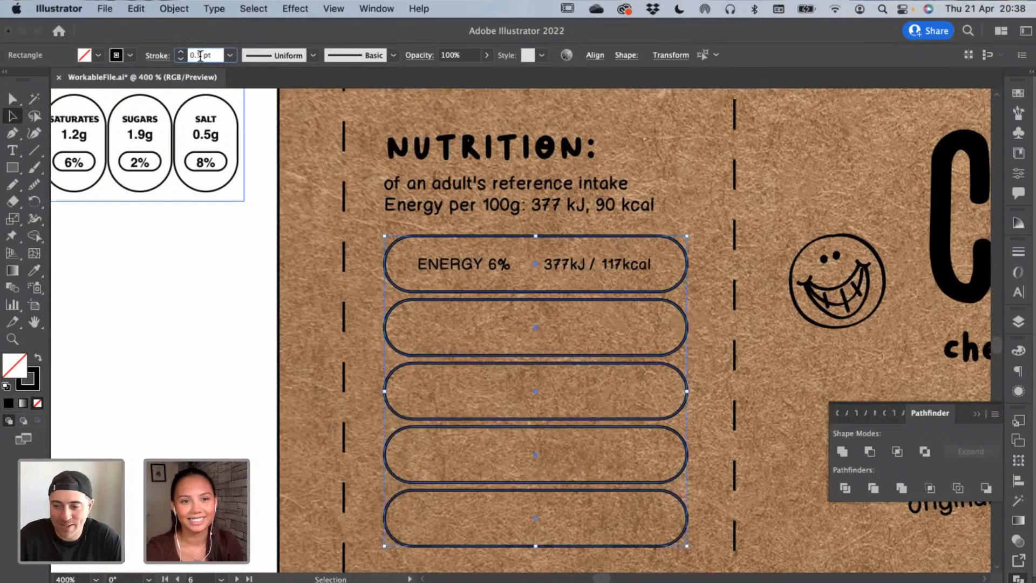
key(Return)
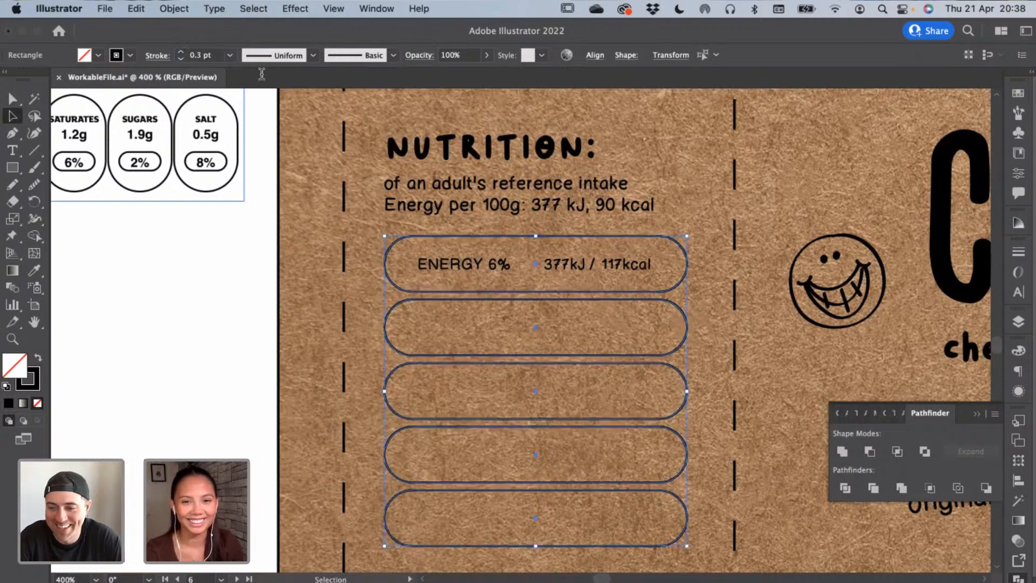
Examine the placement of the two energy texts inside the first pill, up close and from farther out
click(222, 282)
click(454, 268)
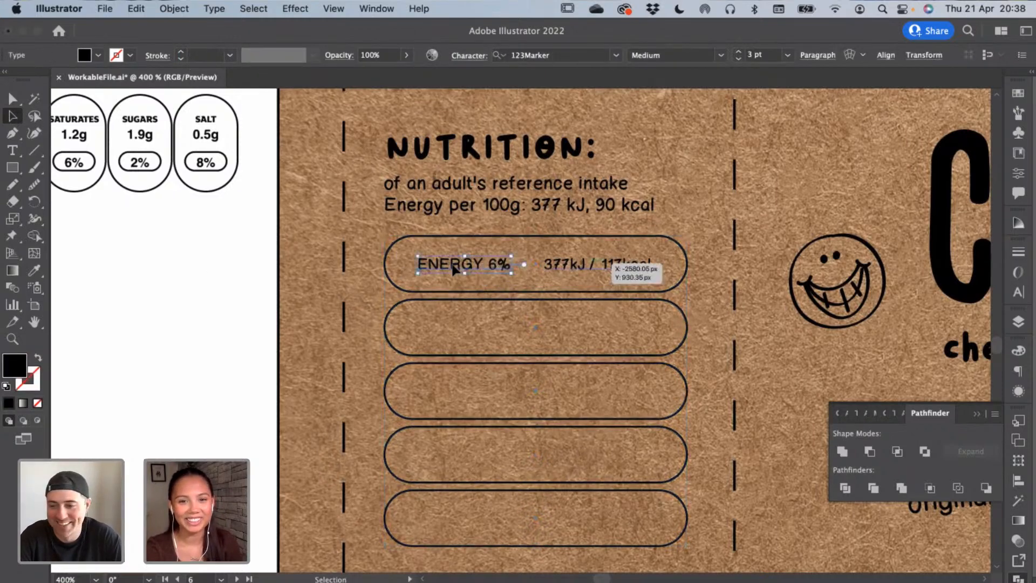
key(super+equal)
key(super+equal)
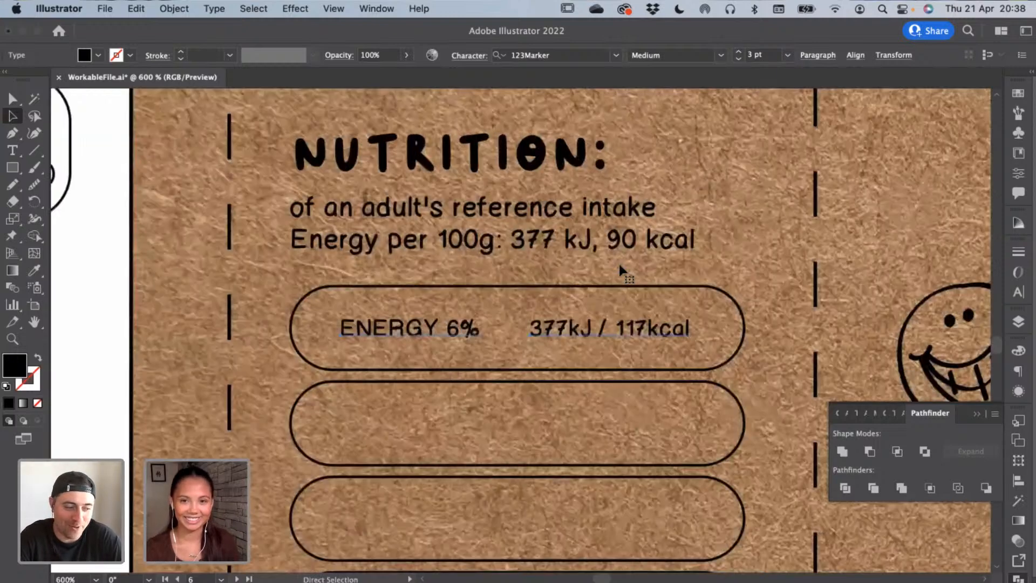
scroll(594, 248, down, 5)
scroll(594, 248, right, 2)
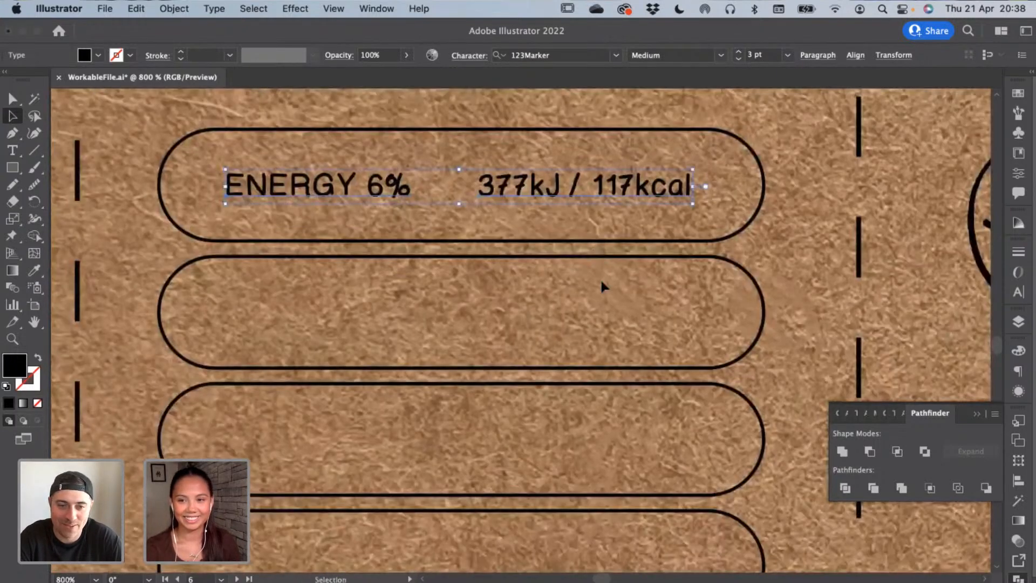
click(600, 277)
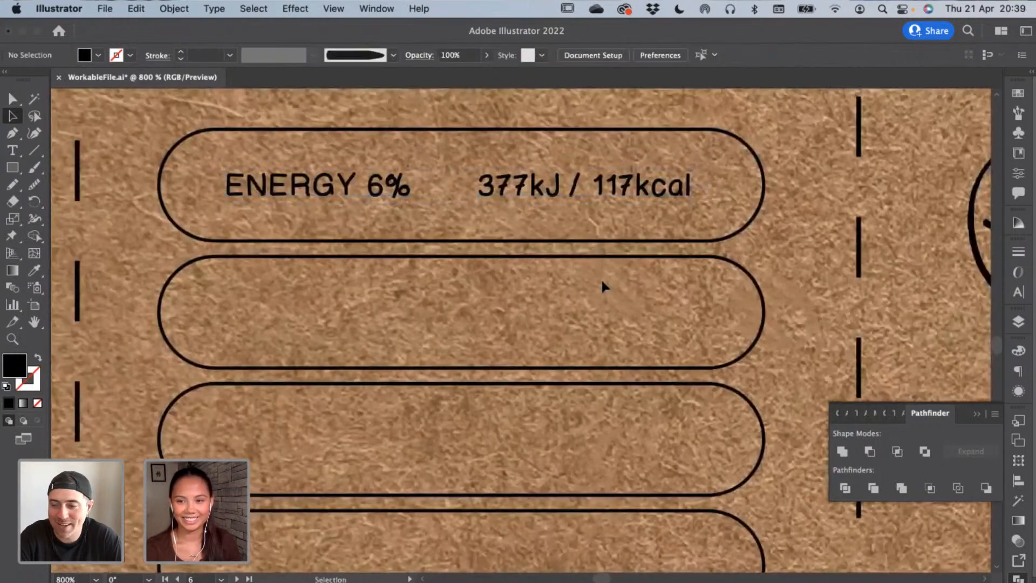
click(362, 196)
key(super+minus)
key(super+minus)
key(super+minus)
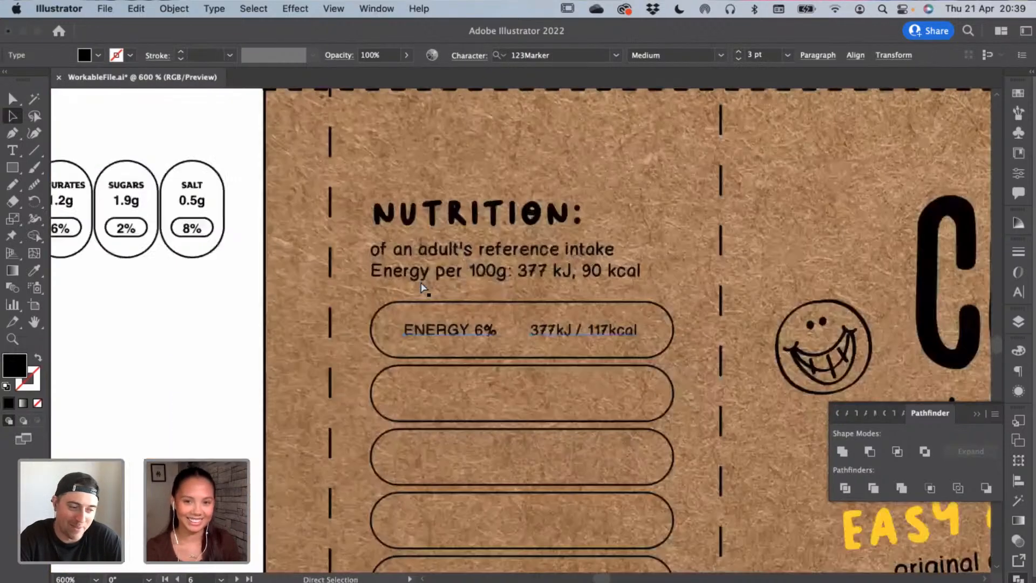
drag(262, 337, 297, 338)
click(397, 379)
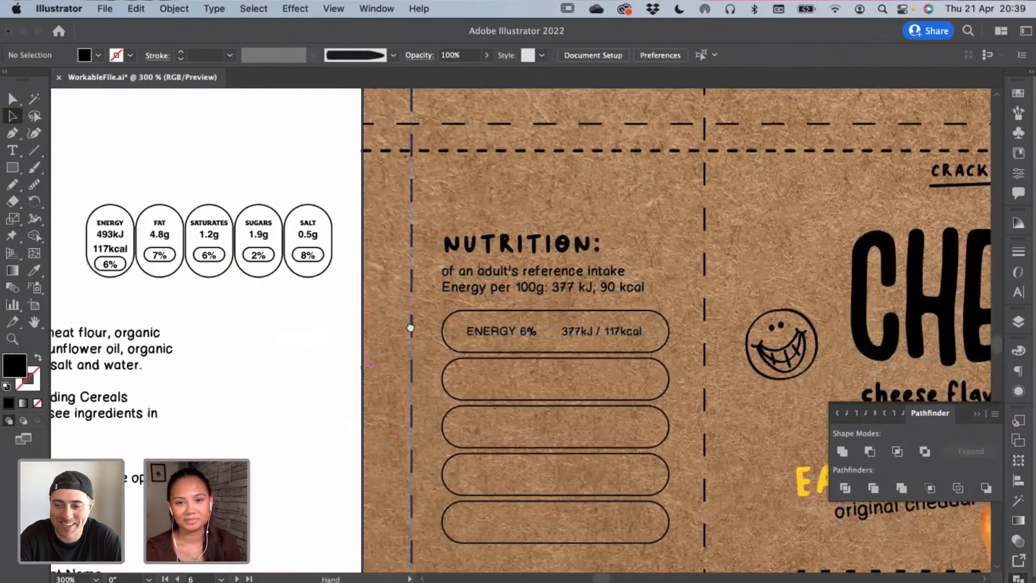
scroll(412, 326, down, 3)
Duplicate the "ENERGY 6%" text into each of the four empty pills below
click(535, 274)
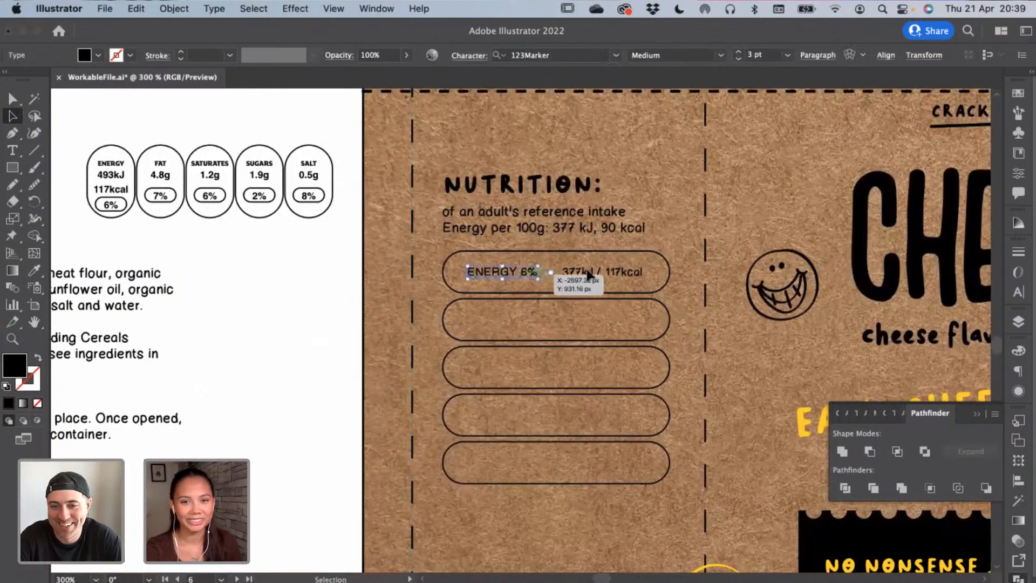
shift+click(598, 273)
click(578, 314)
click(531, 284)
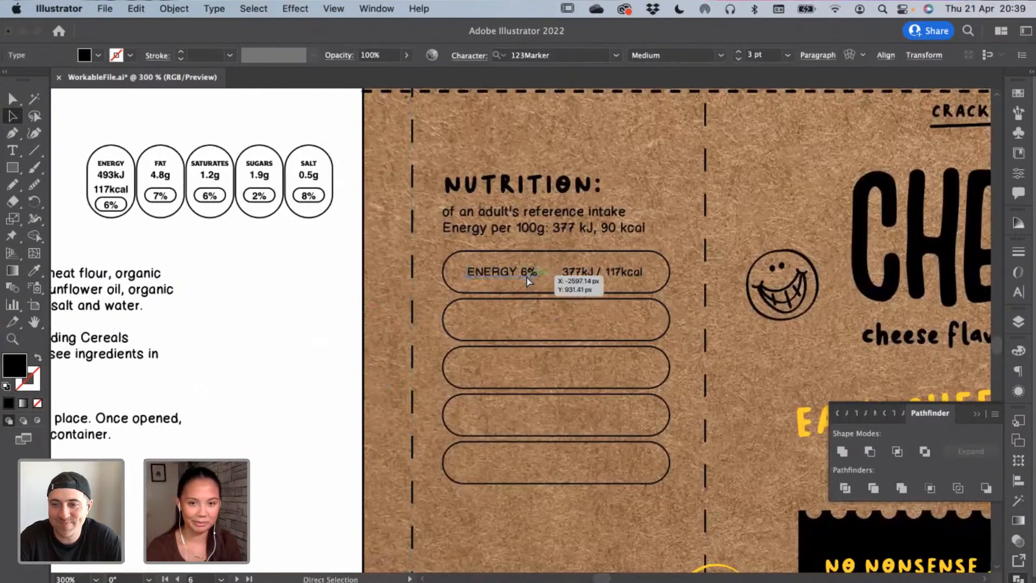
drag(528, 280, 536, 369)
drag(529, 320, 533, 465)
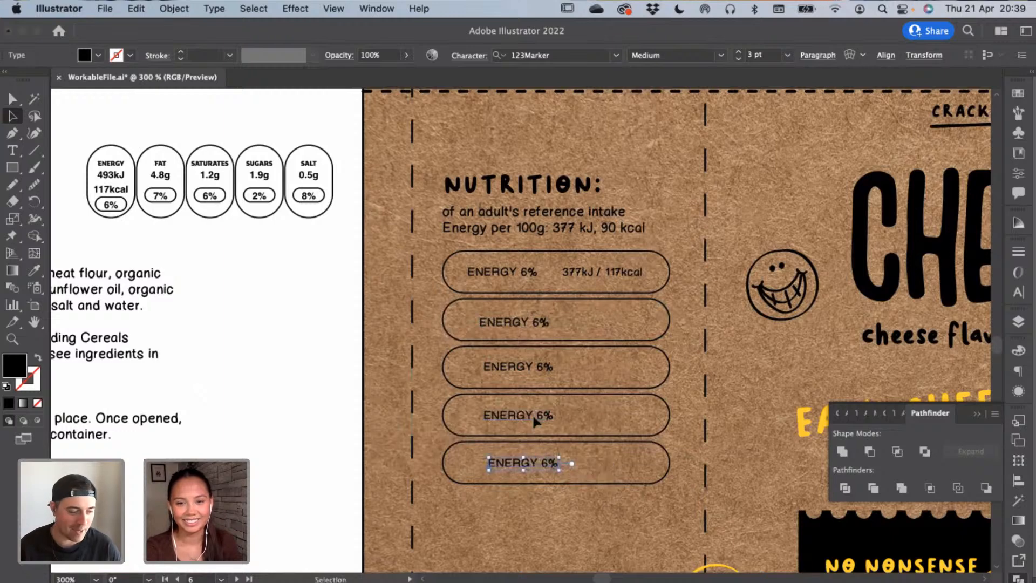
Align all five "ENERGY 6%" labels by their left edges and distribute them with equal vertical spacing
shift+click(532, 413)
shift+click(533, 378)
shift+click(540, 324)
shift+click(512, 273)
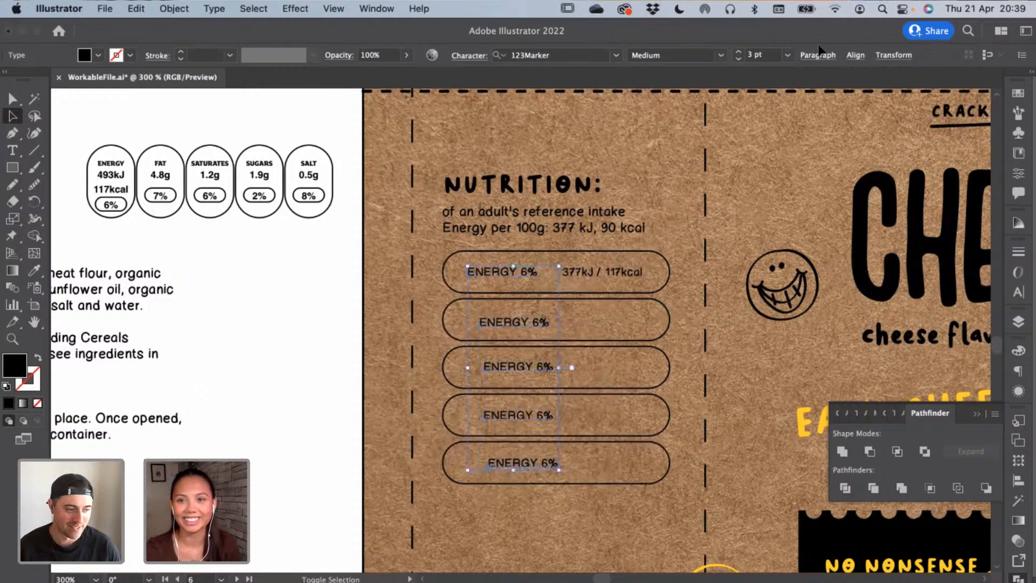
click(854, 56)
click(701, 95)
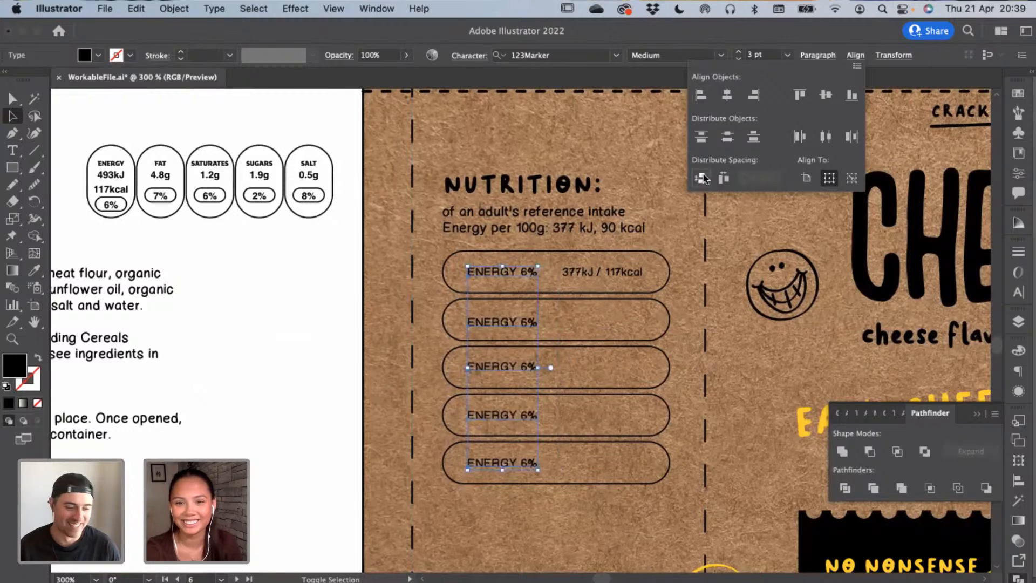
click(701, 178)
click(711, 359)
Move the reference graphic of nutrition badges right beside the pills
key(super+=)
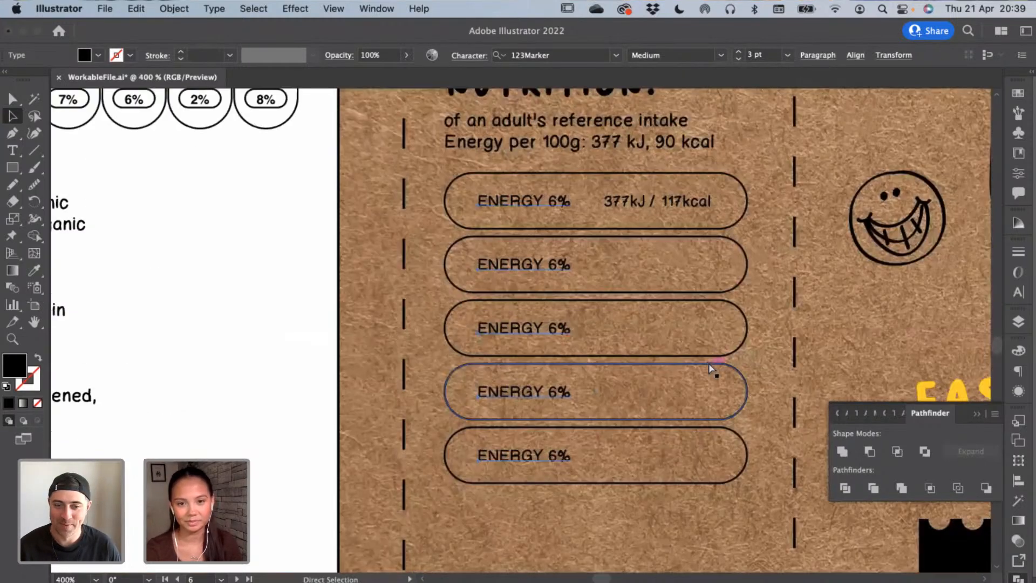
click(271, 169)
drag(265, 116, 373, 325)
click(325, 404)
scroll(373, 391, right, 1)
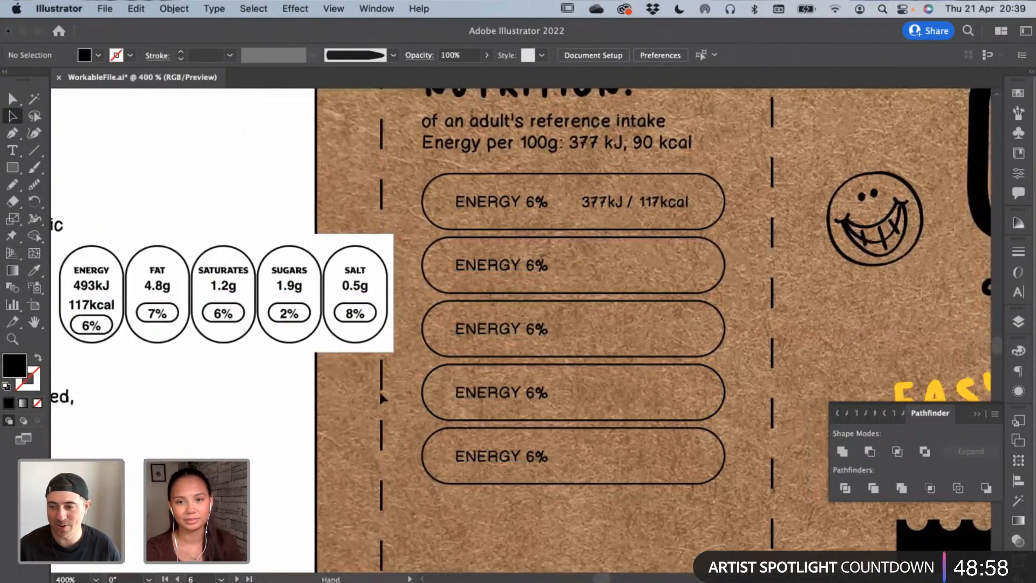
Change the label in the second nutrition pill to "FAT 7%", in capitals
key(t)
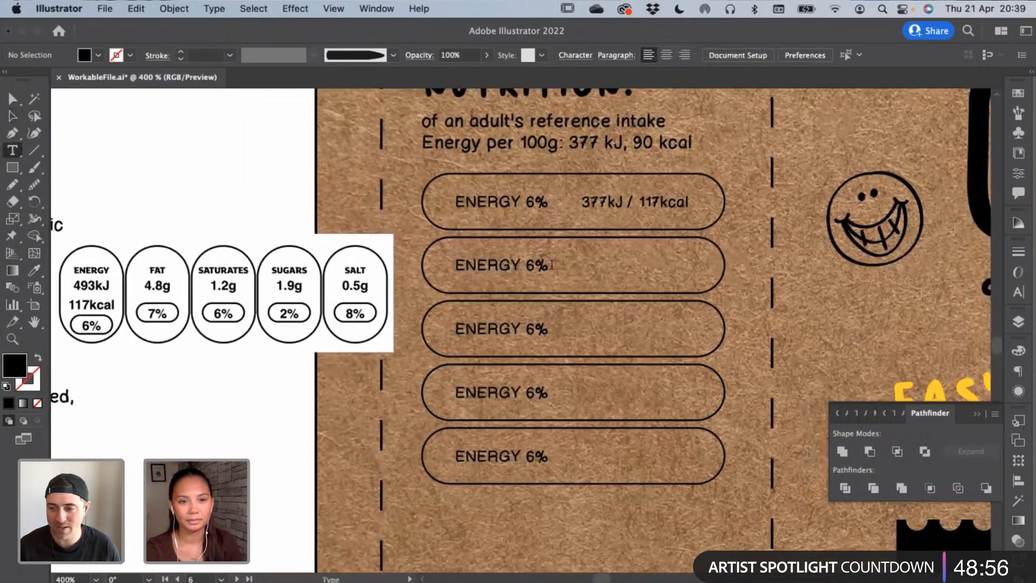
drag(536, 265, 412, 268)
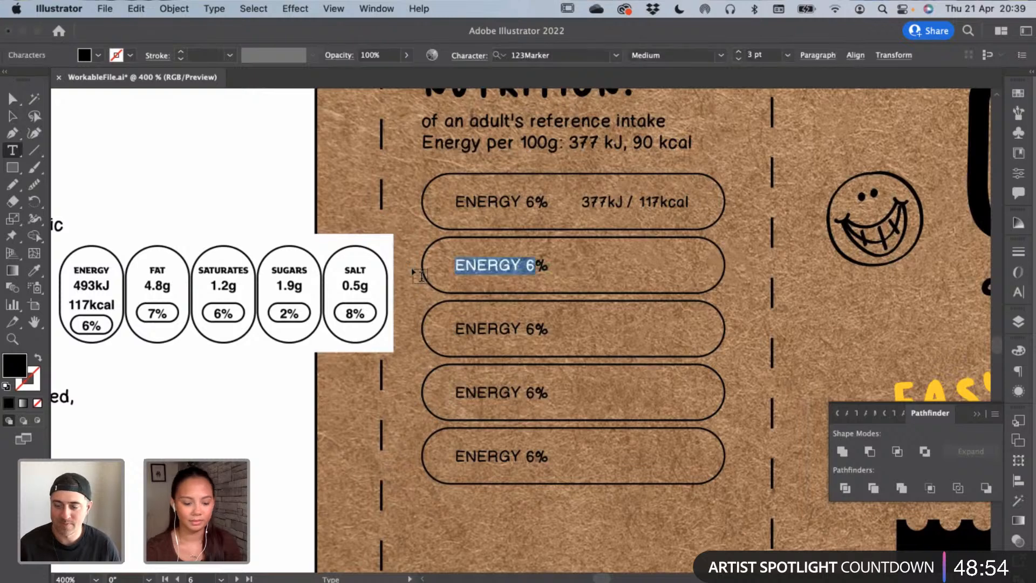
text(fat)
key(BackSpace)
key(BackSpace)
key(BackSpace)
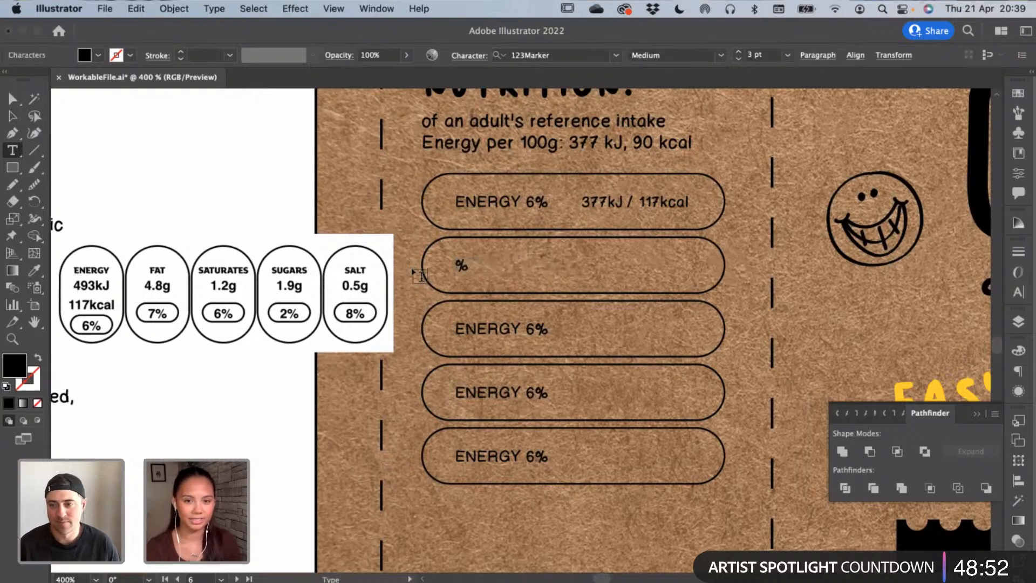
text(FAT 7)
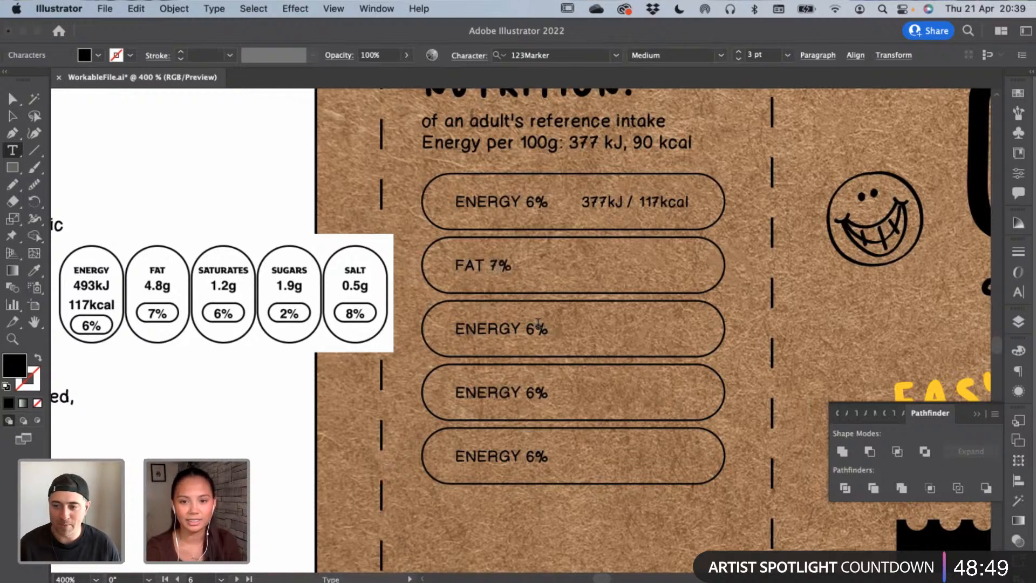
Replace the word "ENERGY" in the third pill with "SATURATES", keeping its 6% figure
drag(538, 324, 426, 324)
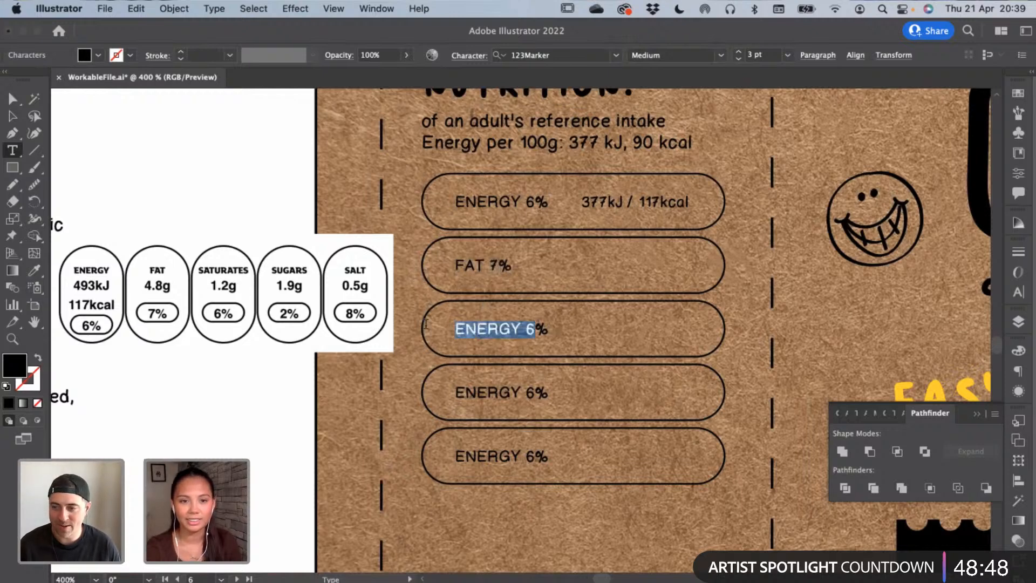
click(520, 334)
drag(524, 333, 410, 335)
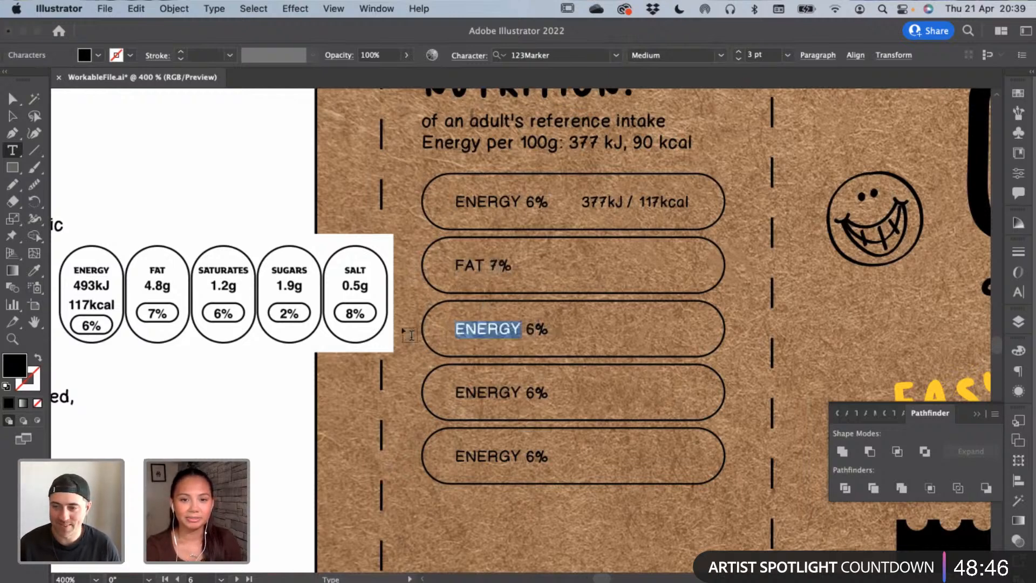
text(SATUR)
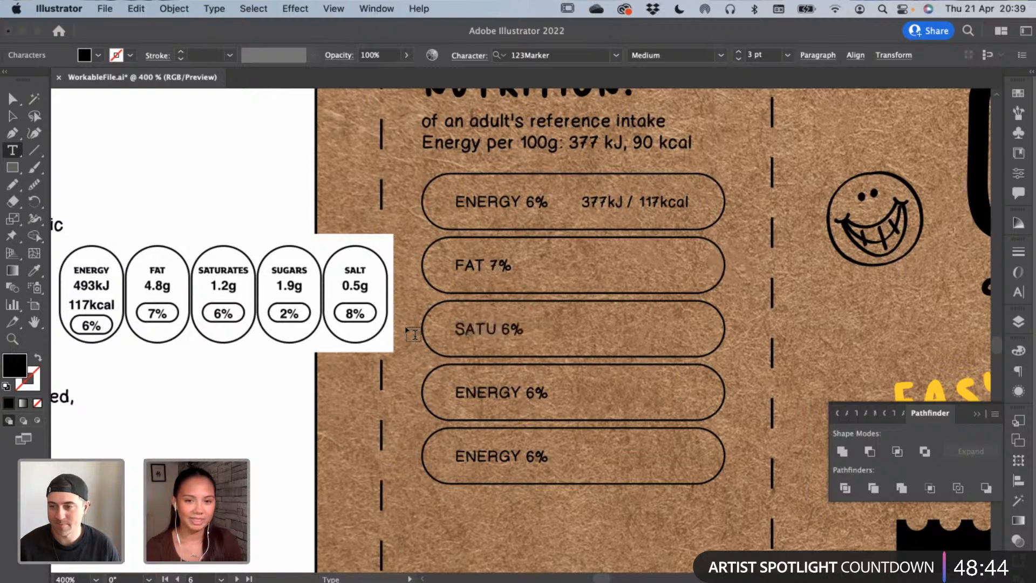
text(ATES)
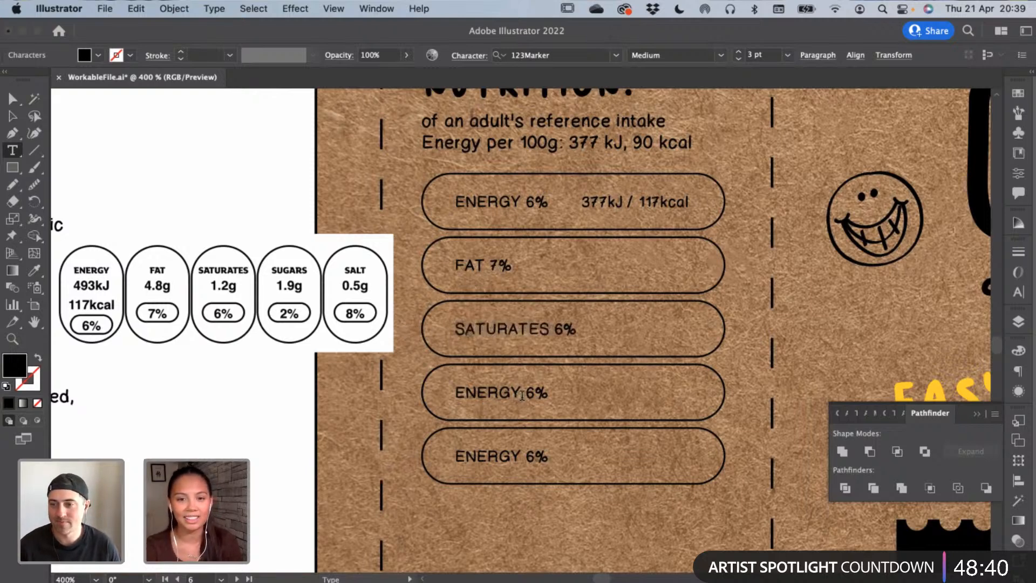
Change the label in the fourth nutrition pill to "SUGARS 2%"
drag(522, 393, 419, 405)
text(SUGAR)
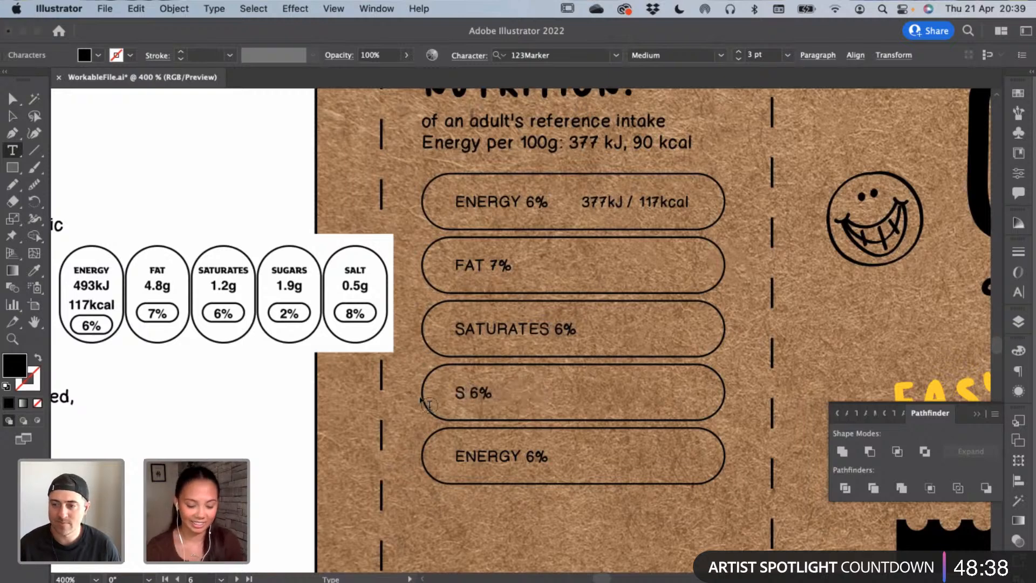
text(S)
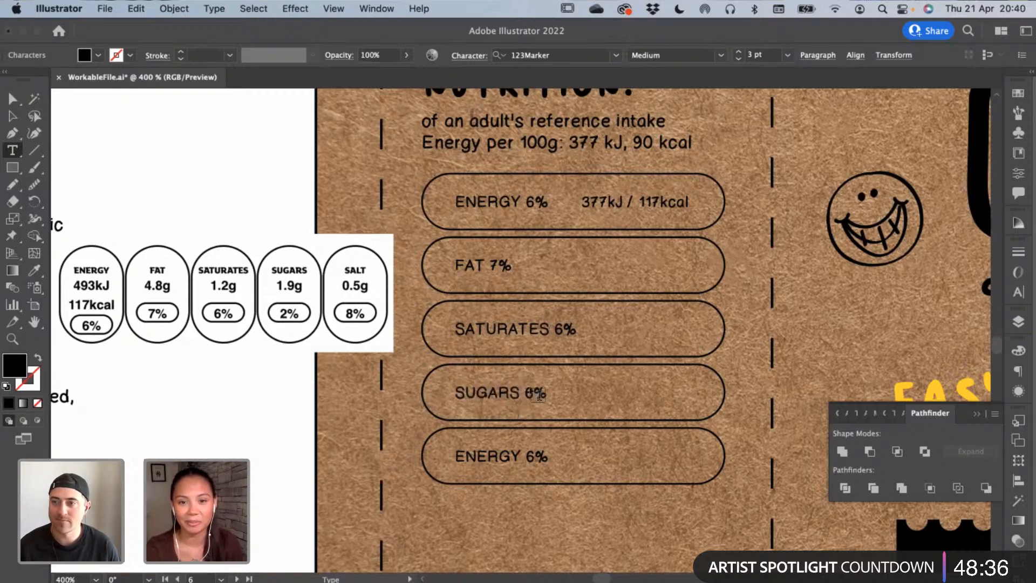
drag(527, 395, 536, 397)
text(2)
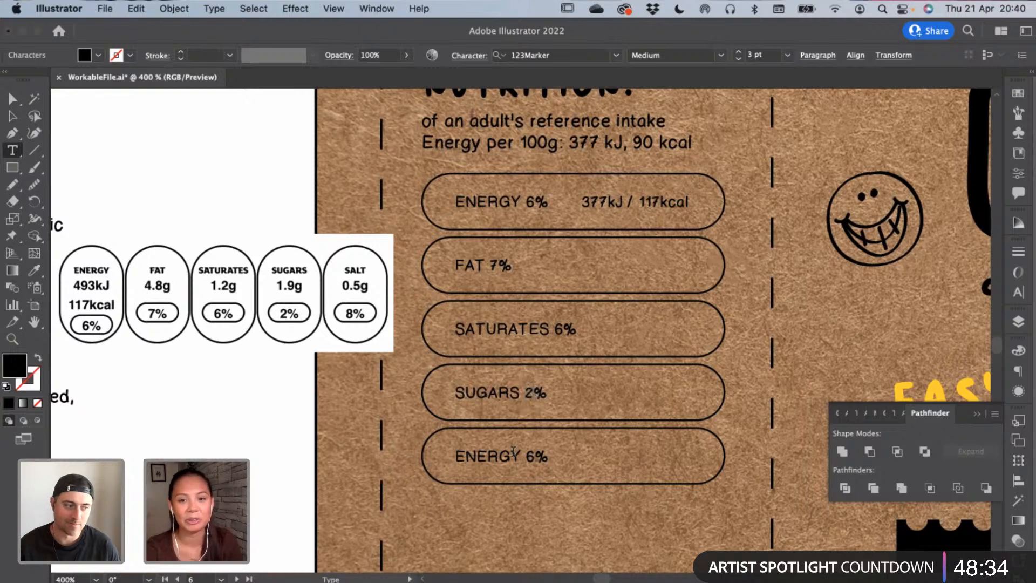
Change the label in the last nutrition pill to "SALT 8%"
drag(516, 455, 537, 456)
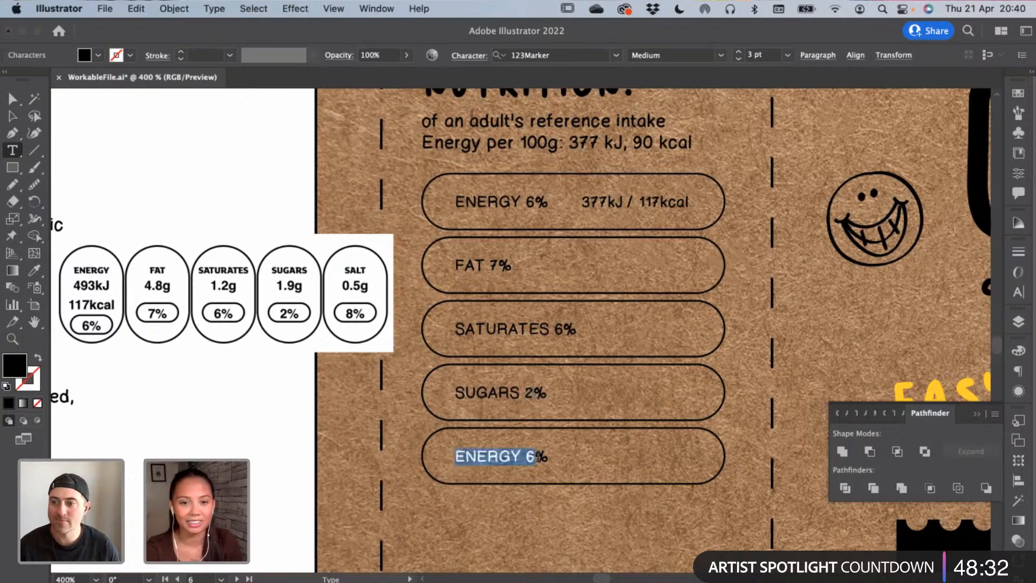
text(SALT)
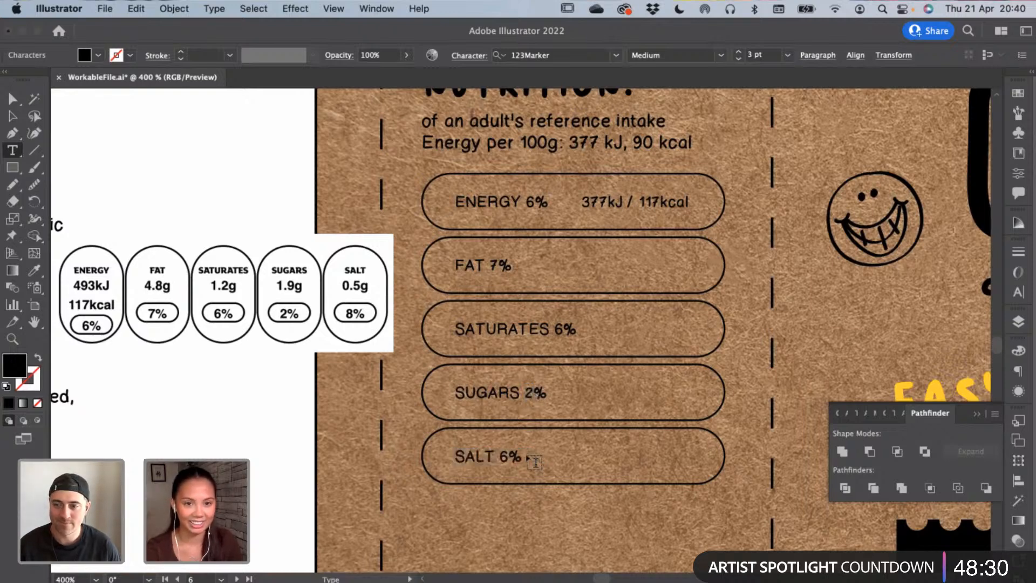
drag(510, 458, 499, 457)
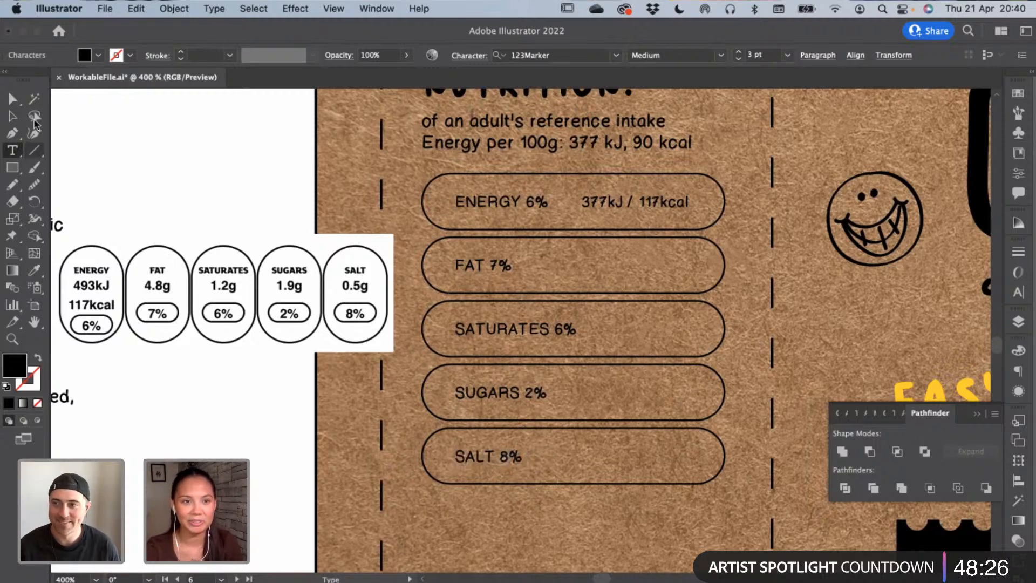
Duplicate the "377kJ / 117kcal" text from the energy pill into each of the four pills below
click(12, 116)
click(660, 203)
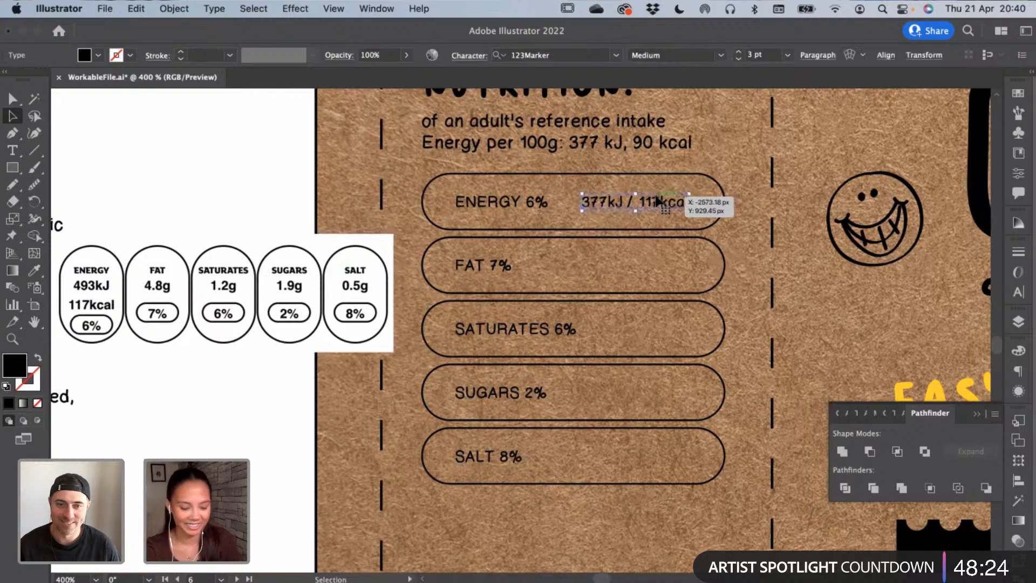
drag(658, 203, 632, 268)
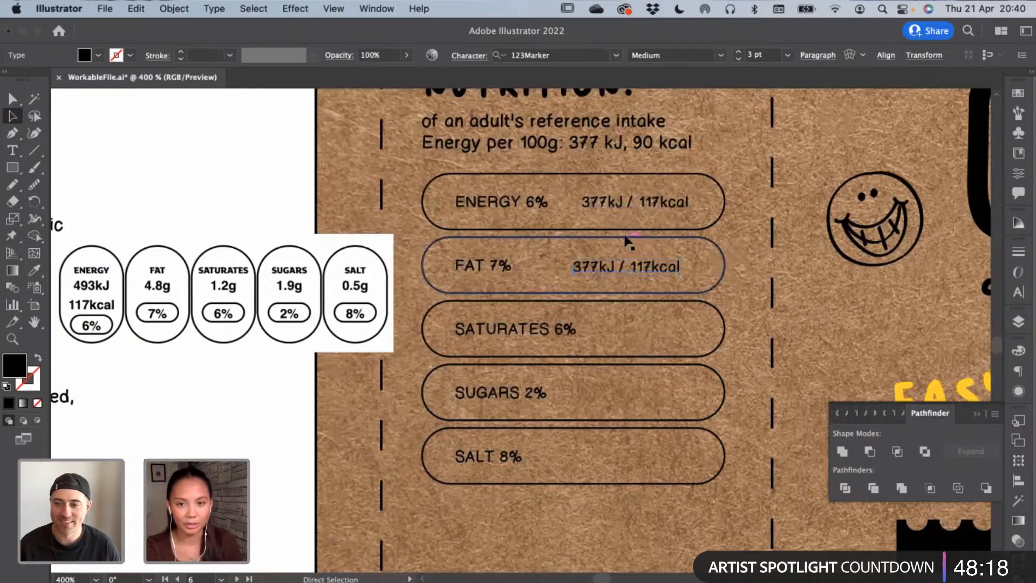
key(super+v)
drag(611, 337, 661, 335)
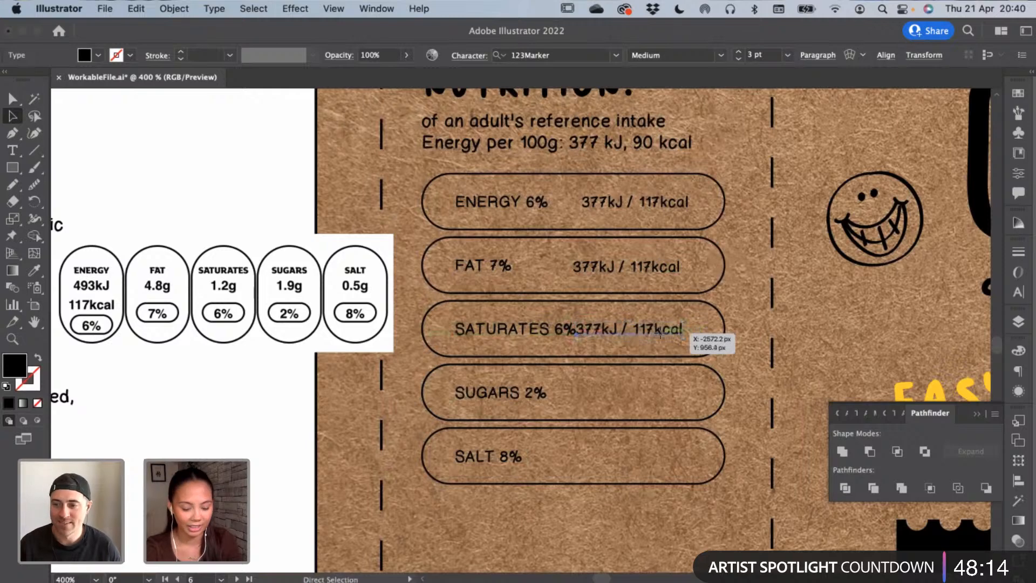
text(377kJ / 117kcal)
drag(563, 339, 647, 396)
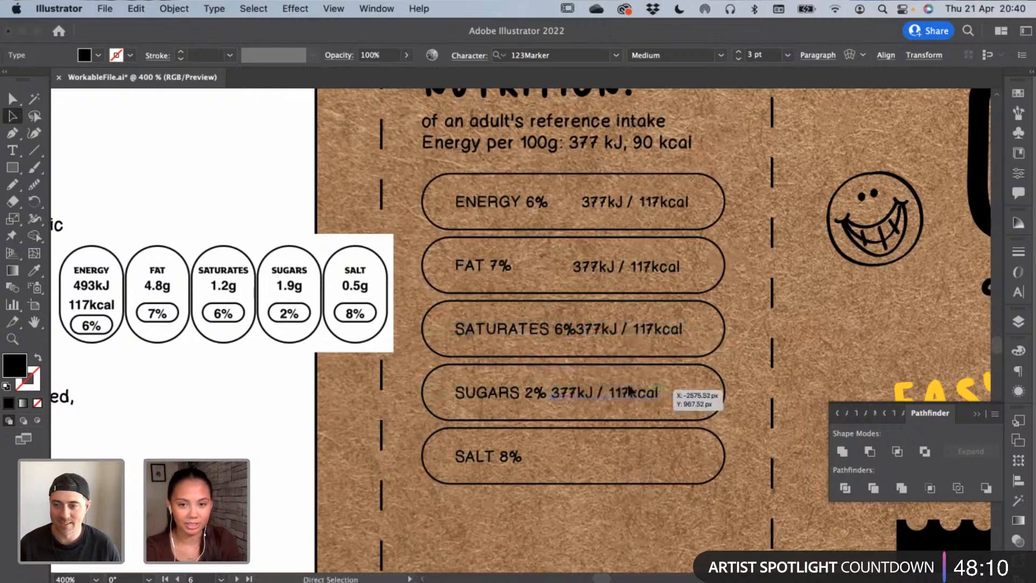
text(377kJ / 117kcal)
drag(626, 446, 659, 452)
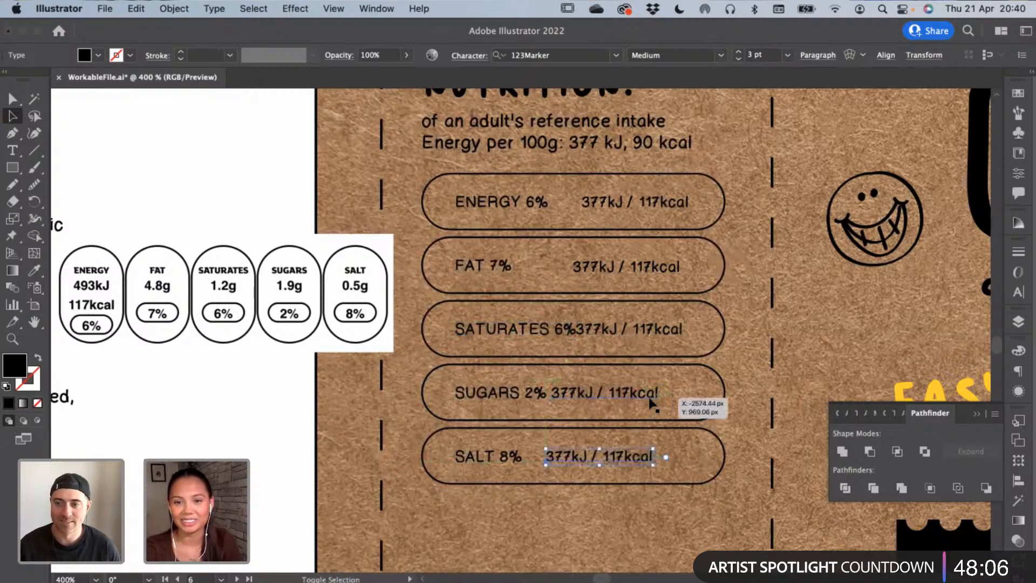
Set all five "377kJ / 117kcal" texts to right-aligned paragraphs and align them by their right edges
shift+click(655, 398)
shift+click(678, 329)
shift+click(667, 273)
shift+click(675, 204)
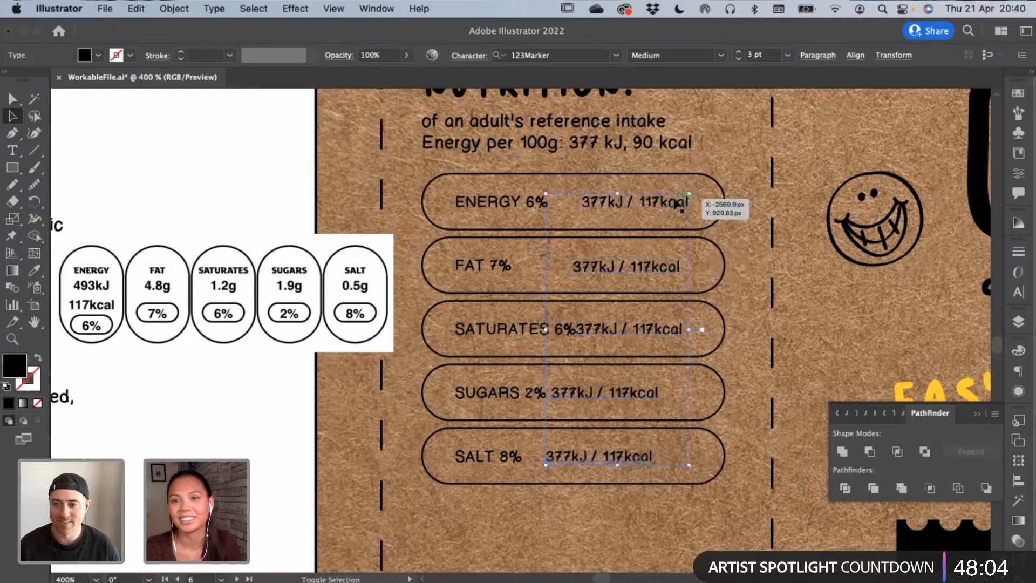
click(818, 55)
click(700, 81)
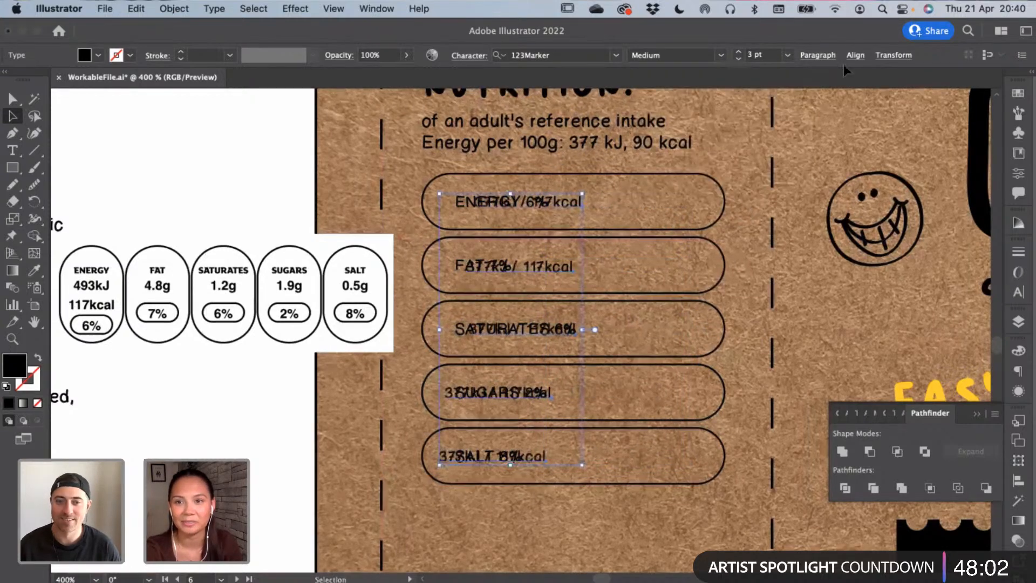
click(830, 56)
click(651, 81)
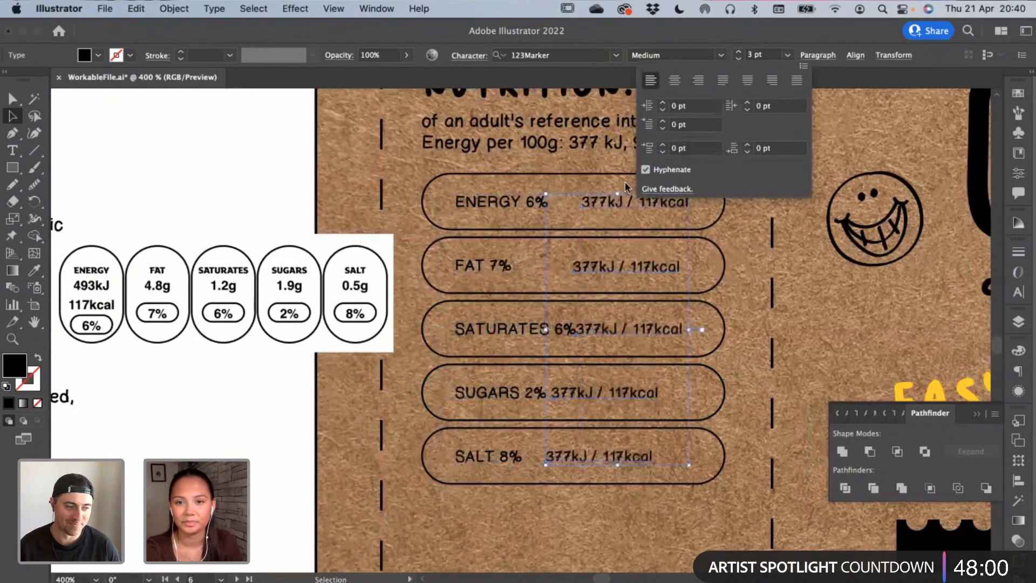
click(699, 80)
click(856, 55)
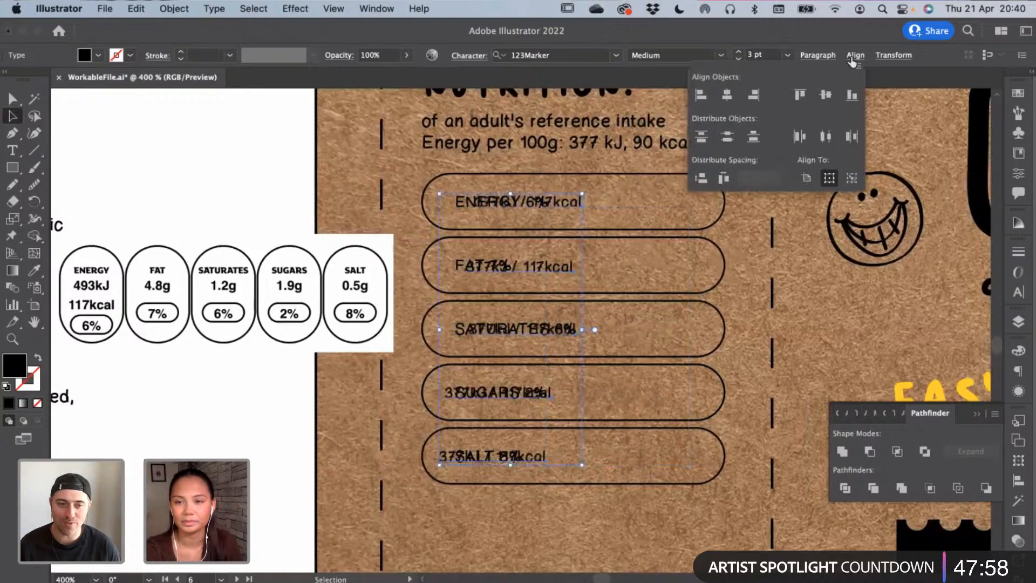
click(754, 96)
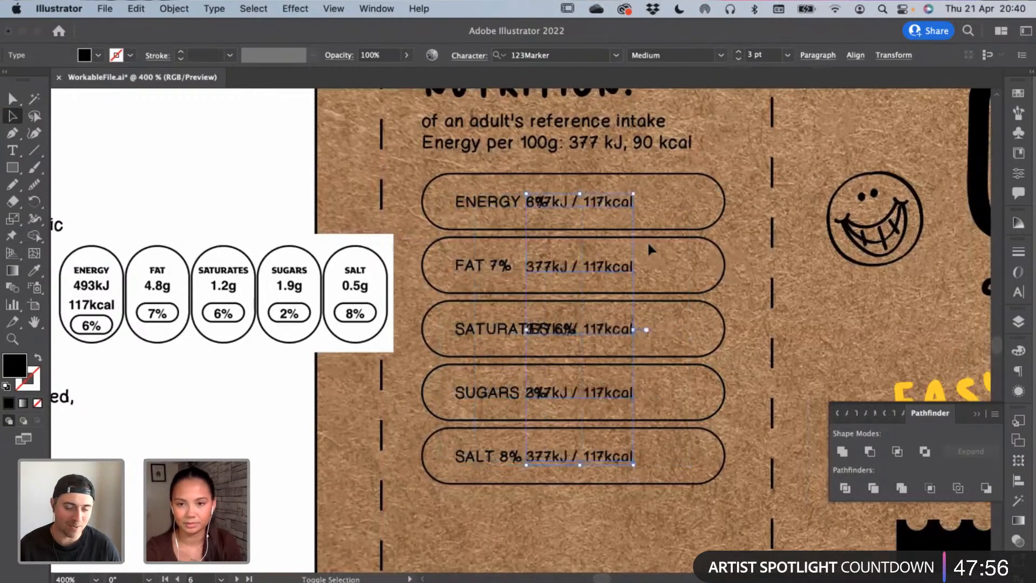
Nudge the column of five value texts to the right so it clears the labels inside the pills
key(Right)
key(Right)
key(Right)
key(Right)
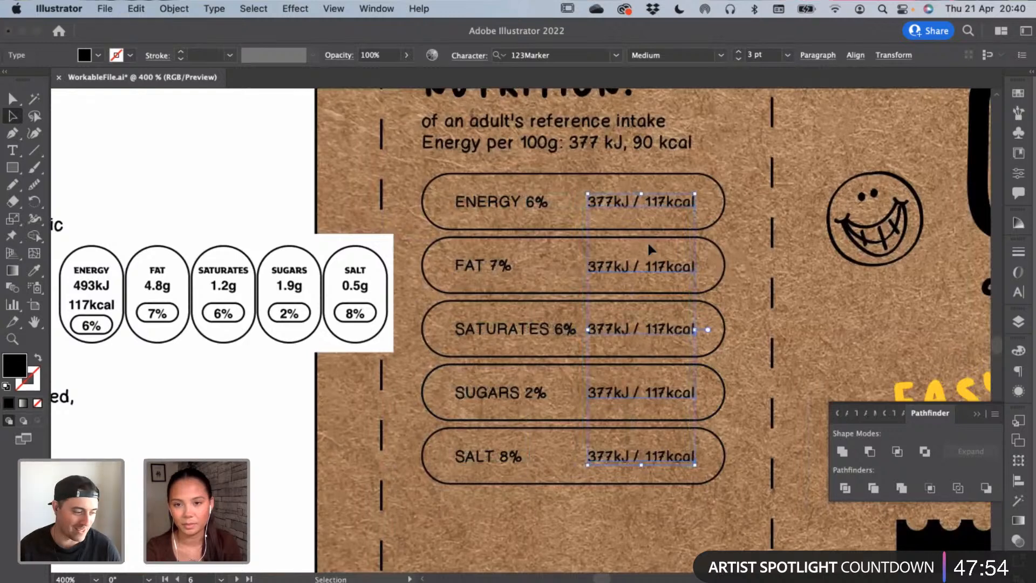
key(Left)
key(Left)
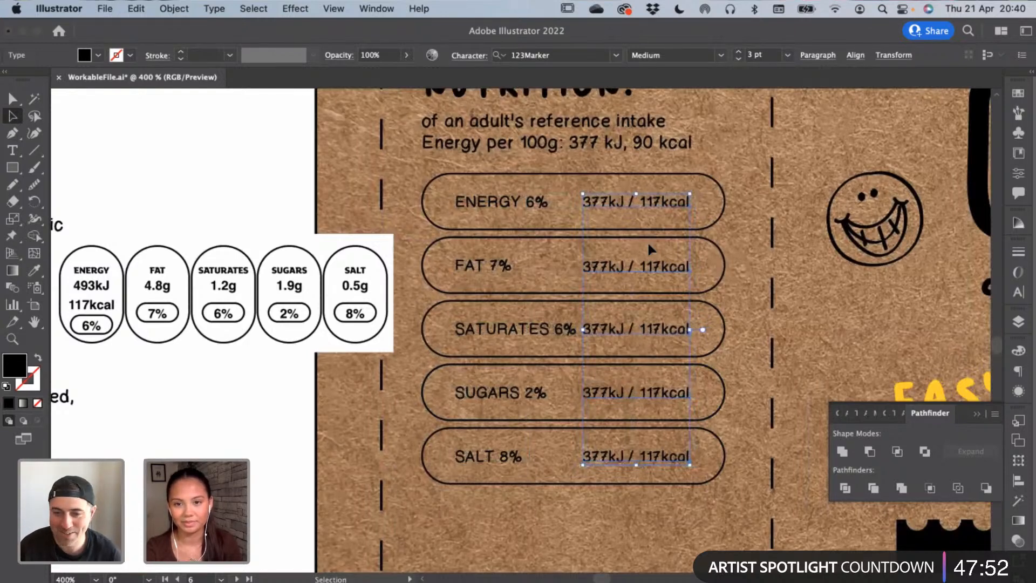
click(555, 390)
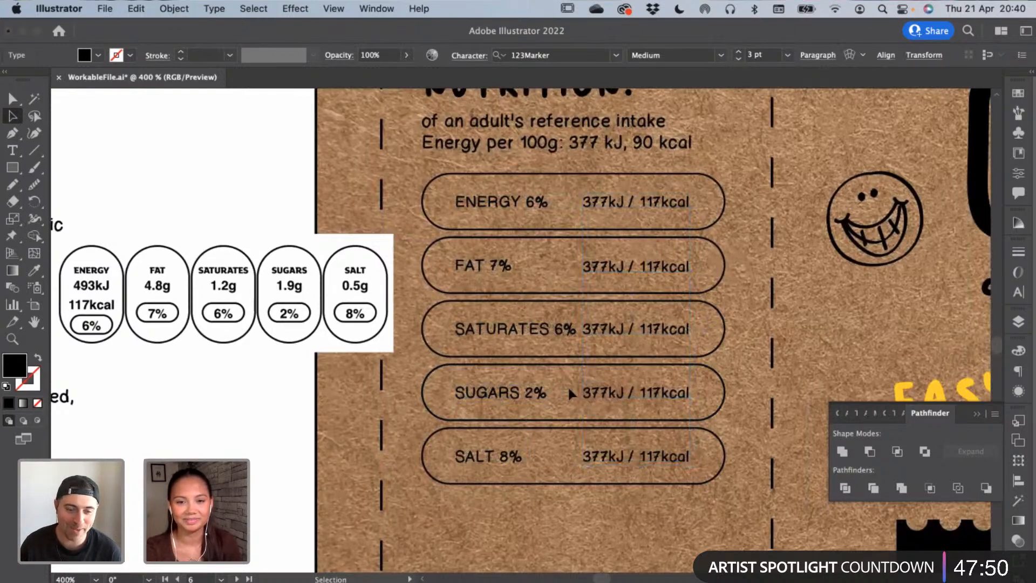
drag(573, 323, 556, 397)
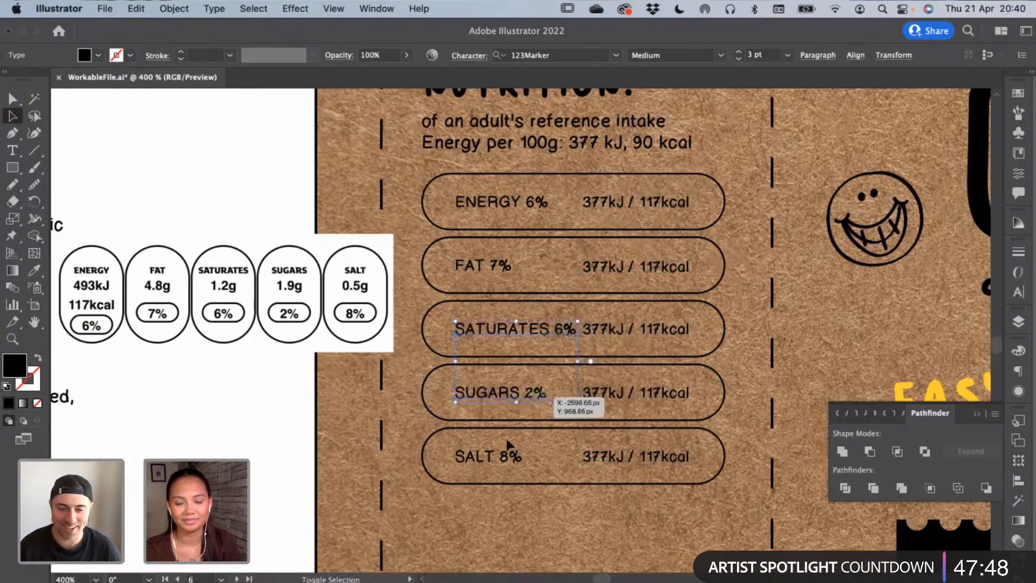
click(525, 449)
Replace the value text in the FAT pill with "4.8g", using a lowercase g
click(12, 156)
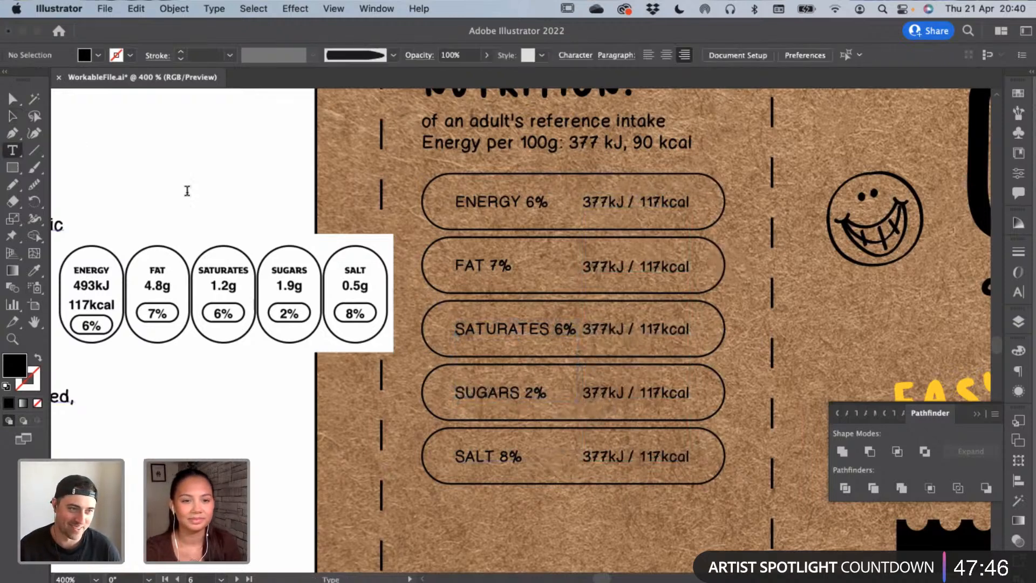
triple_click(715, 264)
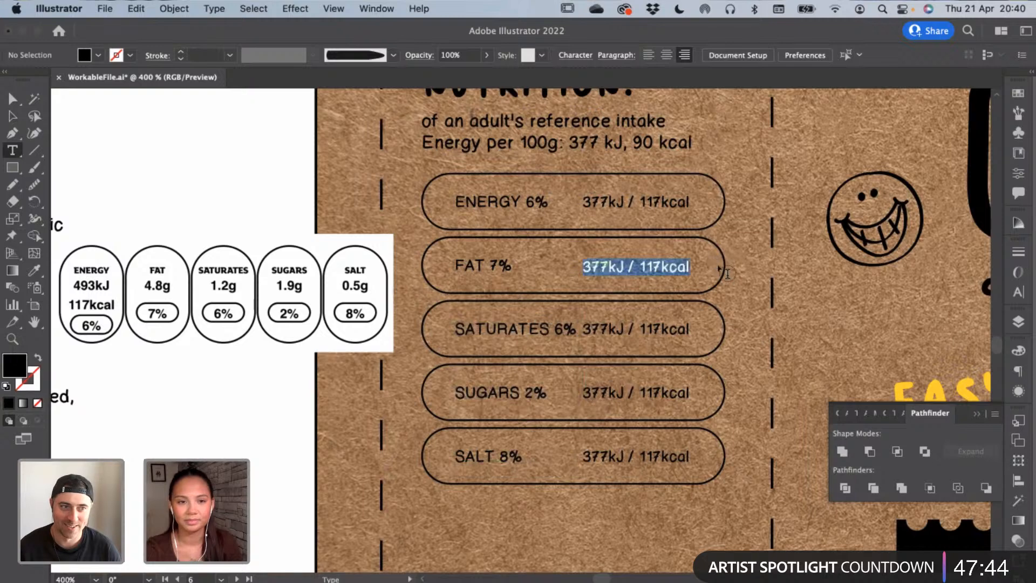
text(4.8)
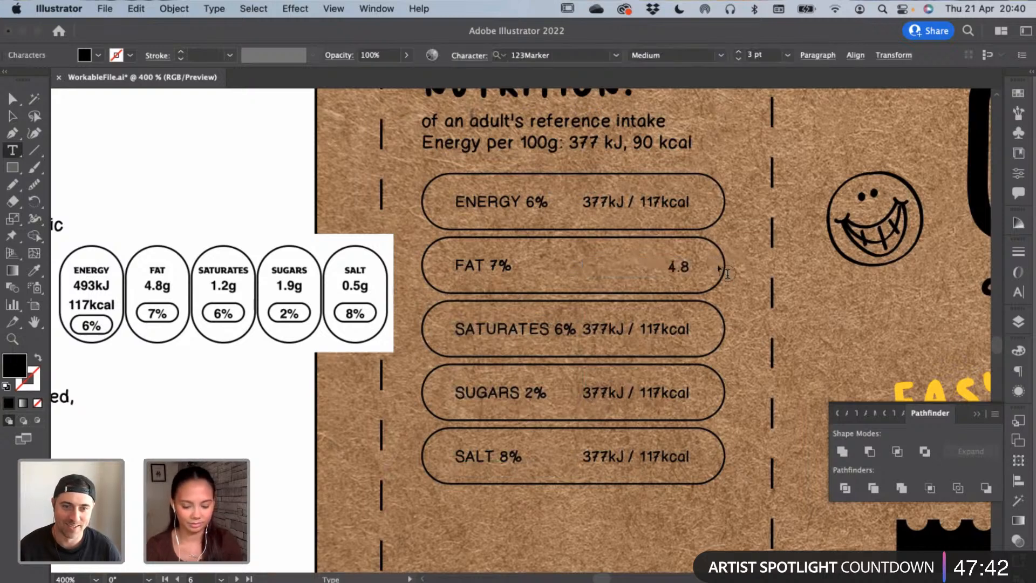
text(g)
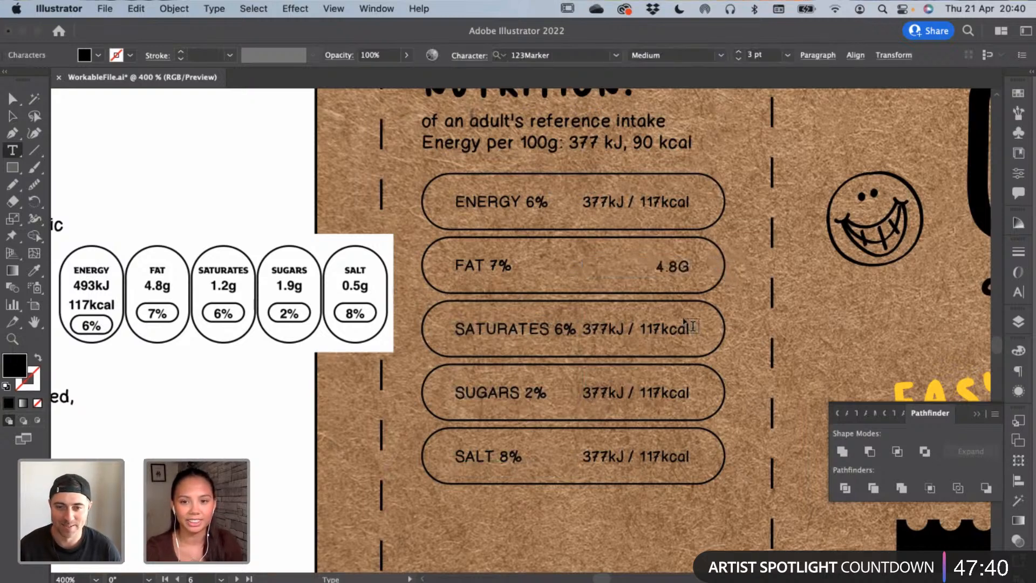
key(BackSpace)
text(g)
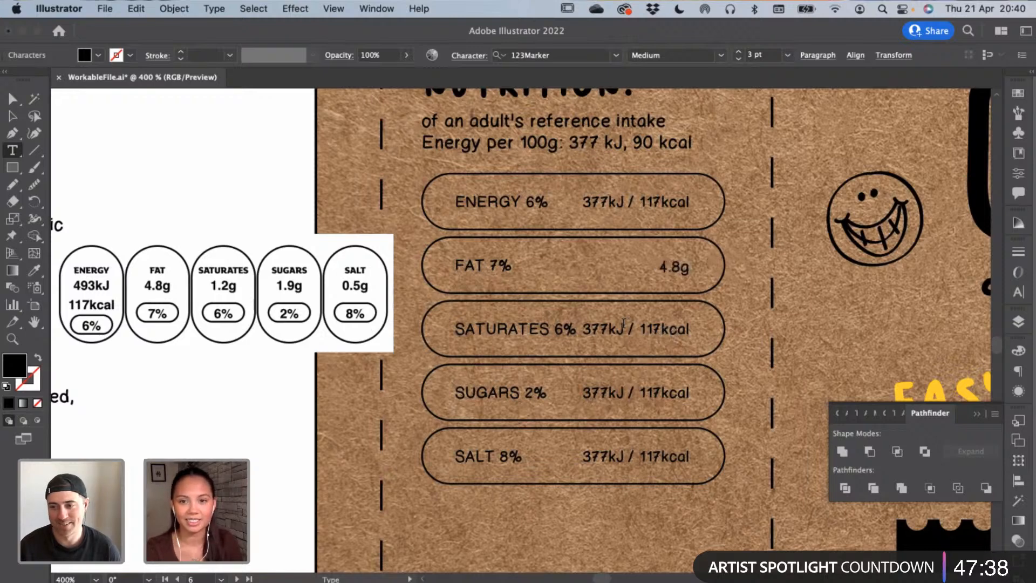
Replace the value text in the SATURATES pill with "1.2g" and the one in the SUGARS pill with "1.9g"
drag(583, 329, 732, 340)
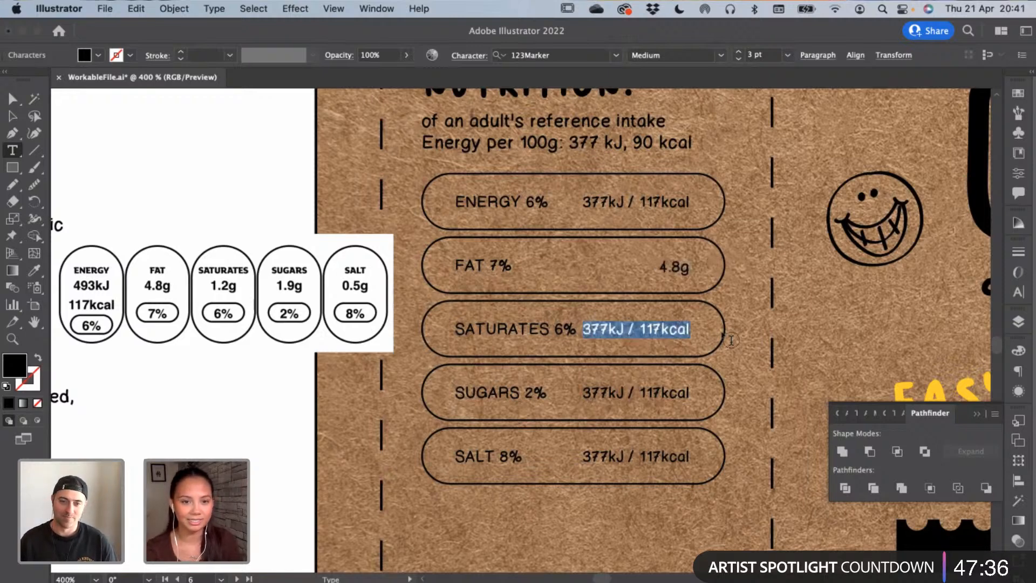
text(1.2)
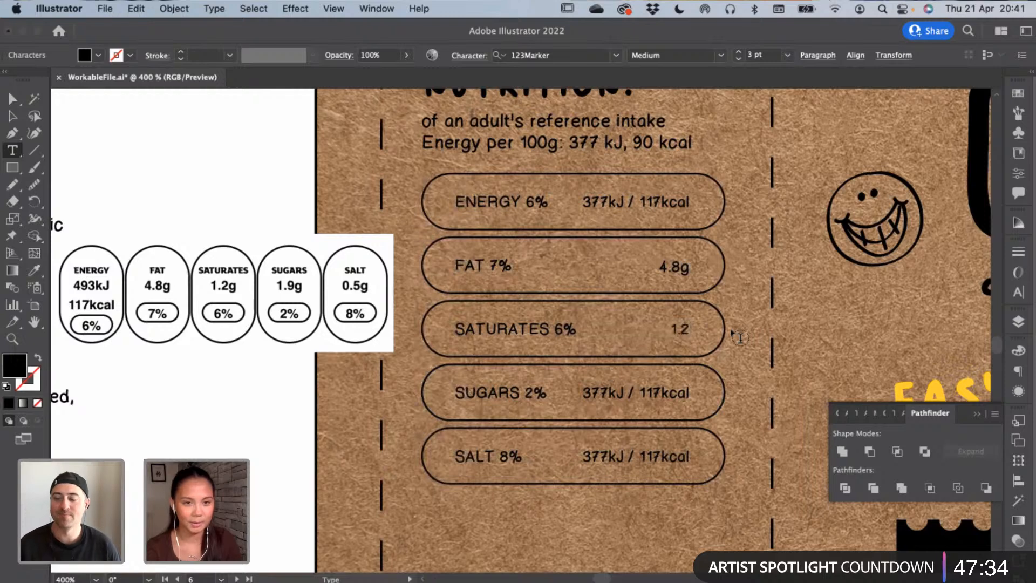
text(g)
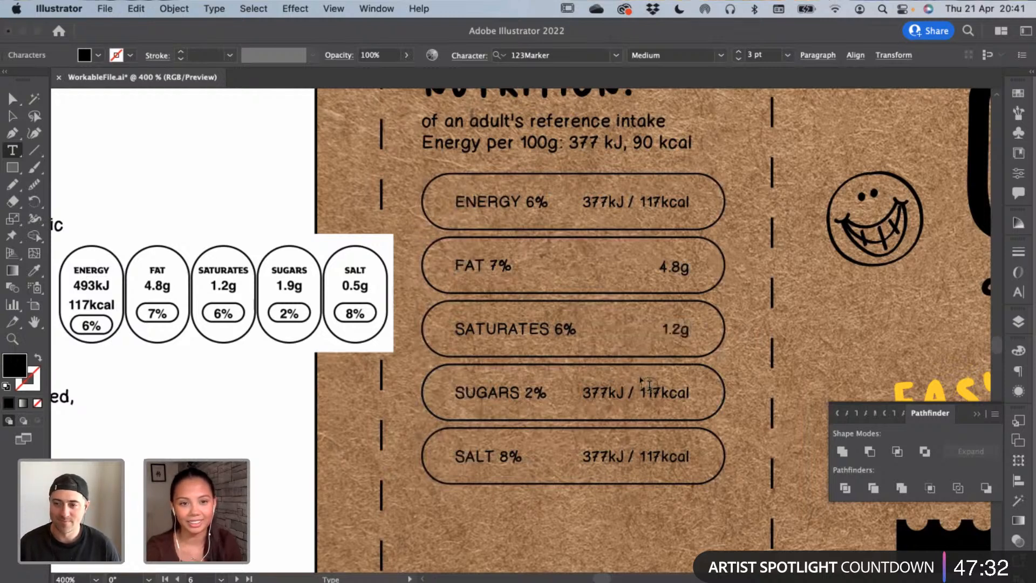
drag(585, 393, 733, 390)
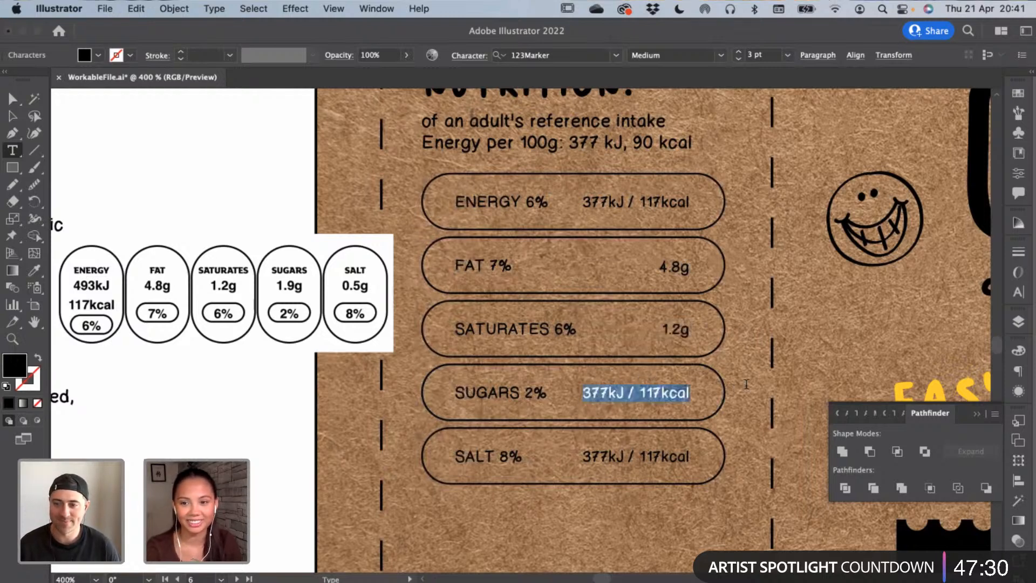
text(1.9)
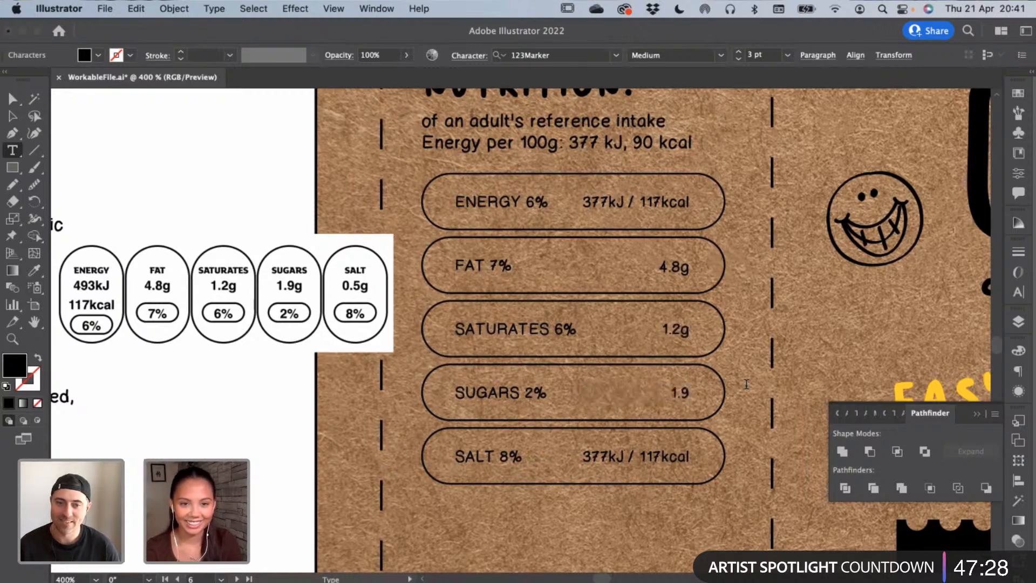
text(g)
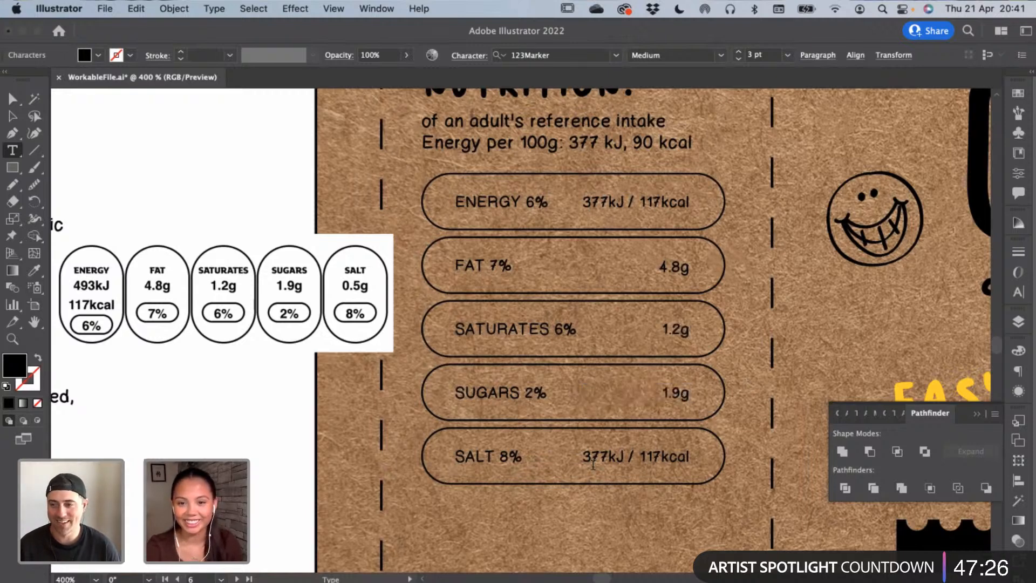
Replace the "377kJ / 117kcal" text in the SALT pill with "0.5g"
triple_click(654, 456)
text(0.)
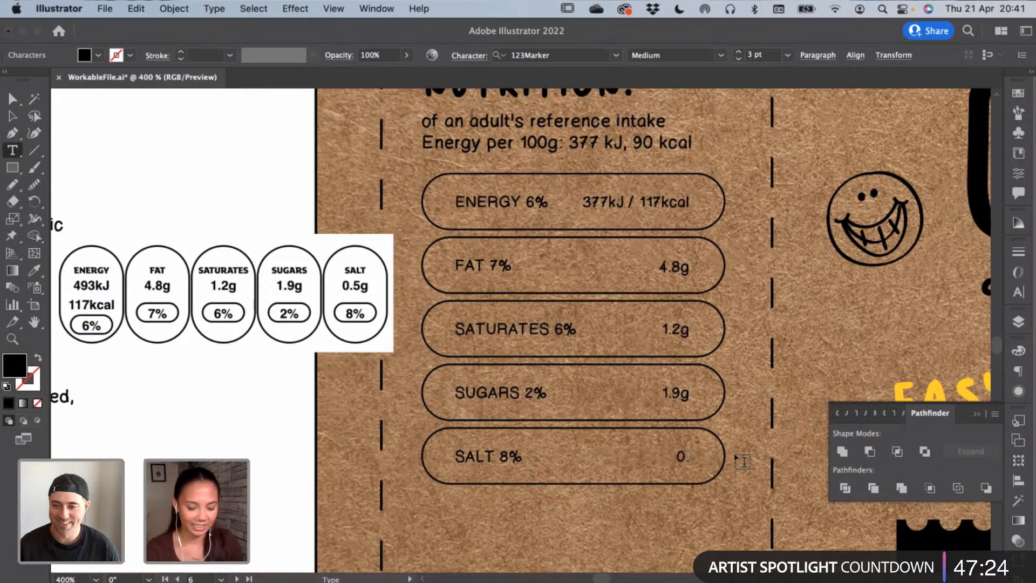
text(5g)
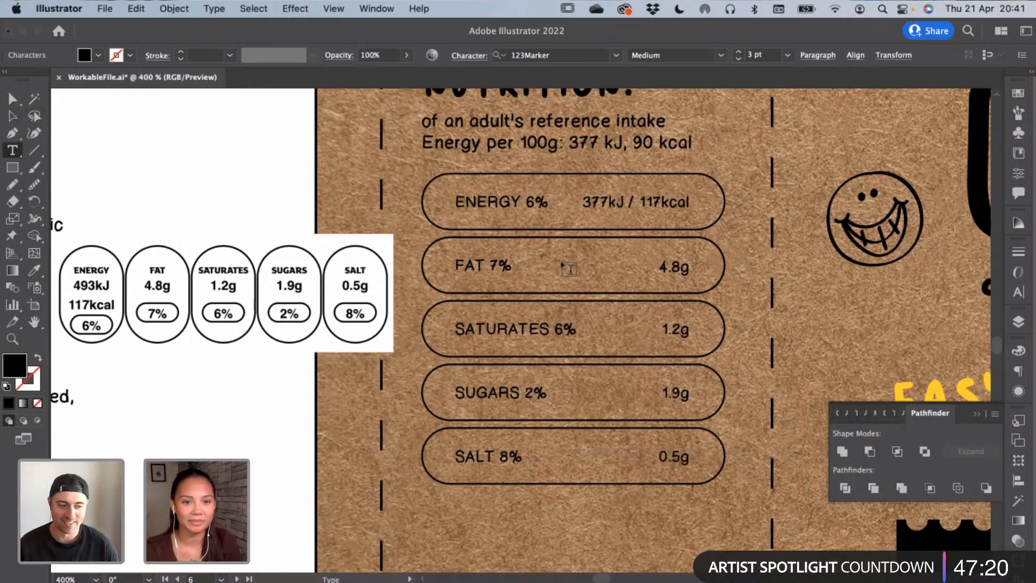
Delete the reference nutrition chart image that overlaps the white area beside the packaging
click(12, 115)
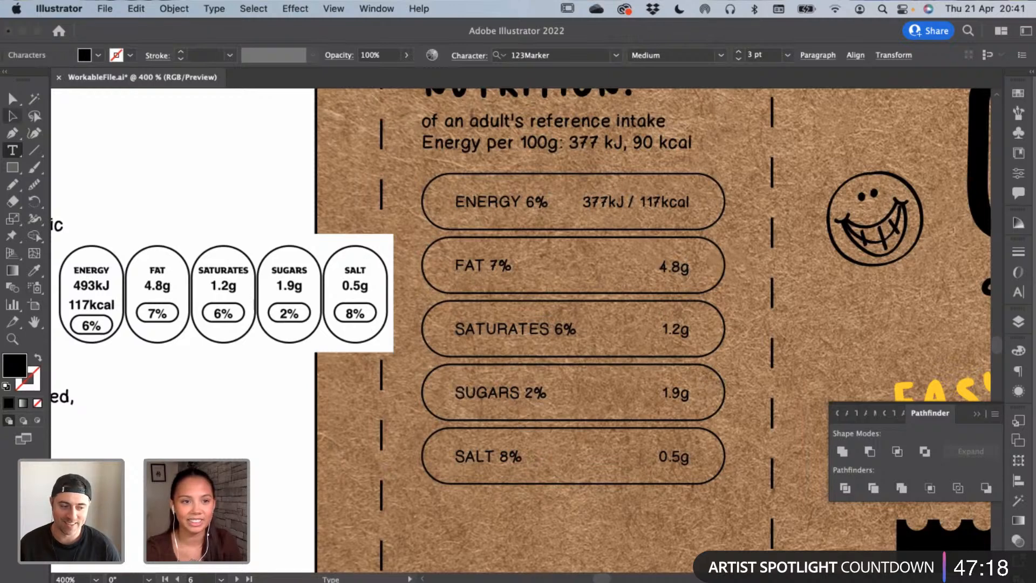
right_click(248, 275)
click(224, 217)
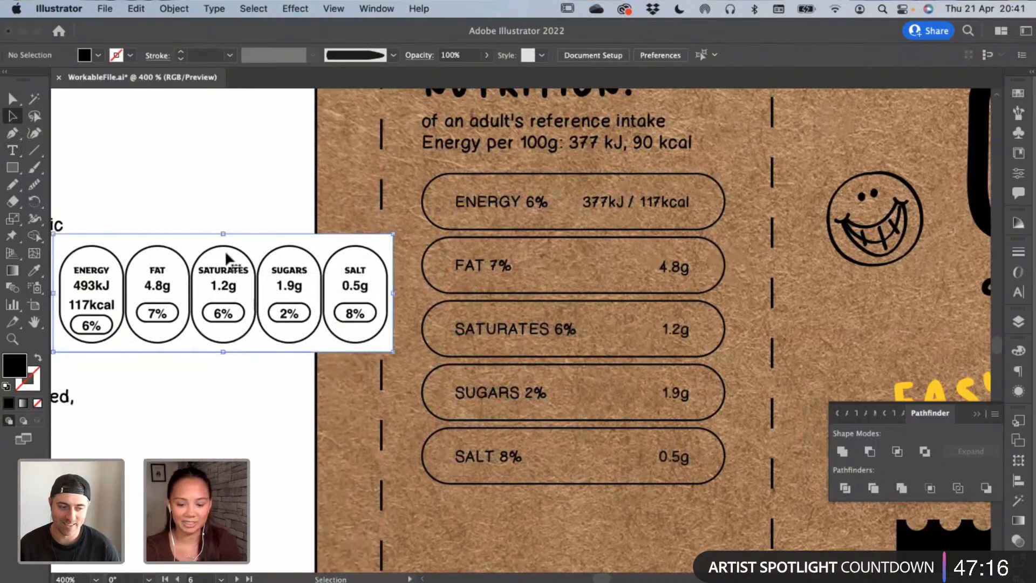
click(226, 262)
key(Delete)
Move the ingredients and storage text block onto the clear white area beside the nutrition panel
drag(57, 226, 279, 212)
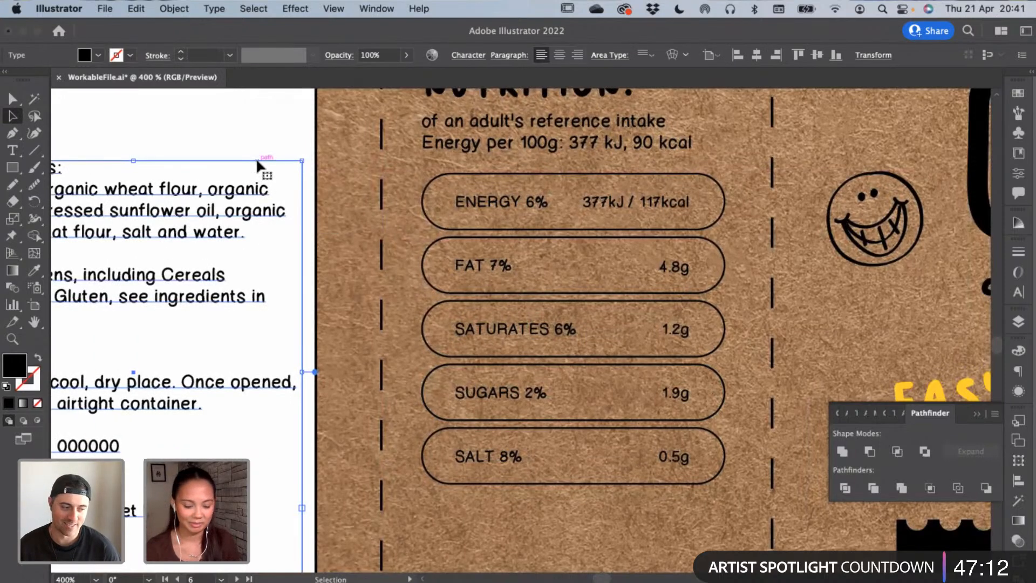
key(super+minus)
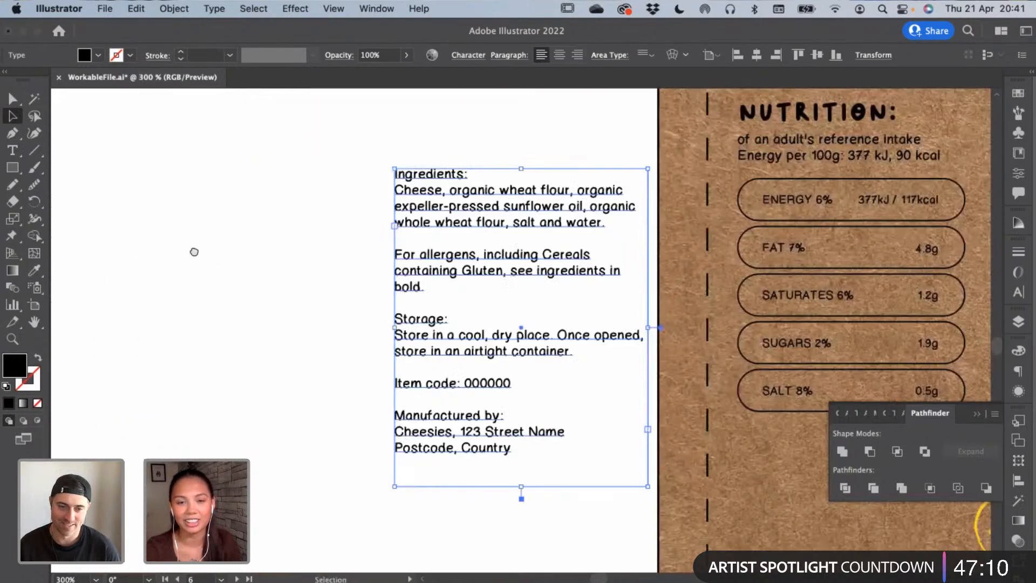
scroll(270, 262, right, 8)
scroll(265, 227, right, 2)
click(224, 160)
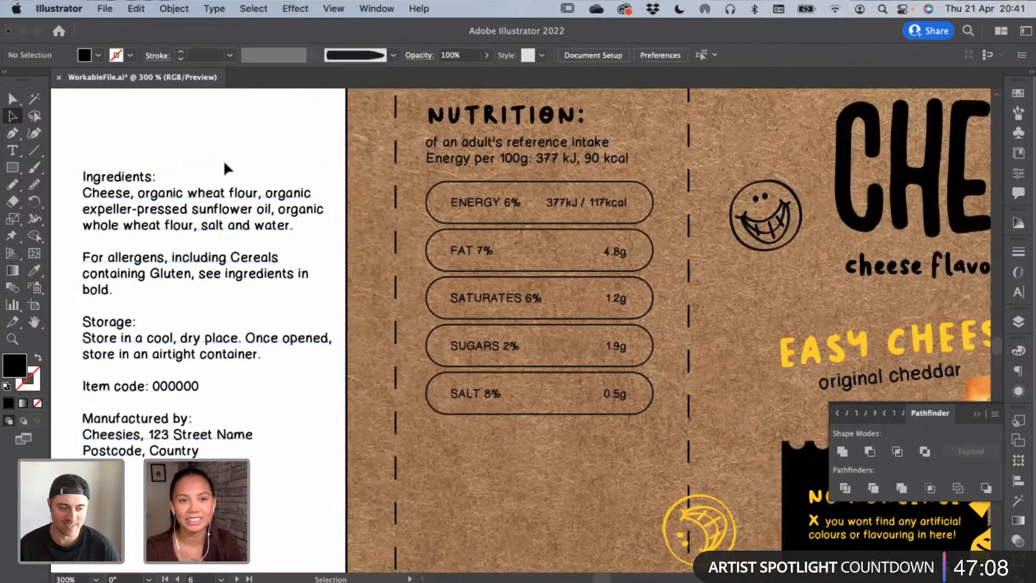
Widen the frame of the ingredients and storage text block slightly
click(199, 192)
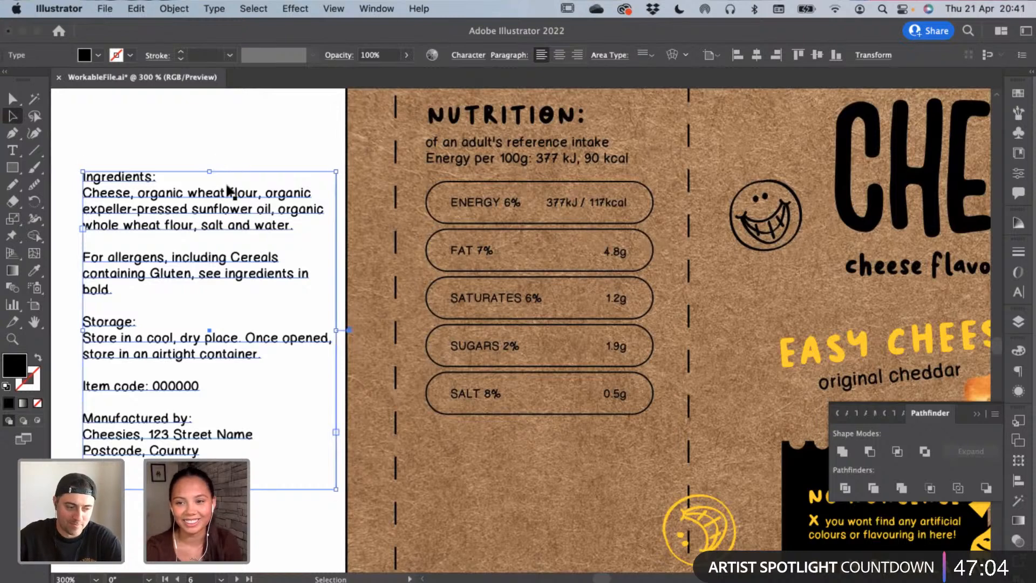
drag(336, 330, 341, 328)
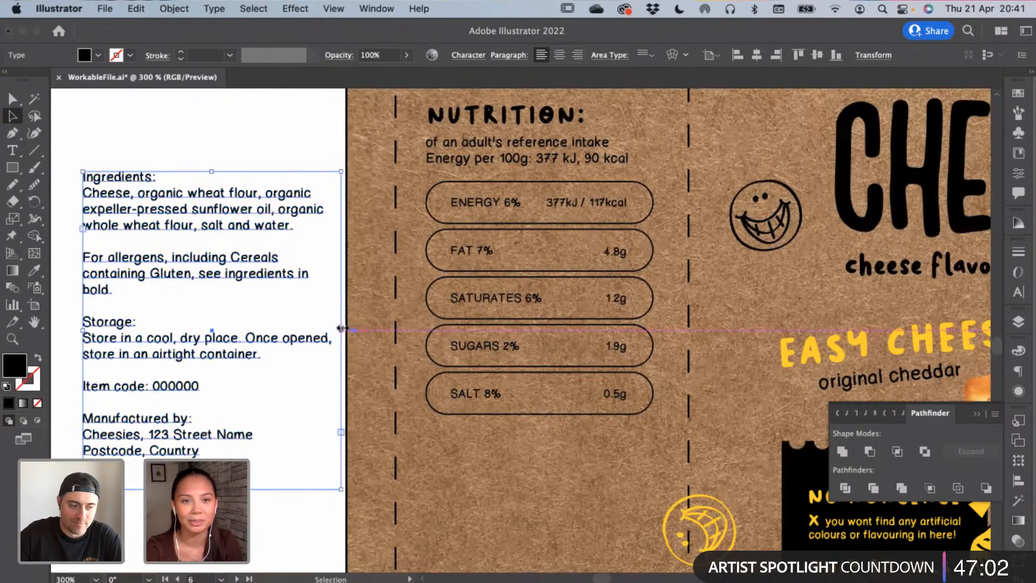
click(232, 160)
scroll(194, 135, down, 3)
drag(190, 128, 189, 232)
click(233, 153)
scroll(289, 259, up, 3)
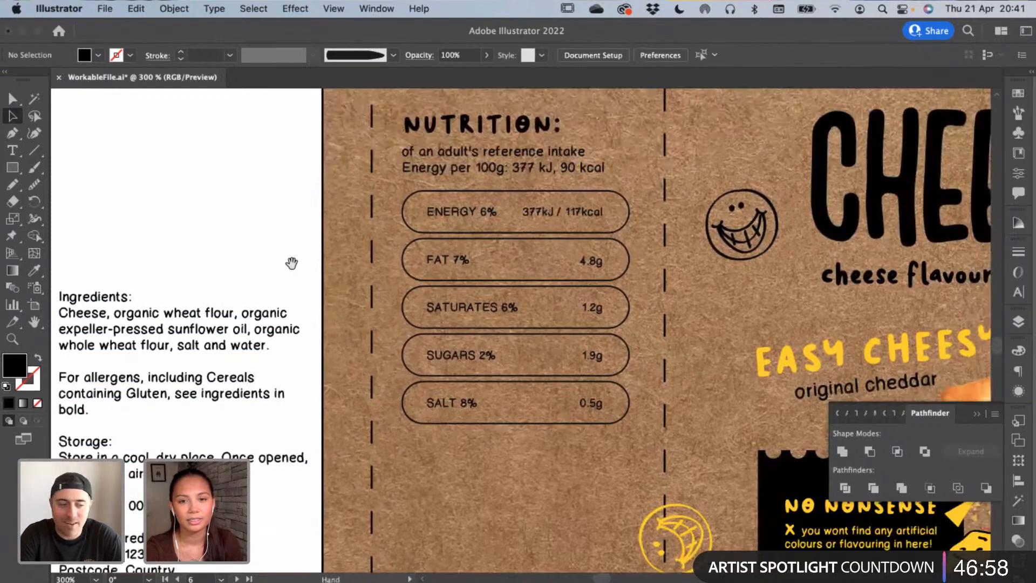
scroll(292, 263, down, 1)
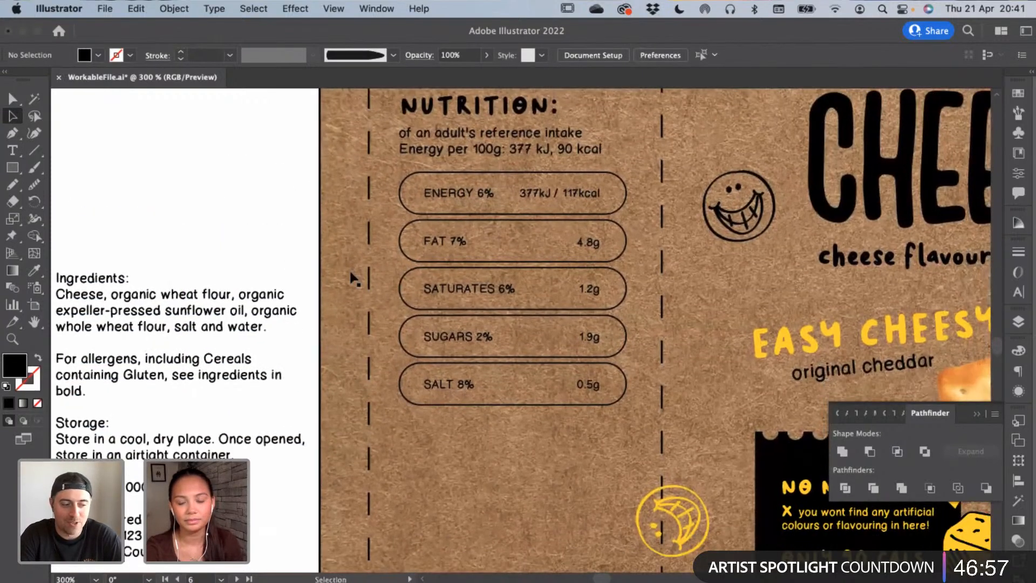
Group all the nutrition labels and values from the ENERGY row to the SALT row, leaving out the rounded outlines
click(476, 379)
shift+click(588, 384)
shift+click(591, 338)
shift+click(486, 338)
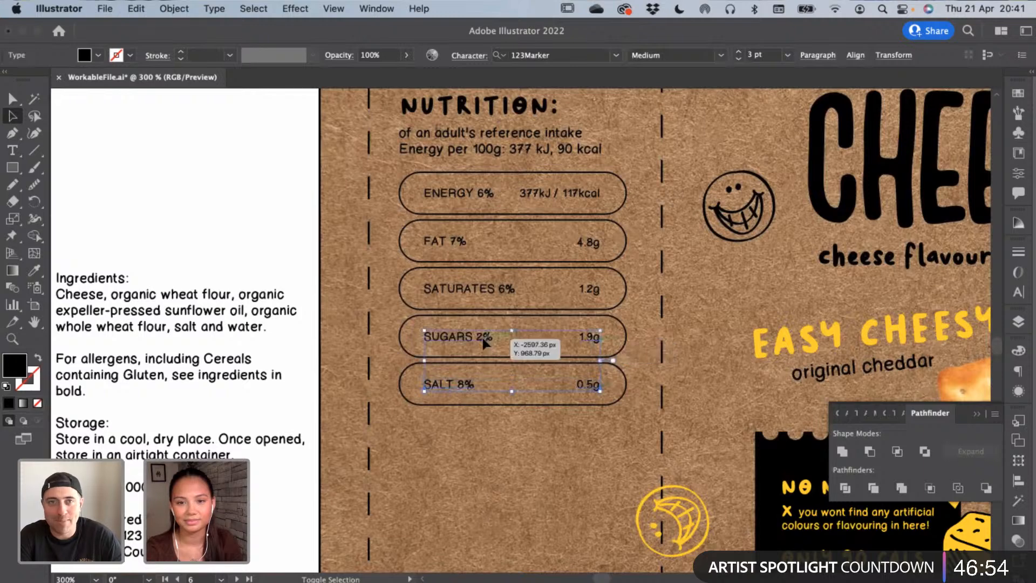
shift+click(500, 291)
shift+click(590, 289)
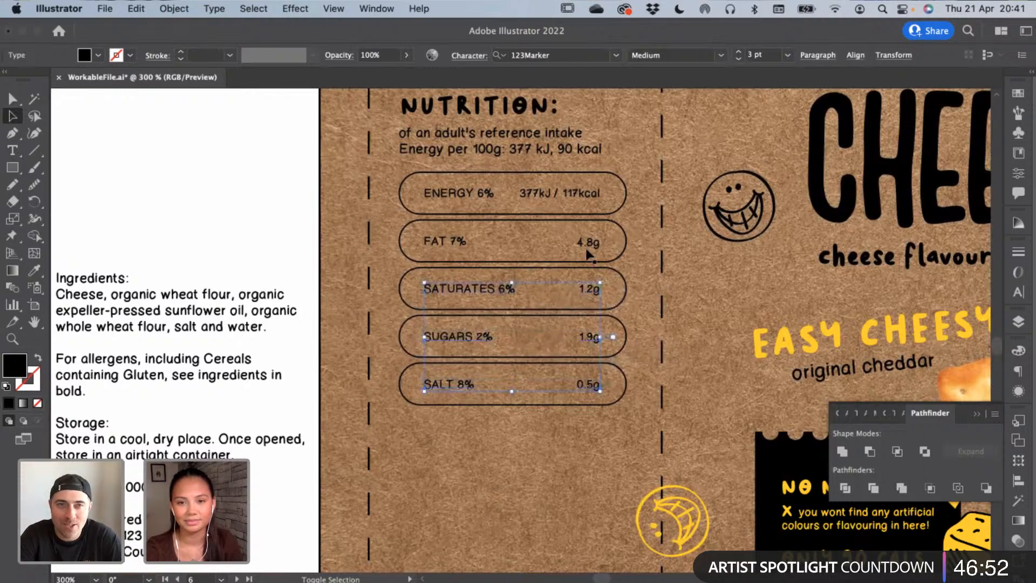
shift+click(458, 245)
shift+click(474, 196)
shift+click(556, 196)
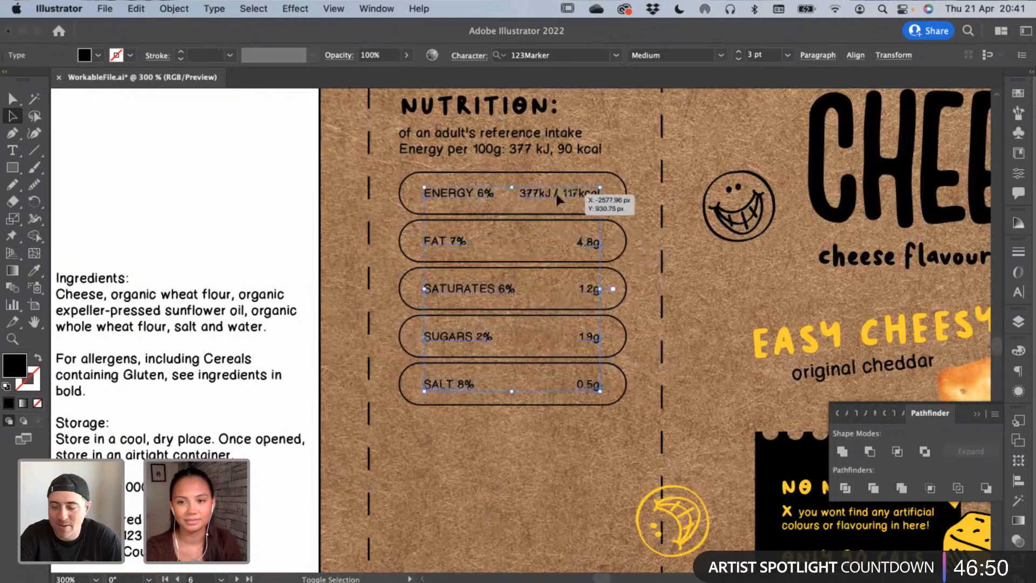
key(super+g)
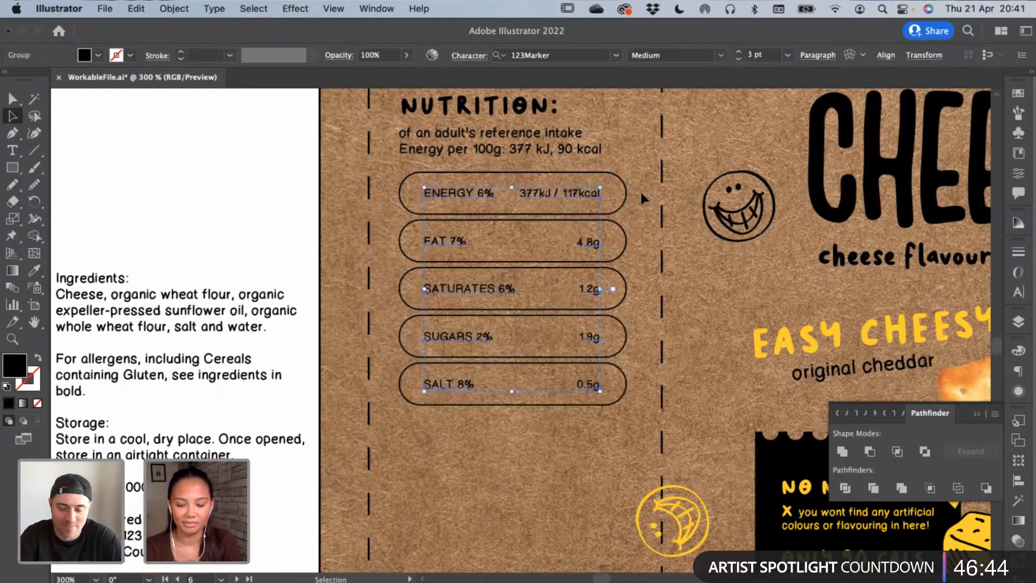
click(645, 233)
click(598, 247)
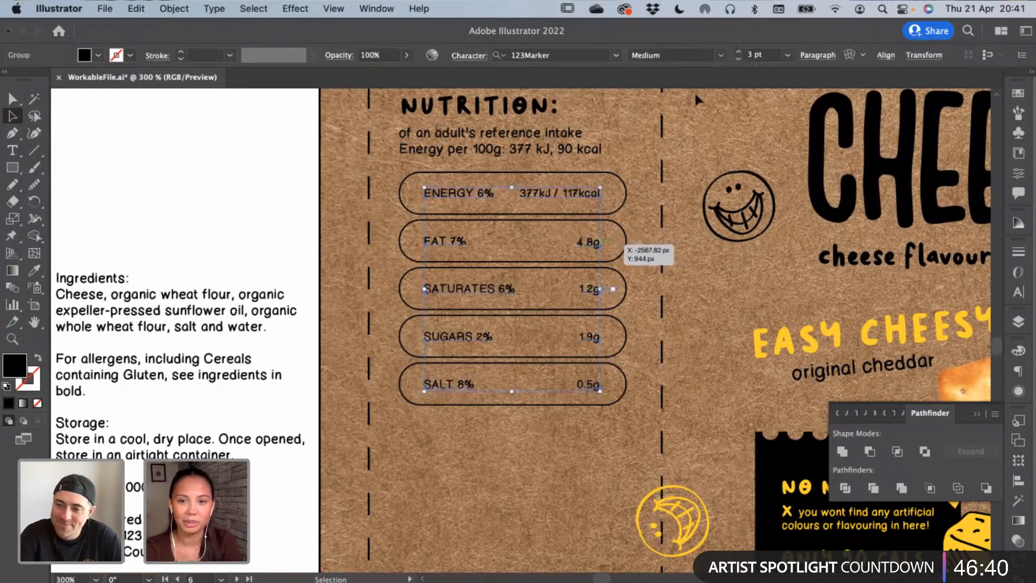
click(885, 56)
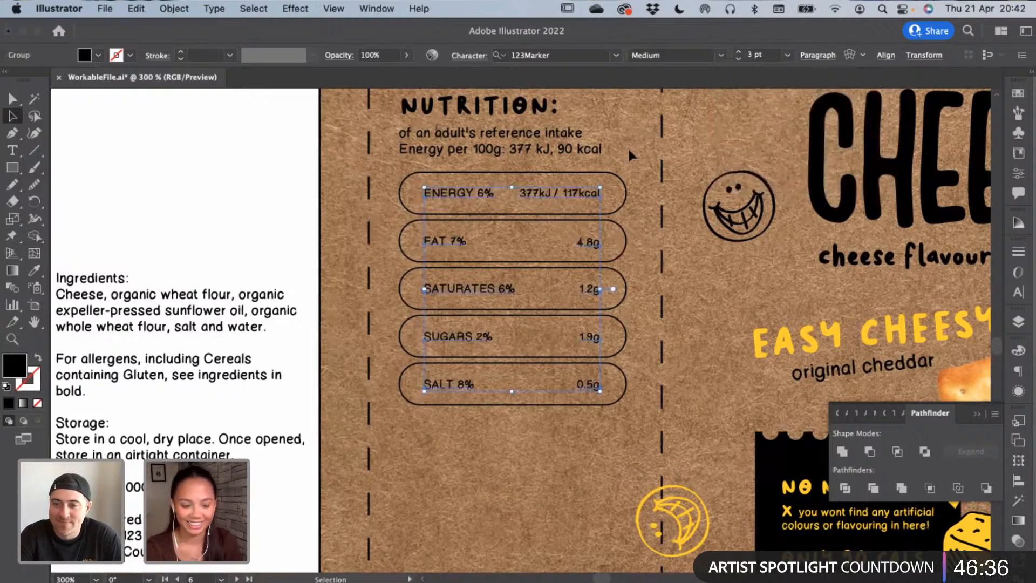
key(super+equal)
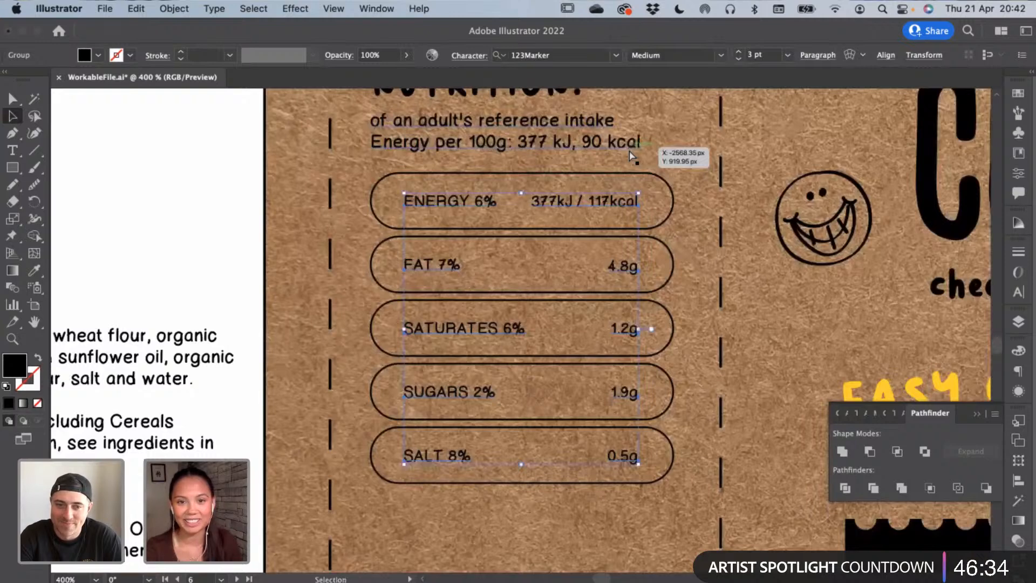
click(692, 326)
key(super+minus)
key(super+minus)
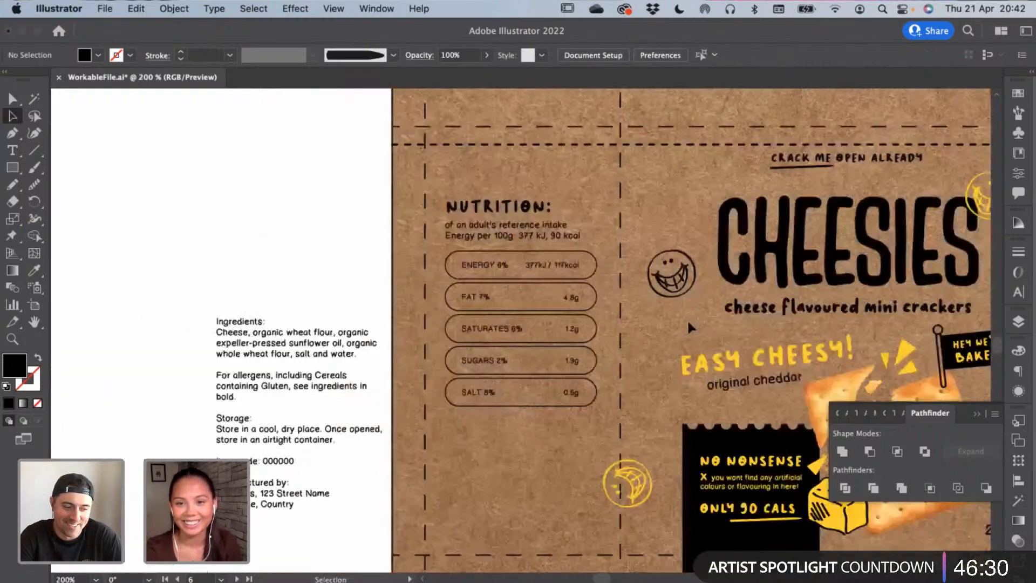
Copy the "Ingredients:" heading from the side text block and paste it as separate text below the SALT row
key(super+plus)
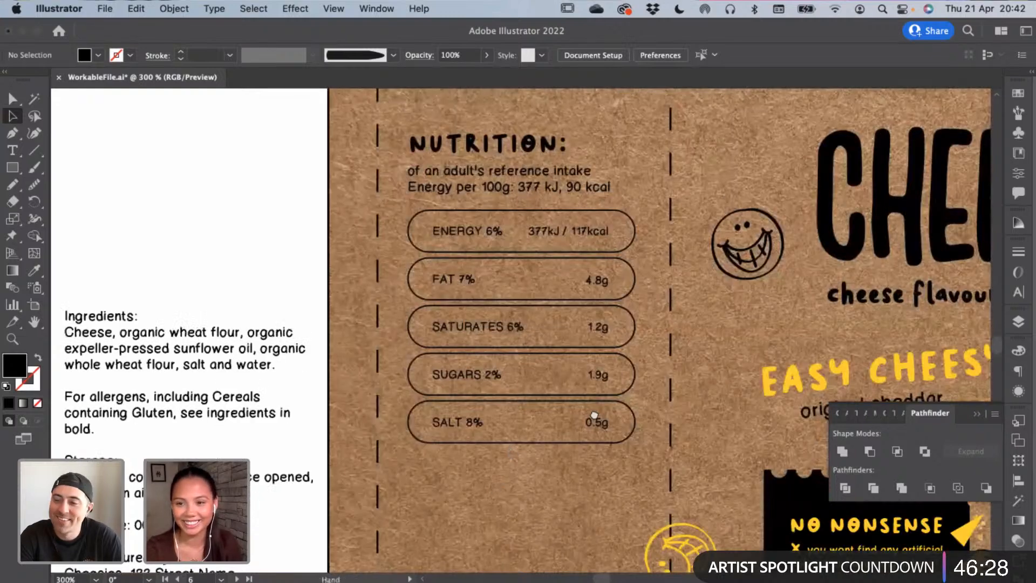
drag(251, 413, 354, 333)
click(351, 336)
key(t)
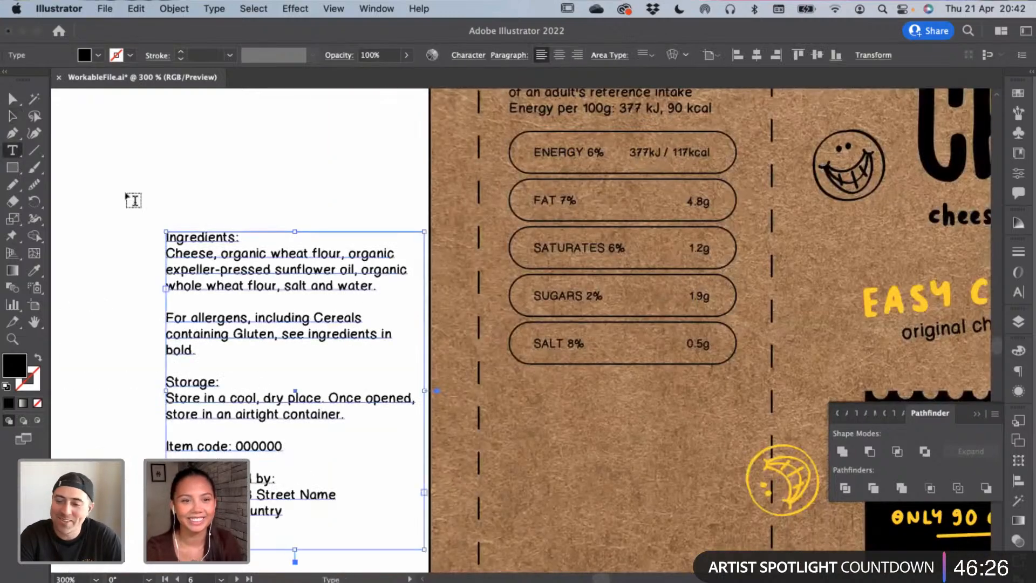
drag(166, 238, 246, 242)
key(cmd+c)
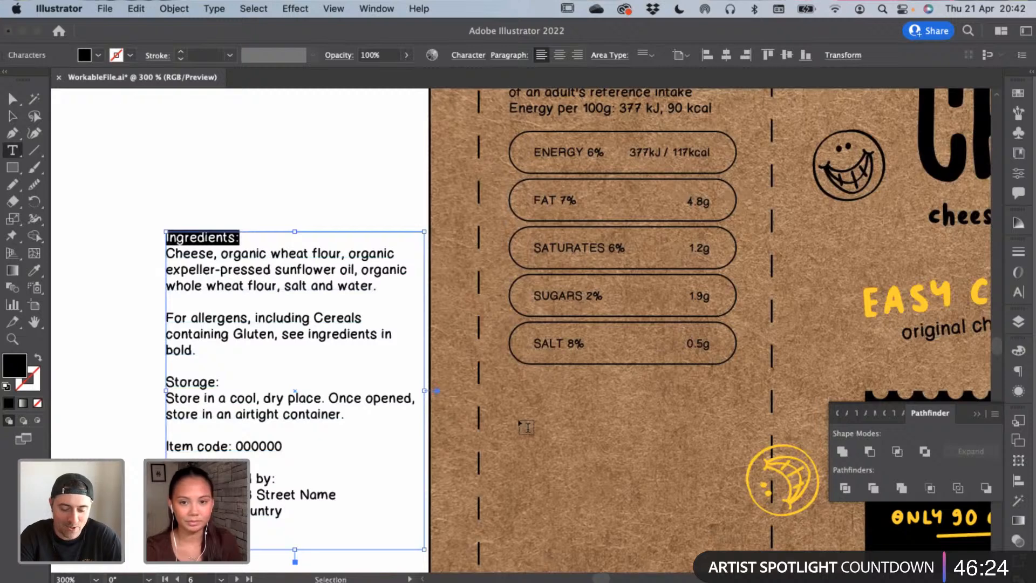
click(465, 415)
key(cmd+v)
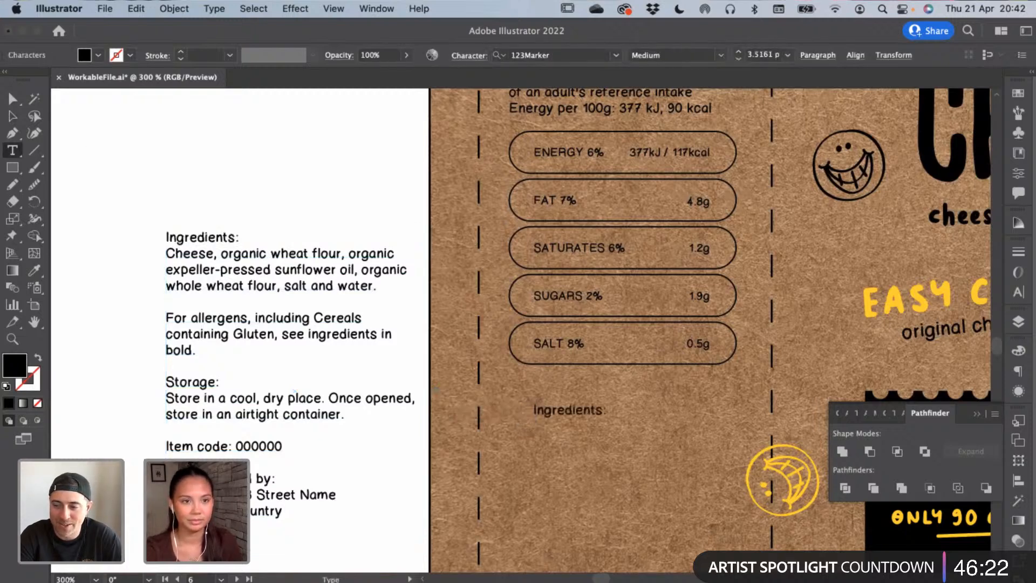
Apply the type style of the NUTRITION heading to the new Ingredients heading with the Eyedropper tool
click(12, 119)
drag(184, 297, 75, 458)
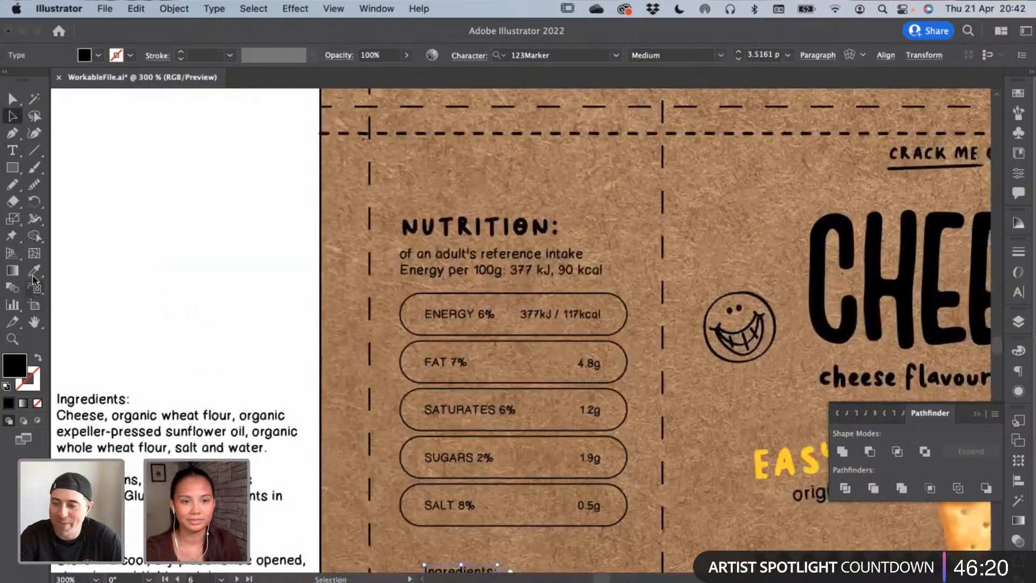
click(34, 273)
click(494, 231)
click(12, 115)
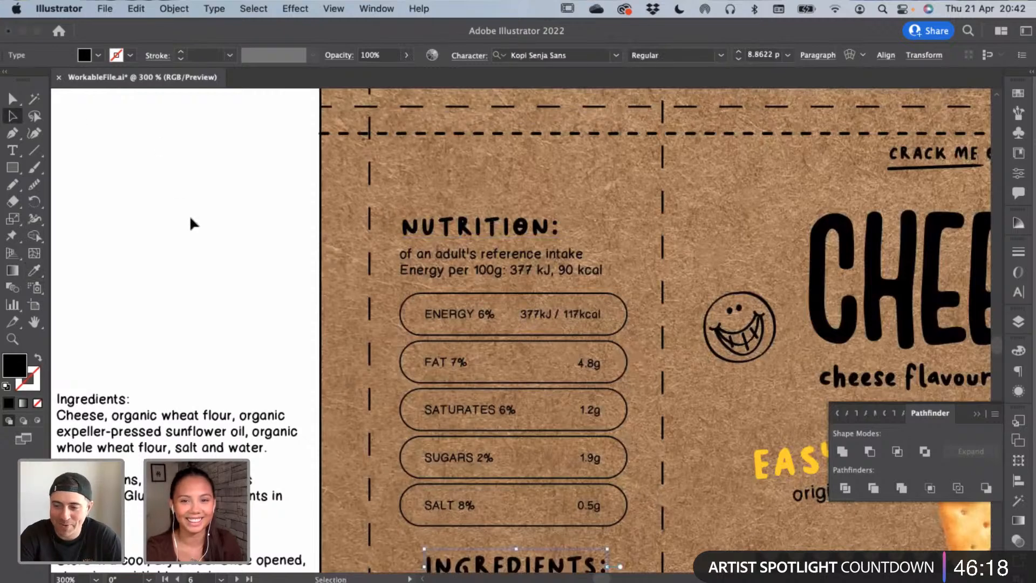
click(192, 225)
Place the INGREDIENTS heading just under the SALT row and left-align it with the NUTRITION heading
drag(255, 191, 257, 41)
drag(494, 413, 481, 409)
scroll(475, 139, up, 1)
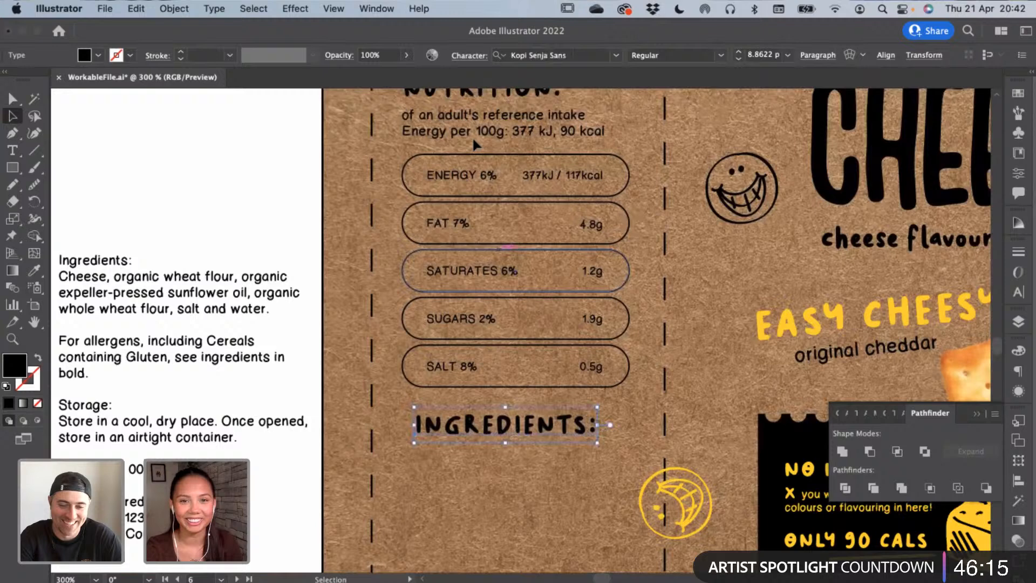
shift+click(481, 94)
click(858, 56)
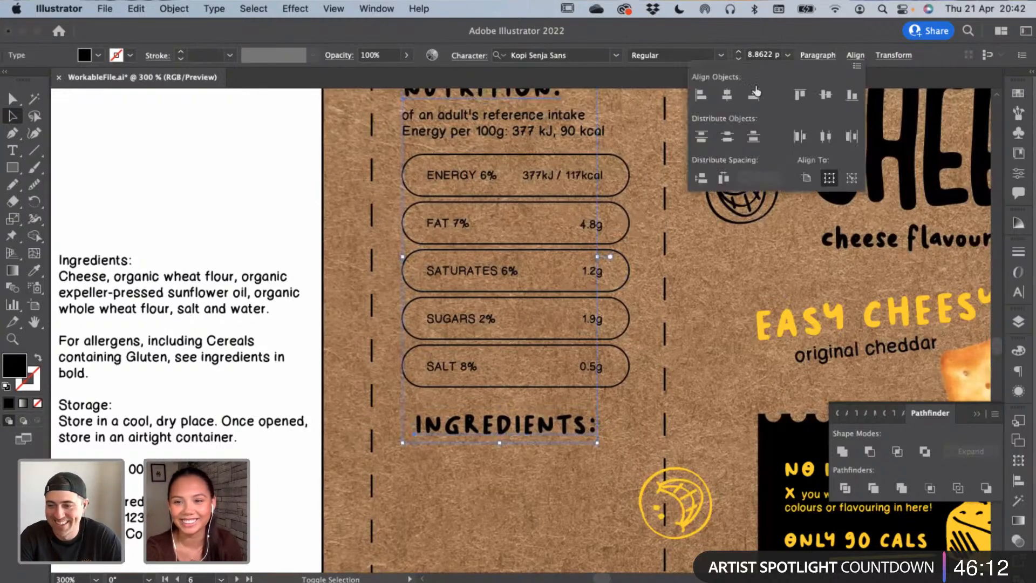
click(700, 96)
click(329, 171)
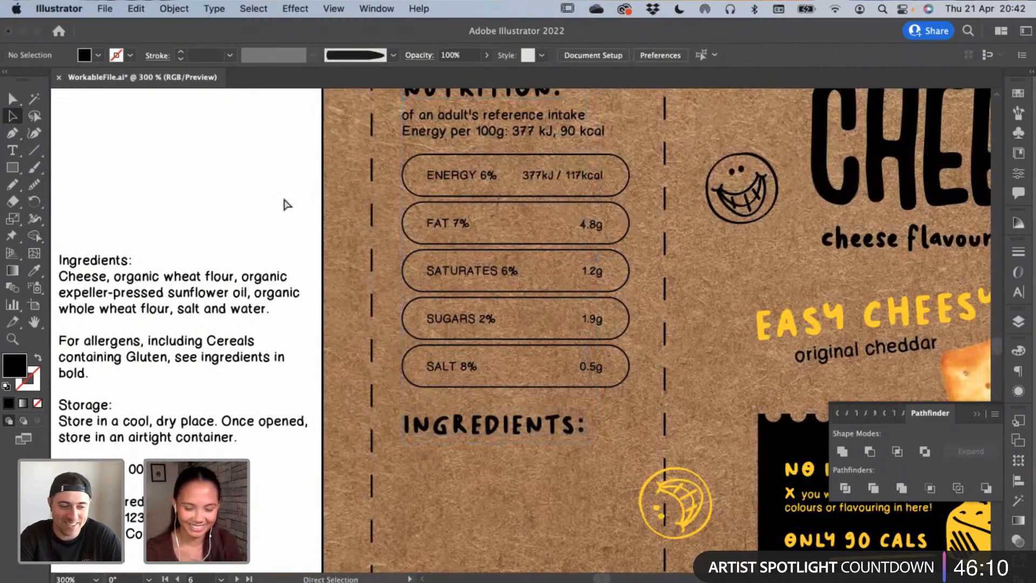
Copy the ingredients paragraph from "Cheese, organic wheat flour" to "salt and water." in the side text block
key(super+minus)
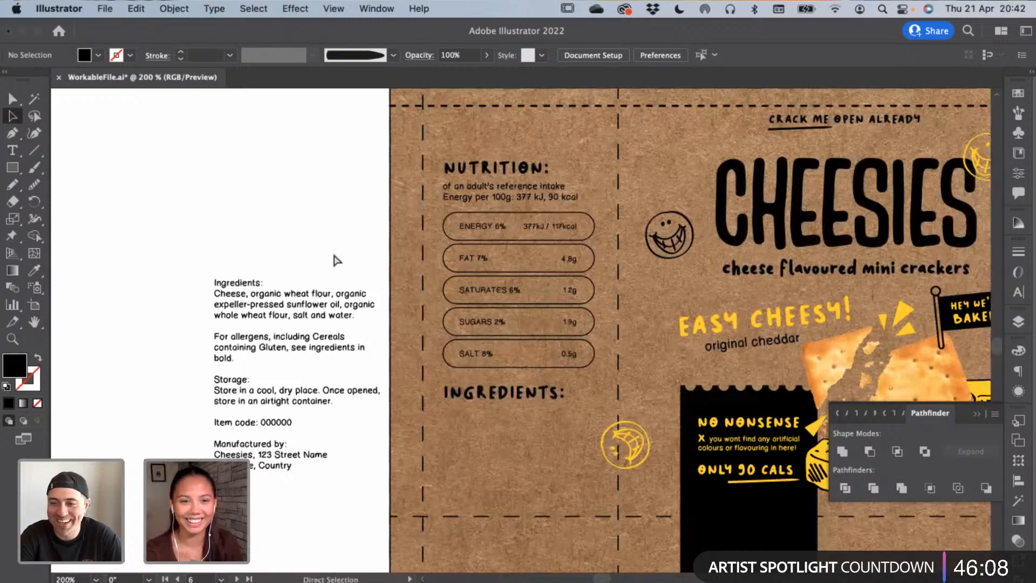
key(super+equal)
key(t)
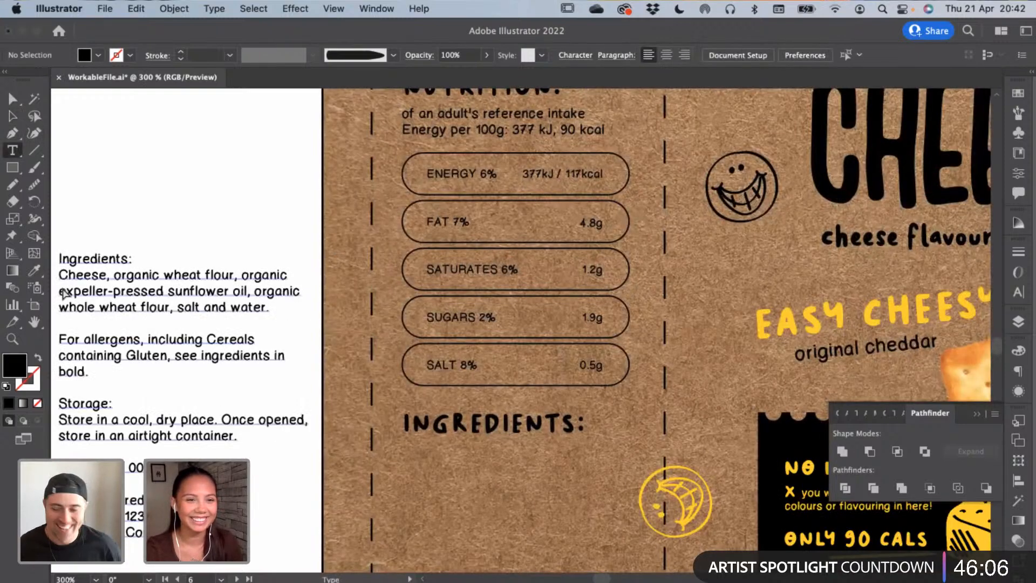
drag(60, 275, 289, 313)
key(super+c)
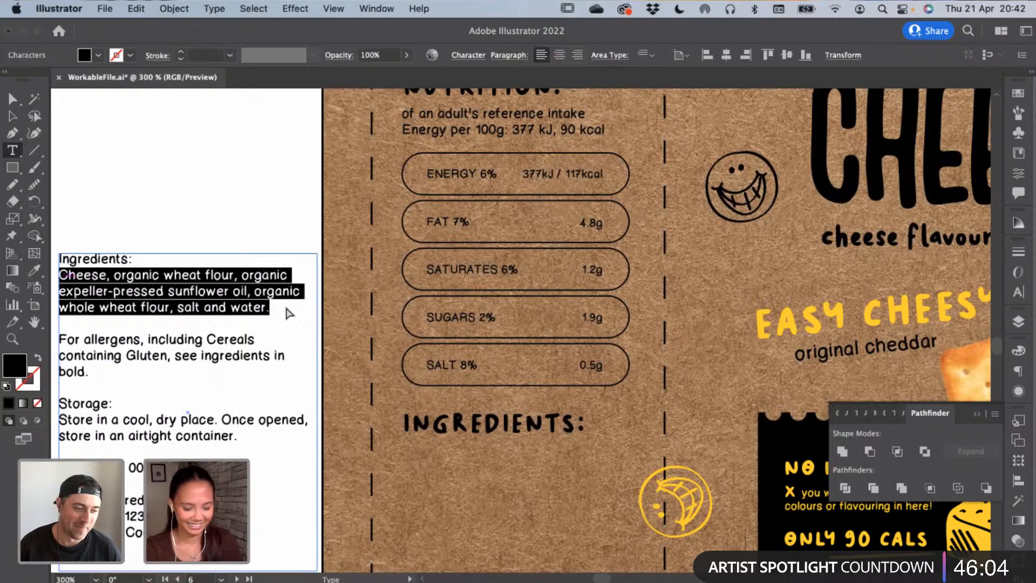
super+click(413, 449)
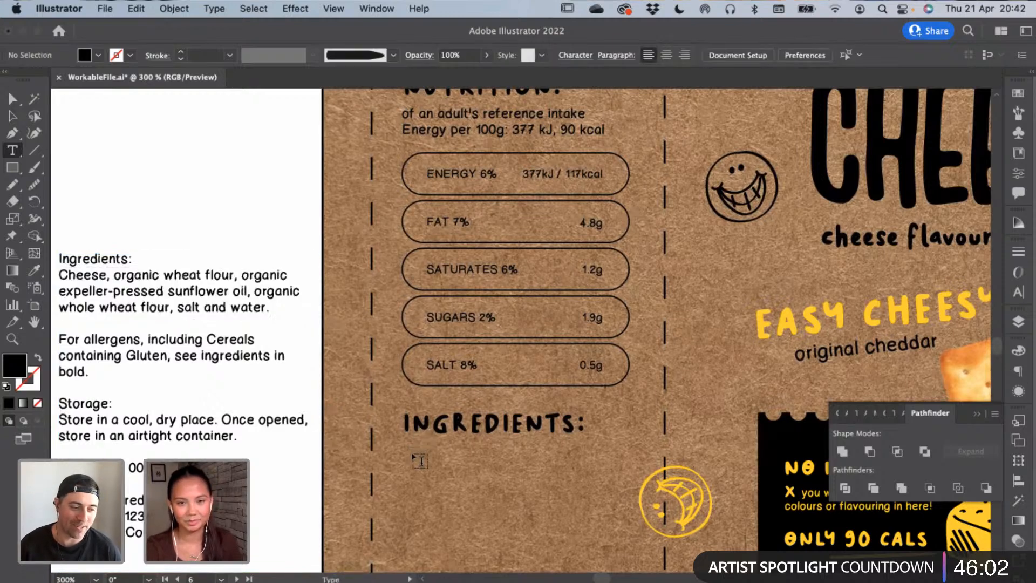
Duplicate the two-line reference intake text from the nutrition section to just below the INGREDIENTS heading
click(13, 115)
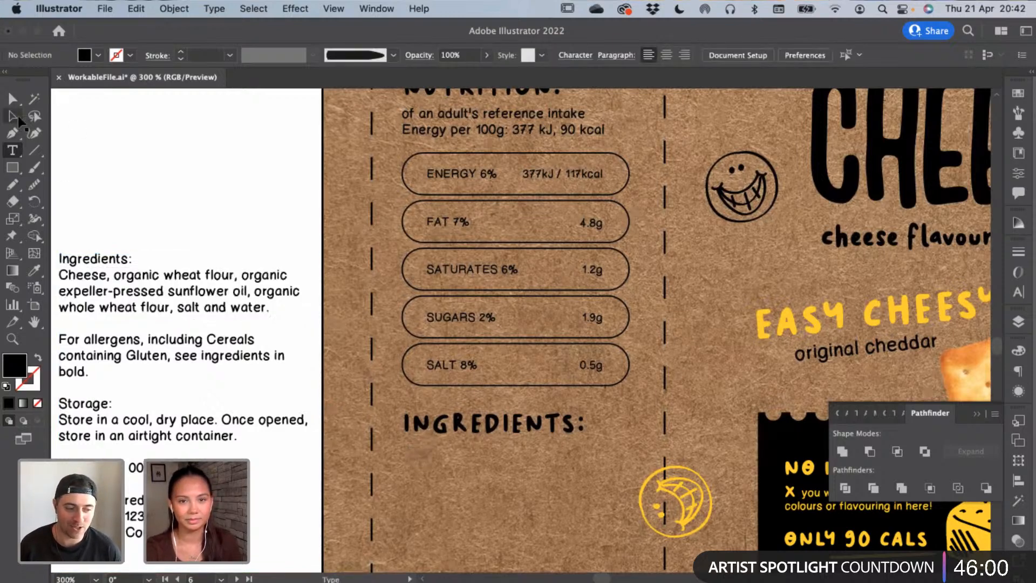
click(482, 135)
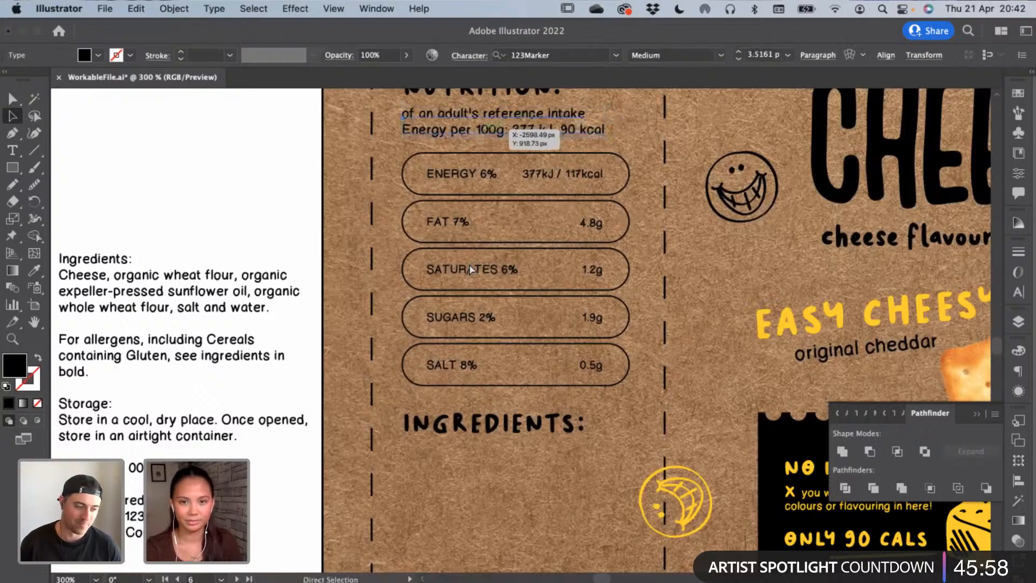
drag(471, 269, 447, 456)
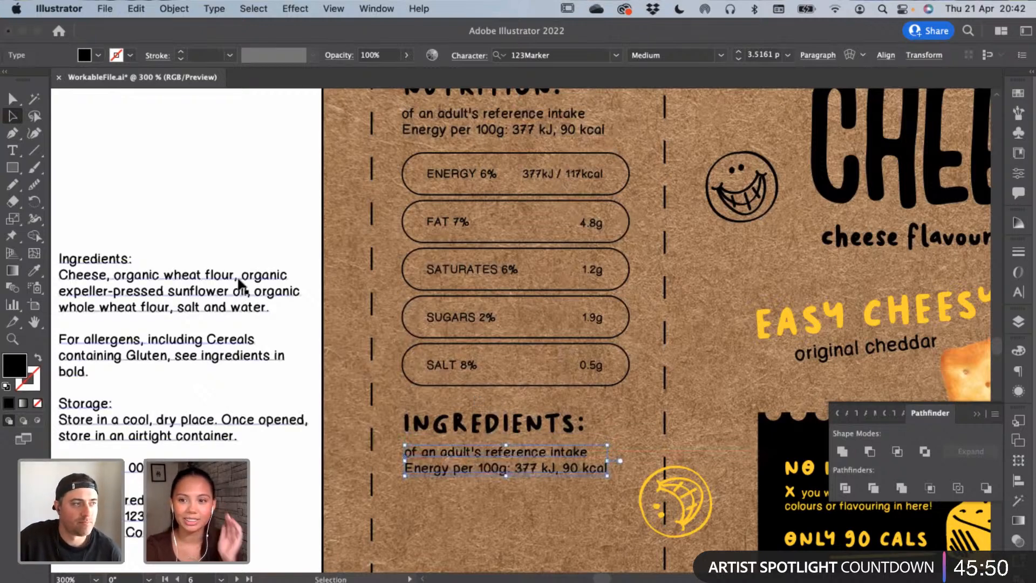
Replace the duplicated reference intake text under the INGREDIENTS heading with the ingredients paragraph from the side text block
drag(241, 284, 252, 219)
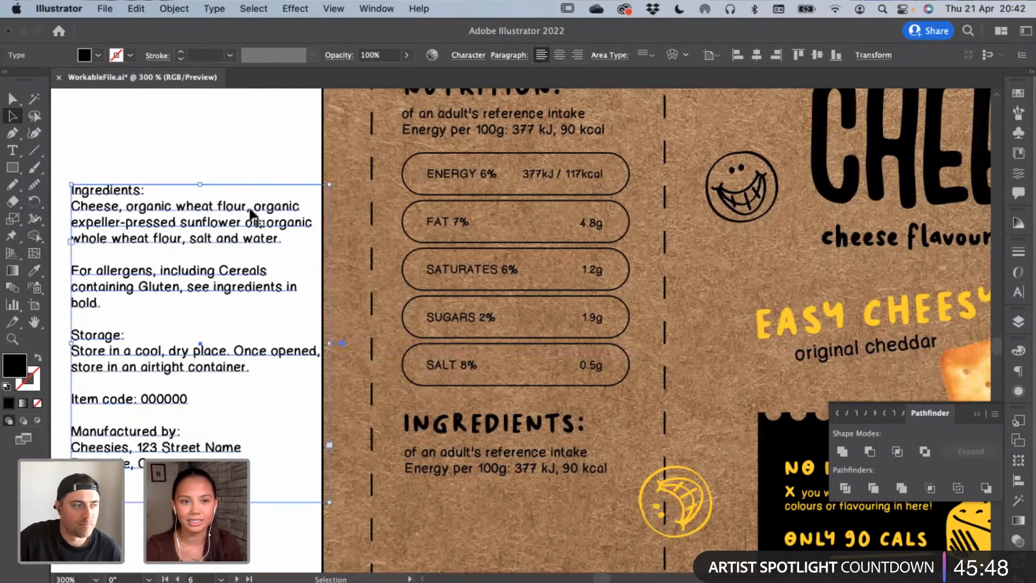
click(15, 151)
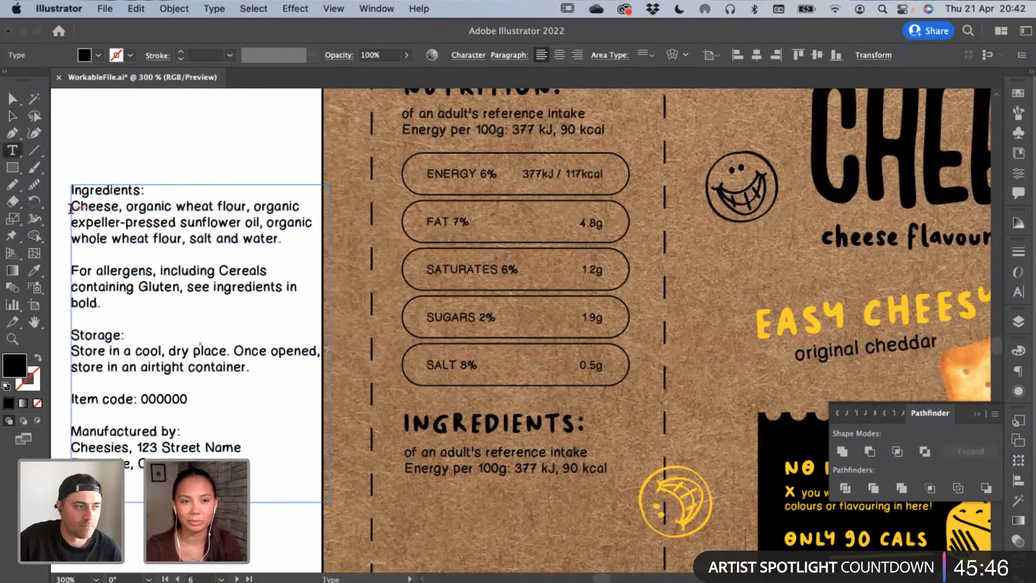
drag(70, 208, 285, 242)
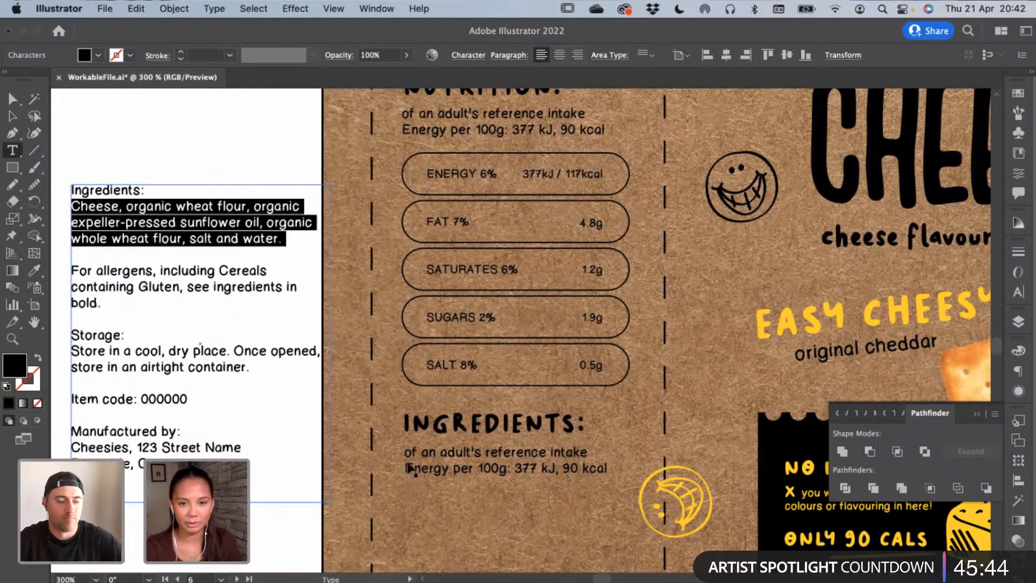
drag(406, 457, 619, 470)
key(super+v)
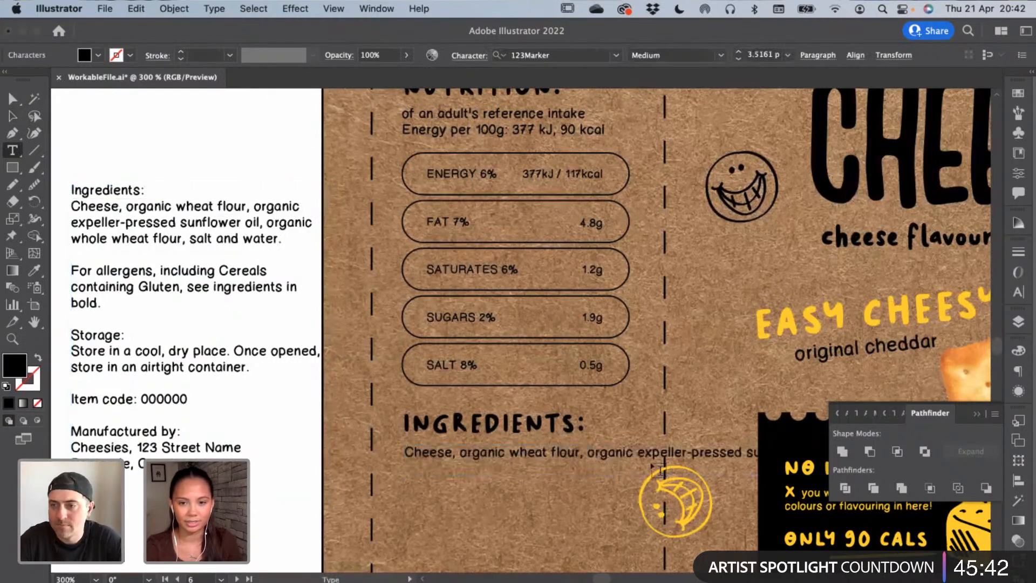
Break the pasted ingredients paragraph into four lines, ending after "organic", "sunflower oil," and "salt", to fit the side panel
key(BackSpace)
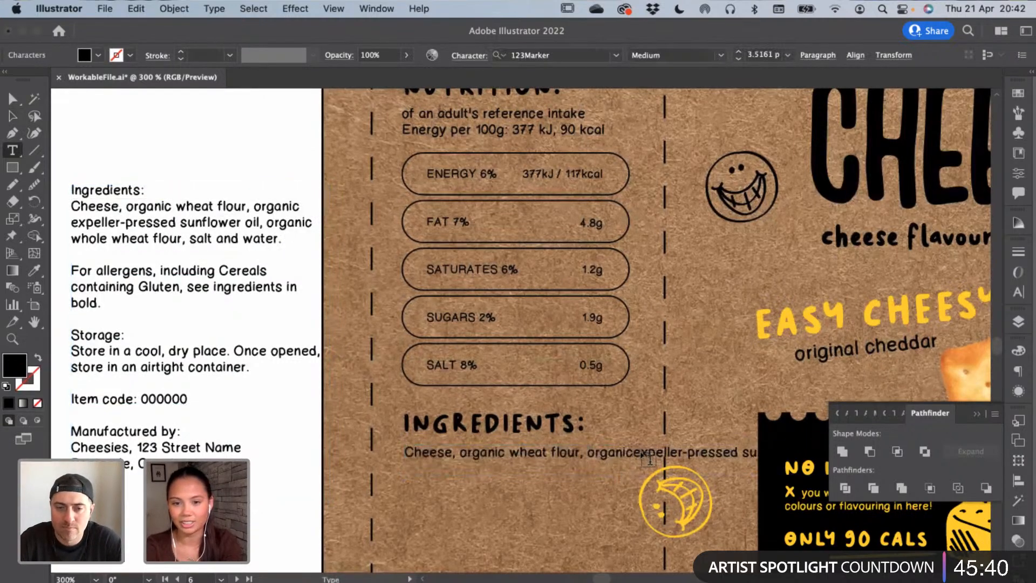
key(Return)
click(599, 468)
key(Return)
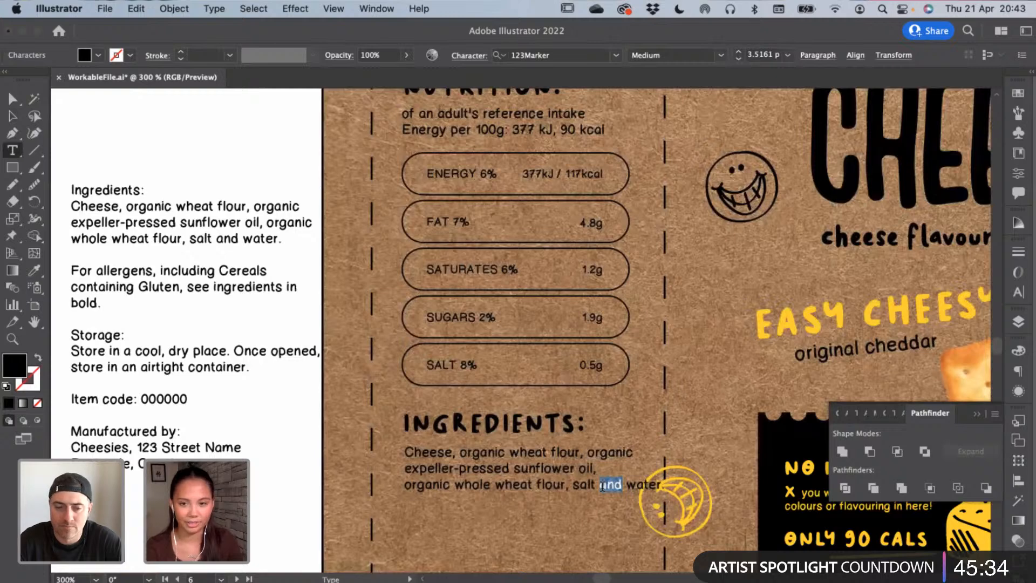
click(600, 487)
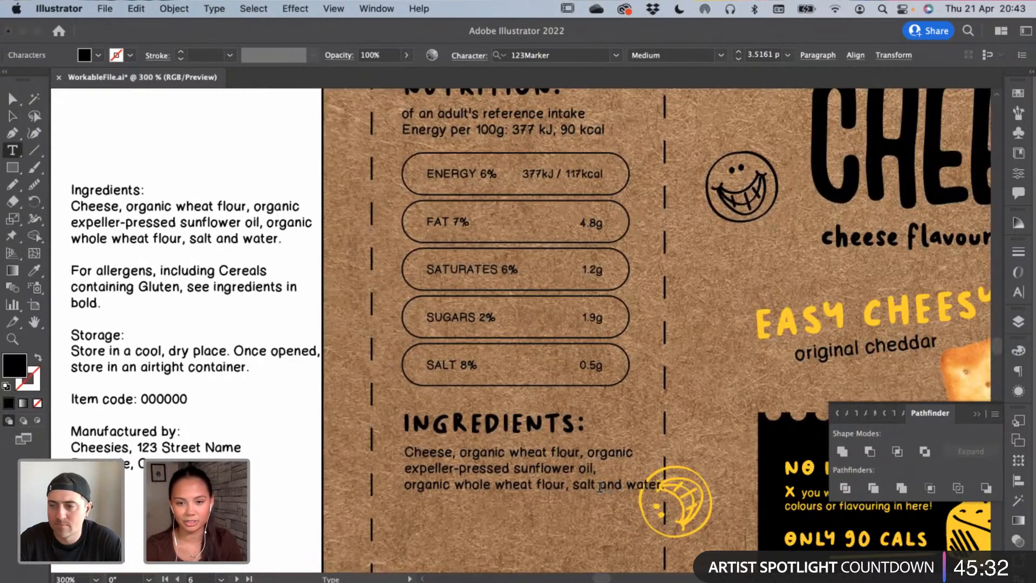
key(Return)
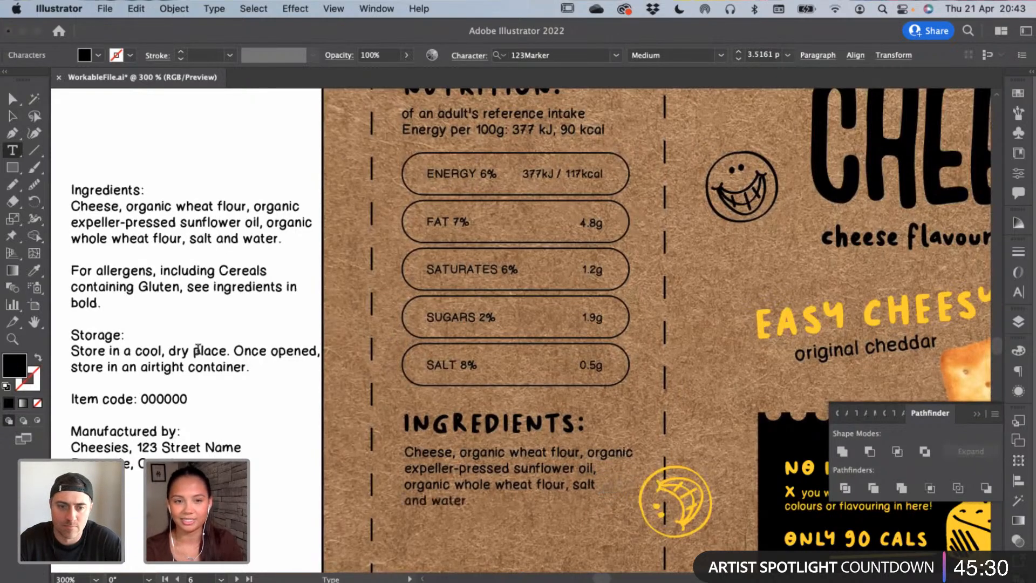
Narrow the source text block beside the artwork so its text wraps clear of the packaging edge
click(12, 115)
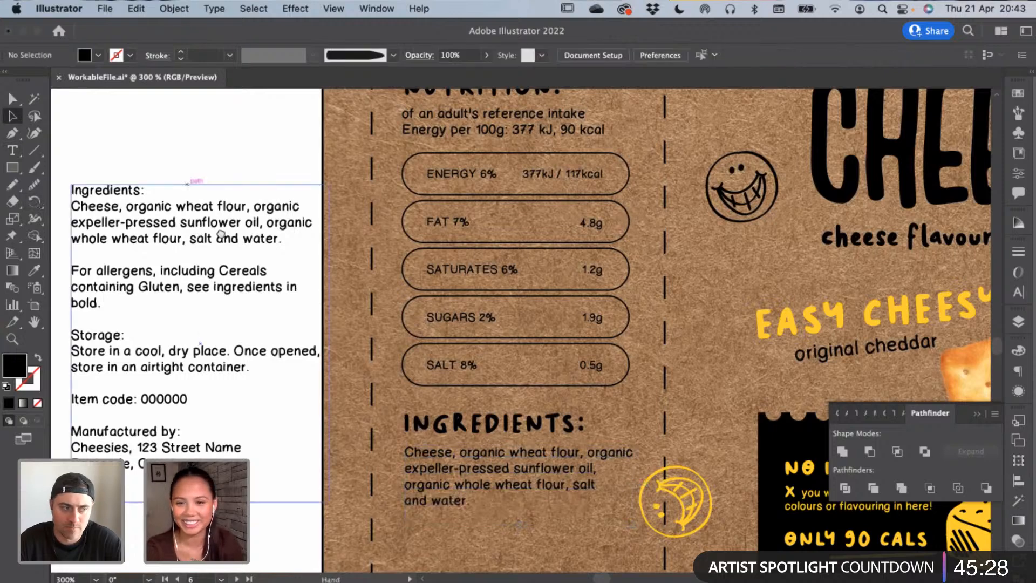
drag(221, 235, 212, 156)
click(219, 162)
drag(207, 234, 301, 355)
click(224, 172)
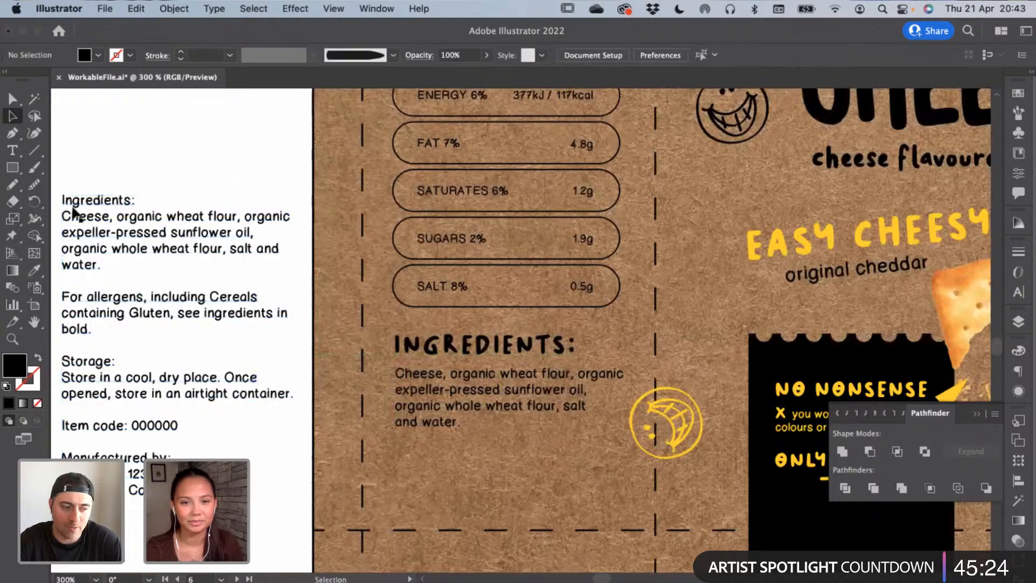
click(488, 389)
scroll(488, 388, up, 5)
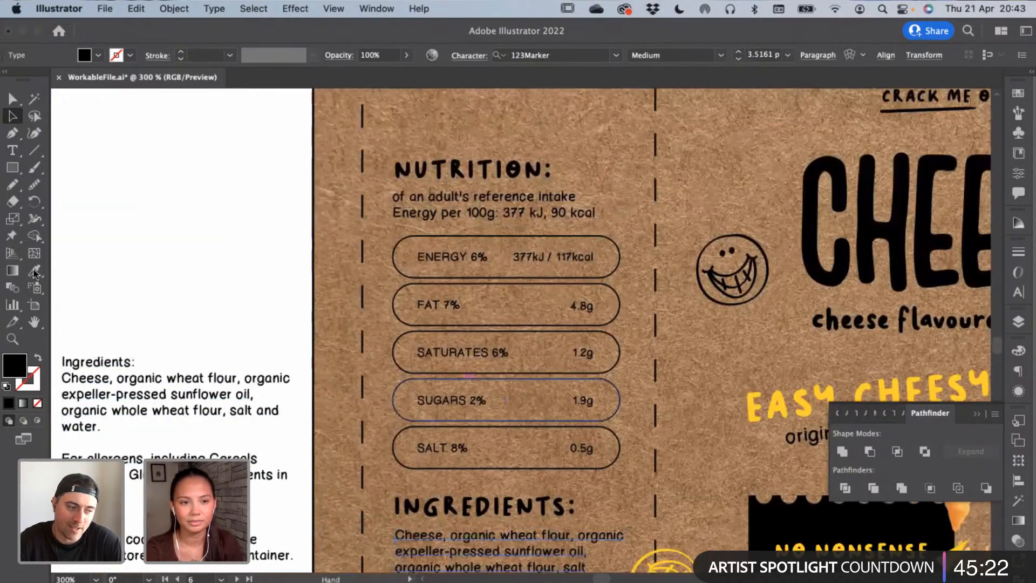
key(v)
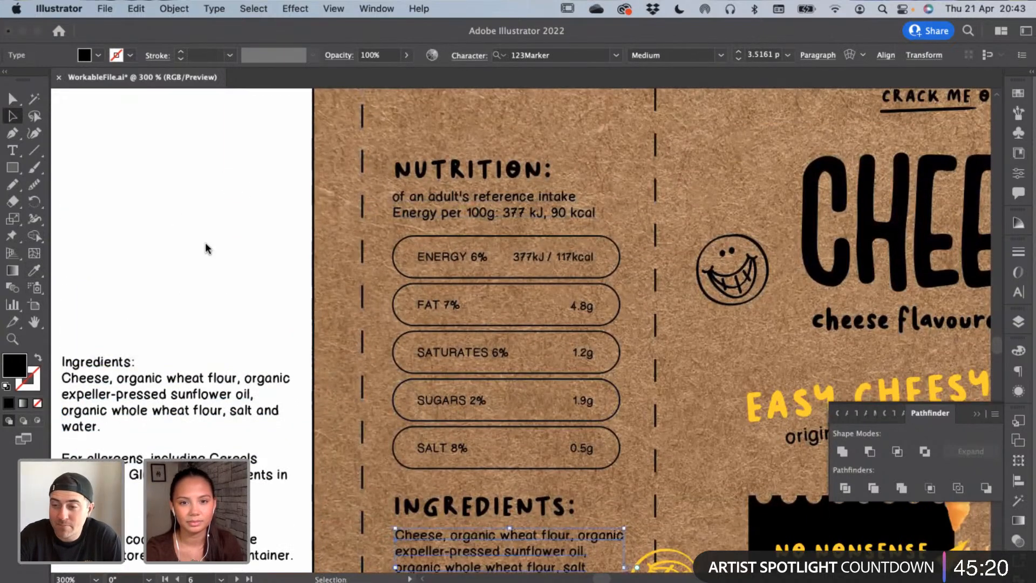
click(205, 248)
scroll(200, 163, down, 5)
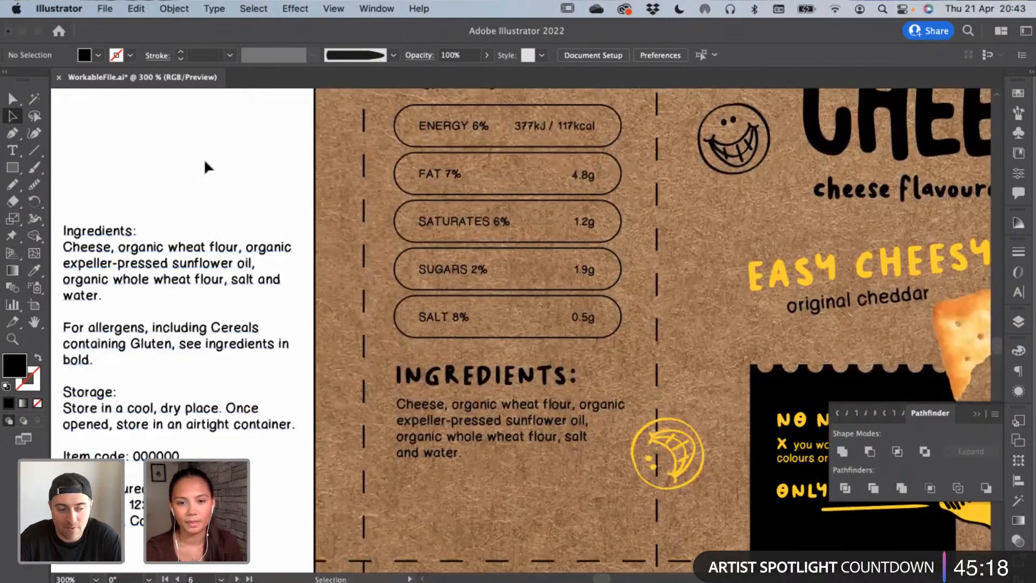
Copy the allergens paragraph from the source text block and add it below the ingredients text after a blank line
click(13, 150)
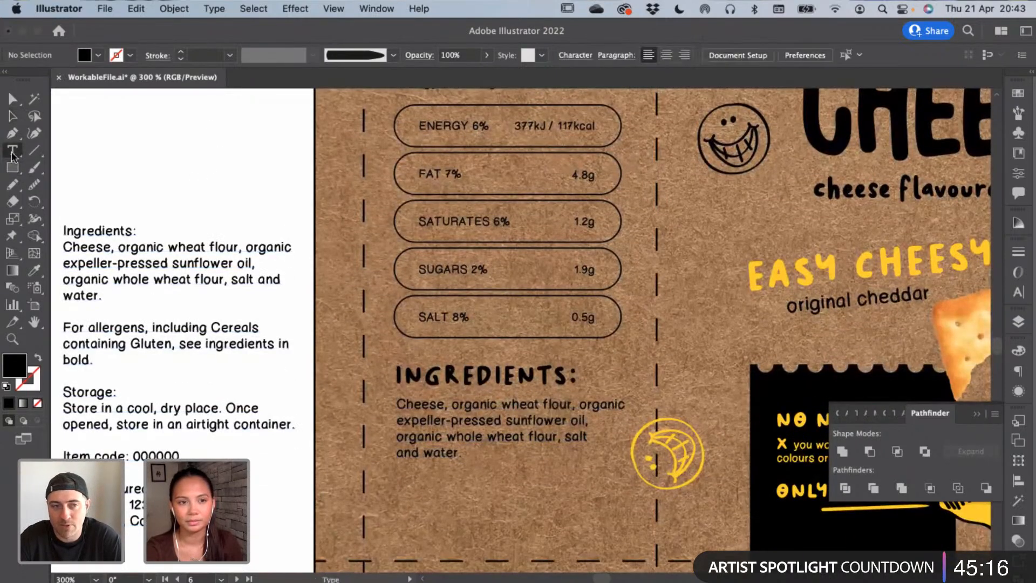
drag(63, 326, 178, 370)
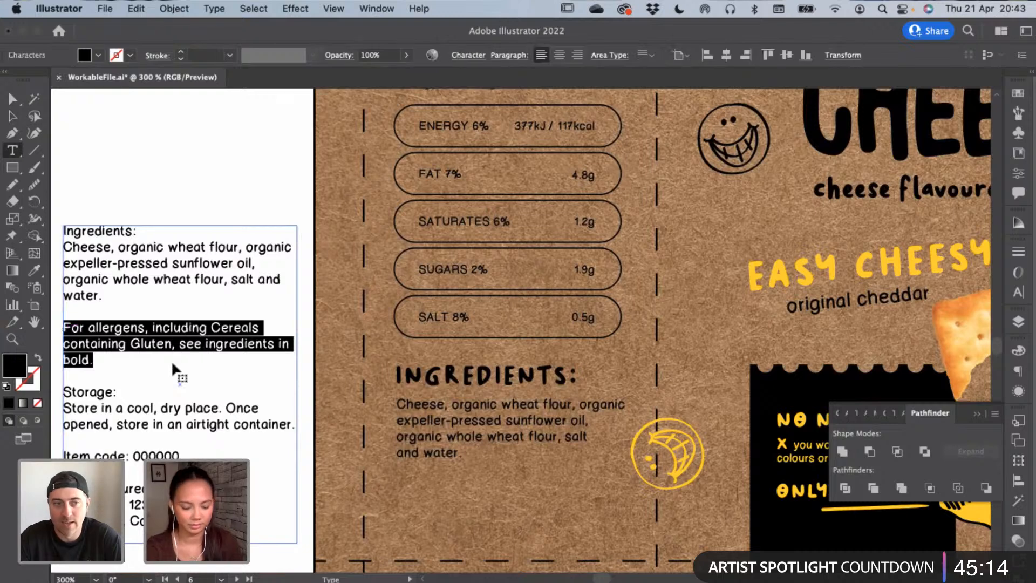
key(super+shift+a)
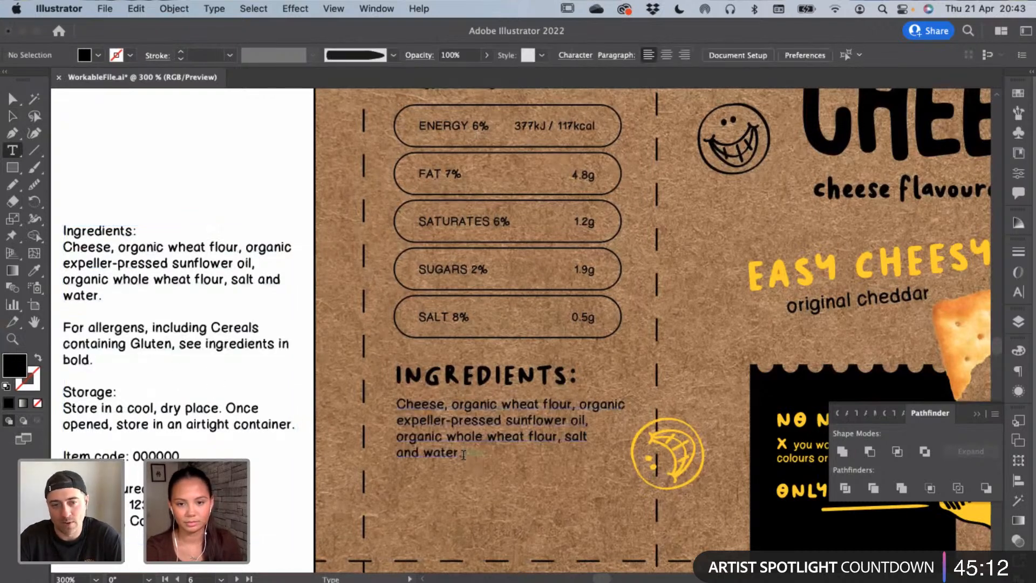
click(465, 454)
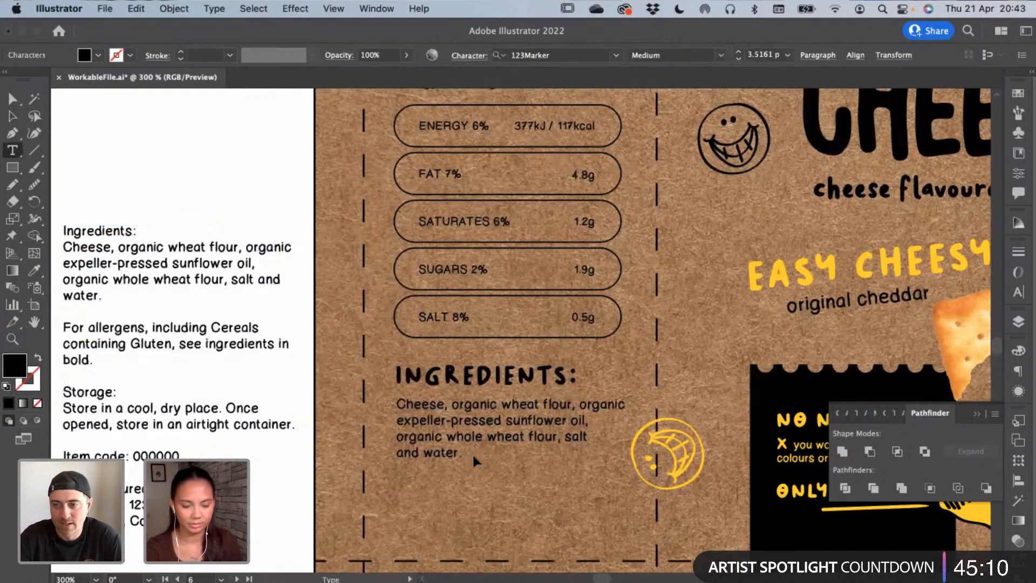
key(Return)
key(Return)
key(super+v)
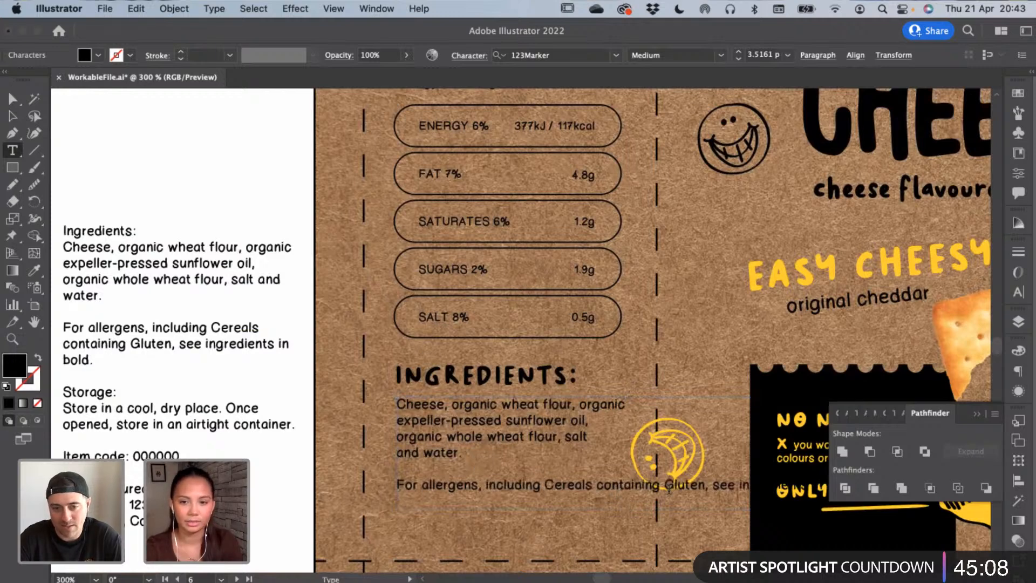
Break the allergens paragraph into three lines, ending after "Cereals" and "ingredients", to fit the side panel
click(599, 484)
key(Return)
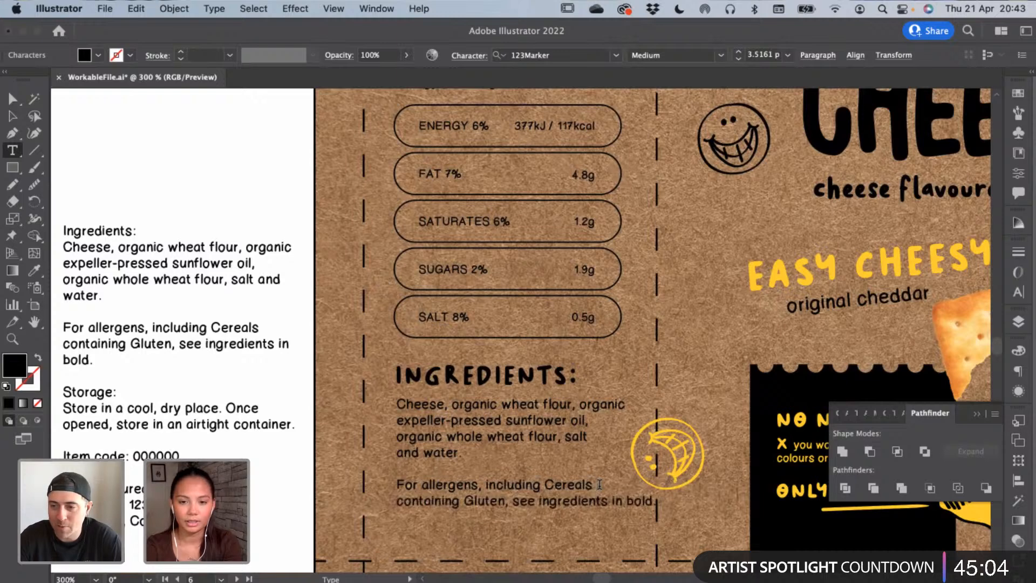
key(BackSpace)
key(Return)
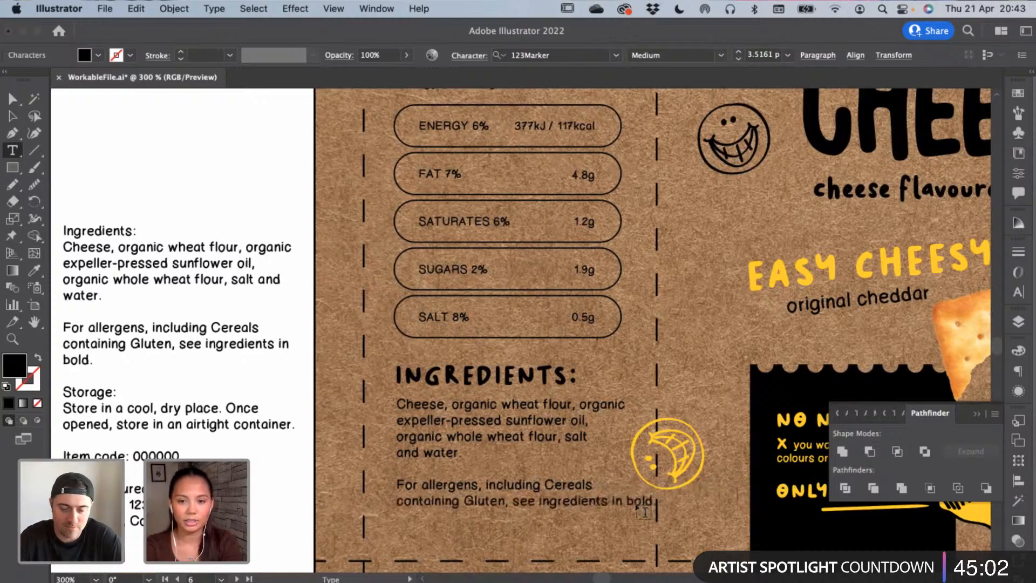
key(Return)
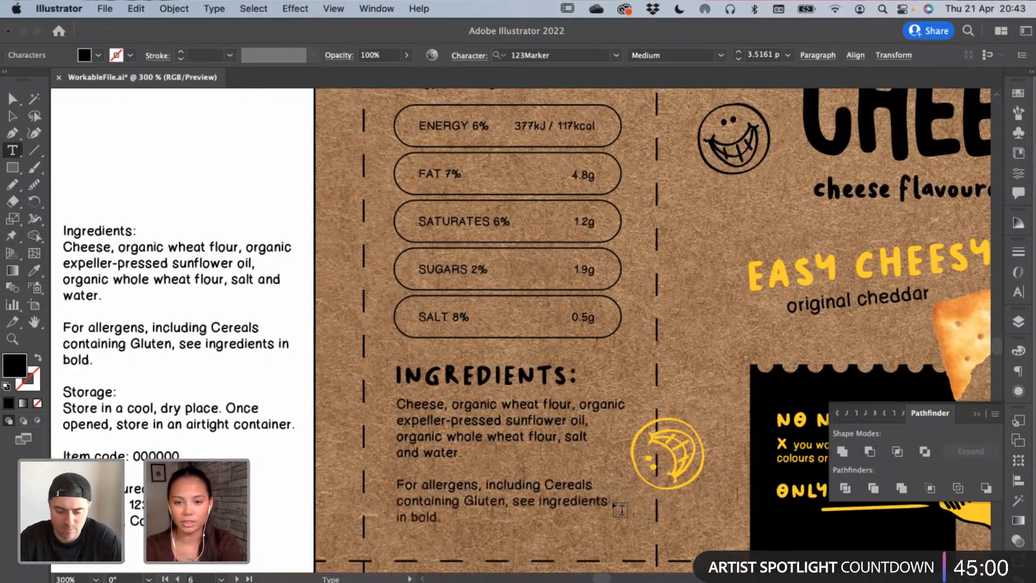
key(Escape)
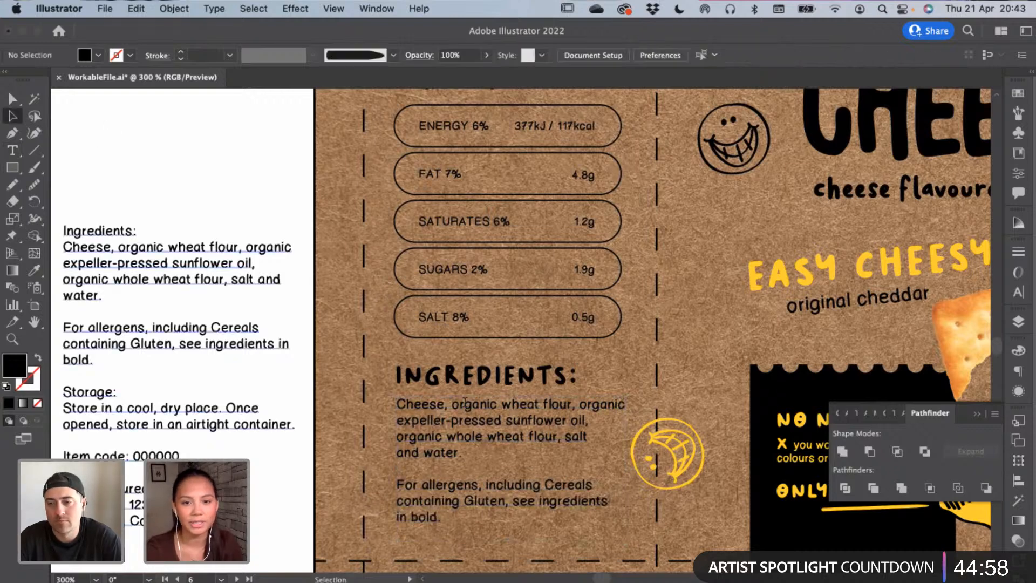
Set the font size of the ingredients text and the reference intake text under NUTRITION to 3 pt
click(467, 409)
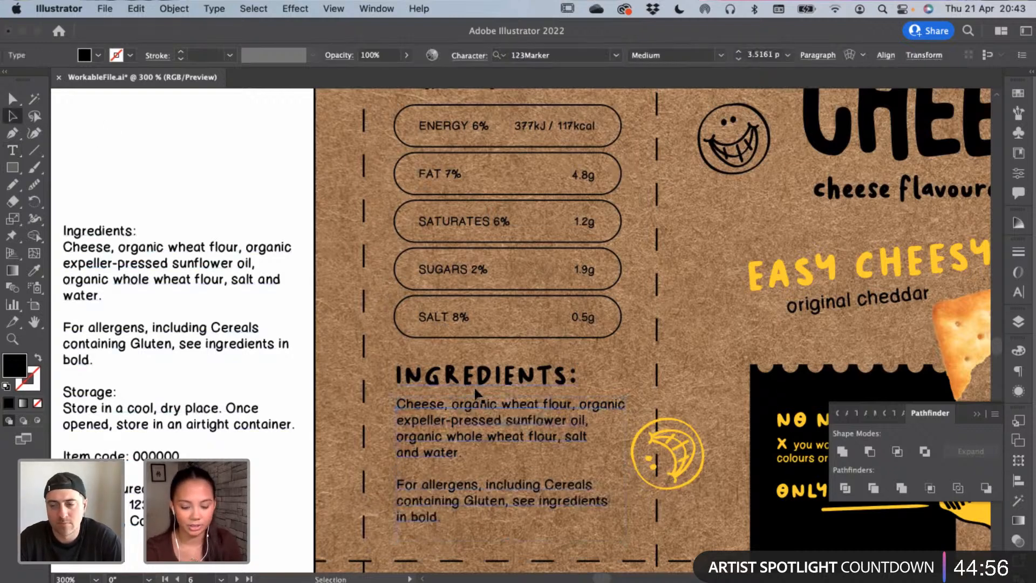
key(super+minus)
scroll(469, 365, up, 5)
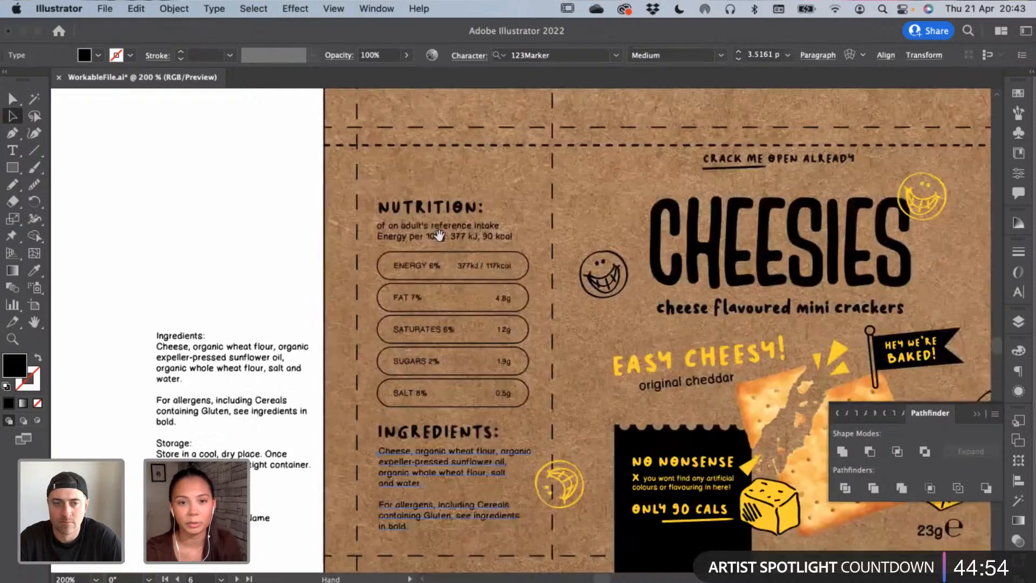
shift+click(436, 239)
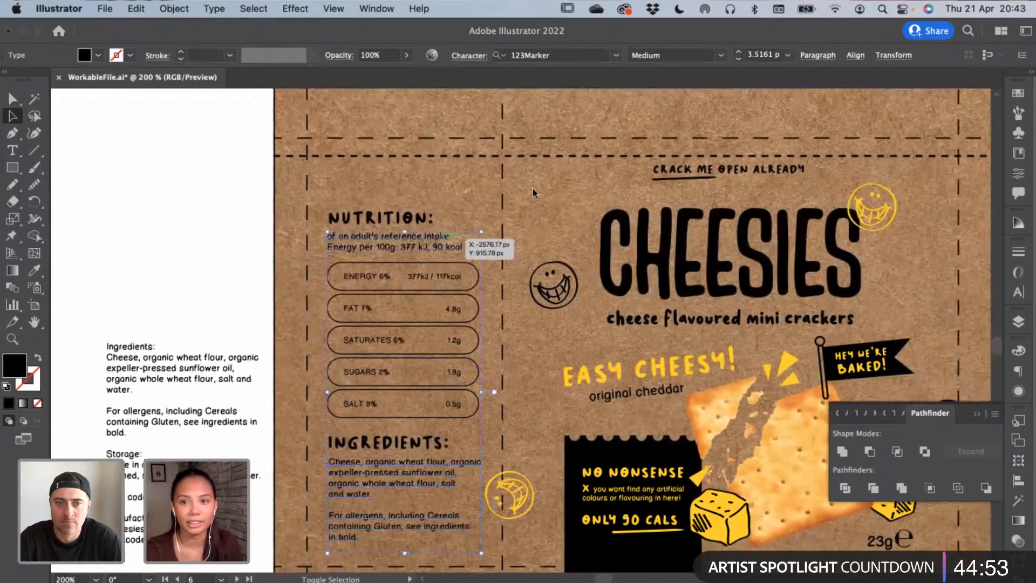
click(739, 59)
click(283, 225)
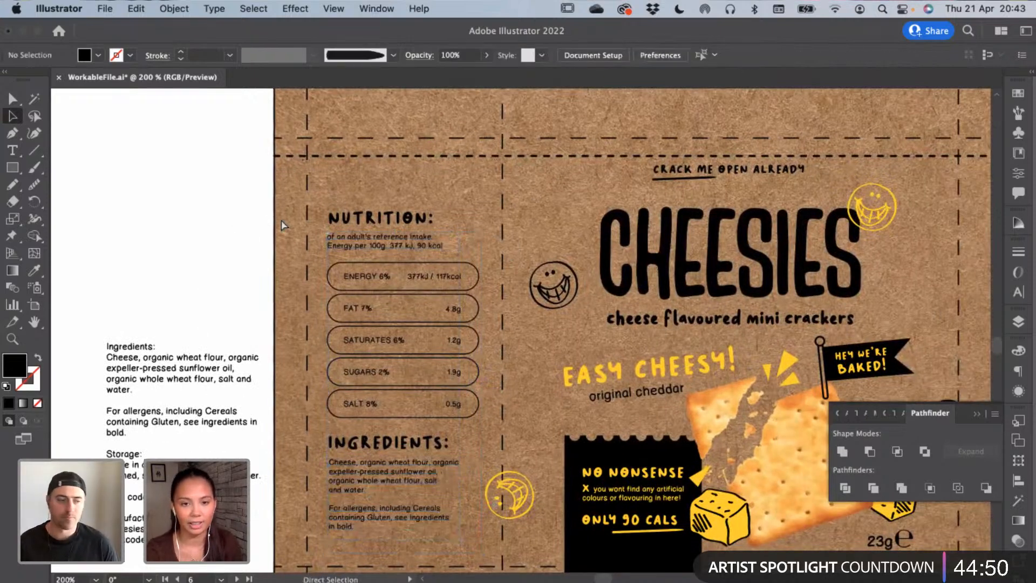
Reflow the ingredients paragraph into three lines, breaking before "whole wheat flour" and joining "and water." to the last line
key(super+equal)
scroll(180, 242, down, 5)
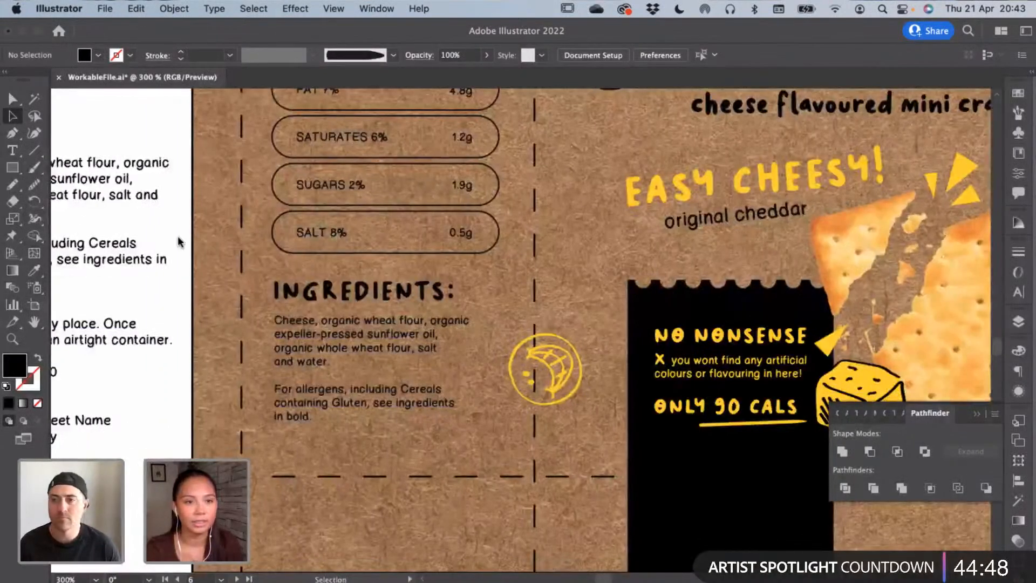
key(t)
click(275, 348)
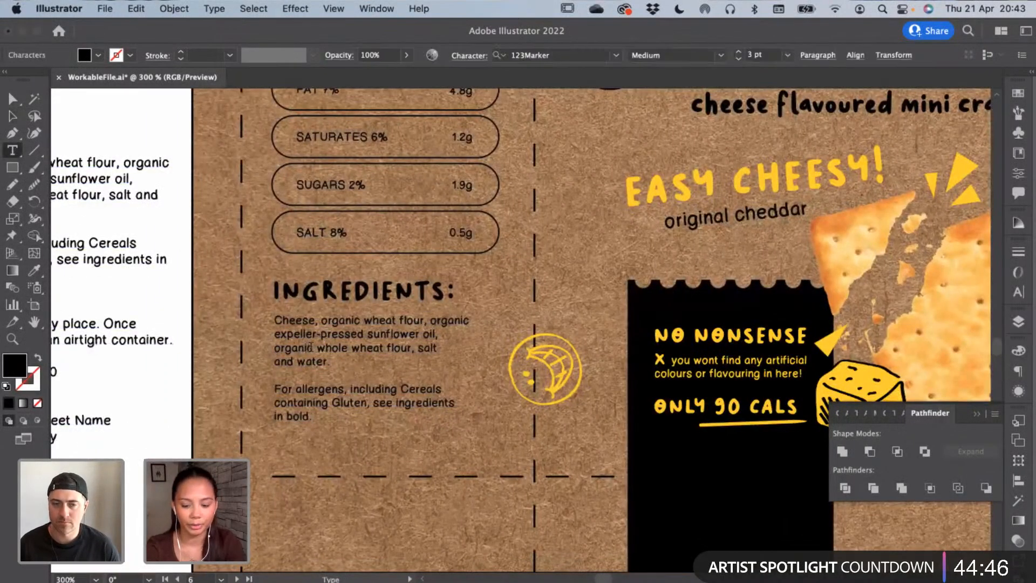
key(BackSpace)
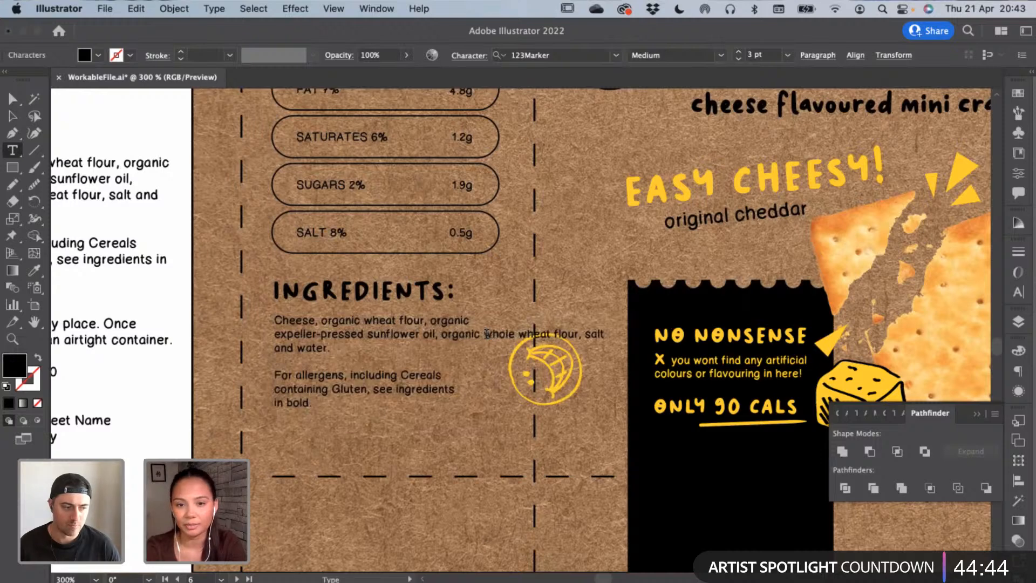
click(487, 334)
key(Return)
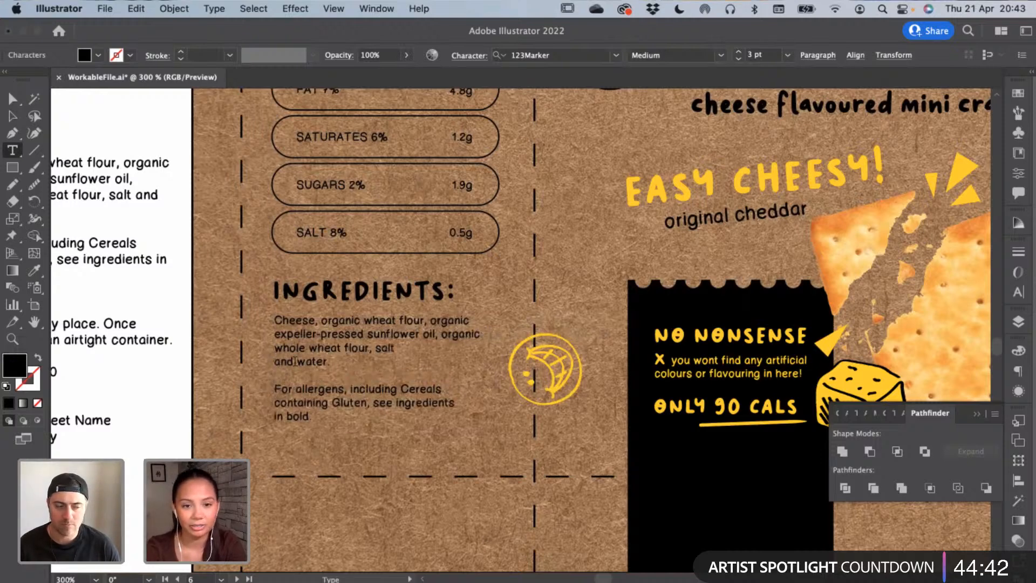
key(BackSpace)
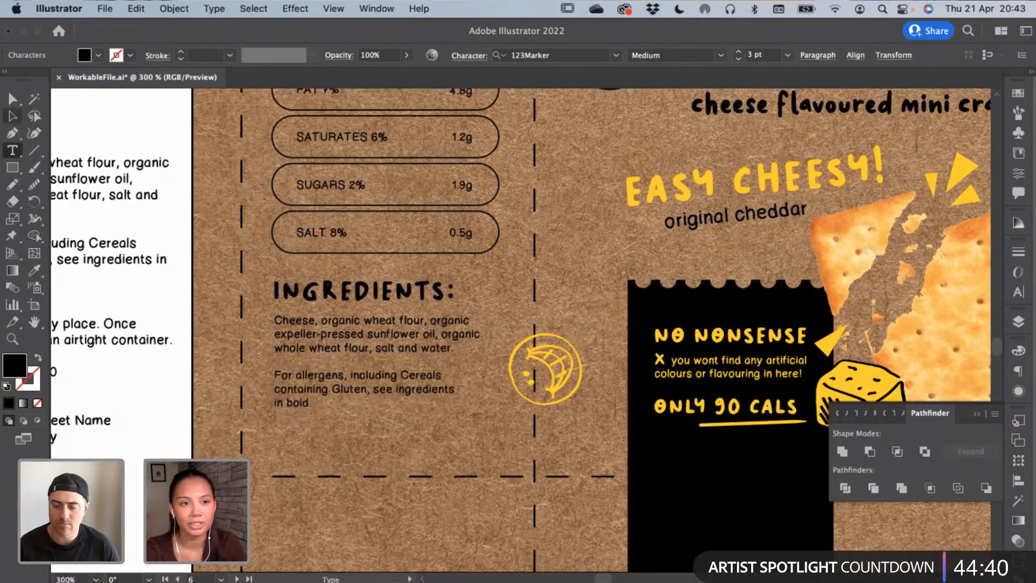
key(Escape)
scroll(111, 128, left, 2)
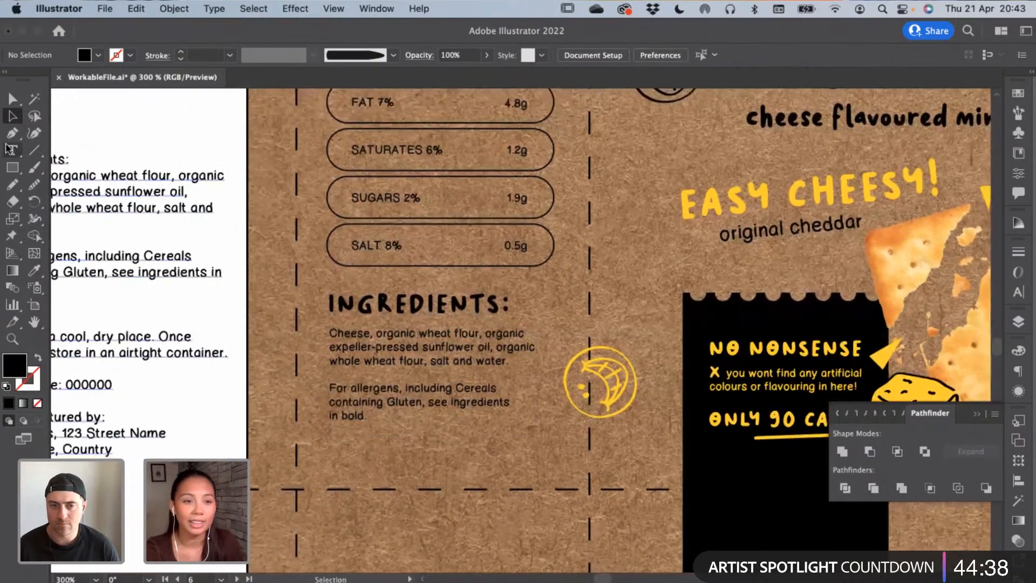
Join "in bold." to the preceding line so the allergens paragraph takes two lines
click(10, 149)
click(392, 424)
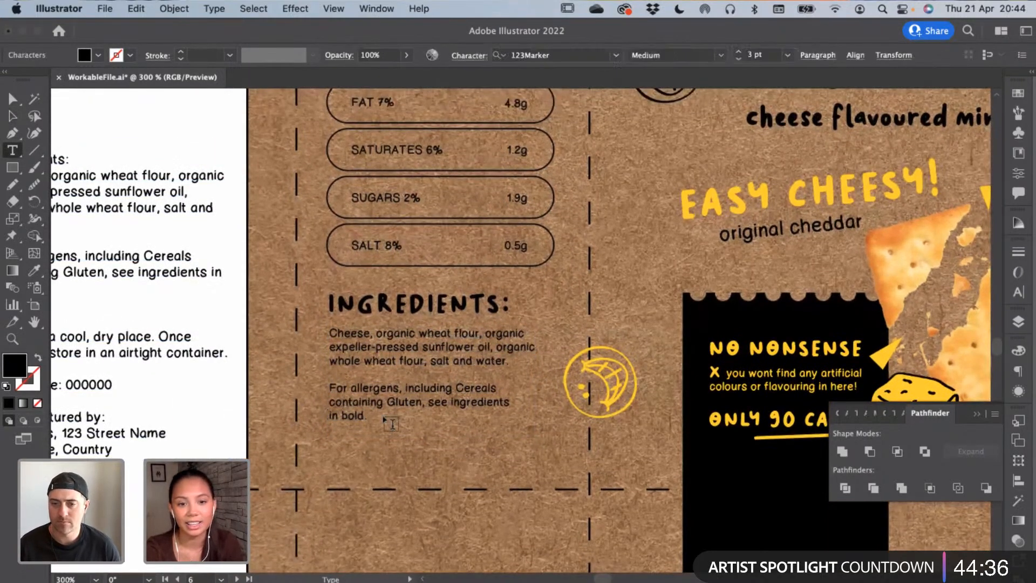
key(Left)
key(Left)
key(Left)
key(Left)
key(Left)
key(Left)
key(Left)
key(Left)
key(BackSpace)
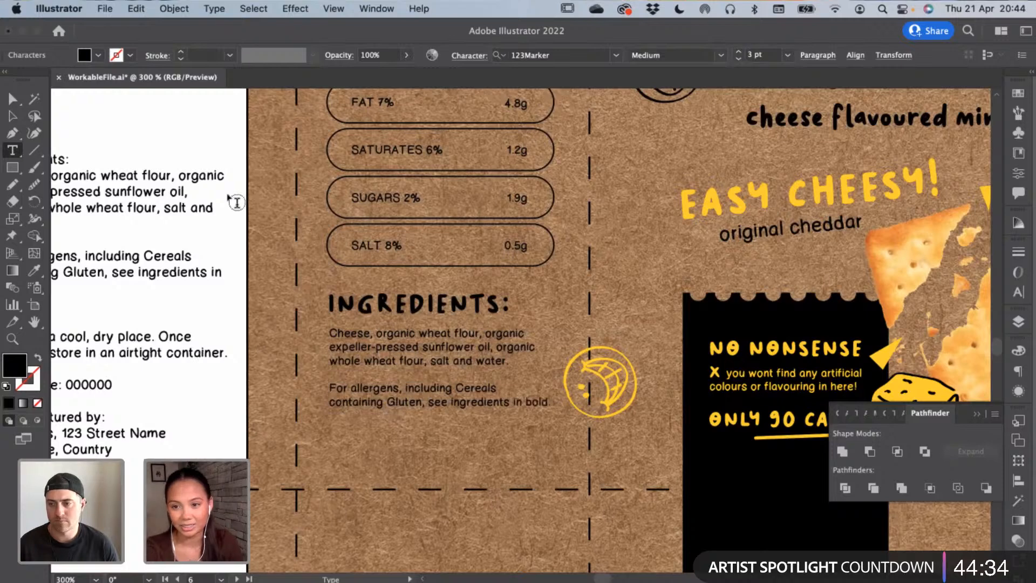
click(12, 115)
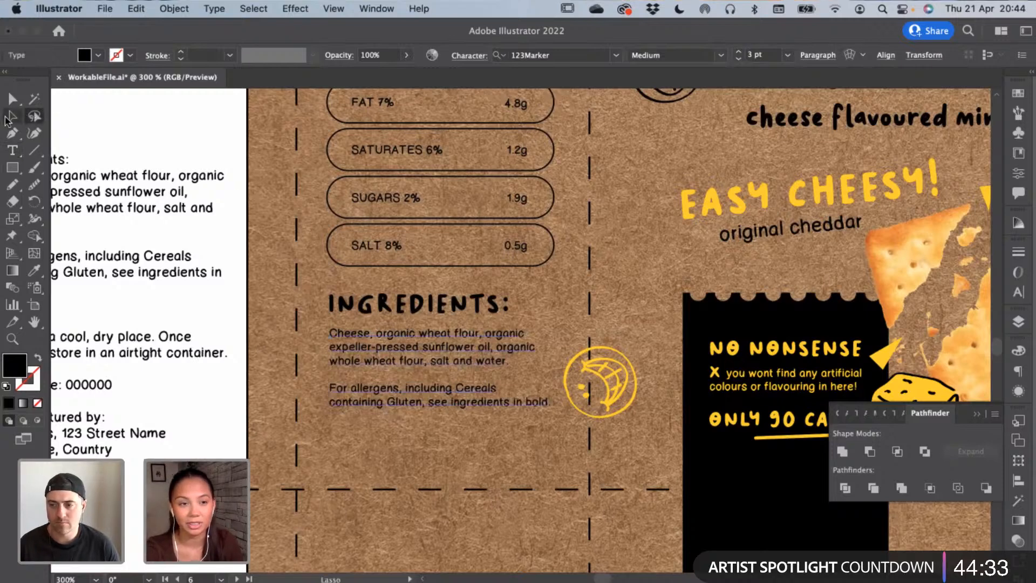
Move the source text block with ingredients, storage and manufacturer details from one side of the packaging to its opposite edge
click(137, 118)
scroll(204, 166, left, 3)
scroll(204, 166, up, 2)
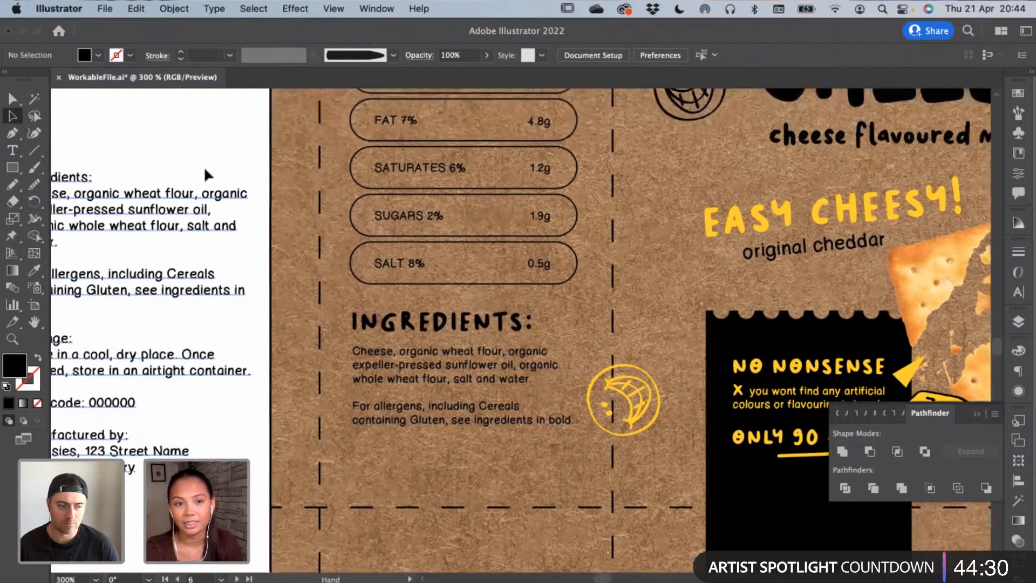
click(197, 219)
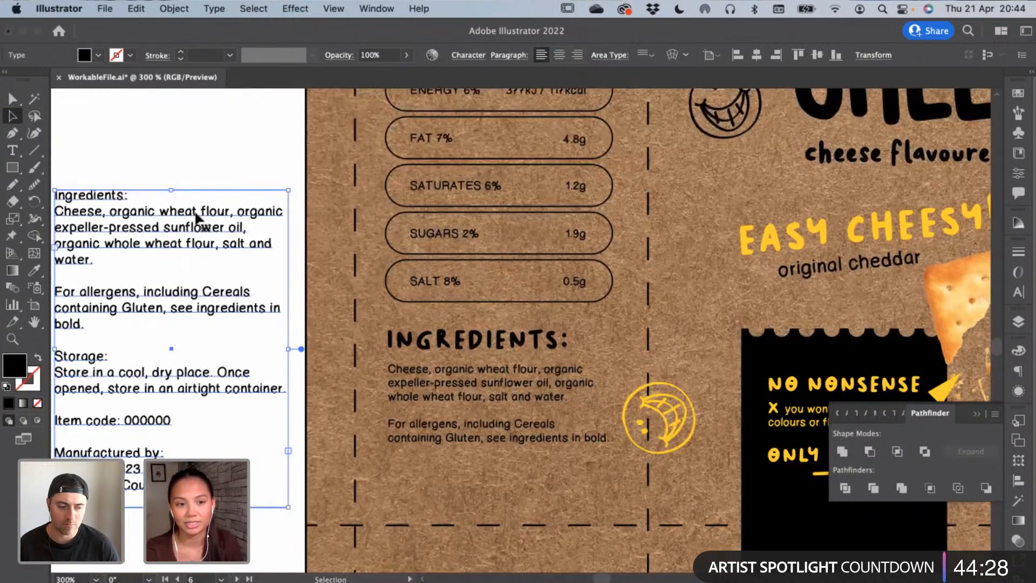
key(super+shift+a)
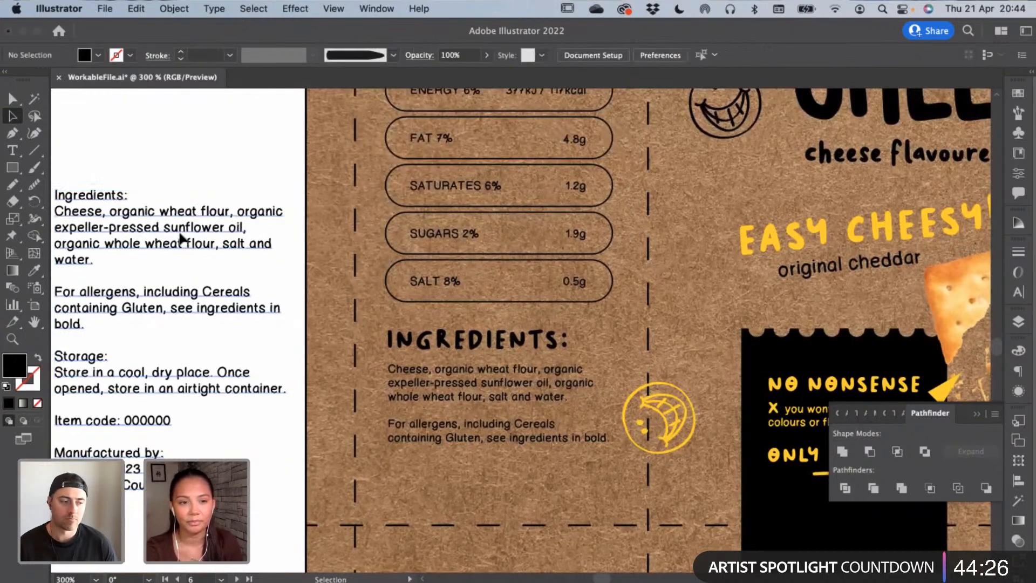
click(181, 238)
key(super+minus)
key(super+minus)
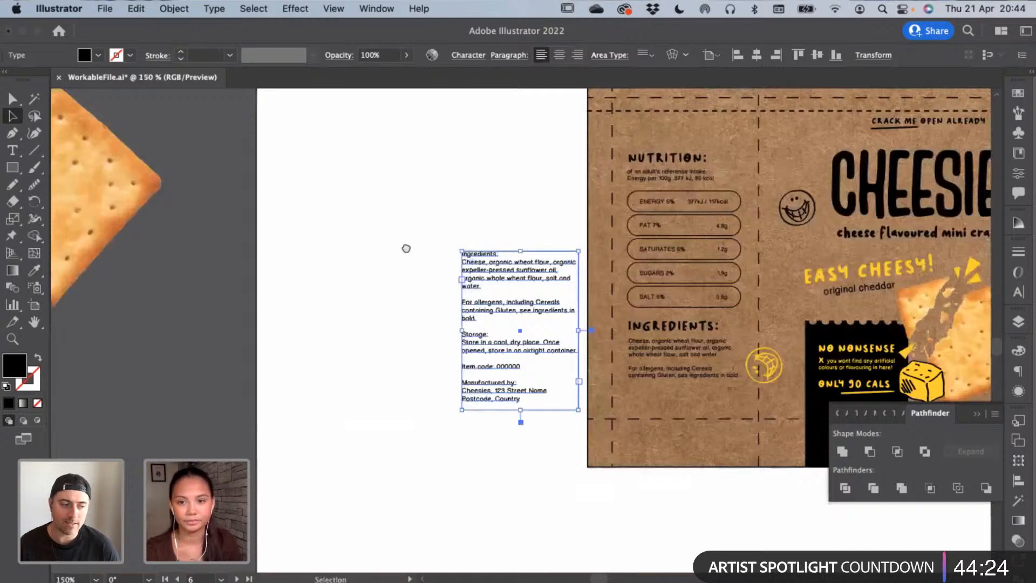
scroll(204, 313, right, 8)
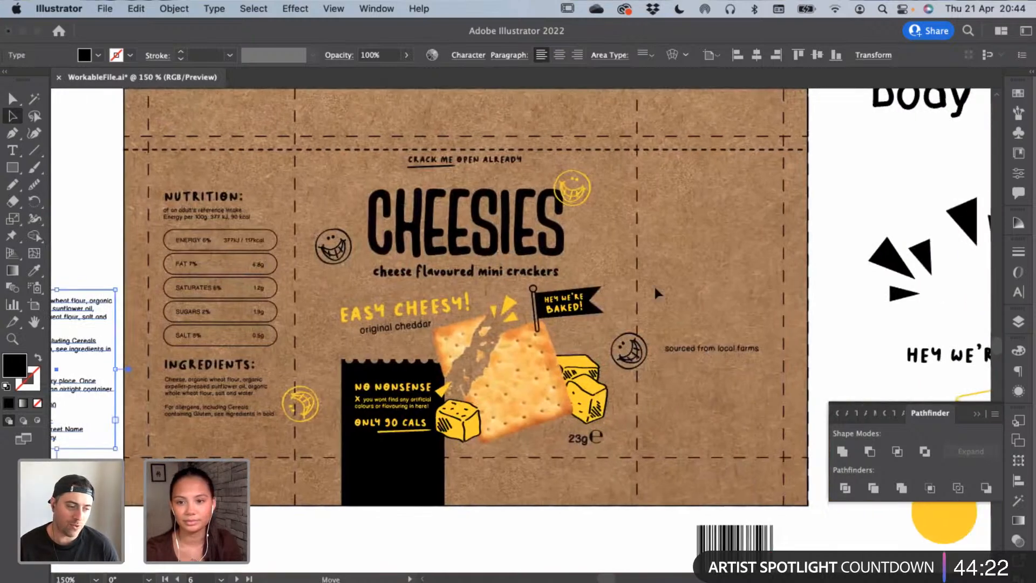
drag(656, 293, 642, 338)
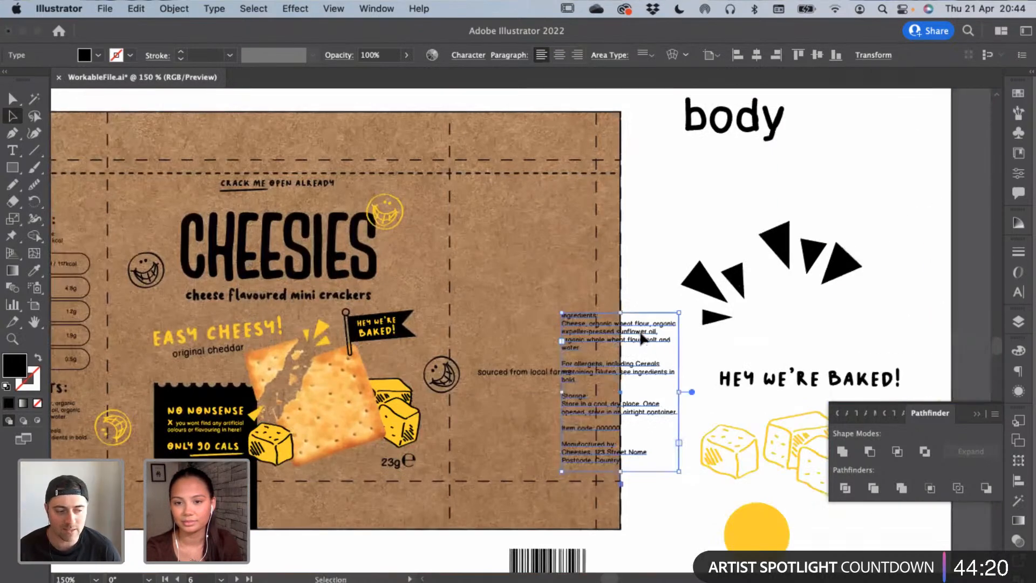
Shift the lower group of black spark shapes aside and place the source text on the blank area beside the packaging
drag(762, 323, 881, 326)
click(672, 327)
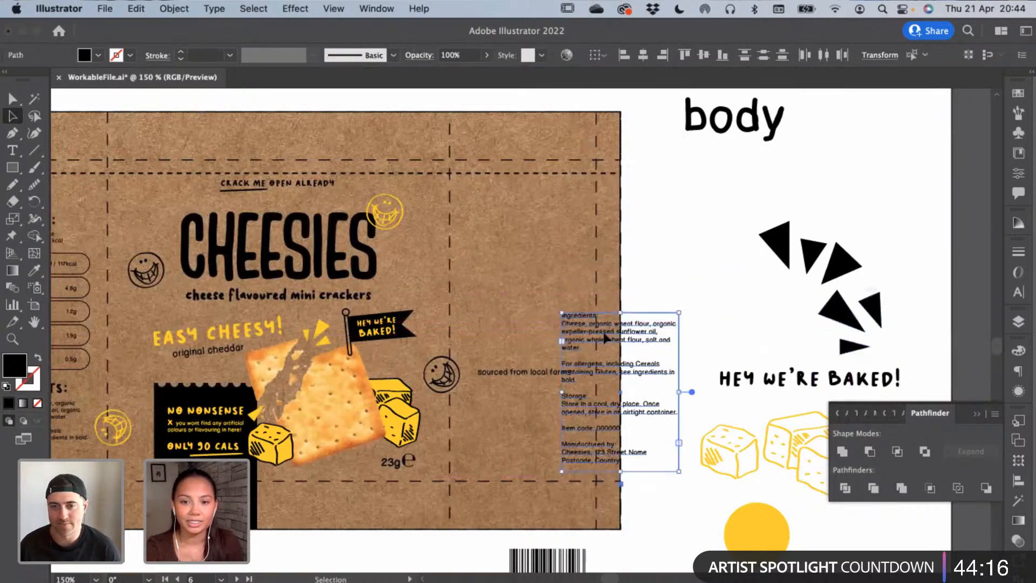
drag(685, 271, 680, 260)
key(super+equal)
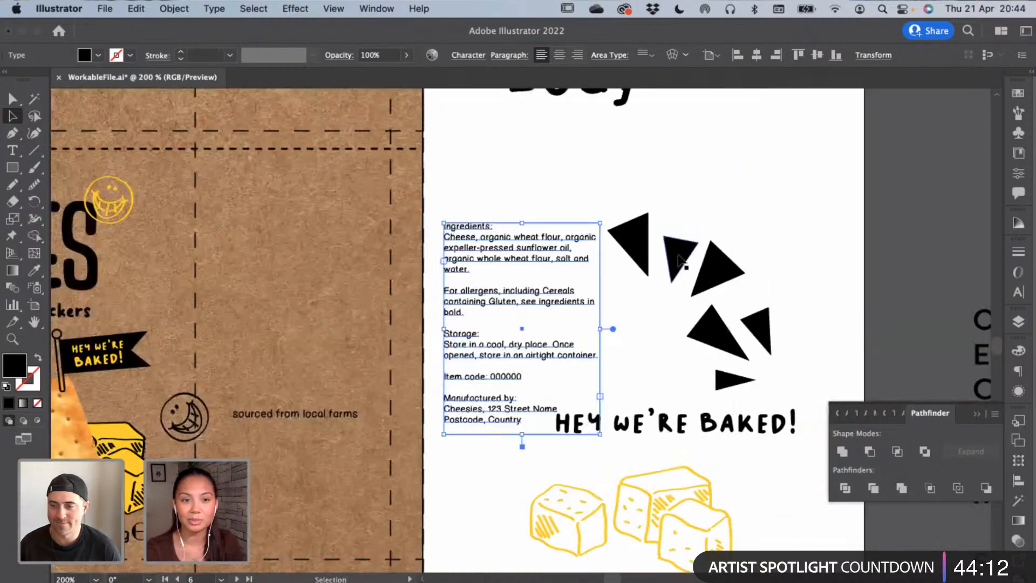
drag(487, 261, 721, 159)
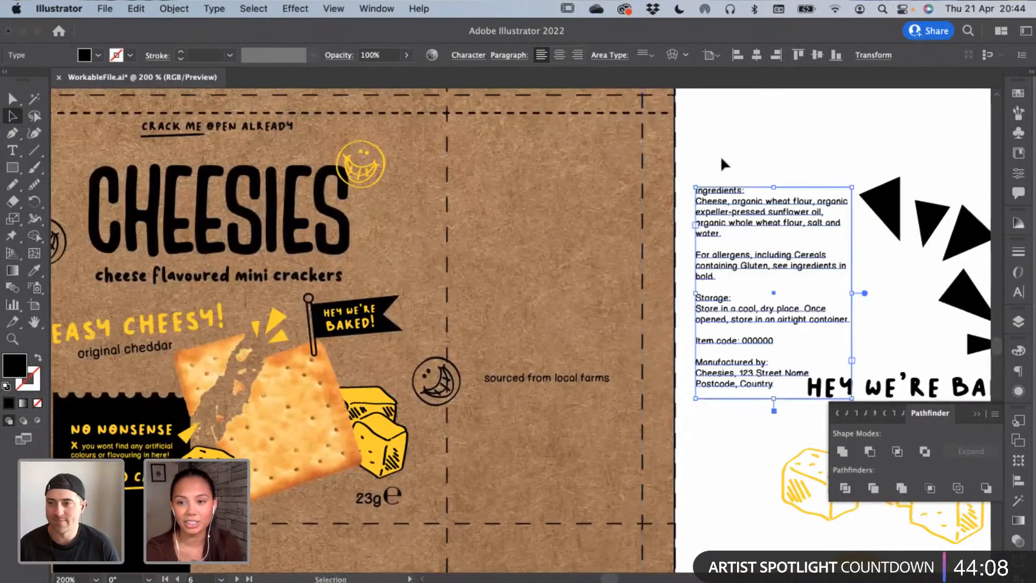
click(721, 155)
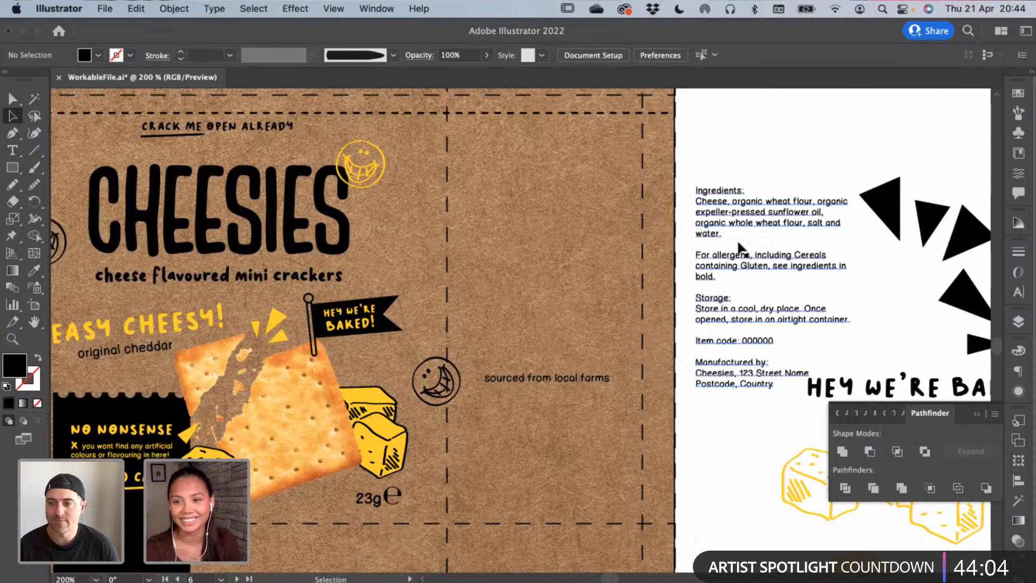
Delete the Ingredients and allergens paragraphs from the source text block so it starts at "Storage:"
scroll(704, 135, left, 5)
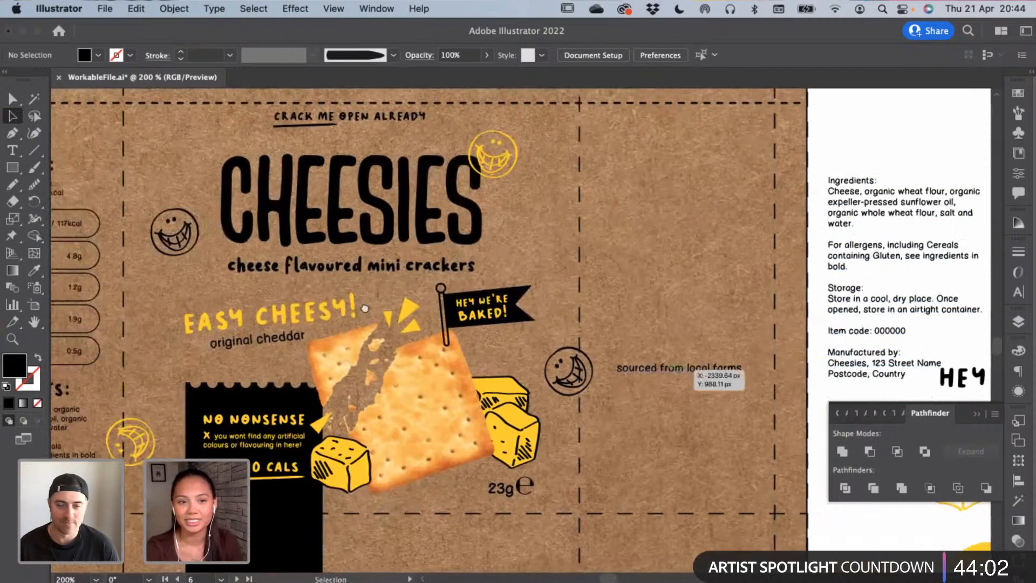
scroll(365, 309, left, 5)
click(220, 404)
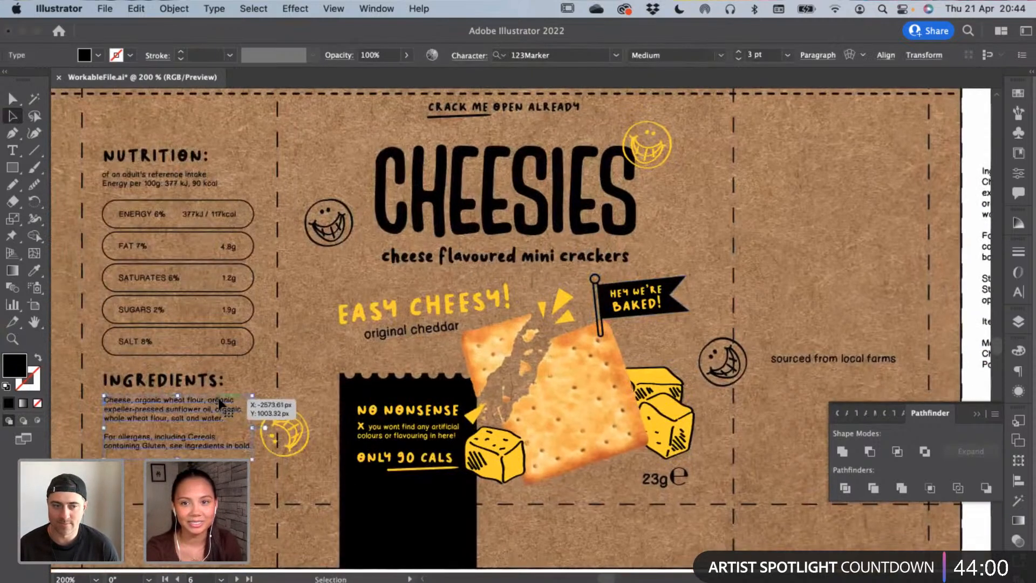
click(787, 115)
drag(622, 182, 470, 197)
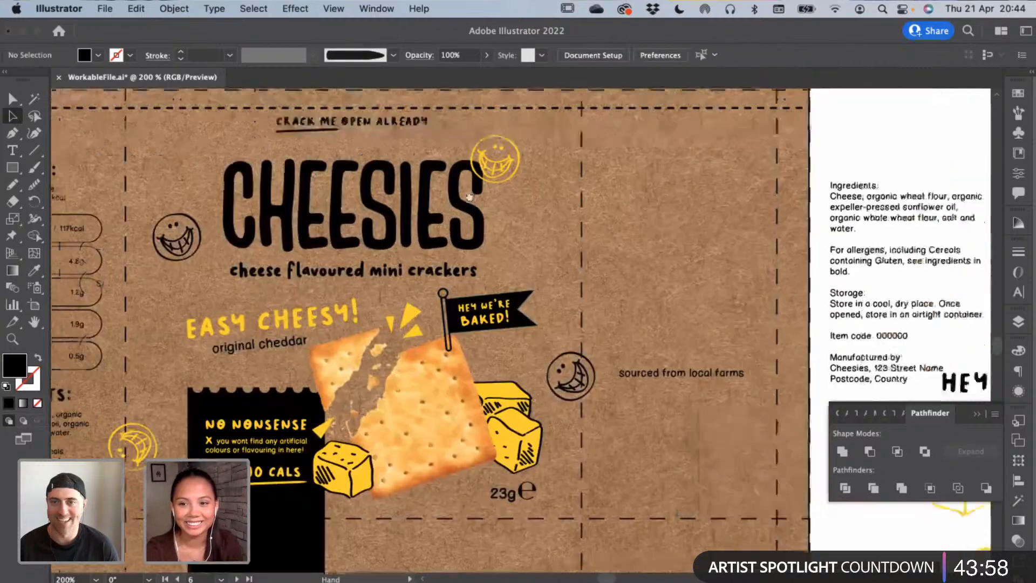
scroll(694, 173, right, 5)
key(t)
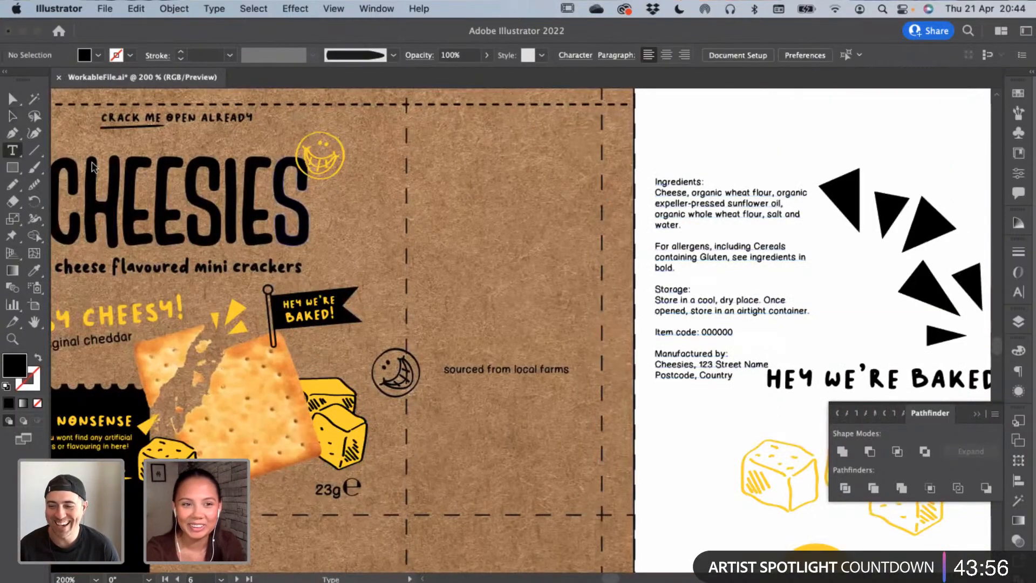
drag(655, 289, 652, 178)
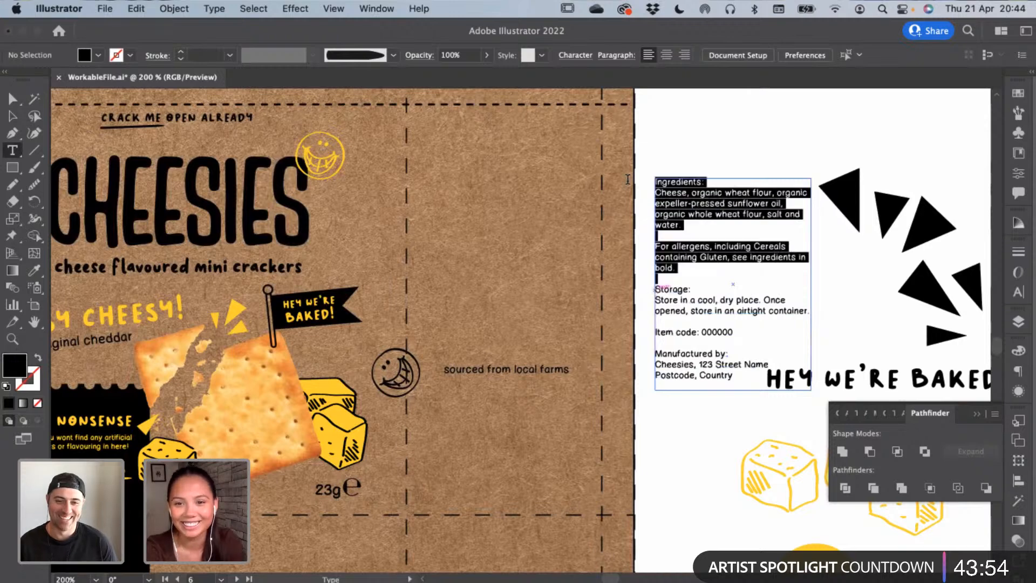
key(BackSpace)
Copy the "Storage:" heading from the source text into a new text object on the empty side panel
triple_click(705, 184)
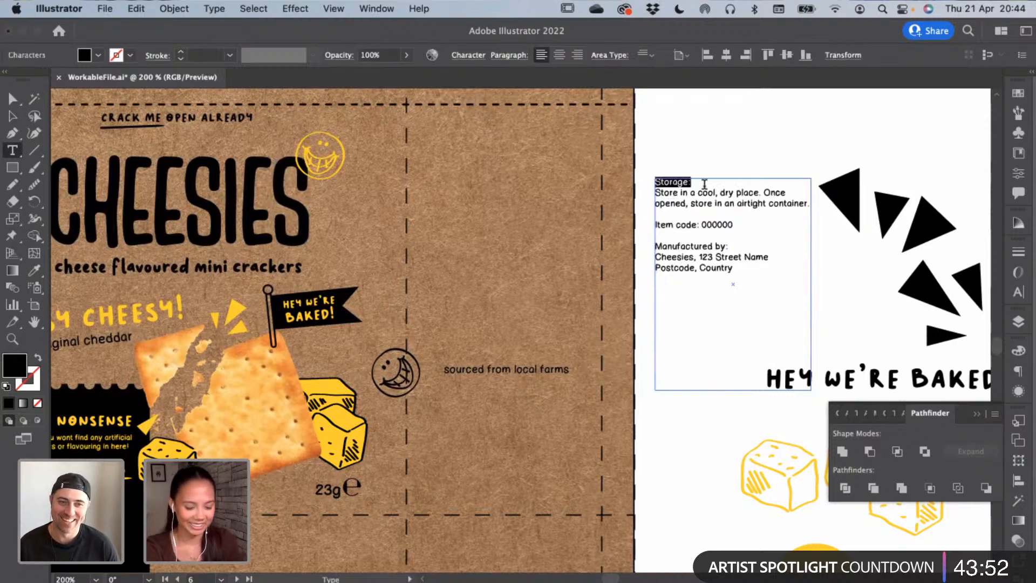
key(super+c)
click(465, 183)
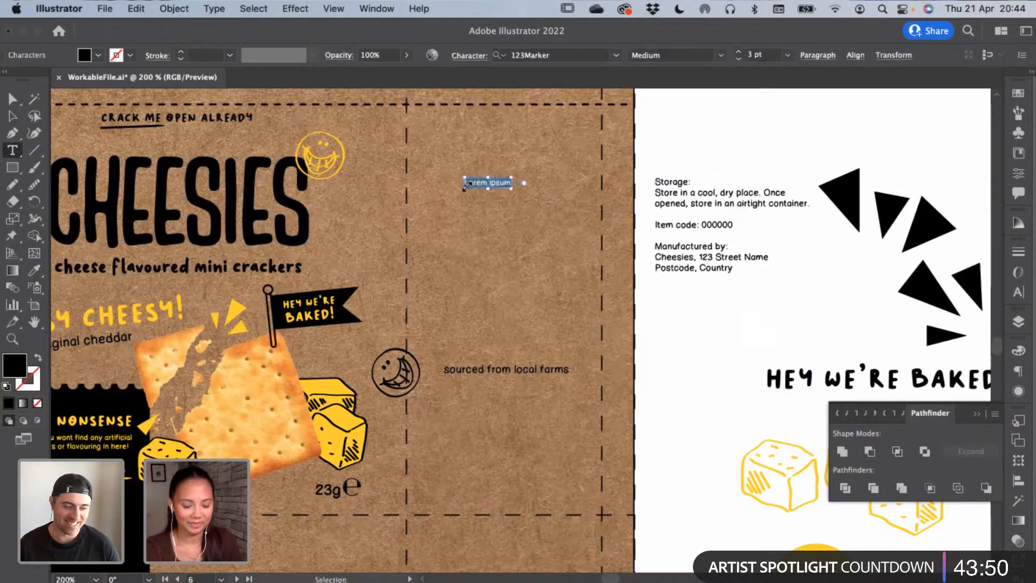
key(super+v)
key(Escape)
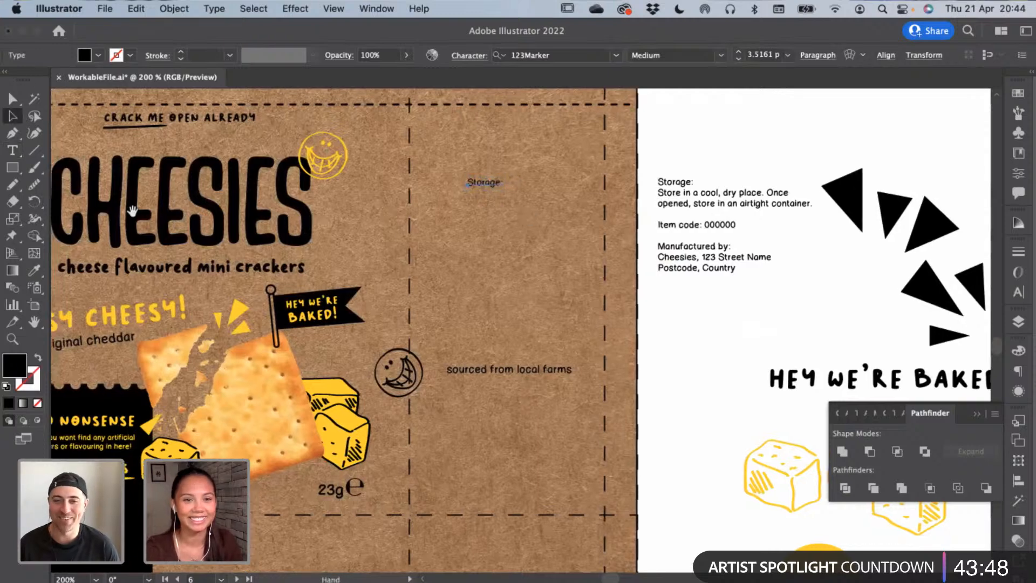
Apply the NUTRITION heading's type style to the Storage heading with the Eyedropper
scroll(133, 213, left, 5)
click(34, 270)
click(152, 166)
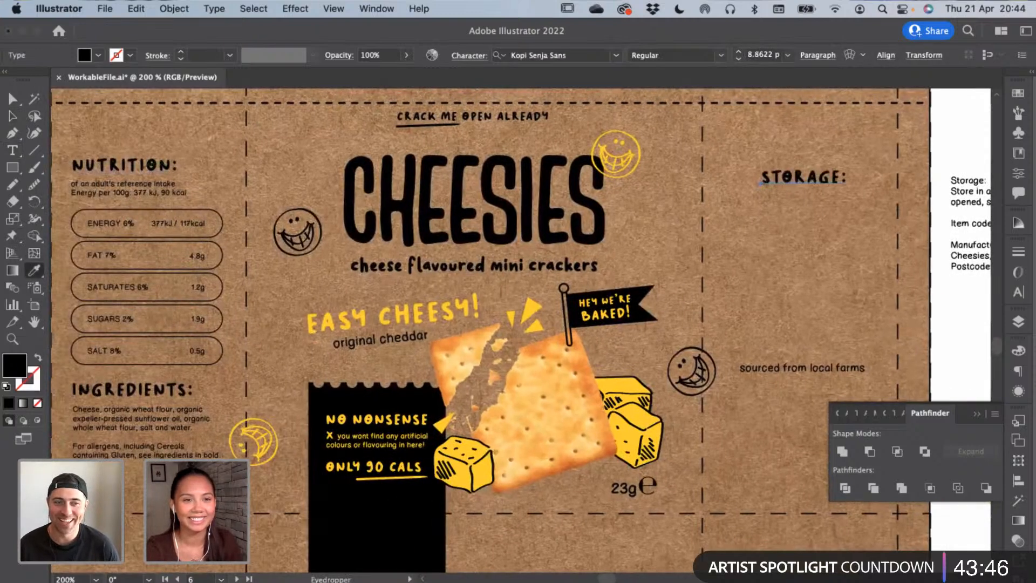
Move the STORAGE heading closer to the panel's fold line and align it vertically with the NUTRITION heading
click(14, 116)
drag(804, 175, 773, 183)
shift+click(215, 186)
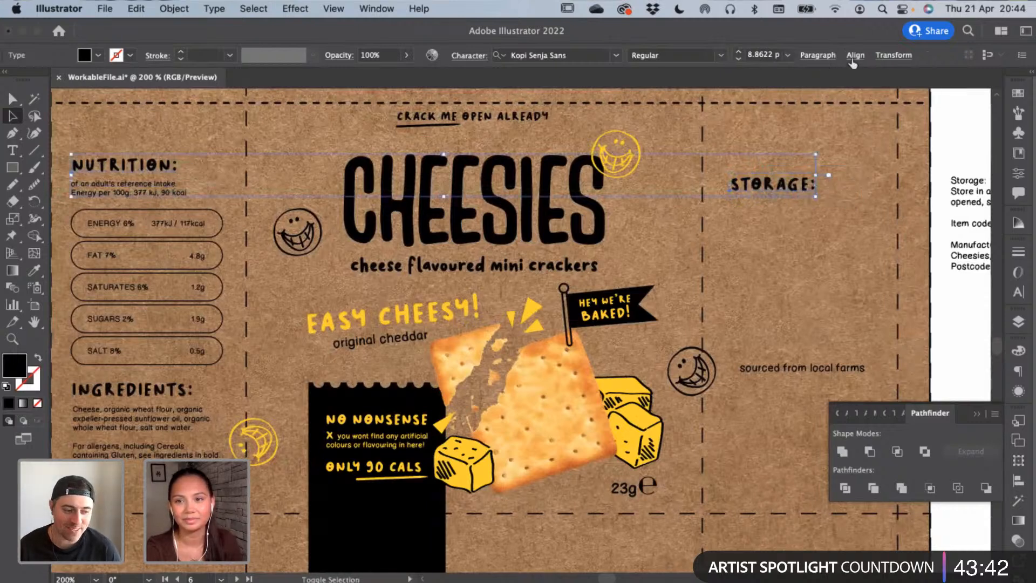
click(856, 55)
click(798, 93)
click(794, 230)
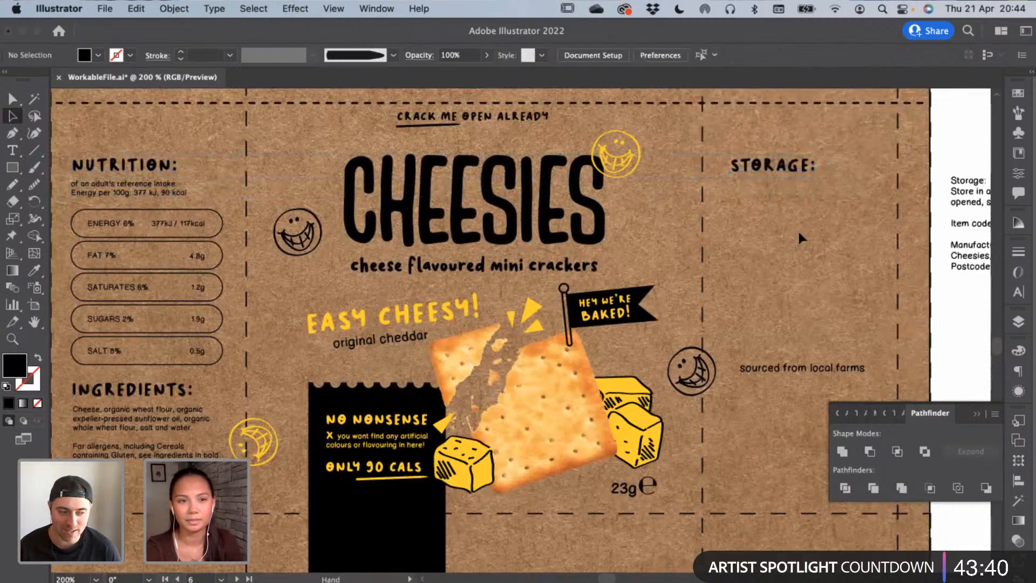
Copy the two-line storage instructions from the source text into a new text frame under the STORAGE heading
drag(840, 227, 803, 220)
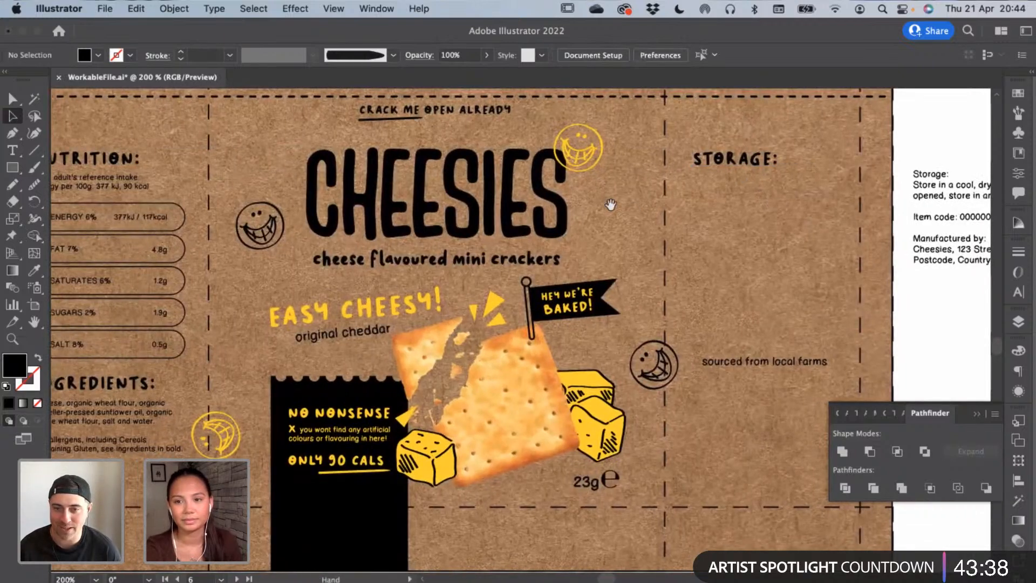
drag(611, 205, 442, 205)
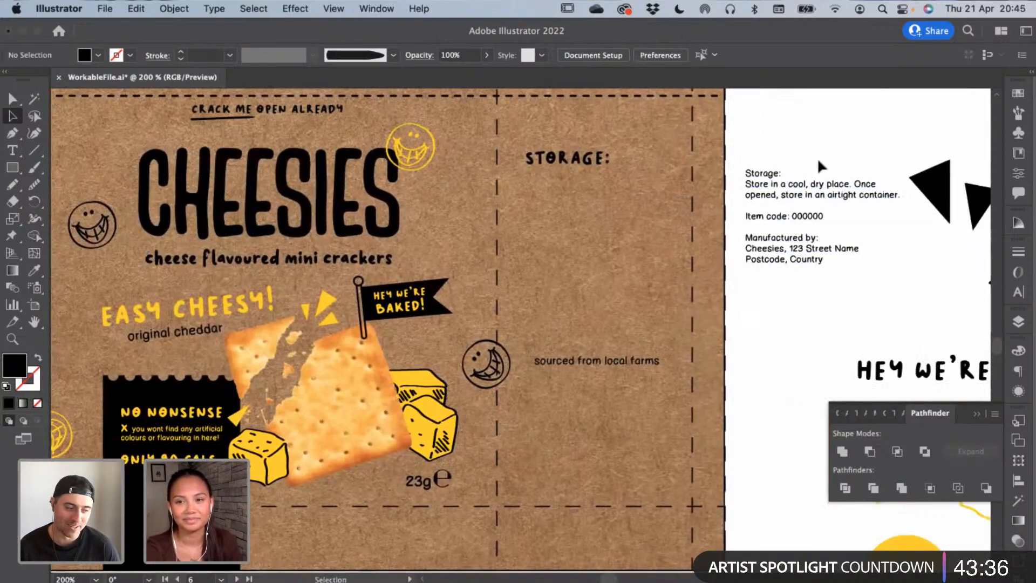
drag(805, 185, 759, 191)
click(783, 128)
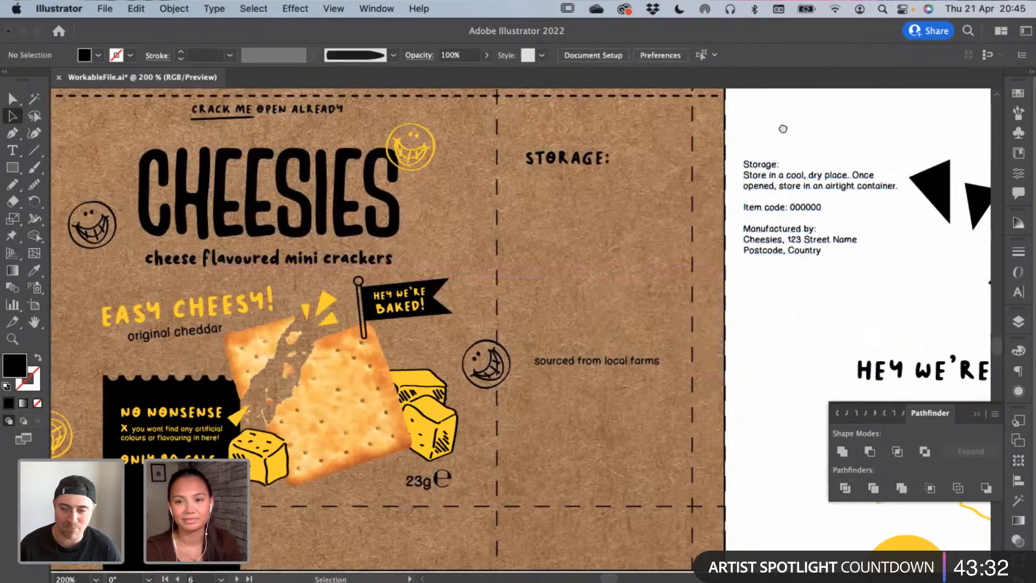
scroll(594, 135, right, 6)
key(t)
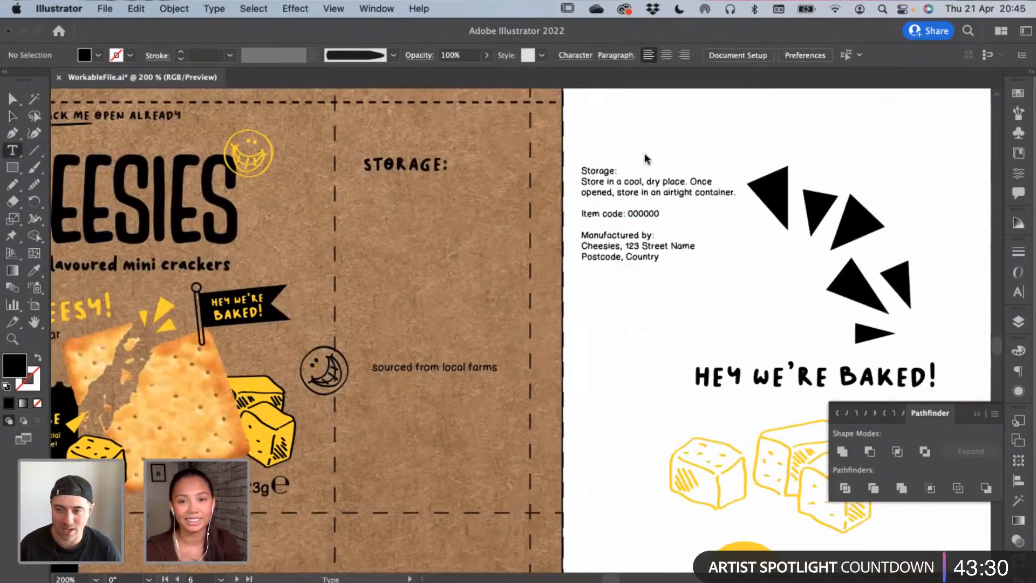
drag(580, 180, 740, 195)
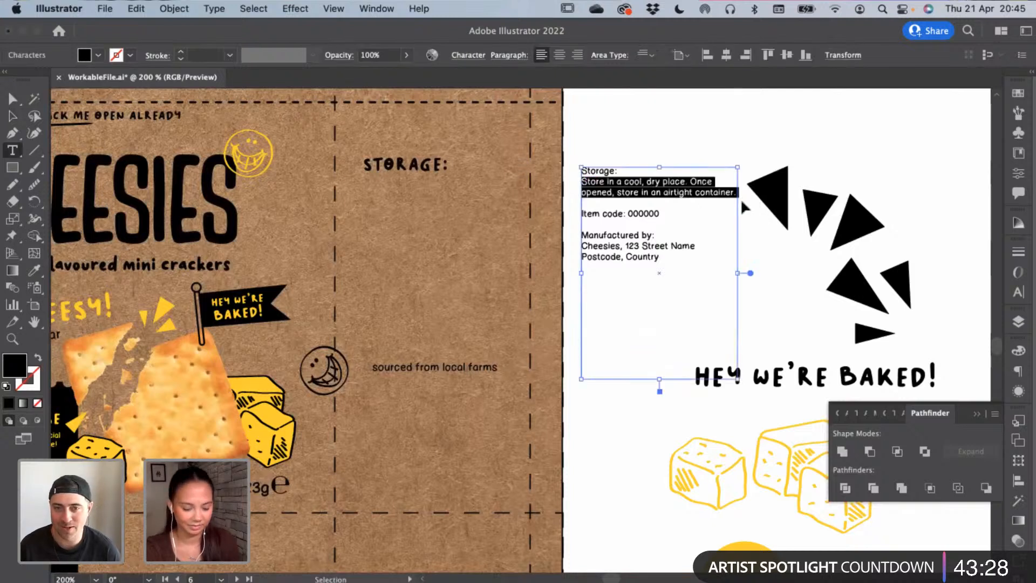
drag(365, 181, 519, 212)
key(super+v)
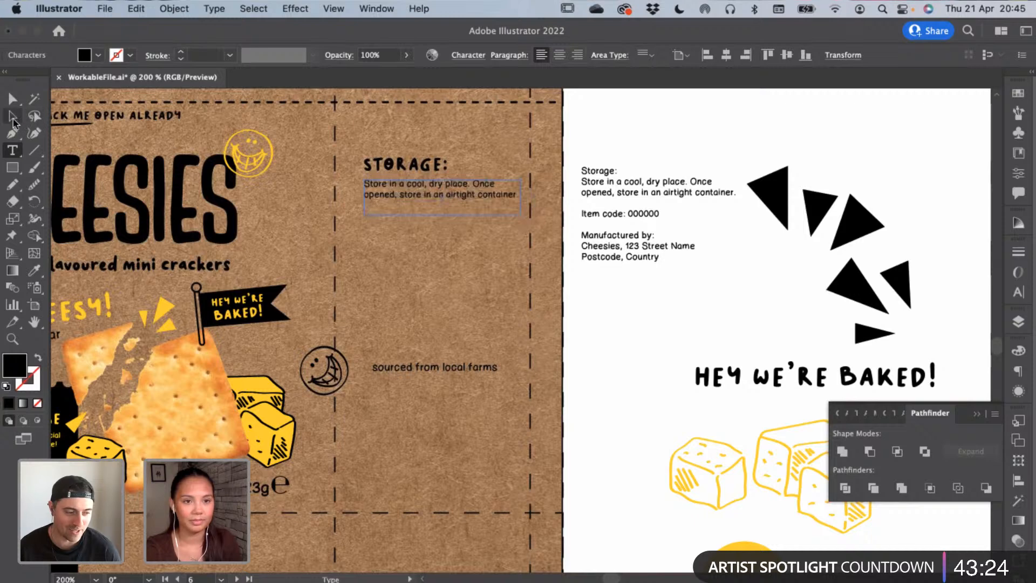
Match the storage instructions to the small body text style of the nutrition panel with the Eyedropper
click(13, 116)
drag(181, 214, 549, 176)
key(i)
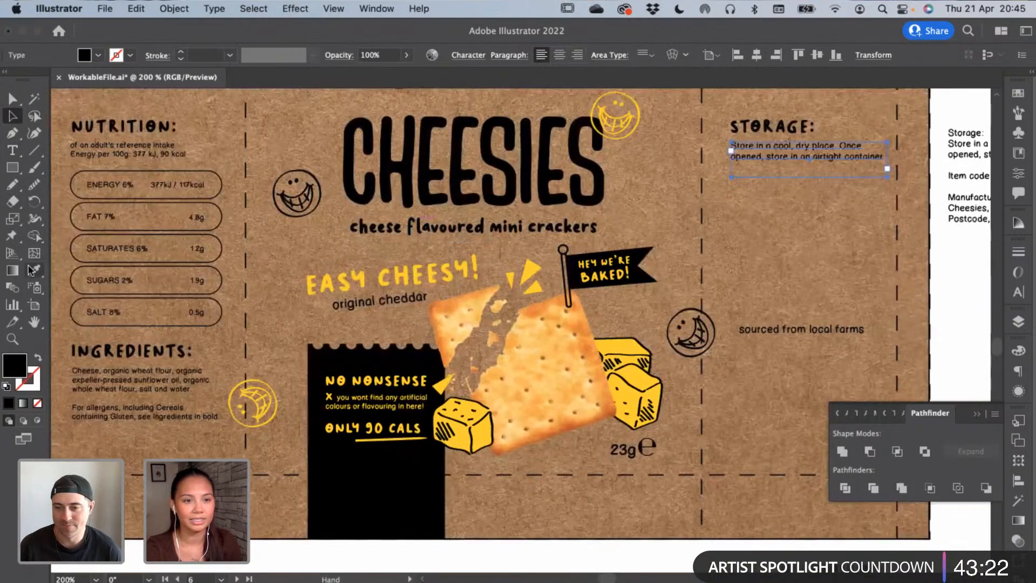
click(13, 116)
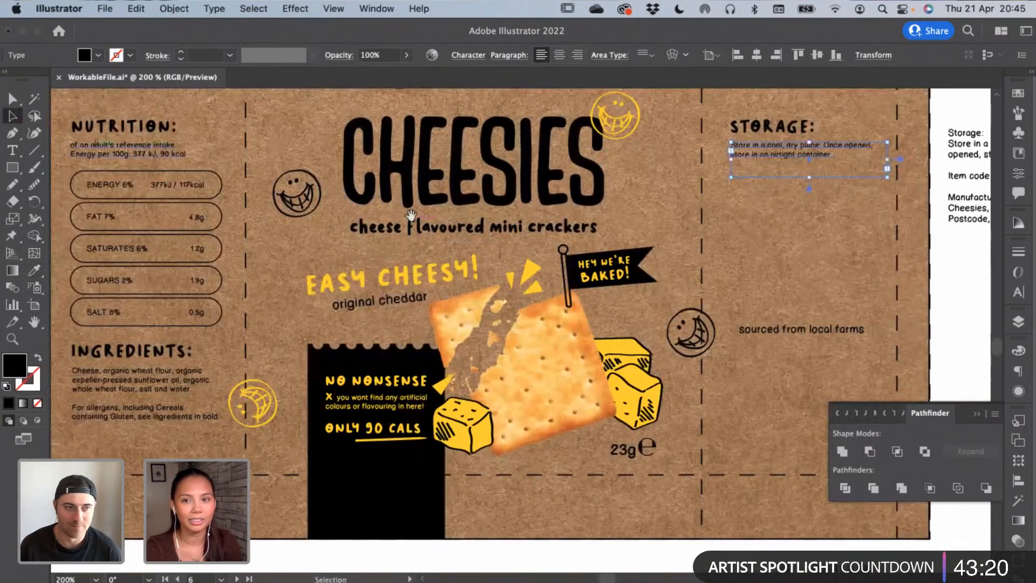
Narrow the storage instructions' text frame slightly, keeping "Once opened," at the end of the first line
scroll(521, 213, right, 5)
drag(640, 160, 635, 160)
click(618, 212)
click(559, 155)
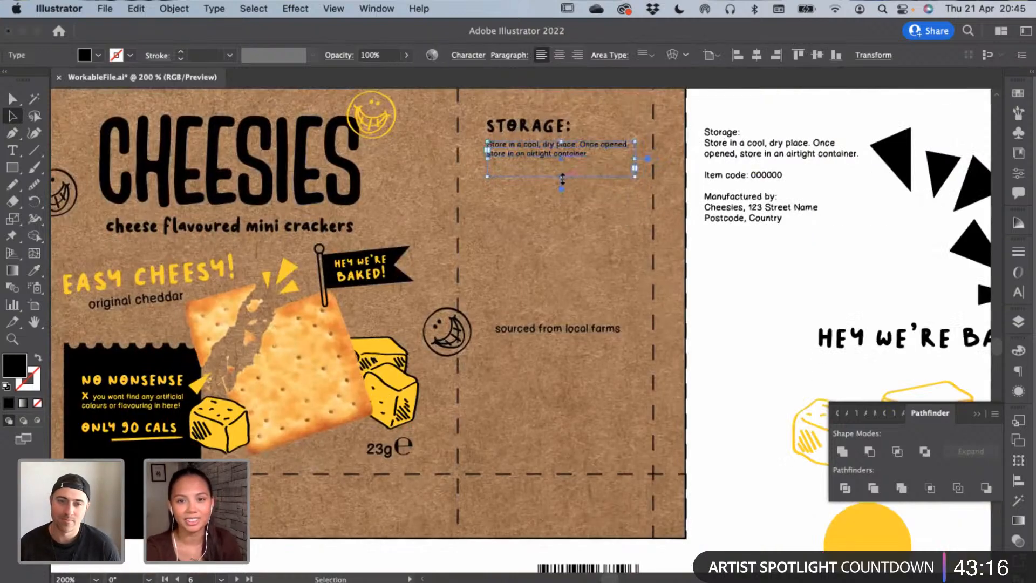
click(570, 191)
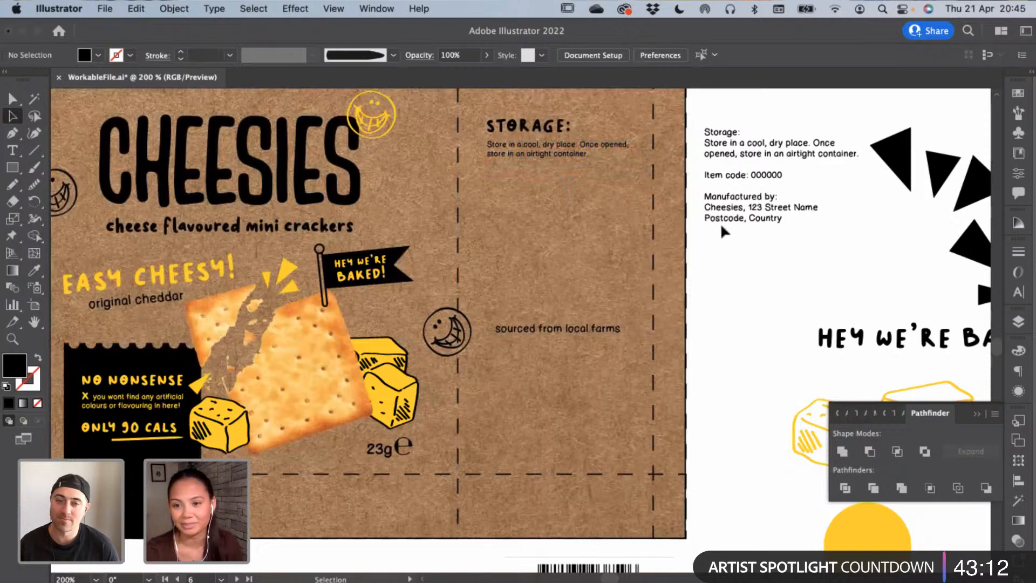
Delete the storage heading and its instructions from the source text block beside the artboard
key(super+equal)
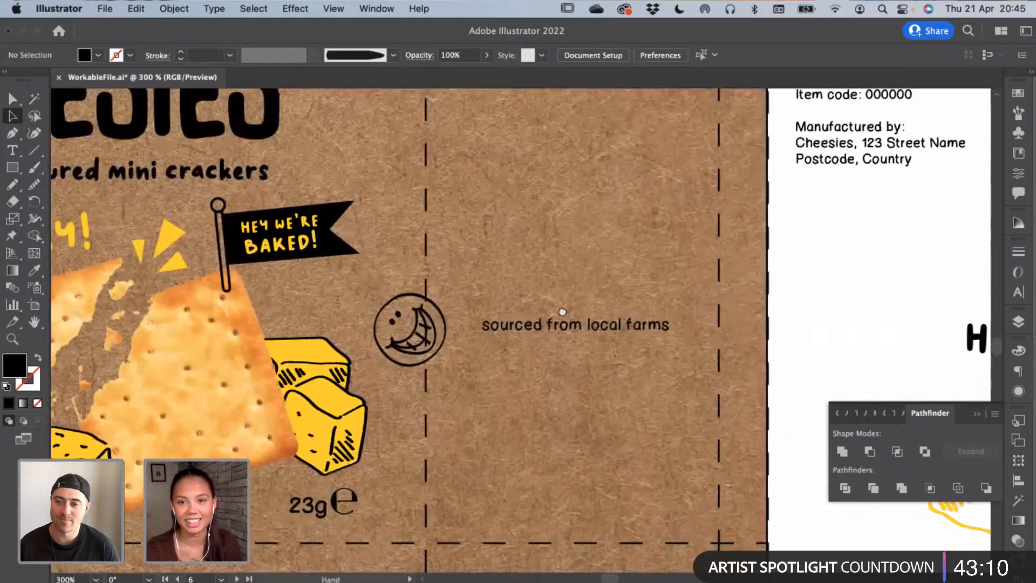
key(super+equal)
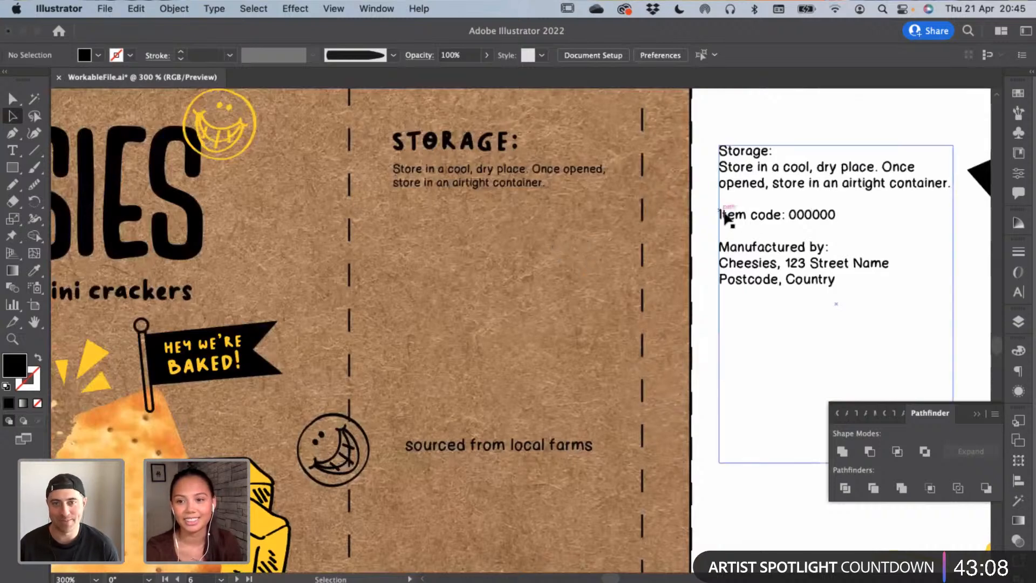
drag(596, 254, 496, 254)
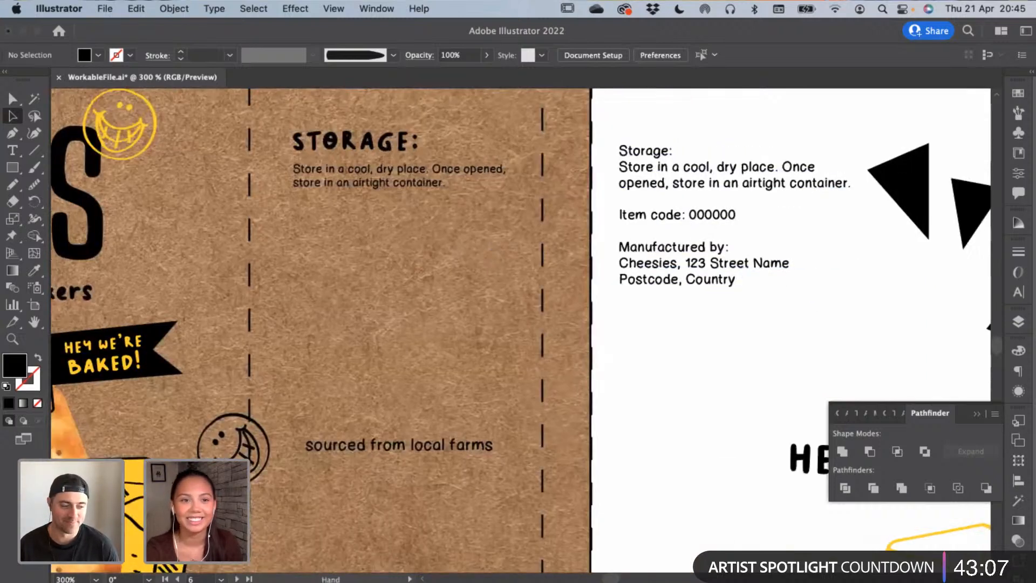
click(10, 150)
drag(616, 209, 612, 153)
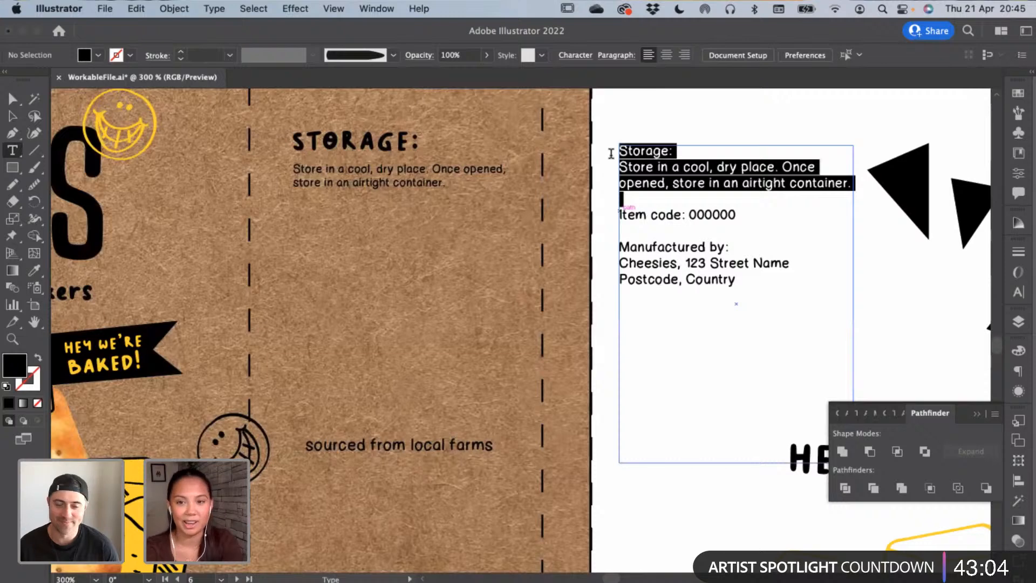
key(BackSpace)
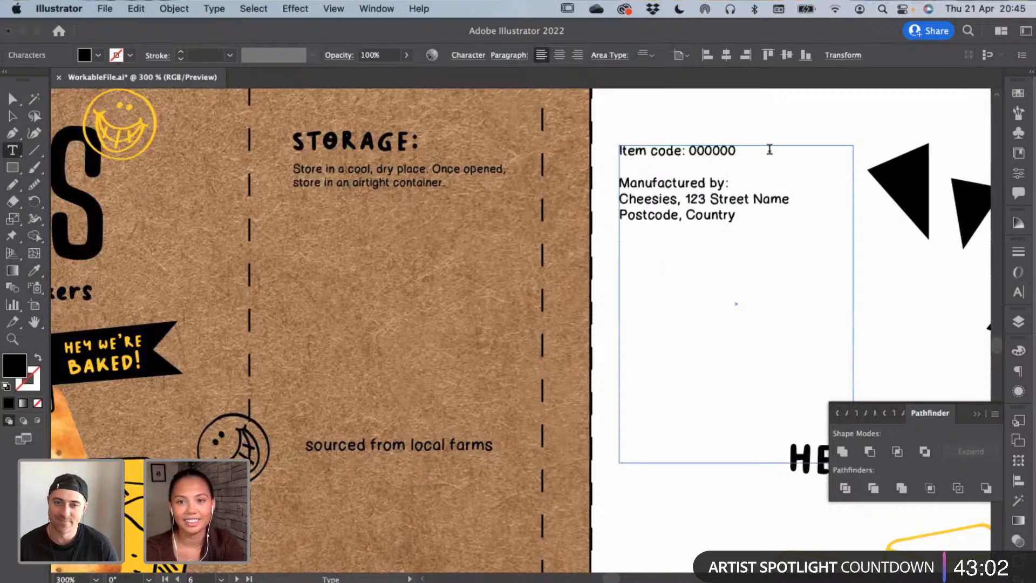
drag(770, 149, 609, 157)
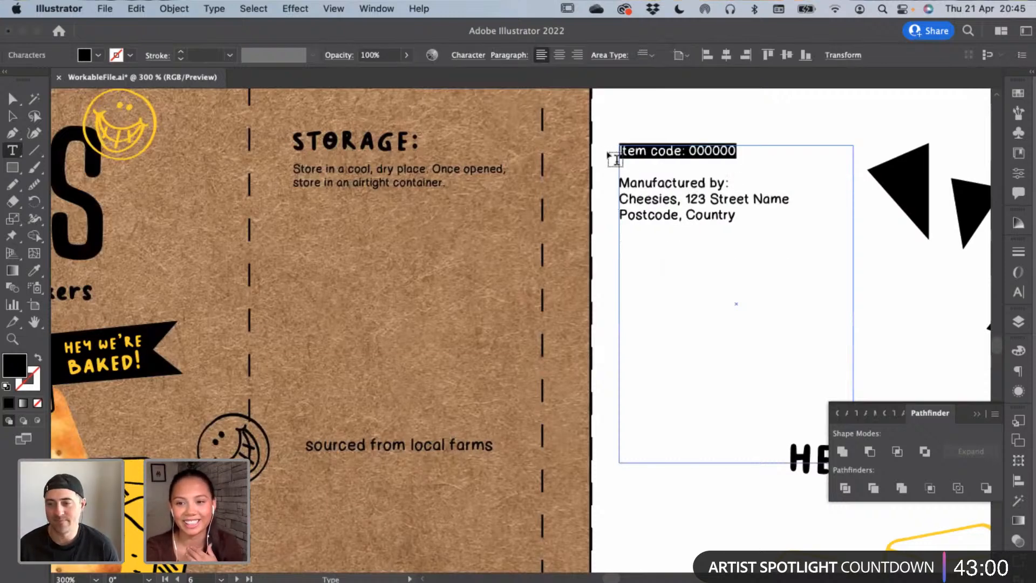
key(Escape)
key(a)
click(546, 226)
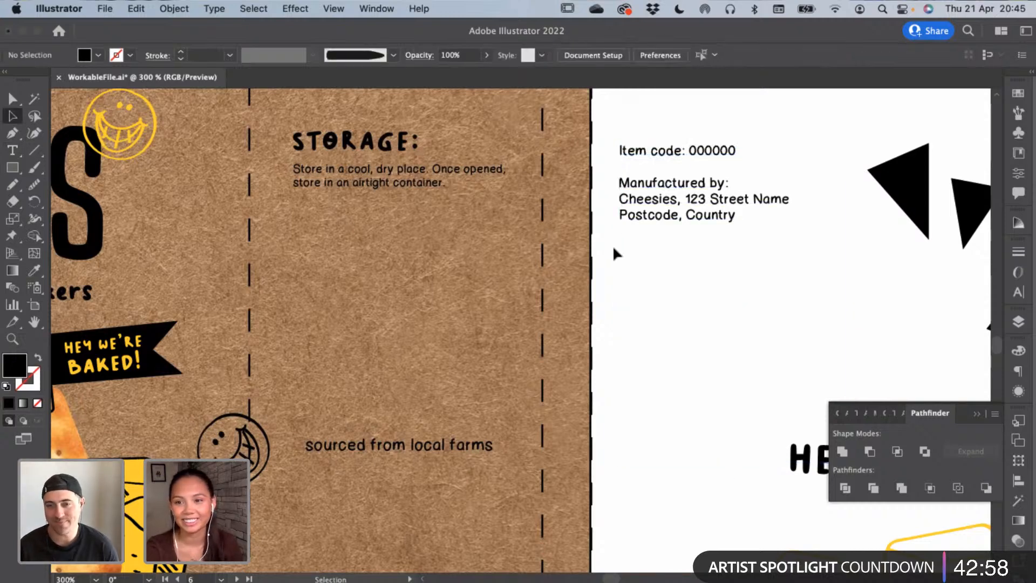
Match the remaining source text to the storage instructions' small body style with the Eyedropper
drag(597, 227, 604, 207)
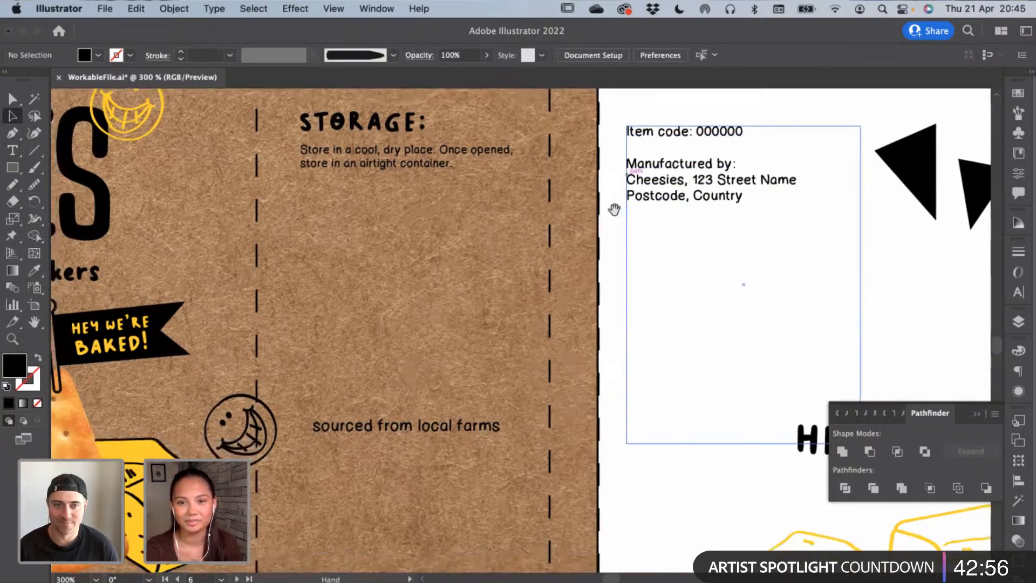
click(659, 178)
key(i)
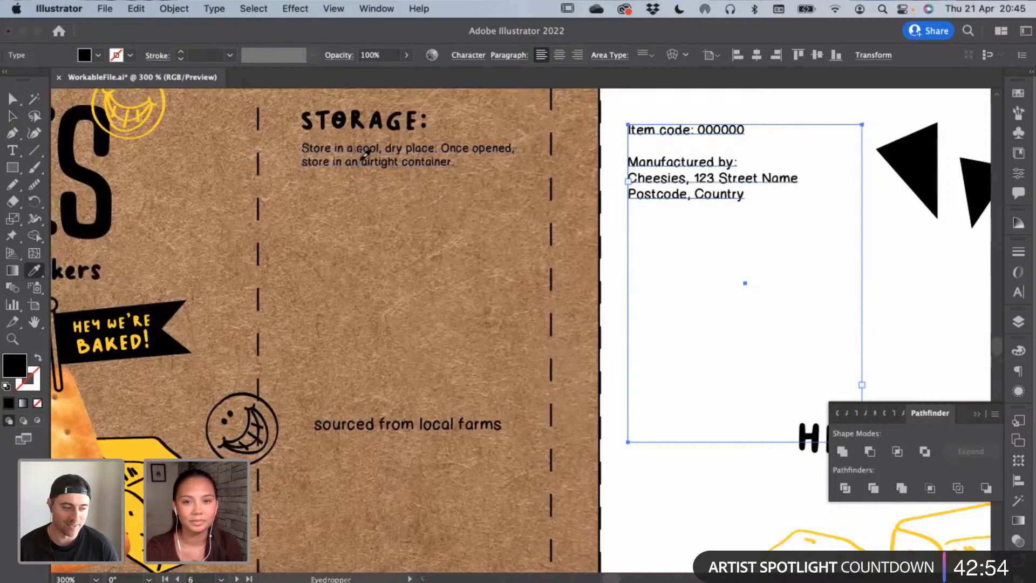
click(364, 154)
Move the STORAGE heading and instructions down the side panel, and move the "sourced from local farms" line off the packaging beneath the source text
key(a)
drag(374, 154, 372, 365)
click(380, 424)
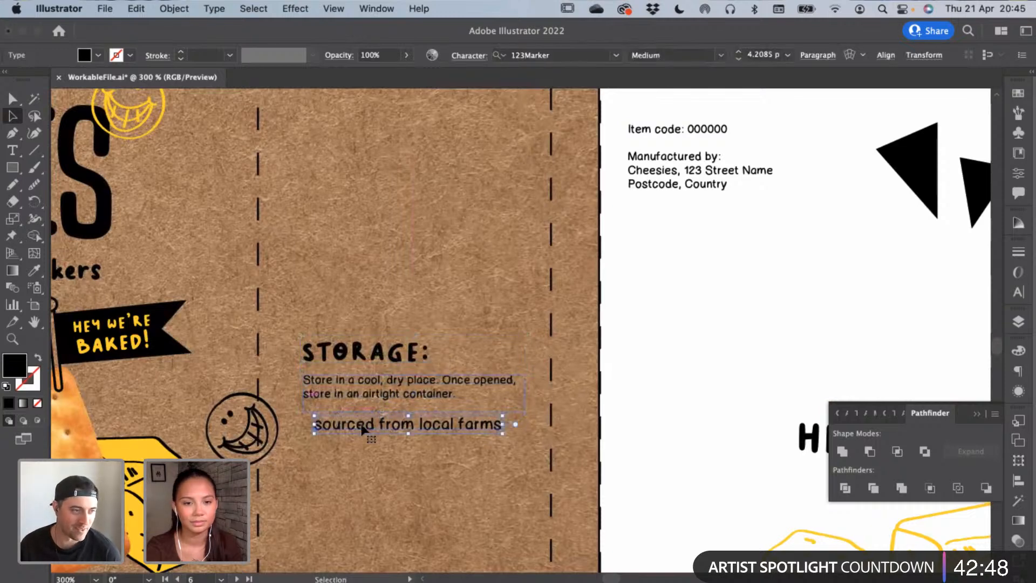
drag(381, 424, 694, 327)
click(463, 288)
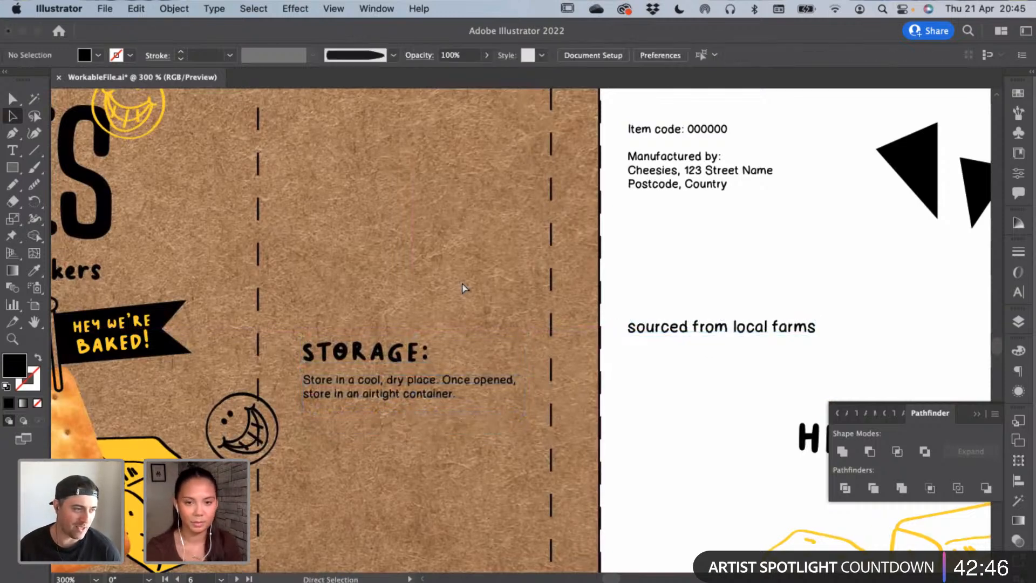
Nudge the STORAGE heading and instructions slightly down and closer to the panel's left fold line
key(super+minus)
drag(464, 283, 708, 215)
drag(590, 238, 729, 241)
super+click(727, 308)
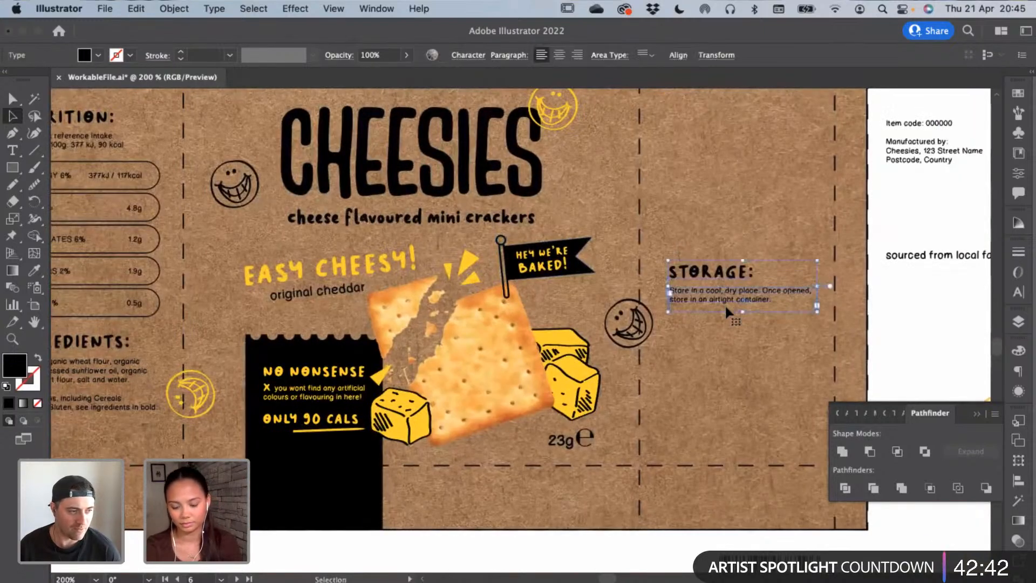
key(Left)
key(Left)
key(Left)
key(Left)
key(Left)
key(Down)
key(Down)
key(Down)
key(Down)
key(Down)
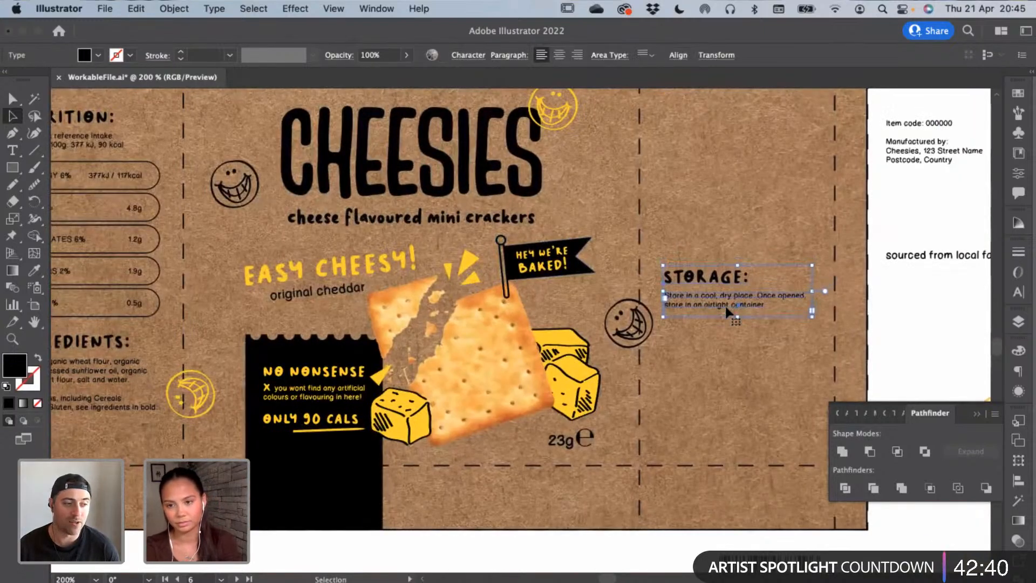
click(715, 245)
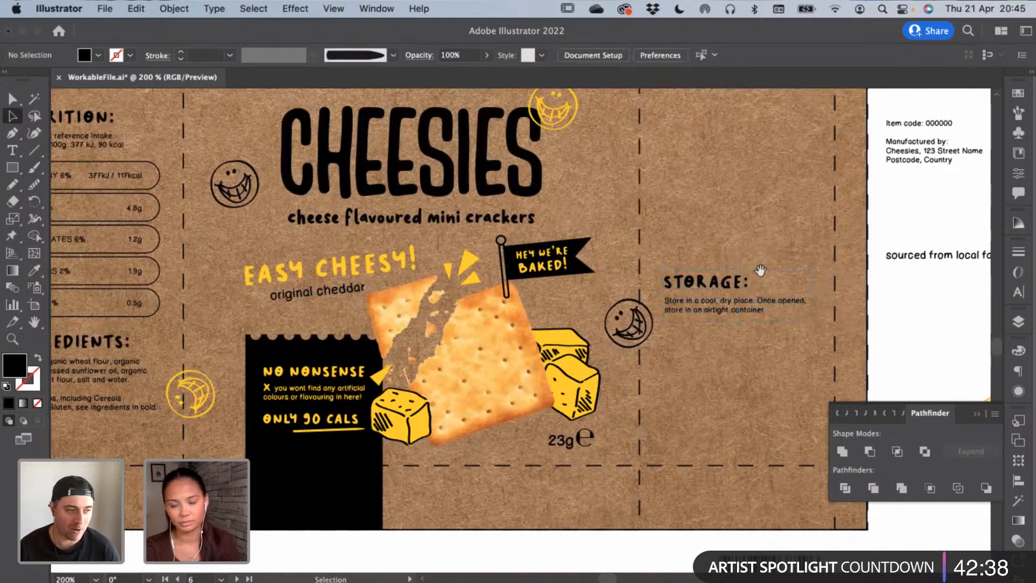
Move the barcode from below the artboard onto the side panel, under the storage instructions
drag(701, 280, 569, 209)
click(671, 505)
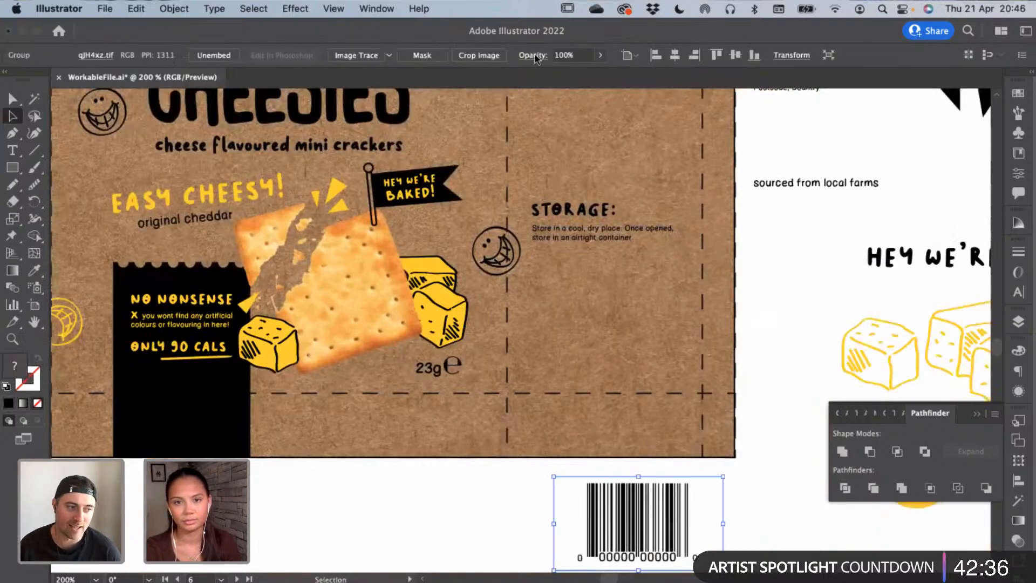
click(563, 119)
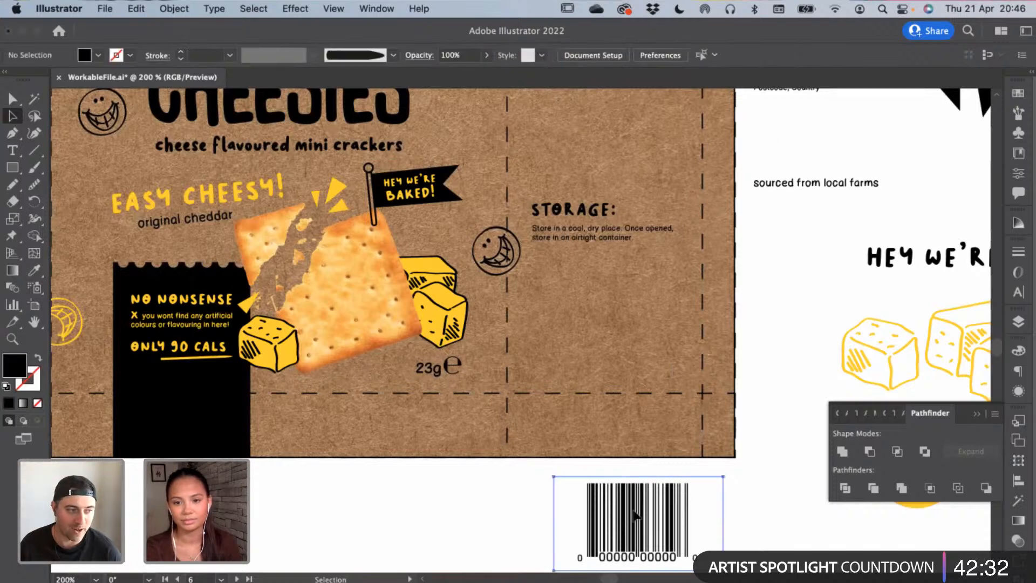
drag(634, 516, 600, 320)
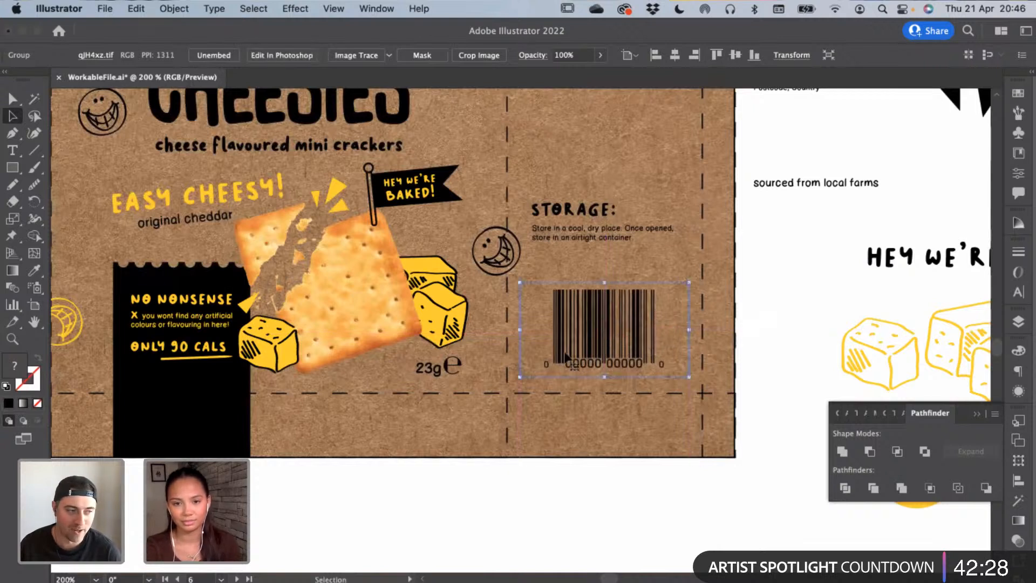
Align the bottom edge of the barcode with the bottom of the 23g weight mark
shift+click(458, 372)
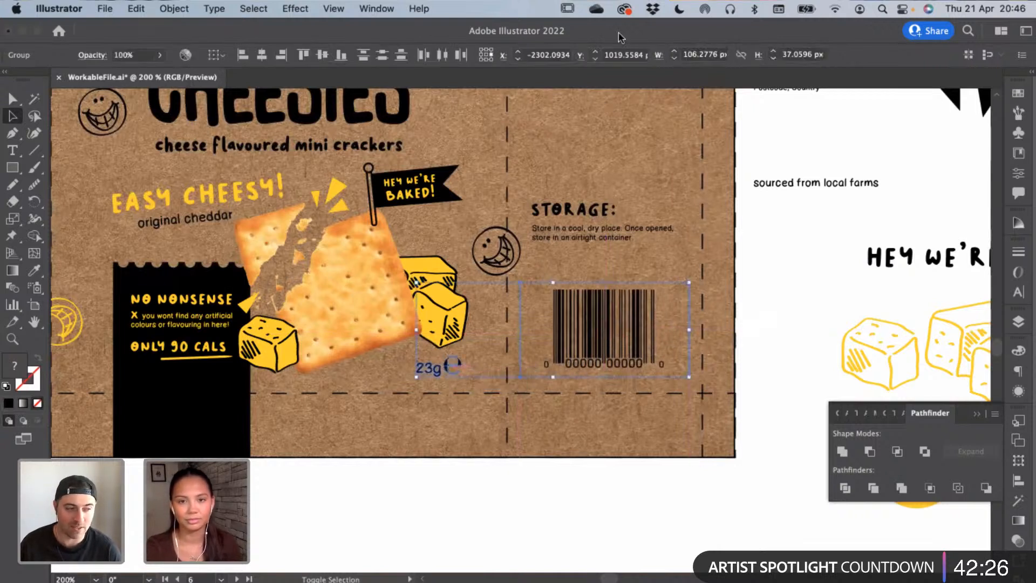
click(676, 381)
click(652, 365)
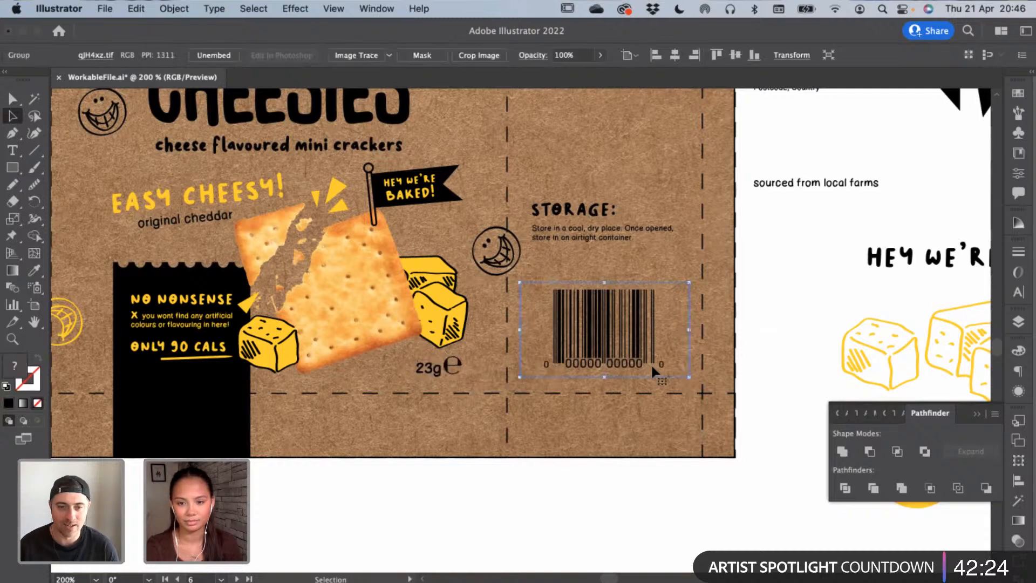
key(shift+Up)
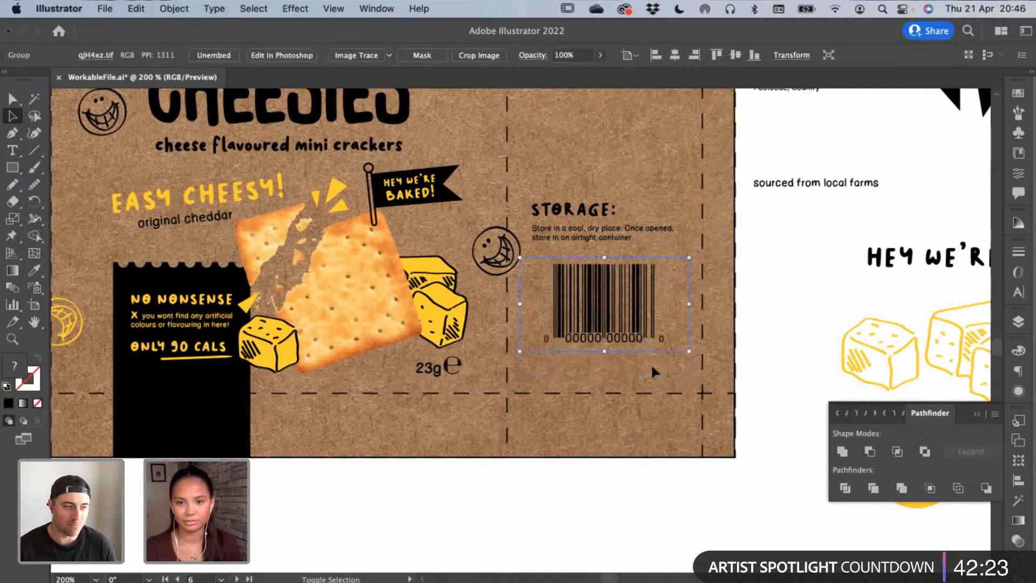
shift+click(448, 369)
click(342, 55)
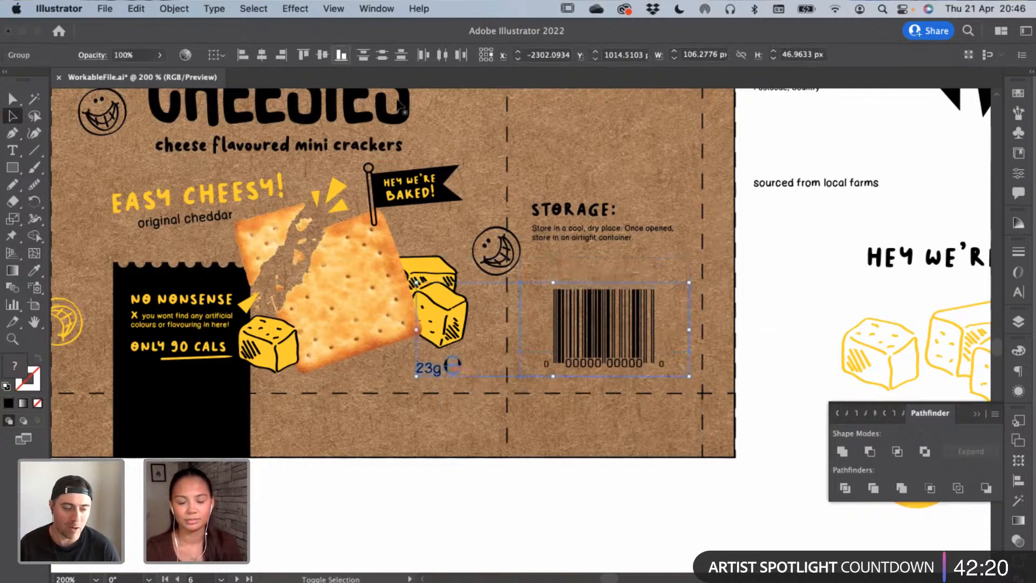
click(688, 426)
click(653, 331)
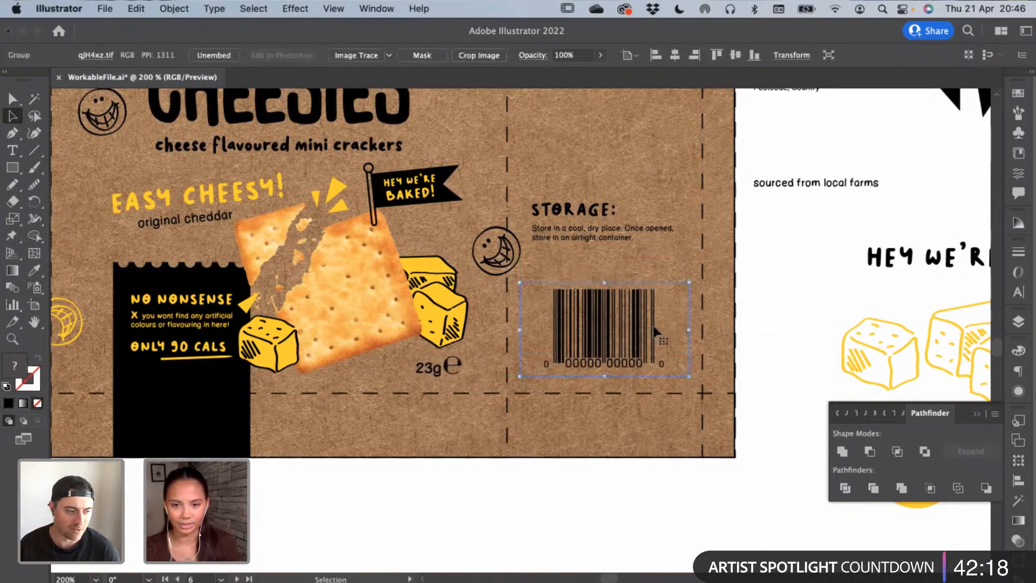
click(766, 325)
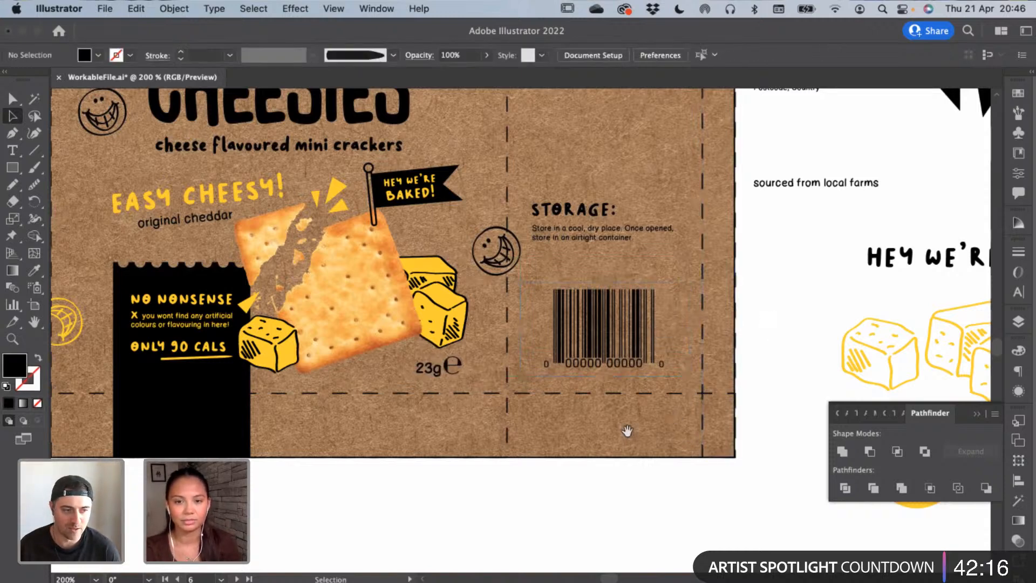
Copy the item code line from the source text into a new text object between the storage instructions and the barcode
drag(627, 430, 762, 455)
drag(511, 444, 304, 444)
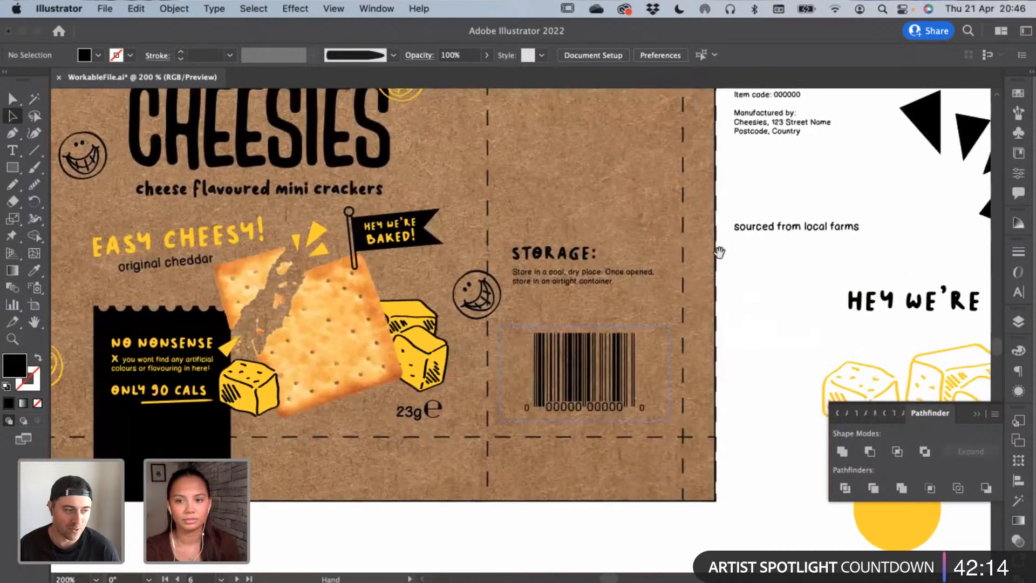
scroll(720, 341, right, 2)
scroll(674, 324, up, 2)
key(t)
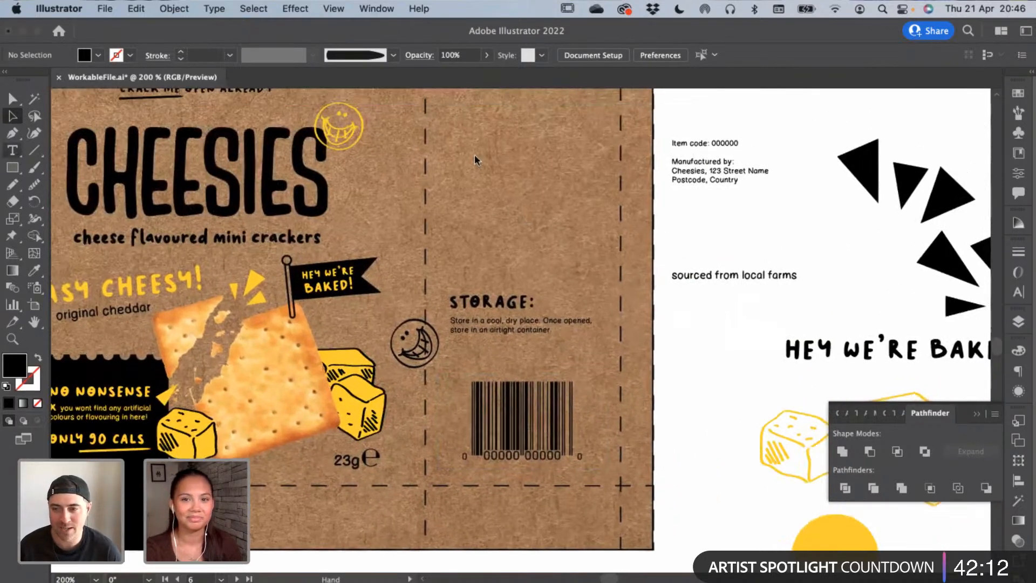
drag(776, 159, 777, 150)
key(super+c)
key(Escape)
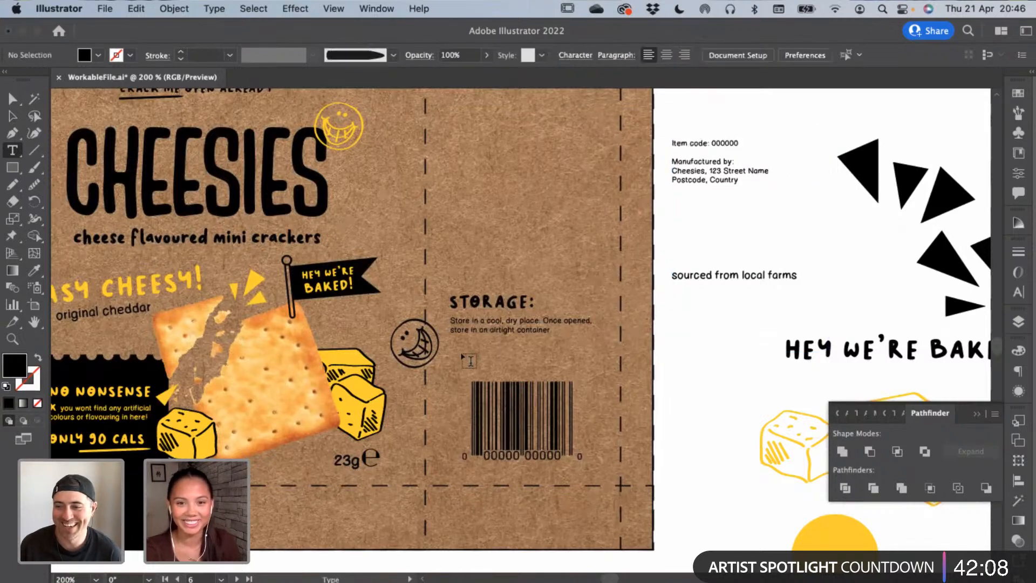
click(462, 353)
key(super+v)
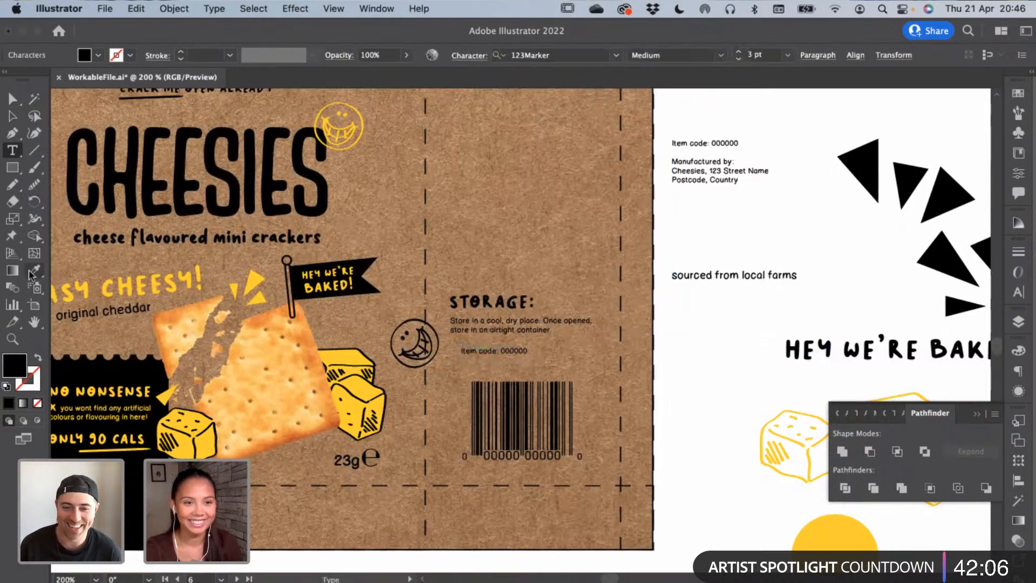
key(i)
key(a)
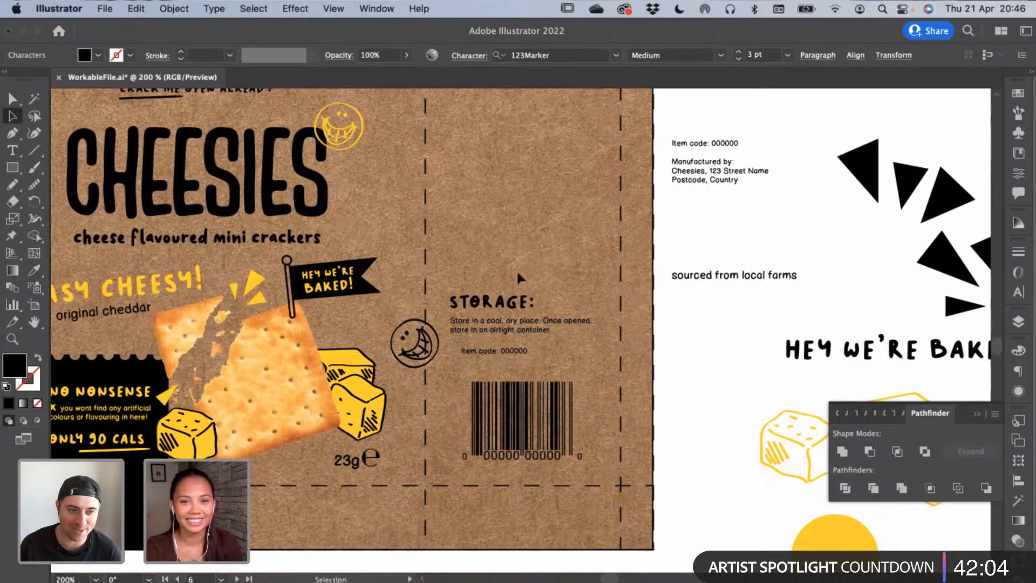
Nudge the STORAGE heading and instructions up to make more room above the barcode
click(488, 323)
key(Up)
key(Up)
key(Up)
key(Up)
key(Up)
key(Up)
key(Up)
key(Up)
key(Up)
key(Up)
key(Up)
key(Up)
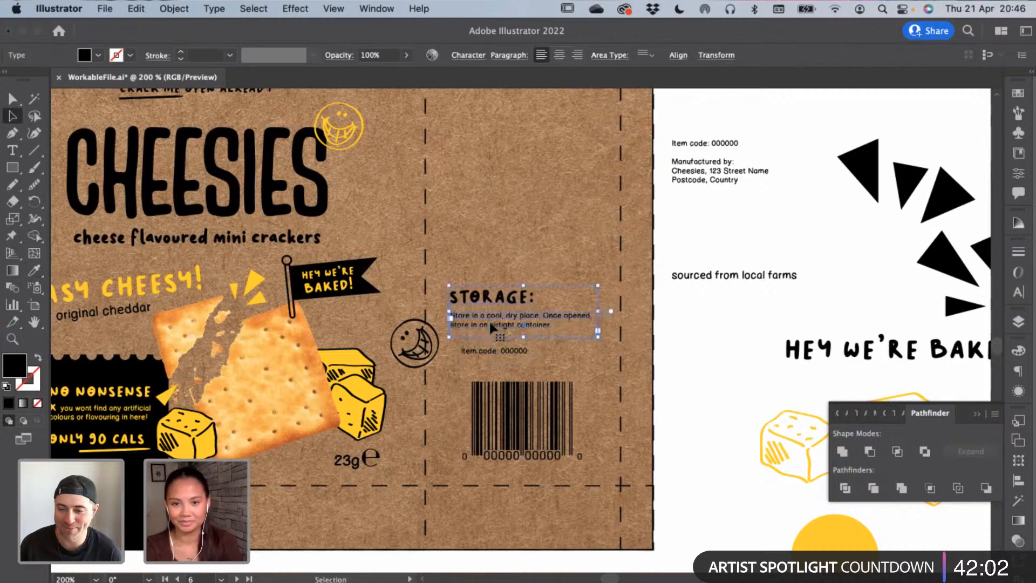
Move the item code line up beneath the storage instructions and left-align the two
drag(497, 355, 497, 326)
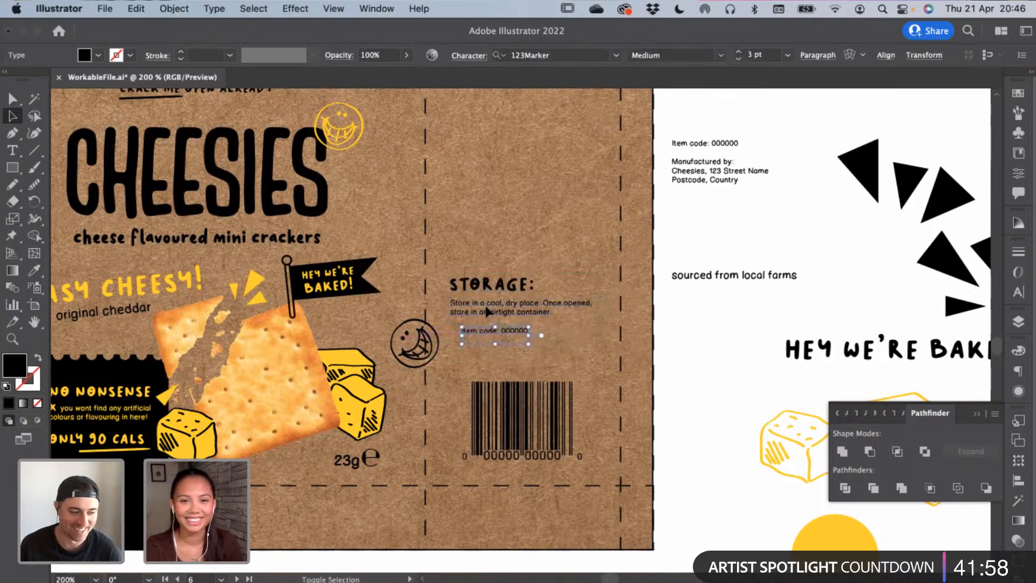
shift+click(502, 307)
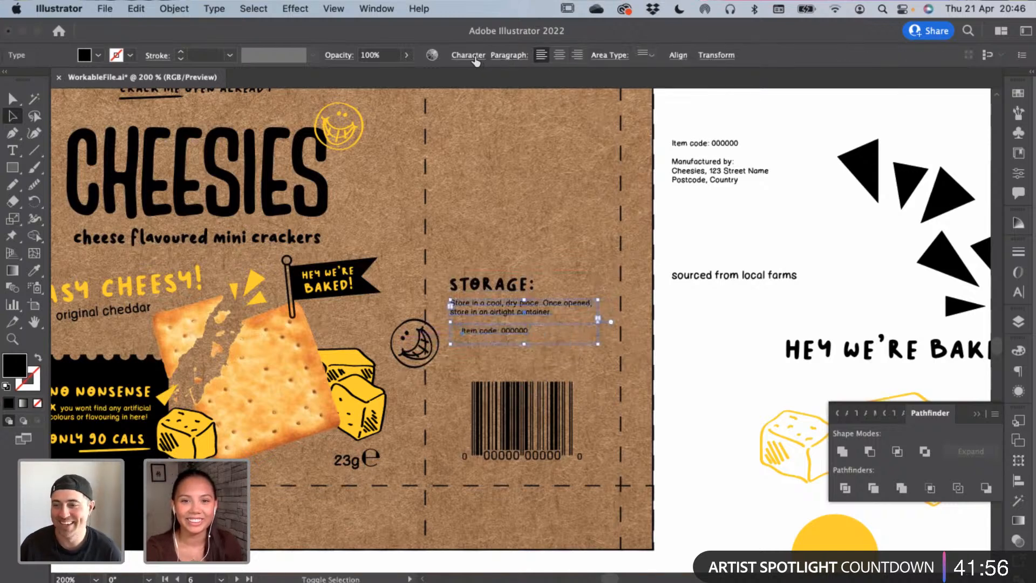
click(678, 55)
click(524, 98)
click(426, 162)
click(709, 192)
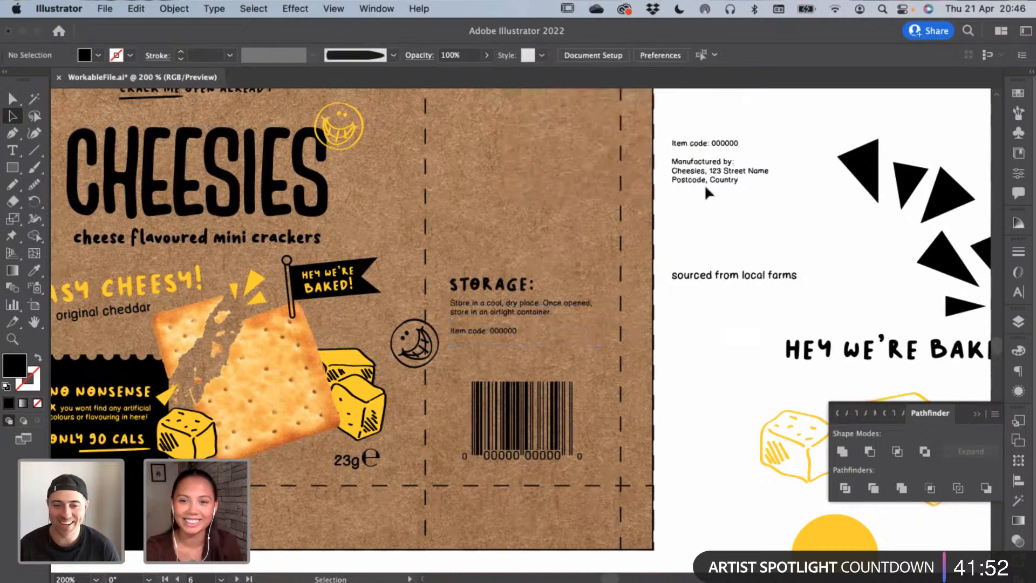
Copy the three-line "Manufactured by:" details from the source text into a new text frame between the item code and the barcode
click(12, 151)
click(673, 161)
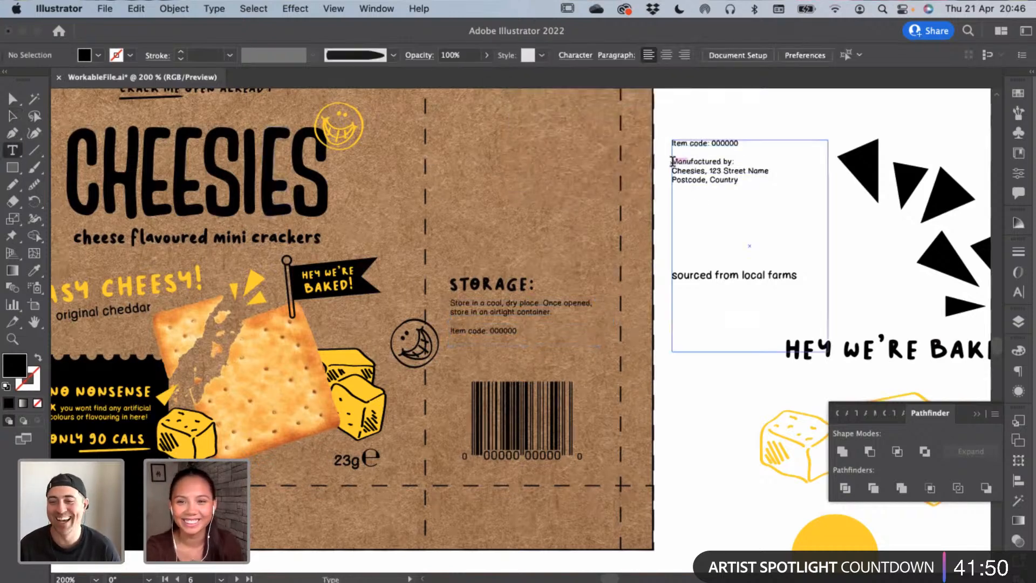
drag(674, 161, 741, 182)
key(cmd+c)
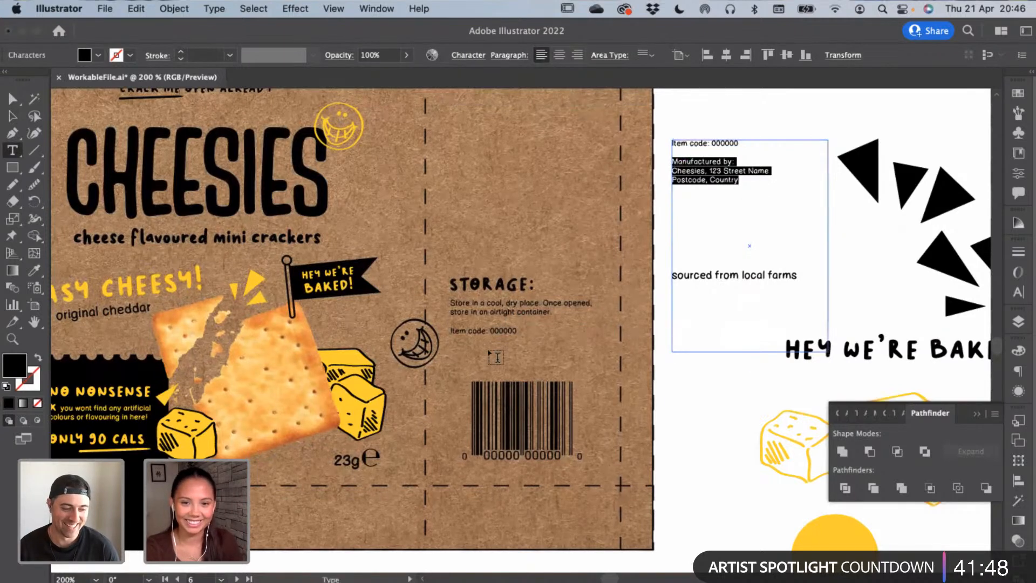
click(496, 357)
drag(454, 343, 578, 370)
key(cmd+v)
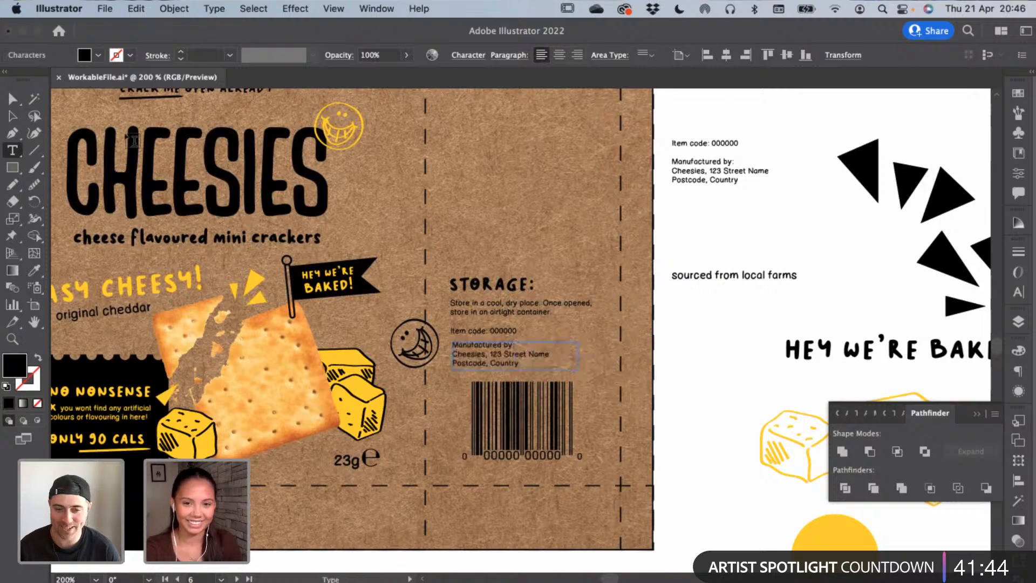
Widen the manufacturer details frame above the barcode and left-align it with the item code line
click(12, 115)
click(441, 215)
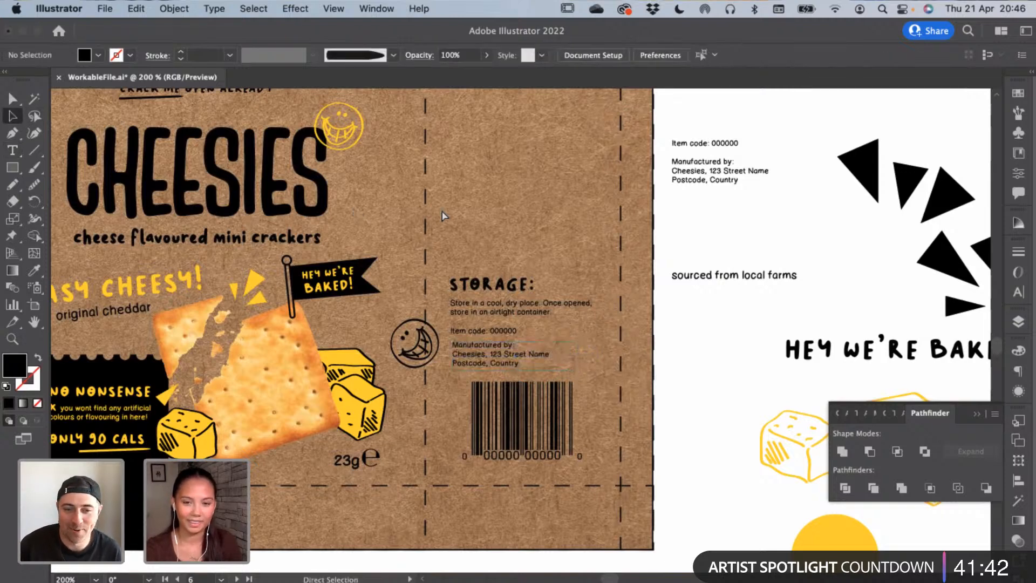
key(cmd+equal)
click(609, 380)
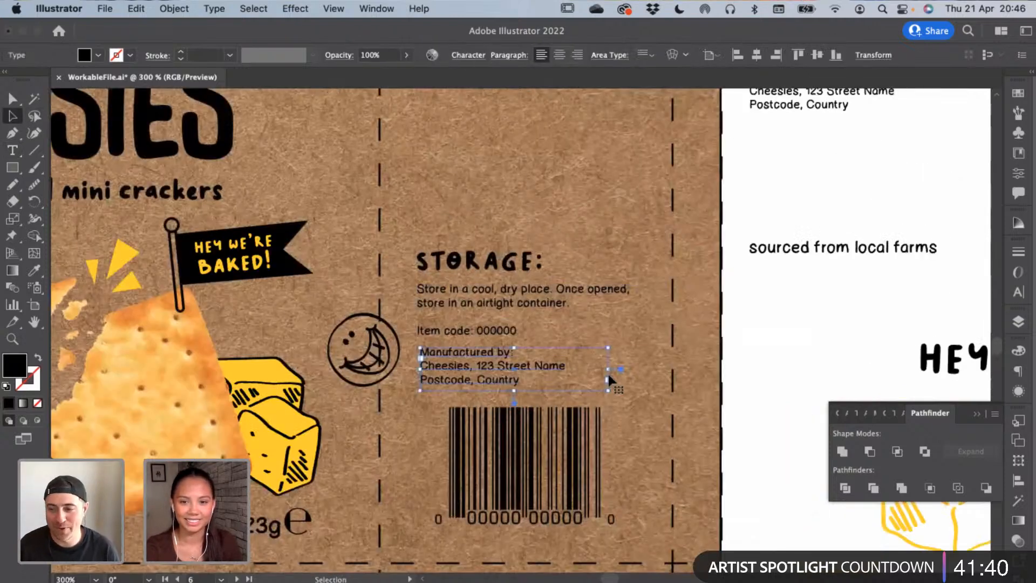
drag(639, 373, 654, 378)
drag(540, 393, 540, 390)
shift+click(502, 331)
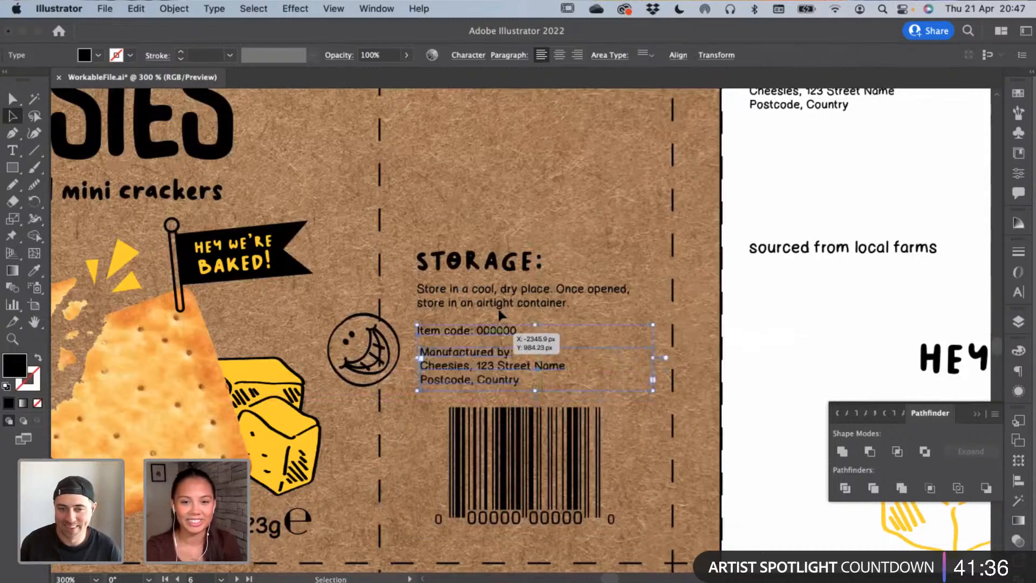
click(678, 55)
click(524, 95)
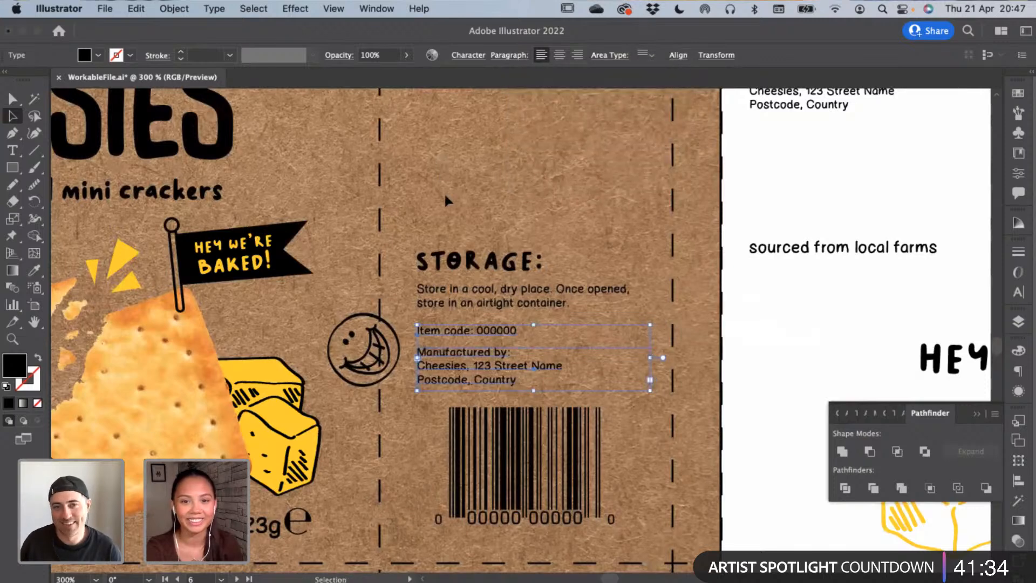
click(528, 340)
click(496, 333)
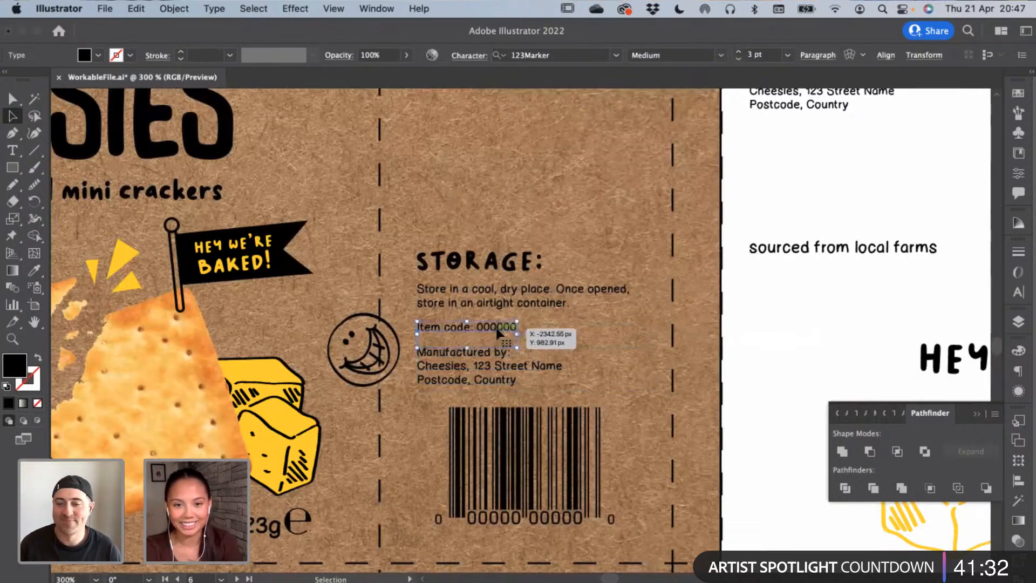
click(459, 227)
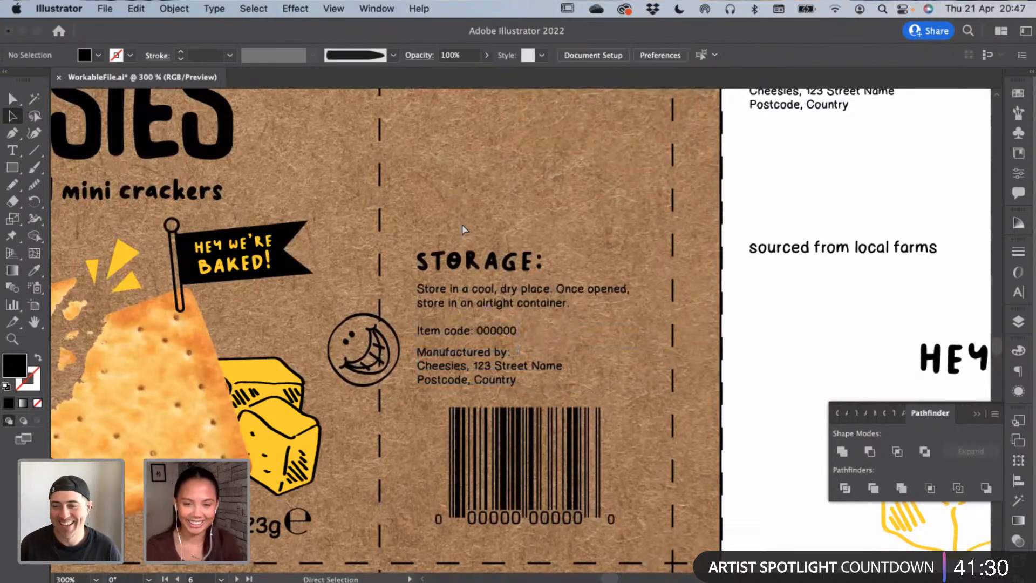
Move the item code line out of the text block to an empty spot above the storage instructions, near the fold line
key(super+minus)
key(super+minus)
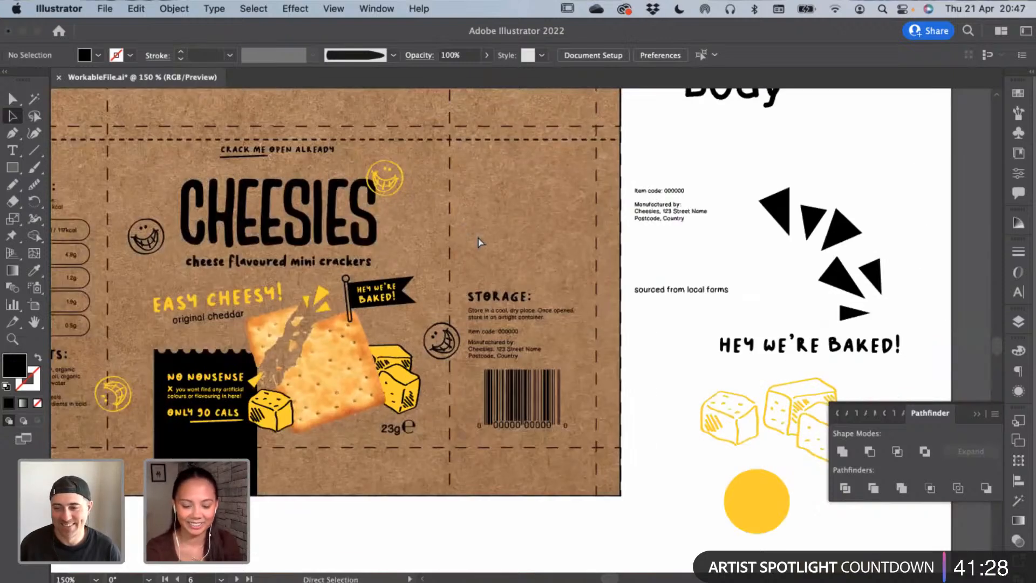
key(super+plus)
key(super+plus)
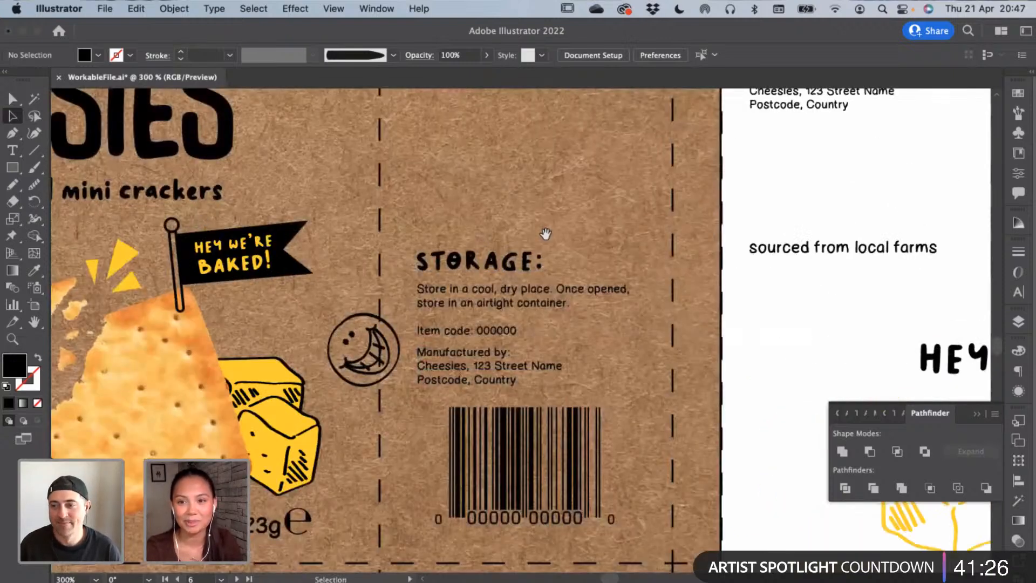
scroll(470, 268, right, 3)
scroll(469, 268, up, 2)
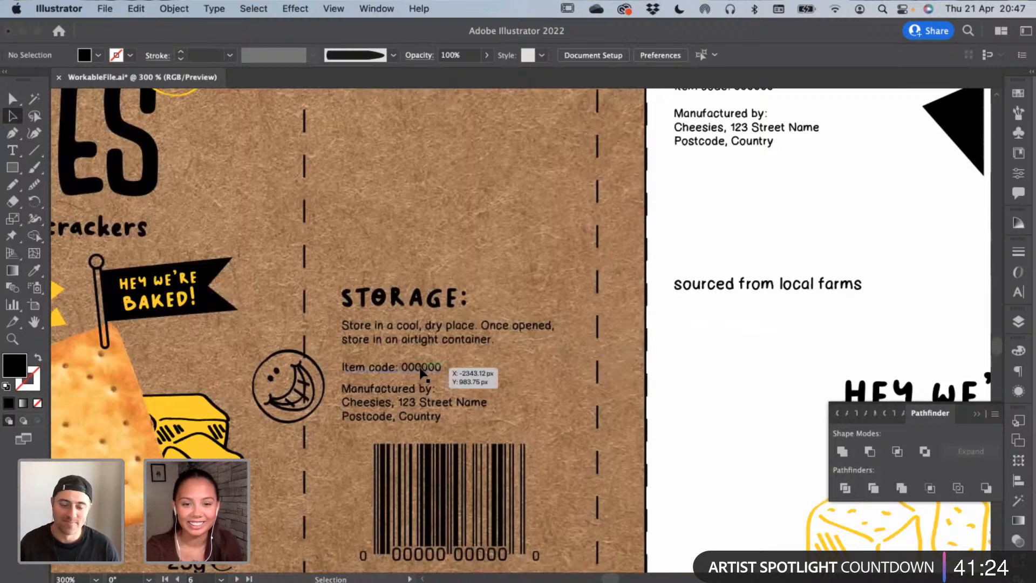
scroll(432, 368, down, 1)
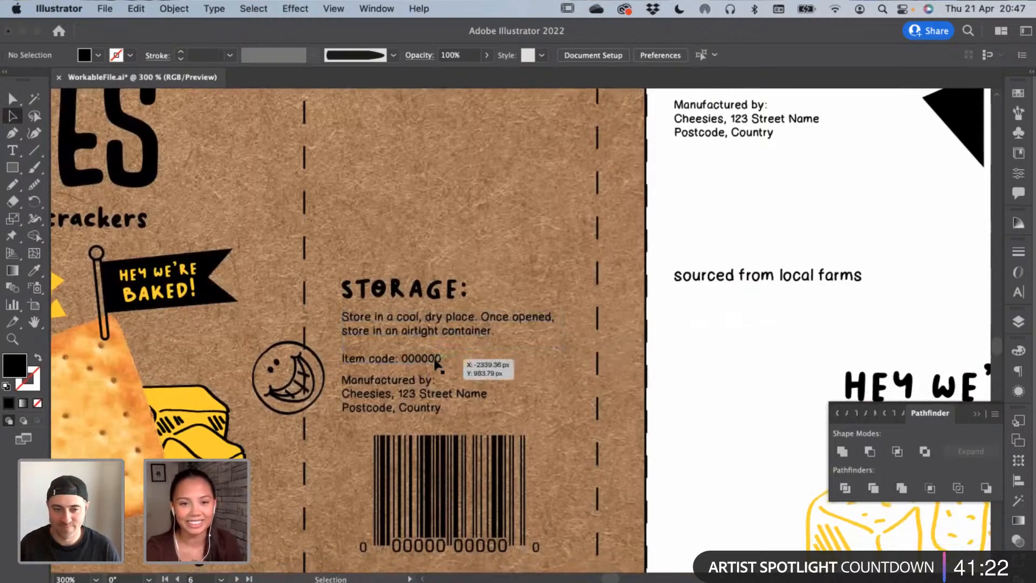
drag(436, 362, 578, 256)
Split "Manufactured by:" into its own text object above the STORAGE heading, removing it from the address frame
key(t)
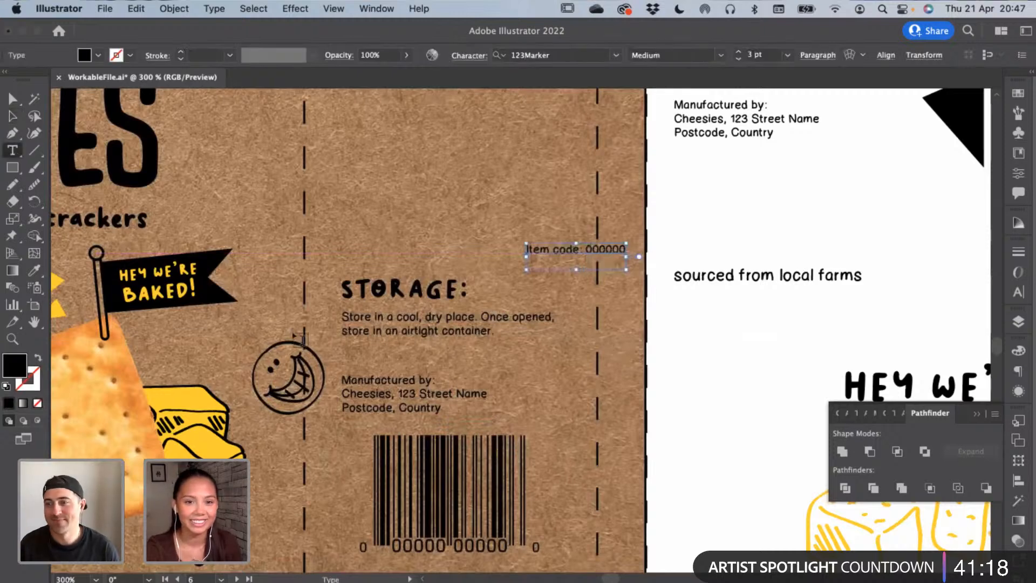
triple_click(380, 374)
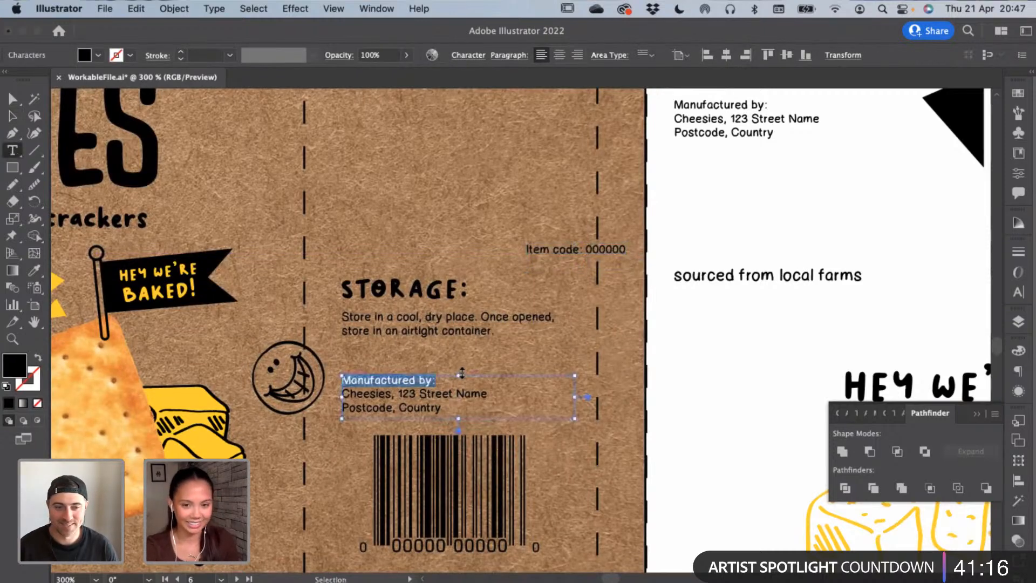
click(400, 352)
click(410, 242)
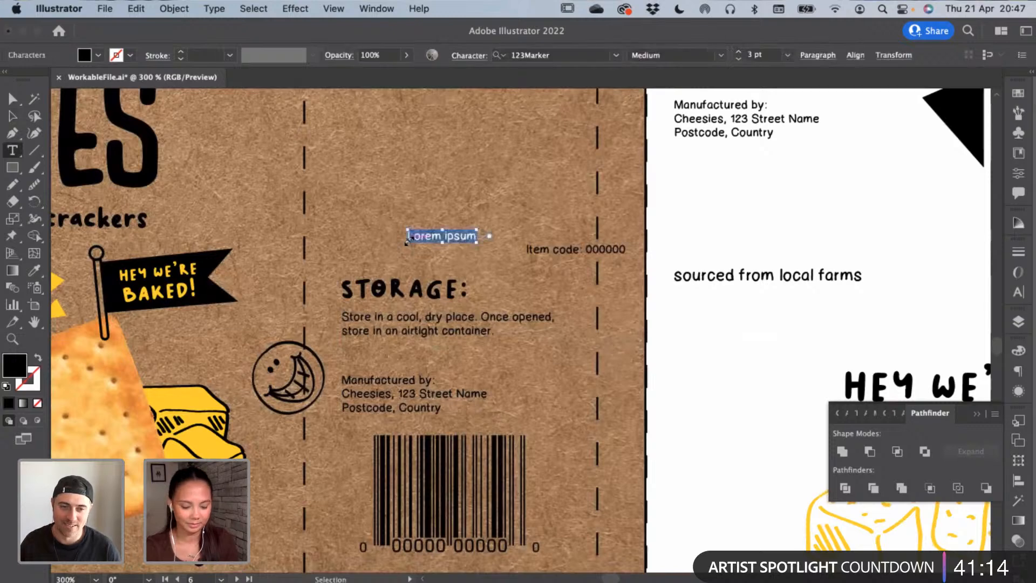
key(super+v)
drag(342, 394, 337, 378)
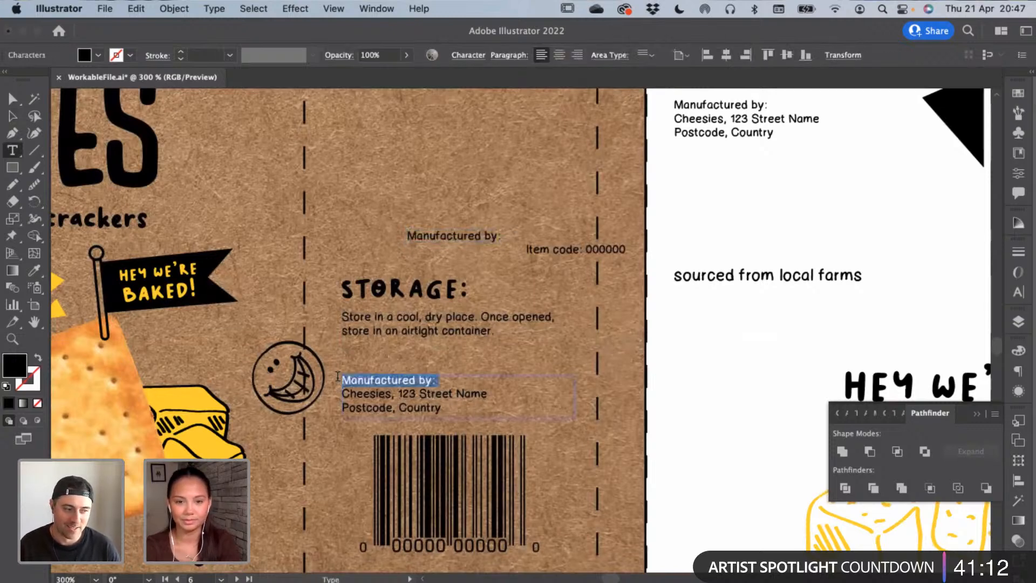
key(BackSpace)
Shorten the address frame to fit its two lines and nudge it down closer to the barcode
click(13, 116)
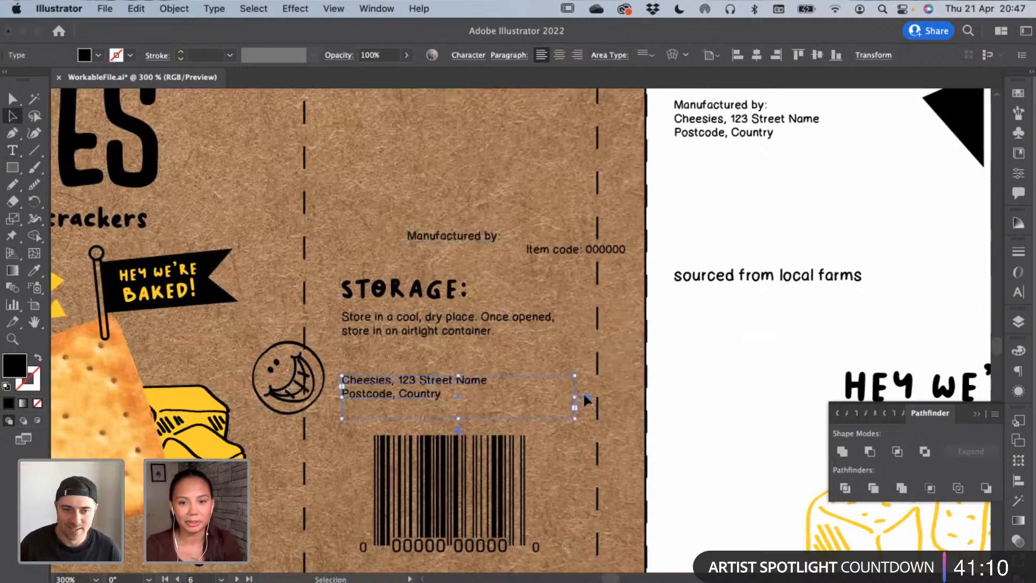
drag(458, 418, 477, 406)
key(Down)
key(Down)
key(Down)
key(Down)
key(Down)
key(Down)
key(Down)
key(Down)
key(Down)
key(Down)
key(Down)
key(Down)
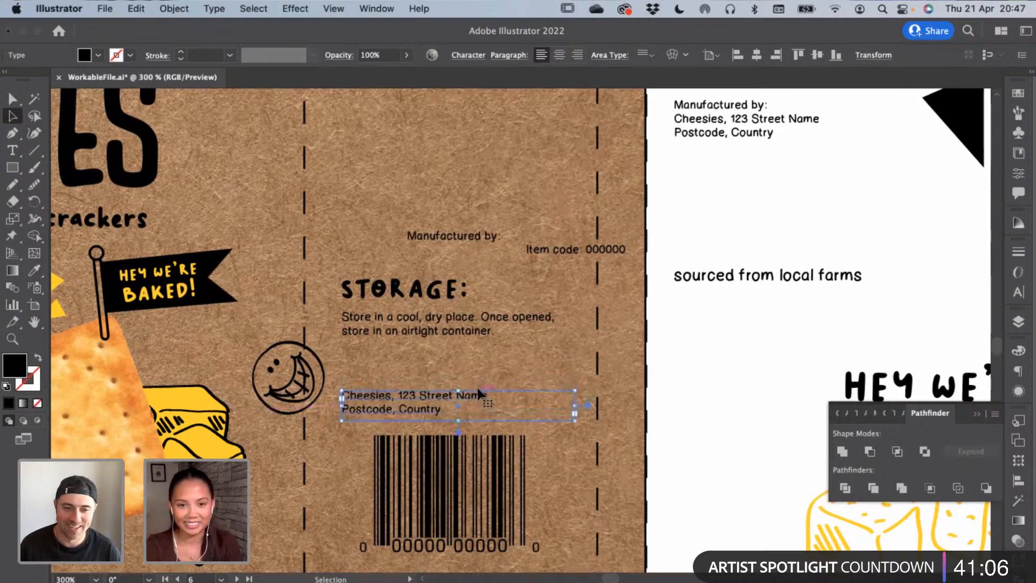
click(480, 372)
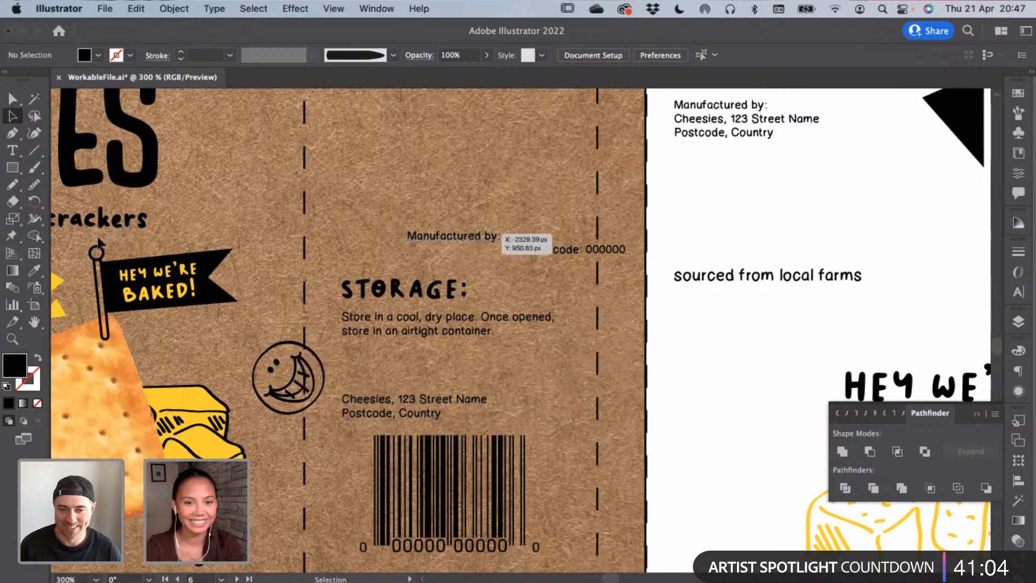
Apply the STORAGE heading's type style to the "Manufactured by:" line
click(475, 237)
click(36, 273)
click(382, 286)
key(a)
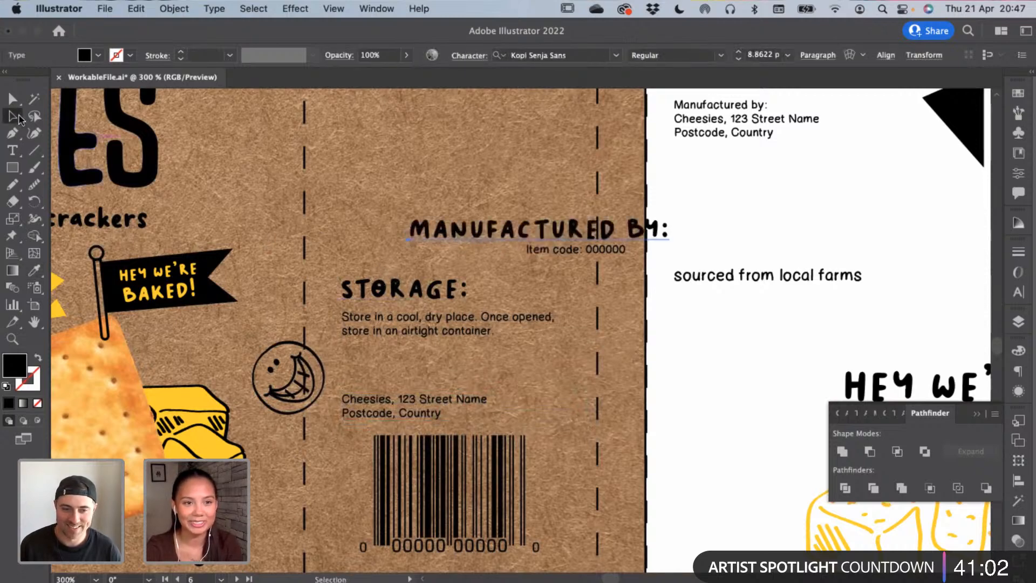
Scale the "Manufactured by:" heading down to about 6.95 pt, place it above the address, and left-align the two
drag(595, 235, 548, 374)
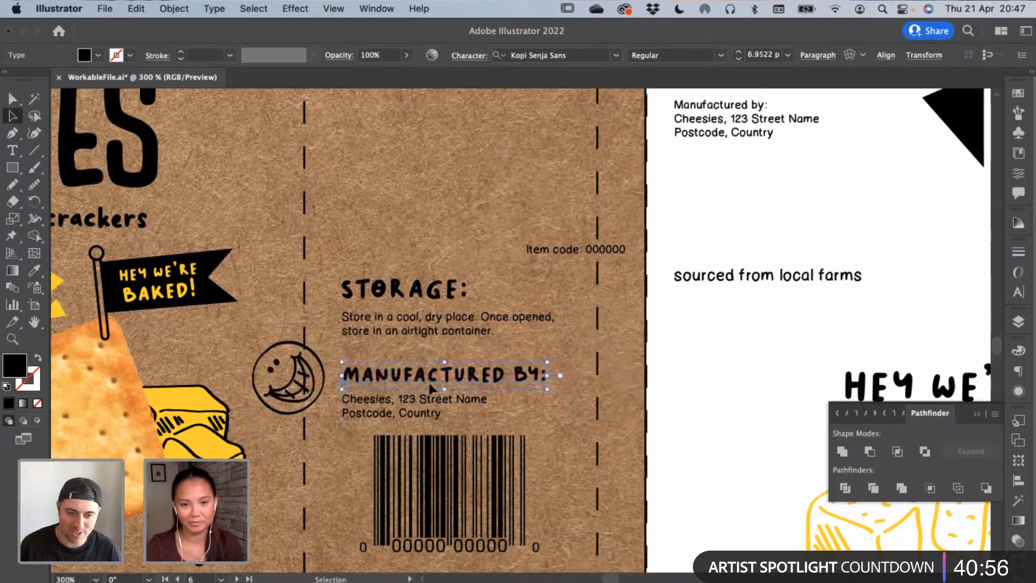
shift+click(408, 412)
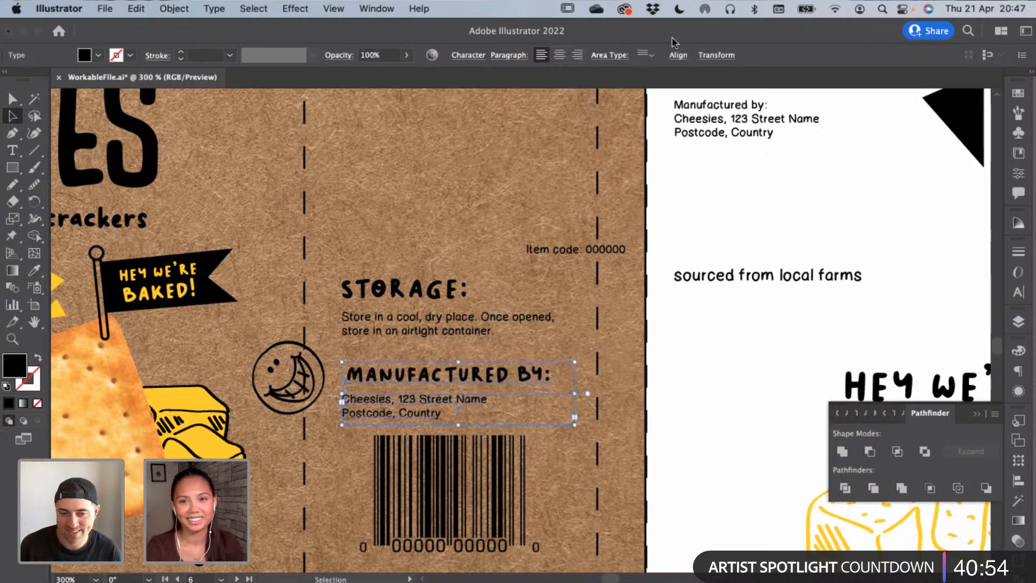
click(678, 55)
click(526, 98)
click(425, 190)
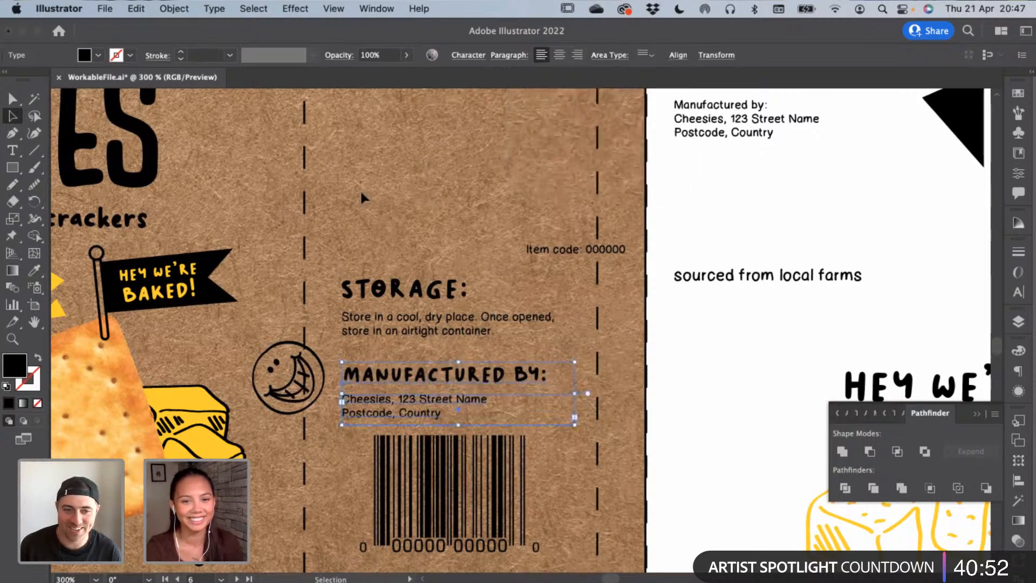
click(360, 189)
Replace the "Street Name" placeholder in the manufacturer's address with a cheese-themed street name followed by a comma
click(11, 152)
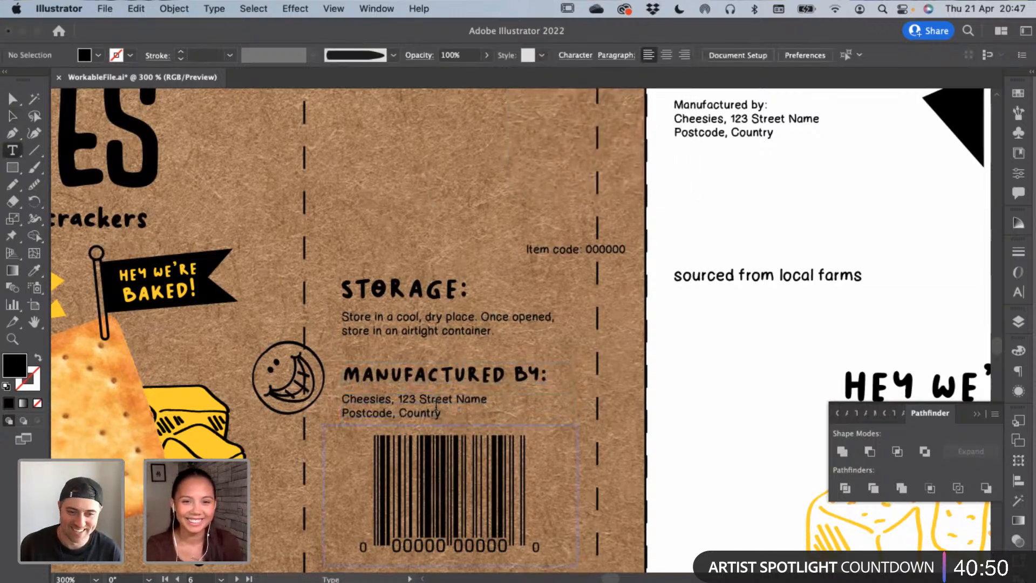
drag(421, 399, 519, 405)
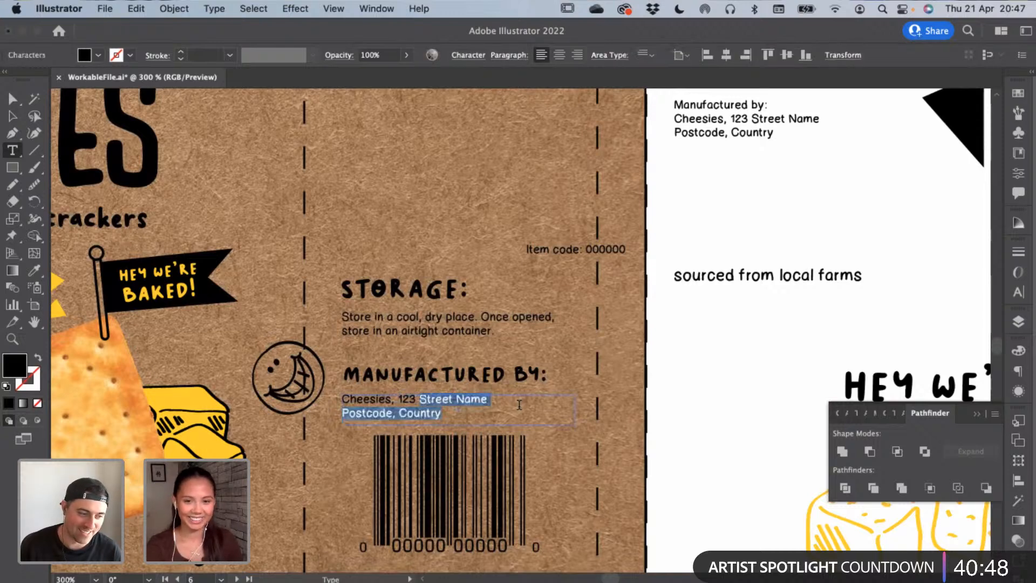
click(448, 399)
drag(420, 399, 505, 401)
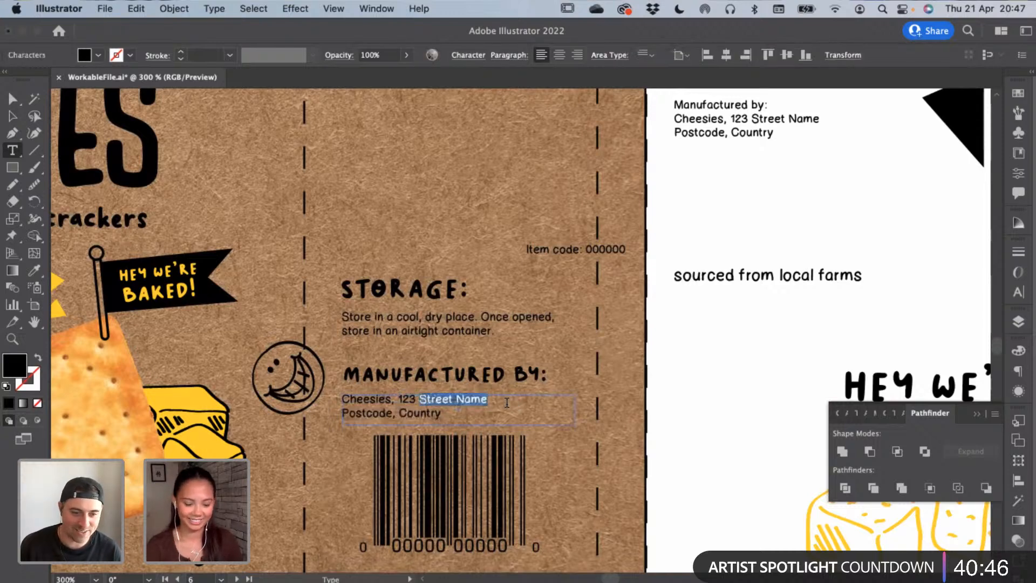
text(Cheesy)
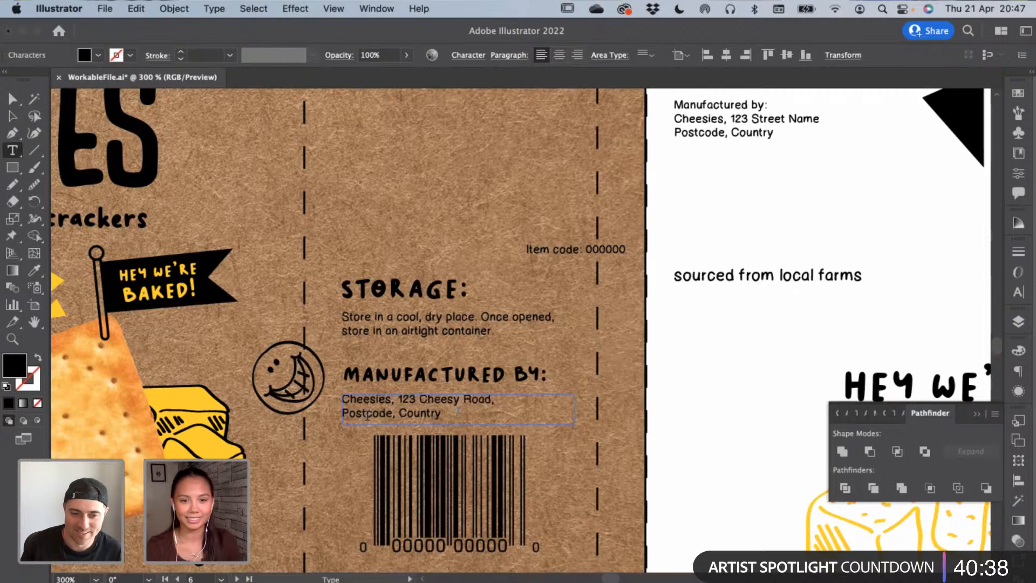
Replace the "Postcode" placeholder with a made-up postcode and bring it up onto the street line
key(BackSpace)
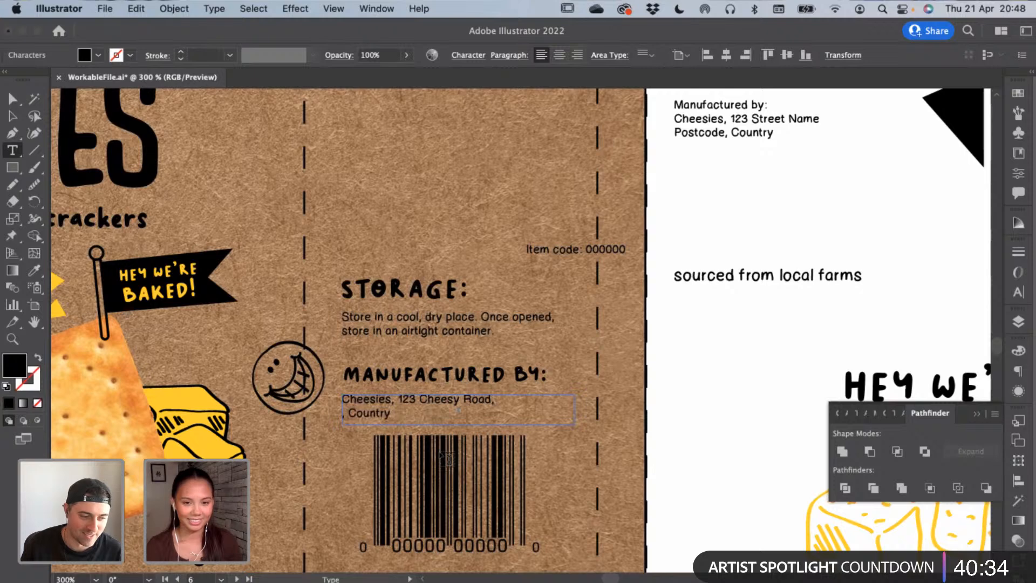
text(C,)
text(H)
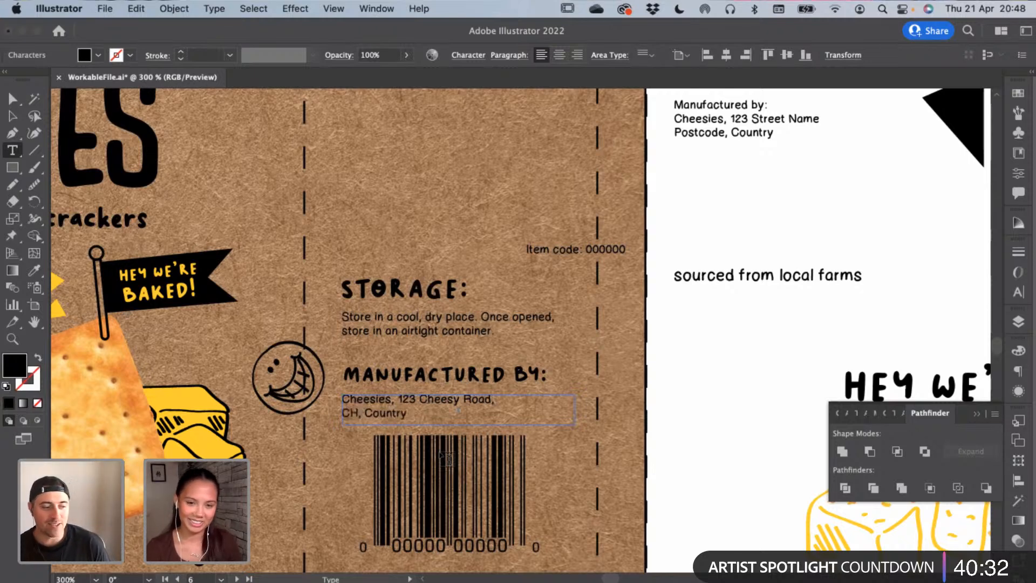
text(3)
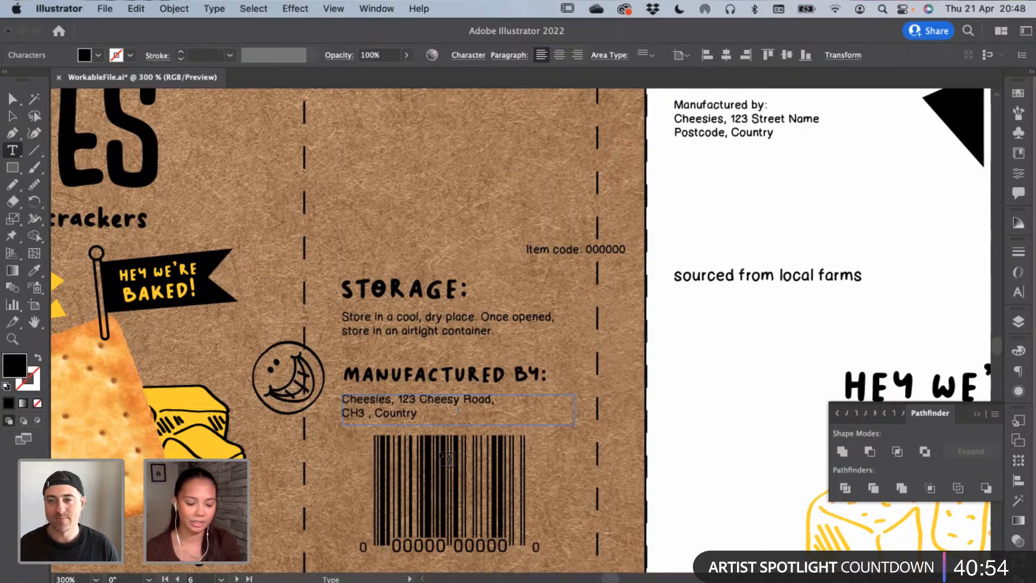
text(3)
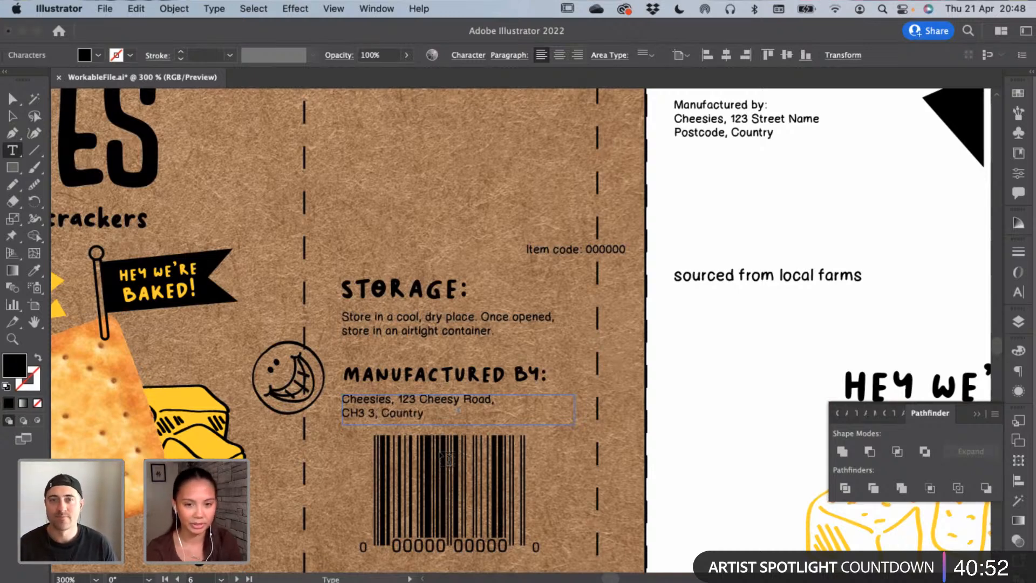
text(SY)
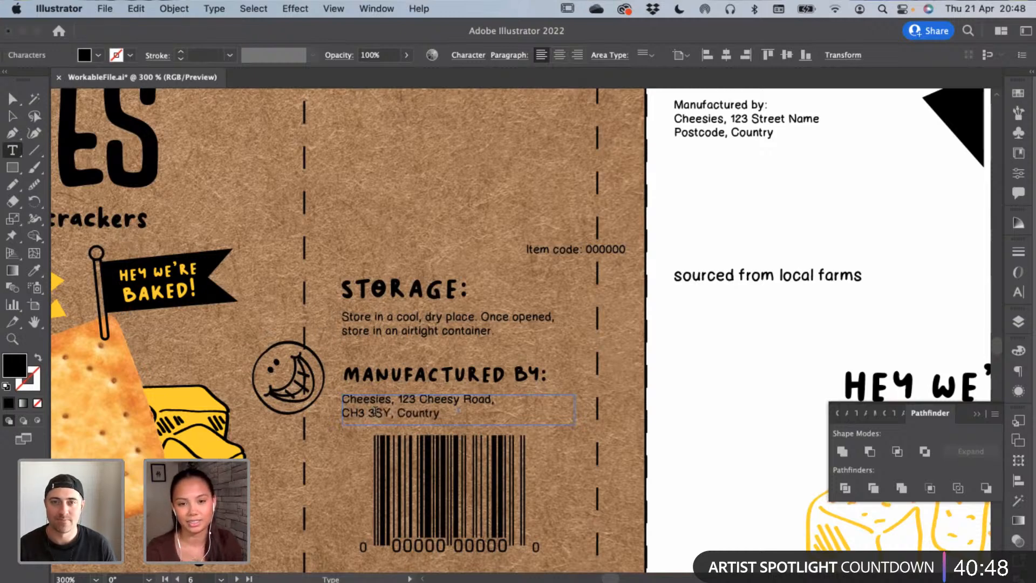
key(BackSpace)
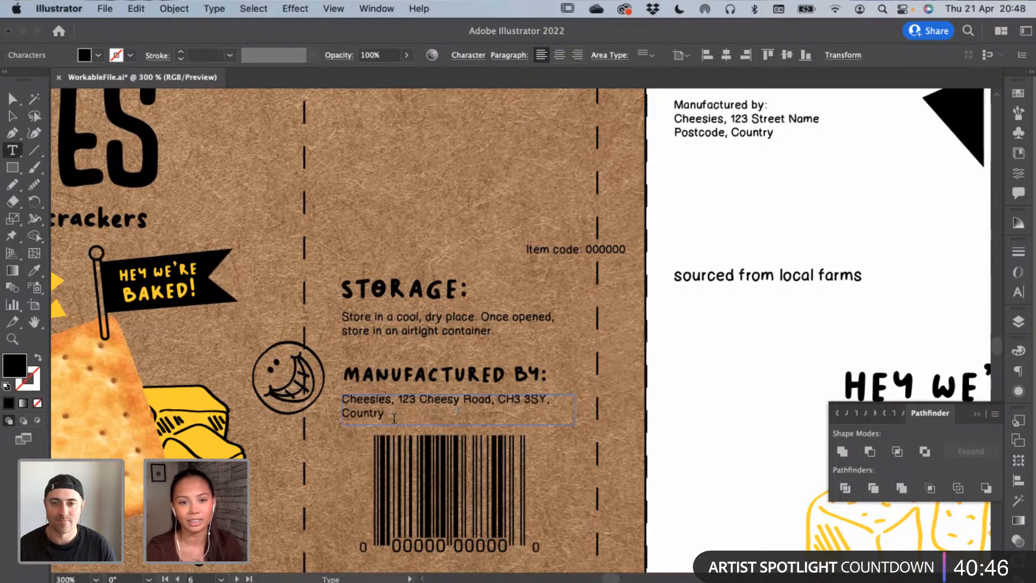
Narrow the manufacturer's address text frame slightly from its outer edge
click(12, 116)
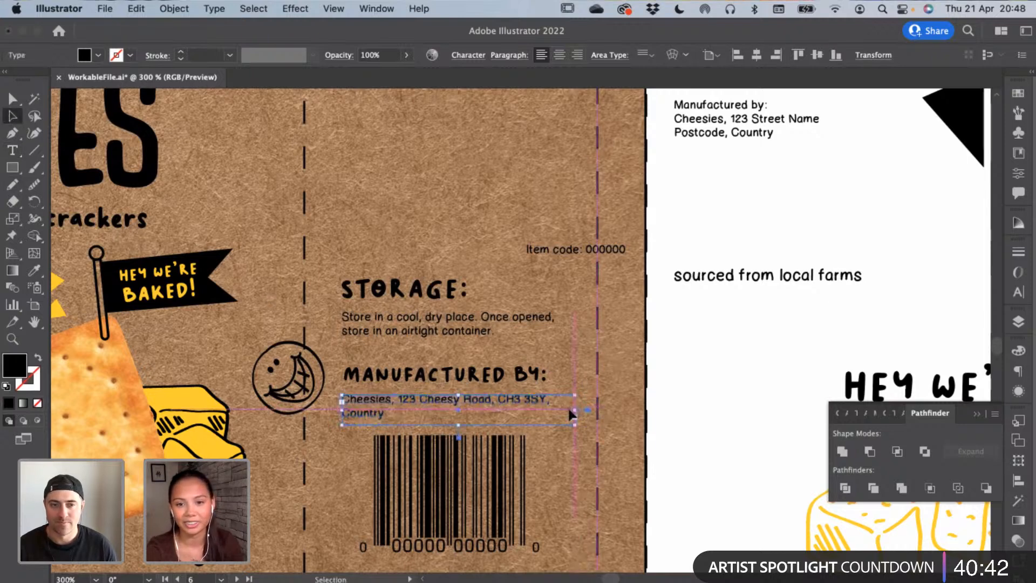
drag(574, 410, 563, 409)
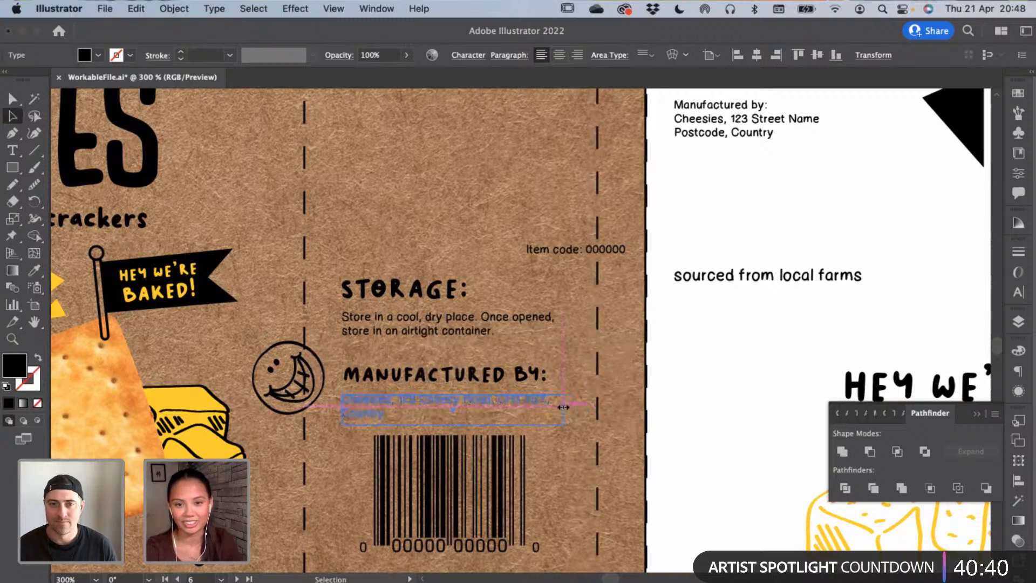
click(691, 377)
Replace the "Country" placeholder in the manufacturer's address with "United Kingdom"
click(13, 150)
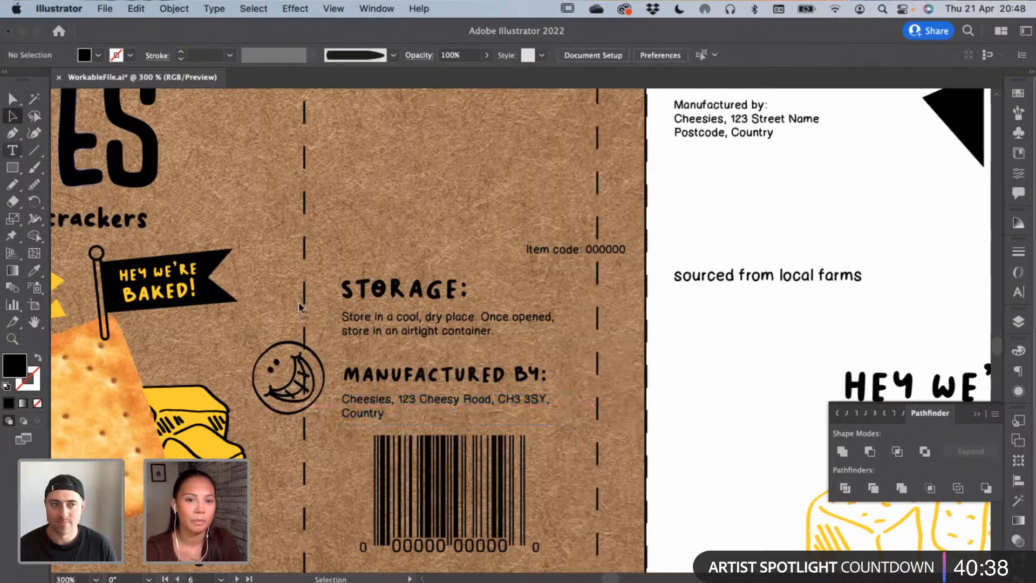
click(435, 398)
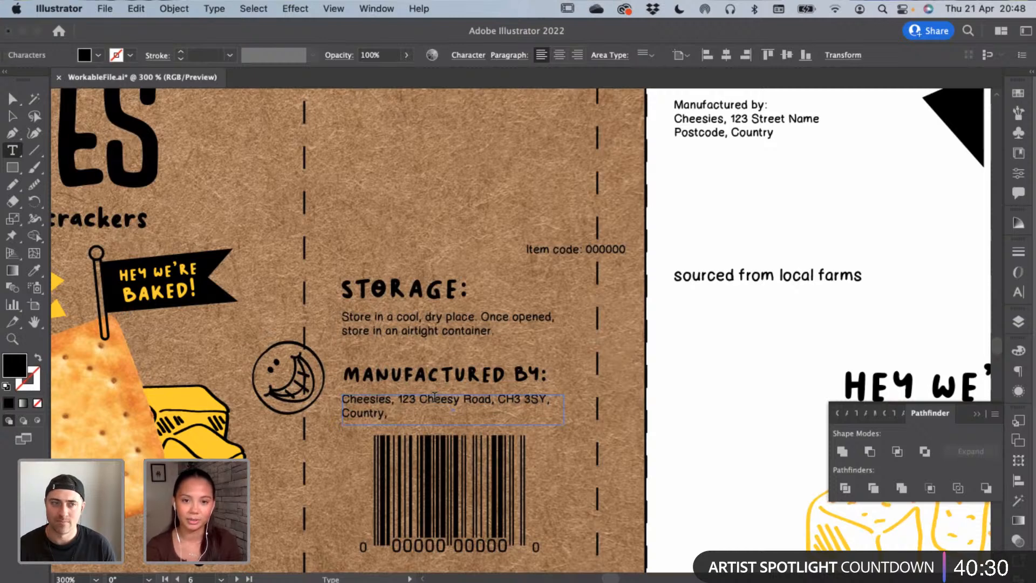
key(BackSpace)
key(BackSpace)
key(BackSpace)
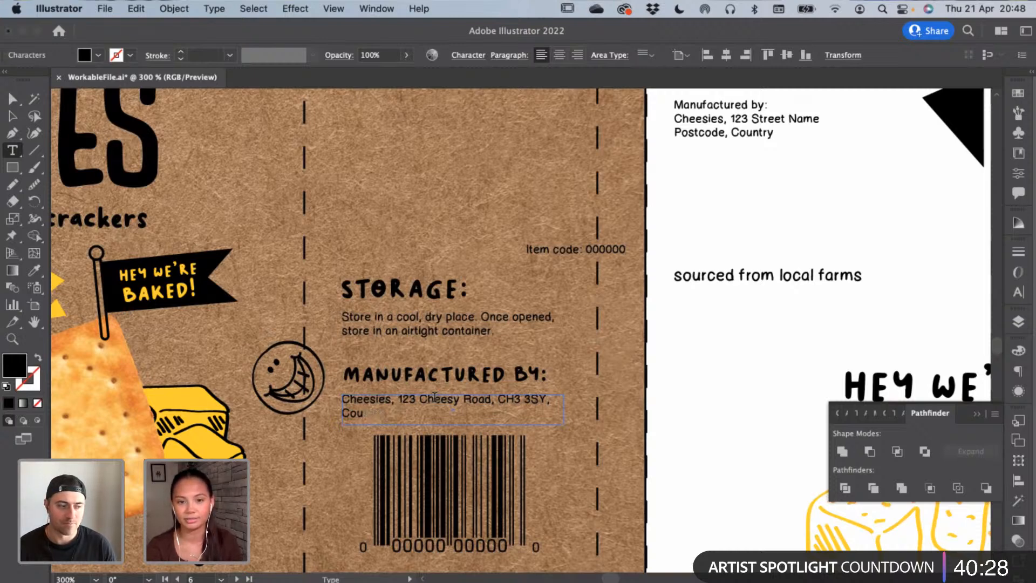
key(BackSpace)
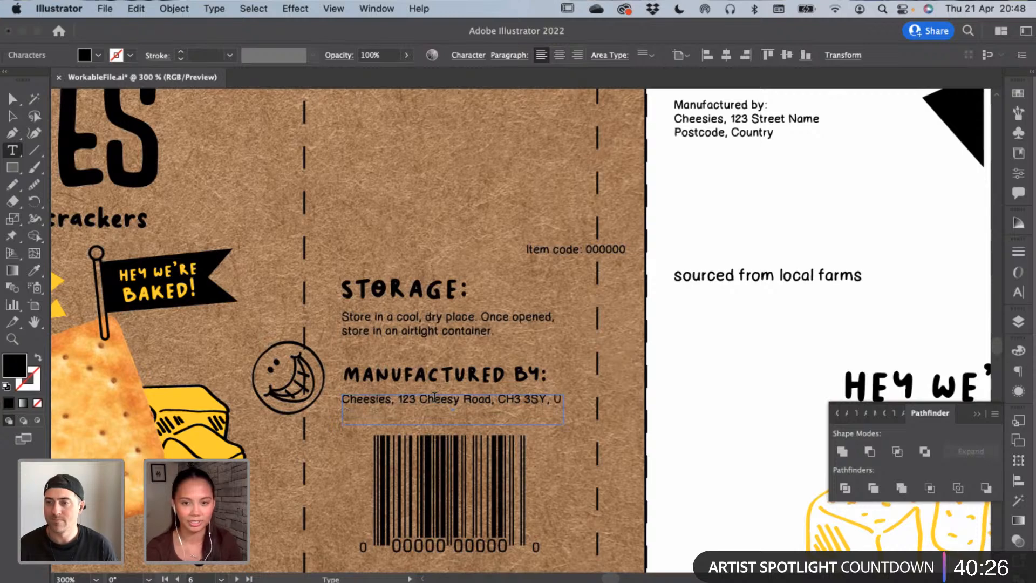
text(United)
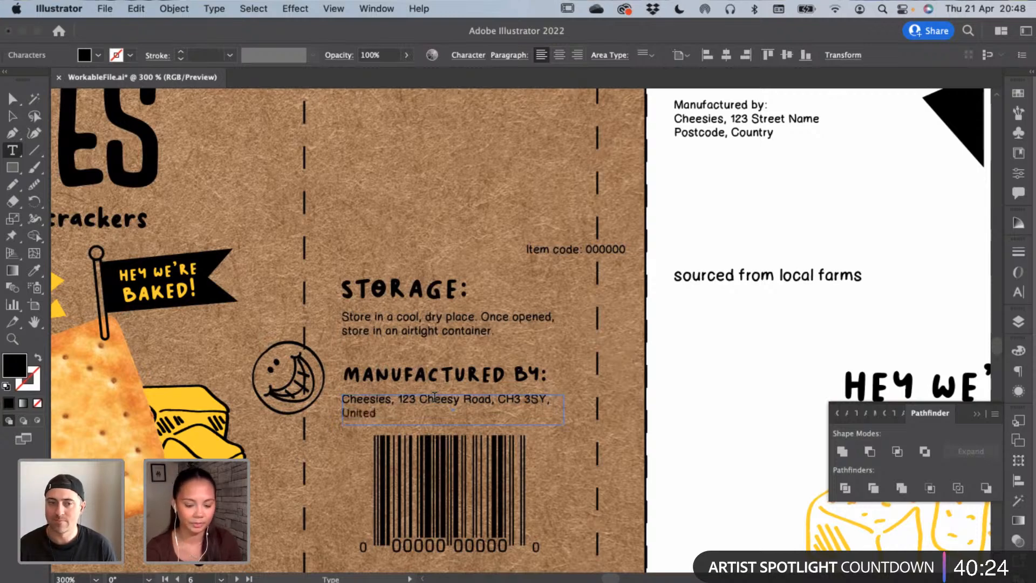
text( Kingdom)
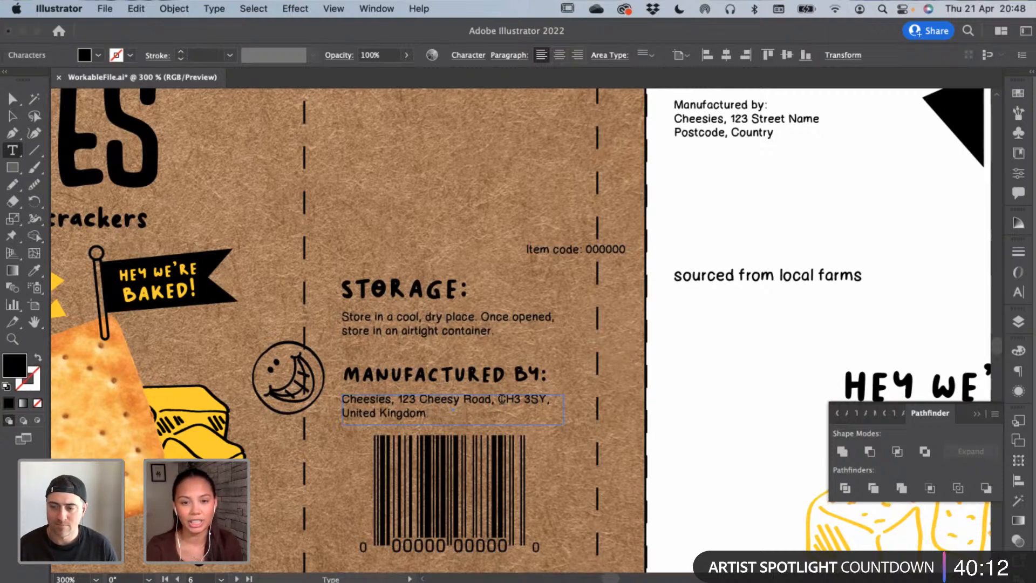
click(13, 116)
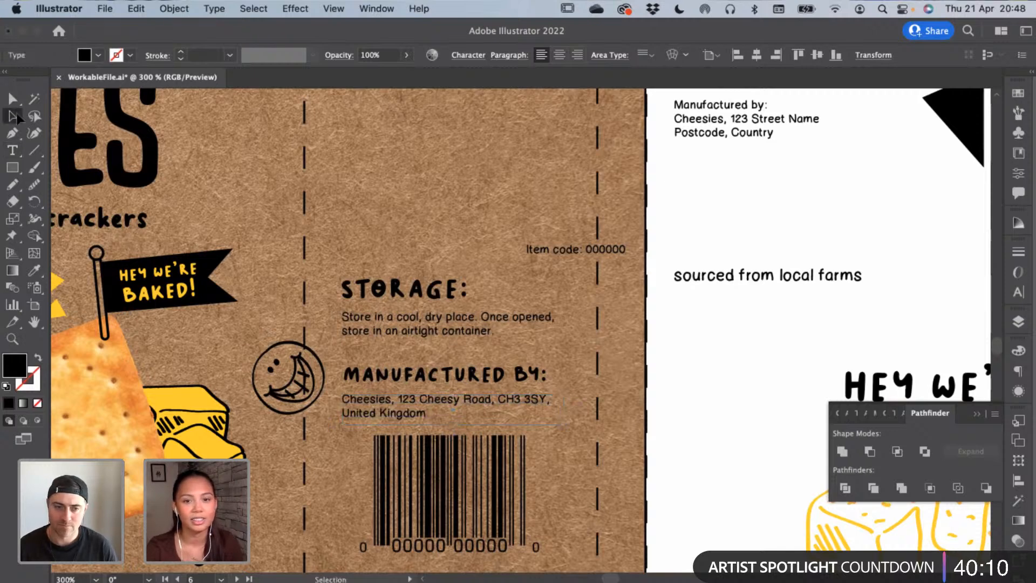
key(super+shift+a)
Try the manufacturer's address slightly closer to its heading
click(431, 400)
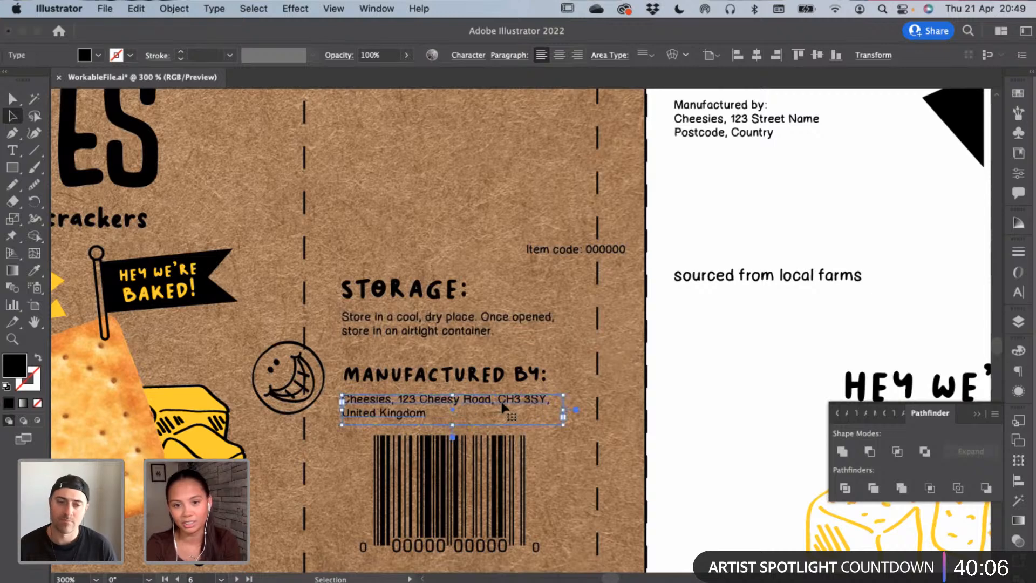
key(Up)
key(super+shift+a)
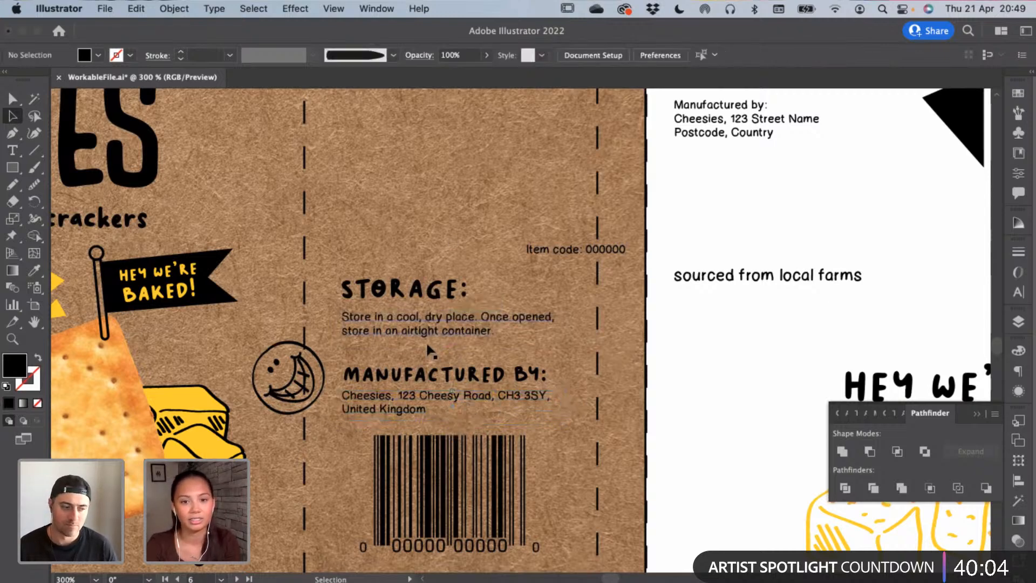
click(387, 410)
key(Down)
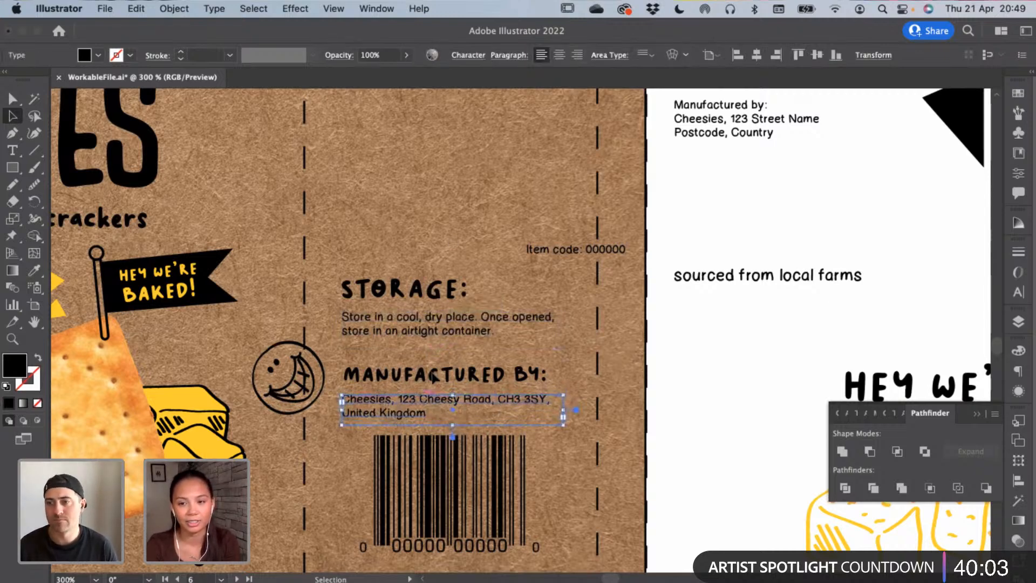
Nudge the STORAGE heading down closer to its text, and shift the two together slightly toward the manufacturer block
click(417, 223)
drag(413, 285, 423, 277)
click(418, 320)
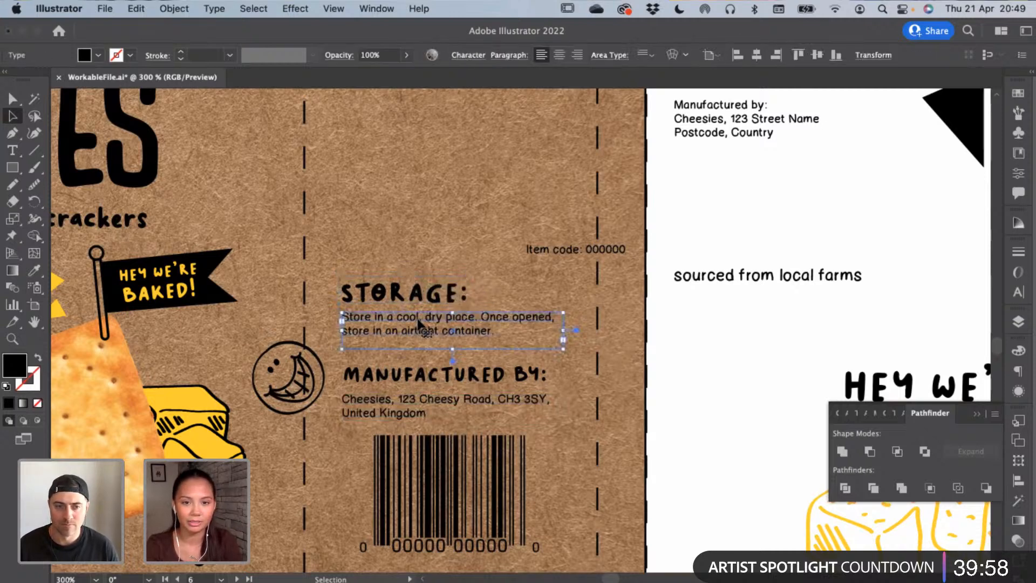
key(Down)
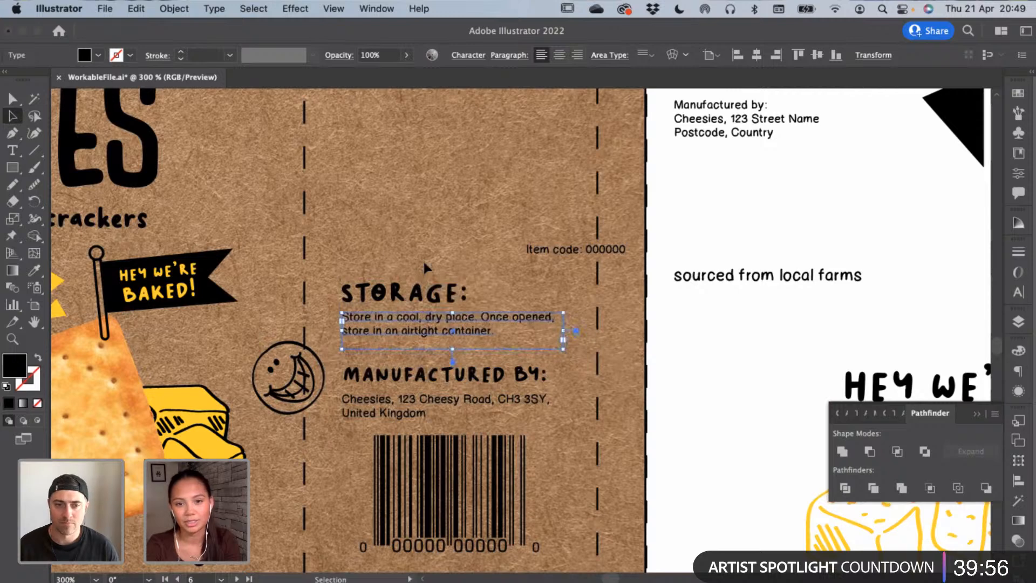
drag(423, 259, 436, 335)
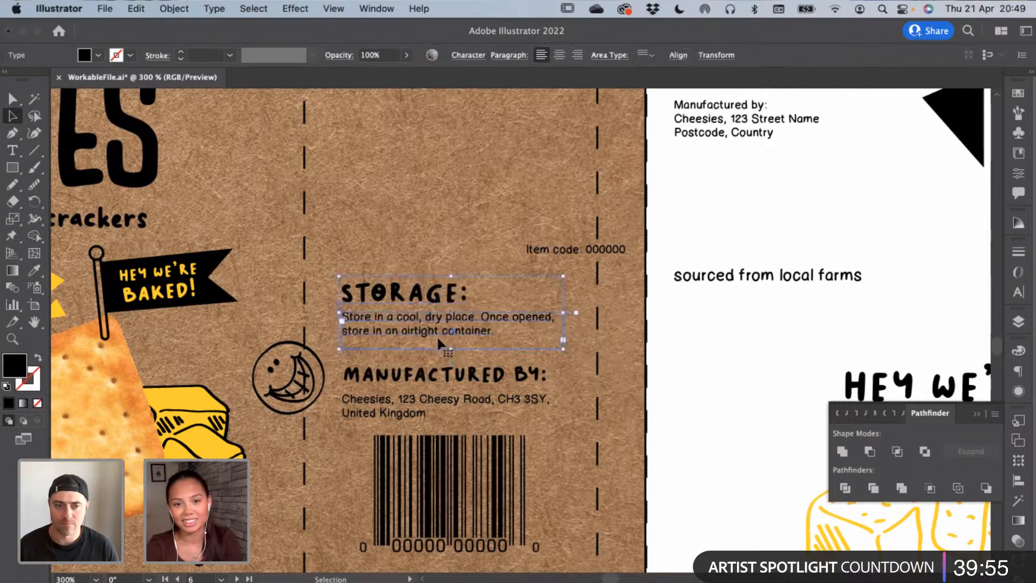
click(431, 223)
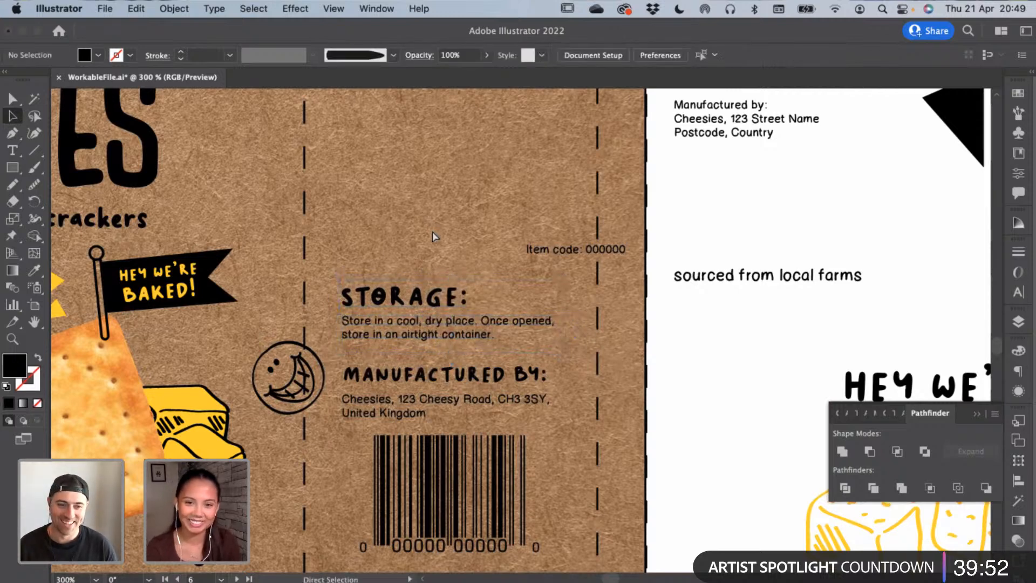
Move the storage text, manufacturer details and barcode up together to leave more room beneath the barcode
key(super+minus)
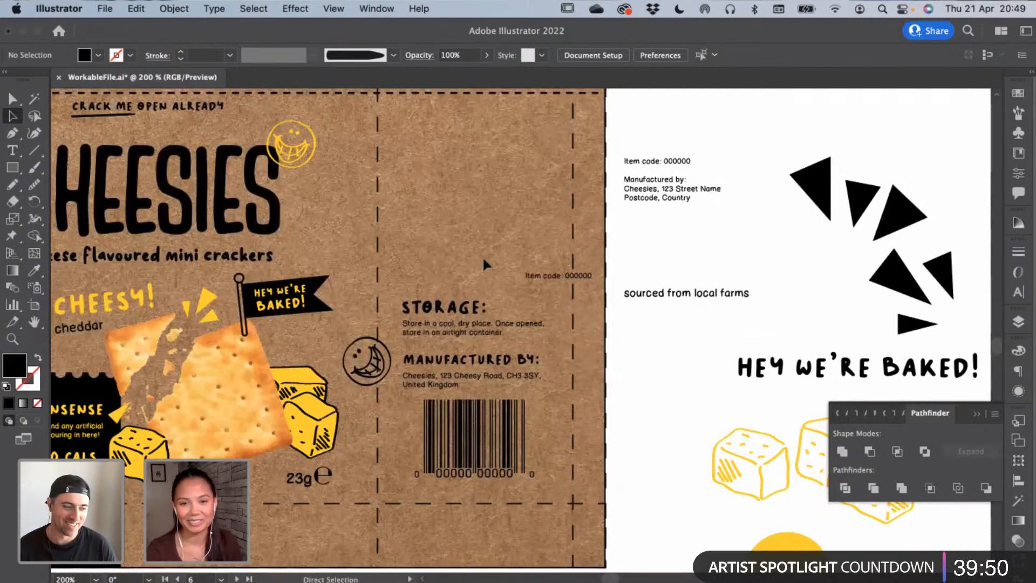
key(super+plus)
key(v)
click(475, 455)
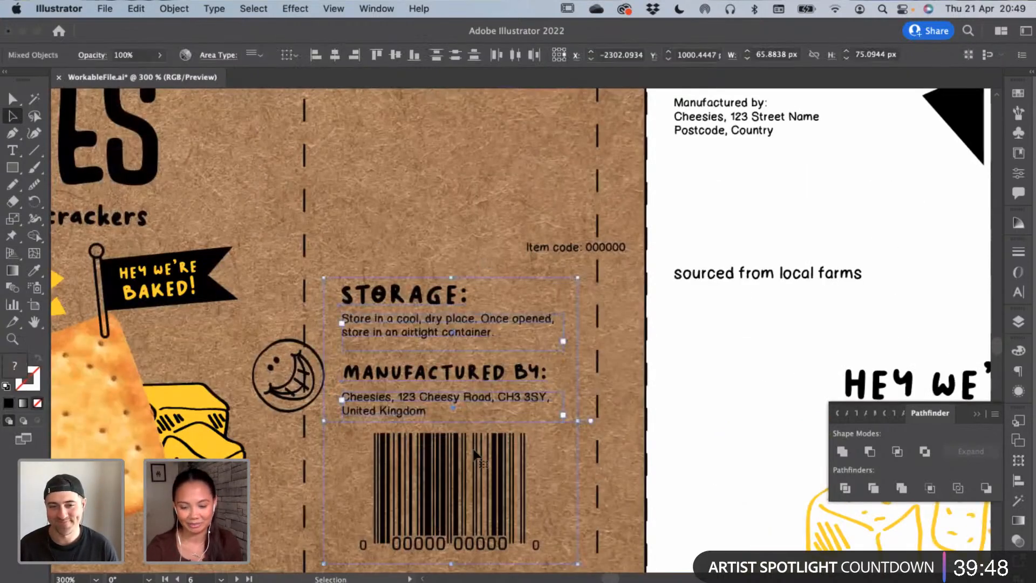
key(Up)
key(Up)
key(Up)
key(Up)
key(Up)
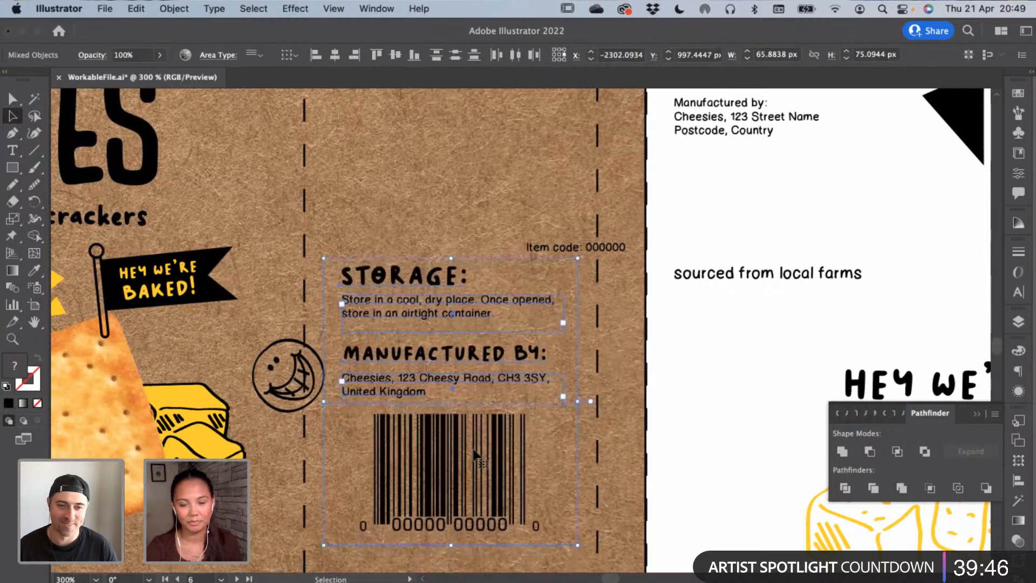
click(527, 243)
Place the item code line beneath the barcode, in line with the text column, and bottom-align it with the 23g weight mark
scroll(534, 248, down, 3)
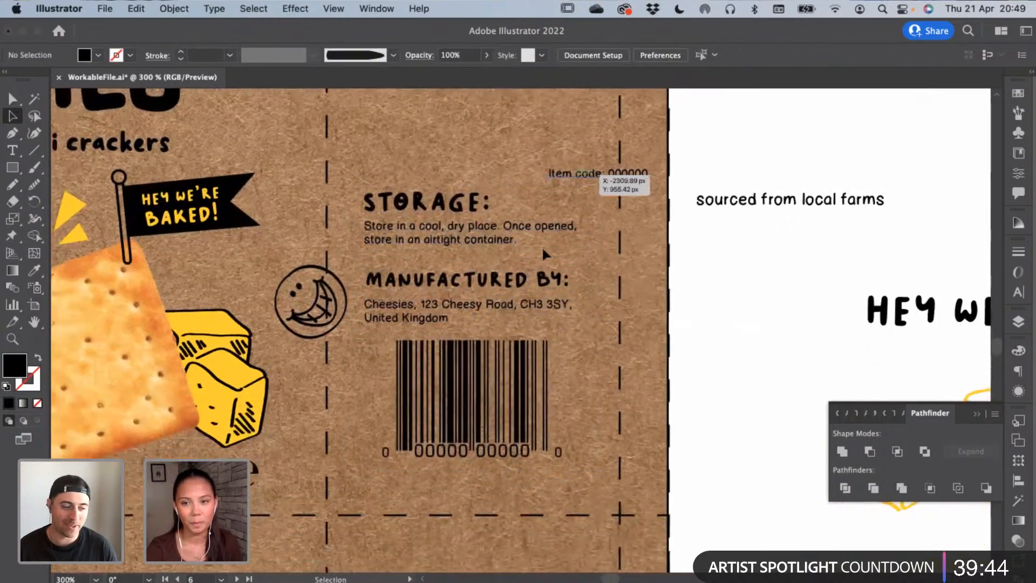
drag(542, 245, 387, 473)
shift+click(259, 475)
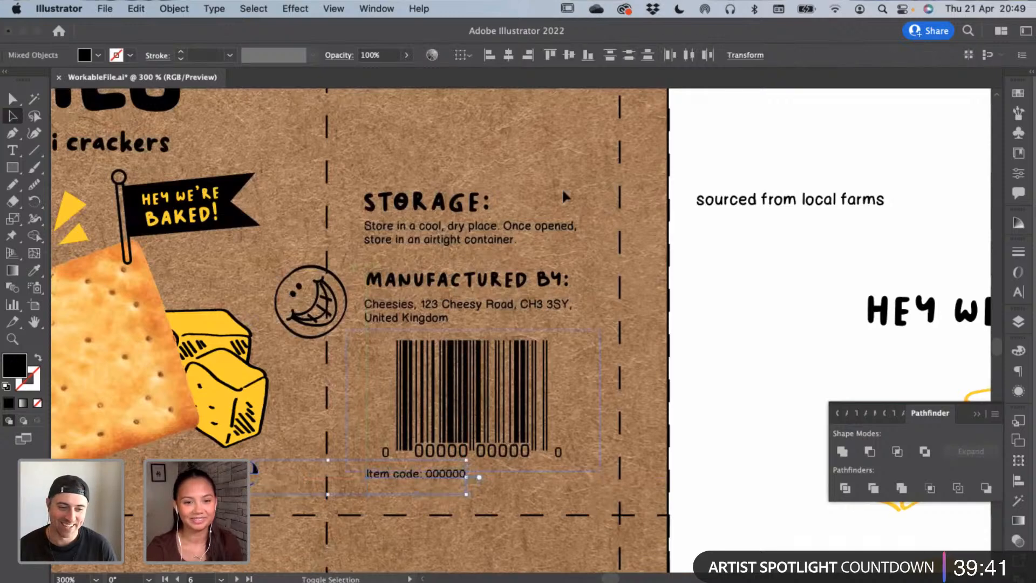
click(588, 55)
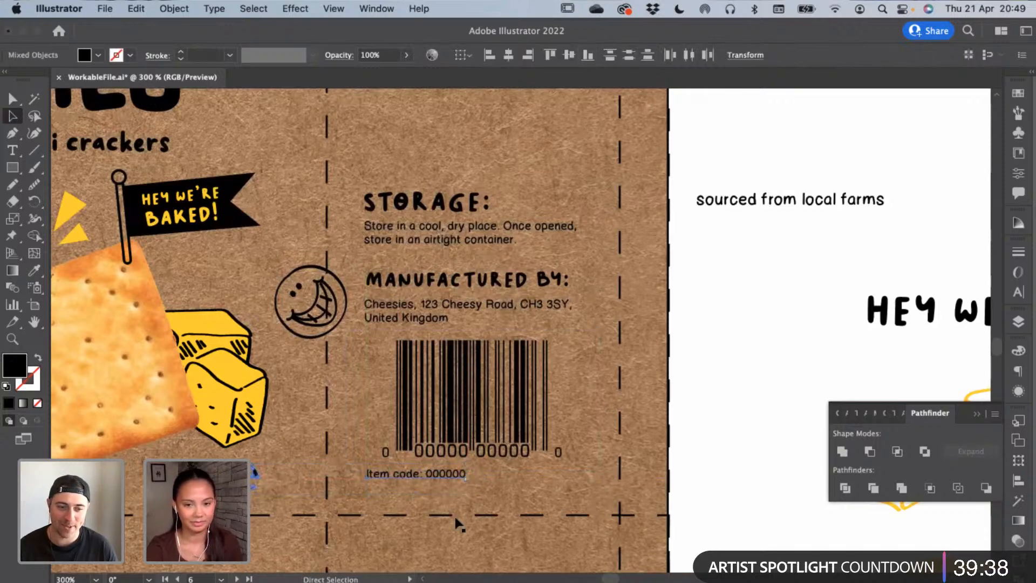
Shift the item code up and try bottom-aligning its text frame with the 23g weight mark again
click(439, 491)
click(441, 480)
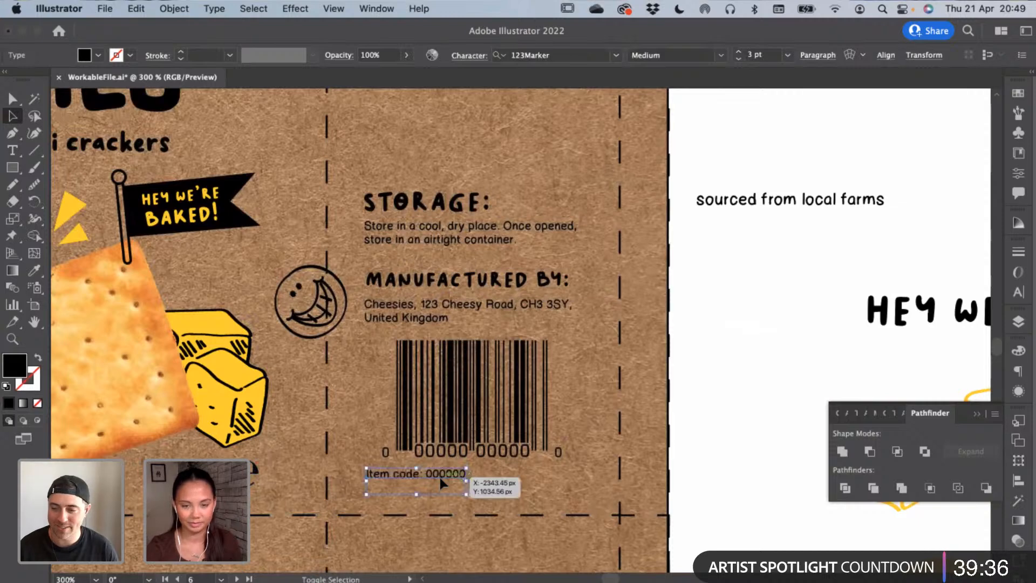
key(shift+Up)
shift+click(254, 472)
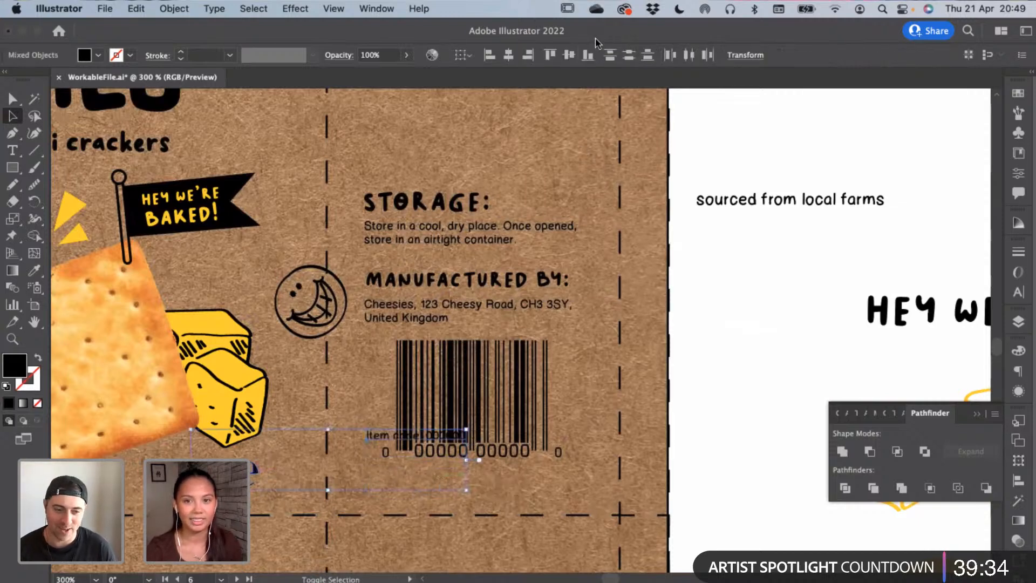
click(587, 54)
click(659, 404)
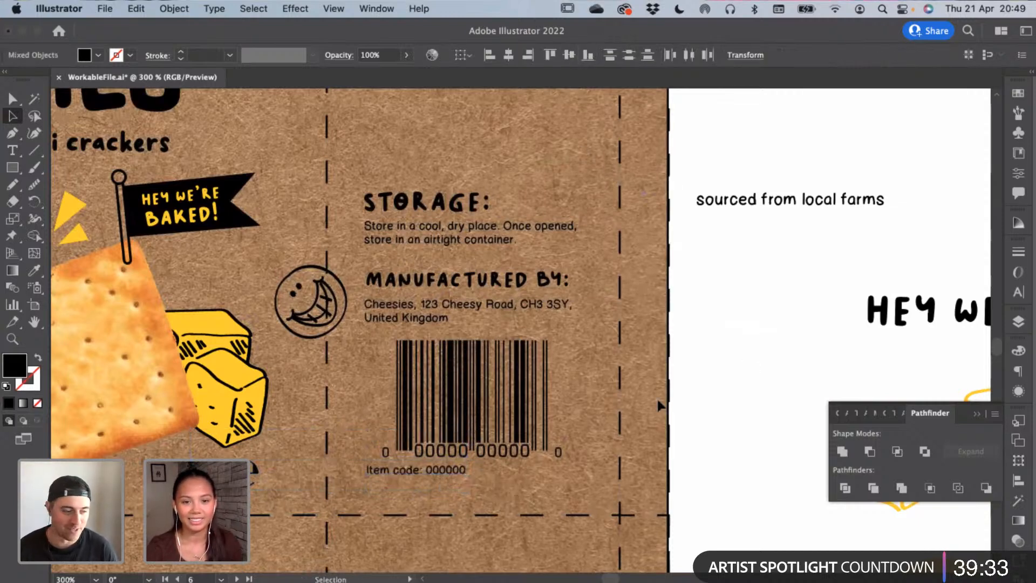
Convert the item code text to outlines and bottom-align it with the 23g weight mark
click(448, 471)
right_click(448, 473)
click(518, 401)
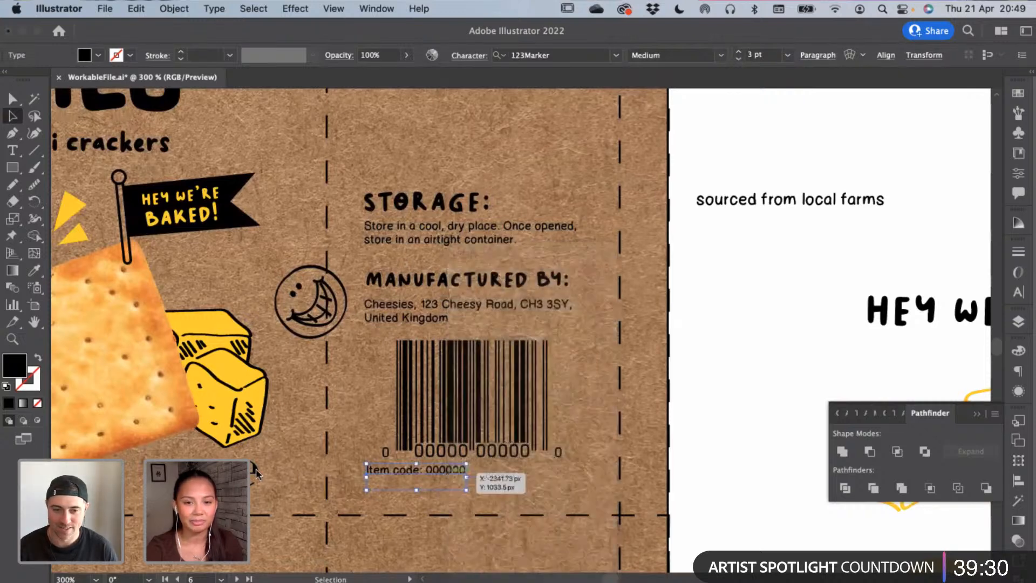
shift+click(254, 474)
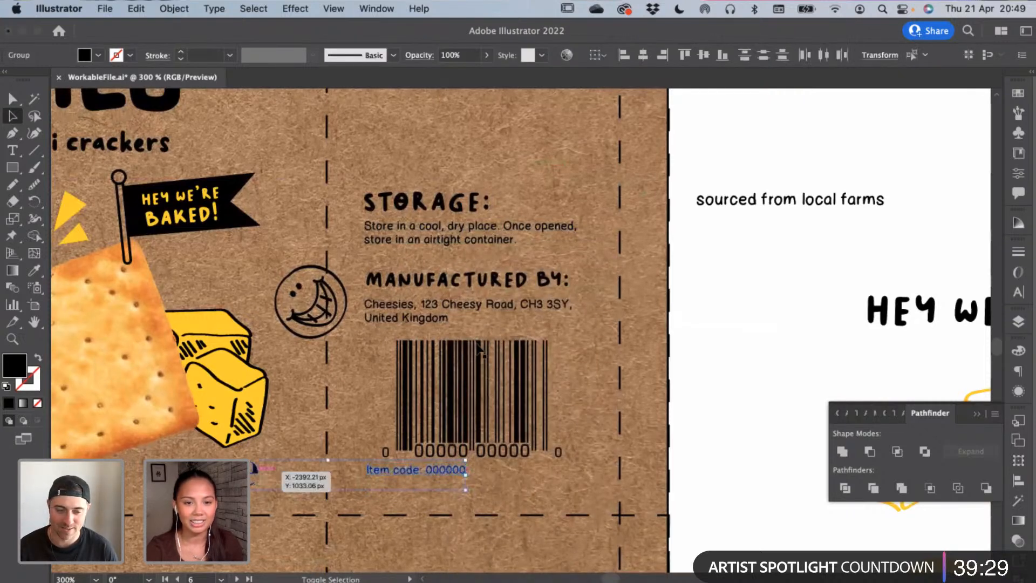
click(722, 56)
click(770, 375)
Enlarge the barcode slightly and position it evenly between the manufacturer's address and the item code
click(532, 440)
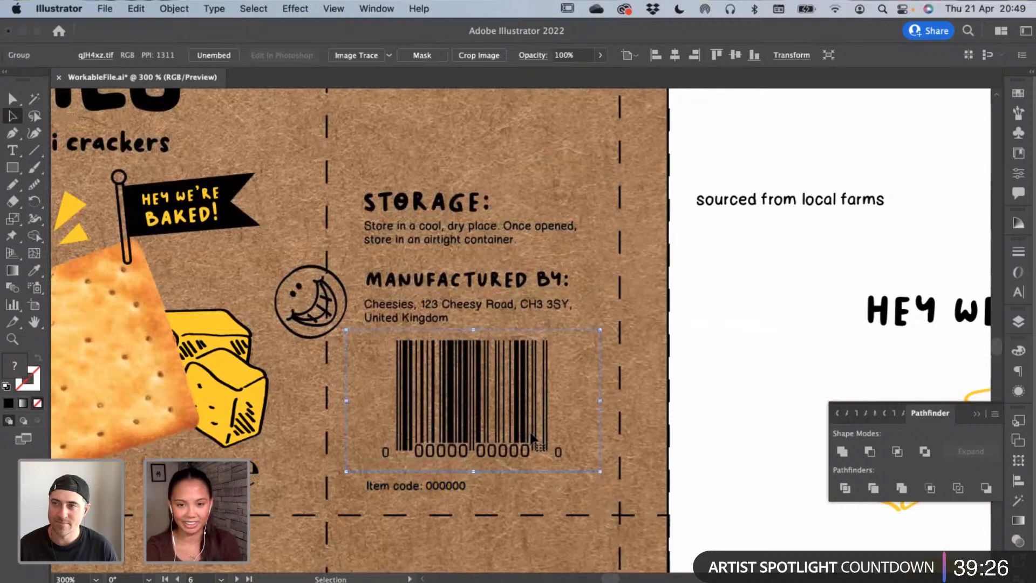
key(Down)
key(Down)
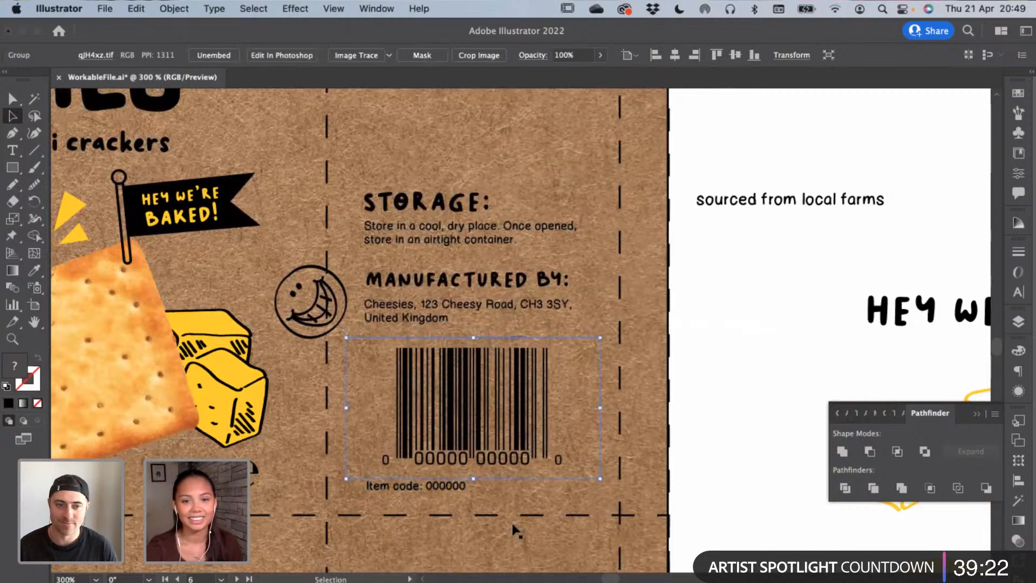
drag(473, 479, 475, 484)
click(723, 413)
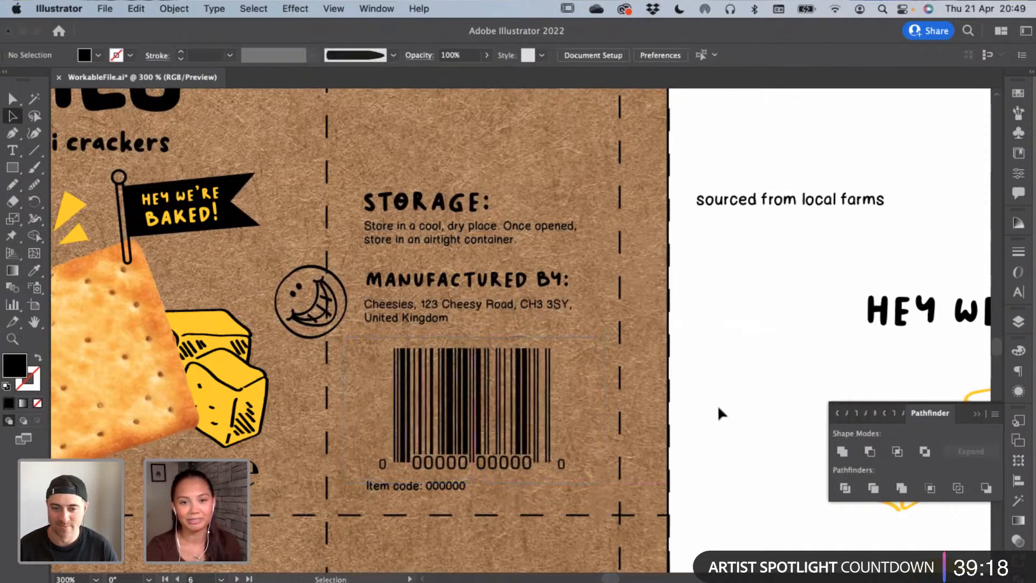
scroll(594, 416, up, 2)
click(457, 418)
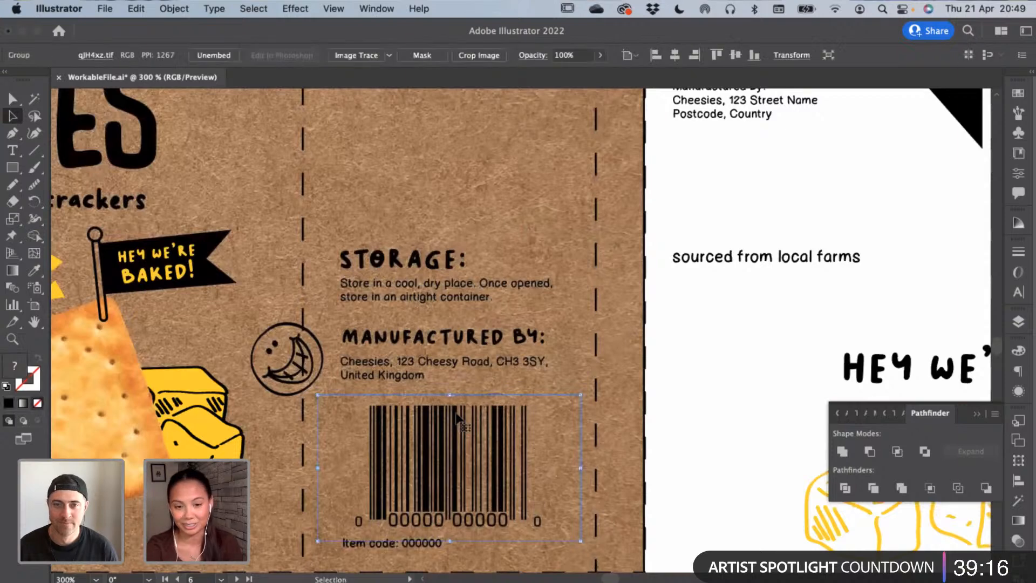
drag(457, 419, 457, 414)
click(686, 403)
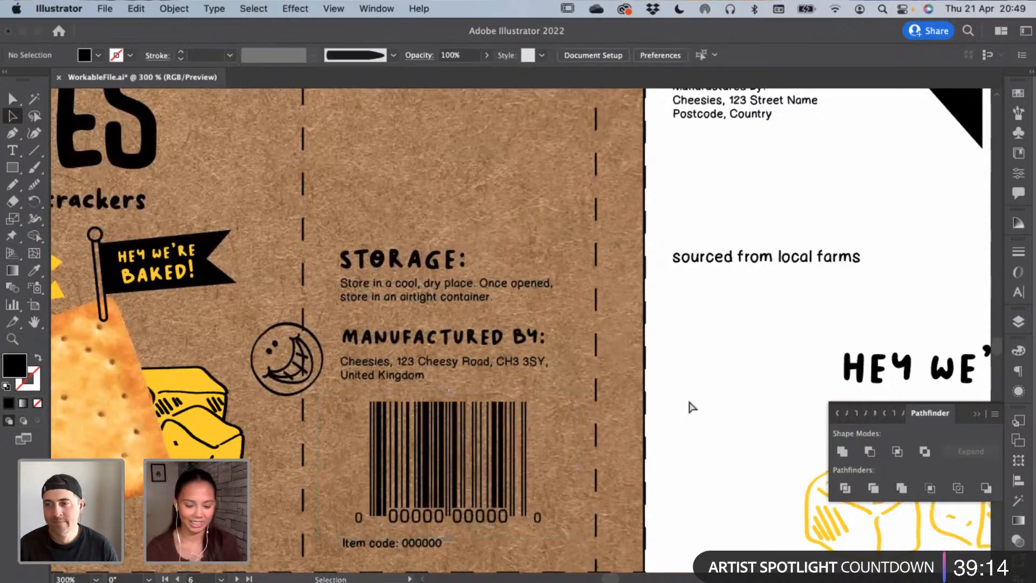
Delete the leftover item code and manufacturer text beside the packaging and move the "sourced from local farms" line up
key(super+minus)
key(super+equal)
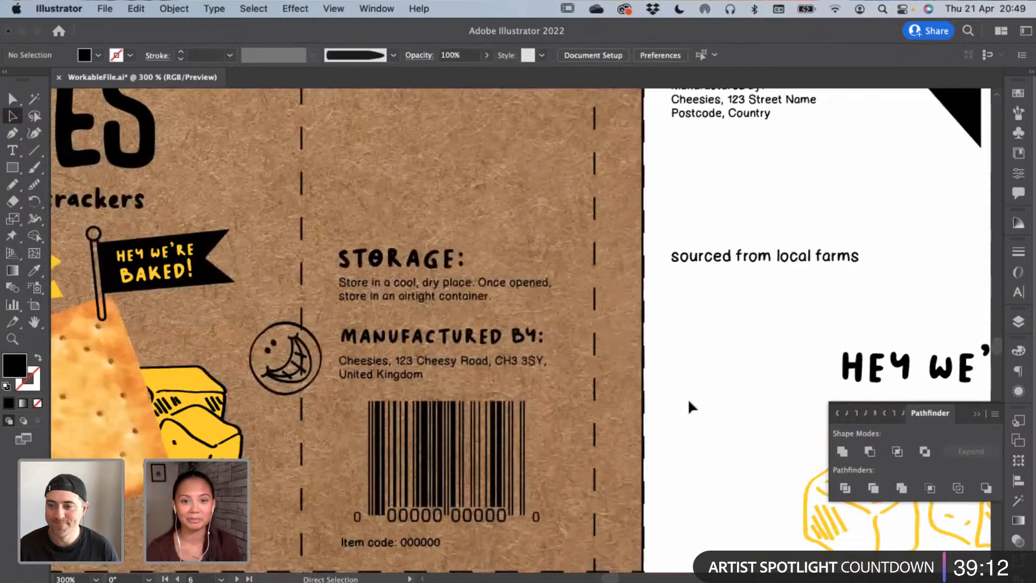
scroll(675, 377, up, 4)
scroll(676, 378, right, 2)
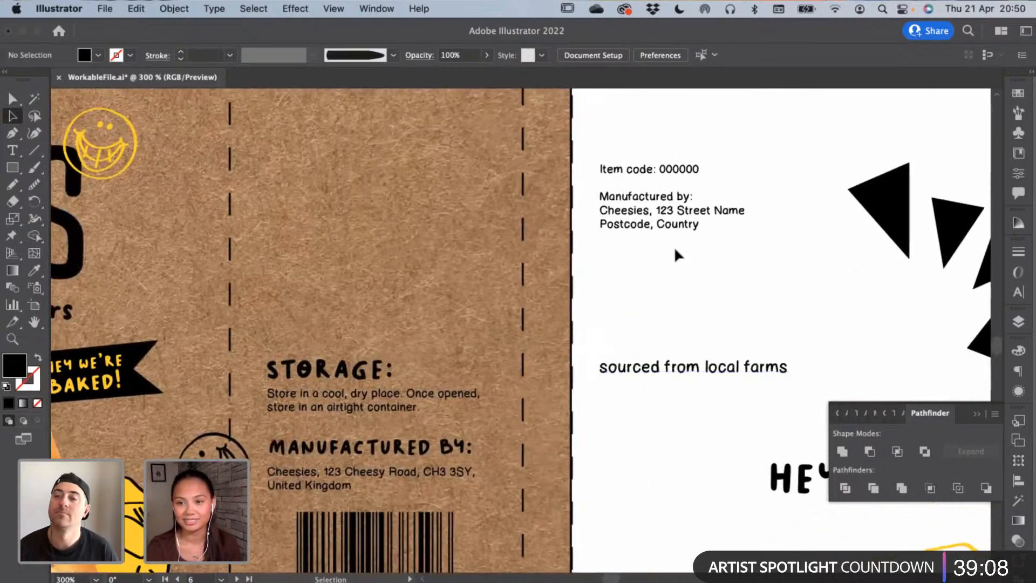
click(633, 234)
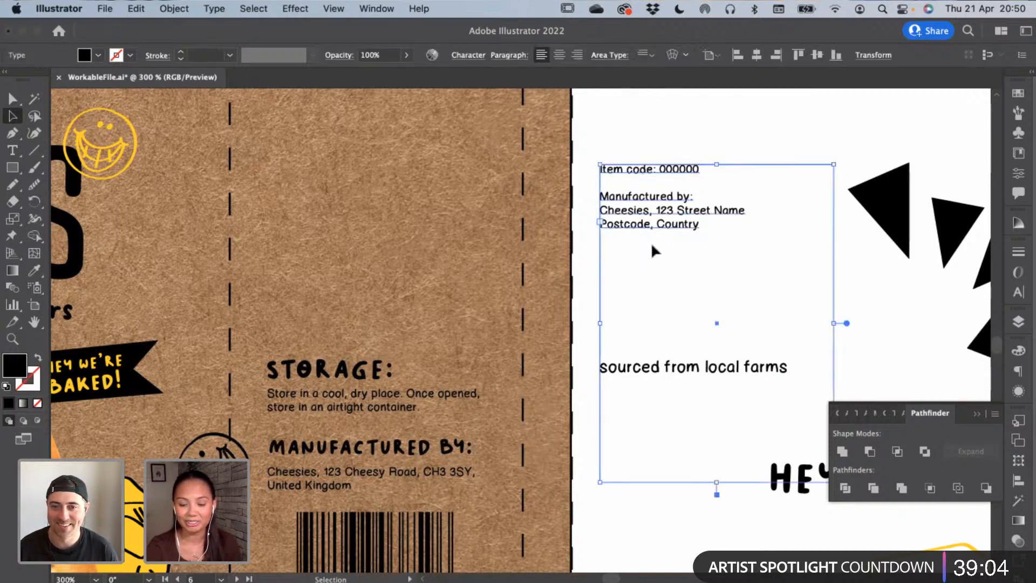
key(Delete)
drag(661, 366, 672, 277)
key(super+minus)
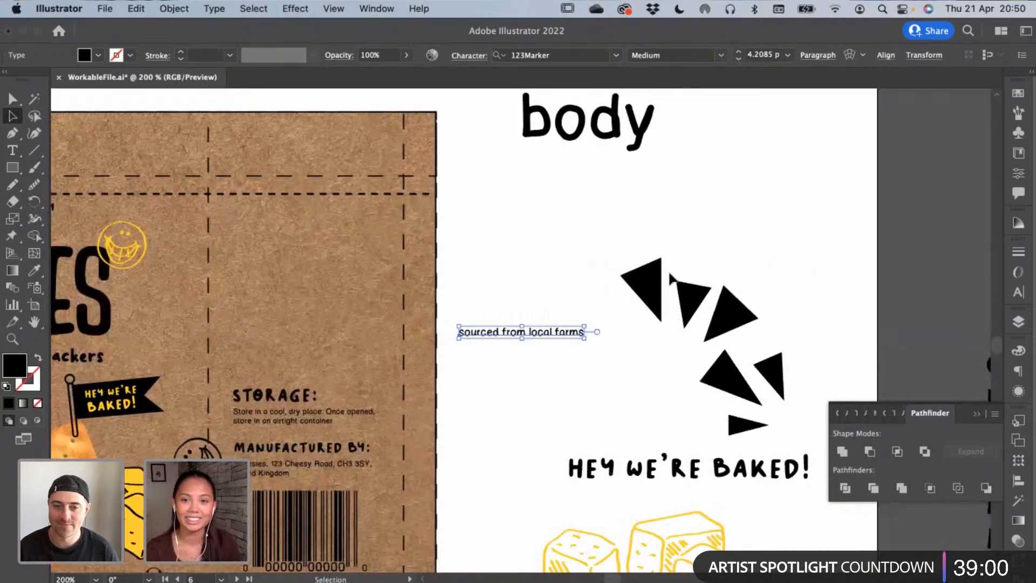
Add the heading "TRY THEM ALL:" above the storage section on the packaging's right side panel
drag(567, 177, 626, 245)
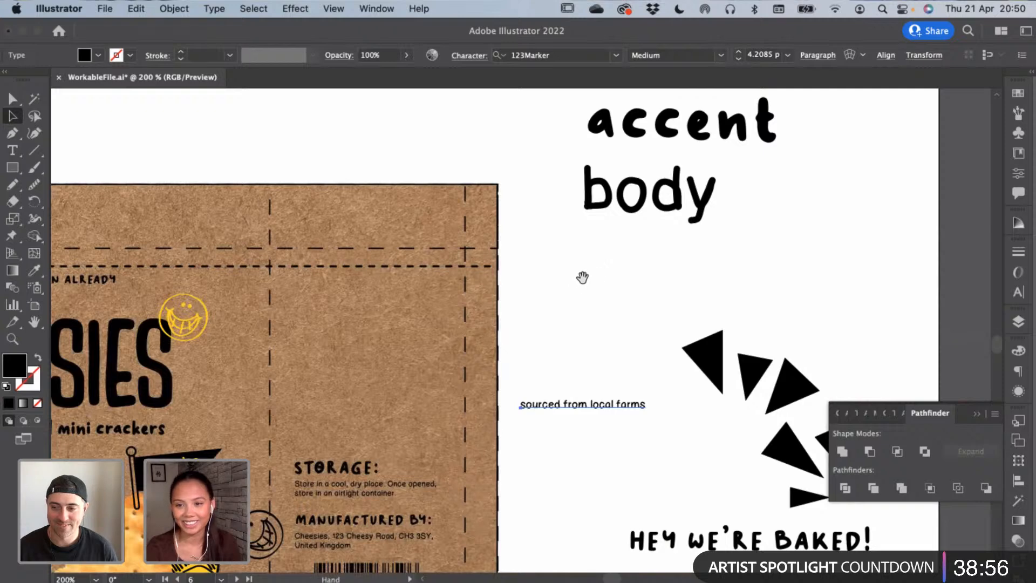
scroll(636, 243, left, 10)
scroll(637, 243, down, 6)
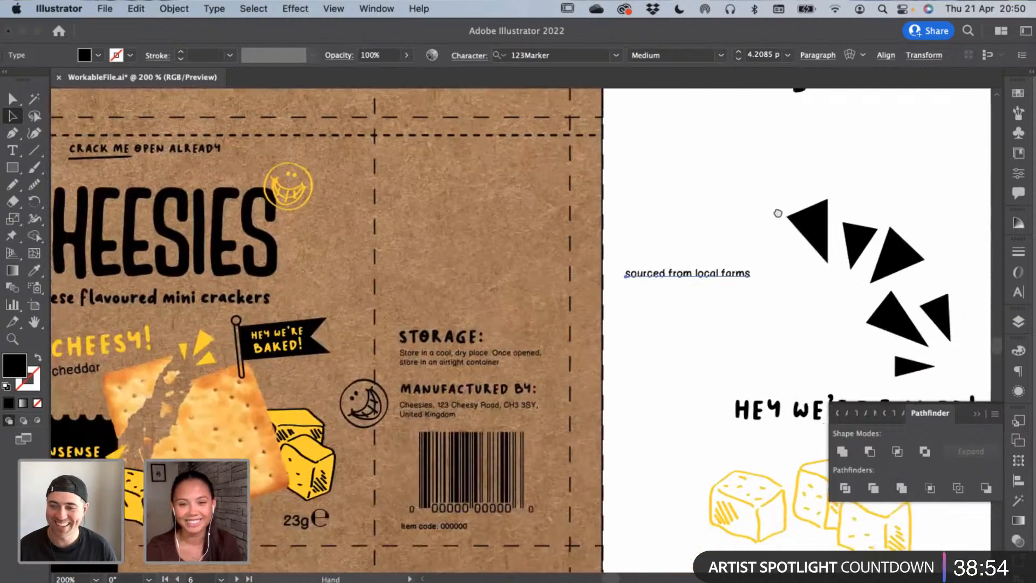
scroll(696, 221, left, 15)
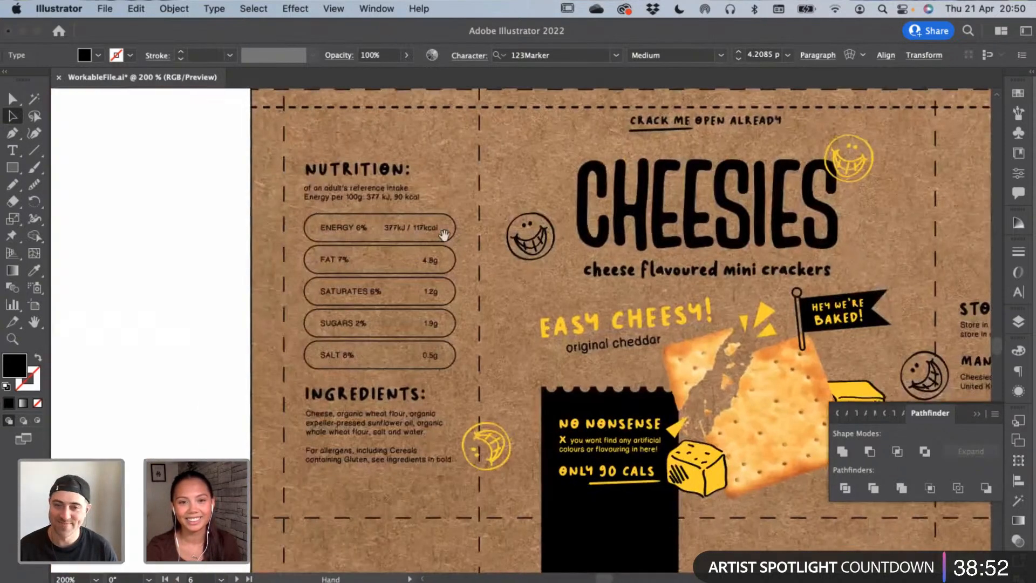
scroll(641, 240, right, 18)
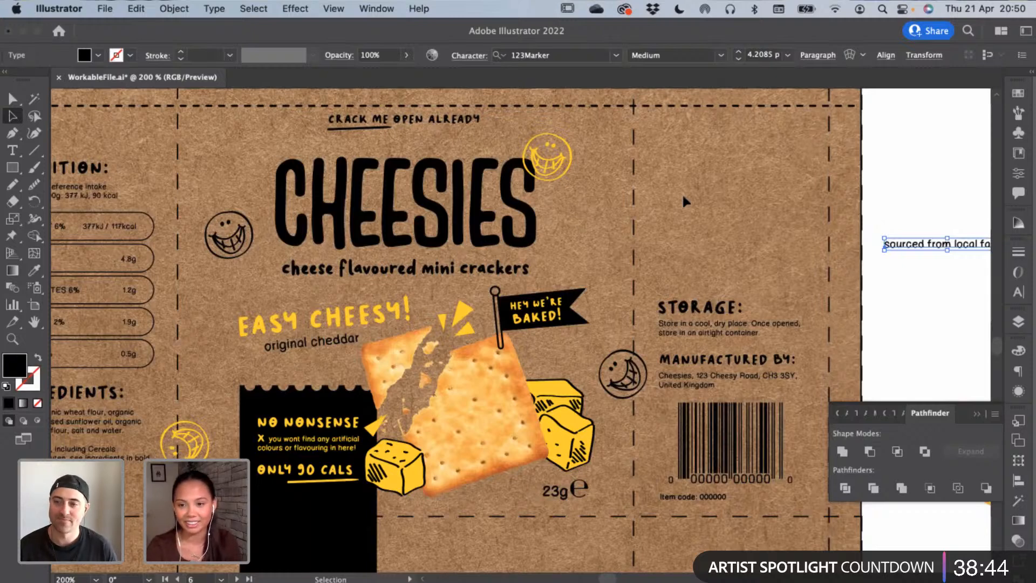
scroll(682, 193, right, 2)
key(t)
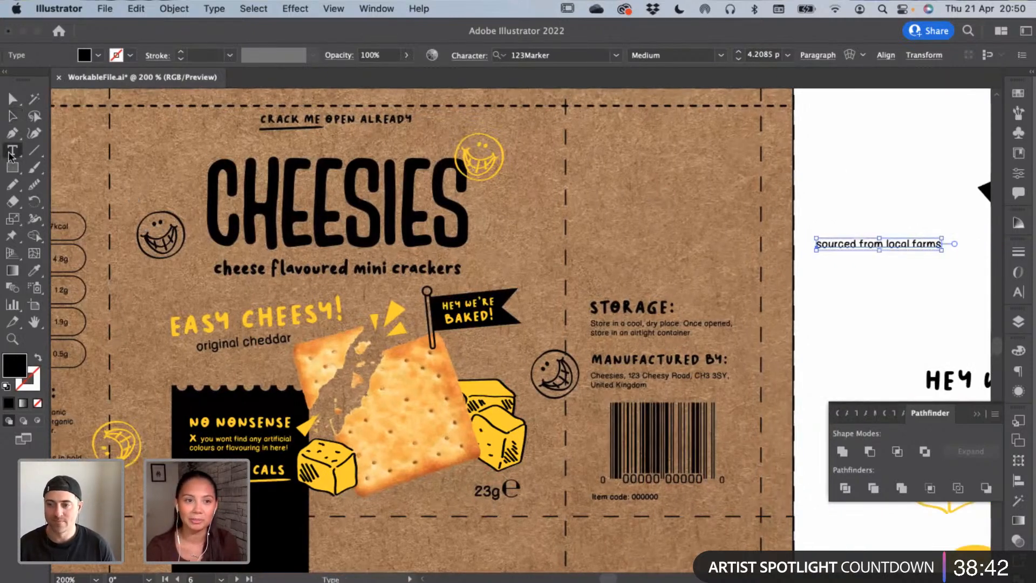
key(super+shift+a)
click(633, 159)
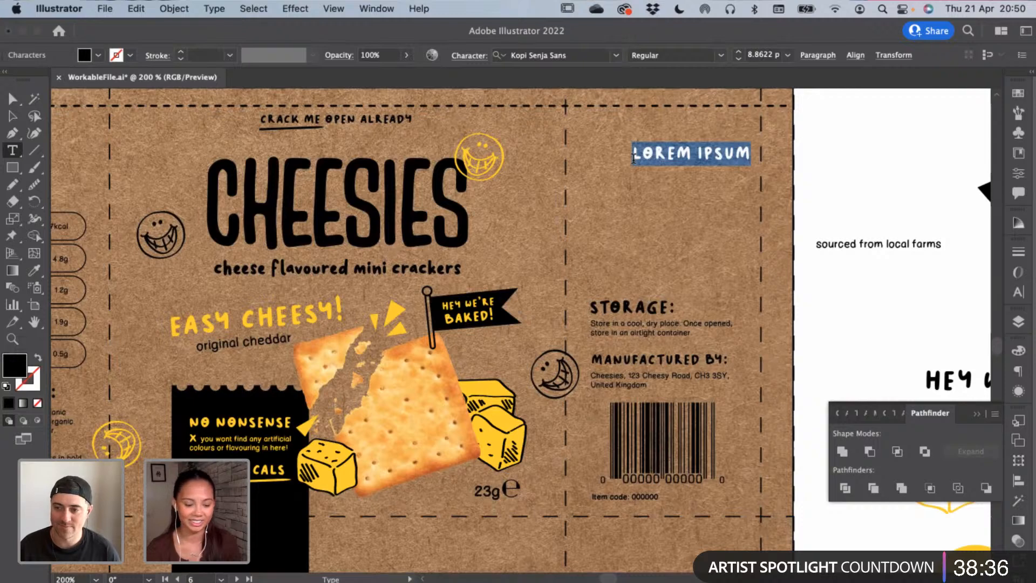
text(TRY THEM ALL!)
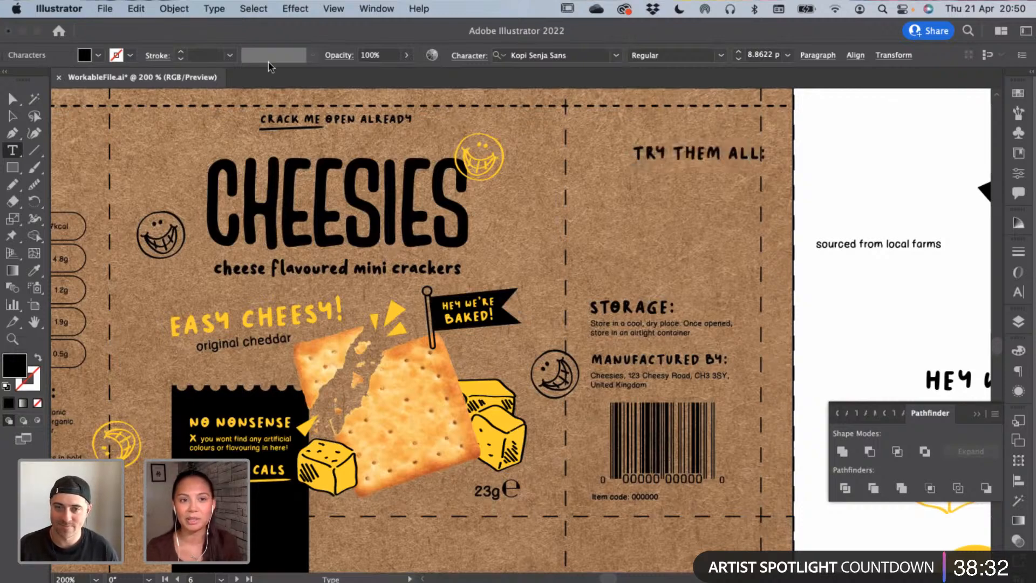
Scale the "TRY THEM ALL:" heading down to 7.9785 pt and top-align it with the Nutrition heading
click(11, 115)
mouse_move(743, 162)
mouse_down()
mouse_move(723, 149)
mouse_move(707, 168)
mouse_move(743, 179)
mouse_up()
click(713, 158)
shift+click(154, 175)
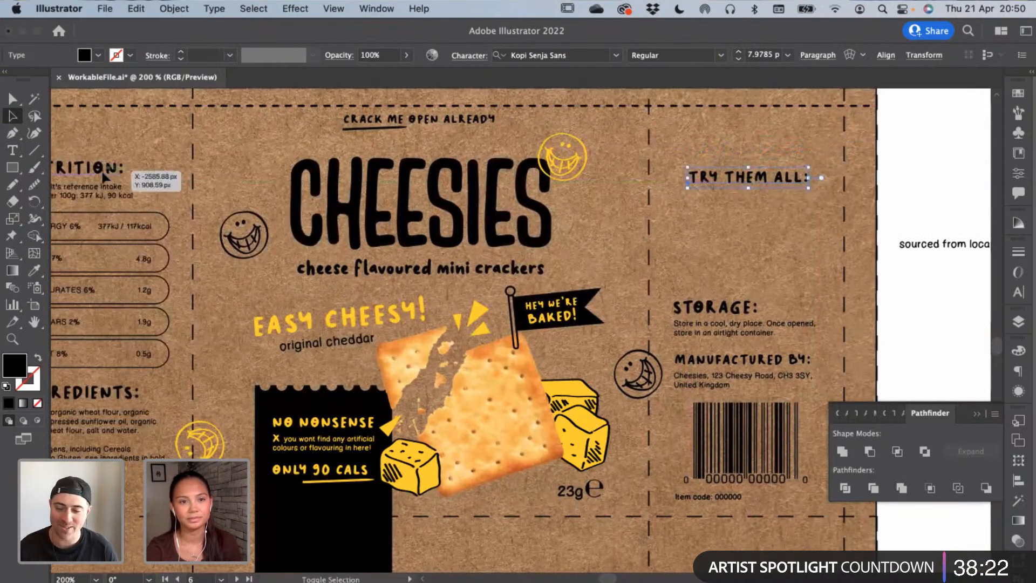
click(855, 55)
click(803, 95)
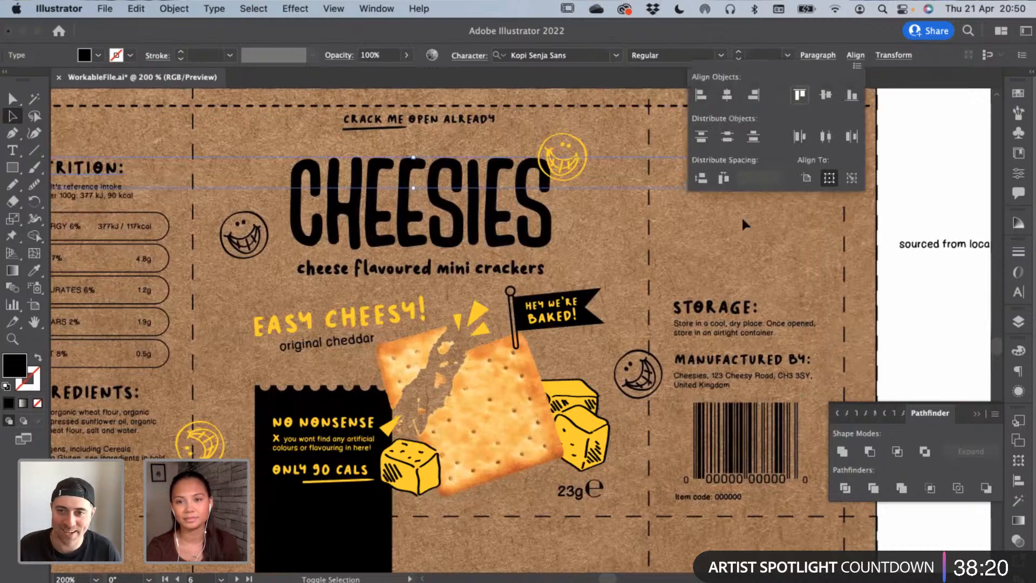
click(782, 184)
click(792, 170)
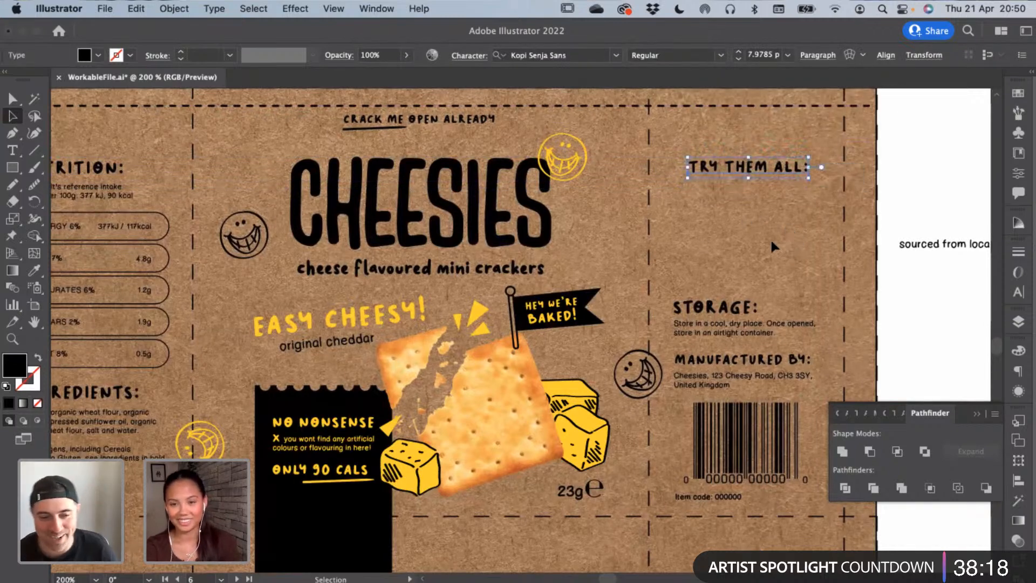
Move the Storage heading and its text down slightly, closer to the "Manufactured by" section
click(772, 242)
drag(772, 242, 624, 232)
click(592, 325)
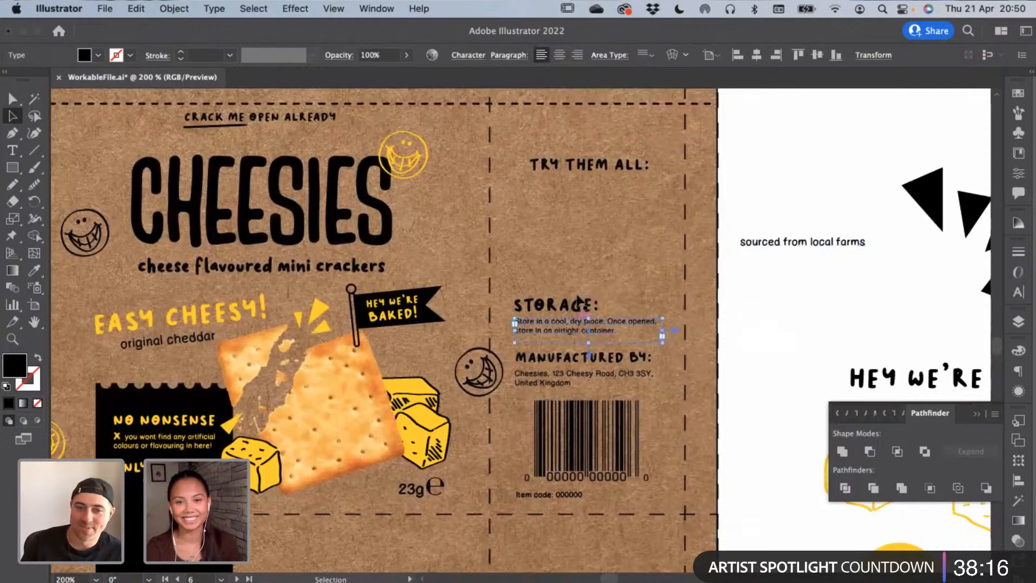
click(572, 280)
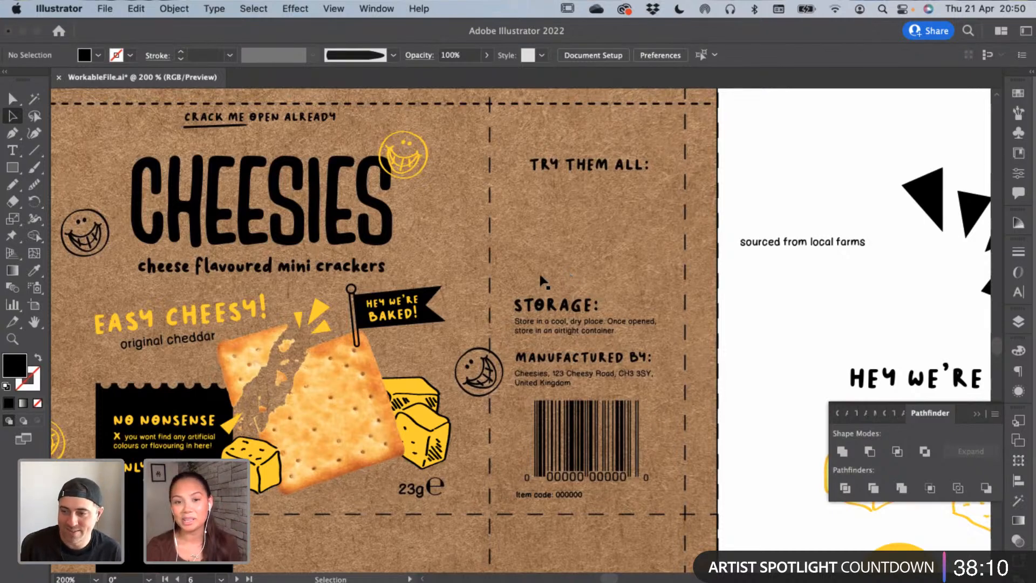
click(599, 317)
drag(601, 316, 601, 324)
click(593, 277)
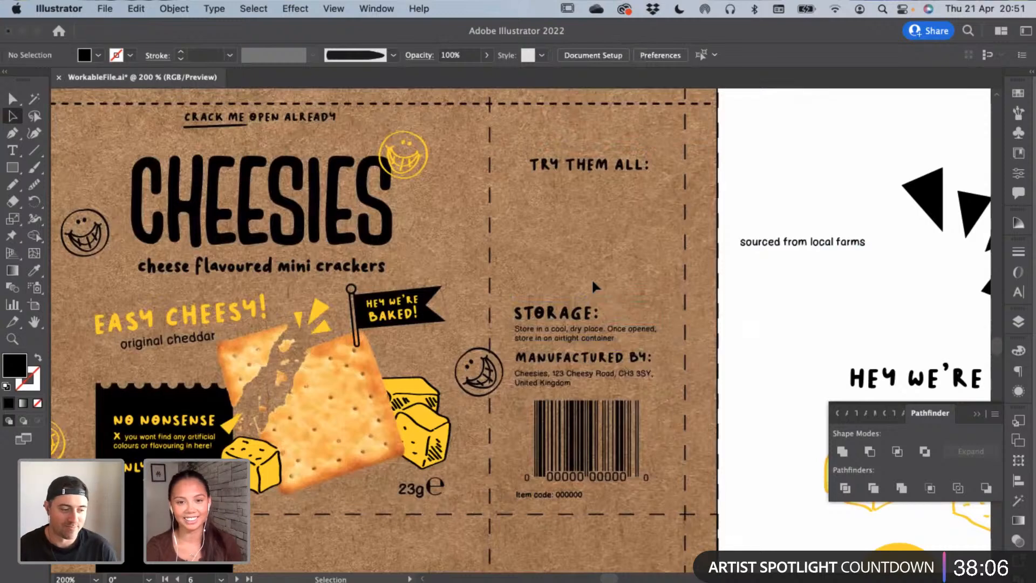
Duplicate the "TRY THEM ALL:" heading below itself and change the copy's text to "ORIGINAL CHEESE"
scroll(555, 211, right, 3)
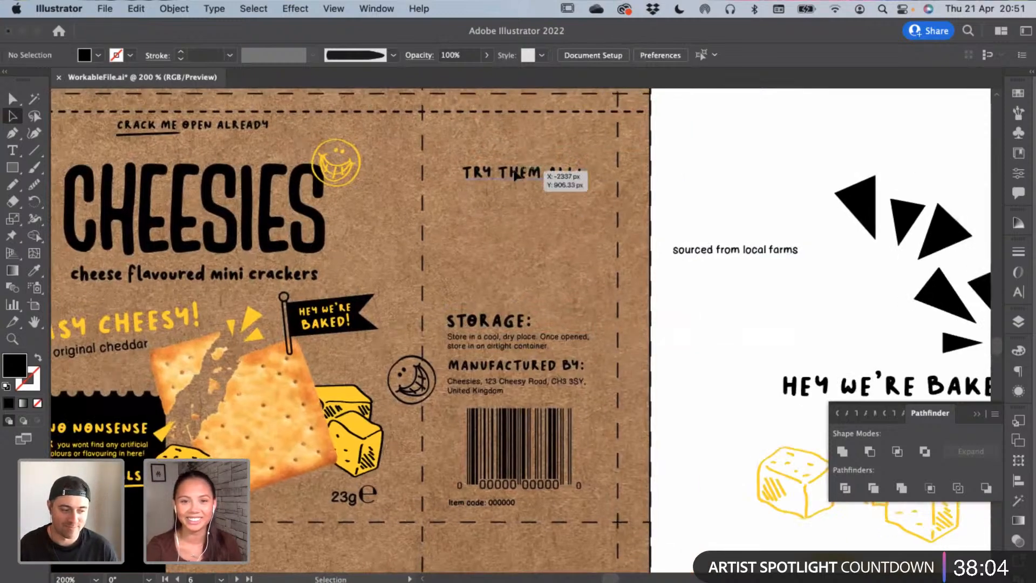
drag(516, 173, 559, 233)
key(t)
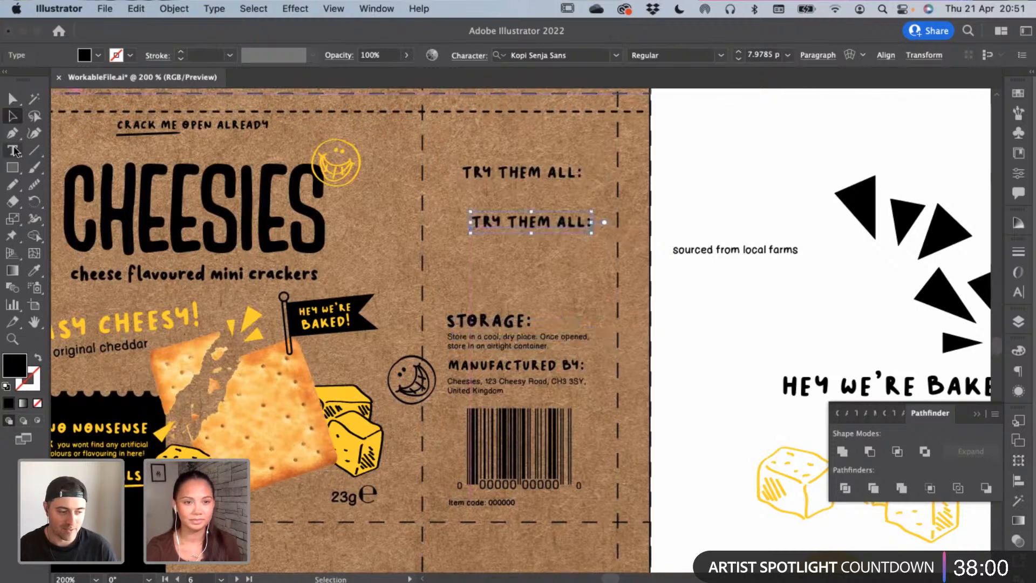
drag(472, 222, 650, 232)
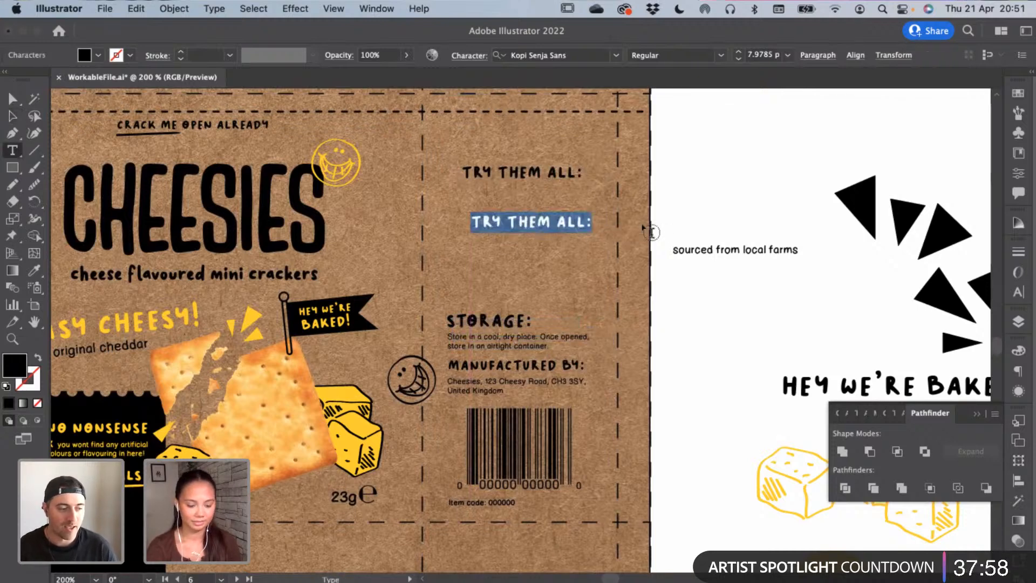
text(ORIG)
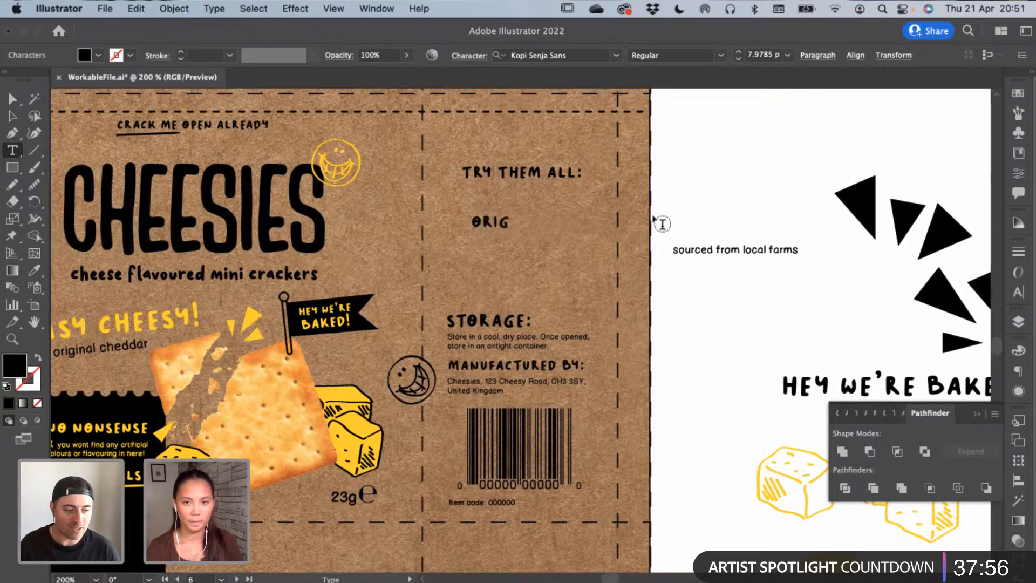
text(INAL CHEESE)
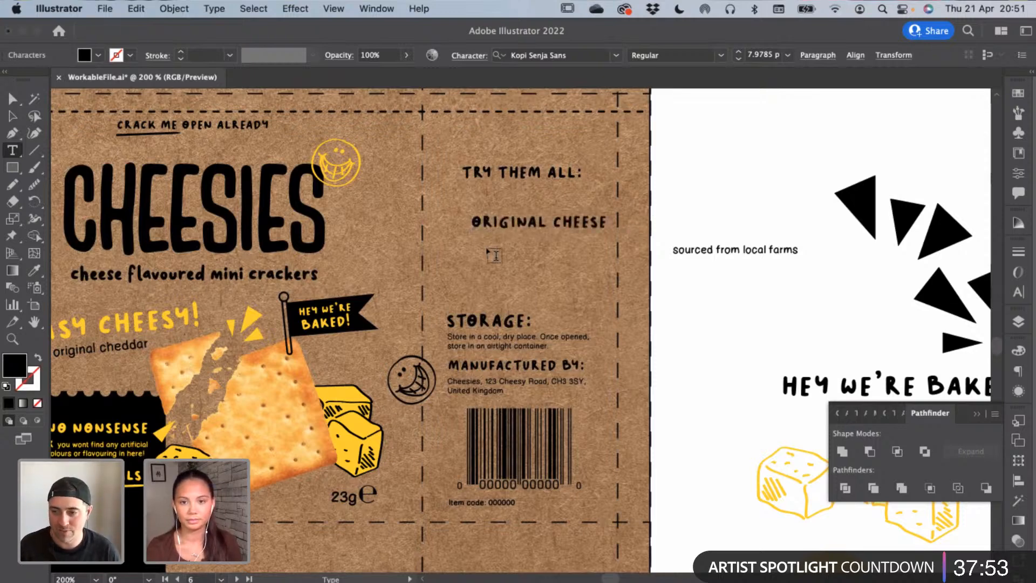
key(Escape)
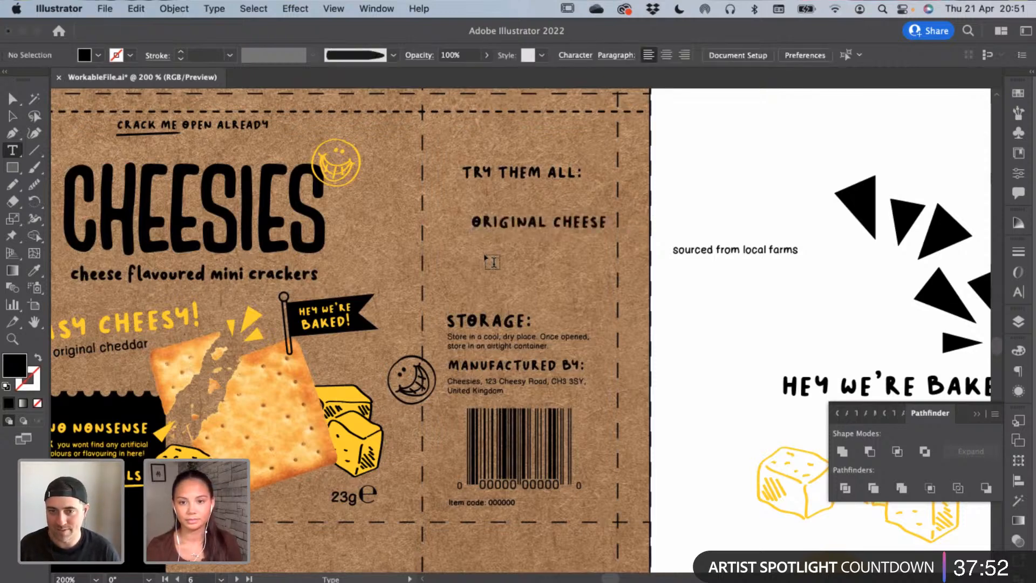
Add the flavour name "MOZZARELLA" as a separate text line beneath "ORIGINAL CHEESE"
click(477, 258)
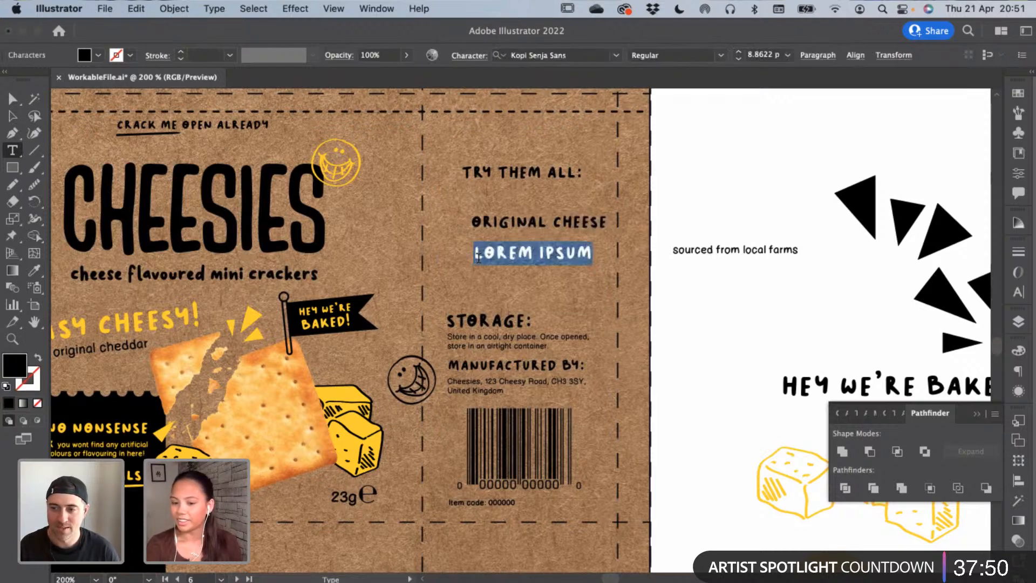
key(BackSpace)
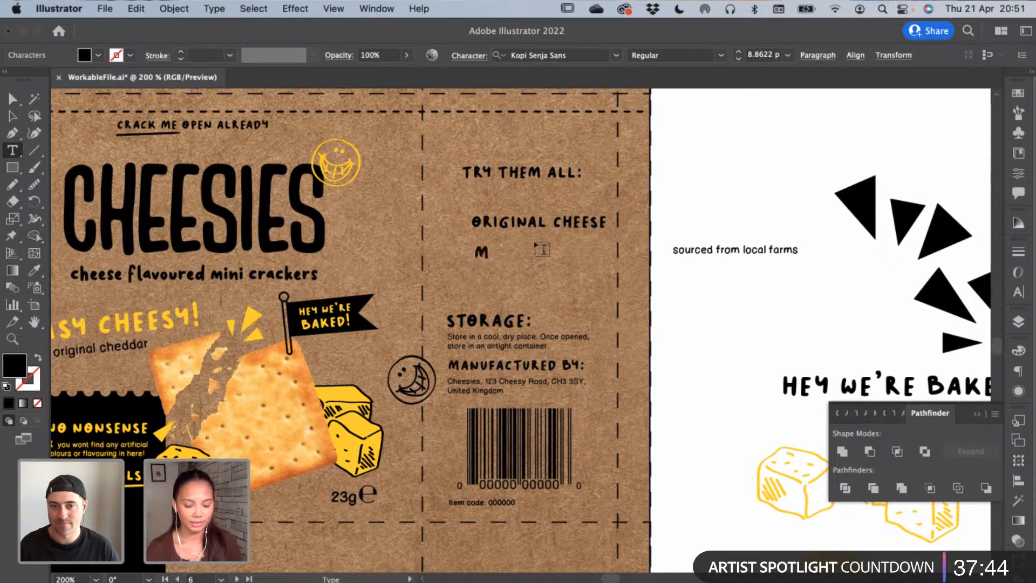
text(ARELLA)
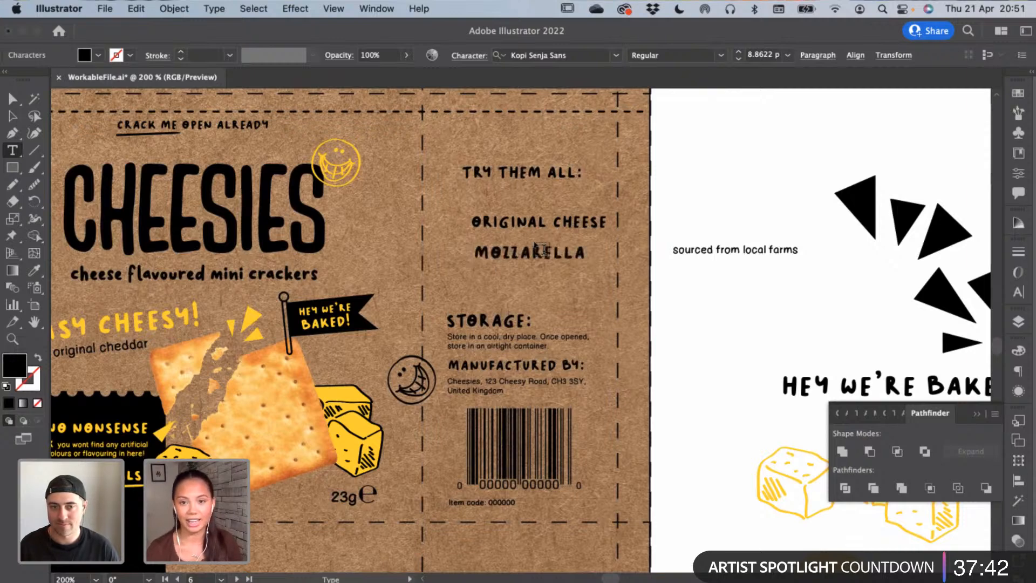
key(super+shift+a)
Add the flavour name "RED LEICESTER" as a separate text line beneath "MOZZARELLA"
click(491, 285)
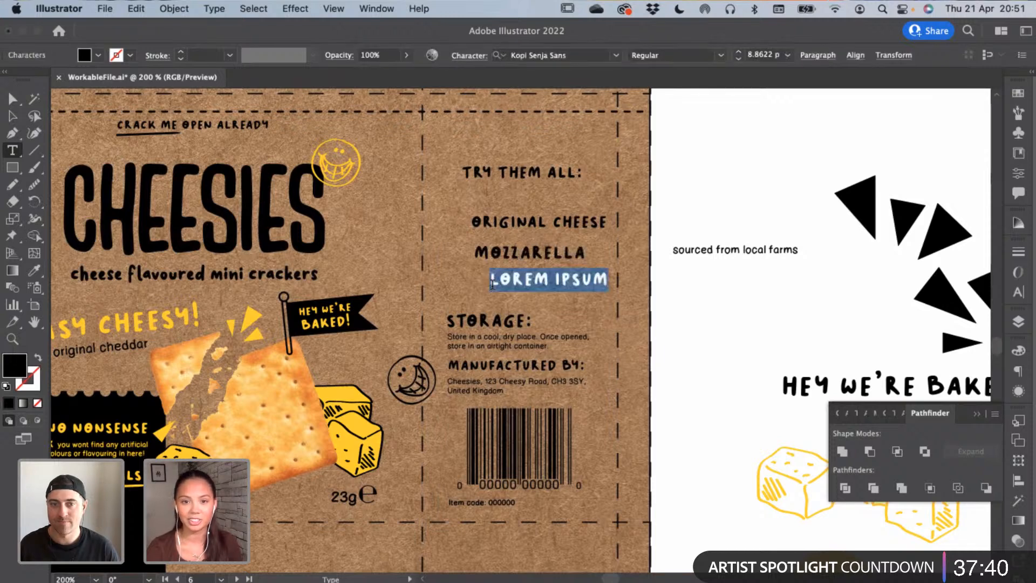
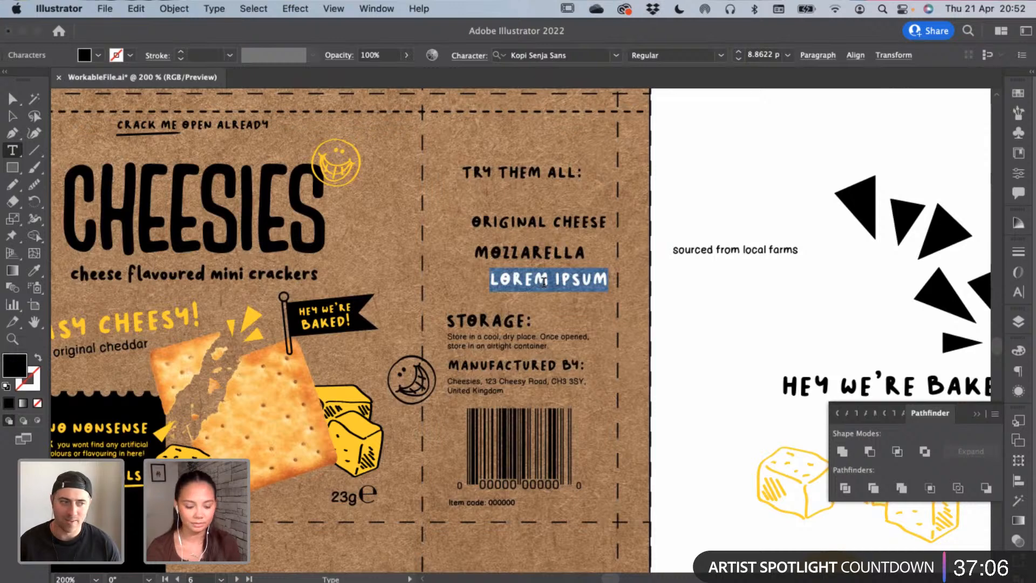
text(RED LE)
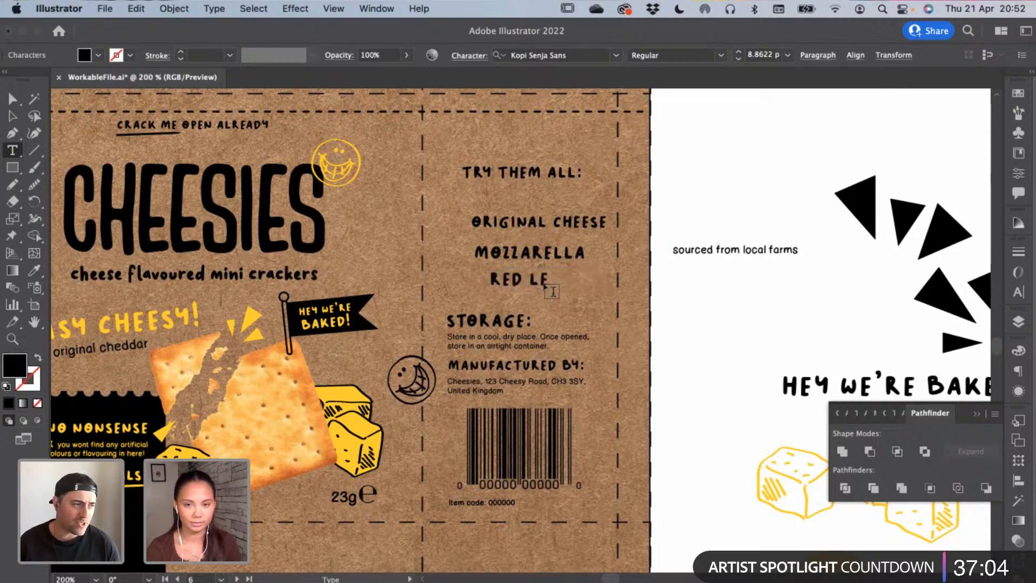
text(ICESTER)
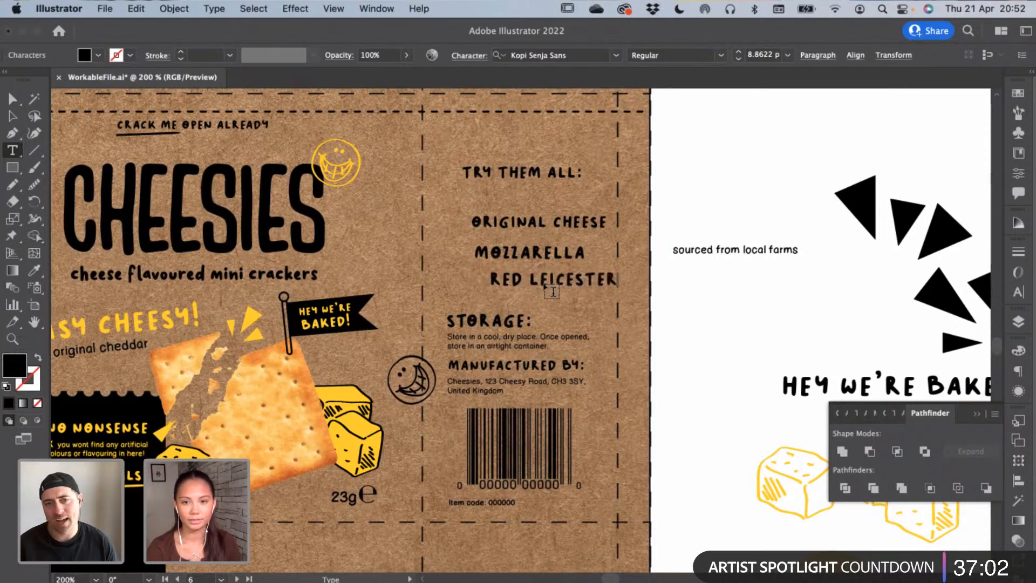
click(13, 116)
click(405, 146)
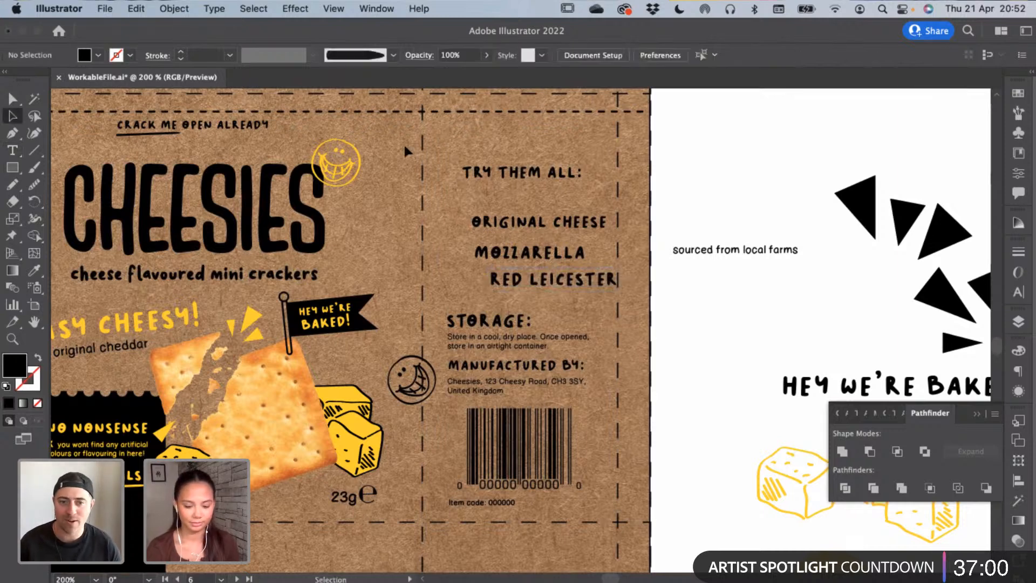
Try setting the font size of the ORIGINAL CHEESE, MOZZARELLA and RED LEICESTER lines to 8 pt
key(super+minus)
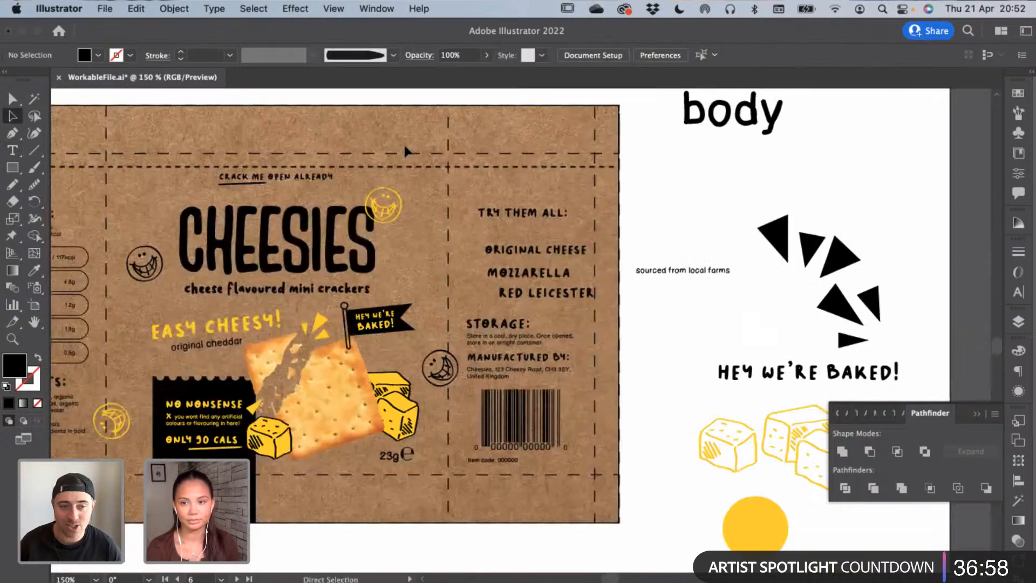
key(super+minus)
drag(577, 186, 428, 171)
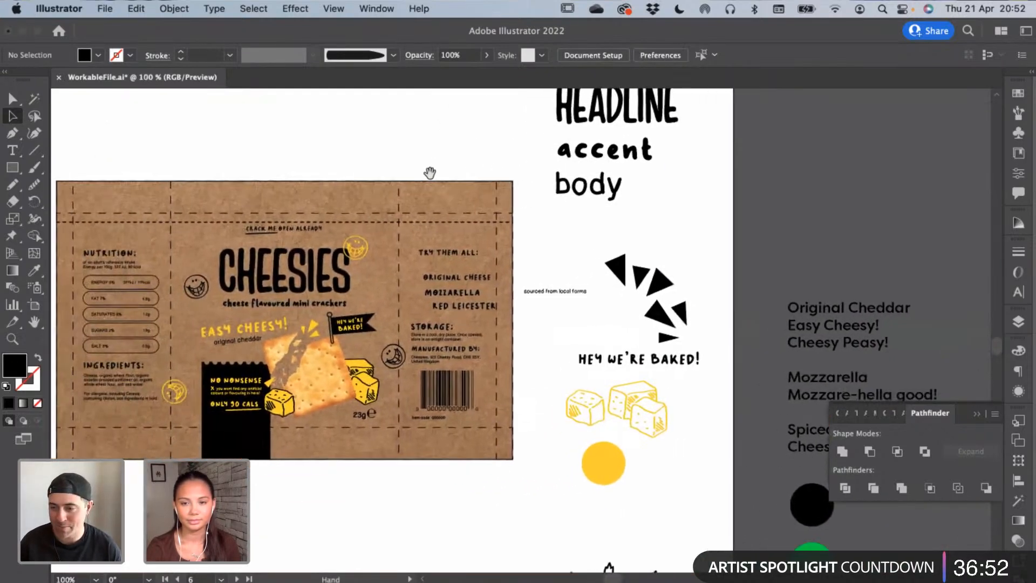
click(449, 283)
key(super+equal)
key(super+equal)
key(super+equal)
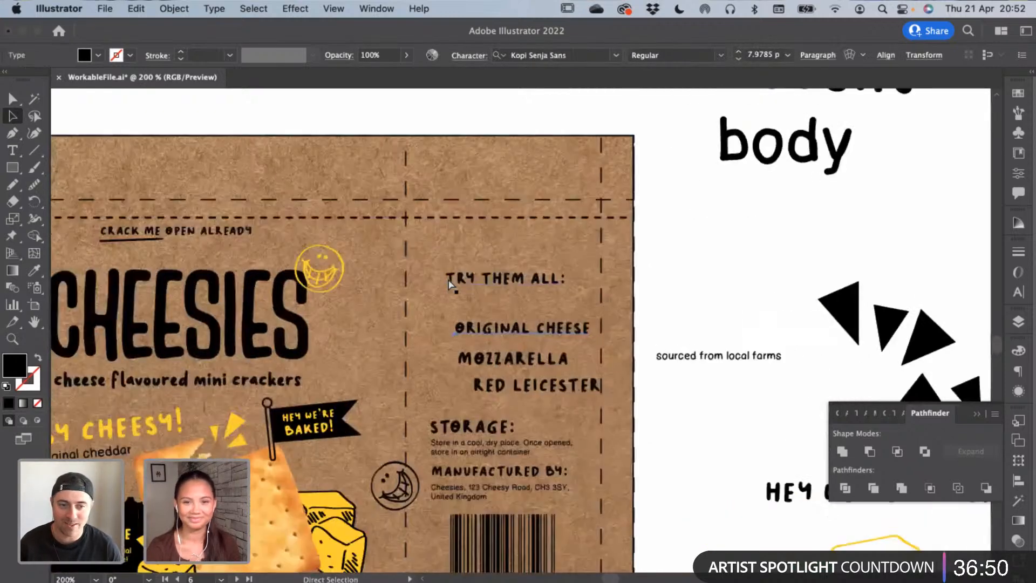
drag(565, 258, 555, 179)
shift+click(554, 305)
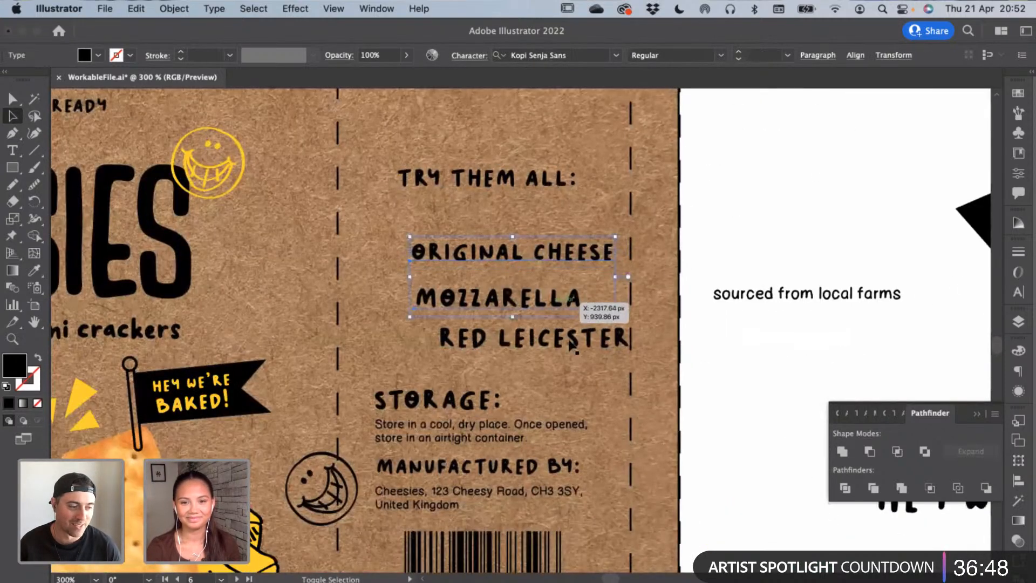
shift+click(575, 342)
click(738, 53)
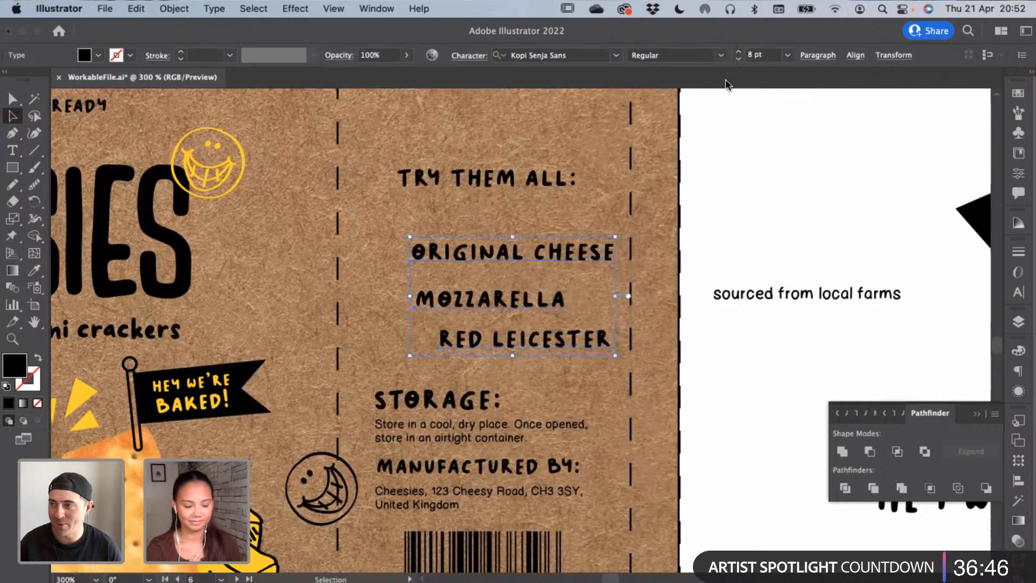
Move the three flavour names up beneath the "TRY THEM ALL:" heading and tilt ORIGINAL CHEESE so it rises slightly
drag(567, 300, 532, 282)
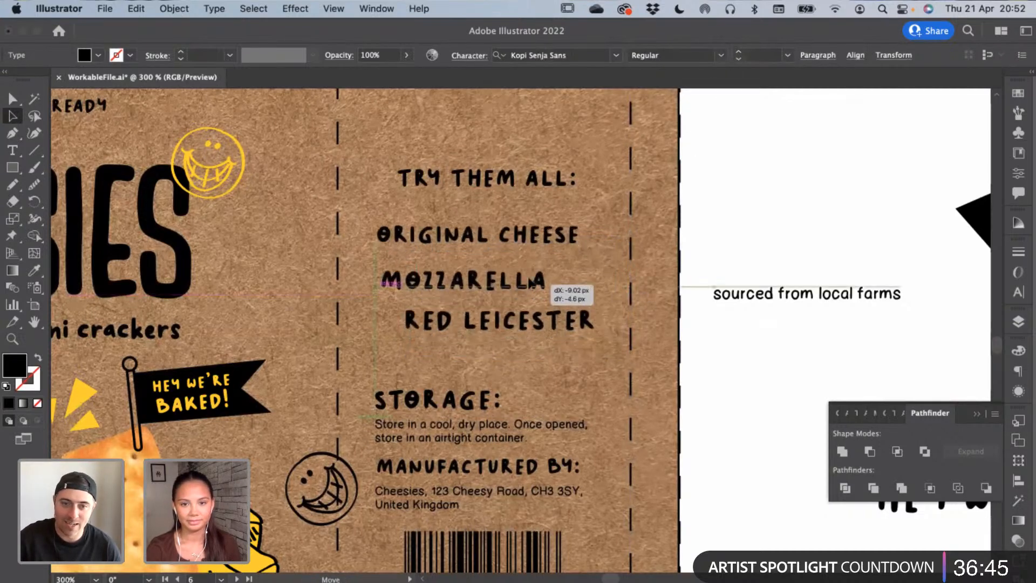
click(818, 55)
click(674, 80)
drag(442, 284, 542, 292)
click(578, 248)
drag(576, 245, 589, 220)
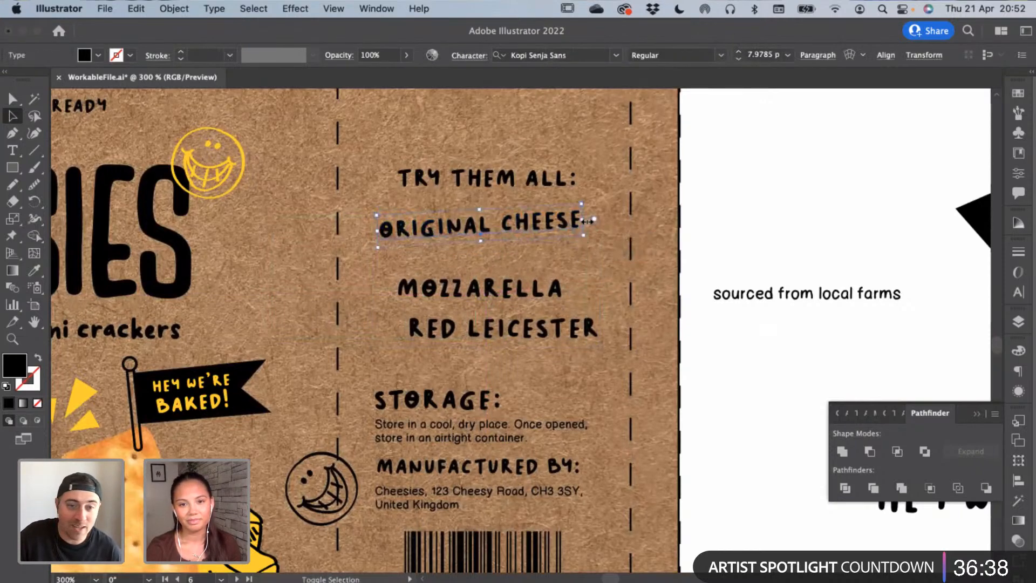
Set the font size of all three flavour names to 9 pt
shift+click(545, 284)
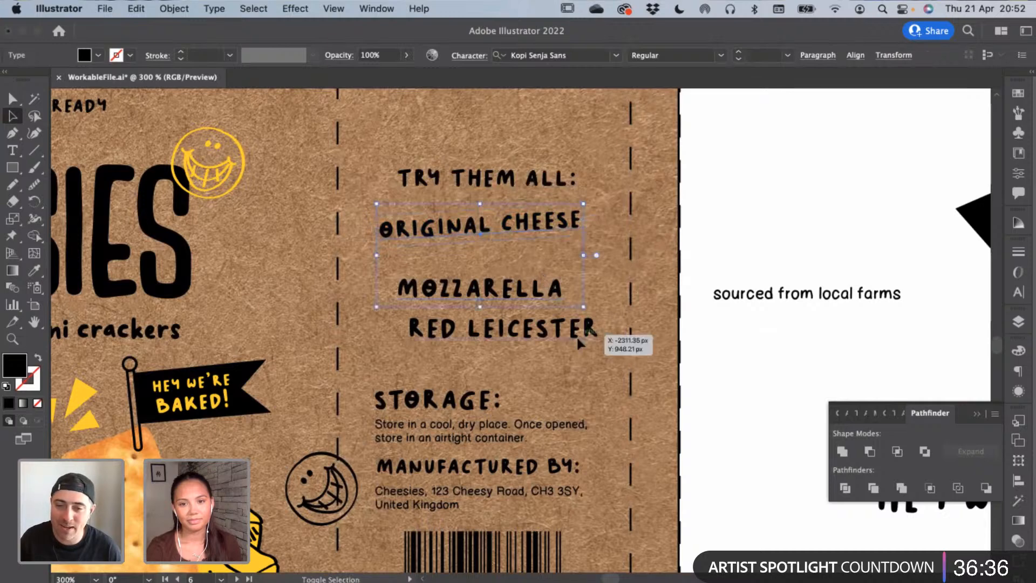
shift+click(594, 330)
click(741, 52)
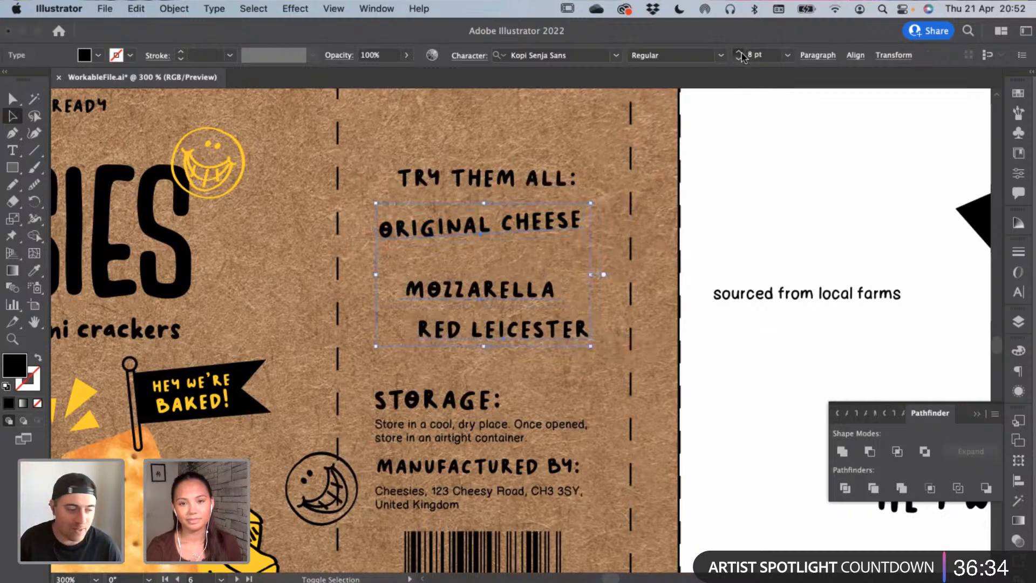
click(741, 53)
click(749, 213)
Space out the three flavour names between the heading and the Storage section, tilting RED LEICESTER slightly upward
drag(560, 229, 565, 232)
drag(540, 291, 542, 292)
mouse_move(559, 327)
mouse_down()
mouse_move(553, 340)
mouse_move(542, 330)
mouse_move(601, 329)
mouse_move(550, 341)
mouse_up()
click(545, 308)
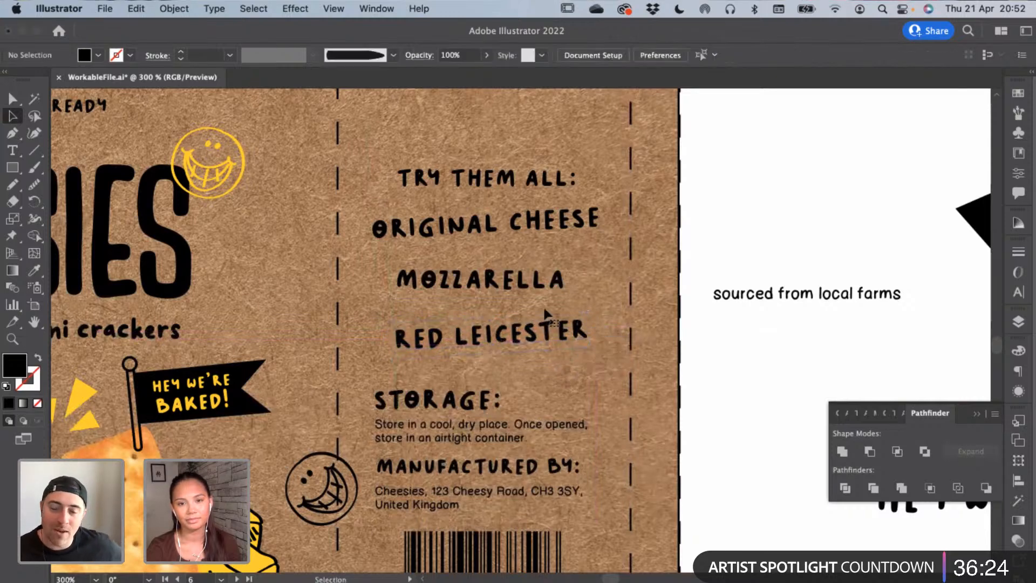
Align the "TRY THEM ALL:" heading and the three flavour names to a common horizontal centre
click(497, 170)
click(855, 55)
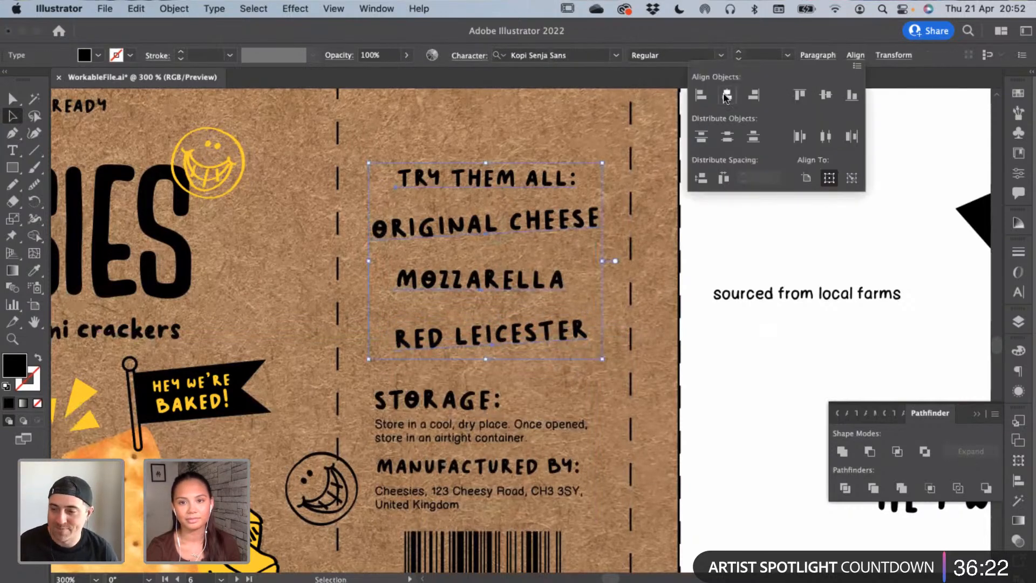
click(727, 95)
click(501, 136)
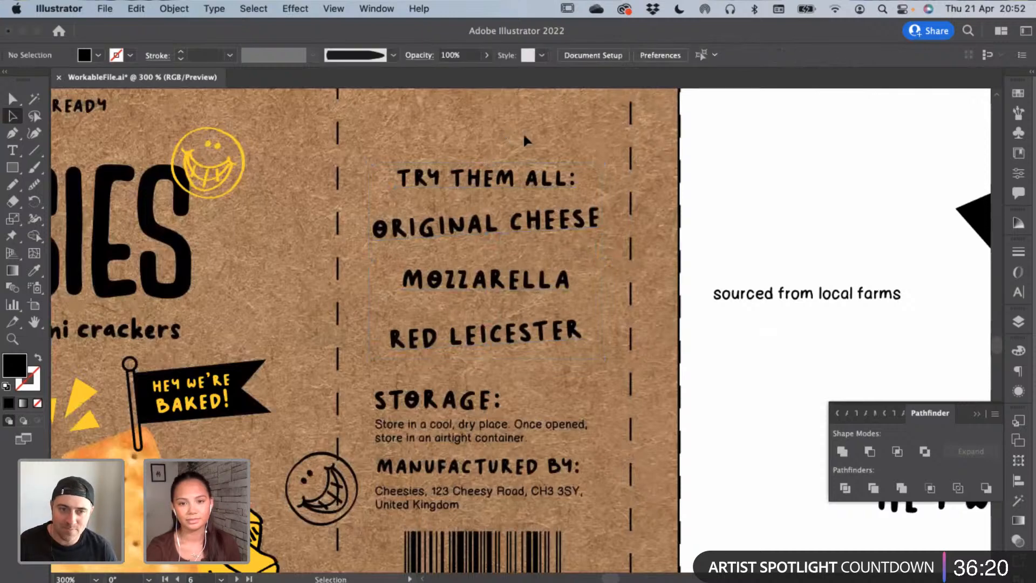
Copy the hand-drawn underline from "CRACK ME" and place it as a divider between ORIGINAL CHEESE and MOZZARELLA
drag(491, 147, 659, 171)
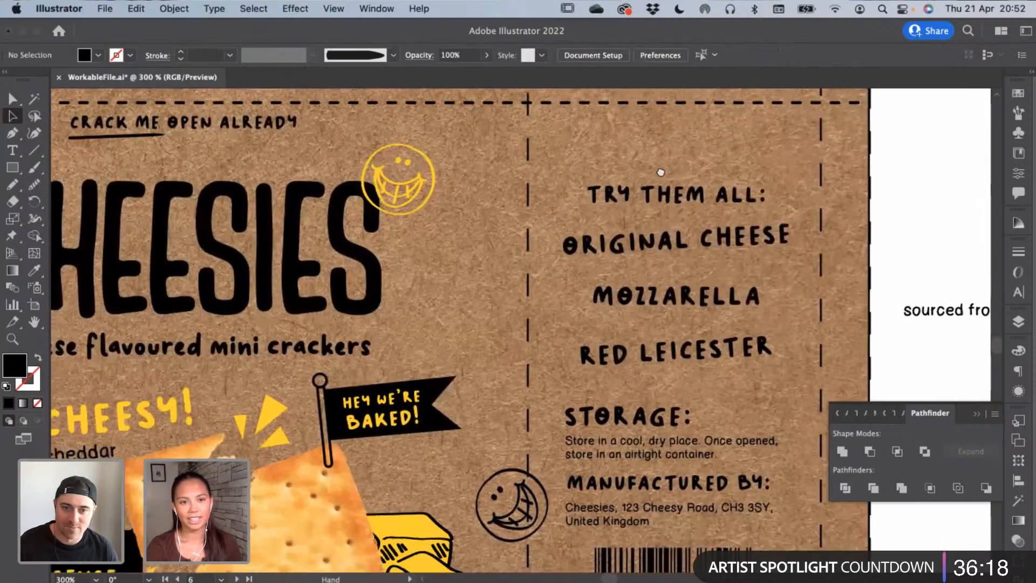
drag(200, 173, 360, 172)
click(292, 137)
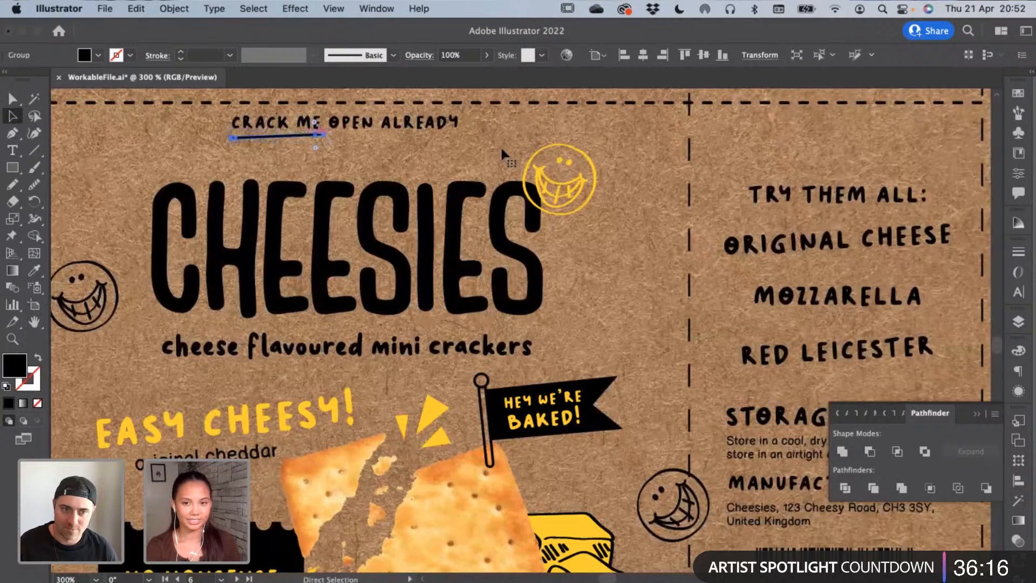
click(676, 157)
drag(675, 157, 366, 161)
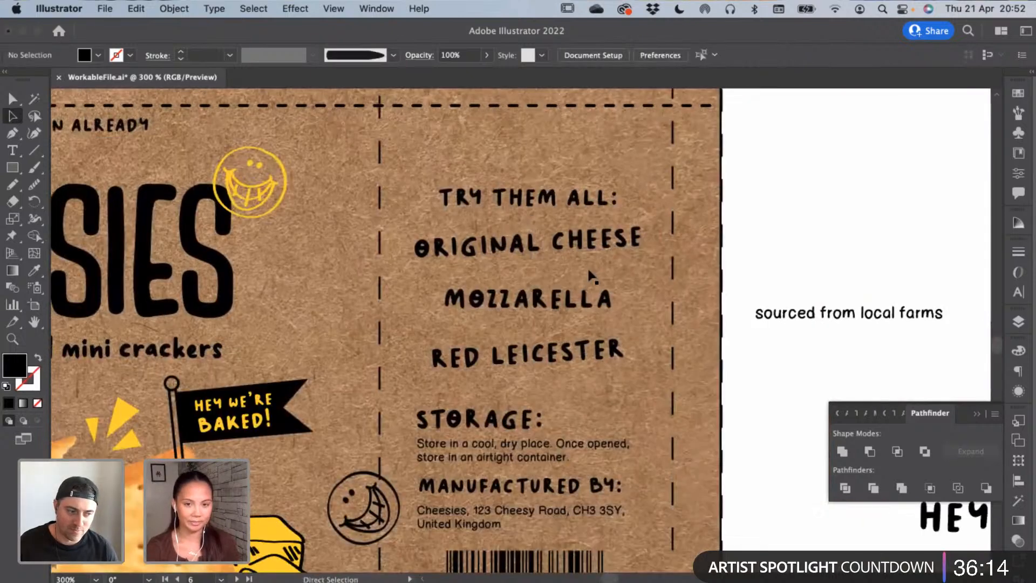
click(544, 329)
drag(544, 329, 545, 278)
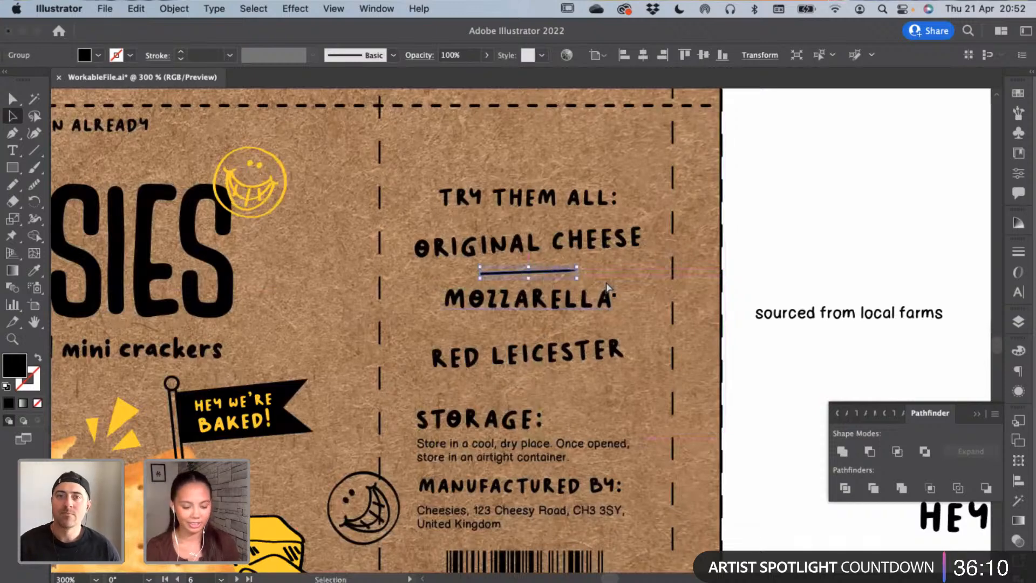
Duplicate the divider between MOZZARELLA and RED LEICESTER and nudge both dividers to even out the gaps around the text
key(super+c)
key(super+v)
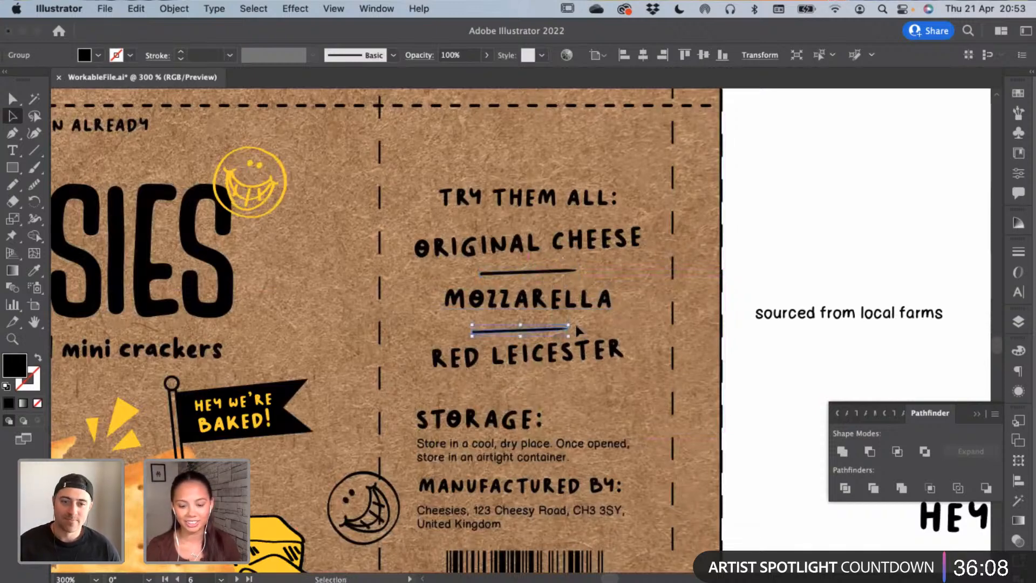
key(super+equal)
key(super+equal)
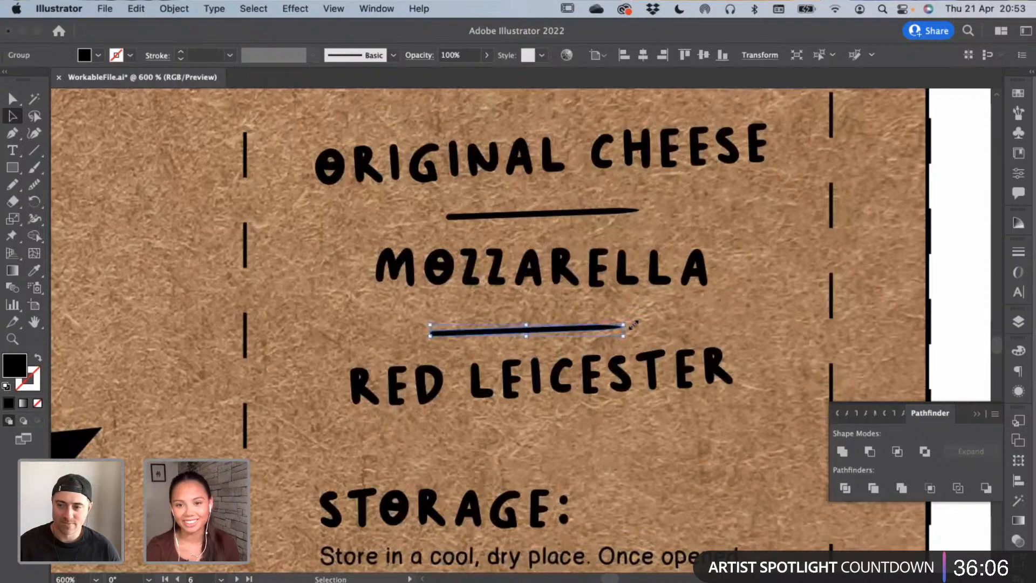
mouse_move(626, 326)
mouse_down()
mouse_move(638, 327)
mouse_move(607, 323)
mouse_up()
click(588, 214)
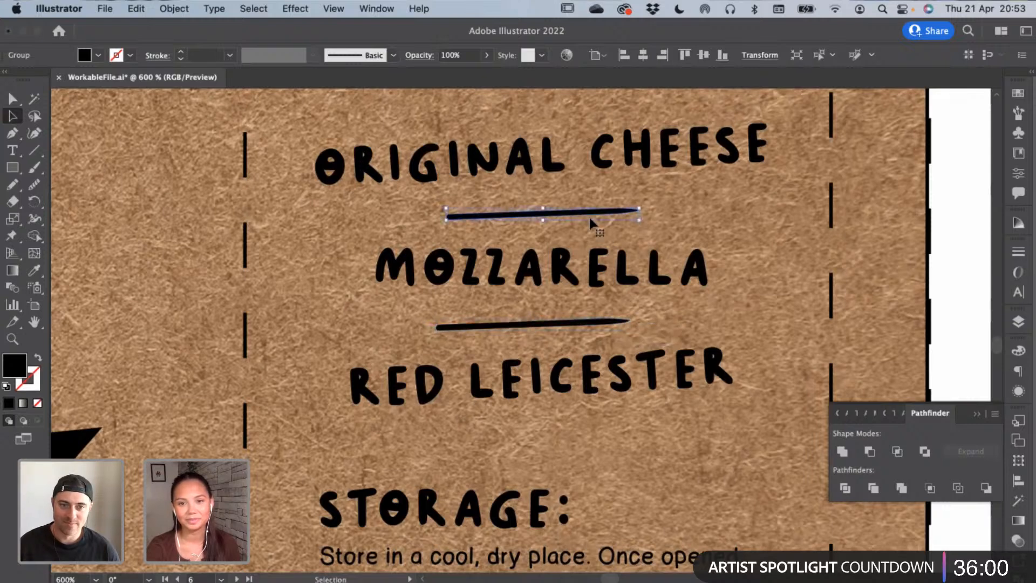
drag(580, 214, 579, 208)
Centre the heading, flavour names and both dividers horizontally with one another
click(699, 267)
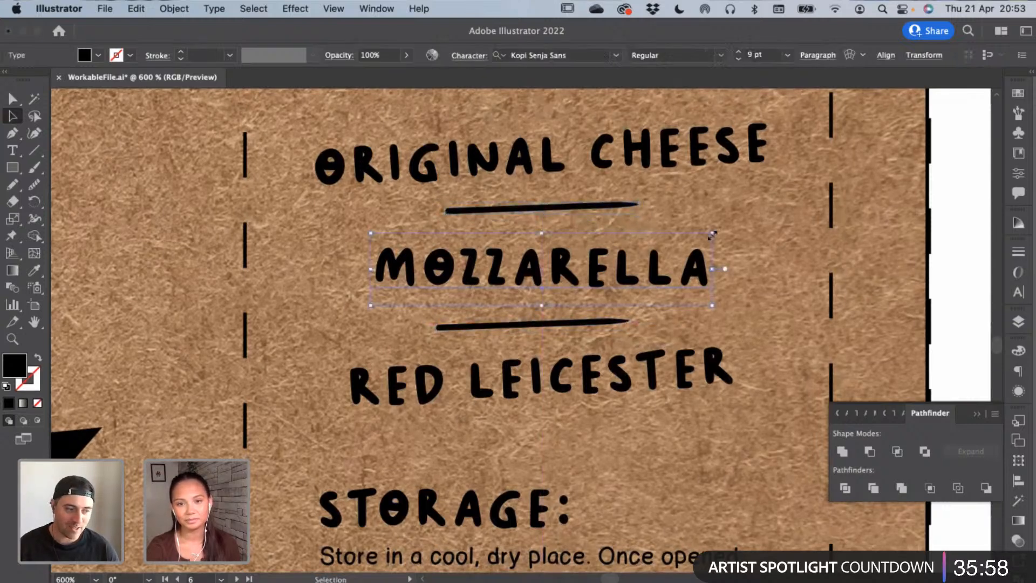
key(super+minus)
key(super+minus)
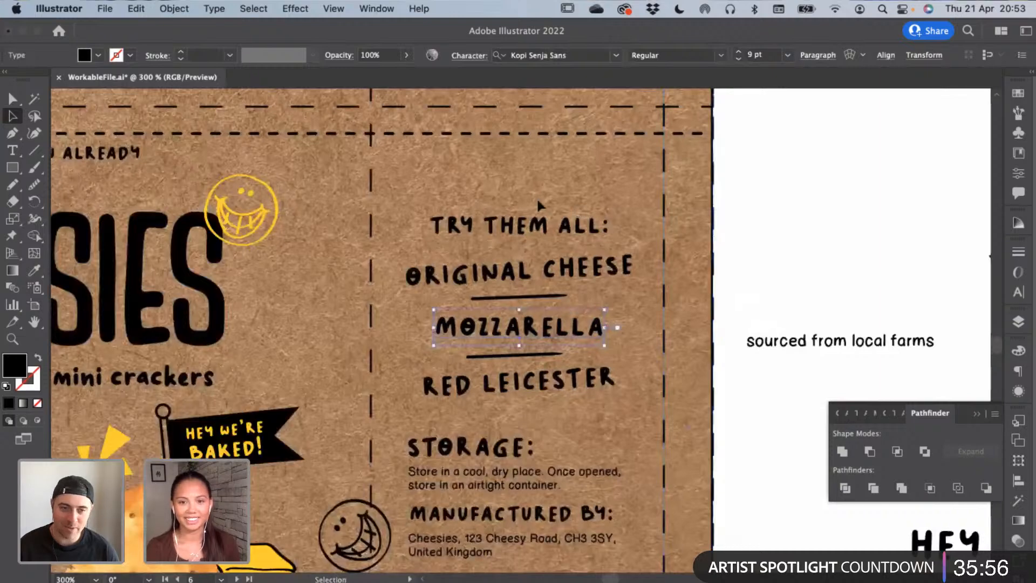
drag(538, 202, 530, 396)
click(527, 56)
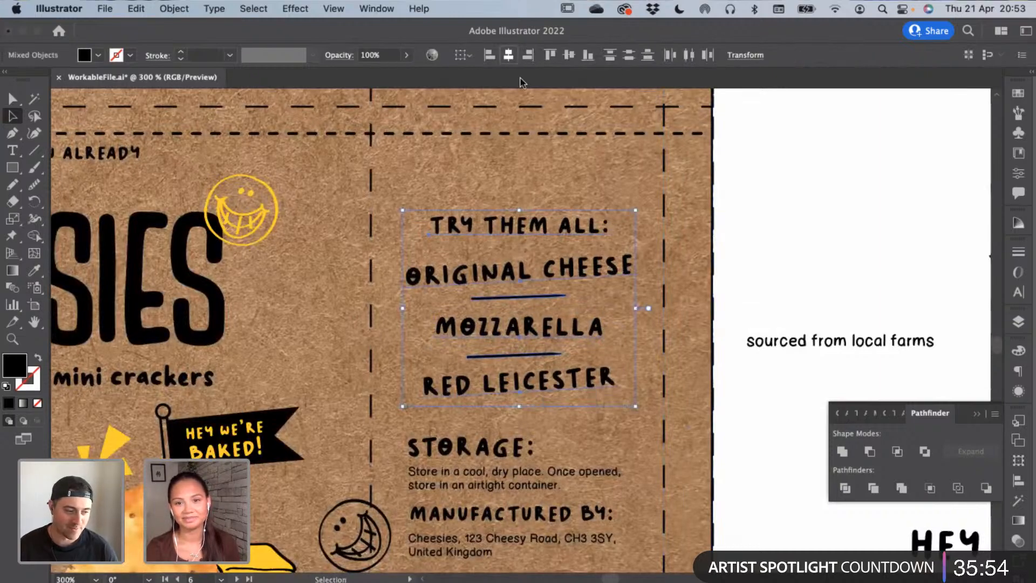
click(639, 411)
Check the flavour list's alignment and compare its "TRY THEM ALL:" heading with the "NUTRITION:" heading on the opposite panel
click(610, 391)
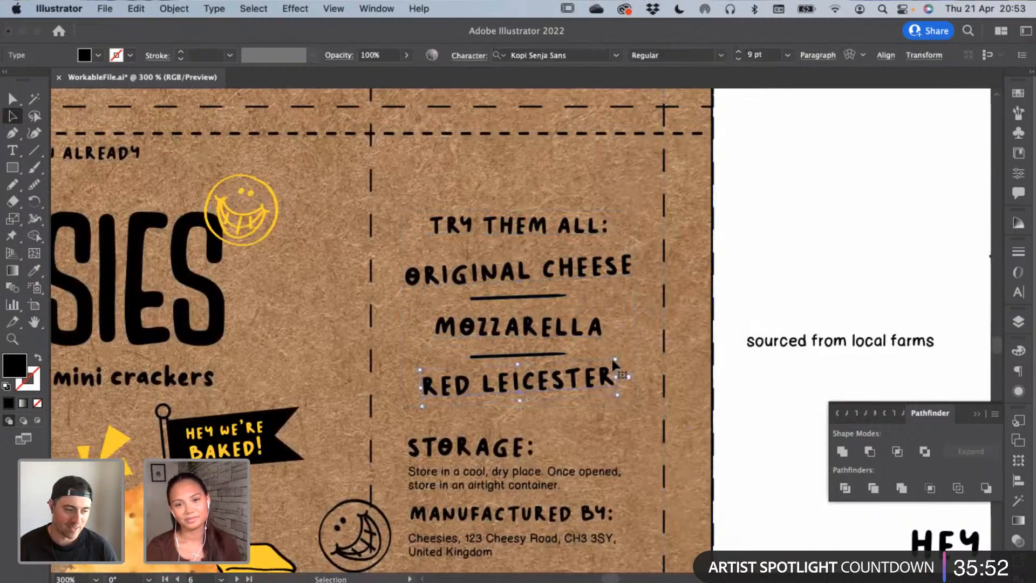
shift+click(578, 234)
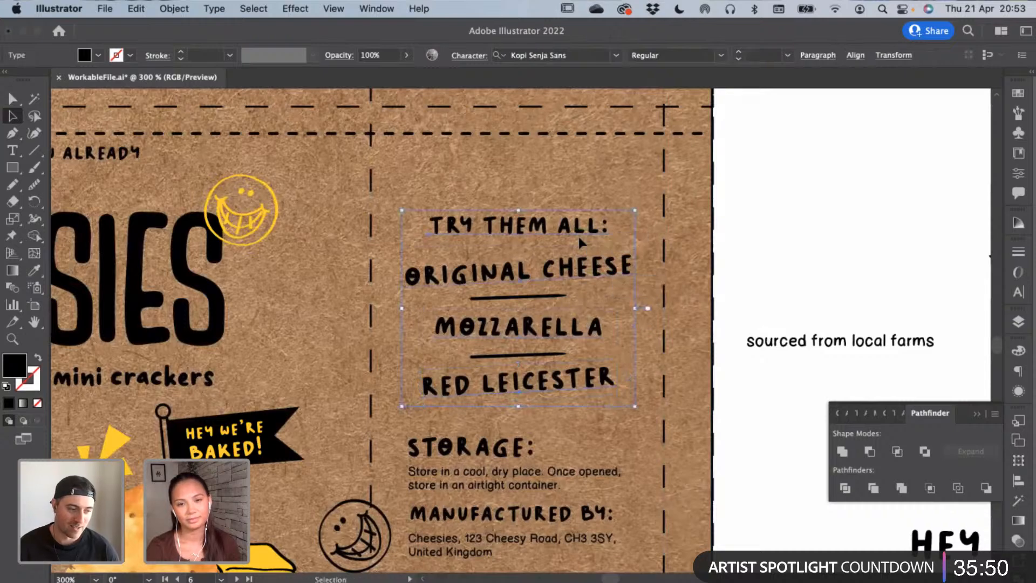
scroll(524, 311, left, 5)
click(525, 316)
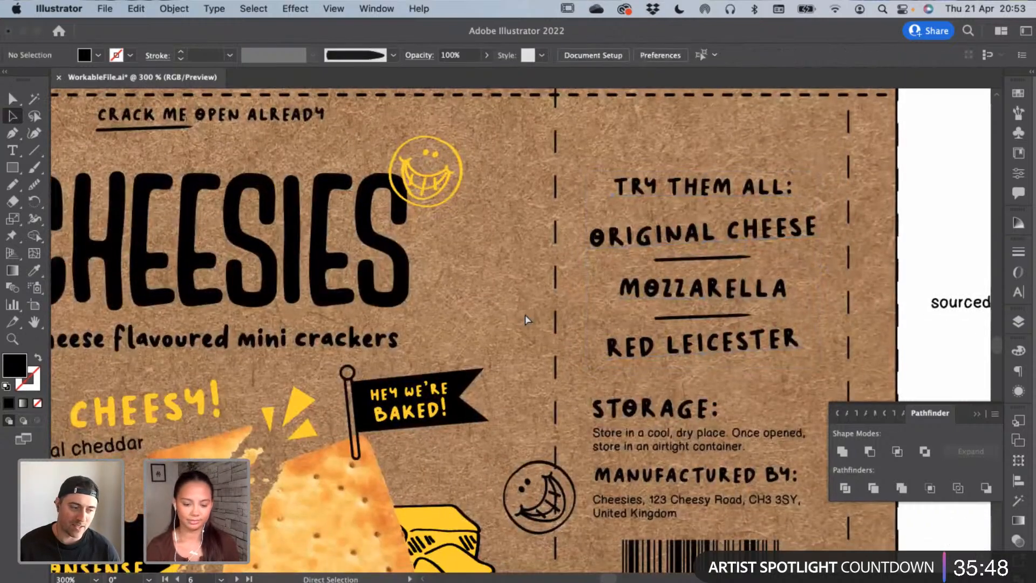
key(super+minus)
drag(519, 310, 713, 203)
click(842, 159)
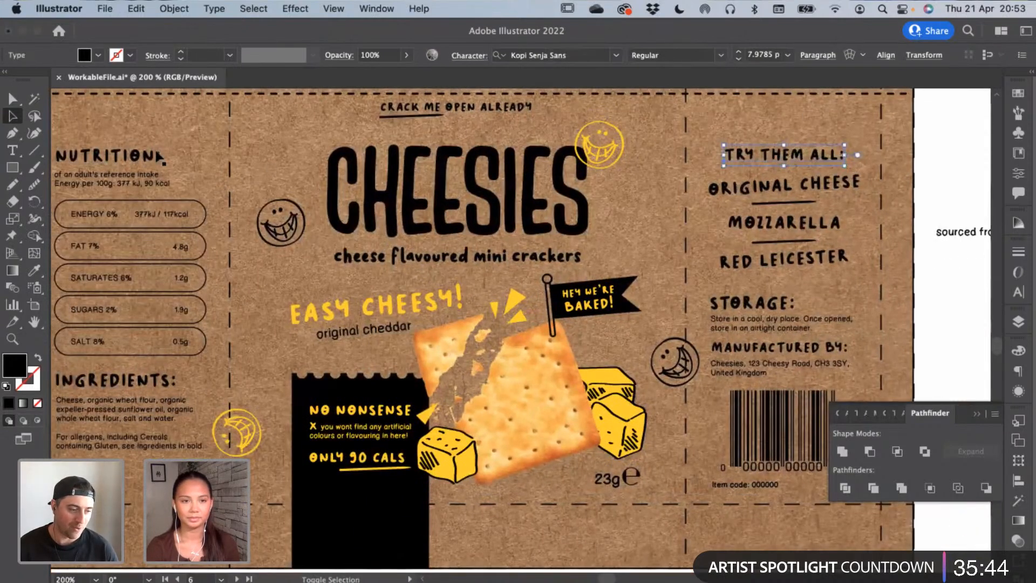
shift+click(143, 156)
click(310, 200)
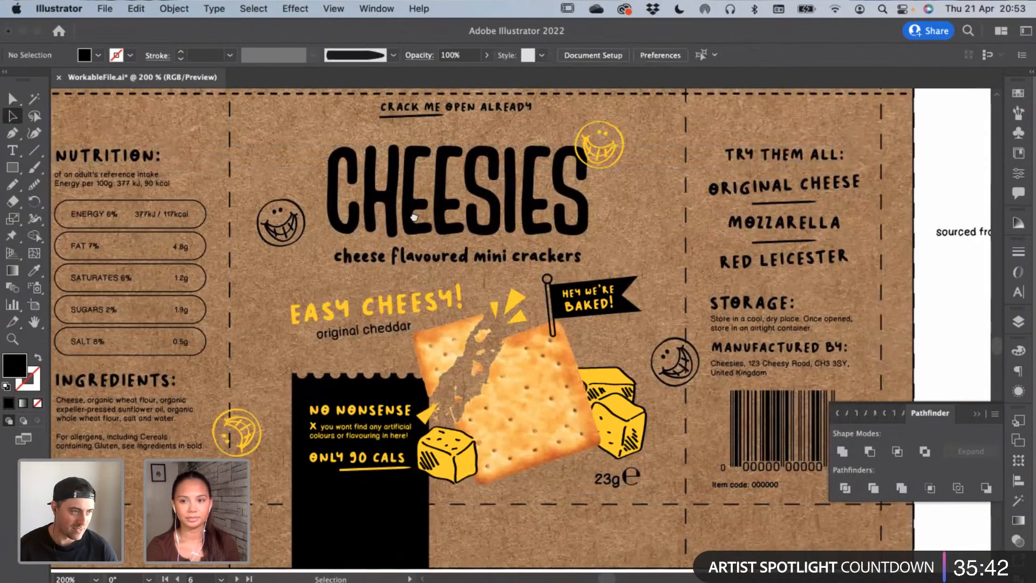
Look over the complete packaging layout, the cracker images beside the artboard, and the illustrations and flavour colours around it
mouse_move(268, 224)
mouse_down()
mouse_move(183, 211)
mouse_move(351, 215)
mouse_move(268, 222)
mouse_up()
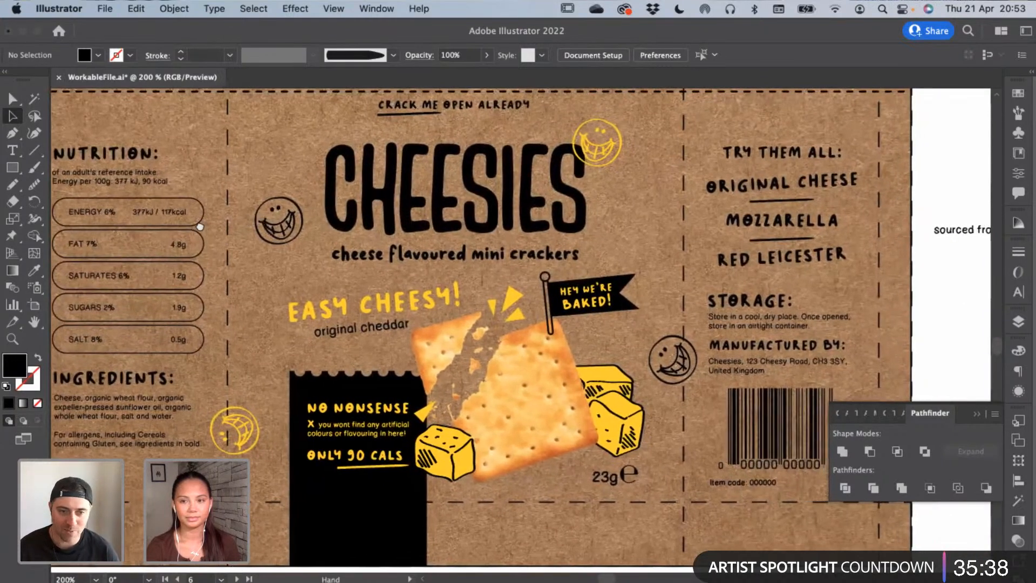
scroll(663, 201, right, 3)
scroll(645, 168, right, 4)
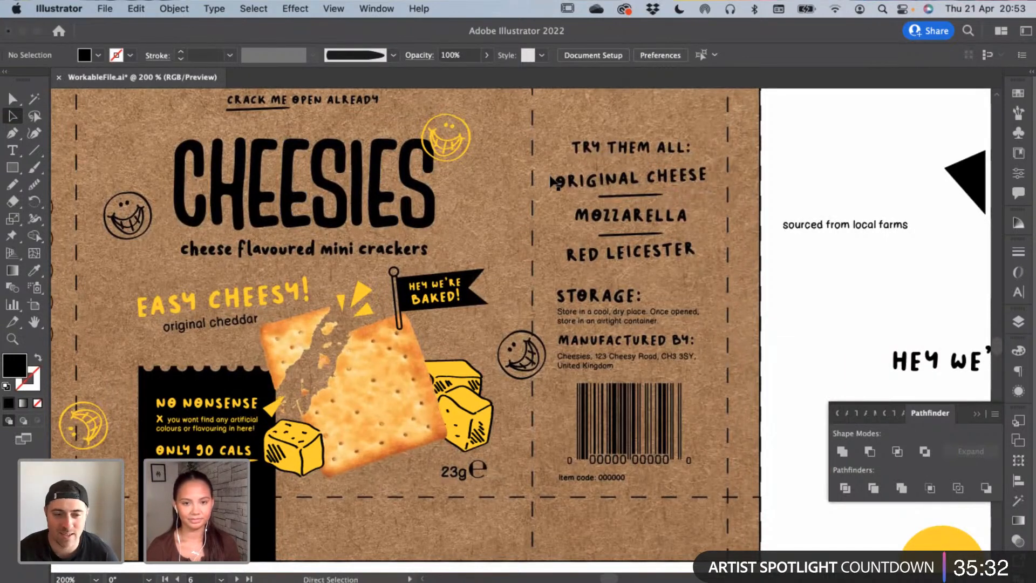
scroll(556, 183, down, 1)
drag(426, 226, 527, 255)
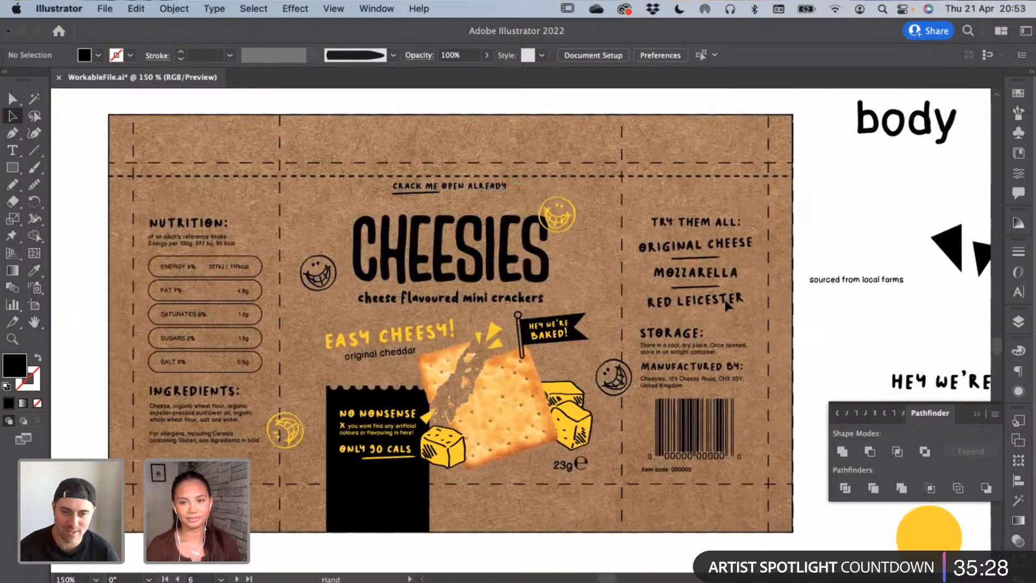
scroll(724, 297, right, 3)
drag(759, 281, 839, 304)
click(752, 296)
key(super+minus)
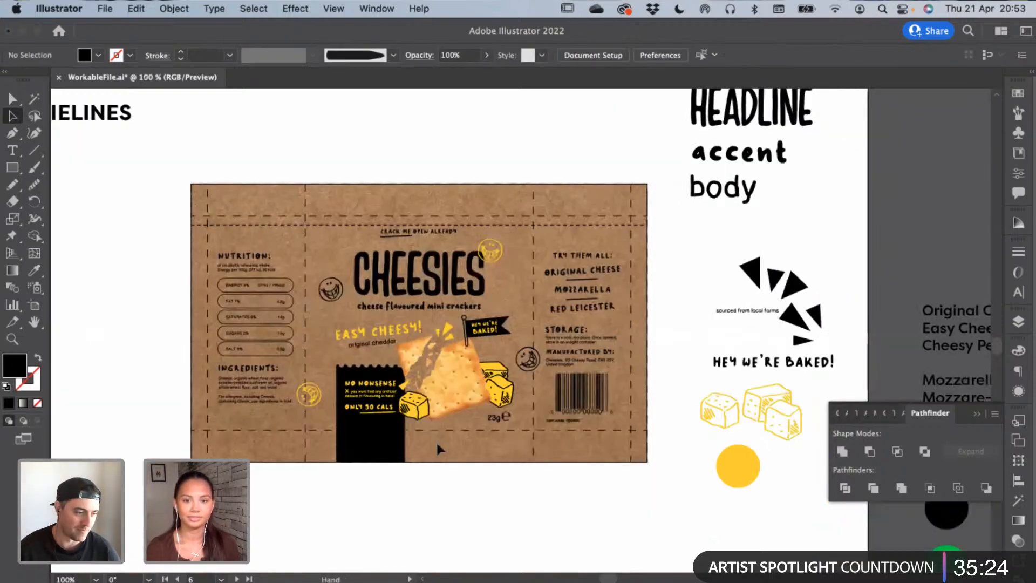
scroll(400, 441, left, 5)
scroll(399, 440, down, 2)
key(super+minus)
key(super+minus)
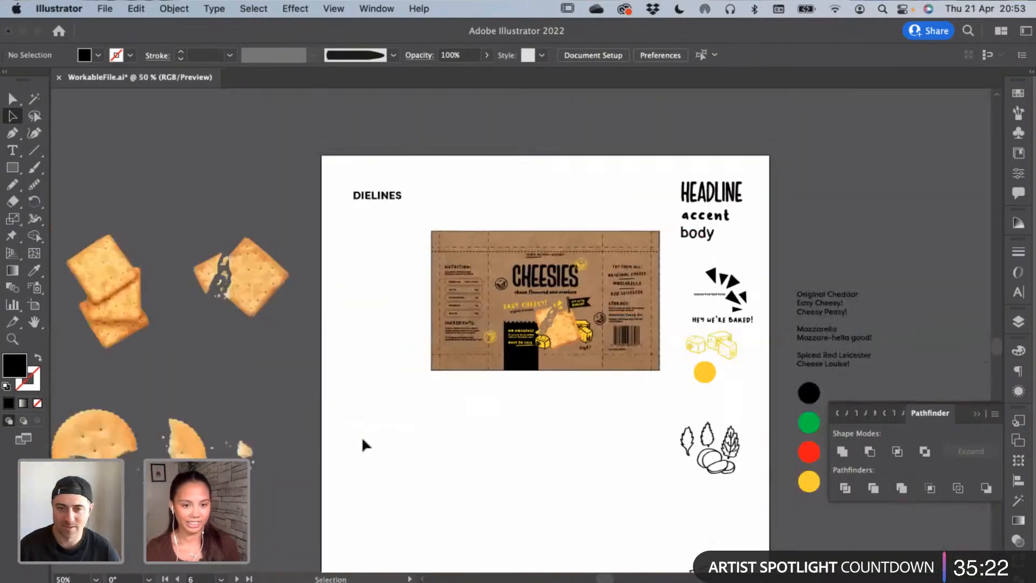
scroll(361, 436, left, 3)
scroll(361, 436, down, 3)
scroll(523, 324, left, 5)
scroll(523, 324, down, 3)
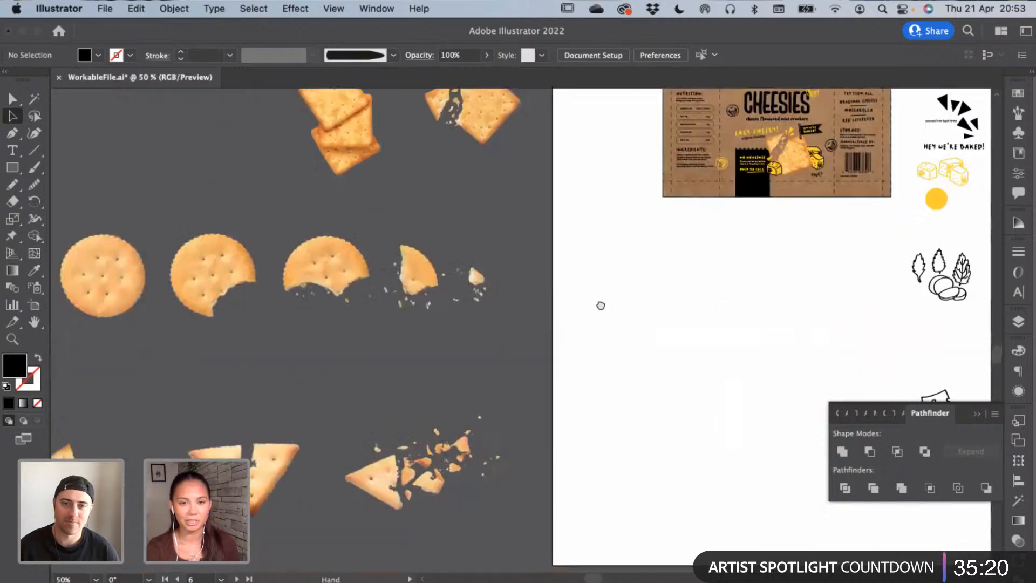
drag(601, 306, 270, 381)
key(super+plus)
key(super+plus)
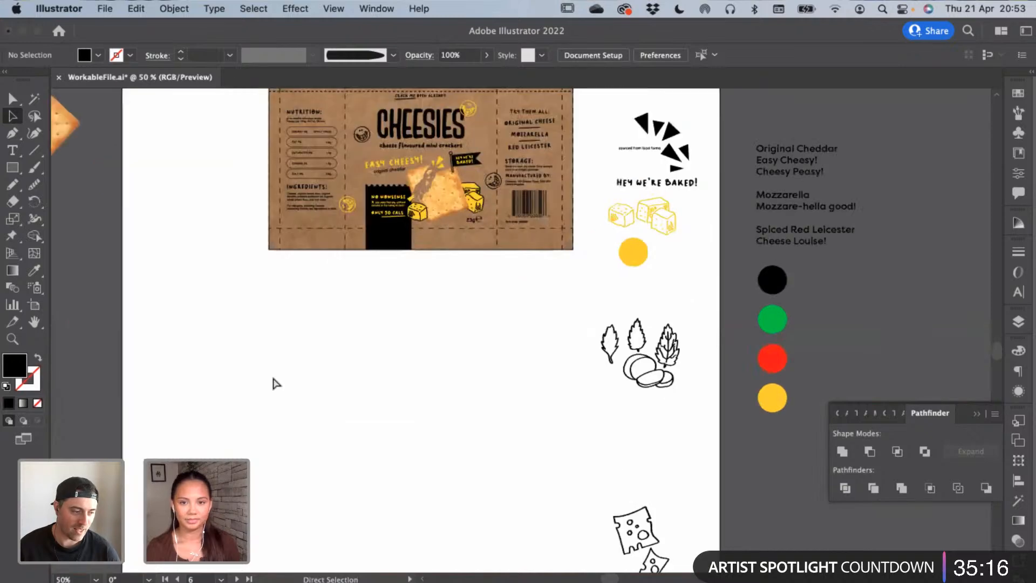
drag(338, 289, 338, 490)
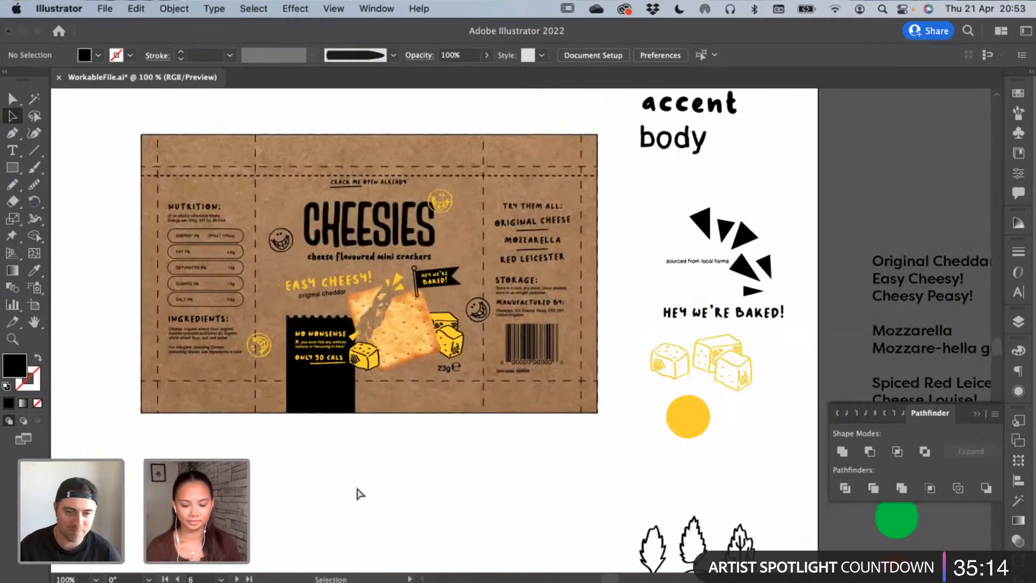
Unlock all the locked artwork and nudge the 23g weight mark slightly towards the cracker
key(super+plus)
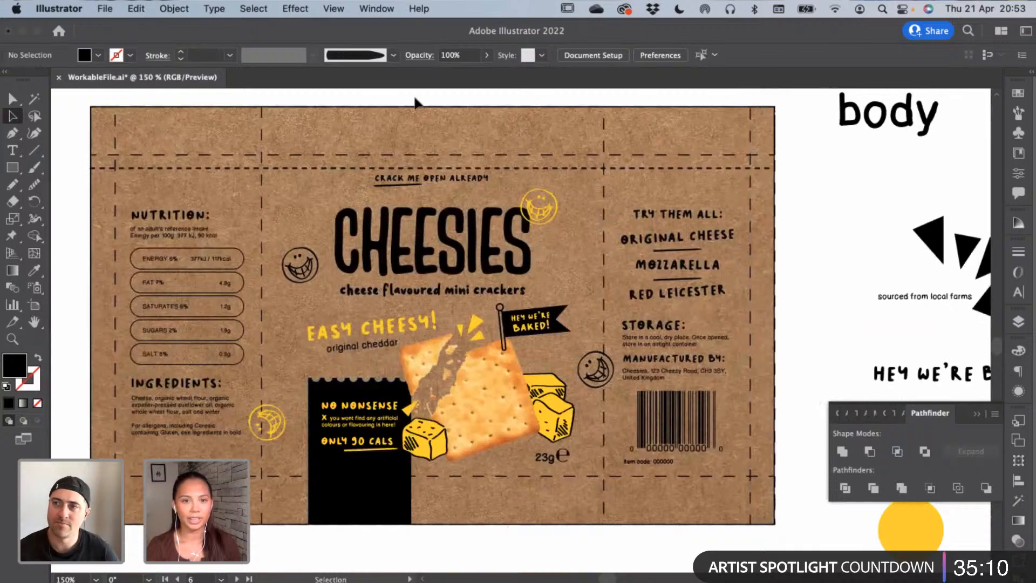
click(173, 9)
click(209, 131)
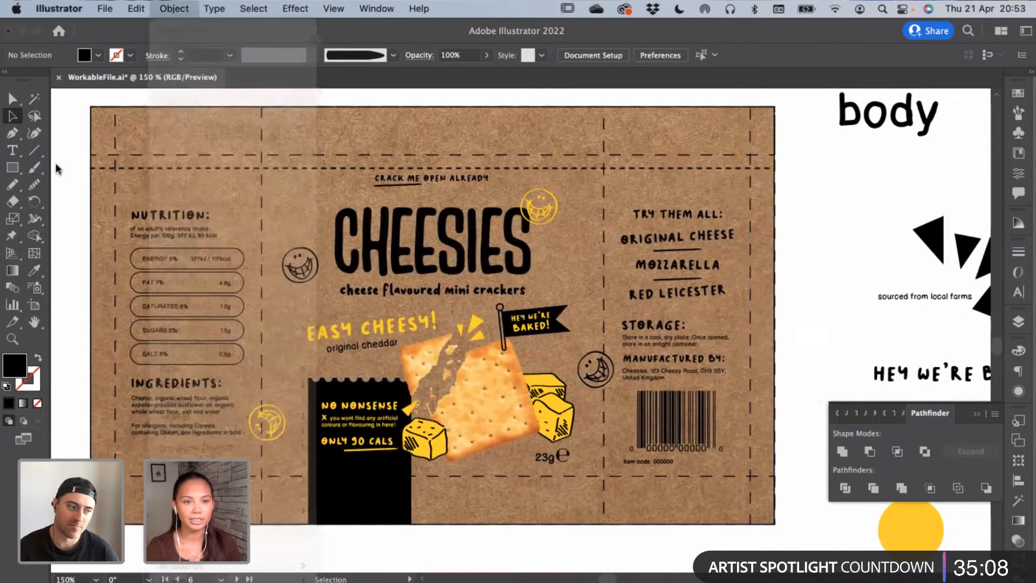
click(64, 156)
click(475, 179)
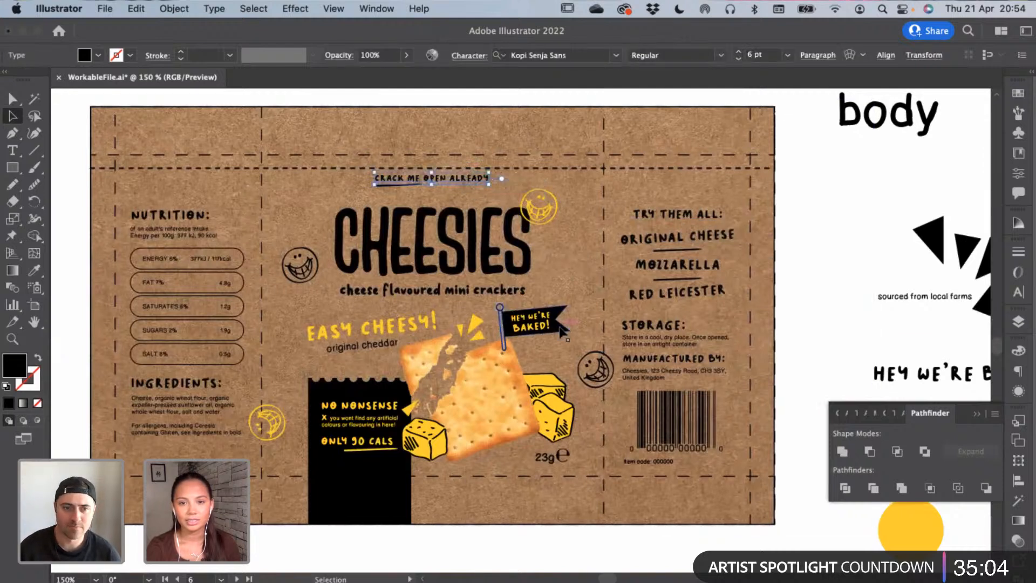
click(568, 480)
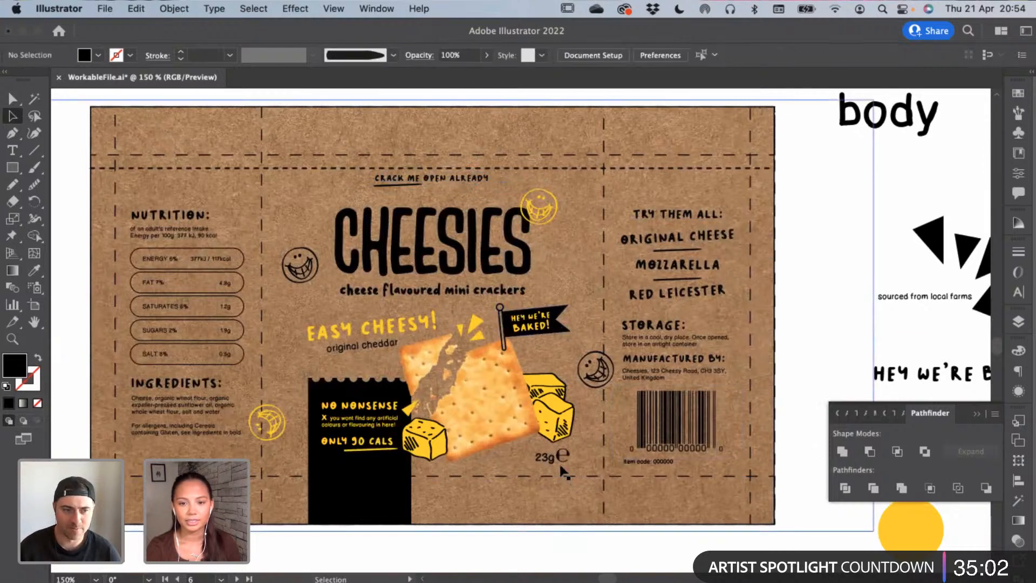
click(560, 460)
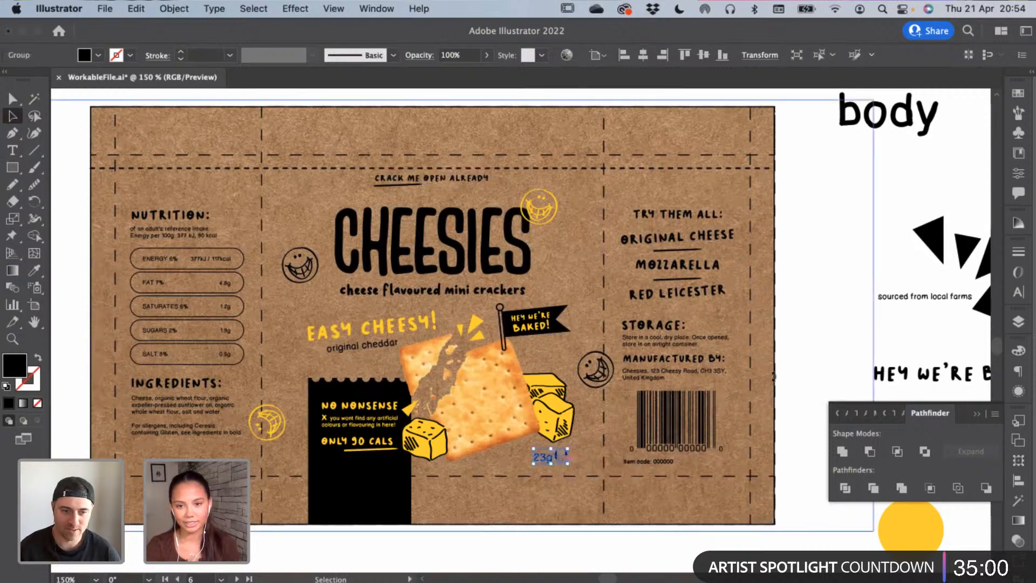
Duplicate the yellow smiley, placing one copy at the corner above NUTRITION: and another on the outer fold line beside the barcode
click(595, 369)
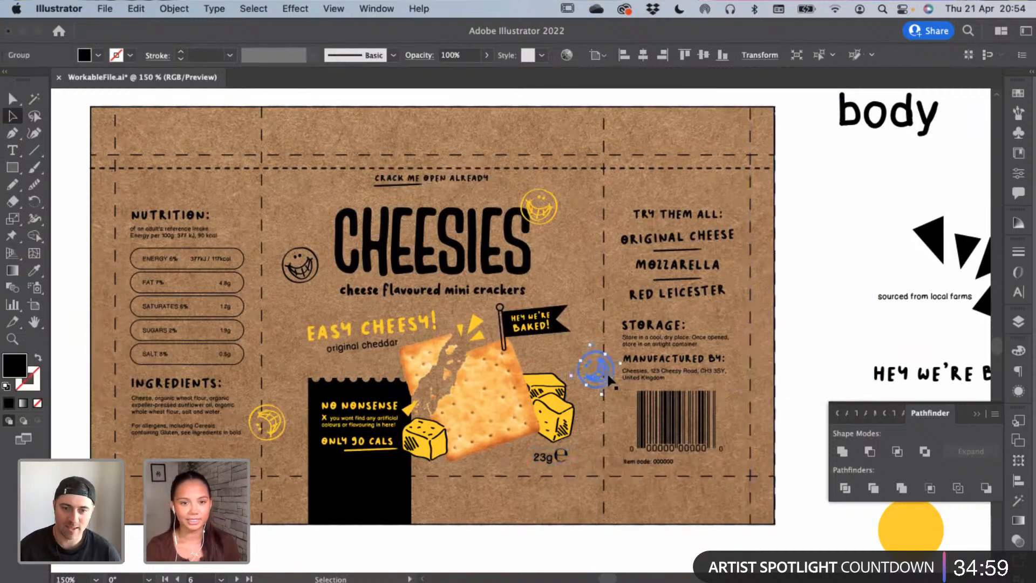
click(281, 407)
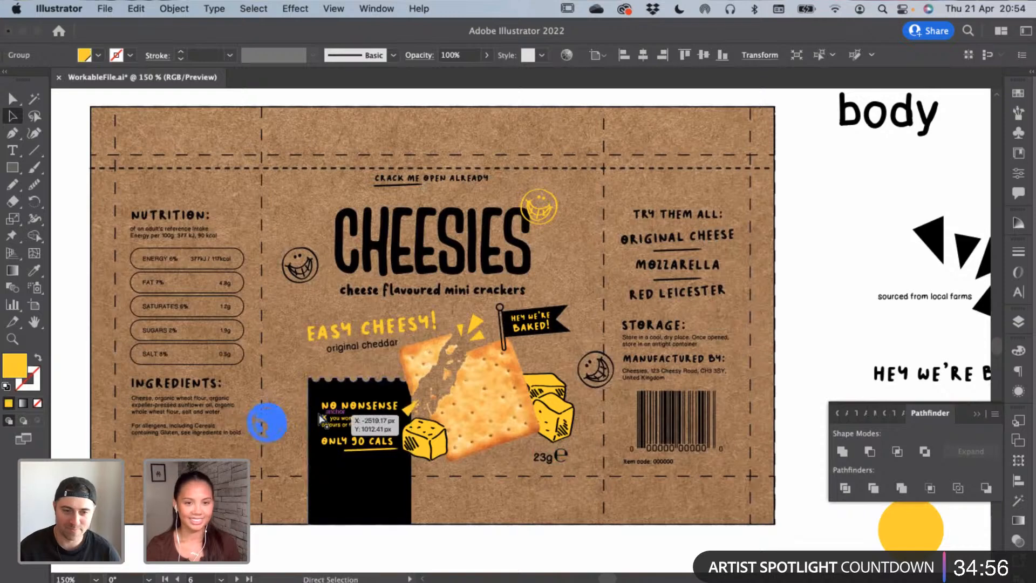
drag(419, 233, 531, 335)
drag(222, 215, 121, 200)
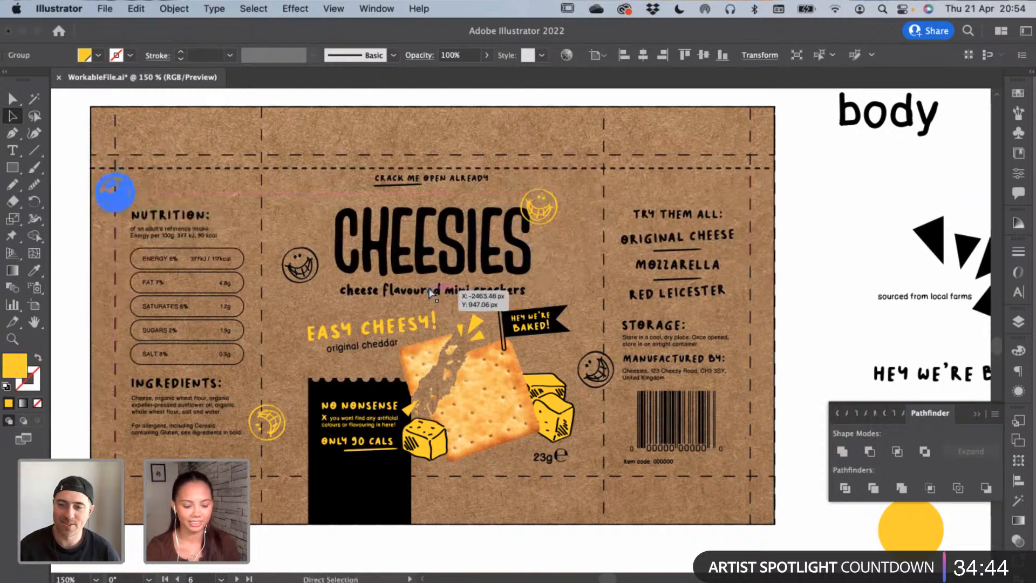
key(super+v)
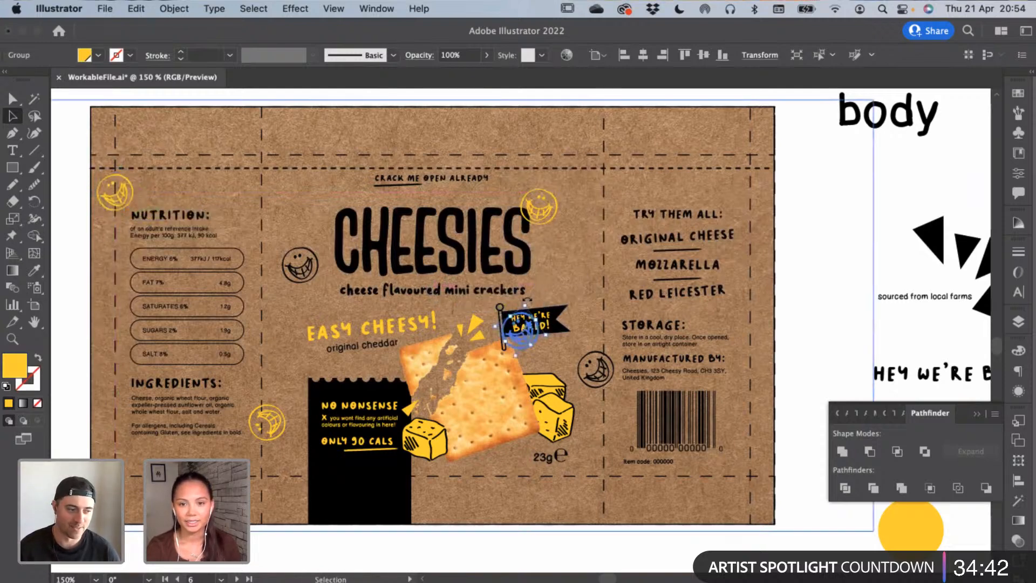
drag(534, 331, 753, 394)
click(802, 410)
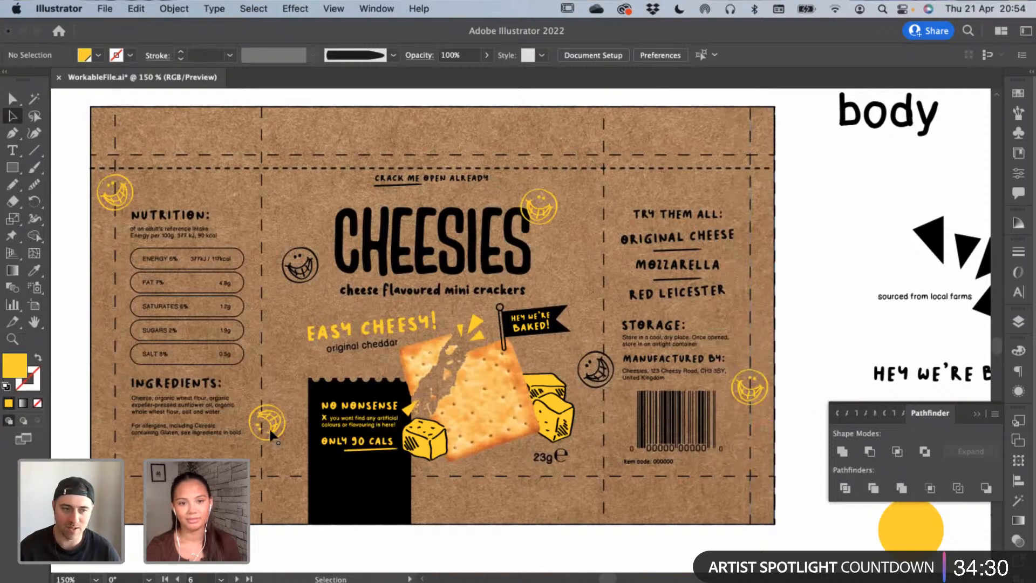
Compare the nutrition figures in the supplied product information with the nutrition panel on the packaging
scroll(504, 497, up, 10)
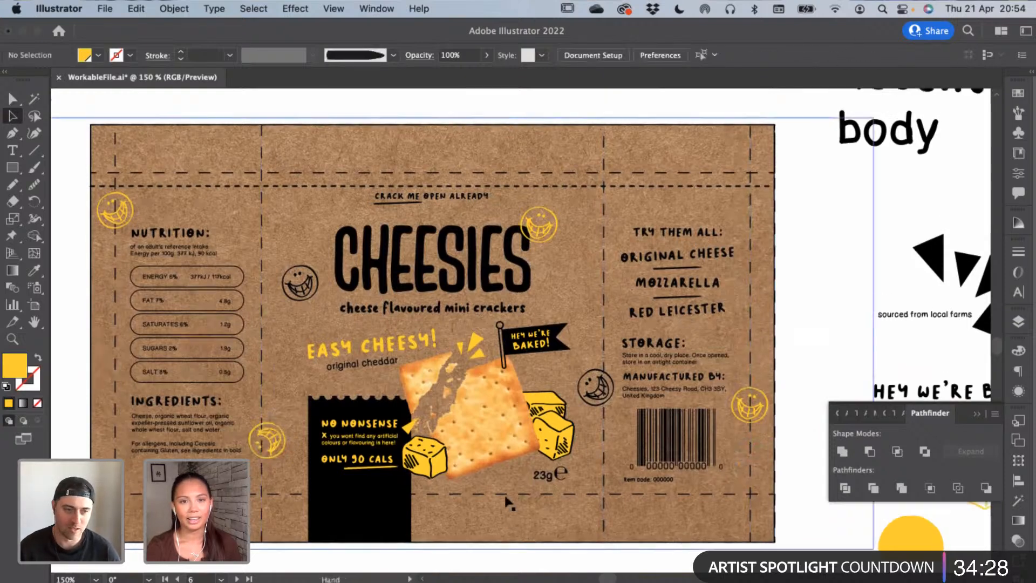
key(super+minus)
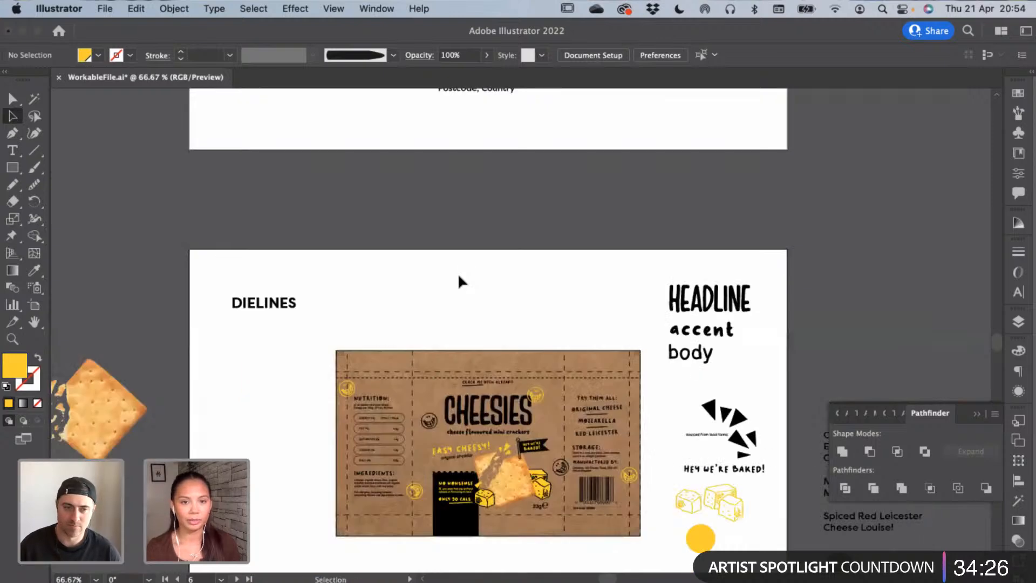
drag(513, 103, 497, 303)
super+click(485, 187)
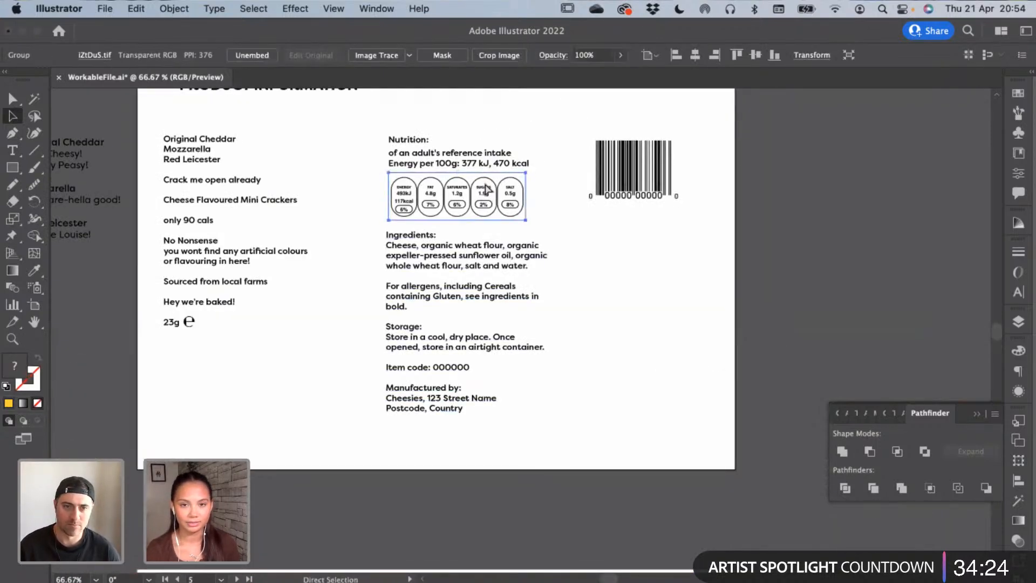
key(super+equal)
key(super+equal)
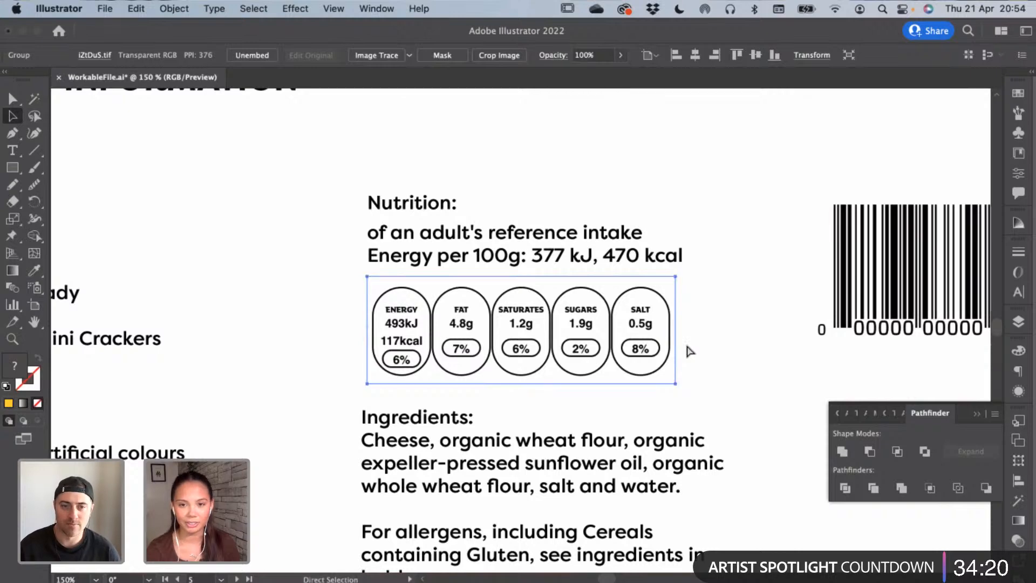
key(super+minus)
key(super+minus)
scroll(686, 346, down, 10)
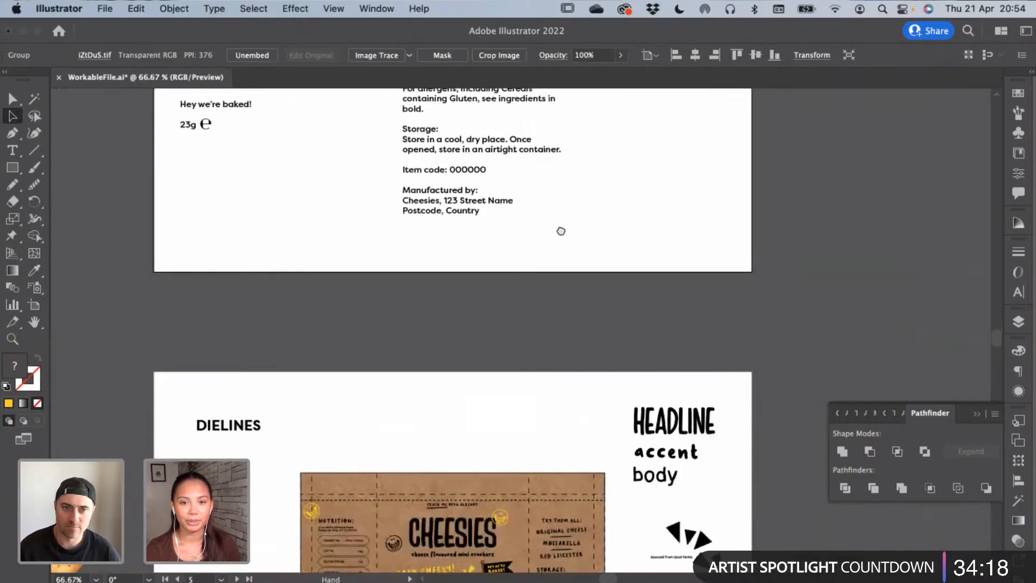
key(super+equal)
key(super+equal)
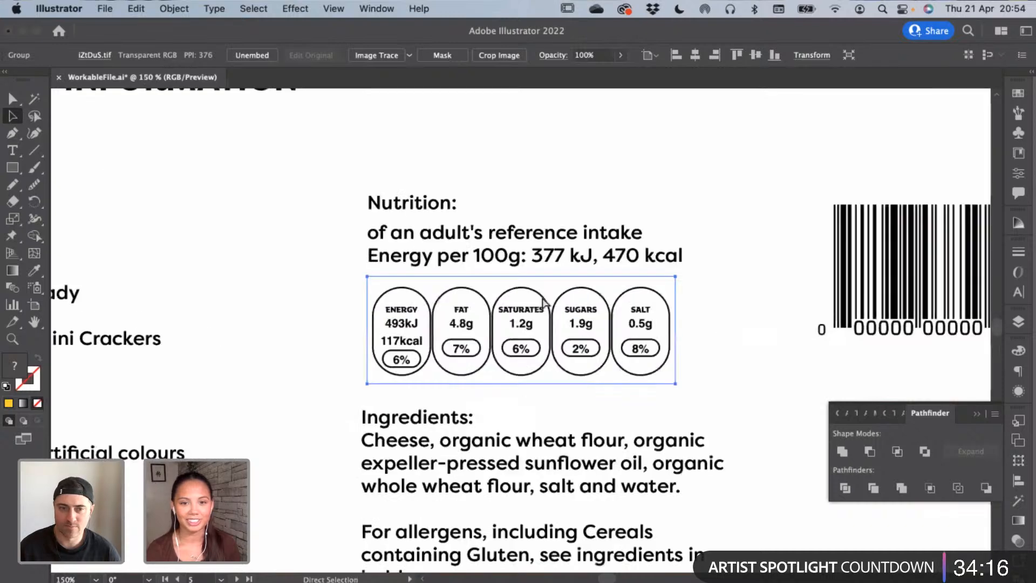
drag(491, 433, 492, 190)
scroll(493, 190, down, 15)
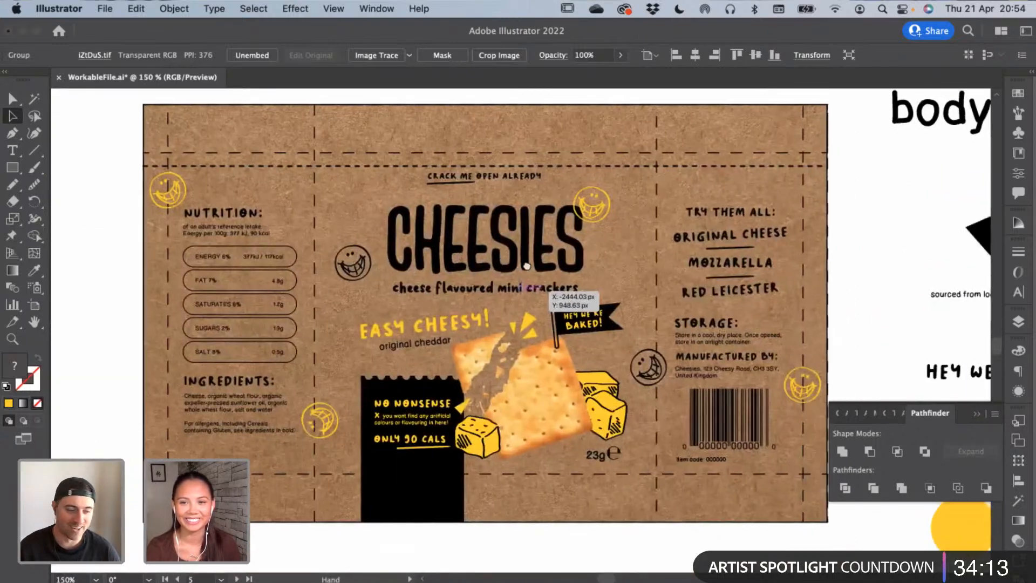
drag(526, 266, 506, 284)
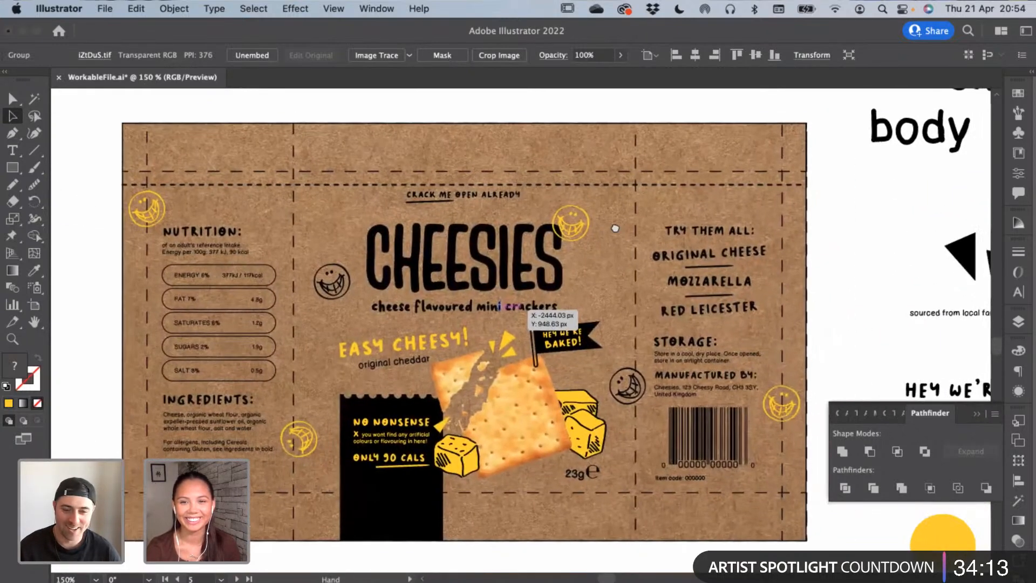
Fine-tune the position of the yellow smiley on the fold line beside the barcode
click(793, 414)
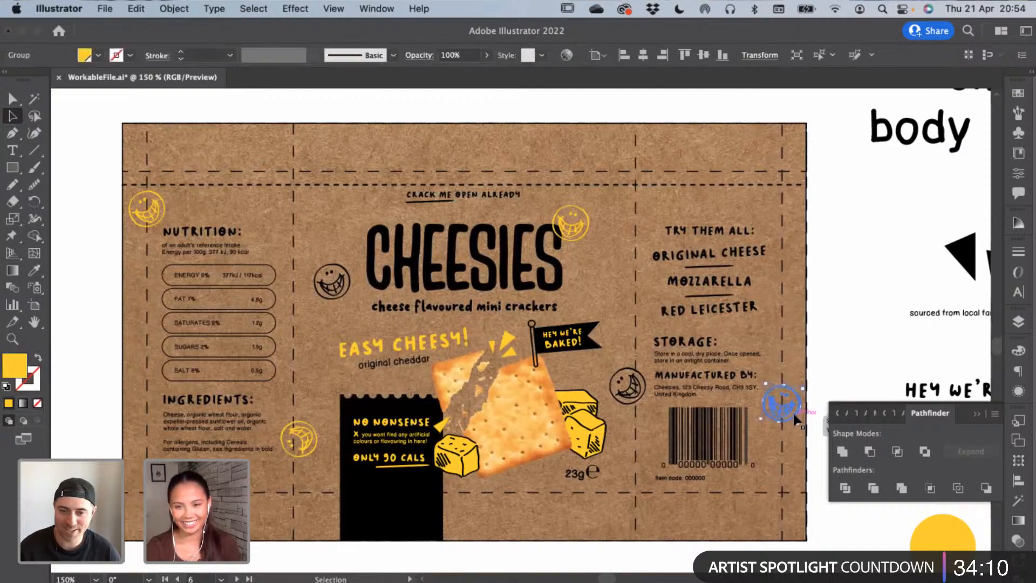
click(810, 395)
drag(786, 405, 784, 405)
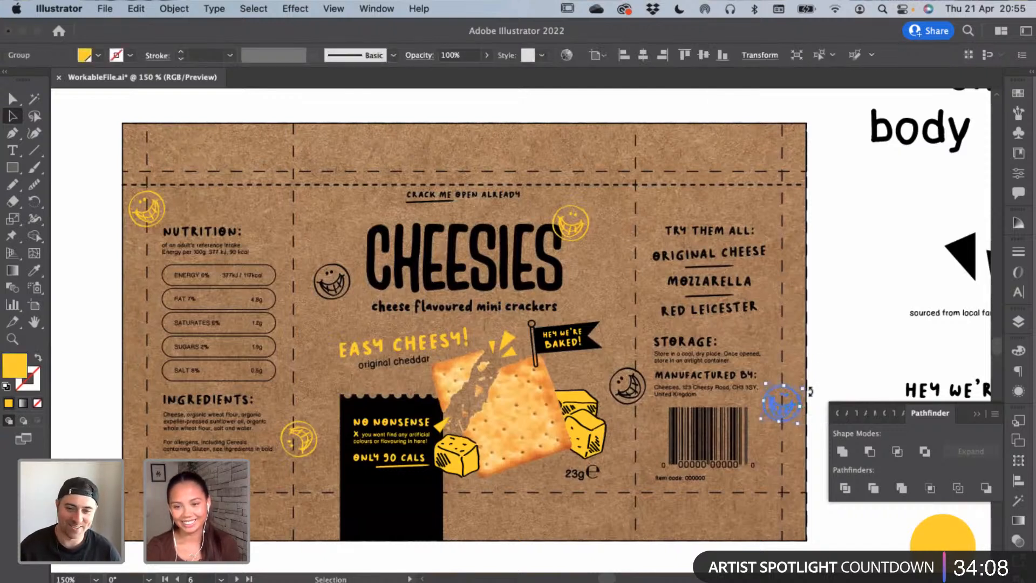
click(825, 360)
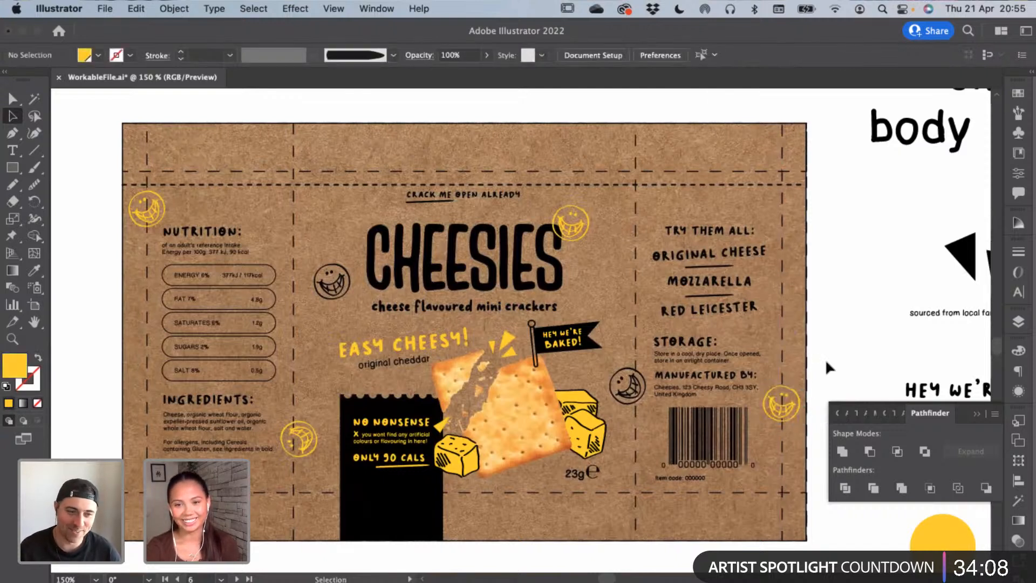
Check the energy row in the nutrition panel and look over the whole packaging layout
click(294, 343)
click(76, 176)
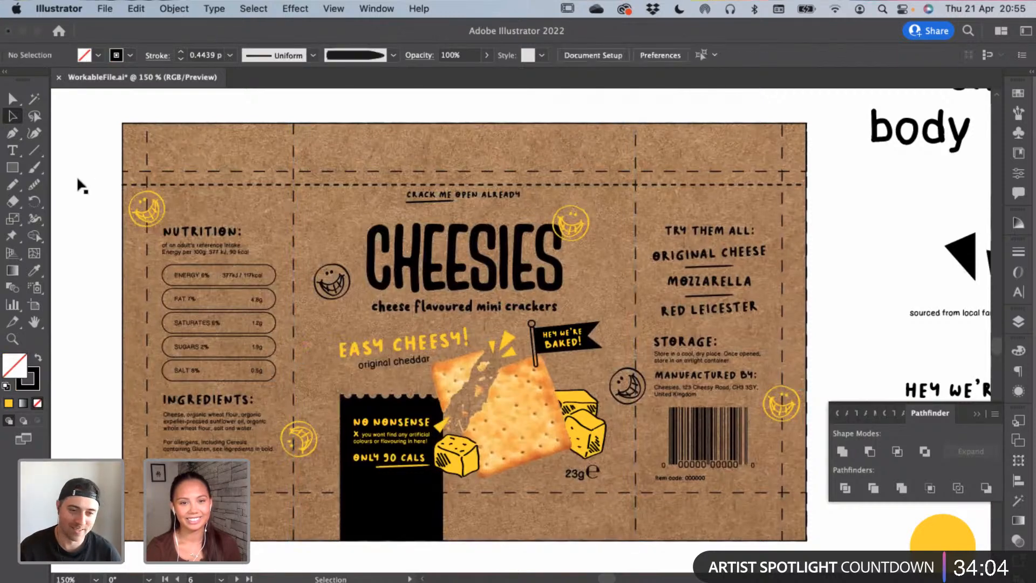
key(super+minus)
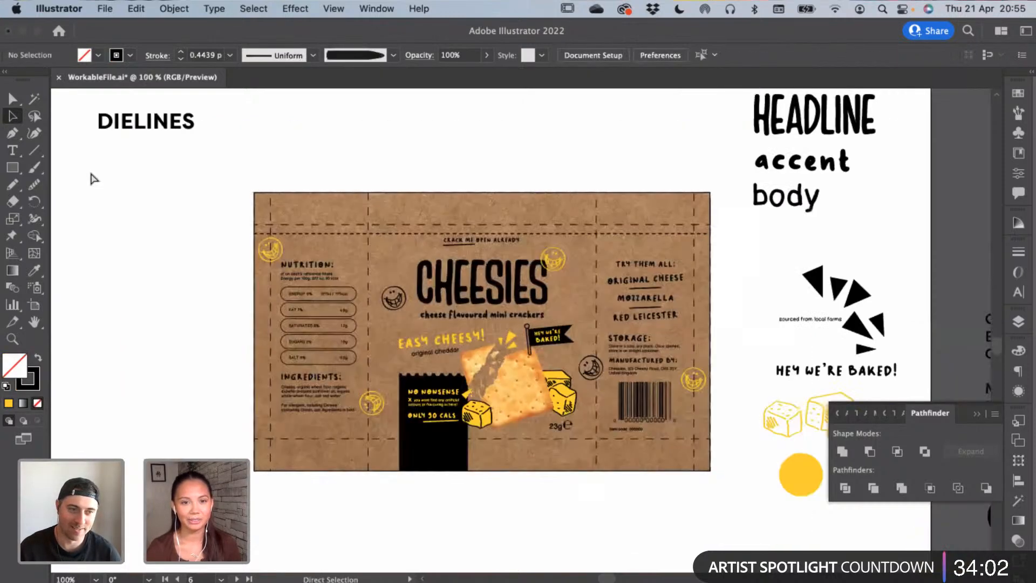
key(super+equal)
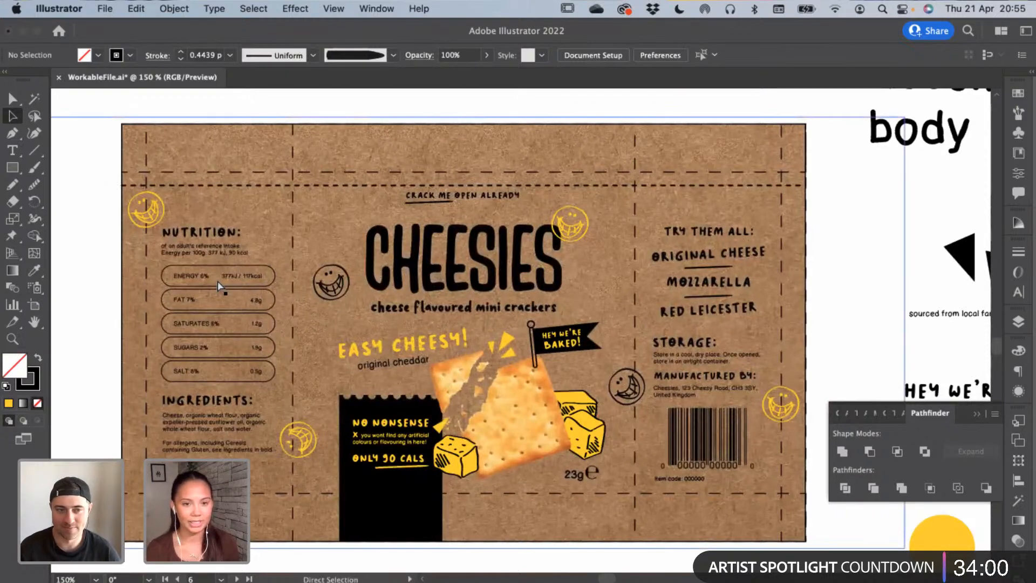
key(super+equal)
scroll(186, 282, left, 5)
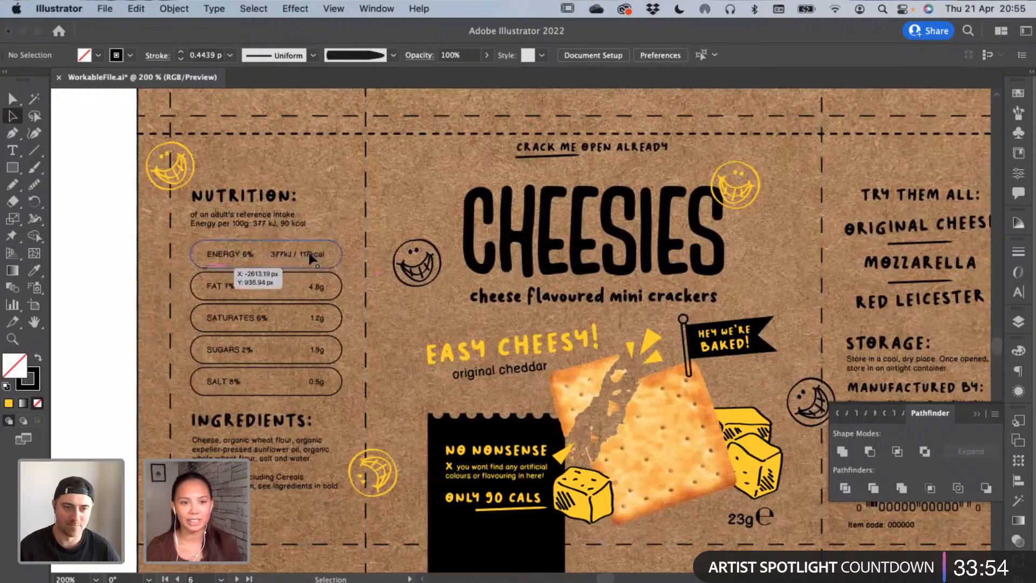
key(super+minus)
key(super+minus)
scroll(180, 234, down, 1)
scroll(180, 234, right, 3)
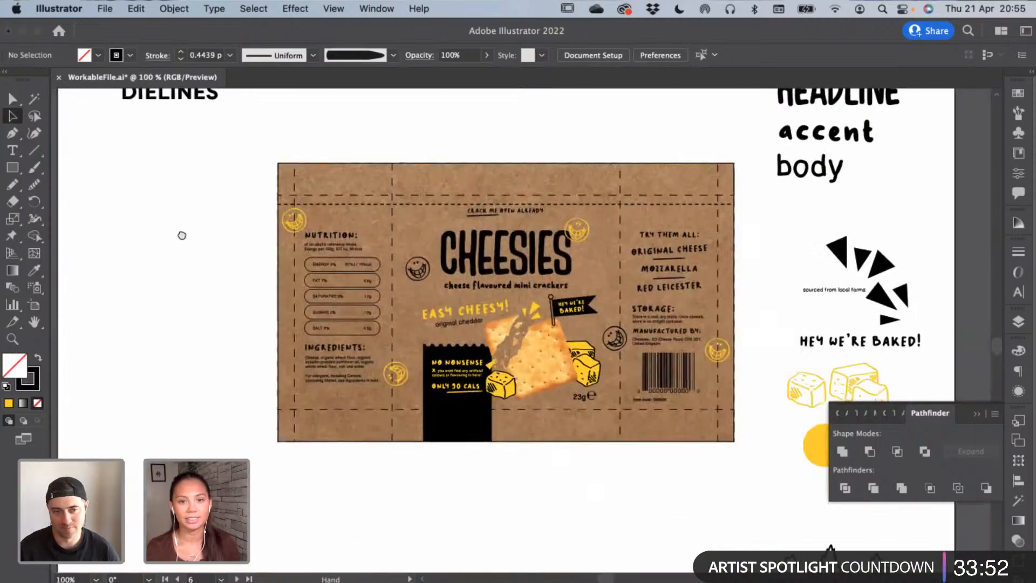
Duplicate the entire Cheesies packaging layout and place the copy directly below the original
drag(651, 470, 654, 470)
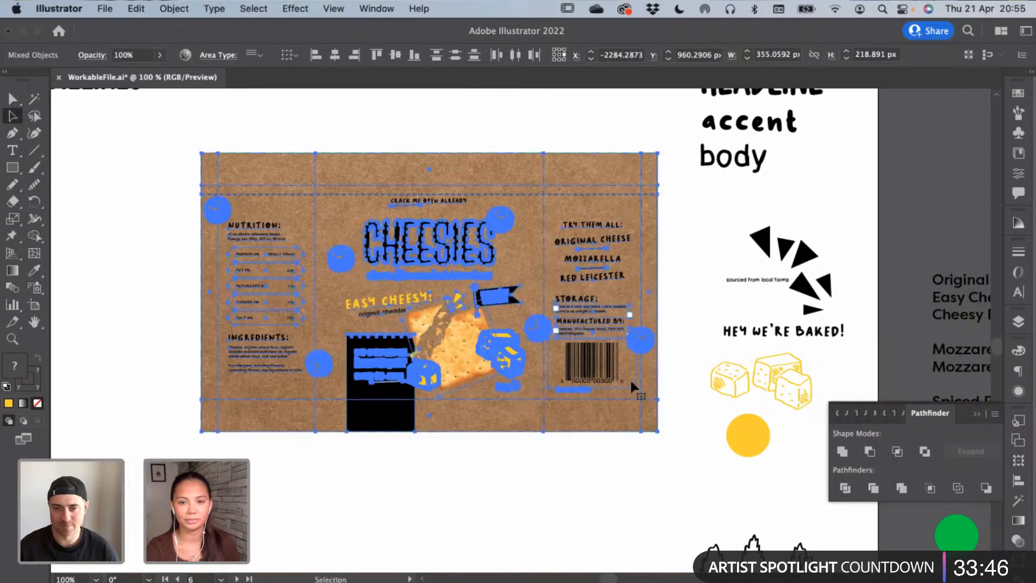
click(636, 469)
drag(655, 472, 536, 332)
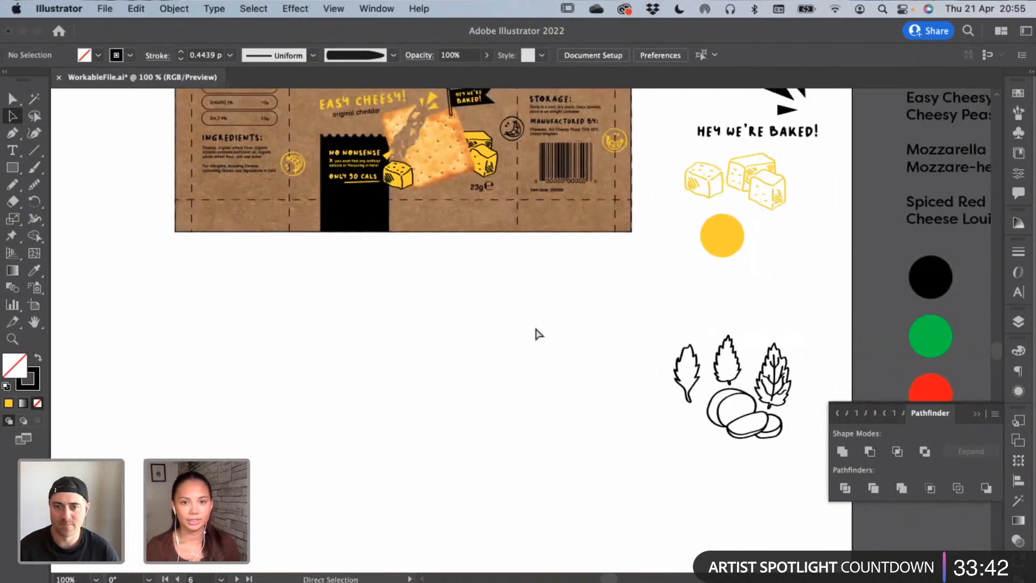
key(ctrl+v)
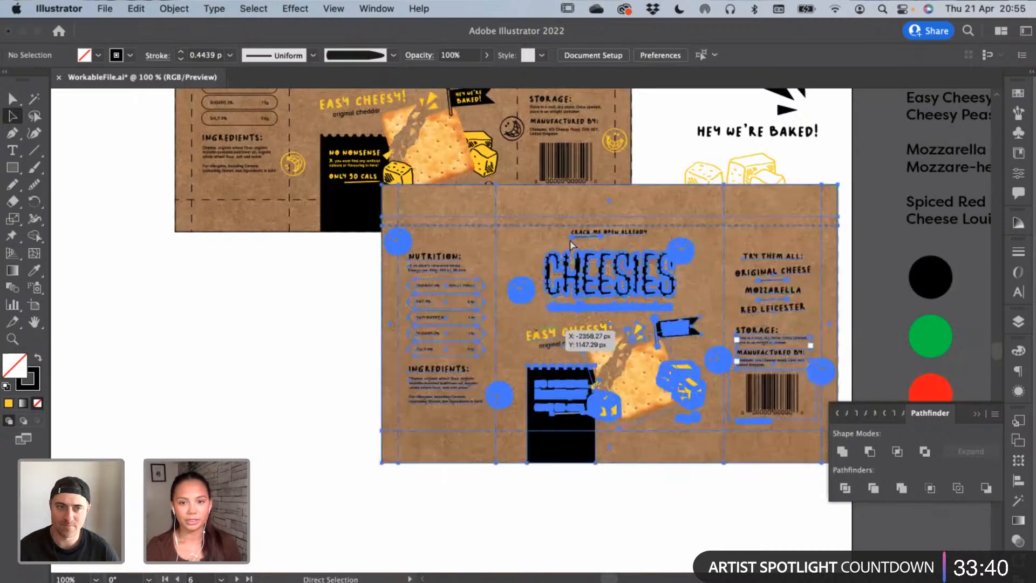
drag(417, 321, 399, 283)
click(153, 277)
drag(163, 263, 185, 220)
drag(232, 378, 269, 293)
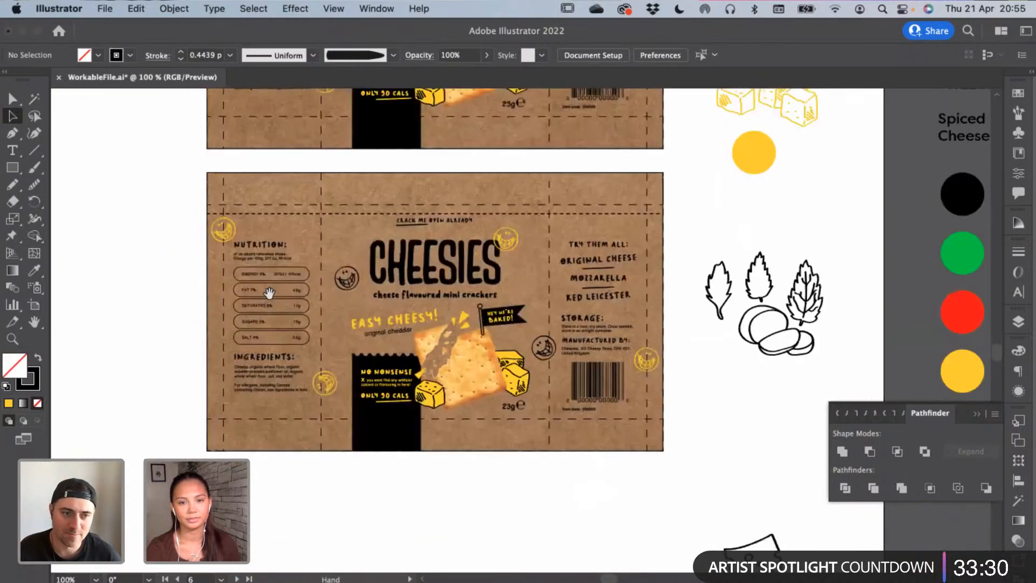
Copy the "Mozzare-hella good!" tagline from the flavour notes beside the artboard
drag(678, 428, 498, 509)
drag(655, 363, 521, 369)
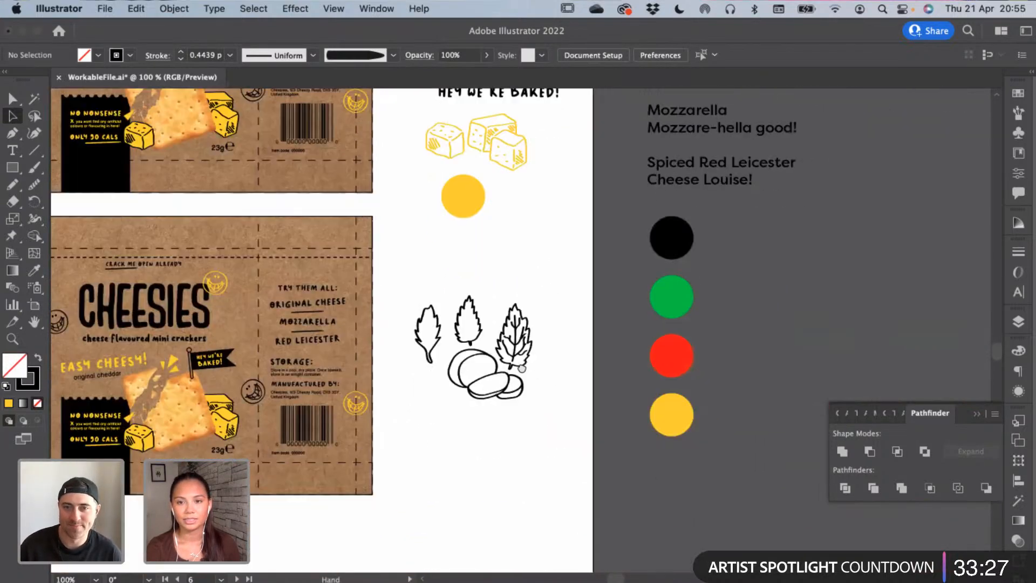
click(12, 150)
drag(648, 128, 795, 135)
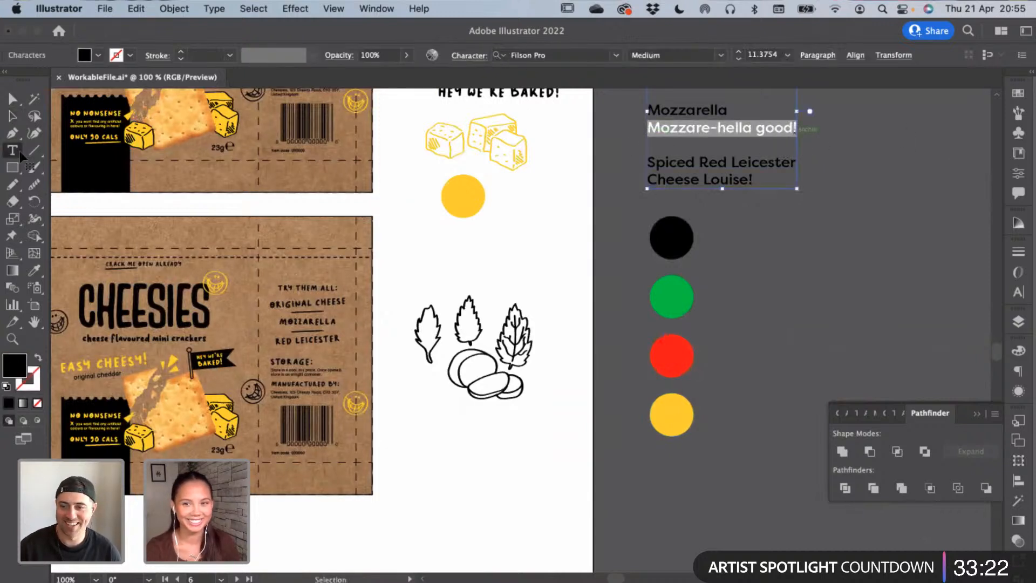
click(13, 116)
click(432, 293)
Replace the "Easy Cheesy!" tagline on the duplicated packaging with the copied "Mozzare-hella good!" text
drag(432, 294, 663, 233)
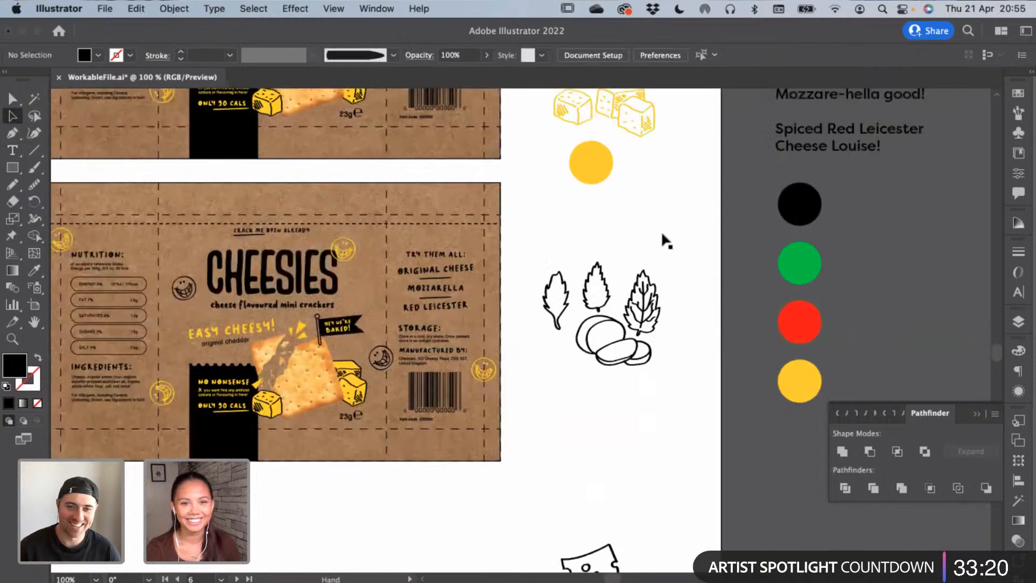
key(super+equal)
key(super+equal)
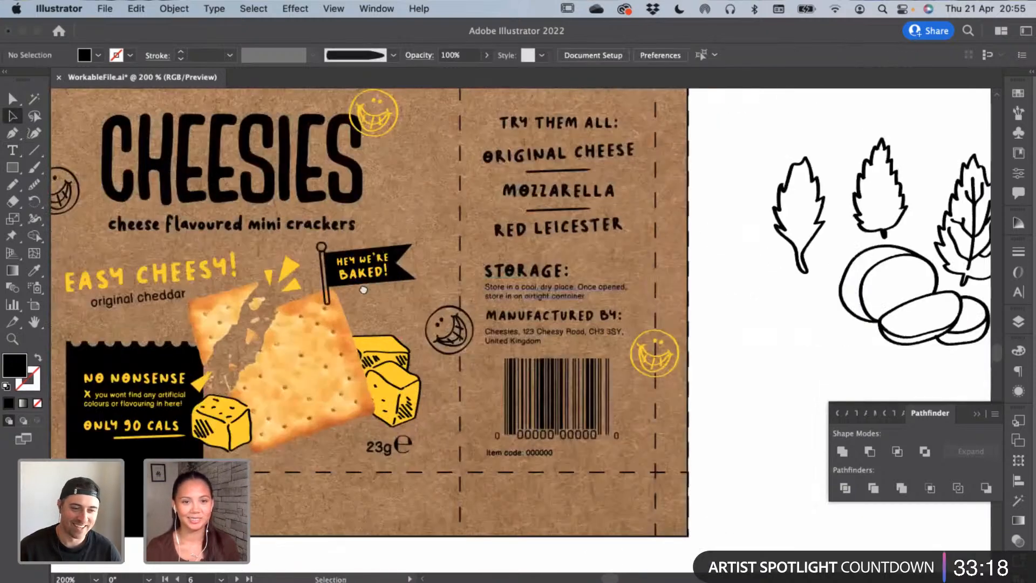
drag(504, 300, 738, 256)
click(12, 150)
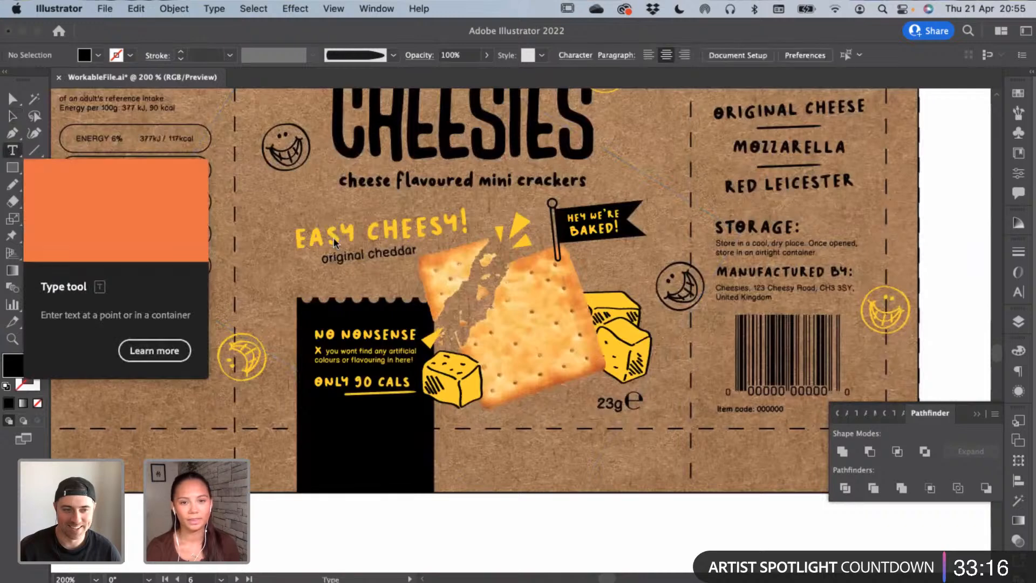
drag(296, 239, 496, 222)
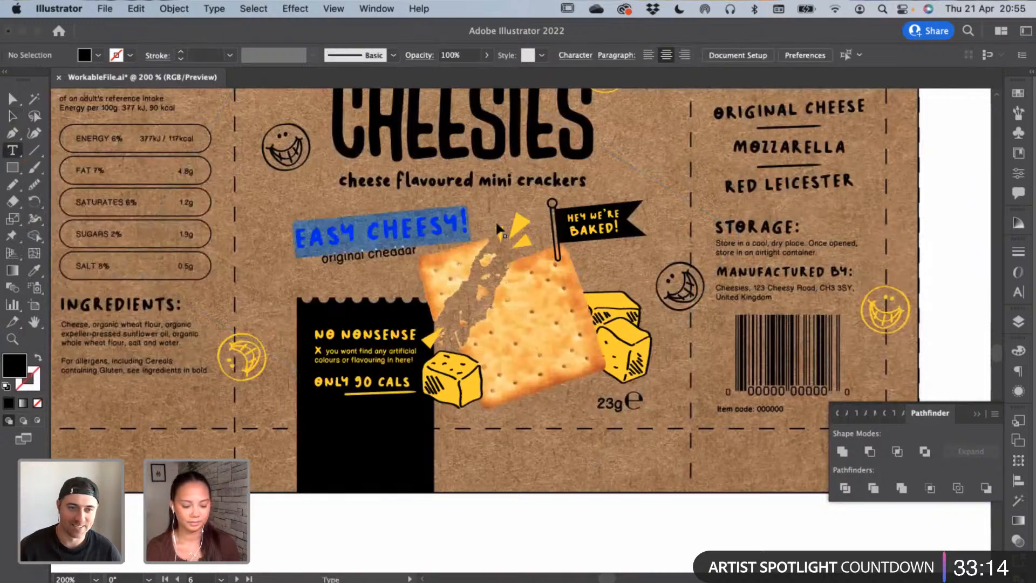
text(Mozzare-hell good!)
Sample the "Easy Cheesy!" tagline on the original packaging to give the Mozzarella tagline its yellow hand-lettered style
click(13, 117)
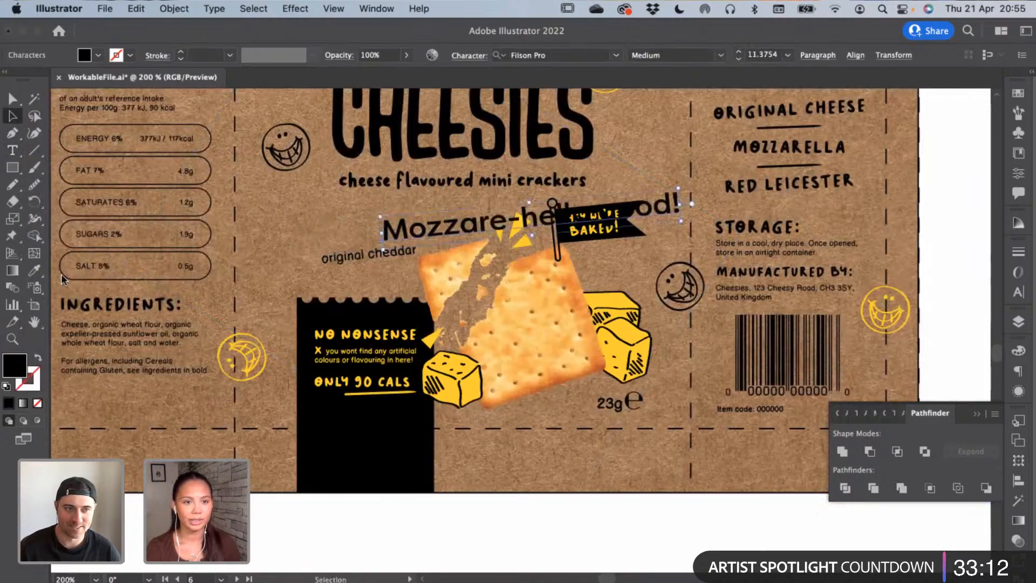
key(i)
drag(369, 173, 361, 439)
scroll(361, 439, up, 10)
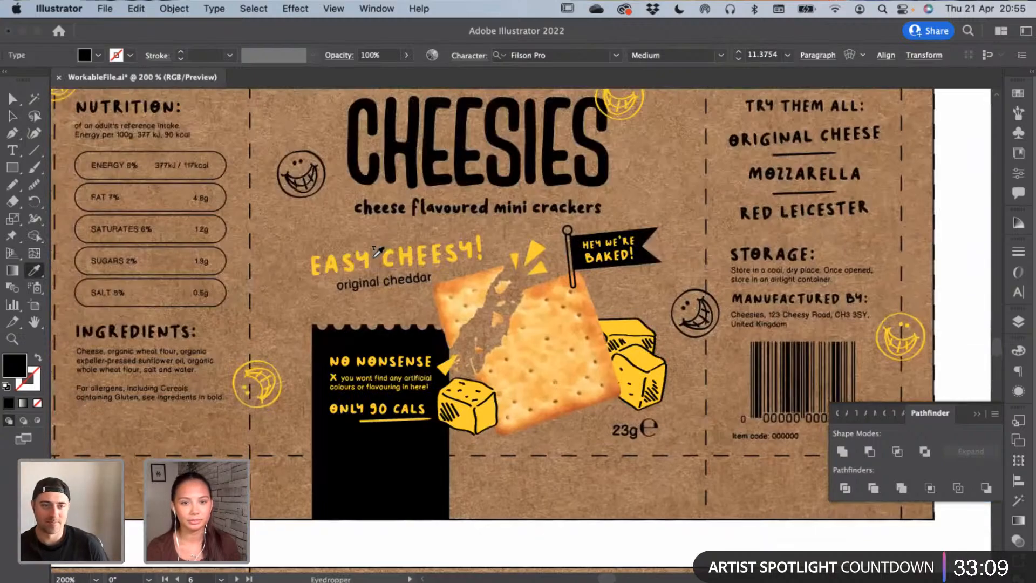
click(465, 262)
scroll(466, 262, down, 10)
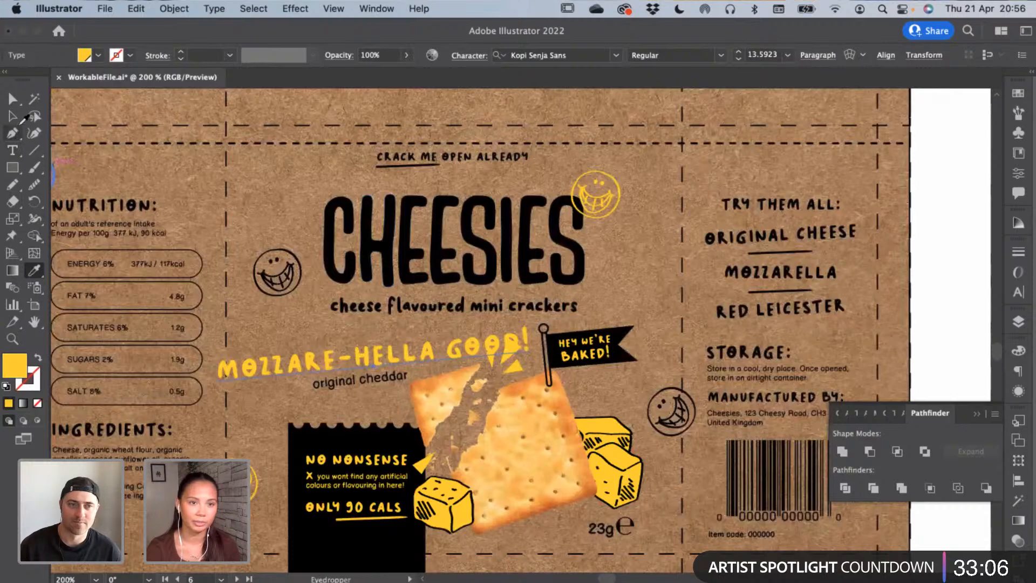
Convert the "Mozzare-hella good!" tagline to outlines
click(21, 121)
key(super+equal)
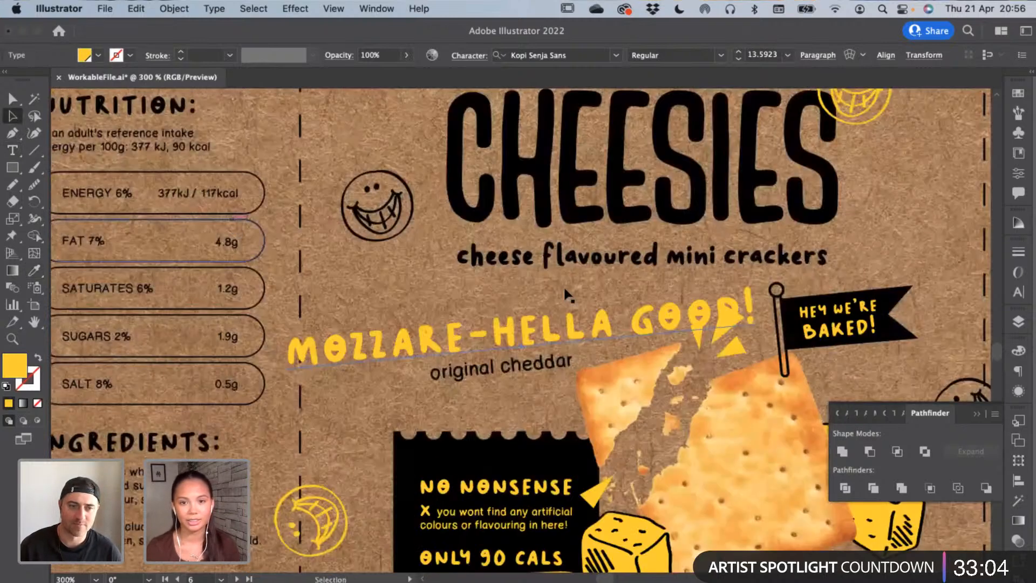
drag(402, 366, 320, 278)
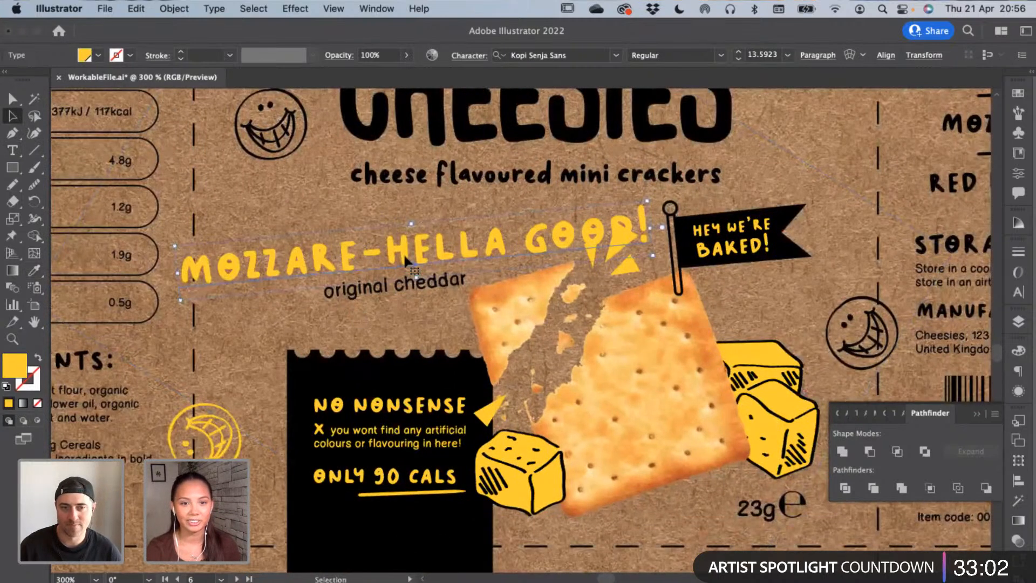
key(t)
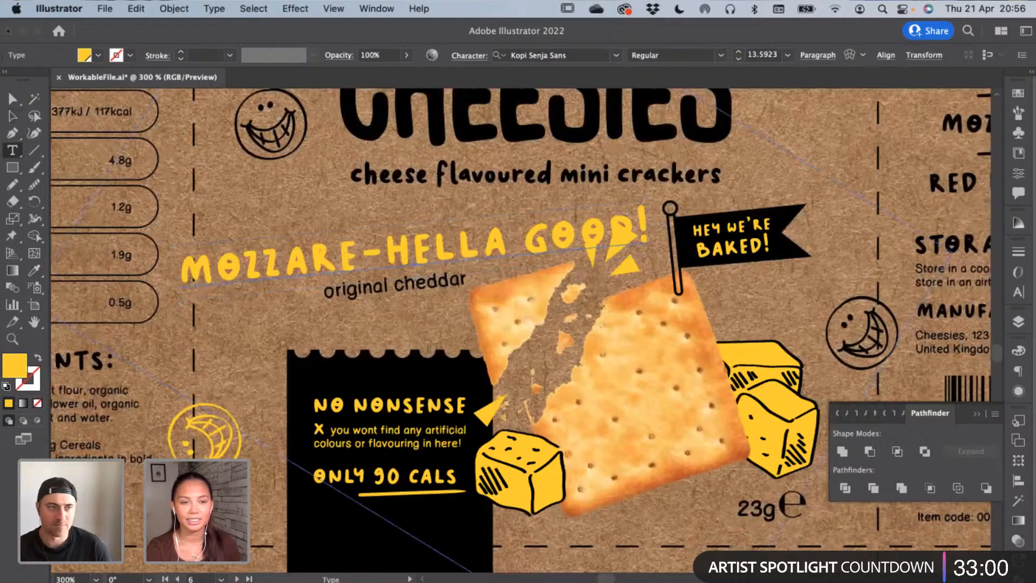
key(a)
right_click(497, 257)
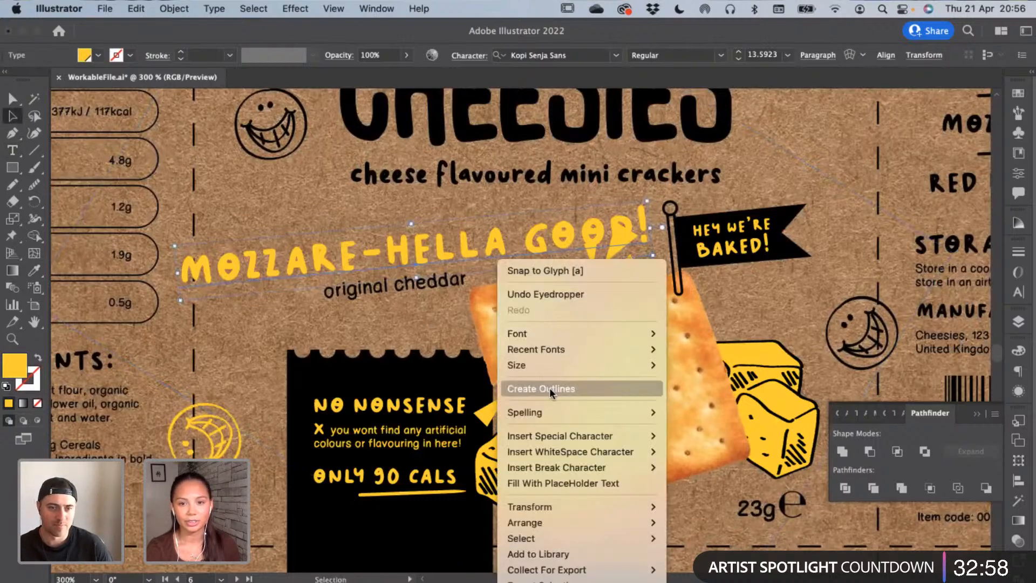
click(549, 388)
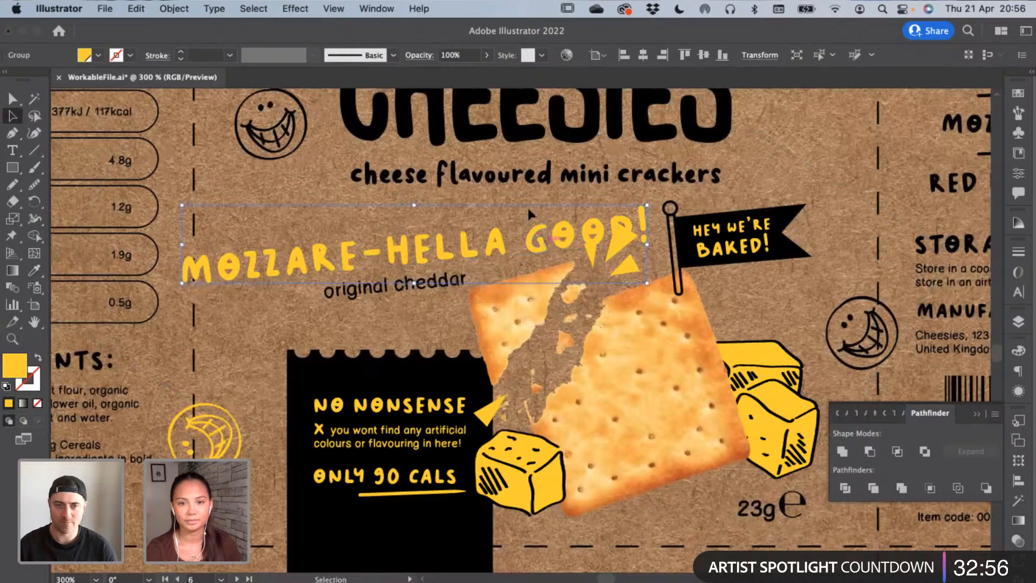
Move the outlined word "GOOD!" onto a second line beneath "MOZZARE-HELLA"
double_click(542, 244)
drag(559, 245, 484, 290)
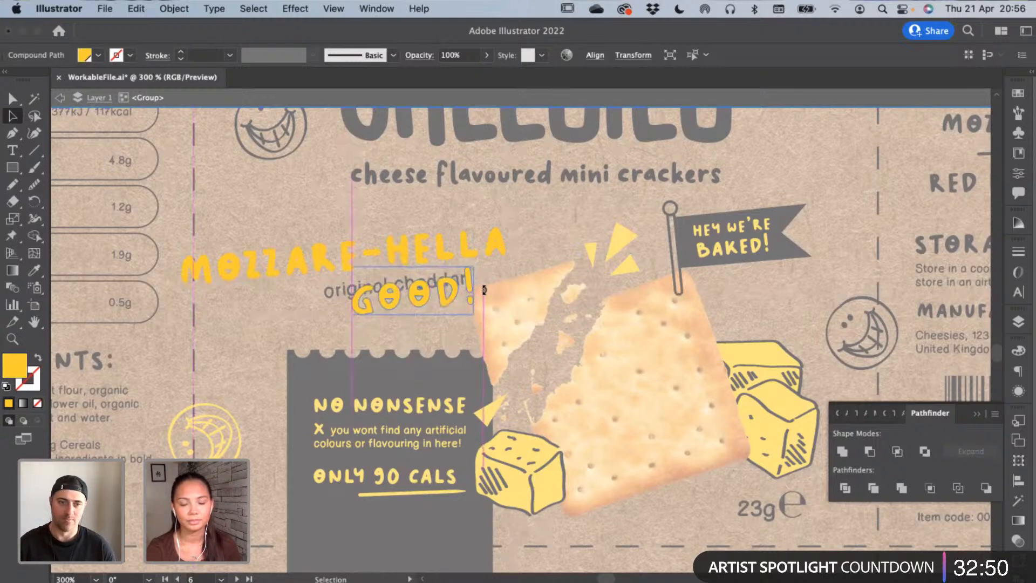
drag(550, 293, 303, 231)
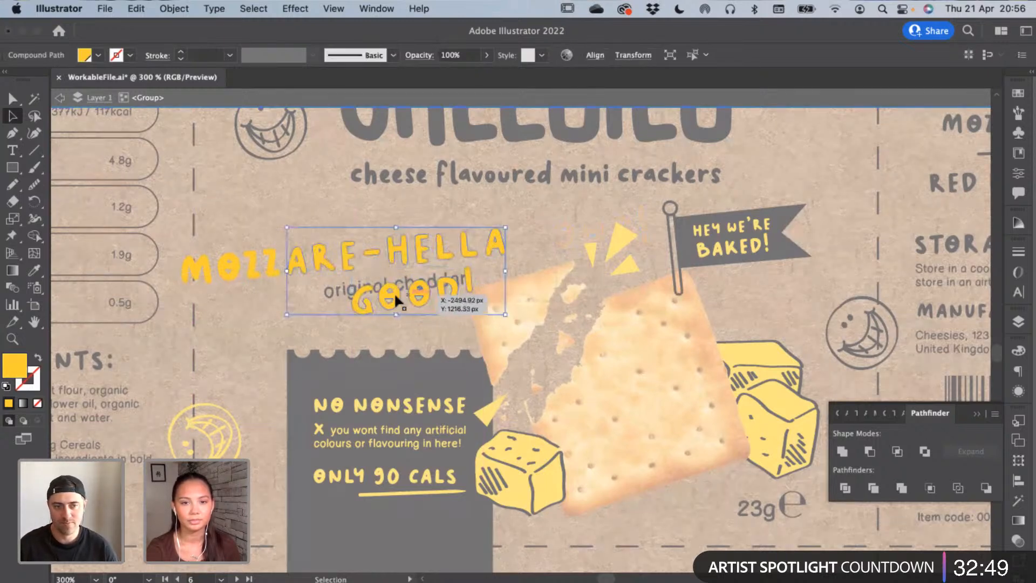
Shift the two-line tagline towards the cracker and place the "original cheddar" descriptor beside "GOOD!"
click(180, 254)
double_click(180, 254)
click(250, 267)
drag(249, 267, 321, 249)
drag(376, 294, 346, 294)
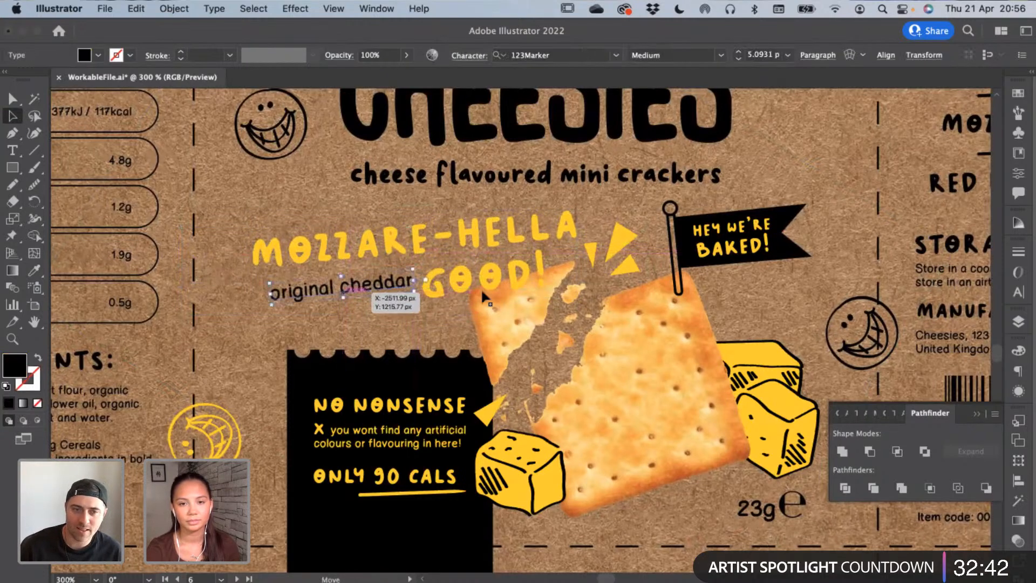
Fine-tune the spacing between the two-line tagline, the "original cheddar" descriptor and the yellow burst marks
drag(485, 273, 504, 276)
drag(386, 291, 405, 299)
click(498, 276)
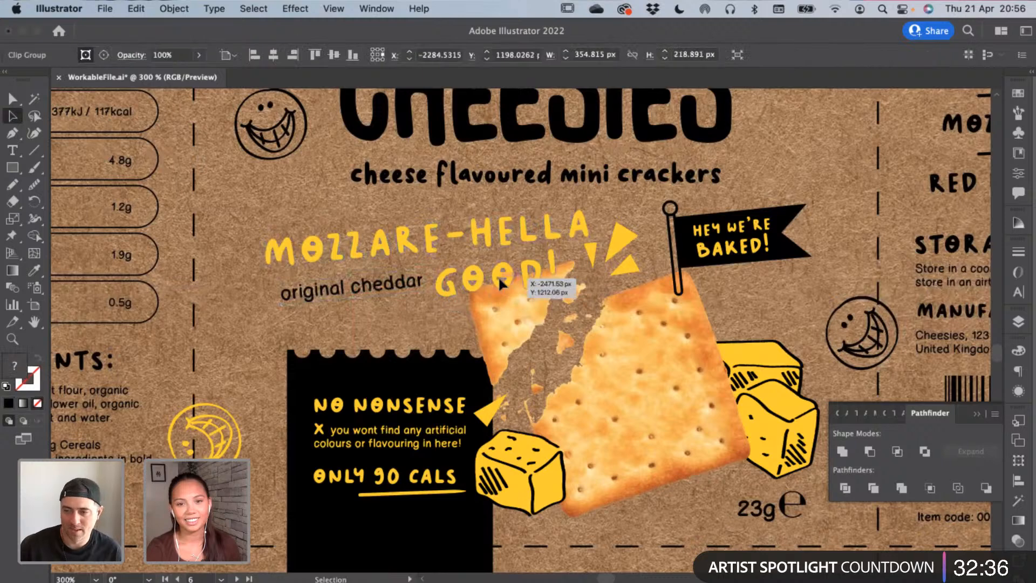
click(438, 331)
drag(382, 317, 329, 306)
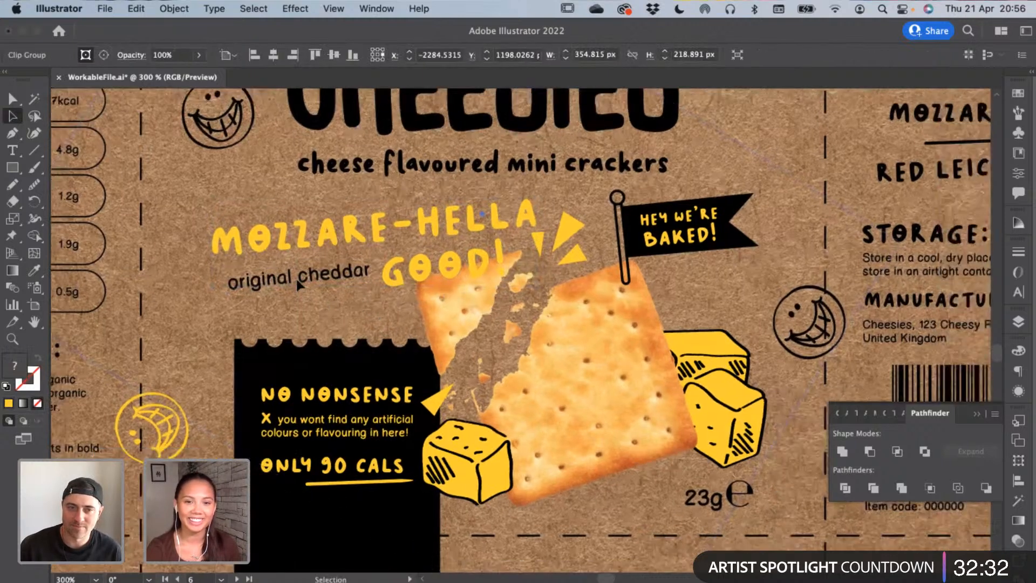
click(335, 276)
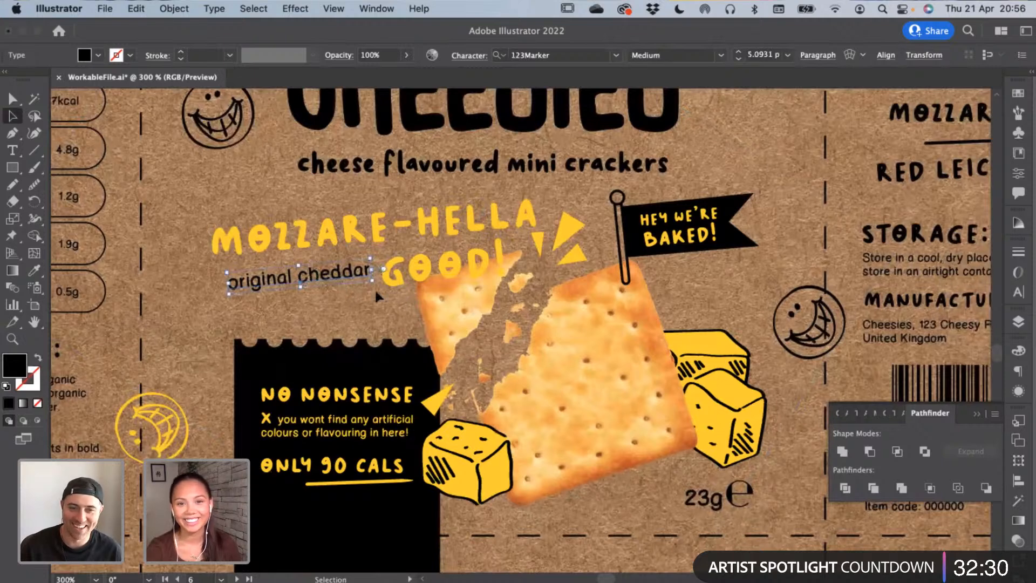
click(374, 287)
click(361, 278)
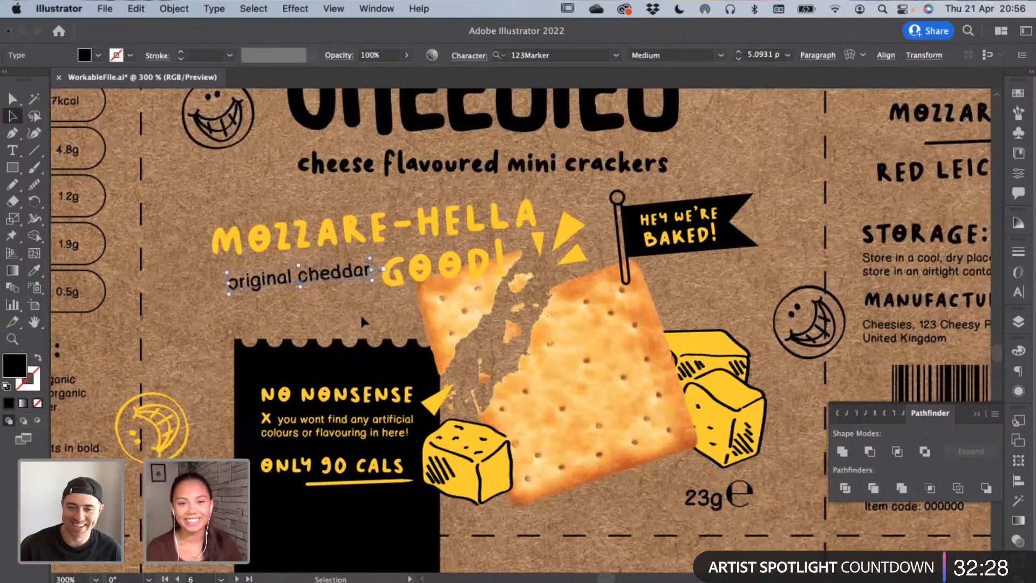
click(395, 283)
drag(399, 274, 399, 278)
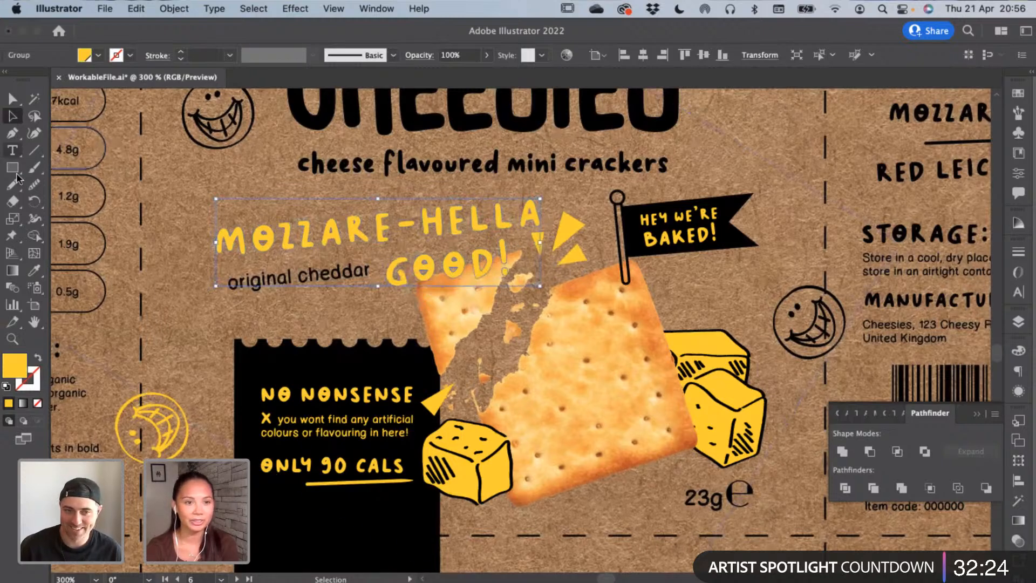
Narrow the outlined Mozzarella tagline slightly so it clears the yellow burst marks, and nudge it next to the descriptor
click(13, 156)
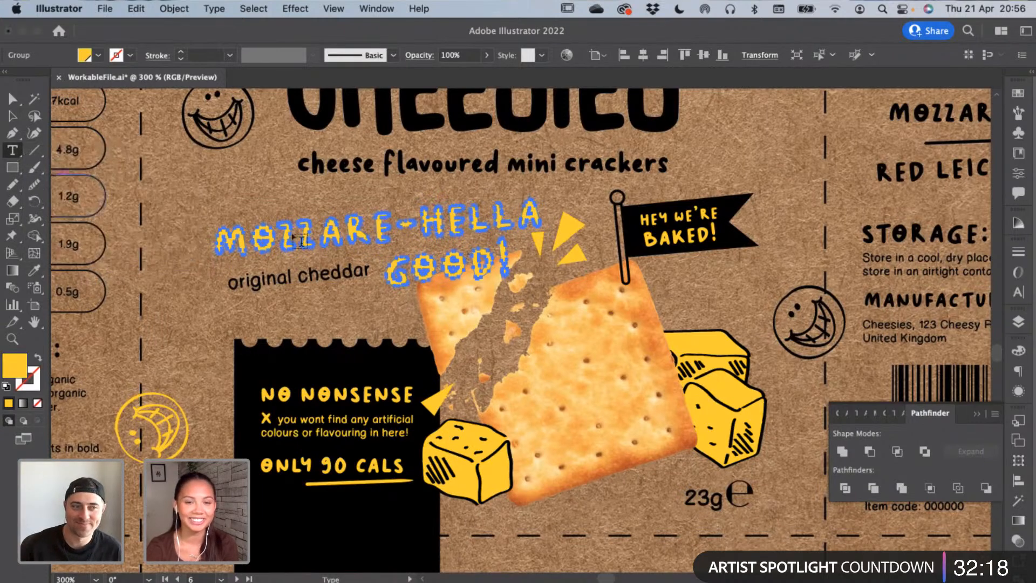
click(12, 116)
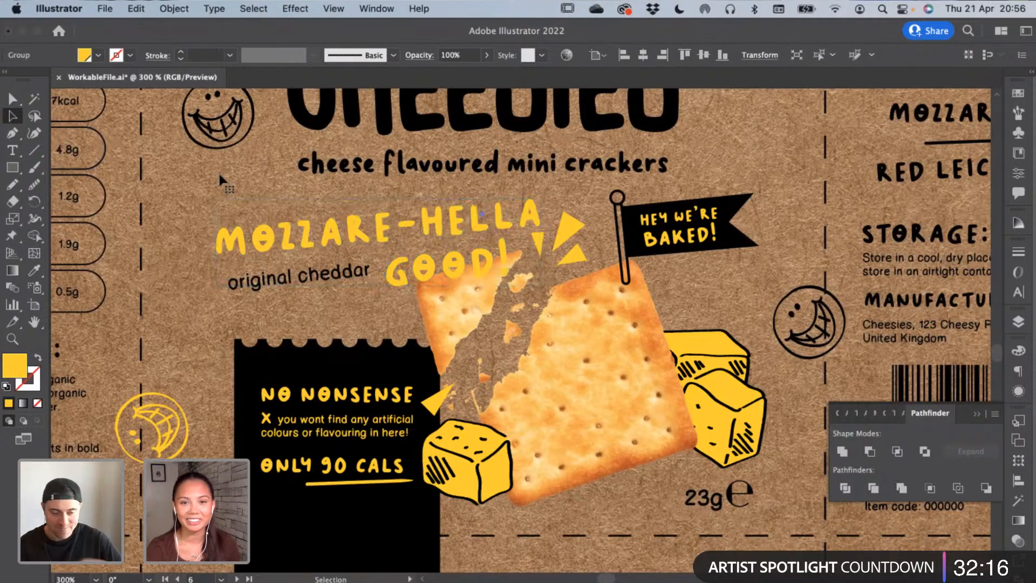
click(489, 256)
click(503, 259)
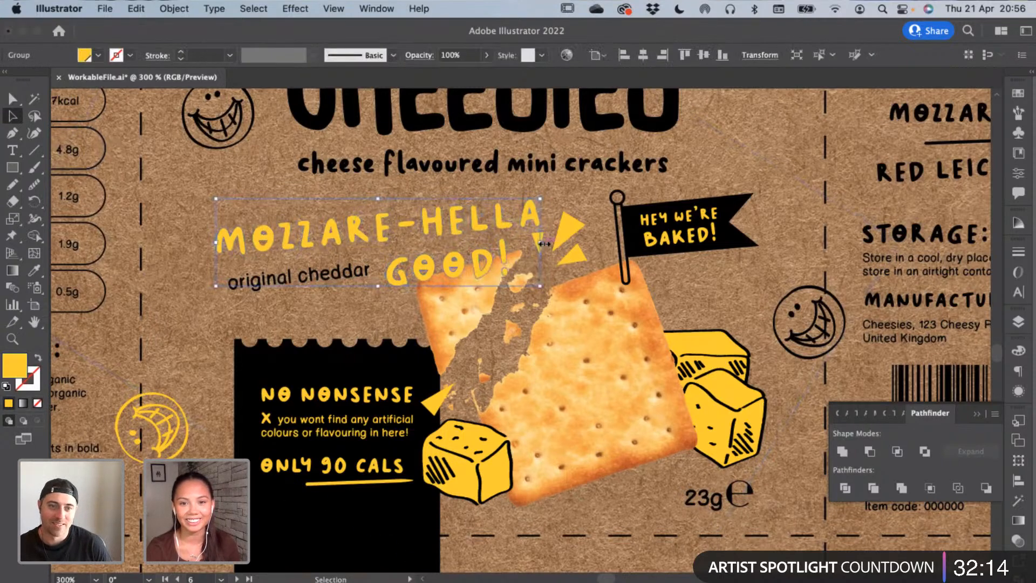
drag(544, 244, 527, 245)
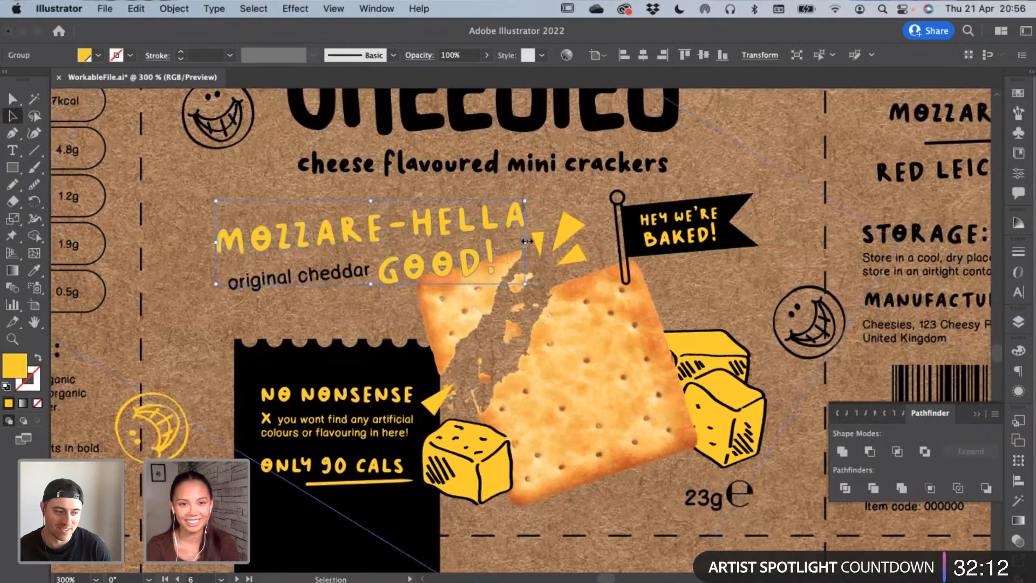
click(367, 272)
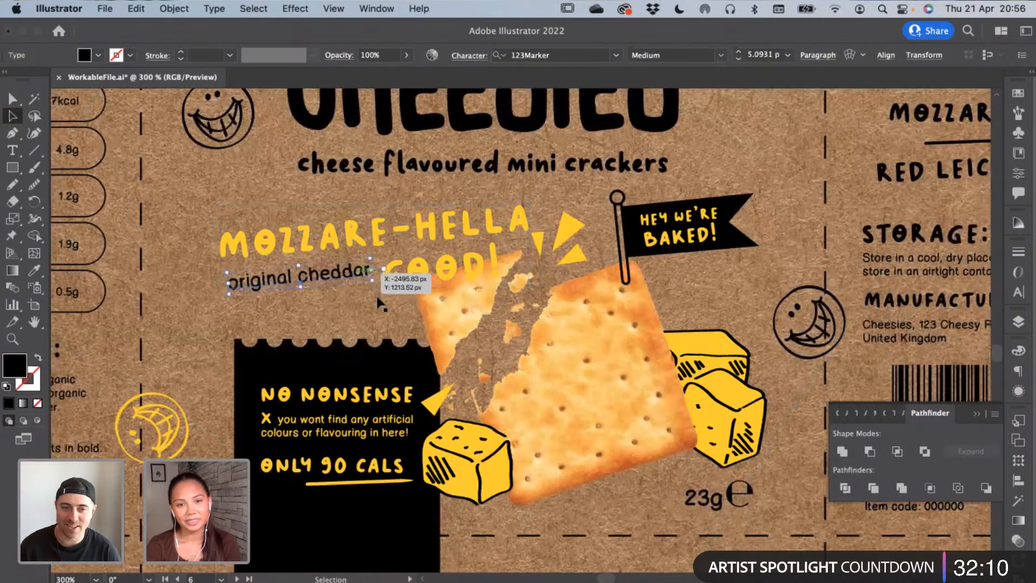
drag(380, 303, 376, 303)
click(376, 303)
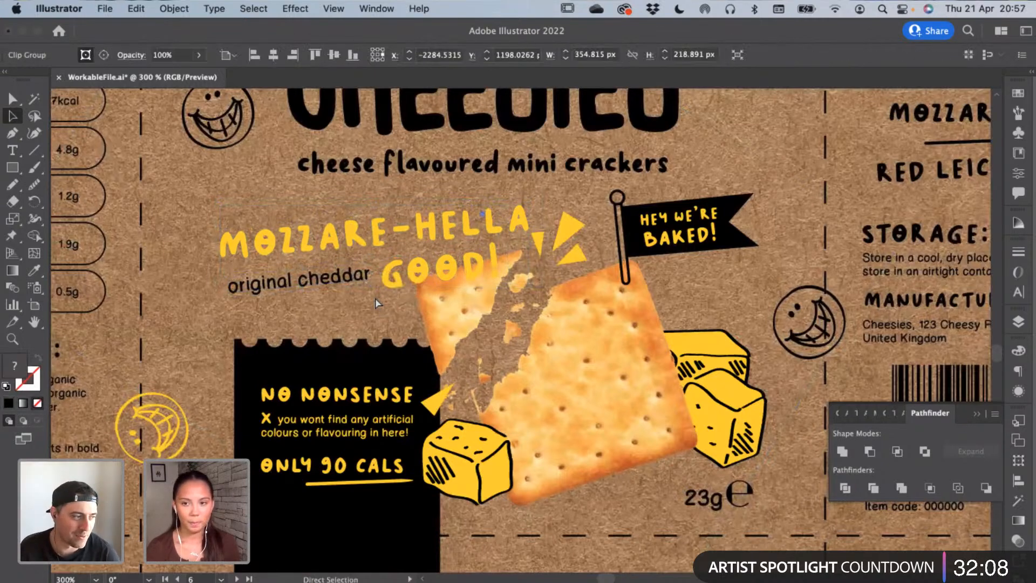
Change the "original cheddar" descriptor under the tagline to "mozzarella"
key(super+minus)
drag(371, 292, 80, 212)
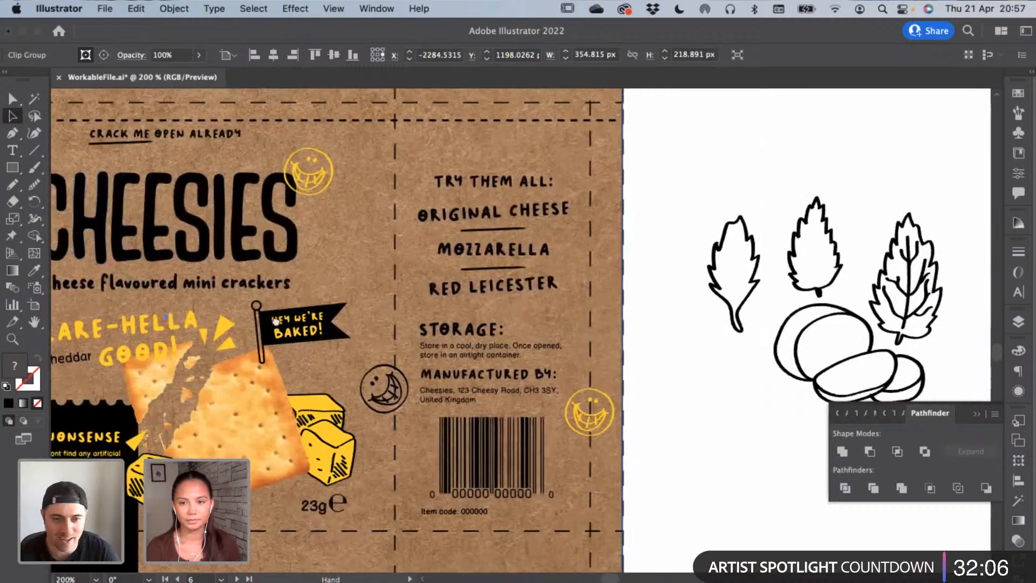
scroll(687, 254, right, 8)
scroll(688, 254, left, 15)
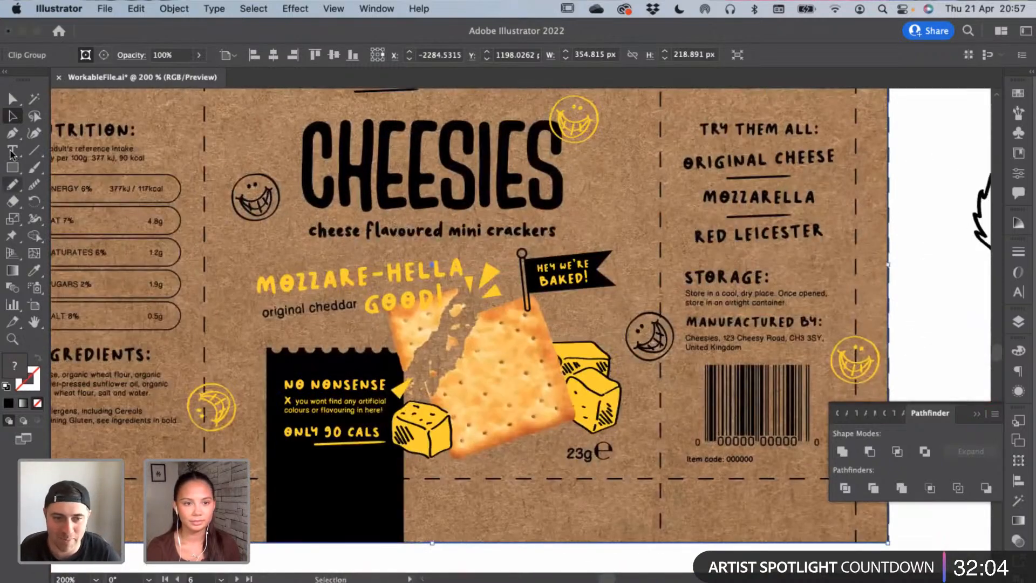
click(12, 152)
drag(263, 312, 427, 318)
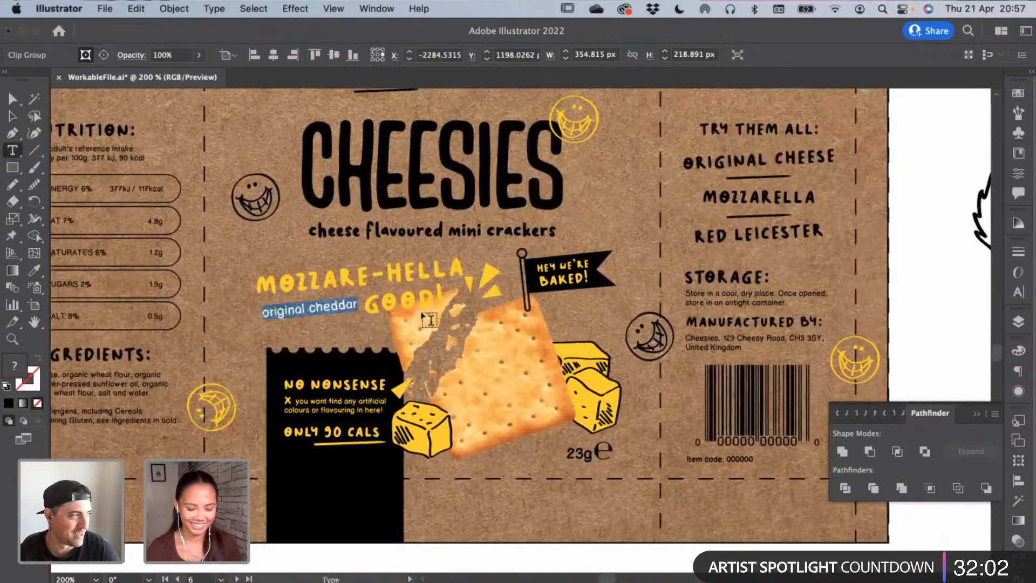
text(mozzarella)
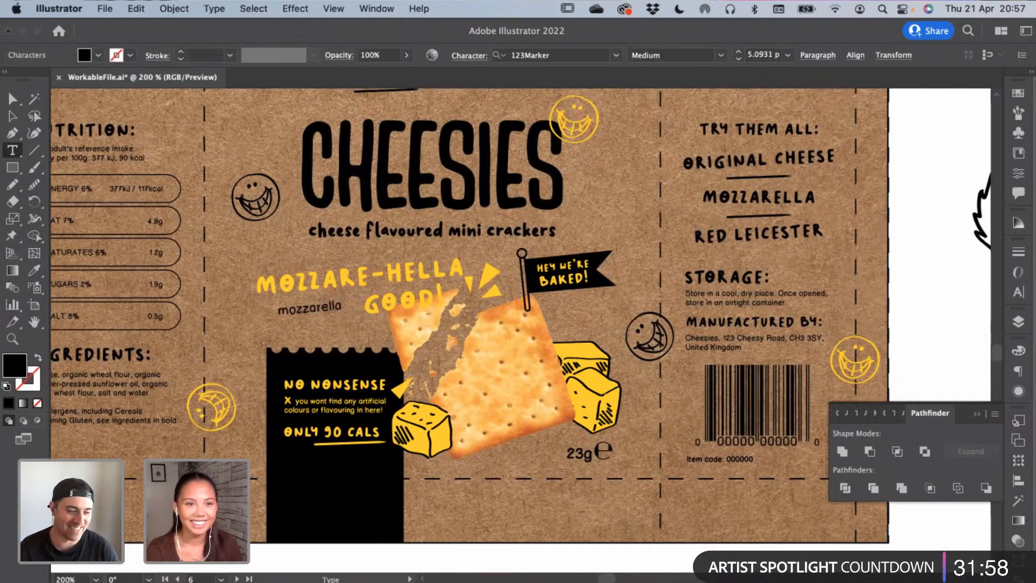
Move the word "GOOD!" within the tagline group closer to the "mozzarella" descriptor
click(12, 116)
key(super+equal)
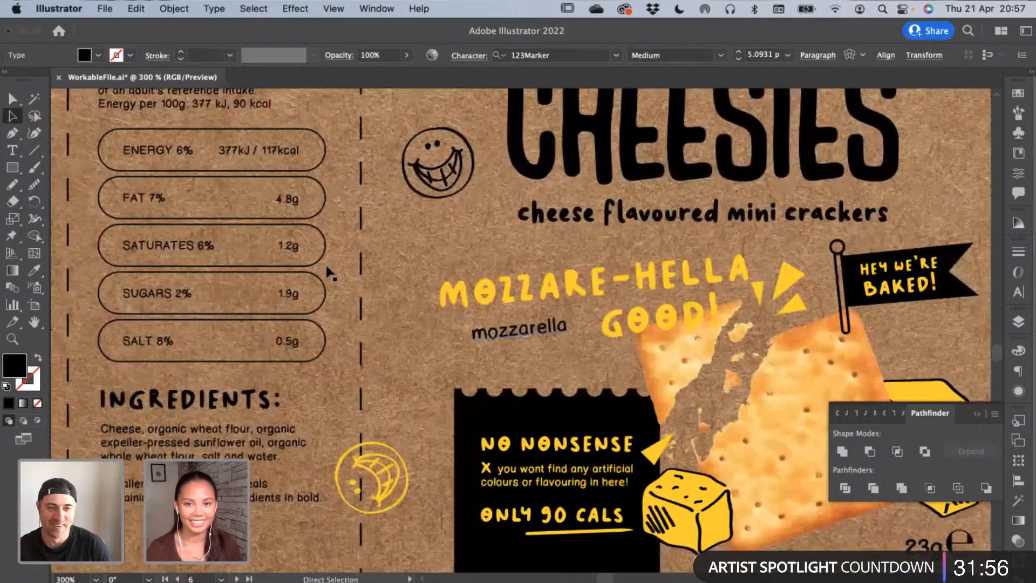
scroll(530, 277, right, 3)
scroll(529, 277, down, 1)
click(555, 293)
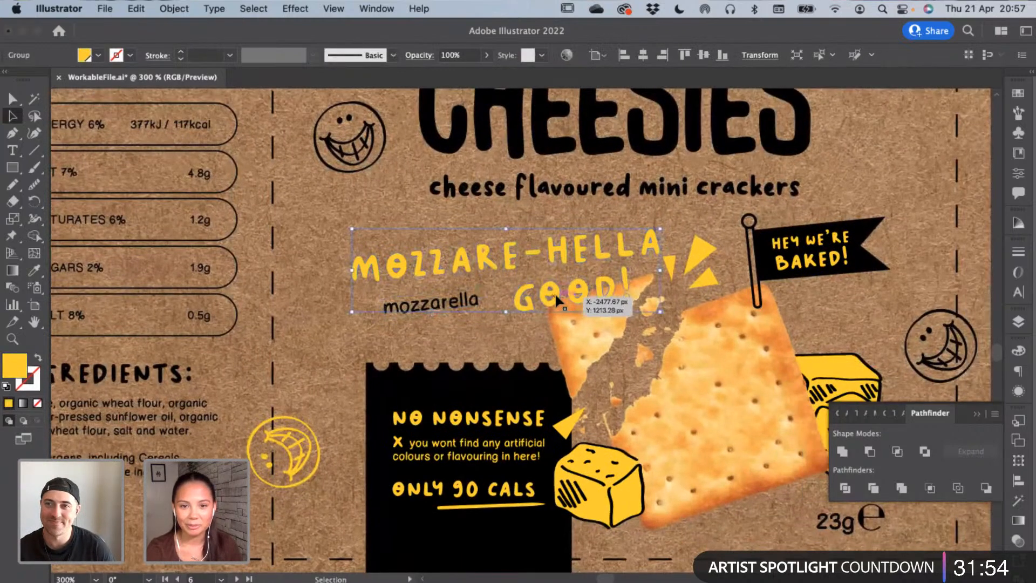
double_click(532, 284)
drag(619, 277, 601, 280)
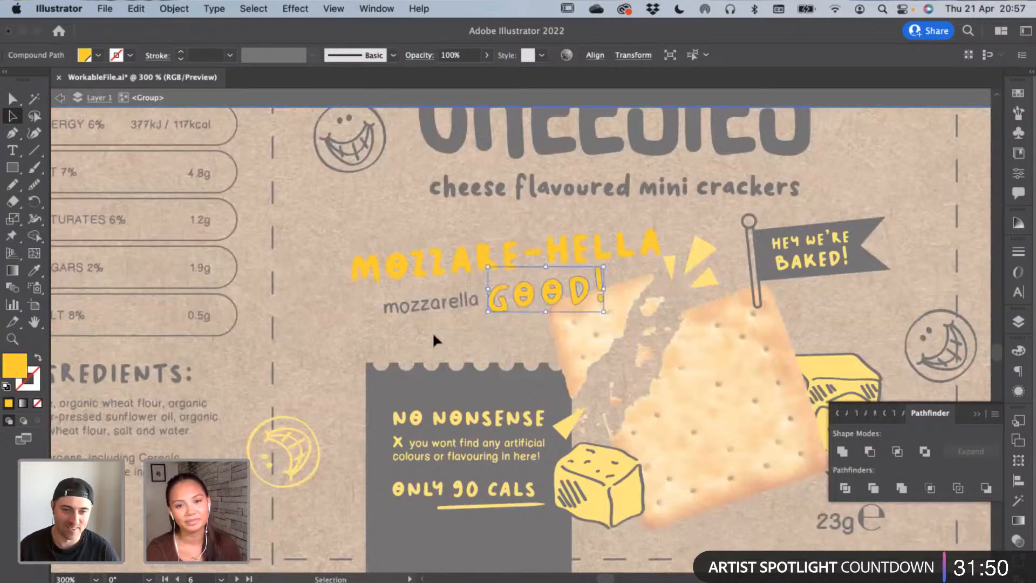
Nudge the "mozzarella" descriptor away from the cracker, and shift the word "GOOD!" slightly closer to it
click(434, 328)
double_click(446, 310)
drag(447, 309, 444, 310)
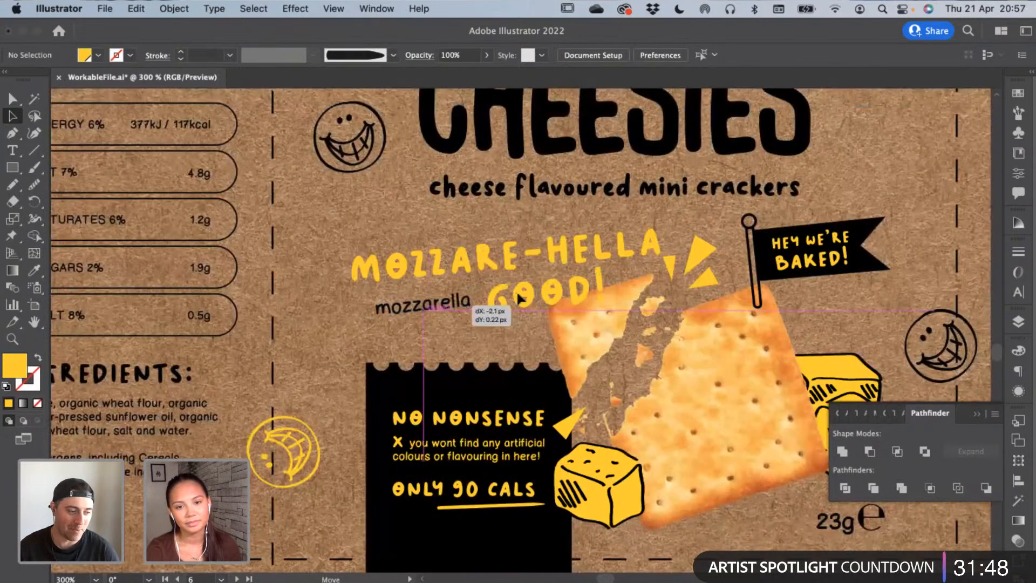
drag(517, 296, 516, 296)
double_click(488, 285)
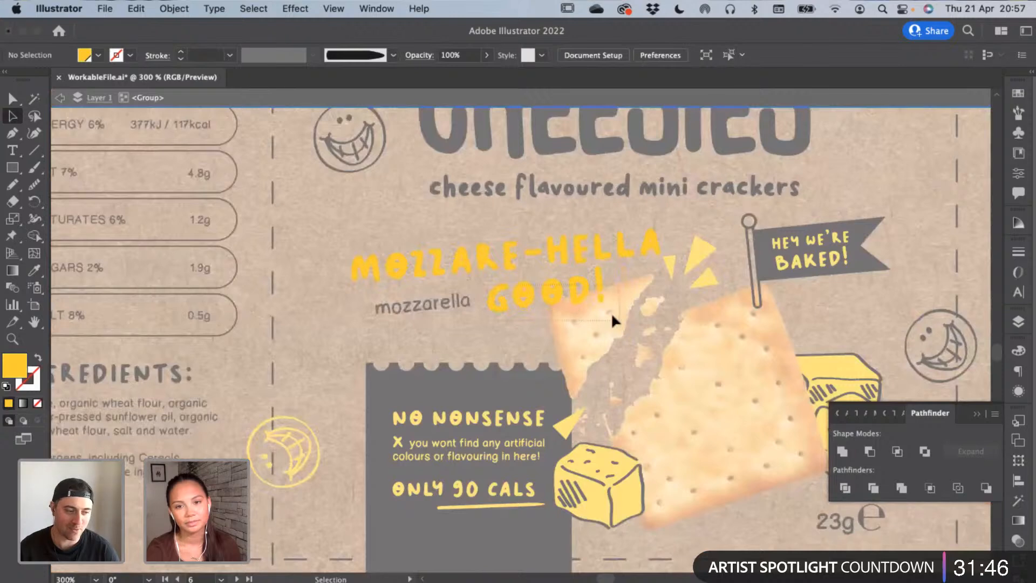
click(598, 305)
drag(597, 313, 598, 314)
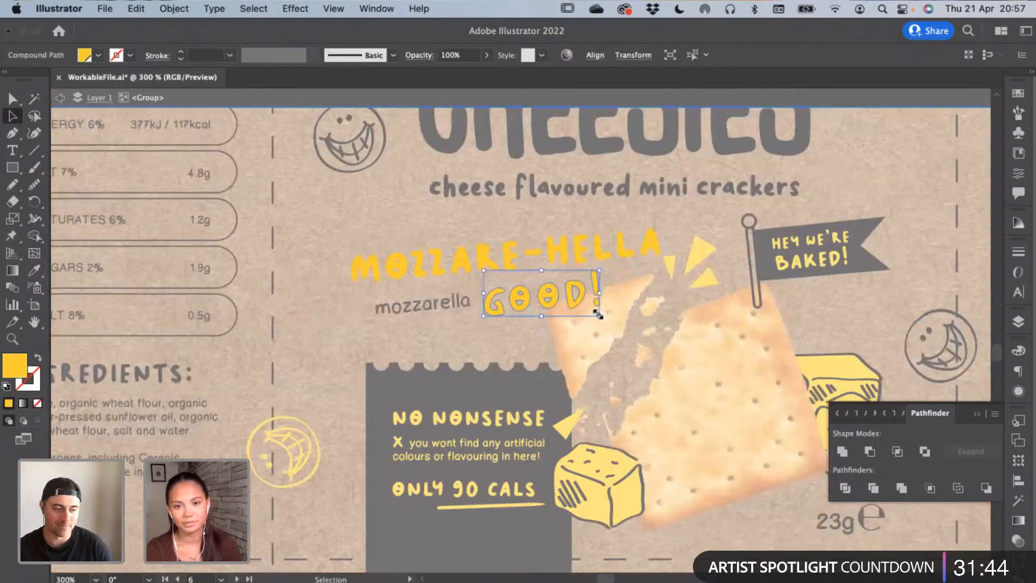
double_click(536, 339)
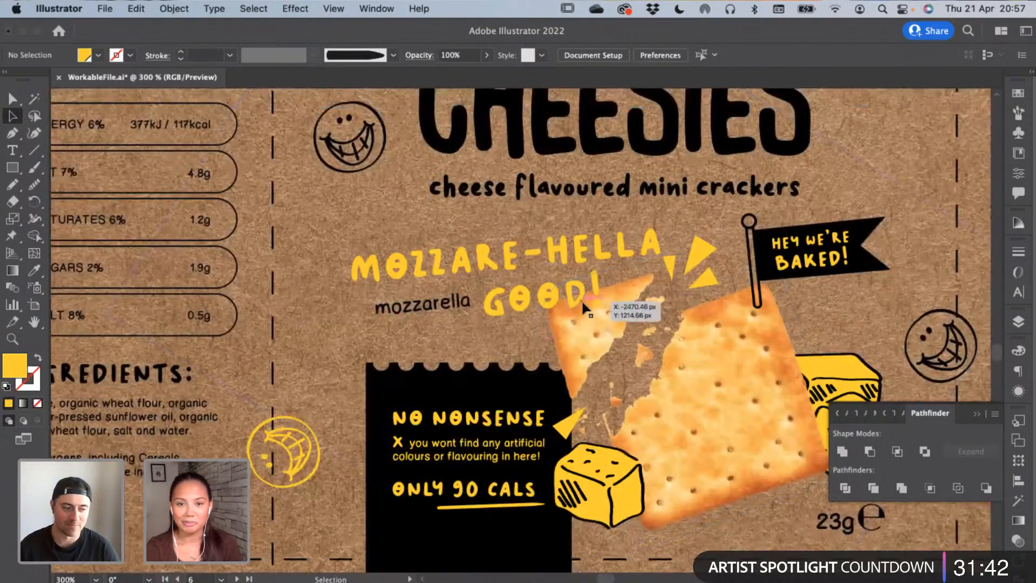
Shorten the exclamation mark of "GOOD!" inside the tagline group so it sits clear of the "MOZZARE-HELLA" line
key(super+minus)
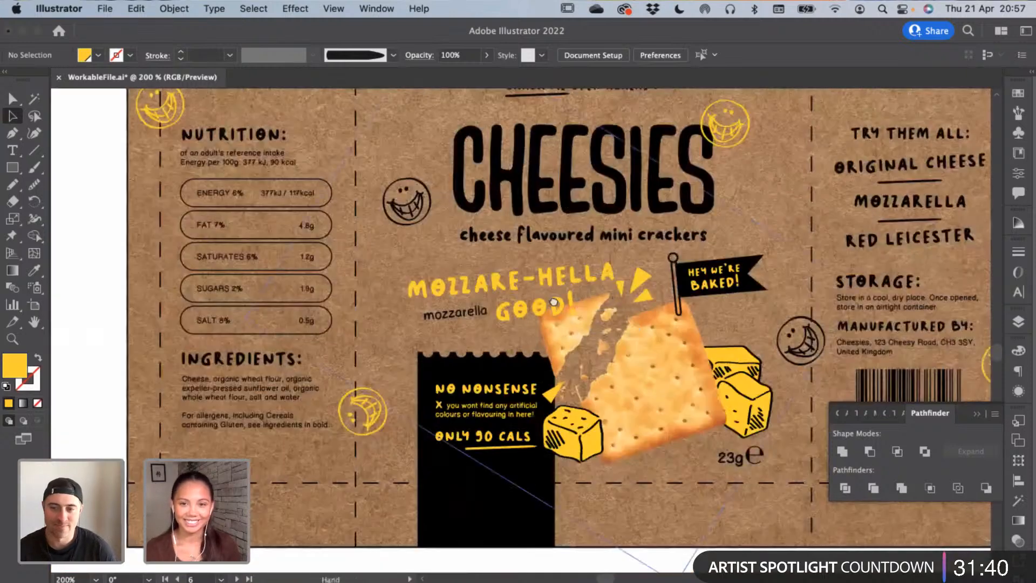
scroll(540, 313, right, 3)
click(470, 316)
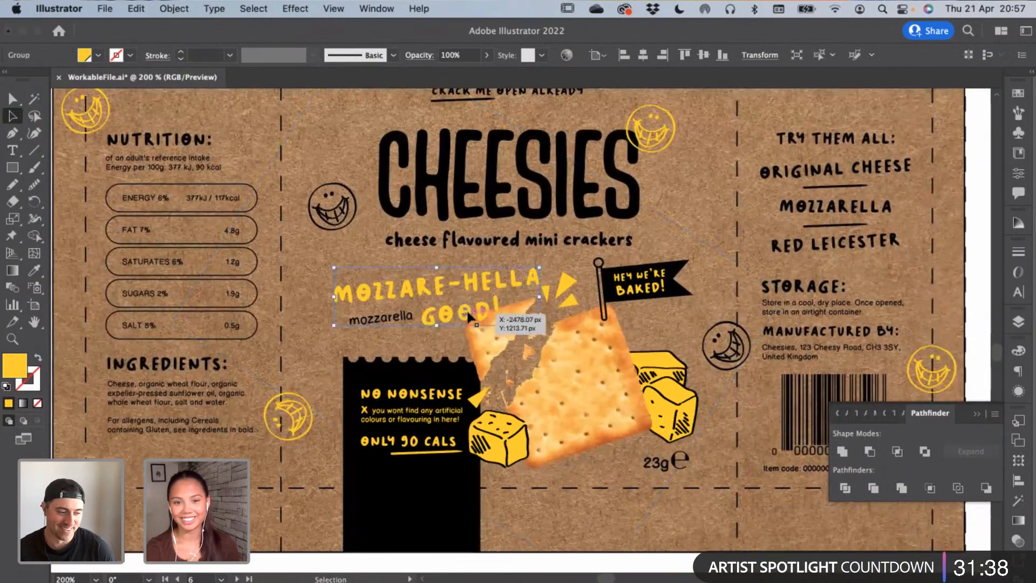
double_click(468, 315)
key(super+plus)
key(super+plus)
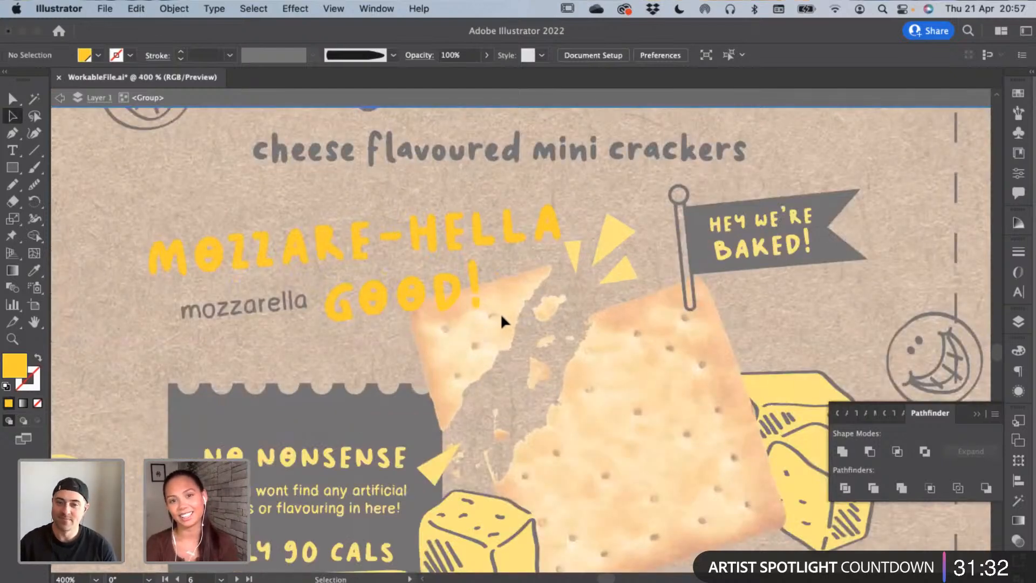
drag(485, 323, 305, 277)
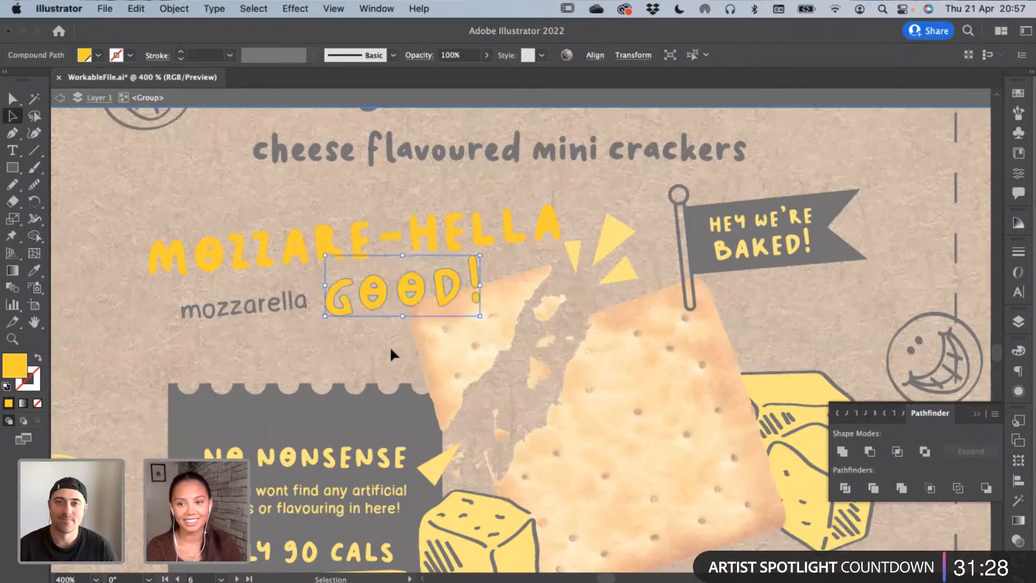
key(super+z)
key(super+equal)
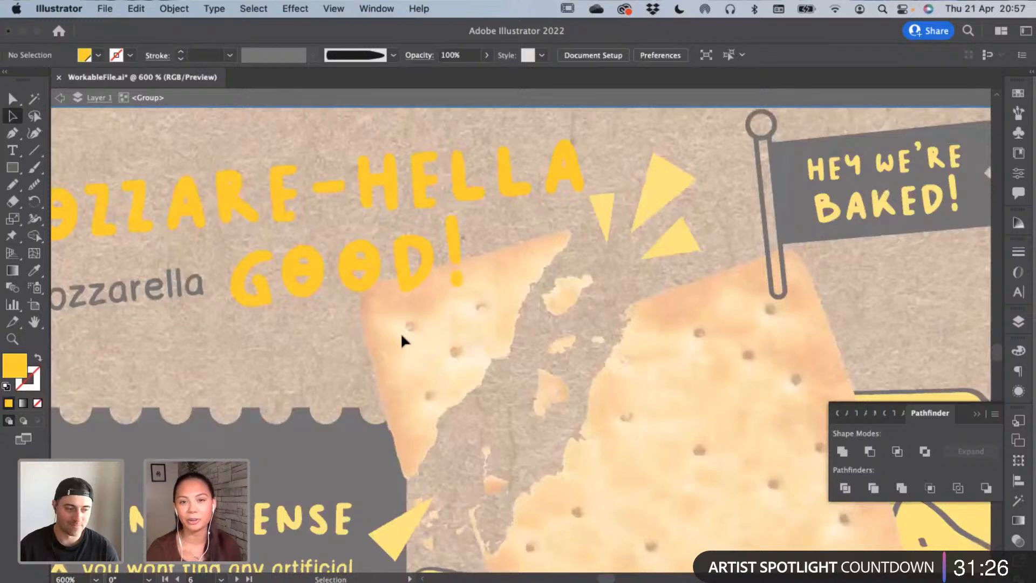
click(456, 237)
drag(469, 209, 463, 240)
click(498, 231)
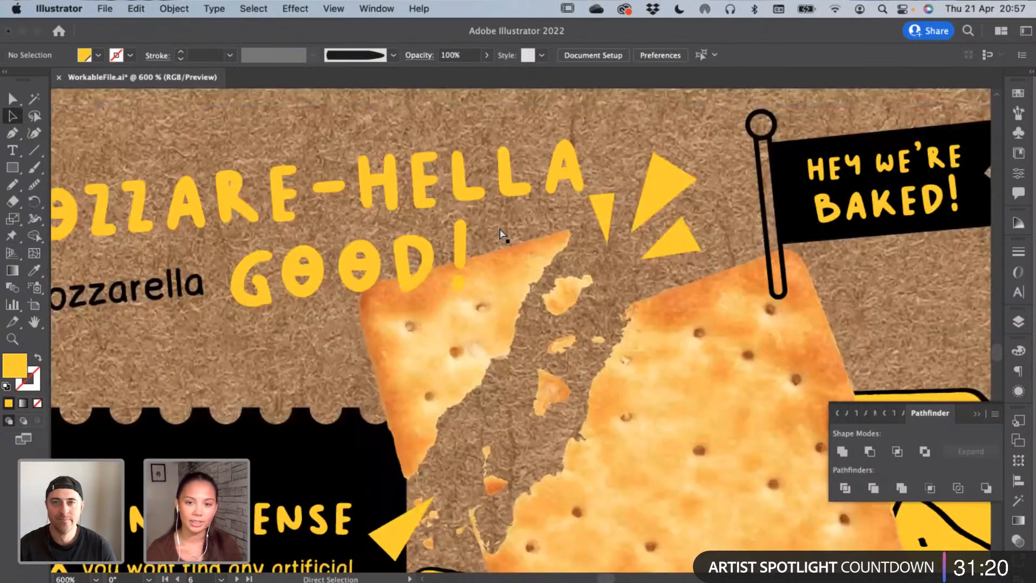
Scale down the round cracker stock image beside the artboards and reposition it on the empty canvas
key(super+minus)
key(super+minus)
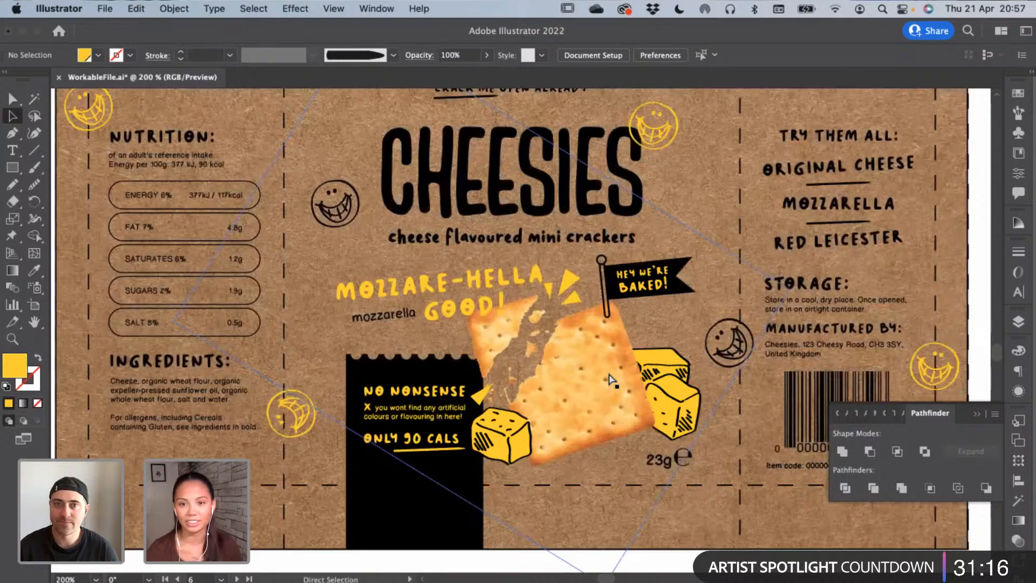
key(super+minus)
key(super+minus)
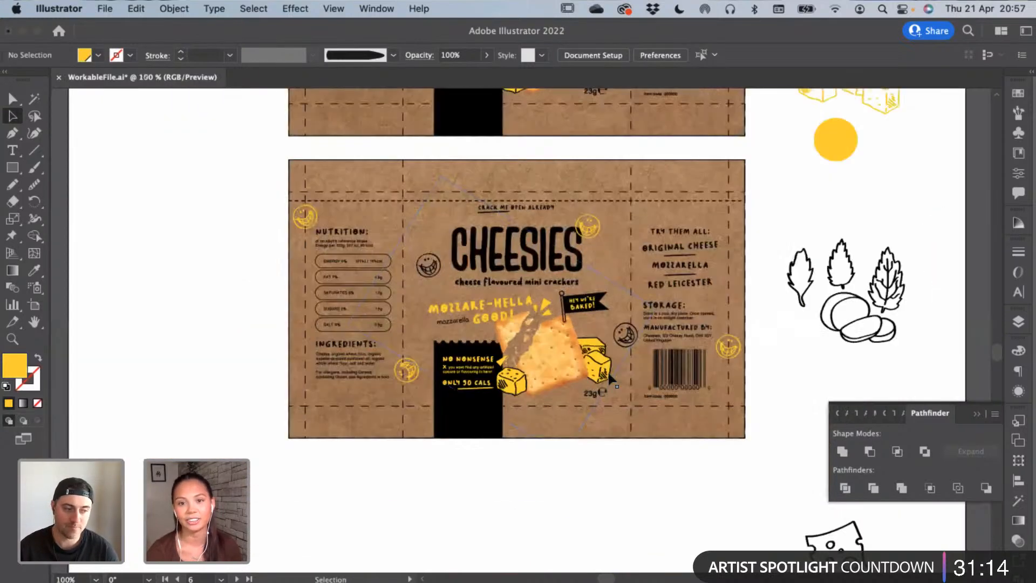
scroll(533, 453, left, 15)
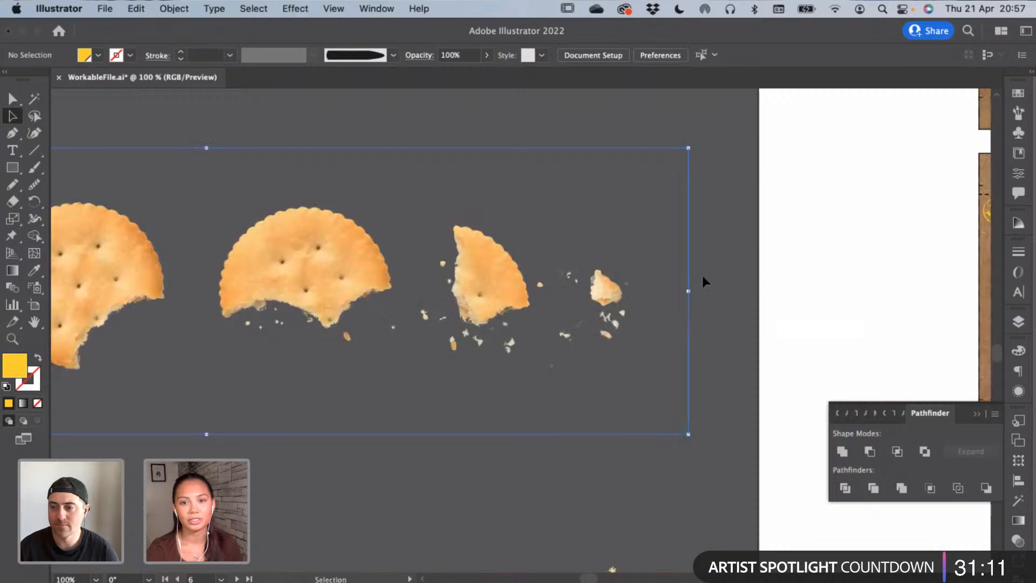
drag(688, 291, 340, 290)
drag(507, 301, 645, 297)
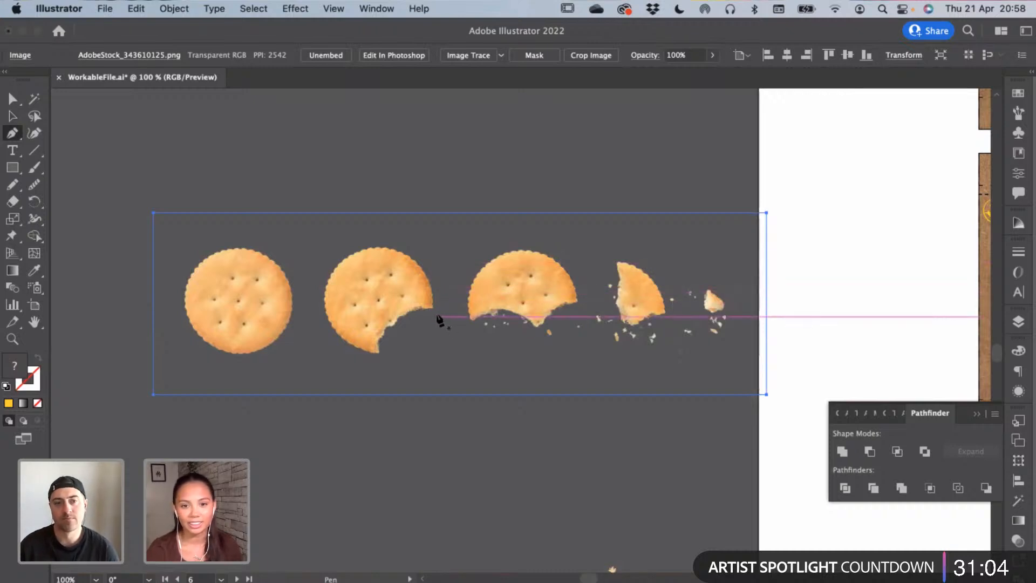
Trace a closed Pen tool outline around the second round cracker, following the bite in its edge
click(386, 357)
click(391, 336)
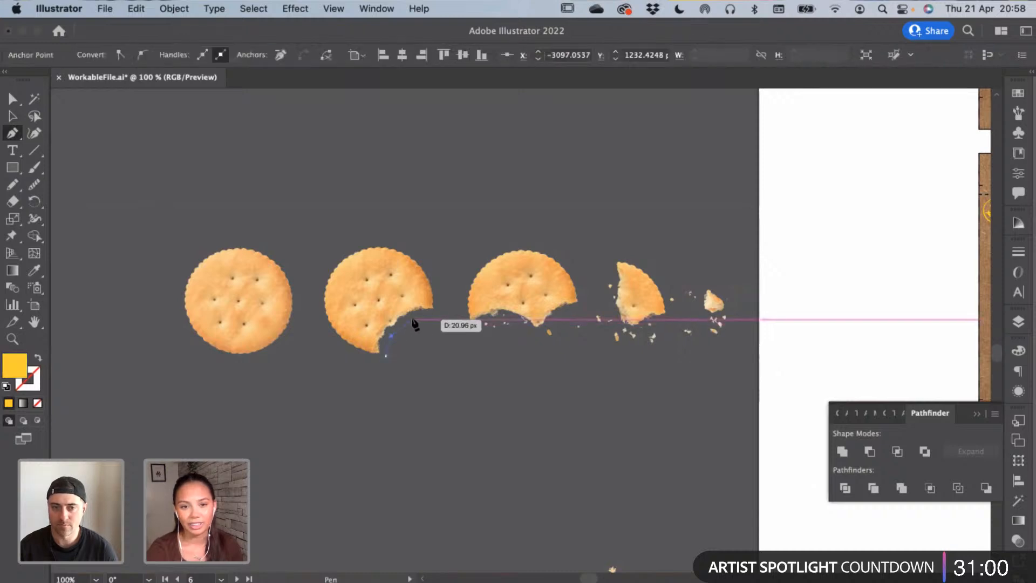
click(412, 319)
click(437, 317)
click(440, 301)
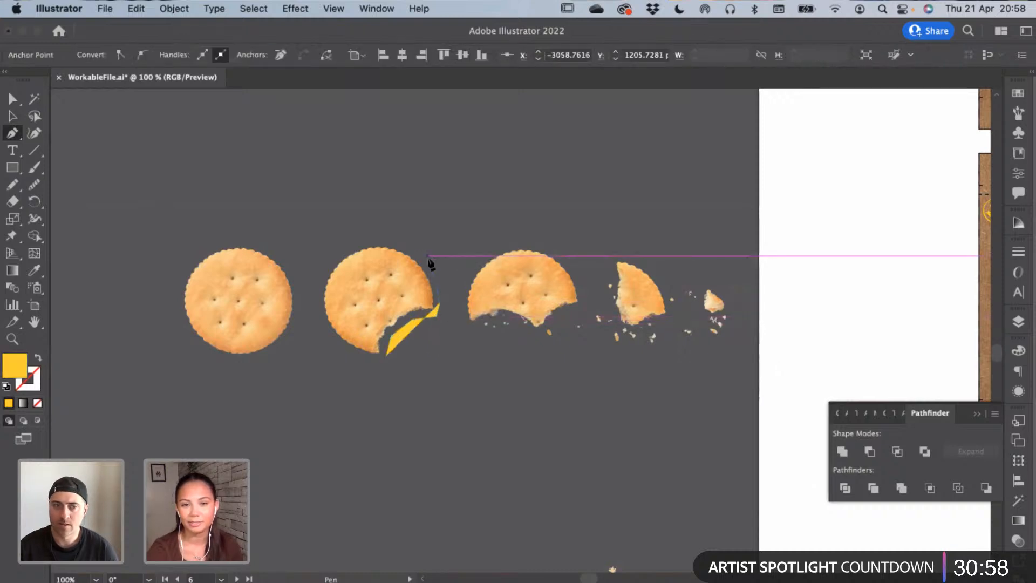
click(428, 256)
click(400, 243)
click(370, 238)
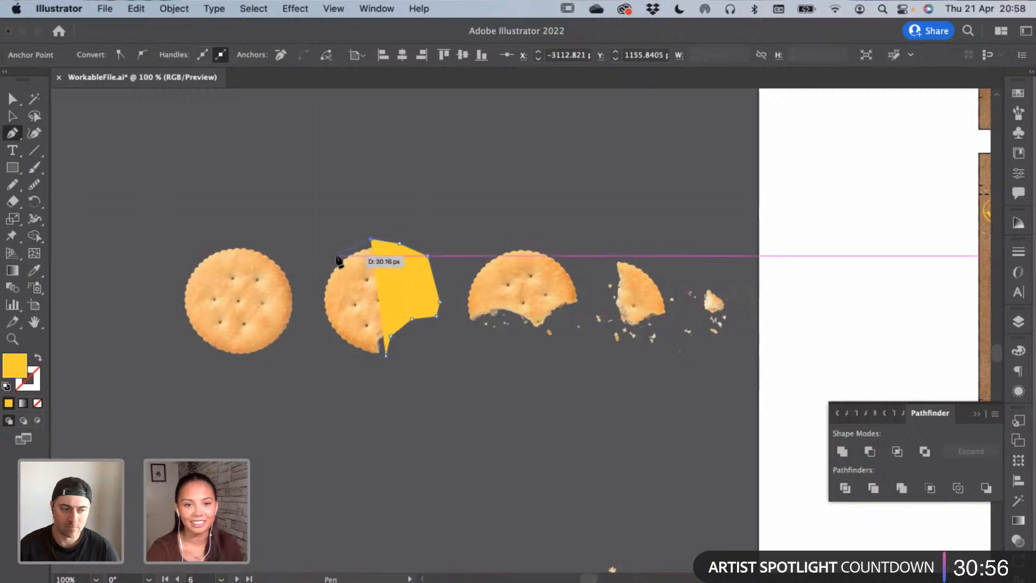
click(337, 256)
click(322, 280)
click(321, 307)
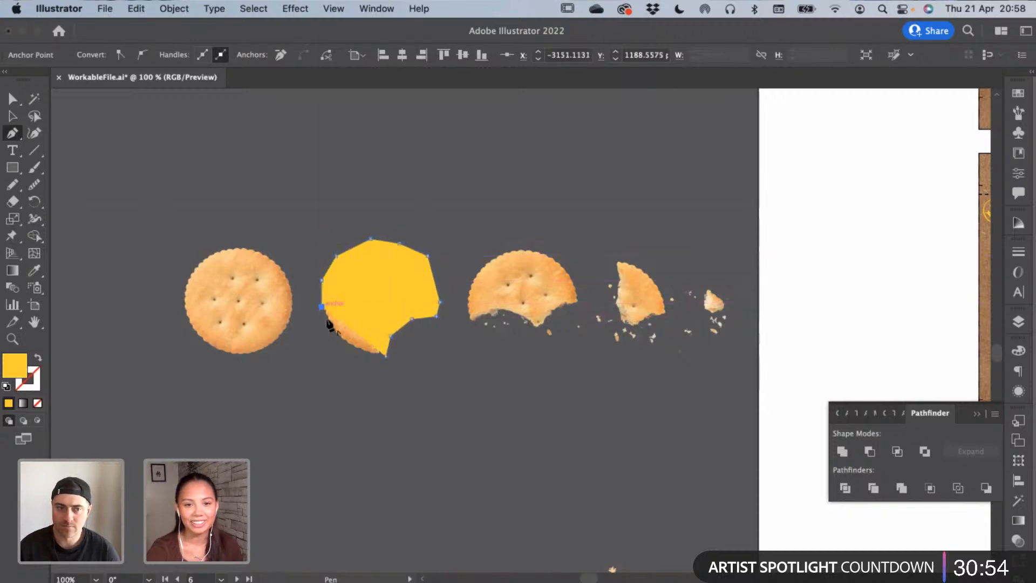
drag(329, 326, 330, 338)
click(344, 348)
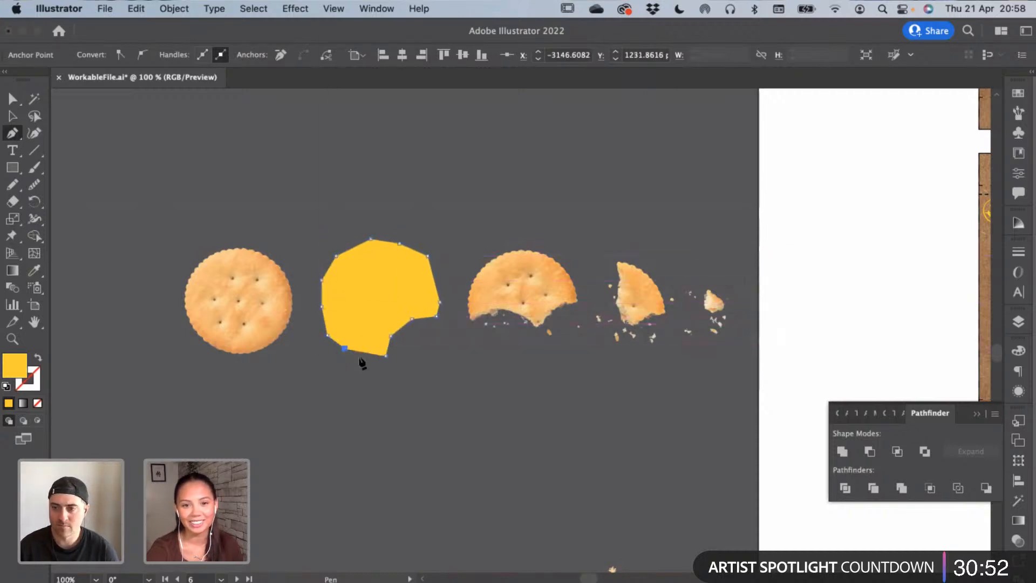
click(386, 357)
Make a clipping mask from the traced outline and the stock image to isolate the bitten round cracker
key(a)
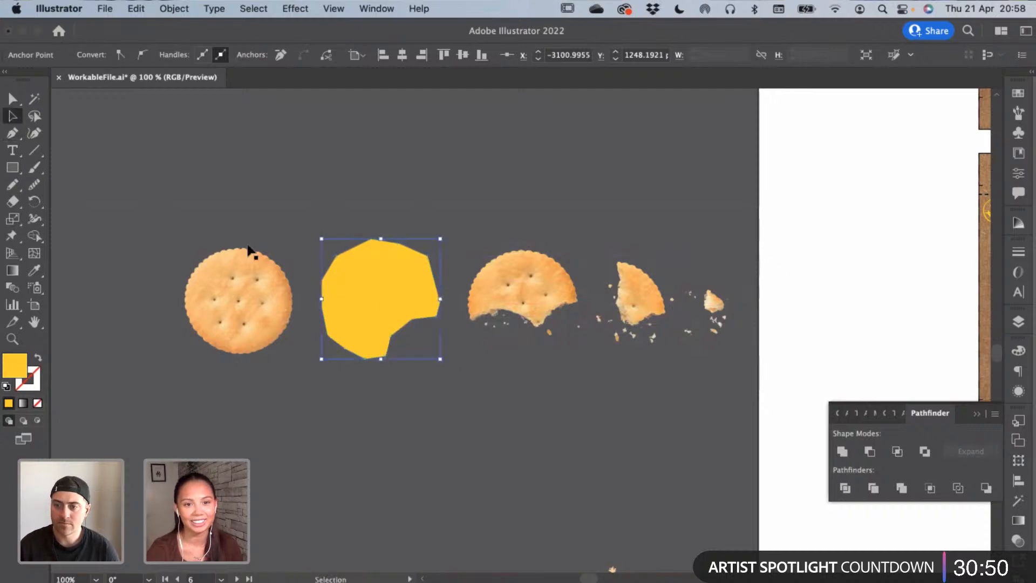
key(super+a)
click(174, 9)
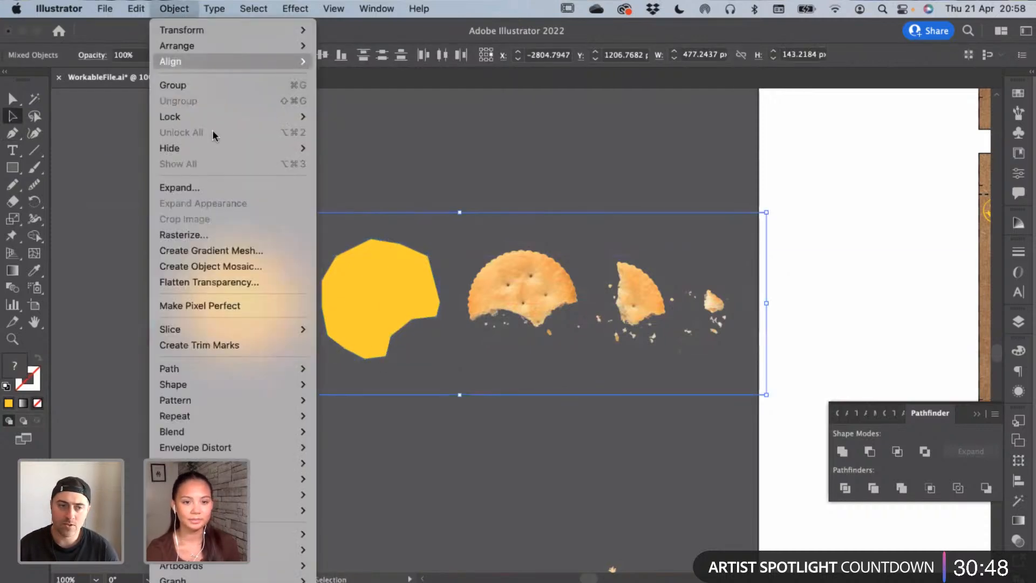
mouse_move(232, 530)
click(324, 529)
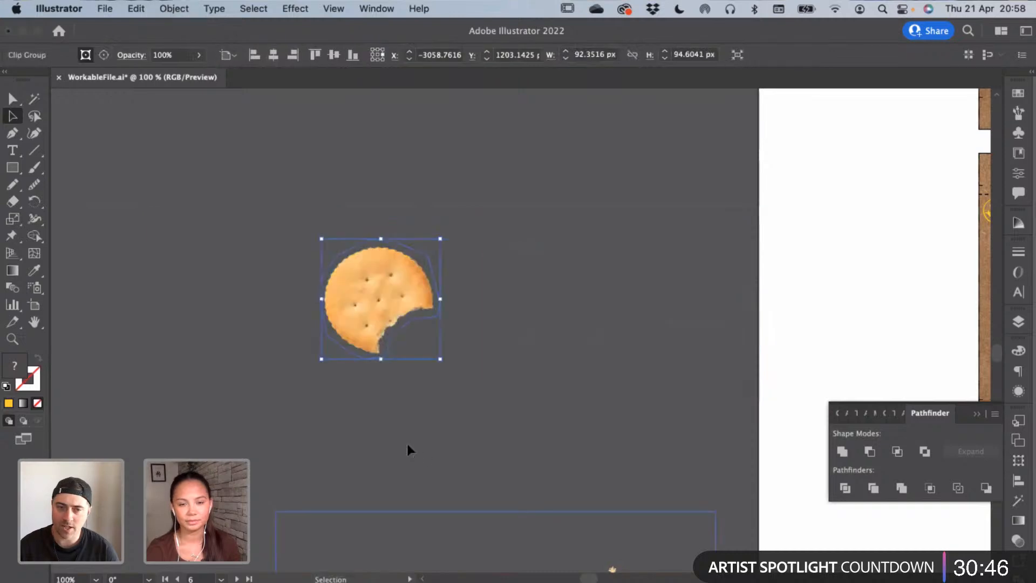
click(407, 444)
Duplicate the clipped cracker, copy the full stock image from inside the duplicate's clip group, and delete the duplicate
click(393, 296)
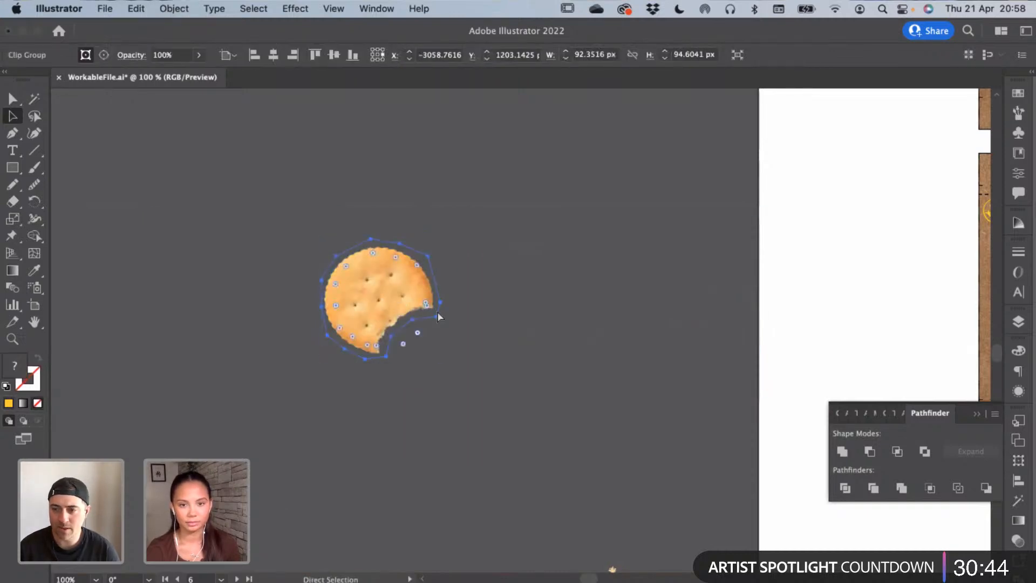
drag(438, 318, 396, 352)
double_click(397, 351)
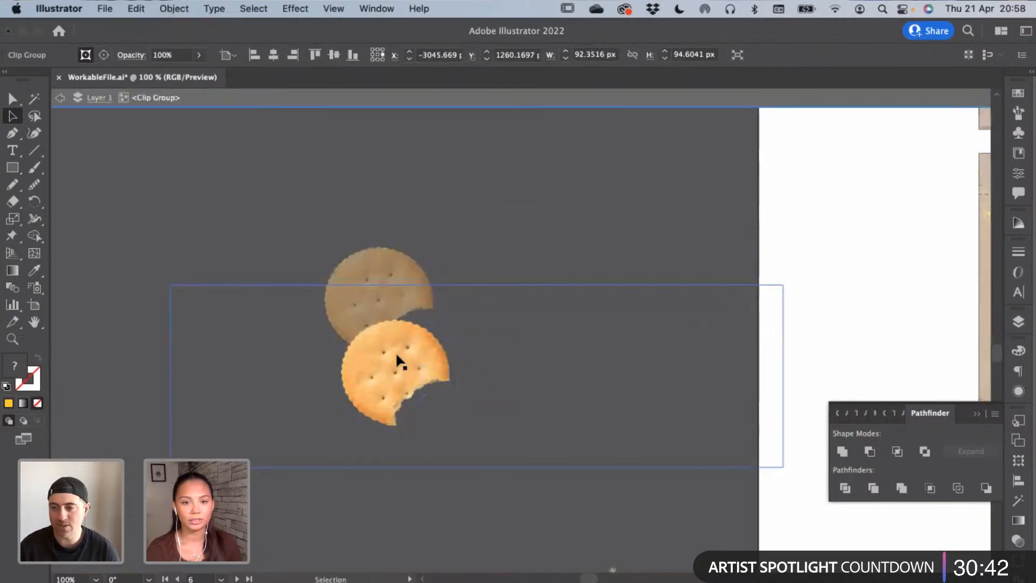
click(413, 333)
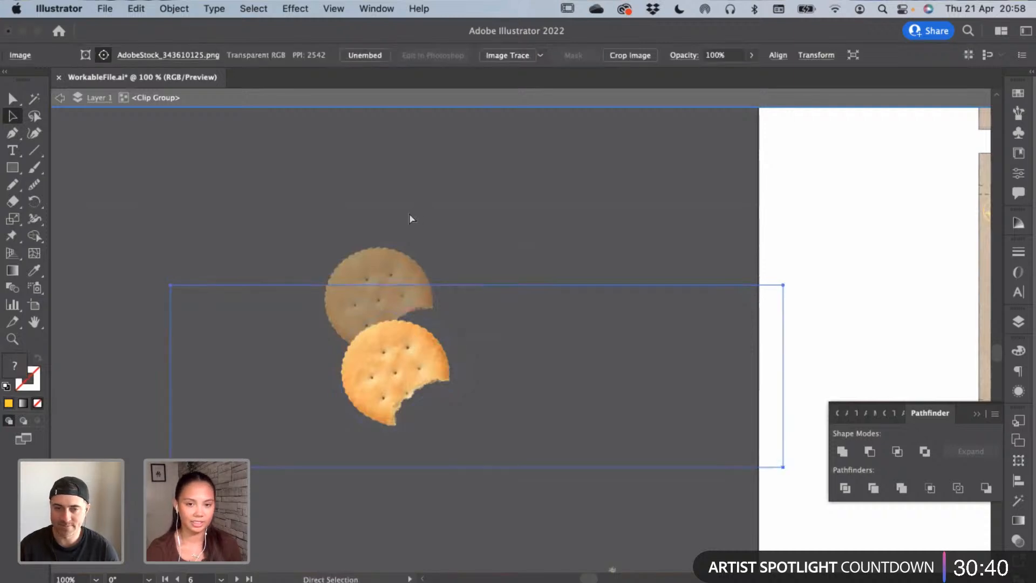
double_click(409, 216)
click(413, 355)
key(Delete)
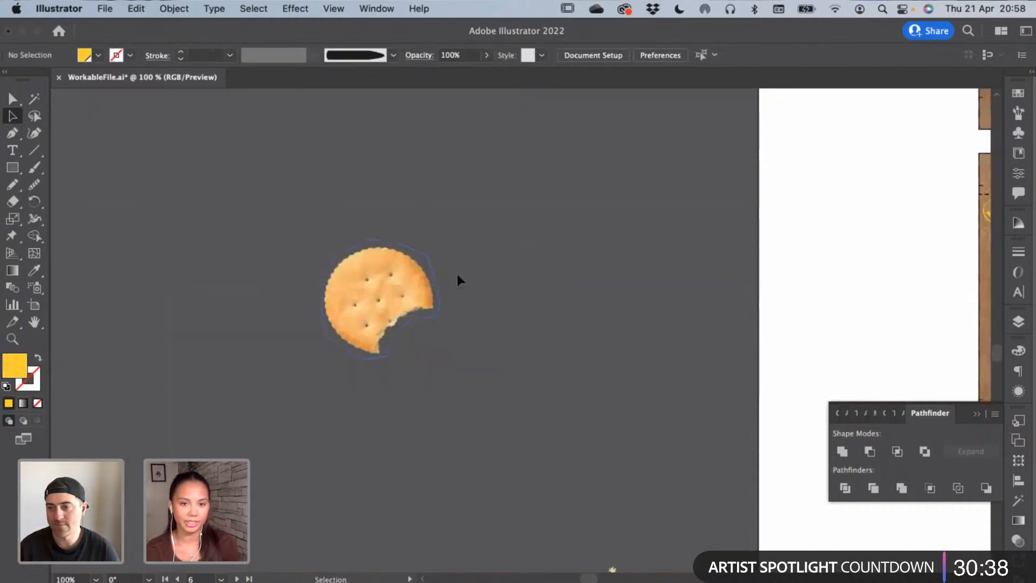
Move the clipped bitten cracker aside, paste the full cracker image and place it below
drag(364, 287, 590, 230)
key(super+z)
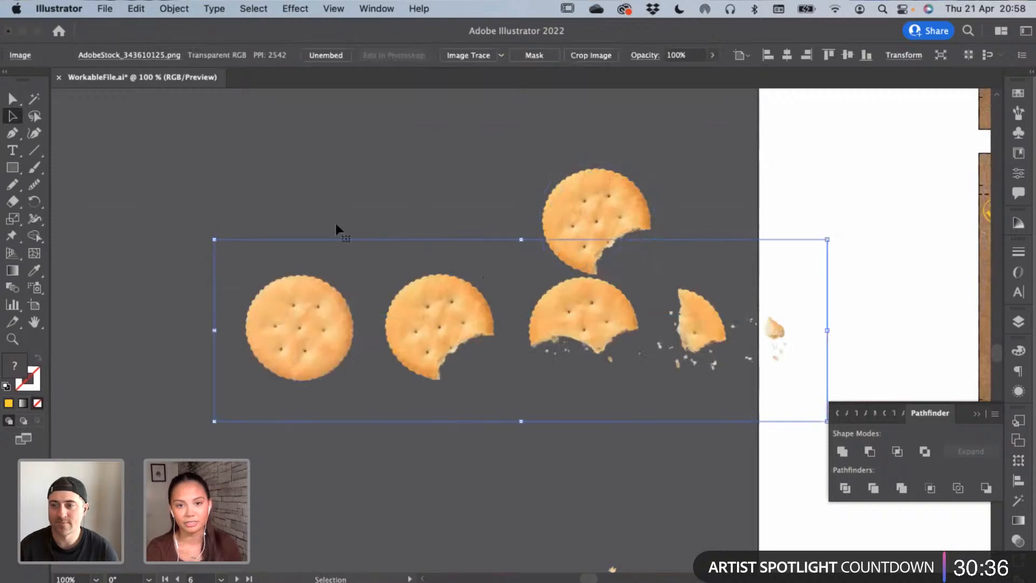
drag(491, 322, 183, 242)
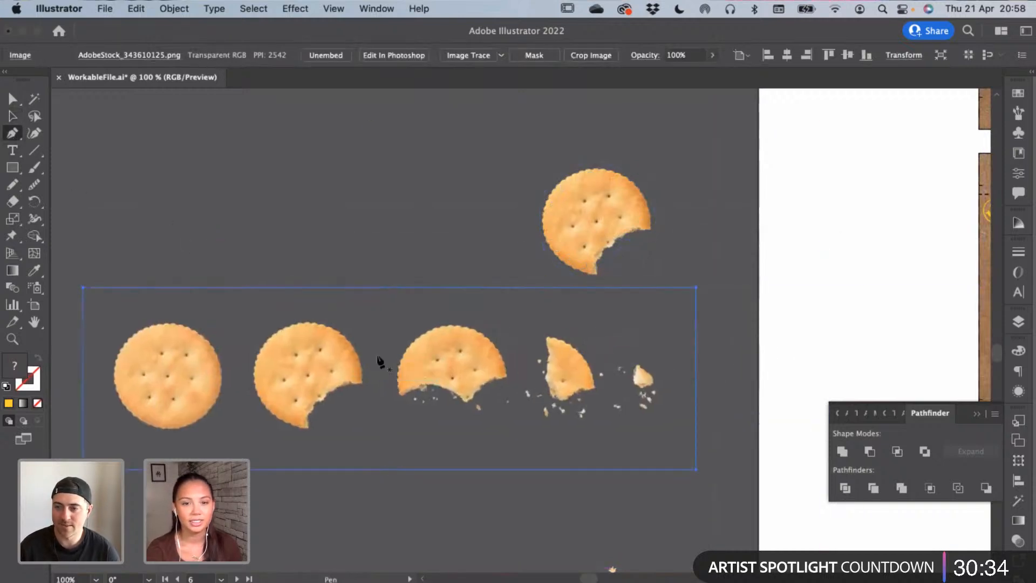
Trace a closed Pen tool outline around the third, half-eaten cracker in the pasted image
click(460, 407)
click(447, 404)
click(433, 408)
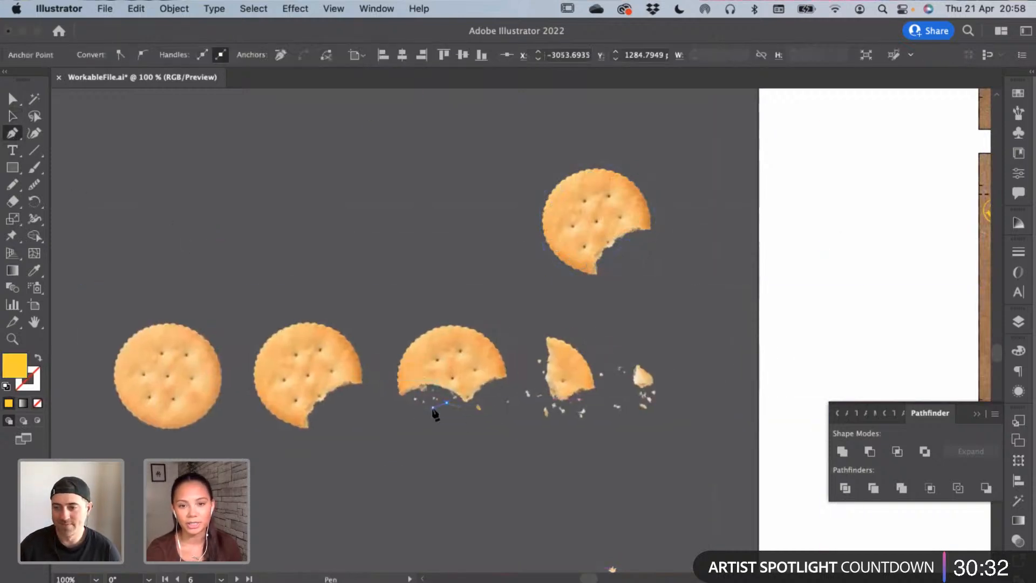
click(418, 412)
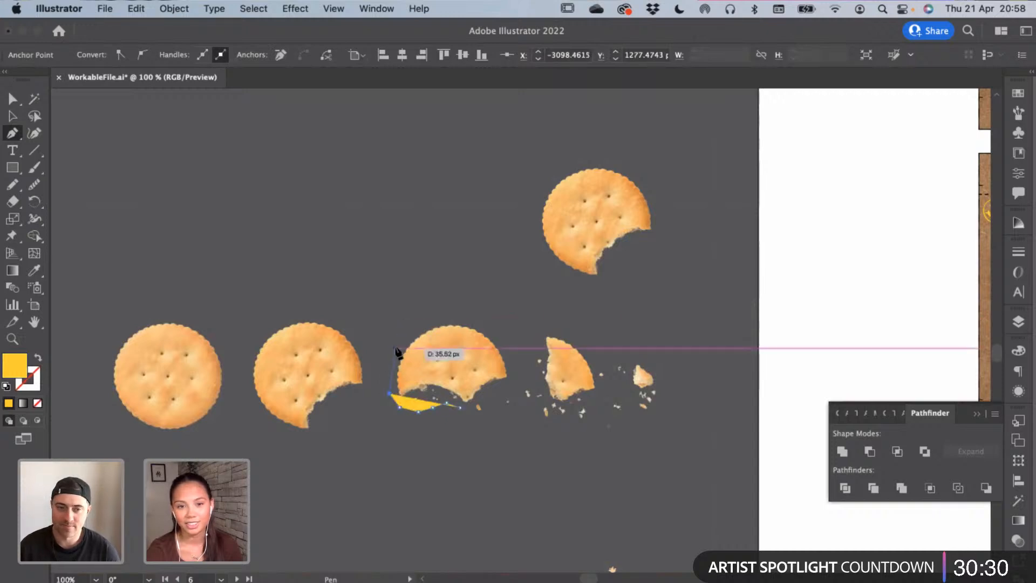
drag(395, 349, 431, 319)
click(461, 319)
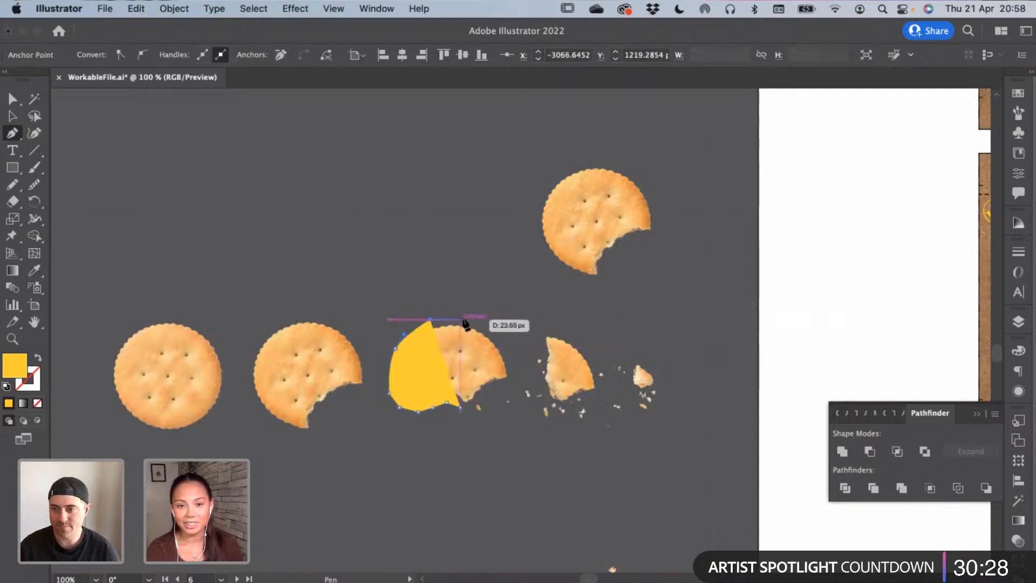
click(491, 324)
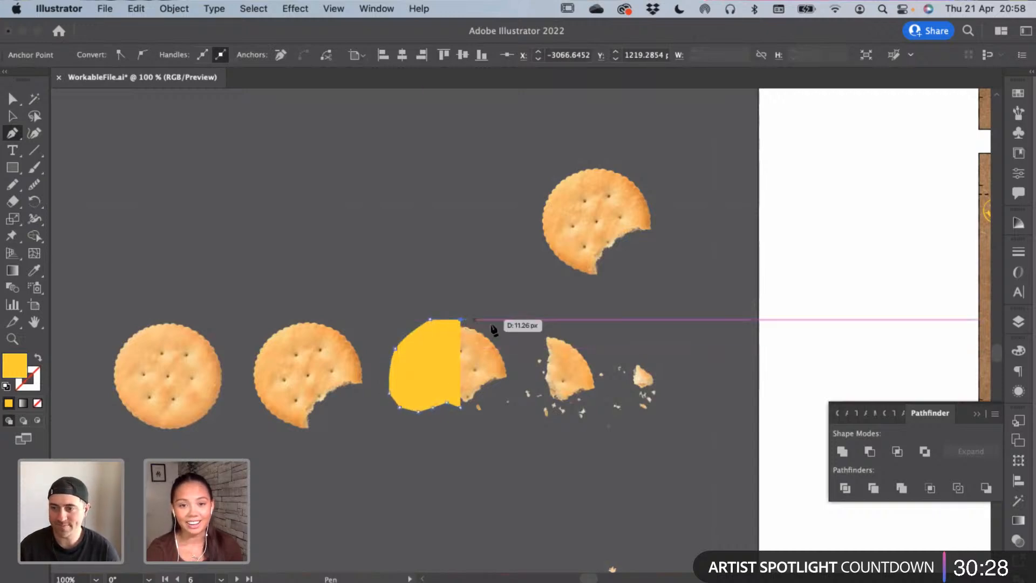
click(517, 378)
click(467, 405)
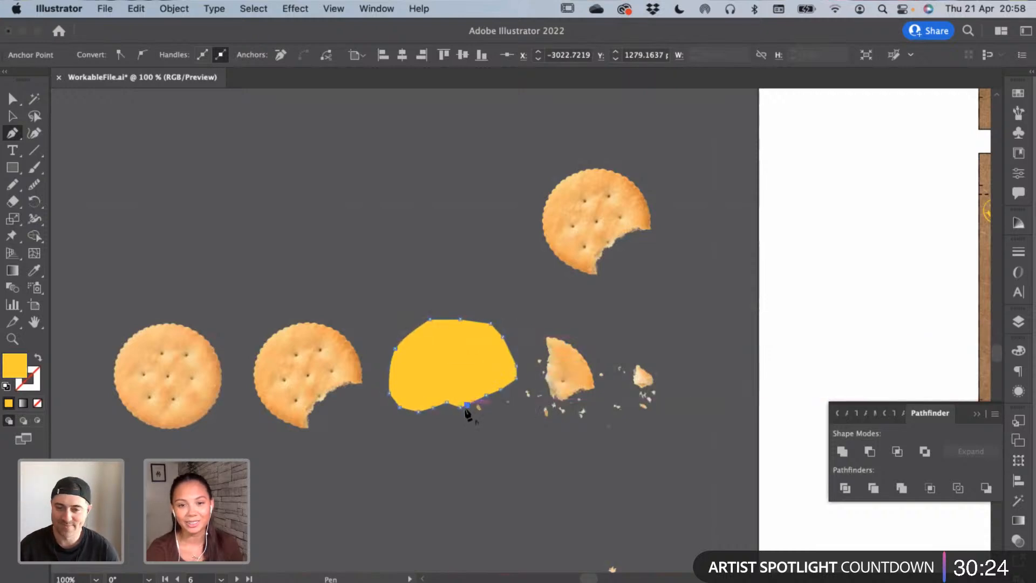
click(460, 408)
Duplicate the full cracker image by copying and pasting it
click(11, 116)
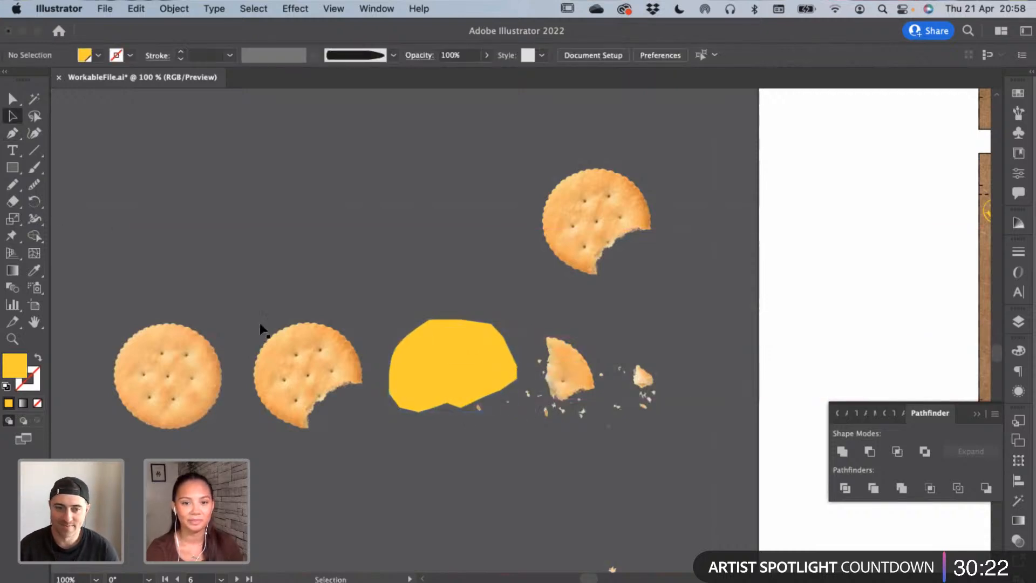
click(260, 324)
key(super+c)
key(super+v)
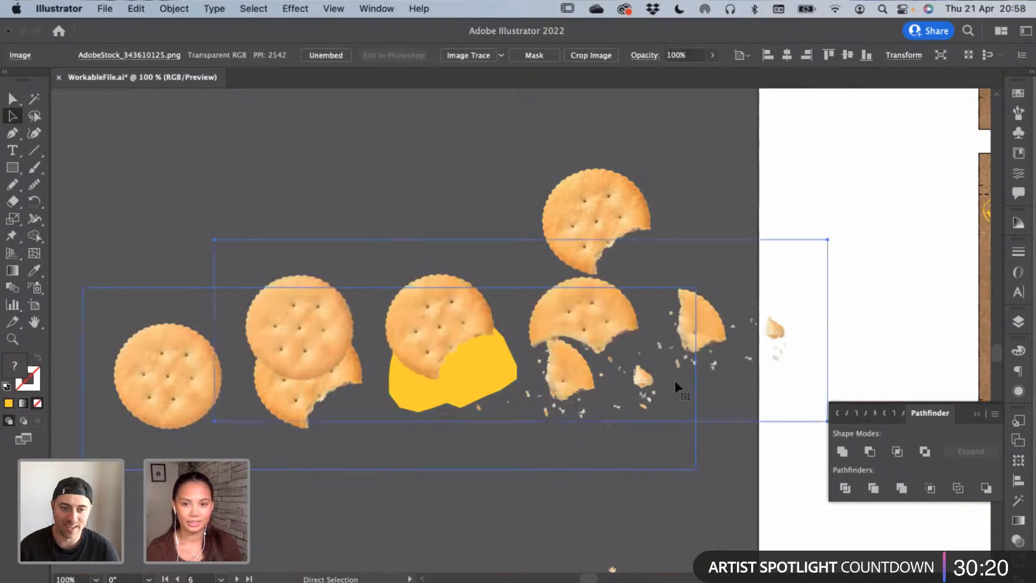
Move the duplicate image aside, clip the original with the half-eaten cracker outline, and place the cutout beside the first bitten cracker
drag(593, 314, 302, 212)
click(495, 373)
shift+click(506, 394)
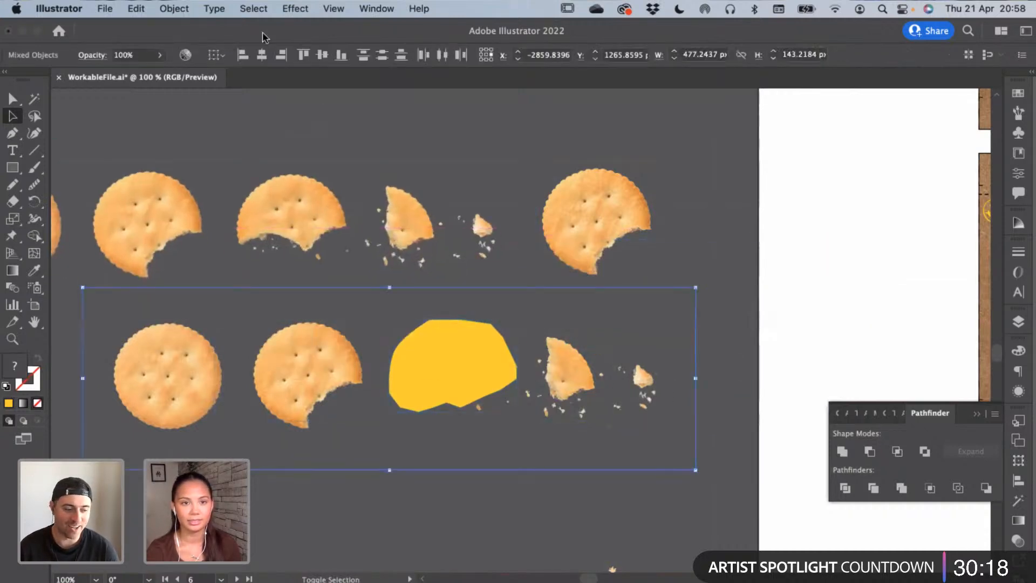
click(180, 16)
mouse_move(270, 531)
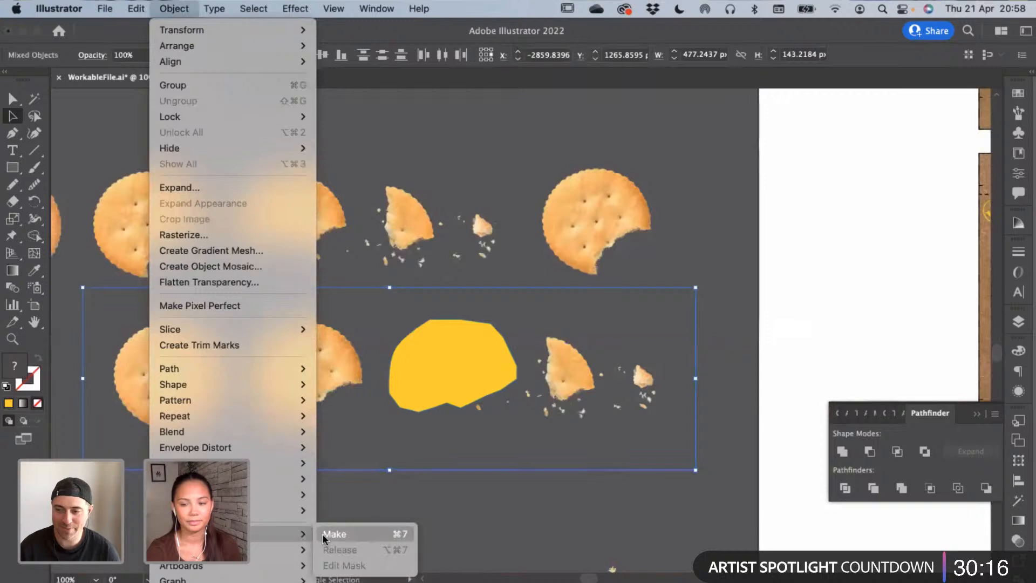
click(322, 533)
drag(466, 376, 668, 261)
Reposition the full cracker image below the cutouts and trace a closed Pen tool outline around its fourth, quarter-sized piece
drag(347, 240, 468, 354)
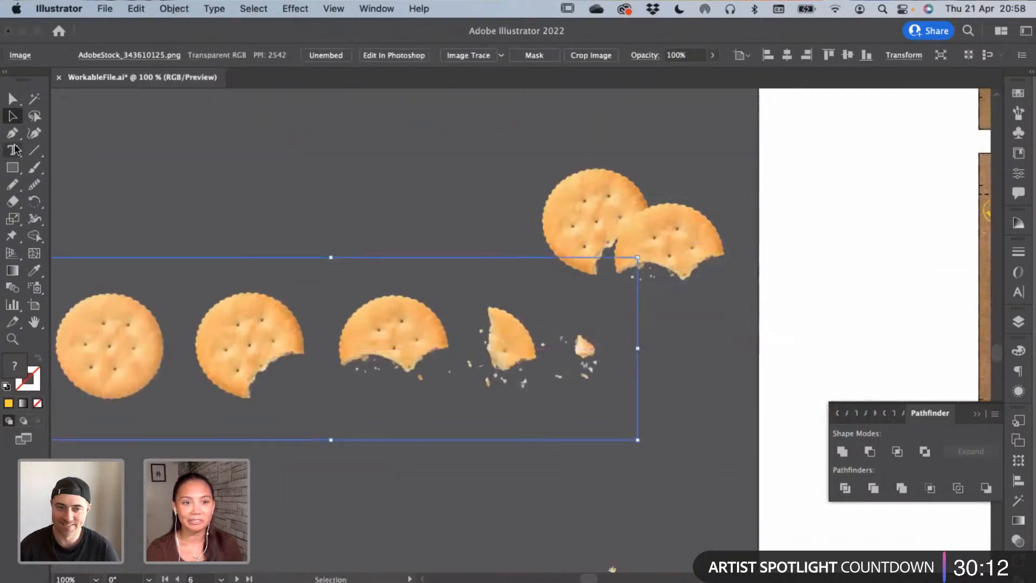
click(477, 306)
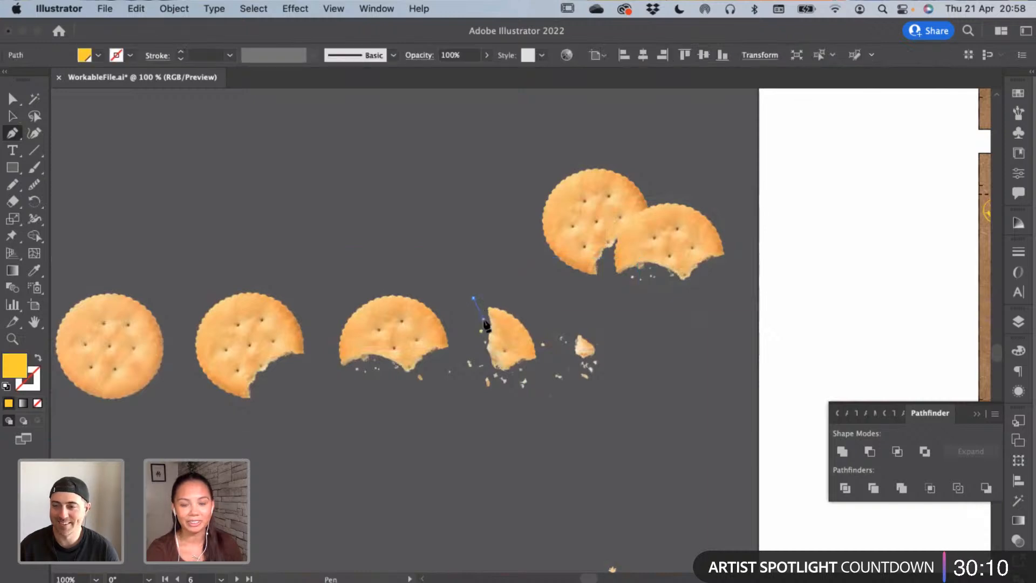
click(478, 342)
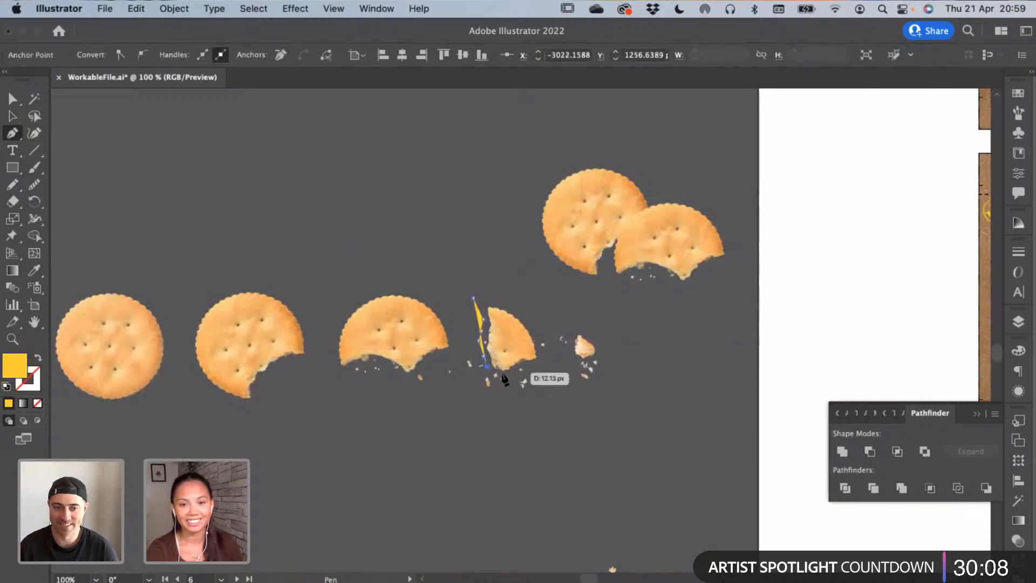
click(544, 361)
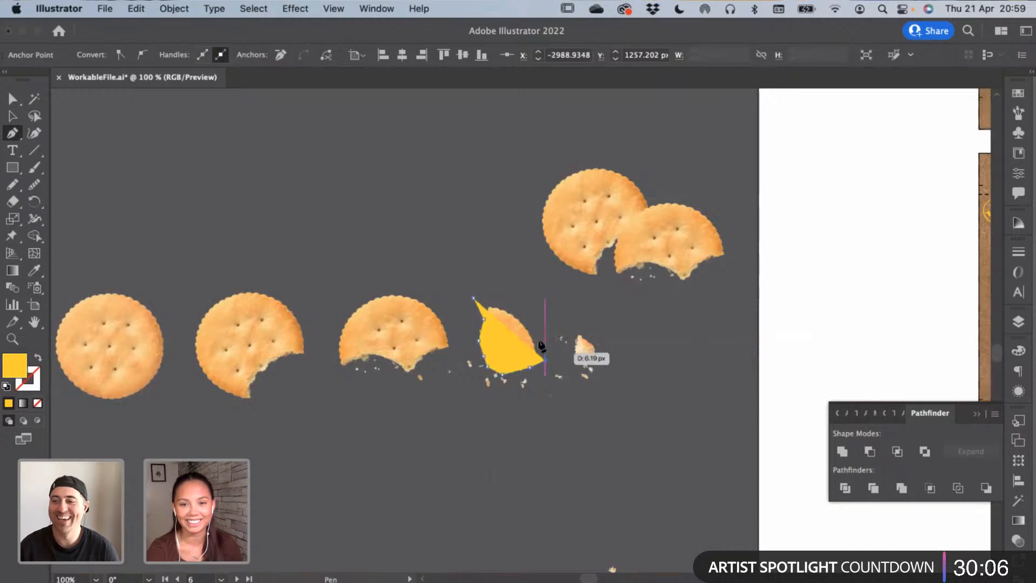
click(533, 323)
click(516, 307)
click(481, 298)
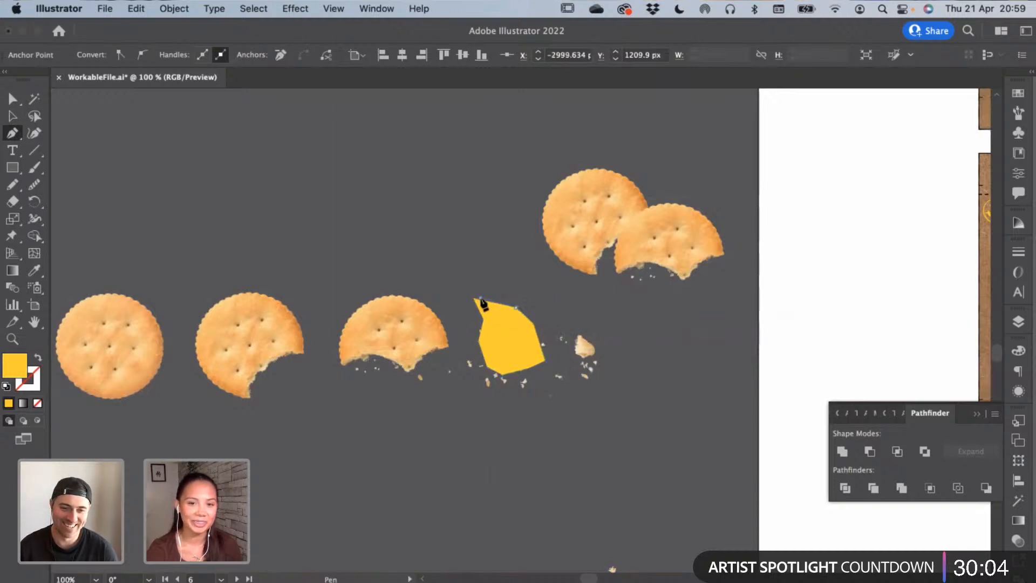
click(473, 299)
Make a clipping mask from the quarter-piece outline and the full cracker image
click(12, 116)
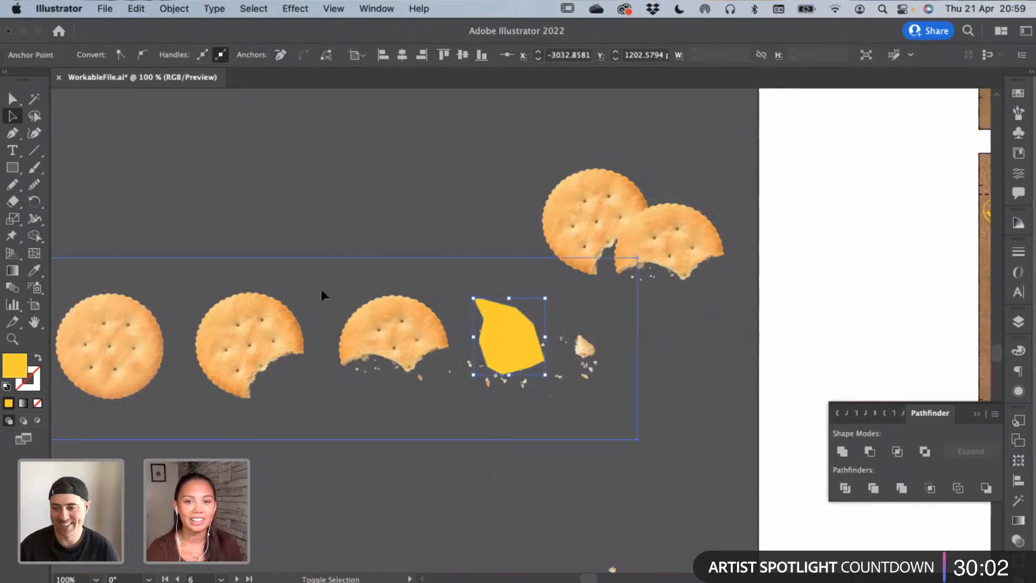
shift+click(320, 288)
click(174, 9)
mouse_move(286, 534)
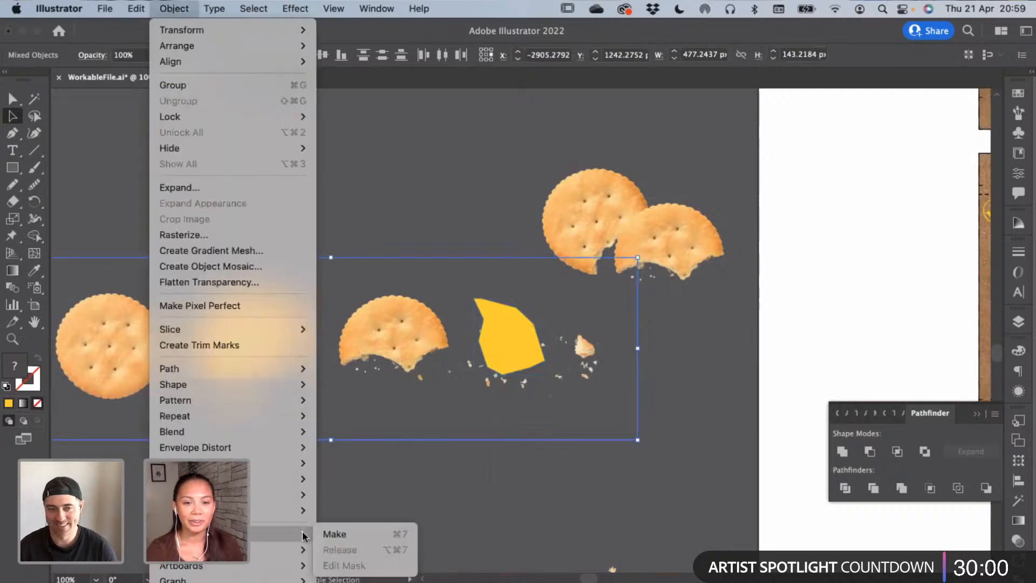
click(331, 535)
click(578, 439)
Move the three clipped crackers to the lower edge of the Mozzarella packaging and scale them down together to about 111 px wide
scroll(341, 455, right, 10)
scroll(342, 455, up, 2)
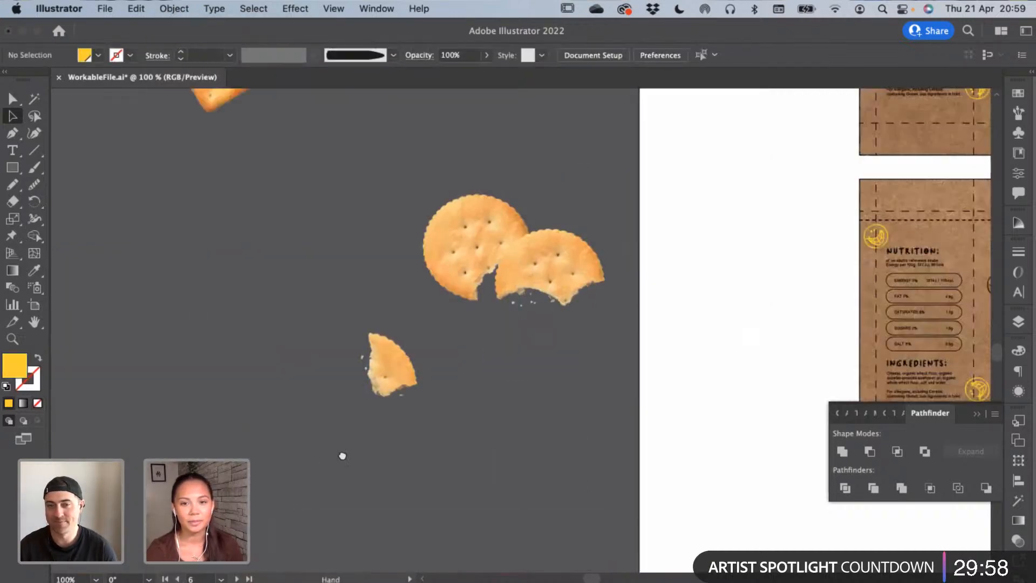
drag(295, 290, 634, 392)
drag(635, 392, 413, 417)
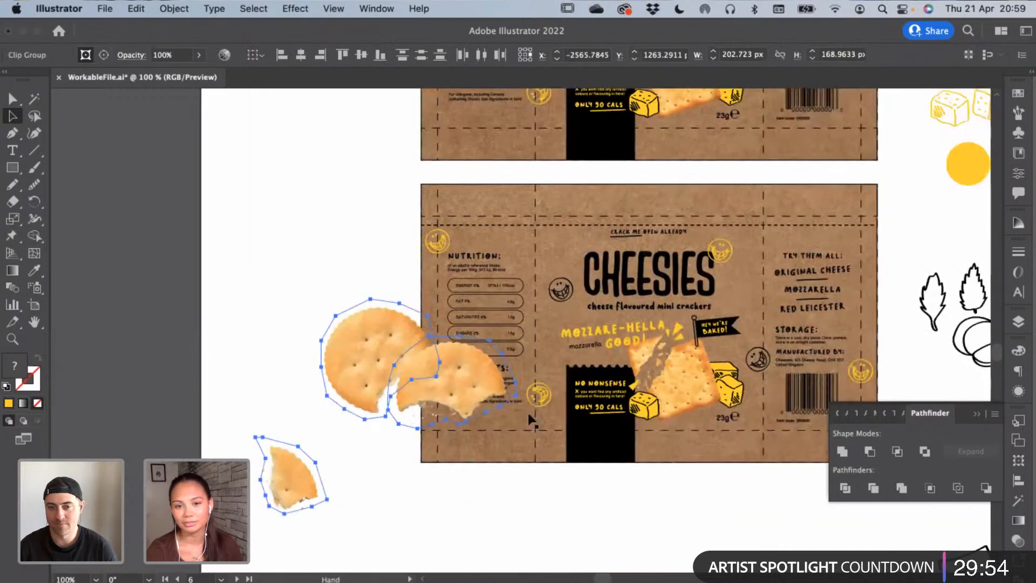
drag(516, 405, 717, 449)
key(super+equal)
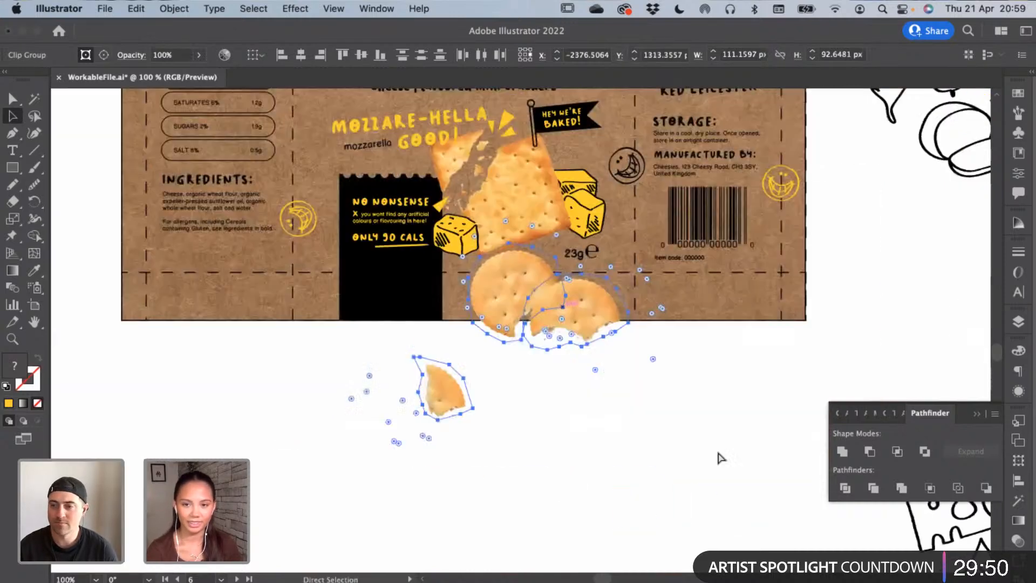
key(super+equal)
Rotate the largest bitten cracker so its bite faces upward and place it just below the packaging's lower edge
key(v)
scroll(691, 465, up, 4)
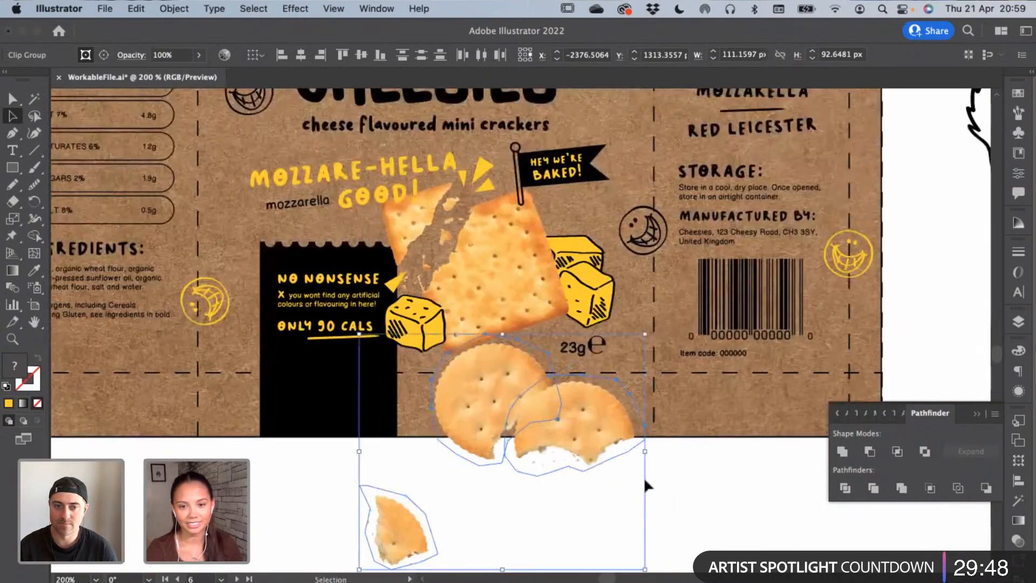
click(646, 504)
click(484, 398)
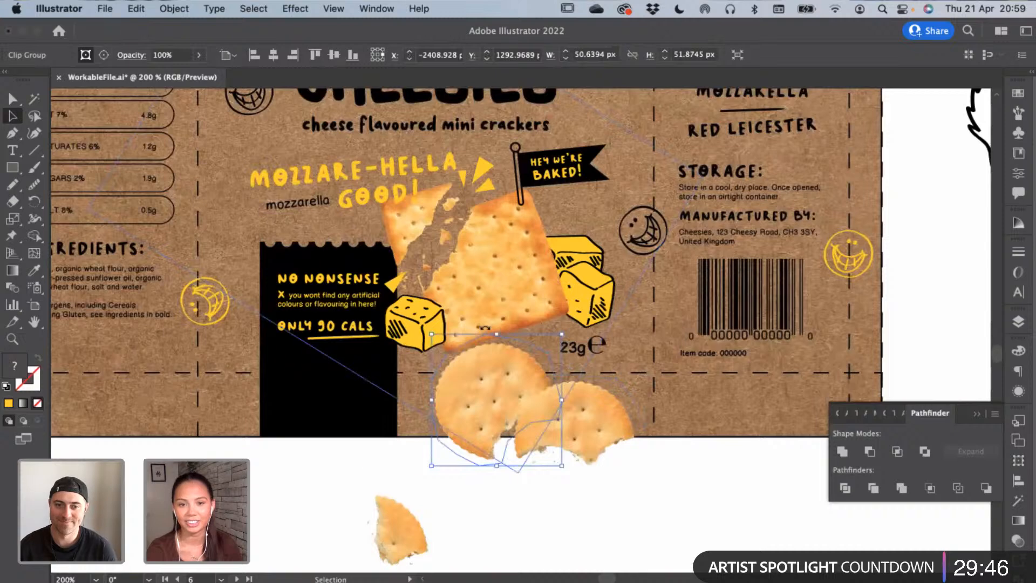
drag(485, 328, 463, 477)
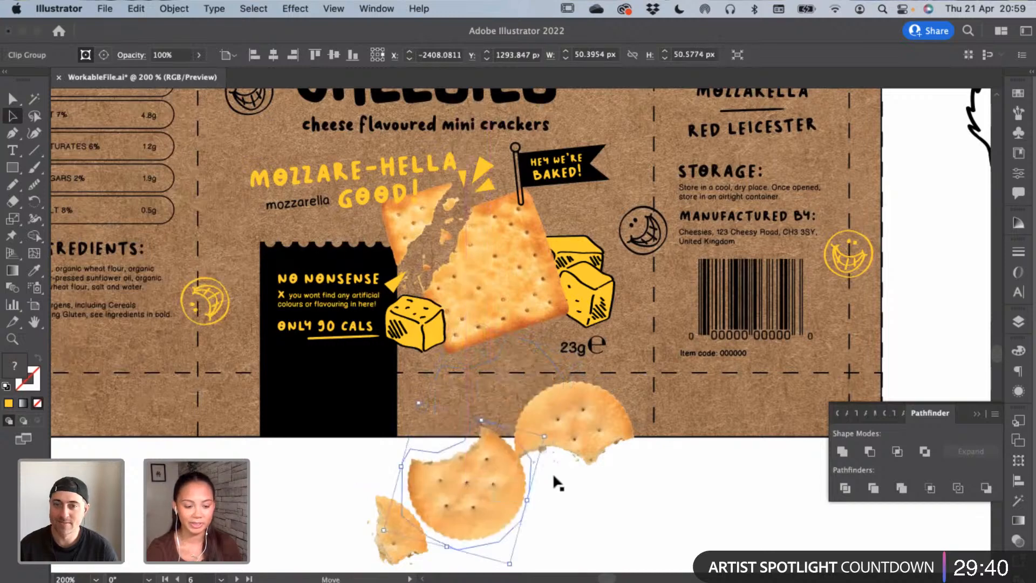
Rotate the half-eaten cracker so its bite faces up and outward, and tuck it behind the largest bitten cracker
click(590, 448)
mouse_move(578, 364)
mouse_down()
mouse_move(539, 437)
mouse_move(561, 452)
mouse_move(517, 442)
mouse_move(510, 455)
mouse_up()
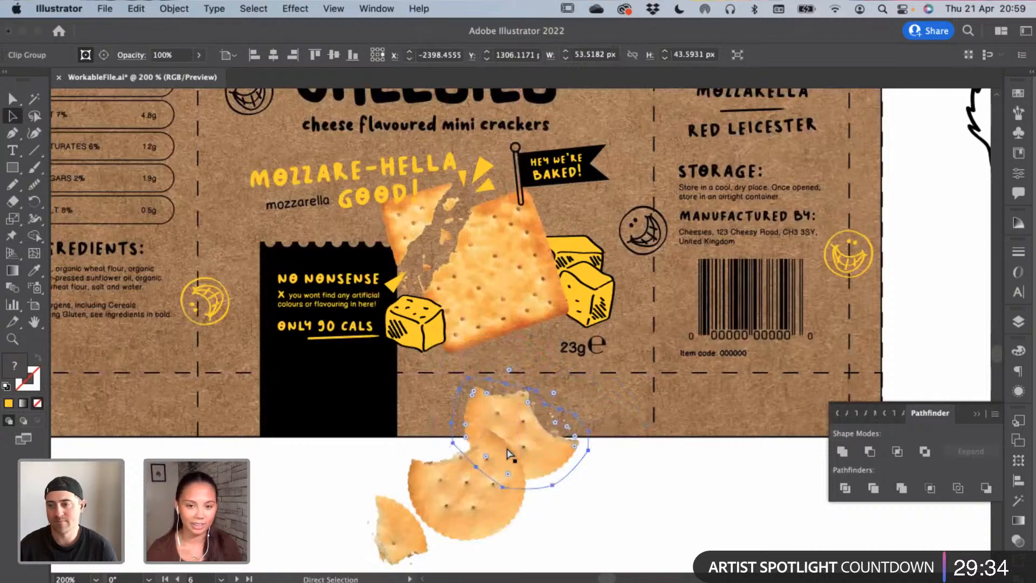
key(super)
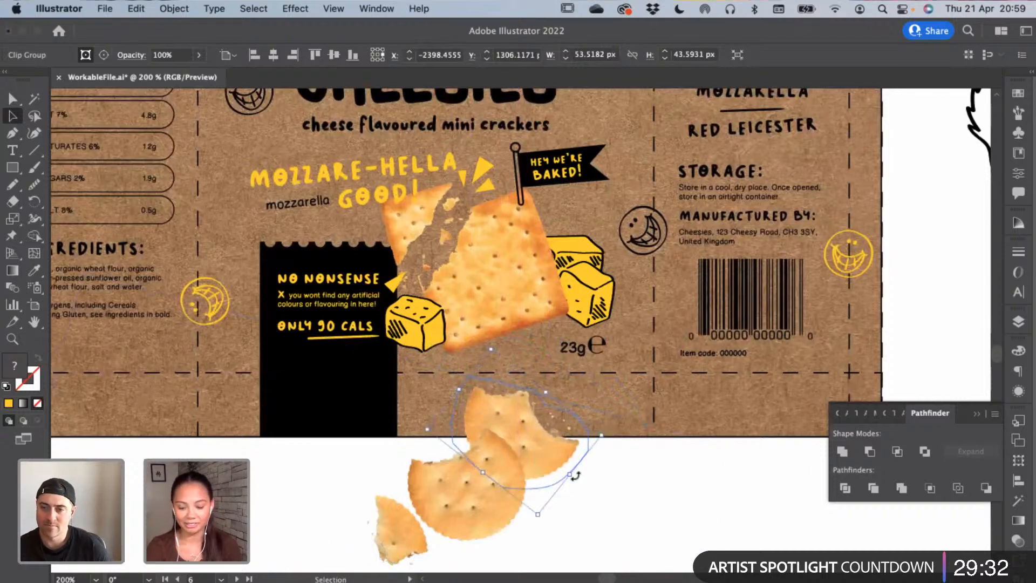
click(630, 481)
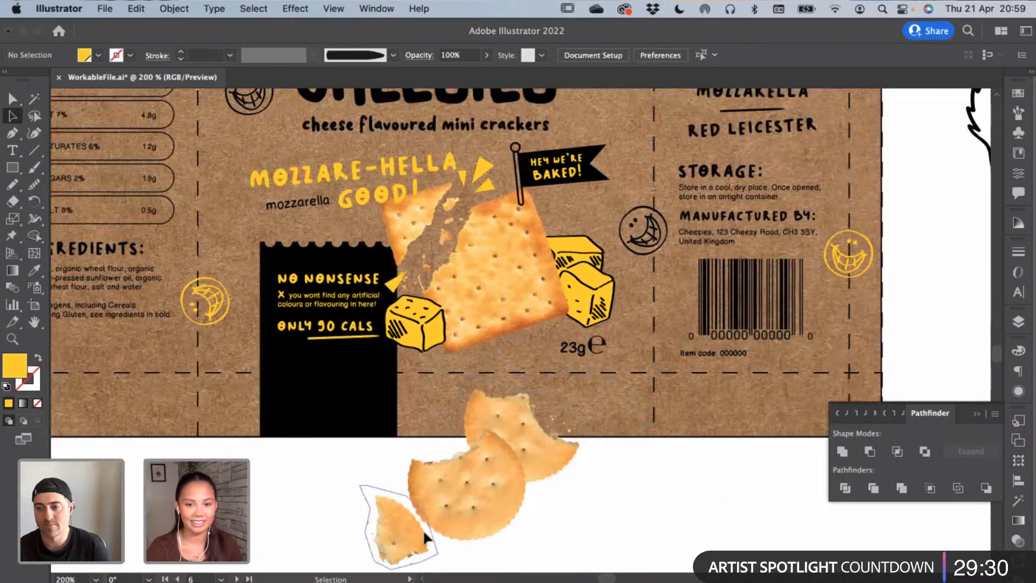
Rotate the small quarter piece and place it above the largest cracker, opposite the half-eaten one
click(400, 518)
click(409, 476)
click(395, 507)
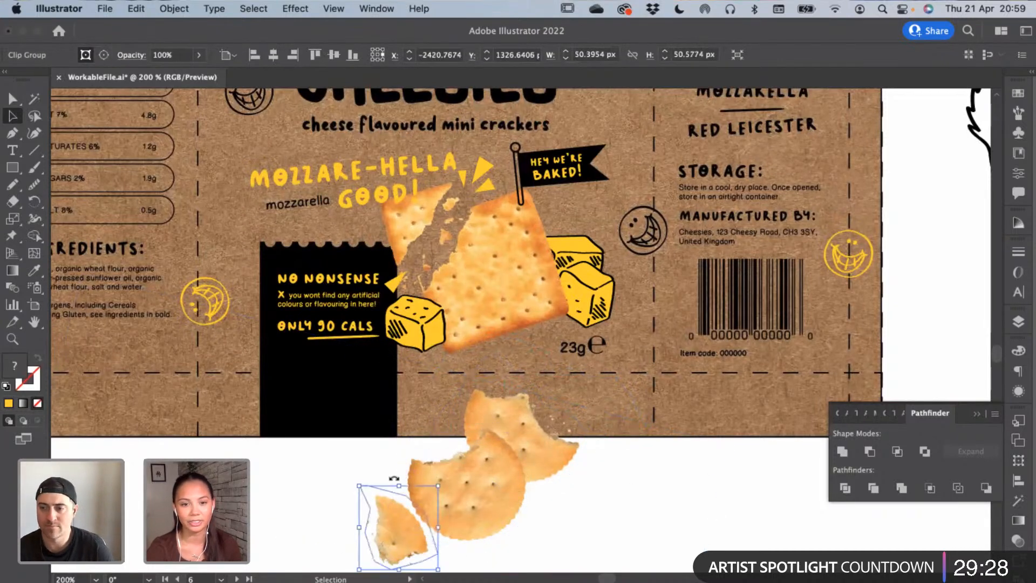
drag(395, 477, 354, 531)
drag(415, 518, 424, 427)
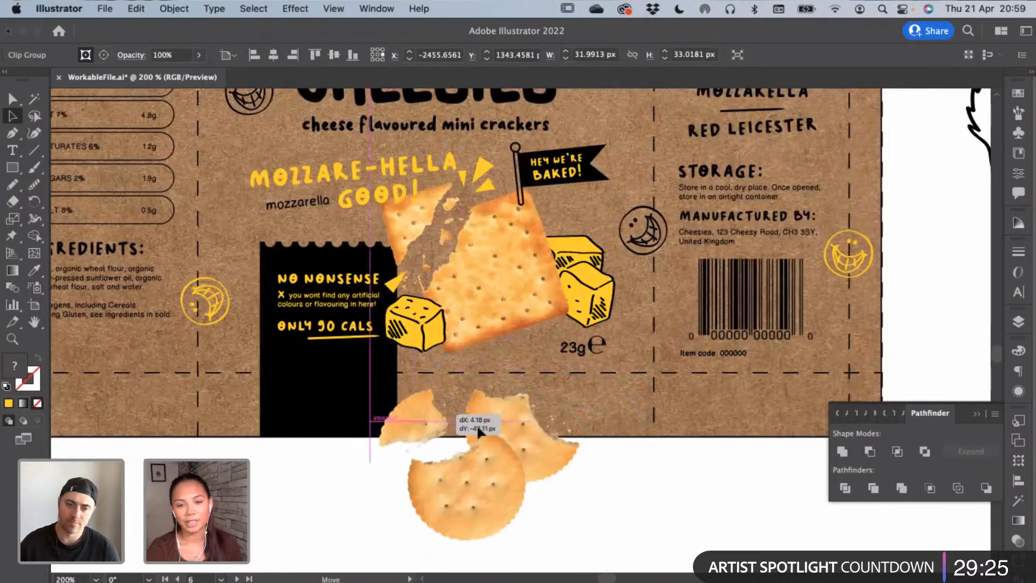
Nudge the half-eaten cracker slightly upward within the three-cracker arrangement
click(647, 469)
click(546, 454)
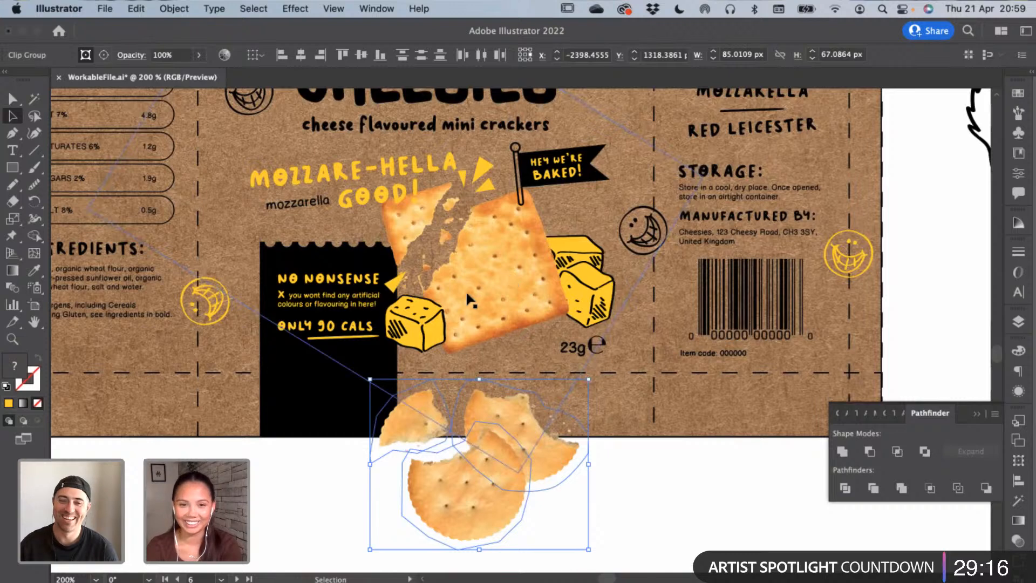
click(412, 332)
click(644, 483)
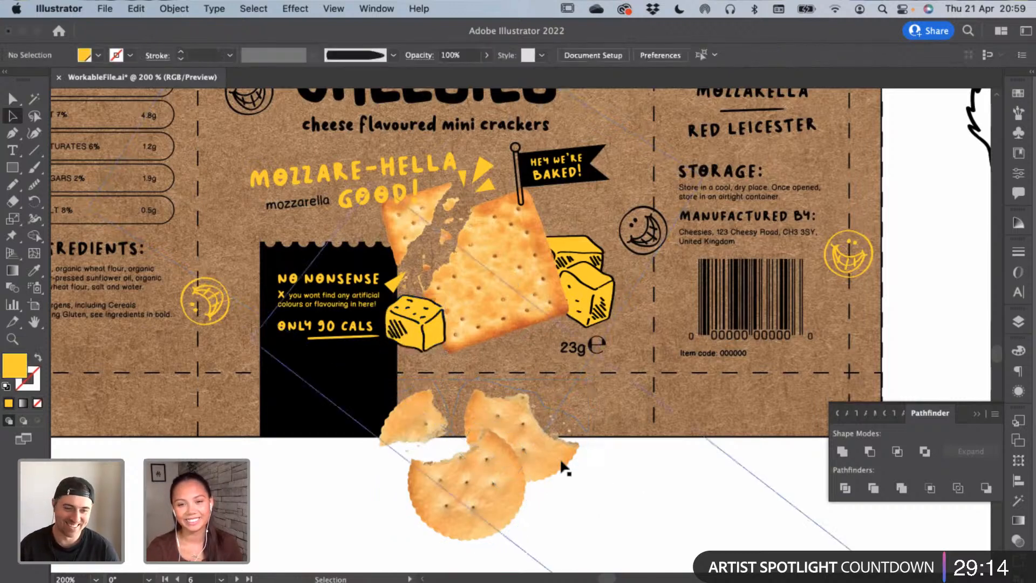
drag(558, 456, 557, 453)
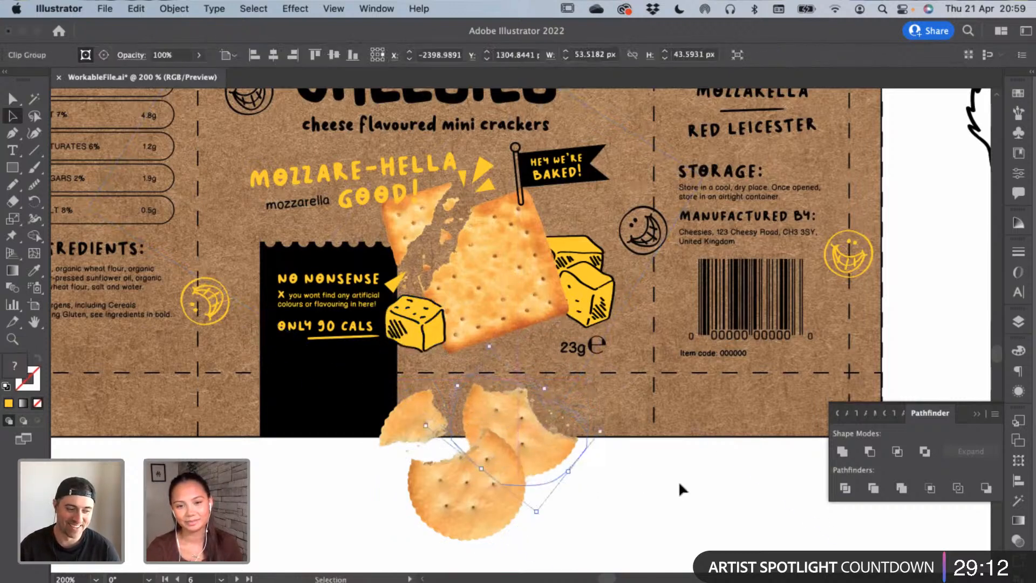
click(678, 481)
scroll(646, 453, right, 10)
scroll(625, 247, right, 2)
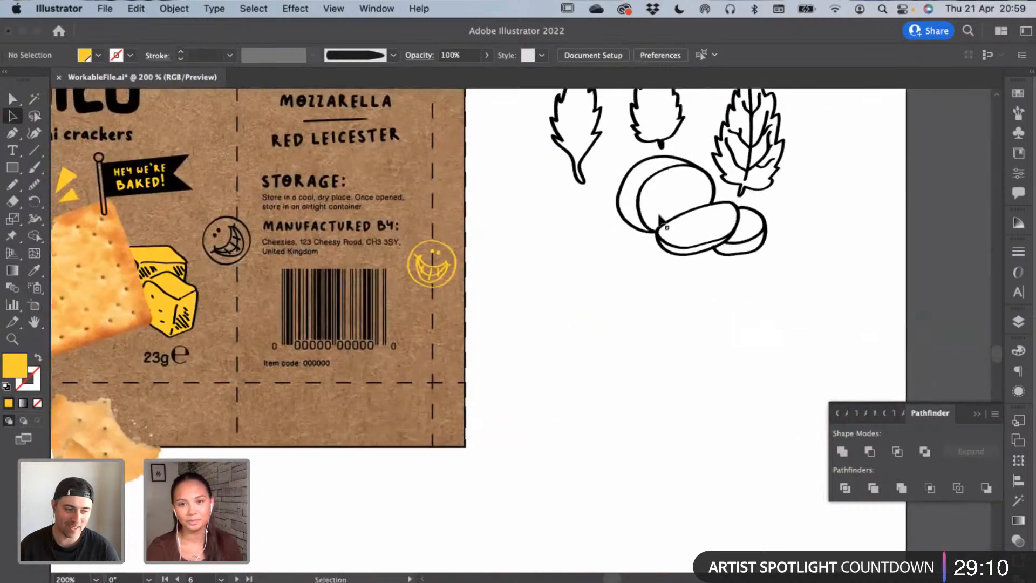
Move the oval slices drawing away from the leaf sketches into the empty area lower on the artboard, and deselect it
drag(692, 205, 625, 361)
drag(591, 395, 584, 395)
click(750, 162)
click(686, 277)
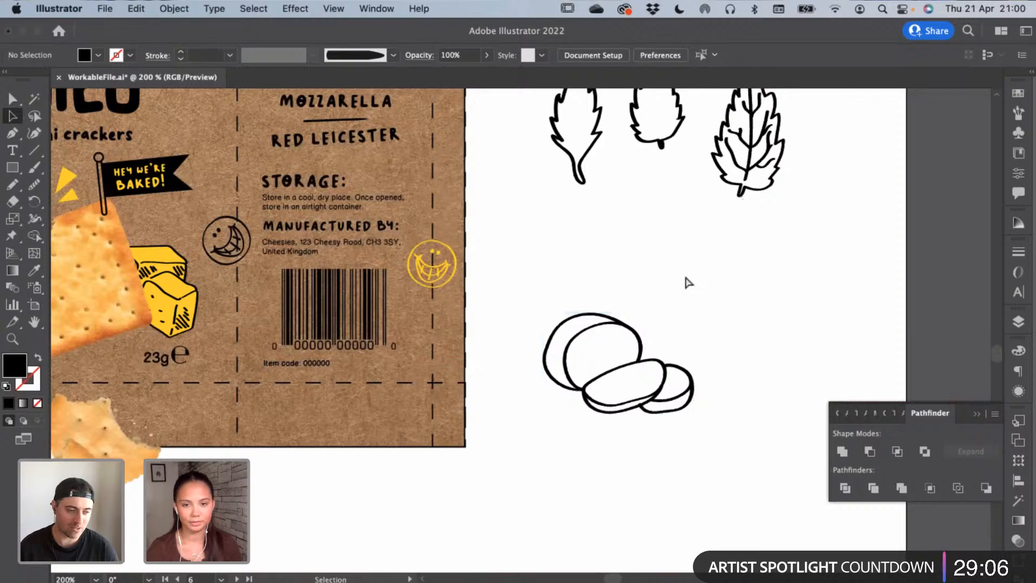
Lock the oval slices outline drawing so it cannot be selected while tracing over it
key(super+equal)
key(super+minus)
key(super+minus)
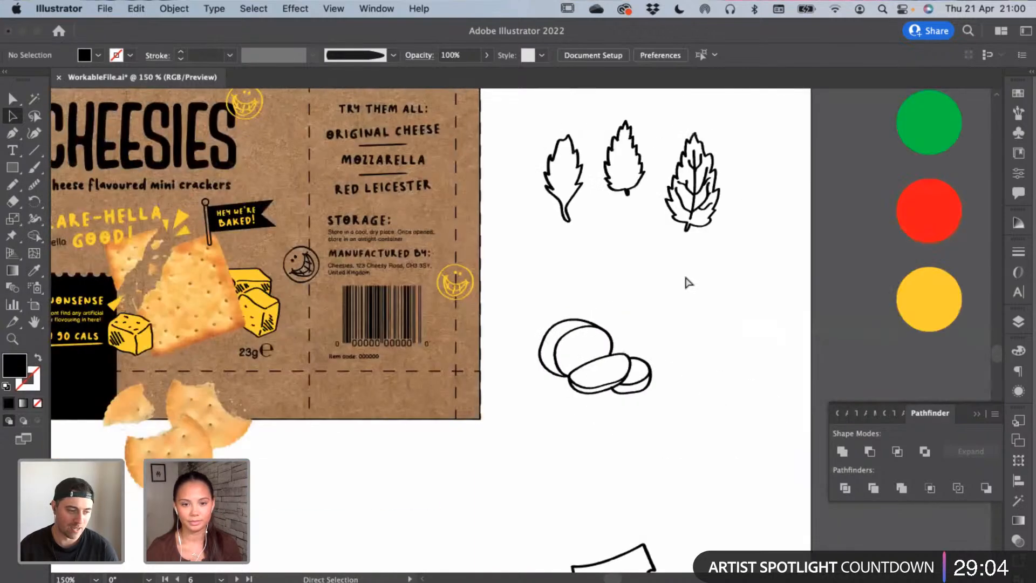
key(space)
drag(565, 259, 687, 264)
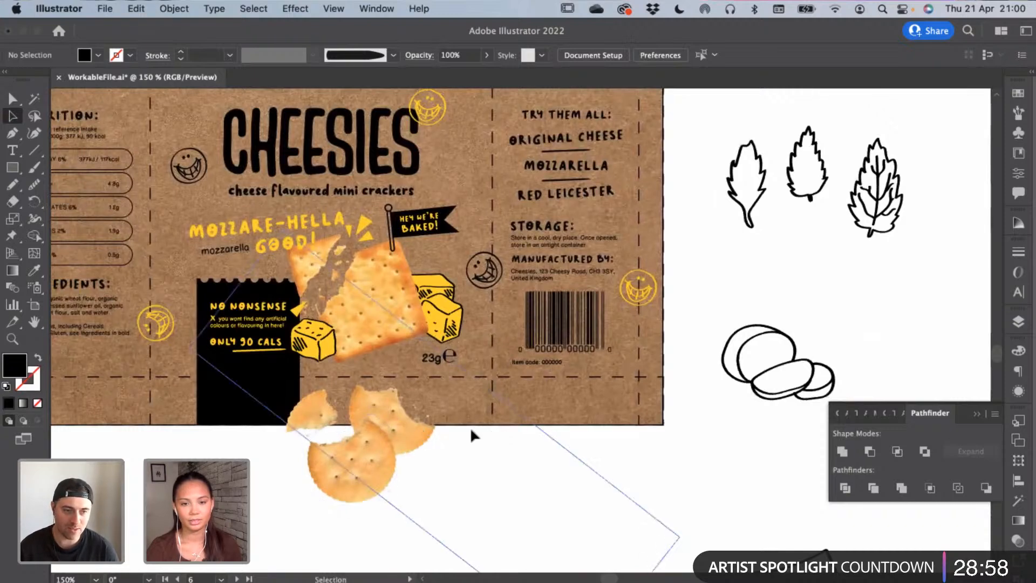
scroll(601, 440, right, 6)
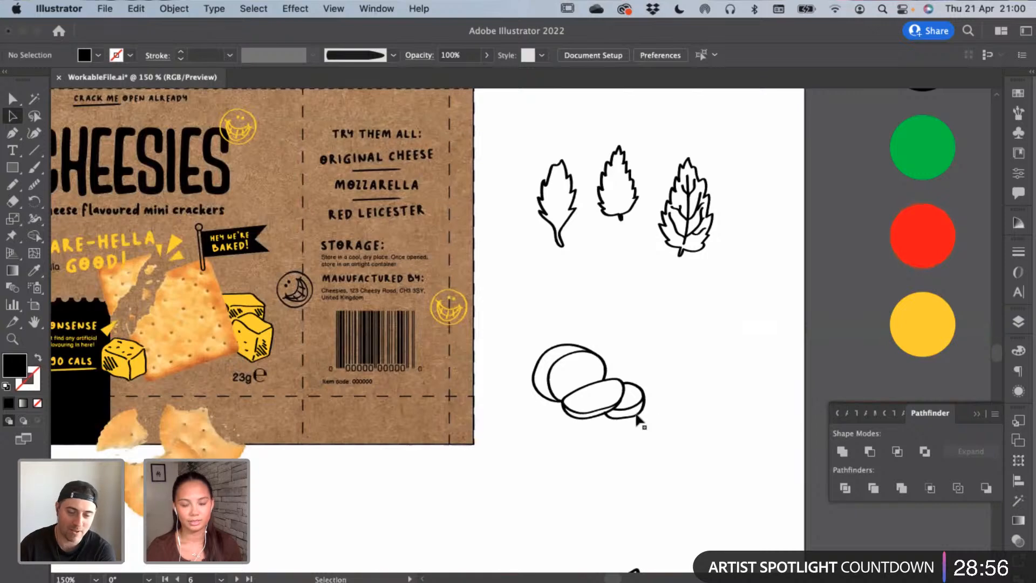
scroll(639, 420, up, 5)
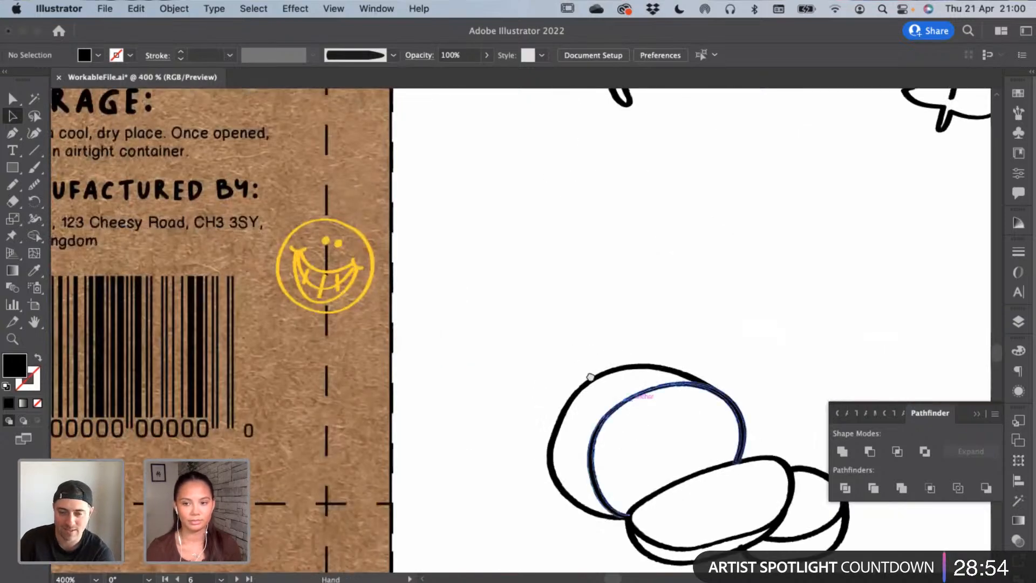
drag(592, 374, 437, 281)
key(super+equal)
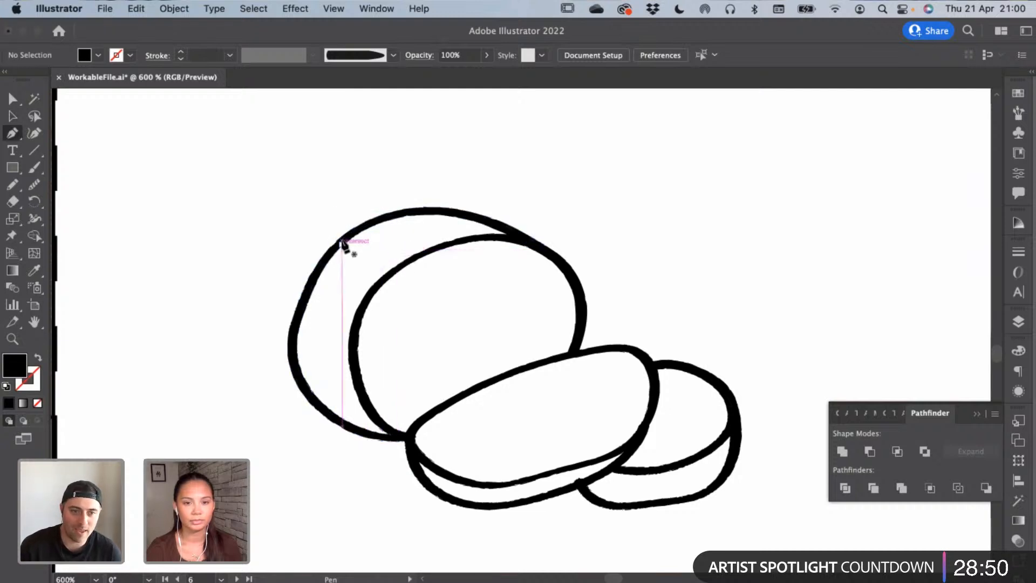
click(14, 119)
click(388, 220)
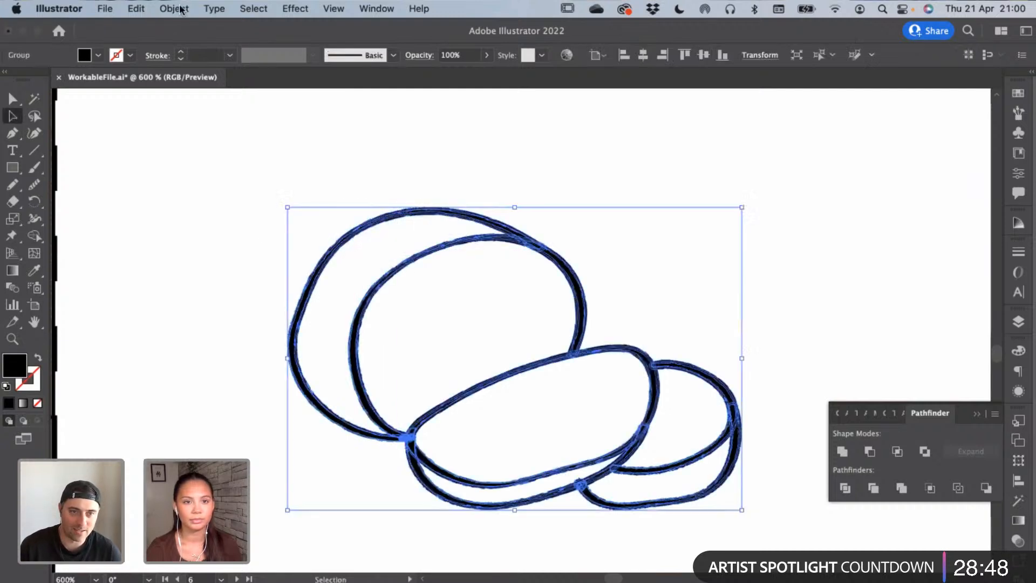
click(182, 8)
mouse_move(257, 118)
click(335, 116)
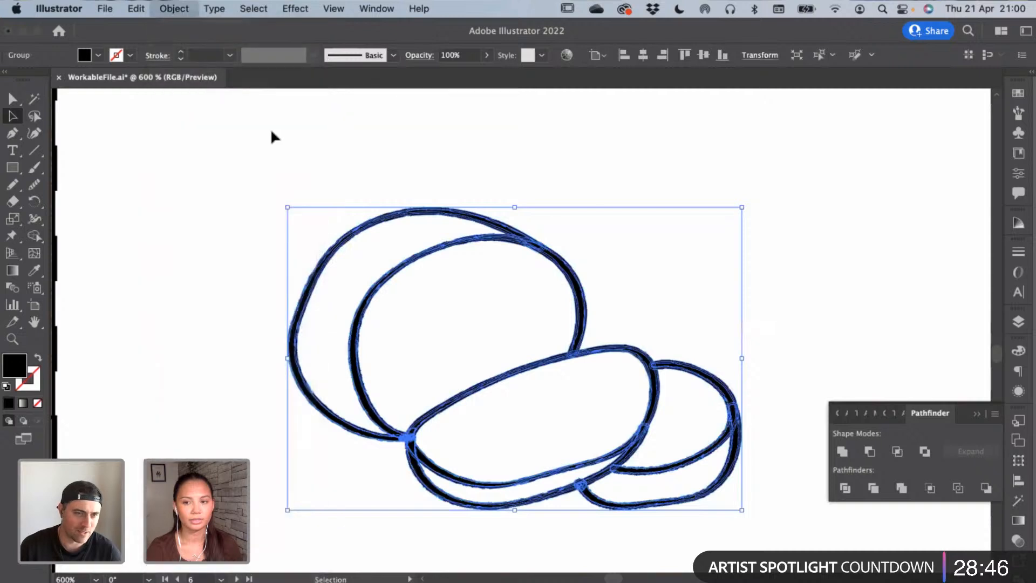
Trace the large slice's outer edge with the Pen tool, from its top along the right side down to the front slice
click(398, 213)
click(436, 212)
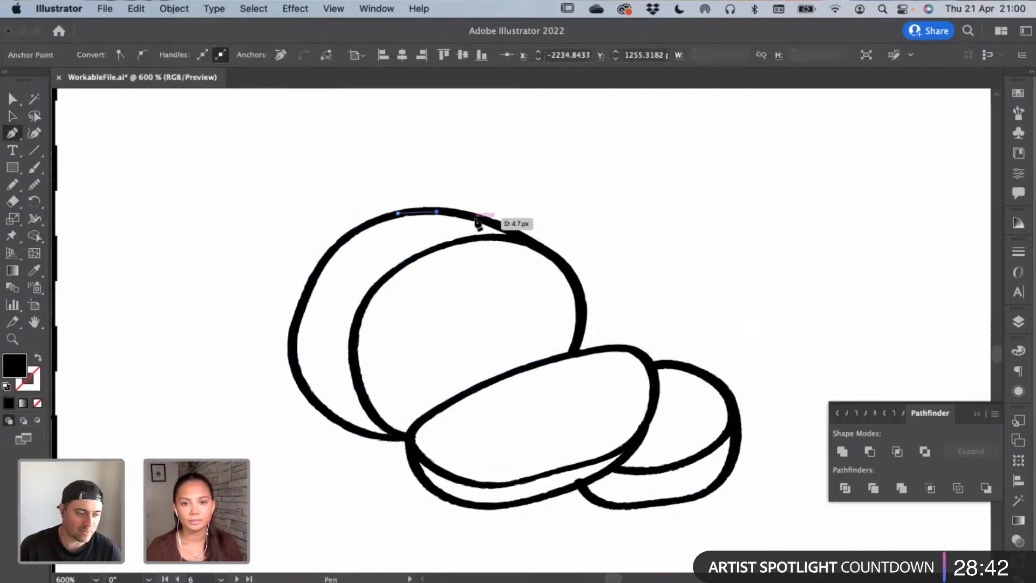
click(532, 243)
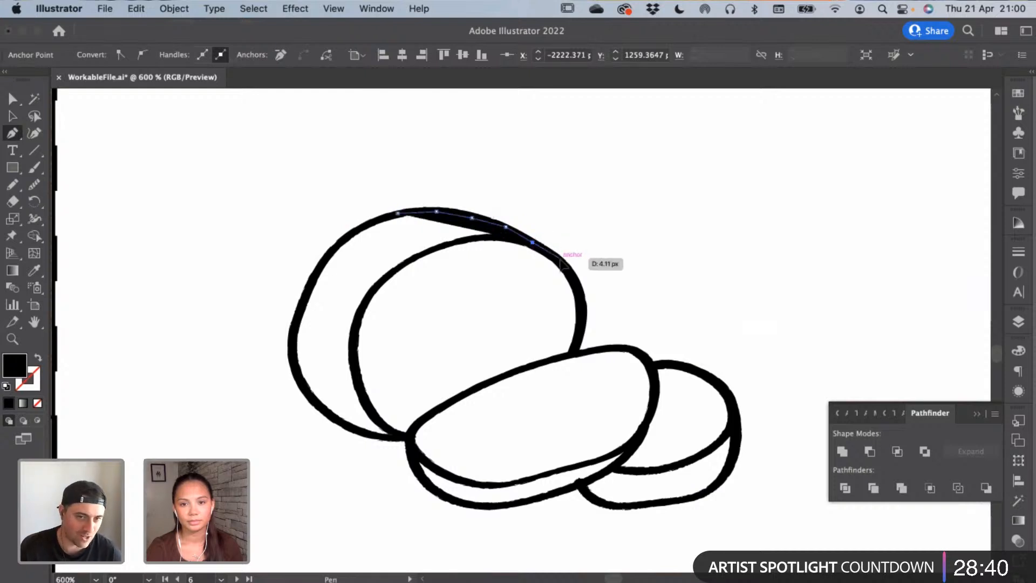
click(577, 279)
click(583, 304)
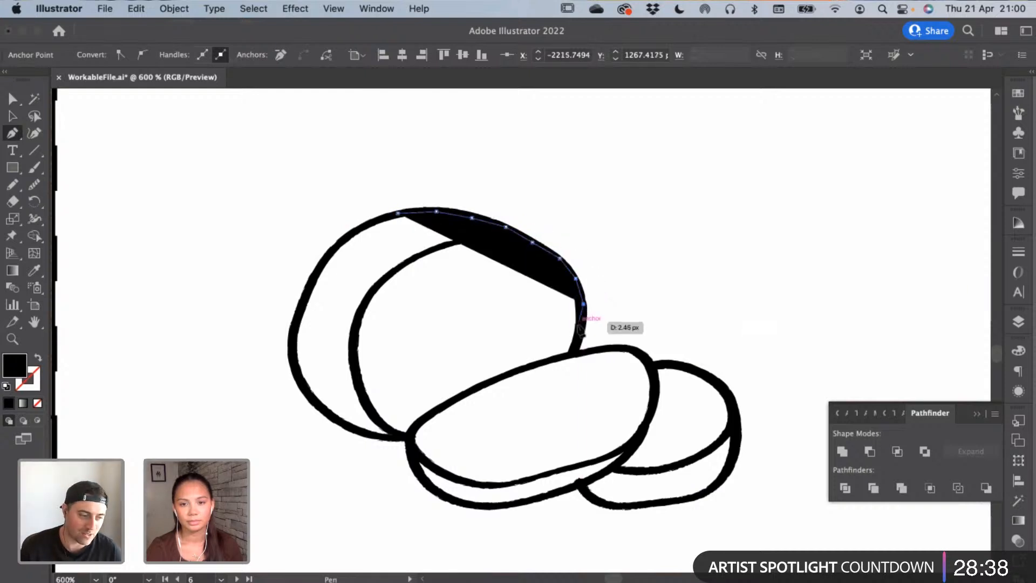
click(578, 324)
click(574, 343)
click(575, 353)
Continue the pen path along the front slice's upper edge to the notch where the small slice begins
click(592, 350)
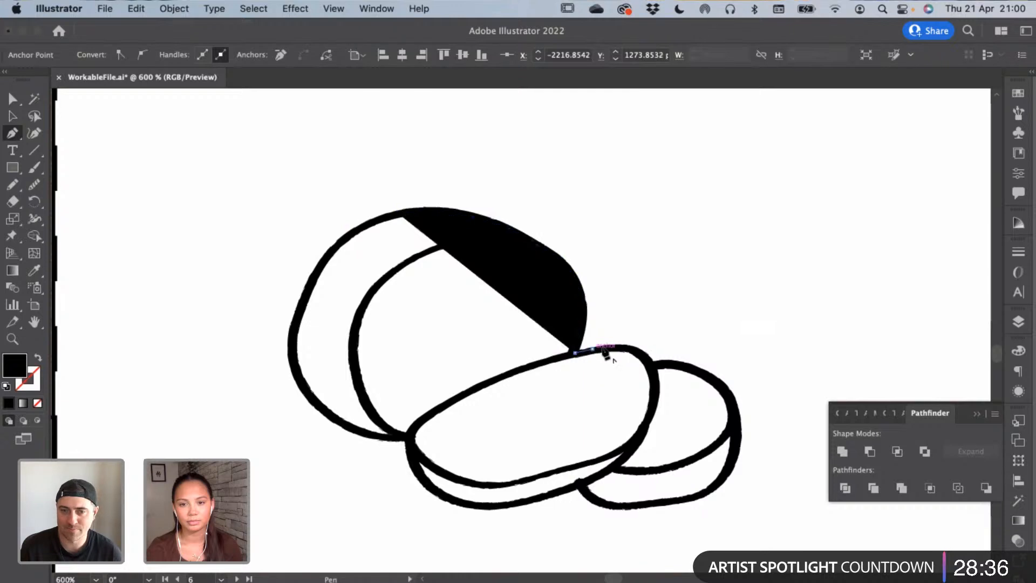
click(614, 347)
click(631, 349)
click(646, 362)
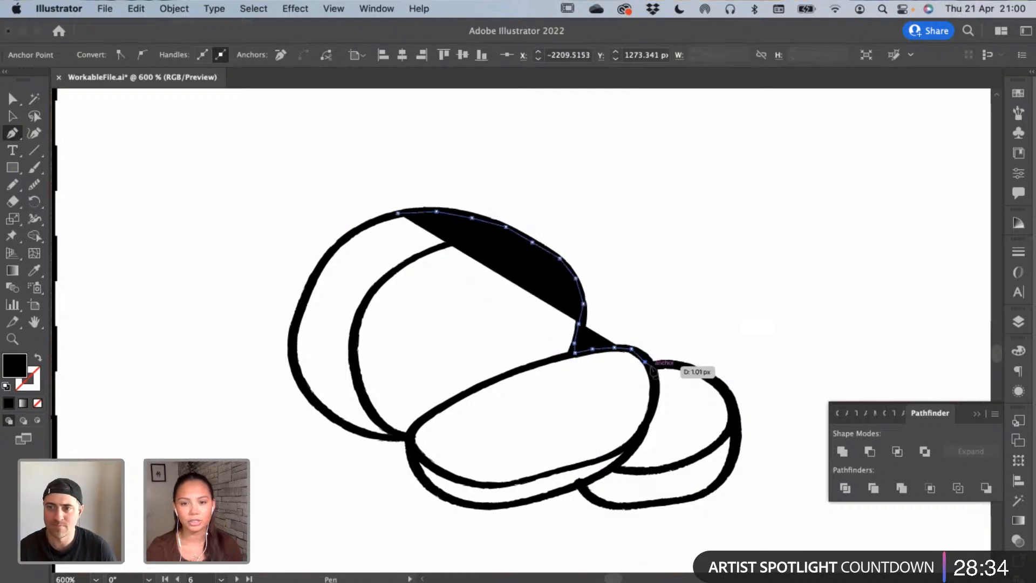
Continue the pen path around the small slice's outer edge to its lower junction with the front slice
click(670, 364)
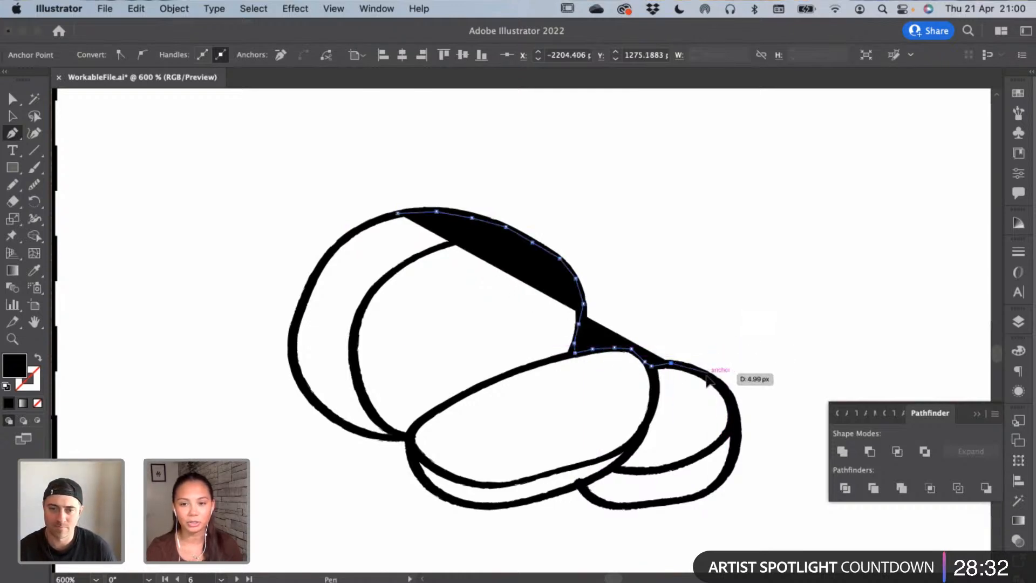
click(708, 373)
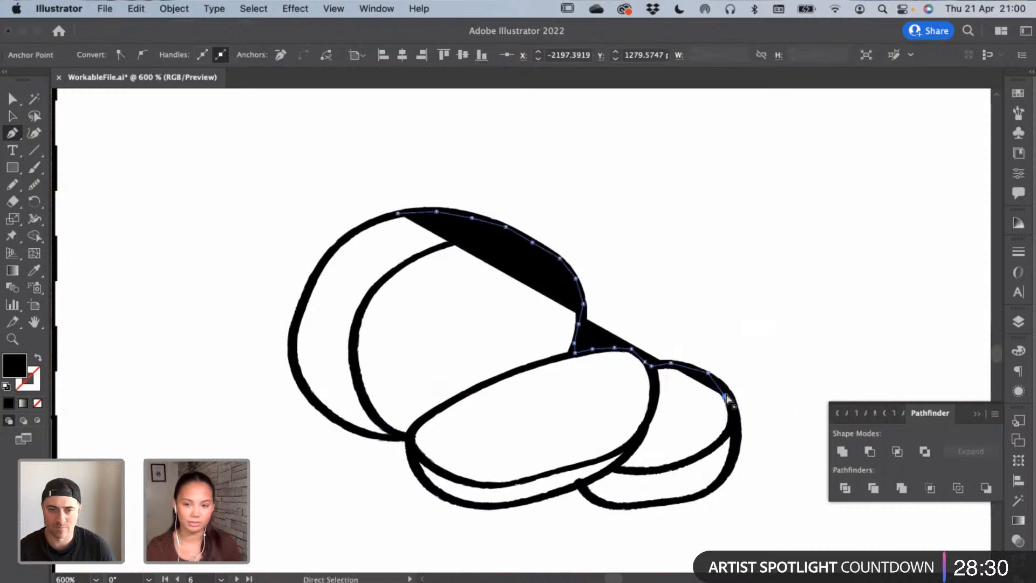
key(super+z)
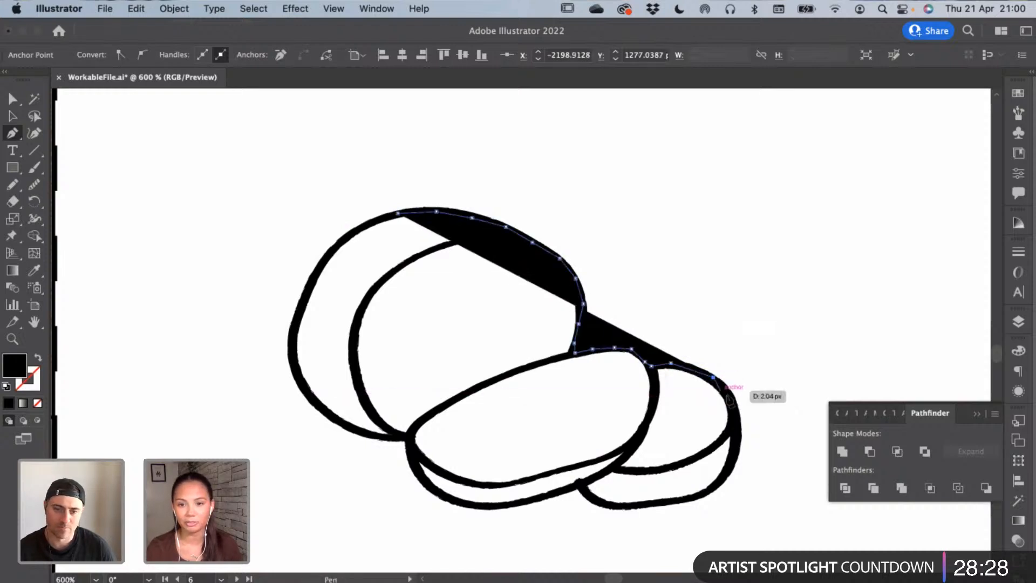
click(732, 398)
click(729, 458)
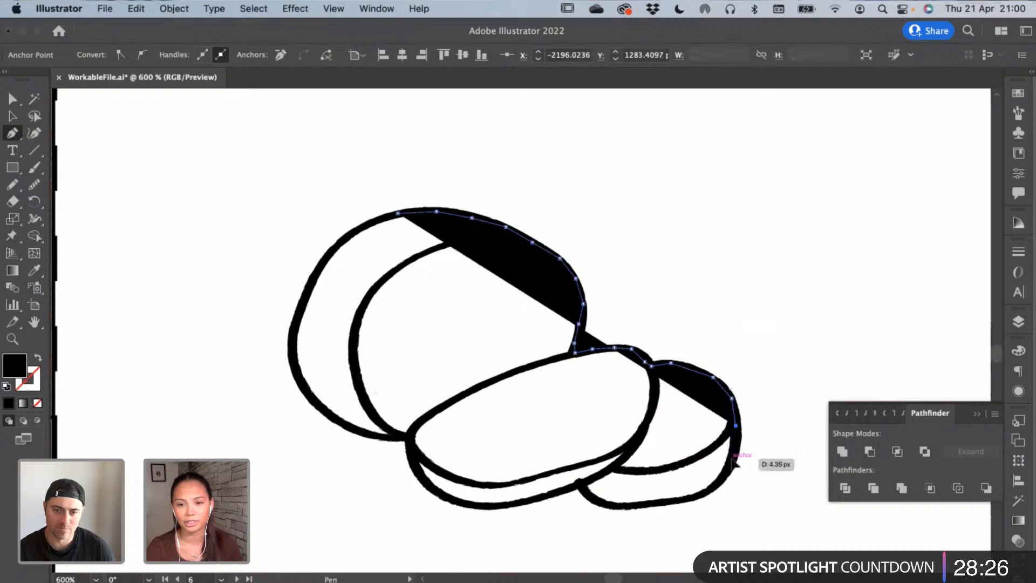
click(723, 474)
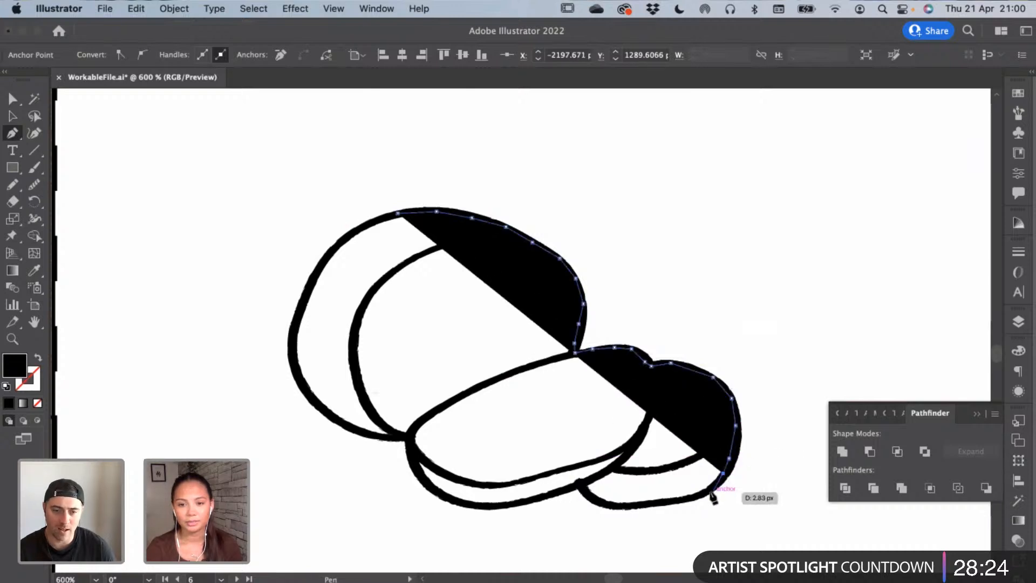
click(706, 489)
click(692, 500)
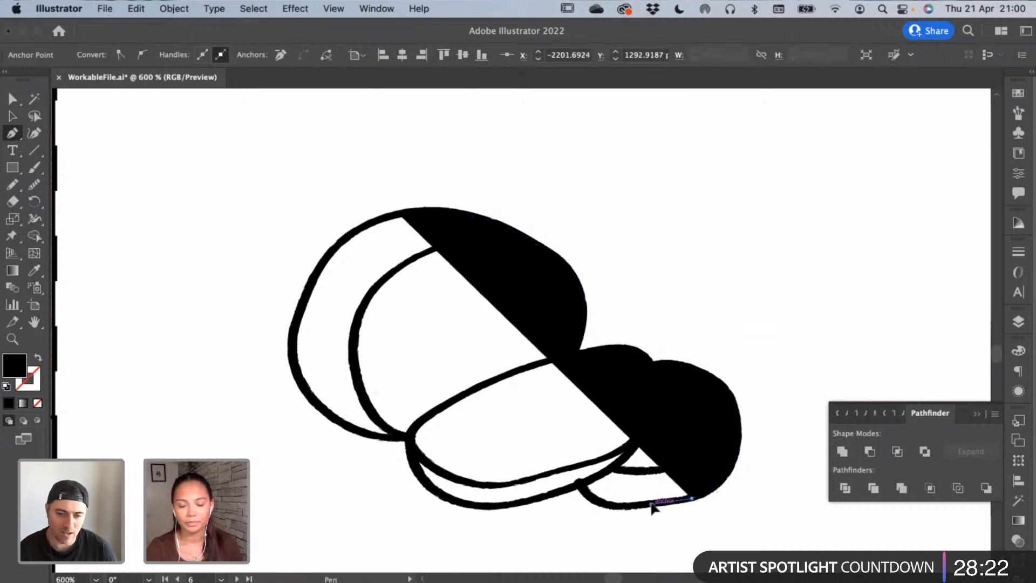
click(626, 507)
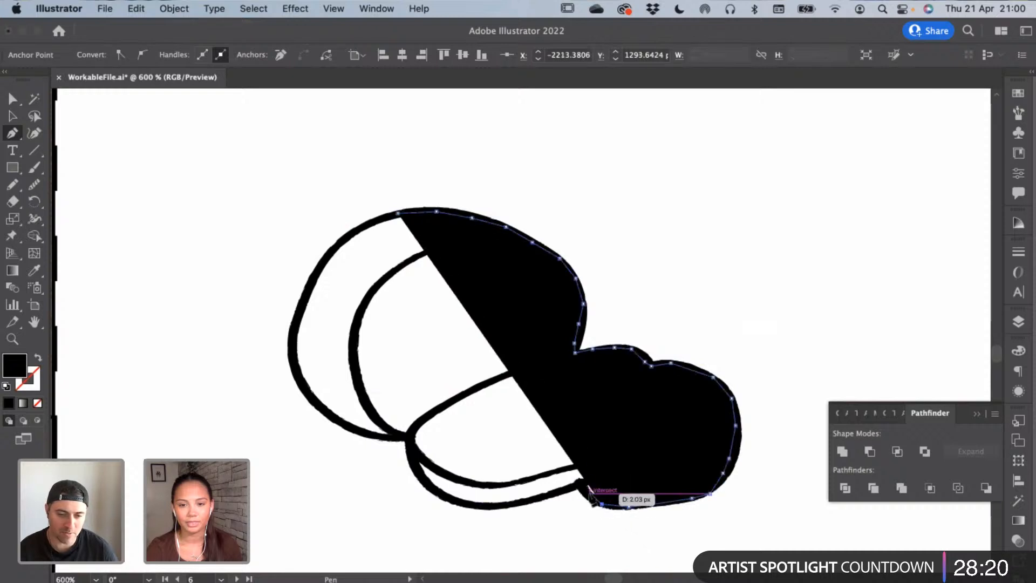
click(602, 504)
click(578, 486)
Continue the pen path along the front slice's lower edge and up around its left end
click(556, 493)
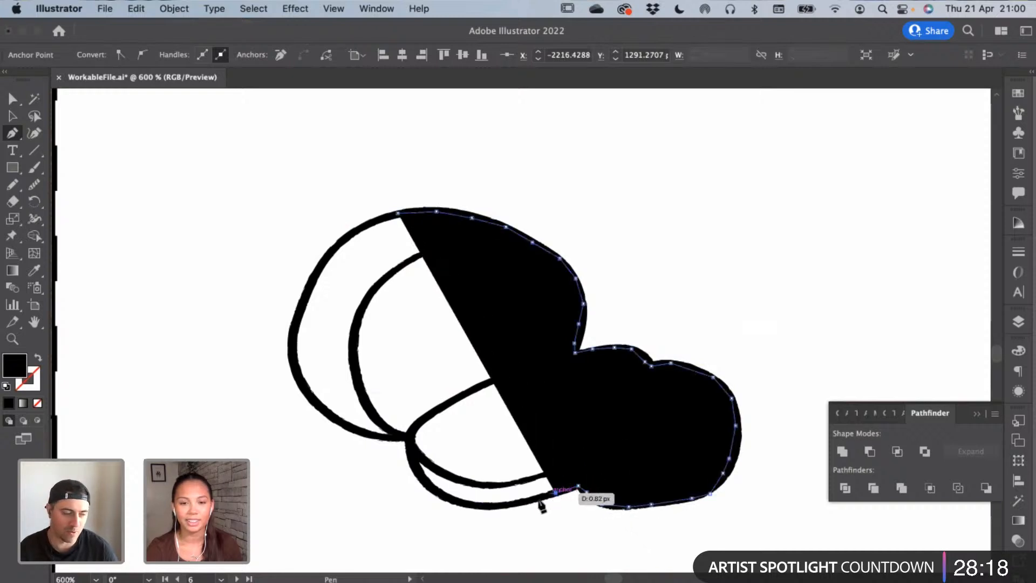
click(528, 504)
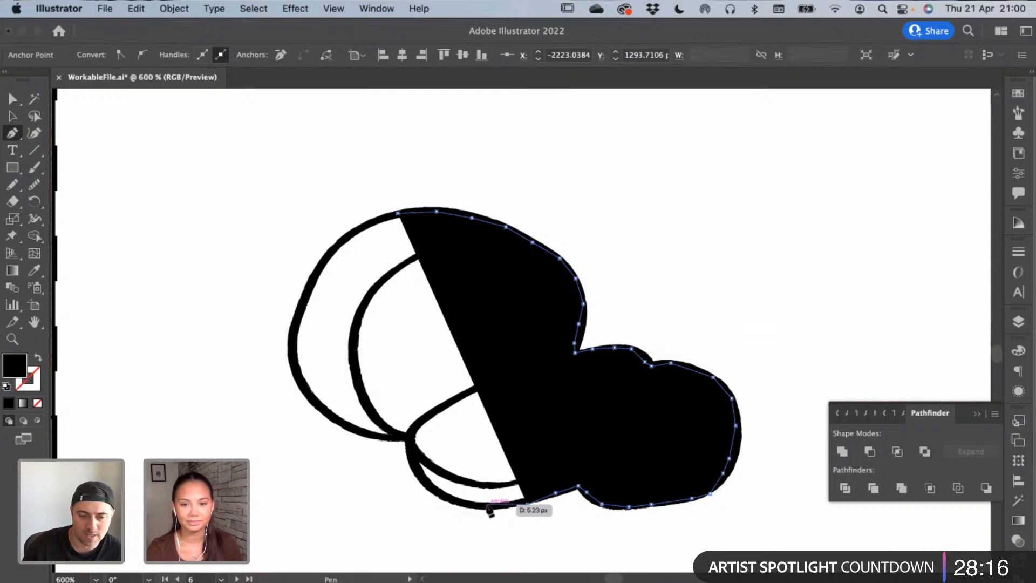
click(487, 507)
click(456, 500)
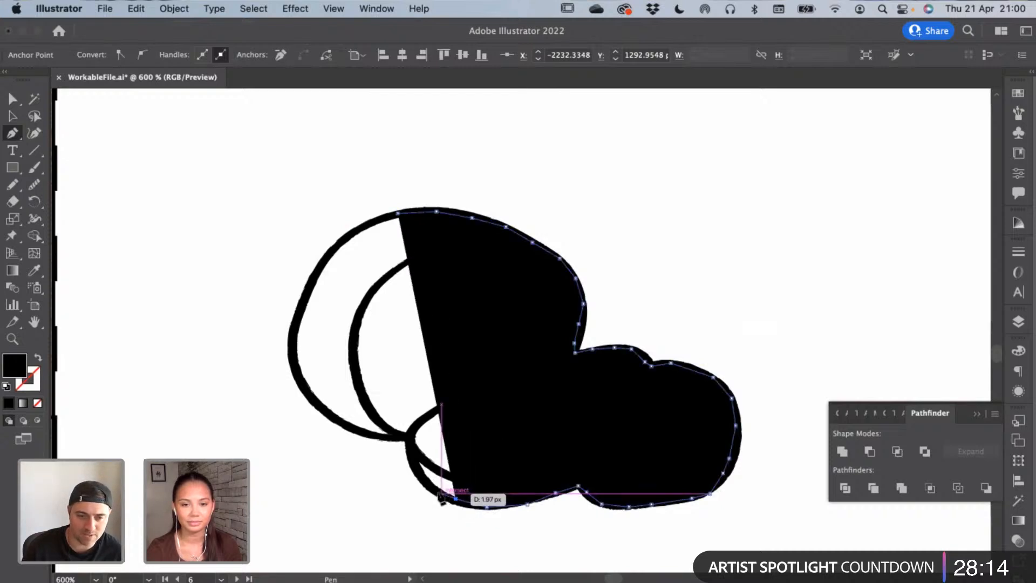
click(439, 490)
click(422, 479)
click(414, 460)
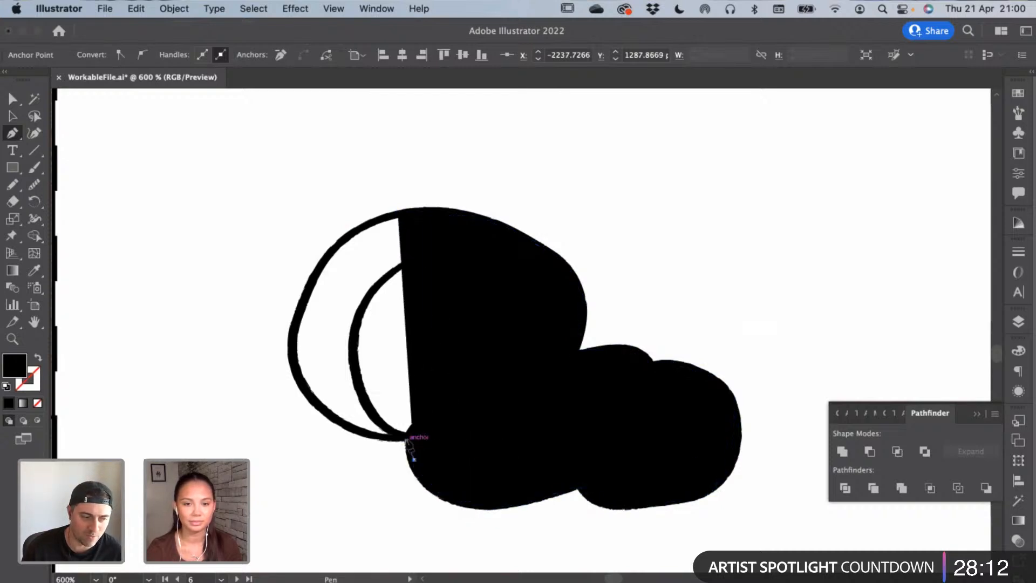
Trace the large slice's bottom and left side, and close the pen path at its starting anchor
click(401, 436)
click(381, 439)
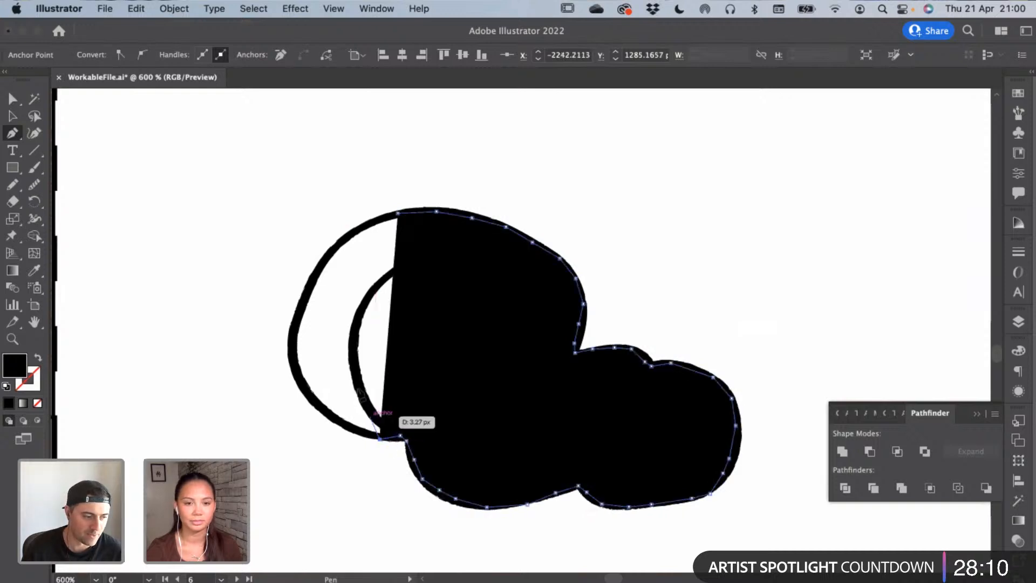
click(321, 412)
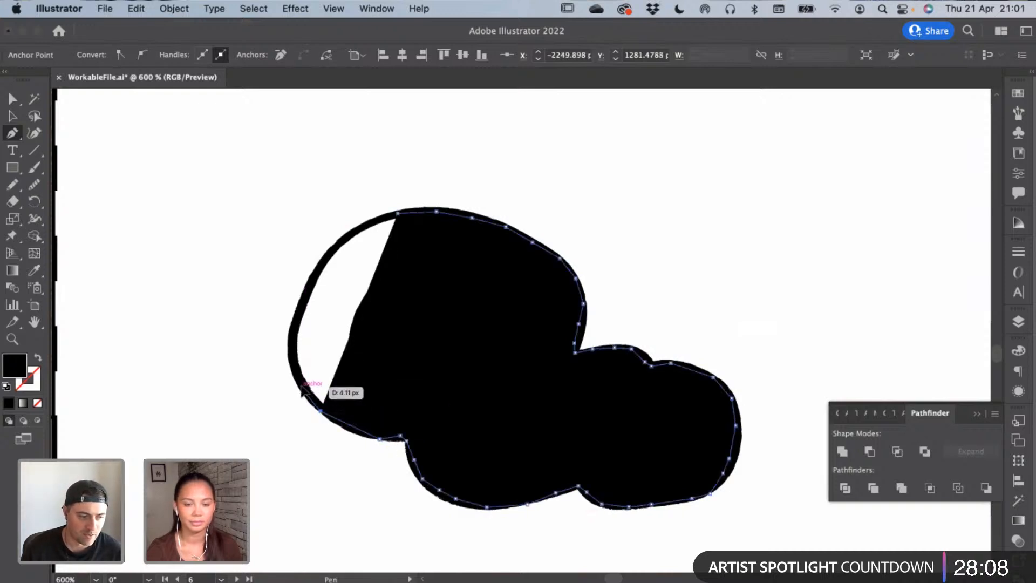
click(299, 386)
click(295, 360)
click(297, 314)
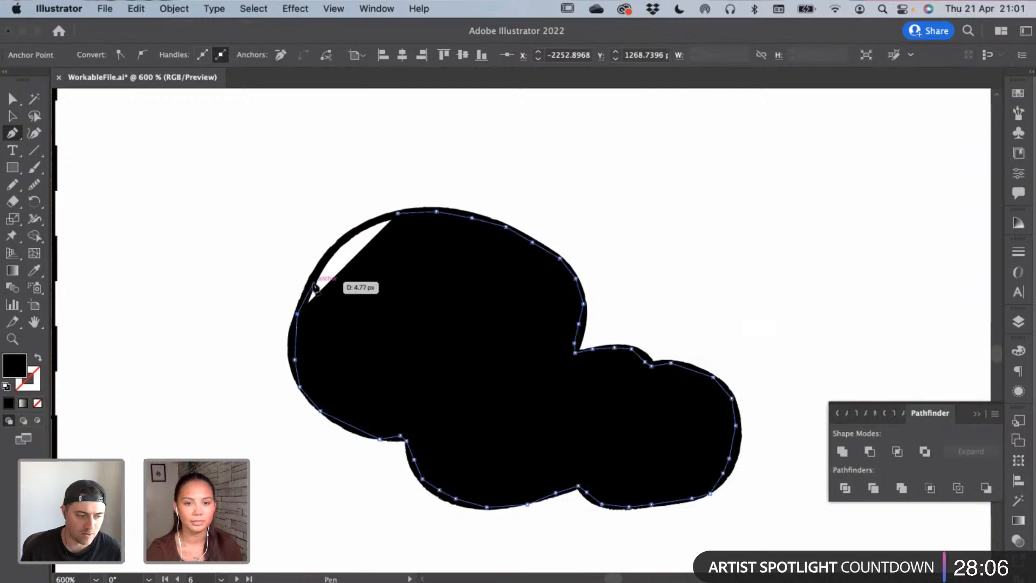
click(314, 281)
click(325, 259)
click(346, 234)
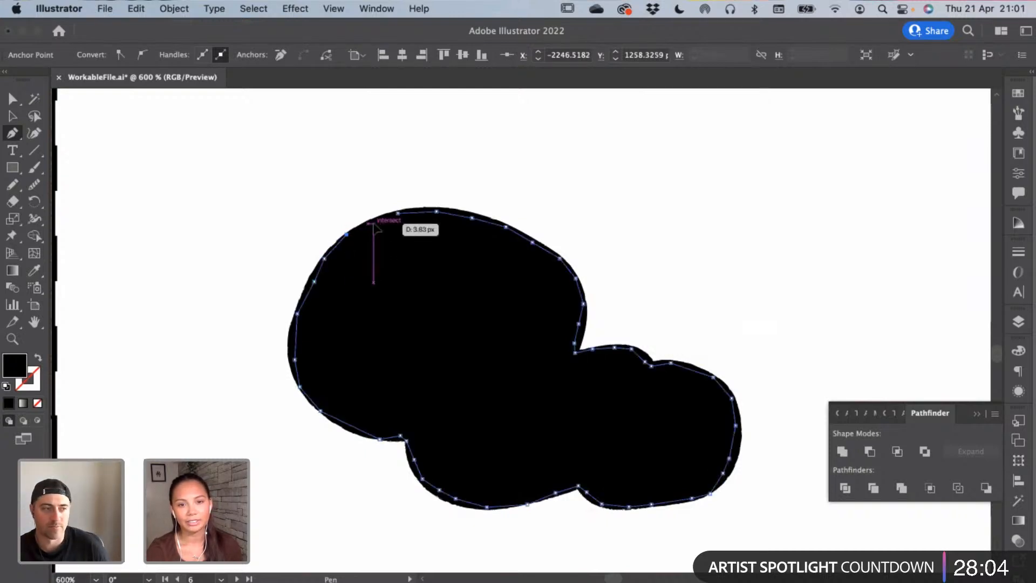
click(398, 213)
Select the traced silhouette and send it to the back, behind the outline drawing
key(a)
click(340, 290)
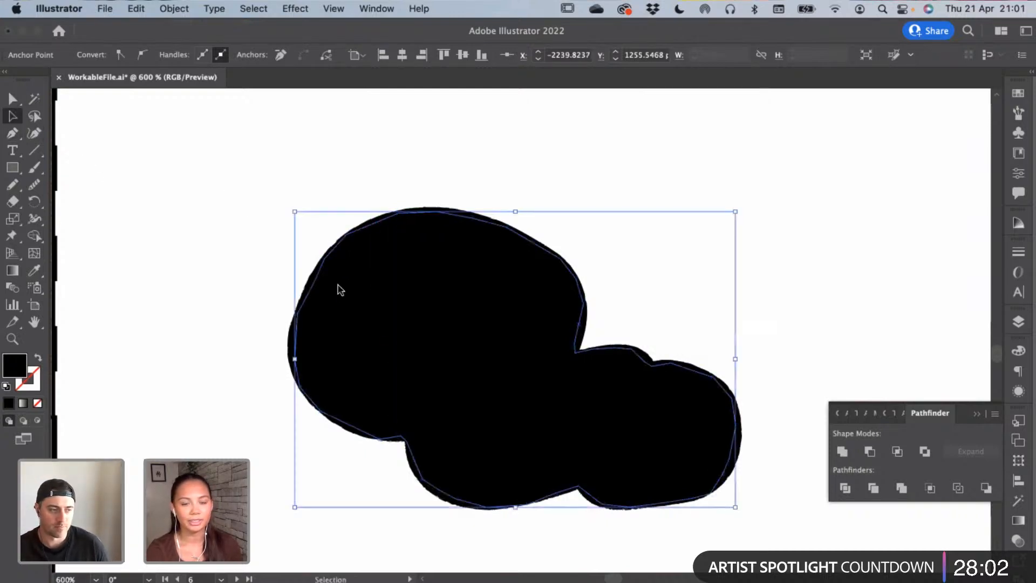
right_click(340, 290)
mouse_move(416, 529)
click(540, 569)
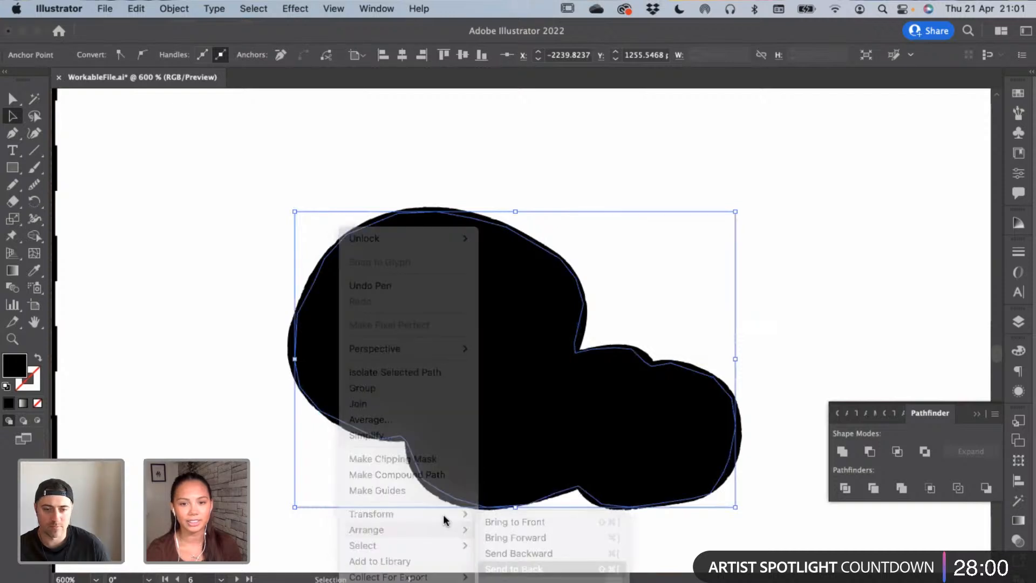
Deselect the silhouette and unlock all locked objects
click(240, 417)
click(174, 8)
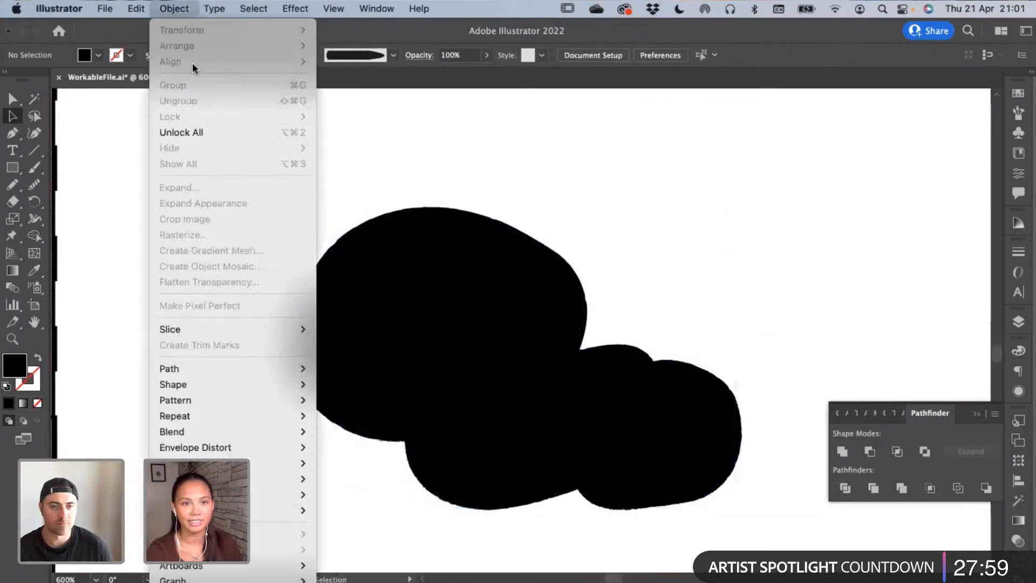
click(222, 132)
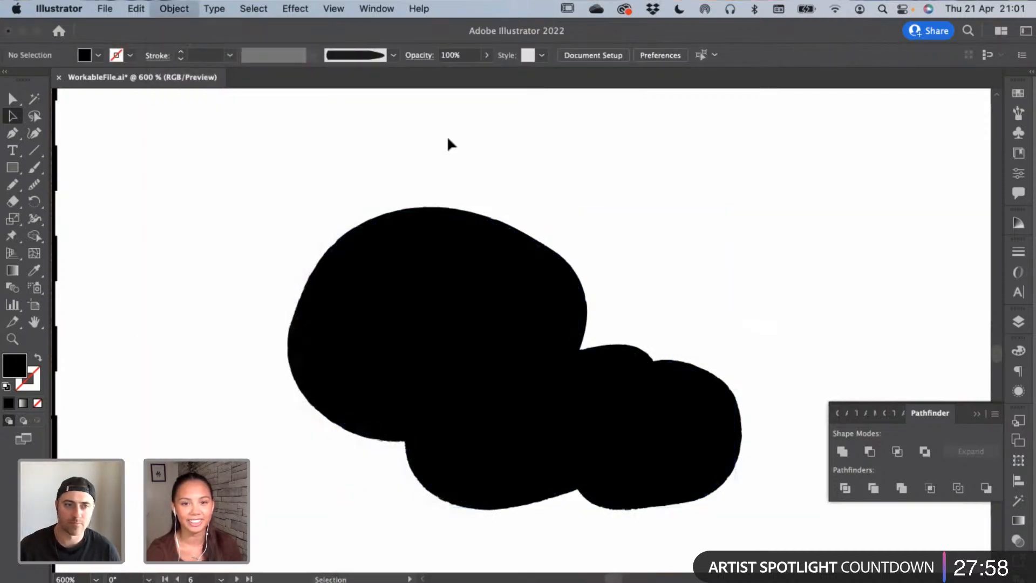
Fill the traced silhouette behind the slices with the green sampled from the palette circle using the Eyedropper
click(440, 281)
key(ctrl+minus)
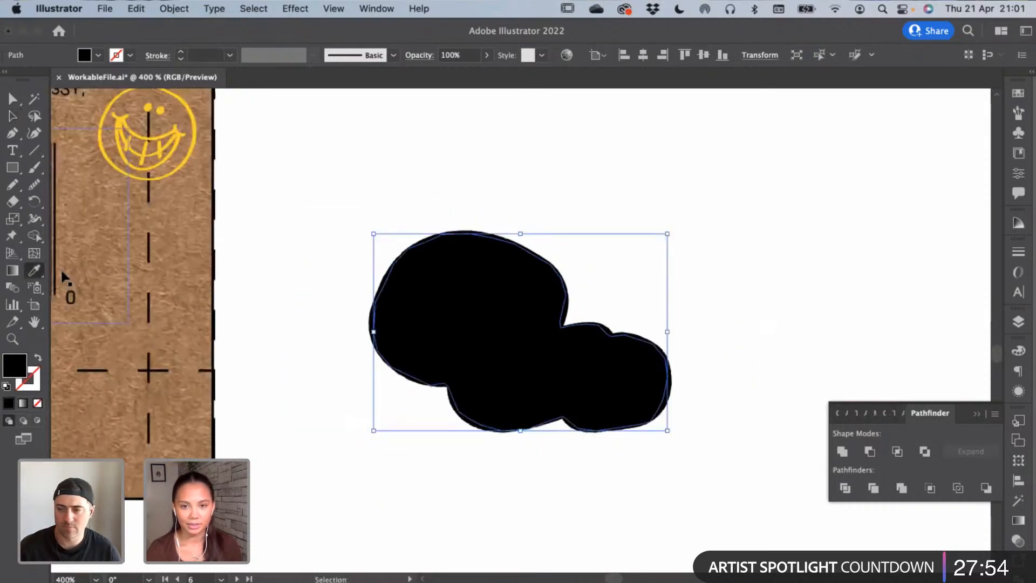
key(ctrl+minus)
key(ctrl+minus)
key(ctrl+minus)
drag(292, 357, 105, 493)
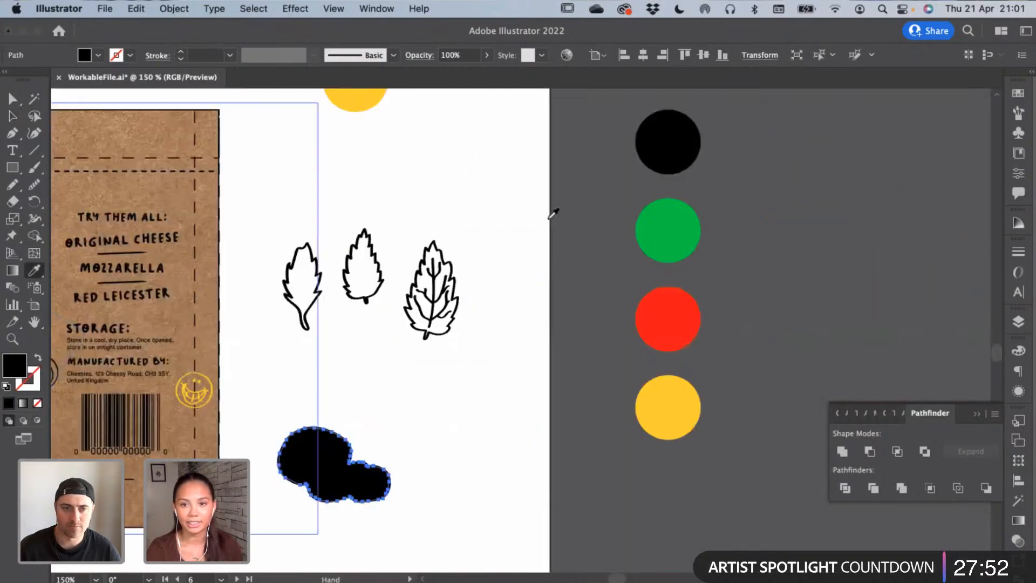
click(666, 216)
click(13, 116)
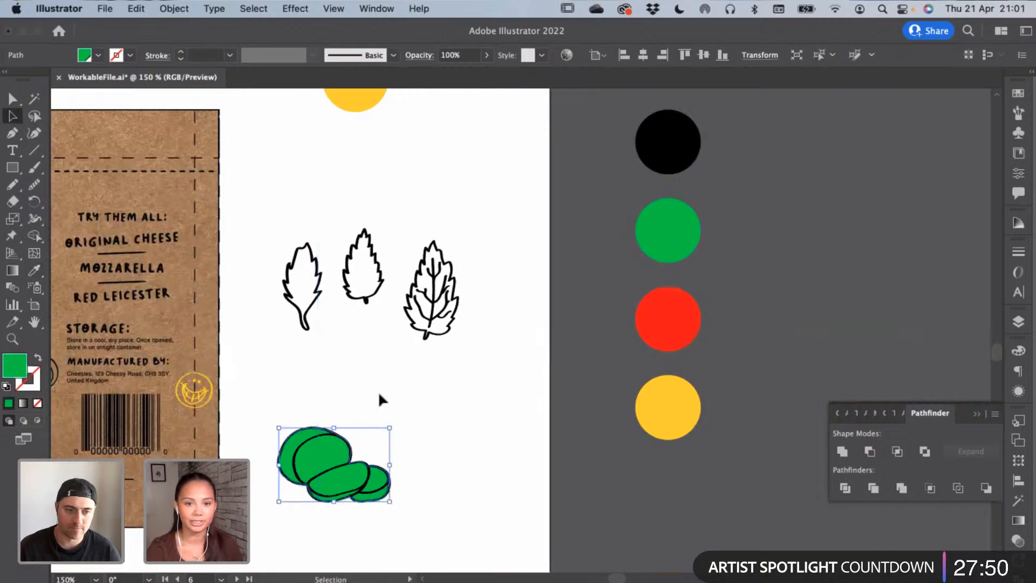
Move the veined leaf drawing down into the empty space above the green slices and deselect it
click(378, 391)
key(ctrl+plus)
scroll(399, 428, down, 5)
scroll(398, 428, left, 5)
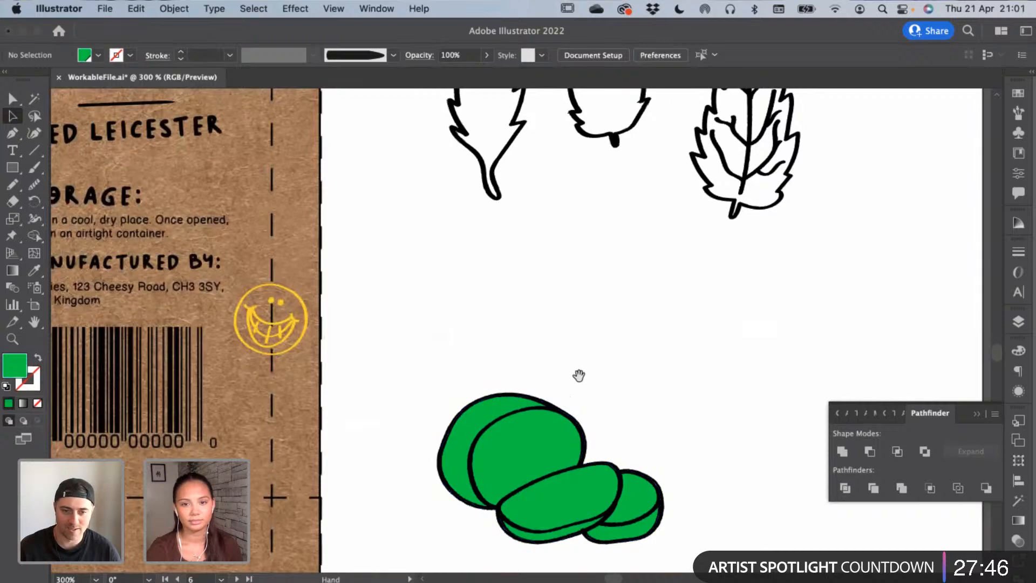
drag(510, 391, 366, 438)
click(595, 255)
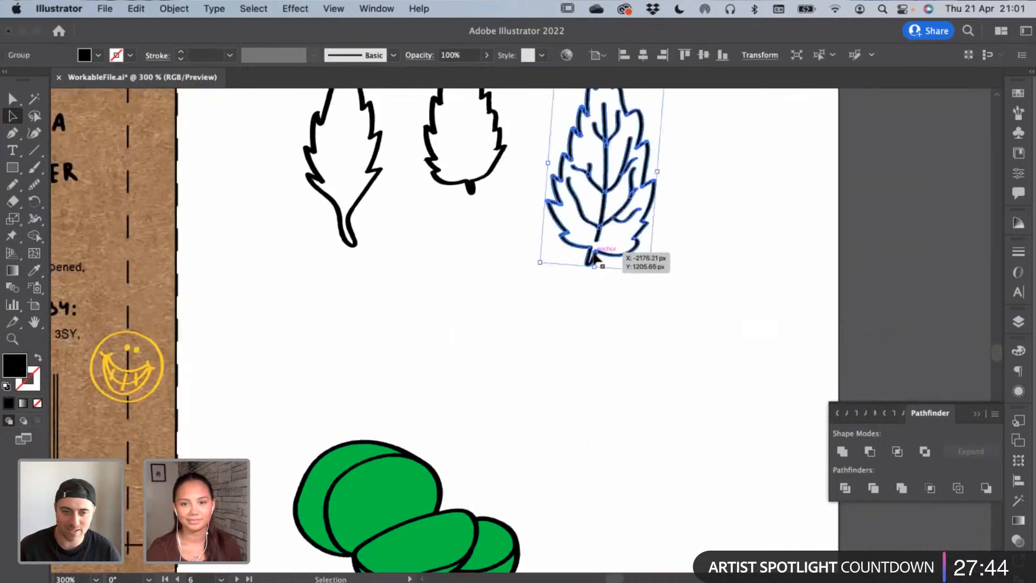
drag(594, 254, 449, 383)
click(458, 229)
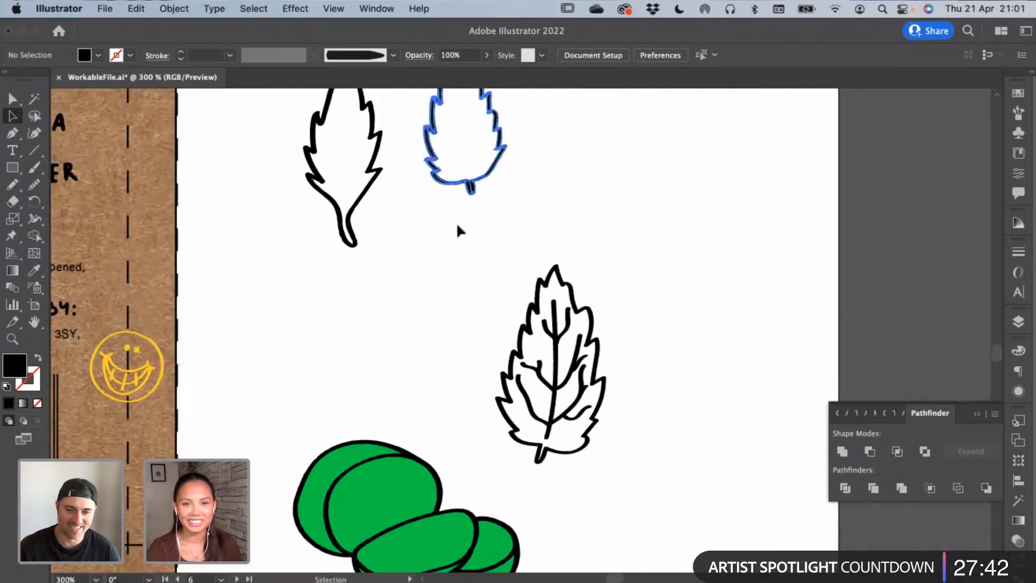
Move the middle plain leaf slightly down beside the long-stemmed leaf and leave nothing selected
drag(468, 178, 444, 226)
click(409, 369)
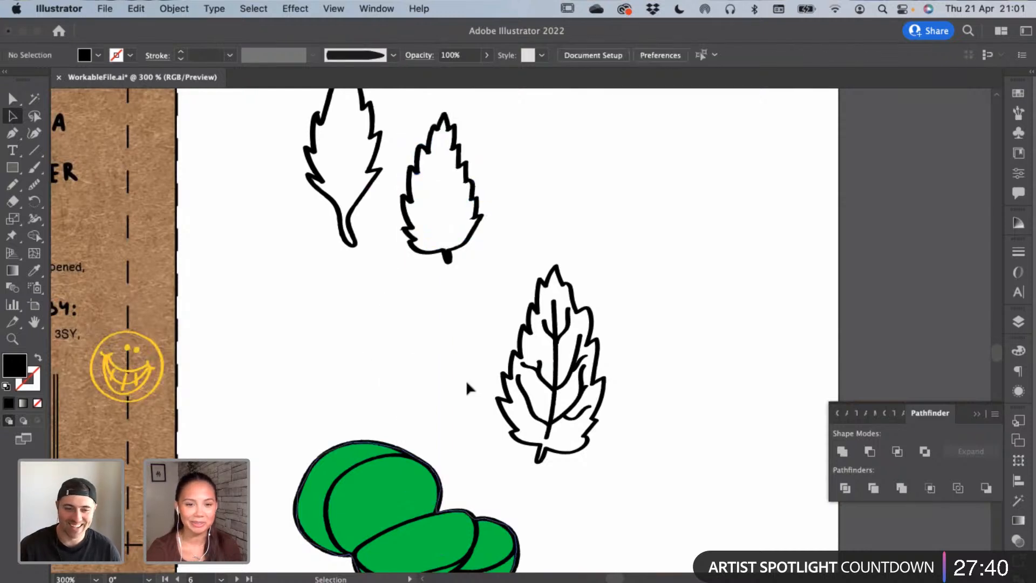
click(419, 480)
click(426, 379)
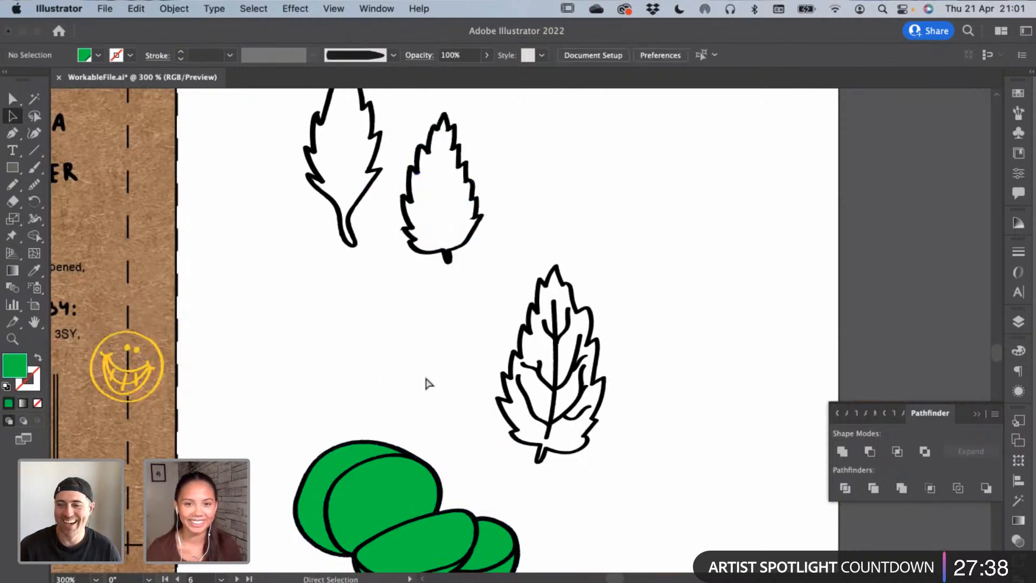
Lock the veined leaf drawing so that it can be traced over with the Pen tool
scroll(426, 383, up, 2)
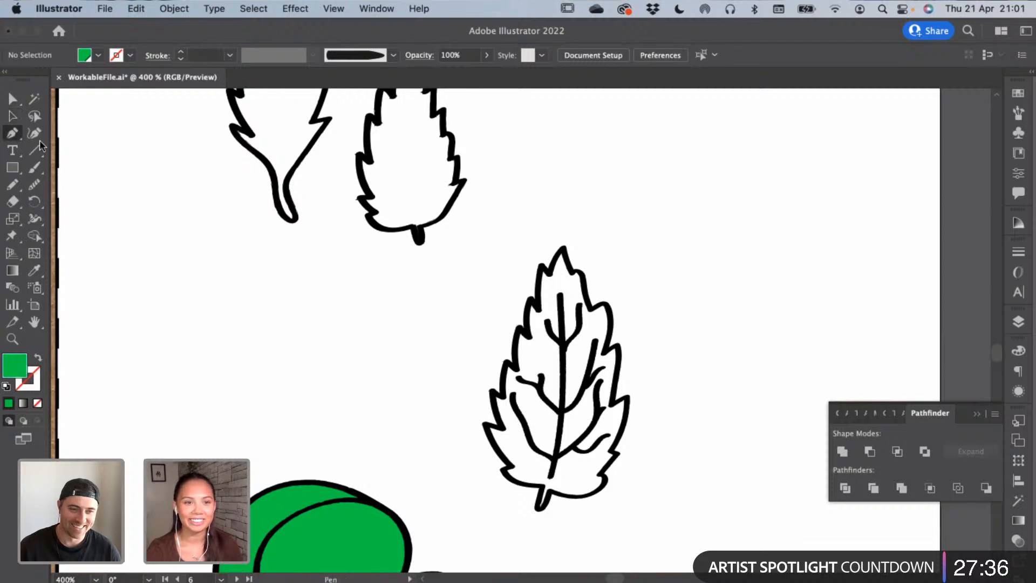
scroll(545, 402, up, 1)
drag(570, 412, 479, 295)
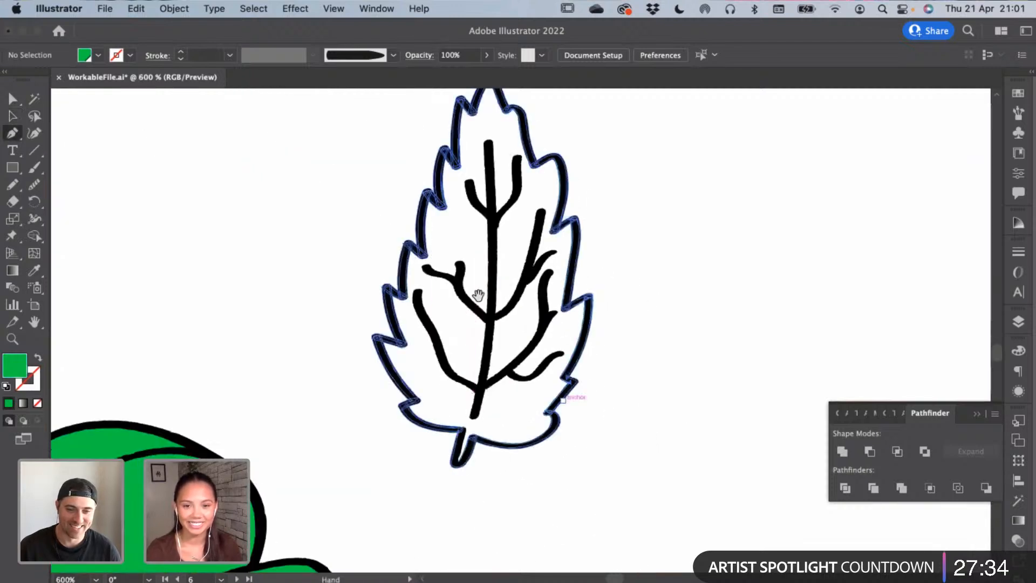
key(super+plus)
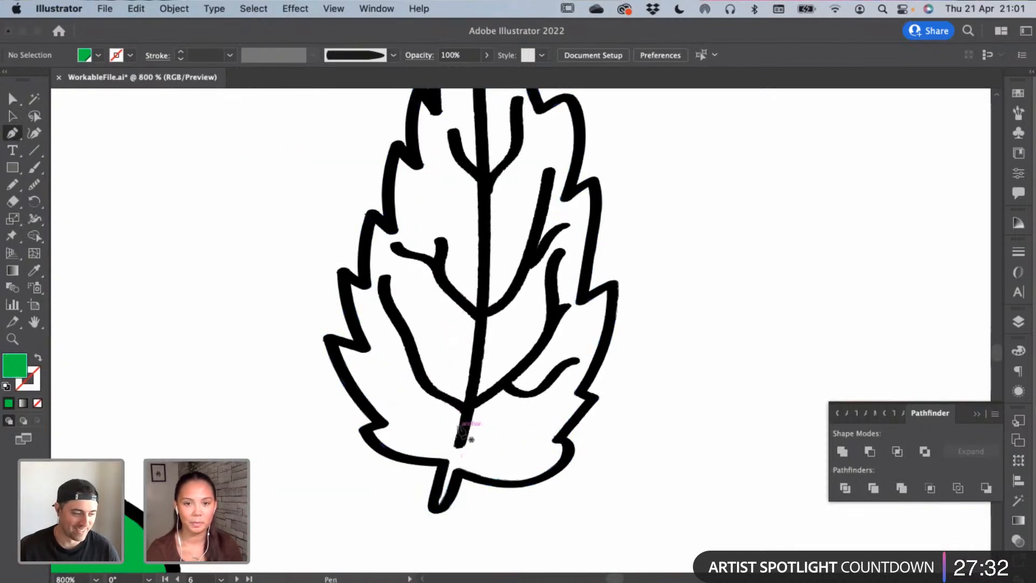
click(12, 116)
click(413, 254)
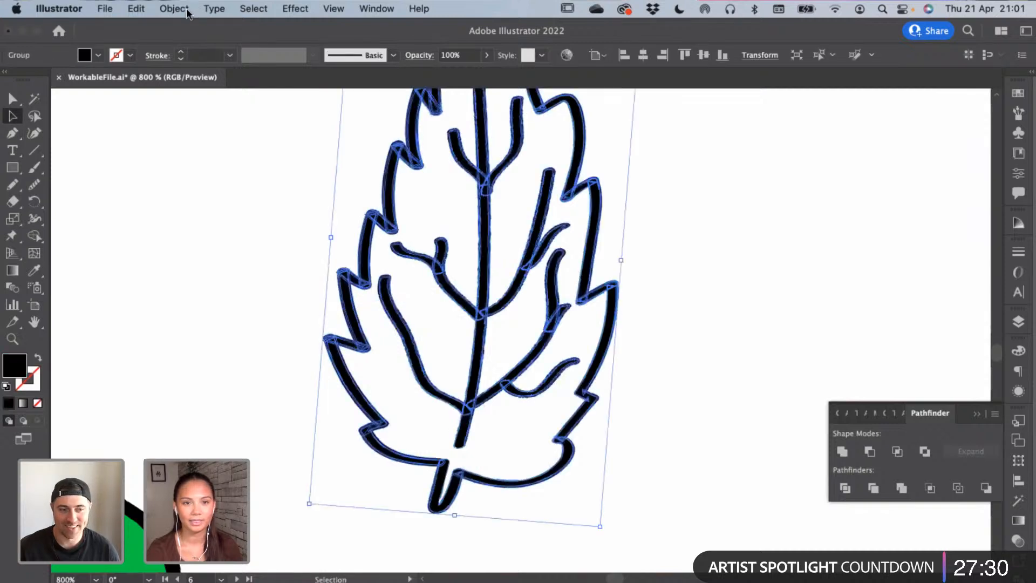
click(174, 9)
click(45, 149)
Start a Pen path at the veined leaf's stem and trace the lower-left edge up to the first large tooth
scroll(46, 150, left, 1)
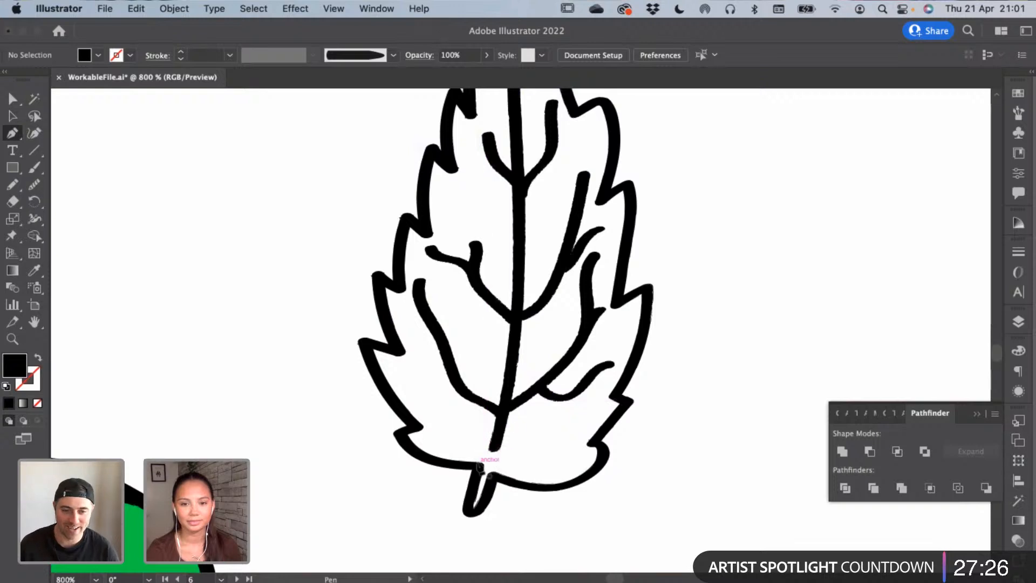
click(447, 464)
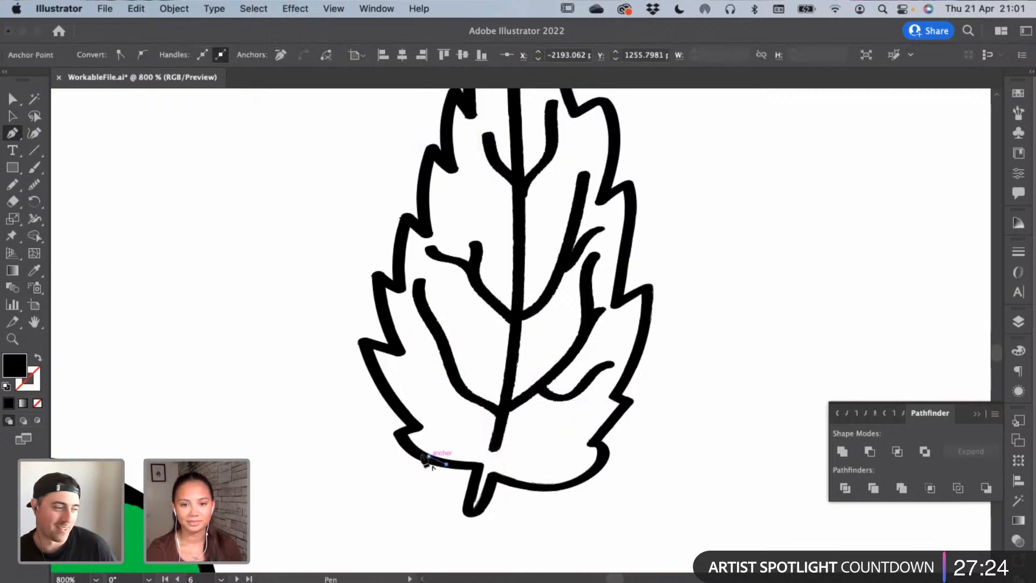
click(411, 445)
drag(411, 432, 393, 406)
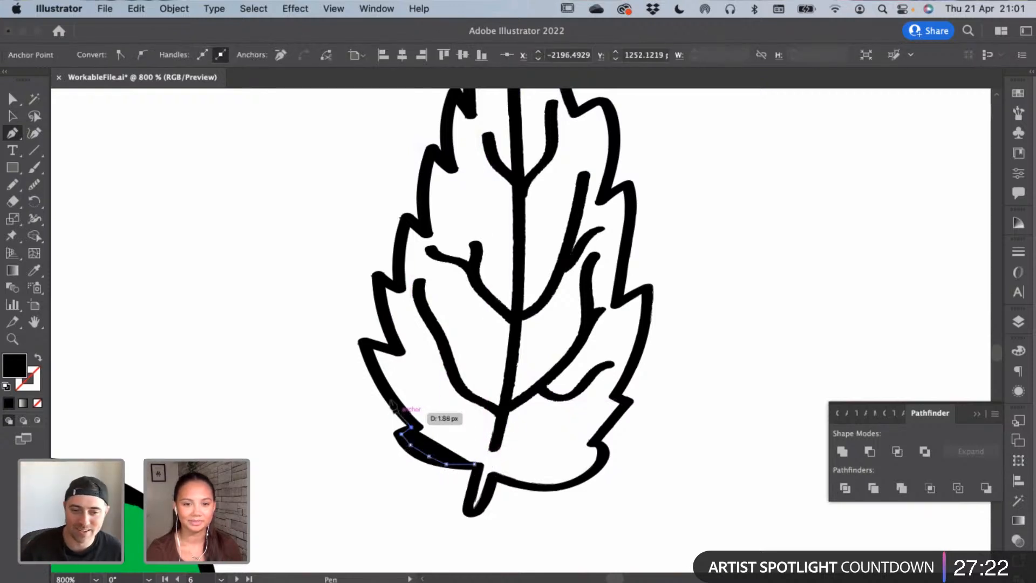
click(367, 362)
click(363, 344)
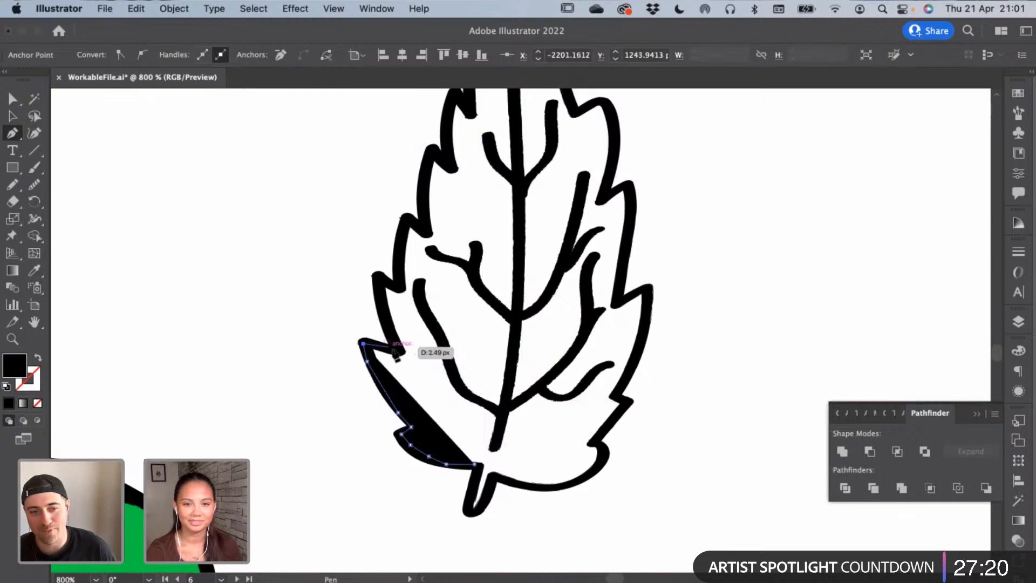
Continue the Pen path up the leaf's left edge around the next two serrations
click(395, 348)
click(380, 299)
click(377, 279)
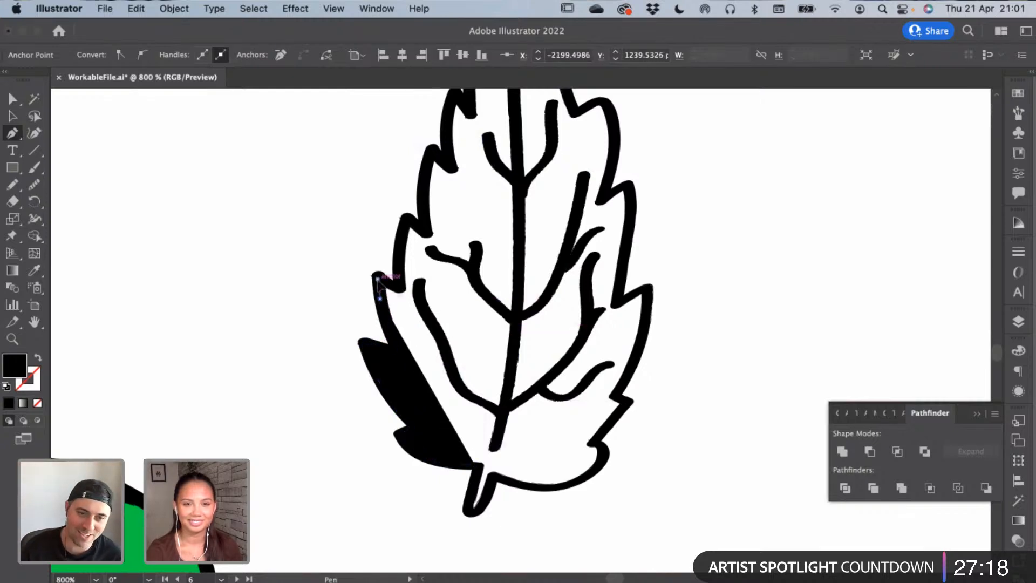
click(395, 289)
click(401, 250)
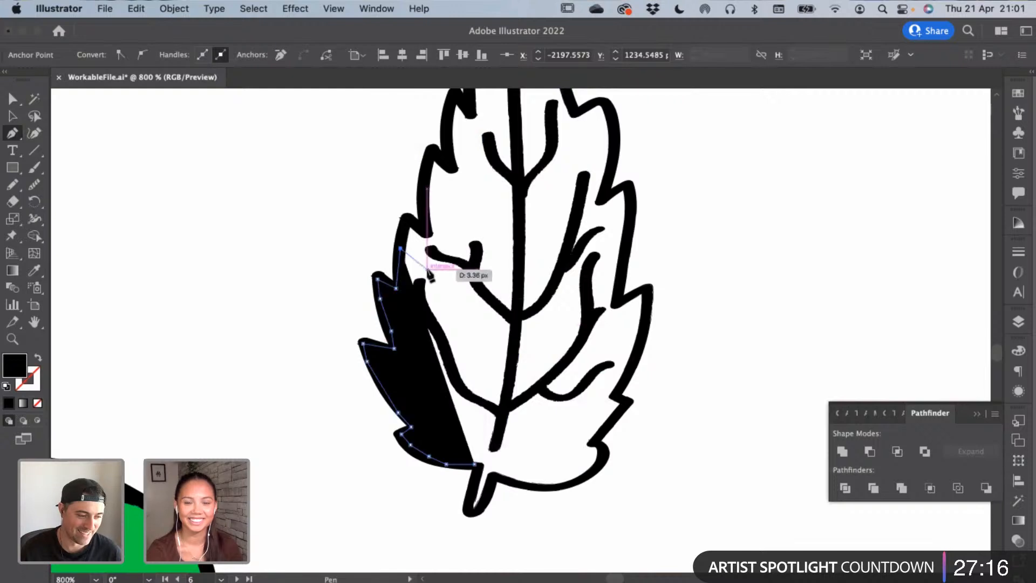
click(411, 218)
click(423, 229)
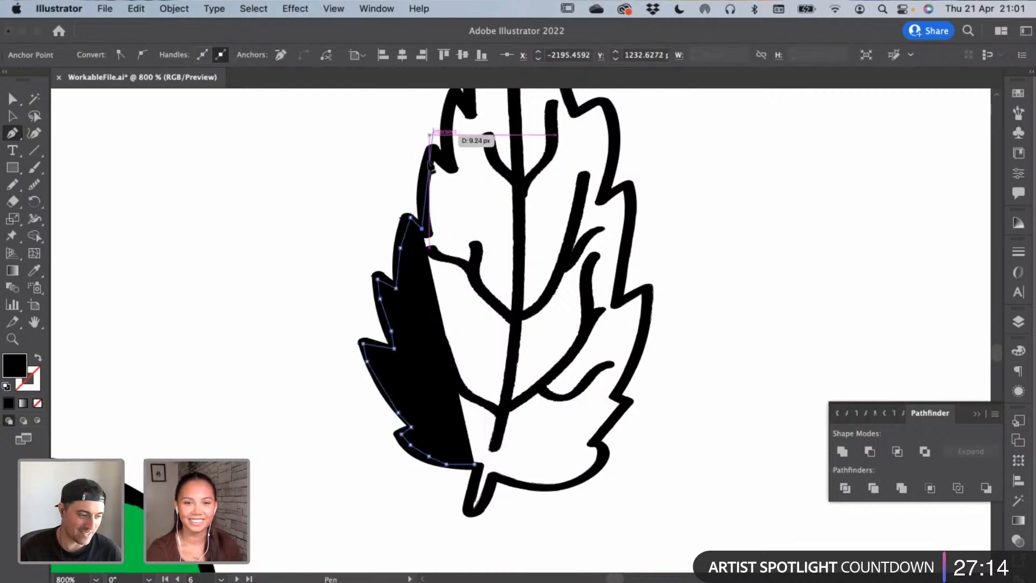
Trace the two serrations on the upper half of the leaf's left edge with straight Pen segments
click(423, 171)
click(432, 149)
click(445, 164)
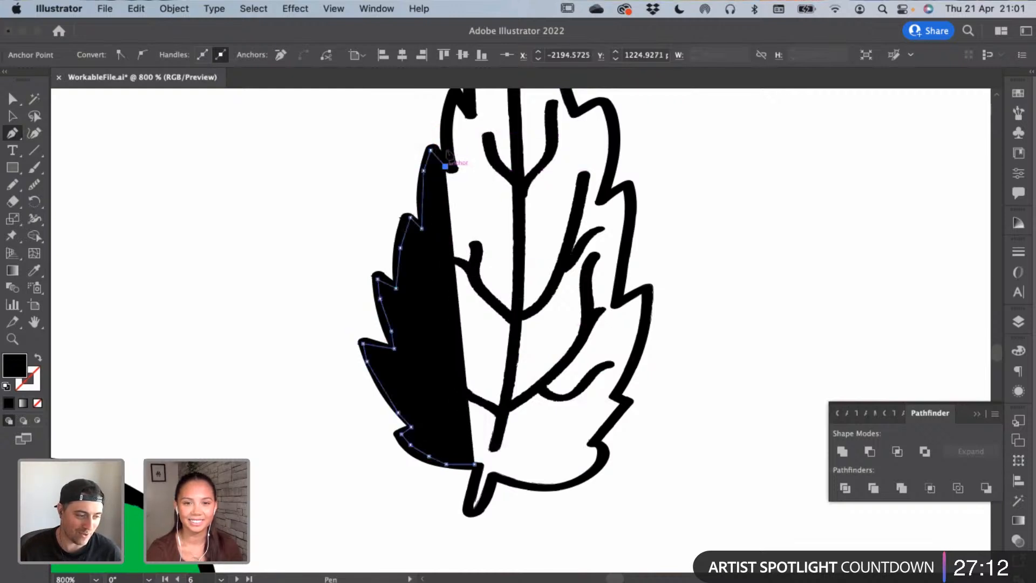
drag(449, 153, 422, 223)
click(422, 185)
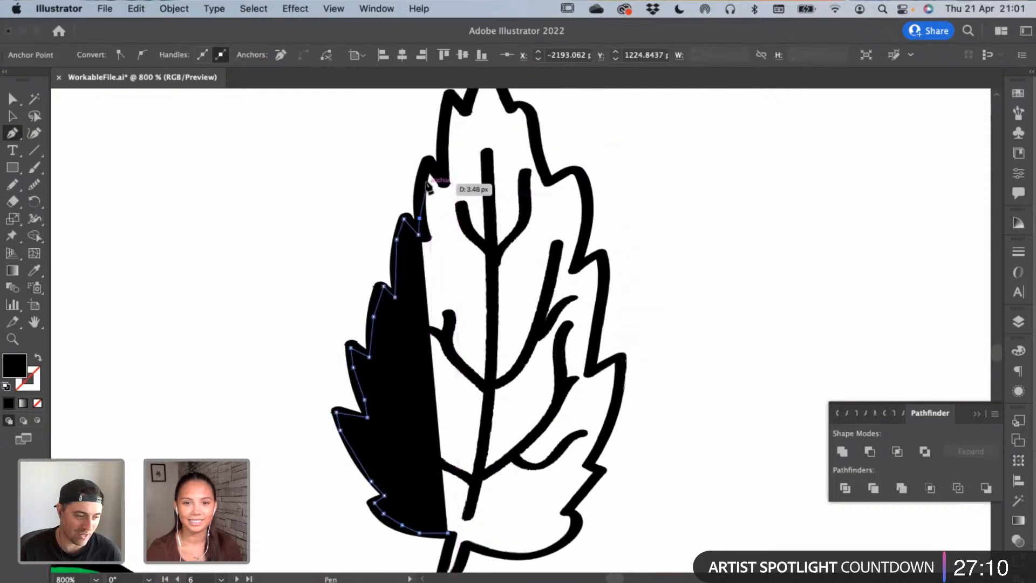
click(428, 164)
click(442, 176)
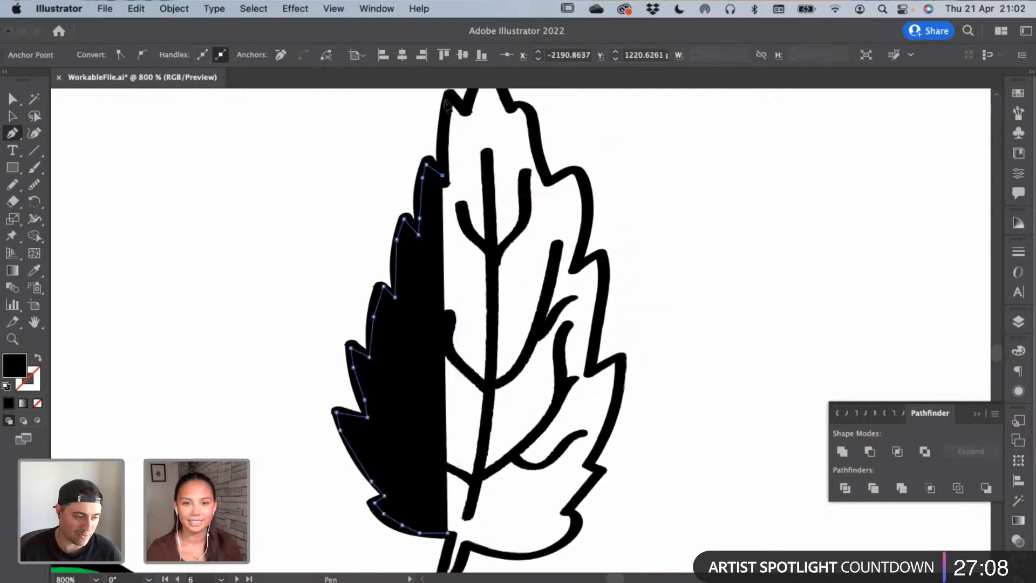
Trace the last left serration and bring the Pen path up to the leaf's pointed tip
click(447, 115)
scroll(459, 129, up, 2)
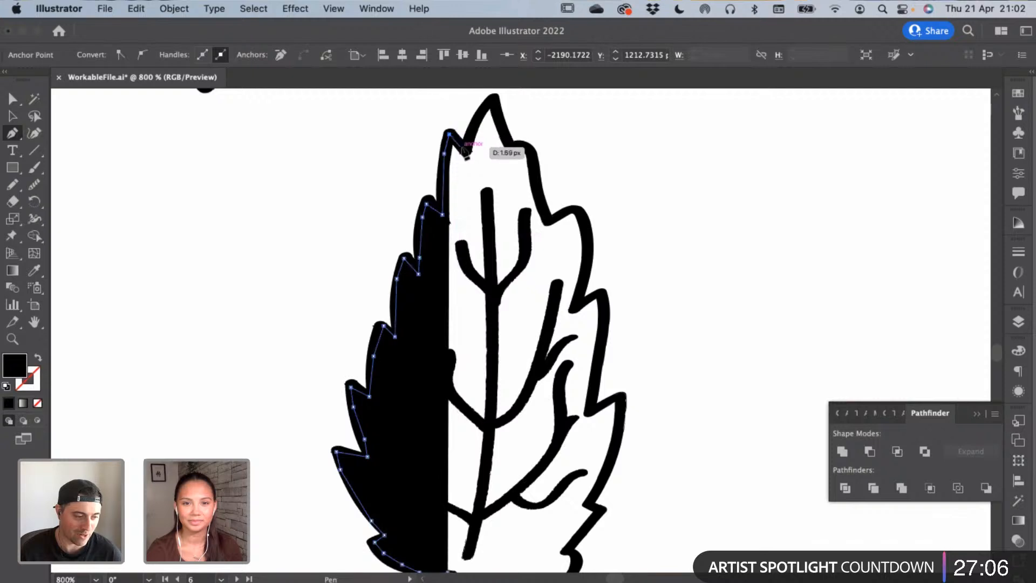
click(462, 148)
click(468, 129)
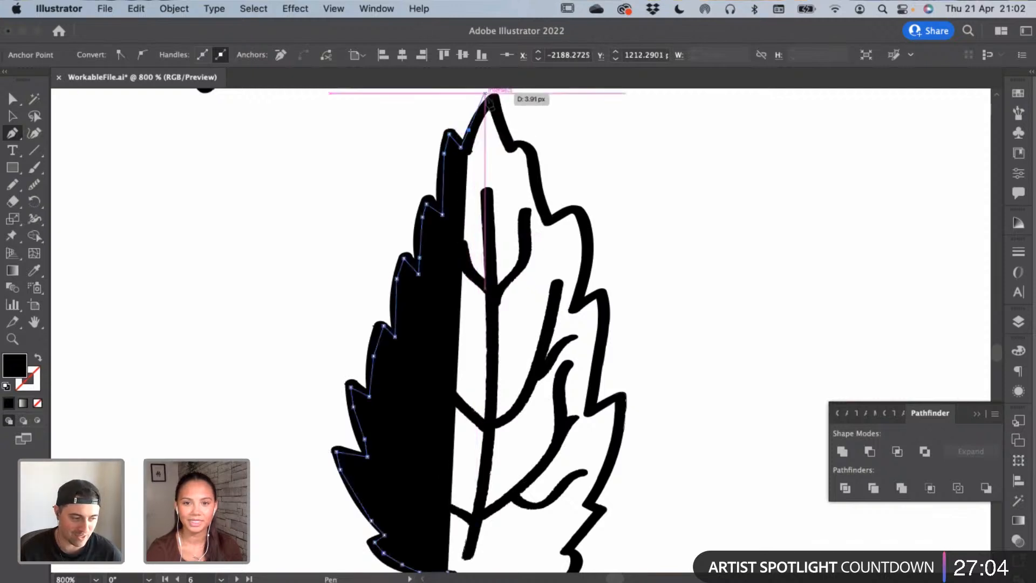
click(488, 97)
scroll(491, 108, up, 2)
Trace from the leaf's tip down the upper-right edge, around the first lobe and over the top of the second
click(500, 152)
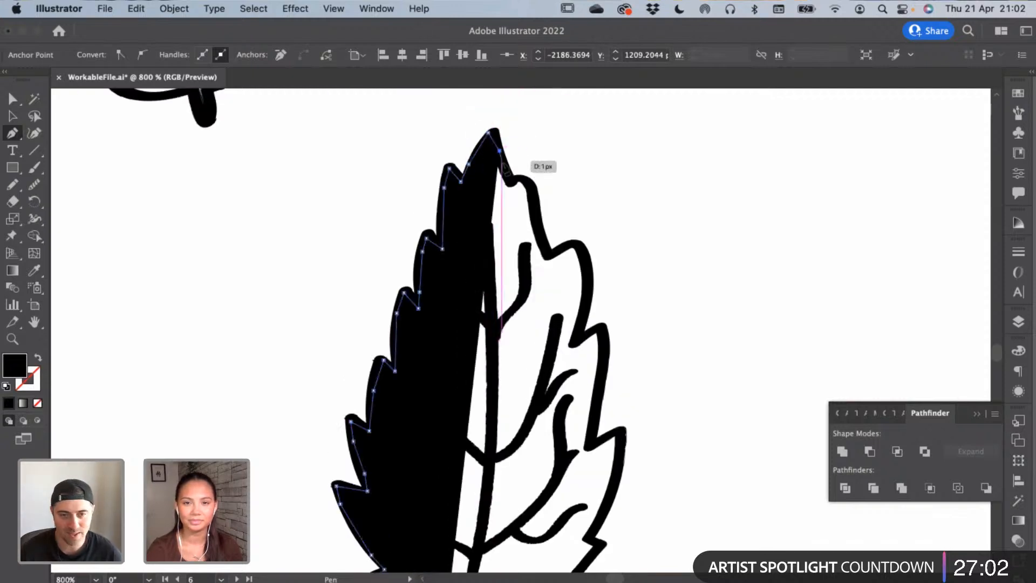
click(513, 177)
click(521, 177)
click(531, 188)
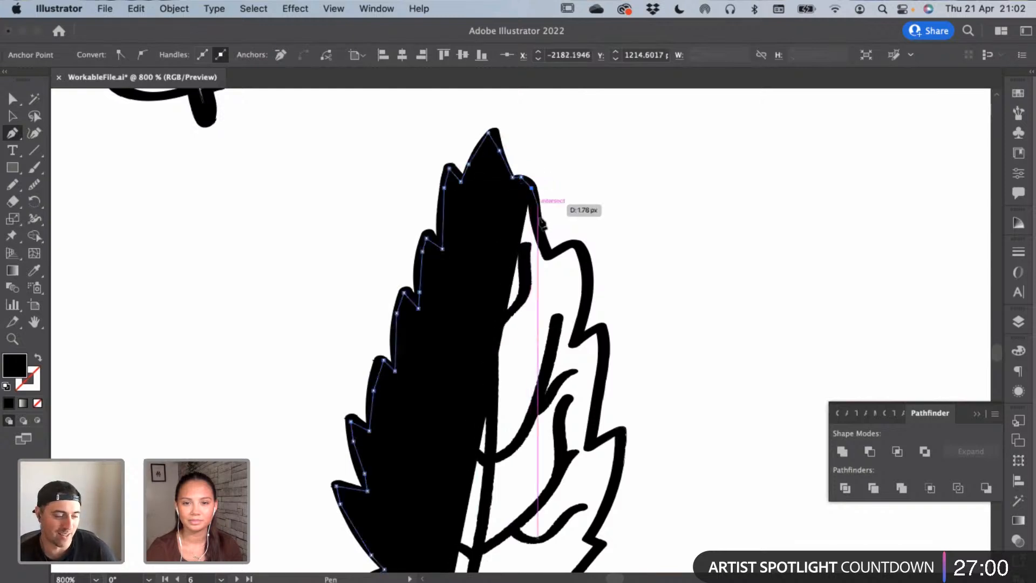
click(542, 236)
click(552, 250)
click(568, 243)
click(583, 246)
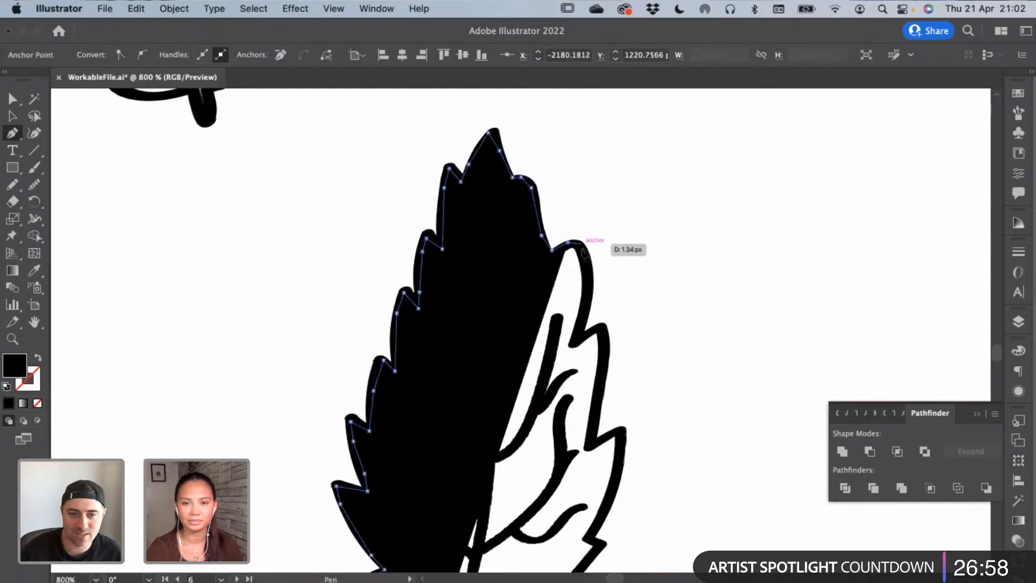
Trace down the second right lobe, into the notch below it and around the third lobe's tip
click(588, 263)
click(585, 303)
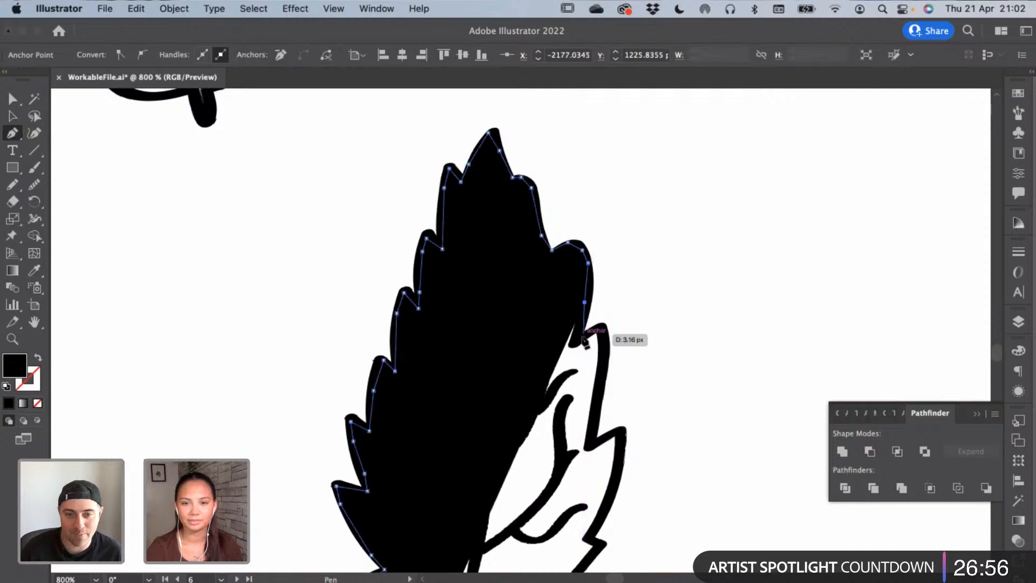
click(575, 341)
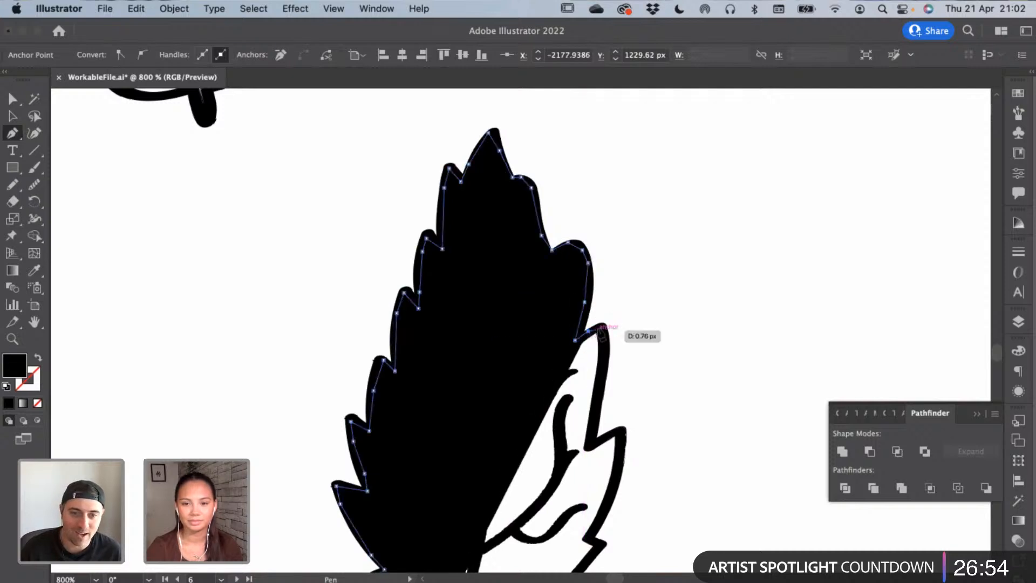
click(598, 328)
click(604, 333)
click(607, 350)
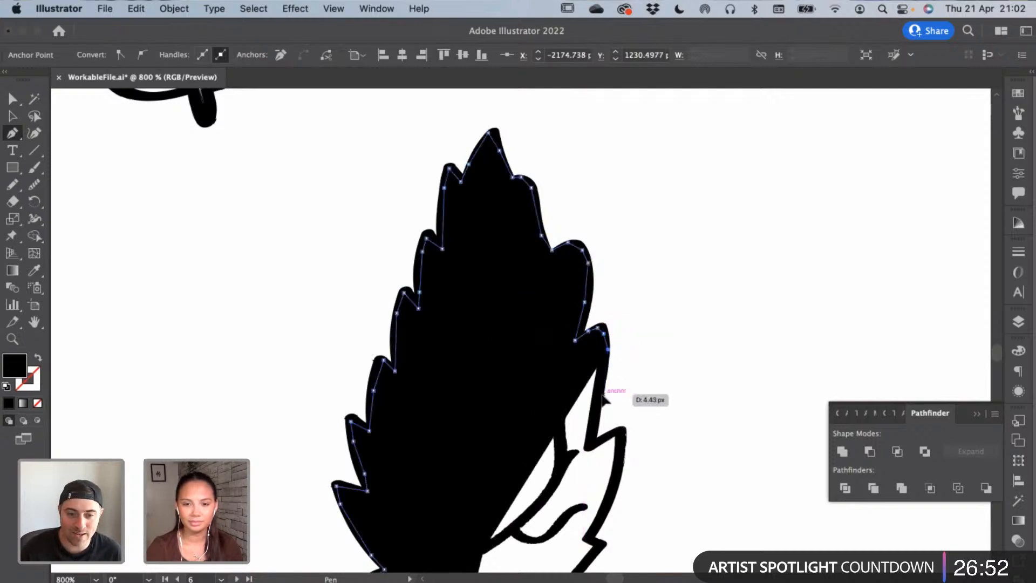
Trace below the third right lobe into the next notch and out to the lowest large tooth's tip
click(600, 395)
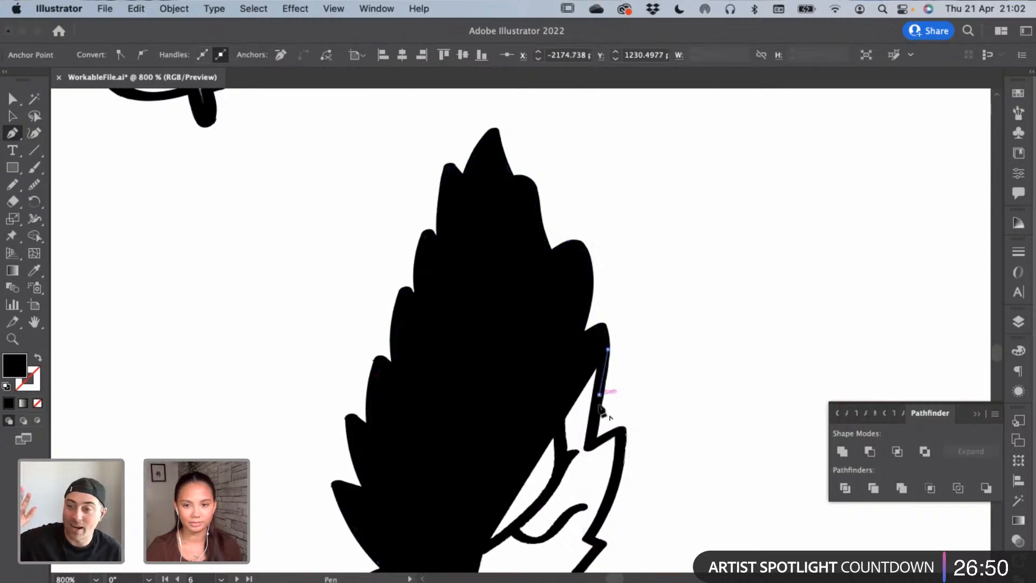
click(599, 428)
click(593, 441)
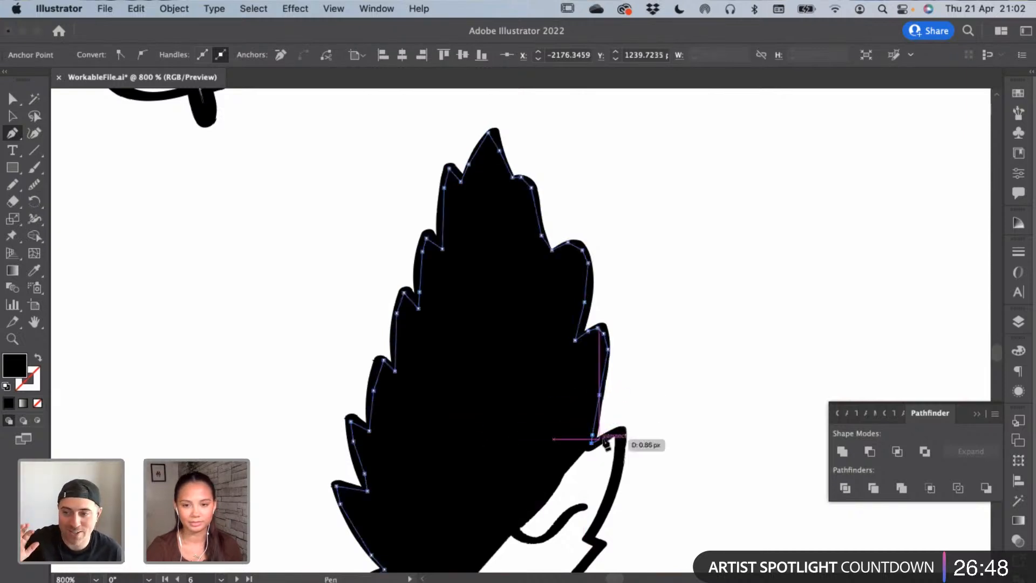
click(619, 431)
scroll(625, 449, down, 5)
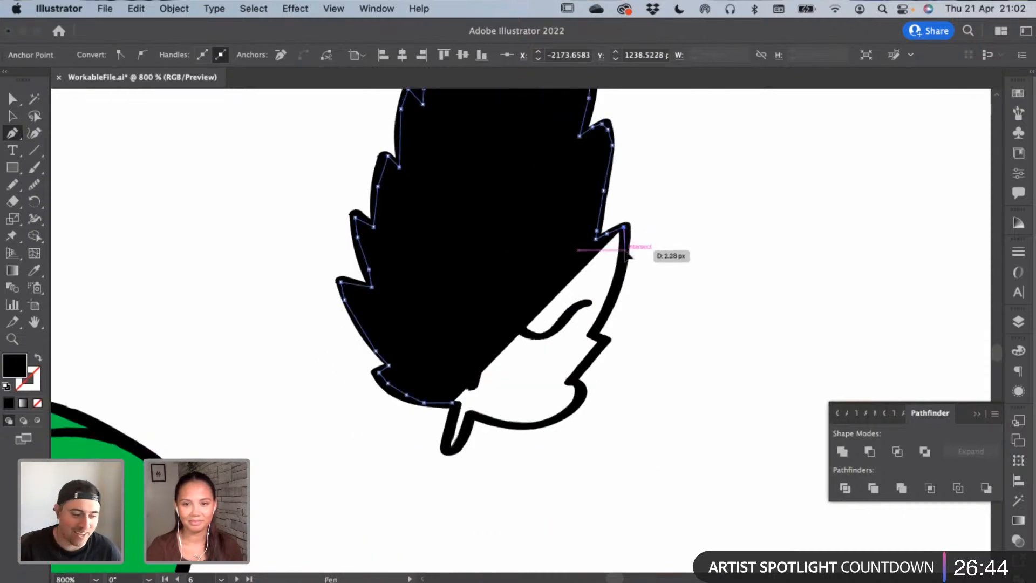
Trace the leaf's lower-right edge from the large tooth down around the small notch
click(626, 251)
click(617, 277)
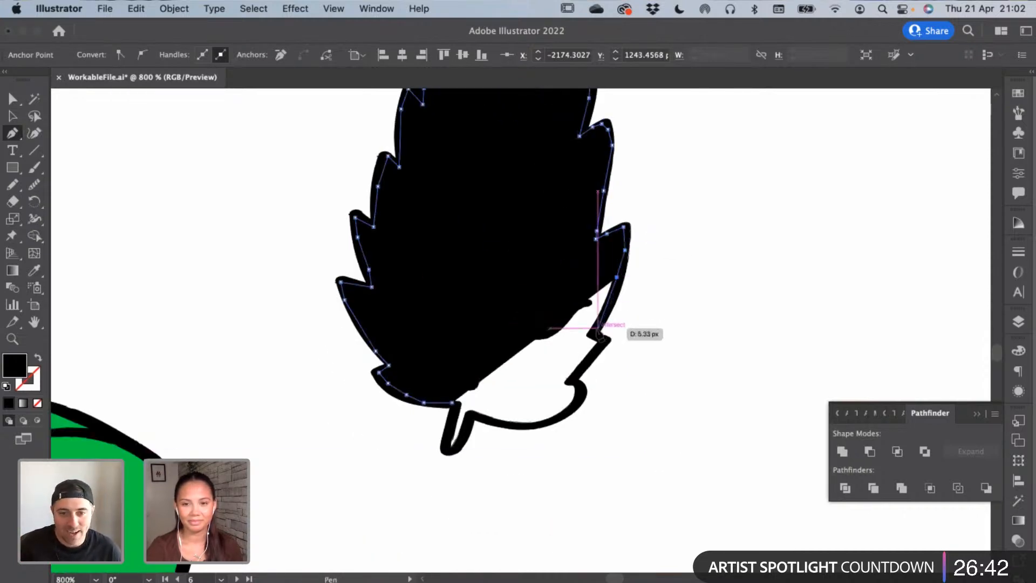
click(596, 332)
click(600, 339)
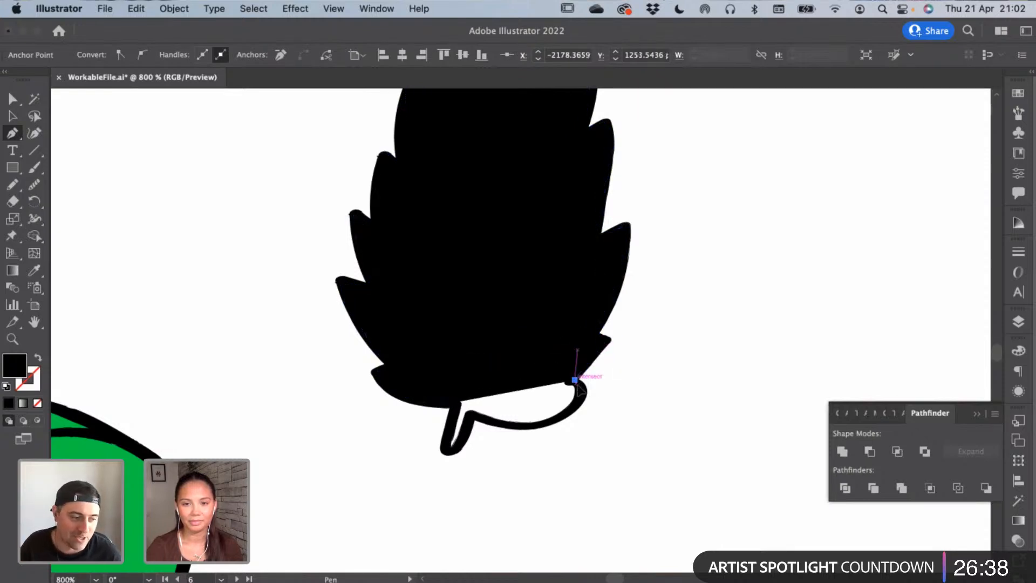
Trace the leaf's rounded lower-right base and around the stem, closing the backing path at its starting point
click(571, 406)
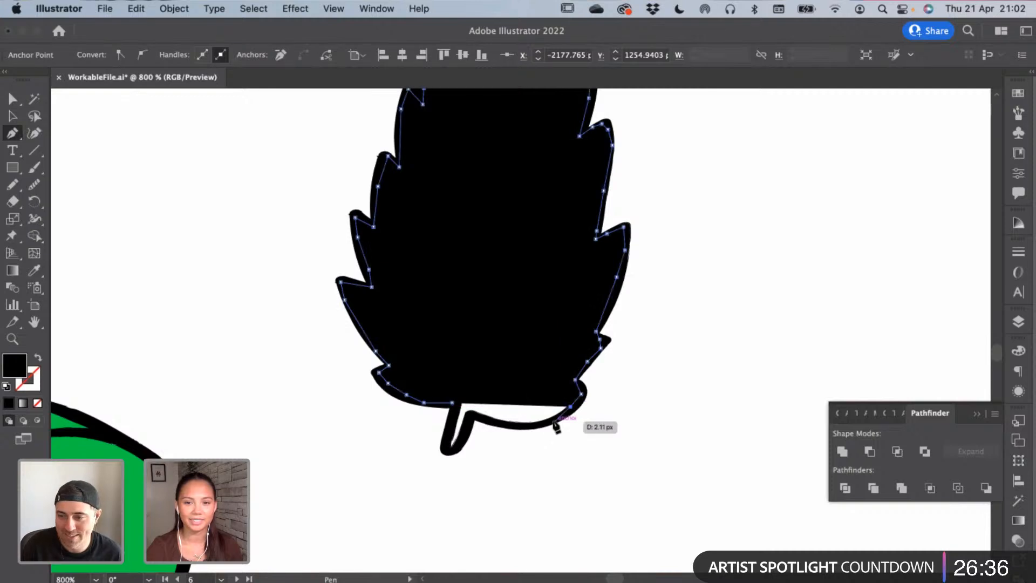
click(546, 426)
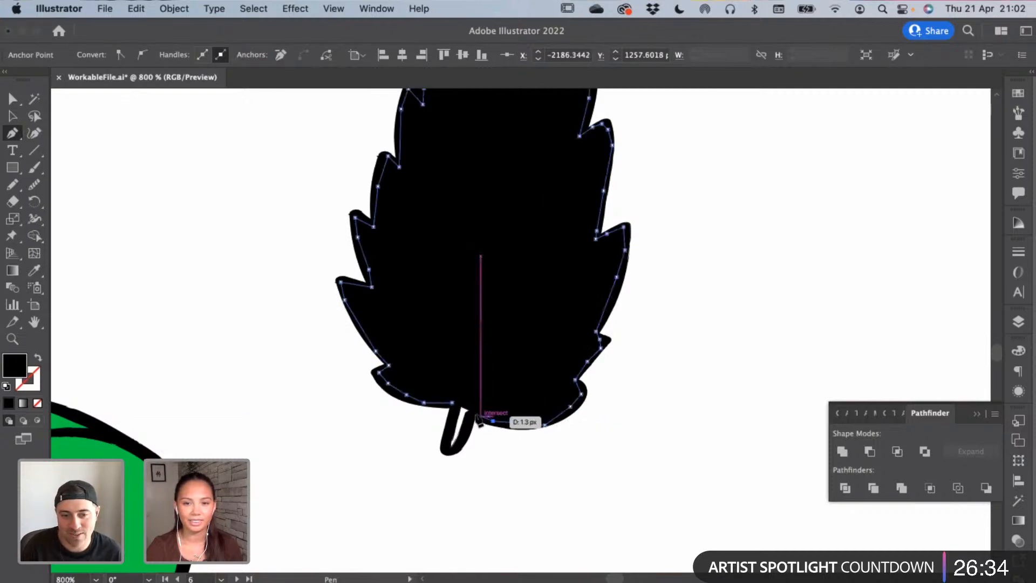
click(467, 437)
click(454, 450)
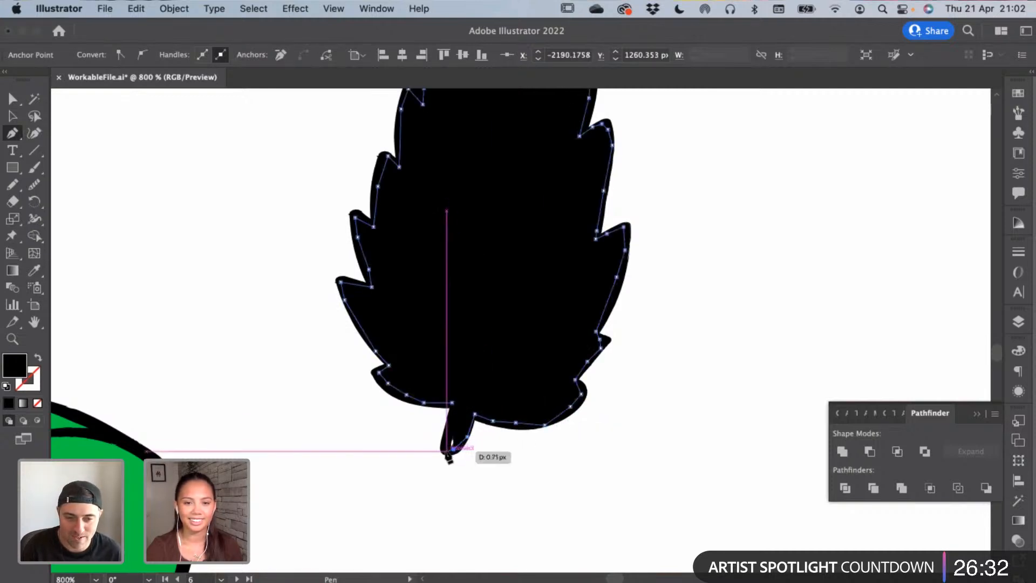
click(444, 452)
click(452, 403)
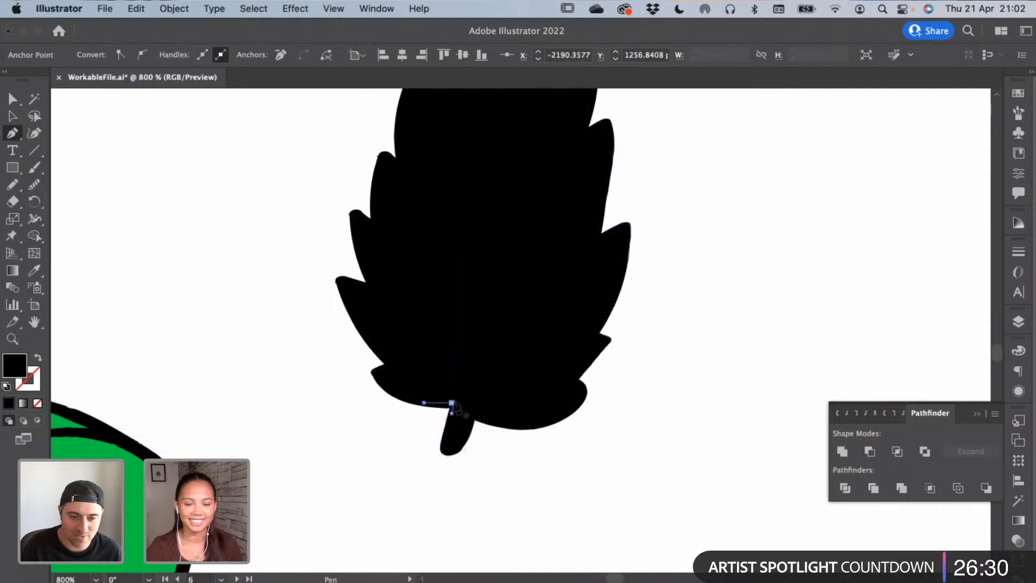
Select the traced leaf backing shape and send it to the back
click(13, 117)
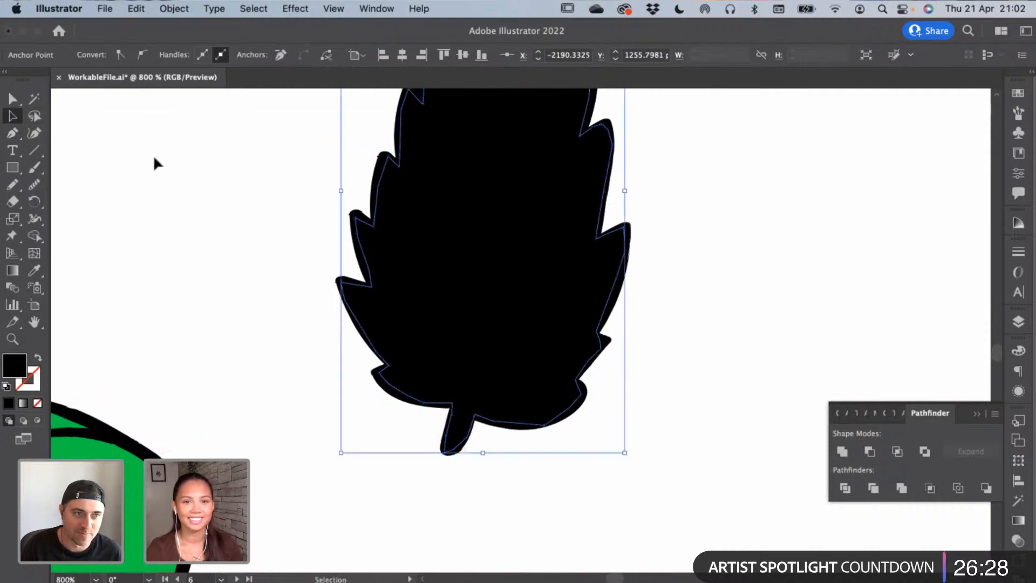
click(468, 224)
right_click(468, 225)
mouse_move(540, 528)
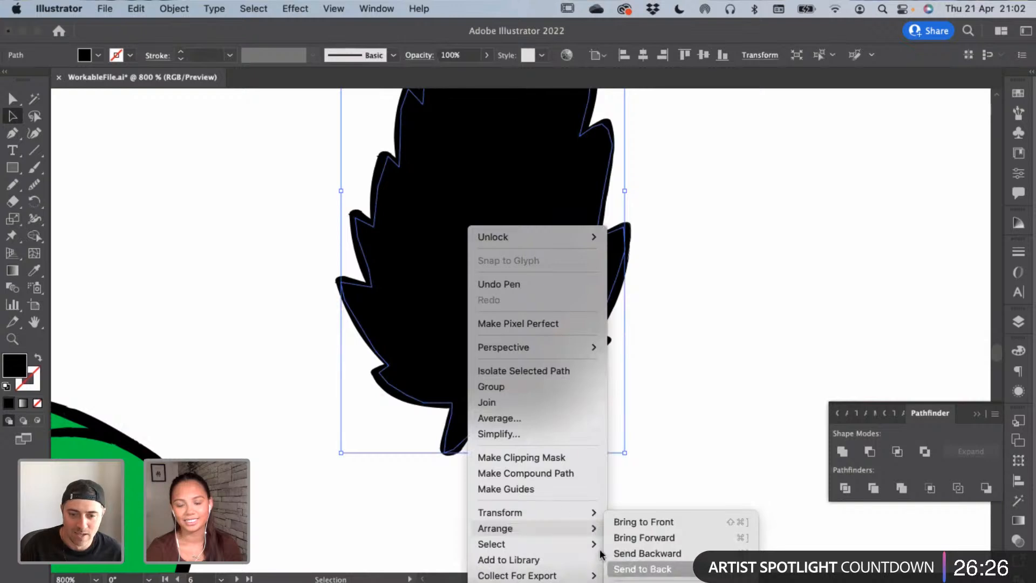
click(616, 569)
click(551, 500)
click(468, 446)
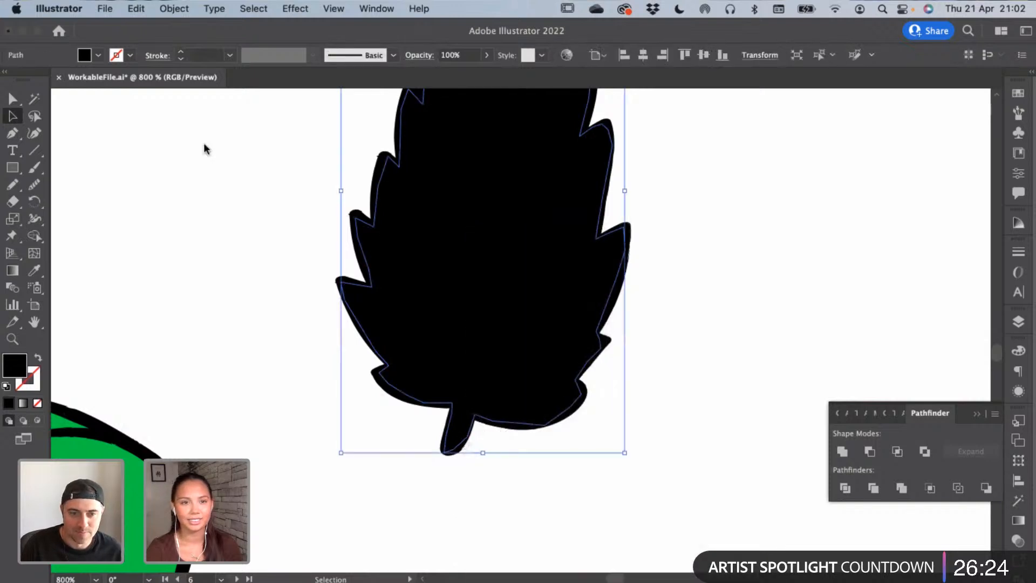
Unlock all objects and bring the leaf's outline and vein group to the front
click(174, 9)
click(214, 135)
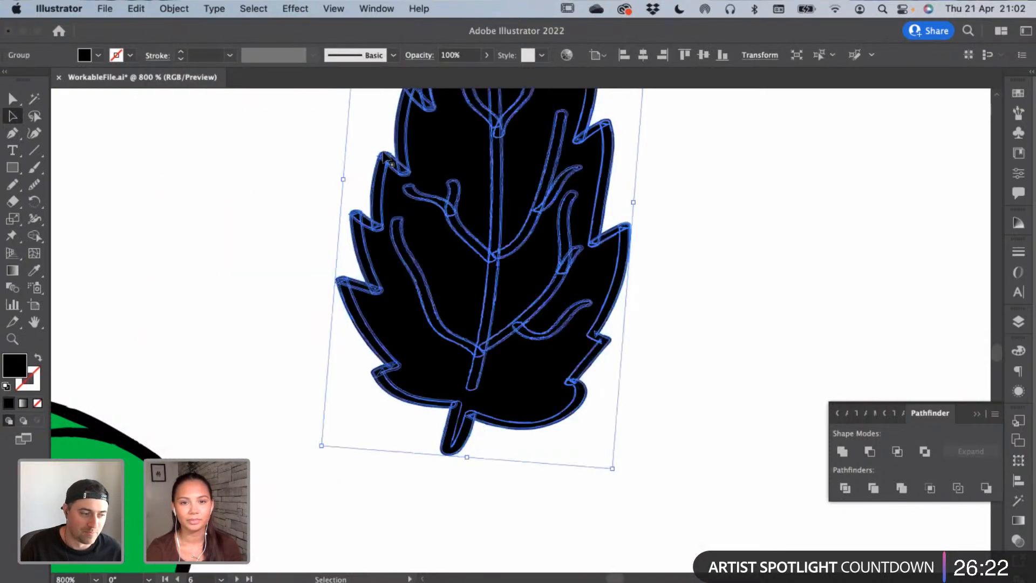
click(300, 175)
click(390, 153)
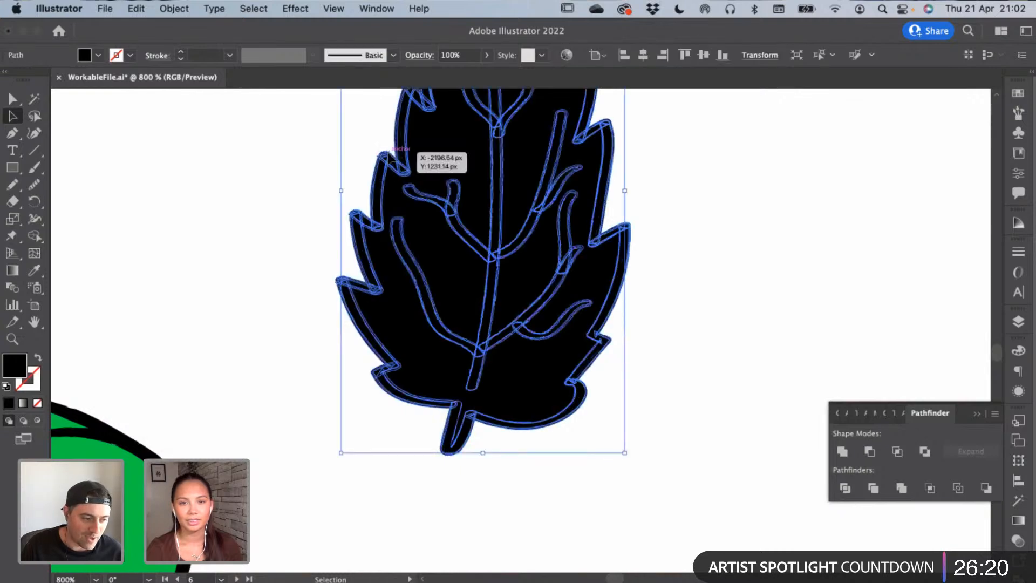
click(399, 161)
right_click(386, 167)
mouse_move(462, 360)
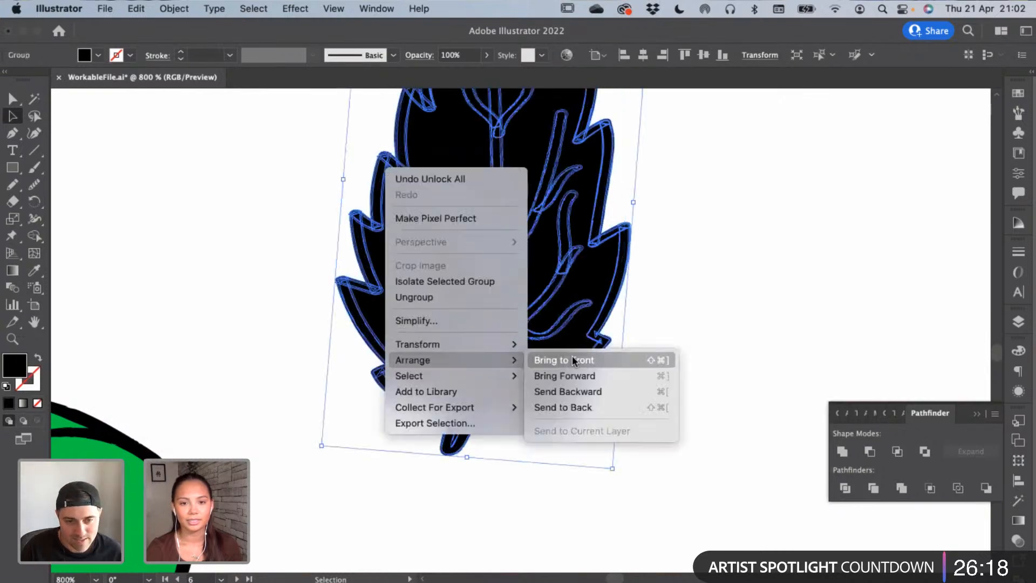
click(572, 360)
Fill the leaf backing shape with the green sampled from the rounded ingredient illustration using the Eyedropper
click(250, 282)
click(451, 143)
click(34, 270)
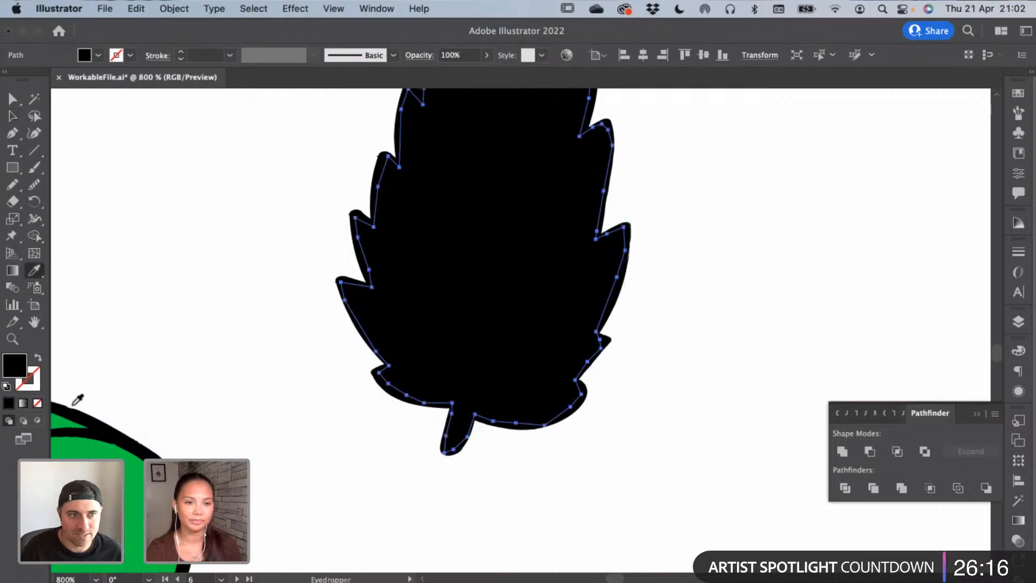
click(14, 122)
click(204, 238)
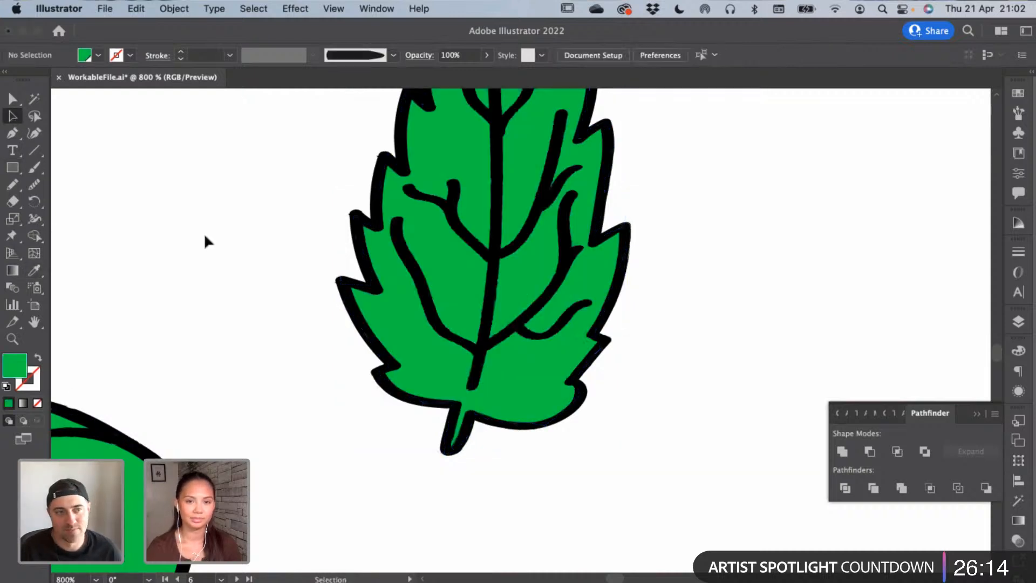
Group the leaf's line art with its green backing shape
key(super+minus)
key(super+minus)
key(super+minus)
key(super+minus)
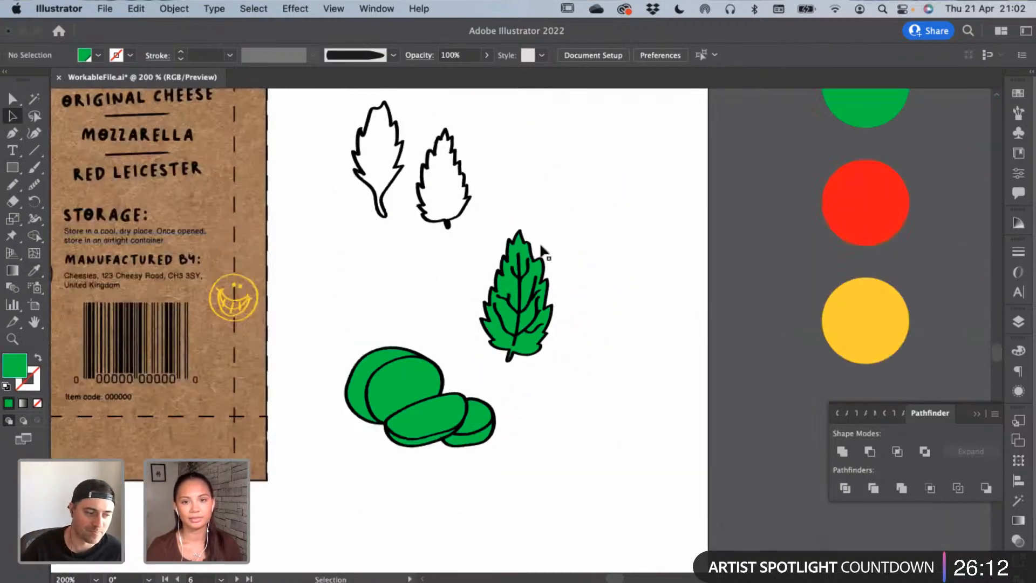
drag(554, 326, 553, 327)
click(172, 9)
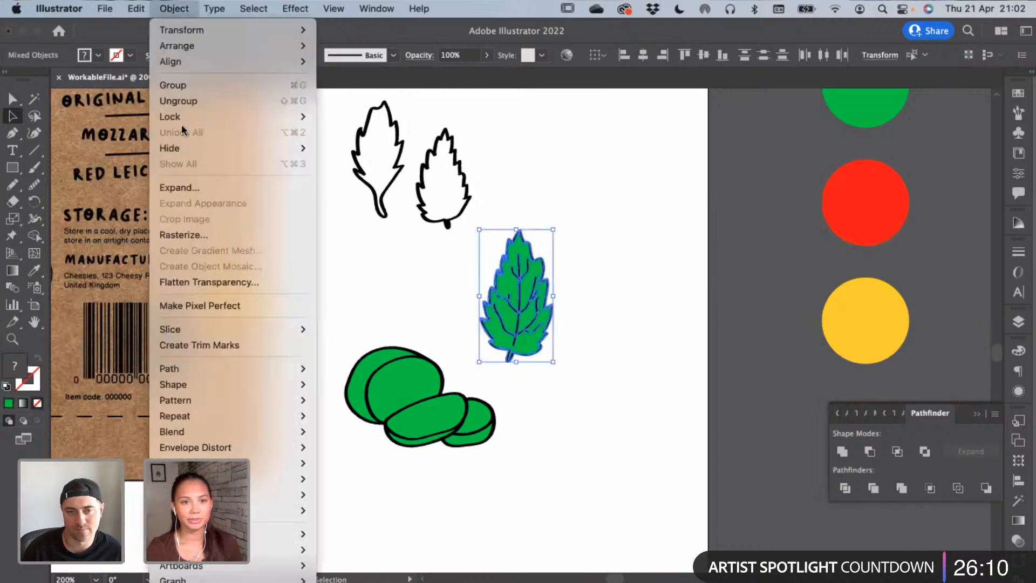
click(206, 86)
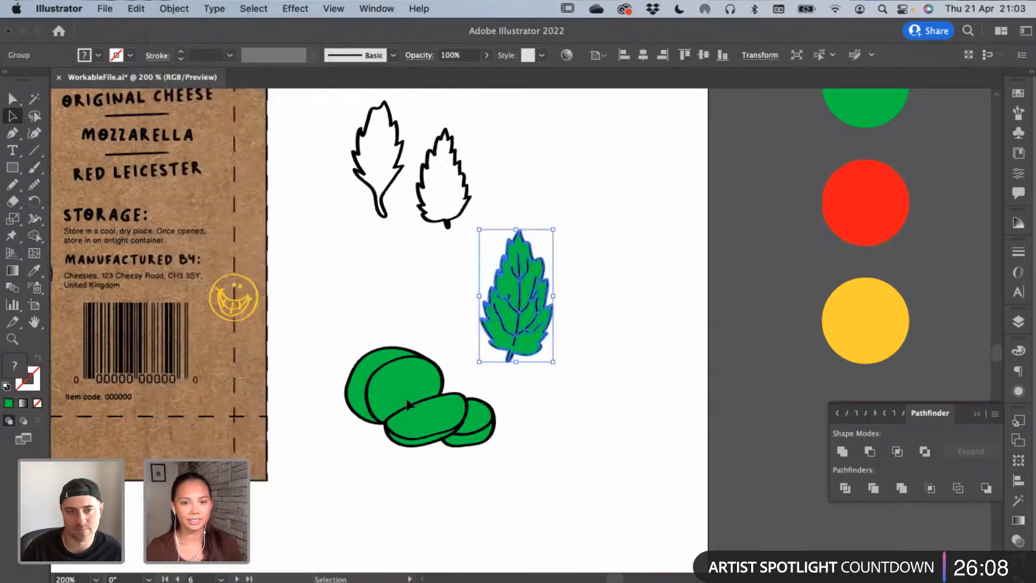
Group the rounded green slices illustration and deselect it
click(406, 400)
key(super+g)
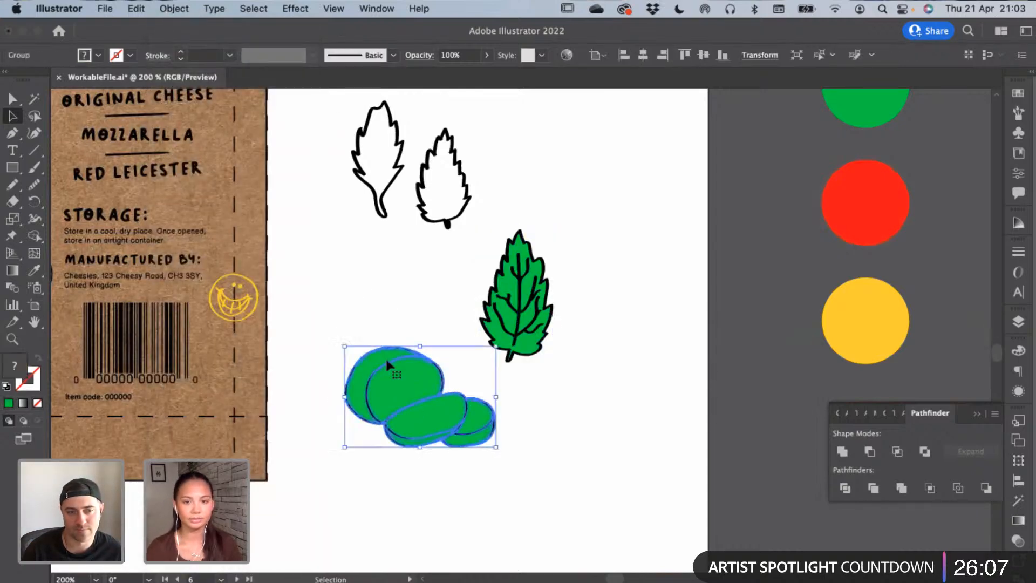
click(404, 242)
Move the green slices and the leaf together onto the broken round cracker below the front panel
drag(358, 296, 664, 271)
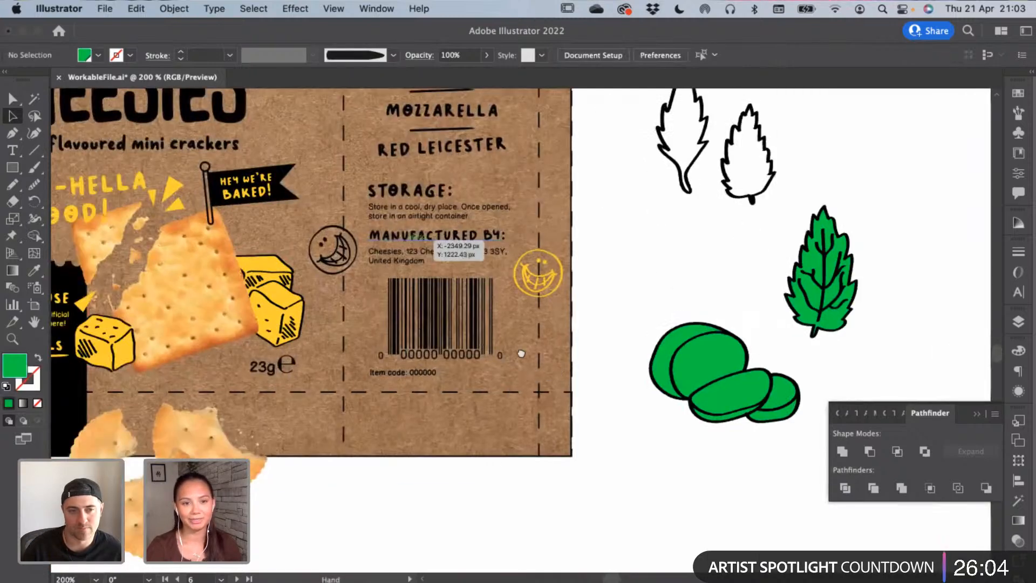
drag(521, 353, 560, 352)
click(769, 338)
shift+click(847, 304)
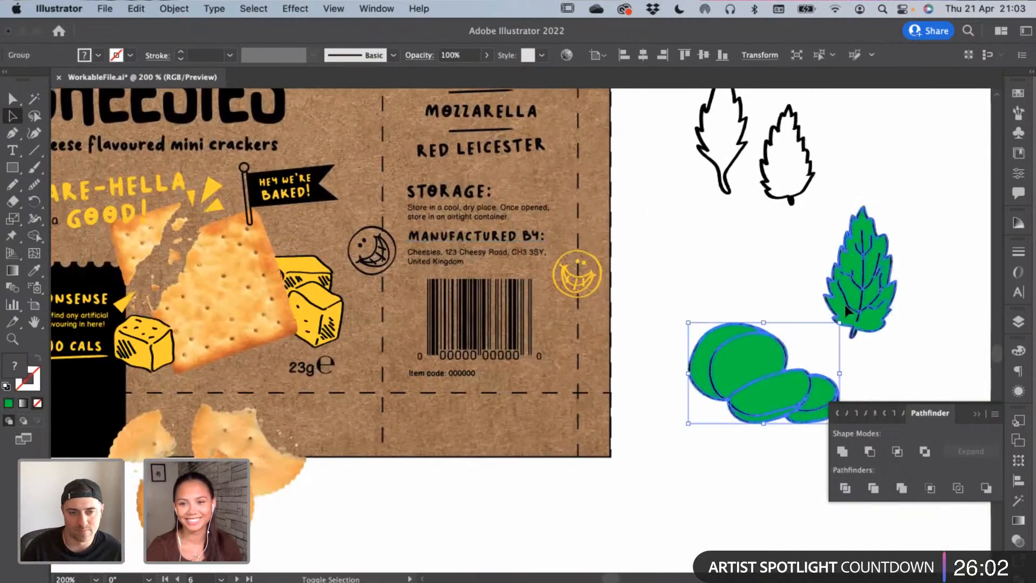
drag(845, 300, 518, 438)
click(587, 370)
key(super+equal)
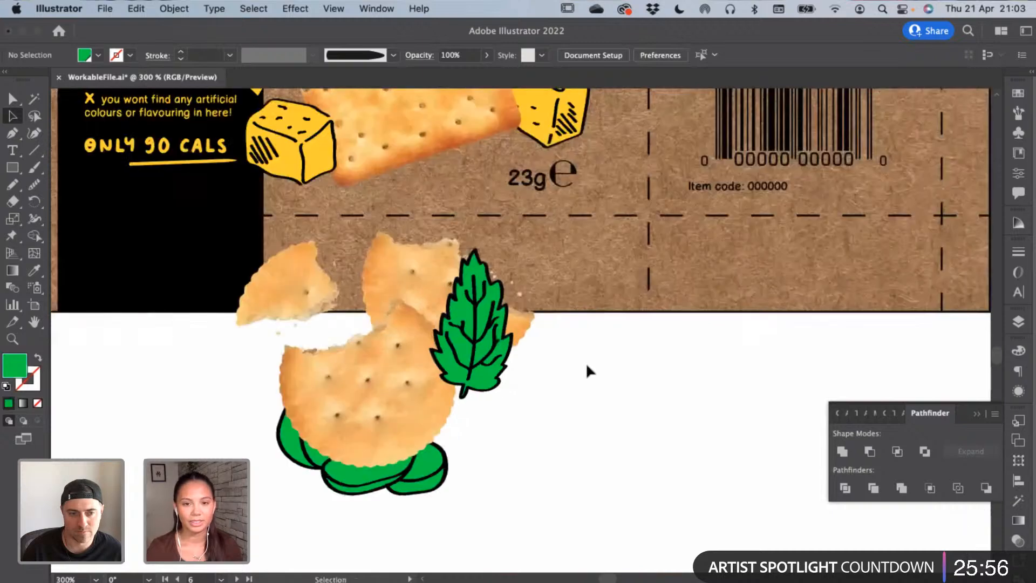
Move the green slices to the cracker's left side and bring them to the front together with the upper-left cracker fragment
drag(372, 458, 318, 406)
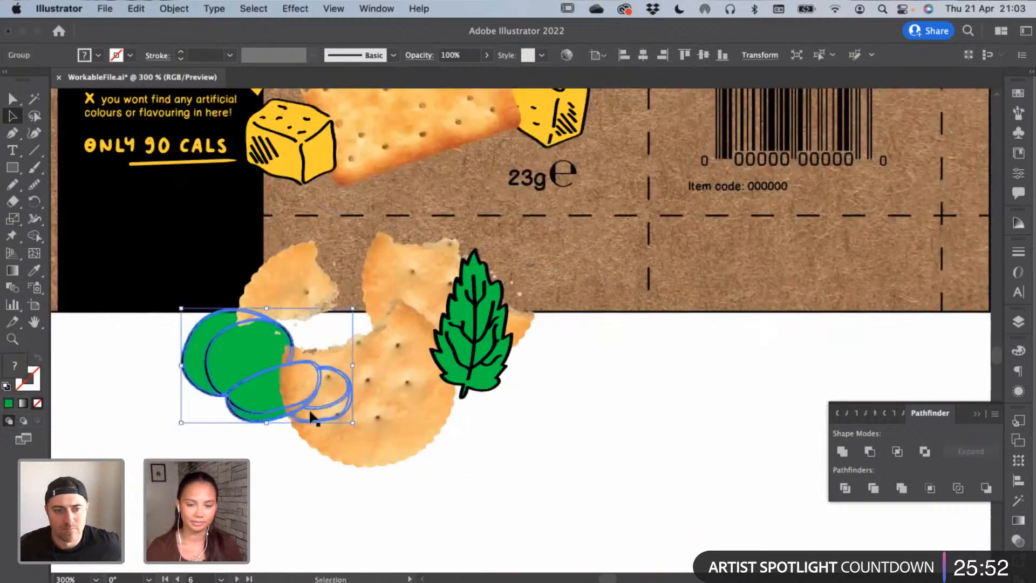
key(a)
key(v)
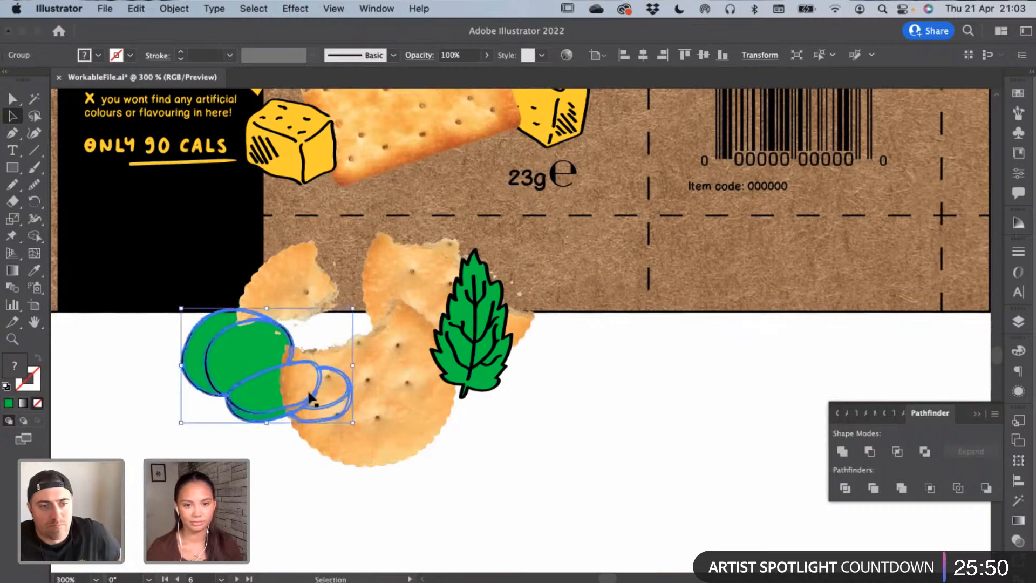
click(288, 288)
right_click(287, 287)
mouse_move(353, 471)
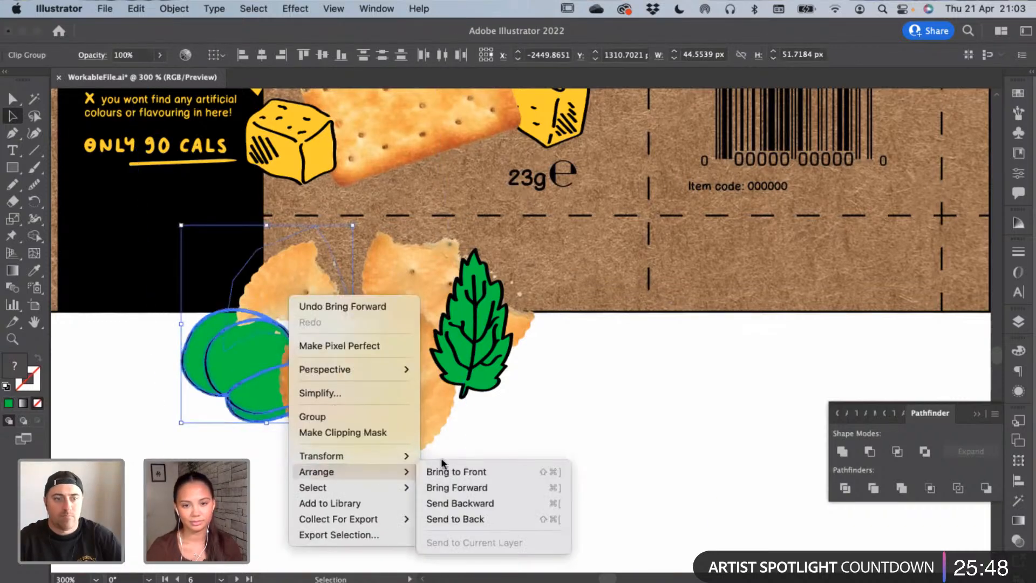
click(449, 469)
click(587, 416)
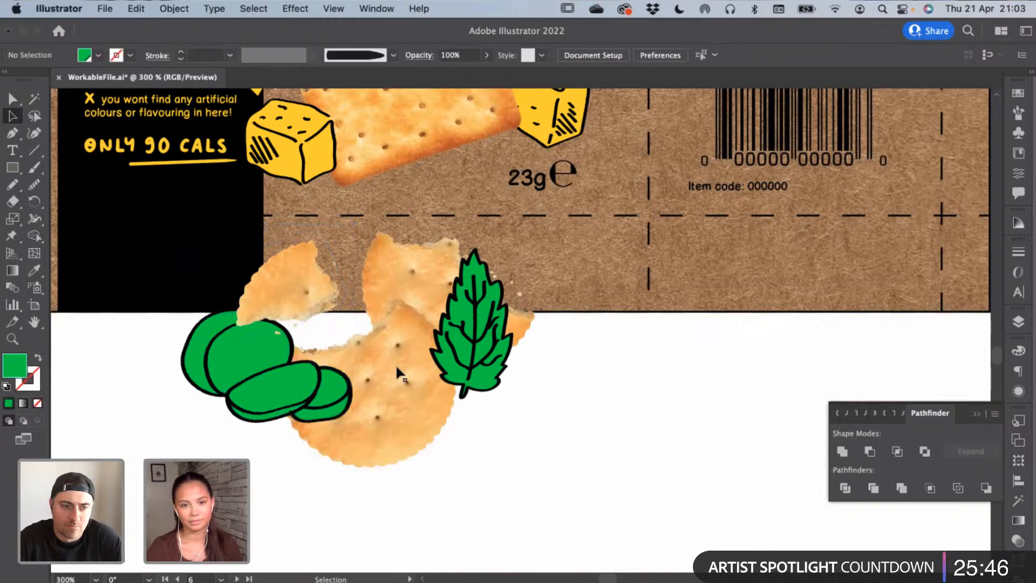
Lower the green slices to the cracker's bottom-left edge and nudge the upper-left cracker fragment slightly up and right
drag(327, 398, 327, 465)
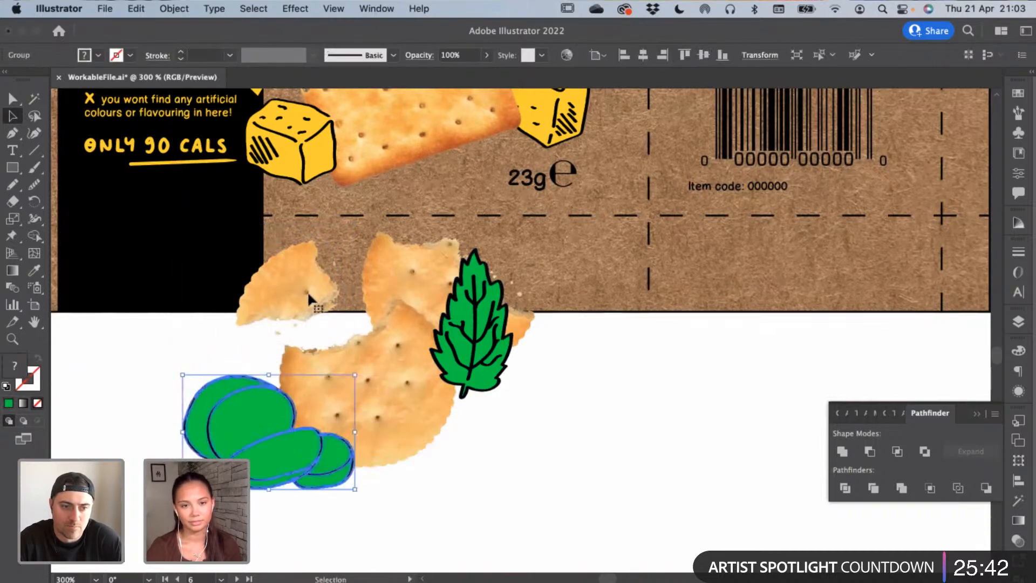
mouse_move(300, 303)
mouse_down()
mouse_move(282, 310)
mouse_move(310, 291)
mouse_up()
Move the leaf down, tilt it clockwise and tuck it behind the right edge of the large cracker piece
click(474, 254)
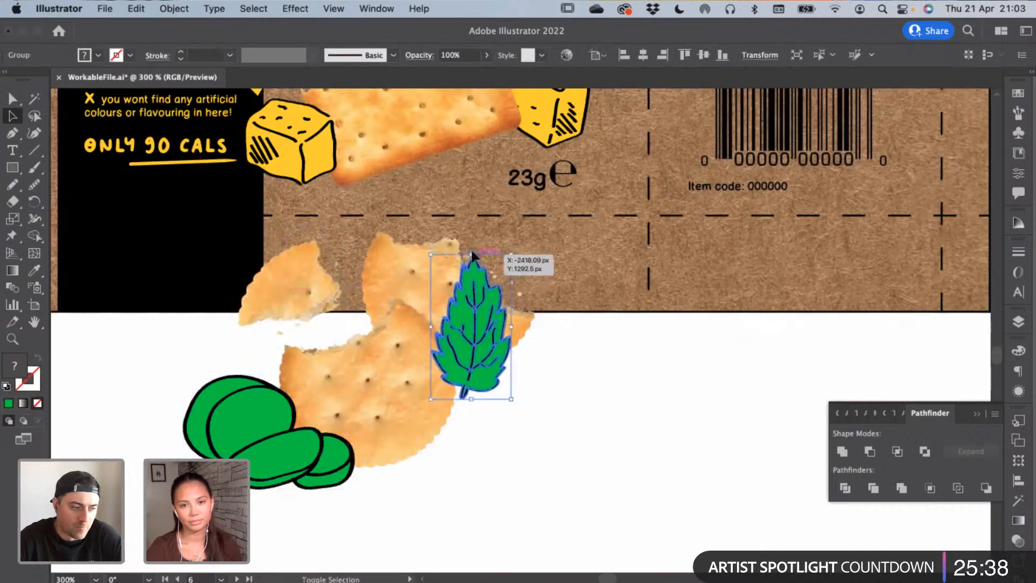
drag(491, 314, 480, 371)
key(a)
key(v)
drag(573, 392, 573, 393)
click(561, 399)
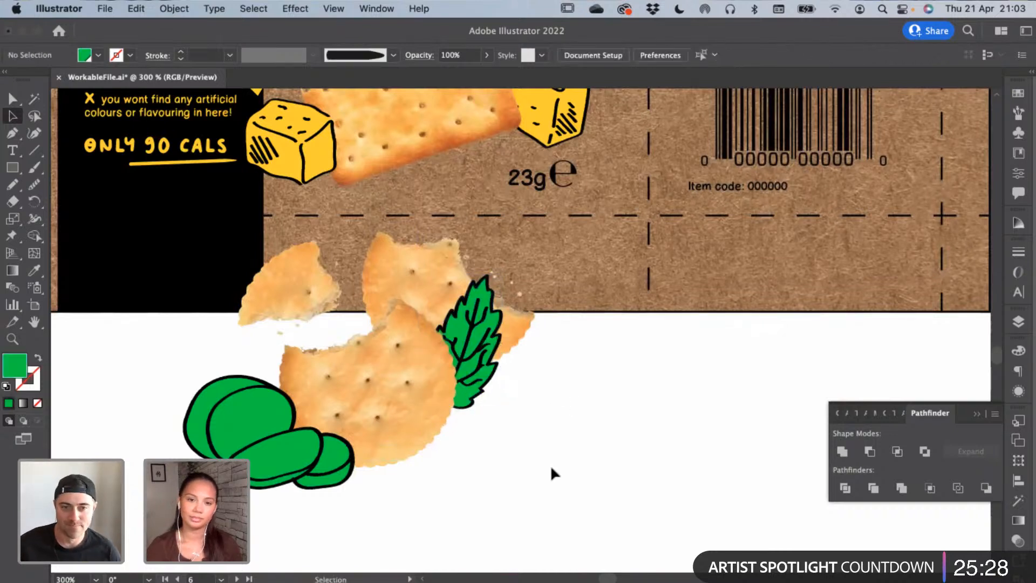
Select all the broken cracker pieces with the leaf and green slices, and cut them from the artwork
click(339, 319)
shift+click(435, 283)
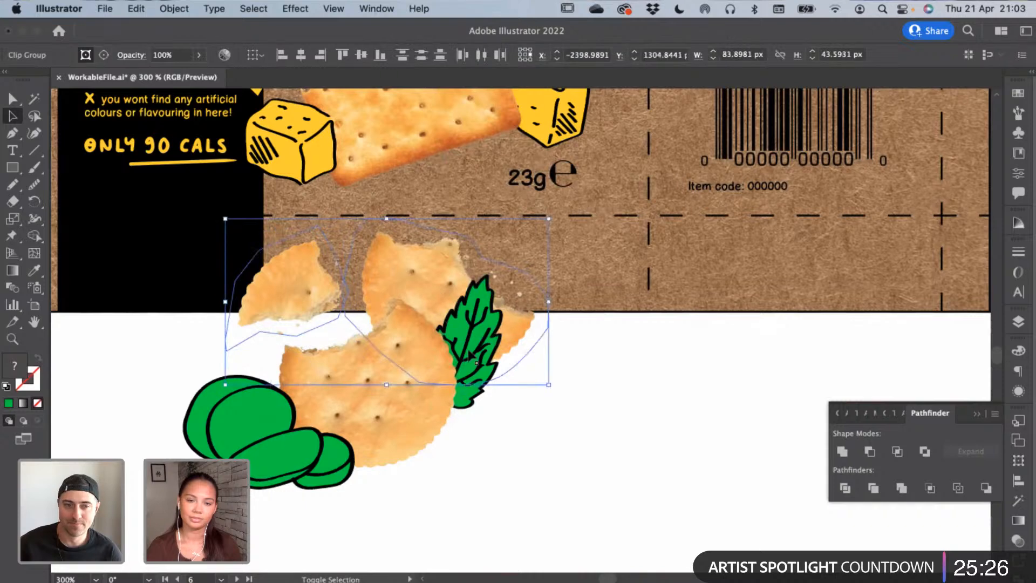
shift+click(252, 448)
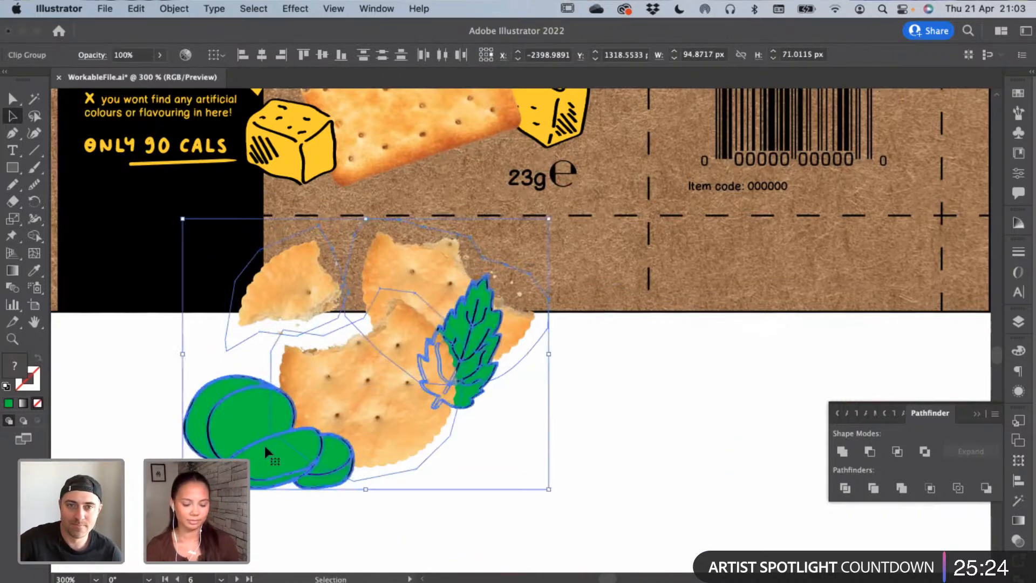
key(ctrl+x)
Cut the square cracker image from the middle of the front panel
scroll(493, 303, up, 10)
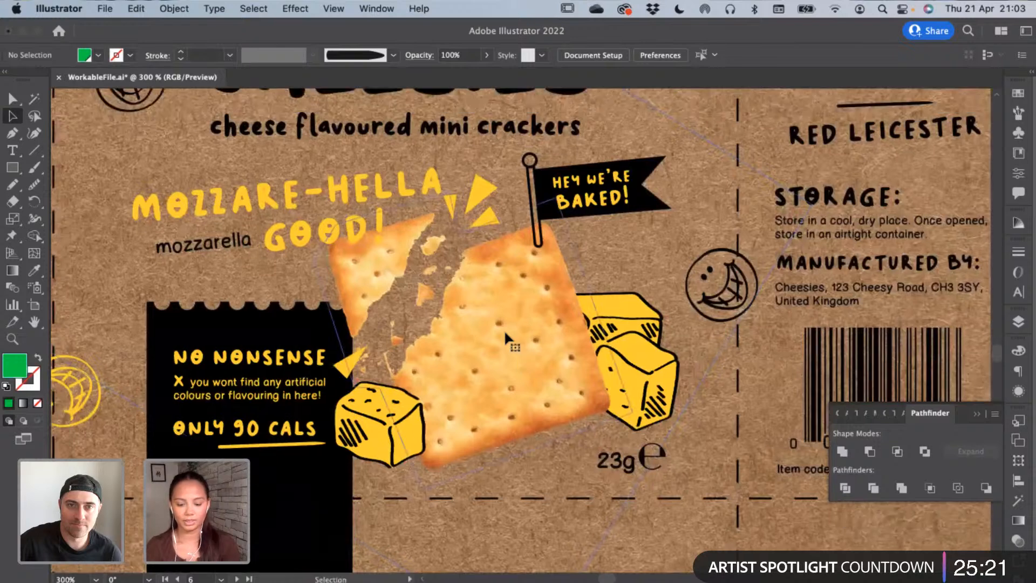
click(504, 330)
key(ctrl+x)
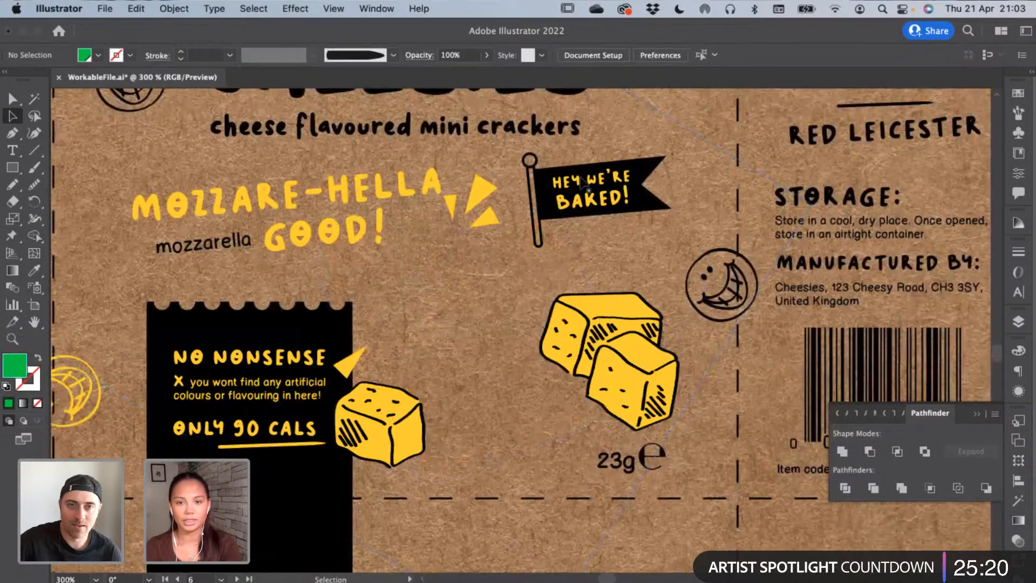
Group the black flag with its "Hey we're baked!" lettering
click(558, 198)
shift+click(593, 207)
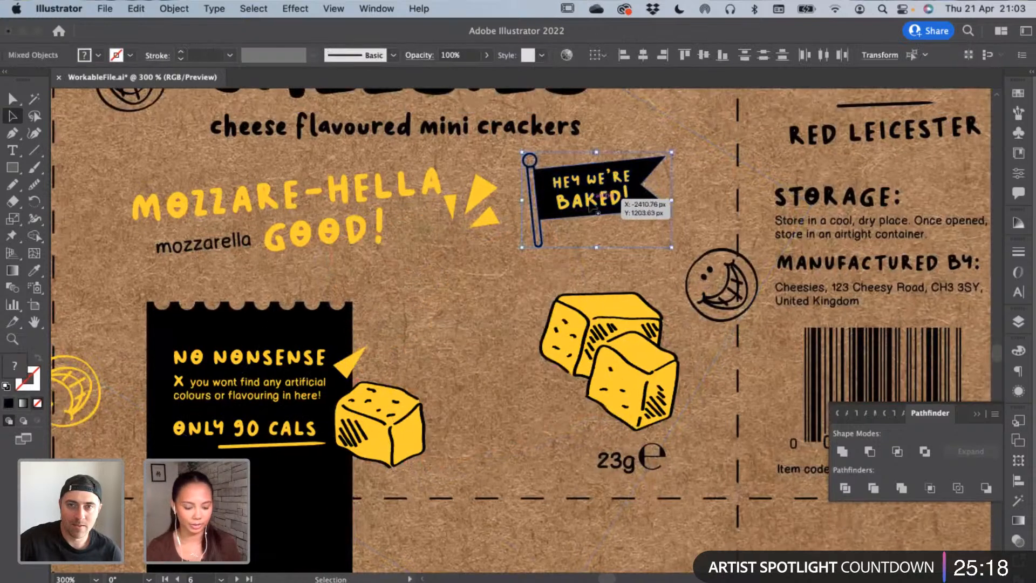
key(super+g)
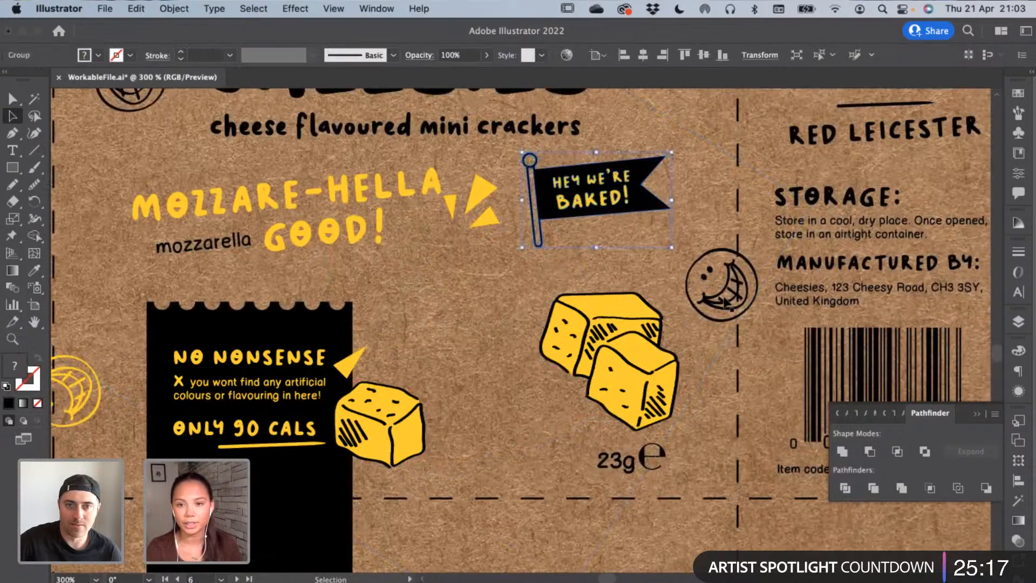
Delete the pair of yellow cheese cubes and the single cheese cube beside the black label
click(636, 396)
key(Delete)
click(399, 418)
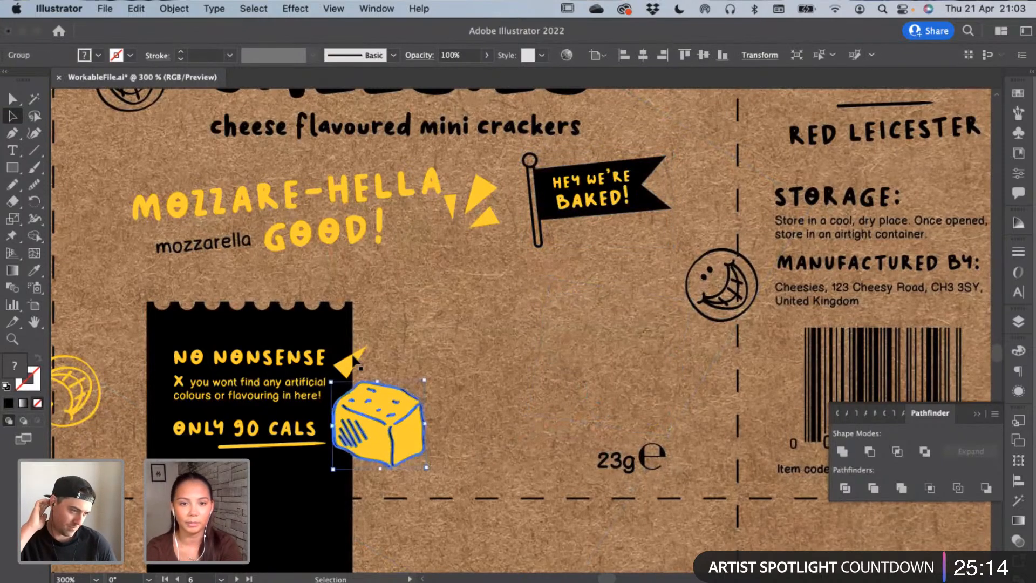
key(Delete)
Select the yellow triangle accents and move them off the headline area to the front panel's lower-right corner
click(351, 361)
shift+click(451, 200)
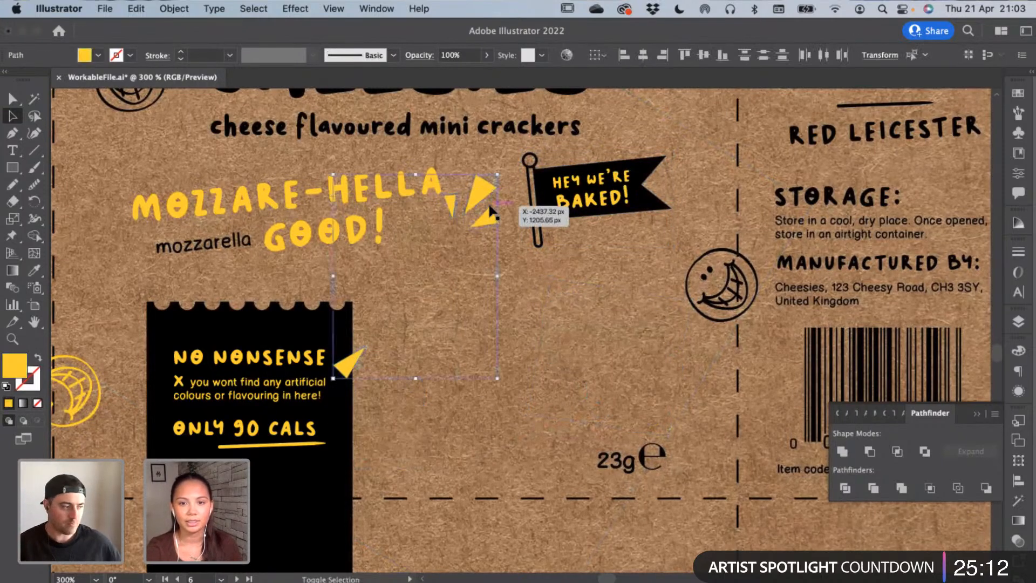
drag(482, 200, 756, 516)
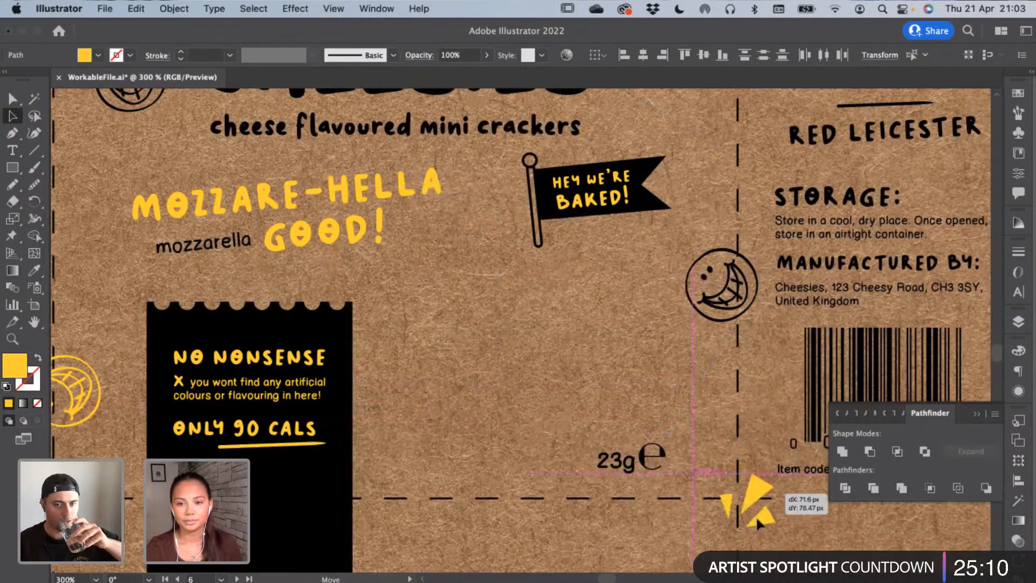
Send the kraft paper background to the back and position the broken crackers with greenery below the flag
click(556, 389)
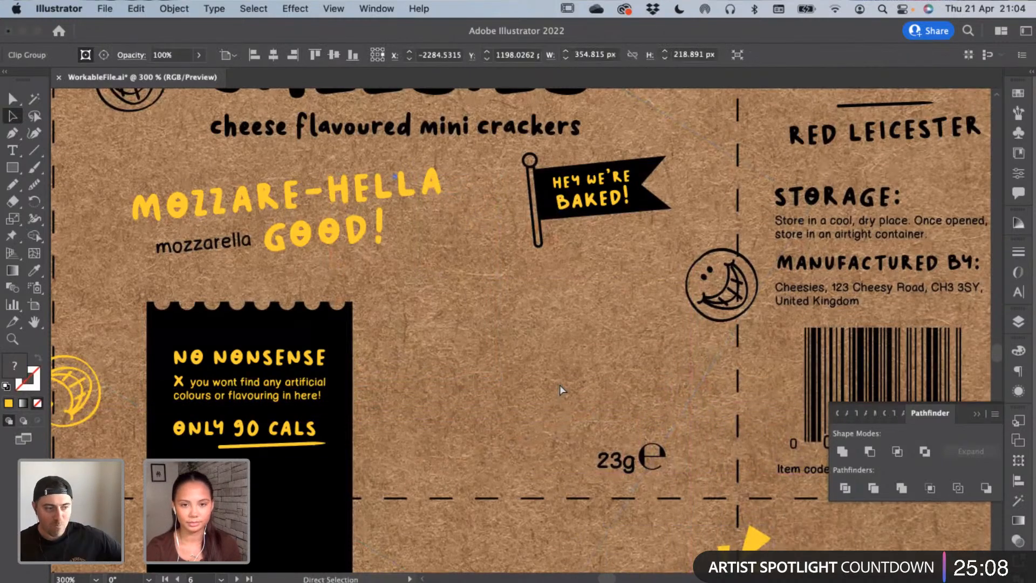
key(super+shift+bracketleft)
drag(549, 256, 551, 396)
key(Left)
key(Left)
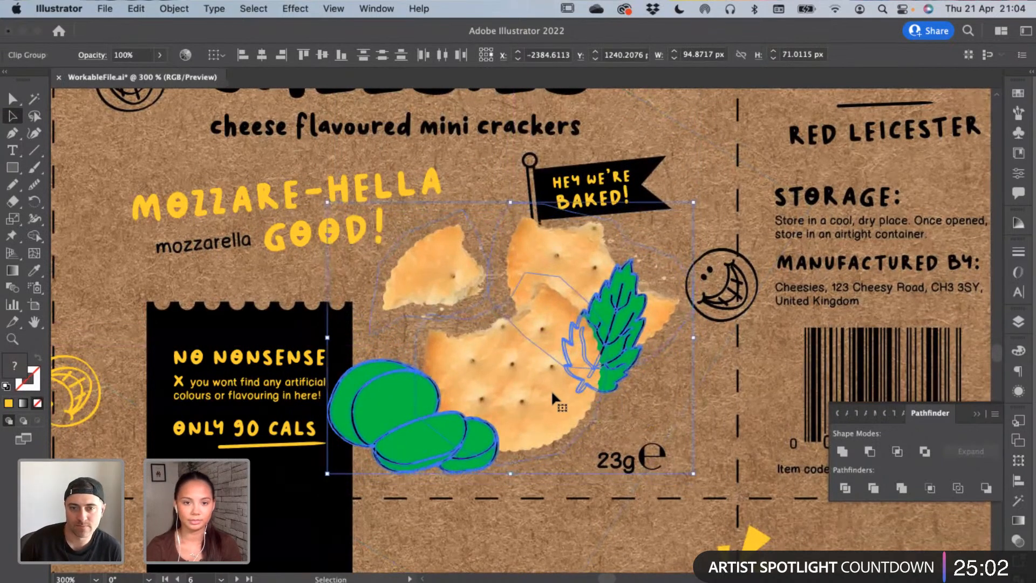
key(Right)
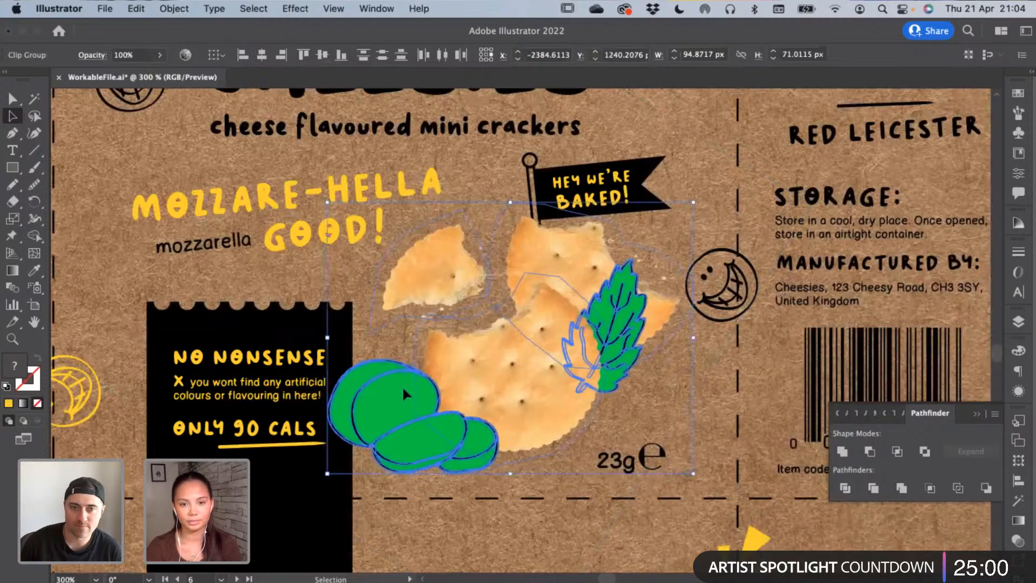
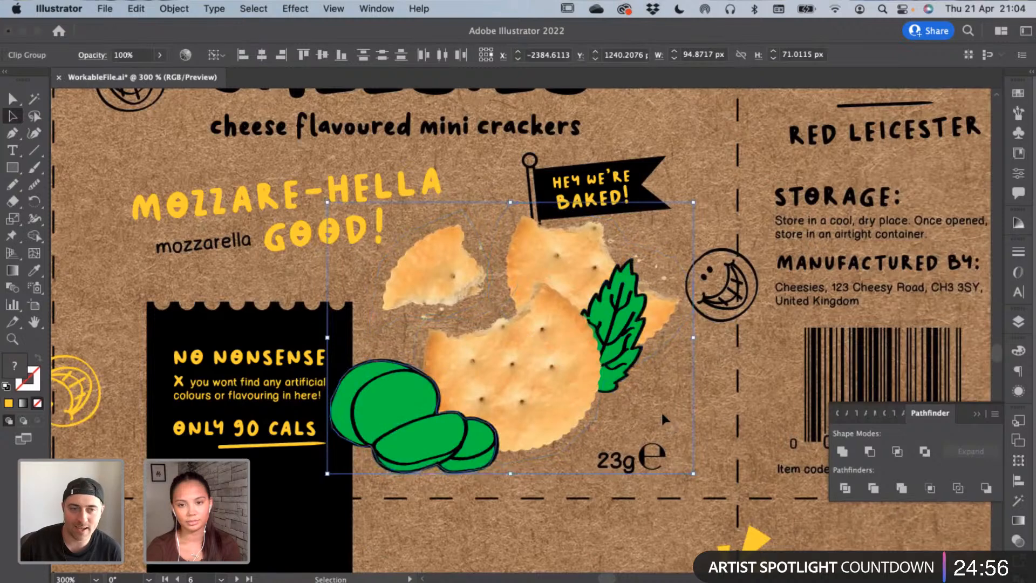
Isolate the greenery group and shift the round green slices closer to the front cracker
double_click(433, 447)
drag(507, 517, 385, 391)
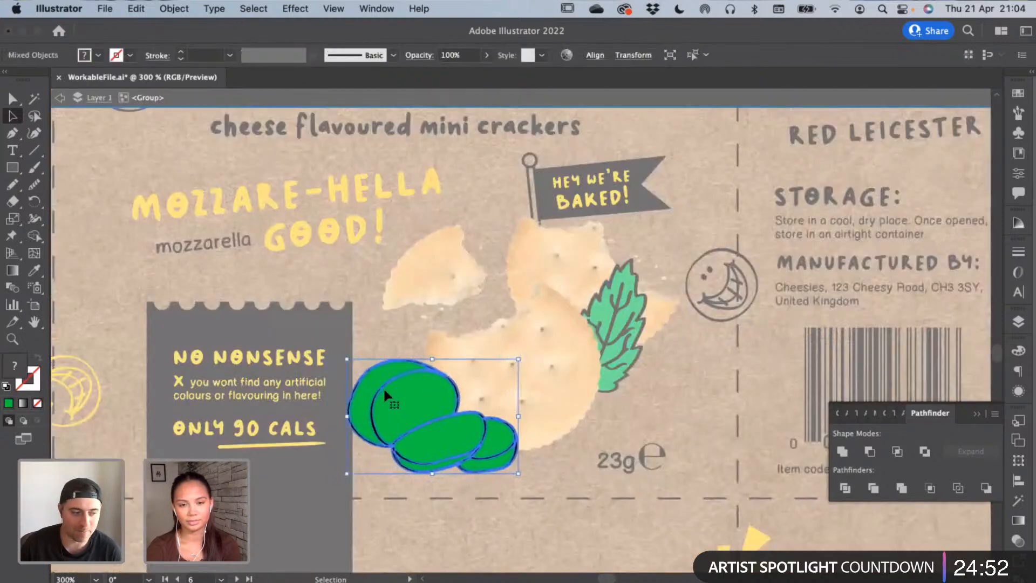
double_click(572, 526)
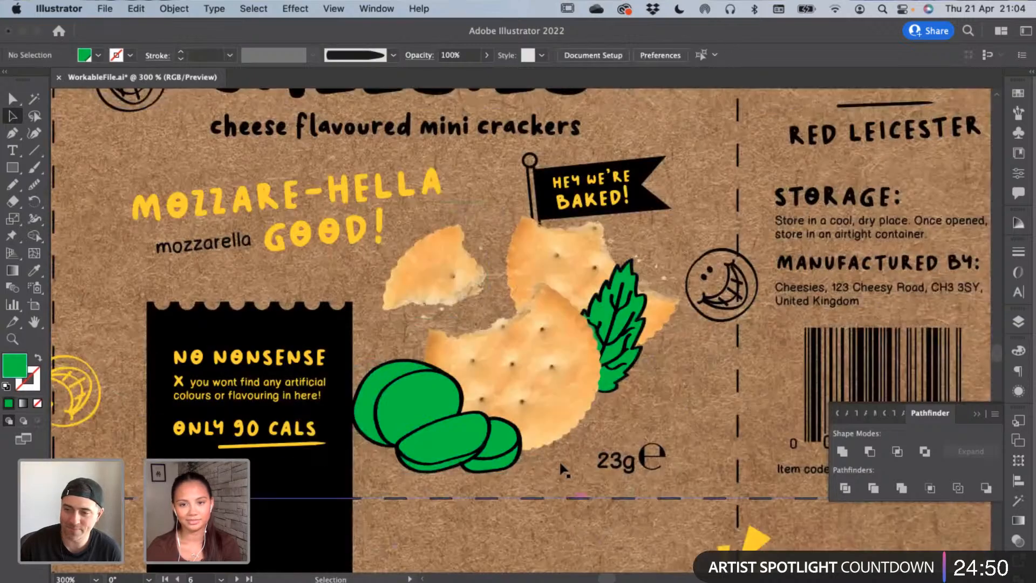
Select the broken crackers together with the green slices and leaf, and nudge the whole arrangement slightly toward the black label
click(510, 364)
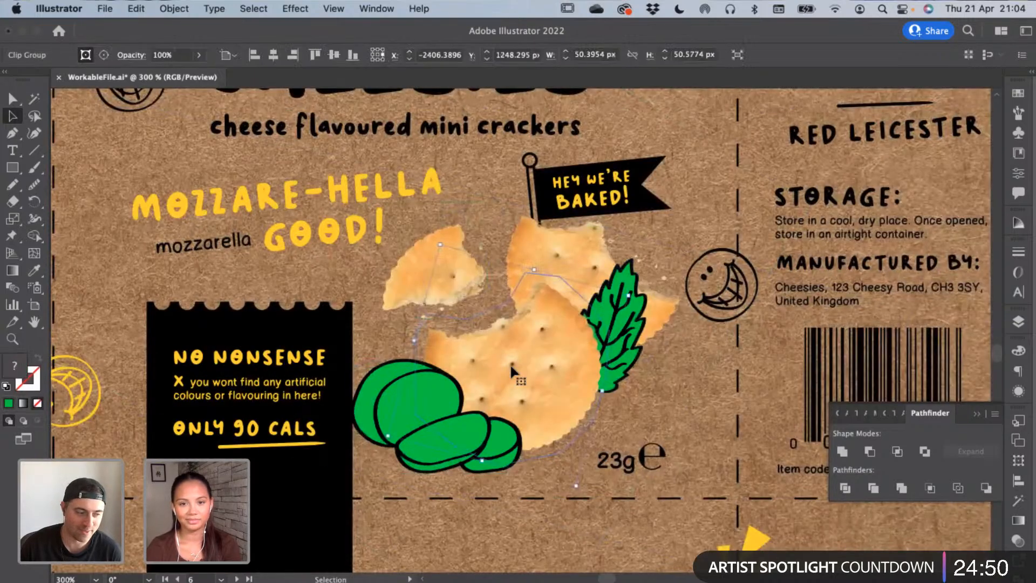
click(481, 264)
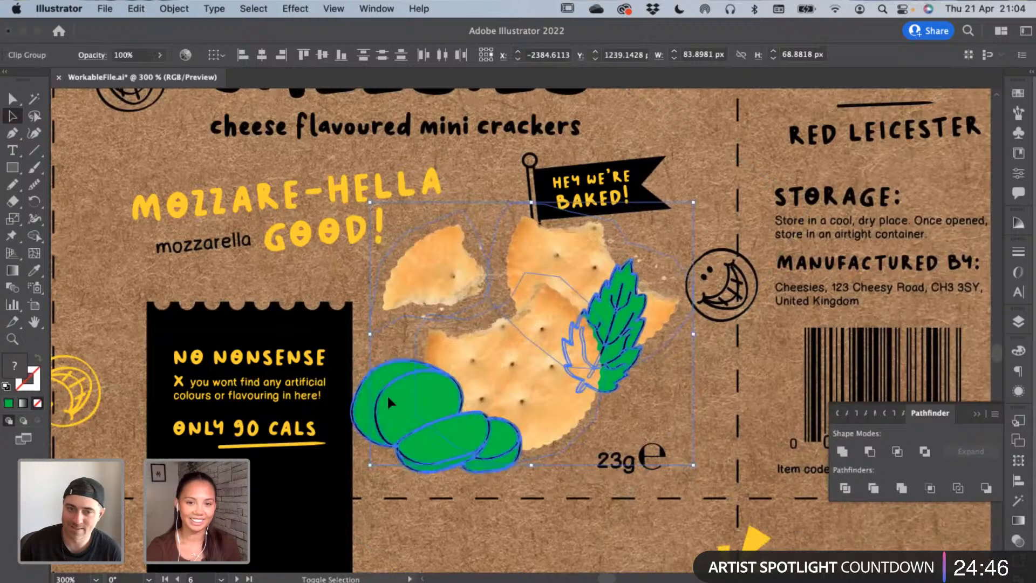
key(Left)
key(Left)
key(Left)
key(Left)
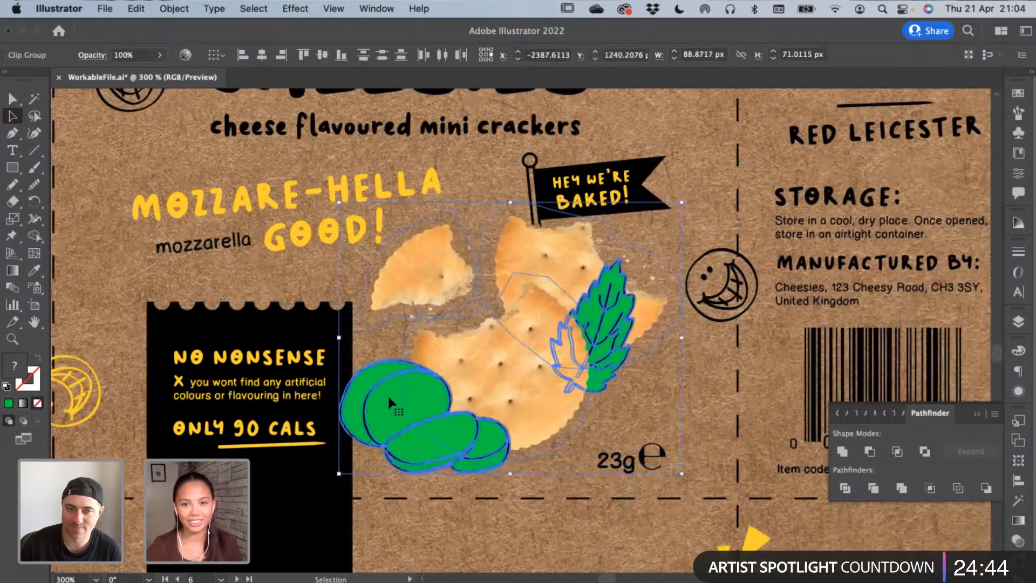
key(Left)
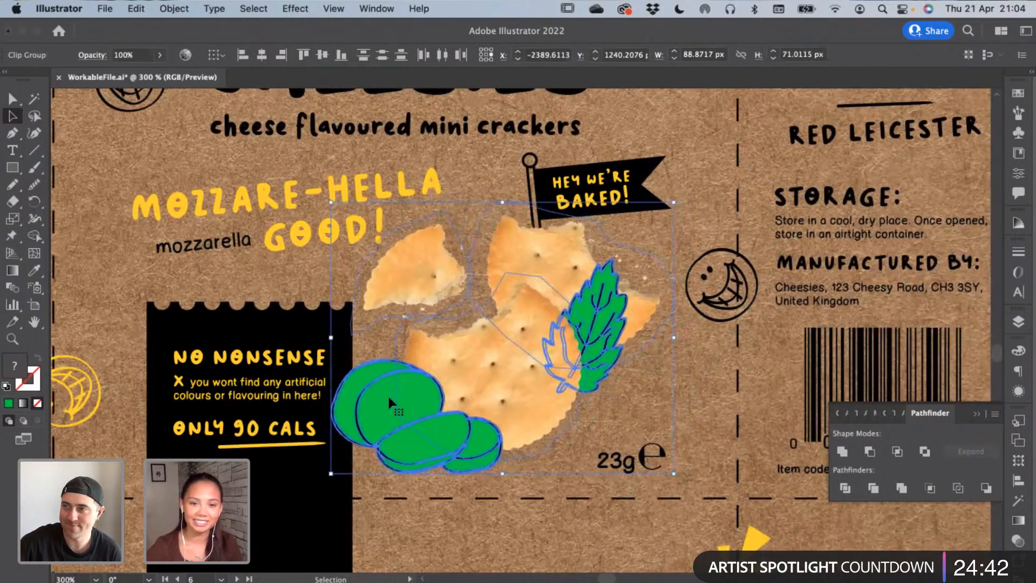
key(Right)
Bring the "Hey we're baked!" flag in front of the crackers
click(582, 185)
right_click(593, 195)
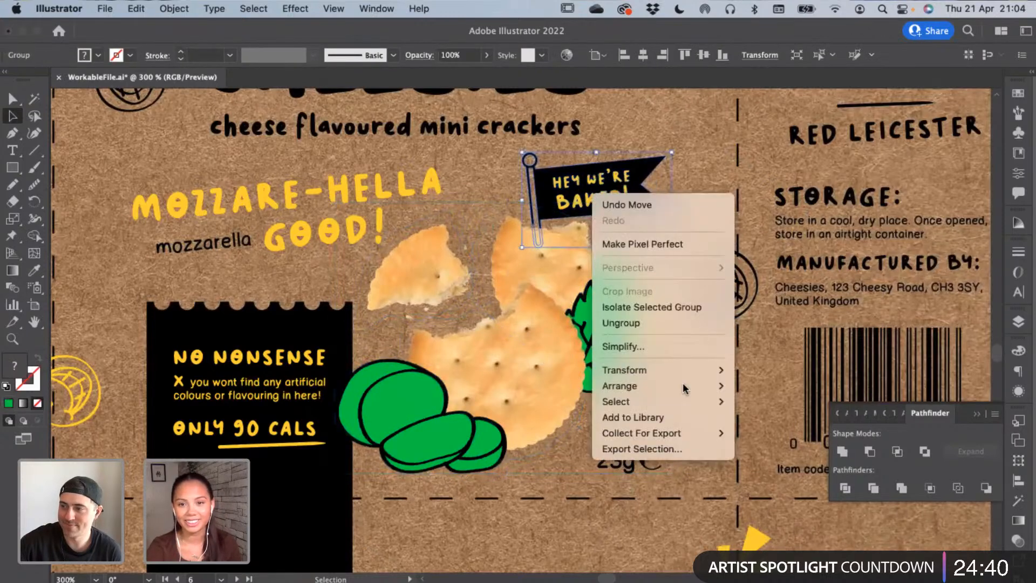
mouse_move(621, 386)
click(689, 176)
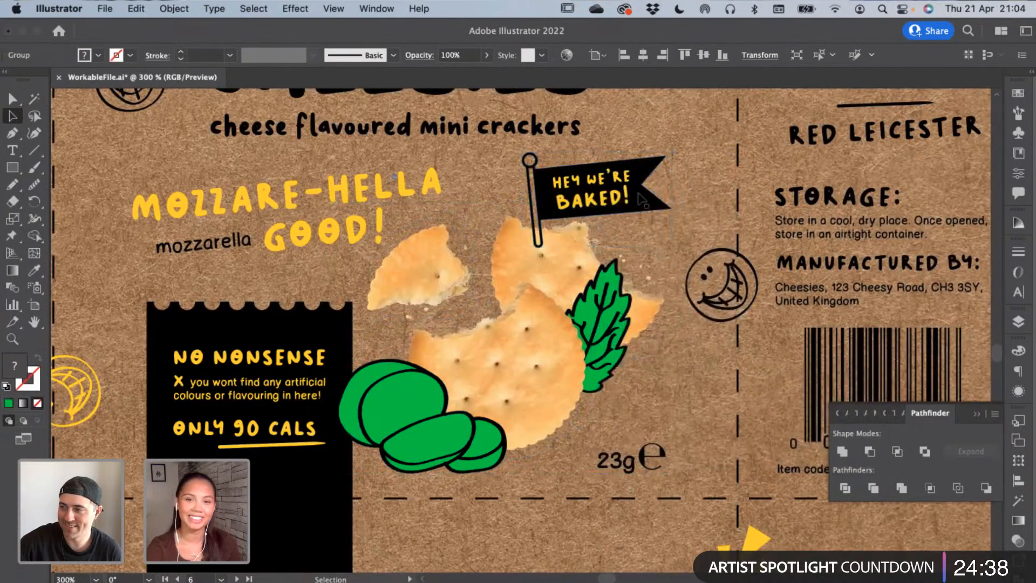
click(642, 200)
Select the three yellow triangle accents below the barcode panel, move them above the 23g mark and bring them to the front
key(super+minus)
key(super+minus)
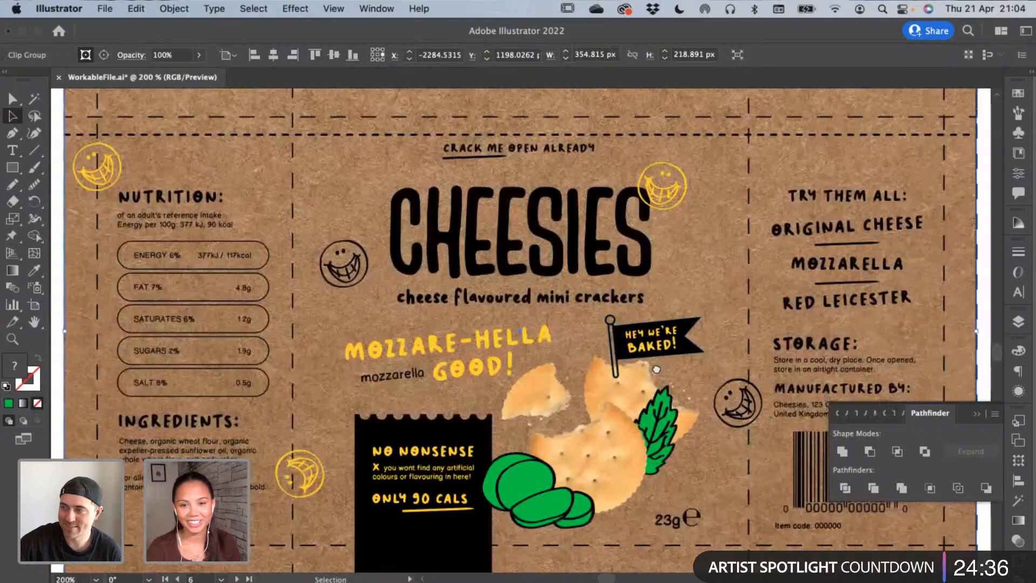
key(super+equal)
scroll(695, 389, down, 1)
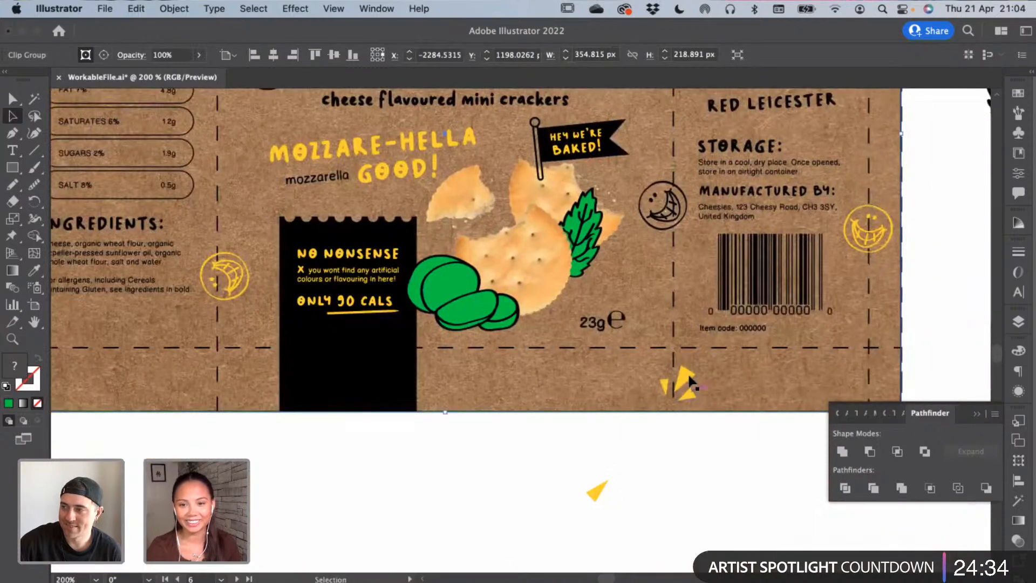
click(688, 381)
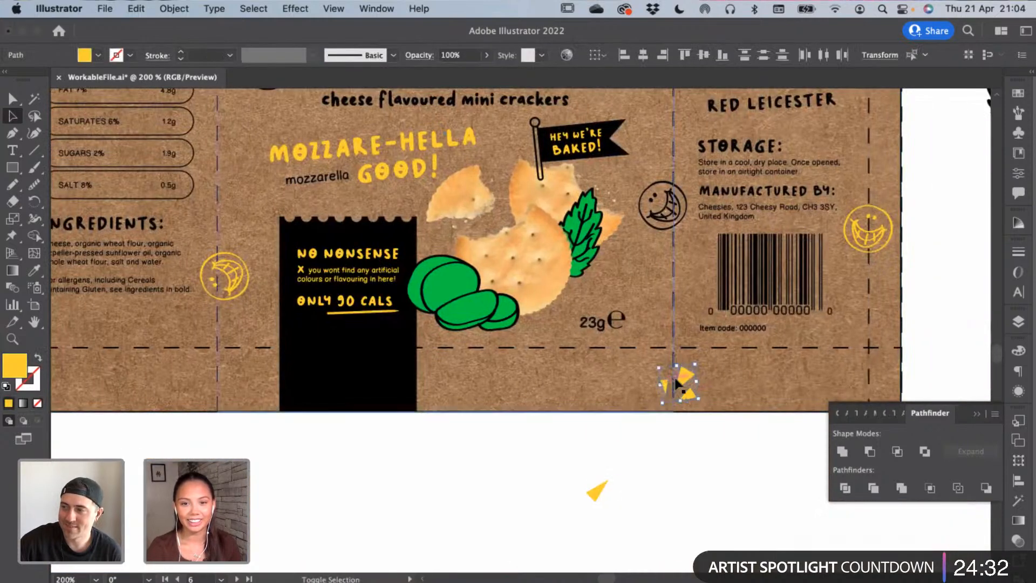
click(624, 280)
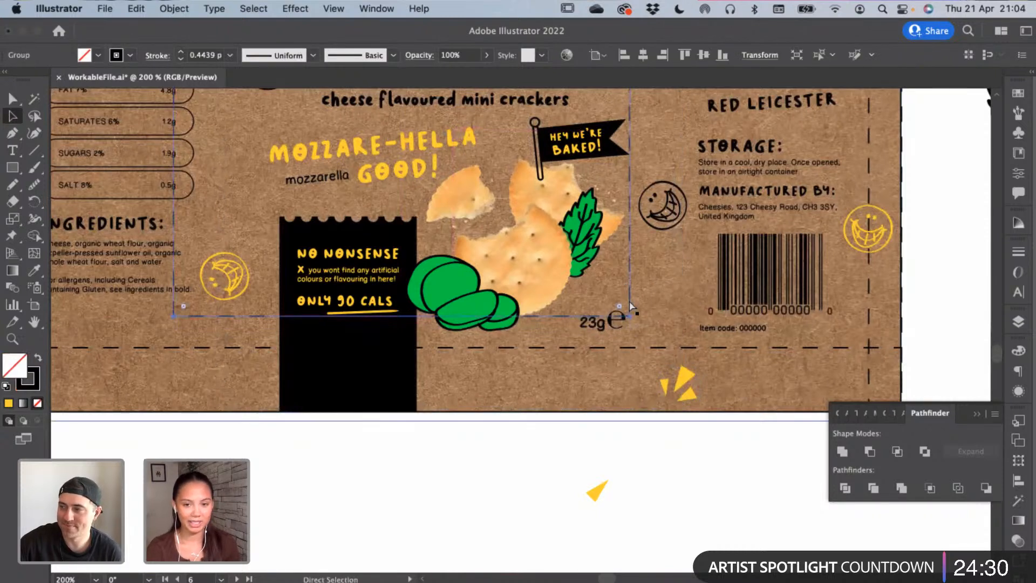
click(702, 397)
click(687, 390)
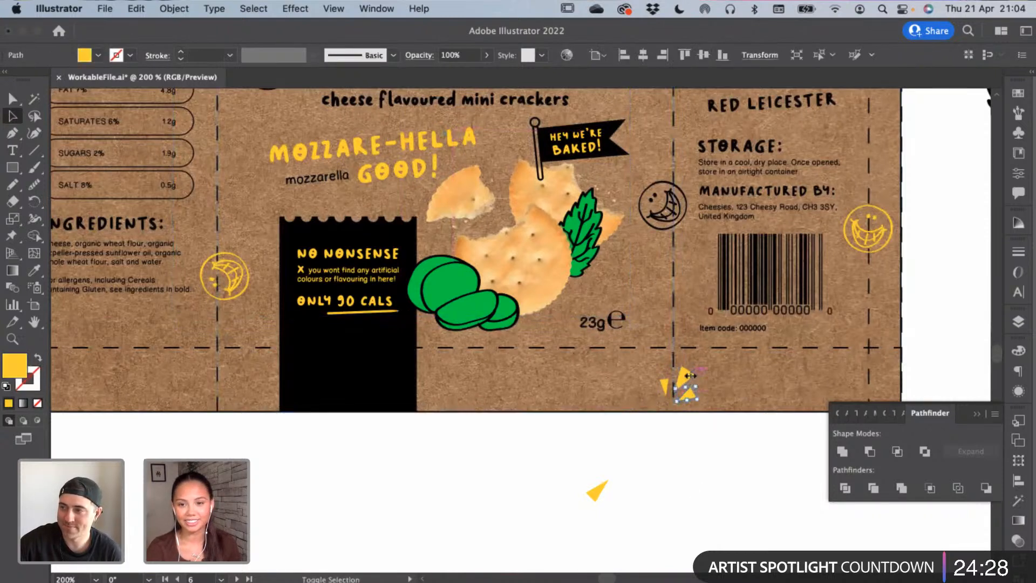
drag(587, 230, 639, 275)
right_click(639, 275)
mouse_move(761, 515)
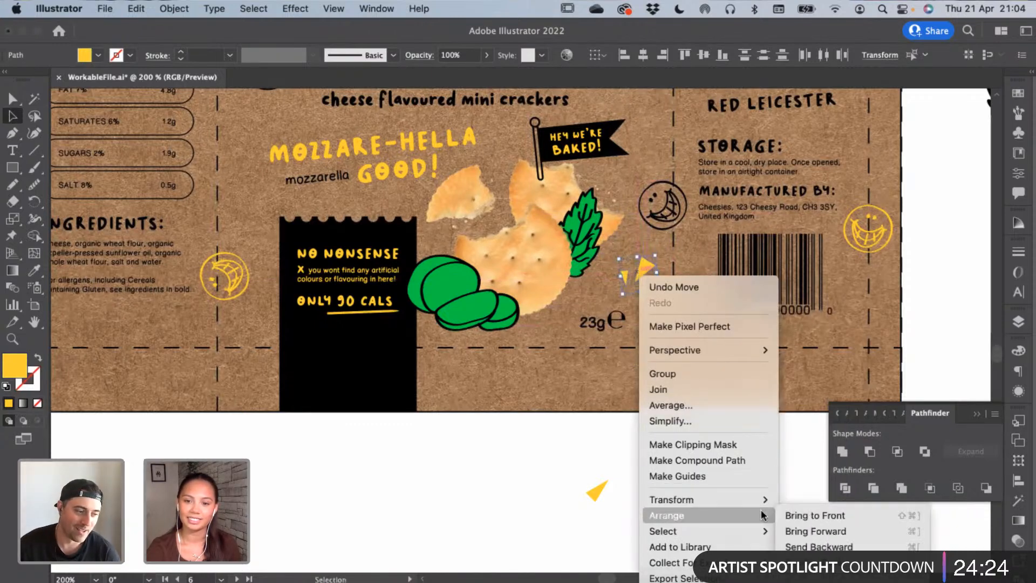
click(805, 517)
Spread the yellow triangles out: the loose one below the green slices, the narrow one above 23g, the largest between headline and flag
key(a)
drag(593, 494, 511, 359)
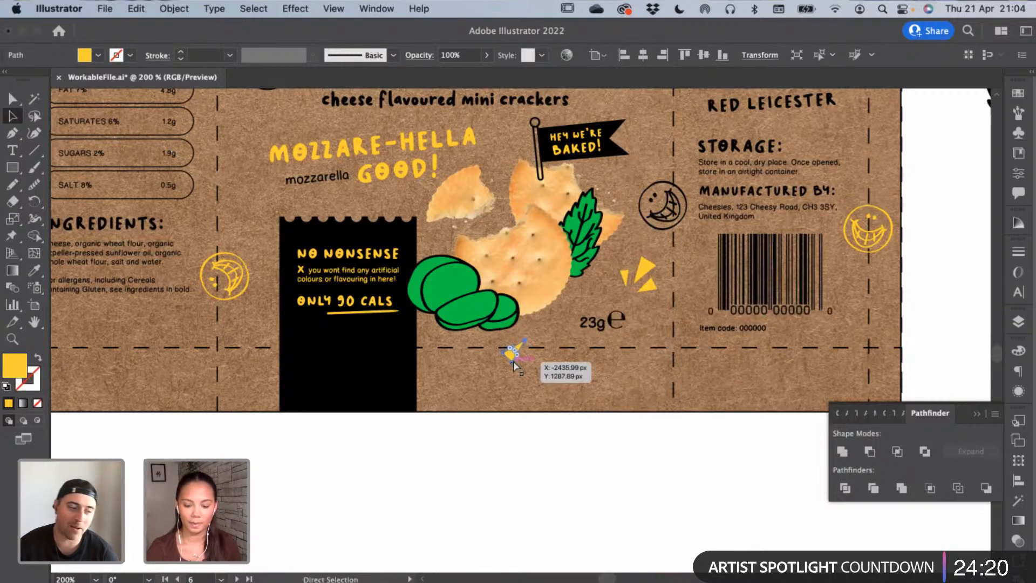
key(super+plus)
key(v)
drag(518, 317, 431, 492)
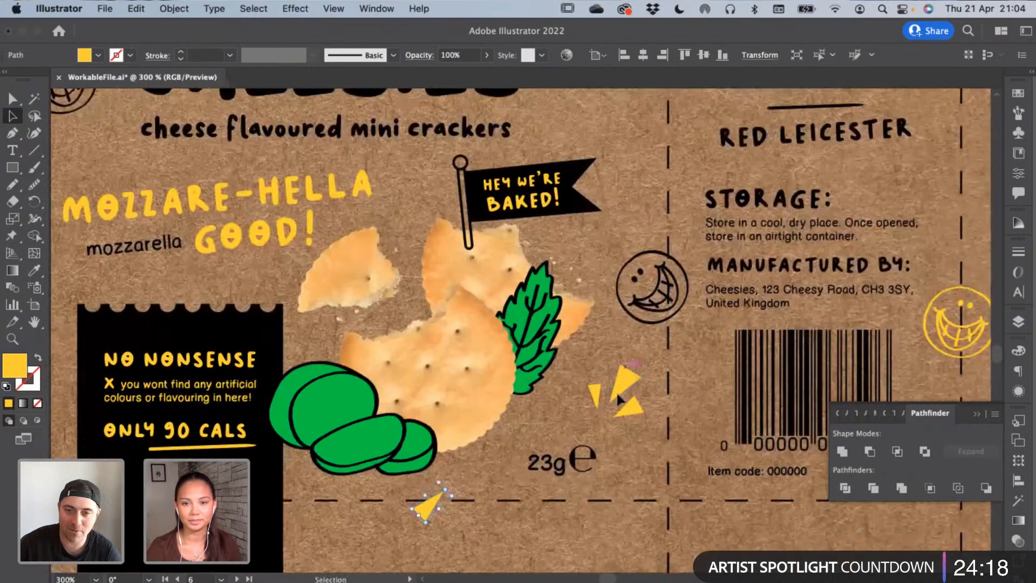
drag(596, 397, 585, 431)
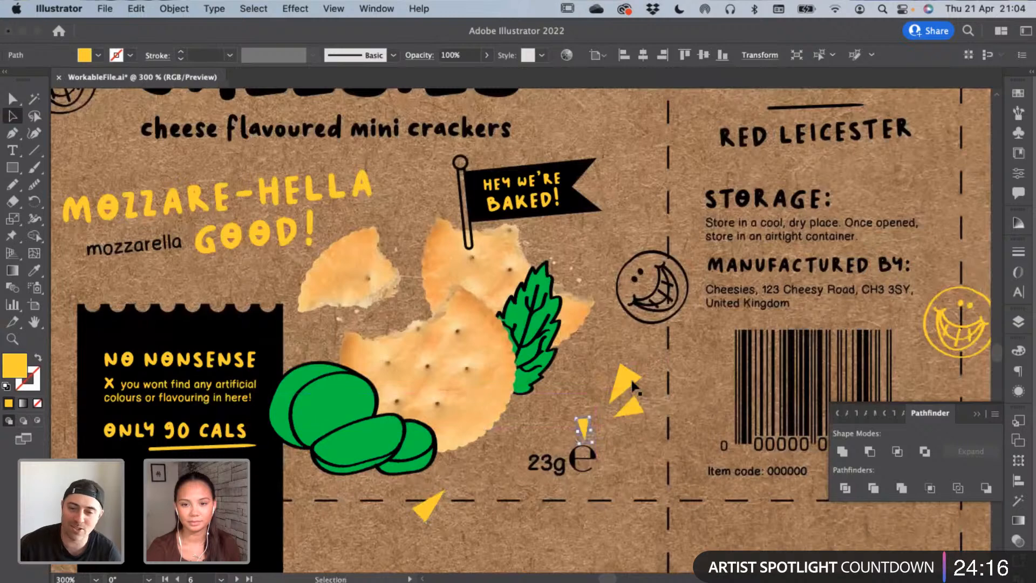
drag(634, 382, 409, 216)
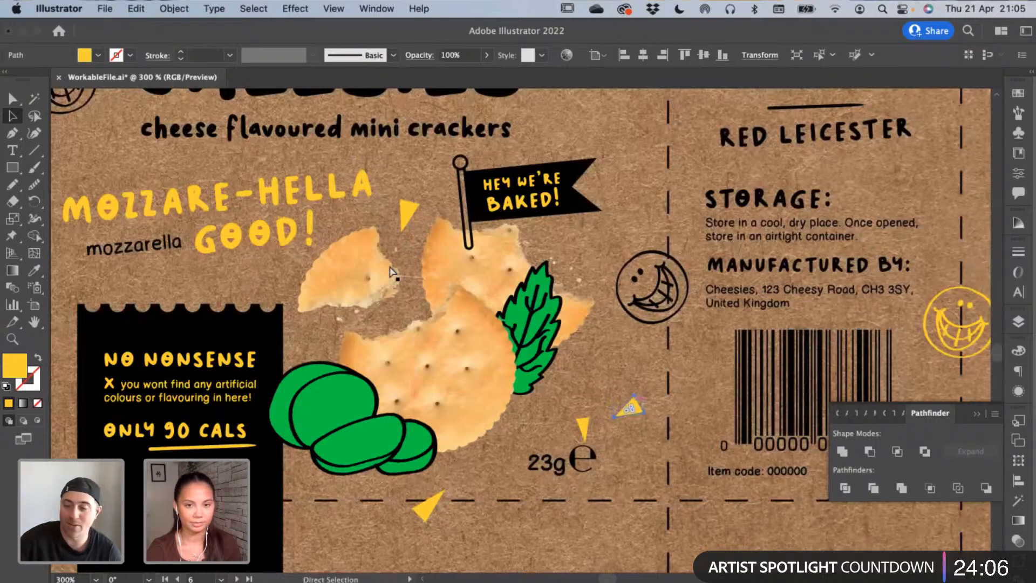
Paste a small yellow triangle beside the large one and angle the pair together above the gap between the upper crackers
click(414, 216)
key(super+equal)
key(super+equal)
key(super+equal)
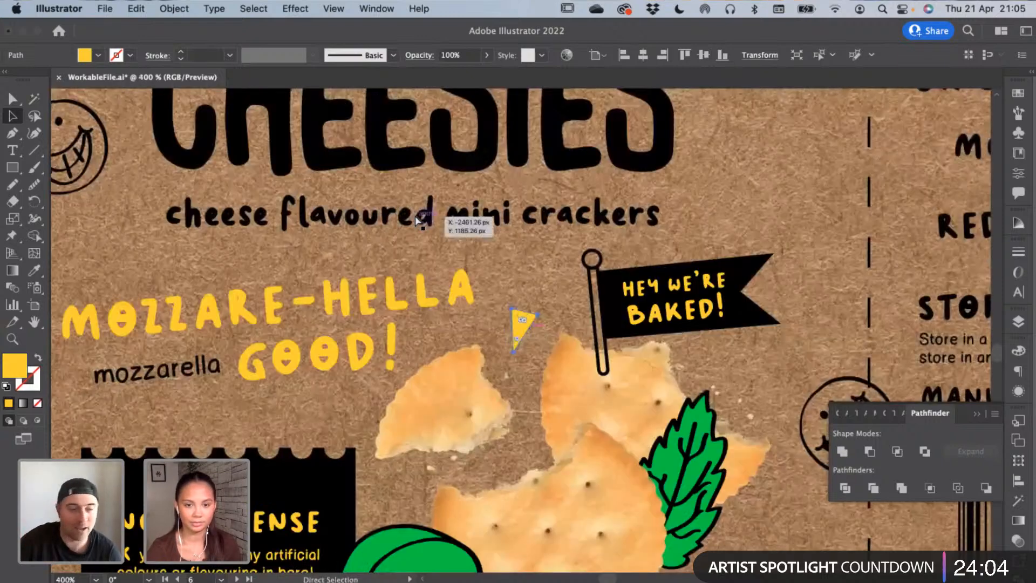
key(super+v)
drag(561, 318, 530, 360)
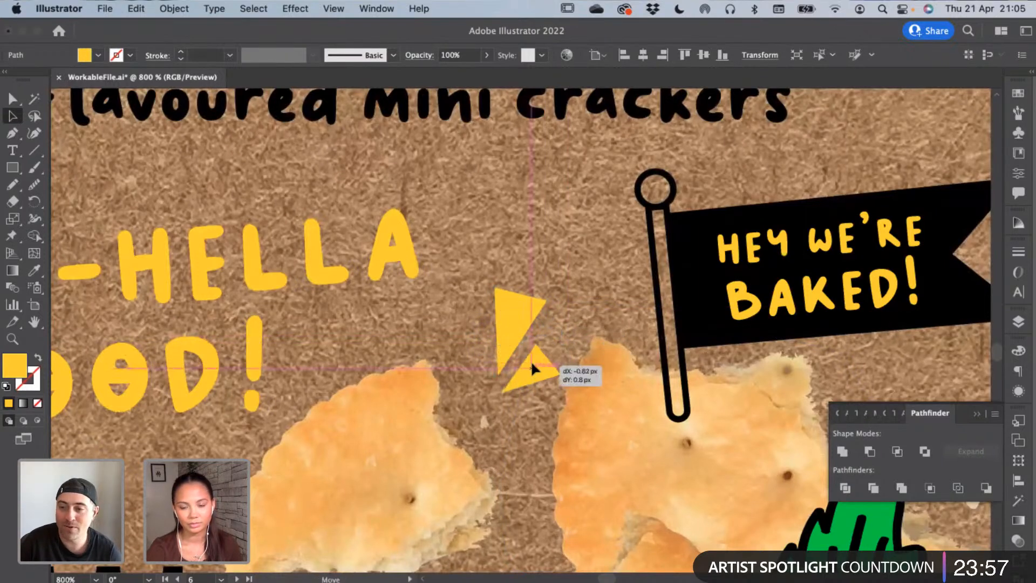
shift+click(512, 312)
drag(534, 280, 515, 272)
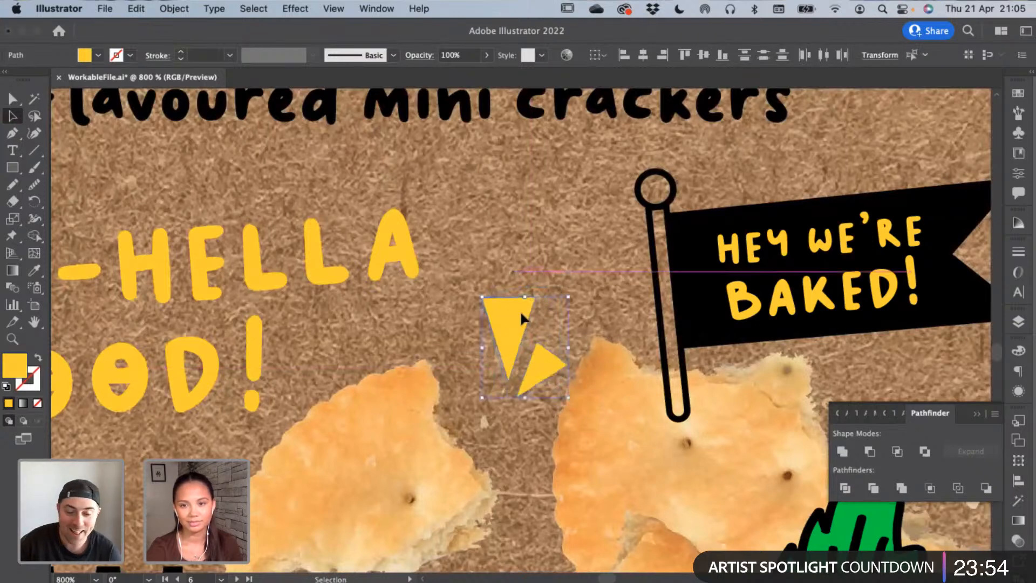
mouse_move(521, 313)
mouse_down()
mouse_move(505, 278)
mouse_move(502, 318)
mouse_up()
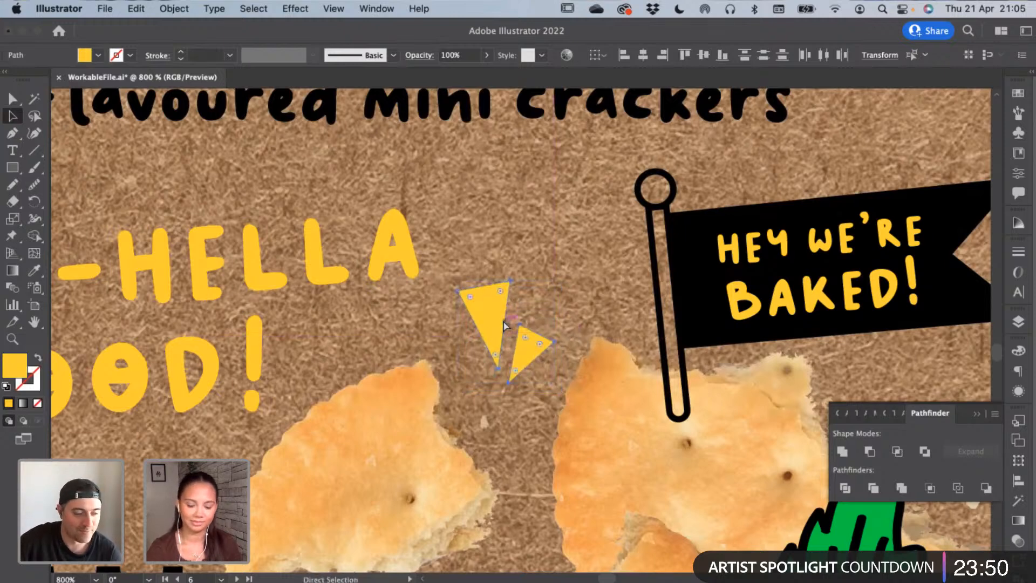
Rotate the lower yellow triangle, place it in front above the green slices, and delete the spare triangles near the 23g mark
key(ctrl+minus)
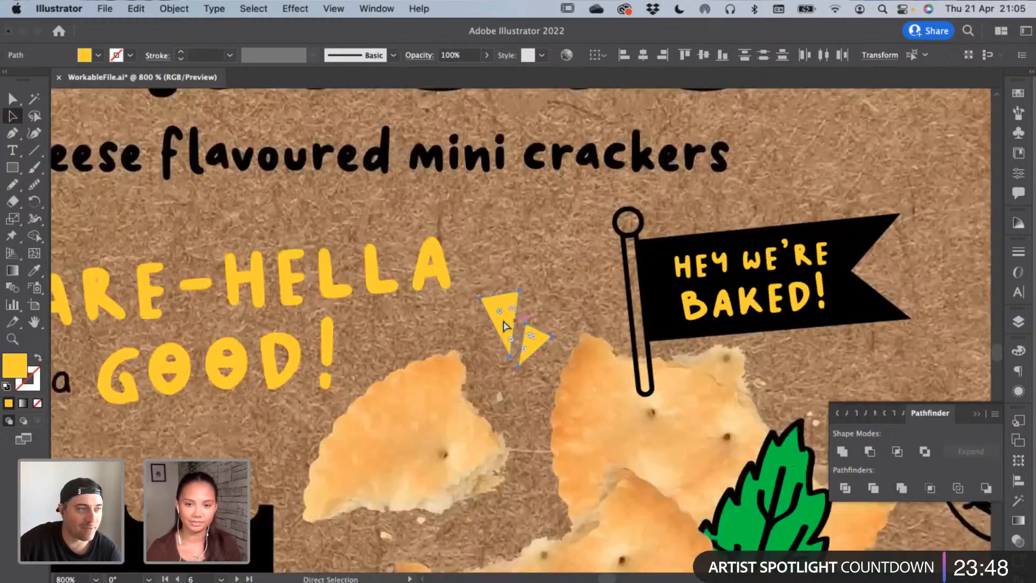
key(super+minus)
key(super+minus)
drag(574, 532, 528, 443)
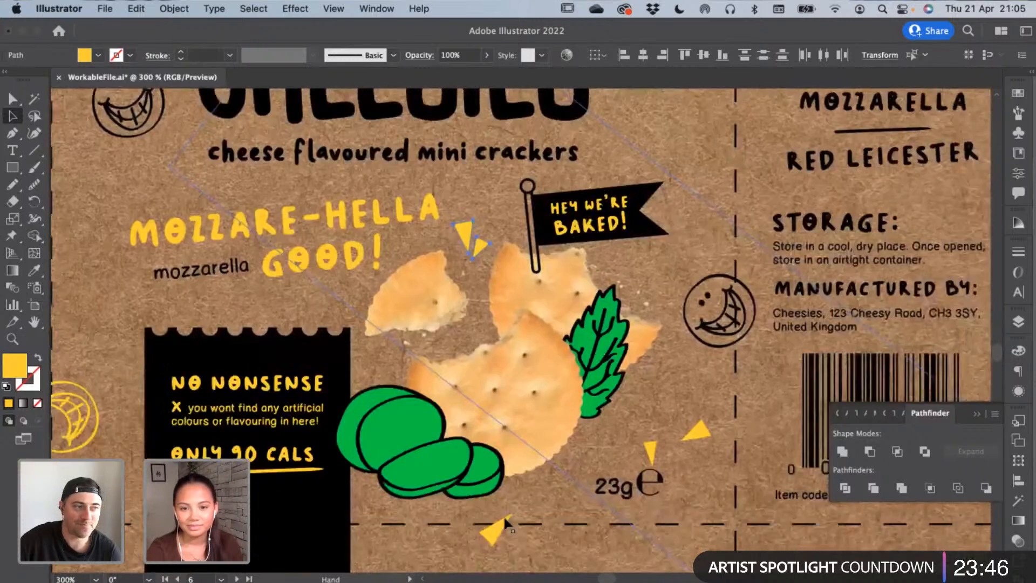
super+click(499, 526)
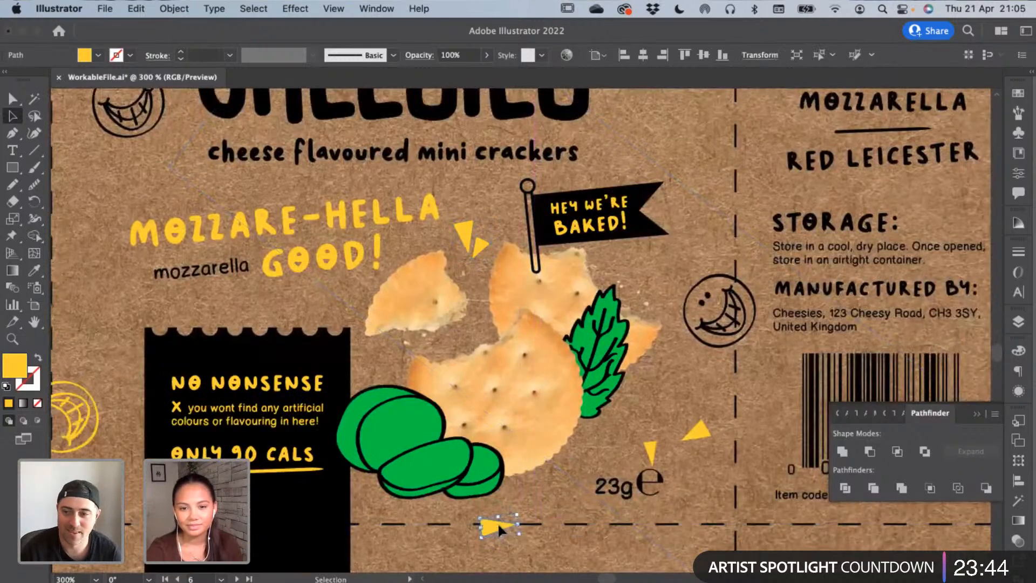
drag(498, 522, 377, 357)
right_click(384, 360)
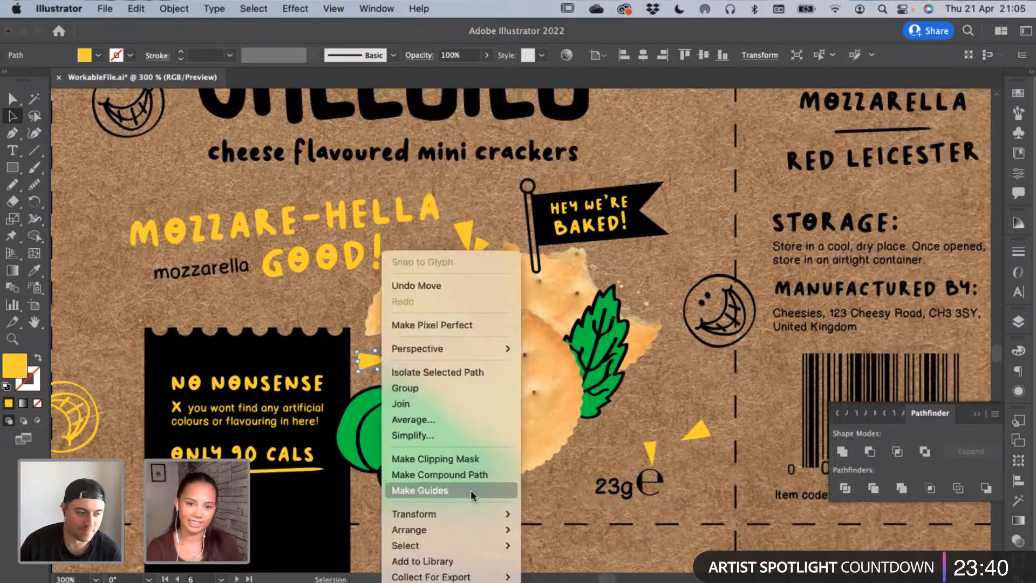
mouse_move(486, 530)
click(550, 520)
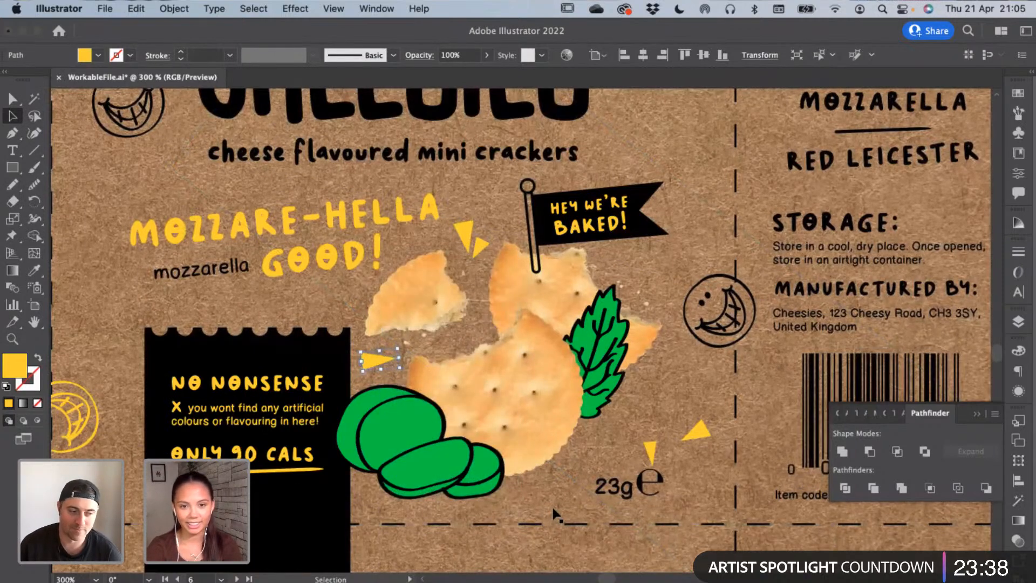
key(Delete)
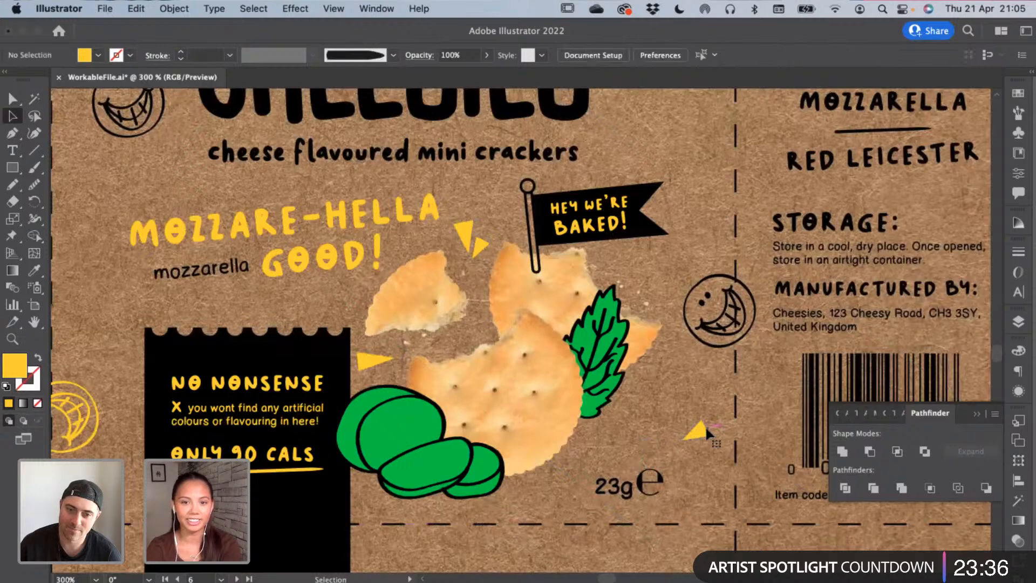
Recolour the yellow headline, triangle accents, black-panel text with its underline, and smiley faces using the green sampled from the slices
click(478, 249)
shift+click(326, 257)
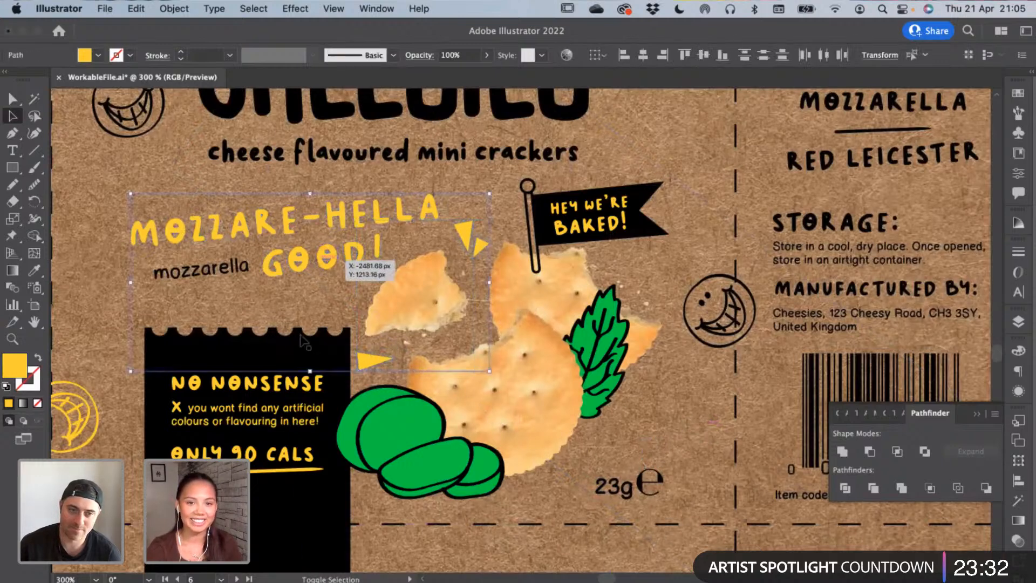
shift+click(284, 385)
shift+click(281, 420)
shift+click(257, 467)
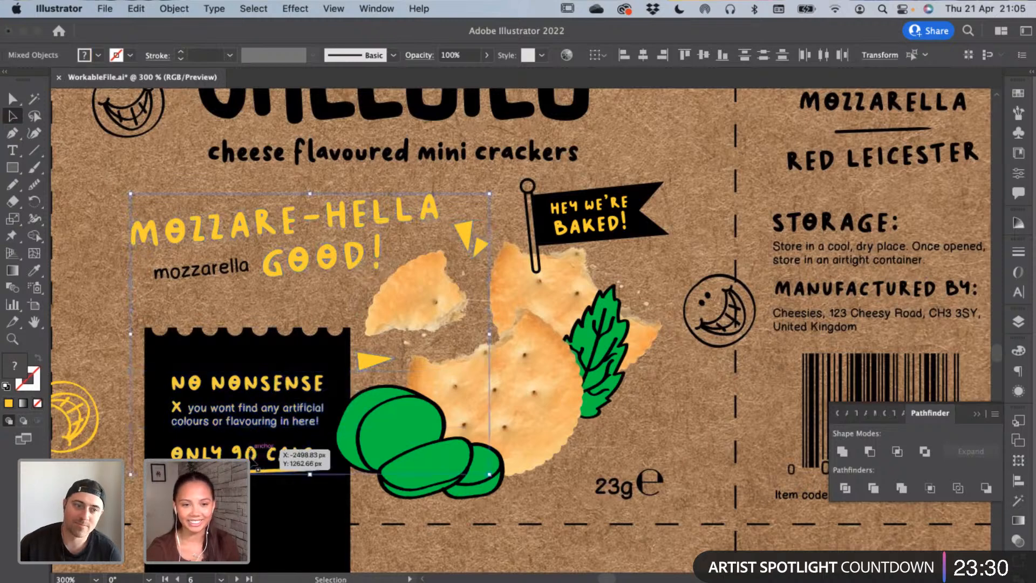
shift+super+click(251, 455)
key(super+minus)
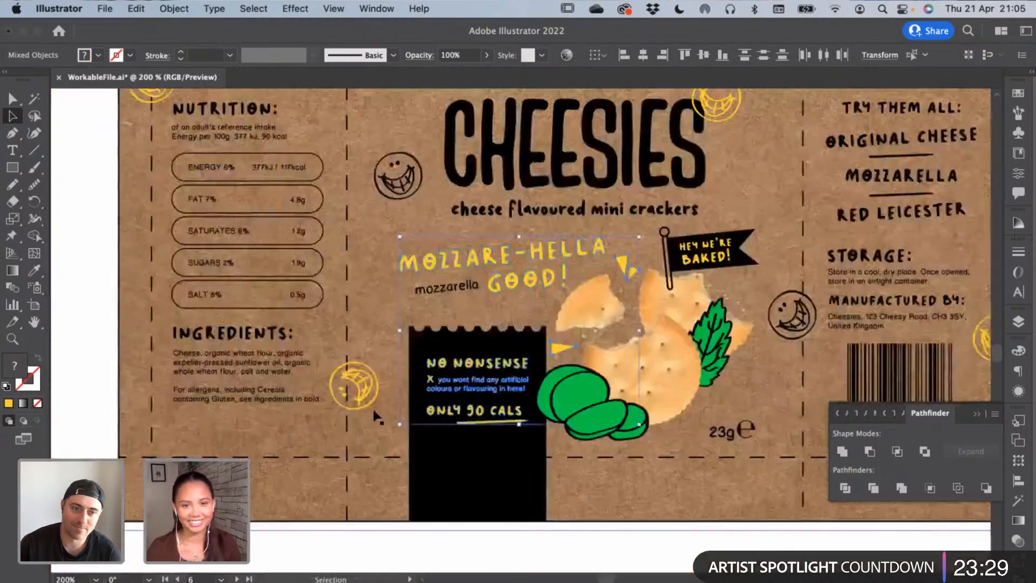
shift+super+click(362, 373)
drag(367, 365, 262, 434)
shift+super+click(68, 139)
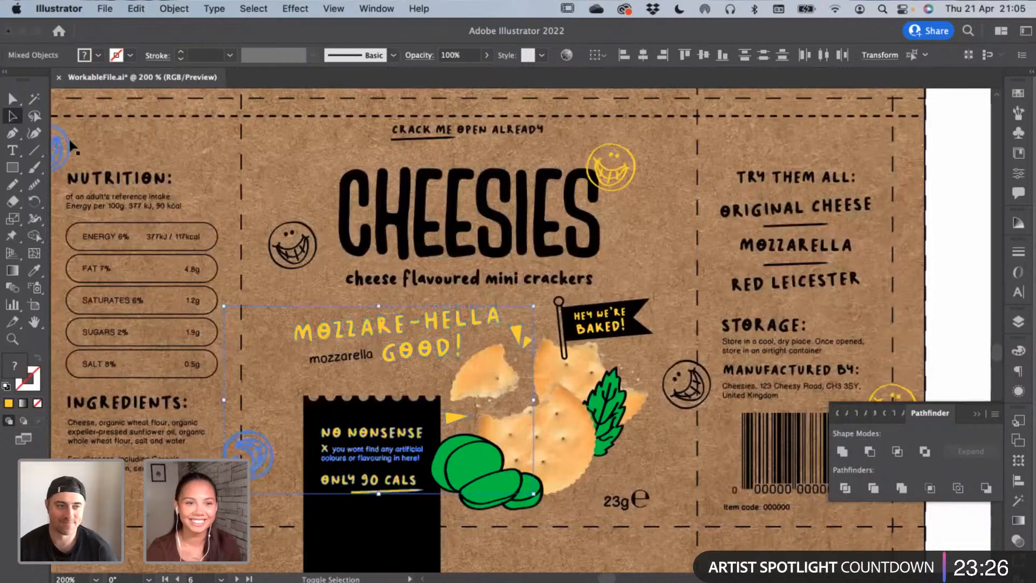
shift+super+click(603, 181)
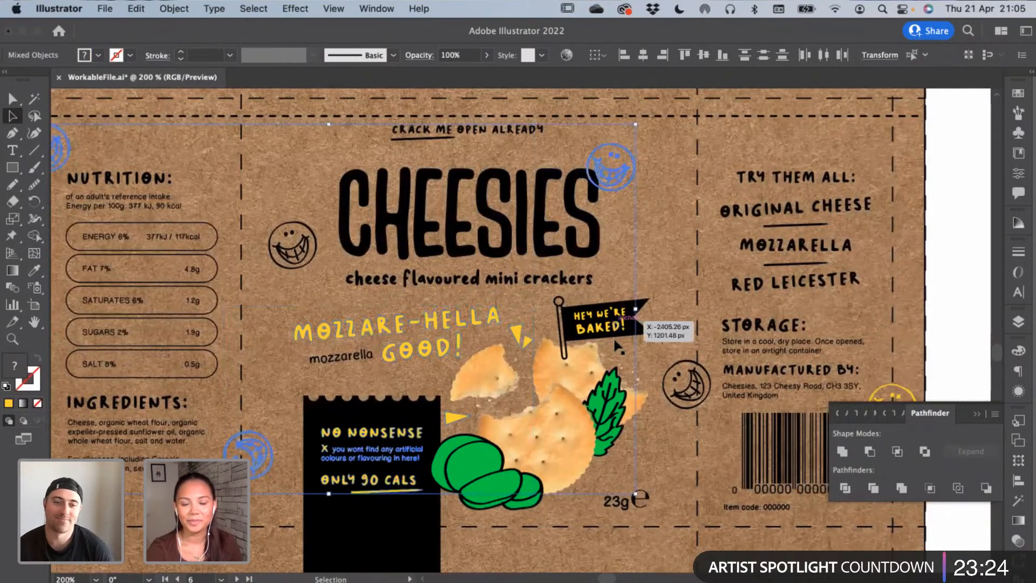
drag(647, 470, 542, 455)
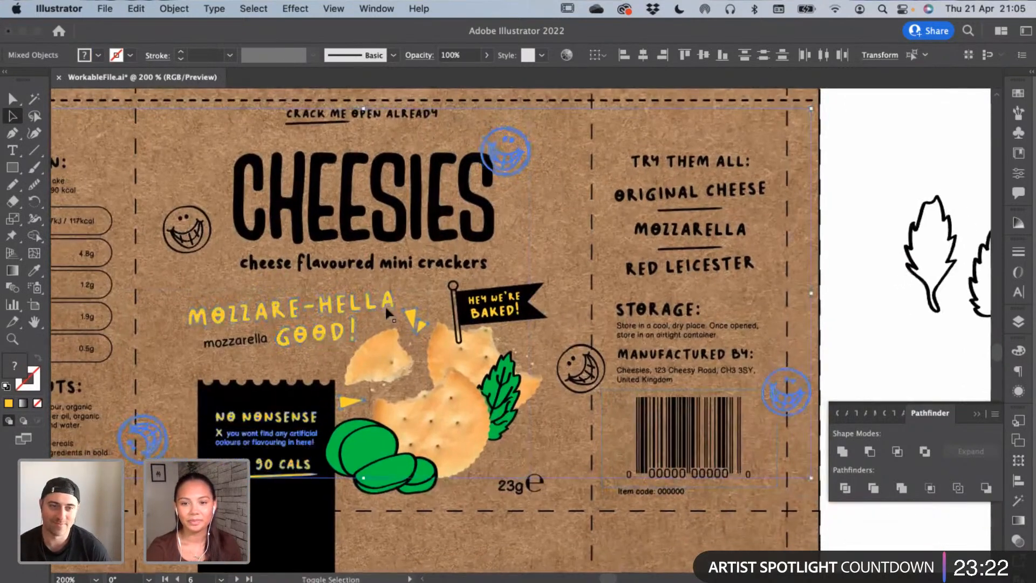
click(34, 270)
click(367, 446)
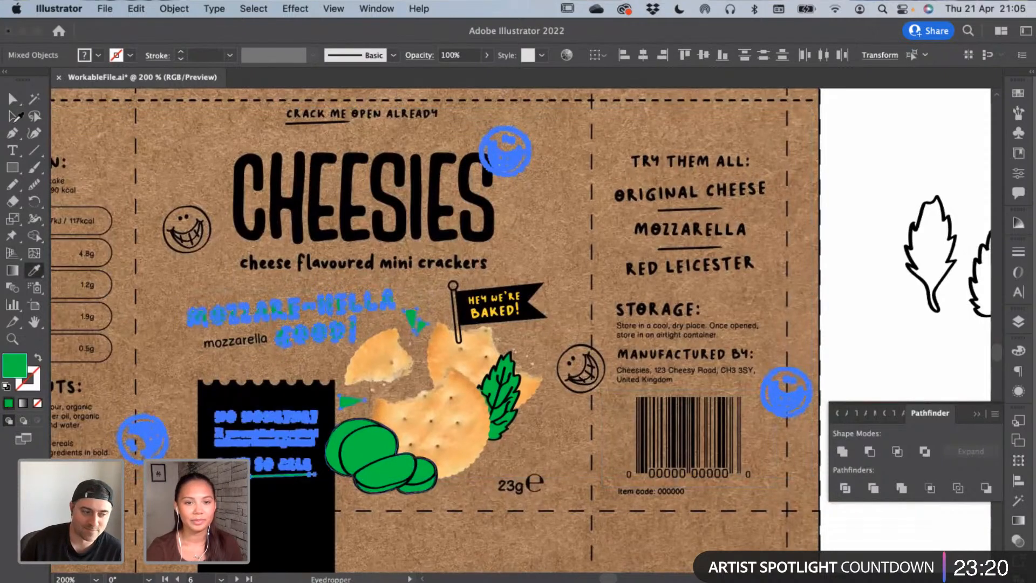
click(13, 116)
click(101, 139)
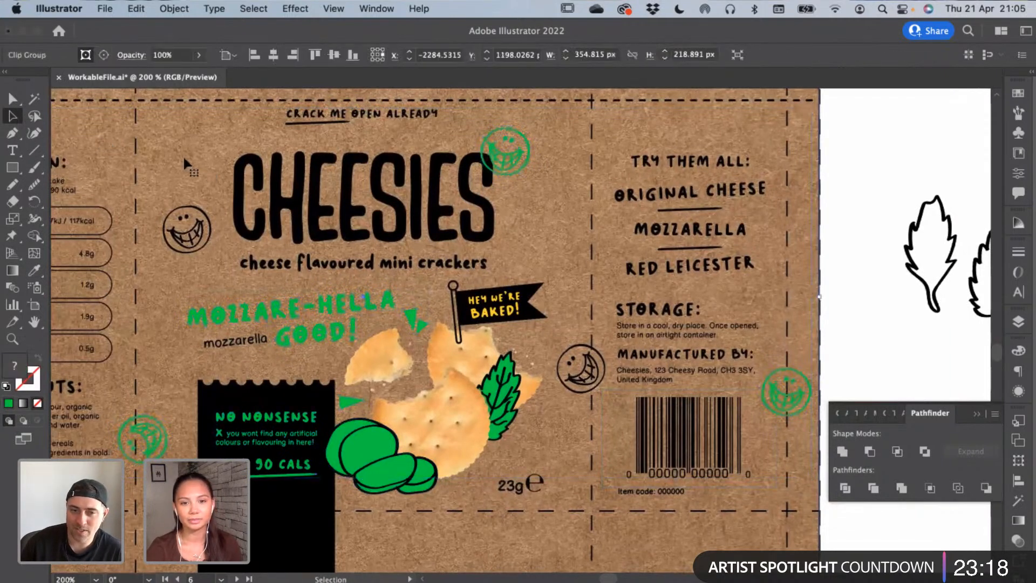
Isolate the "Hey we're baked!" lettering inside the flag group, recolour it with the same green, and leave isolation
drag(501, 310, 502, 311)
double_click(502, 311)
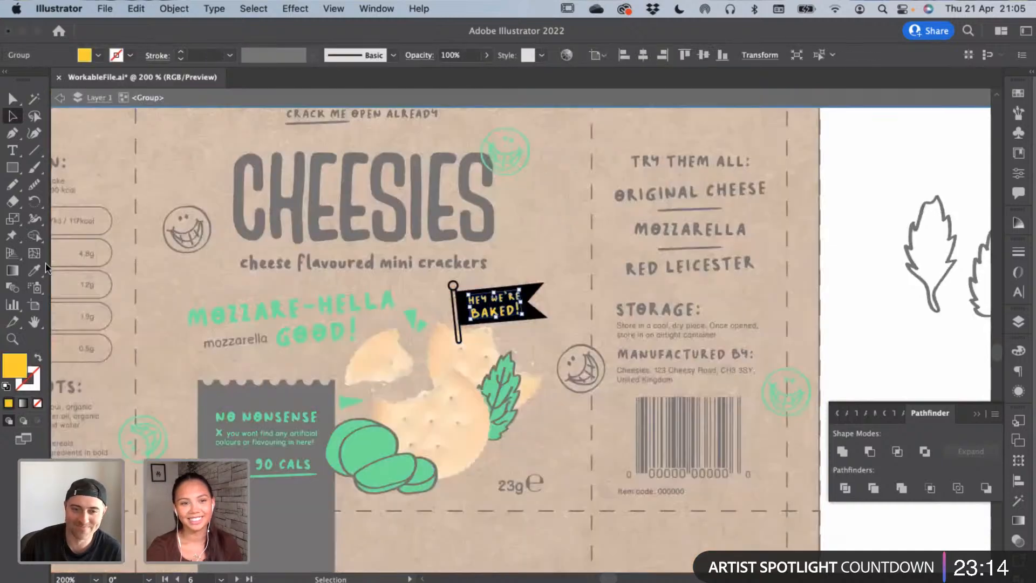
click(34, 270)
click(13, 116)
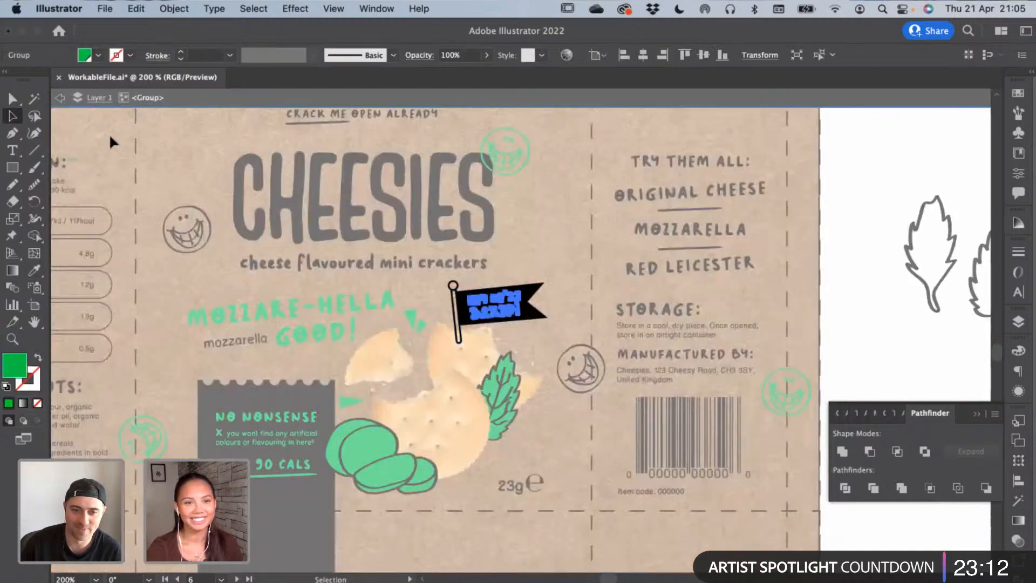
double_click(109, 134)
Cut the two outlined leaf sketches from the white space beside the mozzarella pack
drag(228, 191, 300, 198)
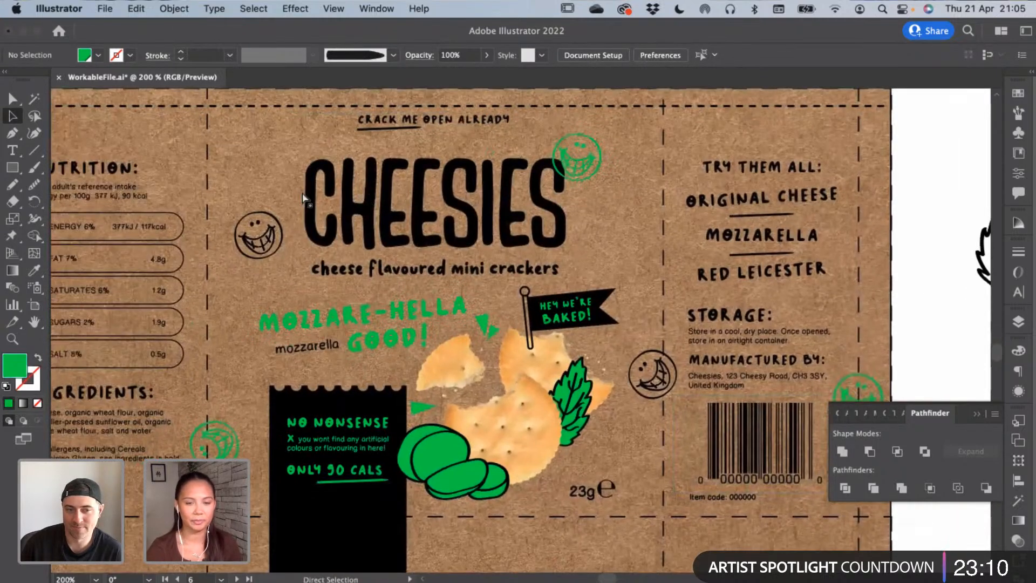
key(super+minus)
key(super+minus)
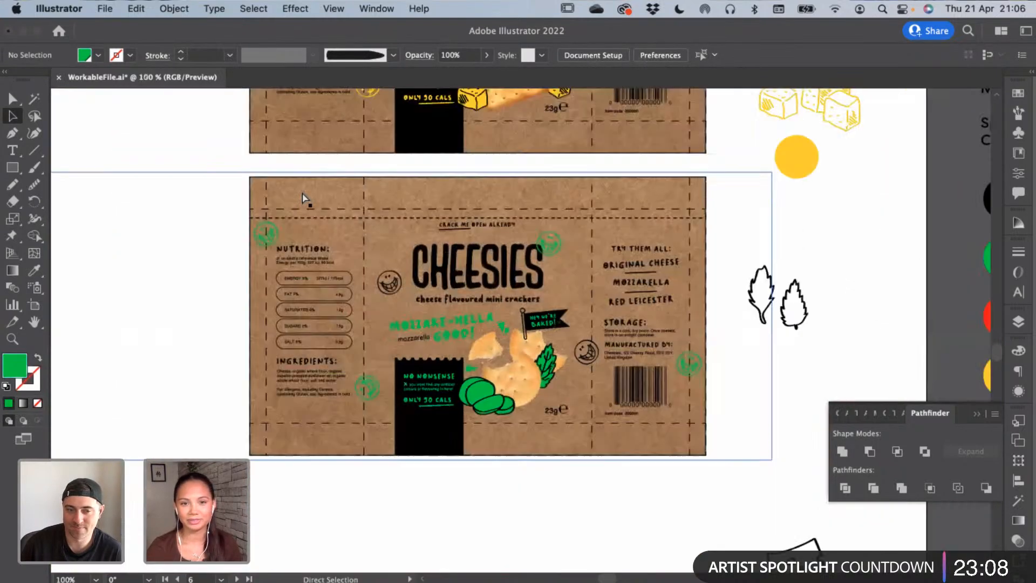
key(super+equal)
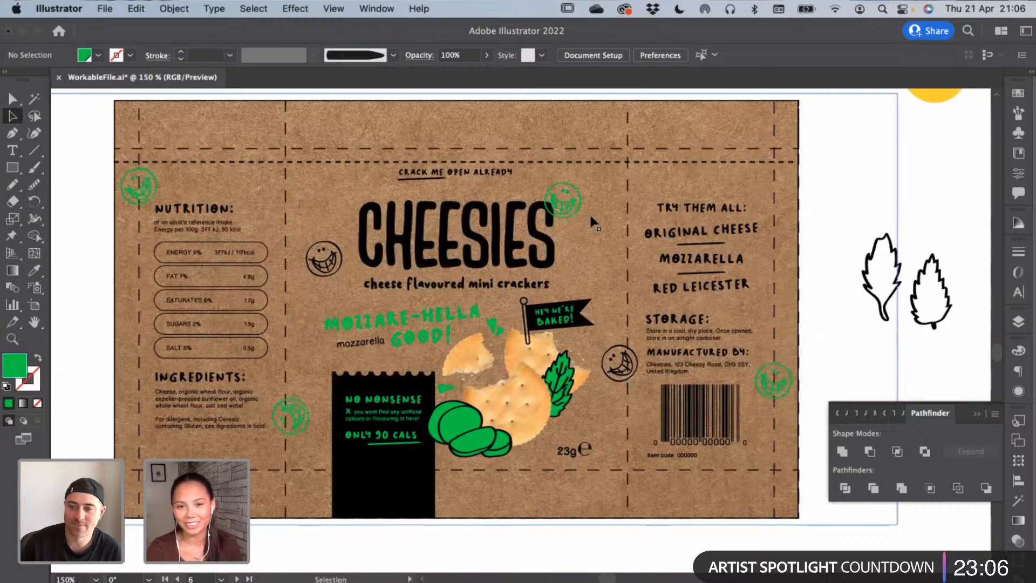
scroll(593, 270, right, 10)
click(567, 301)
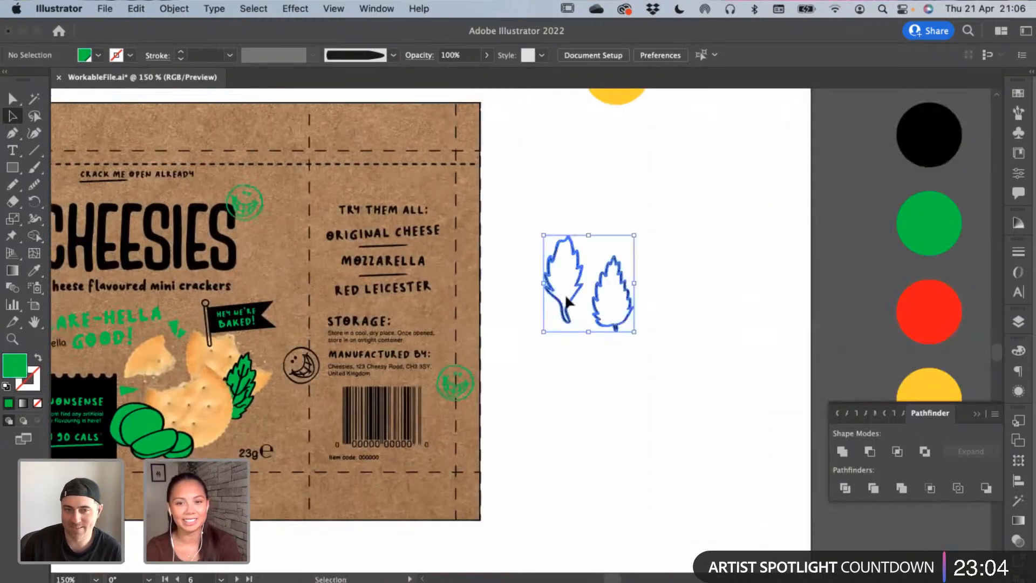
key(super+x)
drag(347, 245, 629, 270)
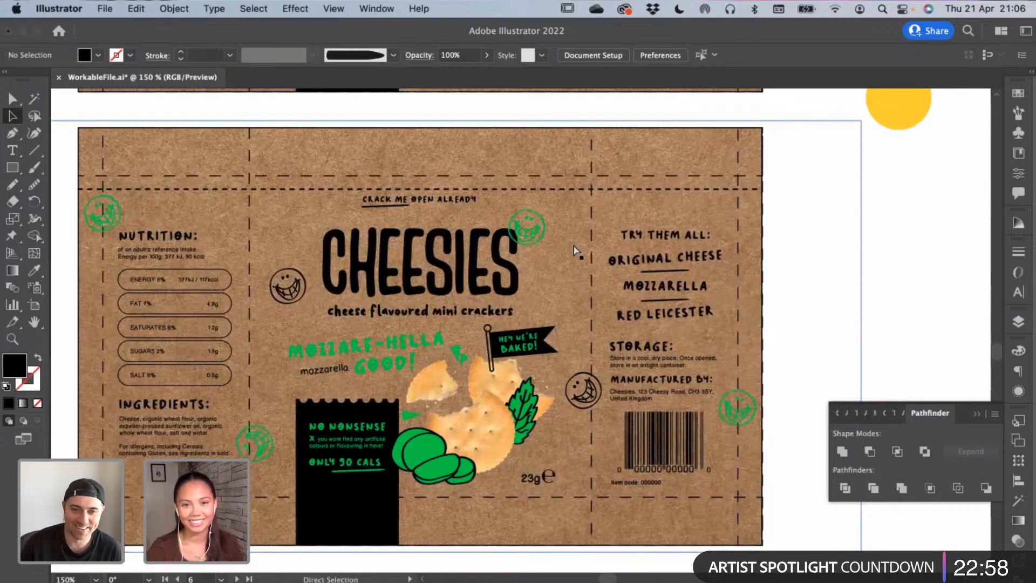
Move the three cheese sketches below the mozzarella pack closer to the artboard's outer edge
key(super+equal)
scroll(593, 249, left, 3)
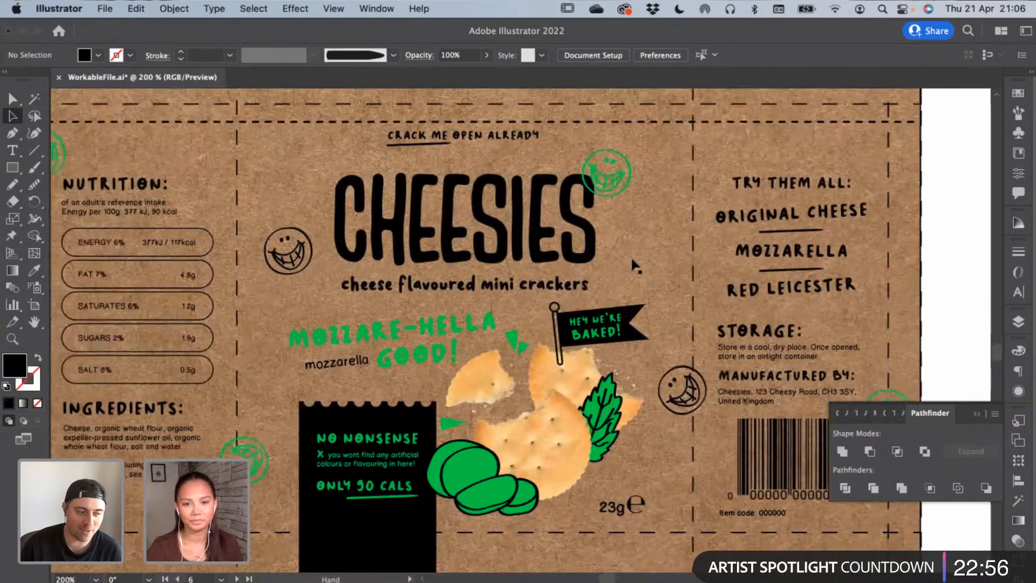
key(super+minus)
key(super+minus)
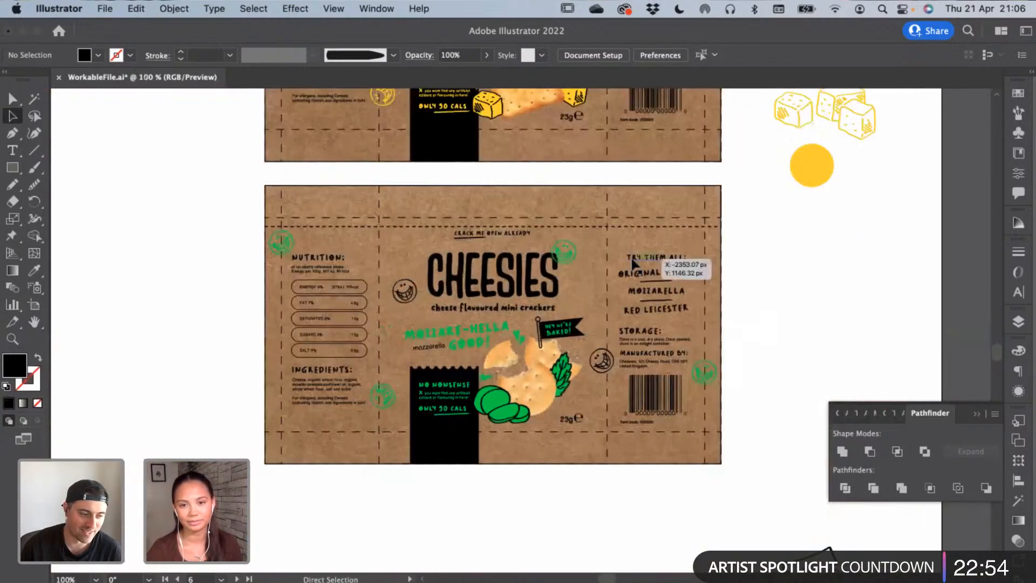
scroll(214, 194, right, 5)
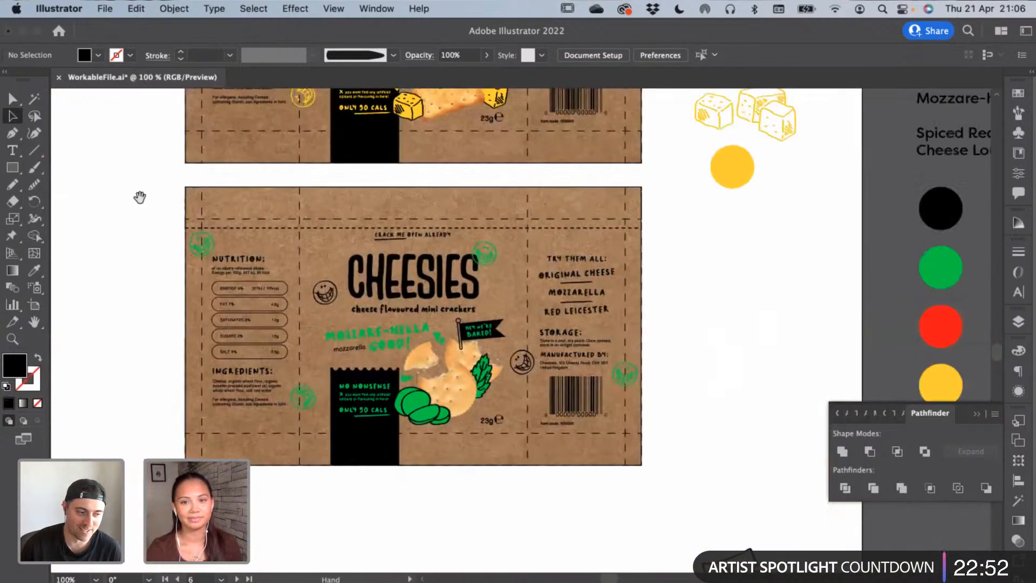
scroll(685, 273, down, 6)
drag(690, 393, 734, 370)
drag(739, 458, 765, 447)
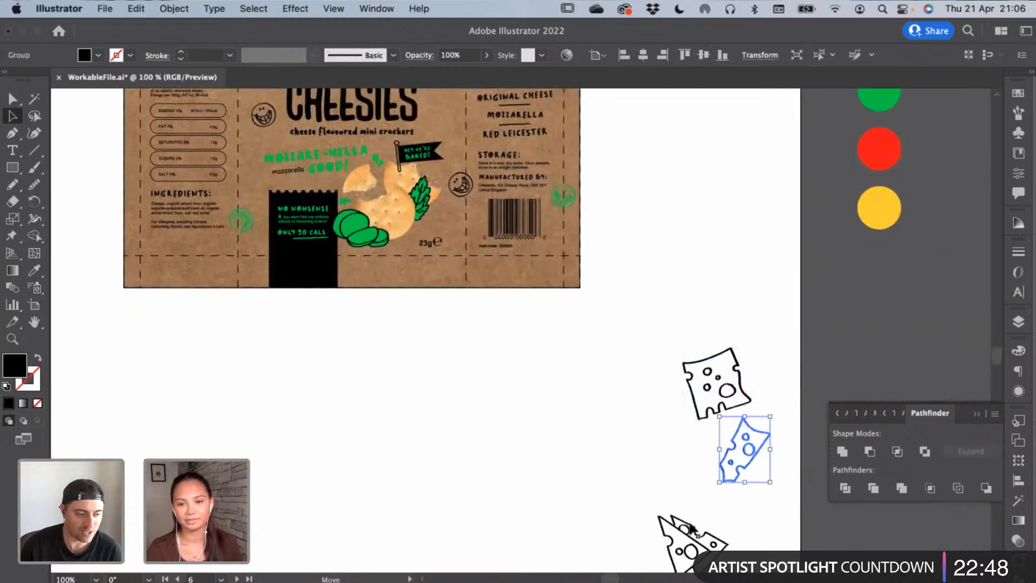
drag(705, 534, 757, 517)
Review the mozzarella pack against the yellow pack above it and the cheese sketches below
key(space)
drag(503, 443, 503, 446)
scroll(503, 446, up, 10)
scroll(503, 446, left, 2)
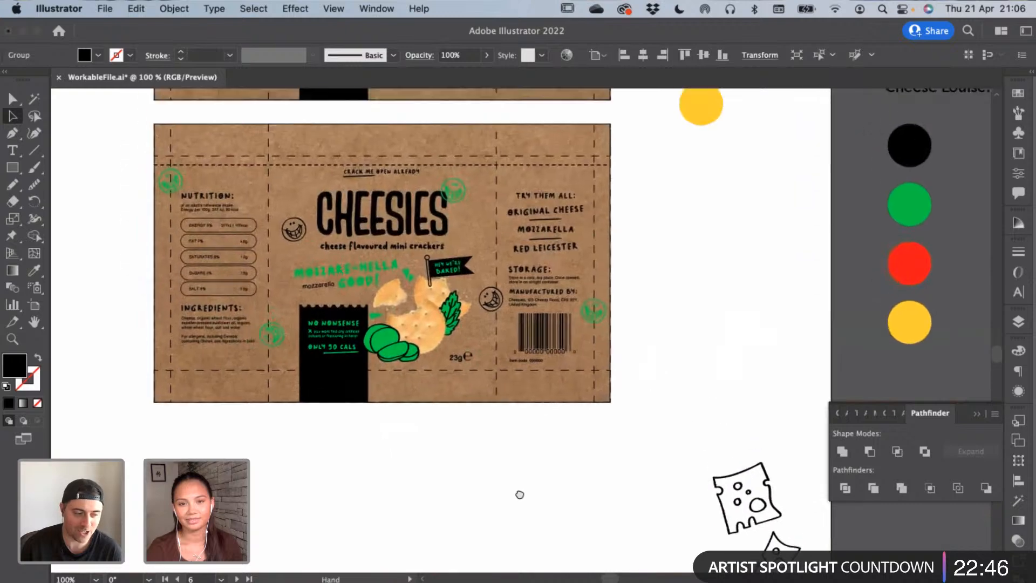
scroll(535, 368, down, 3)
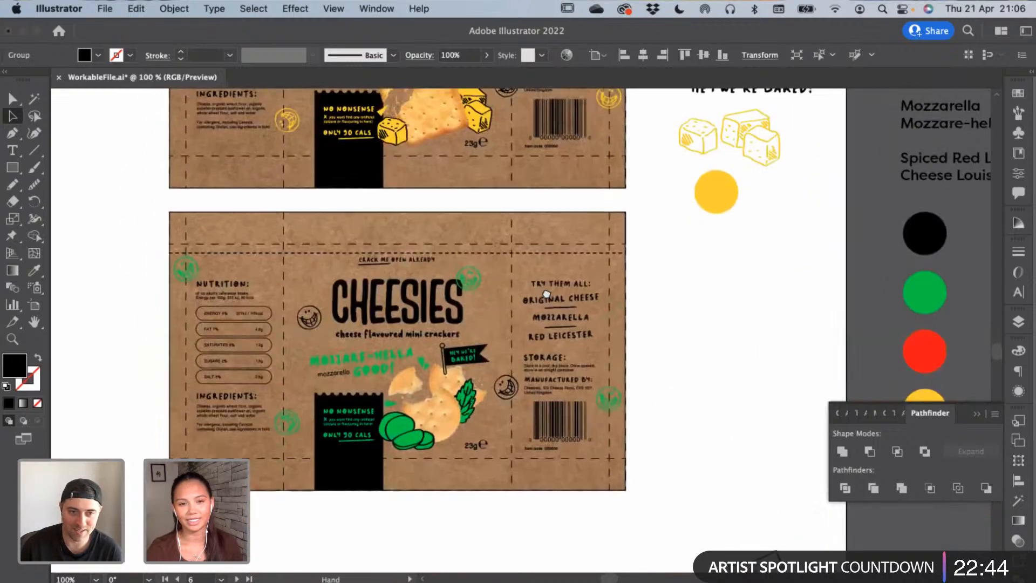
scroll(494, 458, up, 1)
scroll(486, 453, down, 3)
scroll(486, 453, left, 1)
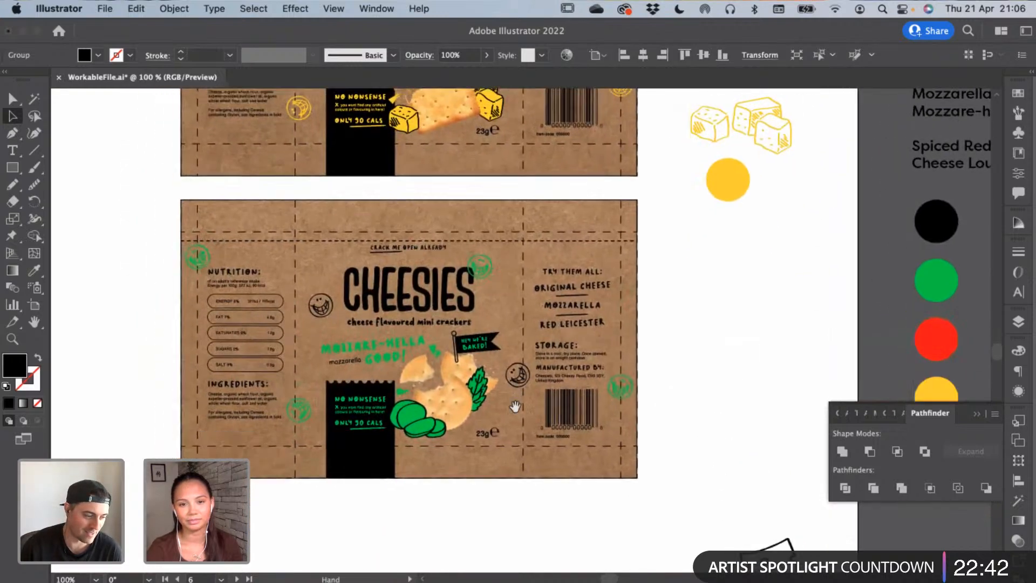
scroll(419, 437, down, 10)
scroll(419, 437, right, 6)
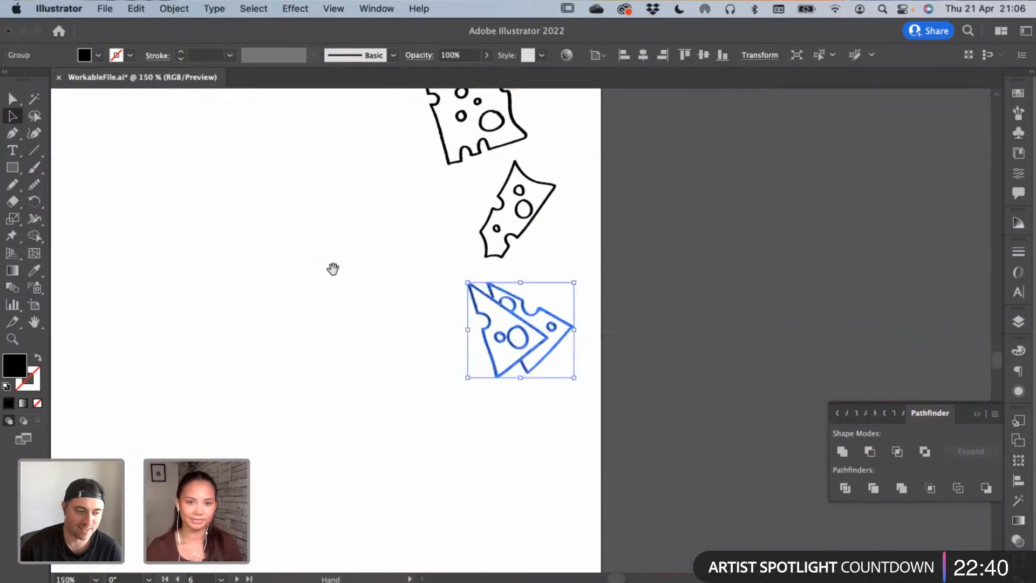
scroll(374, 387, up, 3)
scroll(517, 505, up, 4)
scroll(516, 505, left, 4)
Draw a curved Pen path on the rim of the largest green slice, following its inner outline
click(318, 332)
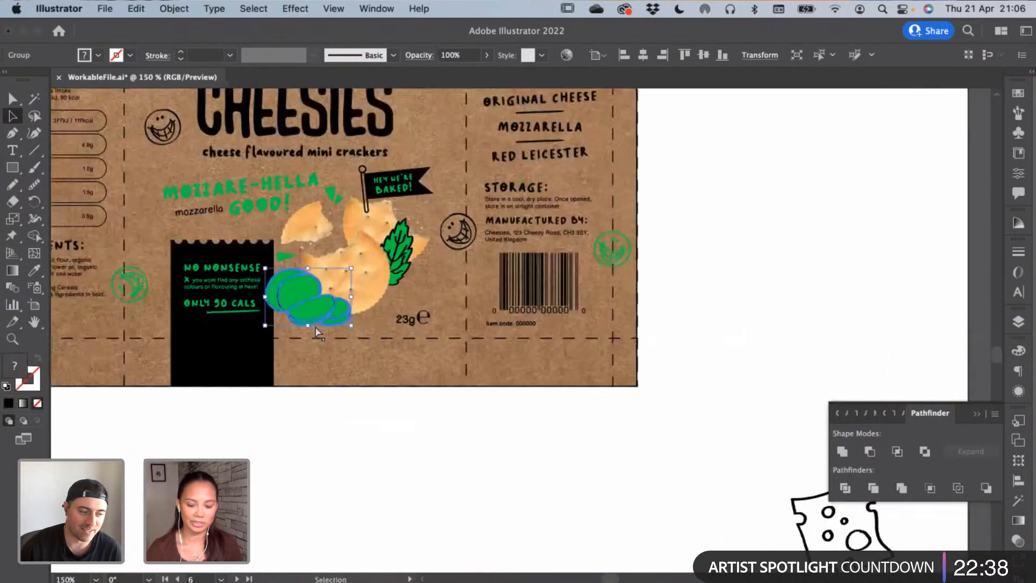
key(super+equal)
key(super+equal)
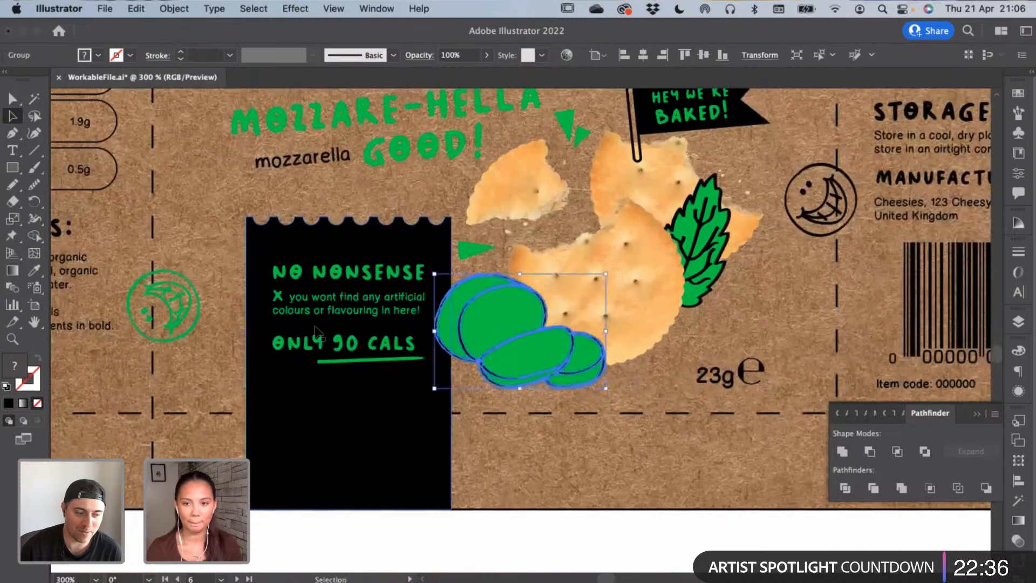
key(super+shift+a)
drag(535, 385, 477, 449)
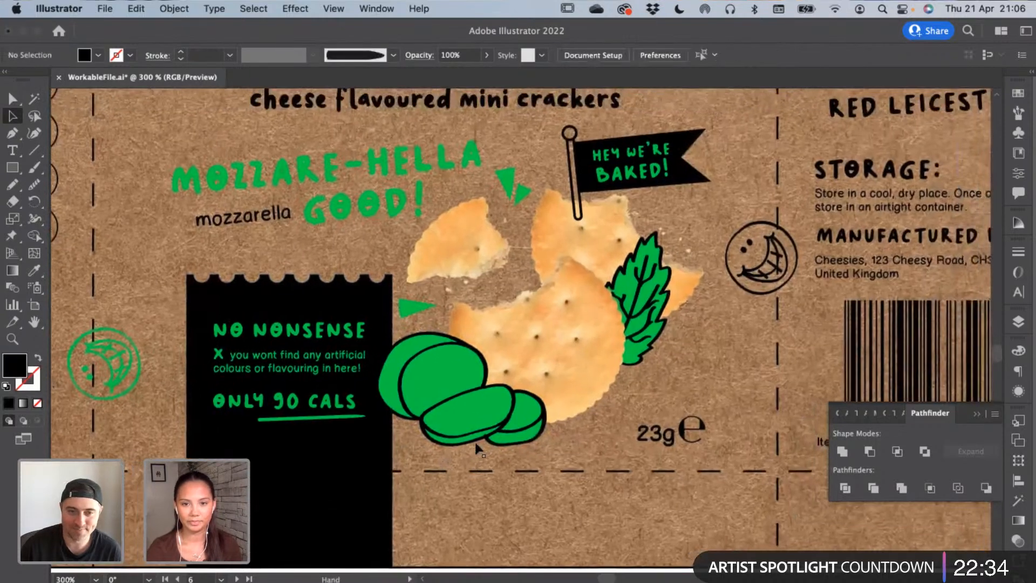
key(super+equal)
key(super+equal)
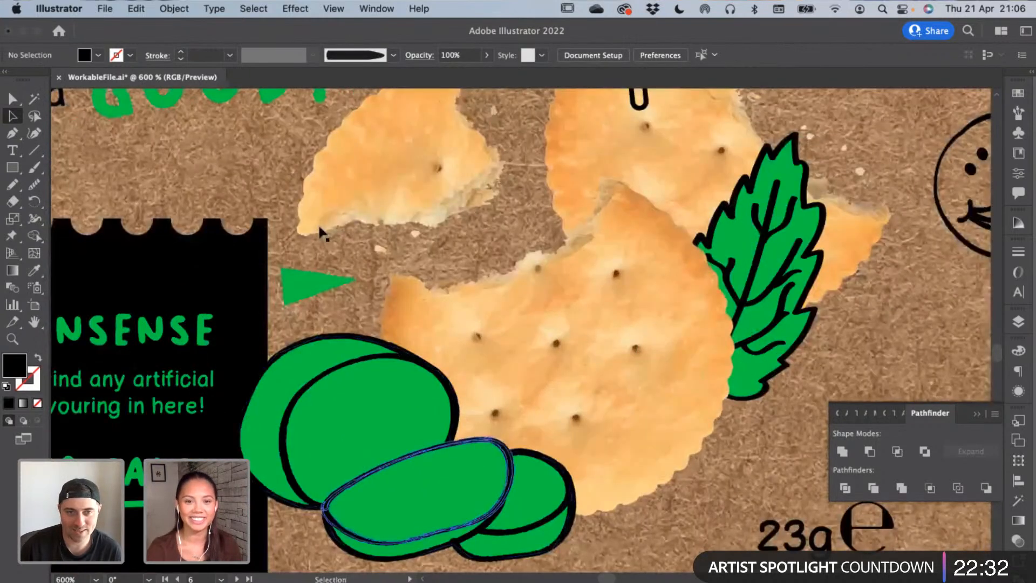
scroll(323, 232, down, 3)
drag(12, 167, 43, 203)
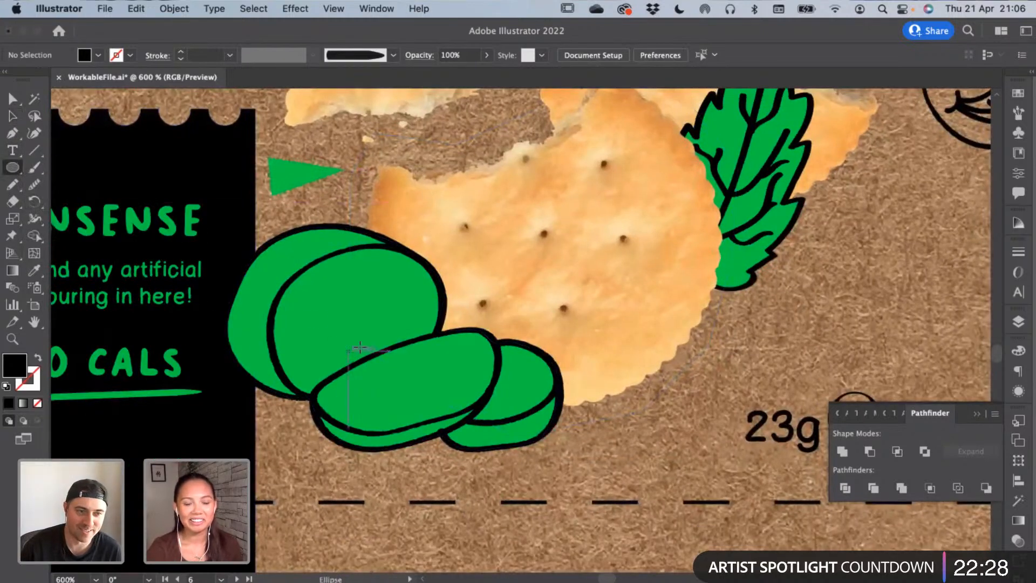
click(12, 133)
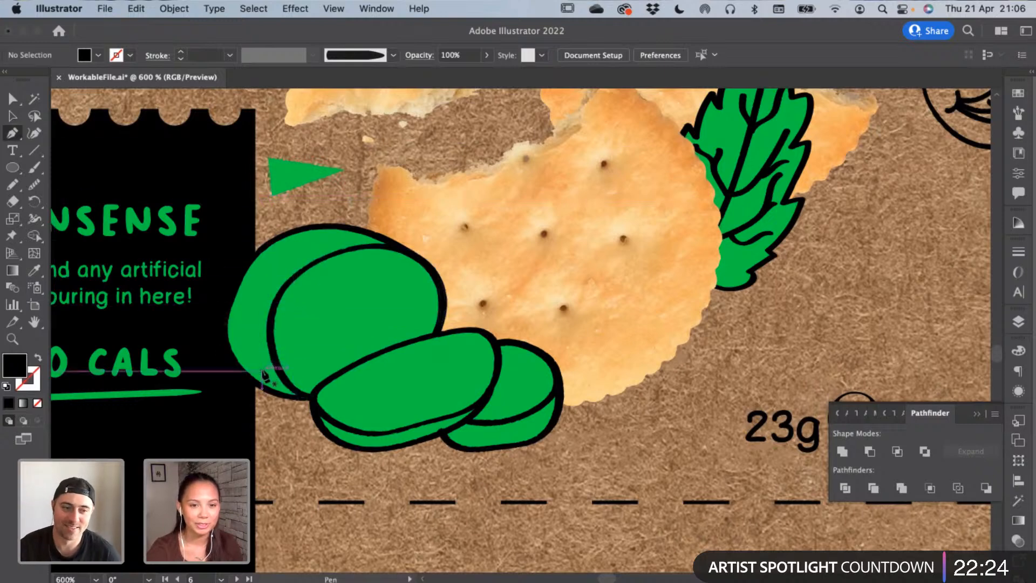
click(262, 372)
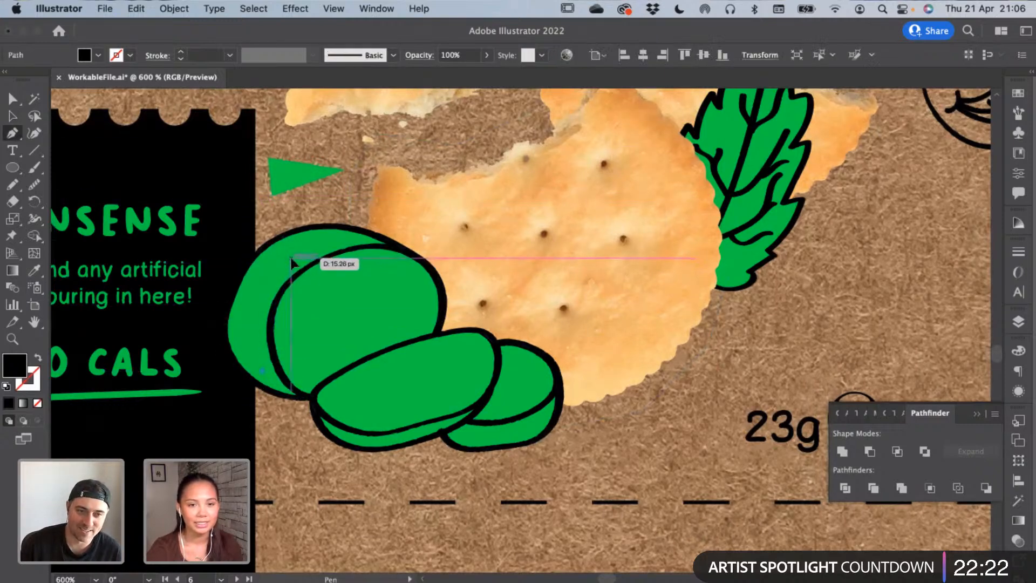
click(339, 228)
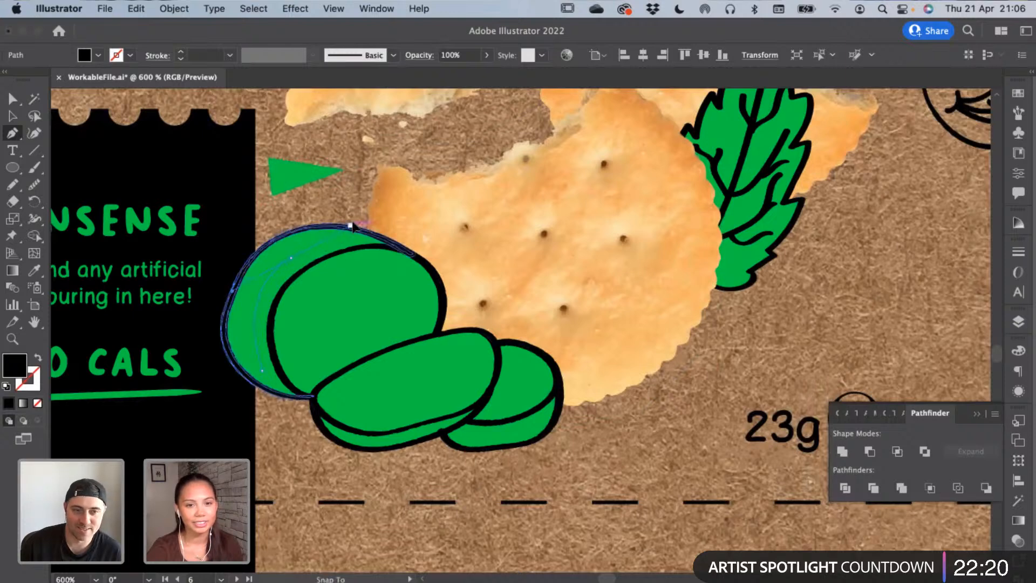
drag(352, 227, 354, 207)
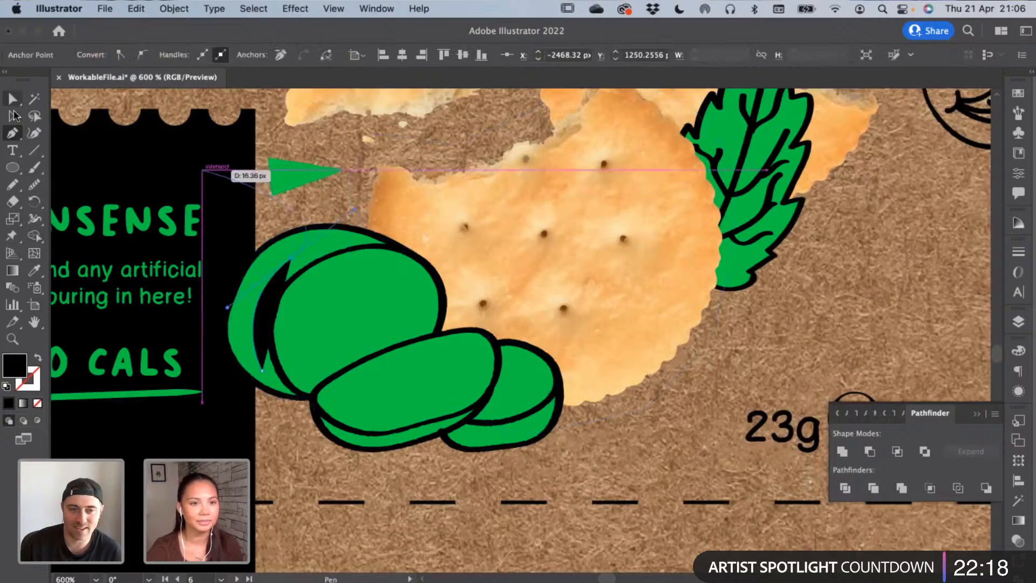
Swap the new curve's black fill for a black stroke with no fill and set the stroke weight to 0.5 pt
click(13, 116)
click(37, 358)
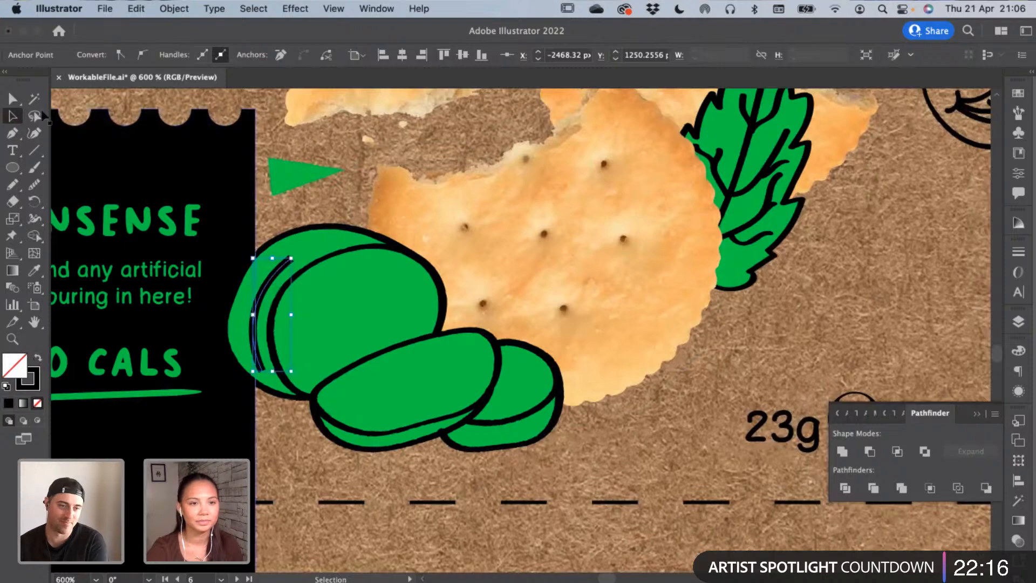
click(281, 185)
click(263, 279)
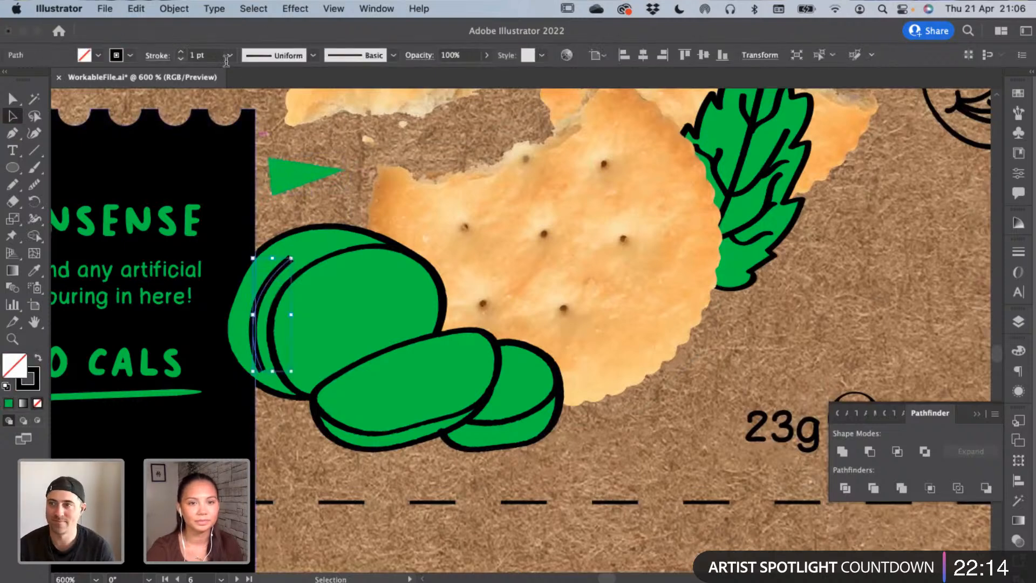
click(178, 60)
click(179, 60)
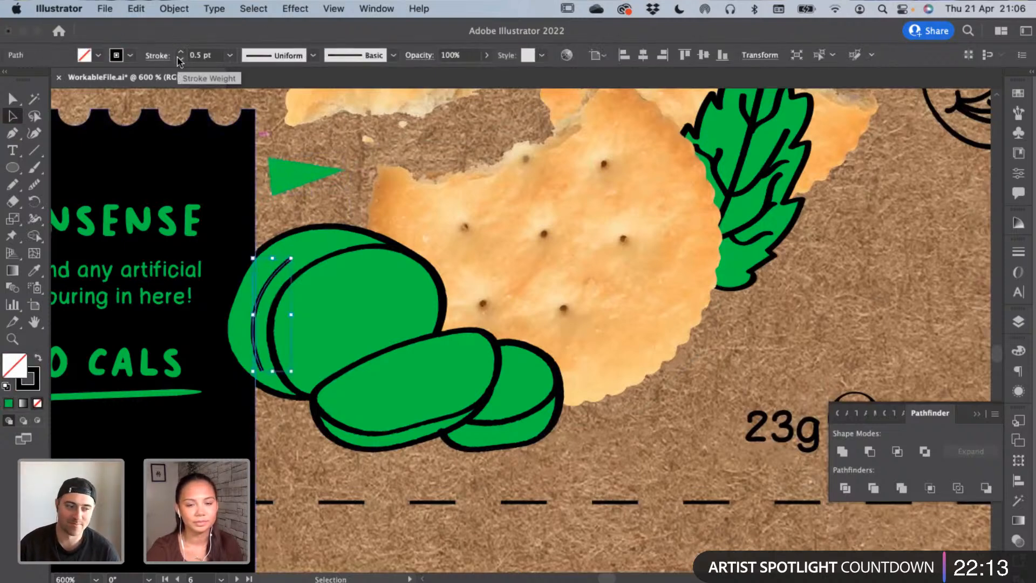
Reduce the stroke weight of the curve on the largest green slice's rim to 0.25 pt
click(335, 55)
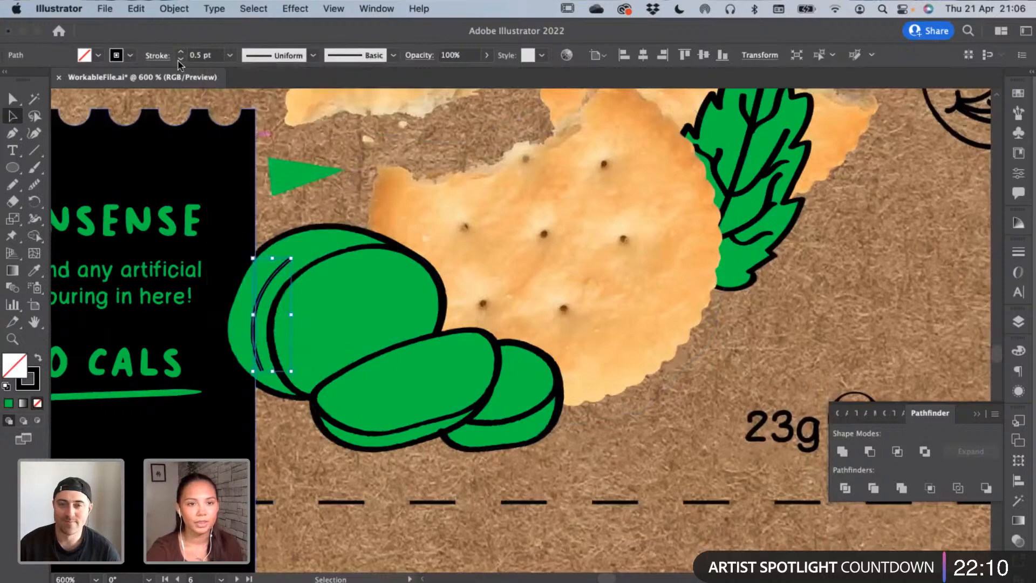
click(179, 59)
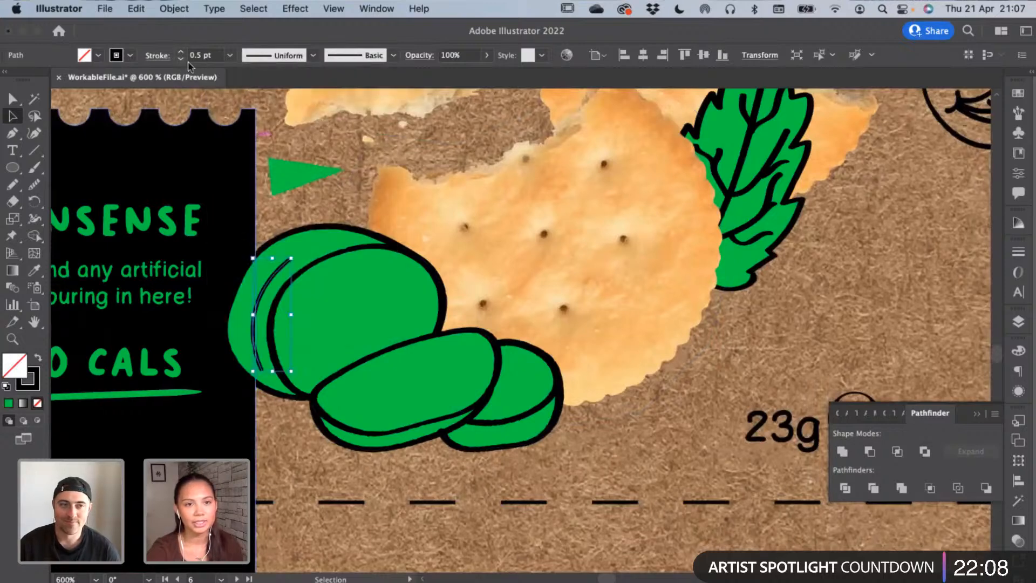
click(180, 58)
click(277, 273)
click(281, 270)
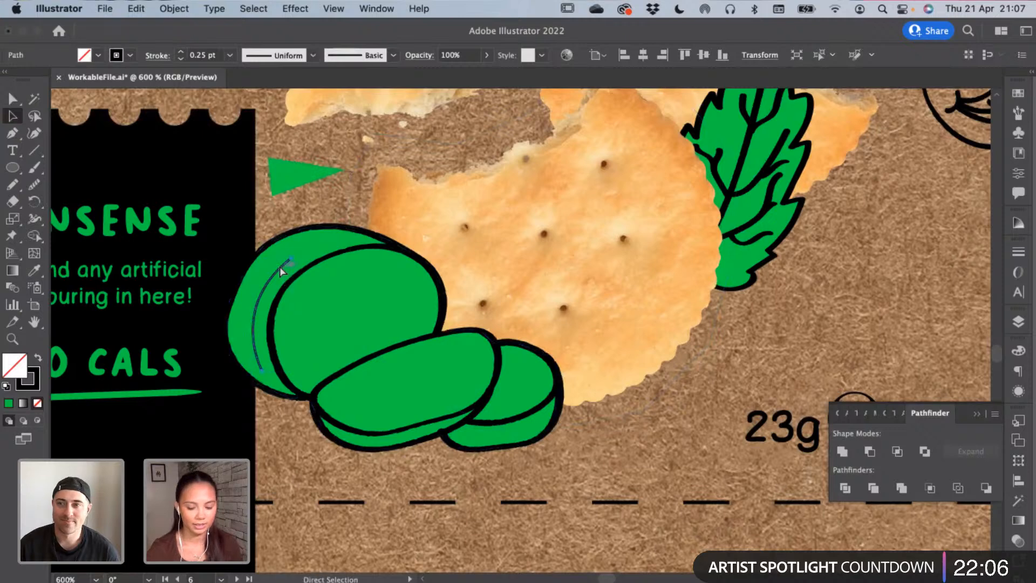
Draw a shorter curved Pen path on the largest slice's rim, between the existing curve and the outer edge
scroll(281, 270, up, 5)
key(p)
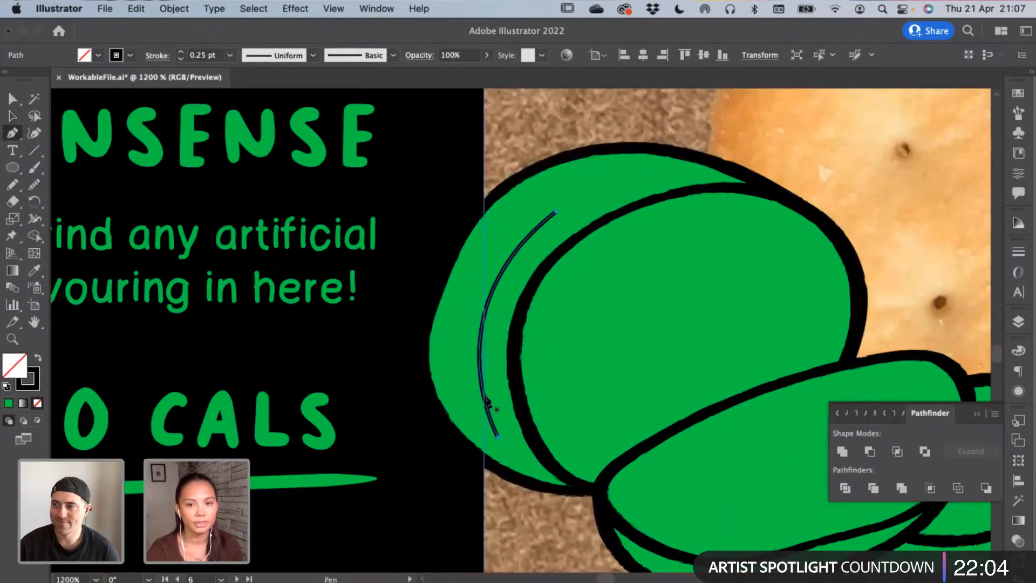
click(478, 415)
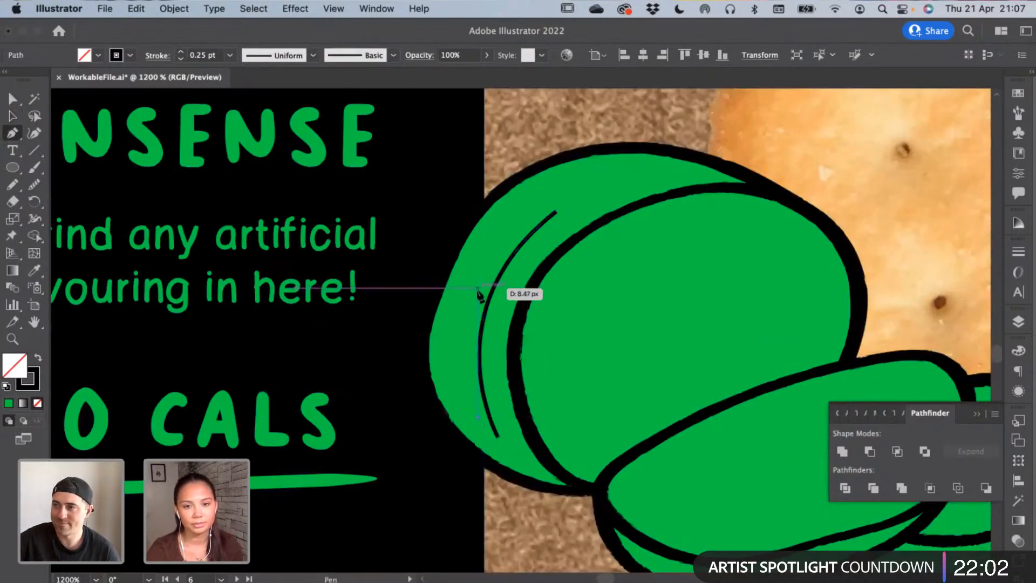
click(479, 291)
drag(510, 216, 510, 216)
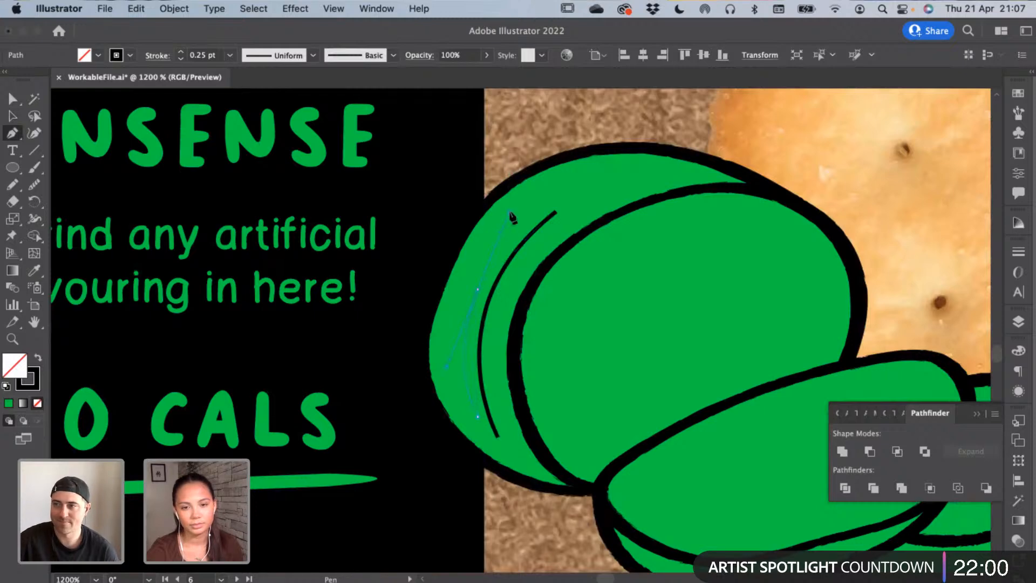
key(a)
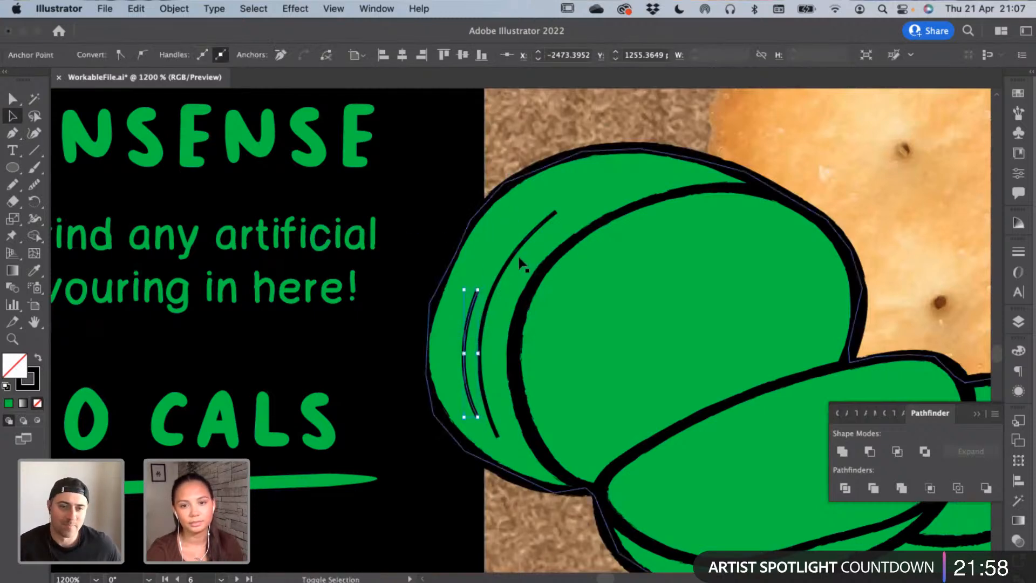
Draw a curved Pen path along the smallest slice's rim and copy the thin black stroke from the largest slice's detail lines
scroll(611, 366, right, 5)
drag(612, 366, 549, 312)
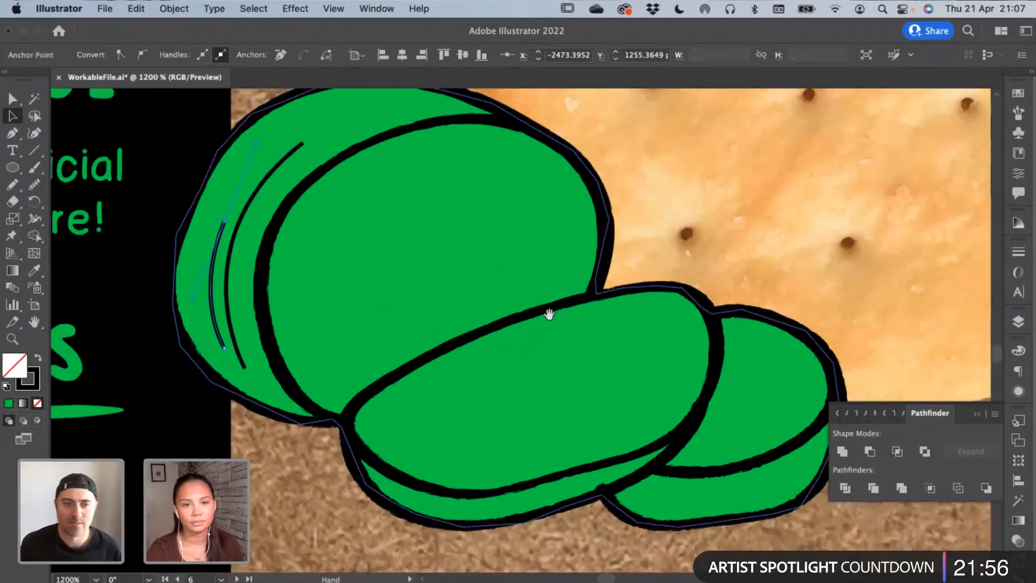
key(super+a)
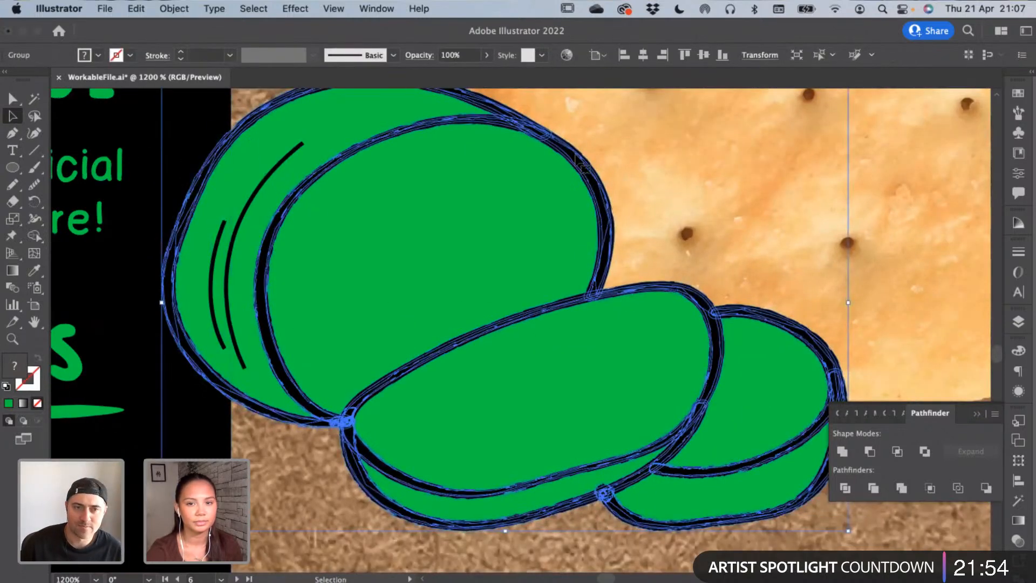
click(636, 145)
click(15, 138)
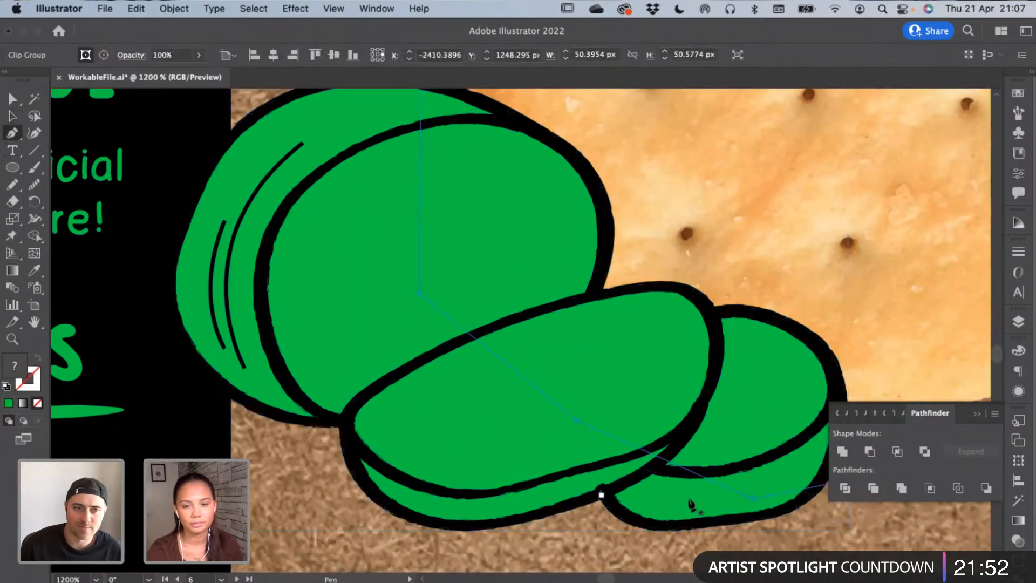
click(649, 491)
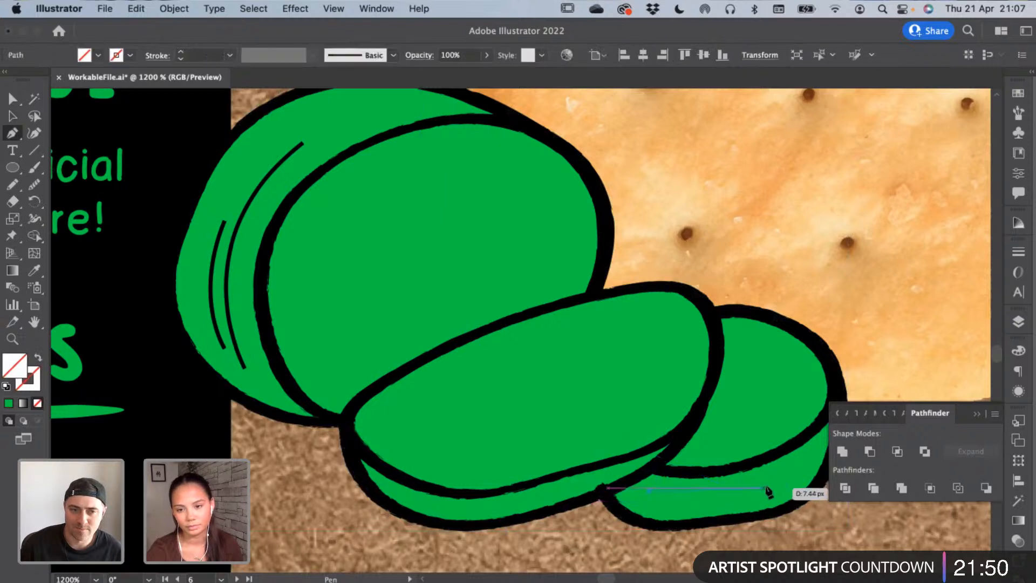
drag(767, 484, 805, 459)
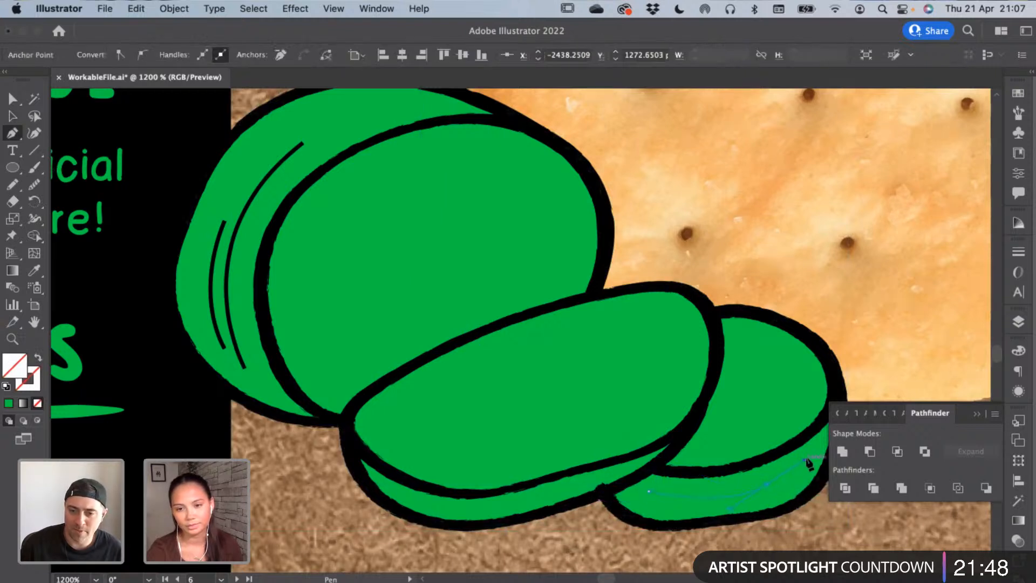
click(34, 270)
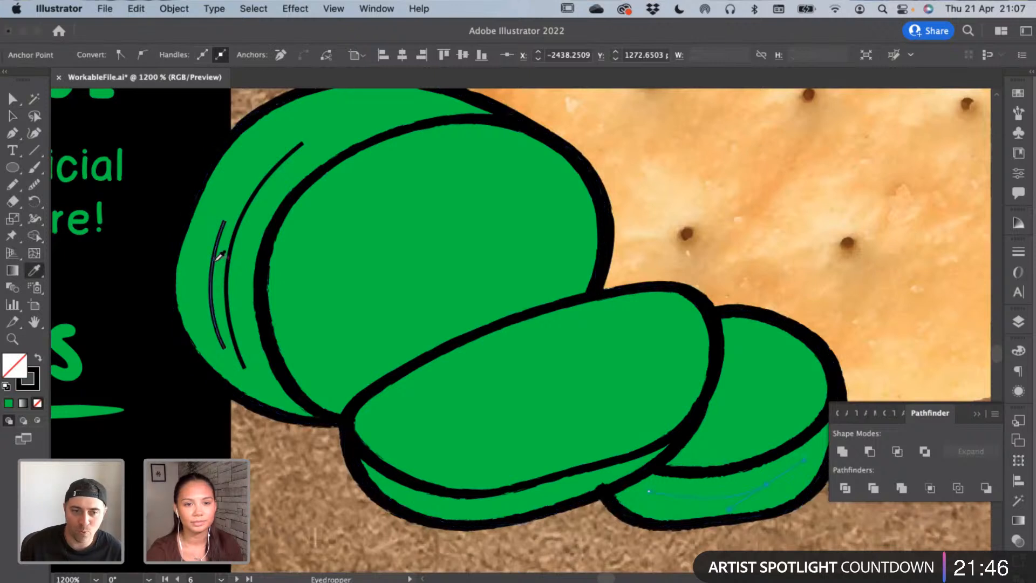
click(221, 256)
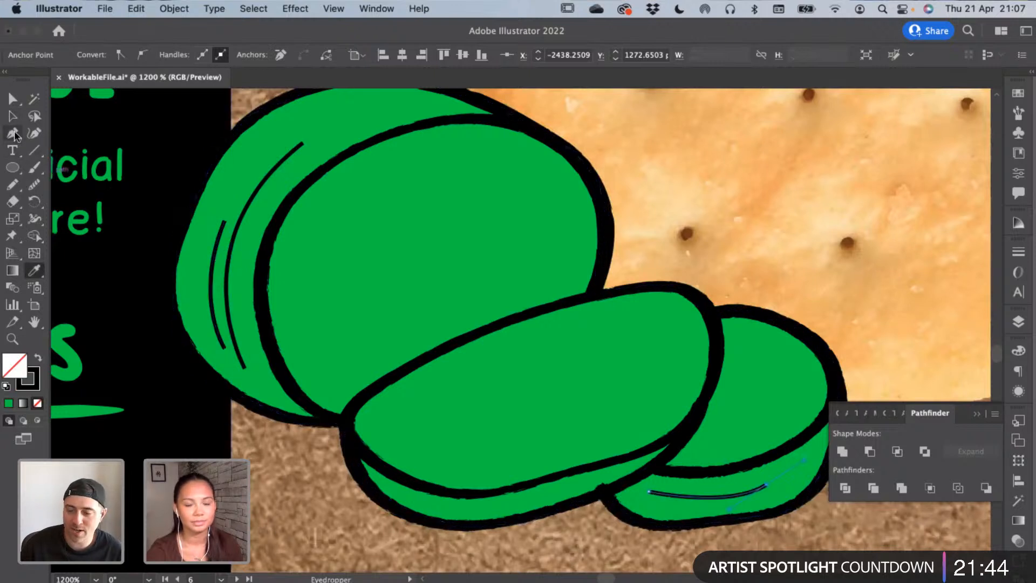
Select all three detail curves on the slices and expand their fill and stroke
click(12, 117)
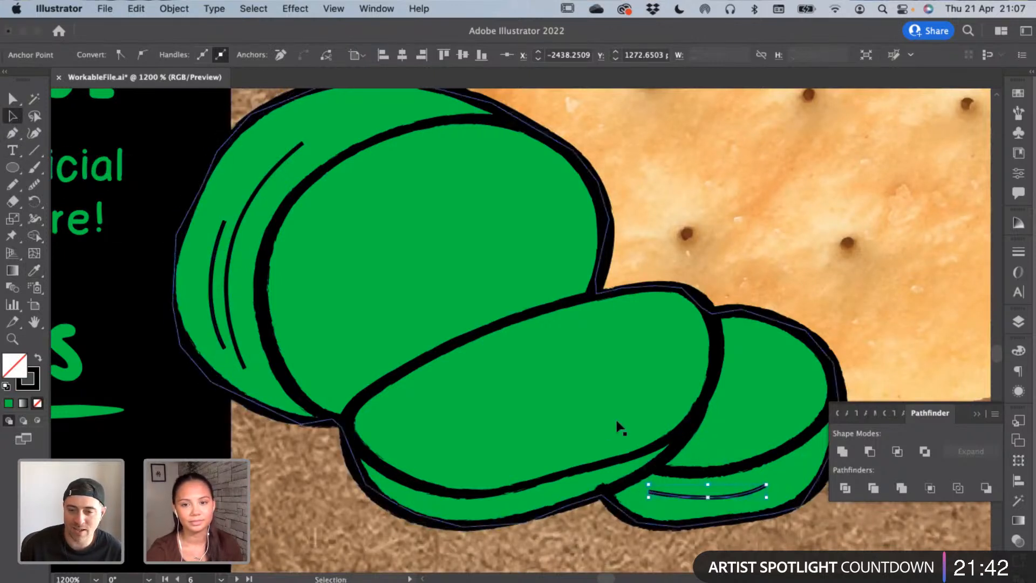
click(740, 494)
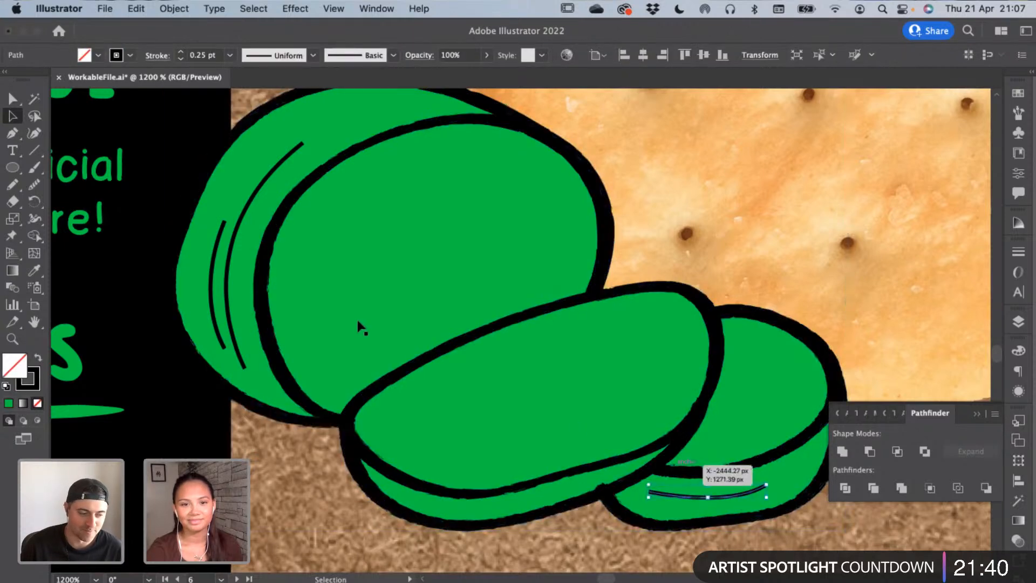
shift+click(219, 326)
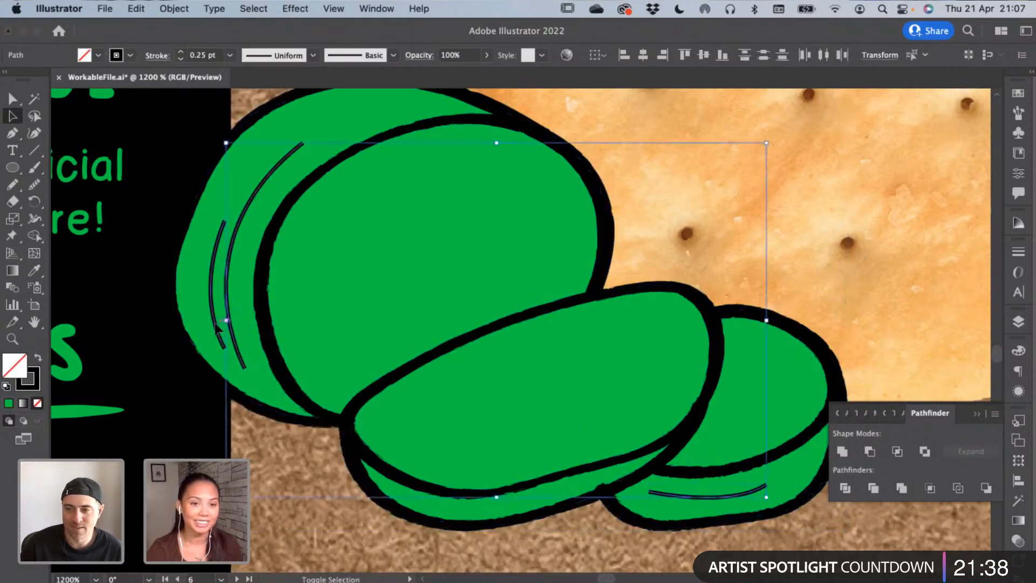
shift+click(216, 326)
click(175, 8)
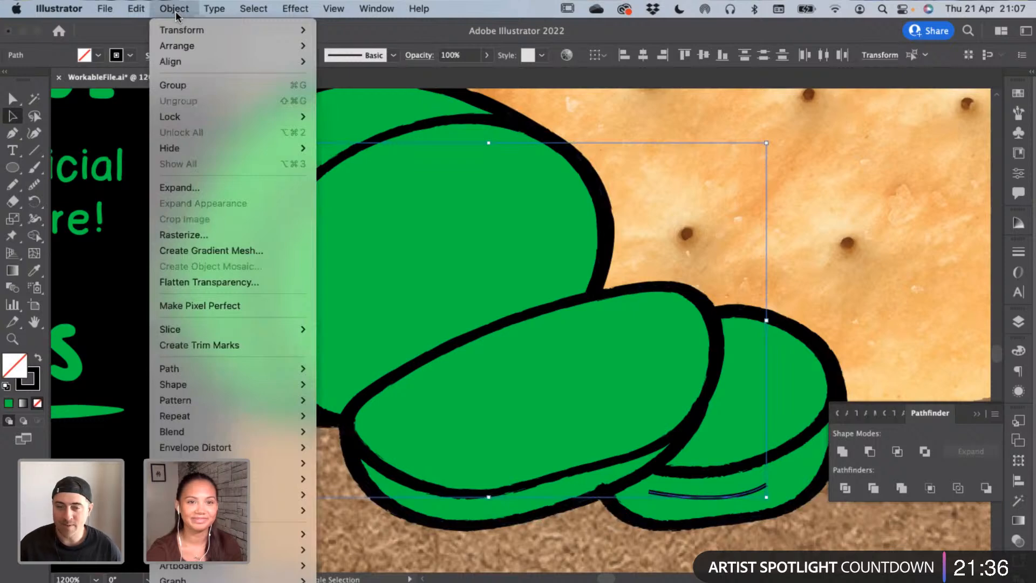
click(212, 189)
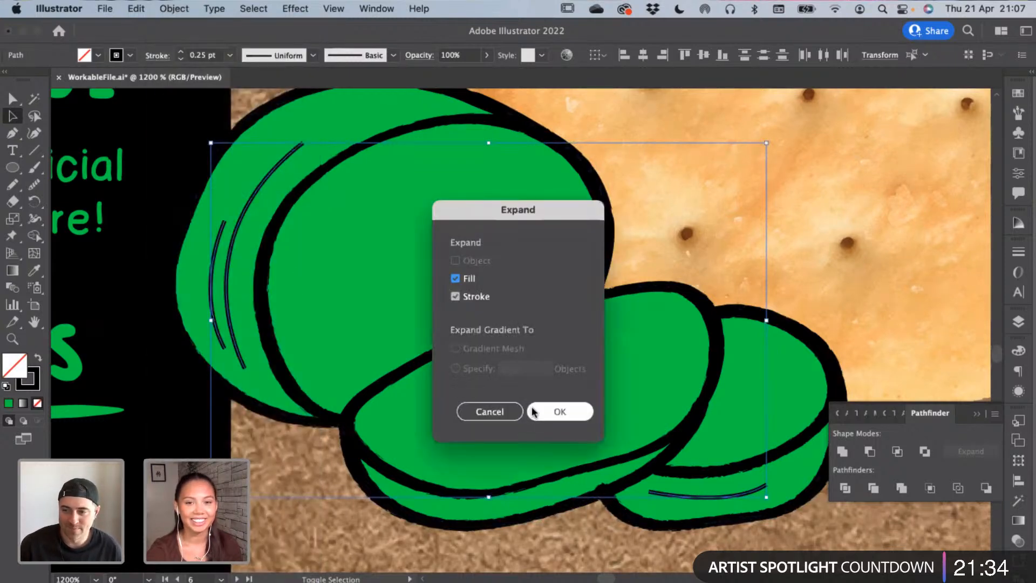
click(540, 412)
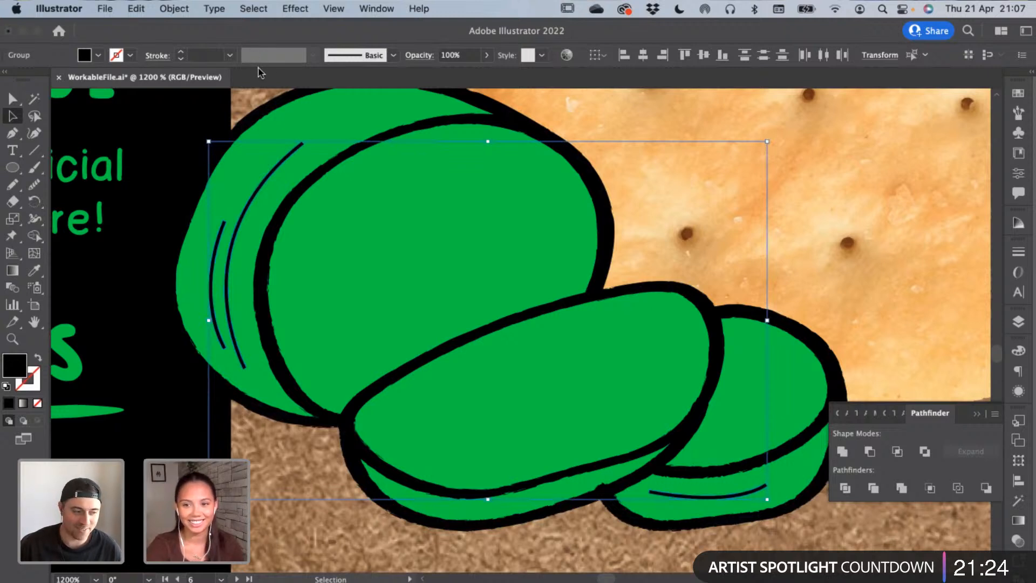
Apply the rough charcoal-style art brush to the expanded detail lines and set the stroke weight to 0.15 pt
click(368, 59)
click(337, 132)
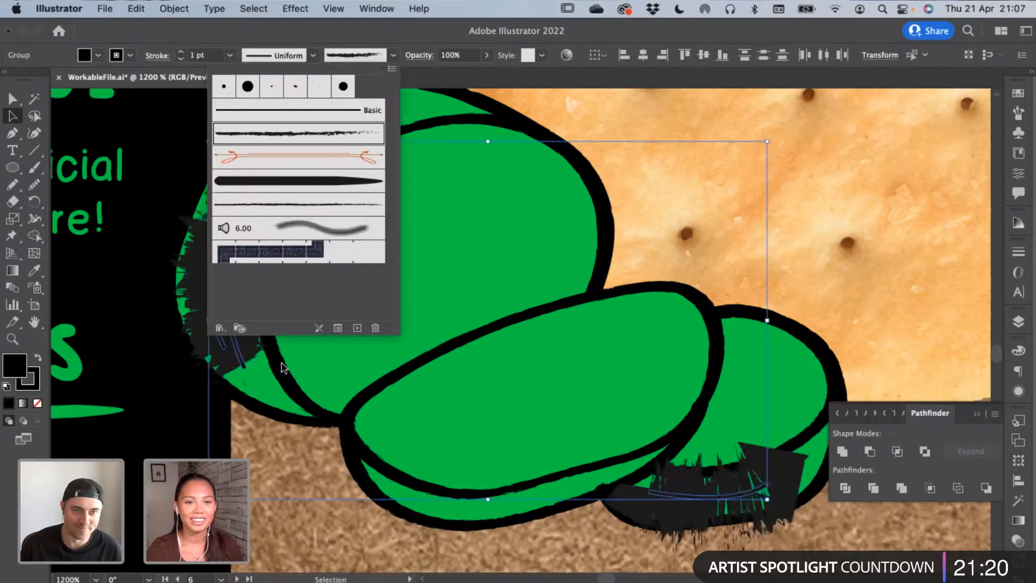
click(181, 59)
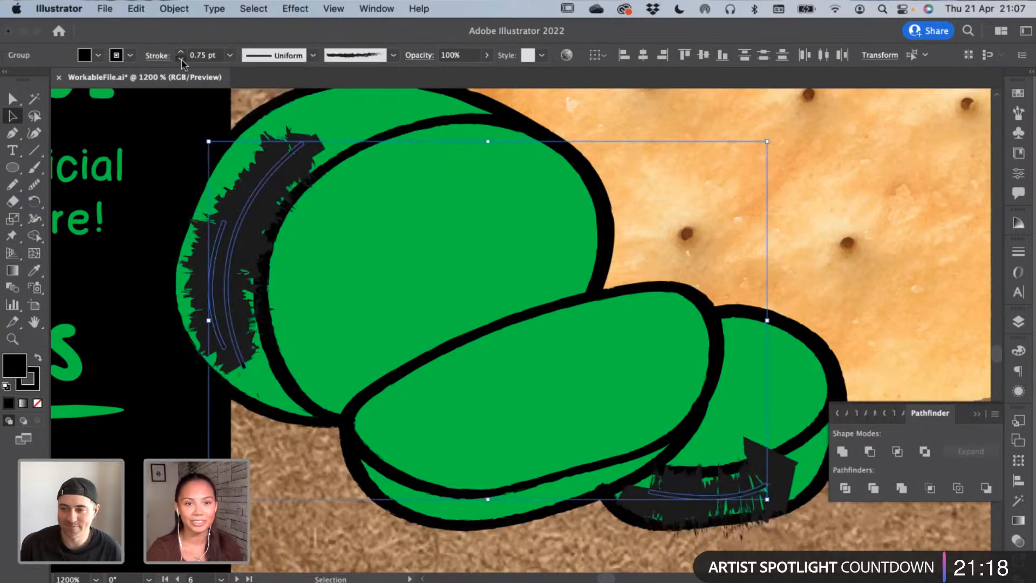
click(181, 60)
click(181, 59)
click(181, 58)
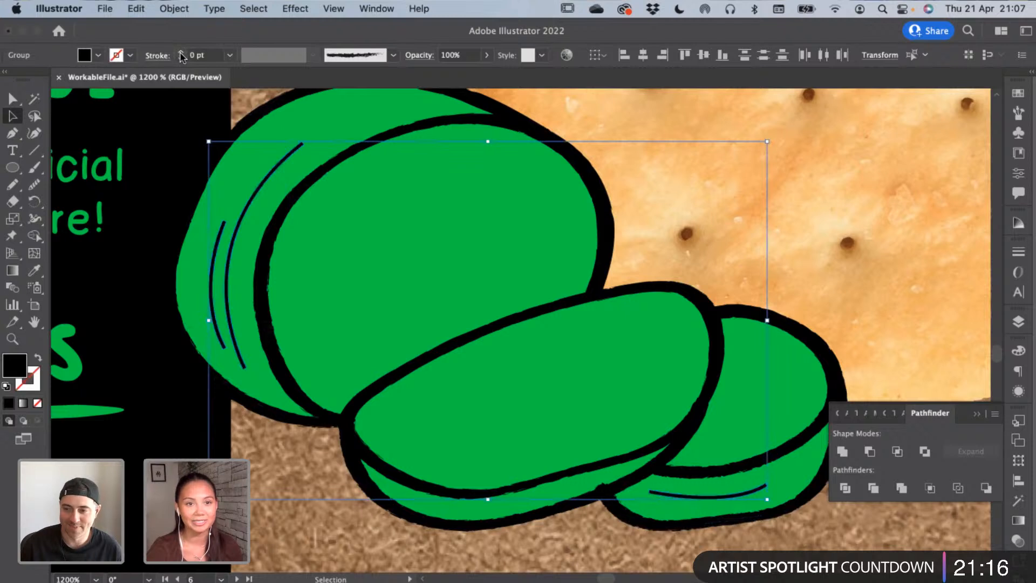
click(181, 52)
click(202, 55)
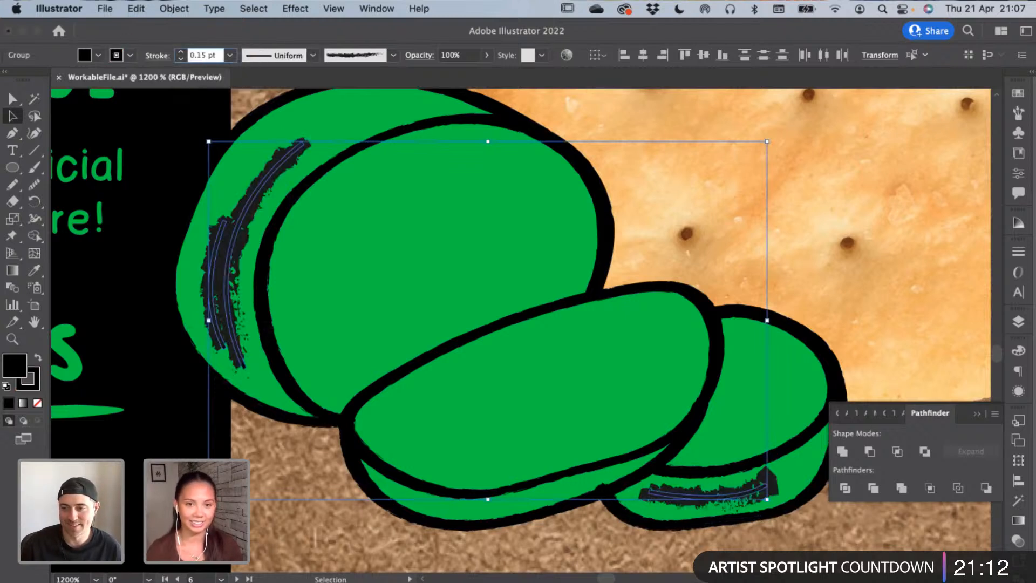
key(Return)
Give the brushed detail lines a round corner join and reduce their stroke weight to 0.05 pt
click(150, 56)
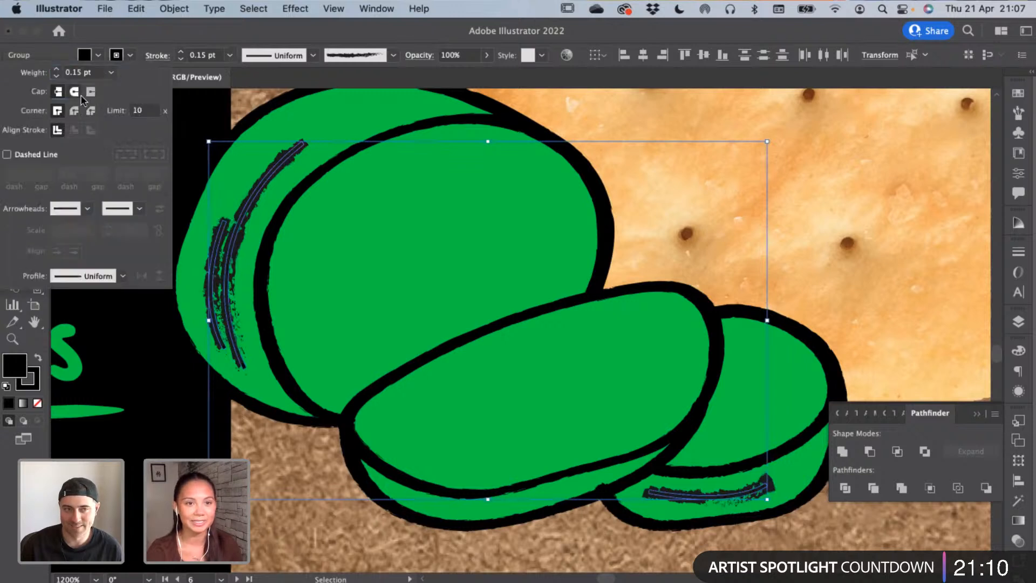
click(77, 111)
click(243, 163)
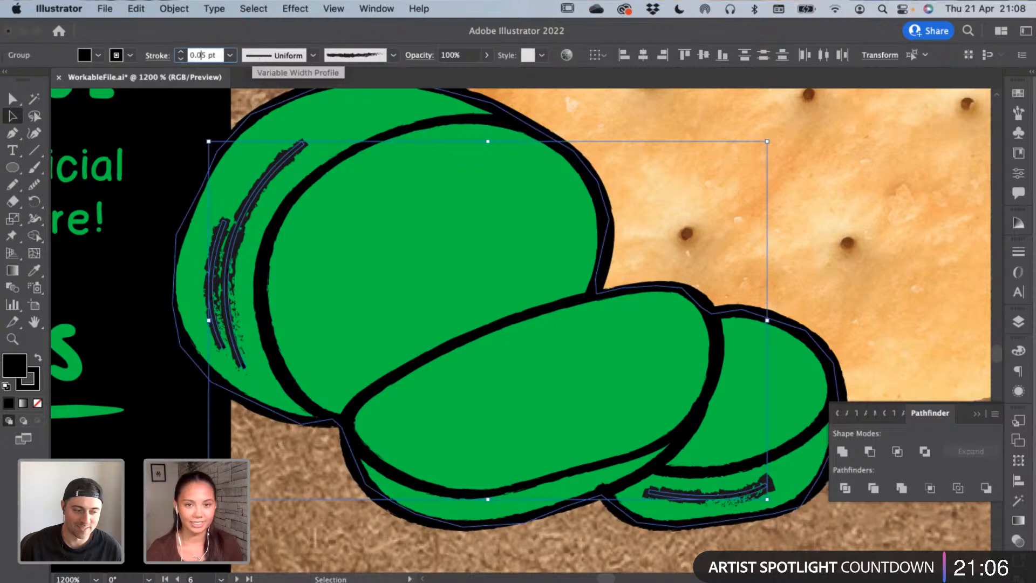
key(Return)
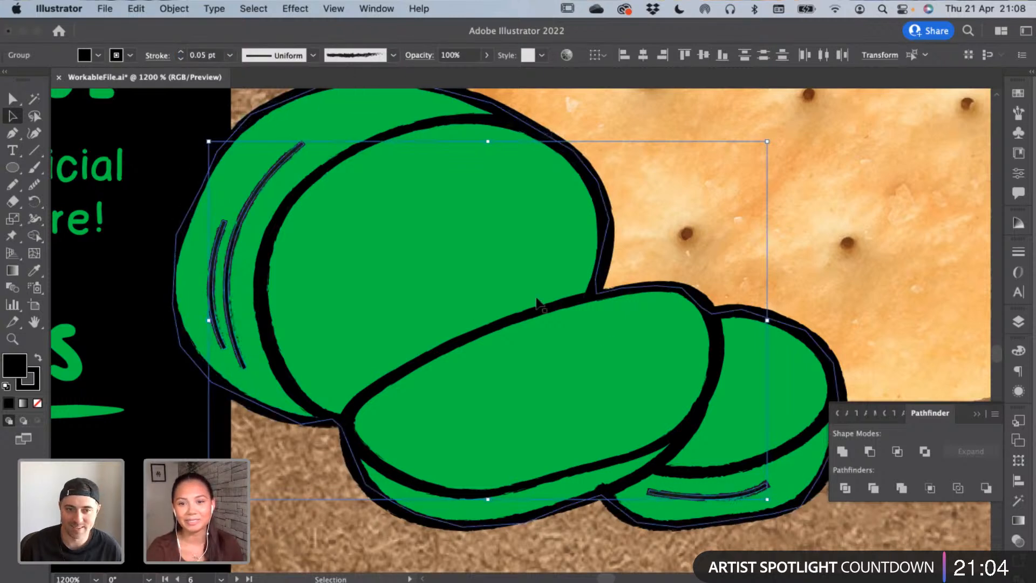
Select all three brushed detail lines on the slices and expand their appearance
click(633, 212)
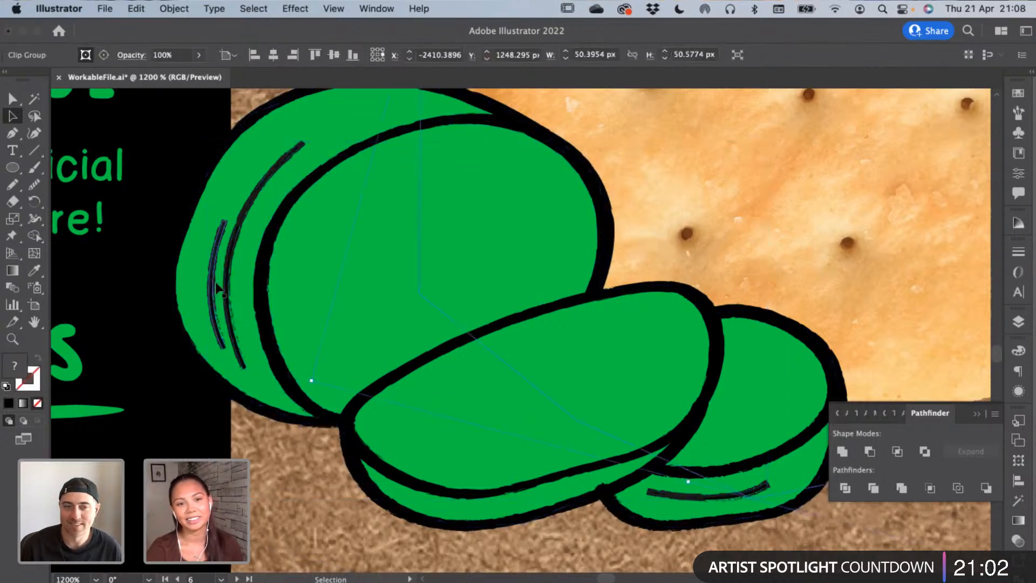
click(233, 295)
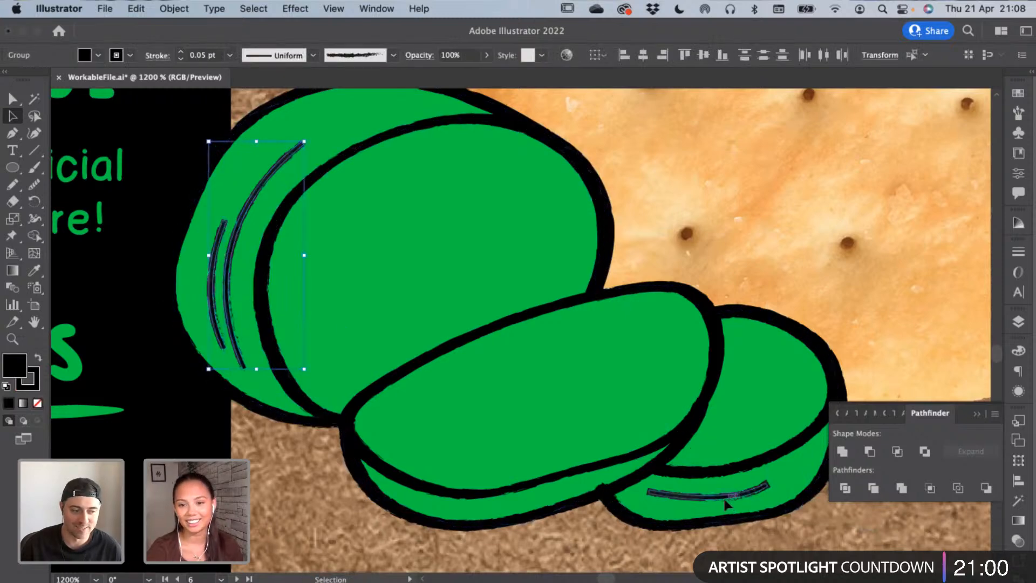
click(726, 505)
shift+click(219, 273)
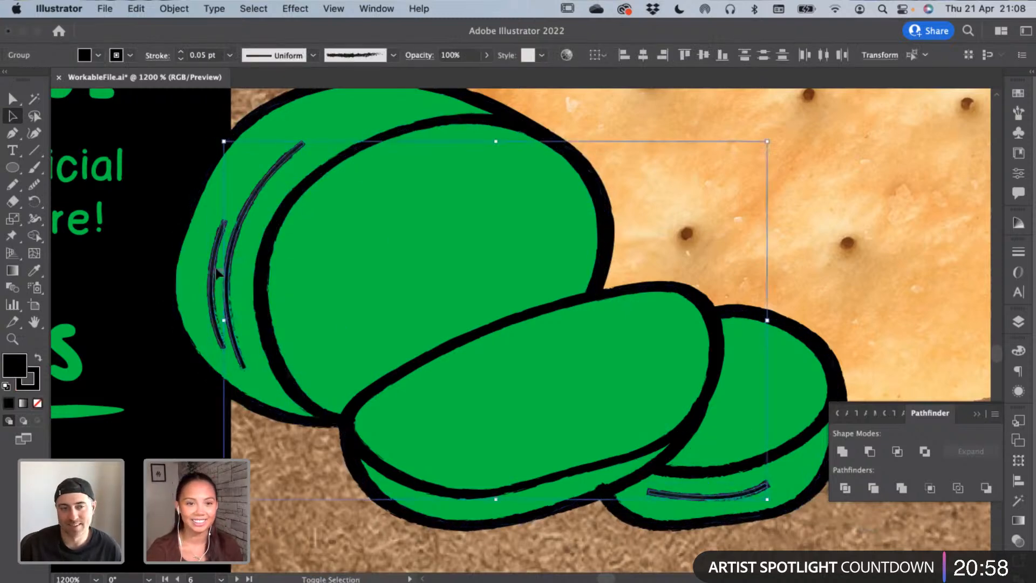
click(173, 9)
click(234, 203)
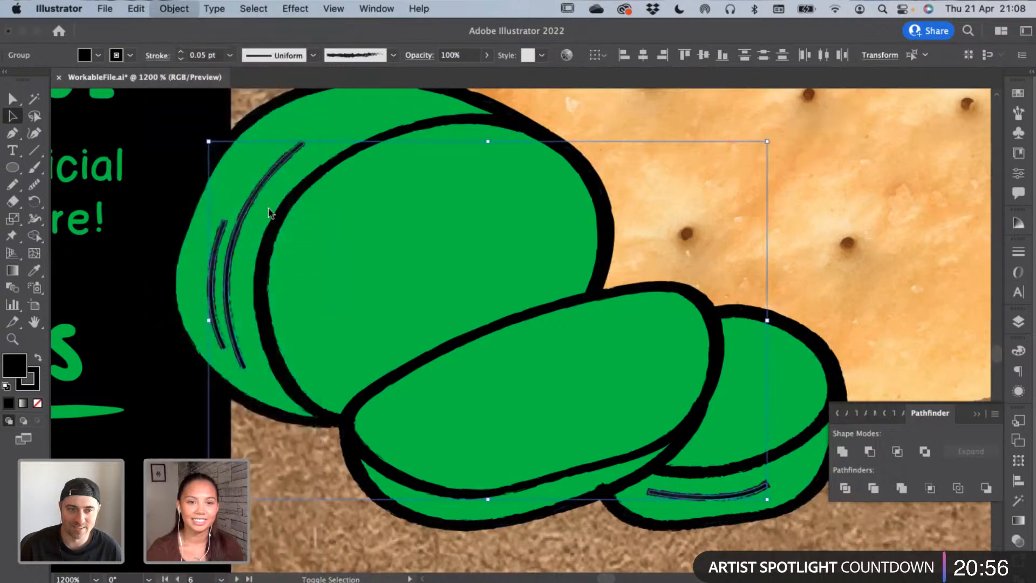
Sample the black panel with the Eyedropper to give the expanded detail lines its solid black fill, then deselect them
click(34, 270)
click(136, 258)
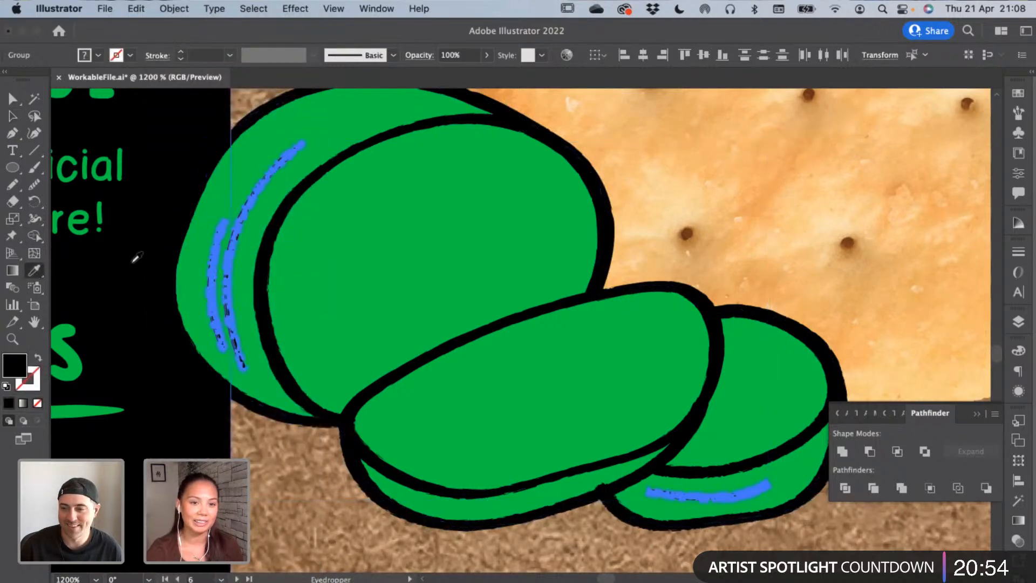
click(285, 455)
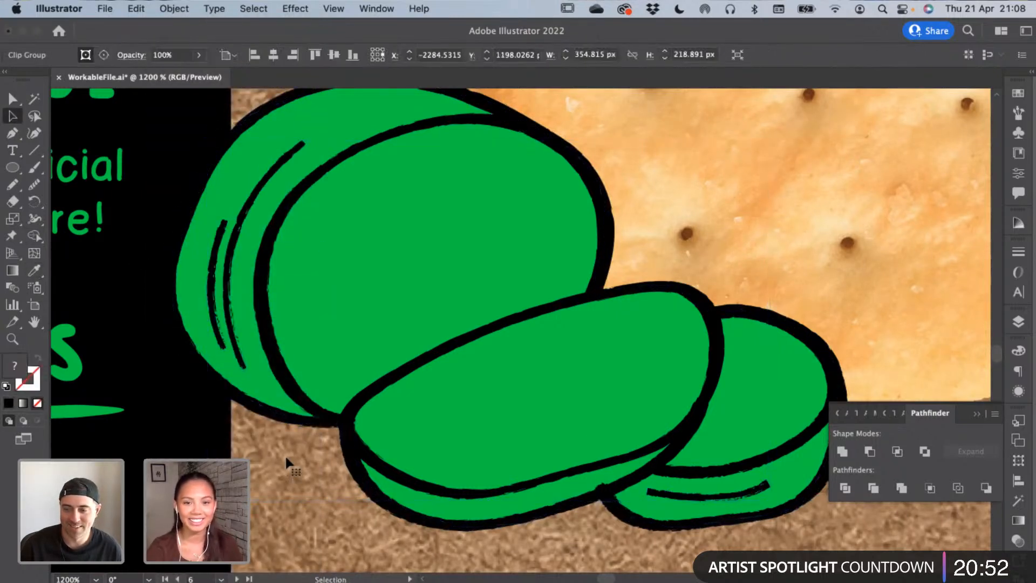
key(super+0)
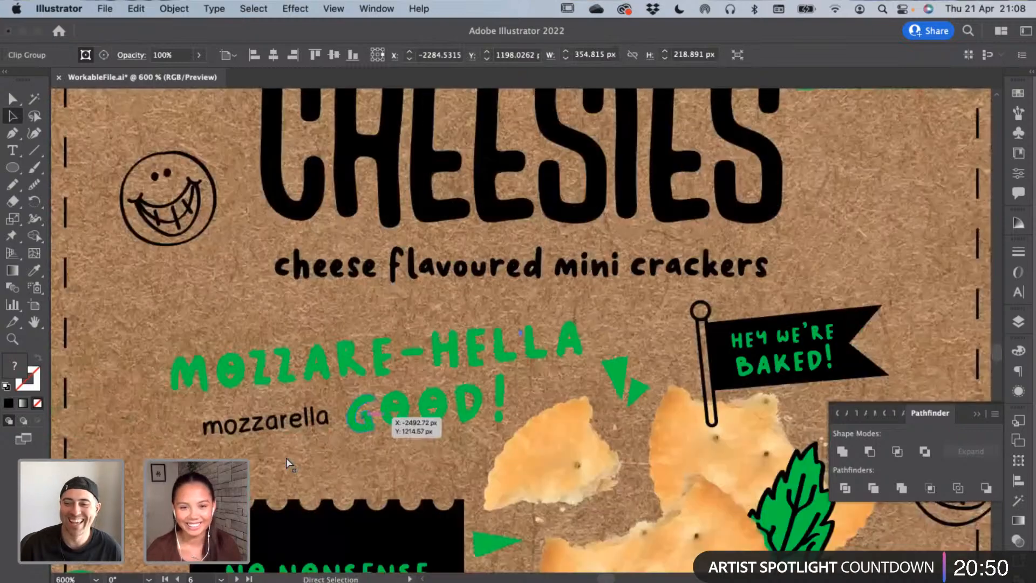
scroll(378, 465, down, 5)
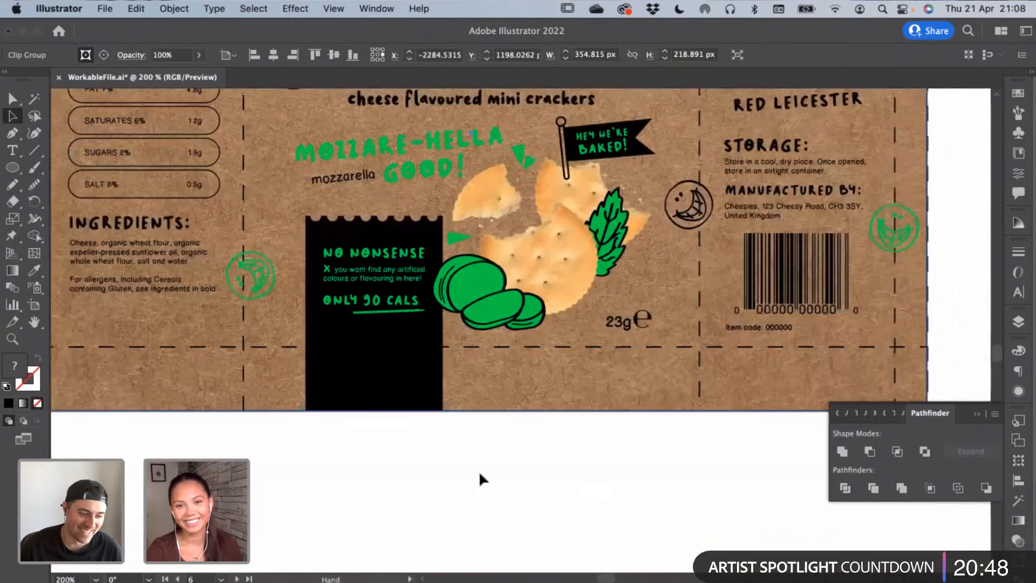
Duplicate the entire mozzarella pack artwork and place the copy directly beneath the original, aligned with its sides
click(487, 477)
key(super+1)
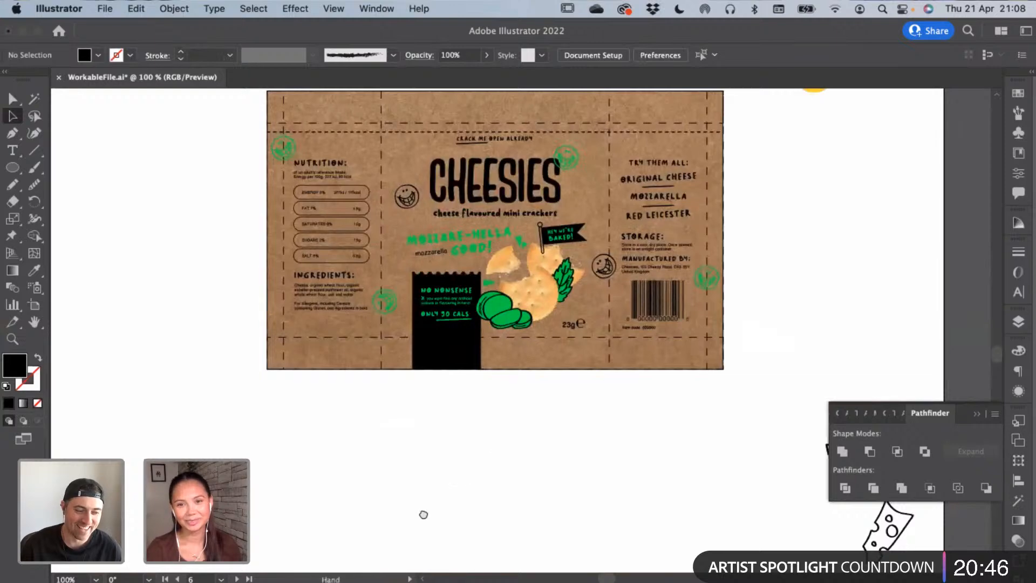
scroll(540, 497, up, 3)
scroll(539, 496, right, 2)
click(173, 9)
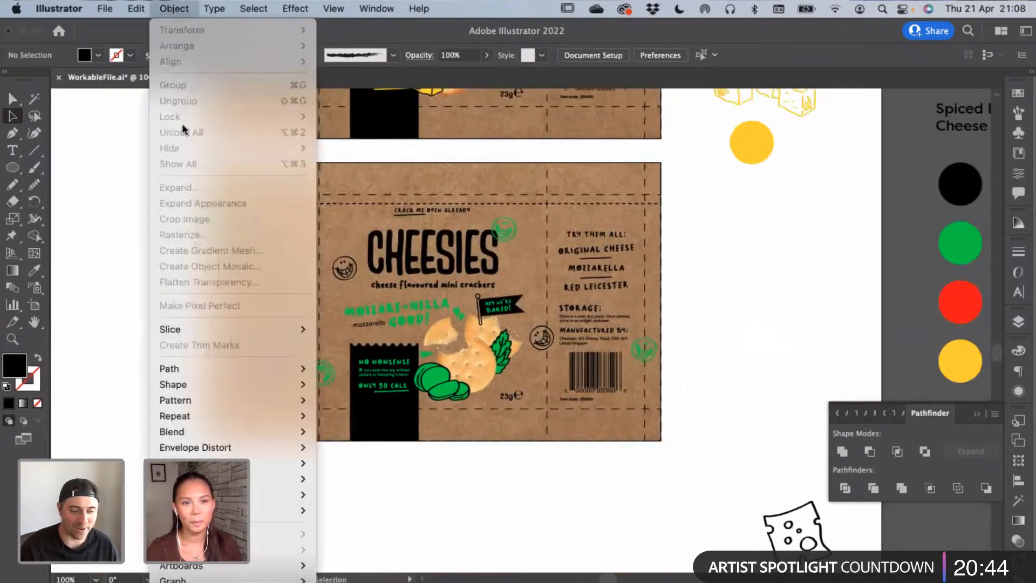
click(125, 155)
drag(155, 157, 710, 500)
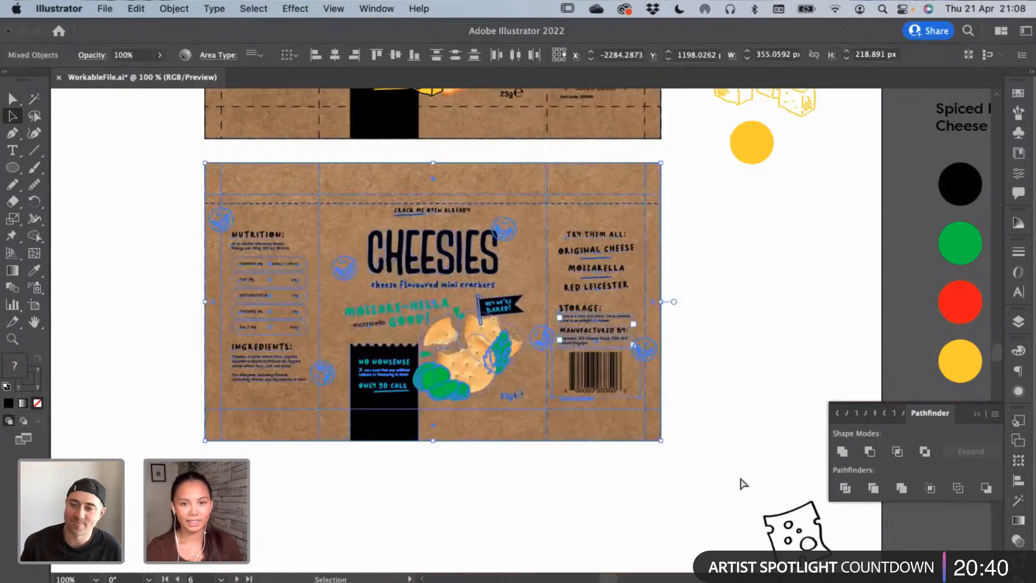
scroll(715, 442, down, 3)
click(701, 412)
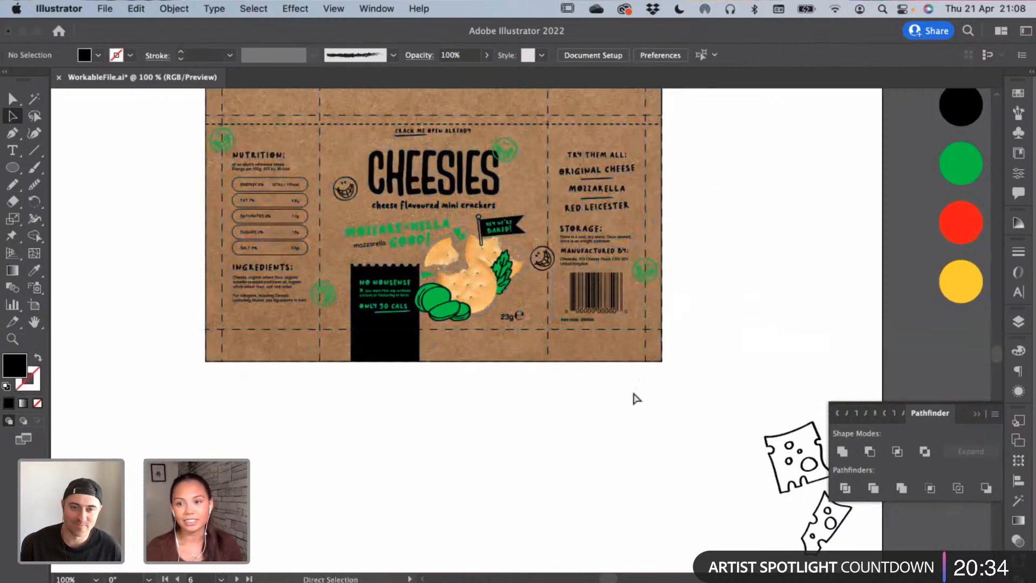
key(super+v)
drag(517, 145, 285, 400)
drag(153, 364, 151, 363)
click(151, 363)
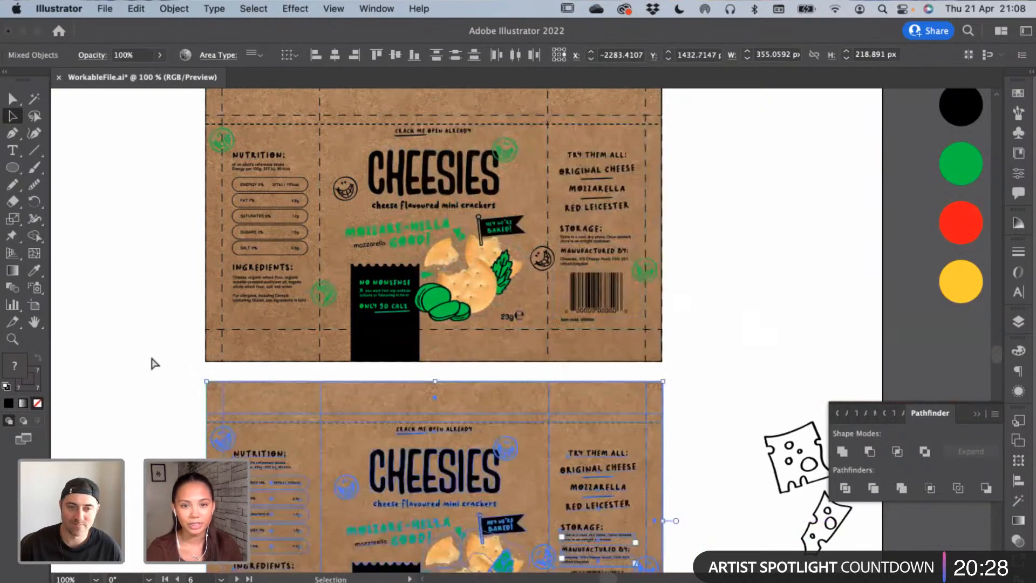
Examine the headline area of the mozzarella pack and compare the full pack with its copy below
key(super+equal)
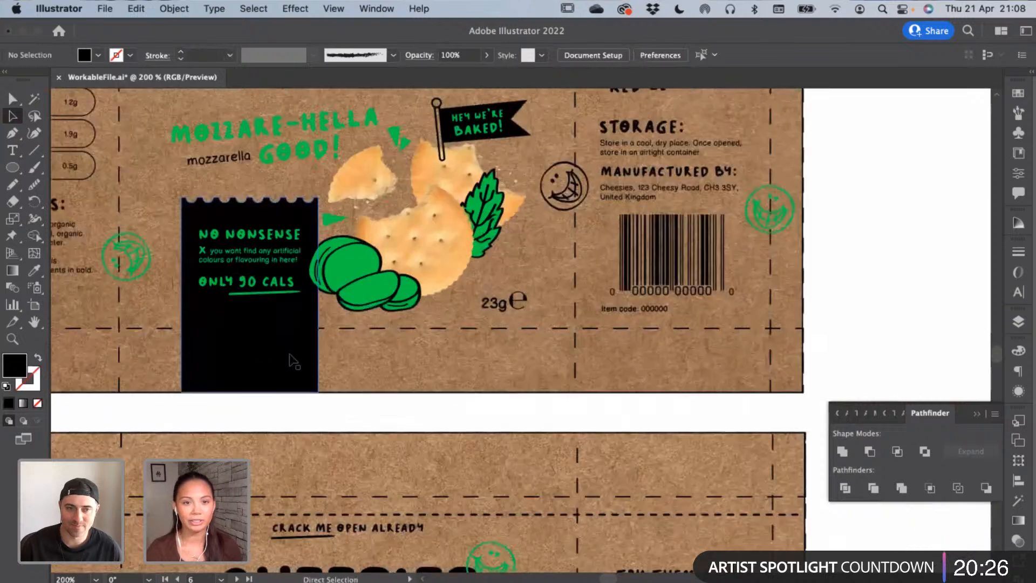
drag(297, 145, 356, 247)
click(355, 244)
key(super+equal)
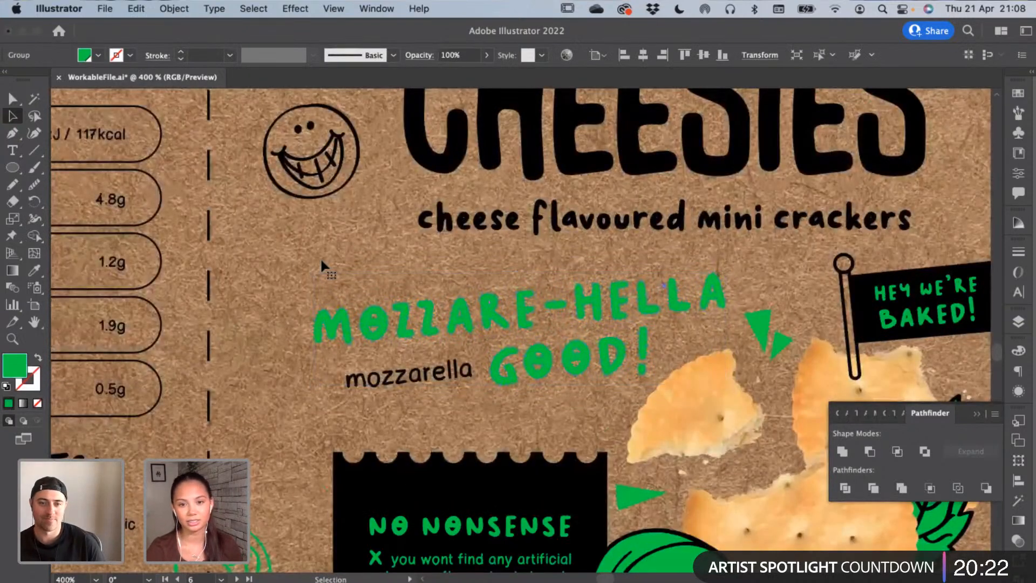
click(321, 261)
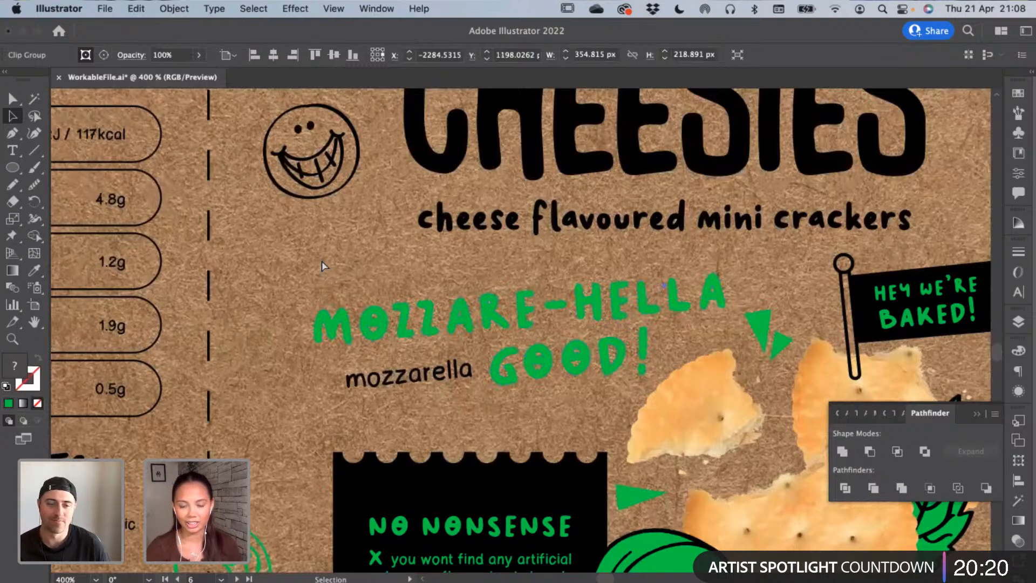
key(super+minus)
key(super+minus)
key(super+minus)
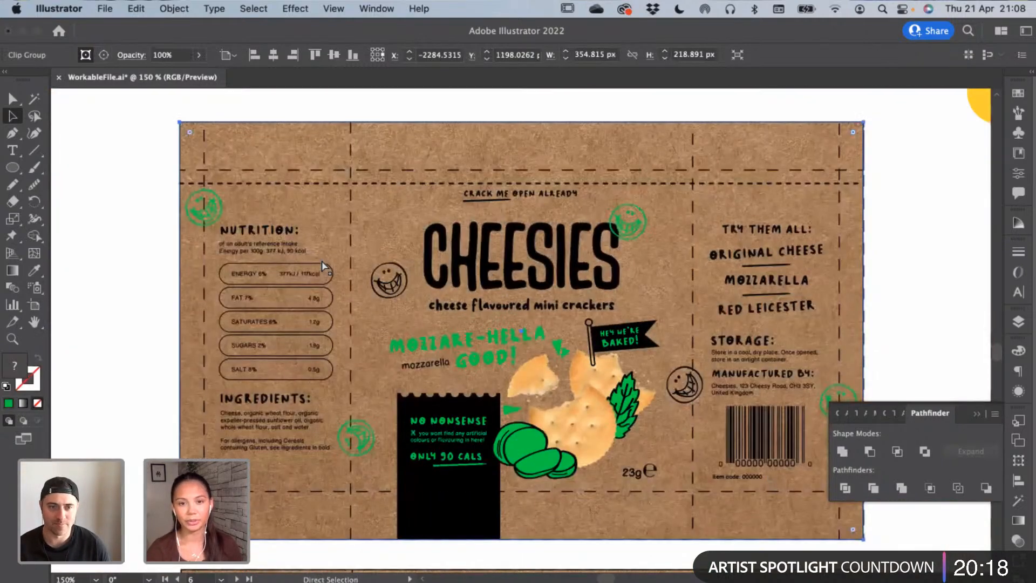
key(super+minus)
scroll(638, 372, down, 5)
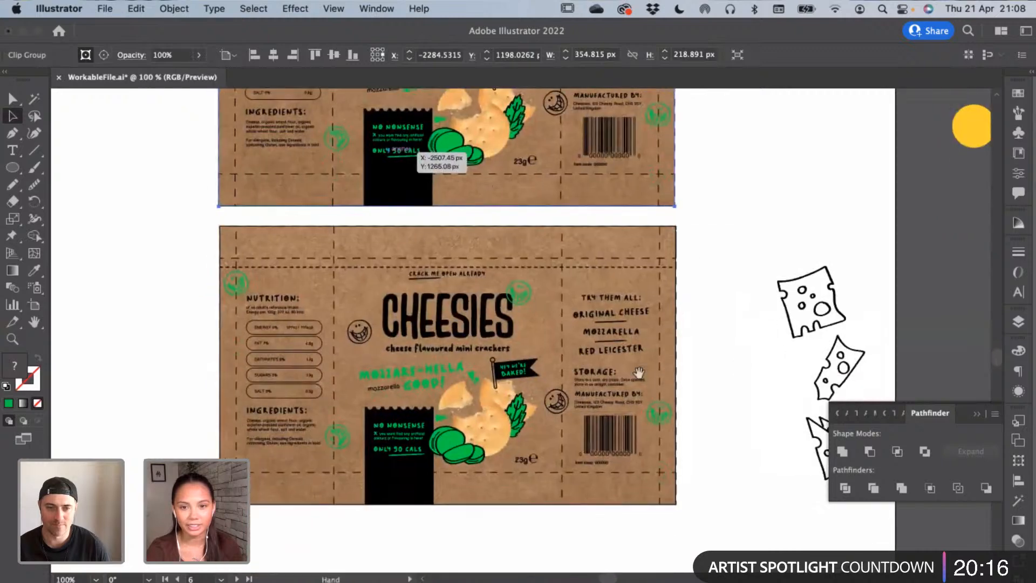
drag(559, 438, 606, 413)
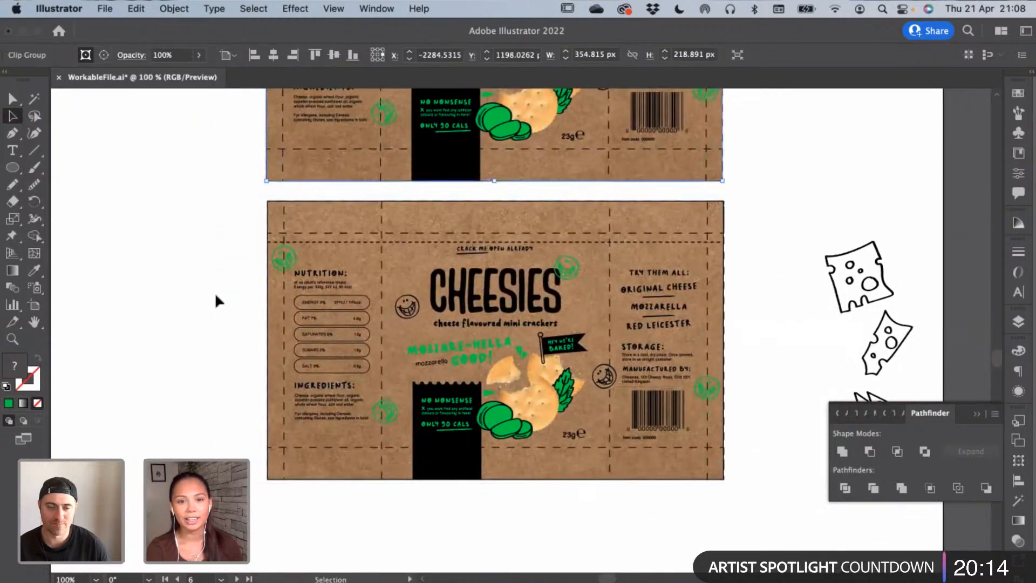
click(215, 295)
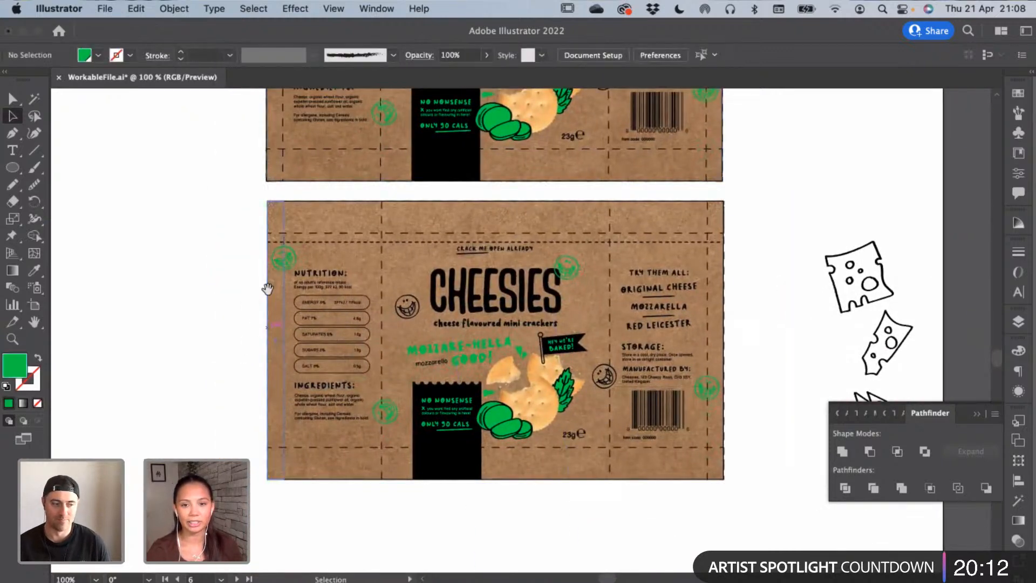
Draw a Pen path around the broken triangular cracker in the photo beside the artboard
scroll(281, 300, left, 10)
scroll(450, 341, left, 10)
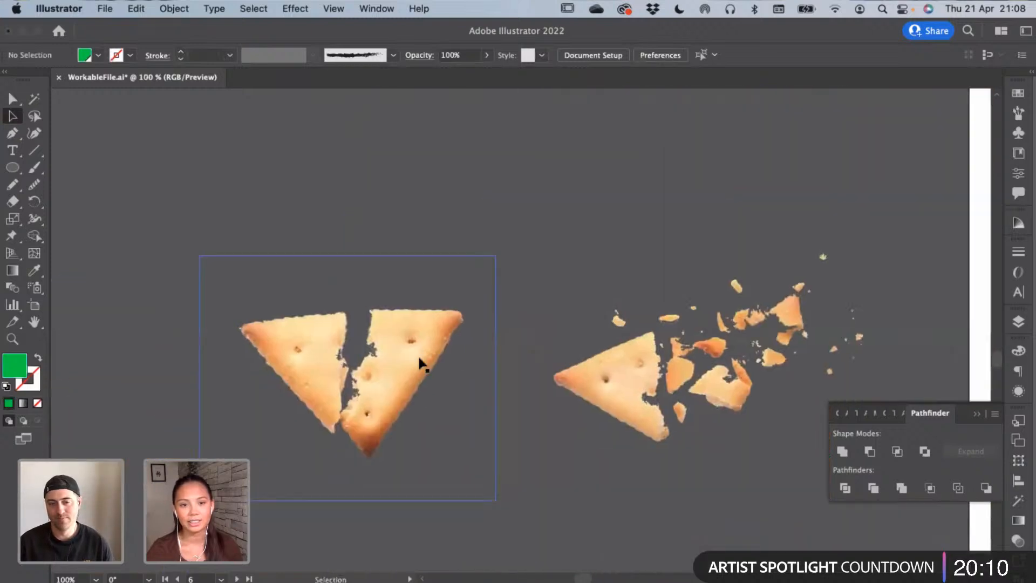
click(464, 378)
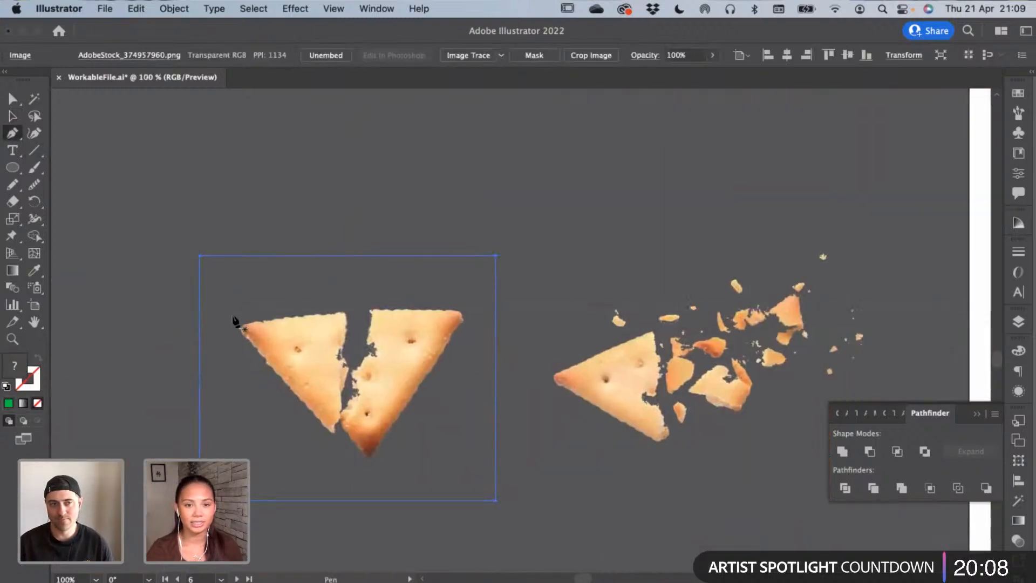
click(469, 303)
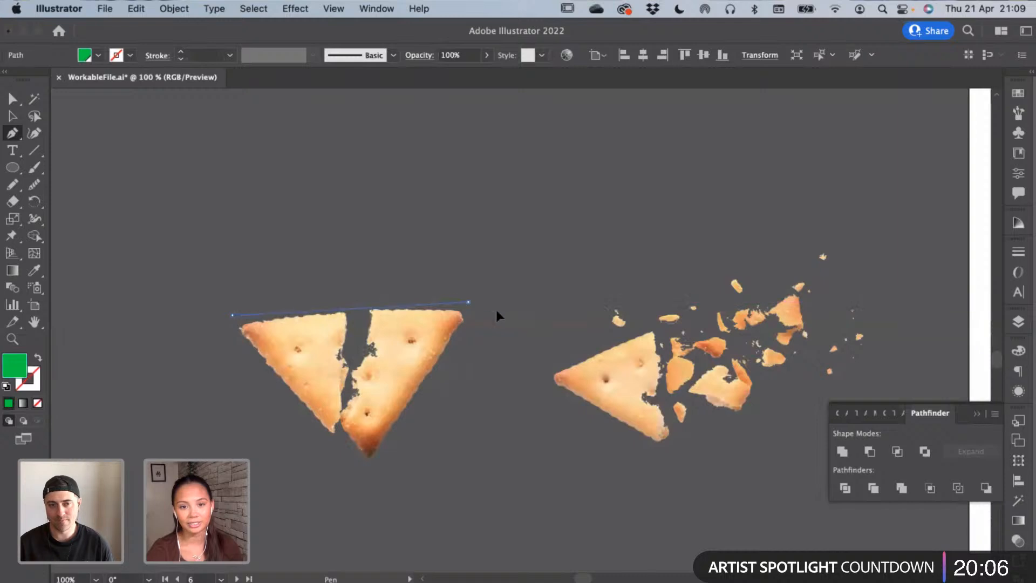
drag(544, 318, 544, 317)
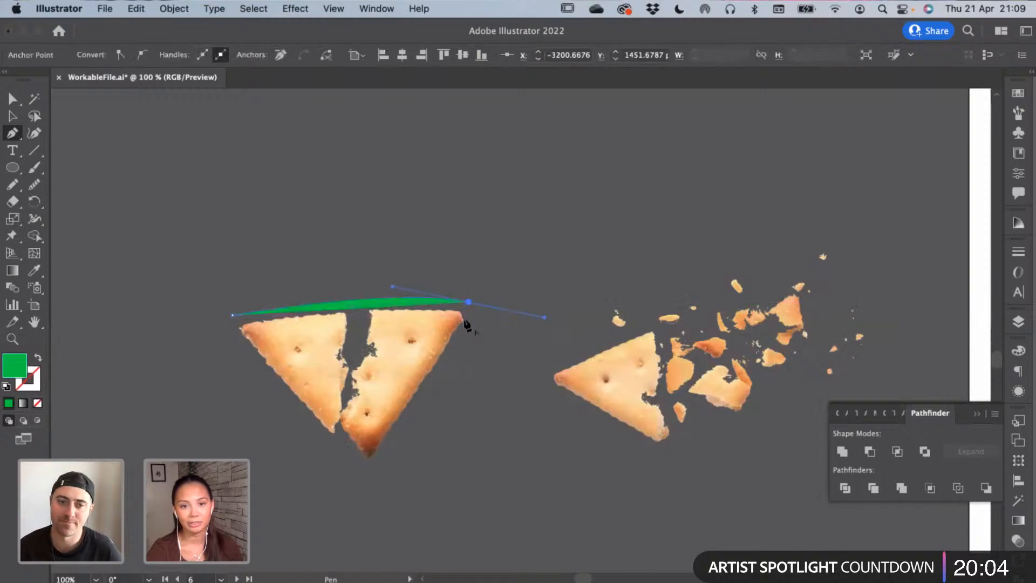
click(468, 318)
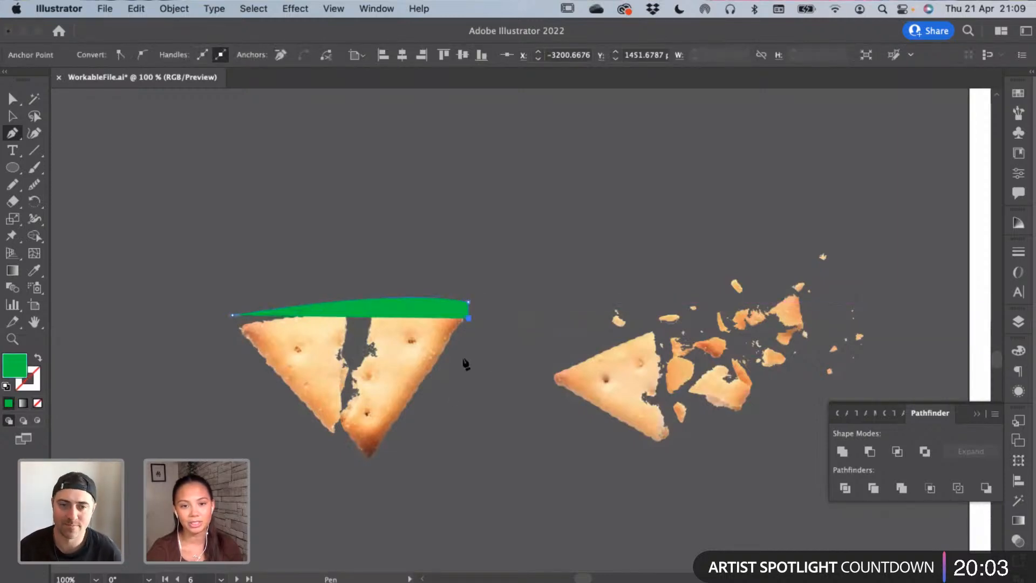
click(381, 474)
click(342, 462)
click(259, 399)
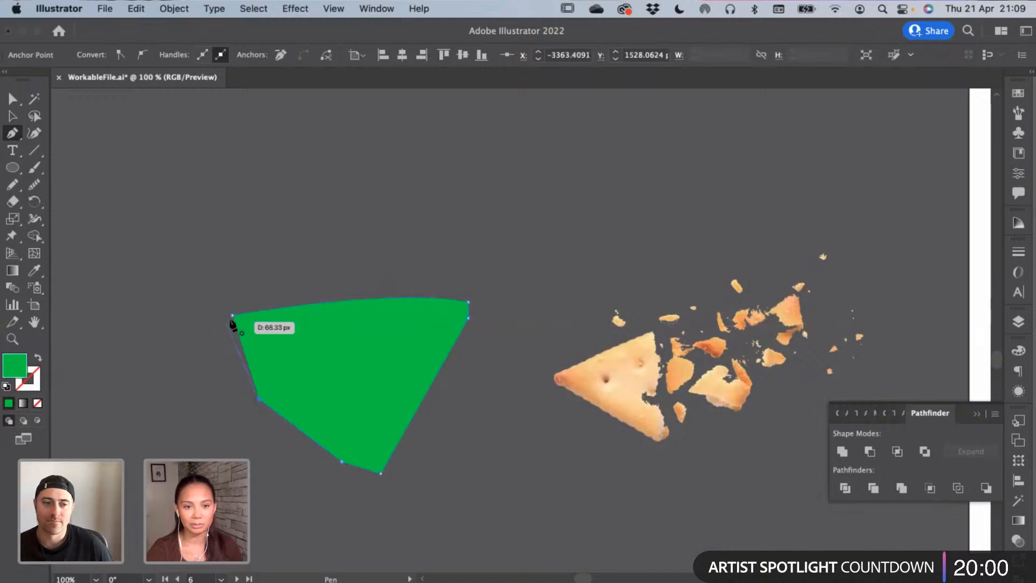
Make a clipping mask from the outline and the triangular cracker photo, then pull the mask's upper-left corner slightly outward
shift+click(313, 285)
click(174, 8)
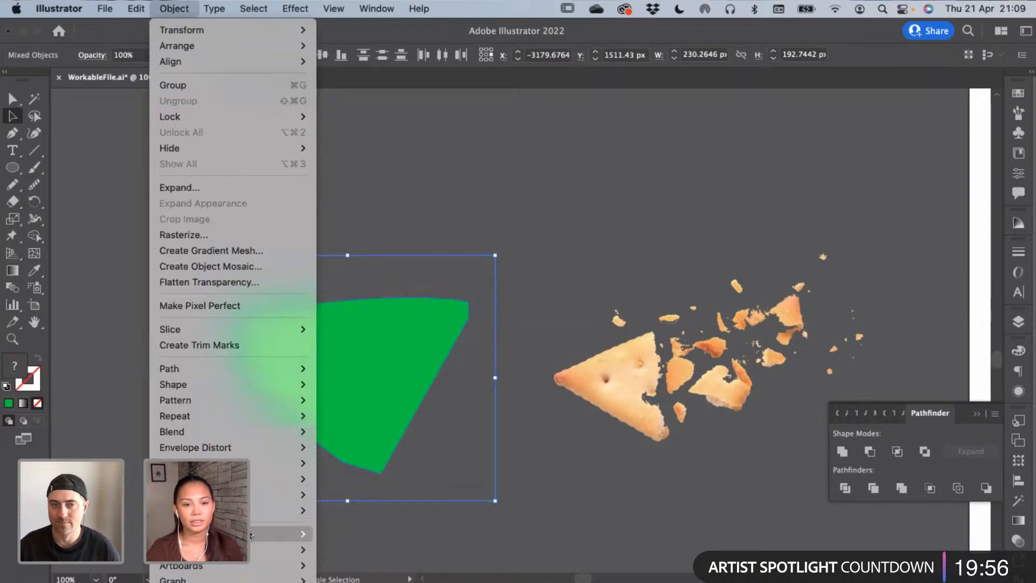
mouse_move(250, 535)
click(330, 536)
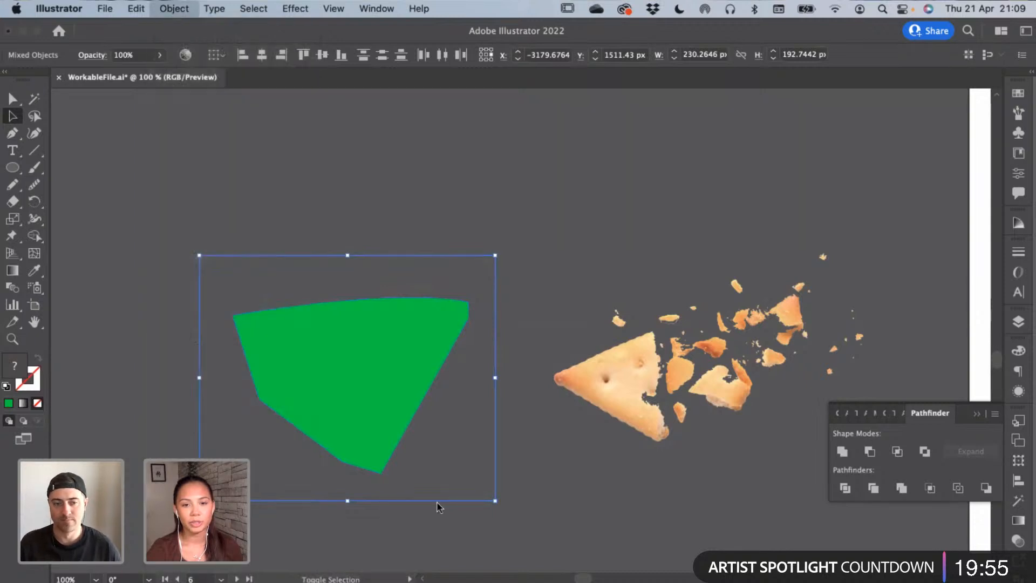
click(363, 398)
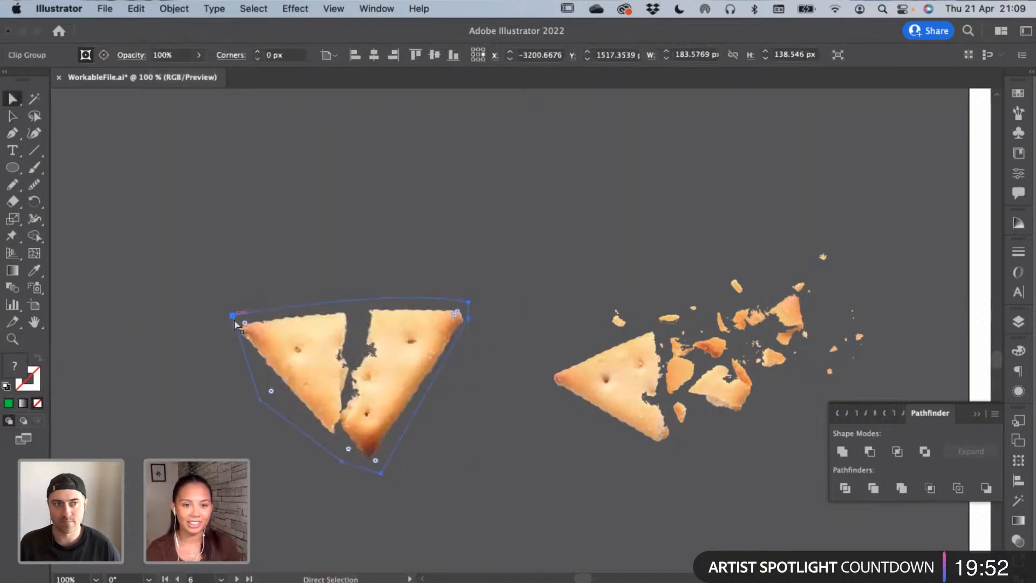
drag(233, 317, 222, 312)
click(281, 223)
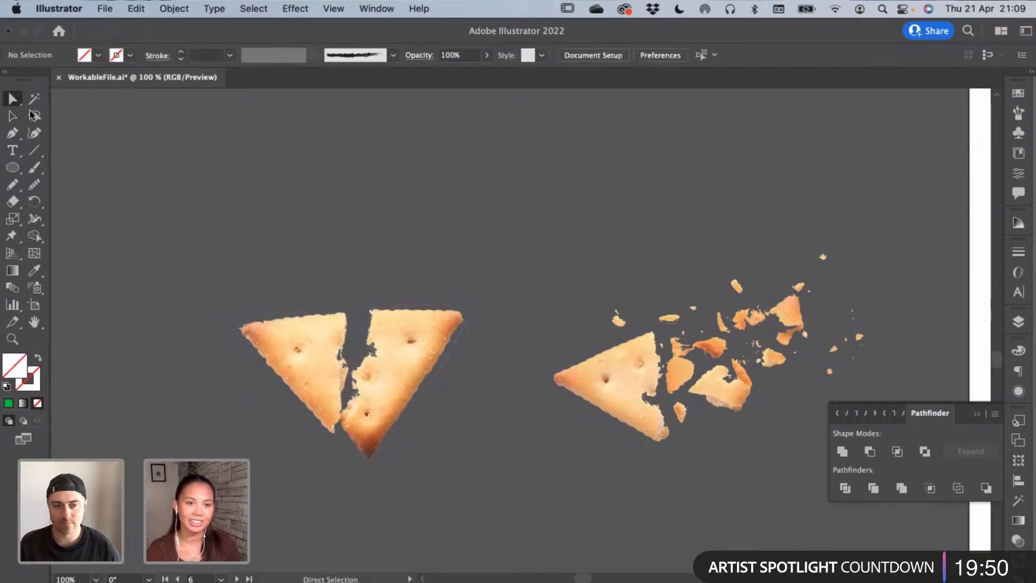
click(13, 116)
Paste a copy of the masked triangular cracker onto the duplicated pack, then shrink and rotate it near the black panel
click(299, 329)
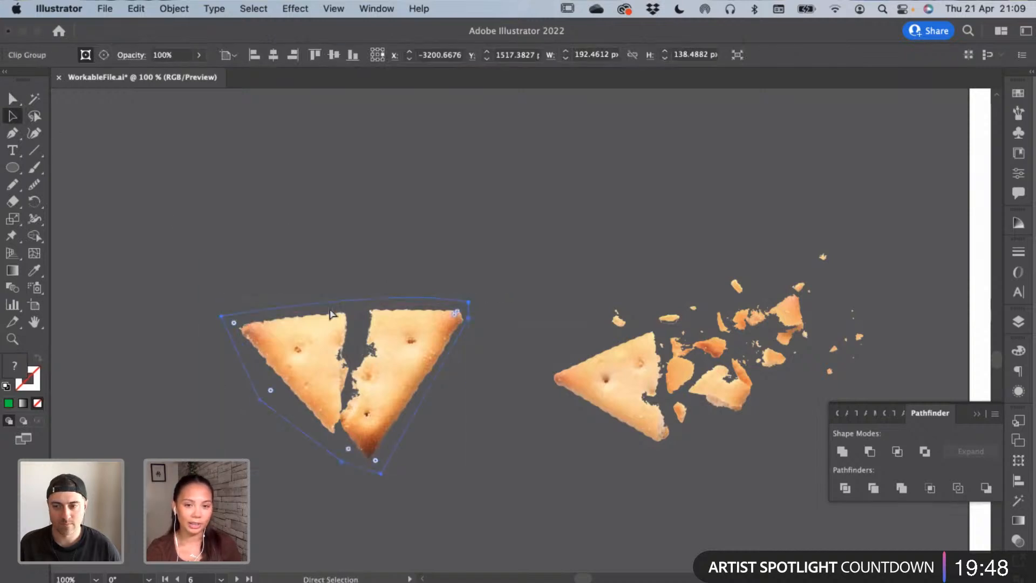
click(478, 242)
drag(920, 337, 546, 326)
drag(980, 326, 483, 344)
scroll(484, 350, up, 2)
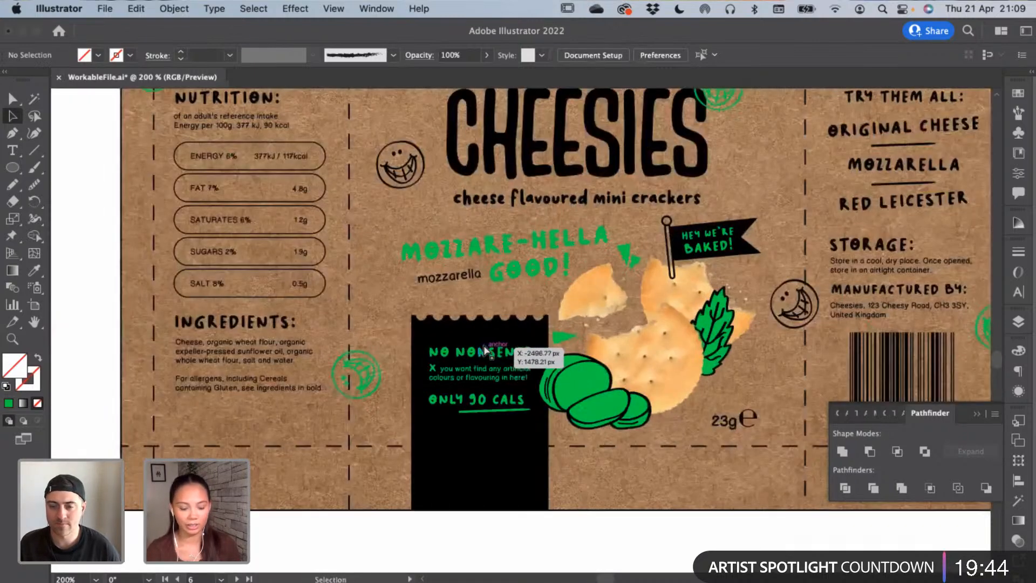
key(super+v)
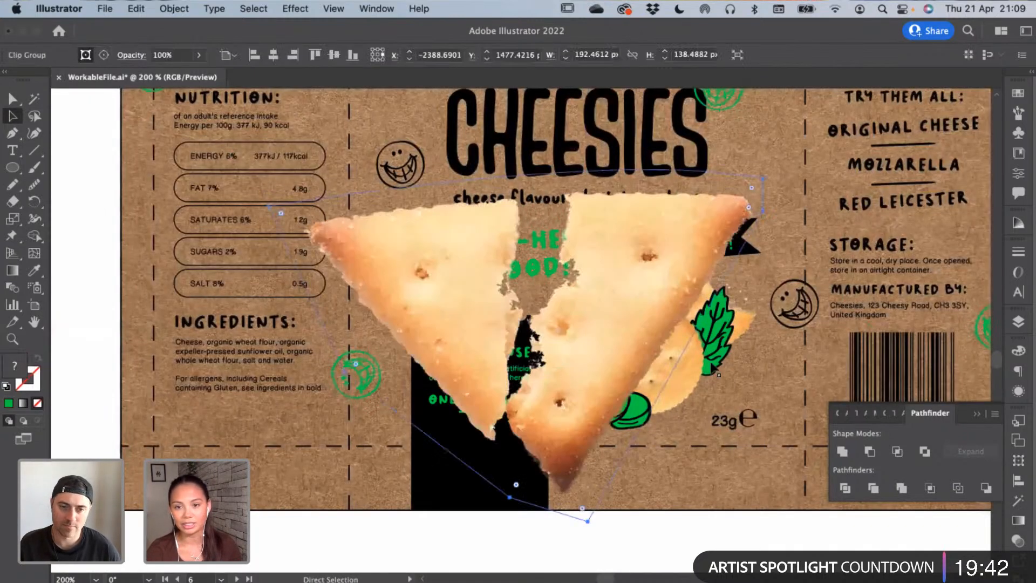
drag(762, 345, 544, 403)
drag(507, 339, 420, 349)
Delete the green slices, the basil leaf and the round crackers from the duplicated pack
double_click(462, 393)
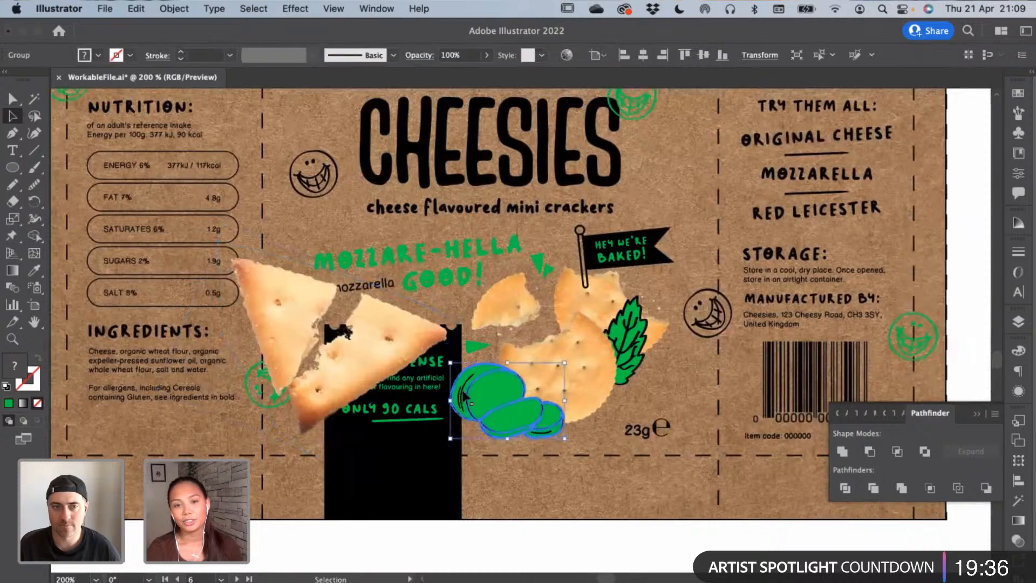
key(Delete)
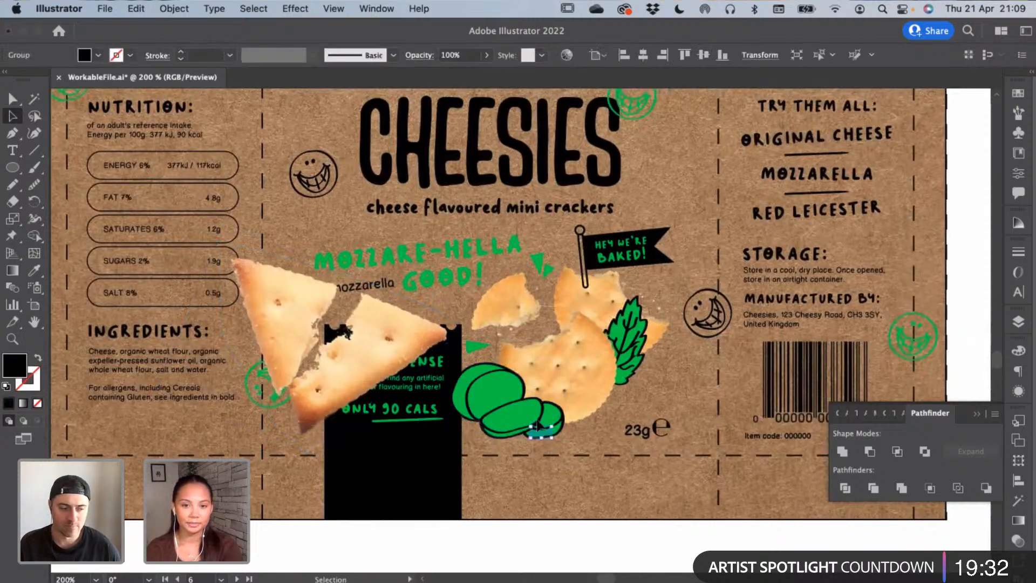
click(547, 430)
key(Delete)
click(626, 335)
key(Delete)
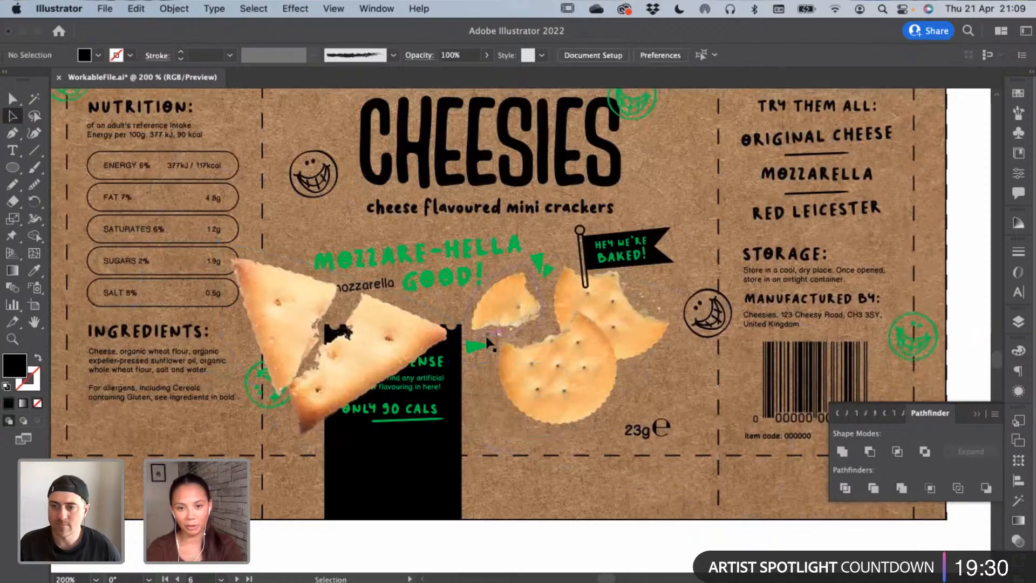
click(520, 307)
key(Delete)
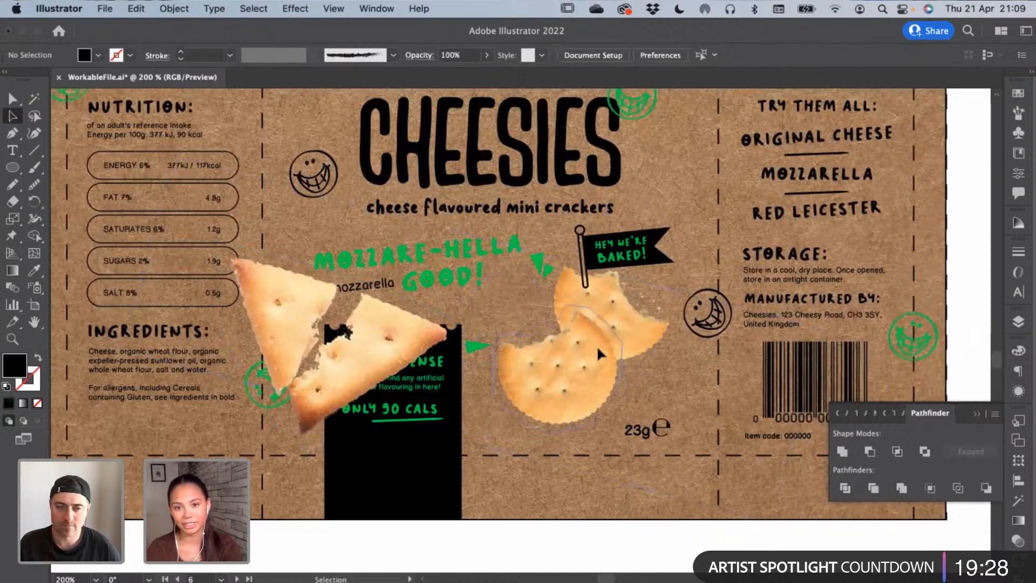
click(597, 345)
key(Delete)
Move the triangular cracker into the cleared space below the flag, adjust its size and angle, and deselect it
drag(384, 342, 630, 351)
drag(674, 429, 622, 388)
drag(588, 294, 600, 300)
drag(589, 348, 585, 343)
click(782, 544)
Select the square holey cheese drawing beside the duplicated pack and lock it
key(space)
scroll(782, 544, right, 10)
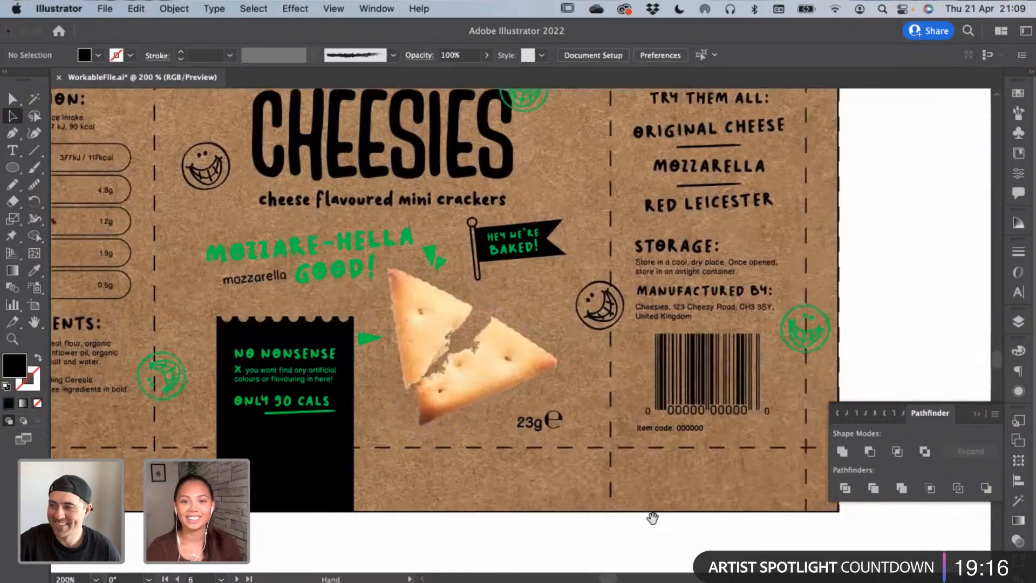
scroll(542, 254, right, 5)
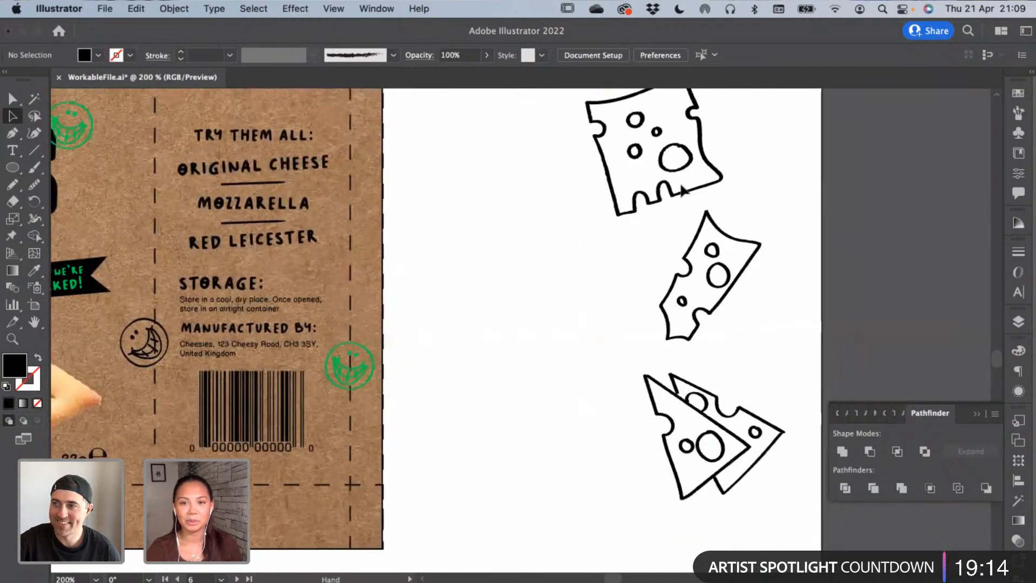
drag(685, 193, 542, 341)
click(466, 196)
key(super+equal)
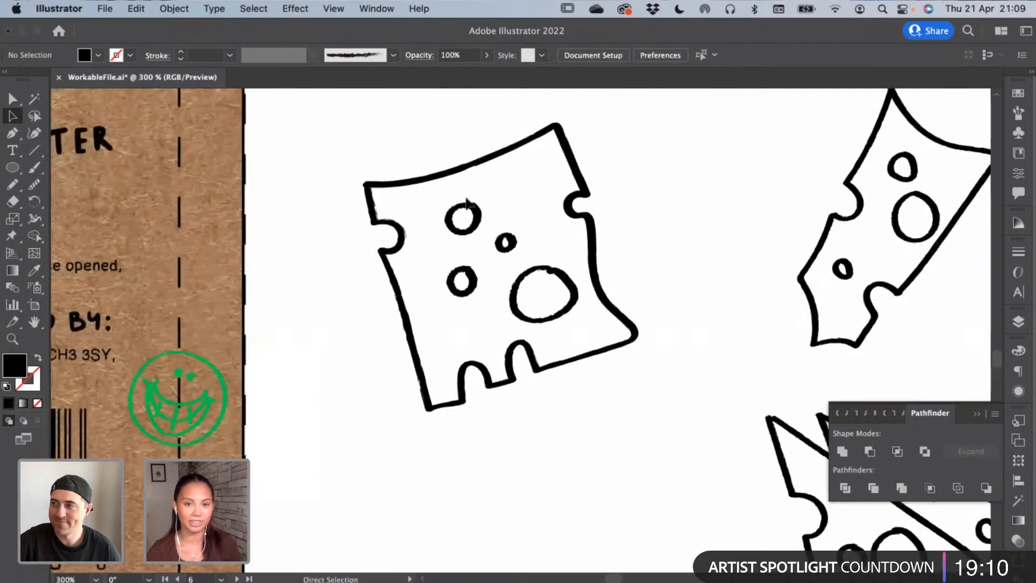
click(466, 203)
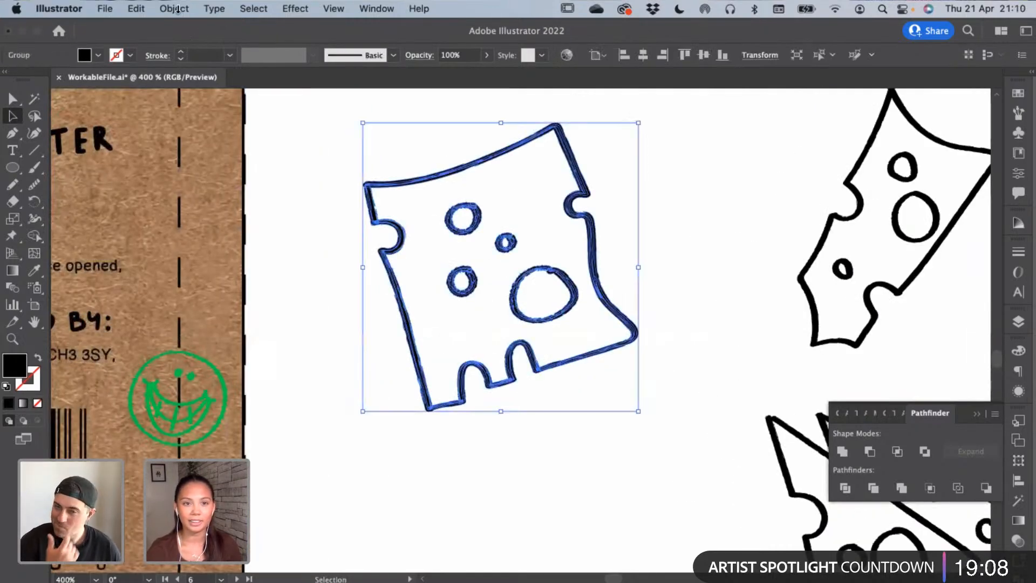
click(174, 9)
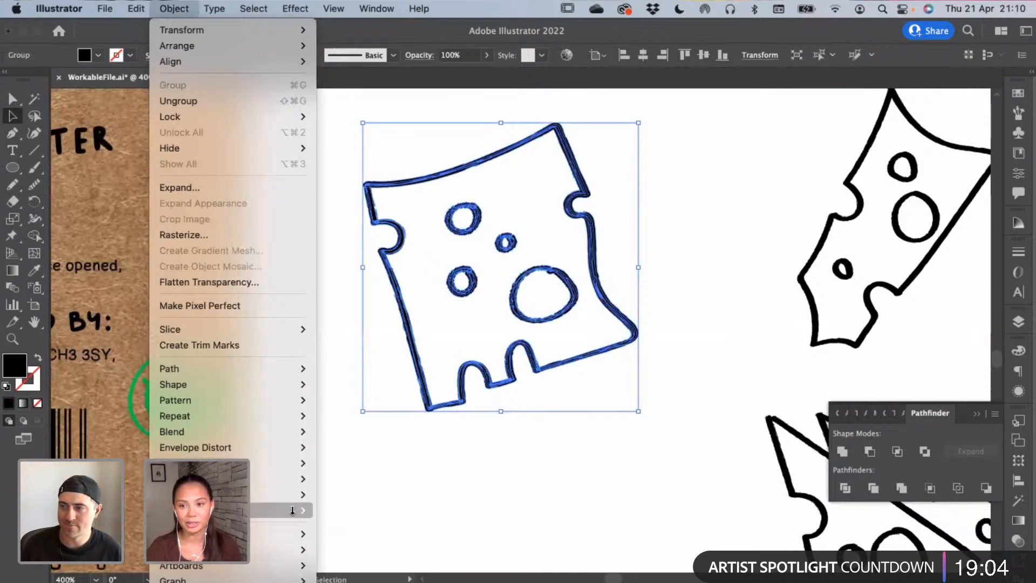
mouse_move(297, 116)
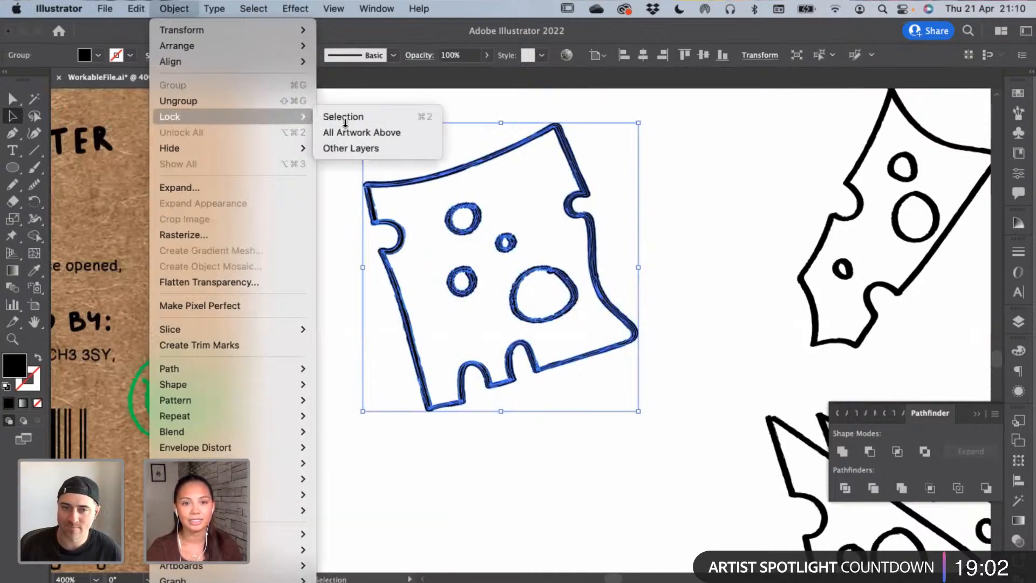
click(346, 119)
Start a Pen tool trace of the square cheese from its upper-left corner along the top edge to the notch on its right side
key(super+equal)
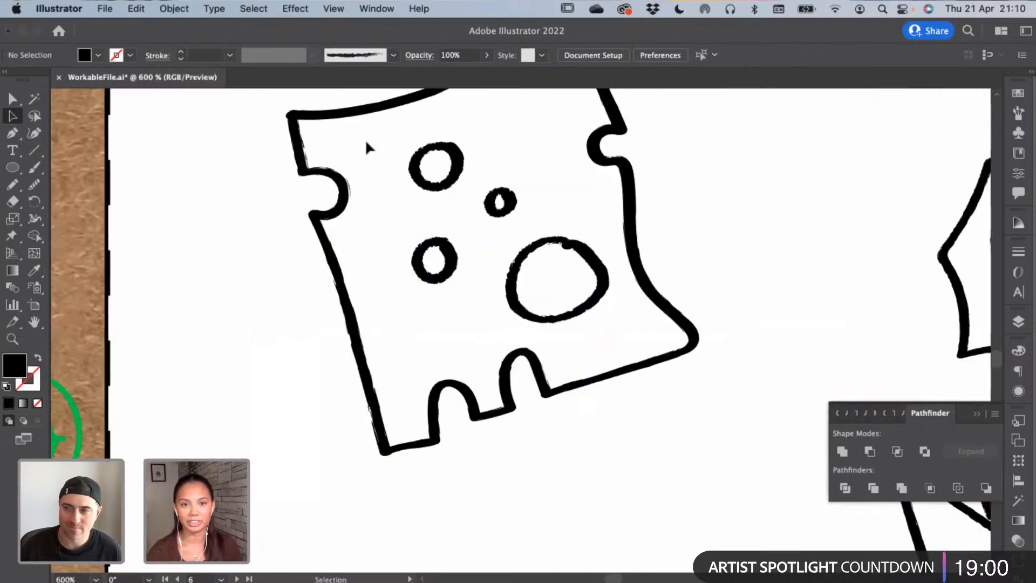
drag(286, 239, 202, 337)
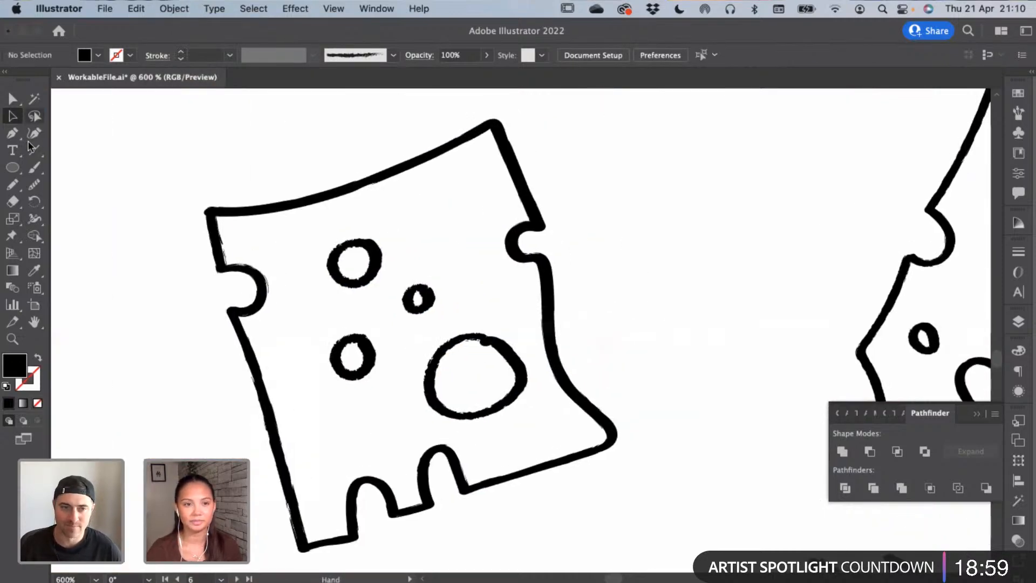
click(214, 212)
click(260, 212)
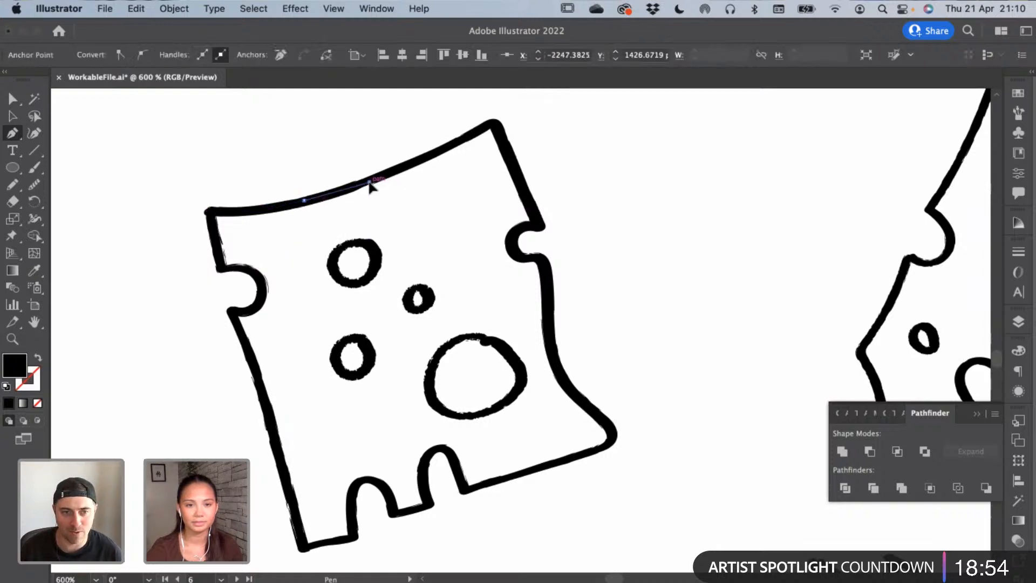
click(432, 155)
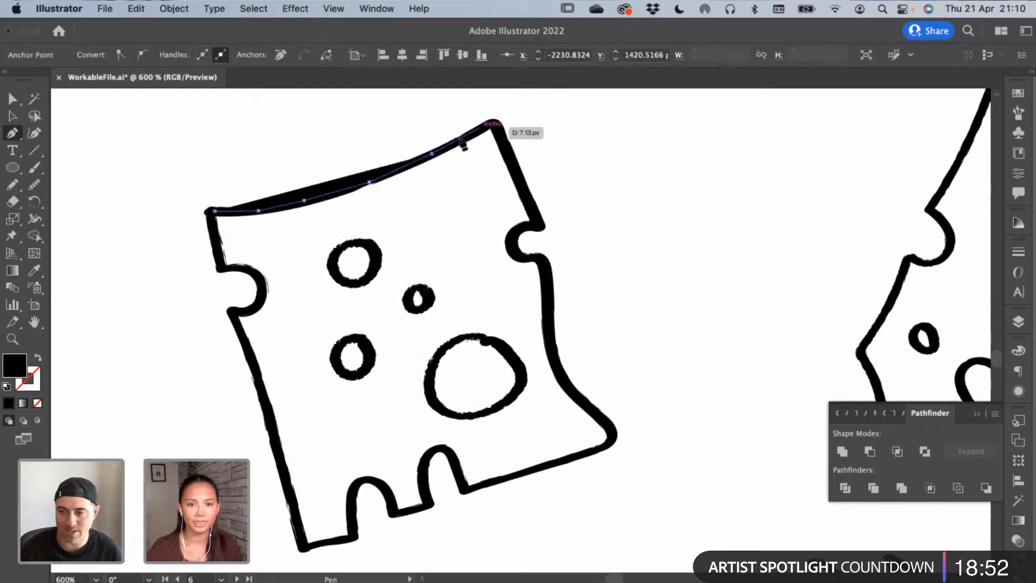
click(491, 124)
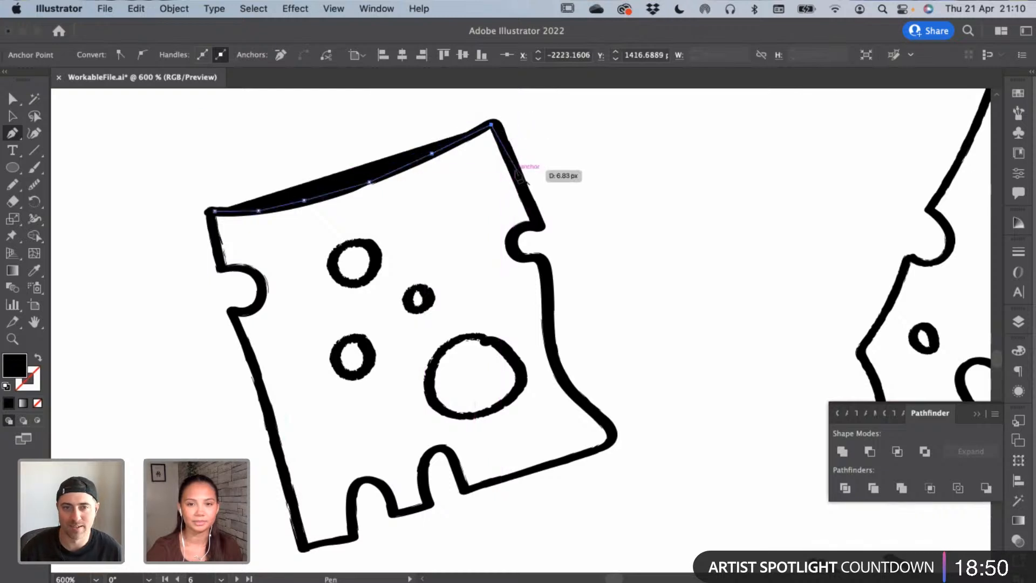
click(517, 171)
click(536, 221)
click(520, 228)
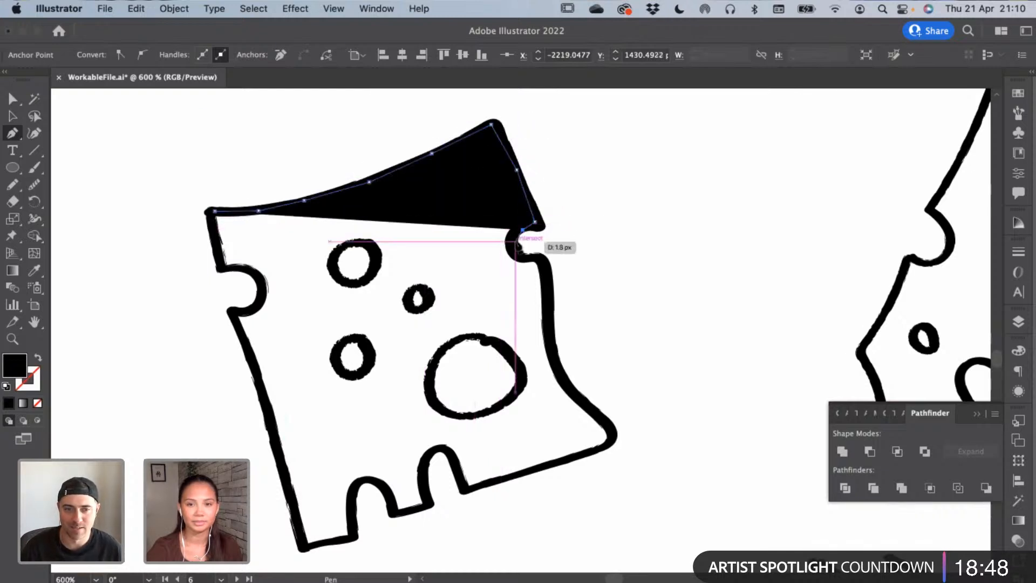
Continue the cheese trace around the right-side notch and down the curved edge to the rounded lower-right corner
click(512, 241)
click(517, 252)
click(527, 258)
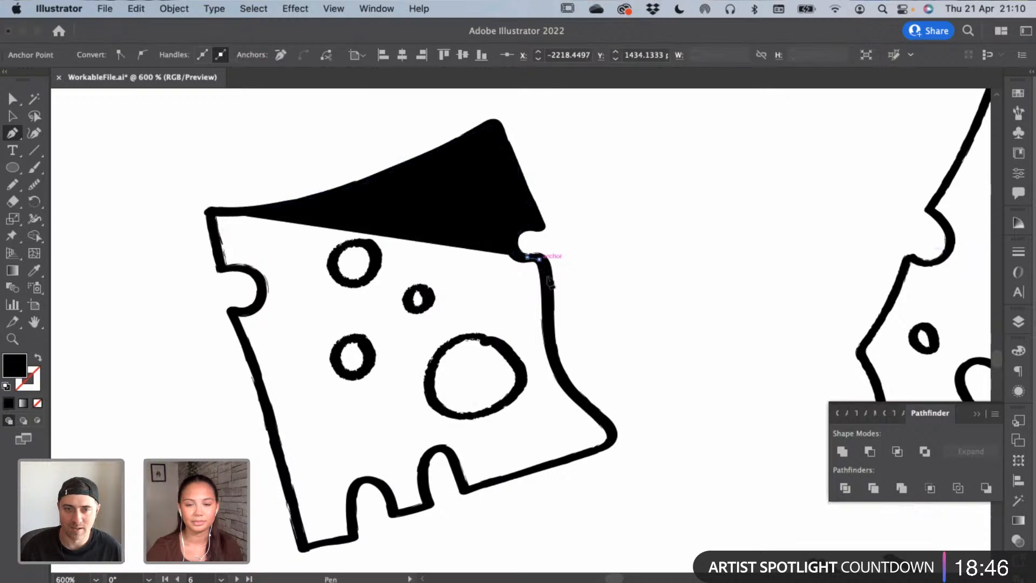
click(547, 281)
click(549, 343)
click(561, 376)
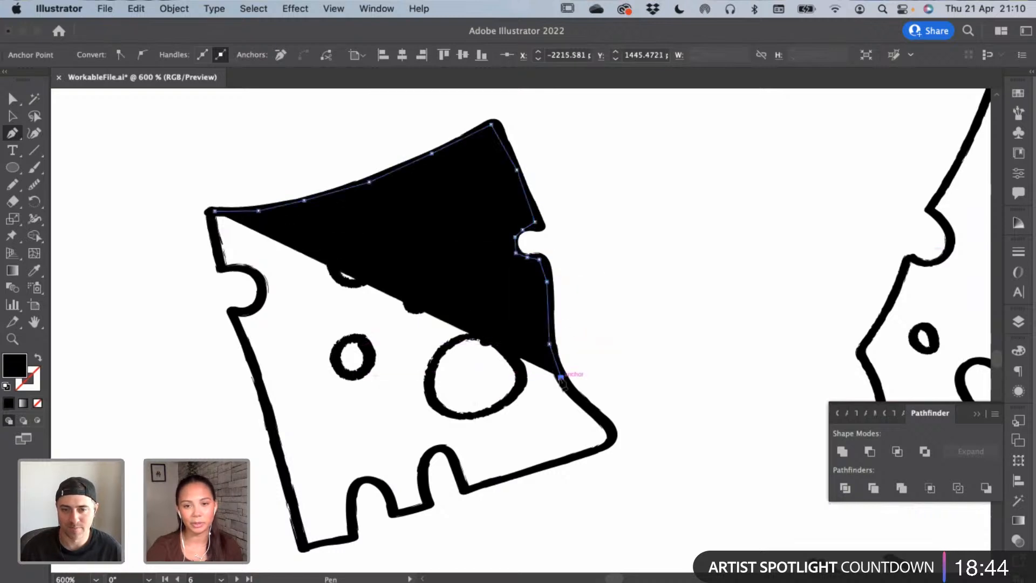
click(590, 412)
click(606, 425)
click(611, 432)
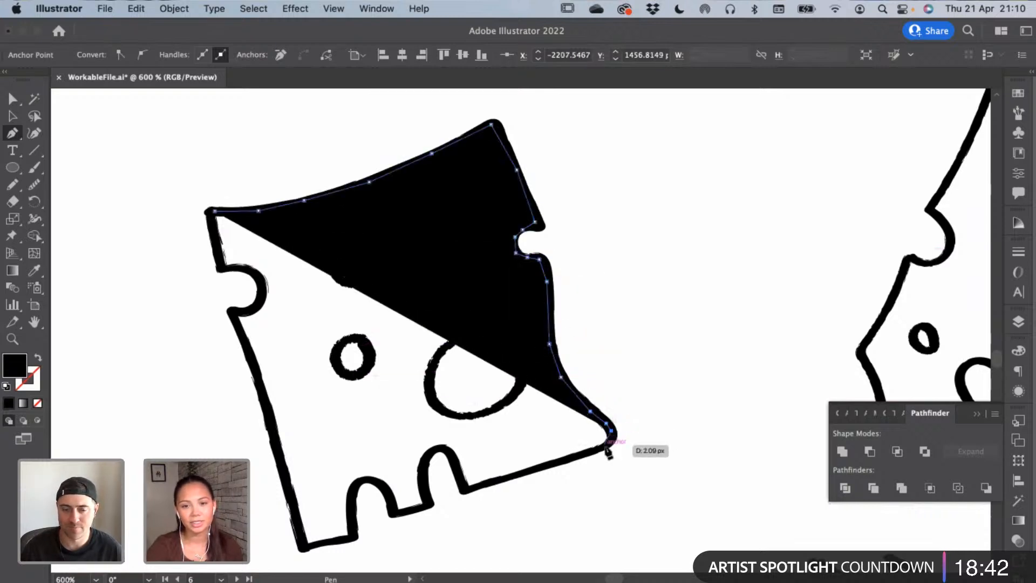
click(607, 446)
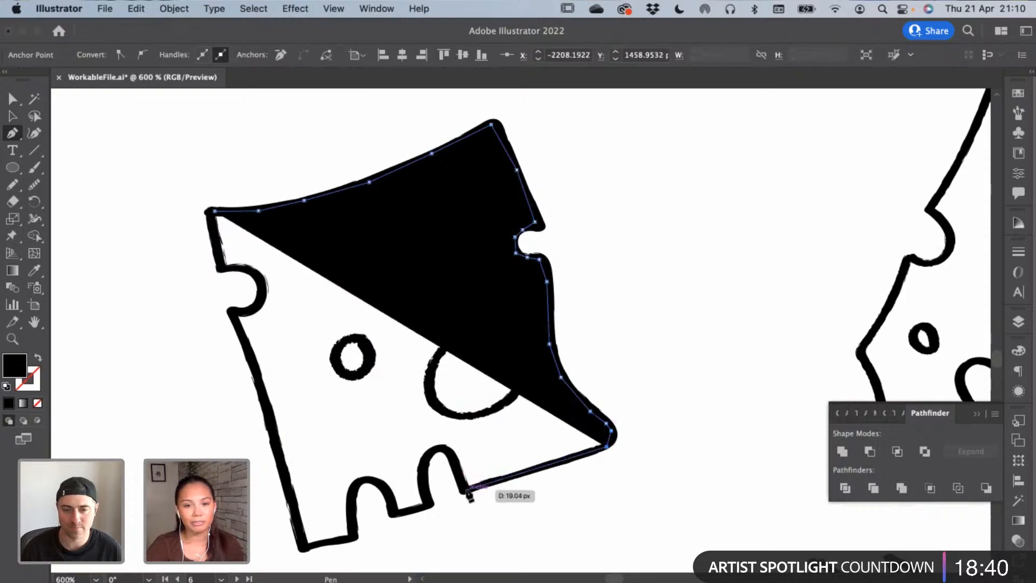
Trace the bottom edge of the cheese around its two arched notches towards the lower-left corner
click(466, 491)
click(454, 459)
click(443, 449)
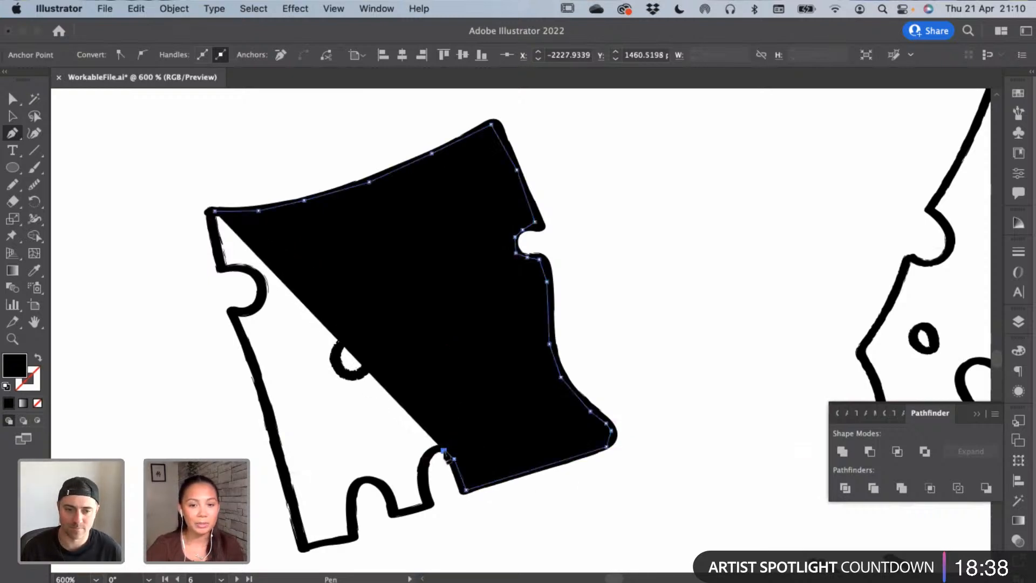
click(433, 449)
click(422, 468)
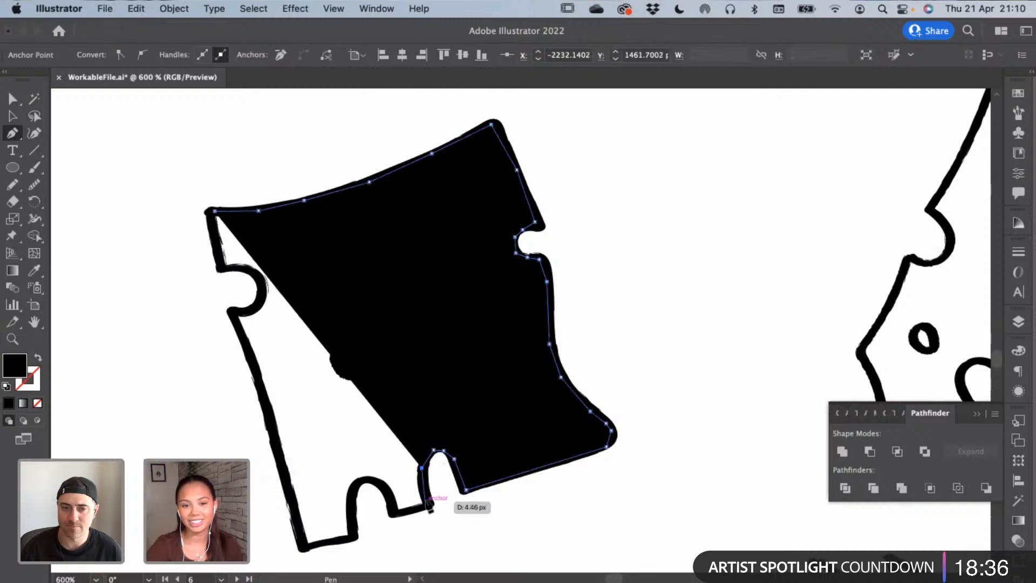
click(427, 499)
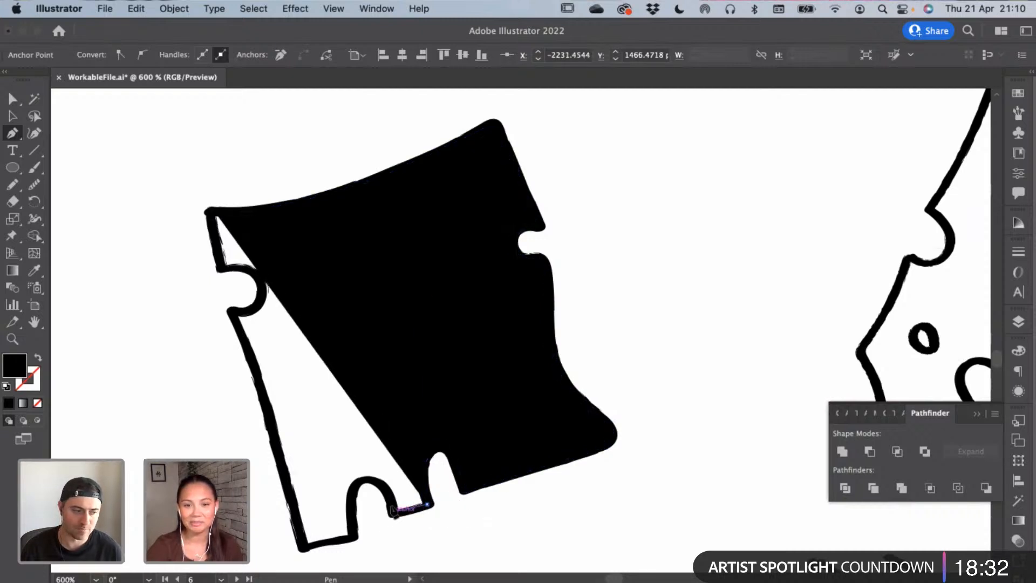
click(392, 511)
click(388, 496)
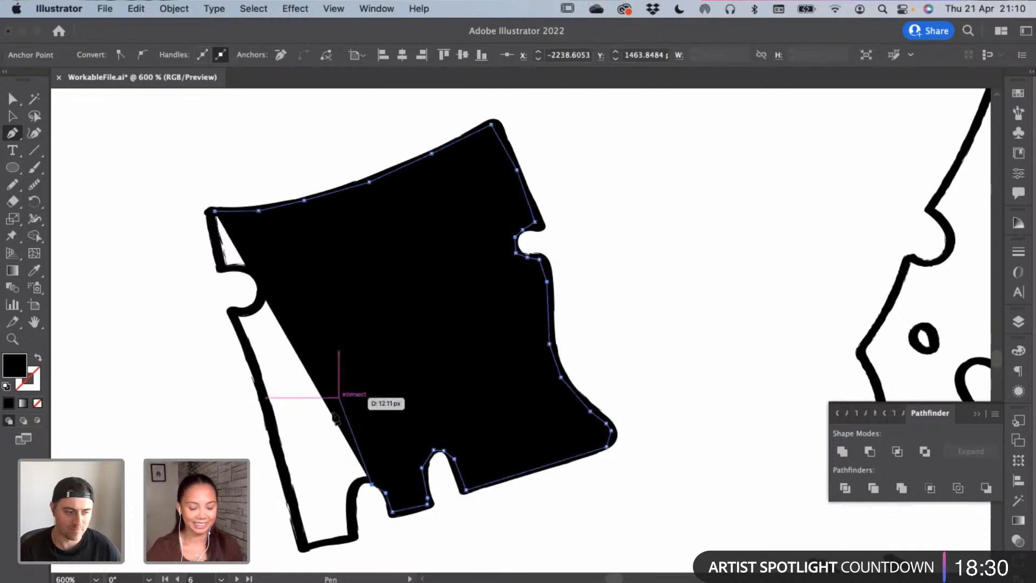
click(371, 485)
drag(374, 492, 356, 488)
click(353, 533)
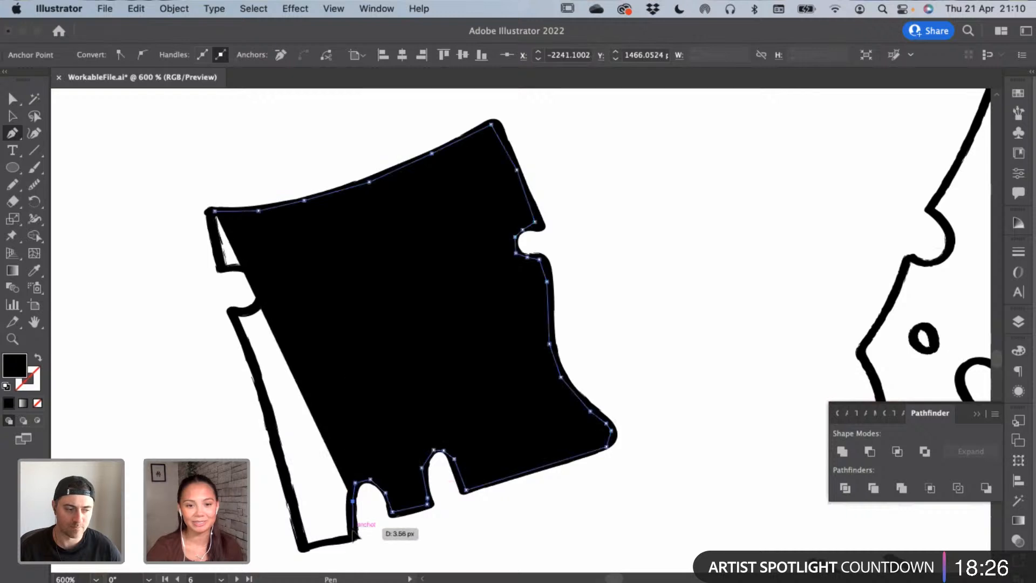
Trace the cheese's left edge and notch, showing the path as a stroke without fill, and close it at the starting corner
drag(303, 547, 308, 554)
click(269, 424)
mouse_move(233, 305)
mouse_down()
mouse_move(243, 293)
mouse_move(231, 310)
mouse_up()
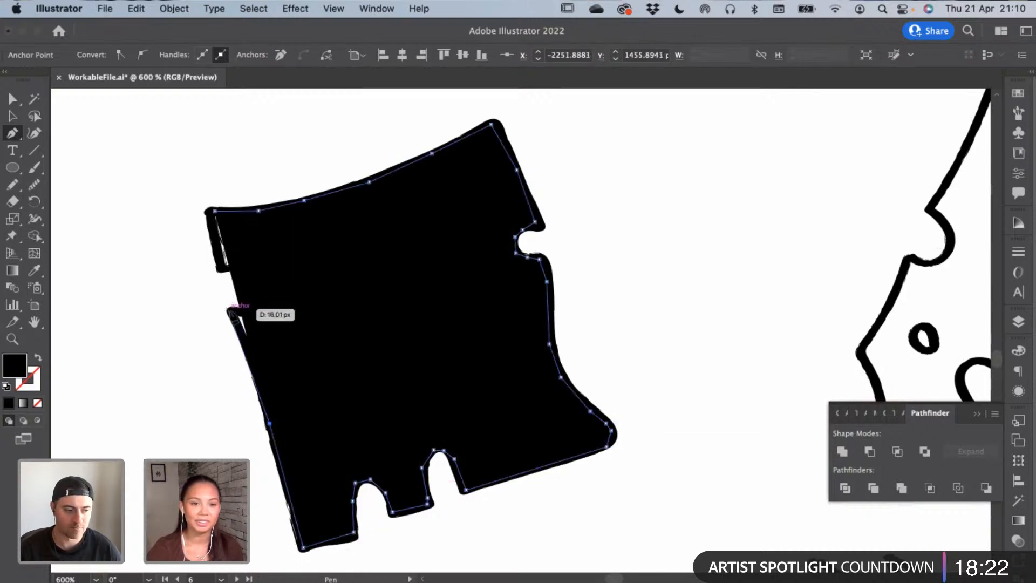
key(shift+x)
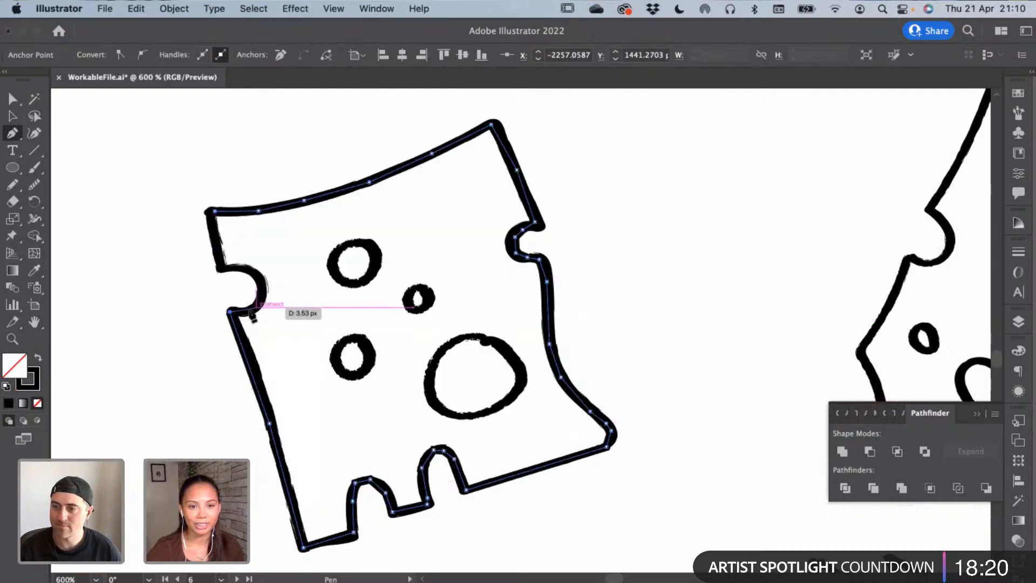
drag(255, 305, 225, 272)
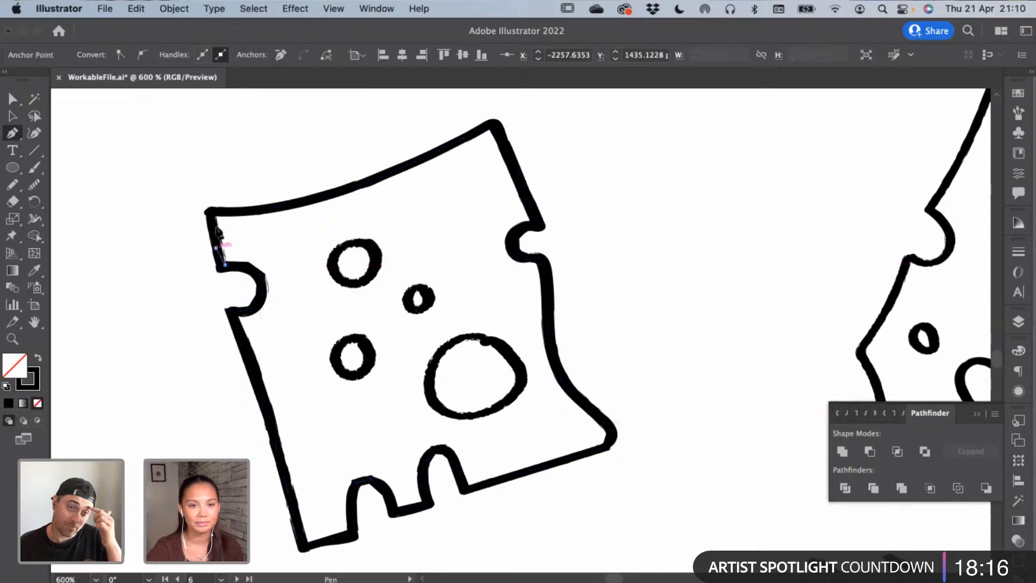
click(215, 212)
key(a)
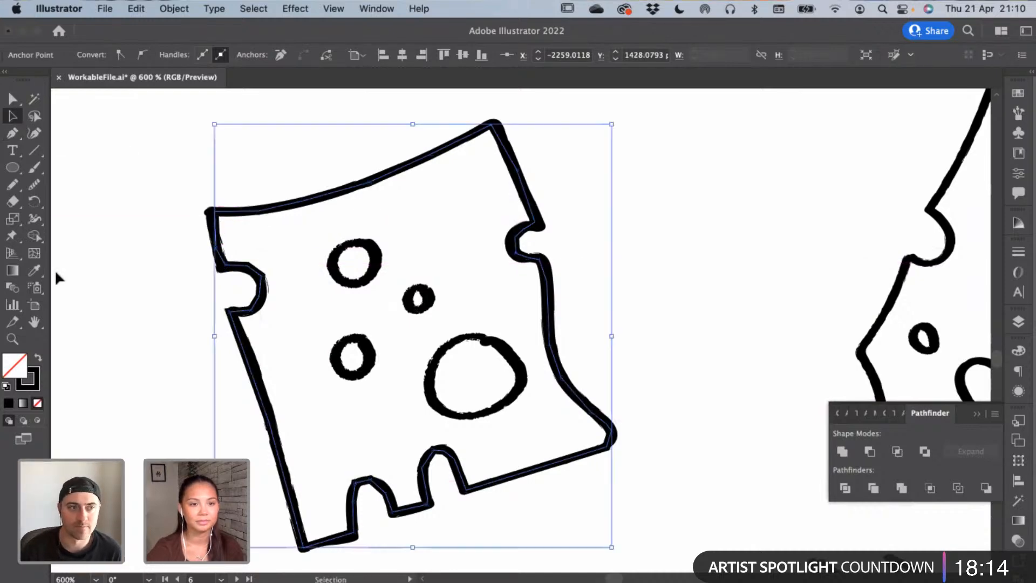
Swap the traced shape back to a fill without stroke and sample its colour from the red circle beside the artboard
click(38, 358)
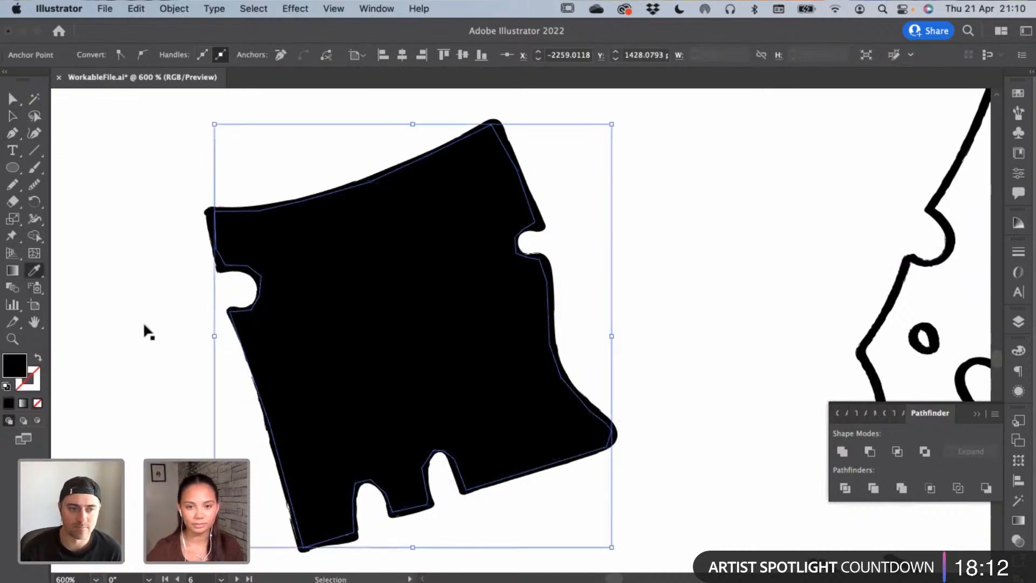
key(super+minus)
key(super+minus)
key(i)
key(super)
scroll(484, 347, right, 10)
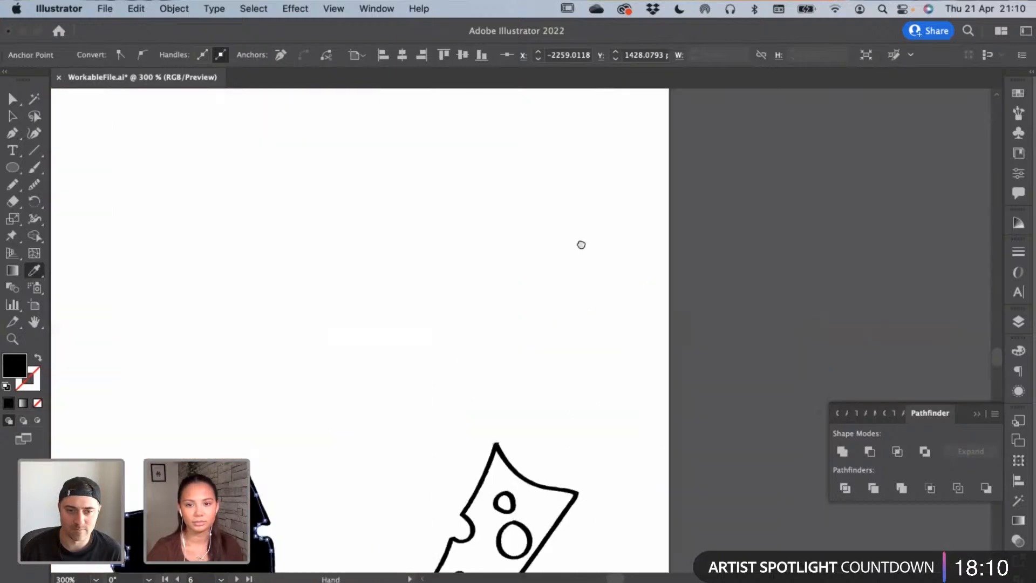
scroll(604, 234, up, 8)
scroll(395, 361, down, 10)
scroll(395, 361, left, 5)
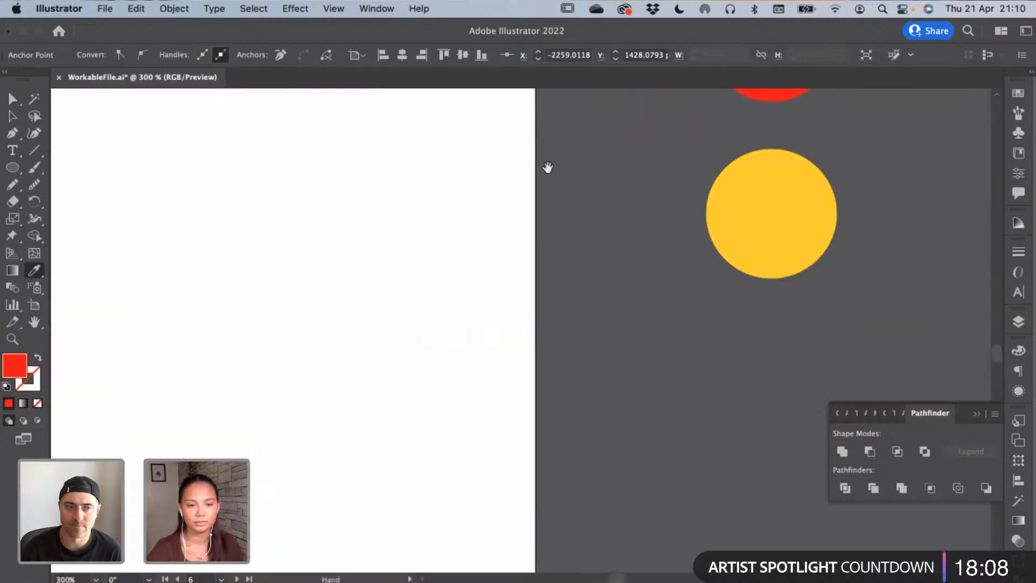
click(6, 117)
Send the red cheese shape behind the black line drawing and deselect it
right_click(406, 350)
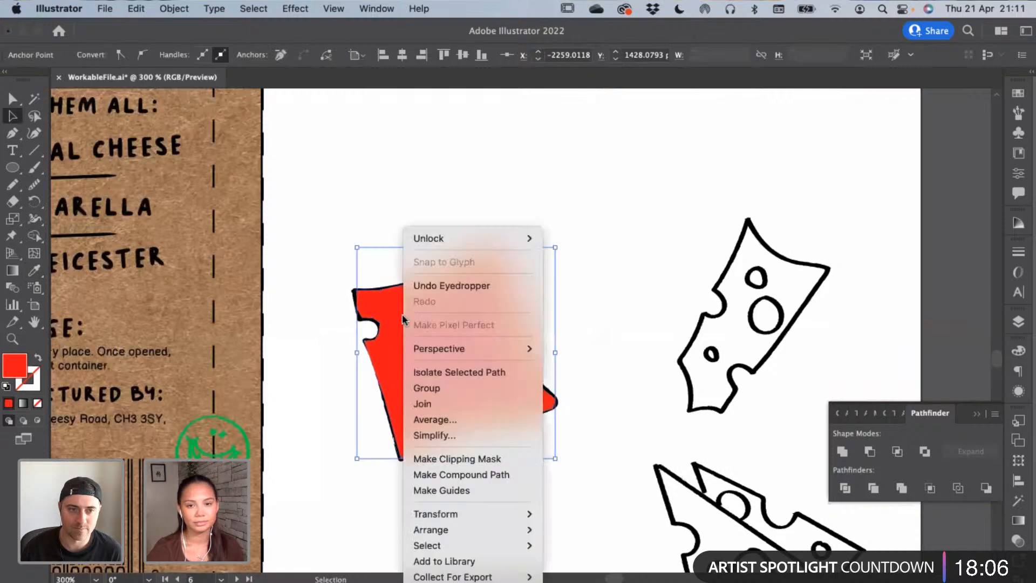
mouse_move(432, 530)
click(578, 569)
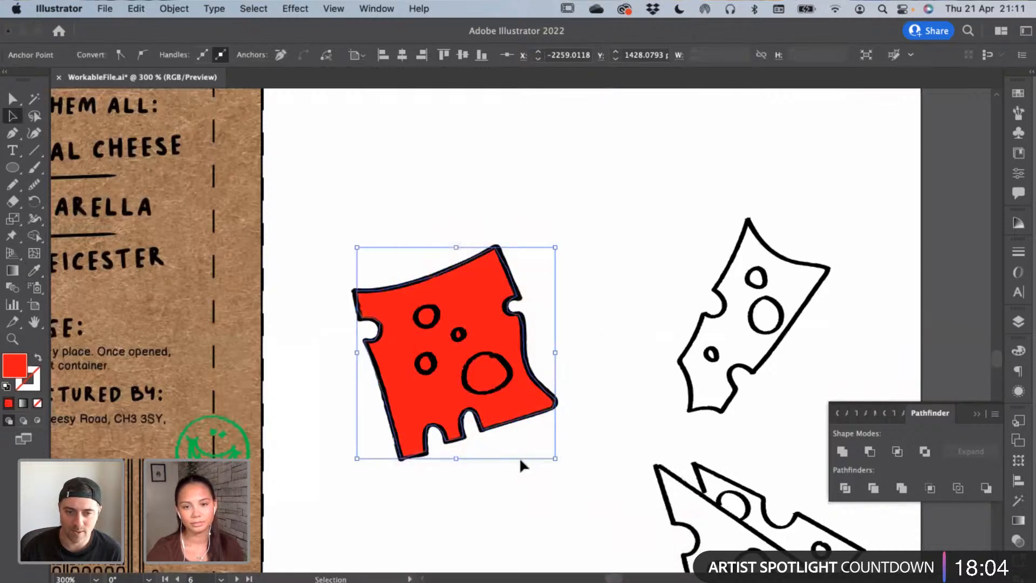
drag(521, 463, 578, 480)
click(499, 372)
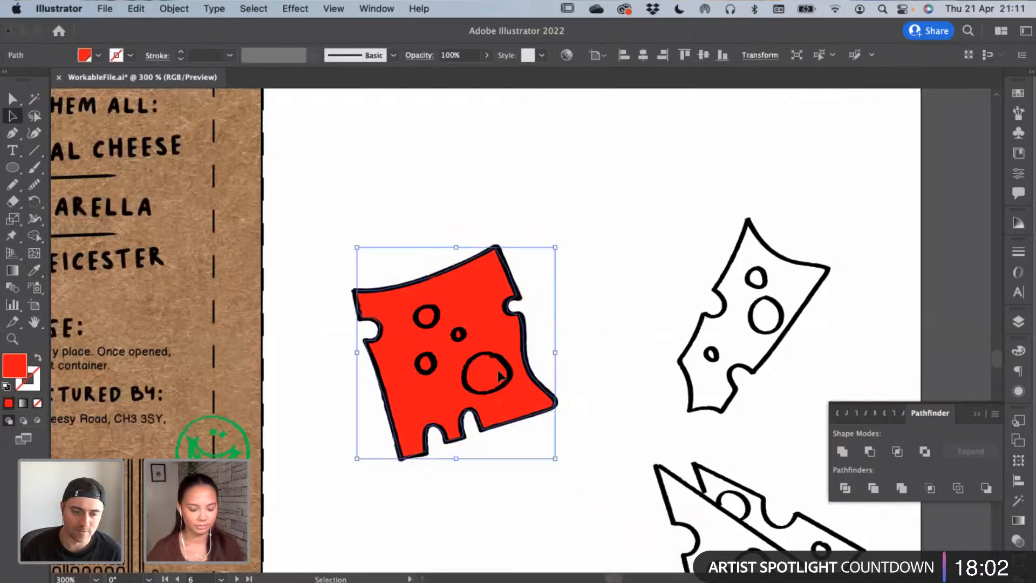
alt+click(500, 372)
key(super+shift+a)
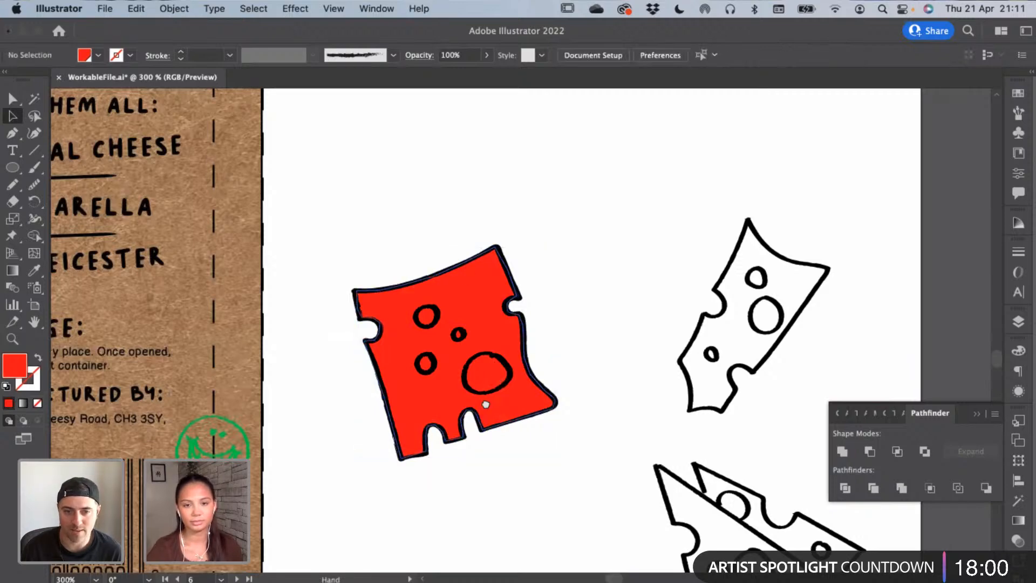
Select the red cheese shape and unlock all locked artwork, including the cheese line drawing
key(super+minus)
key(super+minus)
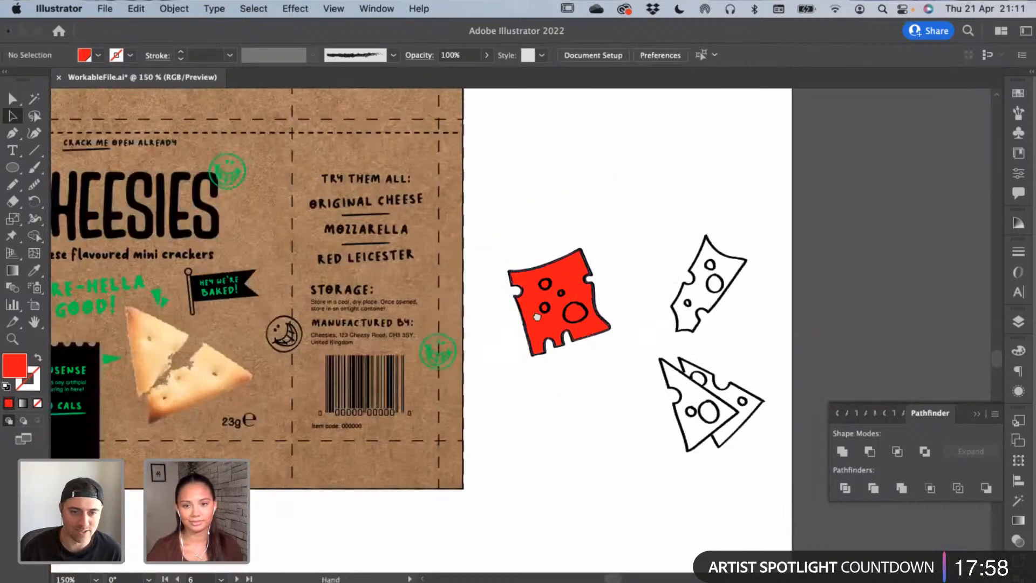
scroll(556, 355, left, 5)
scroll(556, 355, up, 2)
click(676, 297)
drag(737, 278, 616, 386)
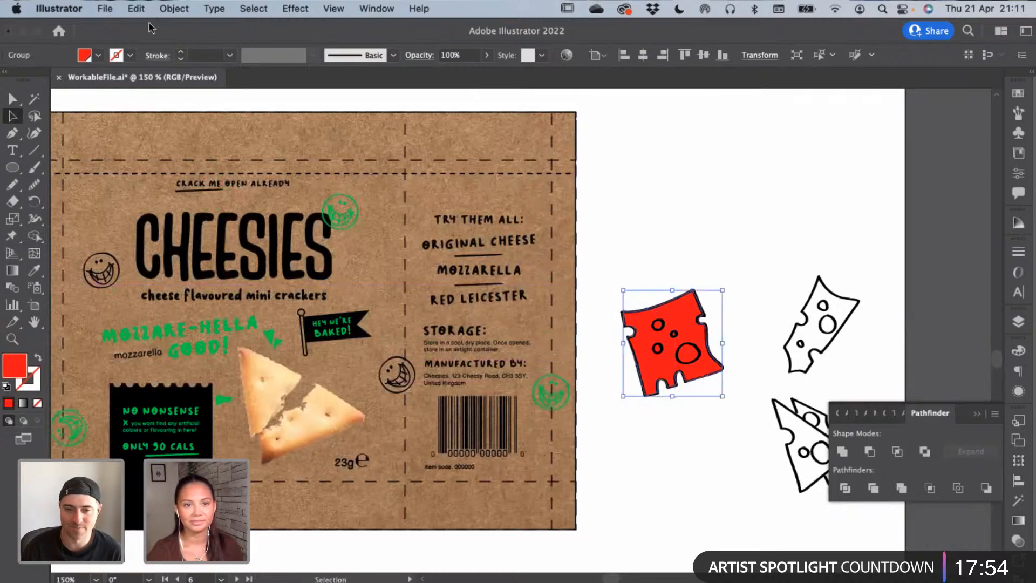
click(174, 9)
click(679, 222)
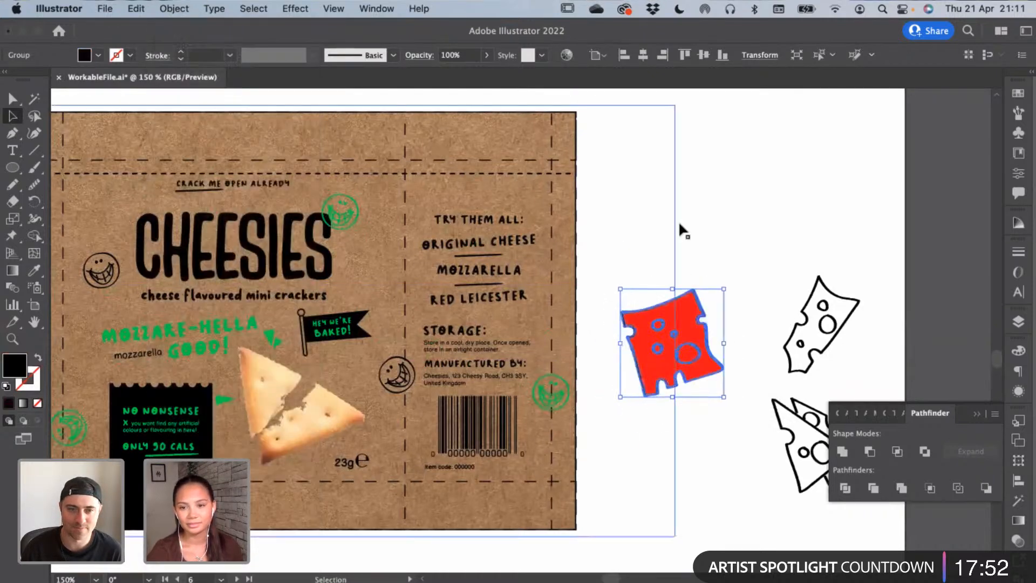
Select the cheese's black line drawing and unite its shapes with Pathfinder
click(678, 227)
key(super+equal)
key(super+equal)
key(super+equal)
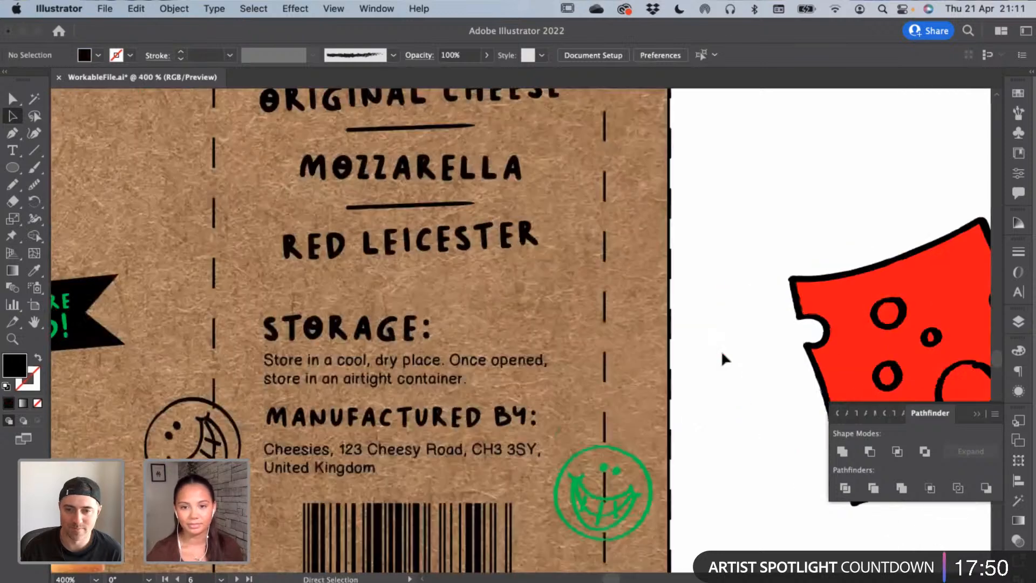
scroll(520, 377, right, 10)
key(super+equal)
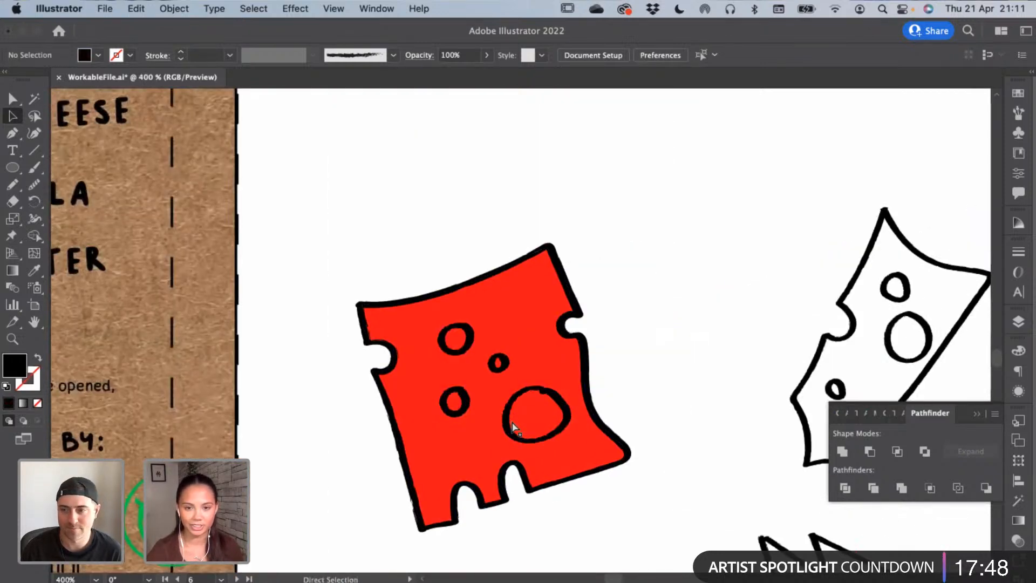
scroll(512, 426, right, 3)
key(space)
click(701, 392)
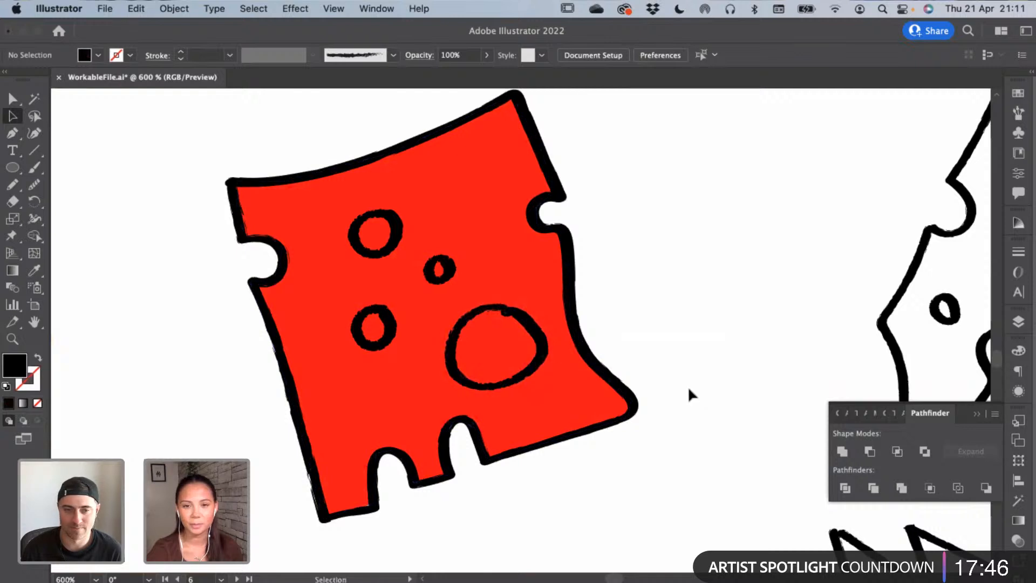
click(558, 365)
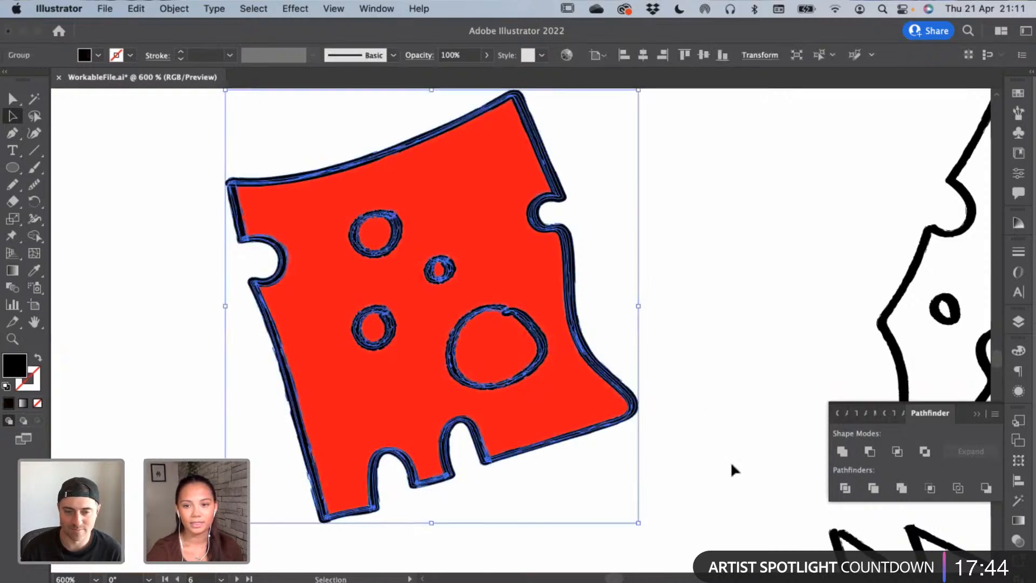
click(843, 451)
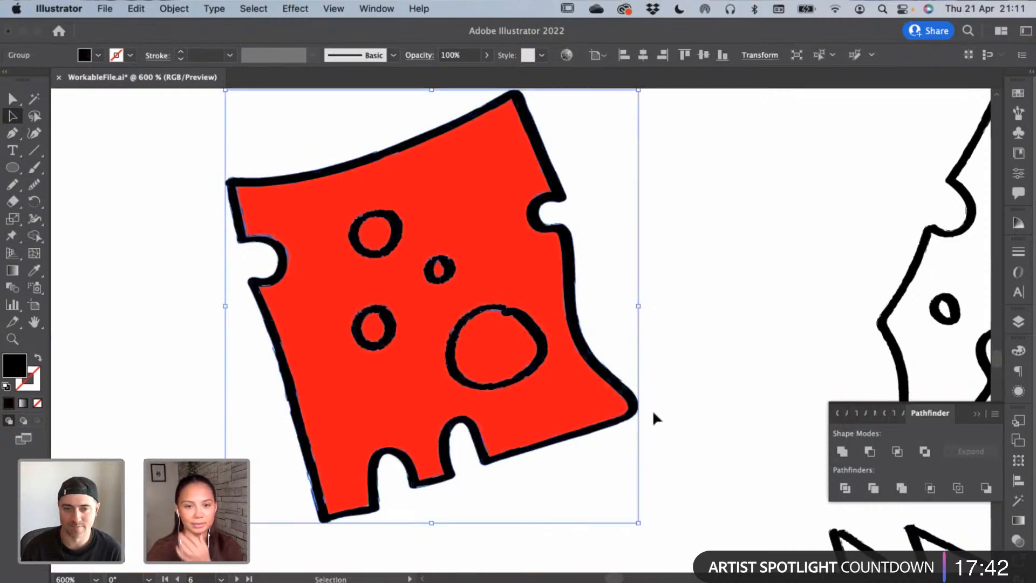
Add the red fill shape to the line drawing's selection, divide the overlapping shapes with Pathfinder, and deselect
click(664, 414)
click(576, 393)
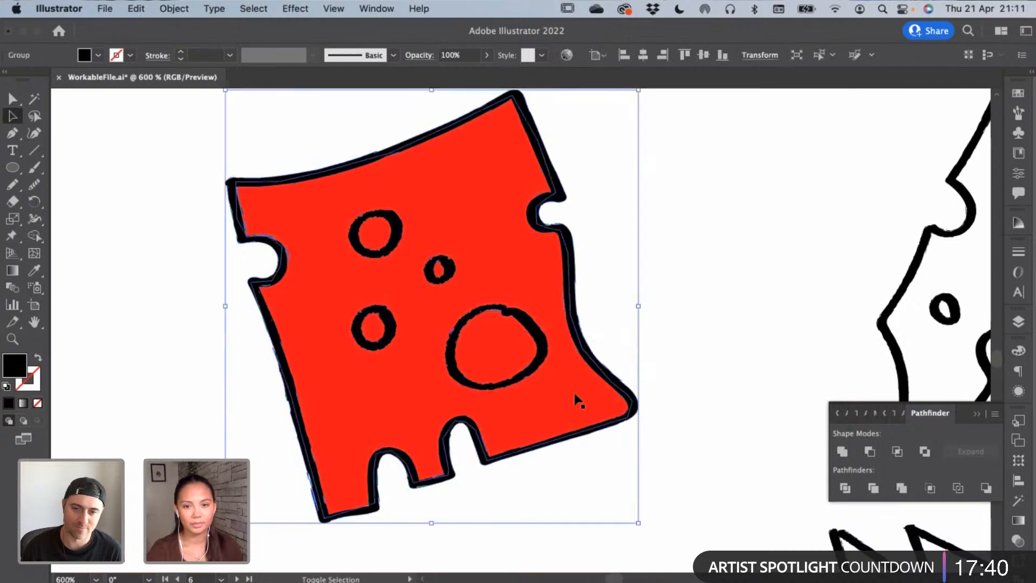
click(846, 488)
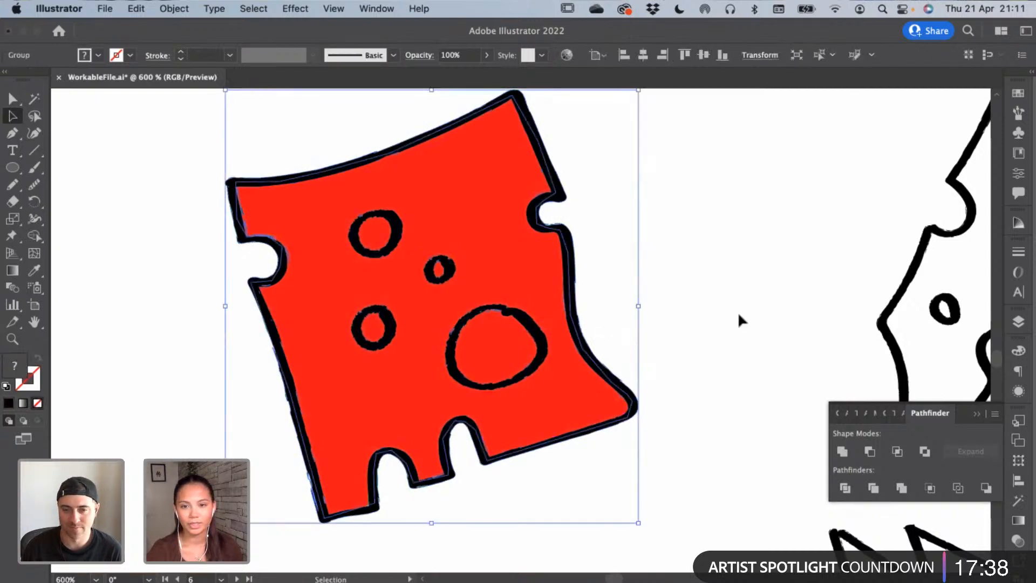
click(737, 312)
Delete the red pieces inside the cheese's four holes so they become transparent
key(a)
click(380, 234)
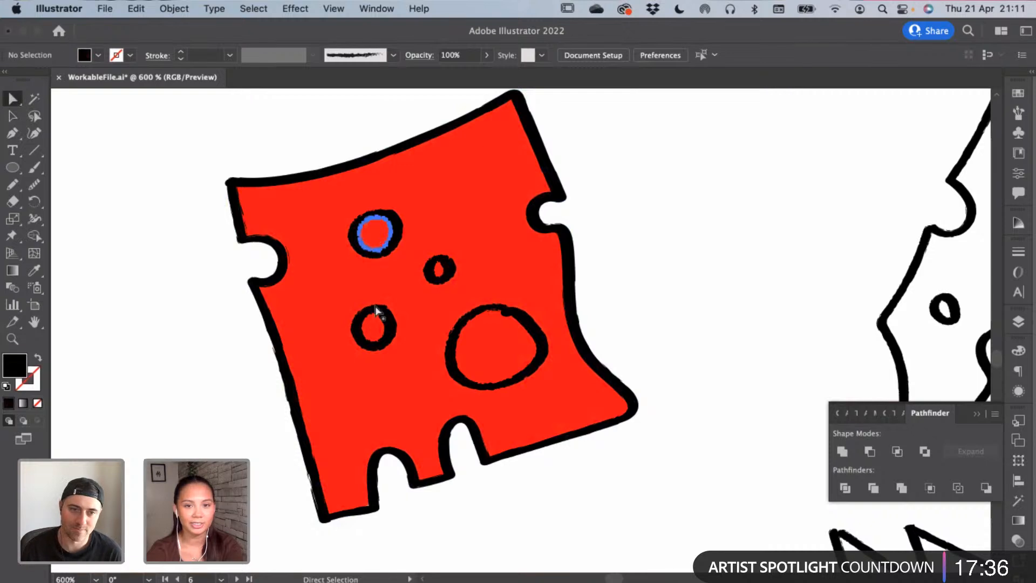
key(Delete)
click(372, 327)
key(Delete)
click(505, 351)
key(Delete)
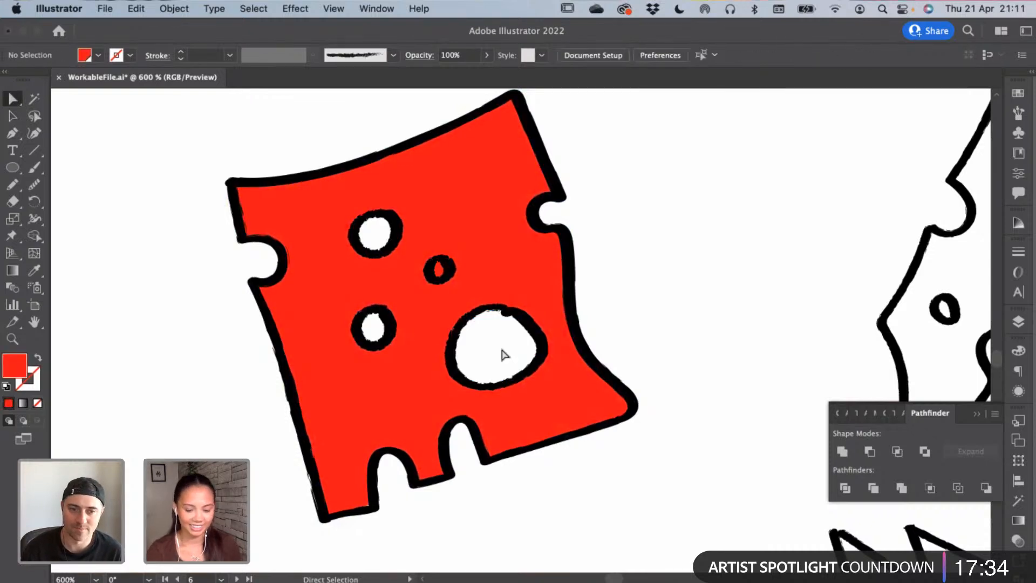
scroll(499, 346, up, 2)
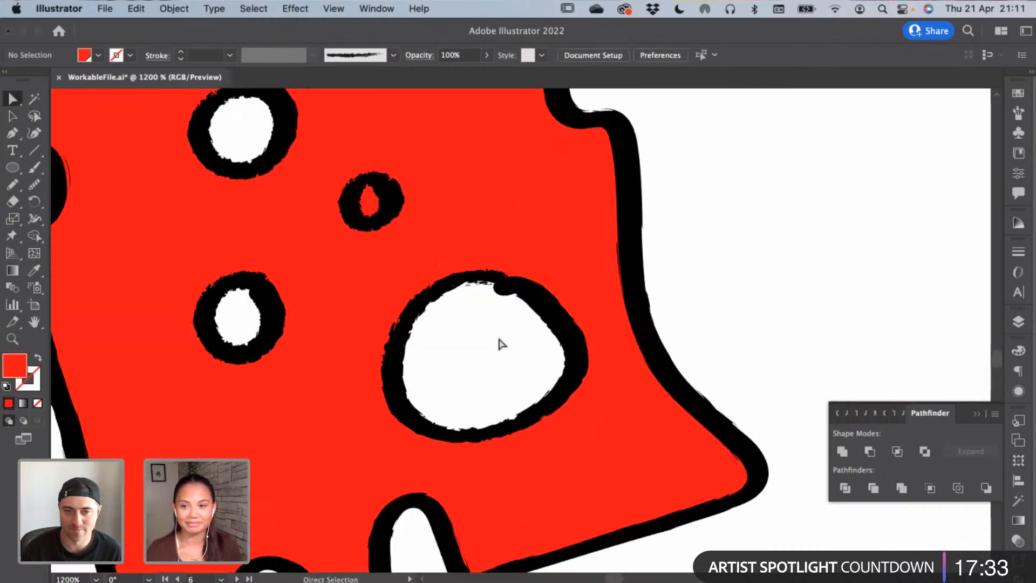
click(372, 208)
key(Delete)
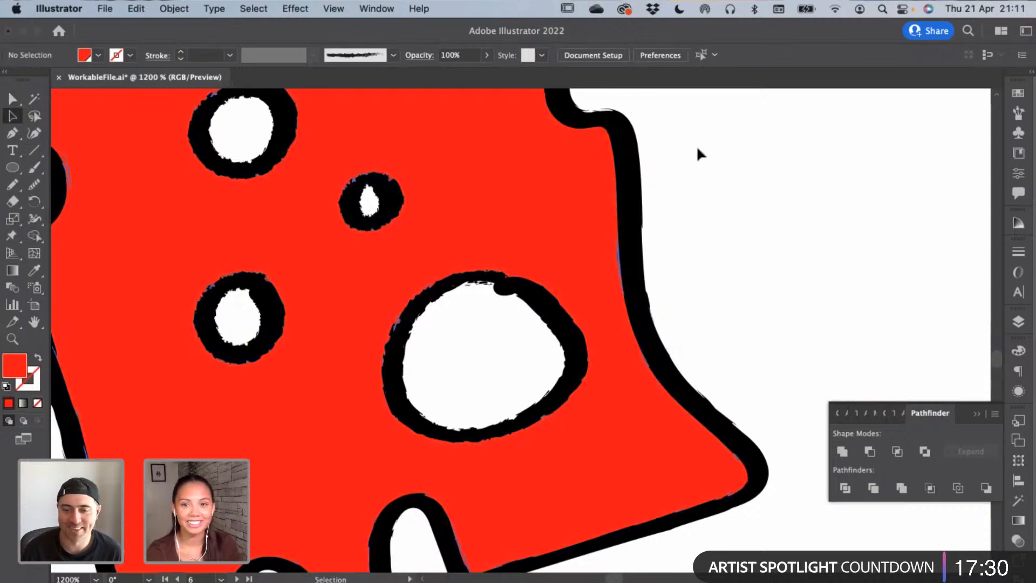
Try to move the finished red cheese onto the pack between the cracker and the barcode
scroll(696, 146, down, 4)
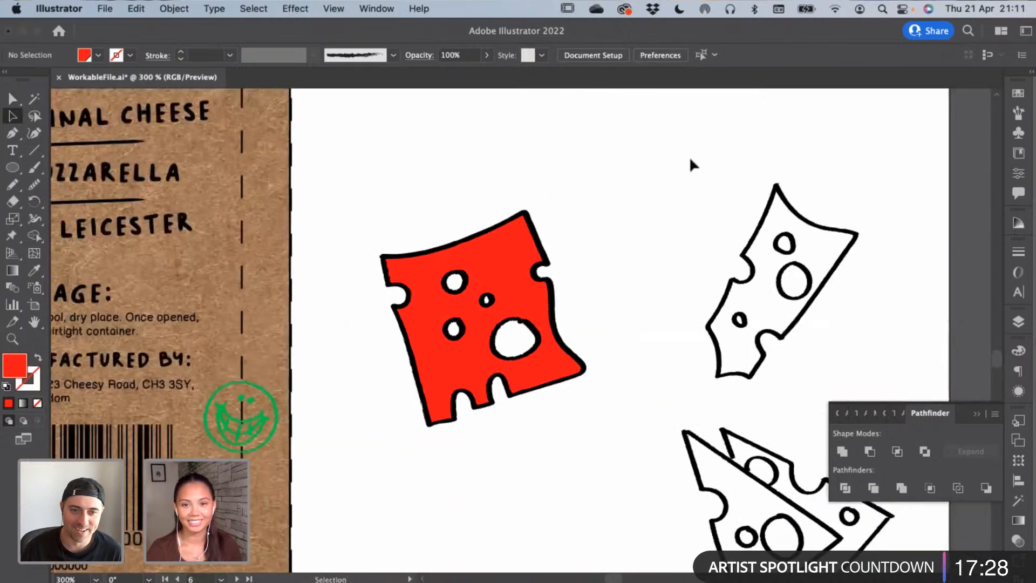
drag(447, 327, 409, 407)
drag(564, 323, 839, 186)
drag(705, 229, 219, 361)
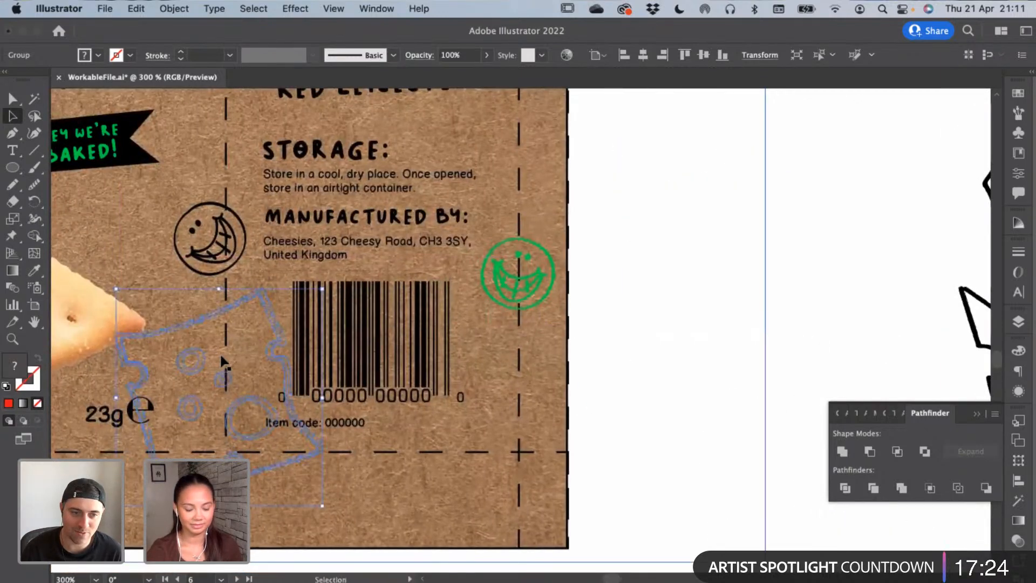
key(super+z)
Bring the selected red cheese to the front of all the artwork
right_click(693, 274)
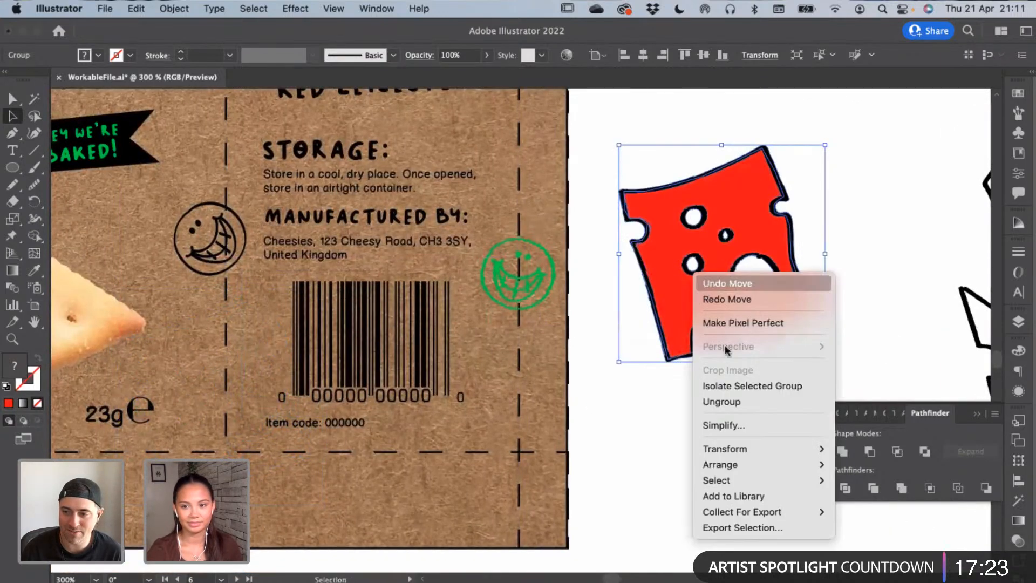
click(831, 465)
right_click(692, 316)
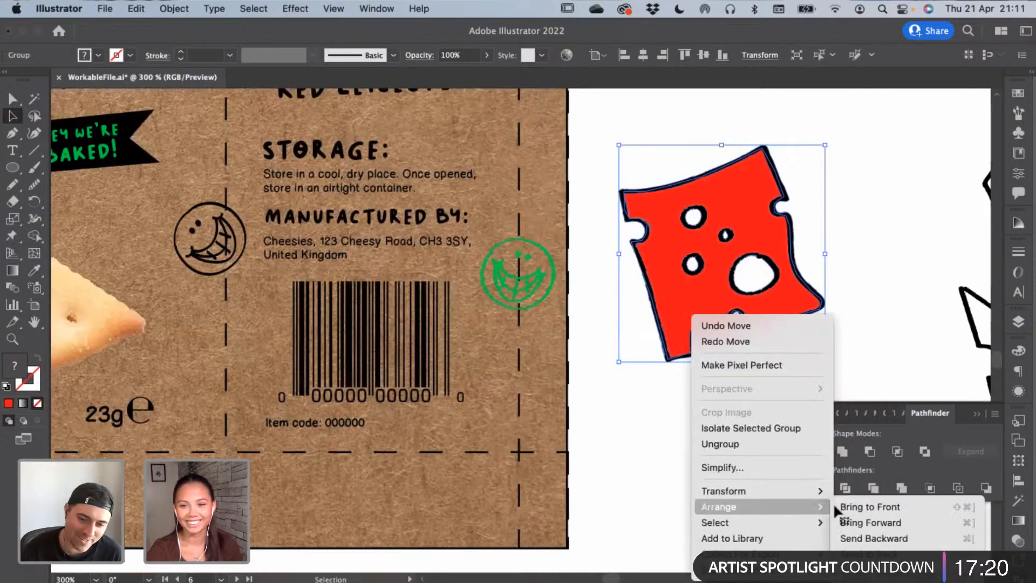
click(859, 507)
Move the red cheese onto the pack, shrink and rotate it, and place it against the left side of the broken cracker
drag(747, 274, 204, 390)
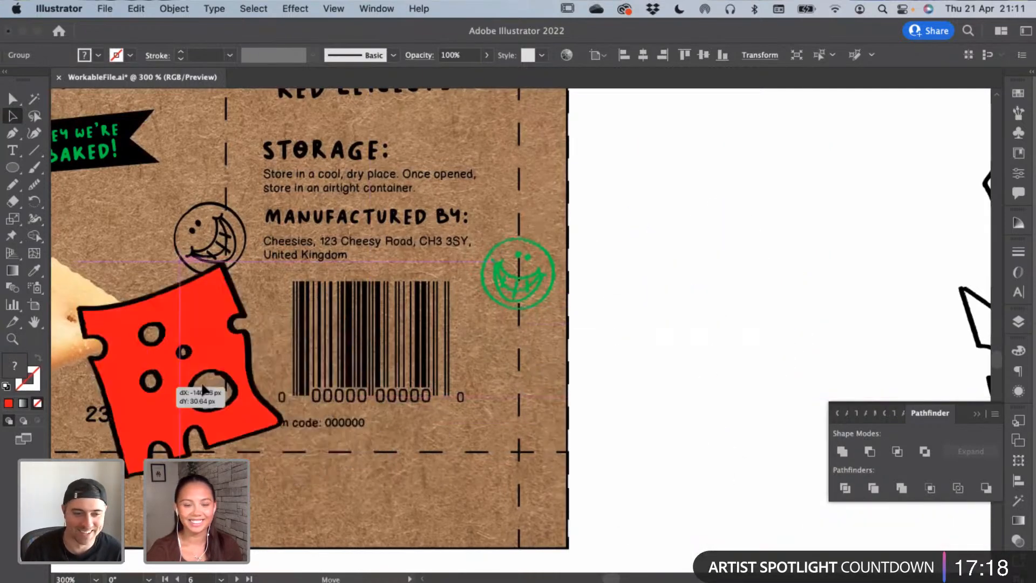
scroll(540, 324, left, 10)
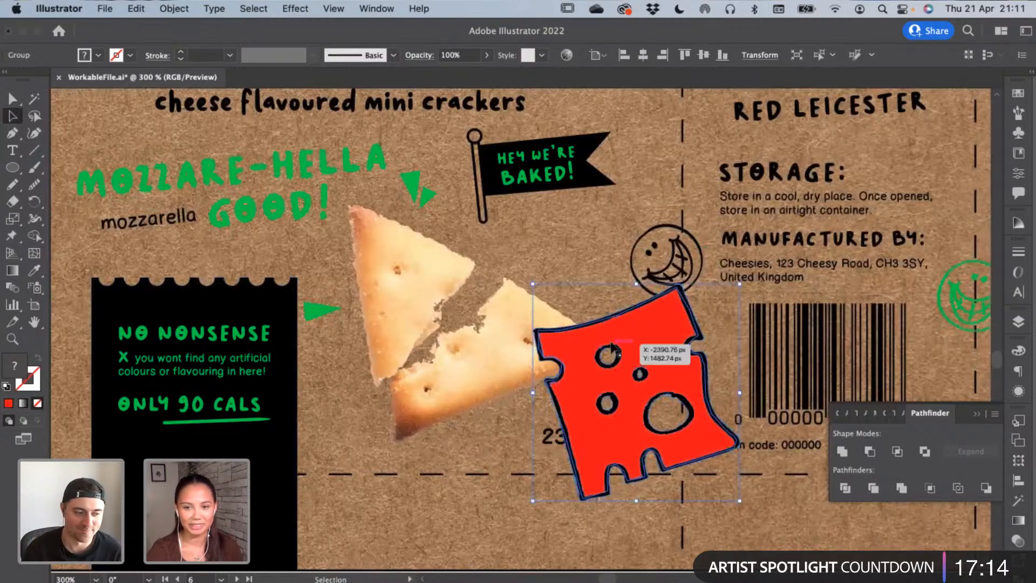
drag(636, 277, 621, 277)
drag(532, 350, 666, 533)
drag(615, 285, 369, 323)
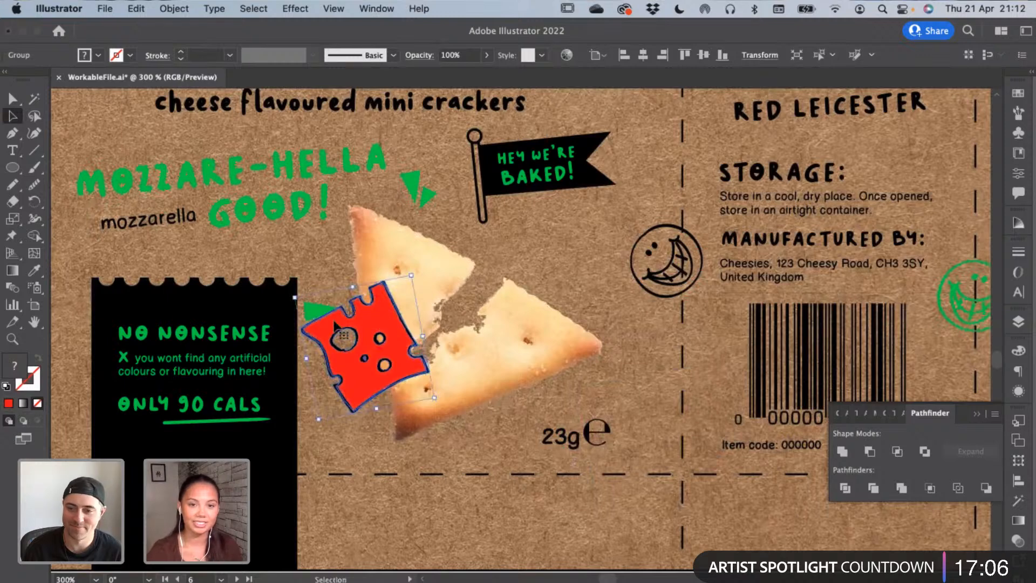
Move the green triangle beside the cracker upwards, clear of the red cheese
click(317, 309)
drag(317, 309, 315, 252)
Nudge the cracker slightly up and right, and tuck the red cheese behind its left piece
click(352, 323)
key(super+equal)
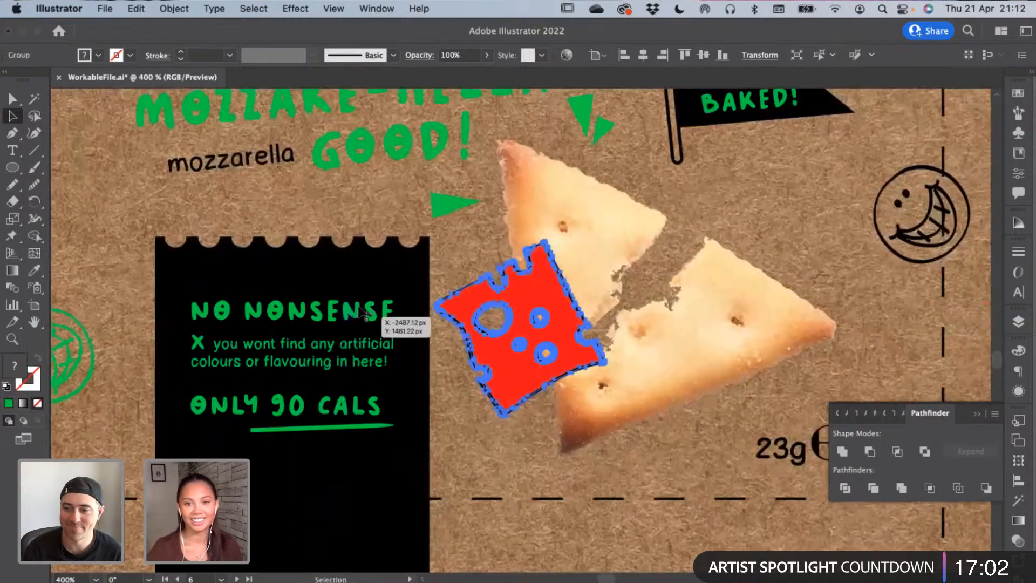
drag(694, 348, 700, 348)
drag(556, 353, 535, 342)
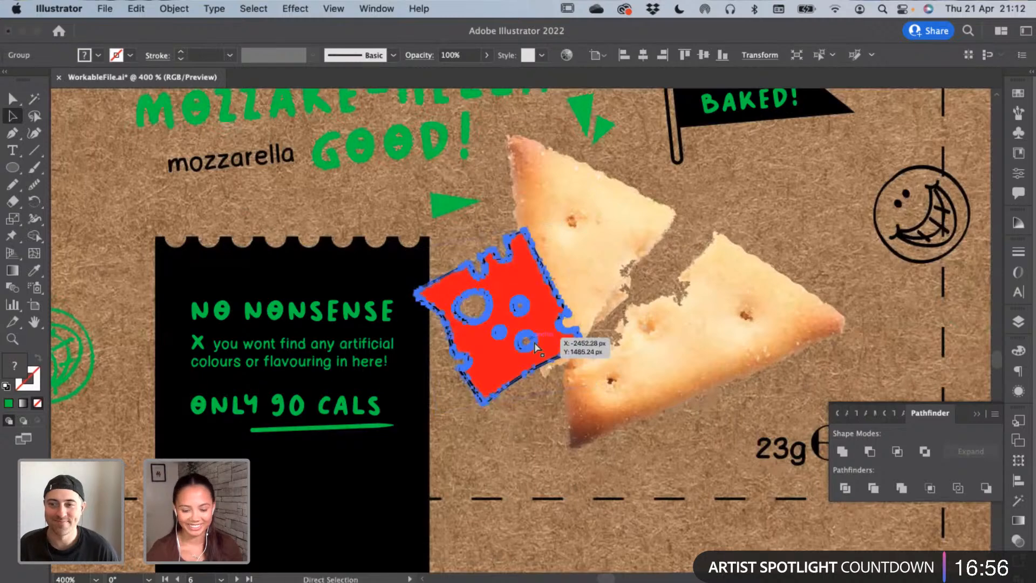
key(super+minus)
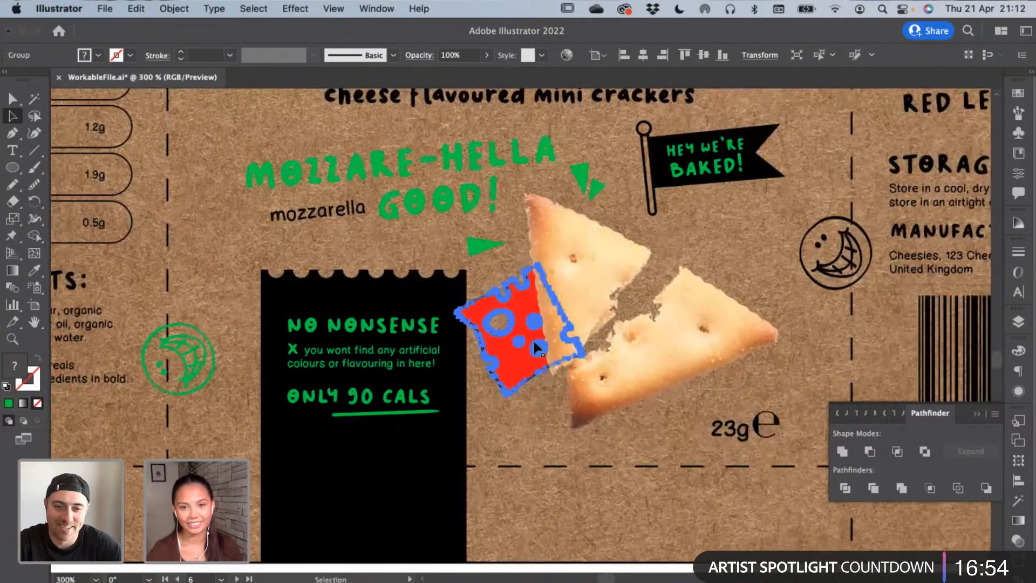
key(super+plus)
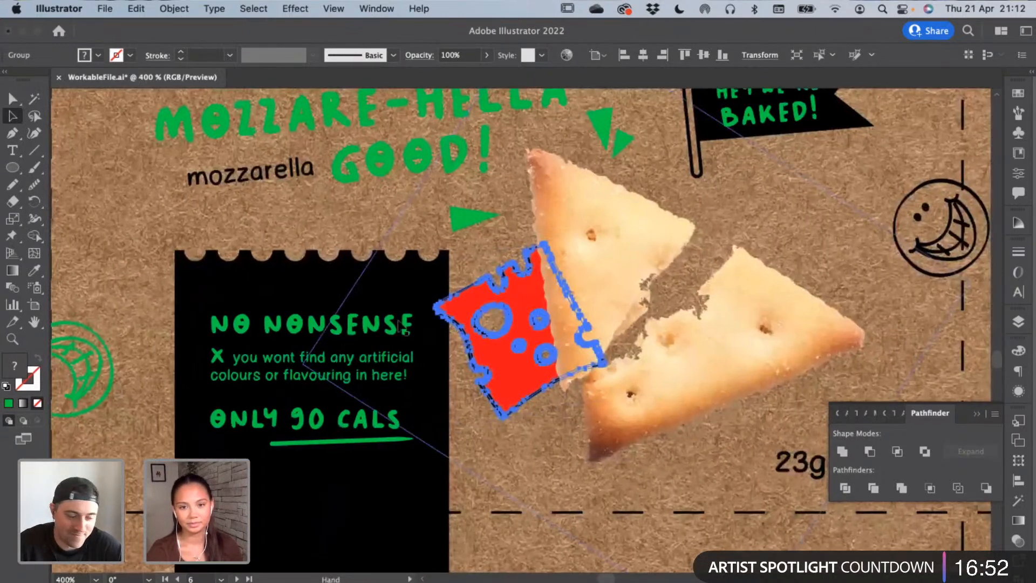
key(super+plus)
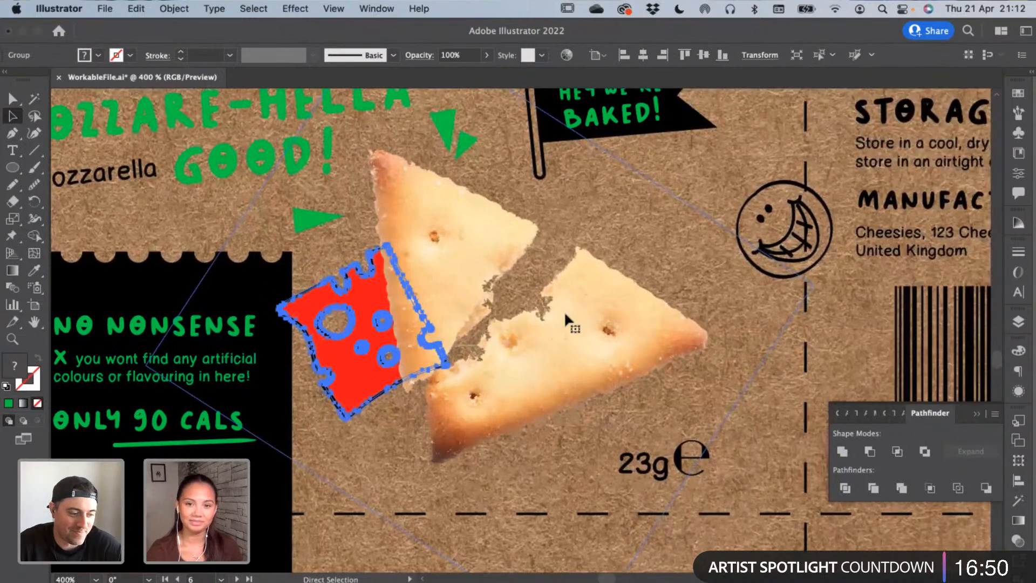
Paste a second red cheese, rotate it nearly upright, and place it over the upper edge of the cracker's right piece
key(super+v)
drag(505, 246, 464, 400)
drag(548, 332, 646, 237)
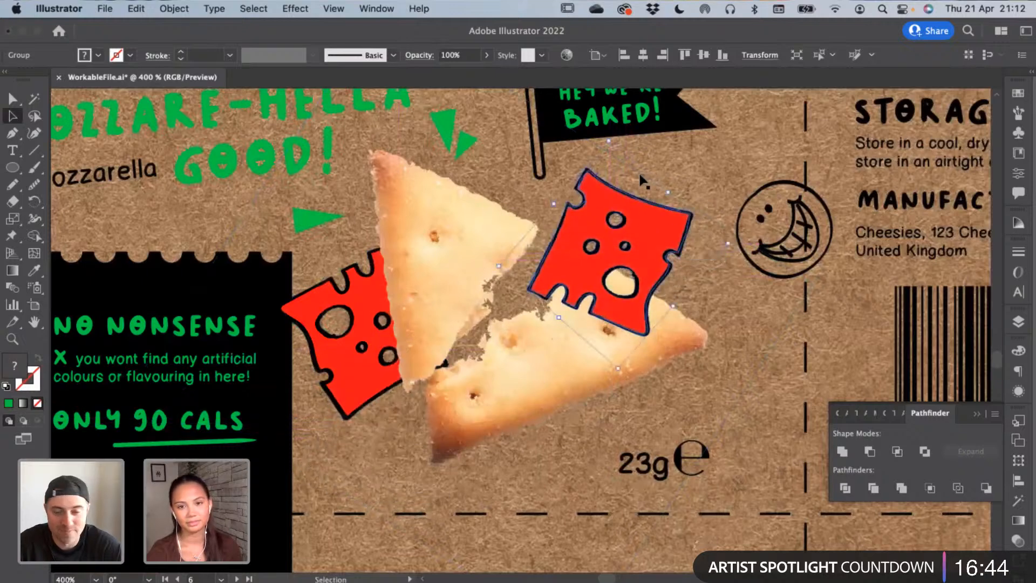
drag(669, 182, 631, 176)
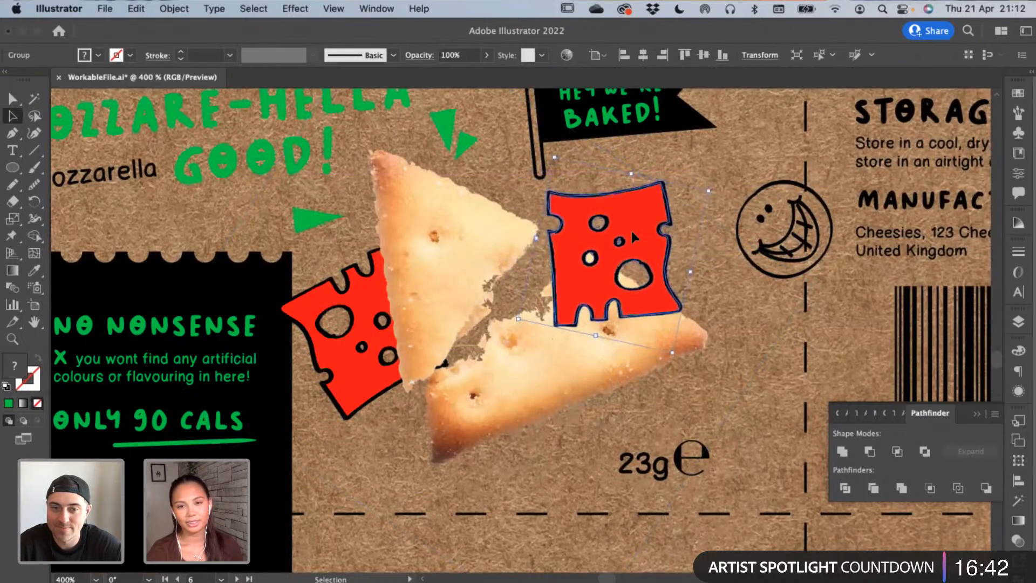
mouse_move(635, 237)
mouse_down()
mouse_move(628, 229)
mouse_move(636, 246)
mouse_up()
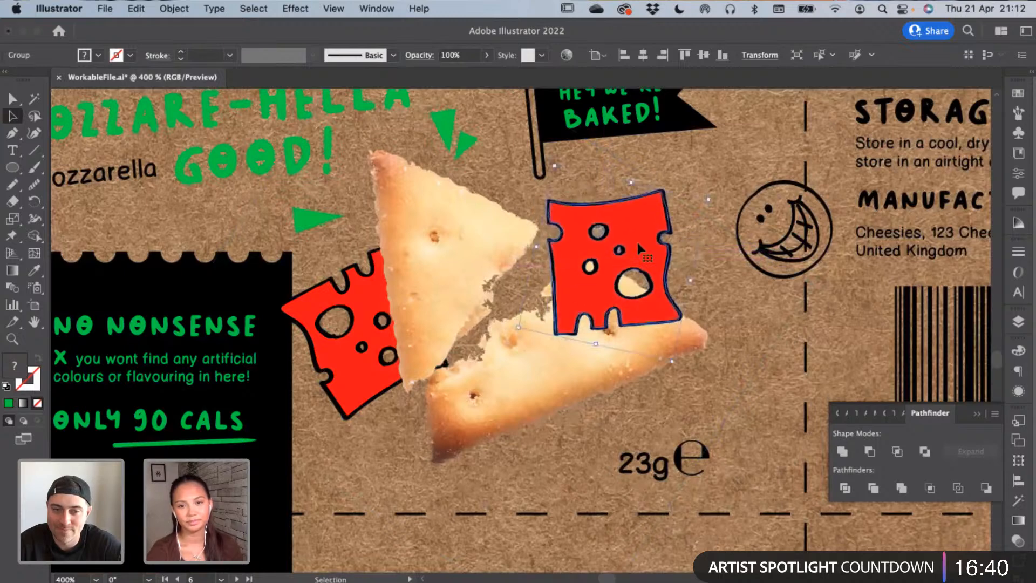
Send the second cheese behind the cracker, tilt it slightly counterclockwise, and nudge it up
key(a)
key(super+bracketleft)
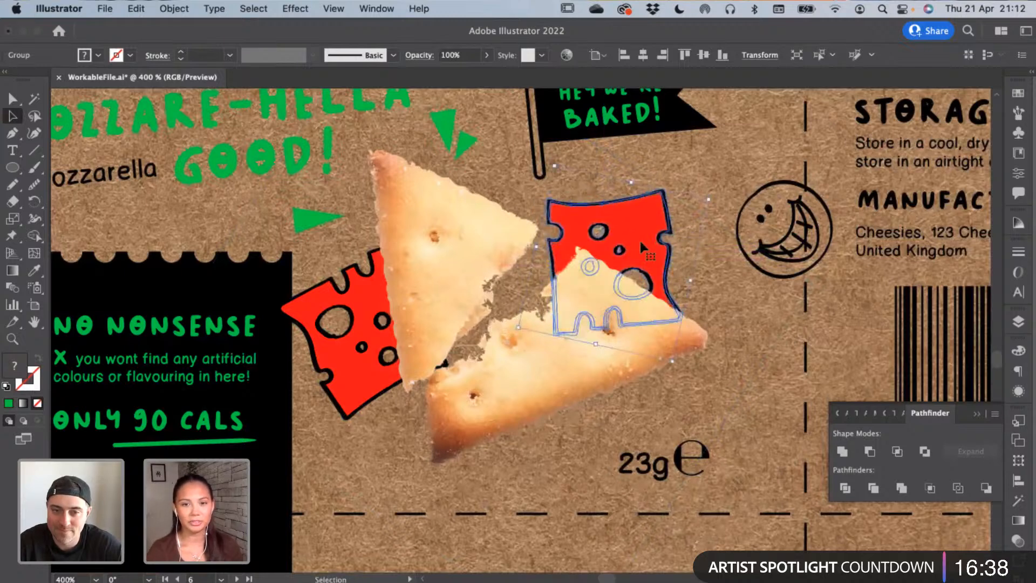
drag(714, 197, 701, 184)
drag(635, 232, 633, 222)
Review the whole pack layout with both red cheeses tucked behind the cracker
key(space)
drag(585, 356, 569, 423)
drag(564, 173, 578, 428)
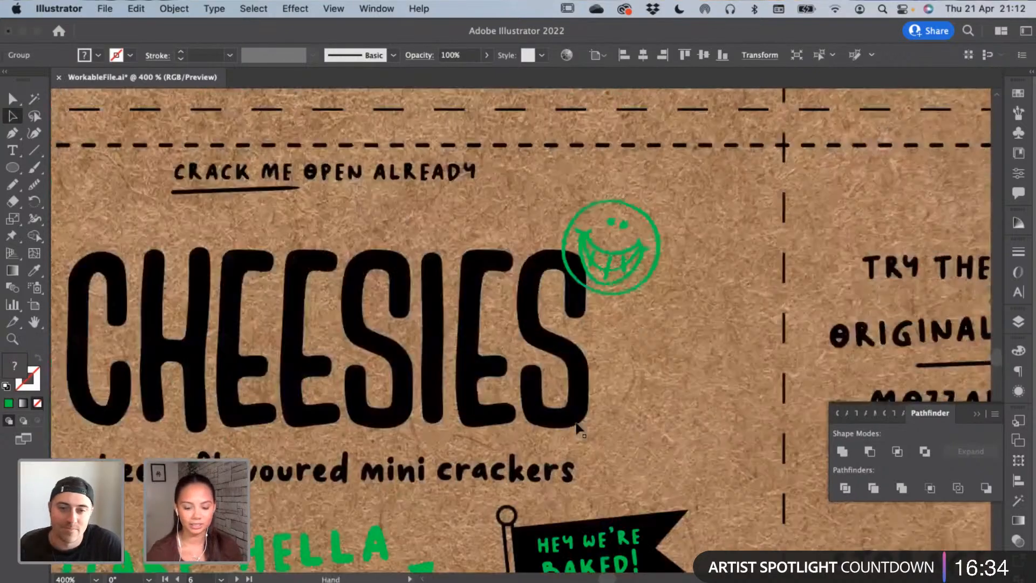
key(super+minus)
key(super+minus)
key(super+minus)
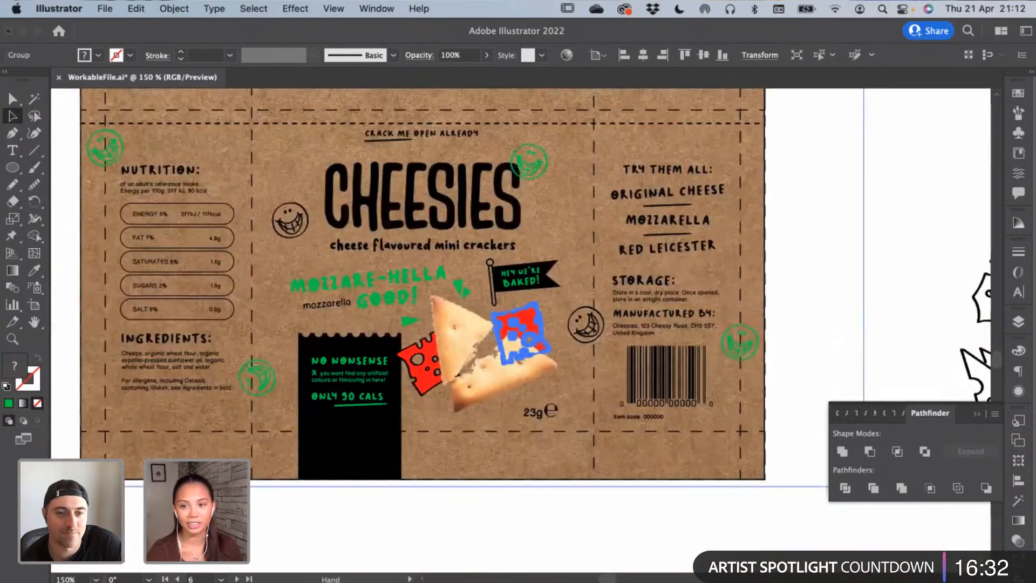
drag(588, 121, 525, 363)
drag(509, 294, 541, 421)
drag(554, 455, 552, 311)
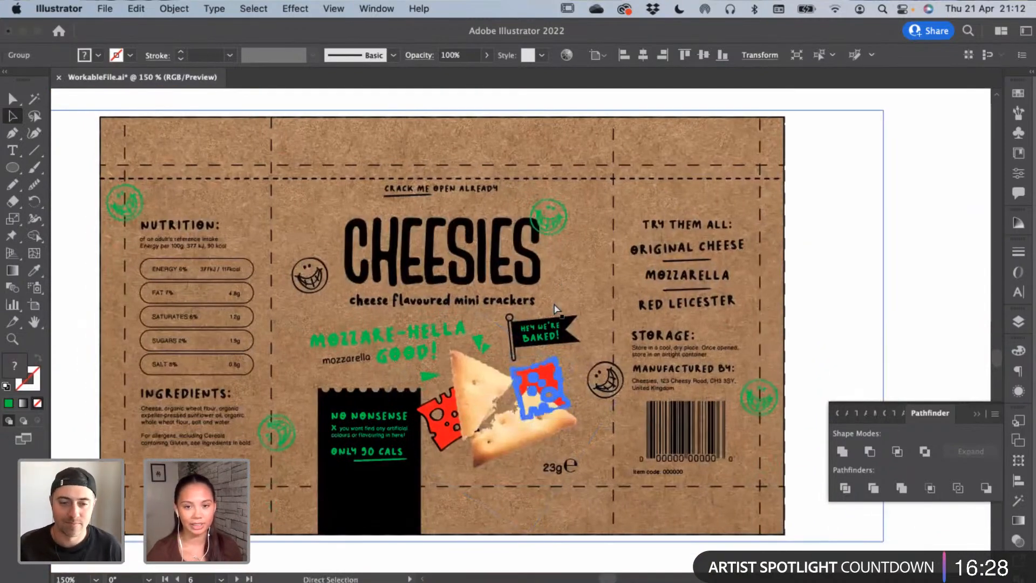
key(super+plus)
key(super+plus)
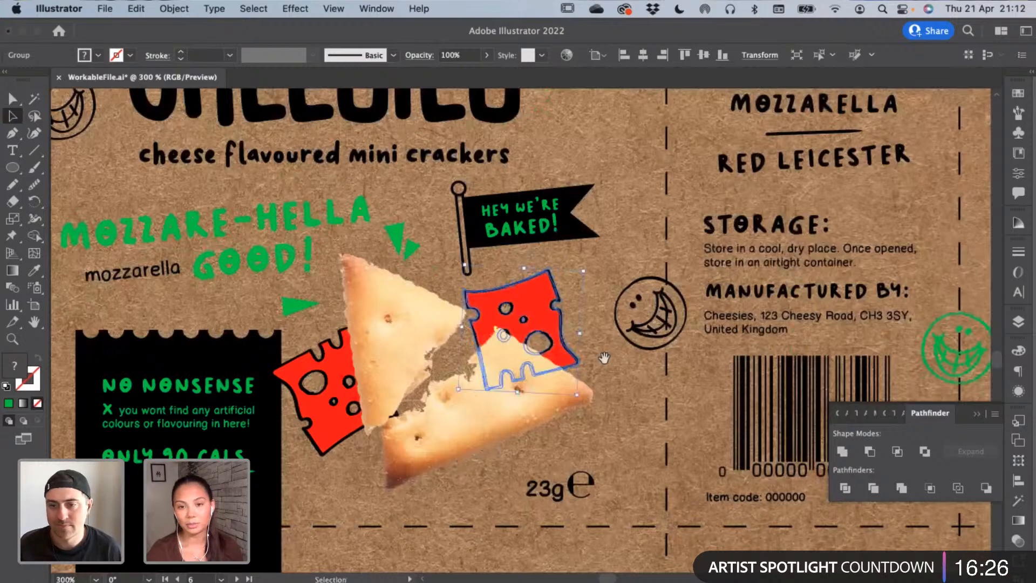
Rotate the broken cracker slightly counterclockwise and nudge the second cheese down behind its right piece
scroll(545, 463, up, 2)
click(545, 455)
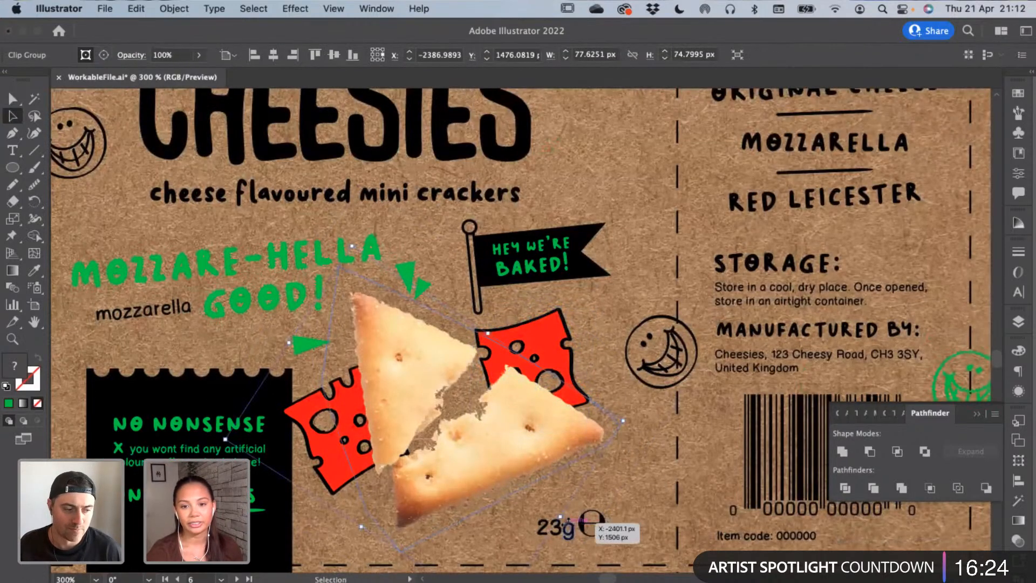
drag(578, 532, 577, 509)
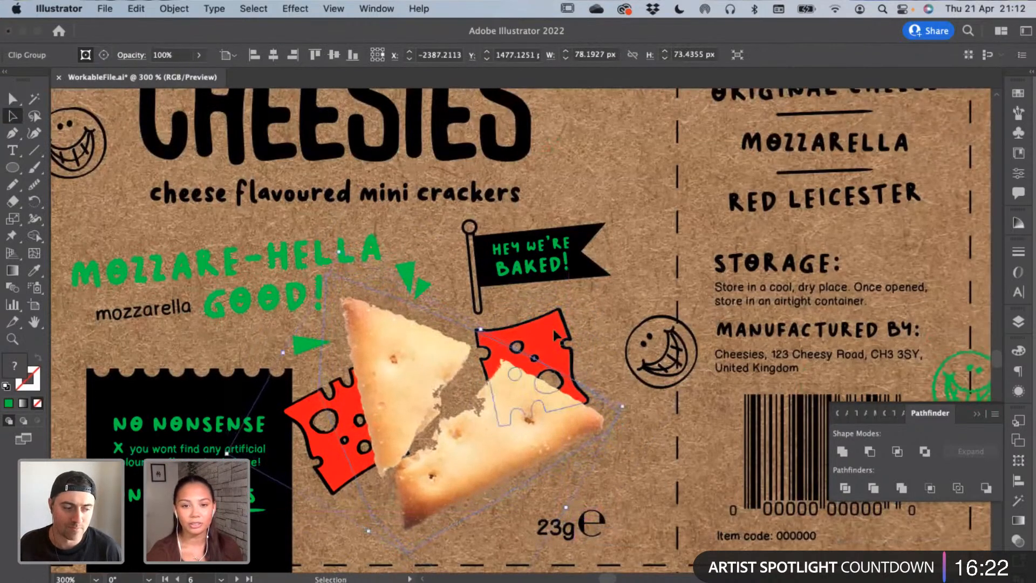
mouse_move(553, 331)
mouse_down()
mouse_move(580, 395)
mouse_move(556, 344)
mouse_up()
Move the "HEY WE'RE BAKED!" flag down and left so its pole meets the cracker's left piece
click(484, 277)
drag(525, 266, 500, 294)
right_click(499, 292)
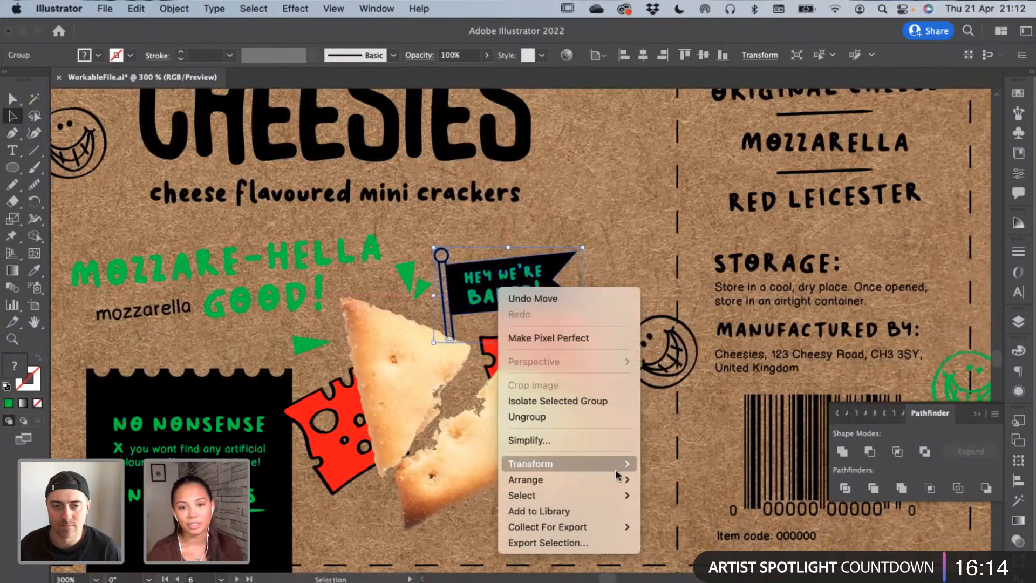
mouse_move(620, 479)
click(500, 316)
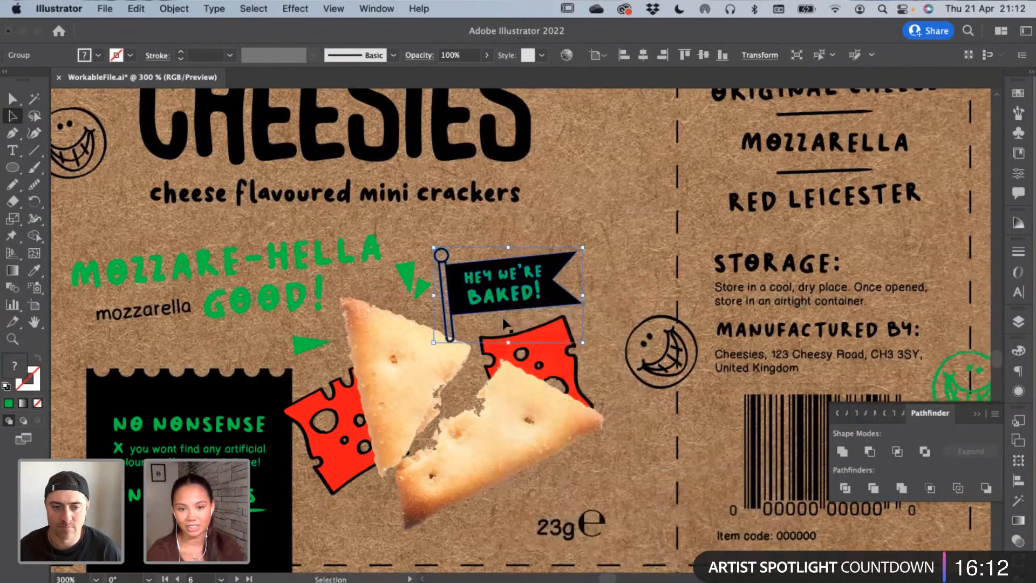
Nudge the "HEY WE'RE BAKED!" flag slightly down so its pole meets the cracker
drag(500, 316, 505, 324)
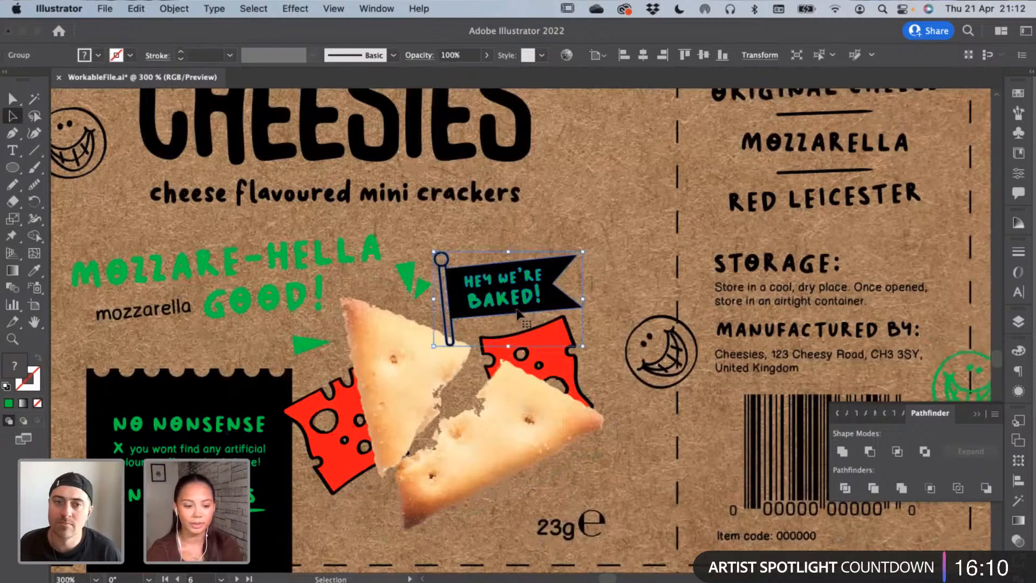
key(super+equal)
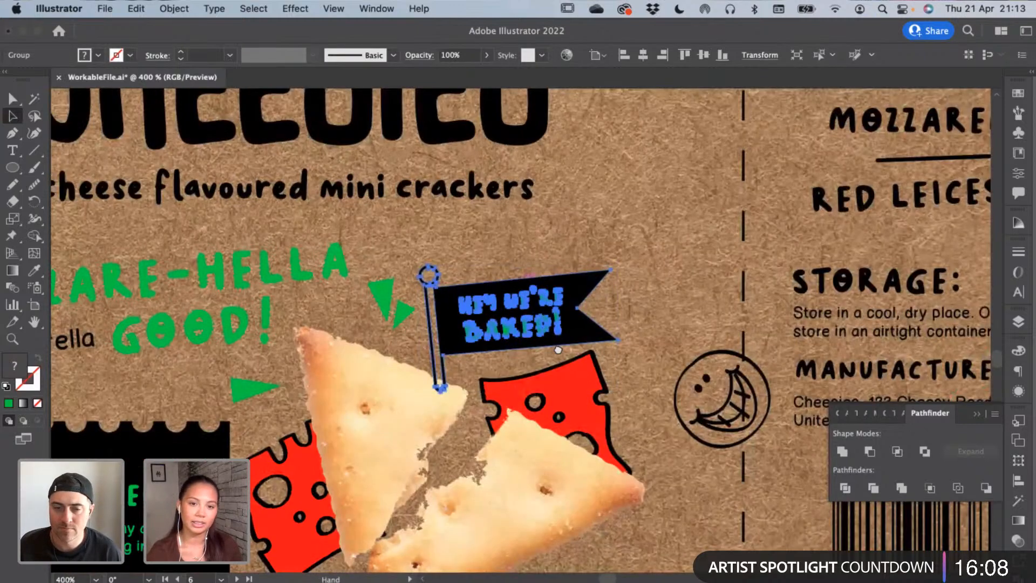
drag(591, 401, 631, 309)
Fine-tune the green accent triangles around the cracker, shifting the left one down and right and slightly adjusting the two upper ones
drag(286, 296, 290, 309)
click(416, 193)
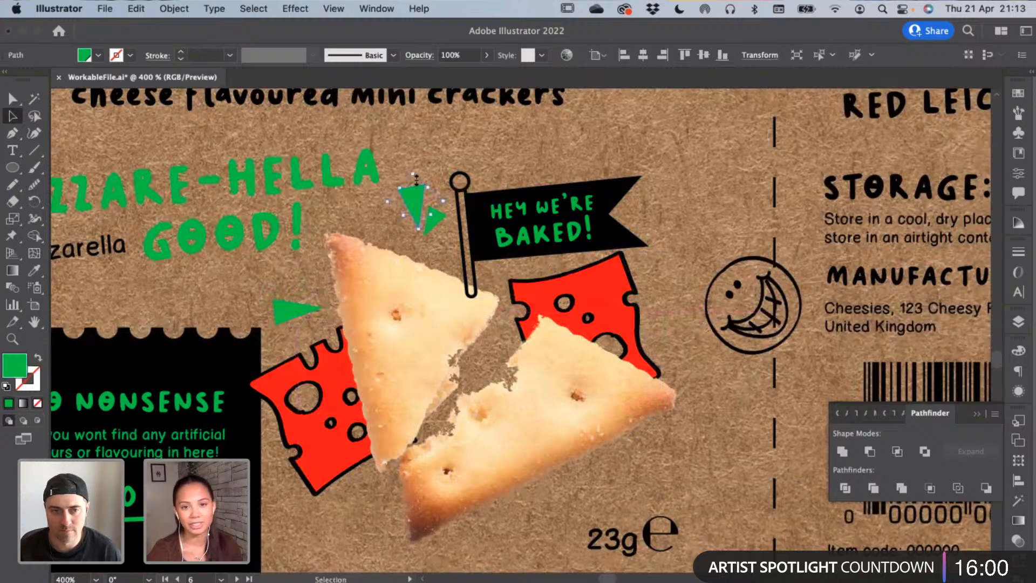
drag(414, 169, 414, 166)
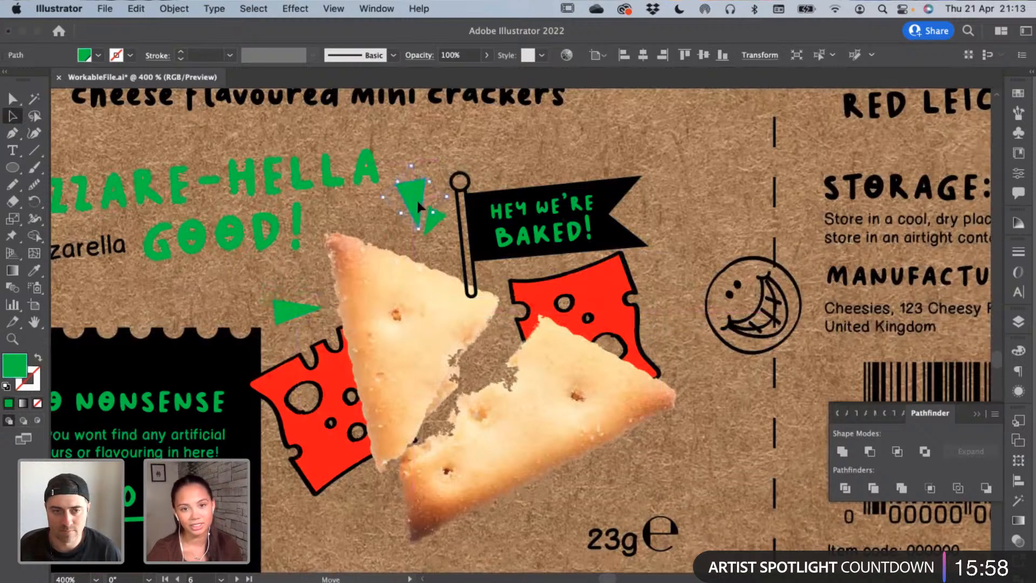
drag(418, 201, 416, 203)
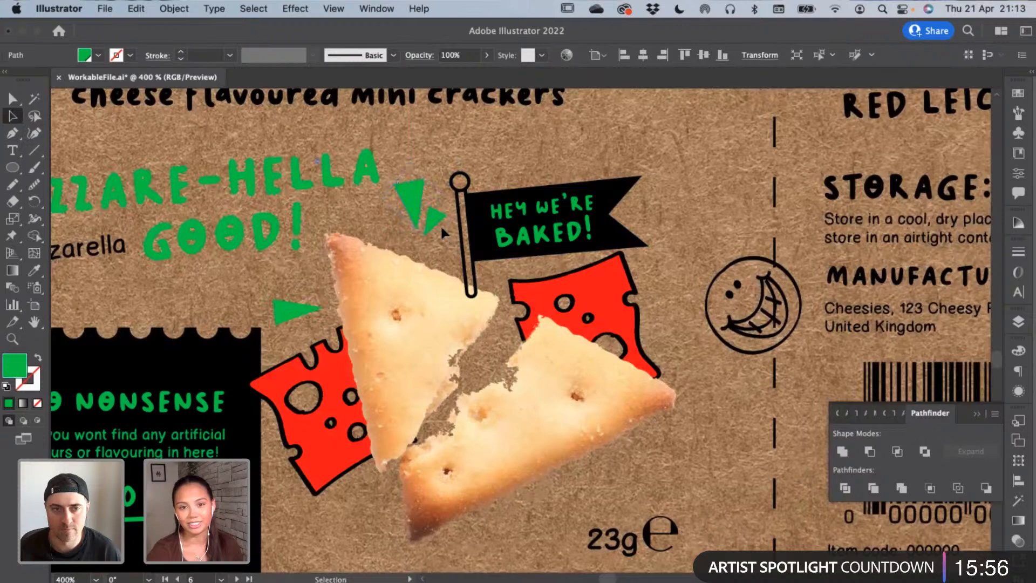
click(442, 229)
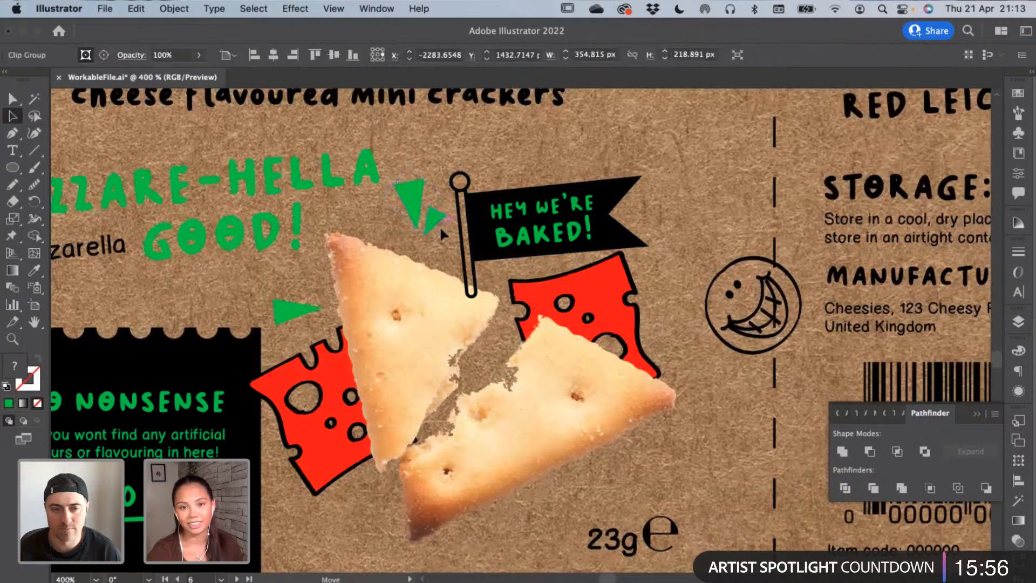
Recolour the three green accent triangles around the cracker by sampling the red fill of the cheese
click(404, 199)
shift+click(301, 306)
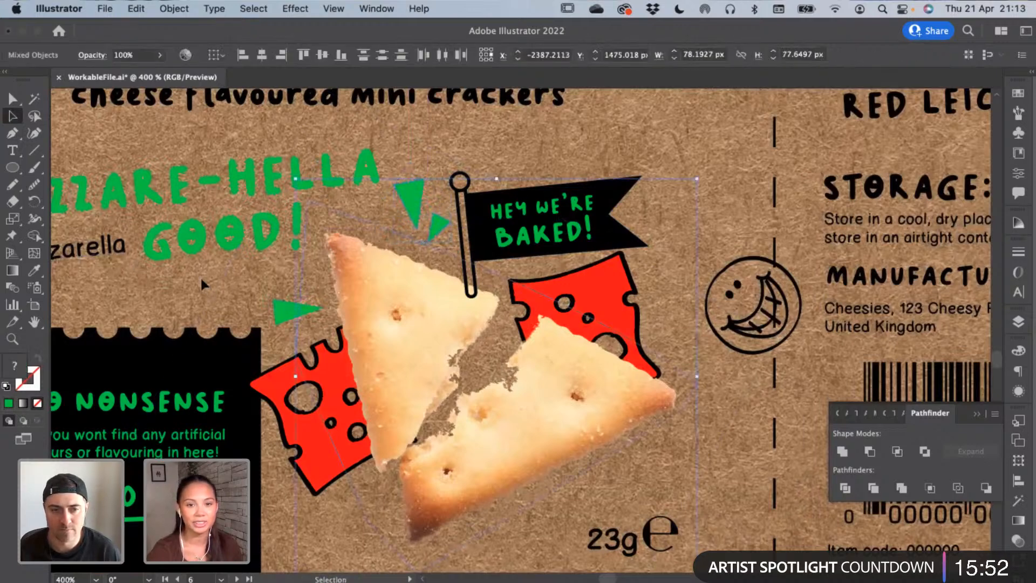
click(296, 309)
shift+click(411, 186)
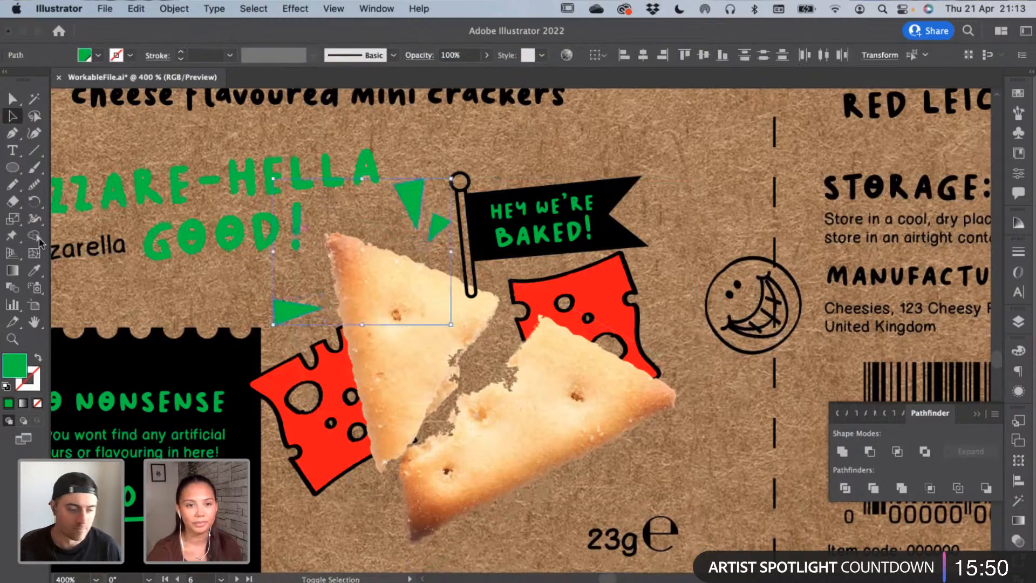
click(35, 255)
click(300, 395)
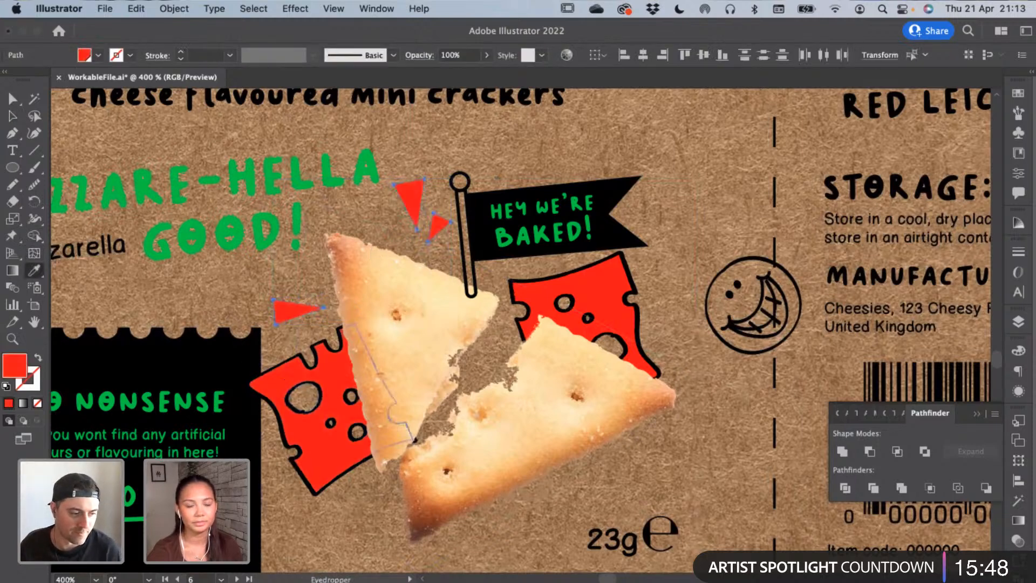
key(a)
click(193, 291)
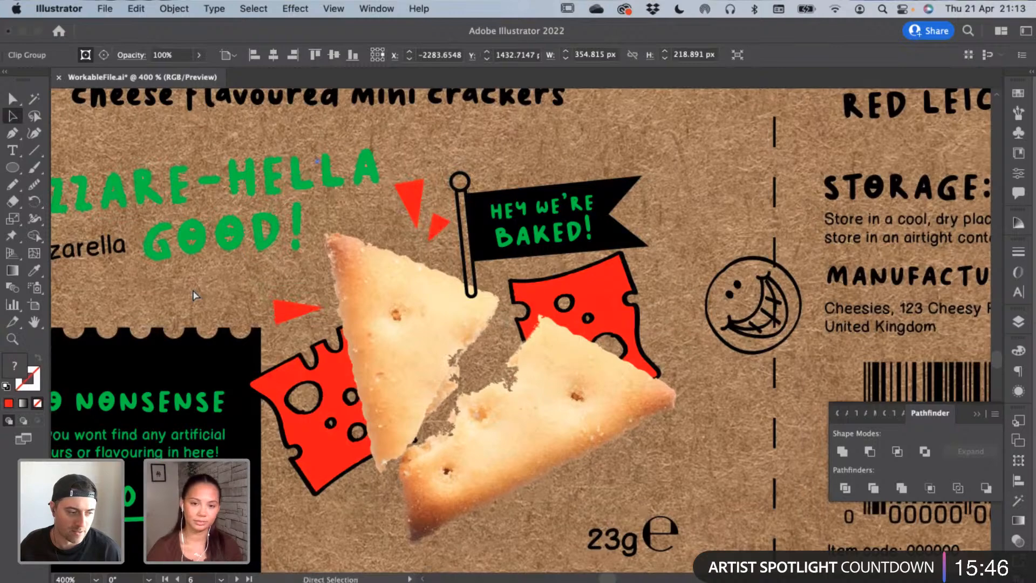
Copy the "EASY CHEESY!" and "original cheddar" texts from the yellow original cheddar pack
key(super+0)
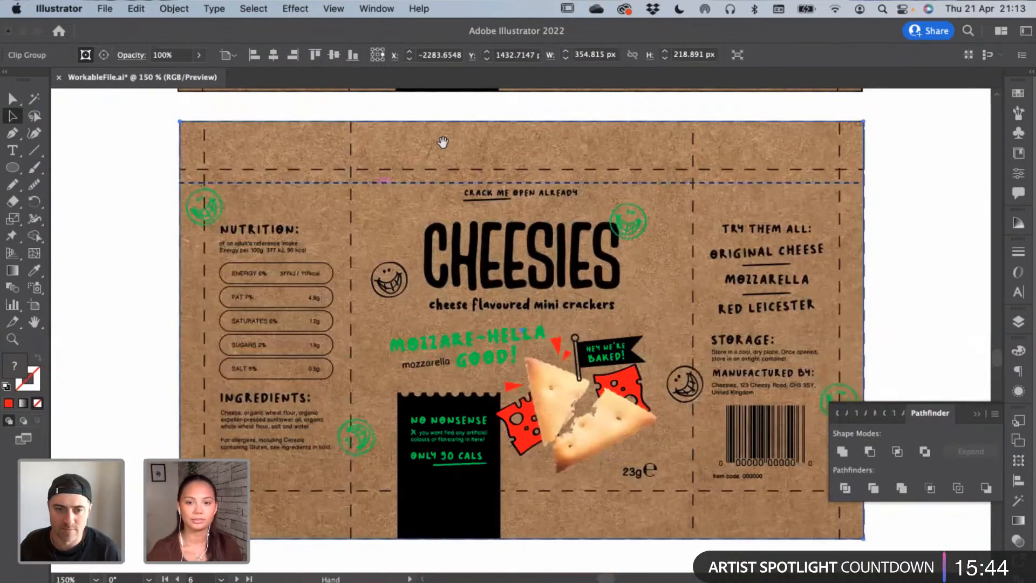
drag(442, 143, 446, 188)
scroll(483, 418, up, 10)
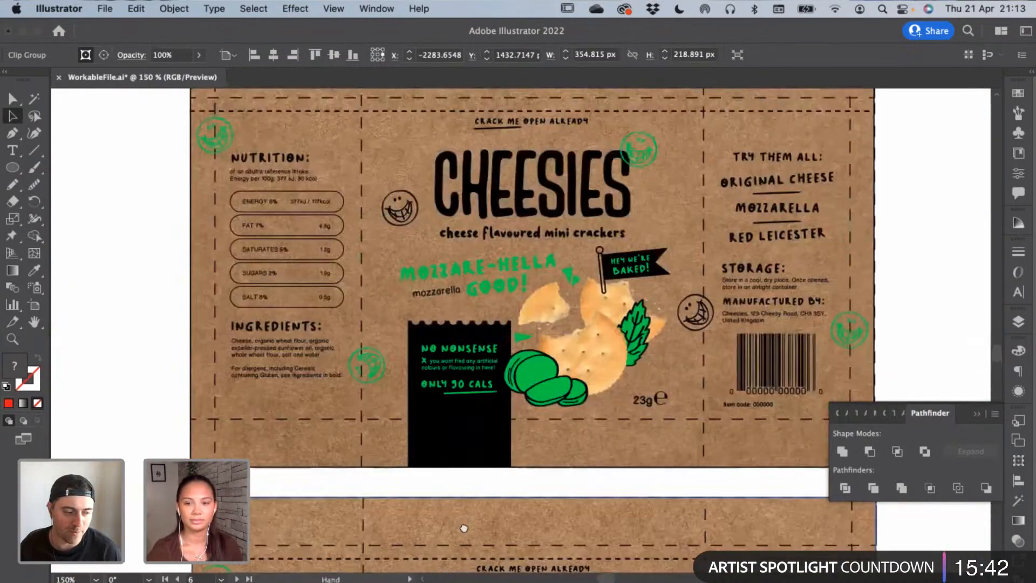
scroll(441, 335, up, 9)
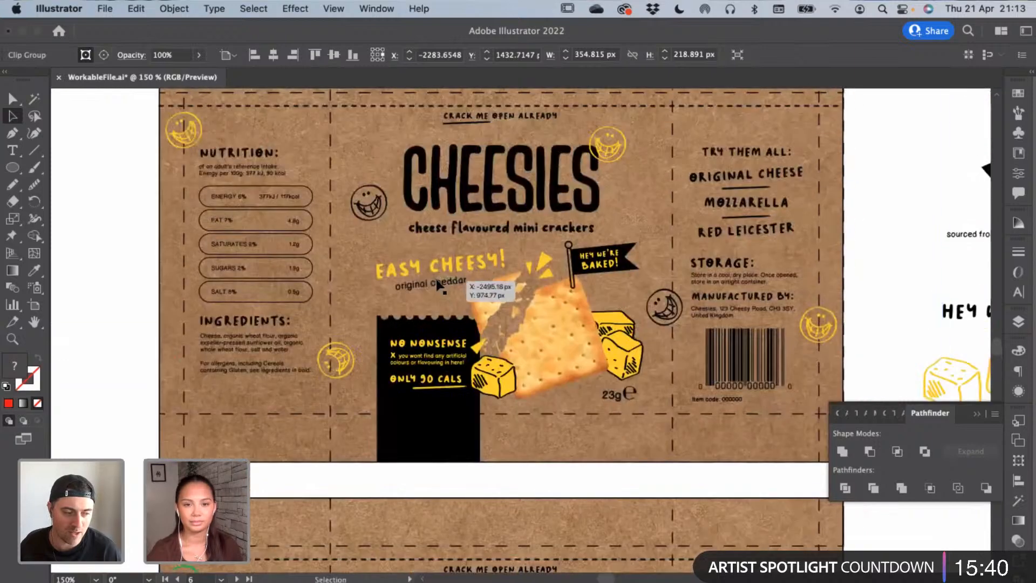
click(439, 281)
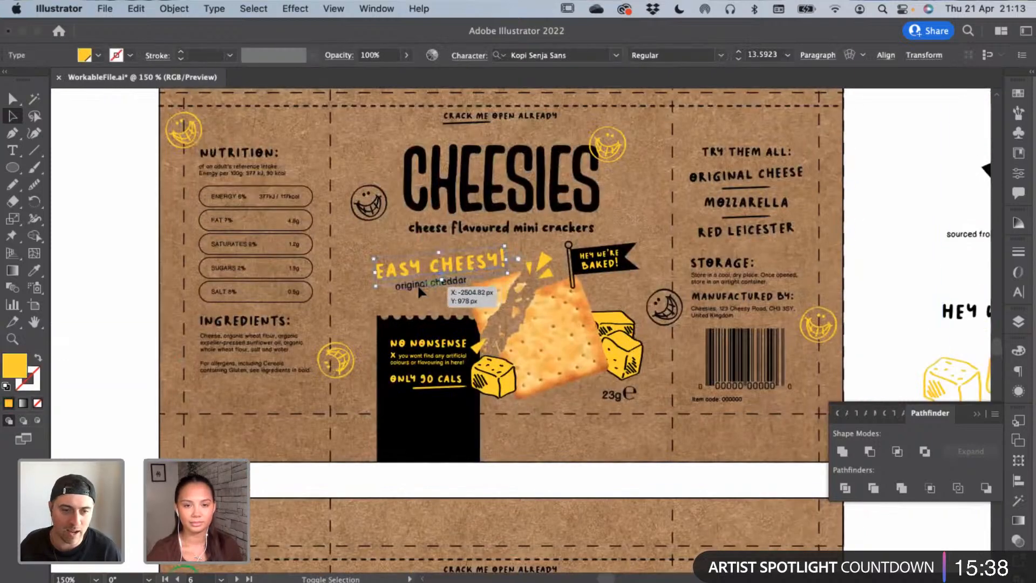
key(super+semicolon)
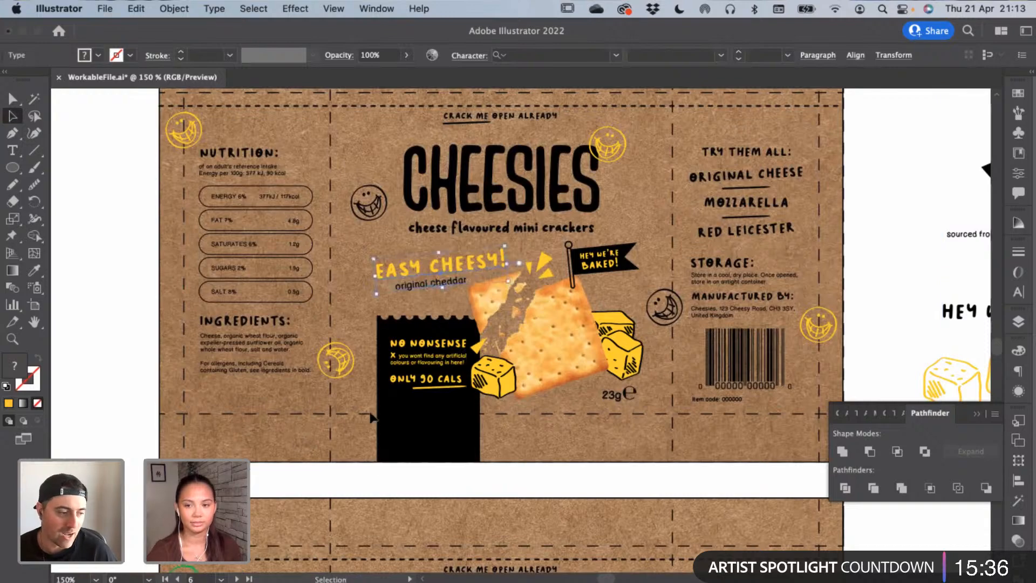
key(super+shift+a)
Paste the copied texts onto the red cheese pack, keeping only "EASY CHEESY!" and placing it over the green "MOZZARE-HELLA GOOD!" headline
scroll(460, 200, down, 10)
scroll(459, 200, down, 10)
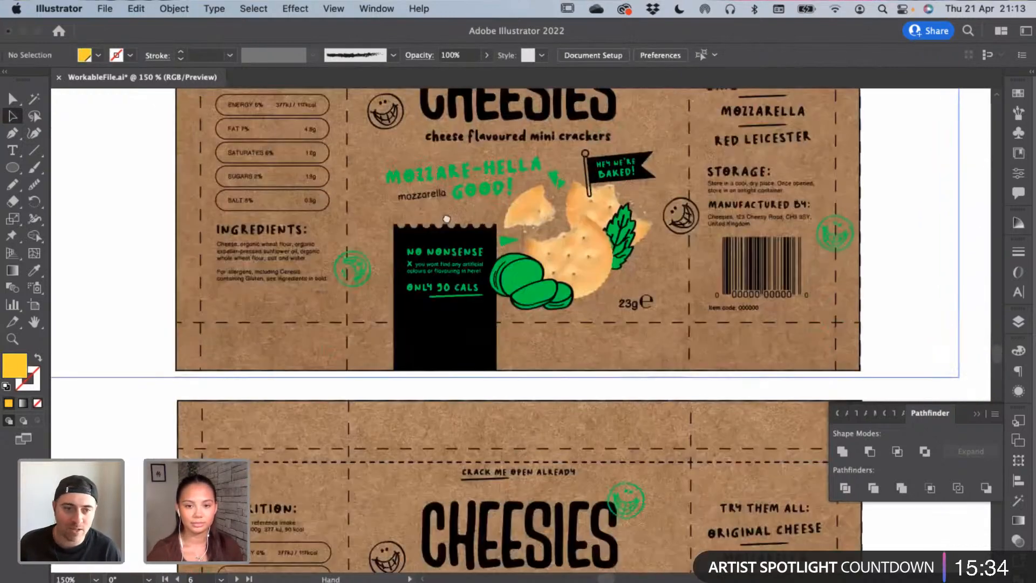
click(435, 454)
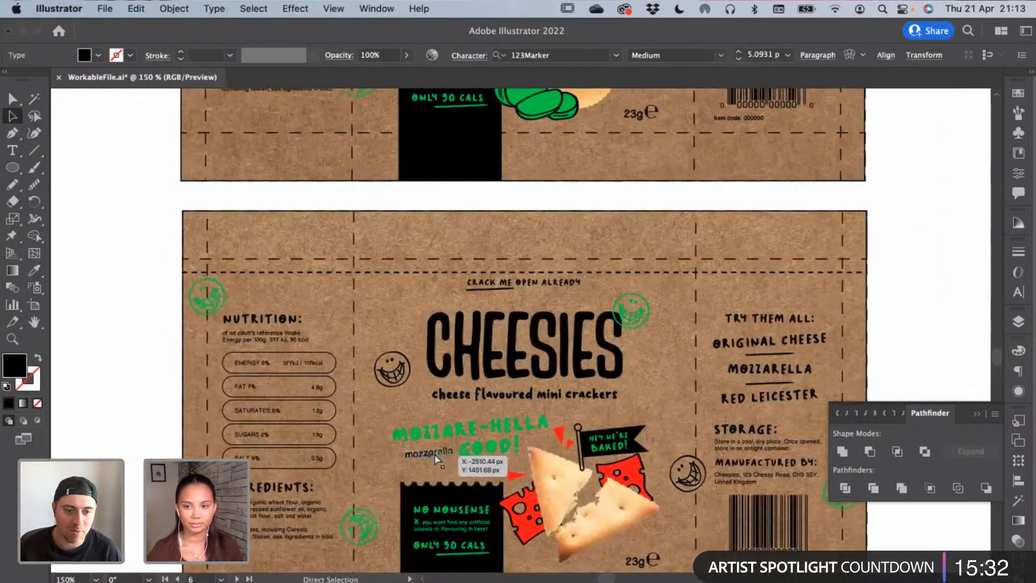
key(super+equal)
key(super+equal)
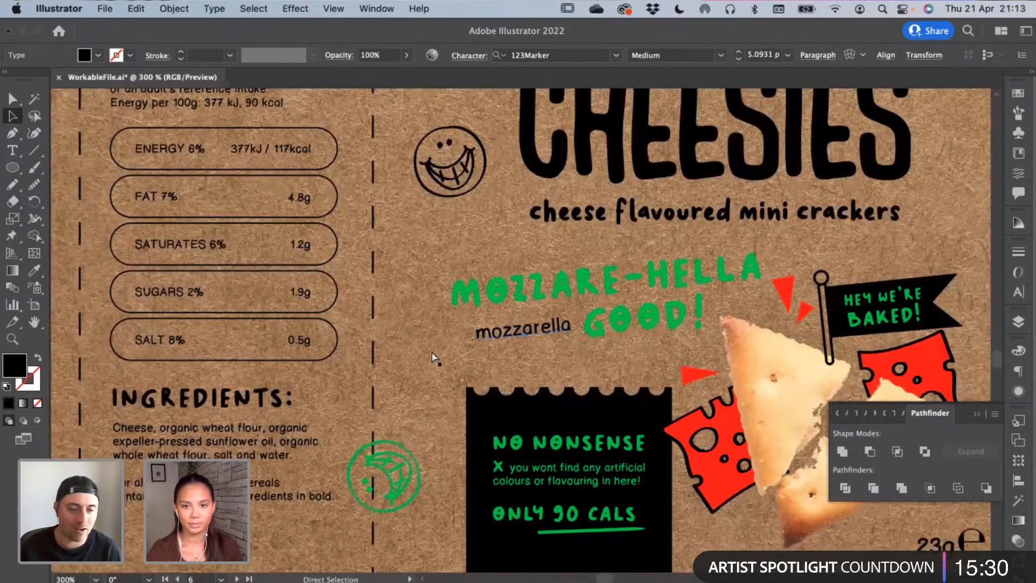
key(super+v)
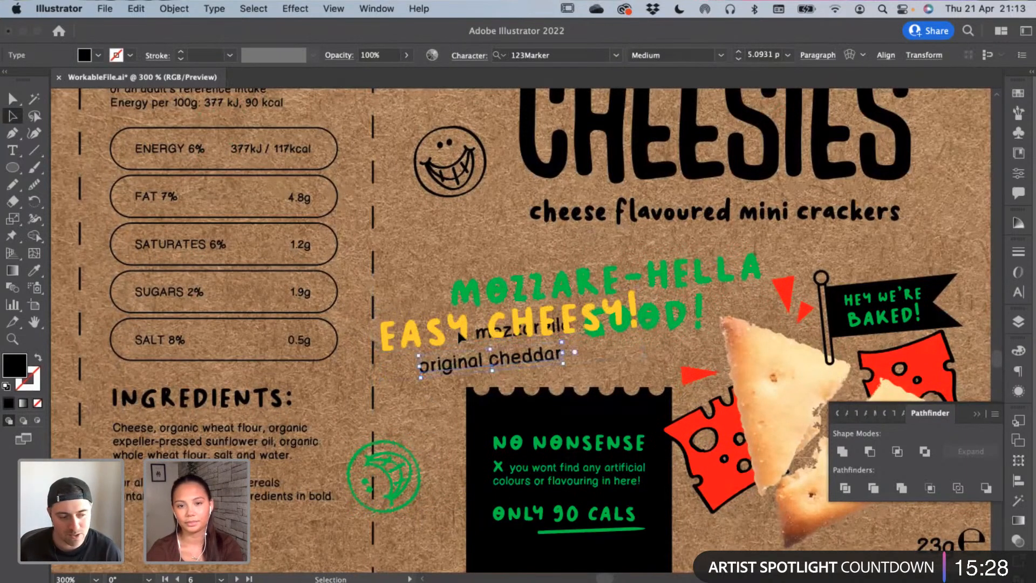
drag(486, 332, 587, 292)
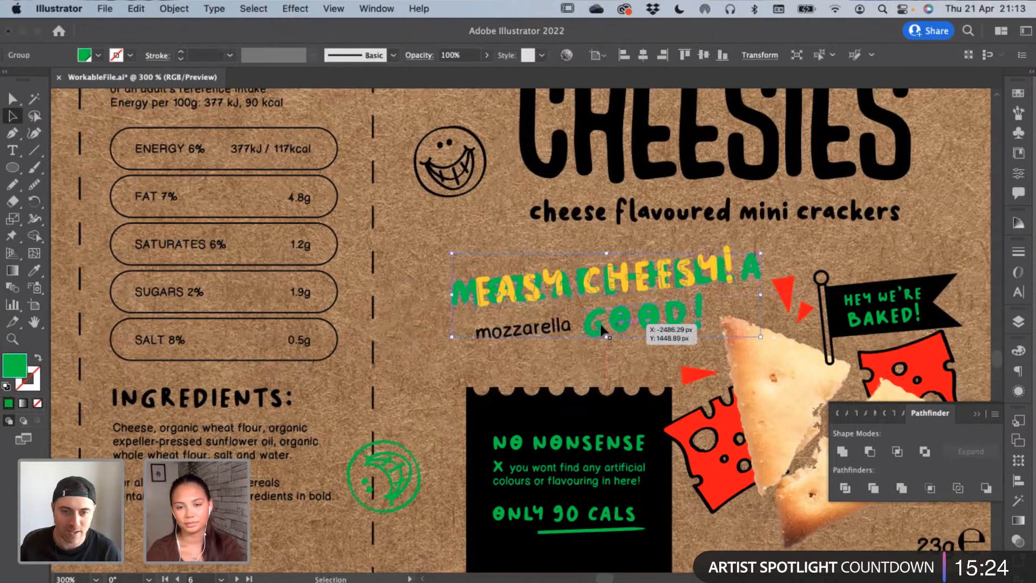
Delete the green "MOZZARE-HELLA GOOD!" headline and move "mozzarella" right, beneath "EASY CHEESY!"
key(Delete)
drag(554, 331, 620, 331)
scroll(621, 331, right, 6)
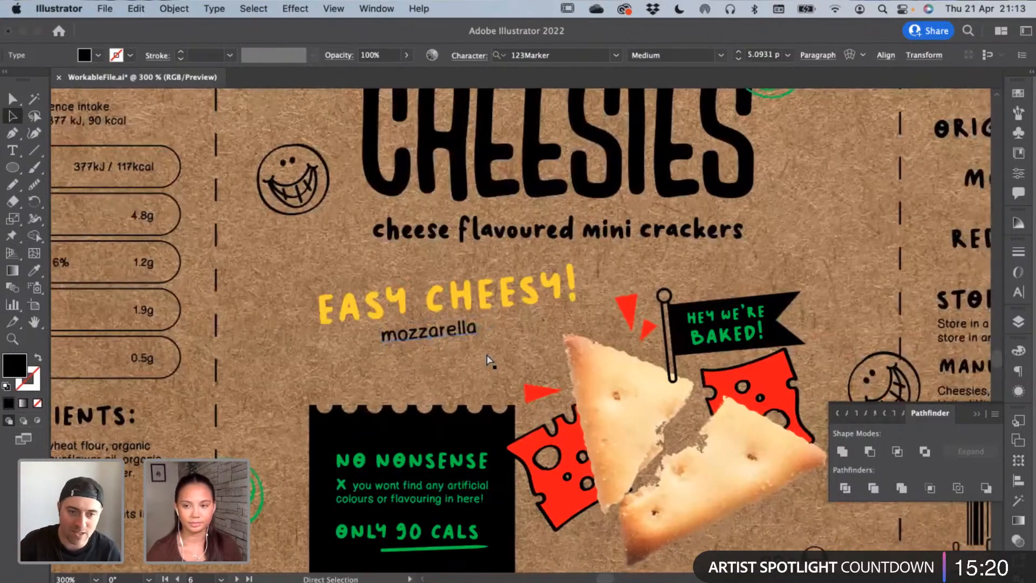
Copy the "Red Leicester" and "Cheese Louise!" wording, without "Spiced", from the flavour notes above the colour swatches
scroll(490, 361, down, 6)
scroll(596, 296, right, 10)
scroll(596, 295, up, 5)
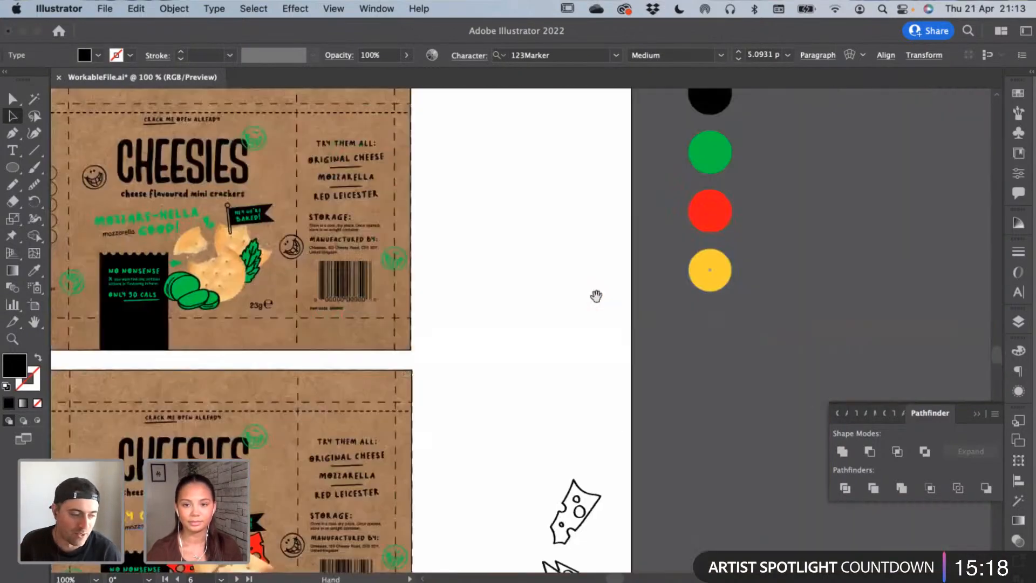
scroll(596, 295, up, 6)
scroll(596, 295, right, 2)
scroll(533, 378, down, 10)
scroll(533, 379, left, 10)
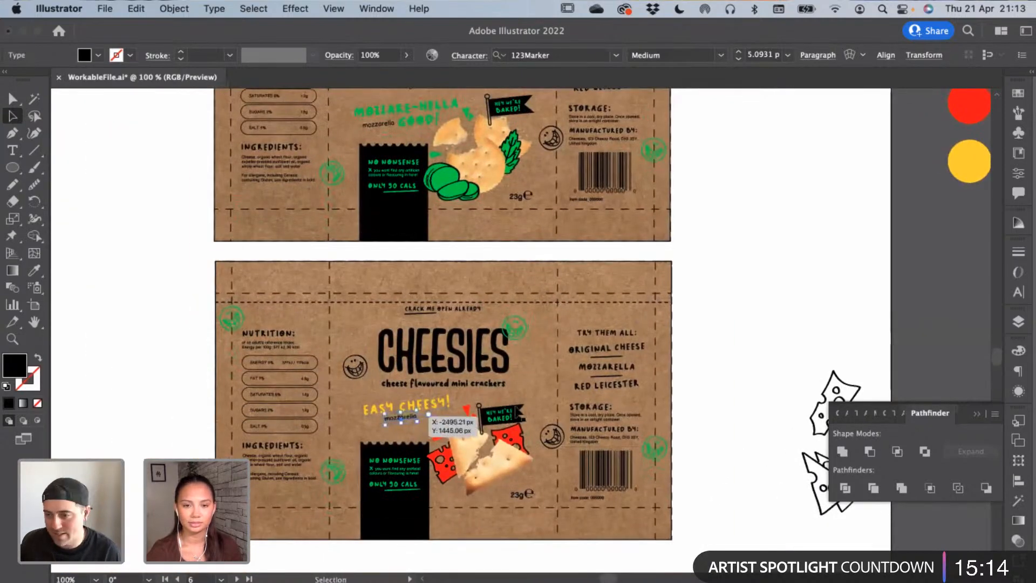
scroll(601, 291, up, 6)
scroll(601, 292, right, 9)
scroll(439, 374, up, 3)
scroll(440, 374, right, 4)
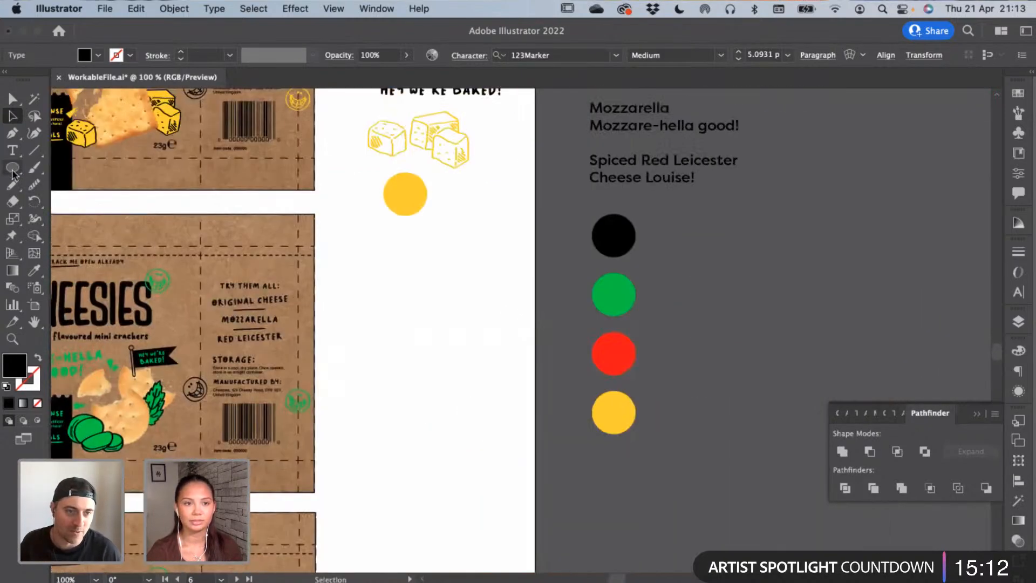
drag(644, 158, 718, 197)
key(super+c)
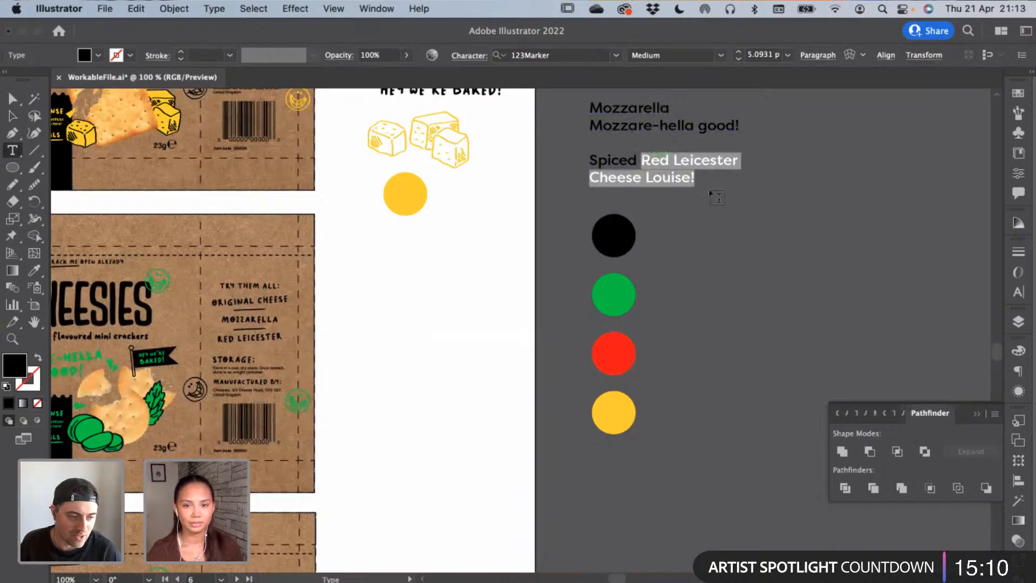
click(13, 116)
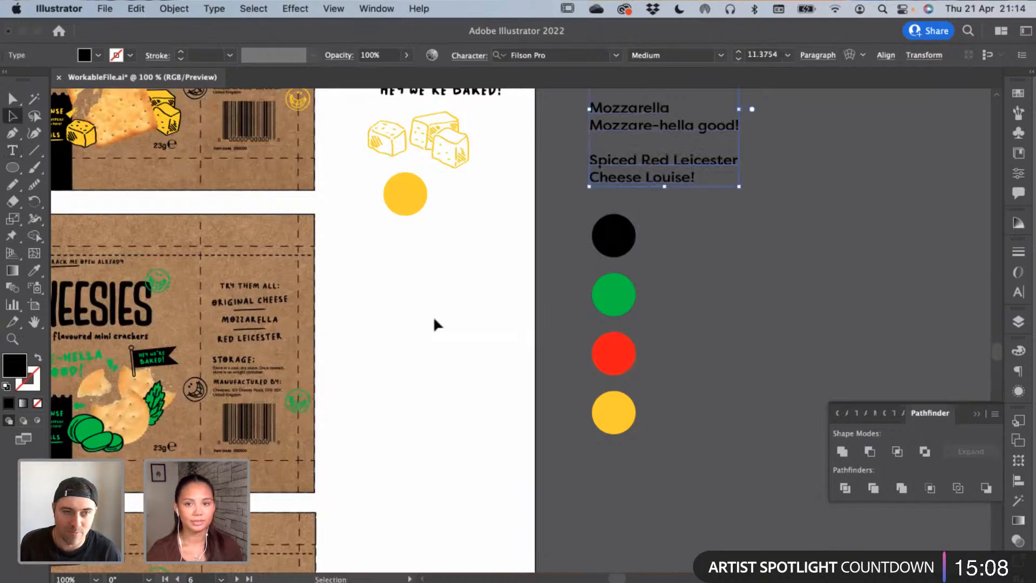
Paste the copied wording as new text on the red cheese pack and scale it down just left of the "mozzarella" line
click(433, 324)
scroll(432, 307, down, 12)
scroll(432, 308, left, 13)
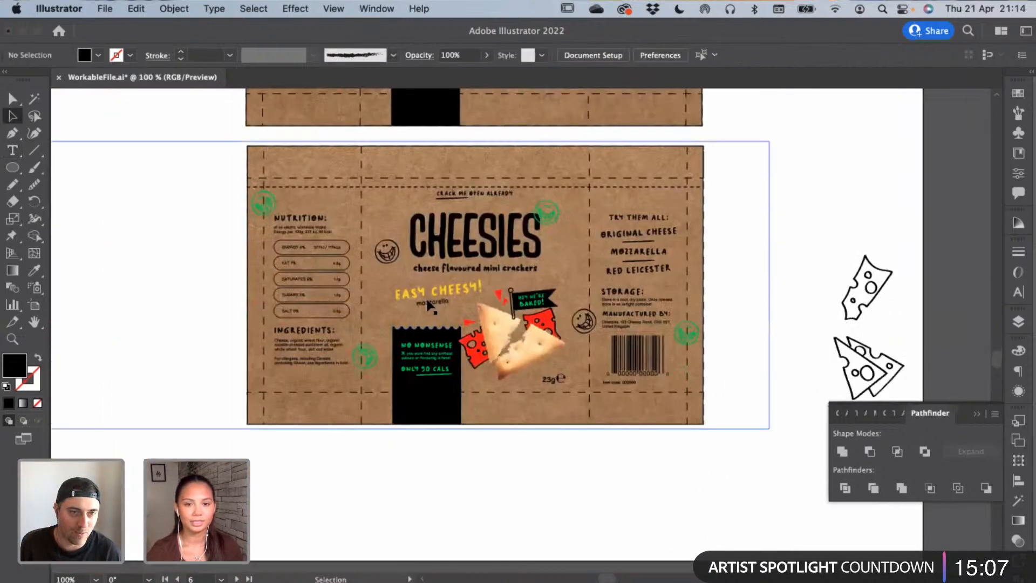
click(430, 305)
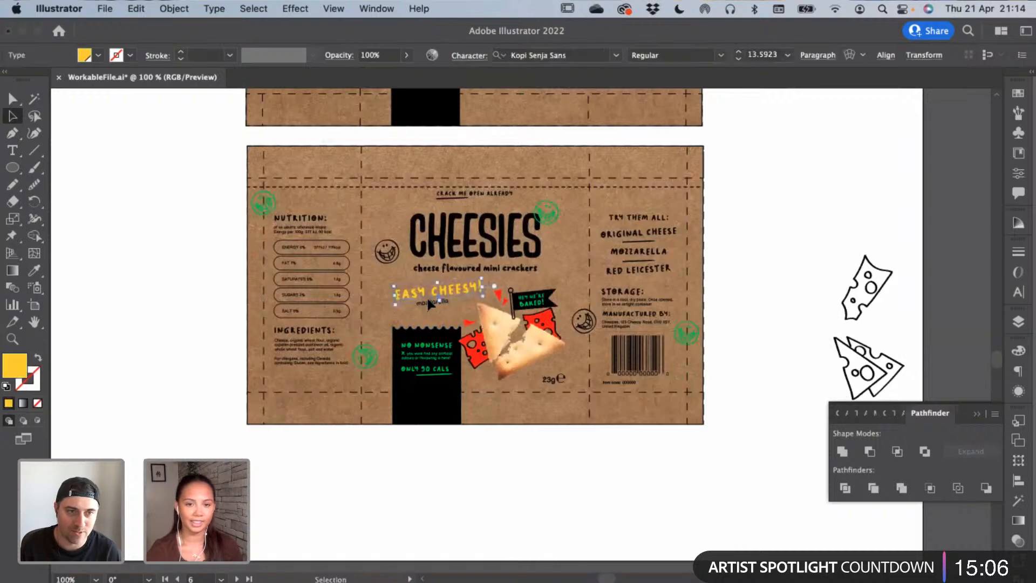
key(super+equal)
key(super+equal)
key(super+equal)
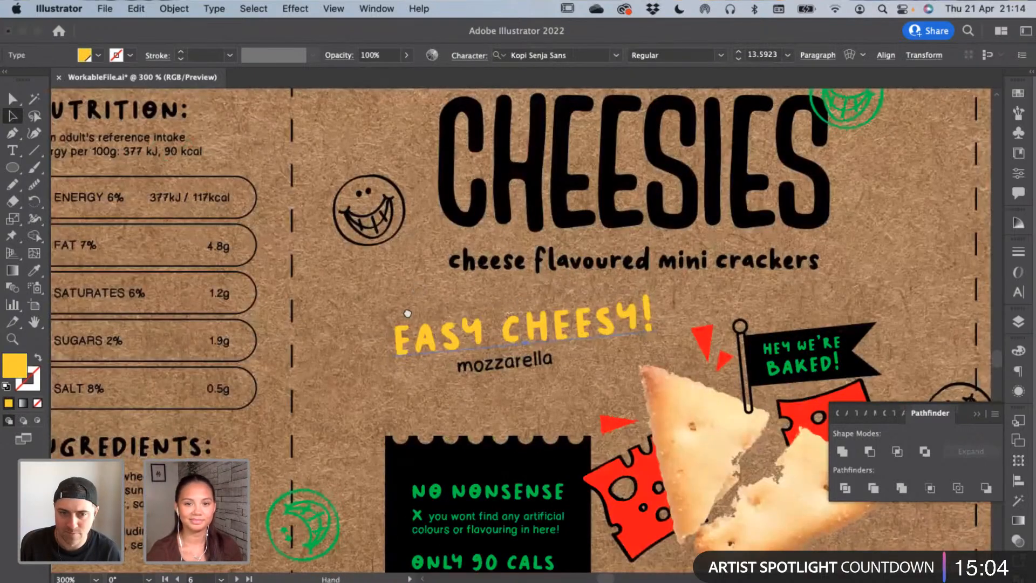
scroll(407, 313, down, 5)
scroll(407, 313, right, 2)
key(t)
click(279, 281)
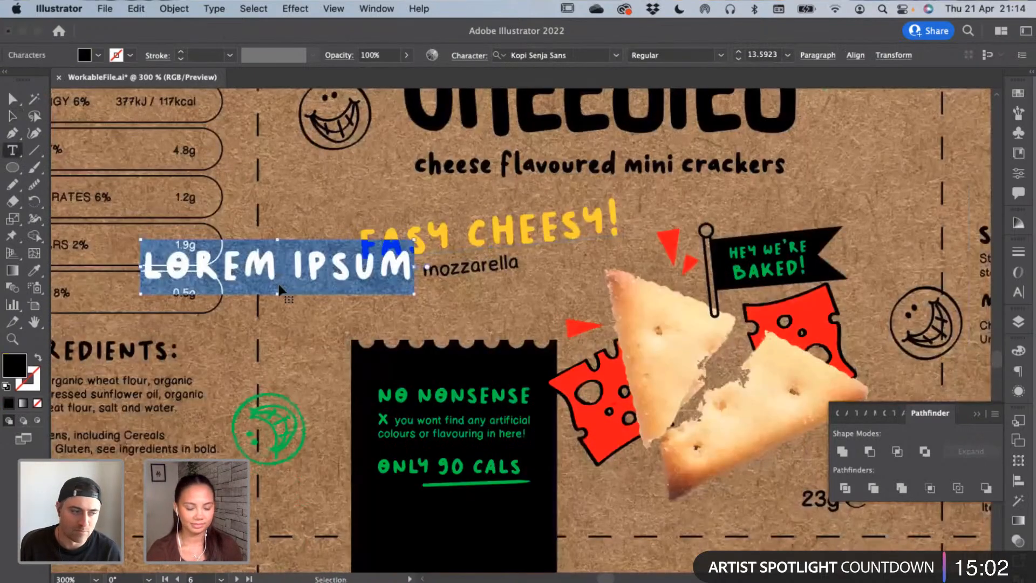
key(super+v)
click(11, 116)
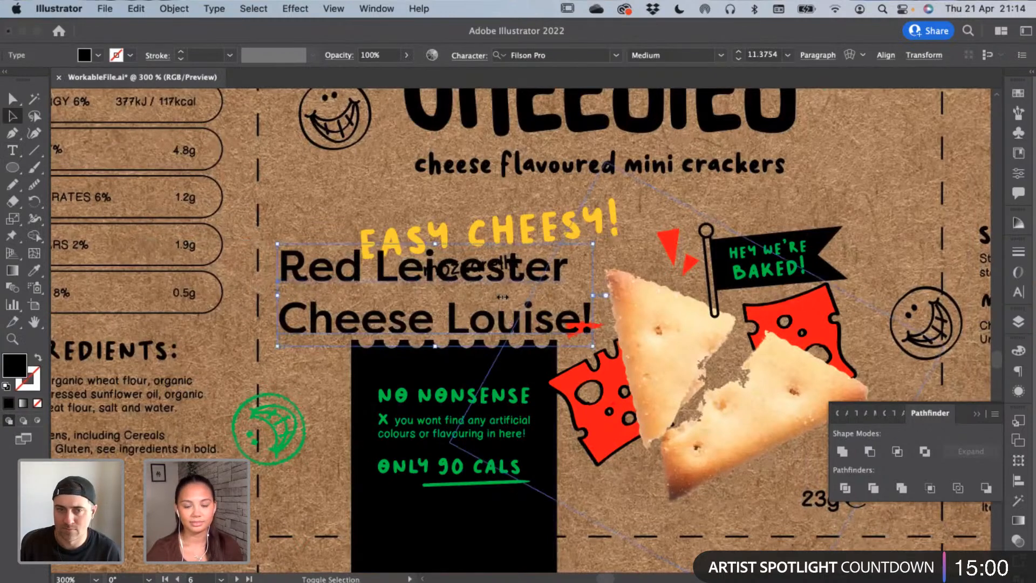
drag(502, 297, 405, 296)
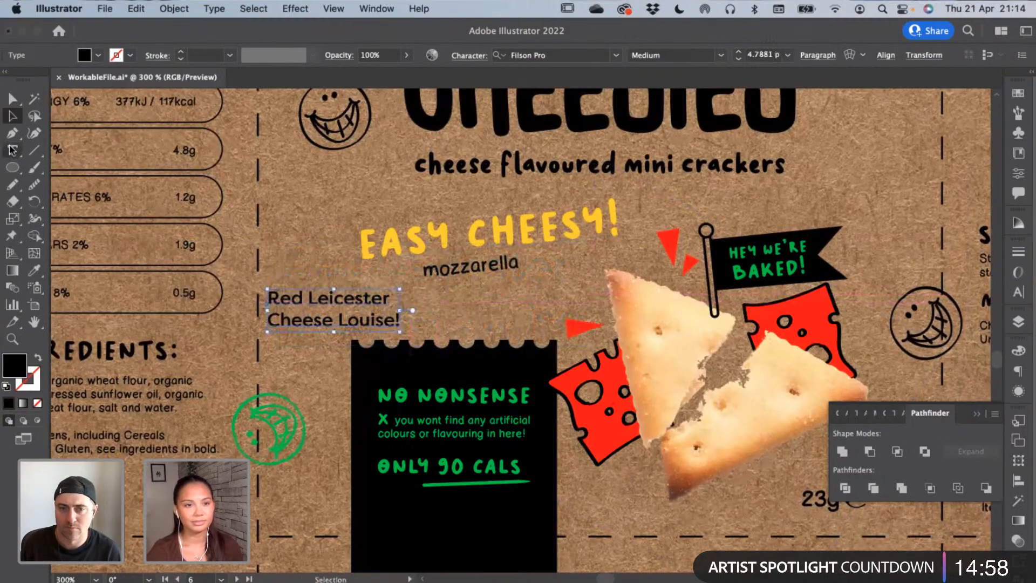
Replace the yellow "EASY CHEESY!" headline with "CHEESE LOUISE!"
drag(376, 241, 626, 211)
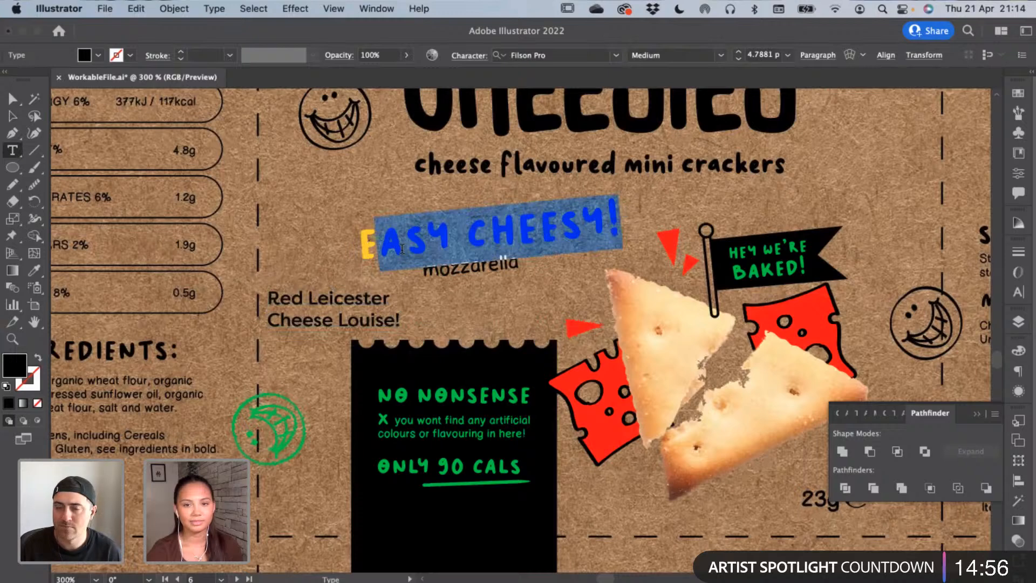
drag(358, 244, 677, 212)
text(CH)
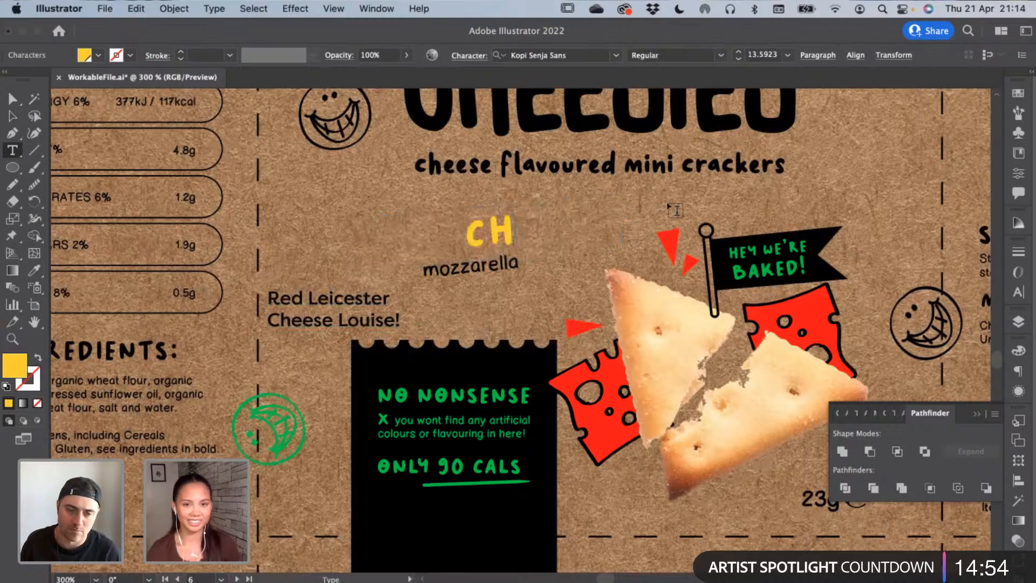
text(EESE LOUISE!)
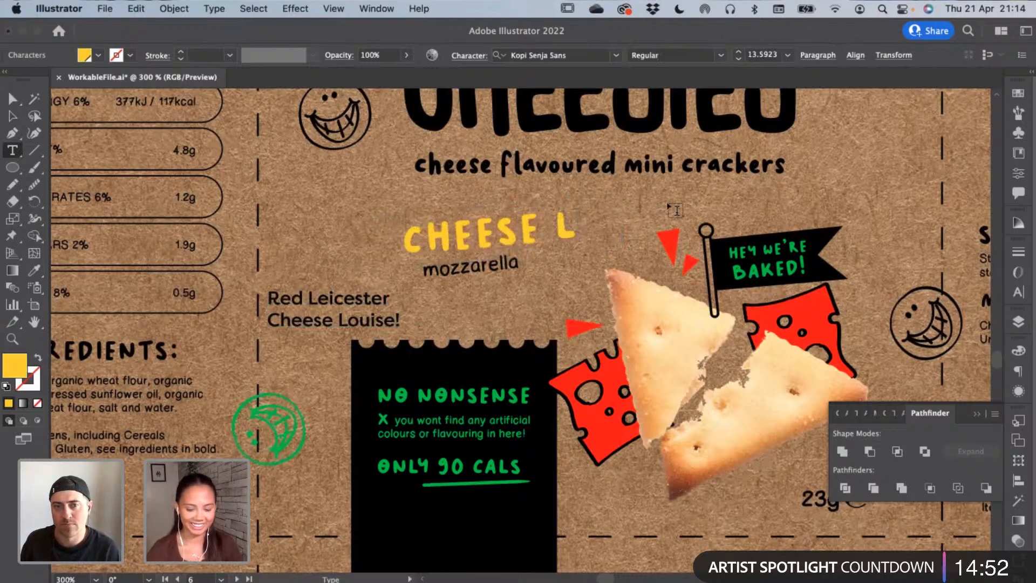
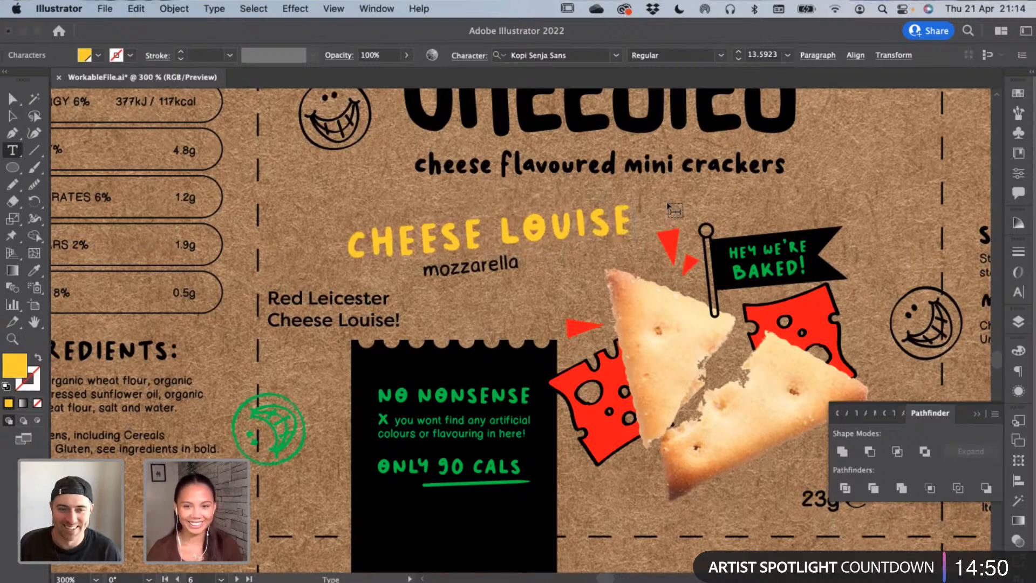
End the "CHEESE LOUISE" headline with "!" and replace "mozzarella" beneath it with "red leicester", nudged to the right
text(!)
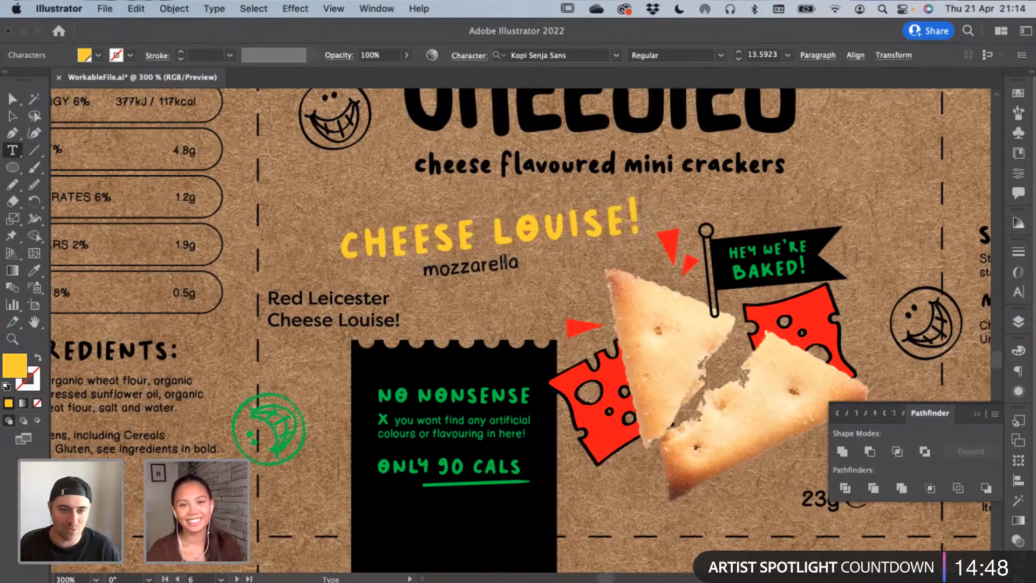
double_click(503, 261)
text(red)
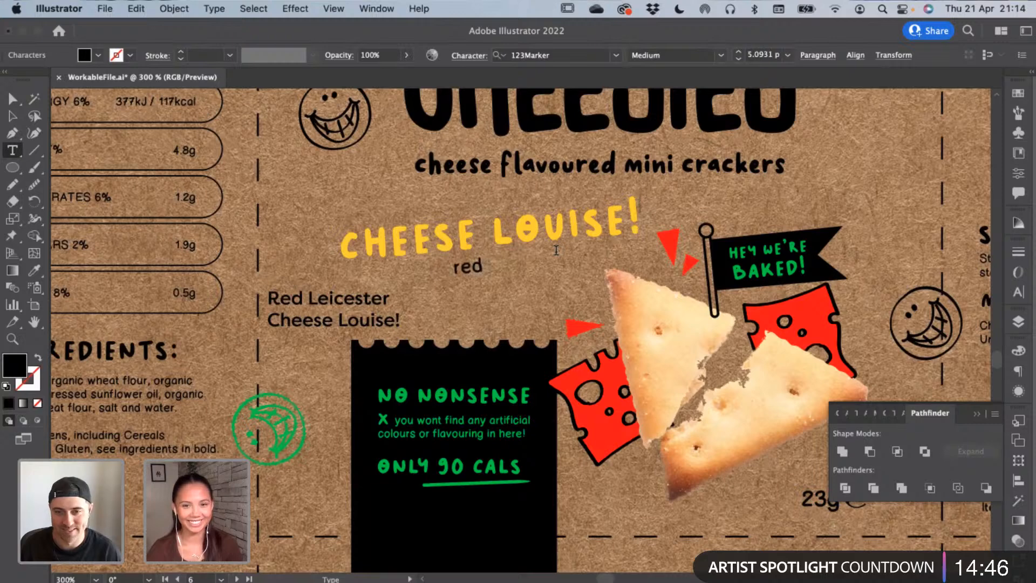
text( leice)
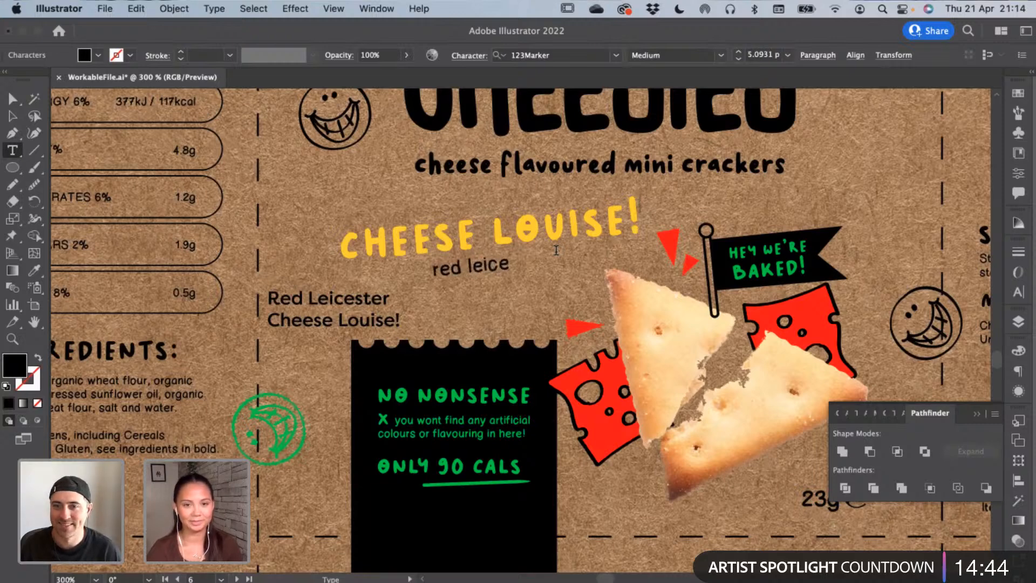
text(ster)
click(13, 116)
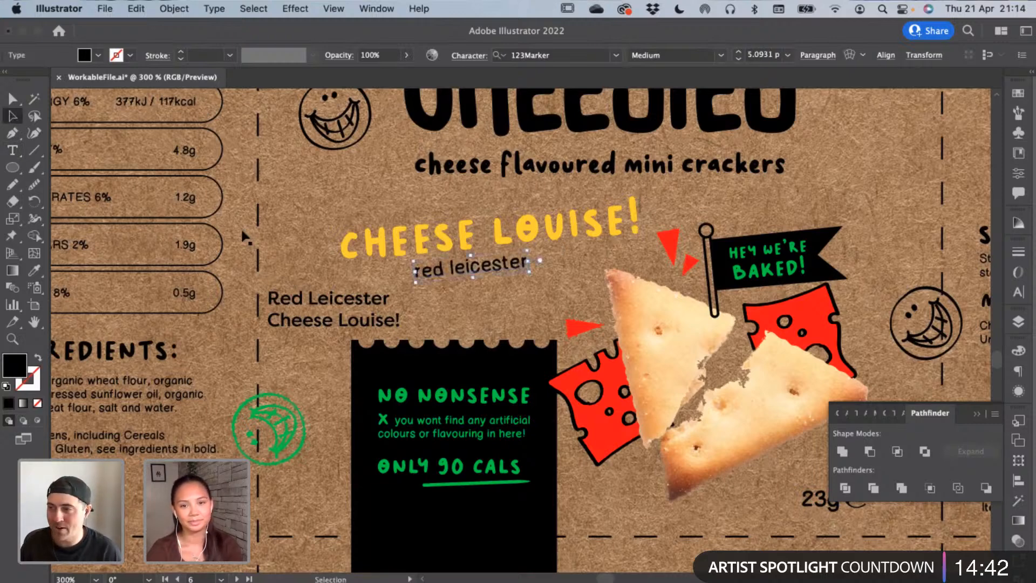
key(shift+Right)
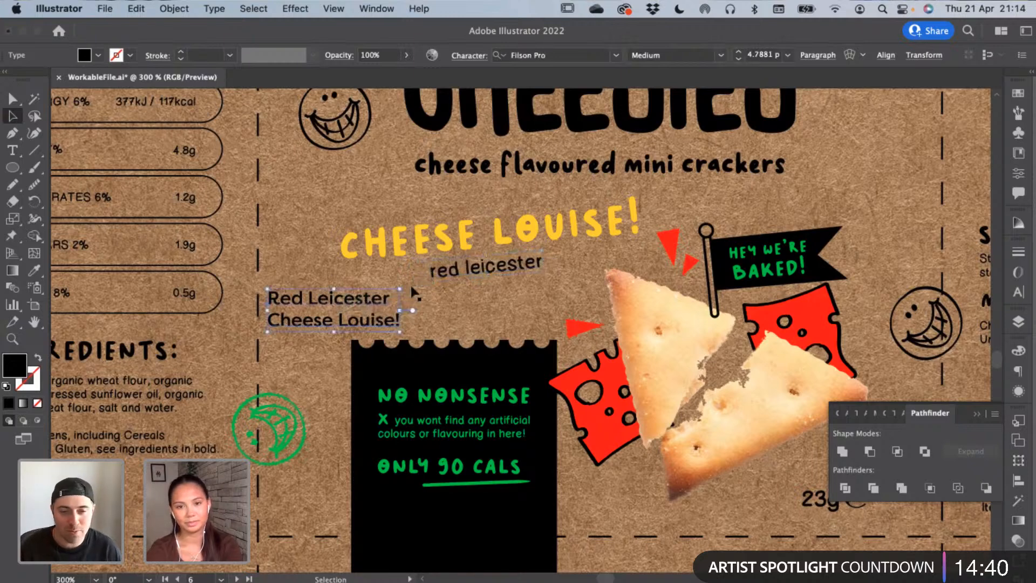
Remove the pasted reference wording and recolour the "CHEESE LOUISE!" headline with the red sampled from the cheese artwork
click(486, 243)
click(487, 243)
click(35, 271)
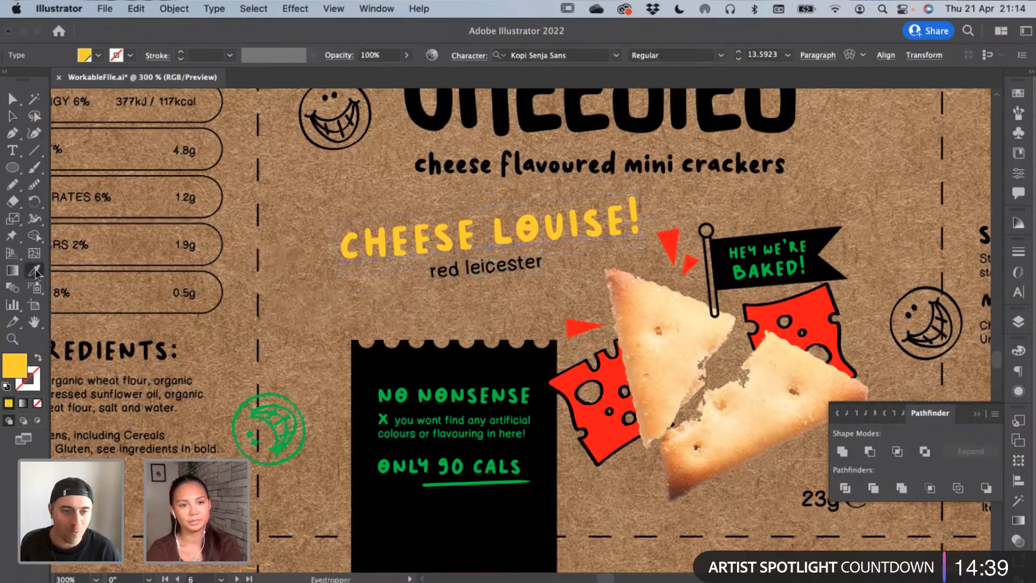
click(589, 319)
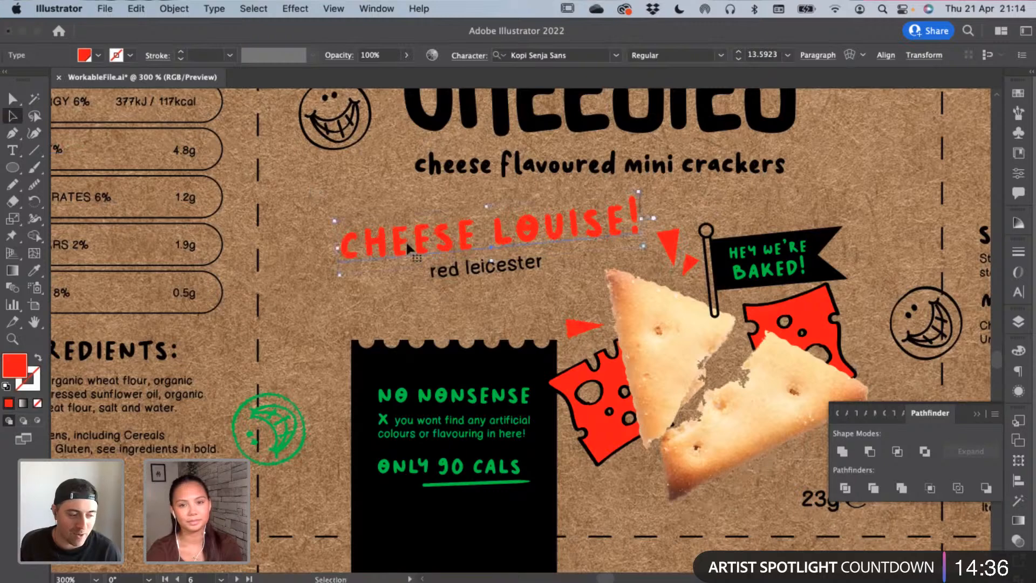
click(467, 294)
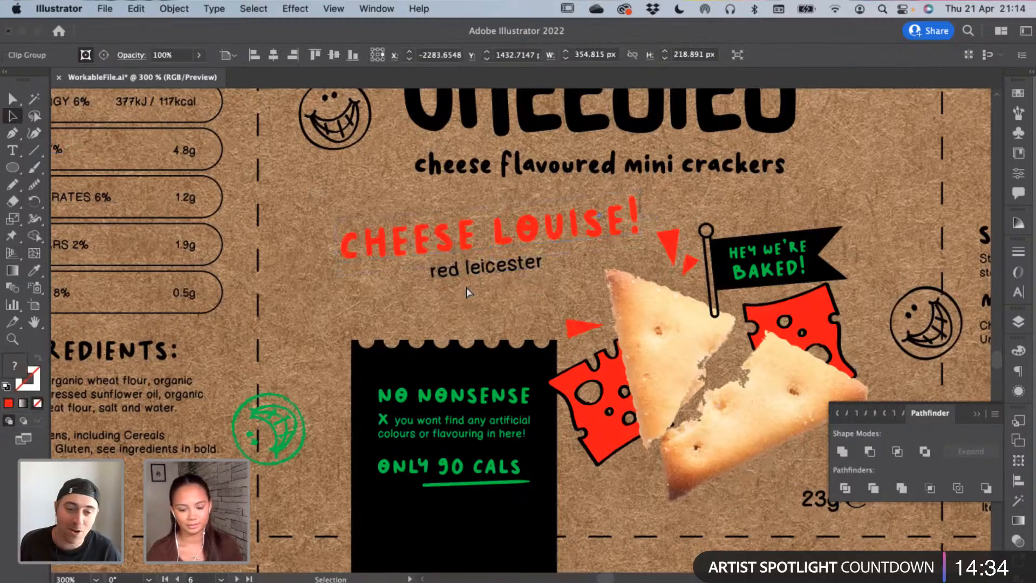
Recolour the four green smiley stamps on the Red Leicester pack with the same red
key(super+minus)
key(super+minus)
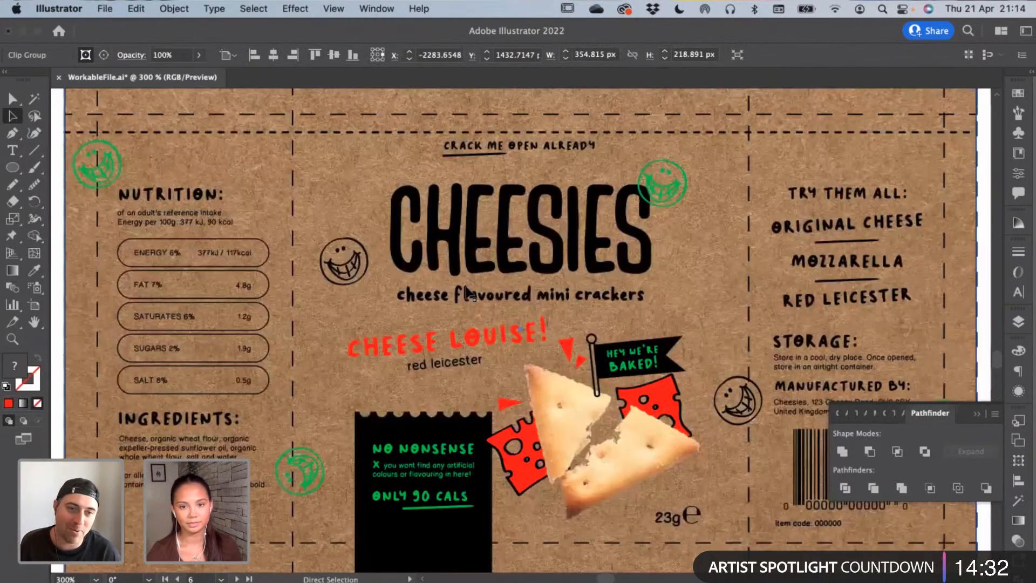
key(super+equal)
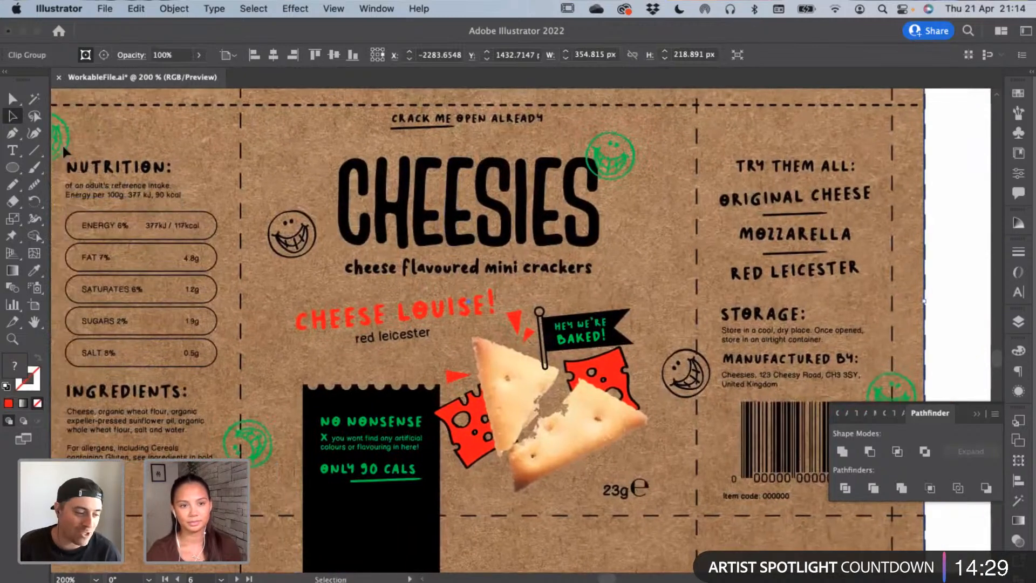
click(62, 146)
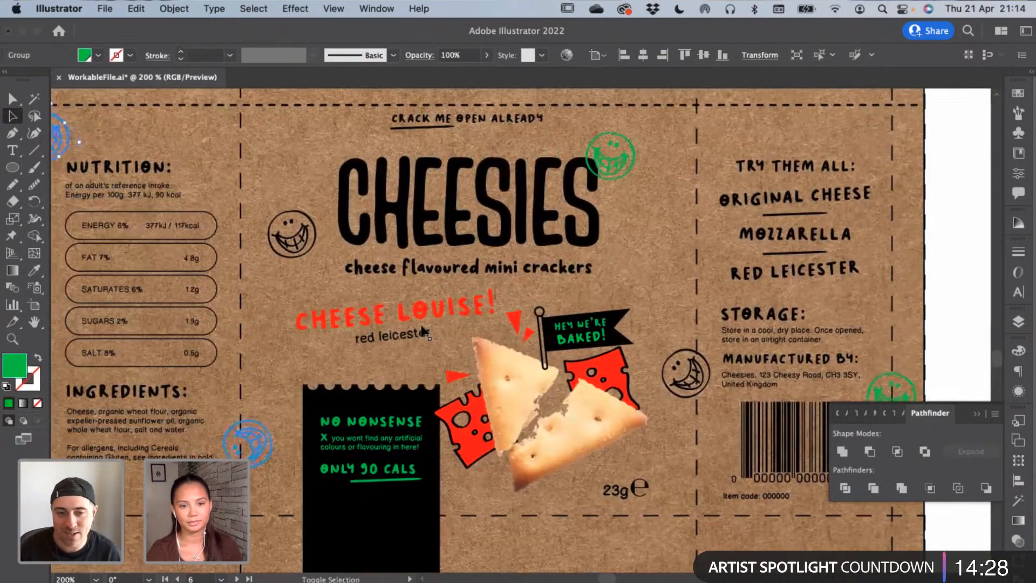
shift+click(626, 158)
drag(535, 241, 427, 213)
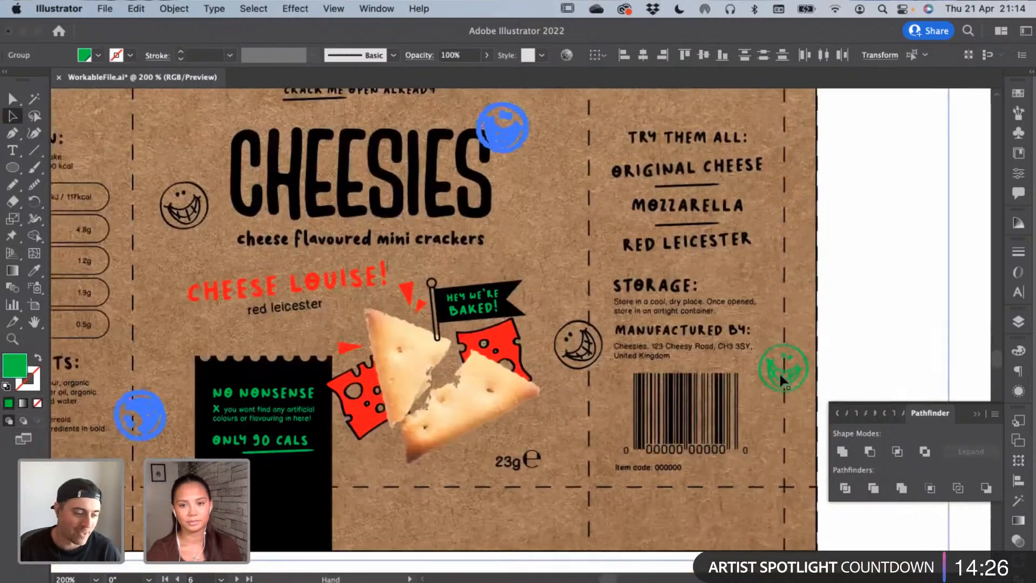
shift+click(778, 369)
key(i)
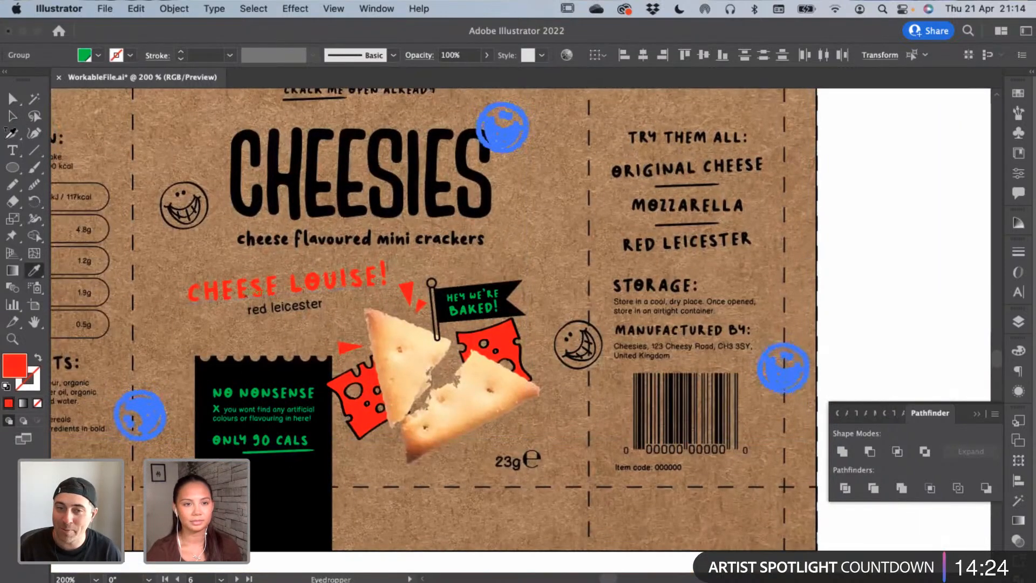
click(12, 120)
Recolour the "HEY WE'RE BAKED!" flag lettering red, using the colour of the "CHEESE LOUISE!" headline
double_click(488, 306)
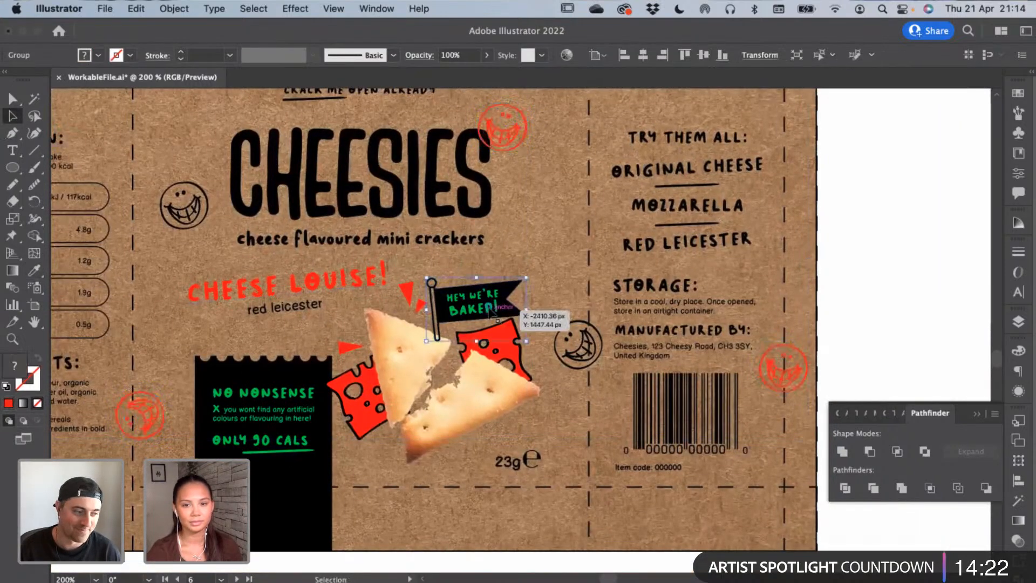
click(488, 310)
click(20, 272)
click(34, 271)
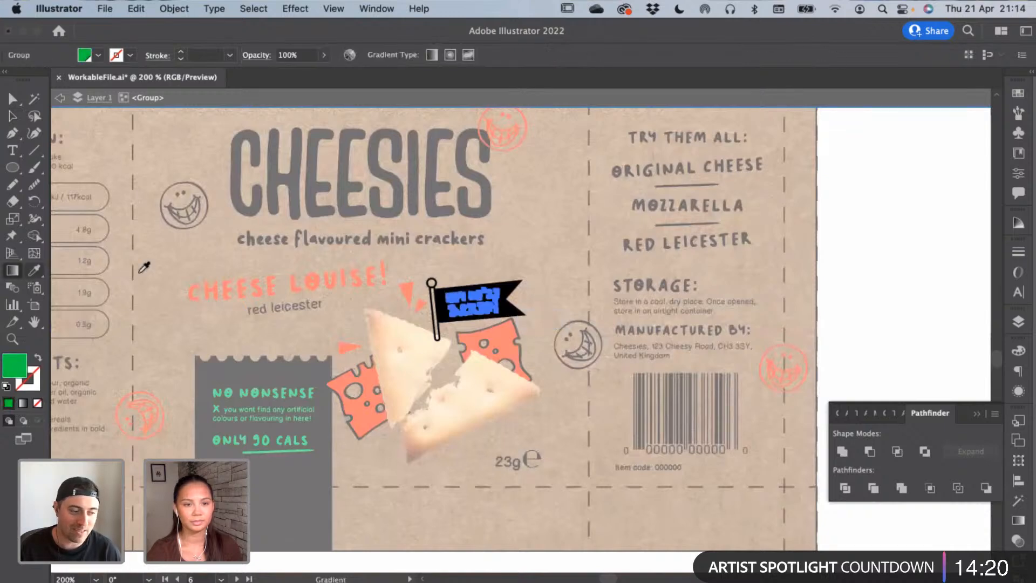
click(237, 285)
click(16, 116)
double_click(76, 135)
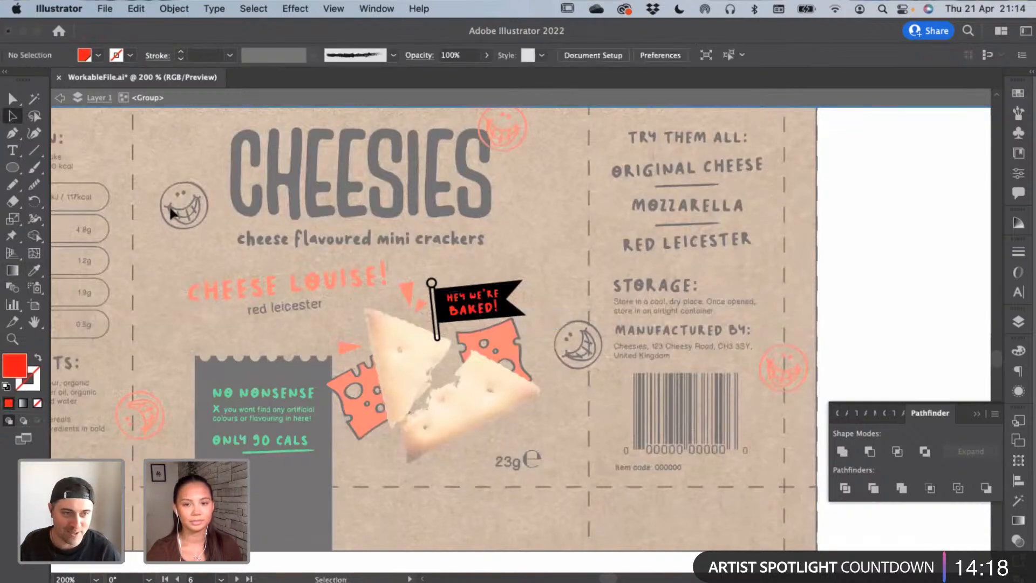
Recolour the "NO NONSENSE" and "ONLY 90 CALS" wording on the black panel red to match the headline
click(229, 402)
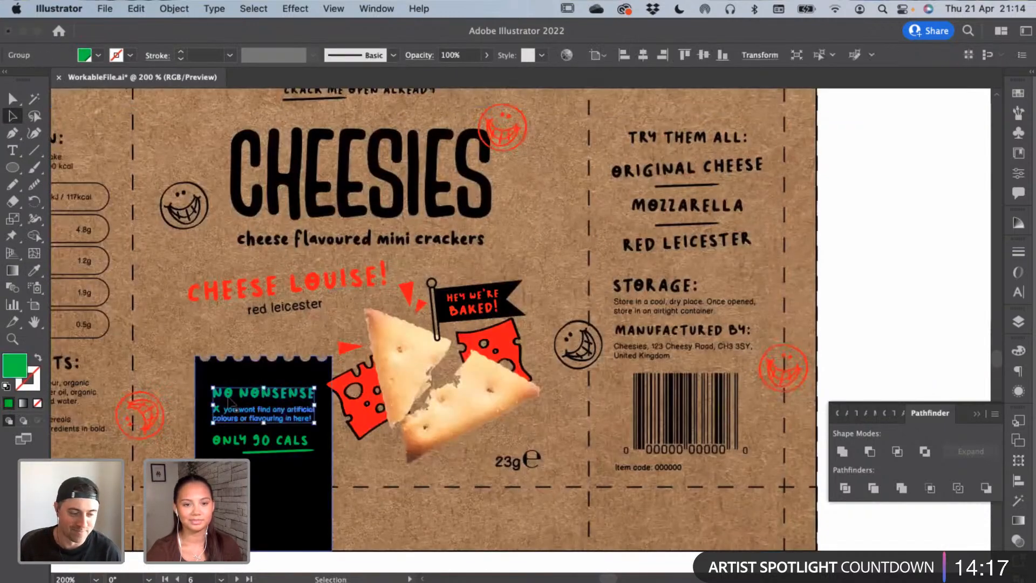
shift+click(259, 440)
key(i)
click(261, 281)
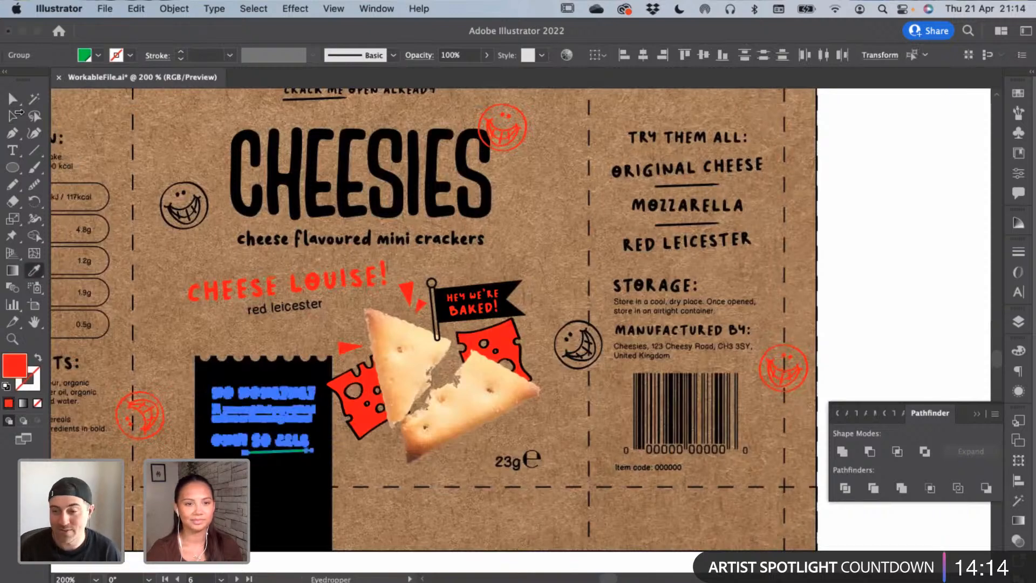
click(12, 120)
click(154, 117)
Move the leftover black cheese outlines off the white artboard to the grey area beneath the colour swatches
drag(191, 123, 245, 178)
key(super+minus)
key(super+minus)
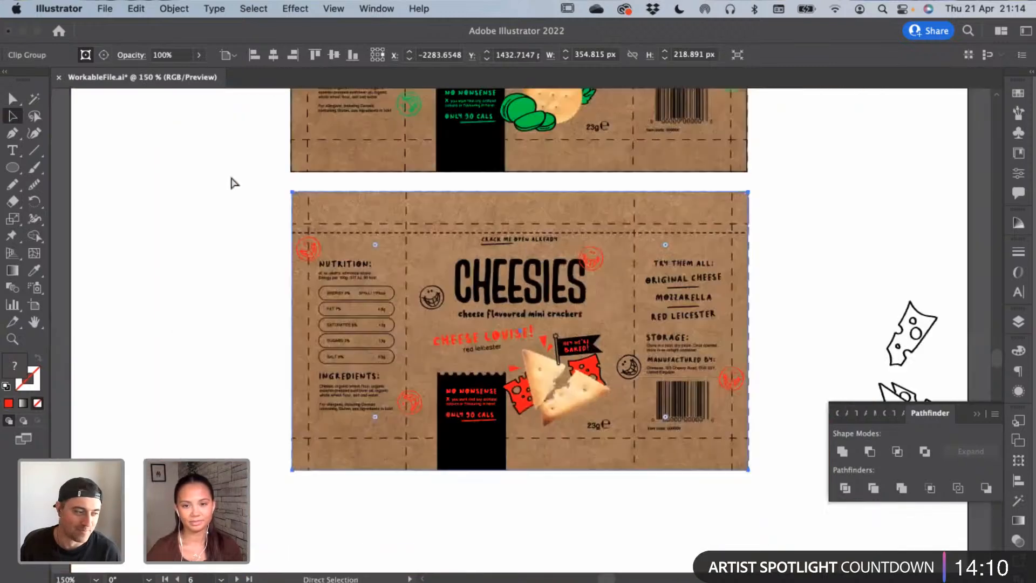
scroll(231, 176, up, 5)
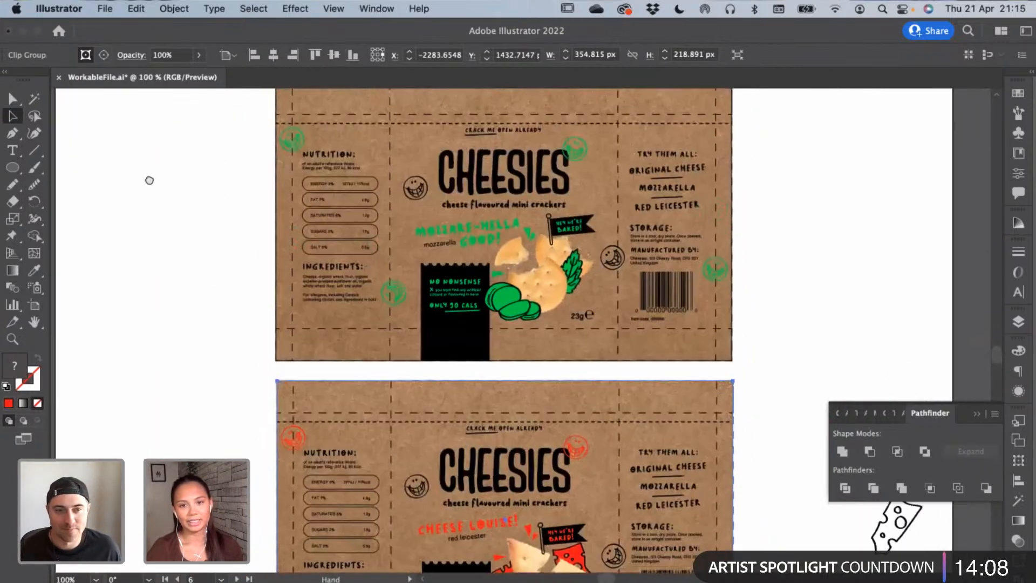
scroll(148, 178, right, 3)
drag(133, 197, 32, 57)
drag(763, 469, 621, 290)
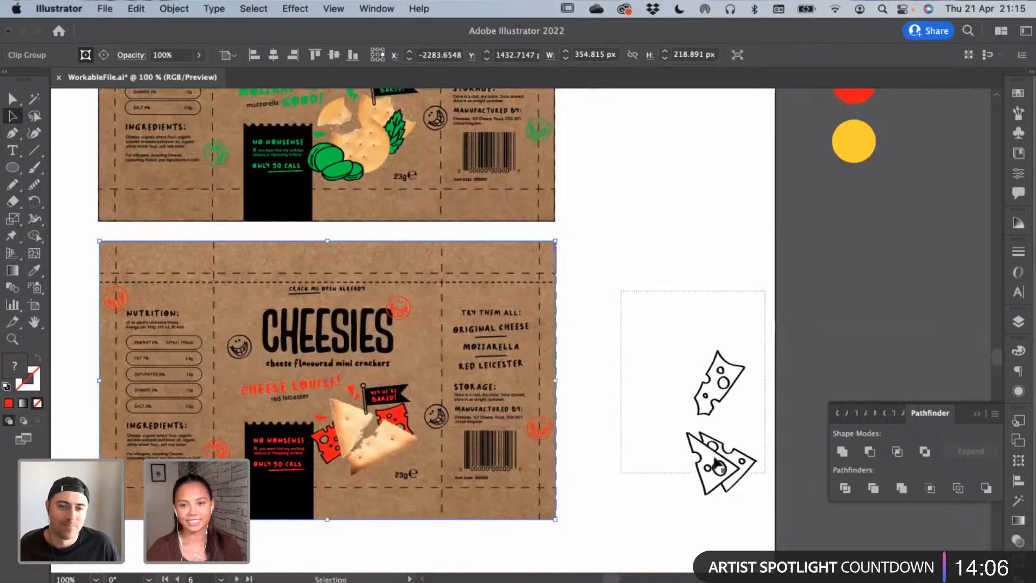
drag(715, 458, 831, 315)
click(646, 248)
drag(686, 370, 713, 456)
Delete the red smiley stamps on the far left and far right edges of the Red Leicester pack
scroll(728, 377, up, 10)
scroll(728, 378, left, 3)
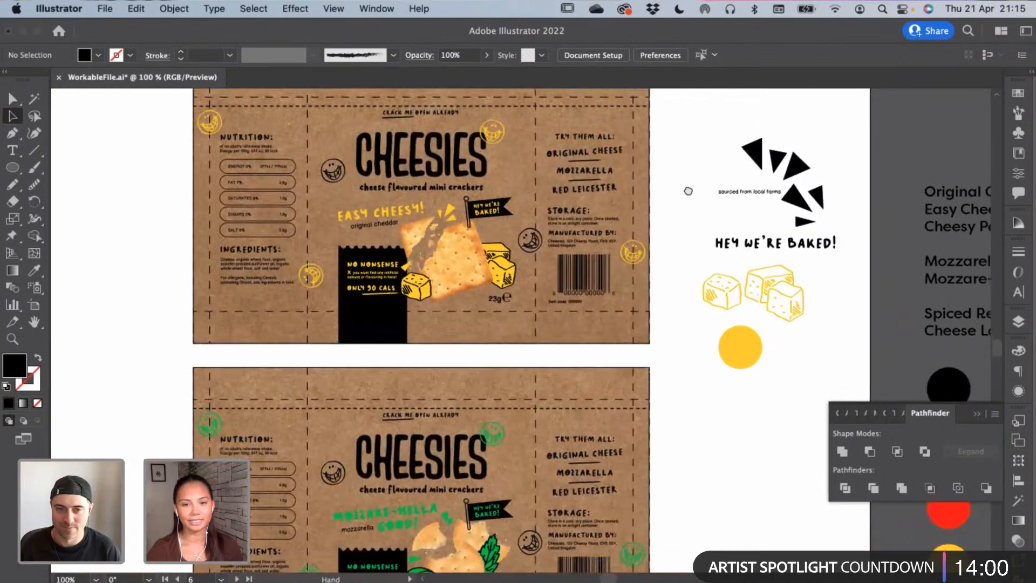
scroll(668, 328, down, 10)
scroll(668, 328, right, 2)
scroll(668, 328, down, 5)
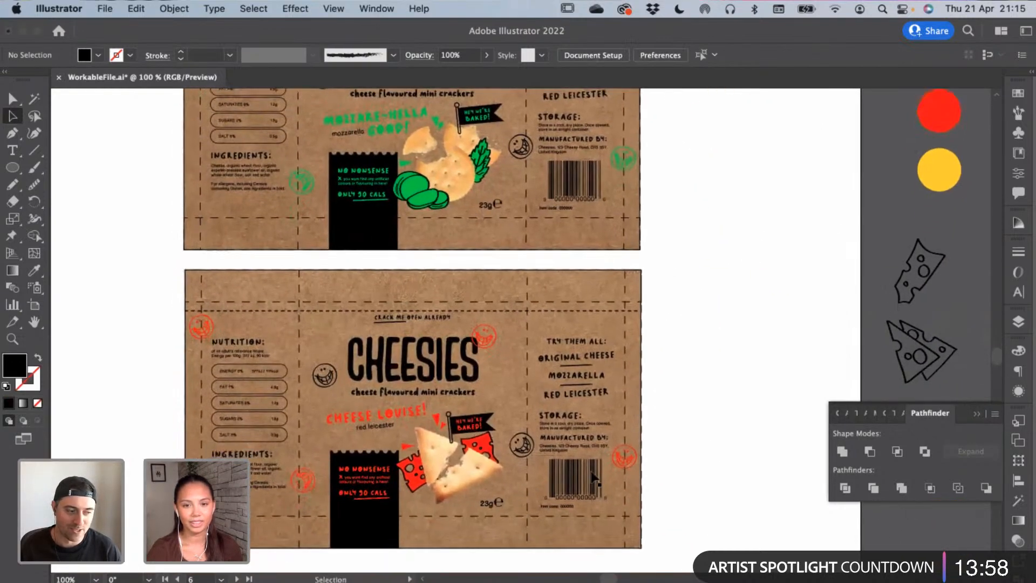
scroll(664, 469, down, 1)
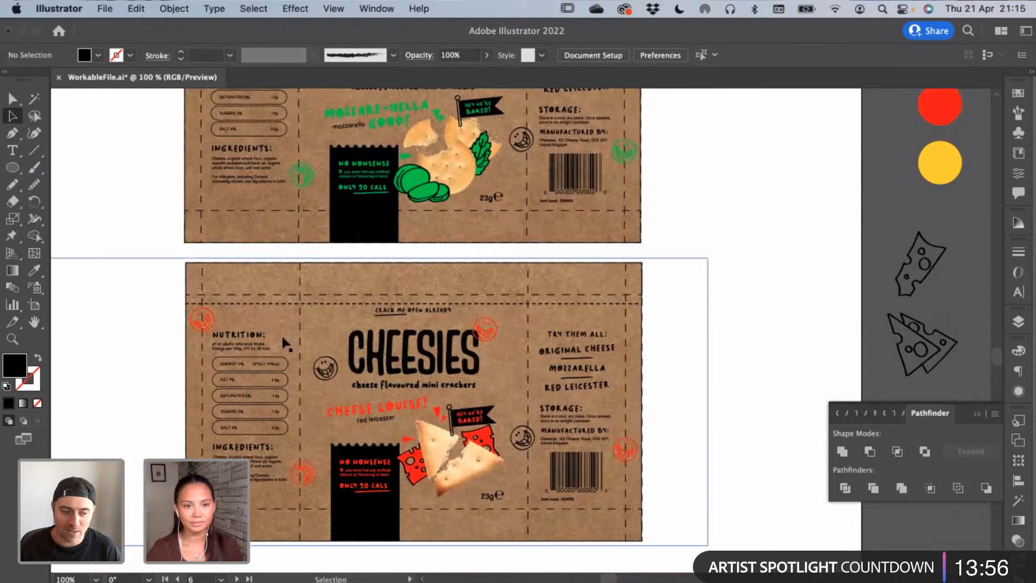
click(202, 320)
drag(202, 321, 623, 449)
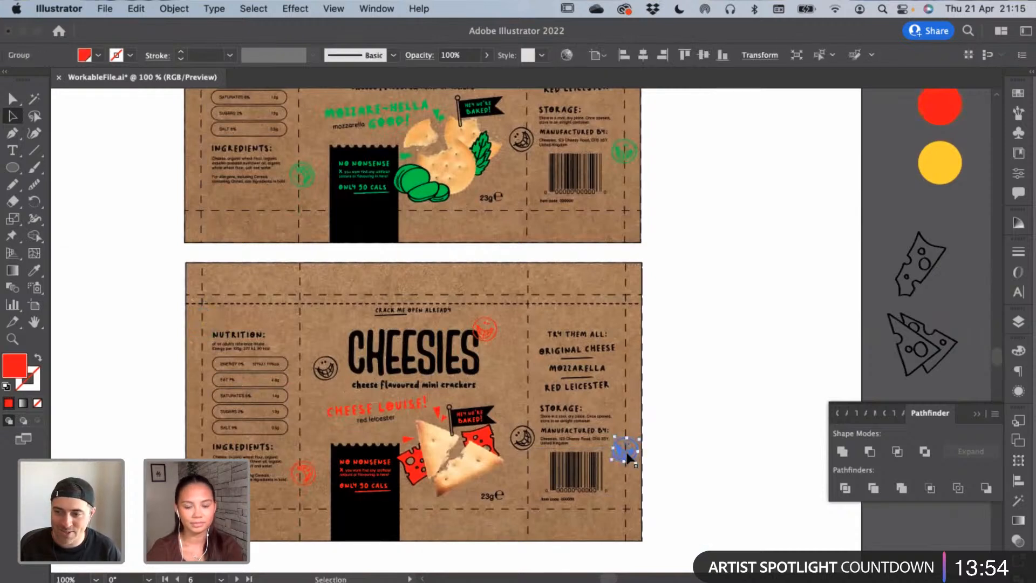
key(BackSpace)
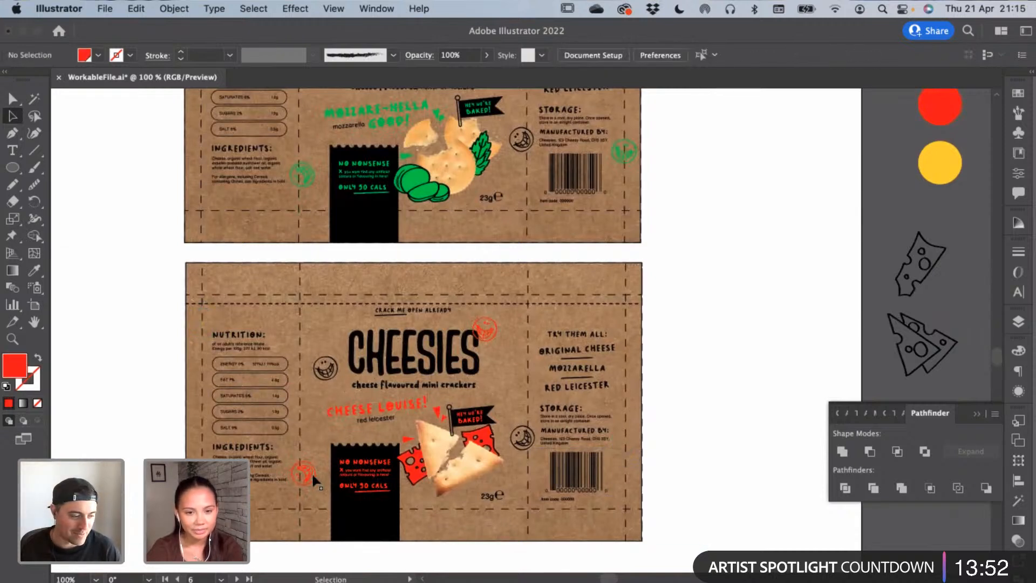
Try the remaining red smiley beside the ingredients closer to the black panel, and delete it from the pack
mouse_move(313, 471)
mouse_down()
mouse_move(328, 441)
mouse_move(335, 482)
mouse_move(323, 484)
mouse_up()
click(662, 442)
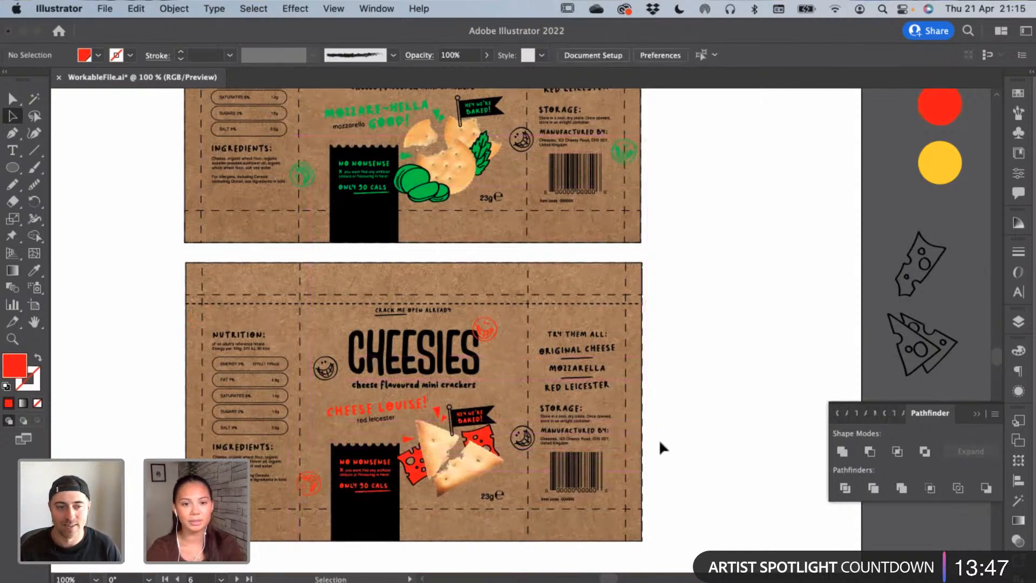
click(316, 480)
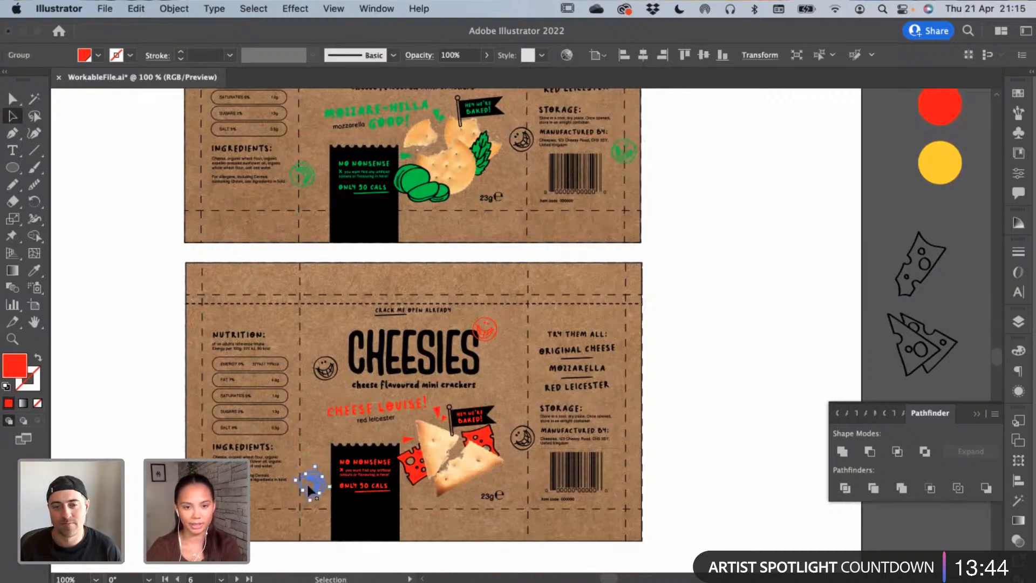
drag(309, 489, 327, 451)
mouse_move(320, 489)
mouse_down()
mouse_move(317, 498)
mouse_move(313, 487)
mouse_up()
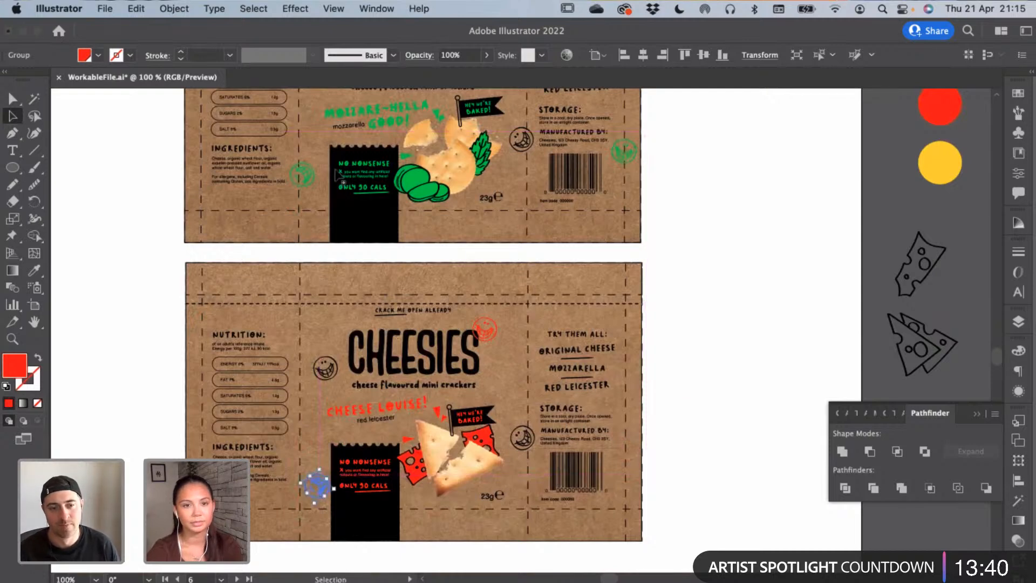
click(689, 216)
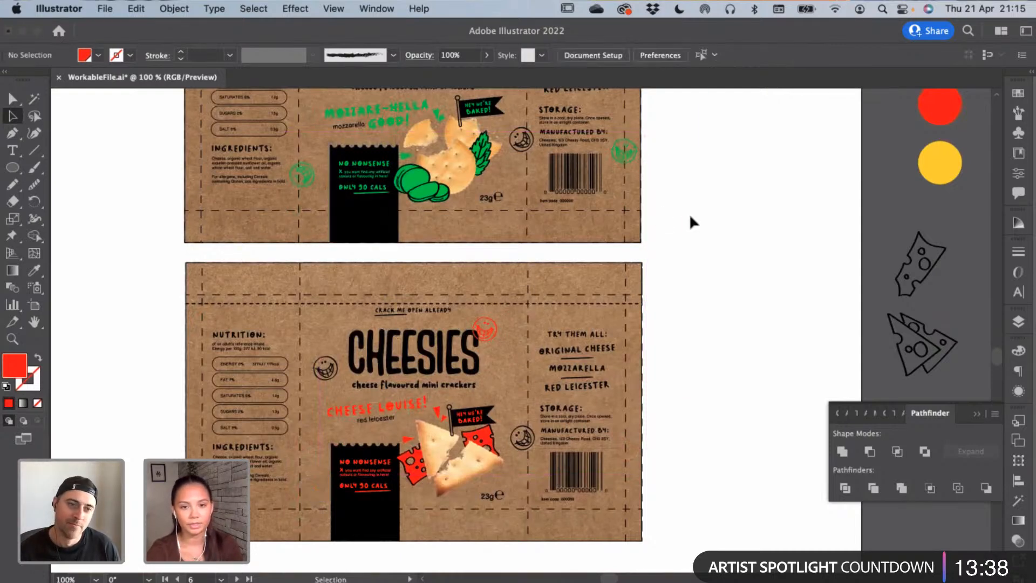
Delete the green smileys on both outer edges and beside the ingredients of the mozzarella pack
scroll(673, 378, up, 5)
key(Delete)
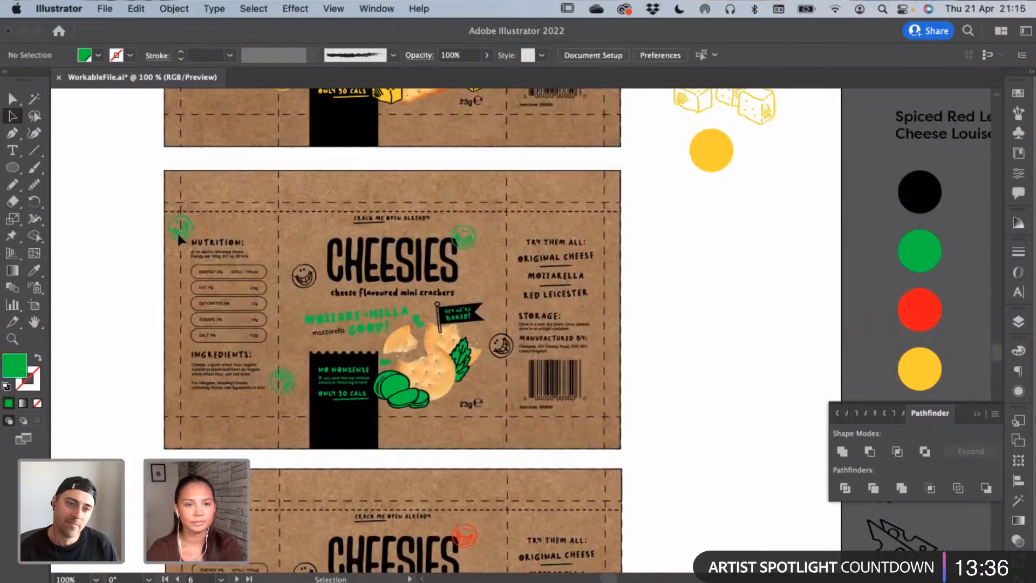
click(178, 230)
key(Delete)
click(287, 382)
key(Delete)
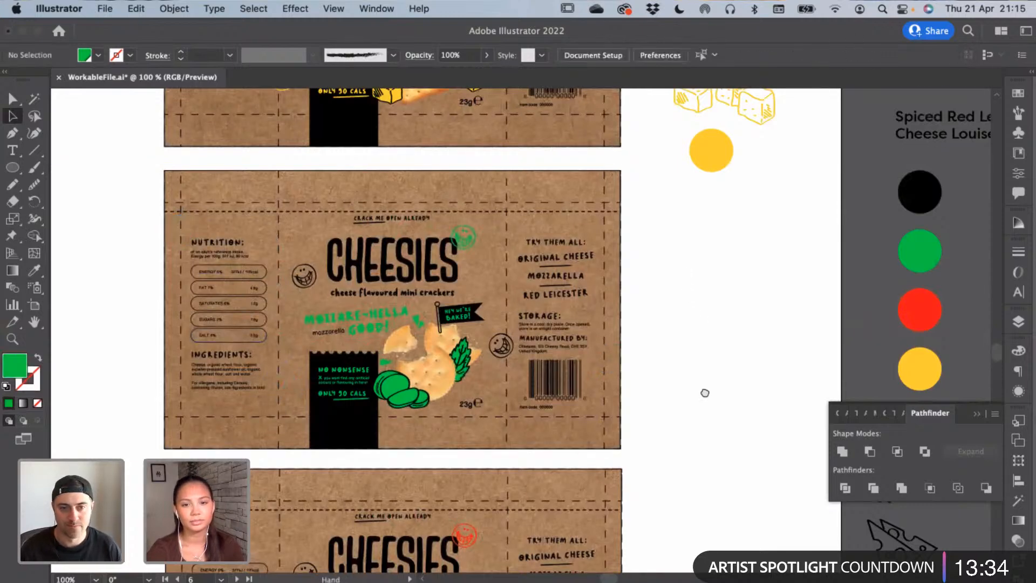
Delete the yellow smileys on both outer edges and beside the ingredients of the "EASY CHEESY!" pack
scroll(706, 394, up, 6)
click(629, 278)
key(Delete)
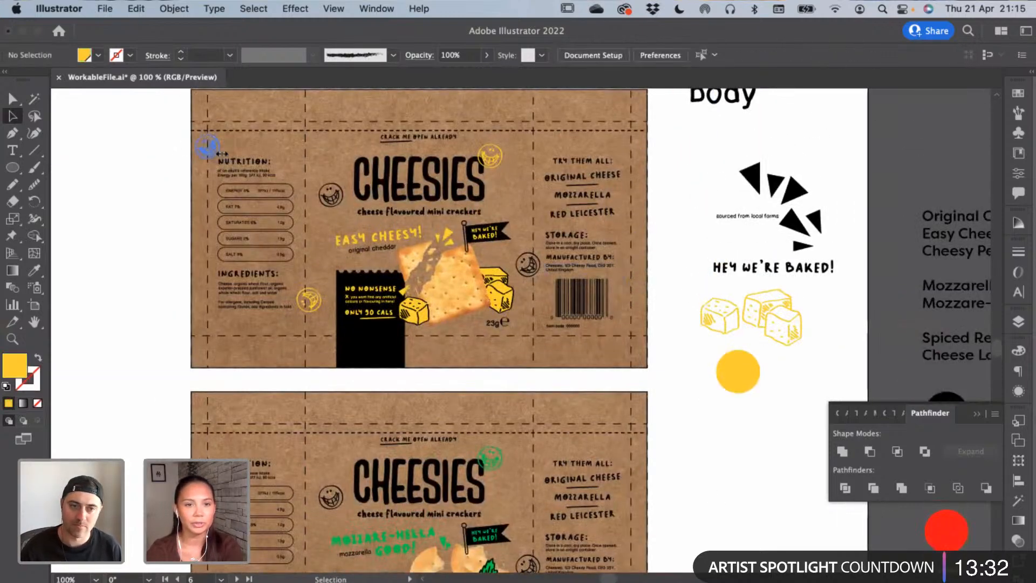
click(206, 146)
key(Delete)
click(309, 300)
key(Delete)
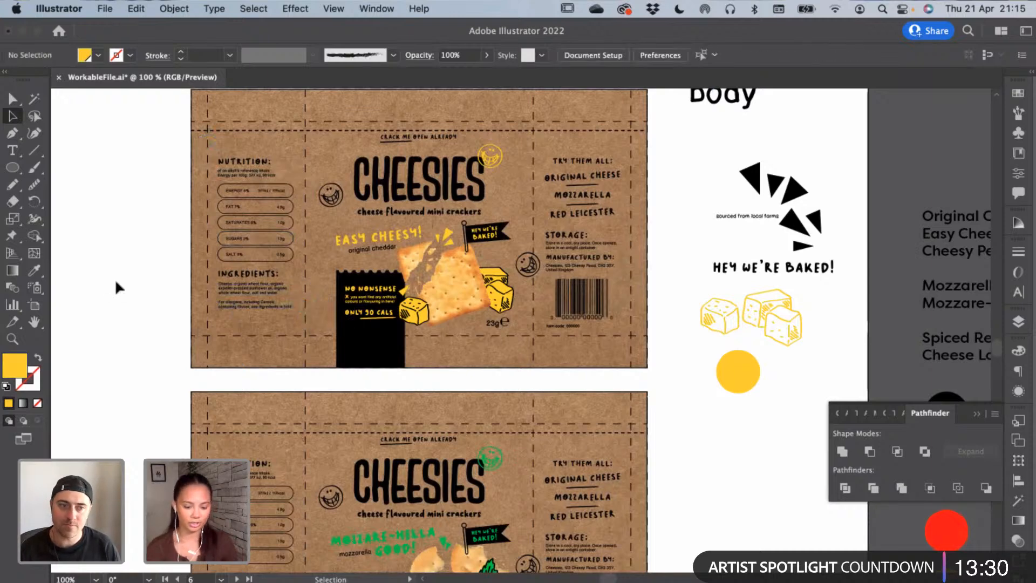
Try a slightly darker green fill on the "MOZZARE-HELLA GOOD!" headline of the mozzarella pack
key(super+minus)
key(super+minus)
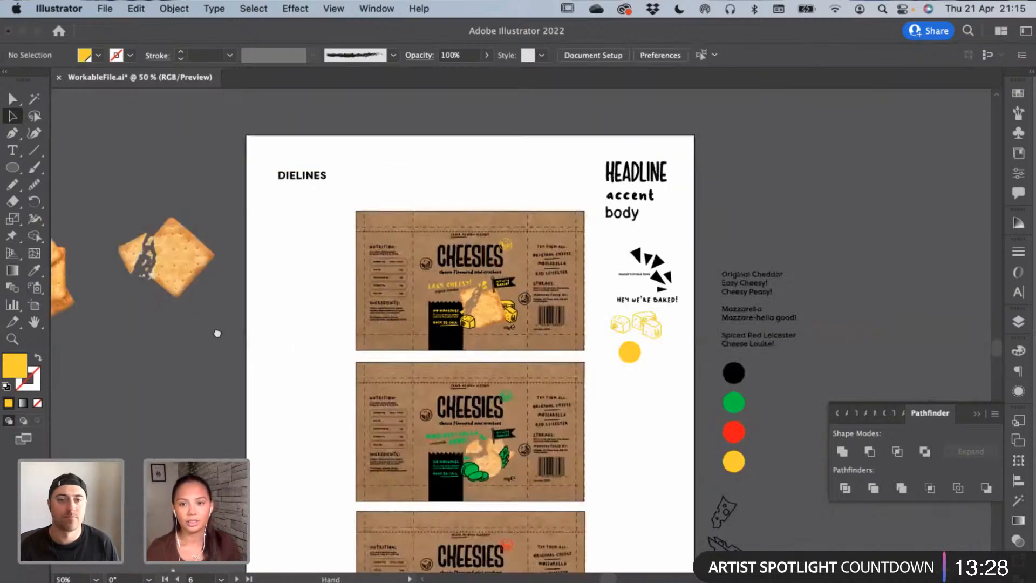
drag(216, 332, 207, 232)
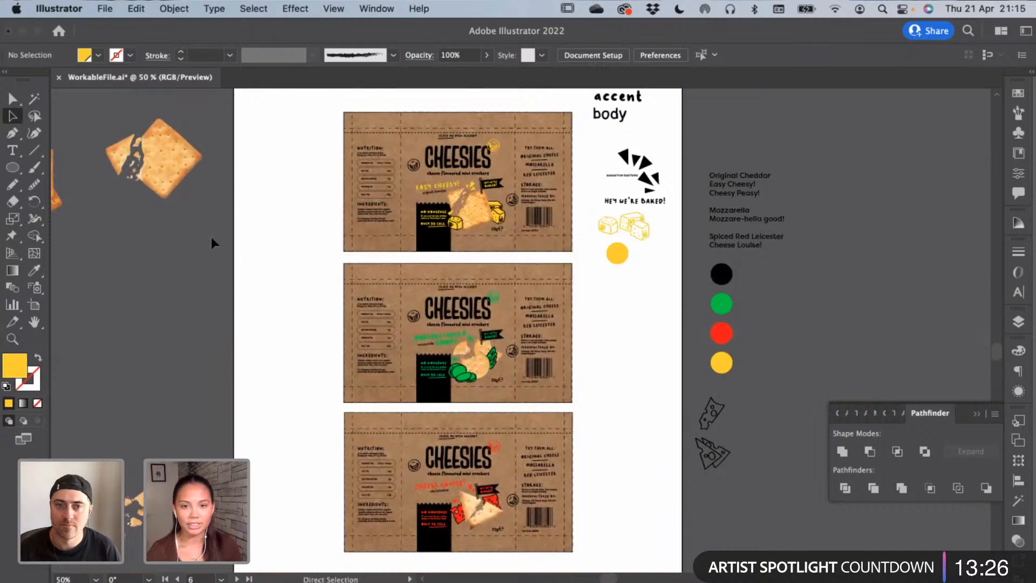
key(super+plus)
drag(219, 273, 346, 307)
key(super+plus)
key(super+plus)
click(347, 309)
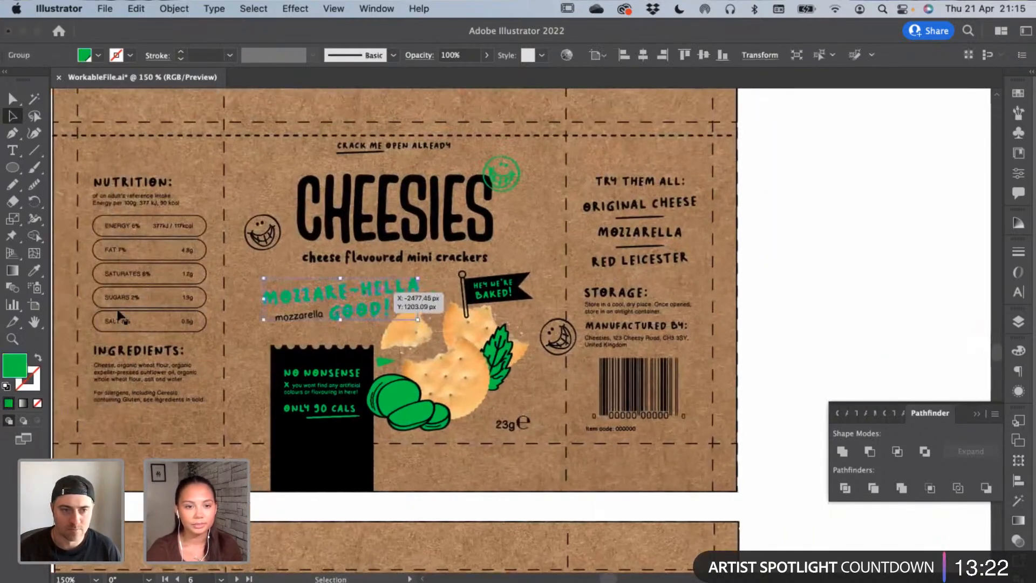
double_click(15, 366)
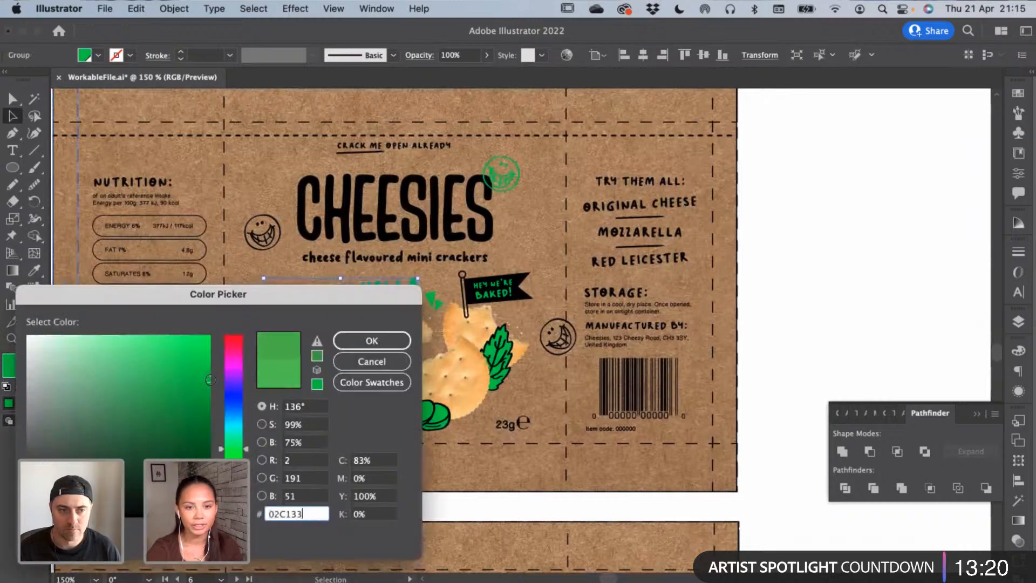
key(Return)
click(744, 328)
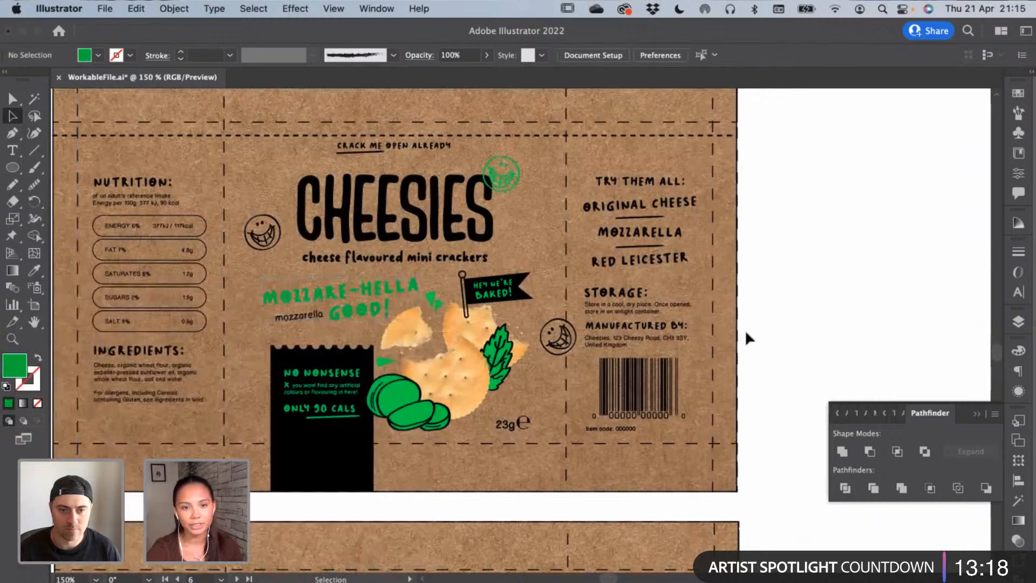
Undo the last fill change on the mozzarella headline and compare the pack with the "EASY CHEESY!" one
key(super+z)
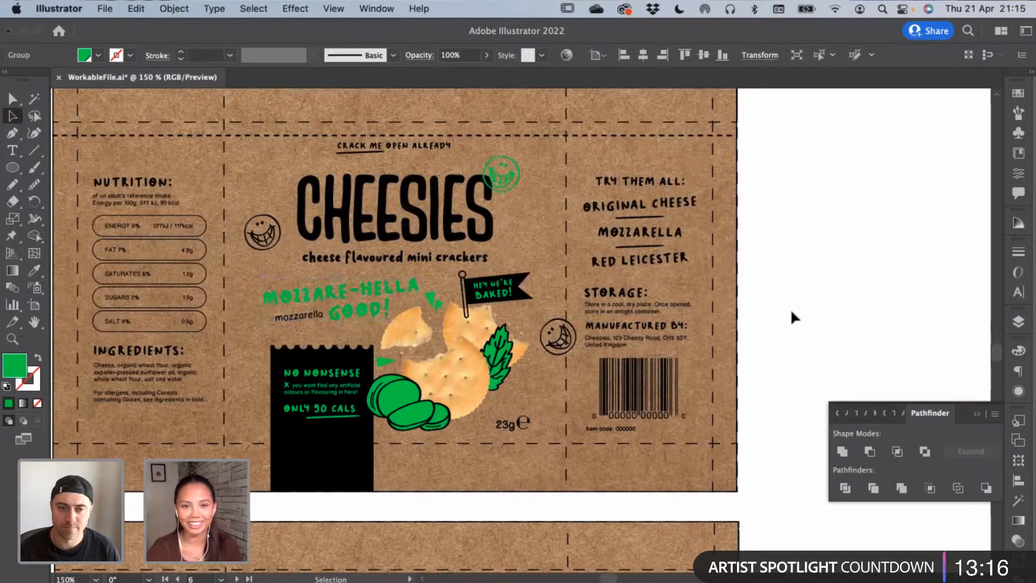
click(791, 313)
key(super+minus)
drag(792, 217, 793, 352)
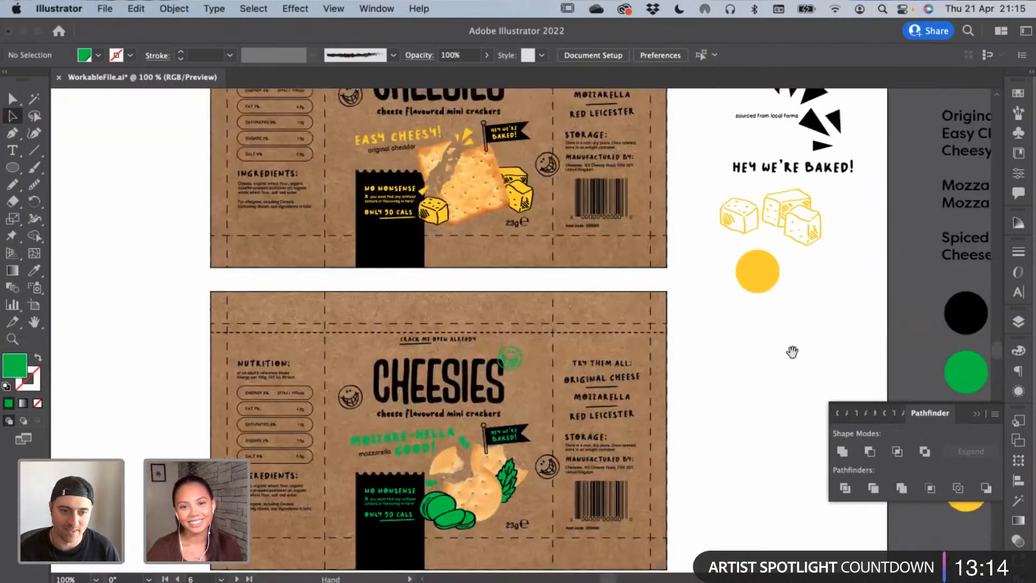
drag(690, 237, 686, 164)
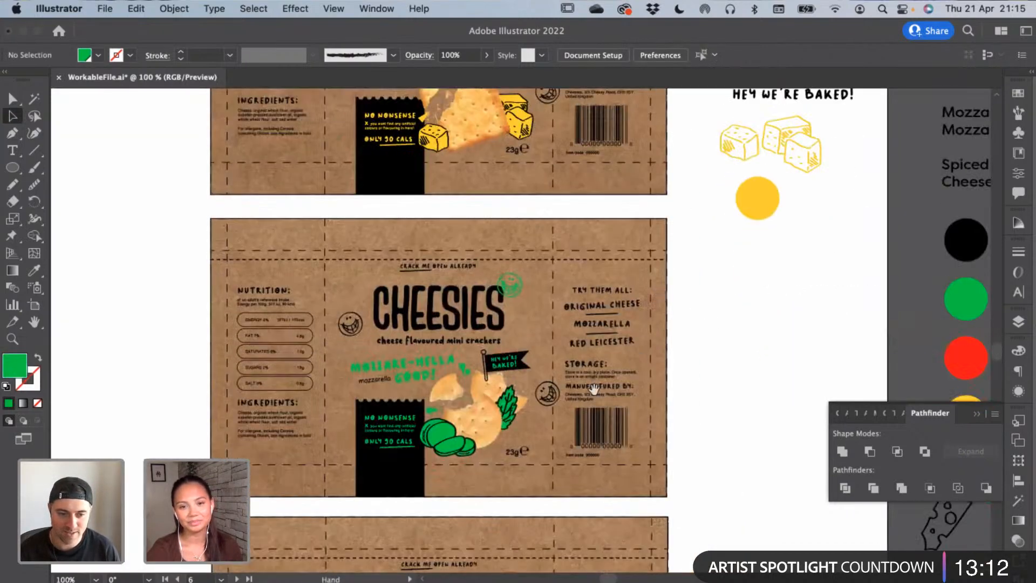
Recolour the "MOZZARE-HELLA GOOD!" headline in a dark green, hex 008C24
click(411, 381)
scroll(283, 404, up, 2)
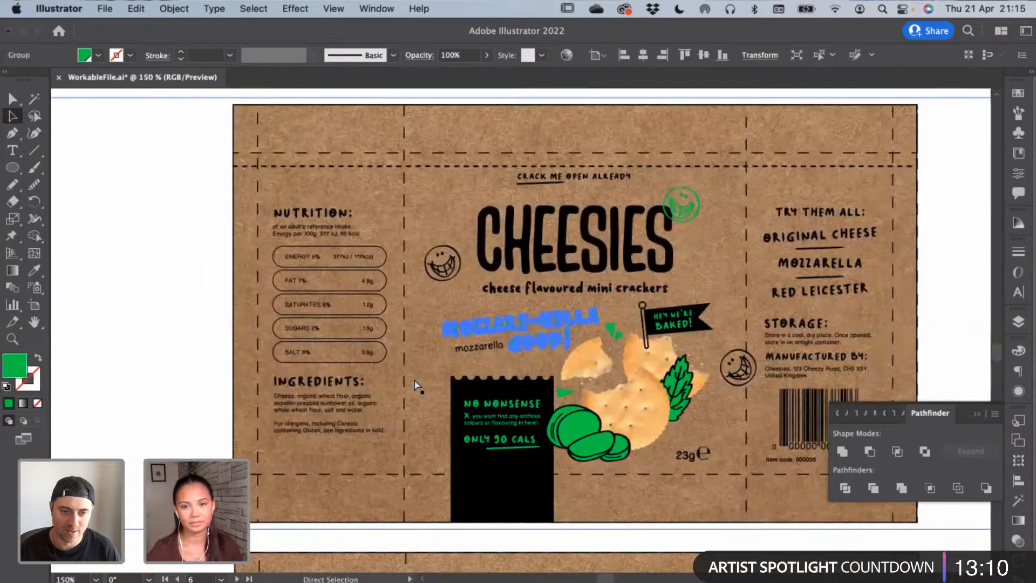
scroll(295, 321, right, 5)
scroll(296, 321, down, 2)
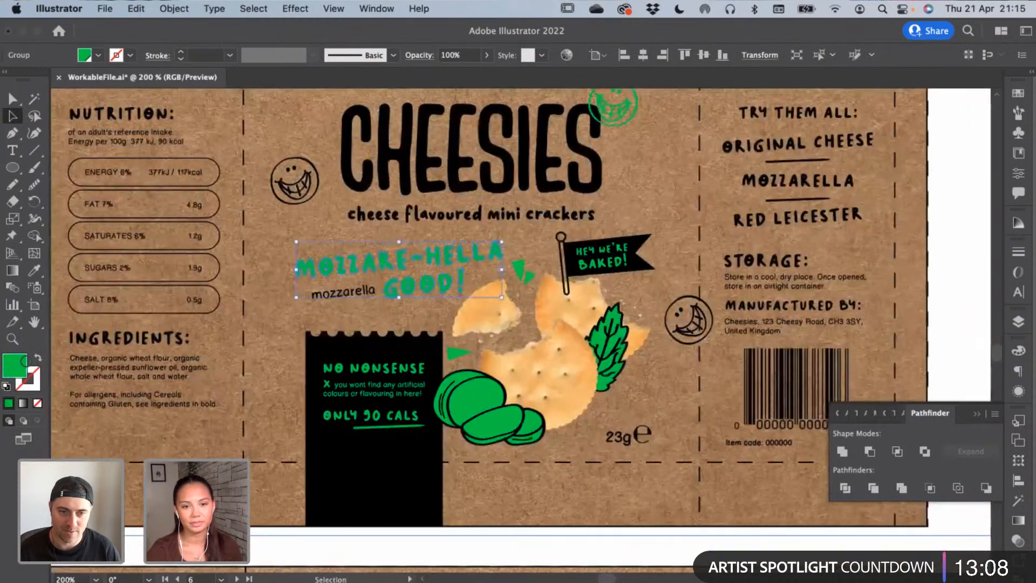
double_click(15, 365)
click(208, 423)
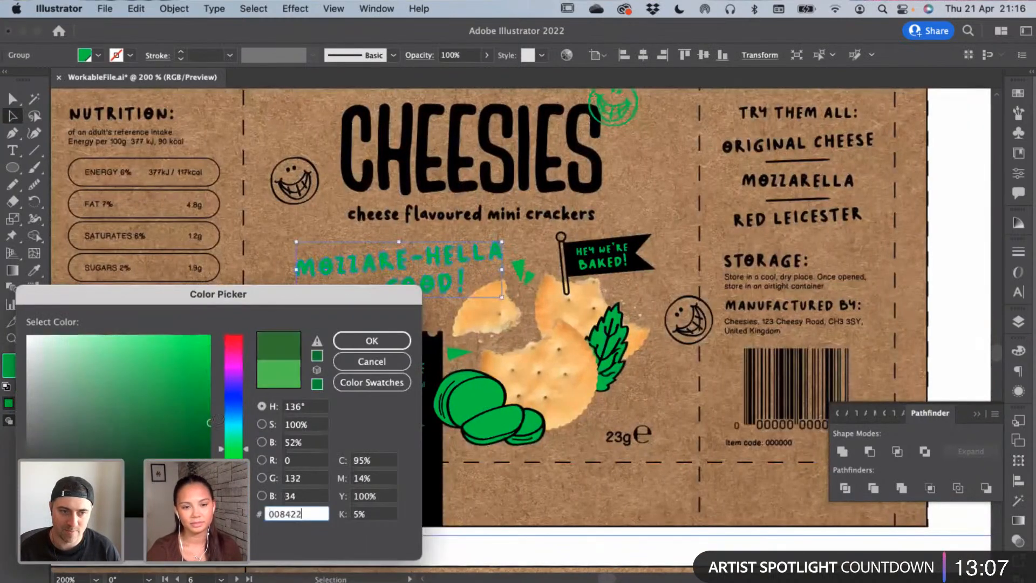
click(351, 344)
click(260, 398)
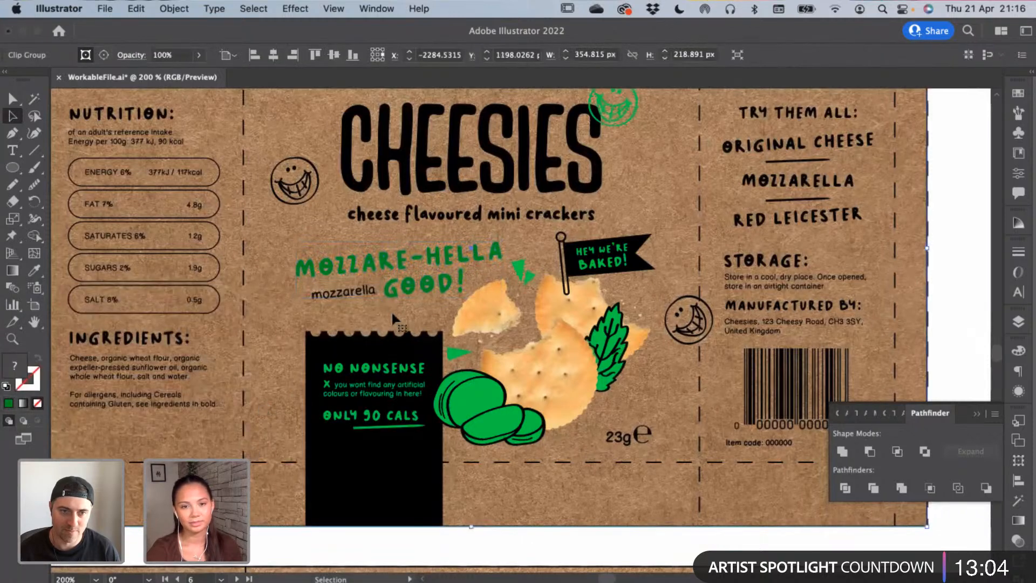
Set the fill of the "MOZZARE-HELLA GOOD!" headline to a brighter green, hex 00DD2F
click(402, 291)
double_click(16, 367)
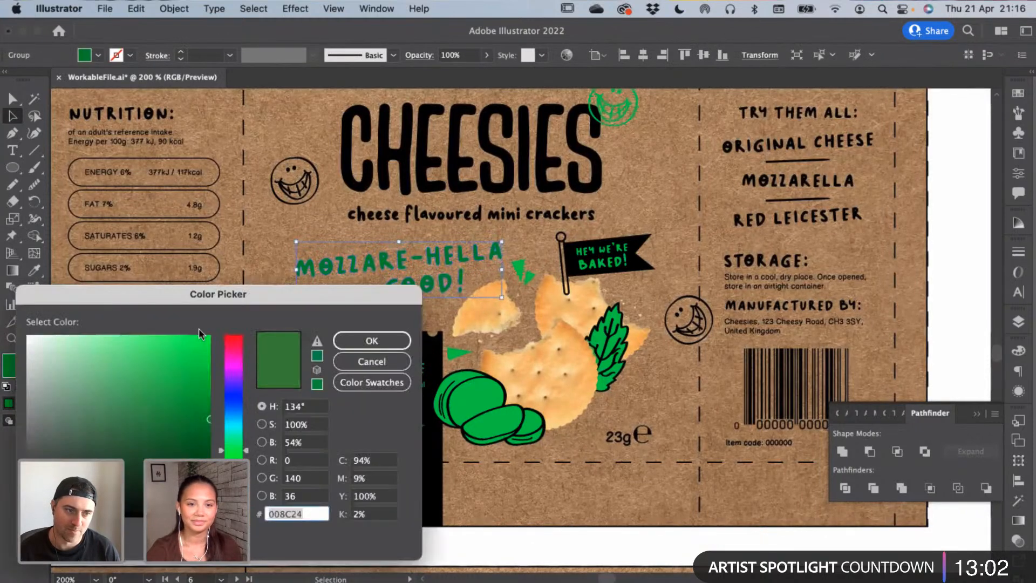
click(207, 352)
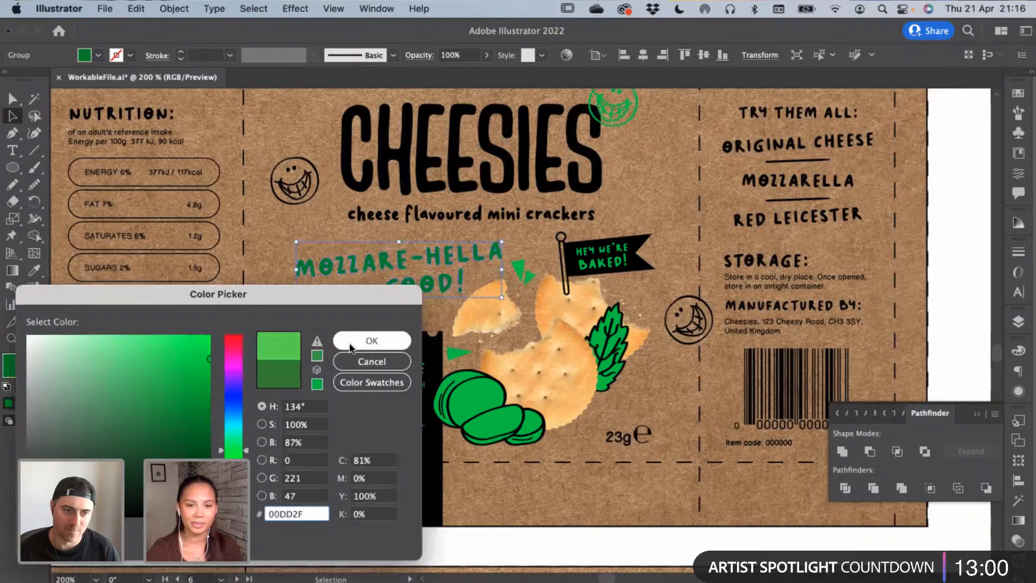
Set the fill of the MOZZARE-HELLA GOOD! lettering to the brighter green 00DD2F
click(372, 341)
click(248, 342)
drag(509, 383, 482, 404)
click(11, 102)
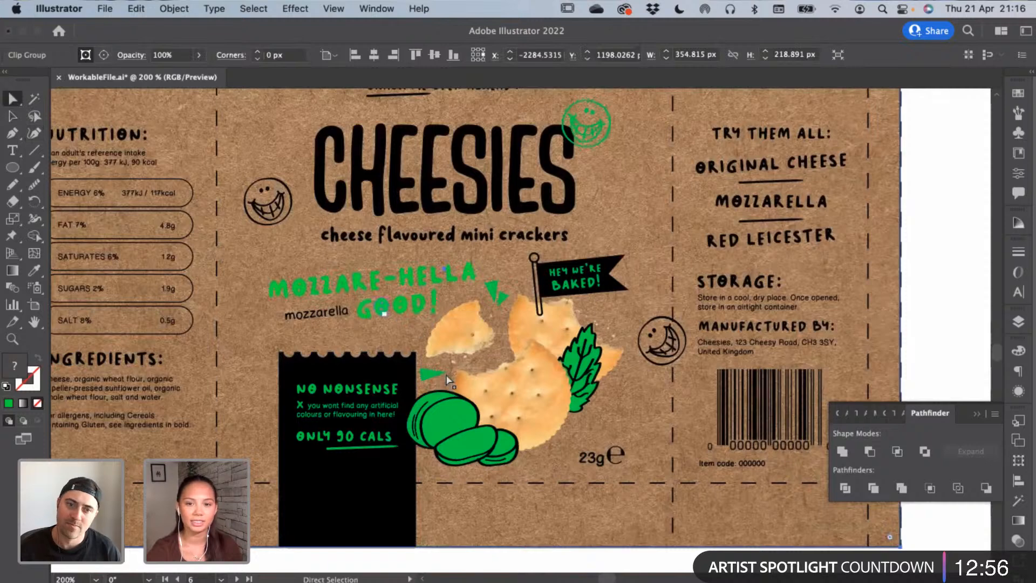
key(super+equal)
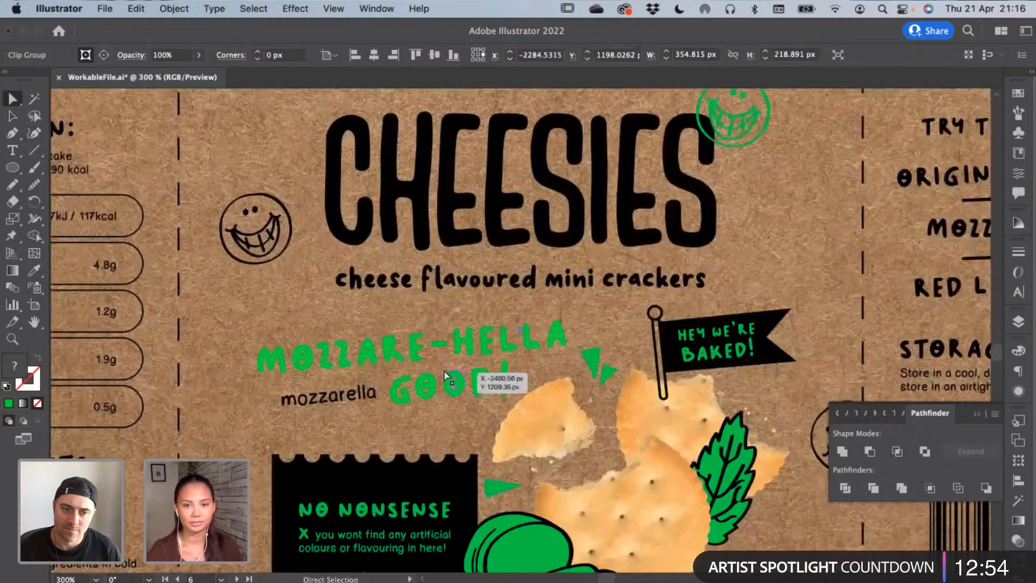
drag(87, 204, 17, 127)
click(12, 117)
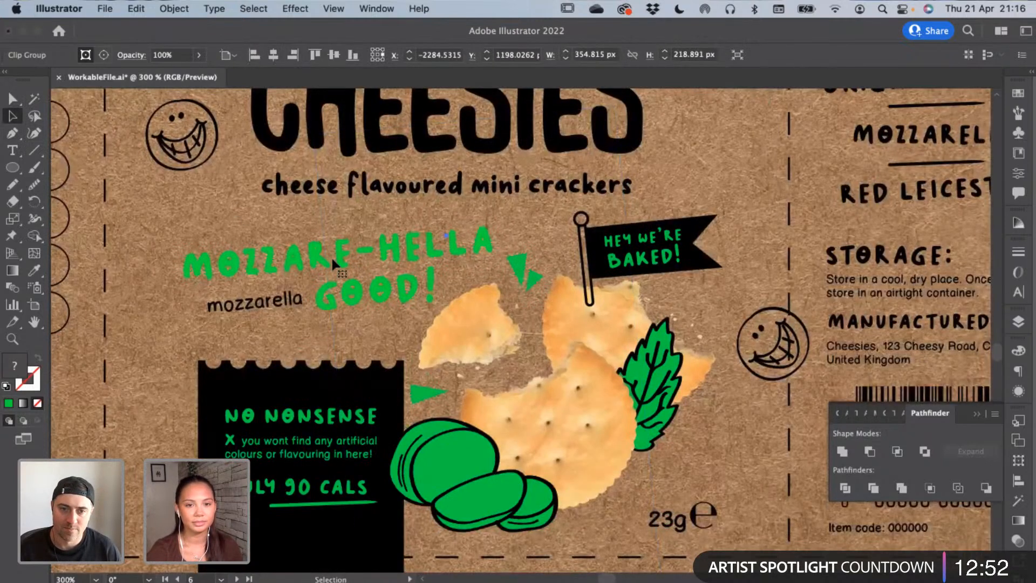
click(293, 284)
double_click(19, 372)
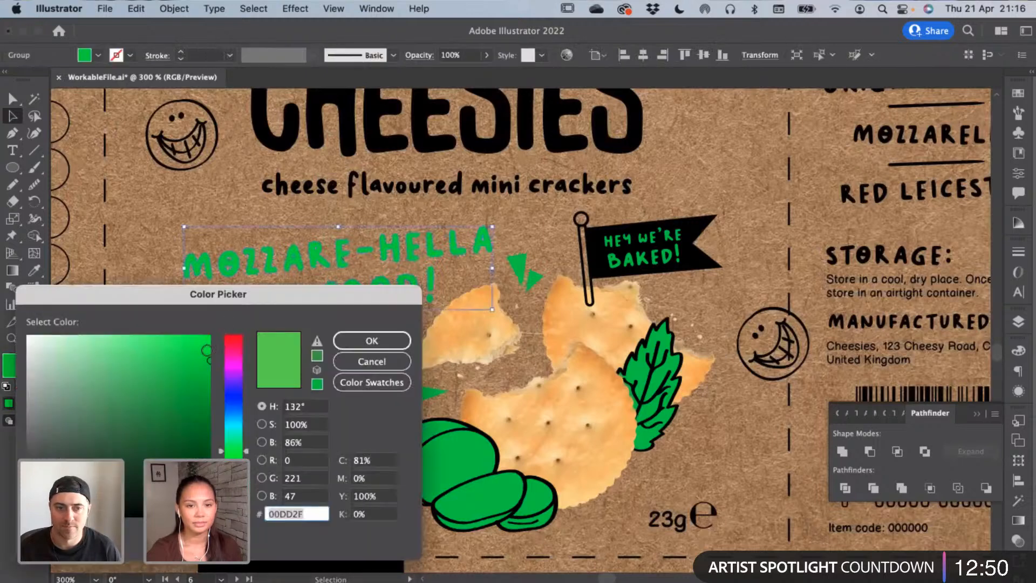
click(372, 340)
click(319, 361)
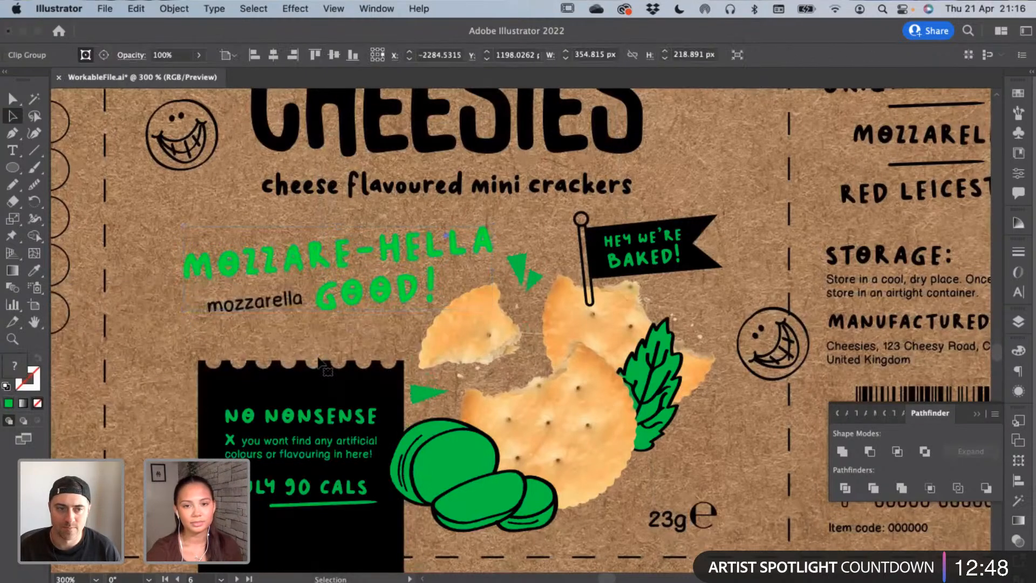
Recolour the NO NONSENSE and ONLY 90 CALS text, the underline and the green triangles by sampling the headline's green
click(370, 438)
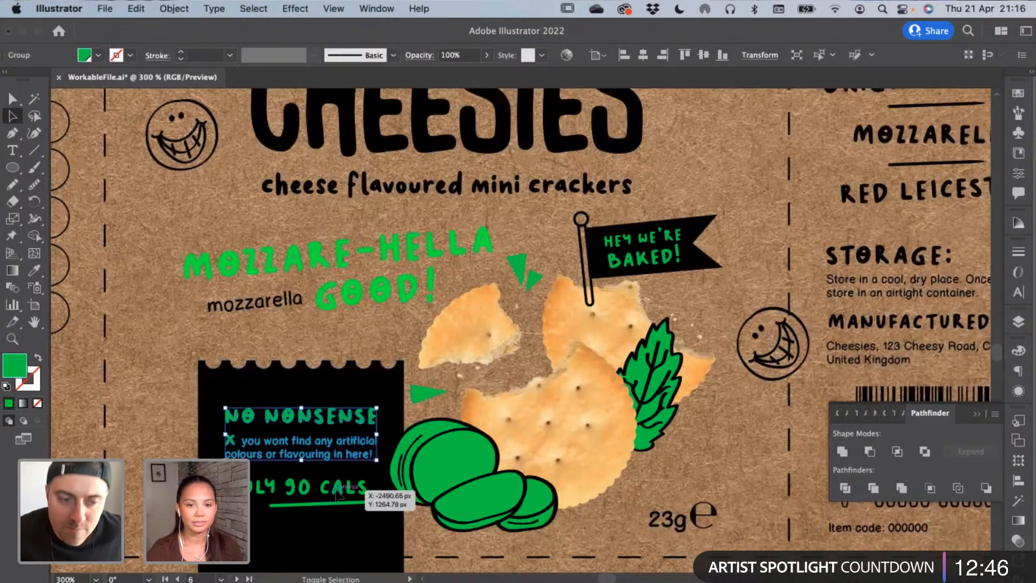
shift+click(335, 492)
shift+click(429, 393)
shift+click(521, 264)
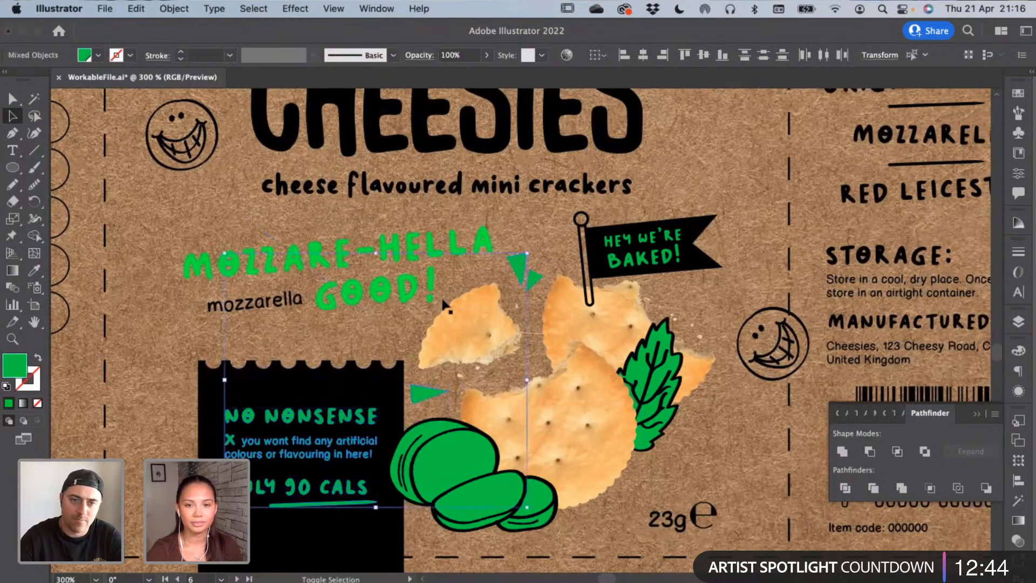
click(34, 271)
click(236, 272)
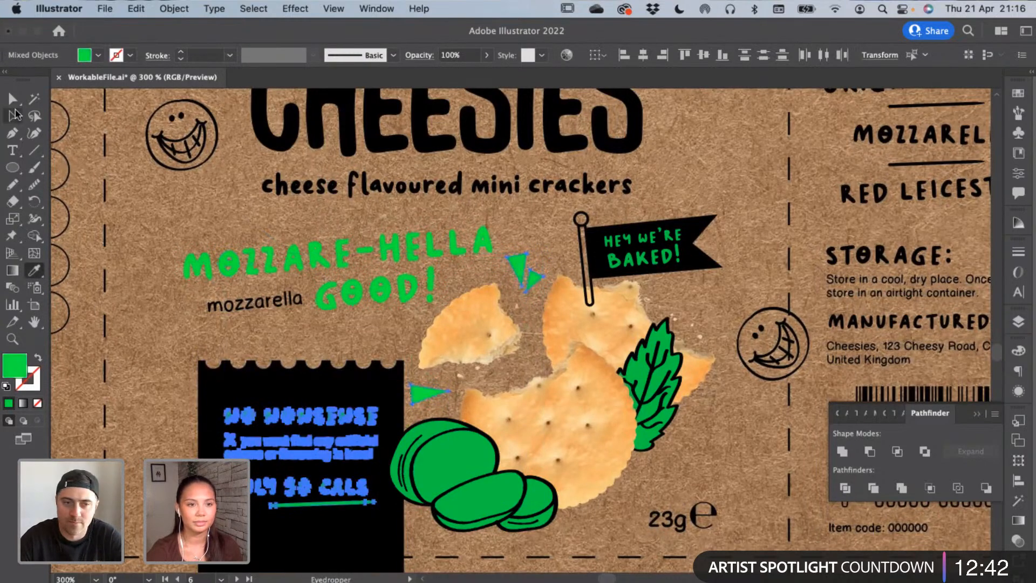
Recolour the mozzarella slices' green fill with the same green sampled from the headline
click(13, 99)
click(464, 454)
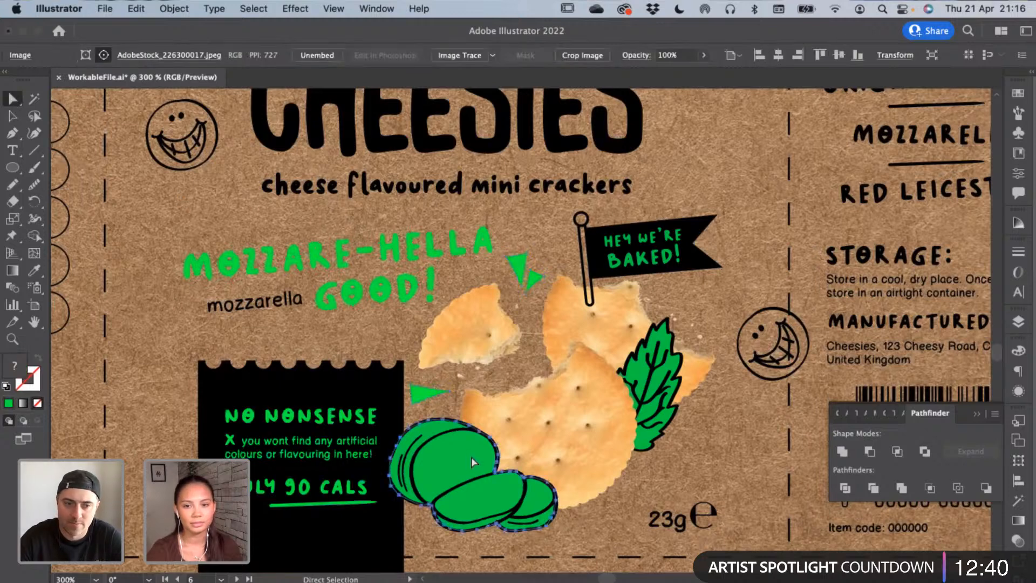
click(473, 463)
click(227, 259)
key(v)
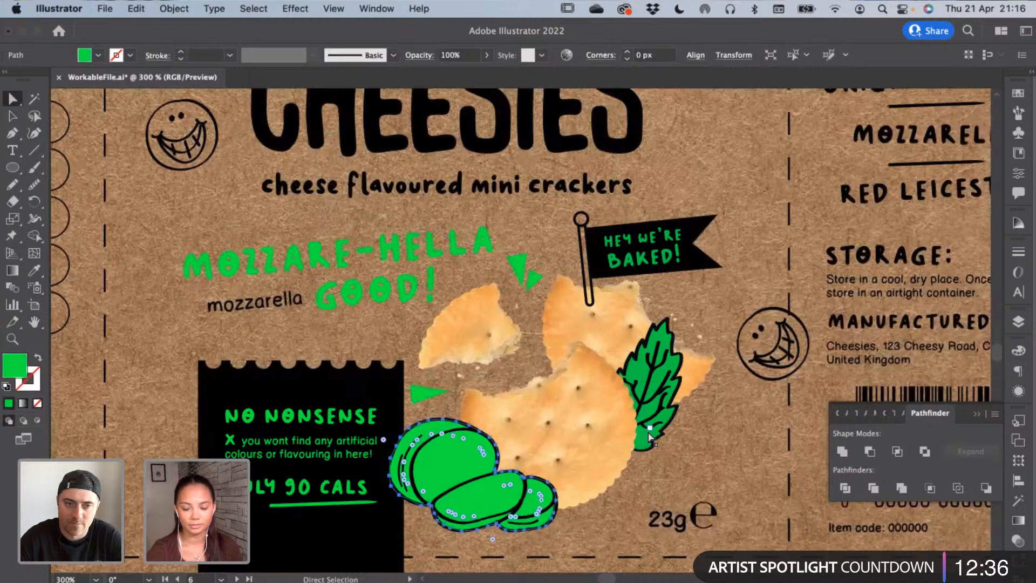
Recolour the leaf beside the cracker by sampling the brighter green from the small triangle, and deselect it
key(super+equal)
key(a)
key(super+equal)
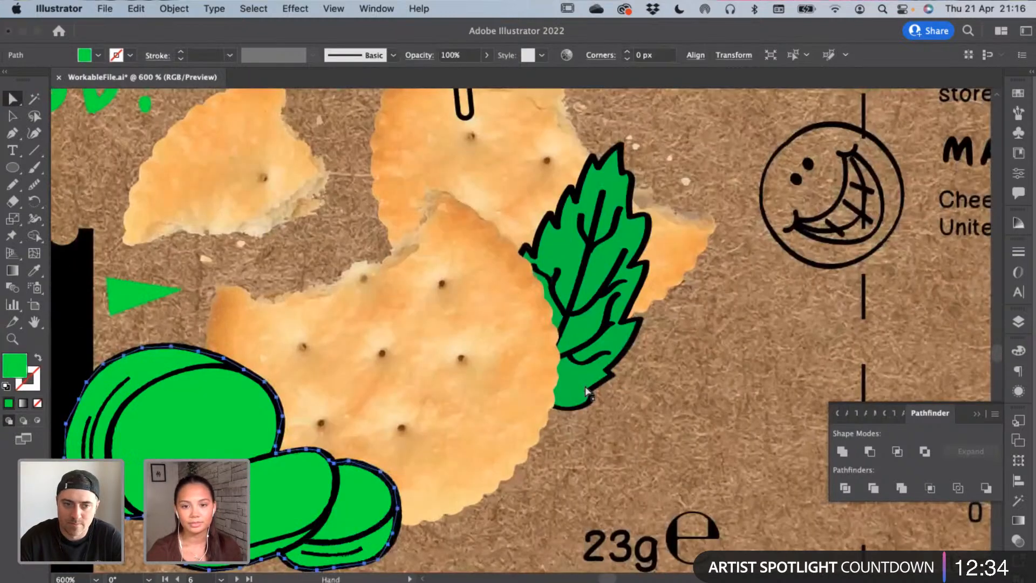
click(37, 270)
click(135, 287)
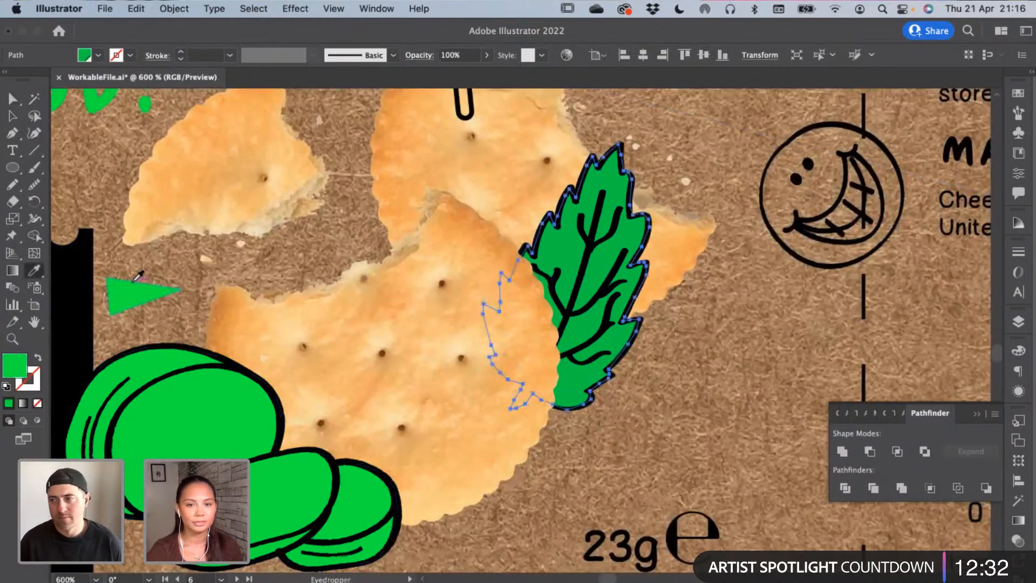
click(13, 117)
click(98, 156)
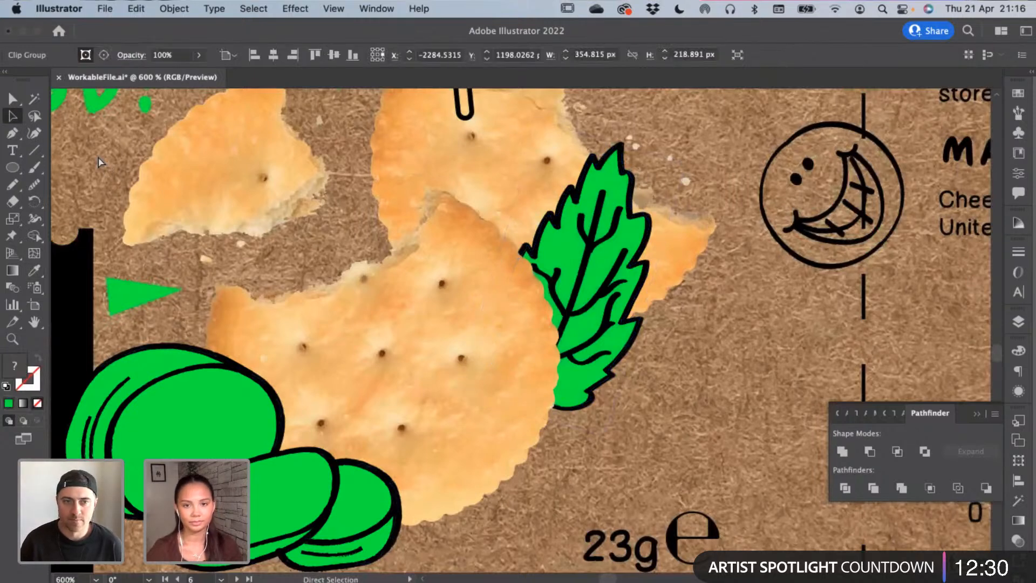
Review the three wrapper dielines together with the flavour names and palette swatches to compare the updated green version
key(super+minus)
key(super+minus)
key(super+minus)
key(super+minus)
key(super+minus)
key(super+minus)
key(super+minus)
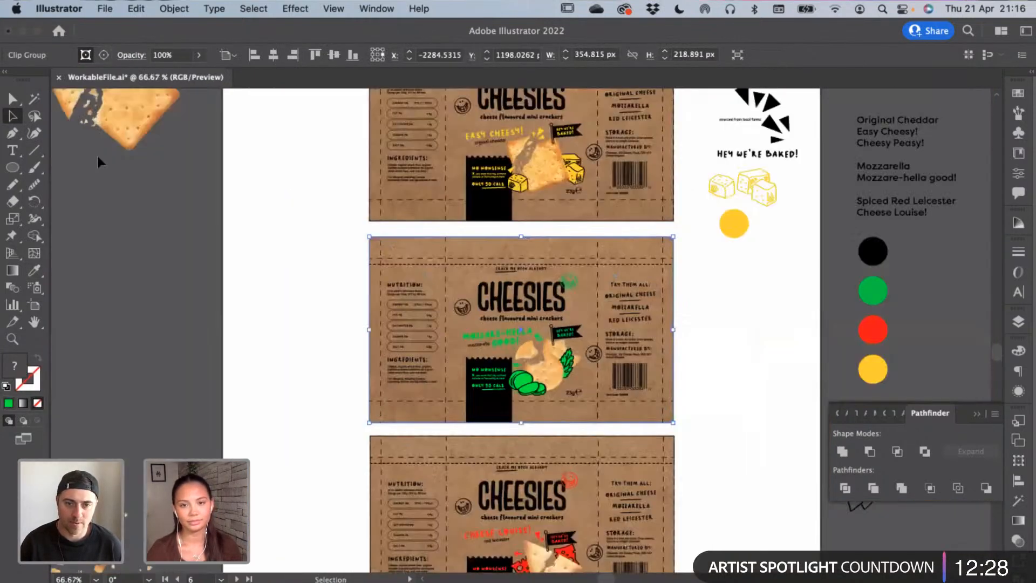
drag(229, 201, 169, 286)
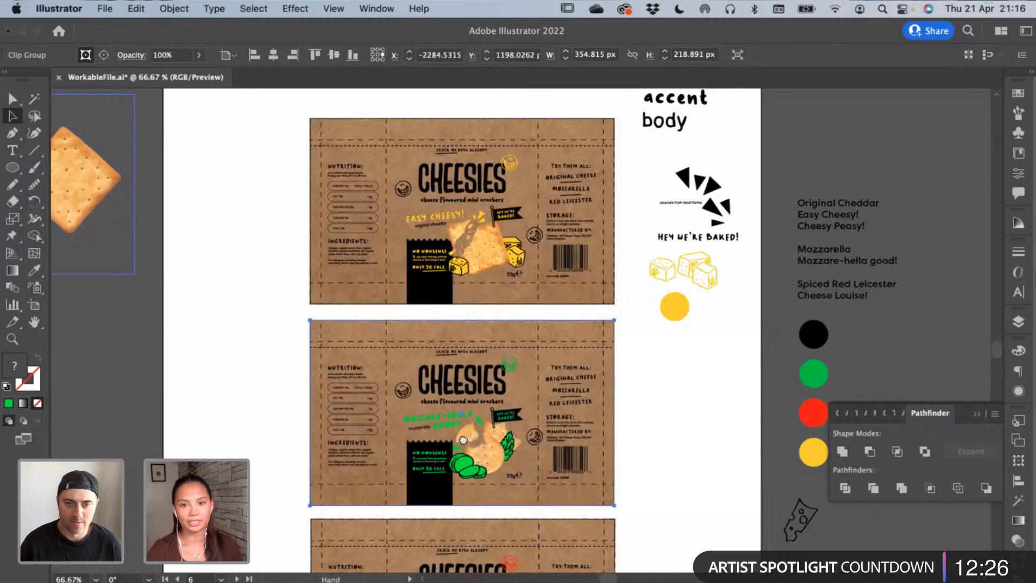
drag(463, 440, 310, 497)
drag(581, 409, 802, 295)
click(547, 336)
drag(480, 426, 507, 259)
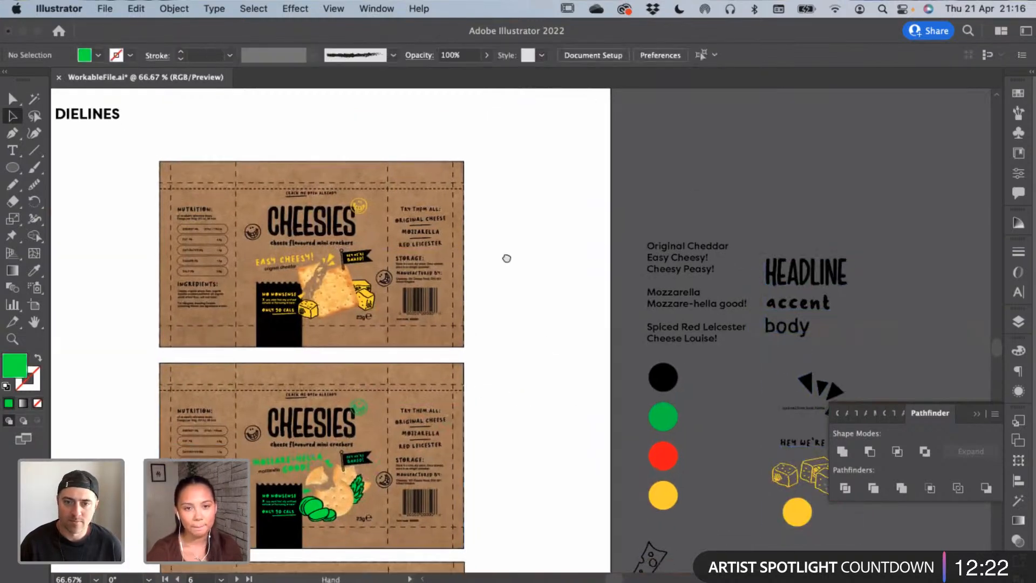
drag(498, 364, 502, 269)
drag(556, 324, 650, 493)
scroll(645, 379, up, 5)
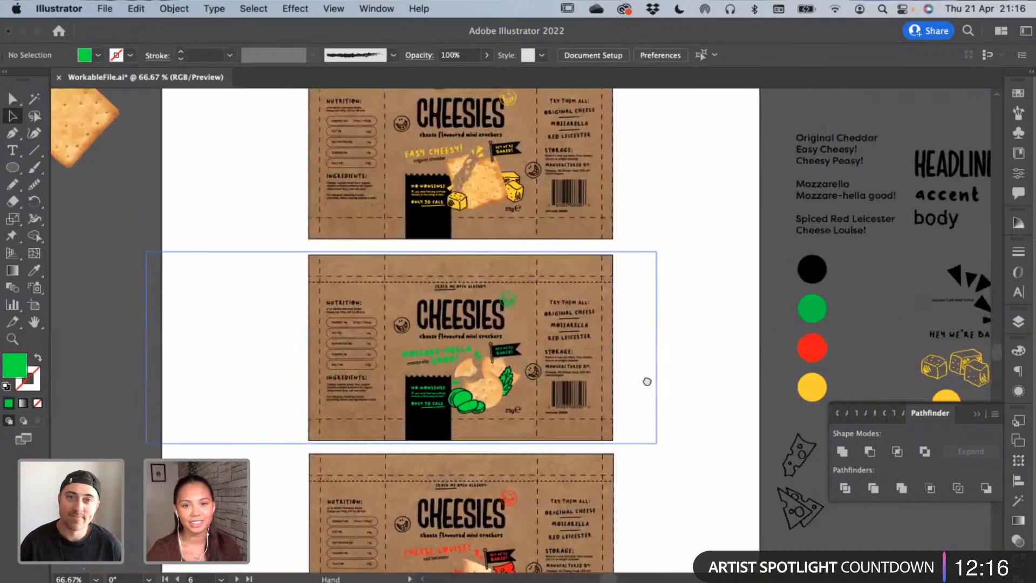
Copy the EASY CHEESY! wrapper dieline and paste it onto the MOCK UPS artboard above the pouch templates
drag(654, 324, 307, 118)
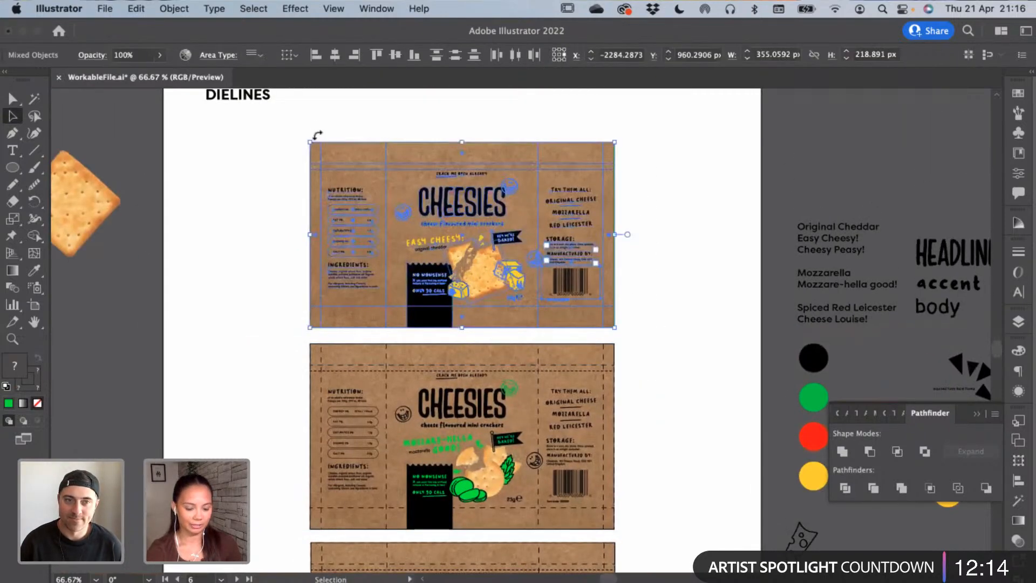
click(238, 407)
scroll(278, 185, down, 10)
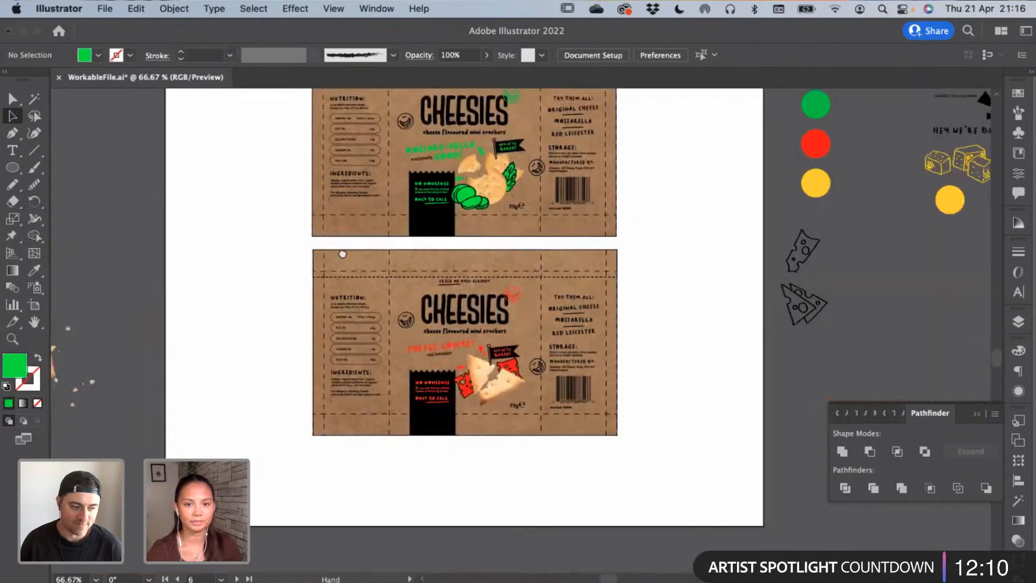
scroll(343, 253, down, 15)
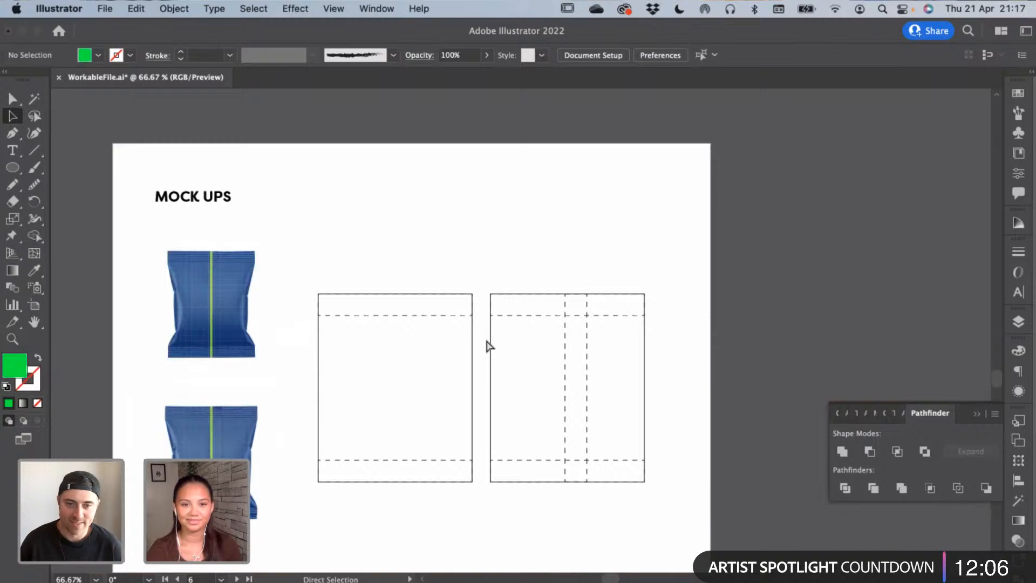
key(super+v)
drag(521, 359, 699, 199)
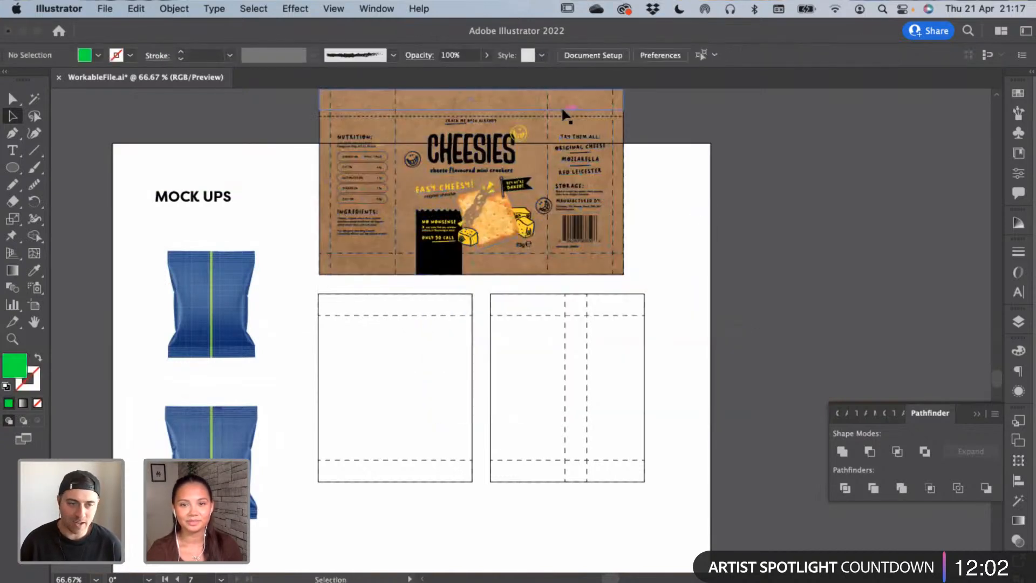
Remove the vertical and lower dashed fold lines from the pasted wrapper artwork, keeping the upper dashed line
key(shift+super+a)
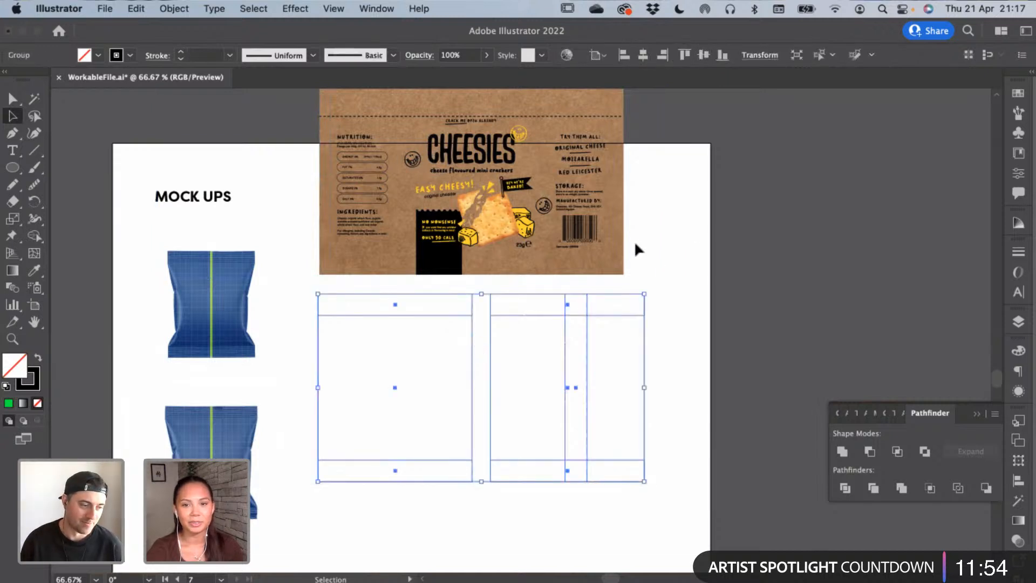
scroll(337, 102, up, 2)
key(super+a)
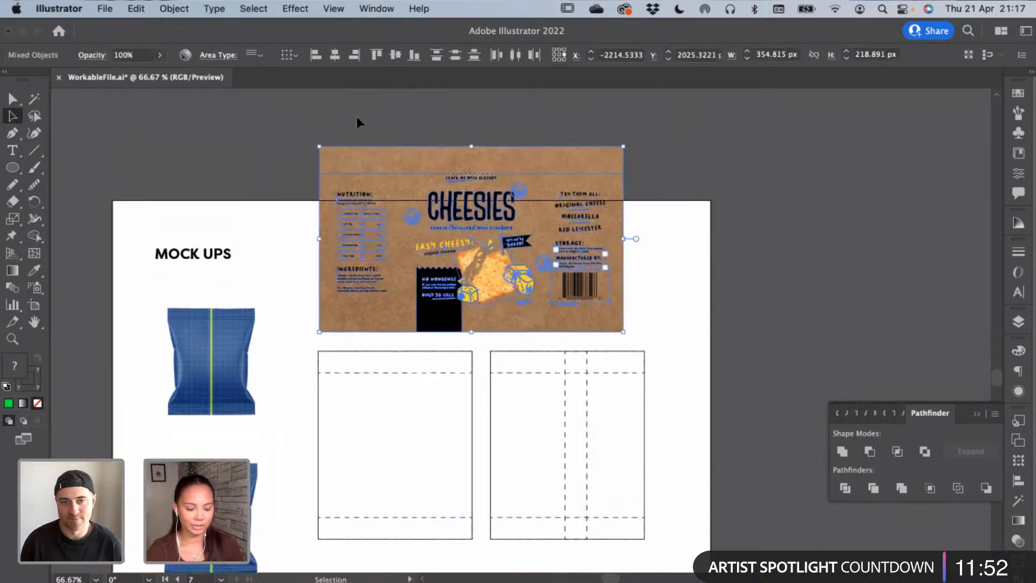
click(239, 126)
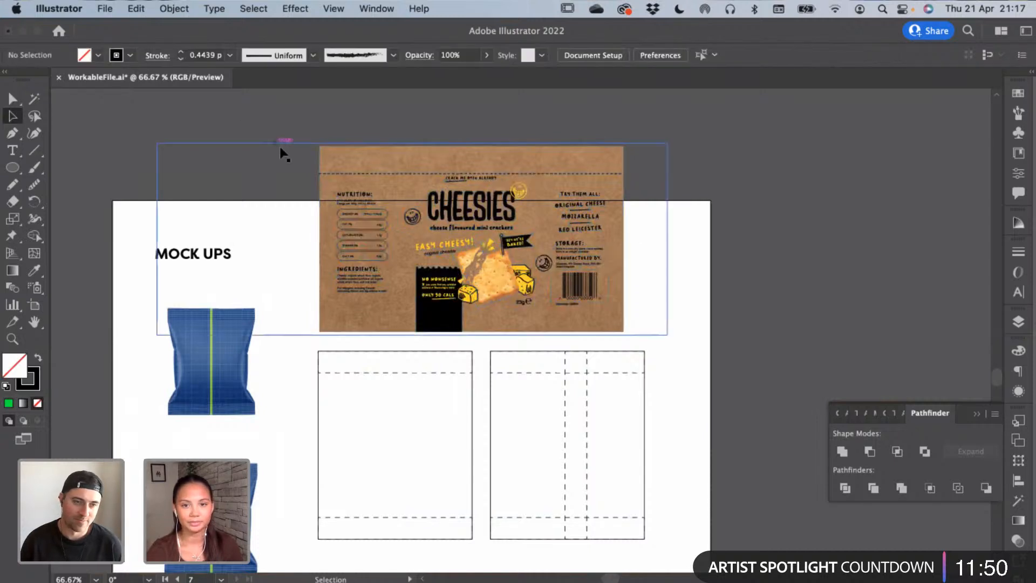
Copy the front pouch template's outer rectangle from inside its nested groups and paste it outside them as a separate shape
click(460, 352)
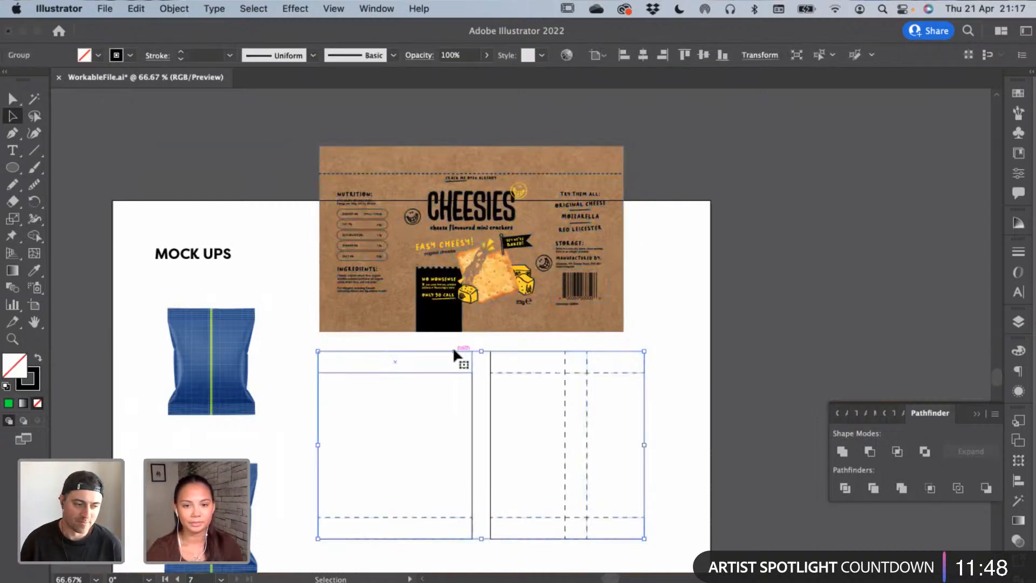
double_click(460, 352)
double_click(473, 385)
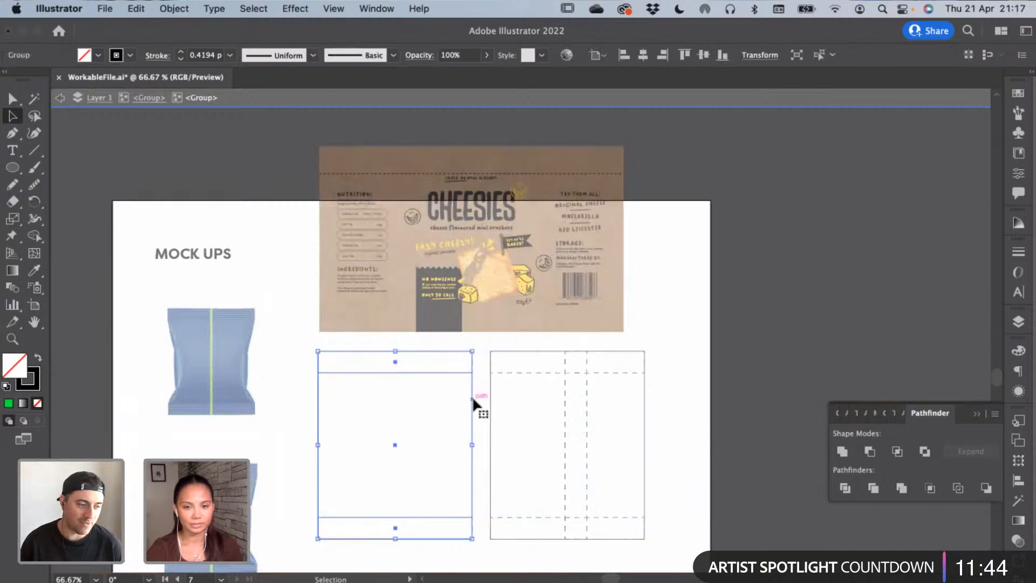
double_click(473, 398)
click(659, 274)
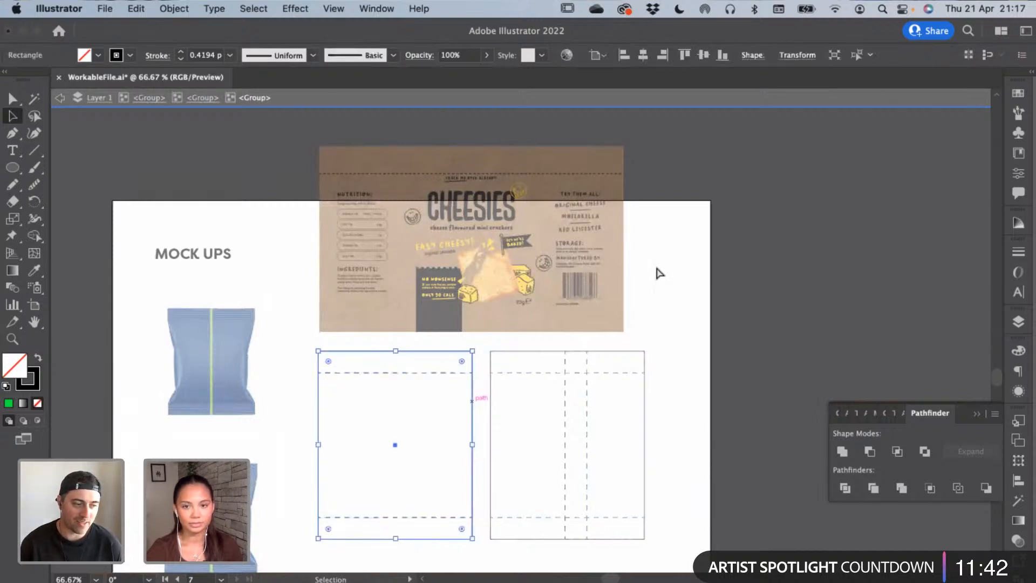
double_click(655, 264)
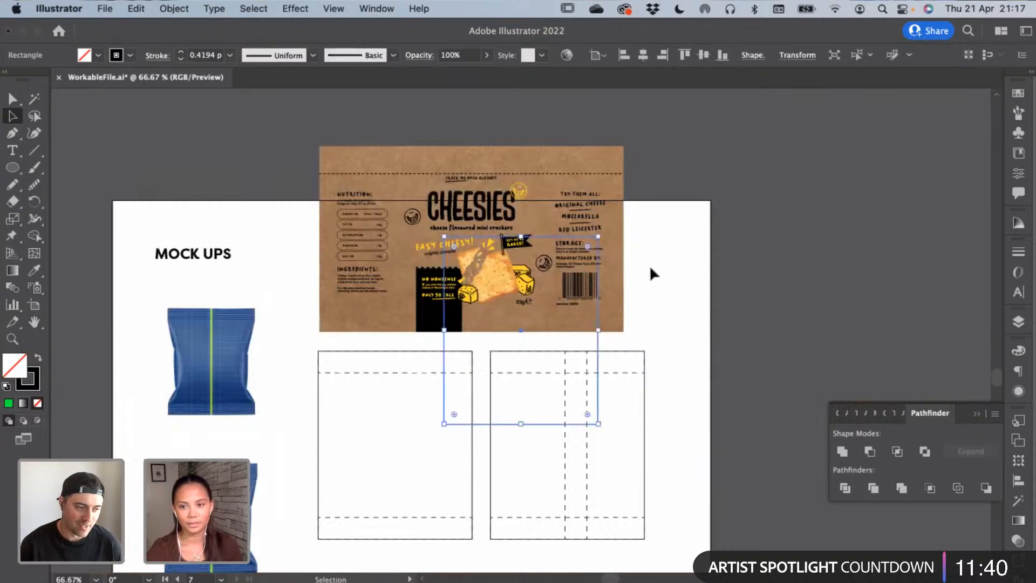
Align the wrapper artwork and the pasted rectangle to each other's horizontal and vertical centres
shift+click(604, 157)
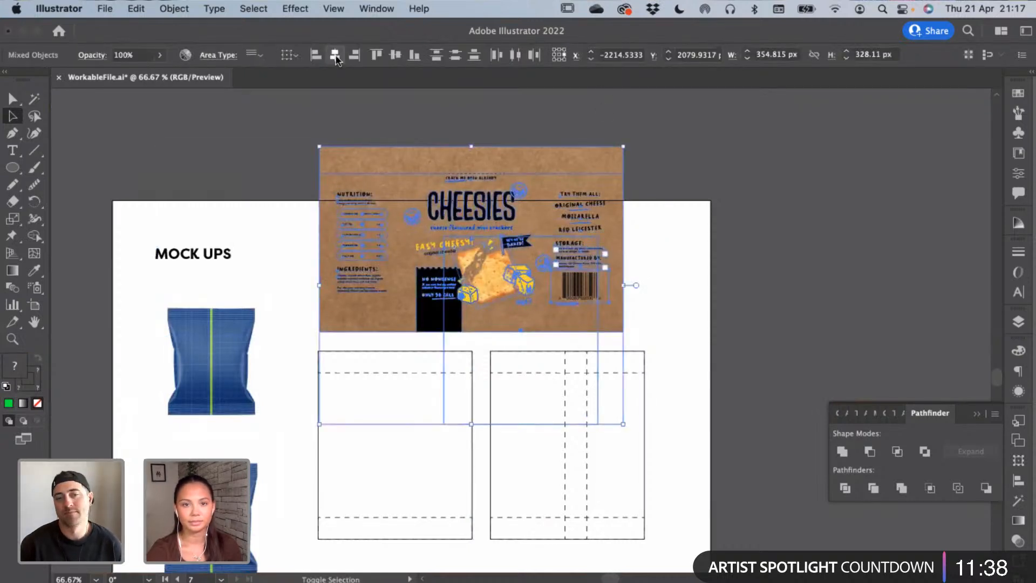
click(396, 56)
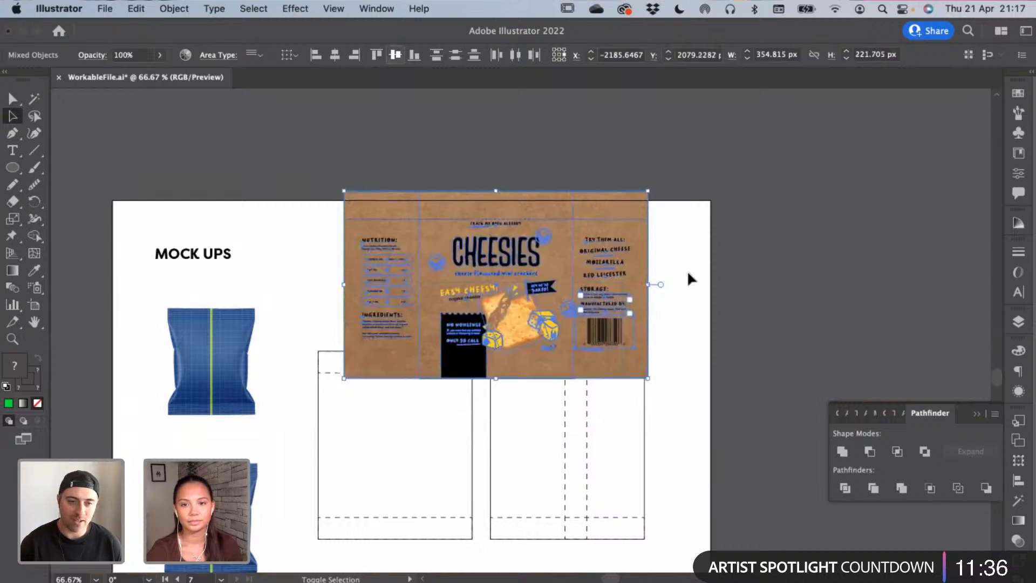
click(690, 270)
Make a clipping mask from the rectangle so the wrapper artwork is cropped to its front panel
click(502, 206)
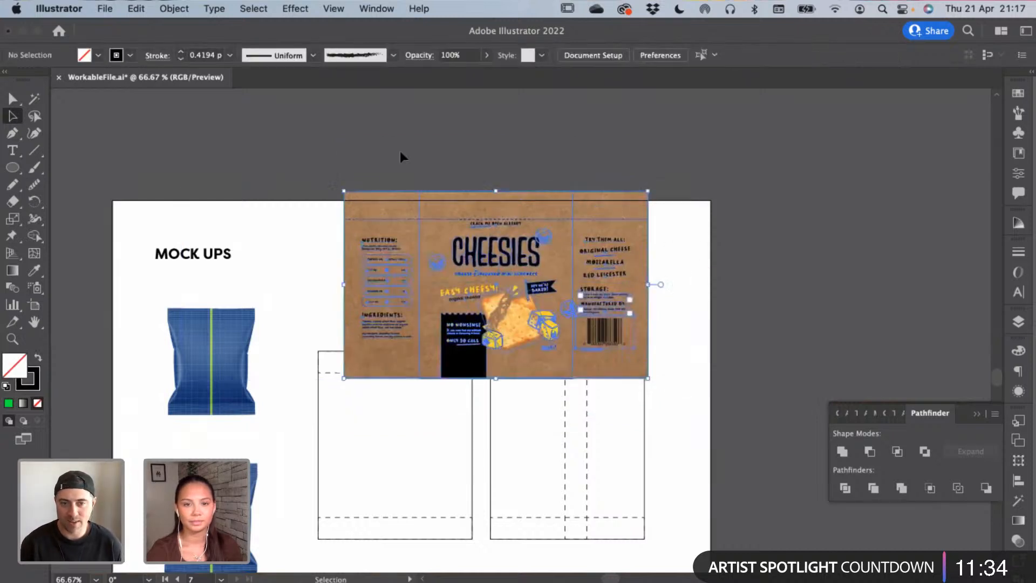
click(174, 8)
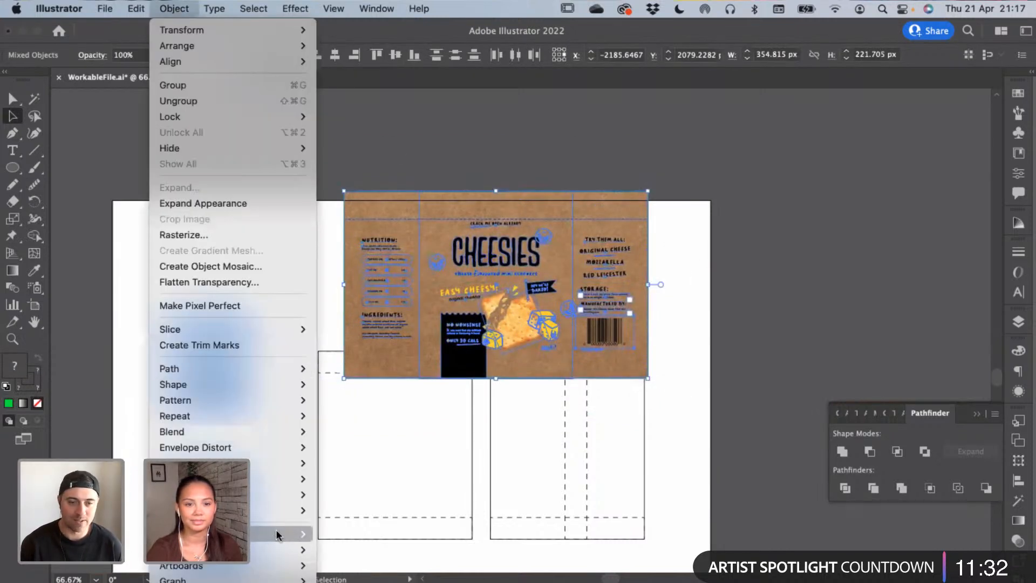
mouse_move(291, 533)
click(338, 534)
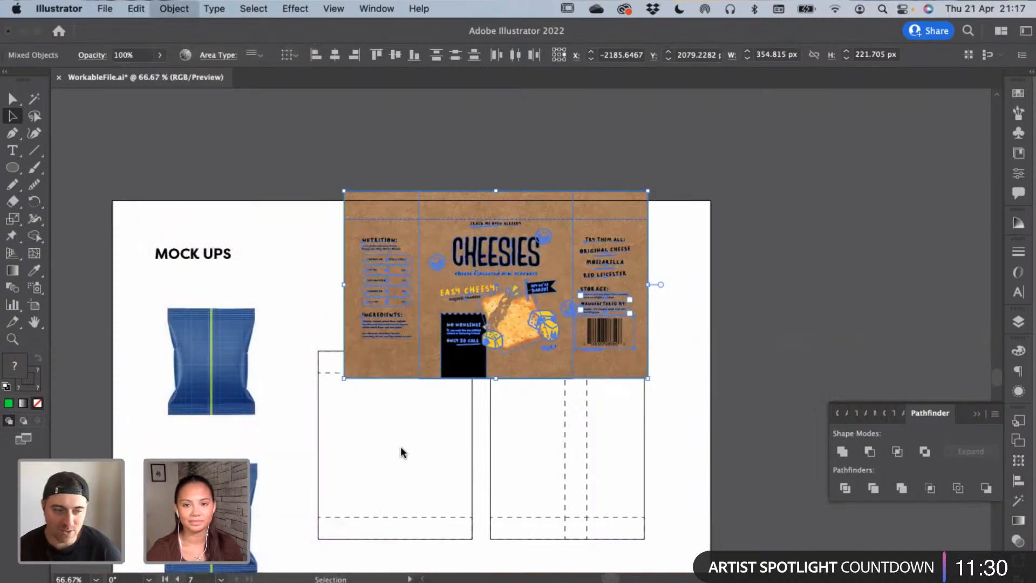
key(super+z)
click(401, 443)
key(super+equal)
key(super+equal)
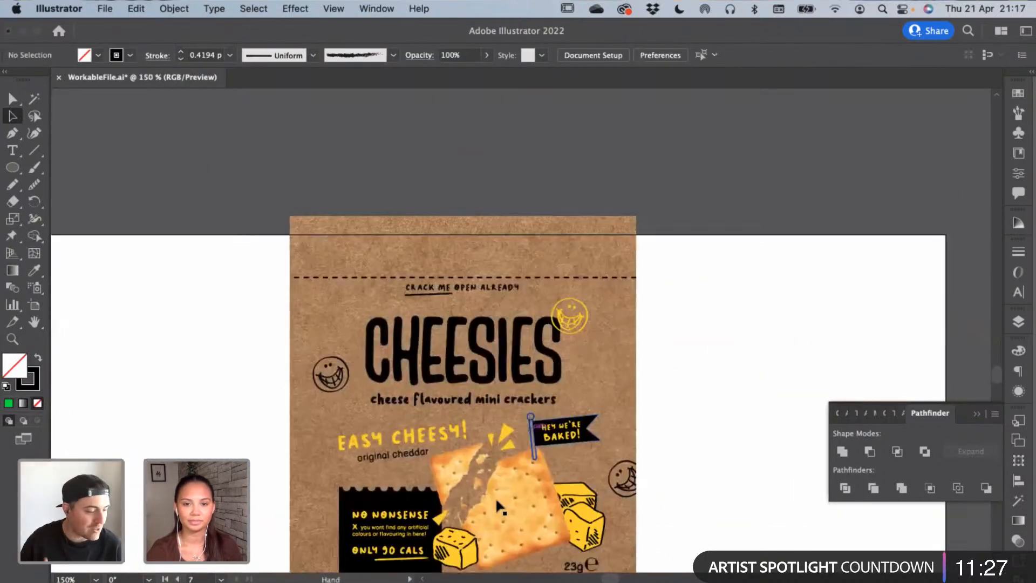
drag(495, 497, 473, 535)
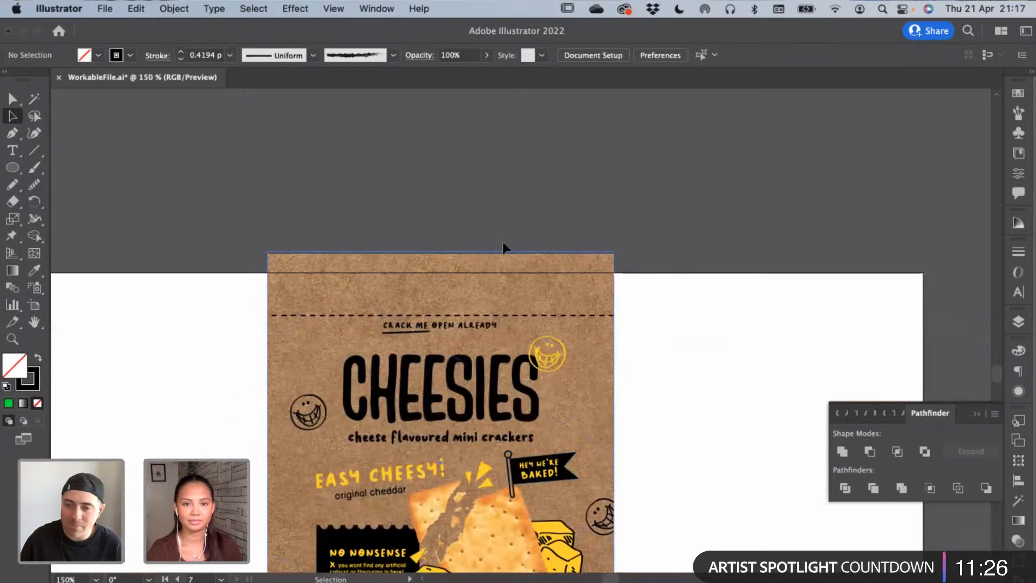
Move the cropped cheddar panel up and aside so it overlaps the upper edge of the Mock Ups artboard
drag(500, 295, 504, 148)
drag(506, 192, 507, 193)
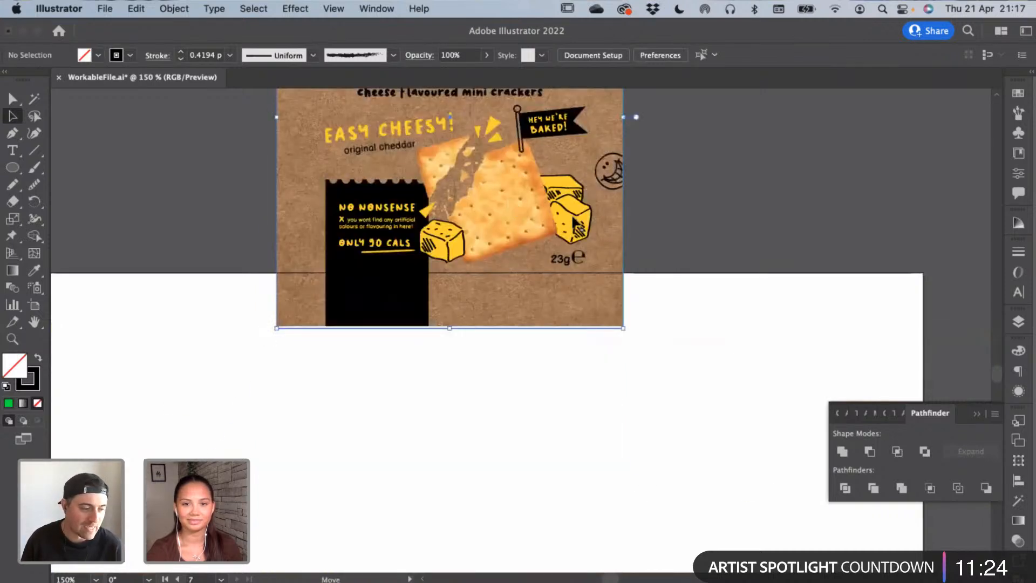
drag(676, 285, 688, 306)
drag(412, 303, 409, 301)
click(409, 301)
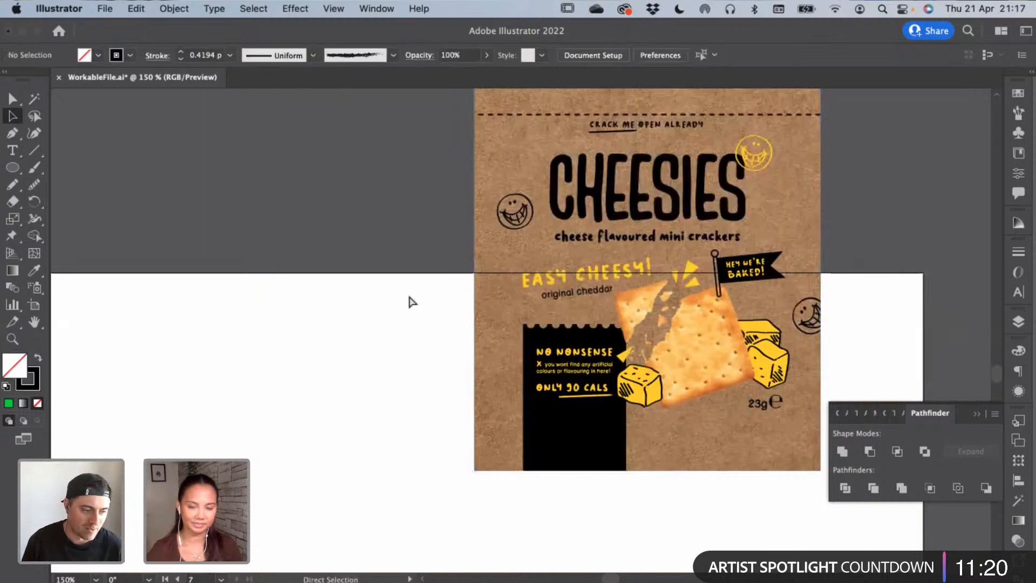
Copy the whole green mozzarella wrapper and paste it into the empty space just above the Mock Ups artboard
key(ctrl+minus)
key(ctrl+minus)
scroll(412, 207, up, 10)
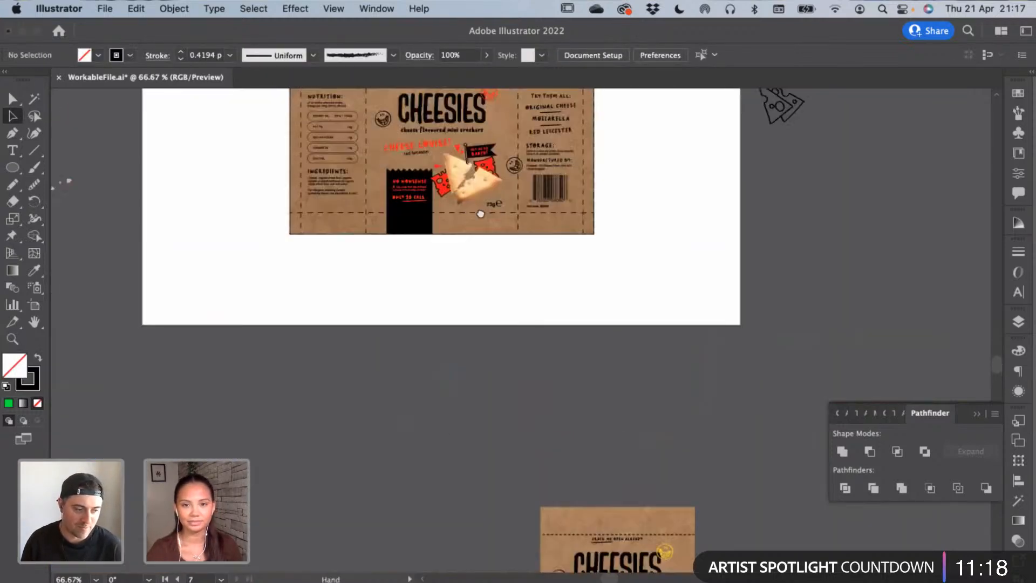
scroll(468, 448, up, 3)
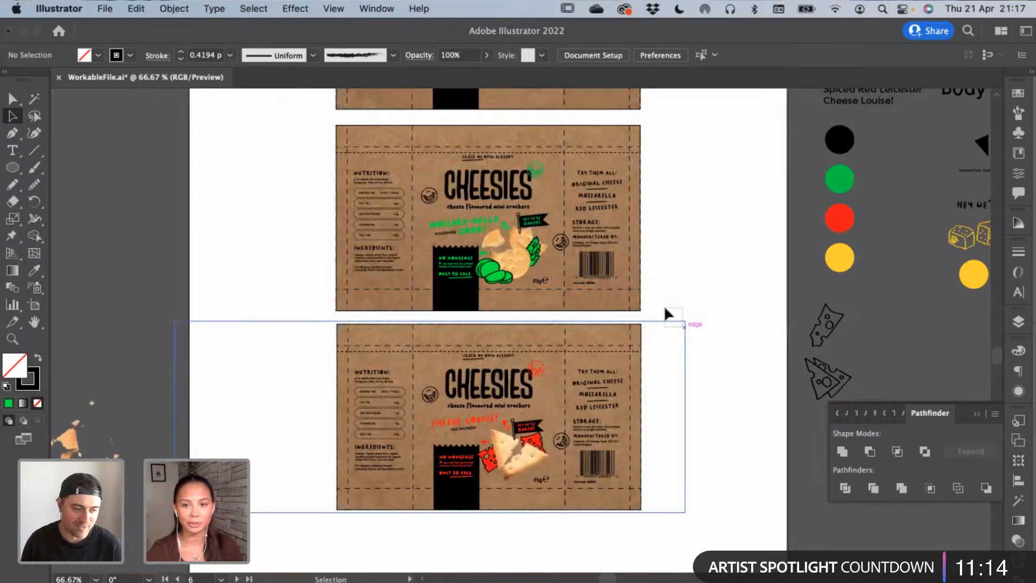
drag(669, 314, 271, 121)
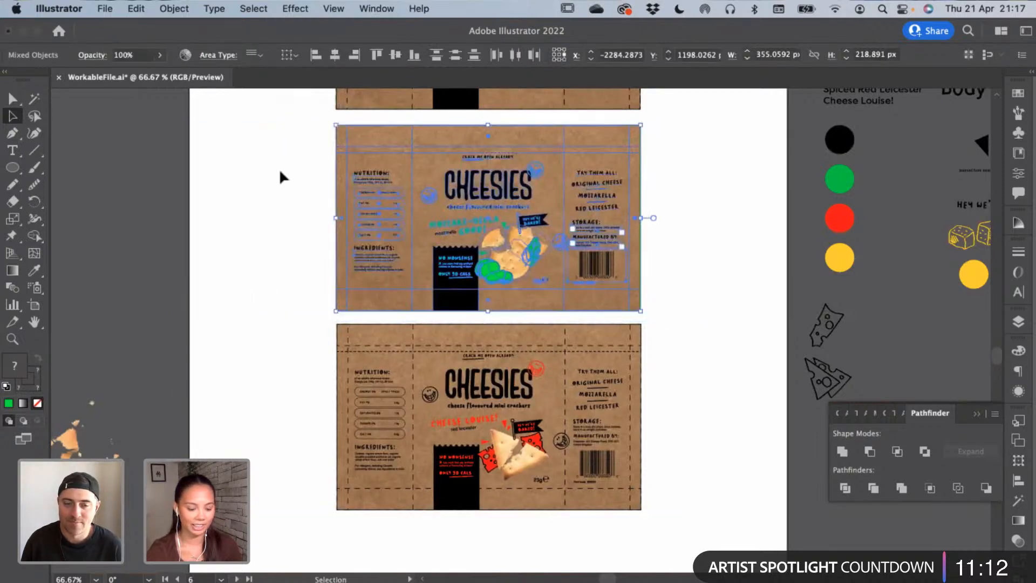
key(a)
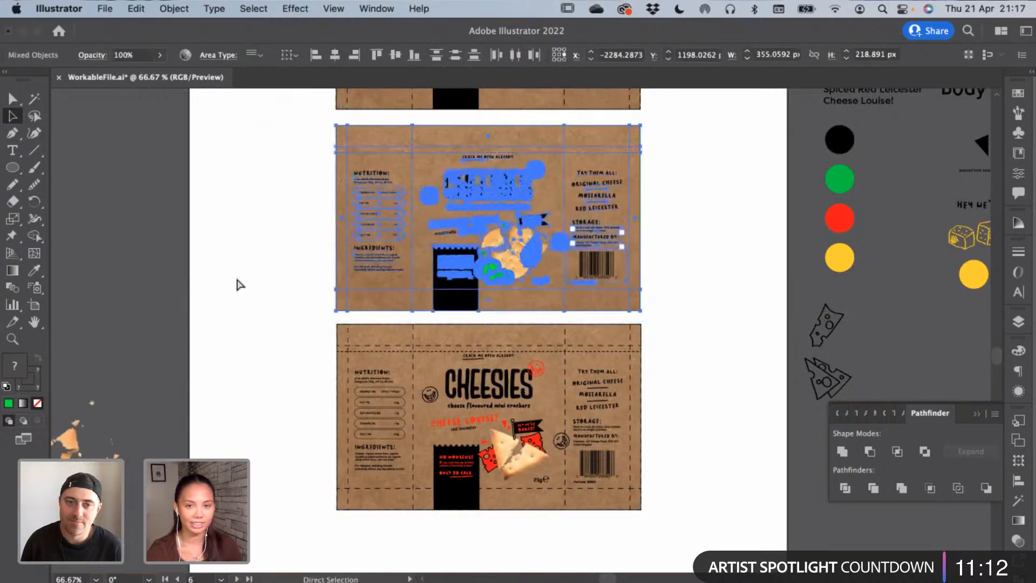
click(321, 444)
scroll(429, 339, down, 10)
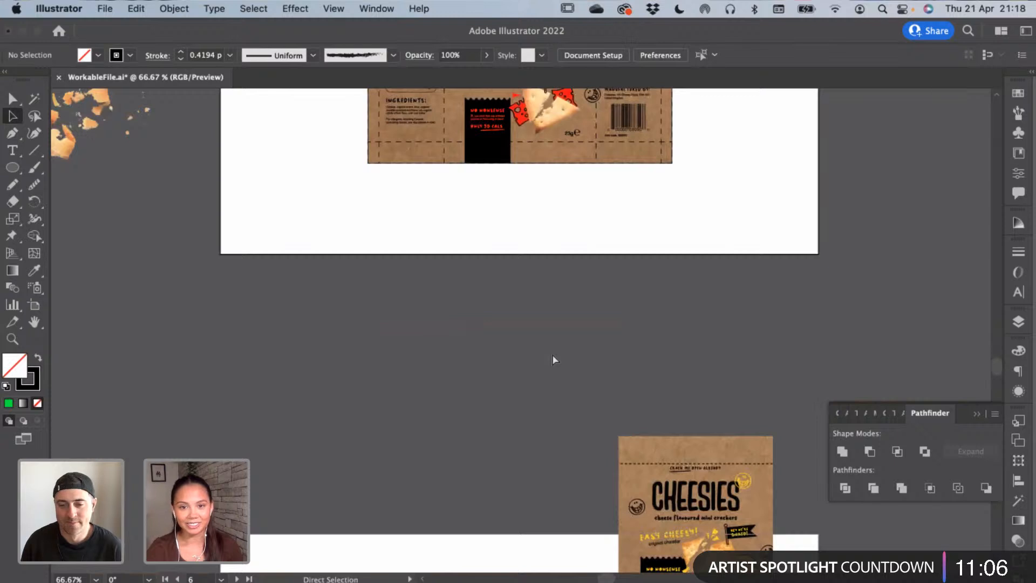
key(super+v)
drag(578, 342, 486, 429)
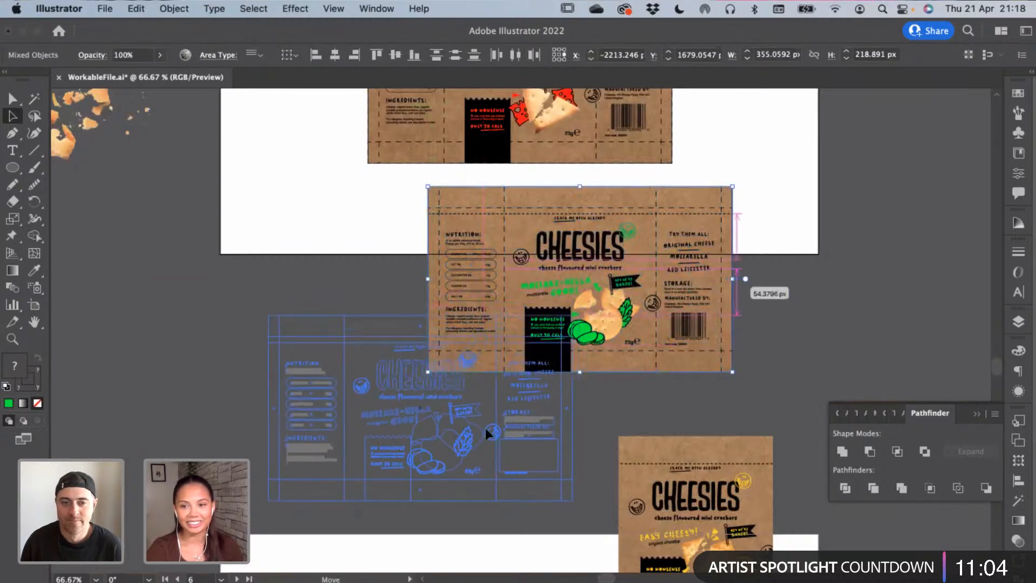
drag(652, 371, 650, 365)
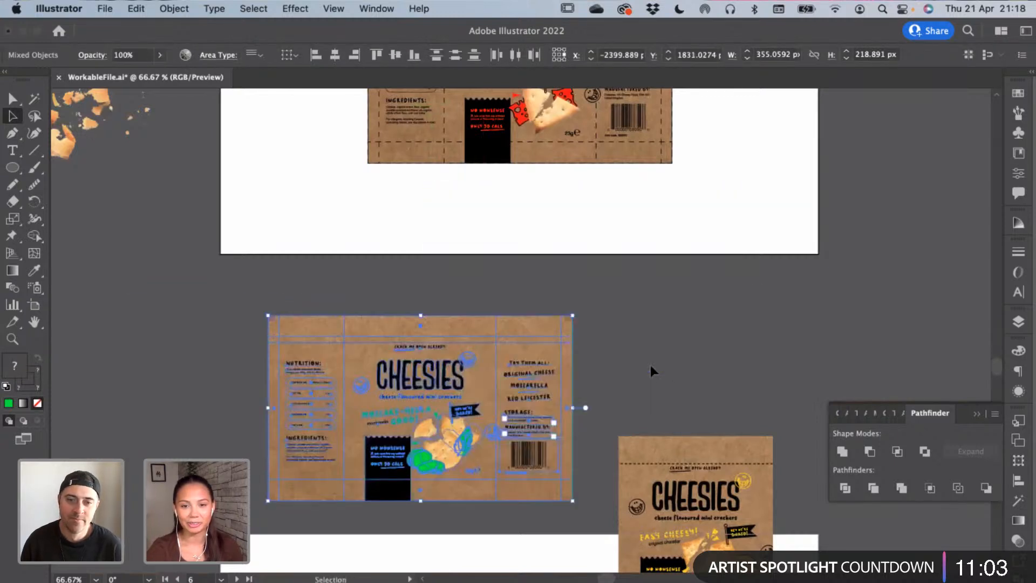
Delete the vertical and lower dashed fold lines from the pasted mozzarella wrapper and group its remaining artwork
click(504, 485)
click(561, 478)
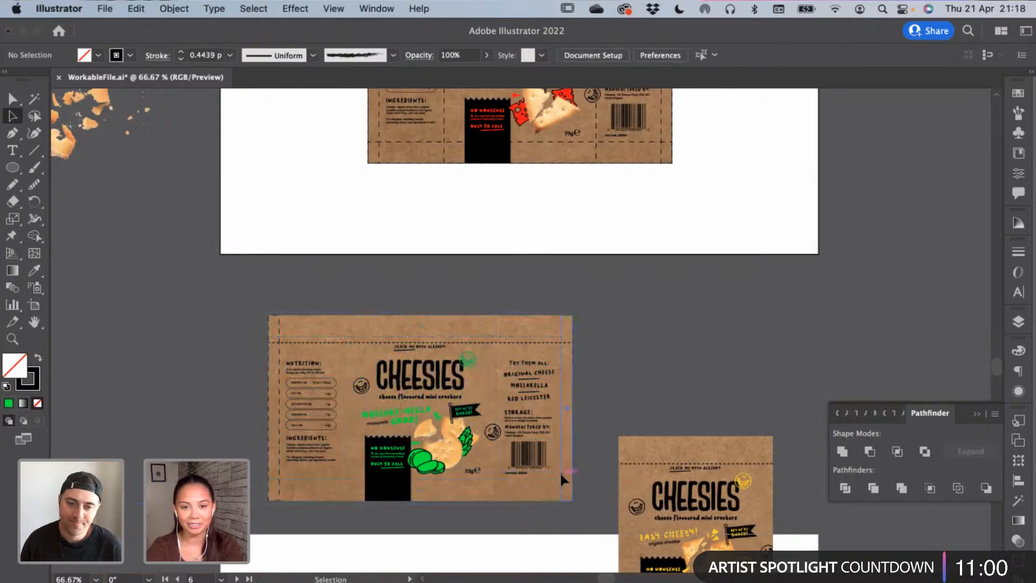
key(super+shift+a)
click(280, 487)
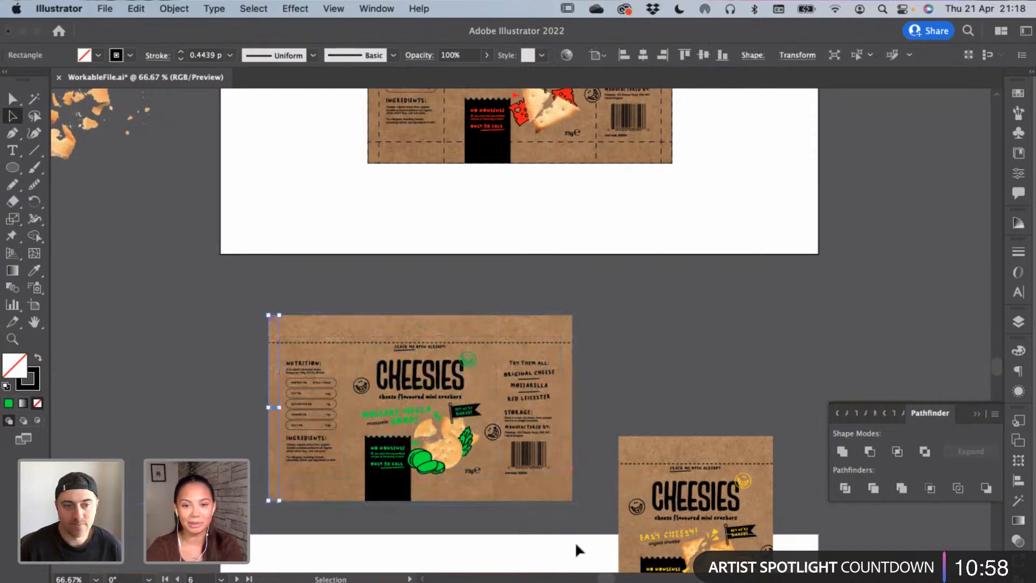
click(576, 537)
click(259, 321)
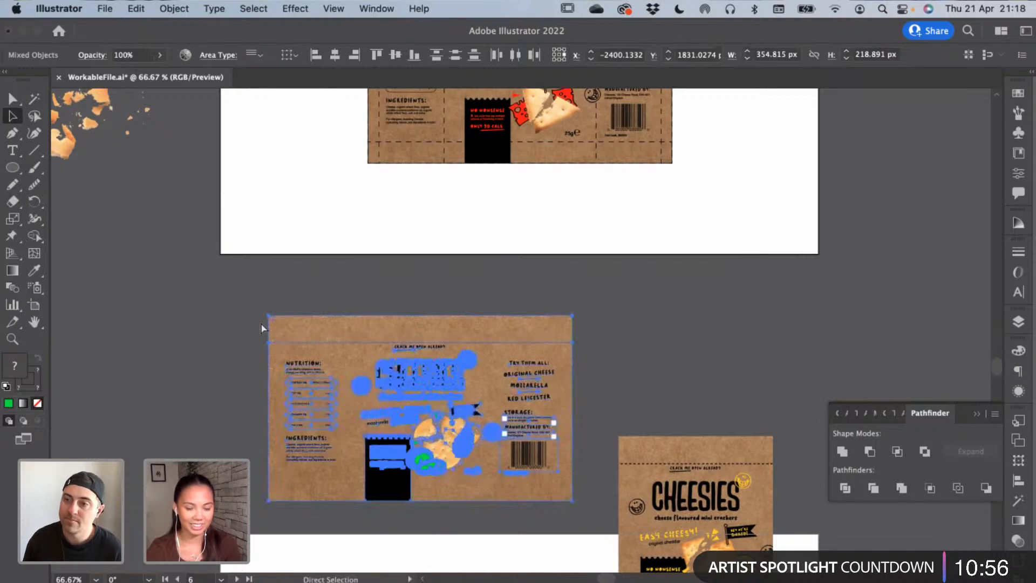
click(196, 356)
Copy the front pouch template's outer rectangle from inside its nested groups and paste it outside them over the mozzarella wrapper
scroll(513, 456, down, 5)
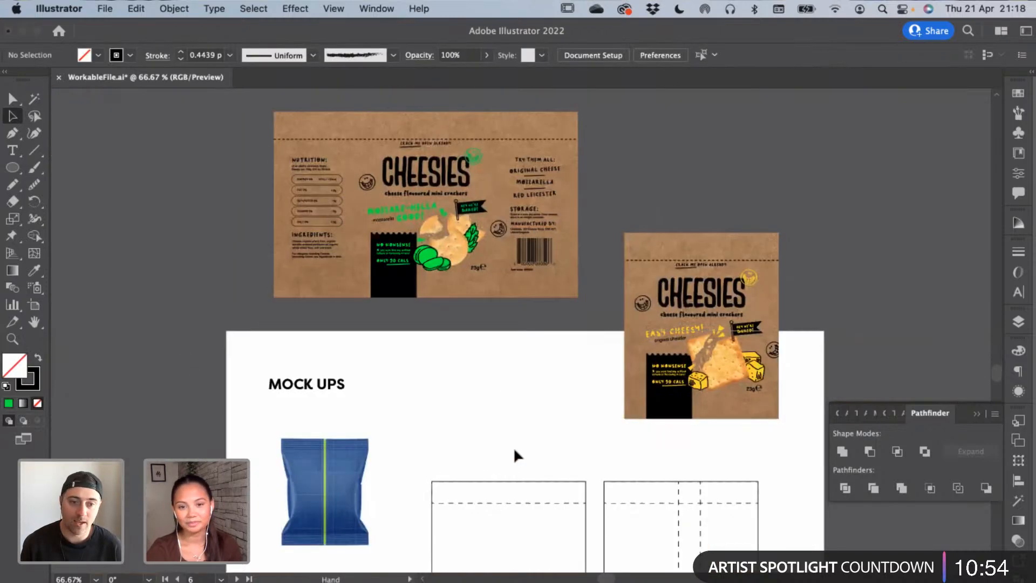
click(536, 481)
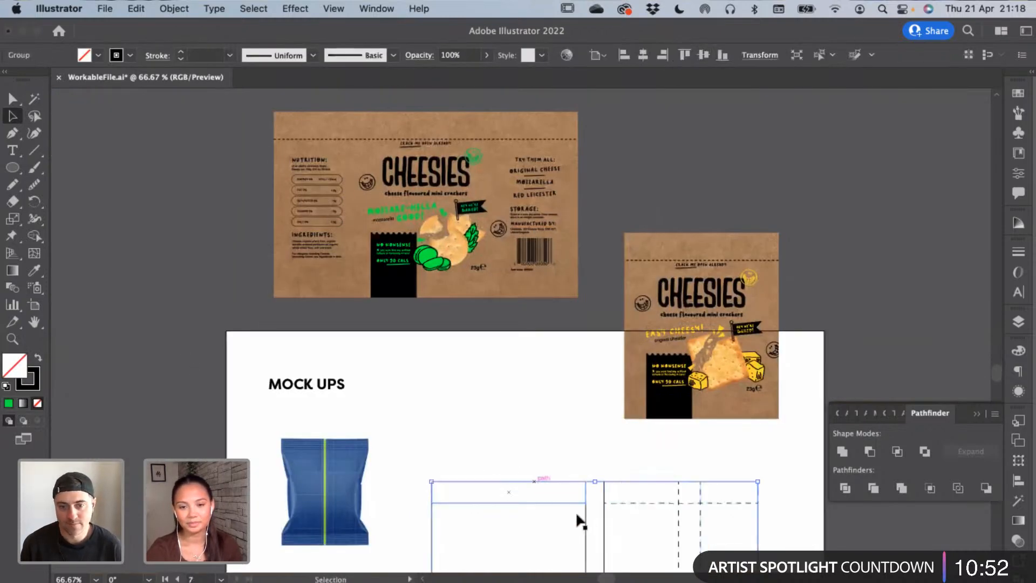
double_click(581, 518)
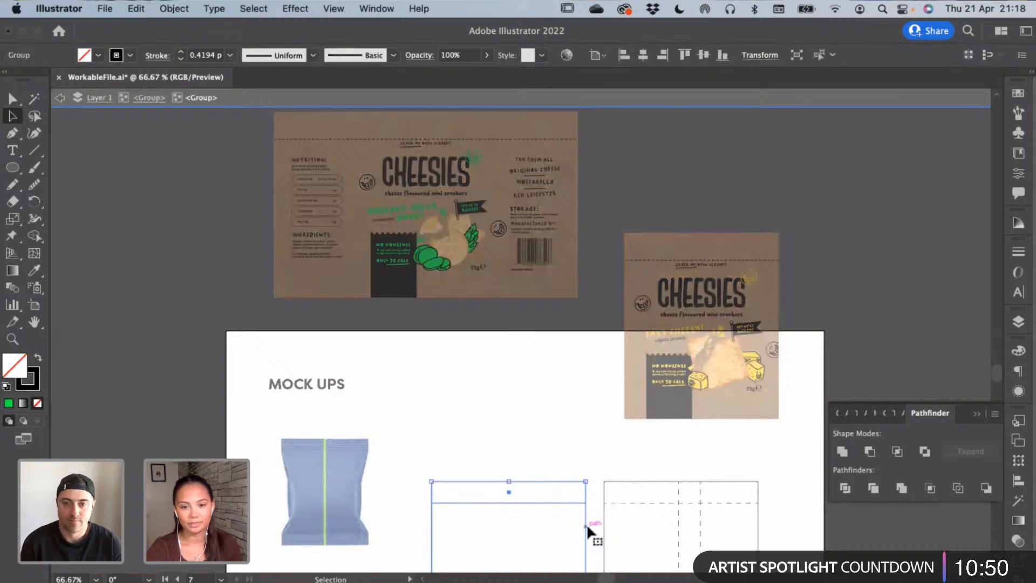
double_click(585, 524)
click(586, 524)
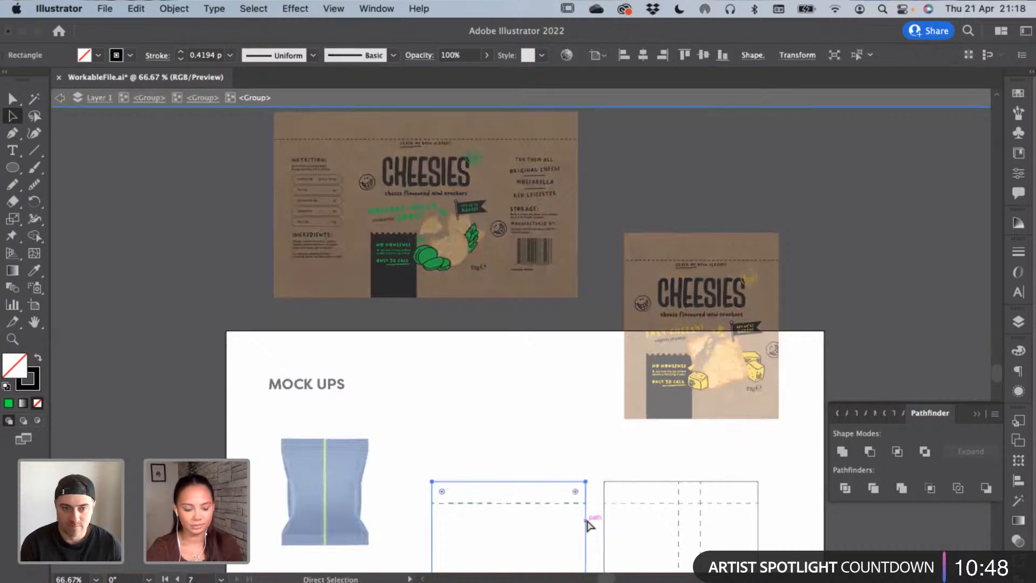
double_click(426, 354)
key(space)
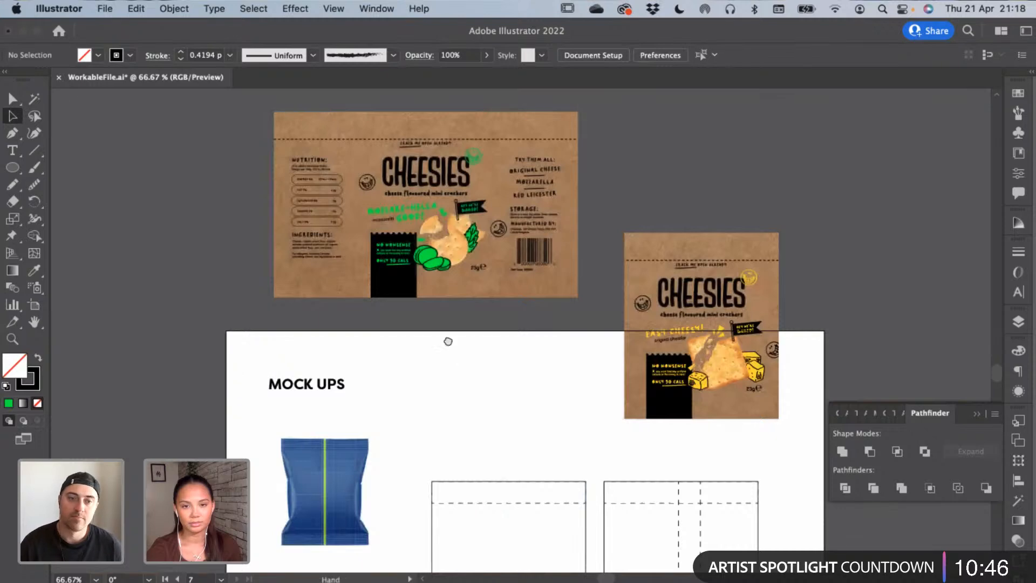
drag(448, 342, 468, 442)
click(438, 354)
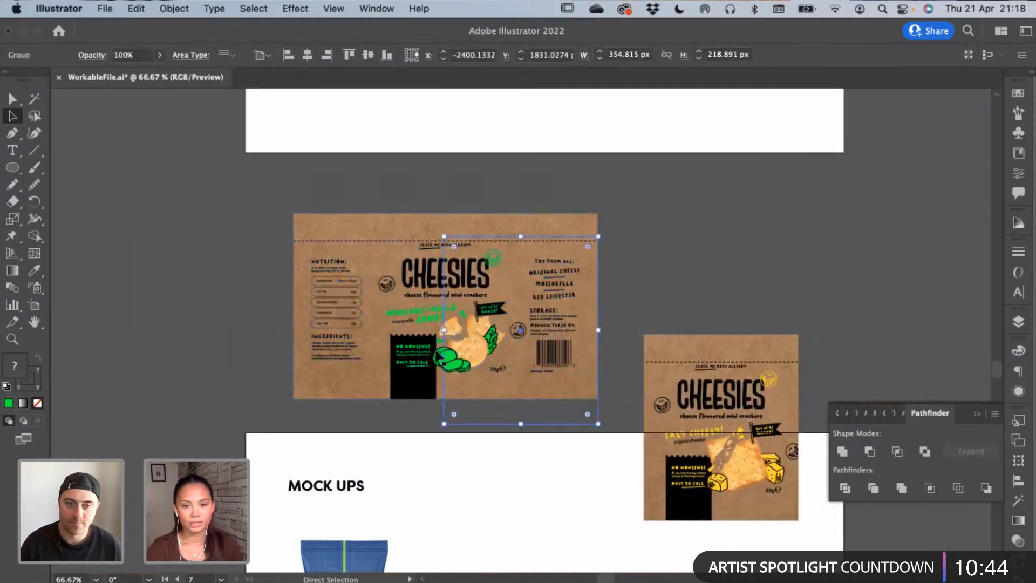
Duplicate the pasted rectangle into the empty space beside the mozzarella wrapper as a spare outline
drag(569, 455, 403, 293)
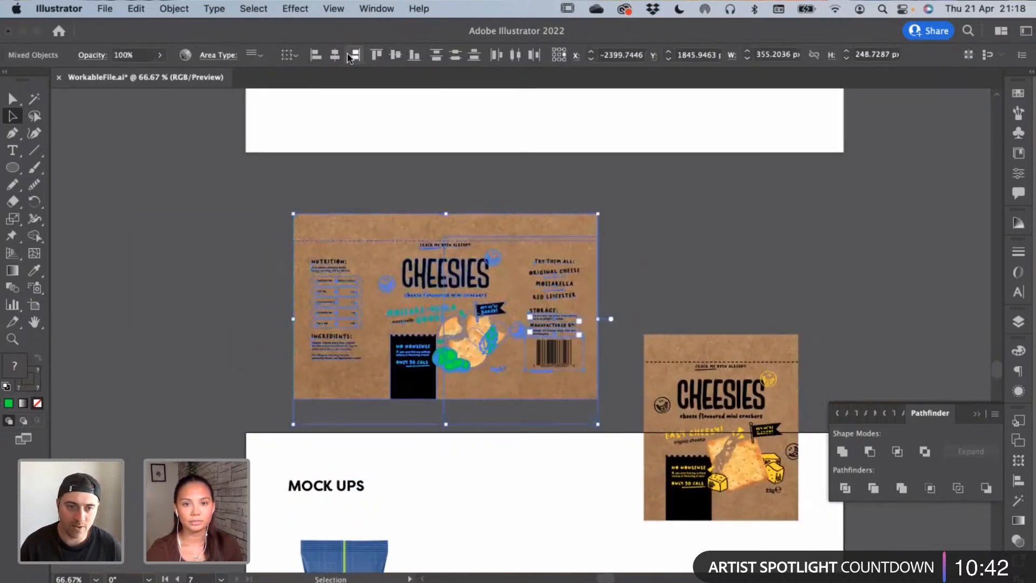
click(528, 165)
click(539, 424)
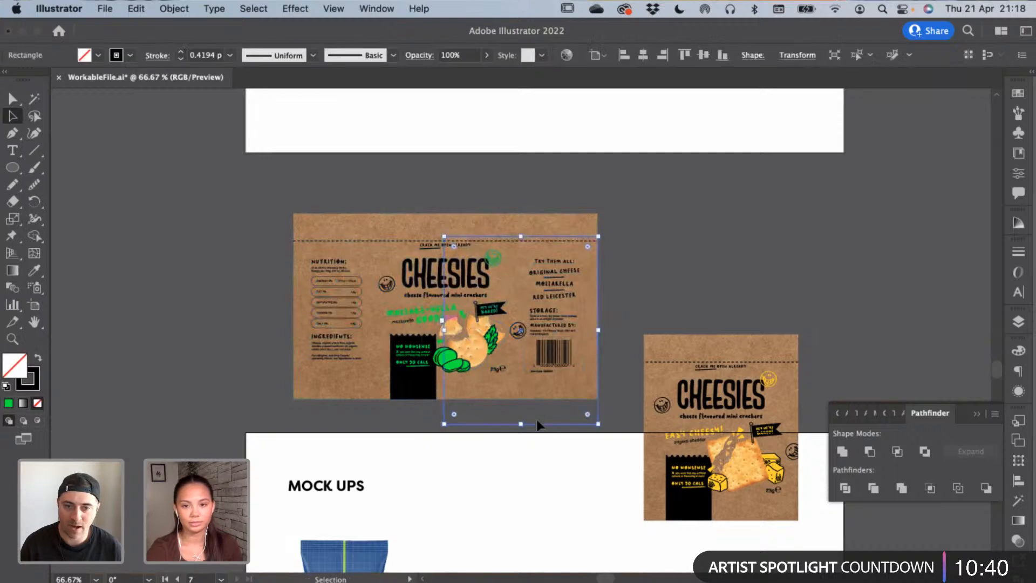
drag(538, 430, 212, 373)
click(504, 456)
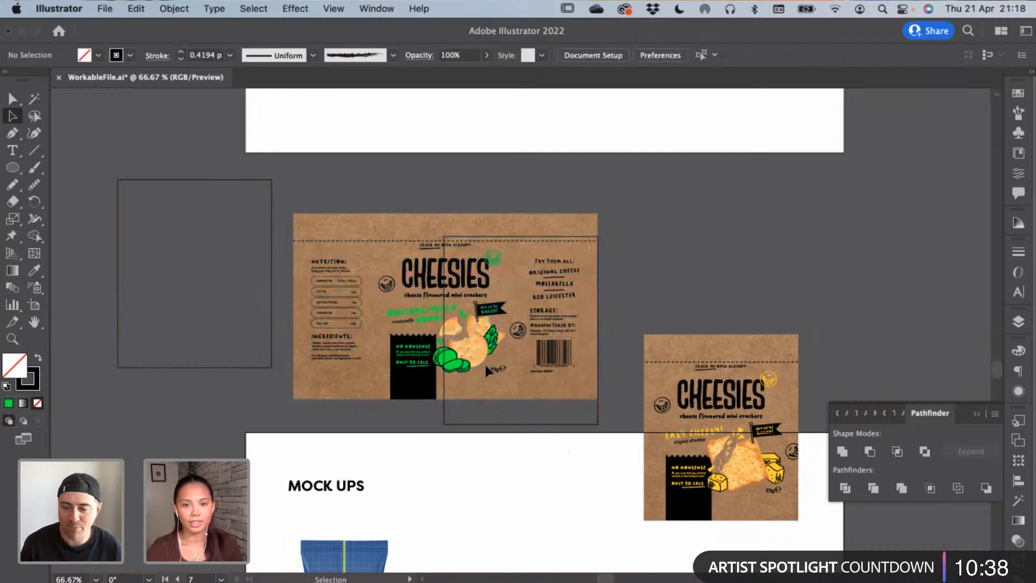
Align the mozzarella wrapper and the overlapping rectangle to each other's horizontal and vertical centres
click(378, 214)
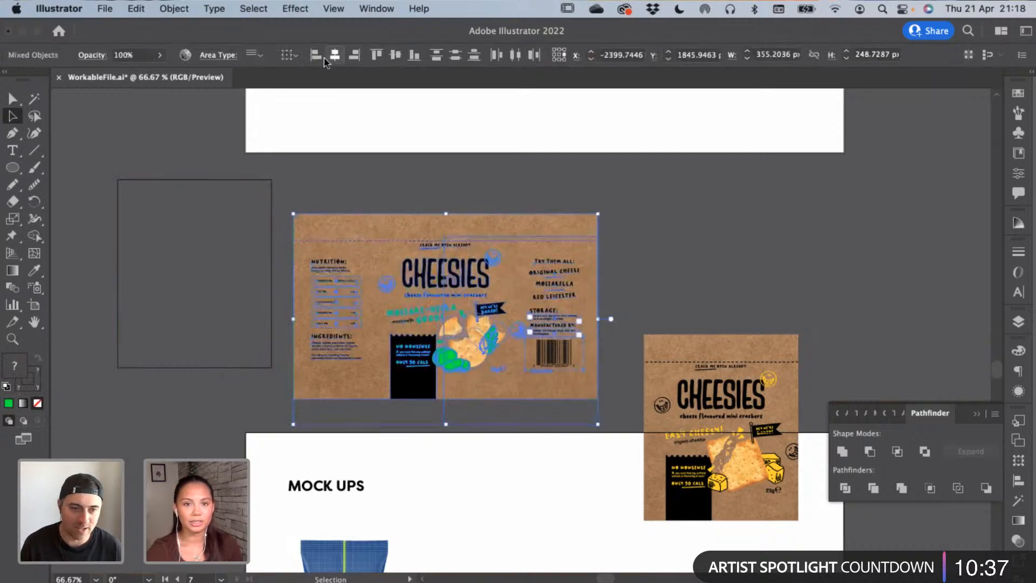
click(378, 55)
click(676, 280)
scroll(593, 313, down, 8)
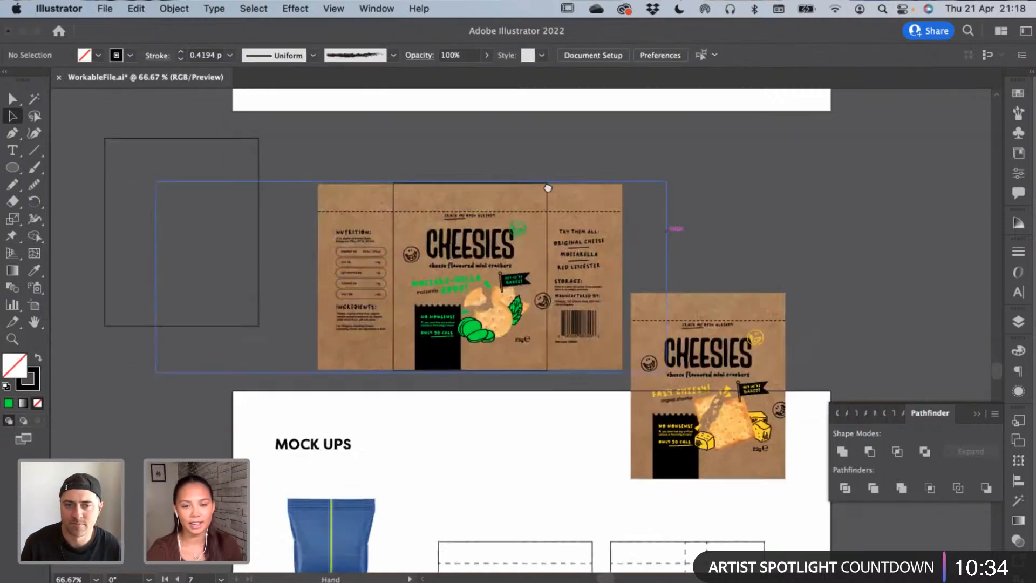
scroll(474, 347, right, 4)
Make a clipping mask from the centred rectangle to crop the mozzarella wrapper to its front panel
click(377, 140)
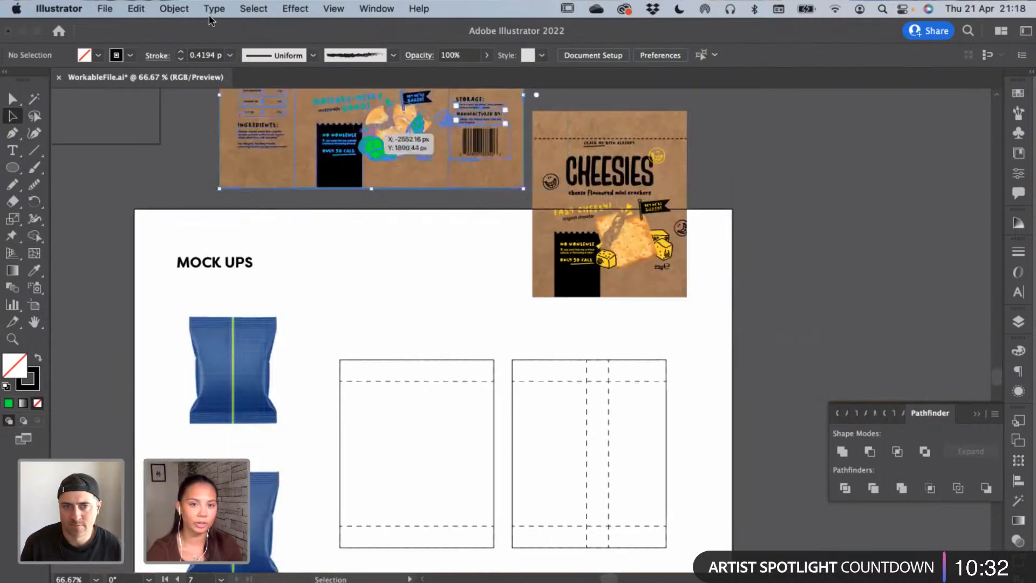
click(174, 8)
mouse_move(283, 532)
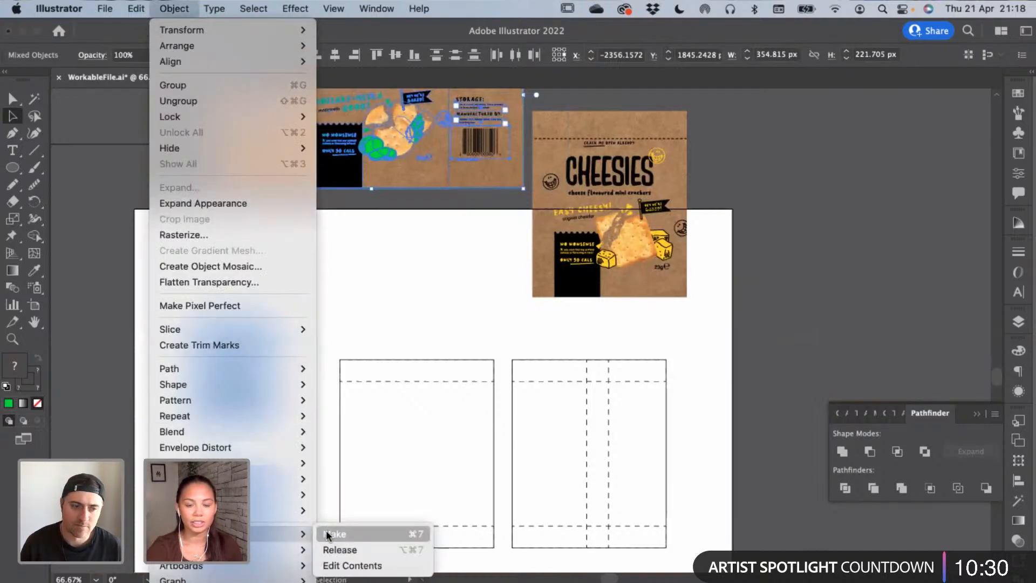
click(329, 531)
click(423, 262)
Copy the whole red leicester wrapper and paste it into the empty space beside the Mock Ups artboard, below the spare rectangle
scroll(495, 146, up, 12)
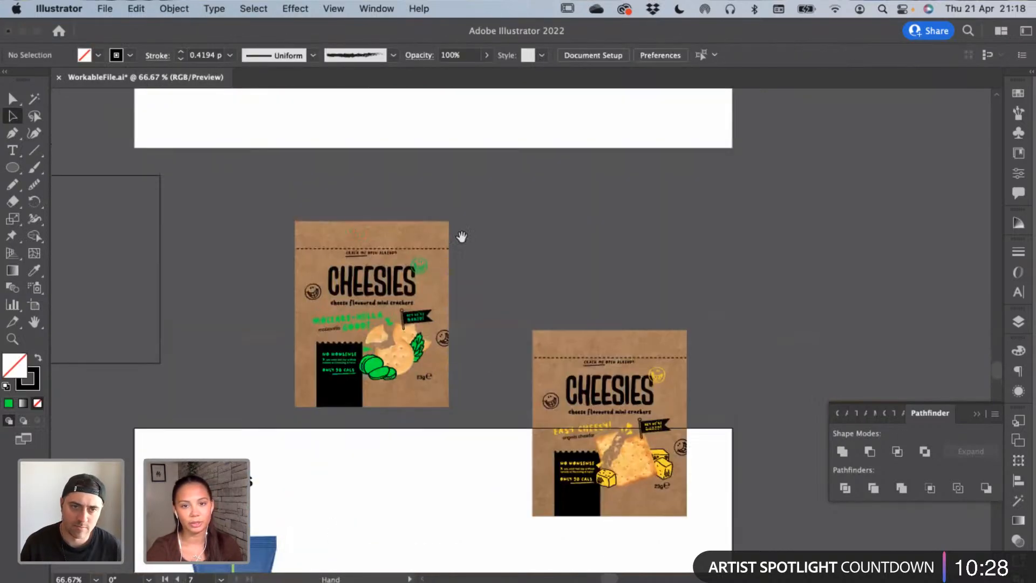
scroll(560, 324, left, 5)
drag(746, 297, 388, 102)
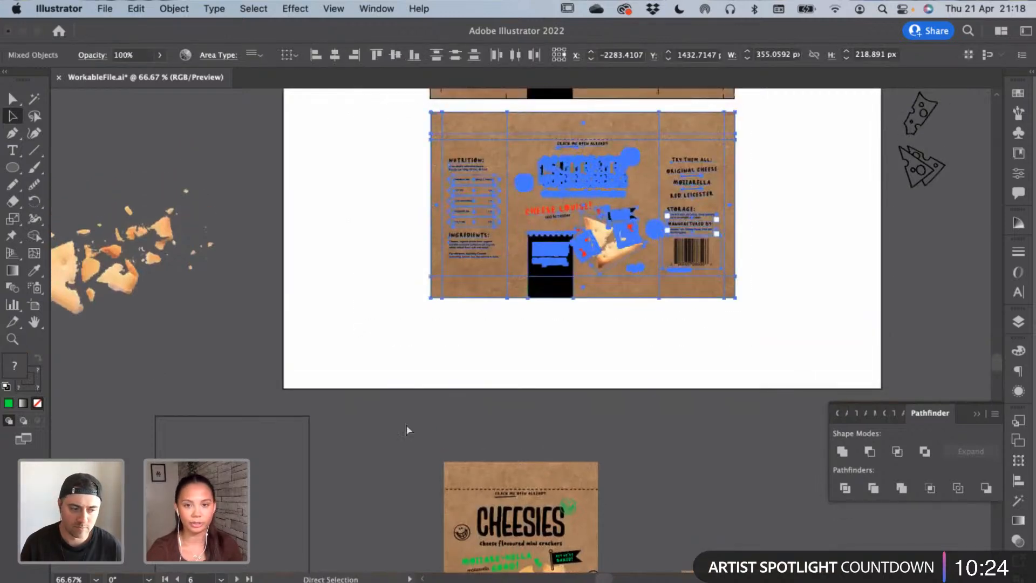
drag(441, 399, 532, 148)
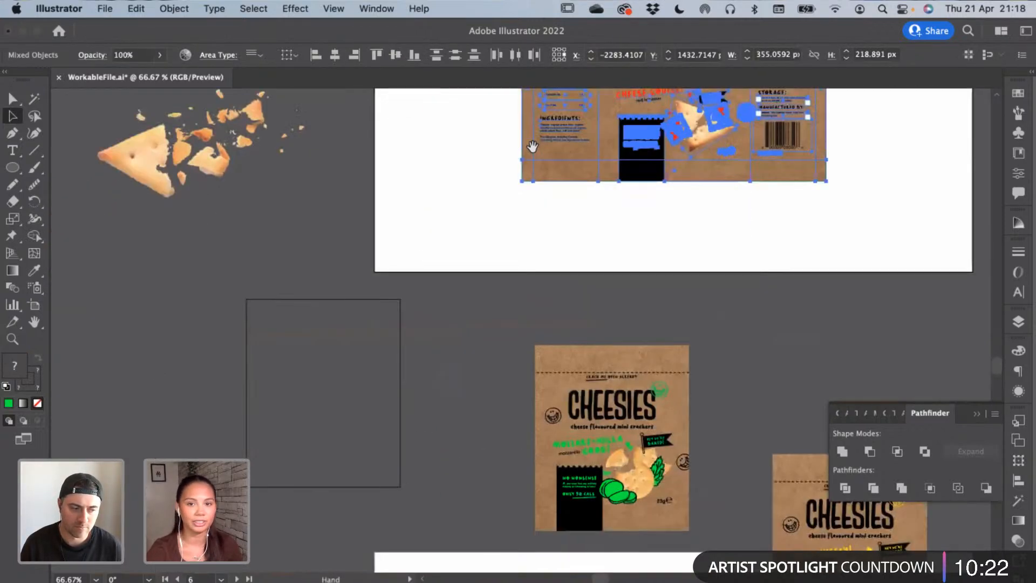
drag(229, 356, 363, 271)
click(321, 284)
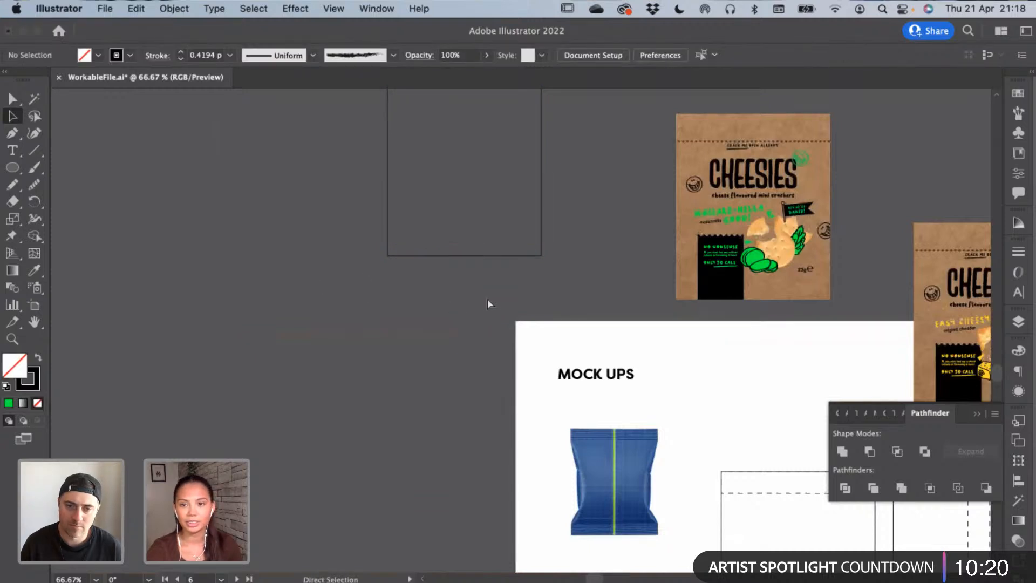
key(super+v)
drag(549, 311, 303, 202)
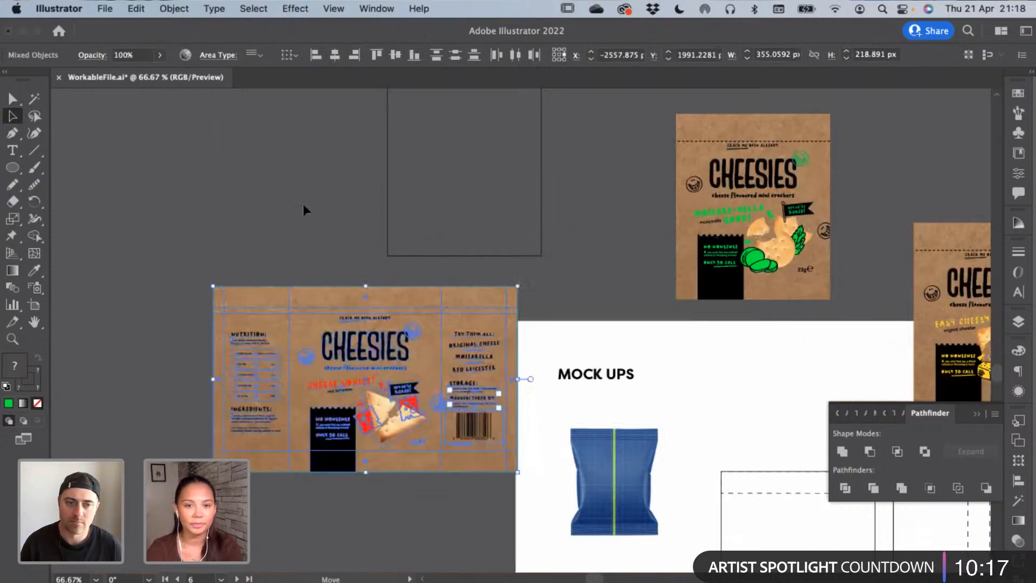
Delete the vertical and lower dashed fold lines from the pasted red leicester wrapper, keeping the upper dashed line
click(407, 300)
key(super+2)
click(506, 325)
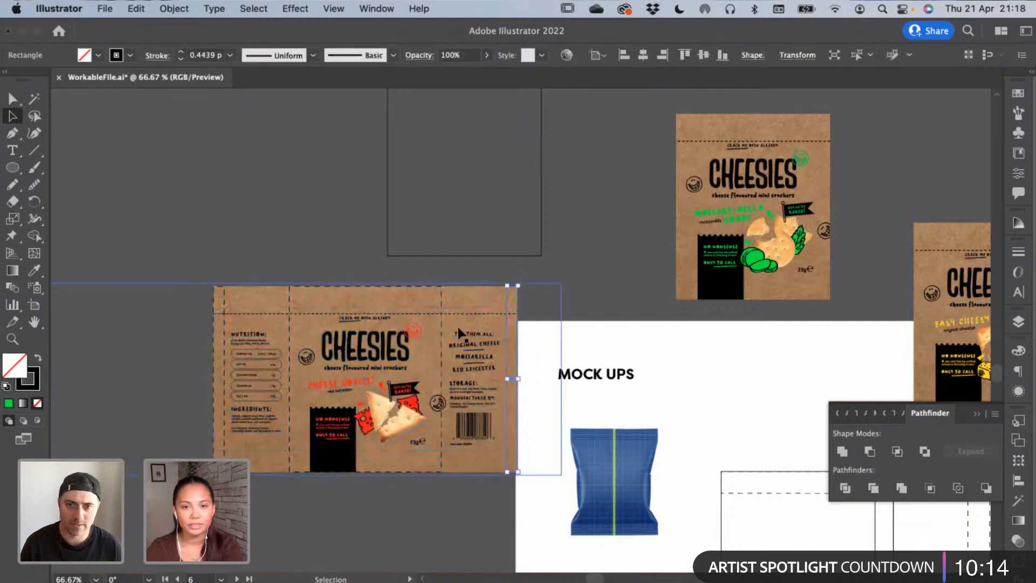
key(Delete)
click(441, 328)
key(Delete)
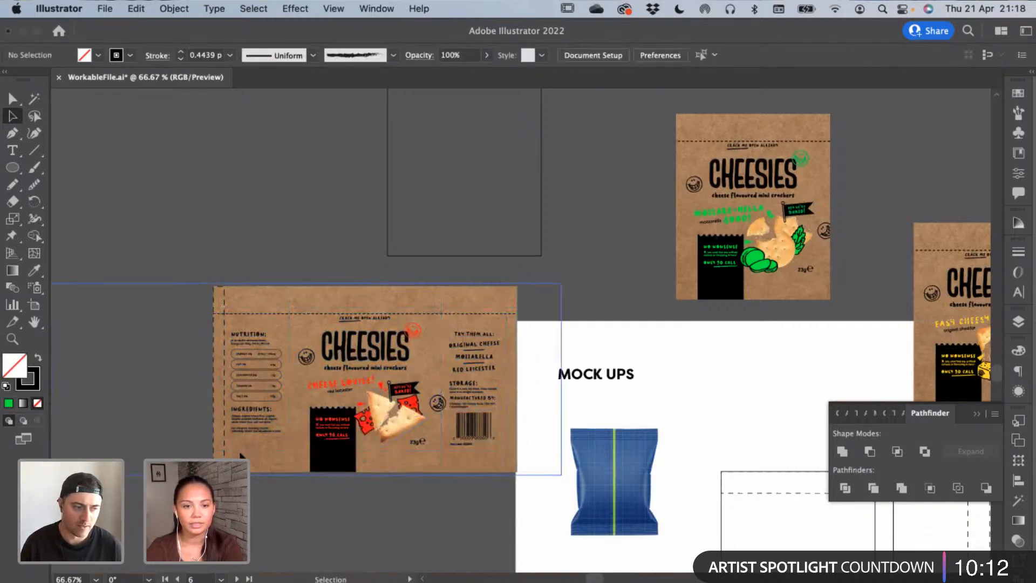
click(224, 458)
key(Delete)
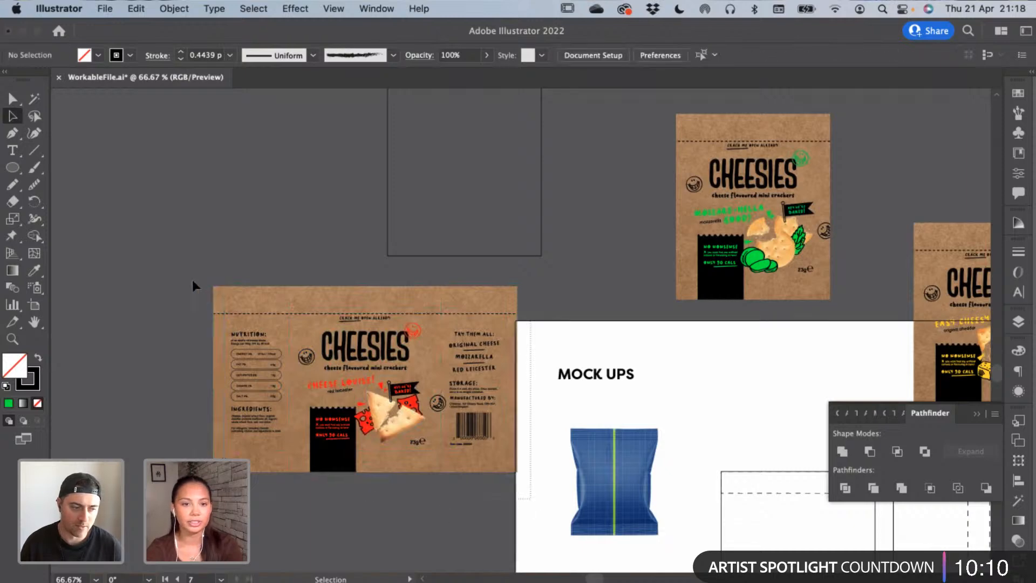
Group all the artwork of the pasted red leicester wrapper
key(alt+super+2)
click(174, 9)
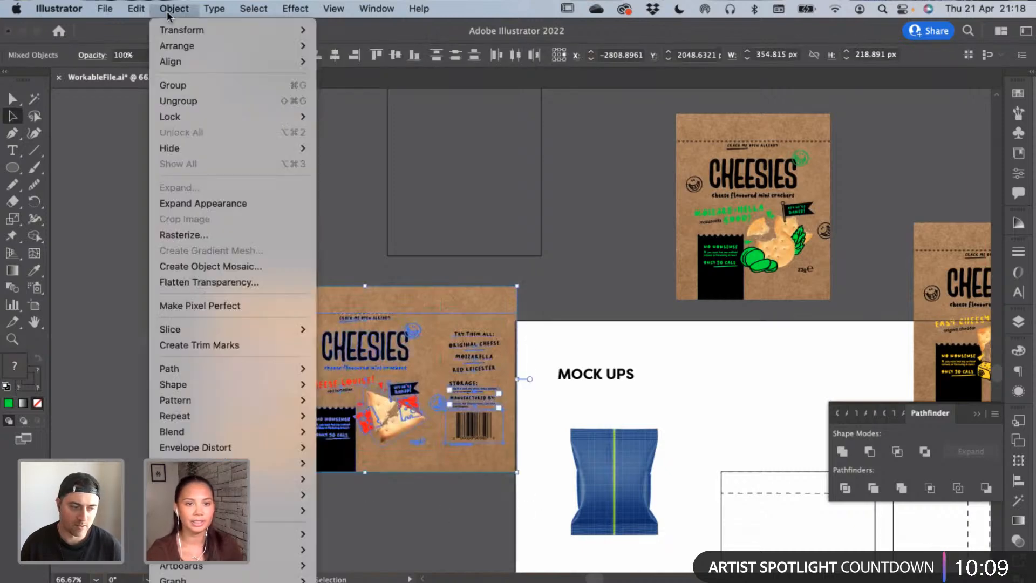
click(212, 86)
Bring the spare rectangle to the front and centre it and the pasted red leicester wrapper on each other
click(403, 257)
right_click(403, 257)
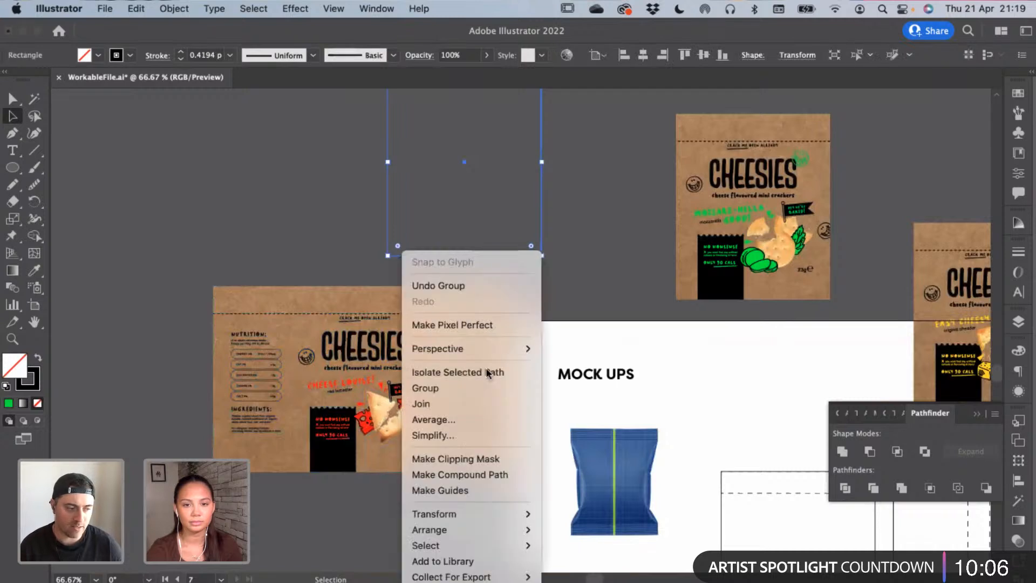
click(545, 526)
click(381, 249)
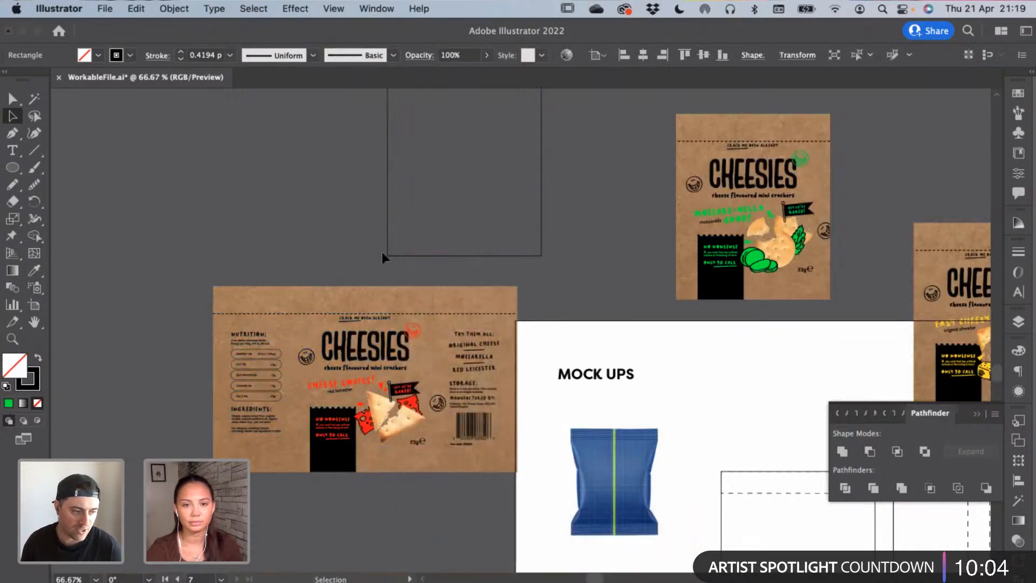
click(446, 169)
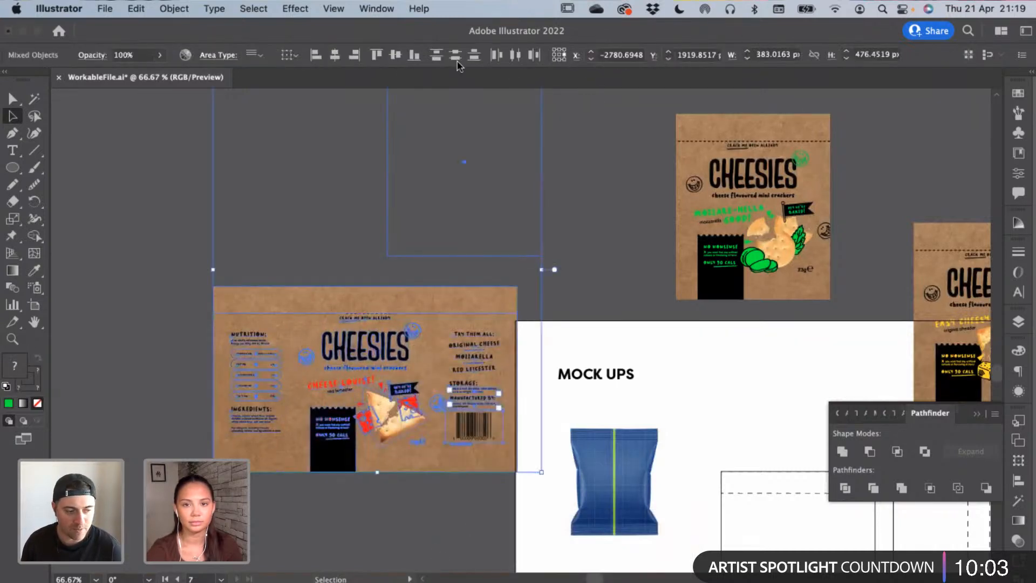
click(394, 56)
click(395, 54)
Make a clipping mask from the centred rectangle to crop the red leicester wrapper to its front panel
click(174, 8)
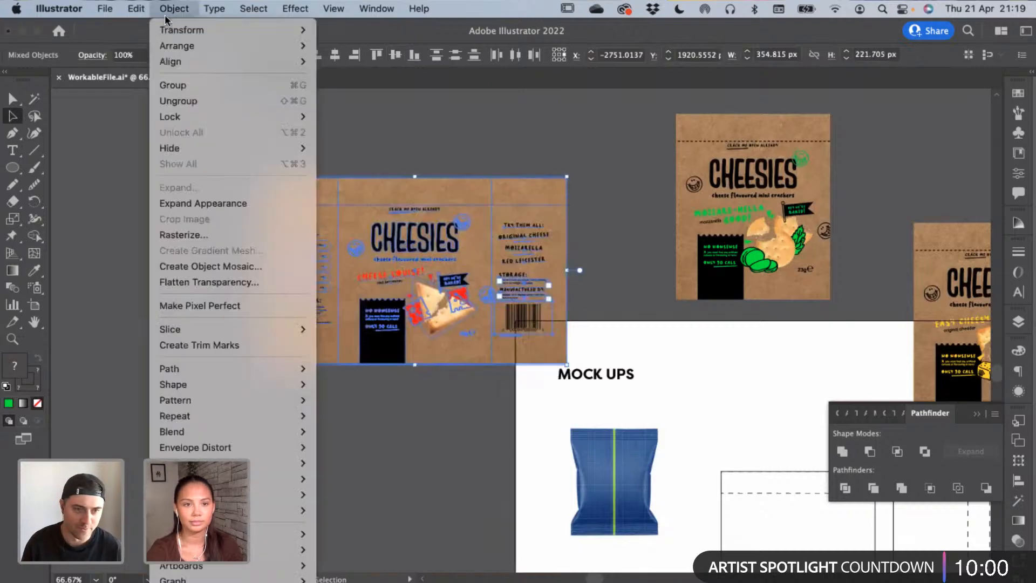
mouse_move(281, 533)
click(319, 530)
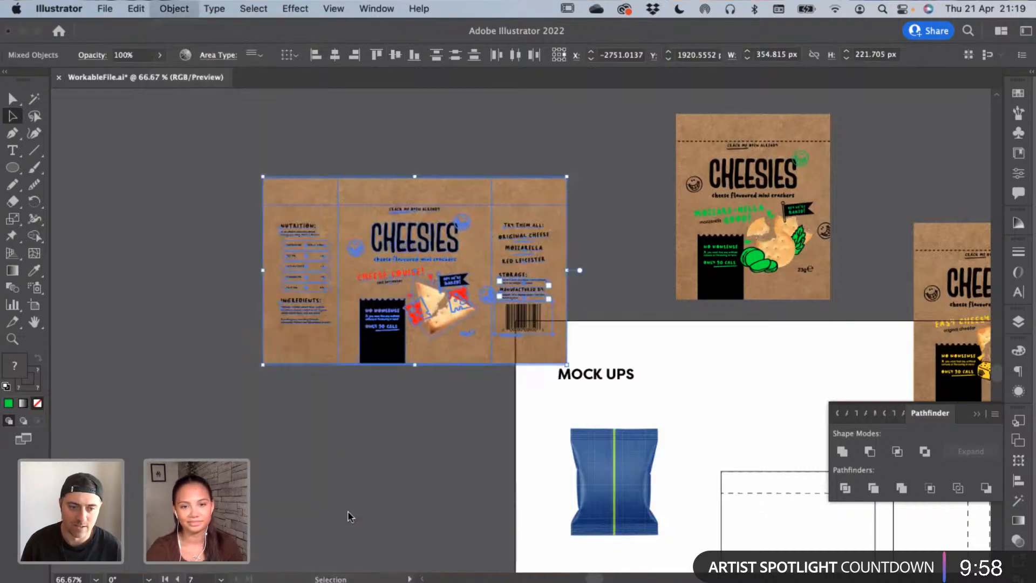
click(351, 501)
drag(351, 501, 346, 505)
Arrange the cropped red leicester, mozzarella and cheddar front panels in a row above the Mock Ups artboard
drag(459, 261, 211, 301)
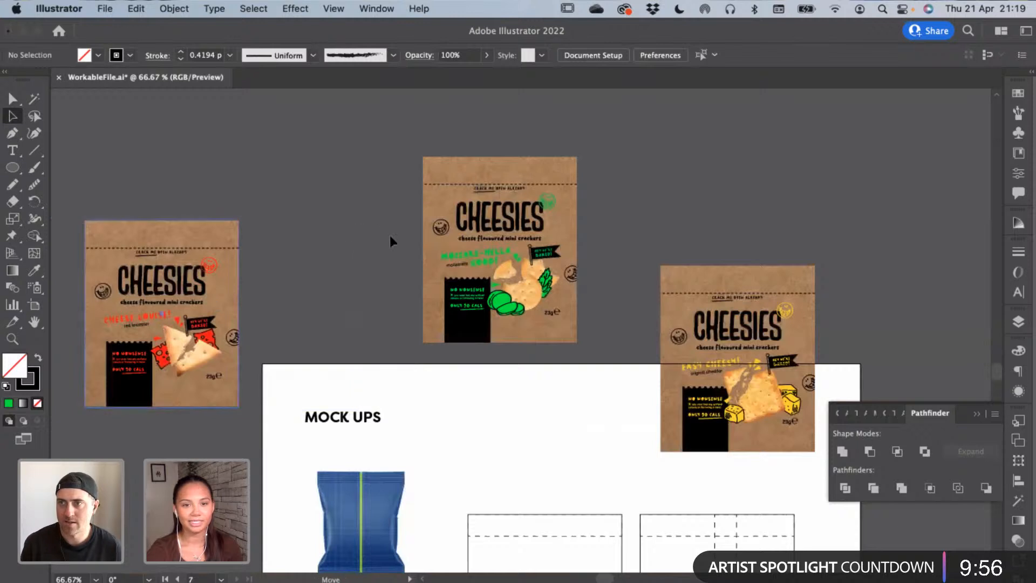
mouse_move(390, 235)
mouse_down()
mouse_move(391, 222)
mouse_move(374, 227)
mouse_up()
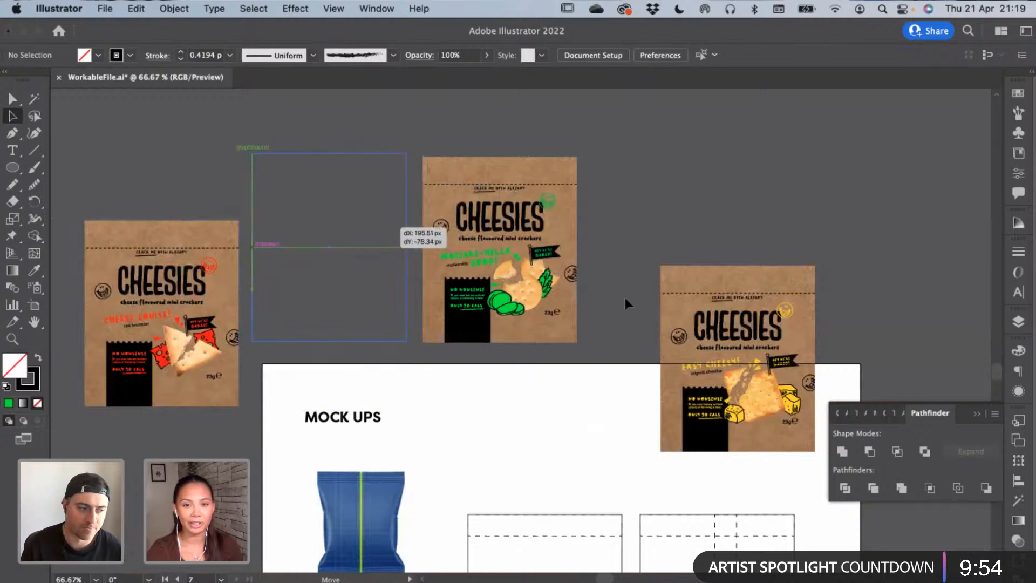
drag(681, 352, 603, 247)
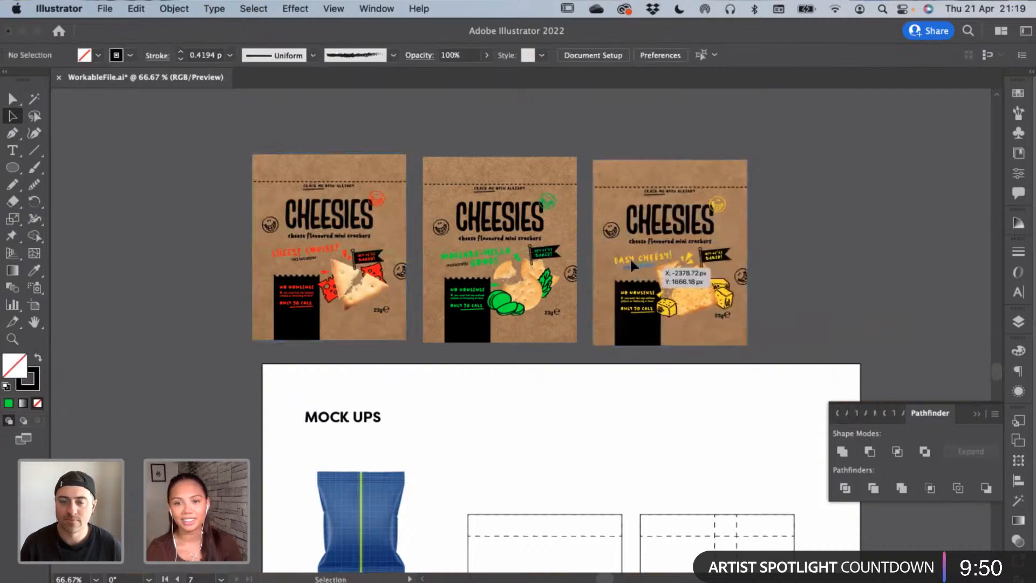
click(611, 372)
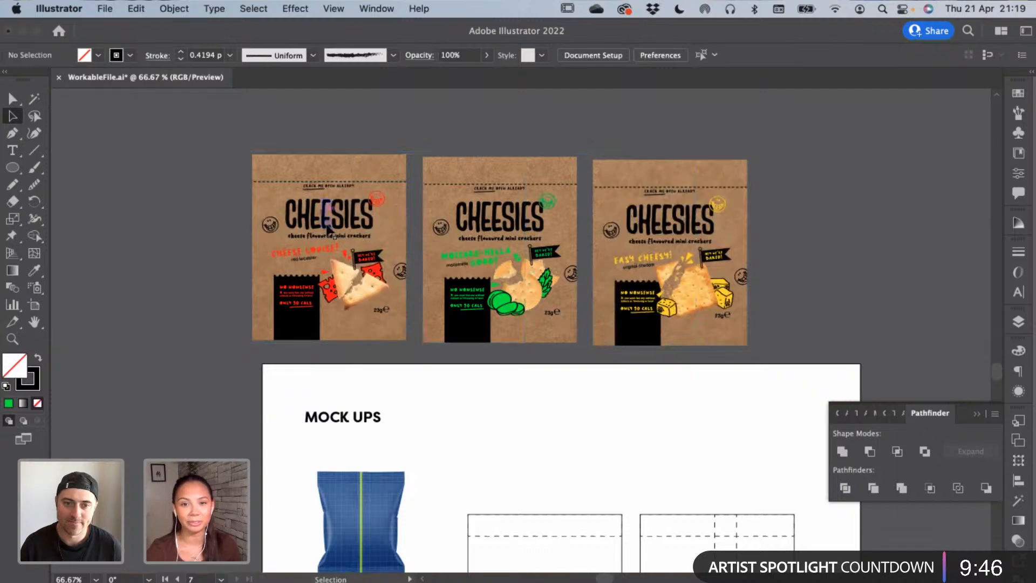
Copy the kraft paper background of the red leicester wrapper and paste it beside the dashed pouch outlines on the Mock Ups artboard
drag(554, 365, 436, 250)
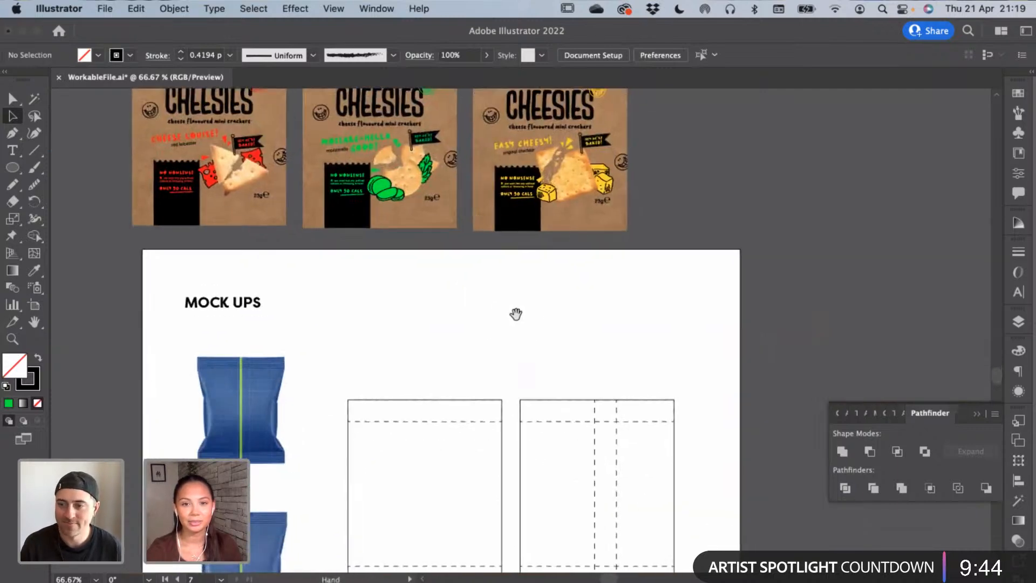
scroll(410, 338, up, 10)
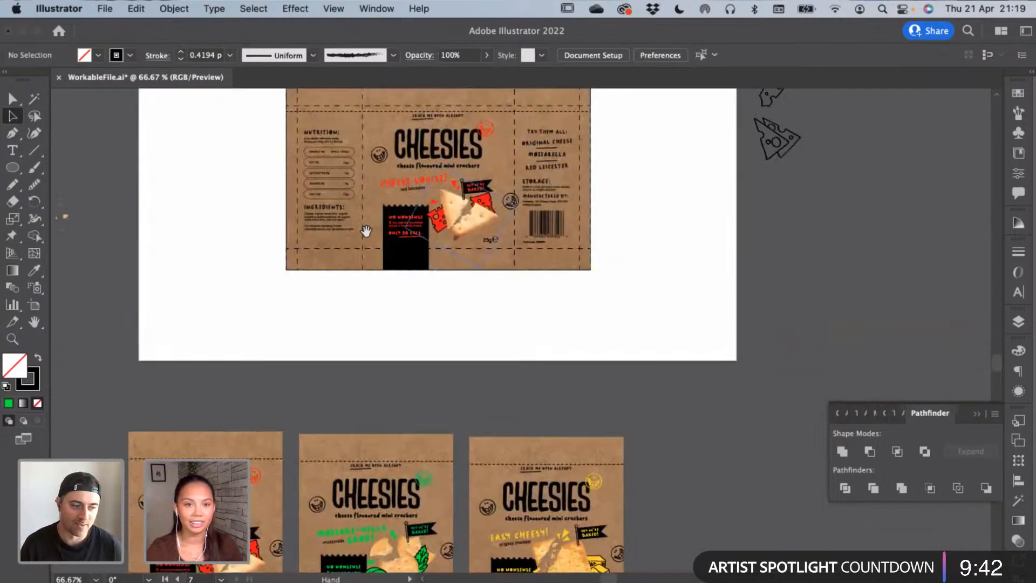
click(343, 263)
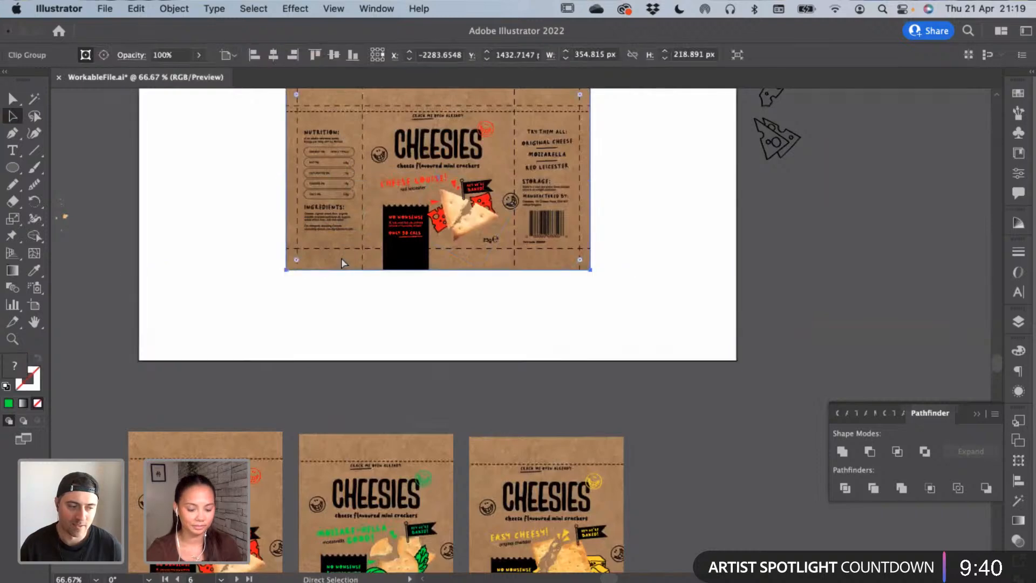
click(473, 382)
scroll(428, 176, down, 13)
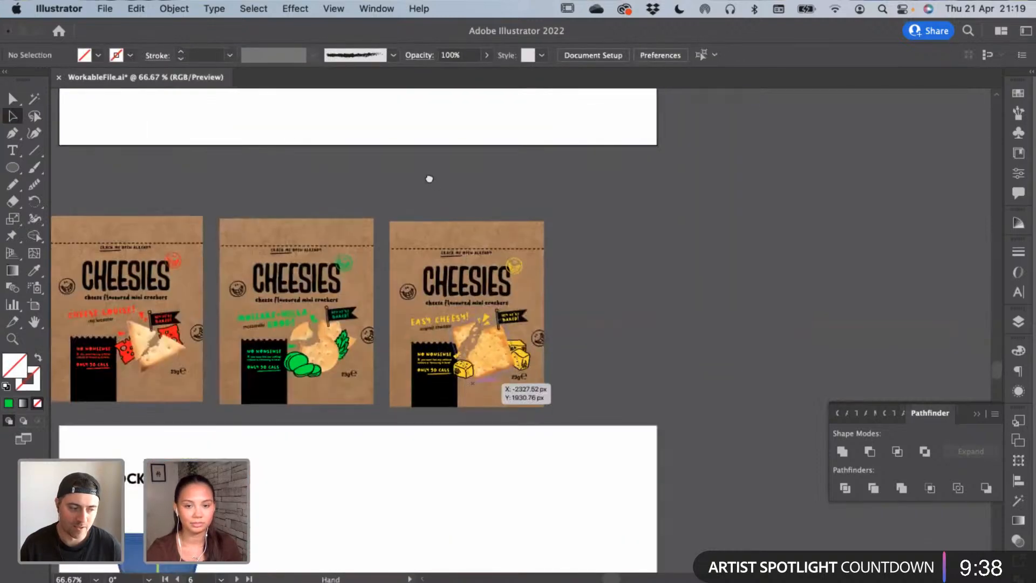
key(super+v)
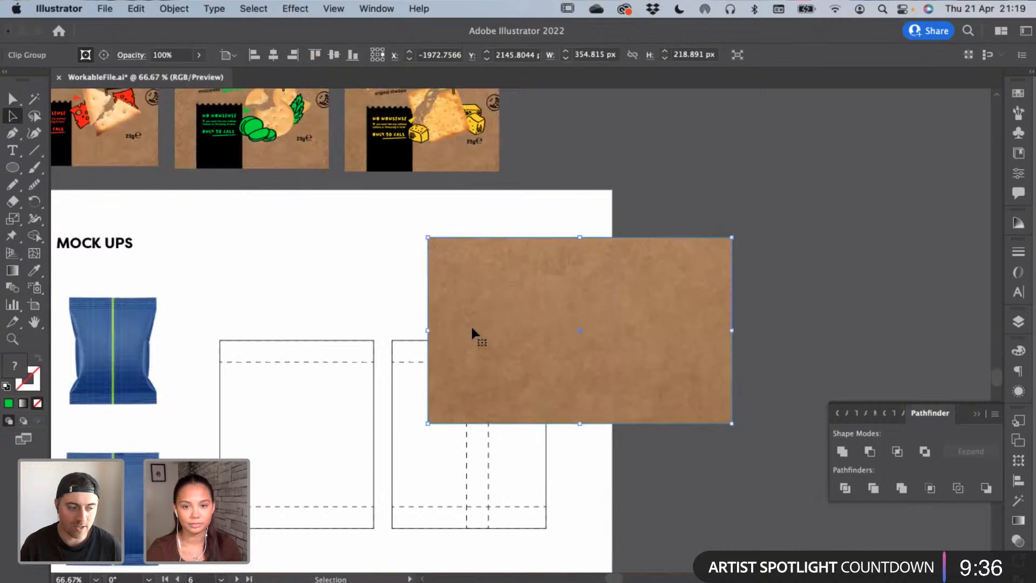
drag(471, 325, 624, 418)
click(375, 399)
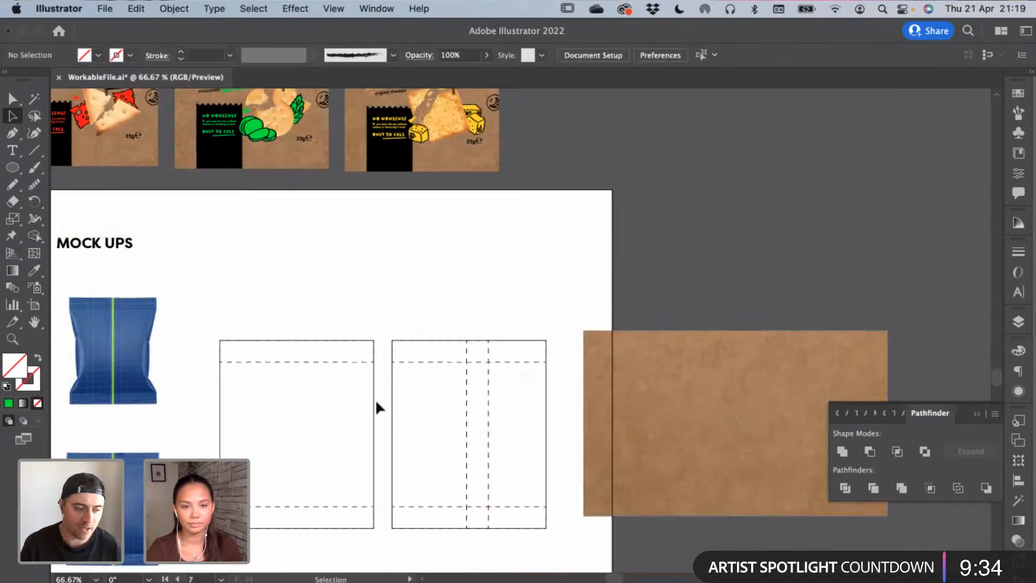
Copy the outer rectangle out of the nested groups of the front pouch outline and paste it over the kraft paper background
click(375, 401)
double_click(372, 406)
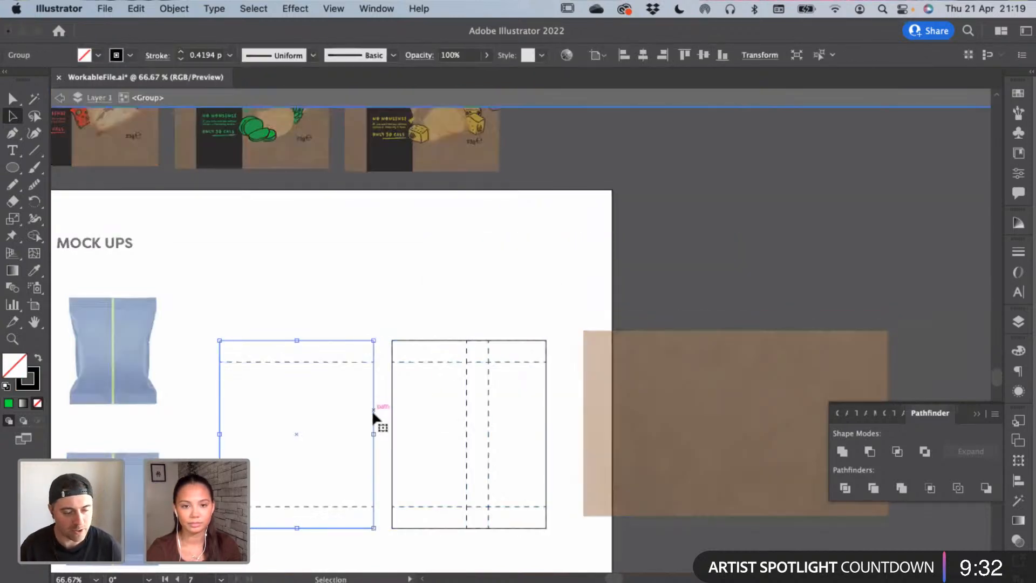
double_click(372, 409)
click(370, 405)
super+double_click(374, 391)
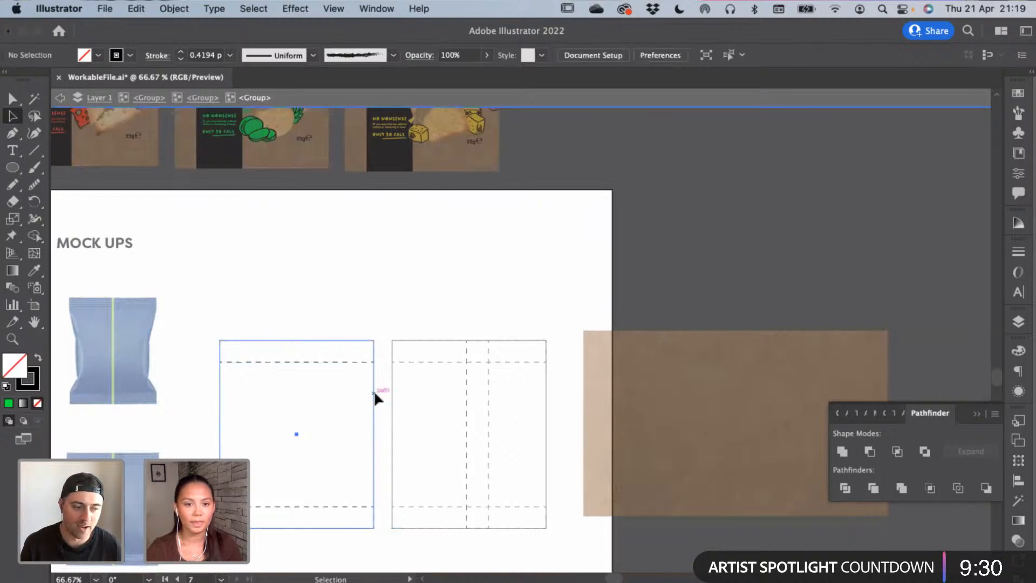
super+click(375, 389)
double_click(509, 274)
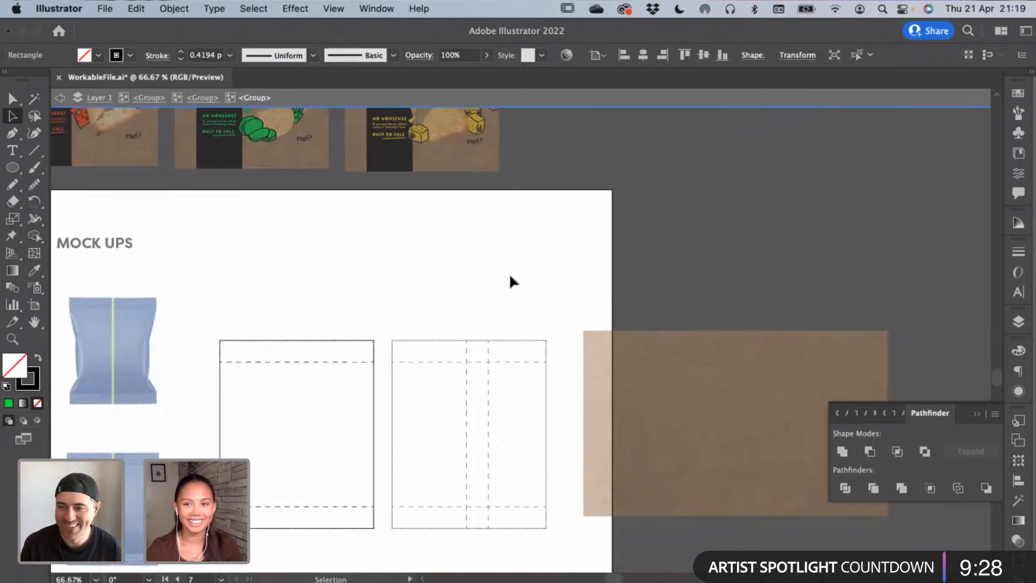
drag(479, 261, 358, 210)
click(568, 319)
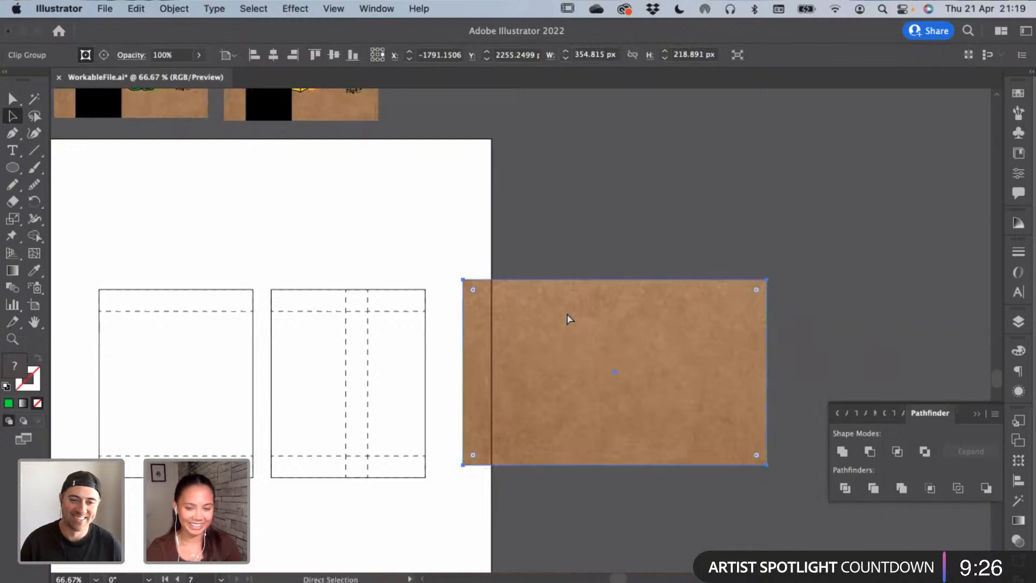
key(super+v)
Centre the pasted rectangle and the kraft paper background on each other horizontally and vertically
click(526, 204)
drag(624, 337, 625, 339)
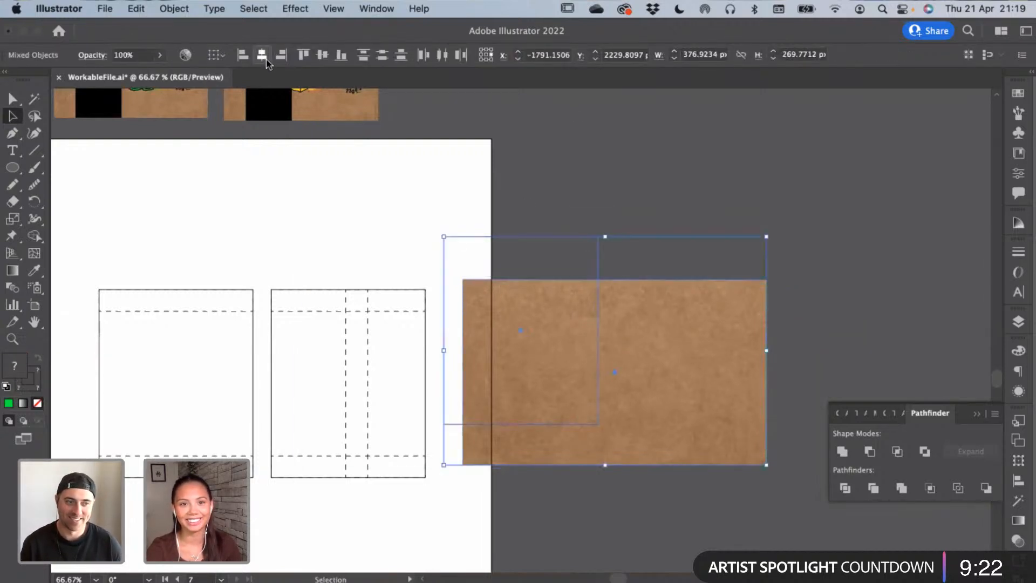
click(263, 55)
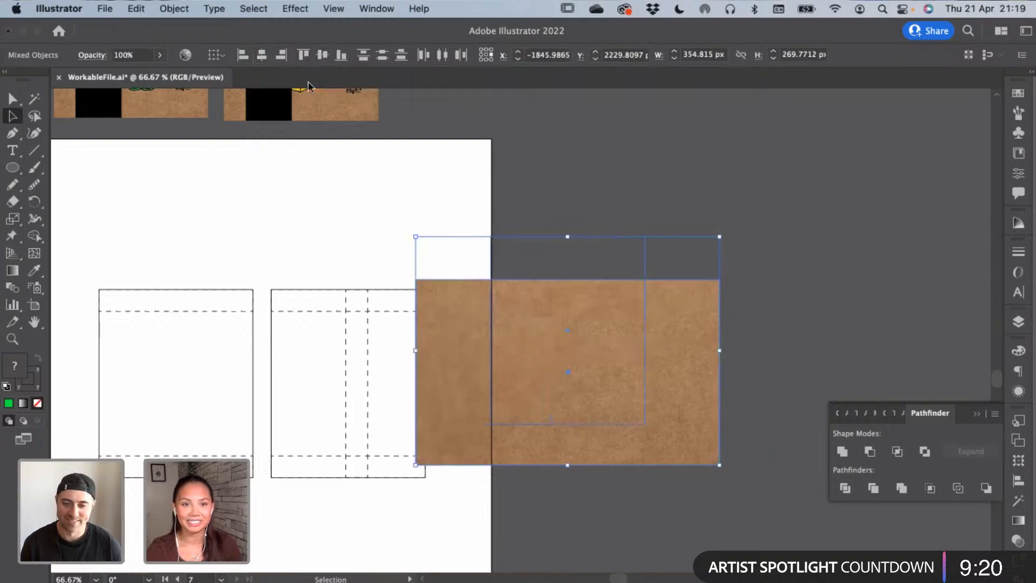
click(323, 55)
click(582, 243)
drag(581, 243, 540, 302)
Make a clipping mask to crop the kraft paper to the rectangle and move the cropped panel just beside the back pouch outline
click(173, 8)
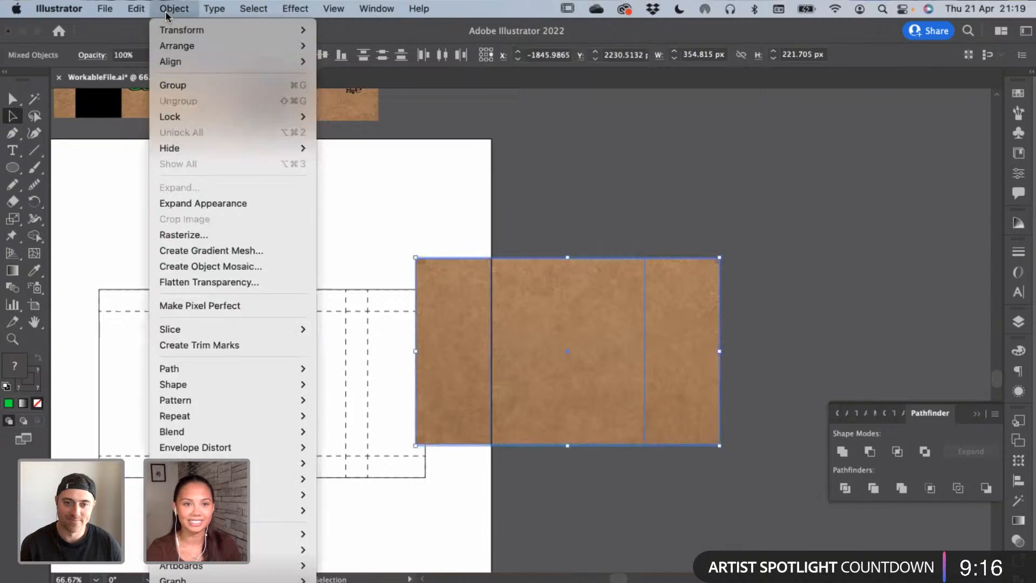
mouse_move(281, 534)
click(352, 536)
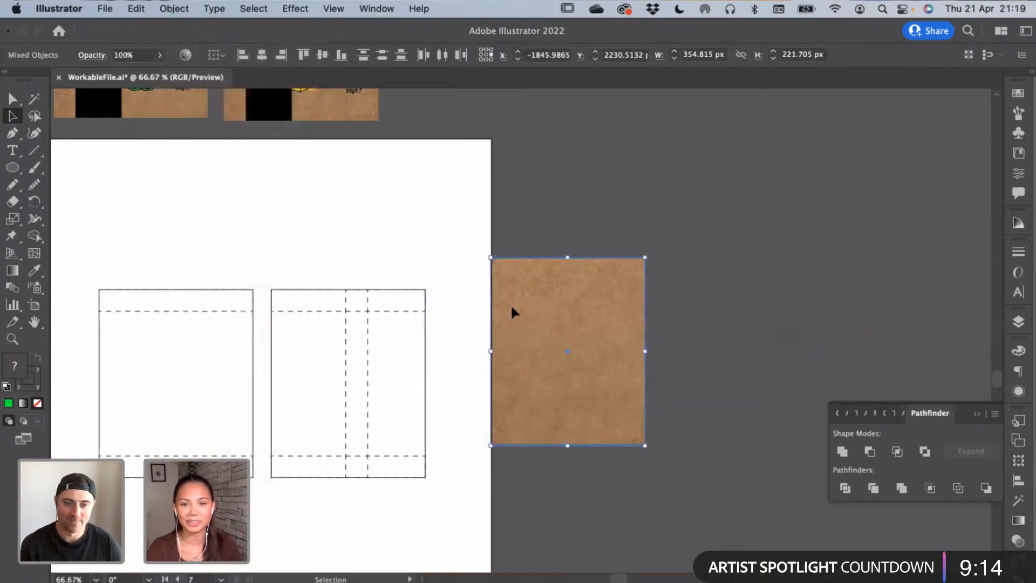
drag(542, 318, 592, 351)
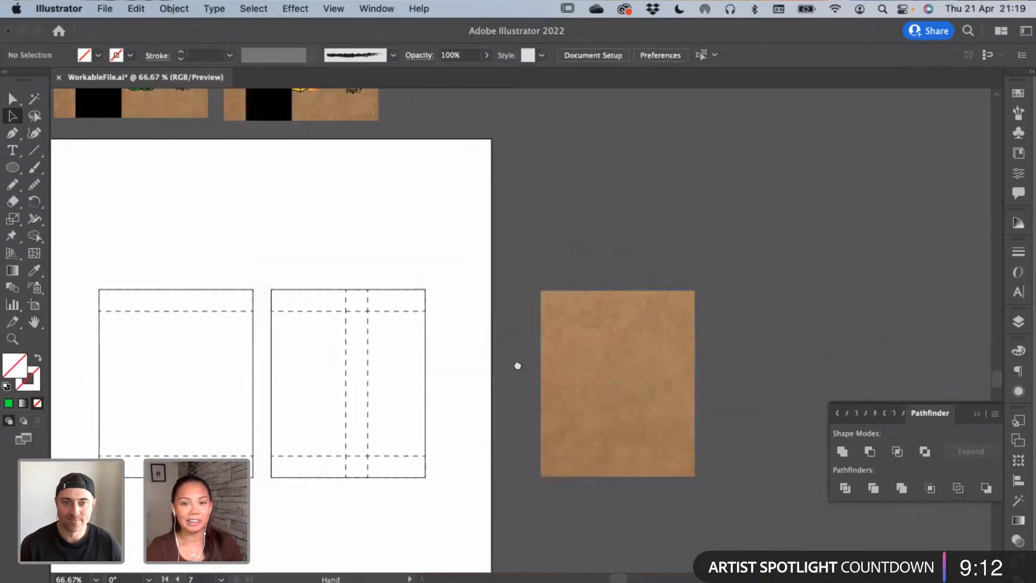
Select the nutrition table with its text and the ingredients text on the original red leicester wrapper
scroll(517, 366, up, 10)
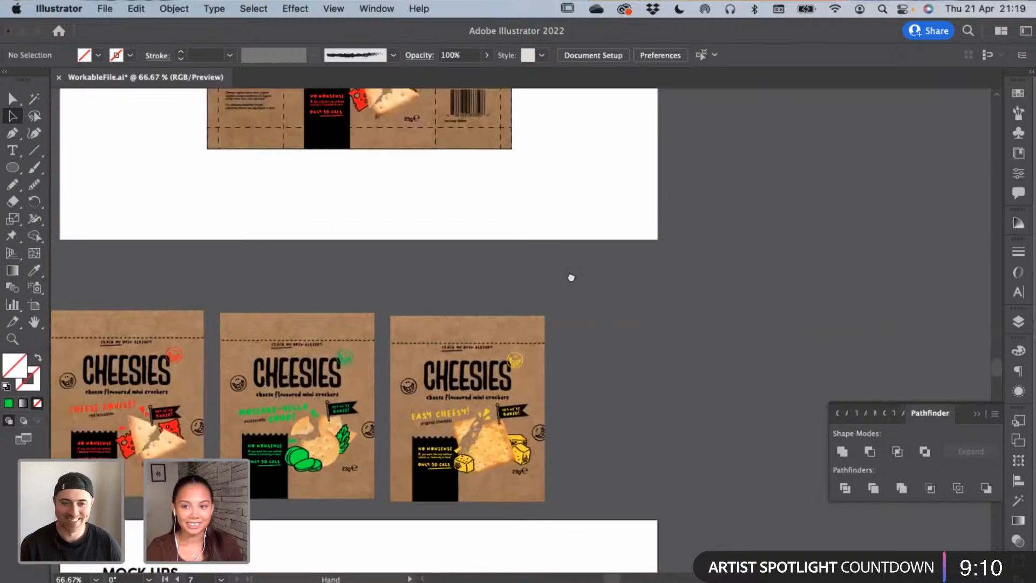
scroll(571, 278, up, 8)
scroll(571, 278, left, 5)
click(419, 342)
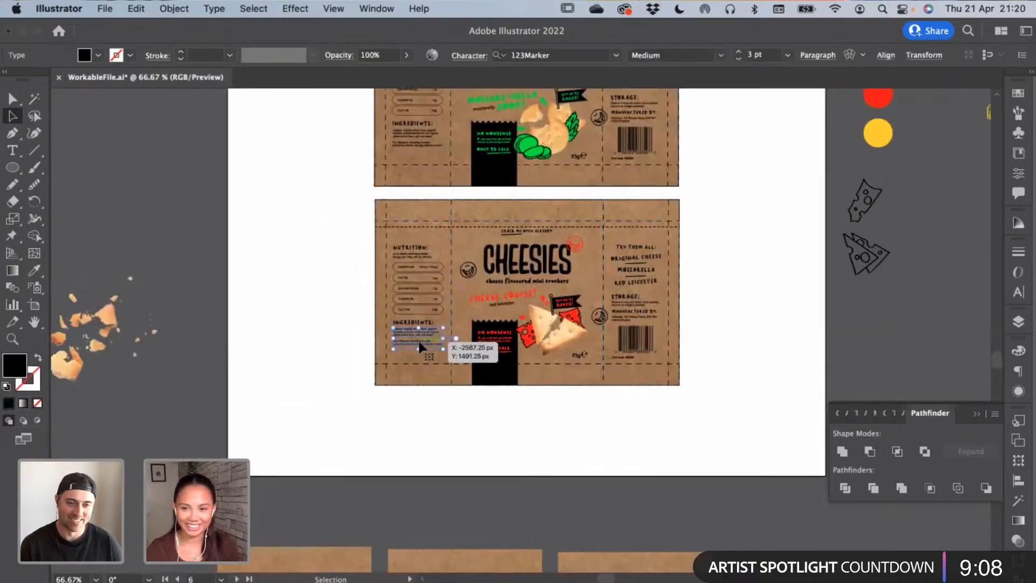
scroll(420, 342, up, 5)
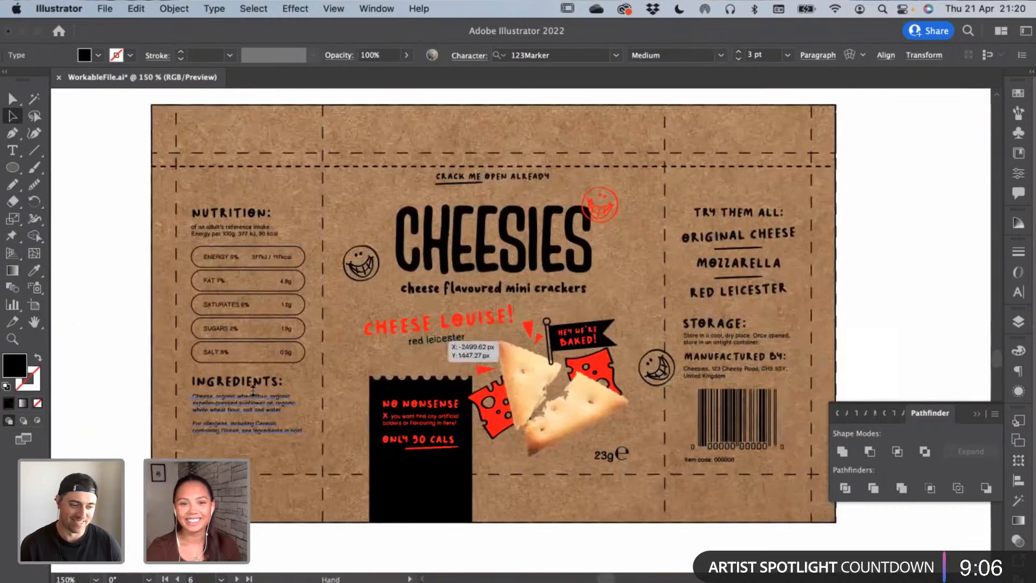
shift+click(294, 355)
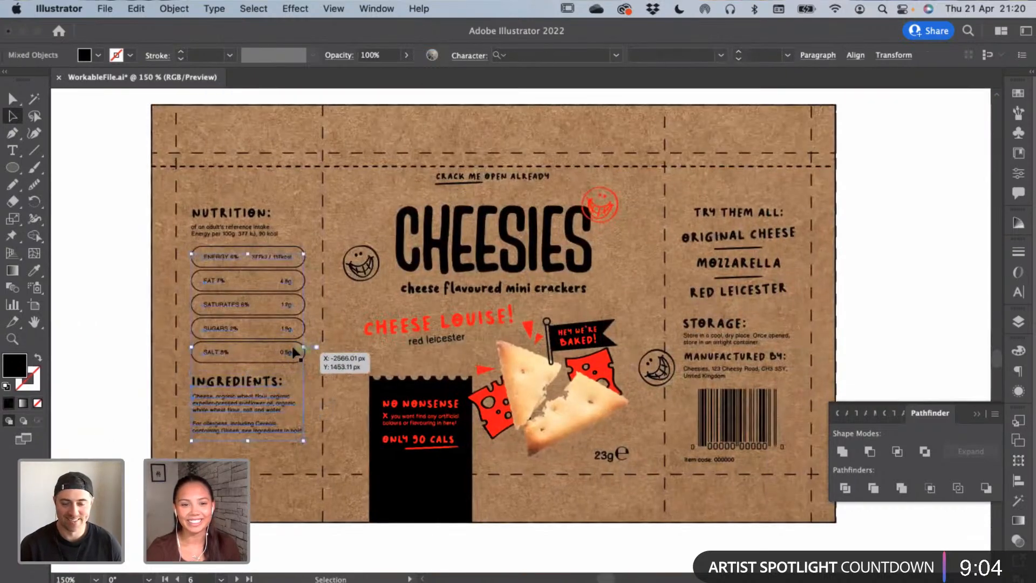
shift+click(270, 335)
shift+click(266, 318)
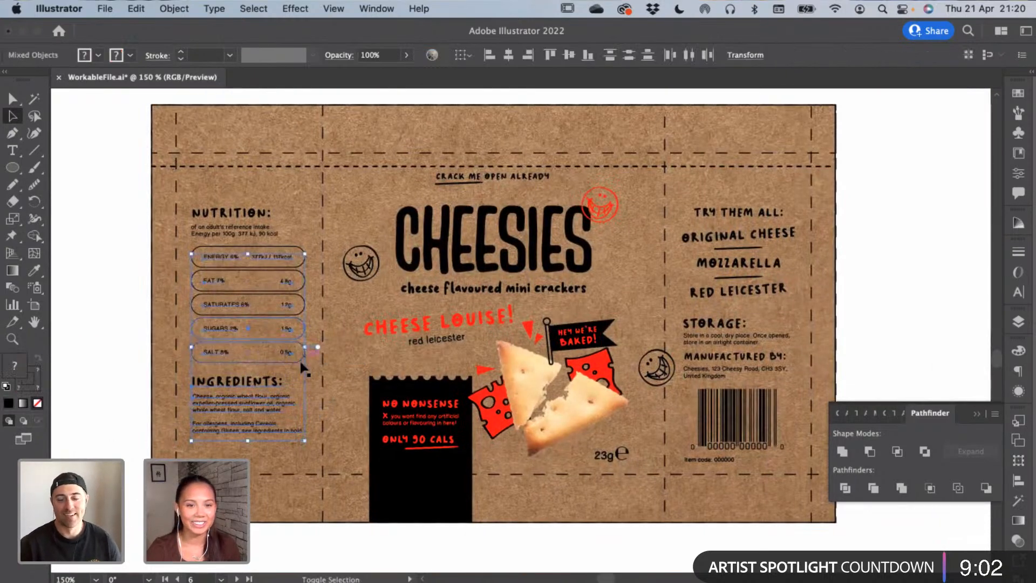
shift+click(277, 314)
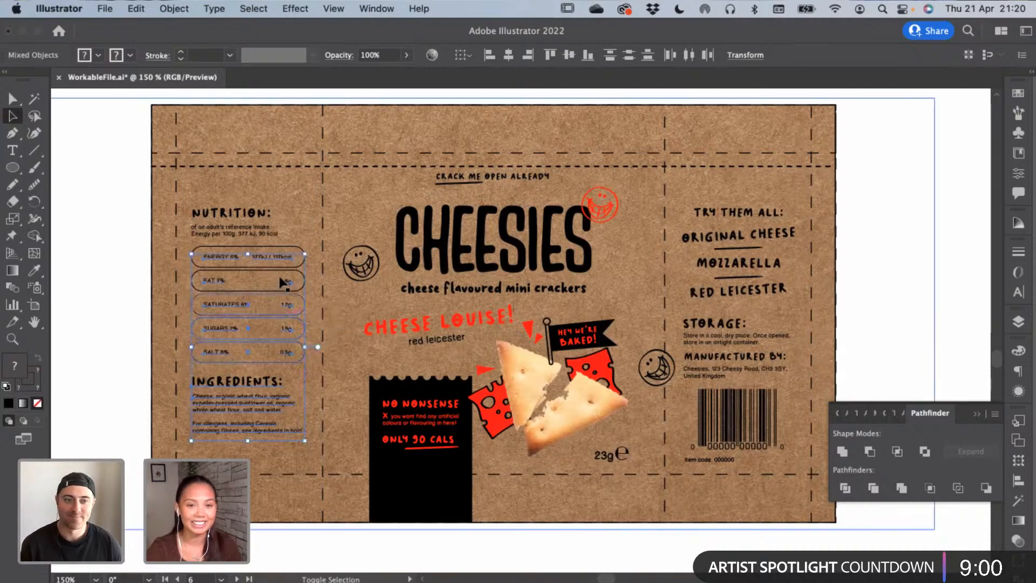
shift+click(304, 277)
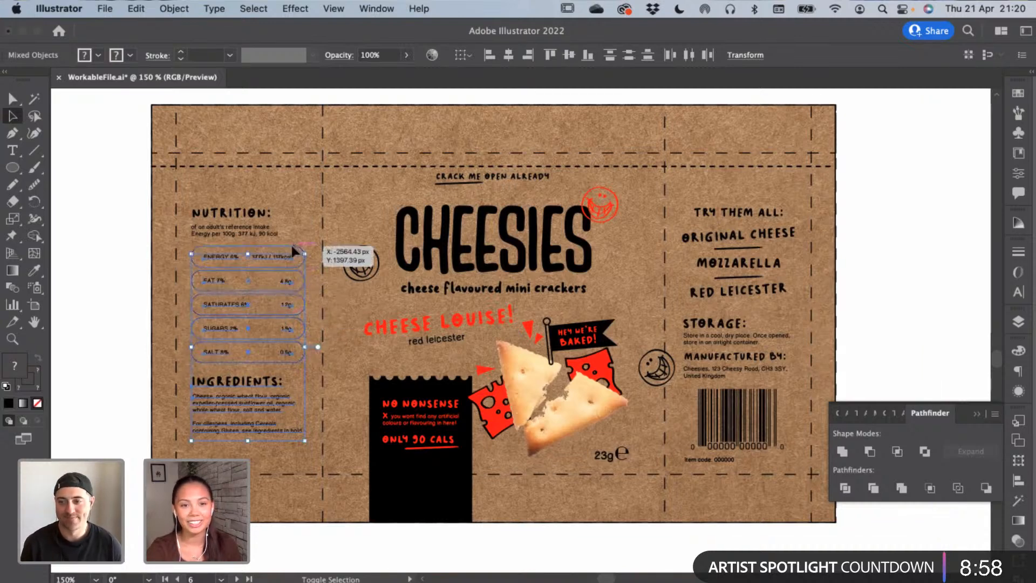
shift+click(248, 220)
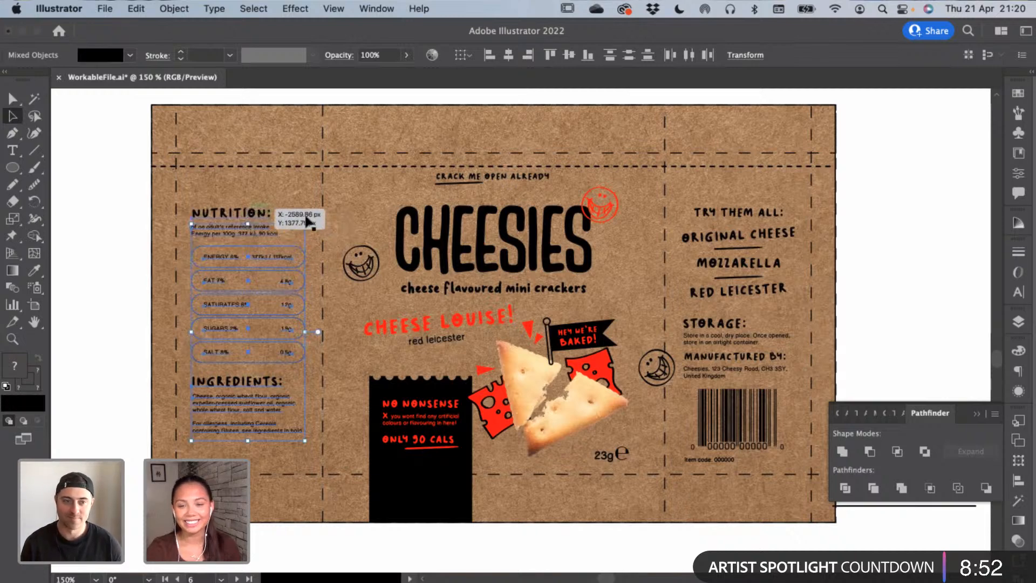
Add the flavour list, storage and manufacturer texts, barcode and item code of the red leicester wrapper to the selection
shift+click(761, 238)
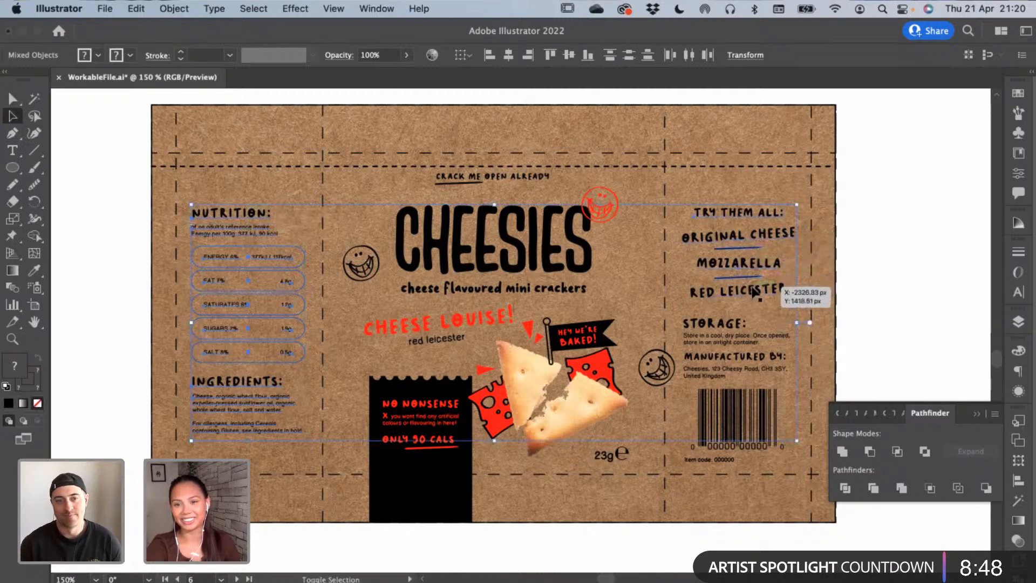
shift+click(752, 339)
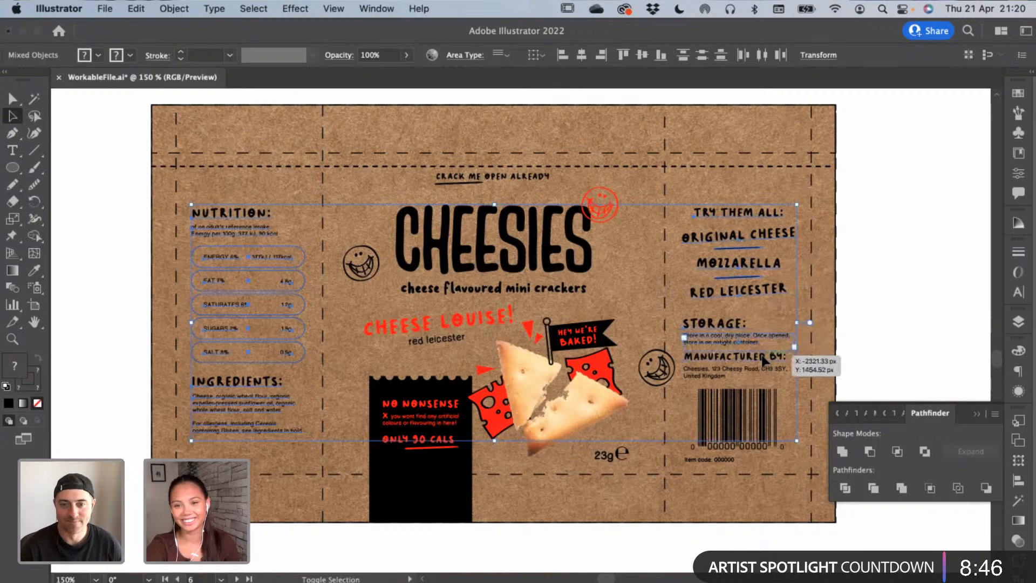
shift+click(723, 460)
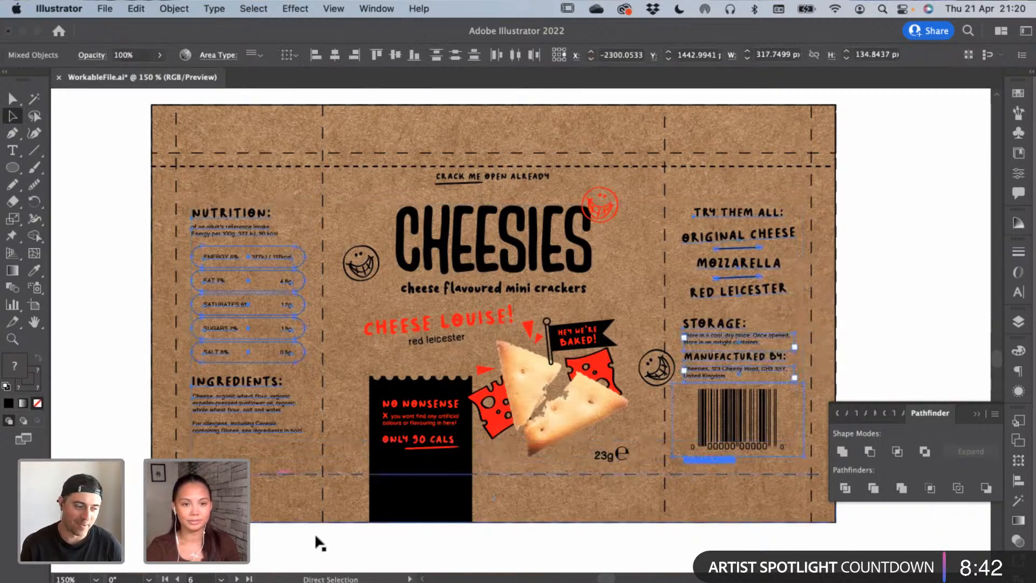
Paste the copied product information near the pouch outlines and place it just above the kraft back panel
click(377, 547)
scroll(374, 547, down, 15)
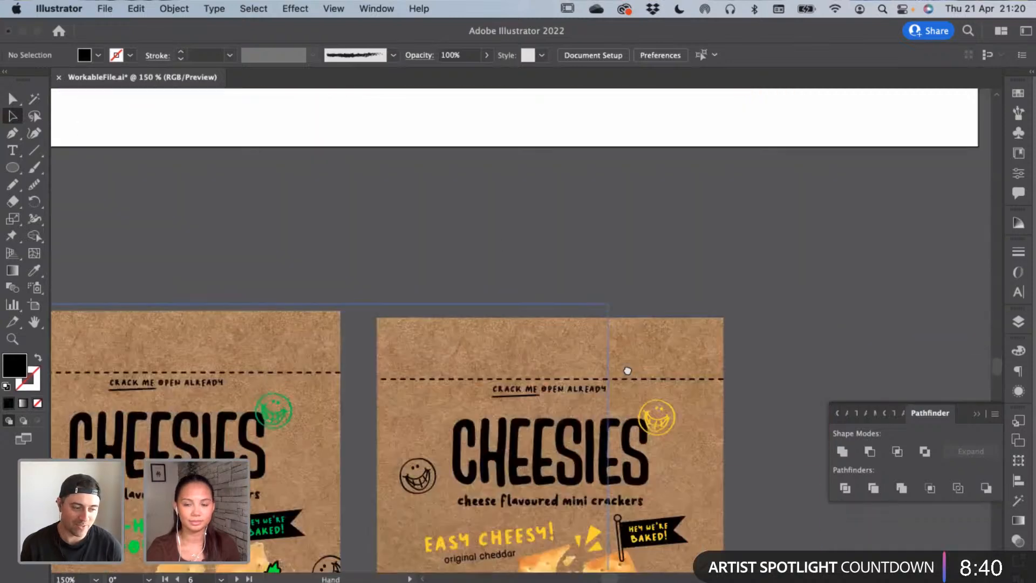
scroll(613, 343, down, 15)
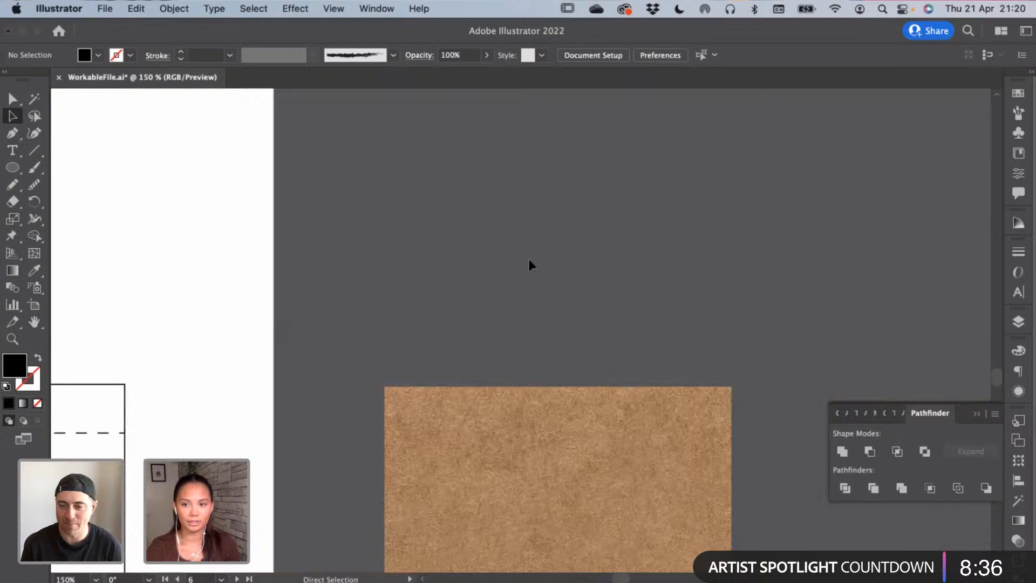
key(cmd+v)
drag(417, 292, 432, 275)
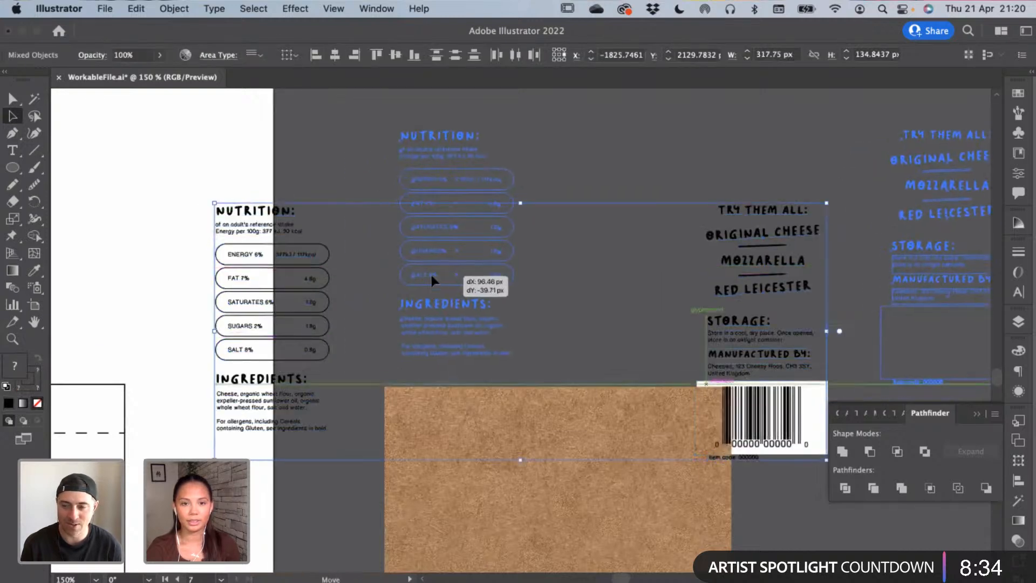
click(556, 350)
key(cmd+minus)
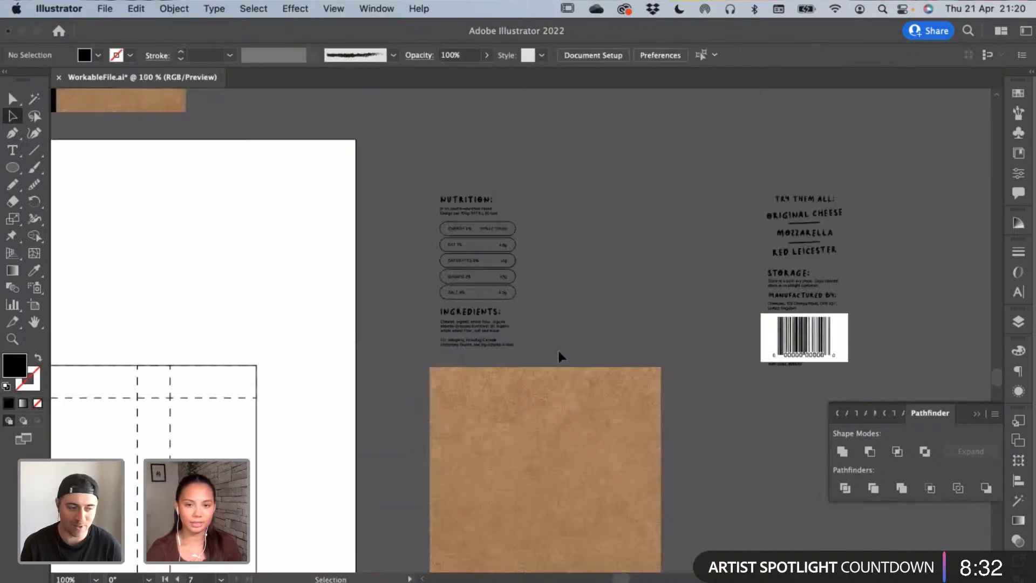
Duplicate the grouped pouch outlines and delete the front pouch outline from the copy, keeping only the back outline
click(219, 397)
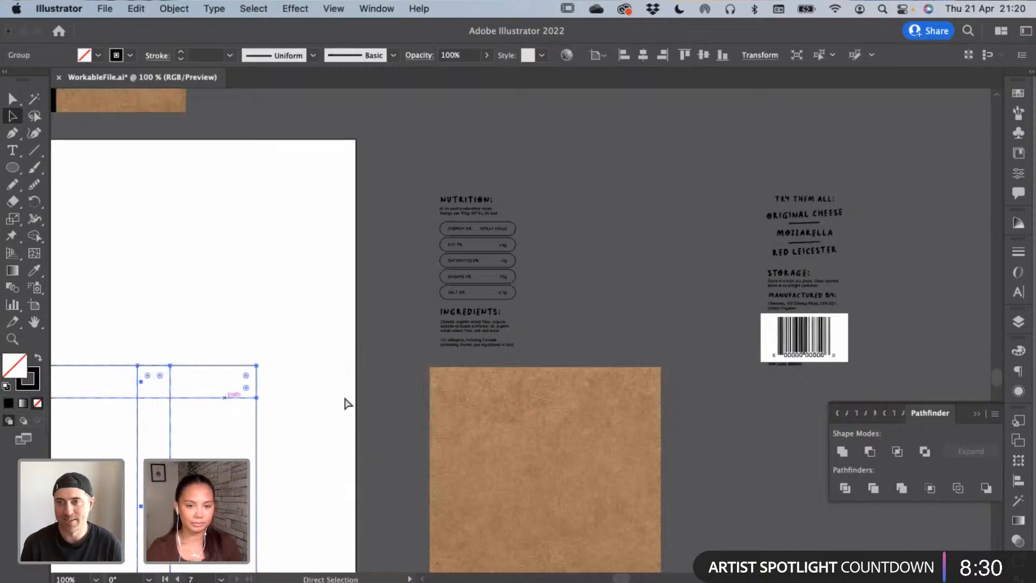
click(375, 418)
scroll(339, 316, down, 4)
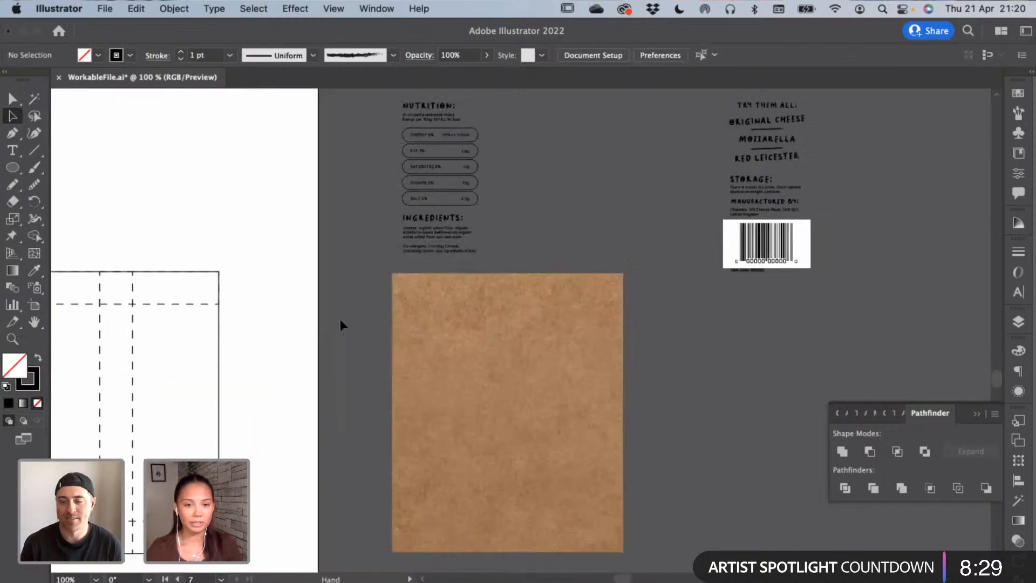
click(532, 371)
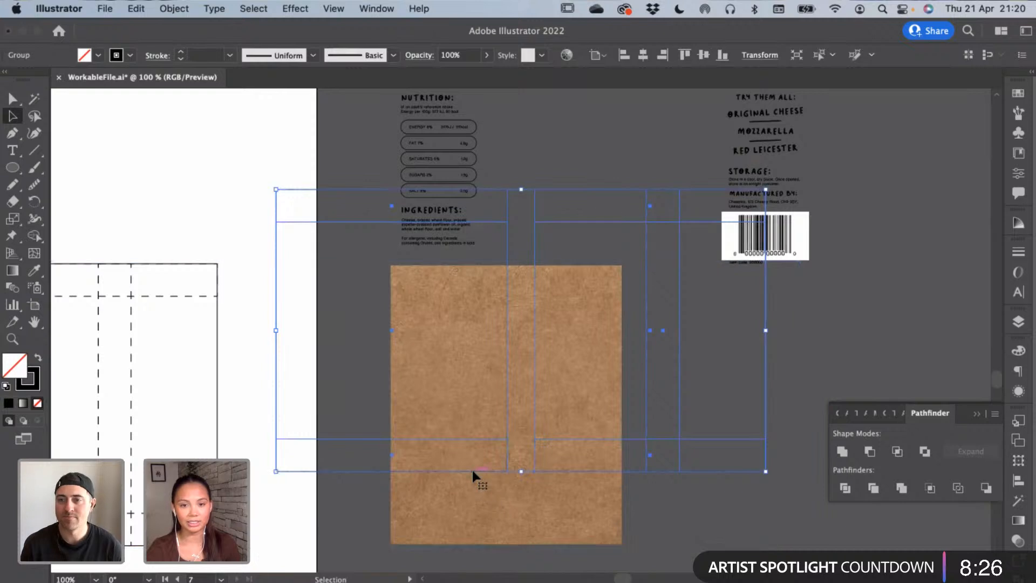
double_click(473, 470)
click(474, 469)
click(490, 468)
double_click(490, 468)
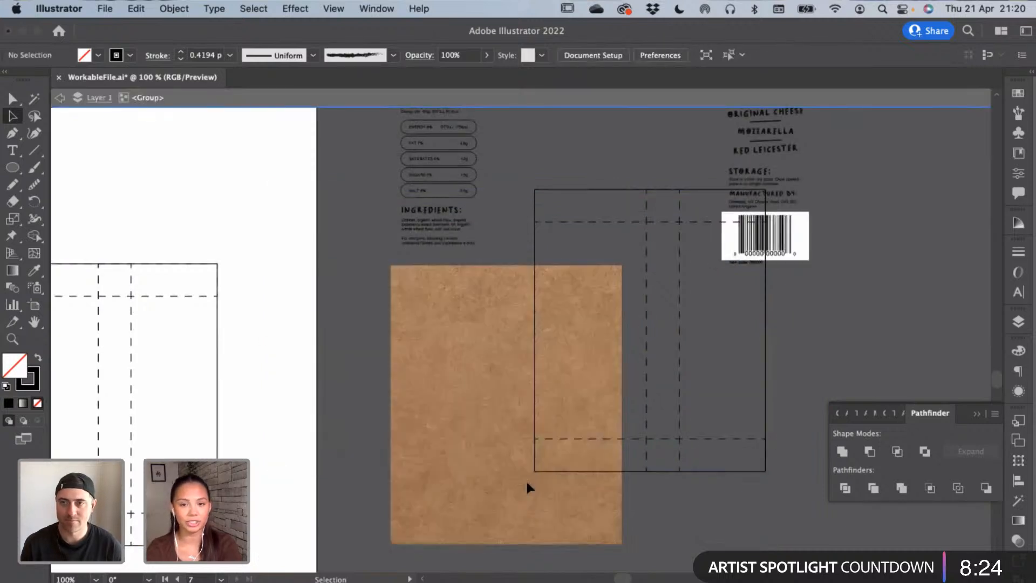
Move the copied back outline over the kraft back panel and centre the two horizontally on each other
drag(646, 439, 536, 516)
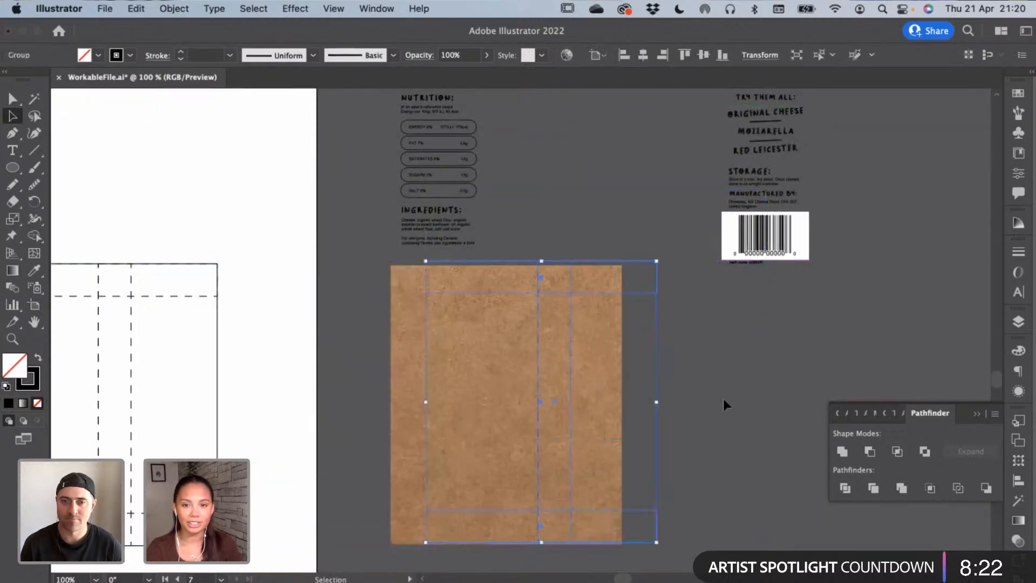
click(724, 399)
click(638, 261)
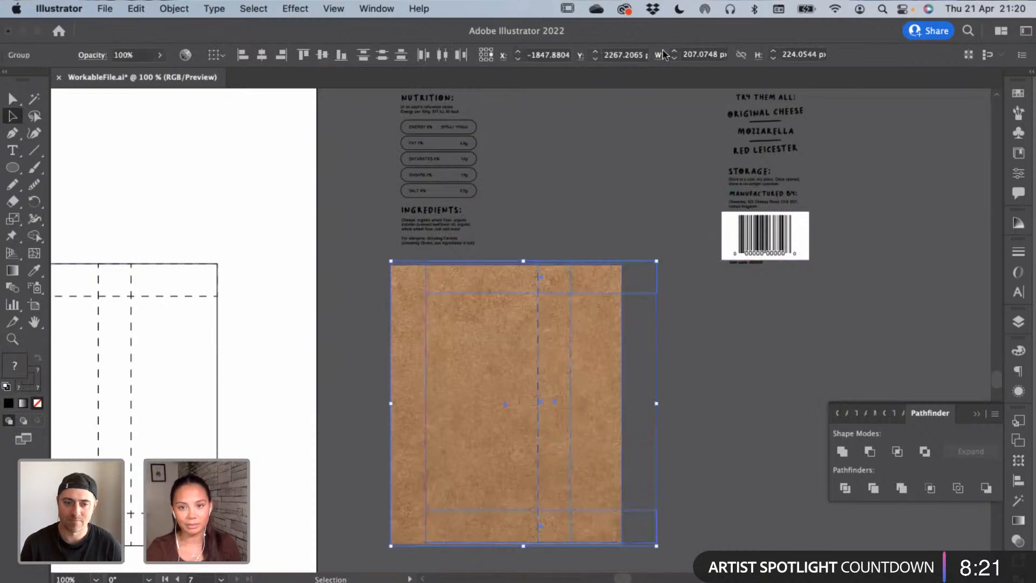
click(263, 55)
click(513, 247)
Group the pasted nutrition table with its texts and the ingredients text
scroll(366, 92, up, 3)
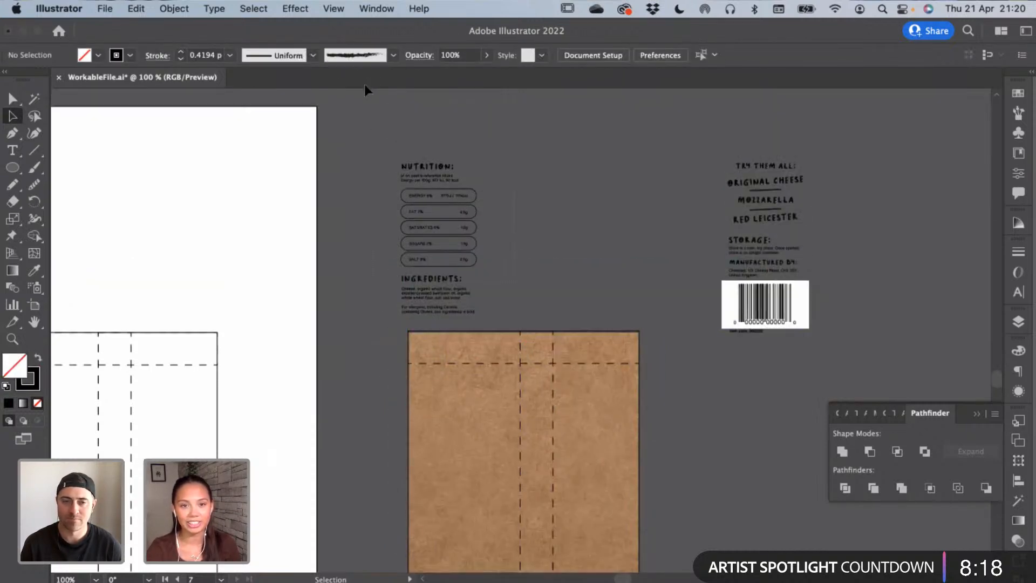
scroll(368, 108, up, 4)
drag(375, 179, 483, 426)
click(171, 9)
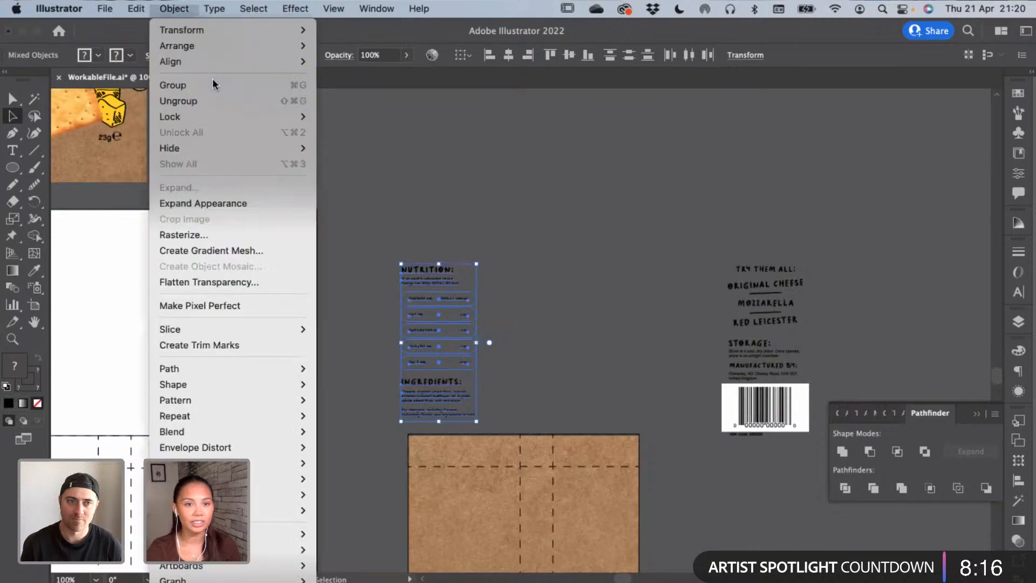
click(546, 217)
click(547, 217)
scroll(556, 194, right, 5)
scroll(556, 194, down, 2)
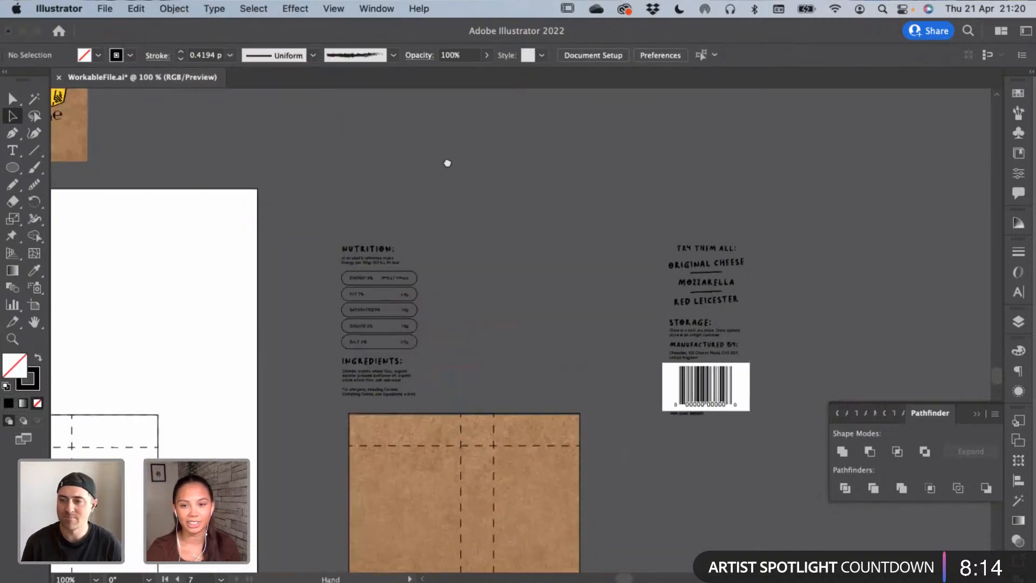
Group the pasted flavour list, storage and manufacturer texts, barcode and item code
drag(734, 388, 432, 128)
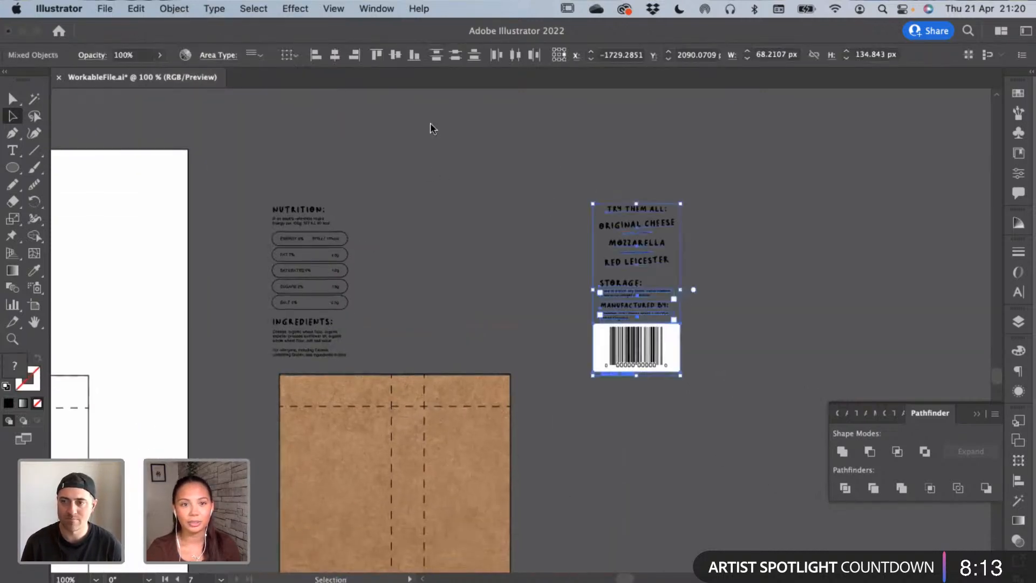
click(172, 9)
click(209, 81)
click(540, 200)
scroll(569, 189, down, 2)
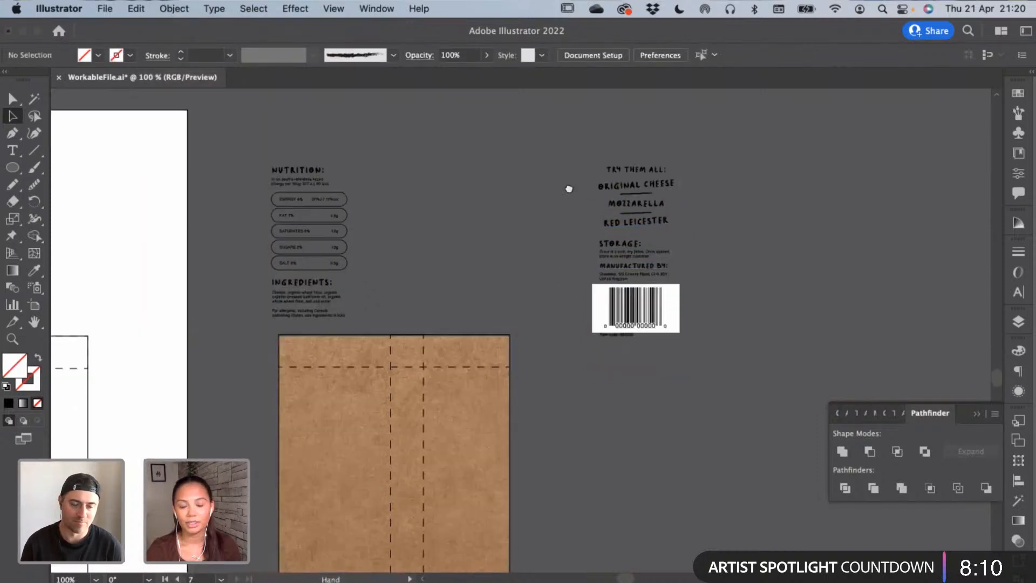
Place the nutrition group left of the centre fold lines on the kraft back panel and the flavour and barcode group right of them
scroll(569, 189, down, 3)
drag(320, 215, 341, 449)
drag(620, 269, 446, 476)
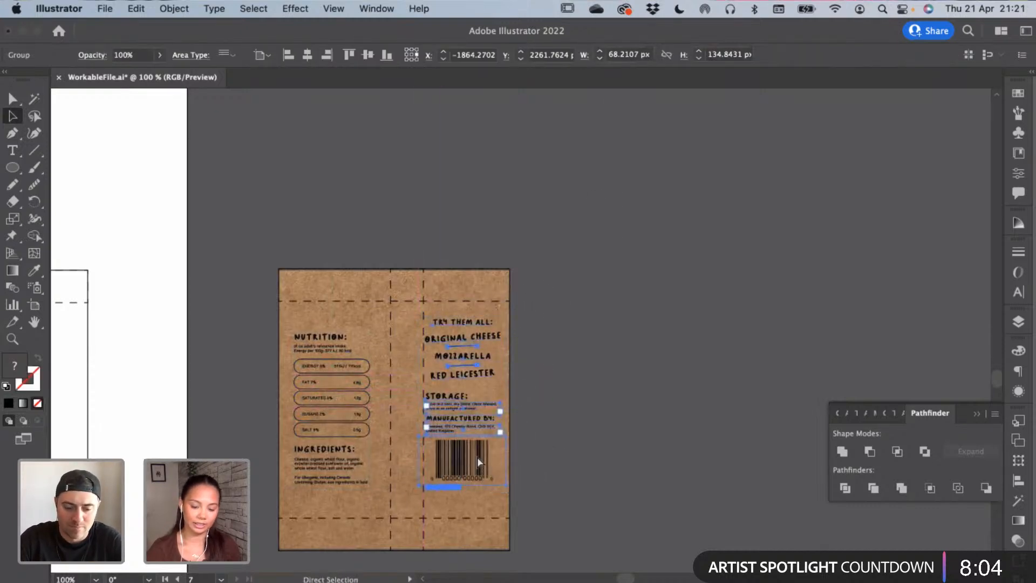
key(super+equal)
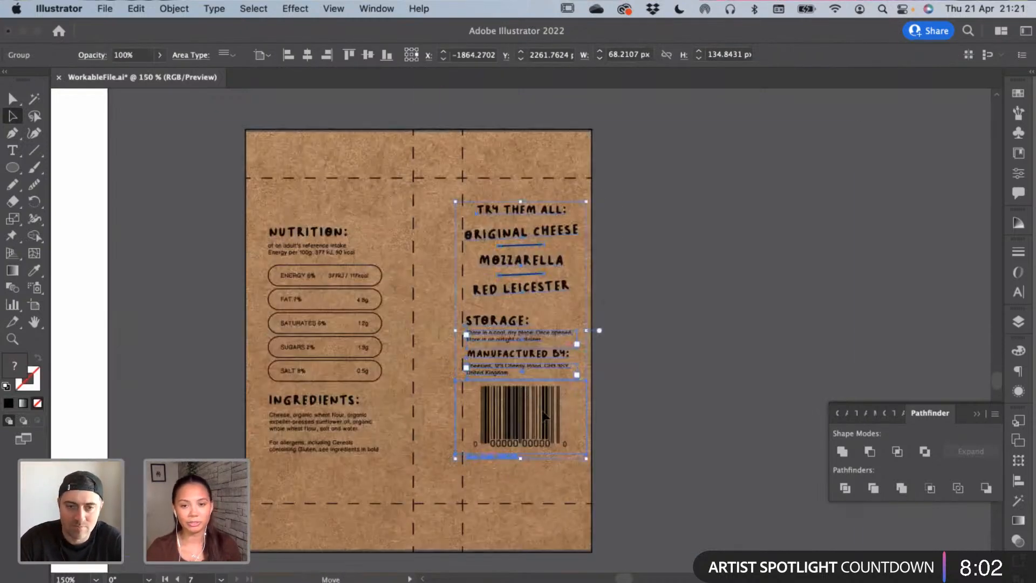
drag(545, 417, 553, 423)
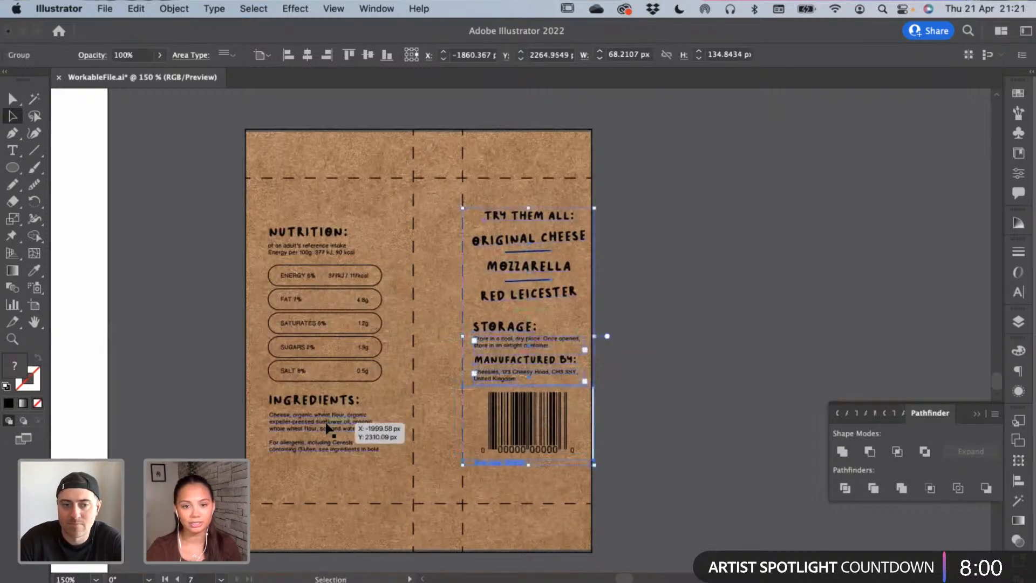
Scale both information groups down slightly, making the barcode group about 66 px wide, and align their top edges
shift+click(327, 429)
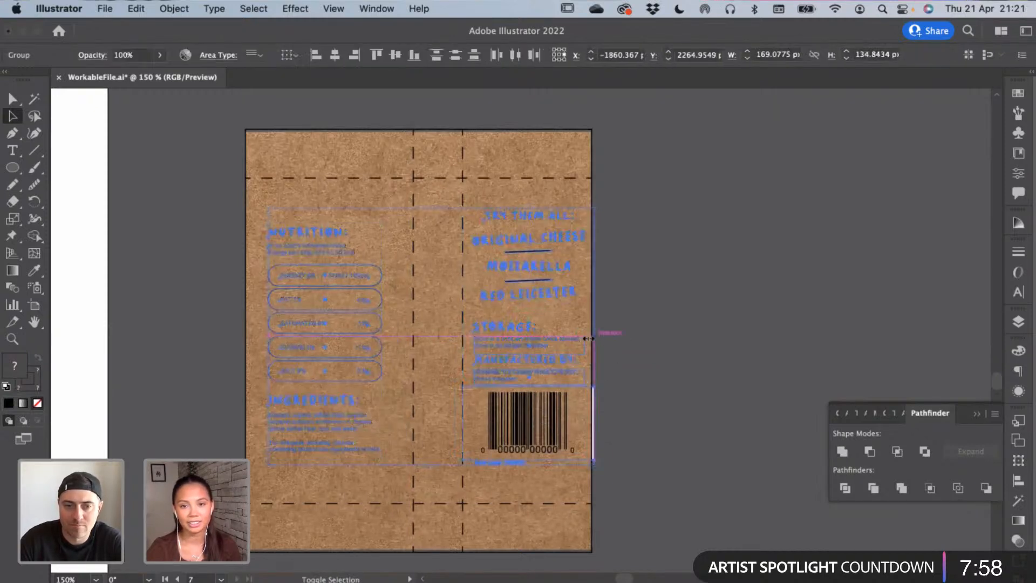
drag(589, 339, 582, 338)
drag(532, 419, 537, 428)
shift+click(374, 361)
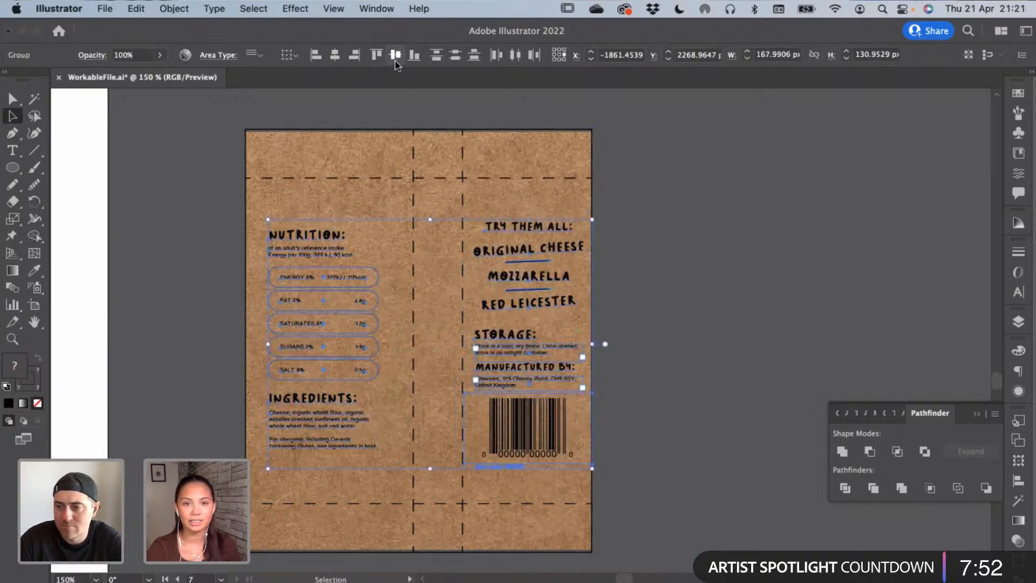
click(380, 58)
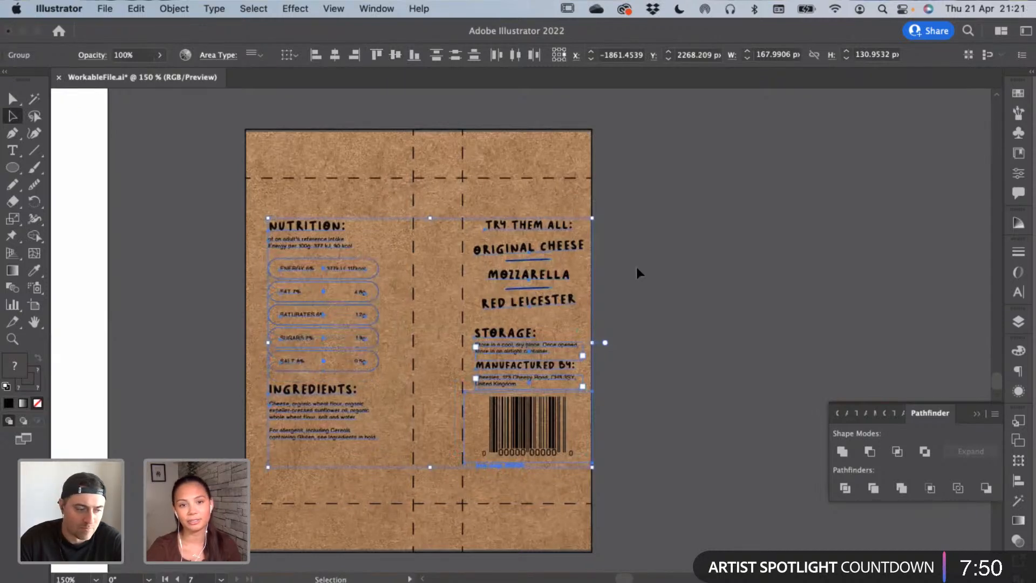
Shift the nutrition and ingredients group slightly to the left on the back panel
drag(328, 424, 326, 423)
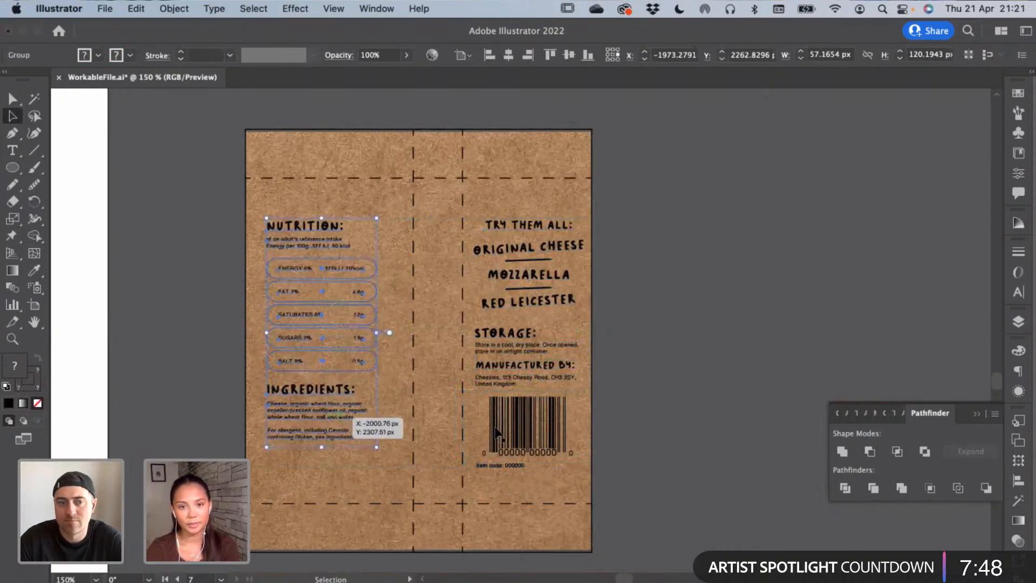
click(562, 430)
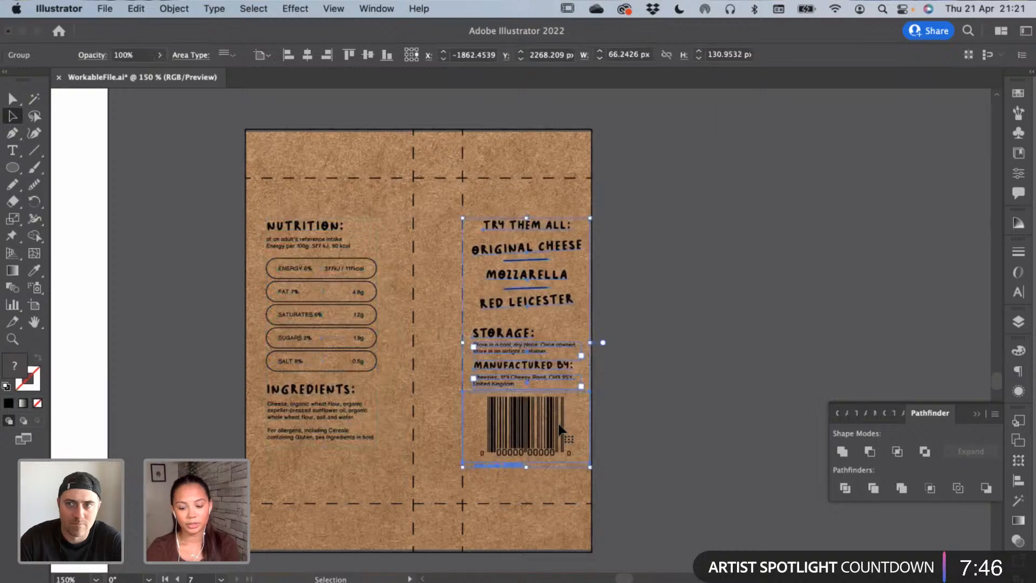
click(638, 410)
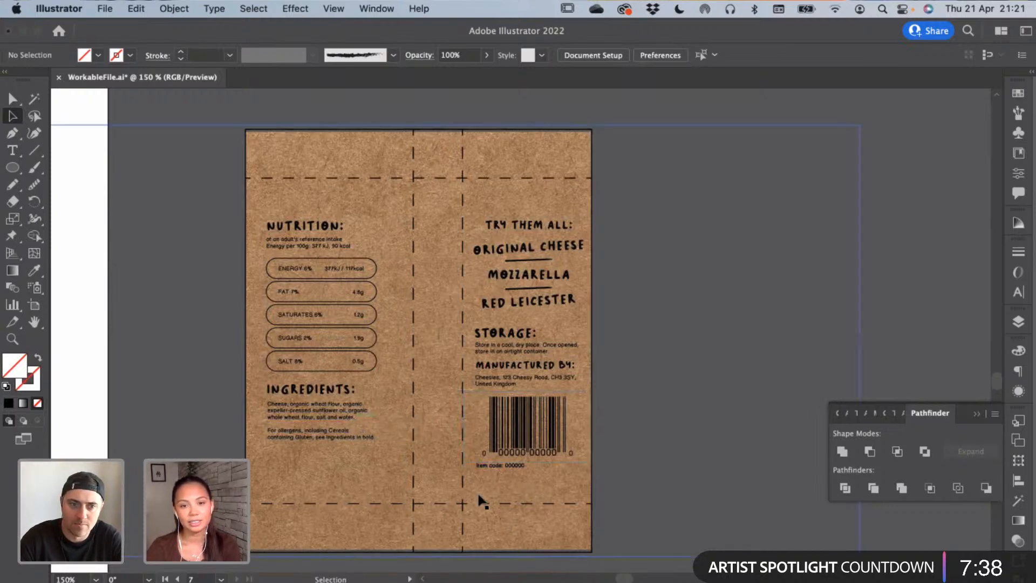
Nudge the flavour, storage and barcode group about 3 px left, away from the back panel's right edge
click(463, 506)
click(540, 451)
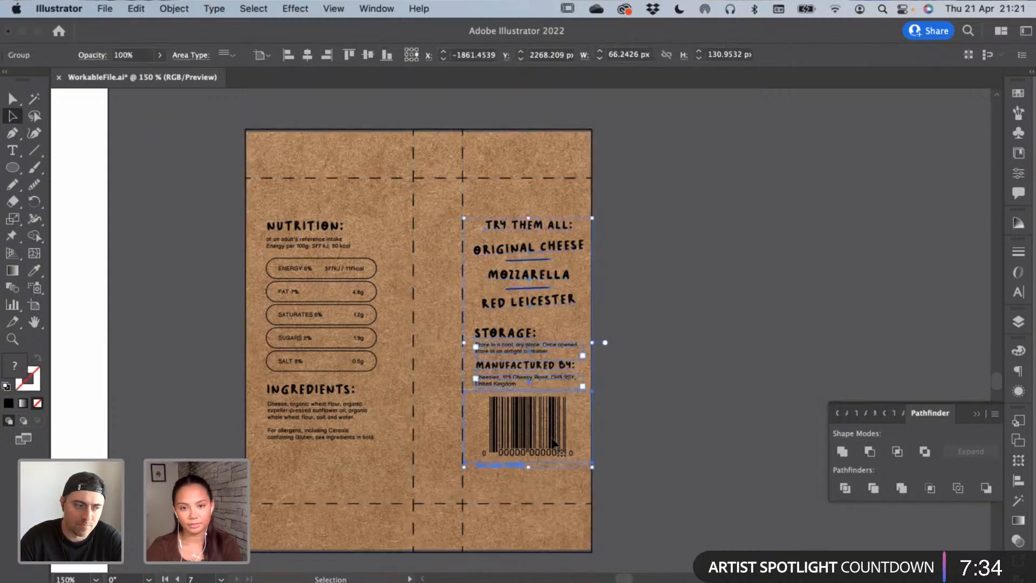
key(Left)
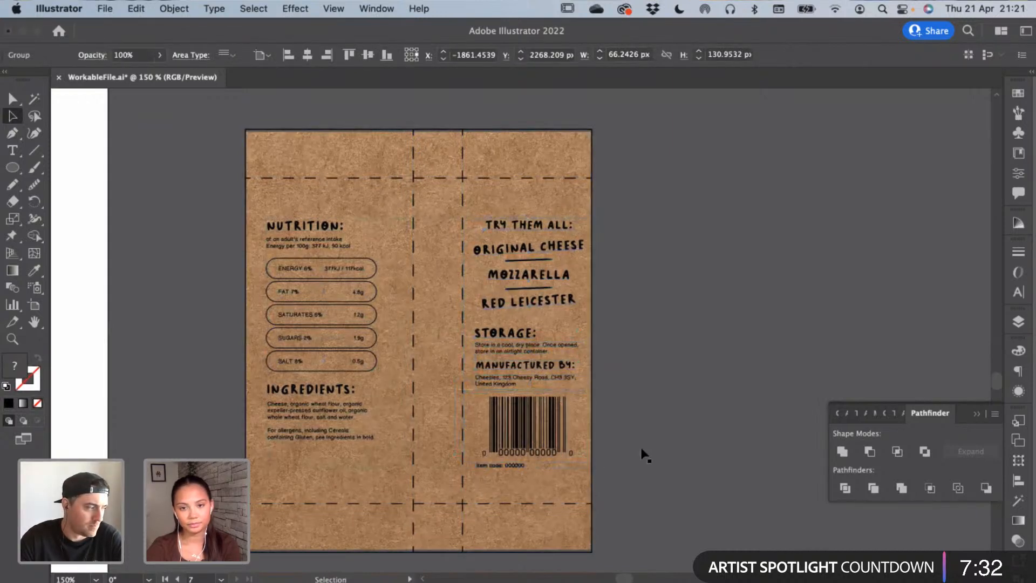
key(Left)
key(Left)
key(Left)
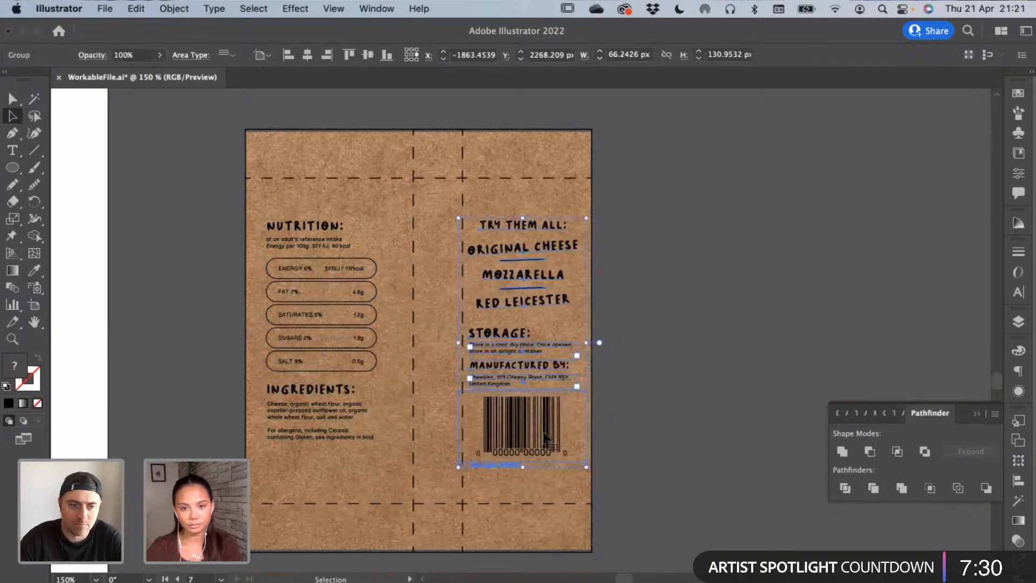
key(Left)
key(Left)
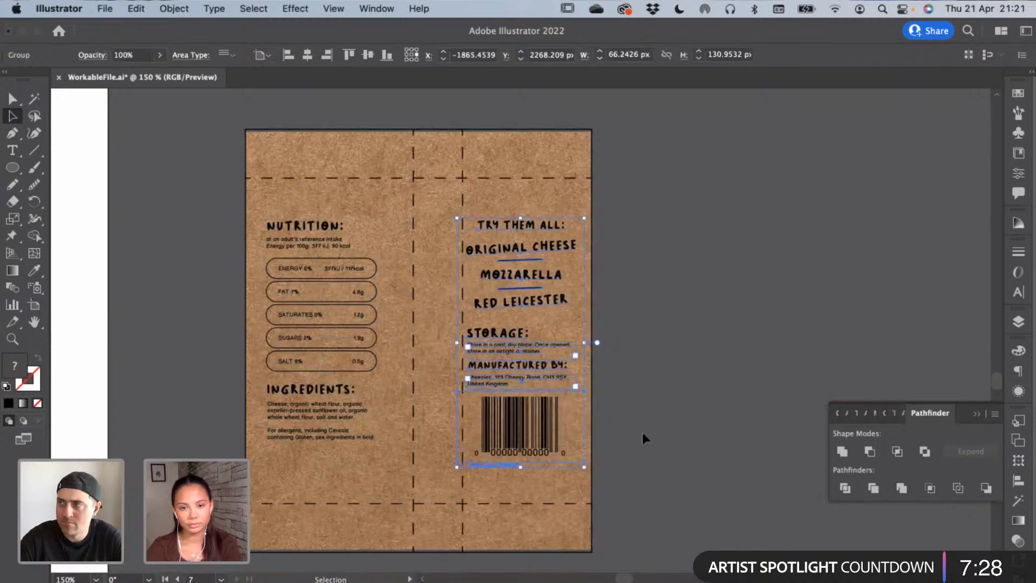
key(Right)
click(643, 431)
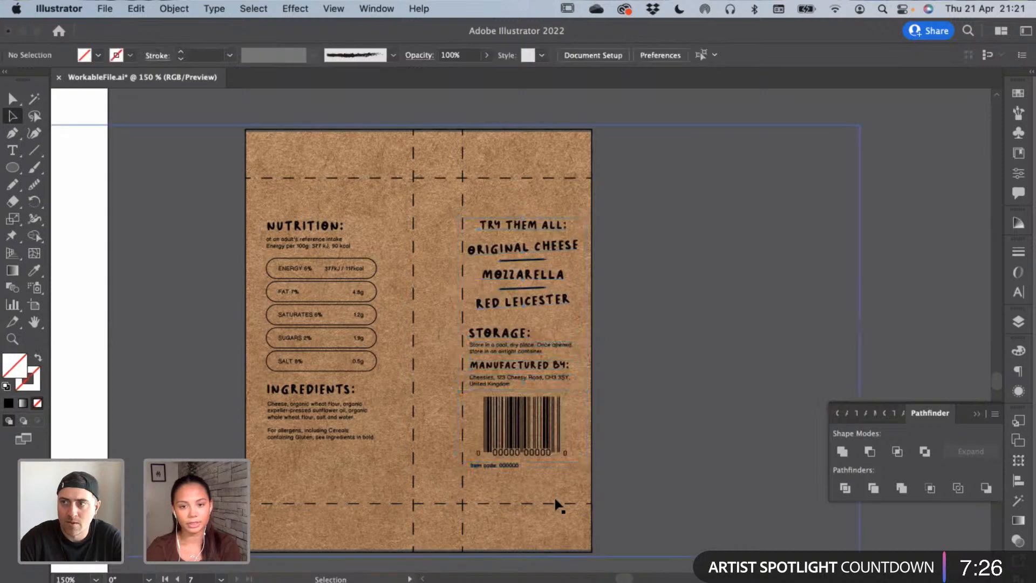
Delete the outline with the dashed fold lines from the kraft back panel
click(555, 503)
click(638, 480)
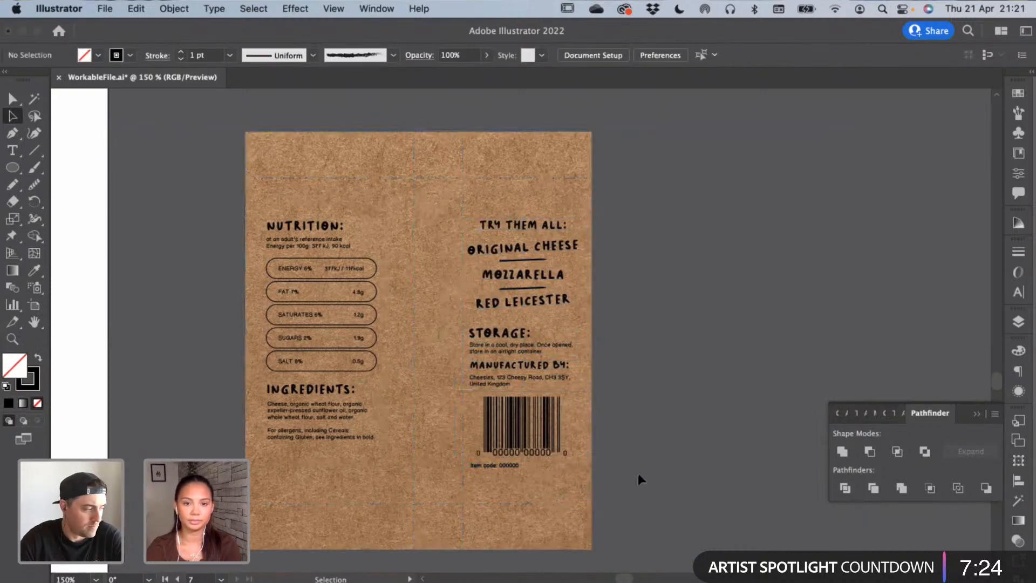
key(super+minus)
key(super+minus)
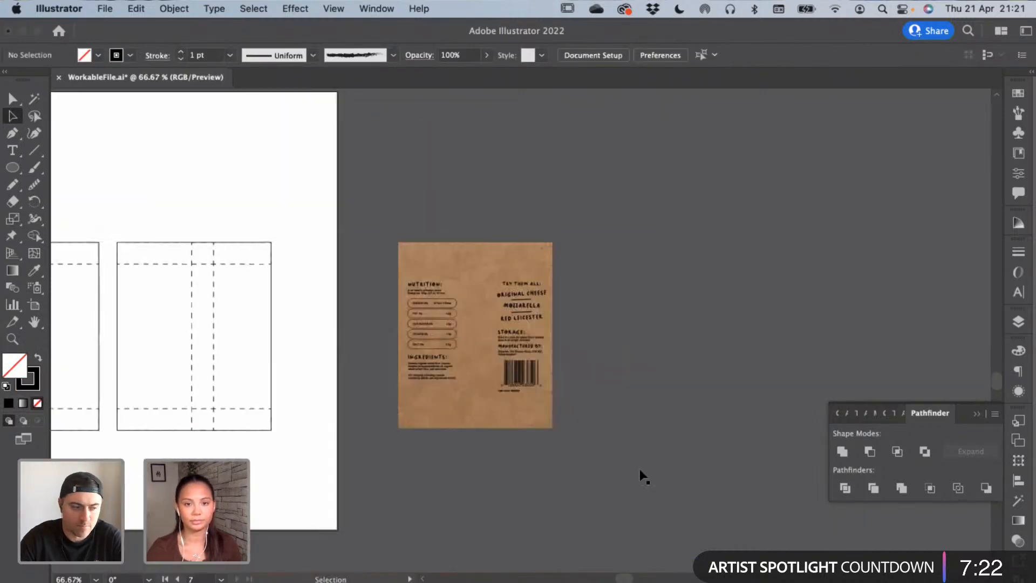
drag(367, 279, 609, 399)
drag(312, 243, 615, 413)
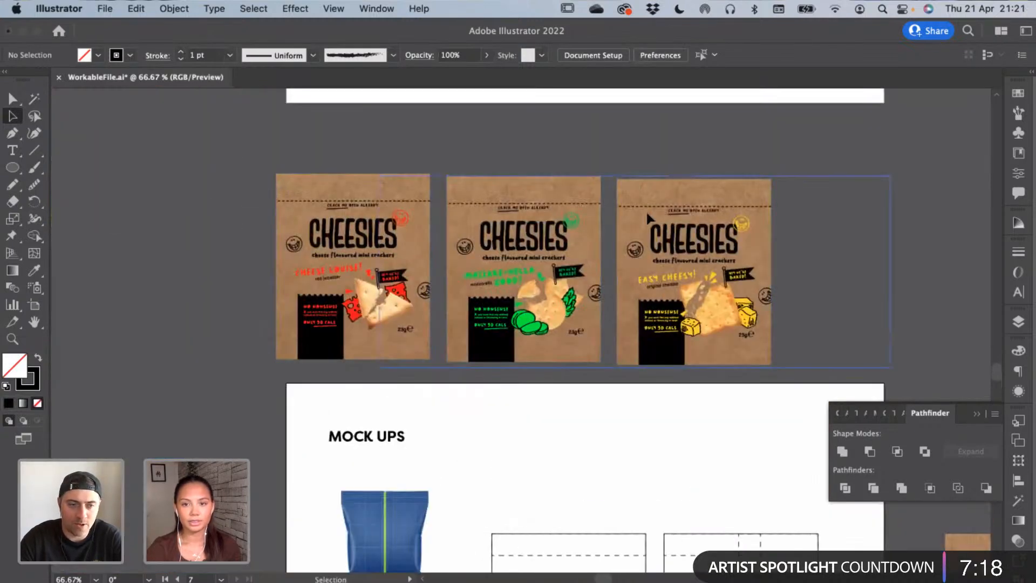
Leave the Cheesies front panels unselected and switch to the craft snack pack mock-up document in Photoshop
click(630, 208)
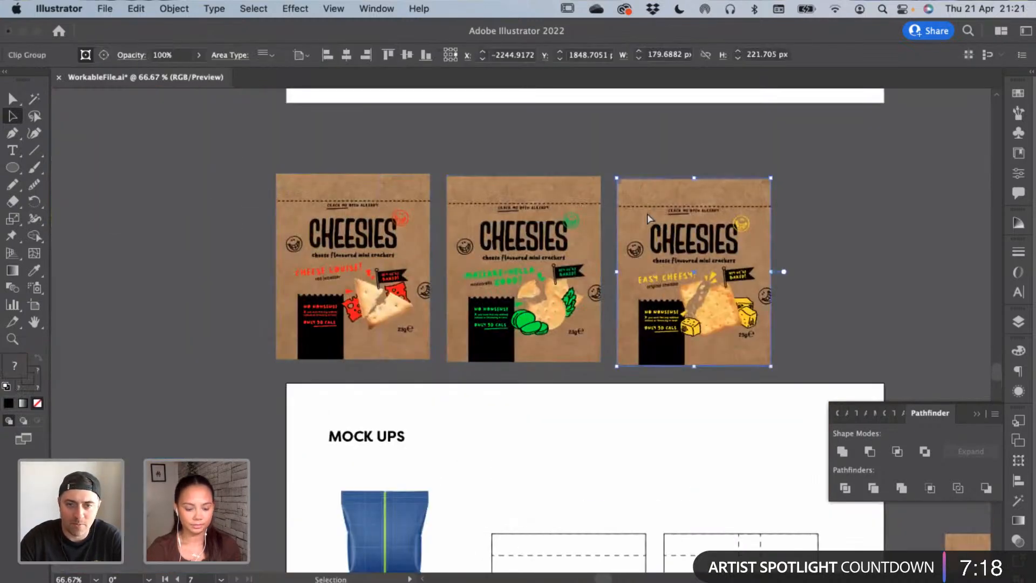
click(198, 282)
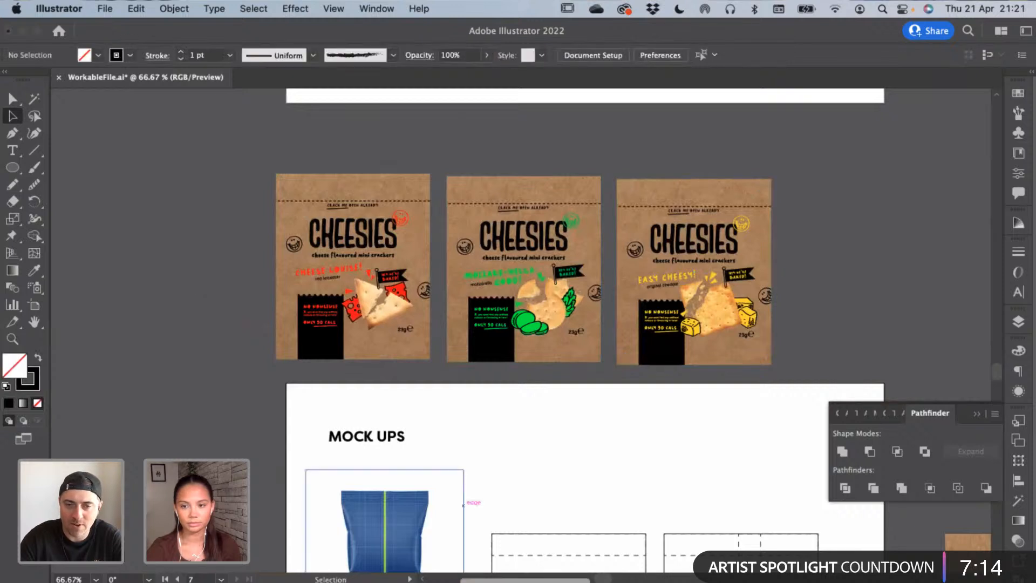
drag(535, 502, 515, 467)
key(super+Tab)
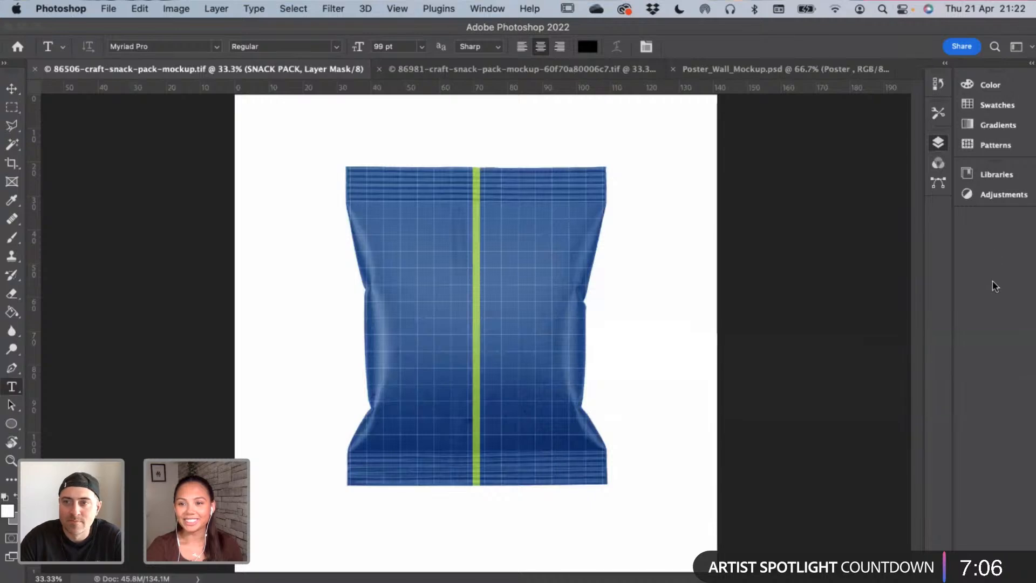
Open the contents of the ADD YOUD DESIGN smart object inside the SNACK PACK group for editing
click(939, 142)
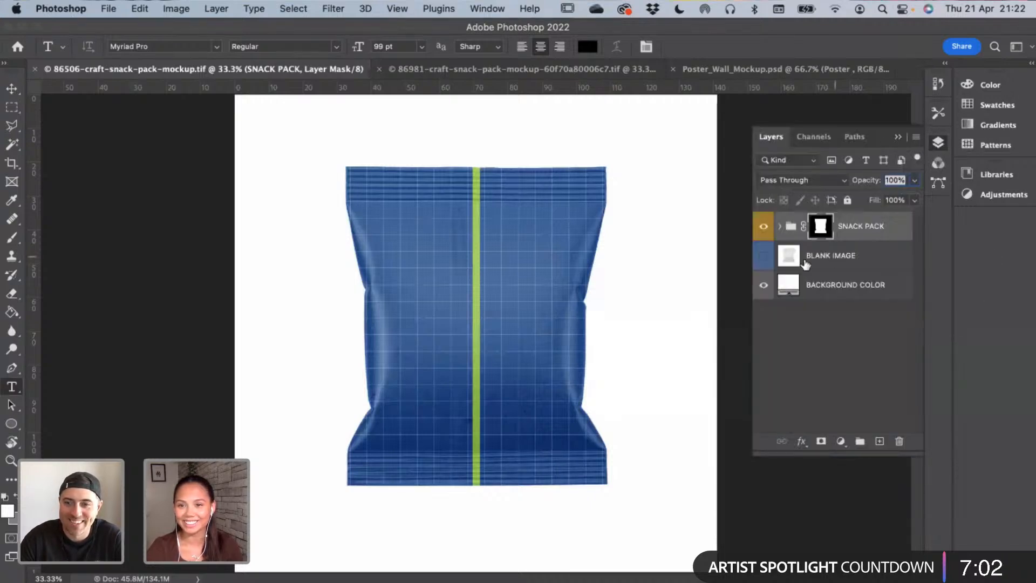
click(780, 226)
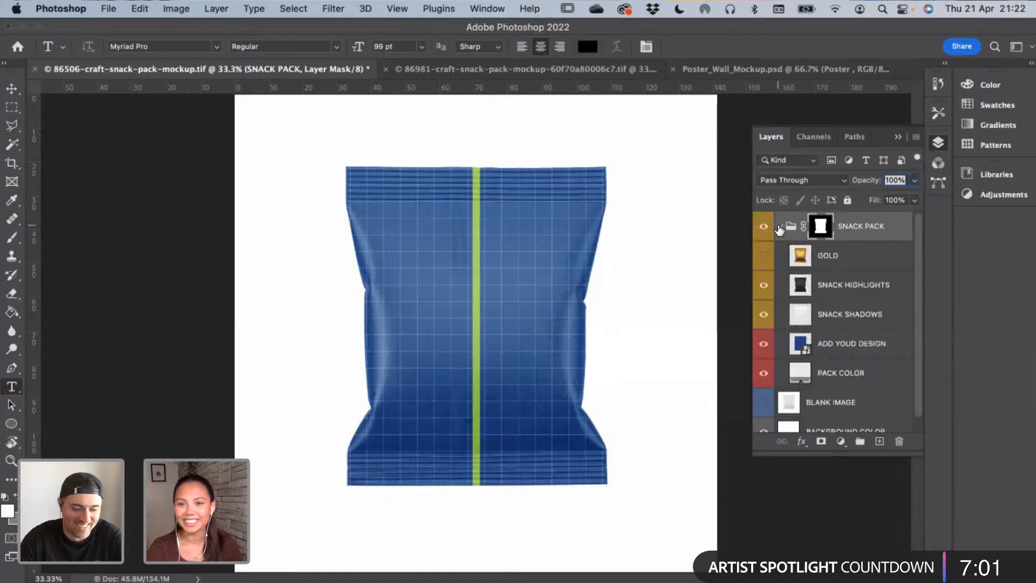
click(804, 351)
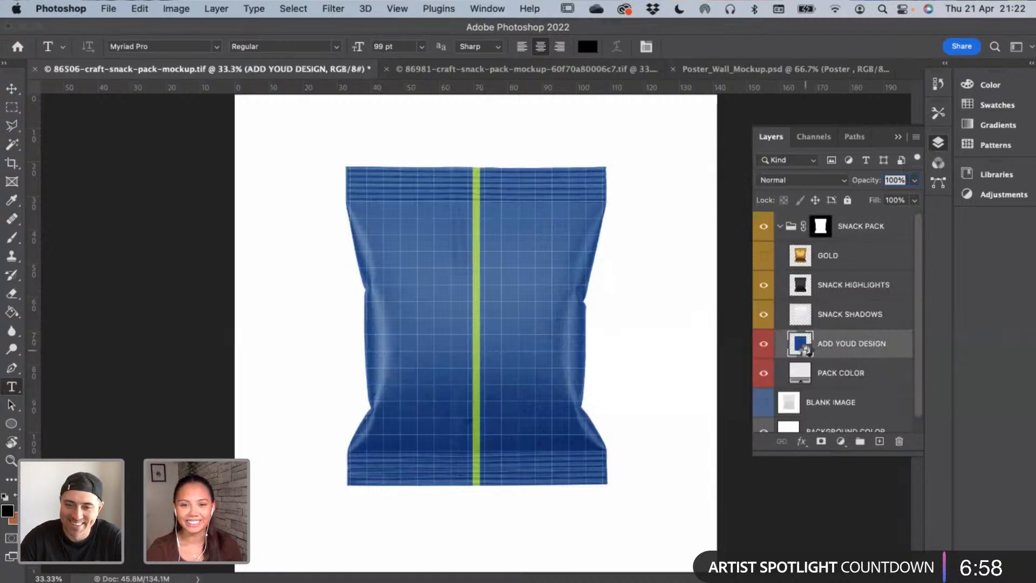
double_click(802, 341)
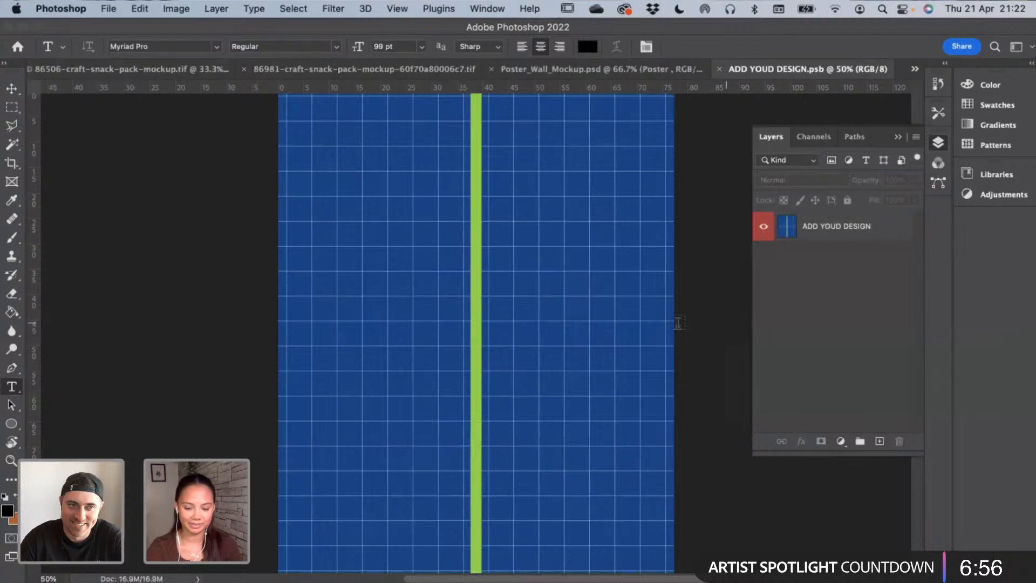
Paste the original cheddar front panel as pixels over the blue grid design and enlarge it to roughly the canvas height
key(super+minus)
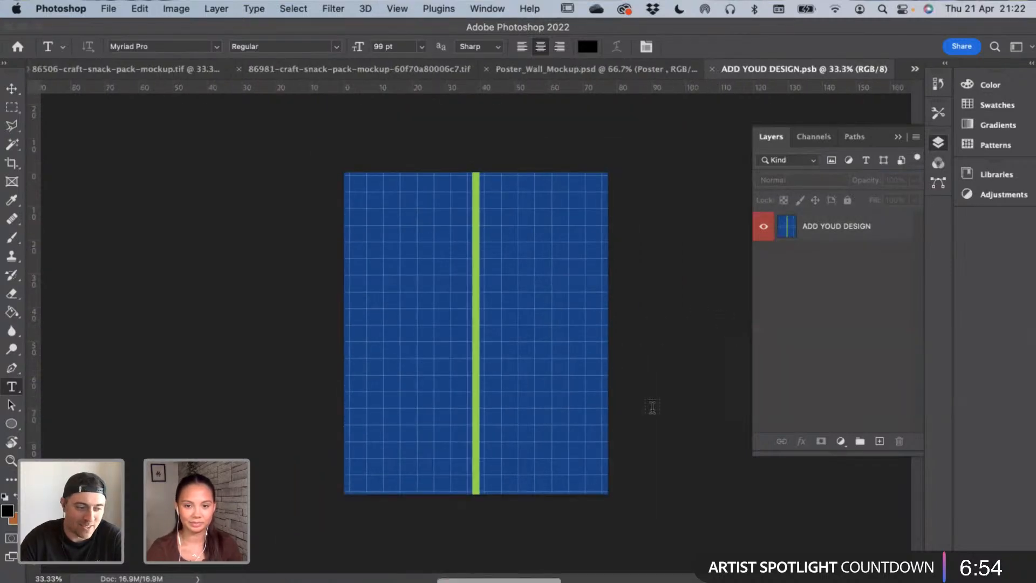
key(v)
key(super+v)
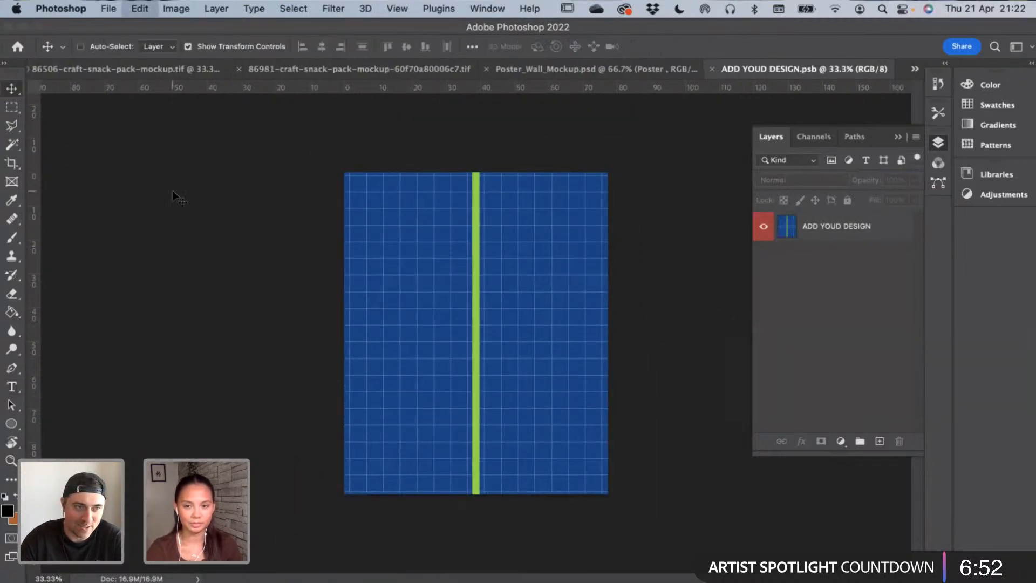
click(487, 281)
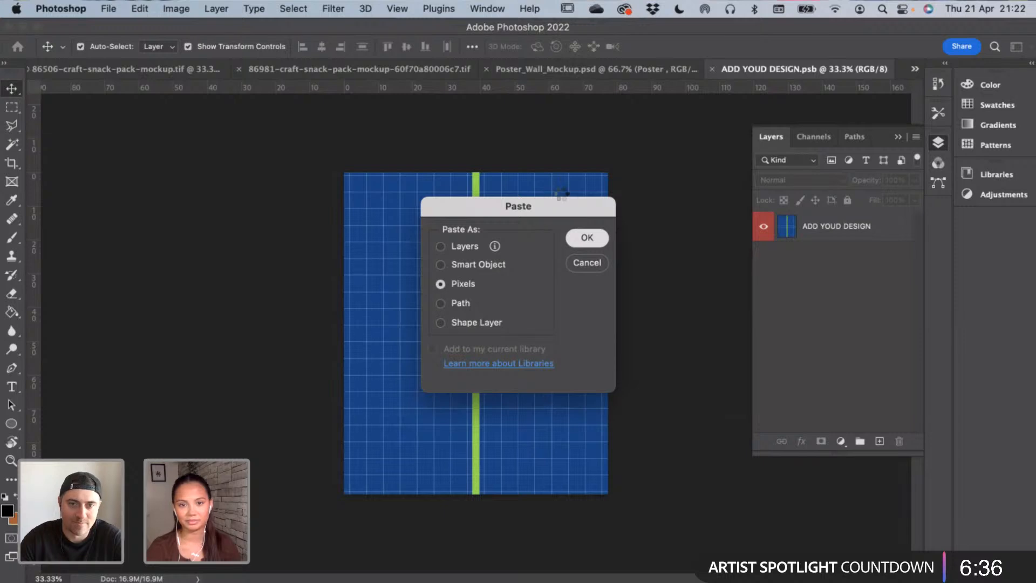
key(Return)
drag(478, 319, 476, 173)
drag(477, 348, 476, 517)
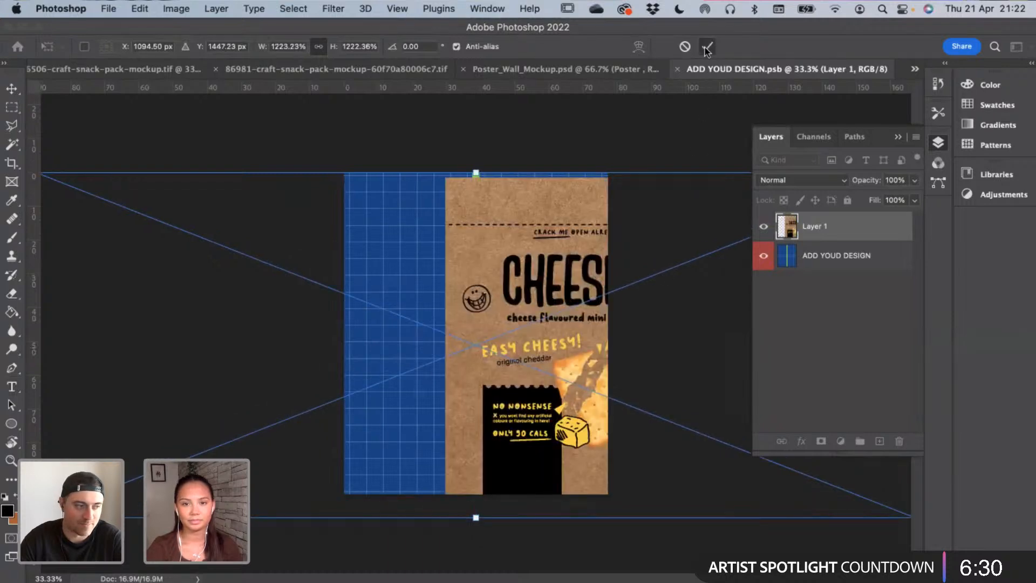
right_click(819, 228)
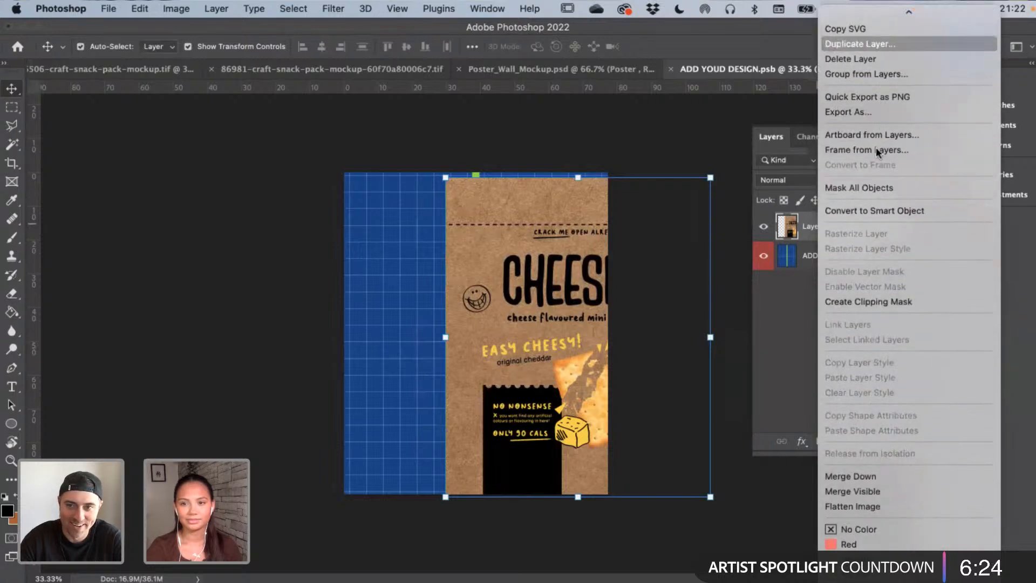
scroll(874, 281, up, 2)
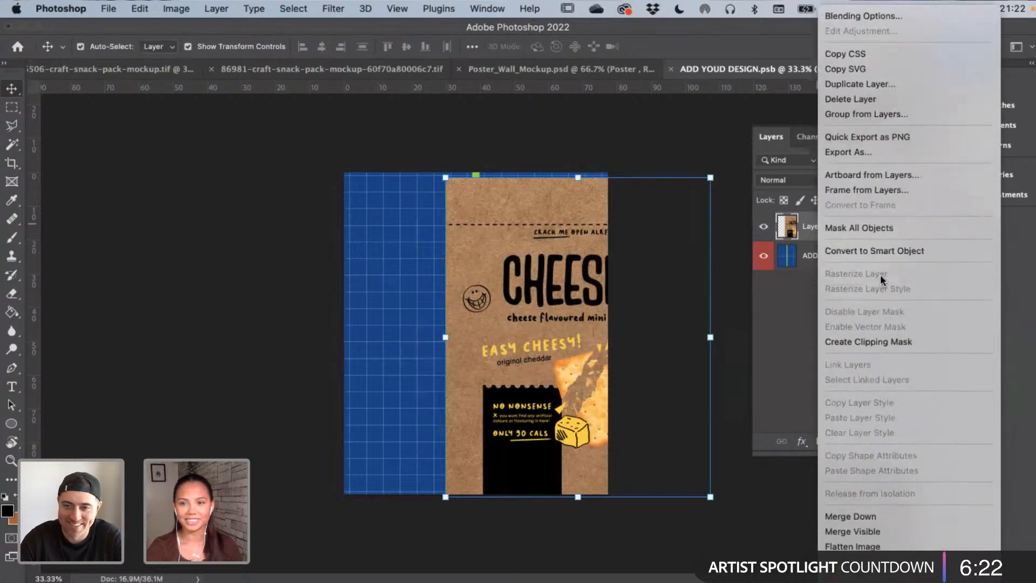
click(771, 316)
Move the cheddar panel over the blue grid and scale it to about 100.8% so it covers the whole canvas
drag(489, 282, 446, 282)
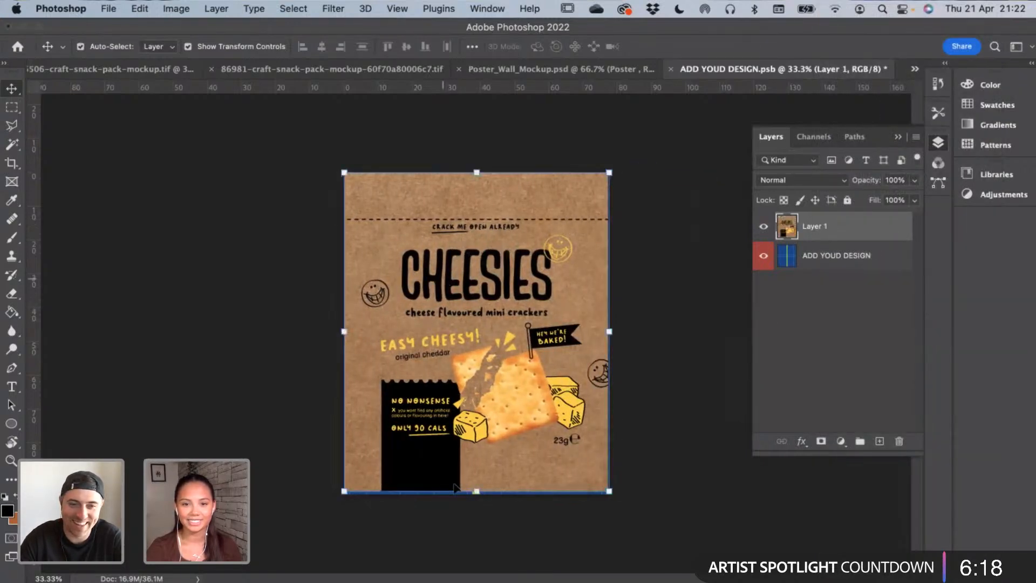
drag(477, 495, 478, 499)
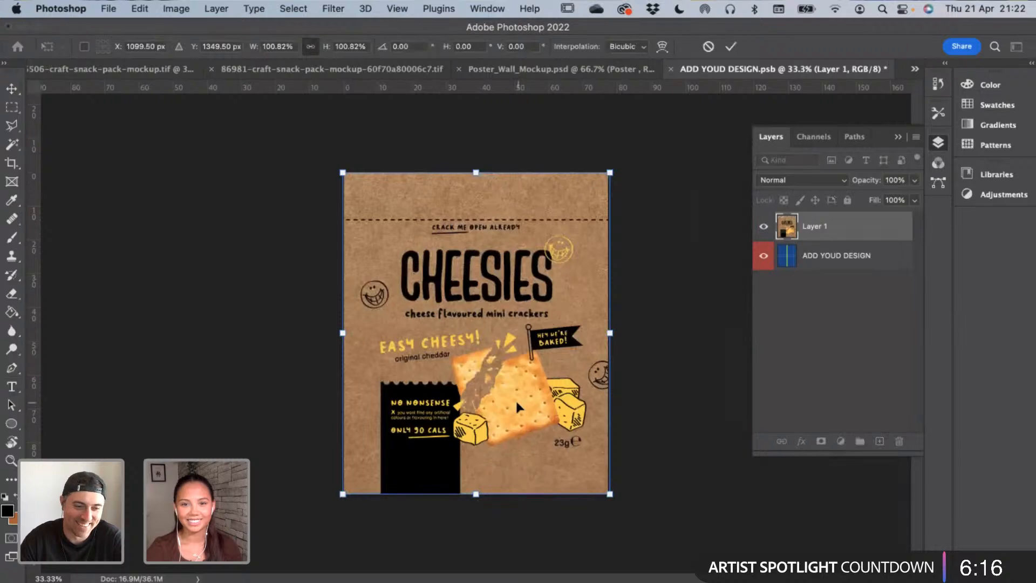
drag(517, 402, 514, 404)
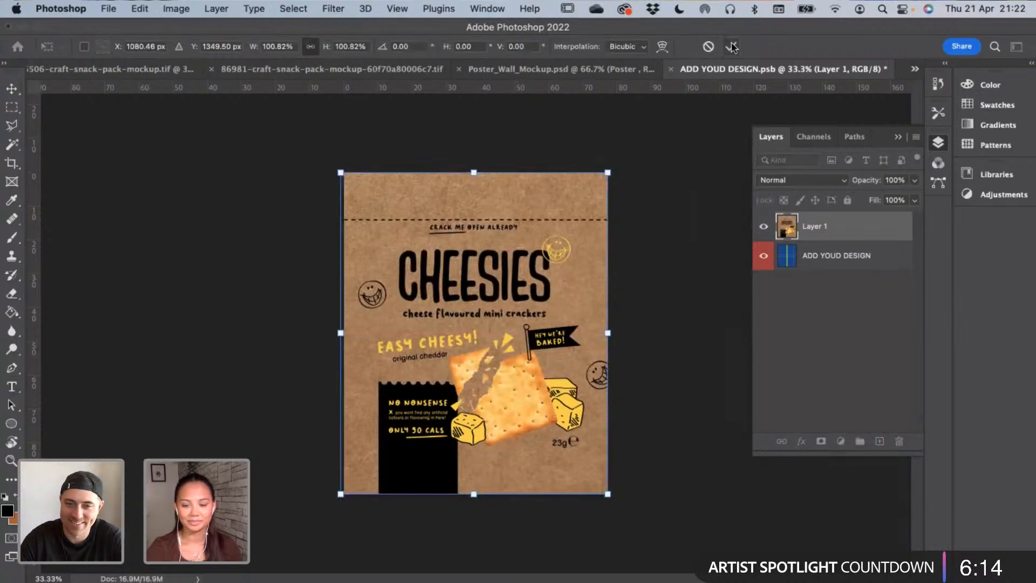
key(Right)
key(Right)
key(Right)
key(Right)
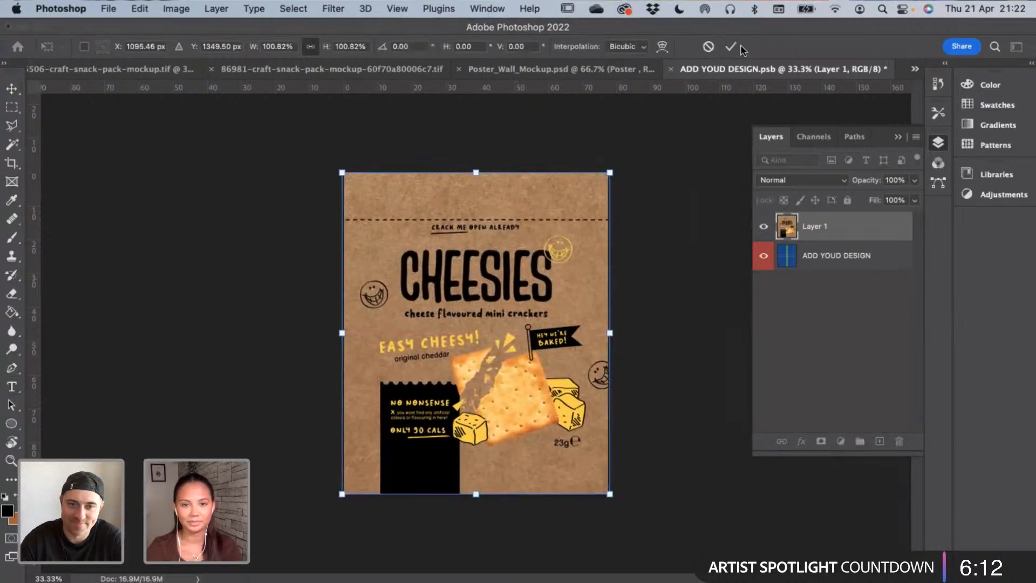
click(731, 46)
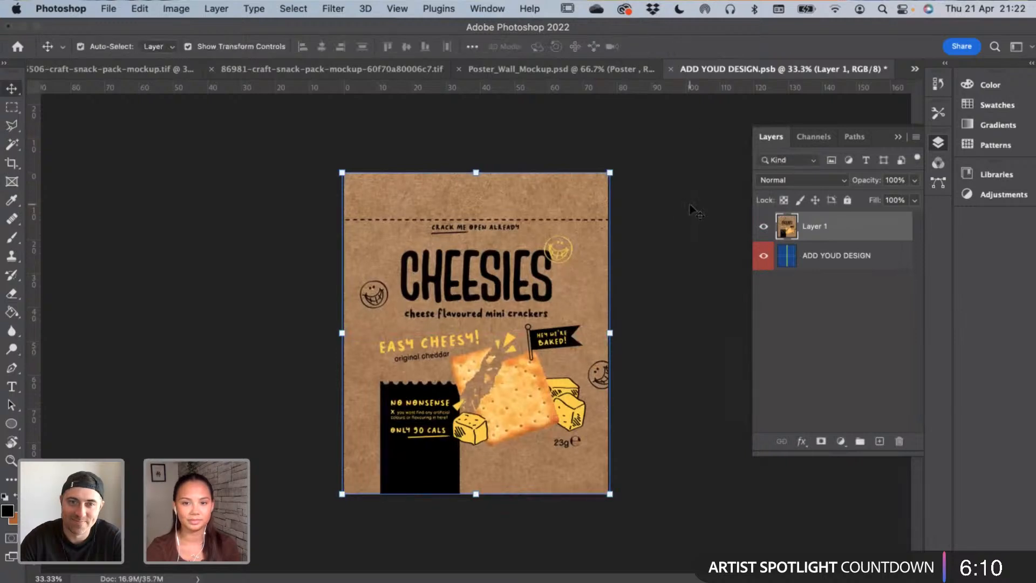
Save the smart object with the cheddar panel and return to the craft snack pack mock-up with nothing selected
click(693, 210)
key(super+s)
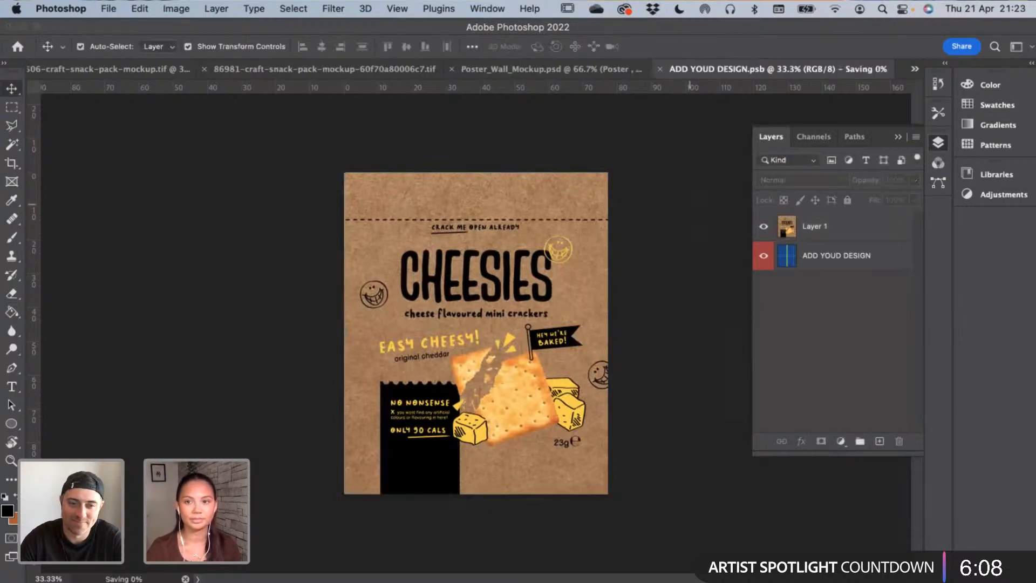
click(167, 69)
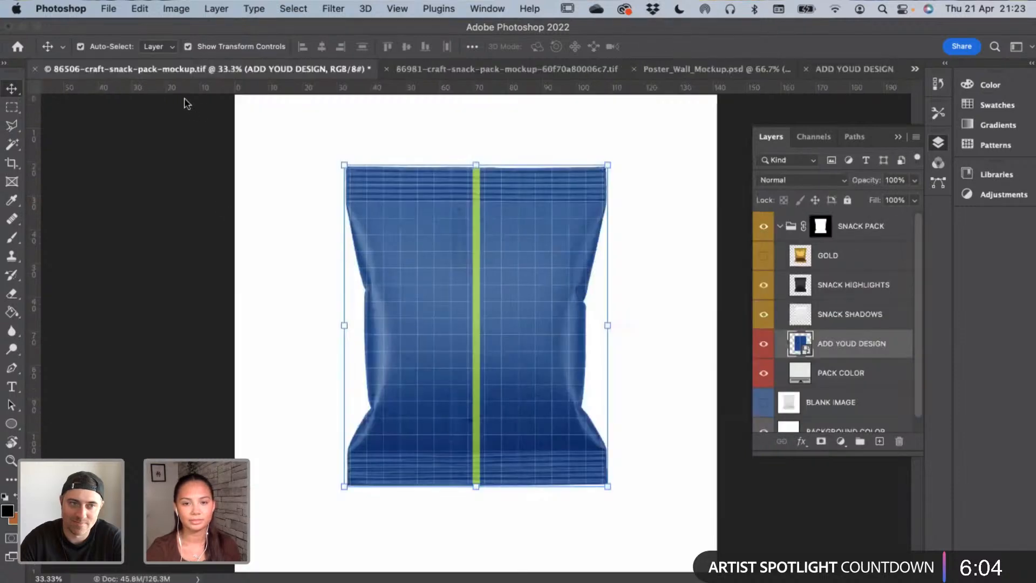
click(118, 197)
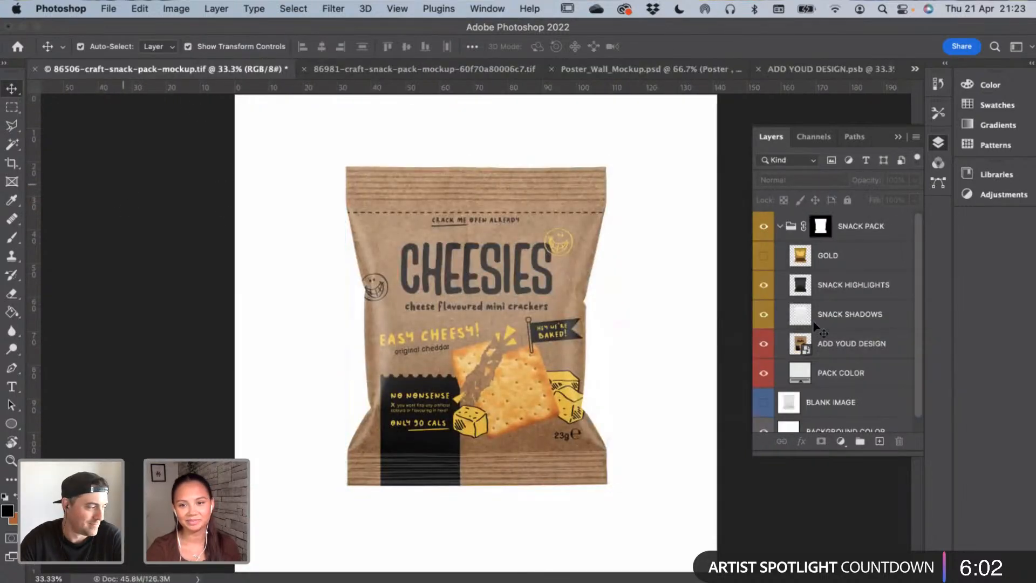
Hide the BACKGROUND COLOR layer so the cheddar pouch stands on a transparent background
scroll(786, 397, down, 1)
click(764, 417)
scroll(782, 324, up, 1)
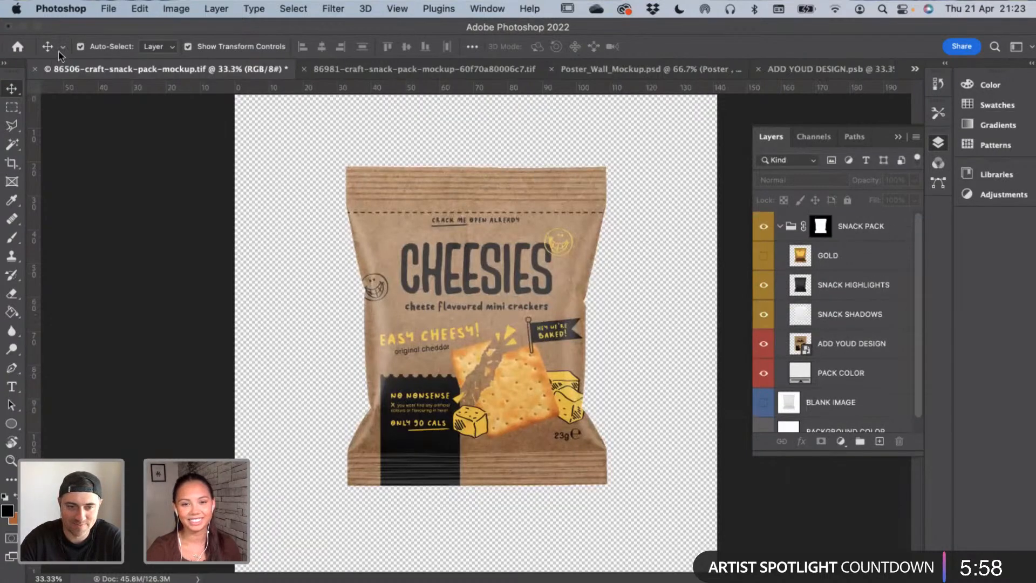
Export the cheddar pouch mock-up as OriginalCheddar.png in the Mockups folder
click(108, 9)
mouse_move(194, 211)
click(360, 212)
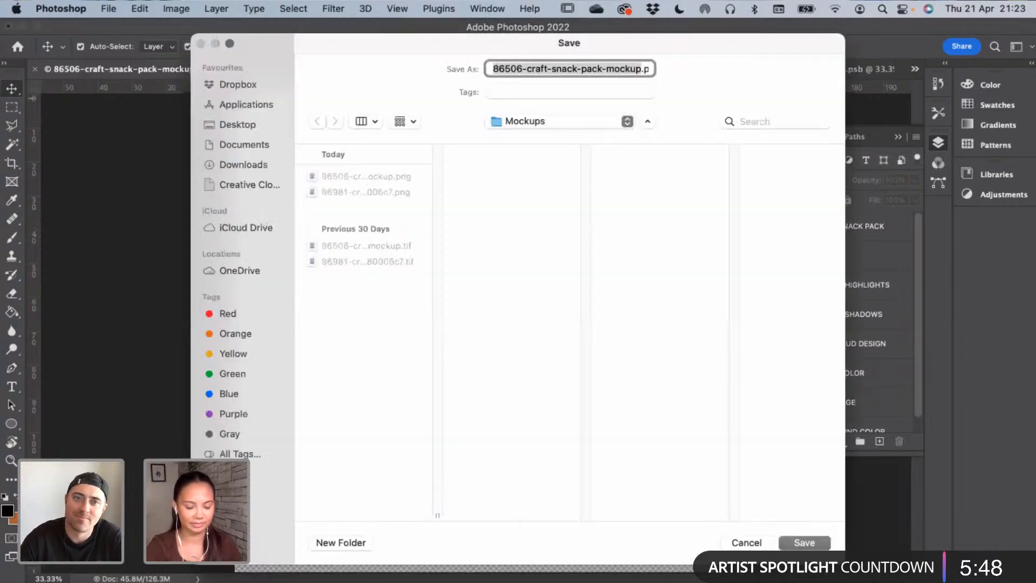
text(OriginalCheddar.png)
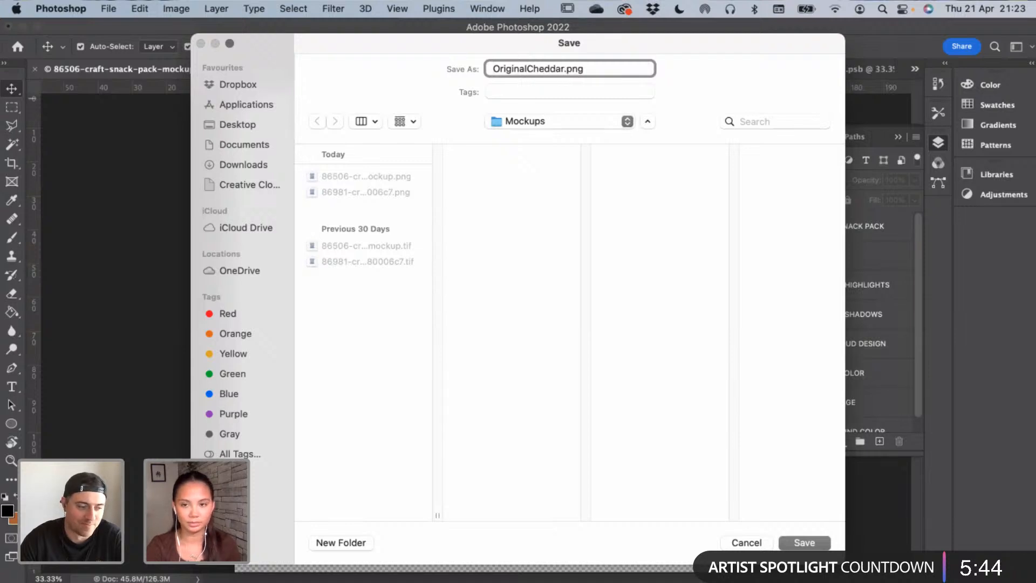
key(Return)
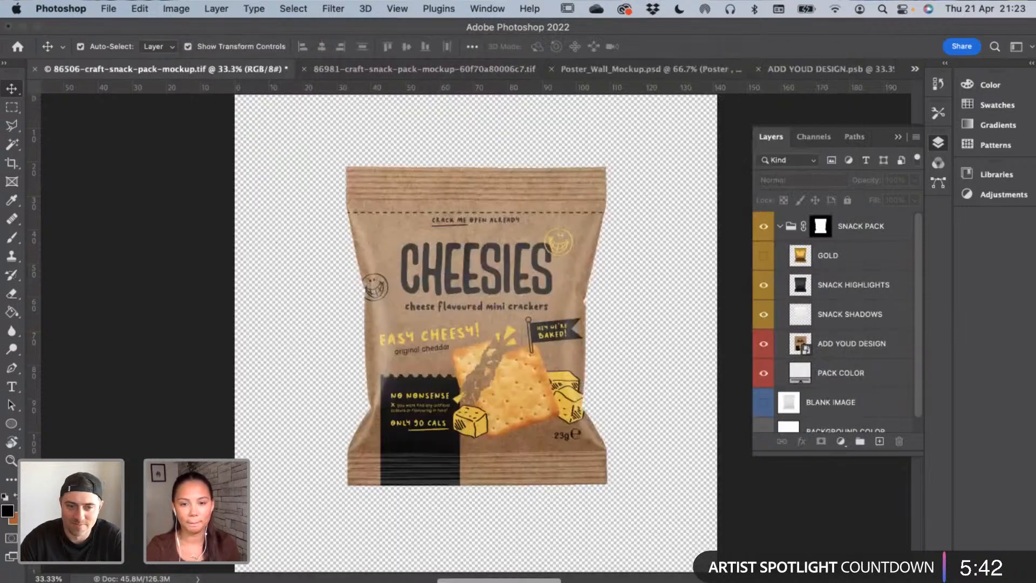
Copy the green mozzarella front panel from the Illustrator file and switch back to Photoshop
key(super+Tab)
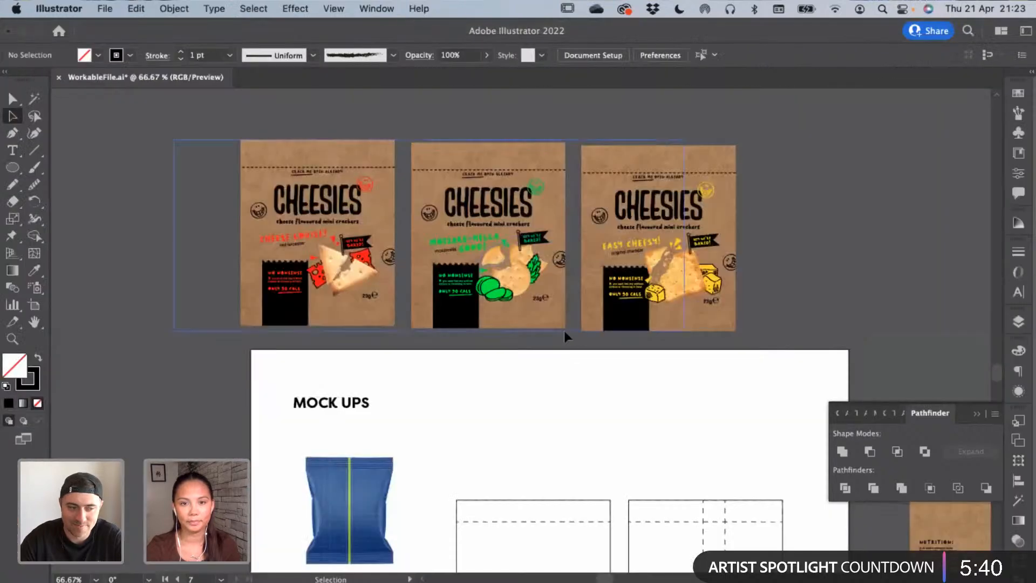
click(519, 271)
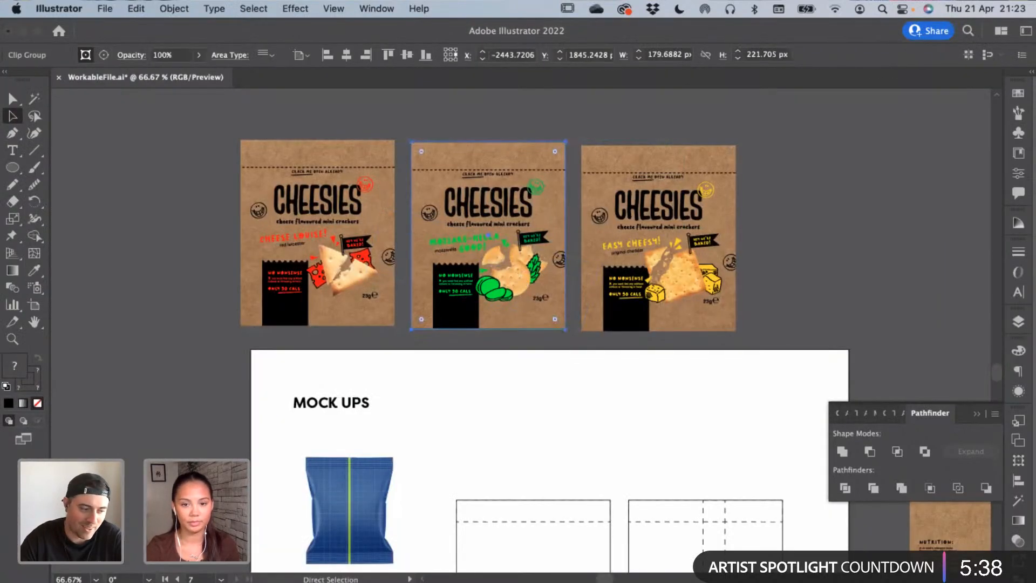
key(super+Tab)
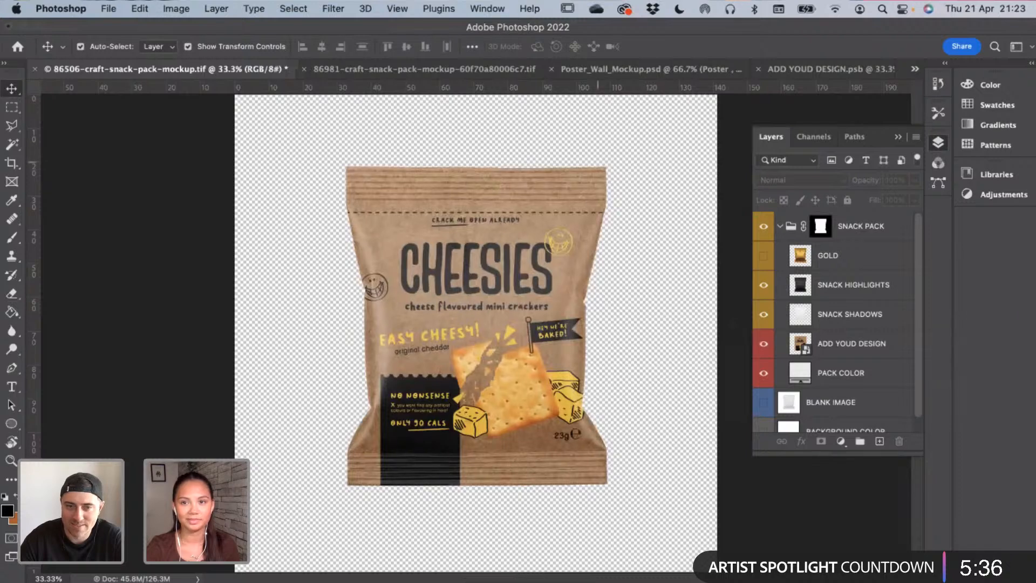
Paste the mozzarella panel as pixels into the ADD YOUD DESIGN file and enlarge it to about 566%
click(798, 70)
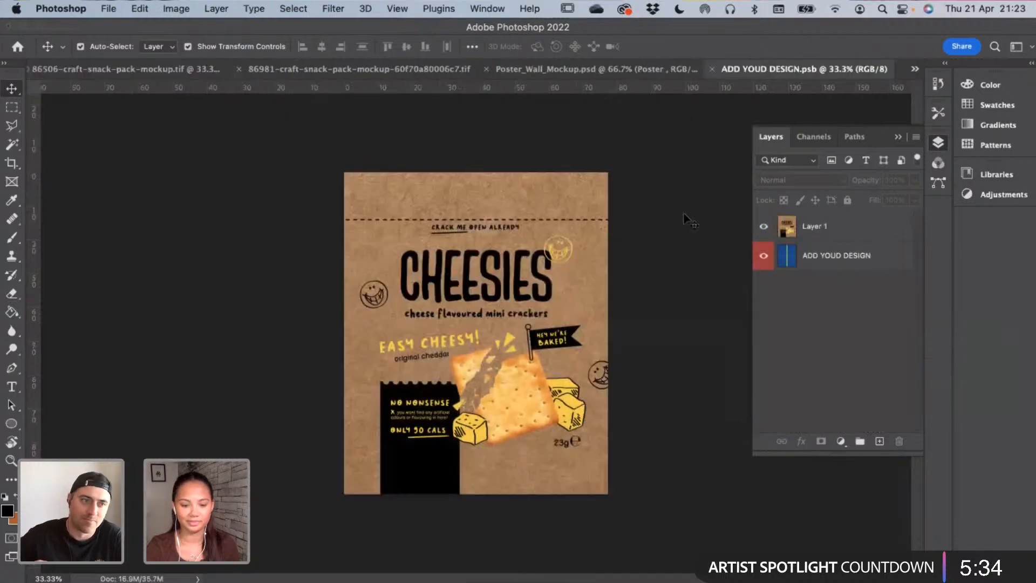
key(super+v)
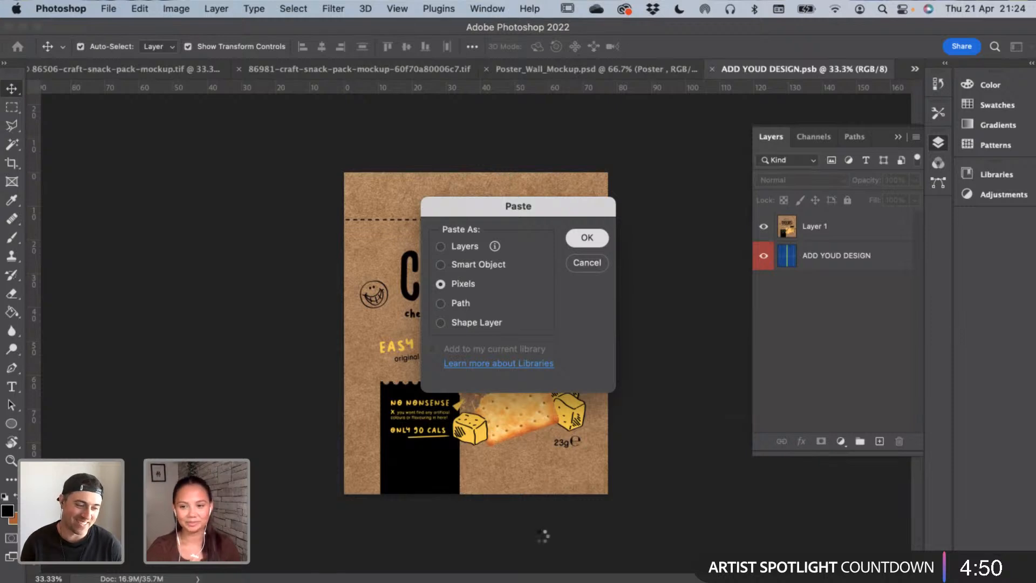
click(571, 237)
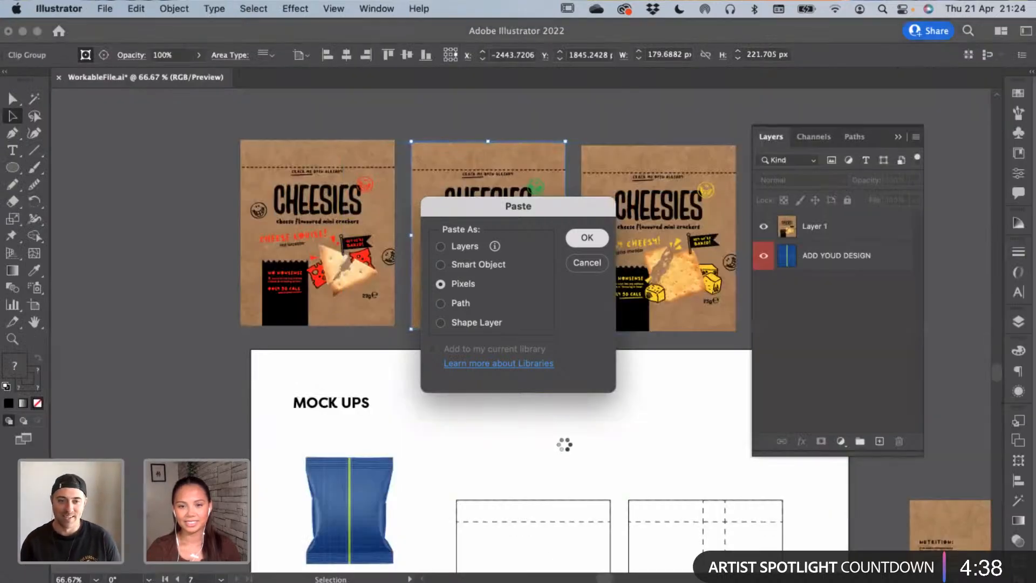
key(Return)
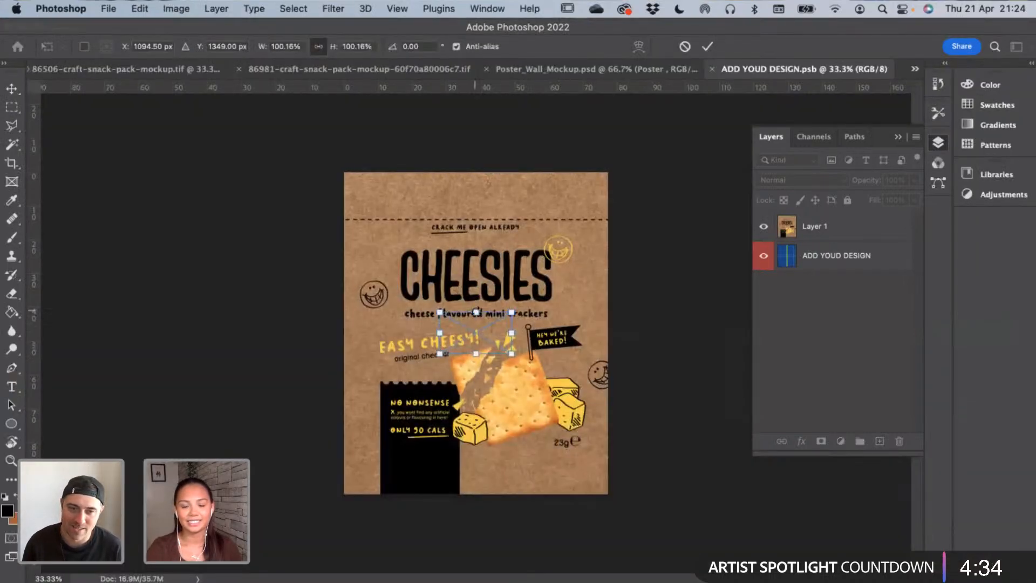
drag(477, 354, 476, 535)
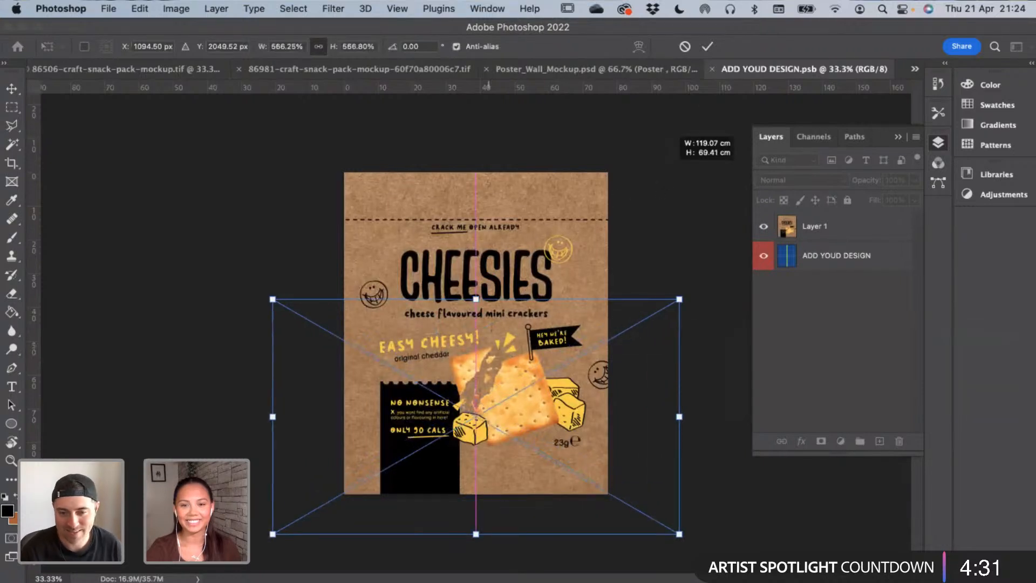
click(707, 46)
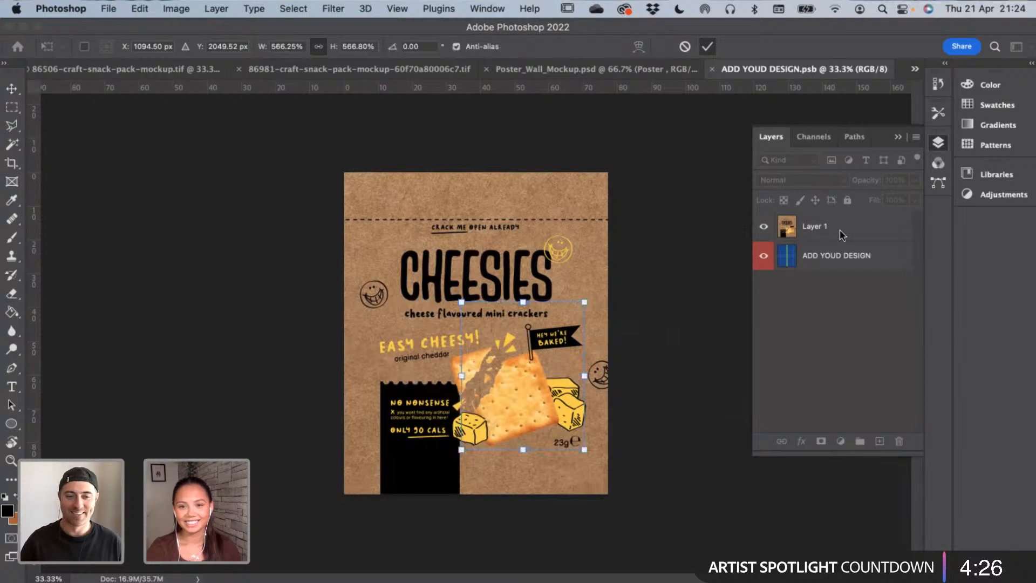
Delete the cheddar panel's layer from the design file
click(836, 253)
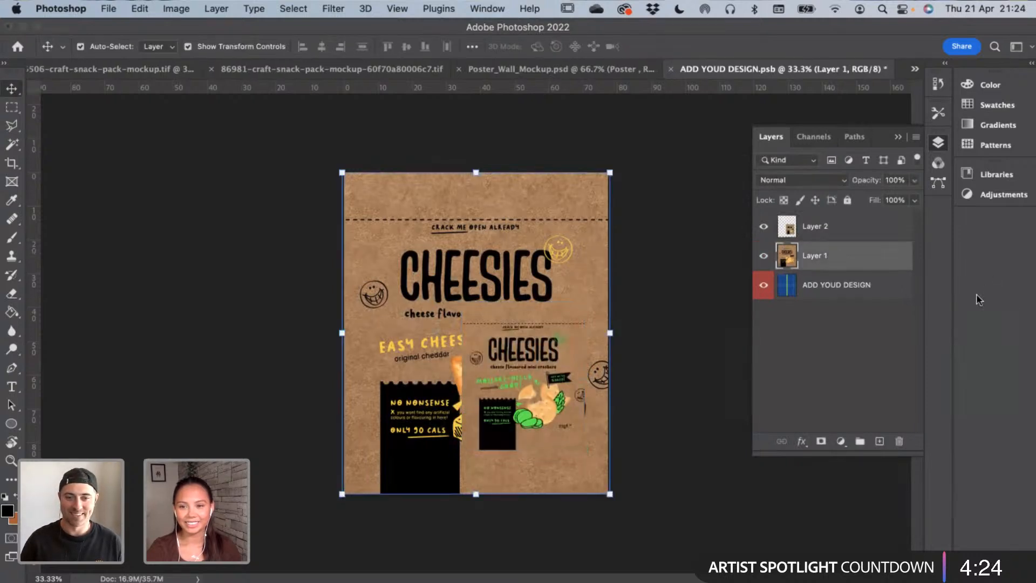
click(900, 441)
click(575, 233)
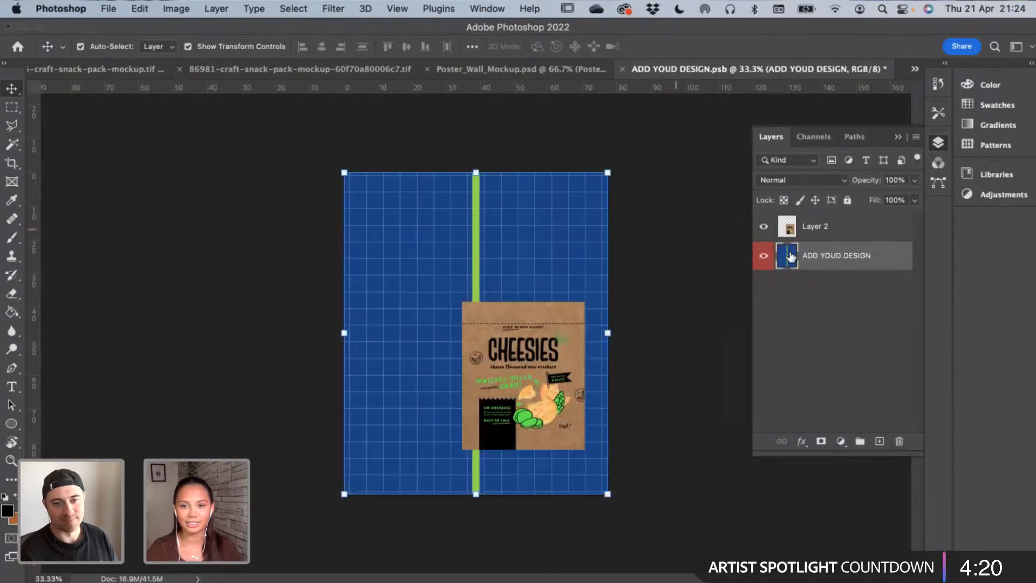
Scale the mozzarella panel's layer to about 217% and centre it to cover the blue grid completely
click(808, 228)
drag(524, 302, 523, 173)
drag(523, 449, 524, 494)
drag(530, 406, 495, 407)
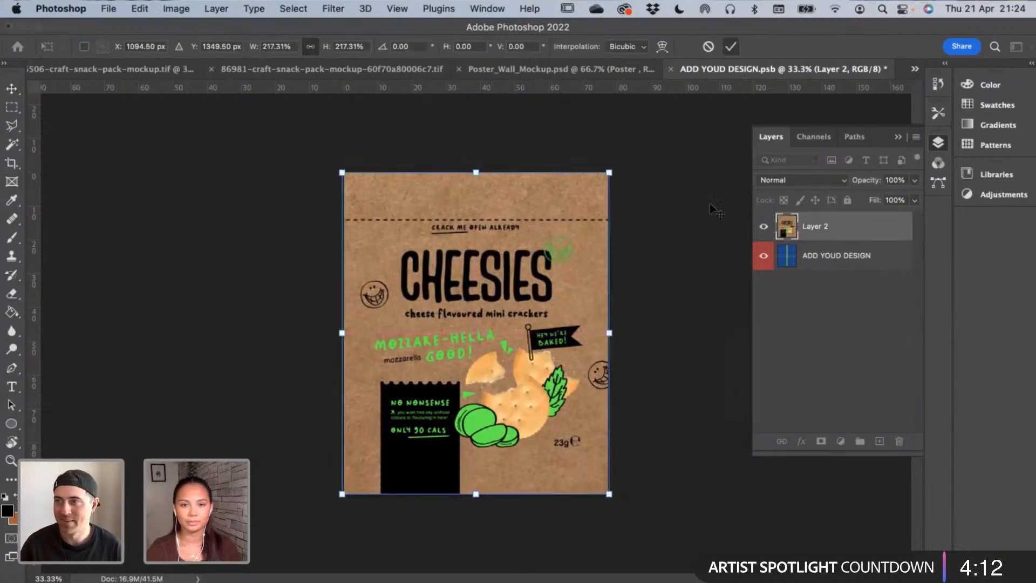
click(728, 47)
Save the mozzarella design and switch back to the craft snack pack mock-up document
key(super+s)
click(131, 66)
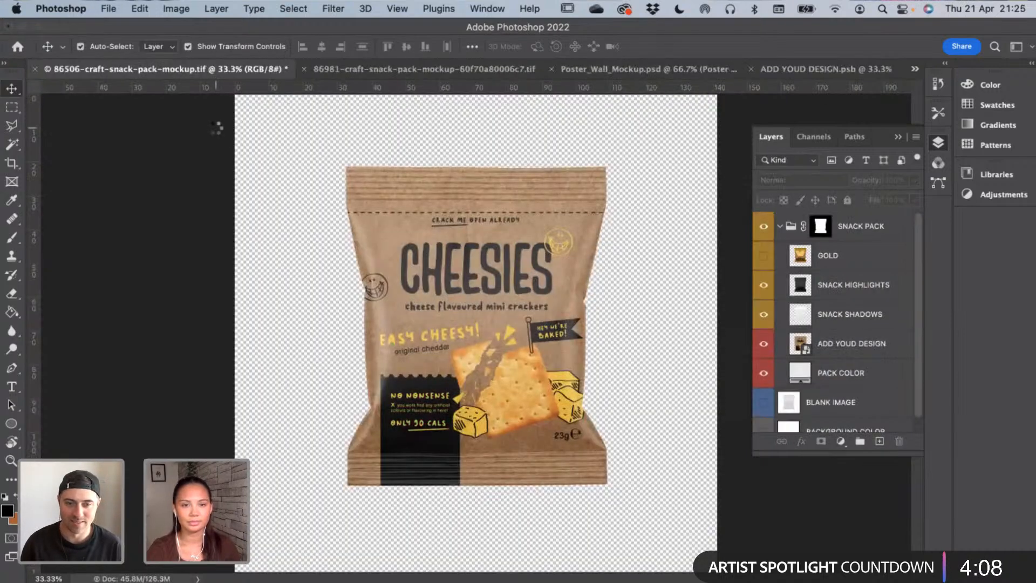
Export the mozzarella front mock-up as Mozzarella.png into the Mockups folder
click(110, 9)
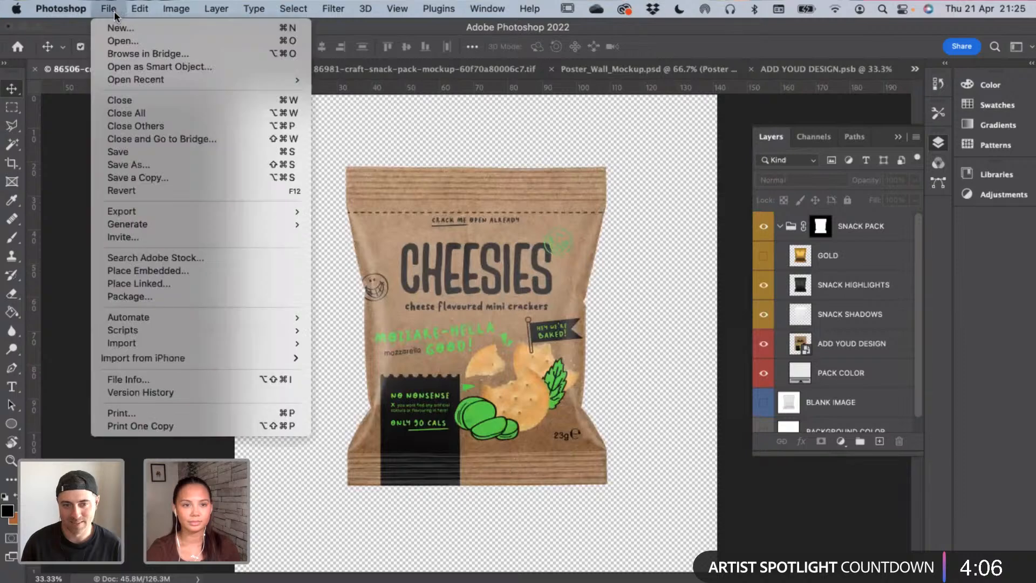
mouse_move(259, 211)
click(323, 212)
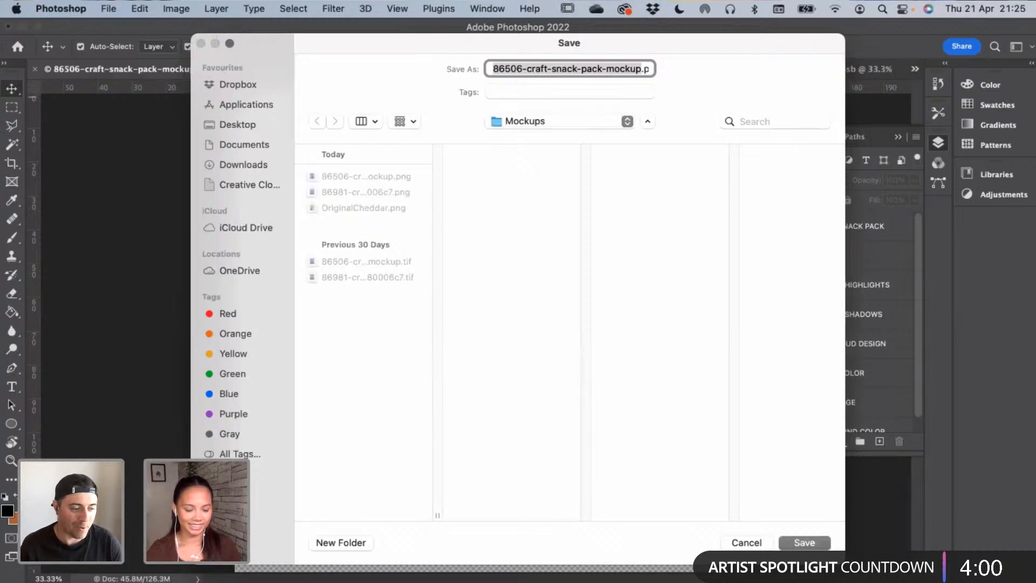
text(Mozzarella.png)
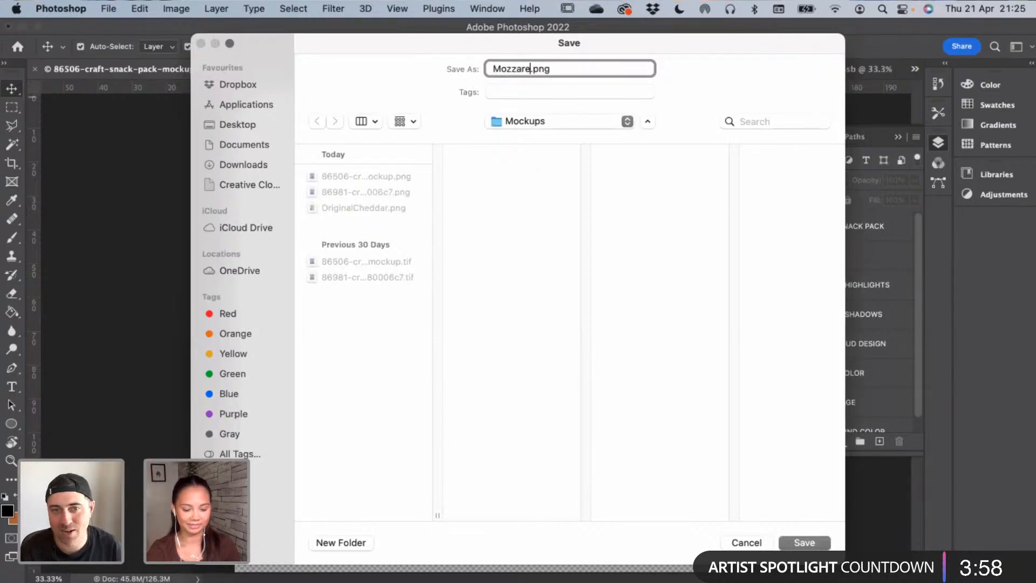
click(803, 541)
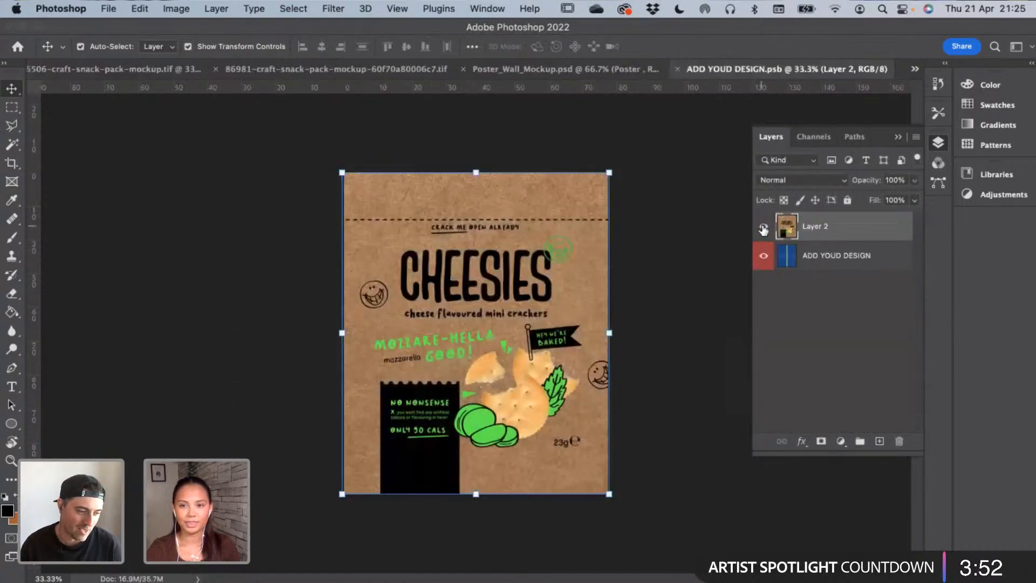
Hide and delete the mozzarella panel's layer in the ADD YOUD DESIGN file, leaving only the blue grid layer
click(765, 227)
click(899, 442)
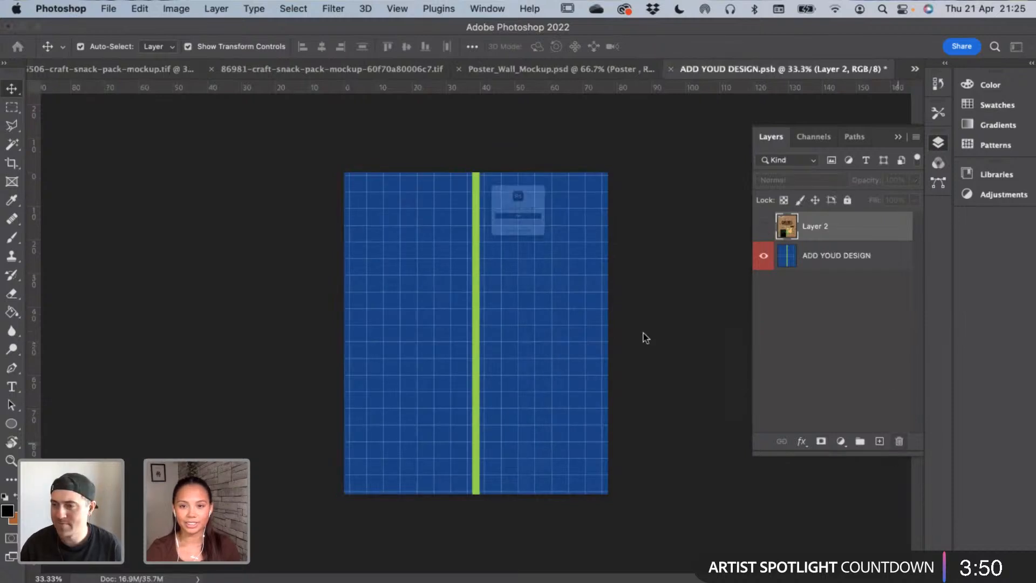
click(556, 232)
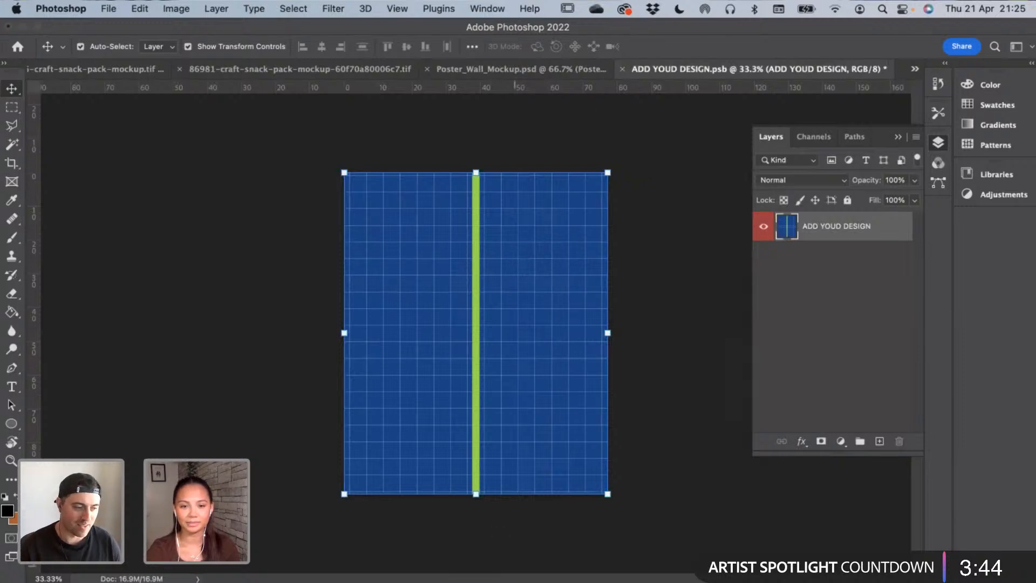
Switch to Illustrator and copy the kraft back panel group beside the MOCK UPS artboard
key(super+Tab)
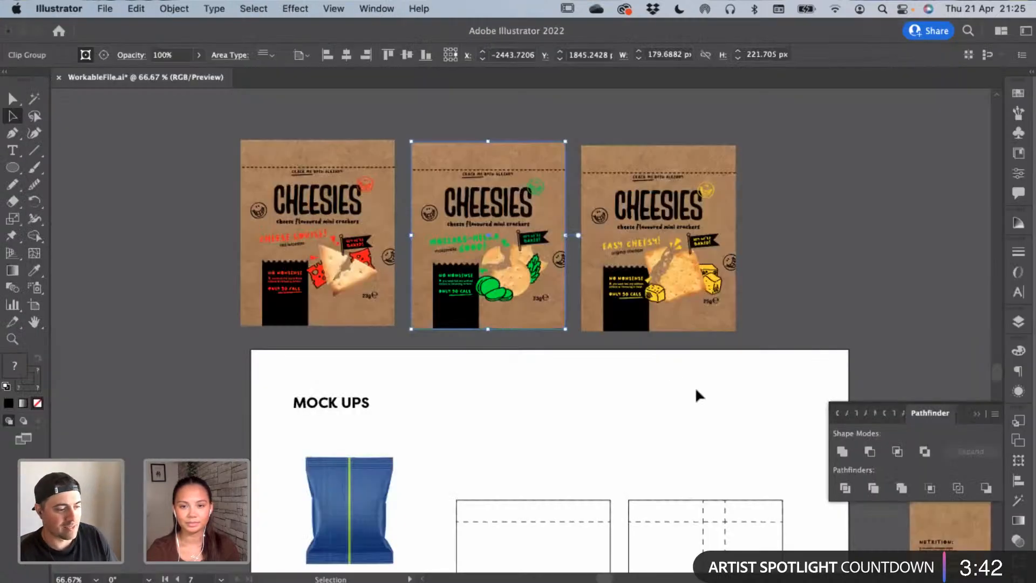
key(super+shift+a)
key(space)
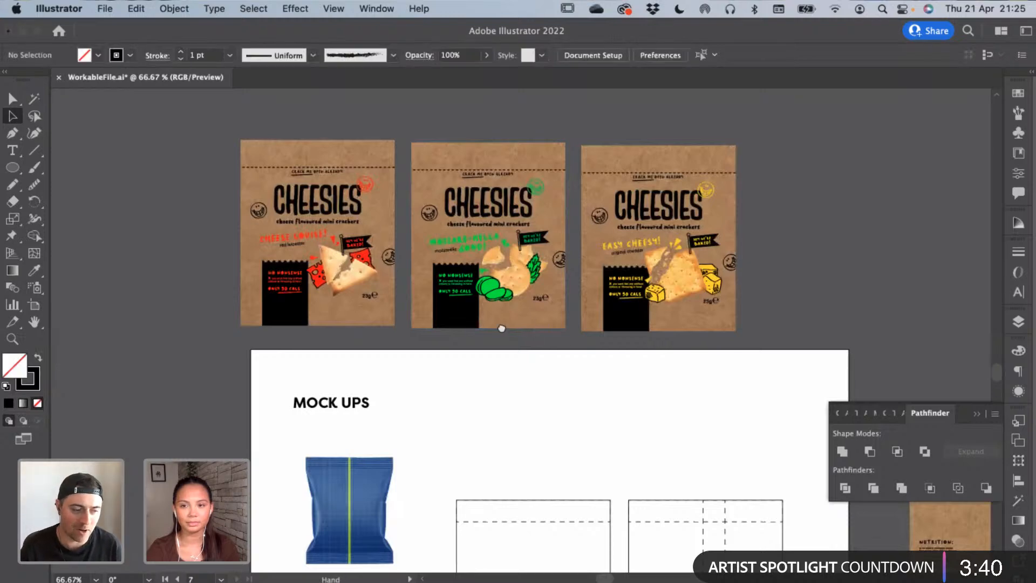
scroll(432, 293, right, 12)
scroll(432, 293, down, 8)
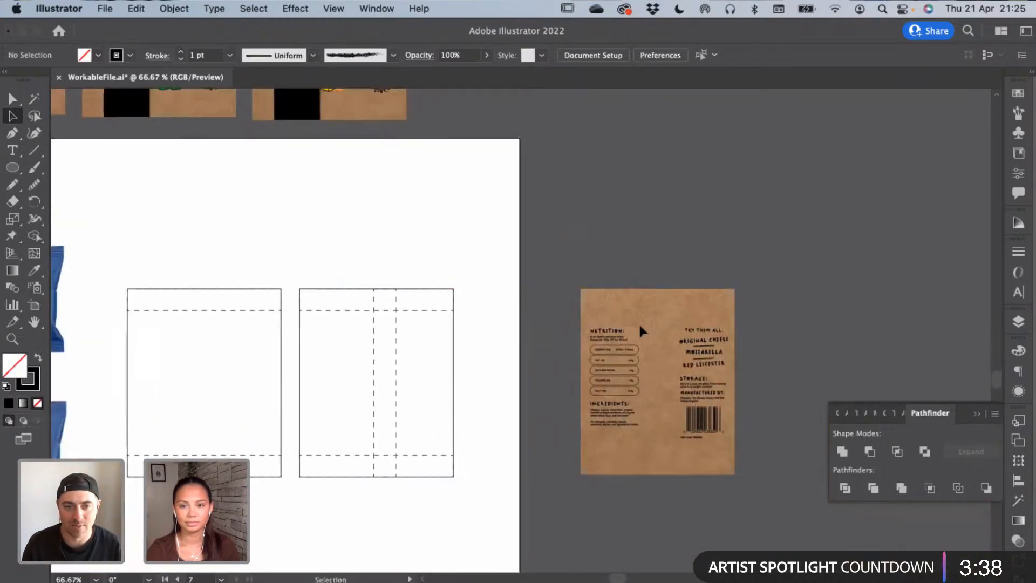
click(642, 330)
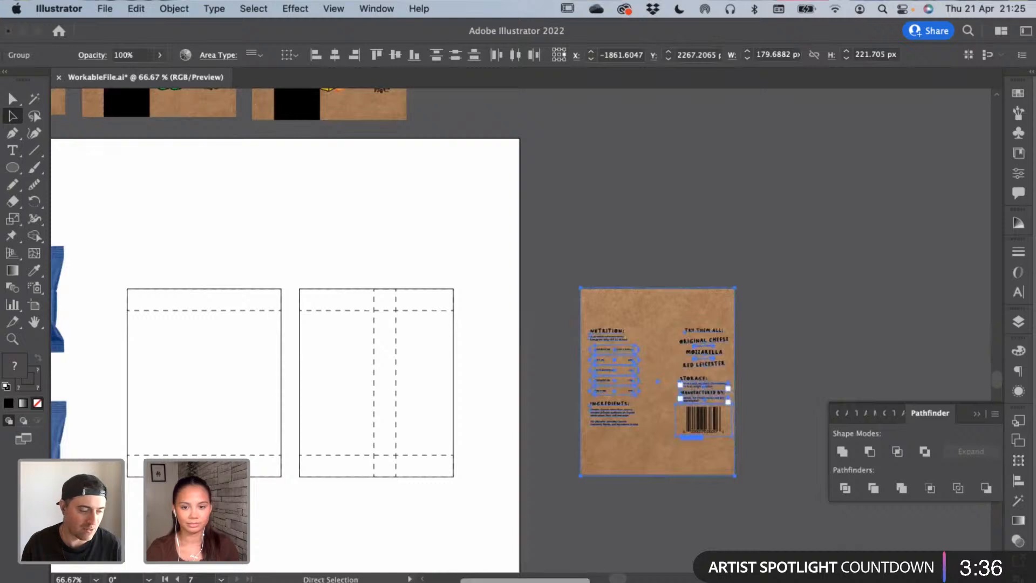
Switch to Photoshop and open the ADD YOUD DESIGN smart object inside the 86981 snack pack mock-up's SNACK PACK group
key(super+Tab)
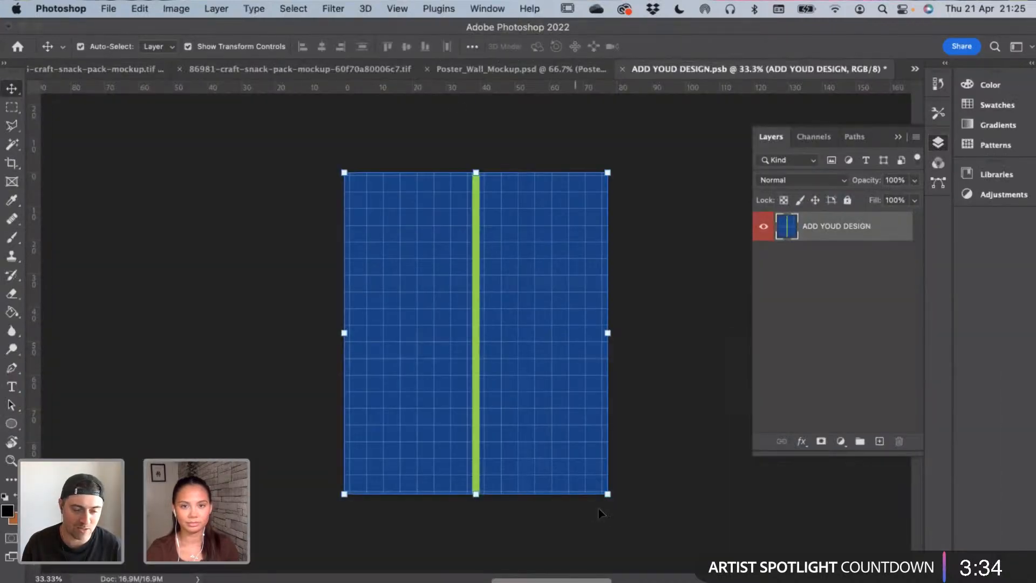
click(337, 76)
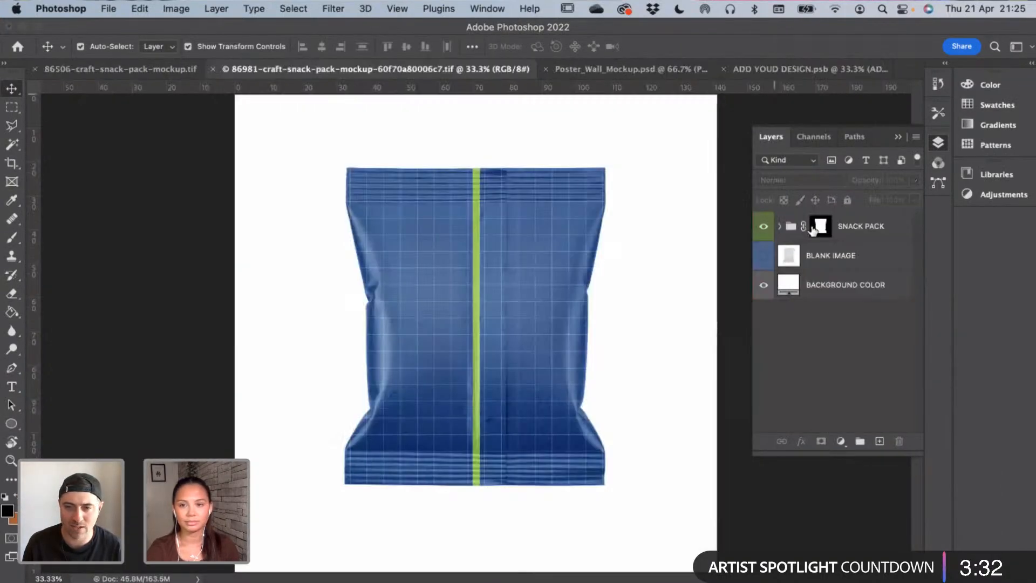
click(779, 227)
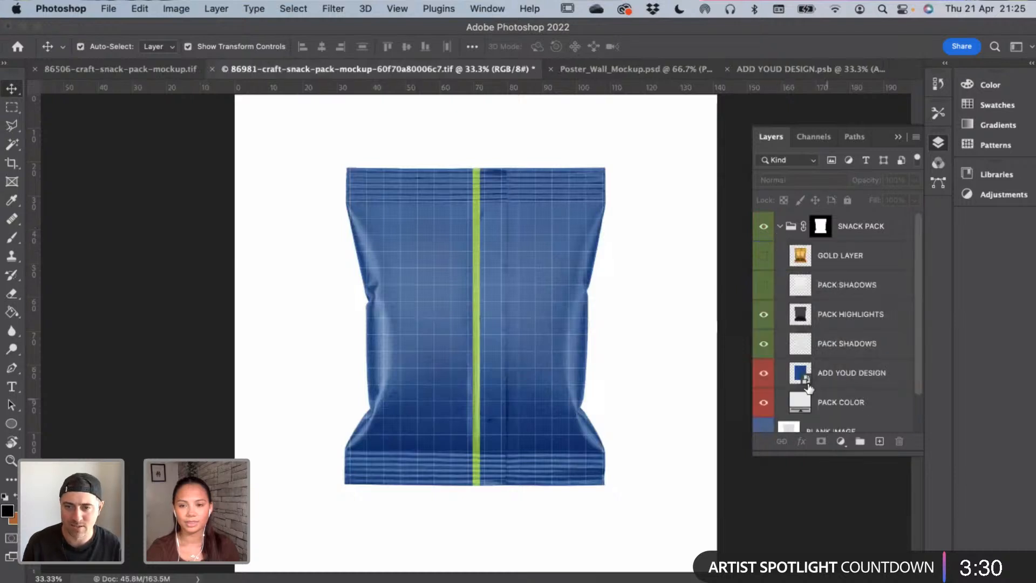
click(806, 385)
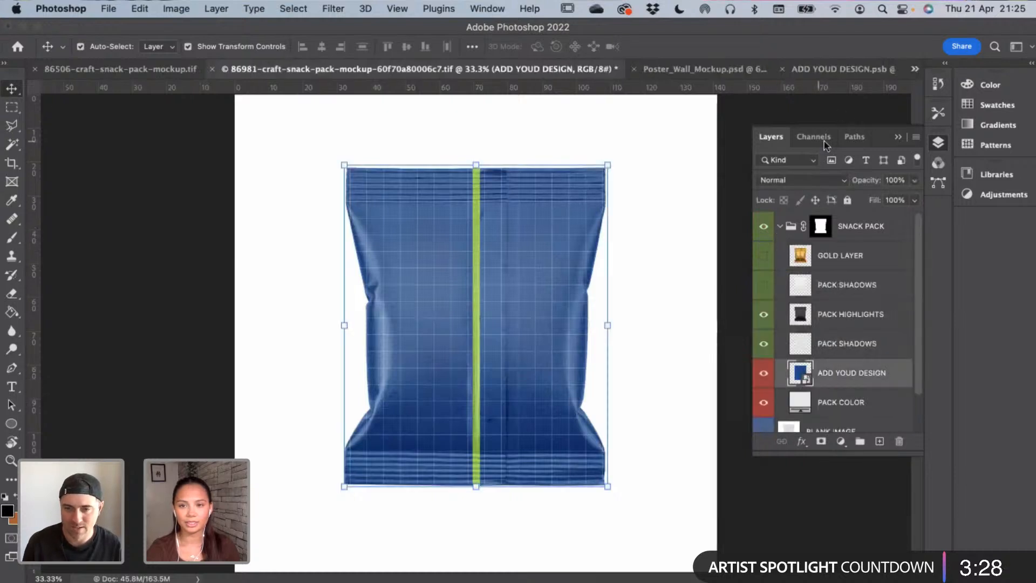
scroll(798, 378, down, 3)
scroll(798, 377, up, 3)
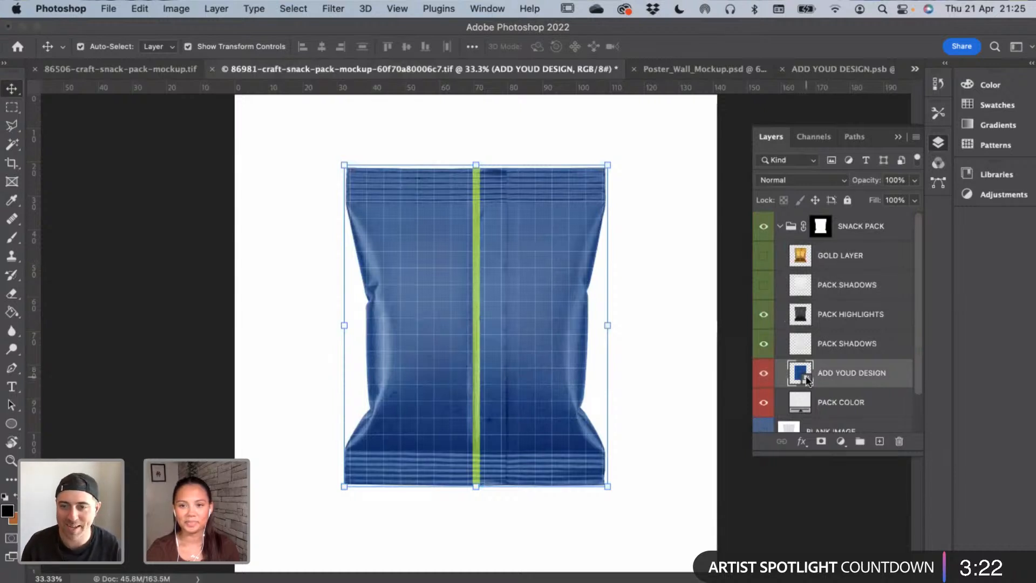
double_click(807, 377)
Paste the kraft back panel as pixels into the ADD YOUD DESIGN1 file and enlarge it to about 630%
key(super+v)
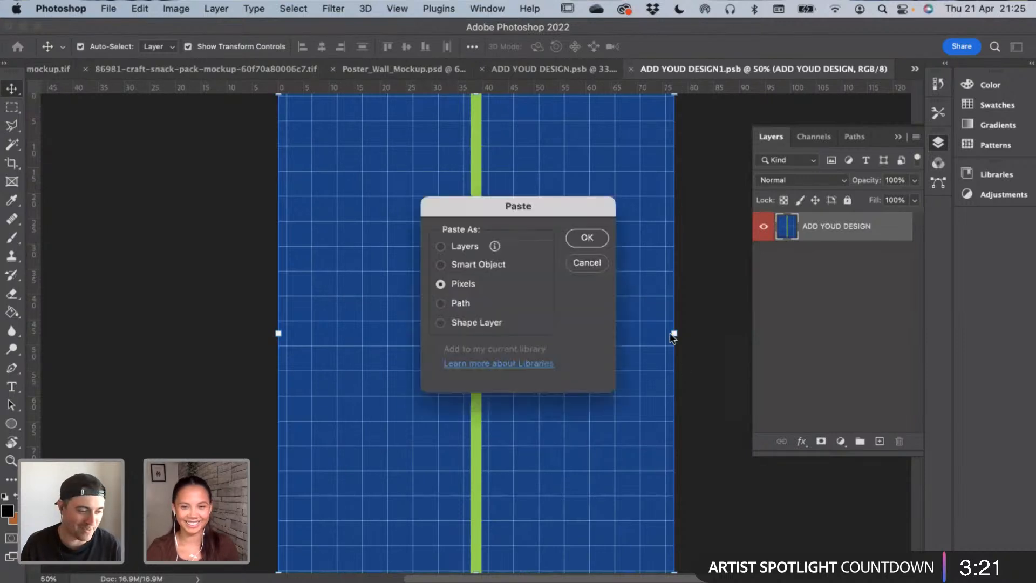
click(588, 238)
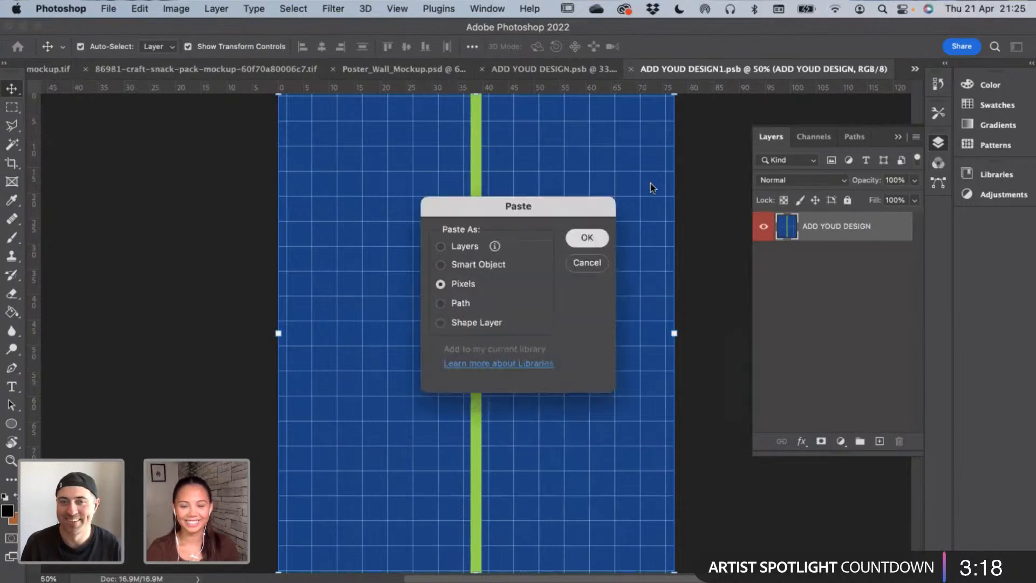
click(592, 243)
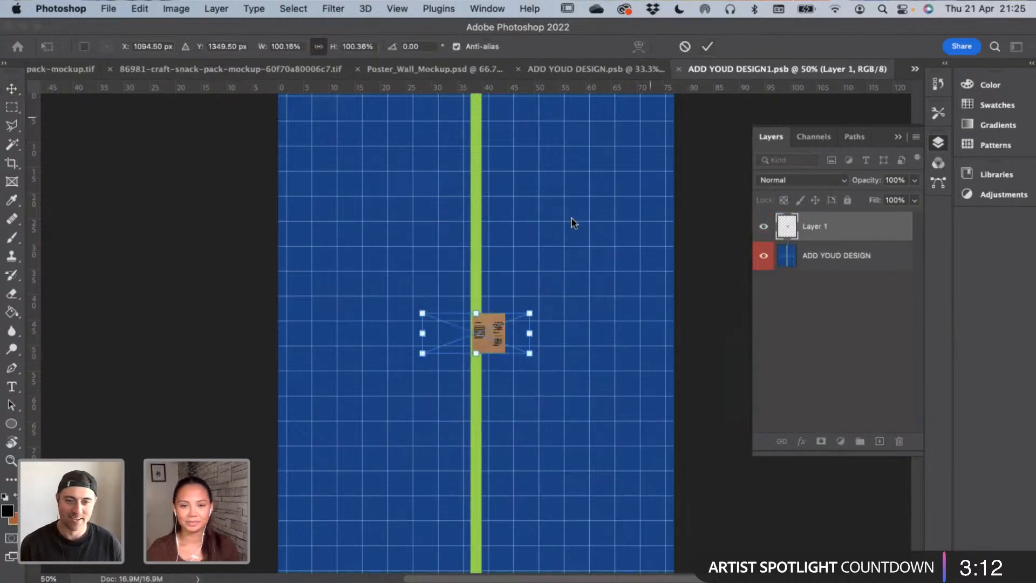
drag(477, 258, 478, 54)
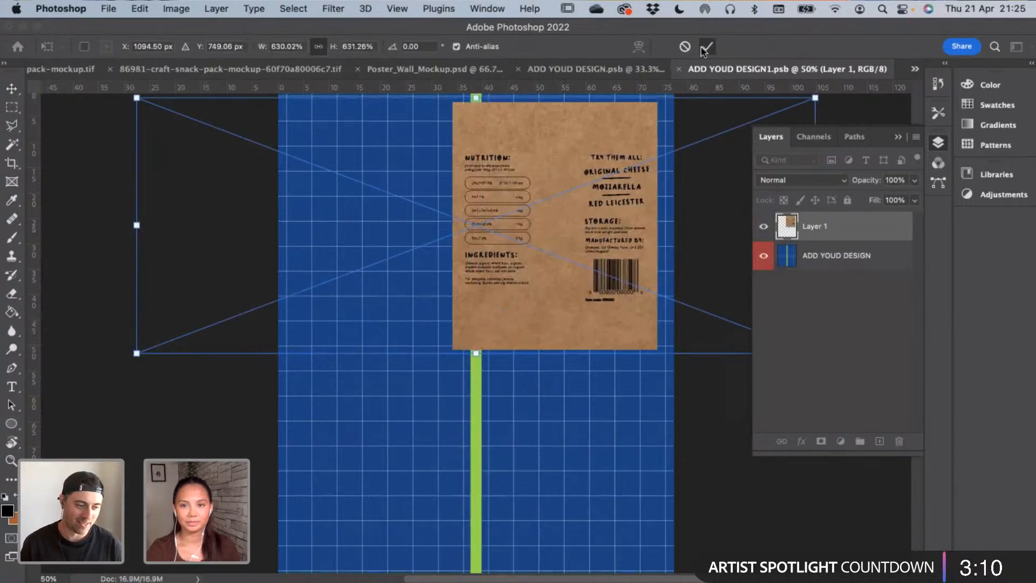
key(Return)
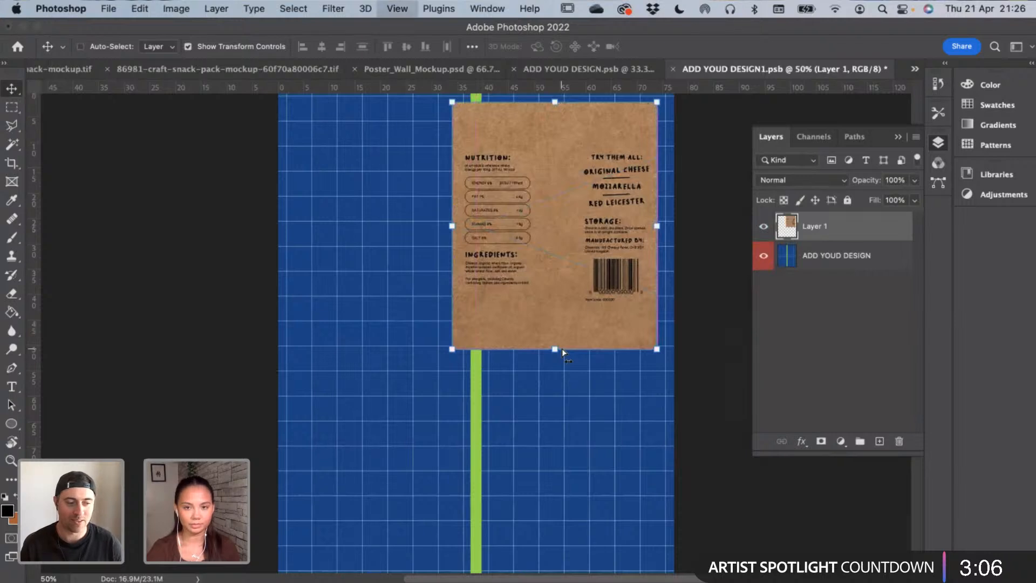
Scale the back panel's layer to about 195% and centre it so it covers the blue grid completely
key(super+minus)
drag(529, 343, 528, 494)
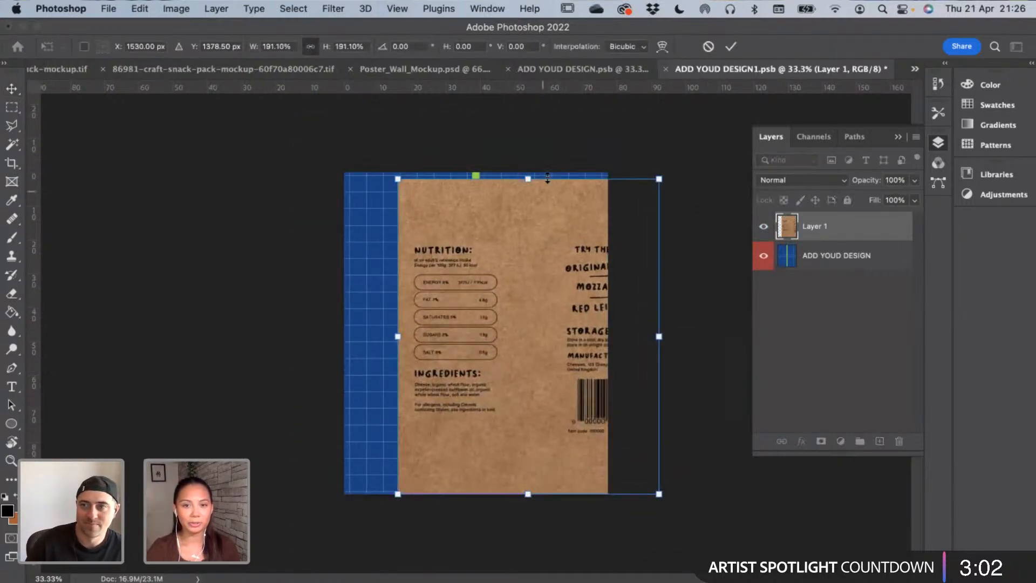
drag(544, 209, 513, 214)
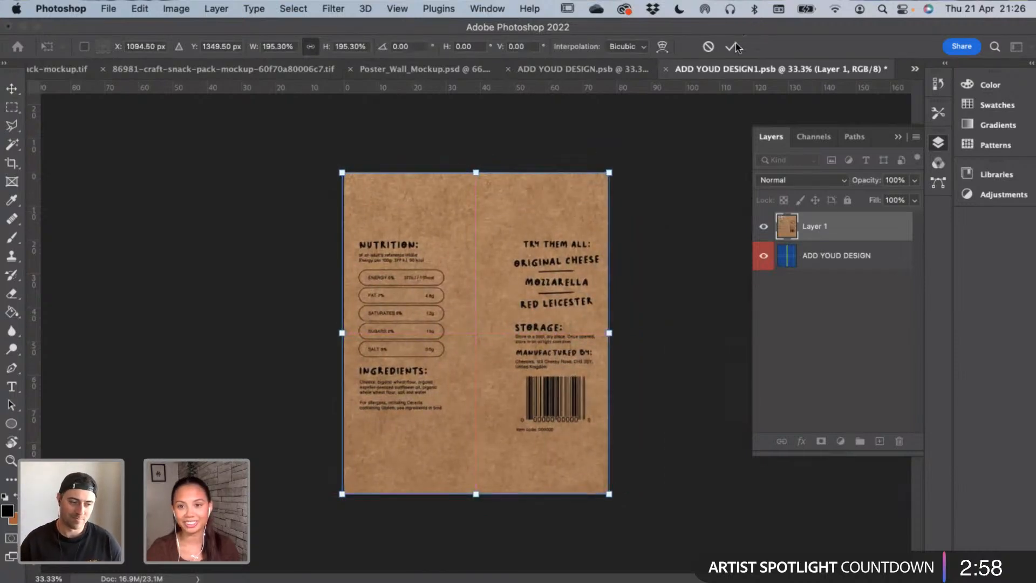
key(Return)
Save the back panel design and check how it sits on the 86981 snack pack mock-up
key(super+s)
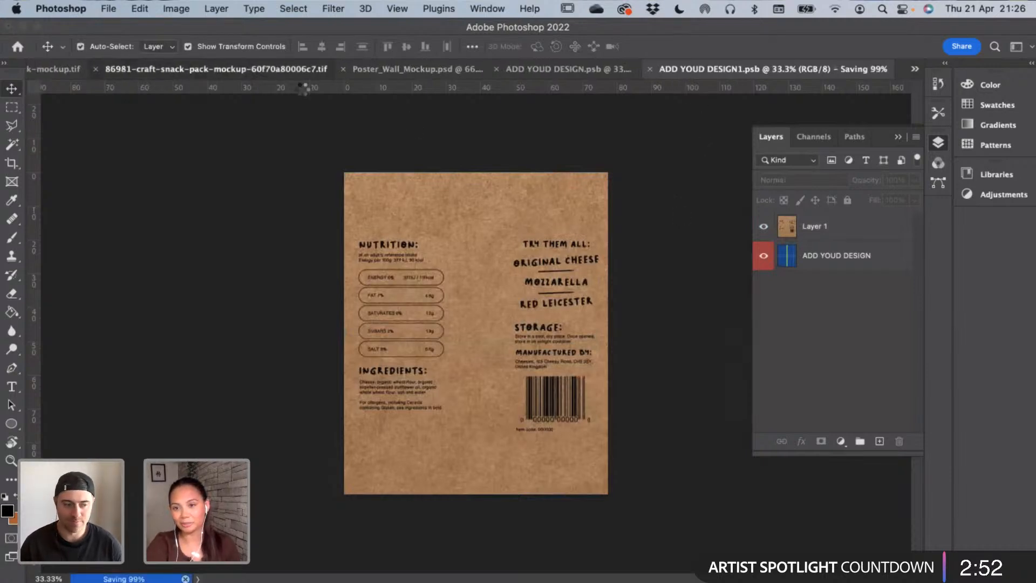
click(298, 69)
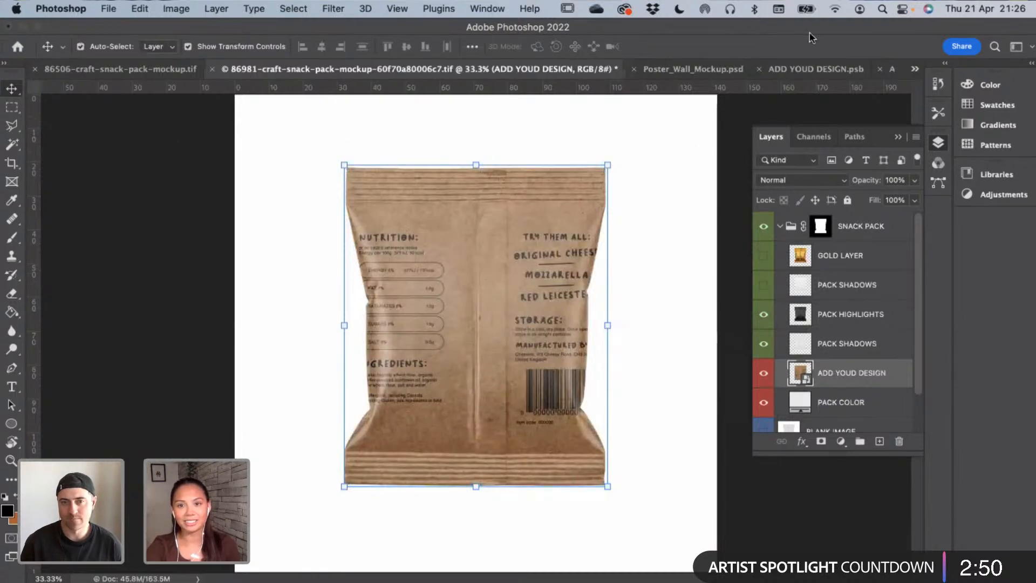
click(816, 69)
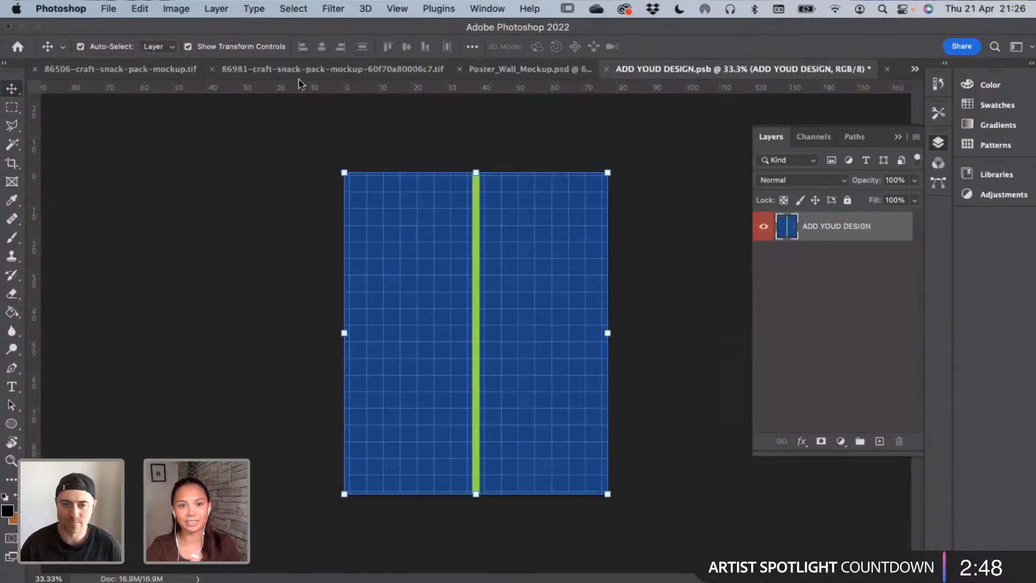
click(302, 70)
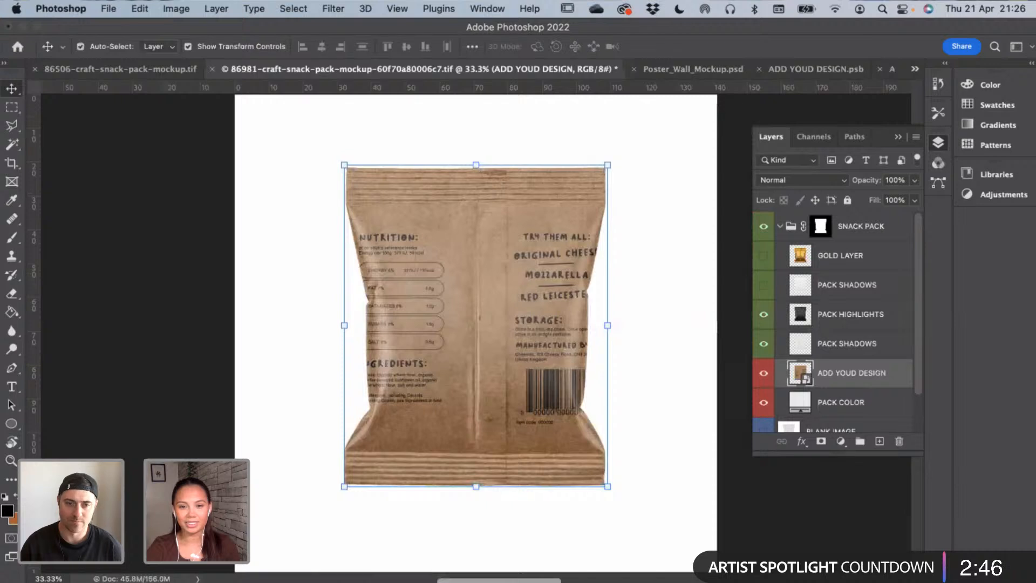
Switch to Illustrator and copy only the nutrition and ingredients text group from the kraft back panel
key(super+Tab)
click(635, 234)
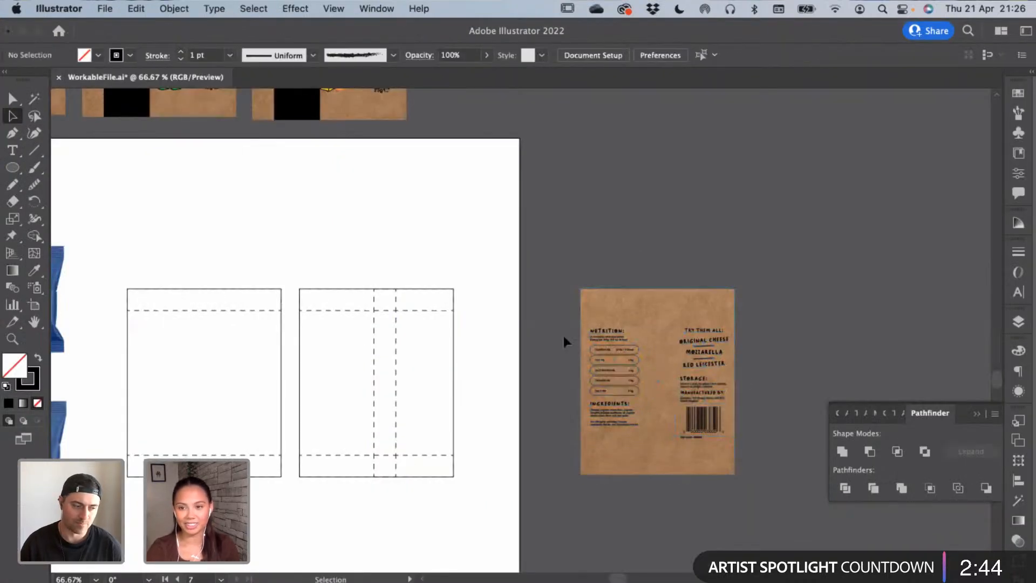
click(617, 412)
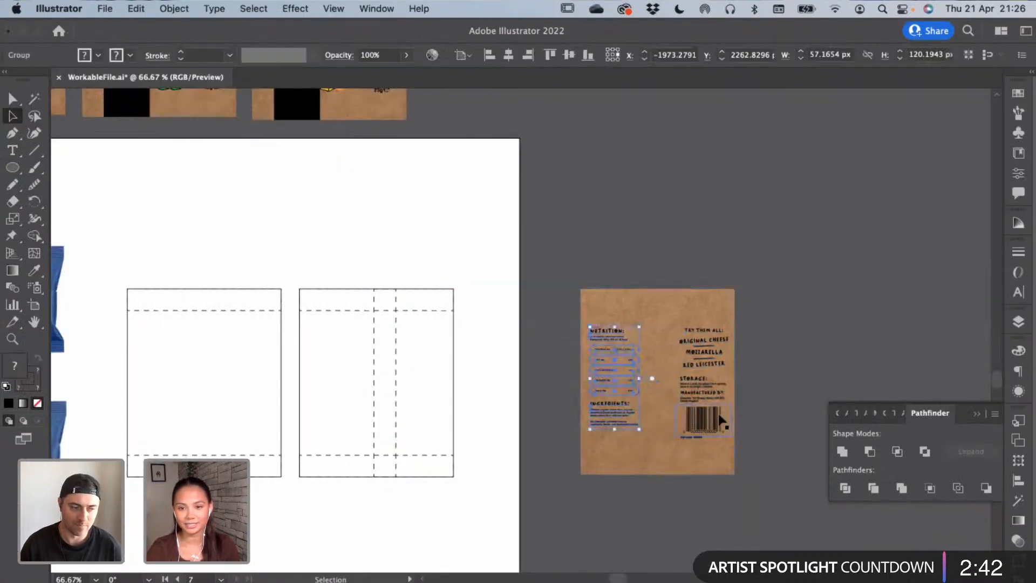
Switch to Photoshop, bring up the ADD YOUD DESIGN1.psb file and hide the full back panel's layer
key(super+Tab)
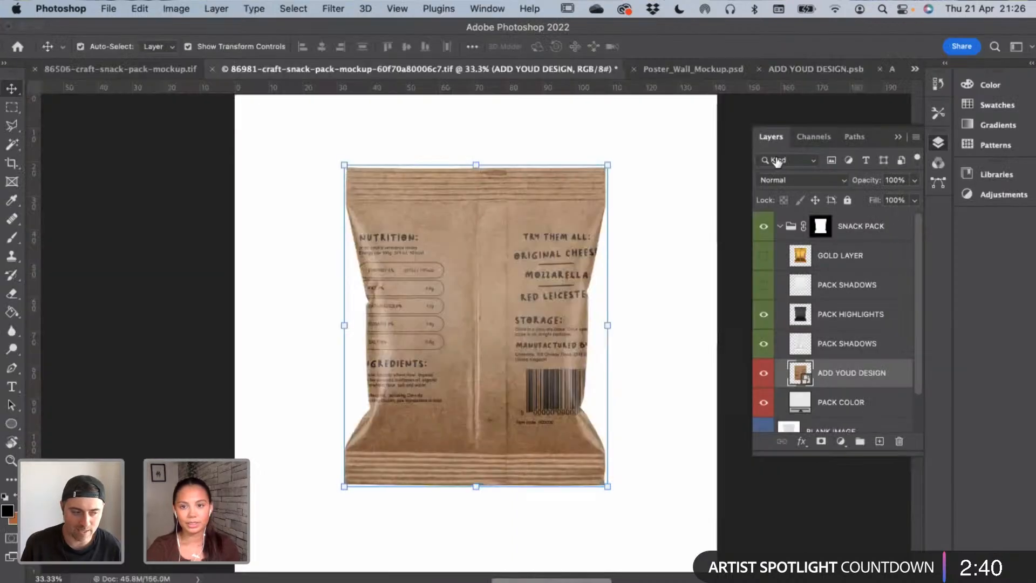
click(826, 72)
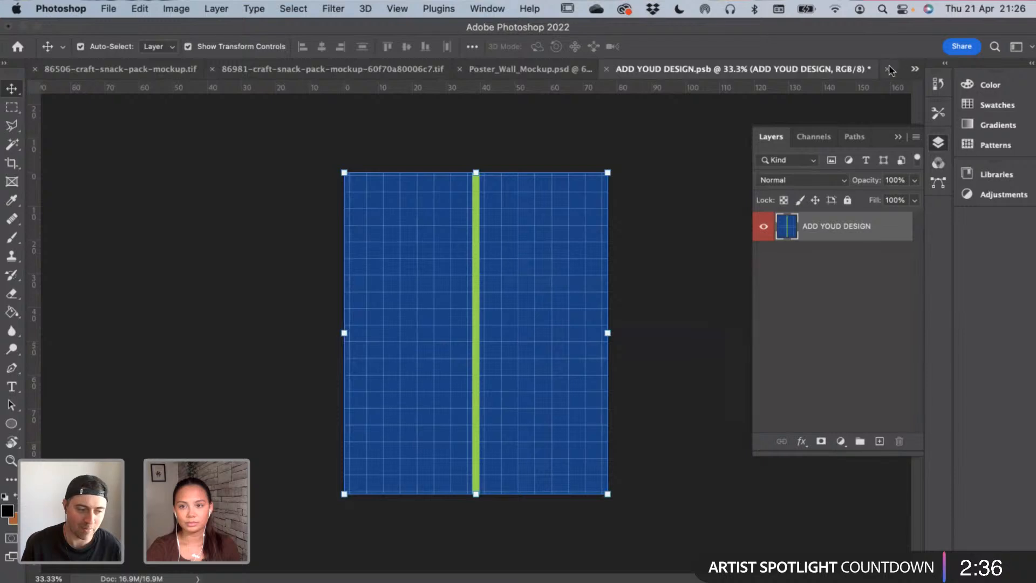
click(914, 69)
click(872, 129)
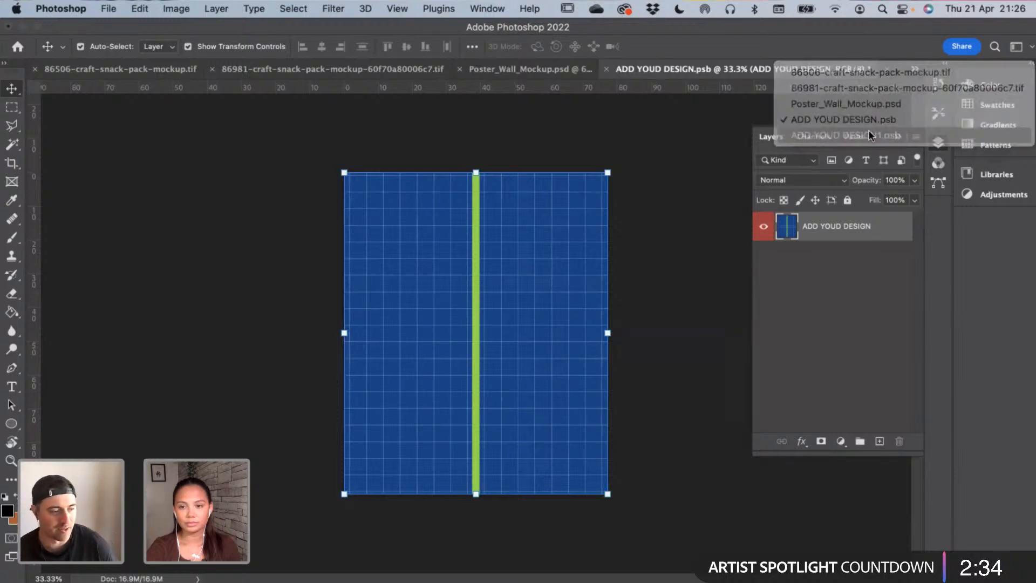
click(764, 226)
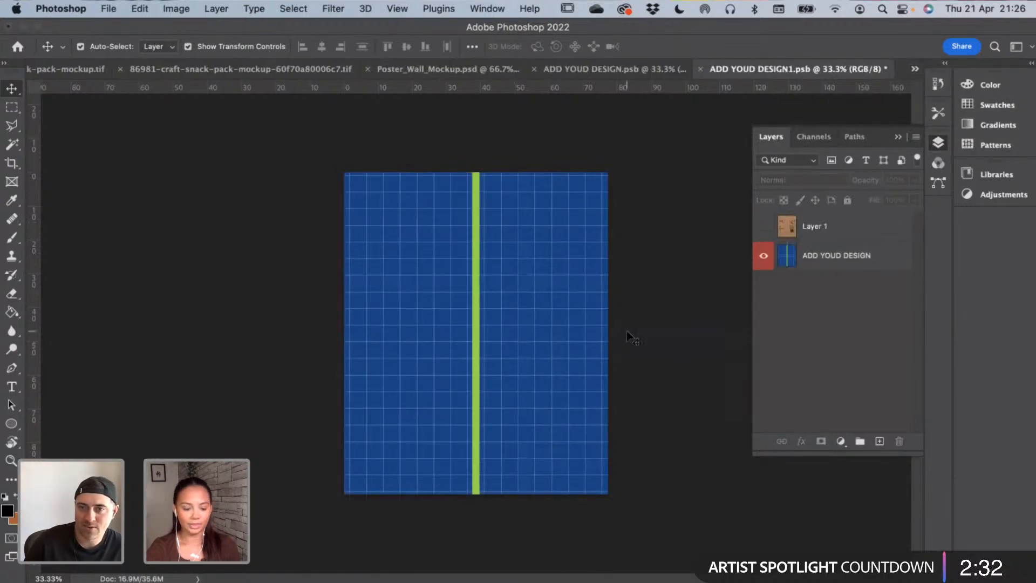
Paste the nutrition and ingredients text as pixels, enlarge it and place it on the left half of the blue grid
key(super+v)
click(580, 237)
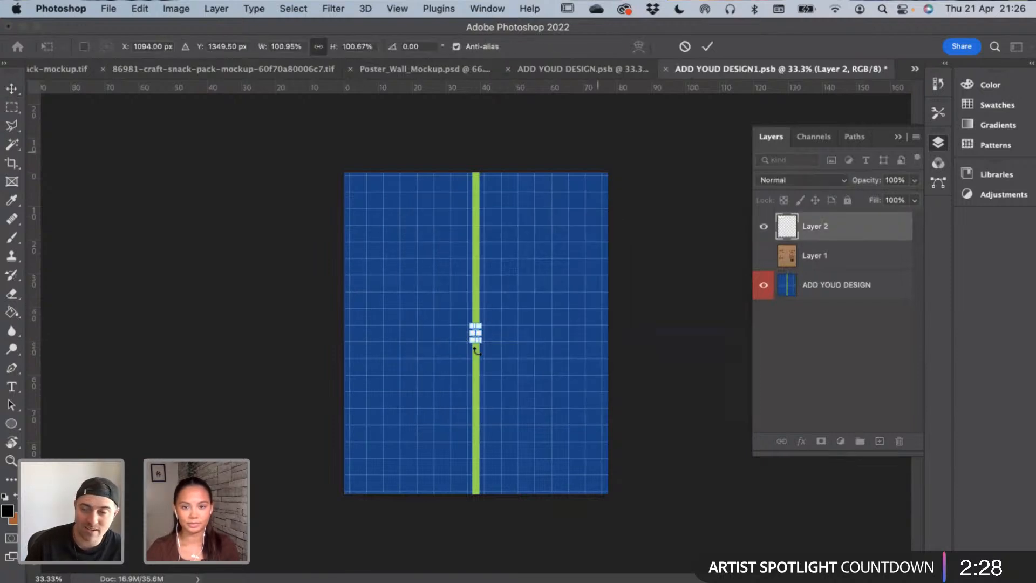
drag(473, 336, 387, 337)
click(707, 47)
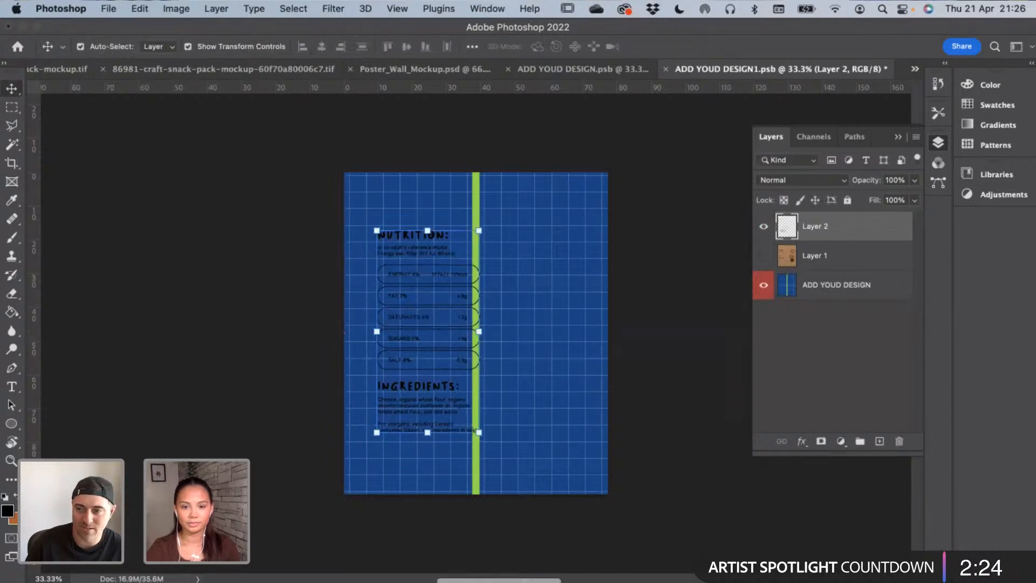
Switch to Illustrator, copy only the flavours, storage and barcode group from the kraft back panel, and return to Photoshop
click(432, 562)
super+click(712, 364)
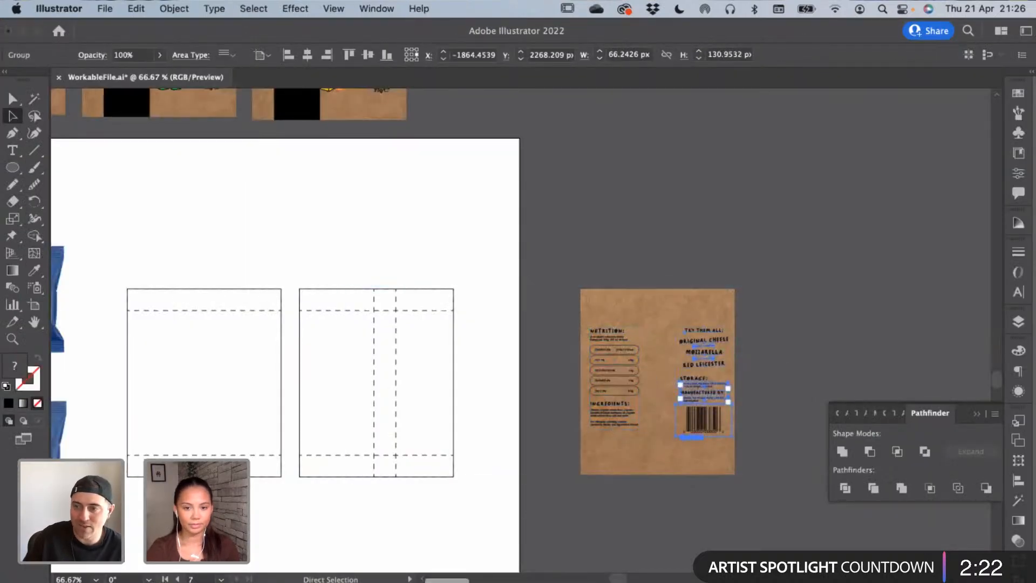
key(super+Tab)
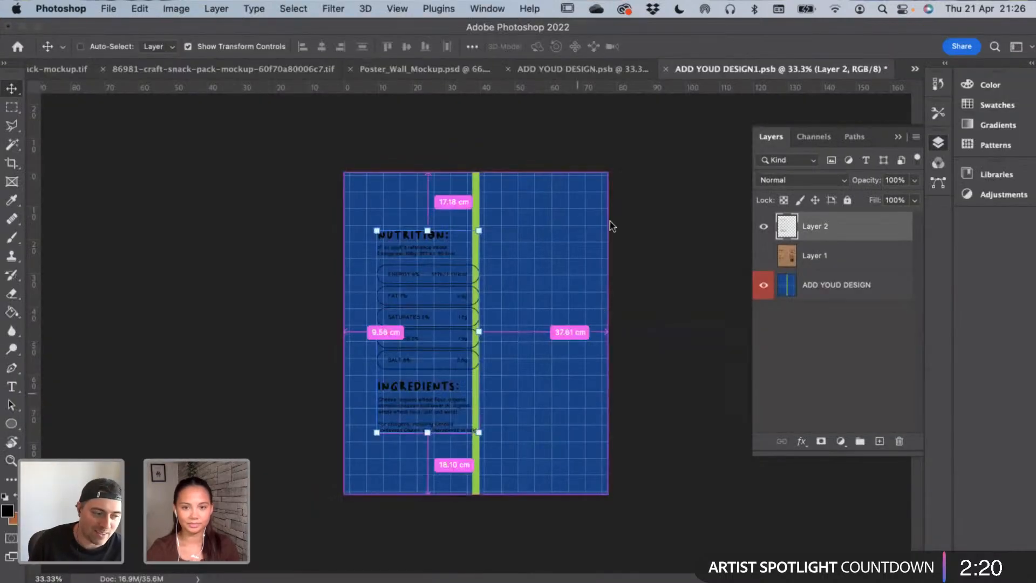
Paste the flavours and barcode group as pixels, enlarge it and place it on the right half of the panel, level with the nutrition text
key(super+v)
click(601, 239)
drag(478, 335, 581, 337)
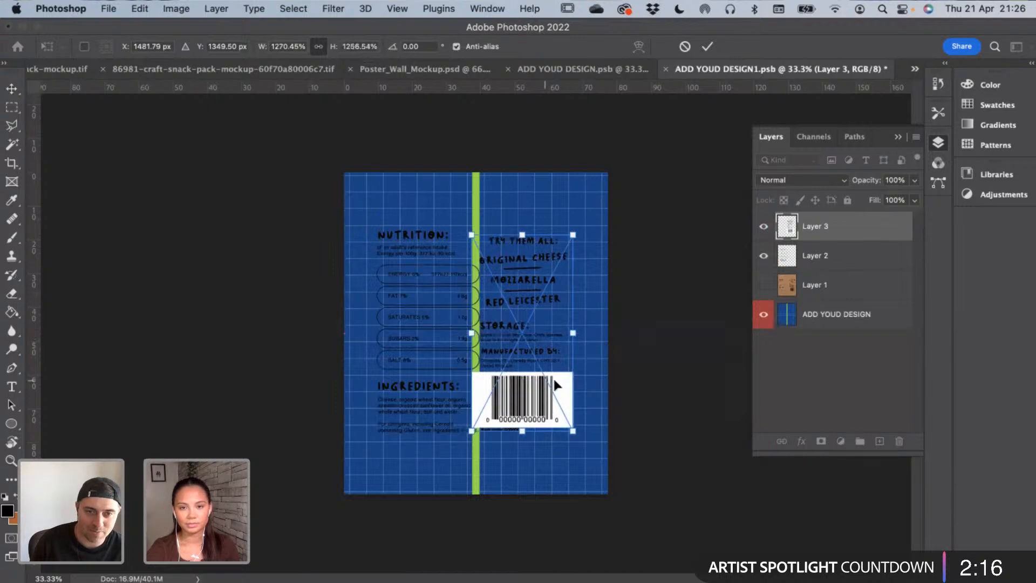
drag(553, 377, 574, 380)
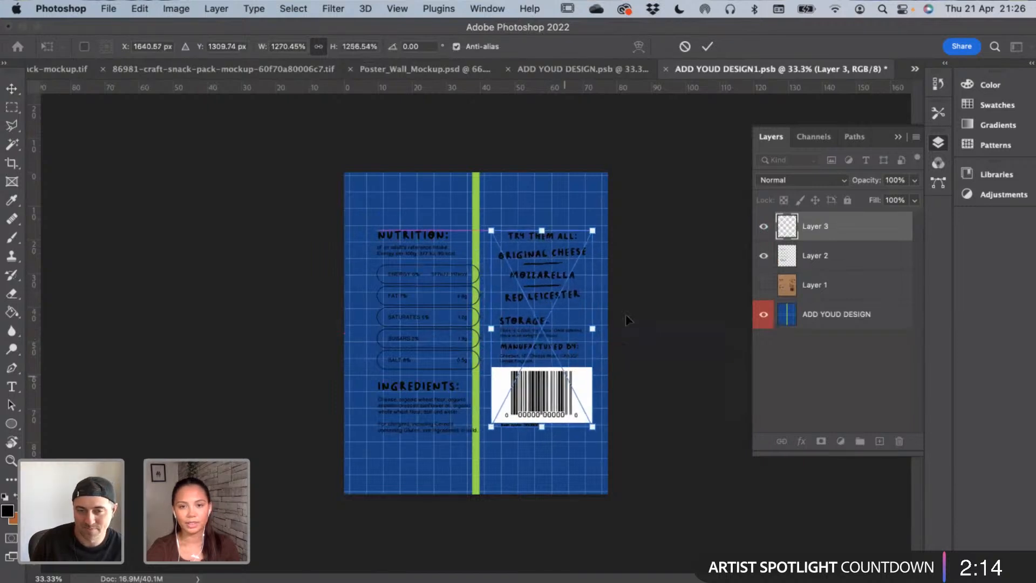
click(714, 47)
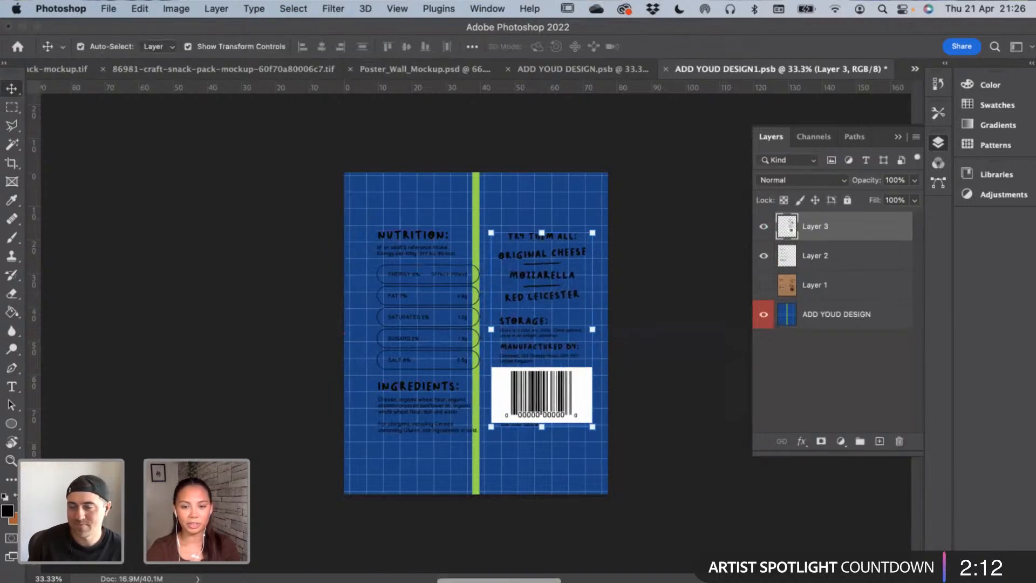
Switch to Illustrator, copy the kraft paper background of the back panel, and return to Photoshop
key(super+Tab)
click(662, 452)
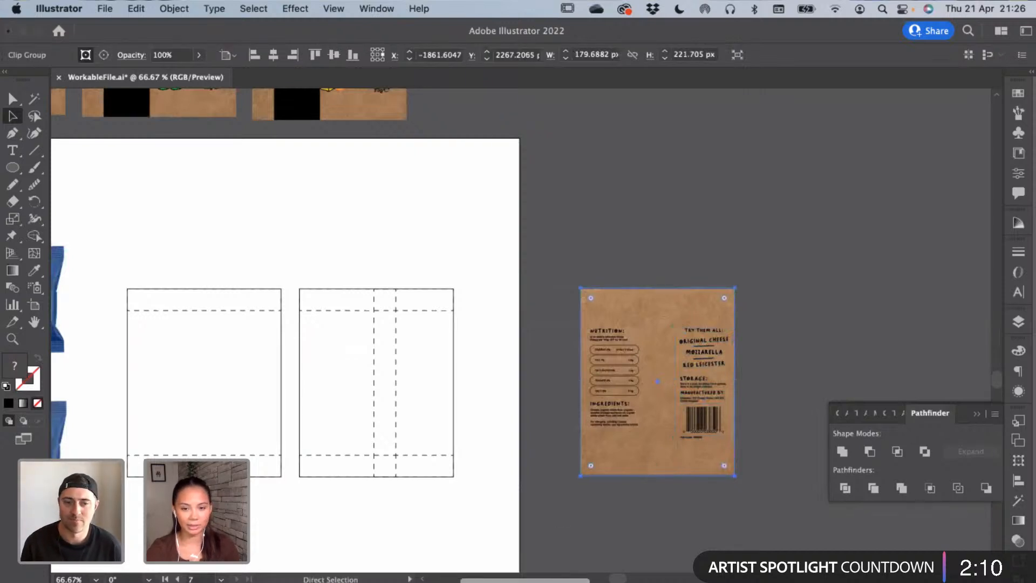
key(super+Tab)
Paste the kraft background as pixels and enlarge it to the full height of the blue grid
key(super+v)
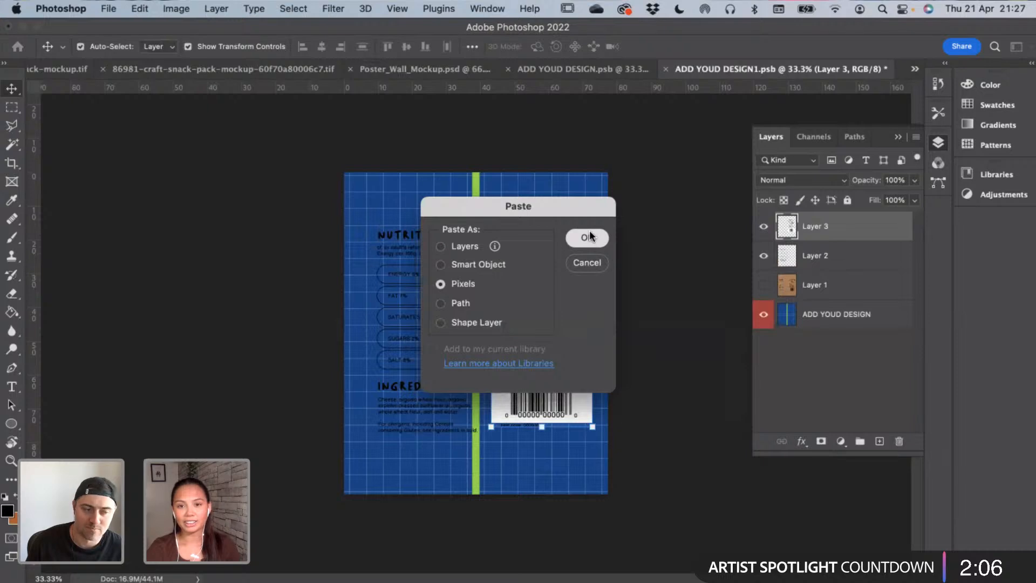
click(590, 230)
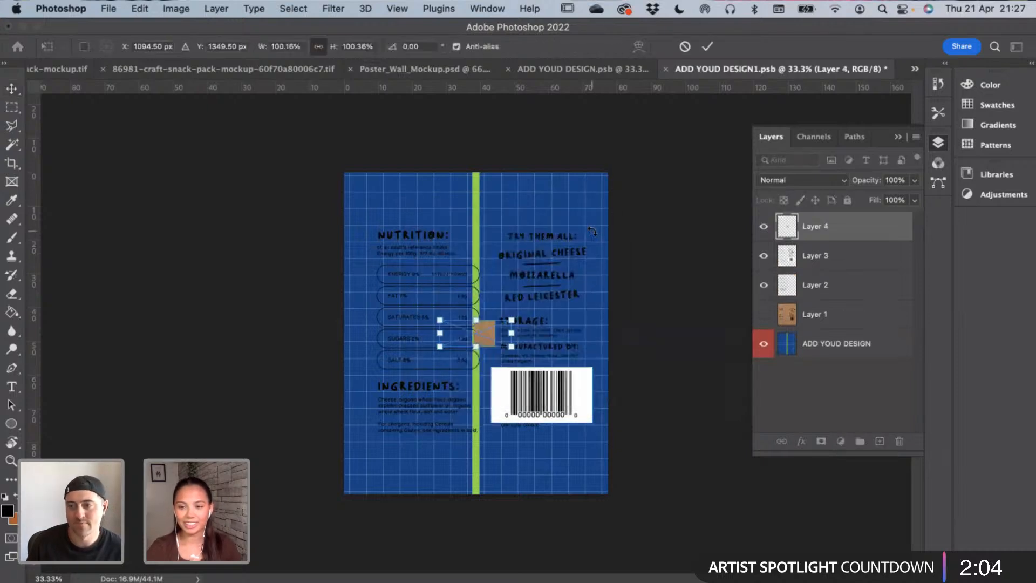
drag(475, 320, 476, 172)
drag(474, 346, 476, 494)
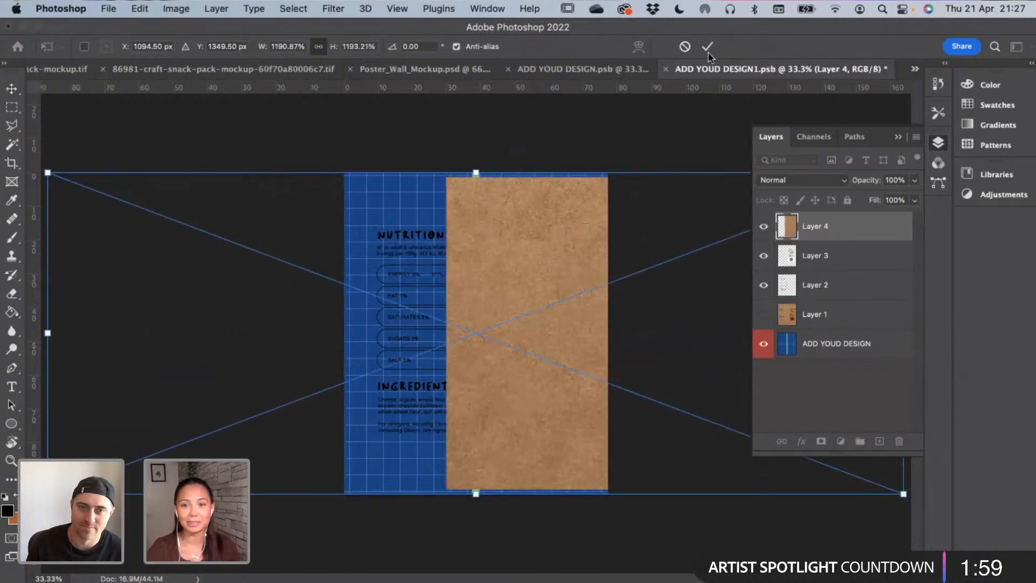
key(Return)
Convert the kraft texture layer to a smart object, then move and resize it to cover the whole panel
right_click(831, 231)
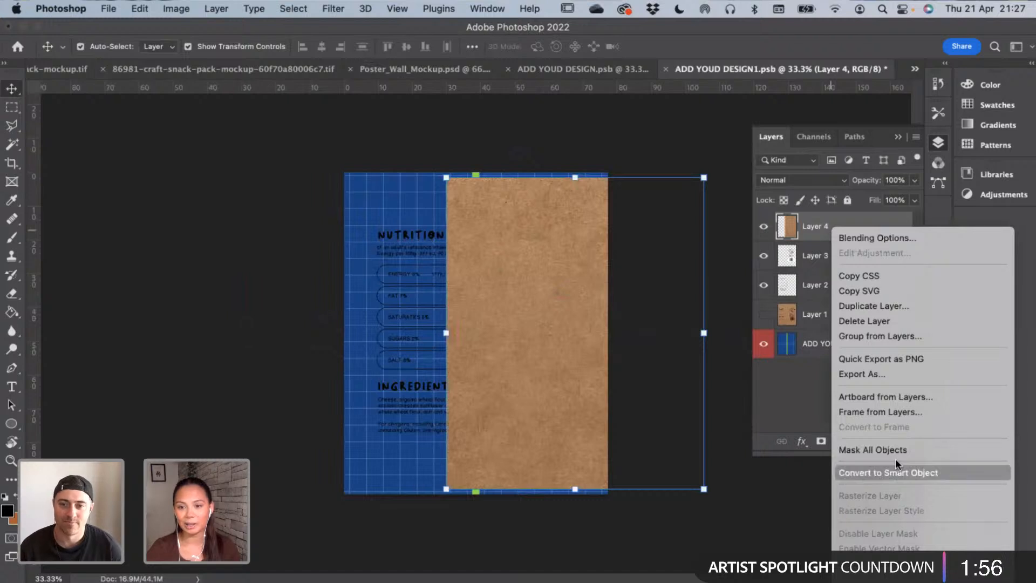
click(889, 473)
drag(583, 237, 500, 232)
drag(494, 500, 493, 511)
drag(522, 391, 509, 389)
key(Return)
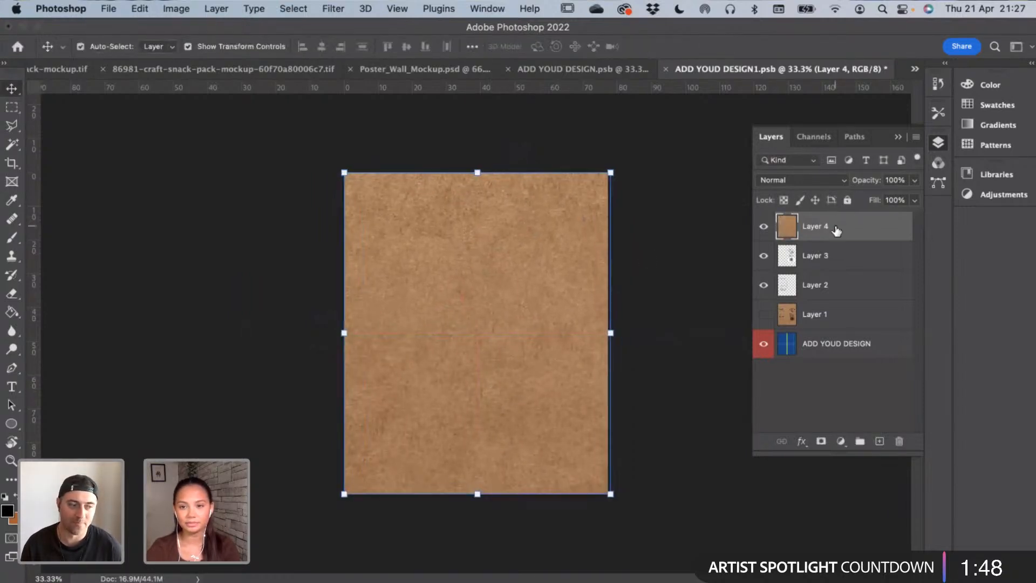
Move the kraft texture layer beneath the two text layers and set Layer 3's blend mode to Multiply
drag(835, 231, 837, 257)
click(837, 256)
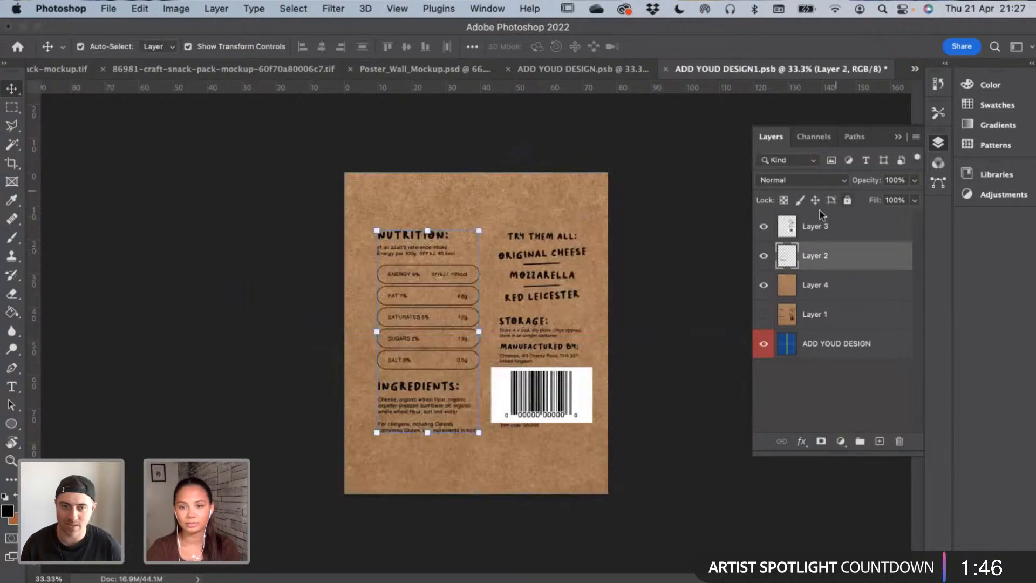
click(820, 229)
click(819, 180)
click(801, 226)
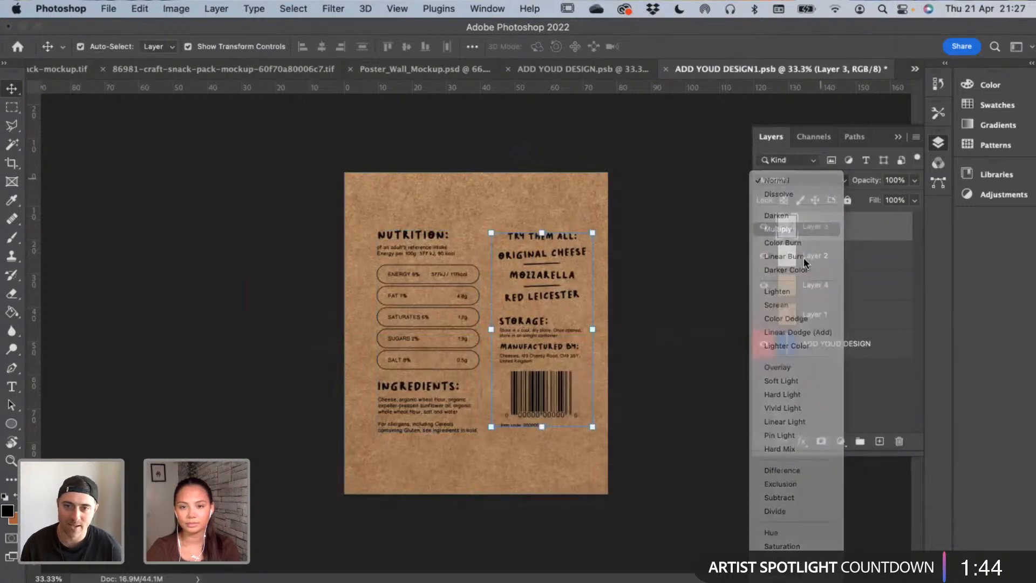
Nudge the nutrition text towards the panel's left edge, save the design and check it on the 86981 snack pack mock-up
click(453, 380)
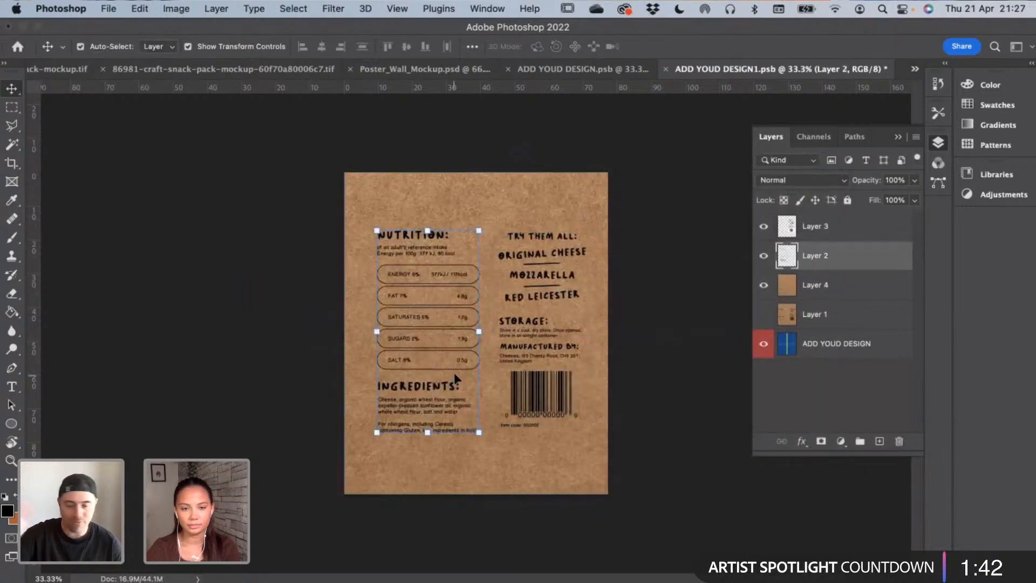
key(Left)
key(Left)
key(Left)
key(Left)
key(Left)
key(Left)
key(Left)
key(Left)
key(Left)
key(Left)
key(Left)
key(Left)
key(Left)
key(Left)
key(Left)
key(Left)
key(Left)
key(Left)
key(Left)
key(Left)
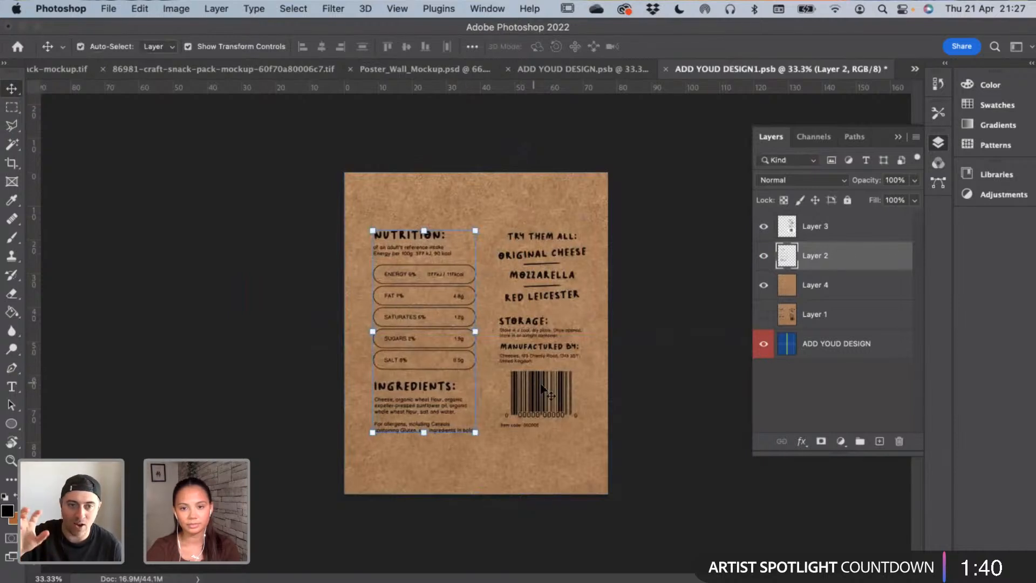
click(543, 389)
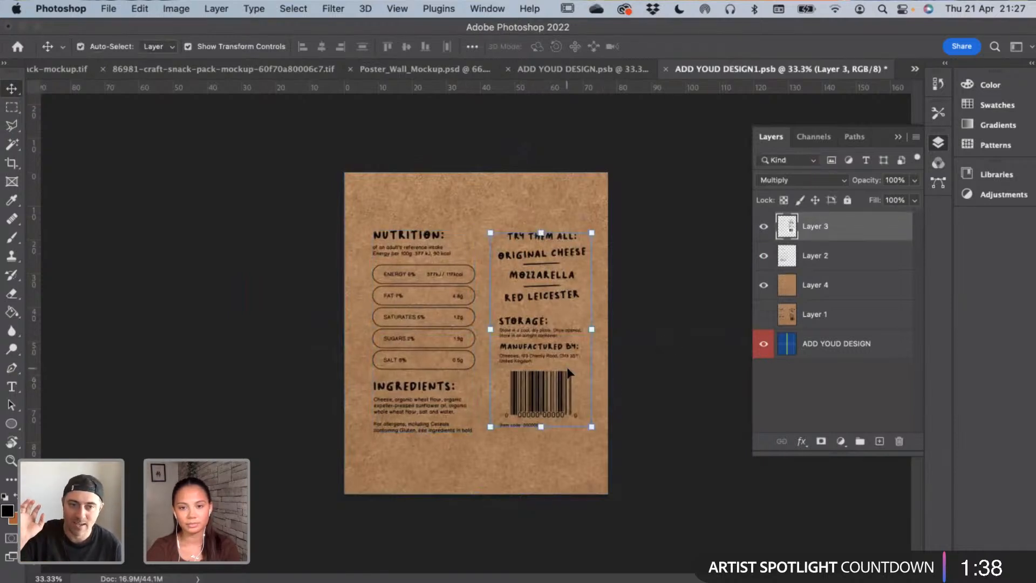
click(697, 358)
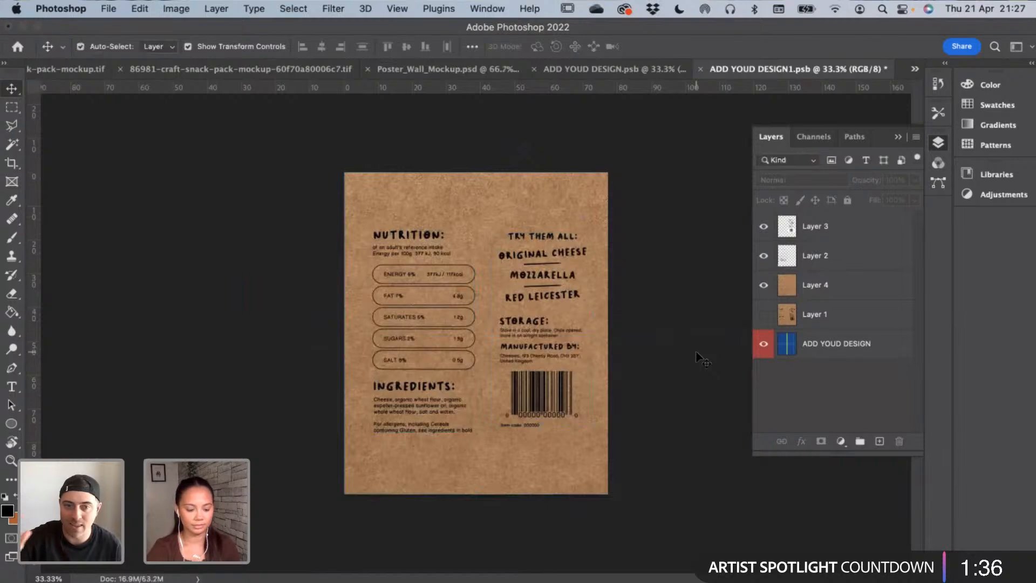
key(super+s)
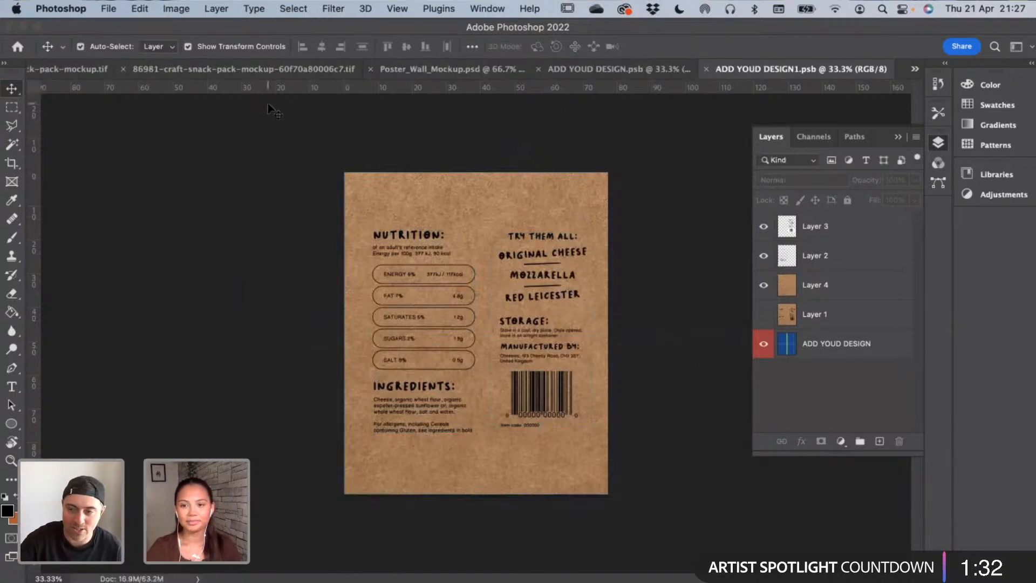
click(272, 72)
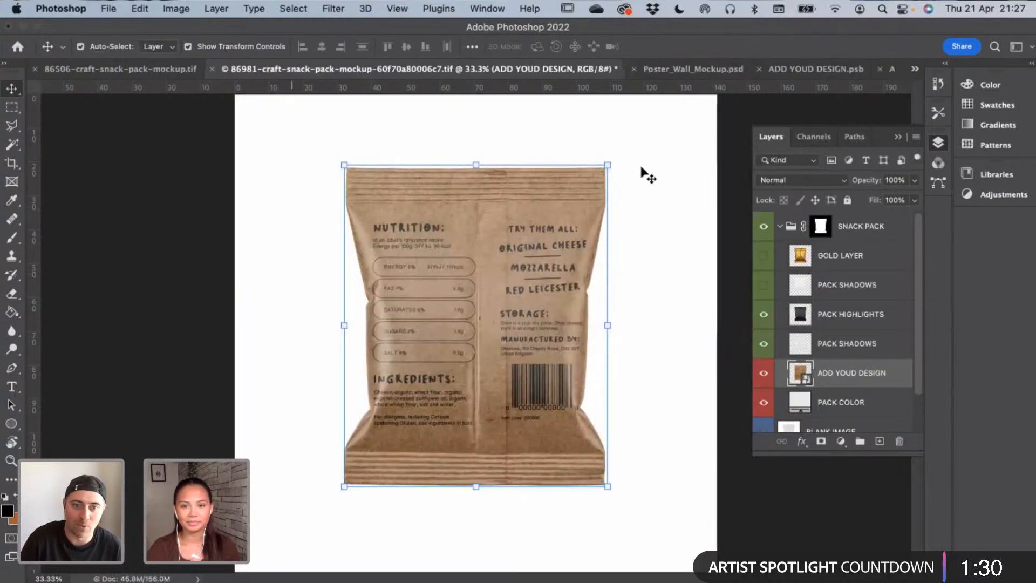
Nudge the nutrition and flavours text blocks further apart in ADD YOUD DESIGN1.psb, then save and check the 86981 mock-up
click(829, 74)
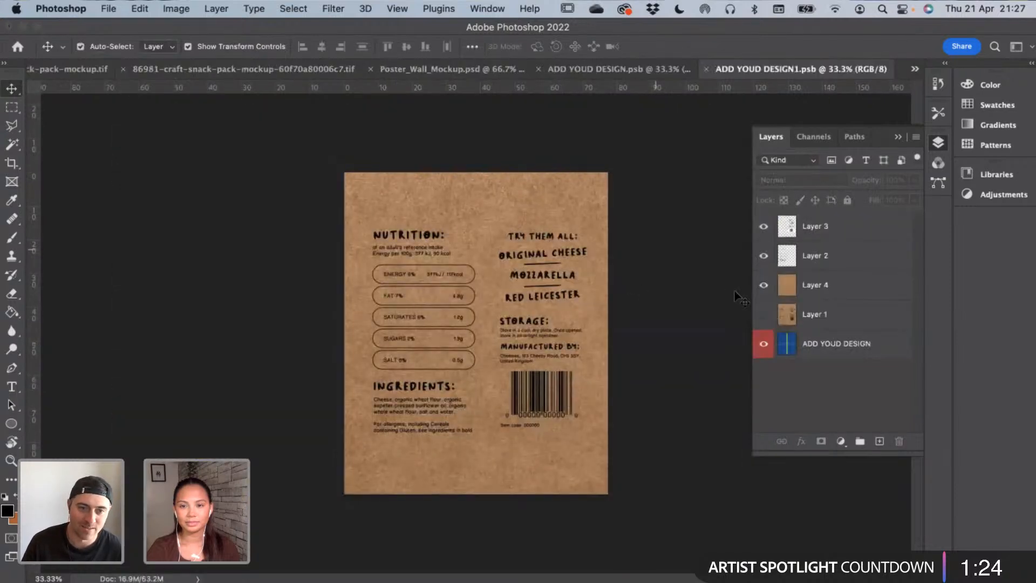
click(822, 256)
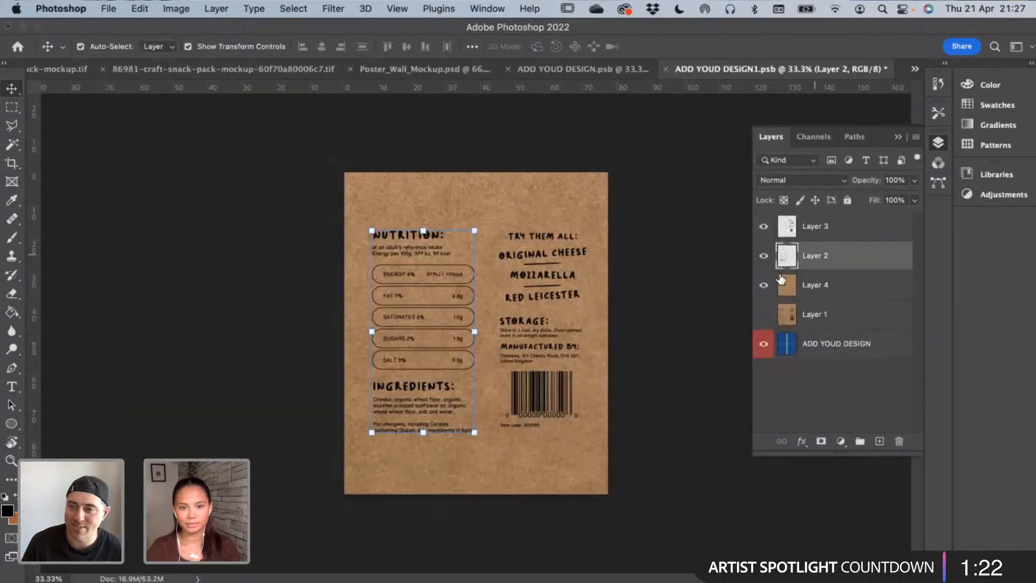
click(819, 236)
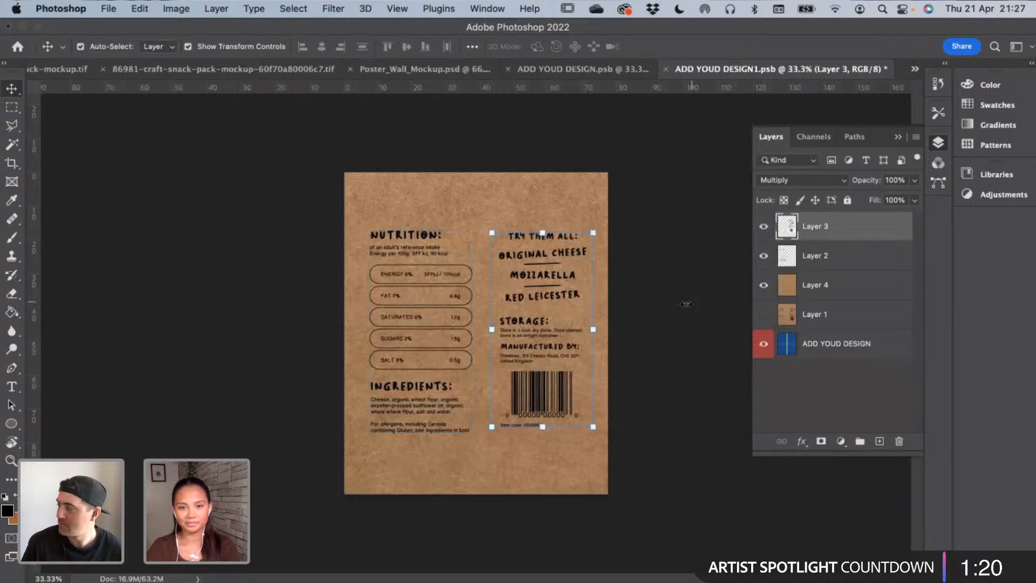
key(Right)
key(Right)
key(Right)
key(Right)
key(Right)
key(Right)
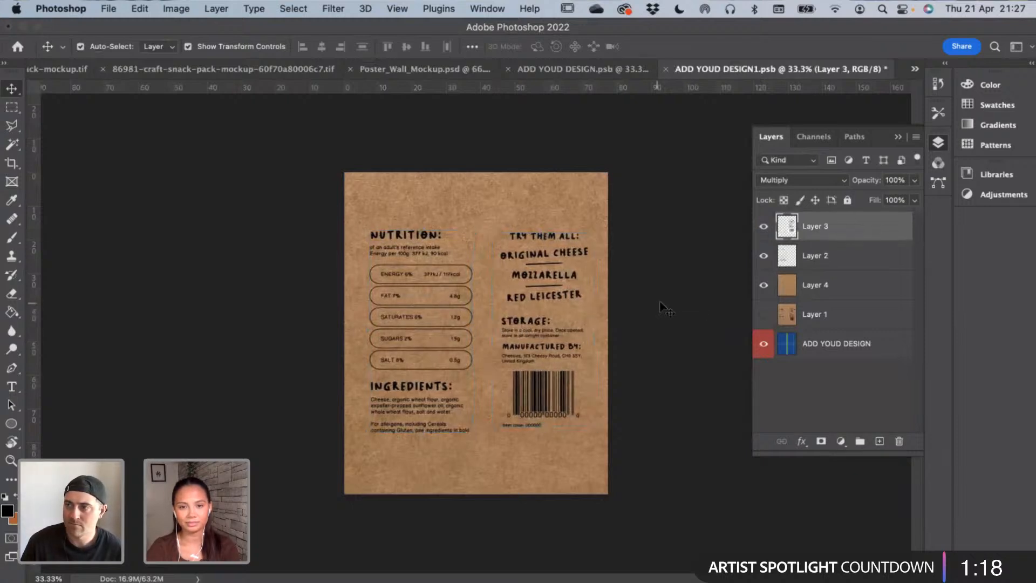
key(super+s)
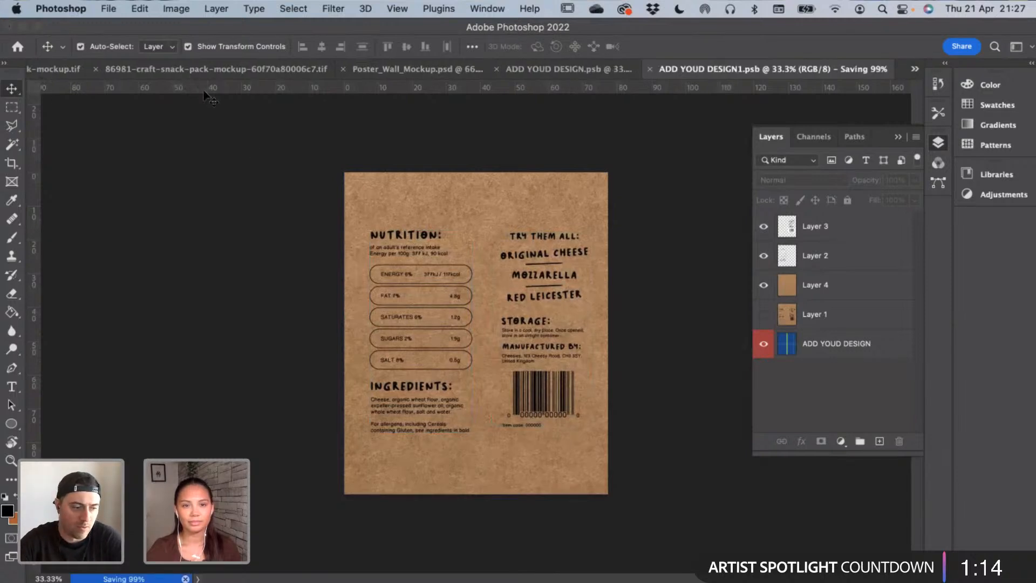
click(254, 72)
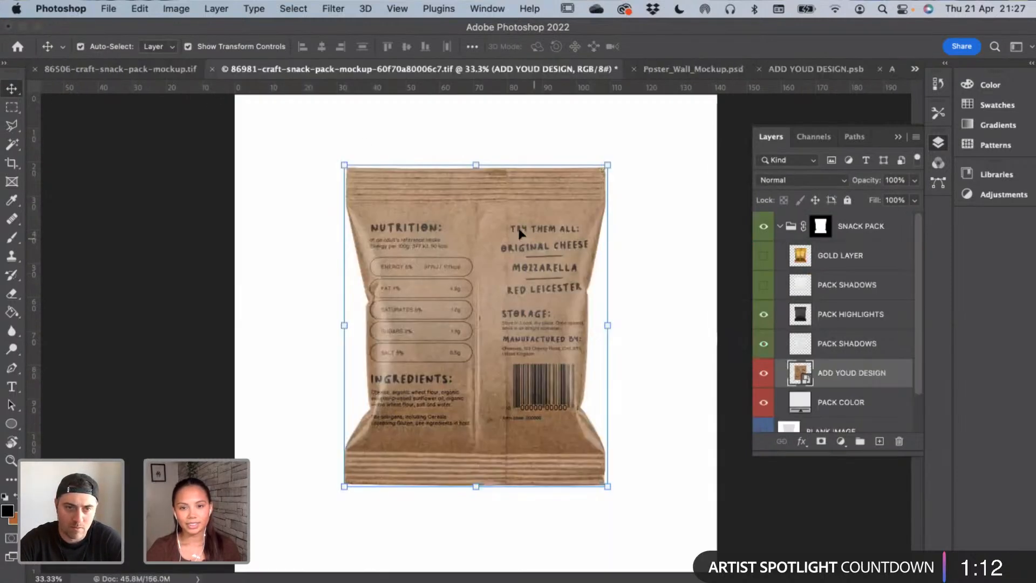
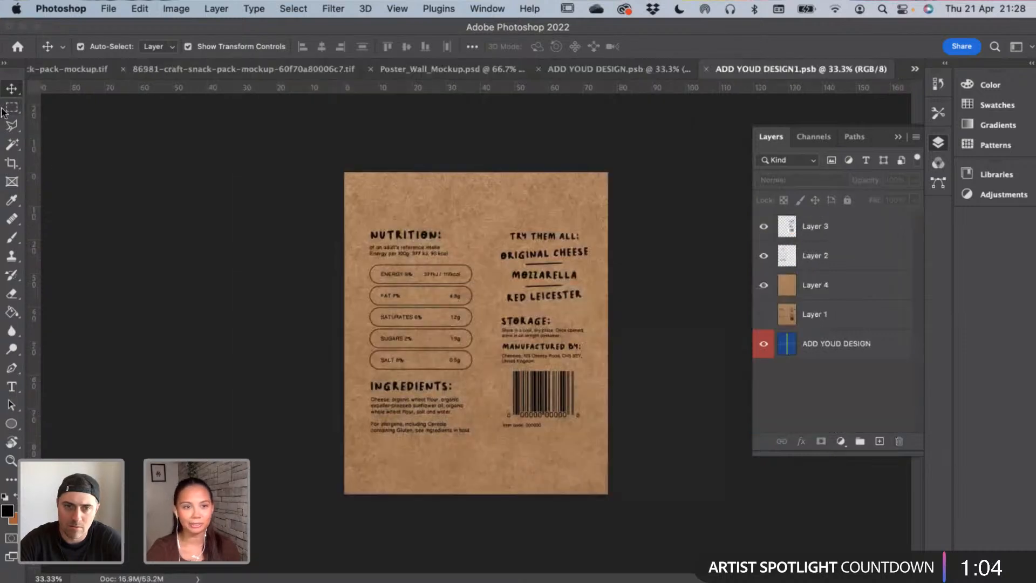
Delete Layer 3's content within a full-height rectangular strip down the panel's centre, deselect, then save and check the 86981 mock-up
click(11, 107)
drag(465, 171, 512, 514)
click(815, 237)
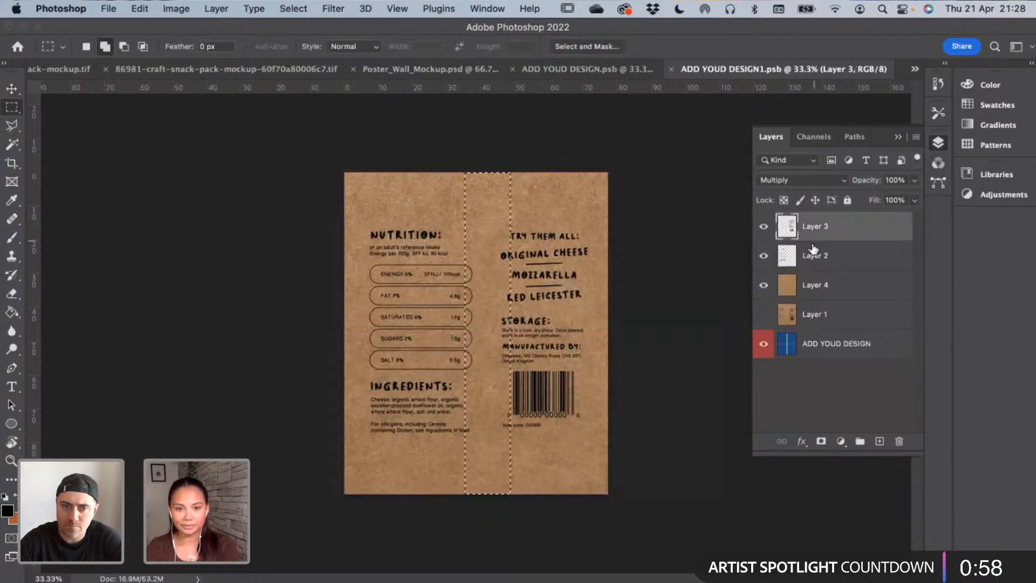
key(Delete)
click(295, 11)
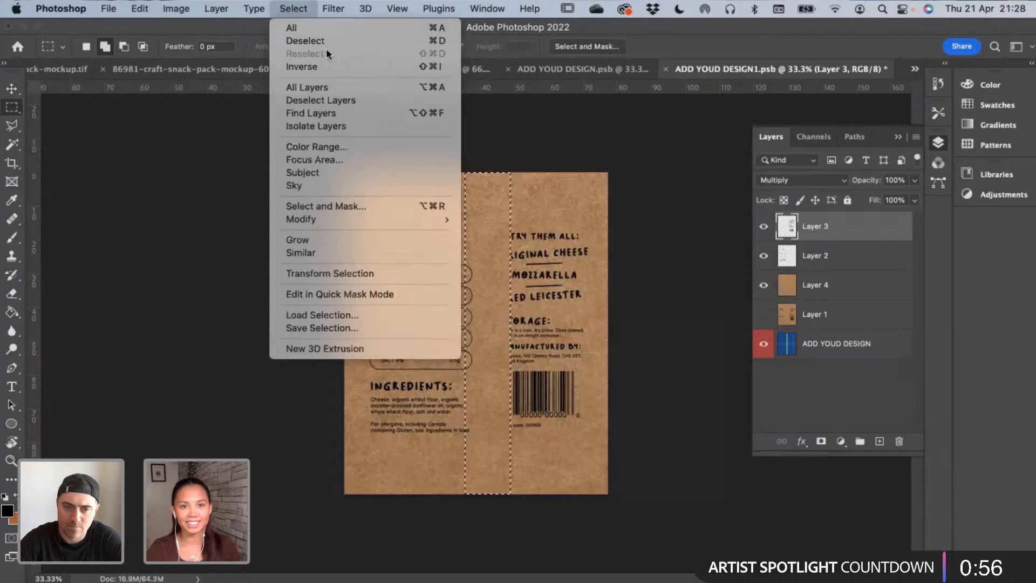
click(326, 42)
key(super+s)
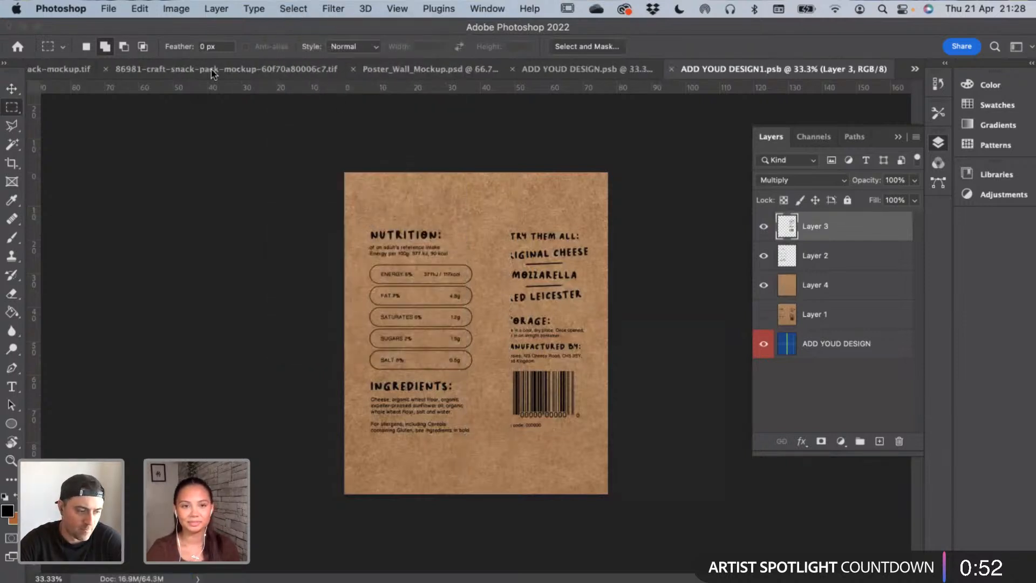
click(213, 69)
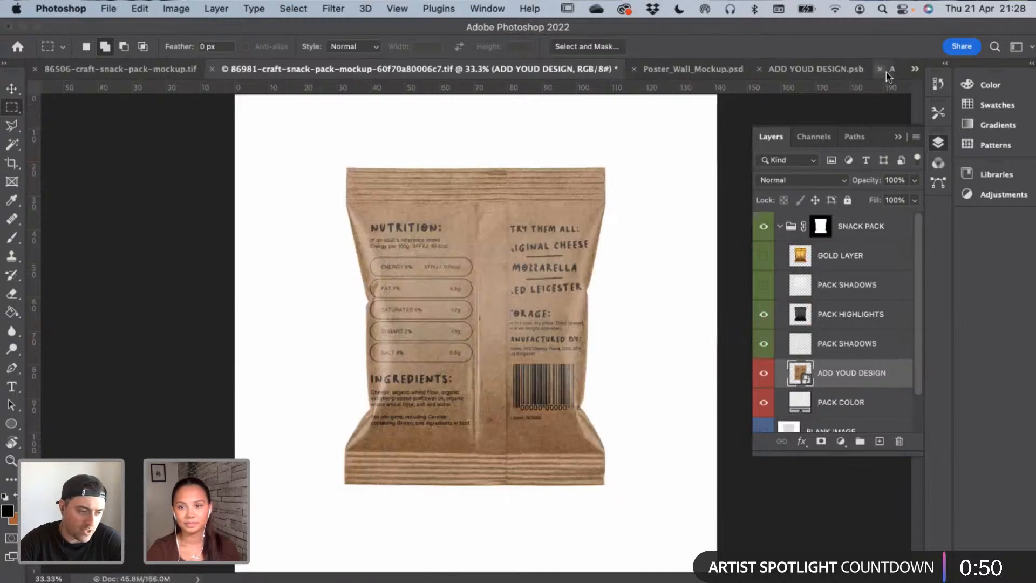
Nudge Layer 3's flavours and barcode block slightly towards the panel's centre, save the design and check the 86981 mock-up
click(889, 71)
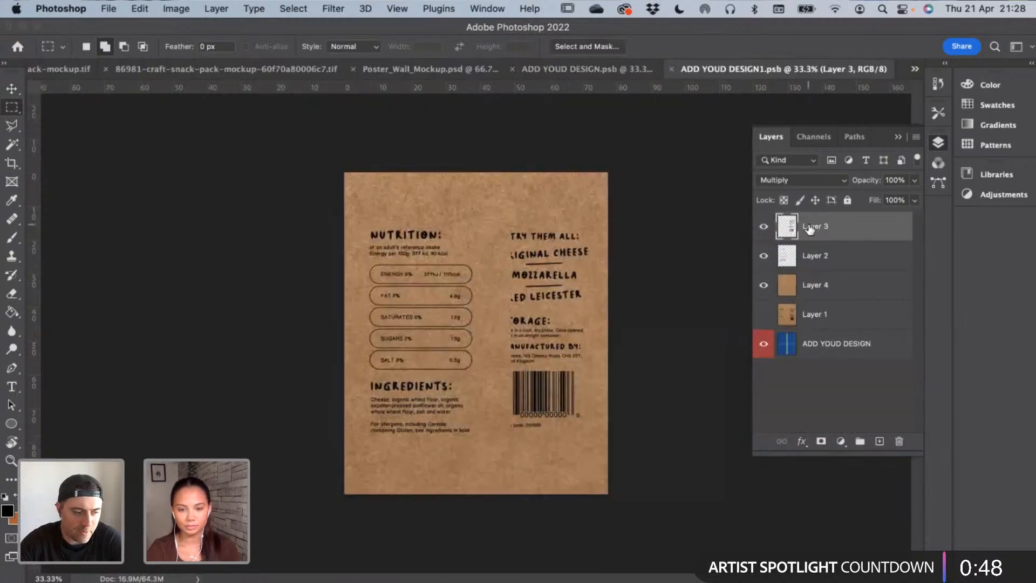
click(11, 89)
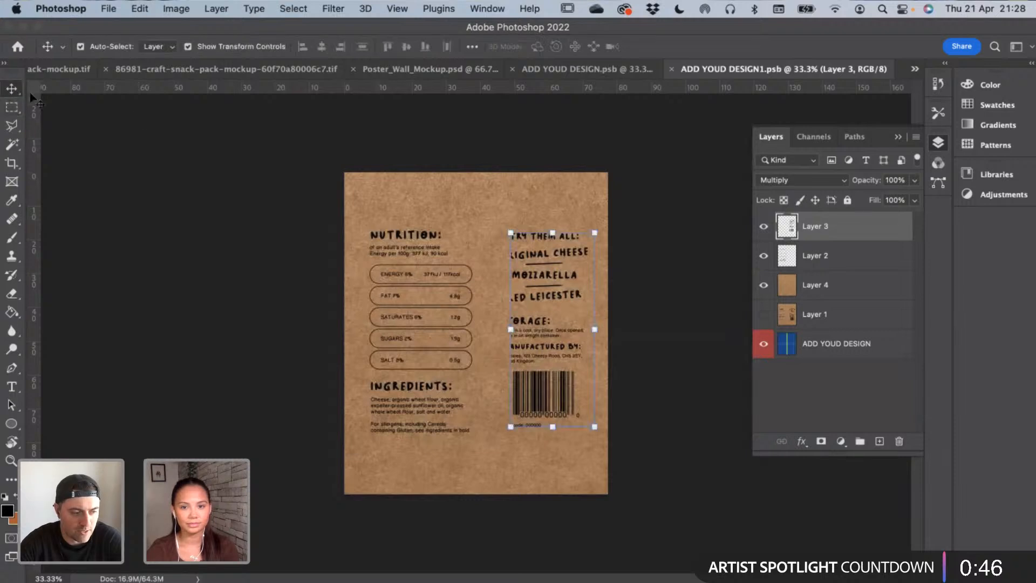
key(shift+Left)
key(shift+Left)
click(244, 129)
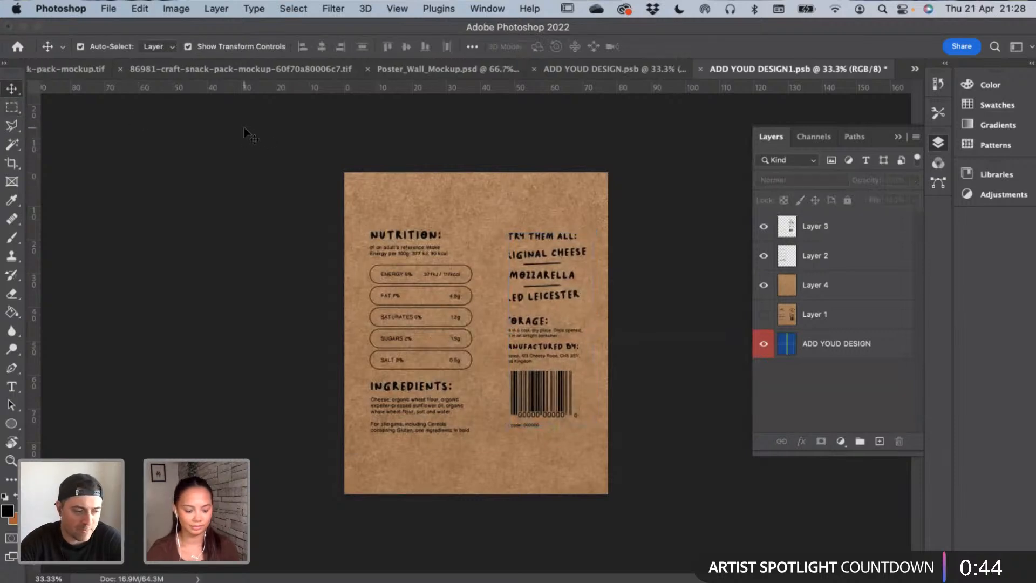
key(super+s)
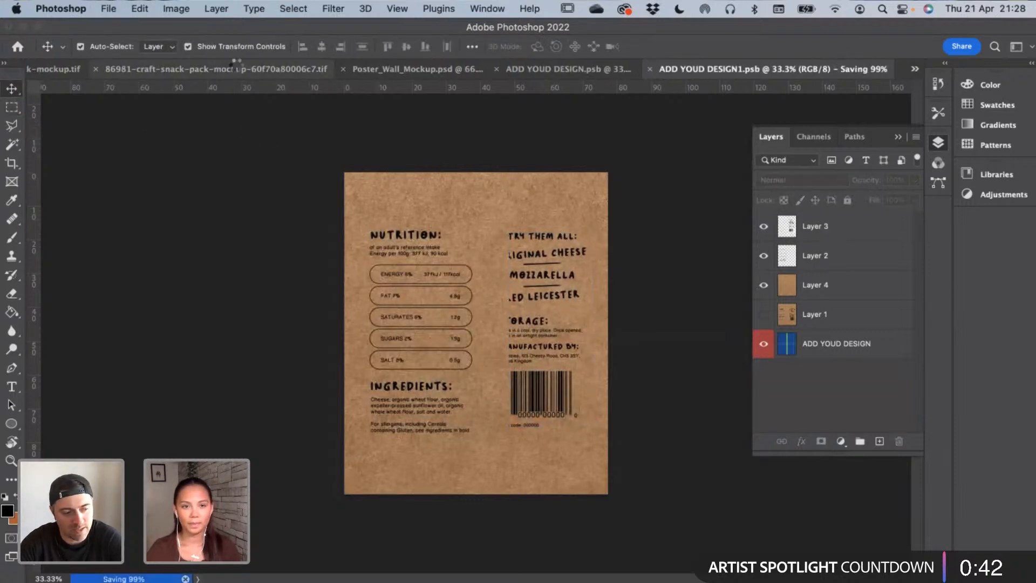
click(234, 69)
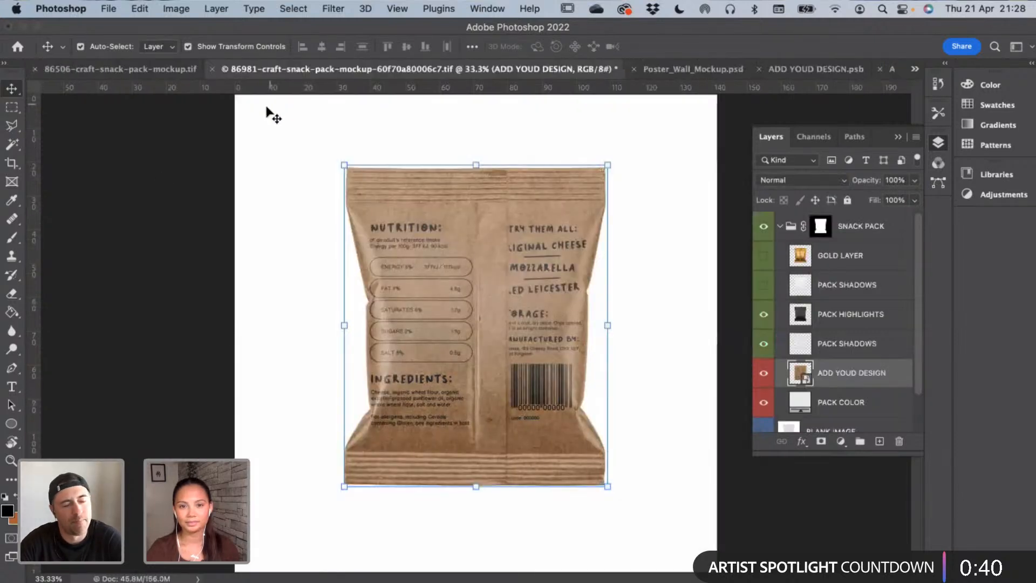
Nudge Layer 3's flavours and barcode block further towards the centre seam in ADD YOUD DESIGN1.psb, then save and recheck the 86981 mock-up
click(151, 192)
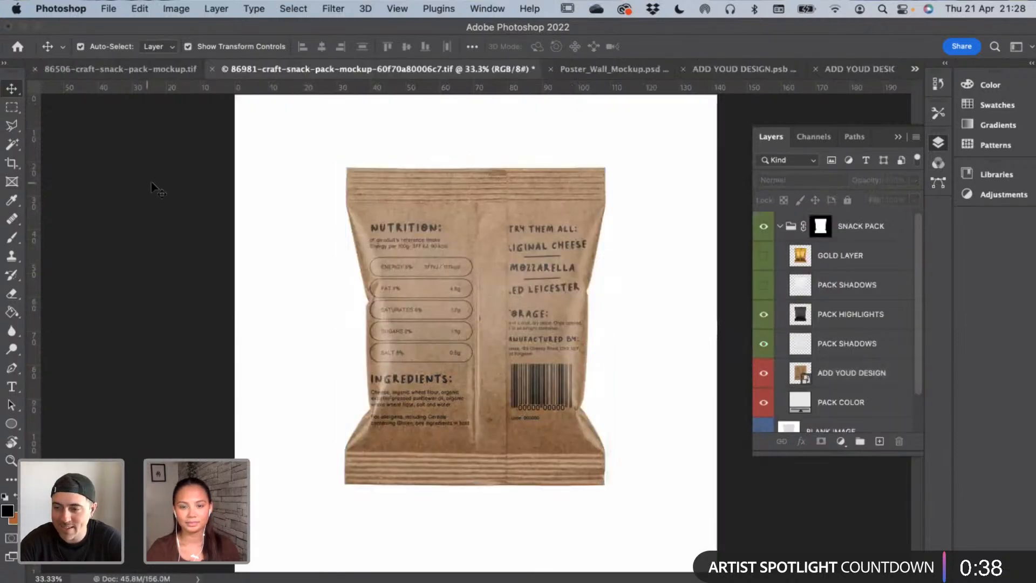
key(super+equal)
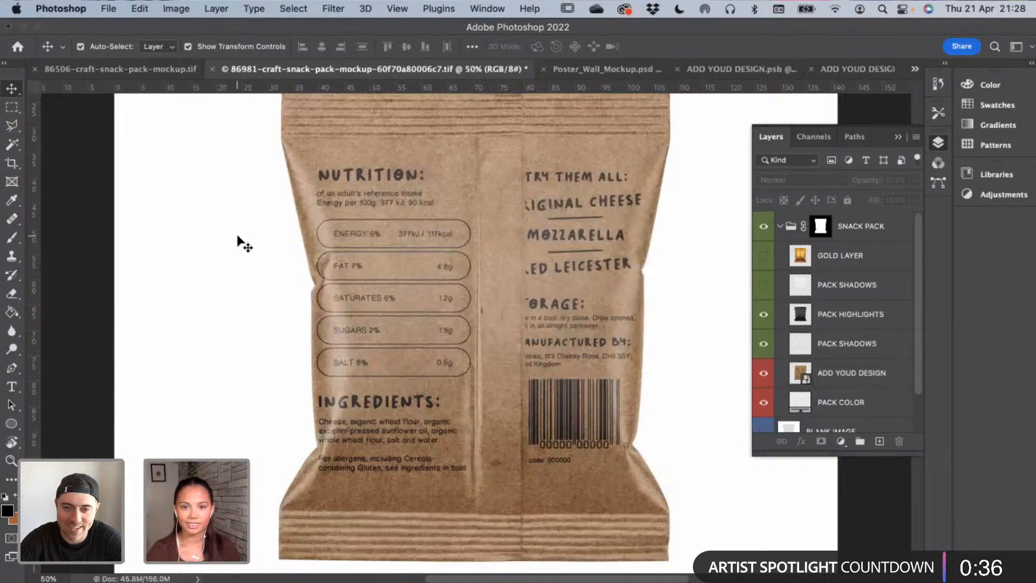
click(836, 70)
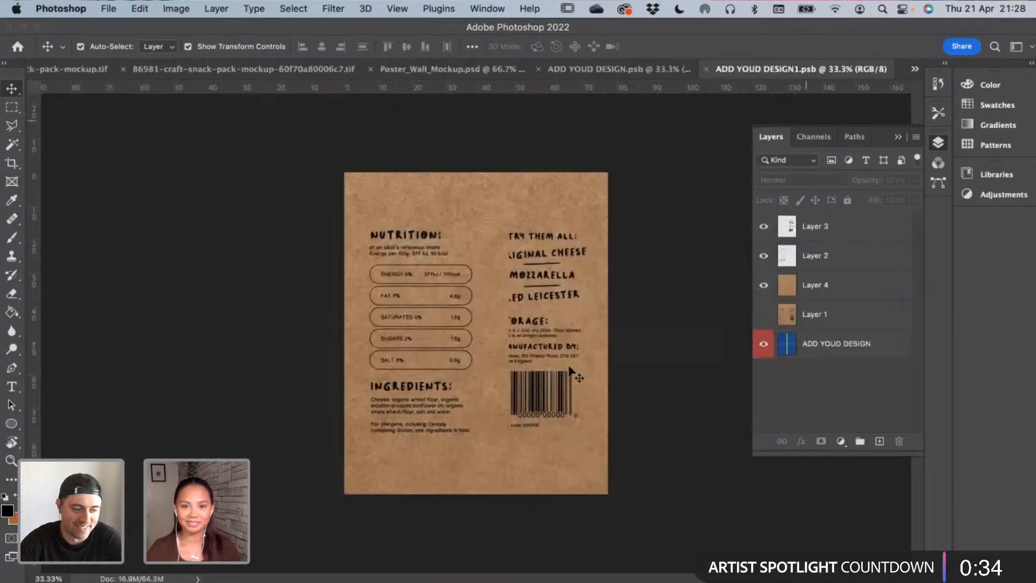
click(826, 230)
key(Left)
key(Left)
key(Left)
key(Left)
key(Left)
key(Left)
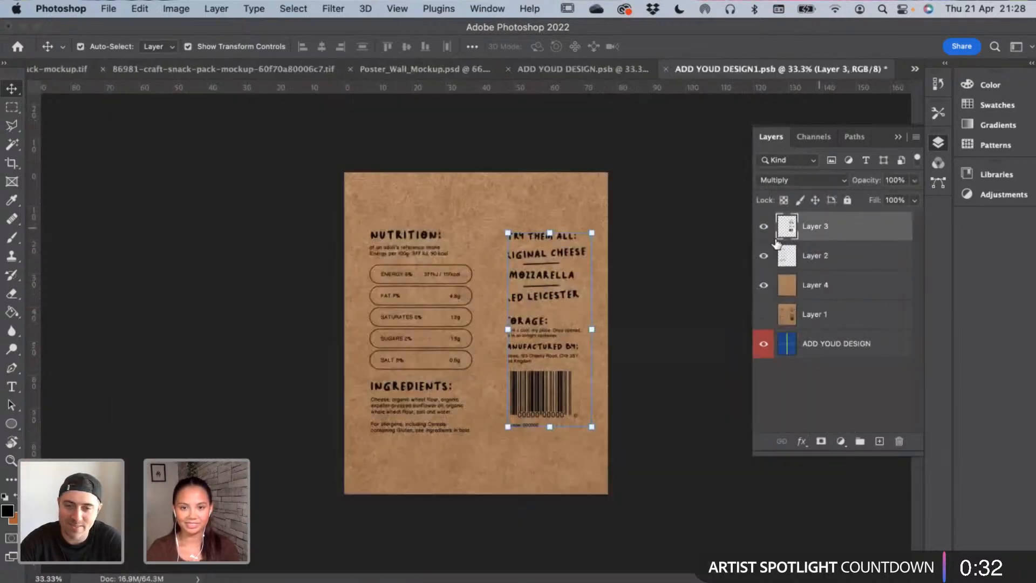
click(686, 256)
key(super+s)
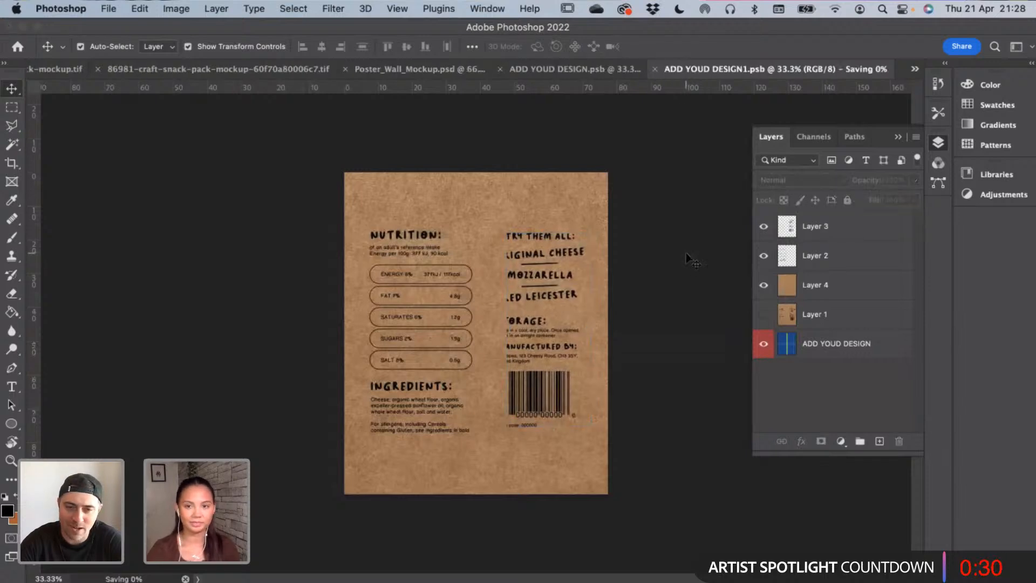
click(247, 69)
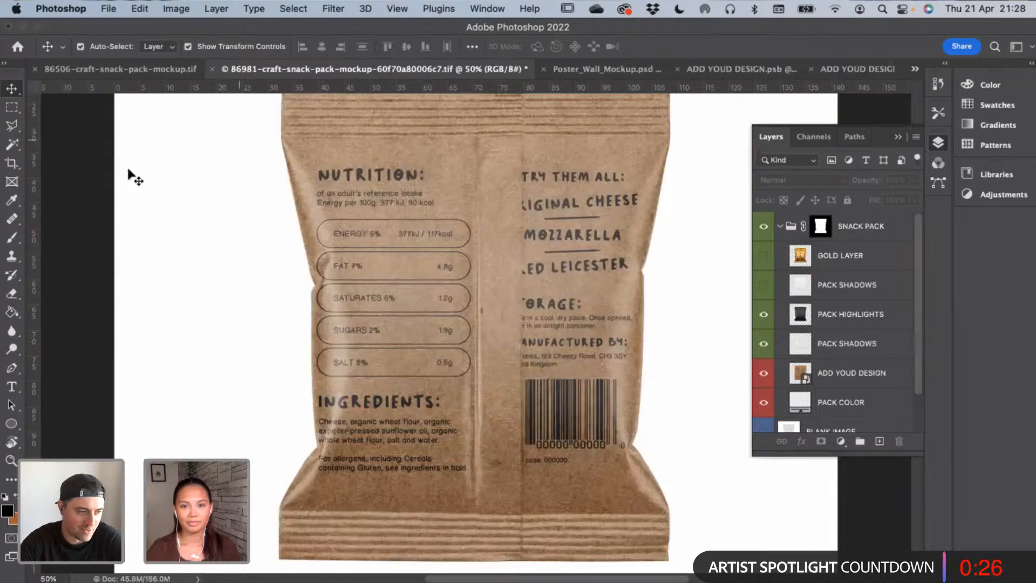
Hide the BACKGROUND COLOR layer in the 86981 snack pack mock-up so the pouch has a transparent background
key(super+minus)
key(super+minus)
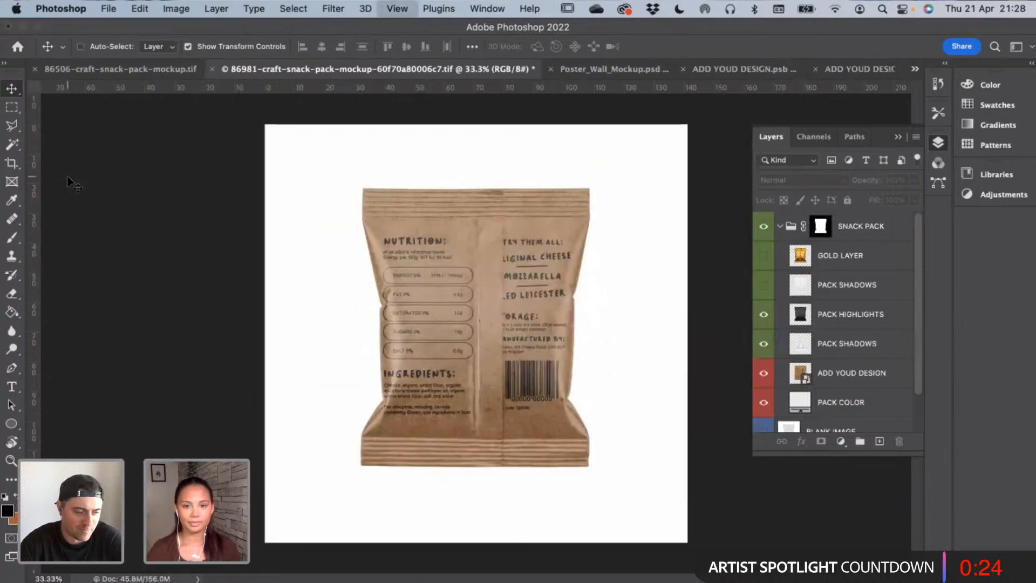
scroll(772, 386, down, 1)
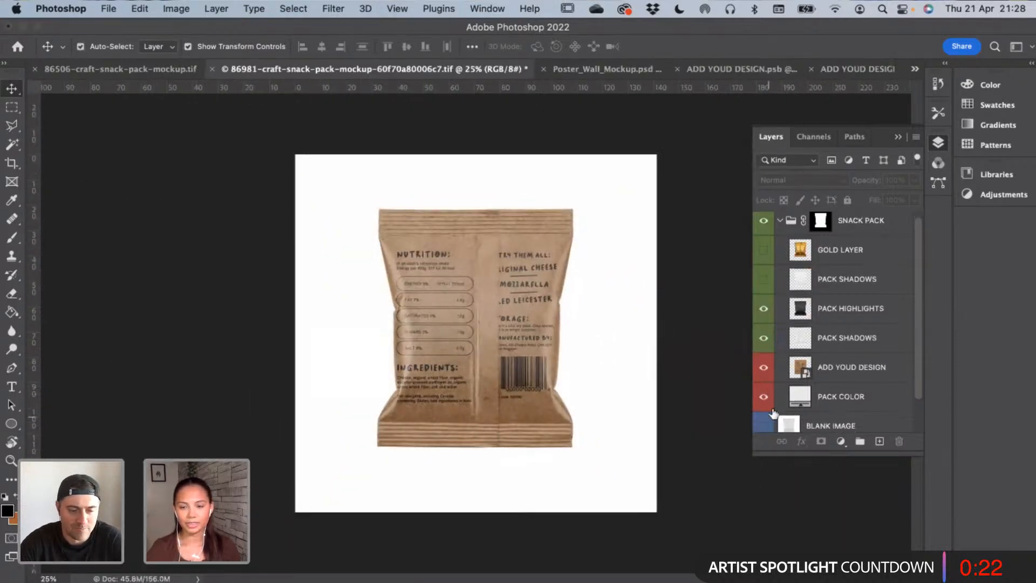
scroll(765, 418, down, 1)
click(764, 417)
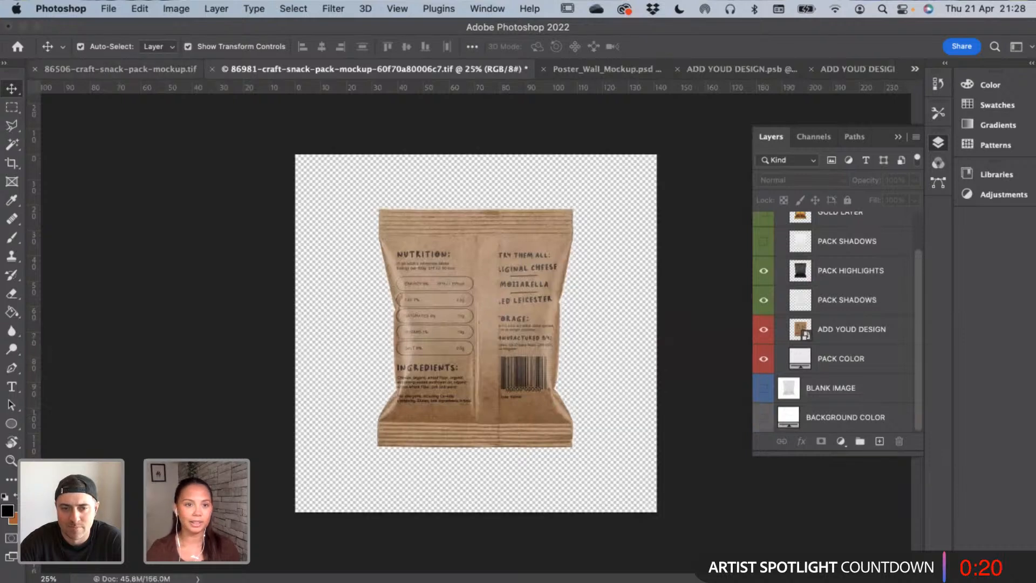
Quick-export the 86981 pouch mock-up as a PNG named Back.png in the Mockups folder
click(109, 8)
mouse_move(282, 210)
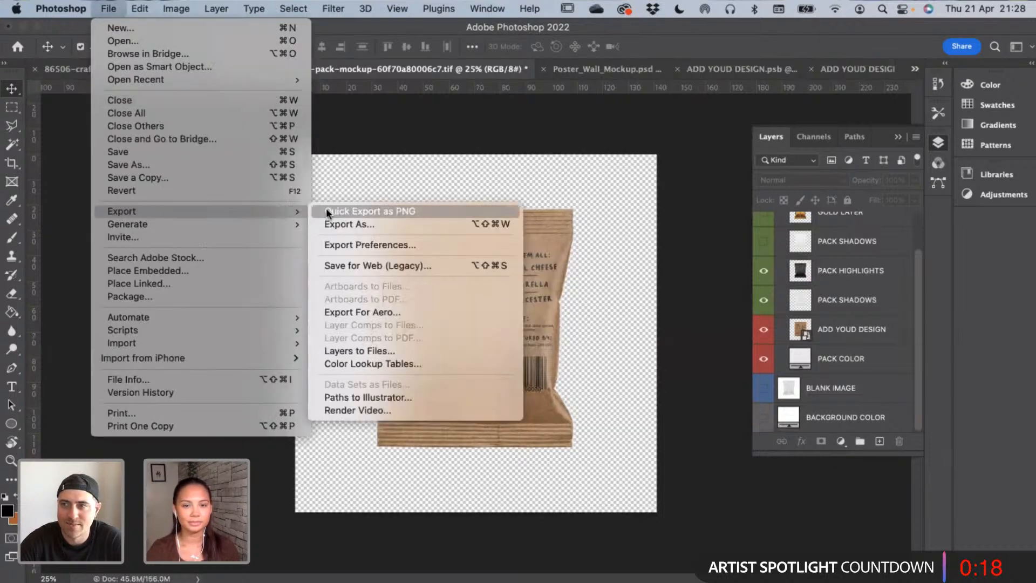
click(339, 207)
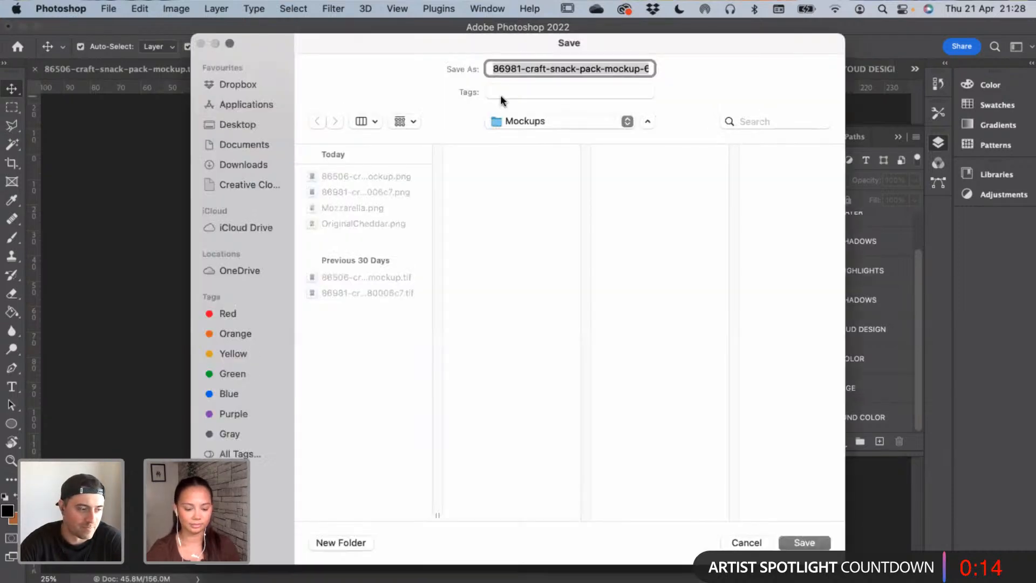
text(Be)
text(ck.png)
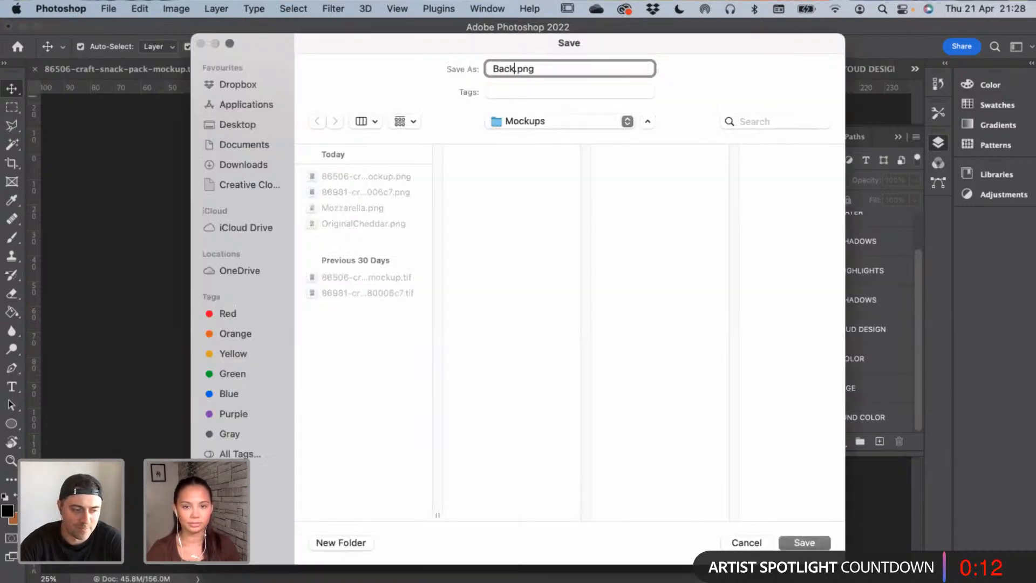
key(Return)
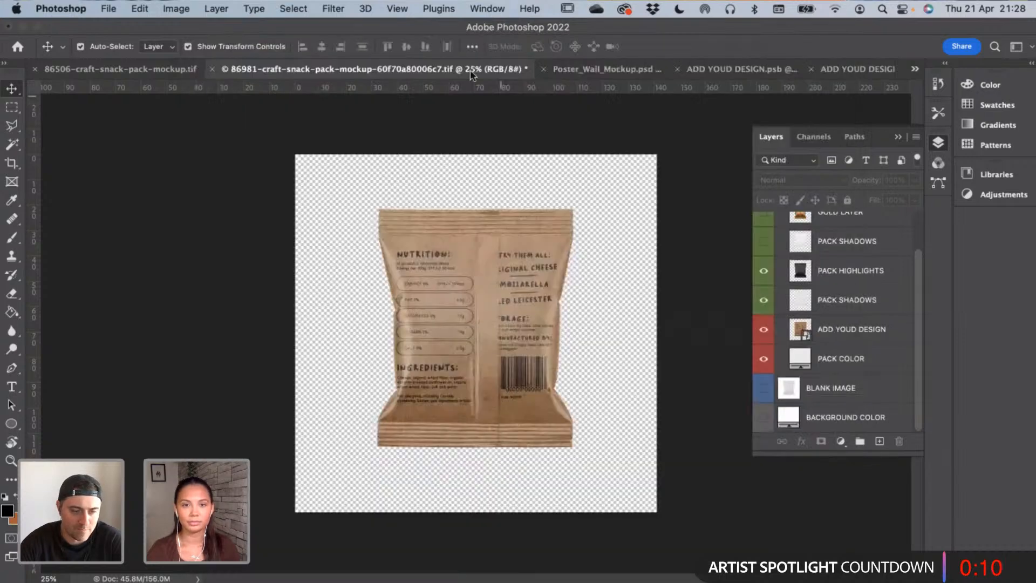
Switch to Illustrator and cut the red leicester front panel from the row of panels above the MOCK UPS artboard
click(129, 69)
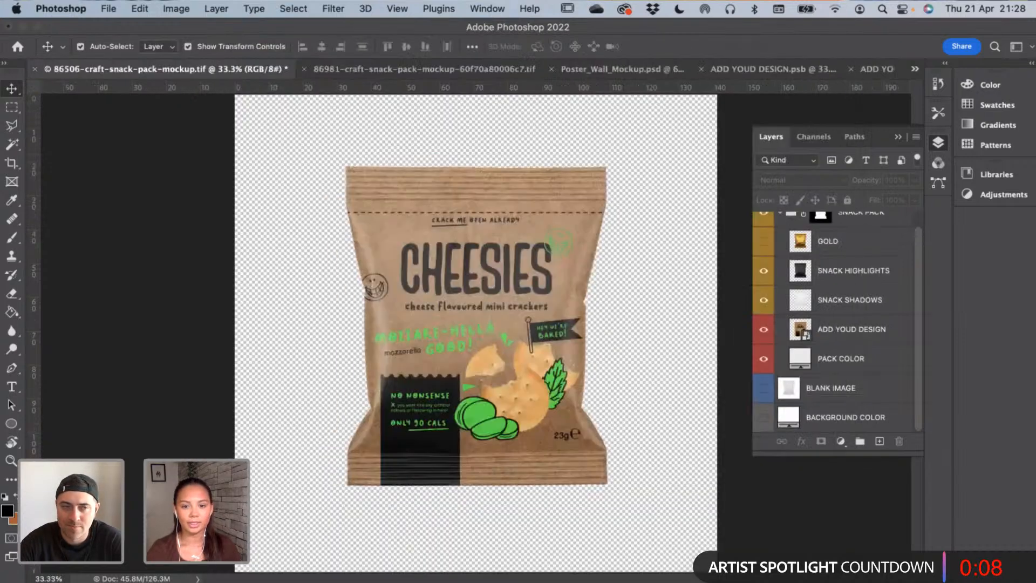
key(super+Tab)
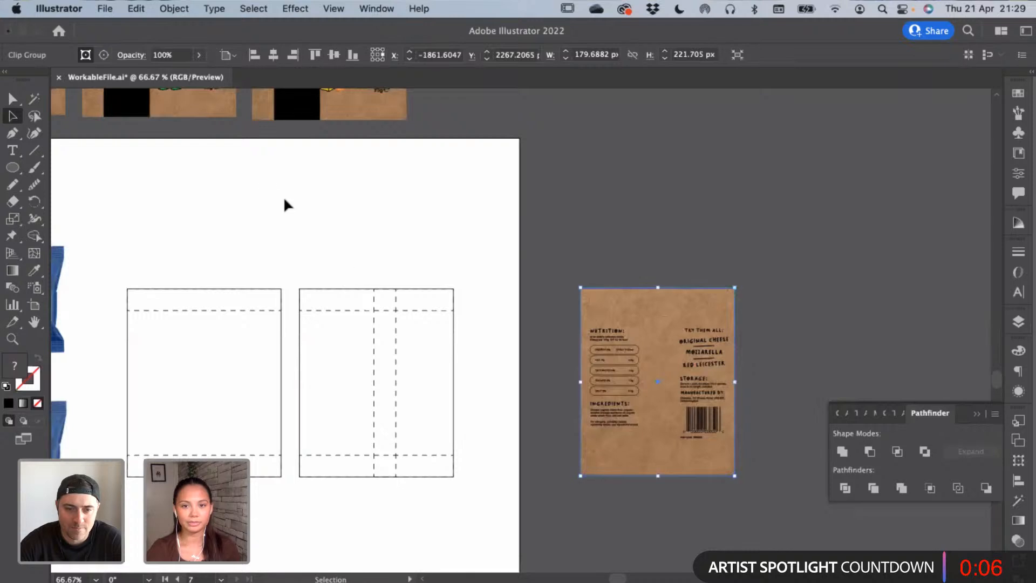
click(306, 210)
key(space)
drag(404, 271, 610, 327)
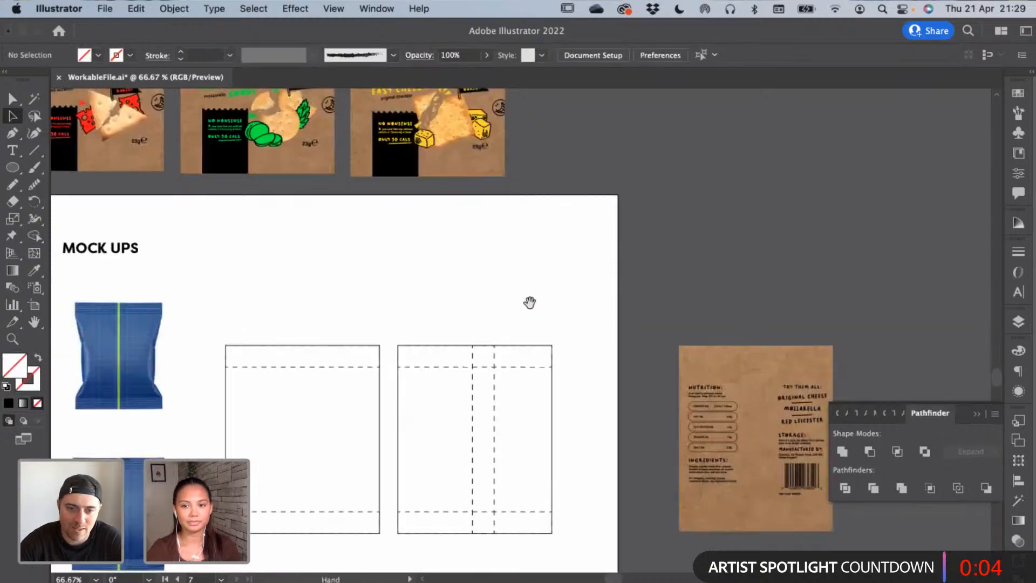
click(115, 138)
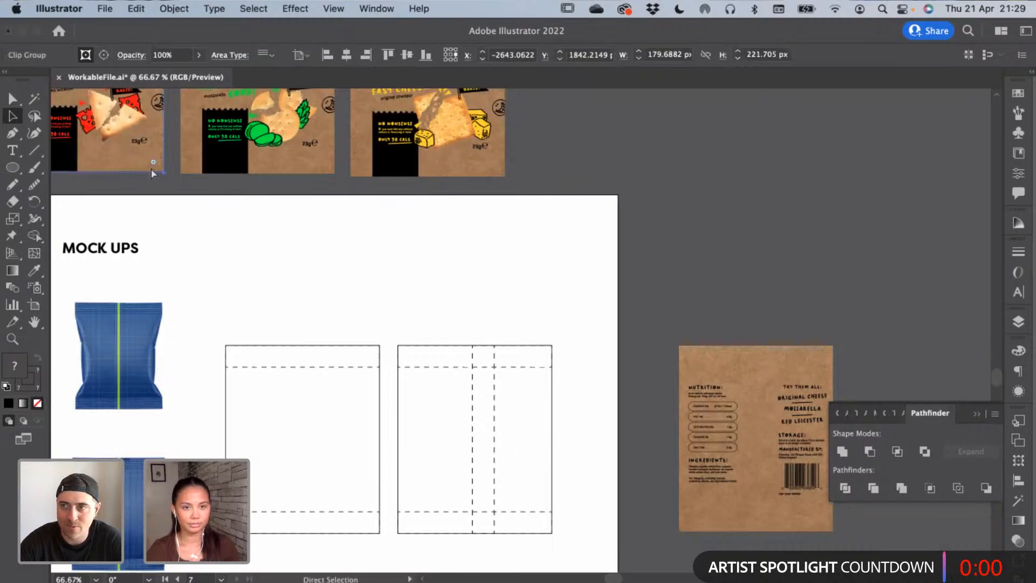
key(Delete)
Switch back to Photoshop, paste the red leicester panel as pixels into ADD YOUD DESIGN.psb and enlarge it to about 1113%
key(super+Tab)
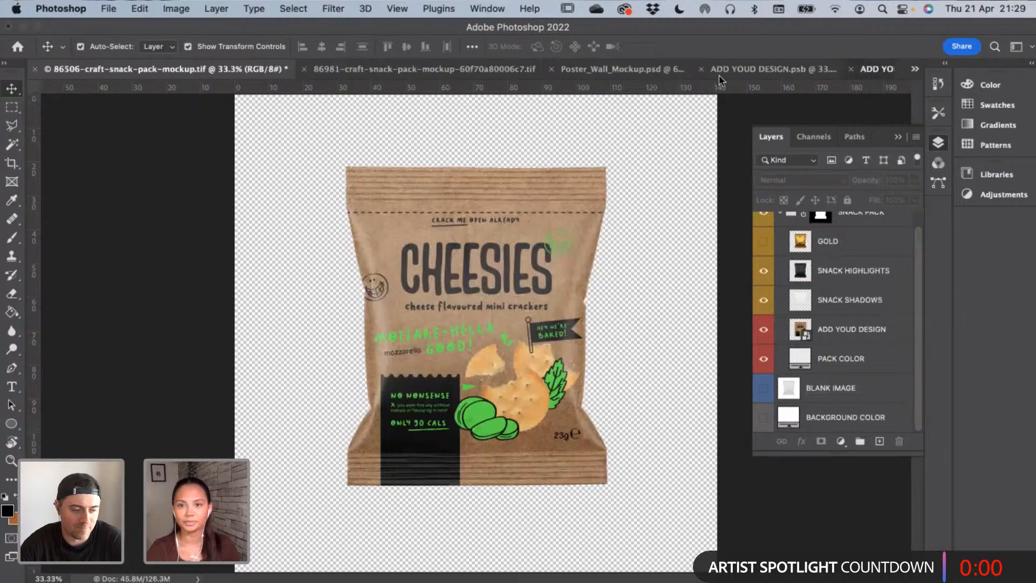
click(719, 76)
click(625, 75)
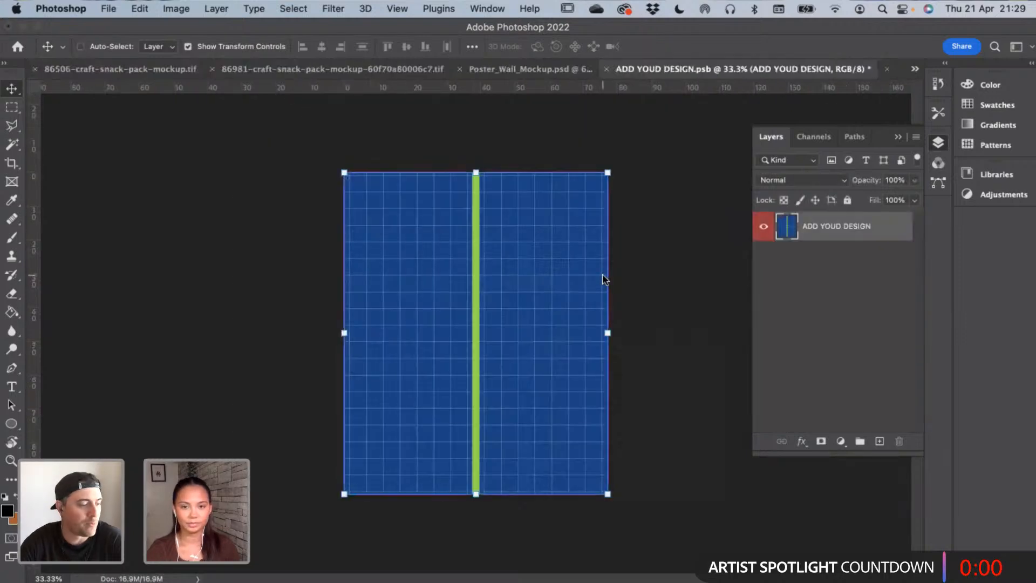
key(super+v)
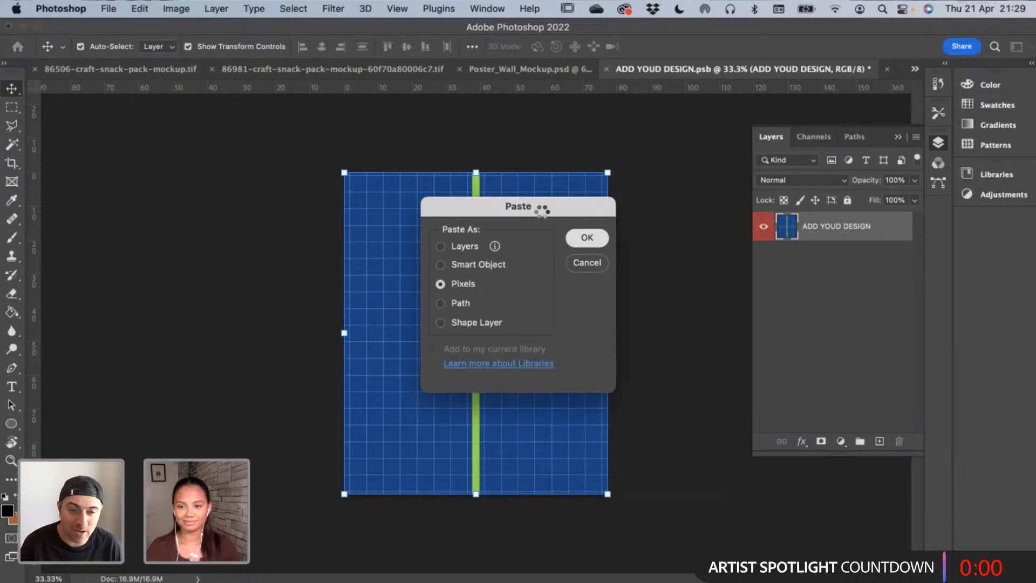
drag(476, 200, 476, 173)
drag(475, 434, 476, 472)
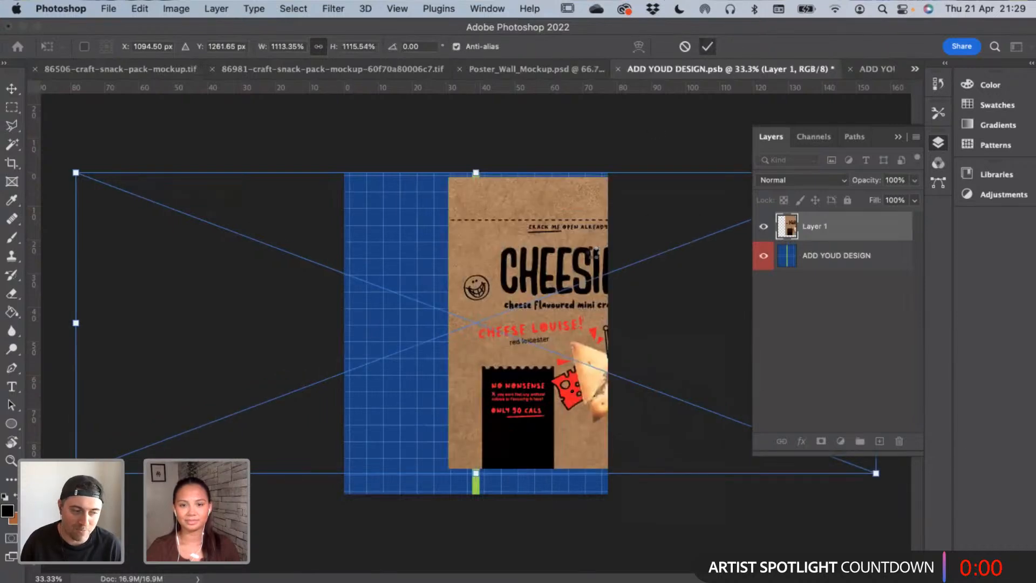
key(Return)
Centre the red leicester panel, scale it to about 110.48% to cover the canvas, then save and check the 86506 mock-up
drag(564, 254, 472, 253)
drag(475, 464, 475, 494)
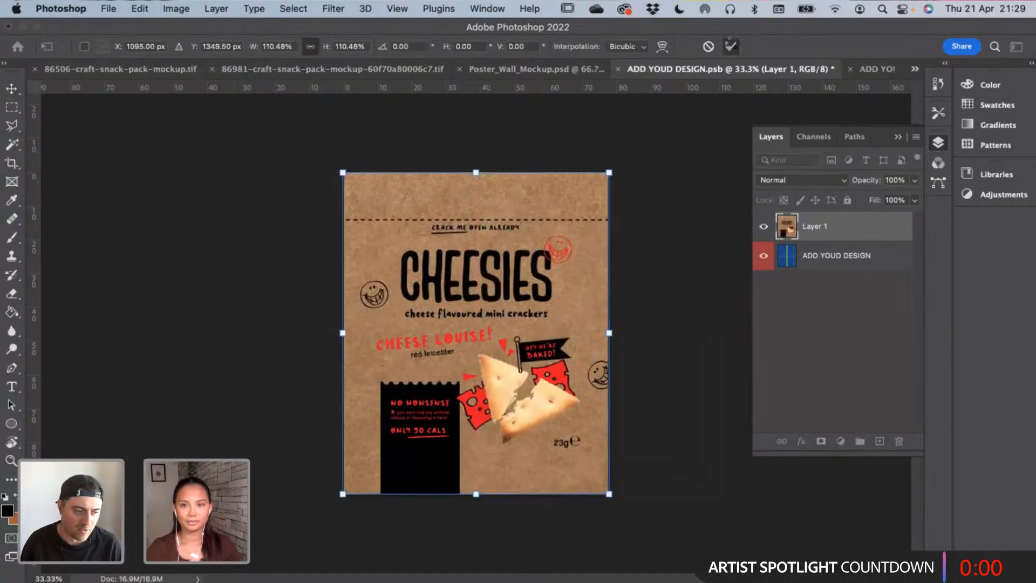
click(731, 46)
click(702, 186)
key(super+s)
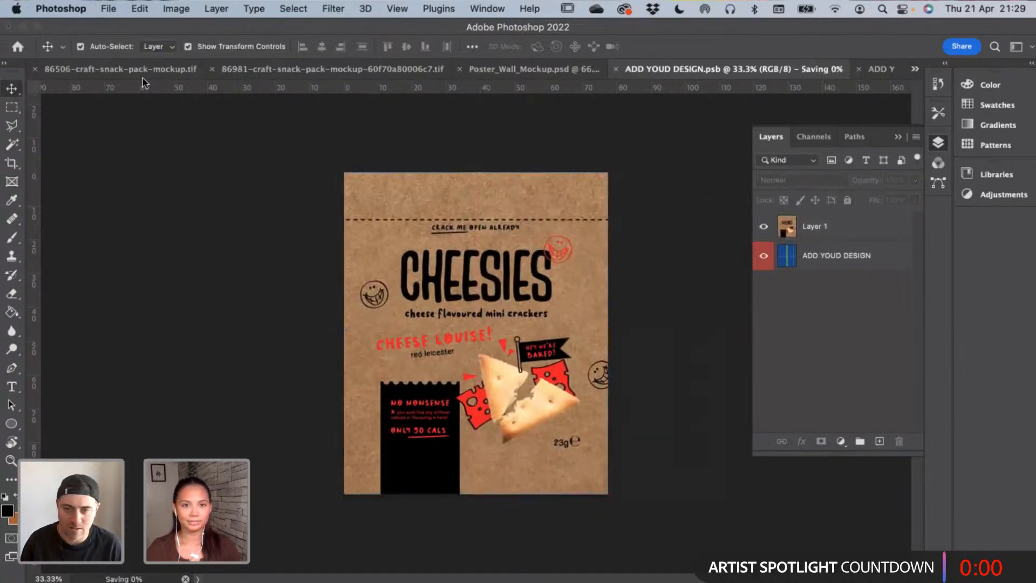
click(149, 72)
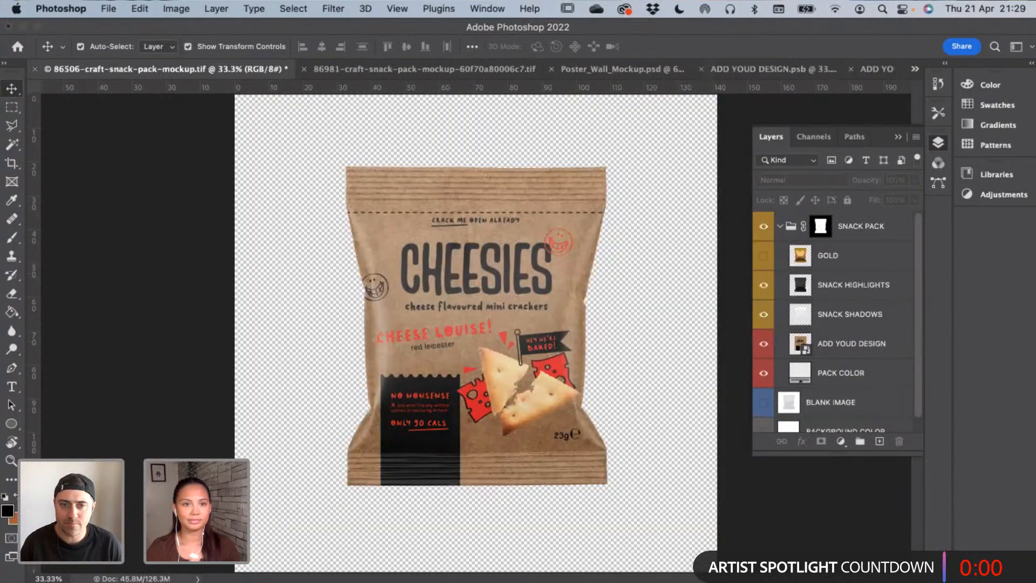
Quick-export the 86506 pouch mock-up as a PNG named RedLeicester.png in the Mockups folder
click(106, 10)
mouse_move(277, 211)
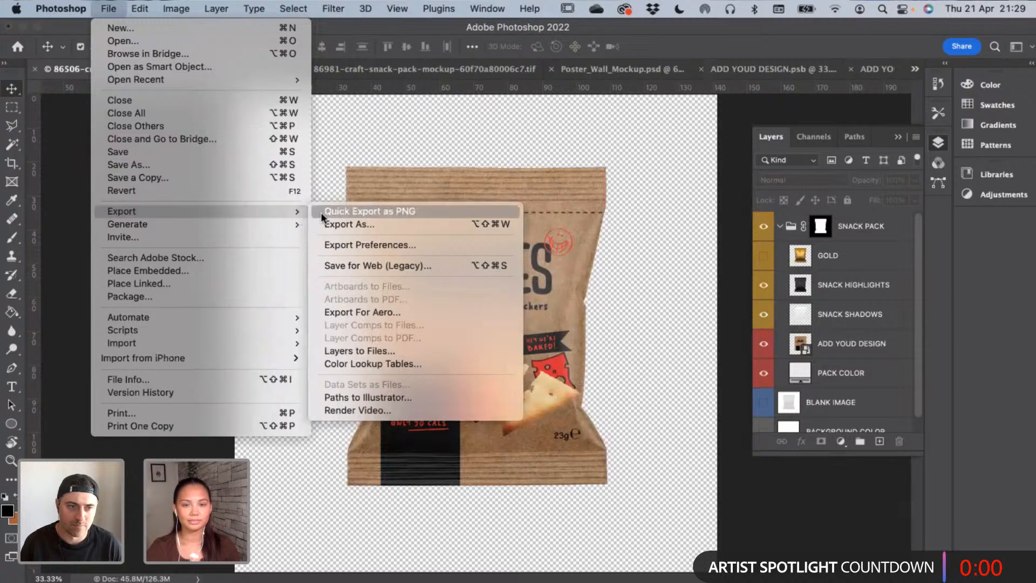
click(322, 212)
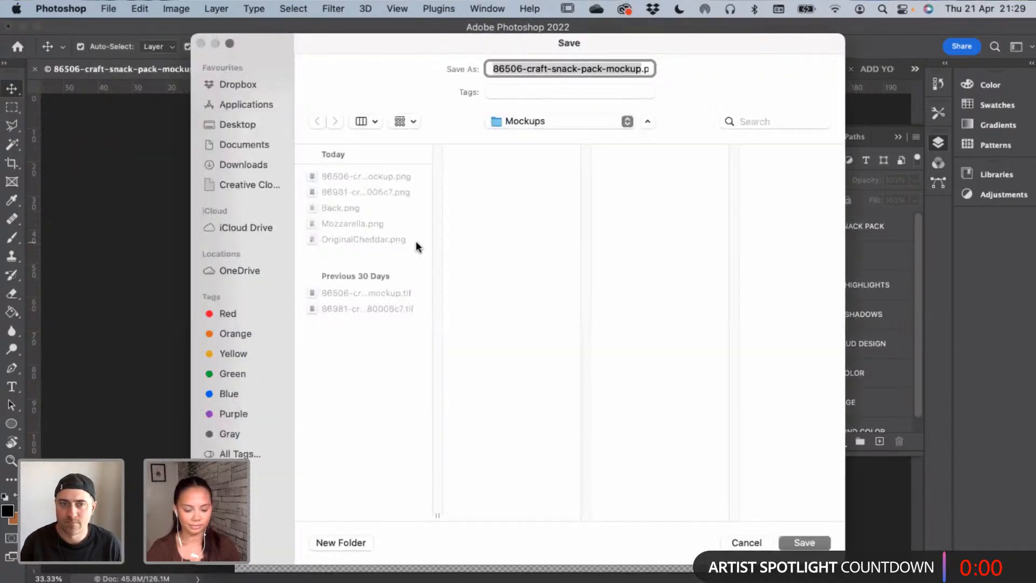
text(RedL)
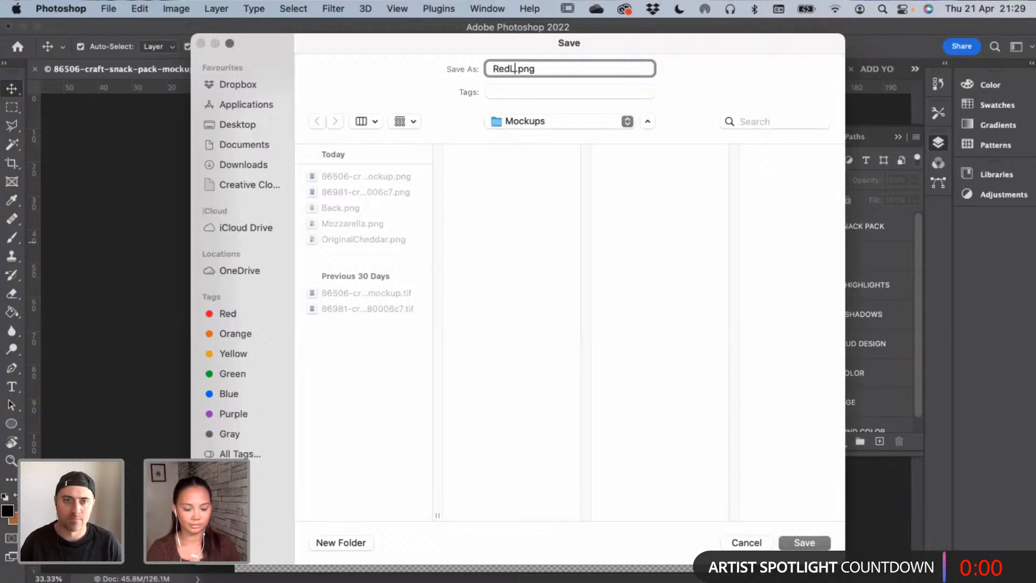
text(eices)
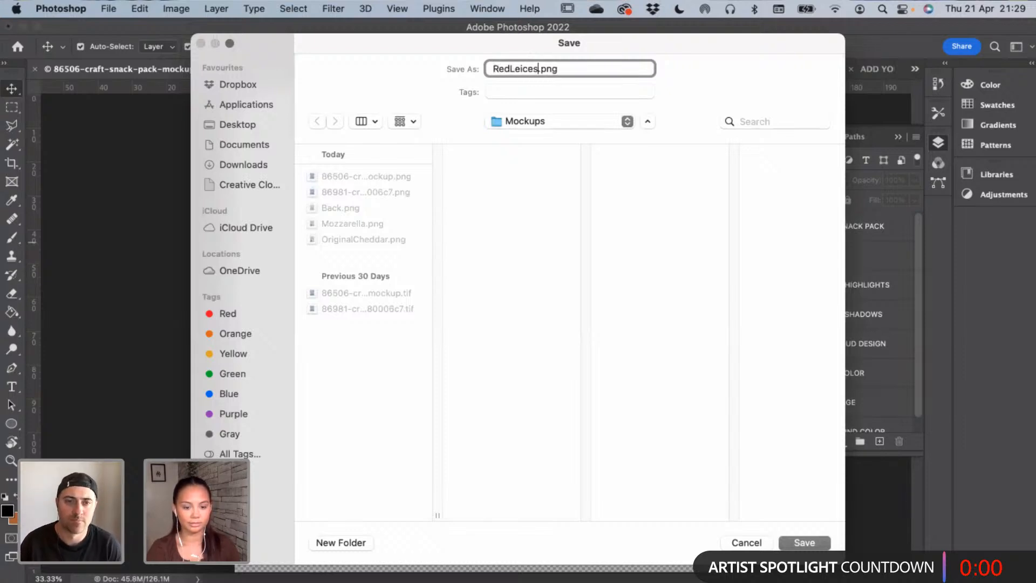
text(ter)
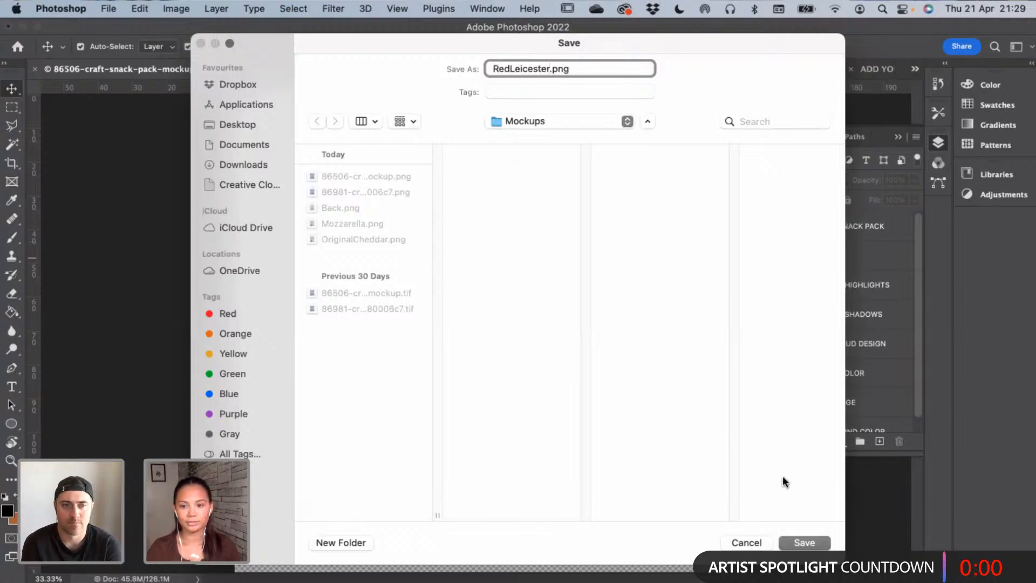
click(807, 542)
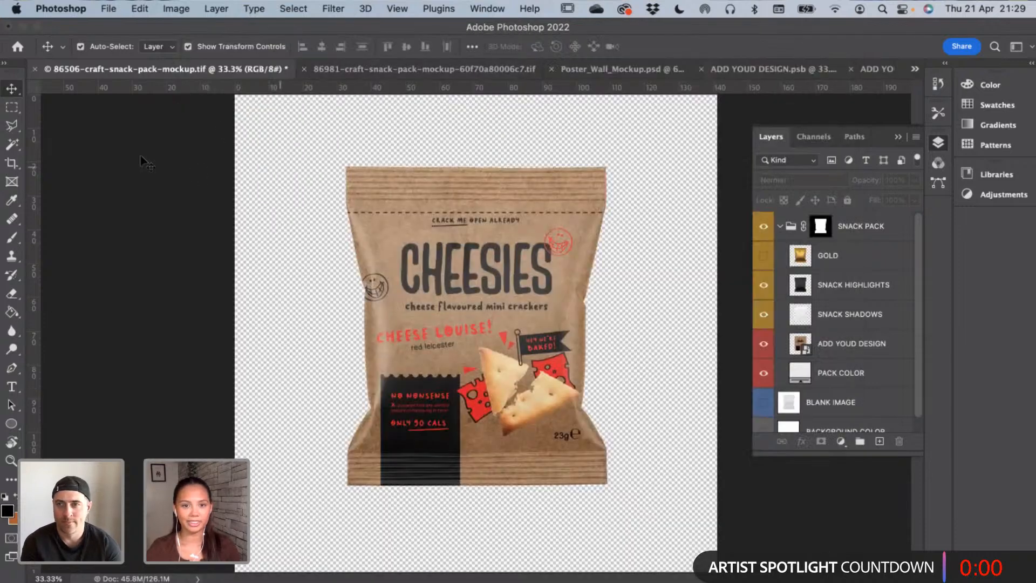
Switch to Chrome and view the Behance profile of the ROOT-TECH graphic designer
key(super+Tab)
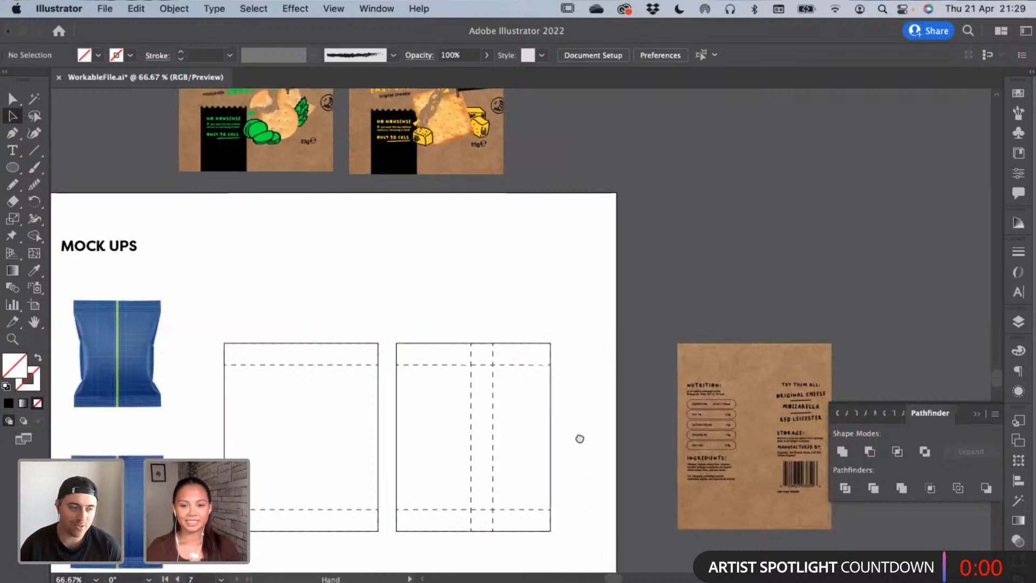
drag(578, 437, 550, 415)
key(super+Tab)
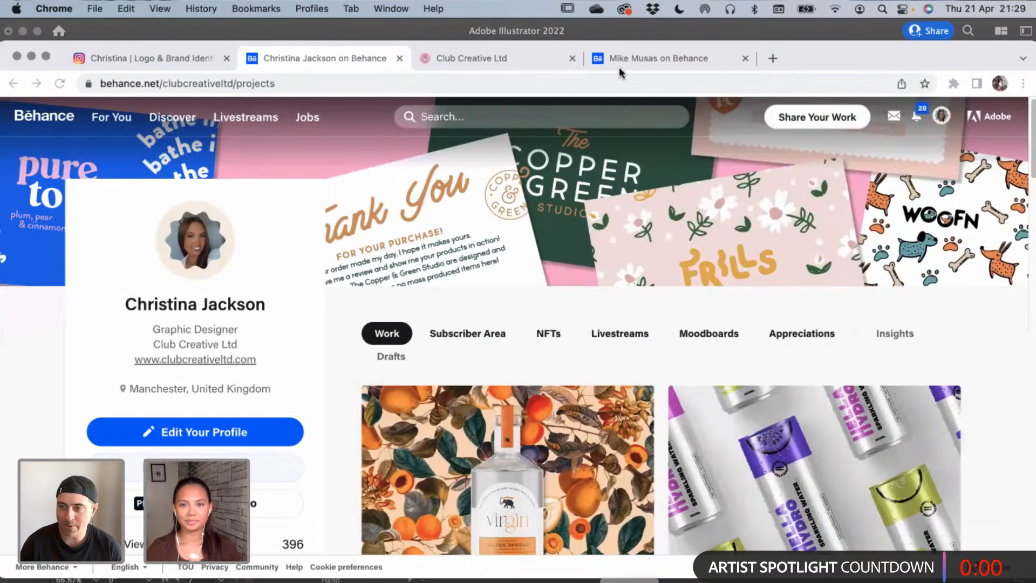
click(665, 60)
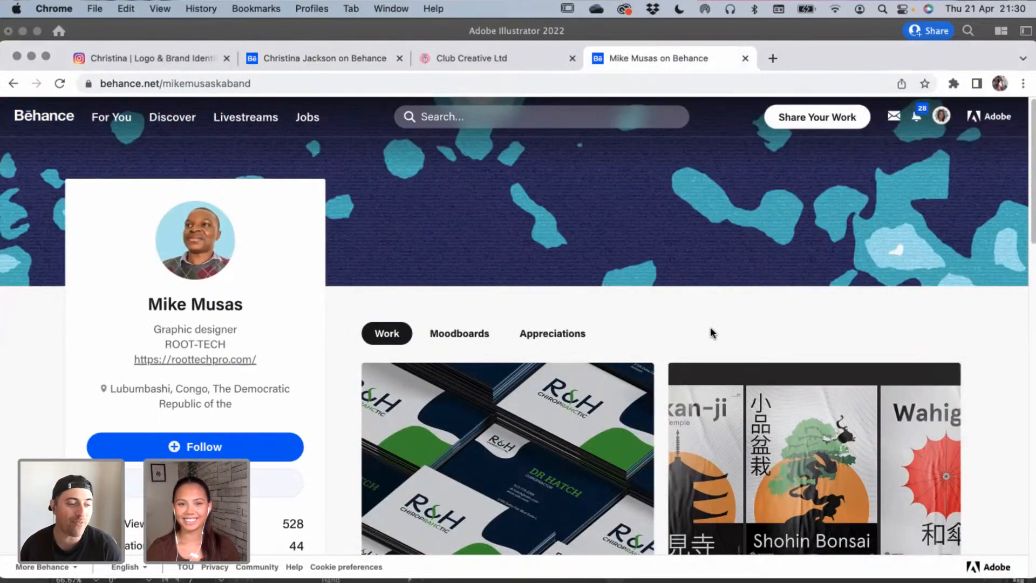
scroll(710, 326, down, 1)
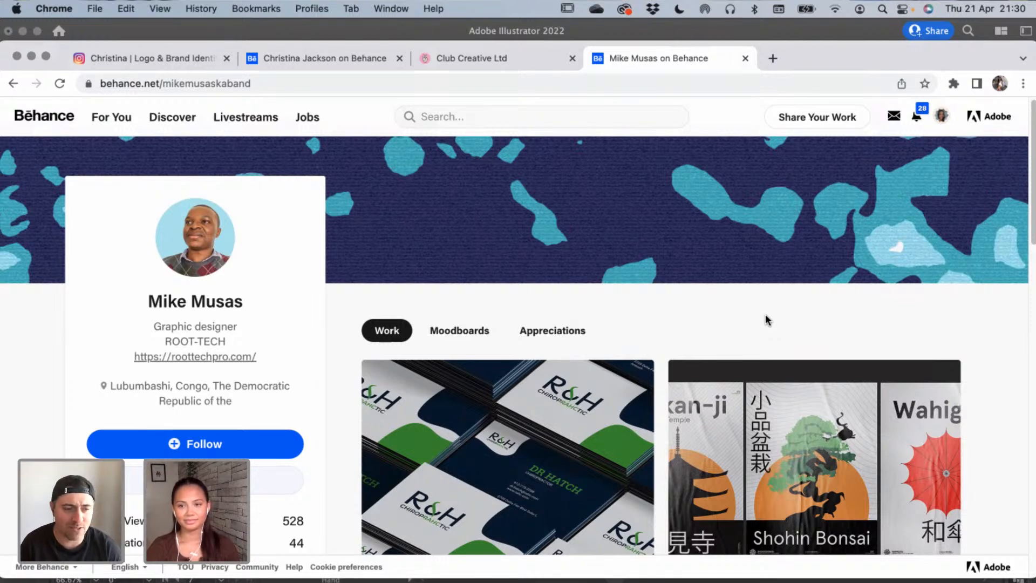
scroll(755, 314, down, 1)
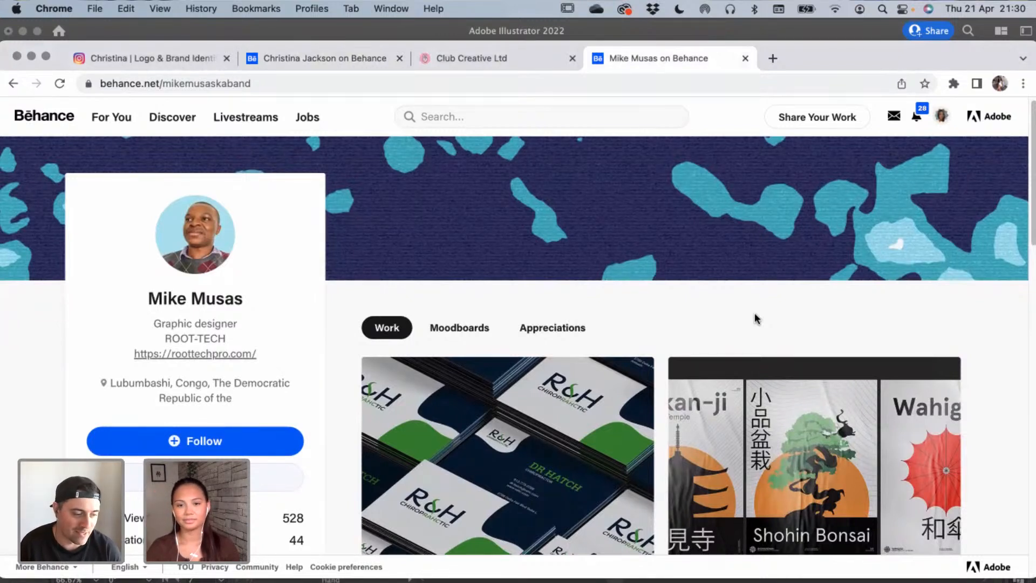
Open the R&H Chiropractic - Branding Project from the profile's work and review its introduction, logo animation and Solution text
scroll(765, 322, down, 3)
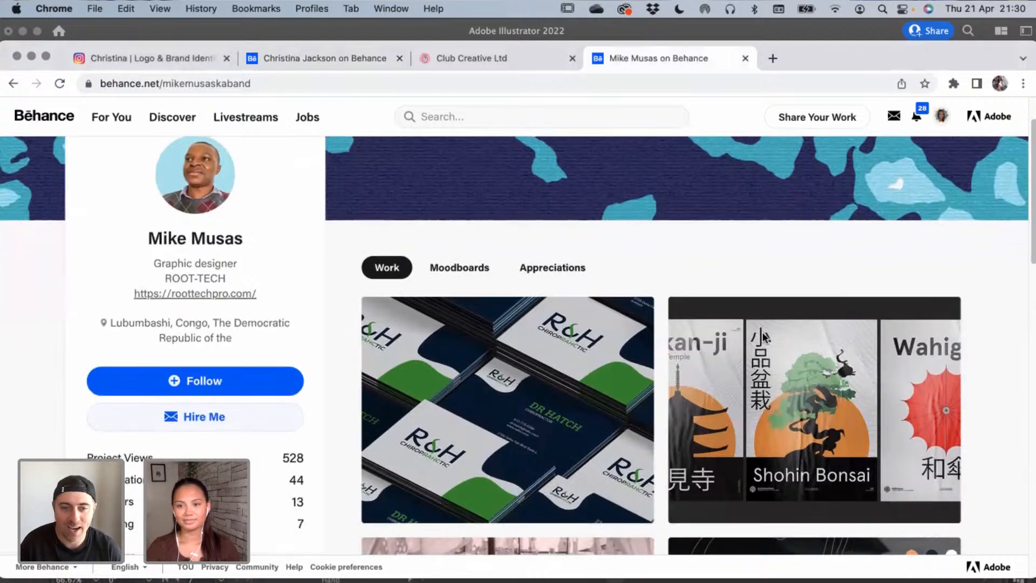
scroll(764, 337, down, 2)
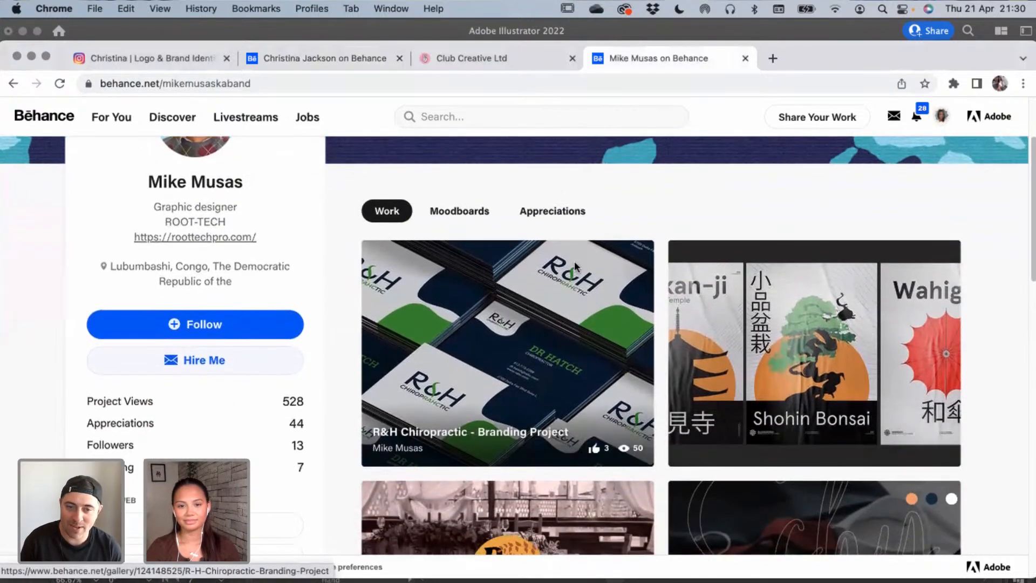
click(563, 294)
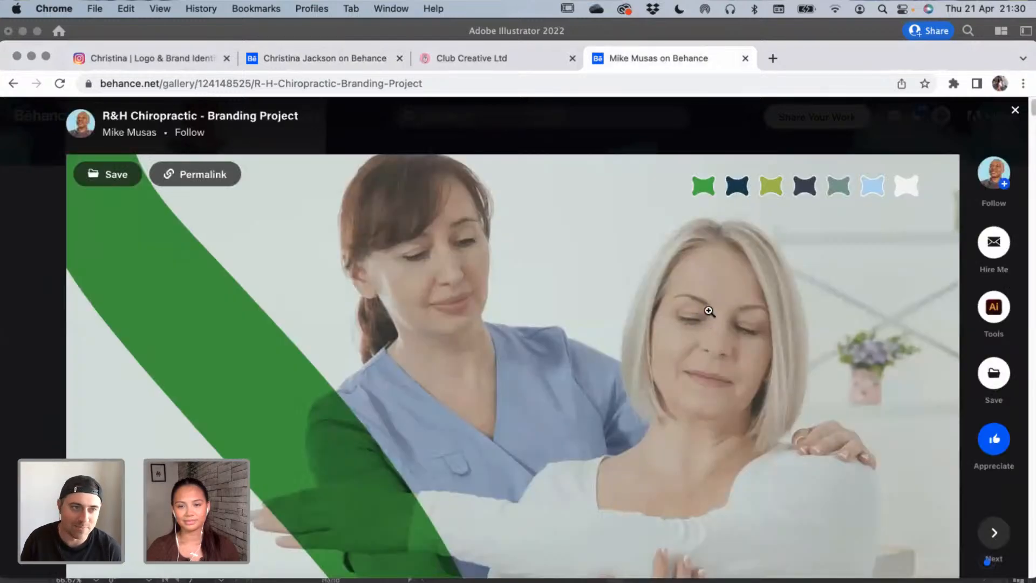
scroll(709, 312, down, 5)
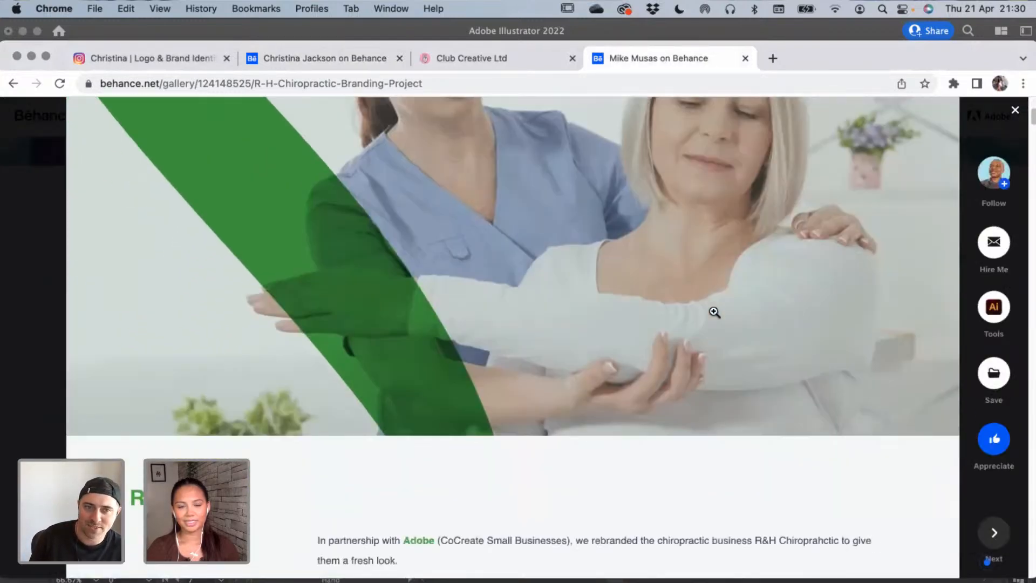
scroll(714, 312, down, 10)
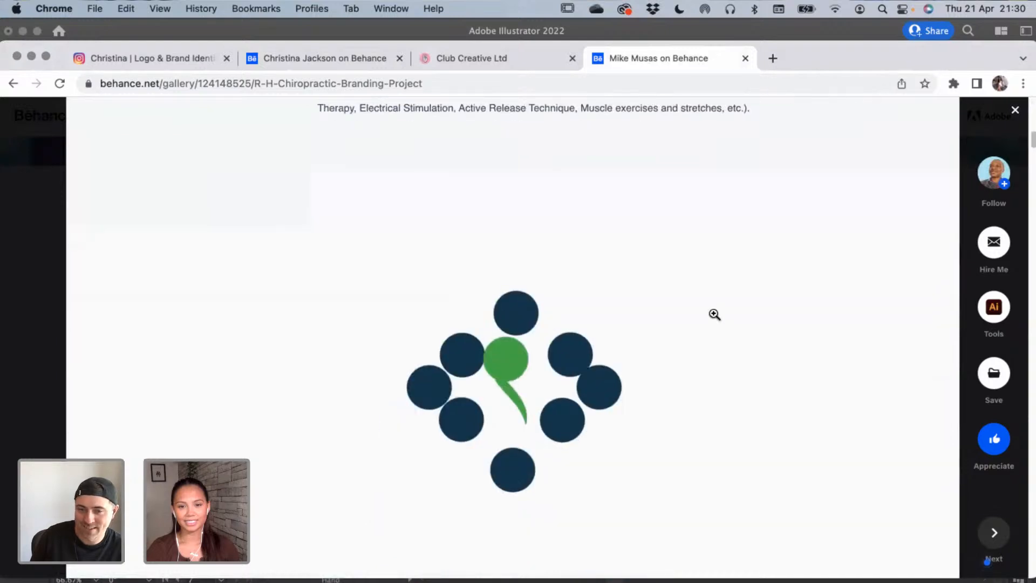
scroll(718, 316, down, 3)
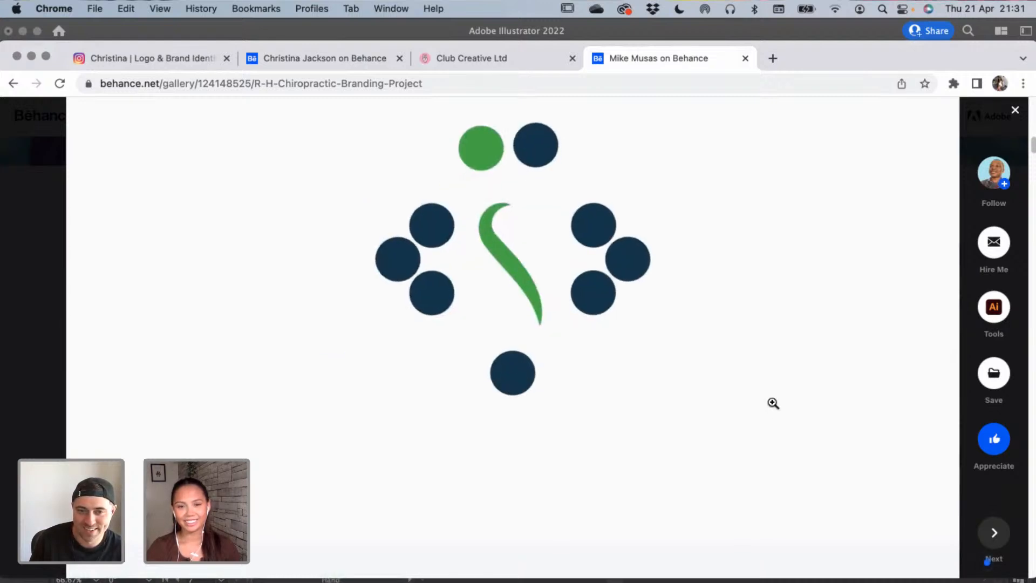
scroll(773, 402, down, 5)
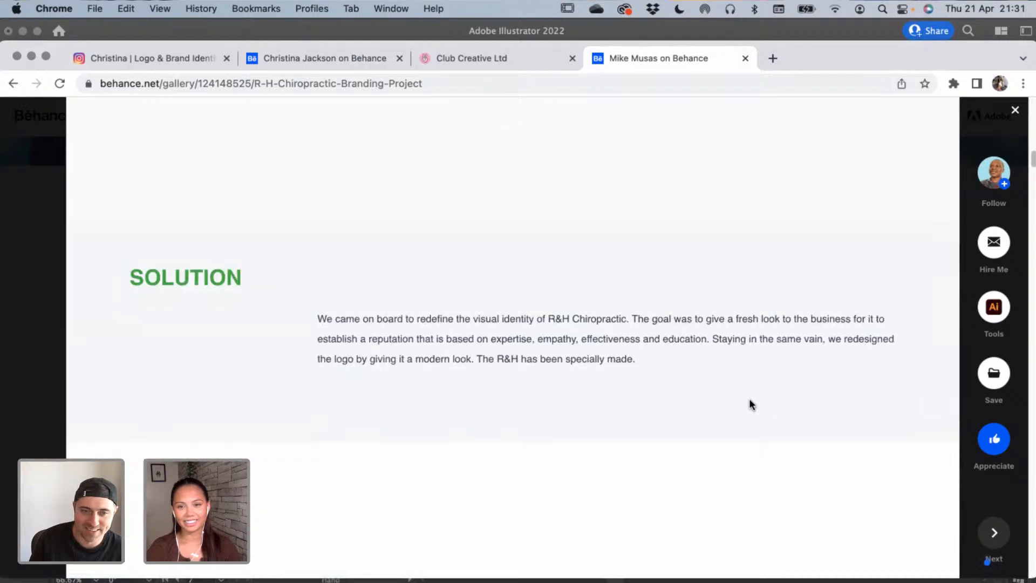
scroll(751, 403, down, 2)
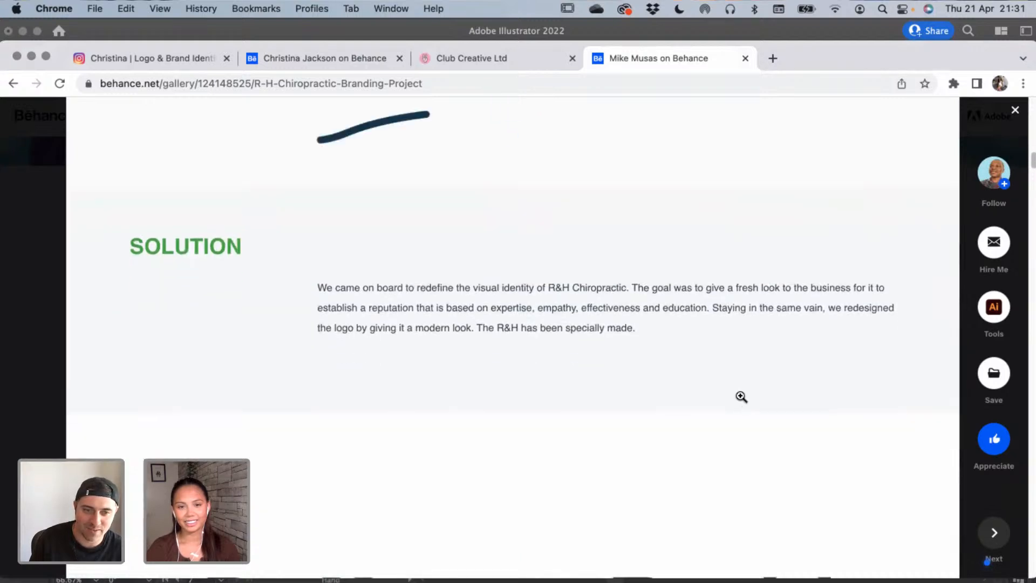
Compare the before and after R&H Chiropractic logos and examine how the letters, ampersand and spine build the new mark
scroll(742, 397, down, 6)
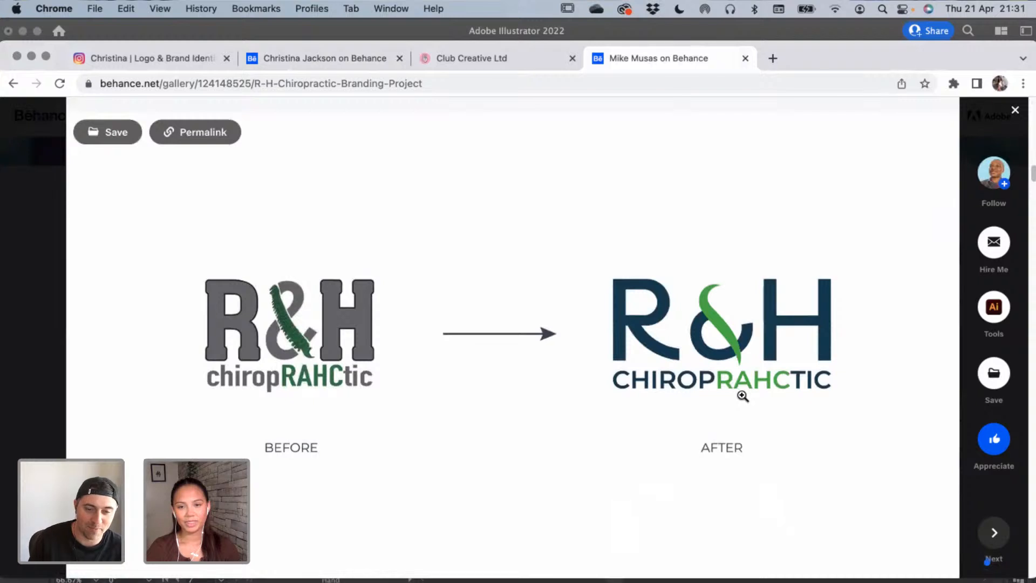
scroll(743, 396, down, 1)
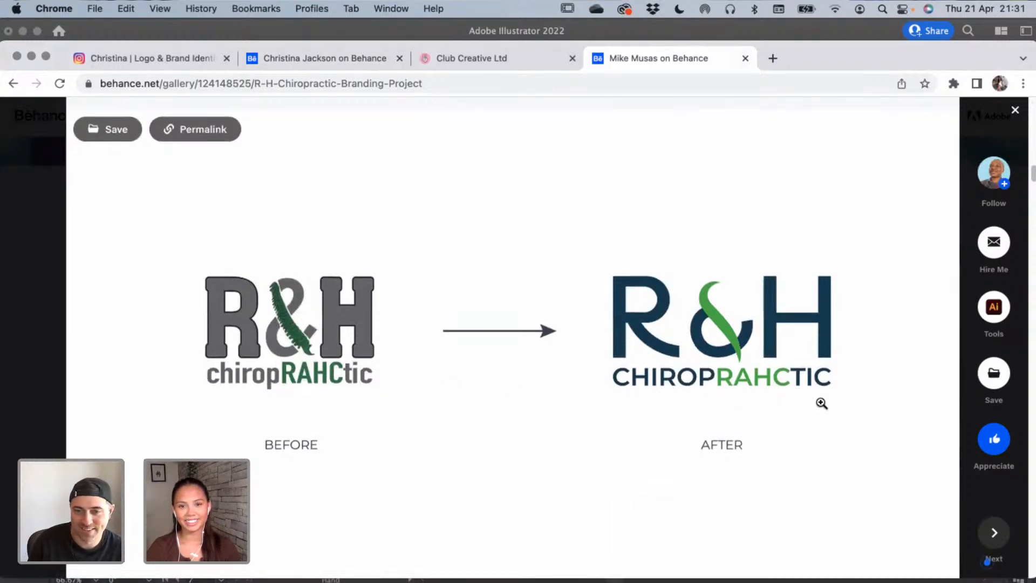
scroll(823, 402, down, 1)
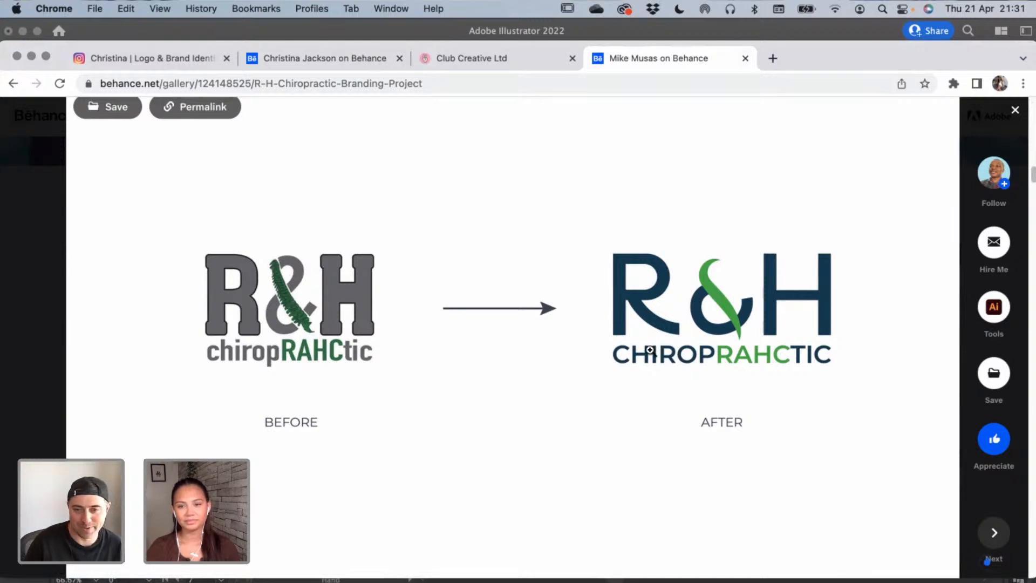
scroll(785, 348, down, 1)
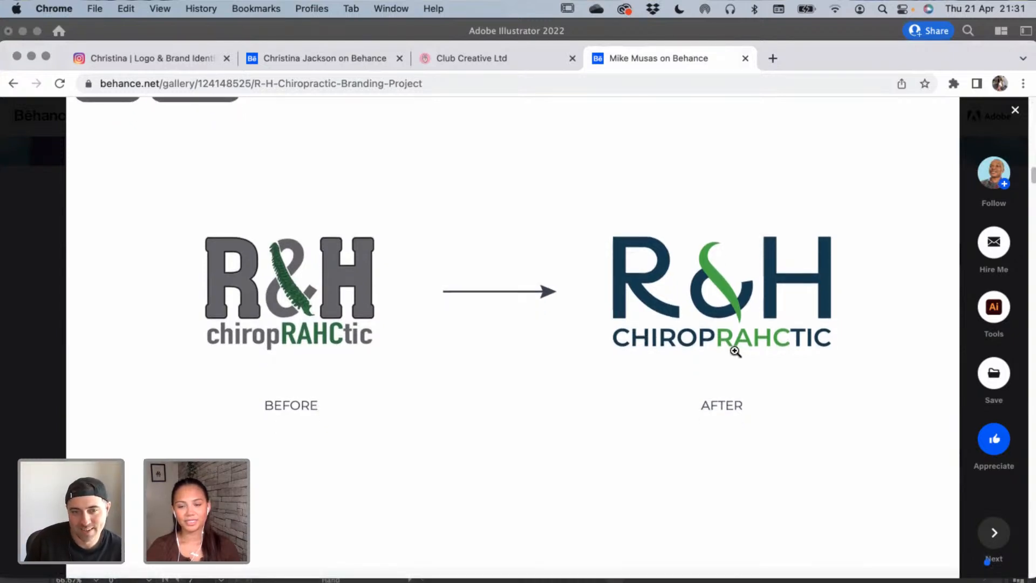
scroll(734, 350, down, 10)
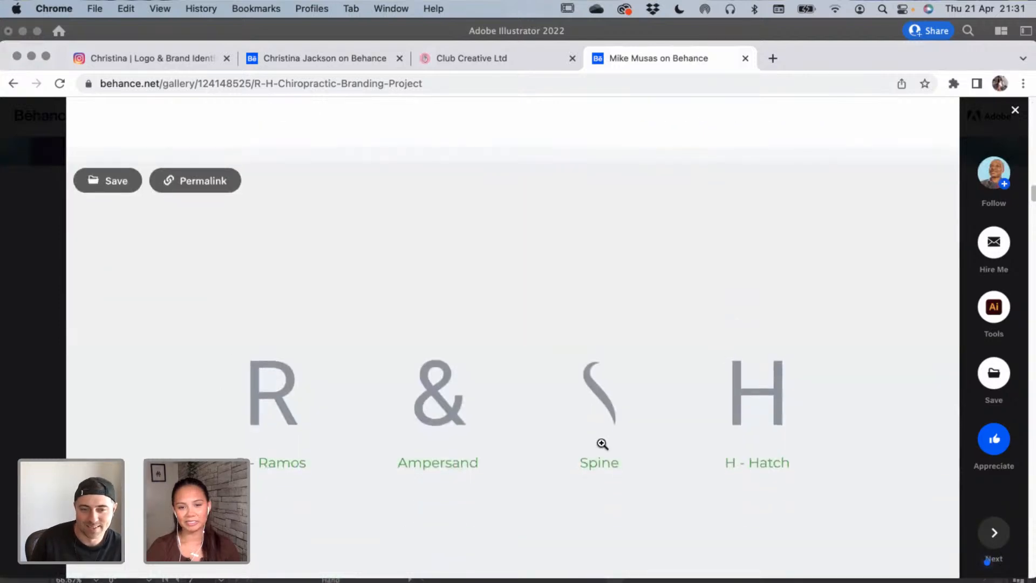
scroll(603, 444, down, 6)
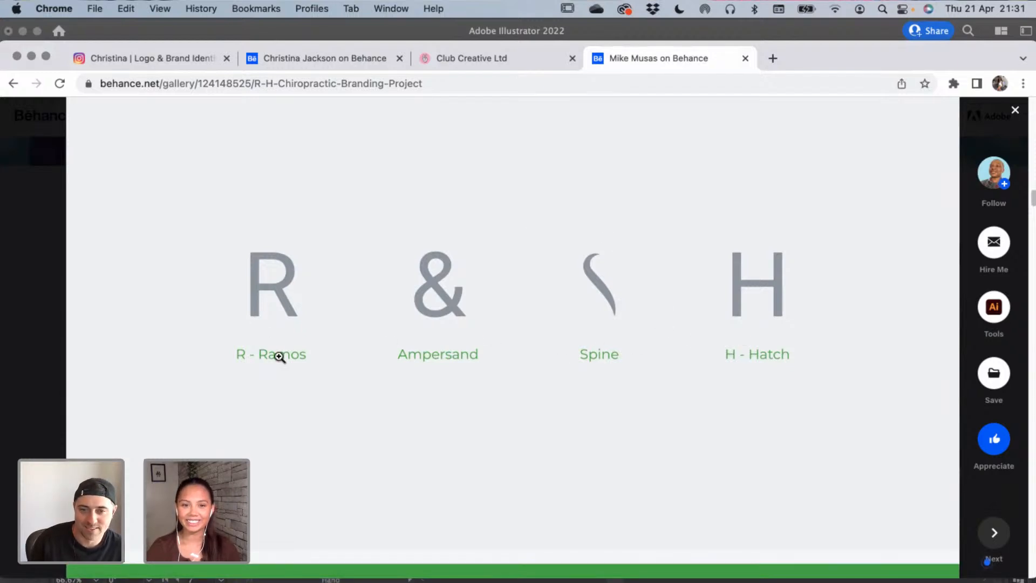
scroll(292, 363, down, 2)
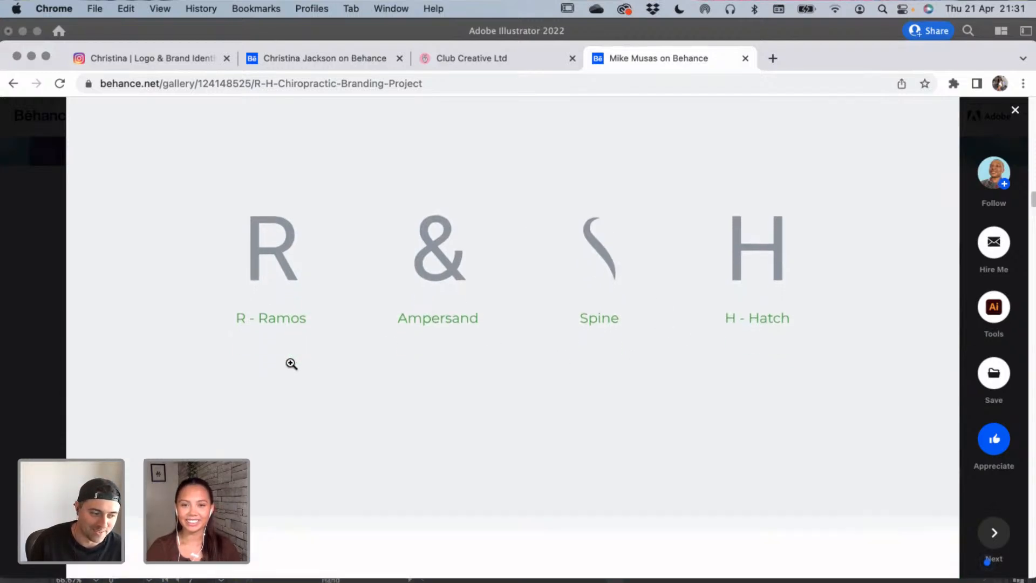
scroll(291, 362, down, 10)
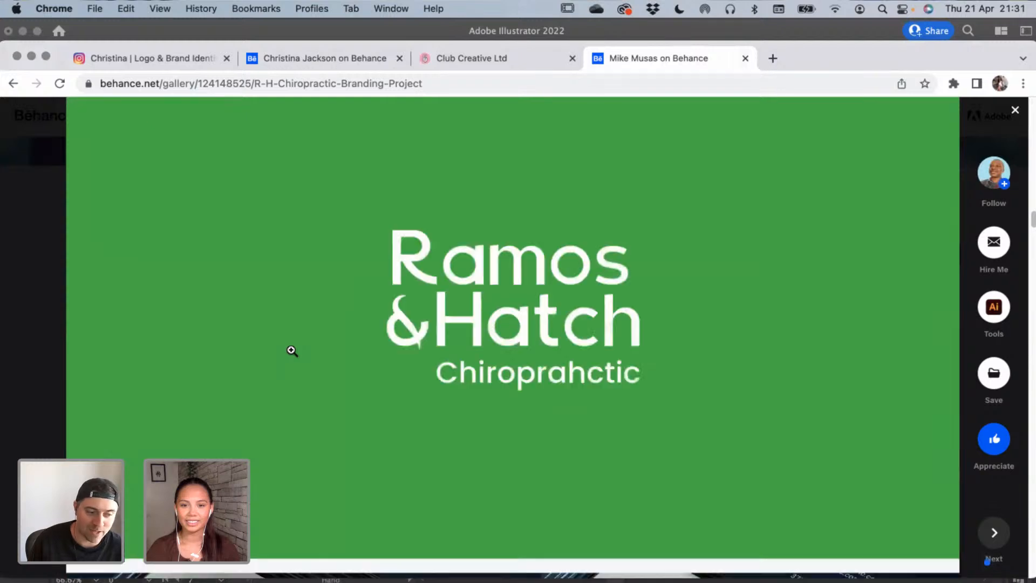
Examine the project's stationery mock-ups: the business cards, the ring binder with letterhead and the string-tie envelopes
scroll(291, 351, down, 10)
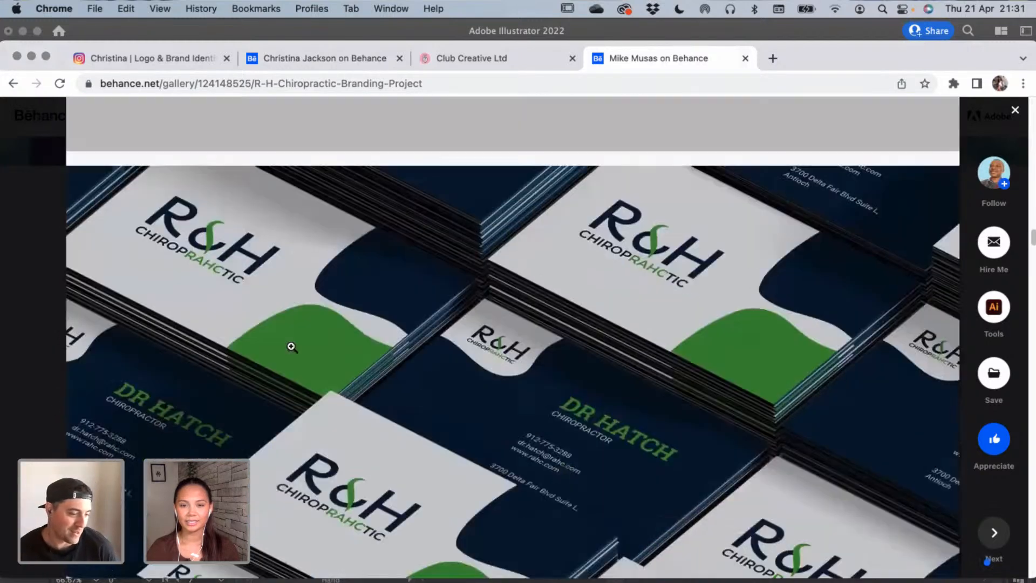
scroll(291, 346, down, 3)
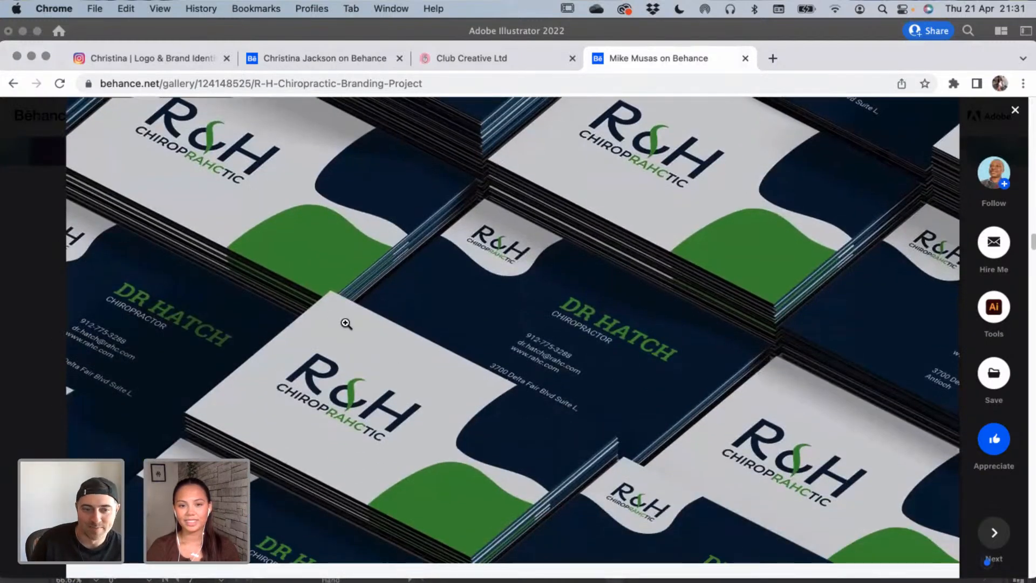
scroll(346, 323, down, 10)
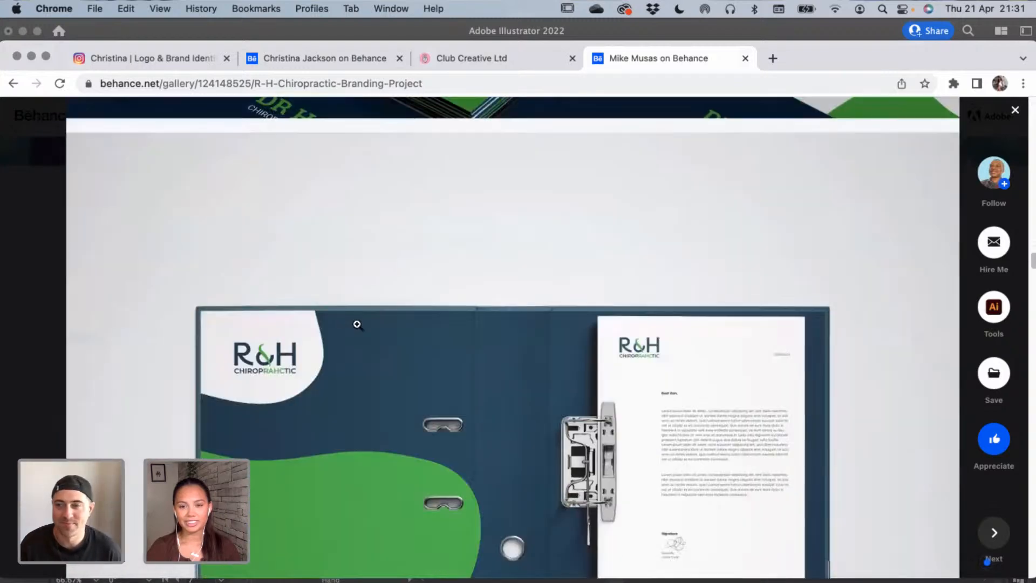
scroll(357, 324, down, 3)
scroll(343, 303, down, 1)
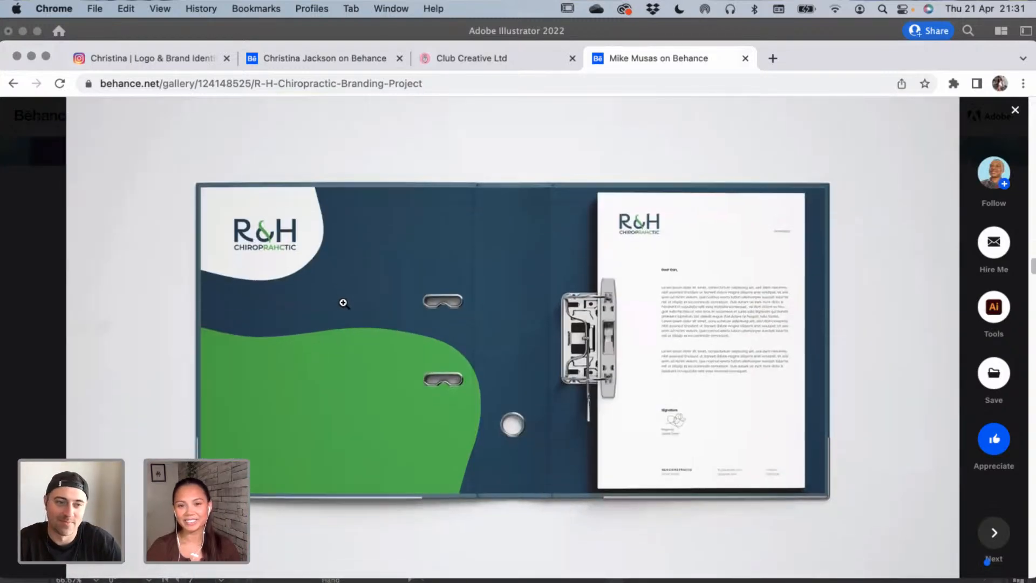
scroll(340, 286, down, 1)
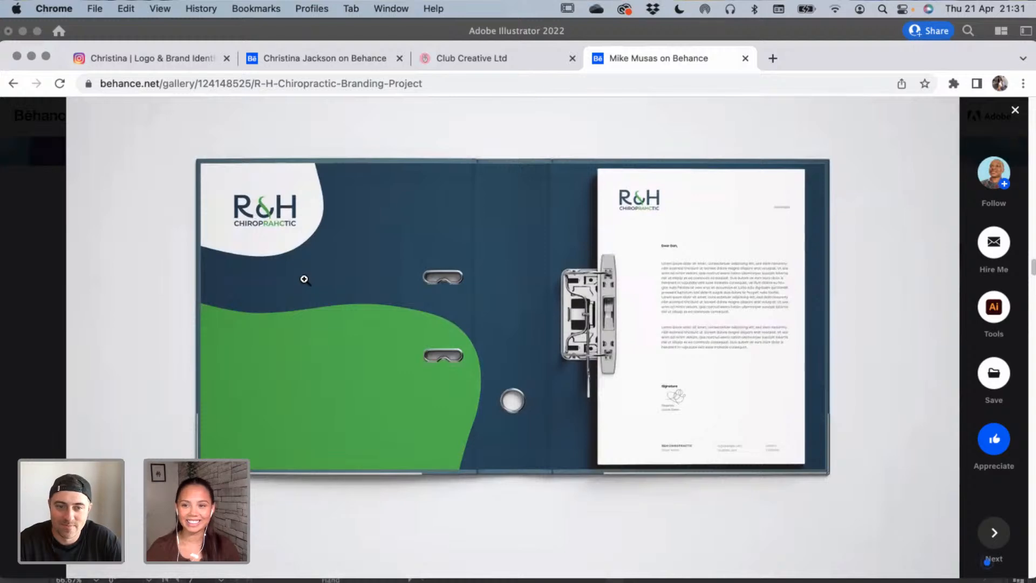
scroll(367, 297, down, 8)
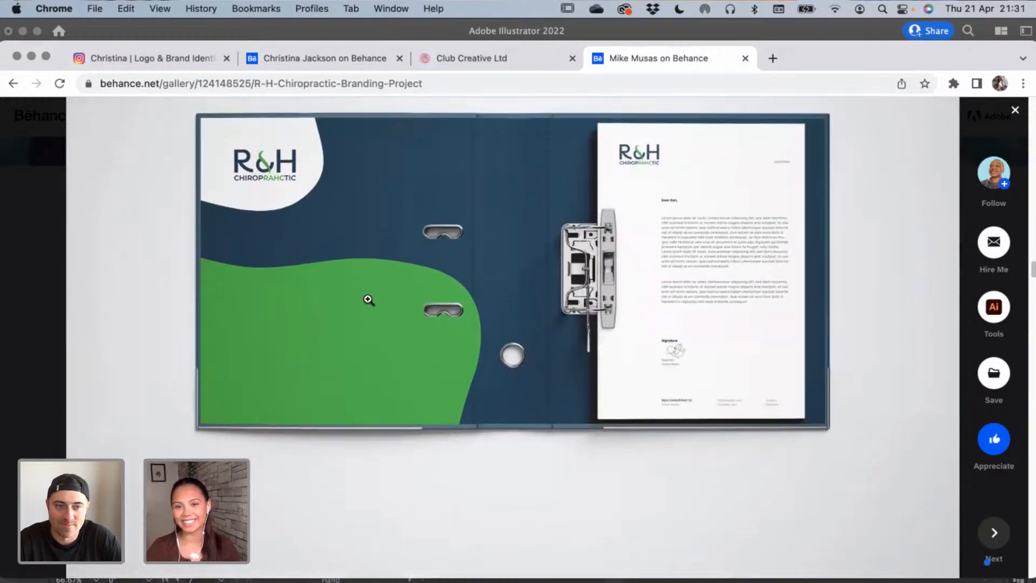
scroll(369, 300, down, 8)
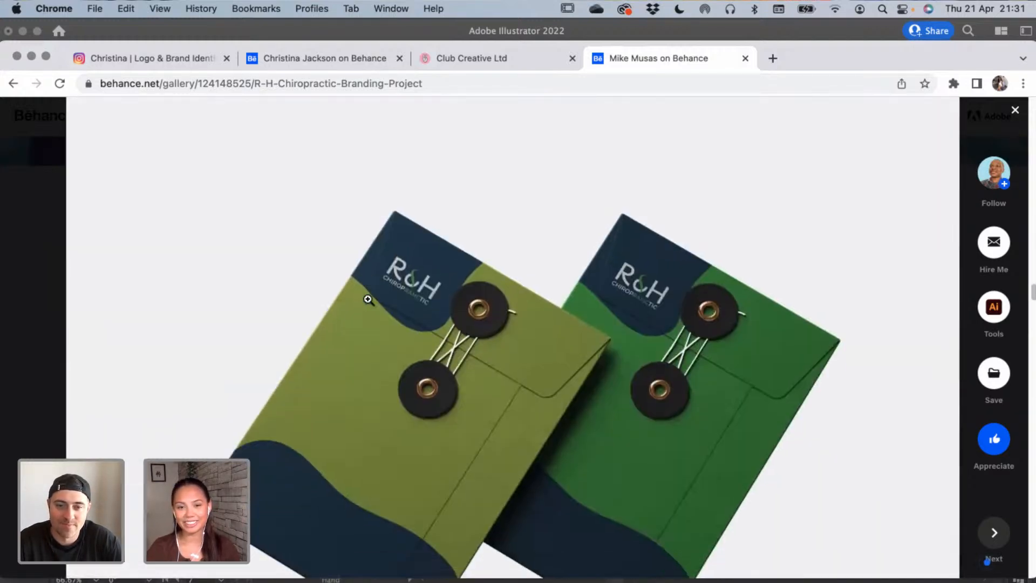
scroll(369, 300, down, 1)
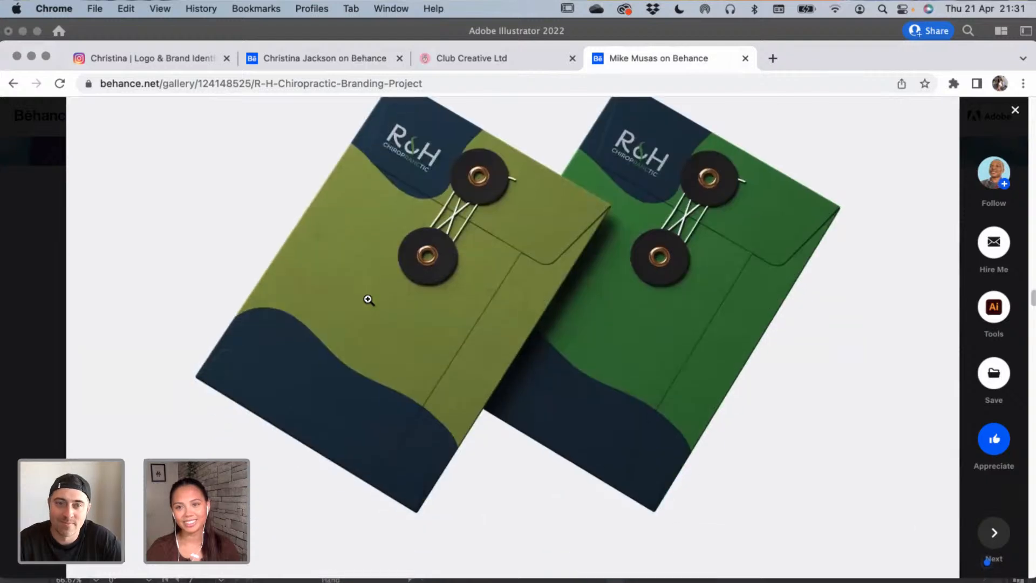
Examine the Instagram profile mock-up and the animated green line-icon set in the branding project
scroll(369, 300, down, 10)
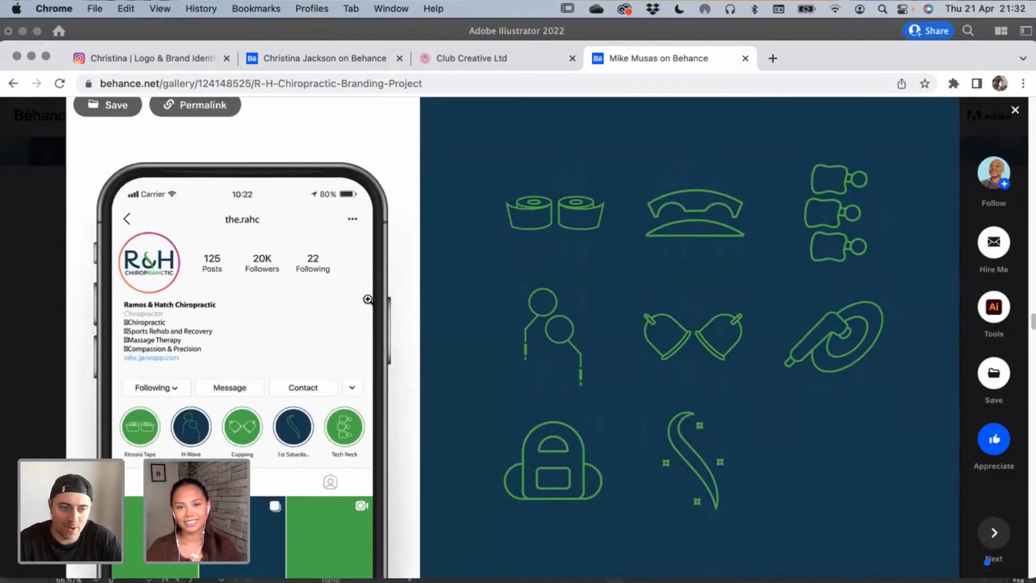
scroll(370, 298, down, 1)
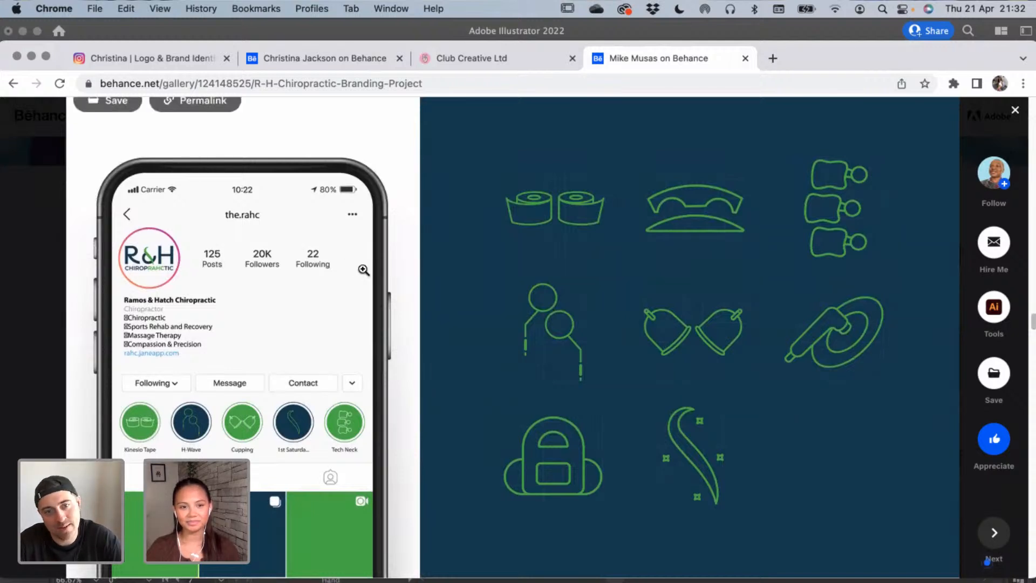
scroll(368, 263, down, 1)
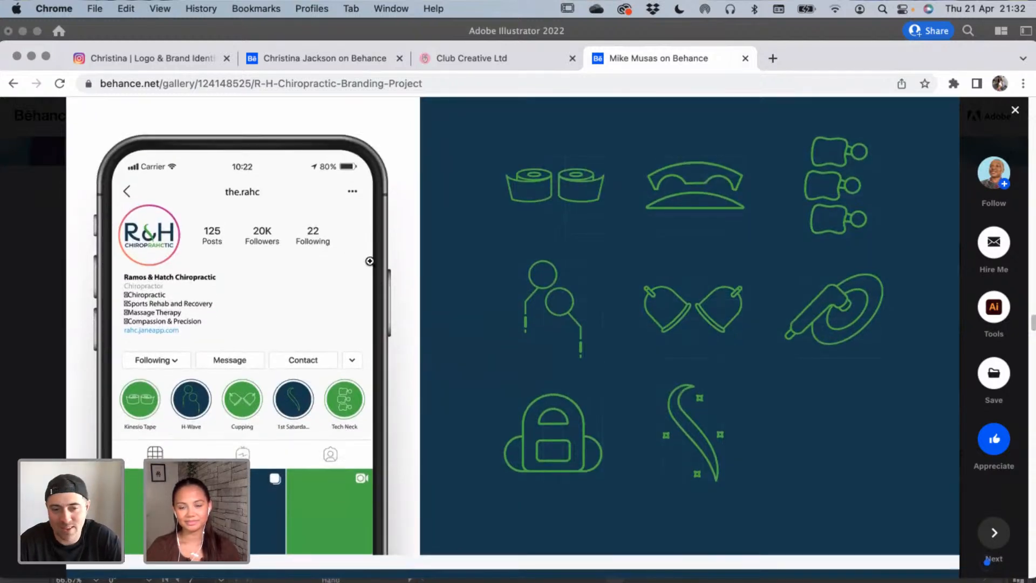
scroll(373, 262, down, 10)
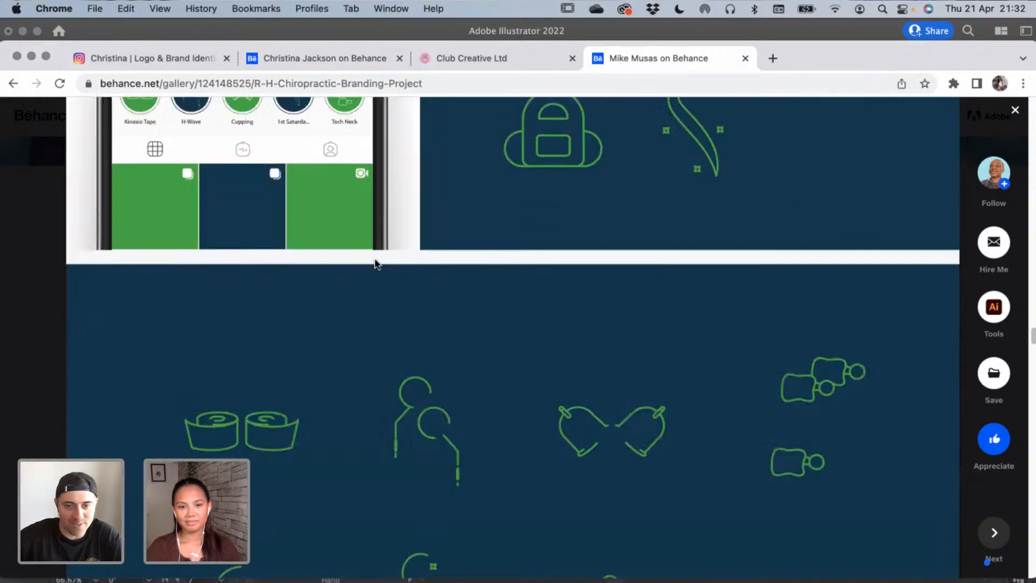
scroll(376, 264, down, 2)
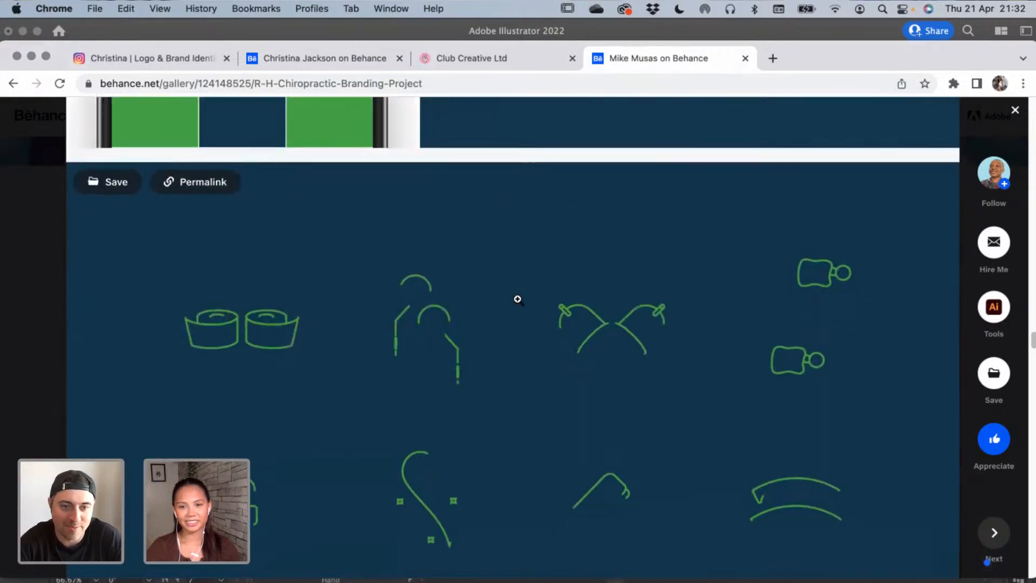
scroll(518, 299, down, 3)
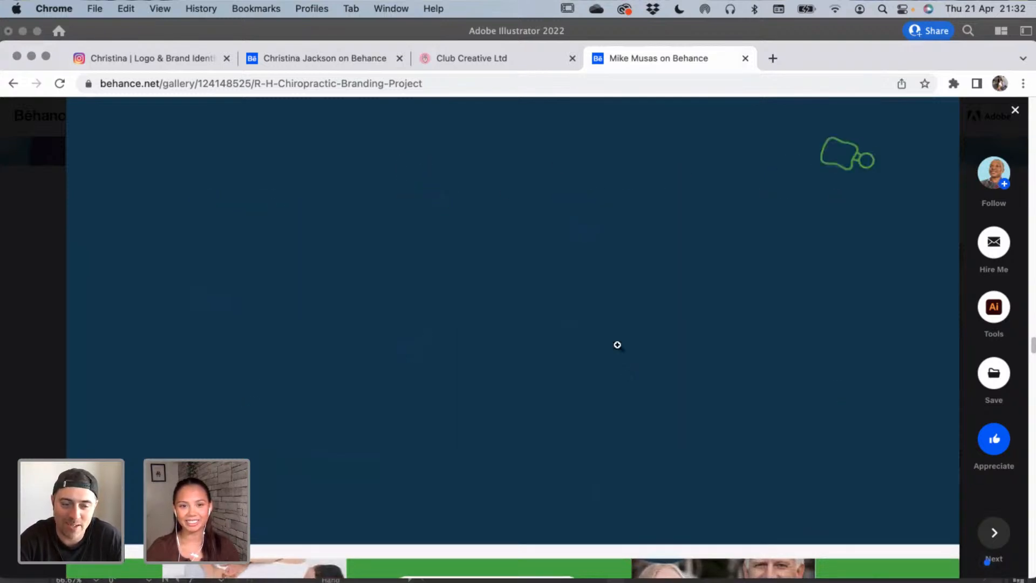
scroll(436, 324, down, 1)
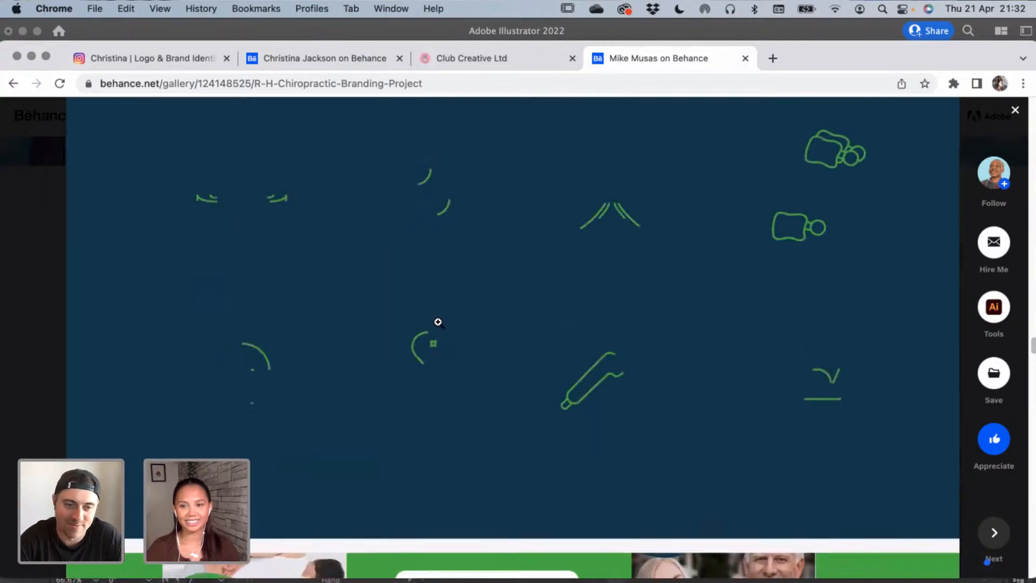
scroll(437, 323, down, 1)
Review the project's social media post designs, from the Instagram post grid to the enlarged post layouts
scroll(290, 265, down, 10)
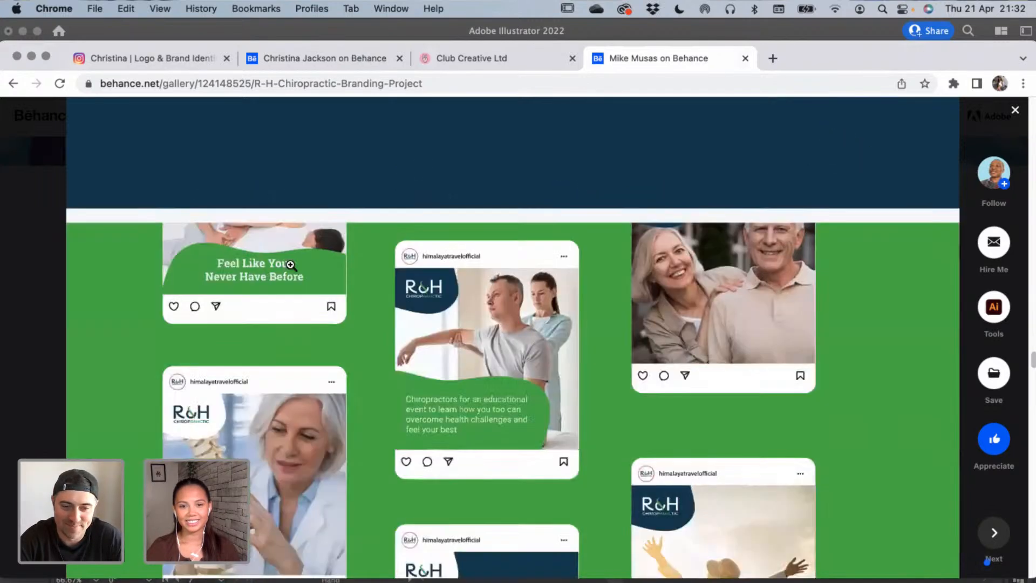
scroll(334, 268, down, 1)
scroll(334, 269, down, 1)
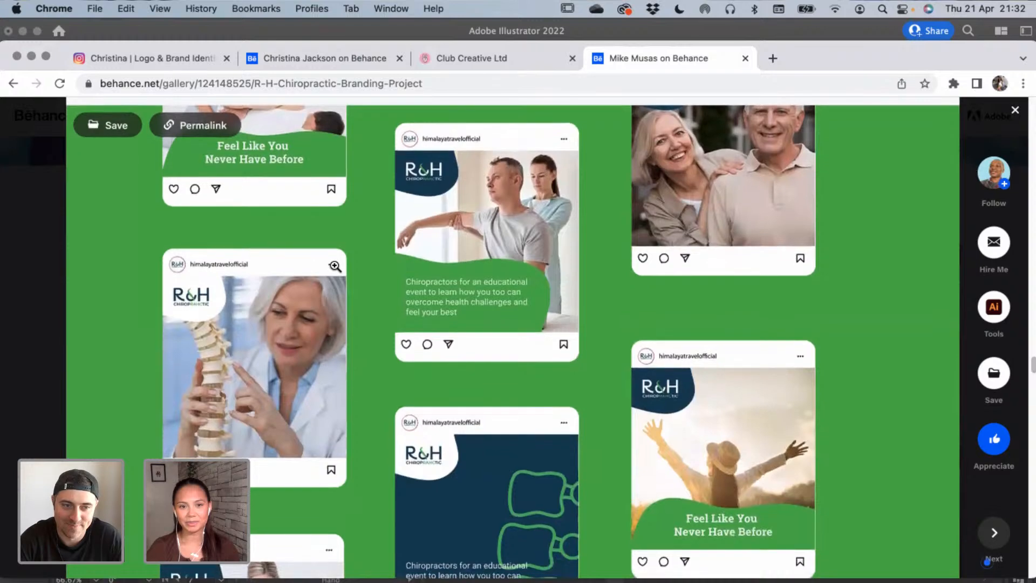
scroll(355, 270, down, 2)
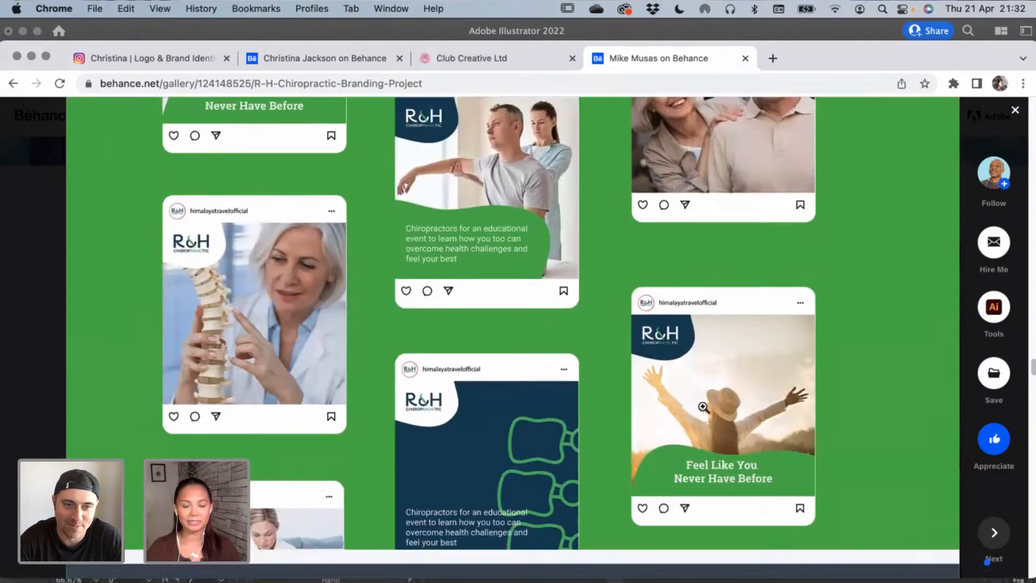
scroll(493, 421, down, 15)
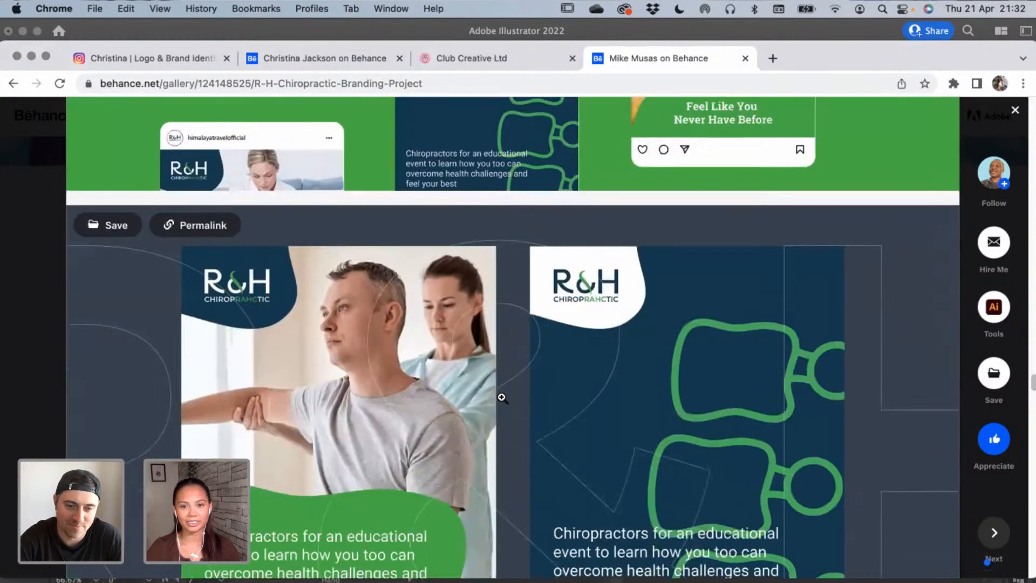
Review the R&H Chiropractic posters, banner design and brand guideline pages, and close the project
scroll(504, 397, down, 1)
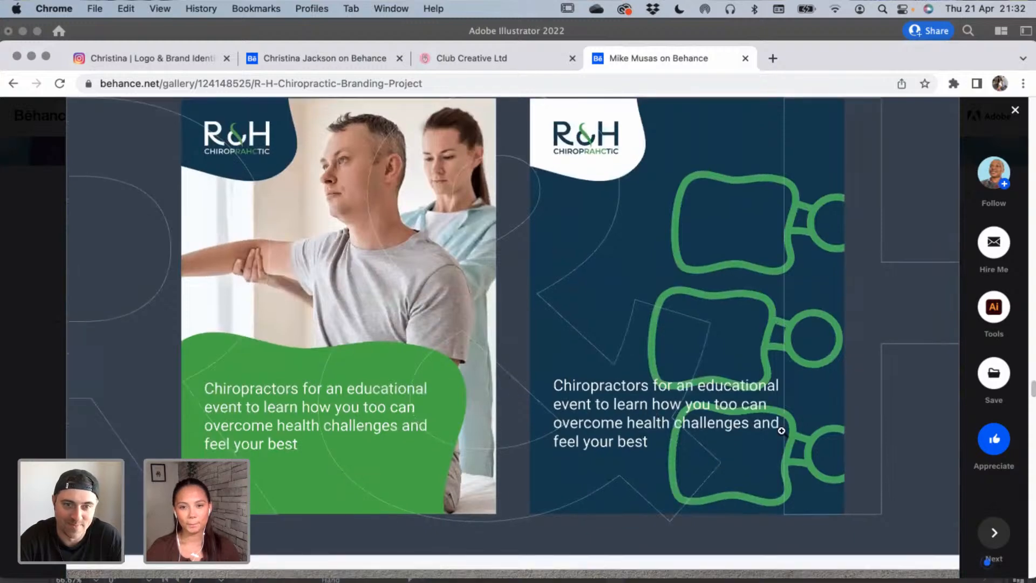
scroll(781, 431, down, 10)
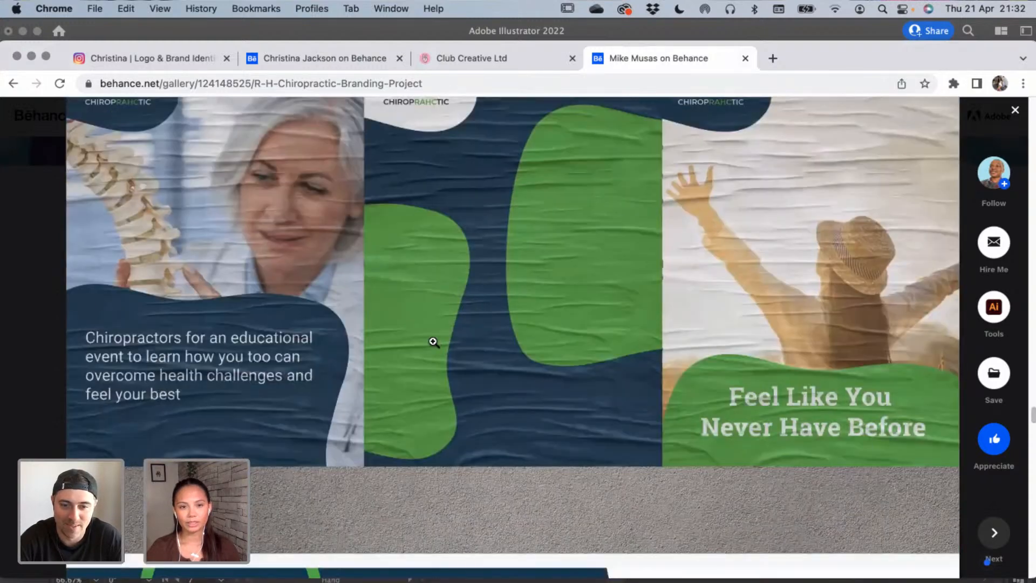
scroll(435, 346, up, 4)
scroll(438, 347, down, 12)
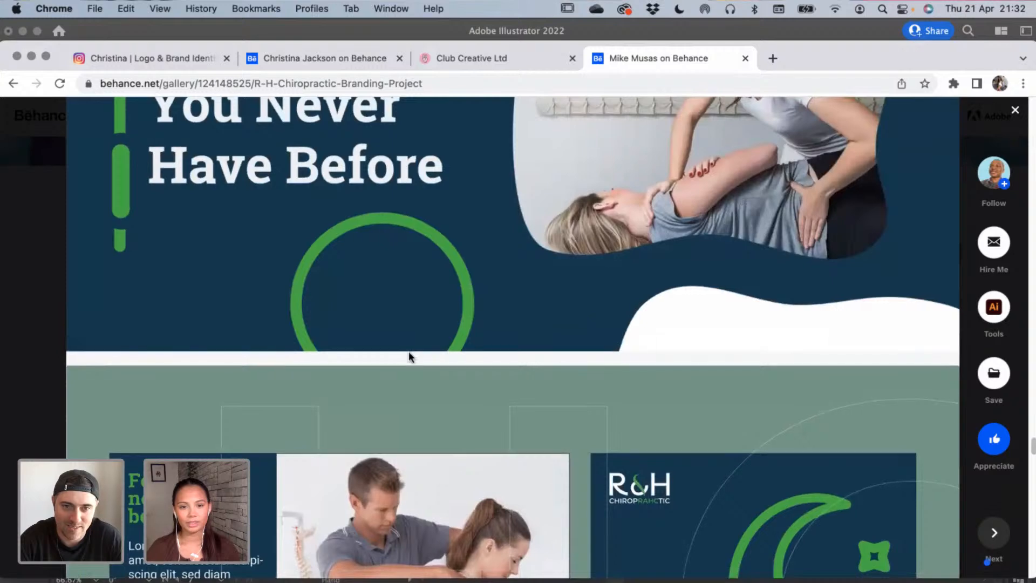
scroll(410, 356, down, 15)
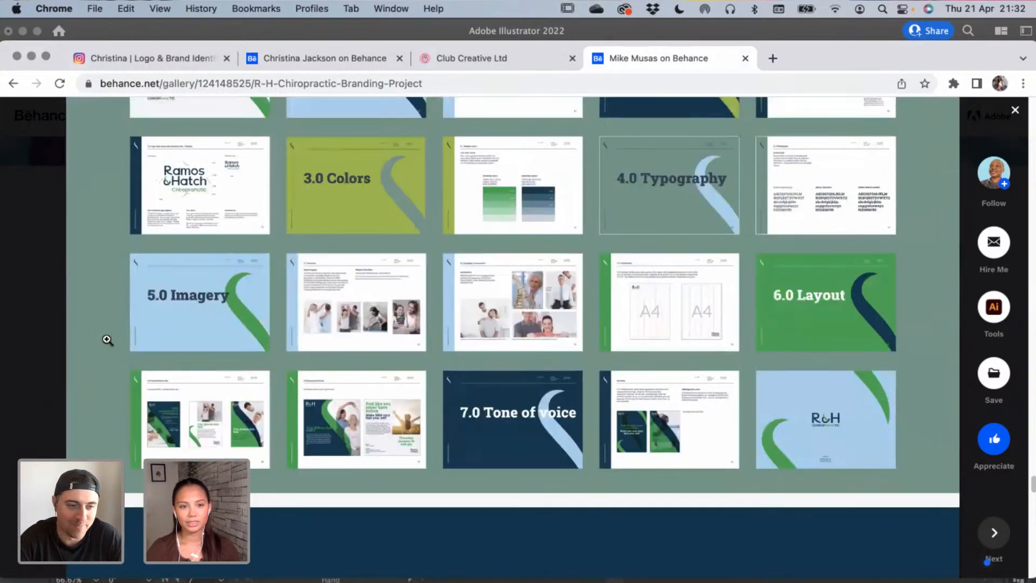
click(40, 324)
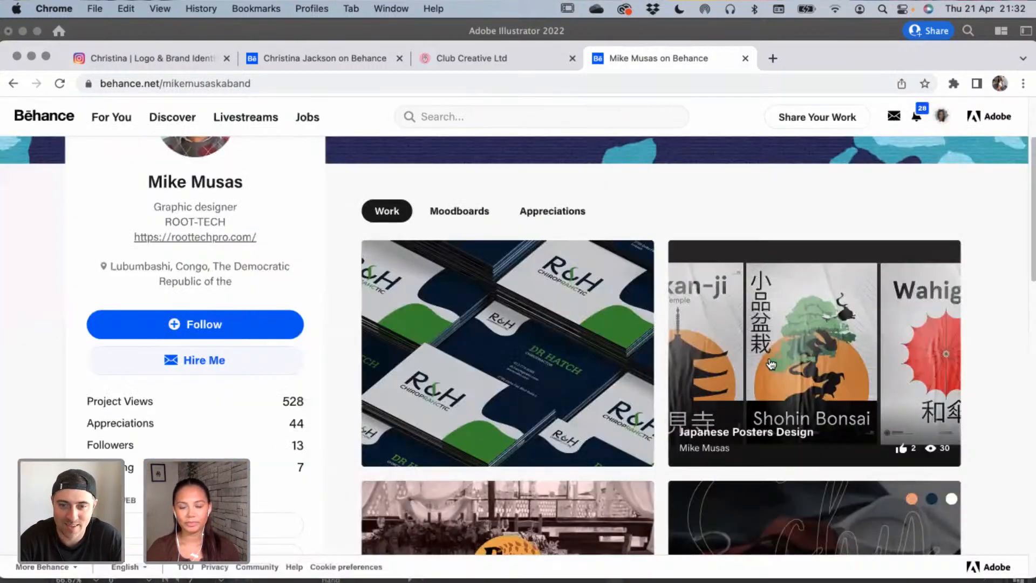
Open the Japanese Posters Design project and read its introduction above the first three posters
click(772, 364)
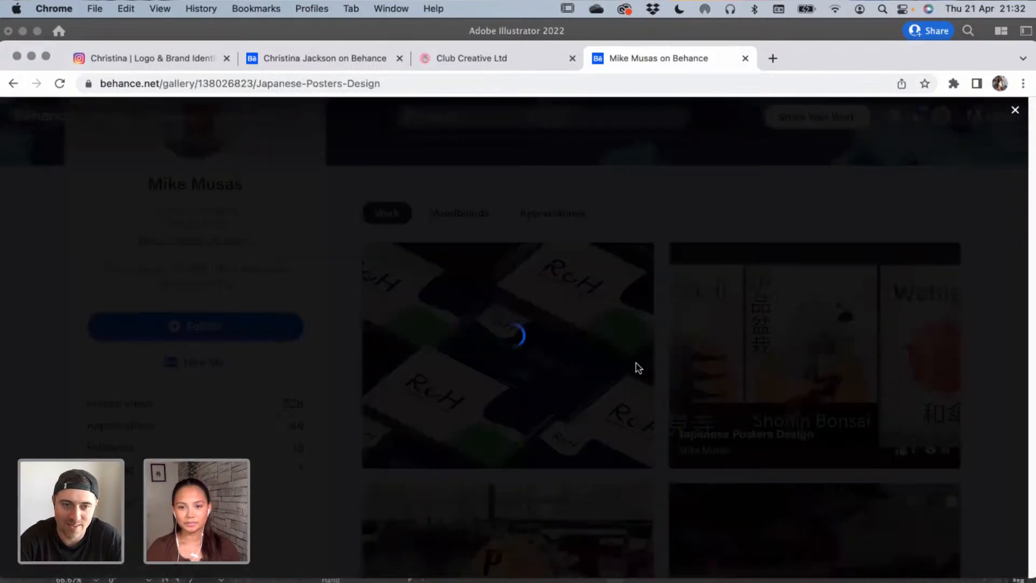
scroll(624, 381, down, 6)
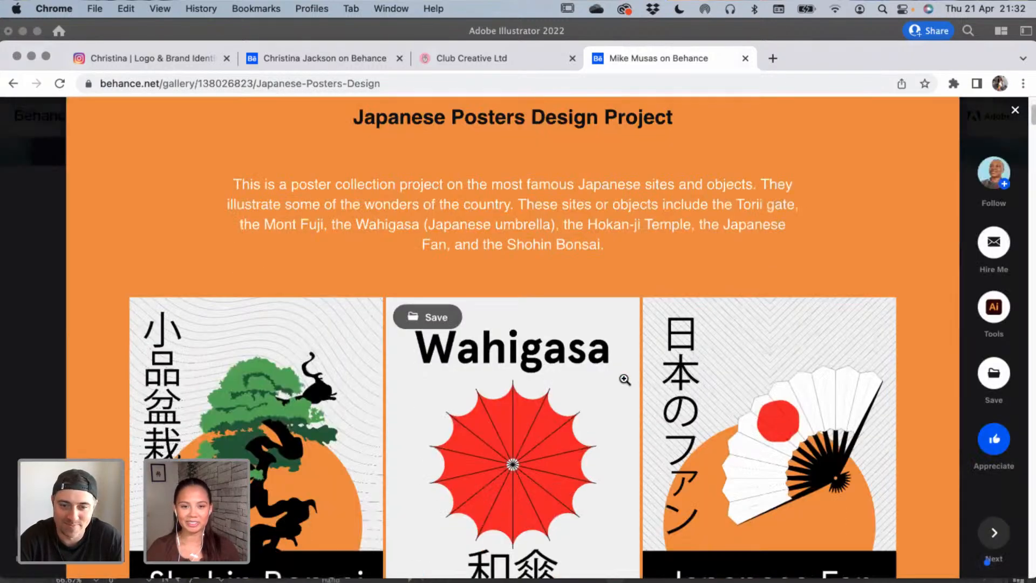
scroll(626, 380, up, 2)
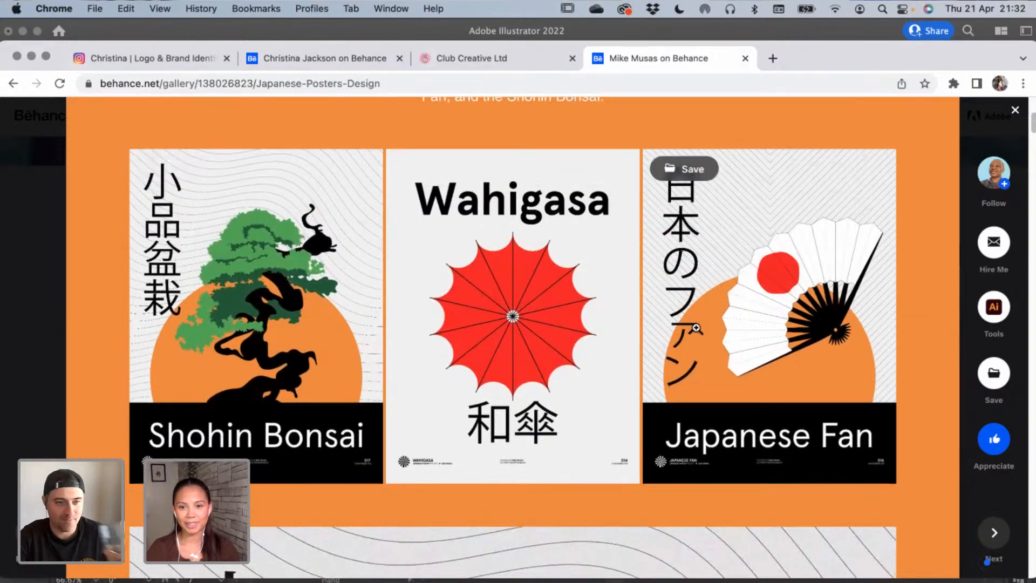
Examine the enlarged Shohin Bonsai poster, from the tree illustration to the title block
scroll(682, 335, down, 10)
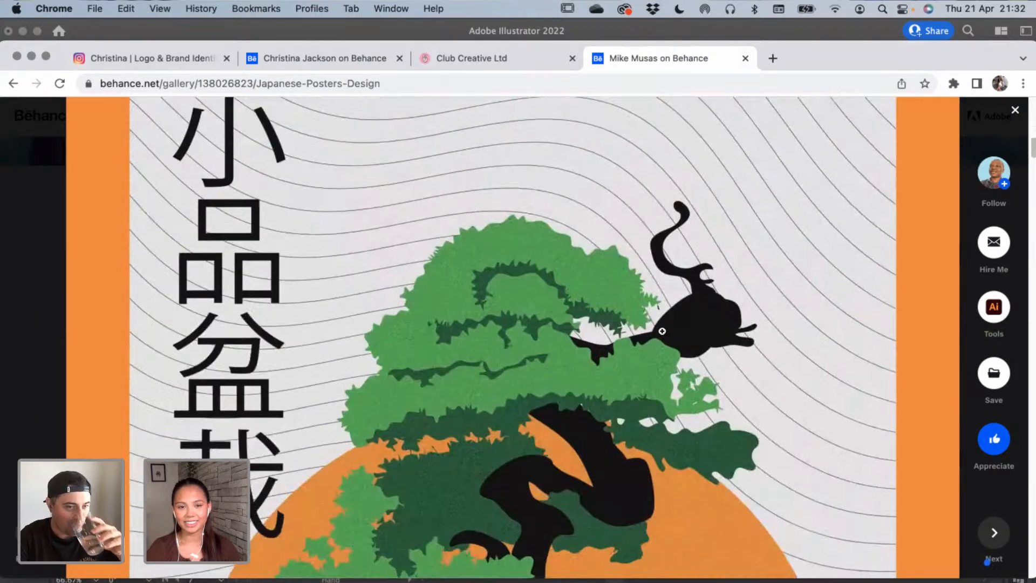
scroll(646, 329, down, 4)
scroll(565, 311, up, 2)
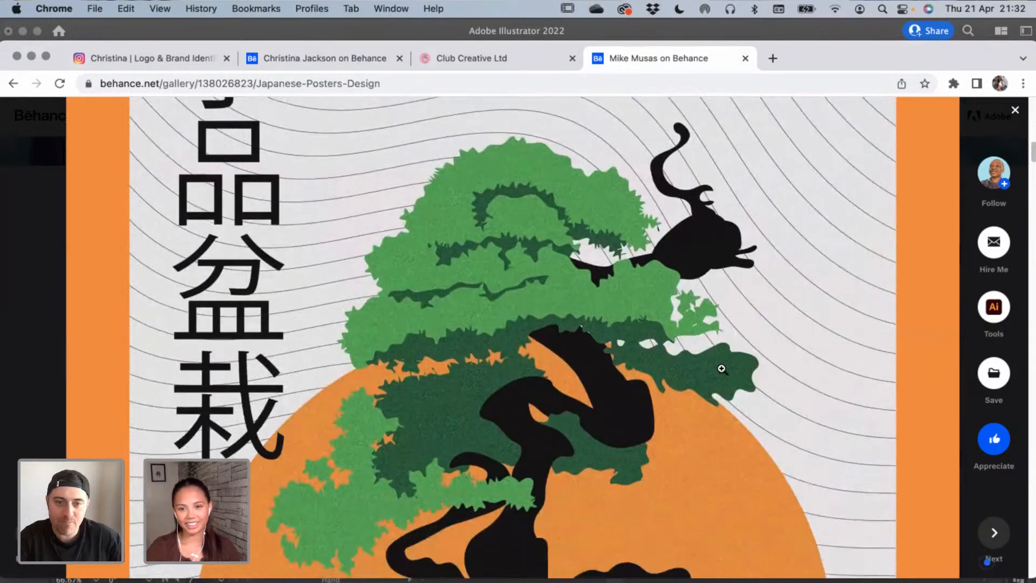
scroll(722, 369, down, 6)
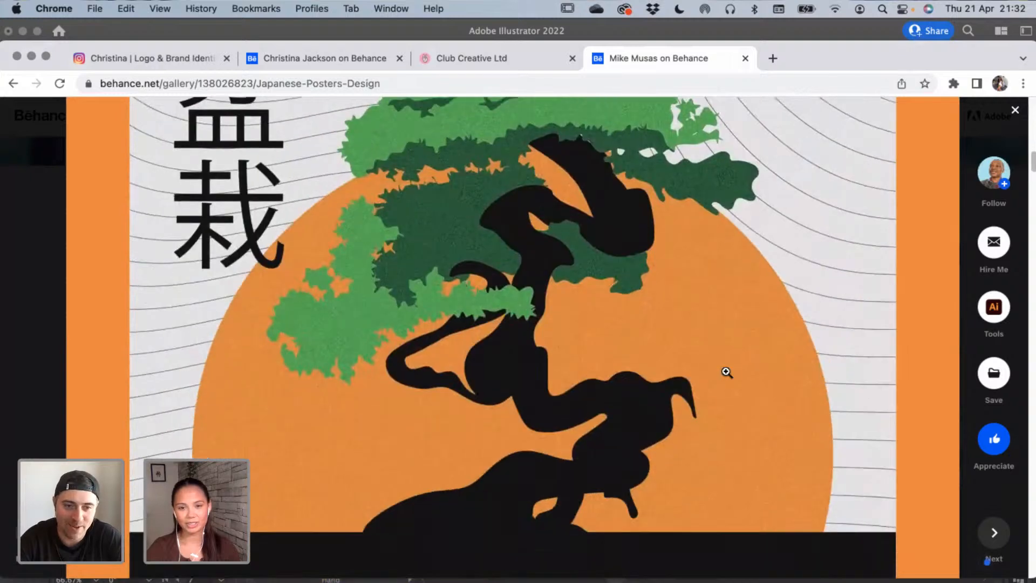
scroll(727, 373, down, 9)
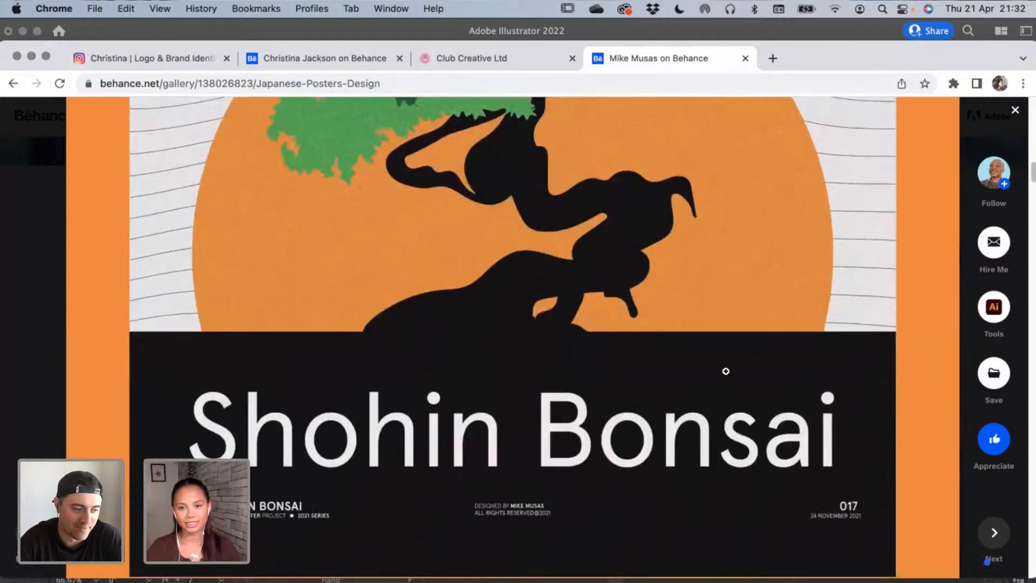
scroll(726, 371, up, 1)
scroll(727, 373, up, 12)
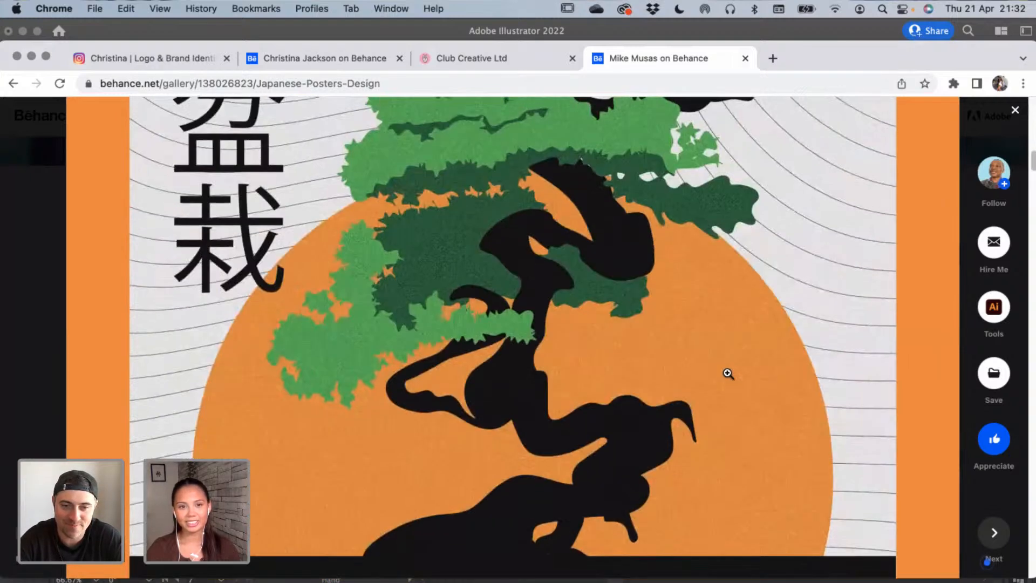
Examine the enlarged Wahigasa and Japanese Fan posters, including their illustrations and title lettering
scroll(727, 372, down, 20)
scroll(728, 373, down, 8)
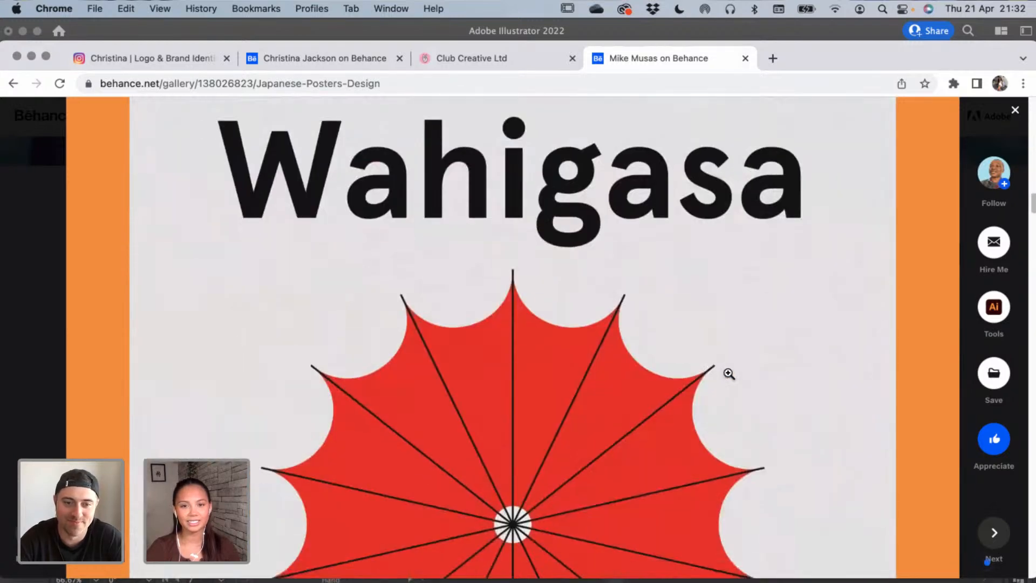
scroll(729, 374, down, 15)
scroll(729, 373, down, 8)
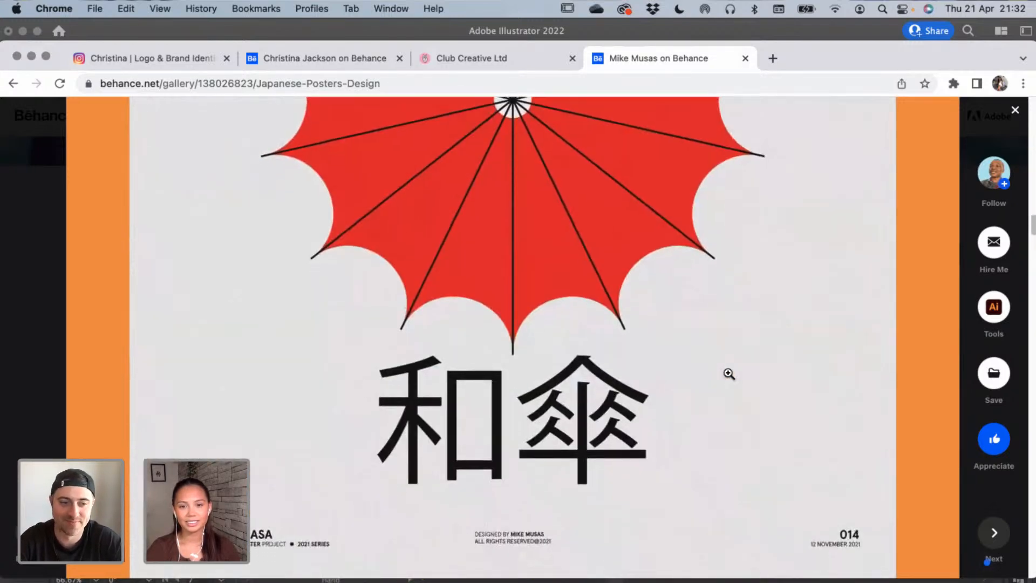
scroll(729, 374, down, 20)
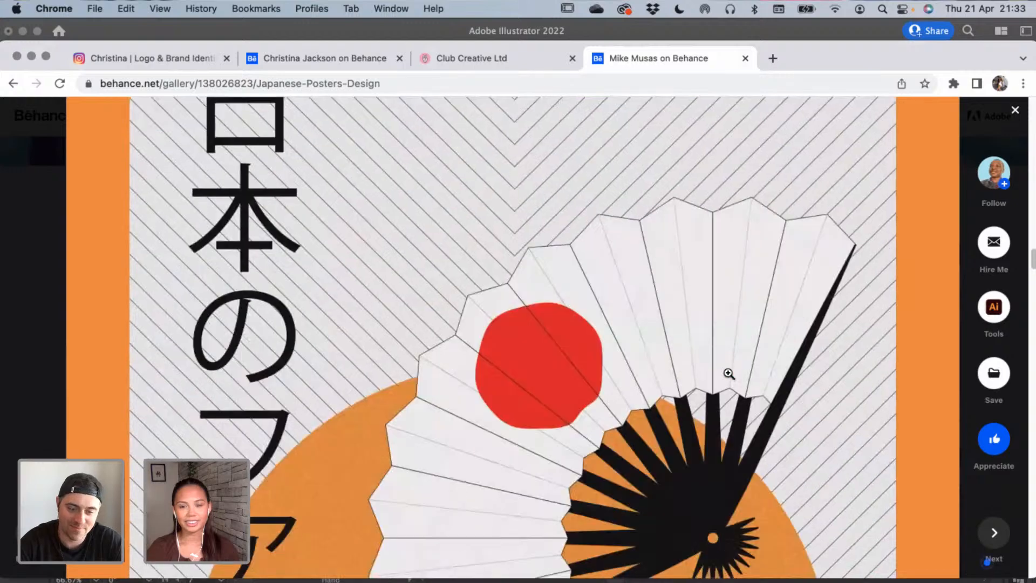
scroll(729, 373, down, 15)
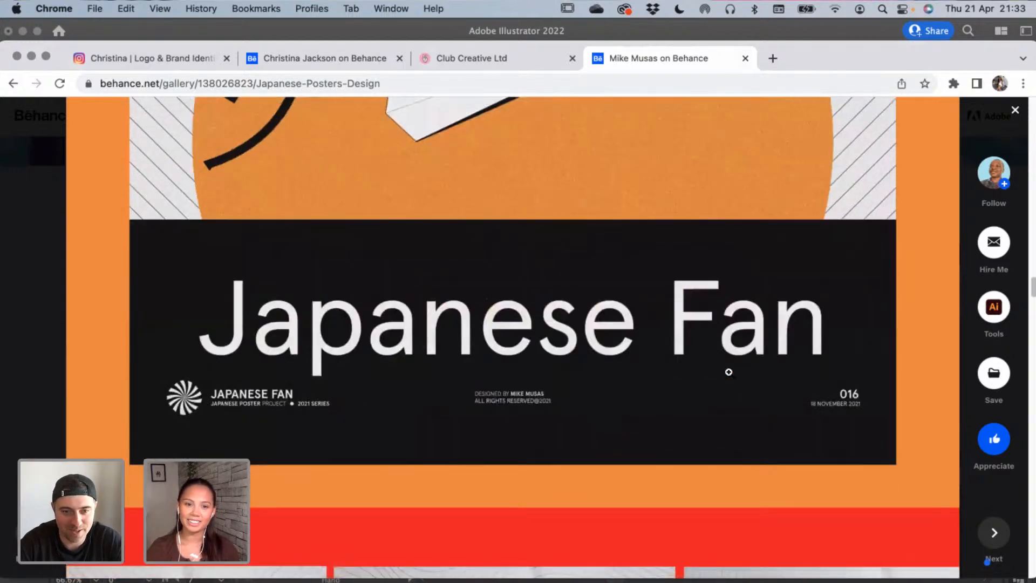
scroll(733, 369, up, 5)
scroll(733, 369, down, 18)
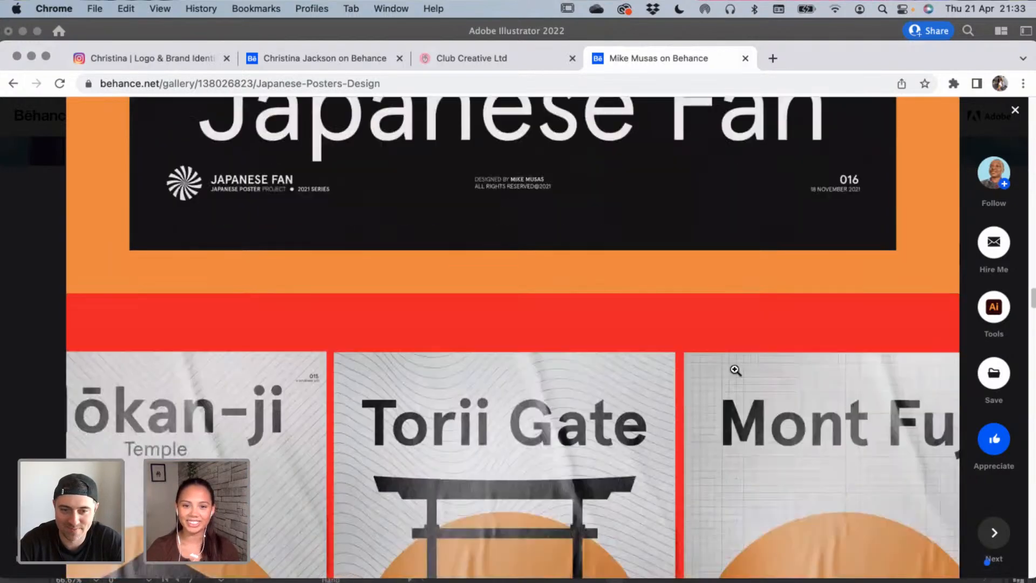
Compare the Hokan-ji Temple, Torii Gate and Mont Fuji posters in the creased-paper mock-up on red
scroll(747, 371, down, 4)
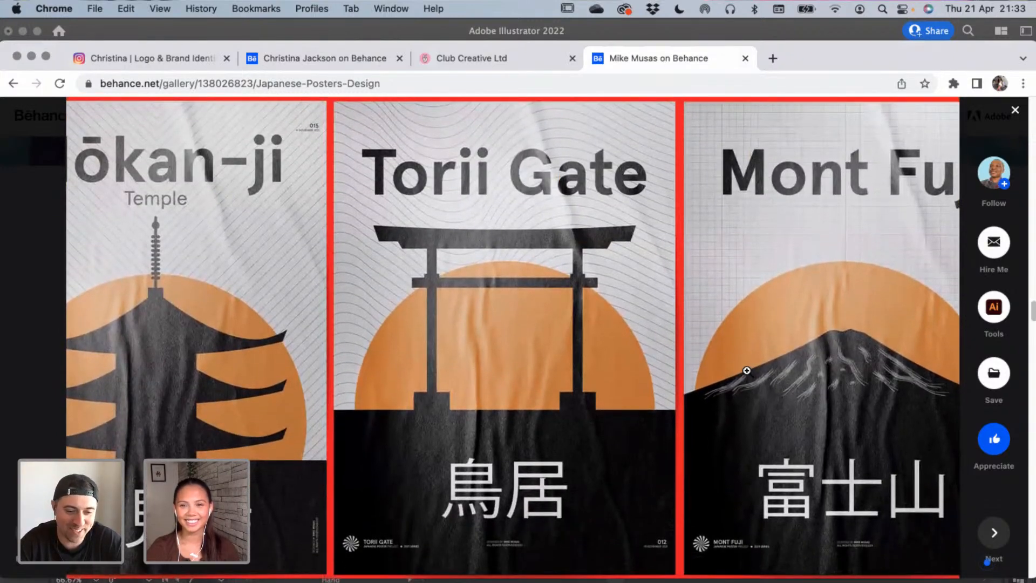
scroll(751, 373, down, 2)
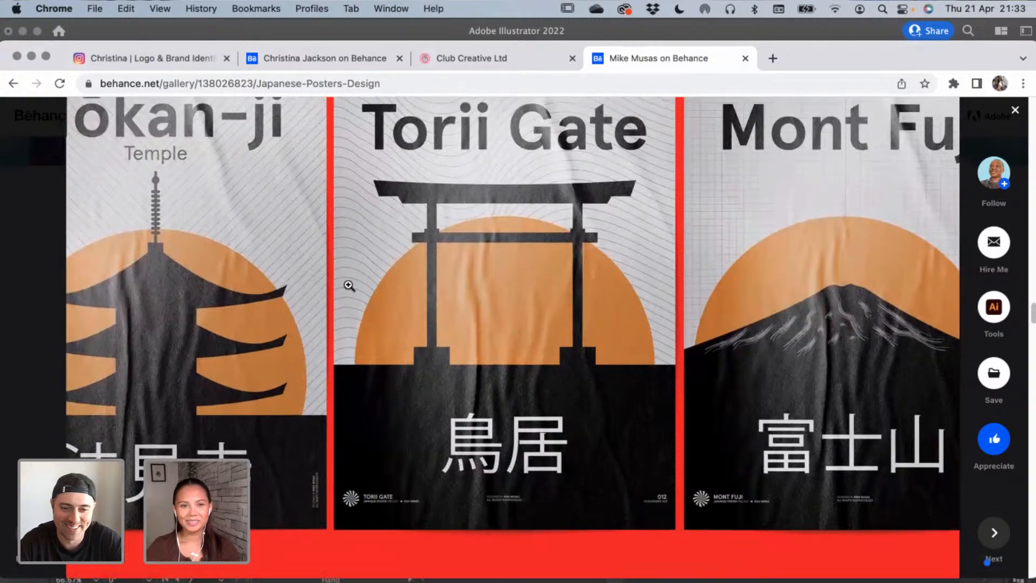
scroll(512, 294, up, 1)
scroll(505, 352, down, 10)
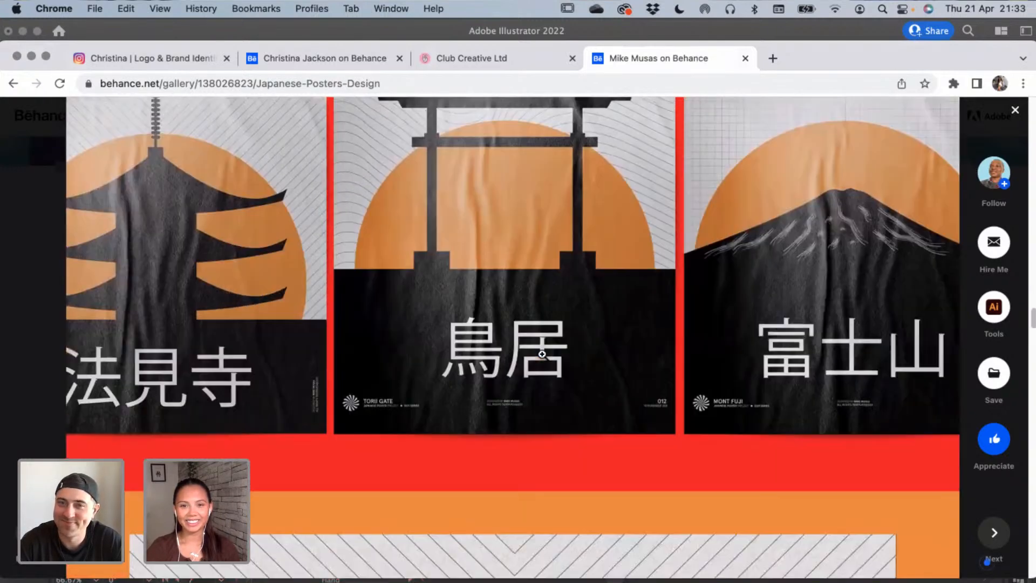
Examine the enlarged temple, Torii Gate and Mont Fuji posters through the end of the project, and close it
scroll(562, 358, down, 10)
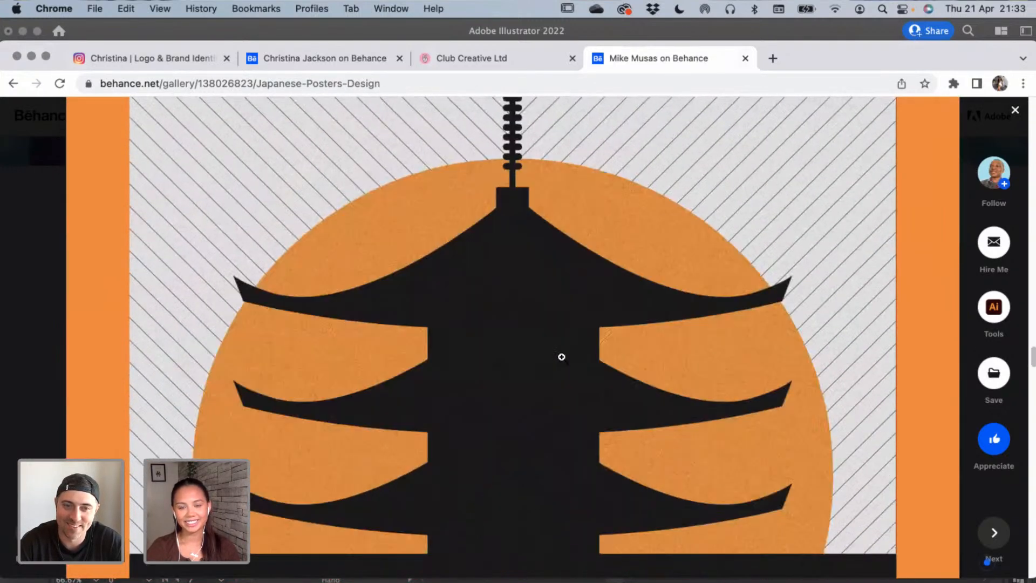
scroll(563, 357, down, 15)
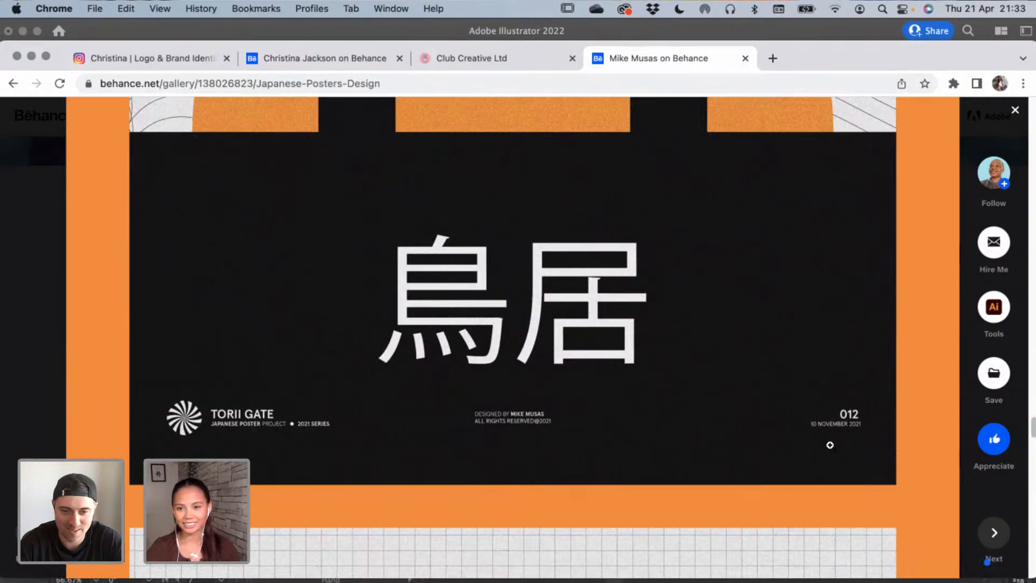
scroll(490, 410, down, 10)
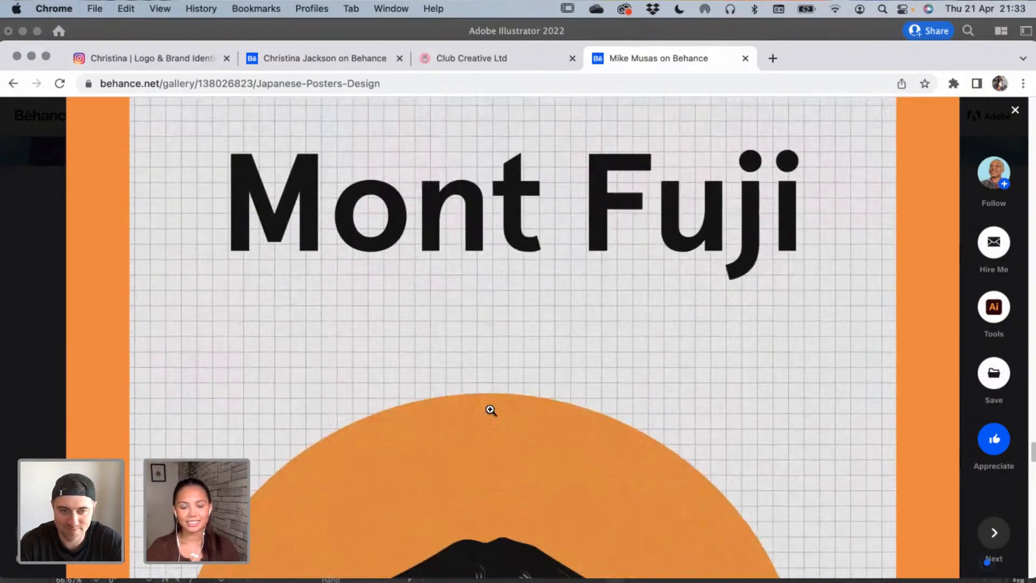
scroll(491, 411, down, 15)
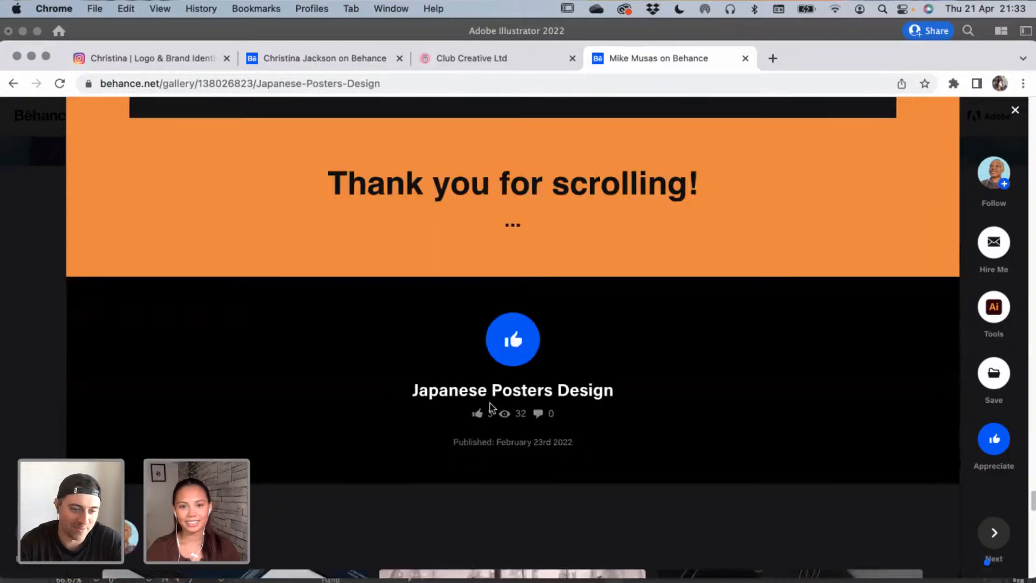
scroll(695, 276, up, 1)
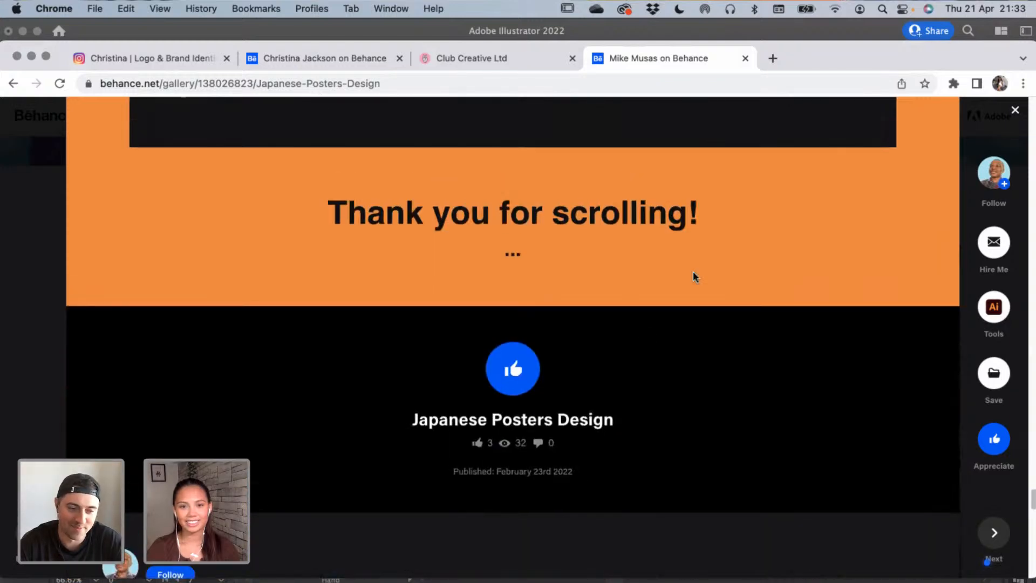
click(39, 291)
Browse the remaining projects on the designer's profile and open the Congo Electronics branding project
scroll(448, 380, down, 3)
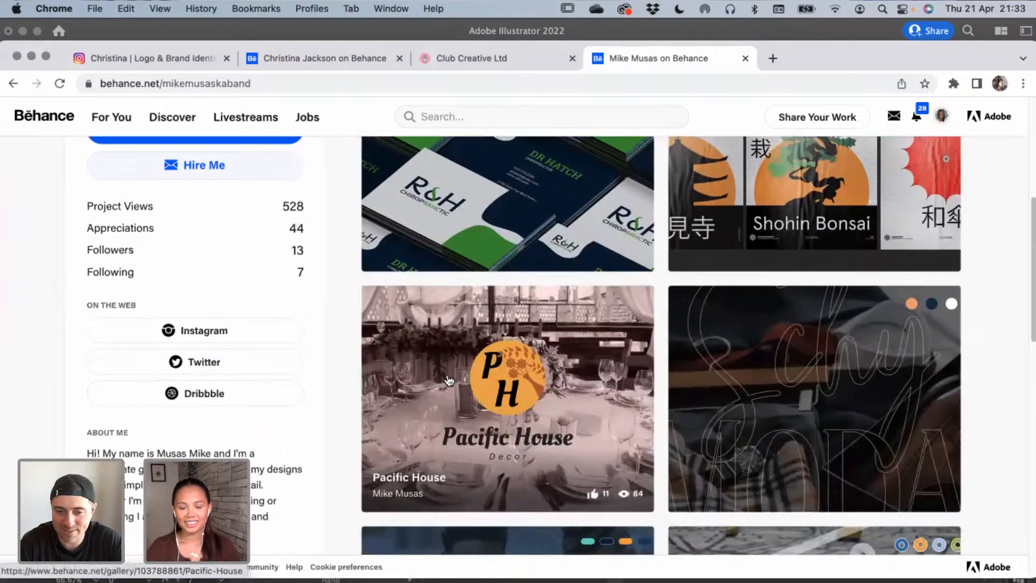
scroll(449, 380, down, 7)
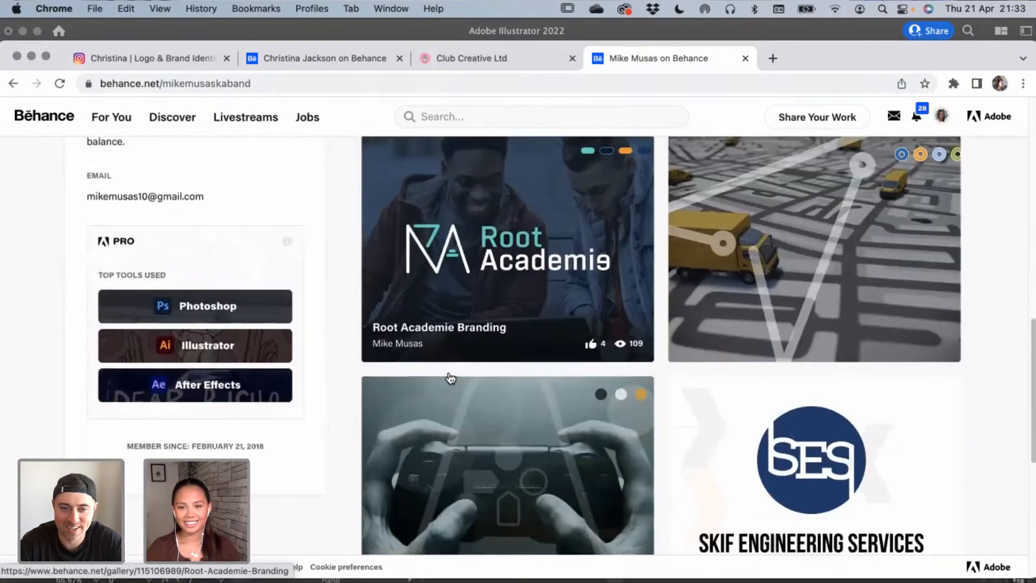
scroll(451, 377, up, 4)
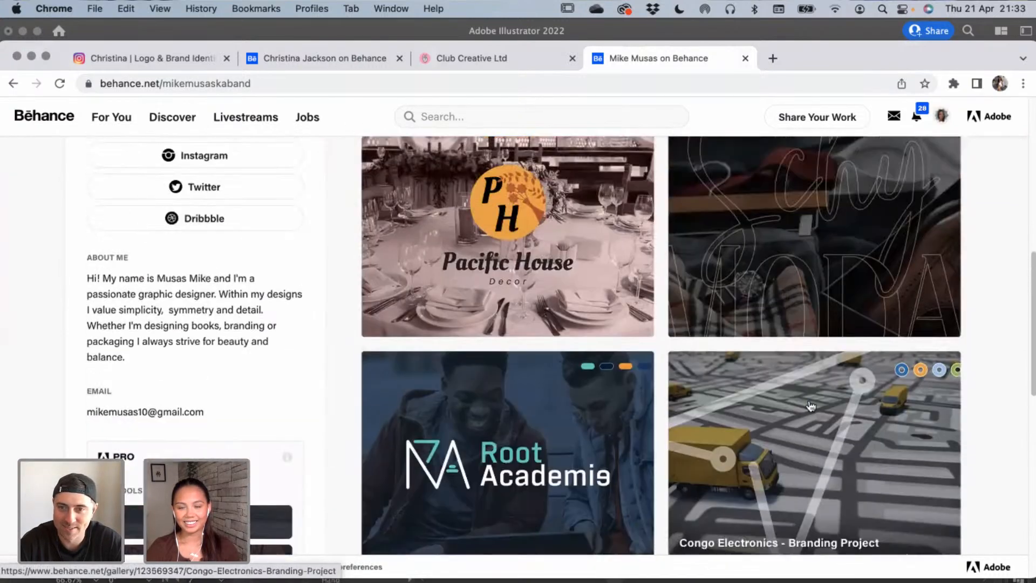
scroll(810, 405, down, 4)
click(729, 327)
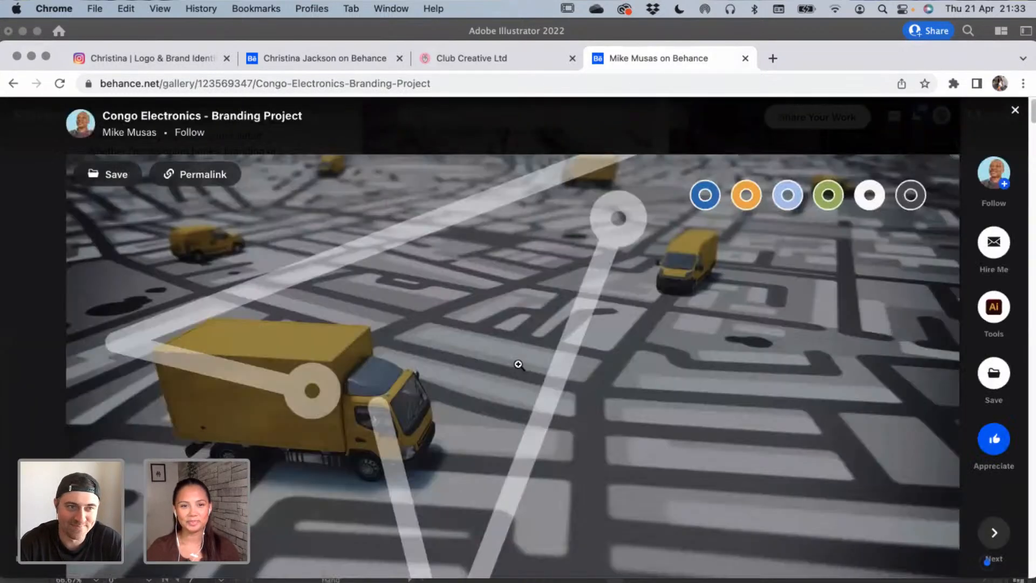
Examine the Congo Electronics brand description, animated logo and the symbols that make up the logo concept
scroll(520, 365, down, 10)
scroll(521, 367, down, 3)
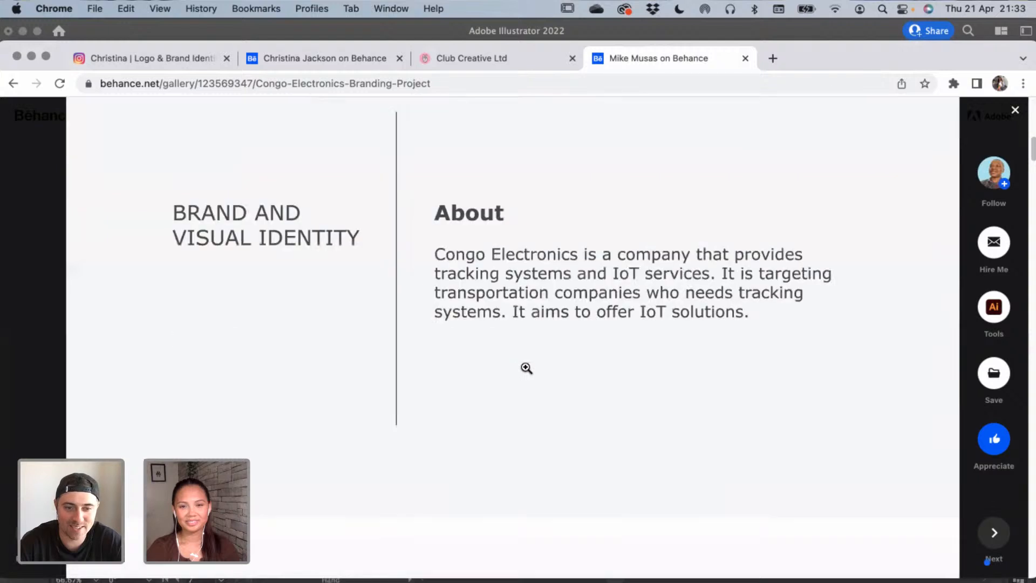
scroll(526, 368, down, 10)
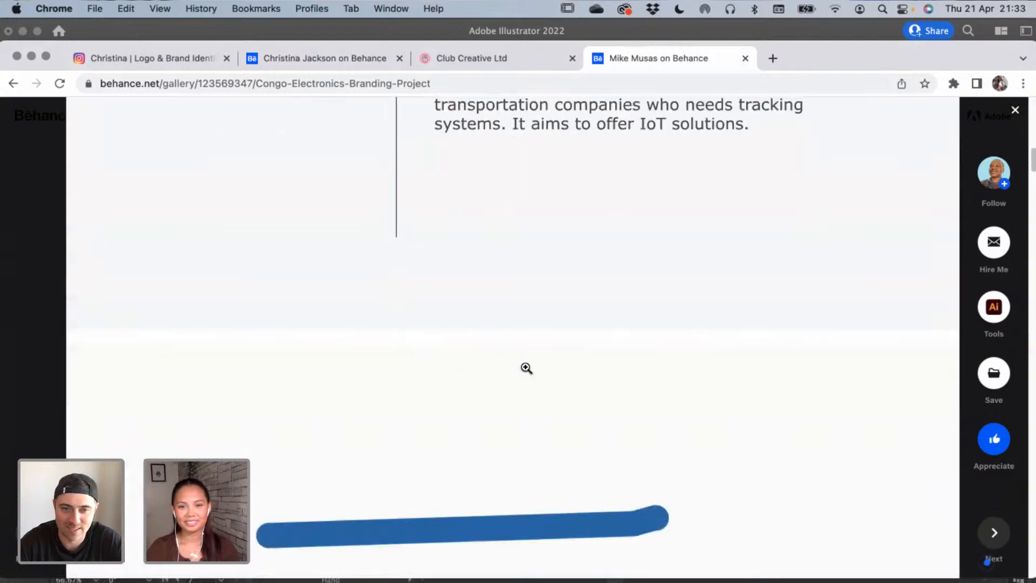
scroll(545, 351, down, 6)
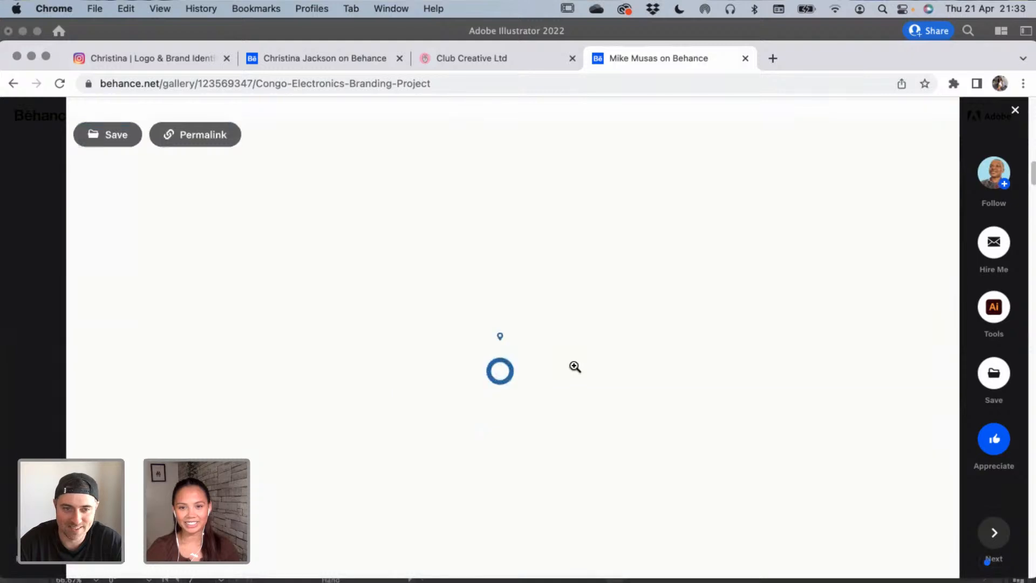
scroll(576, 367, down, 10)
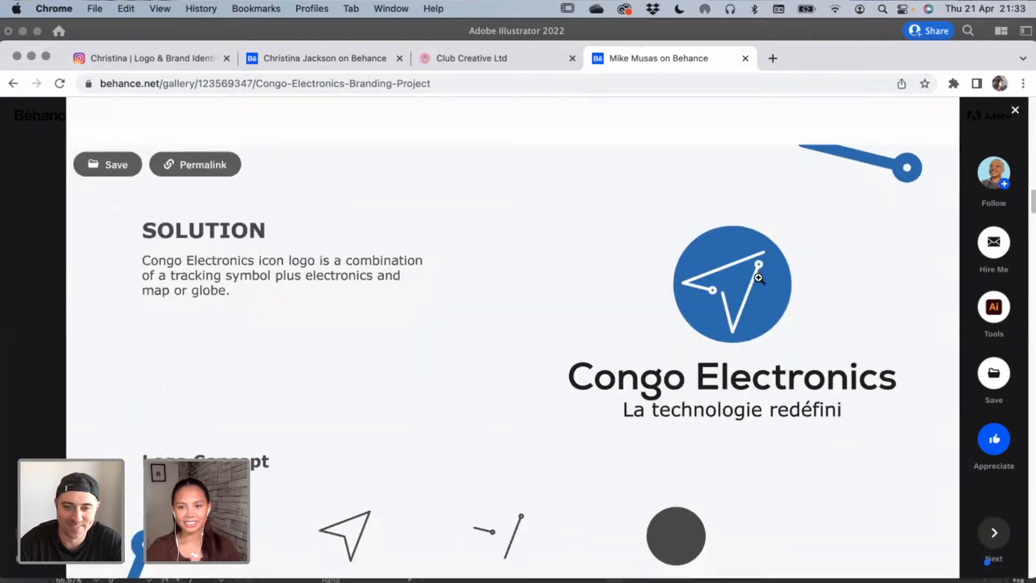
scroll(643, 370, down, 3)
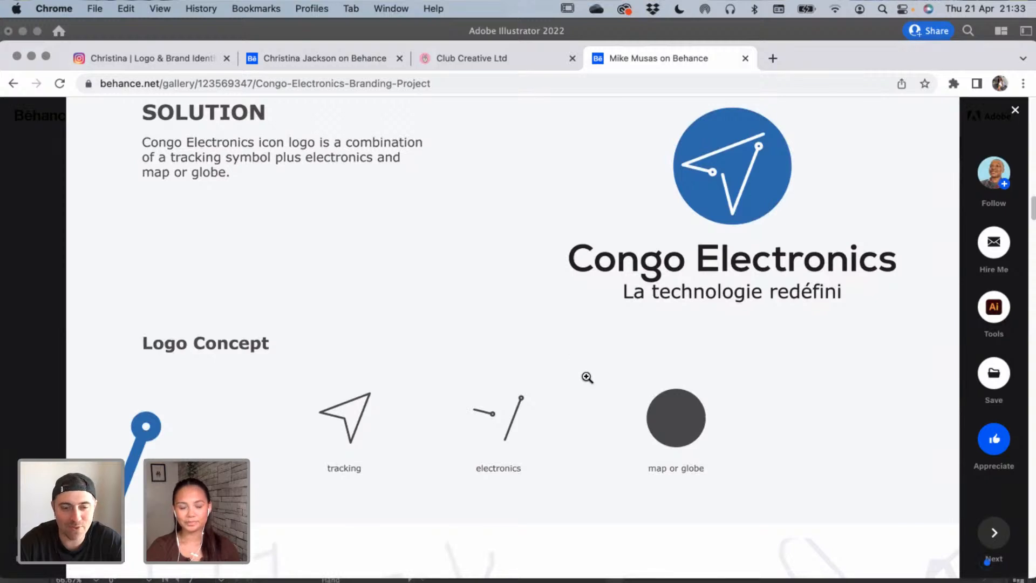
Examine the Congo Electronics logo concept symbols, the full logo on the map background, the typefaces and the colour palette
scroll(587, 377, down, 2)
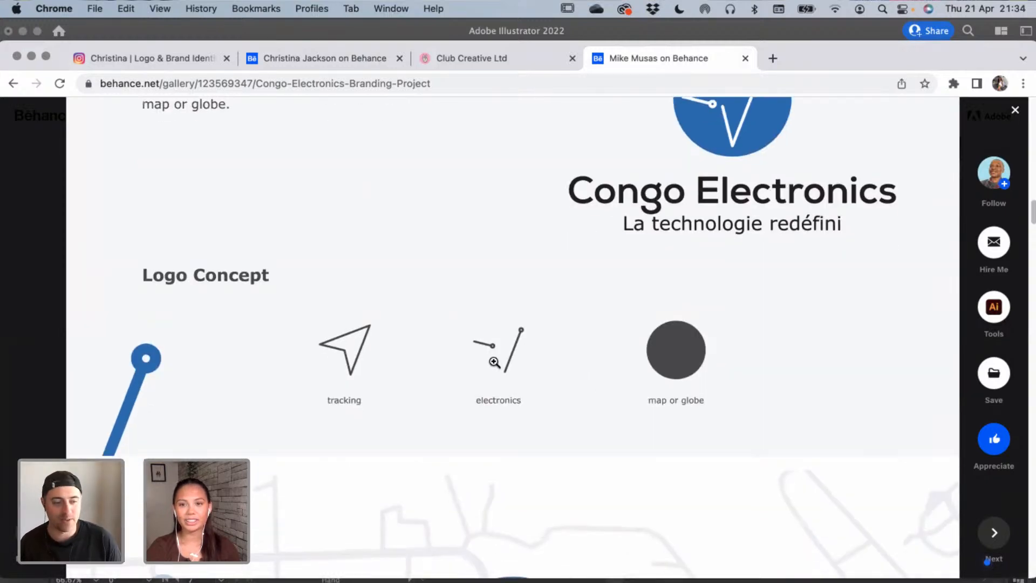
scroll(485, 370, down, 1)
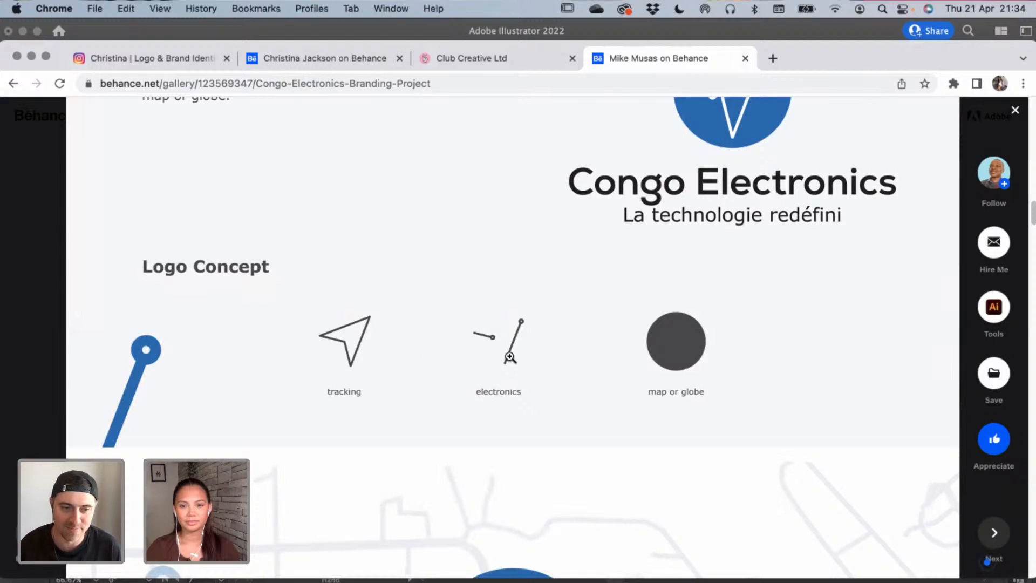
scroll(519, 354, down, 6)
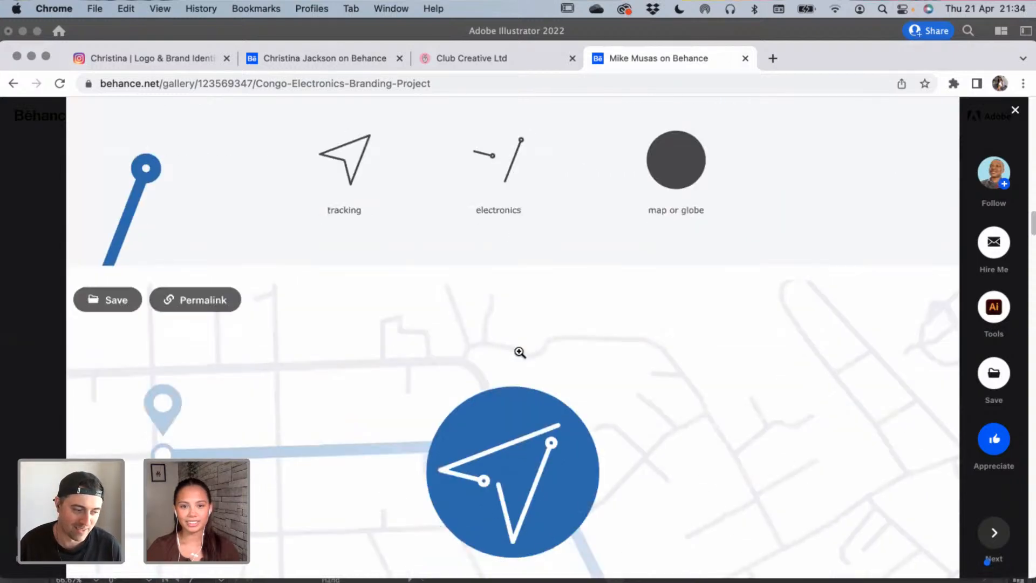
scroll(534, 361, down, 3)
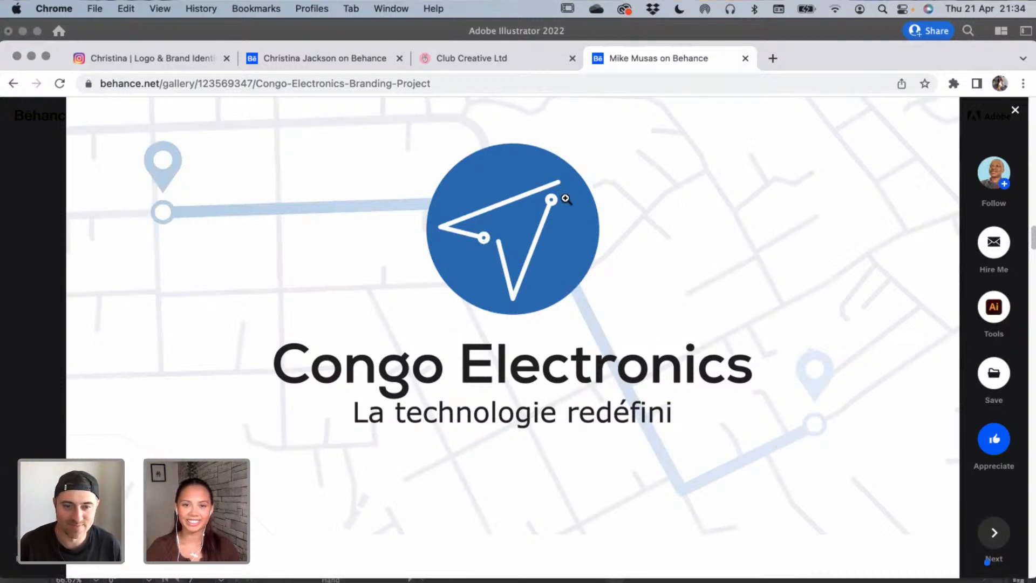
scroll(533, 287, down, 9)
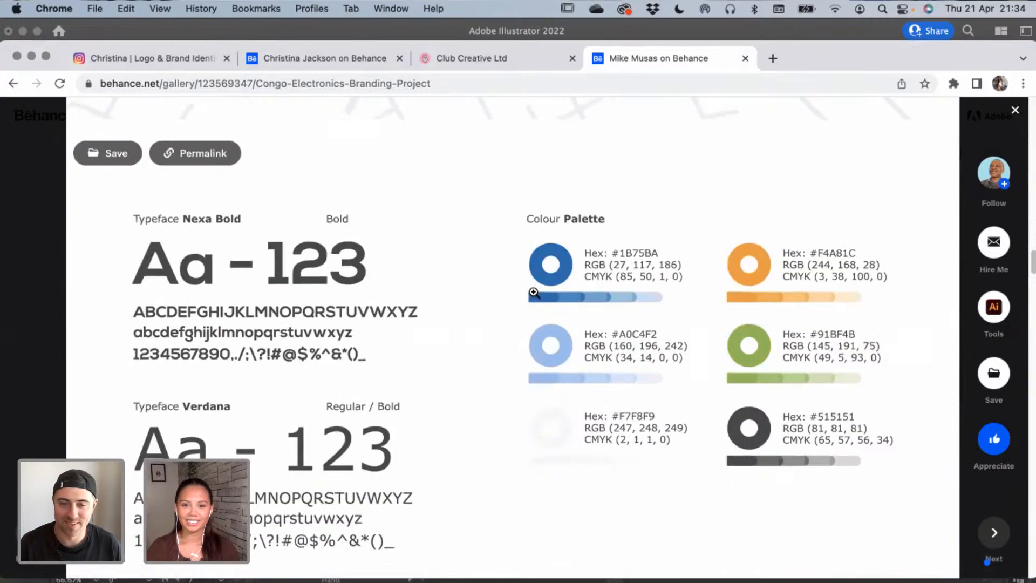
scroll(534, 294, down, 1)
scroll(523, 291, down, 1)
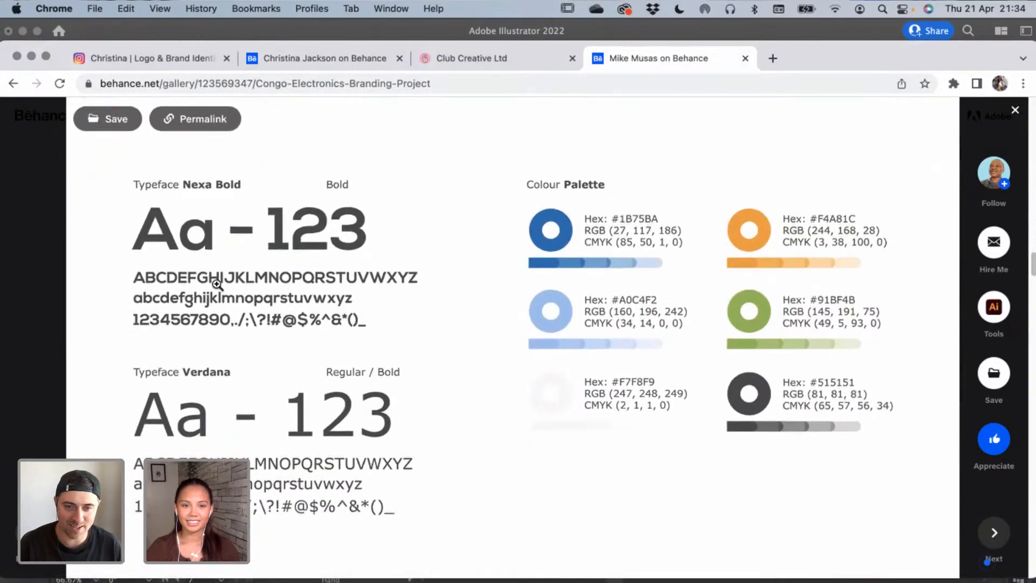
Examine the Congo Electronics ID badge, business card, polo shirt, flag and van mock-ups, and close the project
scroll(318, 397, down, 8)
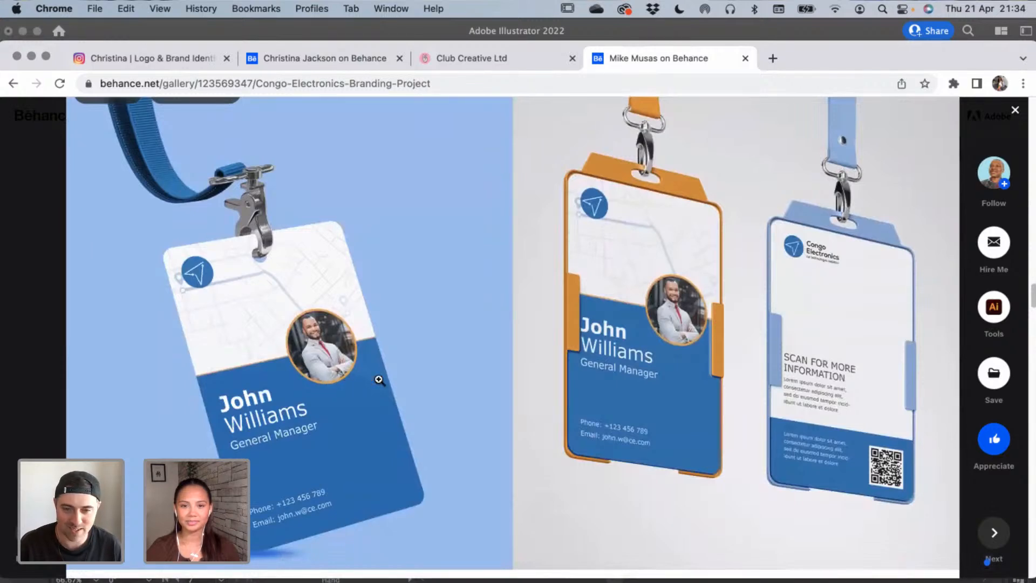
scroll(379, 380, down, 9)
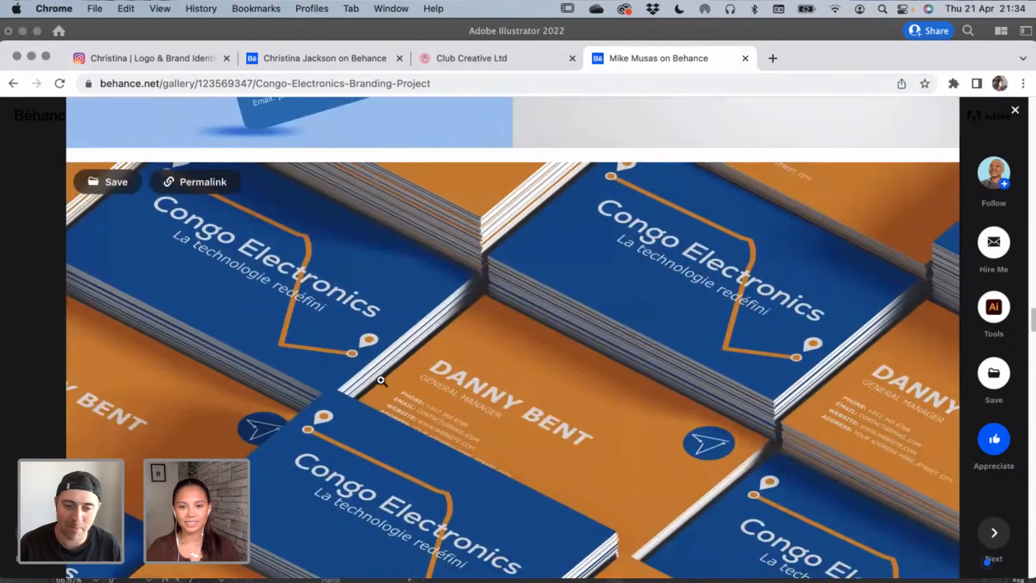
scroll(381, 380, down, 6)
scroll(383, 378, down, 4)
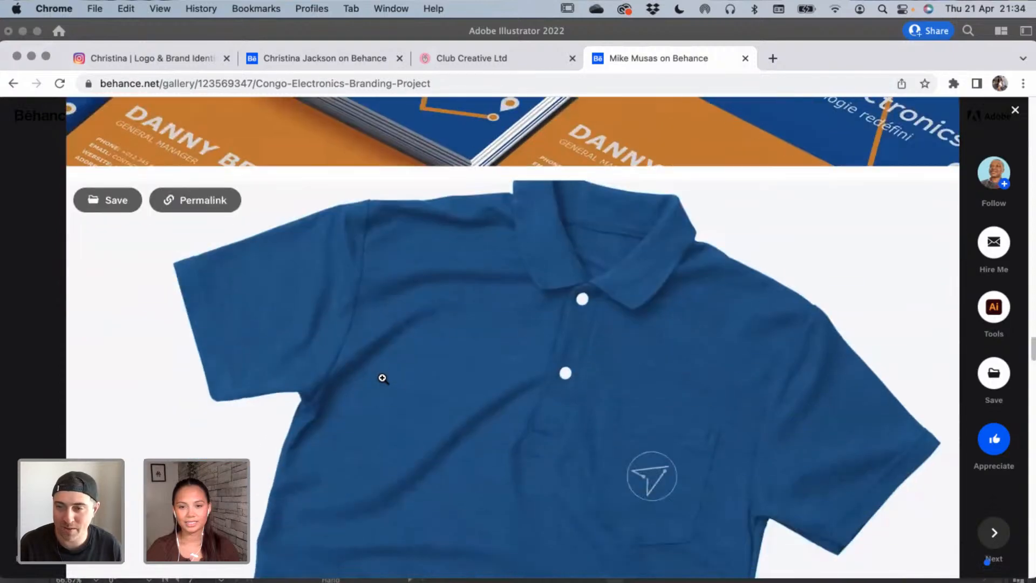
scroll(383, 378, down, 18)
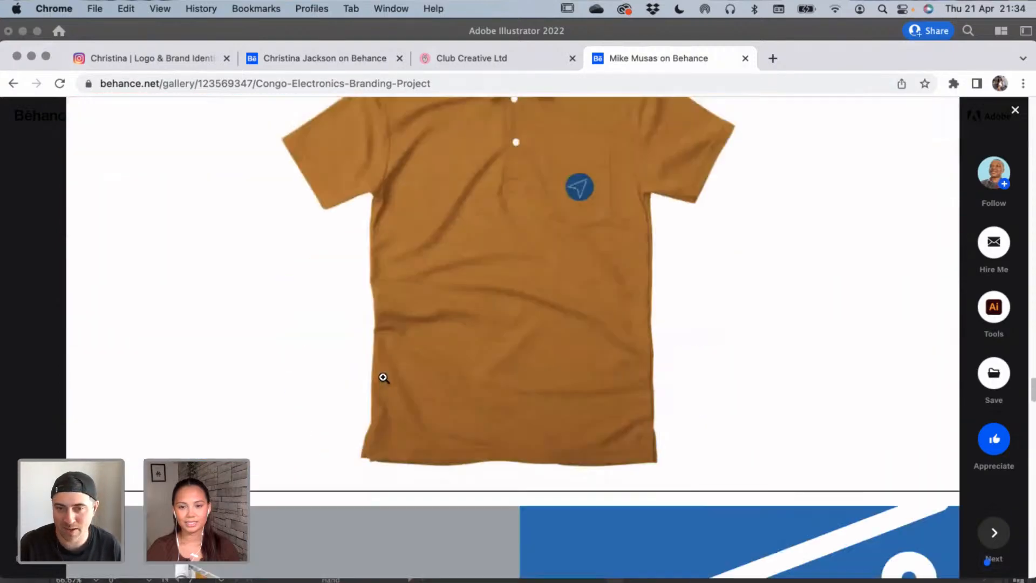
scroll(383, 377, down, 2)
scroll(384, 377, down, 10)
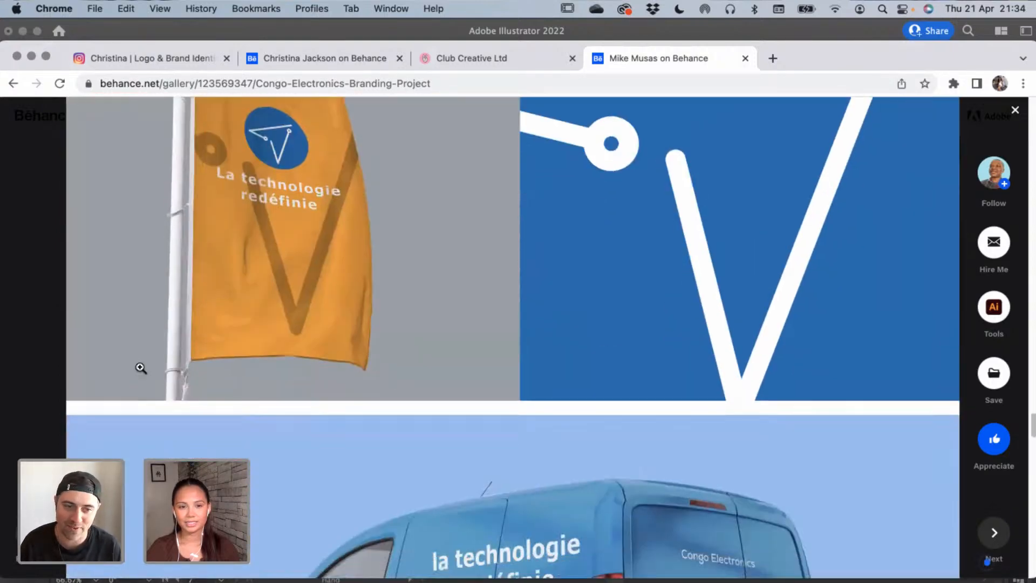
click(70, 347)
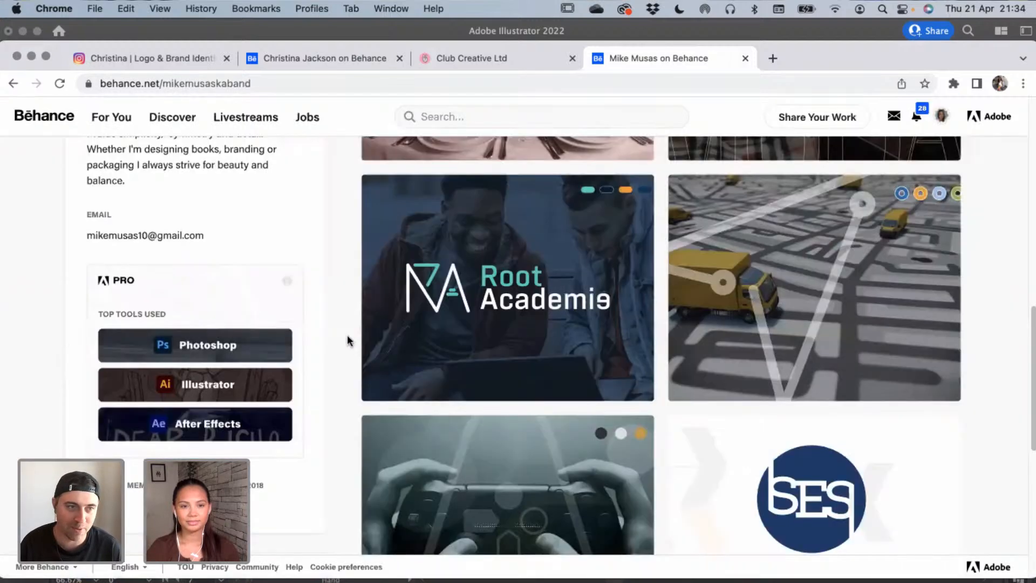
Browse the designer's remaining project thumbnails and profile details, and switch to Adobe Illustrator
scroll(346, 340, up, 2)
scroll(346, 340, down, 10)
scroll(349, 342, up, 10)
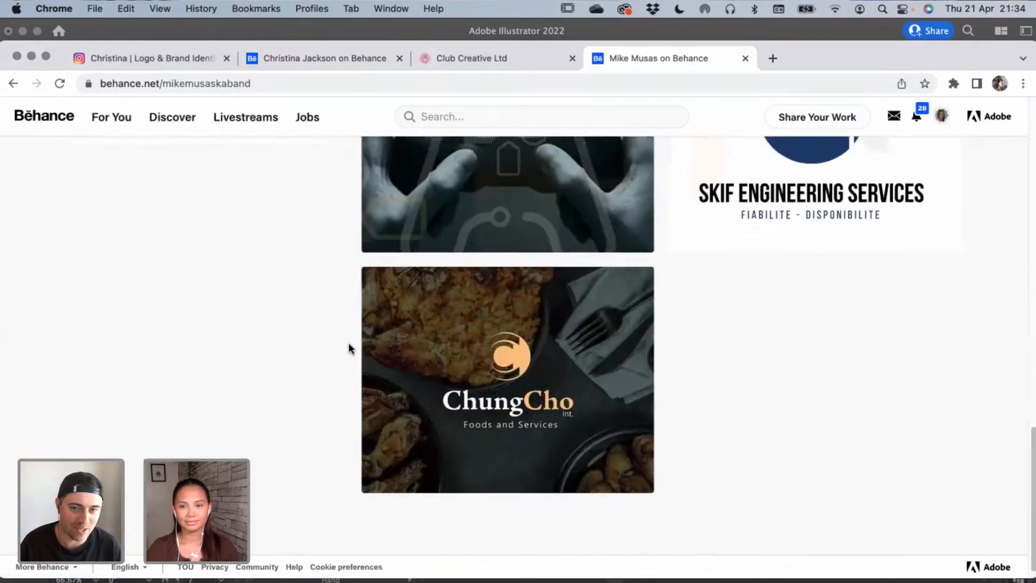
scroll(351, 345, up, 5)
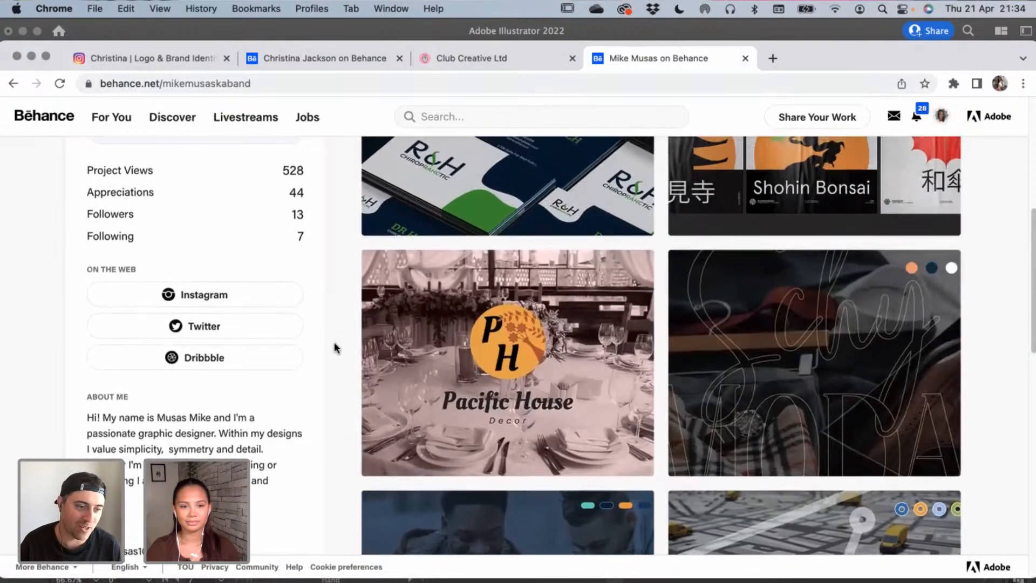
scroll(335, 348, up, 1)
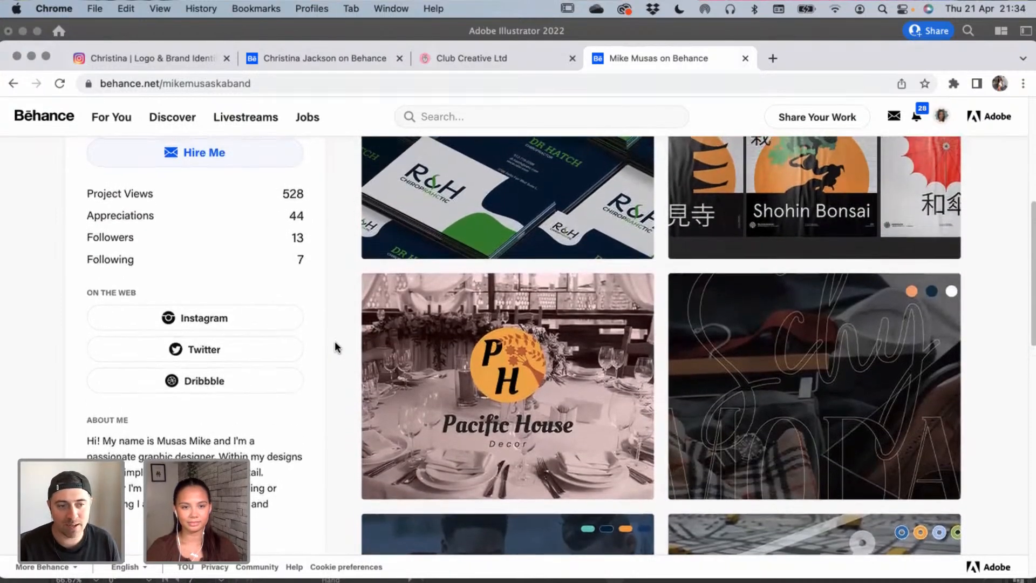
scroll(336, 348, up, 1)
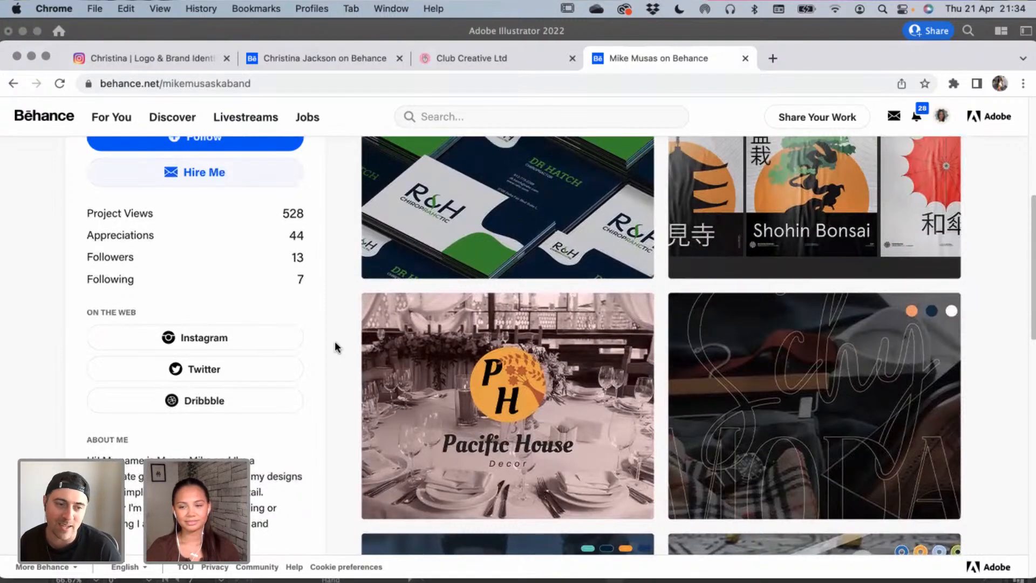
scroll(336, 347, up, 10)
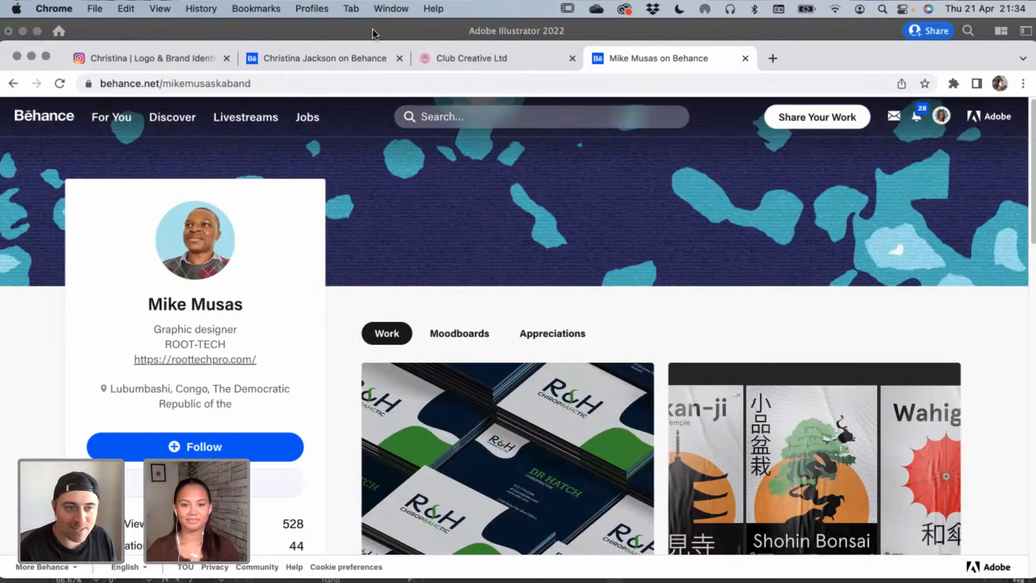
key(super+Tab)
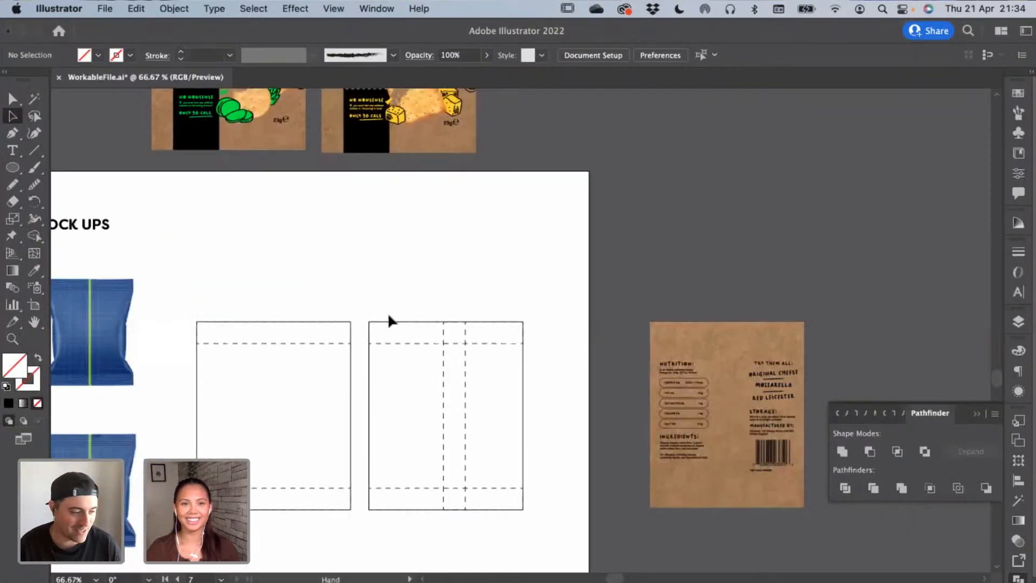
click(103, 14)
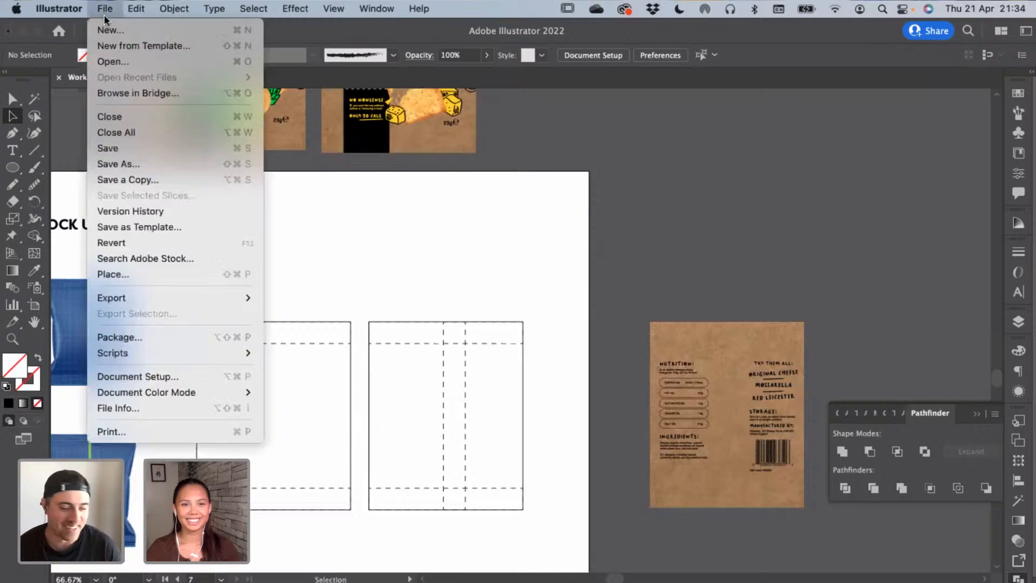
click(116, 59)
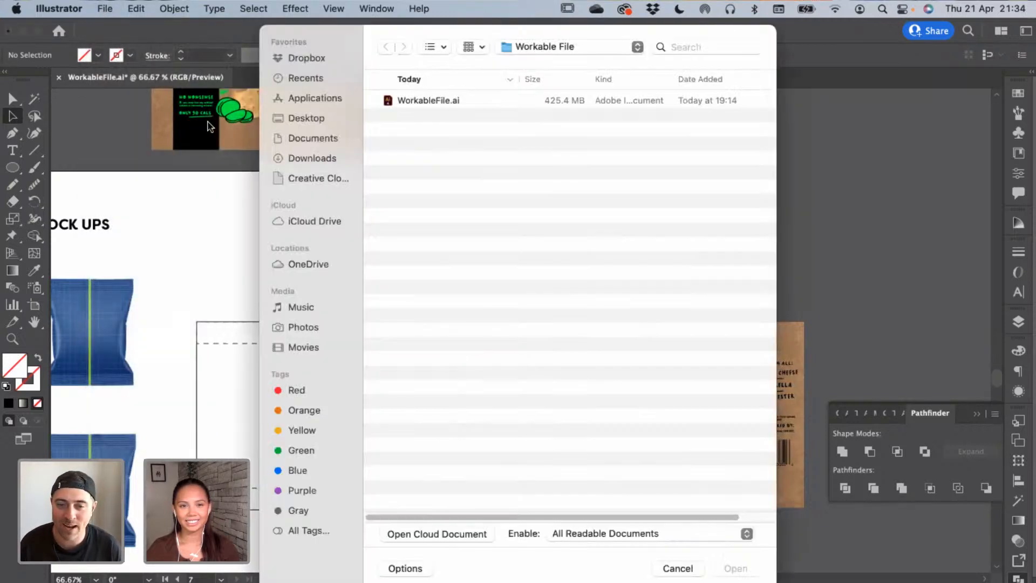
click(672, 569)
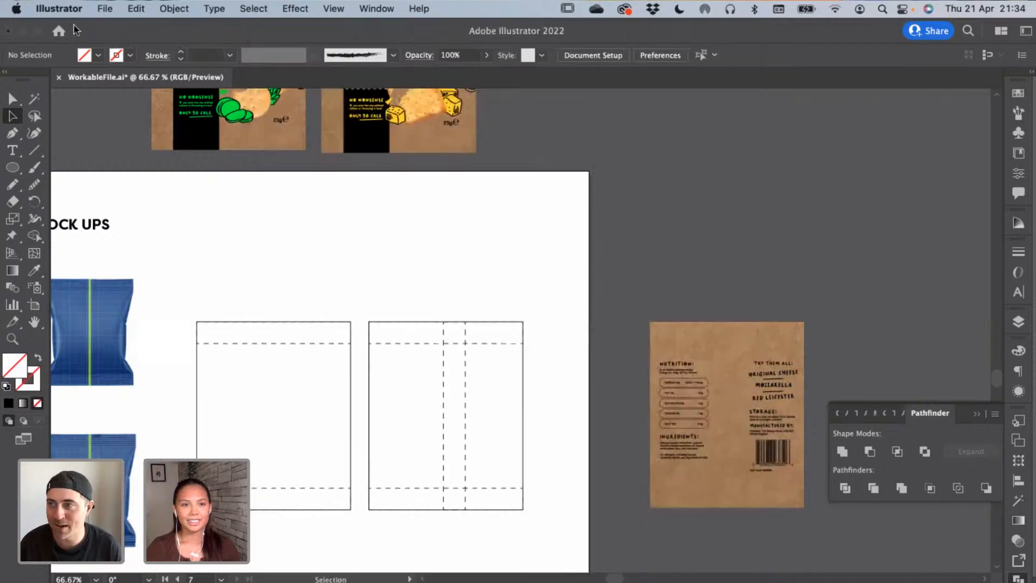
Create a new web document from the recent 1080 x 1350 px preset
click(105, 8)
click(108, 24)
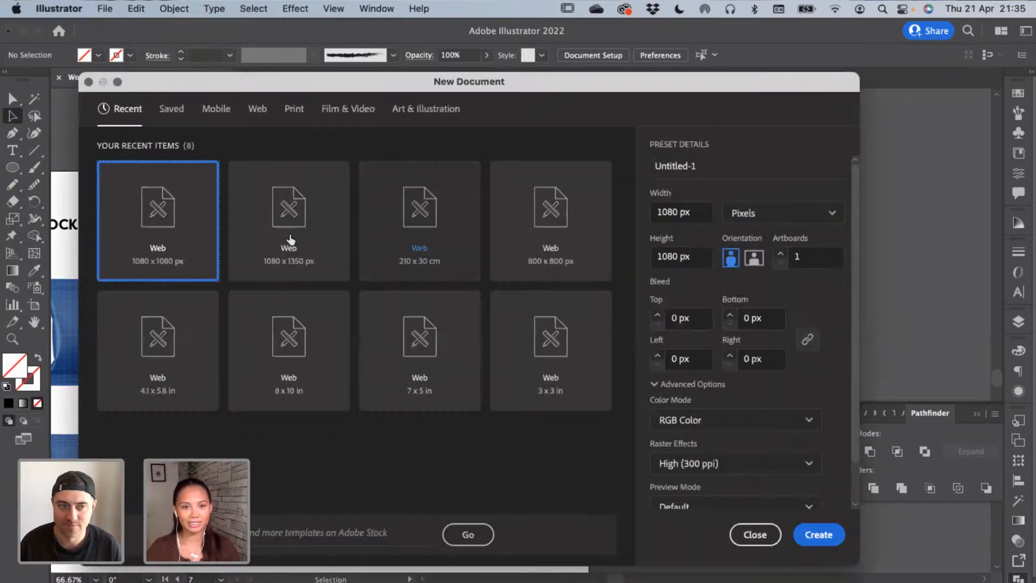
click(291, 245)
click(826, 534)
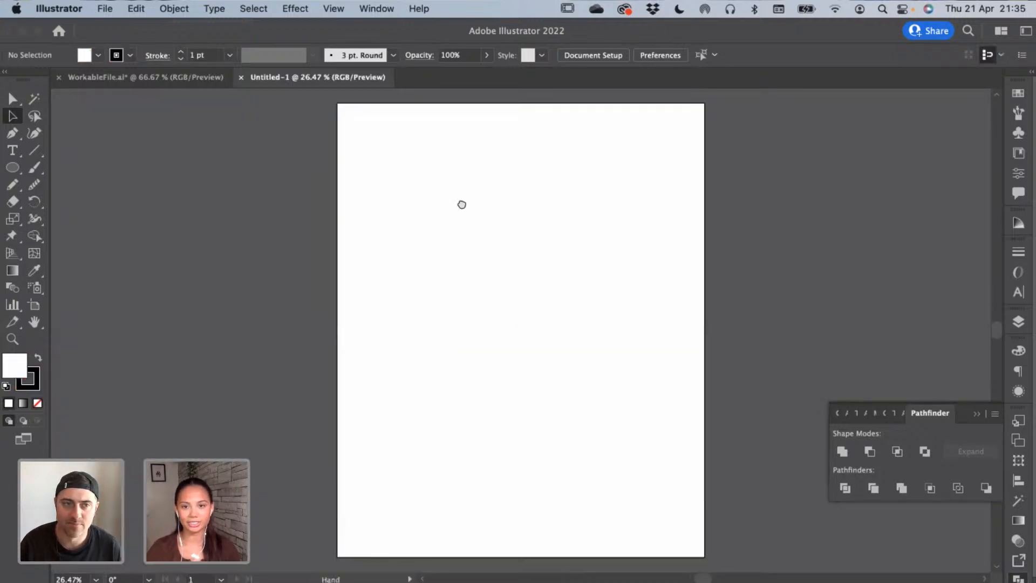
drag(462, 204, 448, 208)
click(105, 9)
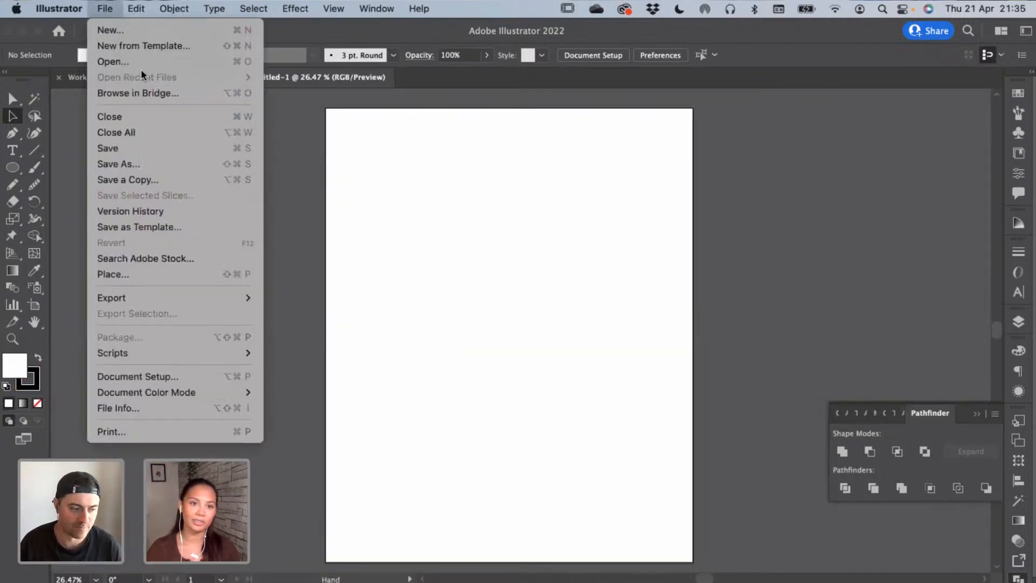
click(165, 63)
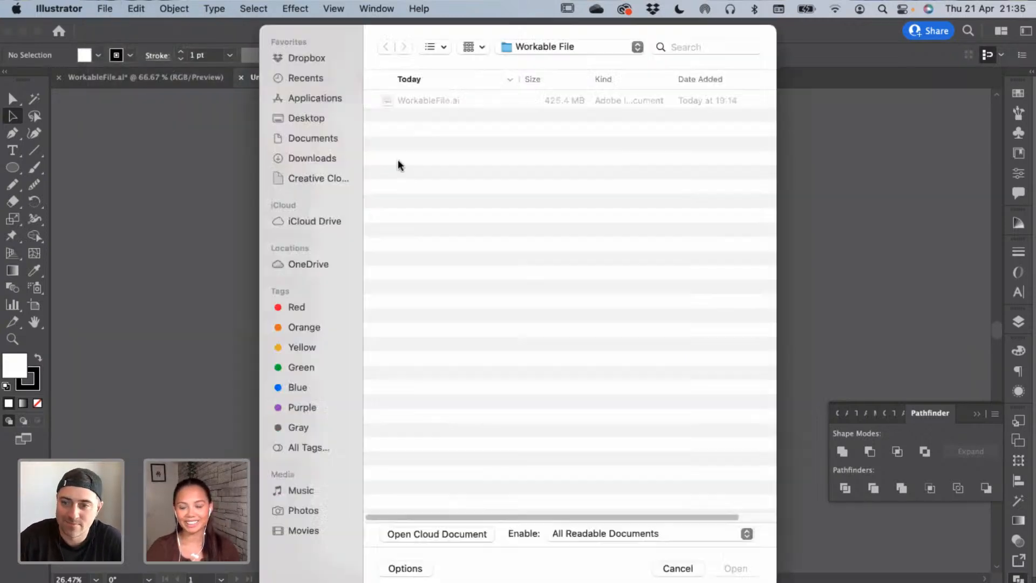
click(664, 572)
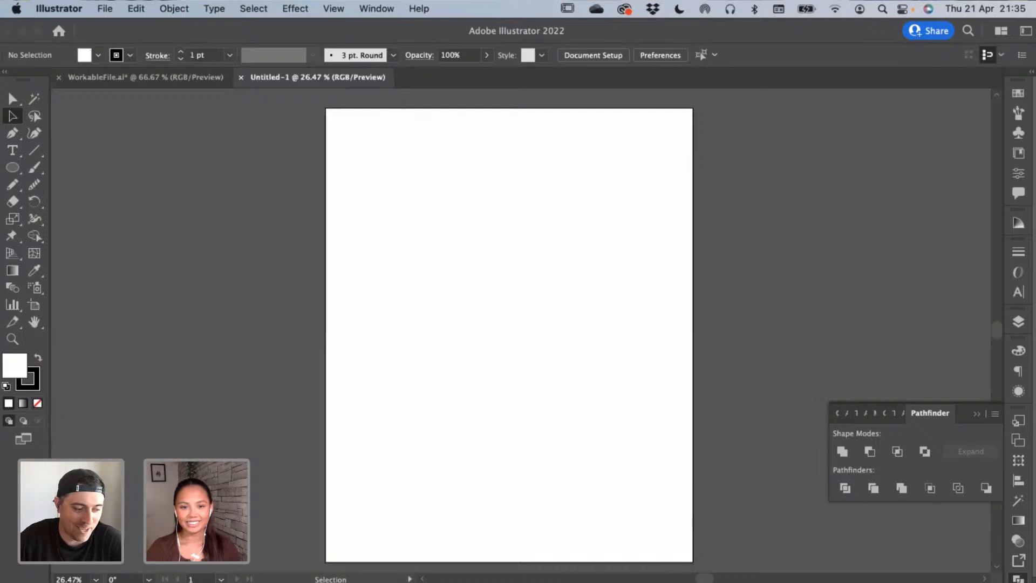
Switch to Finder and open the Mockups folder inside Adobe Live Stream on the Desktop
click(373, 579)
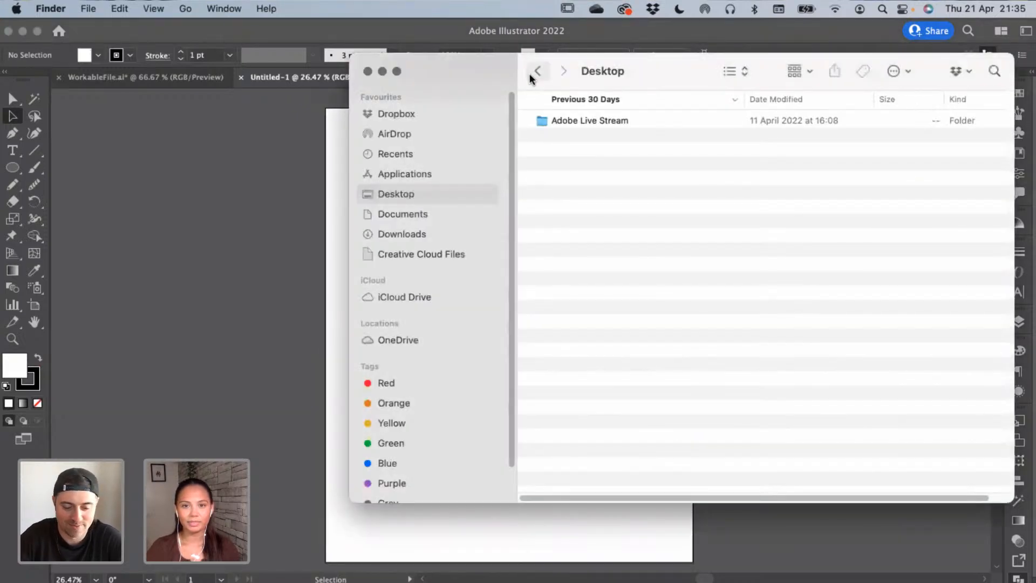
click(532, 76)
click(563, 70)
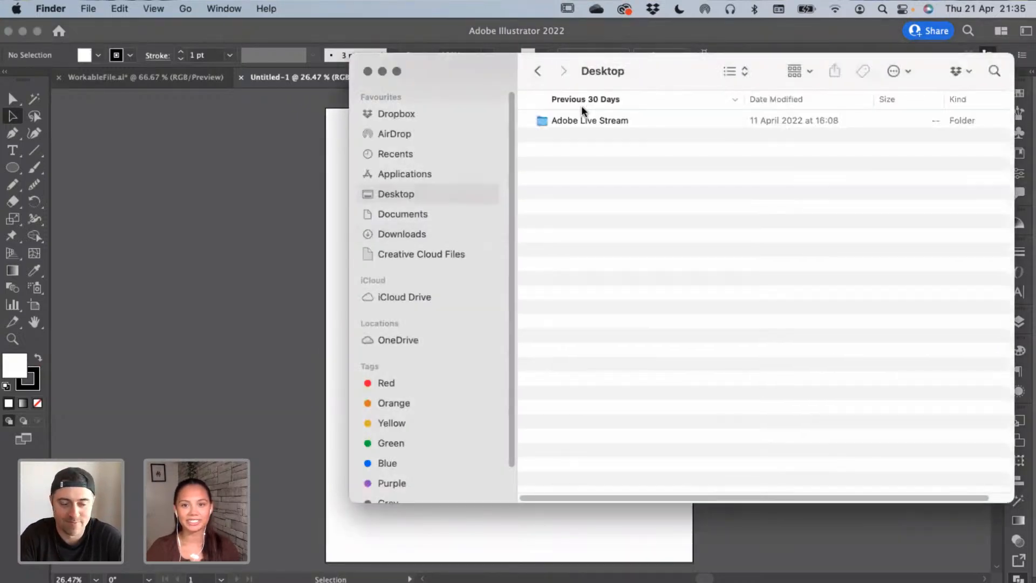
double_click(587, 120)
click(578, 135)
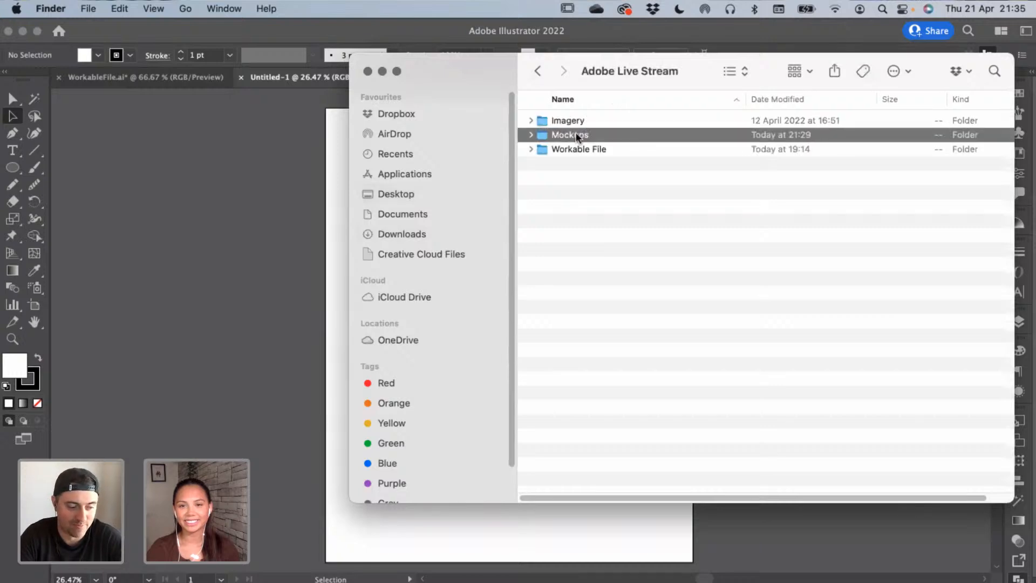
double_click(575, 135)
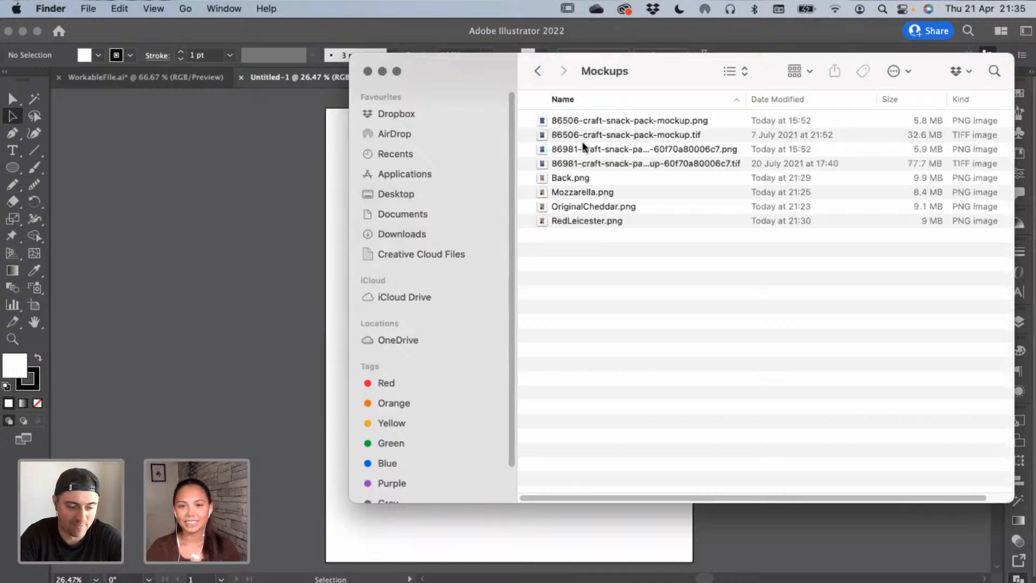
Place Back.png, Mozzarella.png, OriginalCheddar.png and RedLeicester.png together into the new Illustrator document
click(586, 205)
click(585, 193)
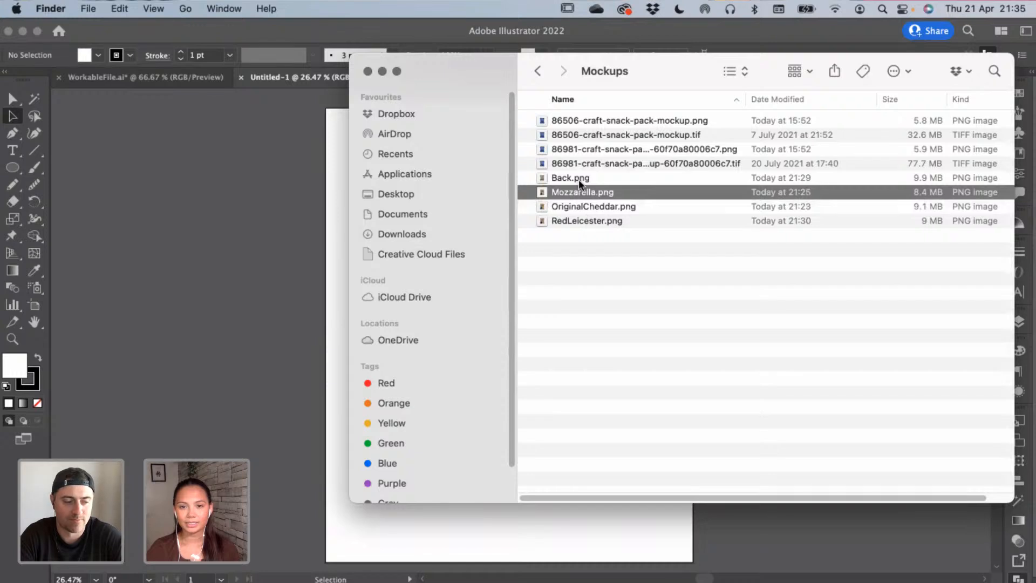
click(579, 179)
shift+click(581, 218)
drag(581, 218, 275, 285)
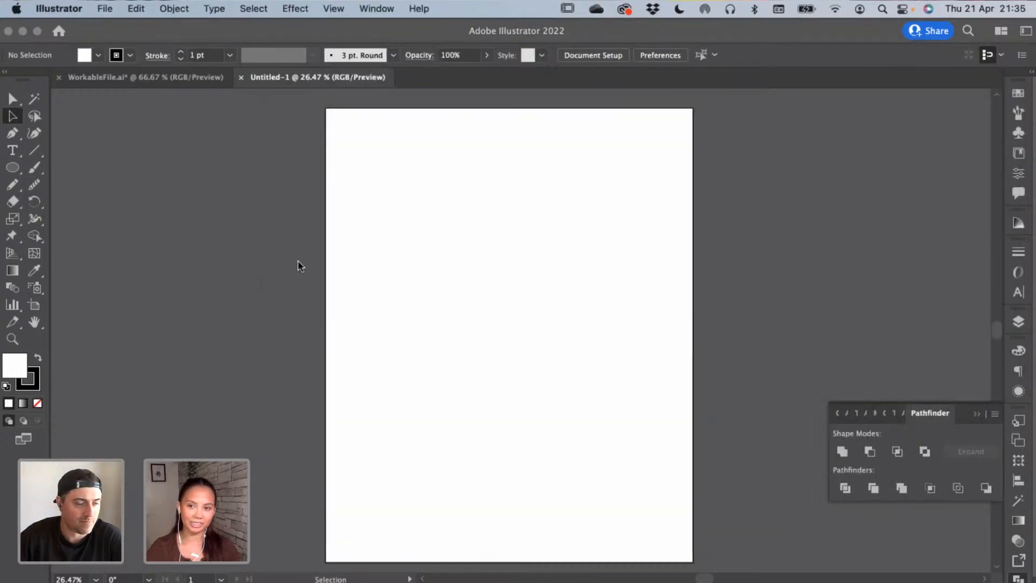
click(410, 263)
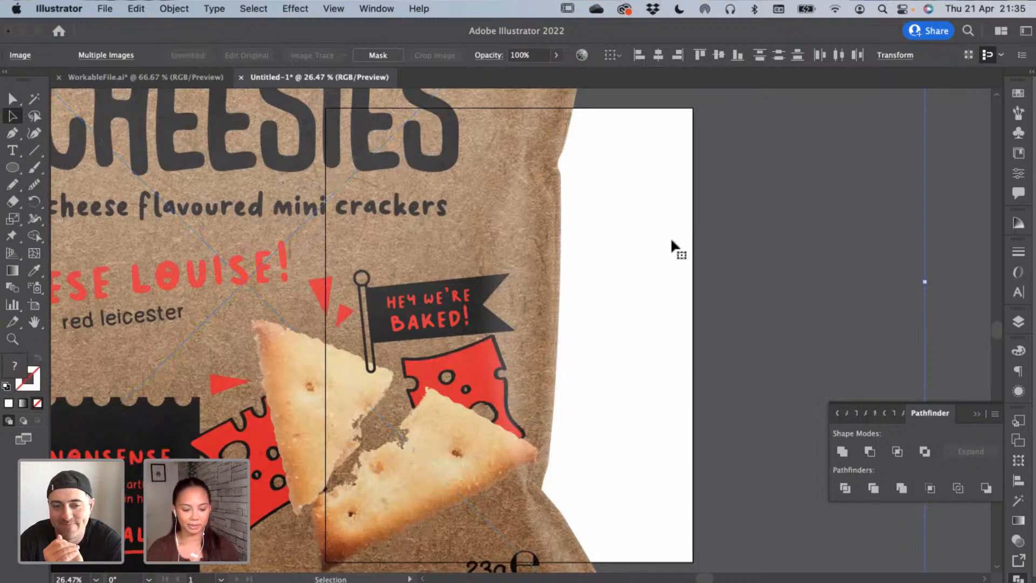
Move the Red Leicester, Original Cheddar and Mozzarella pouch images off the stack, leaving the back view in place
key(super+minus)
key(super+minus)
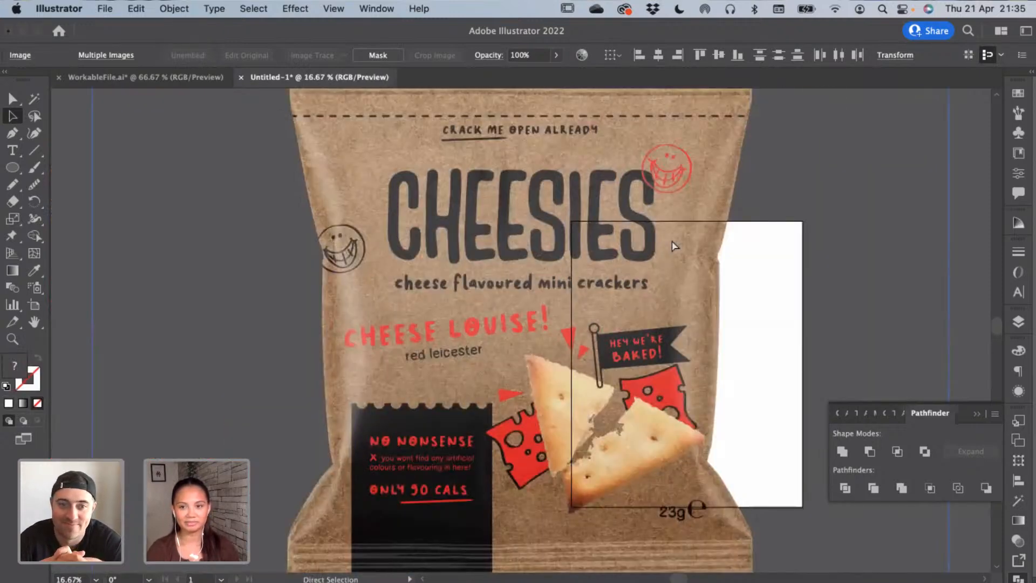
key(super+minus)
key(super+minus)
super+click(751, 240)
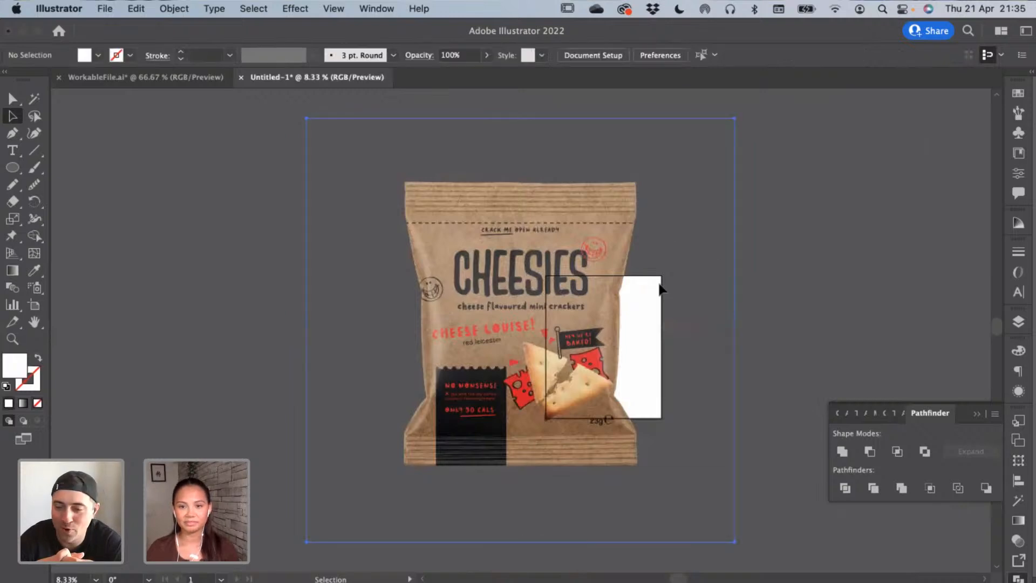
drag(662, 286, 378, 272)
super+click(536, 227)
drag(646, 285, 470, 306)
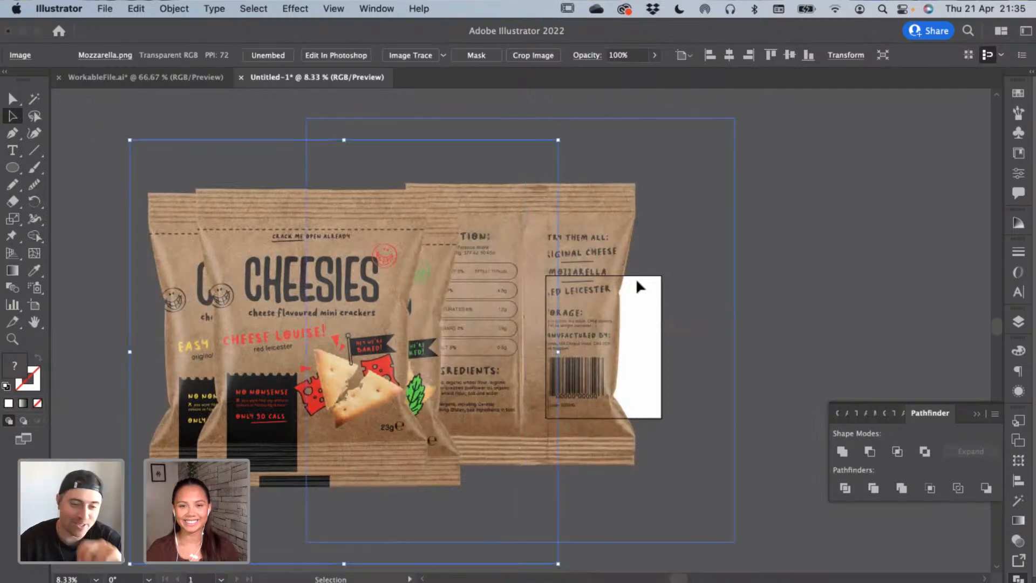
Select all four pouch images and scale them down together to fit the artboard better
click(637, 282)
key(super+a)
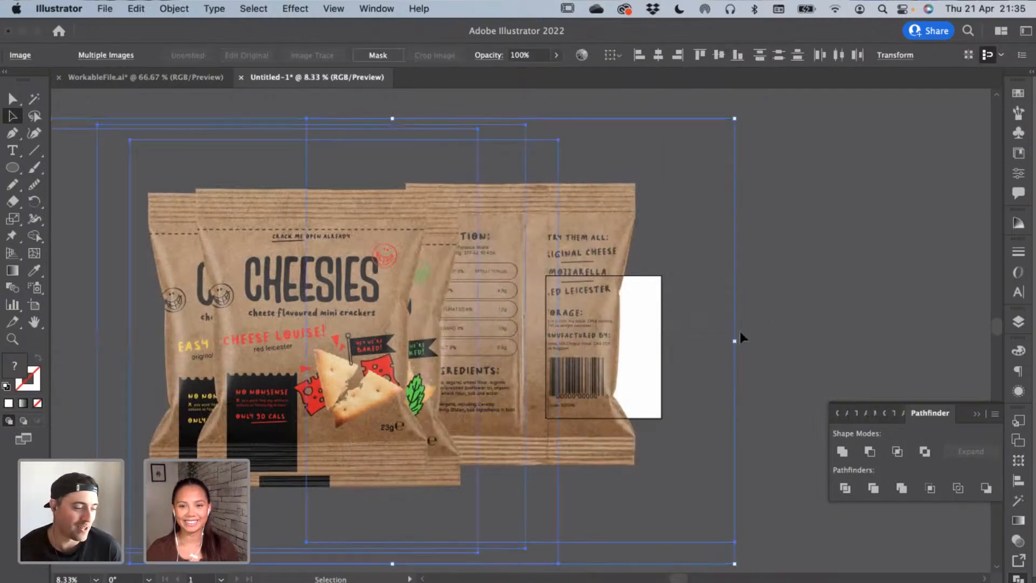
drag(736, 342, 525, 344)
key(super+equal)
key(super+equal)
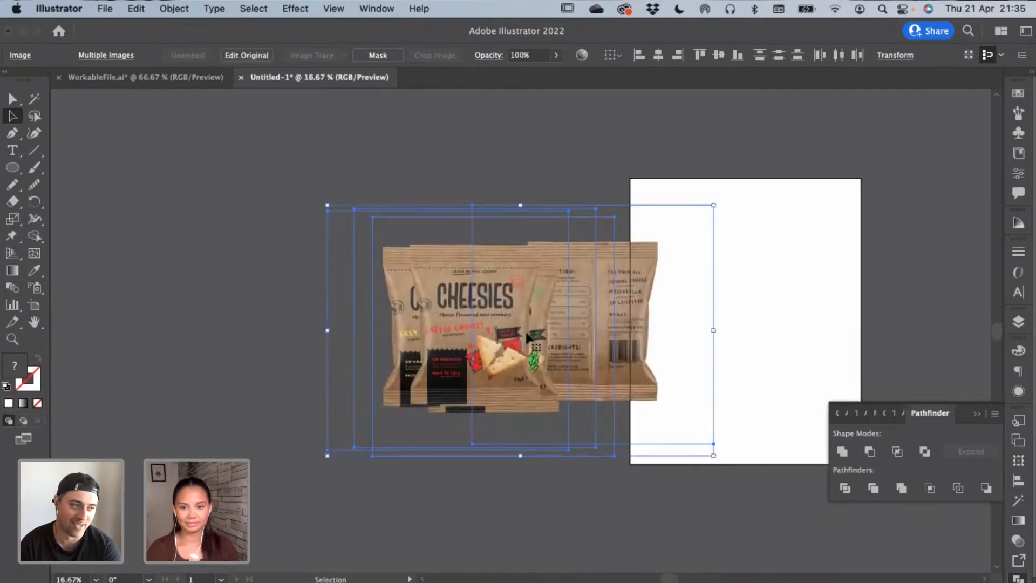
drag(711, 329, 655, 321)
Move the Red Leicester and Original Cheddar pouches onto the artboard, with Original Cheddar overlapping at the lower left
drag(647, 320, 370, 277)
drag(261, 266, 599, 306)
drag(144, 286, 515, 335)
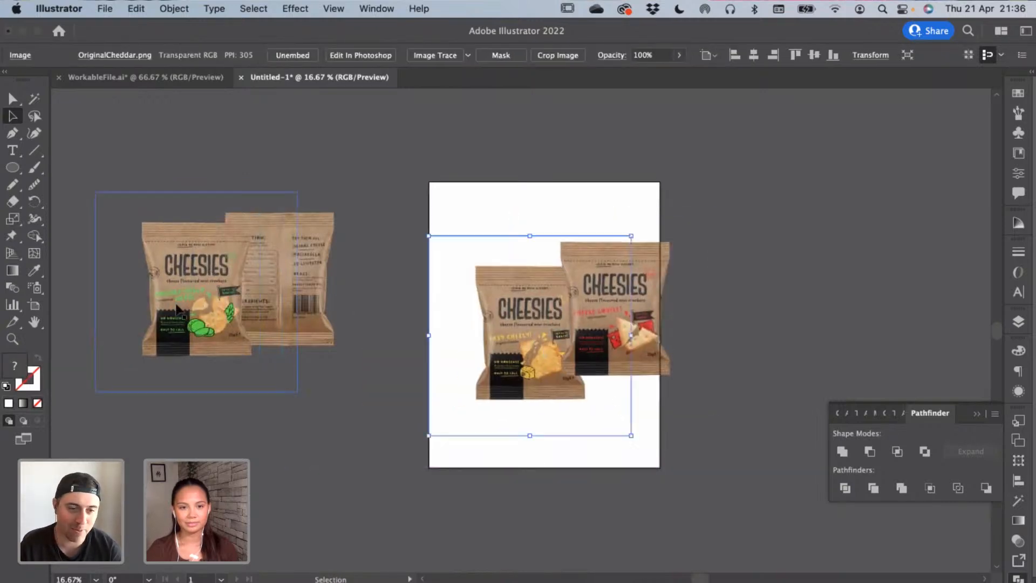
Move the Mozzarella pack onto the artboard beside the Original Cheddar pack
drag(177, 297, 439, 353)
key(super+equal)
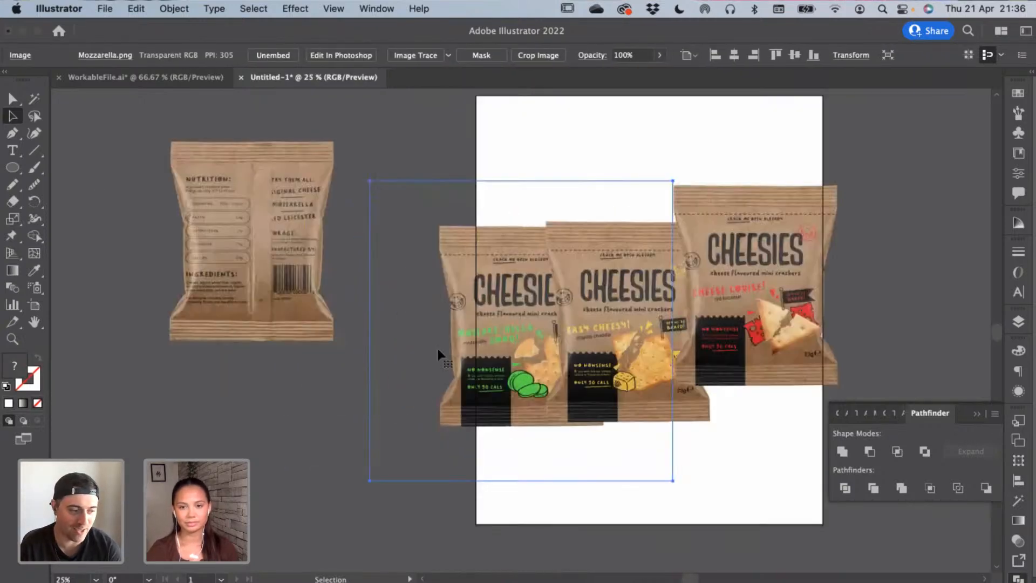
key(space)
drag(416, 218, 274, 232)
click(336, 157)
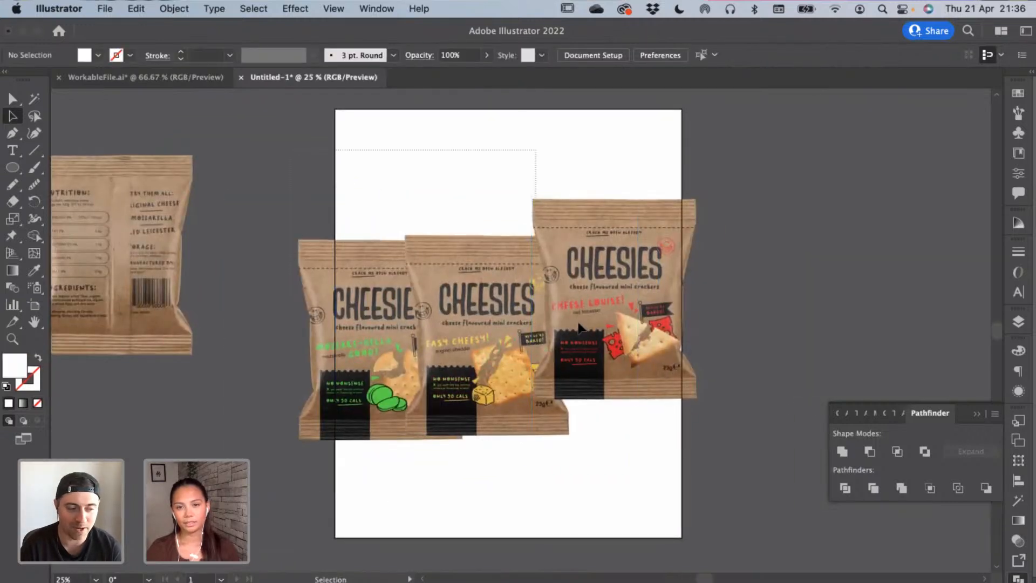
Scale down the three packs and line them up with the larger Cheddar pack in the middle, sending the Red Leicester pack to the back
drag(733, 348, 703, 334)
click(752, 317)
shift+click(282, 333)
drag(635, 331, 620, 327)
right_click(620, 327)
mouse_move(726, 466)
click(805, 504)
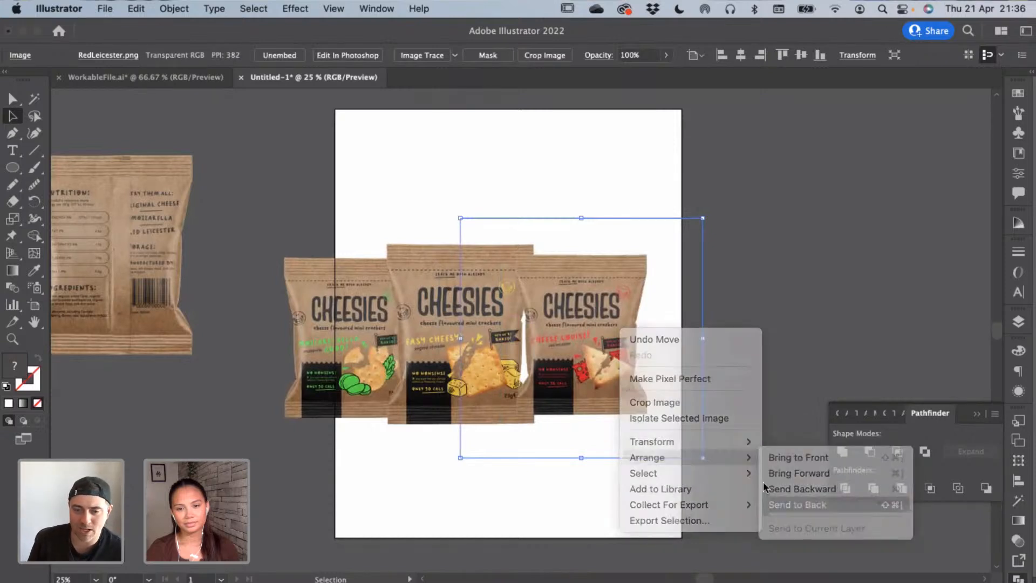
click(754, 476)
Centre the Original Cheddar pack horizontally on the artboard
key(super+equal)
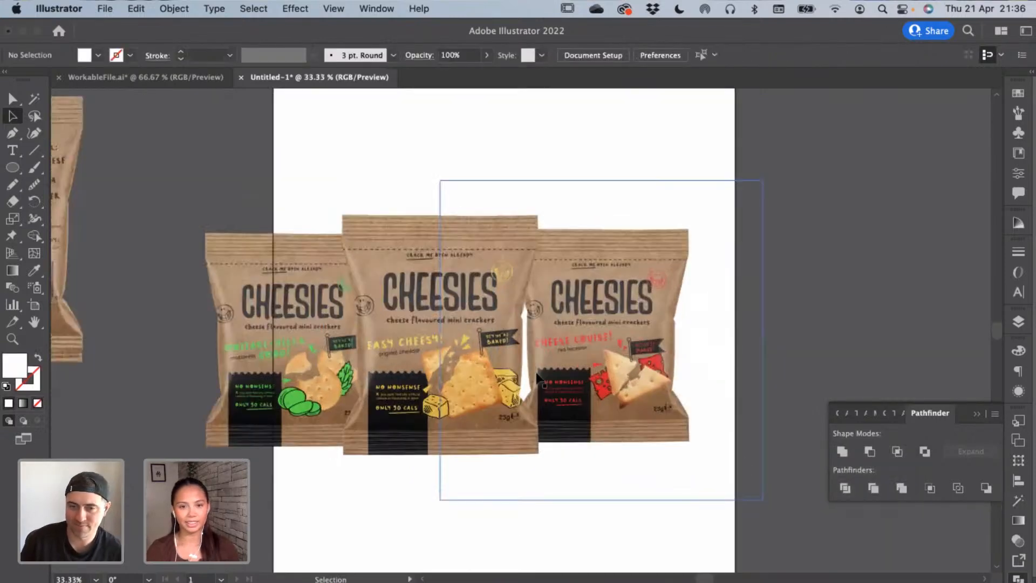
click(464, 367)
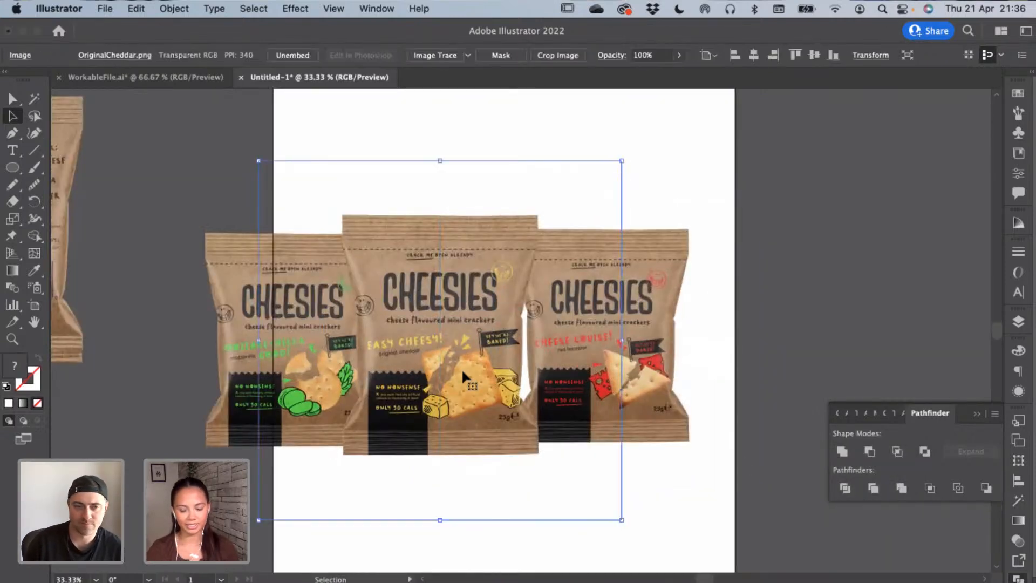
click(752, 60)
Align the Mozzarella and Red Leicester packs vertically by their centres, and centre them as a group horizontally on the artboard
shift+click(253, 345)
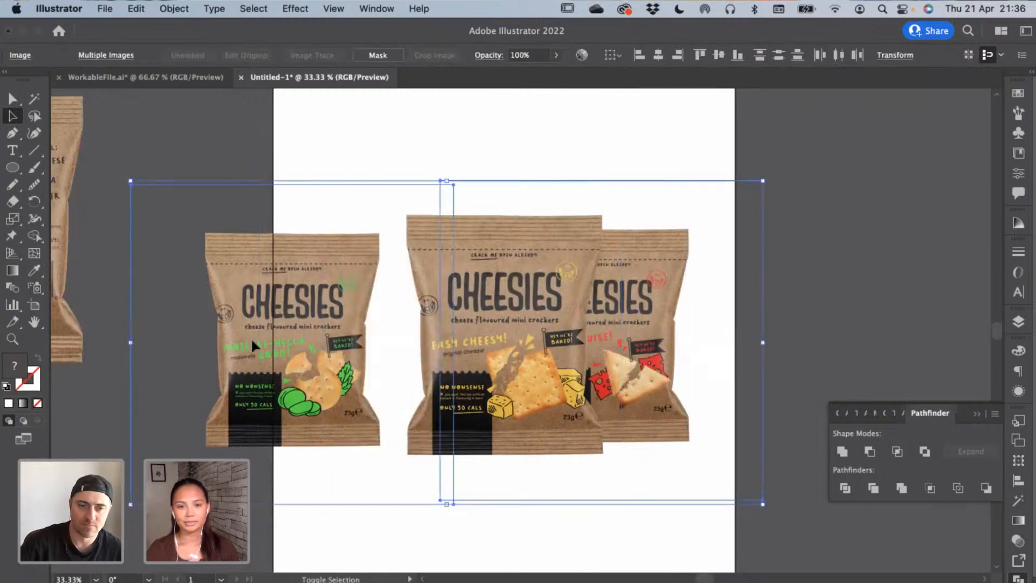
click(719, 54)
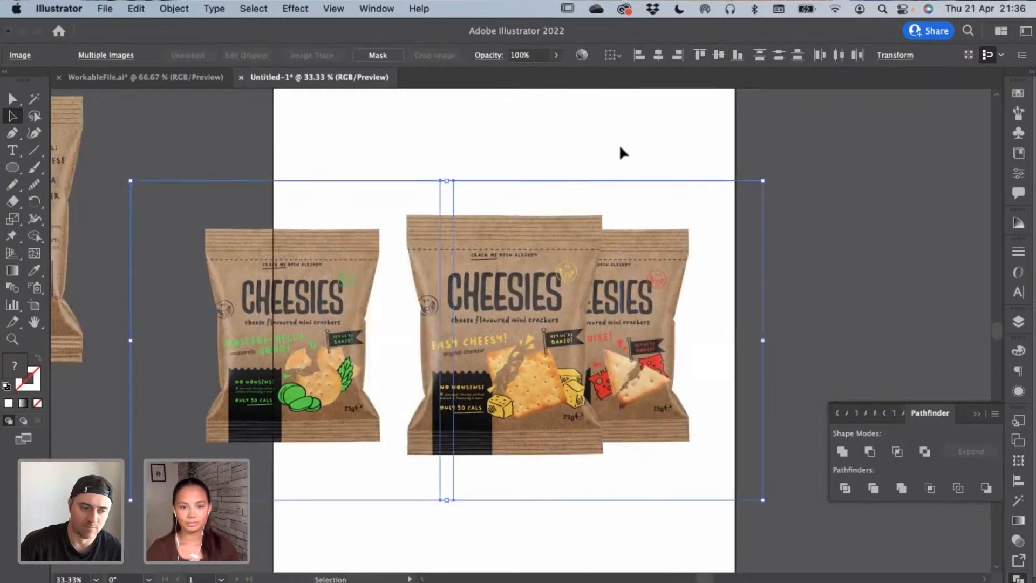
key(super+g)
click(631, 55)
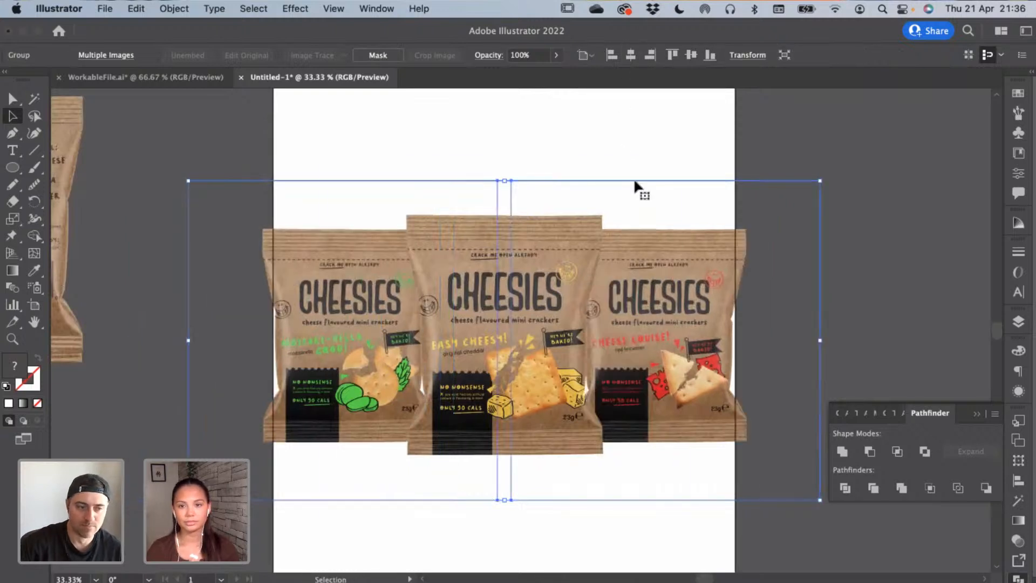
click(643, 161)
Scale down all three packs together so the line-up fits within the artboard's width
drag(728, 117, 325, 345)
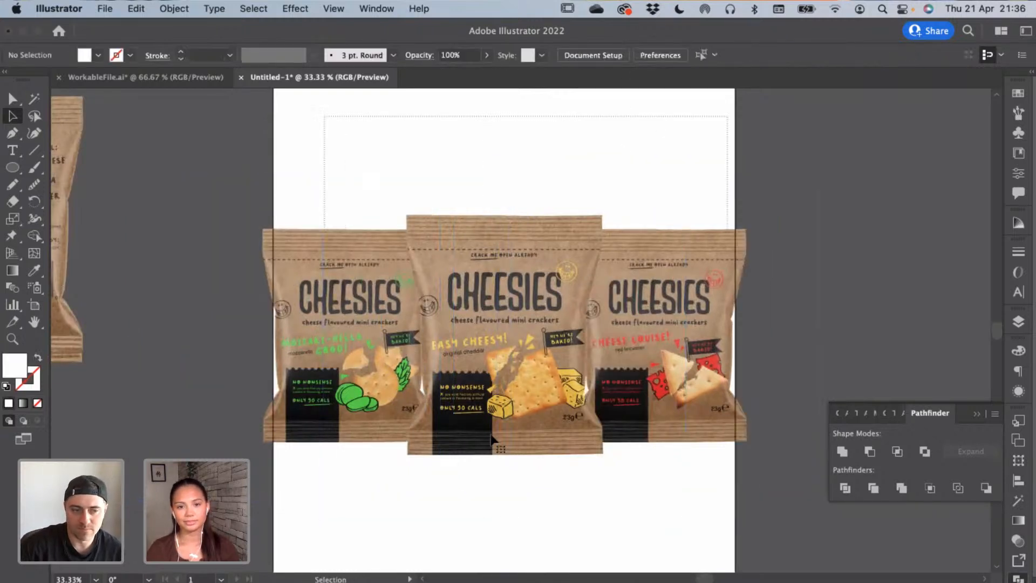
drag(509, 522, 504, 468)
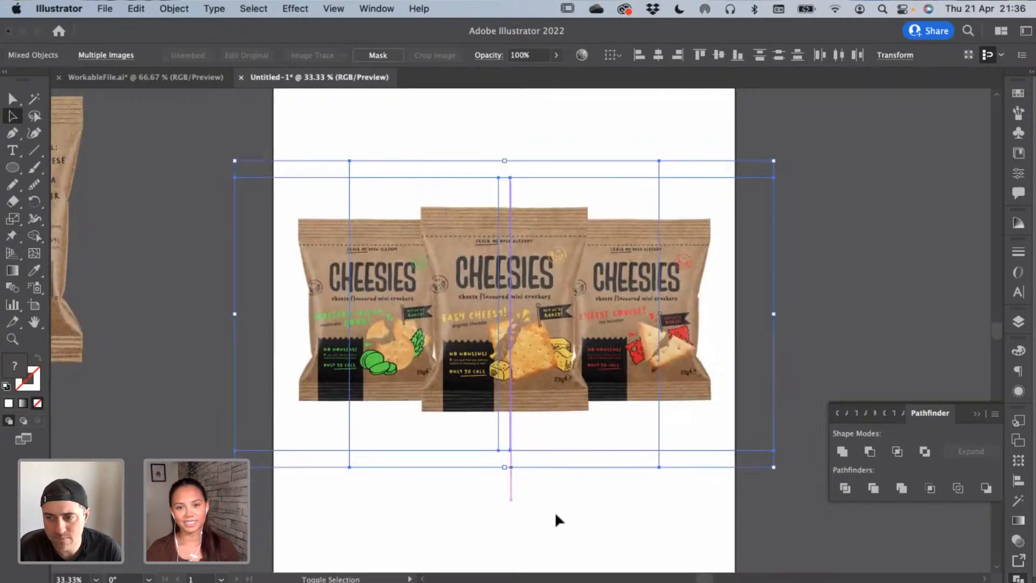
click(556, 518)
scroll(567, 485, right, 2)
scroll(586, 422, down, 3)
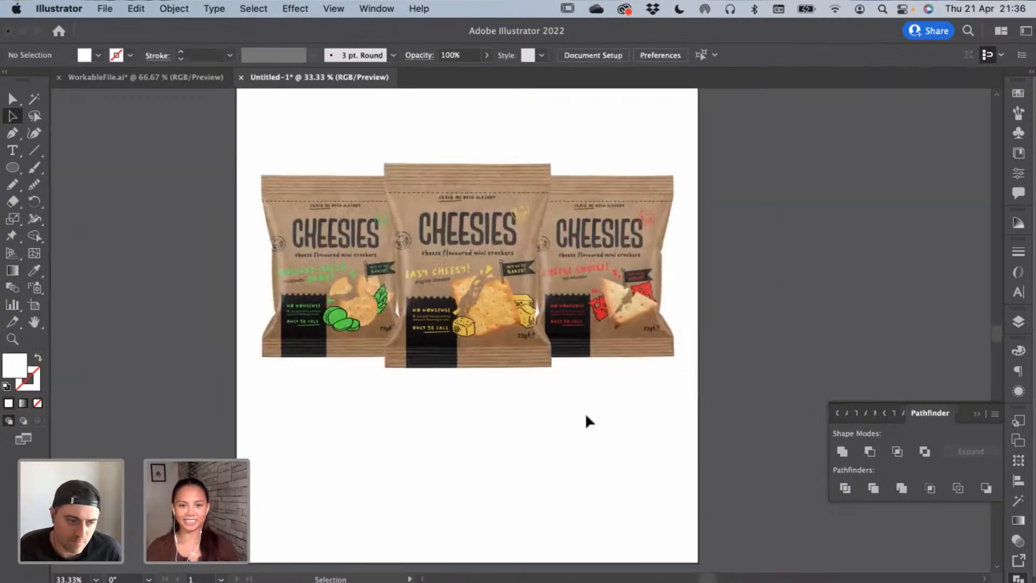
Apply a Drop Shadow to the Original Cheddar pack with Multiply mode, 15% opacity, 7 px X and Y offsets and 5 px blur
click(459, 288)
click(648, 463)
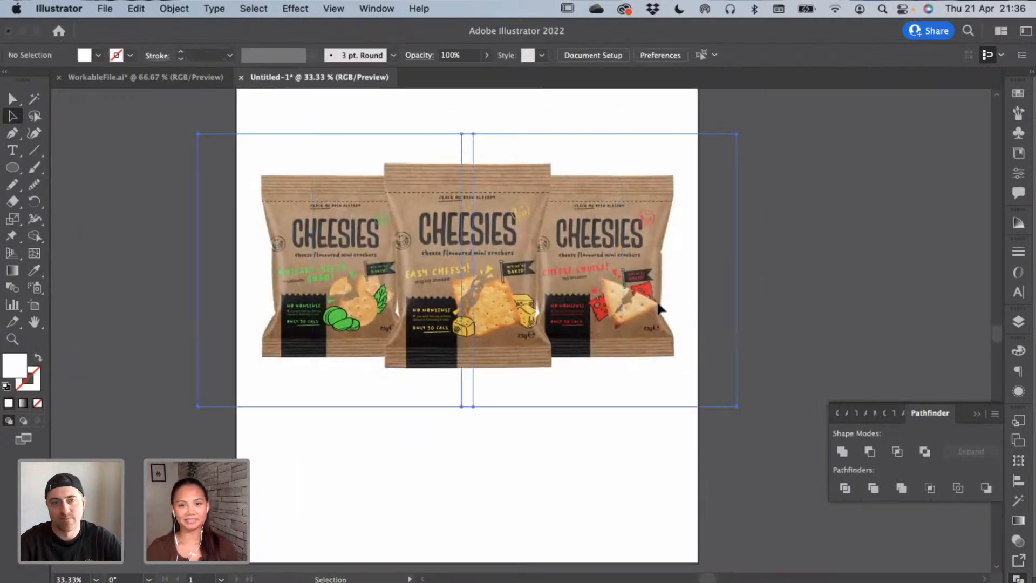
click(659, 313)
click(267, 109)
drag(268, 115, 324, 140)
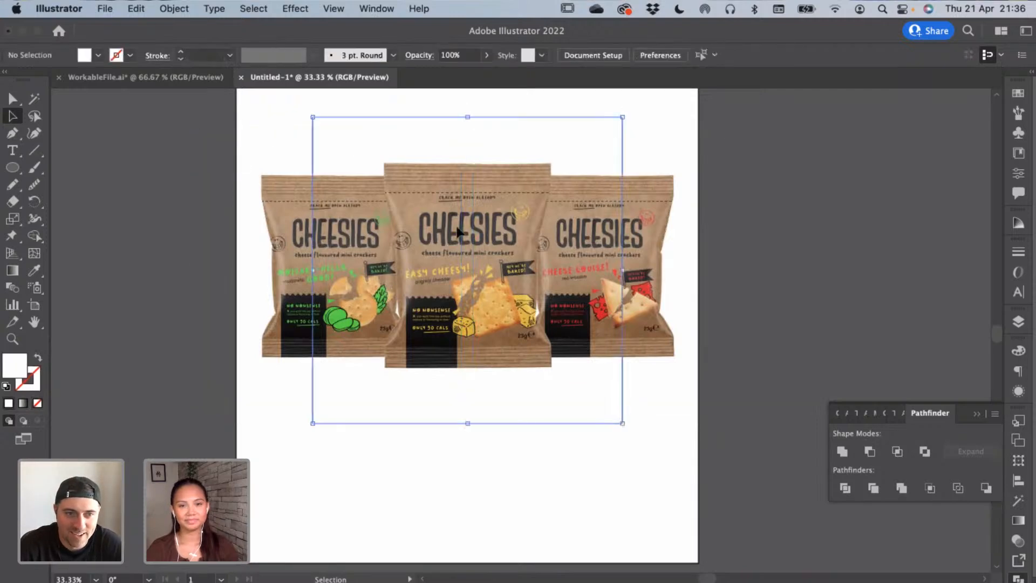
click(297, 10)
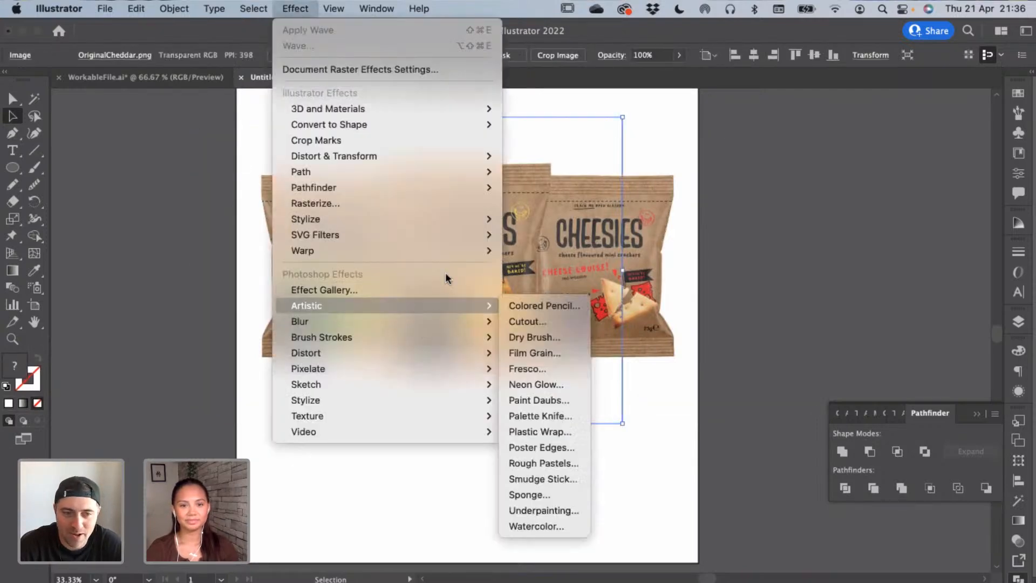
mouse_move(475, 219)
click(527, 219)
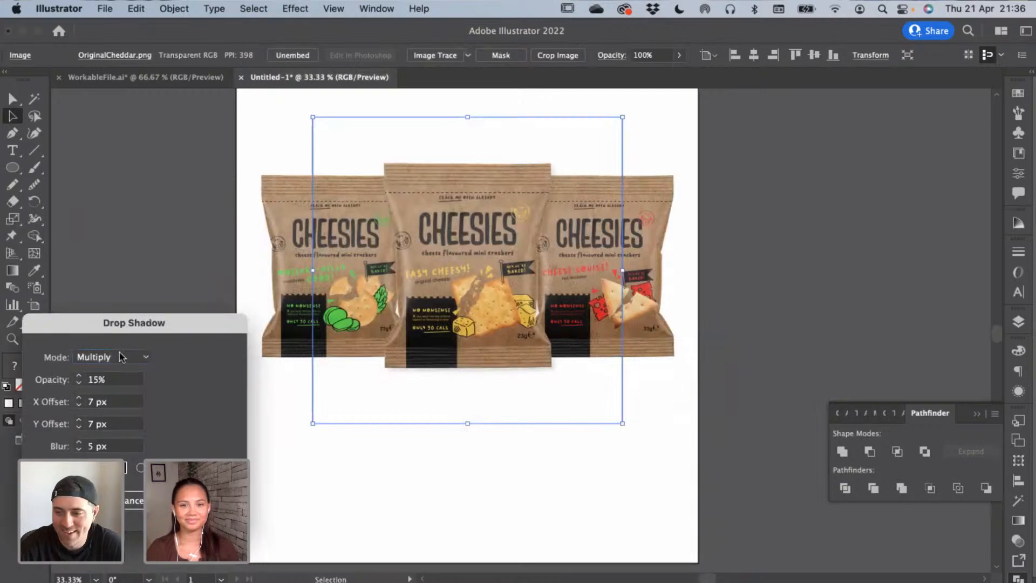
key(Return)
Apply a Drop Shadow to the grouped Mozzarella and Red Leicester packs
key(ctrl+a)
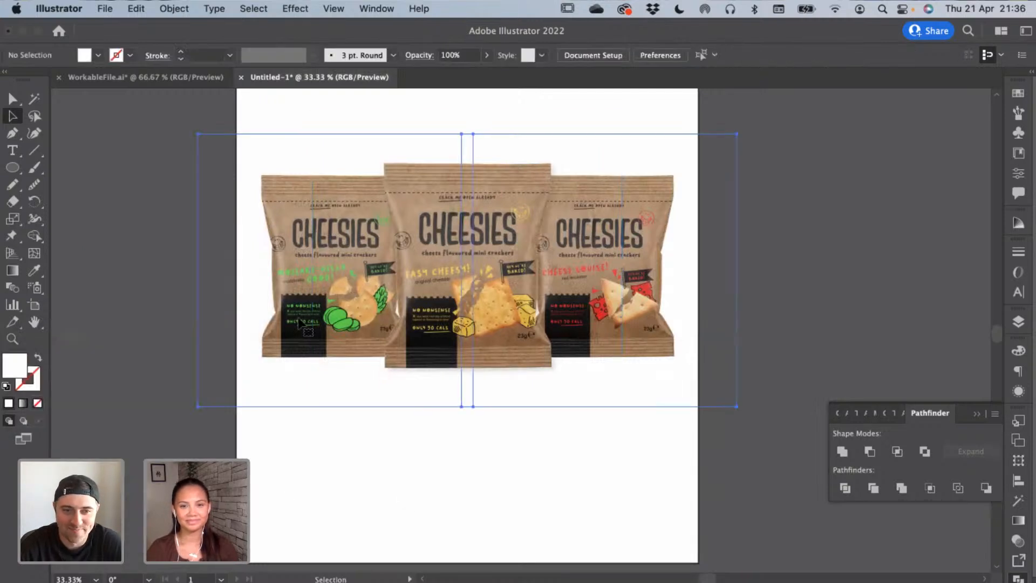
click(295, 9)
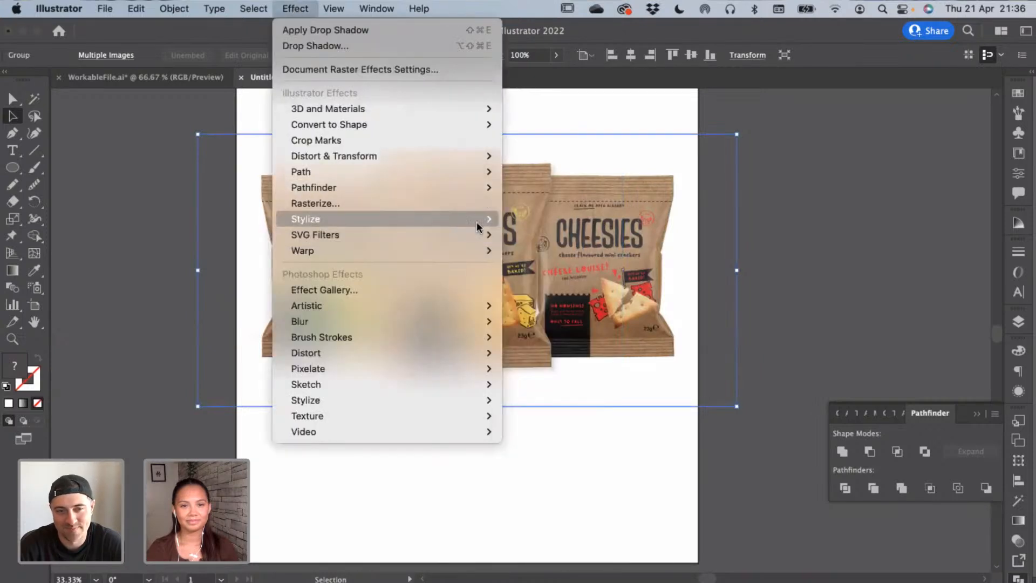
mouse_move(477, 220)
click(508, 223)
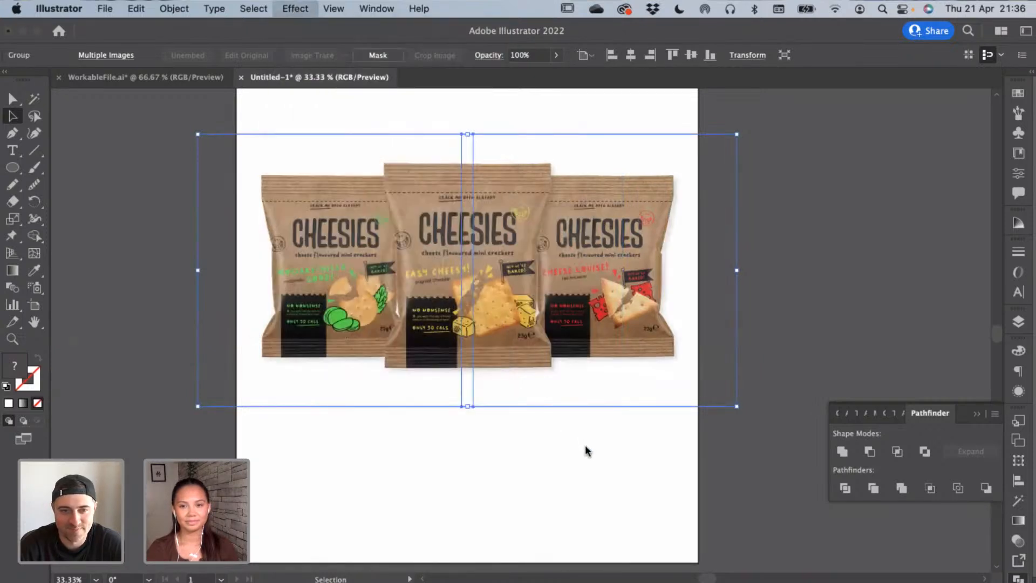
click(208, 501)
click(324, 480)
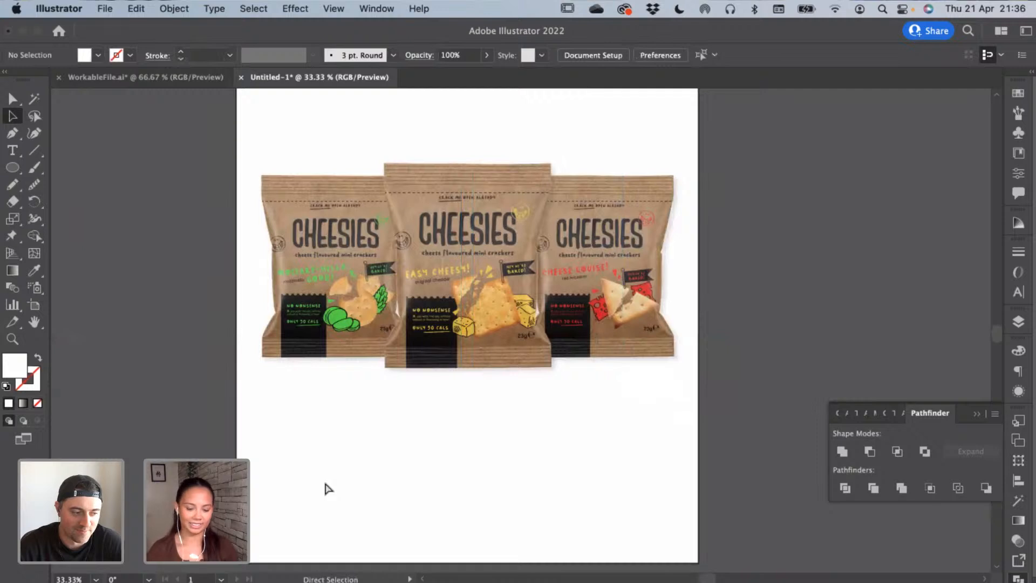
key(super+minus)
key(space)
drag(406, 360, 393, 410)
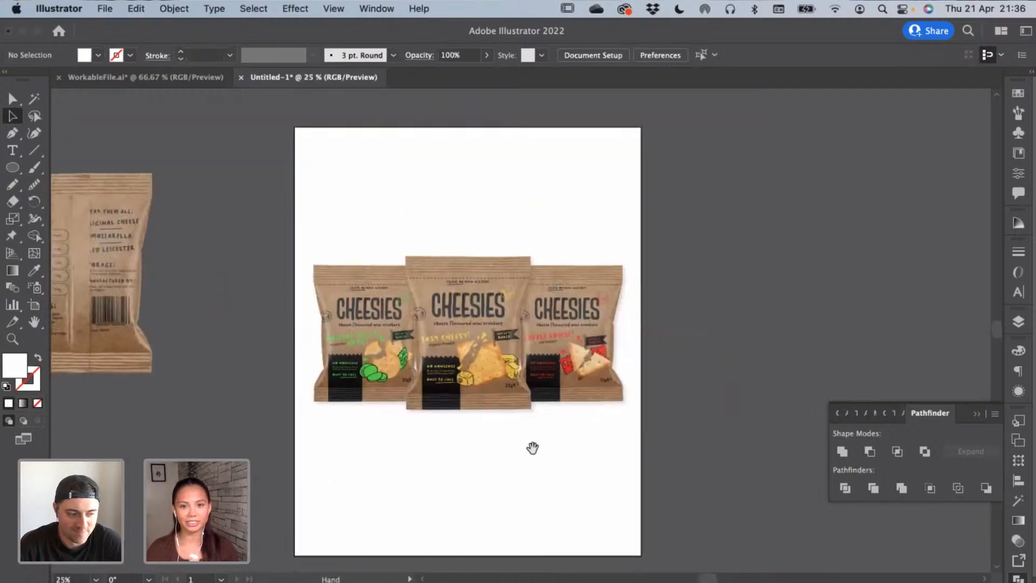
In WorkableFile.ai, copy the black jagged-edged block from the Easy Cheesy dieline together with the HEADLINE, accent and body type samples
click(145, 78)
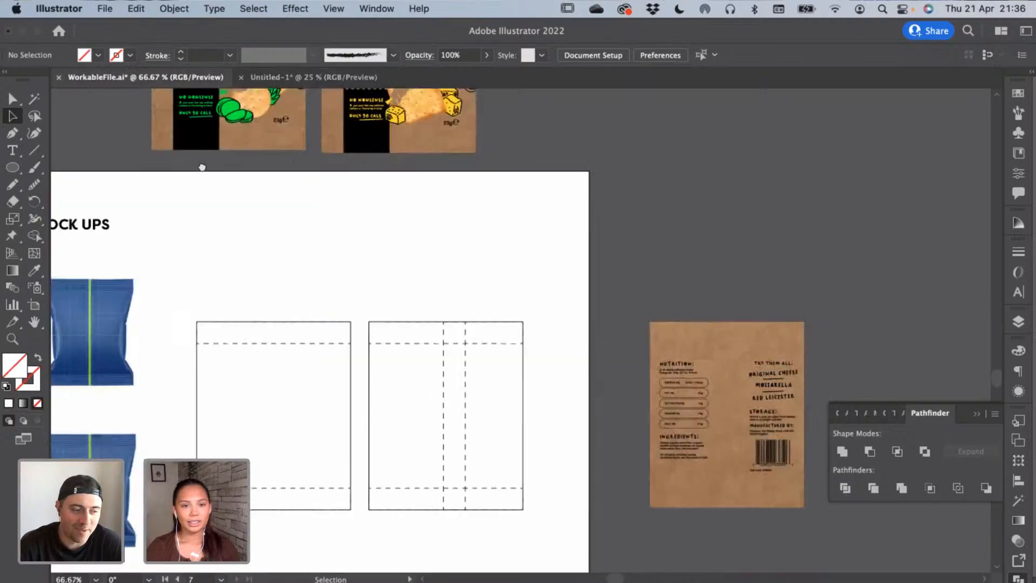
key(space)
scroll(356, 354, up, 10)
scroll(356, 354, left, 6)
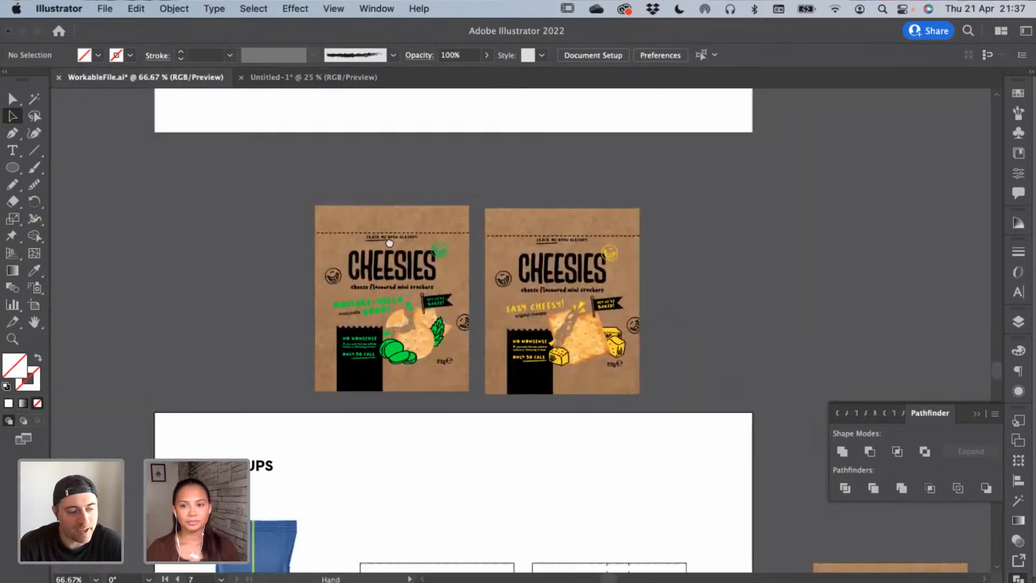
scroll(389, 243, up, 10)
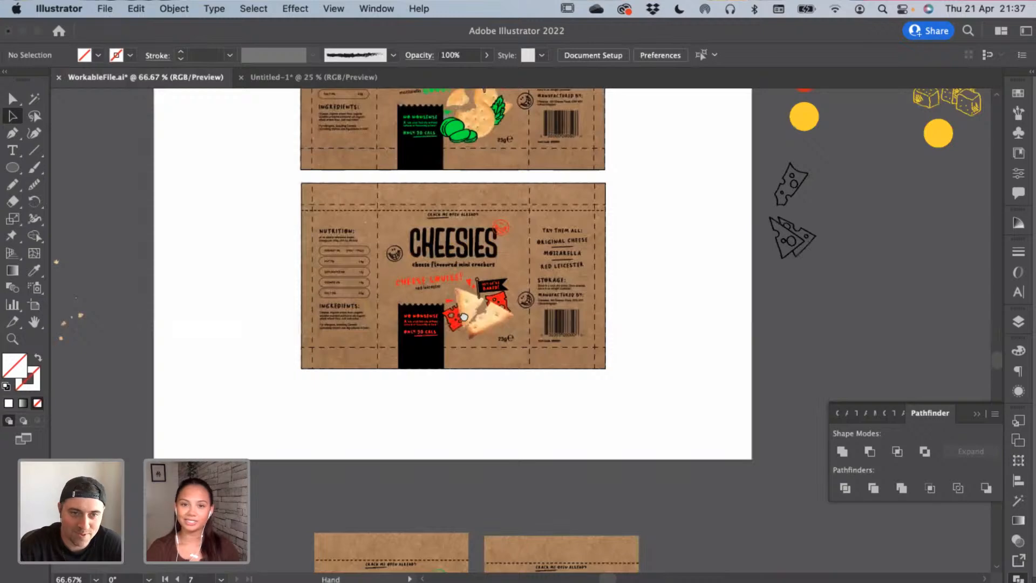
scroll(464, 316, up, 5)
scroll(464, 317, left, 2)
scroll(428, 260, down, 7)
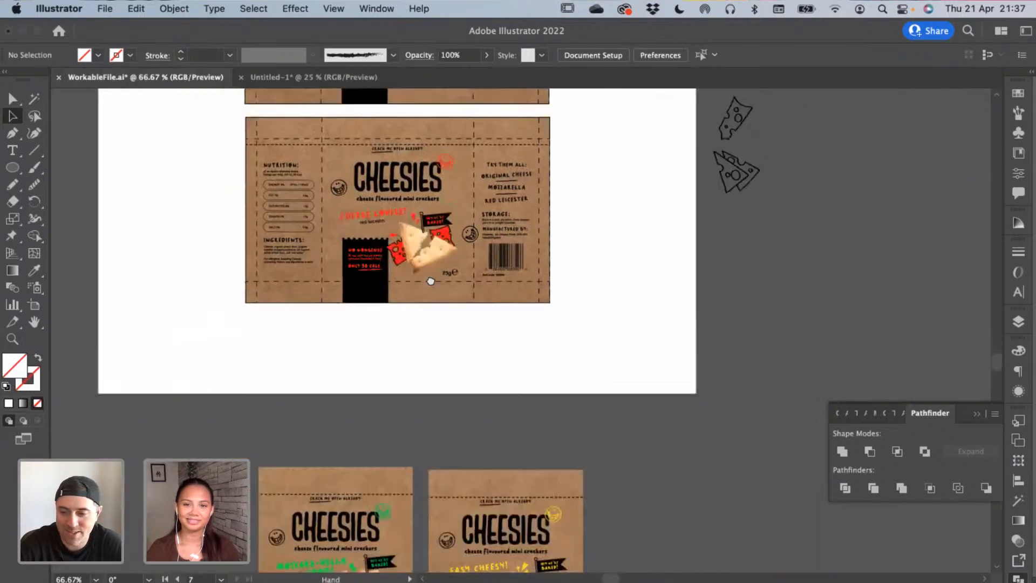
scroll(405, 204, up, 10)
scroll(389, 208, up, 3)
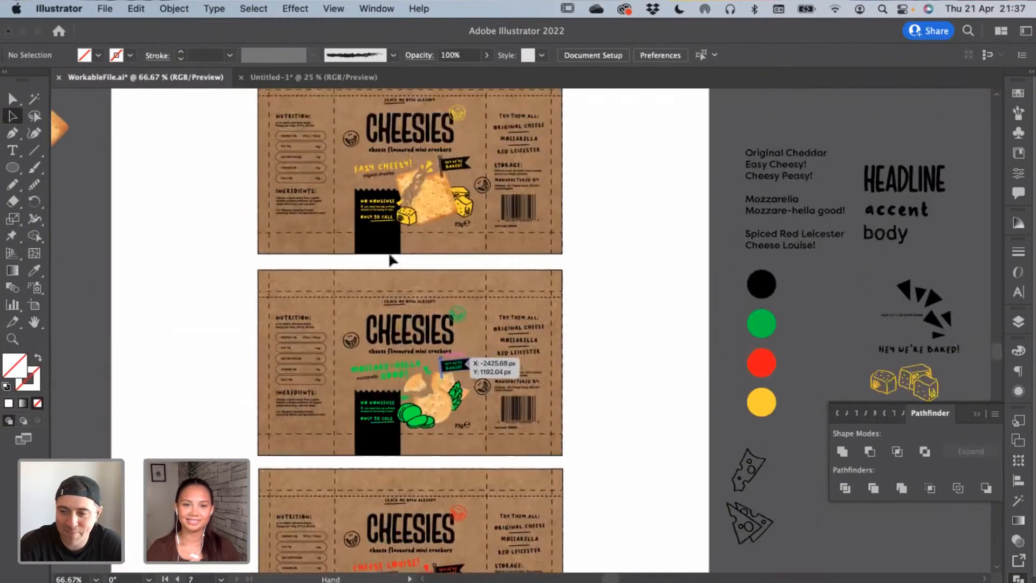
click(392, 252)
scroll(663, 280, up, 4)
scroll(662, 280, right, 7)
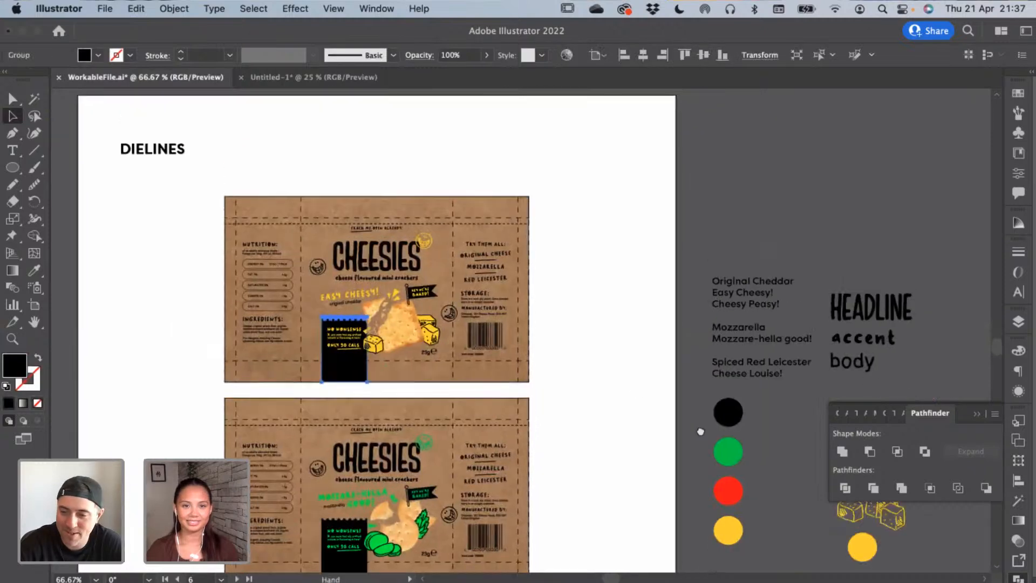
shift+click(743, 339)
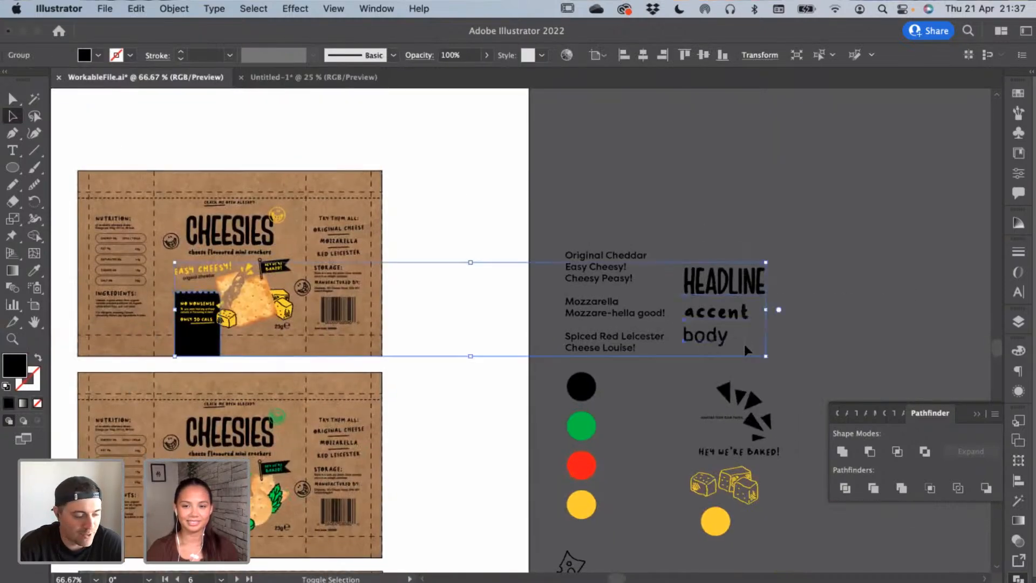
Paste the black block and type samples into the Untitled-1 document and place them on the pasteboard beside the artboard
click(330, 79)
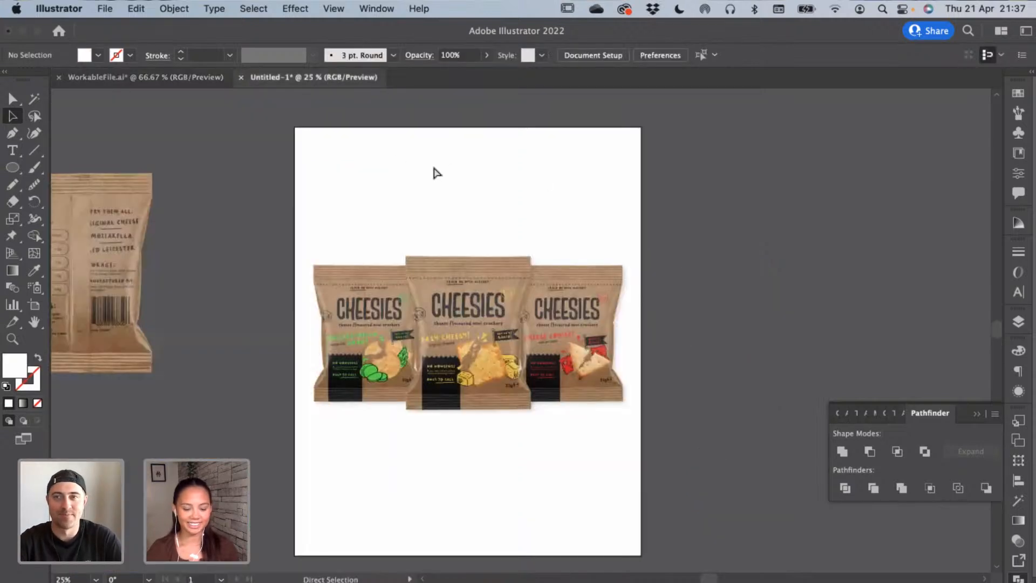
key(super+v)
drag(530, 349, 521, 380)
click(471, 249)
drag(331, 353, 695, 253)
scroll(695, 254, right, 5)
key(super+equal)
key(super+equal)
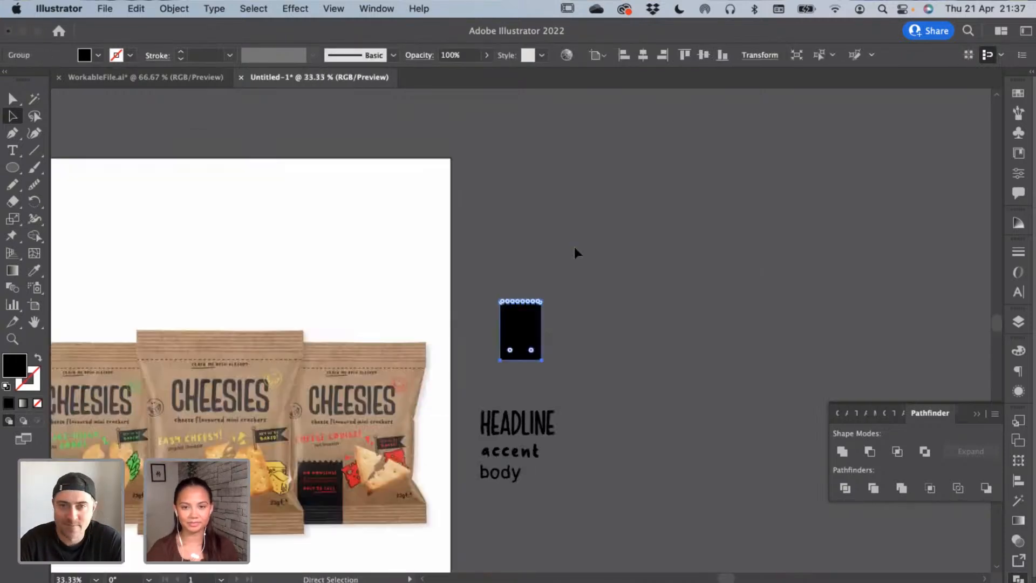
Rotate the black block 90° so its jagged edge is on its left side, and make a reflected copy across the vertical axis
drag(519, 285, 459, 360)
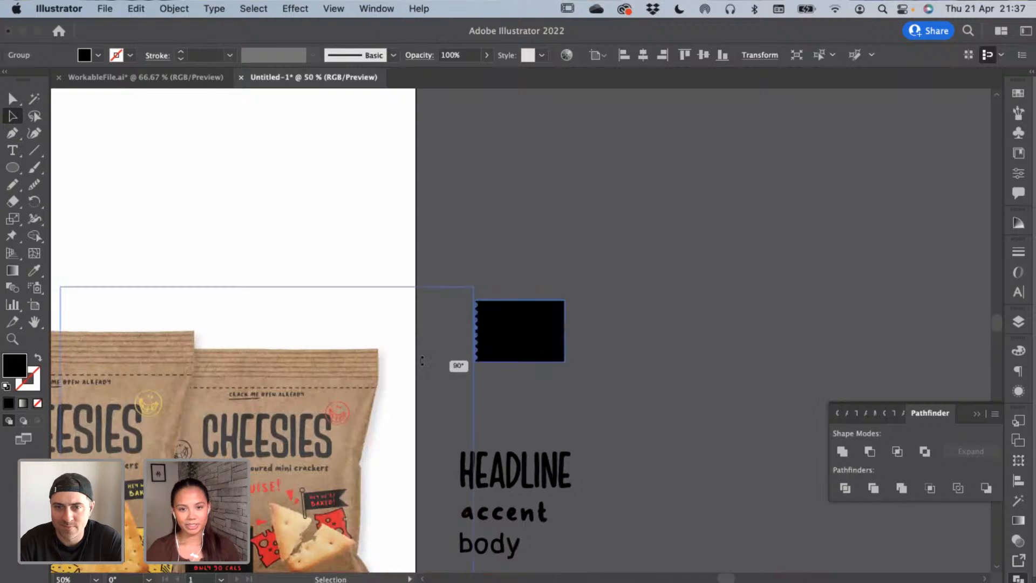
key(super+shift+a)
click(534, 326)
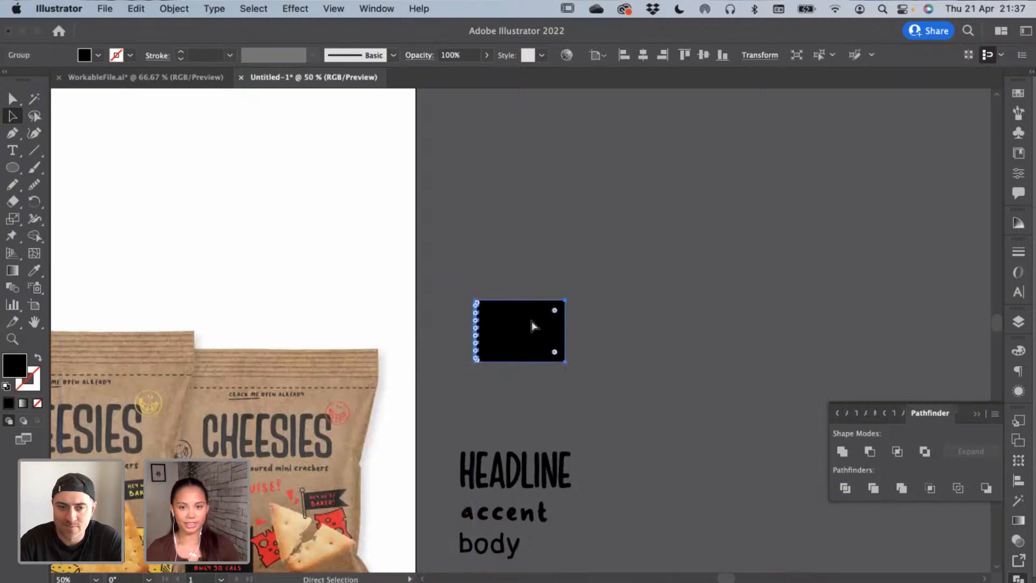
right_click(534, 327)
mouse_move(604, 496)
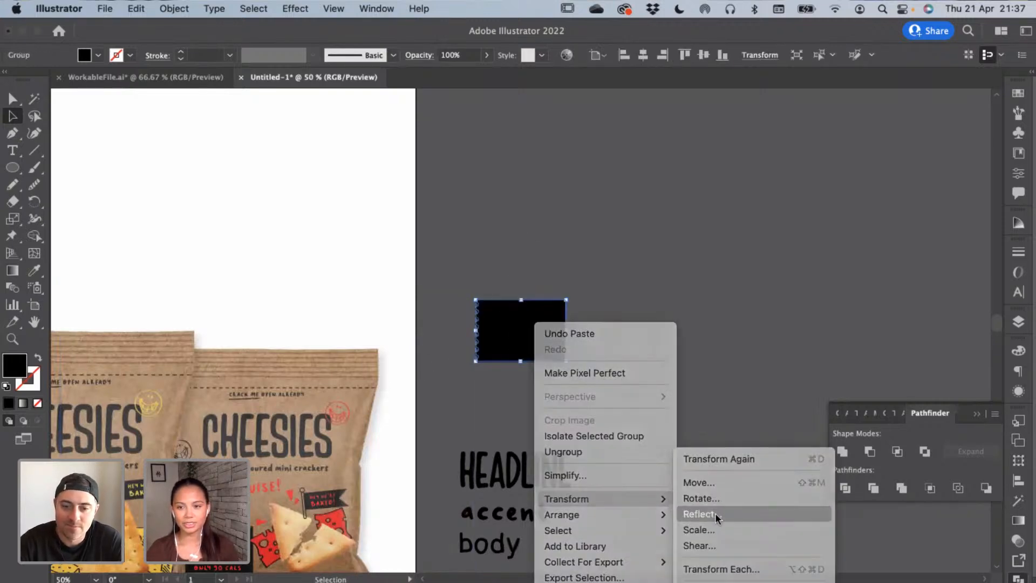
click(714, 514)
click(802, 409)
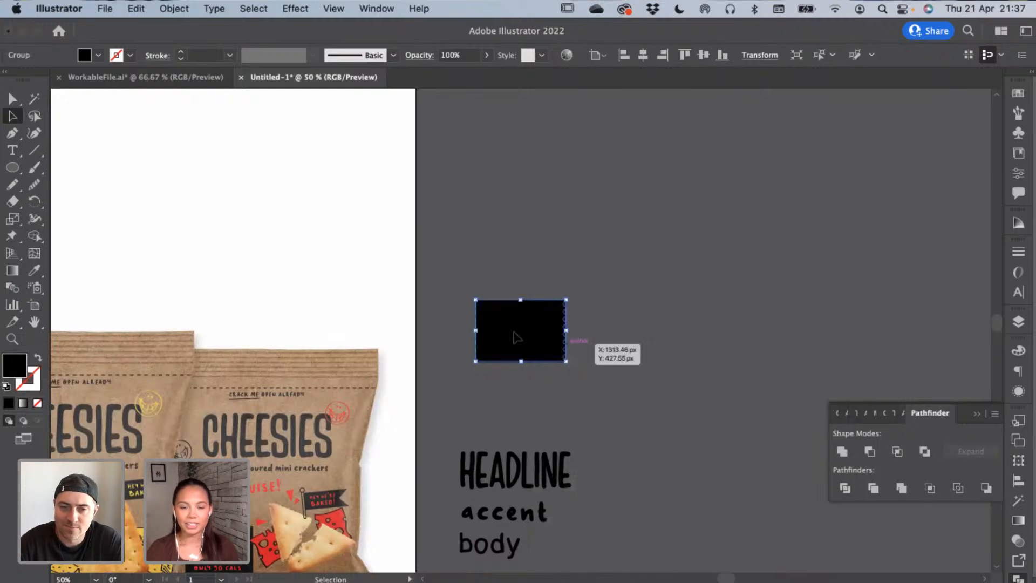
Shift the reflected copy sideways to overlap the original block, and unite both into one banner with two jagged ends
drag(518, 338, 598, 337)
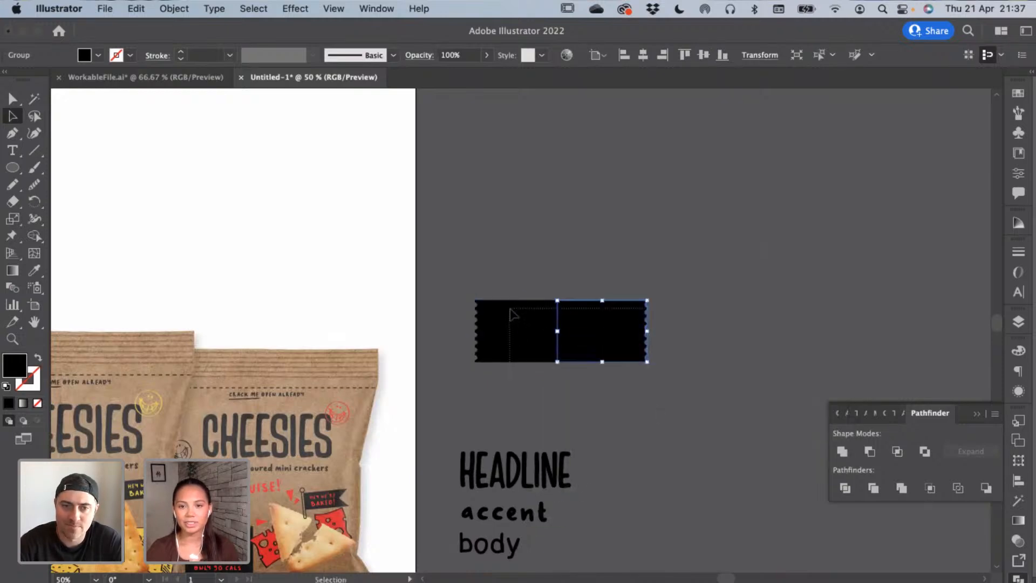
shift+click(513, 315)
drag(603, 284, 474, 361)
click(842, 451)
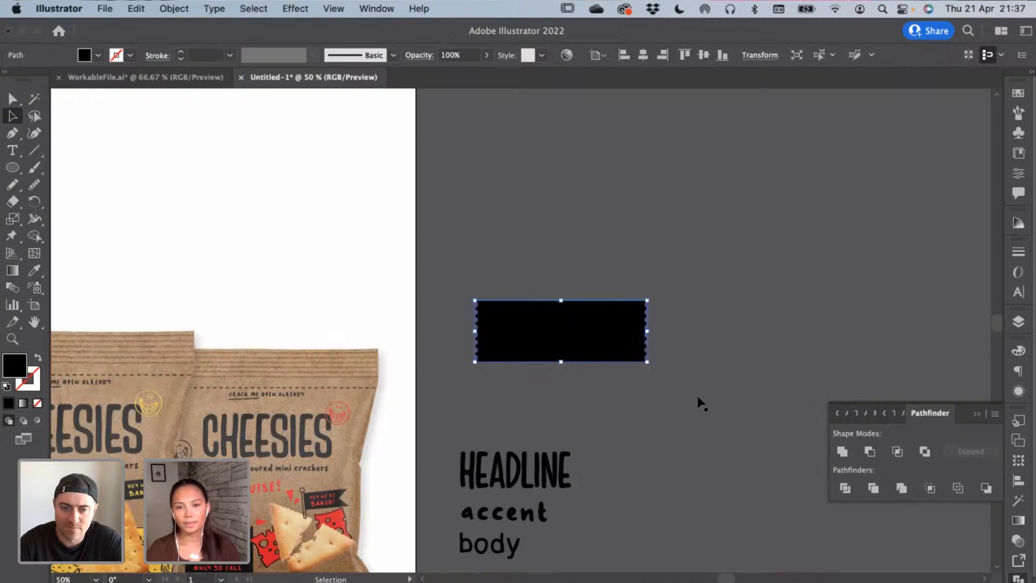
Enlarge the black banner and place it on the artboard above the three packs
drag(561, 301, 571, 263)
key(super+minus)
key(super+minus)
scroll(621, 243, left, 4)
scroll(620, 243, down, 2)
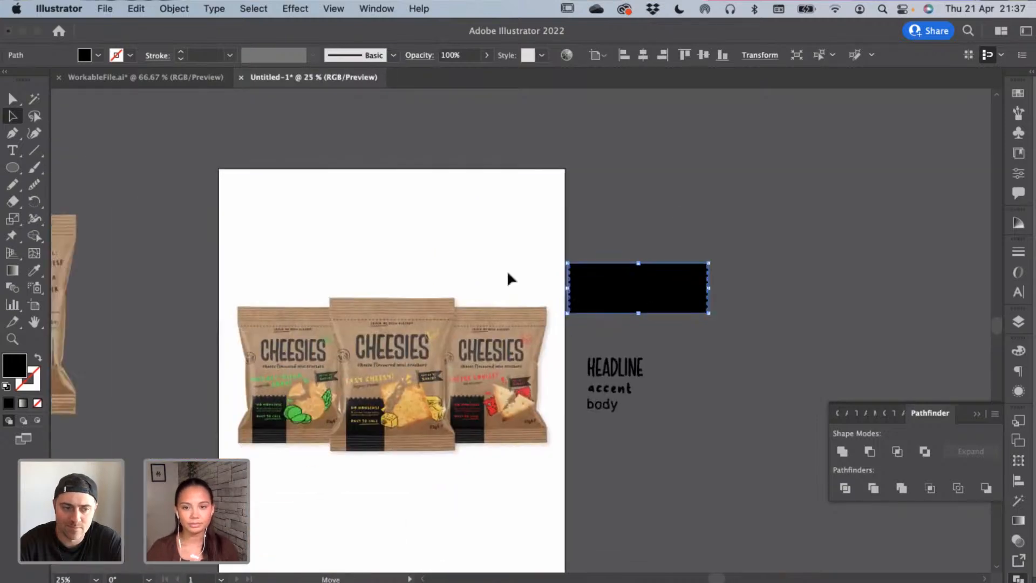
drag(647, 311, 395, 275)
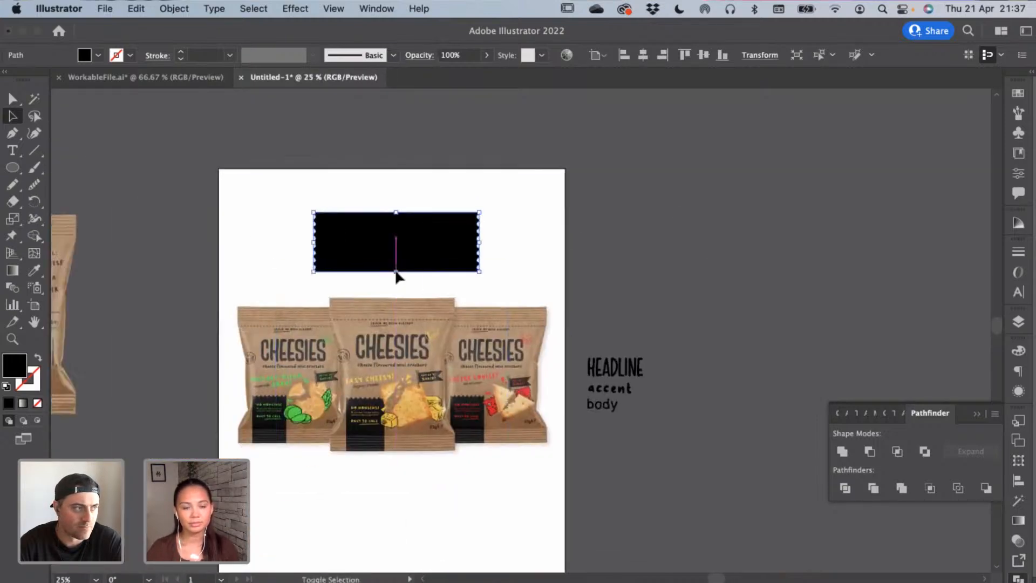
Widen the banner by shifting only the anchor points of its right jagged end farther right
click(11, 99)
drag(416, 180, 520, 294)
click(268, 196)
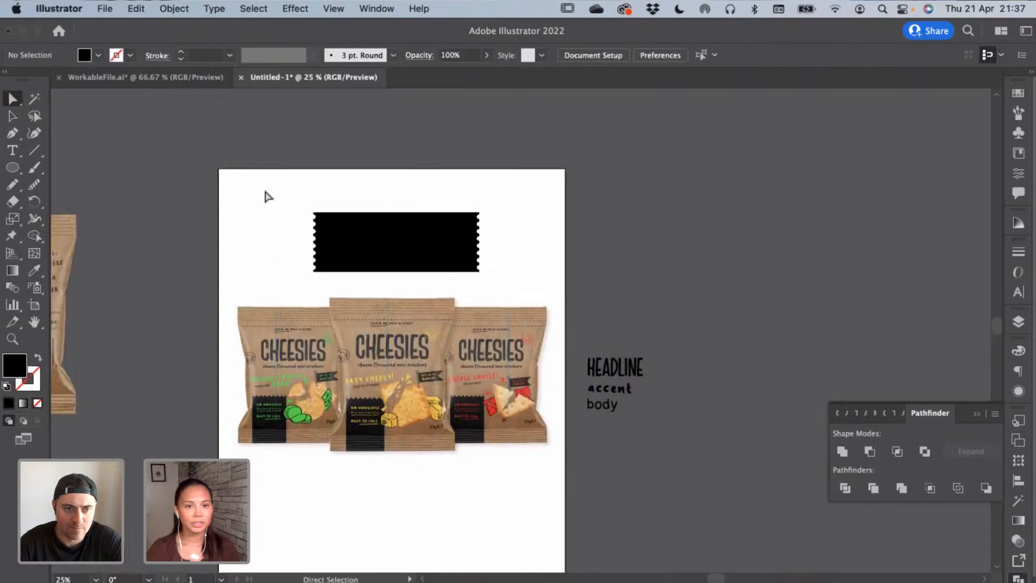
drag(400, 244, 350, 176)
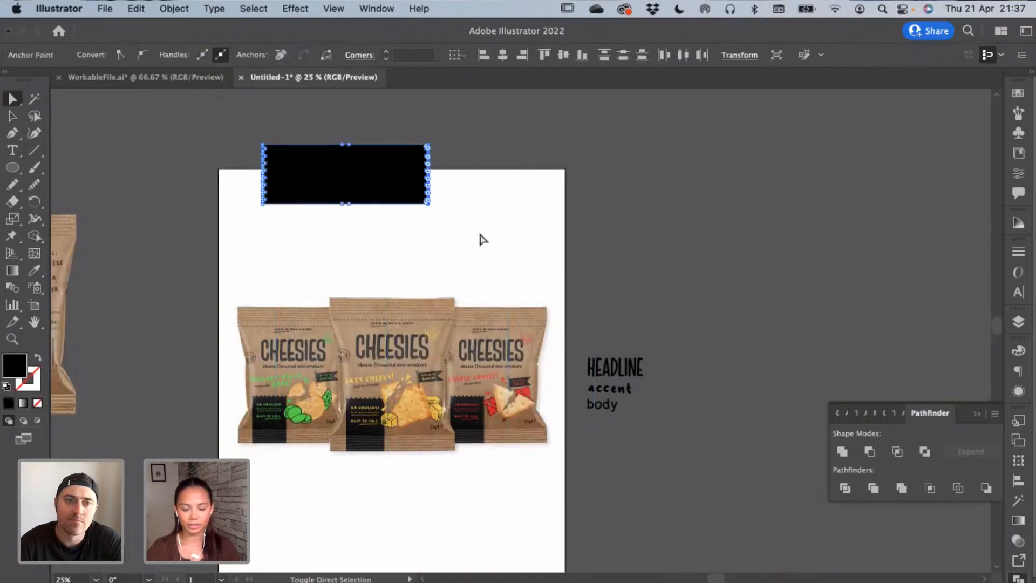
key(shift+Right)
key(shift+Right)
key(shift+Right)
key(shift+Right)
key(shift+Right)
key(shift+Right)
key(shift+Right)
key(shift+Right)
key(shift+Right)
key(shift+Right)
key(shift+Right)
key(shift+Right)
key(shift+Right)
key(shift+Right)
key(shift+Right)
key(shift+Right)
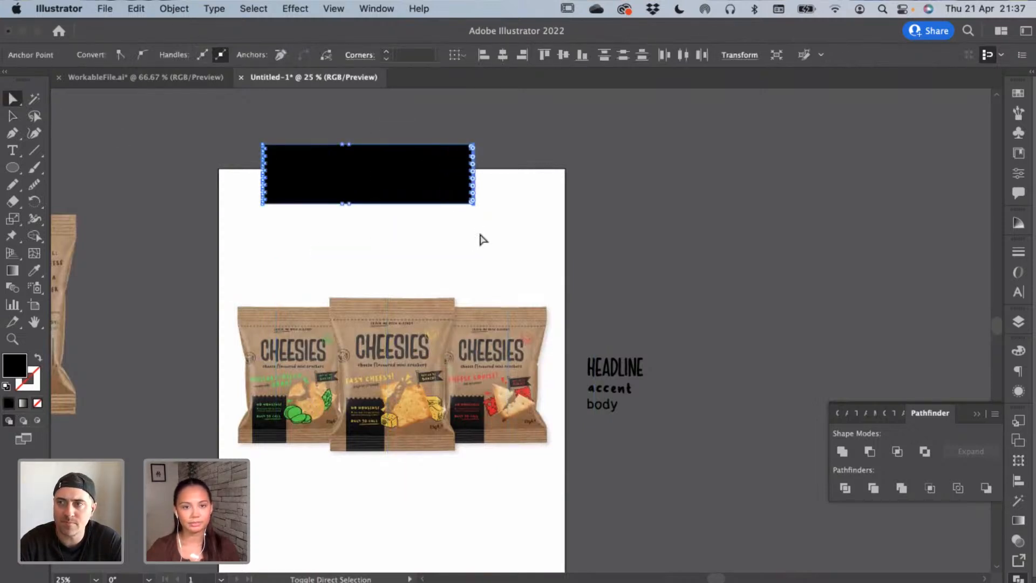
Delete the leftover anchor points along the middle of the banner's upper and lower edges
click(370, 177)
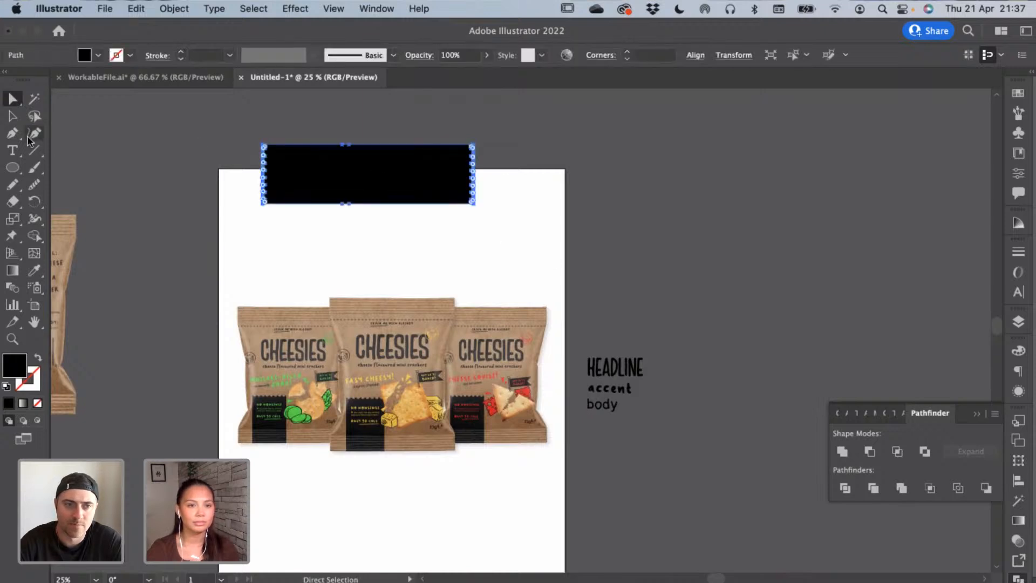
drag(13, 133, 39, 171)
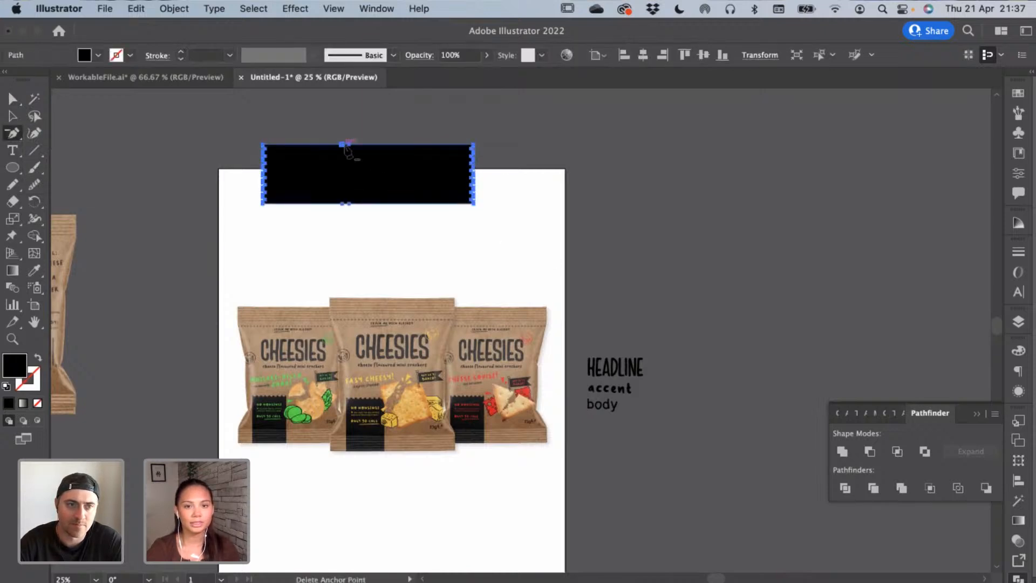
click(343, 145)
click(348, 204)
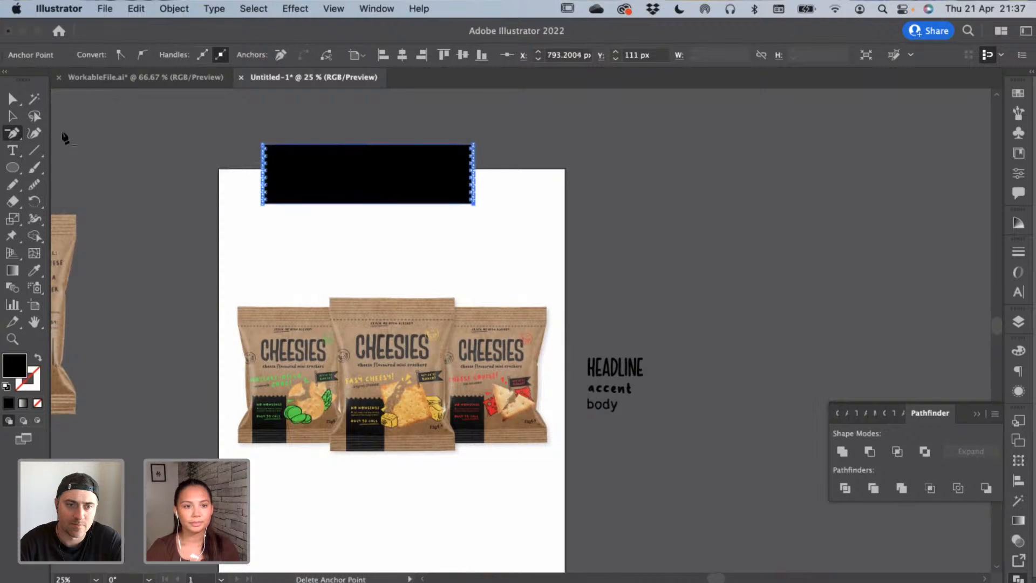
Move the banner down between the artboard's upper edge and the packs, then try a slight tilt and undo it
click(13, 116)
click(248, 217)
drag(367, 200, 381, 266)
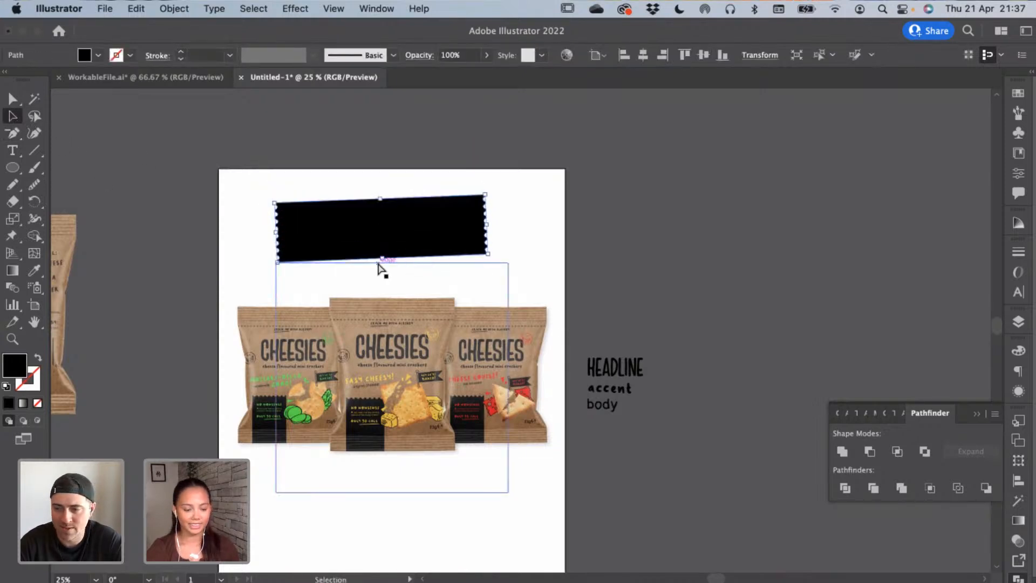
key(ctrl+z)
Add the text "AVAILABLE NOW!" on the pasteboard beside the artboard and enlarge it to about 60 pt
click(617, 270)
click(18, 152)
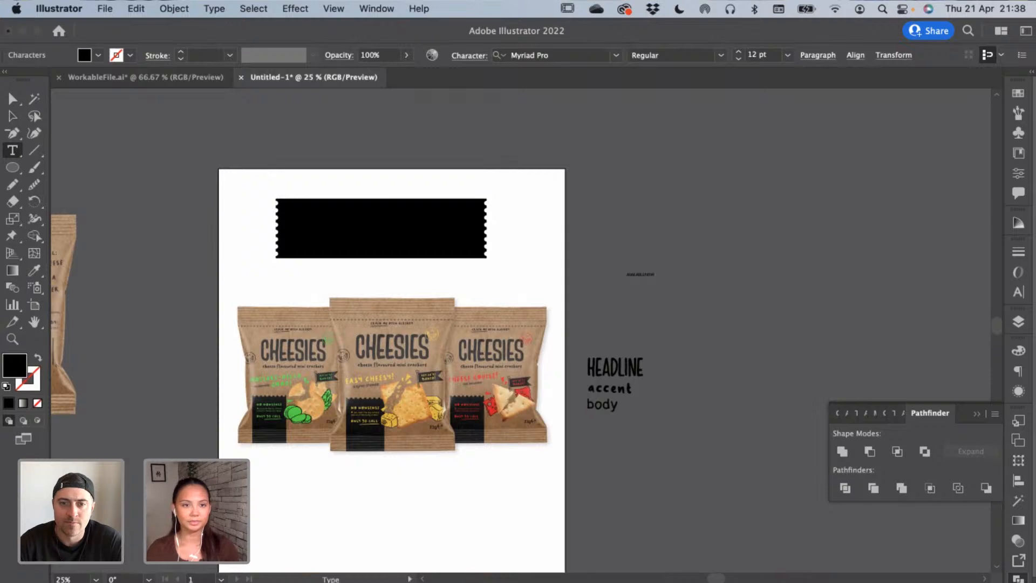
click(17, 119)
drag(652, 281, 664, 324)
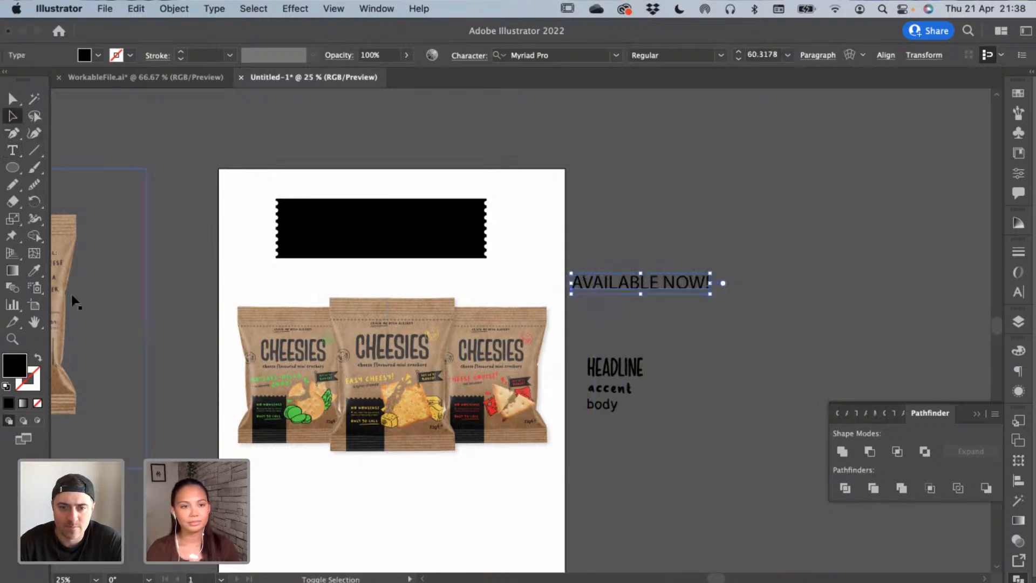
Try the headline sample's style on the AVAILABLE NOW! text, then apply the accent sample's Kopi Senja Sans style
click(611, 388)
click(622, 356)
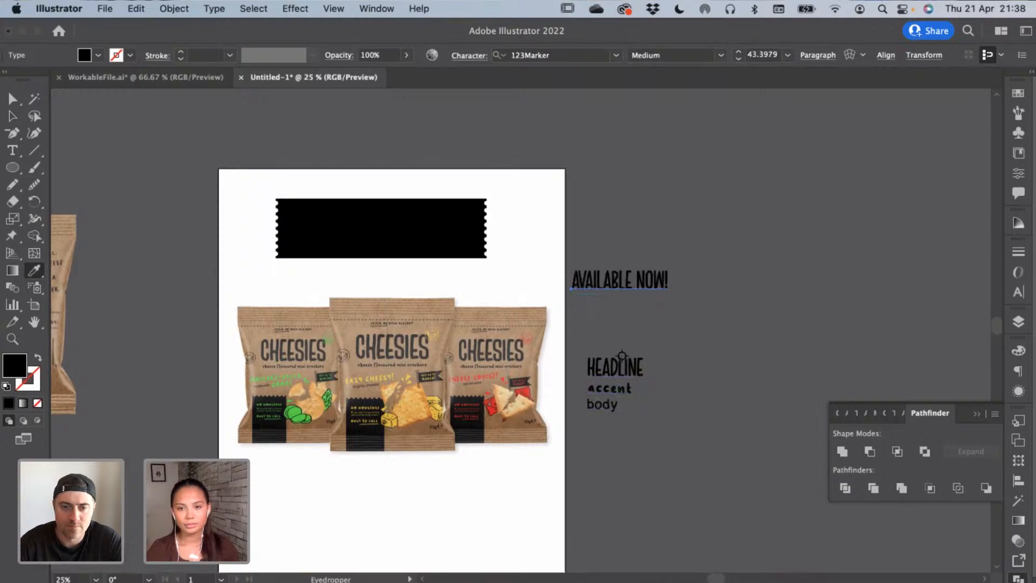
click(636, 382)
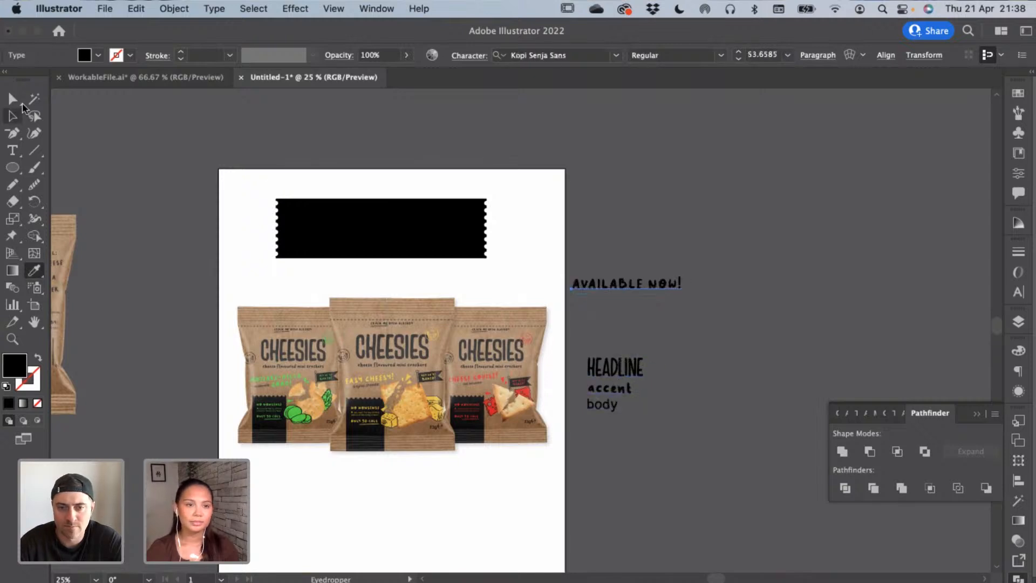
Enlarge the AVAILABLE NOW! text to about 103 pt, colour it white and move it onto the black banner
drag(684, 283, 635, 240)
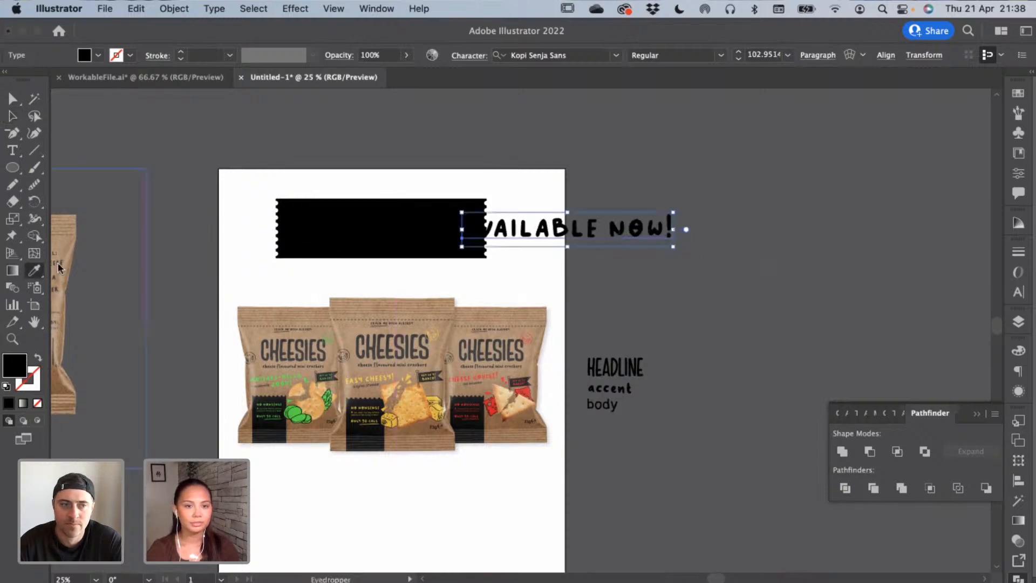
click(232, 201)
click(12, 99)
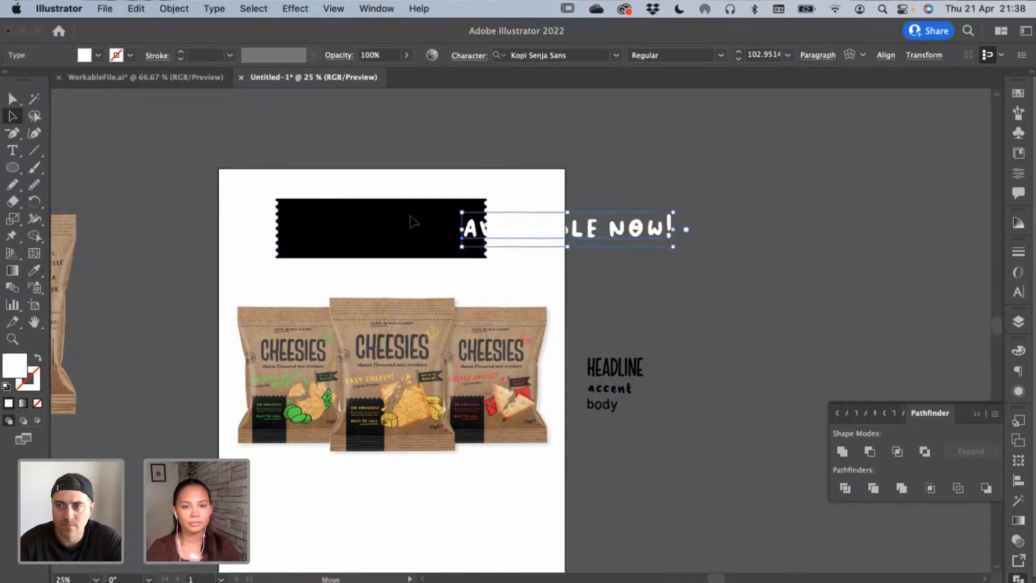
drag(413, 221, 375, 218)
key(super+equal)
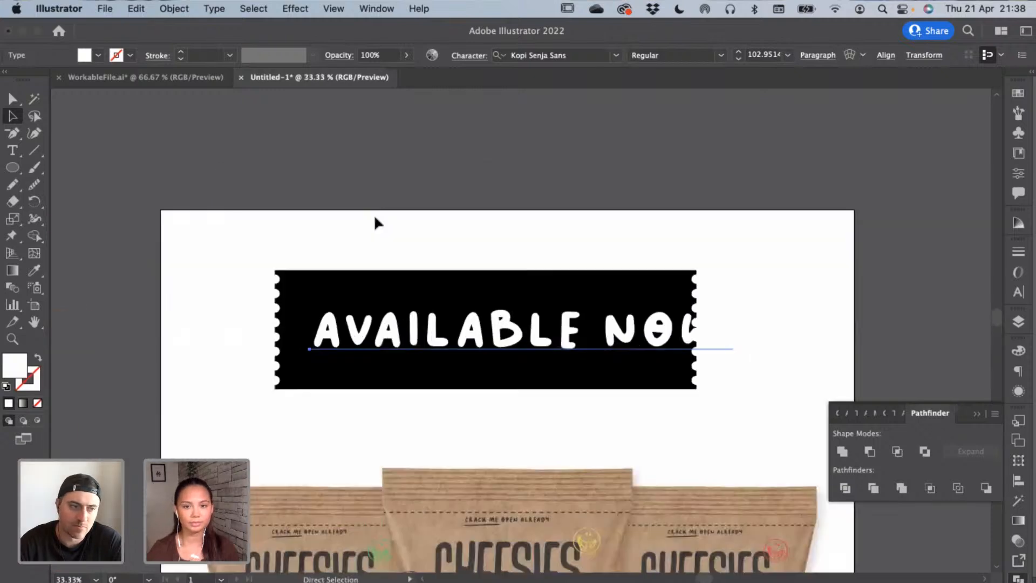
Move the AVAILABLE NOW! text above the artboard and convert it to outlines
drag(675, 327, 652, 156)
right_click(651, 157)
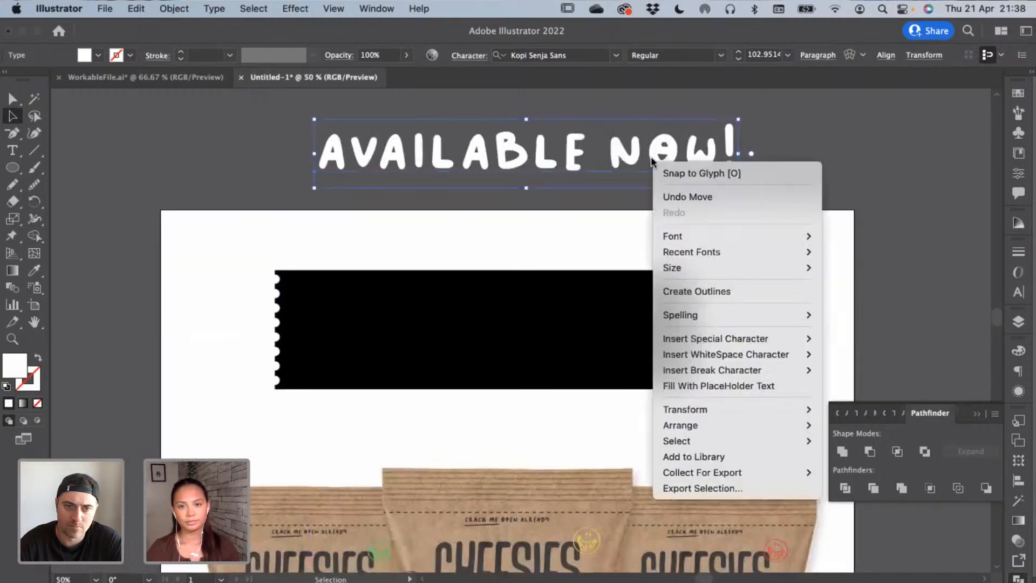
click(718, 291)
click(616, 211)
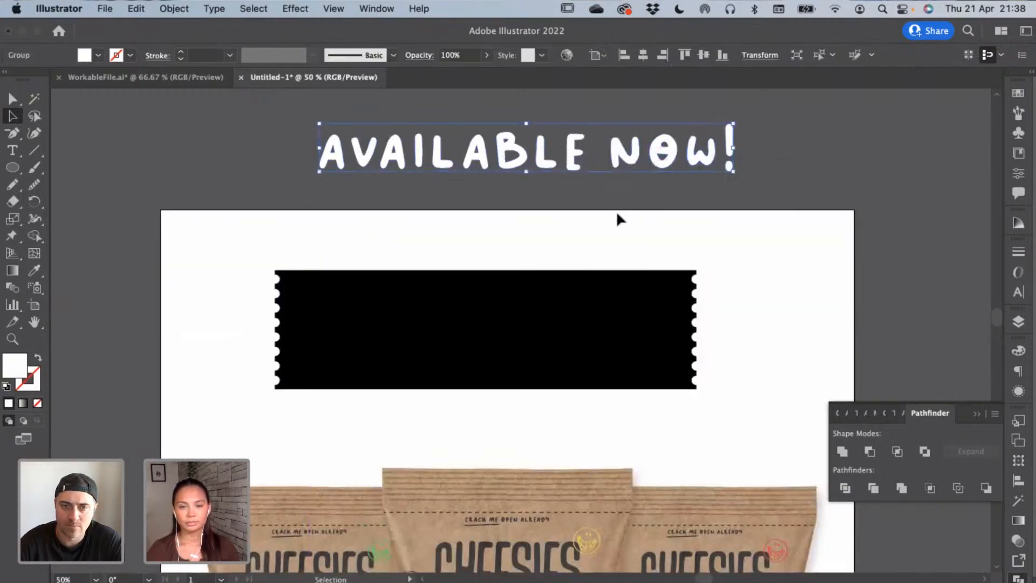
Lengthen the banner by shifting the anchor points of its left jagged end farther left
click(636, 318)
key(a)
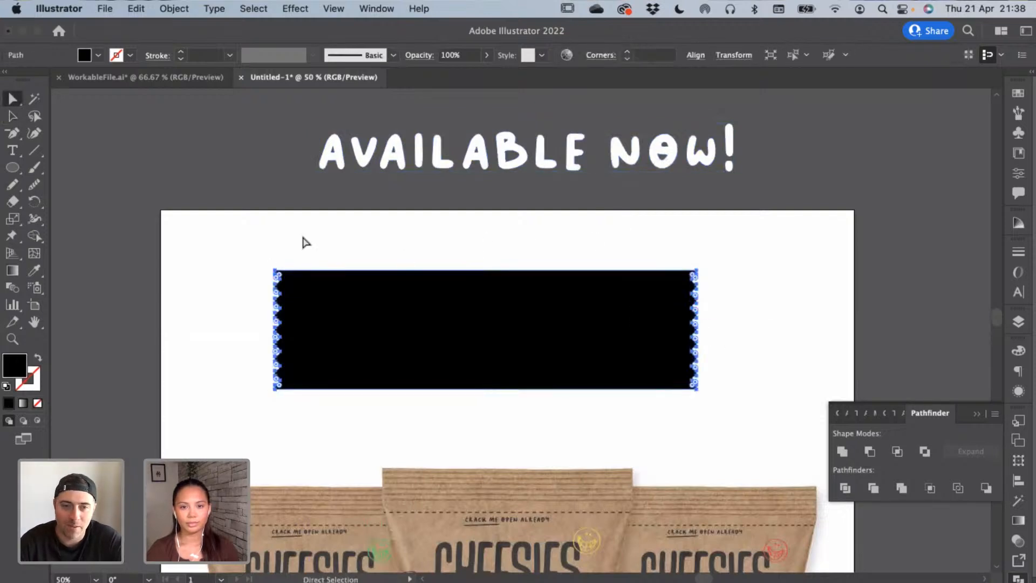
drag(438, 309, 413, 264)
drag(289, 212, 178, 370)
key(shift+Left)
key(shift+Left)
key(shift+Left)
key(shift+Left)
key(shift+Left)
key(shift+Left)
key(shift+Left)
key(shift+Left)
key(shift+Left)
key(shift+Left)
key(shift+Left)
key(shift+Left)
key(shift+Left)
key(shift+Left)
key(shift+Left)
key(shift+Left)
key(shift+Left)
key(shift+Left)
key(shift+Left)
key(shift+Left)
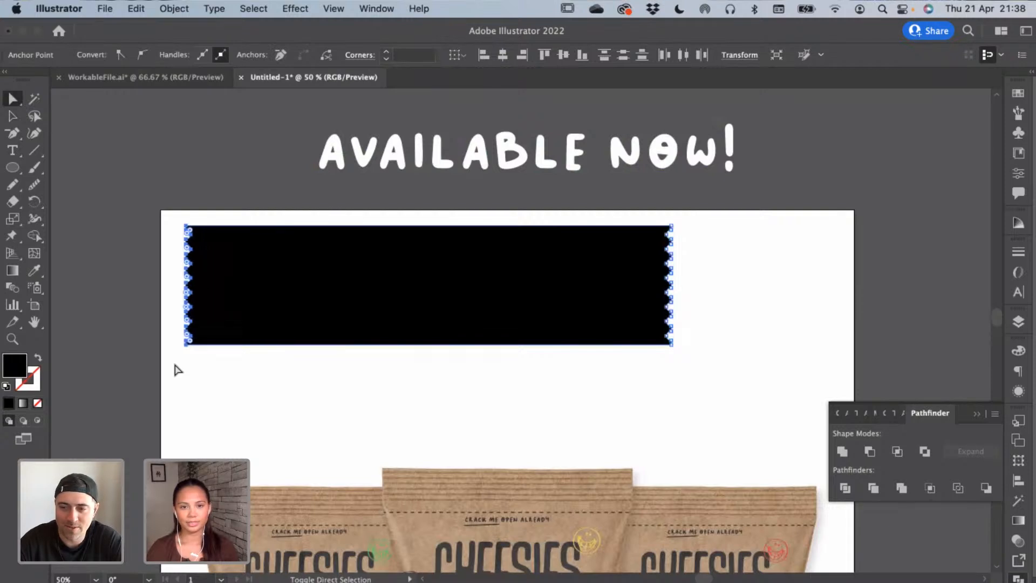
key(shift+Left)
key(shift+Left)
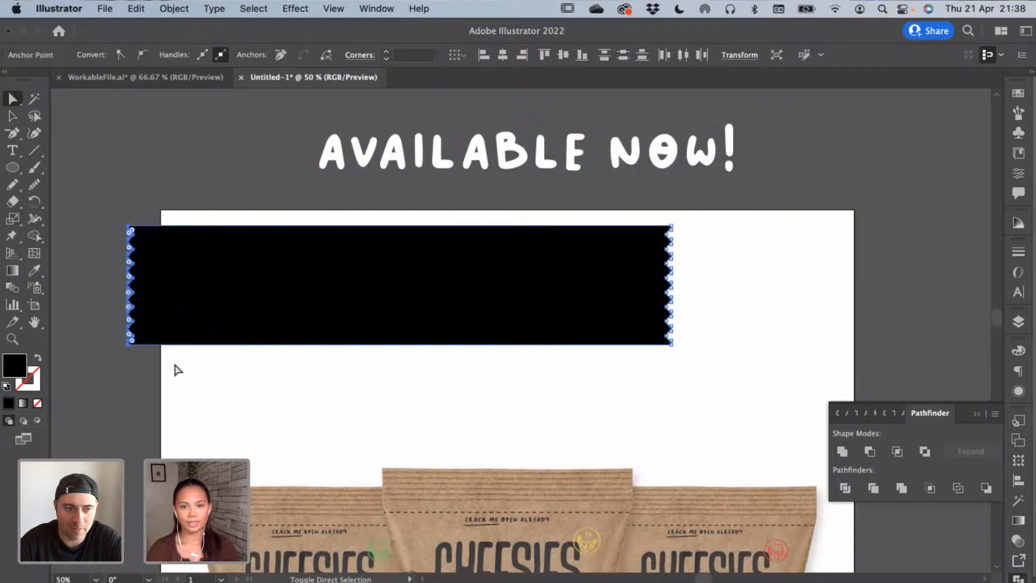
Place the banner and AVAILABLE NOW! lettering together near the artboard's upper edge and align their centres
click(17, 118)
drag(395, 239, 502, 228)
drag(543, 145, 531, 274)
shift+click(567, 230)
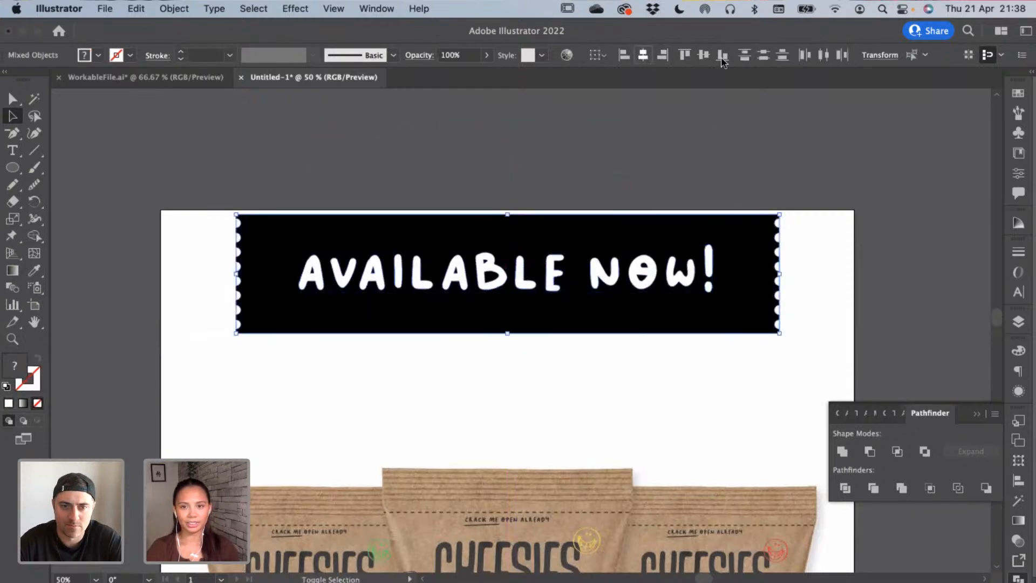
click(704, 55)
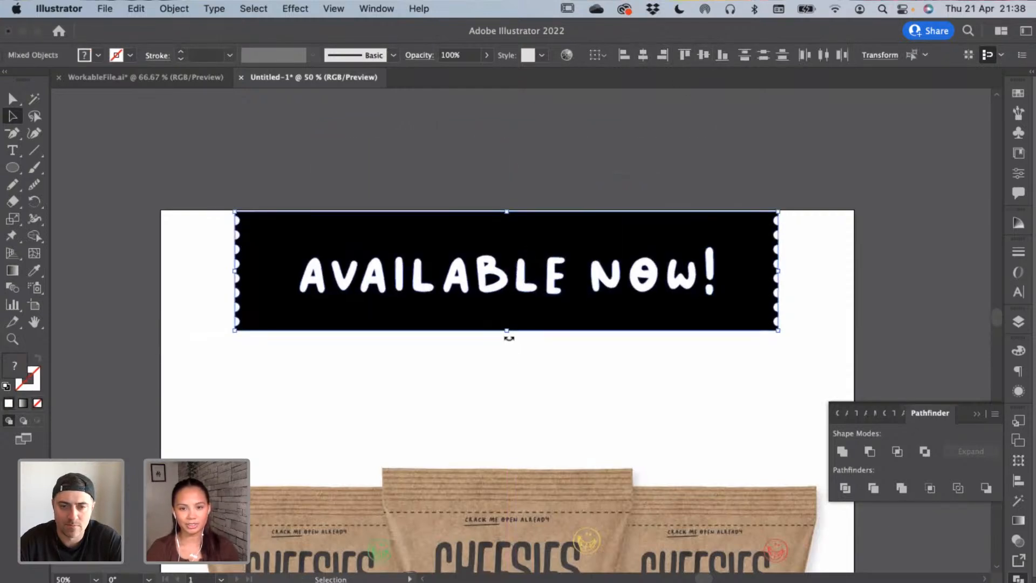
Tilt the banner with its lettering slightly counterclockwise and scale both down a little above the packs
drag(509, 338, 512, 337)
drag(575, 238, 538, 74)
key(super+minus)
key(super+minus)
key(super+plus)
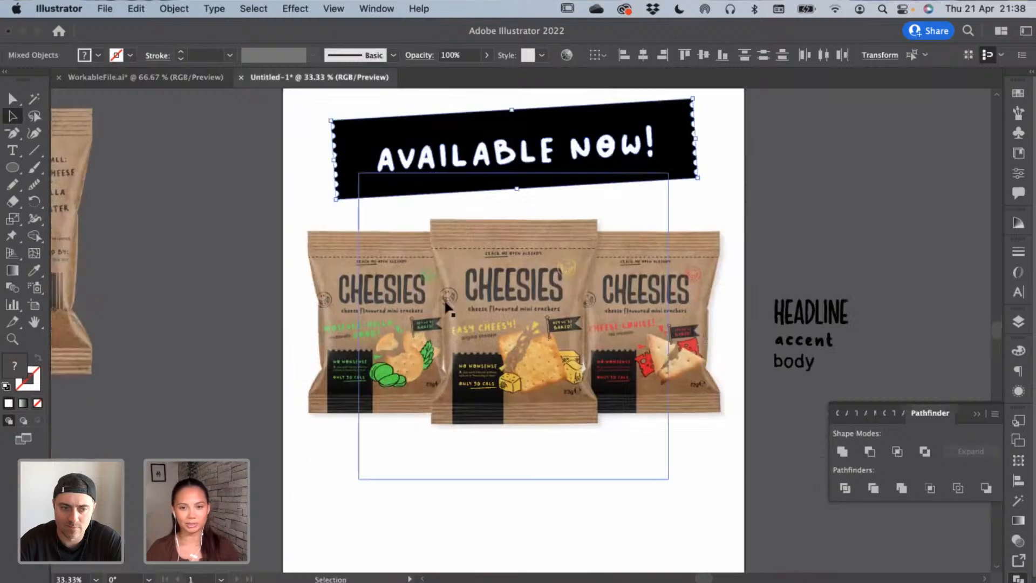
drag(628, 200, 620, 236)
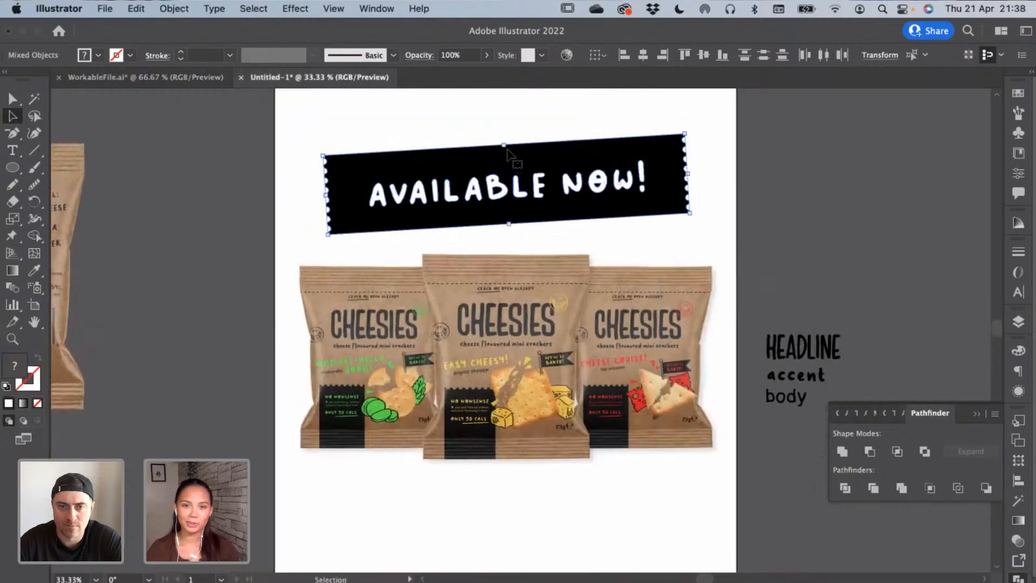
drag(507, 150, 505, 150)
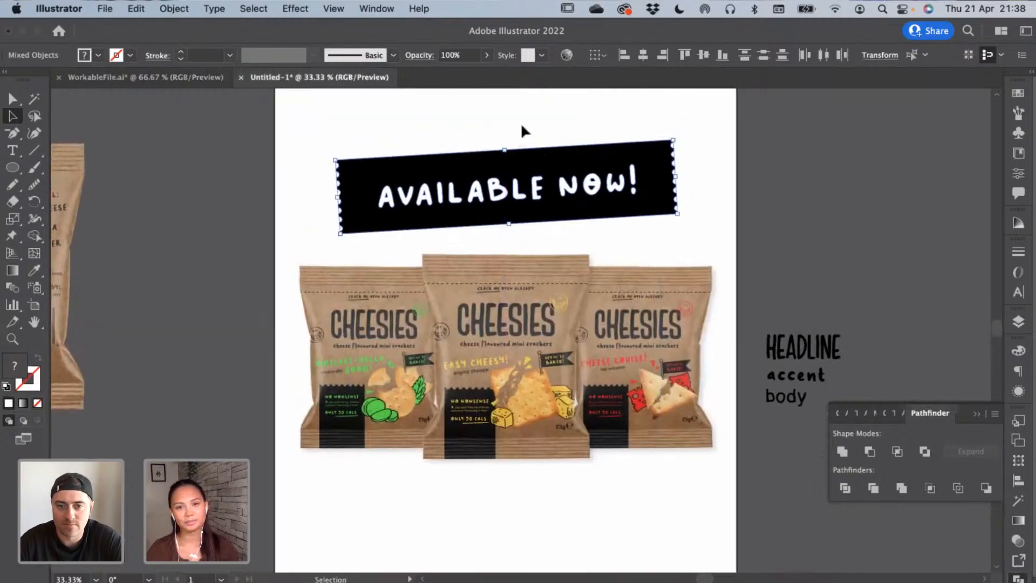
Enlarge the AVAILABLE NOW! lettering slightly within the tilted banner and align both objects' centres horizontally and vertically
click(522, 125)
click(633, 181)
drag(639, 179, 599, 192)
click(643, 55)
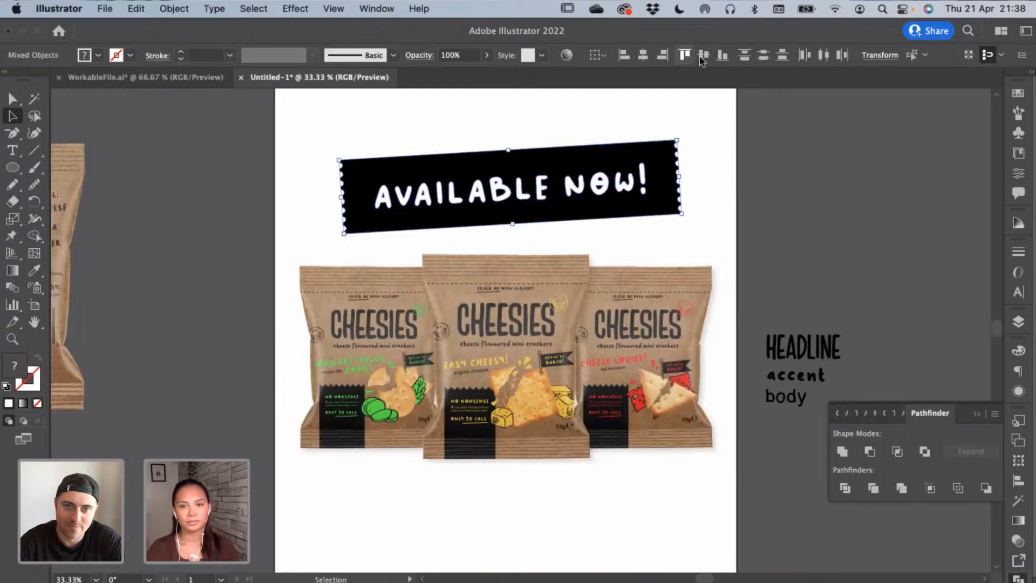
click(703, 55)
click(712, 106)
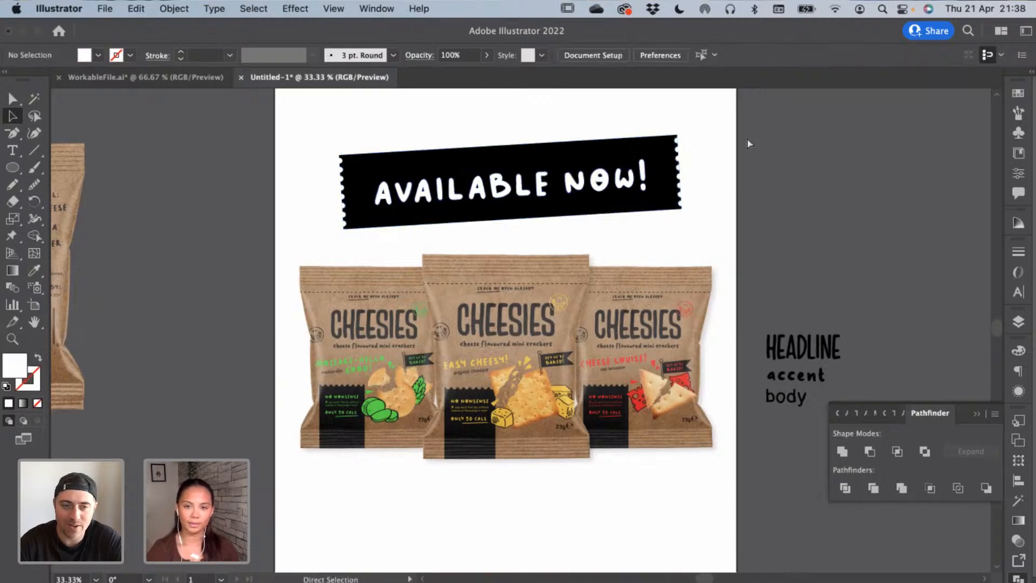
key(super+minus)
drag(619, 230, 645, 208)
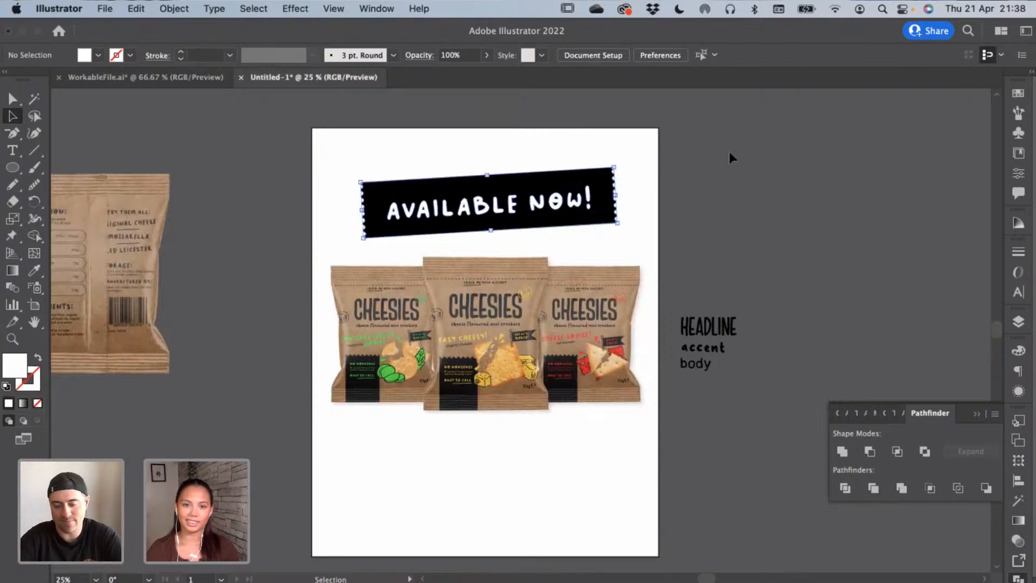
click(586, 201)
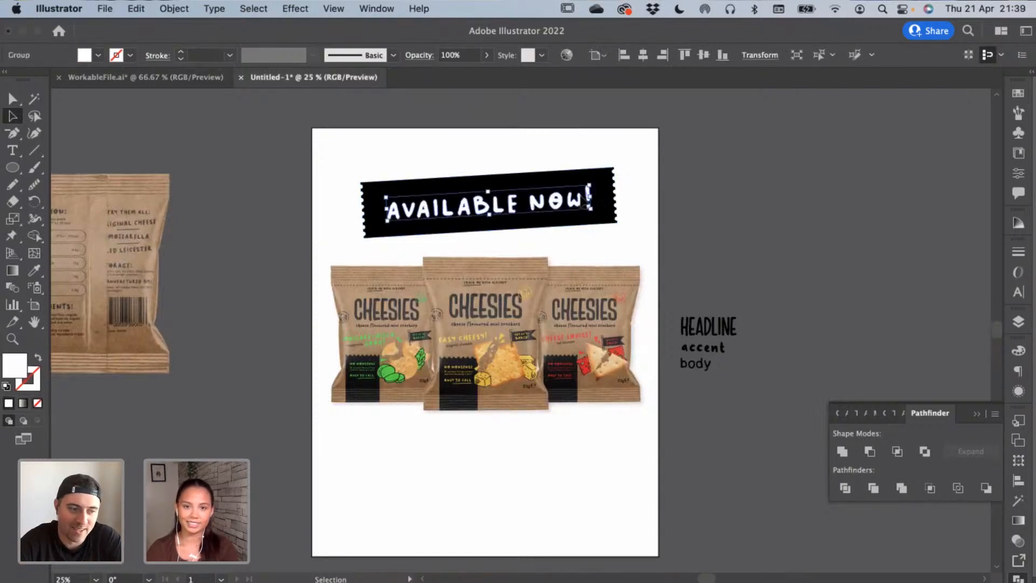
click(634, 204)
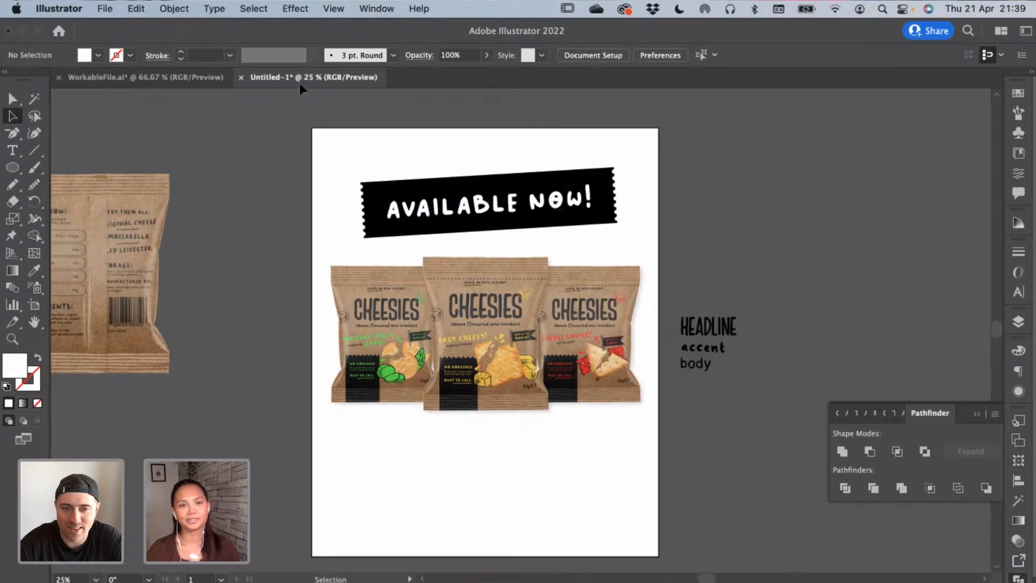
Copy the HEY WE'RE BAKED! flag with its pole and lettering from the original cheddar dieline in WorkableFile.ai
click(146, 80)
drag(428, 226, 652, 216)
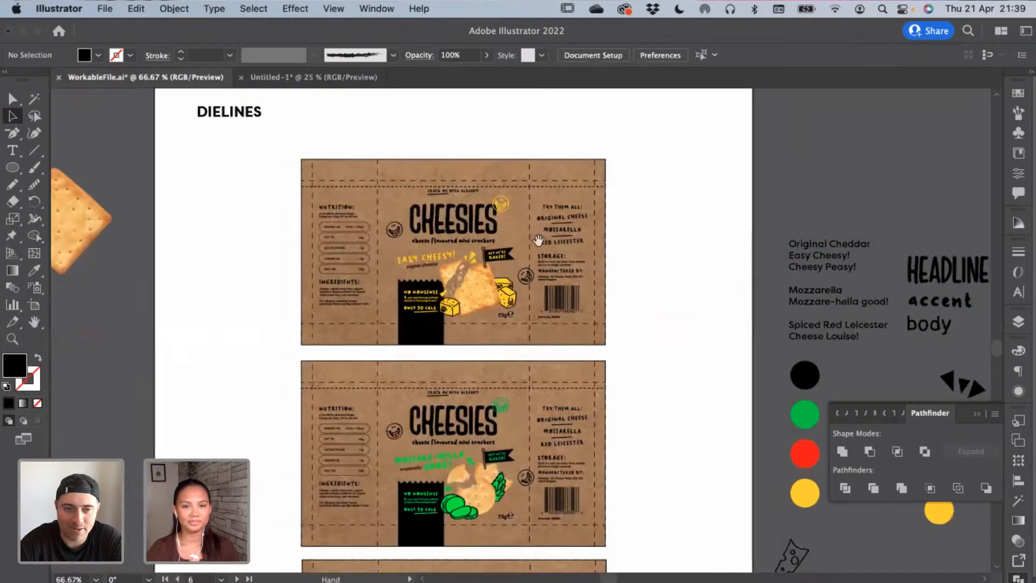
click(497, 257)
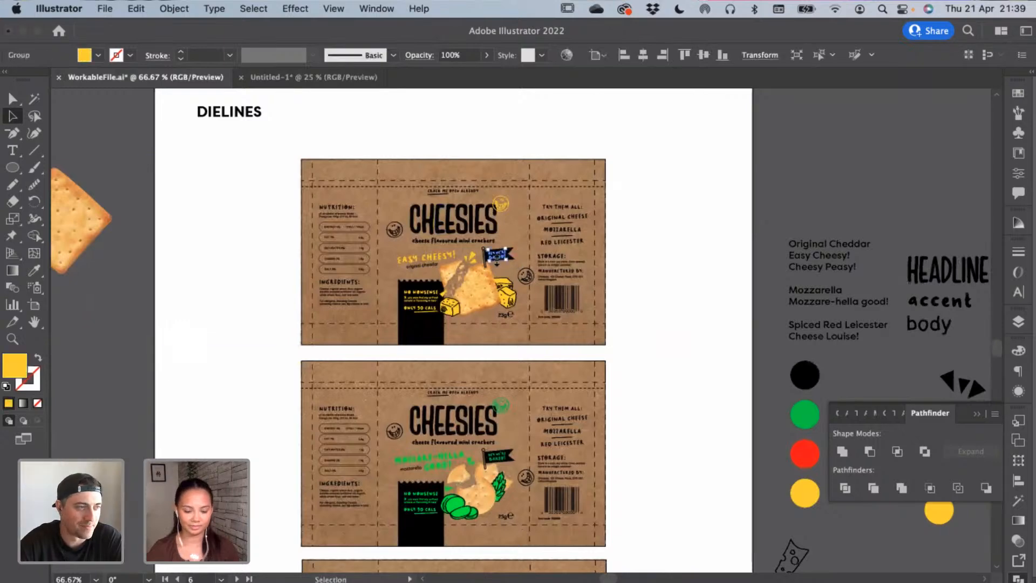
key(super+equal)
key(super+equal)
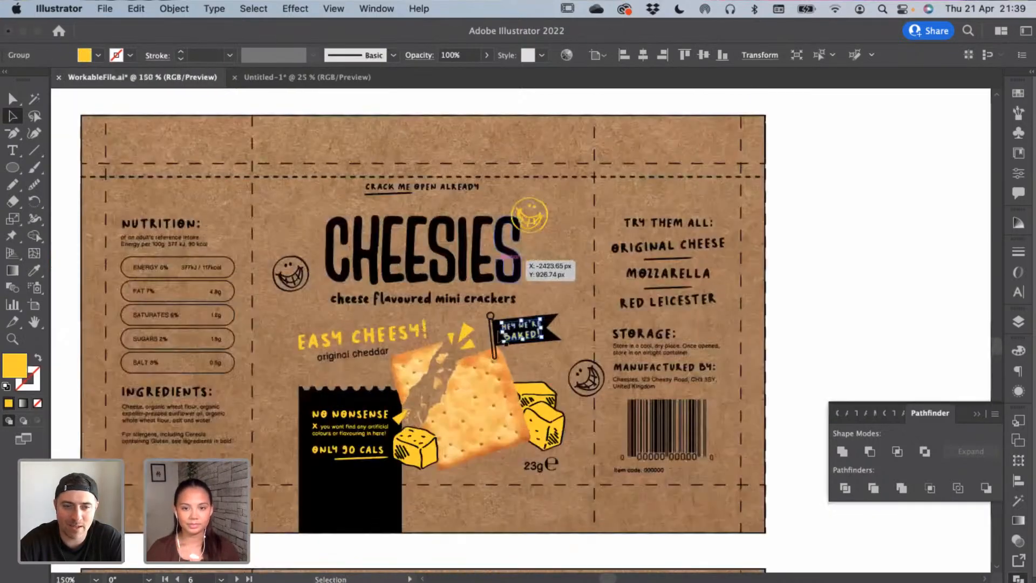
key(super+equal)
shift+super+click(484, 359)
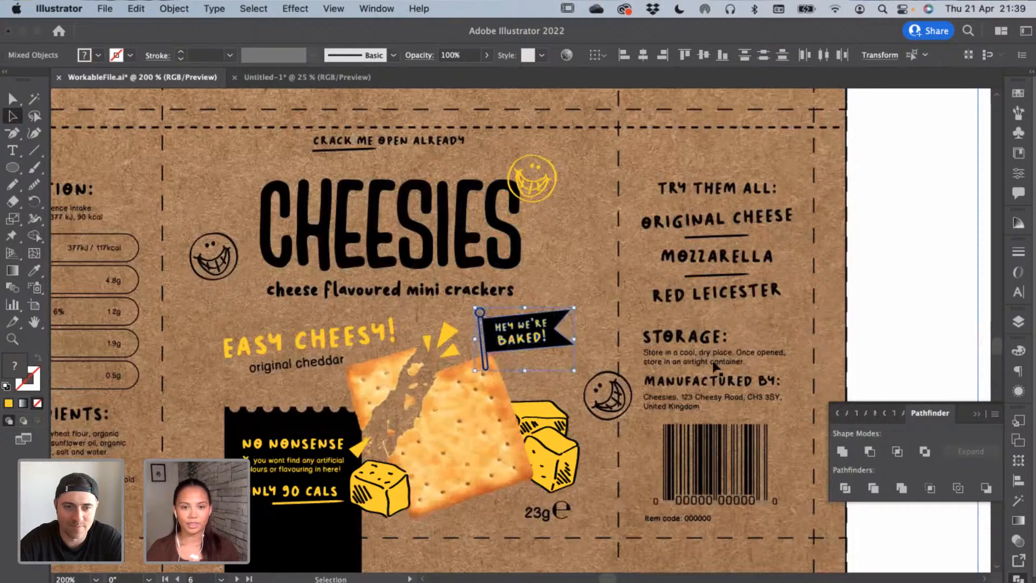
scroll(715, 367, right, 20)
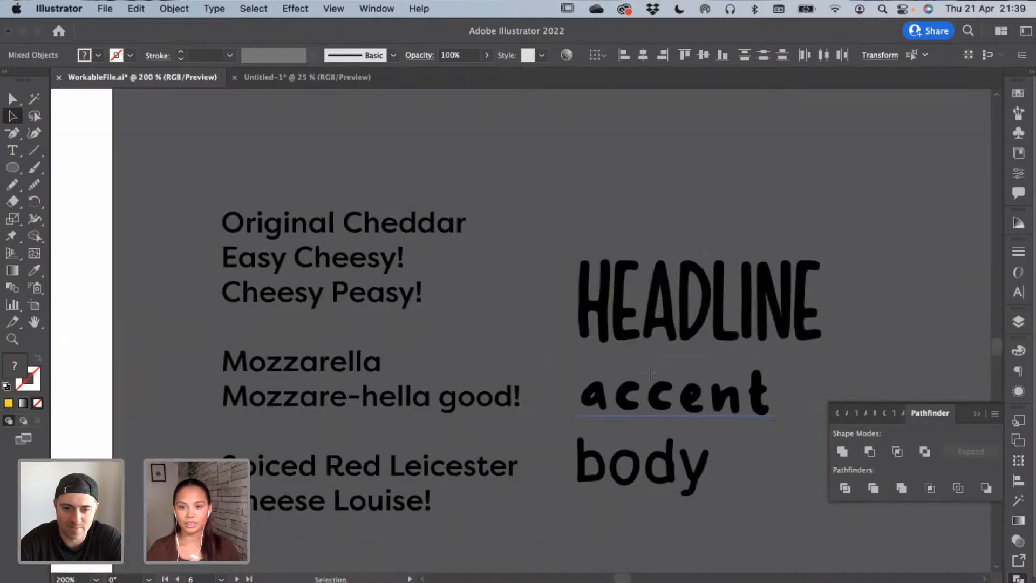
click(651, 378)
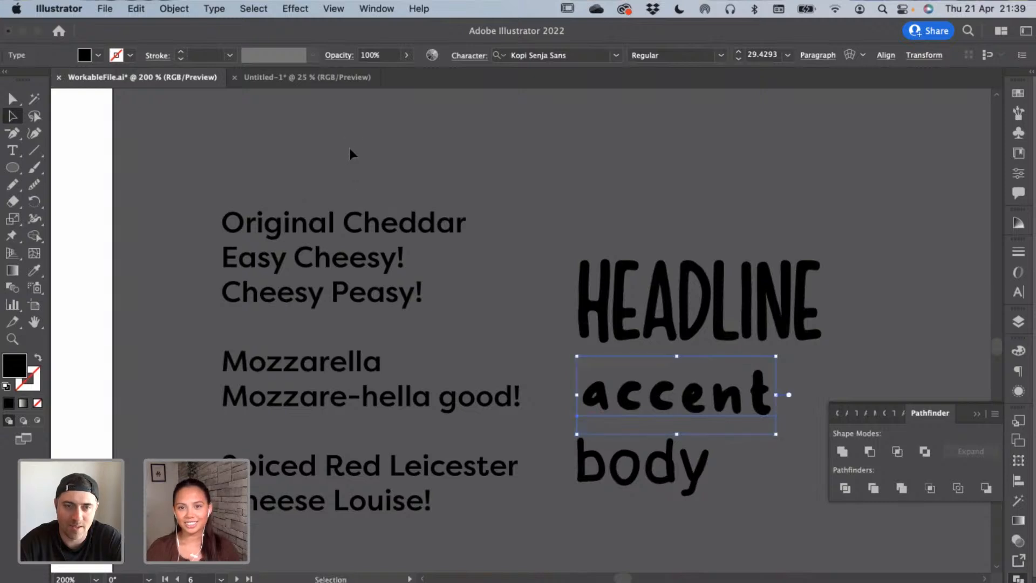
scroll(356, 155, left, 15)
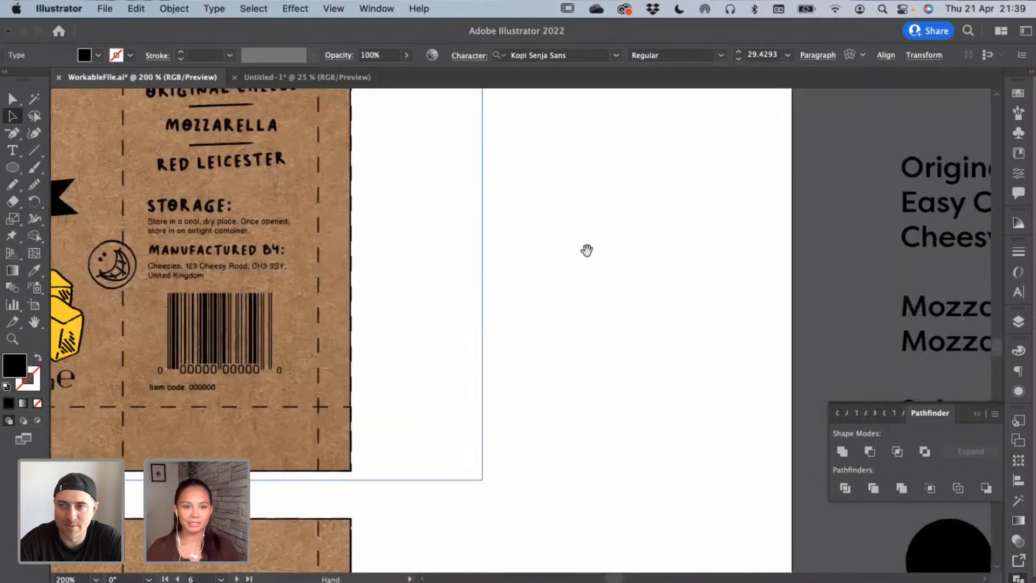
scroll(587, 250, left, 5)
click(281, 219)
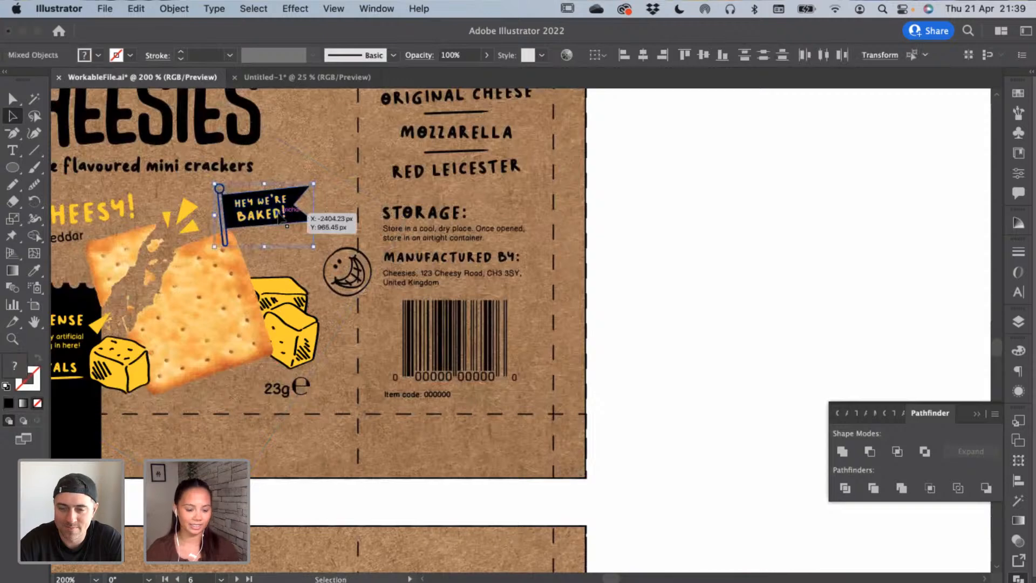
drag(281, 219, 286, 221)
Move the three pack mockups lower together on the Untitled-1 artboard, widening the gap below the banner
click(324, 77)
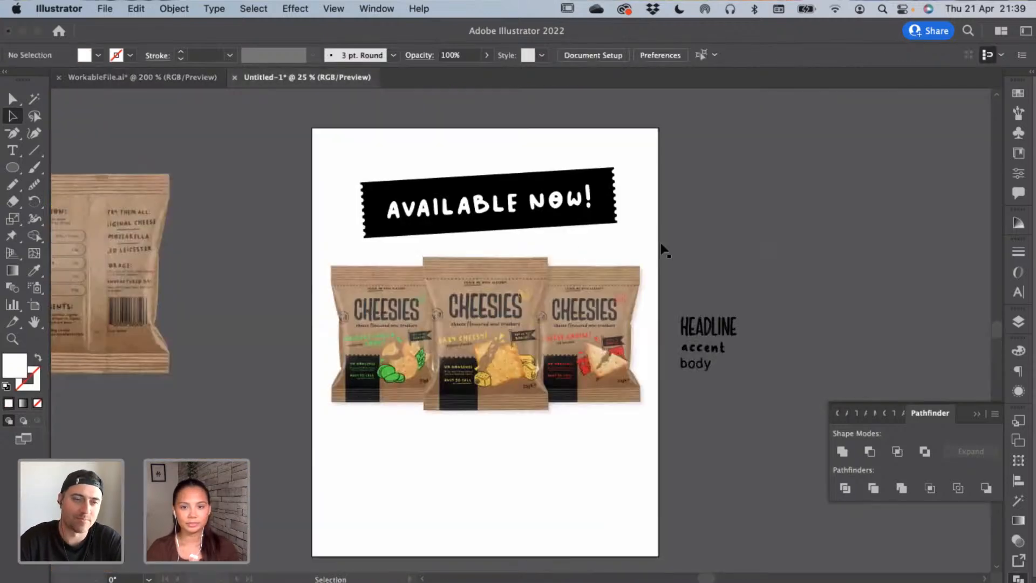
click(658, 250)
drag(652, 468, 381, 326)
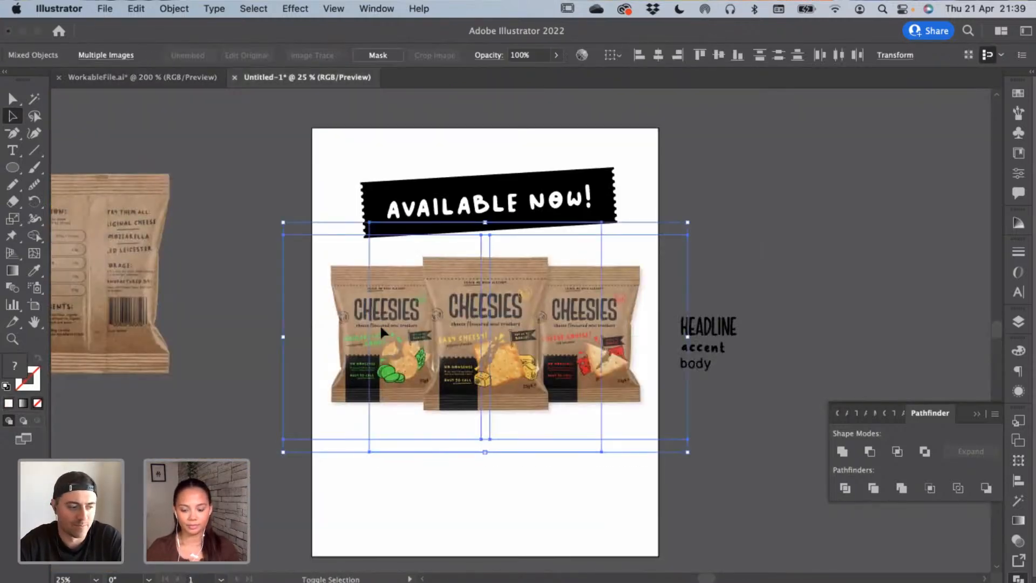
key(shift+Down)
key(shift+Down)
key(shift+Down)
key(shift+Down)
key(shift+Down)
key(shift+Down)
key(shift+Down)
key(shift+Down)
key(shift+Down)
key(shift+Down)
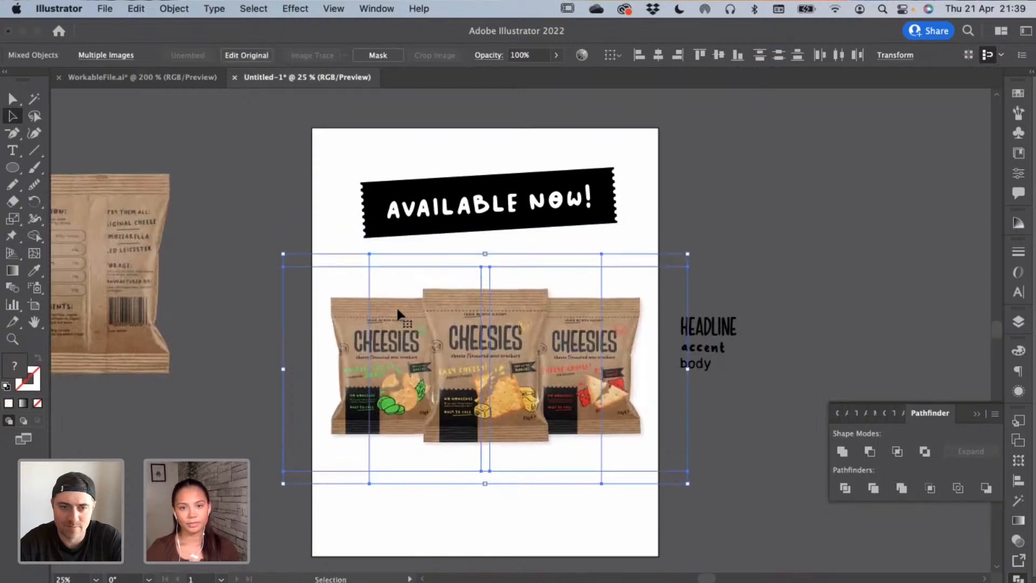
click(682, 181)
key(super+equal)
key(super+equal)
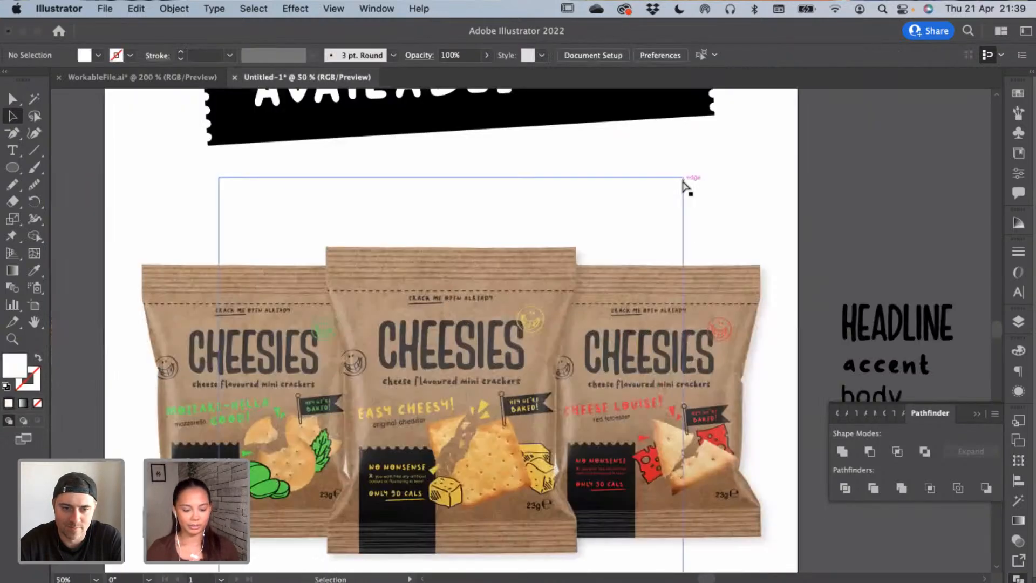
click(686, 171)
drag(520, 324, 521, 313)
key(super+z)
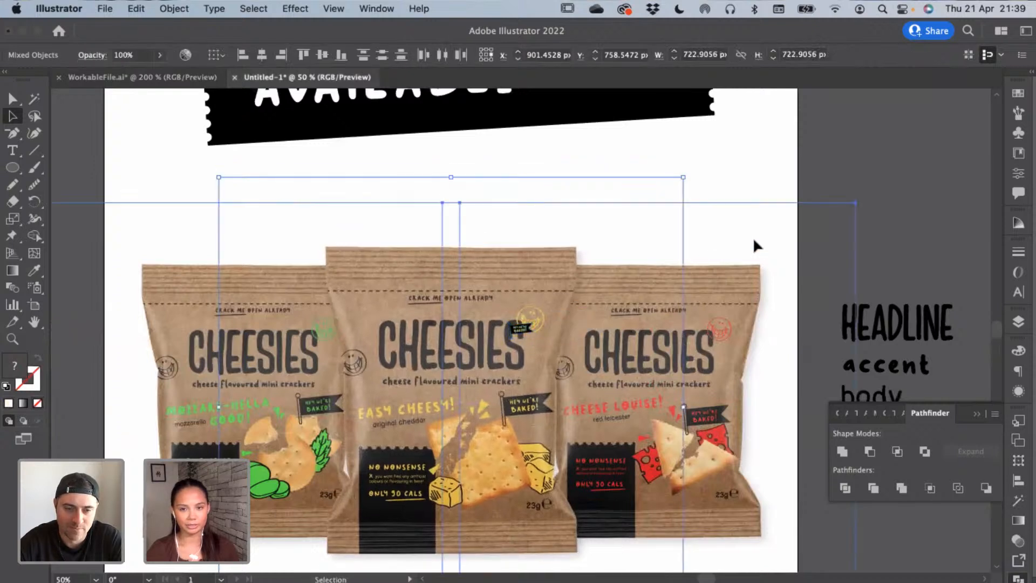
super+click(753, 238)
click(750, 204)
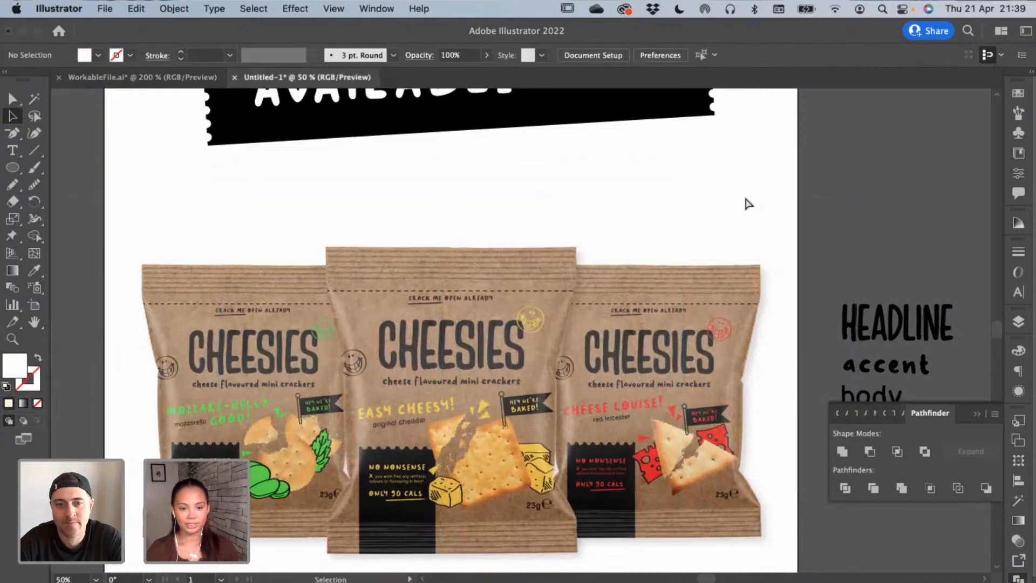
Paste the HEY WE'RE BAKED! flag, enlarge it and stand it behind the banner's upper edge near its left end
drag(525, 321, 533, 256)
drag(510, 292, 243, 237)
scroll(648, 361, up, 5)
mouse_move(340, 229)
mouse_down()
mouse_move(350, 237)
mouse_move(343, 229)
mouse_up()
click(385, 219)
drag(163, 172, 537, 345)
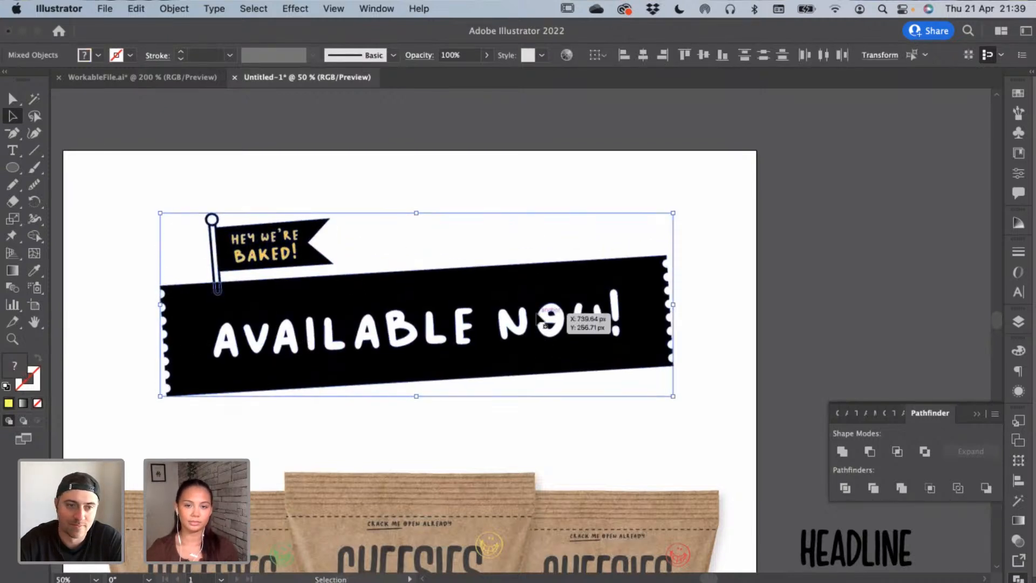
click(556, 216)
key(super+minus)
key(super+minus)
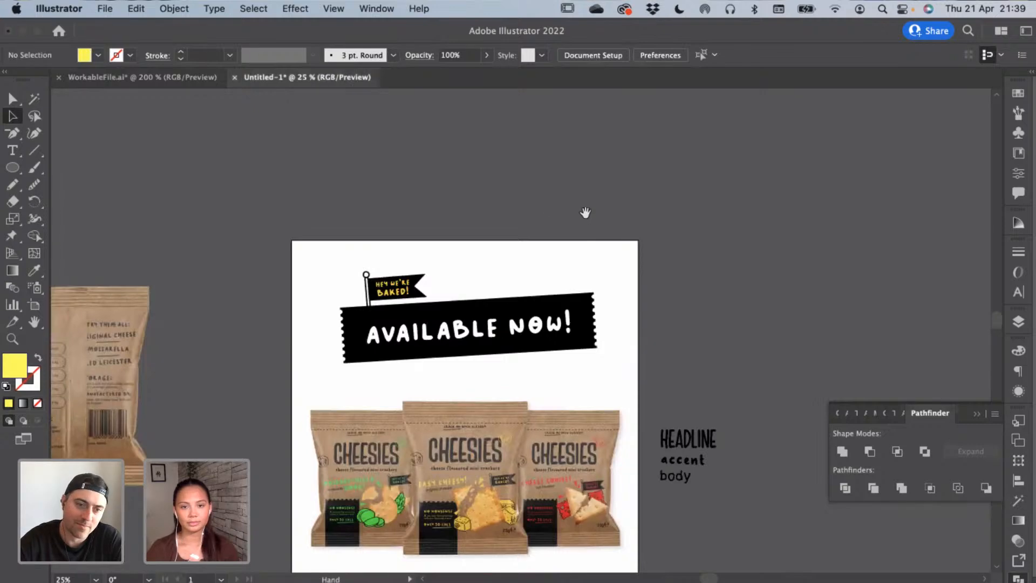
drag(585, 215, 584, 135)
scroll(584, 135, down, 5)
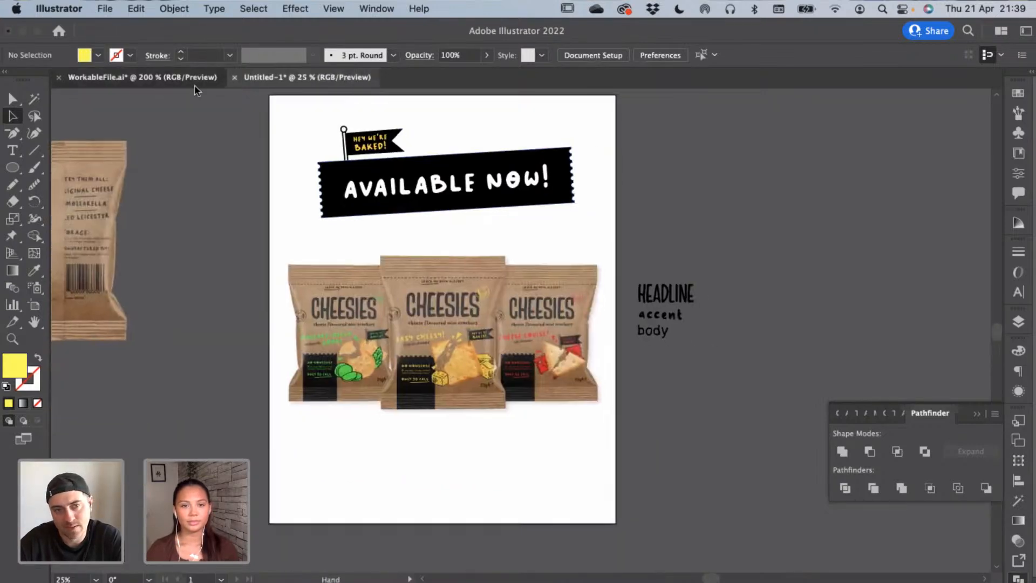
Copy the CHEESIES logo with its tagline from the original cheddar dieline in WorkableFile.ai
click(197, 80)
click(673, 189)
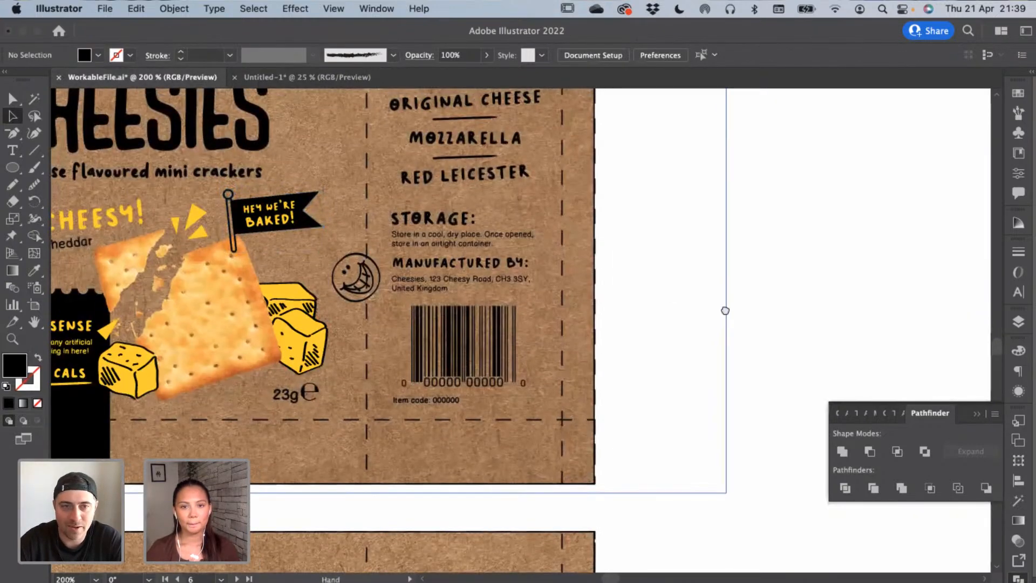
scroll(724, 308, left, 10)
scroll(724, 307, up, 5)
scroll(538, 263, left, 3)
scroll(538, 263, up, 1)
click(527, 273)
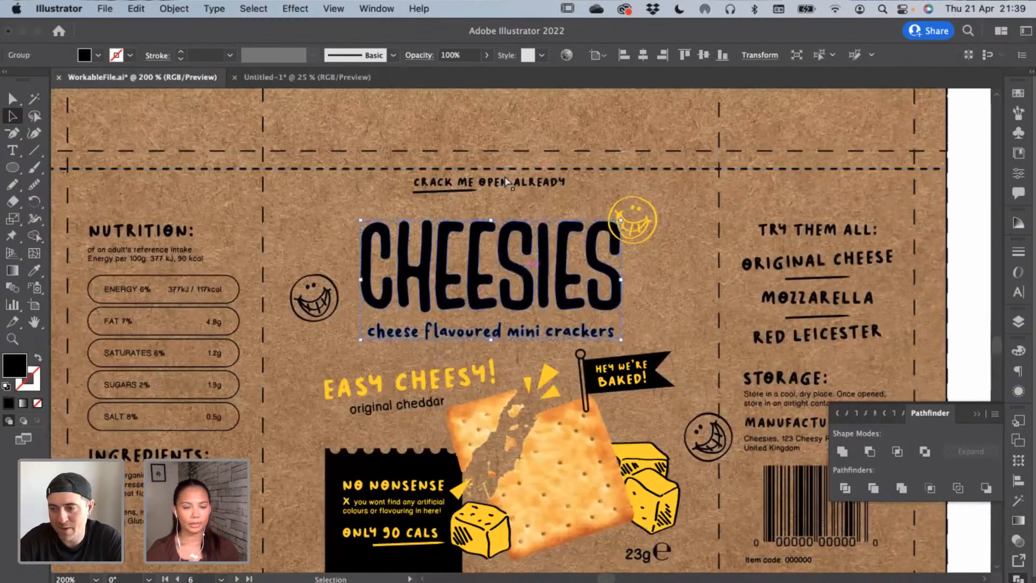
Paste the CHEESIES logo into Untitled-1 below the packs, centre it horizontally on the artboard and nudge it slightly upward
click(311, 77)
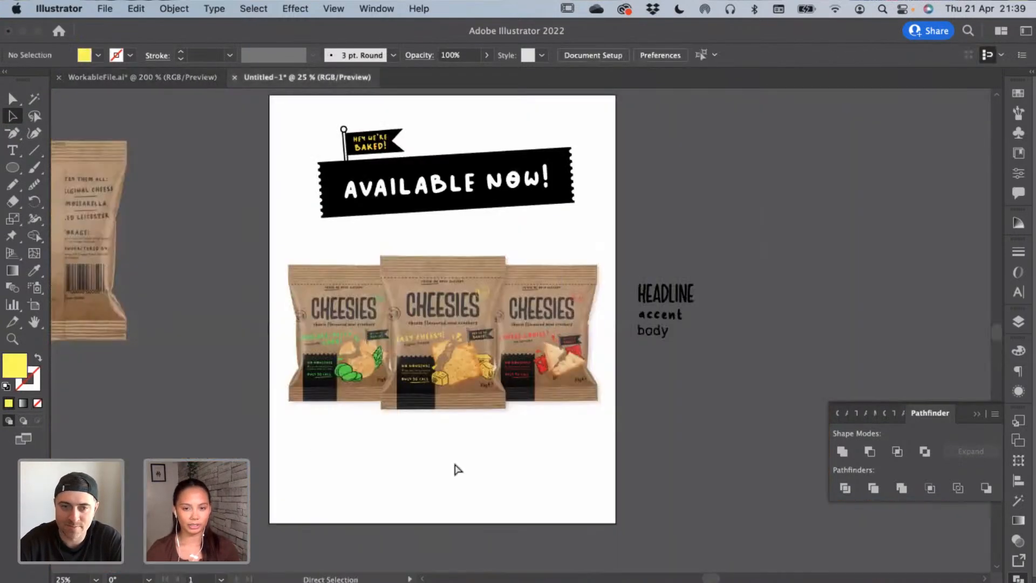
key(cmd+v)
drag(540, 345, 453, 478)
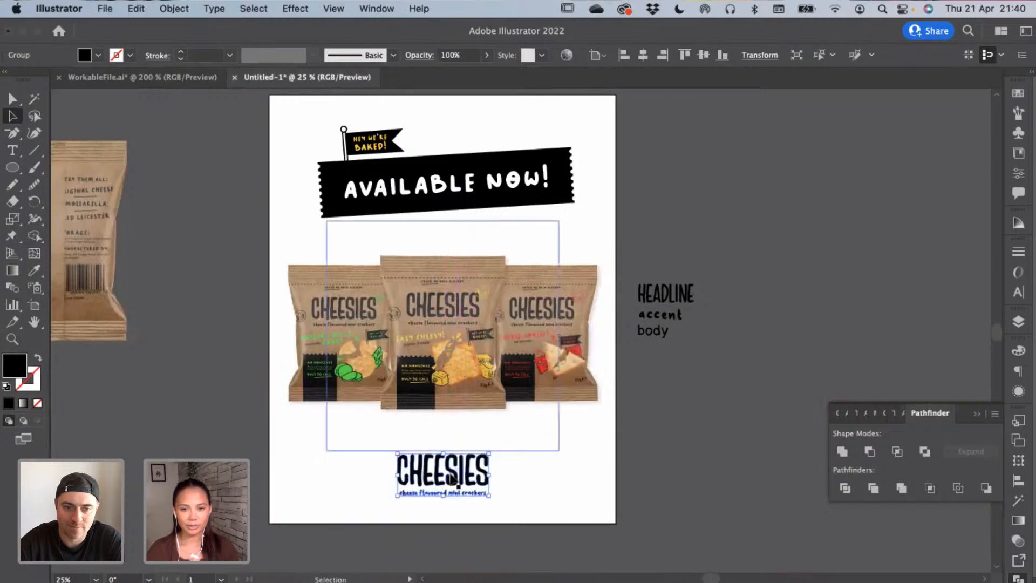
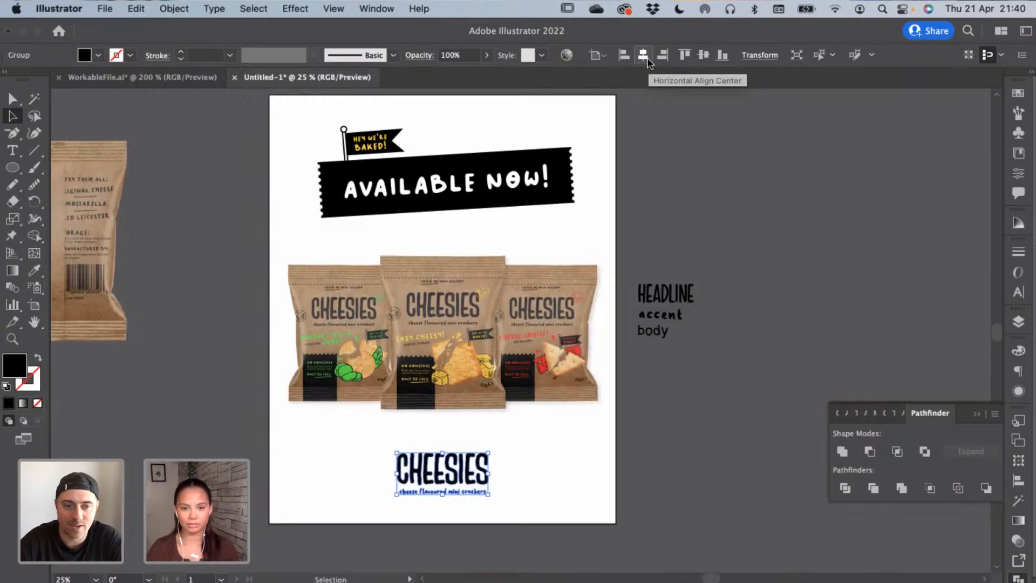
key(Up)
key(Up)
key(Up)
key(Up)
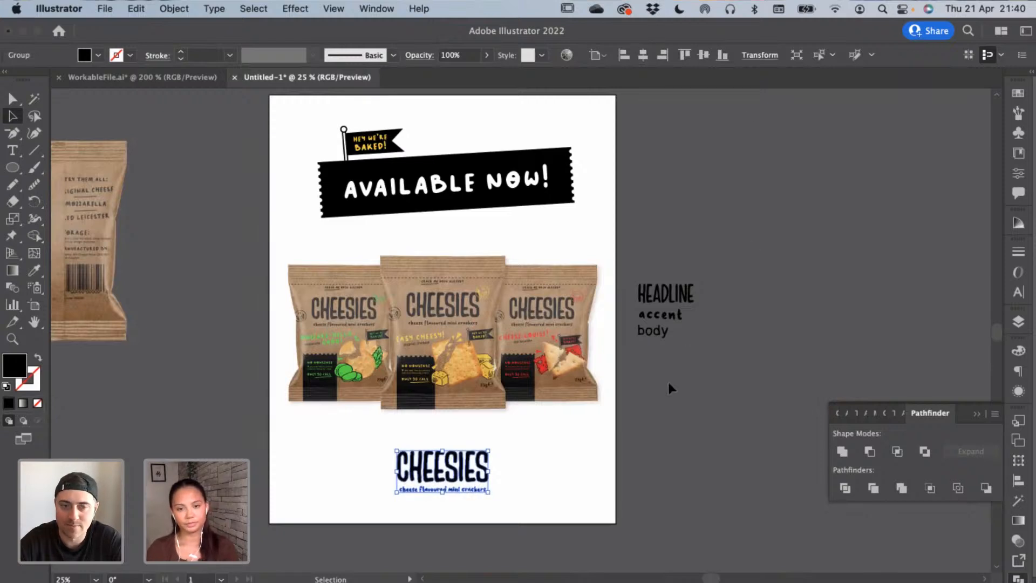
key(Up)
key(Up)
key(Up)
key(Up)
click(669, 380)
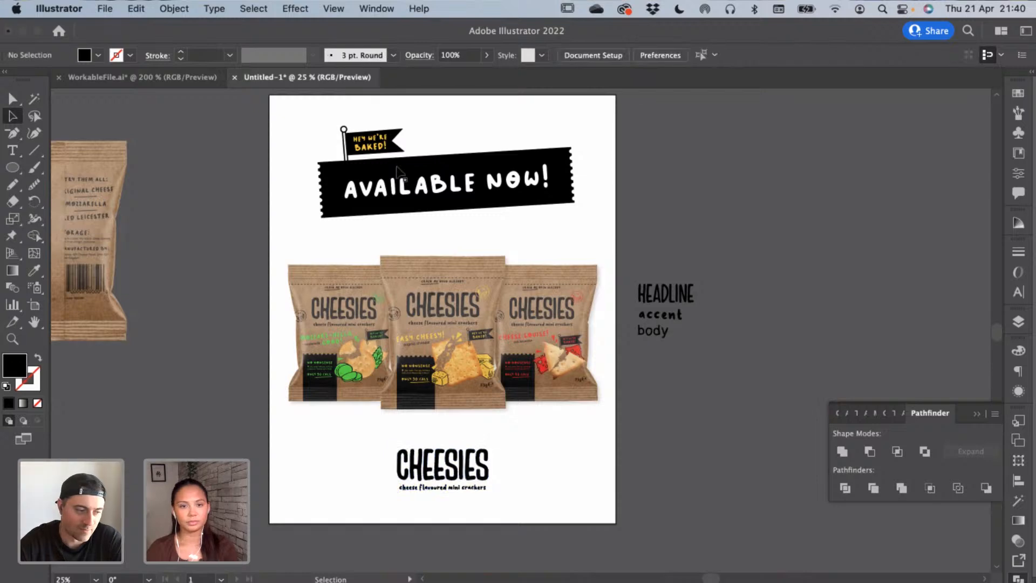
Copy the text block of flavour names and slogans beside the dielines in WorkableFile.ai
key(ctrl+Tab)
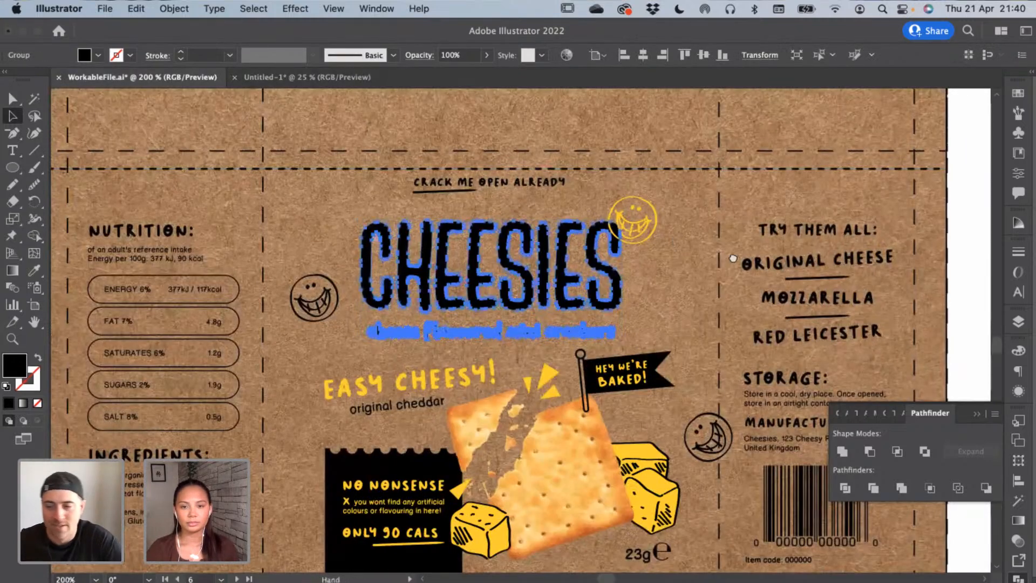
drag(901, 248, 226, 238)
drag(972, 329, 586, 347)
click(585, 349)
key(super+c)
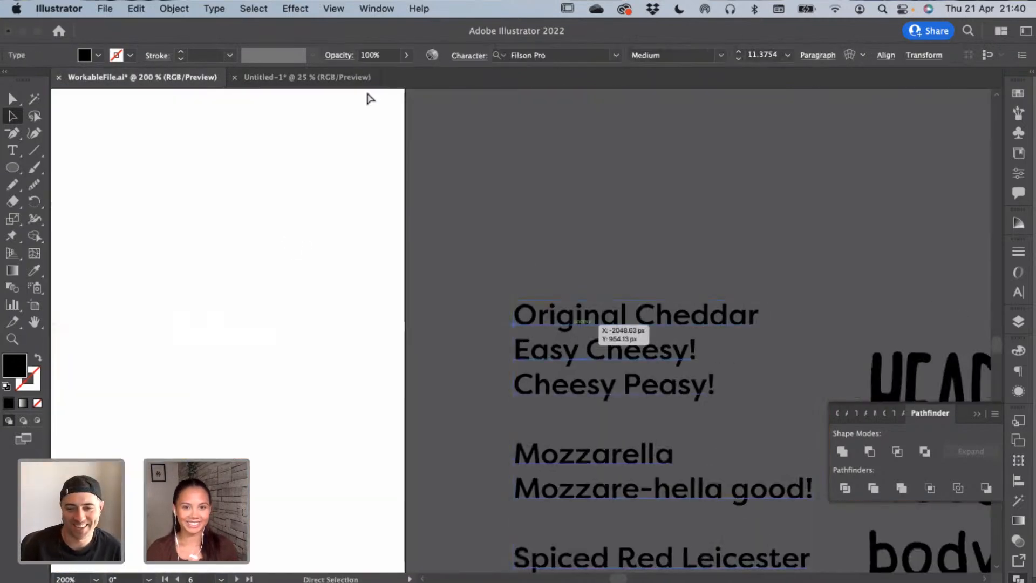
Paste the flavour text block into Untitled-1 and place it outside the artboard below the body type sample
click(331, 81)
click(679, 490)
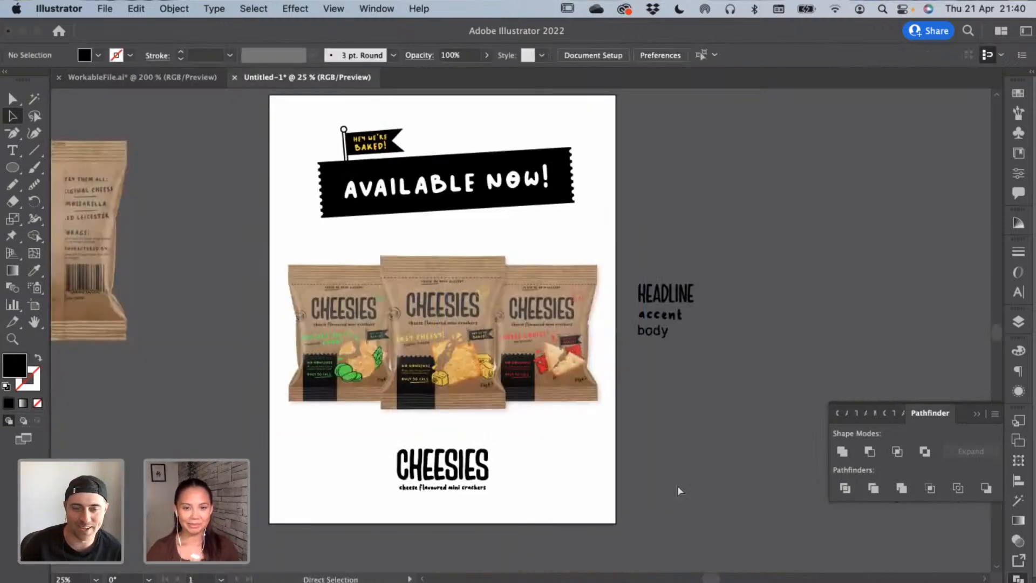
key(super+equal)
key(super+equal)
scroll(547, 404, left, 10)
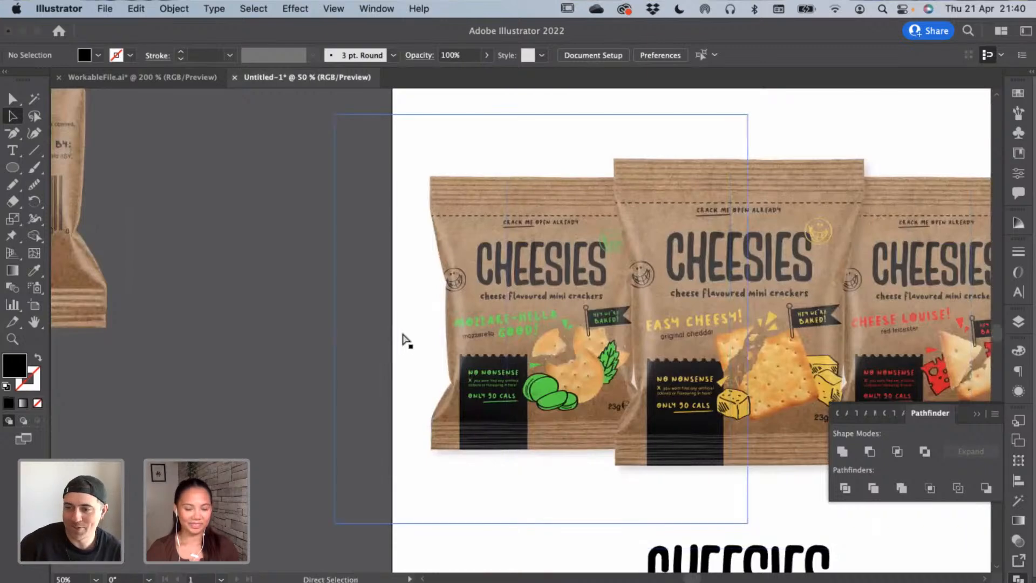
click(511, 338)
scroll(718, 392, right, 10)
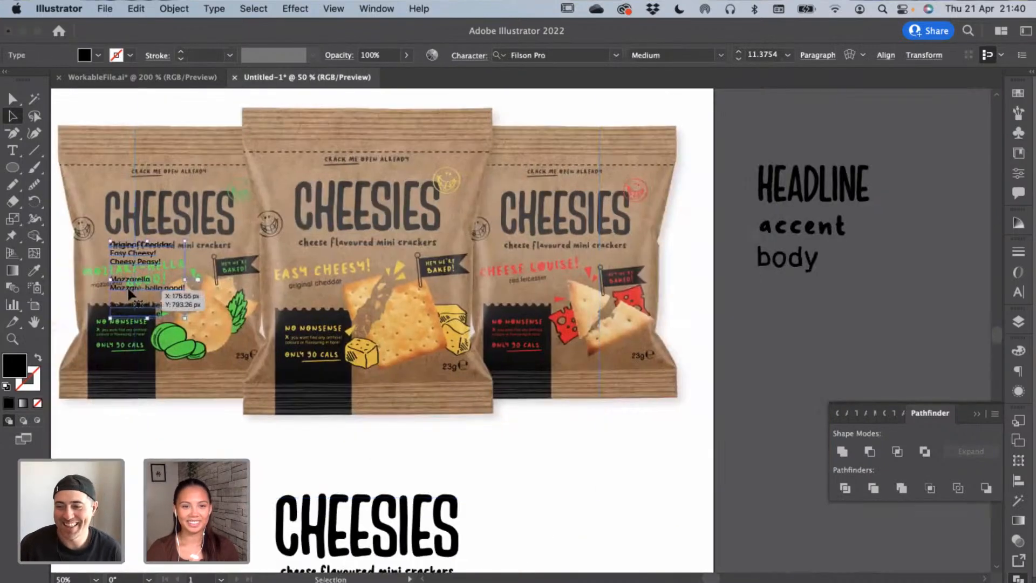
drag(717, 398, 721, 399)
scroll(540, 324, right, 5)
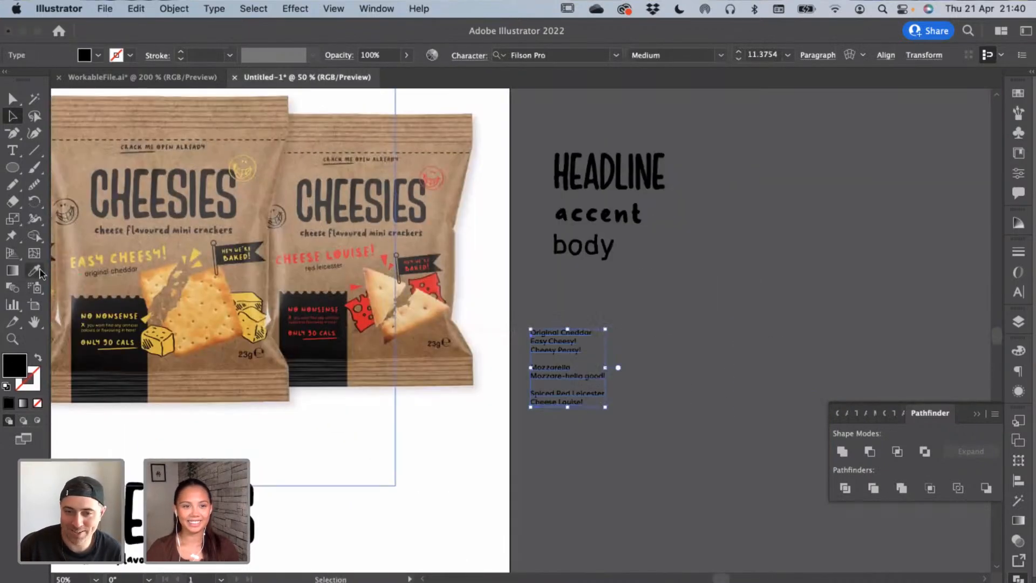
Apply the body sample's type style to the flavour text with the Eyedropper and delete its Cheesy Peasy! line
key(i)
click(598, 244)
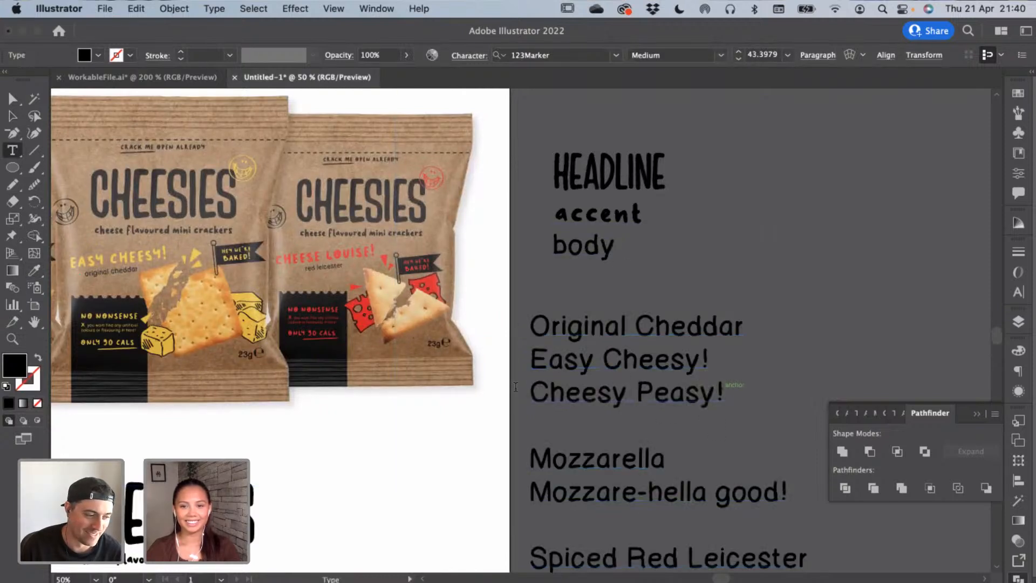
drag(722, 391, 503, 391)
key(BackSpace)
key(BackSpace)
Copy the Original Cheddar line into its own text object beside the type samples
drag(542, 338, 751, 333)
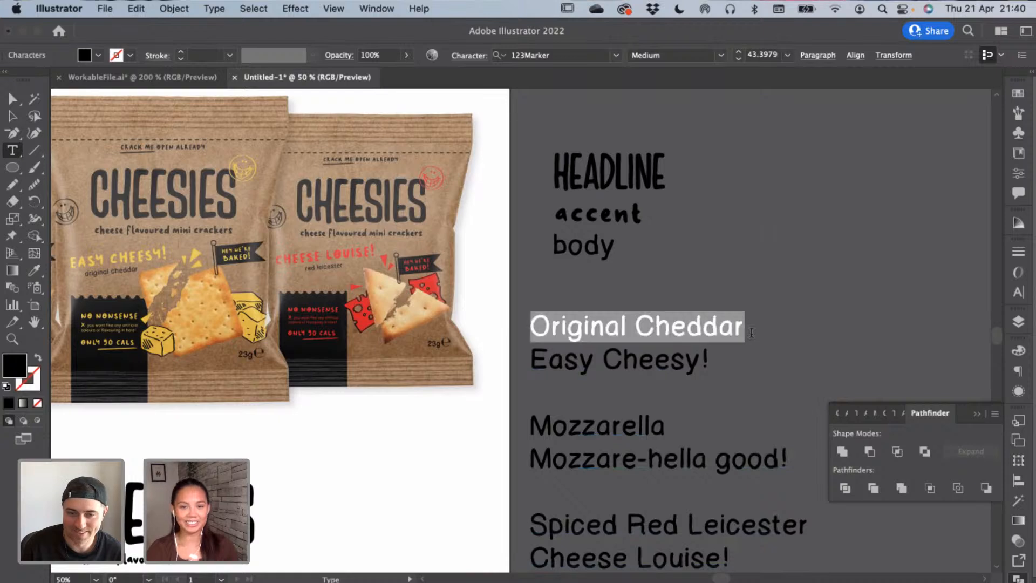
key(Escape)
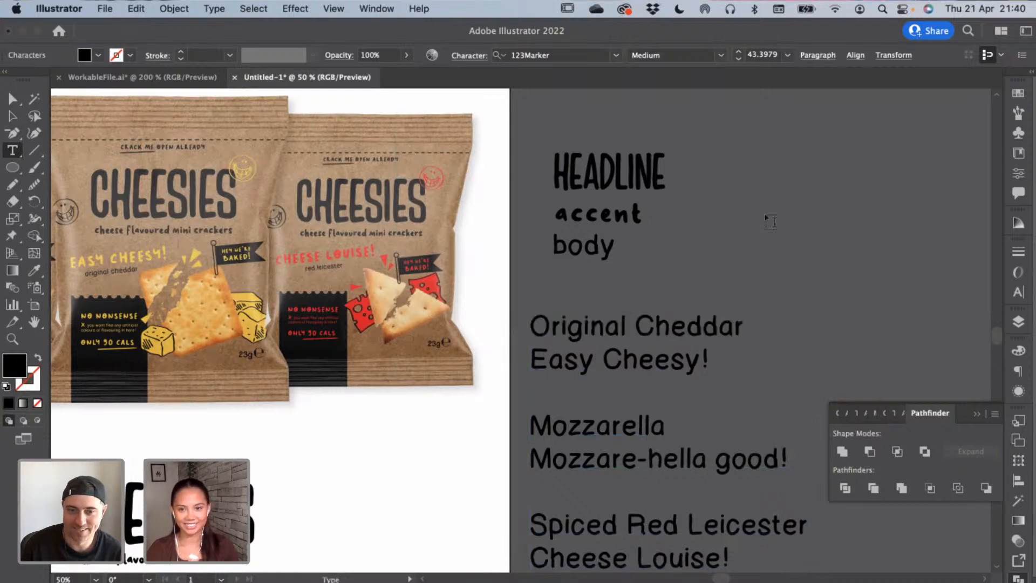
click(709, 219)
key(super+v)
key(Escape)
Copy the Easy Cheesy! line into its own text object above Original Cheddar
drag(532, 360, 739, 363)
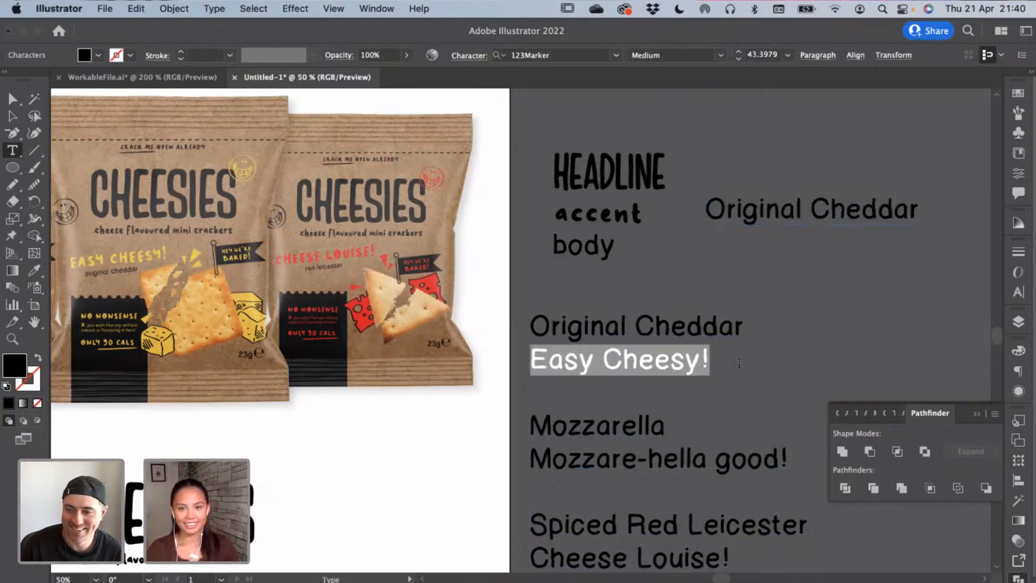
key(Escape)
click(726, 180)
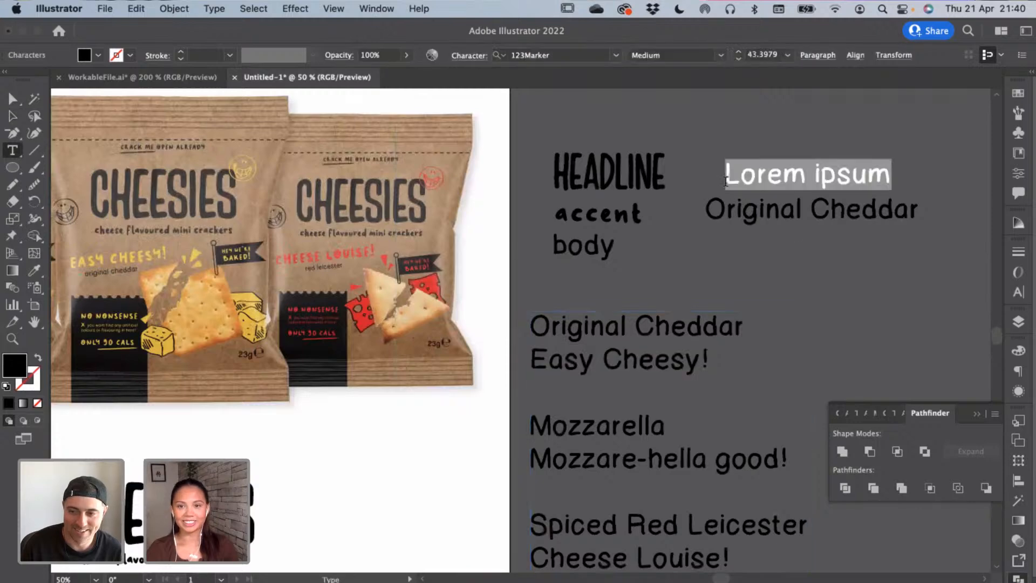
key(super+v)
key(Escape)
Copy the Mozzare-hella good! and Mozzarella lines into two separate text objects, with the slogan above the flavour name
scroll(728, 188, down, 1)
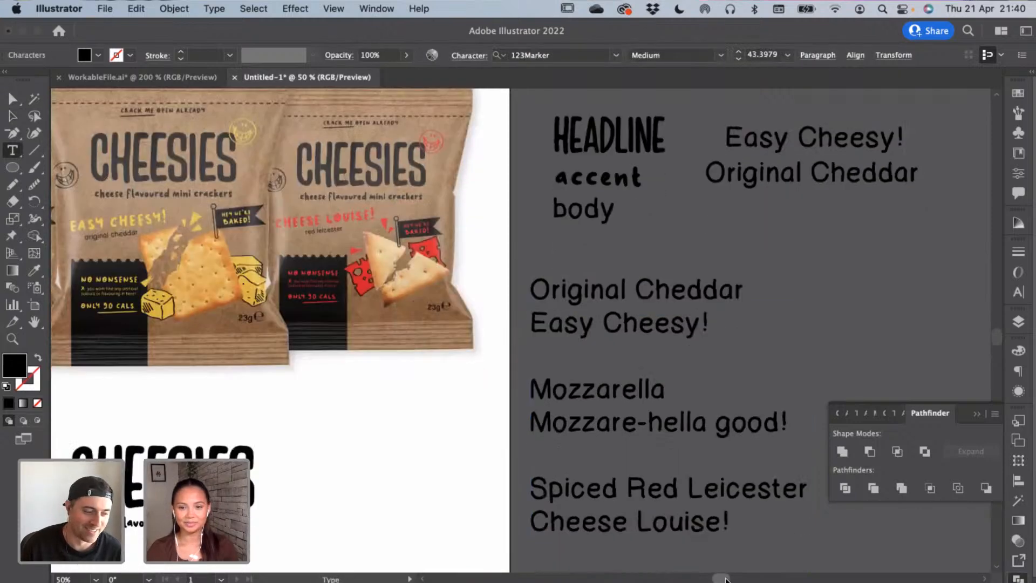
scroll(726, 579, right, 5)
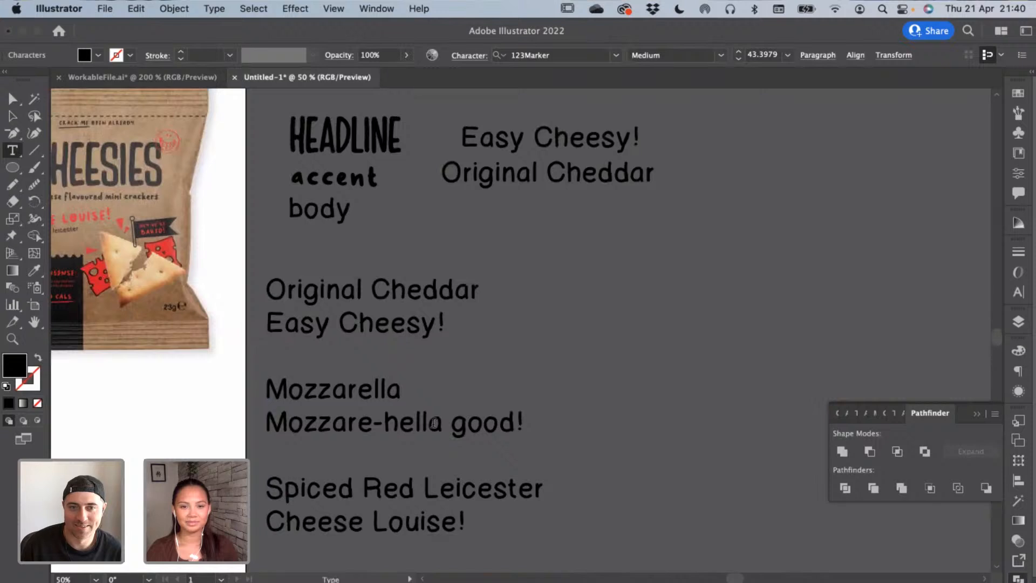
triple_click(435, 423)
key(super+c)
key(Escape)
click(594, 267)
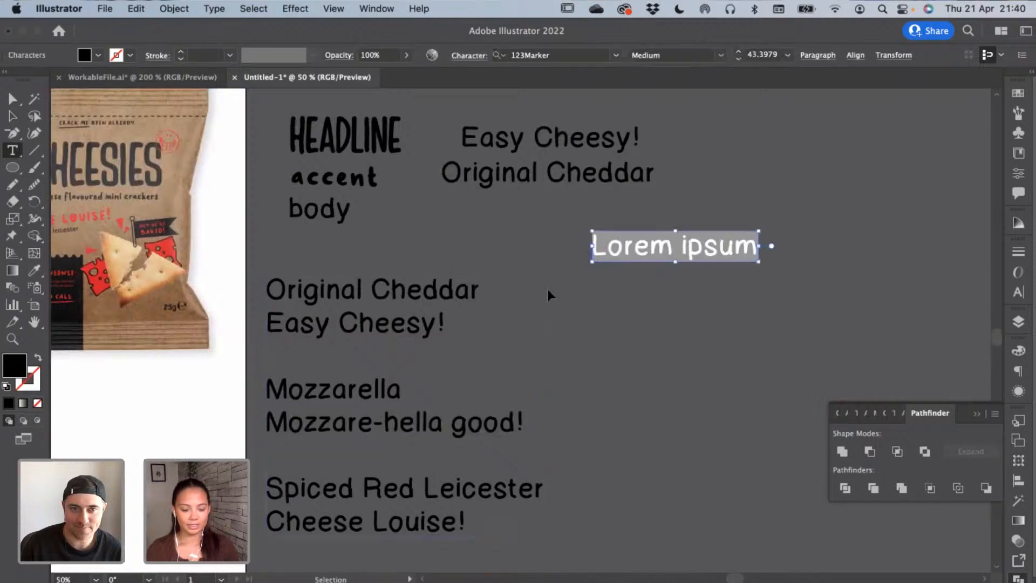
key(super+v)
triple_click(436, 389)
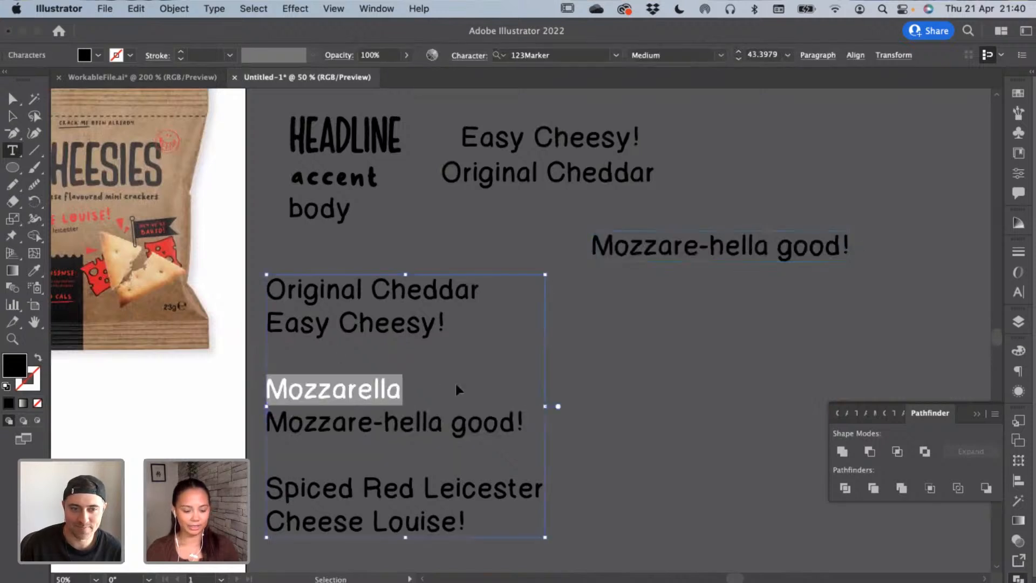
key(super+c)
click(615, 291)
key(super+v)
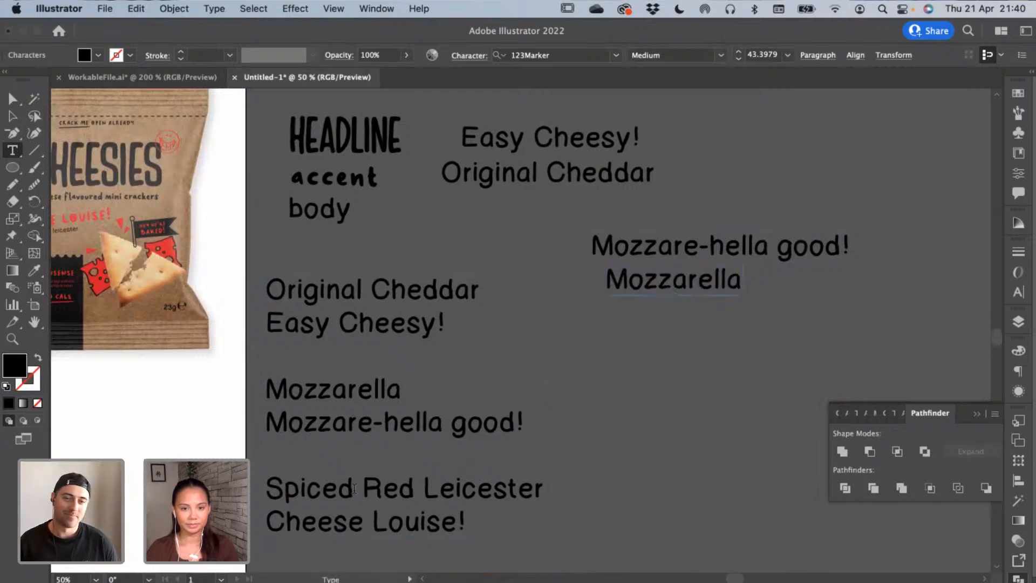
Copy Red Leicester, without the word Spiced, and Cheese Louise! into separate text objects, with the slogan on top
click(576, 483)
key(alt+shift+Left)
key(alt+shift+Left)
key(super+c)
key(Escape)
click(644, 404)
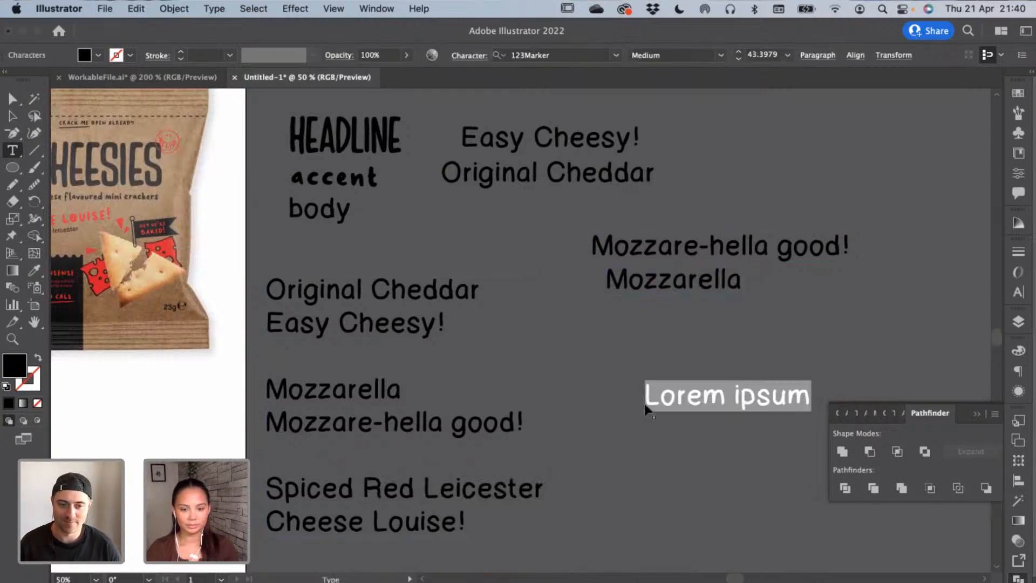
key(super+v)
triple_click(497, 521)
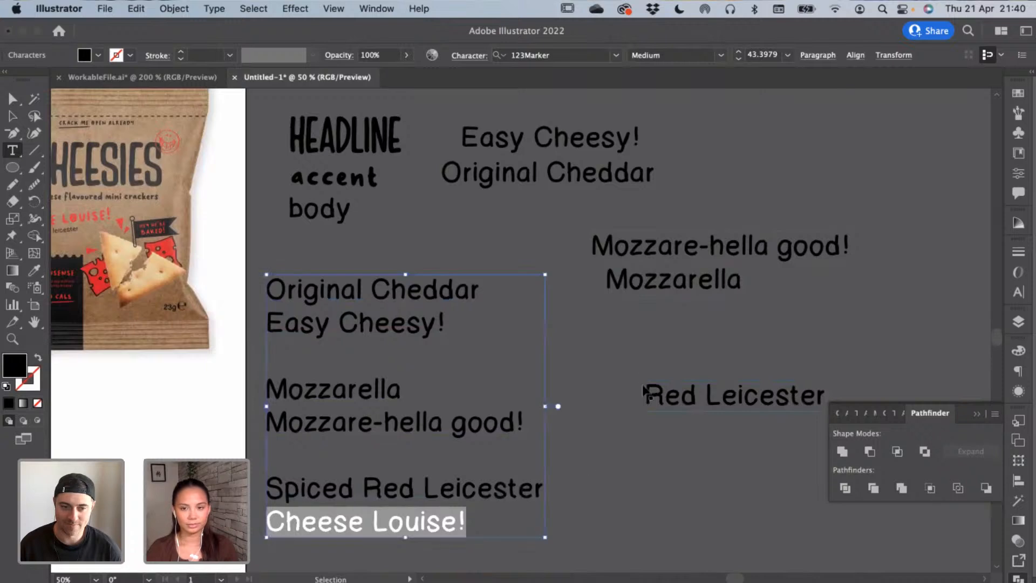
key(super+c)
key(Escape)
click(637, 362)
key(super+v)
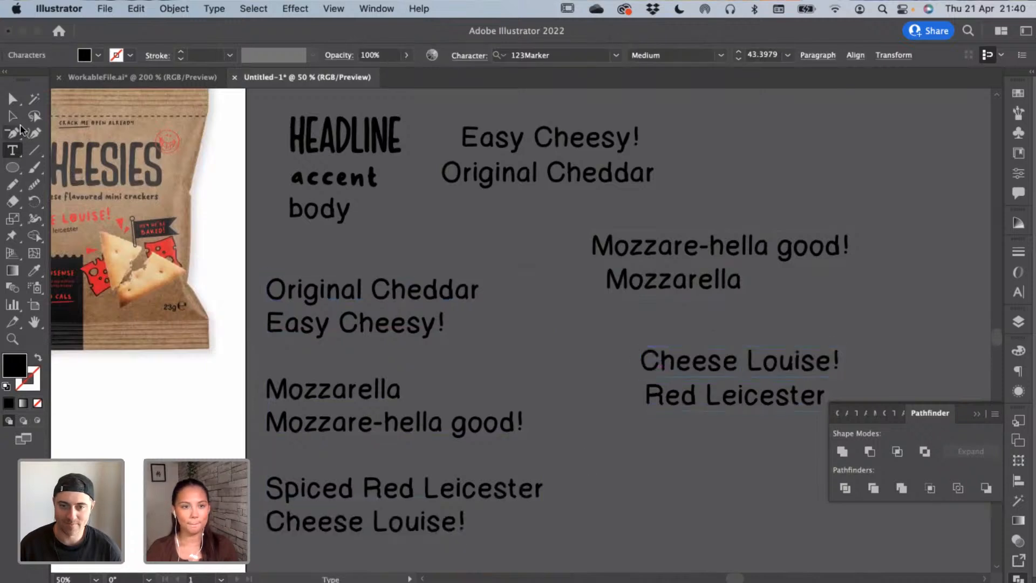
Delete the original block of flavour names and slogans below the type samples
click(12, 115)
drag(261, 273, 548, 540)
key(Delete)
Apply the accent sample's type style to the three slogans with the Eyedropper and set them in All Caps
click(664, 361)
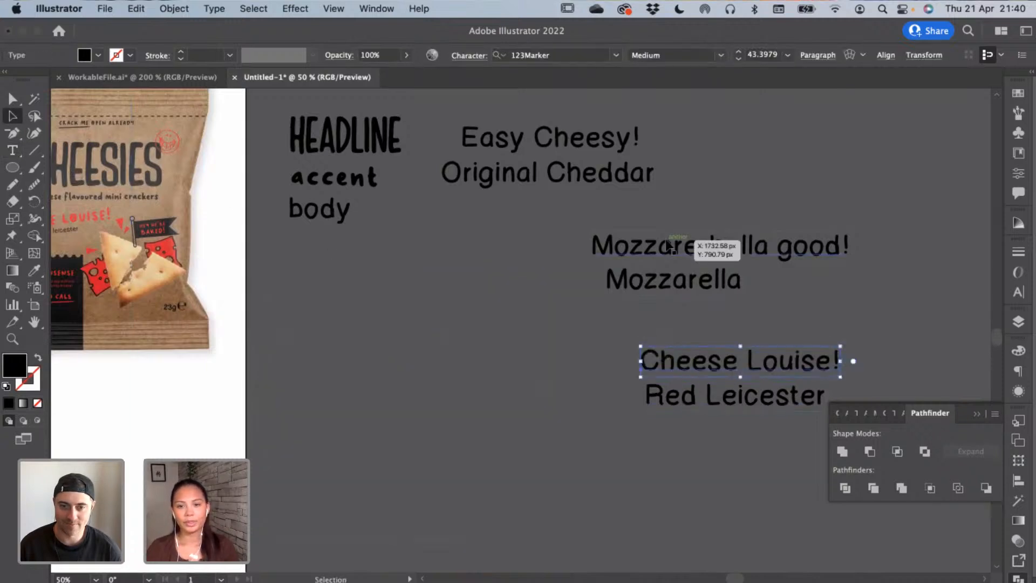
shift+click(692, 246)
shift+click(553, 141)
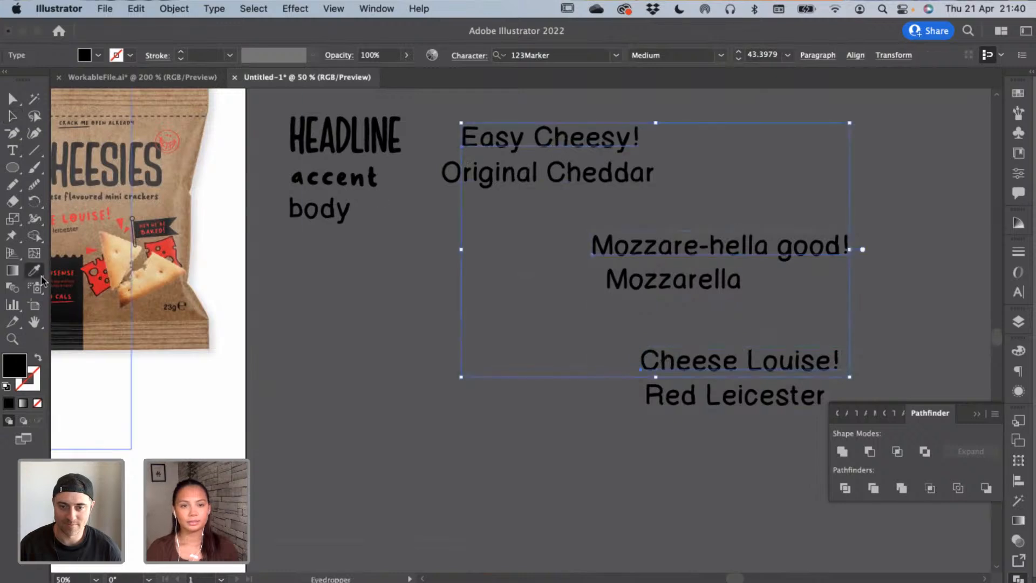
click(345, 185)
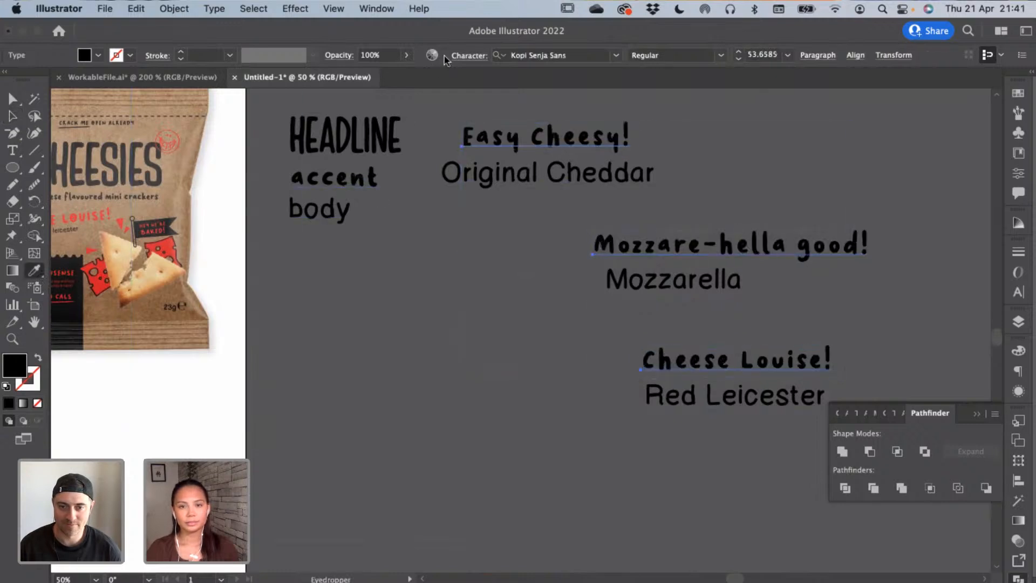
click(462, 64)
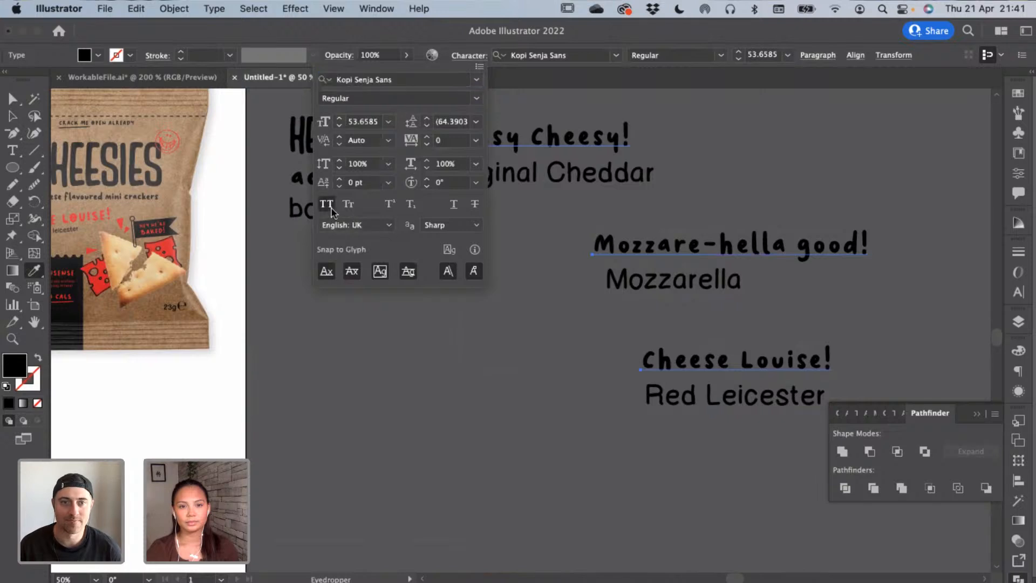
click(327, 204)
click(13, 116)
scroll(353, 320, right, 5)
scroll(353, 320, up, 2)
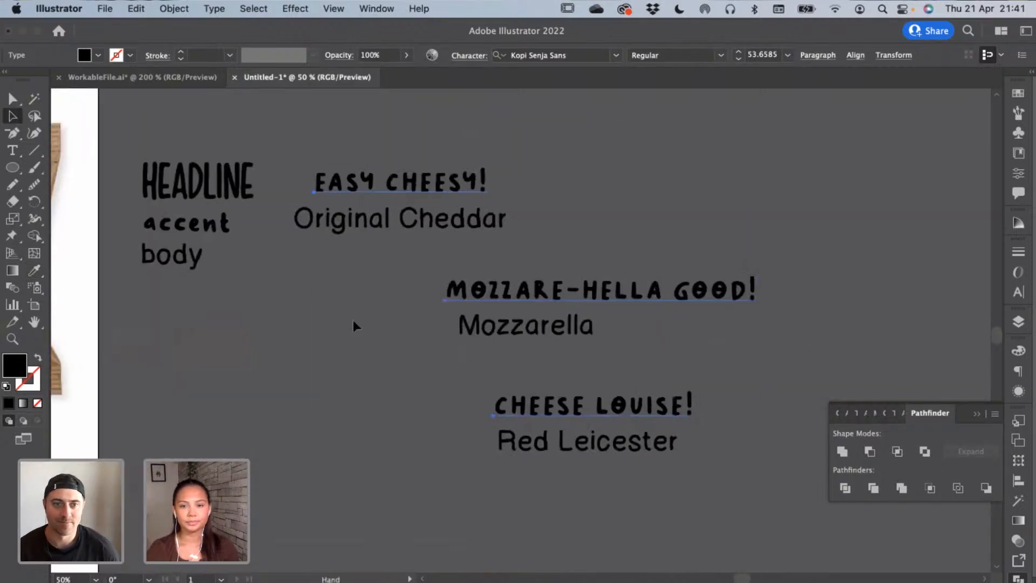
Tuck Original Cheddar under the EASY CHEESY! slogan and set the three flavour names to 38 pt
mouse_move(438, 223)
mouse_down()
mouse_move(472, 214)
mouse_move(455, 215)
mouse_up()
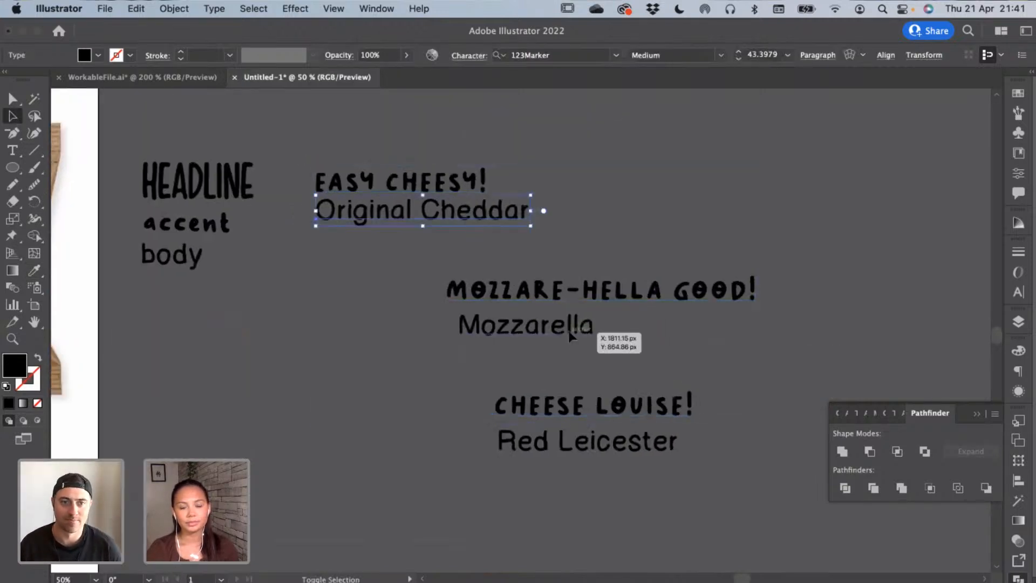
shift+click(579, 326)
shift+click(610, 441)
click(739, 58)
click(739, 59)
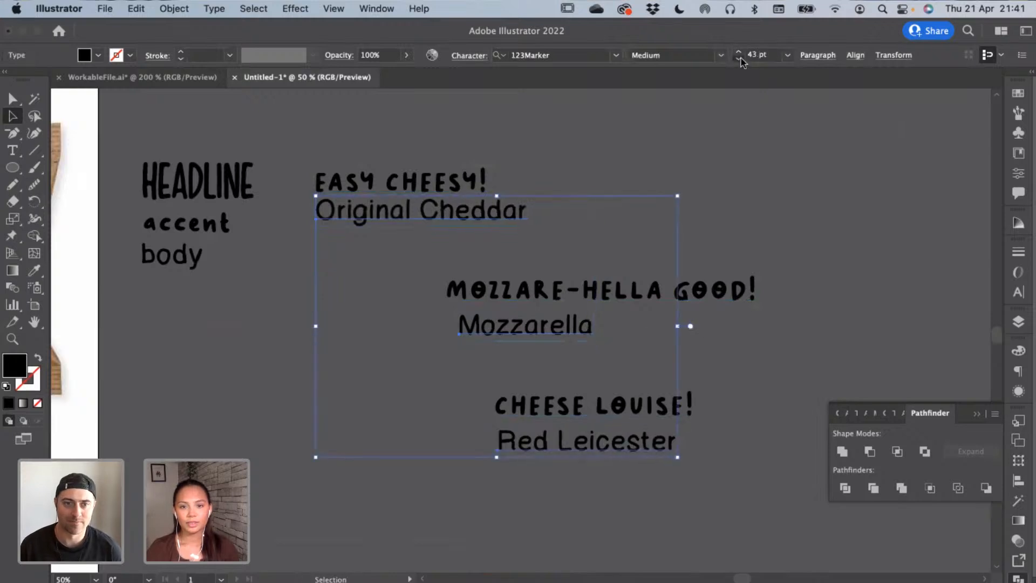
click(738, 59)
click(575, 215)
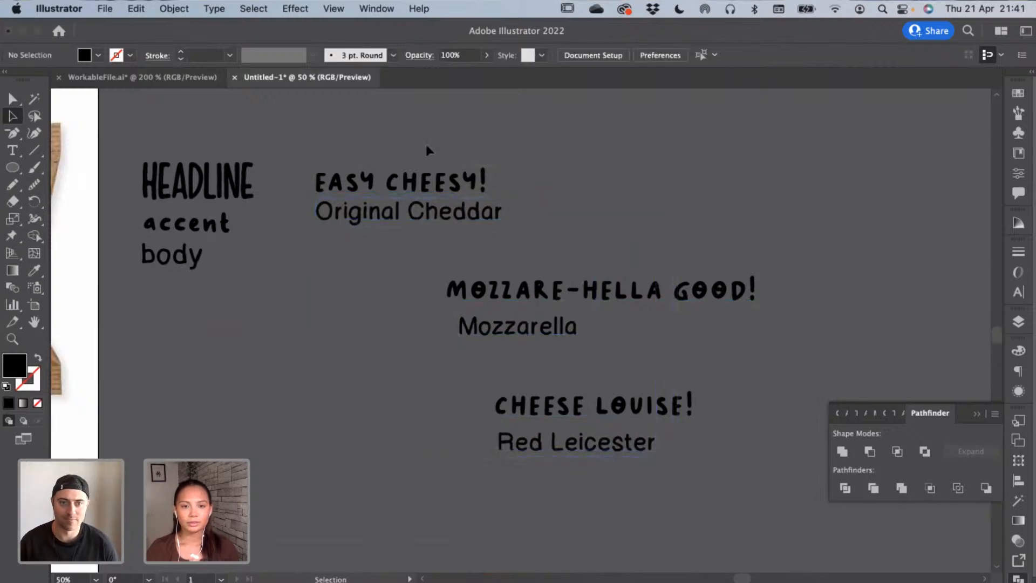
Centre the paragraph alignment of EASY CHEESY! and Original Cheddar and move the pair clear of the HEADLINE sample
drag(425, 143, 443, 216)
click(818, 55)
click(671, 77)
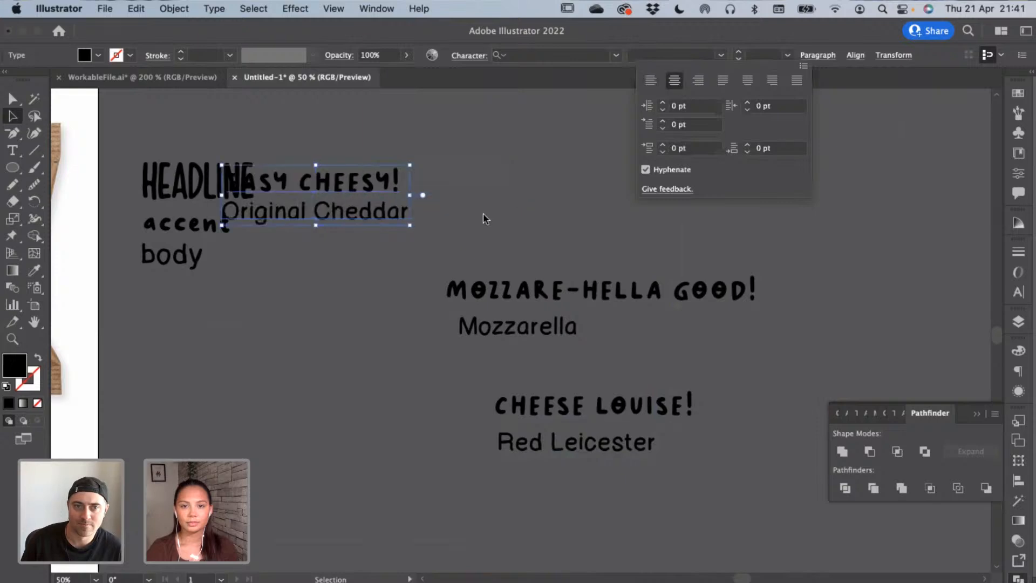
click(484, 215)
drag(365, 214, 524, 223)
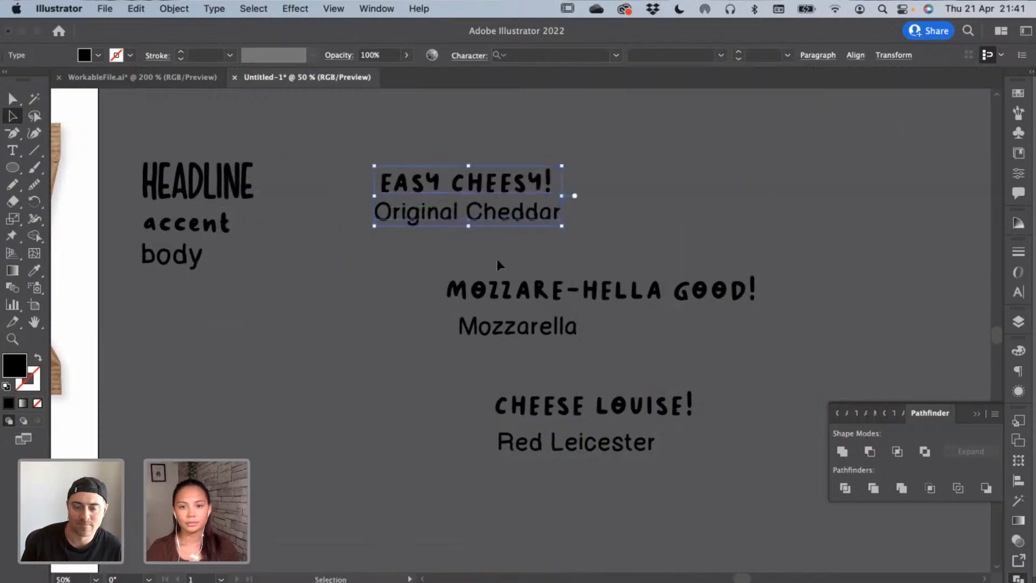
Move the Mozzarella and Red Leicester pairs beside the Original Cheddar pair to form one row
click(529, 340)
drag(535, 280, 654, 198)
scroll(470, 205, right, 5)
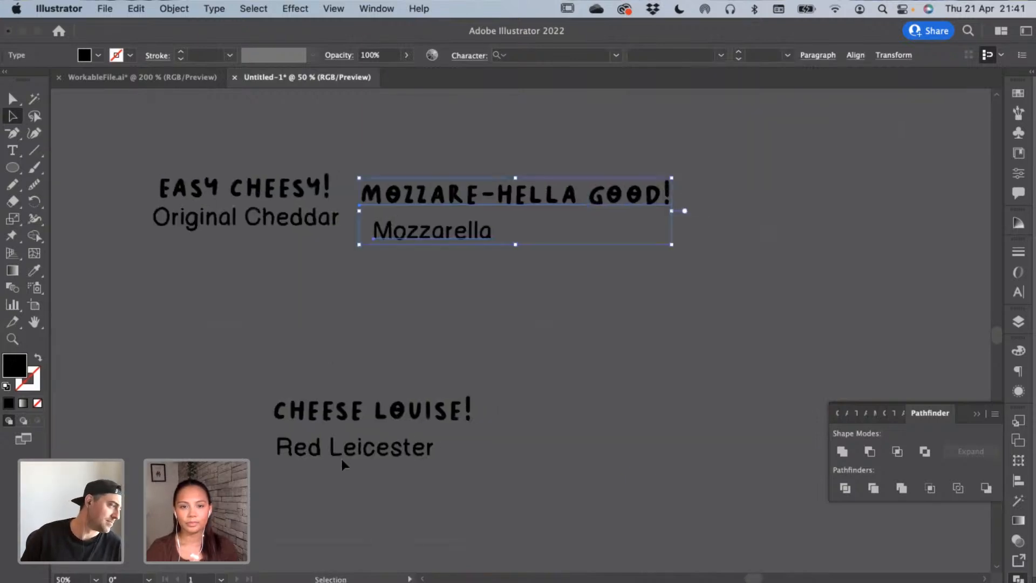
drag(329, 417, 726, 189)
scroll(726, 190, up, 3)
scroll(726, 189, right, 3)
Align the three slogans along their top edges, and the three flavour names below them along theirs
click(174, 262)
click(642, 306)
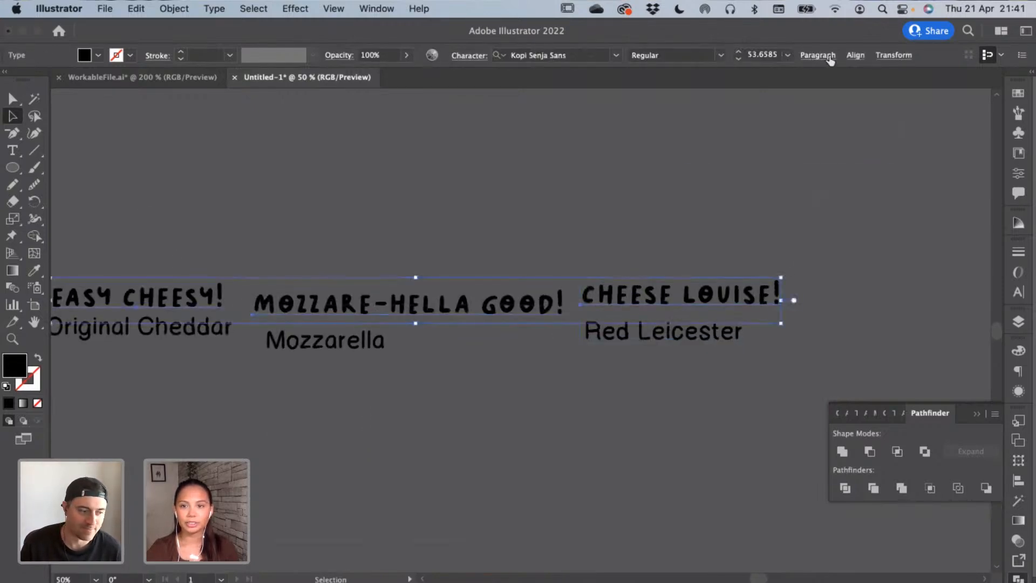
click(799, 96)
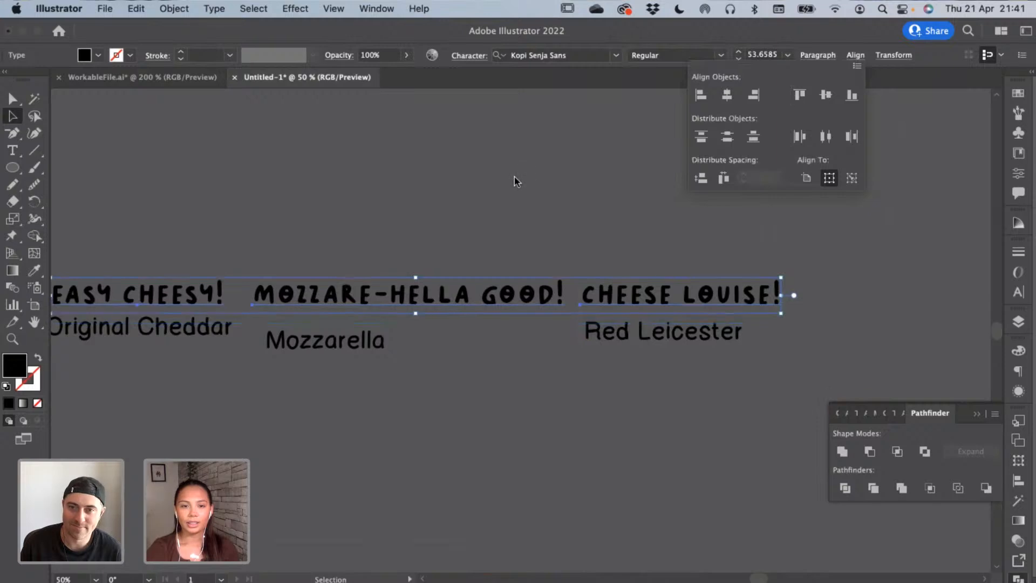
click(705, 351)
click(173, 330)
shift+click(326, 342)
shift+click(658, 332)
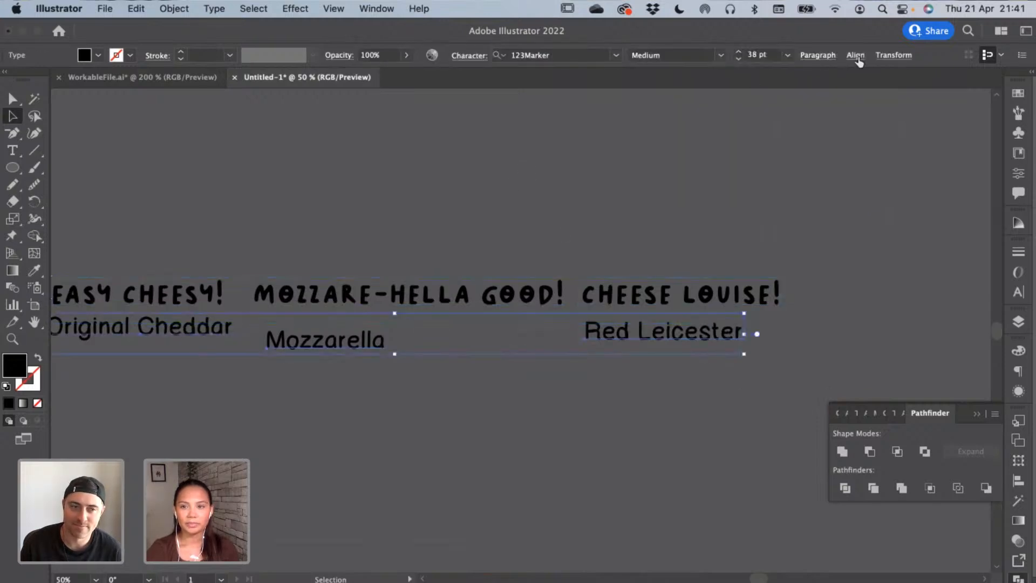
click(856, 57)
click(799, 96)
click(372, 229)
Align MOZZARE-HELLA GOOD! with Mozzarella, and CHEESE LOUISE! with Red Leicester, on their horizontal centres
drag(351, 353, 505, 238)
click(856, 55)
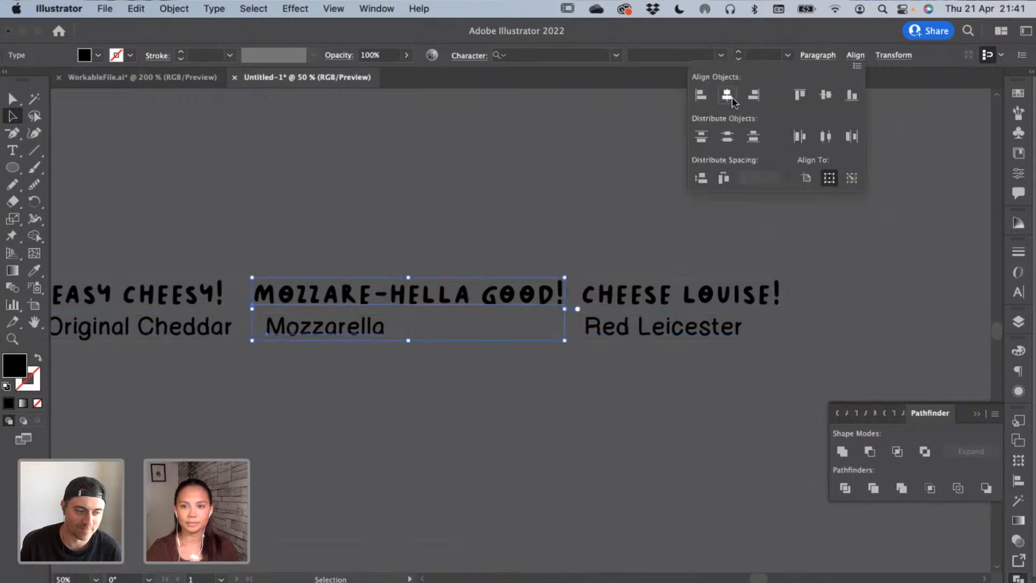
click(724, 96)
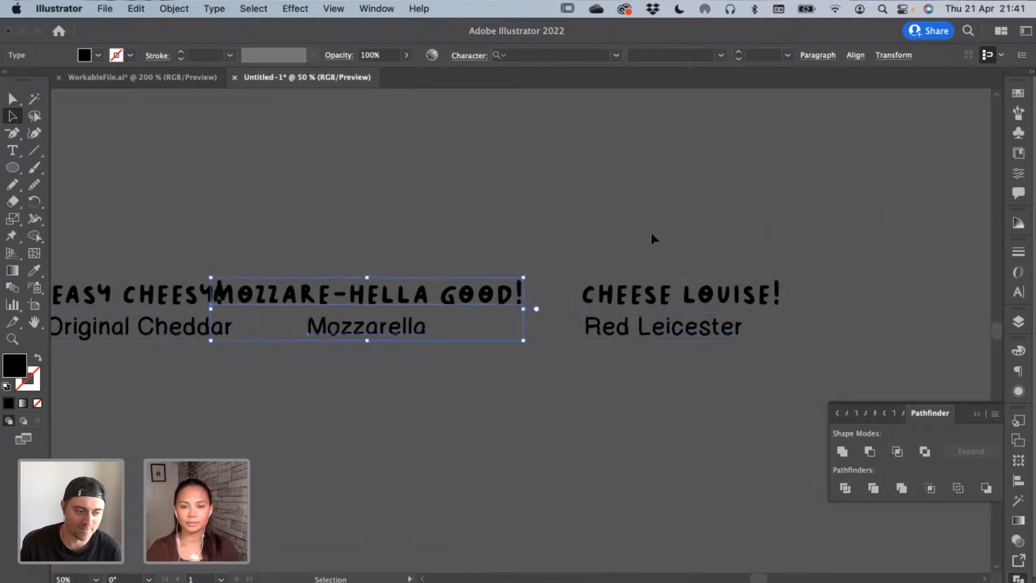
click(855, 56)
click(727, 96)
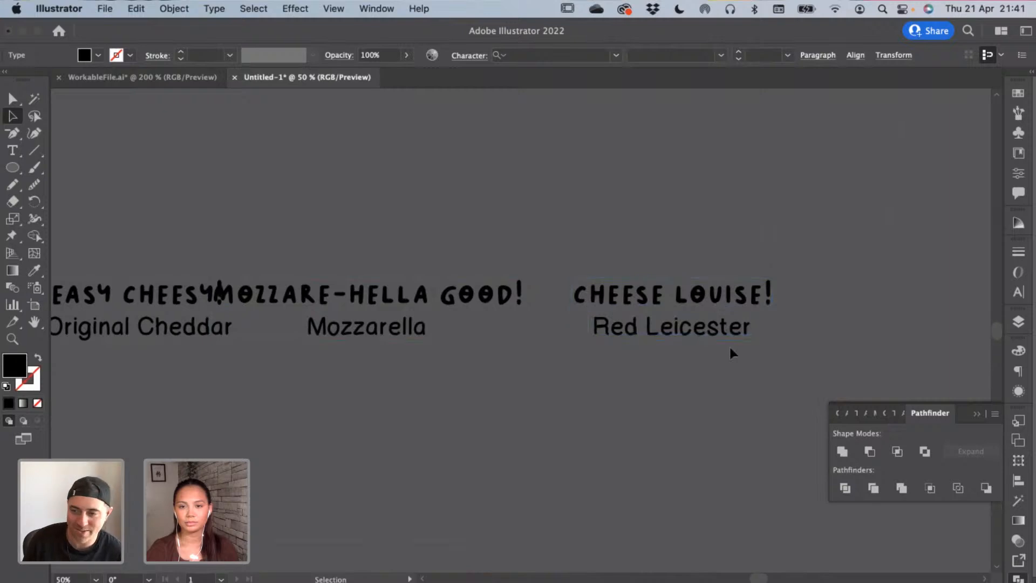
Convert all three slogan and flavour name pairs to outlines
right_click(730, 348)
click(782, 396)
click(426, 361)
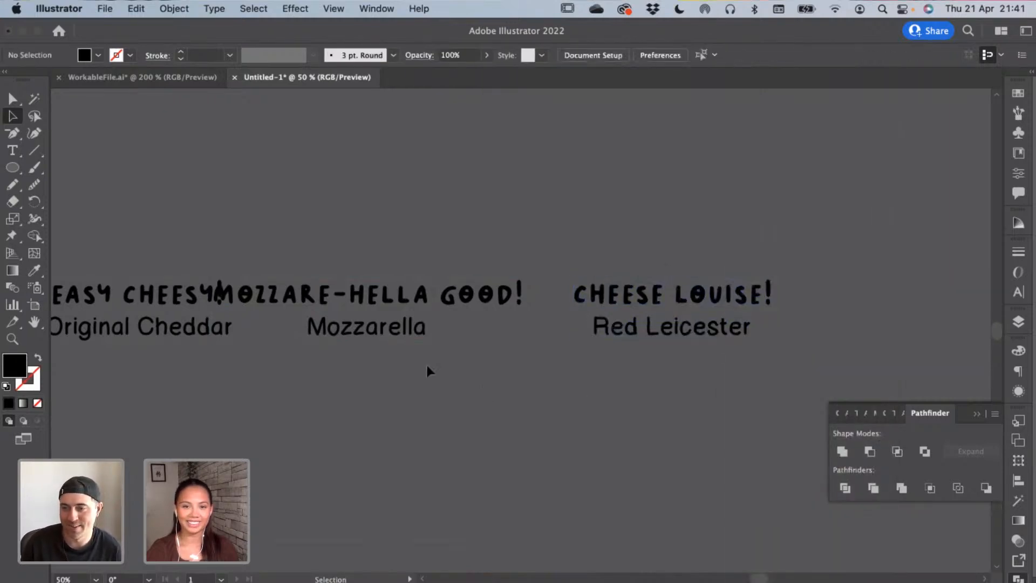
click(378, 327)
right_click(407, 329)
click(423, 396)
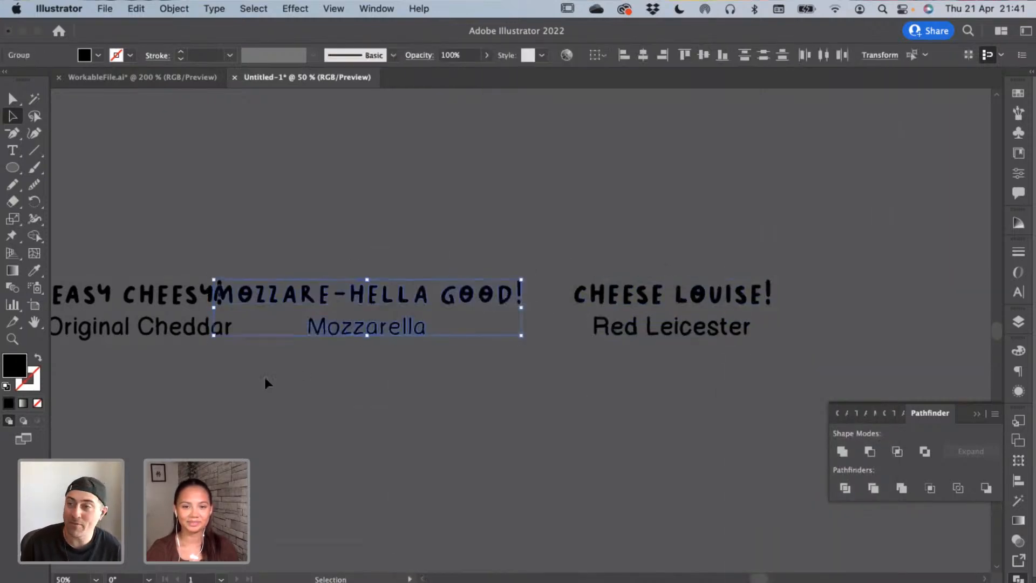
scroll(264, 374, left, 5)
drag(317, 246, 365, 325)
right_click(359, 327)
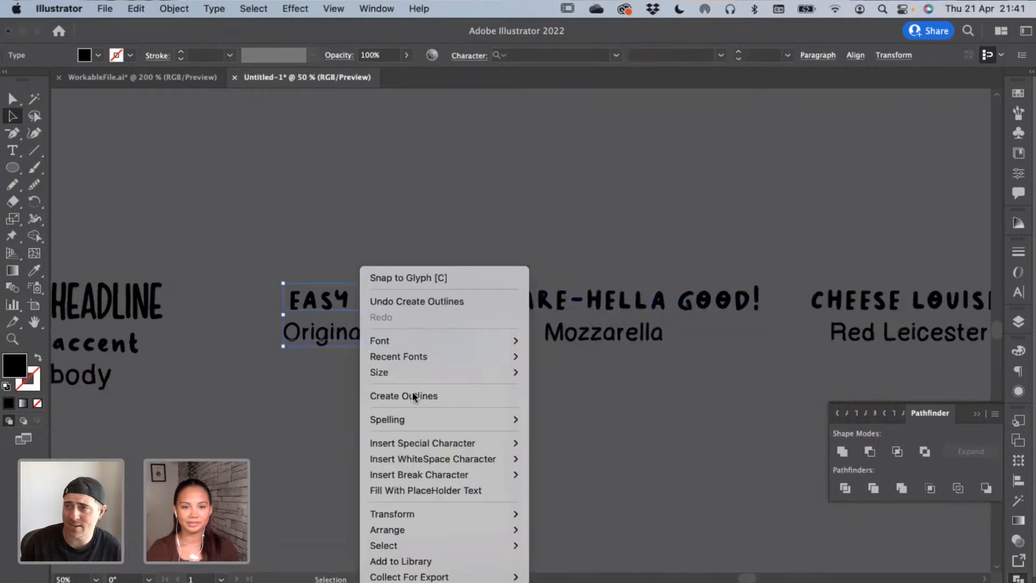
click(412, 397)
Group each outlined slogan with its flavour name
click(341, 368)
drag(323, 266, 326, 271)
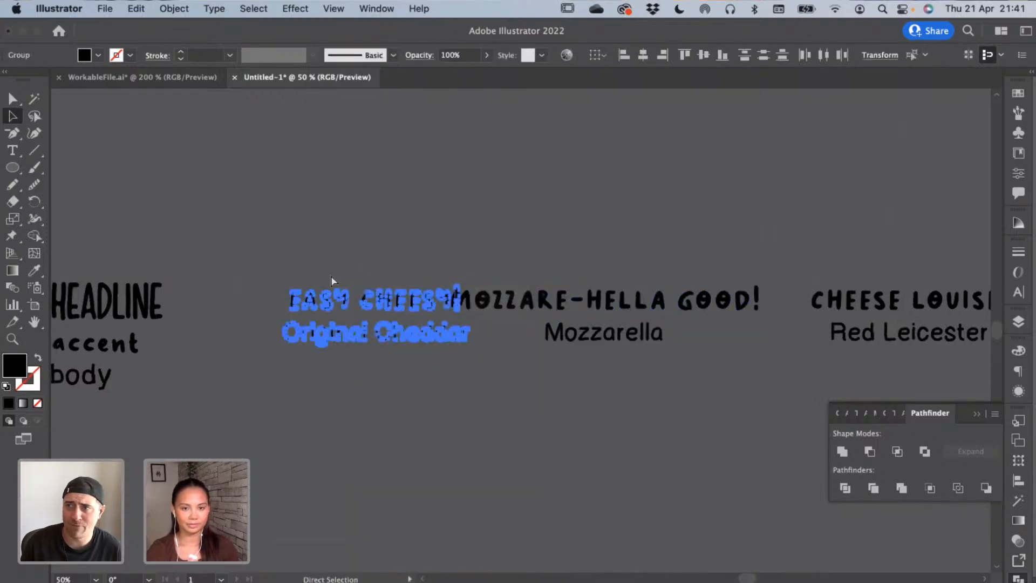
drag(562, 261, 632, 384)
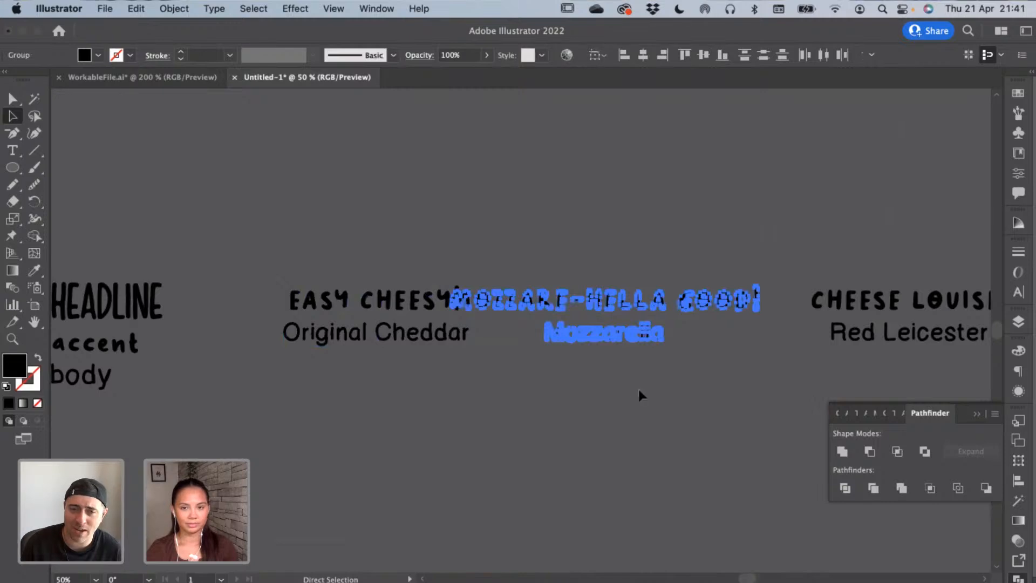
scroll(502, 394, right, 5)
click(588, 254)
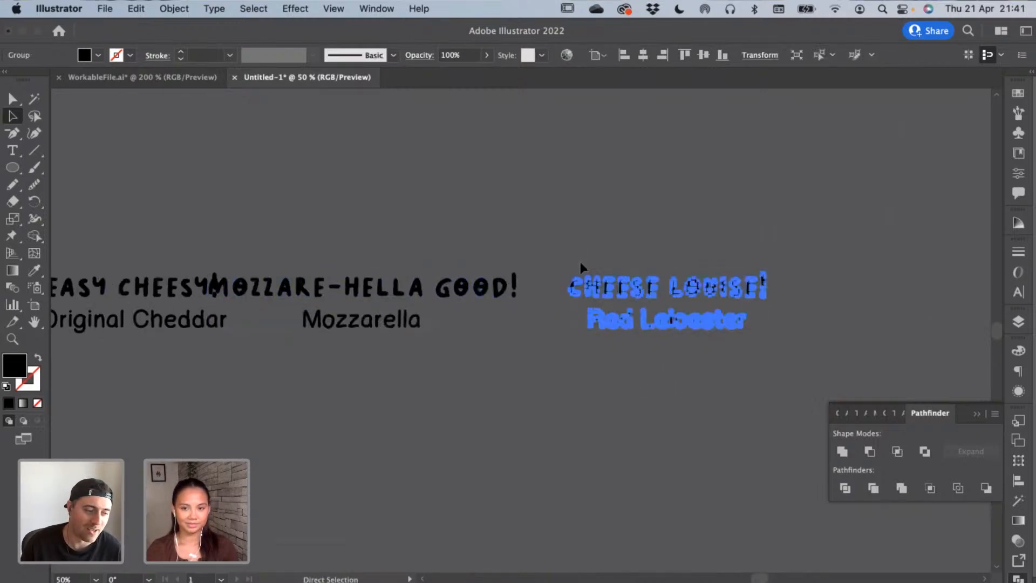
Cut the three outlined flavour text pairs and paste them onto the artboard over the pack mockups
drag(144, 259, 632, 313)
key(Delete)
drag(212, 326, 563, 283)
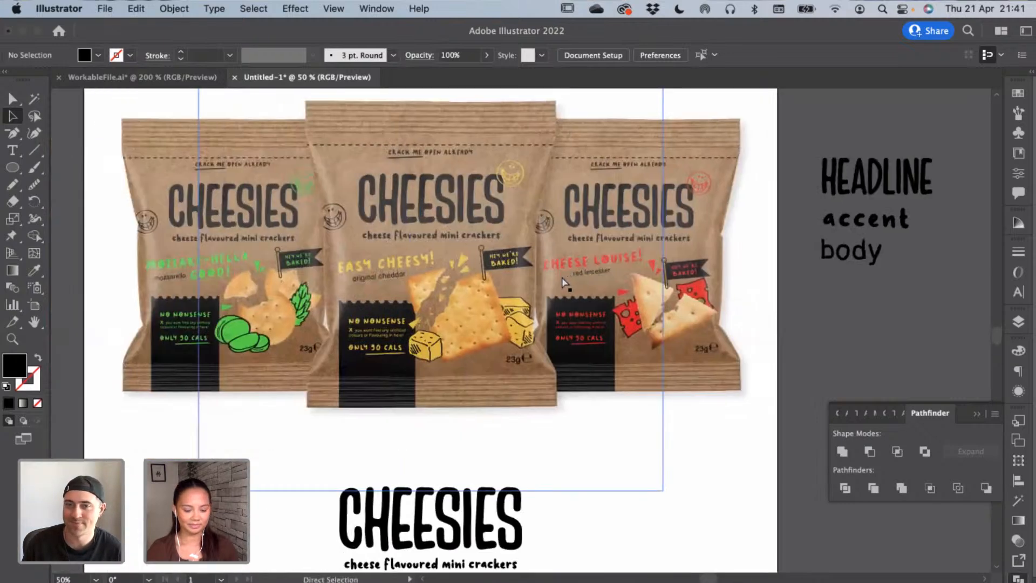
key(super+v)
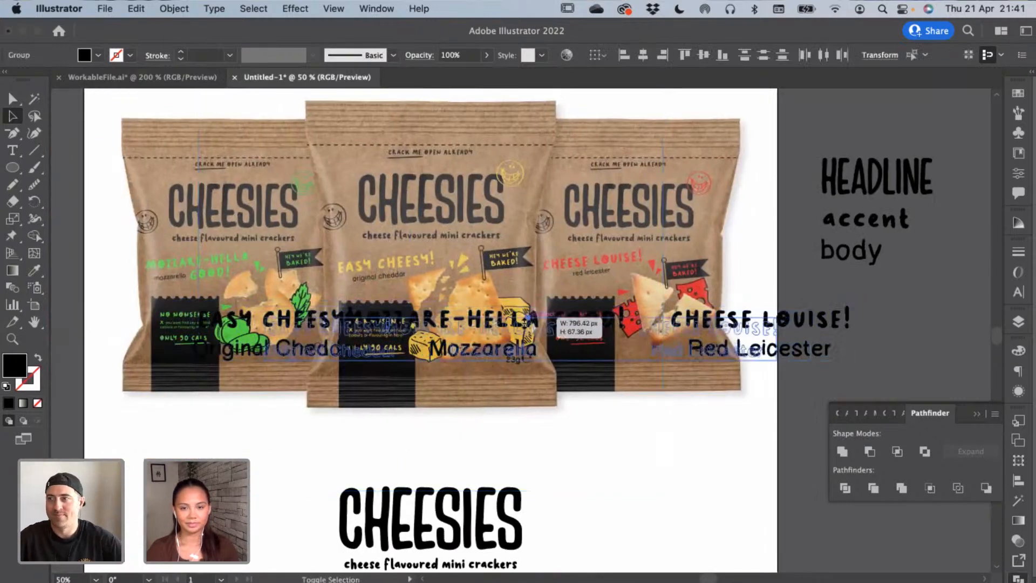
Scale the three outlined slogan and flavour pairs down to caption size and move them into the space between the packs and the logo
drag(521, 300, 528, 453)
drag(532, 426, 535, 449)
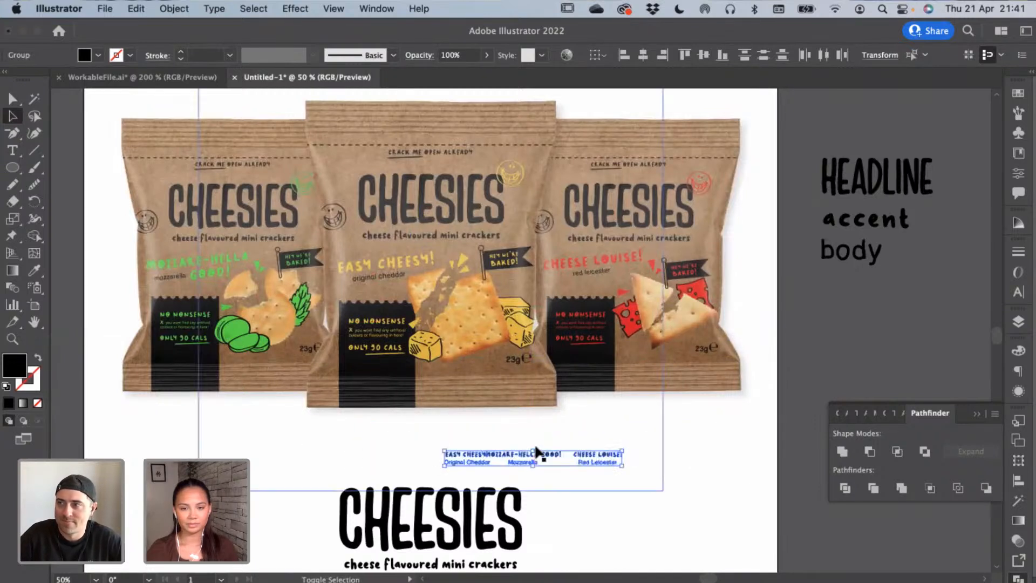
click(604, 487)
drag(621, 459, 649, 416)
shift+click(523, 463)
shift+click(453, 463)
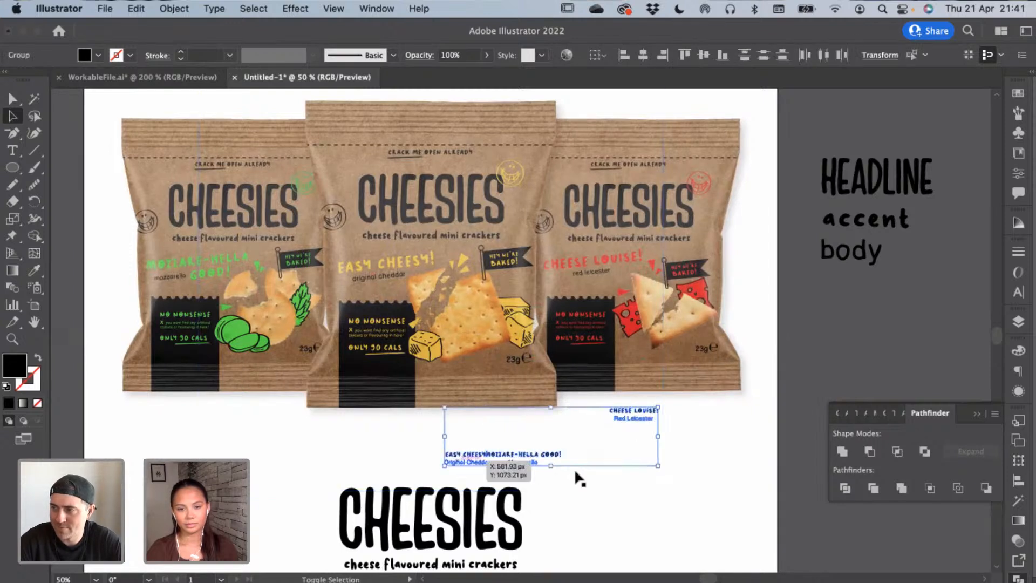
drag(445, 439, 364, 436)
Position the CHEESE LOUISE!, MOZZARE-HELLA GOOD! and EASY CHEESY! text pairs beneath their matching packs
click(641, 420)
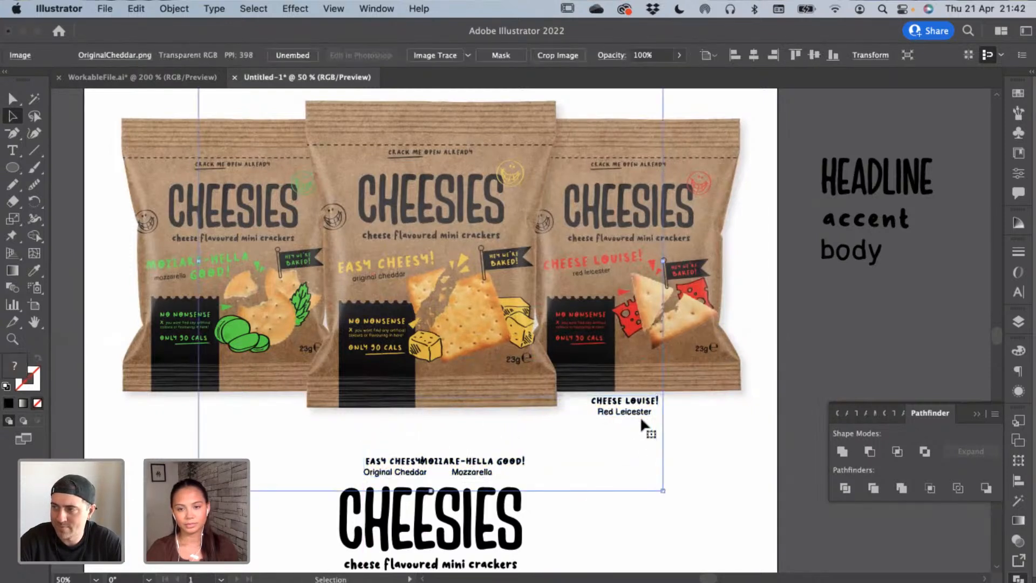
drag(643, 418, 643, 429)
drag(442, 469, 242, 428)
drag(423, 459, 452, 428)
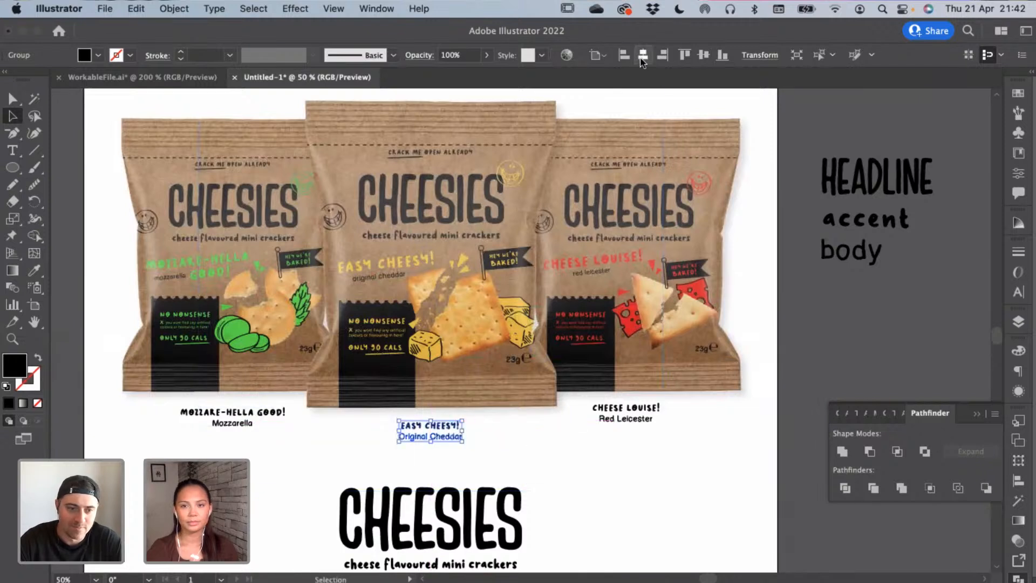
Align the top edges of the MOZZARE-HELLA GOOD! and CHEESE LOUISE! text pairs
click(623, 431)
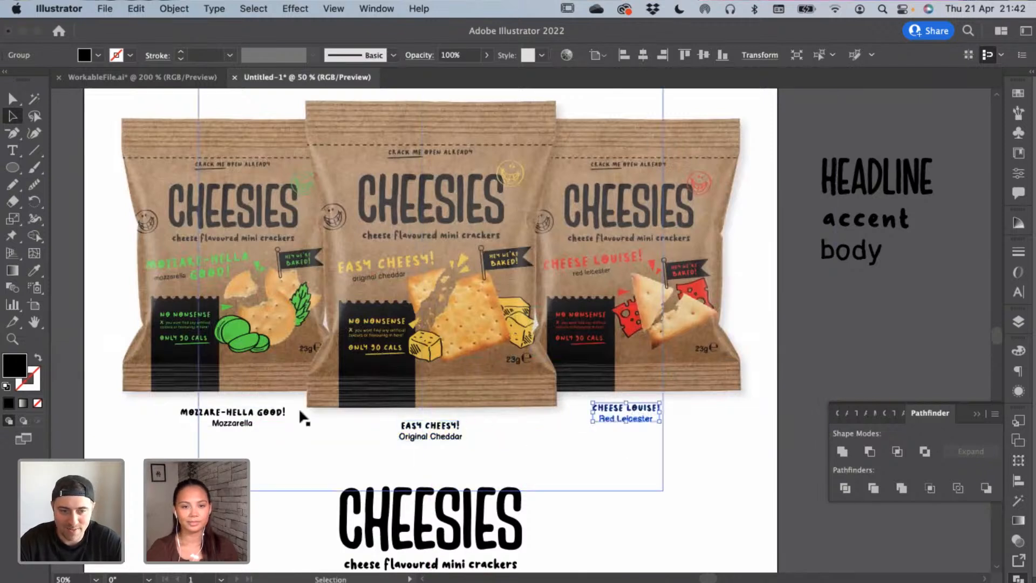
shift+click(280, 415)
click(685, 55)
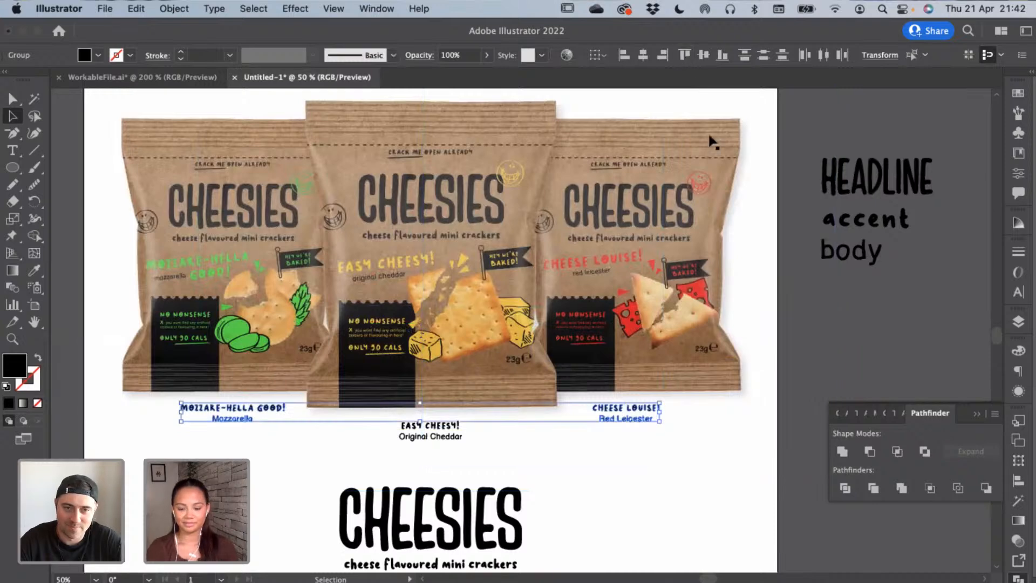
click(736, 477)
Switch to WorkableFile.ai and select the cracker pieces on the mozzarella pack dieline for copying
key(super+minus)
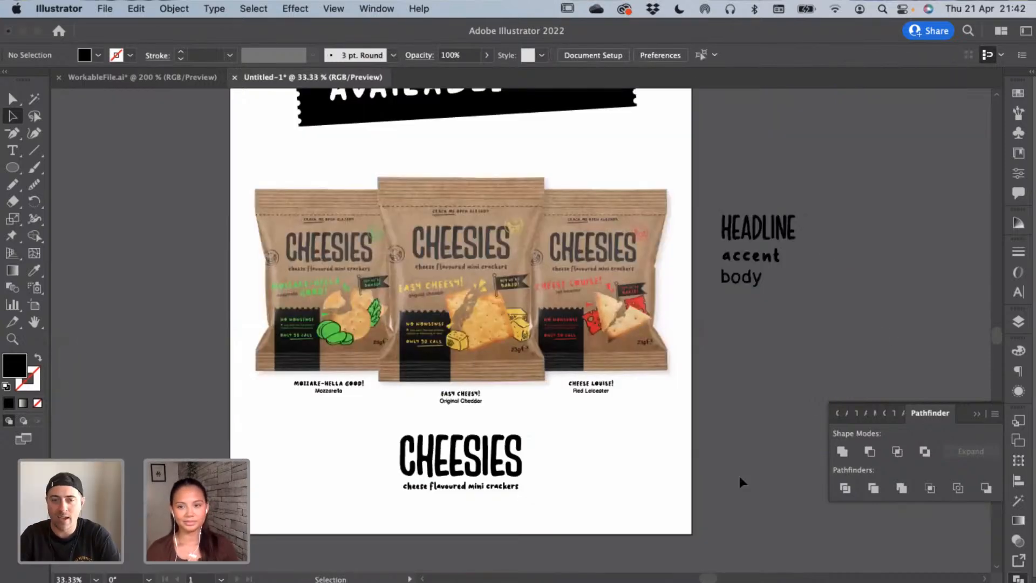
scroll(739, 474, up, 3)
key(super+minus)
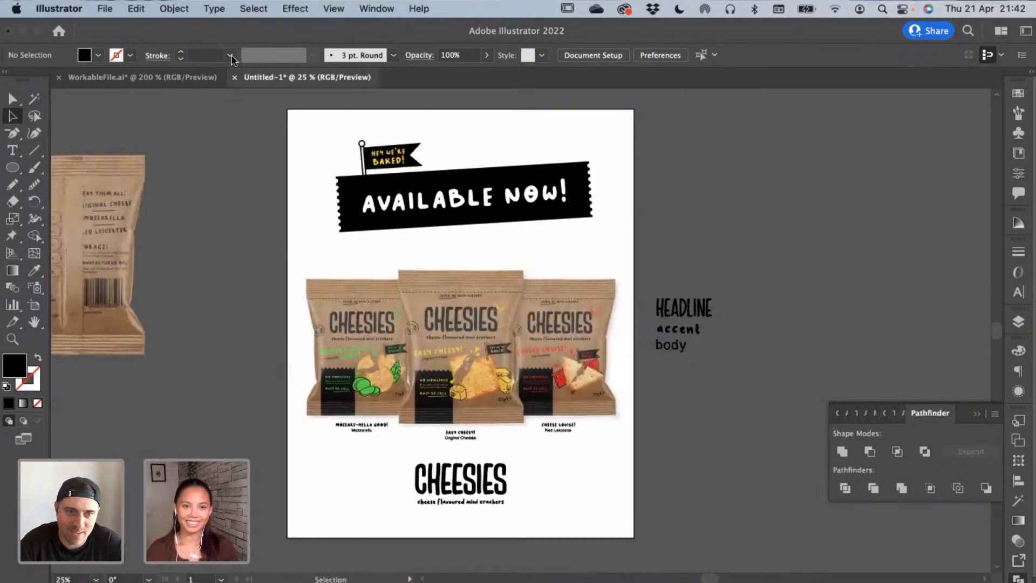
click(181, 78)
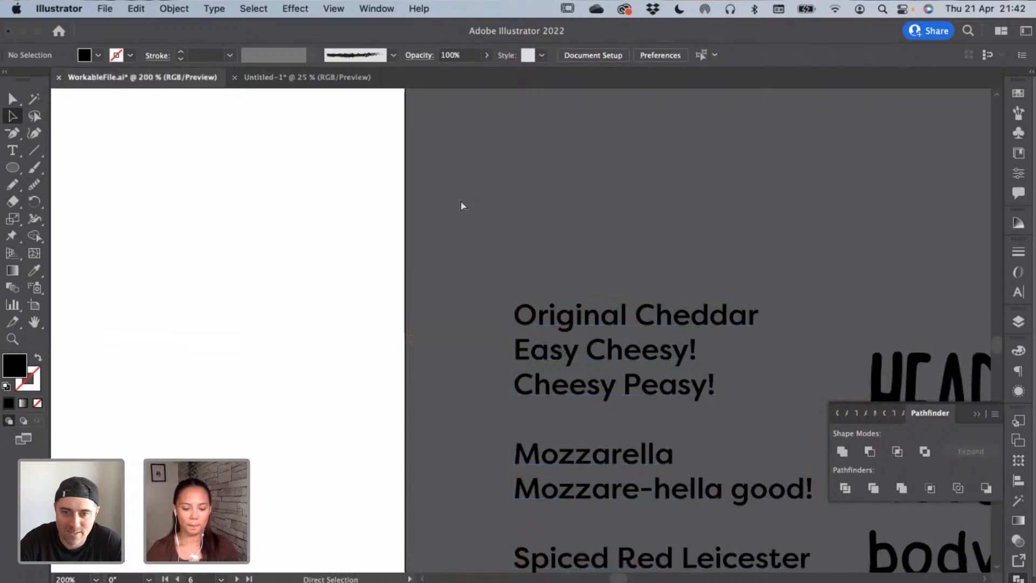
key(super+minus)
key(super+minus)
key(super+minus)
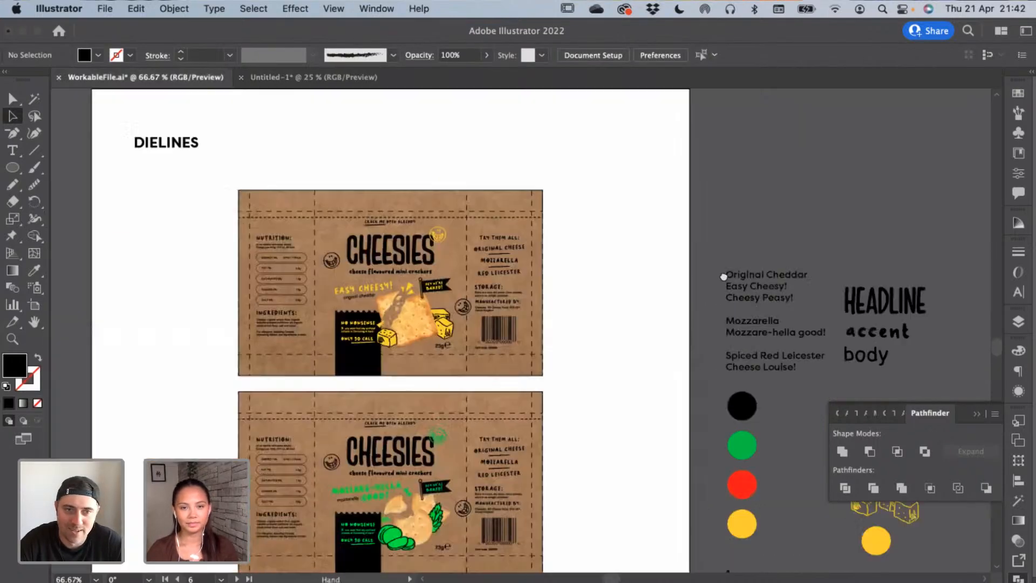
drag(724, 276, 839, 247)
drag(162, 282, 546, 268)
drag(733, 387, 460, 380)
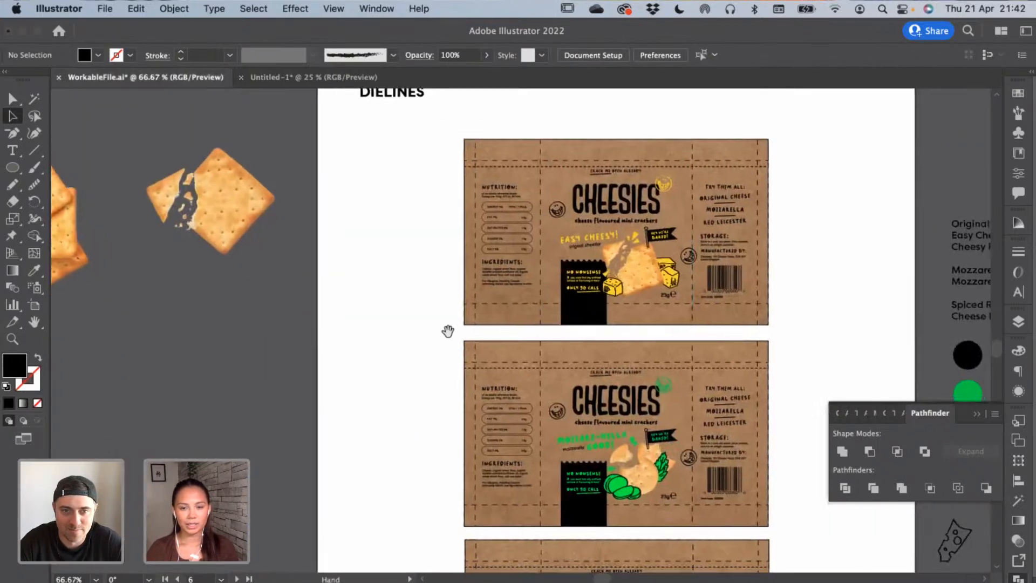
drag(448, 330, 381, 262)
click(582, 404)
key(super+plus)
key(super+plus)
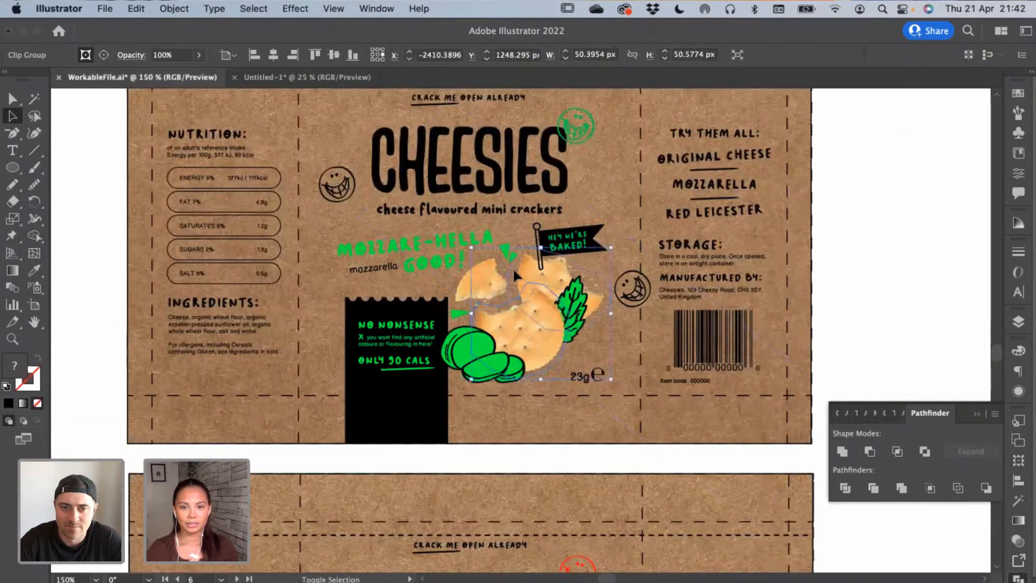
shift+click(458, 280)
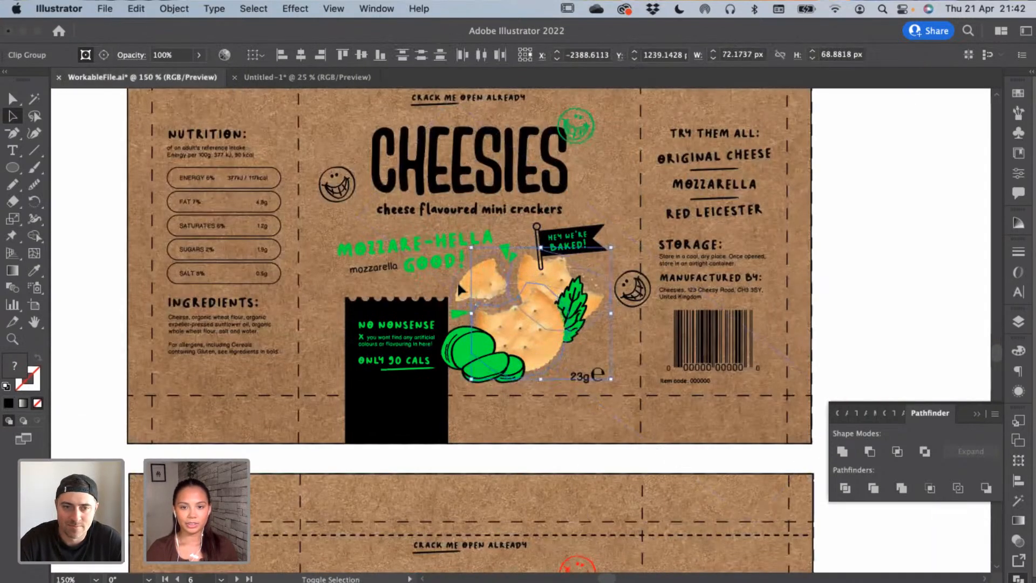
Paste the cracker pieces into Untitled-1, enlarge them and place one bitten round cracker over the top of the mozzarella pack
click(299, 78)
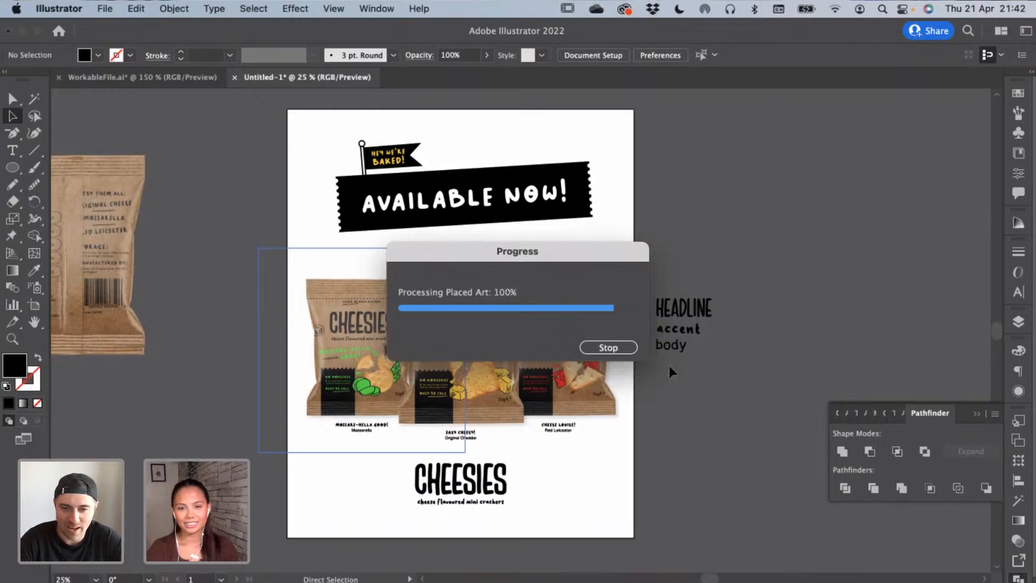
drag(522, 331, 536, 393)
drag(242, 273, 384, 278)
click(285, 263)
click(209, 271)
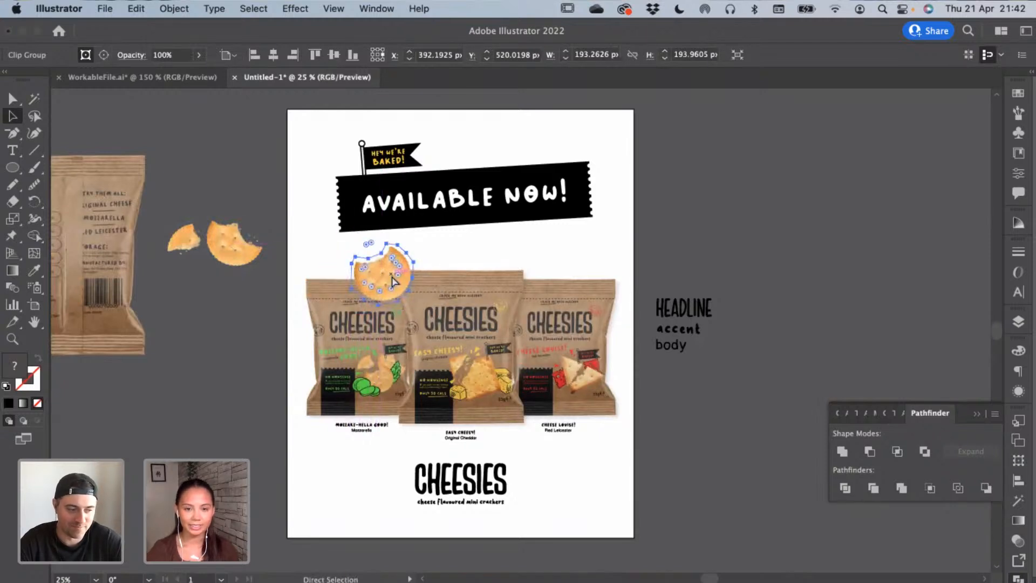
Tuck the bitten round cracker behind the Original Cheddar pack and undo the accidental move of the pack
key(super)
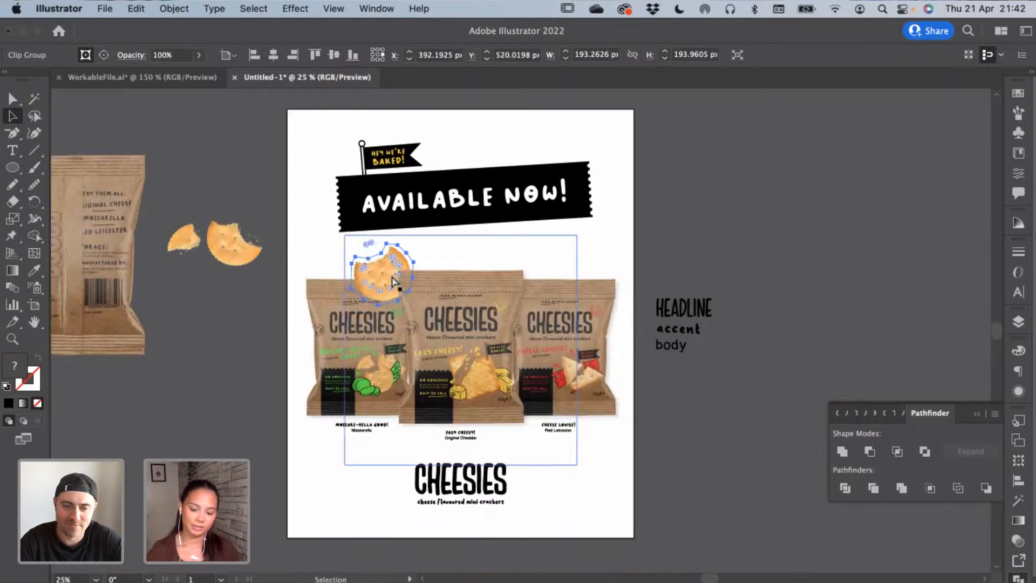
key(super+plus)
key(super+plus)
drag(503, 393, 510, 378)
drag(519, 339, 529, 343)
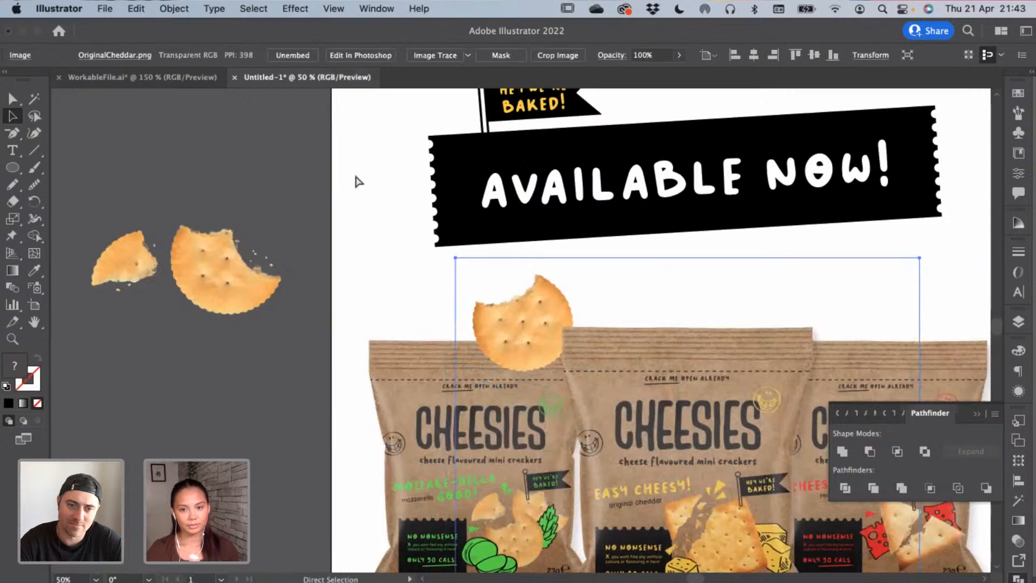
key(super+z)
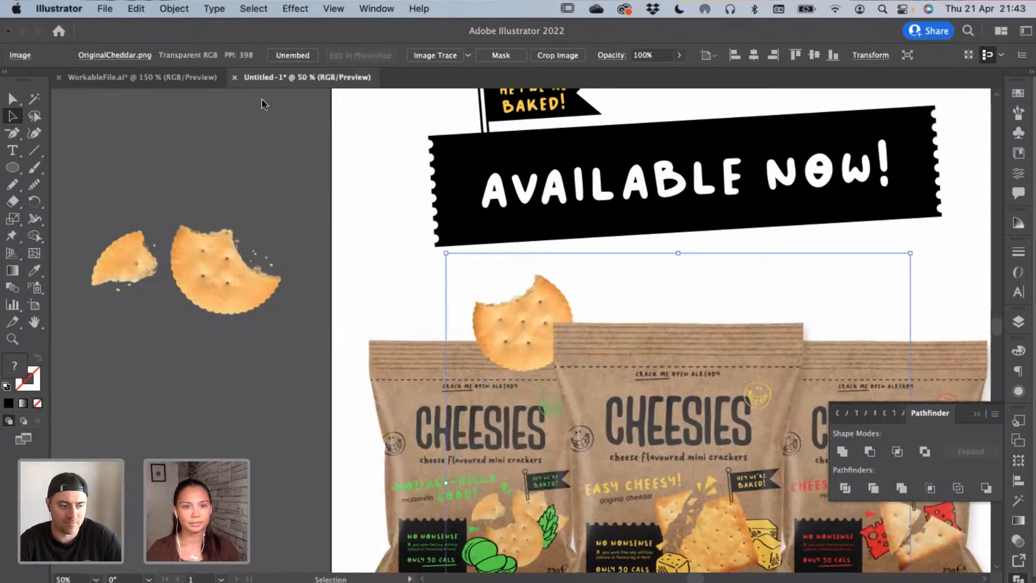
Lock the Original Cheddar pack image and shift the bitten round cracker slightly further behind it
click(174, 8)
mouse_move(170, 117)
click(346, 117)
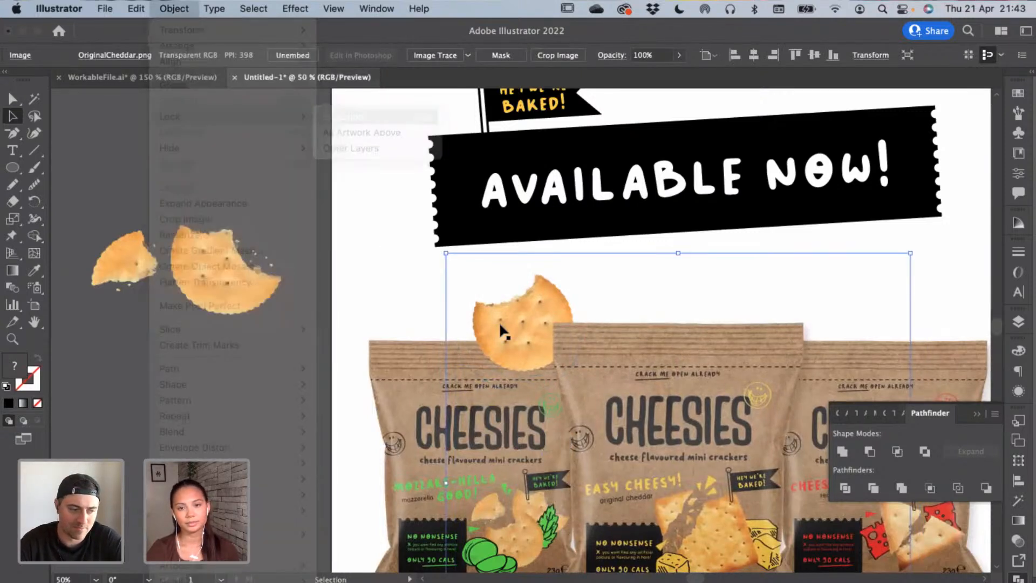
drag(513, 319, 528, 309)
Move the small broken cracker piece to the AVAILABLE NOW! banner's left end and send it to the back
drag(363, 287, 322, 253)
drag(93, 231, 387, 167)
right_click(401, 187)
mouse_move(499, 377)
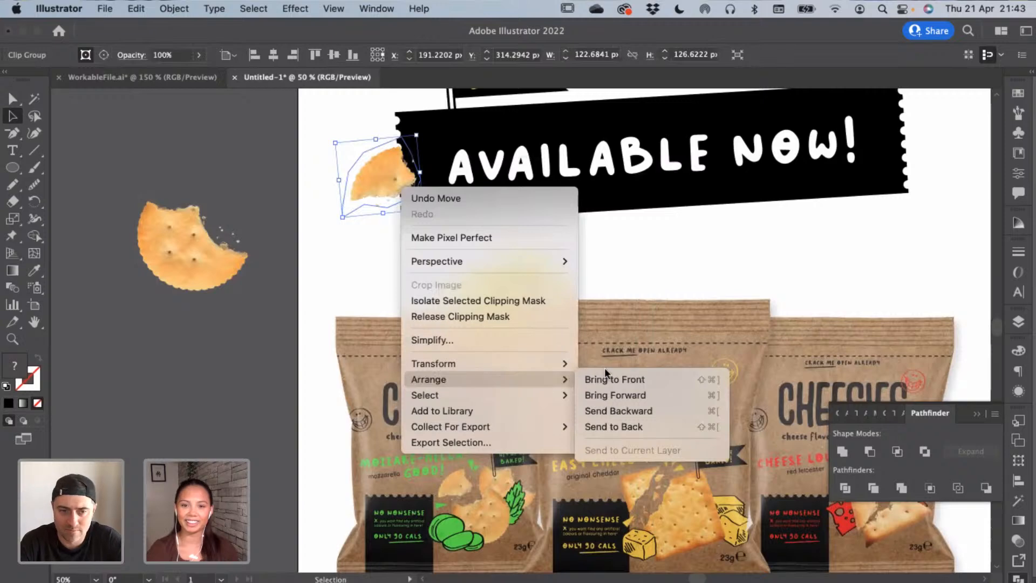
click(619, 424)
click(231, 319)
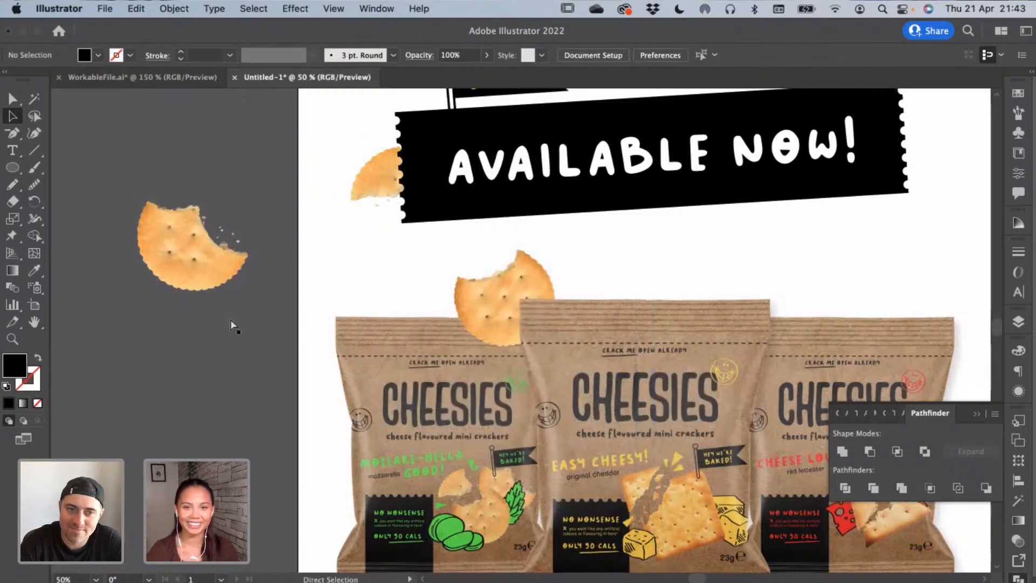
Place the remaining bitten round cracker over the artboard's left edge, level with the CHEESIES logo
key(super+minus)
drag(288, 268, 316, 501)
click(232, 367)
scroll(232, 319, right, 3)
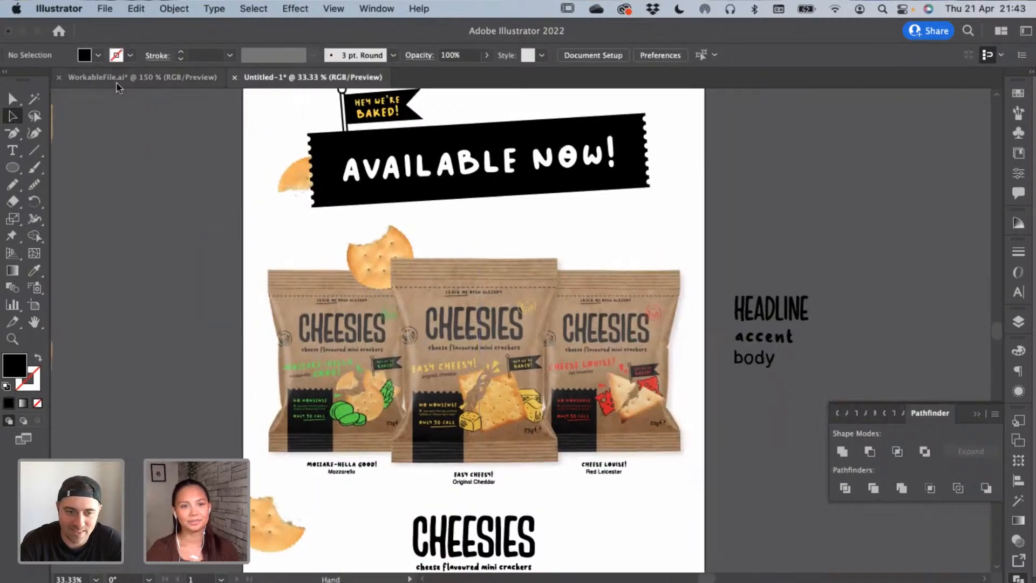
Return to WorkableFile.ai and select the broken square cracker on the Original Cheddar dieline for copying
click(130, 77)
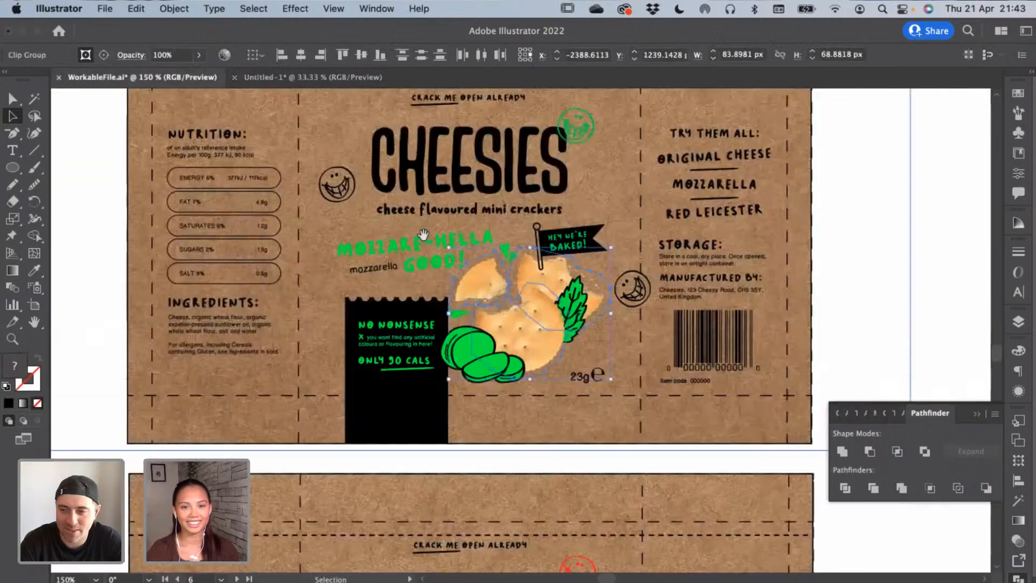
scroll(424, 235, up, 1)
scroll(429, 270, down, 5)
scroll(427, 338, up, 4)
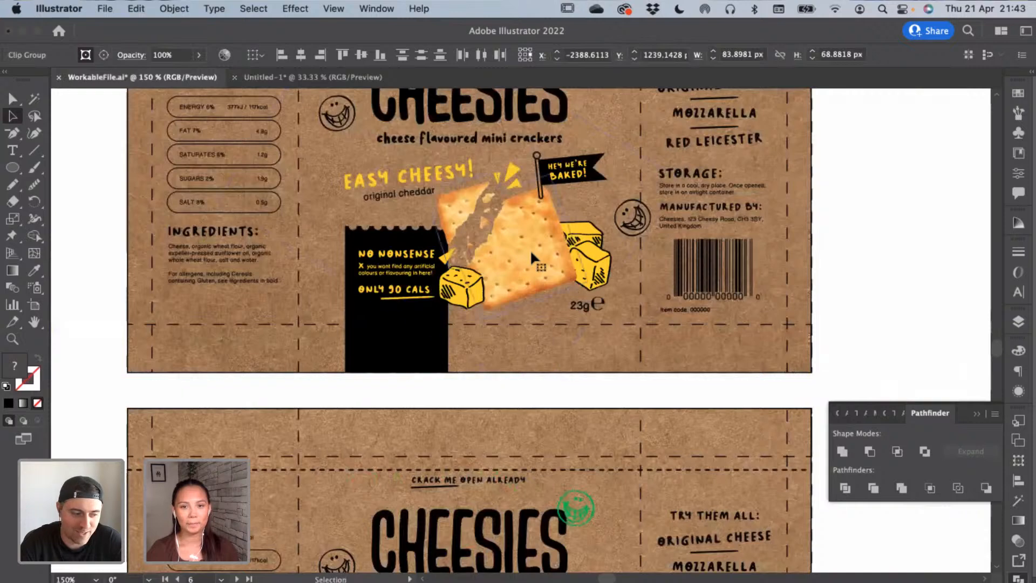
click(530, 249)
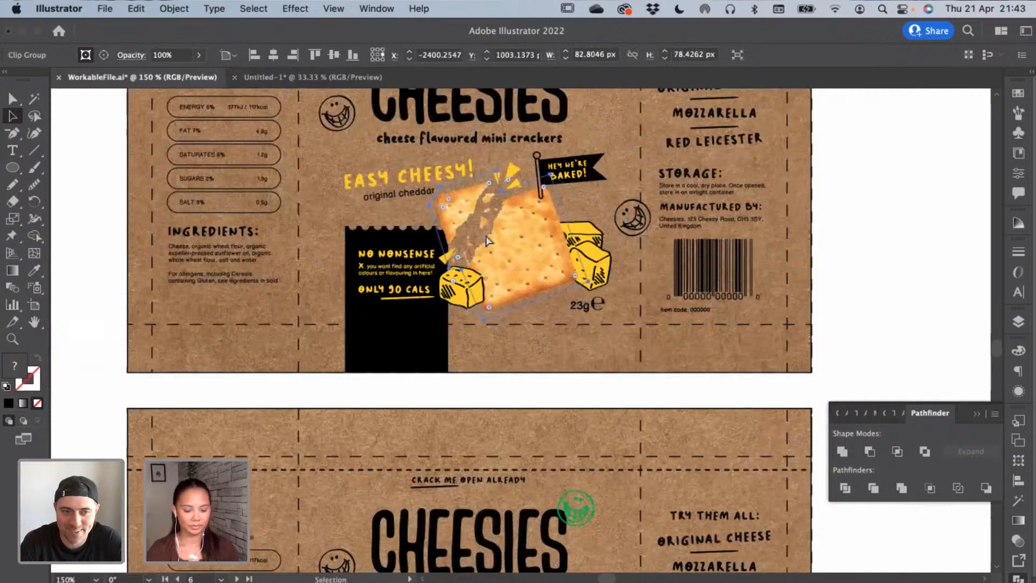
Paste the square cracker into Untitled-1, enlarge it to about 203 × 220 px and move it to the Original Cheddar pack's lower right corner
click(336, 76)
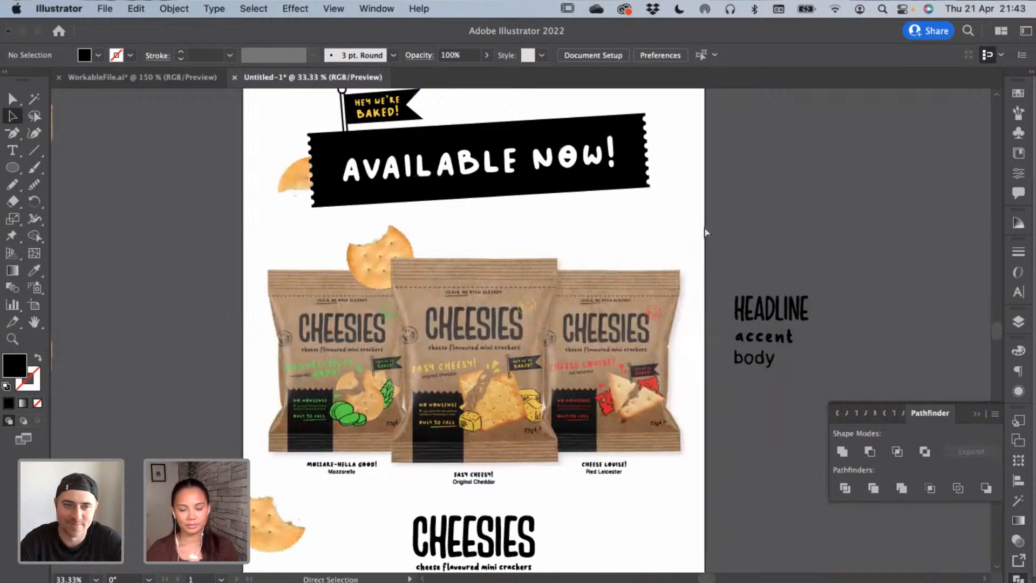
key(super+v)
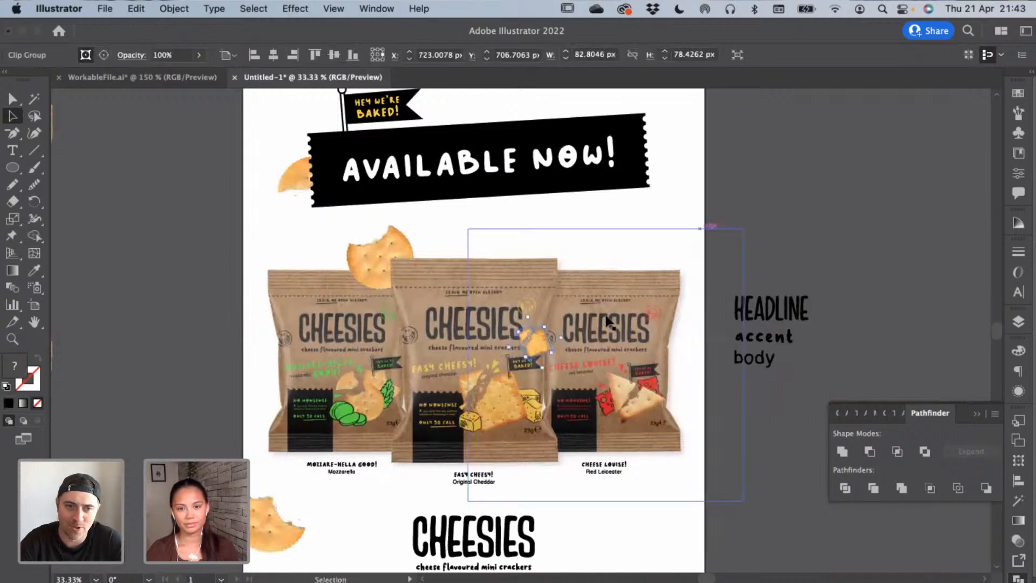
drag(556, 354, 620, 386)
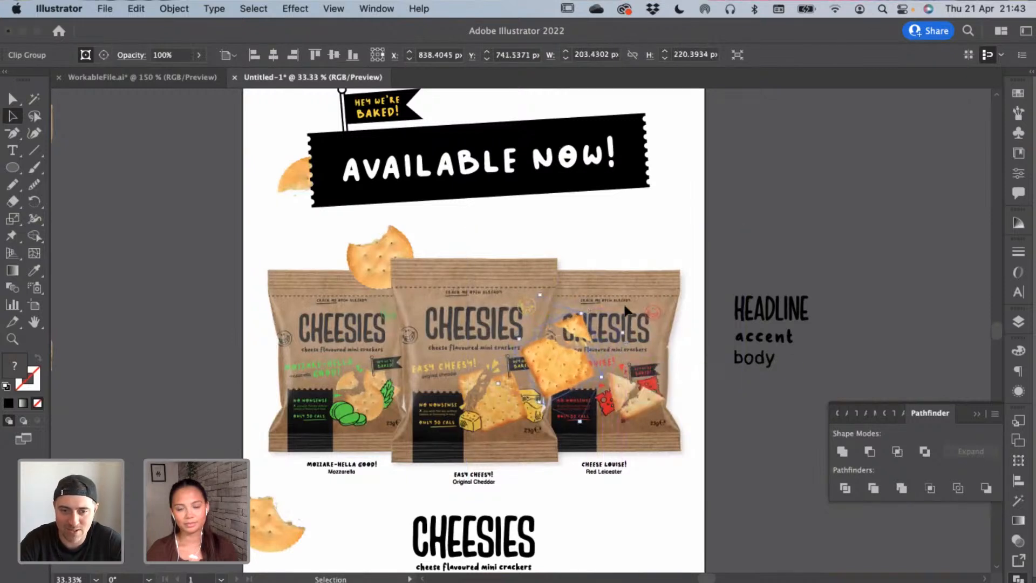
drag(560, 351, 536, 431)
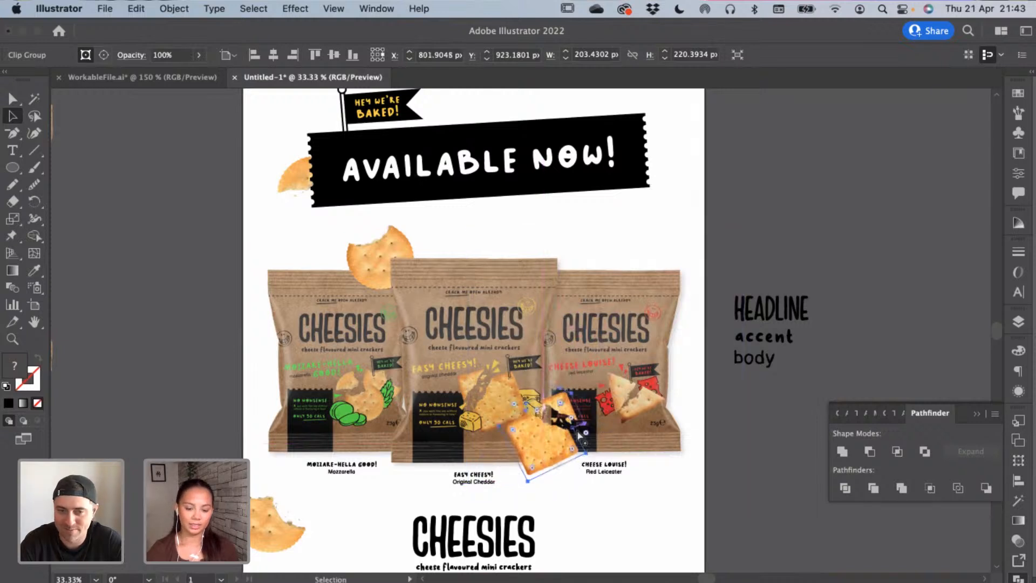
Layer the square cracker behind the Original Cheddar pack but in front of the Red Leicester pack, and nudge it 10 px right and down
key(super+bracketleft)
key(super+bracketleft)
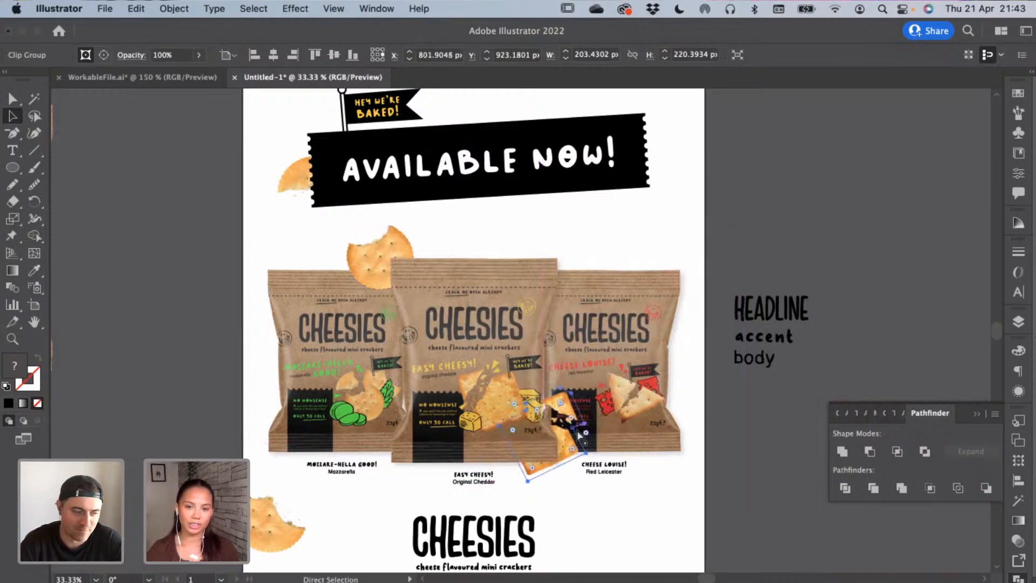
key(super+bracketright)
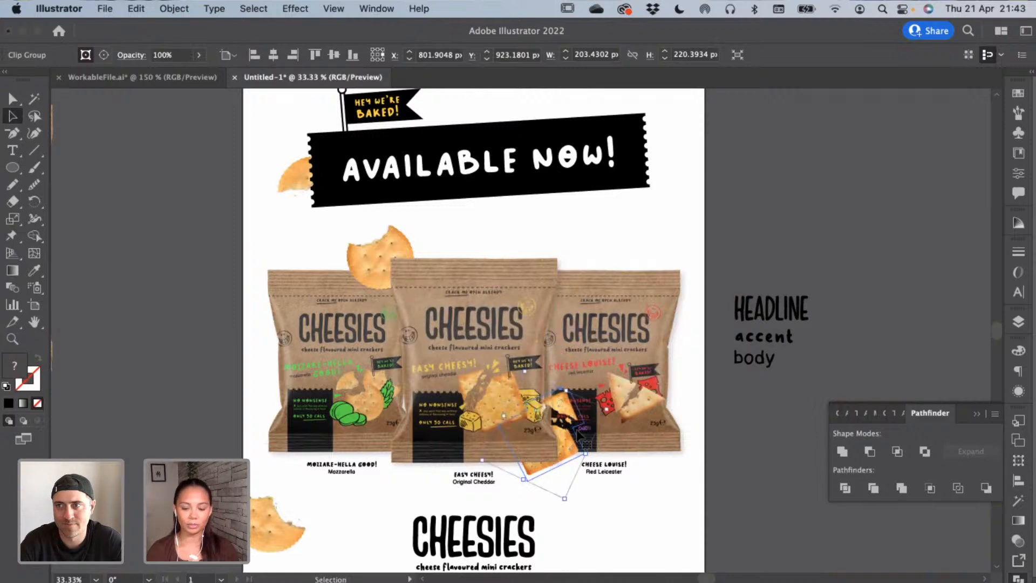
key(shift+Right)
key(shift+Down)
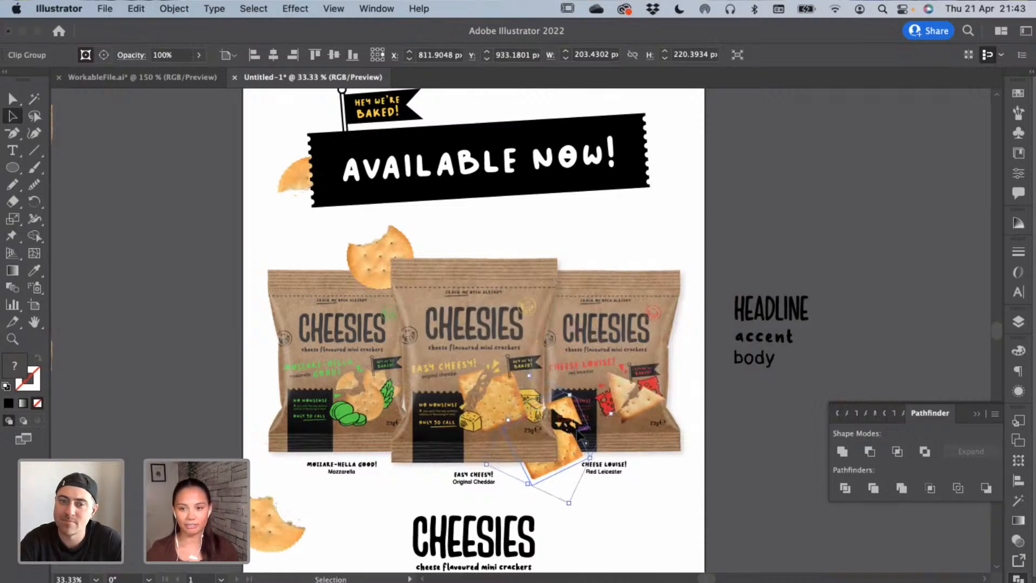
drag(657, 432, 664, 335)
click(654, 420)
drag(579, 347, 664, 412)
click(745, 370)
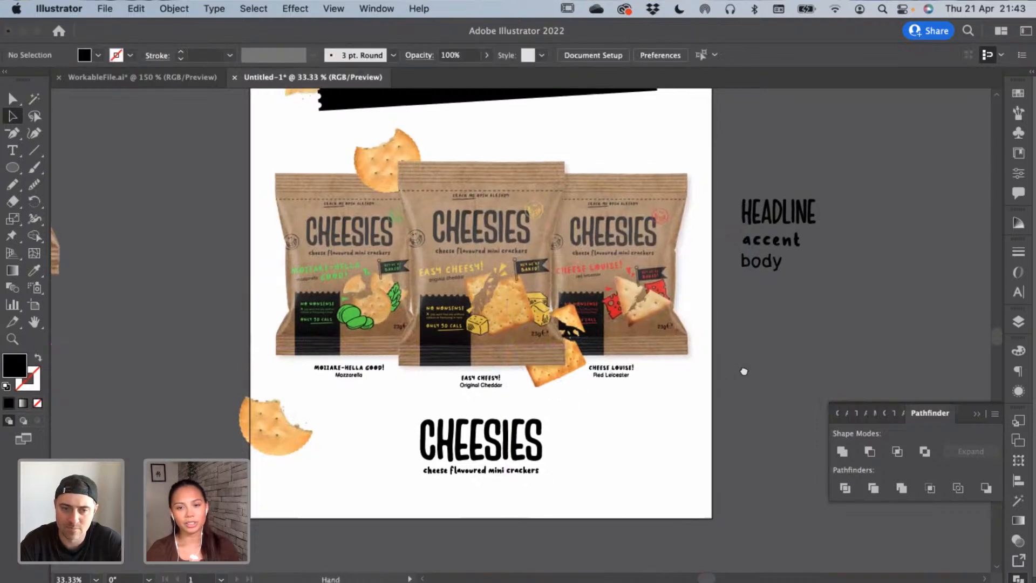
drag(745, 370, 720, 418)
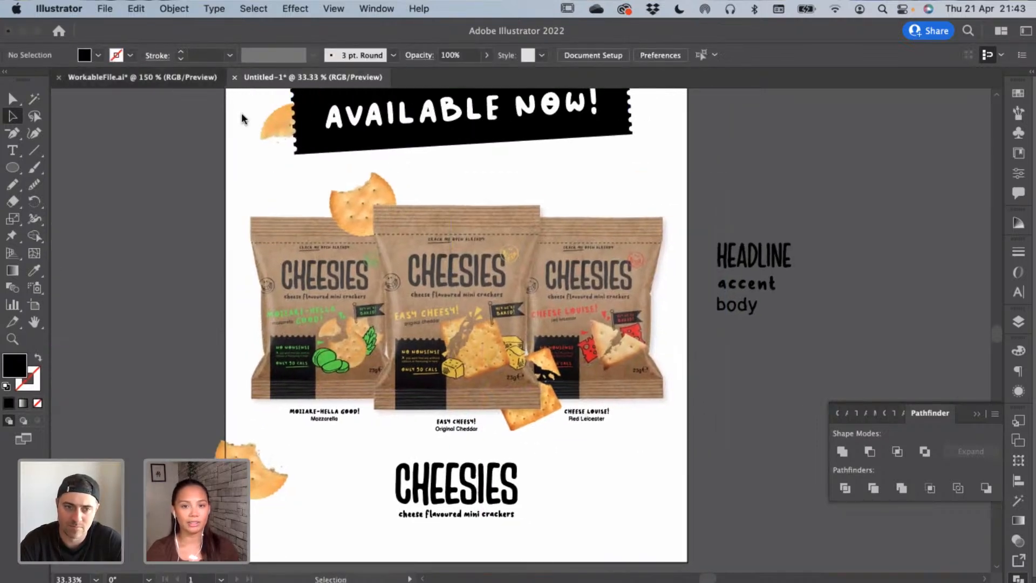
Paste another copy of the broken square cracker and set it rotated over the artboard's lower right edge, about 186 × 192 px
click(142, 77)
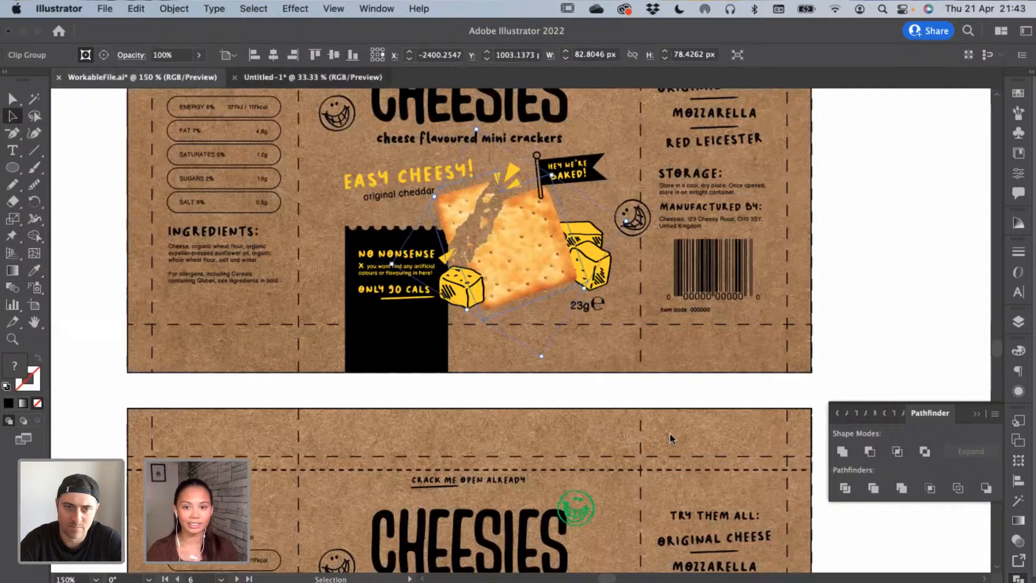
key(super+grave)
click(530, 419)
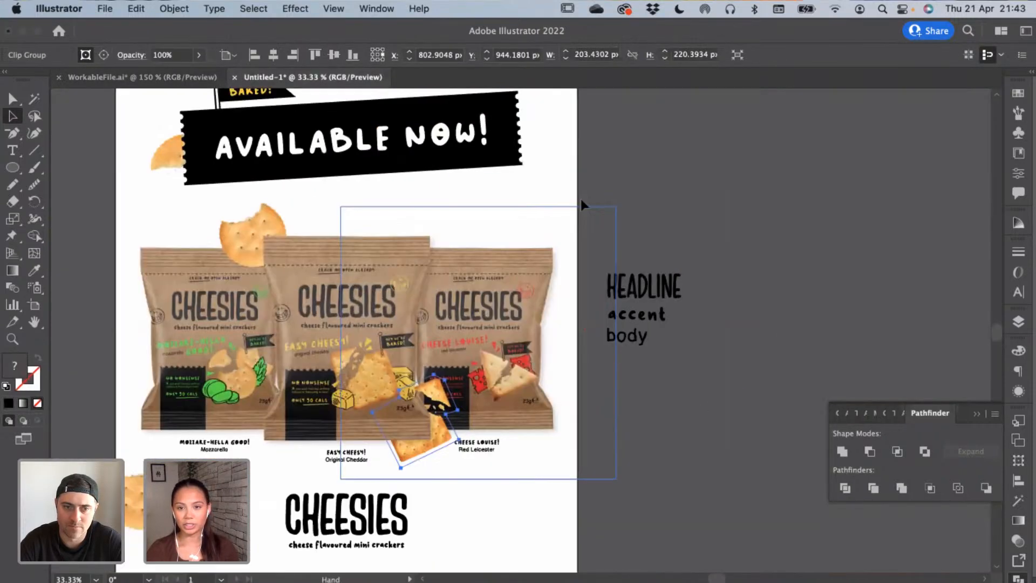
scroll(582, 200, right, 5)
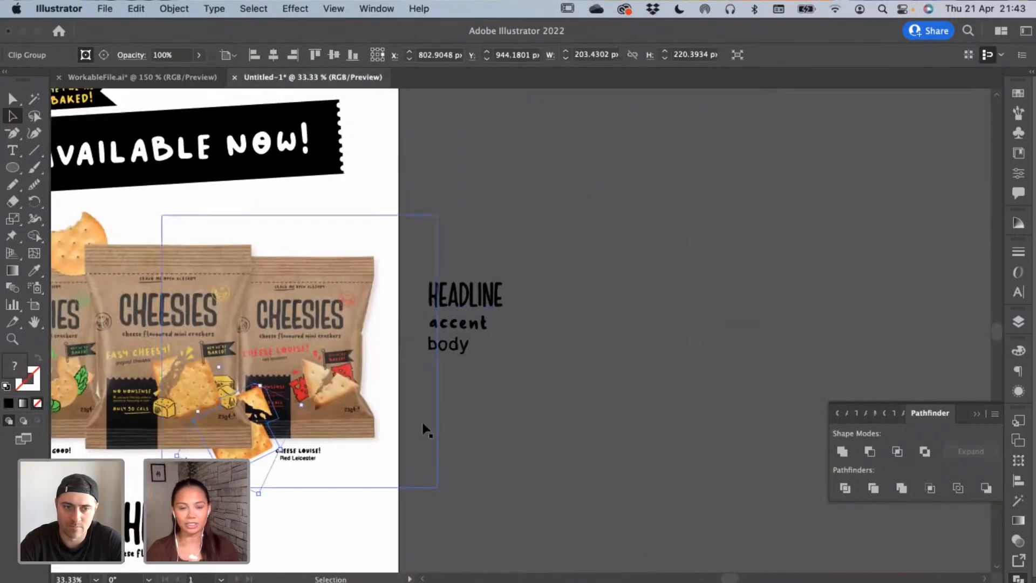
scroll(624, 383, left, 5)
scroll(624, 384, down, 2)
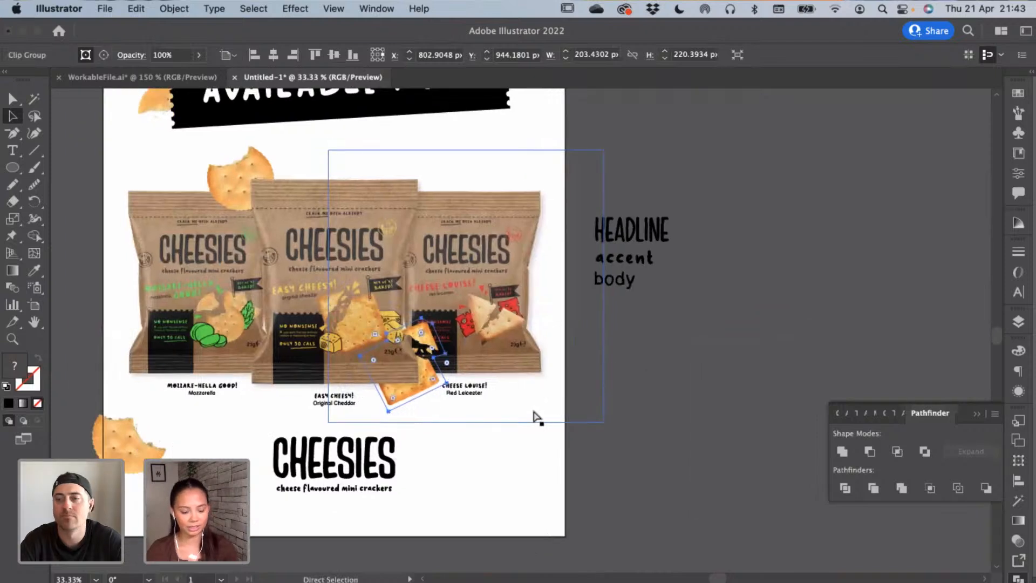
key(super+v)
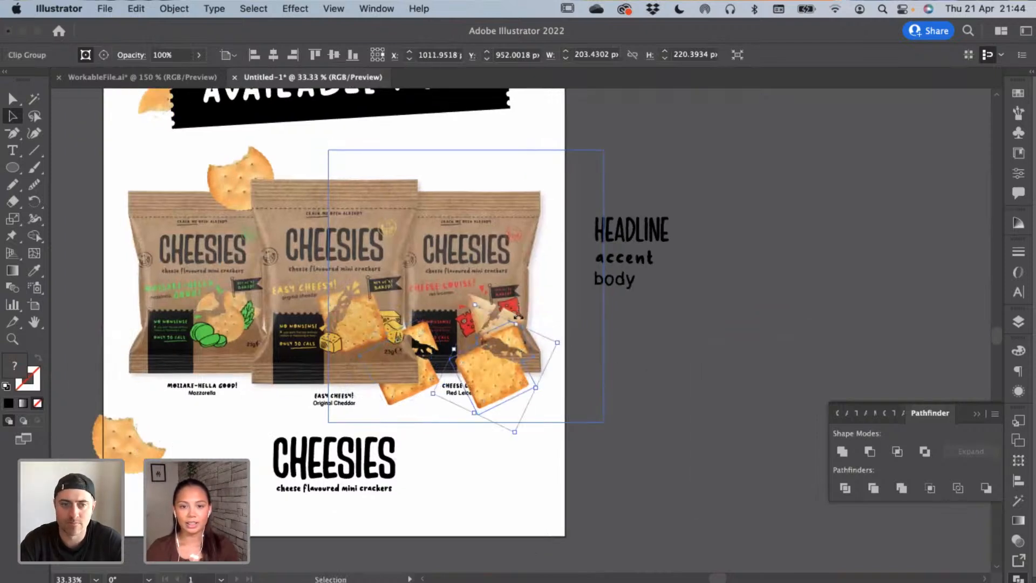
drag(518, 316, 575, 472)
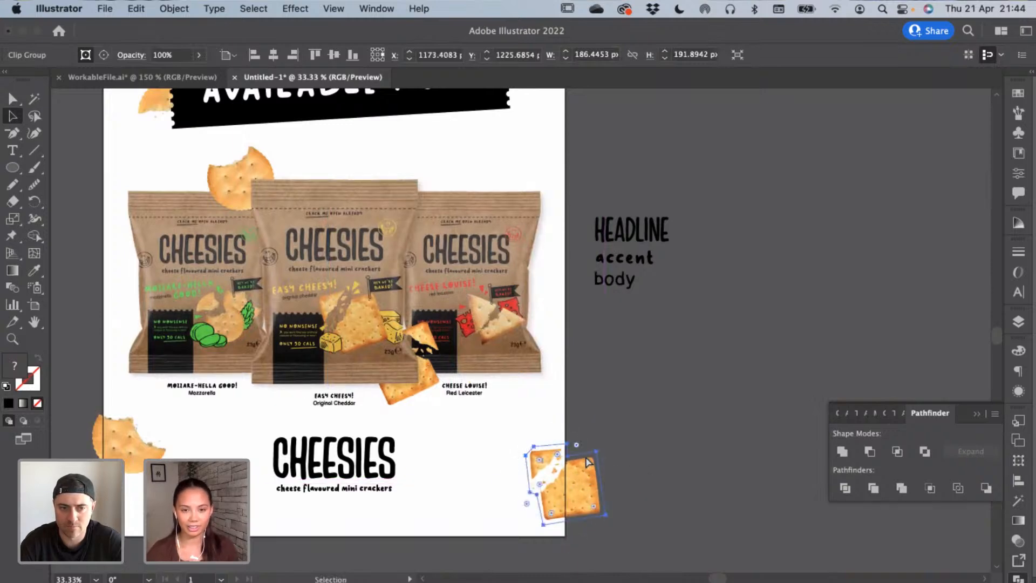
Move the duplicate square cracker off the artboard into the empty space to its right
scroll(585, 456, down, 5)
scroll(585, 456, right, 2)
key(super+minus)
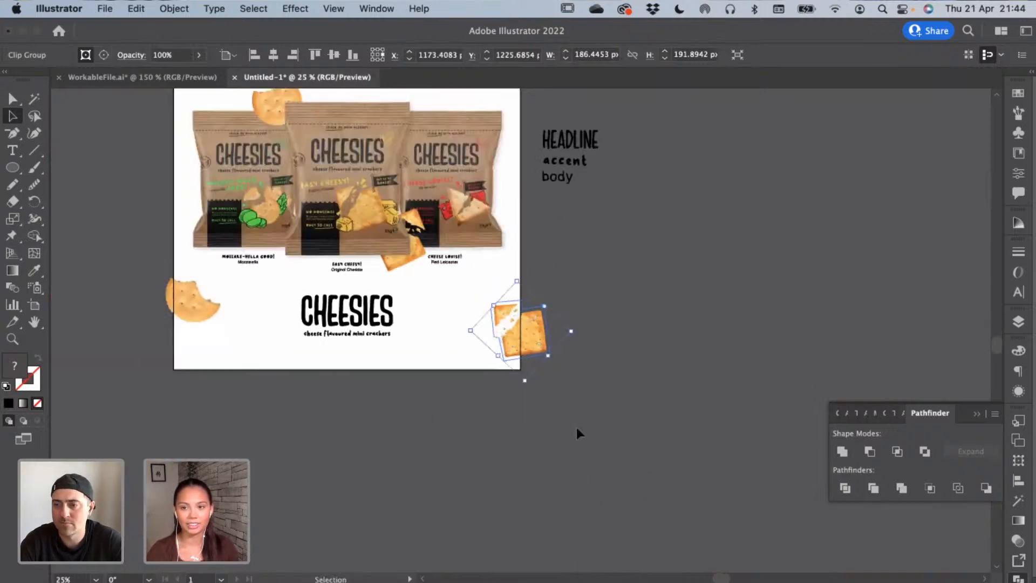
scroll(618, 397, up, 5)
scroll(617, 397, left, 2)
drag(604, 453, 701, 413)
In WorkableFile.ai, copy the crumbling cracker artwork and the broken triangular cracker from the Red Leicester dieline
key(ctrl+Tab)
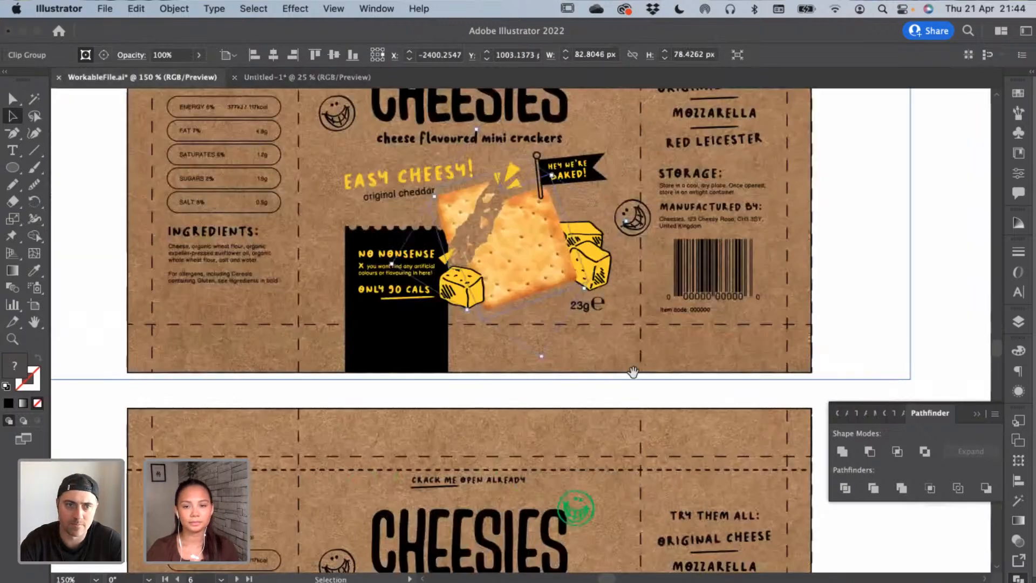
scroll(572, 371, up, 4)
click(594, 280)
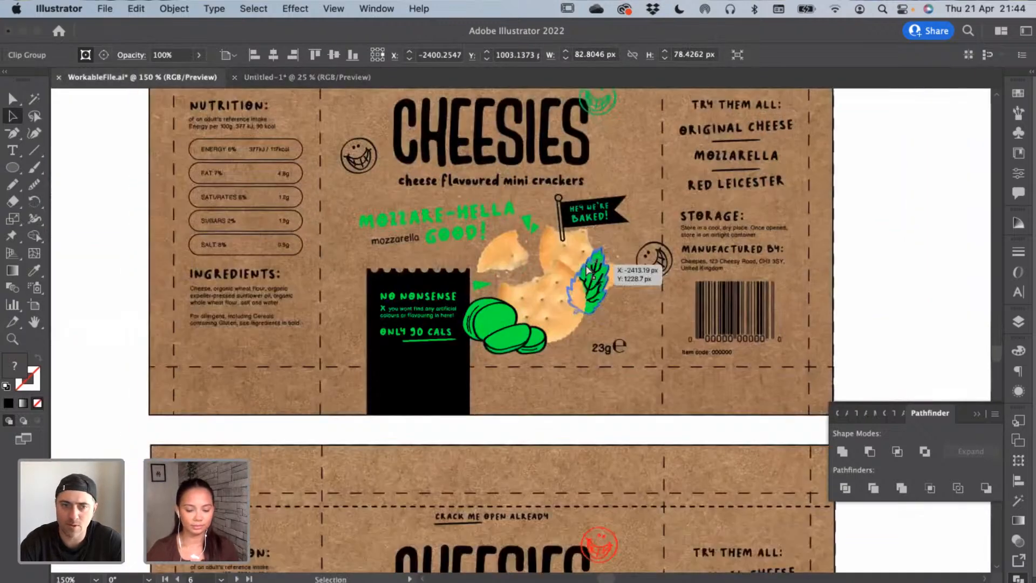
key(super+minus)
key(super+minus)
drag(590, 261, 650, 113)
click(233, 378)
shift+click(577, 377)
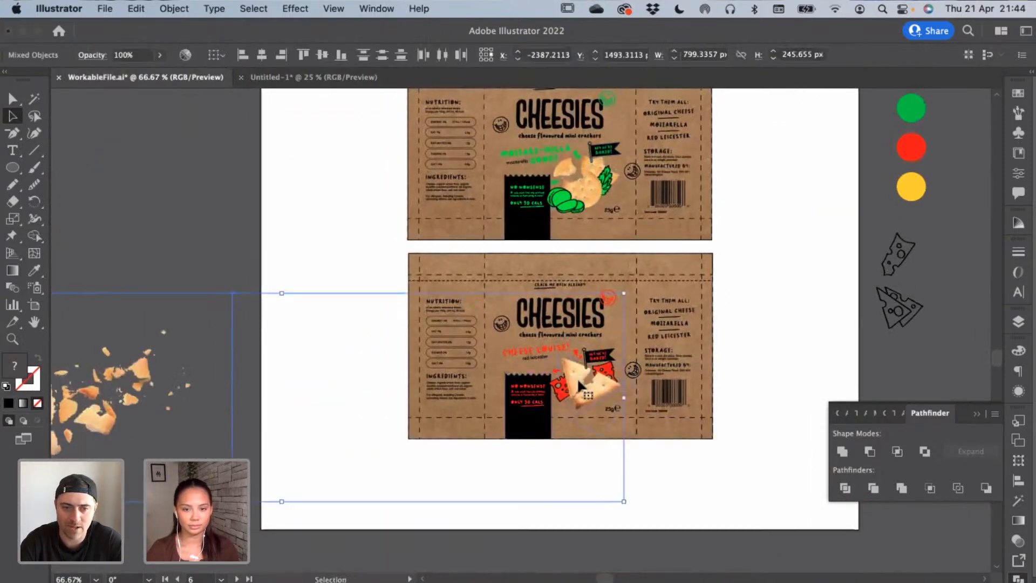
key(super+c)
Paste the triangular crackers into Untitled-1 and place the crumbling one on the upper right corner of the AVAILABLE NOW! banner
key(ctrl+Tab)
key(super+v)
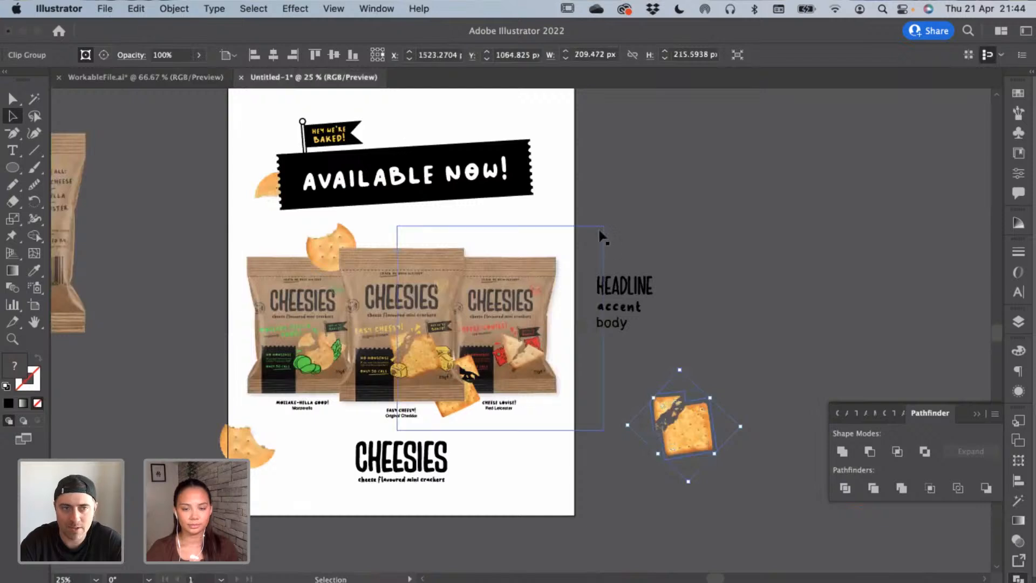
drag(603, 236, 607, 232)
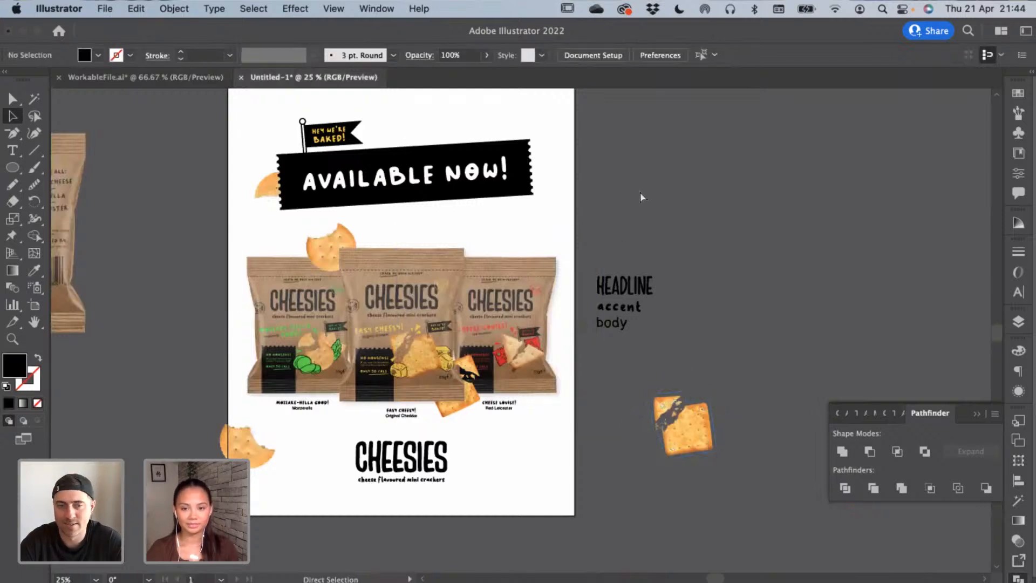
key(super+v)
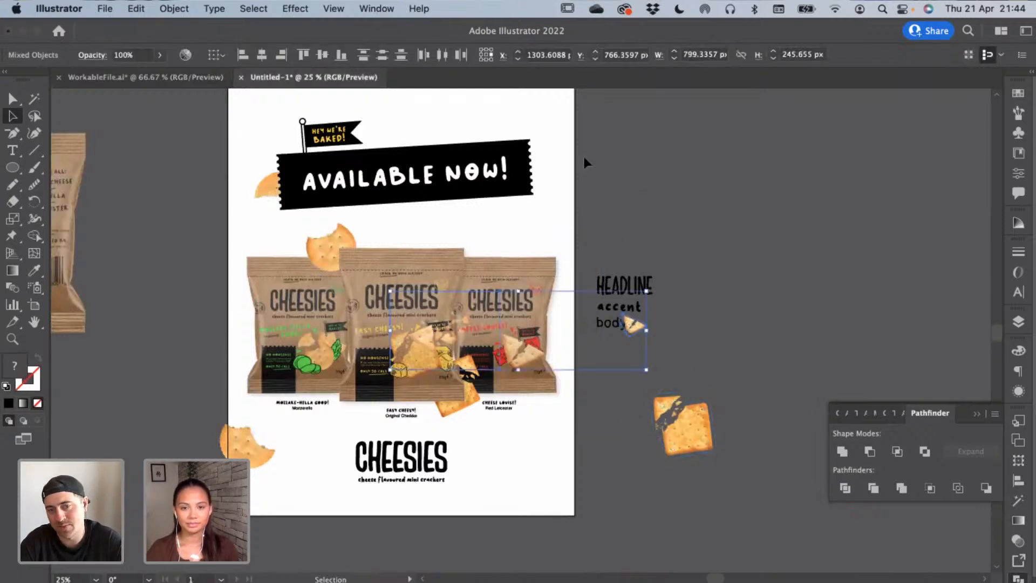
click(532, 272)
drag(492, 314, 583, 137)
drag(584, 139, 627, 200)
drag(568, 229, 539, 226)
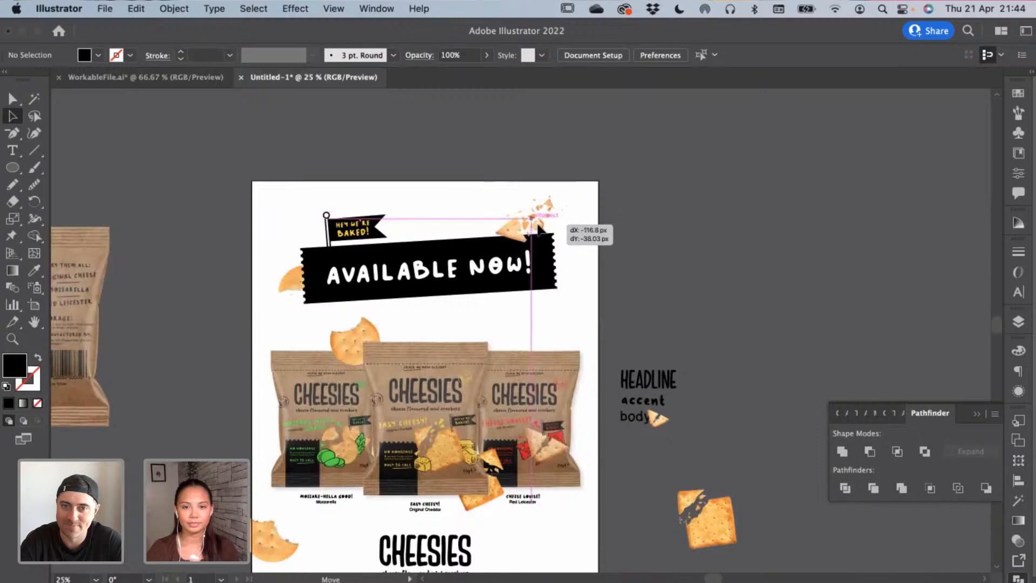
Enlarge the broken triangular cracker, move the accent sample below body, and set the cracker rotated over the Red Leicester pack's right edge
scroll(718, 216, down, 5)
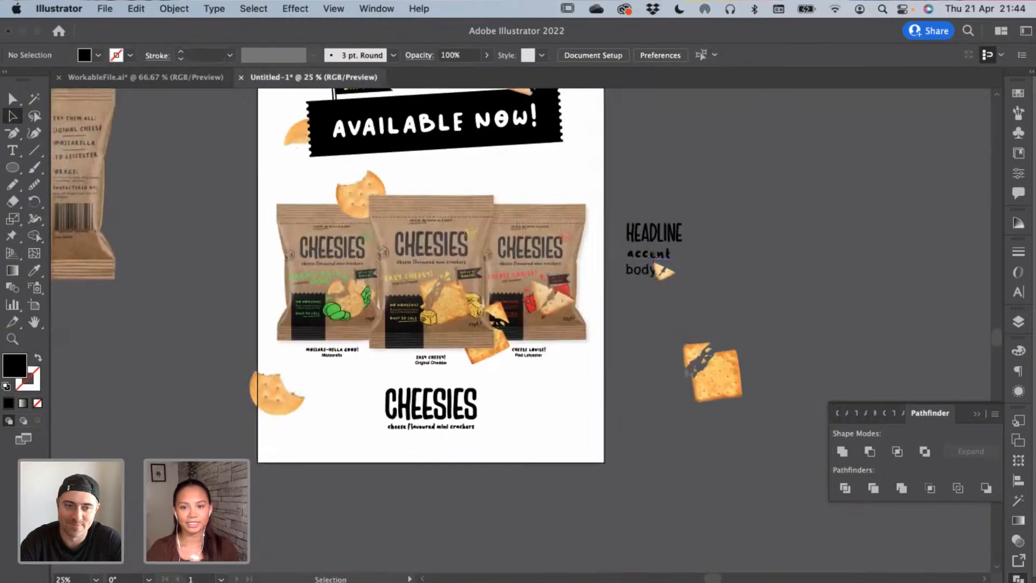
click(663, 276)
drag(664, 278, 671, 318)
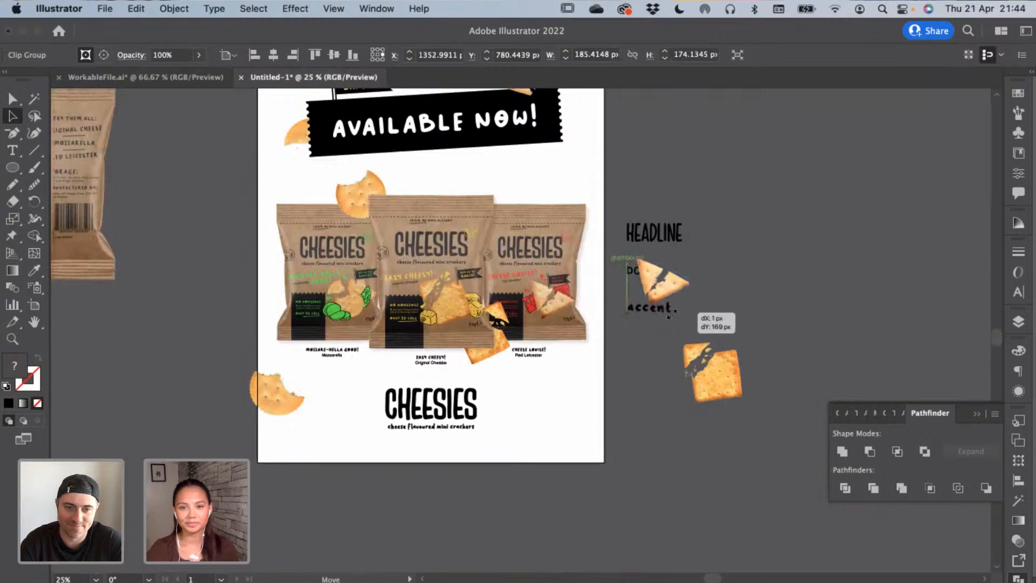
click(668, 270)
drag(692, 285, 587, 250)
drag(585, 246, 586, 245)
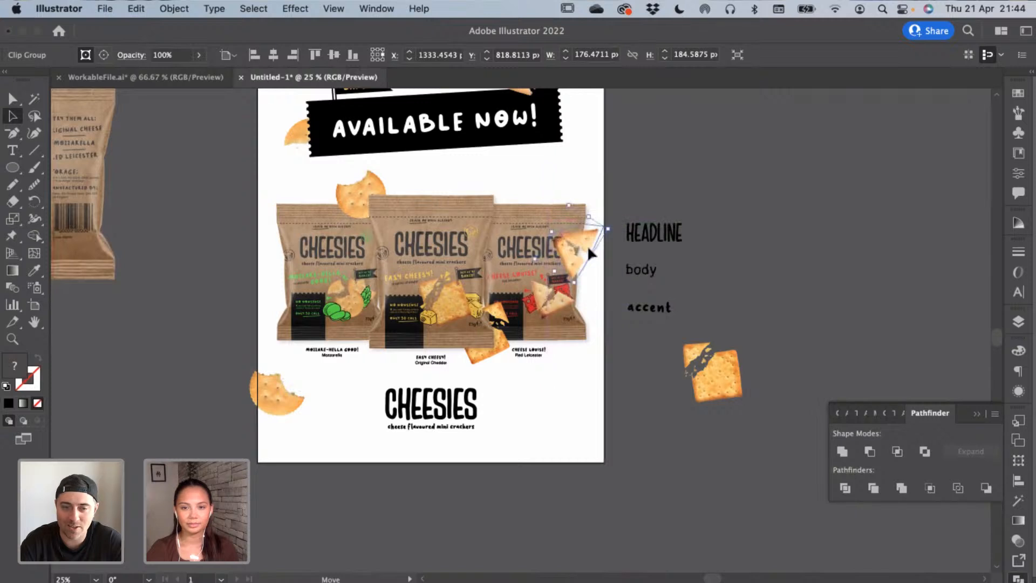
Send the triangular cracker to the back, behind the Red Leicester pack, and lock the pack mockup group
right_click(588, 246)
mouse_move(609, 447)
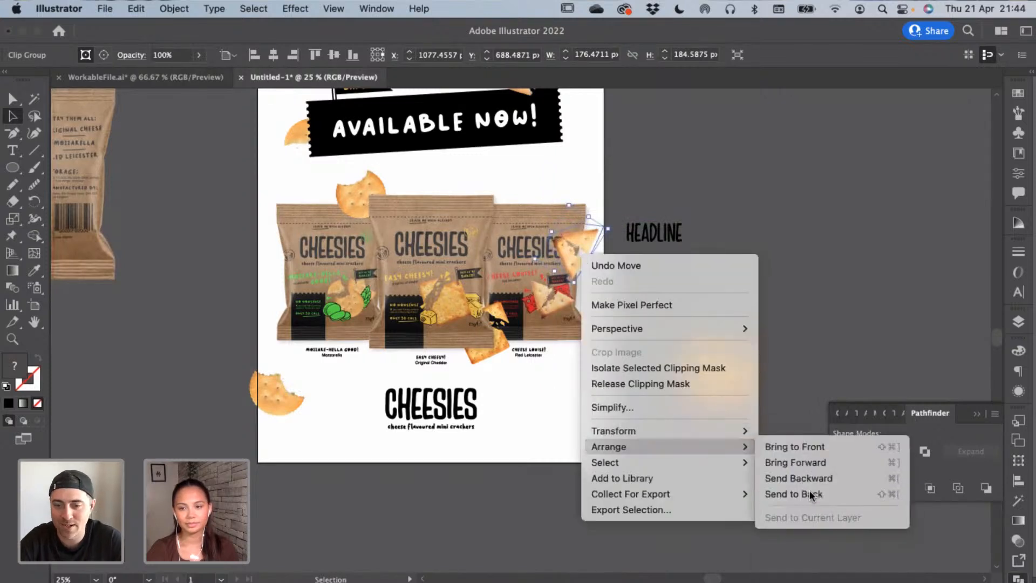
click(802, 493)
click(672, 439)
click(598, 241)
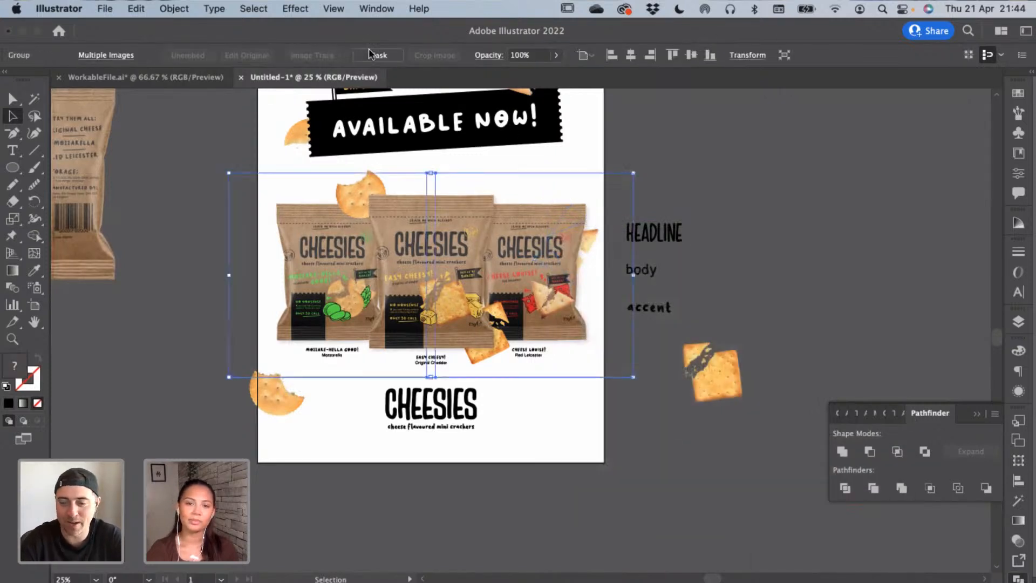
click(174, 9)
mouse_move(309, 117)
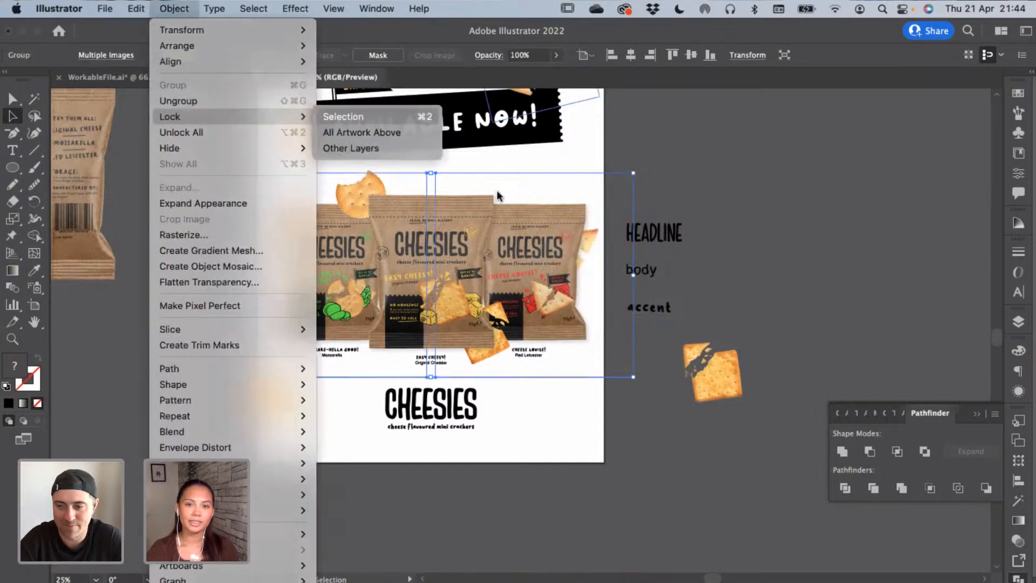
click(344, 117)
Rotate the triangular cracker slightly and shift it down about 55 px so it peeks out beside the Red Leicester pack
mouse_move(599, 260)
mouse_down()
mouse_move(592, 203)
mouse_move(608, 218)
mouse_move(602, 257)
mouse_up()
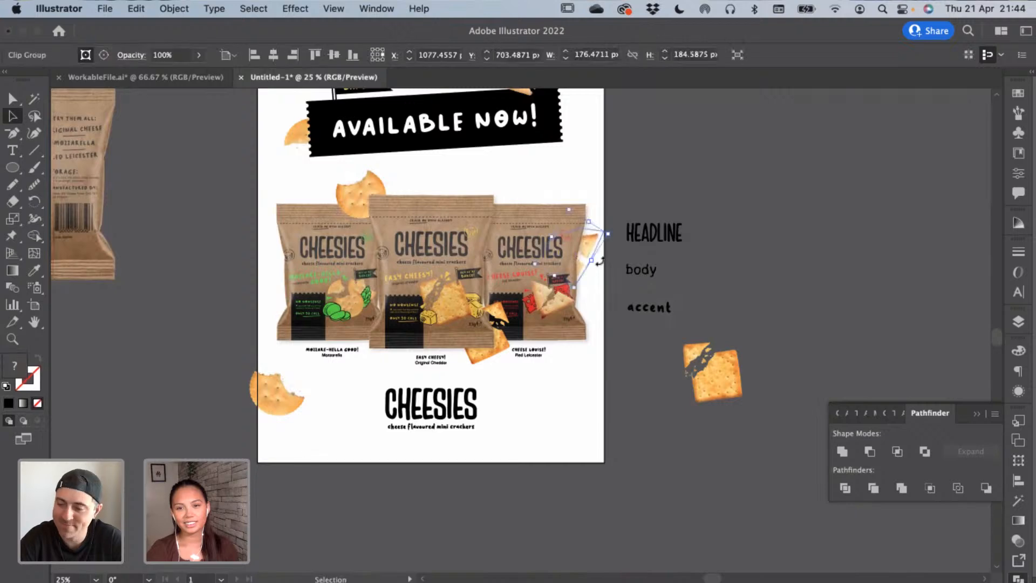
key(super+equal)
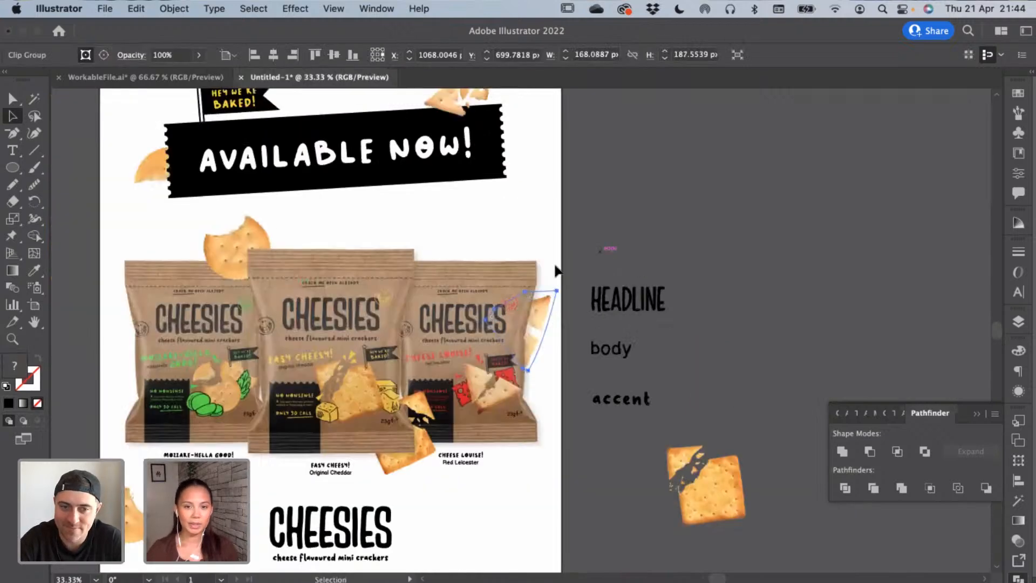
scroll(571, 242, down, 2)
drag(559, 245, 597, 273)
click(618, 196)
scroll(601, 291, left, 2)
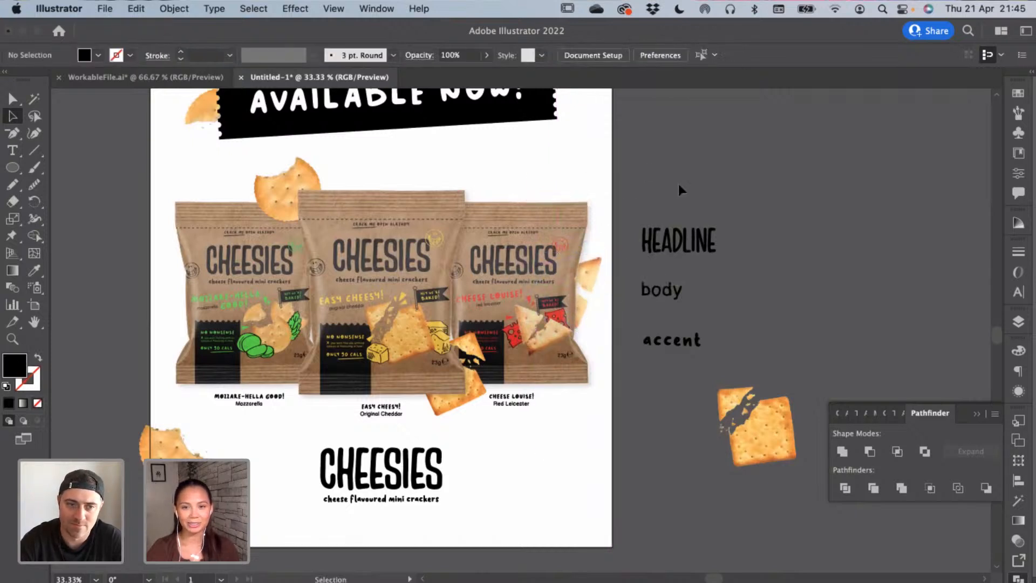
drag(585, 281, 586, 284)
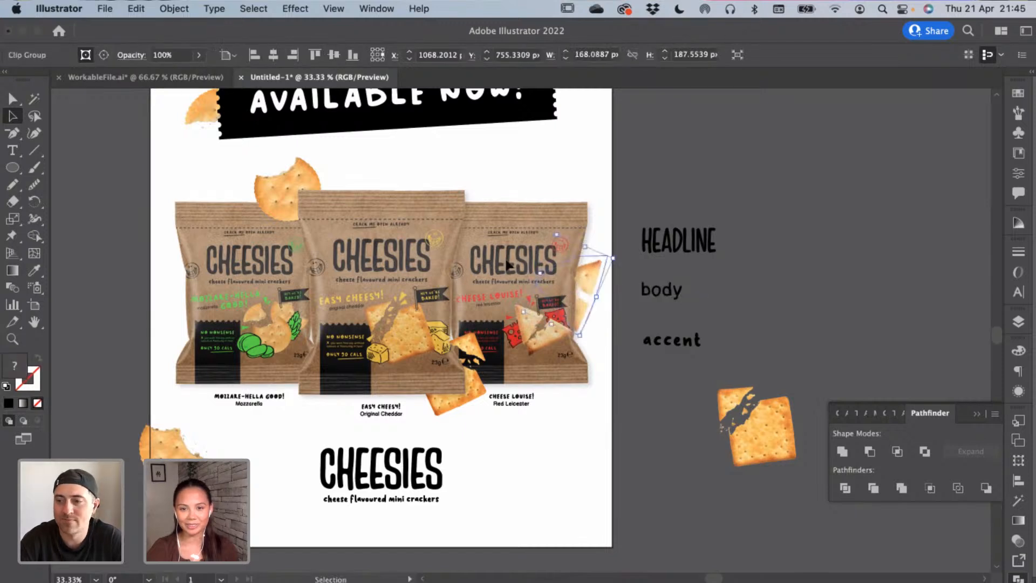
click(708, 321)
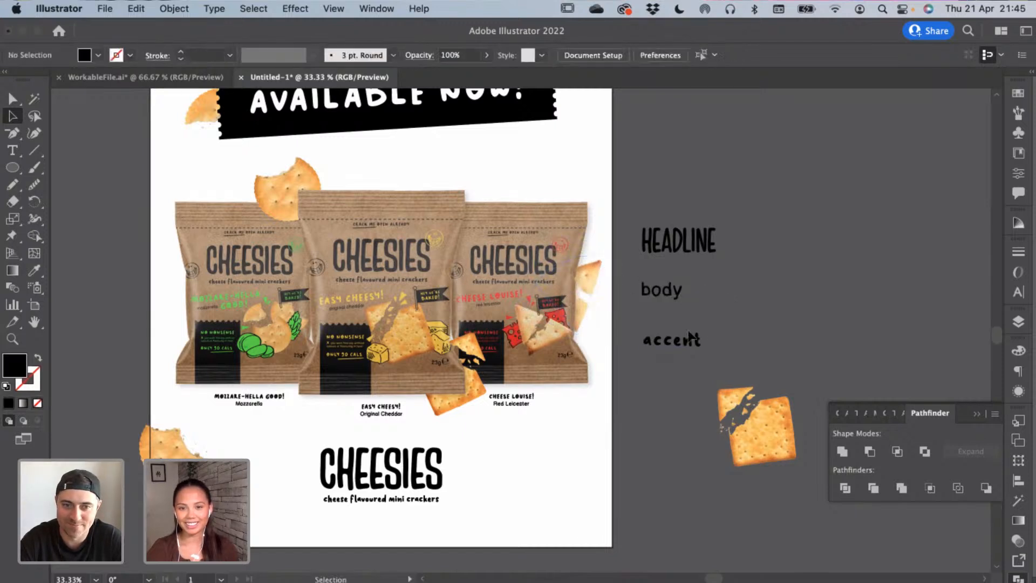
drag(720, 299, 733, 308)
key(super+minus)
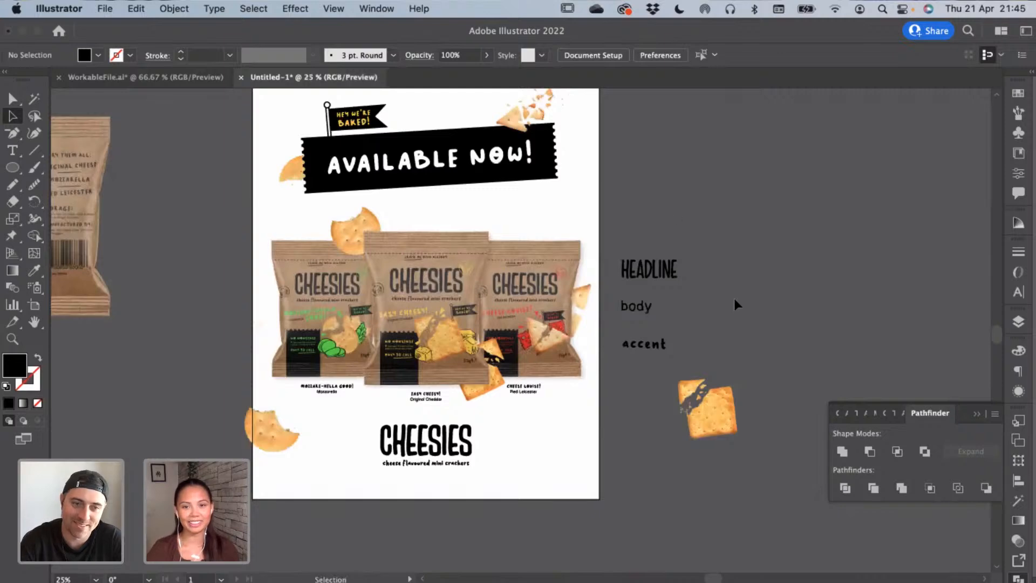
Return to WorkableFile.ai and select the black triangle burst shapes above HEY WE'RE BAKED! for copying, excluding the thin line
drag(679, 220, 682, 255)
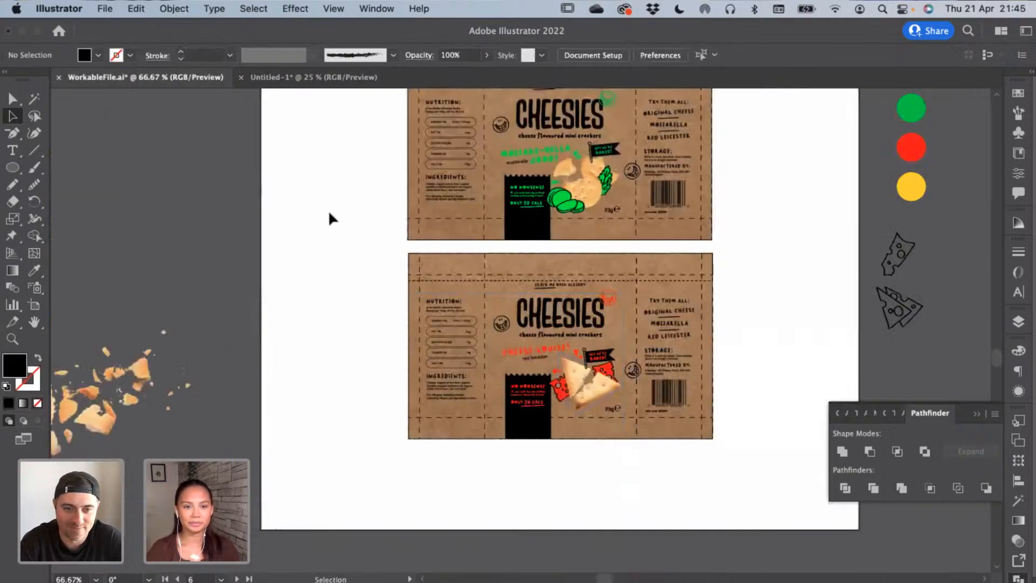
key(super+minus)
drag(340, 185, 240, 395)
drag(430, 254, 280, 252)
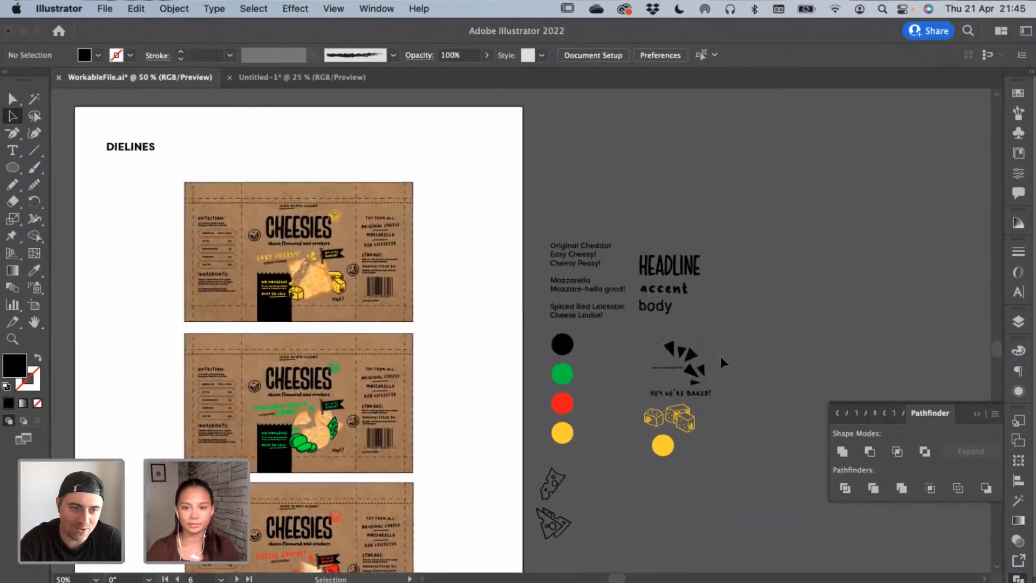
drag(721, 356, 667, 344)
shift+click(696, 371)
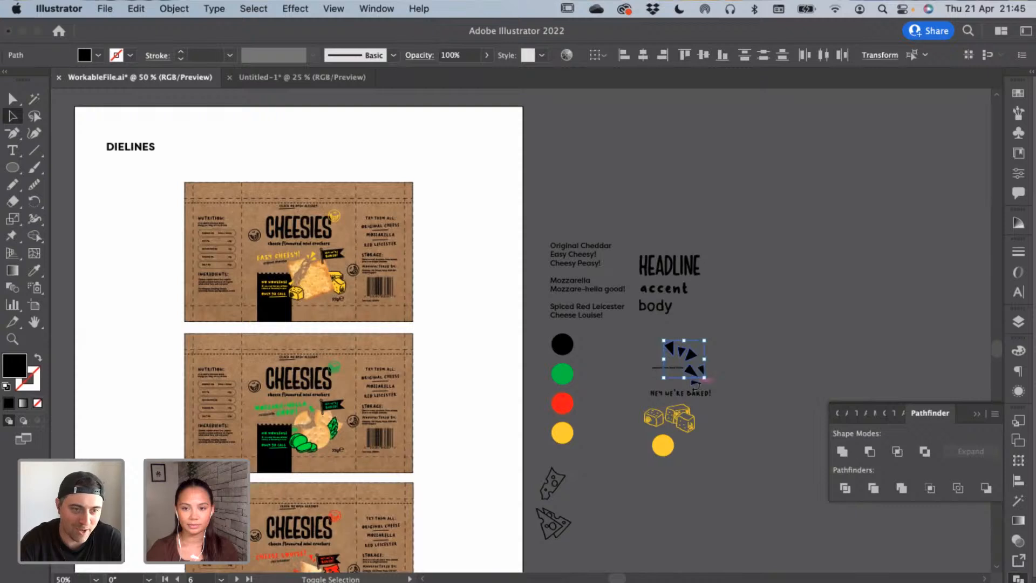
click(723, 384)
drag(655, 334, 668, 369)
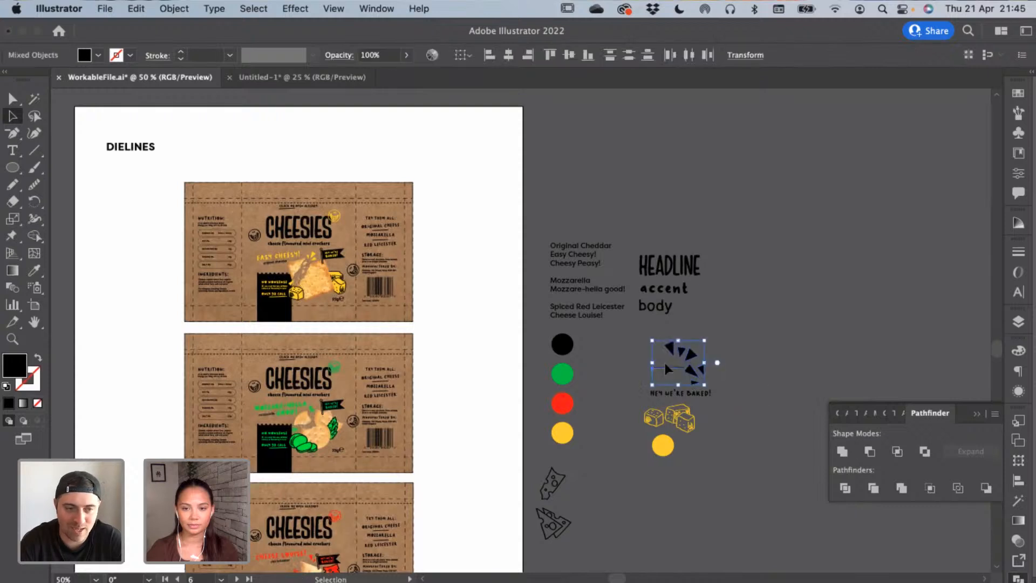
shift+super+click(682, 368)
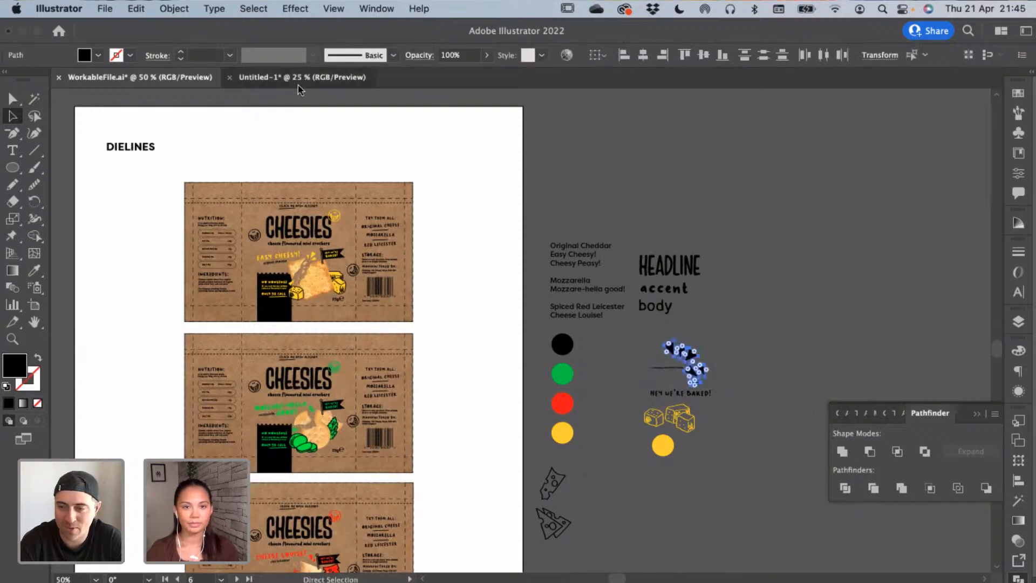
Paste the black burst triangles into Untitled-1, enlarge them, and place three above the Mozzarella pack beside the bitten round cracker
click(299, 81)
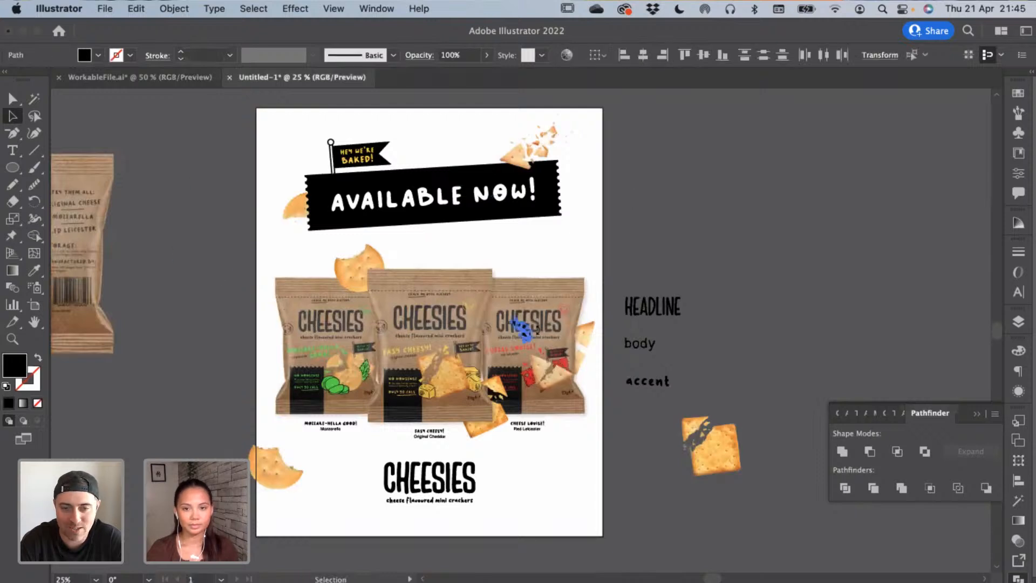
drag(537, 330, 683, 237)
drag(717, 271, 295, 254)
key(super+equal)
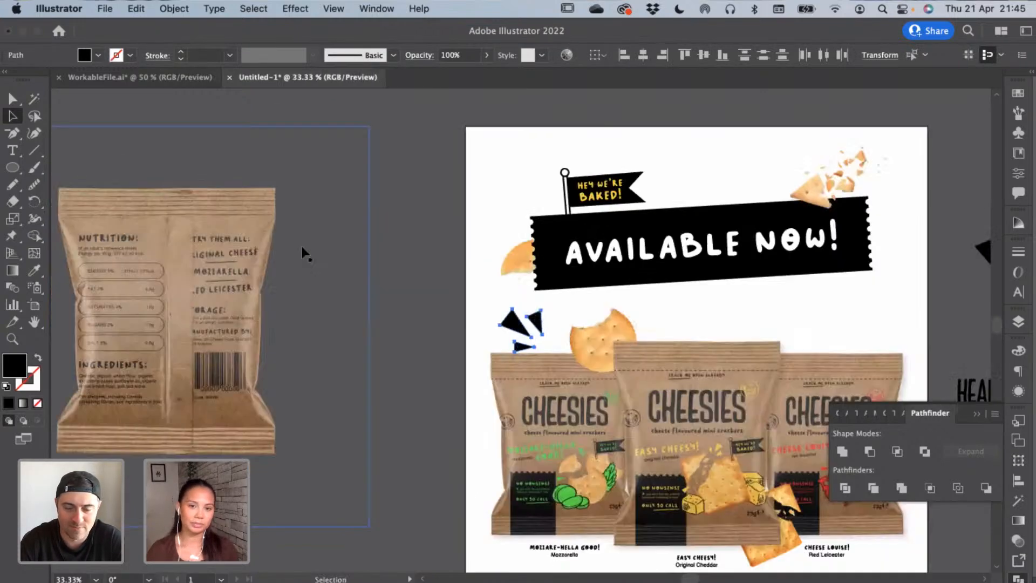
Adjust the three burst triangles and move them to the upper left corner of the CHEESIES logo
drag(245, 163, 199, 140)
drag(295, 208, 317, 213)
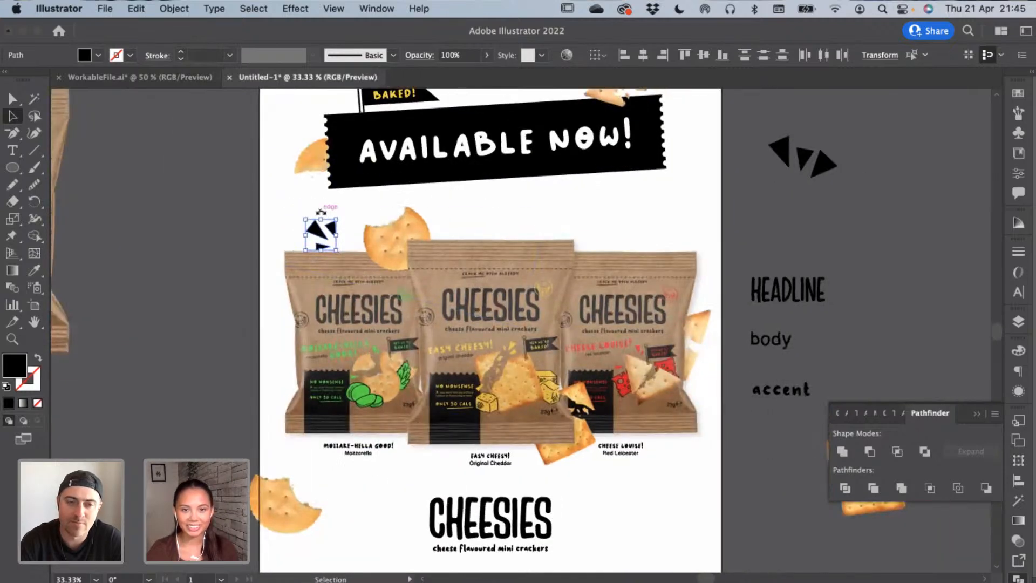
drag(324, 238, 427, 480)
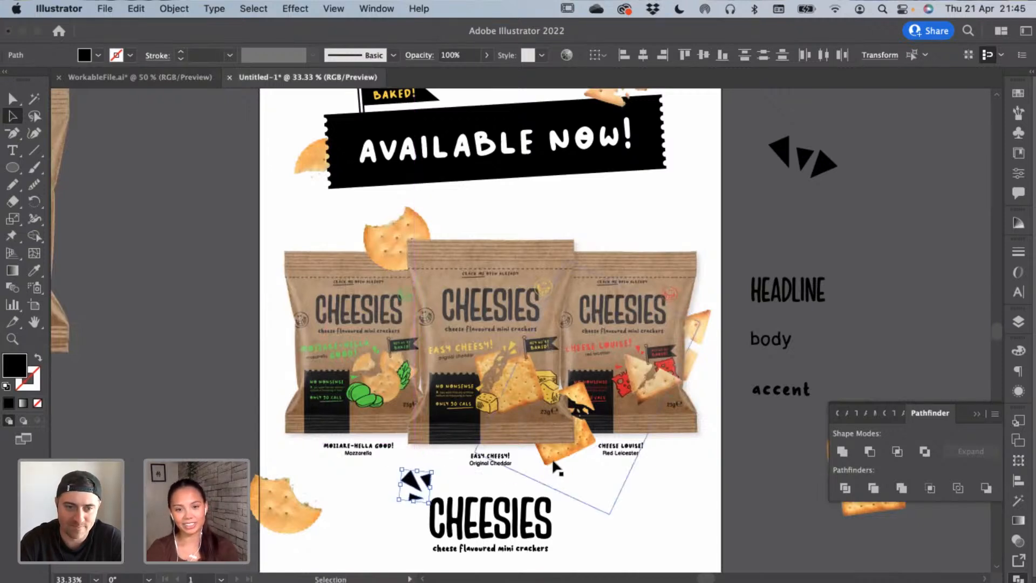
Select and copy the two upper black burst triangles beside the CHEESIES logo, leaving out the smallest one
click(666, 488)
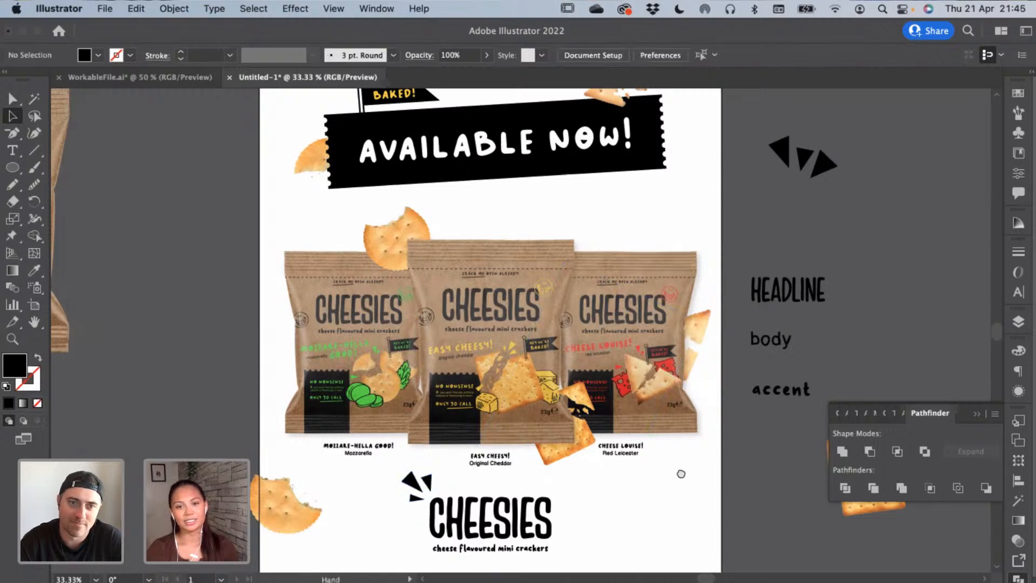
scroll(665, 487, right, 3)
scroll(665, 487, down, 1)
click(767, 155)
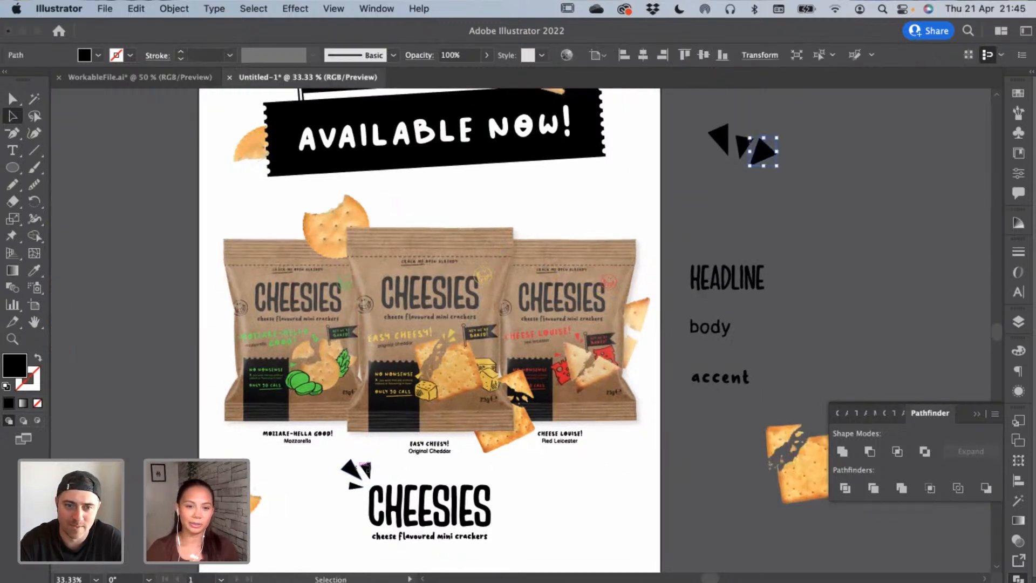
click(352, 468)
click(380, 474)
click(367, 469)
shift+click(347, 470)
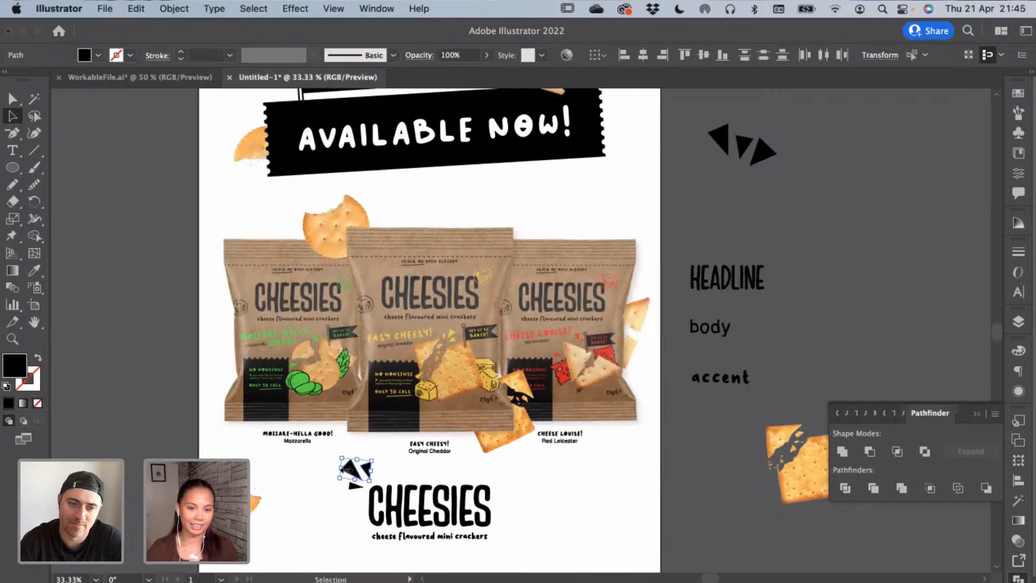
key(a)
Paste the two burst triangles, rotate them, and place them above the packs where Original Cheddar meets Red Leicester
scroll(550, 300, up, 3)
click(522, 257)
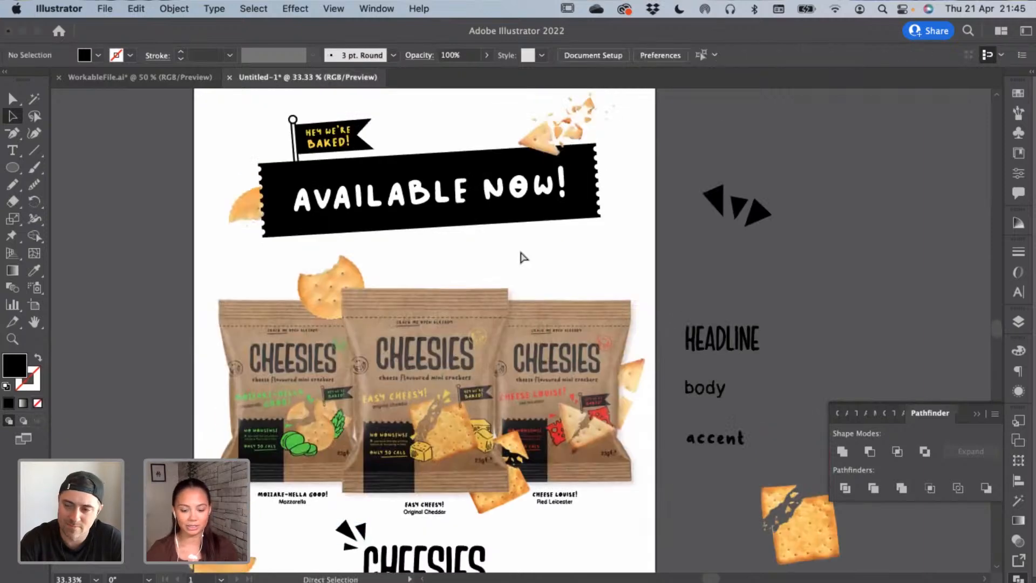
key(super+equal)
key(super+v)
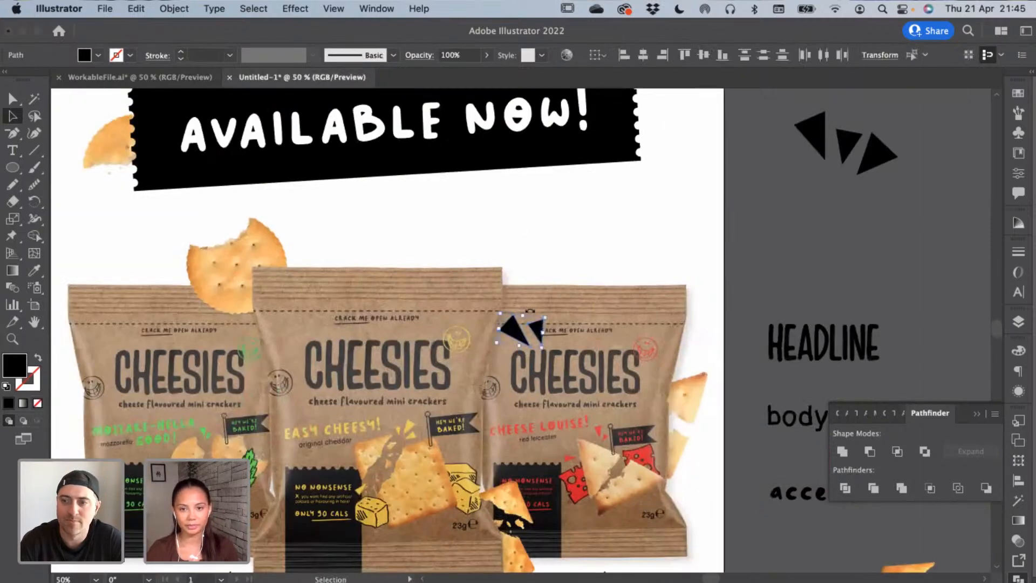
drag(531, 310, 578, 339)
drag(518, 326, 527, 247)
Reposition and rotate the lower triangle of the pair above the packs so both fan outward with a small gap
click(551, 267)
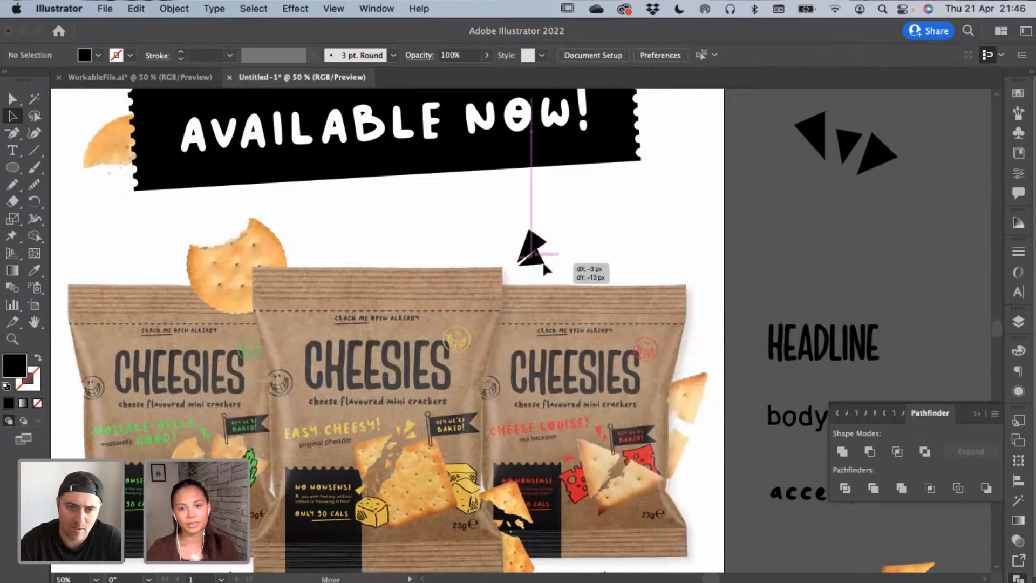
click(545, 265)
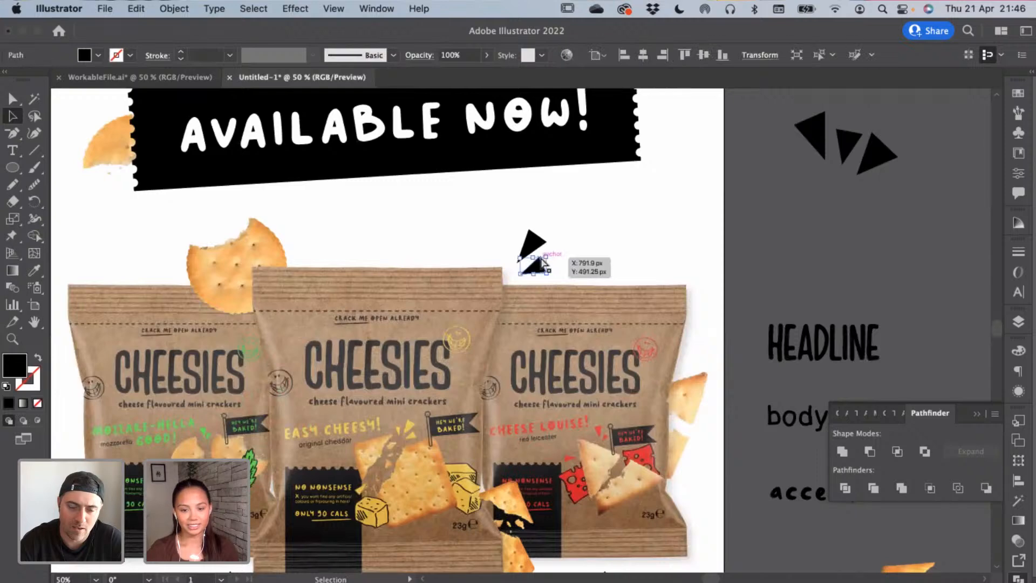
key(super+1)
drag(551, 327, 524, 330)
click(594, 316)
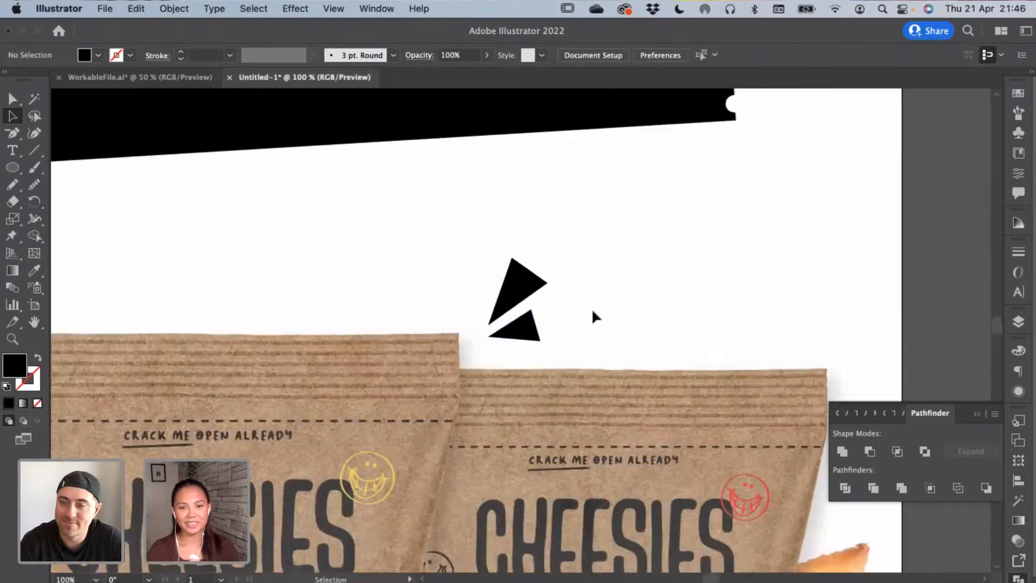
Recolour all the burst triangles above the packs and beside the logo with the yellow of the flag's lettering
key(super+minus)
key(super+minus)
key(super+minus)
key(super+minus)
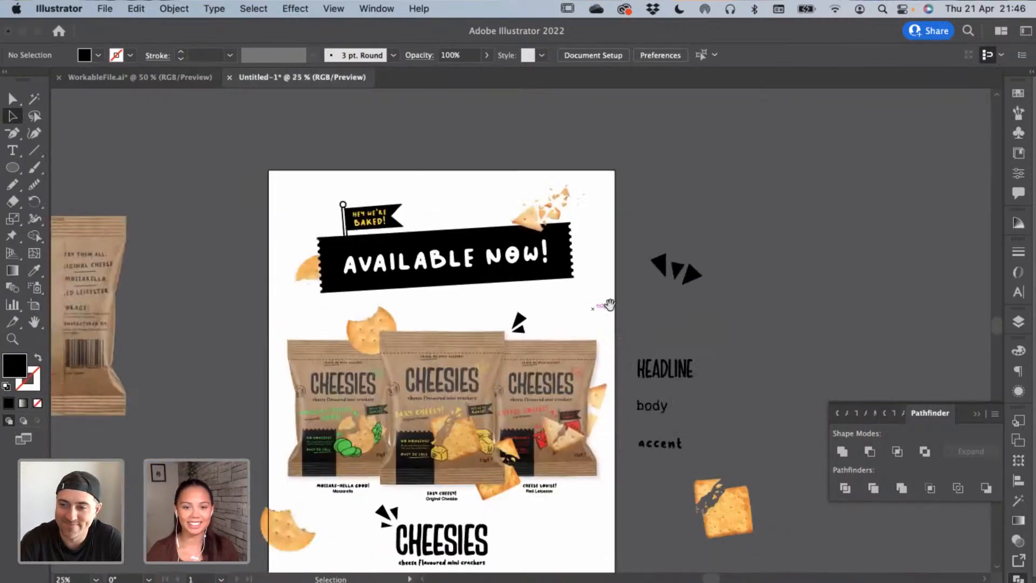
drag(604, 303, 618, 221)
drag(524, 245, 524, 246)
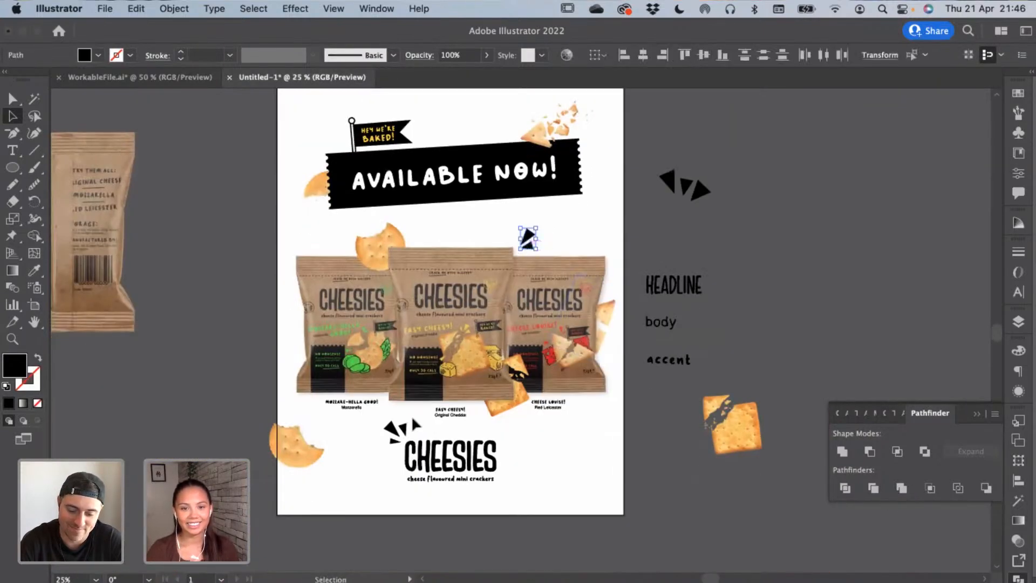
drag(374, 420, 404, 442)
key(i)
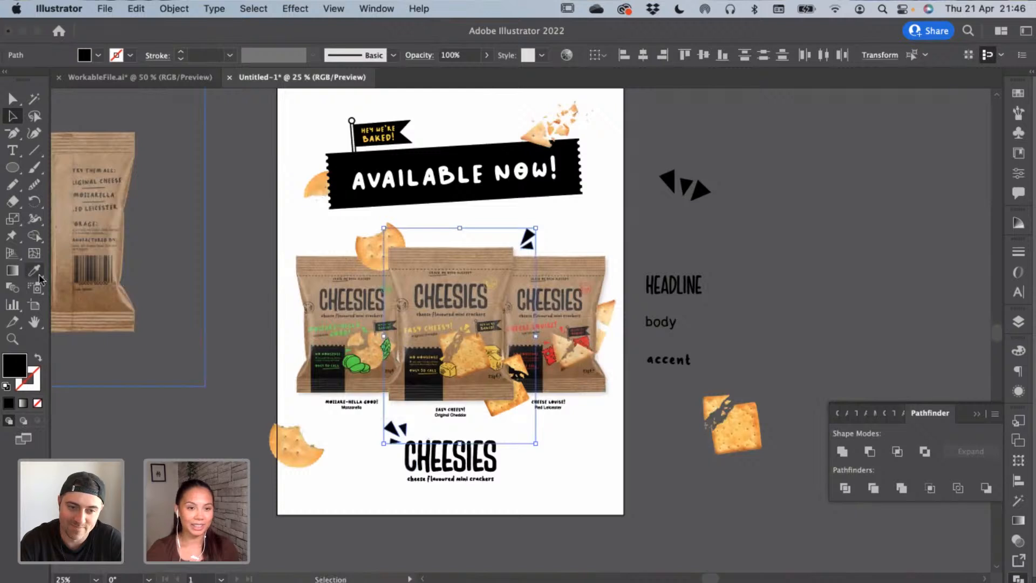
click(412, 126)
click(12, 115)
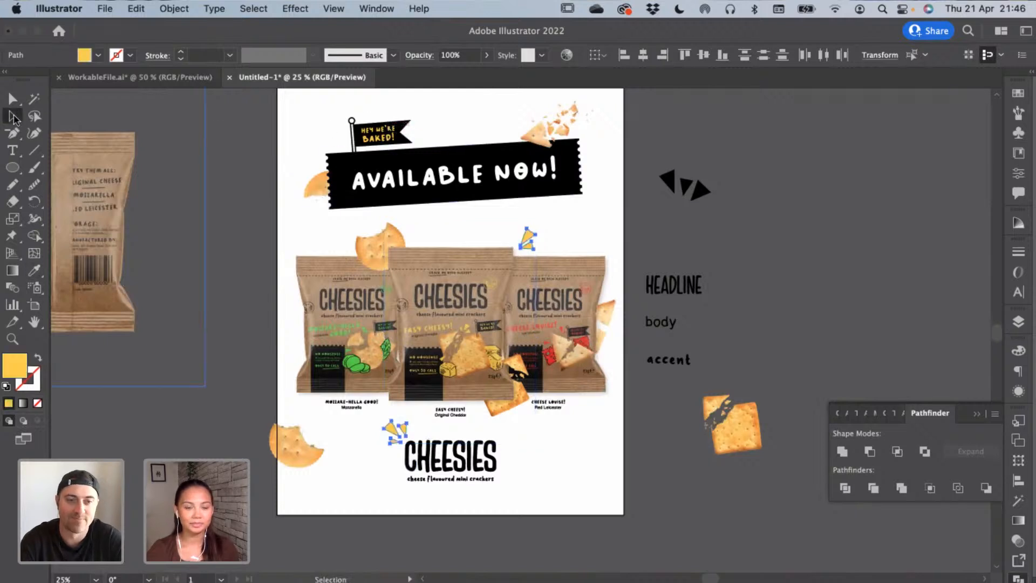
click(243, 132)
drag(304, 152, 297, 188)
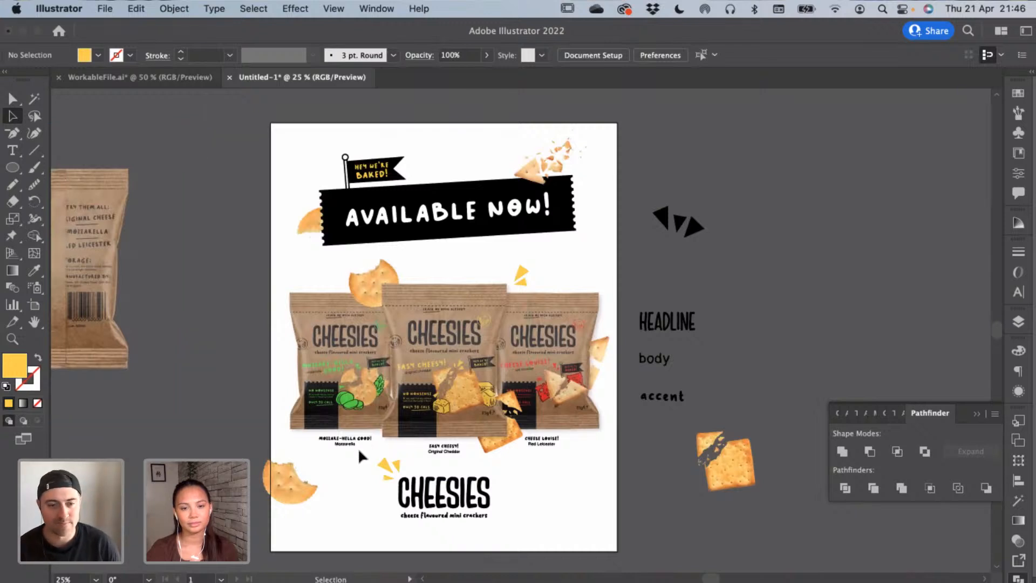
Apply the banner's black to the burst triangles and the CHEESIES logo
click(414, 493)
drag(522, 292, 515, 284)
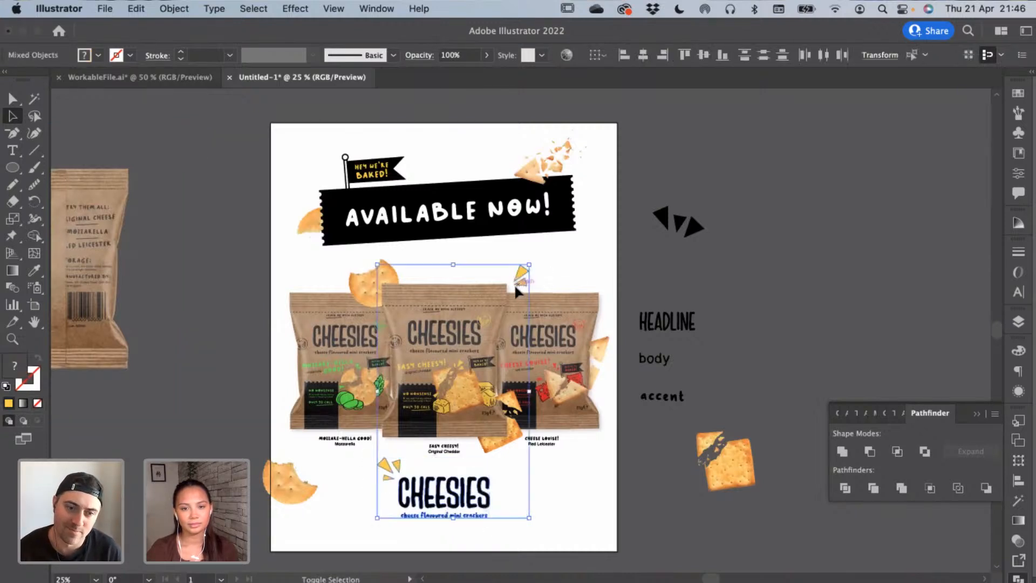
click(35, 270)
click(350, 222)
key(super+z)
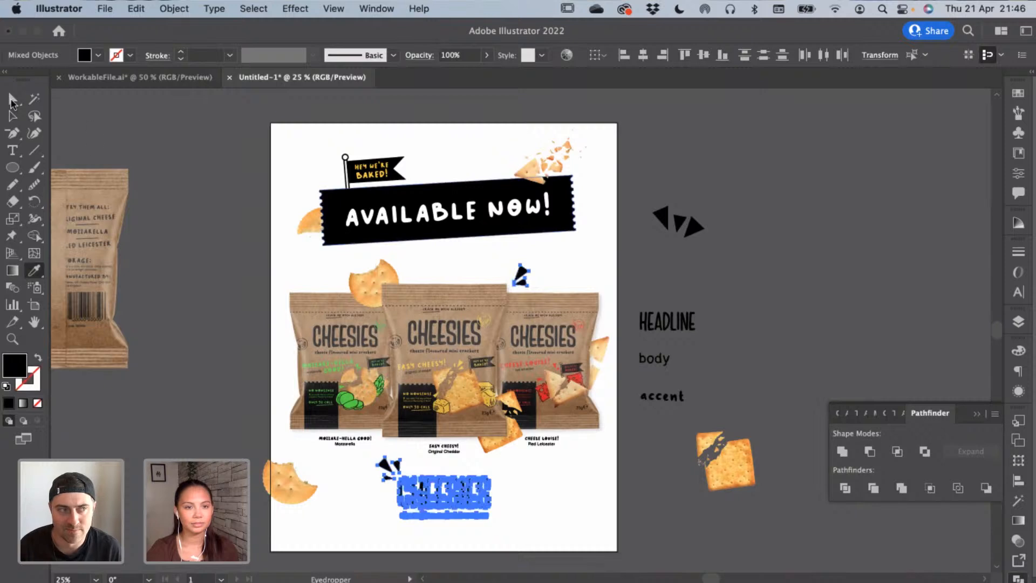
key(a)
click(287, 167)
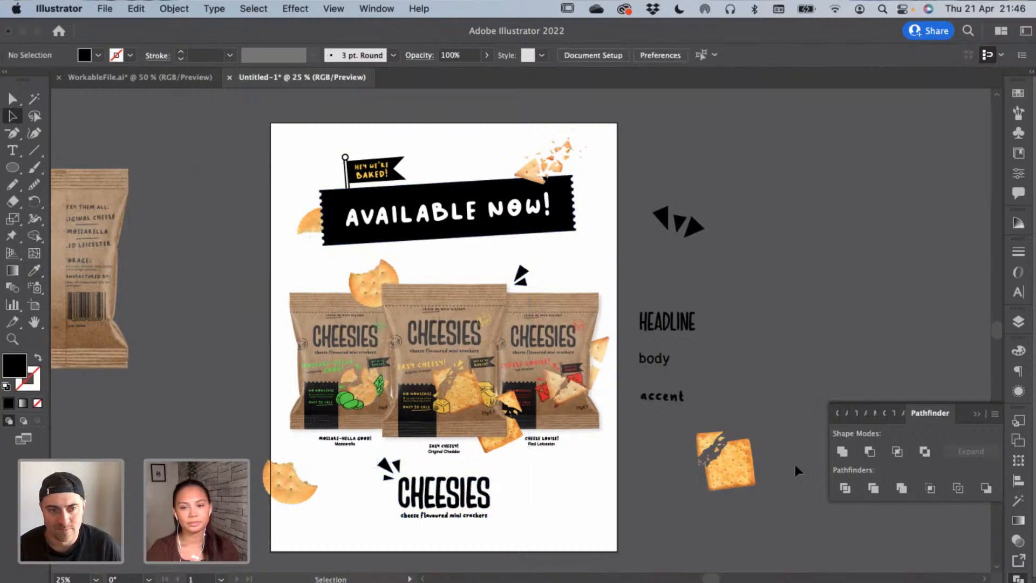
Delete the spare burst triangles, the HEADLINE, body and accent samples, and the square cracker from the pasteboard
drag(795, 466, 837, 511)
click(453, 125)
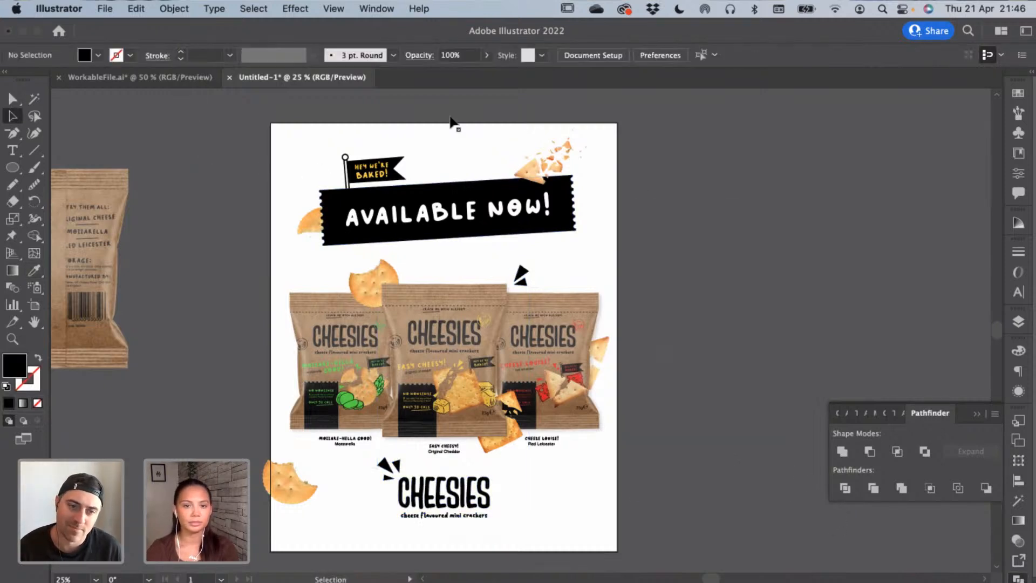
Switch to WorkableFile.ai and copy the yellow smiley face from the Original Cheddar dieline
click(167, 78)
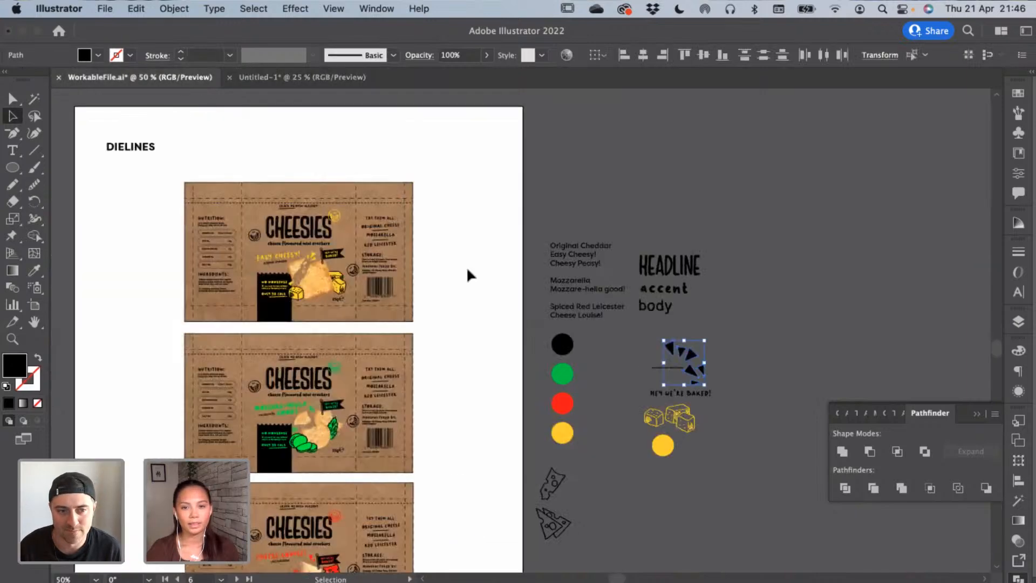
click(466, 267)
scroll(567, 259, down, 5)
scroll(583, 251, up, 5)
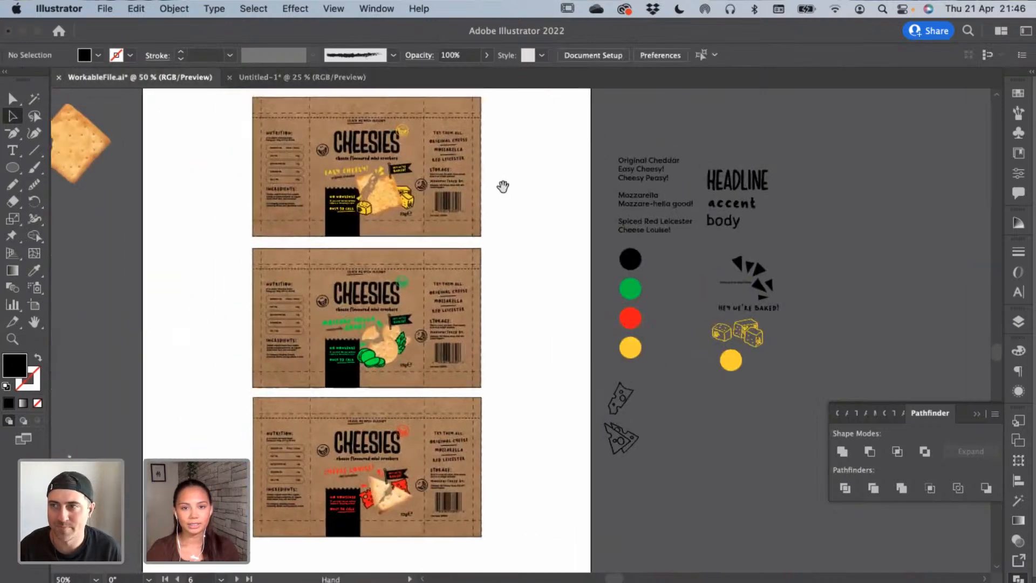
click(439, 185)
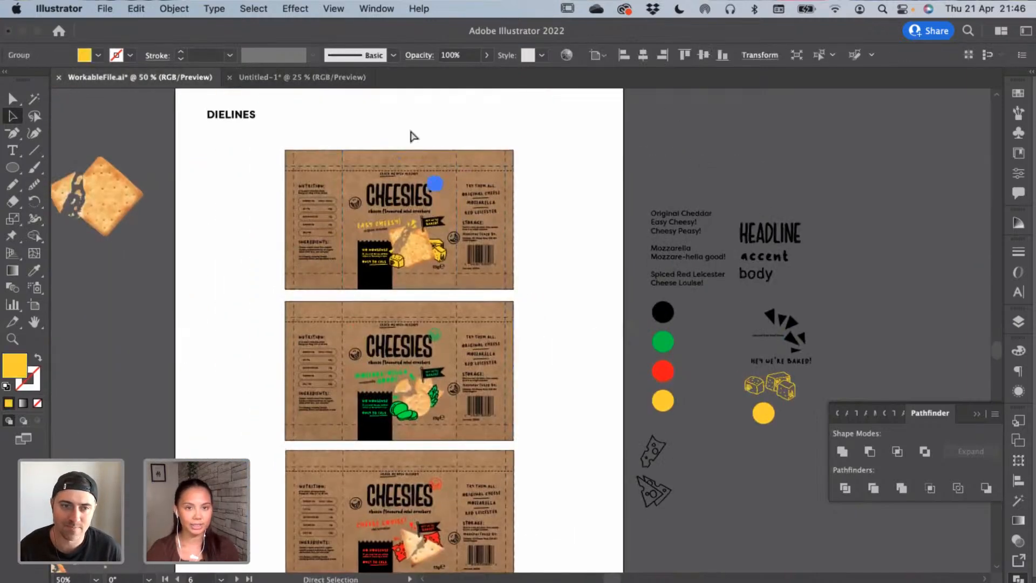
Paste the yellow smiley into Untitled-1, enlarge and rotate it, and place it below the logo near the artboard's lower edge
click(318, 80)
scroll(603, 485, up, 5)
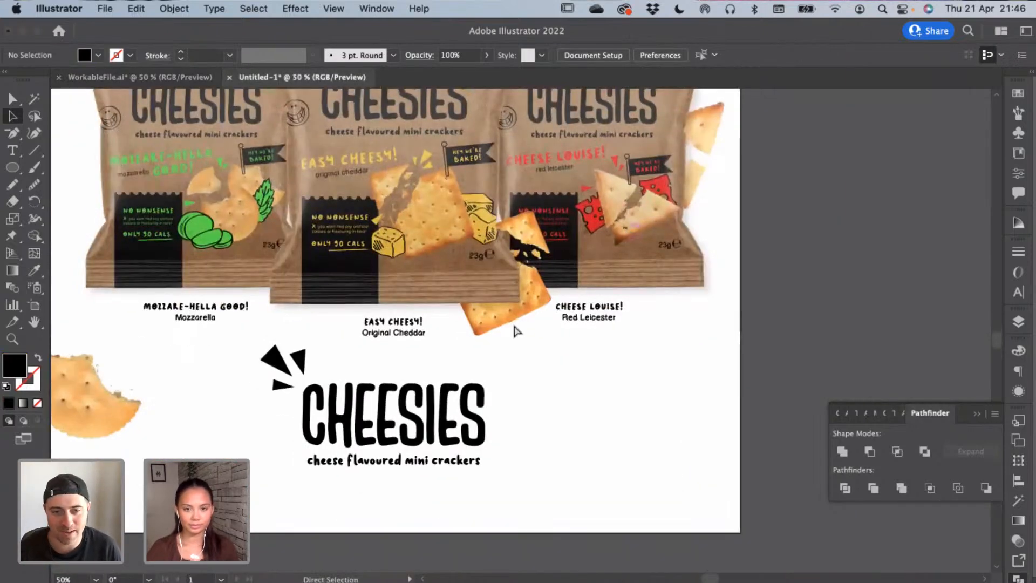
key(super+v)
drag(527, 337, 570, 510)
click(550, 378)
key(super+minus)
key(super+minus)
key(space)
scroll(535, 458, up, 5)
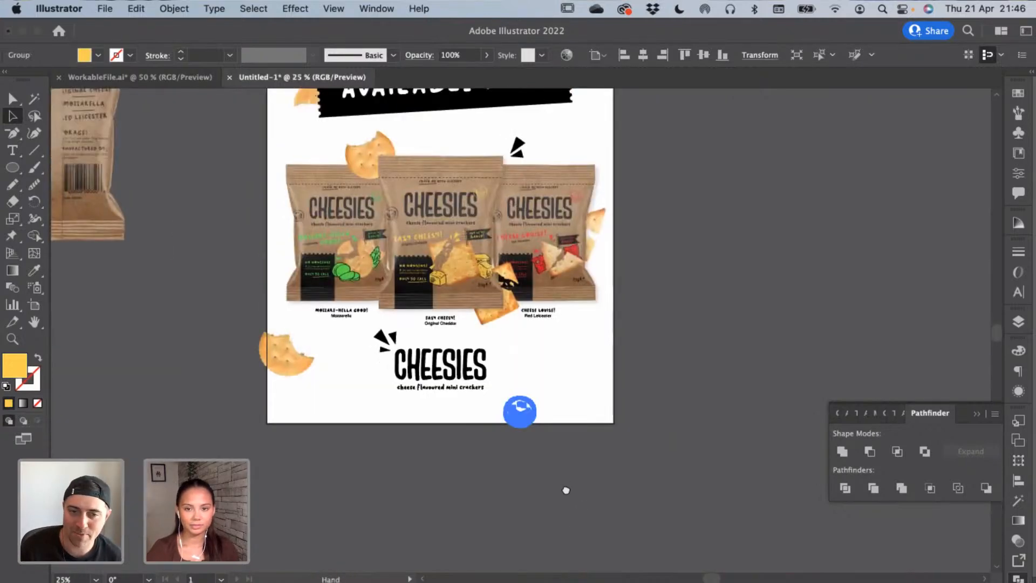
drag(522, 496, 524, 488)
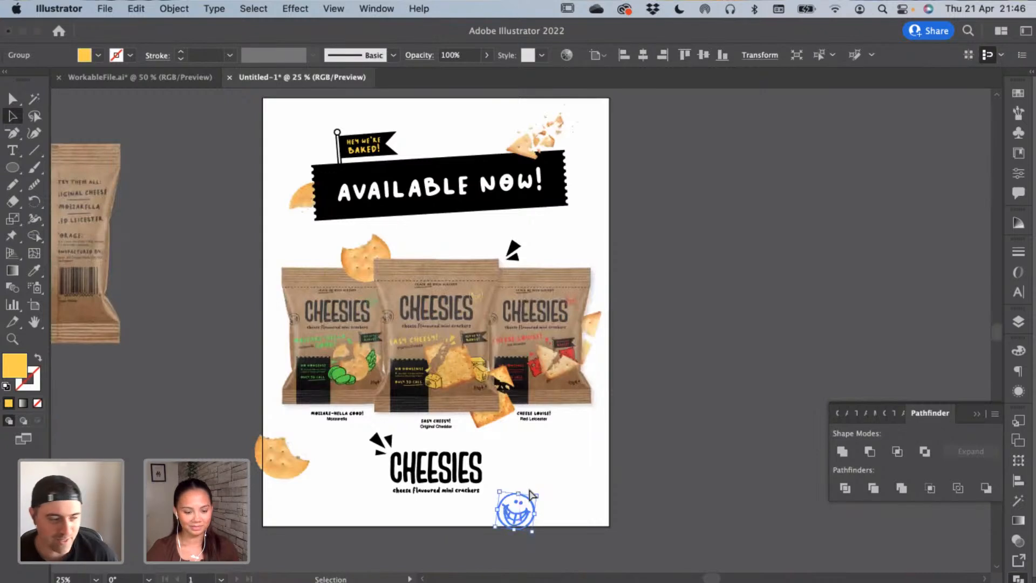
Add two more rotated yellow smileys, one at the artboard's upper-left corner and one under the right end of the banner
drag(587, 344, 590, 361)
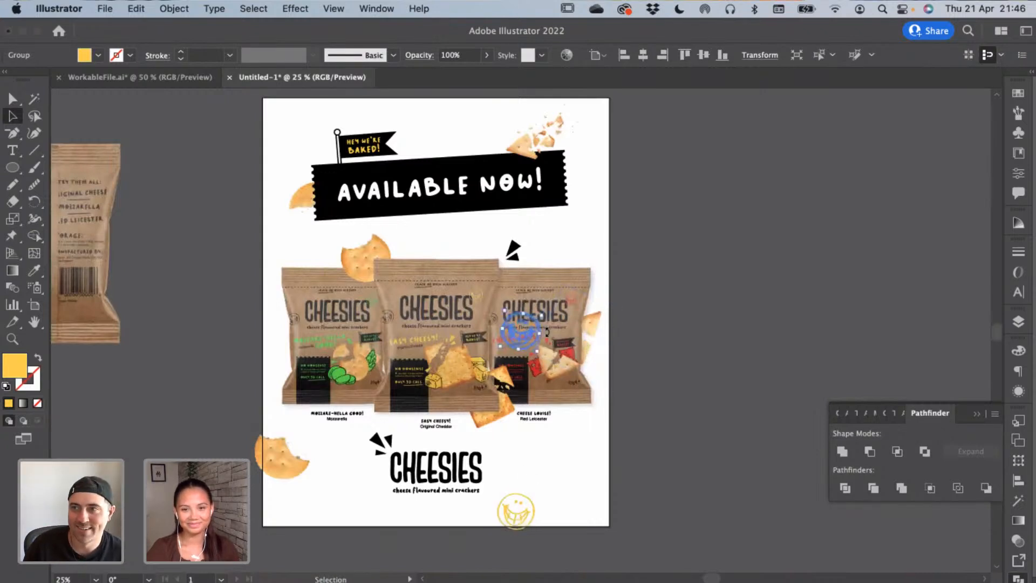
drag(521, 335, 277, 134)
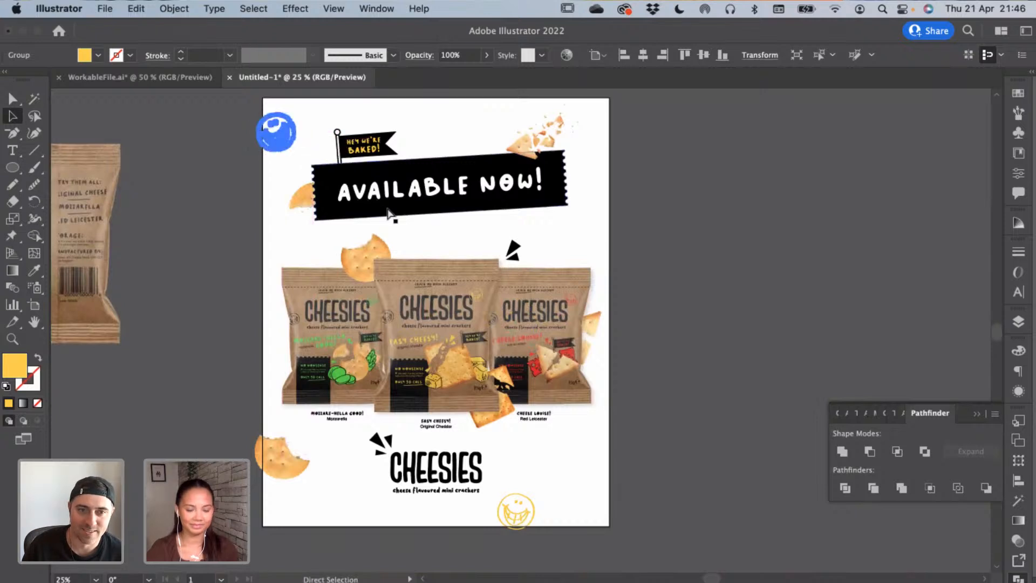
click(603, 280)
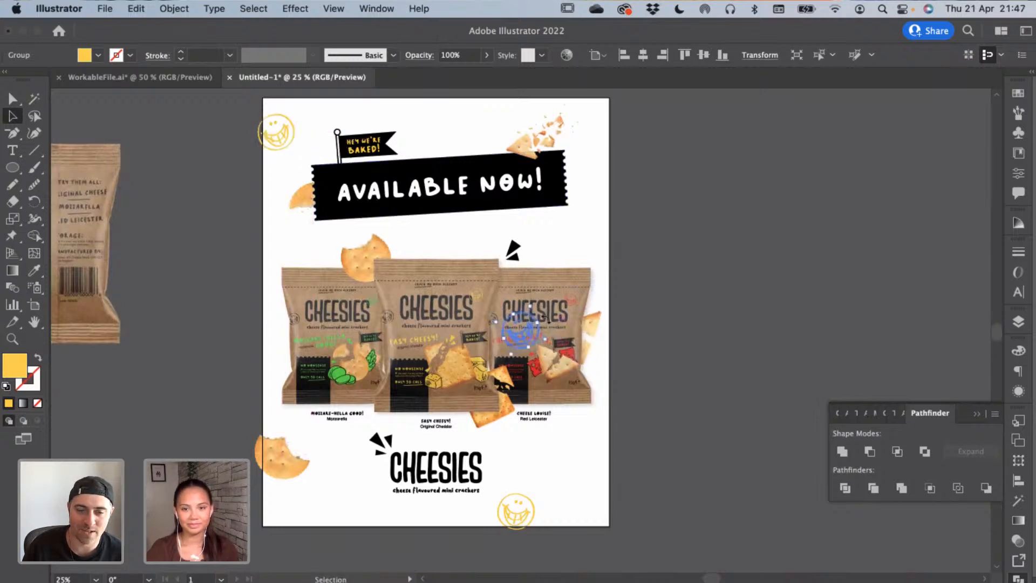
drag(554, 331, 552, 334)
drag(545, 283, 557, 233)
click(605, 232)
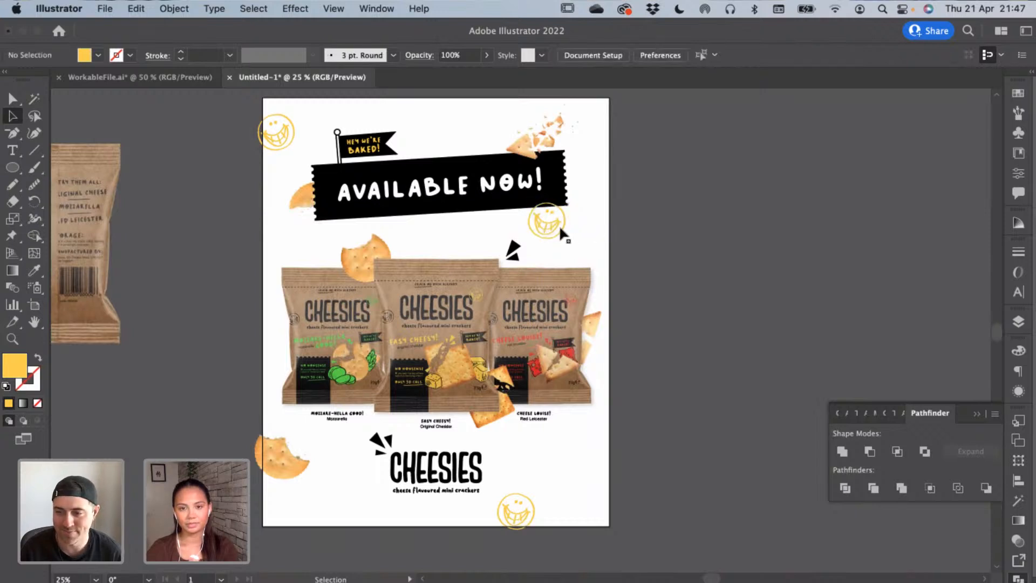
Move the lower smiley to the artboard's right edge beside the logo, and duplicate the banner's smiley onto the lower edge
drag(531, 504, 626, 465)
click(689, 331)
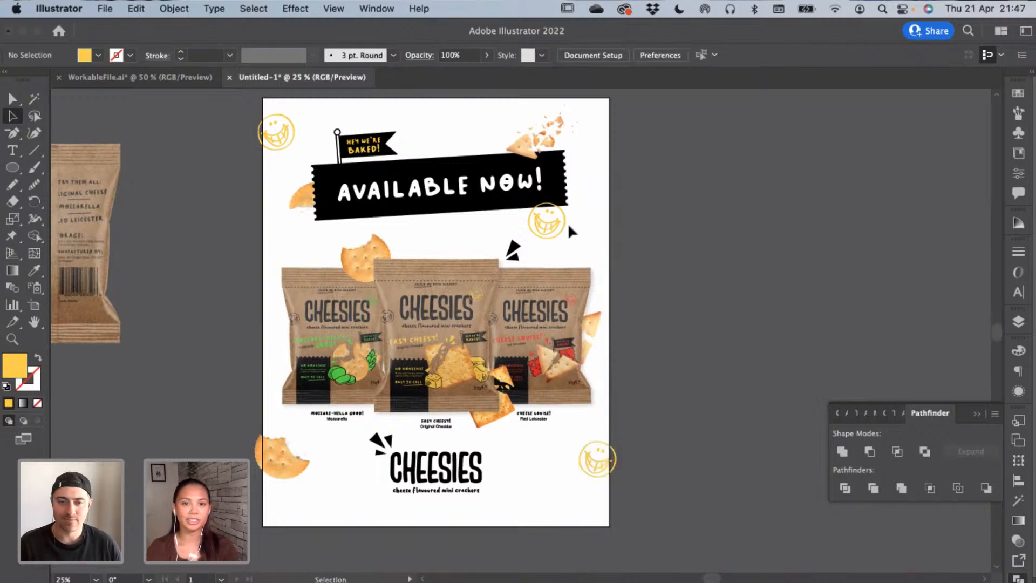
click(565, 222)
key(a)
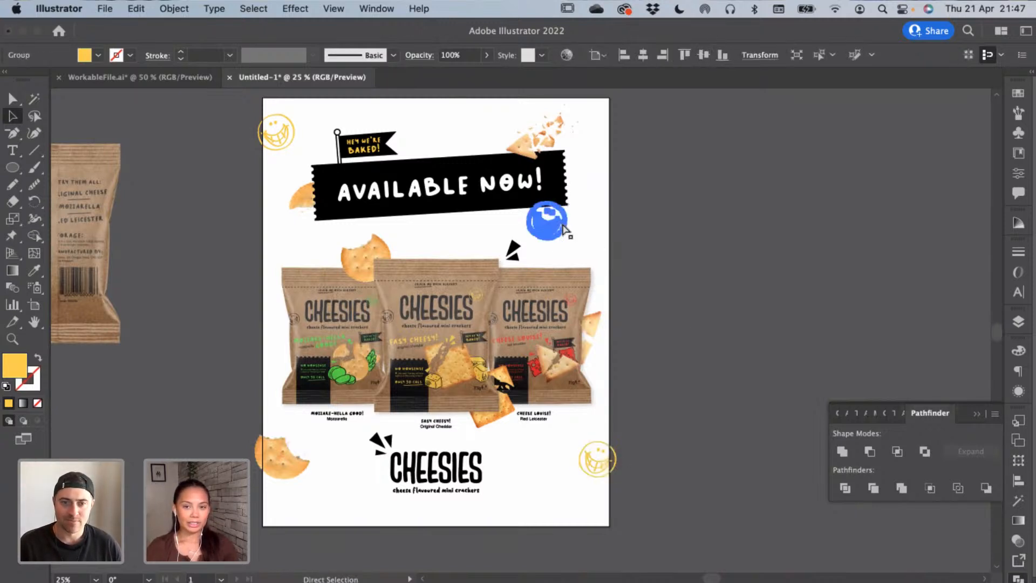
drag(548, 224, 363, 530)
click(604, 477)
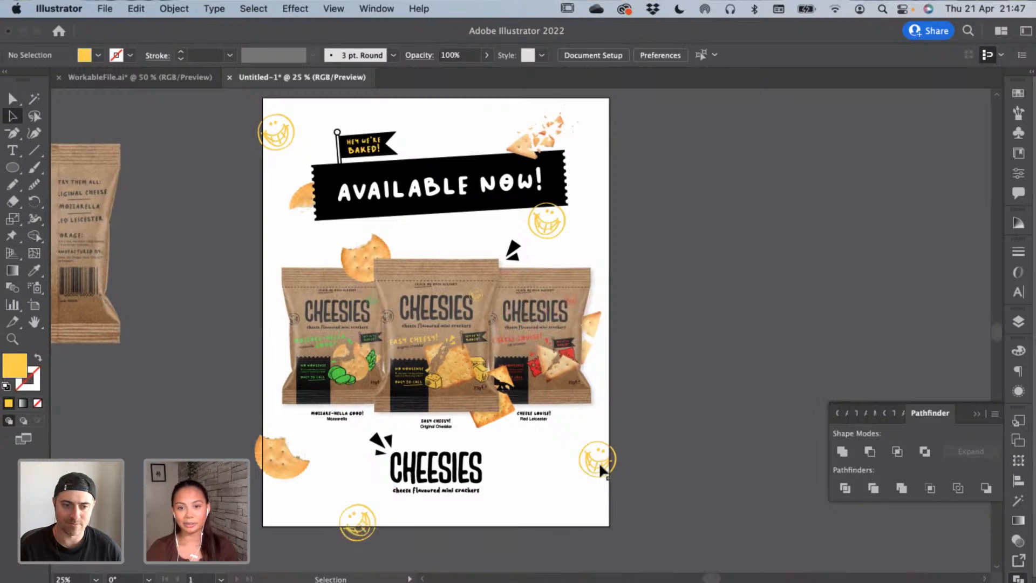
click(602, 473)
shift+click(359, 522)
shift+click(556, 216)
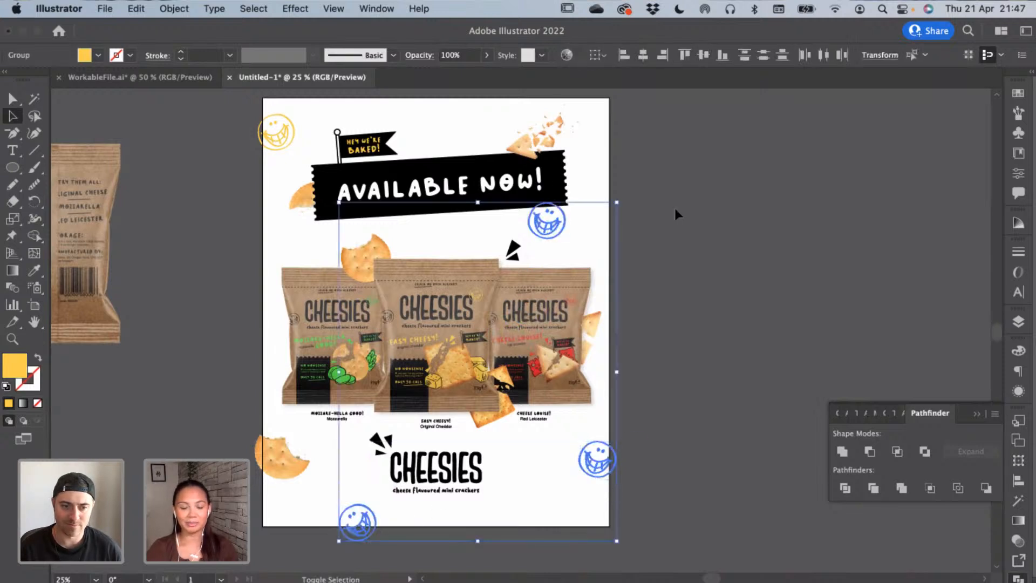
click(636, 210)
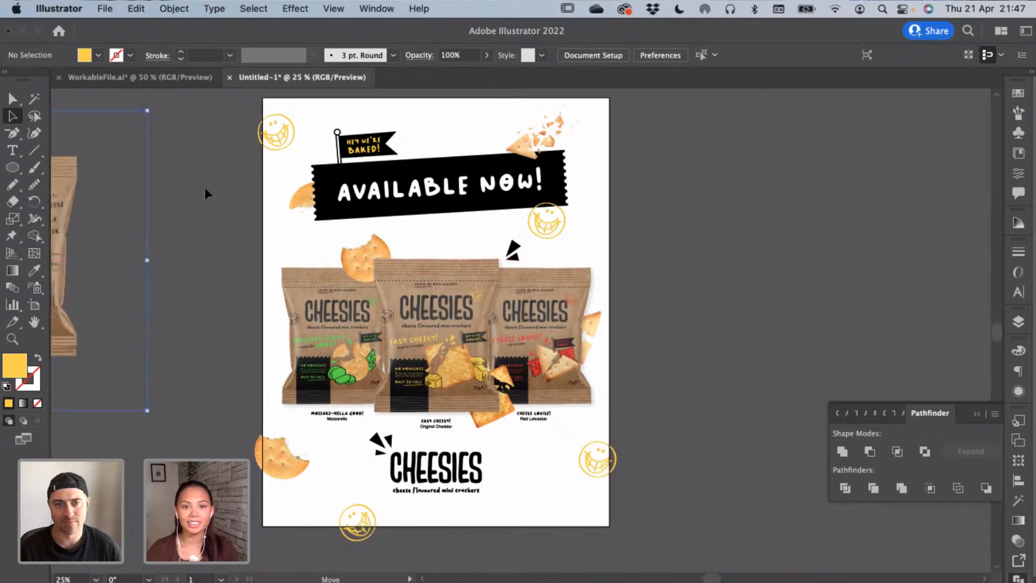
Switch to WorkableFile.ai, copy the kraft paper background of the Mozzarella dieline, and return to Untitled-1
click(164, 78)
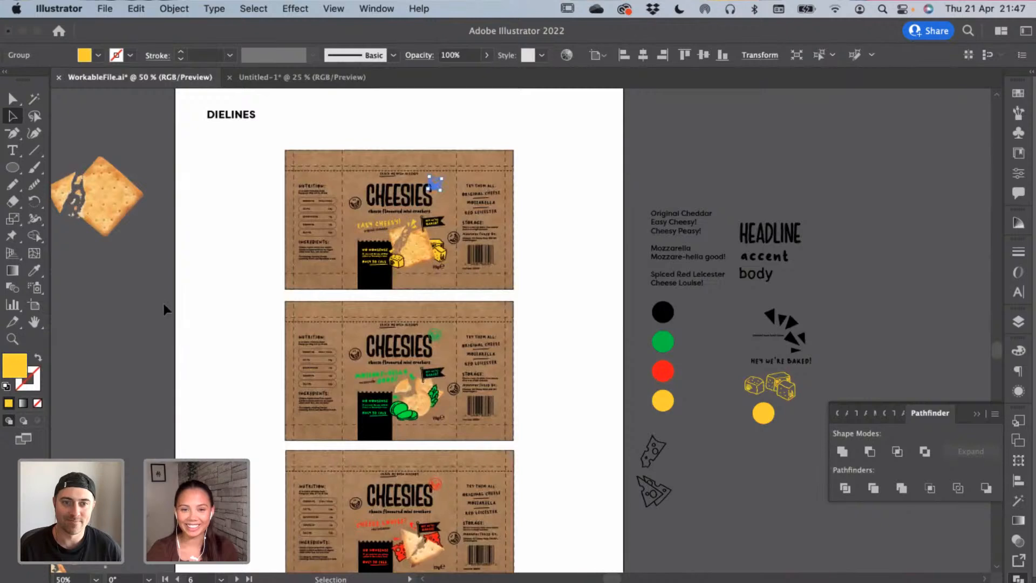
click(163, 309)
key(space)
drag(565, 331, 642, 322)
key(space)
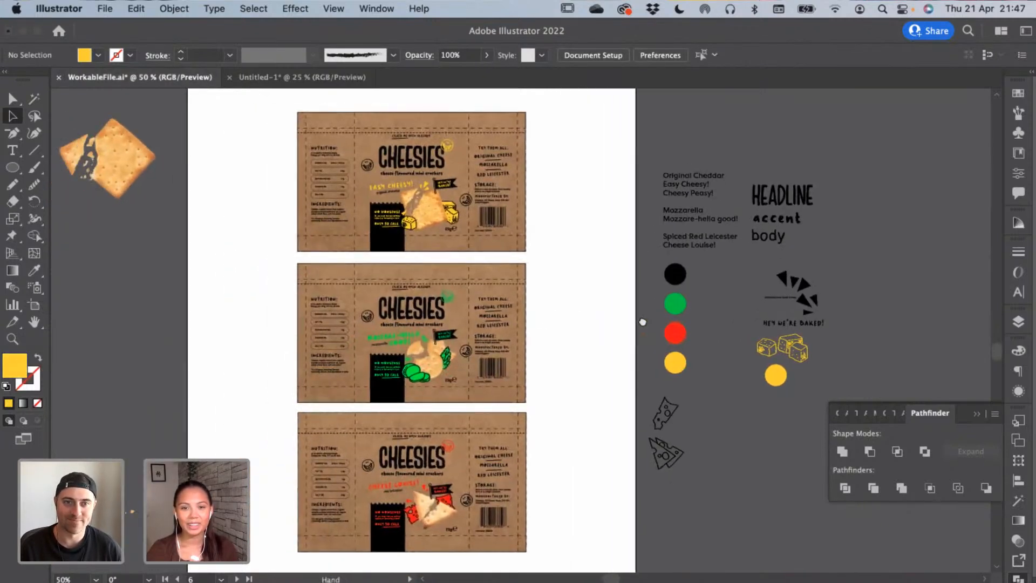
click(500, 316)
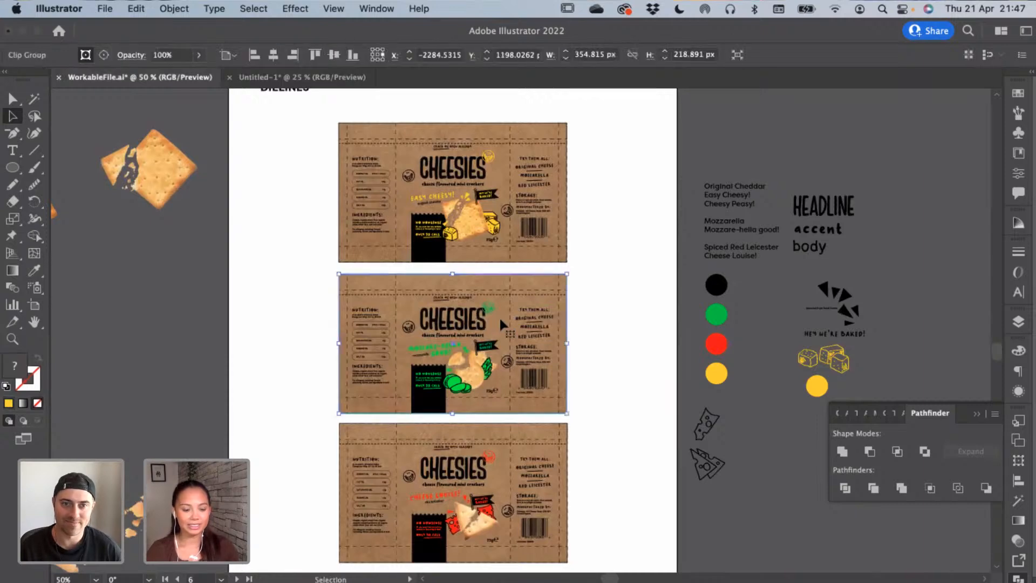
click(340, 78)
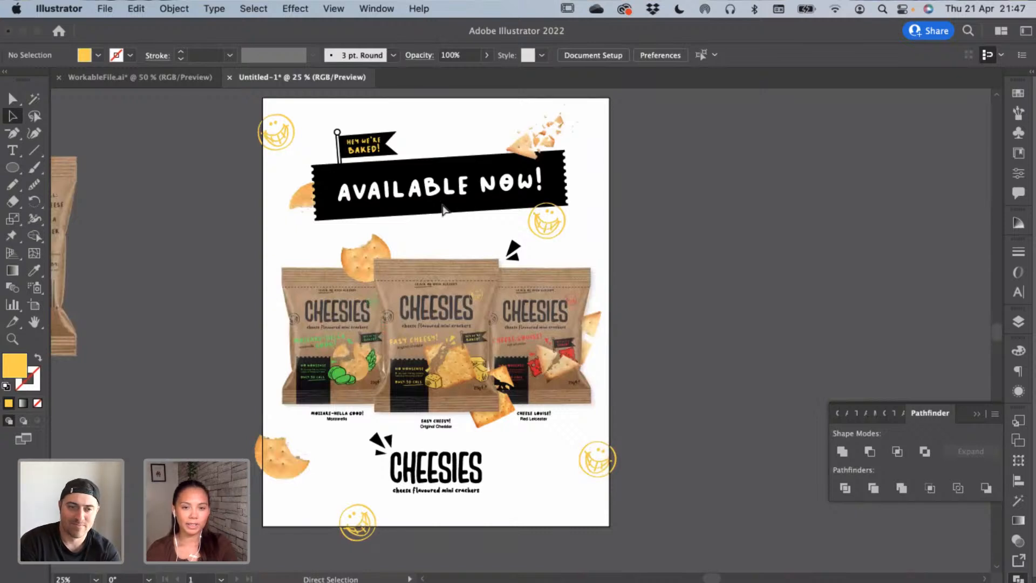
Paste the kraft paper background into Untitled-1, place it to the right of the artboard, and release its clipping mask
key(super+v)
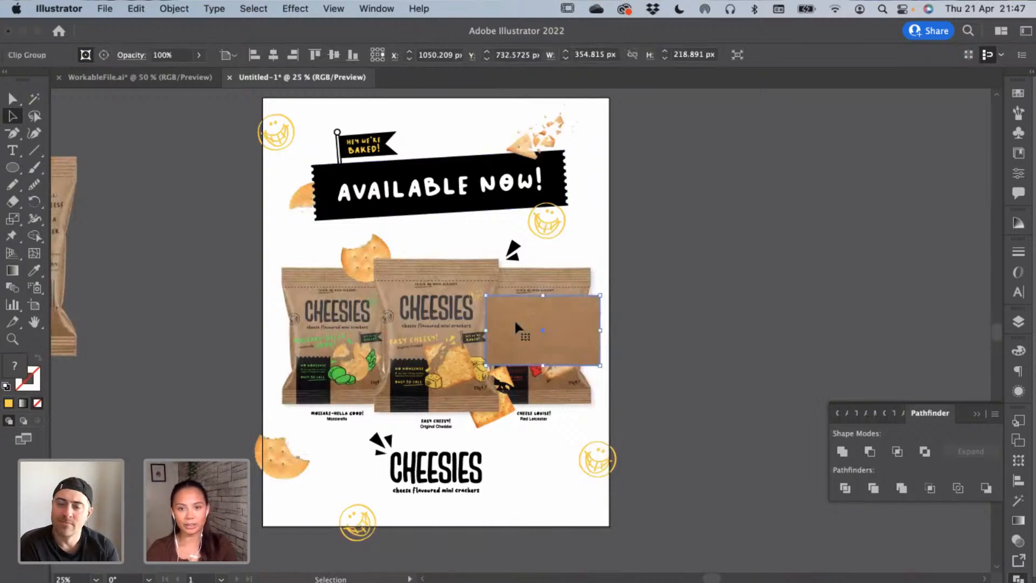
drag(516, 327, 692, 264)
click(174, 9)
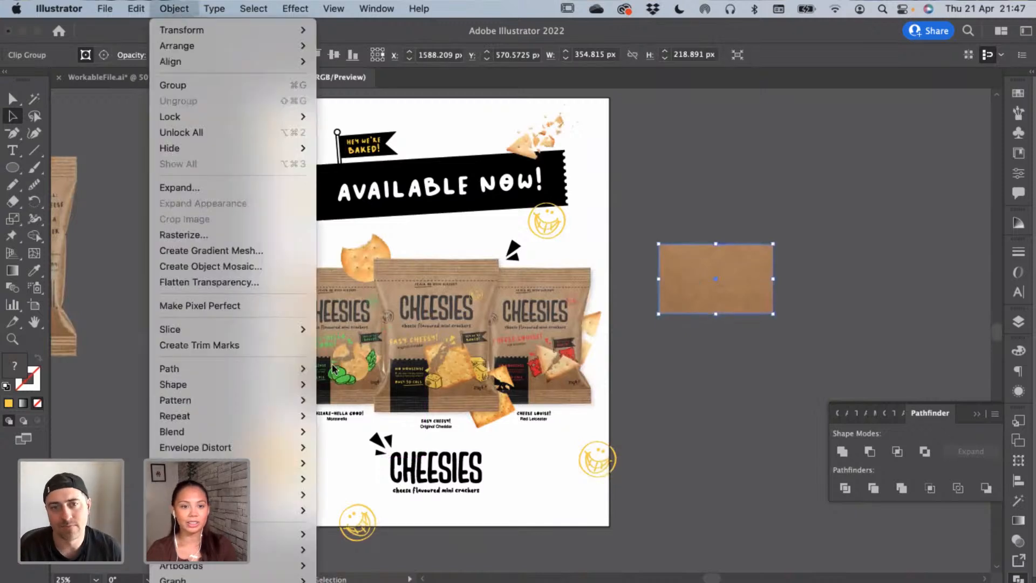
click(336, 534)
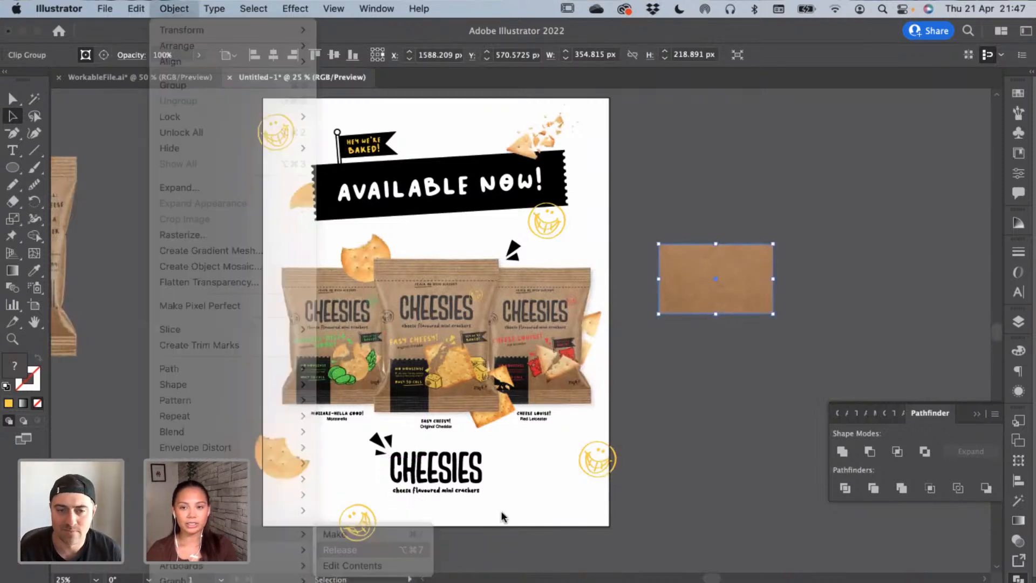
click(738, 386)
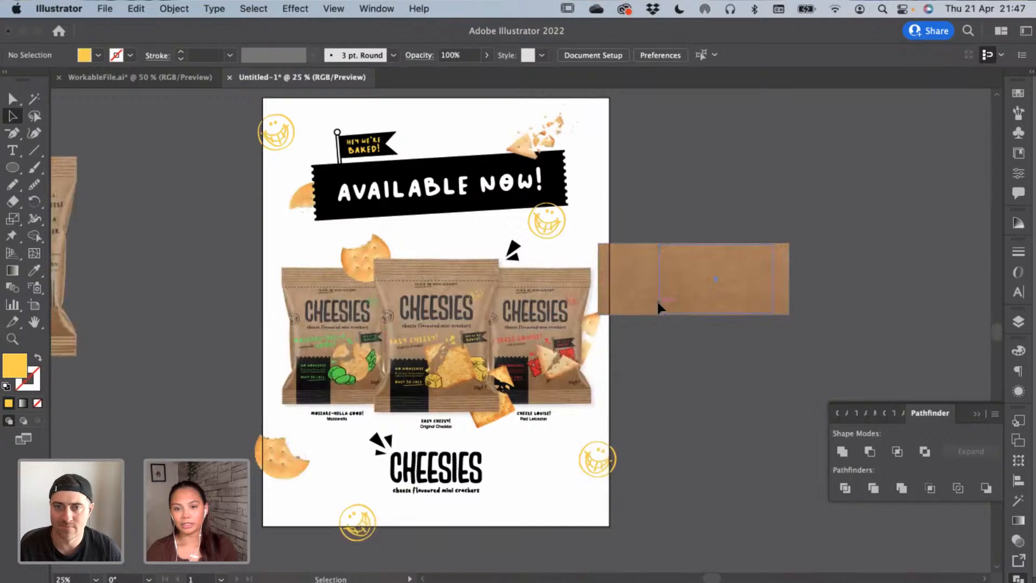
Enlarge the released kraft texture image until it is wider and taller than the artboard
click(656, 299)
click(684, 313)
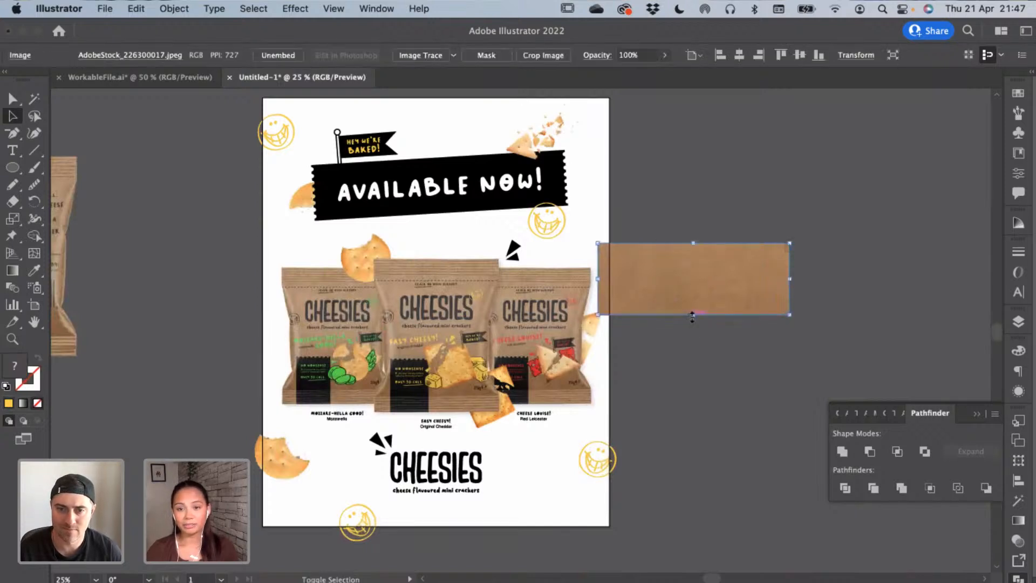
drag(693, 317, 729, 529)
drag(694, 244, 699, 207)
drag(765, 230, 845, 343)
drag(533, 369, 482, 369)
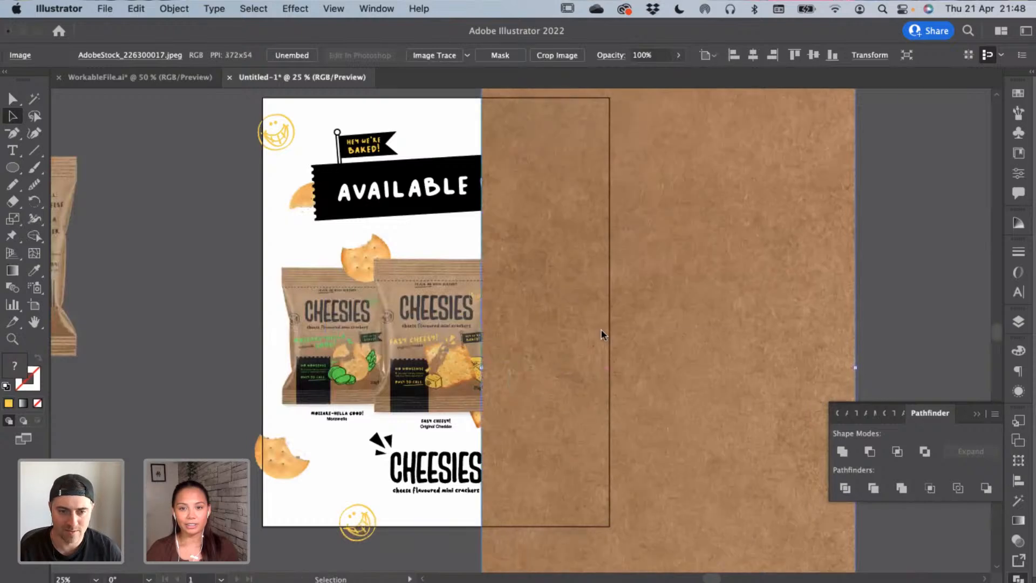
Send the kraft texture behind all the artwork and centre it horizontally over the artboard
right_click(604, 336)
mouse_move(705, 489)
click(780, 534)
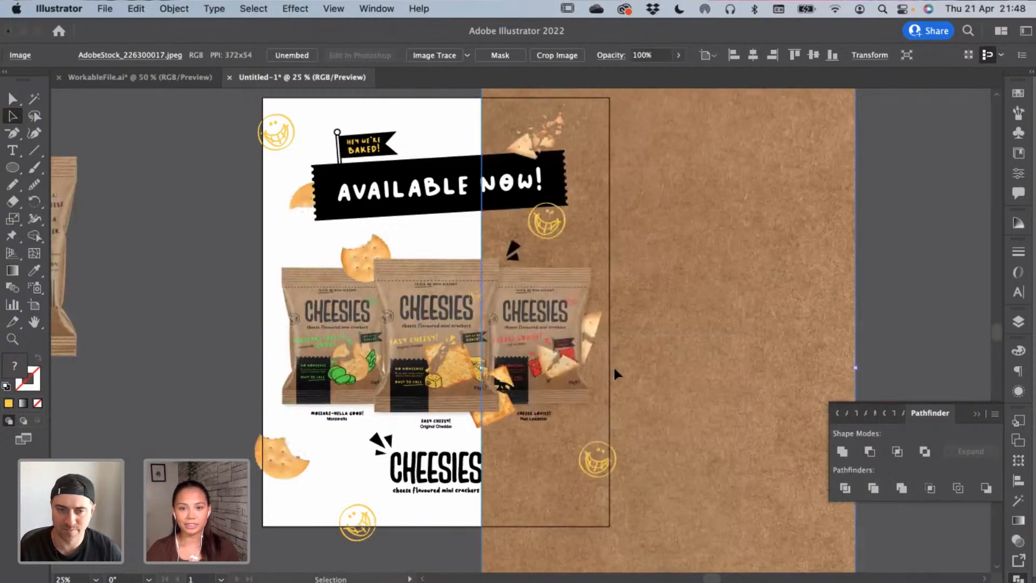
drag(616, 371, 390, 367)
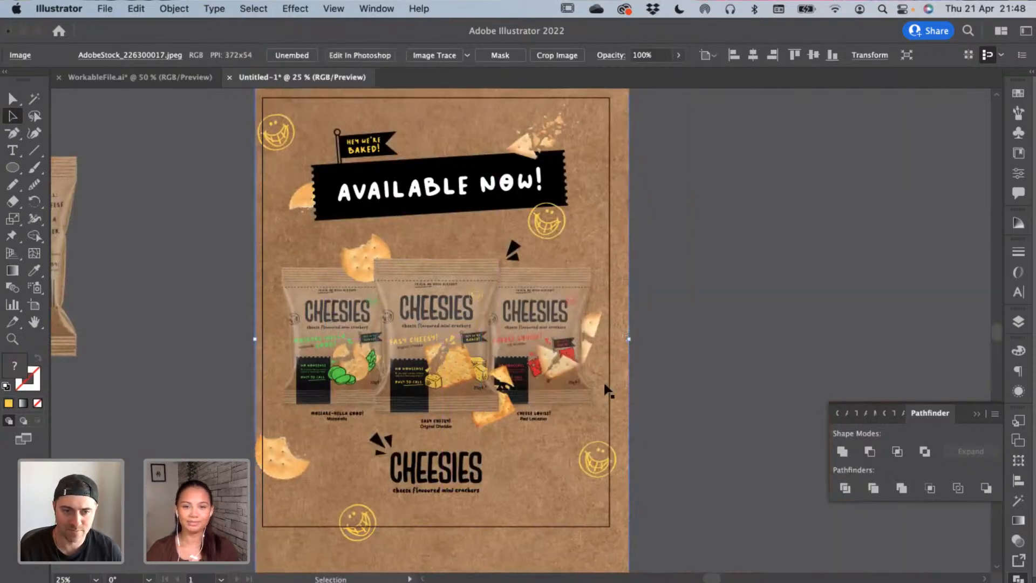
key(super+shift+a)
click(614, 351)
click(754, 55)
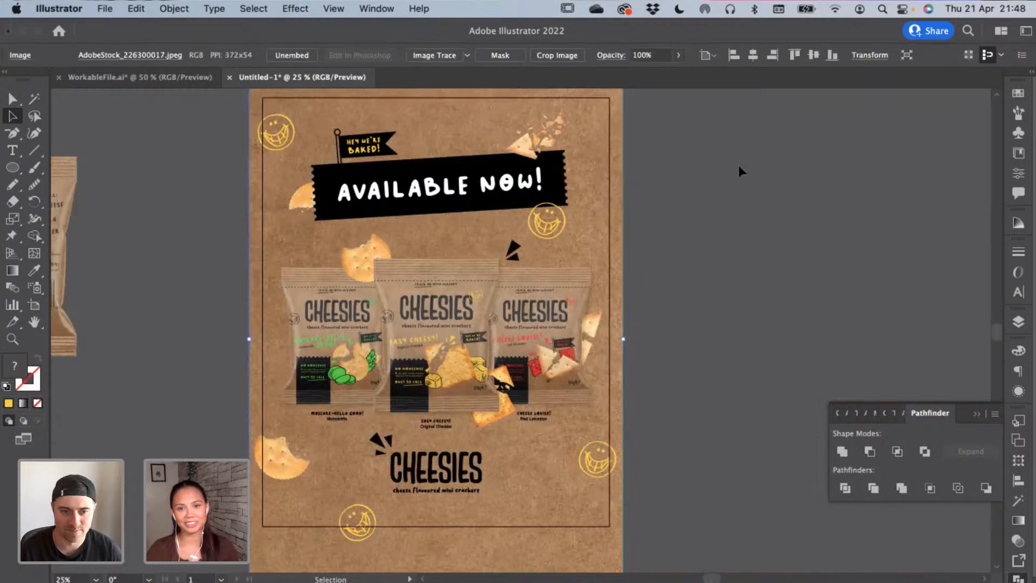
Delete the kraft texture background from the artboard
key(super+shift+a)
click(613, 224)
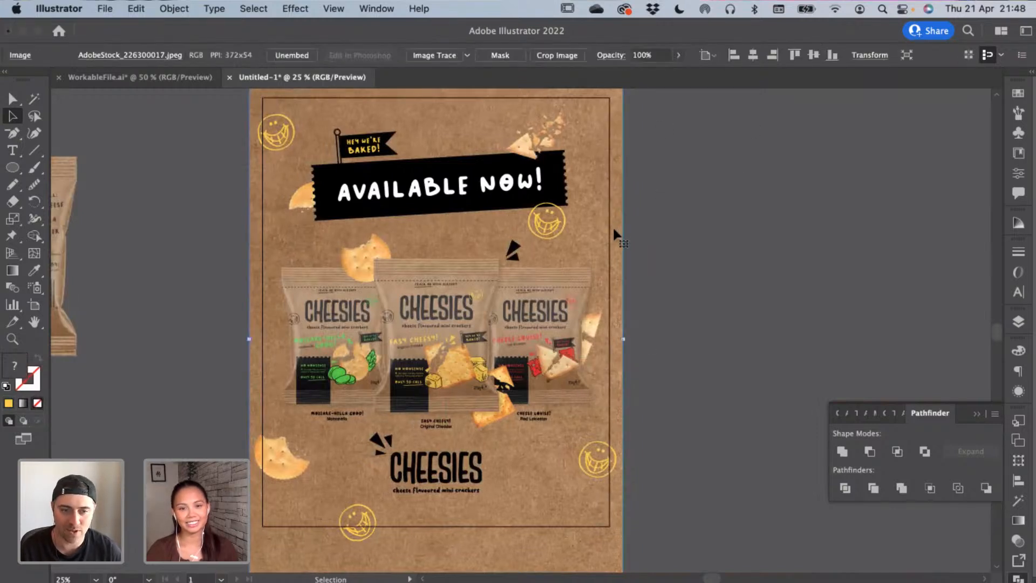
key(super+shift+a)
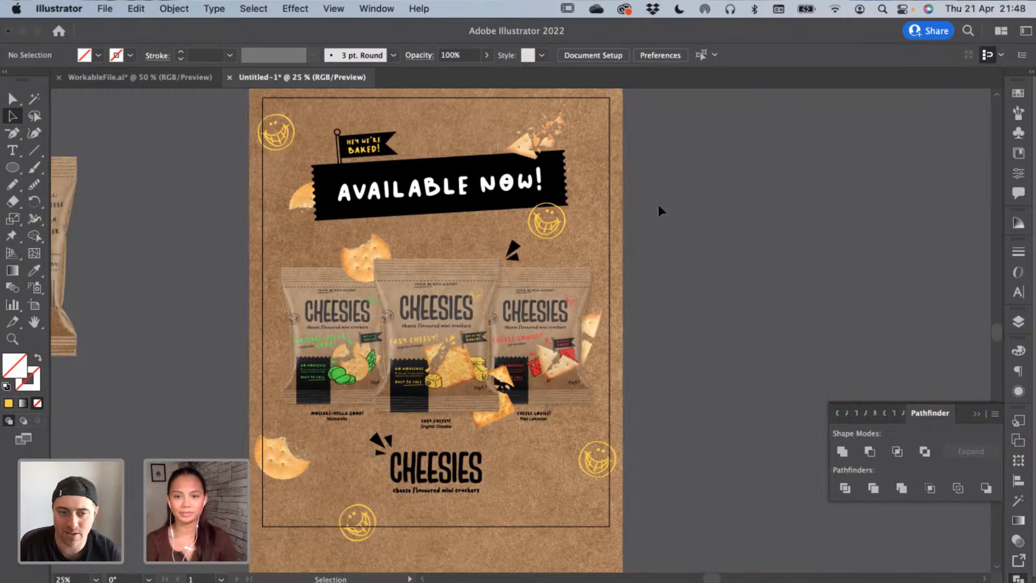
click(606, 232)
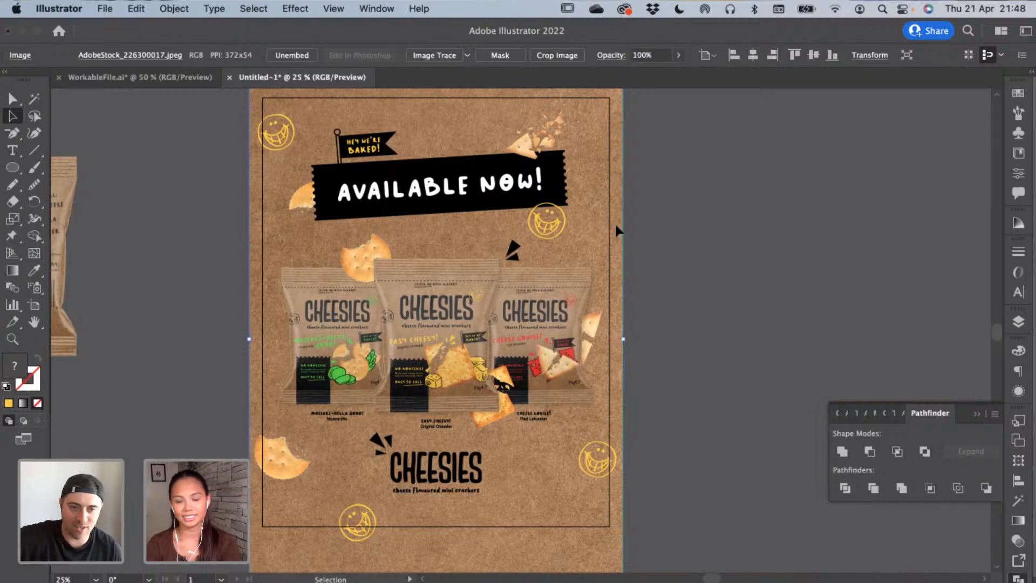
key(Delete)
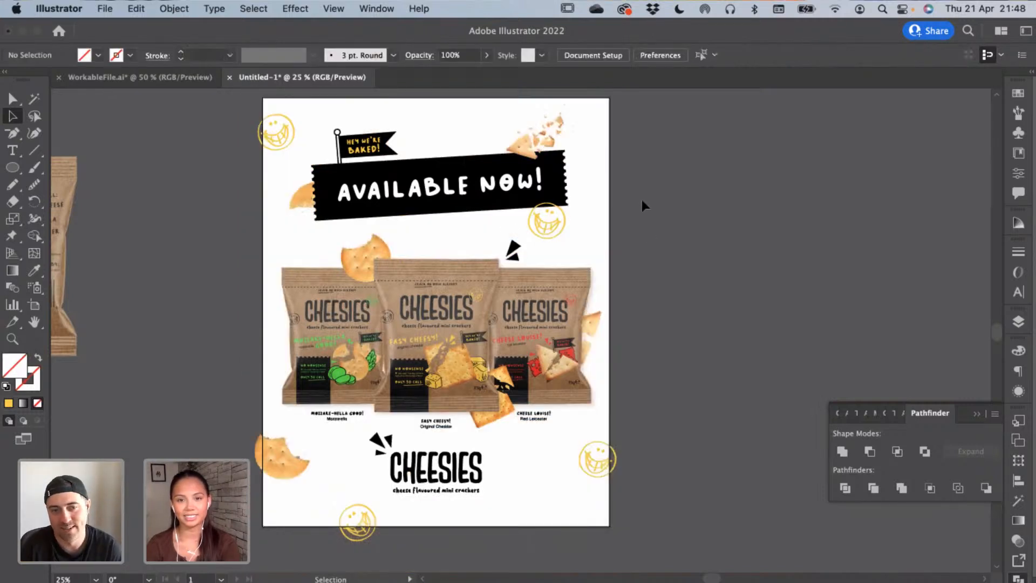
Draw a rectangle slightly larger than the artboard and centre it horizontally and vertically
click(12, 168)
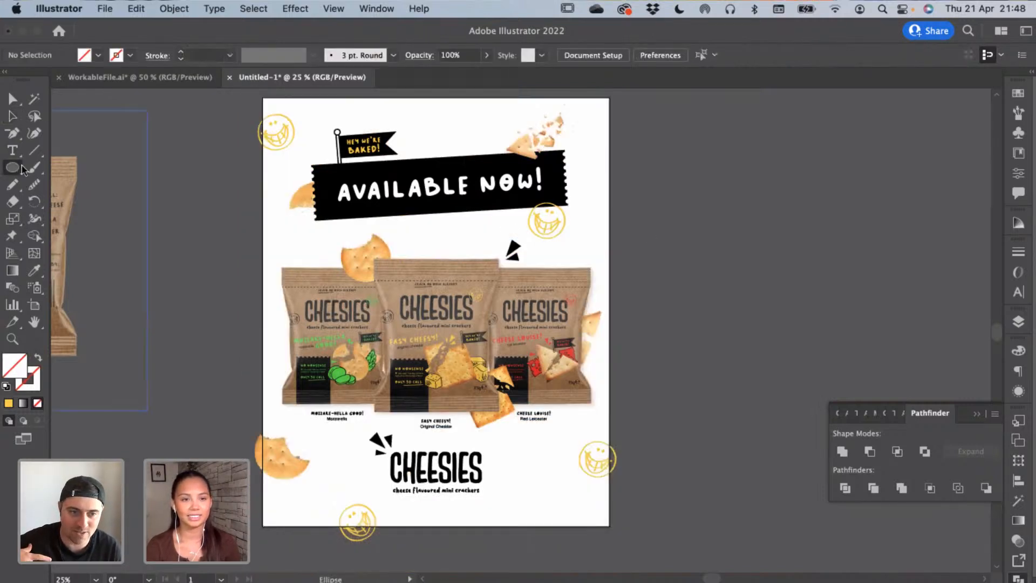
drag(24, 170, 70, 167)
drag(263, 98, 613, 531)
click(13, 133)
click(12, 116)
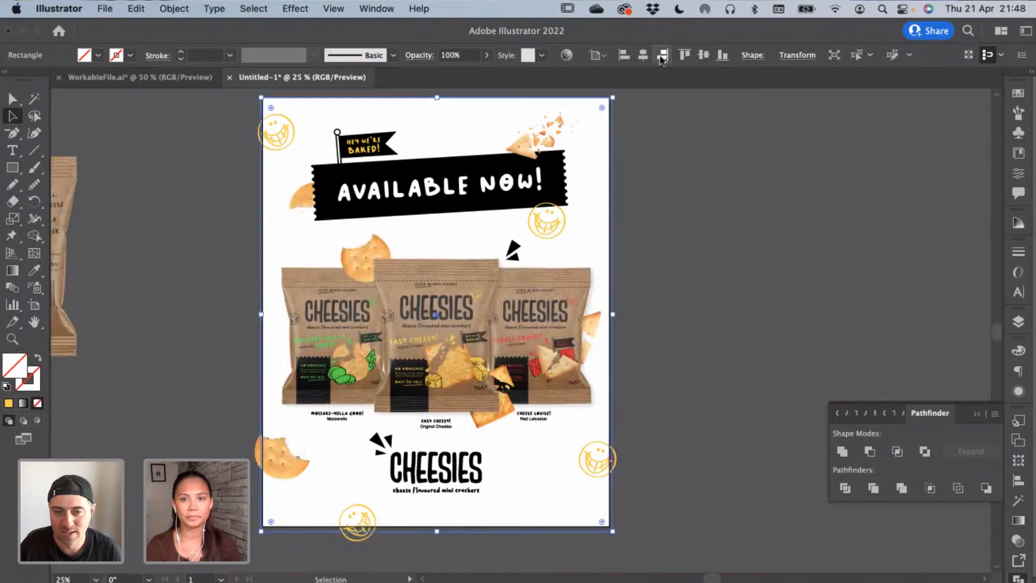
click(643, 56)
click(702, 56)
Send the background rectangle to the back and fill it with the yellow sampled from the flag's lettering
right_click(598, 140)
mouse_move(694, 417)
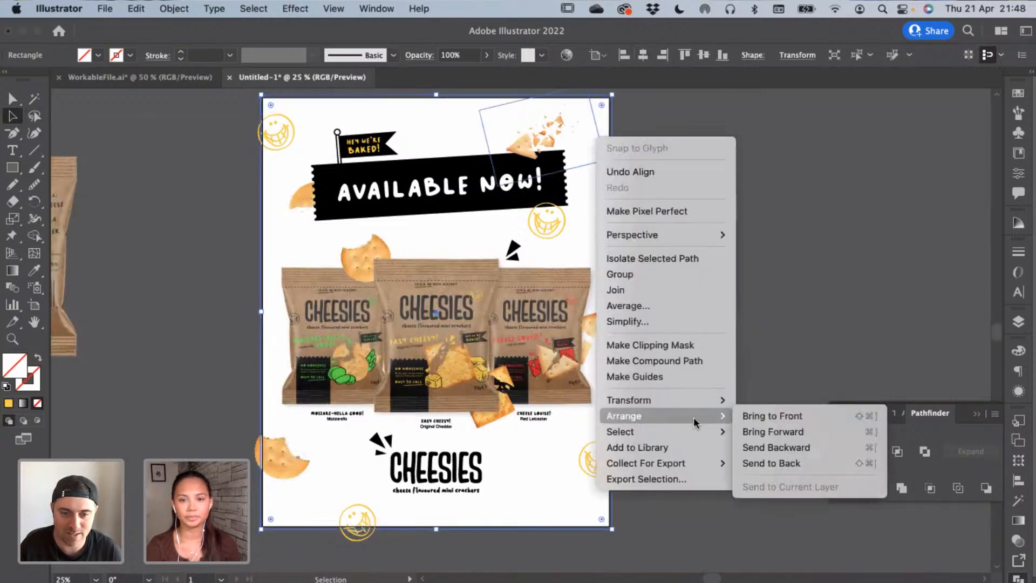
click(772, 463)
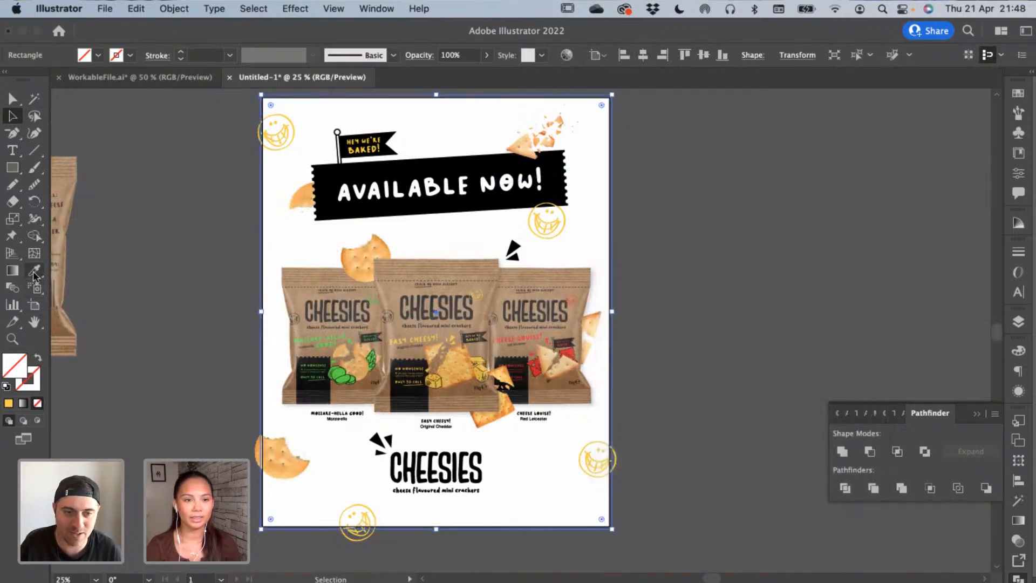
click(35, 270)
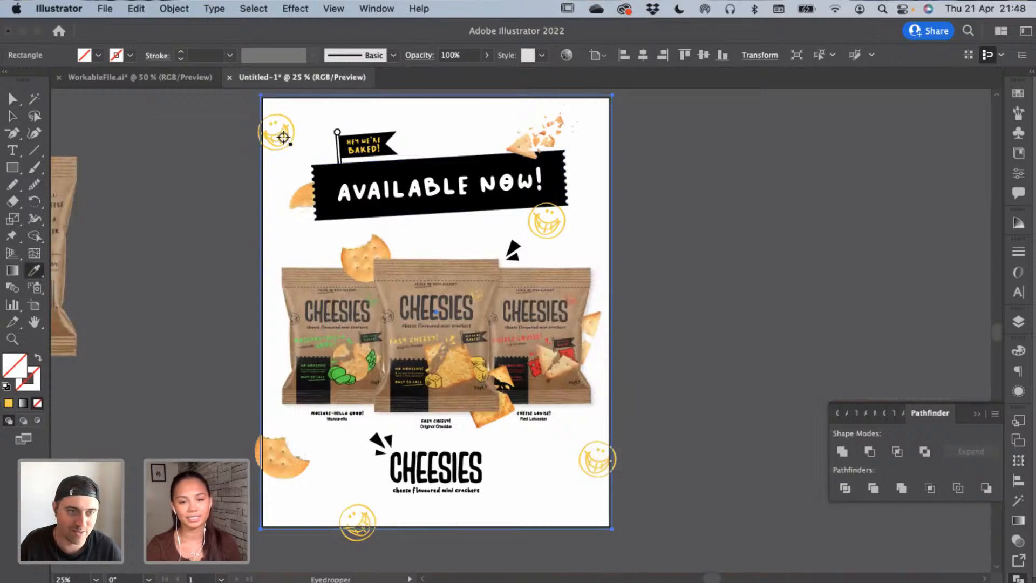
click(335, 339)
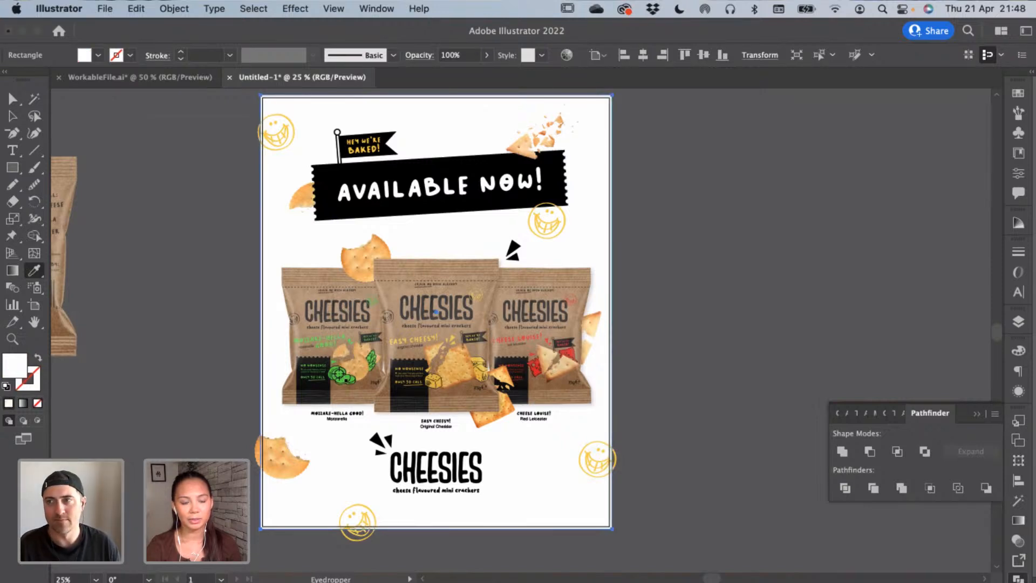
click(373, 145)
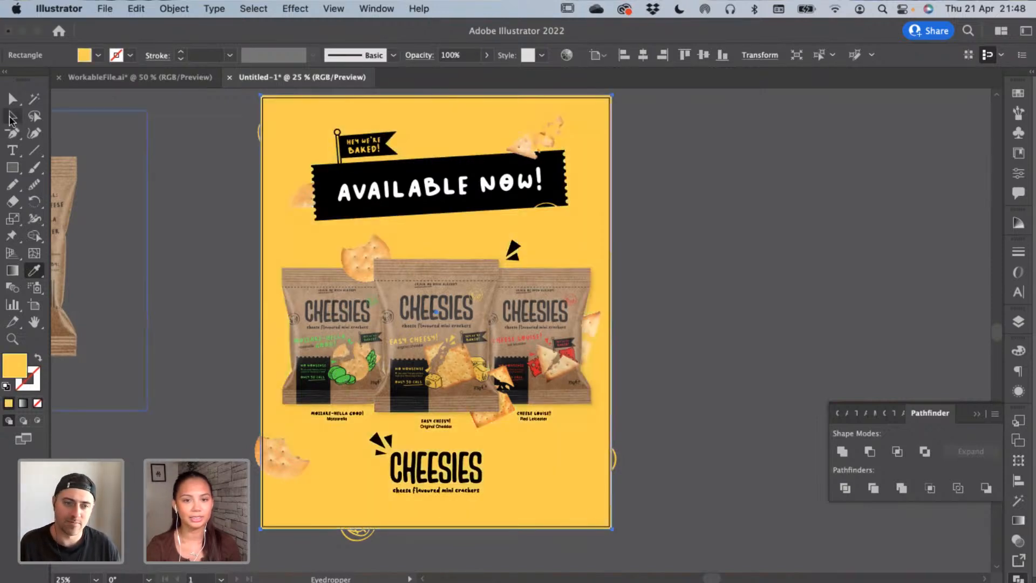
Narrow the yellow rectangle to a vertical stripe about a third of the artboard's width and centre it horizontally
click(11, 116)
drag(295, 314, 395, 314)
drag(612, 313, 489, 312)
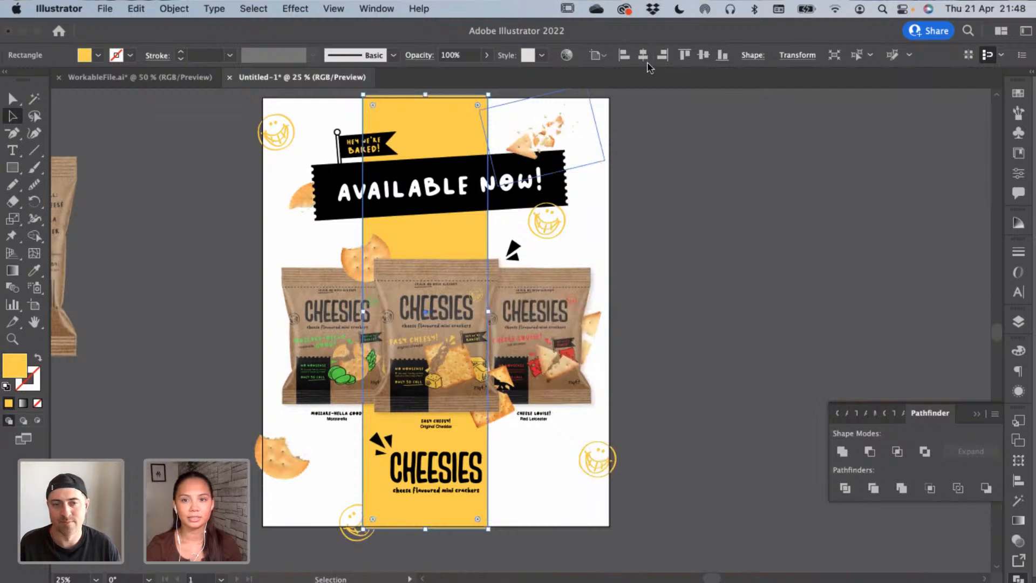
click(643, 55)
click(661, 131)
Copy the central yellow stripe and paste a duplicate into the layout
click(468, 242)
key(a)
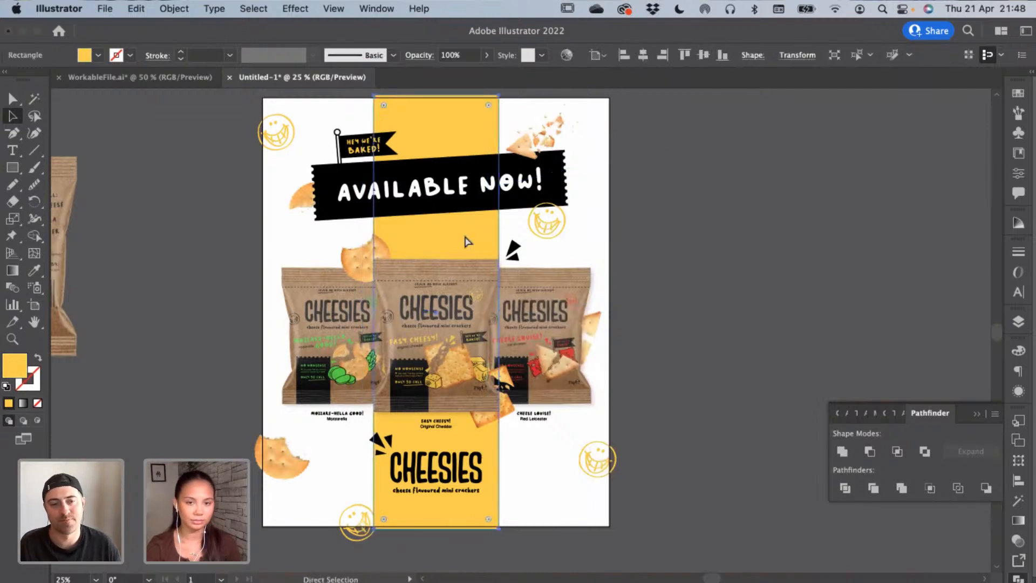
key(super+c)
key(super+v)
Copy the green and red colour circles from WorkableFile.ai and paste them into Untitled-1, just left of the artboard
click(118, 81)
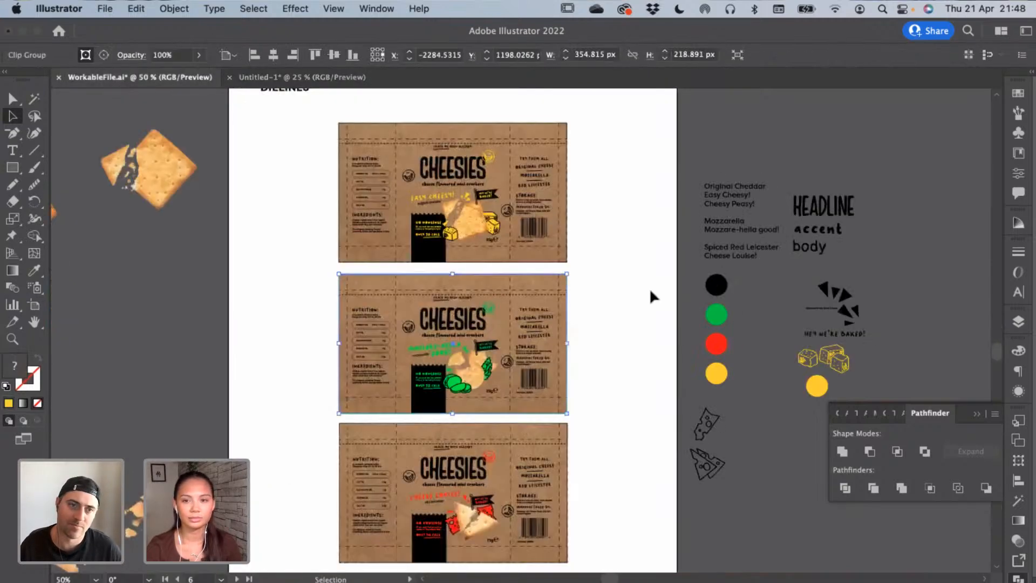
click(718, 316)
shift+click(721, 344)
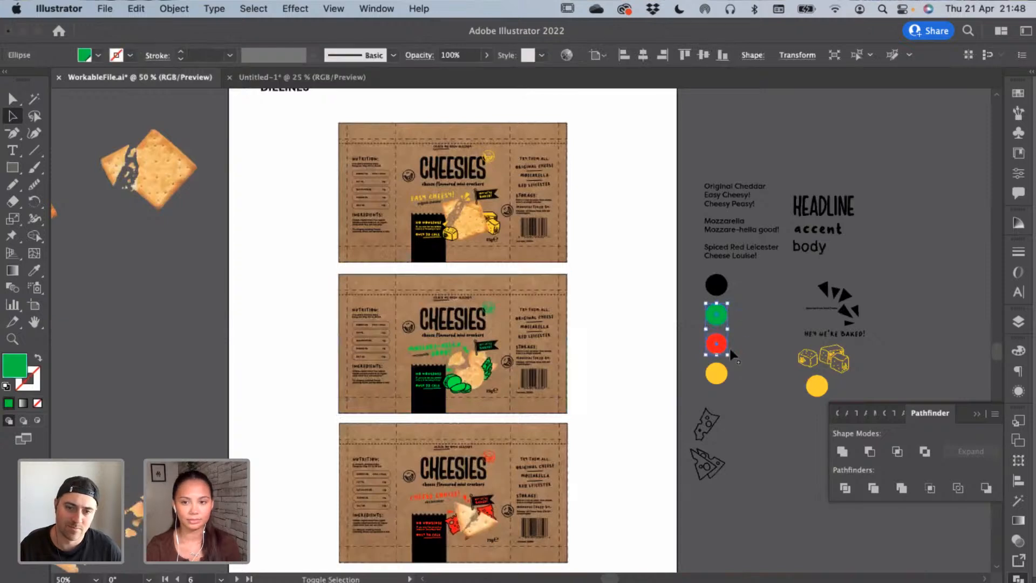
click(326, 78)
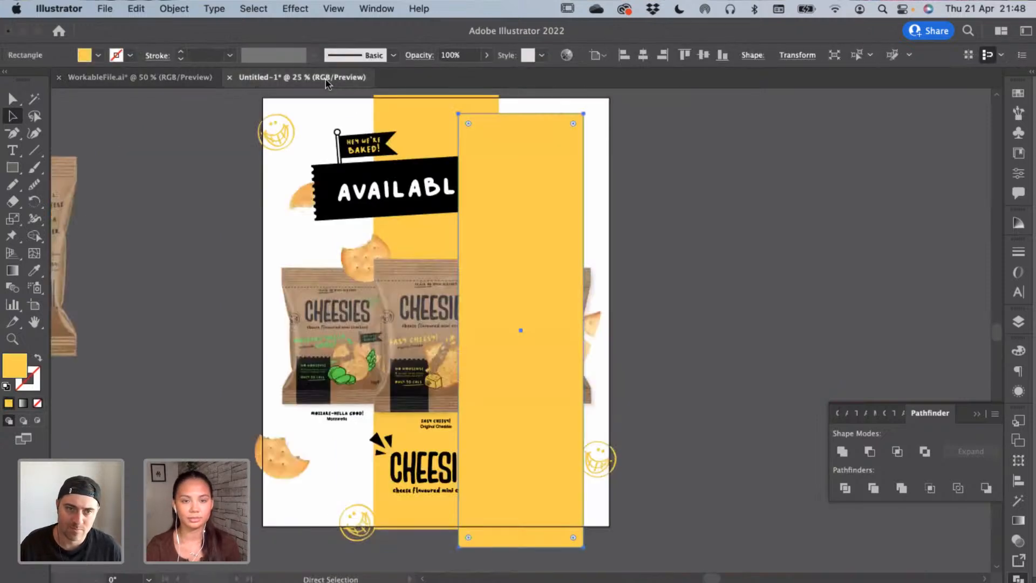
click(238, 204)
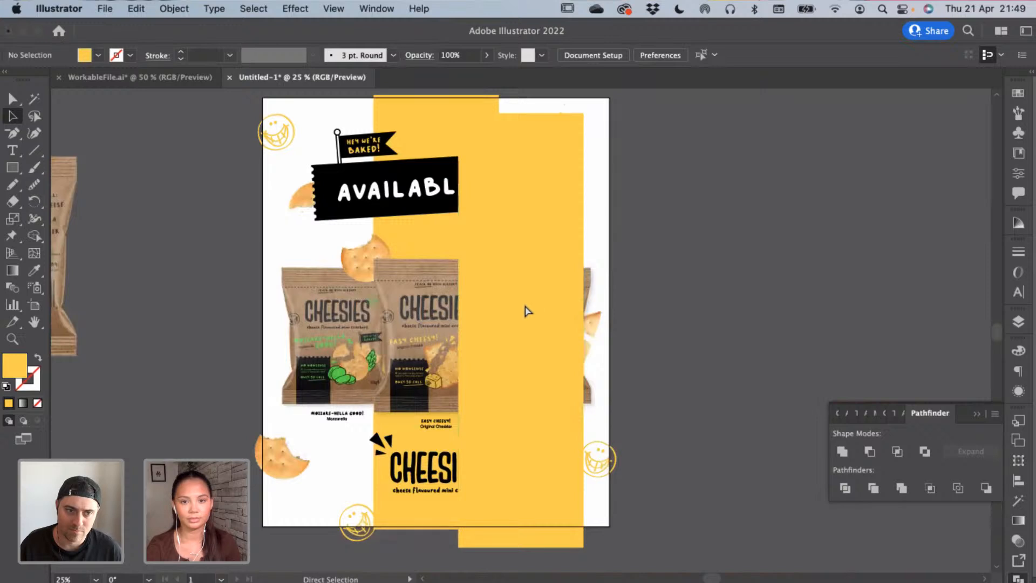
key(super+v)
drag(515, 334, 206, 297)
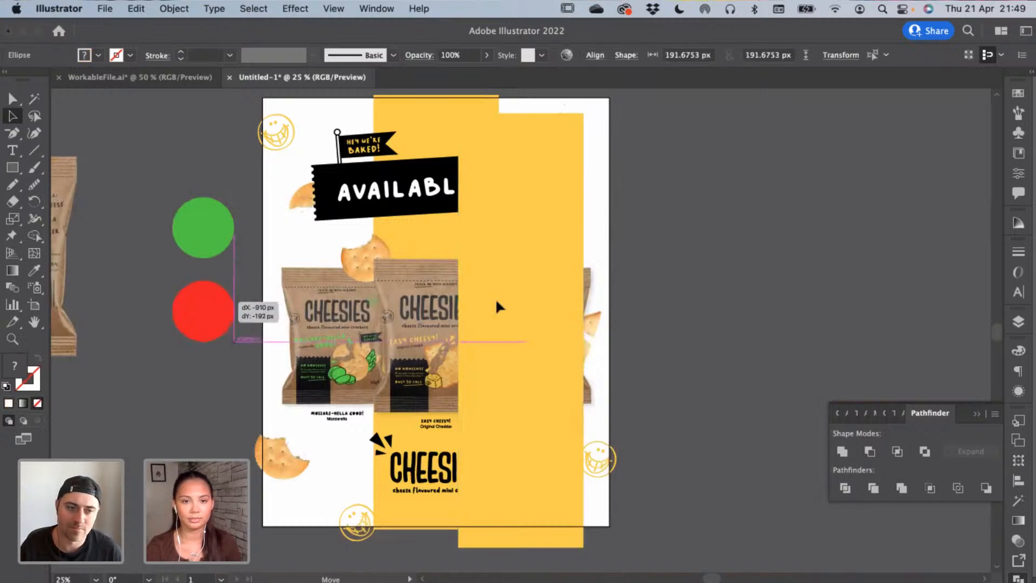
Place a copy of the pasted yellow stripe along the artboard's left edge and align its top with the central stripe
click(499, 306)
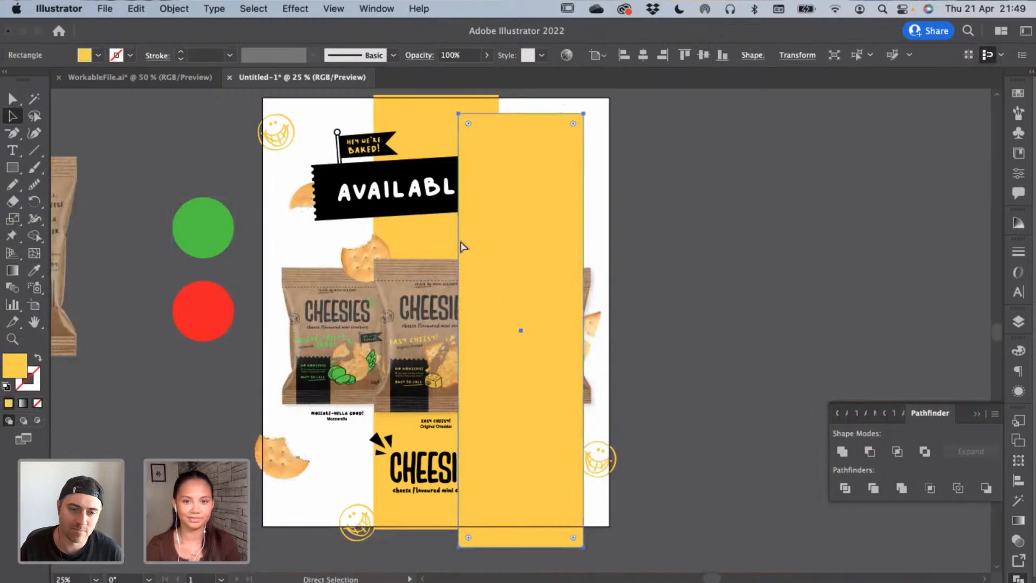
drag(539, 279, 348, 263)
click(643, 55)
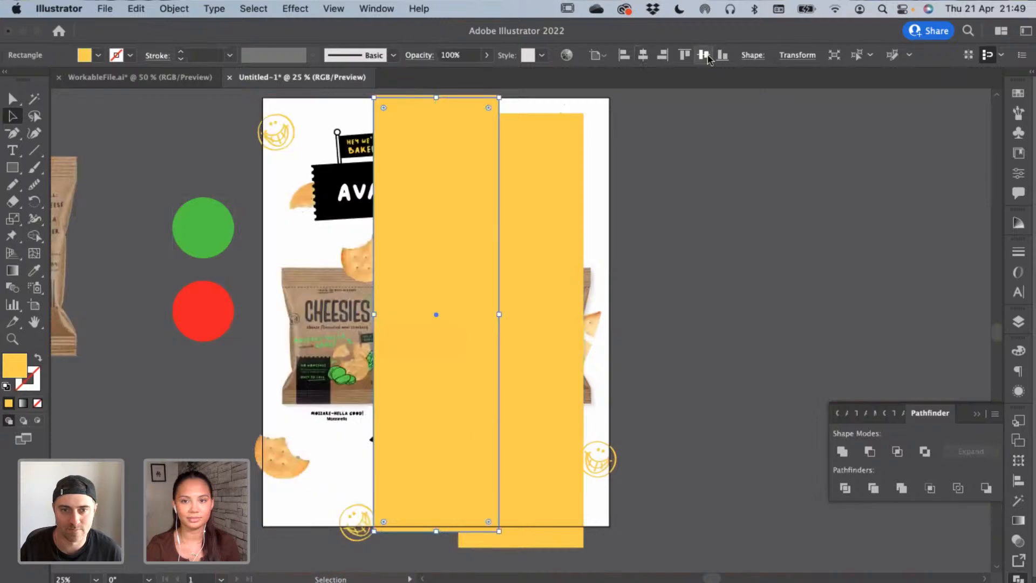
key(super+z)
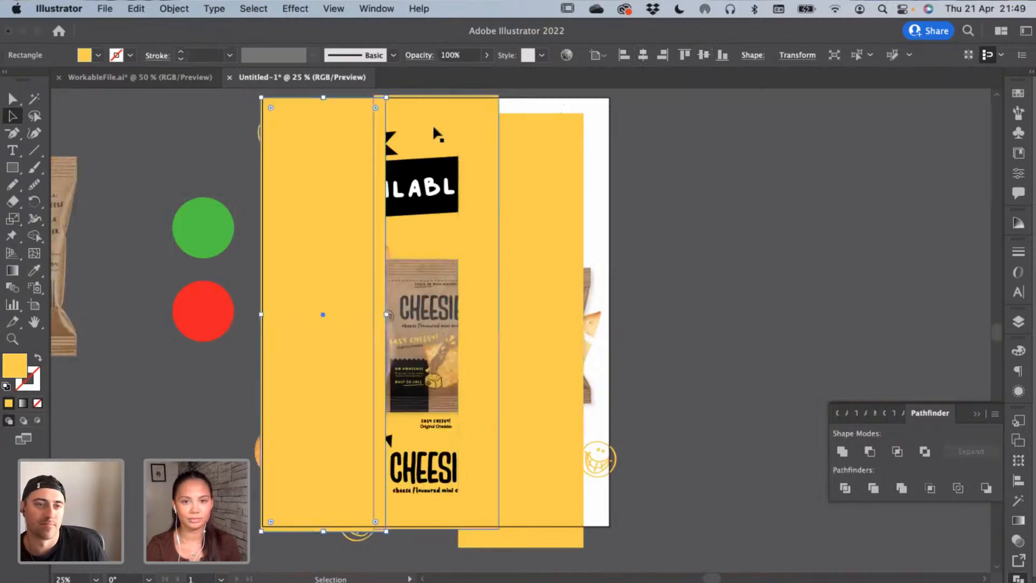
shift+click(433, 124)
click(595, 57)
click(543, 93)
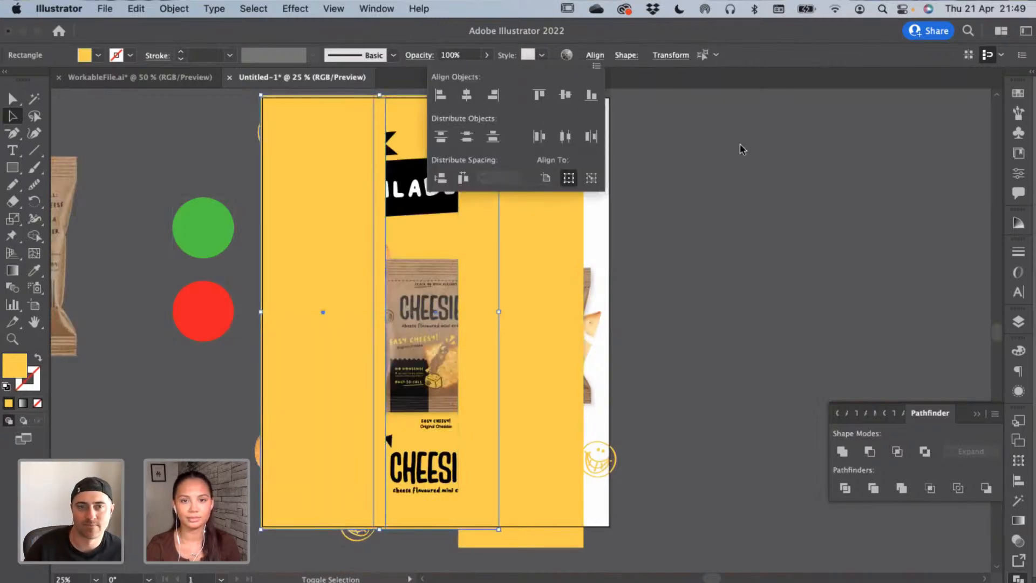
Place the two side yellow stripes flush against either edge of the central stripe, with their tops aligned
click(741, 148)
drag(538, 212, 586, 194)
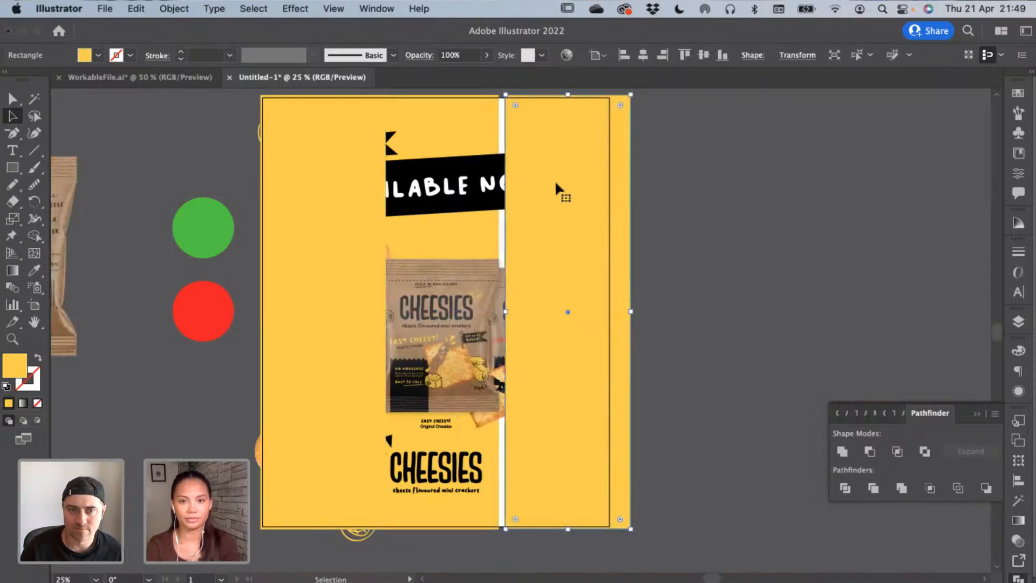
drag(555, 183, 343, 193)
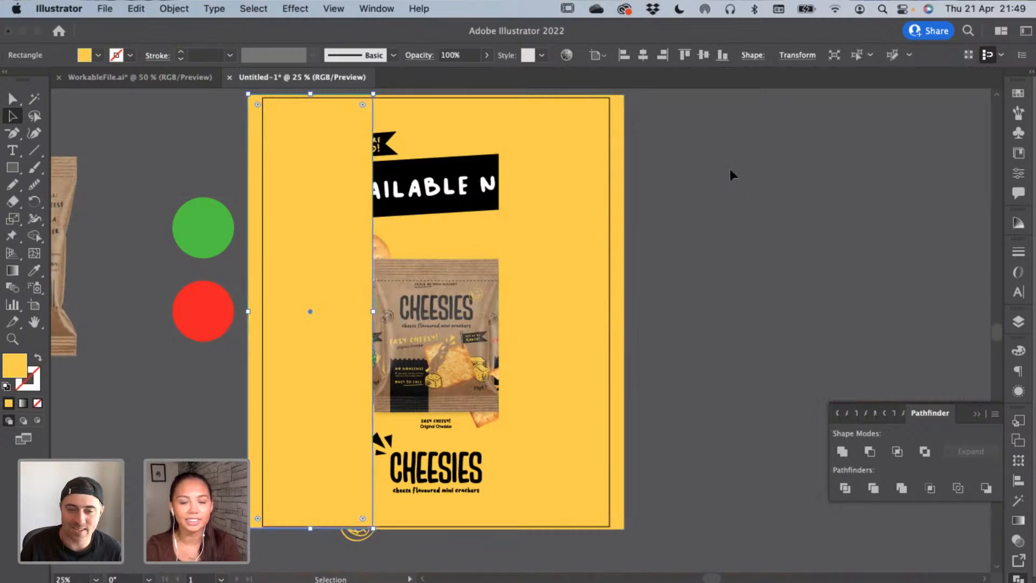
Select all three yellow stripes and narrow them together to fit just over the artboard's width
click(592, 168)
click(345, 131)
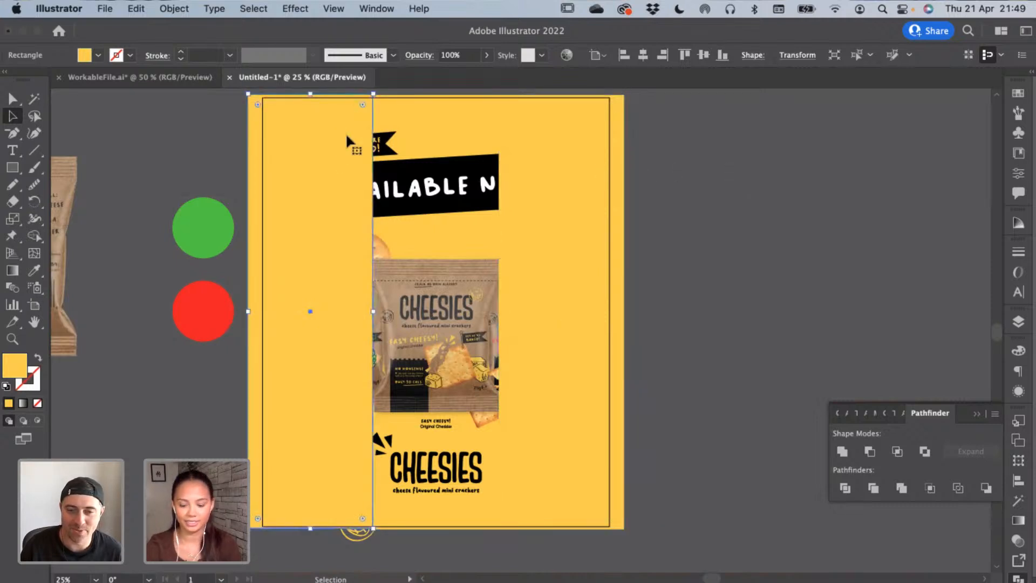
click(546, 137)
shift+click(294, 167)
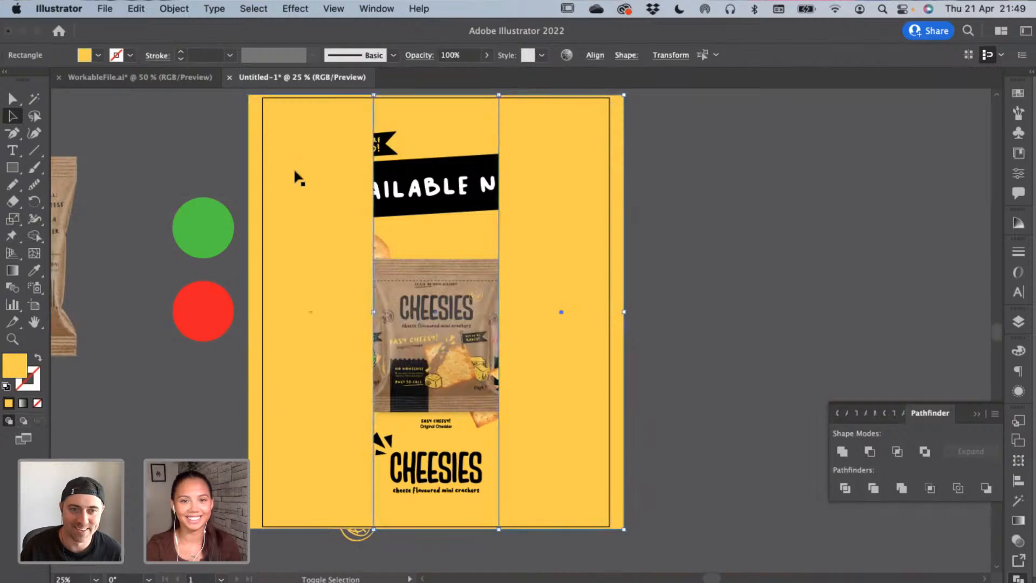
drag(248, 312, 260, 319)
drag(626, 312, 611, 312)
Send the three yellow stripes to the back, behind all the artboard's artwork
drag(665, 241, 358, 262)
right_click(454, 238)
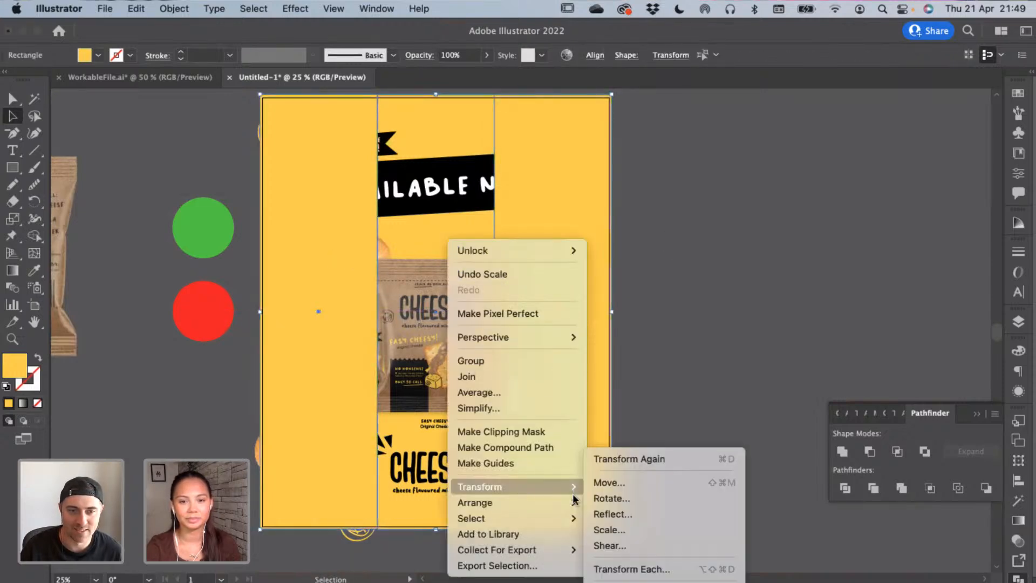
mouse_move(518, 502)
click(651, 551)
click(693, 256)
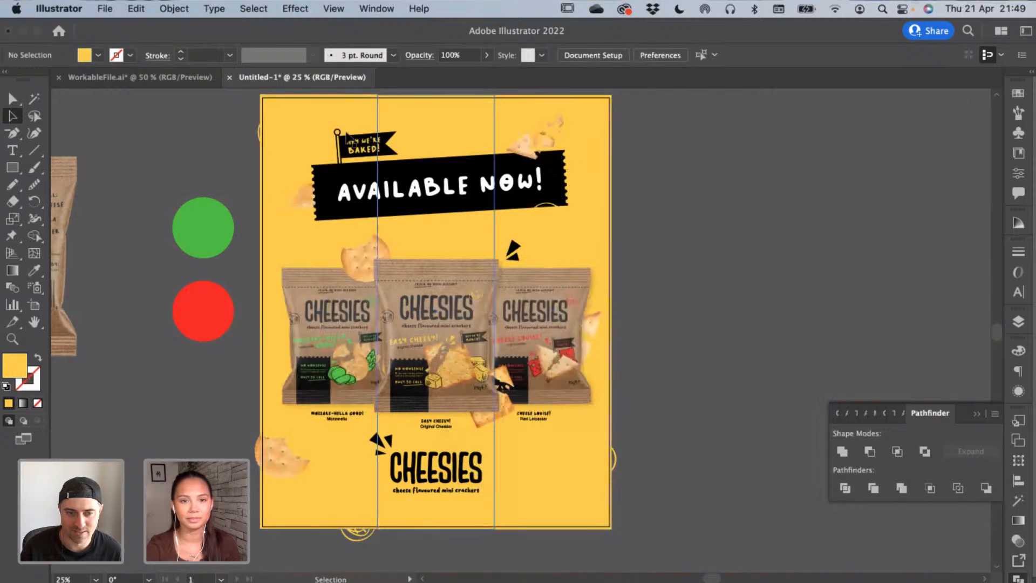
Nudge the left-hand background stripe slightly right and fill it with the green sampled from the colour circle
click(322, 97)
key(Right)
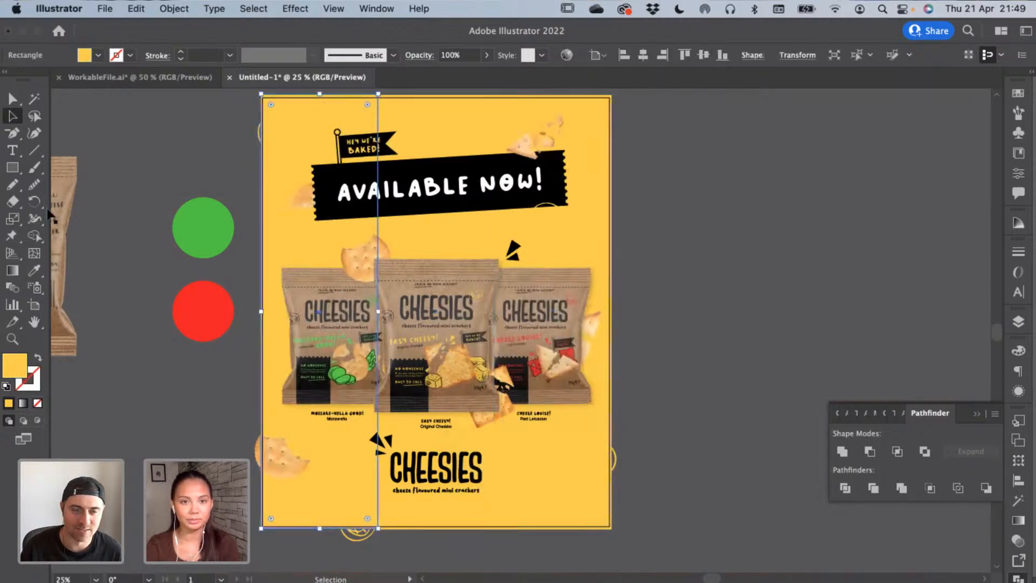
click(34, 269)
click(208, 224)
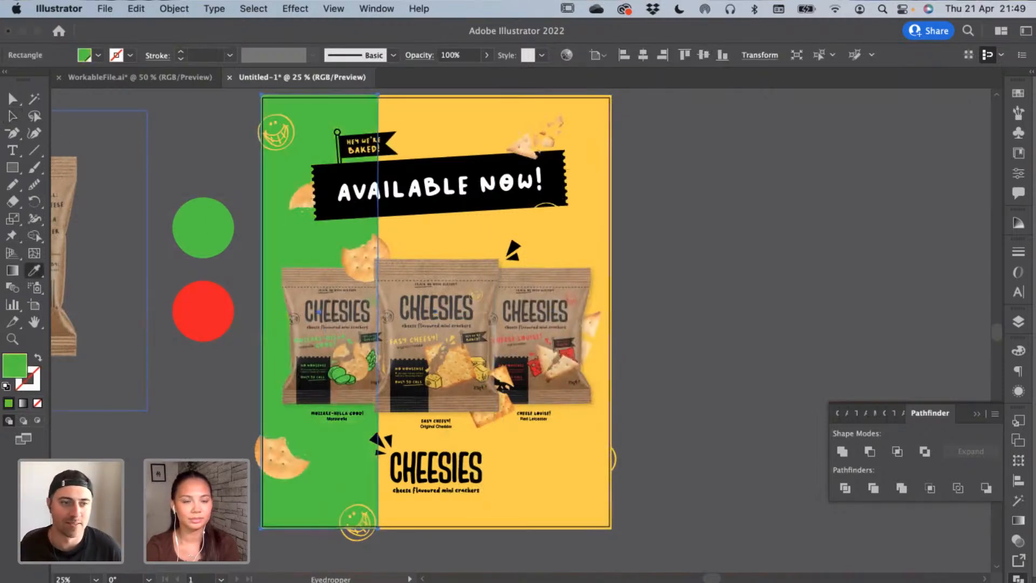
Fill the right-hand background stripe with the red sampled from the colour circle
click(13, 114)
click(553, 102)
click(560, 119)
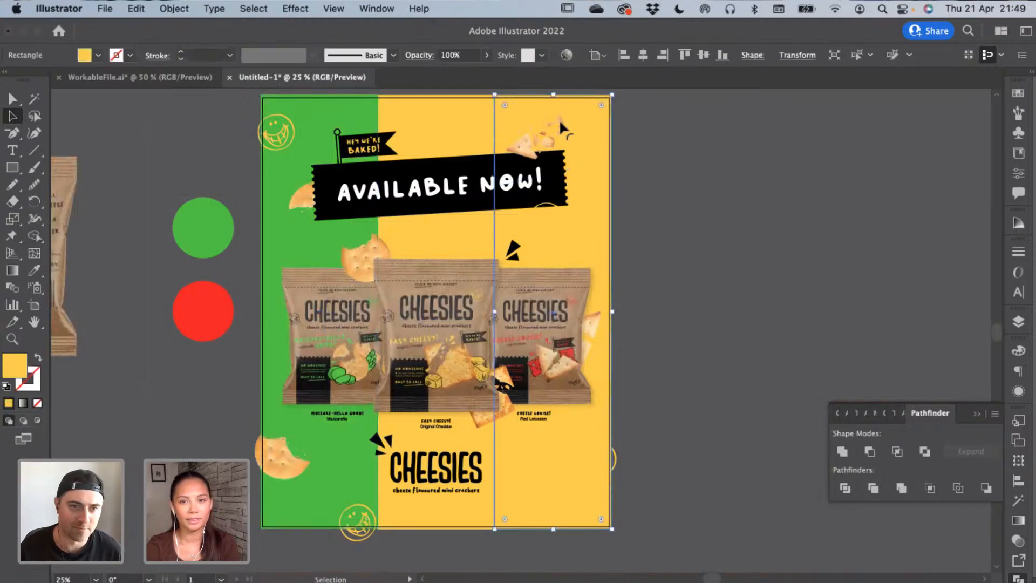
click(33, 271)
click(222, 309)
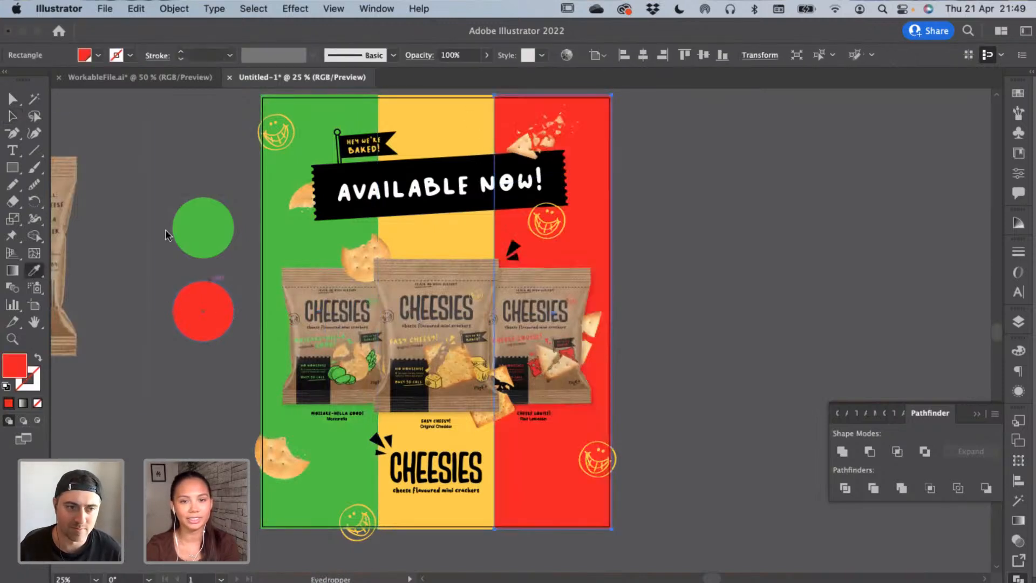
Recolour all four smileys black by sampling the black of the AVAILABLE NOW! banner
click(12, 115)
click(240, 149)
click(277, 131)
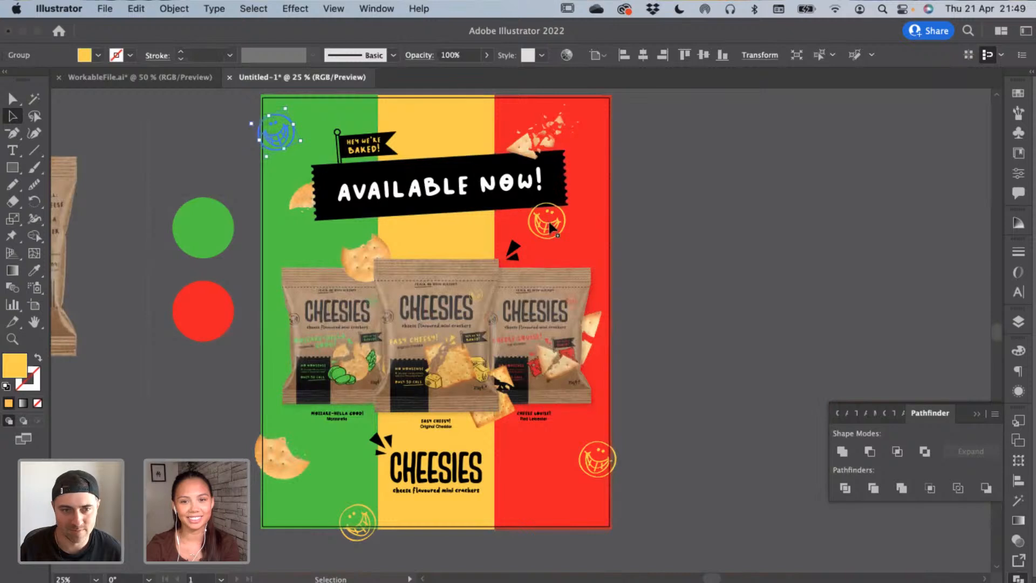
shift+click(547, 221)
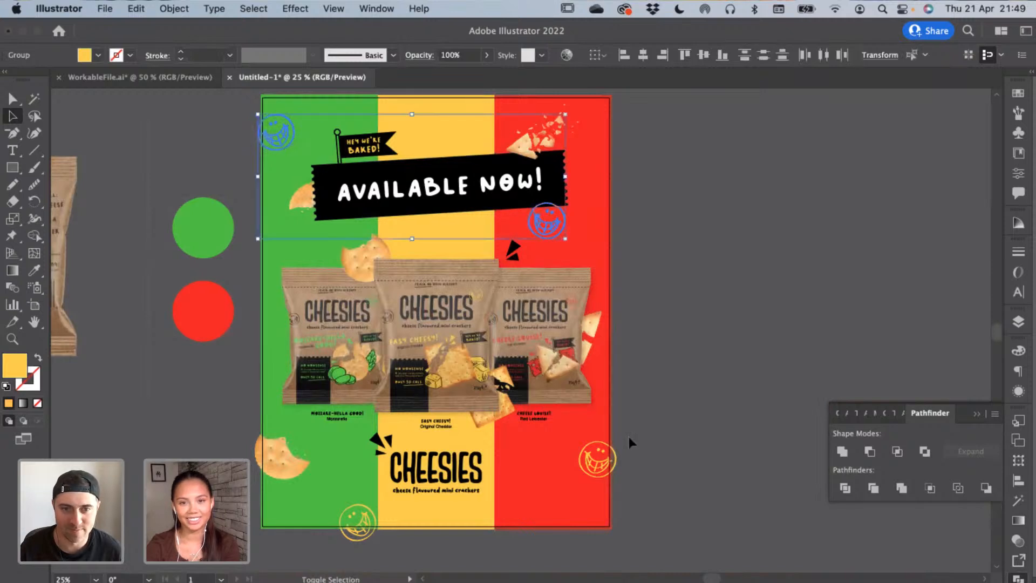
shift+click(593, 471)
shift+click(354, 519)
click(34, 271)
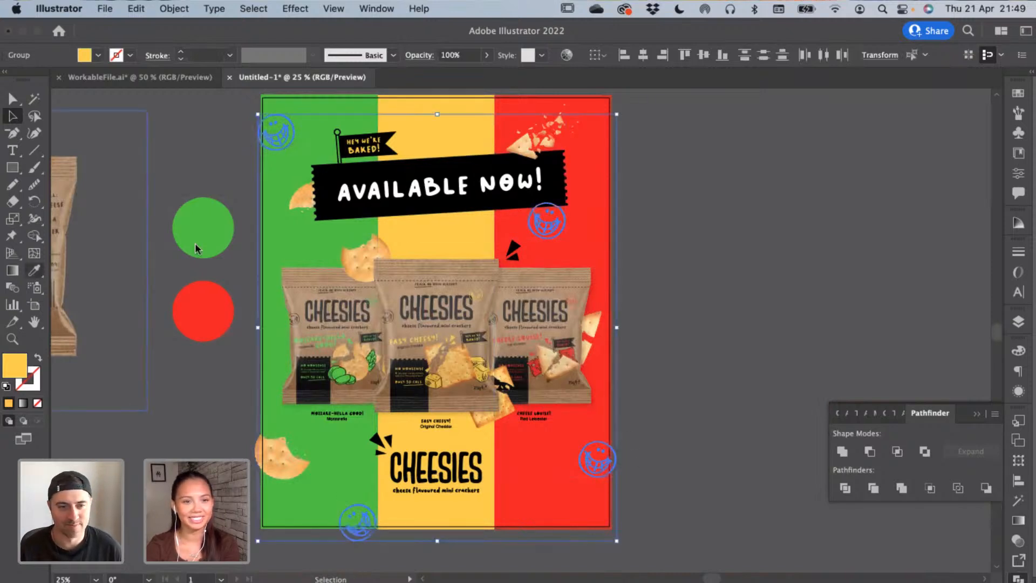
click(324, 214)
click(11, 117)
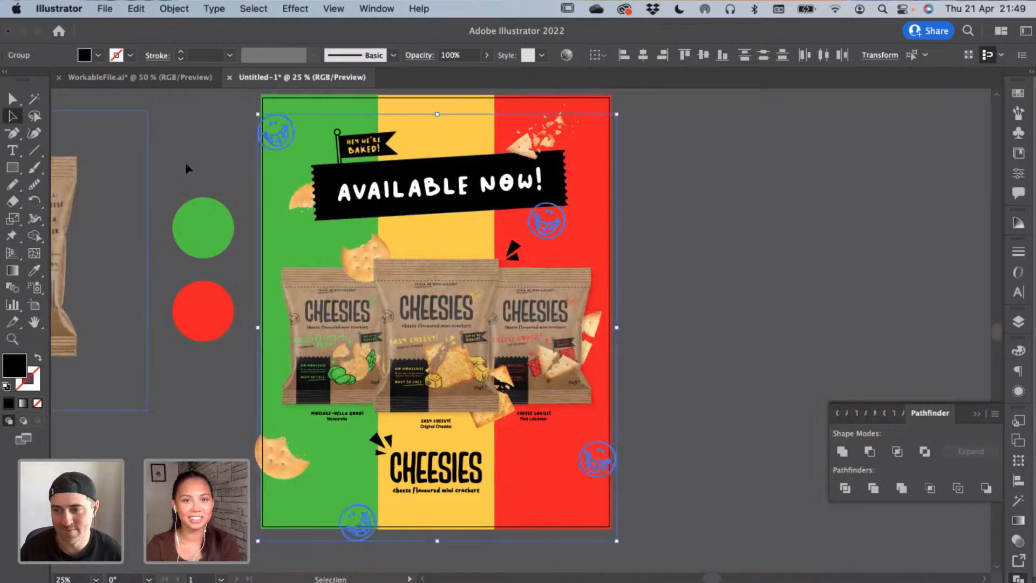
Delete the green and red colour circles beside the artboard
click(186, 163)
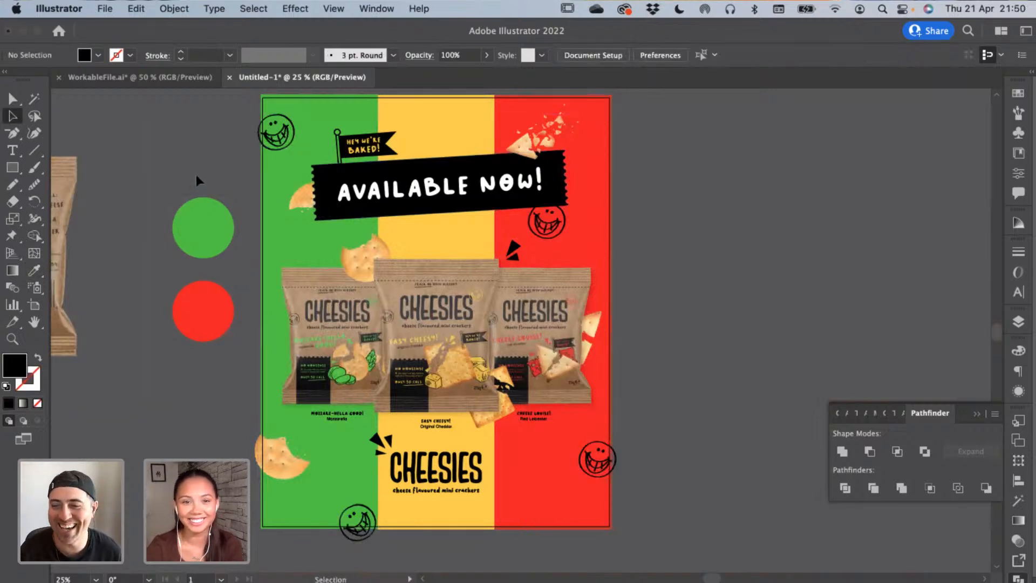
drag(172, 365, 183, 352)
key(Delete)
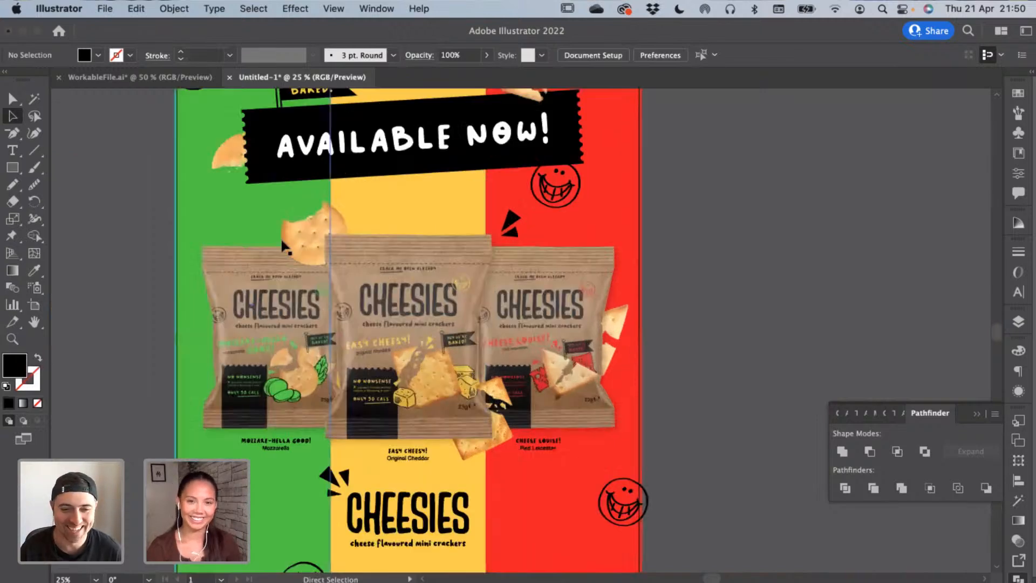
Recolour the AVAILABLE NOW! lettering with the yellow sampled from the HEY WE'RE BAKED! flag text
key(super+equal)
click(474, 142)
click(34, 271)
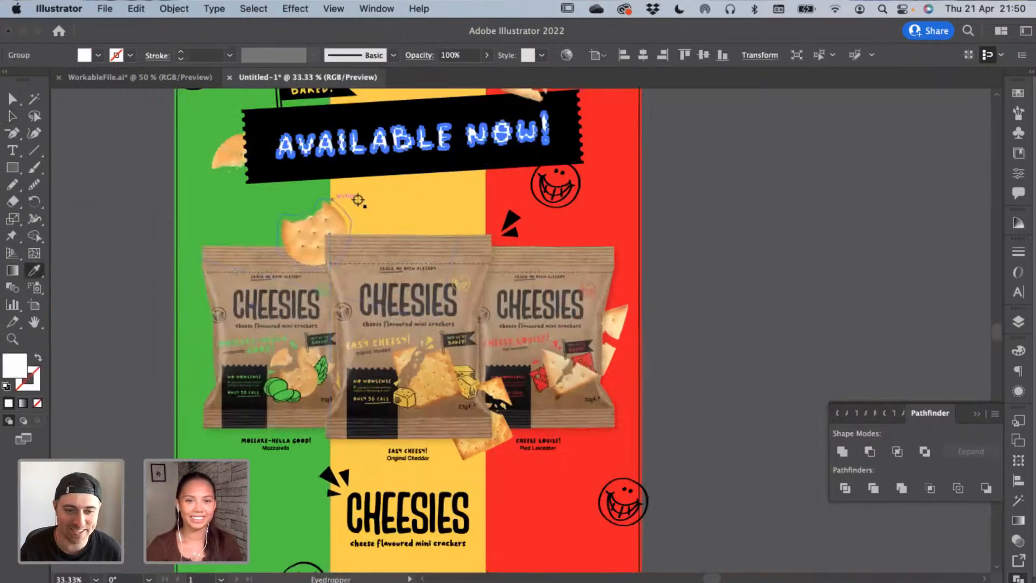
drag(399, 228, 383, 320)
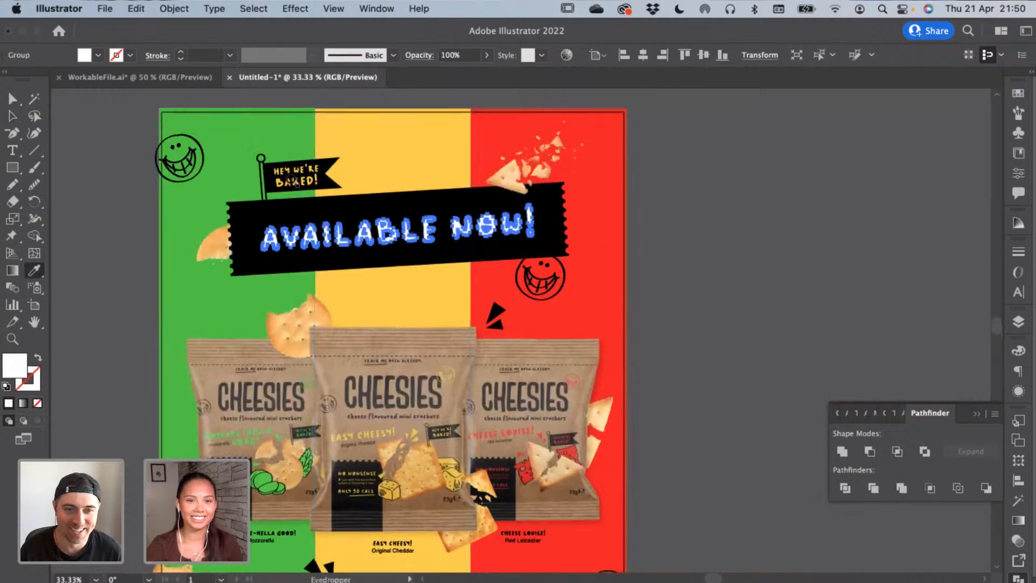
click(298, 181)
click(13, 116)
click(98, 136)
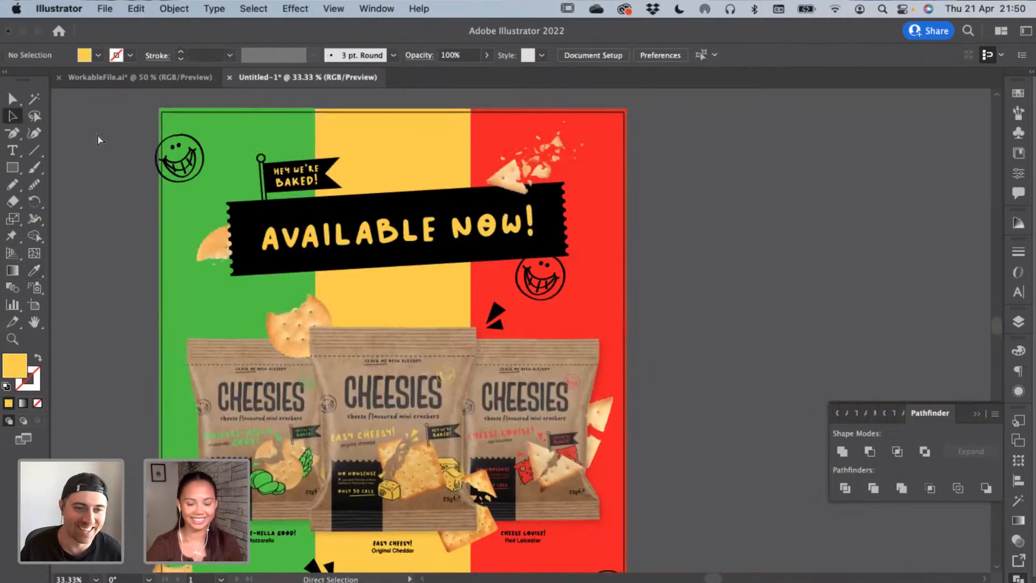
key(super+minus)
key(super+minus)
key(super+equal)
scroll(190, 255, down, 4)
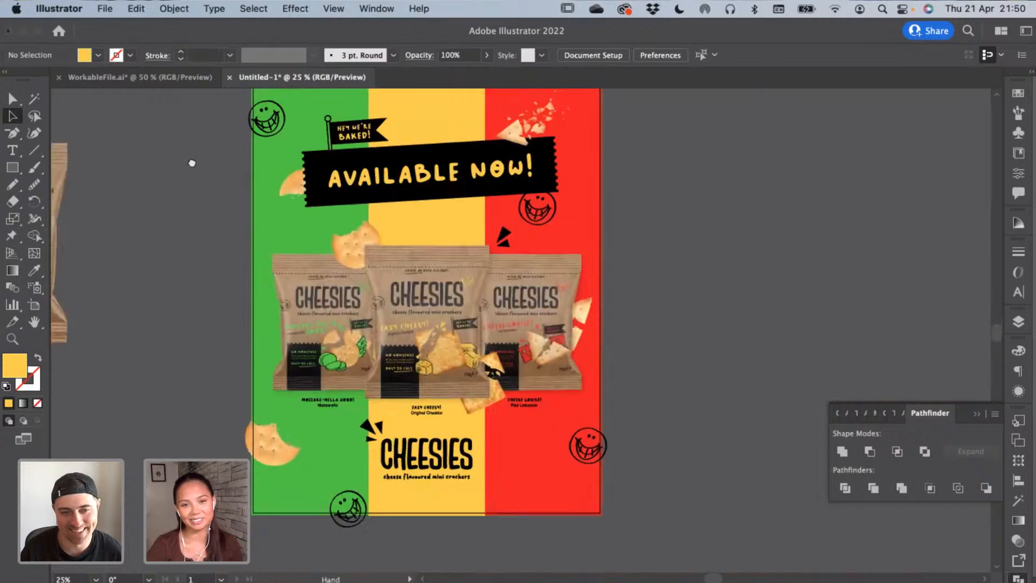
click(61, 207)
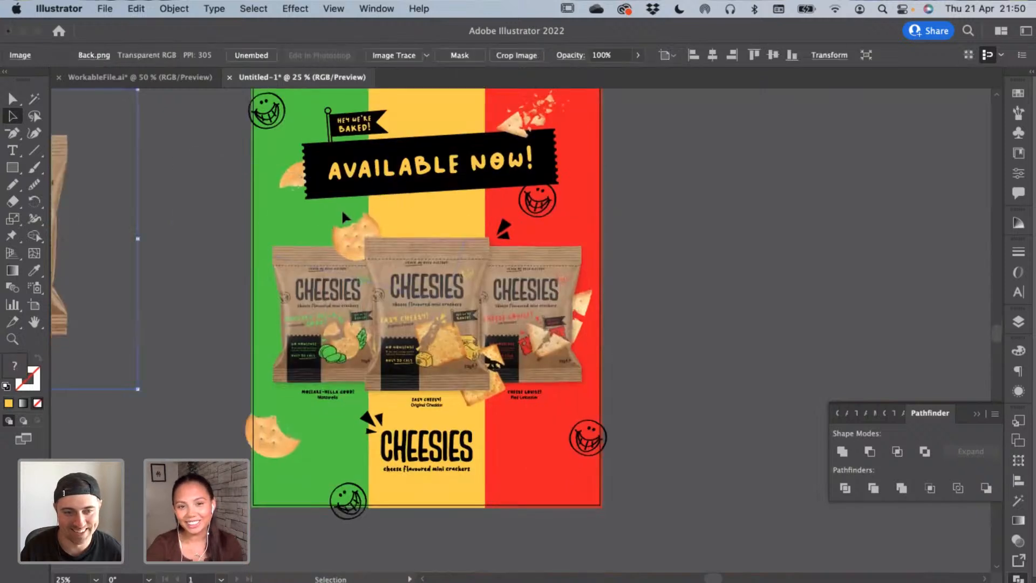
click(609, 224)
scroll(204, 188, up, 2)
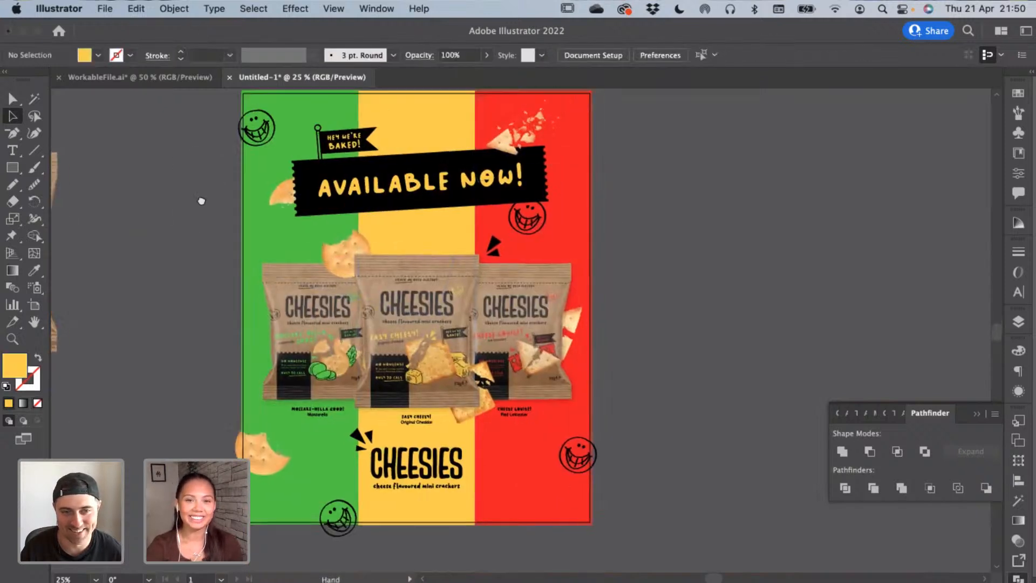
Unlock all locked objects in the document, then clear the selection
click(174, 9)
click(196, 130)
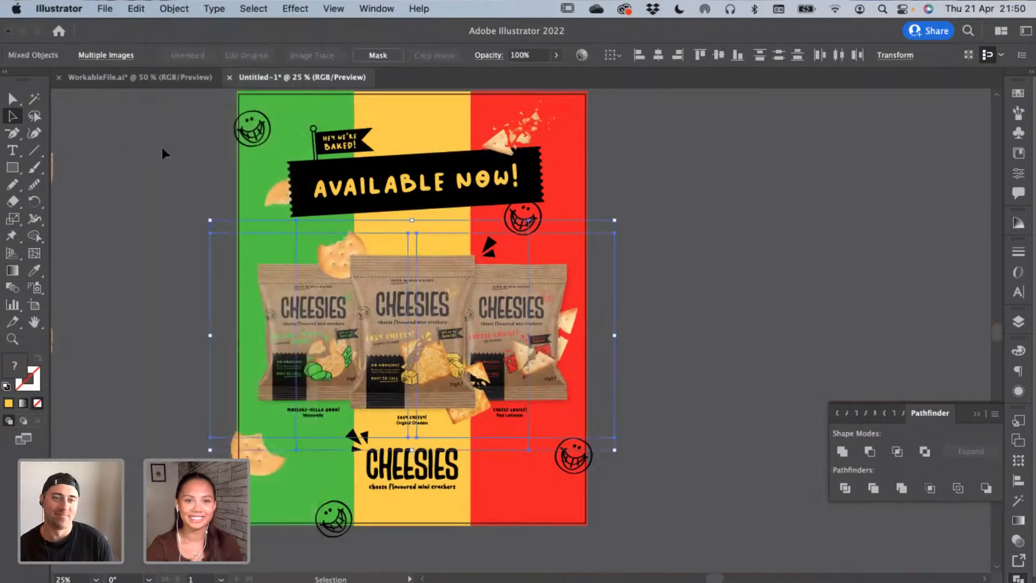
scroll(53, 287, right, 2)
click(129, 287)
Duplicate Artboard 1 with its artwork to the right of the original
key(shift+o)
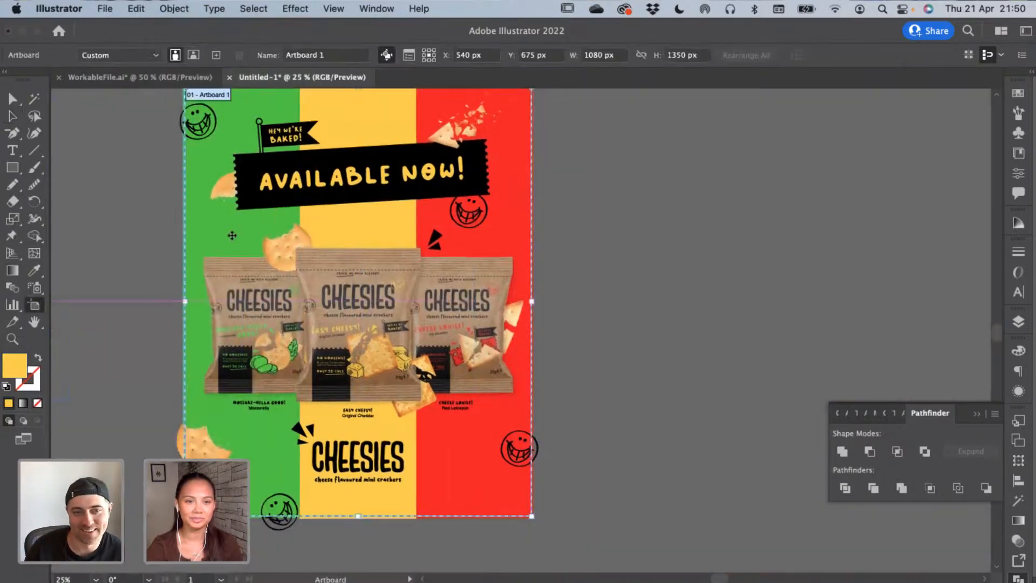
drag(231, 234, 642, 236)
click(13, 115)
Delete the red and yellow background stripes from the duplicated artboard
scroll(546, 114, right, 10)
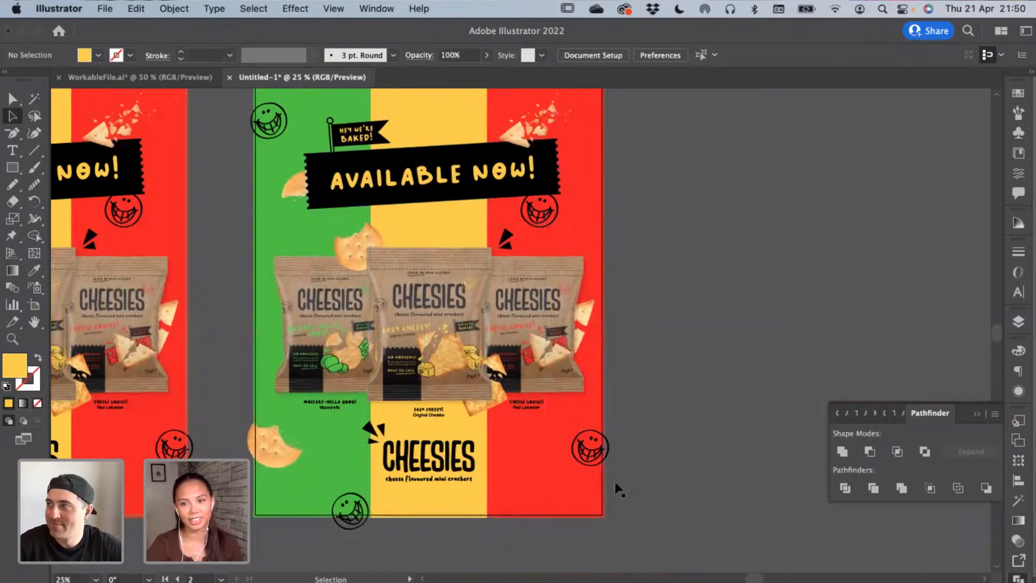
scroll(563, 506, up, 2)
click(563, 502)
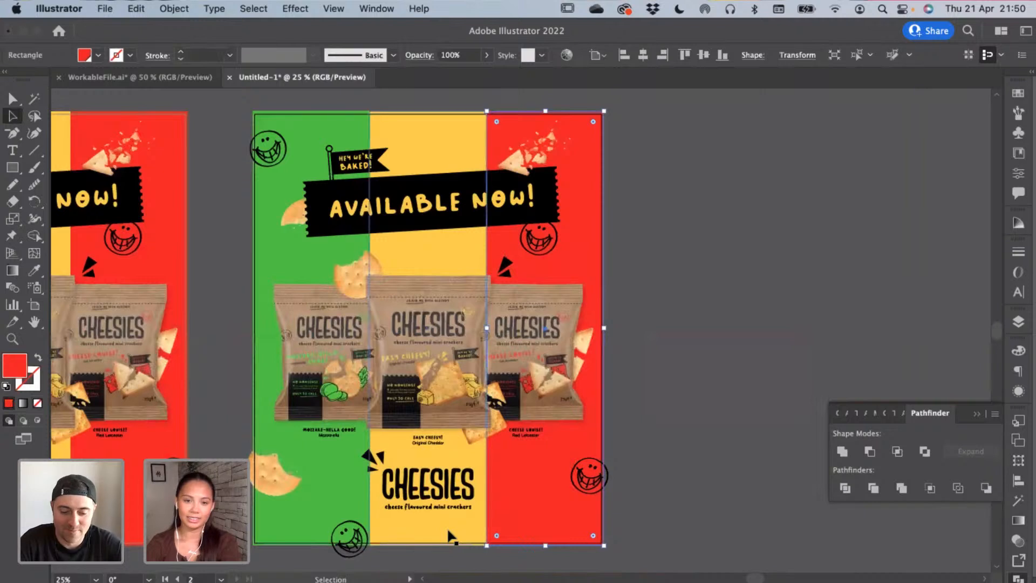
key(Delete)
click(450, 533)
key(Delete)
Widen the green stripe to cover the whole duplicated artboard, centre it horizontally, and fill it with the lightest grey swatch
click(336, 497)
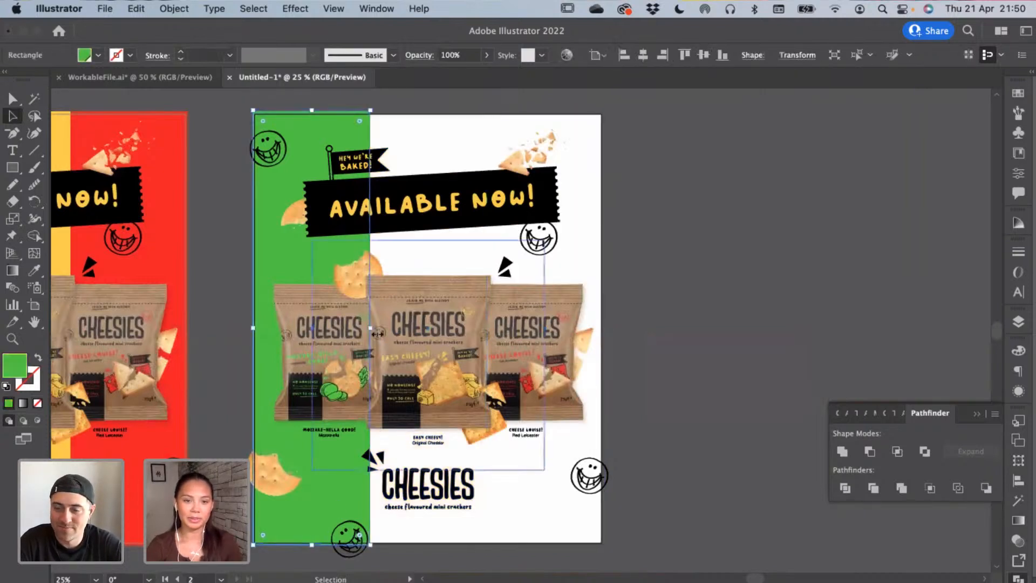
drag(377, 334, 608, 341)
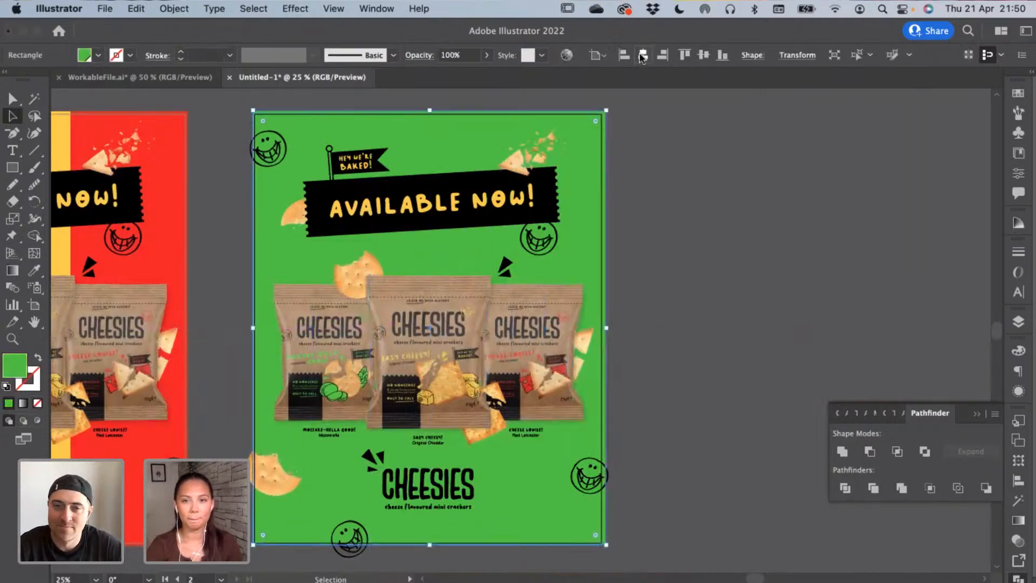
click(111, 57)
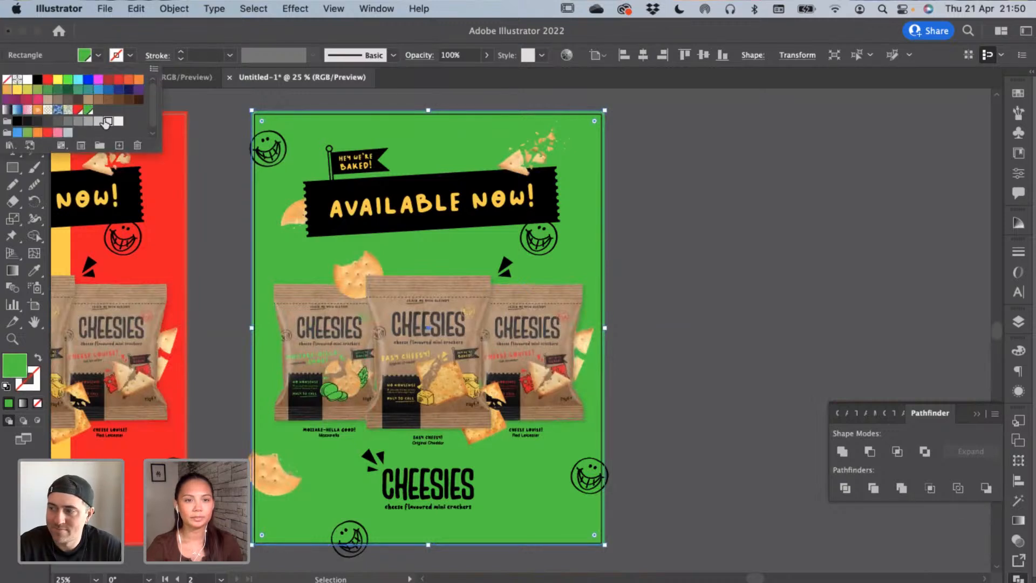
click(108, 121)
click(118, 122)
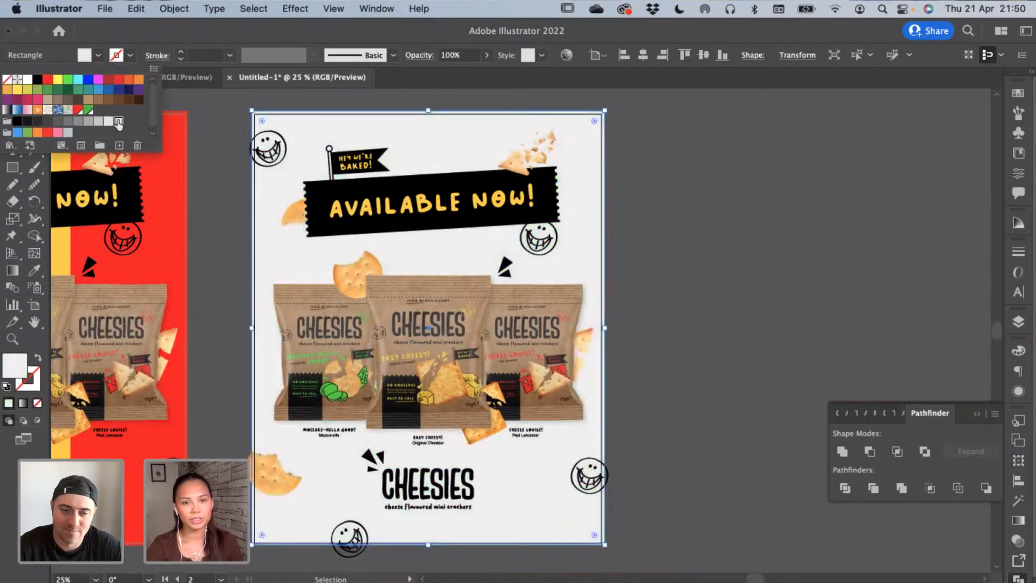
click(219, 119)
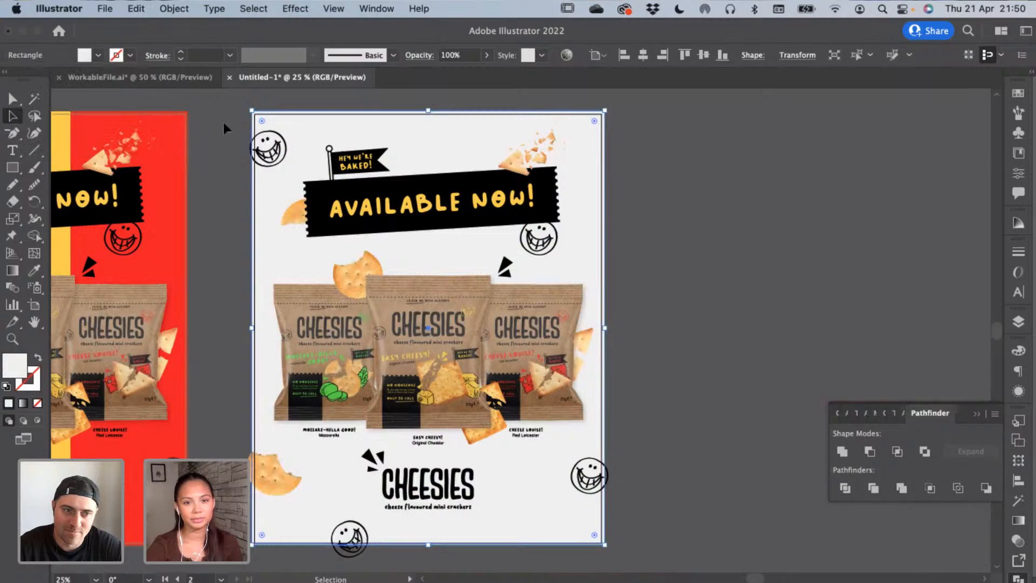
click(222, 119)
Duplicate the light grey artboard with its artwork to the right as a third layout
scroll(181, 154, left, 5)
scroll(178, 152, right, 10)
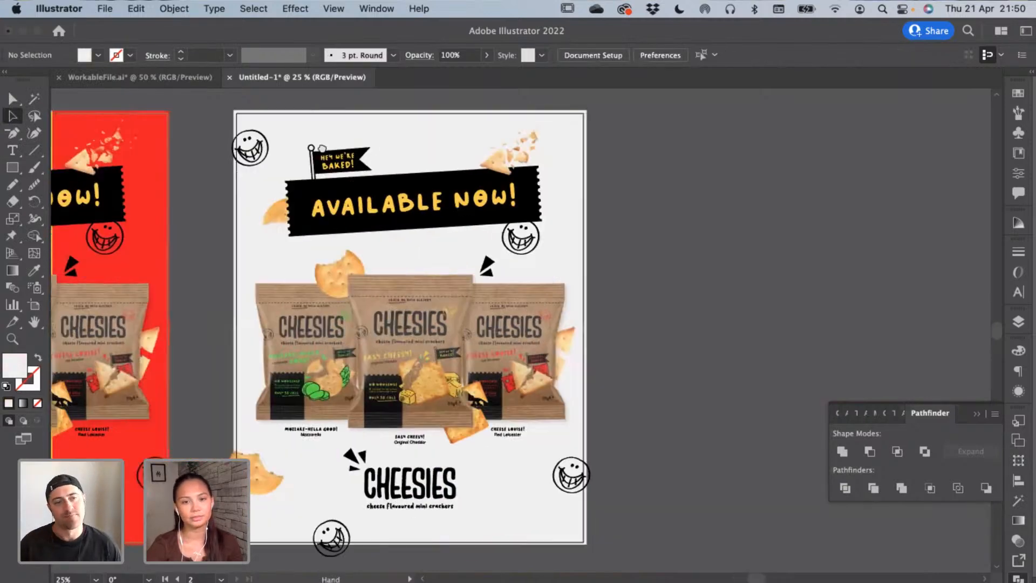
click(35, 307)
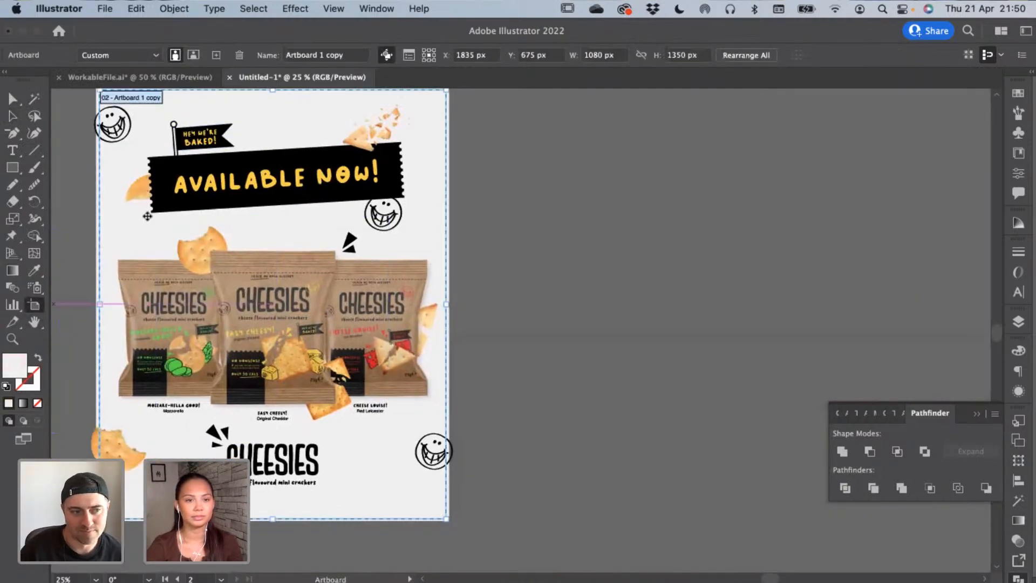
drag(124, 234, 543, 237)
drag(78, 147, 77, 148)
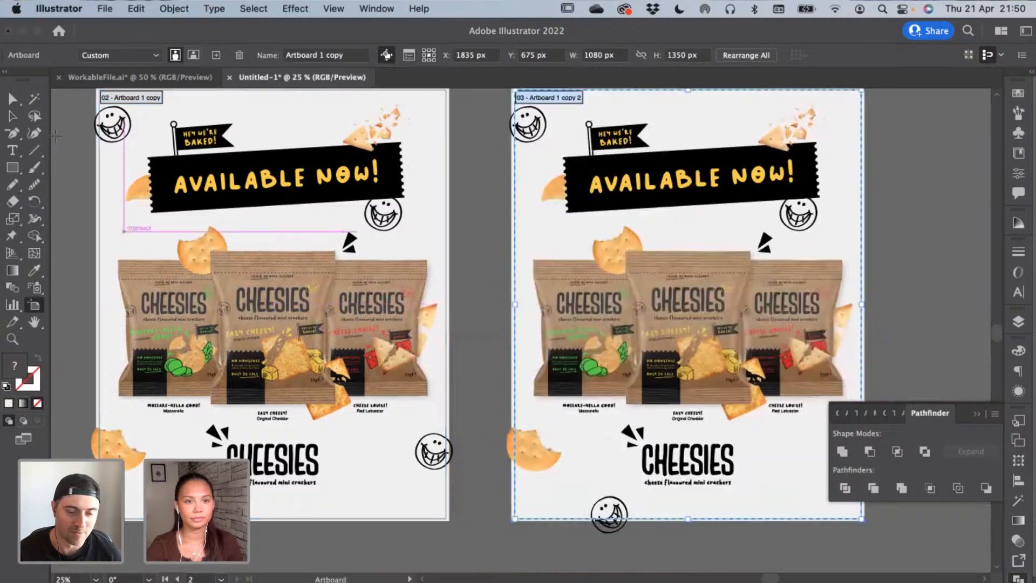
Delete the Mozzarella and Red Leicester packs and their captions from the third artboard, keeping only the Original Cheddar pack
click(12, 116)
scroll(662, 319, right, 5)
click(663, 318)
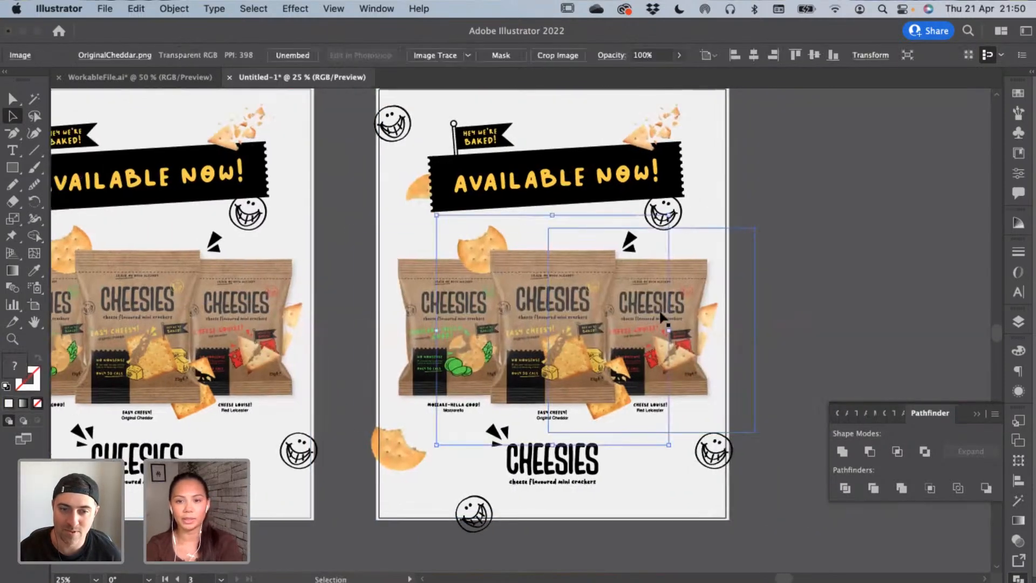
shift+click(432, 372)
key(BackSpace)
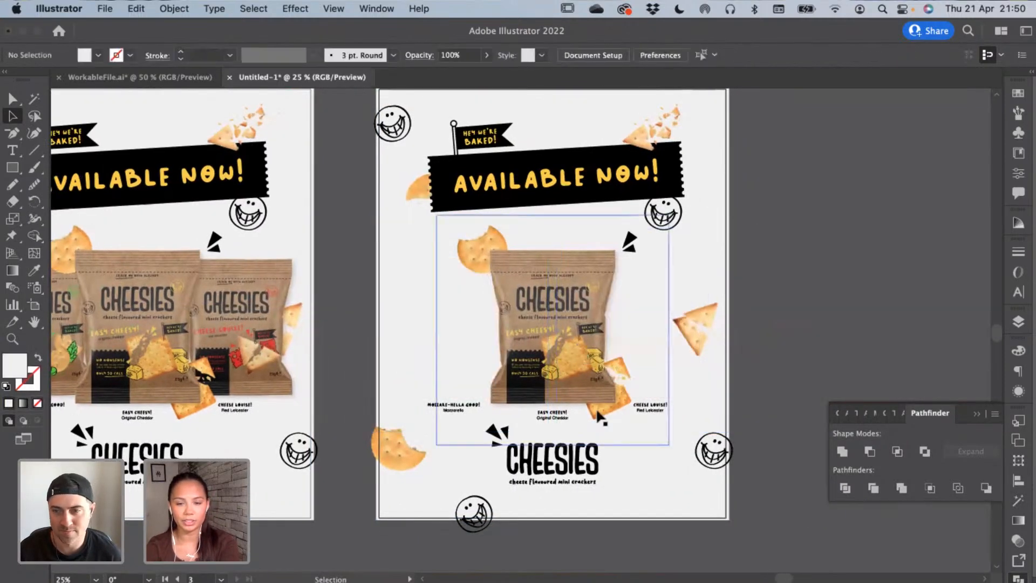
click(430, 404)
key(BackSpace)
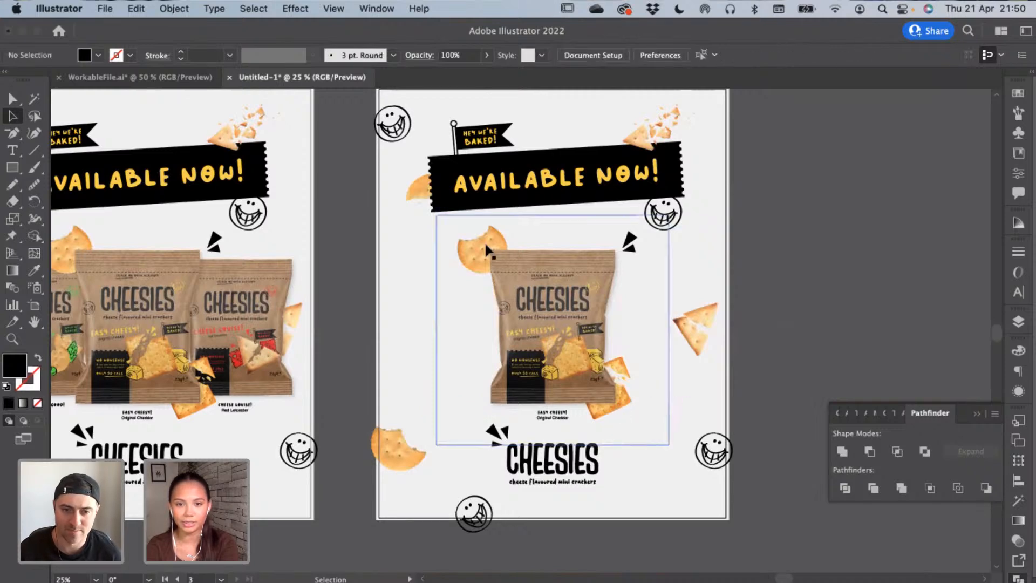
Lock the Original Cheddar pack and delete the surrounding crackers, keeping only the one at the pack's lower right corner
click(489, 245)
click(174, 8)
mouse_move(170, 116)
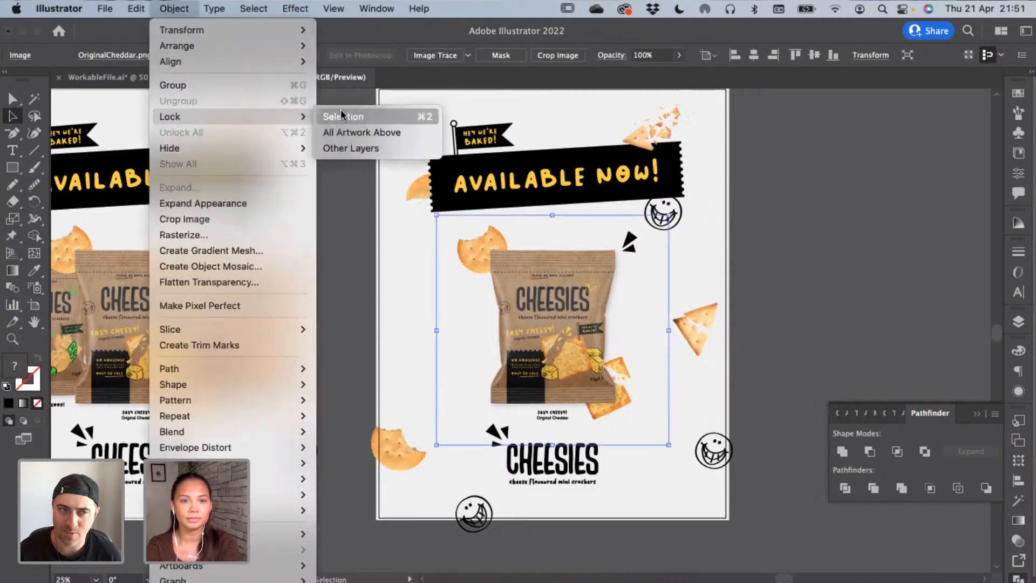
key(super+2)
drag(471, 241, 421, 189)
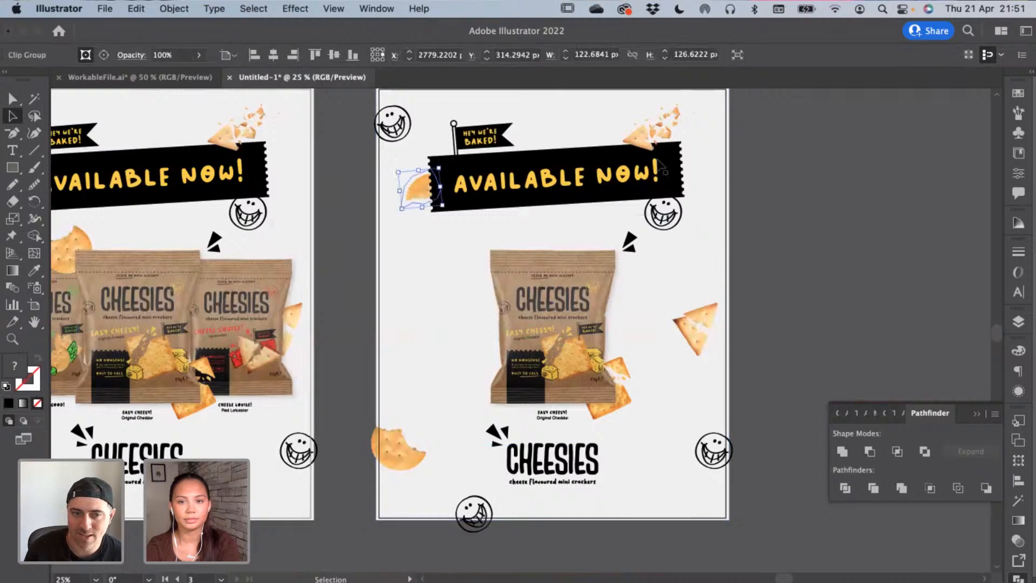
key(Delete)
click(695, 327)
shift+click(402, 450)
key(Delete)
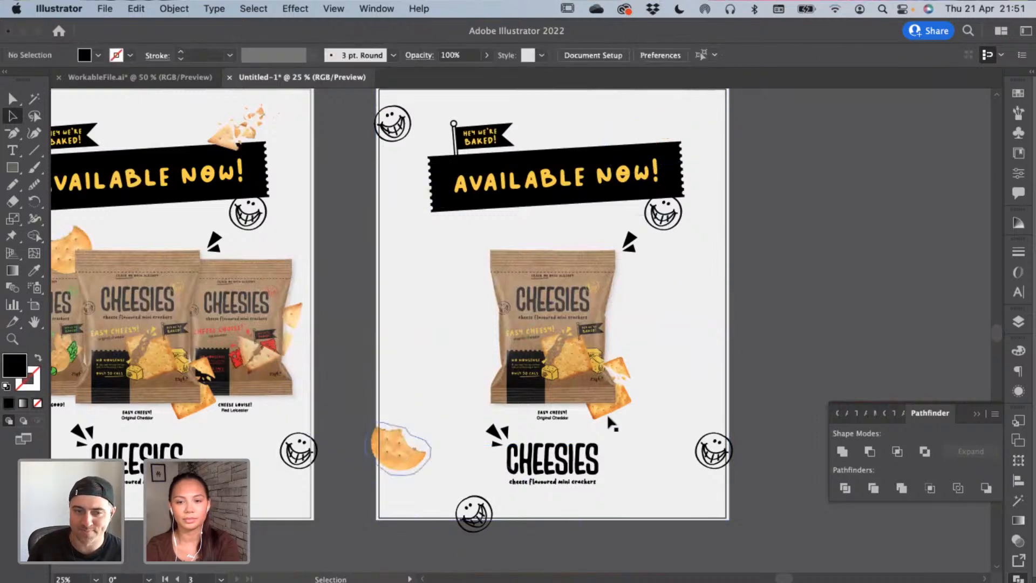
click(625, 410)
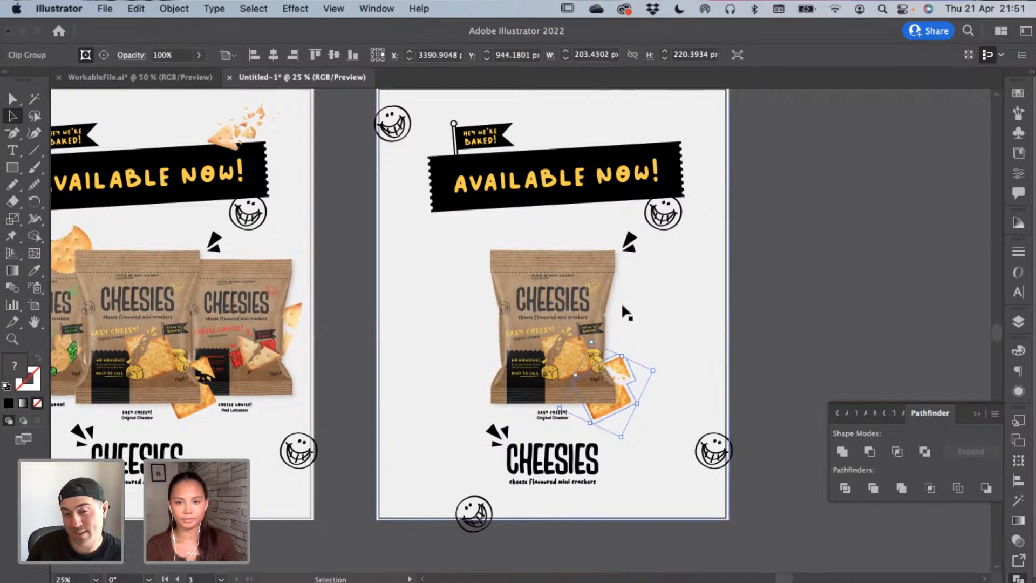
click(779, 331)
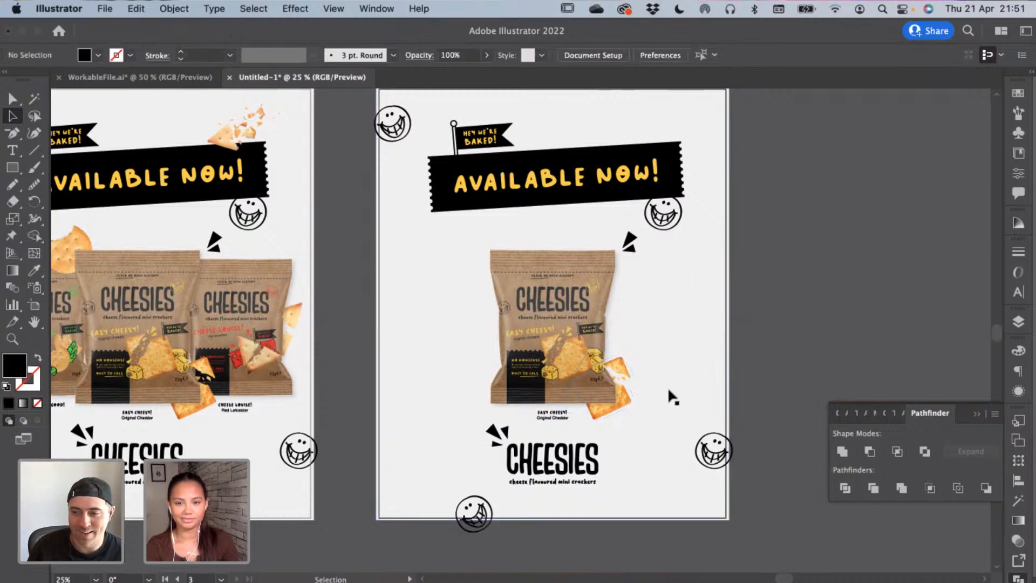
click(635, 404)
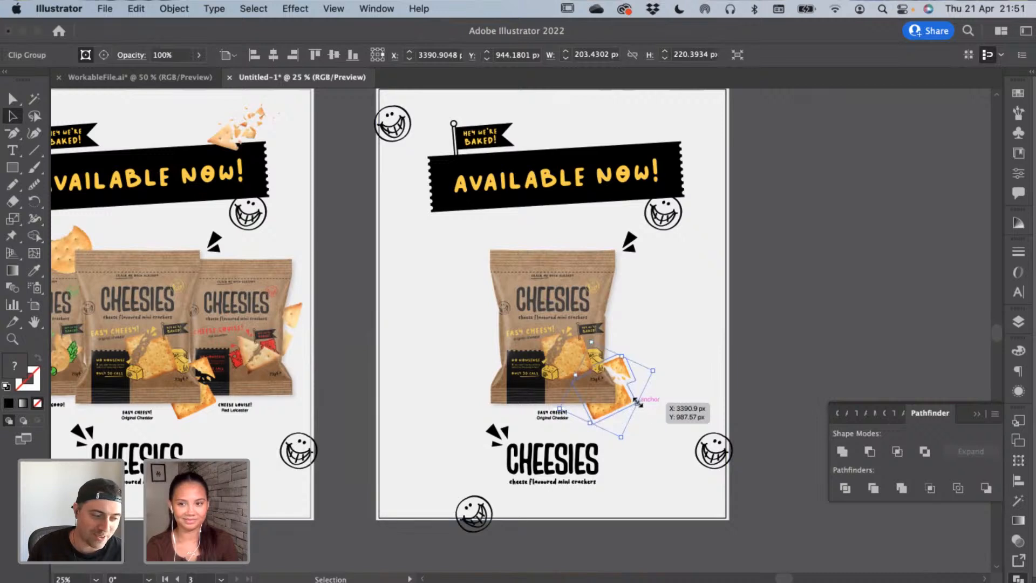
click(760, 311)
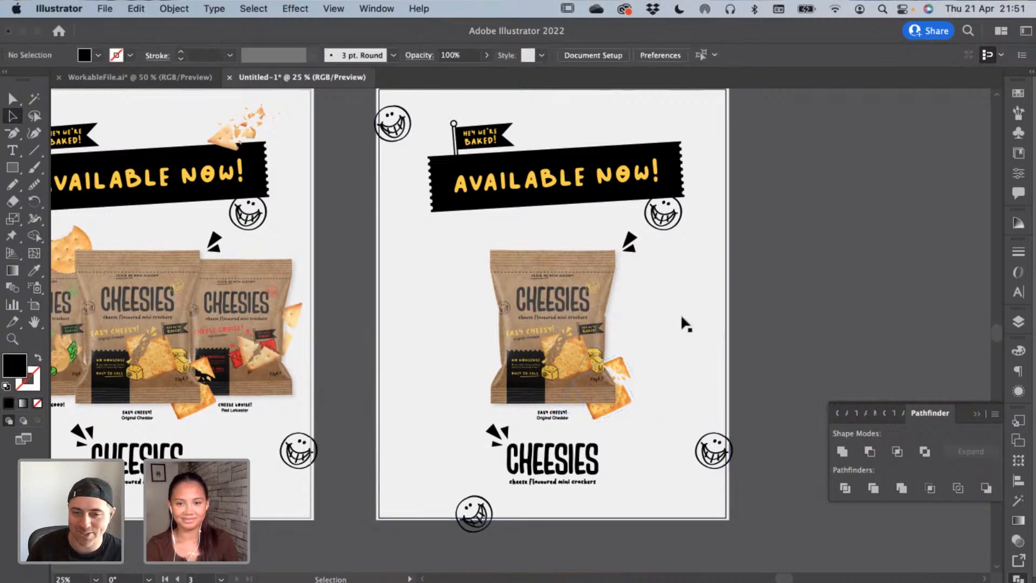
click(626, 181)
click(754, 154)
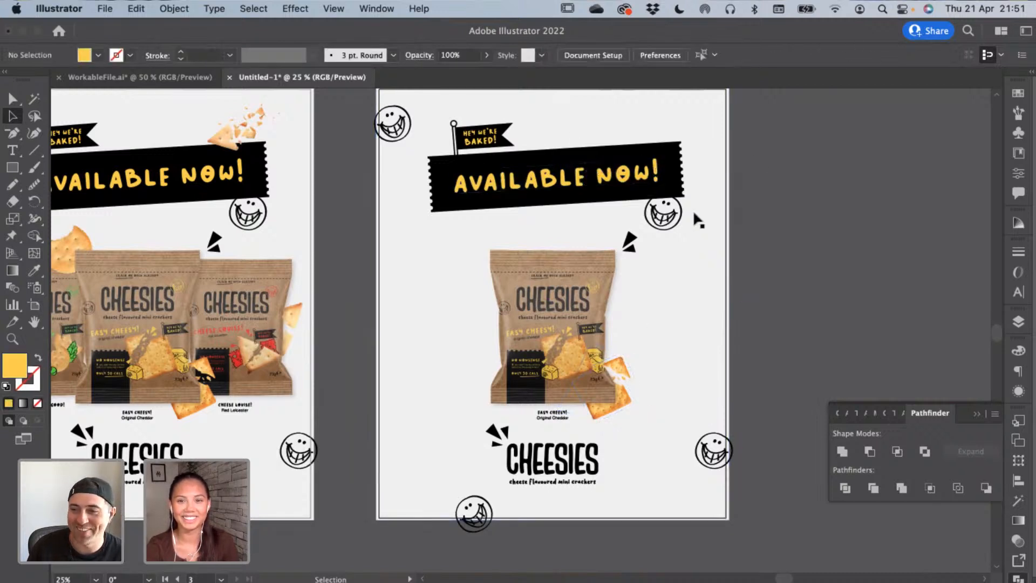
Recolour the third artboard's background with the yellow sampled from the AVAILABLE NOW! lettering
scroll(661, 261, up, 2)
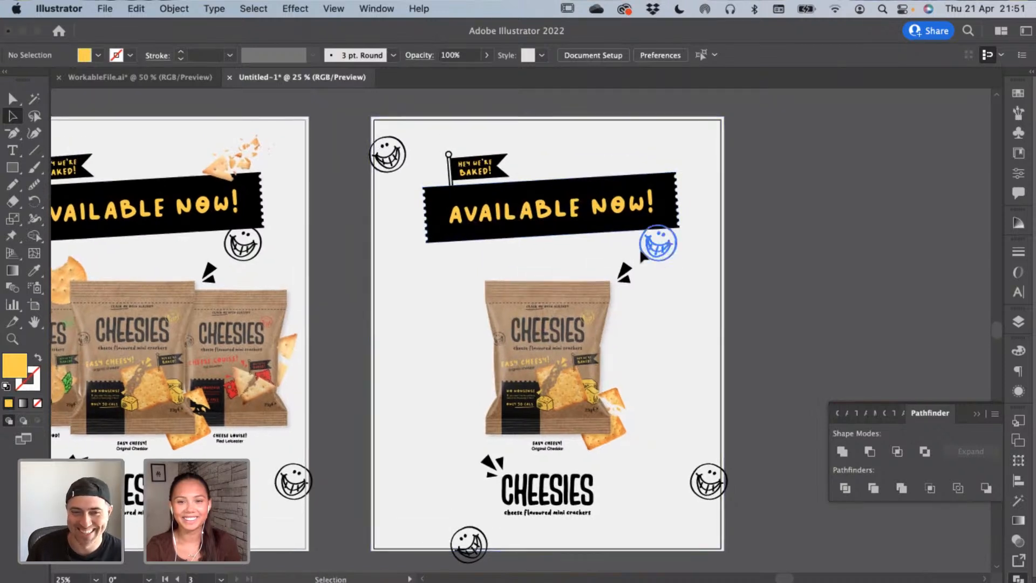
click(645, 267)
click(32, 271)
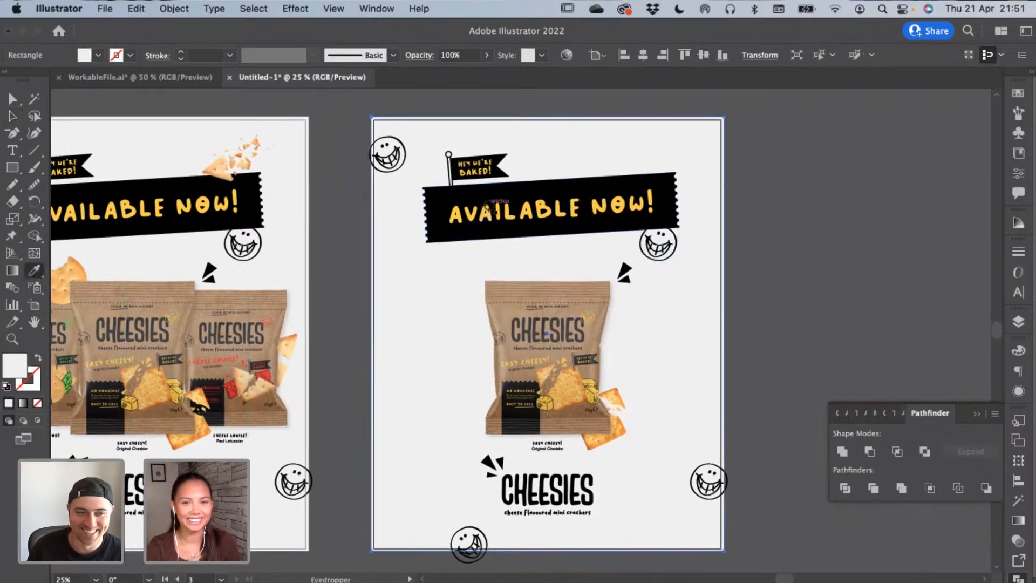
click(494, 207)
click(14, 117)
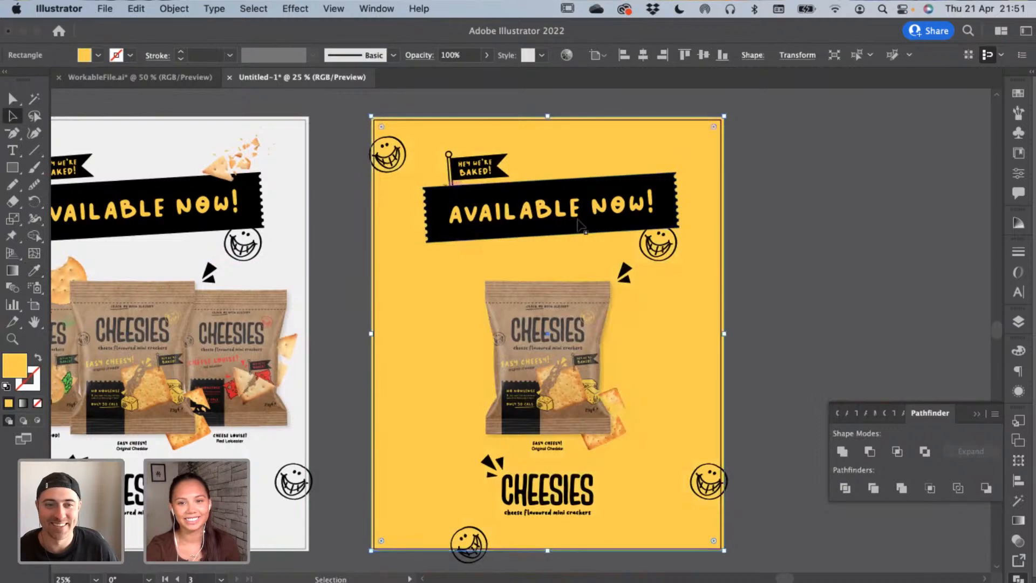
Scale down the AVAILABLE NOW! banner together with its HEY WE'RE BAKED! flag on the yellow artboard
click(449, 155)
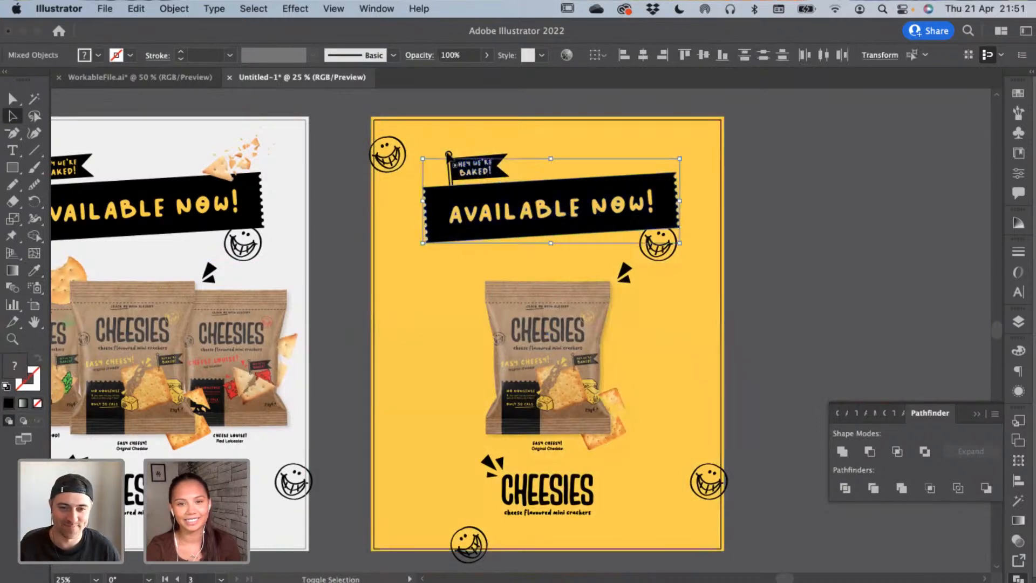
drag(556, 150, 556, 179)
drag(556, 223, 555, 204)
Unlock the Original Cheddar pack and enlarge it together with its caption to about 1004 px wide
click(458, 302)
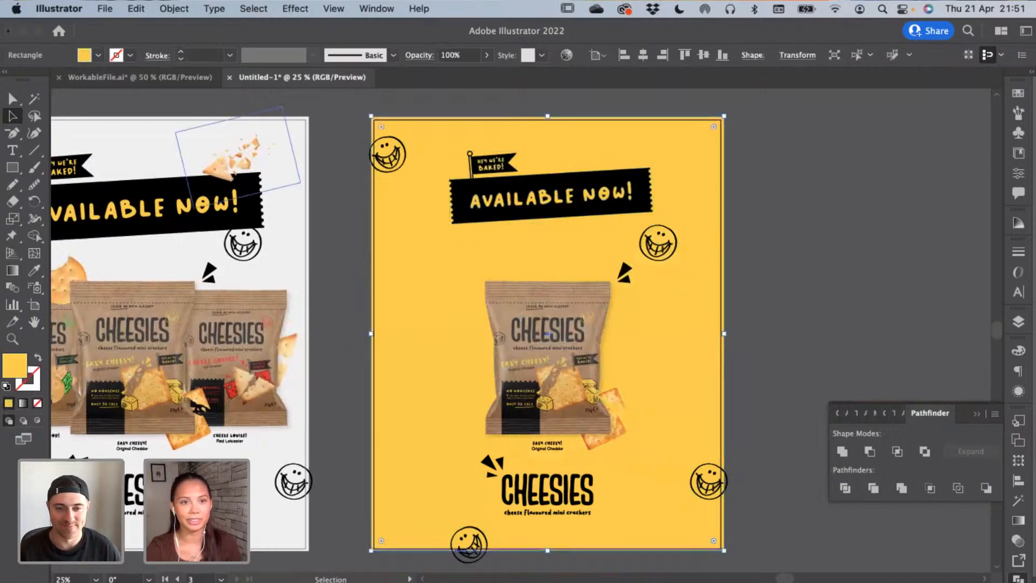
click(174, 9)
click(214, 132)
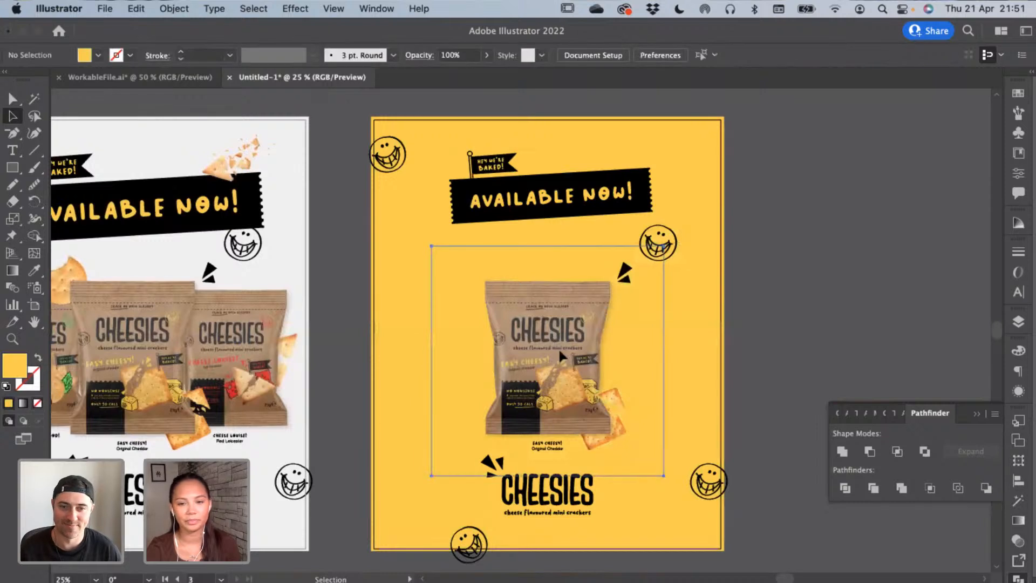
click(553, 445)
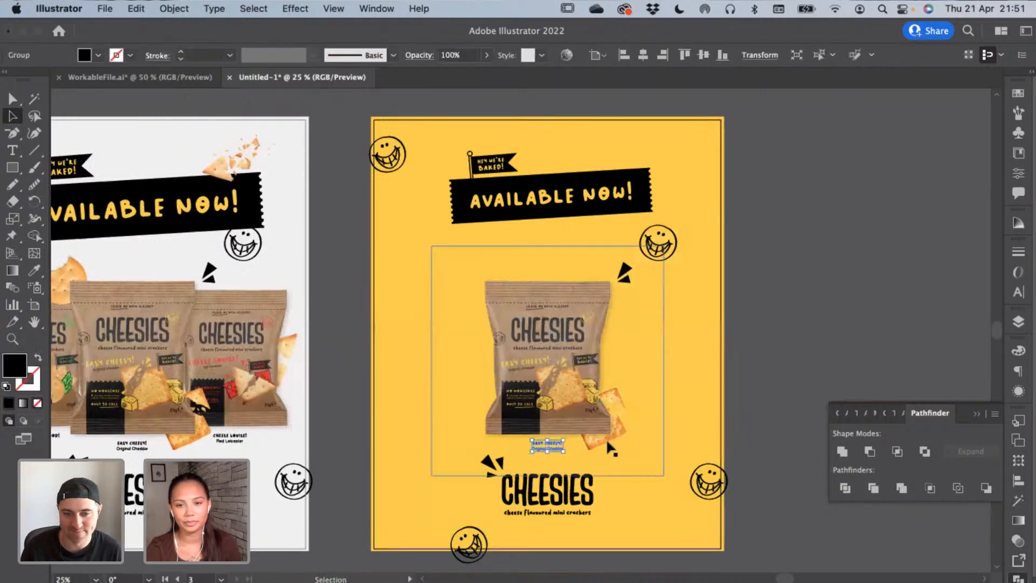
shift+click(540, 347)
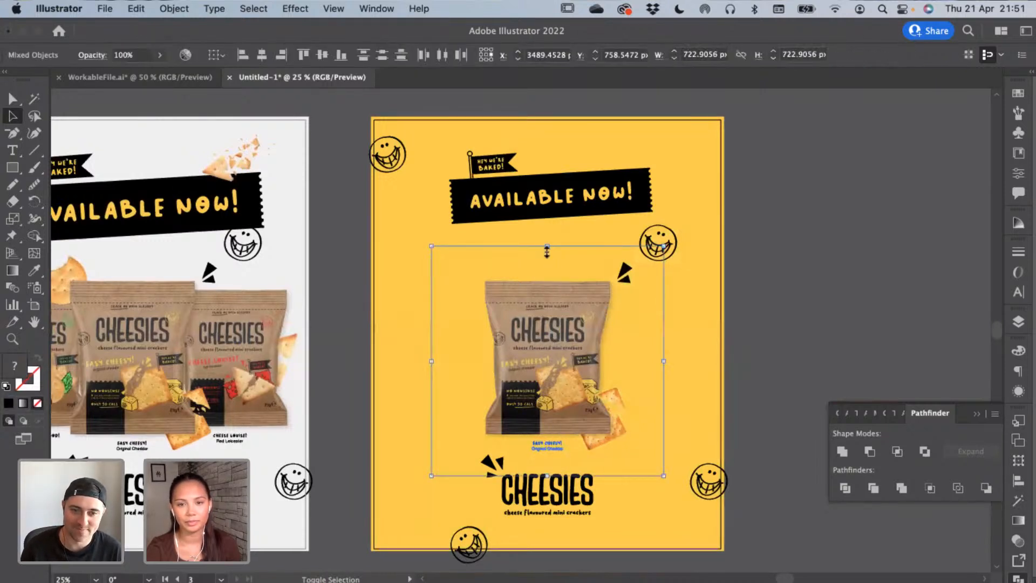
drag(546, 251, 548, 217)
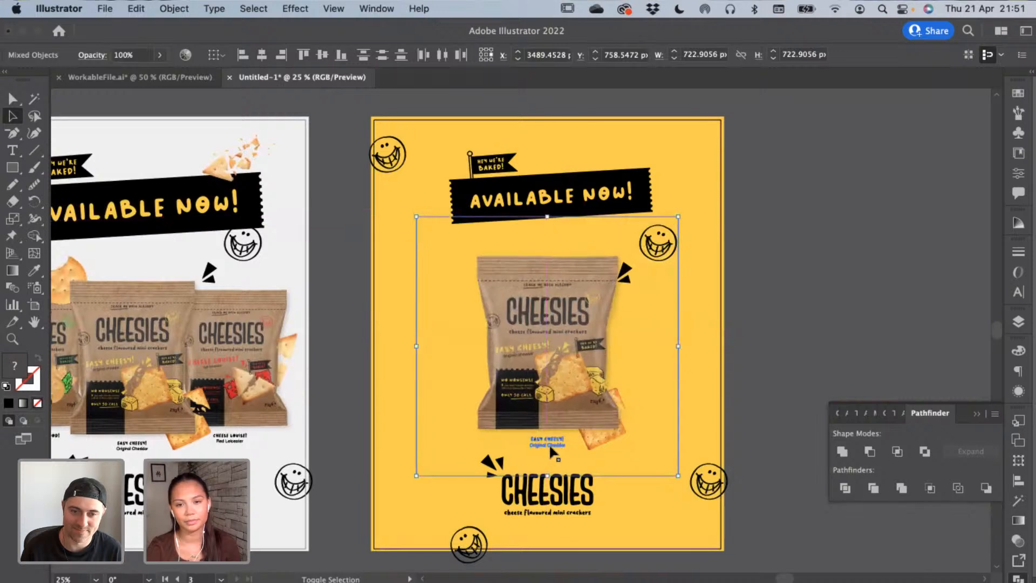
drag(548, 482, 548, 500)
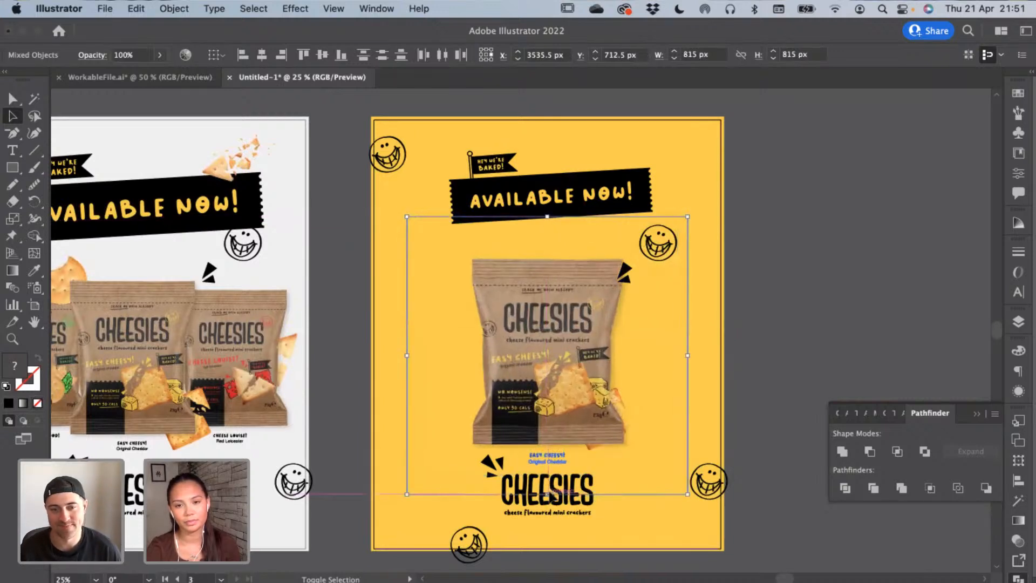
drag(548, 217, 548, 178)
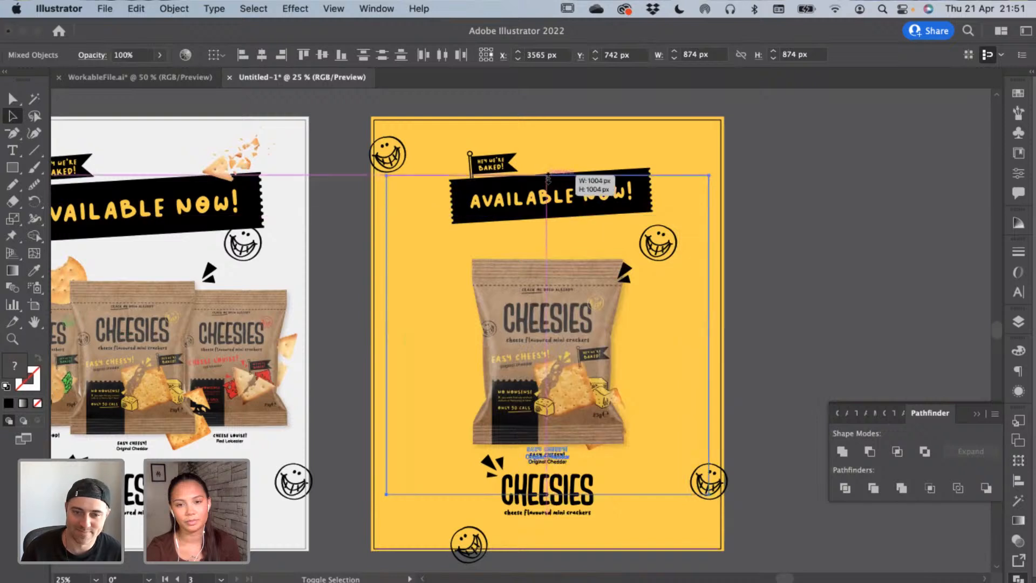
Delete the CHEESIES logo and its accent marks from the yellow artboard, and move the broken cracker off to its right
super+click(560, 497)
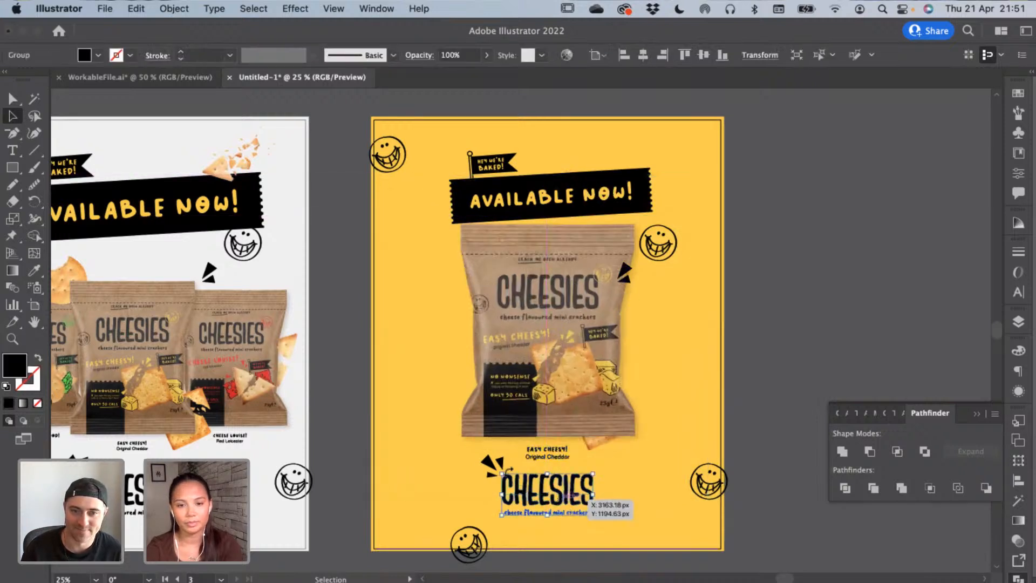
key(Delete)
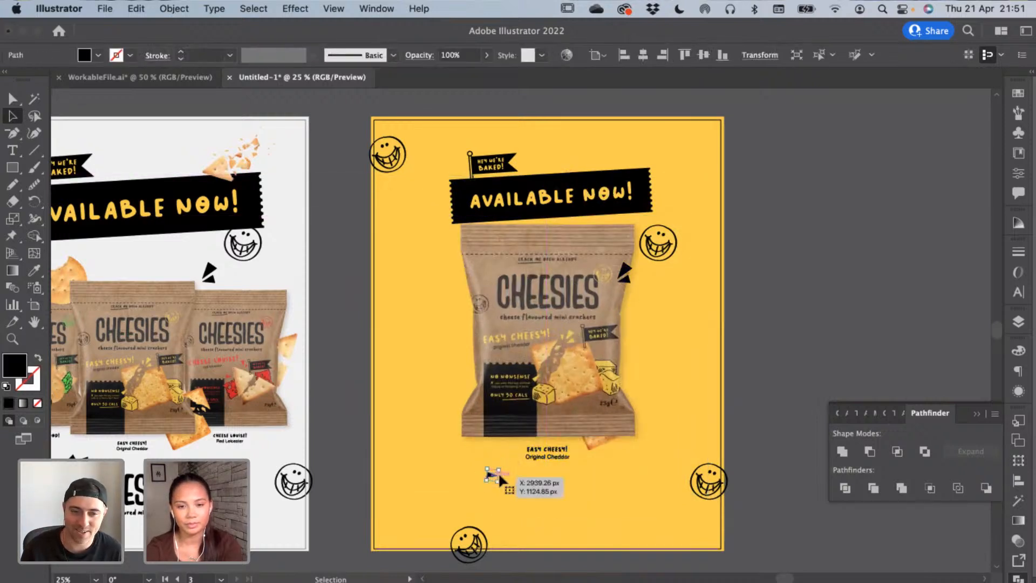
drag(606, 402, 474, 394)
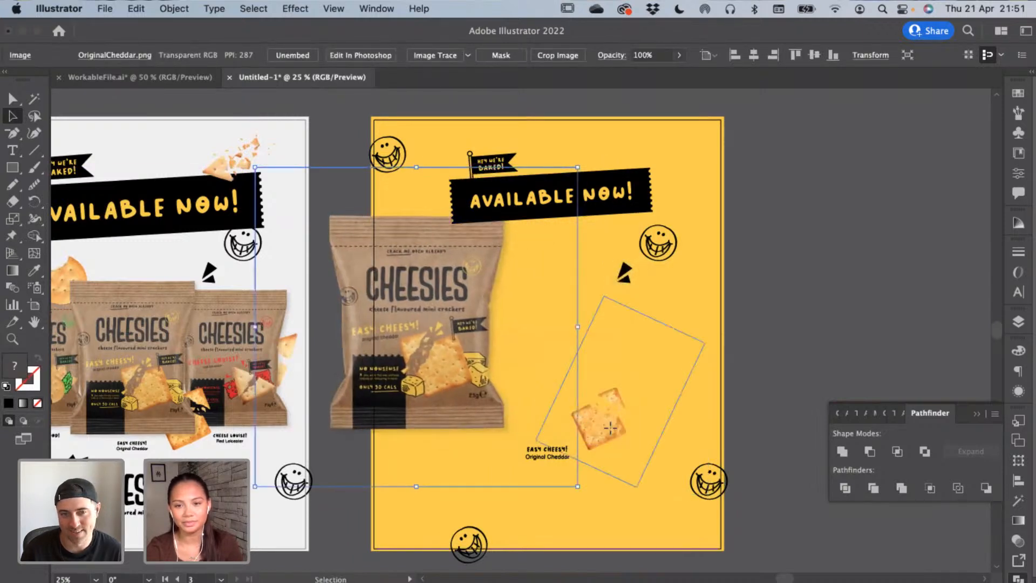
drag(600, 423, 760, 407)
Enlarge the Cheddar pack and its caption together to 1142 px wide and nudge them down to Y 801 px
click(530, 372)
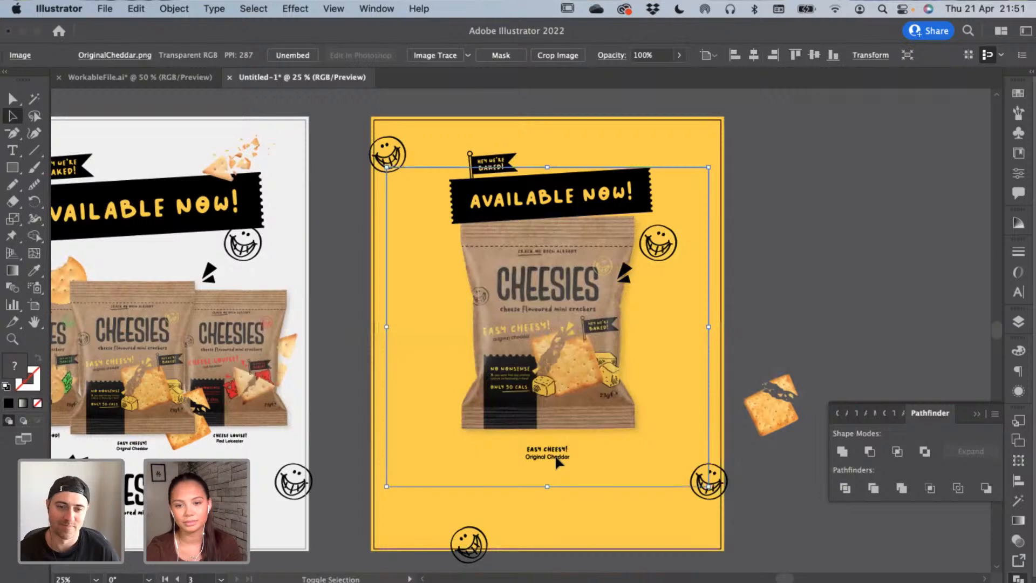
shift+click(556, 456)
drag(546, 518, 550, 527)
key(shift+Down)
key(shift+Down)
key(shift+Down)
key(shift+Down)
key(shift+Down)
key(shift+Down)
key(shift+Down)
key(shift+Down)
key(shift+Down)
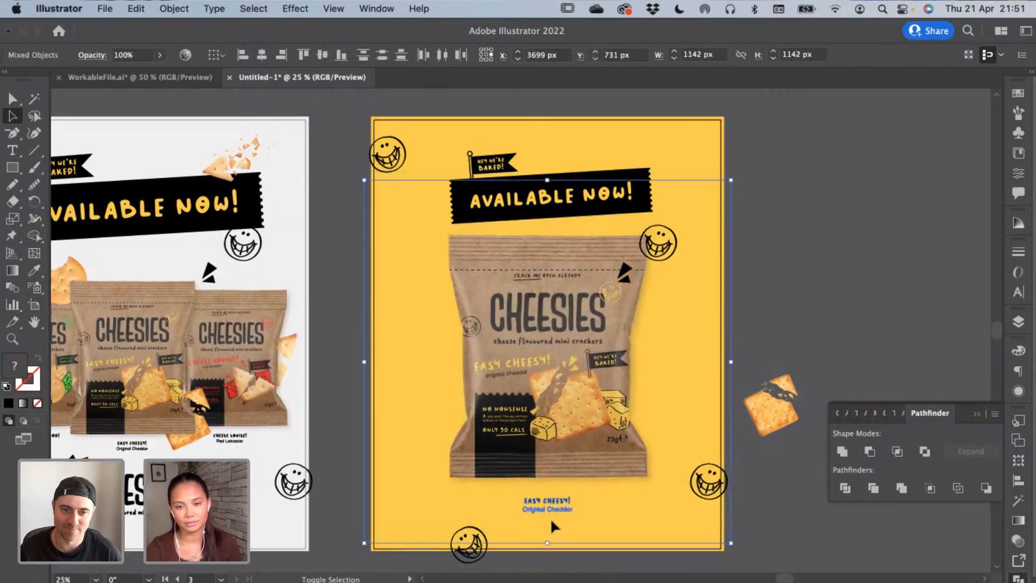
key(shift+Up)
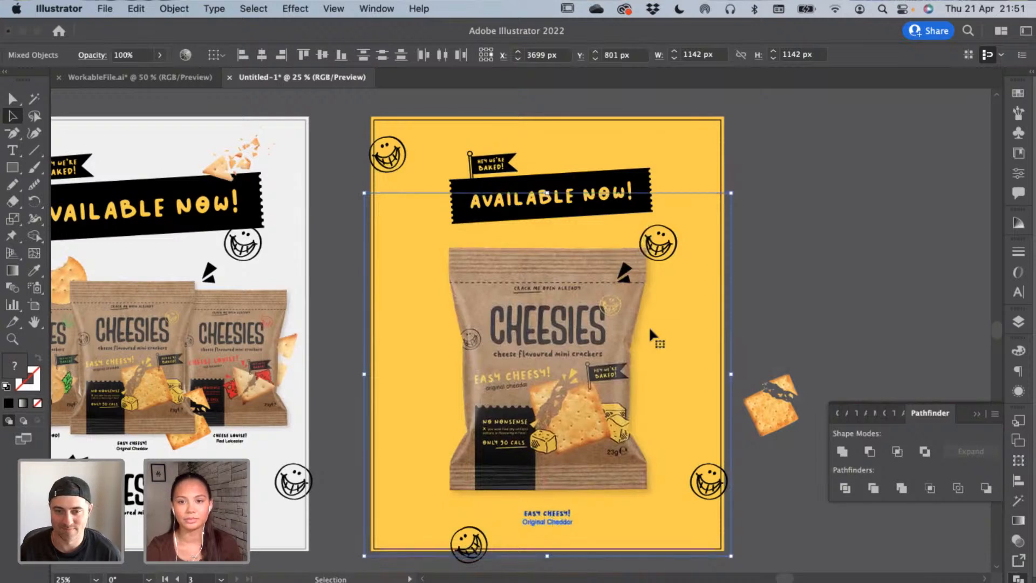
Delete the accent mark at the pack's upper right corner and rearrange the four smileys around the pack
click(785, 294)
drag(672, 253, 676, 260)
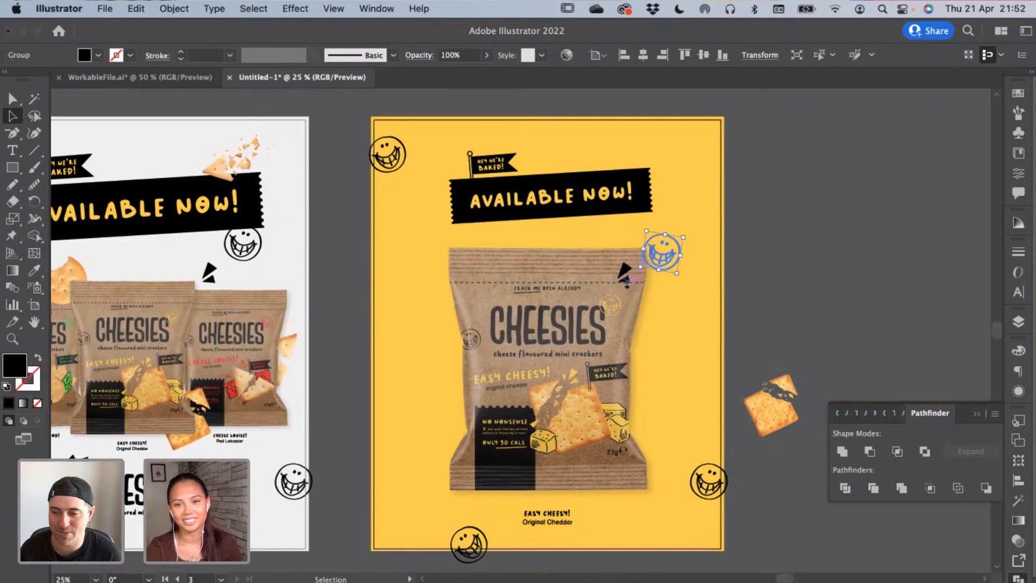
click(624, 274)
drag(391, 167, 393, 200)
drag(715, 475, 716, 432)
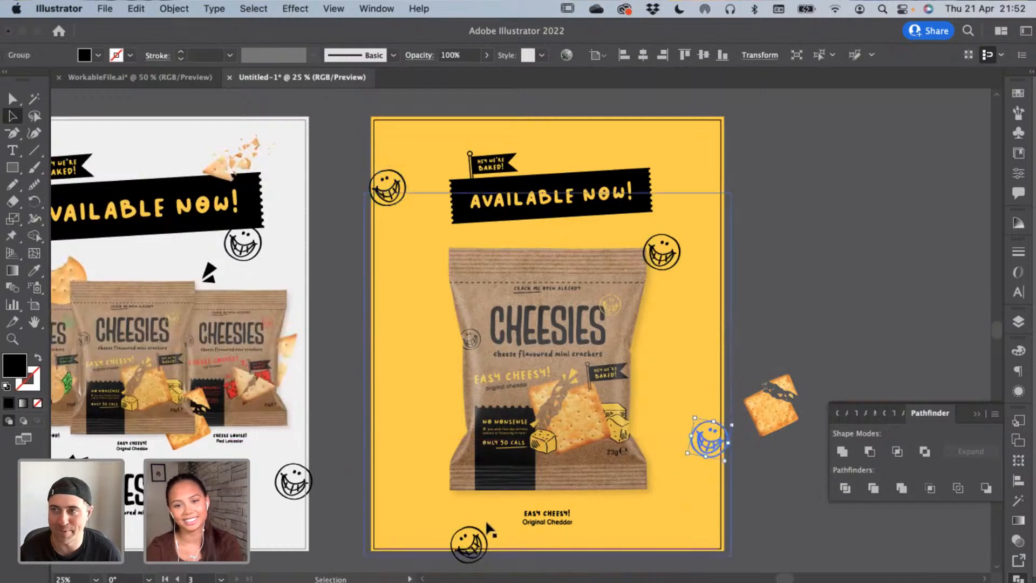
drag(438, 526, 390, 525)
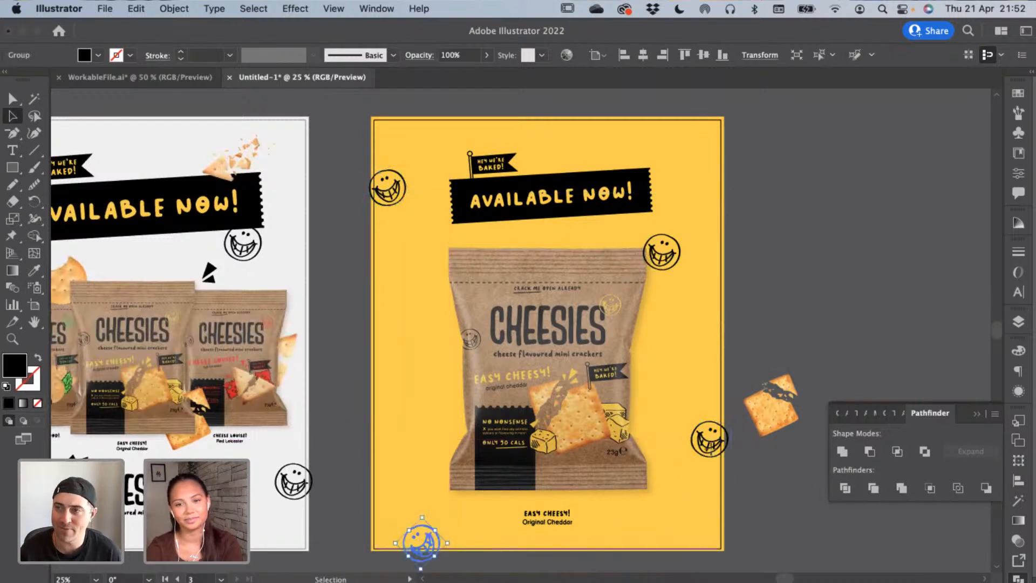
drag(715, 452, 718, 470)
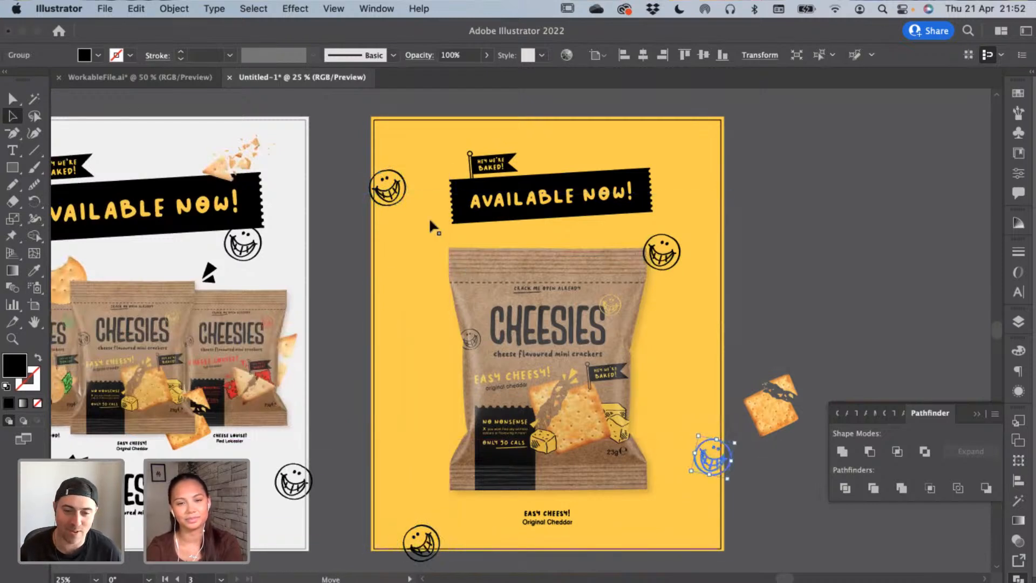
Recolour the smileys on the yellow artboard's upper left and lower right edges white
shift+click(394, 200)
click(99, 57)
click(29, 86)
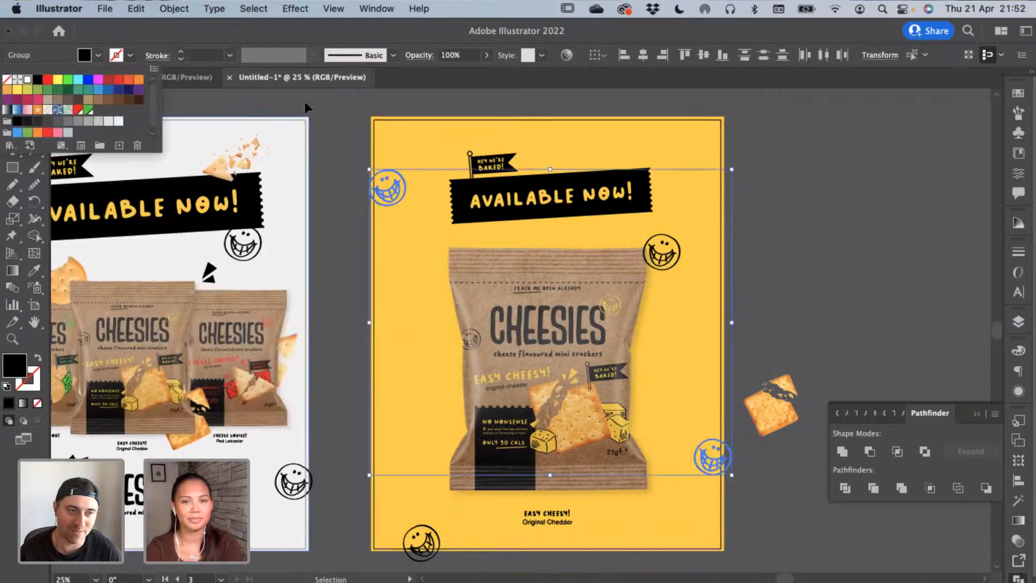
click(349, 96)
scroll(729, 573, down, 2)
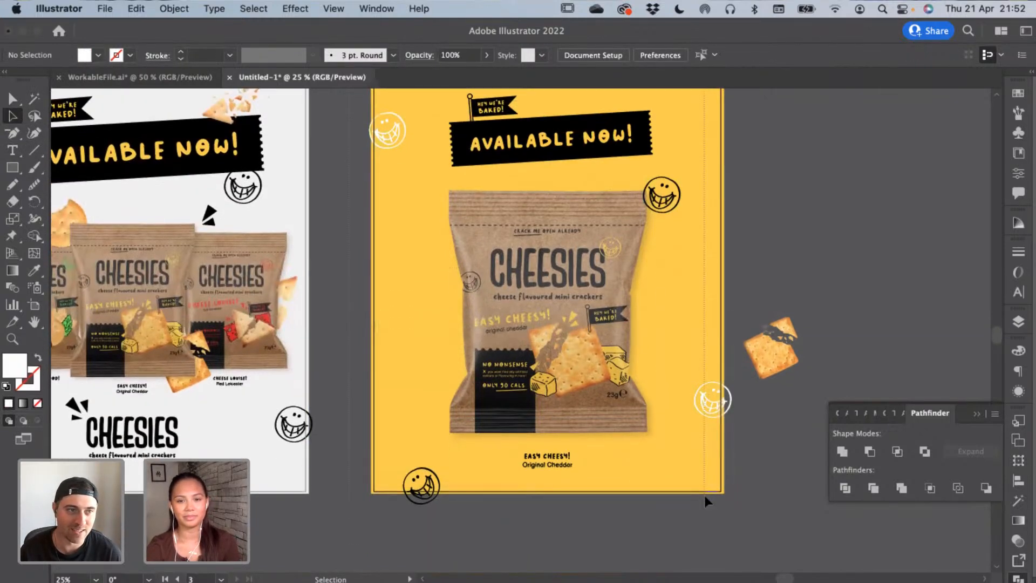
key(alt+super+a)
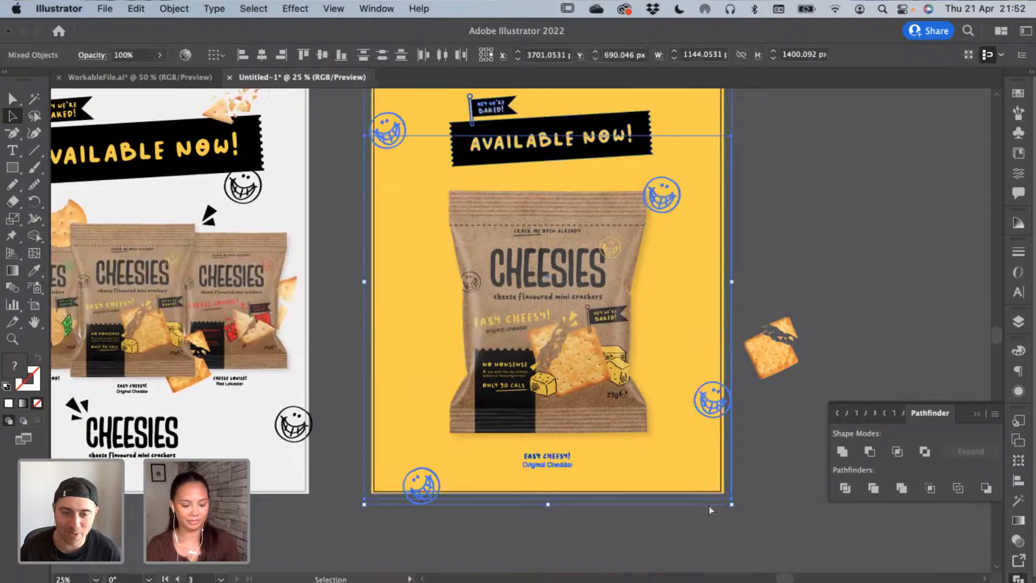
click(650, 523)
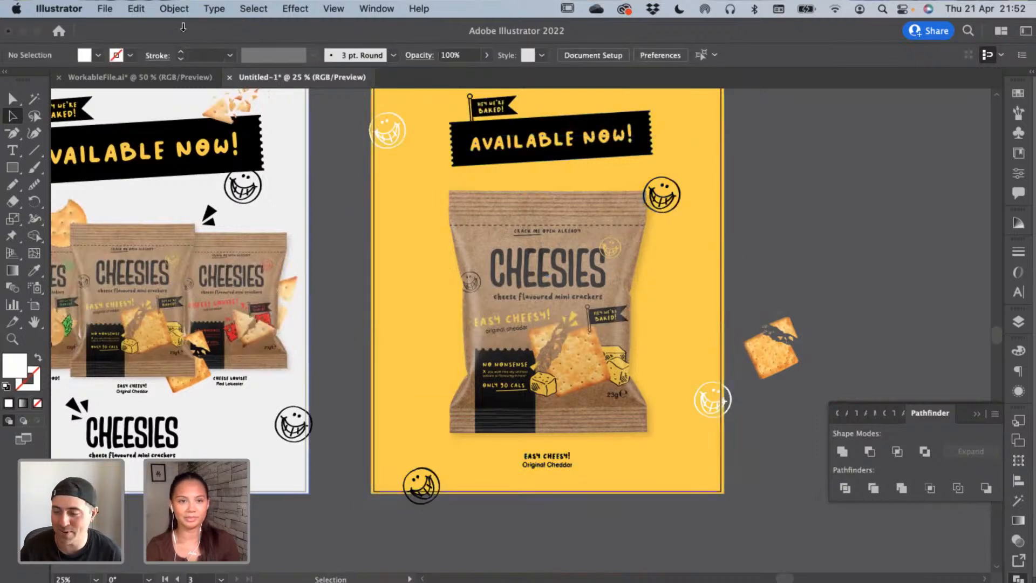
click(173, 9)
click(712, 529)
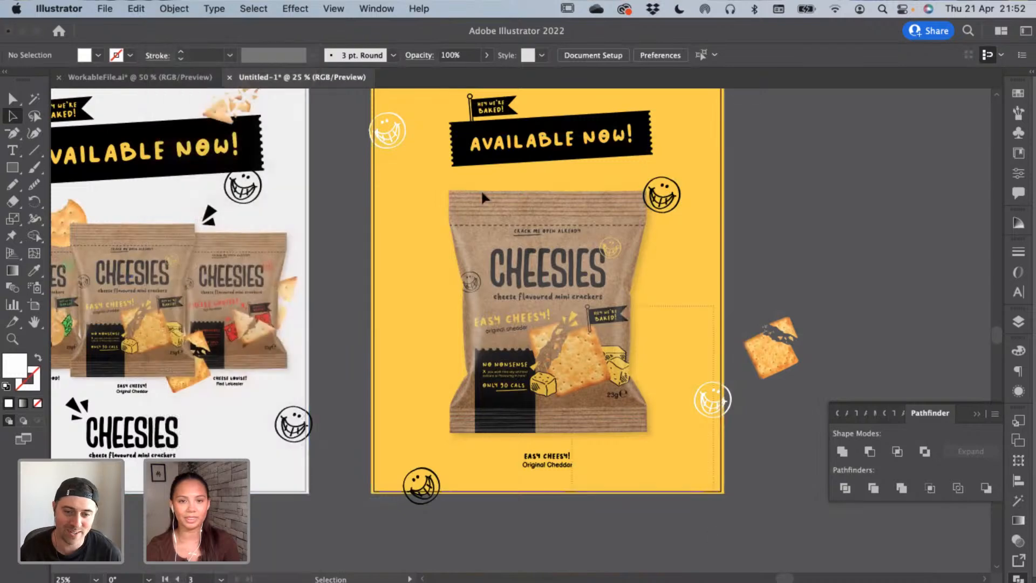
scroll(481, 189, up, 2)
key(super+a)
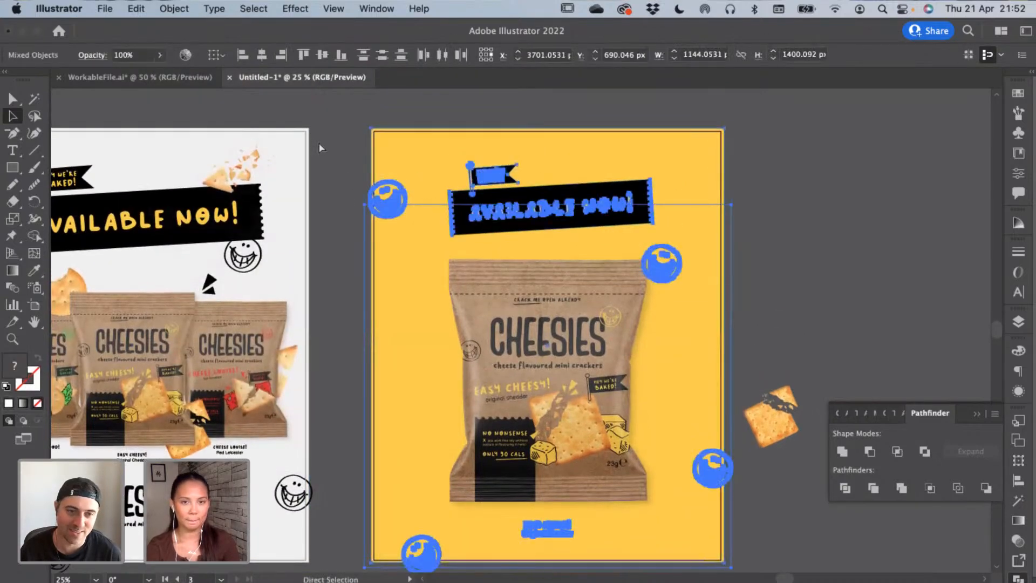
click(321, 140)
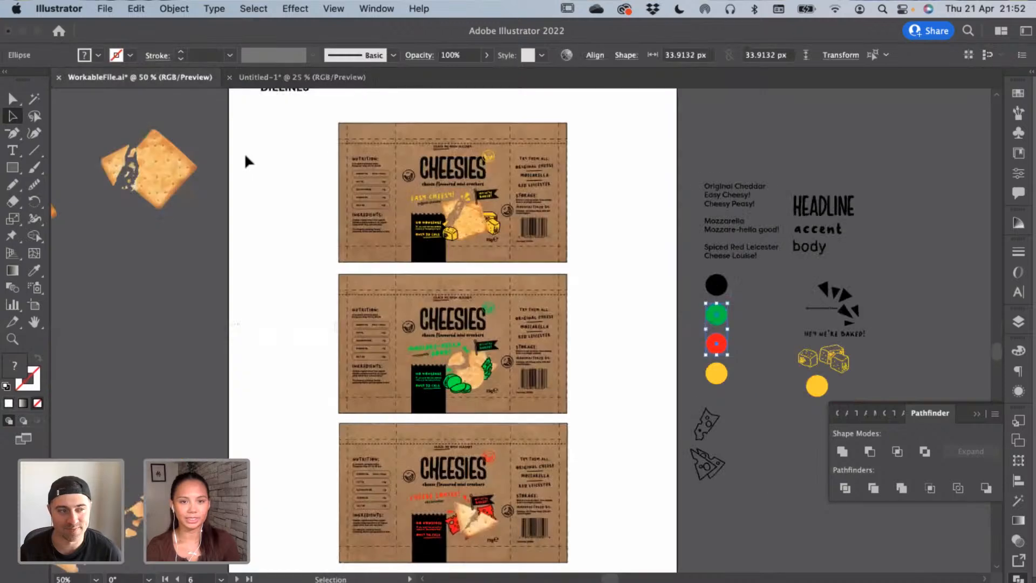
Switch to the WorkableFile.ai document and review its artboards from the dielines up to the Cheesies mood board
click(245, 155)
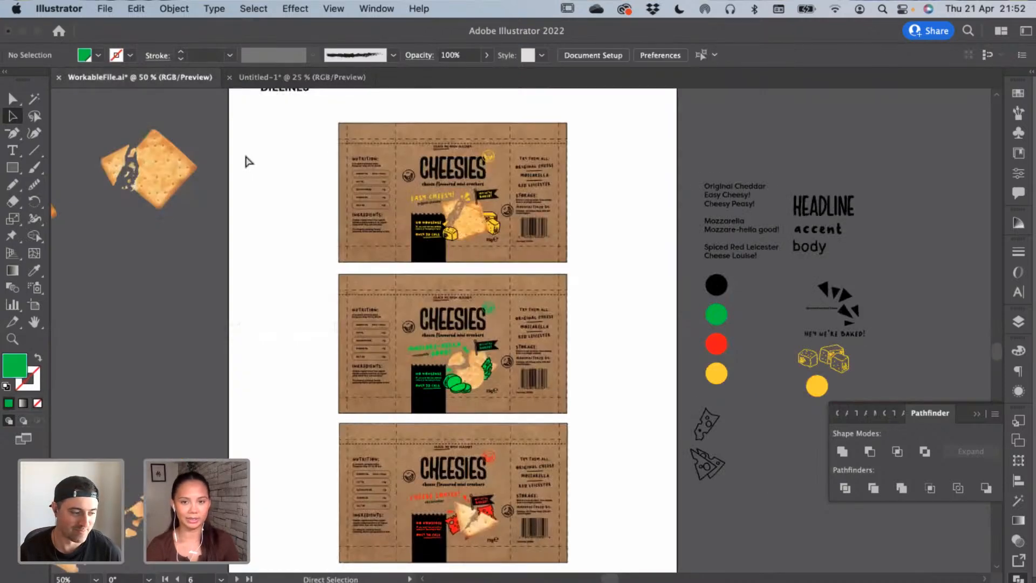
key(super+minus)
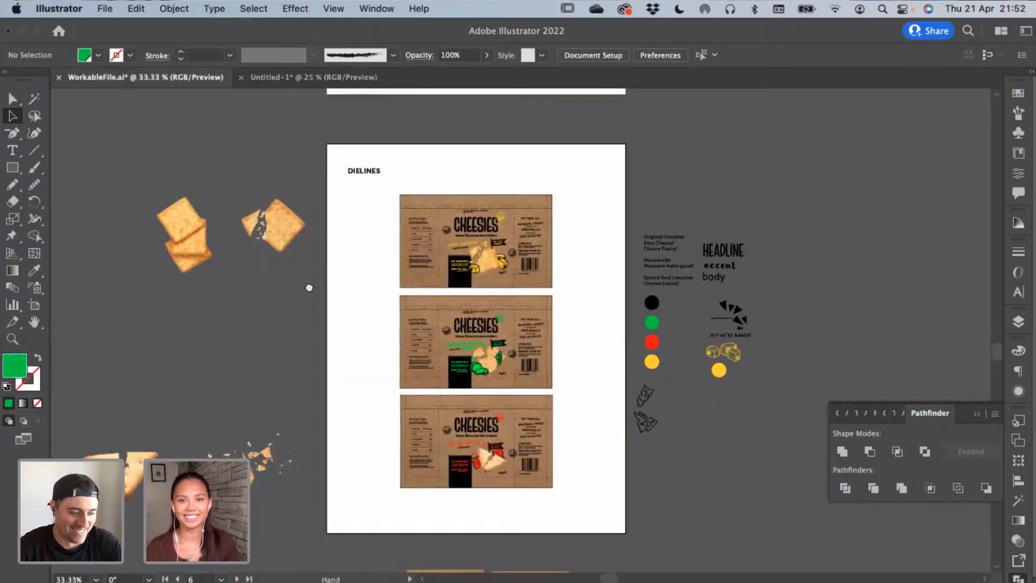
scroll(389, 162, up, 10)
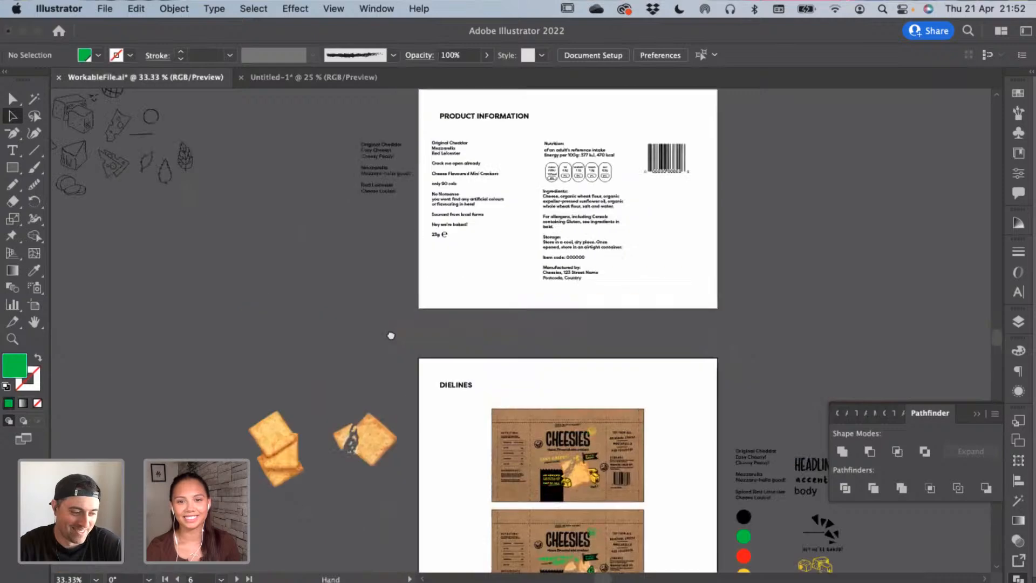
scroll(352, 446, up, 15)
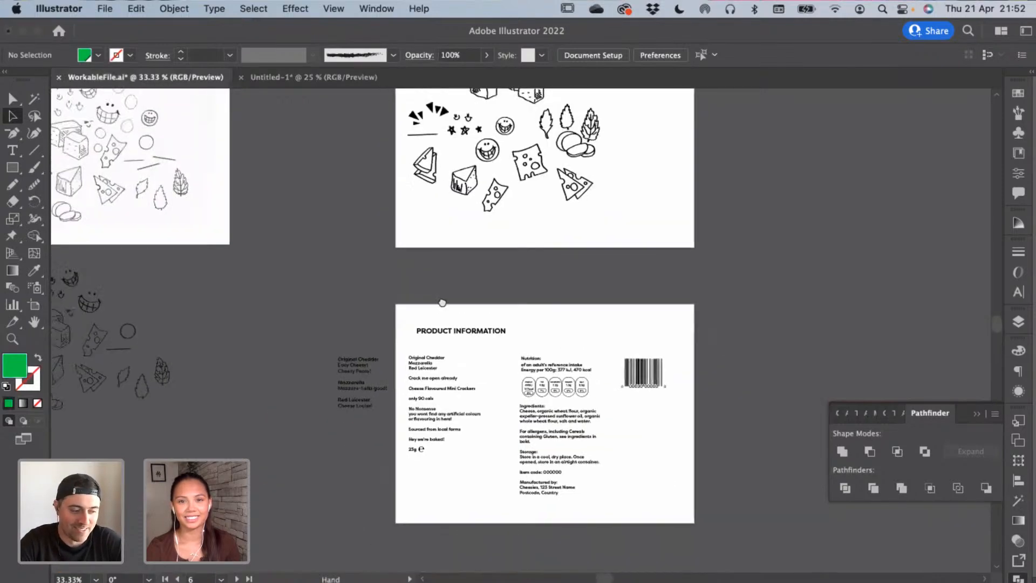
scroll(480, 236, up, 10)
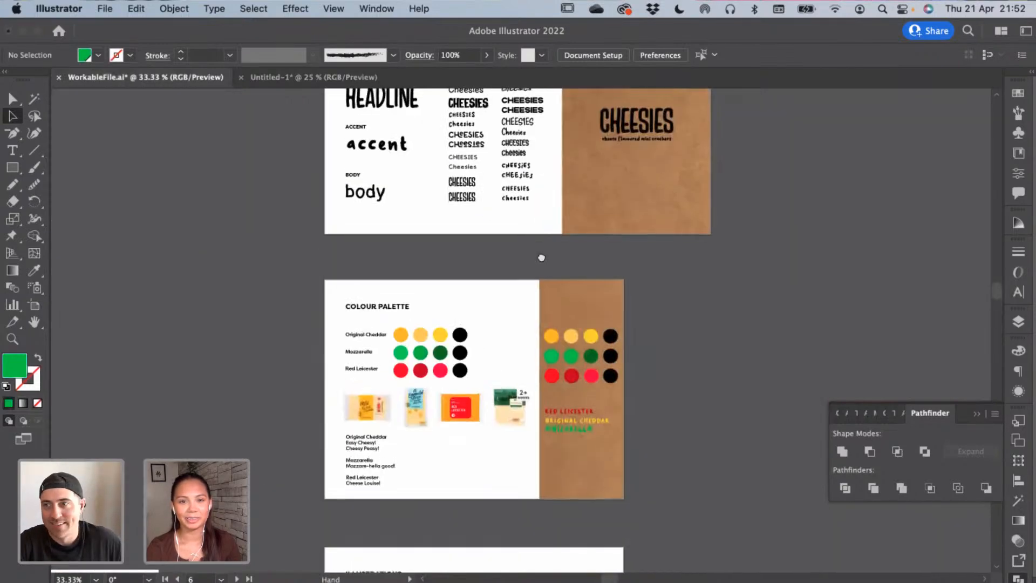
scroll(522, 344, up, 12)
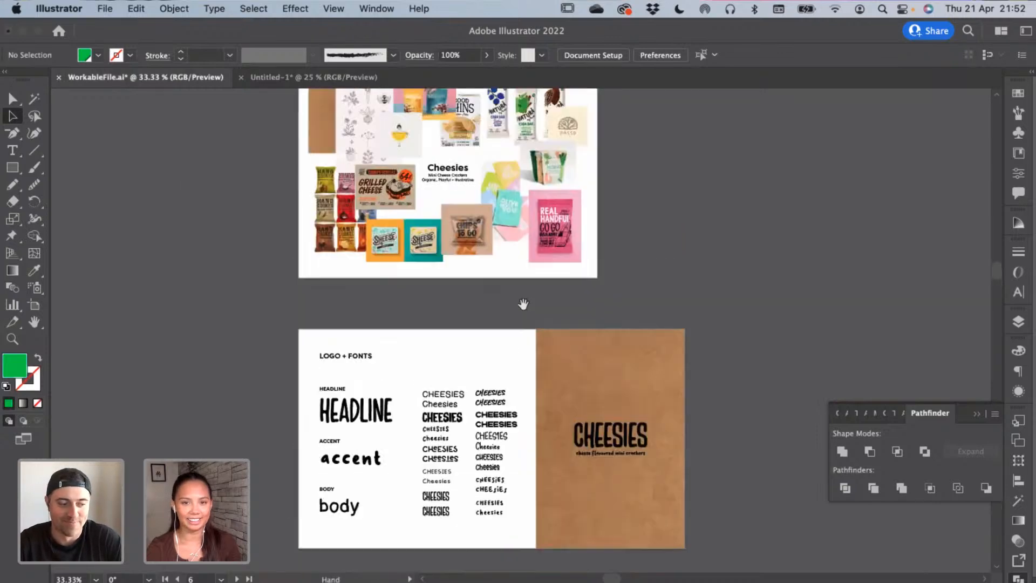
scroll(523, 299, up, 3)
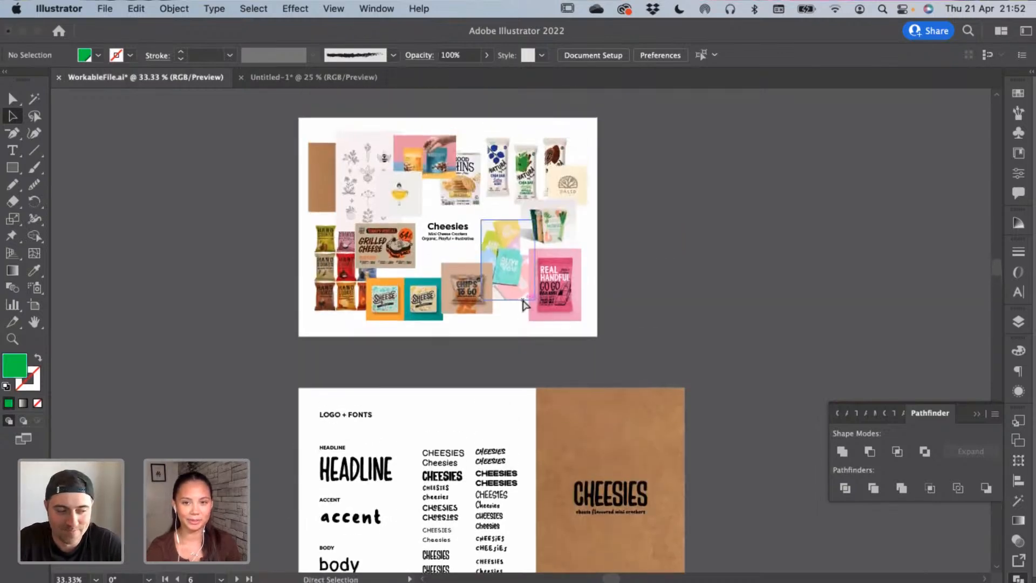
key(super+equal)
key(super+equal)
scroll(535, 249, up, 10)
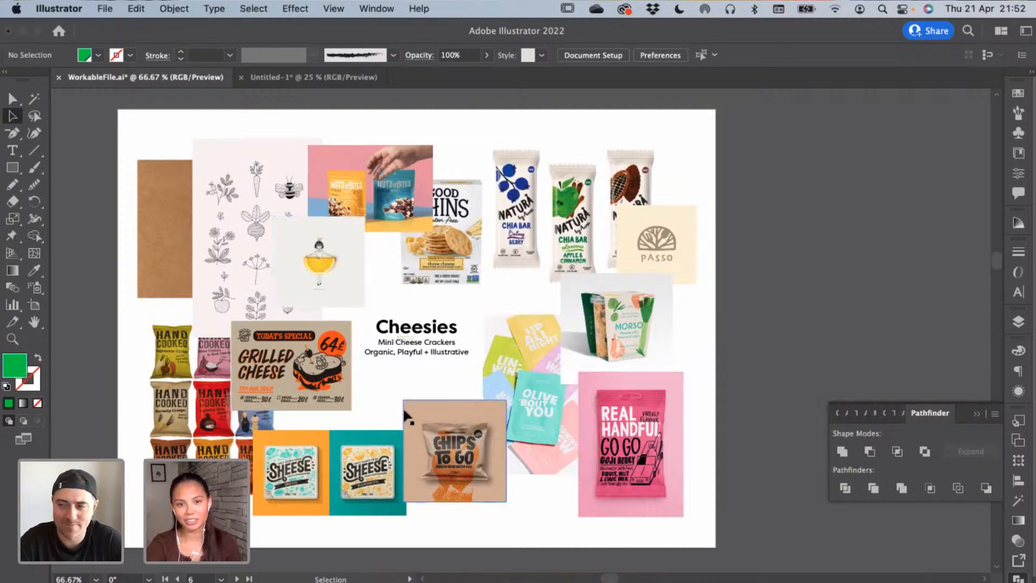
Examine the LOGO + FONTS artboard and the COLOUR PALETTE artboard below the mood board
drag(623, 413, 630, 231)
scroll(630, 231, down, 10)
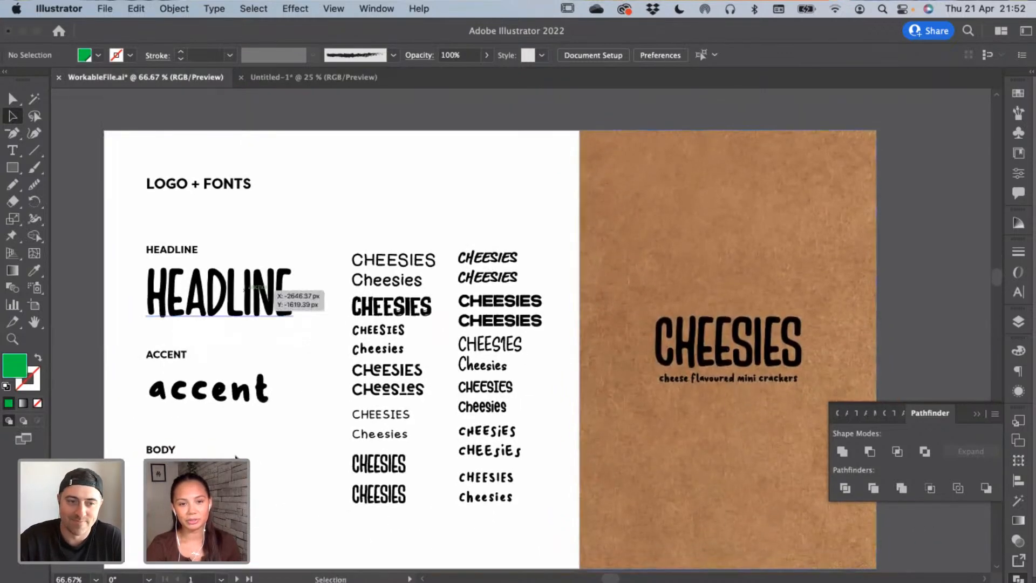
scroll(289, 495, down, 2)
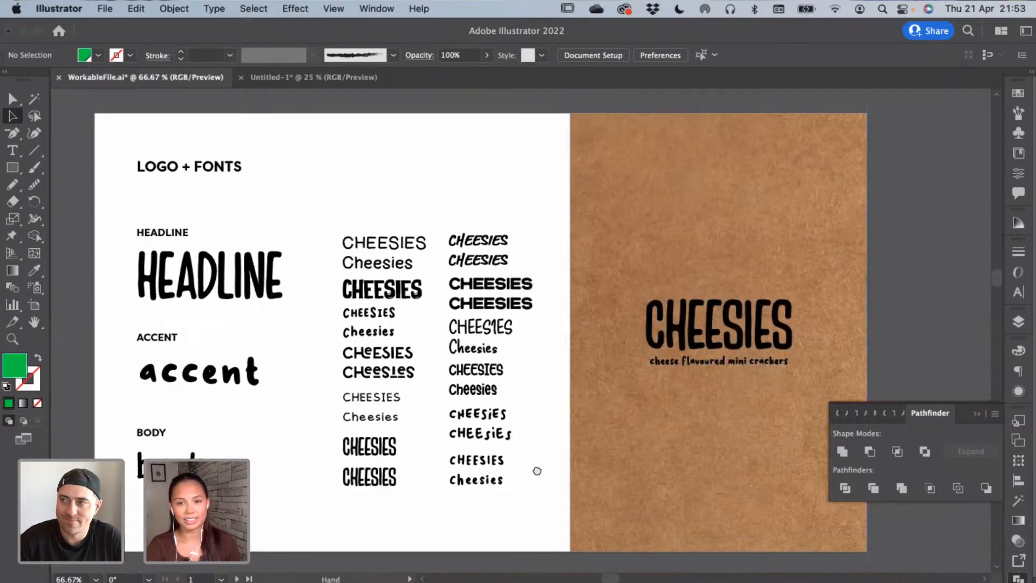
scroll(522, 344, down, 10)
drag(443, 451, 493, 203)
drag(493, 340, 501, 280)
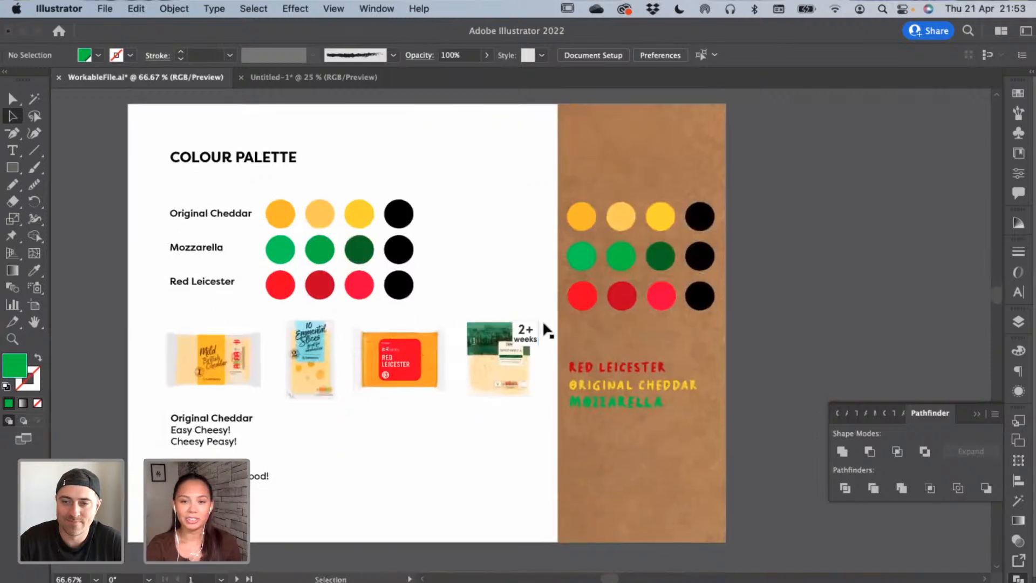
drag(511, 452, 533, 449)
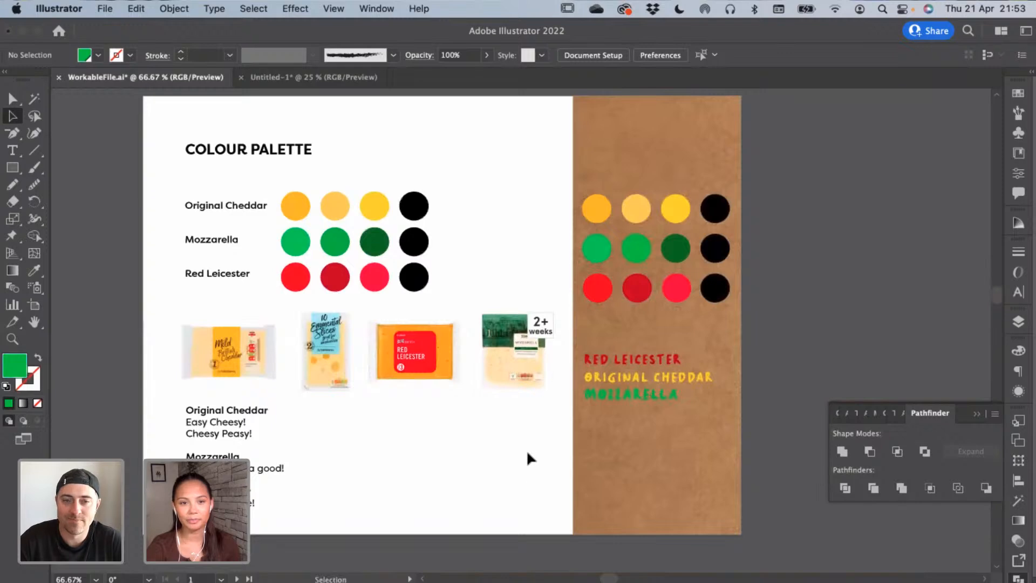
scroll(526, 451, down, 5)
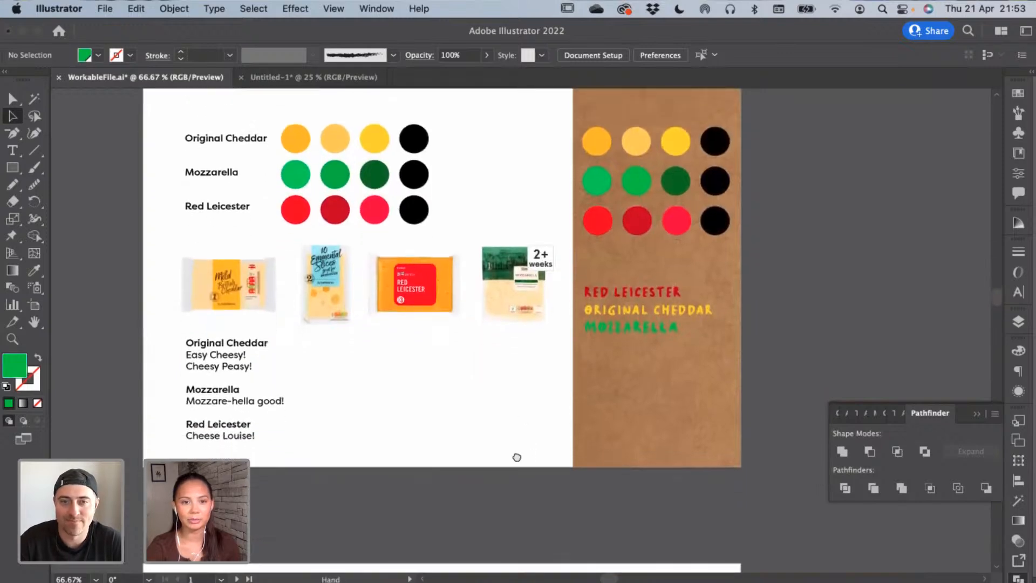
Examine the ILLUSTRATIONS artboard and the PRODUCT INFORMATION artboard with its nutrition, ingredients and storage text
drag(516, 457, 527, 298)
drag(575, 495, 584, 277)
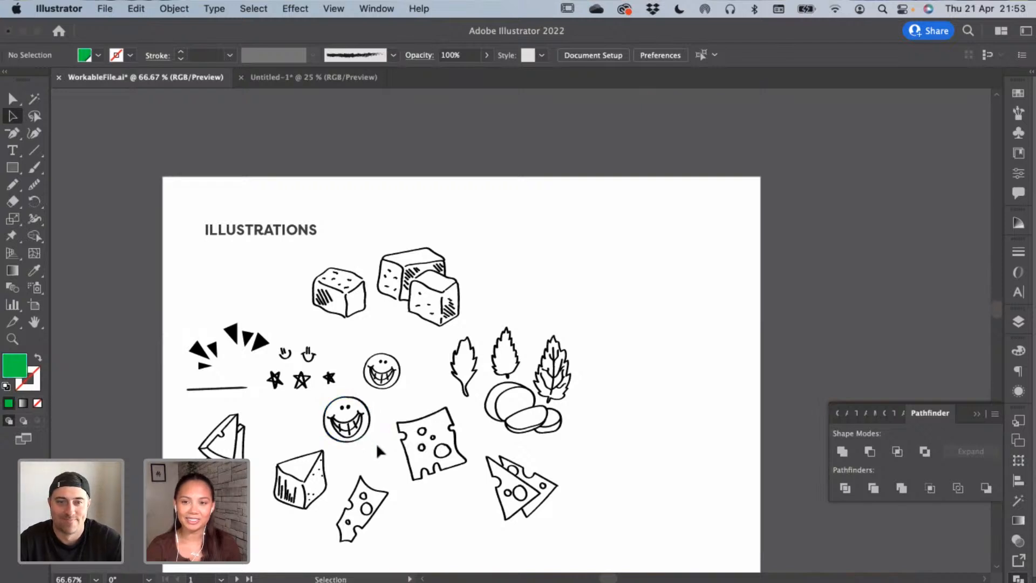
scroll(377, 443, down, 4)
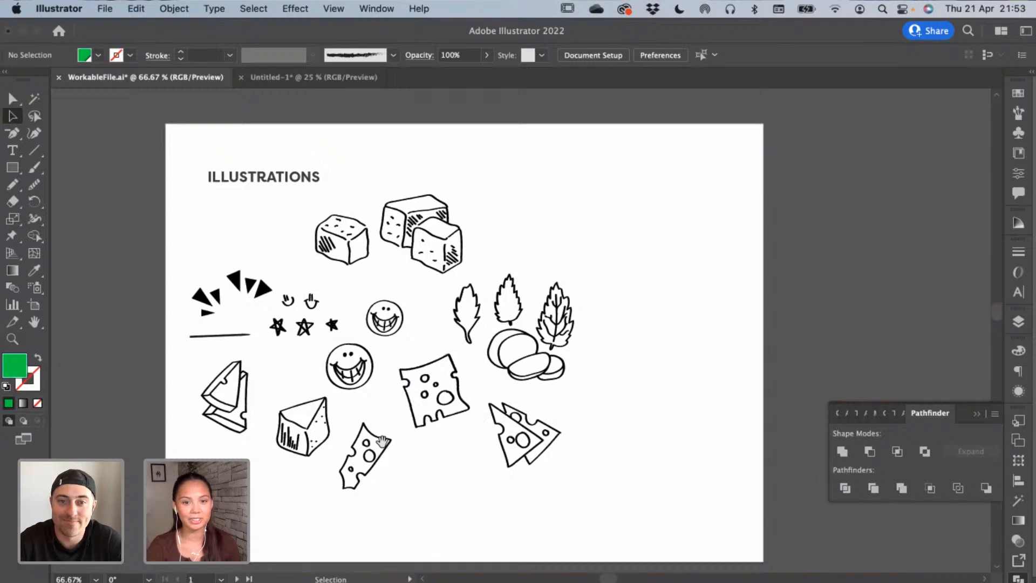
drag(532, 488, 531, 470)
drag(623, 486, 611, 249)
drag(639, 381, 641, 377)
scroll(640, 378, down, 8)
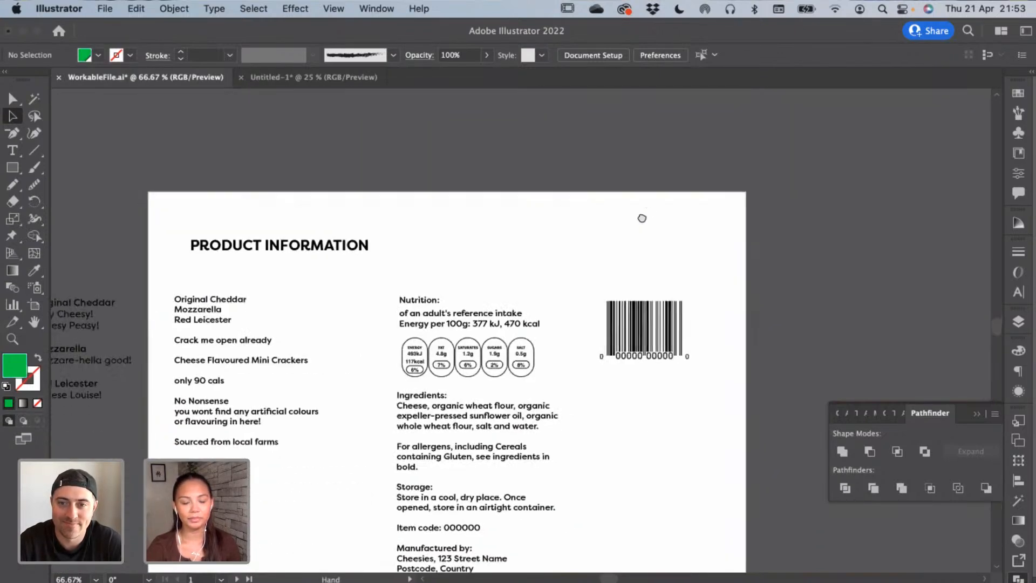
scroll(659, 417, down, 3)
scroll(674, 460, down, 6)
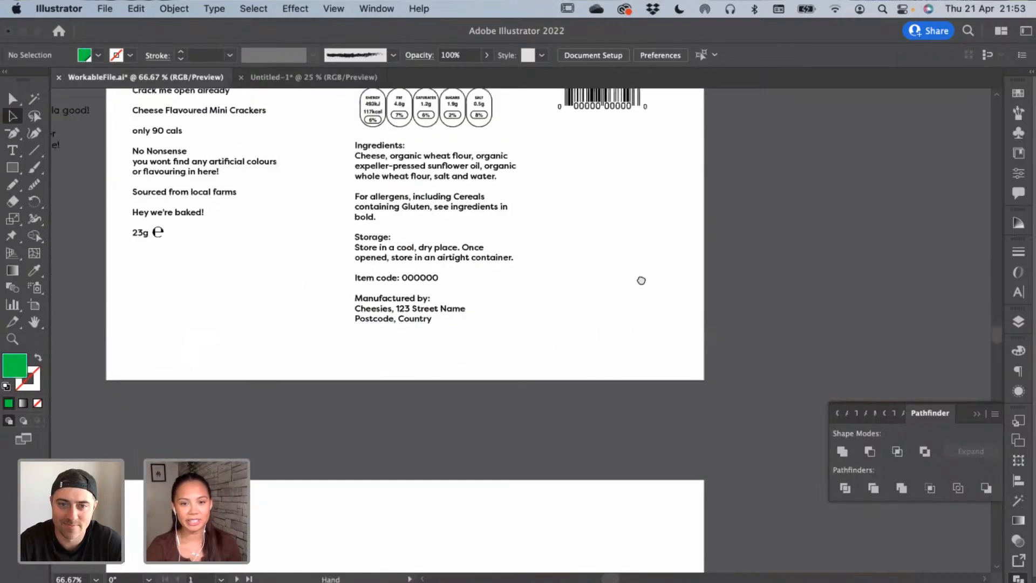
Review the three pack dielines and inspect the Mozzarella one up close
scroll(610, 463, down, 8)
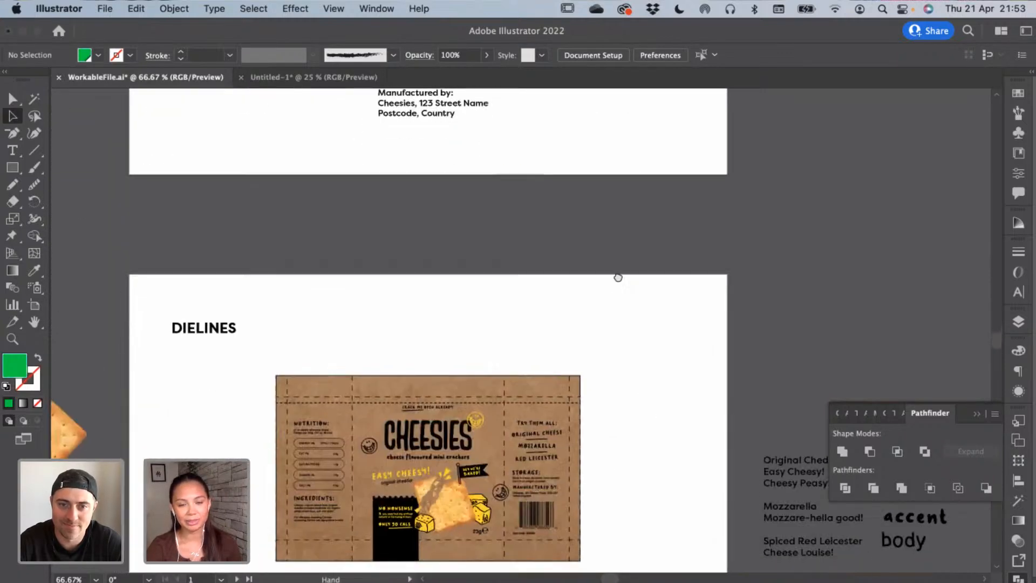
scroll(617, 274, down, 8)
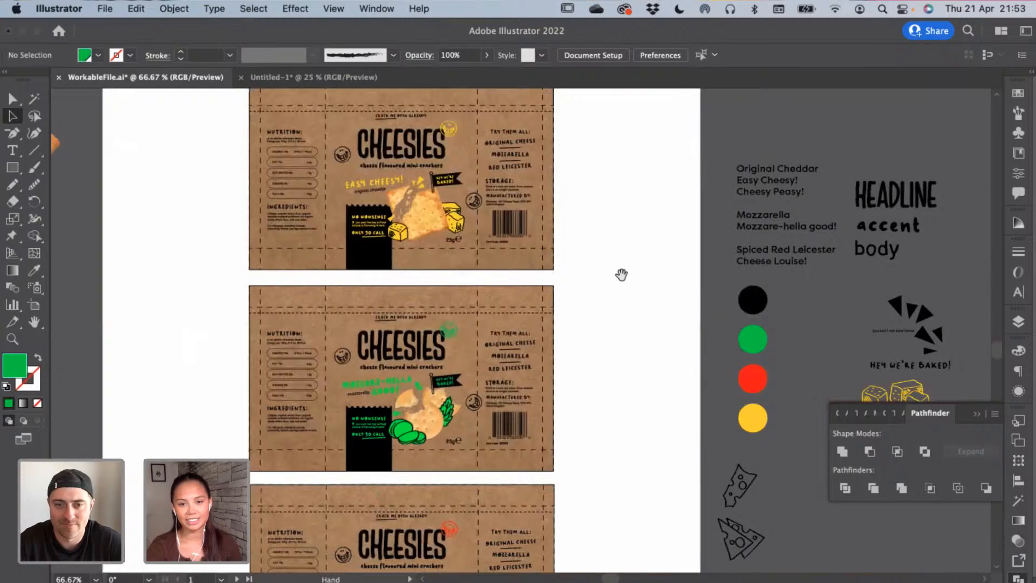
key(super+minus)
scroll(636, 300, down, 2)
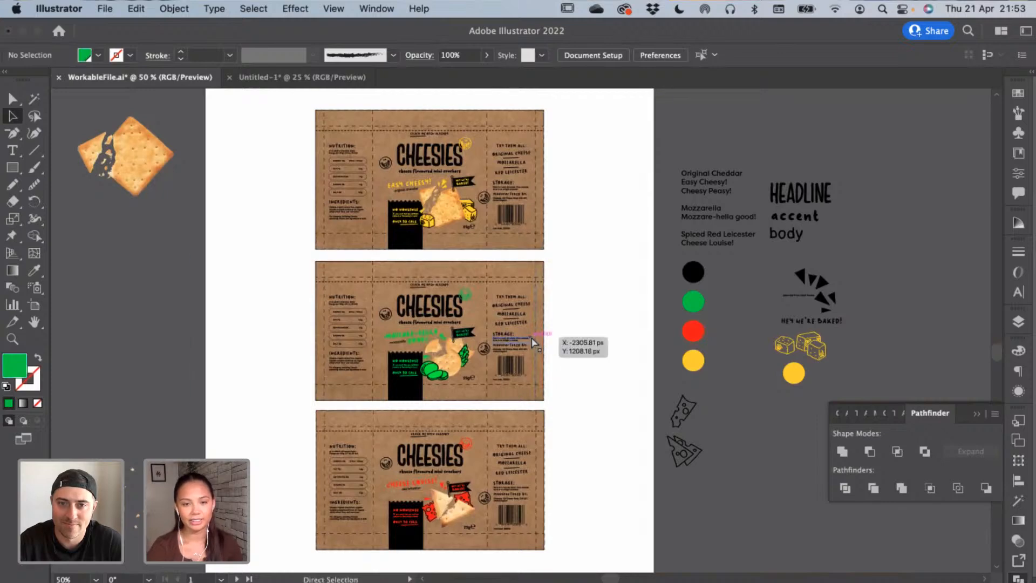
key(super+plus)
key(super+plus)
key(super+plus)
scroll(489, 332, left, 5)
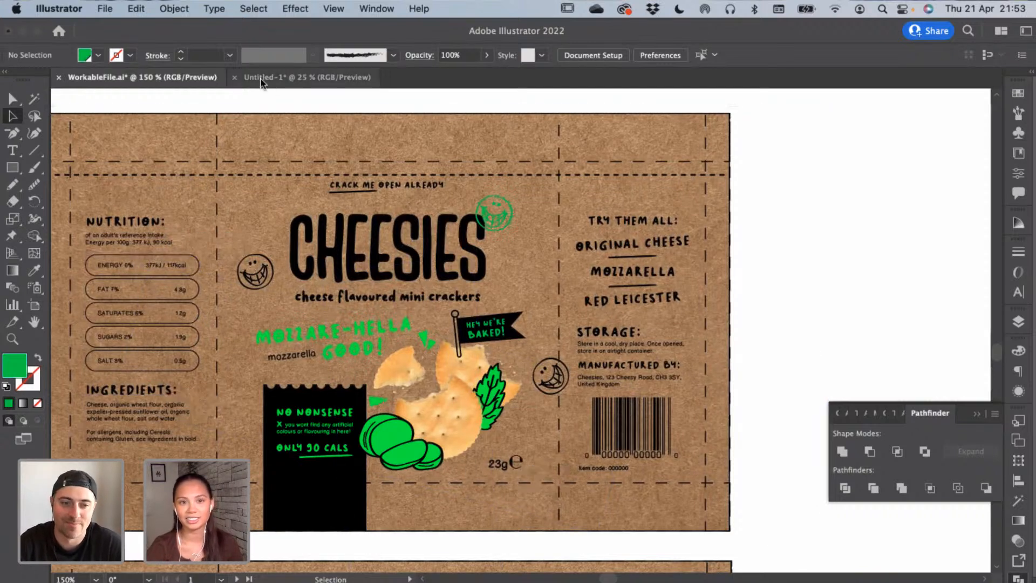
Return to the Untitled-1 document and move the back-of-pack image closer to the tricolour artboard's left side
click(306, 84)
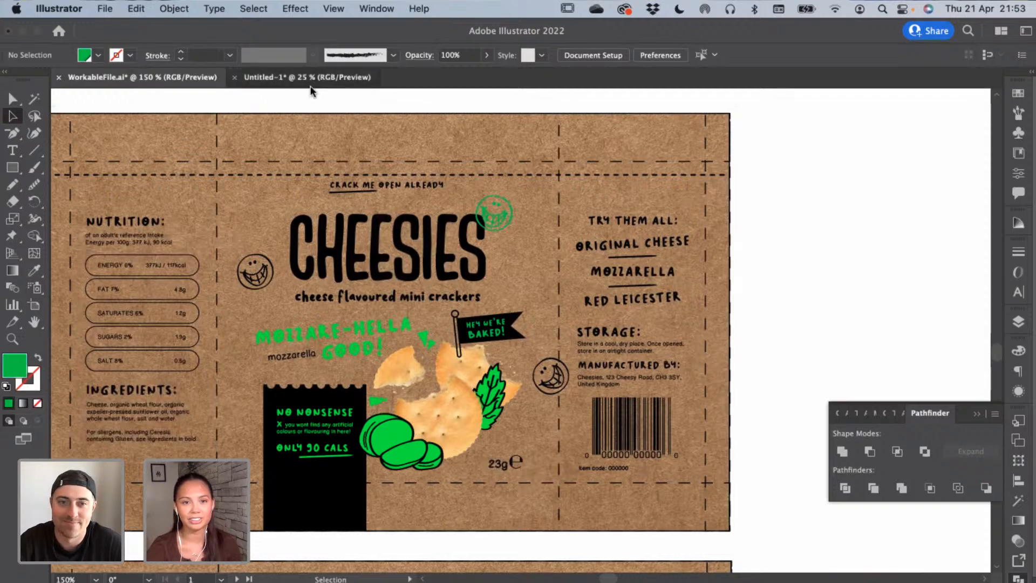
scroll(603, 239, left, 15)
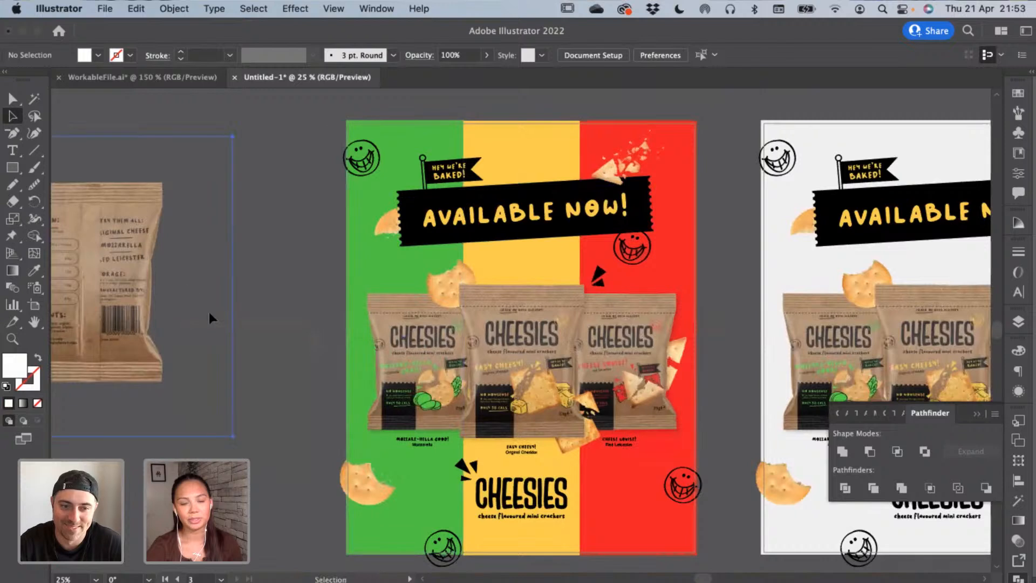
drag(208, 316, 251, 355)
click(239, 240)
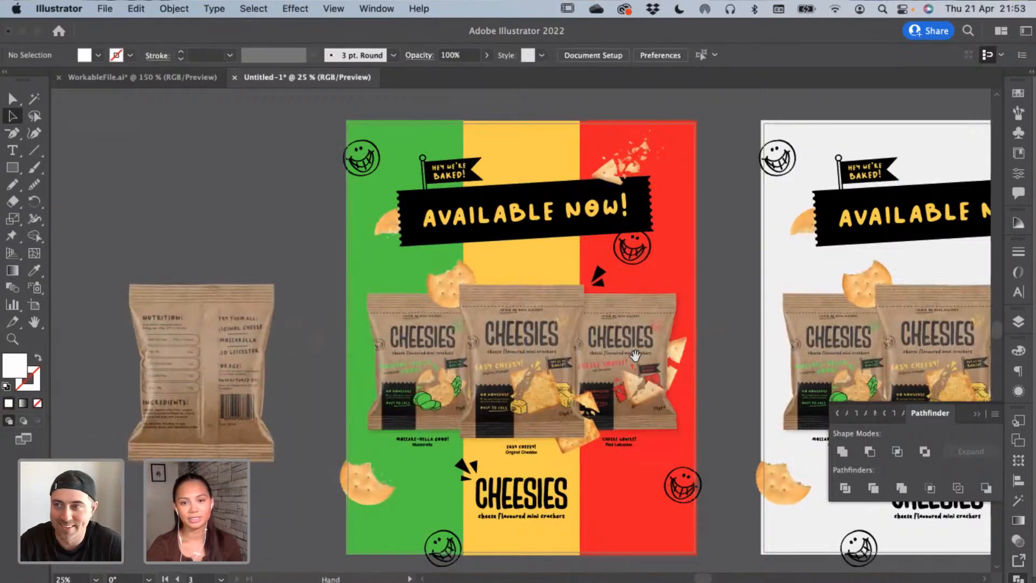
drag(830, 344, 552, 334)
scroll(552, 335, right, 15)
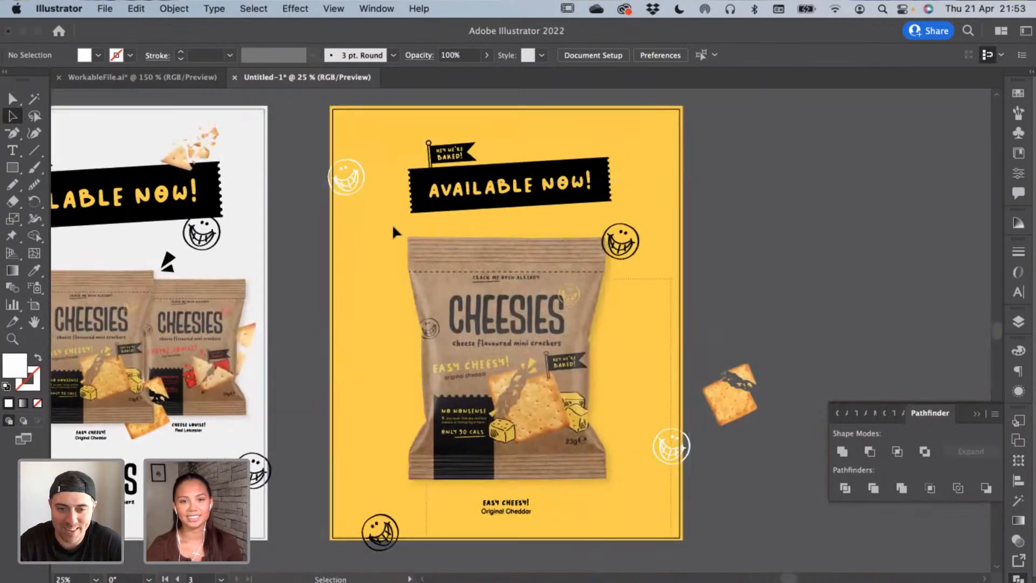
click(342, 155)
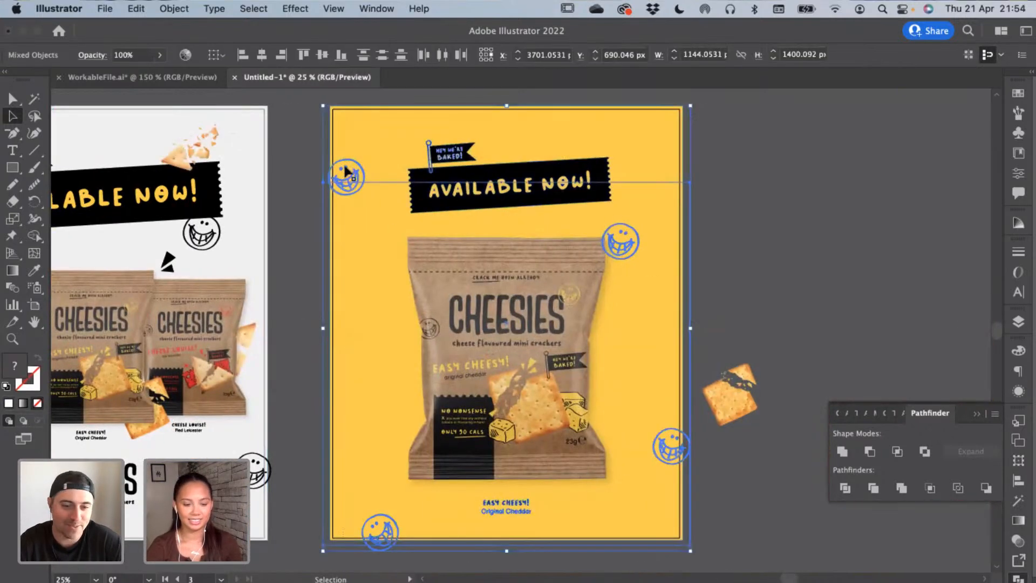
click(294, 219)
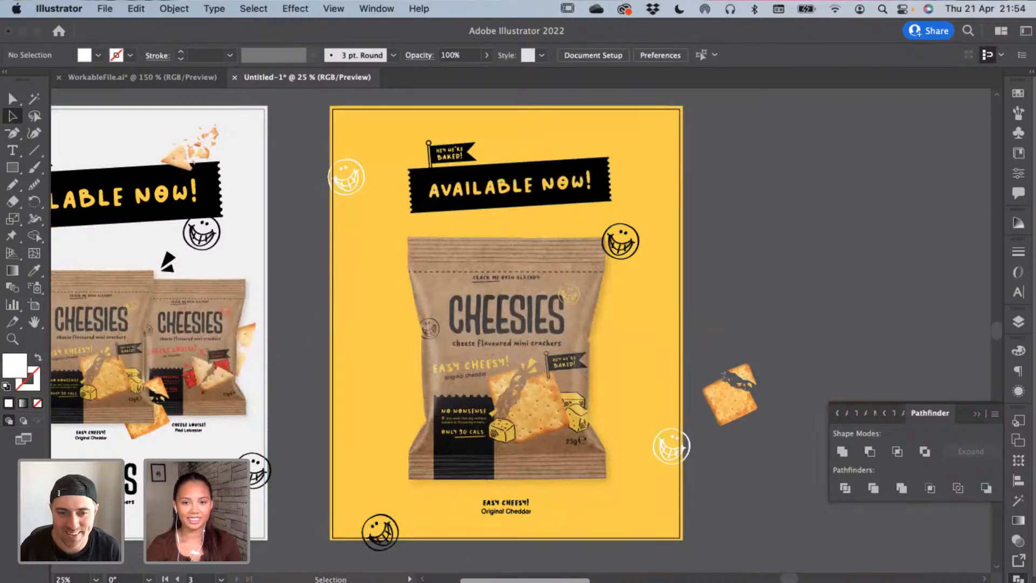
Switch to Photoshop and bring up the Poster_Wall_Mockup.psd document
key(super+Tab)
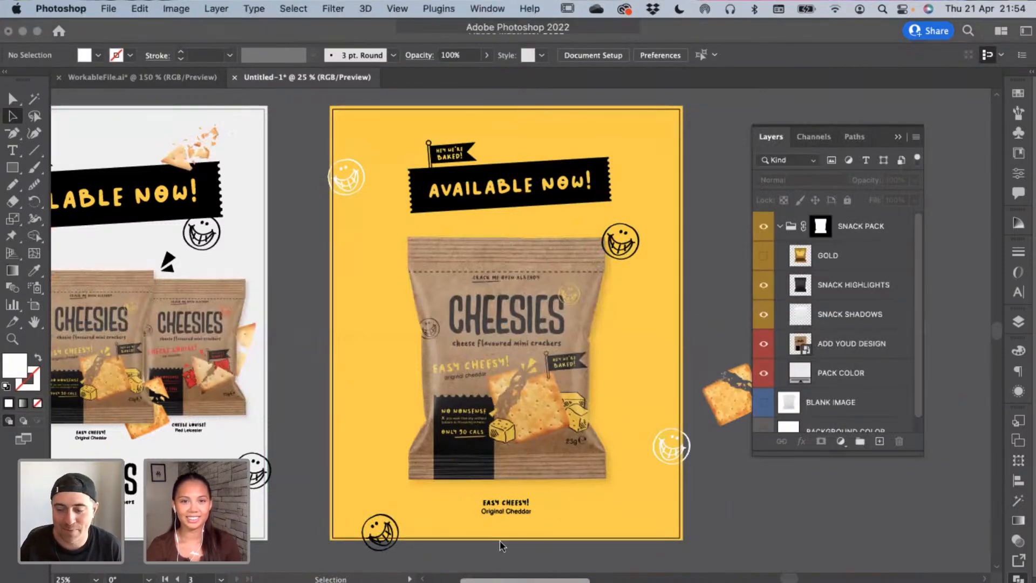
click(621, 70)
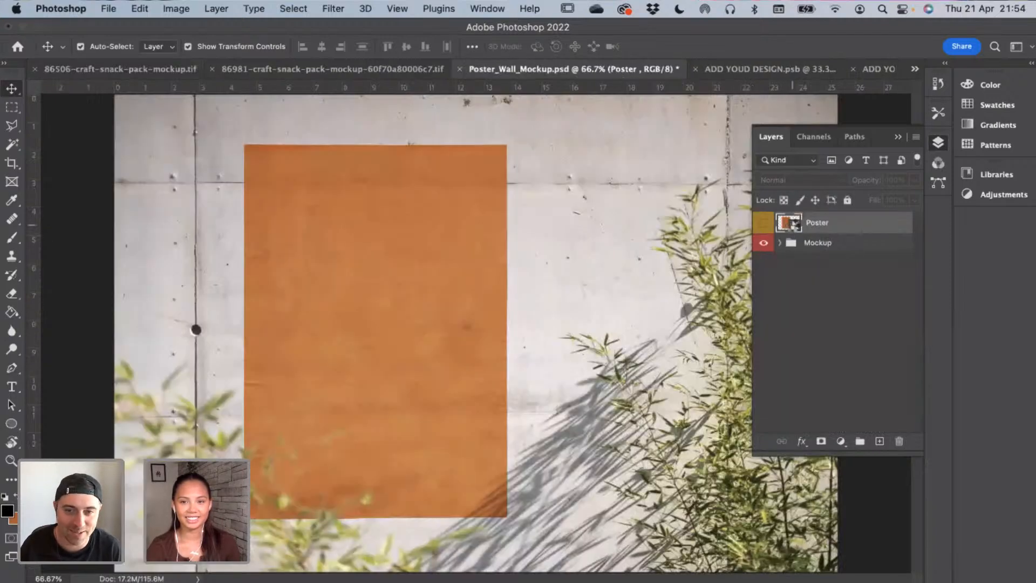
Open the Poster smart object's contents and paste the copied yellow Original Cheddar poster into it as pixels
double_click(789, 224)
key(super+v)
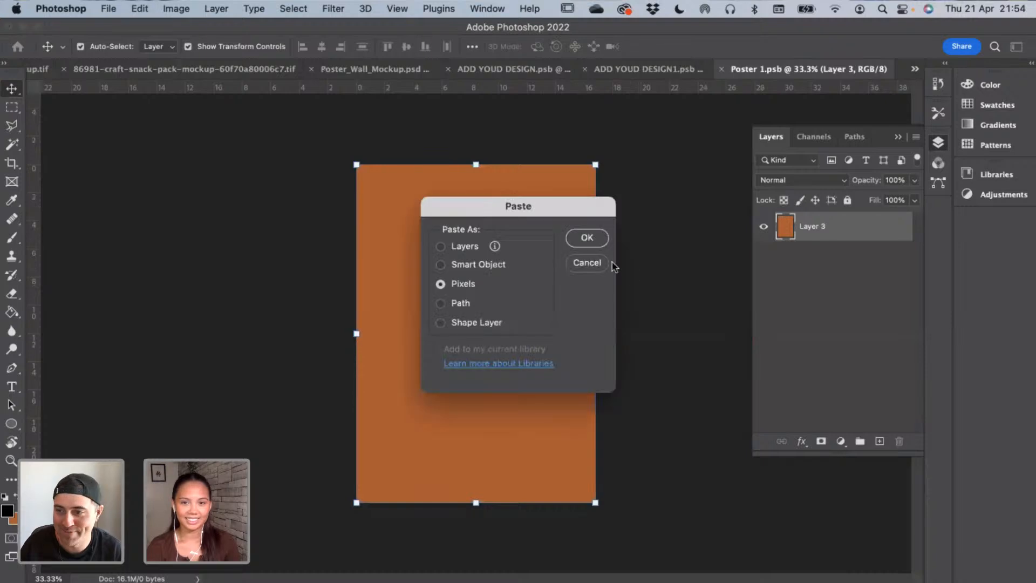
click(585, 241)
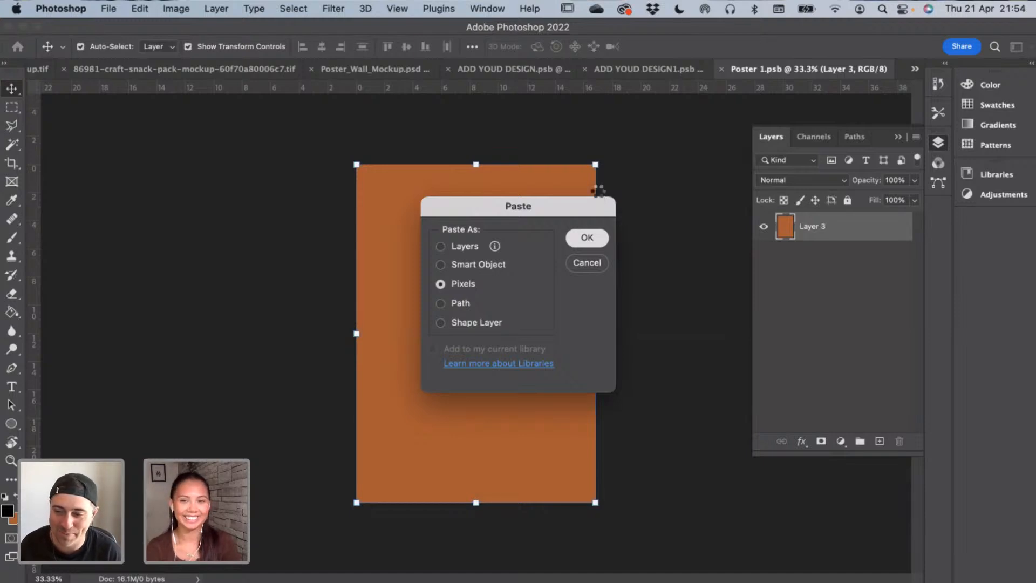
key(Return)
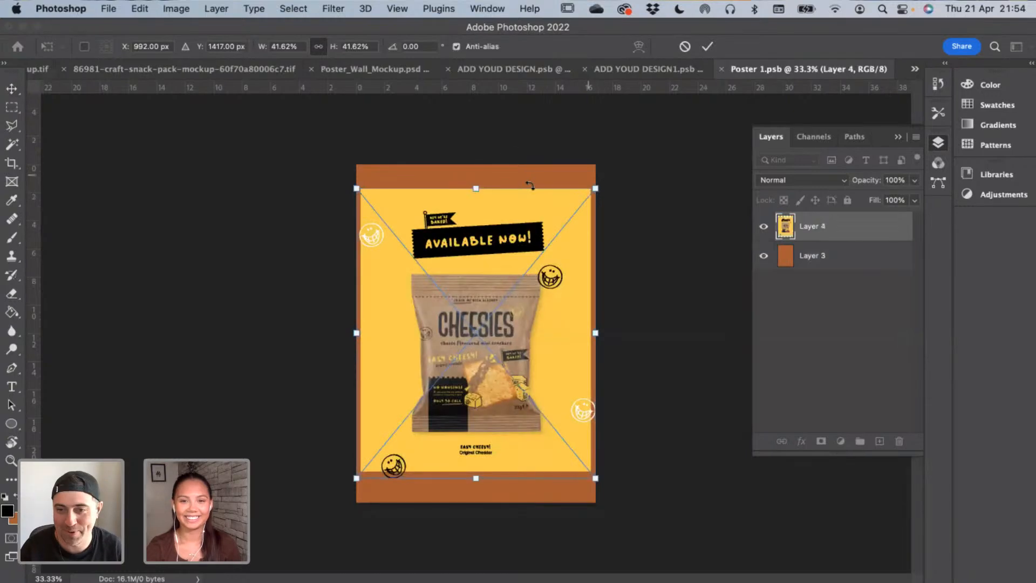
Scale the pasted poster to about 50.6% so it covers the full canvas height, and save the smart object
drag(471, 174, 473, 166)
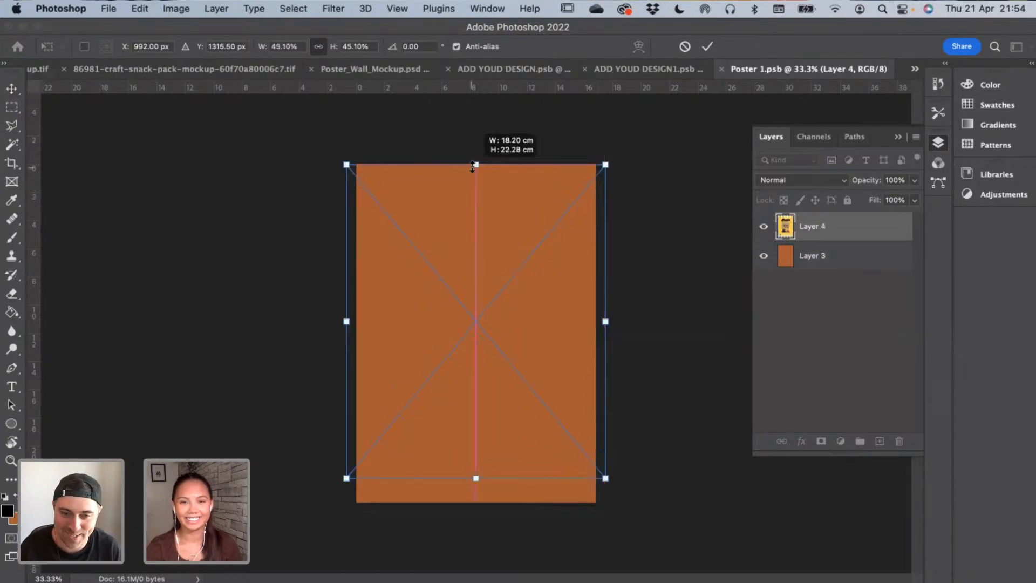
drag(476, 478, 479, 514)
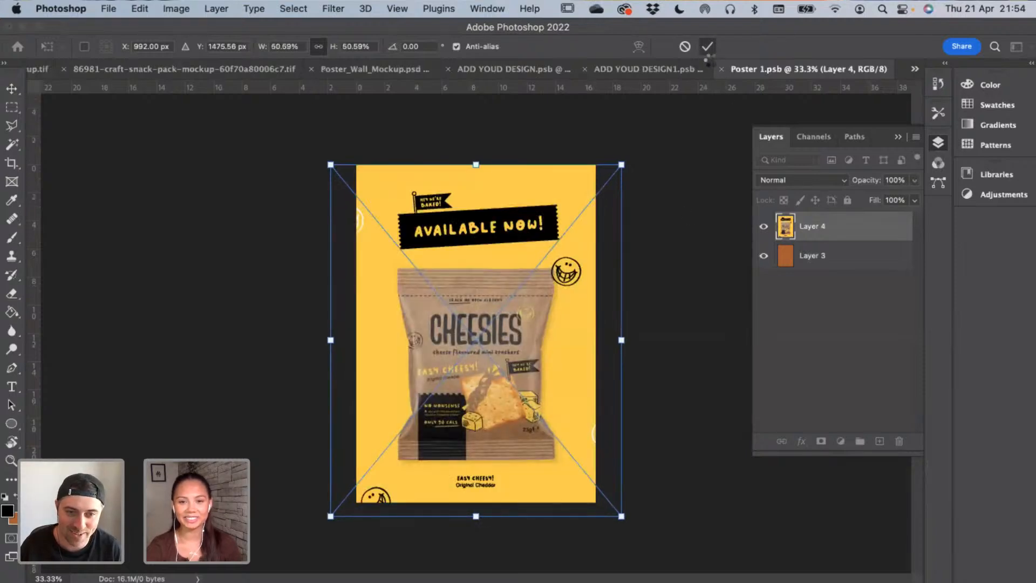
click(708, 47)
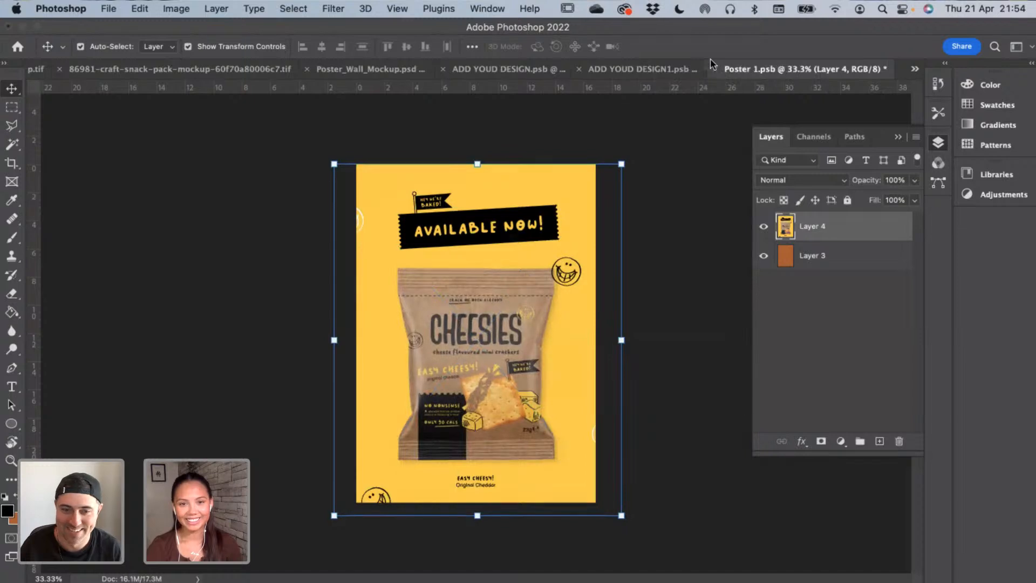
key(super+s)
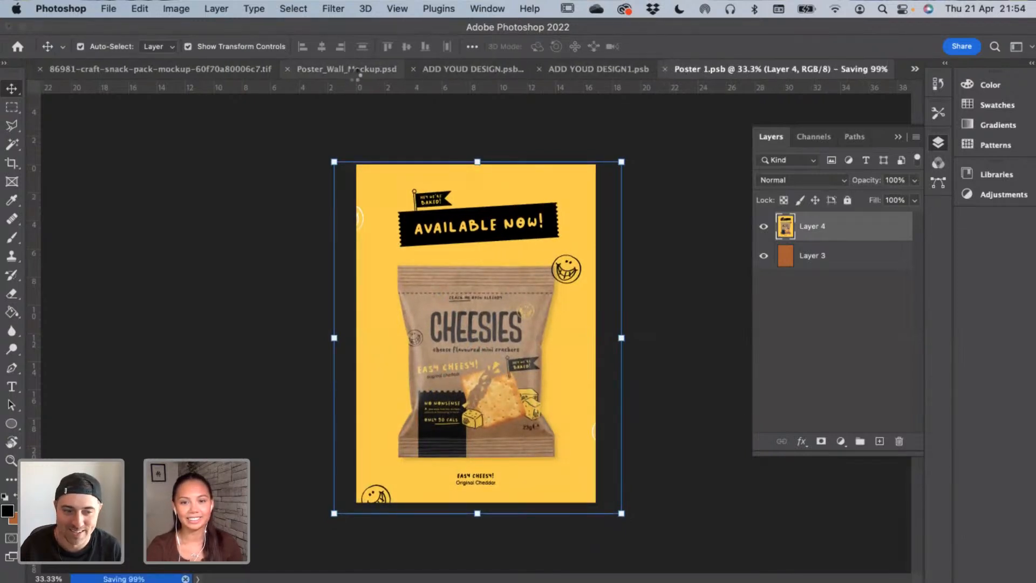
Nudge the yellow poster layer slightly upward within the smart object's canvas
key(Up)
key(Up)
key(Up)
key(Up)
key(Up)
key(Up)
key(Up)
key(Up)
key(Up)
key(Up)
key(Up)
key(Up)
key(Up)
key(Up)
key(Up)
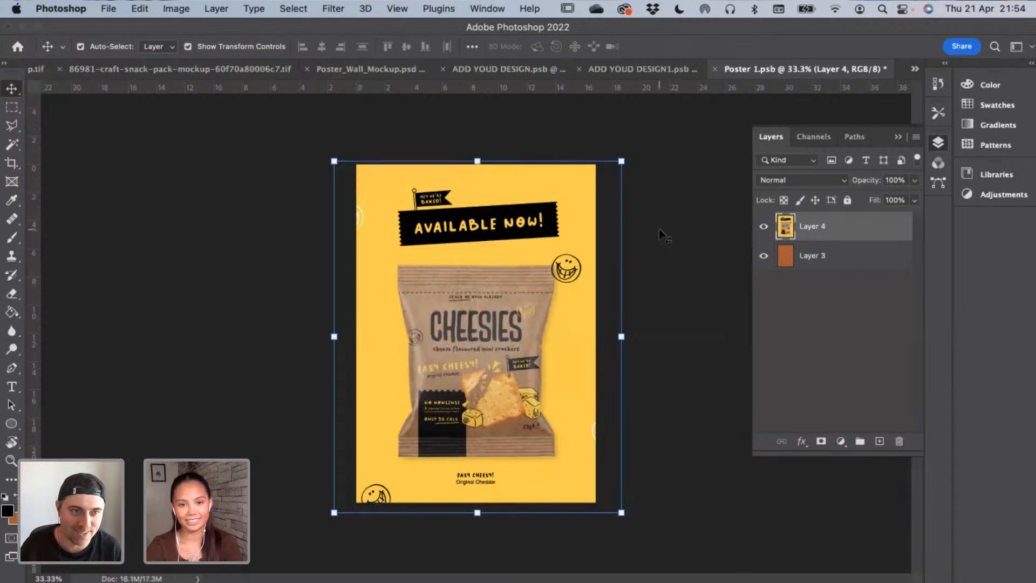
key(Down)
key(Down)
key(Down)
key(Down)
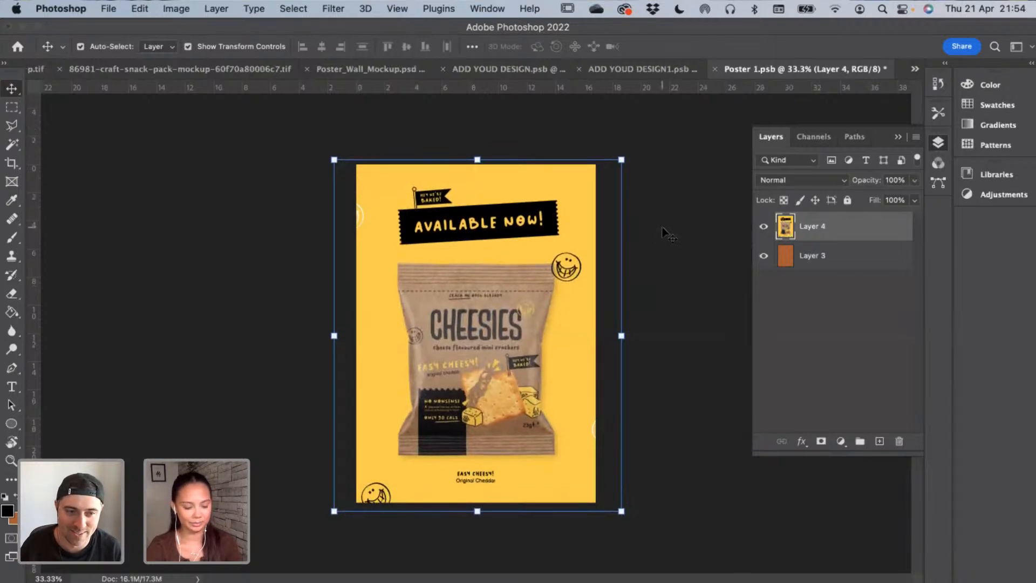
Save the Poster 1.psb smart object and return to Poster_Wall_Mockup.psd to view the poster on the wall
key(super+s)
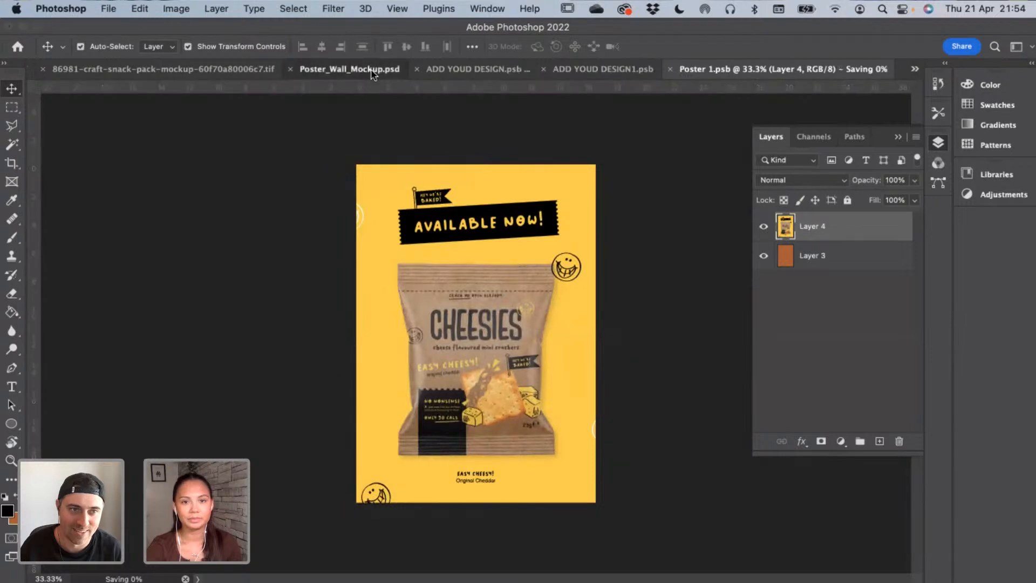
click(372, 71)
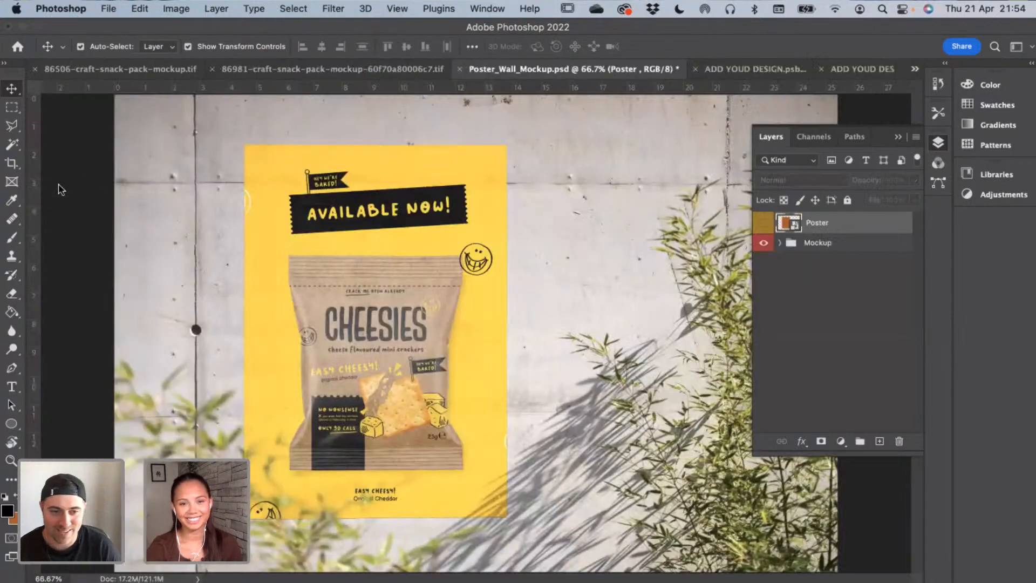
key(super)
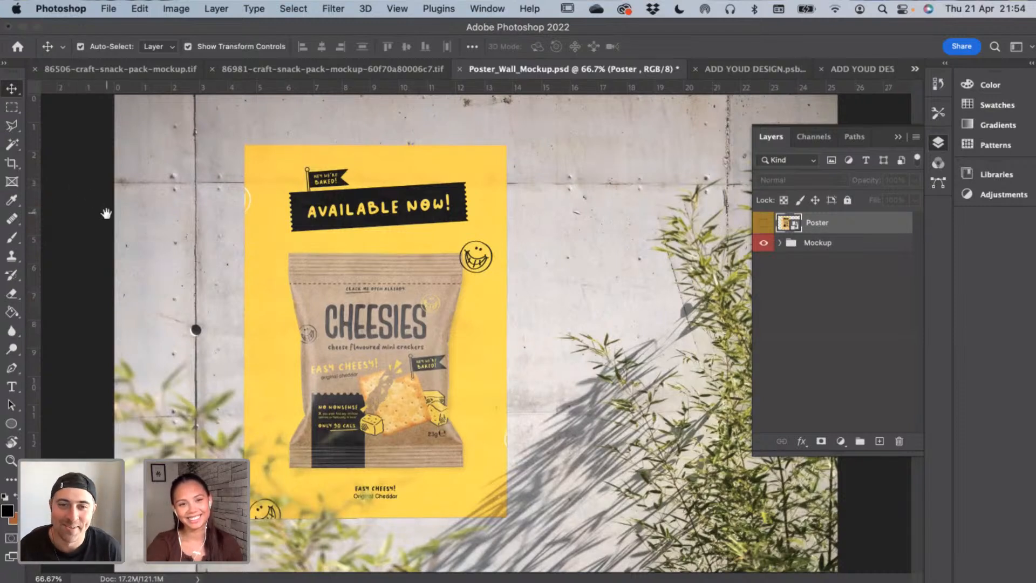
key(space)
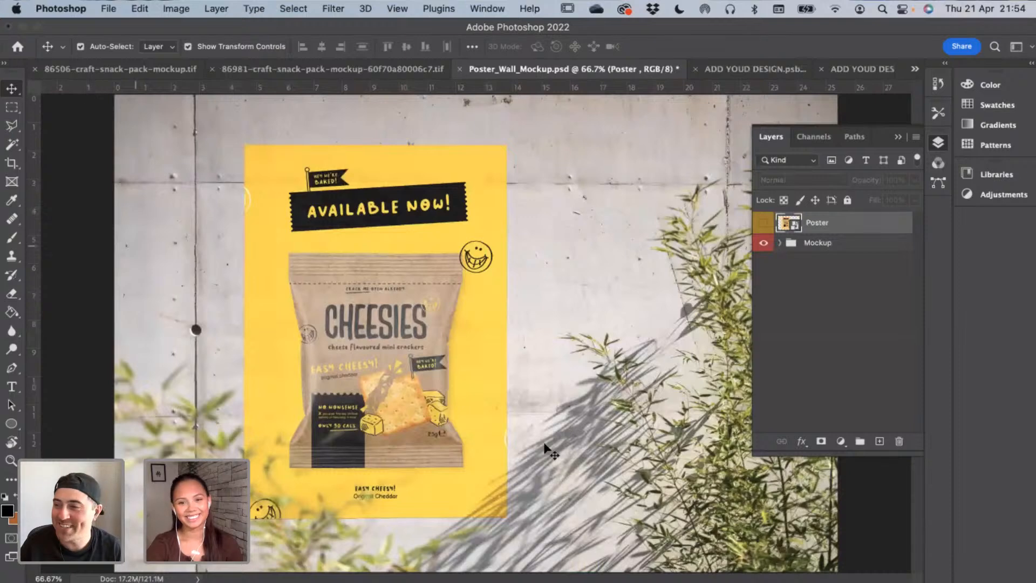
Switch to Illustrator and bring the tricolour and light grey three-pack artboards into view
key(super+Tab)
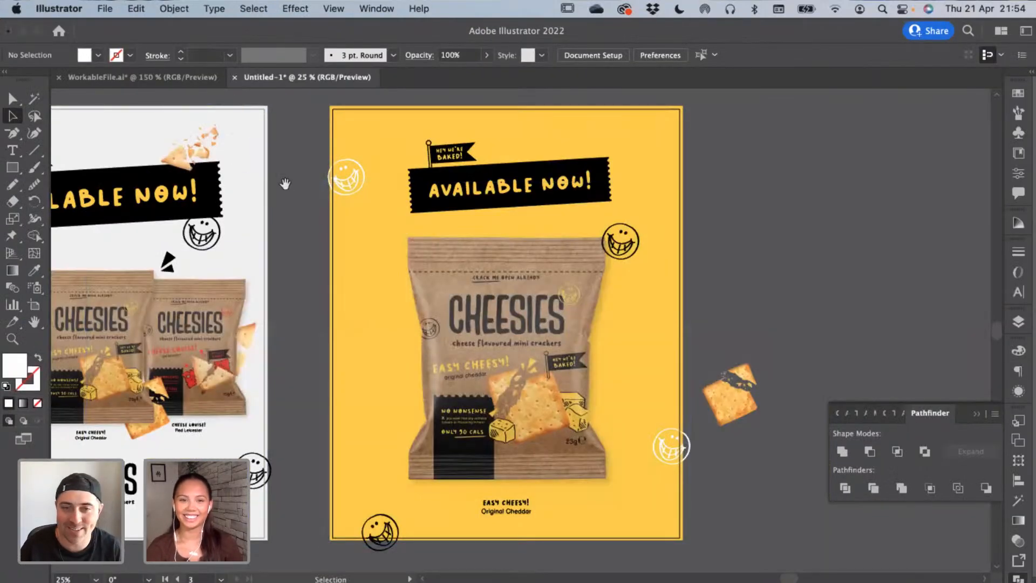
key(space)
drag(289, 186, 796, 193)
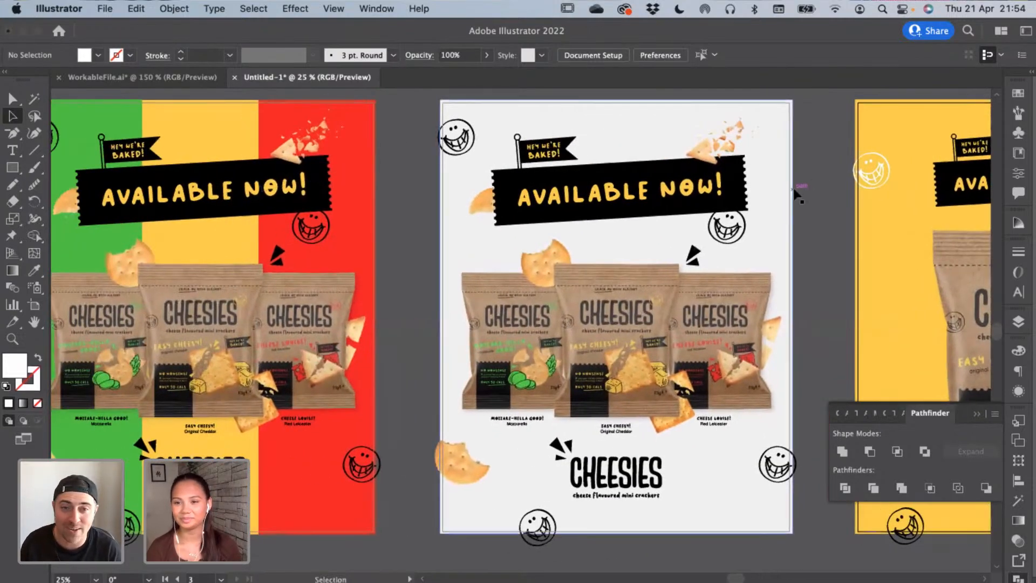